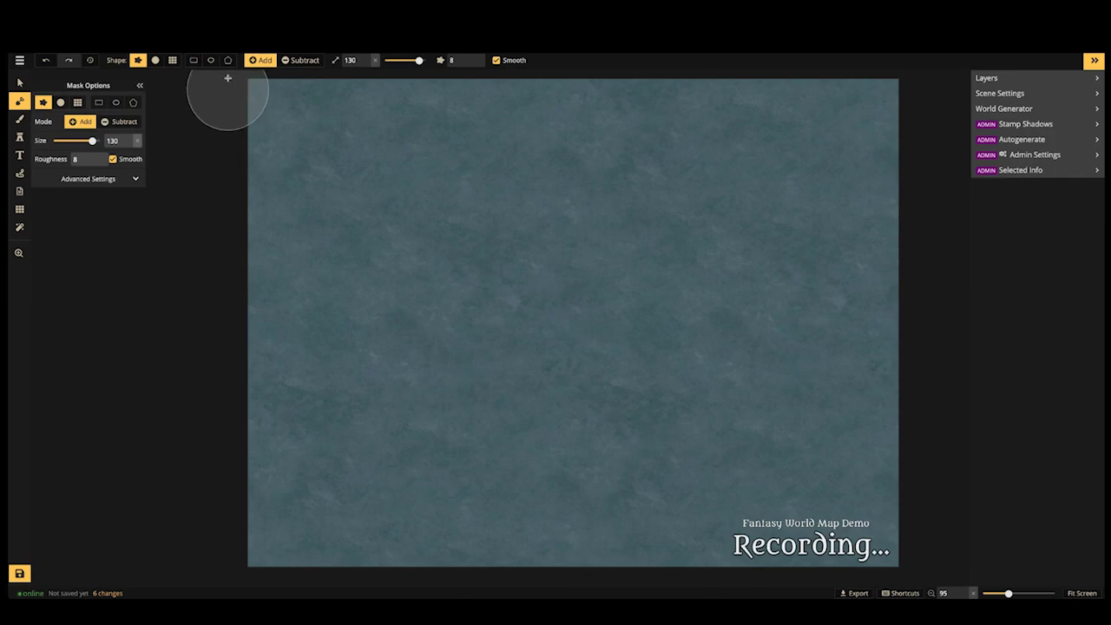
Switch to Discord, read the shared "How to Create a World Map" checklist image, and return to the Inkarnate map
{"action": "left_click", "coordinate": [695, 598]}
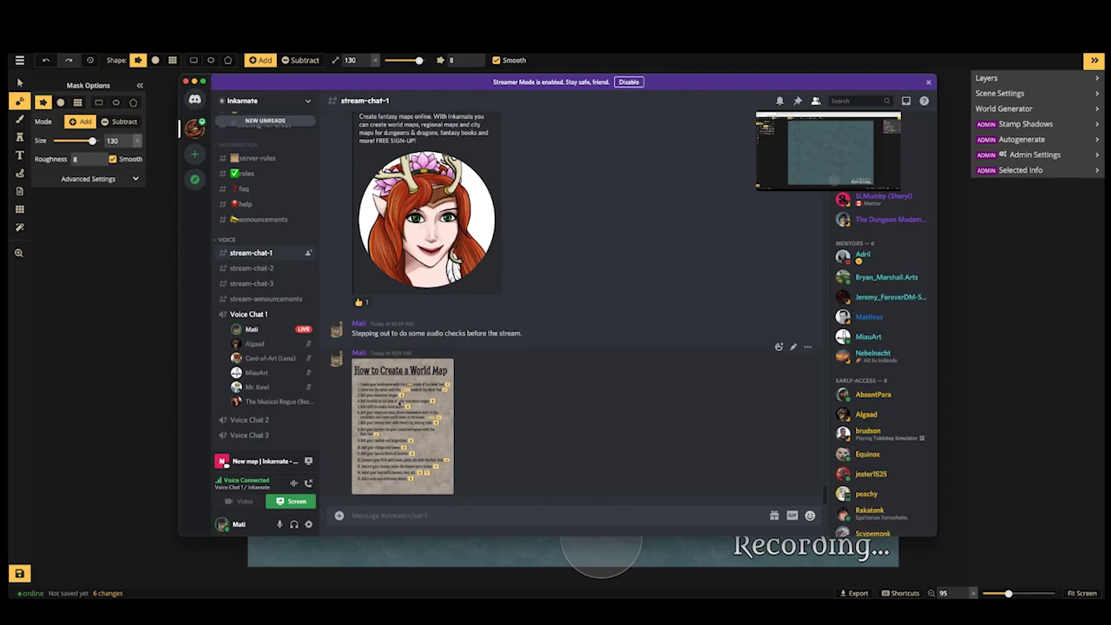
{"action": "left_click", "coordinate": [406, 401]}
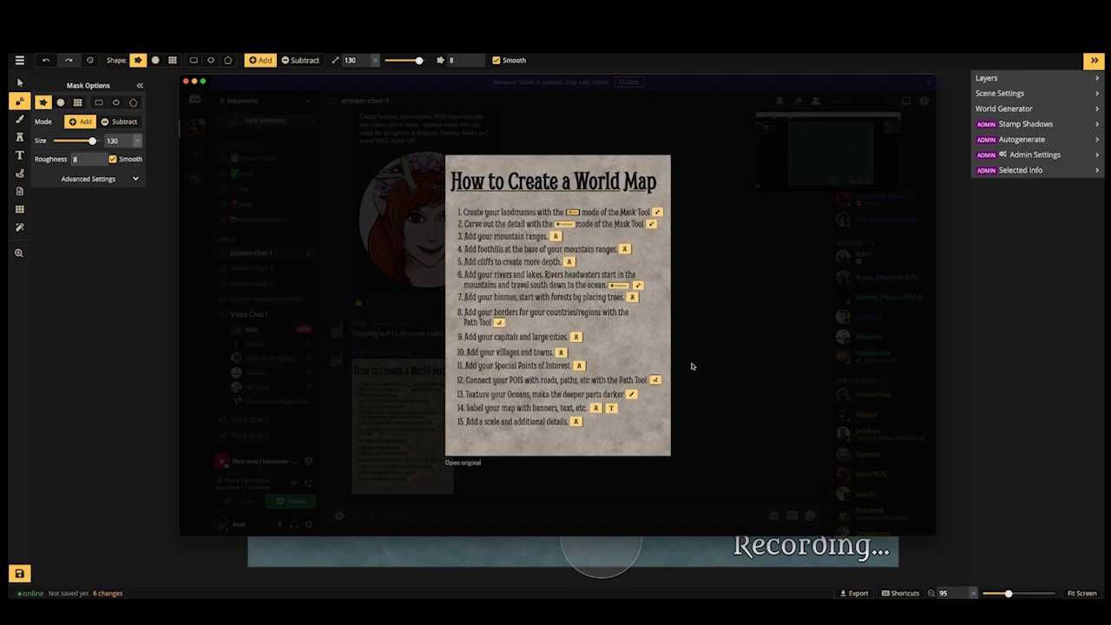
{"action": "left_click", "coordinate": [704, 367]}
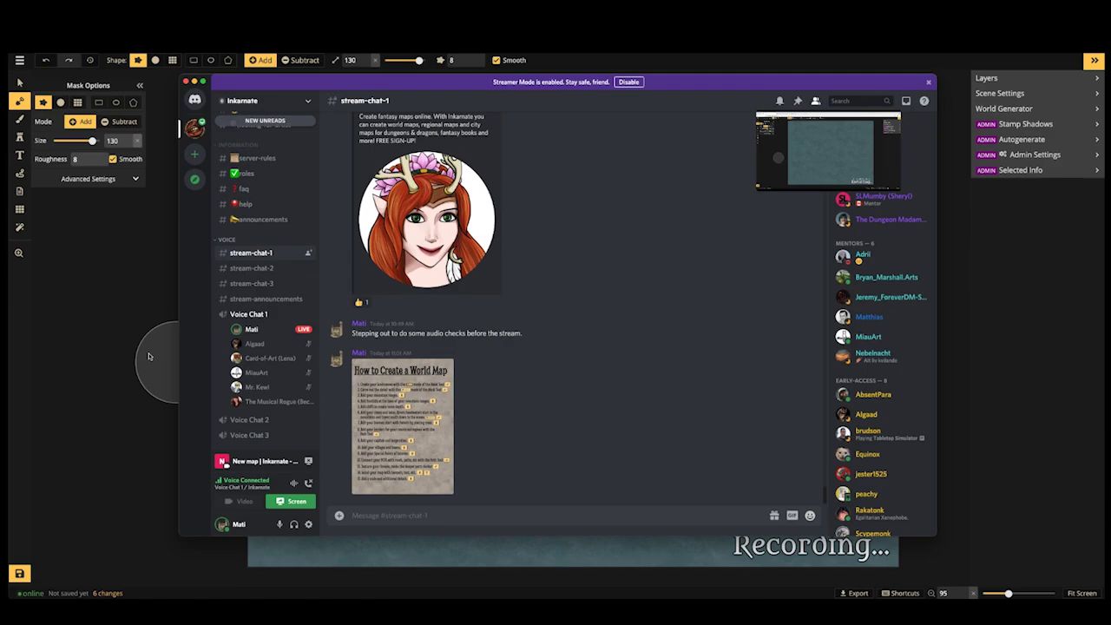
{"action": "left_click", "coordinate": [112, 356]}
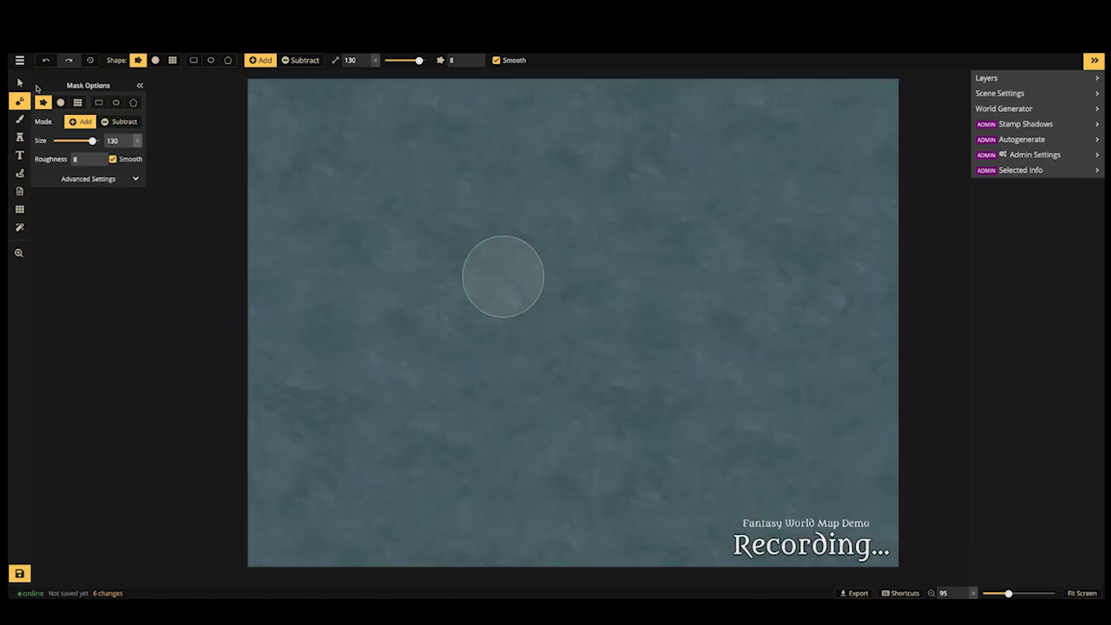
Paint one large landmass covering most of the map with the Mask tool in Add mode
{"action": "left_click", "coordinate": [19, 101]}
{"action": "scroll", "coordinate": [468, 276], "scroll_direction": "down", "scroll_amount": 2}
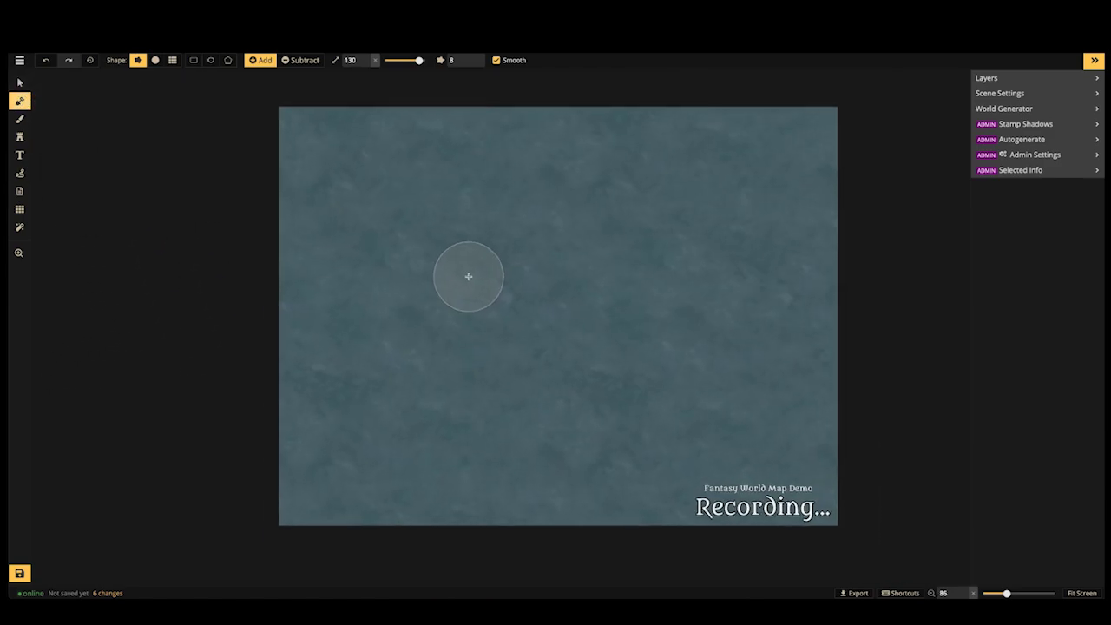
{"action": "scroll", "coordinate": [543, 268], "scroll_direction": "up", "scroll_amount": 3}
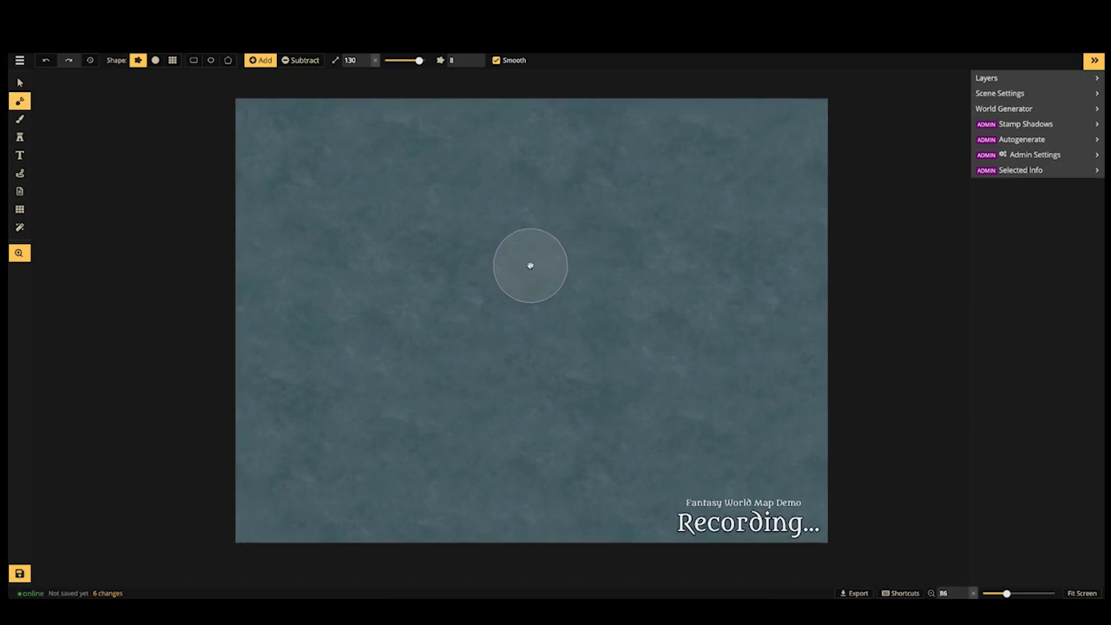
{"action": "scroll", "coordinate": [530, 265], "scroll_direction": "up", "scroll_amount": 3}
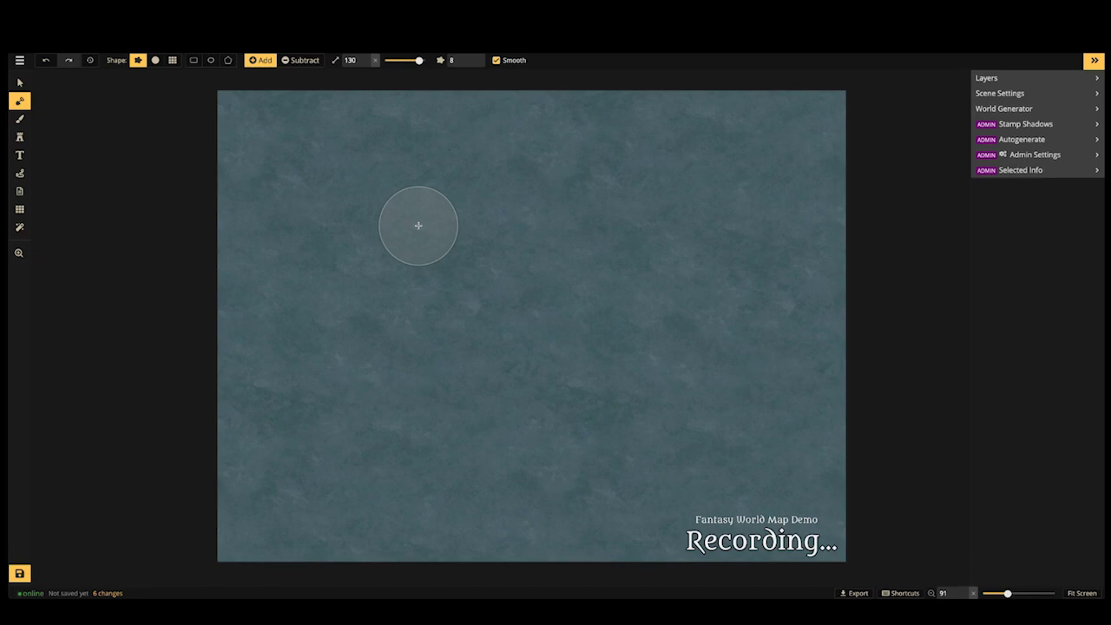
{"action": "mouse_move", "coordinate": [429, 186]}
{"action": "left_mouse_down"}
{"action": "mouse_move", "coordinate": [381, 201]}
{"action": "mouse_move", "coordinate": [369, 190]}
{"action": "mouse_move", "coordinate": [327, 222]}
{"action": "mouse_move", "coordinate": [343, 265]}
{"action": "mouse_move", "coordinate": [309, 327]}
{"action": "mouse_move", "coordinate": [334, 373]}
{"action": "mouse_move", "coordinate": [311, 433]}
{"action": "mouse_move", "coordinate": [337, 482]}
{"action": "mouse_move", "coordinate": [482, 492]}
{"action": "mouse_move", "coordinate": [679, 437]}
{"action": "mouse_move", "coordinate": [707, 349]}
{"action": "mouse_move", "coordinate": [722, 240]}
{"action": "mouse_move", "coordinate": [645, 158]}
{"action": "mouse_move", "coordinate": [293, 165]}
{"action": "mouse_move", "coordinate": [399, 215]}
{"action": "mouse_move", "coordinate": [391, 242]}
{"action": "mouse_move", "coordinate": [471, 227]}
{"action": "mouse_move", "coordinate": [485, 270]}
{"action": "mouse_move", "coordinate": [426, 375]}
{"action": "mouse_move", "coordinate": [441, 428]}
{"action": "mouse_move", "coordinate": [519, 445]}
{"action": "mouse_move", "coordinate": [654, 362]}
{"action": "mouse_move", "coordinate": [668, 231]}
{"action": "mouse_move", "coordinate": [531, 238]}
{"action": "mouse_move", "coordinate": [590, 237]}
{"action": "mouse_move", "coordinate": [545, 275]}
{"action": "mouse_move", "coordinate": [629, 262]}
{"action": "mouse_move", "coordinate": [673, 294]}
{"action": "mouse_move", "coordinate": [640, 233]}
{"action": "mouse_move", "coordinate": [675, 366]}
{"action": "mouse_move", "coordinate": [577, 264]}
{"action": "mouse_move", "coordinate": [466, 357]}
{"action": "left_mouse_up"}
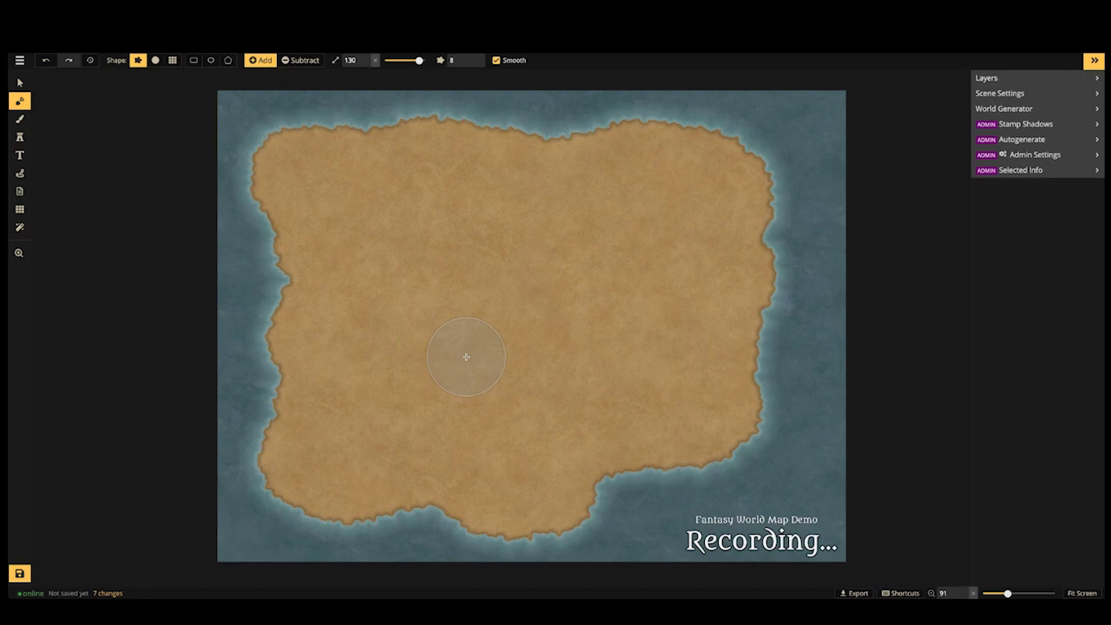
Carve the landmass into separate continents, bays and islands in Subtract mode with the mask brush at size 30
{"action": "left_click", "coordinate": [399, 60]}
{"action": "mouse_move", "coordinate": [484, 111]}
{"action": "left_mouse_down"}
{"action": "mouse_move", "coordinate": [533, 129]}
{"action": "mouse_move", "coordinate": [529, 147]}
{"action": "mouse_move", "coordinate": [486, 166]}
{"action": "mouse_move", "coordinate": [553, 179]}
{"action": "mouse_move", "coordinate": [548, 196]}
{"action": "mouse_move", "coordinate": [522, 210]}
{"action": "mouse_move", "coordinate": [528, 228]}
{"action": "mouse_move", "coordinate": [599, 215]}
{"action": "left_mouse_up"}
{"action": "left_click", "coordinate": [293, 61]}
{"action": "mouse_move", "coordinate": [769, 380]}
{"action": "left_mouse_down"}
{"action": "mouse_move", "coordinate": [670, 339]}
{"action": "mouse_move", "coordinate": [634, 358]}
{"action": "mouse_move", "coordinate": [661, 351]}
{"action": "mouse_move", "coordinate": [763, 376]}
{"action": "mouse_move", "coordinate": [748, 455]}
{"action": "mouse_move", "coordinate": [648, 485]}
{"action": "mouse_move", "coordinate": [625, 434]}
{"action": "mouse_move", "coordinate": [637, 478]}
{"action": "mouse_move", "coordinate": [616, 480]}
{"action": "mouse_move", "coordinate": [621, 510]}
{"action": "mouse_move", "coordinate": [660, 460]}
{"action": "mouse_move", "coordinate": [711, 475]}
{"action": "mouse_move", "coordinate": [669, 453]}
{"action": "mouse_move", "coordinate": [718, 454]}
{"action": "mouse_move", "coordinate": [755, 420]}
{"action": "mouse_move", "coordinate": [677, 476]}
{"action": "mouse_move", "coordinate": [550, 538]}
{"action": "mouse_move", "coordinate": [524, 490]}
{"action": "mouse_move", "coordinate": [541, 495]}
{"action": "mouse_move", "coordinate": [506, 539]}
{"action": "mouse_move", "coordinate": [426, 514]}
{"action": "mouse_move", "coordinate": [419, 481]}
{"action": "mouse_move", "coordinate": [392, 461]}
{"action": "mouse_move", "coordinate": [401, 425]}
{"action": "mouse_move", "coordinate": [459, 406]}
{"action": "mouse_move", "coordinate": [392, 427]}
{"action": "mouse_move", "coordinate": [357, 405]}
{"action": "left_mouse_up"}
{"action": "mouse_move", "coordinate": [276, 267]}
{"action": "left_mouse_down"}
{"action": "mouse_move", "coordinate": [295, 312]}
{"action": "mouse_move", "coordinate": [363, 305]}
{"action": "mouse_move", "coordinate": [407, 233]}
{"action": "mouse_move", "coordinate": [436, 213]}
{"action": "mouse_move", "coordinate": [418, 261]}
{"action": "mouse_move", "coordinate": [497, 234]}
{"action": "mouse_move", "coordinate": [511, 233]}
{"action": "mouse_move", "coordinate": [514, 252]}
{"action": "mouse_move", "coordinate": [450, 319]}
{"action": "mouse_move", "coordinate": [428, 404]}
{"action": "mouse_move", "coordinate": [440, 353]}
{"action": "mouse_move", "coordinate": [352, 299]}
{"action": "mouse_move", "coordinate": [219, 335]}
{"action": "left_mouse_up"}
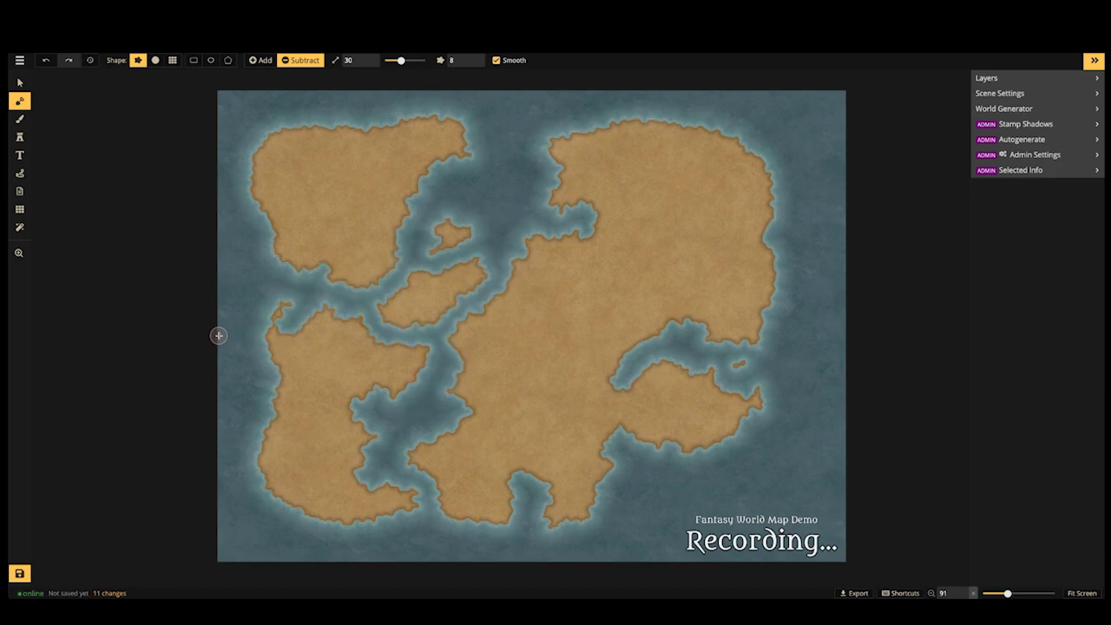
Carve small inlets and islets along the northwestern continent's coast in Subtract mode at size 9 and roughness 3
{"action": "left_click_drag", "start_coordinate": [400, 60], "coordinate": [390, 60]}
{"action": "left_click", "coordinate": [470, 65]}
{"action": "left_click", "coordinate": [471, 65]}
{"action": "left_click", "coordinate": [470, 65]}
{"action": "left_click", "coordinate": [471, 65]}
{"action": "left_click", "coordinate": [470, 64]}
{"action": "mouse_move", "coordinate": [455, 159]}
{"action": "left_mouse_down"}
{"action": "mouse_move", "coordinate": [460, 131]}
{"action": "mouse_move", "coordinate": [413, 120]}
{"action": "mouse_move", "coordinate": [364, 126]}
{"action": "mouse_move", "coordinate": [451, 110]}
{"action": "mouse_move", "coordinate": [445, 159]}
{"action": "mouse_move", "coordinate": [408, 188]}
{"action": "mouse_move", "coordinate": [413, 213]}
{"action": "mouse_move", "coordinate": [391, 227]}
{"action": "mouse_move", "coordinate": [402, 238]}
{"action": "mouse_move", "coordinate": [386, 266]}
{"action": "left_mouse_up"}
{"action": "mouse_move", "coordinate": [398, 186]}
{"action": "left_mouse_down"}
{"action": "mouse_move", "coordinate": [430, 156]}
{"action": "mouse_move", "coordinate": [431, 168]}
{"action": "mouse_move", "coordinate": [435, 141]}
{"action": "mouse_move", "coordinate": [418, 117]}
{"action": "mouse_move", "coordinate": [409, 139]}
{"action": "mouse_move", "coordinate": [423, 130]}
{"action": "mouse_move", "coordinate": [386, 128]}
{"action": "mouse_move", "coordinate": [368, 142]}
{"action": "mouse_move", "coordinate": [342, 107]}
{"action": "mouse_move", "coordinate": [297, 143]}
{"action": "mouse_move", "coordinate": [275, 119]}
{"action": "left_mouse_up"}
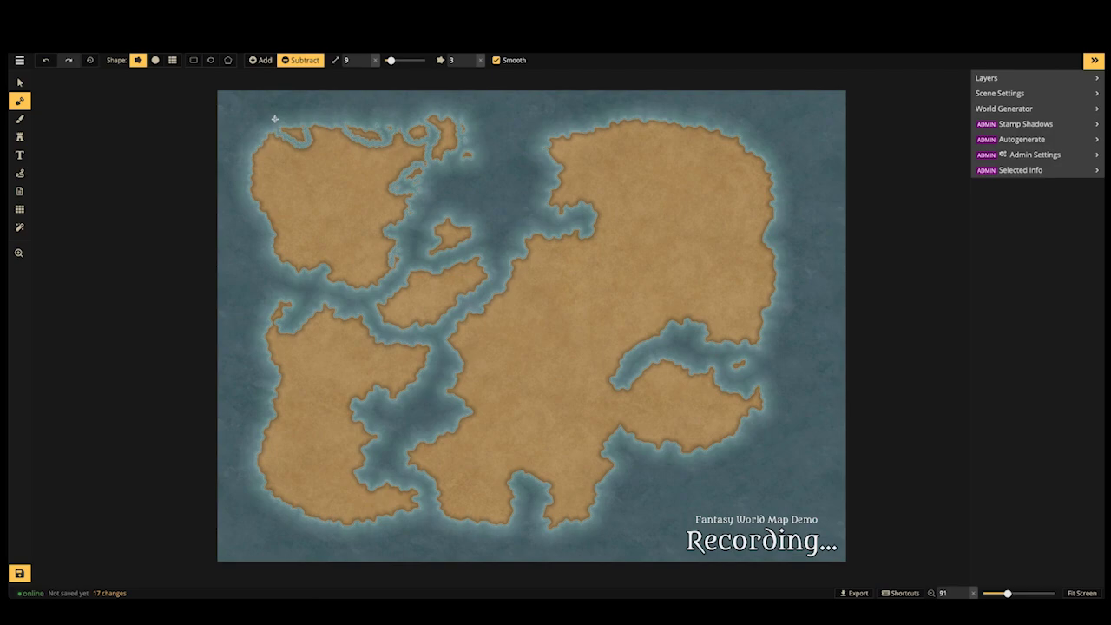
{"action": "left_click_drag", "start_coordinate": [373, 130], "coordinate": [382, 139]}
{"action": "mouse_move", "coordinate": [298, 139]}
{"action": "left_mouse_down"}
{"action": "mouse_move", "coordinate": [304, 127]}
{"action": "mouse_move", "coordinate": [311, 138]}
{"action": "mouse_move", "coordinate": [269, 149]}
{"action": "mouse_move", "coordinate": [252, 178]}
{"action": "mouse_move", "coordinate": [271, 238]}
{"action": "left_mouse_up"}
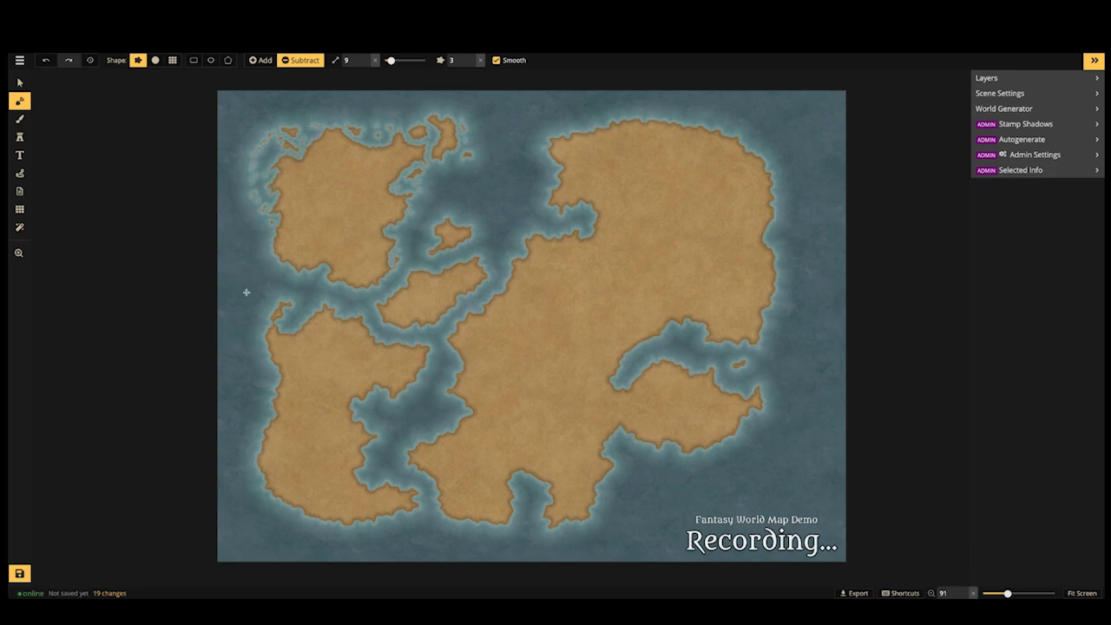
Select the whole map with a rectangular mask selection and delete all the land inside it
{"action": "left_click", "coordinate": [192, 60]}
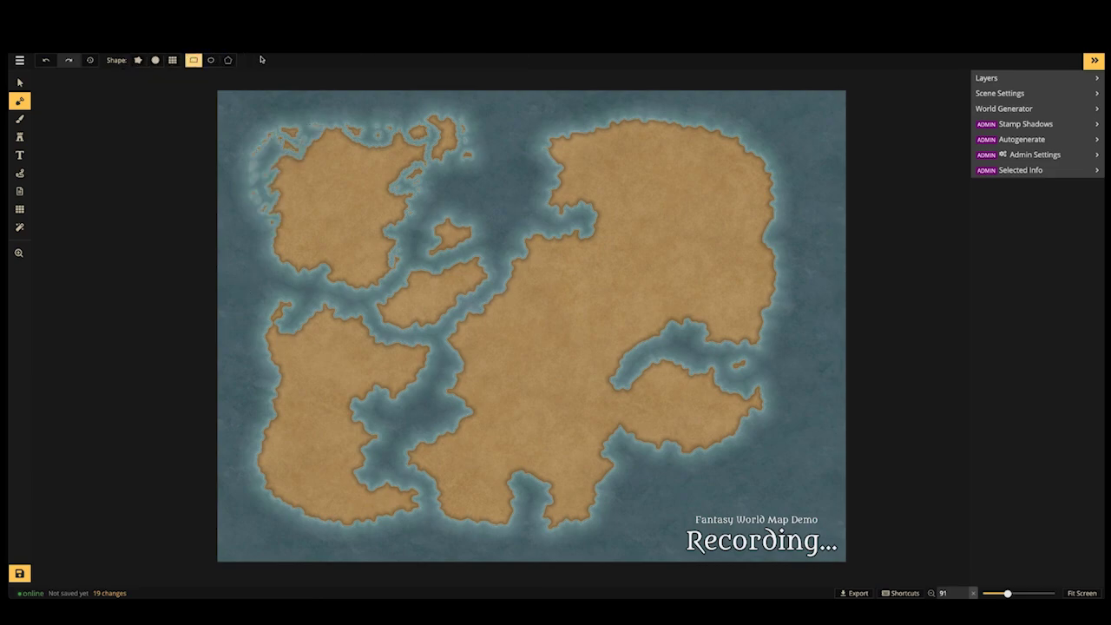
{"action": "left_click_drag", "start_coordinate": [185, 74], "coordinate": [879, 566]}
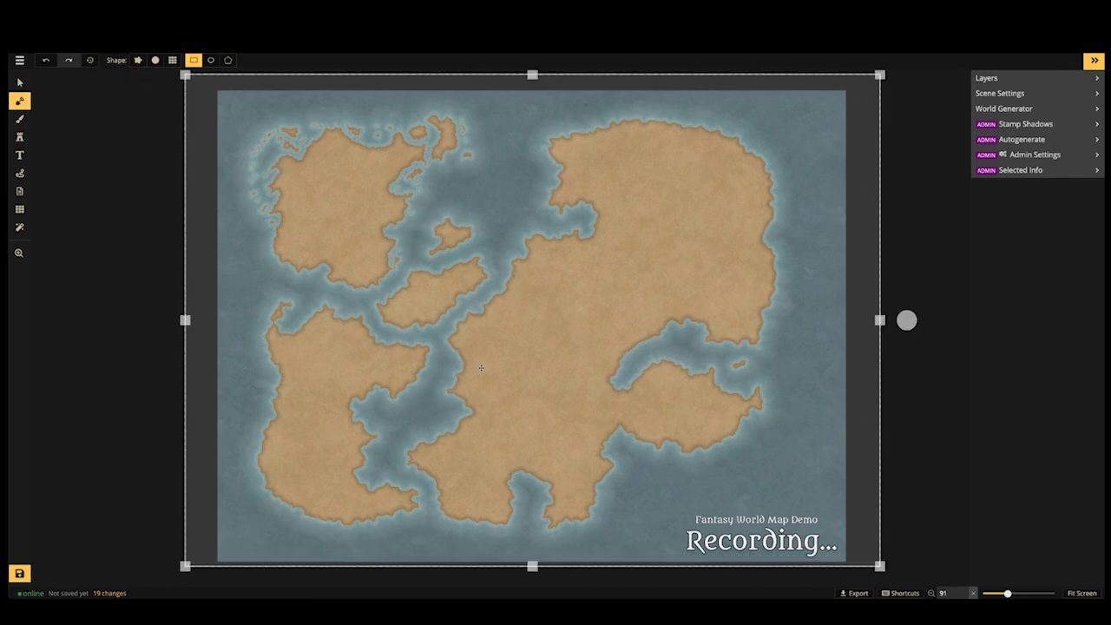
{"action": "scroll", "coordinate": [659, 478], "scroll_direction": "down", "scroll_amount": 1}
{"action": "scroll", "coordinate": [658, 478], "scroll_direction": "down", "scroll_amount": 1}
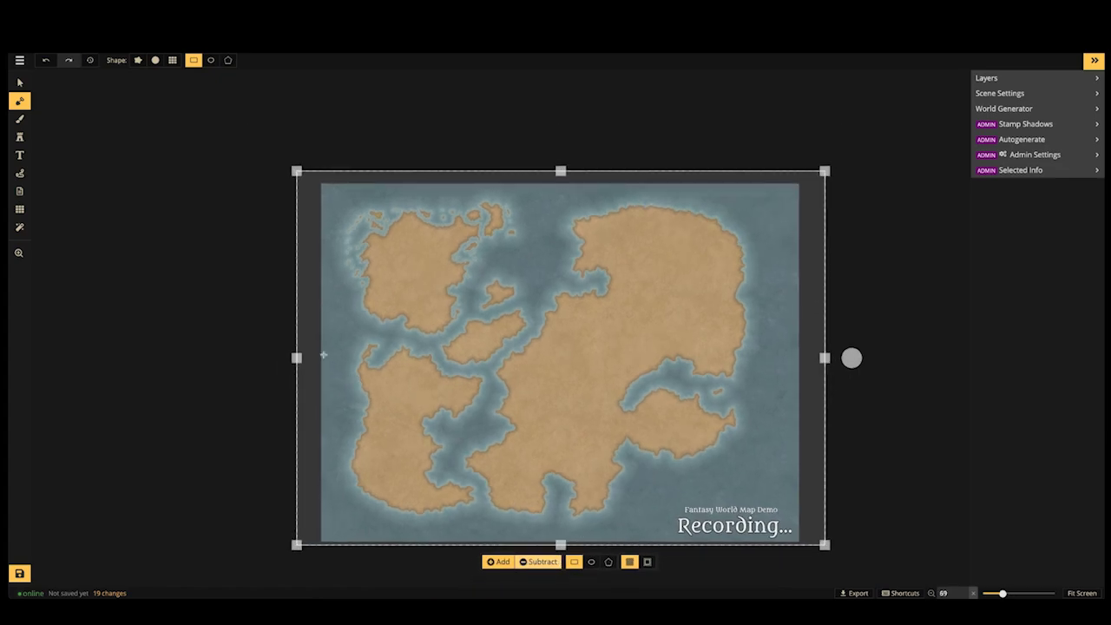
{"action": "key", "text": "Delete"}
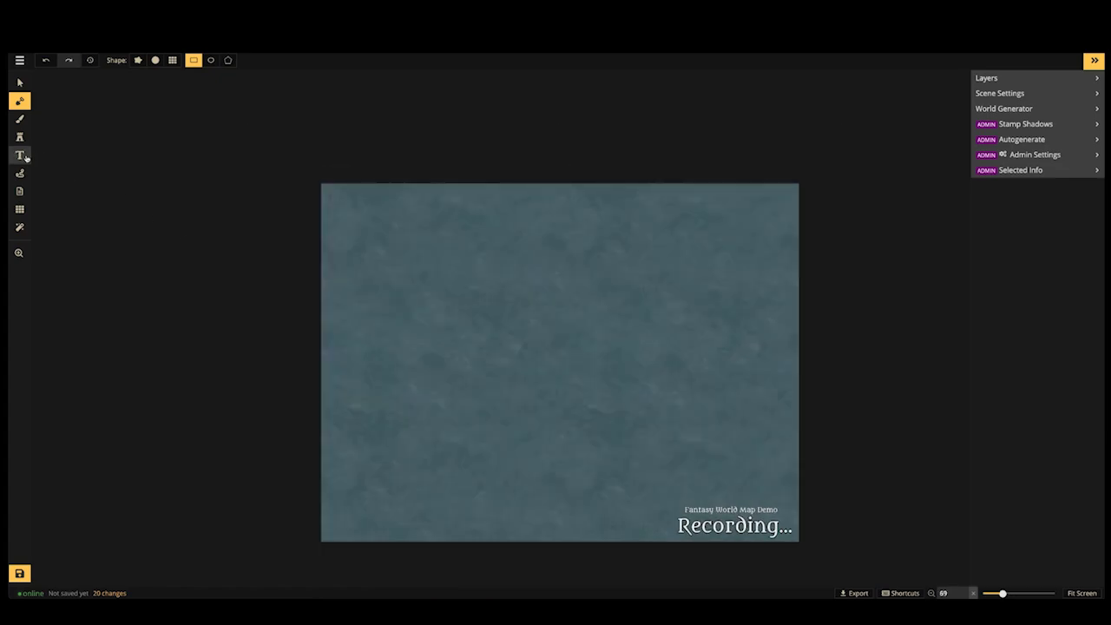
Generate a new world with the World Generator's ocean share set to 50%
{"action": "left_click", "coordinate": [1020, 113]}
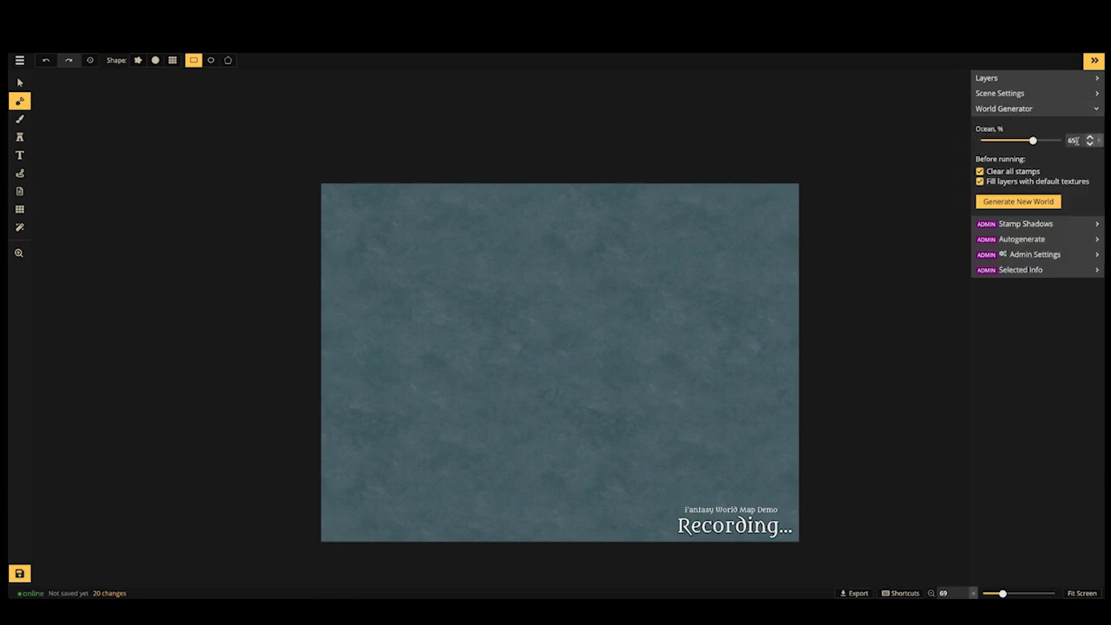
{"action": "mouse_move", "coordinate": [1029, 144]}
{"action": "left_mouse_down"}
{"action": "mouse_move", "coordinate": [987, 141]}
{"action": "mouse_move", "coordinate": [1021, 141]}
{"action": "left_mouse_up"}
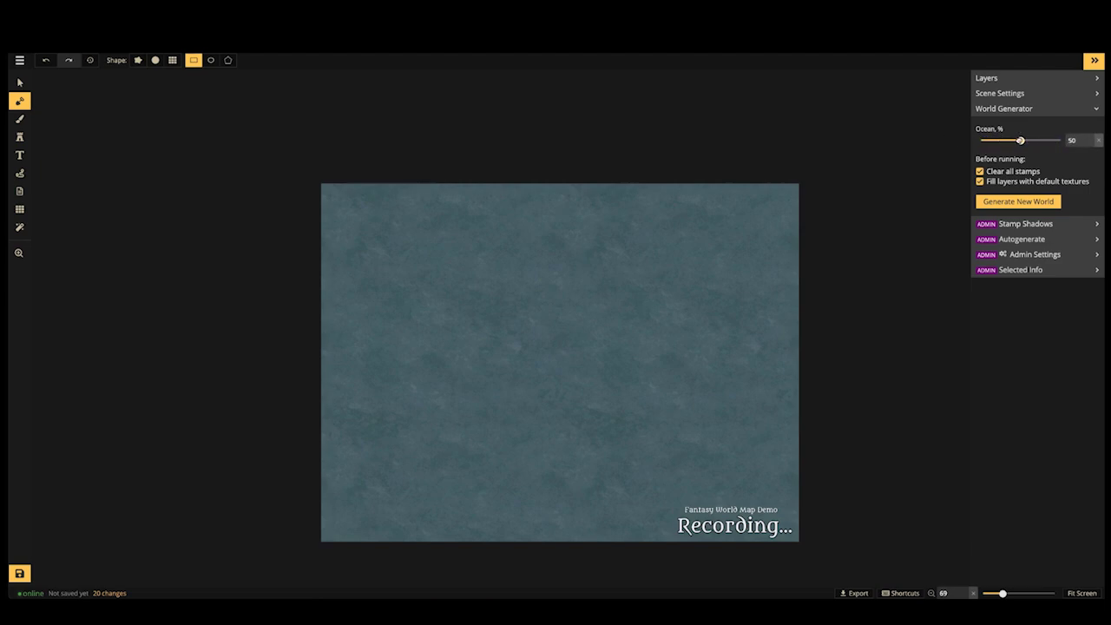
{"action": "left_click", "coordinate": [1007, 202]}
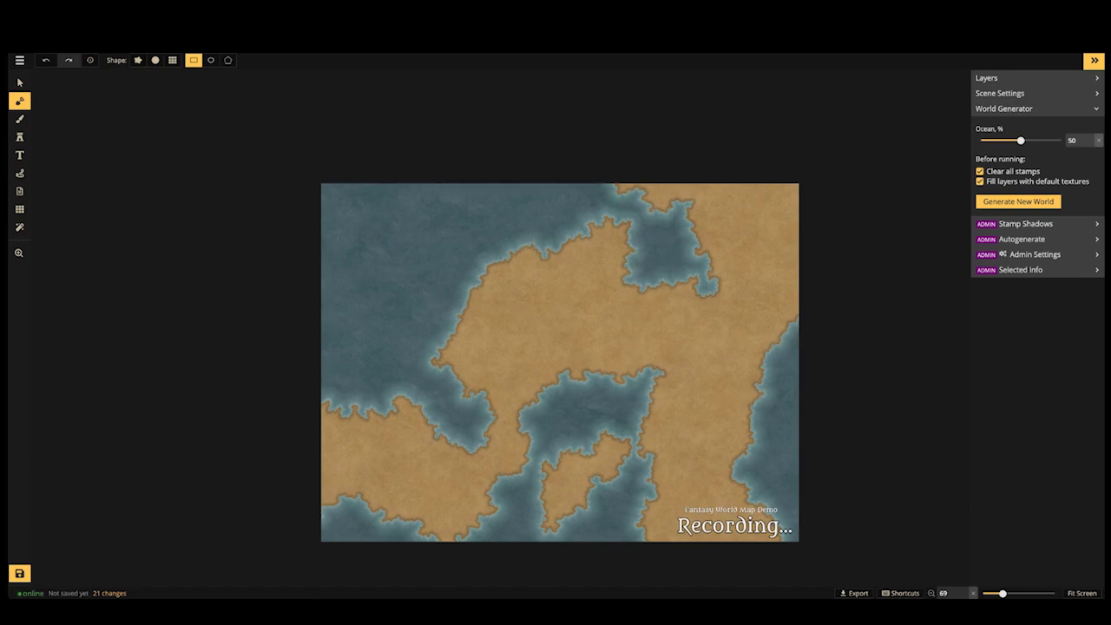
Trim the generated land's northern and southeastern edges and split it with channels in Subtract mode at size 22
{"action": "left_click", "coordinate": [137, 60]}
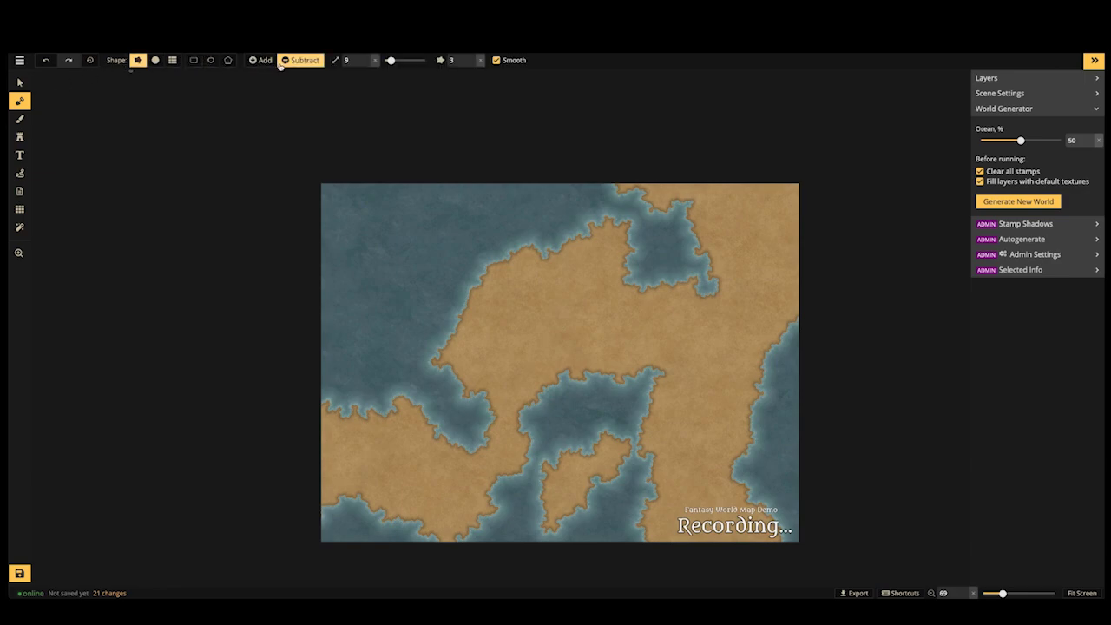
{"action": "left_click_drag", "start_coordinate": [390, 60], "coordinate": [398, 60]}
{"action": "mouse_move", "coordinate": [618, 186]}
{"action": "left_mouse_down"}
{"action": "mouse_move", "coordinate": [647, 180]}
{"action": "mouse_move", "coordinate": [661, 206]}
{"action": "mouse_move", "coordinate": [737, 181]}
{"action": "mouse_move", "coordinate": [750, 190]}
{"action": "mouse_move", "coordinate": [702, 238]}
{"action": "mouse_move", "coordinate": [731, 203]}
{"action": "mouse_move", "coordinate": [796, 184]}
{"action": "mouse_move", "coordinate": [768, 245]}
{"action": "mouse_move", "coordinate": [818, 265]}
{"action": "mouse_move", "coordinate": [826, 299]}
{"action": "left_mouse_up"}
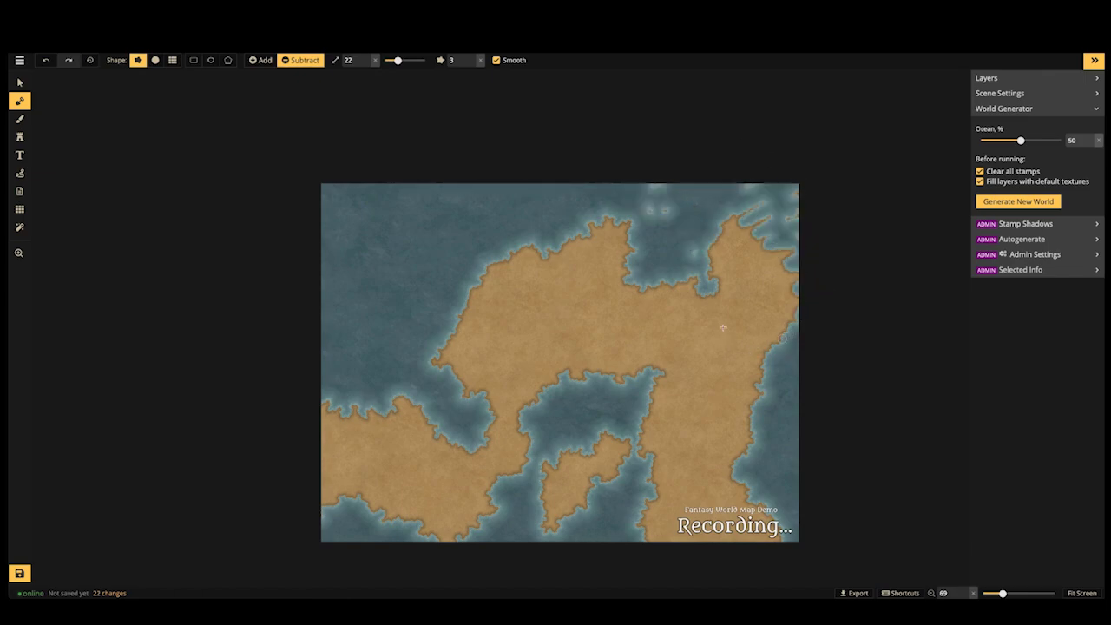
{"action": "mouse_move", "coordinate": [790, 338]}
{"action": "left_mouse_down"}
{"action": "mouse_move", "coordinate": [700, 219]}
{"action": "mouse_move", "coordinate": [778, 238]}
{"action": "mouse_move", "coordinate": [800, 197]}
{"action": "mouse_move", "coordinate": [682, 165]}
{"action": "mouse_move", "coordinate": [619, 287]}
{"action": "mouse_move", "coordinate": [534, 402]}
{"action": "mouse_move", "coordinate": [457, 395]}
{"action": "mouse_move", "coordinate": [486, 448]}
{"action": "left_mouse_up"}
{"action": "mouse_move", "coordinate": [760, 482]}
{"action": "left_mouse_down"}
{"action": "mouse_move", "coordinate": [669, 447]}
{"action": "mouse_move", "coordinate": [639, 539]}
{"action": "mouse_move", "coordinate": [696, 498]}
{"action": "mouse_move", "coordinate": [740, 498]}
{"action": "mouse_move", "coordinate": [713, 546]}
{"action": "mouse_move", "coordinate": [770, 548]}
{"action": "mouse_move", "coordinate": [808, 526]}
{"action": "left_mouse_up"}
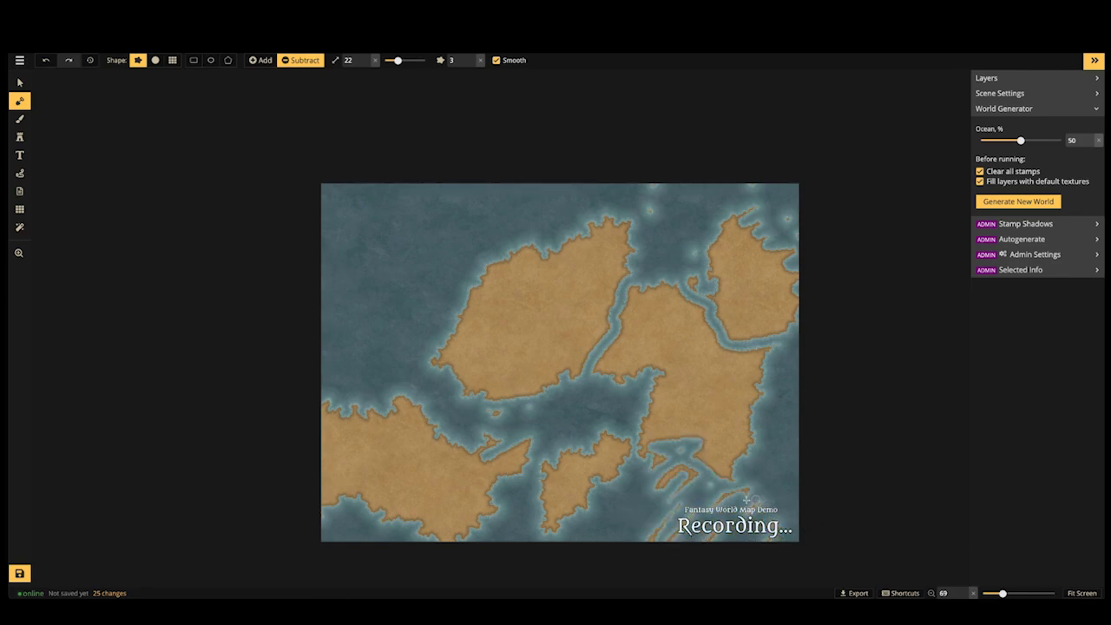
Subtract leftover land fragments in the southeast and carve new coastline and bays into the remaining continents
{"action": "mouse_move", "coordinate": [717, 490]}
{"action": "left_mouse_down"}
{"action": "mouse_move", "coordinate": [684, 482]}
{"action": "mouse_move", "coordinate": [670, 453]}
{"action": "mouse_move", "coordinate": [686, 488]}
{"action": "mouse_move", "coordinate": [662, 550]}
{"action": "mouse_move", "coordinate": [677, 525]}
{"action": "mouse_move", "coordinate": [716, 544]}
{"action": "mouse_move", "coordinate": [747, 493]}
{"action": "mouse_move", "coordinate": [691, 471]}
{"action": "mouse_move", "coordinate": [686, 434]}
{"action": "left_mouse_up"}
{"action": "mouse_move", "coordinate": [364, 397]}
{"action": "left_mouse_down"}
{"action": "mouse_move", "coordinate": [314, 449]}
{"action": "mouse_move", "coordinate": [334, 489]}
{"action": "mouse_move", "coordinate": [321, 451]}
{"action": "mouse_move", "coordinate": [398, 388]}
{"action": "mouse_move", "coordinate": [383, 440]}
{"action": "mouse_move", "coordinate": [419, 401]}
{"action": "mouse_move", "coordinate": [371, 404]}
{"action": "mouse_move", "coordinate": [332, 435]}
{"action": "left_mouse_up"}
{"action": "mouse_move", "coordinate": [642, 279]}
{"action": "left_mouse_down"}
{"action": "mouse_move", "coordinate": [626, 293]}
{"action": "mouse_move", "coordinate": [618, 361]}
{"action": "mouse_move", "coordinate": [601, 371]}
{"action": "mouse_move", "coordinate": [575, 354]}
{"action": "mouse_move", "coordinate": [554, 372]}
{"action": "mouse_move", "coordinate": [558, 389]}
{"action": "left_mouse_up"}
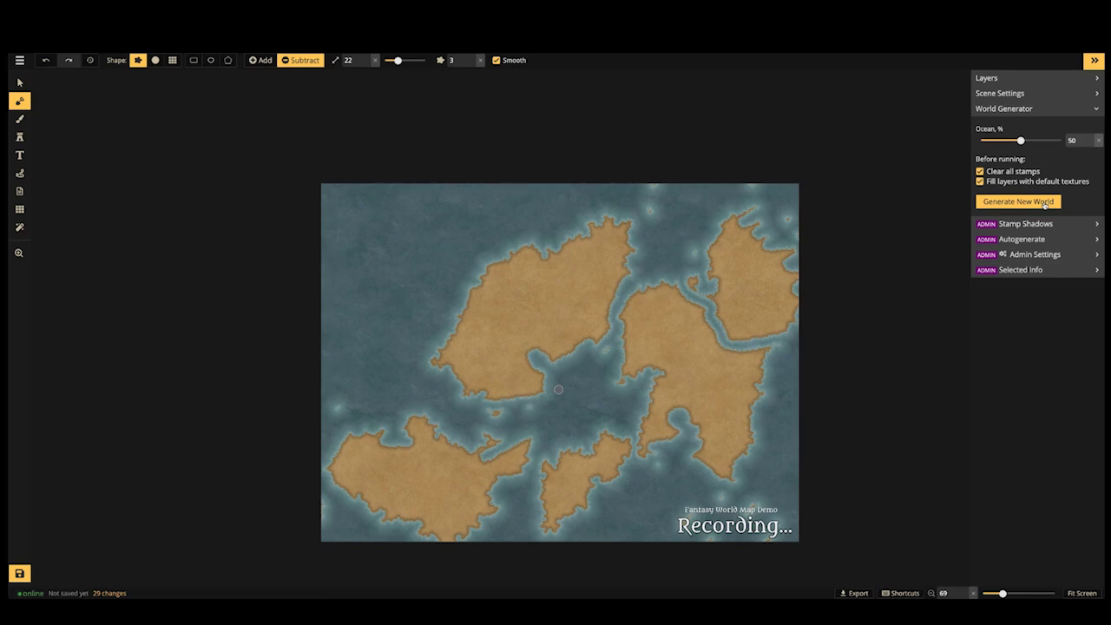
{"action": "left_click", "coordinate": [620, 382]}
{"action": "mouse_move", "coordinate": [552, 436]}
{"action": "left_mouse_down"}
{"action": "mouse_move", "coordinate": [499, 443]}
{"action": "mouse_move", "coordinate": [488, 469]}
{"action": "mouse_move", "coordinate": [483, 450]}
{"action": "mouse_move", "coordinate": [454, 469]}
{"action": "mouse_move", "coordinate": [469, 459]}
{"action": "left_mouse_up"}
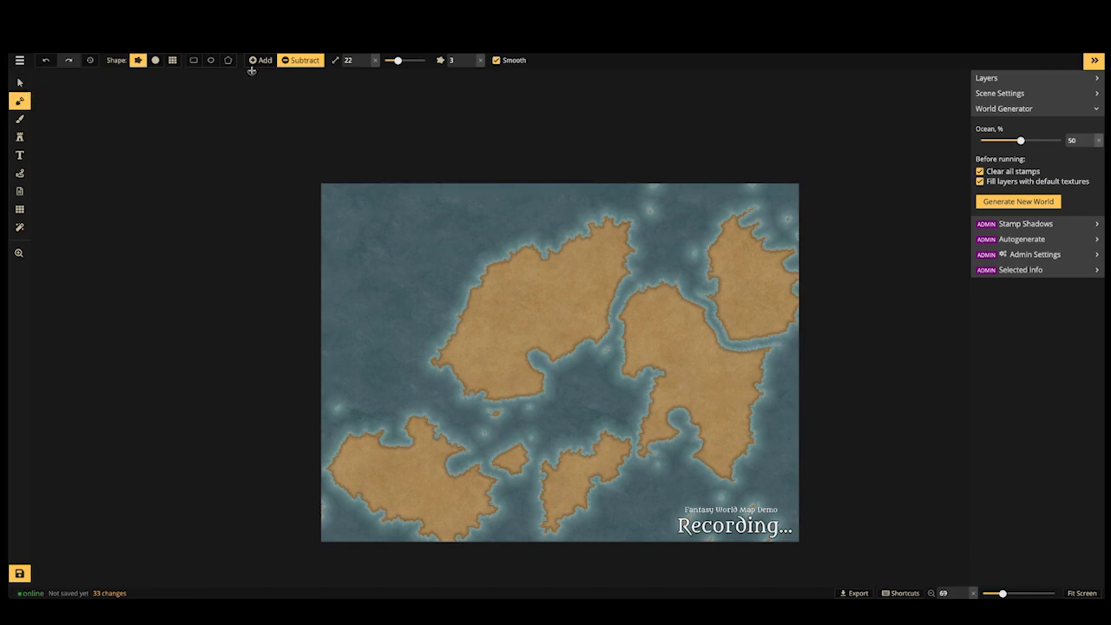
Delete all the generated land with a rectangular mask selection around the whole map, and deselect
{"action": "left_click", "coordinate": [193, 60]}
{"action": "left_click_drag", "start_coordinate": [202, 125], "coordinate": [829, 554]}
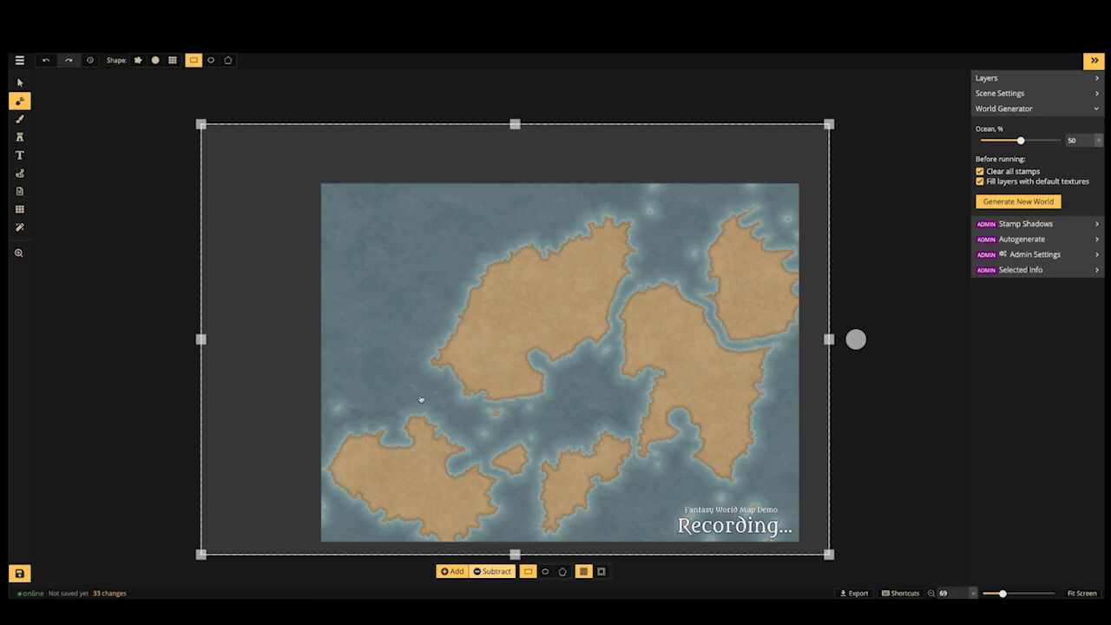
{"action": "key", "text": "Delete"}
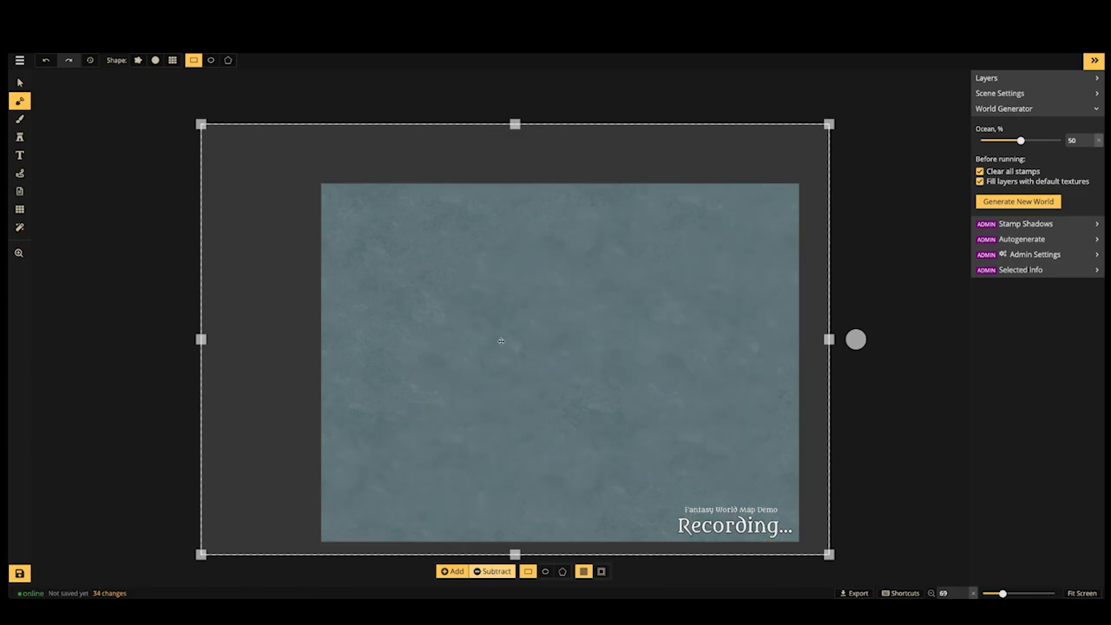
{"action": "left_click", "coordinate": [158, 341]}
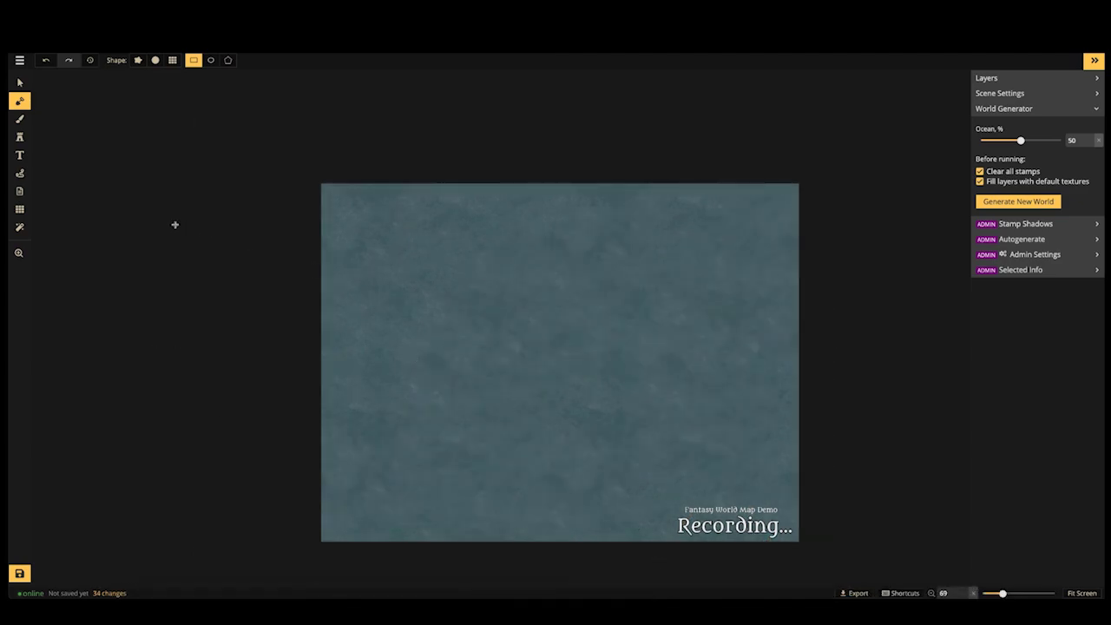
Paint a new landmass in the map's northwest with the rough mask brush in Add mode at size 145
{"action": "left_click", "coordinate": [137, 60]}
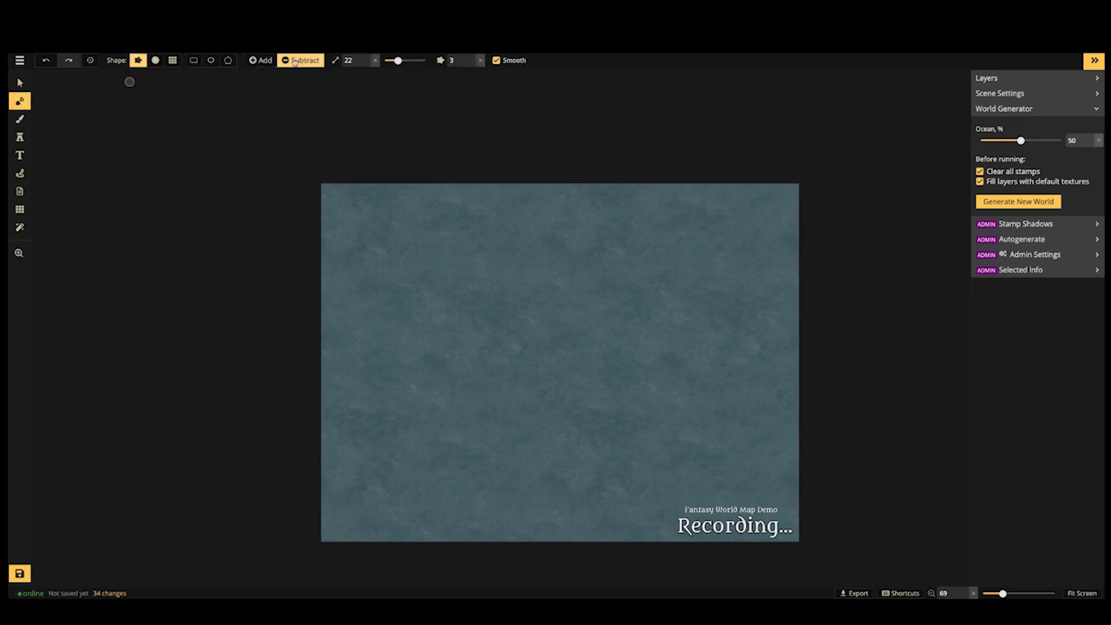
{"action": "left_click_drag", "start_coordinate": [403, 61], "coordinate": [421, 60]}
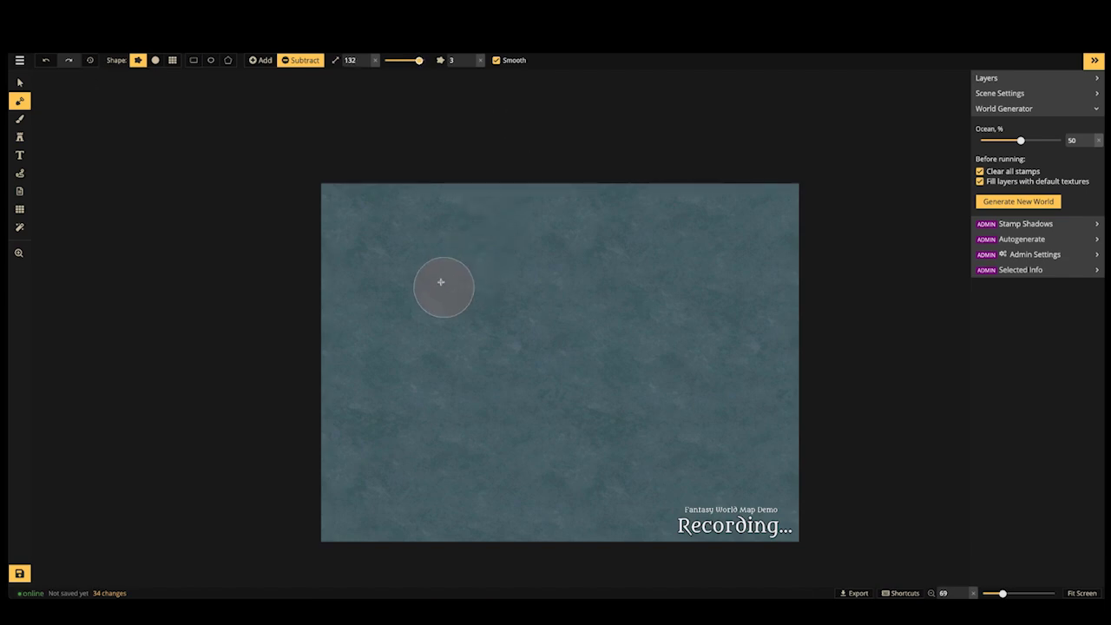
{"action": "left_click", "coordinate": [260, 59]}
{"action": "mouse_move", "coordinate": [420, 60]}
{"action": "left_mouse_down"}
{"action": "mouse_move", "coordinate": [400, 60]}
{"action": "mouse_move", "coordinate": [421, 60]}
{"action": "left_mouse_up"}
{"action": "left_click", "coordinate": [411, 241]}
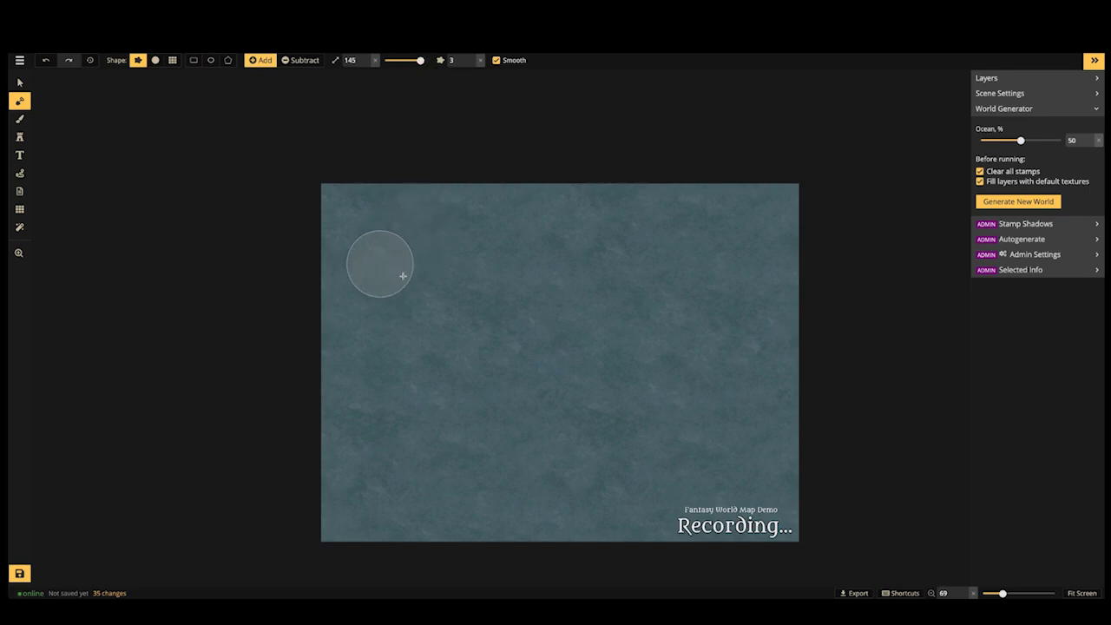
{"action": "mouse_move", "coordinate": [475, 268]}
{"action": "left_mouse_down"}
{"action": "mouse_move", "coordinate": [455, 323]}
{"action": "mouse_move", "coordinate": [457, 333]}
{"action": "mouse_move", "coordinate": [483, 334]}
{"action": "mouse_move", "coordinate": [444, 364]}
{"action": "left_mouse_up"}
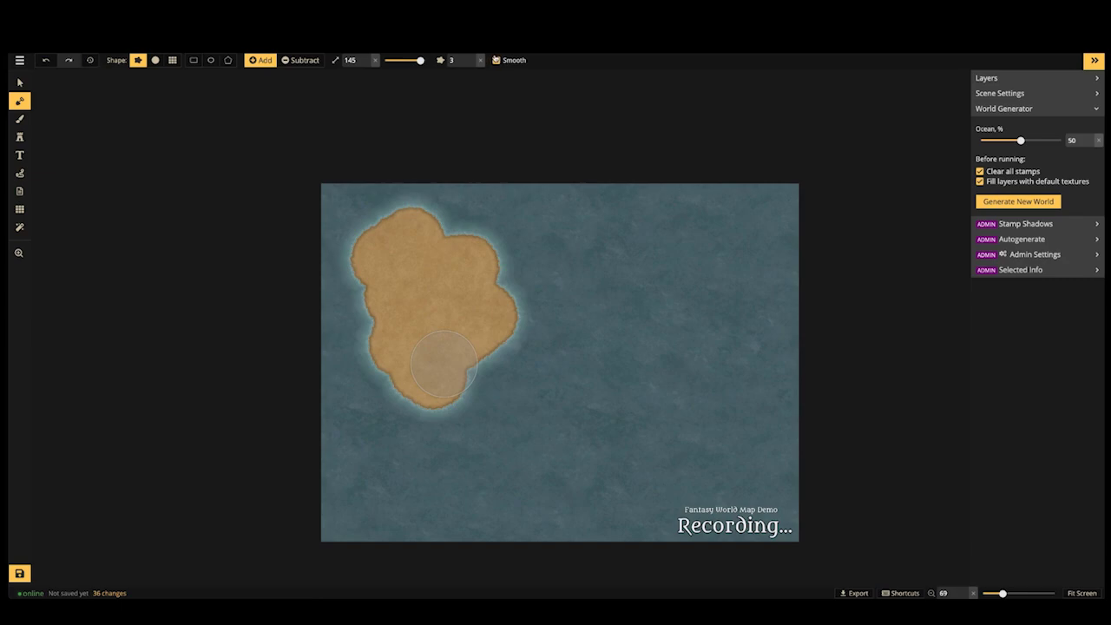
Set the mask roughness to 8 and extend the landmass southward and eastward to fill most of the map
{"action": "left_click", "coordinate": [480, 61]}
{"action": "left_click_drag", "start_coordinate": [449, 258], "coordinate": [478, 244]}
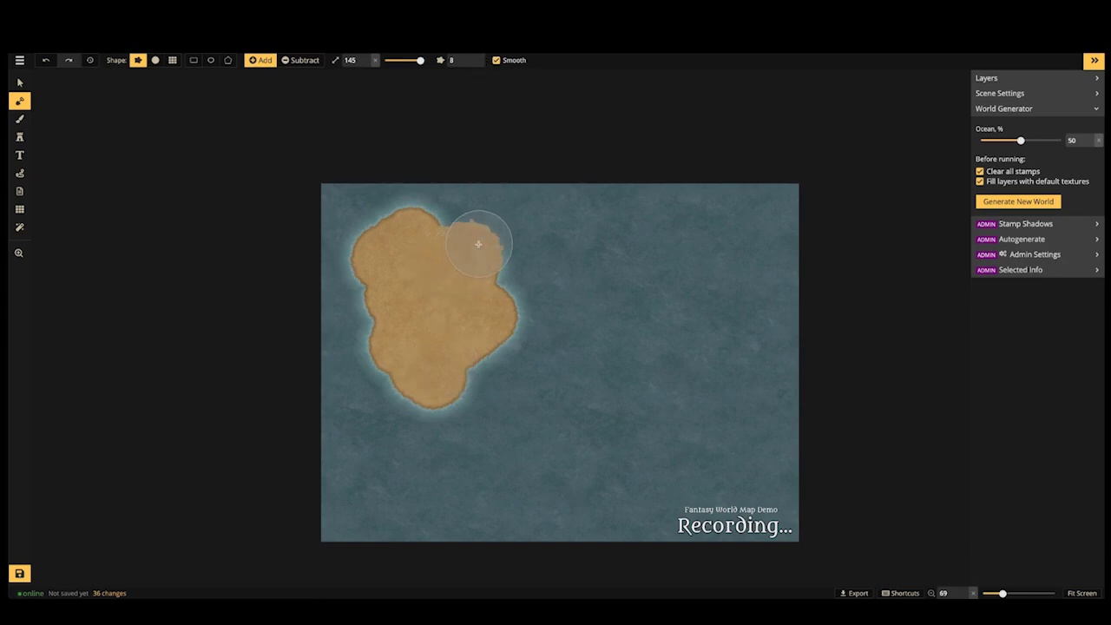
{"action": "mouse_move", "coordinate": [425, 282]}
{"action": "left_mouse_down"}
{"action": "mouse_move", "coordinate": [375, 347]}
{"action": "mouse_move", "coordinate": [406, 407]}
{"action": "mouse_move", "coordinate": [386, 430]}
{"action": "mouse_move", "coordinate": [401, 436]}
{"action": "mouse_move", "coordinate": [408, 465]}
{"action": "mouse_move", "coordinate": [450, 435]}
{"action": "mouse_move", "coordinate": [483, 361]}
{"action": "mouse_move", "coordinate": [467, 356]}
{"action": "mouse_move", "coordinate": [508, 388]}
{"action": "mouse_move", "coordinate": [538, 417]}
{"action": "left_mouse_up"}
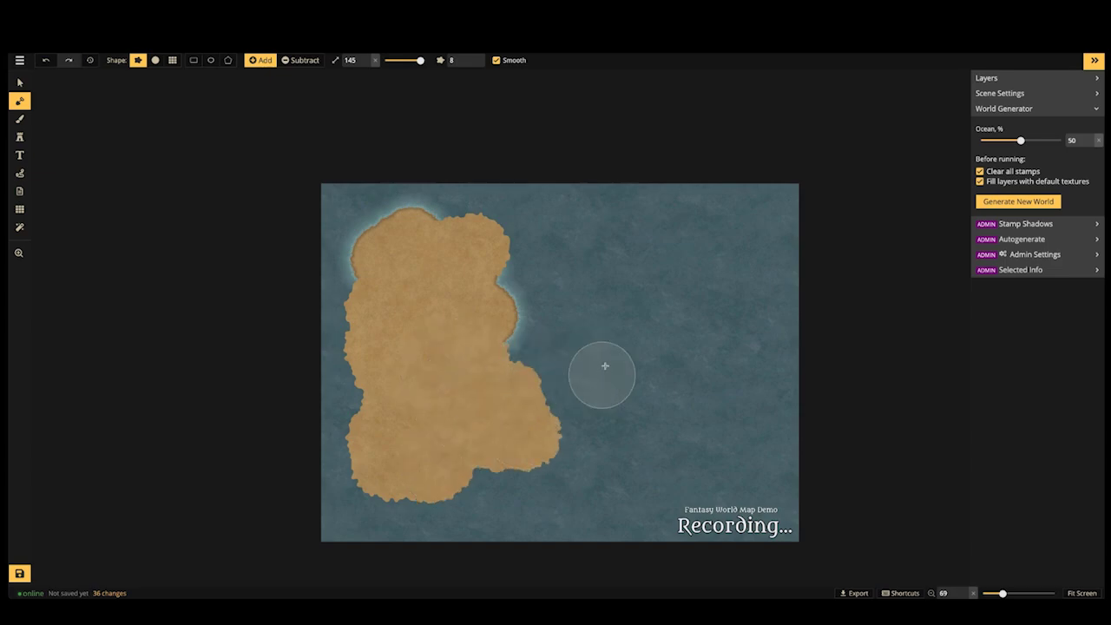
{"action": "mouse_move", "coordinate": [605, 365]}
{"action": "left_mouse_down"}
{"action": "mouse_move", "coordinate": [677, 380]}
{"action": "mouse_move", "coordinate": [565, 422]}
{"action": "mouse_move", "coordinate": [533, 487]}
{"action": "mouse_move", "coordinate": [678, 412]}
{"action": "mouse_move", "coordinate": [730, 351]}
{"action": "mouse_move", "coordinate": [701, 330]}
{"action": "mouse_move", "coordinate": [707, 254]}
{"action": "mouse_move", "coordinate": [721, 230]}
{"action": "left_mouse_up"}
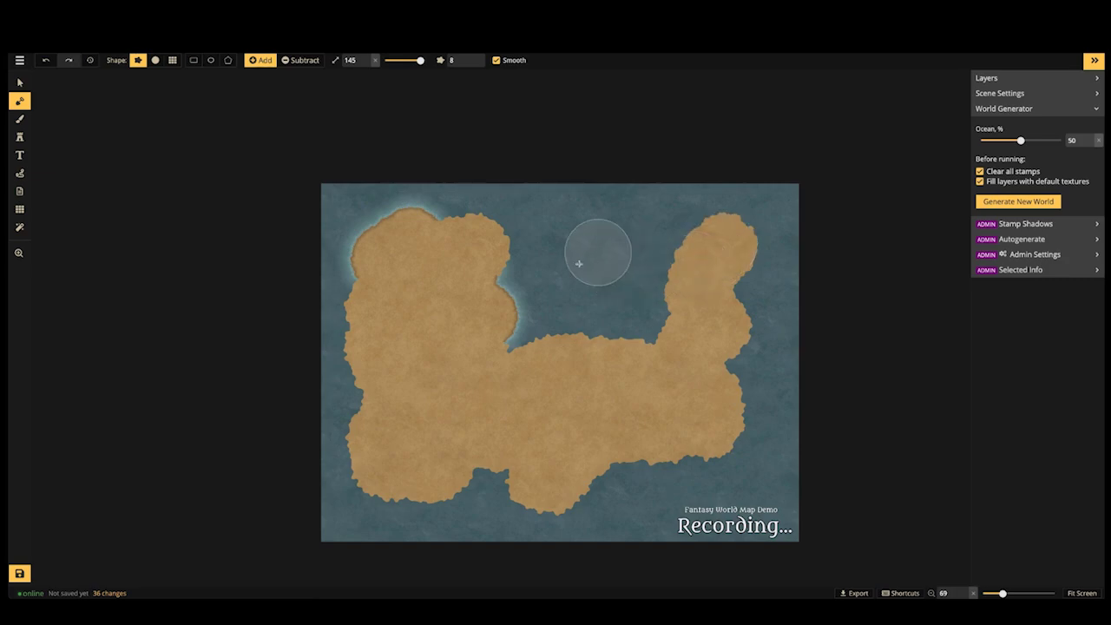
{"action": "mouse_move", "coordinate": [565, 258]}
{"action": "left_mouse_down"}
{"action": "mouse_move", "coordinate": [541, 255]}
{"action": "mouse_move", "coordinate": [508, 351]}
{"action": "mouse_move", "coordinate": [655, 312]}
{"action": "mouse_move", "coordinate": [632, 322]}
{"action": "mouse_move", "coordinate": [532, 304]}
{"action": "left_mouse_up"}
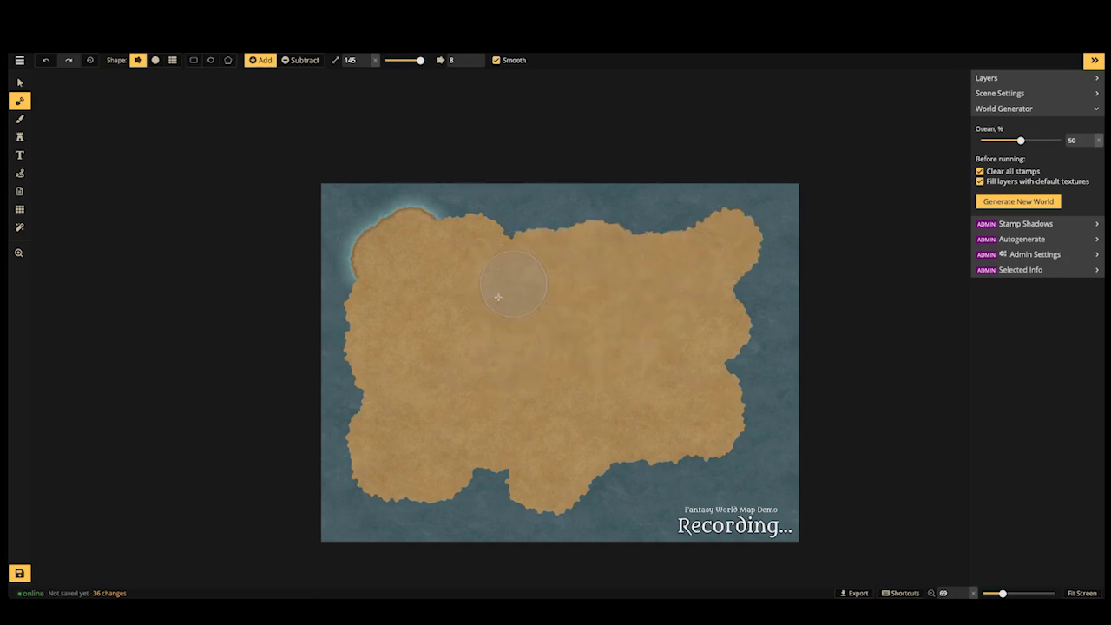
{"action": "mouse_move", "coordinate": [380, 241]}
{"action": "left_mouse_down"}
{"action": "mouse_move", "coordinate": [367, 241]}
{"action": "mouse_move", "coordinate": [399, 266]}
{"action": "left_mouse_up"}
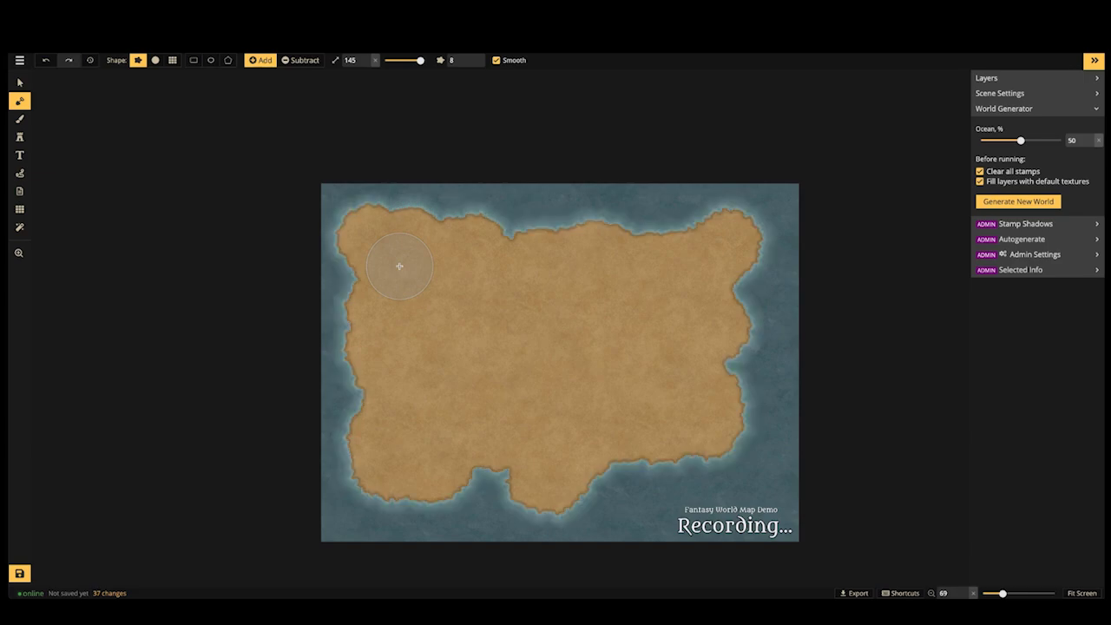
Carve a winding channel through the landmass in Subtract mode at brush size 23, separating an island in the map's northwest
{"action": "left_click", "coordinate": [398, 59]}
{"action": "left_click", "coordinate": [370, 57]}
{"action": "left_click", "coordinate": [370, 56]}
{"action": "left_click", "coordinate": [370, 56]}
{"action": "left_click", "coordinate": [300, 59]}
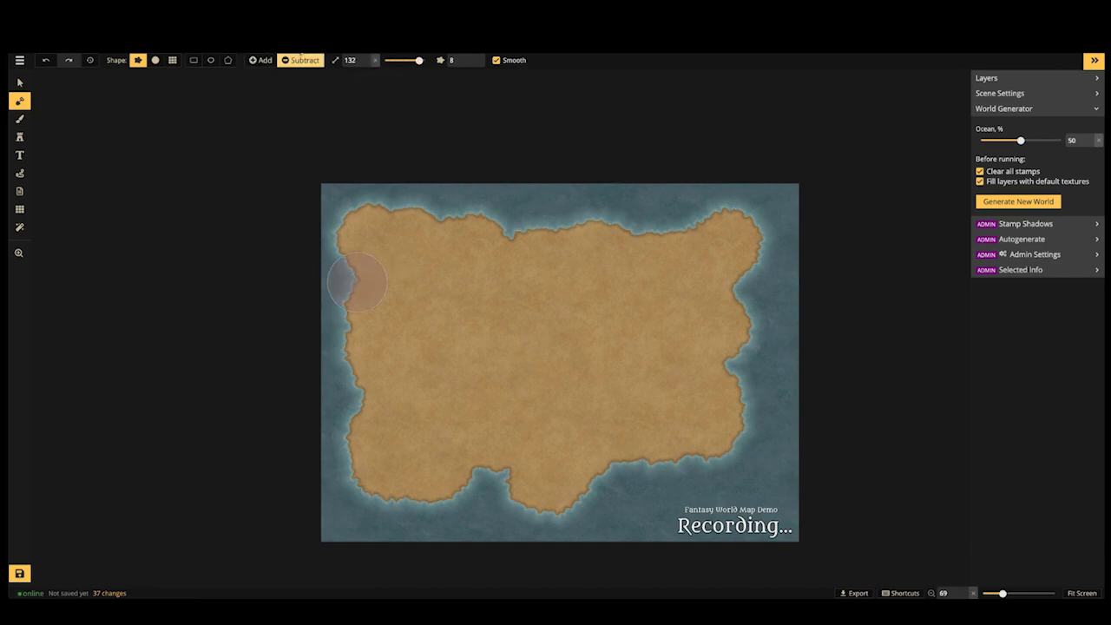
{"action": "left_click", "coordinate": [399, 60]}
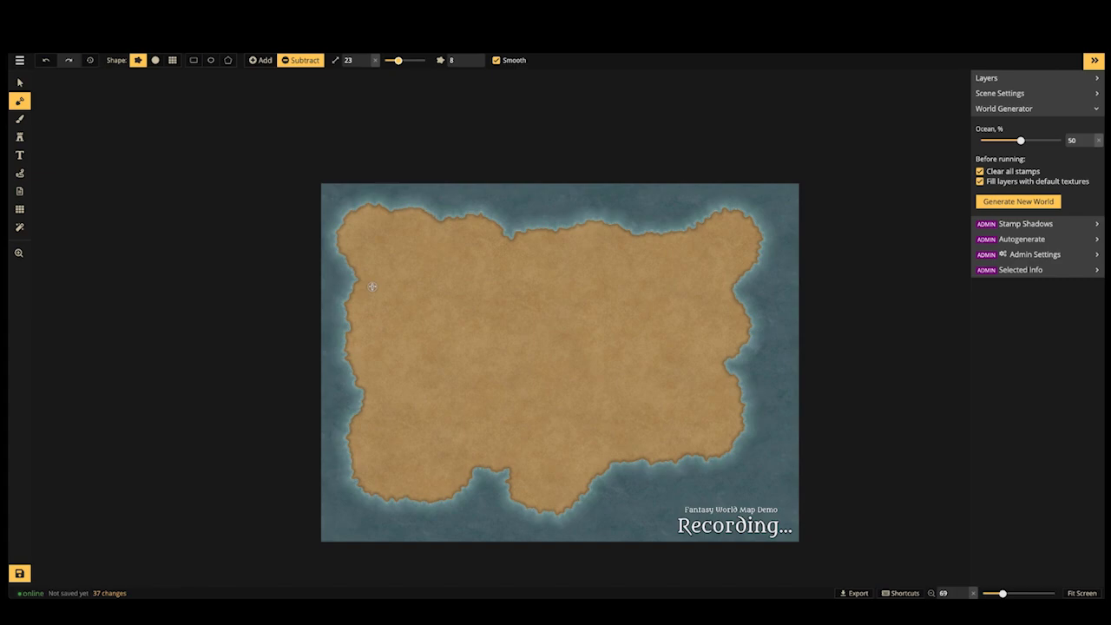
{"action": "mouse_move", "coordinate": [348, 276]}
{"action": "left_mouse_down"}
{"action": "mouse_move", "coordinate": [377, 274]}
{"action": "mouse_move", "coordinate": [391, 314]}
{"action": "mouse_move", "coordinate": [338, 287]}
{"action": "mouse_move", "coordinate": [336, 299]}
{"action": "mouse_move", "coordinate": [367, 286]}
{"action": "mouse_move", "coordinate": [397, 314]}
{"action": "mouse_move", "coordinate": [390, 328]}
{"action": "mouse_move", "coordinate": [417, 306]}
{"action": "mouse_move", "coordinate": [387, 286]}
{"action": "mouse_move", "coordinate": [431, 281]}
{"action": "mouse_move", "coordinate": [418, 211]}
{"action": "mouse_move", "coordinate": [432, 236]}
{"action": "mouse_move", "coordinate": [469, 211]}
{"action": "mouse_move", "coordinate": [450, 221]}
{"action": "mouse_move", "coordinate": [410, 206]}
{"action": "mouse_move", "coordinate": [434, 203]}
{"action": "mouse_move", "coordinate": [449, 211]}
{"action": "mouse_move", "coordinate": [418, 207]}
{"action": "left_mouse_up"}
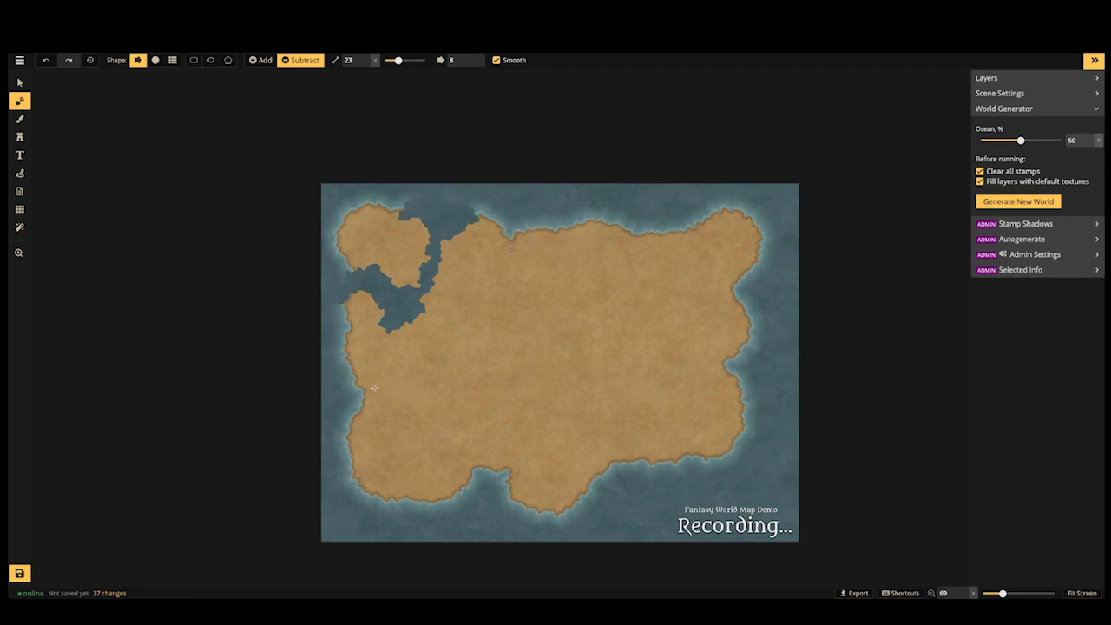
{"action": "key", "text": "ctrl+z"}
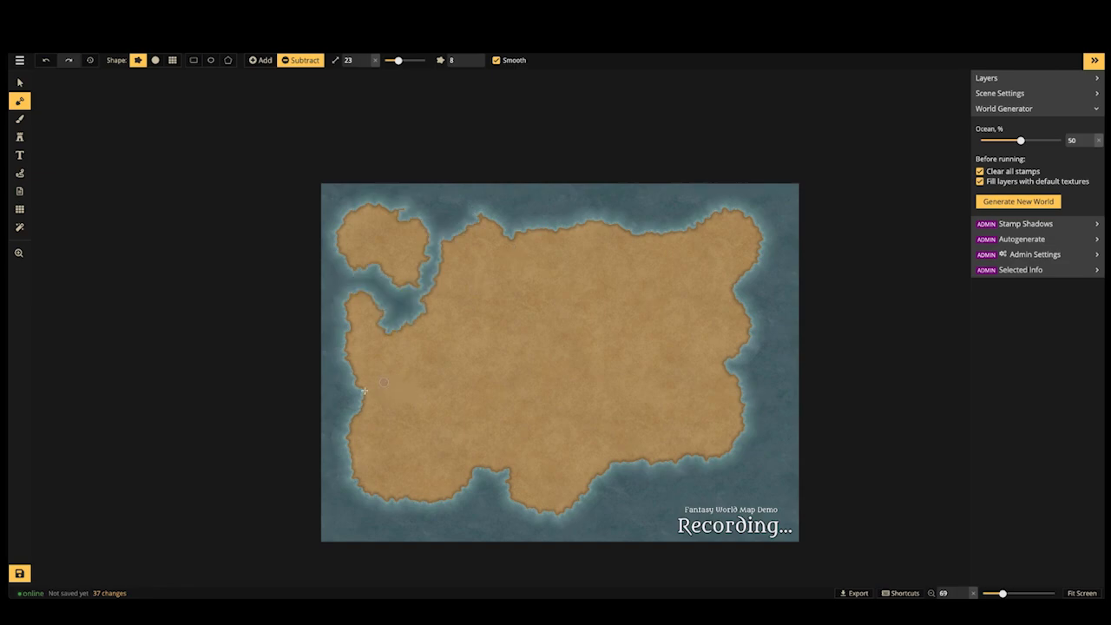
Carve bays into the west coast and winding channels that split the western land into separate islands
{"action": "left_click", "coordinate": [364, 392]}
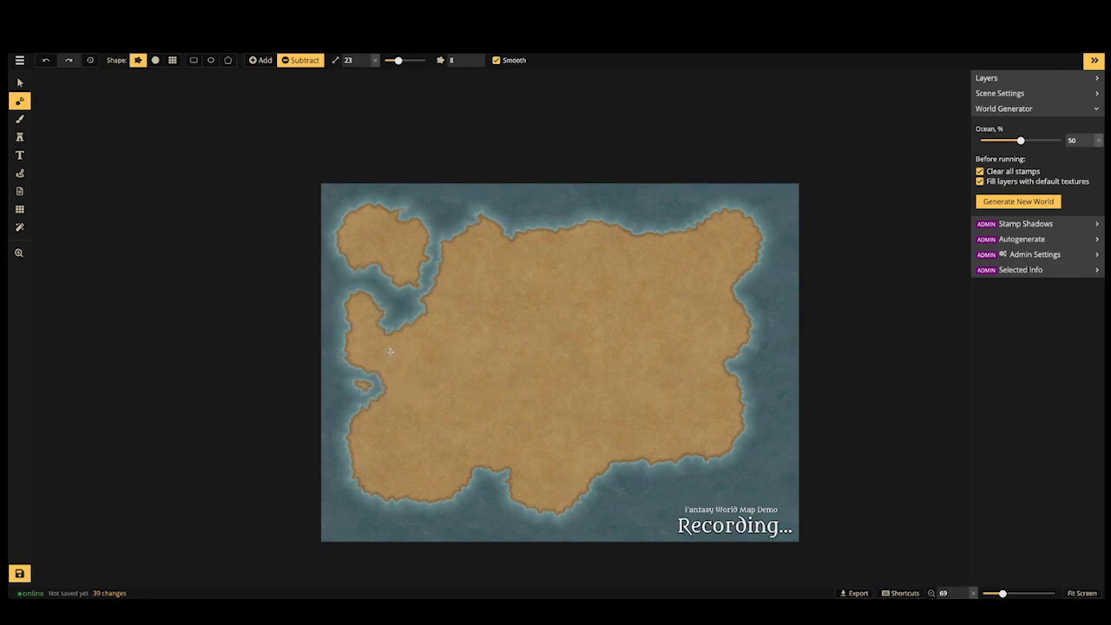
{"action": "mouse_move", "coordinate": [363, 392]}
{"action": "left_mouse_down"}
{"action": "mouse_move", "coordinate": [417, 396]}
{"action": "mouse_move", "coordinate": [394, 392]}
{"action": "mouse_move", "coordinate": [399, 424]}
{"action": "mouse_move", "coordinate": [354, 400]}
{"action": "mouse_move", "coordinate": [352, 468]}
{"action": "mouse_move", "coordinate": [394, 470]}
{"action": "mouse_move", "coordinate": [405, 458]}
{"action": "mouse_move", "coordinate": [423, 490]}
{"action": "mouse_move", "coordinate": [414, 512]}
{"action": "mouse_move", "coordinate": [356, 468]}
{"action": "left_mouse_up"}
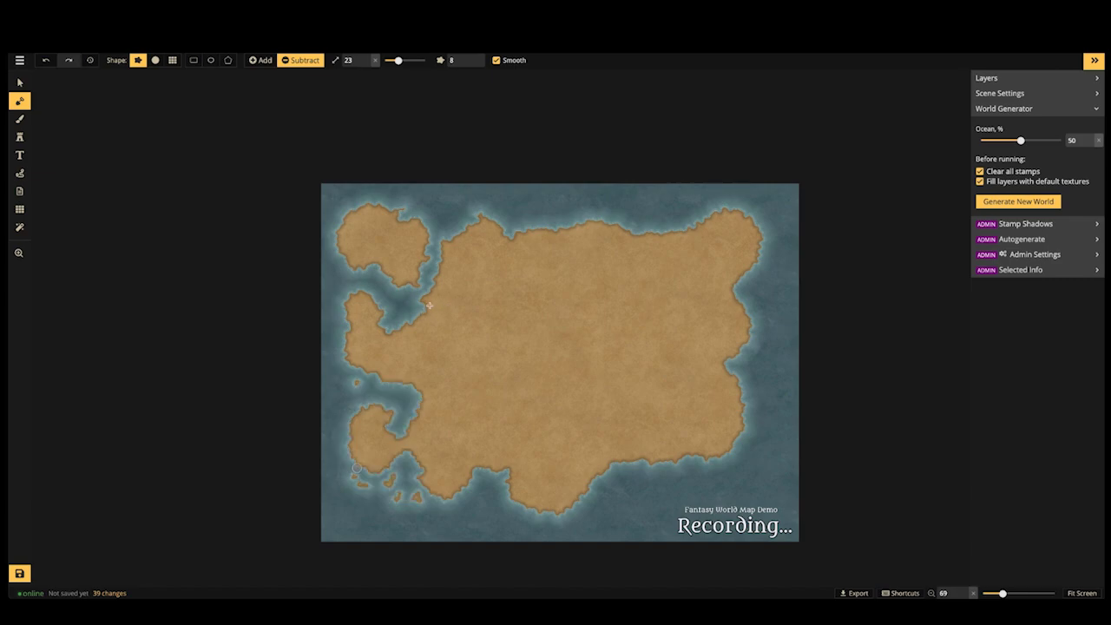
{"action": "mouse_move", "coordinate": [430, 305]}
{"action": "left_mouse_down"}
{"action": "mouse_move", "coordinate": [452, 325]}
{"action": "mouse_move", "coordinate": [488, 353]}
{"action": "mouse_move", "coordinate": [490, 377]}
{"action": "mouse_move", "coordinate": [459, 427]}
{"action": "mouse_move", "coordinate": [481, 465]}
{"action": "mouse_move", "coordinate": [466, 499]}
{"action": "left_mouse_up"}
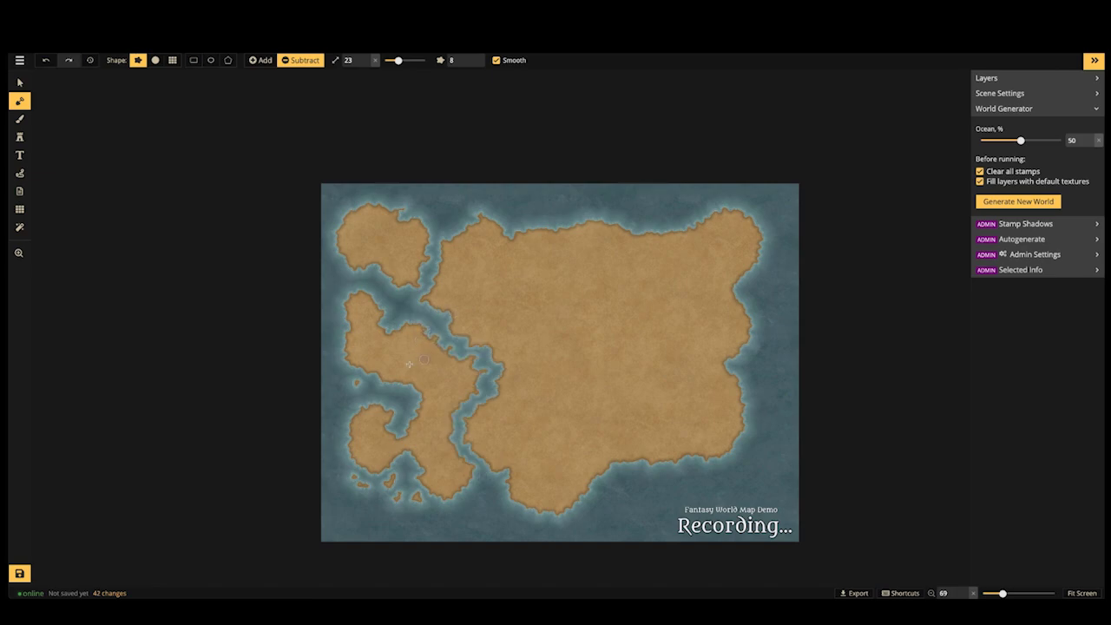
{"action": "mouse_move", "coordinate": [425, 328]}
{"action": "left_mouse_down"}
{"action": "mouse_move", "coordinate": [433, 351]}
{"action": "mouse_move", "coordinate": [390, 380]}
{"action": "left_mouse_up"}
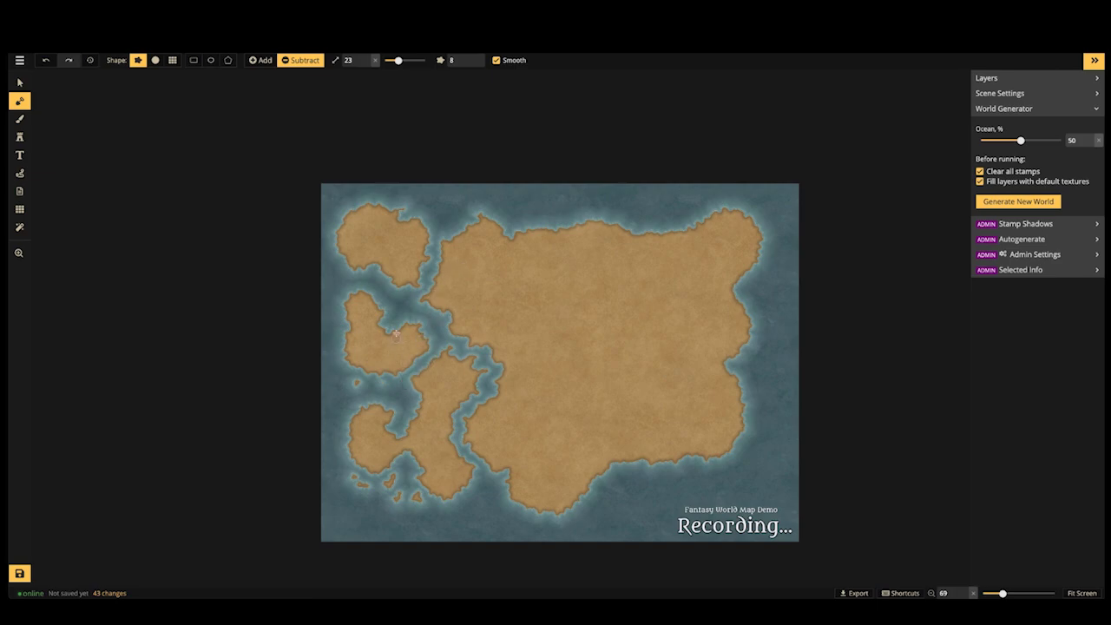
{"action": "mouse_move", "coordinate": [395, 323]}
{"action": "left_mouse_down"}
{"action": "mouse_move", "coordinate": [421, 354]}
{"action": "mouse_move", "coordinate": [427, 330]}
{"action": "left_mouse_up"}
Carve deep bays into the north coast and widen the western strait into a sea dotted with small islands
{"action": "mouse_move", "coordinate": [431, 283]}
{"action": "left_mouse_down"}
{"action": "mouse_move", "coordinate": [456, 228]}
{"action": "mouse_move", "coordinate": [491, 223]}
{"action": "mouse_move", "coordinate": [502, 247]}
{"action": "mouse_move", "coordinate": [573, 226]}
{"action": "mouse_move", "coordinate": [583, 230]}
{"action": "mouse_move", "coordinate": [533, 294]}
{"action": "mouse_move", "coordinate": [604, 289]}
{"action": "mouse_move", "coordinate": [566, 301]}
{"action": "mouse_move", "coordinate": [557, 243]}
{"action": "mouse_move", "coordinate": [590, 227]}
{"action": "mouse_move", "coordinate": [650, 247]}
{"action": "mouse_move", "coordinate": [684, 205]}
{"action": "left_mouse_up"}
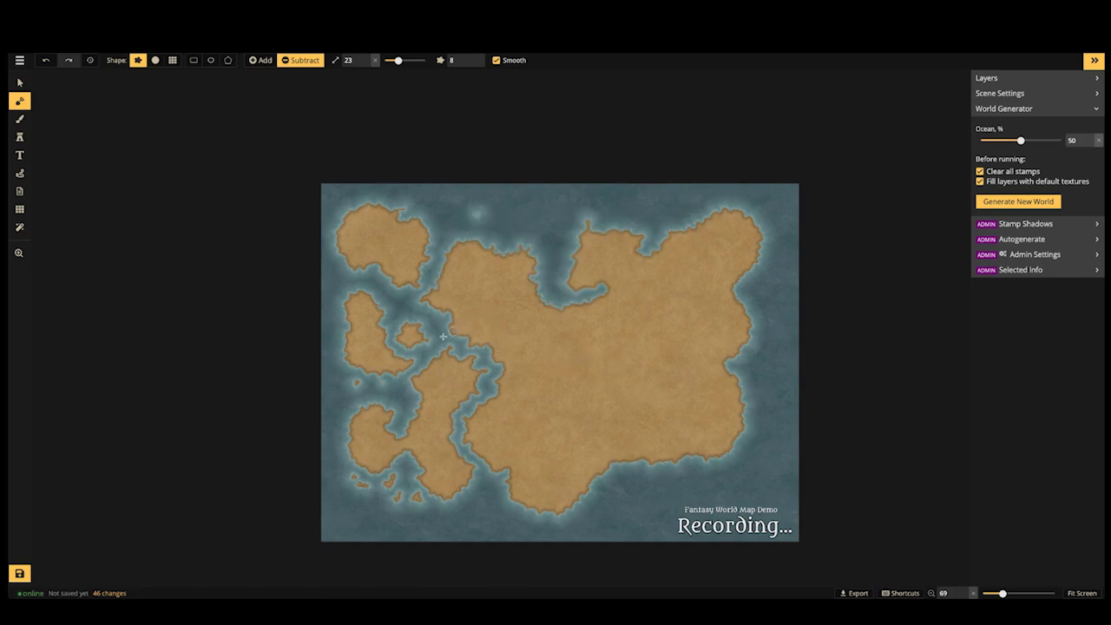
{"action": "mouse_move", "coordinate": [443, 336]}
{"action": "left_mouse_down"}
{"action": "mouse_move", "coordinate": [492, 341]}
{"action": "mouse_move", "coordinate": [470, 381]}
{"action": "mouse_move", "coordinate": [526, 371]}
{"action": "mouse_move", "coordinate": [452, 425]}
{"action": "mouse_move", "coordinate": [499, 423]}
{"action": "mouse_move", "coordinate": [480, 446]}
{"action": "mouse_move", "coordinate": [501, 454]}
{"action": "mouse_move", "coordinate": [502, 478]}
{"action": "mouse_move", "coordinate": [547, 462]}
{"action": "mouse_move", "coordinate": [520, 499]}
{"action": "mouse_move", "coordinate": [561, 507]}
{"action": "mouse_move", "coordinate": [593, 495]}
{"action": "left_mouse_up"}
{"action": "mouse_move", "coordinate": [428, 359]}
{"action": "left_mouse_down"}
{"action": "mouse_move", "coordinate": [414, 385]}
{"action": "mouse_move", "coordinate": [410, 358]}
{"action": "mouse_move", "coordinate": [381, 375]}
{"action": "mouse_move", "coordinate": [417, 326]}
{"action": "mouse_move", "coordinate": [399, 325]}
{"action": "mouse_move", "coordinate": [401, 351]}
{"action": "mouse_move", "coordinate": [426, 323]}
{"action": "left_mouse_up"}
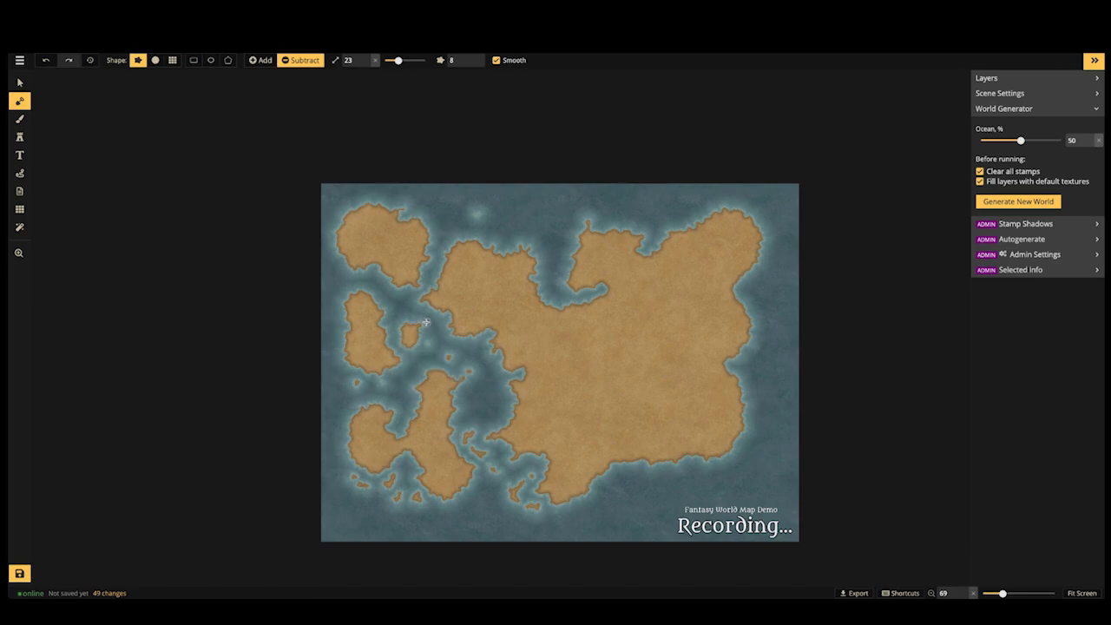
{"action": "left_click_drag", "start_coordinate": [513, 401], "coordinate": [514, 408]}
Subtract the main continent's northwestern part, leaving scattered islets, and carve a ring-shaped channel around a circular central continent
{"action": "mouse_move", "coordinate": [465, 245]}
{"action": "left_mouse_down"}
{"action": "mouse_move", "coordinate": [442, 274]}
{"action": "mouse_move", "coordinate": [473, 322]}
{"action": "mouse_move", "coordinate": [508, 287]}
{"action": "mouse_move", "coordinate": [521, 328]}
{"action": "mouse_move", "coordinate": [556, 322]}
{"action": "mouse_move", "coordinate": [605, 286]}
{"action": "left_mouse_up"}
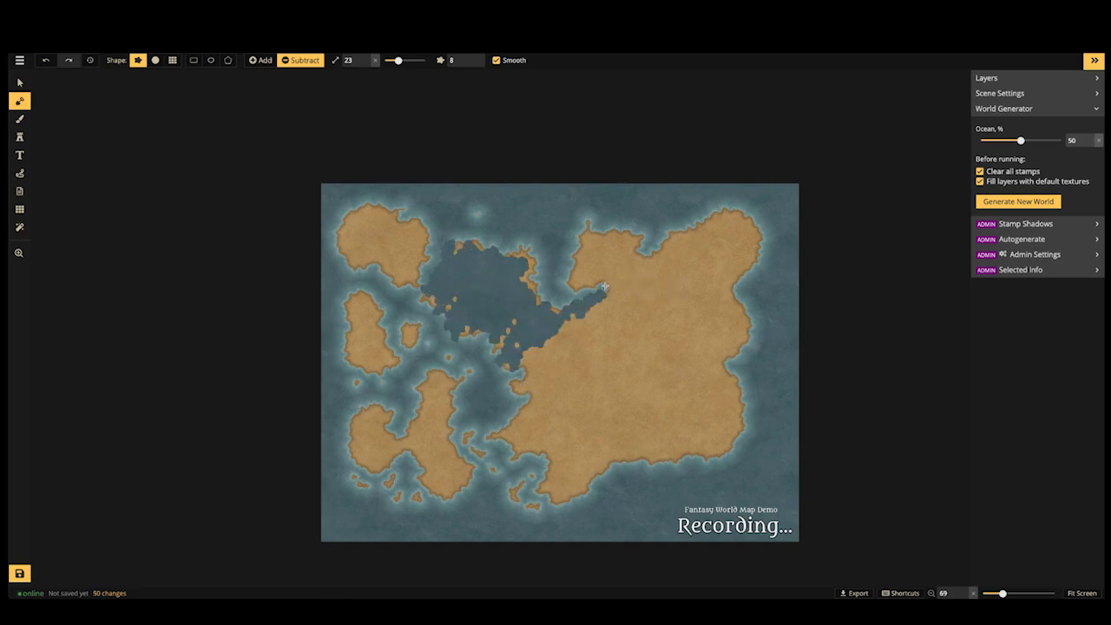
{"action": "mouse_move", "coordinate": [514, 323]}
{"action": "left_mouse_down"}
{"action": "mouse_move", "coordinate": [503, 322]}
{"action": "mouse_move", "coordinate": [498, 368]}
{"action": "mouse_move", "coordinate": [477, 310]}
{"action": "left_mouse_up"}
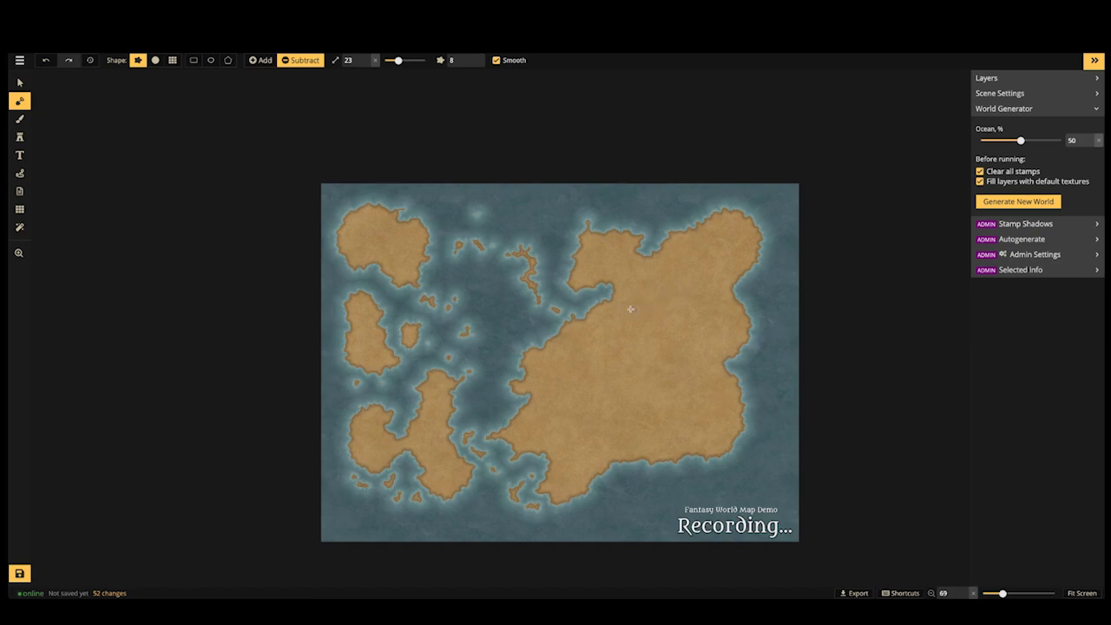
{"action": "mouse_move", "coordinate": [604, 317]}
{"action": "left_mouse_down"}
{"action": "mouse_move", "coordinate": [551, 364]}
{"action": "mouse_move", "coordinate": [606, 464]}
{"action": "mouse_move", "coordinate": [728, 405]}
{"action": "mouse_move", "coordinate": [636, 303]}
{"action": "mouse_move", "coordinate": [549, 371]}
{"action": "mouse_move", "coordinate": [599, 470]}
{"action": "mouse_move", "coordinate": [710, 419]}
{"action": "mouse_move", "coordinate": [671, 310]}
{"action": "mouse_move", "coordinate": [549, 350]}
{"action": "mouse_move", "coordinate": [606, 424]}
{"action": "left_mouse_up"}
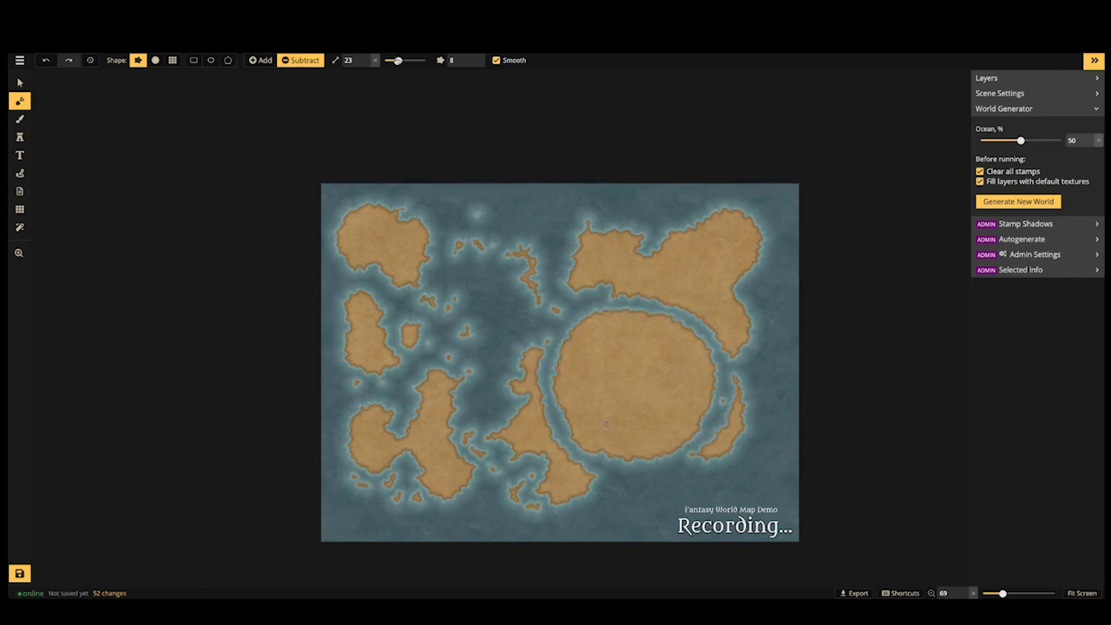
Set the brush size to 8 and break the land strips west, southwest and east of the circular continent into small islands
{"action": "left_click_drag", "start_coordinate": [399, 60], "coordinate": [390, 59]}
{"action": "left_click_drag", "start_coordinate": [531, 401], "coordinate": [537, 343]}
{"action": "mouse_move", "coordinate": [537, 439]}
{"action": "left_mouse_down"}
{"action": "mouse_move", "coordinate": [520, 415]}
{"action": "mouse_move", "coordinate": [498, 440]}
{"action": "left_mouse_up"}
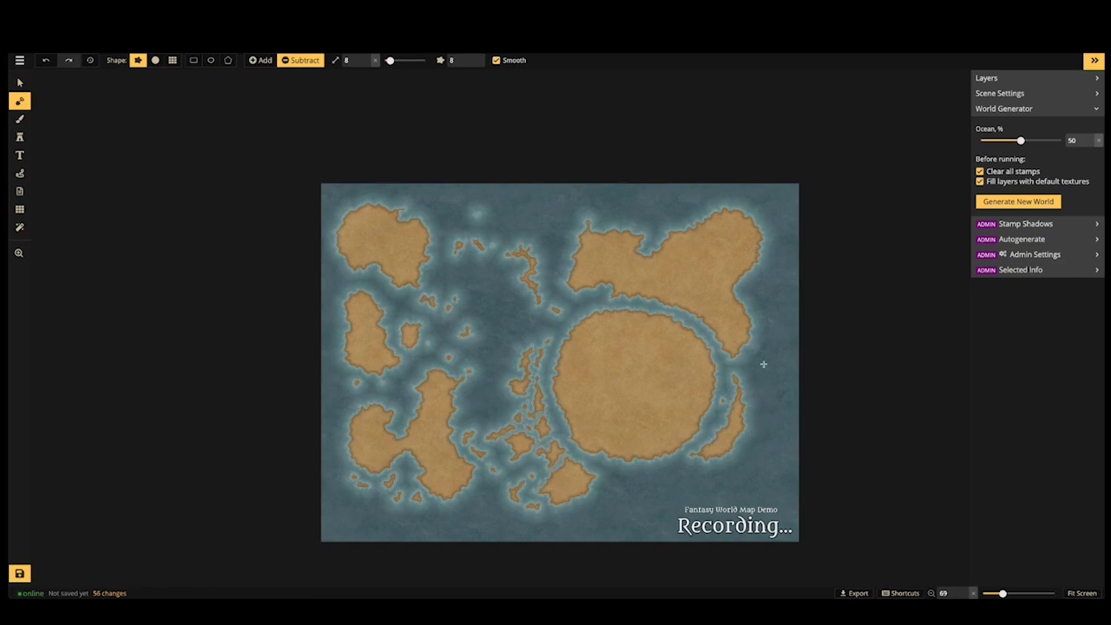
{"action": "left_click_drag", "start_coordinate": [595, 496], "coordinate": [548, 458]}
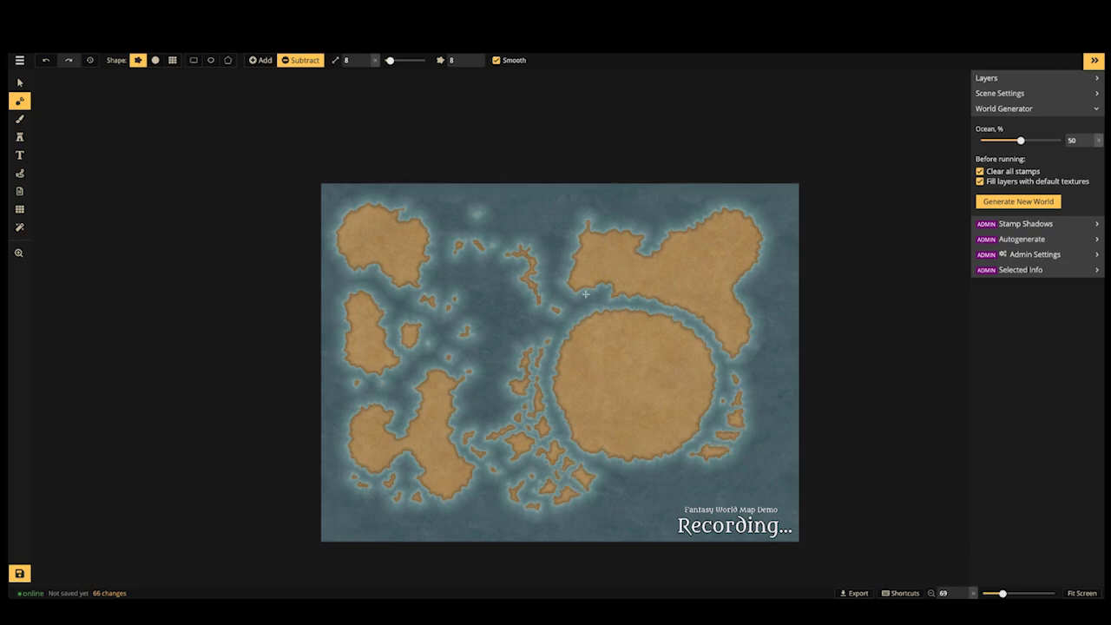
Cut narrow channels across the northeastern landmass to break it into many islands
{"action": "left_click_drag", "start_coordinate": [586, 294], "coordinate": [587, 236]}
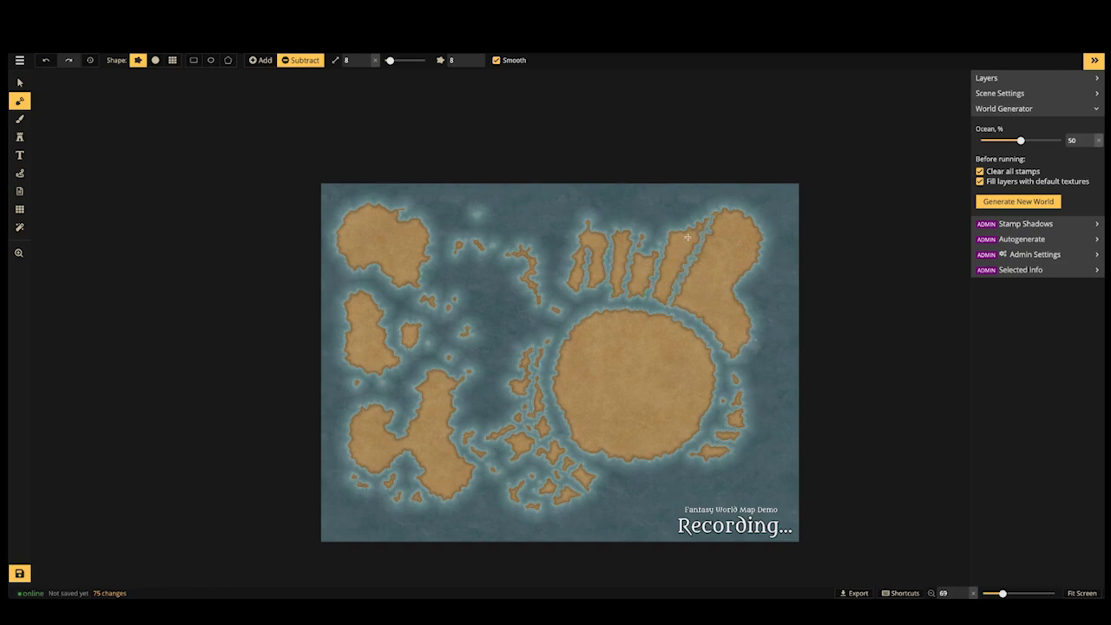
{"action": "mouse_move", "coordinate": [684, 309]}
{"action": "left_mouse_down"}
{"action": "mouse_move", "coordinate": [742, 244]}
{"action": "mouse_move", "coordinate": [750, 264]}
{"action": "left_mouse_up"}
{"action": "left_click_drag", "start_coordinate": [712, 328], "coordinate": [752, 307]}
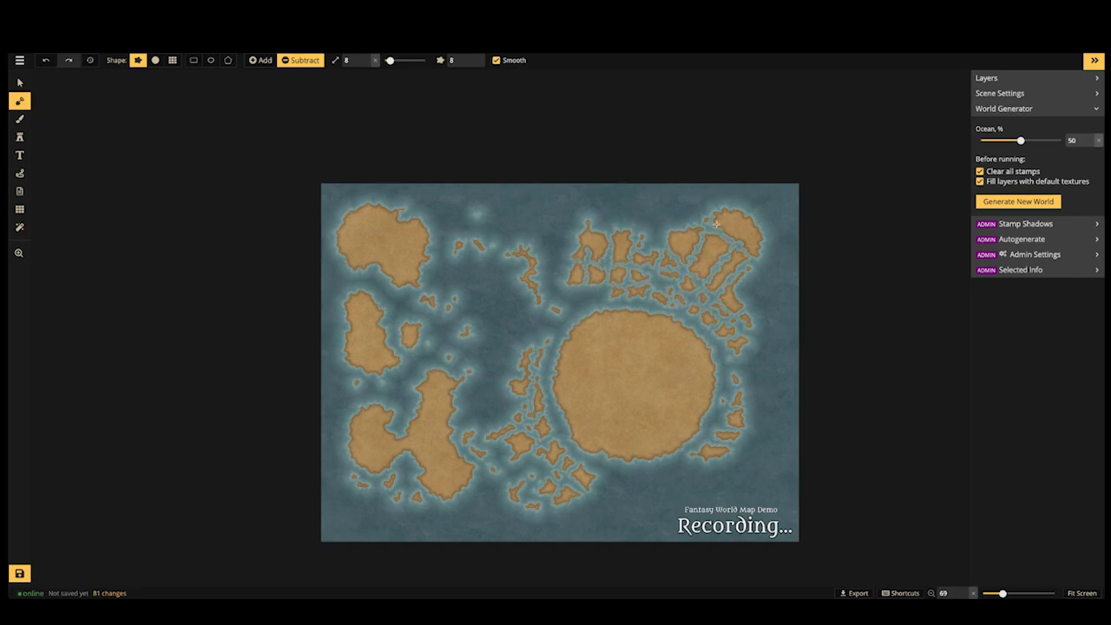
Erase small fragments among the northeastern islands and along the eastern strip to open wider, more irregular gaps
{"action": "left_click_drag", "start_coordinate": [657, 295], "coordinate": [634, 289]}
{"action": "mouse_move", "coordinate": [642, 249]}
{"action": "left_mouse_down"}
{"action": "mouse_move", "coordinate": [643, 264]}
{"action": "mouse_move", "coordinate": [641, 253]}
{"action": "mouse_move", "coordinate": [585, 266]}
{"action": "mouse_move", "coordinate": [587, 287]}
{"action": "left_mouse_up"}
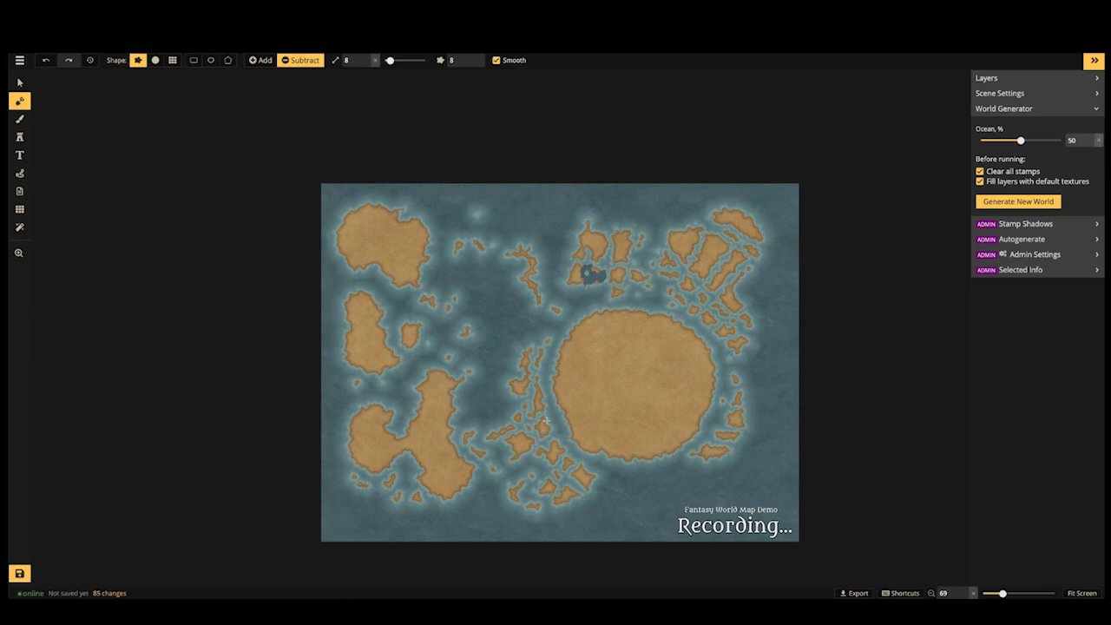
{"action": "left_click_drag", "start_coordinate": [738, 379], "coordinate": [736, 381]}
{"action": "left_click_drag", "start_coordinate": [702, 326], "coordinate": [713, 324]}
{"action": "left_click_drag", "start_coordinate": [727, 269], "coordinate": [706, 288]}
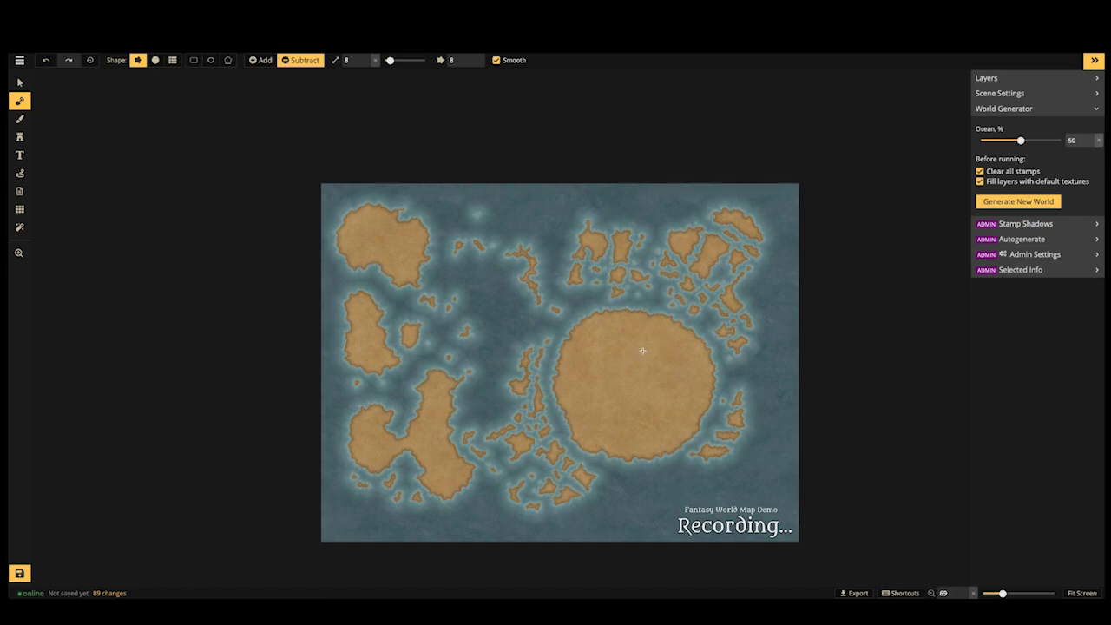
Carve a channel around the centre of the circular continent and radial channels outward to divide it into wedges
{"action": "mouse_move", "coordinate": [618, 372]}
{"action": "left_mouse_down"}
{"action": "mouse_move", "coordinate": [606, 382]}
{"action": "mouse_move", "coordinate": [630, 399]}
{"action": "mouse_move", "coordinate": [654, 375]}
{"action": "mouse_move", "coordinate": [608, 371]}
{"action": "mouse_move", "coordinate": [572, 337]}
{"action": "left_mouse_up"}
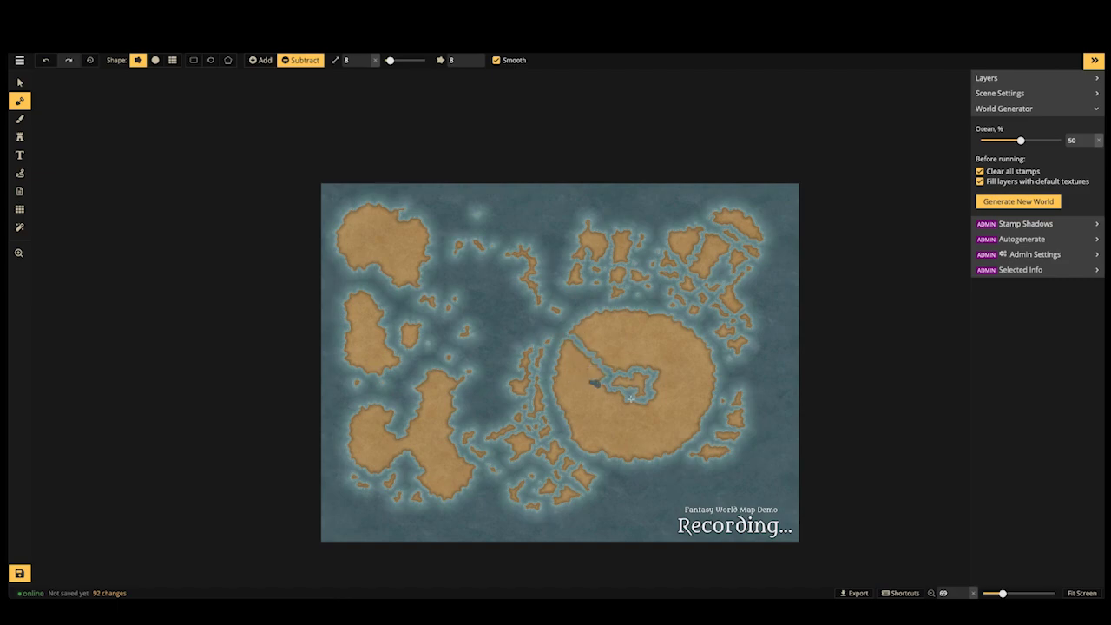
{"action": "left_click_drag", "start_coordinate": [631, 400], "coordinate": [604, 460]}
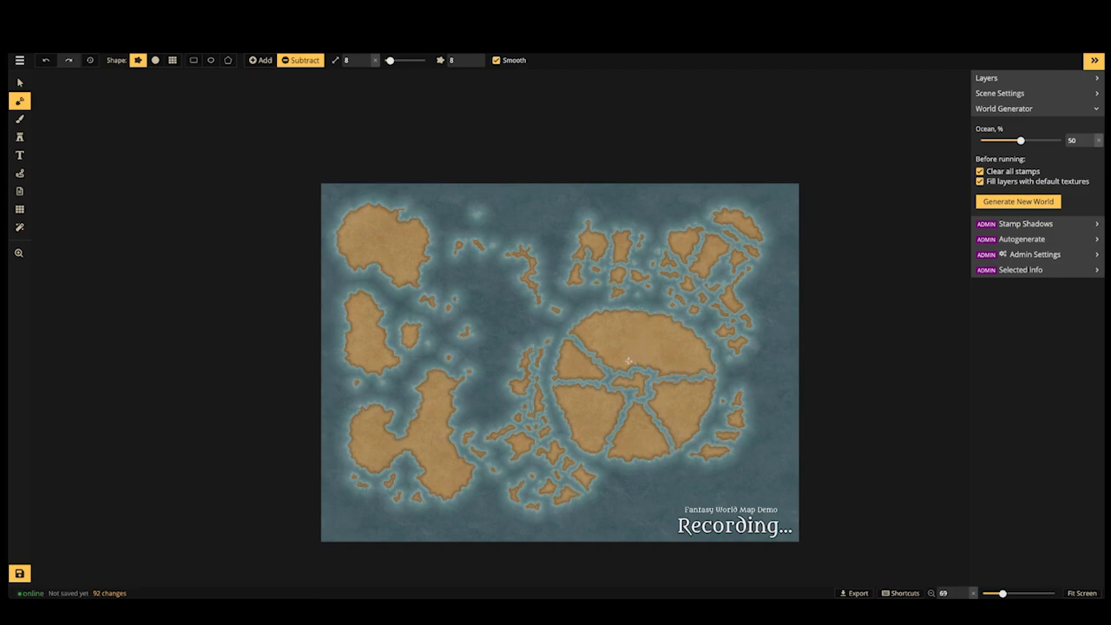
{"action": "left_click_drag", "start_coordinate": [689, 326], "coordinate": [641, 368]}
{"action": "mouse_move", "coordinate": [633, 311]}
{"action": "left_mouse_down"}
{"action": "mouse_move", "coordinate": [639, 367]}
{"action": "mouse_move", "coordinate": [627, 368]}
{"action": "left_mouse_up"}
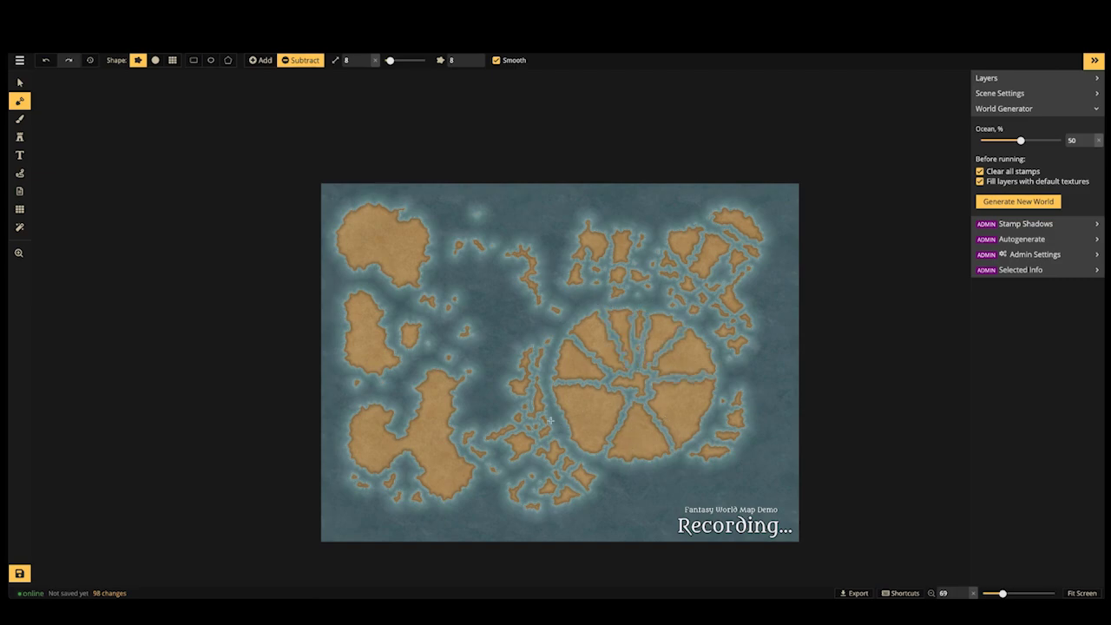
Break up the western and northwestern wedges of the circular continent with irregular cross channels and coves
{"action": "scroll", "coordinate": [629, 380], "scroll_direction": "up", "scroll_amount": 5}
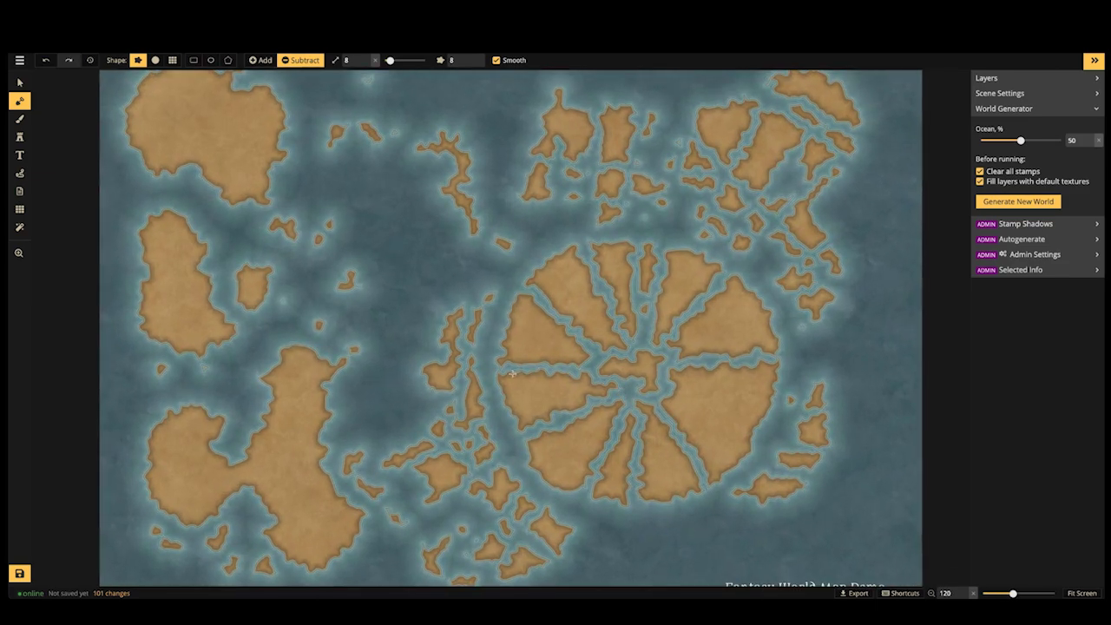
{"action": "left_click_drag", "start_coordinate": [513, 373], "coordinate": [500, 405]}
{"action": "mouse_move", "coordinate": [509, 332]}
{"action": "left_mouse_down"}
{"action": "mouse_move", "coordinate": [571, 287]}
{"action": "mouse_move", "coordinate": [553, 274]}
{"action": "mouse_move", "coordinate": [575, 244]}
{"action": "left_mouse_up"}
{"action": "mouse_move", "coordinate": [593, 291]}
{"action": "left_mouse_down"}
{"action": "mouse_move", "coordinate": [596, 301]}
{"action": "mouse_move", "coordinate": [613, 275]}
{"action": "left_mouse_up"}
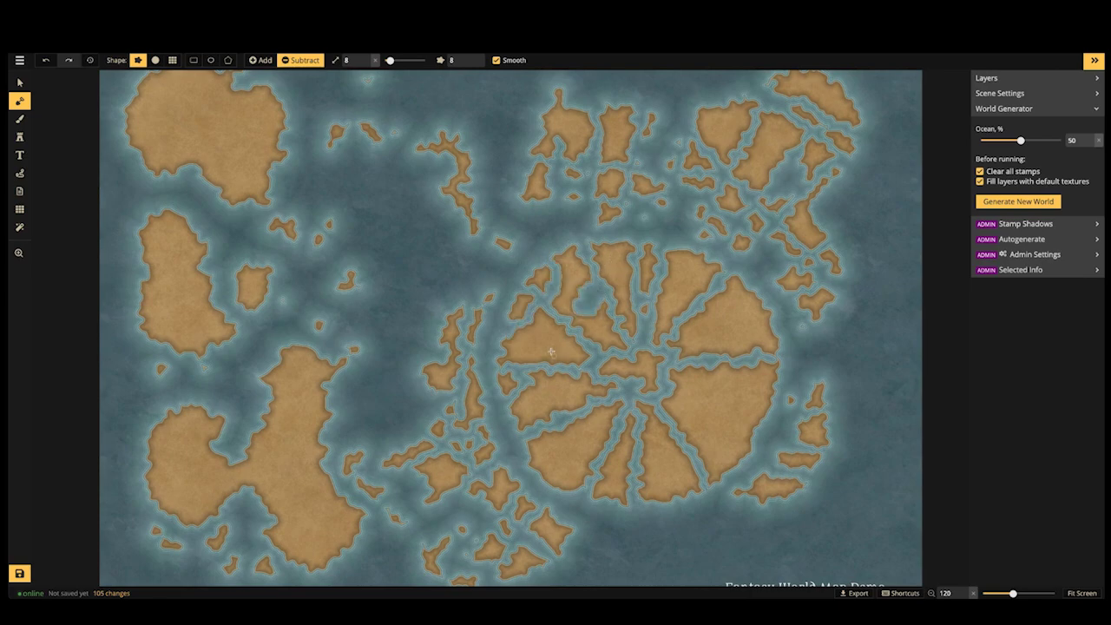
{"action": "mouse_move", "coordinate": [551, 351]}
{"action": "left_mouse_down"}
{"action": "mouse_move", "coordinate": [578, 446]}
{"action": "mouse_move", "coordinate": [647, 460]}
{"action": "left_mouse_up"}
{"action": "mouse_move", "coordinate": [556, 376]}
{"action": "left_mouse_down"}
{"action": "mouse_move", "coordinate": [586, 374]}
{"action": "mouse_move", "coordinate": [576, 332]}
{"action": "left_mouse_up"}
{"action": "mouse_move", "coordinate": [548, 400]}
{"action": "left_mouse_down"}
{"action": "mouse_move", "coordinate": [536, 387]}
{"action": "mouse_move", "coordinate": [525, 400]}
{"action": "left_mouse_up"}
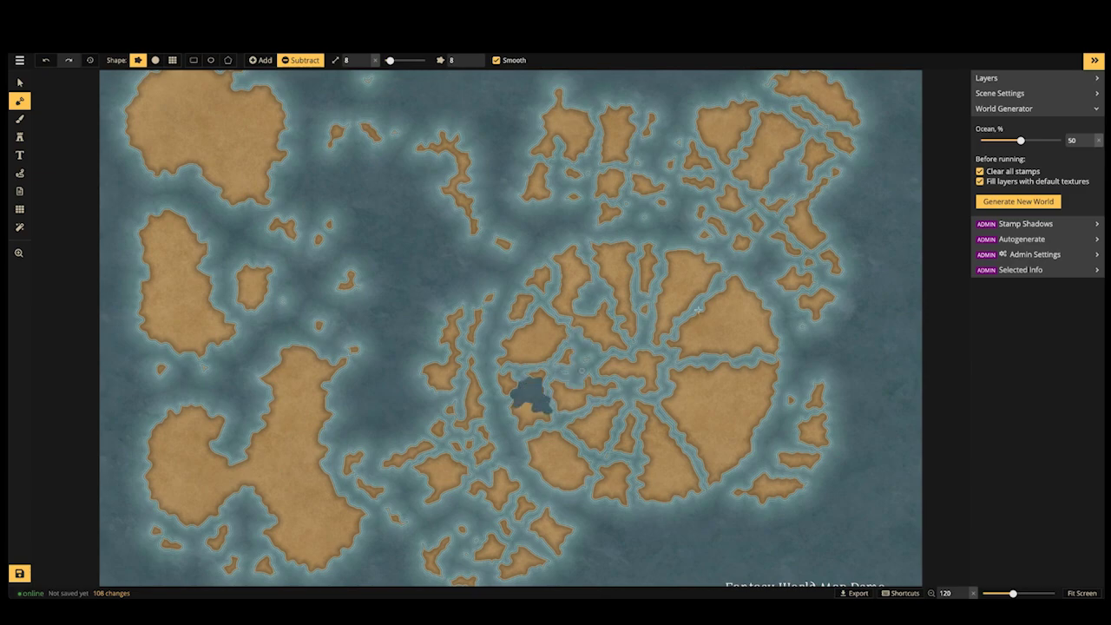
Carve irregular channels and bays through the northeastern, eastern and southern wedges of the circular continent
{"action": "mouse_move", "coordinate": [656, 287]}
{"action": "left_mouse_down"}
{"action": "mouse_move", "coordinate": [693, 254]}
{"action": "mouse_move", "coordinate": [676, 280]}
{"action": "mouse_move", "coordinate": [737, 264]}
{"action": "left_mouse_up"}
{"action": "mouse_move", "coordinate": [743, 358]}
{"action": "left_mouse_down"}
{"action": "mouse_move", "coordinate": [785, 356]}
{"action": "mouse_move", "coordinate": [761, 395]}
{"action": "mouse_move", "coordinate": [687, 363]}
{"action": "left_mouse_up"}
{"action": "mouse_move", "coordinate": [740, 391]}
{"action": "left_mouse_down"}
{"action": "mouse_move", "coordinate": [750, 432]}
{"action": "mouse_move", "coordinate": [746, 452]}
{"action": "mouse_move", "coordinate": [719, 454]}
{"action": "mouse_move", "coordinate": [736, 462]}
{"action": "mouse_move", "coordinate": [696, 451]}
{"action": "left_mouse_up"}
{"action": "mouse_move", "coordinate": [668, 448]}
{"action": "left_mouse_down"}
{"action": "mouse_move", "coordinate": [676, 443]}
{"action": "mouse_move", "coordinate": [667, 463]}
{"action": "mouse_move", "coordinate": [679, 458]}
{"action": "left_mouse_up"}
{"action": "mouse_move", "coordinate": [638, 401]}
{"action": "left_mouse_down"}
{"action": "mouse_move", "coordinate": [661, 430]}
{"action": "mouse_move", "coordinate": [638, 480]}
{"action": "mouse_move", "coordinate": [677, 512]}
{"action": "mouse_move", "coordinate": [676, 493]}
{"action": "left_mouse_up"}
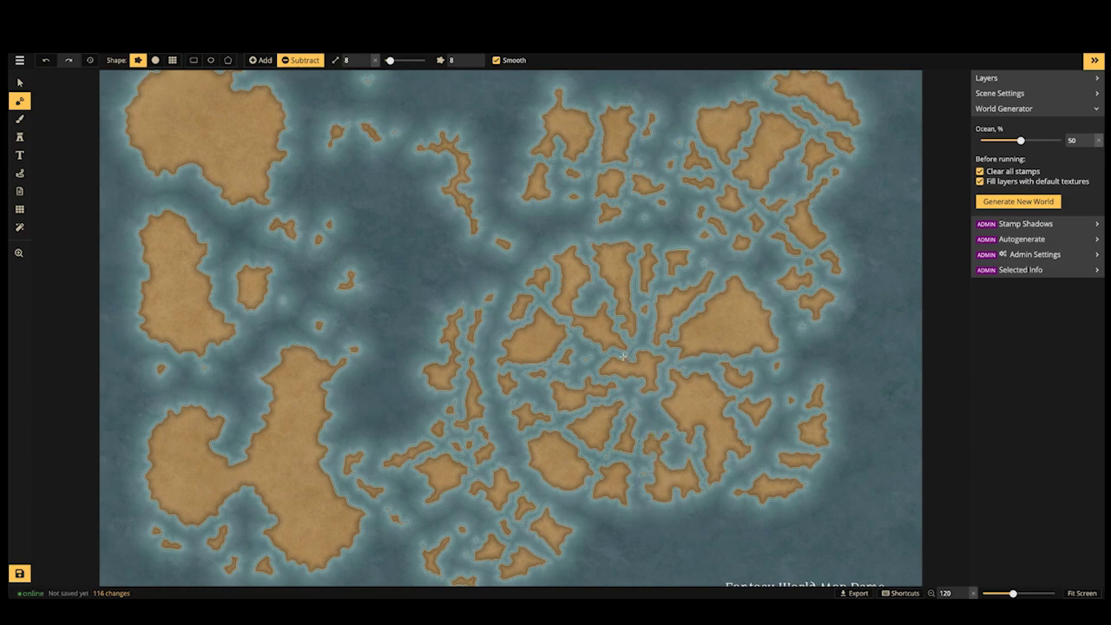
Break the hub and inner wedge tips of the circular continent into small scattered islands
{"action": "left_click_drag", "start_coordinate": [625, 357], "coordinate": [606, 378]}
{"action": "mouse_move", "coordinate": [652, 323]}
{"action": "left_mouse_down"}
{"action": "mouse_move", "coordinate": [662, 308]}
{"action": "mouse_move", "coordinate": [599, 323]}
{"action": "mouse_move", "coordinate": [592, 306]}
{"action": "left_mouse_up"}
{"action": "mouse_move", "coordinate": [667, 286]}
{"action": "left_mouse_down"}
{"action": "mouse_move", "coordinate": [682, 324]}
{"action": "mouse_move", "coordinate": [719, 354]}
{"action": "mouse_move", "coordinate": [671, 415]}
{"action": "left_mouse_up"}
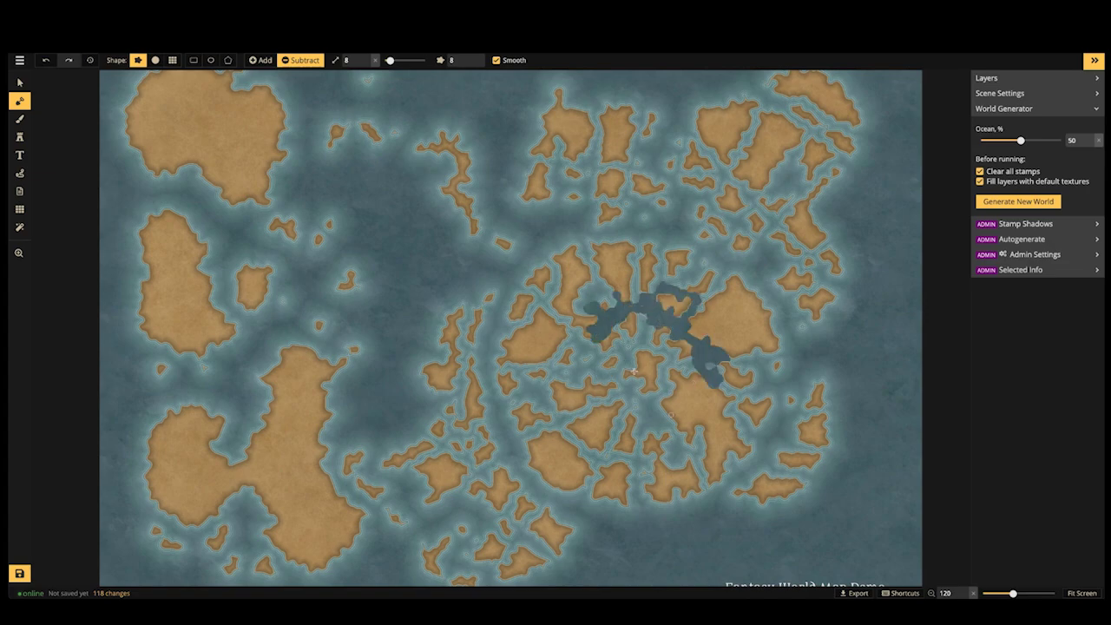
{"action": "left_click_drag", "start_coordinate": [565, 320], "coordinate": [565, 321]}
{"action": "scroll", "coordinate": [599, 321], "scroll_direction": "down", "scroll_amount": 3}
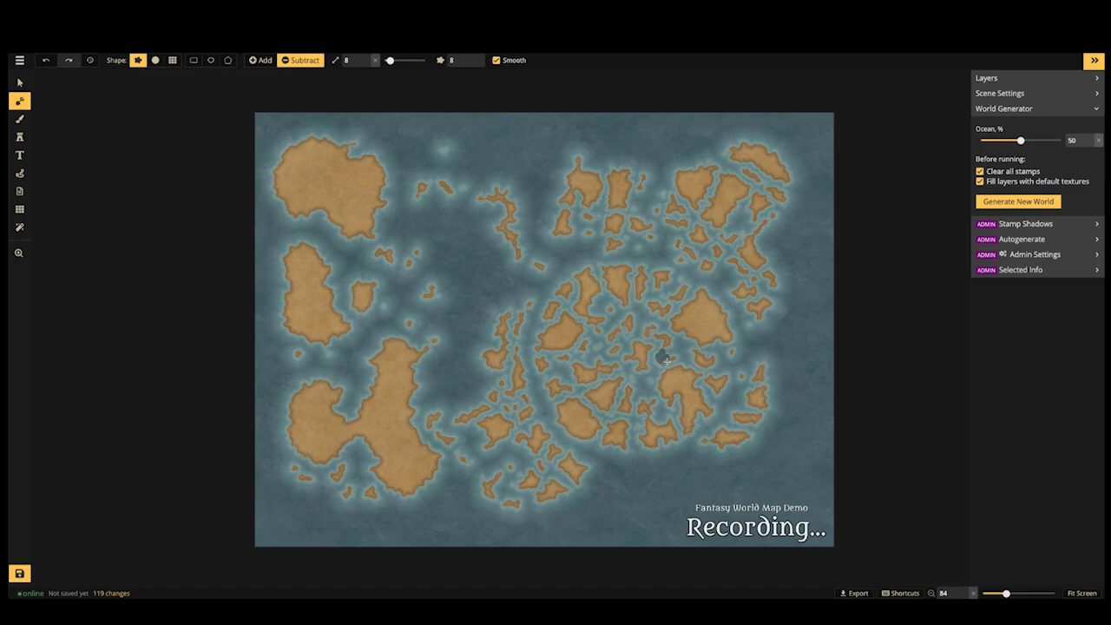
{"action": "left_click", "coordinate": [647, 331]}
{"action": "mouse_move", "coordinate": [649, 329]}
{"action": "left_mouse_down"}
{"action": "mouse_move", "coordinate": [659, 321]}
{"action": "mouse_move", "coordinate": [611, 351]}
{"action": "left_mouse_up"}
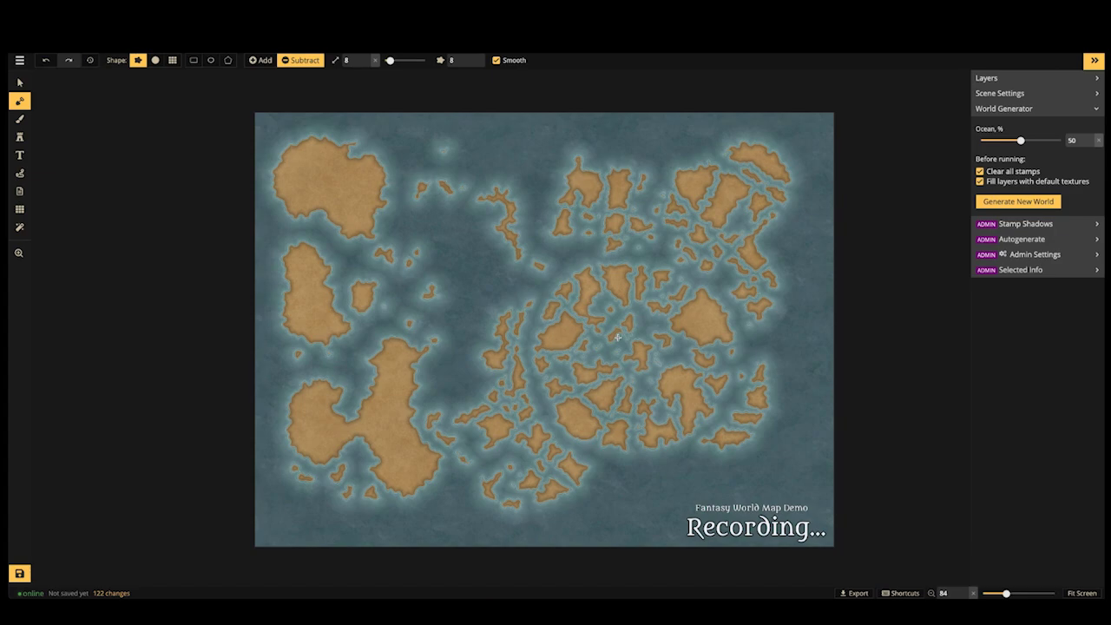
Split larger pieces among the northeastern islands, and trim the northern island chain and the circular archipelago's outer edge
{"action": "mouse_move", "coordinate": [552, 307]}
{"action": "left_mouse_down"}
{"action": "mouse_move", "coordinate": [545, 316]}
{"action": "mouse_move", "coordinate": [555, 308]}
{"action": "left_mouse_up"}
{"action": "mouse_move", "coordinate": [683, 288]}
{"action": "left_mouse_down"}
{"action": "mouse_move", "coordinate": [672, 297]}
{"action": "mouse_move", "coordinate": [687, 280]}
{"action": "left_mouse_up"}
{"action": "left_click_drag", "start_coordinate": [694, 354], "coordinate": [705, 354]}
{"action": "mouse_move", "coordinate": [700, 235]}
{"action": "left_mouse_down"}
{"action": "mouse_move", "coordinate": [708, 243]}
{"action": "mouse_move", "coordinate": [682, 224]}
{"action": "mouse_move", "coordinate": [734, 174]}
{"action": "mouse_move", "coordinate": [752, 177]}
{"action": "mouse_move", "coordinate": [741, 162]}
{"action": "left_mouse_up"}
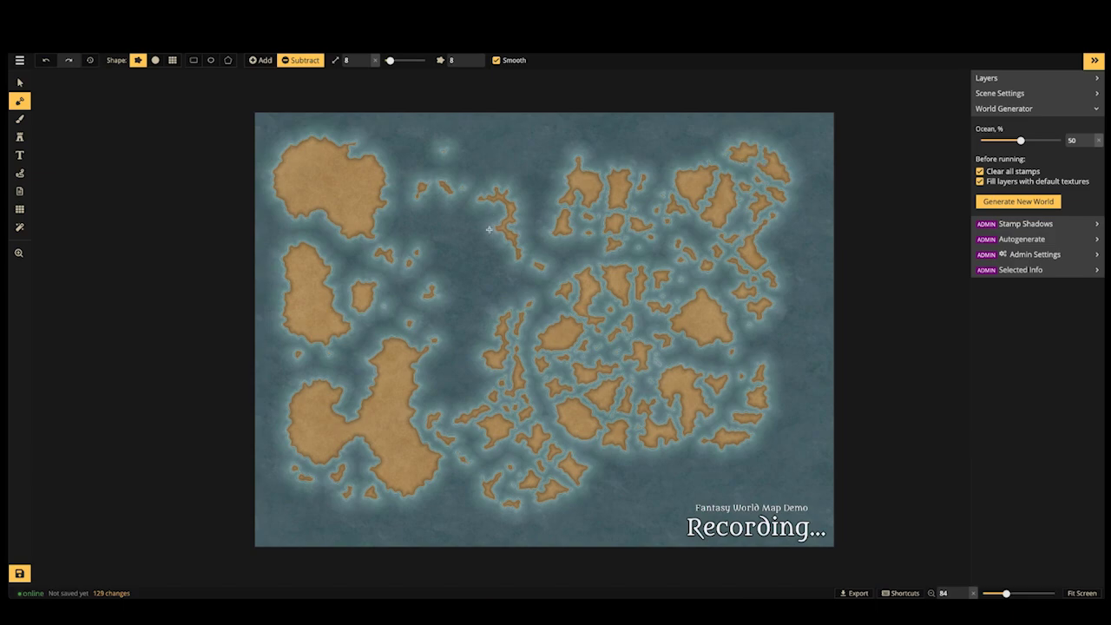
{"action": "left_click_drag", "start_coordinate": [489, 229], "coordinate": [491, 225]}
{"action": "mouse_move", "coordinate": [758, 229]}
{"action": "left_mouse_down"}
{"action": "mouse_move", "coordinate": [721, 195]}
{"action": "mouse_move", "coordinate": [725, 204]}
{"action": "mouse_move", "coordinate": [735, 191]}
{"action": "mouse_move", "coordinate": [732, 203]}
{"action": "mouse_move", "coordinate": [701, 207]}
{"action": "left_mouse_up"}
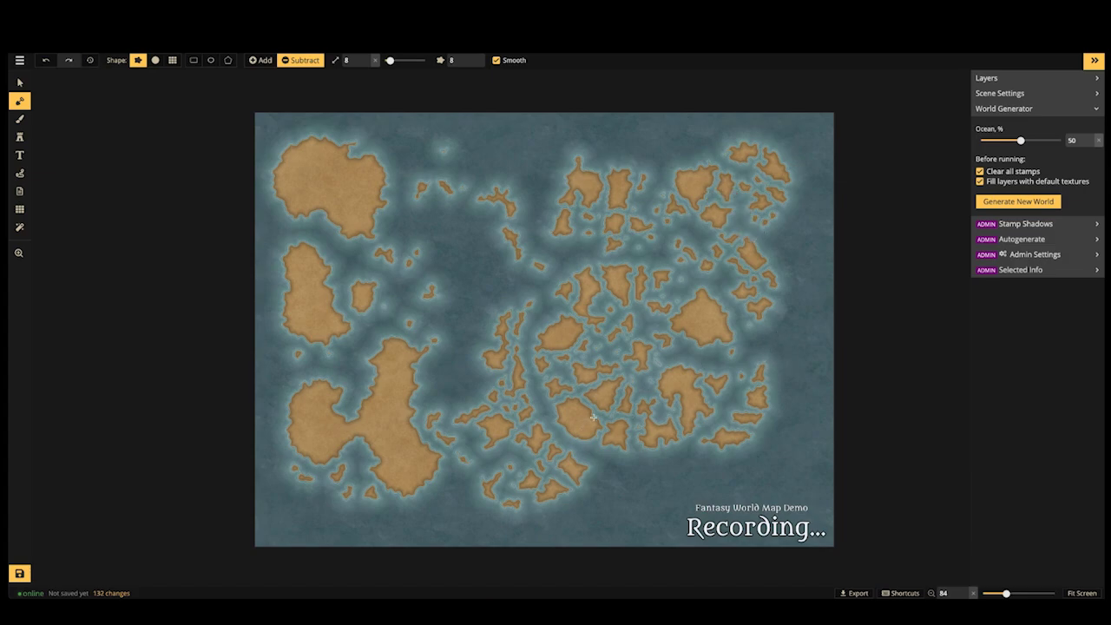
Break up the large southwestern island of the circular archipelago and thin out the island chain to its west
{"action": "mouse_move", "coordinate": [593, 417]}
{"action": "left_mouse_down"}
{"action": "mouse_move", "coordinate": [576, 418]}
{"action": "mouse_move", "coordinate": [585, 445]}
{"action": "left_mouse_up"}
{"action": "mouse_move", "coordinate": [579, 379]}
{"action": "left_mouse_down"}
{"action": "mouse_move", "coordinate": [546, 392]}
{"action": "mouse_move", "coordinate": [575, 395]}
{"action": "mouse_move", "coordinate": [571, 382]}
{"action": "left_mouse_up"}
{"action": "mouse_move", "coordinate": [567, 454]}
{"action": "left_mouse_down"}
{"action": "mouse_move", "coordinate": [561, 472]}
{"action": "mouse_move", "coordinate": [581, 469]}
{"action": "mouse_move", "coordinate": [573, 477]}
{"action": "mouse_move", "coordinate": [511, 372]}
{"action": "mouse_move", "coordinate": [509, 380]}
{"action": "left_mouse_up"}
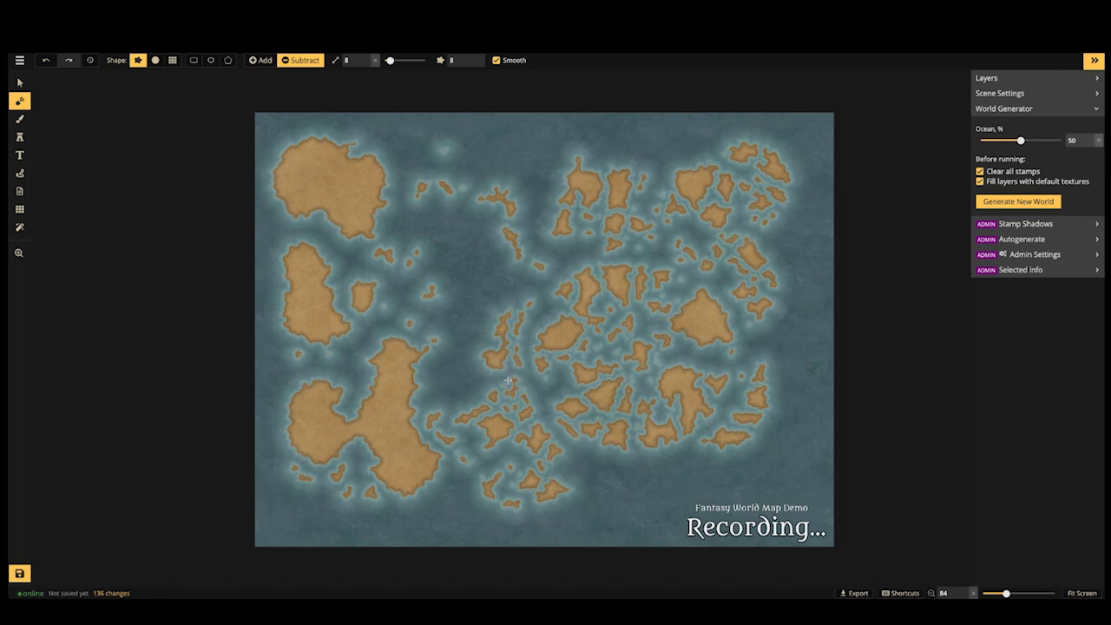
Set the brush size to 22 and erase islets in the northeast and around the central sea to widen the open water
{"action": "left_click_drag", "start_coordinate": [389, 60], "coordinate": [398, 60]}
{"action": "mouse_move", "coordinate": [751, 192]}
{"action": "left_mouse_down"}
{"action": "mouse_move", "coordinate": [722, 177]}
{"action": "mouse_move", "coordinate": [680, 181]}
{"action": "mouse_move", "coordinate": [684, 208]}
{"action": "mouse_move", "coordinate": [753, 203]}
{"action": "mouse_move", "coordinate": [720, 251]}
{"action": "mouse_move", "coordinate": [790, 283]}
{"action": "mouse_move", "coordinate": [664, 220]}
{"action": "mouse_move", "coordinate": [720, 270]}
{"action": "left_mouse_up"}
{"action": "mouse_move", "coordinate": [413, 202]}
{"action": "left_mouse_down"}
{"action": "mouse_move", "coordinate": [446, 186]}
{"action": "mouse_move", "coordinate": [479, 224]}
{"action": "mouse_move", "coordinate": [519, 227]}
{"action": "mouse_move", "coordinate": [495, 312]}
{"action": "mouse_move", "coordinate": [497, 410]}
{"action": "mouse_move", "coordinate": [481, 442]}
{"action": "mouse_move", "coordinate": [516, 430]}
{"action": "mouse_move", "coordinate": [511, 375]}
{"action": "mouse_move", "coordinate": [395, 360]}
{"action": "mouse_move", "coordinate": [447, 242]}
{"action": "left_mouse_up"}
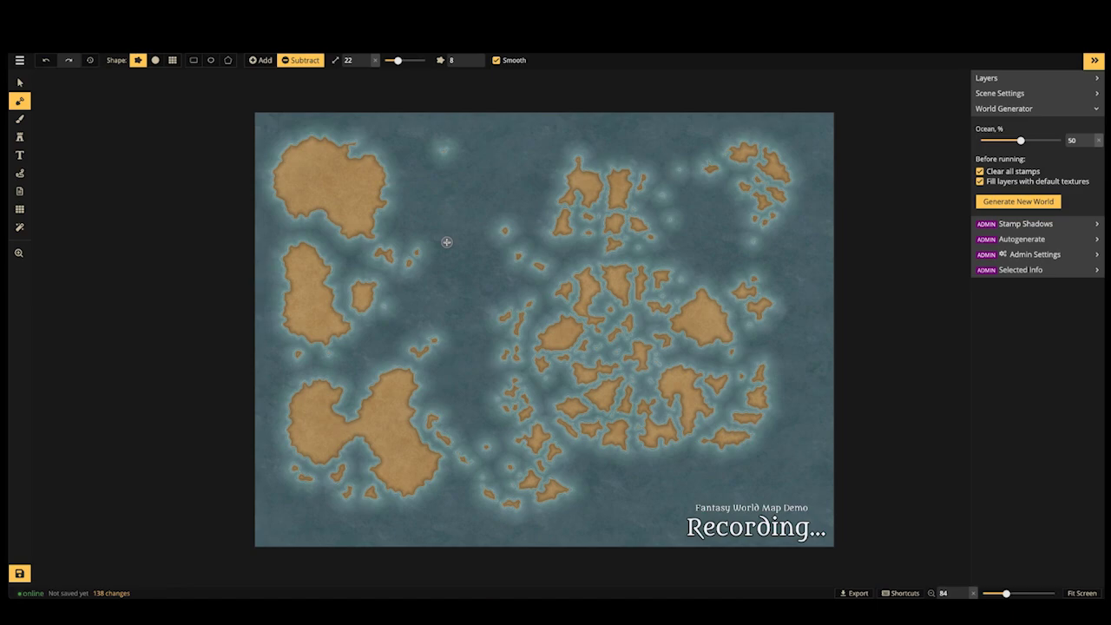
{"action": "mouse_move", "coordinate": [537, 265]}
{"action": "left_mouse_down"}
{"action": "mouse_move", "coordinate": [509, 232]}
{"action": "mouse_move", "coordinate": [420, 255]}
{"action": "left_mouse_up"}
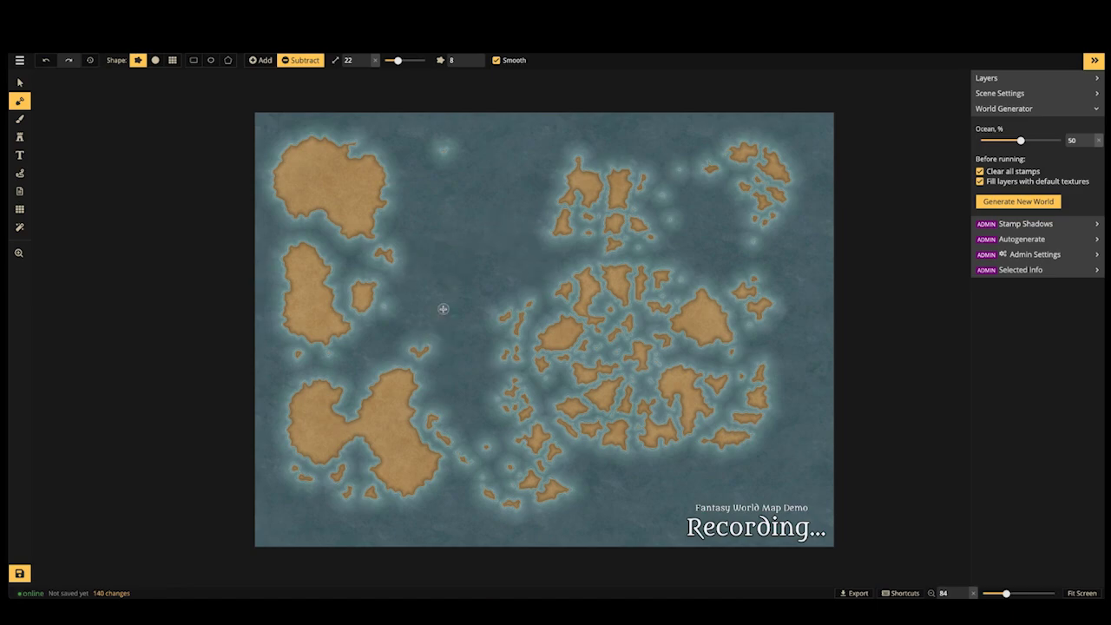
Erase the remaining tiny land specks east of the northern islands, near the western islands and in the northern sea
{"action": "mouse_move", "coordinate": [657, 187]}
{"action": "left_mouse_down"}
{"action": "mouse_move", "coordinate": [665, 254]}
{"action": "mouse_move", "coordinate": [684, 270]}
{"action": "mouse_move", "coordinate": [658, 293]}
{"action": "left_mouse_up"}
{"action": "left_click_drag", "start_coordinate": [326, 369], "coordinate": [333, 351]}
{"action": "left_click", "coordinate": [384, 305]}
{"action": "left_click", "coordinate": [444, 148]}
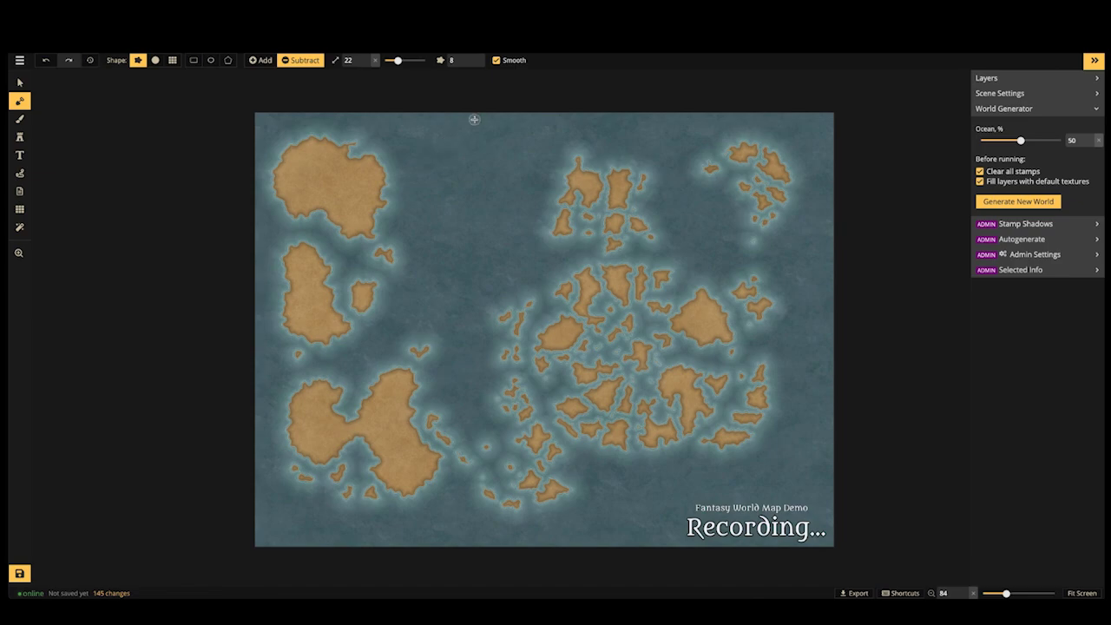
Erase islets southwest and west of the circular archipelago, and remove islands along its southern, northern and southeastern edges
{"action": "left_click_drag", "start_coordinate": [468, 451], "coordinate": [460, 466]}
{"action": "mouse_move", "coordinate": [519, 374]}
{"action": "left_mouse_down"}
{"action": "mouse_move", "coordinate": [509, 385]}
{"action": "mouse_move", "coordinate": [519, 374]}
{"action": "left_mouse_up"}
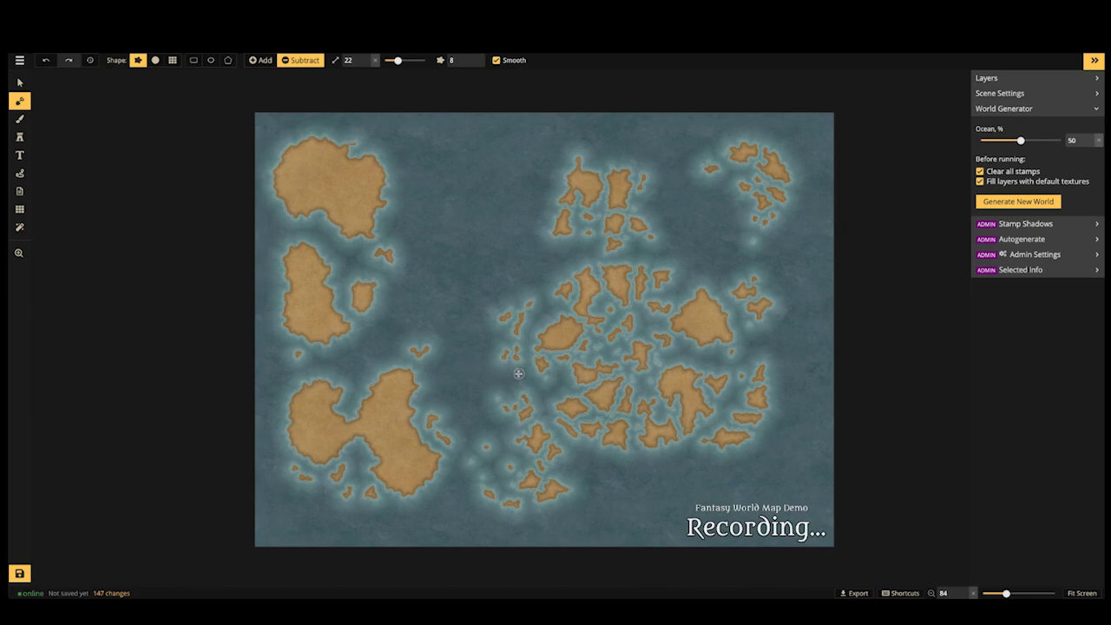
{"action": "mouse_move", "coordinate": [624, 428]}
{"action": "left_mouse_down"}
{"action": "mouse_move", "coordinate": [610, 439]}
{"action": "mouse_move", "coordinate": [621, 460]}
{"action": "left_mouse_up"}
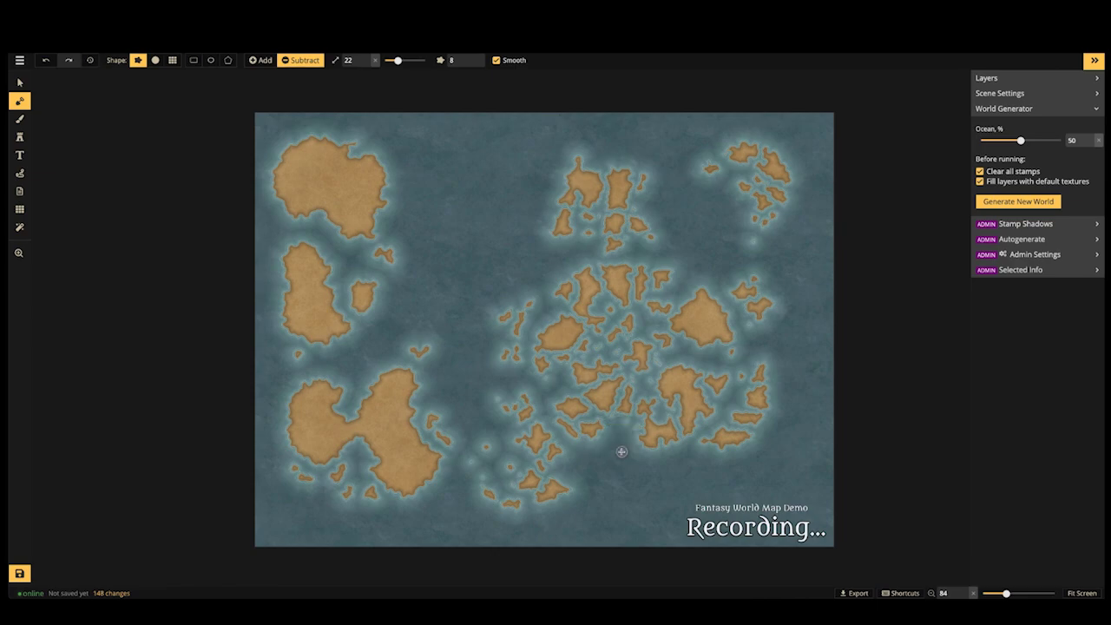
{"action": "mouse_move", "coordinate": [635, 262]}
{"action": "left_mouse_down"}
{"action": "mouse_move", "coordinate": [638, 290]}
{"action": "mouse_move", "coordinate": [639, 250]}
{"action": "mouse_move", "coordinate": [608, 271]}
{"action": "mouse_move", "coordinate": [625, 274]}
{"action": "mouse_move", "coordinate": [633, 262]}
{"action": "left_mouse_up"}
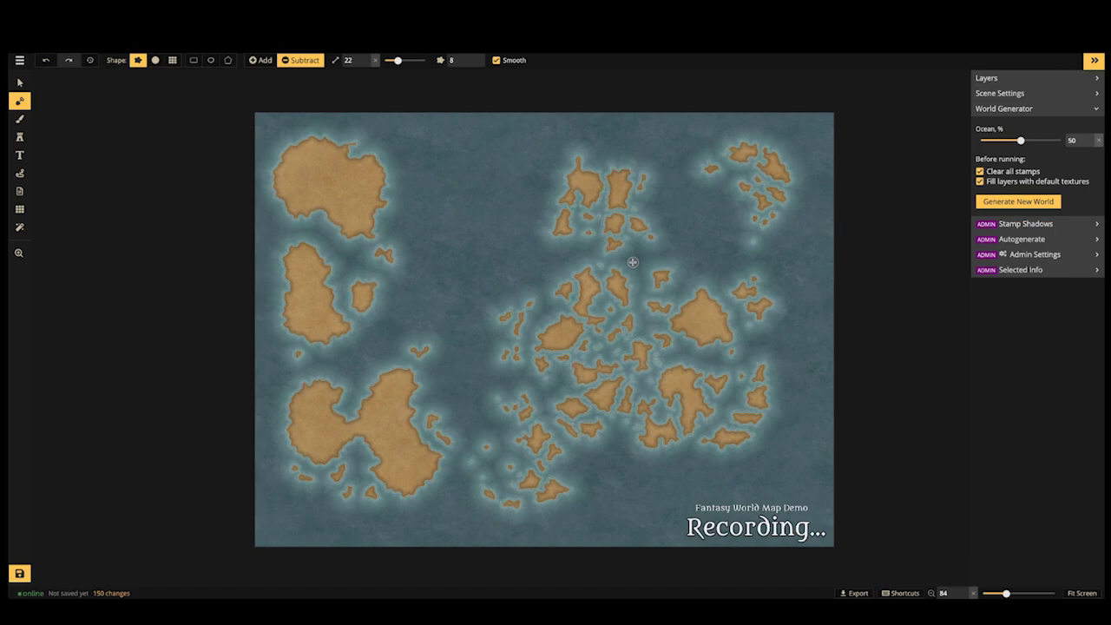
{"action": "left_click", "coordinate": [518, 320]}
{"action": "left_click_drag", "start_coordinate": [742, 413], "coordinate": [753, 425]}
Trim islands in the archipelago's centre, erase islets along its western side, and shrink the small islands beside the southwestern continent
{"action": "scroll", "coordinate": [660, 355], "scroll_direction": "down", "scroll_amount": 4}
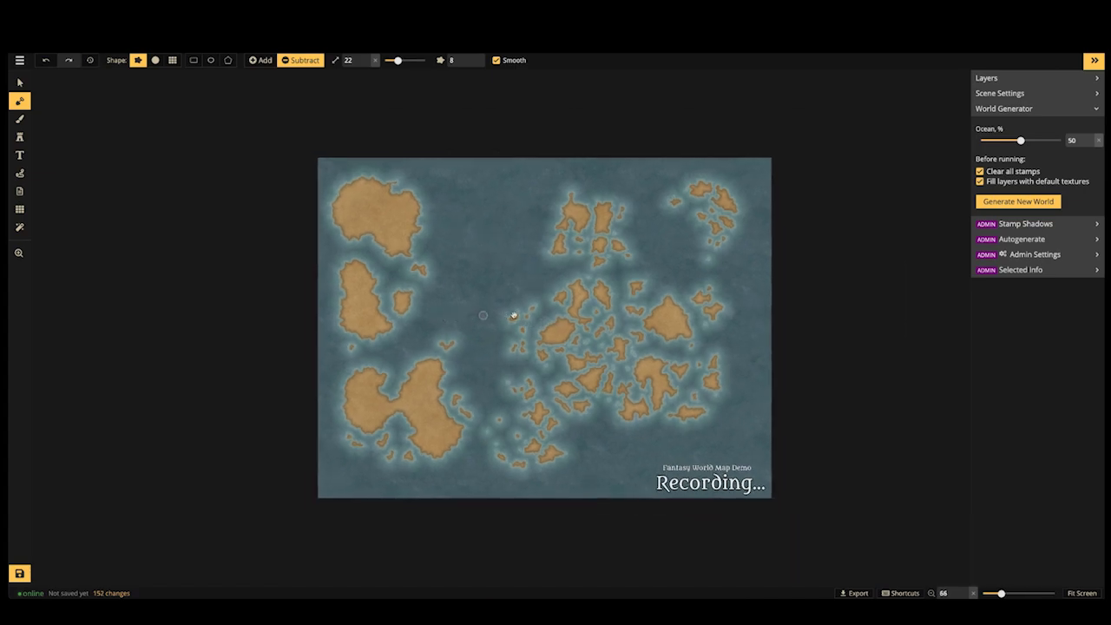
{"action": "scroll", "coordinate": [652, 354], "scroll_direction": "up", "scroll_amount": 5}
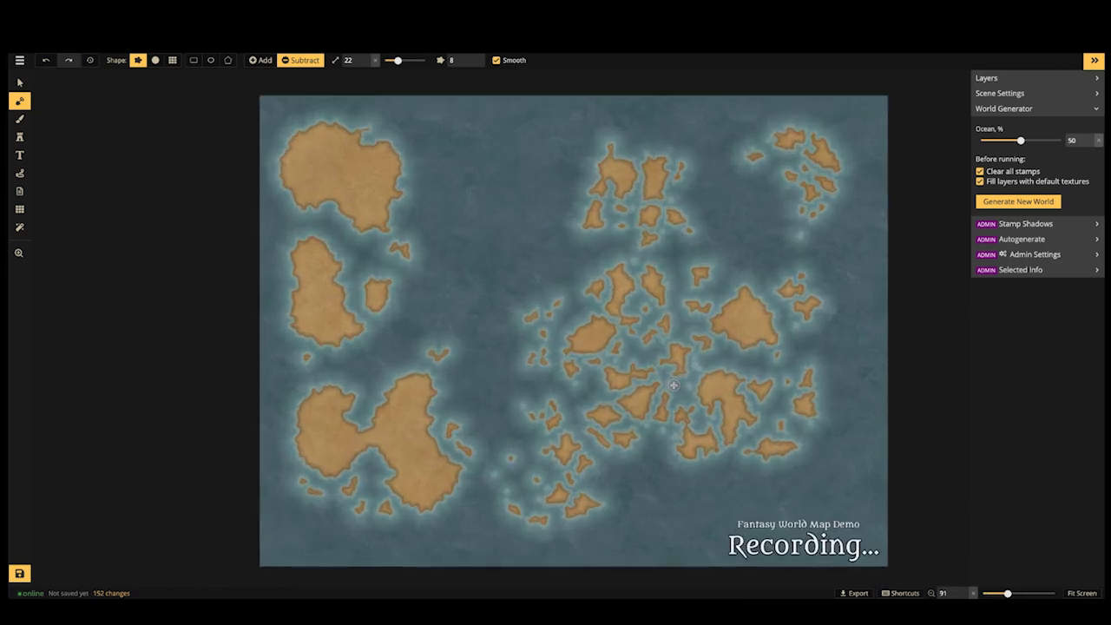
{"action": "mouse_move", "coordinate": [674, 385]}
{"action": "left_mouse_down"}
{"action": "mouse_move", "coordinate": [701, 387]}
{"action": "mouse_move", "coordinate": [700, 354]}
{"action": "mouse_move", "coordinate": [670, 368]}
{"action": "left_mouse_up"}
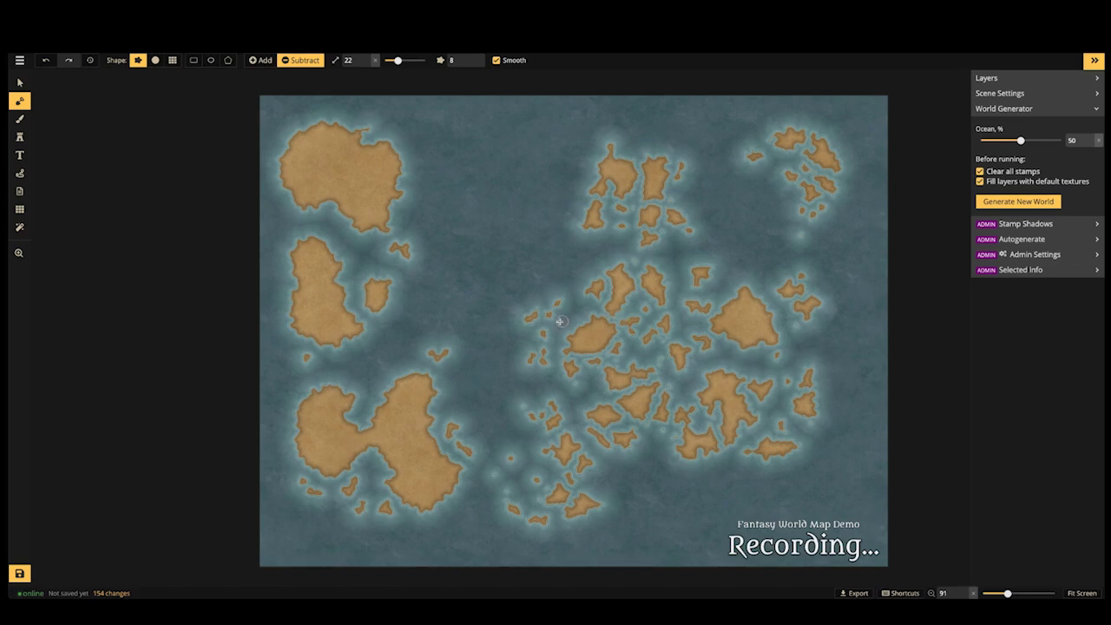
{"action": "left_click_drag", "start_coordinate": [540, 330], "coordinate": [531, 332]}
{"action": "left_click_drag", "start_coordinate": [528, 419], "coordinate": [538, 411]}
{"action": "left_click", "coordinate": [452, 426]}
{"action": "left_click_drag", "start_coordinate": [446, 367], "coordinate": [442, 352]}
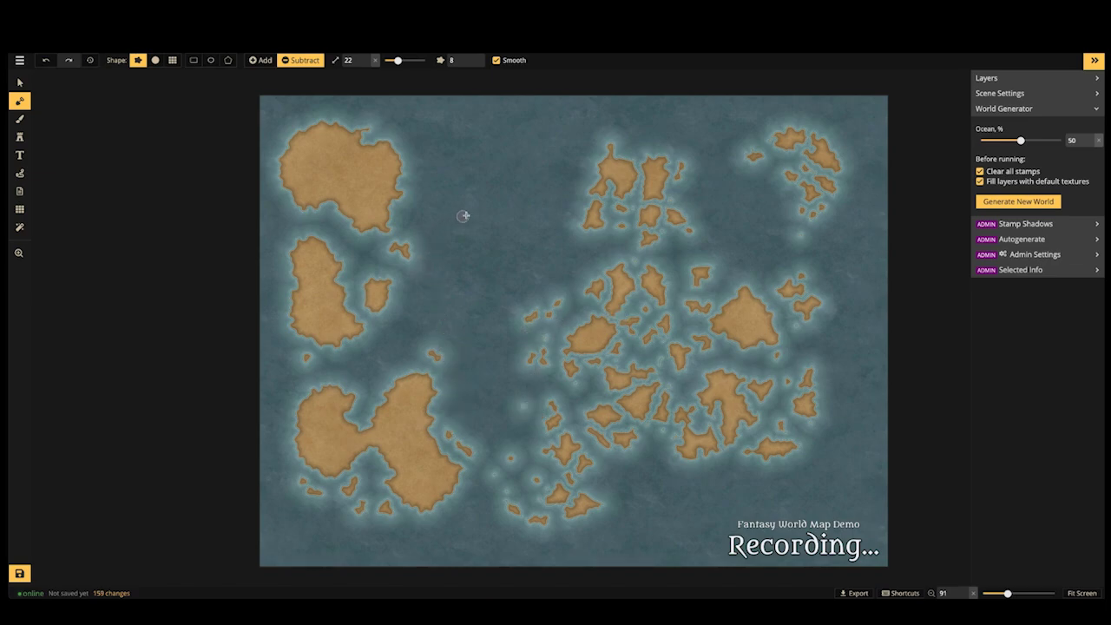
Switch the mask to adding land with brush size 23 and roughness 5, and merge the northern islands into one branching continent
{"action": "left_click", "coordinate": [261, 60]}
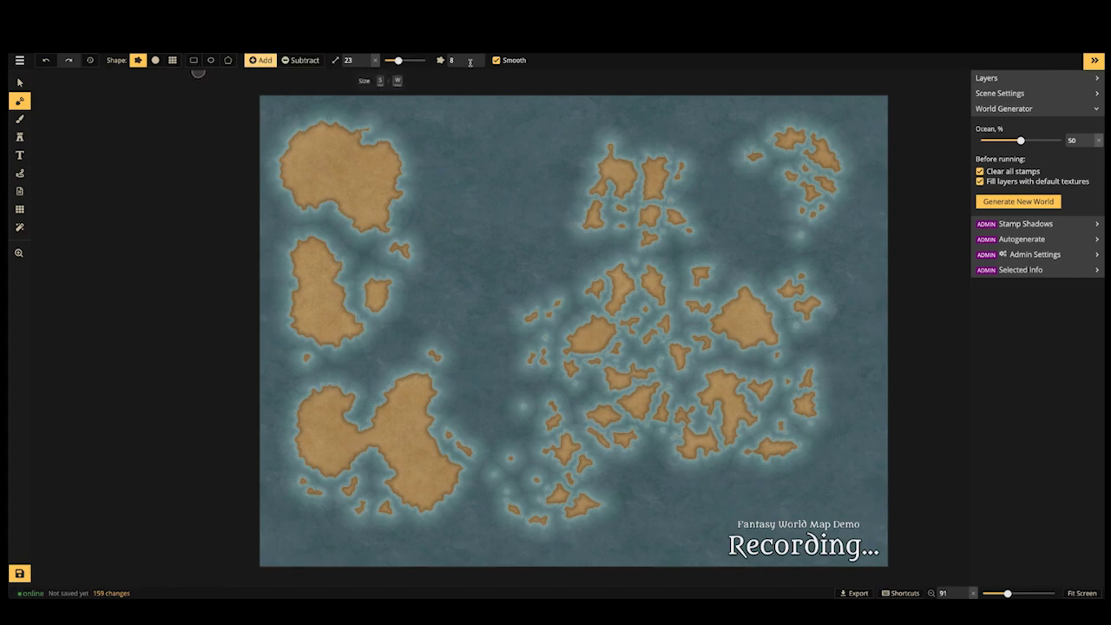
{"action": "left_click", "coordinate": [470, 66]}
{"action": "left_click", "coordinate": [470, 65]}
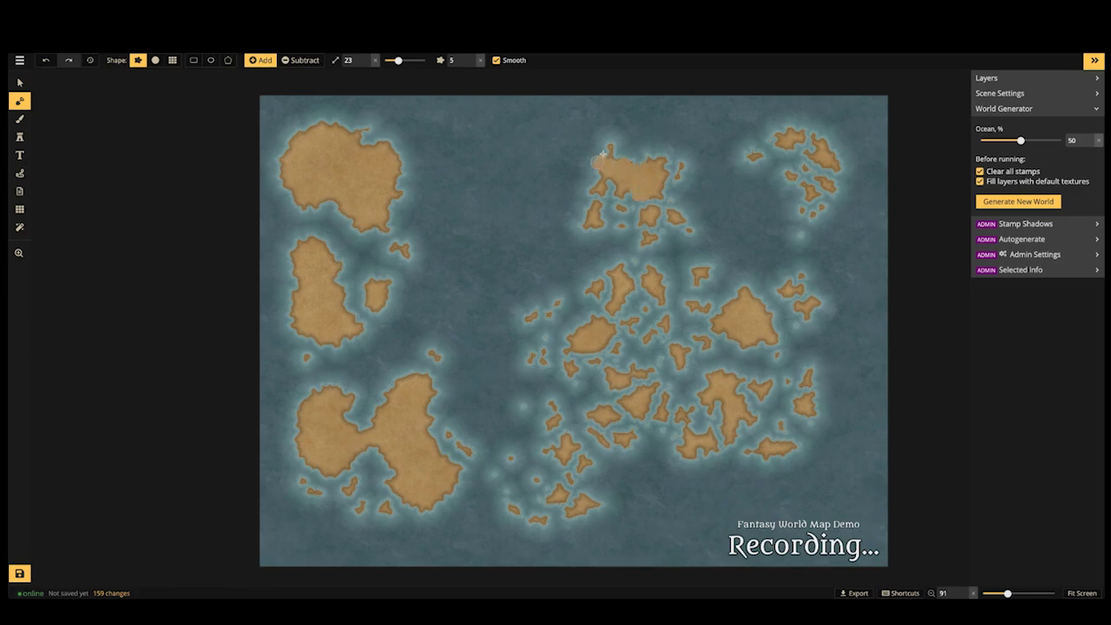
{"action": "mouse_move", "coordinate": [602, 155]}
{"action": "left_mouse_down"}
{"action": "mouse_move", "coordinate": [654, 162]}
{"action": "mouse_move", "coordinate": [654, 181]}
{"action": "mouse_move", "coordinate": [681, 182]}
{"action": "mouse_move", "coordinate": [650, 205]}
{"action": "mouse_move", "coordinate": [694, 229]}
{"action": "mouse_move", "coordinate": [641, 183]}
{"action": "mouse_move", "coordinate": [610, 176]}
{"action": "mouse_move", "coordinate": [603, 191]}
{"action": "mouse_move", "coordinate": [648, 186]}
{"action": "left_mouse_up"}
{"action": "mouse_move", "coordinate": [709, 170]}
{"action": "left_mouse_down"}
{"action": "mouse_move", "coordinate": [695, 184]}
{"action": "mouse_move", "coordinate": [703, 175]}
{"action": "mouse_move", "coordinate": [674, 178]}
{"action": "left_mouse_up"}
{"action": "left_click_drag", "start_coordinate": [571, 154], "coordinate": [556, 157]}
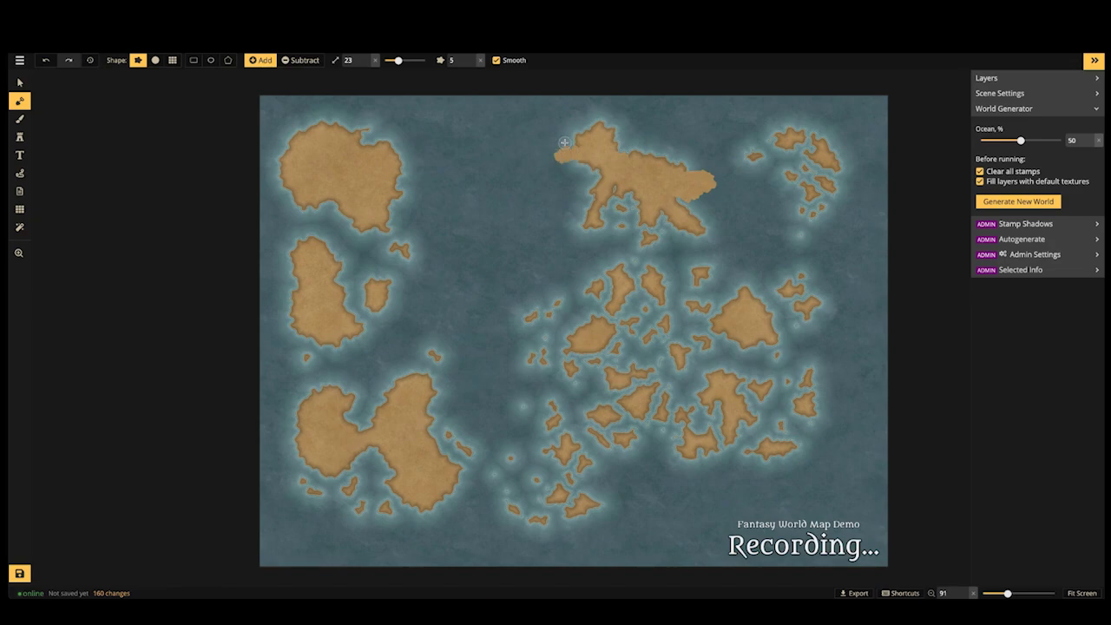
{"action": "left_click", "coordinate": [720, 176]}
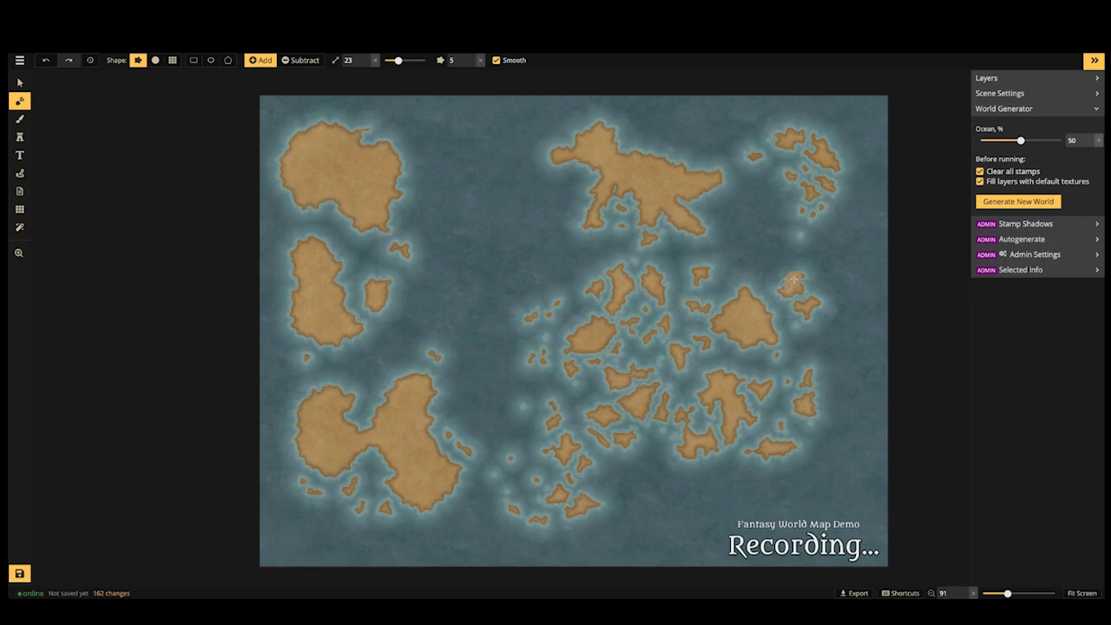
Join and enlarge the eastern islets, and extend the archipelago's northwestern, southern, southwestern and large eastern islands into bigger landmasses
{"action": "mouse_move", "coordinate": [792, 279]}
{"action": "left_mouse_down"}
{"action": "mouse_move", "coordinate": [788, 251]}
{"action": "mouse_move", "coordinate": [784, 280]}
{"action": "mouse_move", "coordinate": [785, 249]}
{"action": "mouse_move", "coordinate": [787, 272]}
{"action": "mouse_move", "coordinate": [828, 295]}
{"action": "left_mouse_up"}
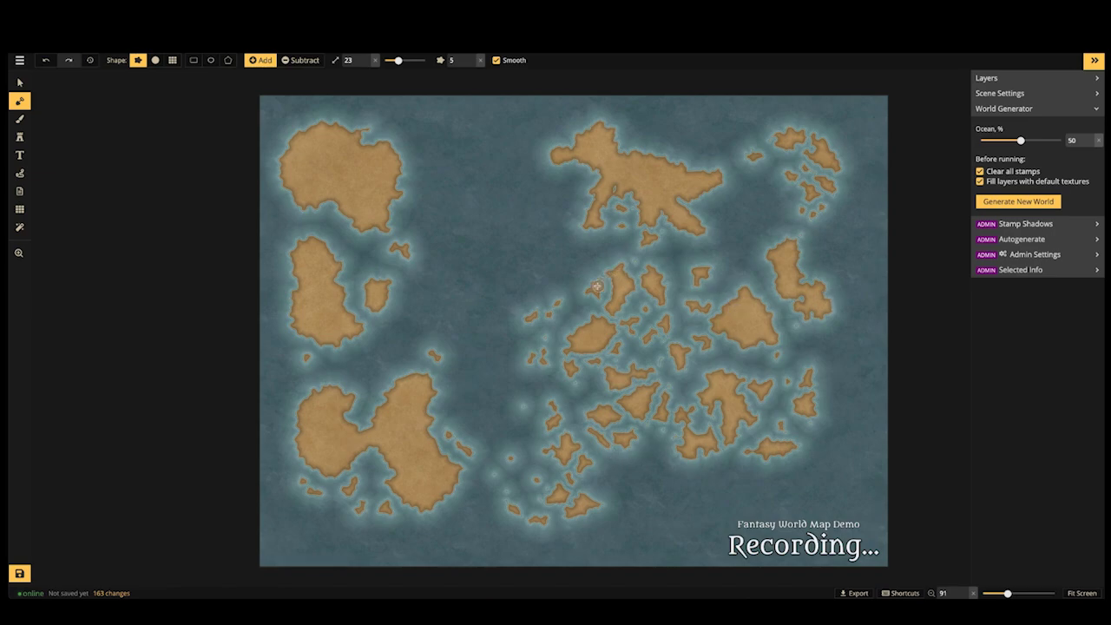
{"action": "mouse_move", "coordinate": [597, 286]}
{"action": "left_mouse_down"}
{"action": "mouse_move", "coordinate": [609, 269]}
{"action": "mouse_move", "coordinate": [571, 262]}
{"action": "mouse_move", "coordinate": [600, 251]}
{"action": "left_mouse_up"}
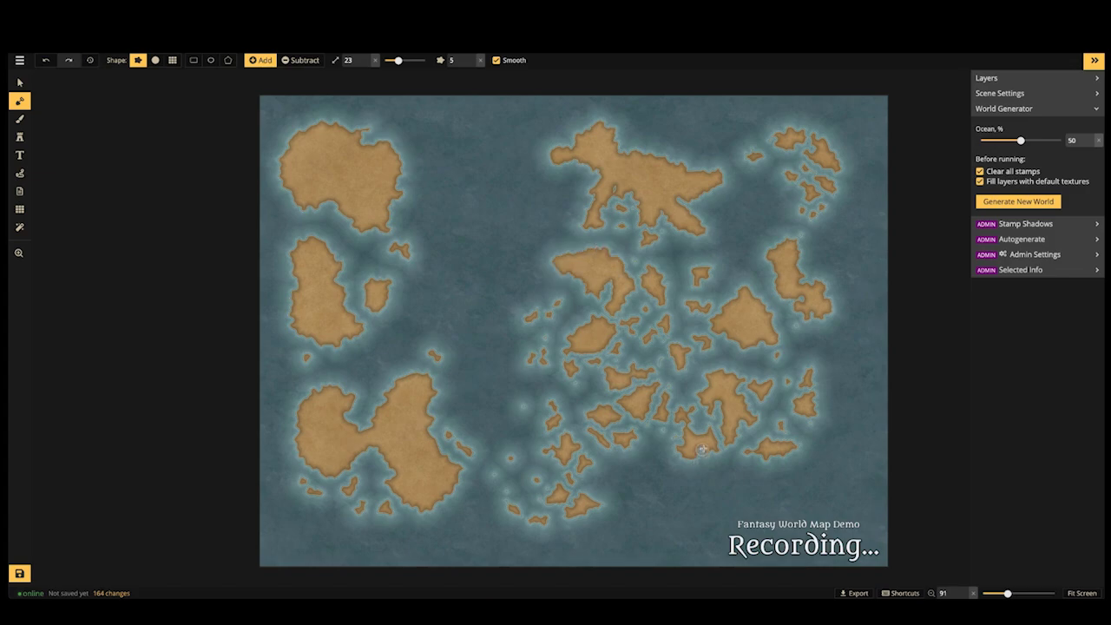
{"action": "mouse_move", "coordinate": [702, 448]}
{"action": "left_mouse_down"}
{"action": "mouse_move", "coordinate": [702, 493]}
{"action": "mouse_move", "coordinate": [723, 481]}
{"action": "left_mouse_up"}
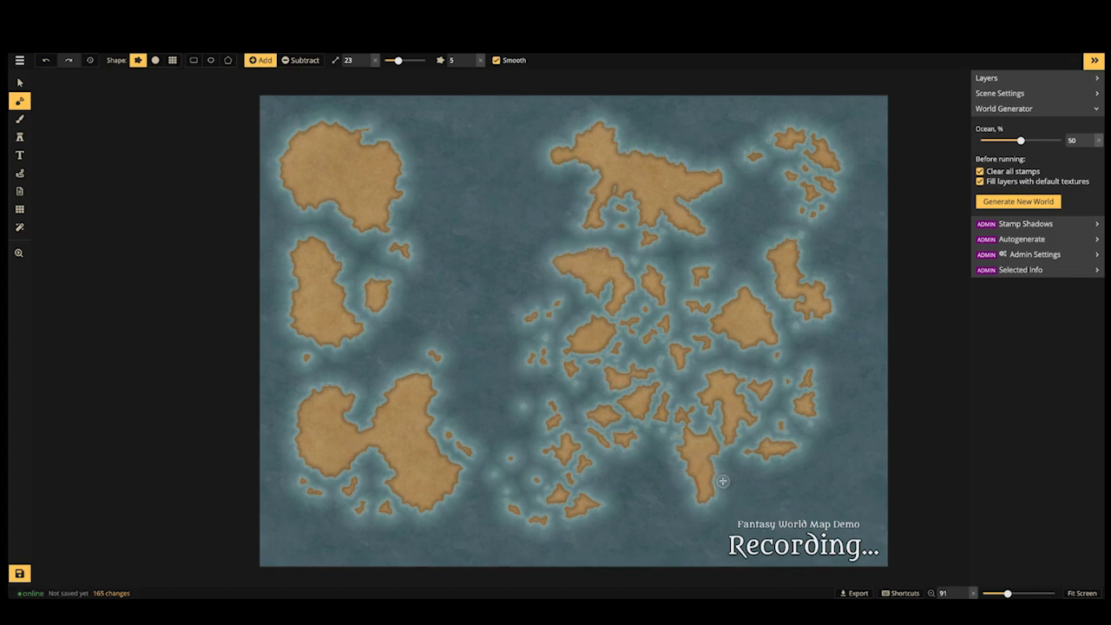
{"action": "mouse_move", "coordinate": [634, 419]}
{"action": "left_mouse_down"}
{"action": "mouse_move", "coordinate": [638, 400]}
{"action": "mouse_move", "coordinate": [573, 441]}
{"action": "left_mouse_up"}
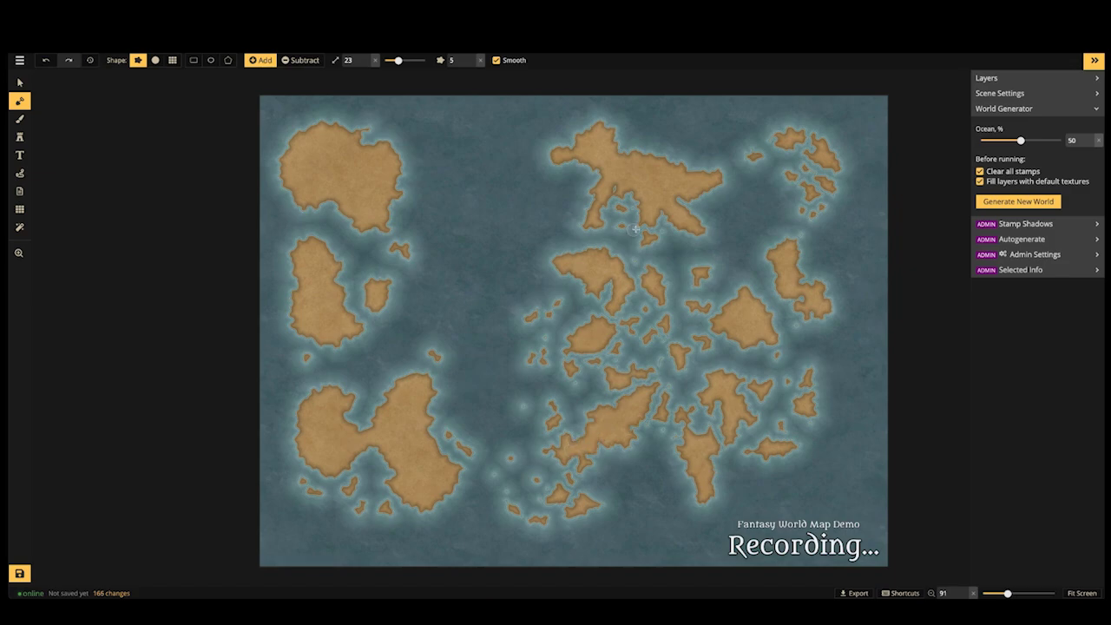
{"action": "mouse_move", "coordinate": [738, 303]}
{"action": "left_mouse_down"}
{"action": "mouse_move", "coordinate": [740, 270]}
{"action": "mouse_move", "coordinate": [747, 284]}
{"action": "left_mouse_up"}
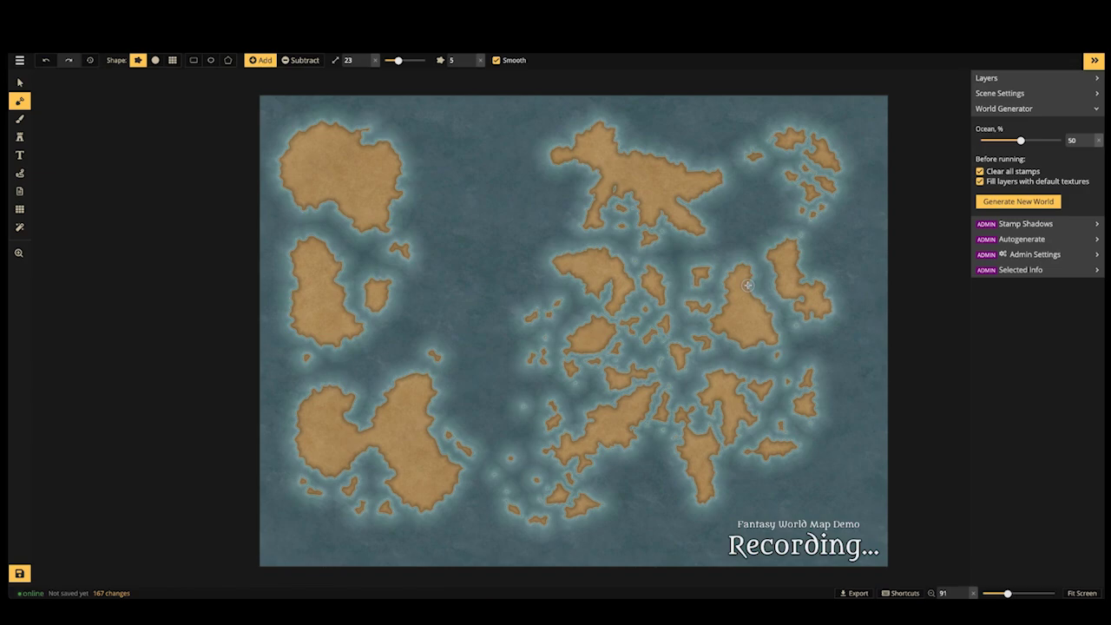
Thicken the southwestern continent's land bridge, extend its northwestern tip, and add a peninsula on its southeastern coast
{"action": "scroll", "coordinate": [448, 221], "scroll_direction": "down", "scroll_amount": 1}
{"action": "key", "text": "space"}
{"action": "left_click_drag", "start_coordinate": [411, 265], "coordinate": [553, 268]}
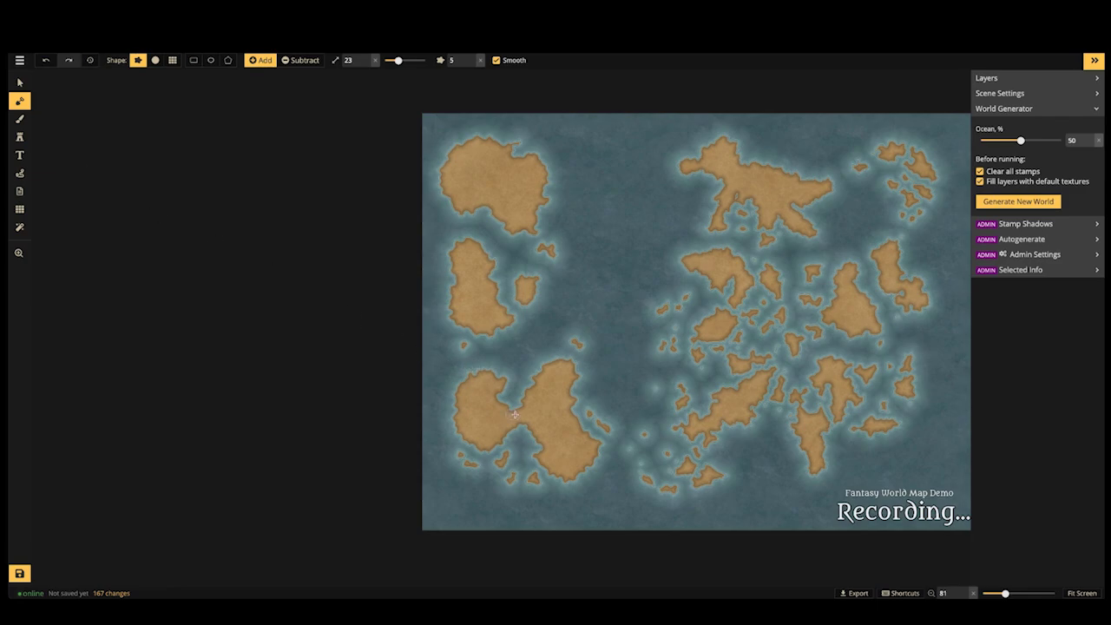
{"action": "scroll", "coordinate": [512, 404], "scroll_direction": "up", "scroll_amount": 3}
{"action": "scroll", "coordinate": [528, 402], "scroll_direction": "up", "scroll_amount": 4}
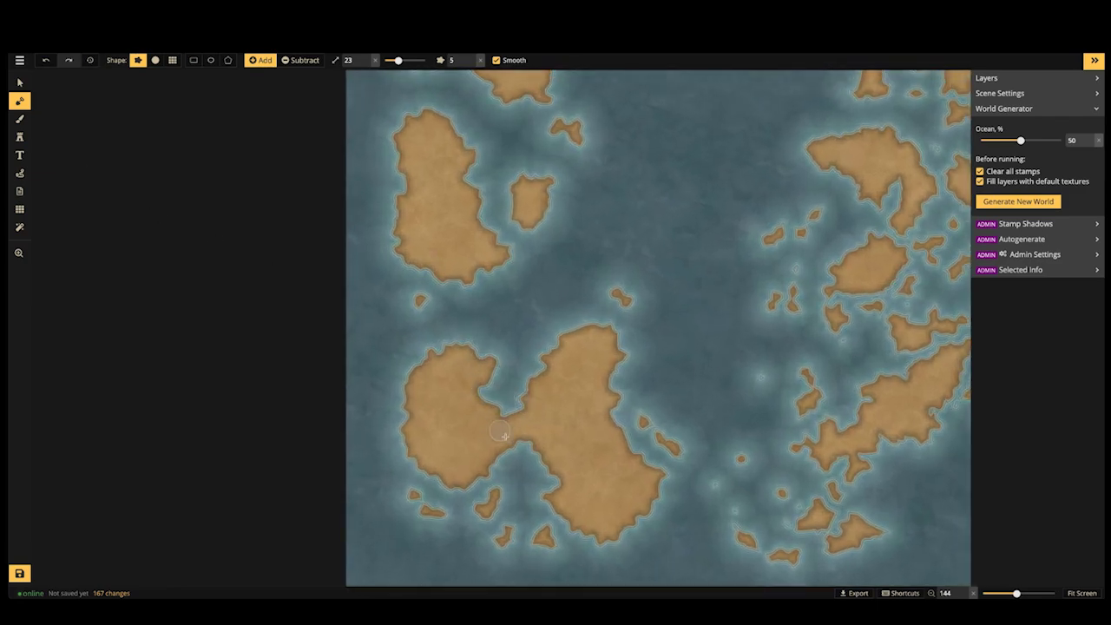
{"action": "mouse_move", "coordinate": [522, 422]}
{"action": "left_mouse_down"}
{"action": "mouse_move", "coordinate": [490, 407]}
{"action": "mouse_move", "coordinate": [481, 374]}
{"action": "mouse_move", "coordinate": [474, 345]}
{"action": "left_mouse_up"}
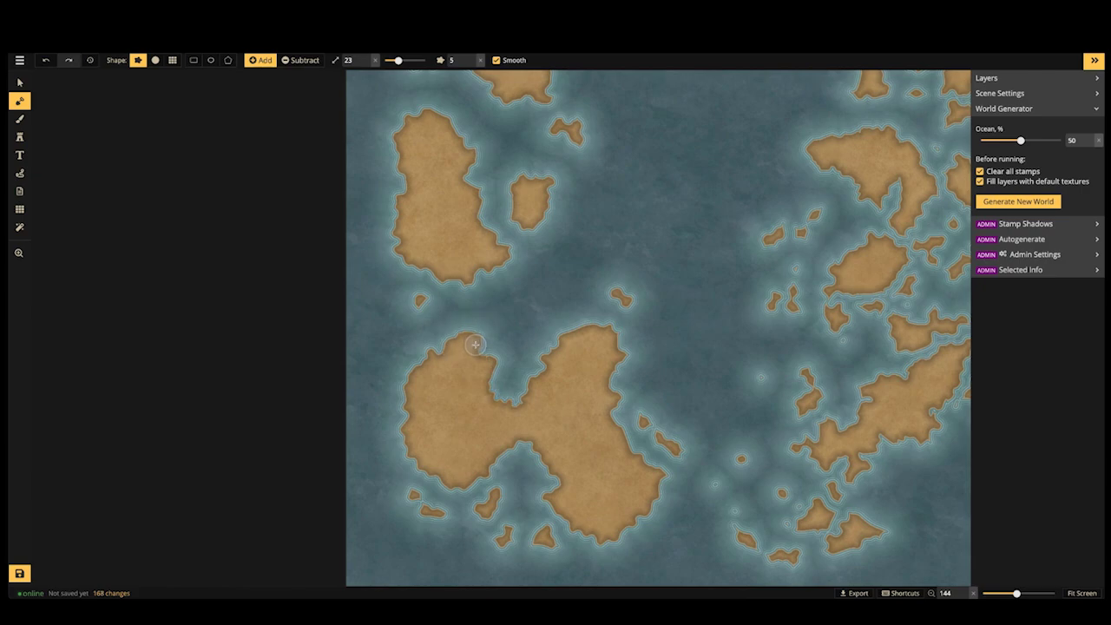
{"action": "left_click_drag", "start_coordinate": [647, 495], "coordinate": [705, 503]}
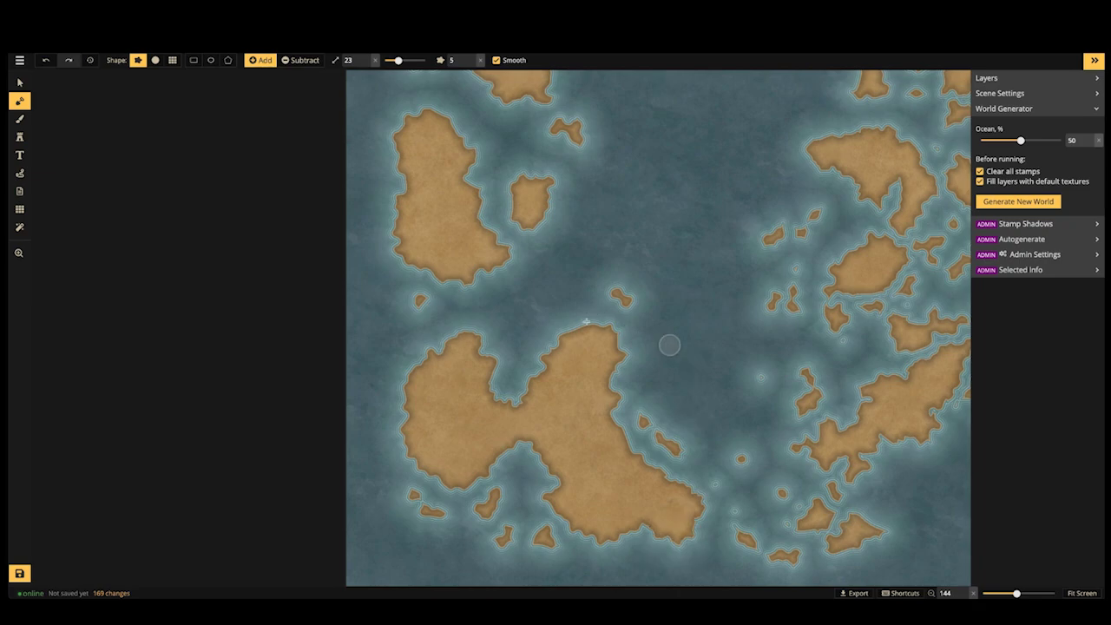
{"action": "left_click", "coordinate": [586, 322]}
{"action": "left_click", "coordinate": [577, 327]}
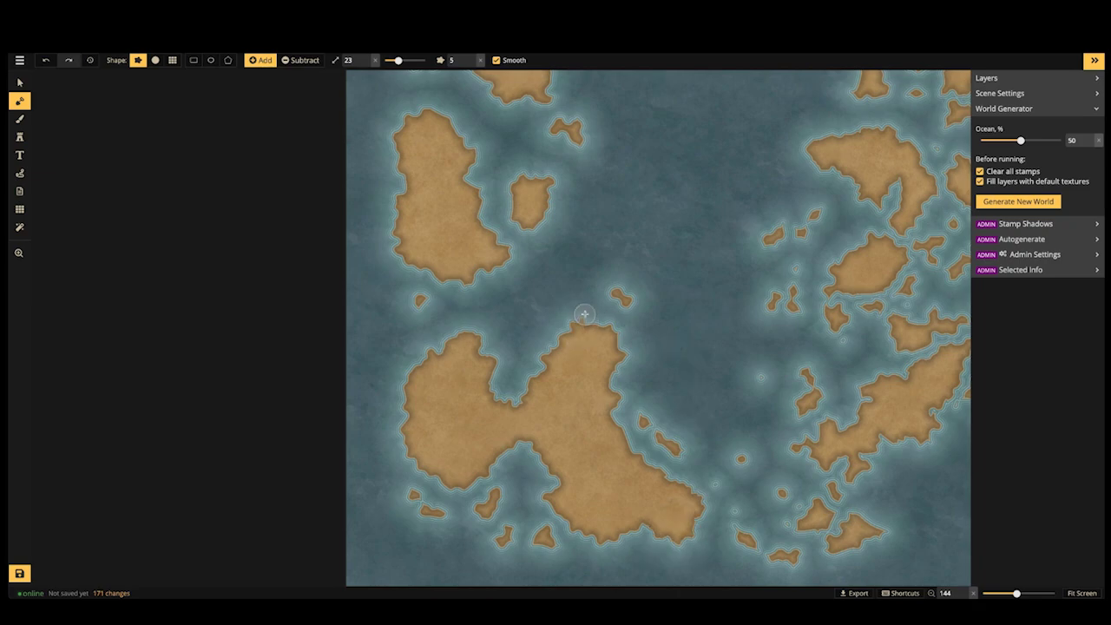
Add a new small island just east of the northwestern continent's northern coast
{"action": "scroll", "coordinate": [574, 176], "scroll_direction": "down", "scroll_amount": 2}
{"action": "left_click_drag", "start_coordinate": [538, 156], "coordinate": [420, 311]}
{"action": "mouse_move", "coordinate": [459, 176]}
{"action": "left_mouse_down"}
{"action": "mouse_move", "coordinate": [461, 166]}
{"action": "mouse_move", "coordinate": [467, 193]}
{"action": "mouse_move", "coordinate": [489, 173]}
{"action": "mouse_move", "coordinate": [478, 185]}
{"action": "left_mouse_up"}
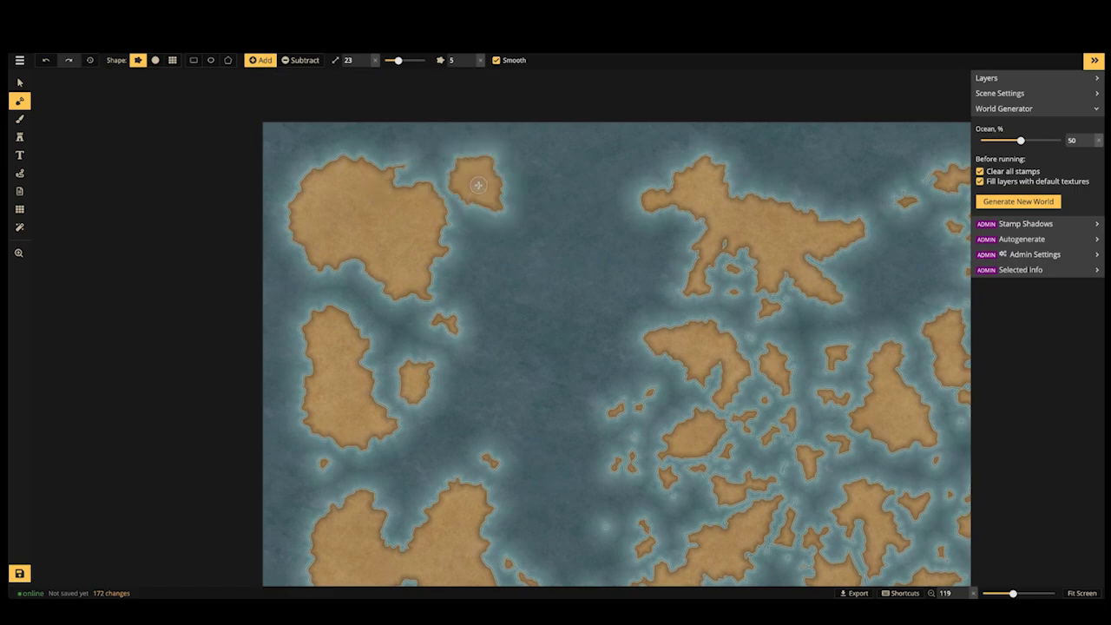
{"action": "scroll", "coordinate": [479, 184], "scroll_direction": "down", "scroll_amount": 2}
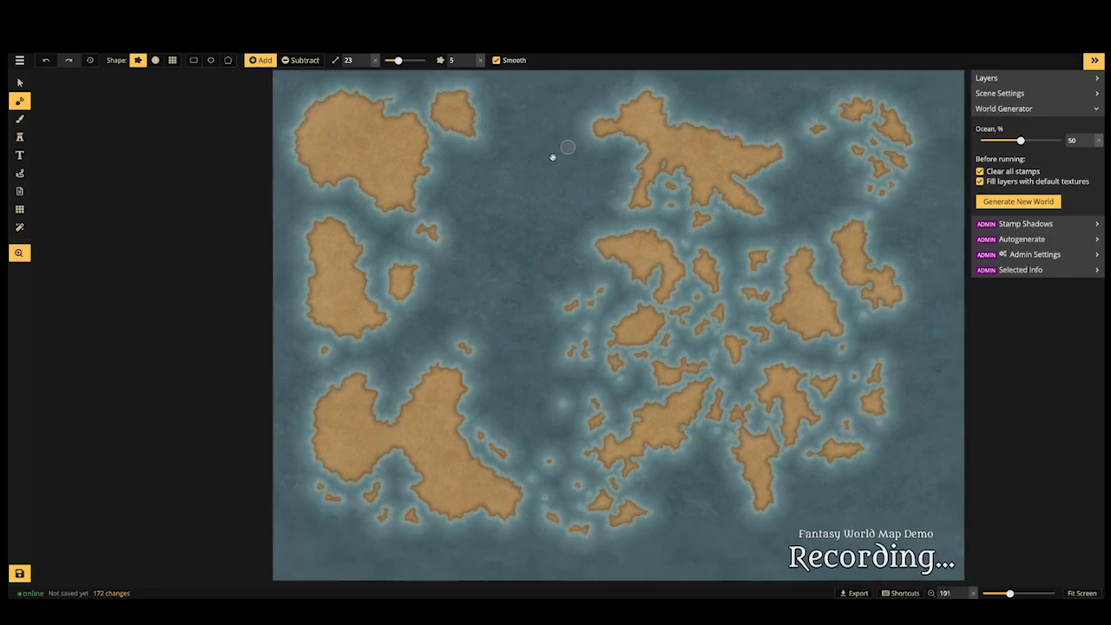
{"action": "left_click_drag", "start_coordinate": [766, 235], "coordinate": [695, 244]}
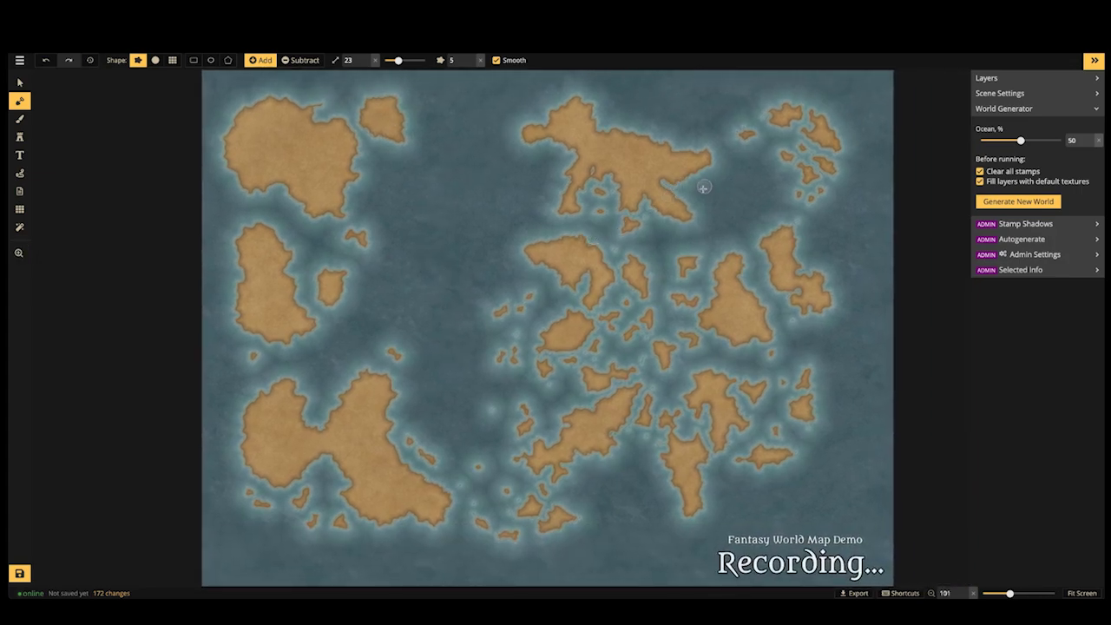
{"action": "left_click_drag", "start_coordinate": [546, 326], "coordinate": [593, 301]}
{"action": "mouse_move", "coordinate": [491, 266]}
{"action": "left_mouse_down"}
{"action": "mouse_move", "coordinate": [521, 397]}
{"action": "mouse_move", "coordinate": [503, 273]}
{"action": "left_mouse_up"}
{"action": "scroll", "coordinate": [495, 276], "scroll_direction": "down", "scroll_amount": 2}
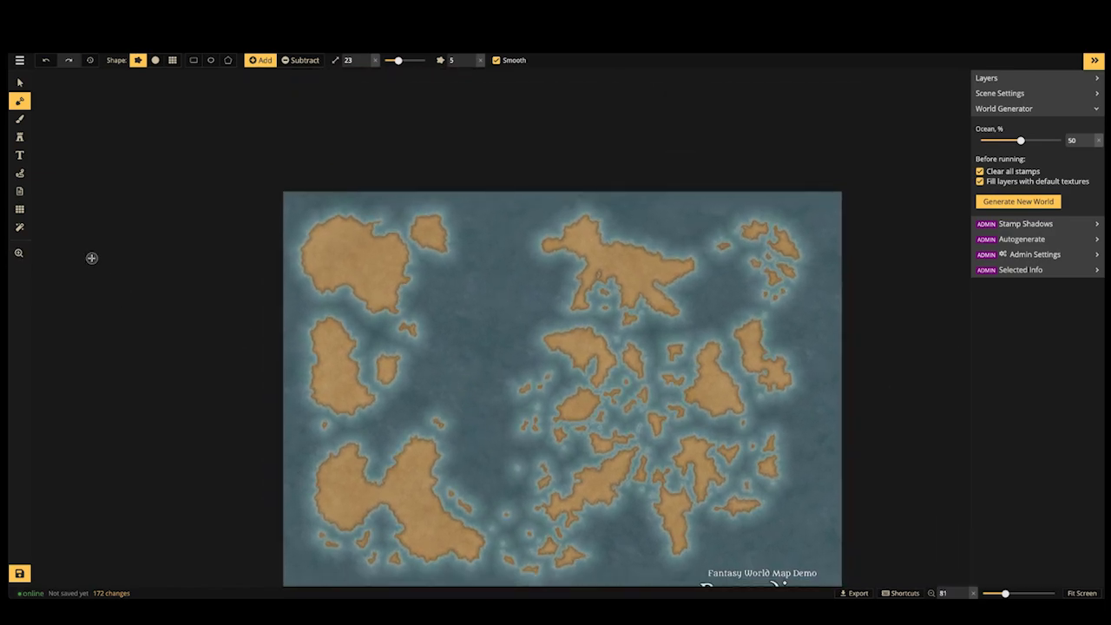
Add two long horizontal lines across the middle of the map as text objects made of repeated underscores
{"action": "left_click", "coordinate": [19, 156]}
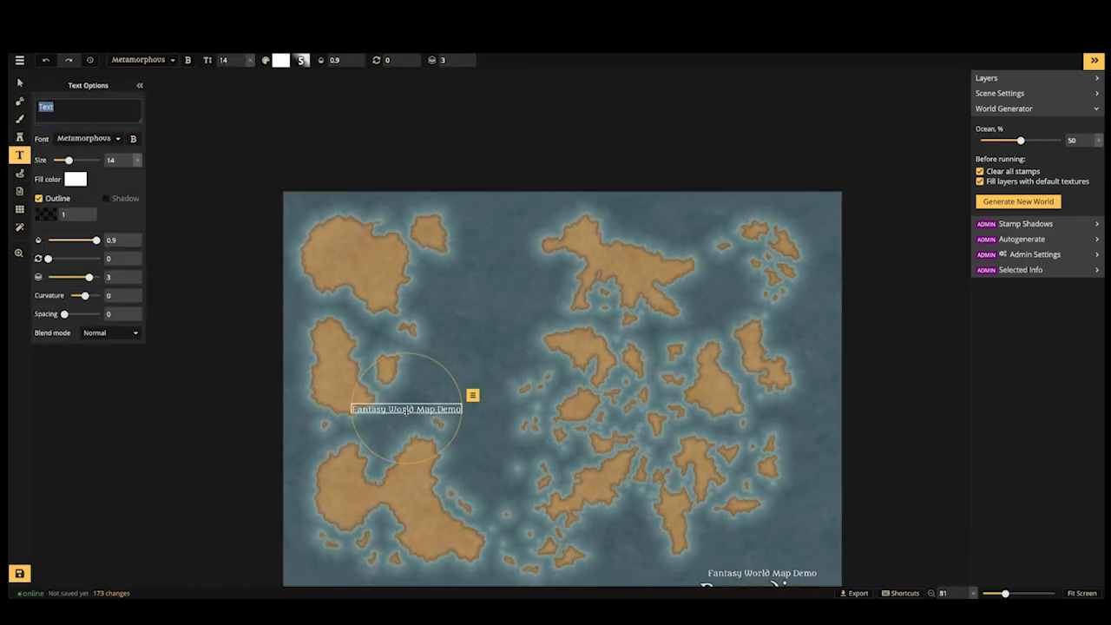
{"action": "type", "text": "_____________________________"}
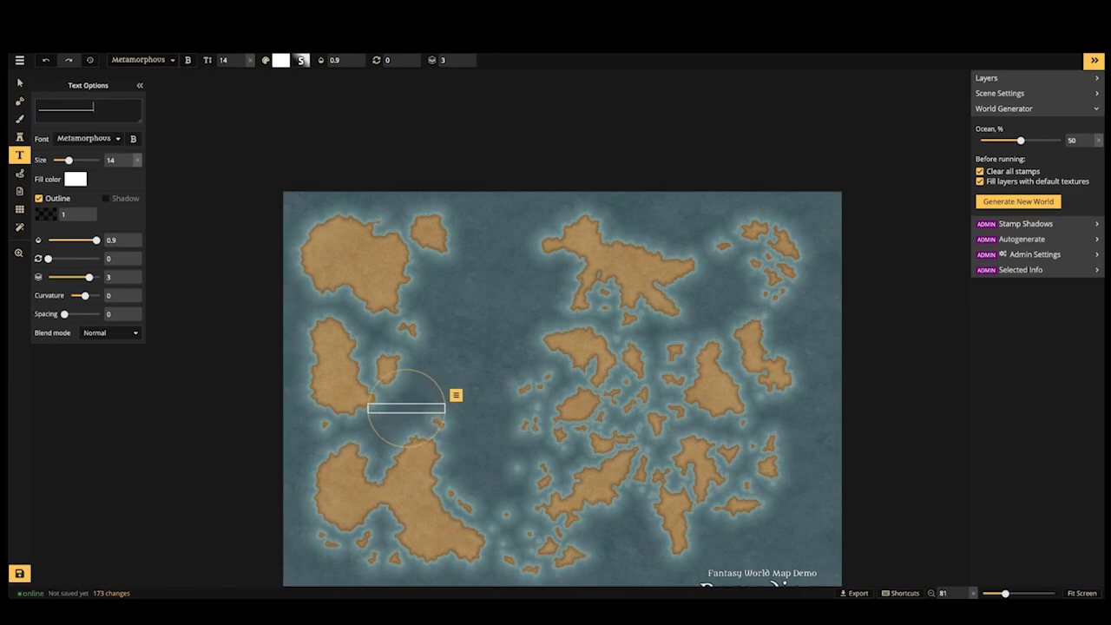
{"action": "type", "text": "_________________________________________"}
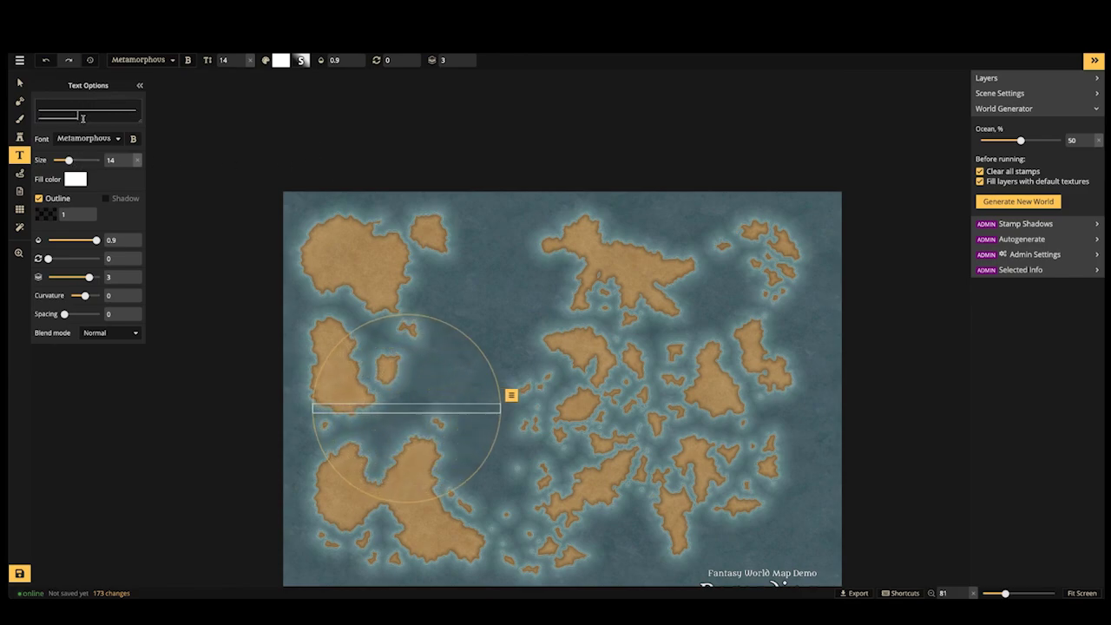
{"action": "double_click", "coordinate": [83, 118]}
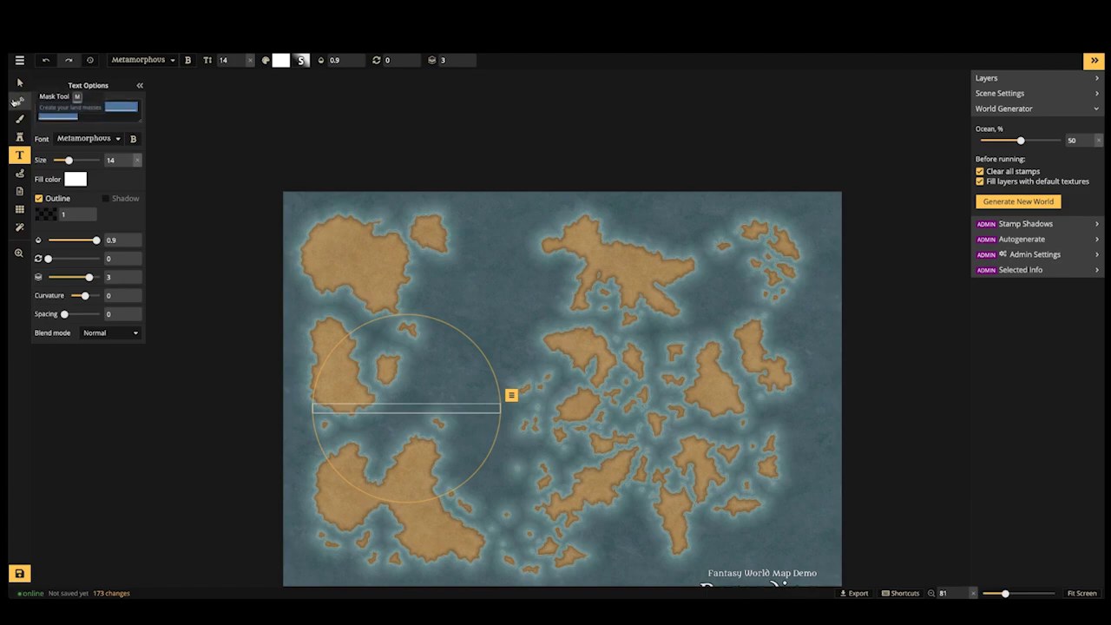
{"action": "left_click", "coordinate": [88, 119]}
{"action": "type", "text": "____________________________________"}
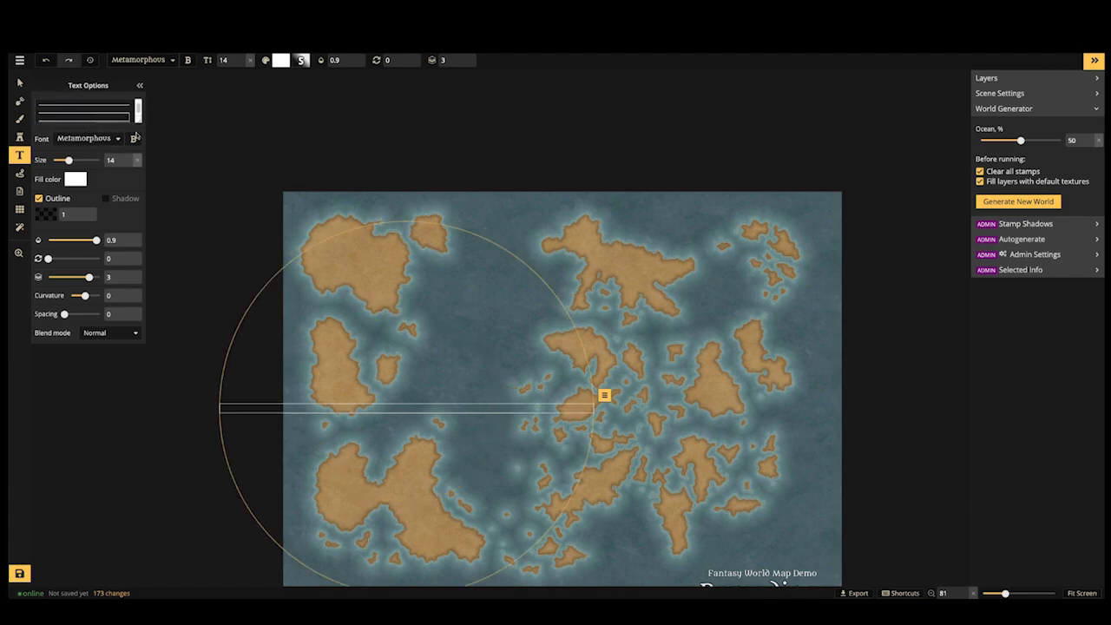
{"action": "type", "text": "____________________________________"}
{"action": "key", "text": "ctrl+v"}
{"action": "key", "text": "ctrl+v"}
{"action": "left_click", "coordinate": [364, 366]}
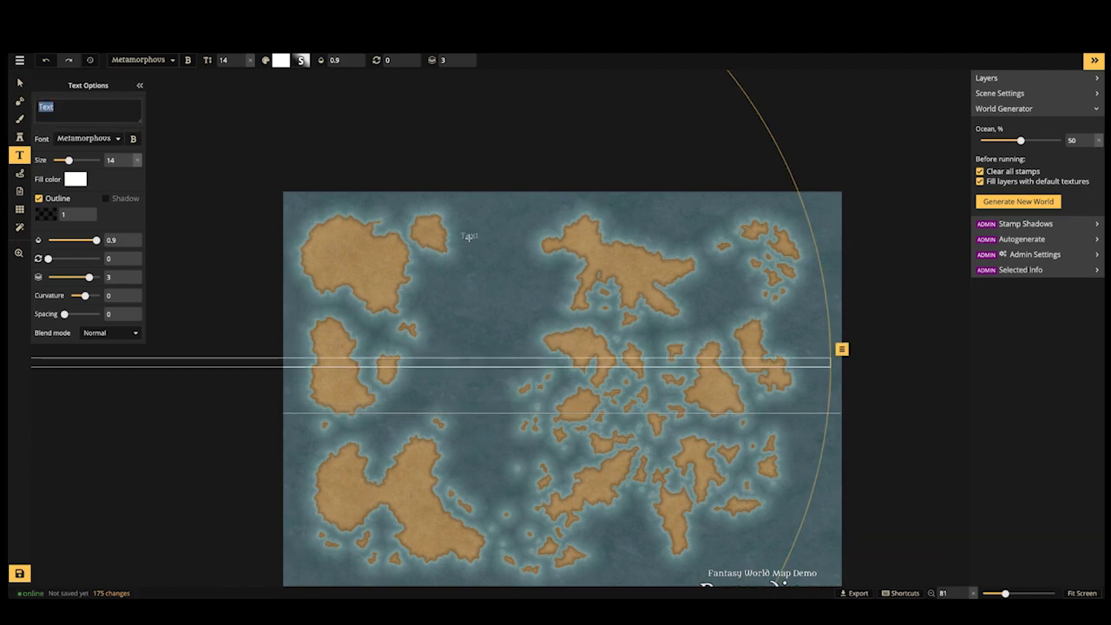
{"action": "left_click", "coordinate": [449, 255]}
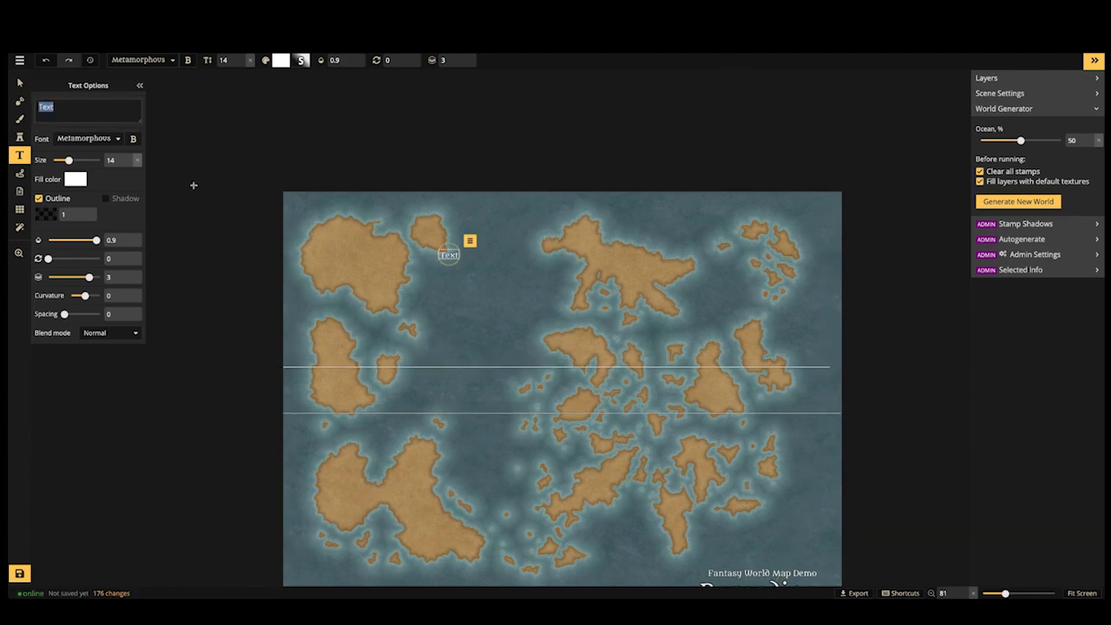
{"action": "left_click", "coordinate": [20, 83]}
{"action": "key", "text": "Delete"}
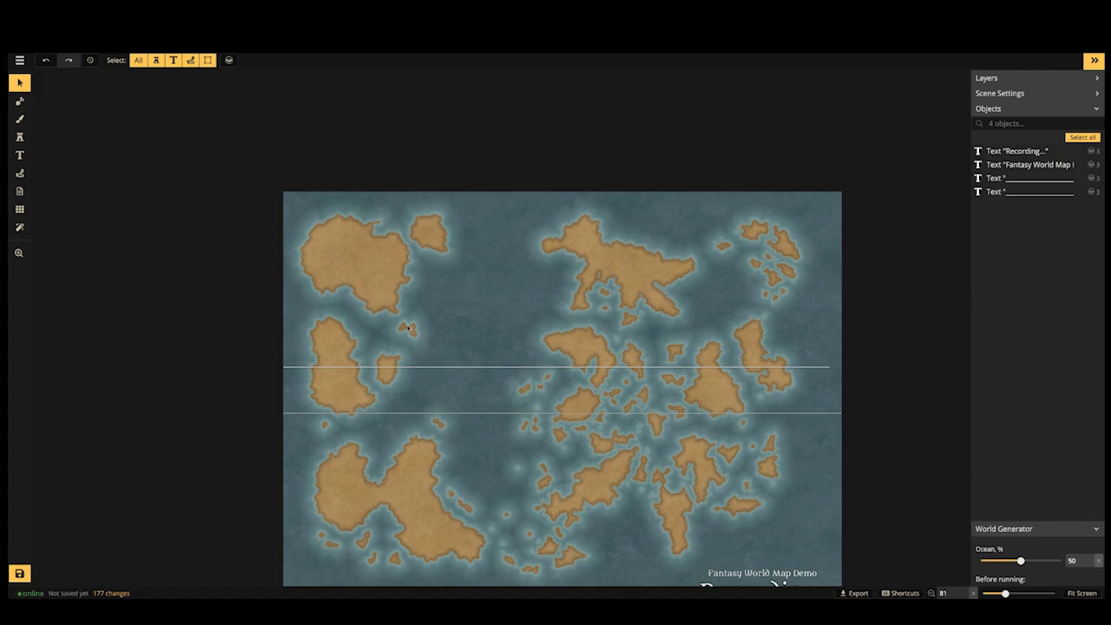
Move the upper underscore line north so it crosses the northwestern and northern continents, and open the grid options
{"action": "left_click_drag", "start_coordinate": [404, 290], "coordinate": [462, 403]}
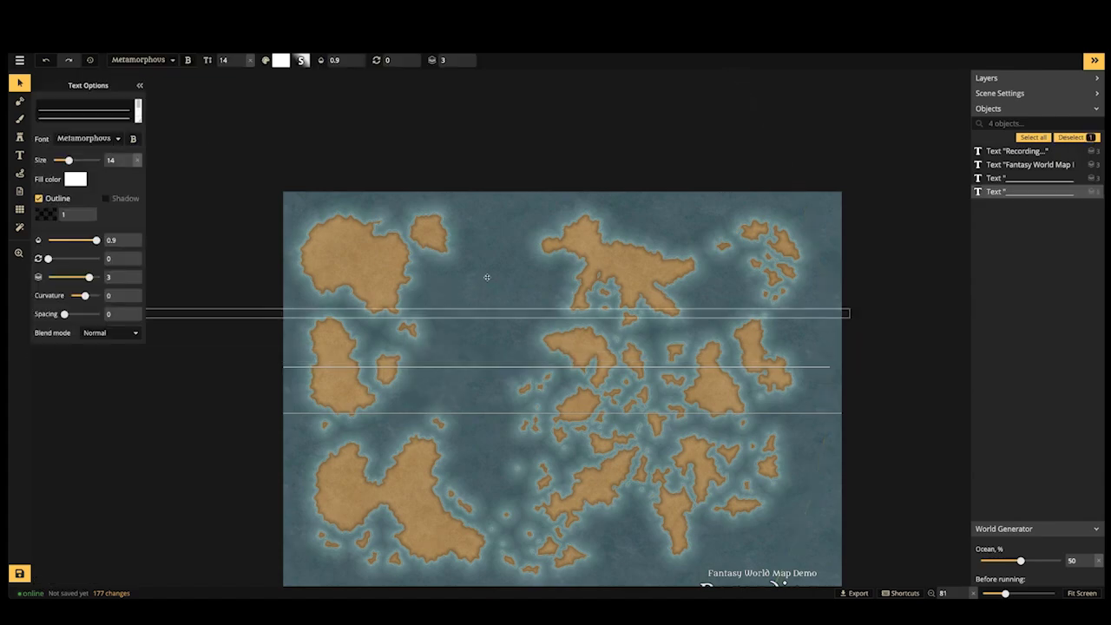
{"action": "left_click_drag", "start_coordinate": [487, 277], "coordinate": [487, 279]}
{"action": "left_click", "coordinate": [19, 209]}
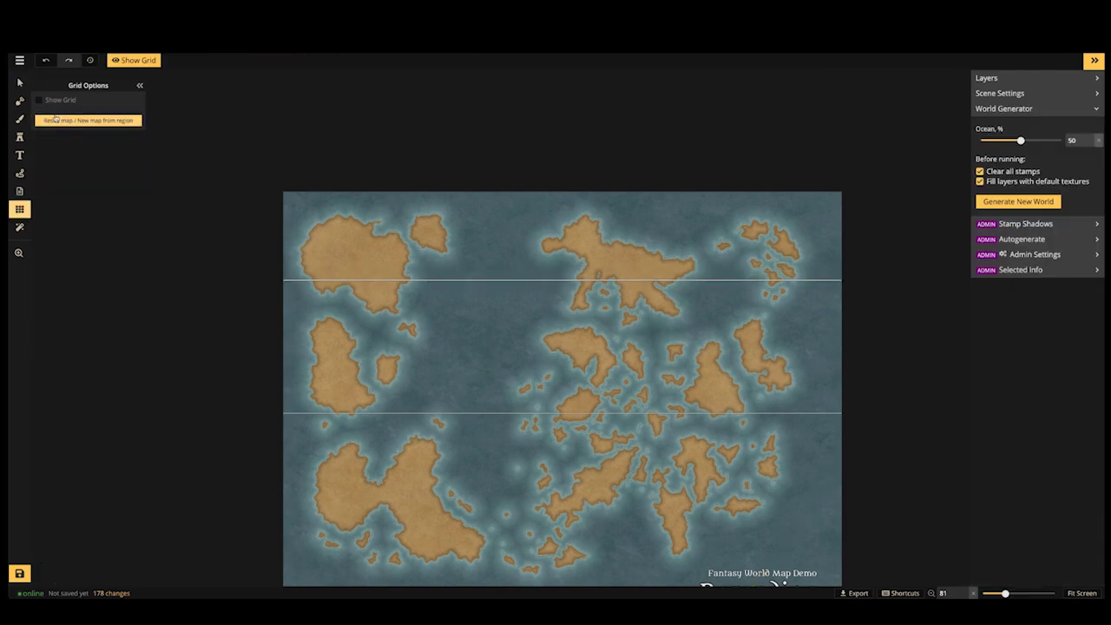
Show the map grid and set its shape to squares
{"action": "left_click", "coordinate": [39, 100]}
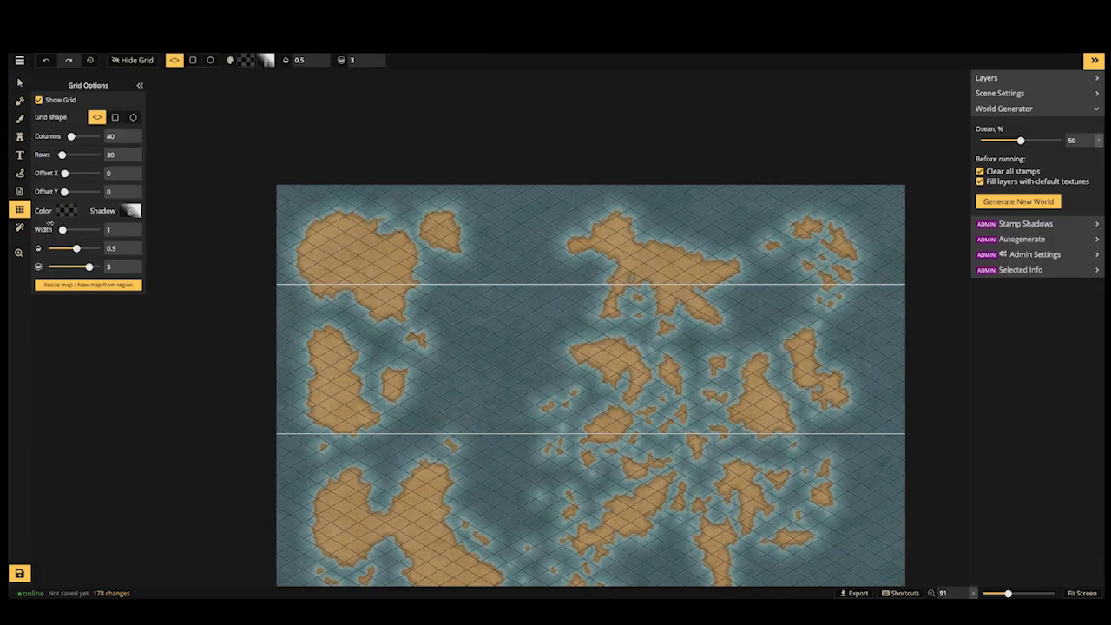
{"action": "left_click", "coordinate": [114, 117]}
{"action": "scroll", "coordinate": [374, 252], "scroll_direction": "up", "scroll_amount": 3}
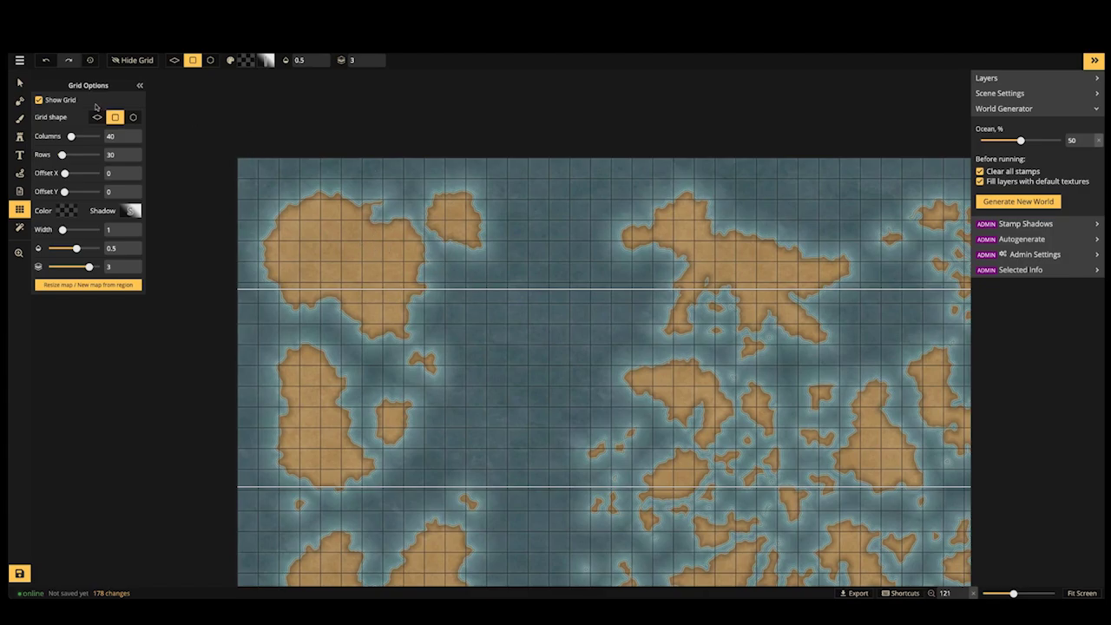
Move the upper underscore line north to sit about five grid squares below the map's northern edge
{"action": "left_click", "coordinate": [19, 82]}
{"action": "left_click_drag", "start_coordinate": [433, 224], "coordinate": [513, 318]}
{"action": "left_click_drag", "start_coordinate": [486, 279], "coordinate": [493, 252]}
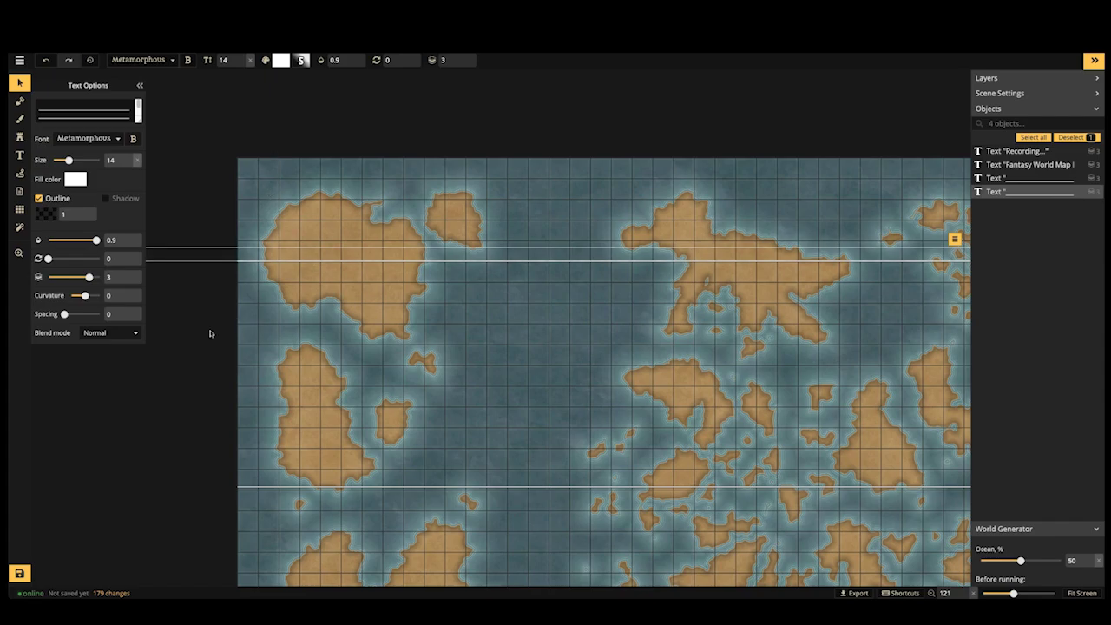
{"action": "left_click", "coordinate": [395, 382]}
Move the lower underscore line south across the southern continents, about five grid squares above the map's southern edge
{"action": "scroll", "coordinate": [399, 384], "scroll_direction": "down", "scroll_amount": 3}
{"action": "left_click_drag", "start_coordinate": [492, 385], "coordinate": [466, 218]}
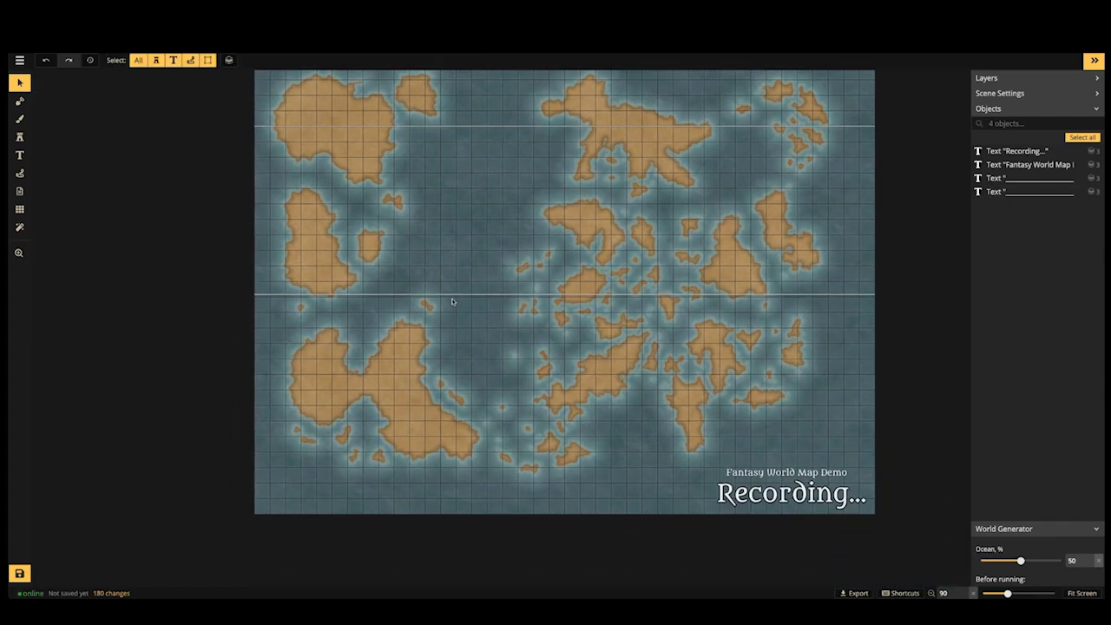
{"action": "left_click_drag", "start_coordinate": [453, 297], "coordinate": [478, 430]}
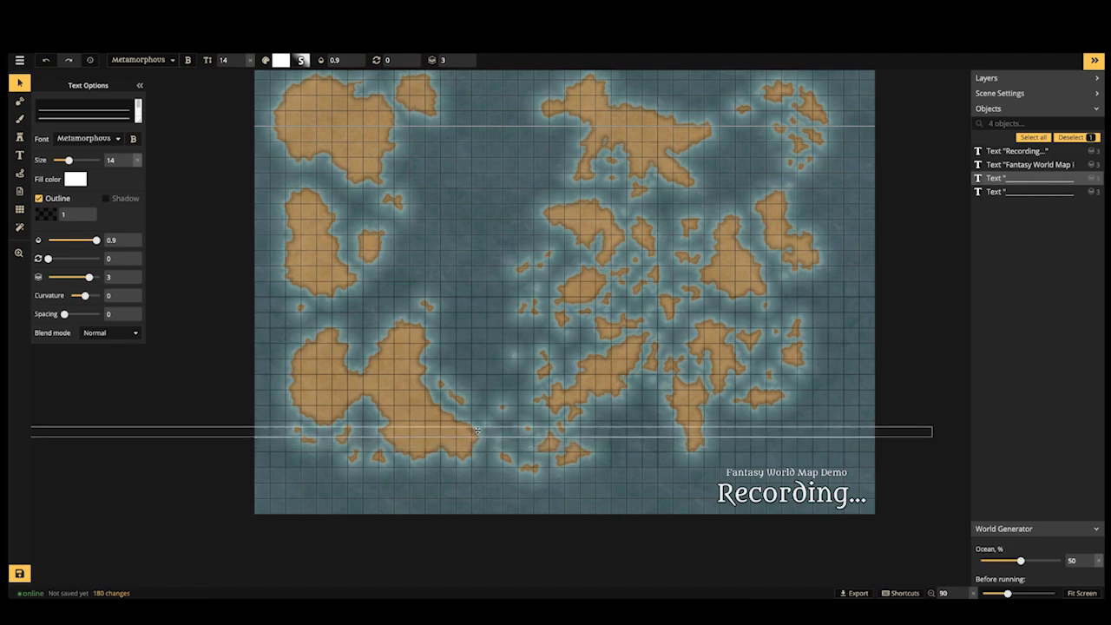
{"action": "scroll", "coordinate": [398, 204], "scroll_direction": "down", "scroll_amount": 3}
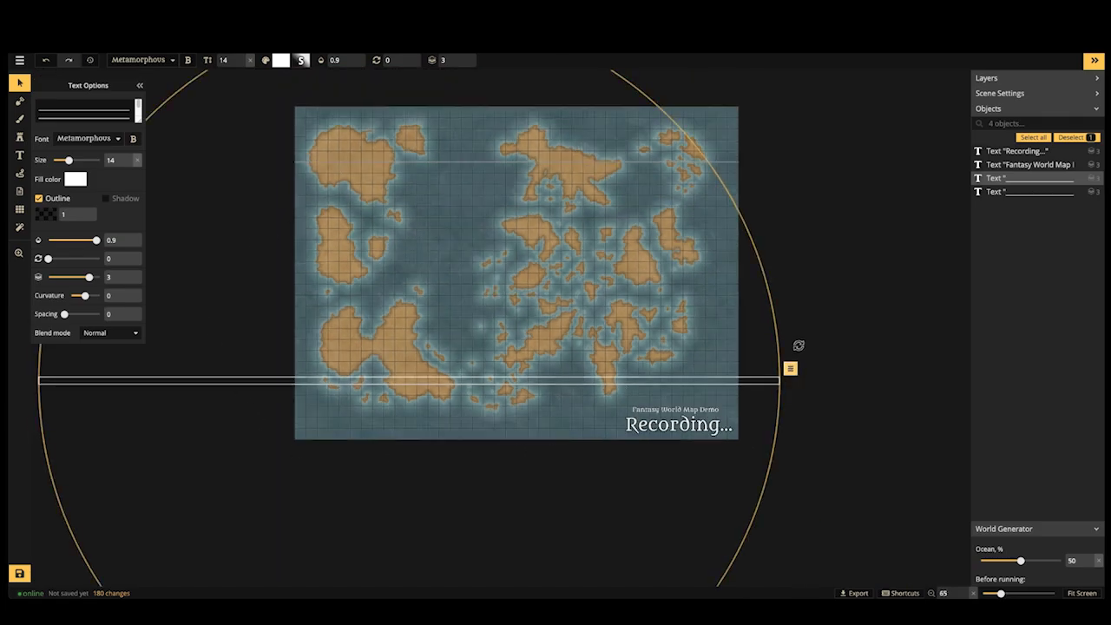
{"action": "left_click", "coordinate": [785, 342]}
{"action": "scroll", "coordinate": [790, 290], "scroll_direction": "down", "scroll_amount": 1}
{"action": "left_click_drag", "start_coordinate": [535, 289], "coordinate": [483, 343]}
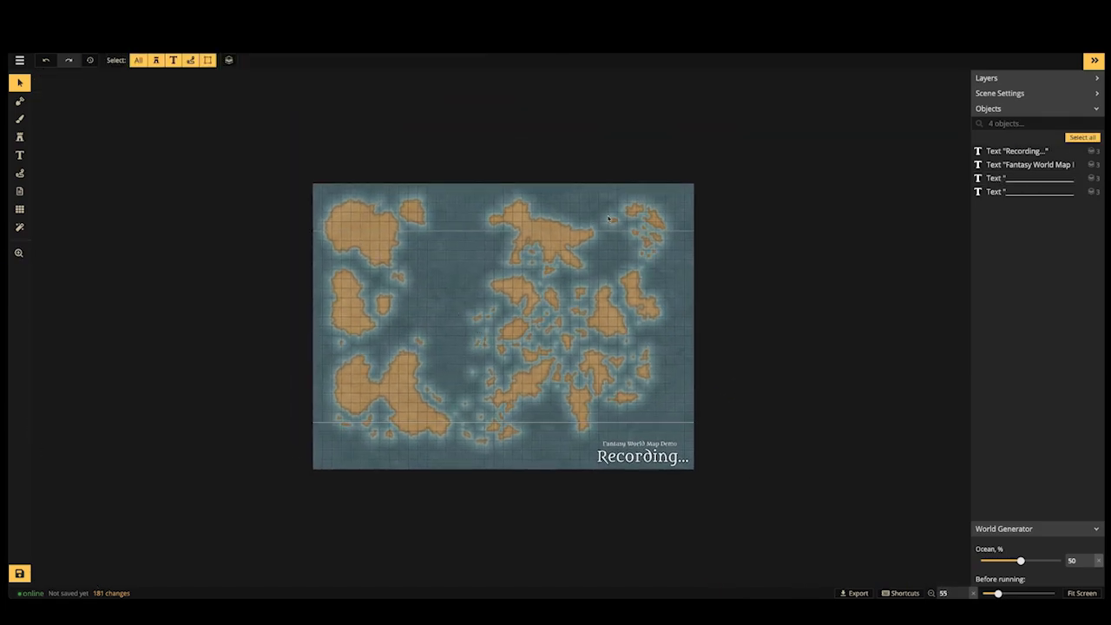
{"action": "scroll", "coordinate": [603, 385], "scroll_direction": "up", "scroll_amount": 1}
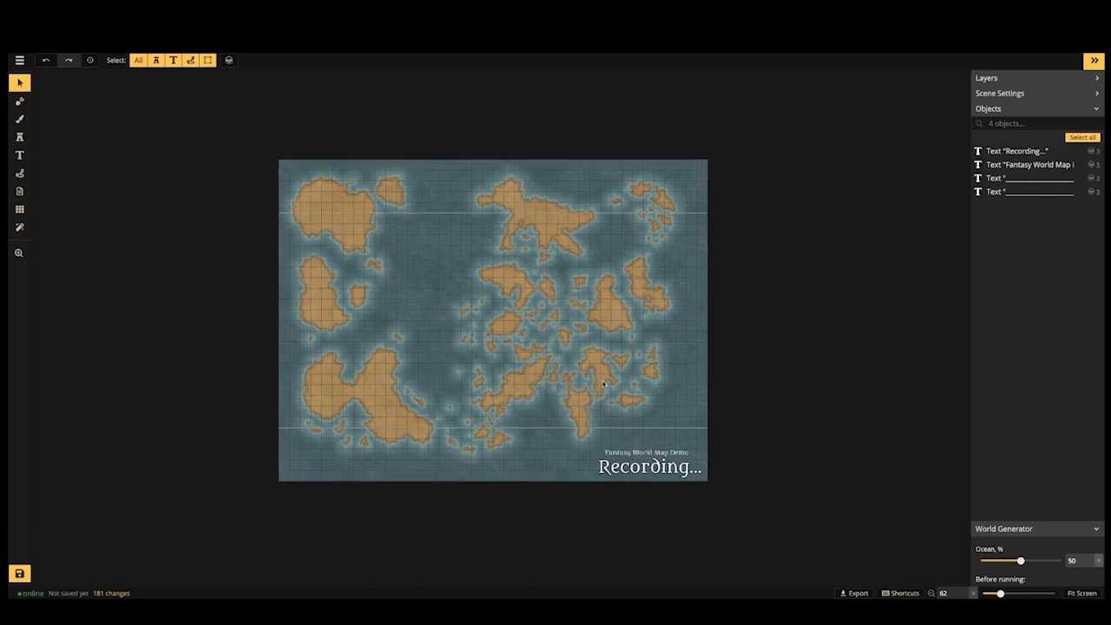
Duplicate the southern underscore line and place the copy across the middle of the map, halfway between the other two lines
{"action": "left_click", "coordinate": [455, 425]}
{"action": "key", "text": "ctrl+v"}
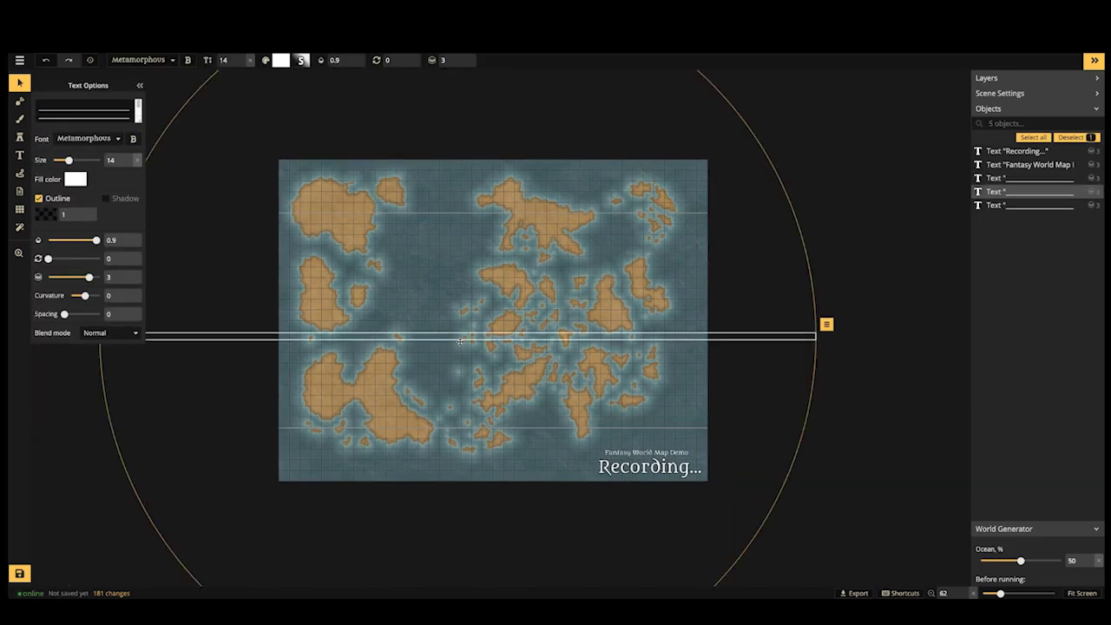
{"action": "left_click_drag", "start_coordinate": [466, 314], "coordinate": [478, 315]}
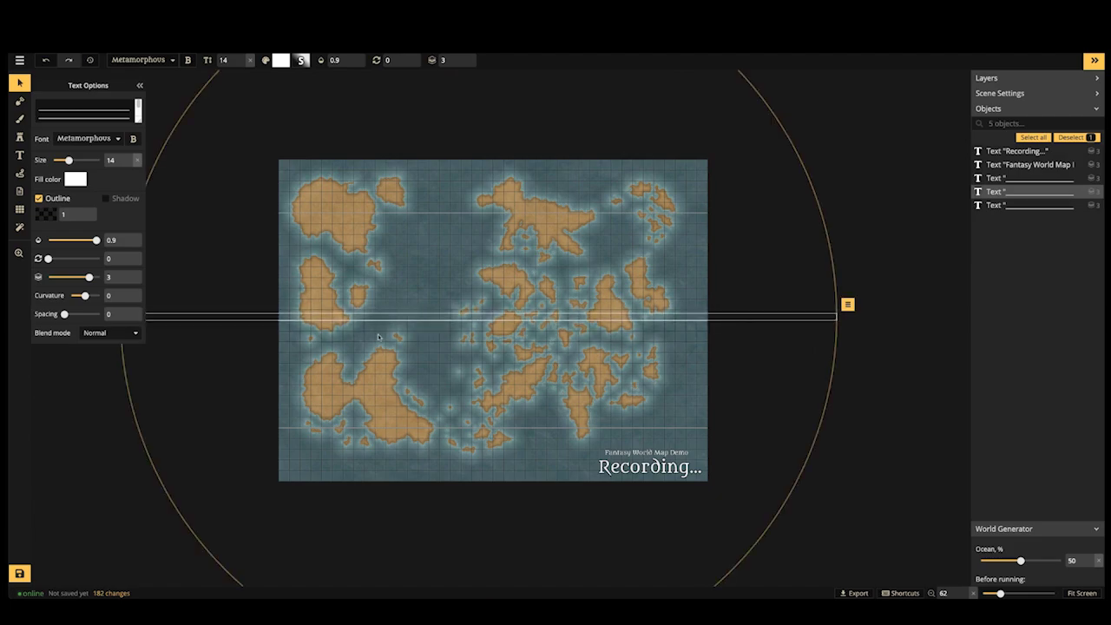
{"action": "scroll", "coordinate": [380, 338], "scroll_direction": "up", "scroll_amount": 2}
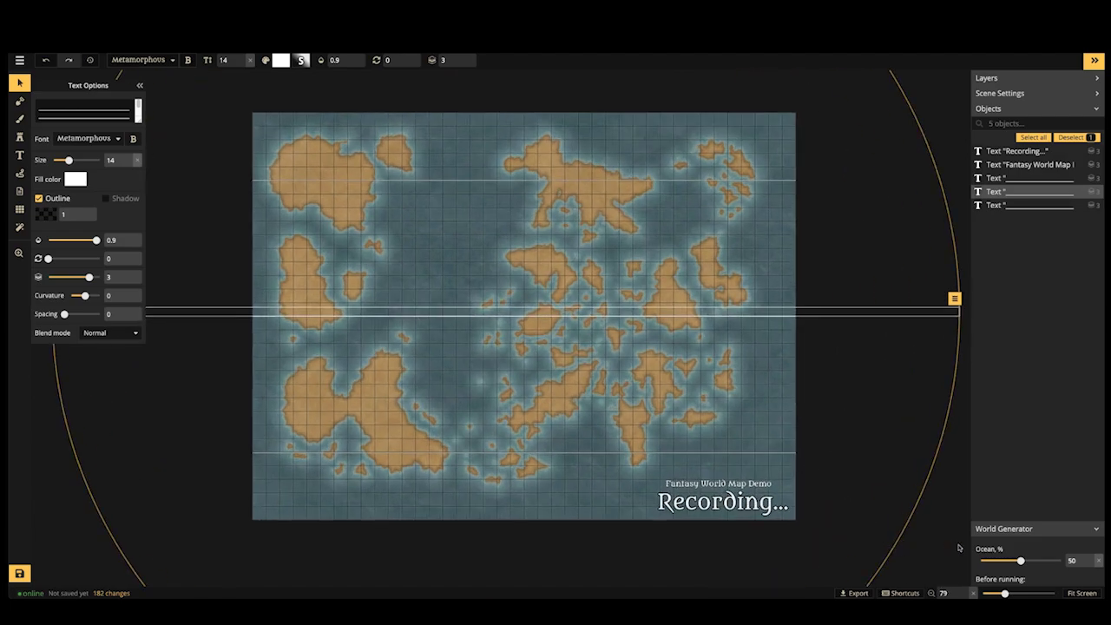
{"action": "left_click", "coordinate": [851, 449]}
{"action": "scroll", "coordinate": [828, 431], "scroll_direction": "down", "scroll_amount": 2}
{"action": "left_click_drag", "start_coordinate": [616, 354], "coordinate": [609, 356]}
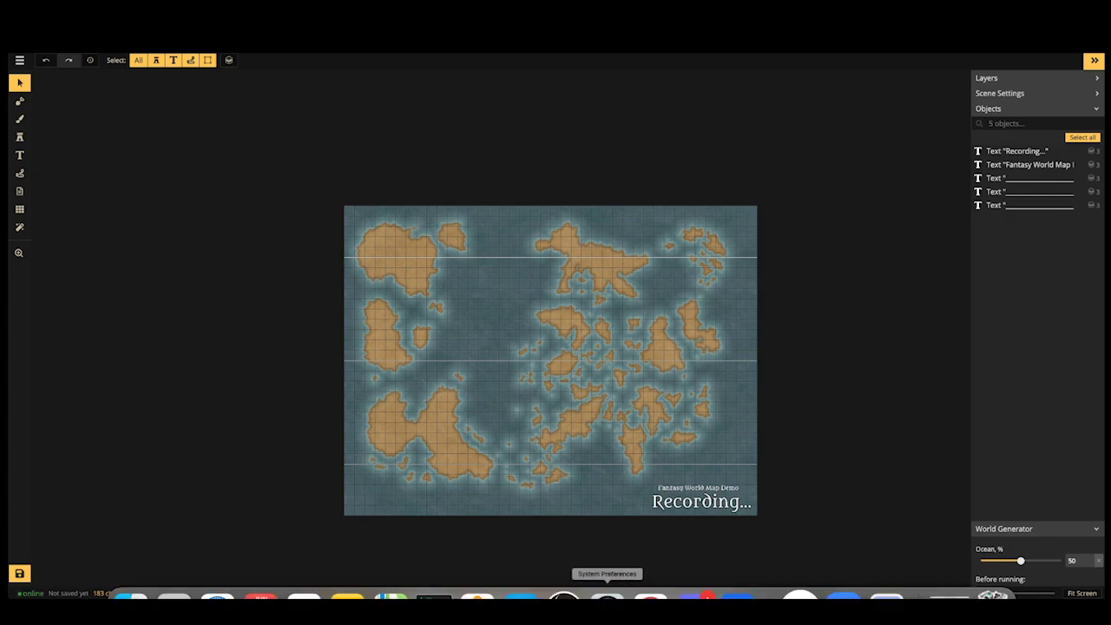
Switch to Discord, find the biome tutorial post in the map-gallery channel, and open its image
{"action": "left_click", "coordinate": [691, 598]}
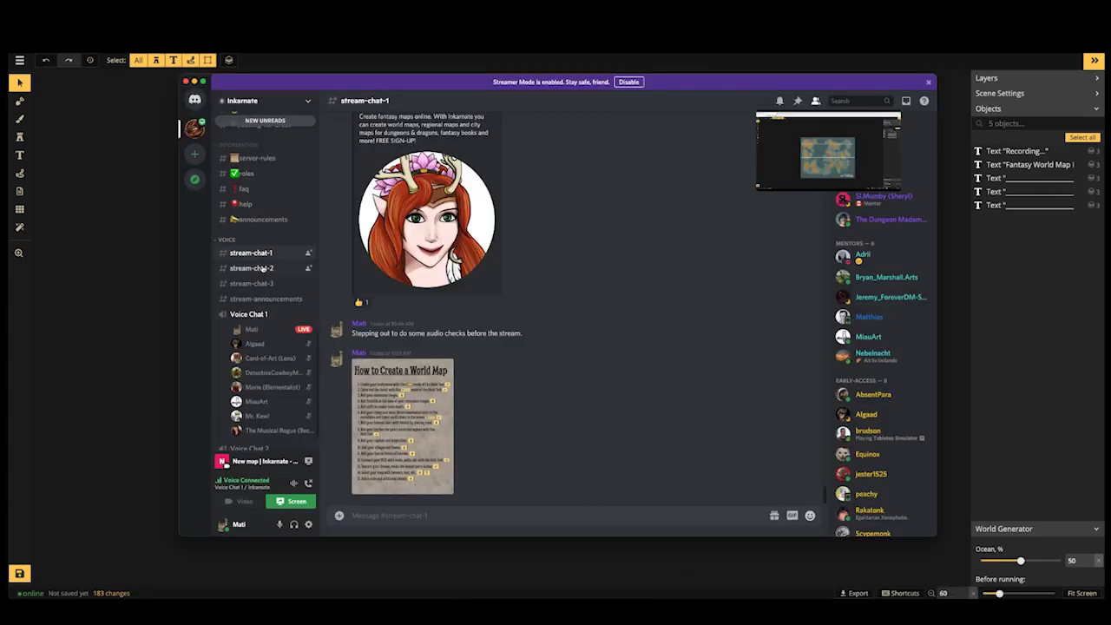
{"action": "scroll", "coordinate": [257, 260], "scroll_direction": "up", "scroll_amount": 6}
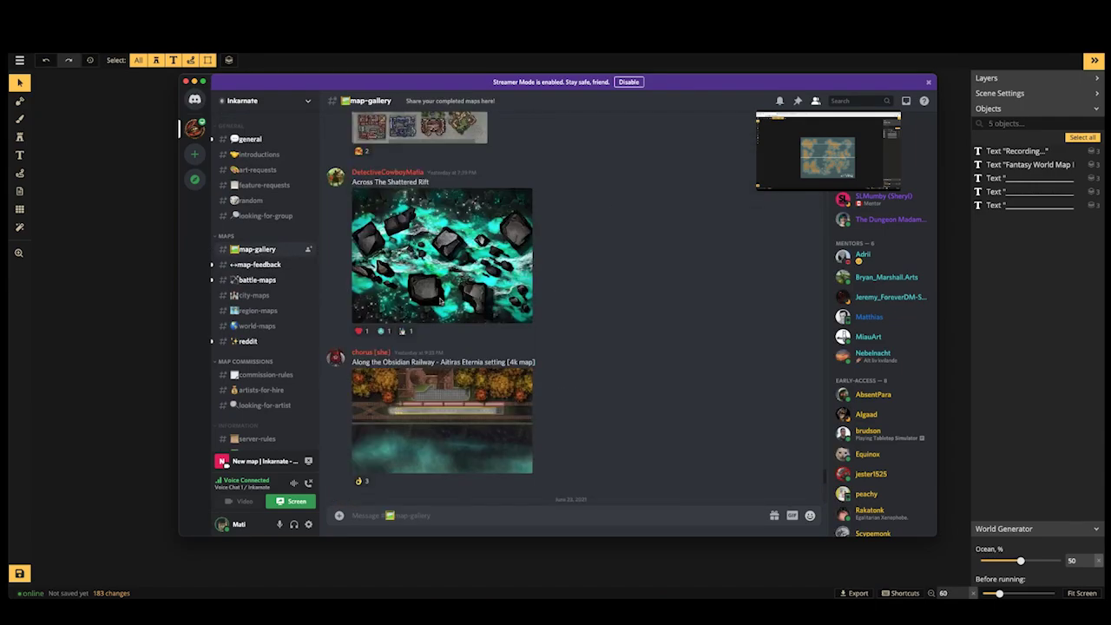
{"action": "scroll", "coordinate": [440, 302], "scroll_direction": "up", "scroll_amount": 15}
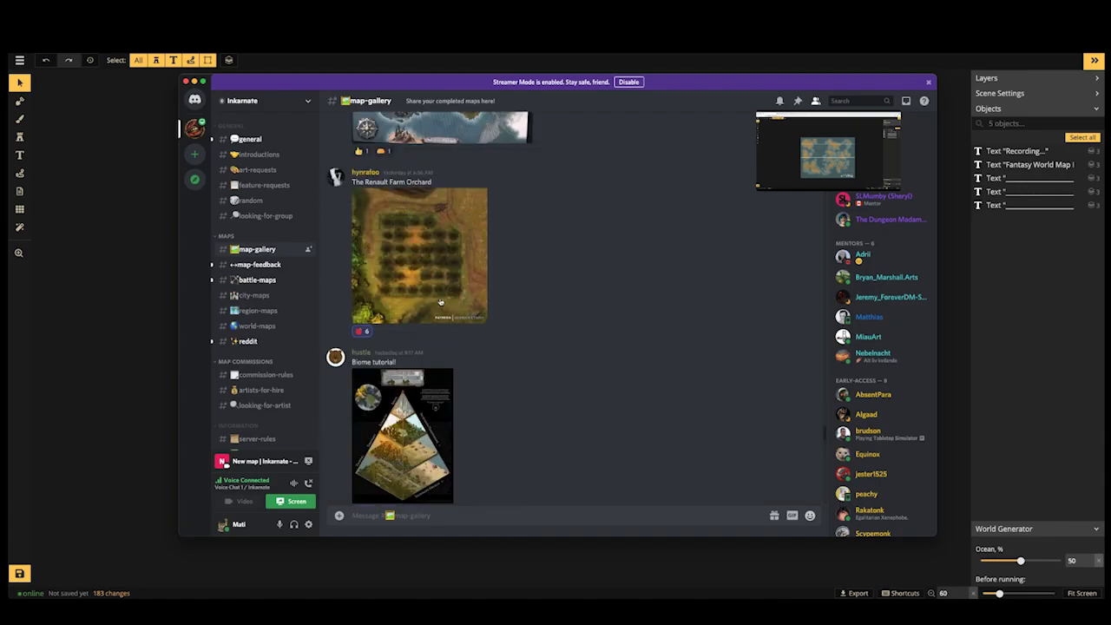
{"action": "scroll", "coordinate": [440, 301], "scroll_direction": "down", "scroll_amount": 3}
{"action": "left_click", "coordinate": [404, 261]}
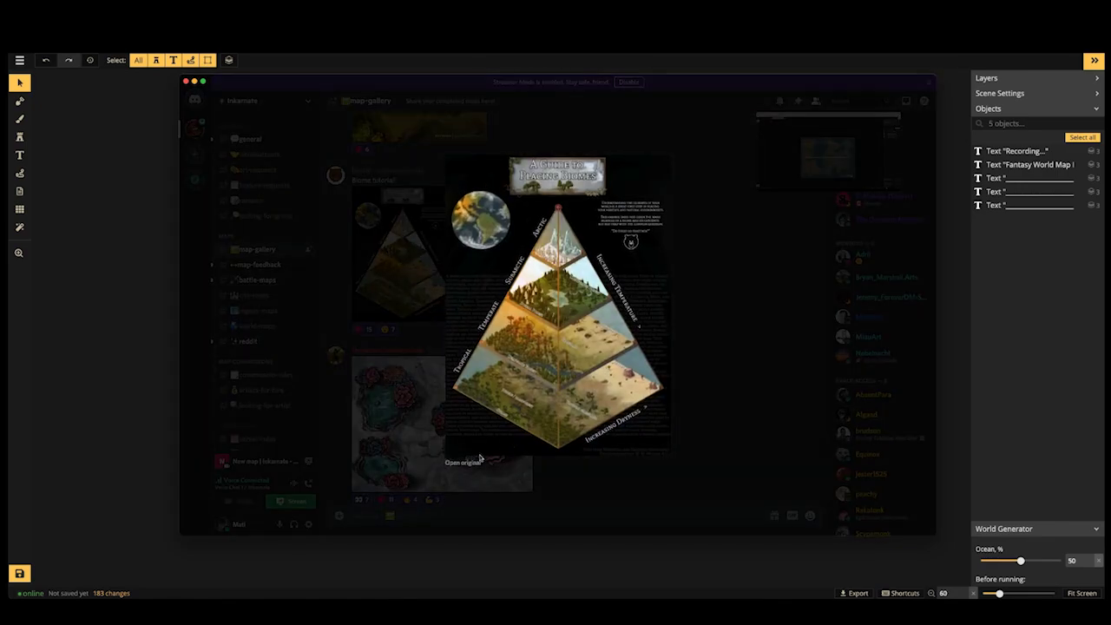
Close the enlarged biome guide and copy the message link of the "Biome tutorial!" post
{"action": "left_click", "coordinate": [721, 316]}
{"action": "scroll", "coordinate": [501, 264], "scroll_direction": "up", "scroll_amount": 2}
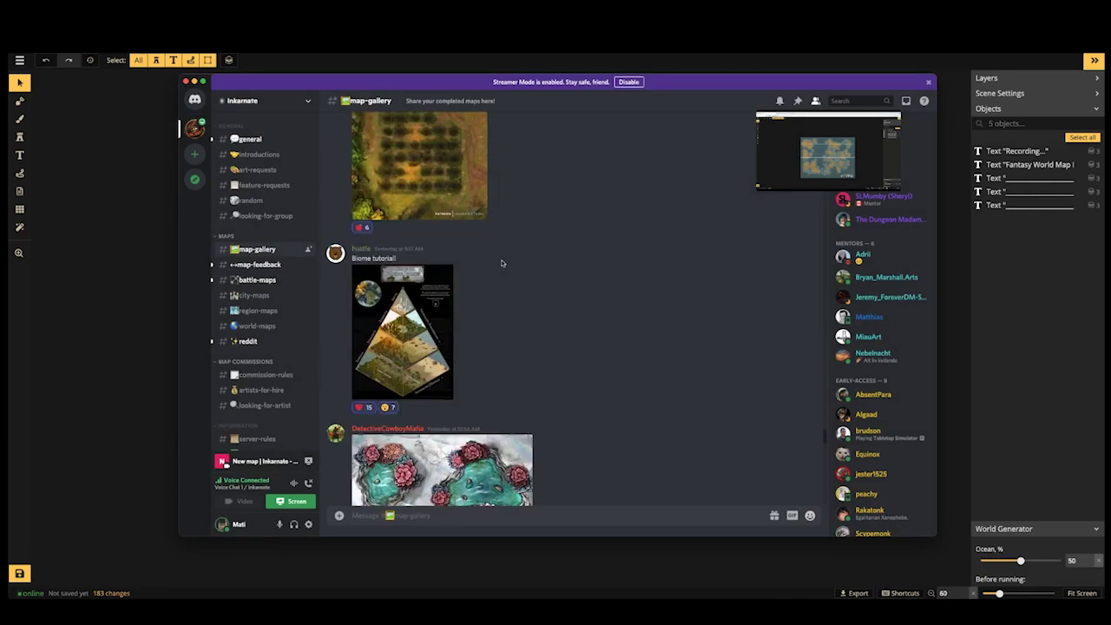
{"action": "right_click", "coordinate": [402, 249]}
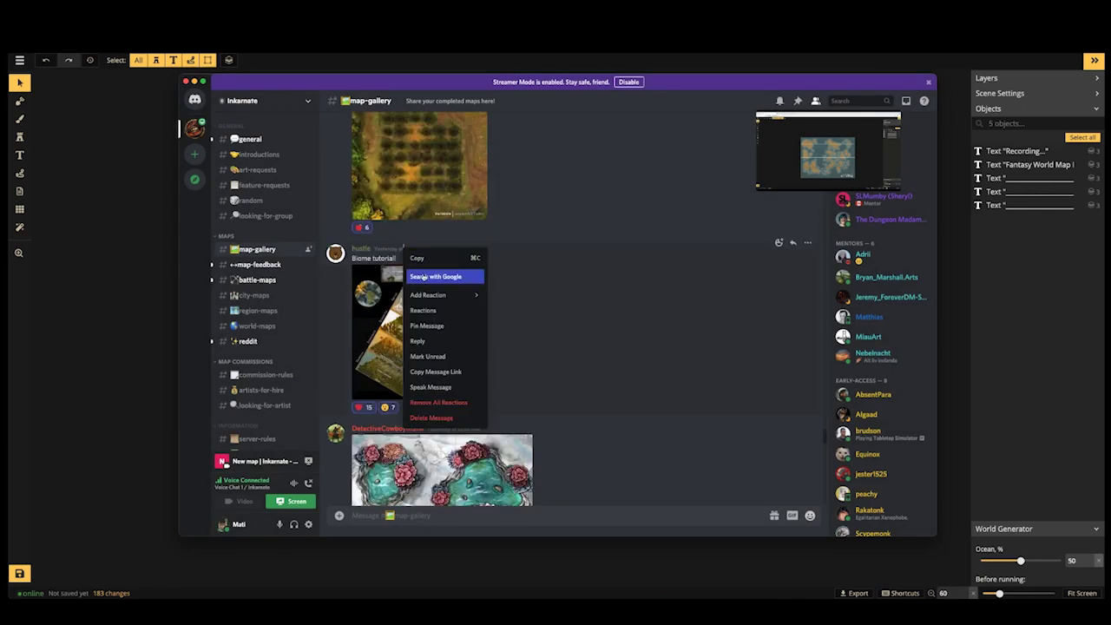
{"action": "left_click", "coordinate": [439, 372]}
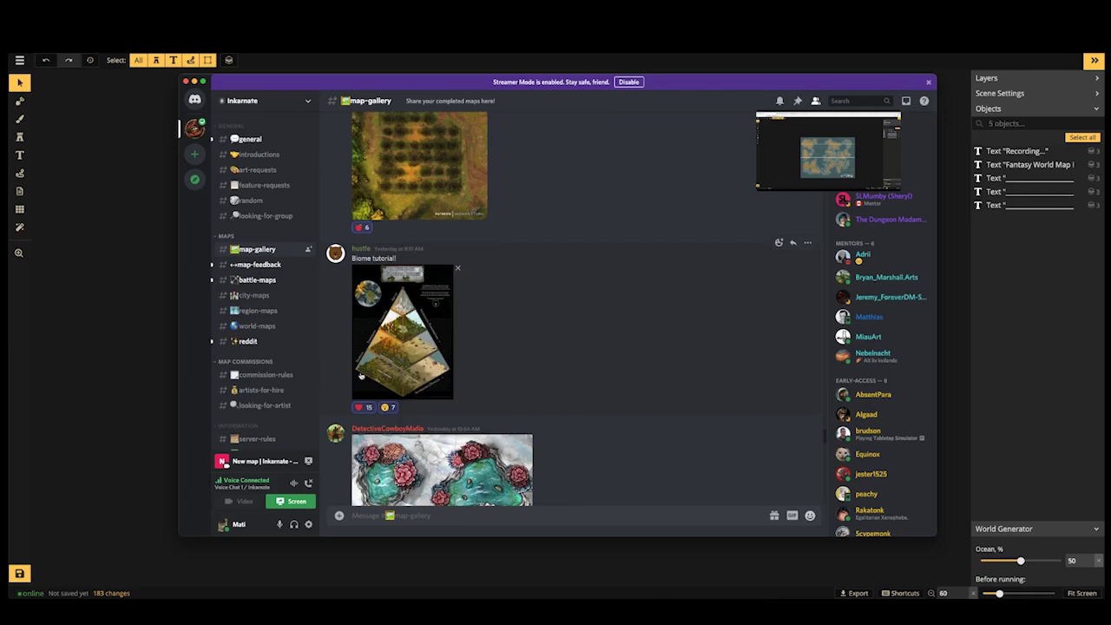
Post the copied biome tutorial link in the stream-chat-1 channel
{"action": "scroll", "coordinate": [273, 396], "scroll_direction": "down", "scroll_amount": 4}
{"action": "scroll", "coordinate": [273, 396], "scroll_direction": "down", "scroll_amount": 2}
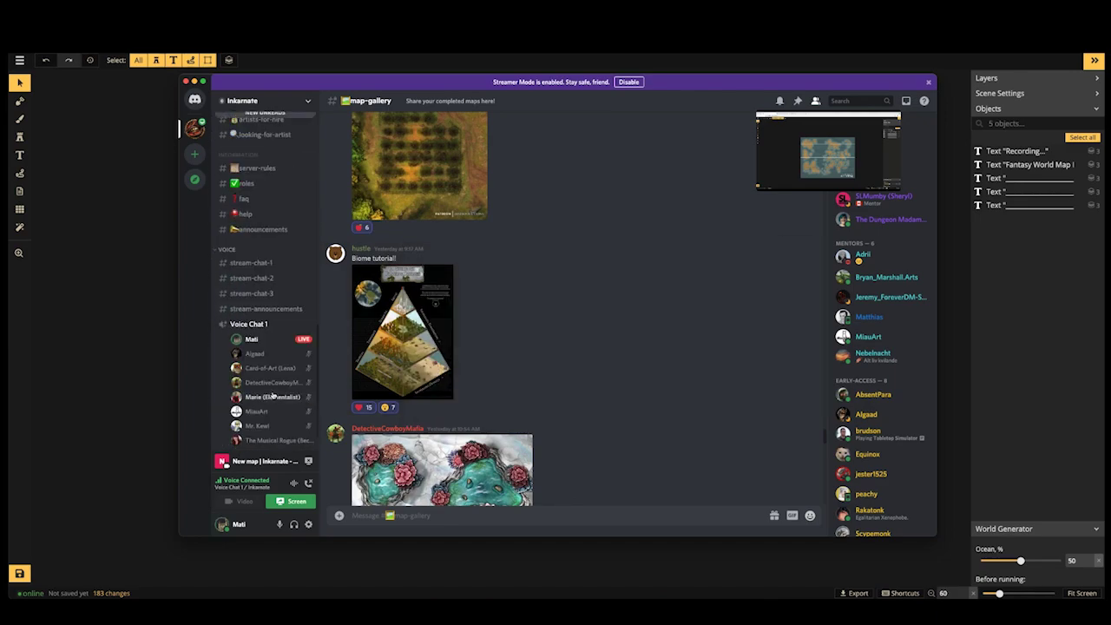
{"action": "left_click", "coordinate": [251, 262]}
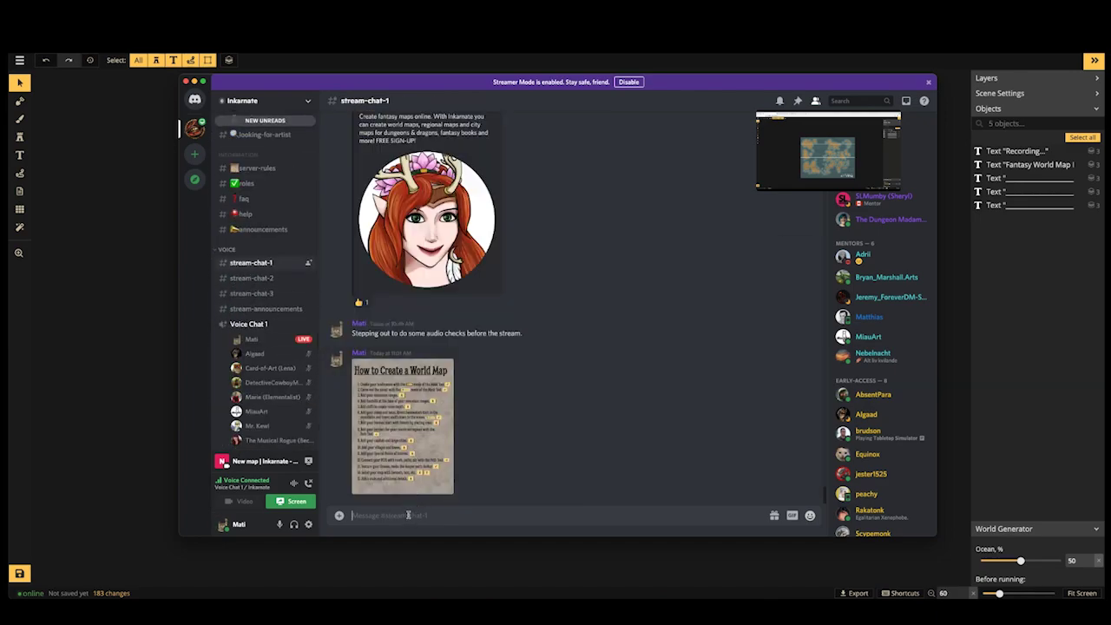
{"action": "key", "text": "ctrl+v"}
{"action": "key", "text": "Return"}
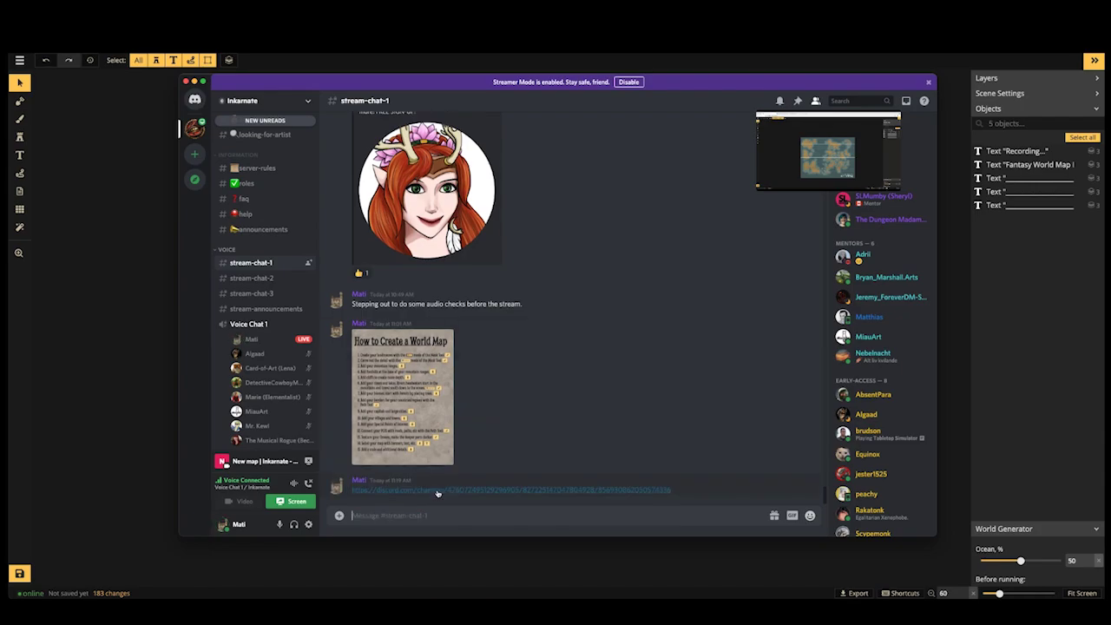
Follow the posted link, examine the enlarged guide to placing biomes, and return to the Inkarnate map
{"action": "left_click", "coordinate": [520, 490]}
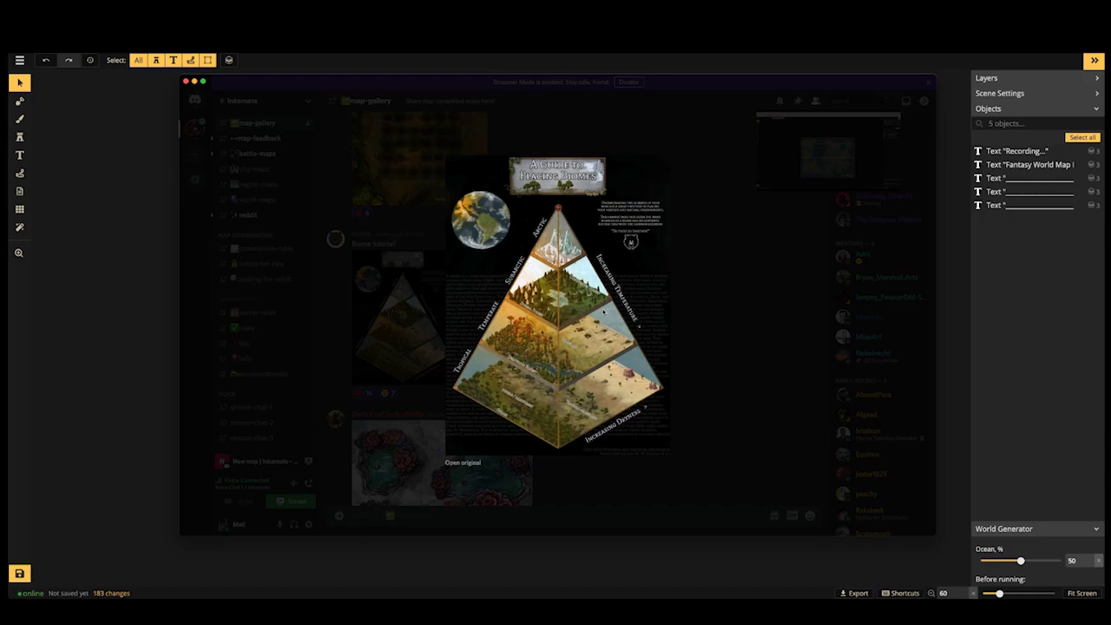
{"action": "left_click", "coordinate": [787, 366]}
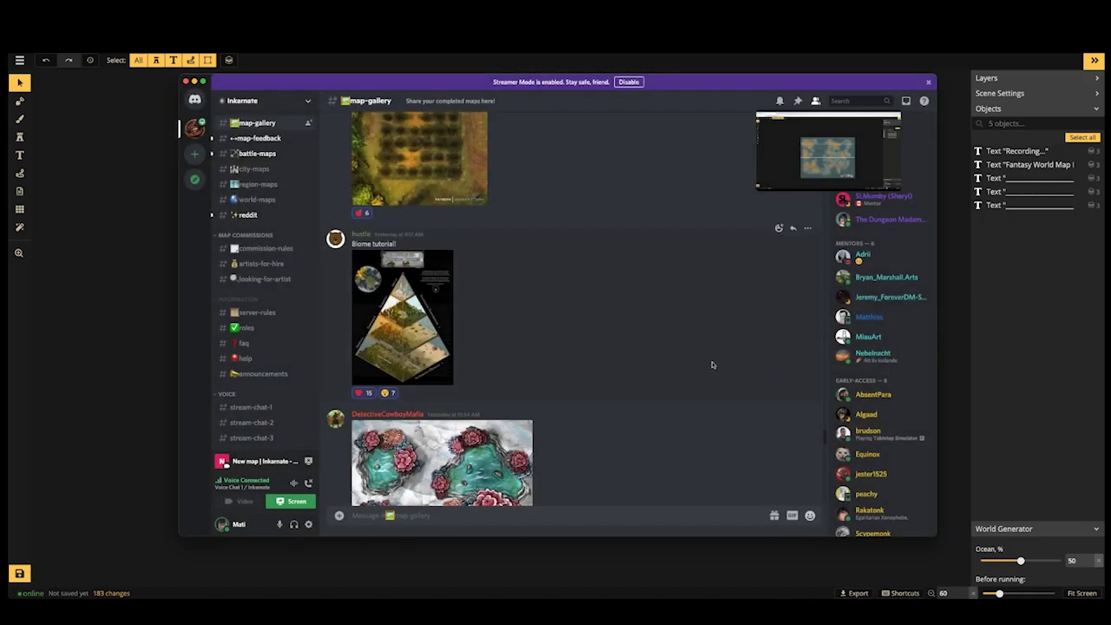
{"action": "left_click", "coordinate": [429, 330]}
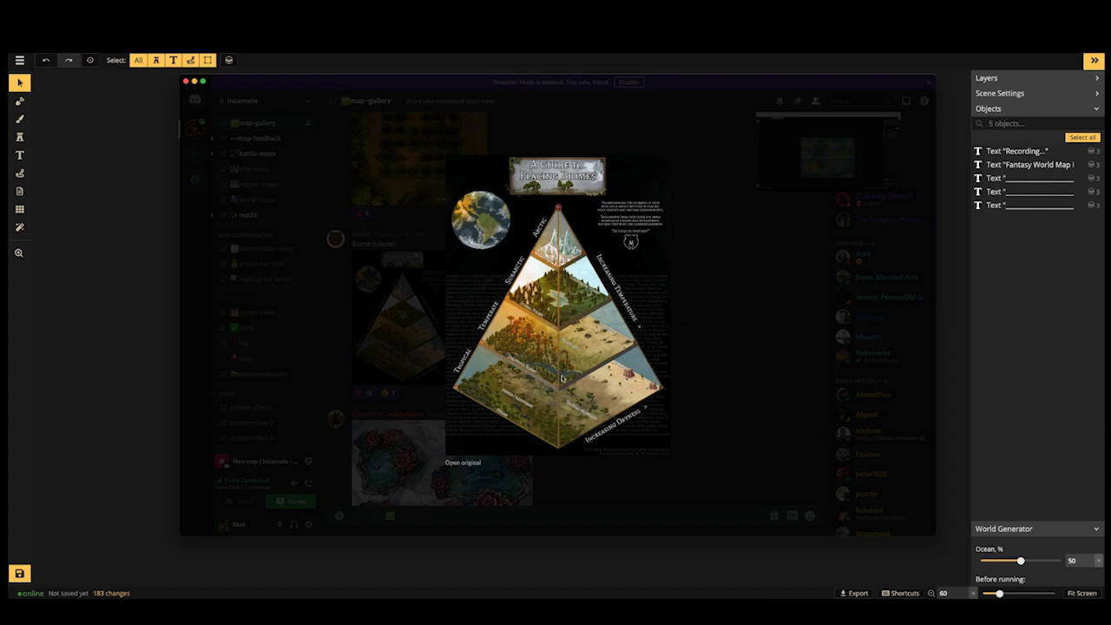
{"action": "left_click", "coordinate": [704, 257]}
{"action": "scroll", "coordinate": [383, 318], "scroll_direction": "down", "scroll_amount": 3}
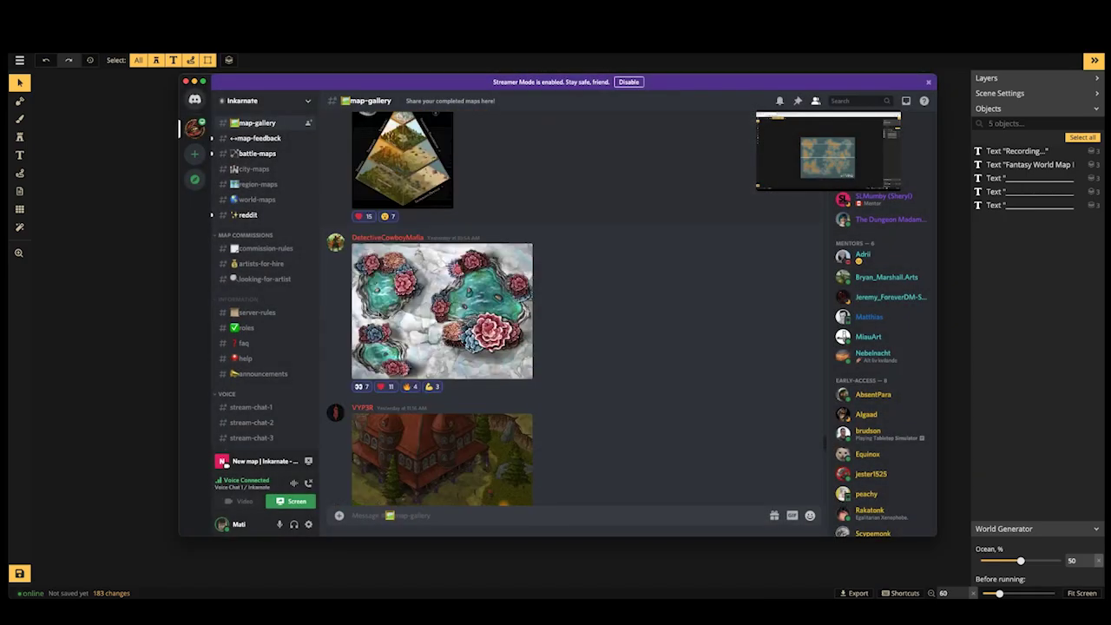
{"action": "left_click", "coordinate": [151, 305]}
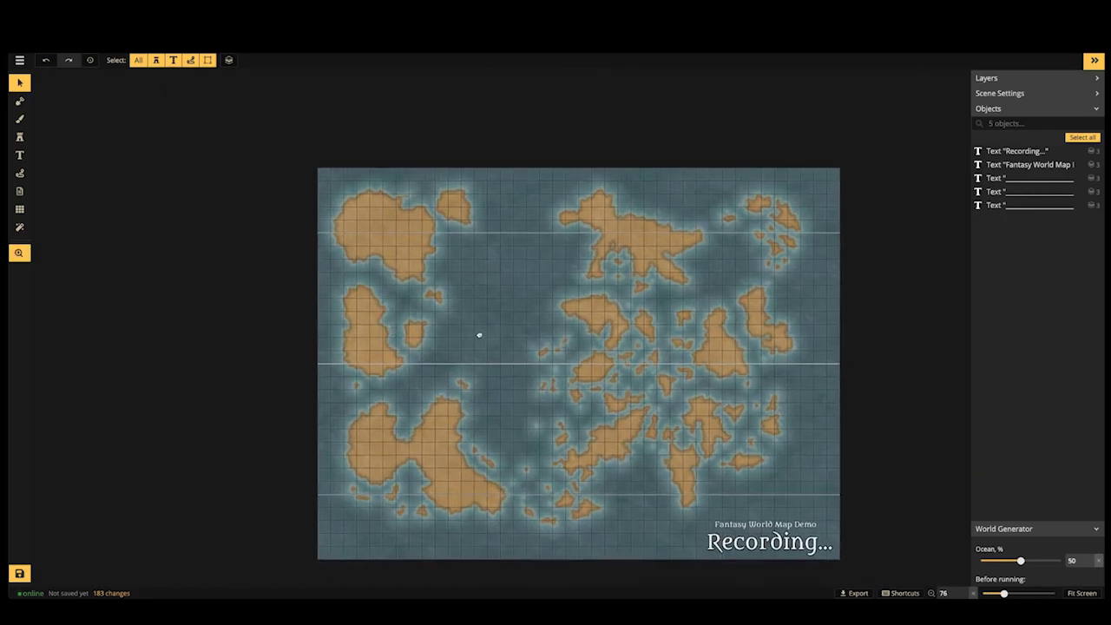
Save the map under a custom world name
{"action": "scroll", "coordinate": [397, 280], "scroll_direction": "up", "scroll_amount": 2}
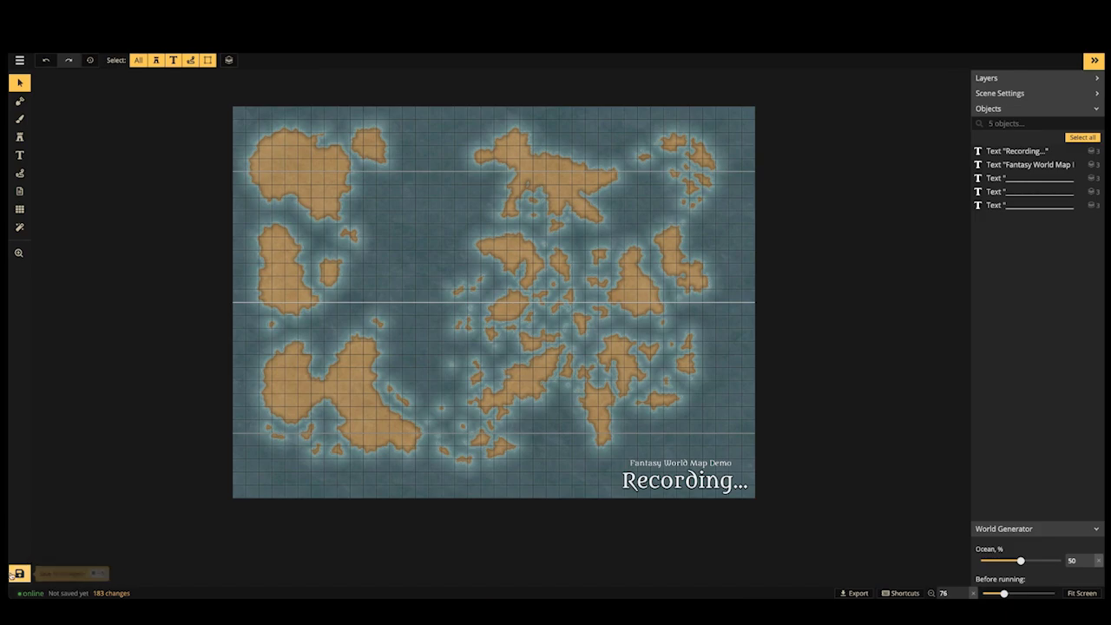
{"action": "left_click", "coordinate": [19, 573]}
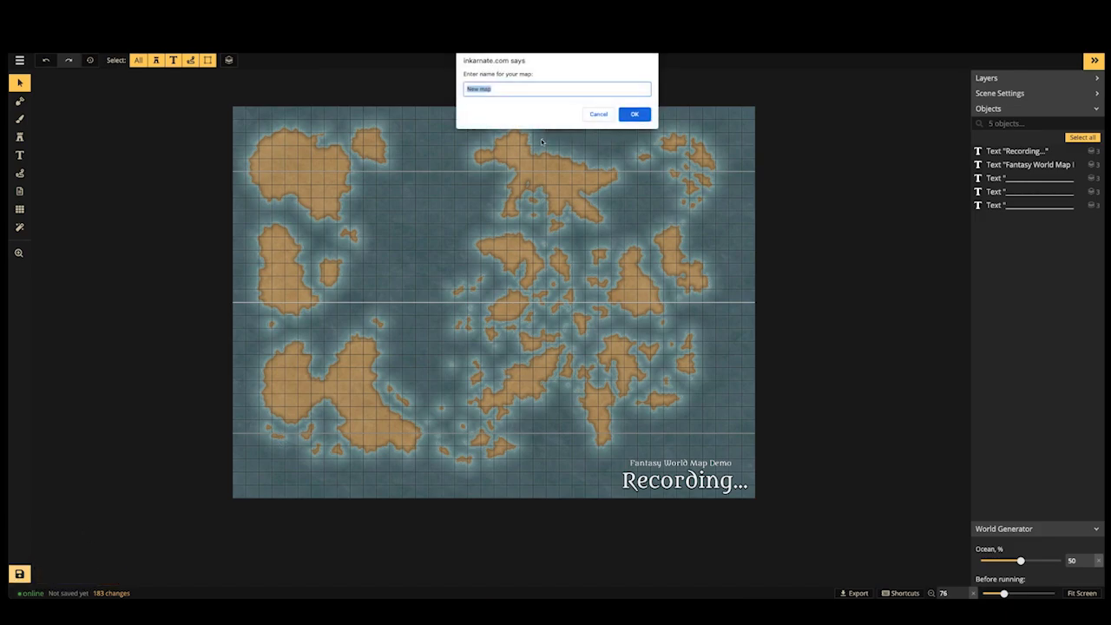
{"action": "type", "text": "Matt's Make iNo Sense World"}
{"action": "left_click", "coordinate": [635, 116]}
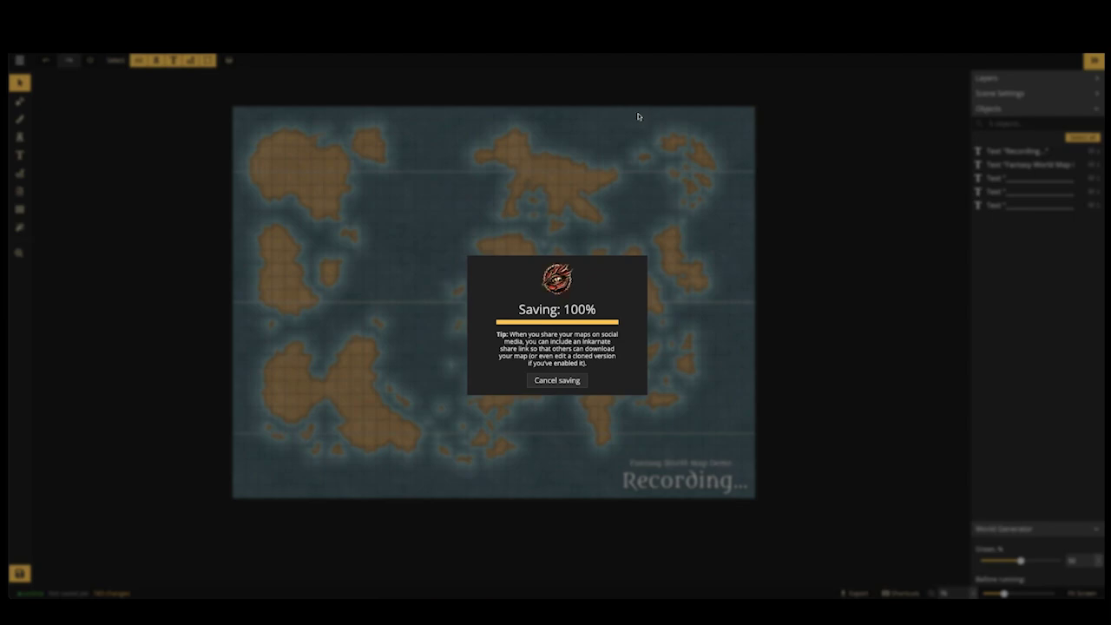
Force quit the background application next to Discord in the Dock and return to the Inkarnate map
{"action": "left_click", "coordinate": [694, 597]}
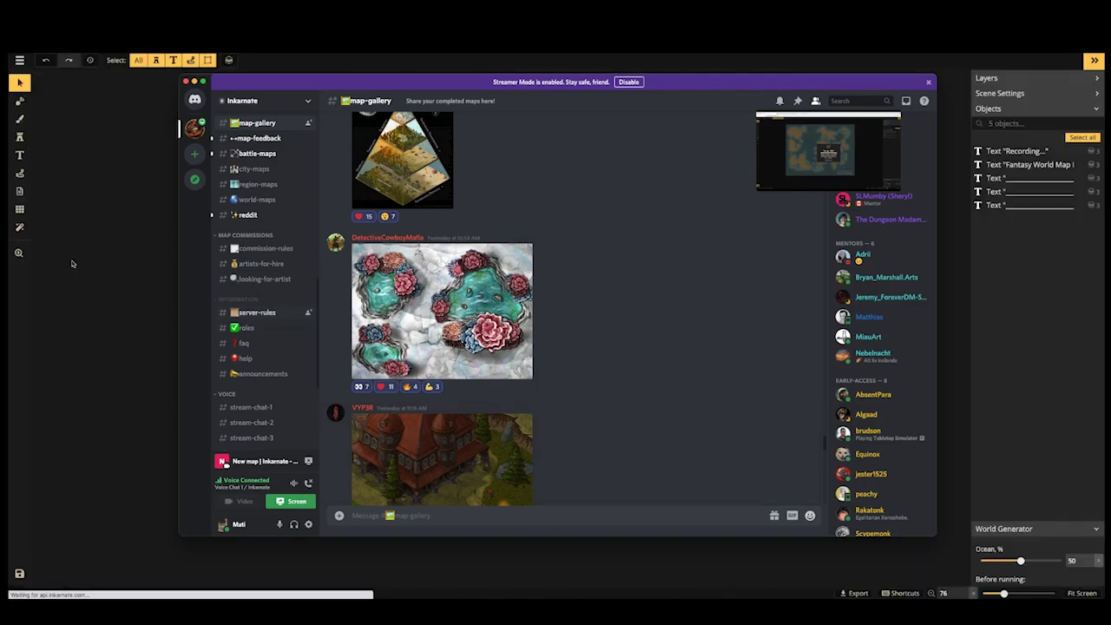
{"action": "left_click", "coordinate": [72, 264]}
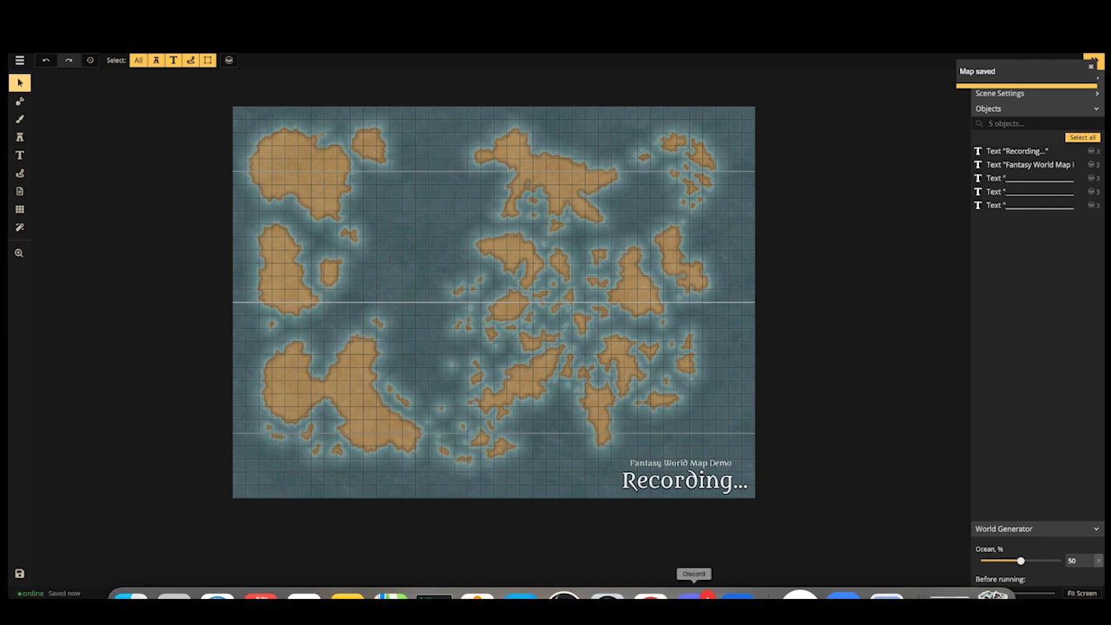
{"action": "left_click", "coordinate": [737, 597]}
{"action": "right_click", "coordinate": [737, 597]}
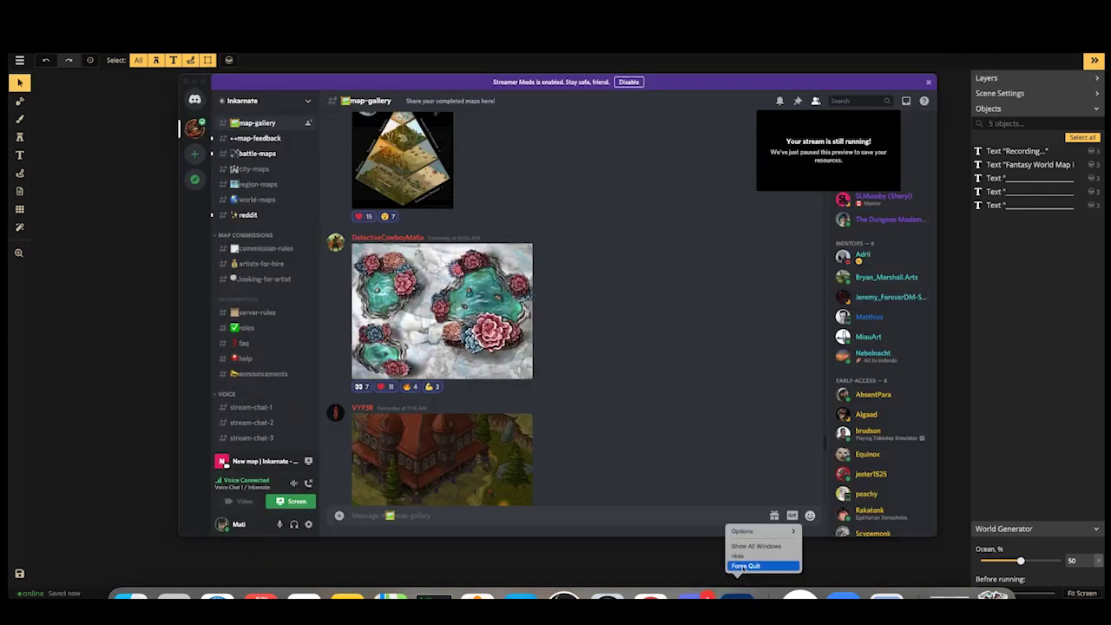
{"action": "left_click", "coordinate": [741, 567]}
{"action": "scroll", "coordinate": [238, 358], "scroll_direction": "down", "scroll_amount": 3}
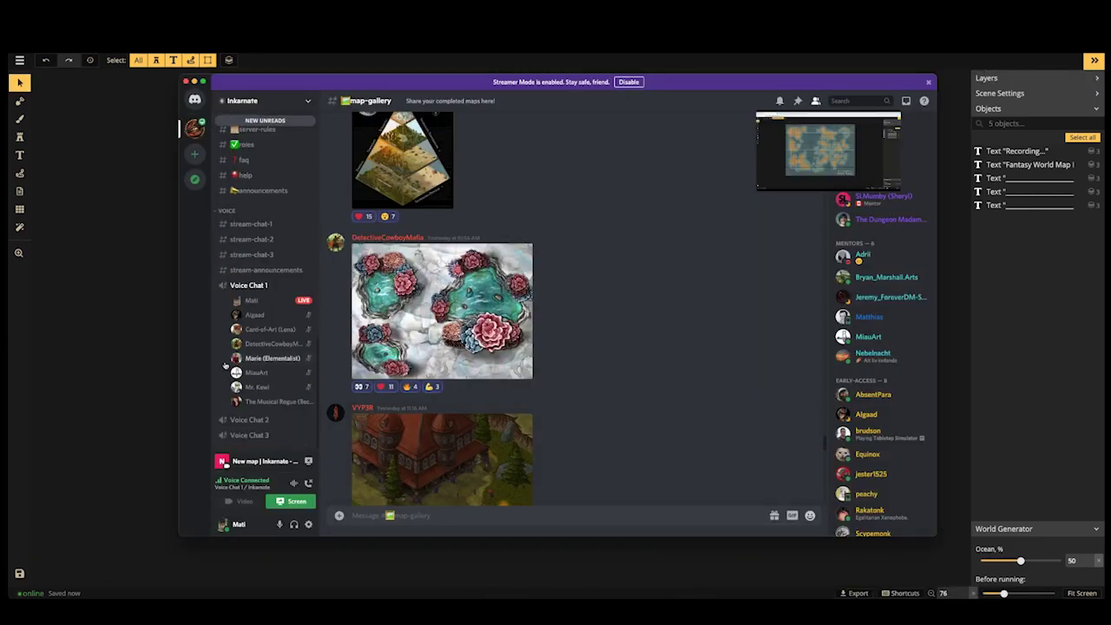
{"action": "left_click", "coordinate": [116, 362]}
{"action": "key", "text": "space"}
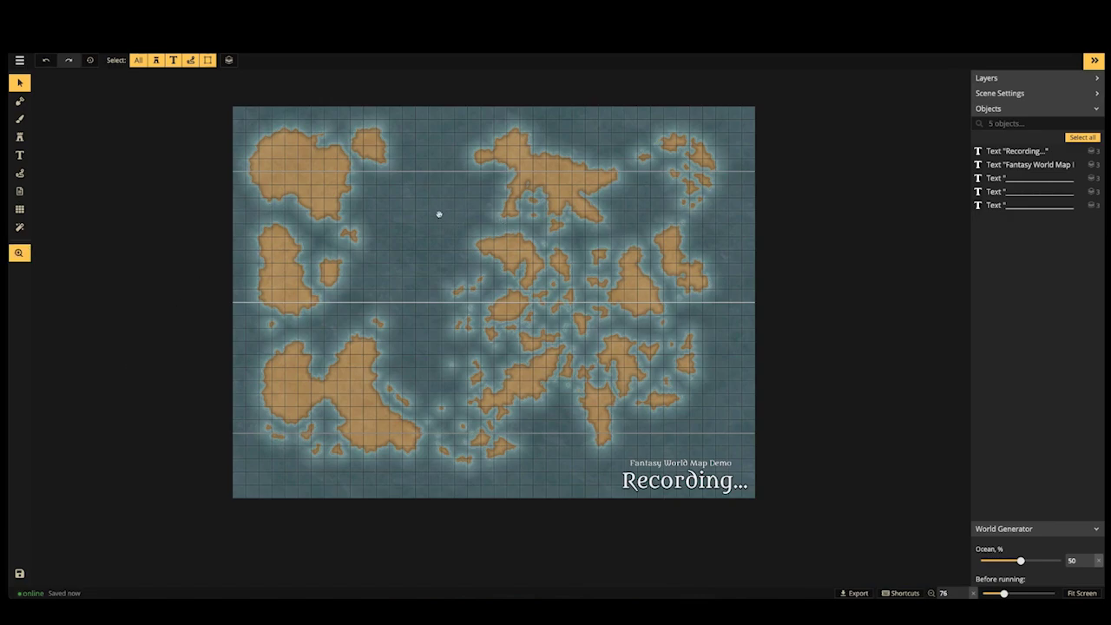
Set the landmass mask brush to Subtract mode and return to object selection
{"action": "left_click_drag", "start_coordinate": [439, 215], "coordinate": [470, 229]}
{"action": "scroll", "coordinate": [430, 218], "scroll_direction": "up", "scroll_amount": 1}
{"action": "scroll", "coordinate": [429, 218], "scroll_direction": "up", "scroll_amount": 2}
{"action": "scroll", "coordinate": [448, 221], "scroll_direction": "down", "scroll_amount": 2}
{"action": "key", "text": "z"}
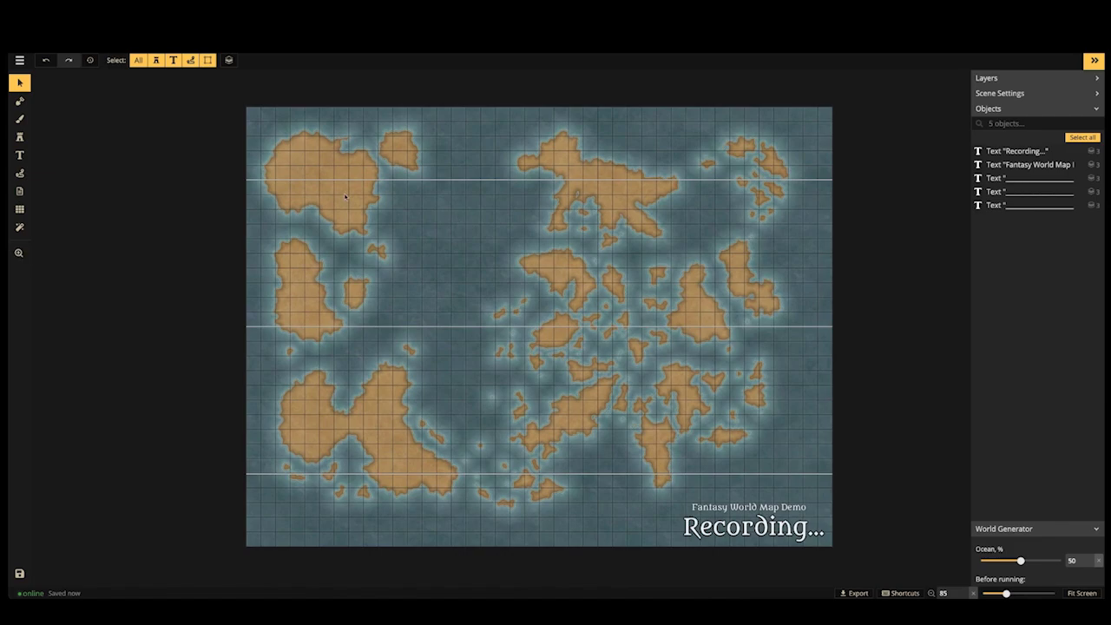
{"action": "key", "text": "m"}
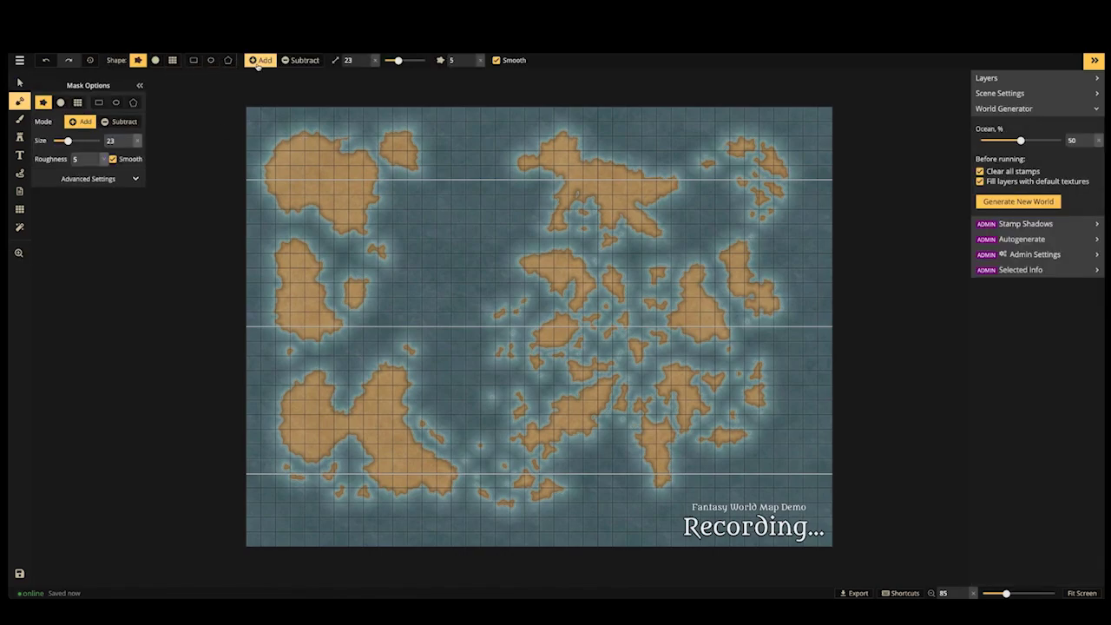
{"action": "left_click", "coordinate": [303, 60]}
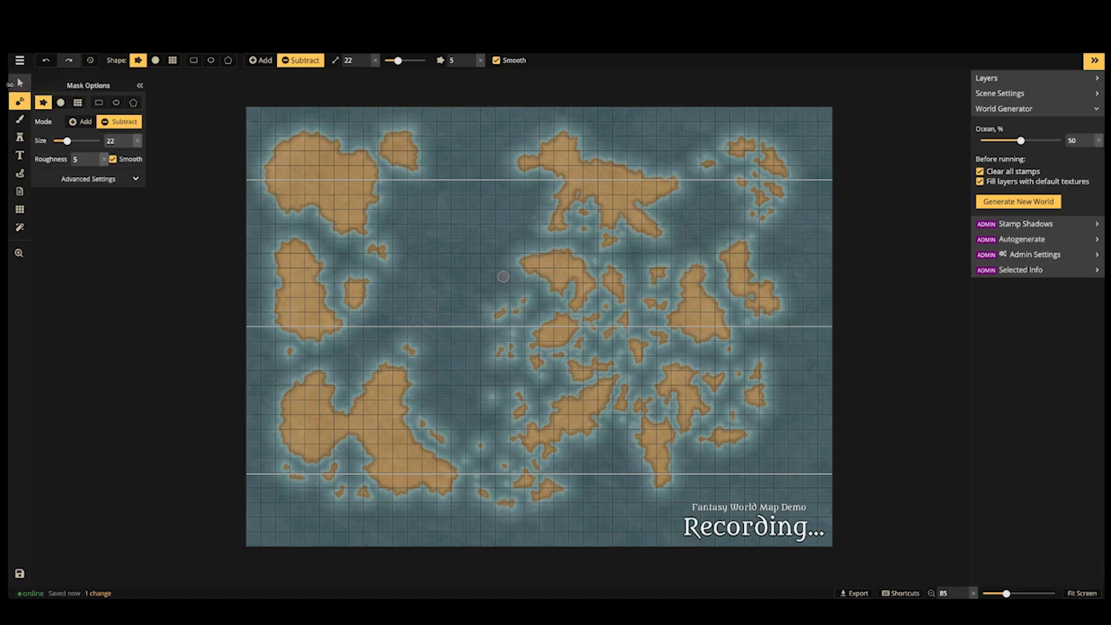
{"action": "left_click", "coordinate": [18, 84]}
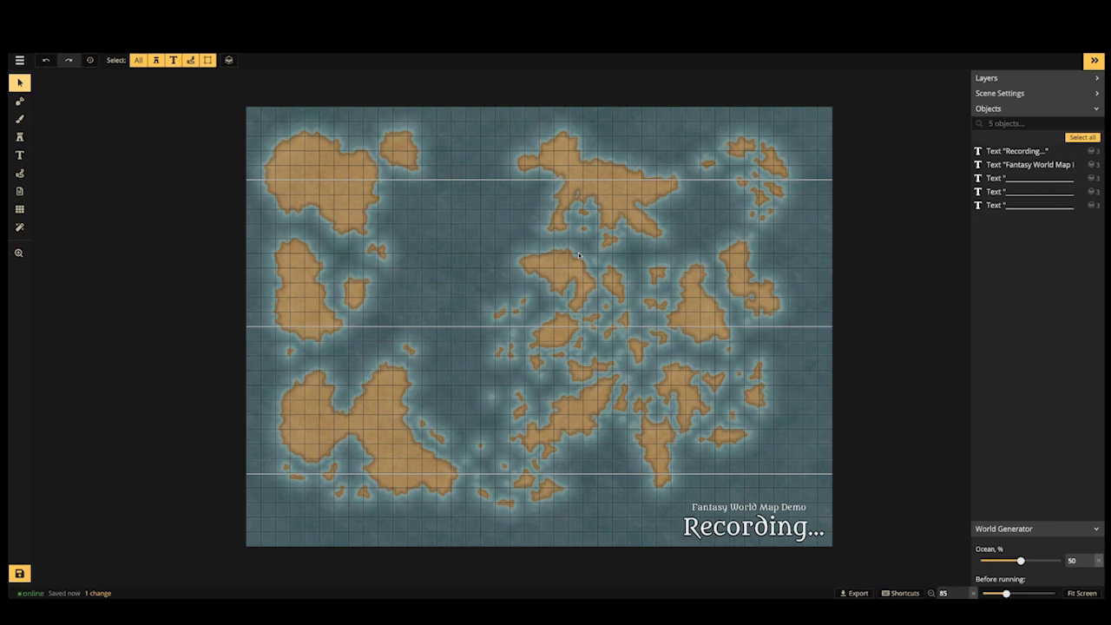
Fill the small gap inside the large northern continent with land, using the circular mask brush in Add mode at size 23
{"action": "scroll", "coordinate": [599, 153], "scroll_direction": "up", "scroll_amount": 3}
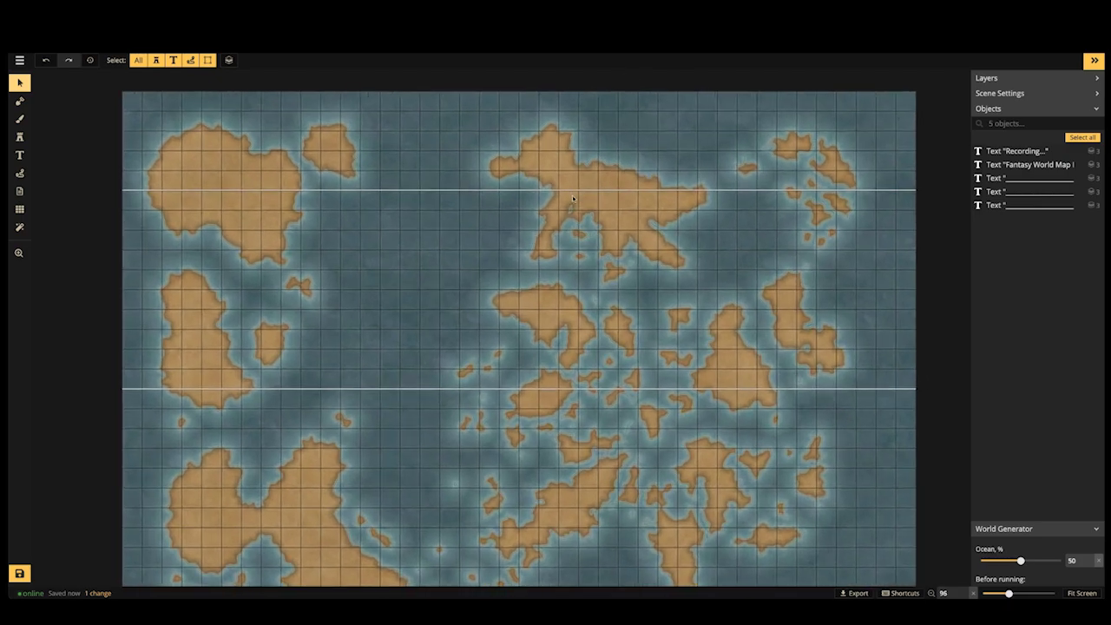
{"action": "left_click", "coordinate": [19, 101]}
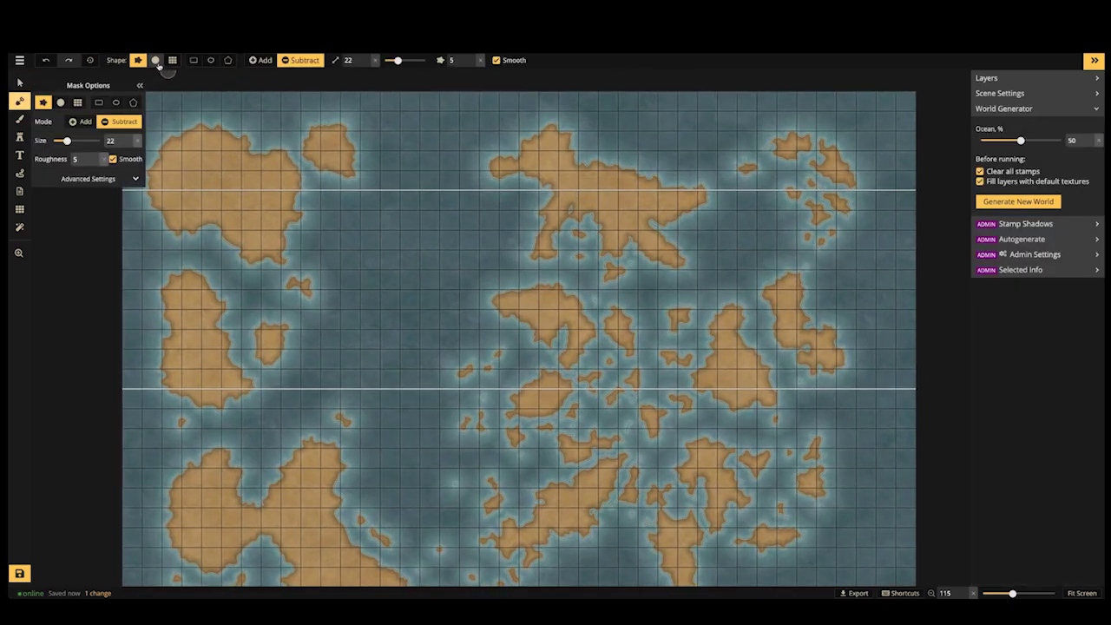
{"action": "left_click", "coordinate": [260, 60]}
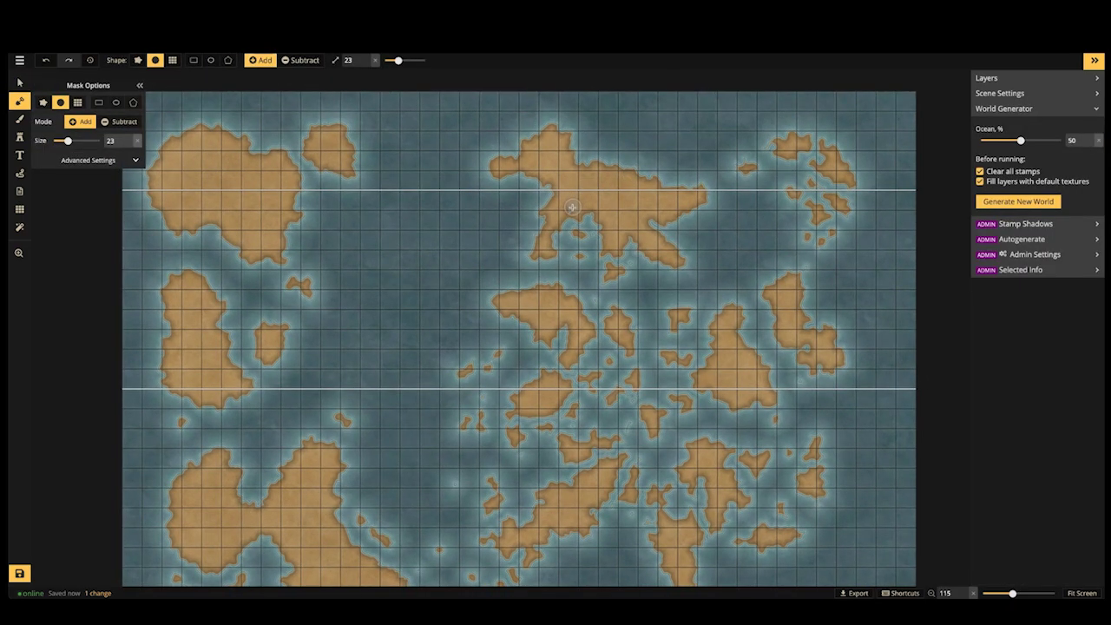
{"action": "left_click", "coordinate": [625, 159]}
{"action": "scroll", "coordinate": [448, 287], "scroll_direction": "up", "scroll_amount": 4}
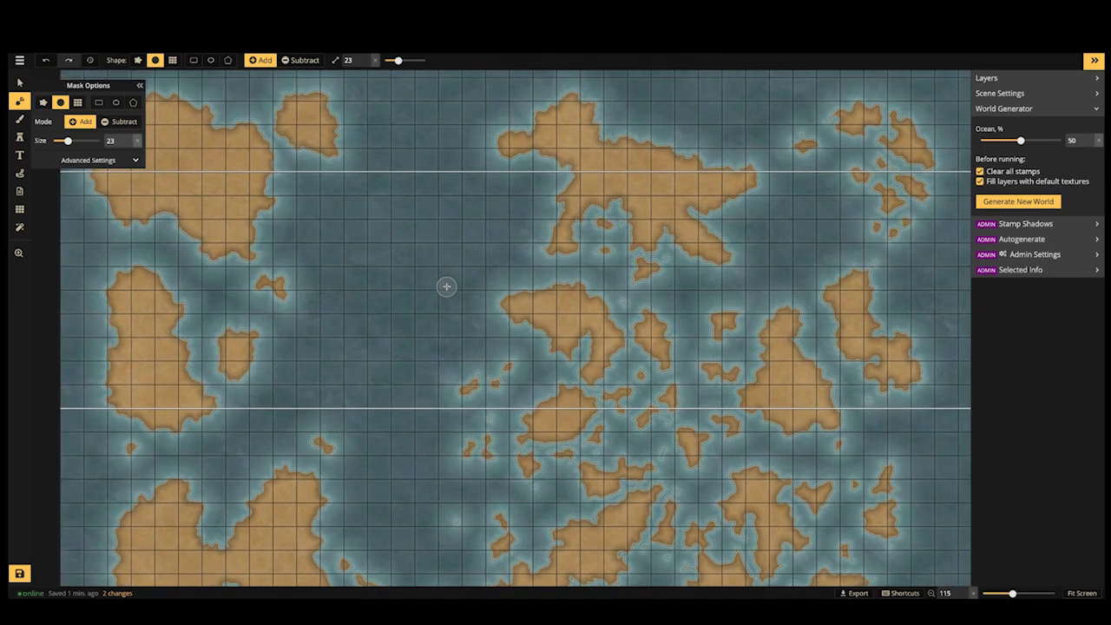
Erase several small islands near the middle latitude line in the central archipelago with the circular mask brush in Subtract mode
{"action": "key", "text": "space"}
{"action": "left_click_drag", "start_coordinate": [719, 275], "coordinate": [586, 195]}
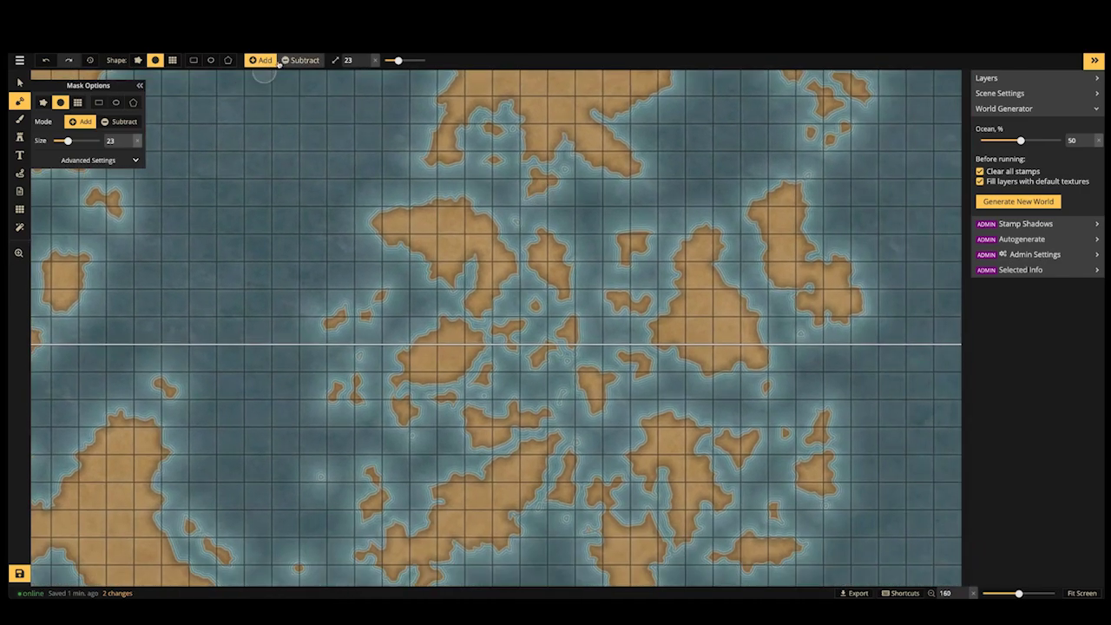
{"action": "left_click", "coordinate": [300, 60]}
{"action": "mouse_move", "coordinate": [568, 329]}
{"action": "left_mouse_down"}
{"action": "mouse_move", "coordinate": [531, 361]}
{"action": "mouse_move", "coordinate": [561, 335]}
{"action": "mouse_move", "coordinate": [582, 345]}
{"action": "mouse_move", "coordinate": [535, 305]}
{"action": "left_mouse_up"}
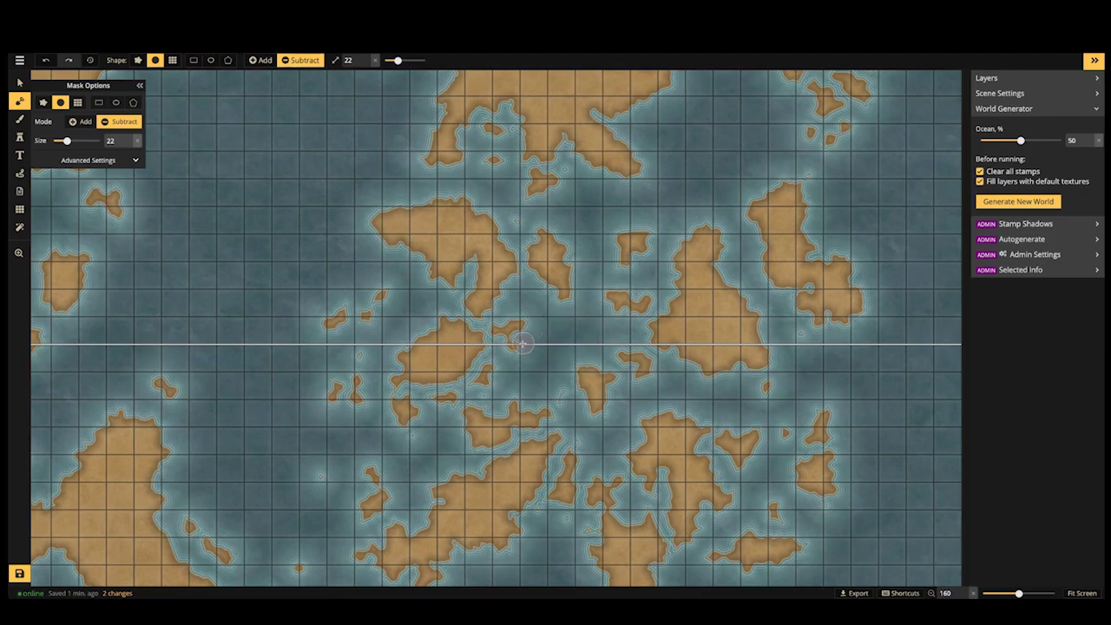
{"action": "left_click_drag", "start_coordinate": [510, 350], "coordinate": [549, 350]}
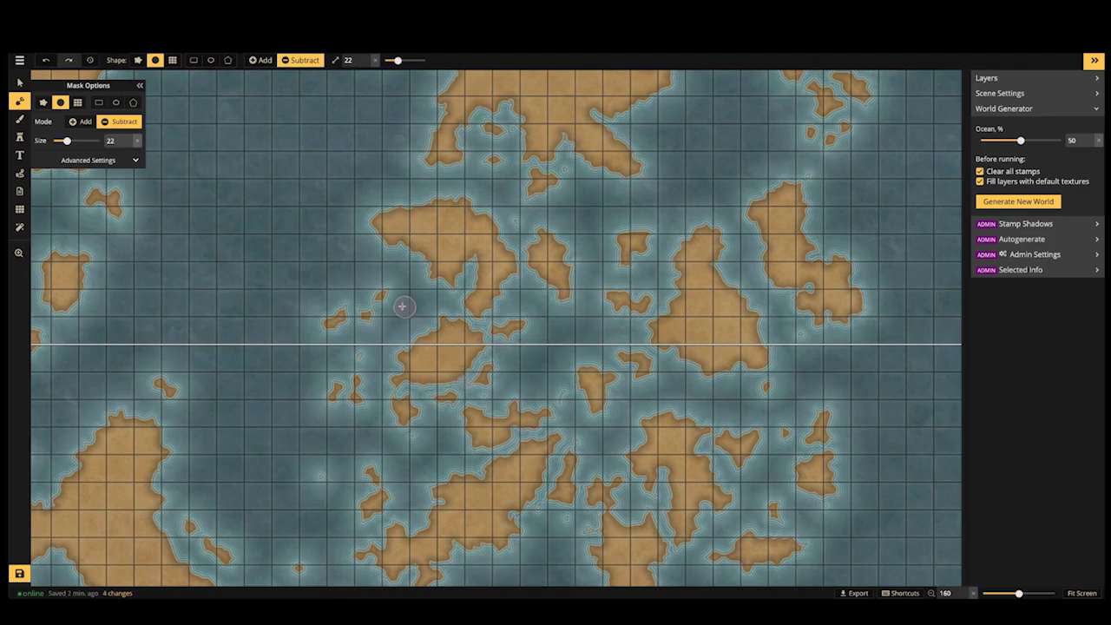
{"action": "scroll", "coordinate": [531, 316], "scroll_direction": "down", "scroll_amount": 2}
{"action": "scroll", "coordinate": [531, 316], "scroll_direction": "down", "scroll_amount": 2}
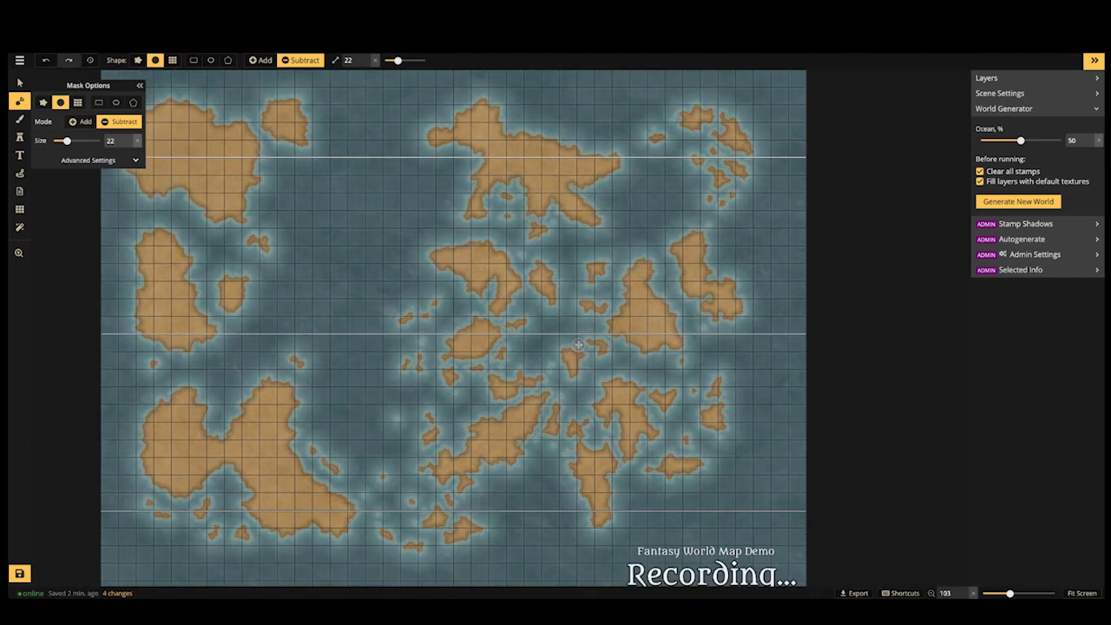
{"action": "mouse_move", "coordinate": [587, 344]}
{"action": "left_mouse_down"}
{"action": "mouse_move", "coordinate": [601, 342]}
{"action": "mouse_move", "coordinate": [595, 356]}
{"action": "left_mouse_up"}
{"action": "scroll", "coordinate": [417, 248], "scroll_direction": "down", "scroll_amount": 2}
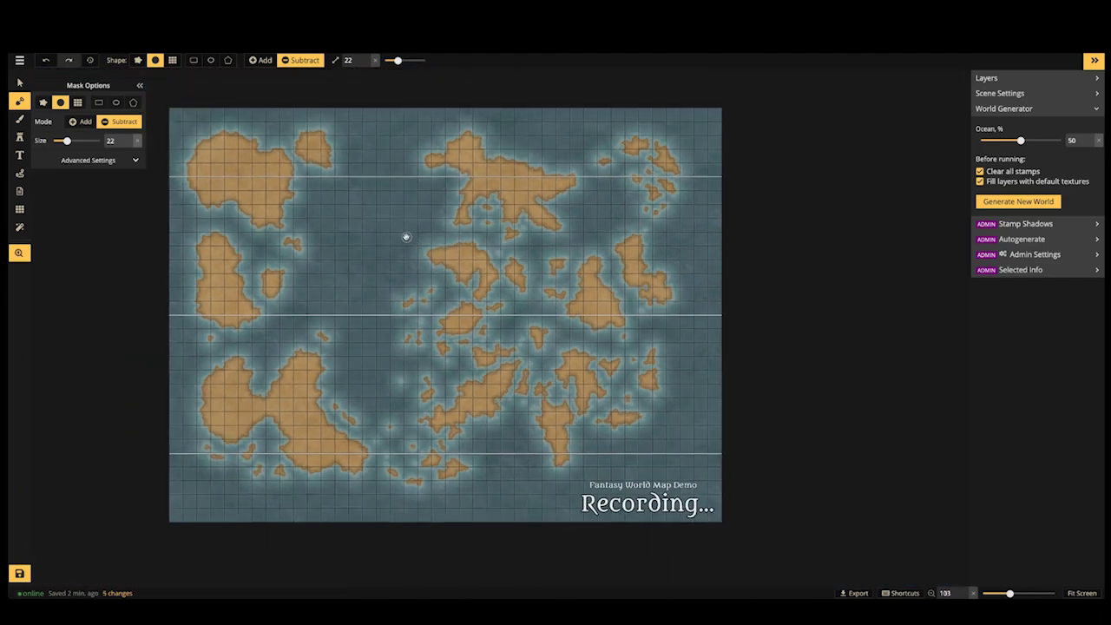
{"action": "scroll", "coordinate": [566, 280], "scroll_direction": "up", "scroll_amount": 1}
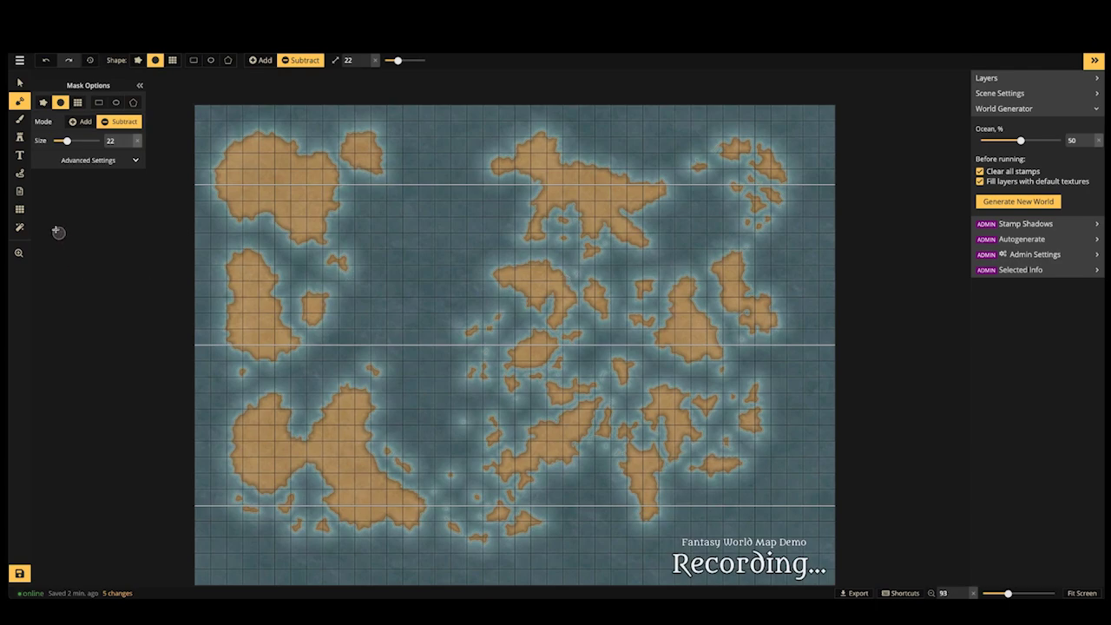
Hide the grid so only the three white latitude lines overlay the map
{"action": "left_click", "coordinate": [19, 209]}
{"action": "left_click", "coordinate": [38, 99]}
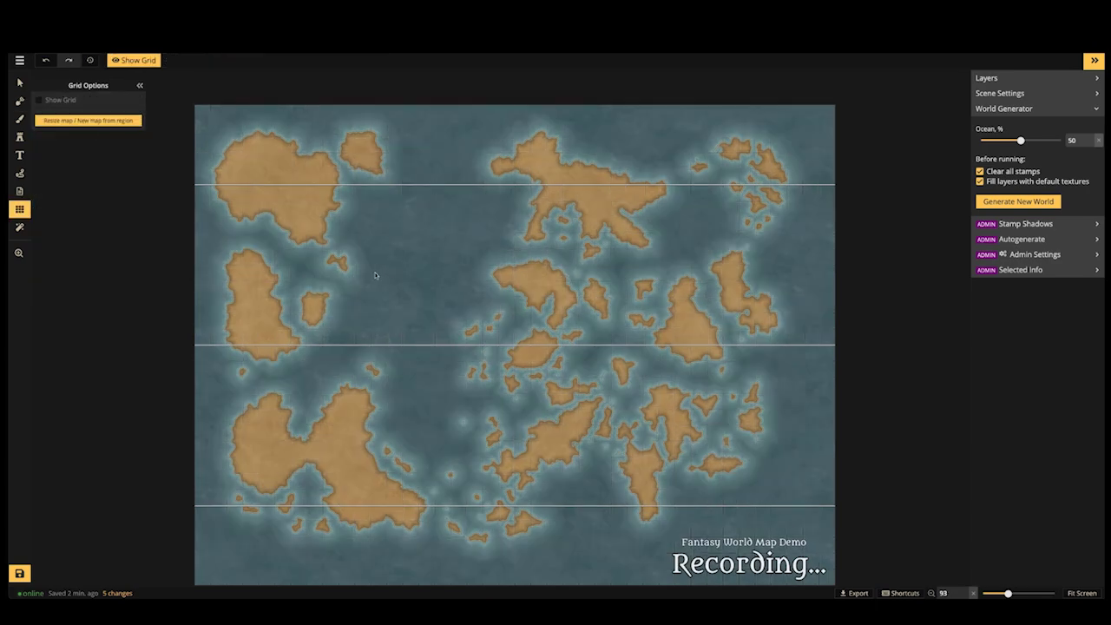
{"action": "scroll", "coordinate": [514, 201], "scroll_direction": "up", "scroll_amount": 3}
{"action": "scroll", "coordinate": [461, 231], "scroll_direction": "down", "scroll_amount": 3}
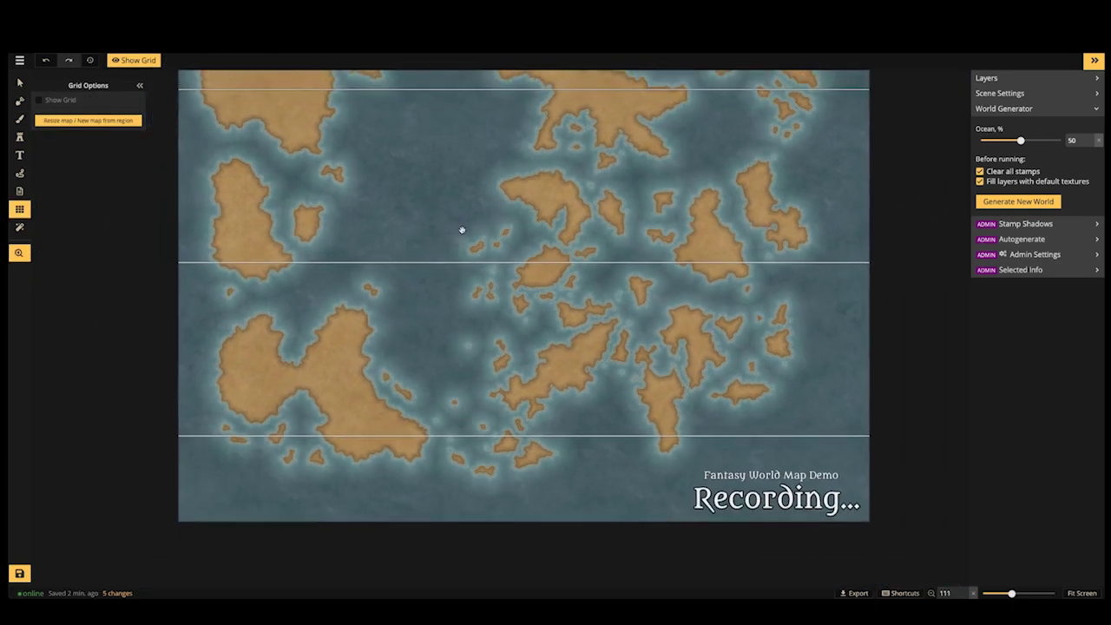
{"action": "scroll", "coordinate": [529, 268], "scroll_direction": "down", "scroll_amount": 2}
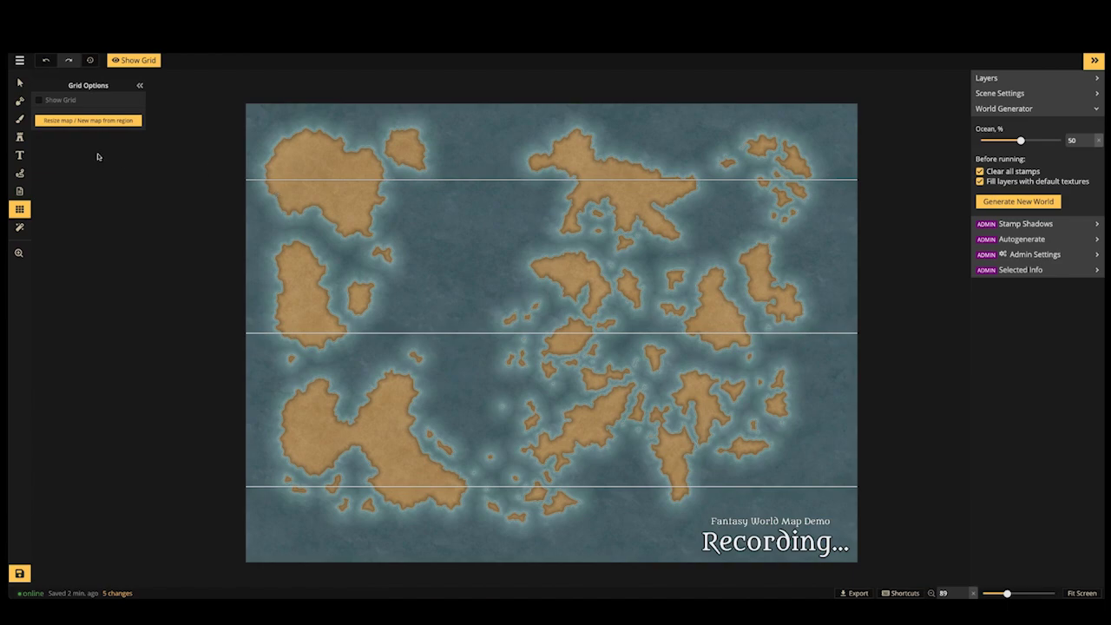
Choose the Brown Mountains stamp set from the Fantasy World catalog for the northwestern continent
{"action": "left_click", "coordinate": [20, 137]}
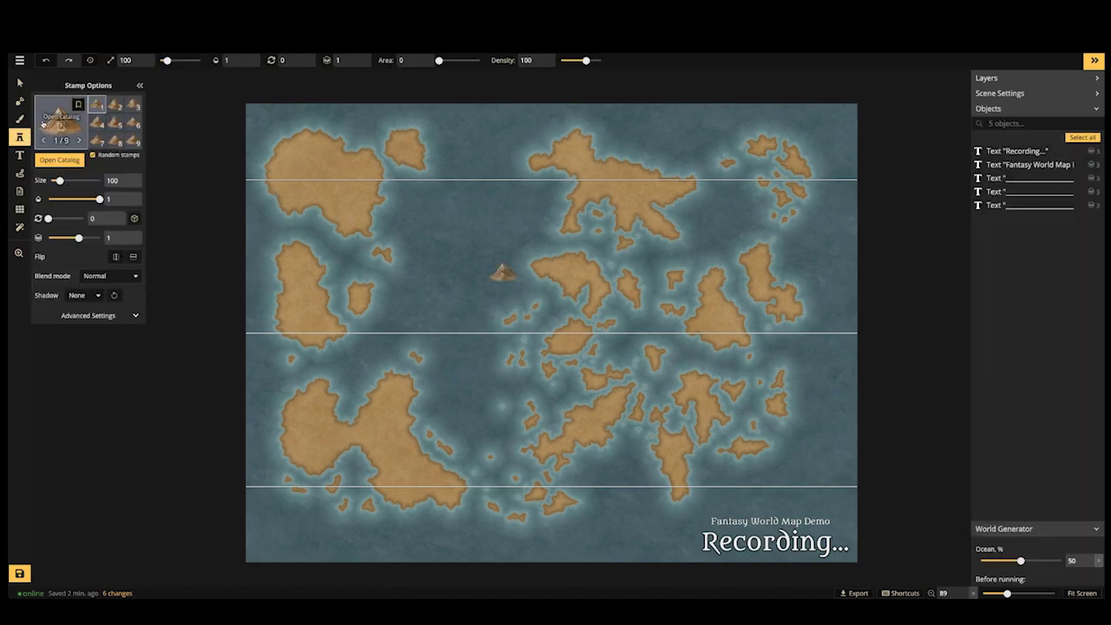
{"action": "left_click", "coordinate": [43, 126]}
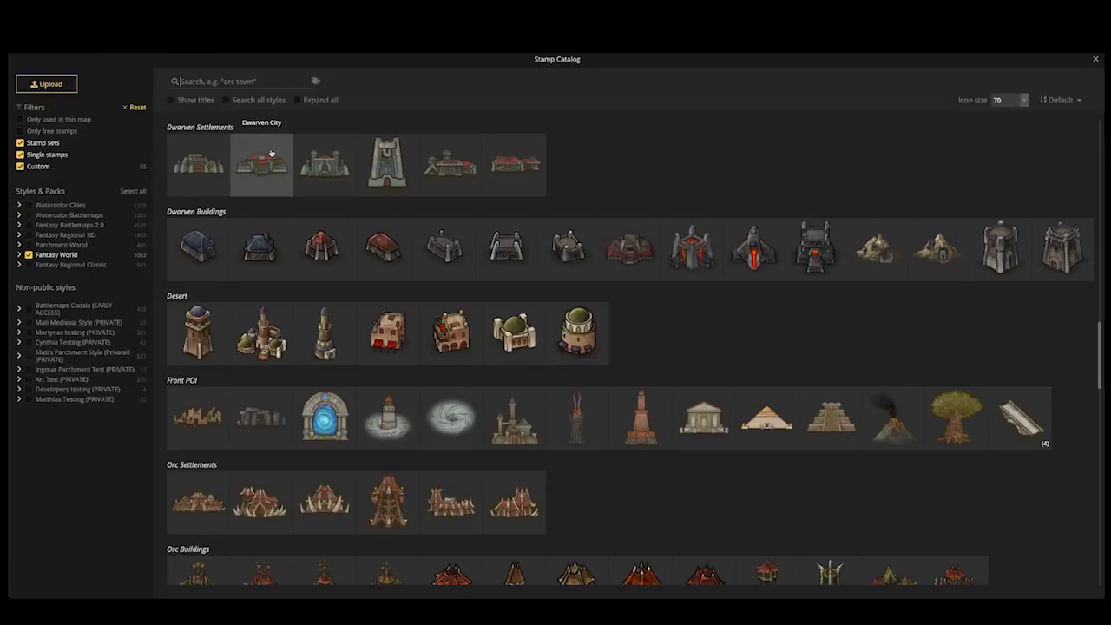
{"action": "scroll", "coordinate": [428, 339], "scroll_direction": "up", "scroll_amount": 7}
{"action": "scroll", "coordinate": [425, 296], "scroll_direction": "up", "scroll_amount": 5}
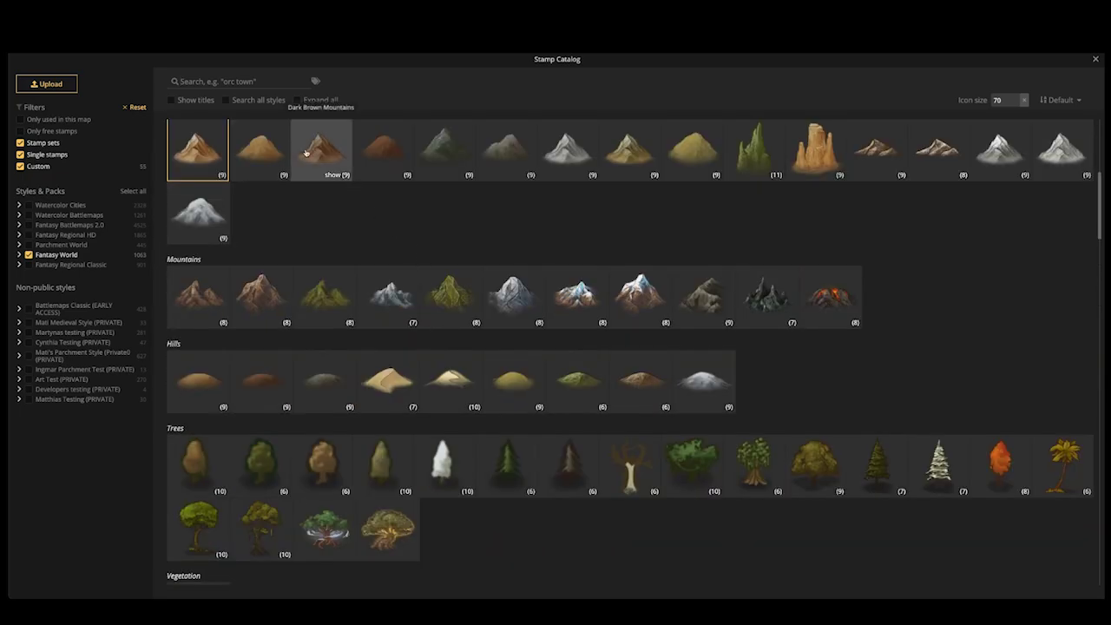
{"action": "left_click", "coordinate": [305, 153]}
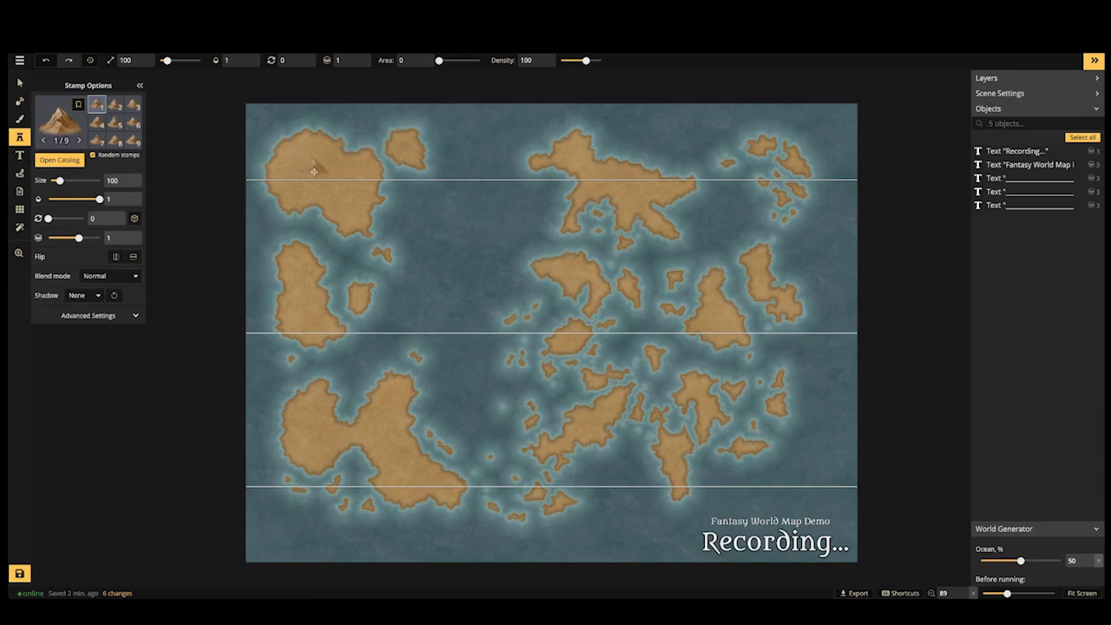
{"action": "scroll", "coordinate": [312, 172], "scroll_direction": "up", "scroll_amount": 5}
{"action": "scroll", "coordinate": [319, 212], "scroll_direction": "up", "scroll_amount": 4}
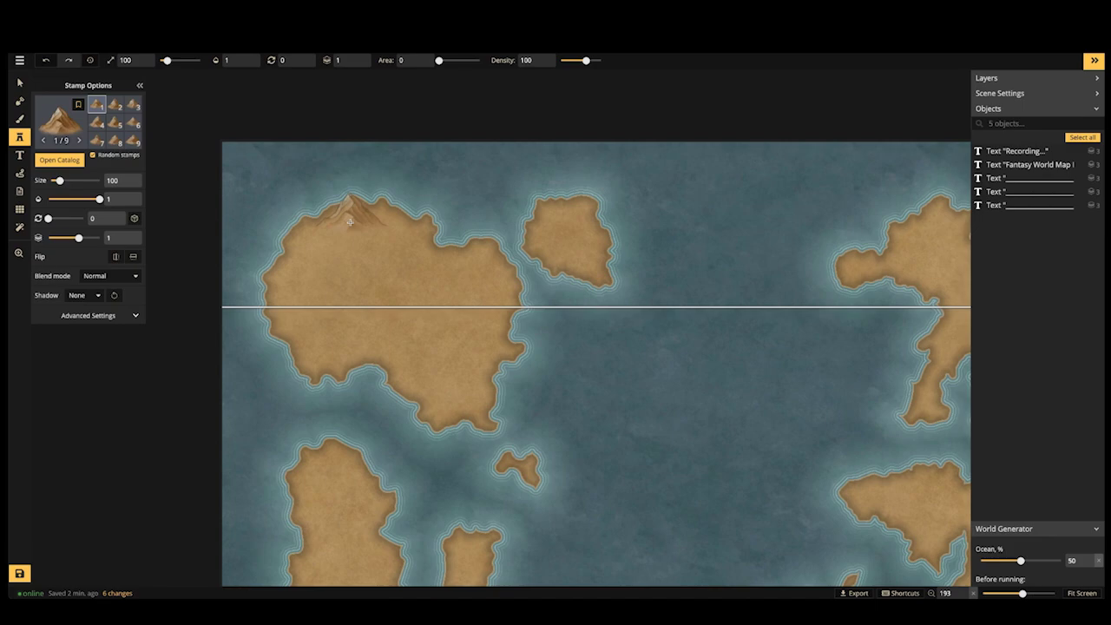
Preview the mountain stamp over the northwestern continent at sizes from 70 up to 200
{"action": "key", "text": "["}
{"action": "key", "text": "["}
{"action": "key", "text": "["}
{"action": "scroll", "coordinate": [353, 236], "scroll_direction": "down", "scroll_amount": 3}
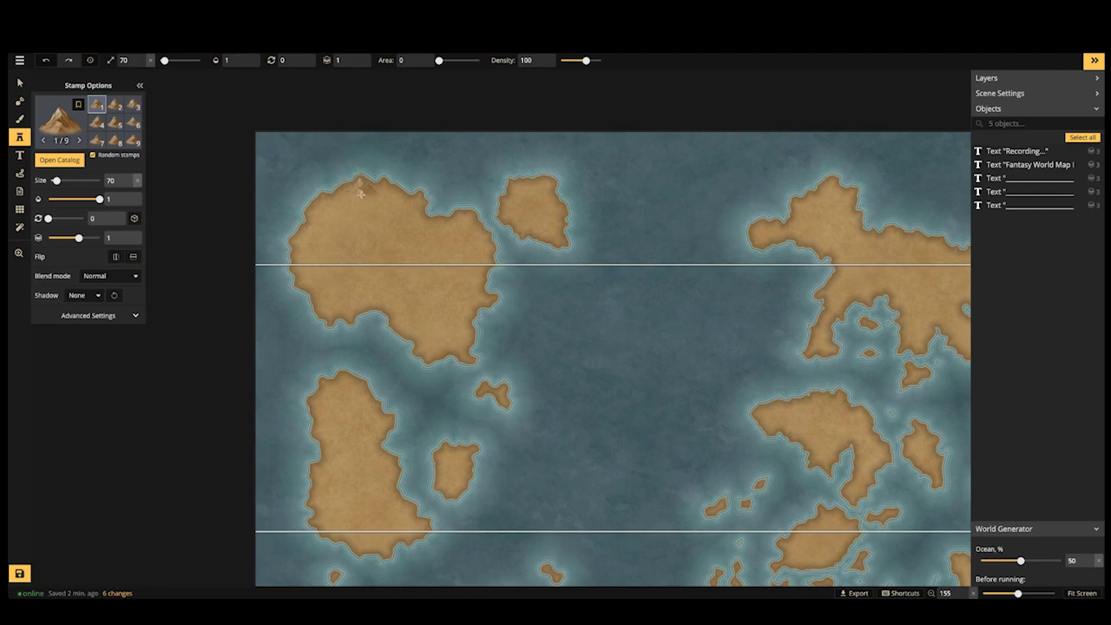
{"action": "key", "text": "bracketleft"}
{"action": "key", "text": "bracketleft"}
{"action": "key", "text": "bracketright"}
{"action": "key", "text": "bracketright"}
{"action": "key", "text": "bracketright"}
{"action": "key", "text": "bracketright"}
{"action": "key", "text": "bracketright"}
{"action": "key", "text": "bracketright"}
{"action": "key", "text": "bracketright"}
{"action": "key", "text": "bracketright"}
{"action": "key", "text": "bracketright"}
{"action": "key", "text": "bracketright"}
{"action": "key", "text": "bracketright"}
{"action": "key", "text": "bracketright"}
{"action": "key", "text": "bracketright"}
{"action": "key", "text": "bracketright"}
{"action": "key", "text": "bracketright"}
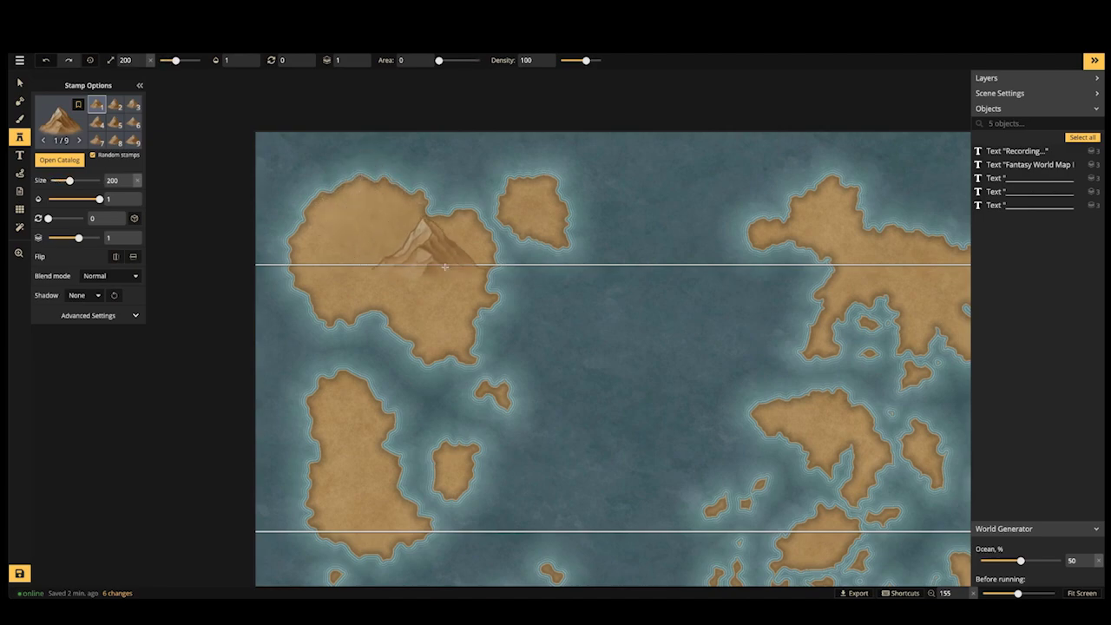
Set the mountain stamp size to 60 and position it at the northwestern continent's northern coast
{"action": "key", "text": "bracketleft"}
{"action": "key", "text": "bracketleft"}
{"action": "key", "text": "bracketleft"}
{"action": "key", "text": "bracketleft"}
{"action": "key", "text": "bracketleft"}
{"action": "key", "text": "bracketleft"}
{"action": "key", "text": "bracketleft"}
{"action": "key", "text": "bracketleft"}
{"action": "key", "text": "bracketleft"}
{"action": "key", "text": "bracketleft"}
{"action": "key", "text": "bracketleft"}
{"action": "key", "text": "bracketleft"}
{"action": "key", "text": "bracketleft"}
{"action": "key", "text": "bracketleft"}
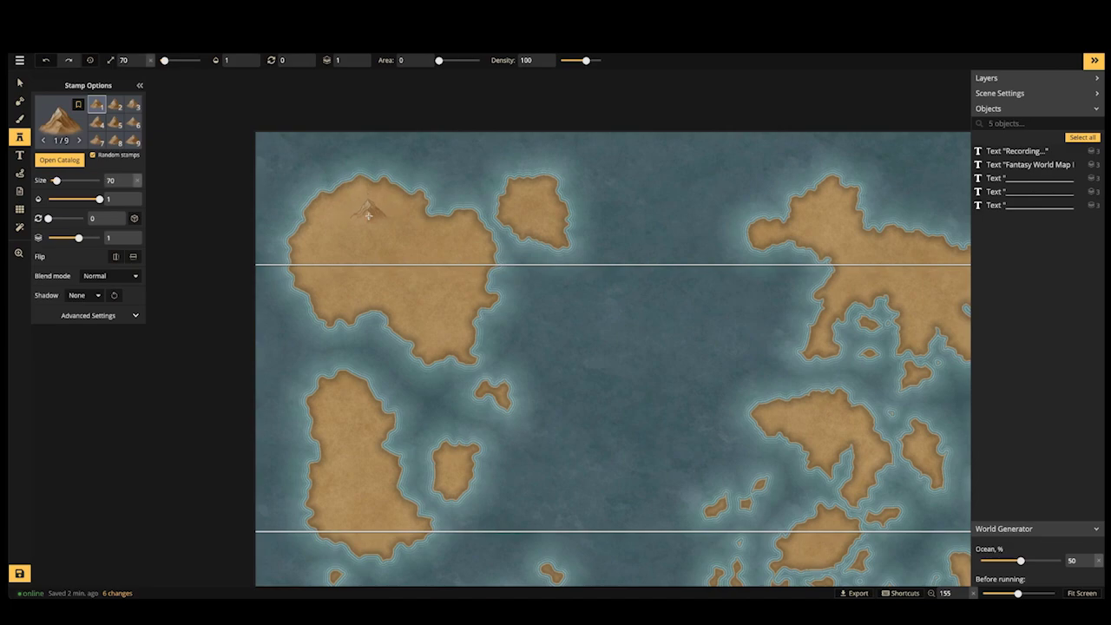
{"action": "mouse_move", "coordinate": [366, 206]}
{"action": "left_mouse_down"}
{"action": "mouse_move", "coordinate": [369, 158]}
{"action": "mouse_move", "coordinate": [367, 217]}
{"action": "left_mouse_up"}
{"action": "scroll", "coordinate": [368, 159], "scroll_direction": "up", "scroll_amount": 5}
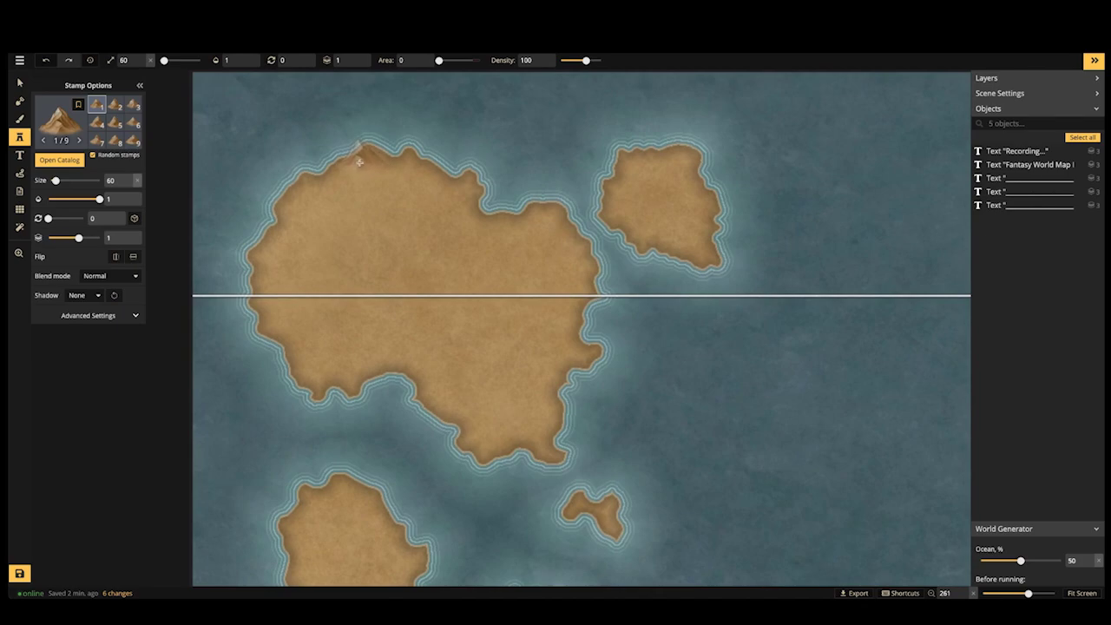
Stamp a winding Brown Mountains range from the northwestern continent's northern coast down to its southeastern part
{"action": "left_click", "coordinate": [361, 164]}
{"action": "left_click", "coordinate": [362, 162]}
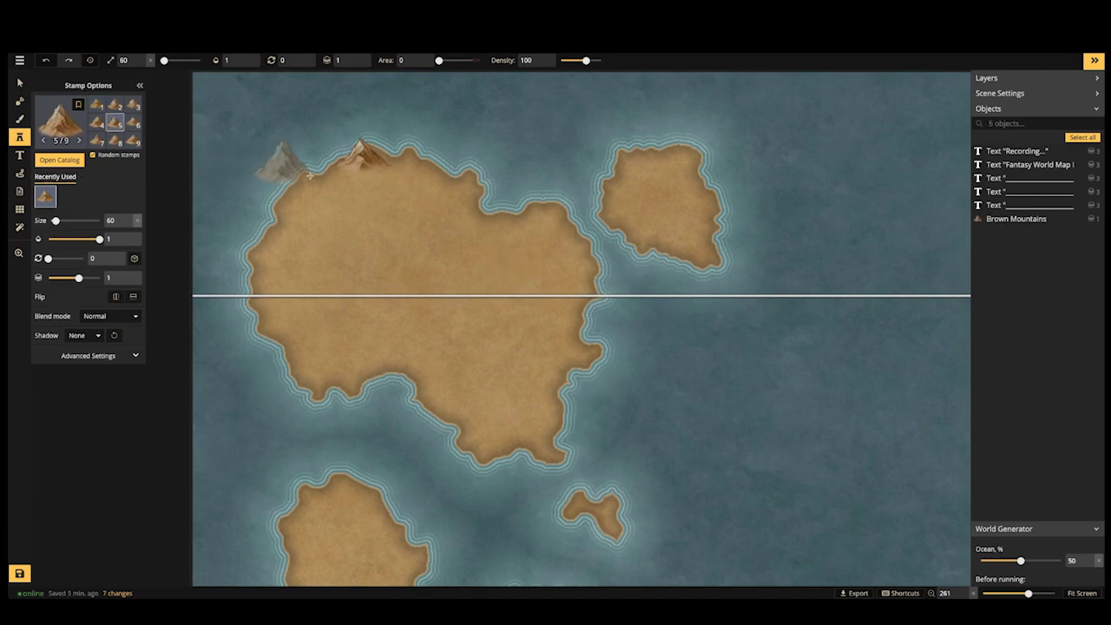
{"action": "left_click", "coordinate": [373, 177]}
{"action": "mouse_move", "coordinate": [411, 202]}
{"action": "left_mouse_down"}
{"action": "mouse_move", "coordinate": [425, 217]}
{"action": "mouse_move", "coordinate": [402, 293]}
{"action": "mouse_move", "coordinate": [410, 310]}
{"action": "mouse_move", "coordinate": [425, 331]}
{"action": "mouse_move", "coordinate": [484, 358]}
{"action": "mouse_move", "coordinate": [516, 384]}
{"action": "mouse_move", "coordinate": [508, 391]}
{"action": "left_mouse_up"}
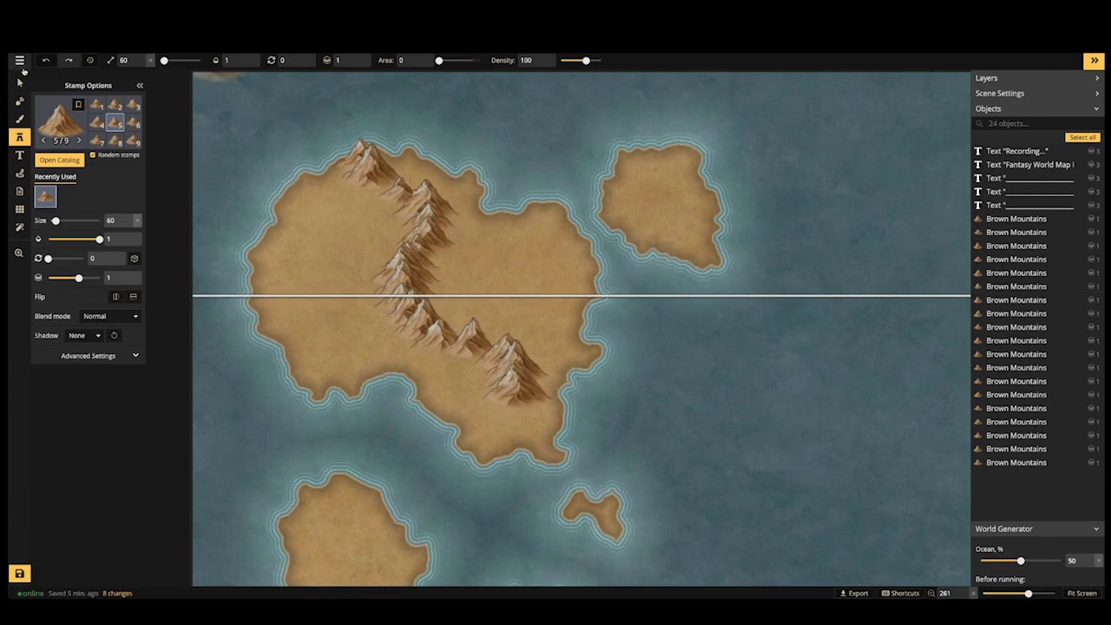
Select the new range's mountain stamps together to examine them as individual objects, and clear the selection
{"action": "left_click", "coordinate": [20, 83]}
{"action": "scroll", "coordinate": [412, 258], "scroll_direction": "down", "scroll_amount": 3}
{"action": "left_click_drag", "start_coordinate": [346, 213], "coordinate": [437, 243]}
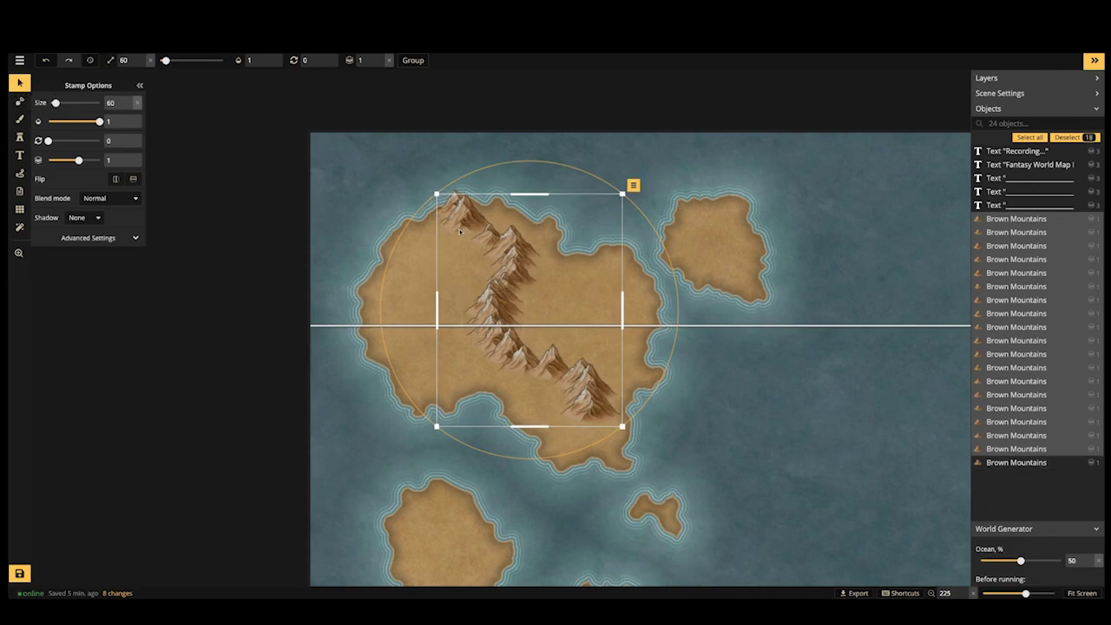
{"action": "key", "text": "Escape"}
{"action": "scroll", "coordinate": [460, 231], "scroll_direction": "down", "scroll_amount": 4}
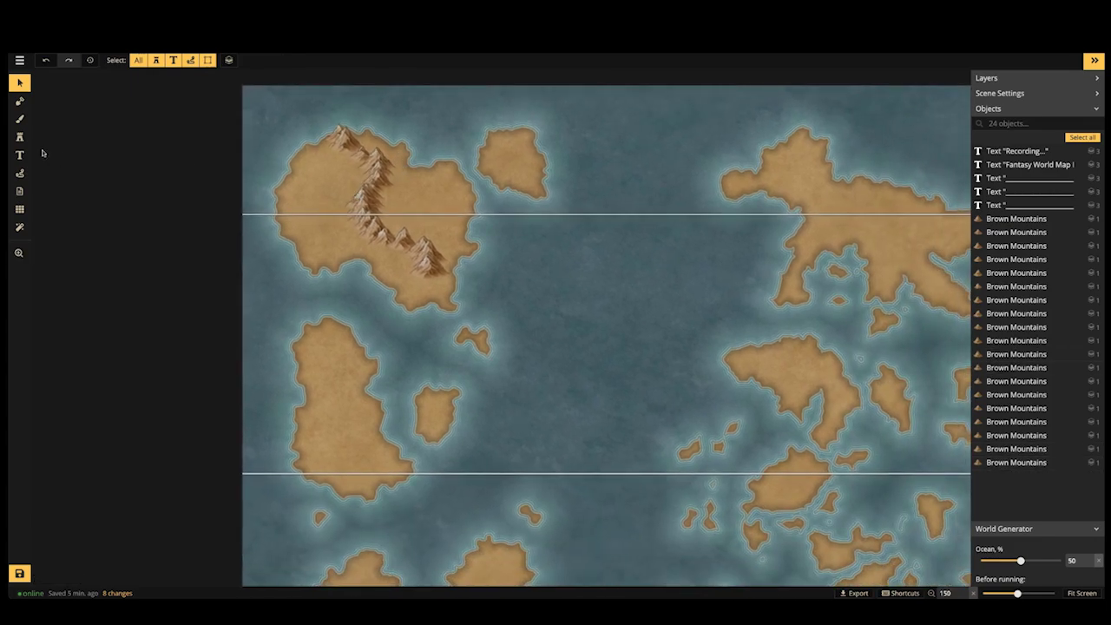
Choose the yellow-green mountain stamp set with the grassy peak from the stamp catalog, keeping size 60
{"action": "left_click", "coordinate": [19, 137]}
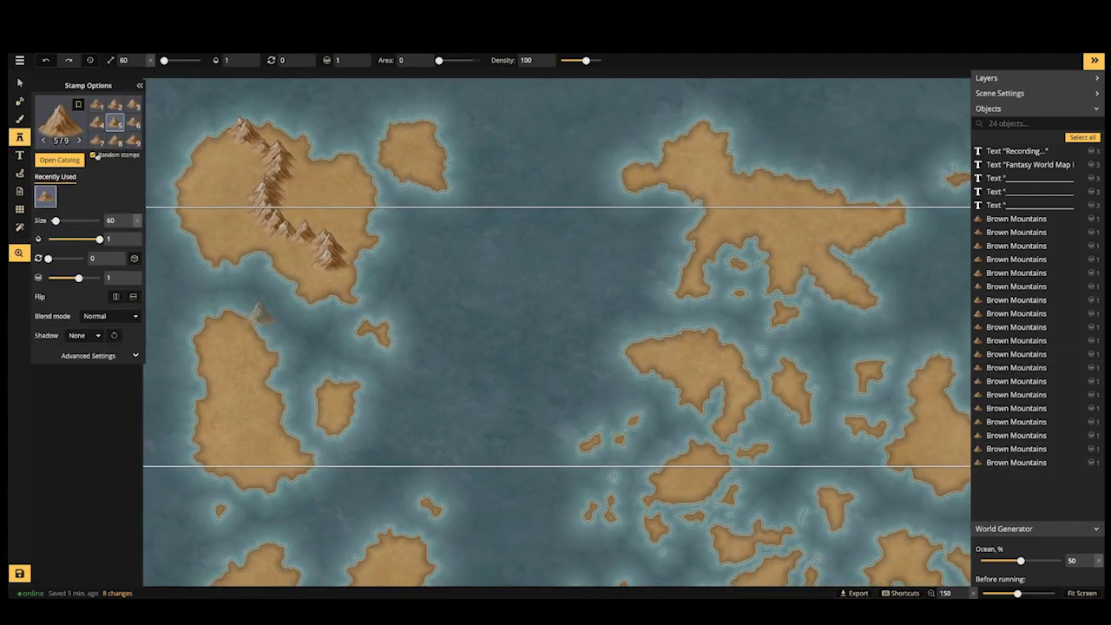
{"action": "left_click", "coordinate": [61, 117]}
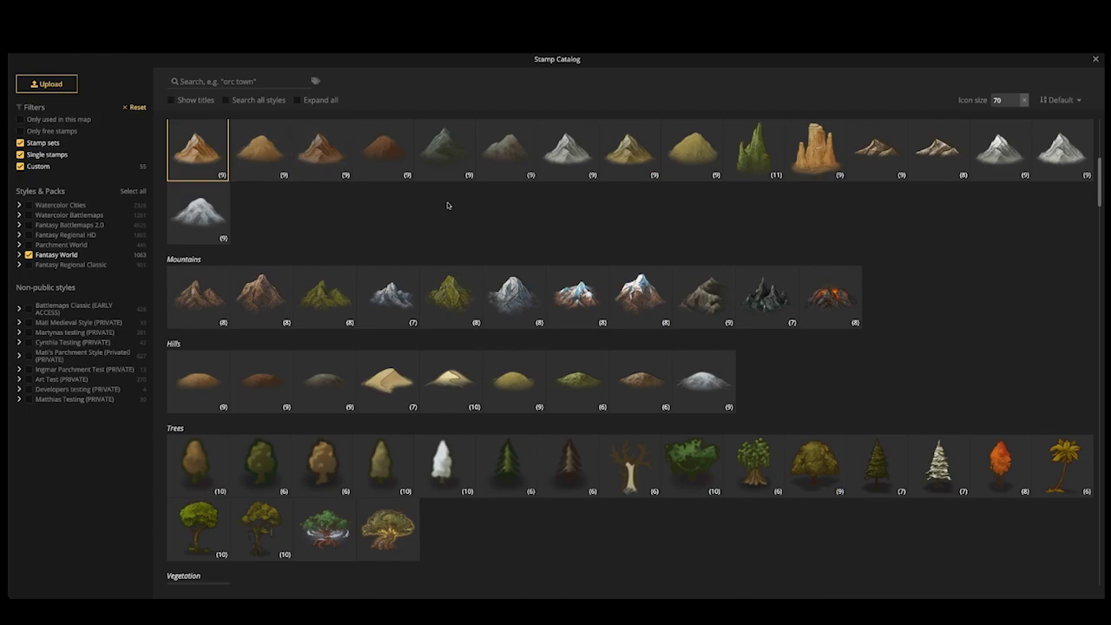
{"action": "left_click", "coordinate": [634, 160]}
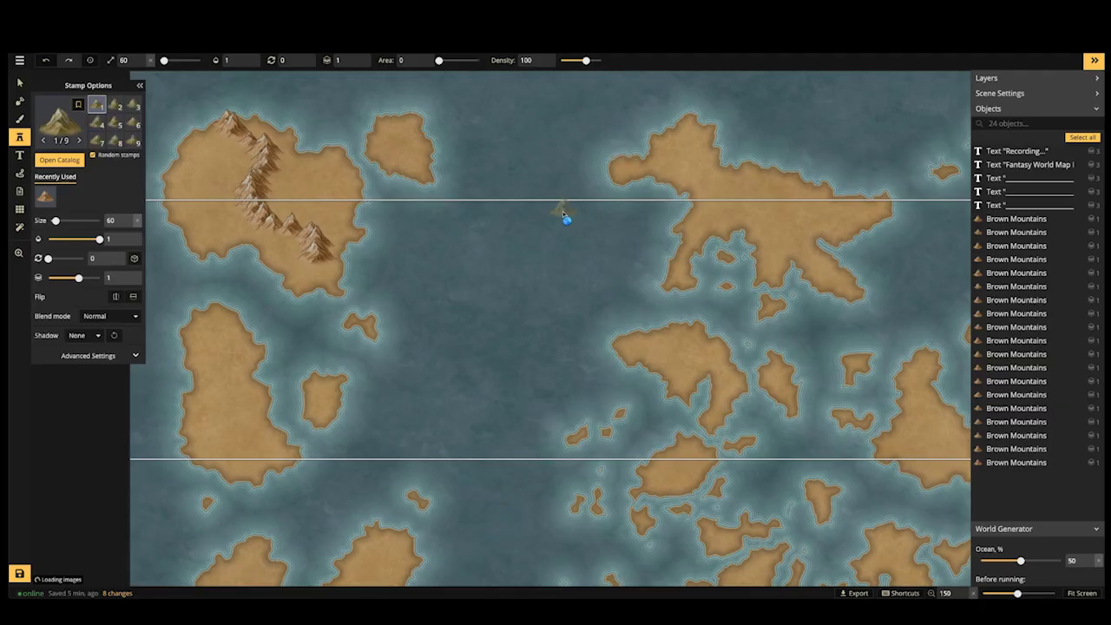
{"action": "scroll", "coordinate": [566, 216], "scroll_direction": "down", "scroll_amount": 2}
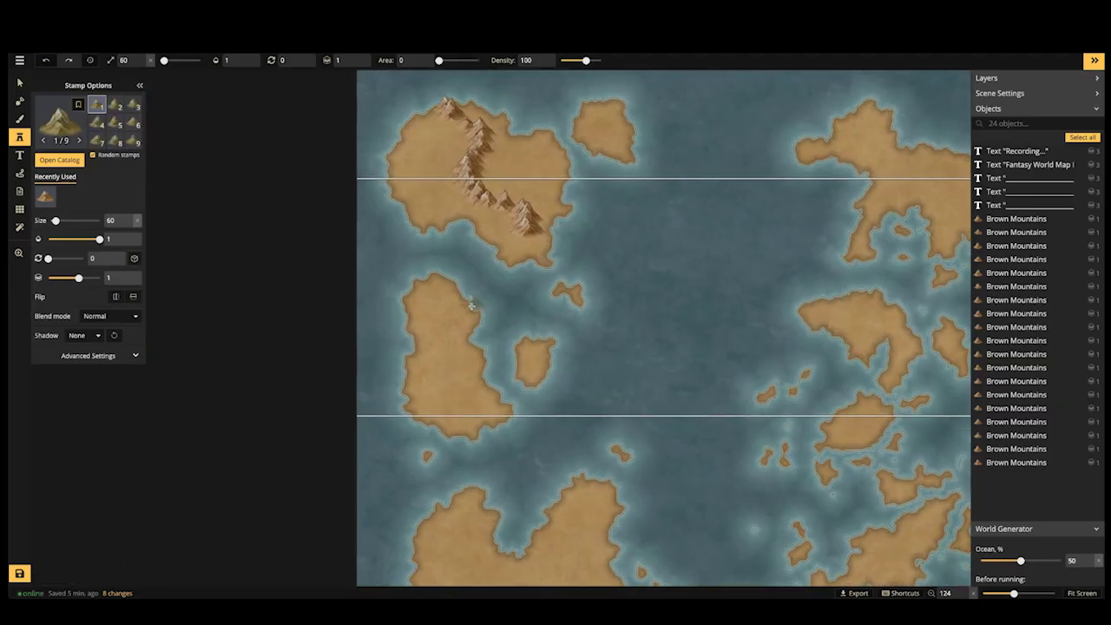
{"action": "scroll", "coordinate": [455, 256], "scroll_direction": "down", "scroll_amount": 2}
{"action": "left_click_drag", "start_coordinate": [455, 255], "coordinate": [366, 402]}
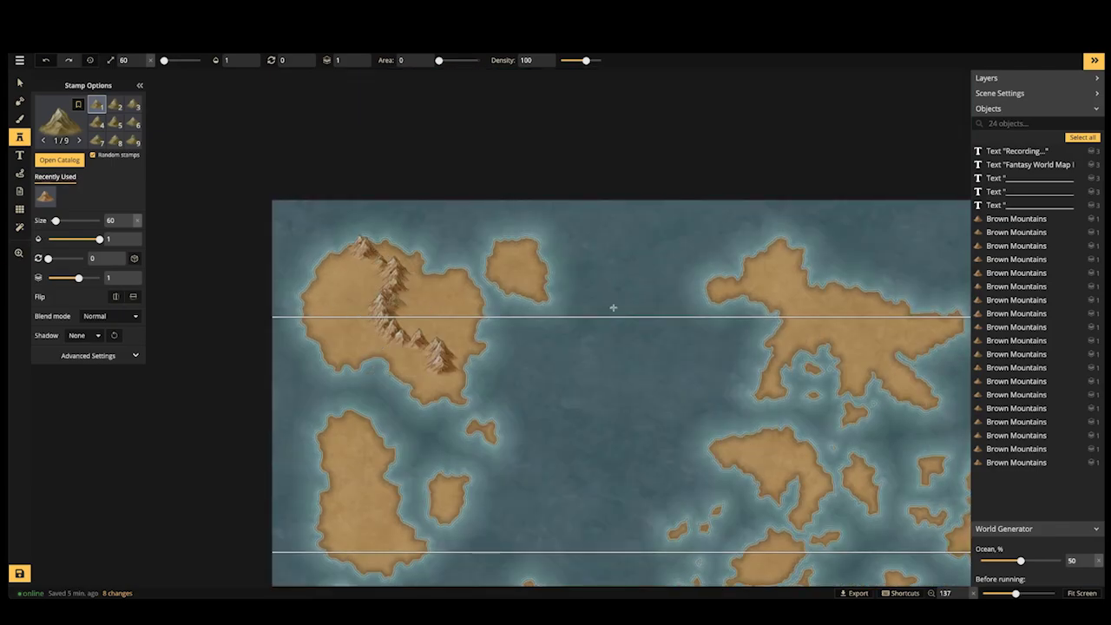
Delete the Brown Mountains stamps from the northwestern continent's northern coast down to about the upper guide line
{"action": "left_click", "coordinate": [504, 273]}
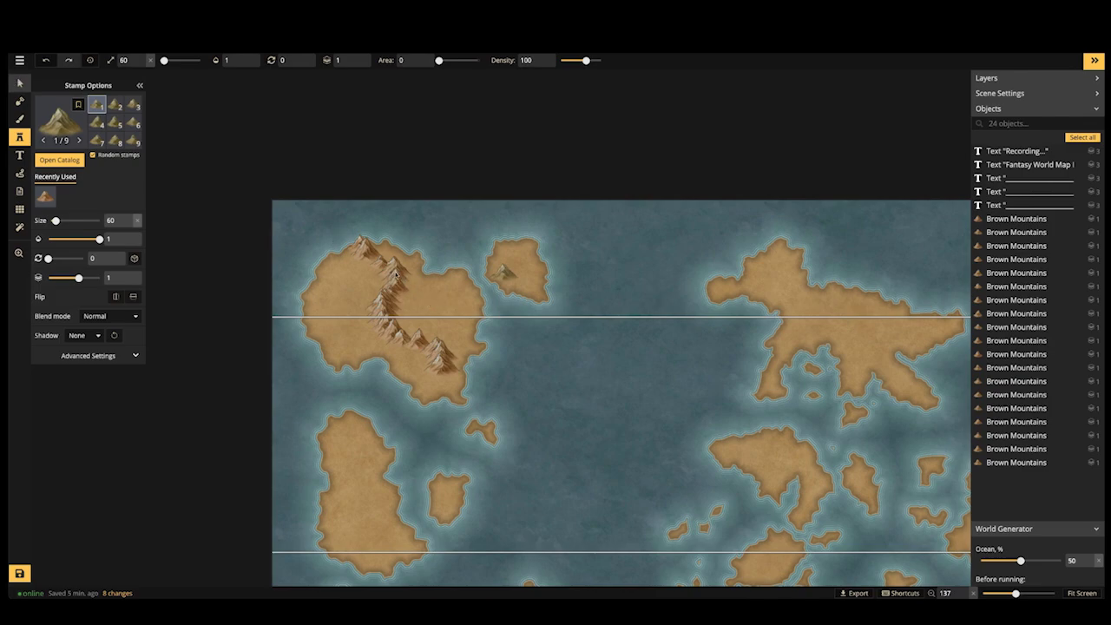
{"action": "left_click", "coordinate": [23, 85]}
{"action": "scroll", "coordinate": [316, 252], "scroll_direction": "up", "scroll_amount": 2}
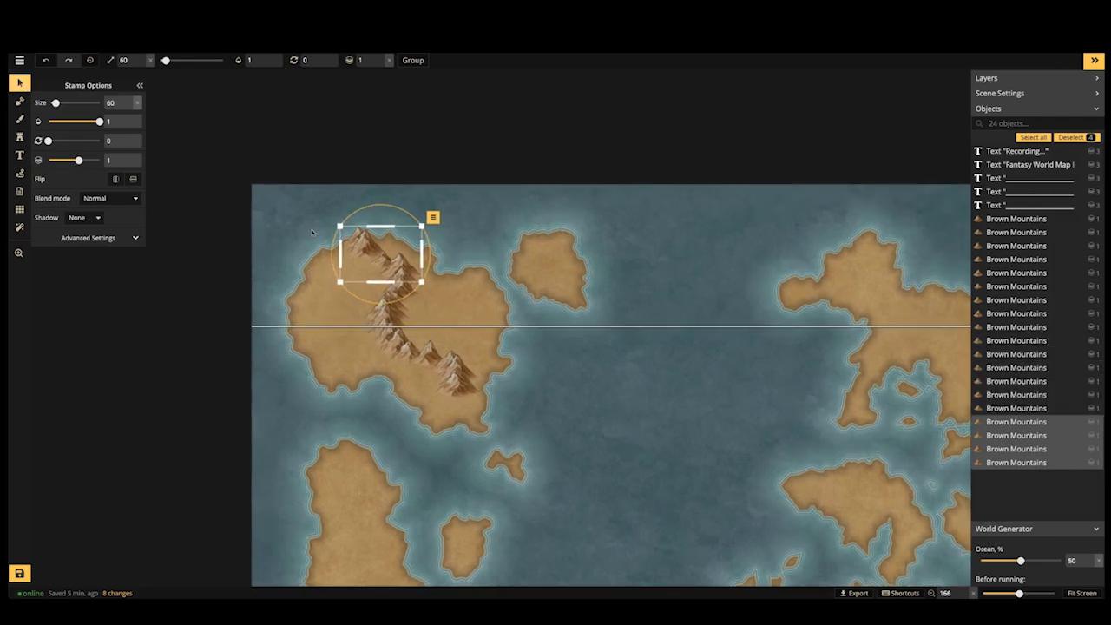
{"action": "scroll", "coordinate": [313, 232], "scroll_direction": "up", "scroll_amount": 1}
{"action": "left_click_drag", "start_coordinate": [298, 209], "coordinate": [469, 324]}
{"action": "left_click", "coordinate": [162, 327], "text": "shift"}
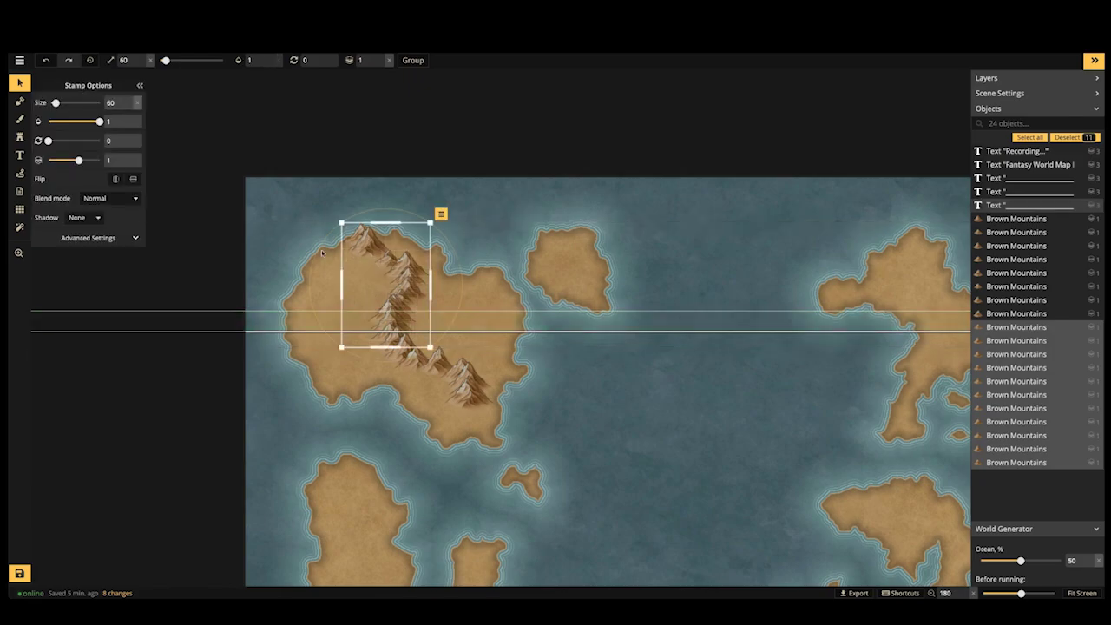
{"action": "key", "text": "Delete"}
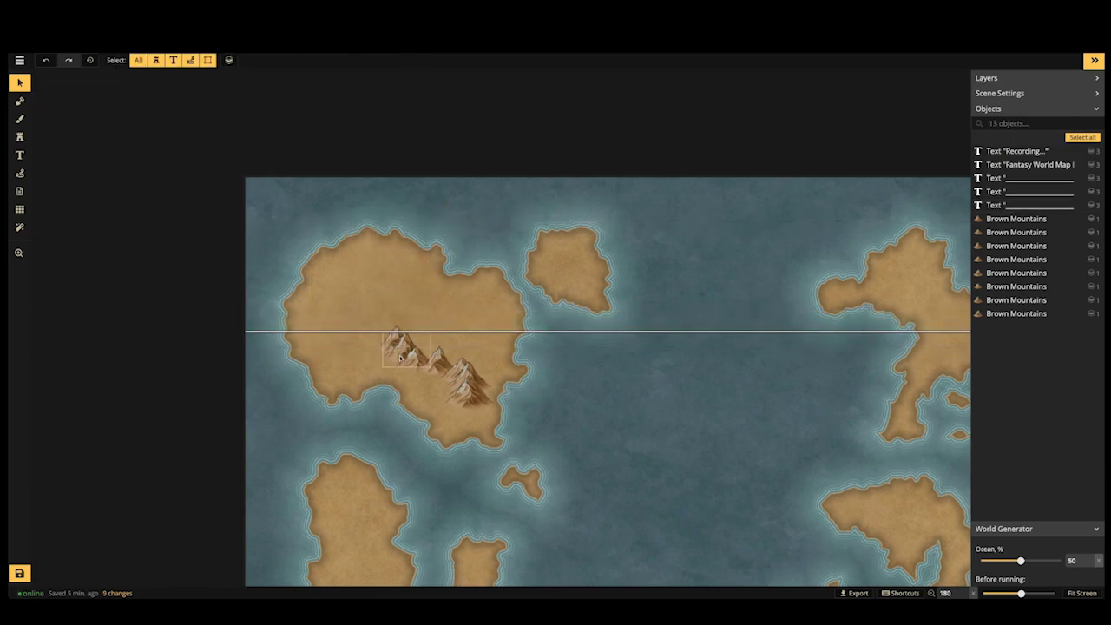
Choose the Snow Capped Mountains stamp set from the stamp catalog
{"action": "left_click", "coordinate": [19, 137]}
{"action": "left_click", "coordinate": [56, 121]}
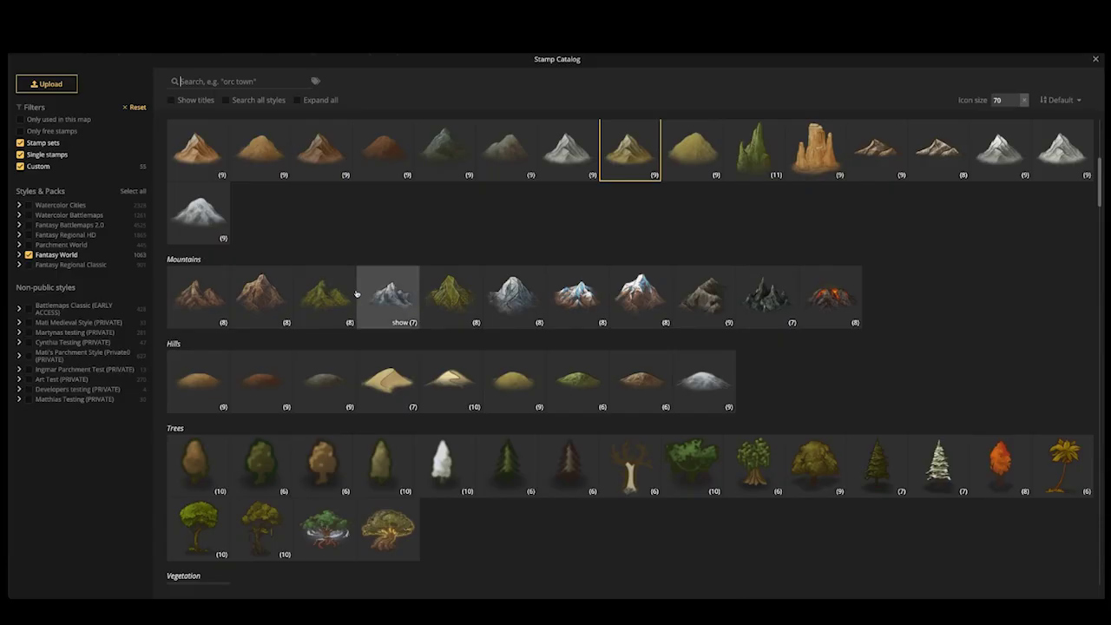
{"action": "scroll", "coordinate": [578, 296], "scroll_direction": "up", "scroll_amount": 1}
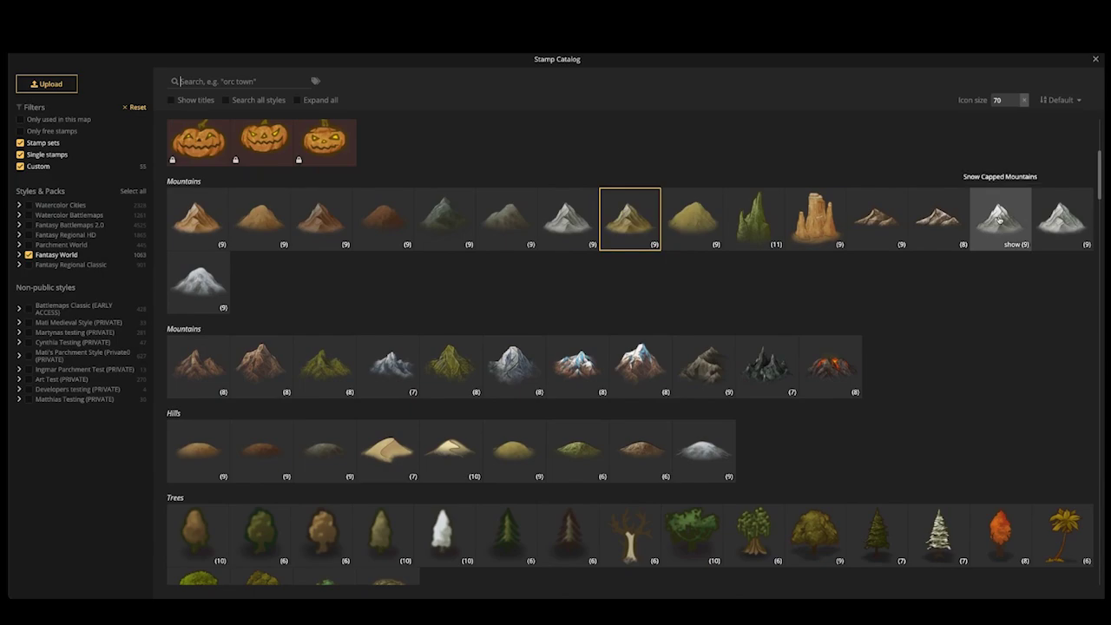
{"action": "key", "text": "Escape"}
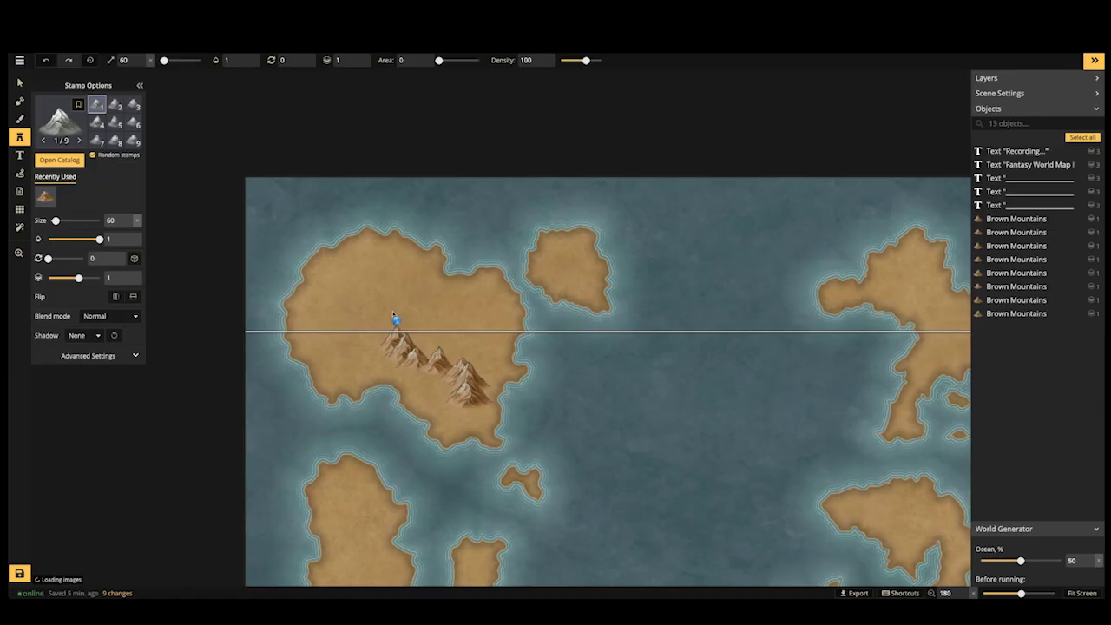
Stamp a Snow Capped Mountains range from the northwestern continent's northern coast down to the brown range, and select the stamp where they meet
{"action": "scroll", "coordinate": [393, 339], "scroll_direction": "up", "scroll_amount": 1}
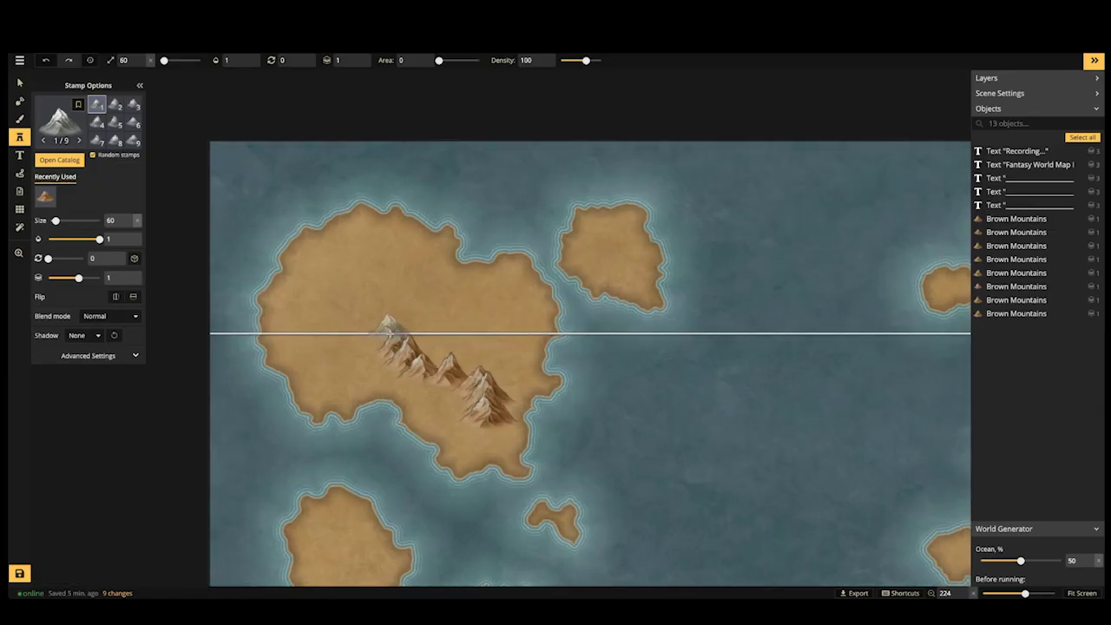
{"action": "left_click", "coordinate": [365, 224]}
{"action": "mouse_move", "coordinate": [368, 253]}
{"action": "left_mouse_down"}
{"action": "mouse_move", "coordinate": [361, 288]}
{"action": "mouse_move", "coordinate": [393, 339]}
{"action": "left_mouse_up"}
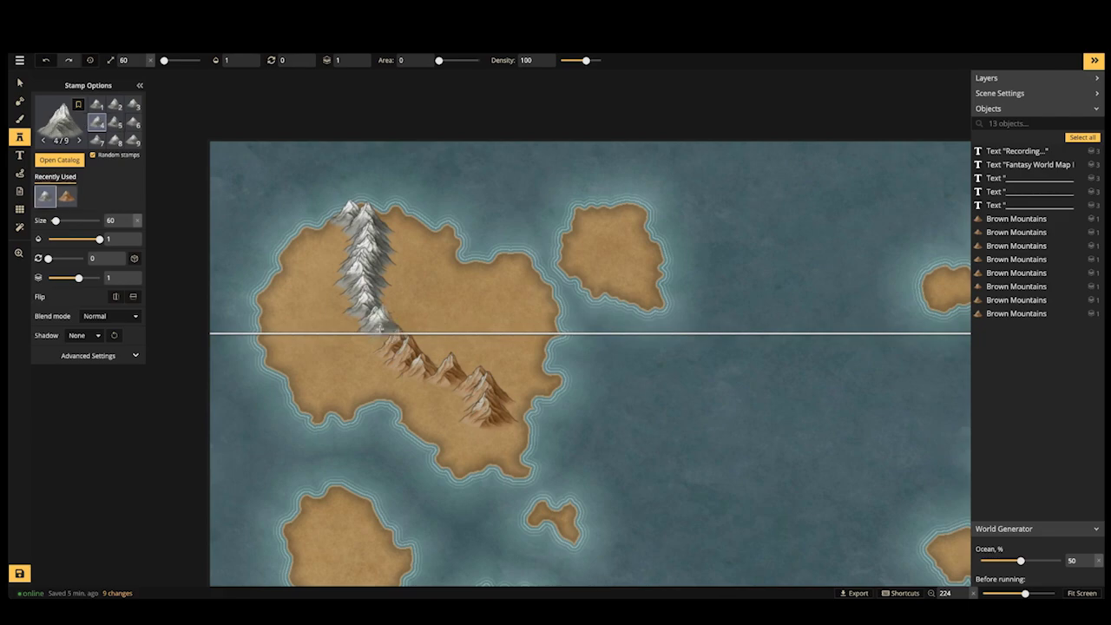
{"action": "left_click", "coordinate": [393, 328]}
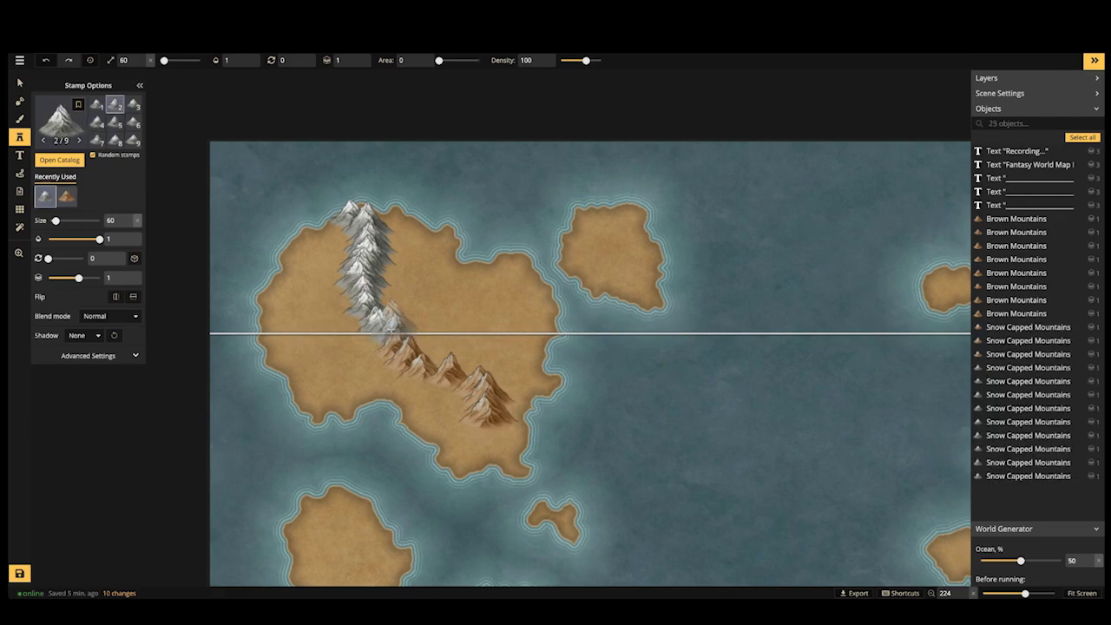
{"action": "scroll", "coordinate": [379, 102], "scroll_direction": "down", "scroll_amount": 2}
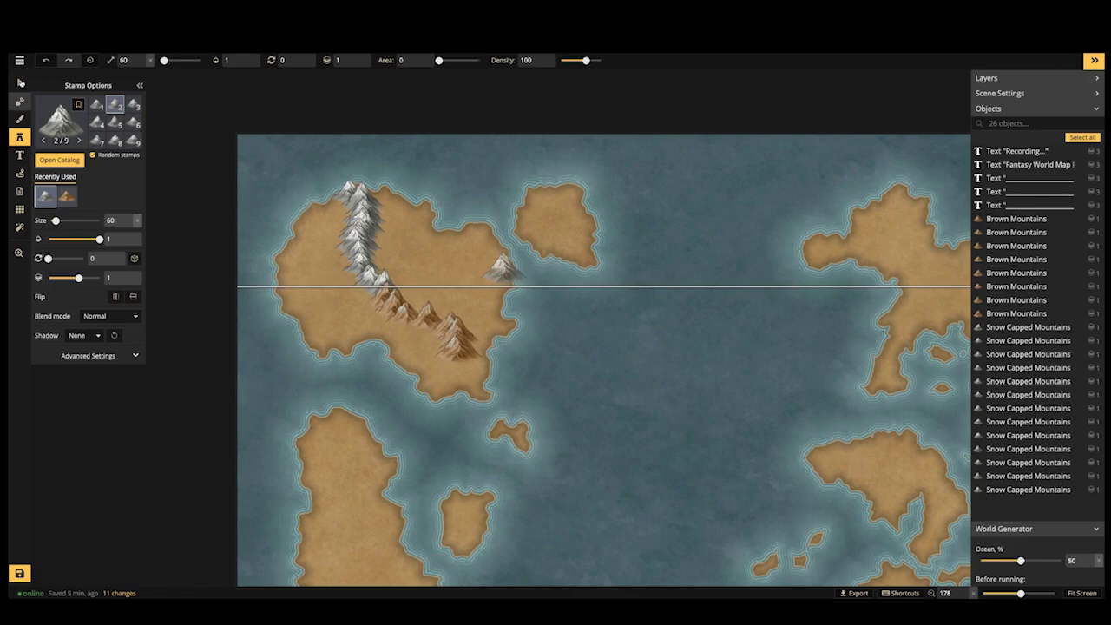
{"action": "left_click", "coordinate": [19, 83]}
{"action": "scroll", "coordinate": [365, 261], "scroll_direction": "up", "scroll_amount": 1}
{"action": "scroll", "coordinate": [395, 296], "scroll_direction": "up", "scroll_amount": 1}
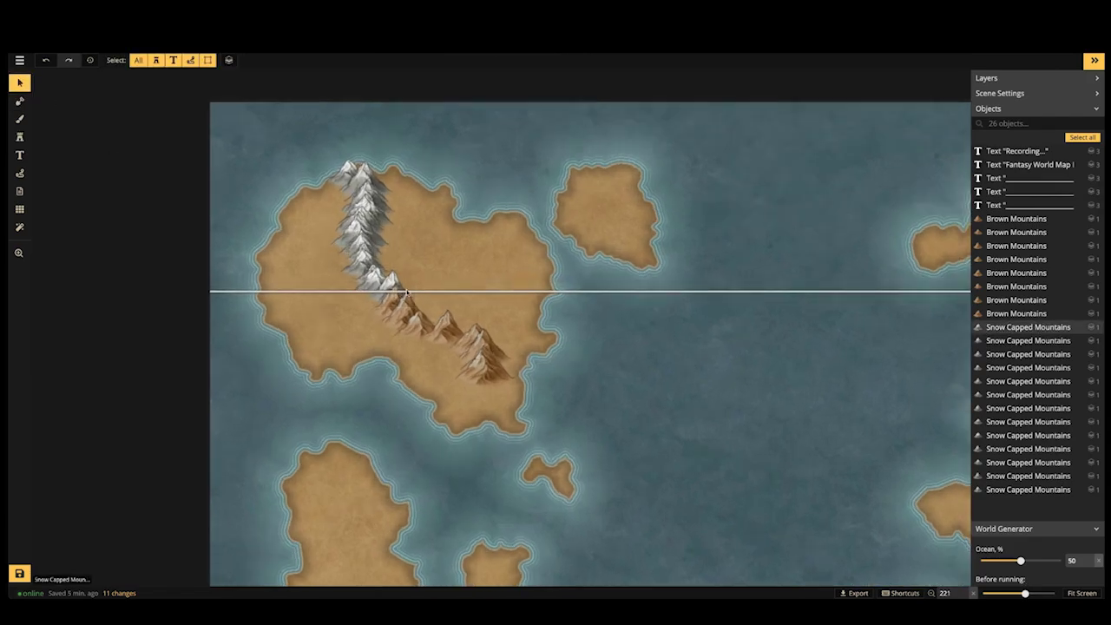
{"action": "left_click", "coordinate": [404, 291]}
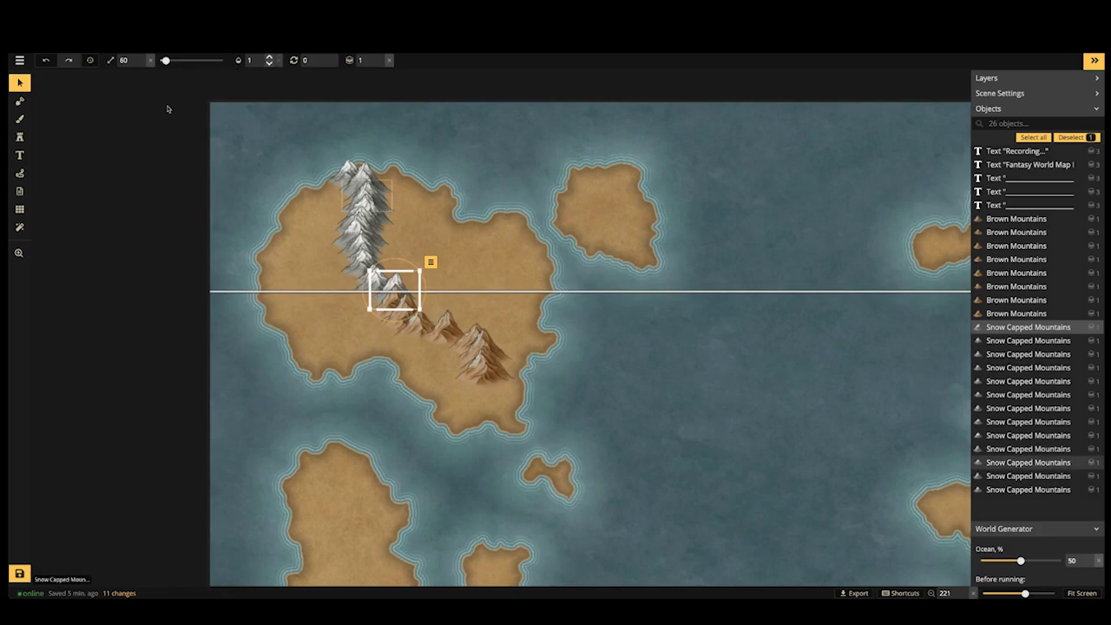
Choose the yellow-green Green Mountains stamp set from the stamp catalog
{"action": "left_click", "coordinate": [19, 137]}
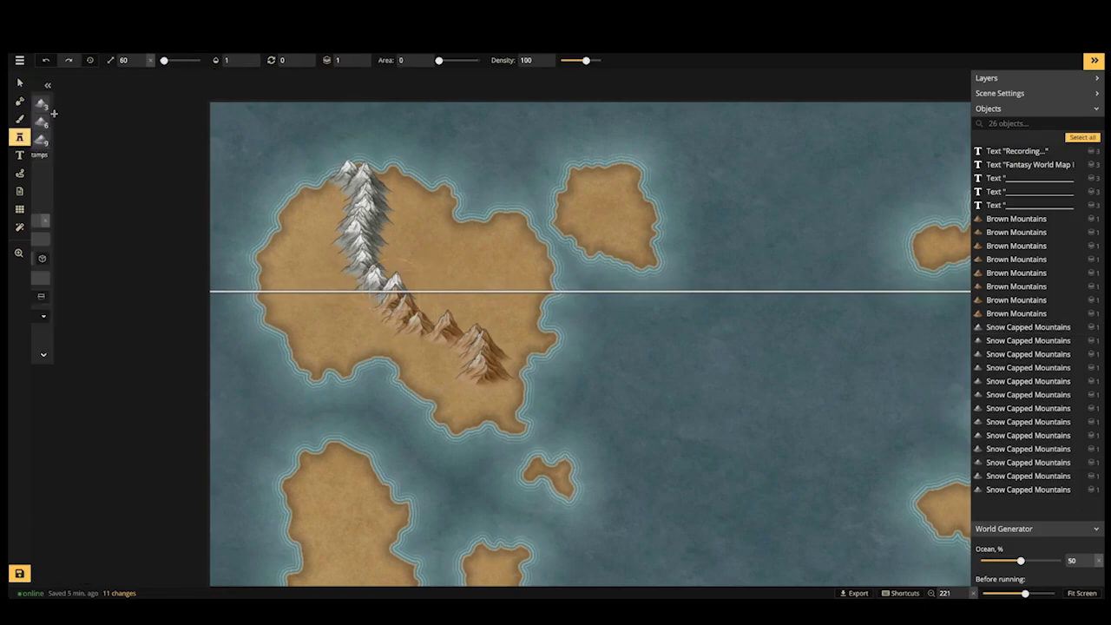
{"action": "left_click", "coordinate": [61, 117]}
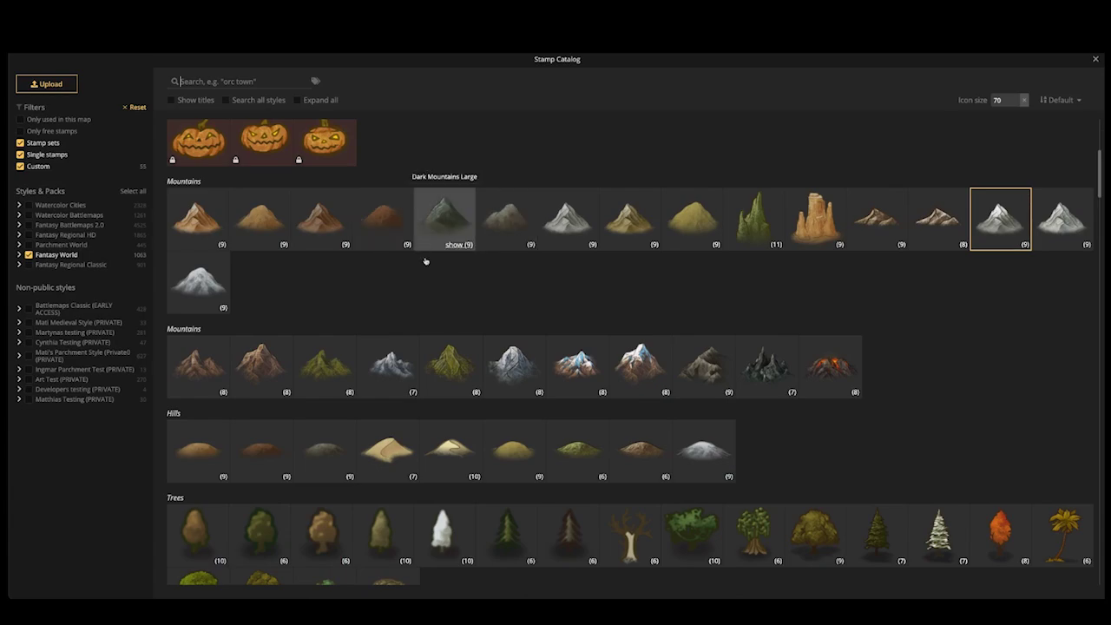
{"action": "left_click", "coordinate": [423, 244]}
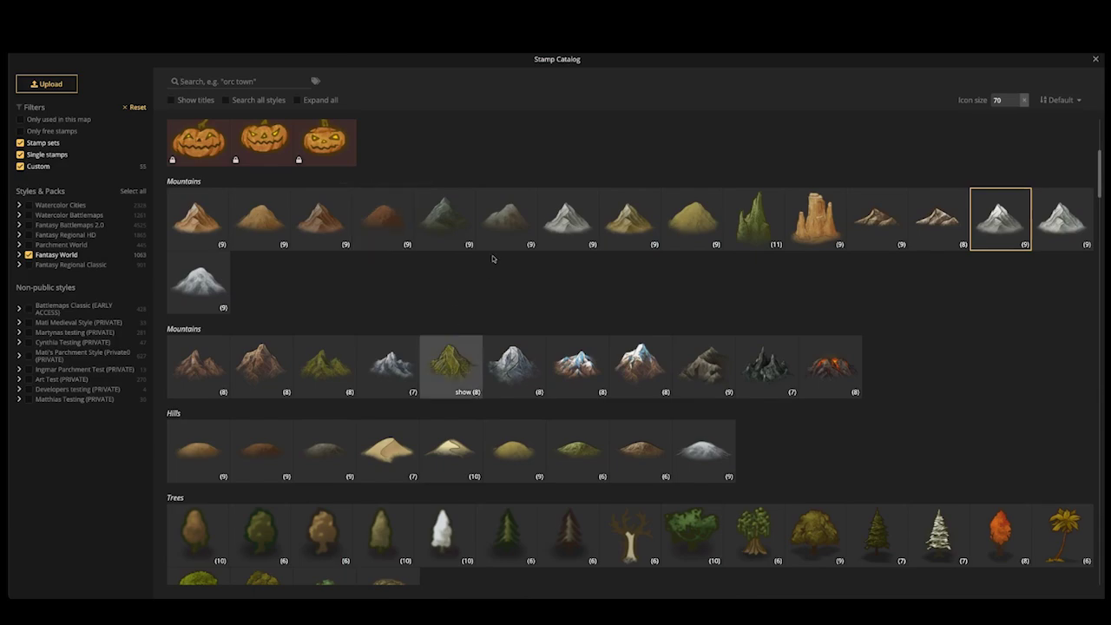
{"action": "left_click", "coordinate": [646, 220]}
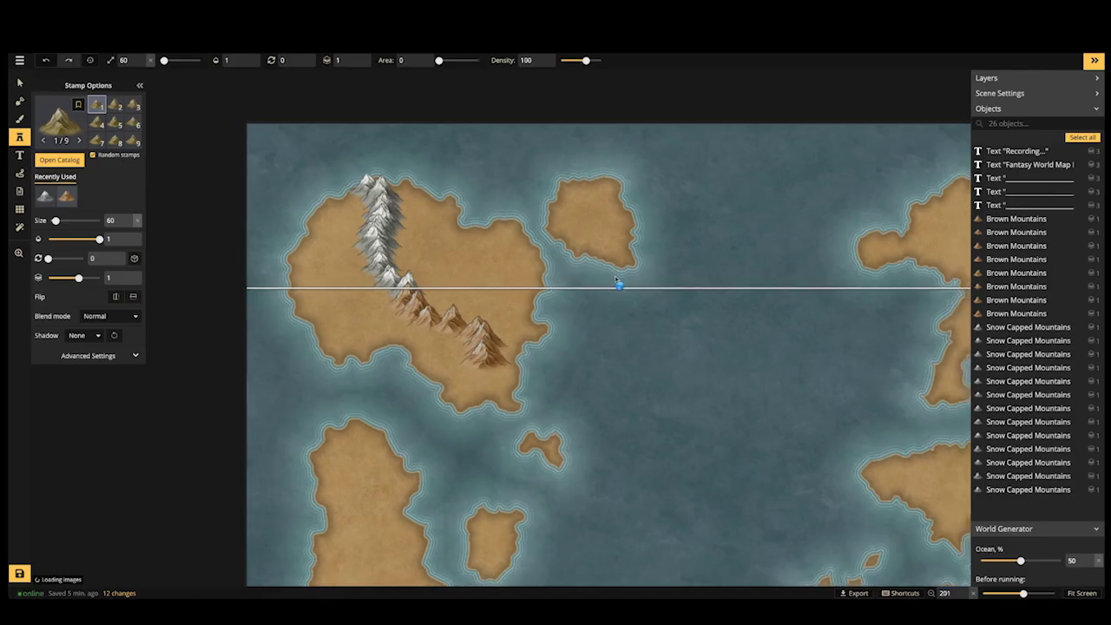
Stamp a winding Green Mountains range from the western continent's northern tip to its southeastern coast at the middle guide line
{"action": "scroll", "coordinate": [627, 281], "scroll_direction": "down", "scroll_amount": 3}
{"action": "scroll", "coordinate": [521, 207], "scroll_direction": "down", "scroll_amount": 2}
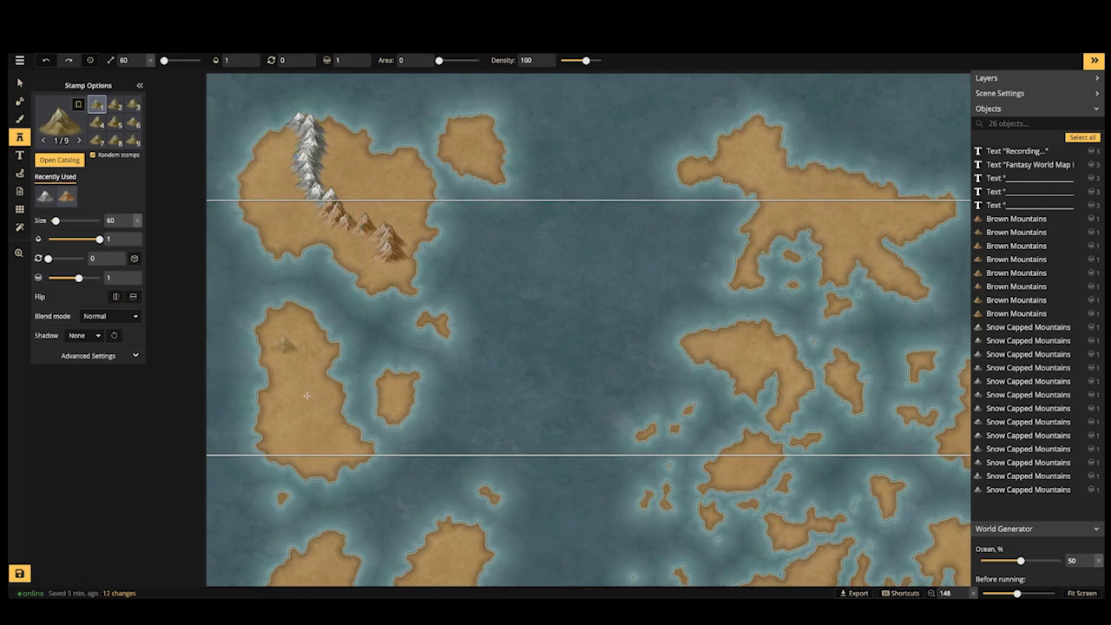
{"action": "key", "text": "space"}
{"action": "left_click_drag", "start_coordinate": [309, 392], "coordinate": [317, 267]}
{"action": "scroll", "coordinate": [316, 268], "scroll_direction": "down", "scroll_amount": 2}
{"action": "scroll", "coordinate": [371, 317], "scroll_direction": "down", "scroll_amount": 1}
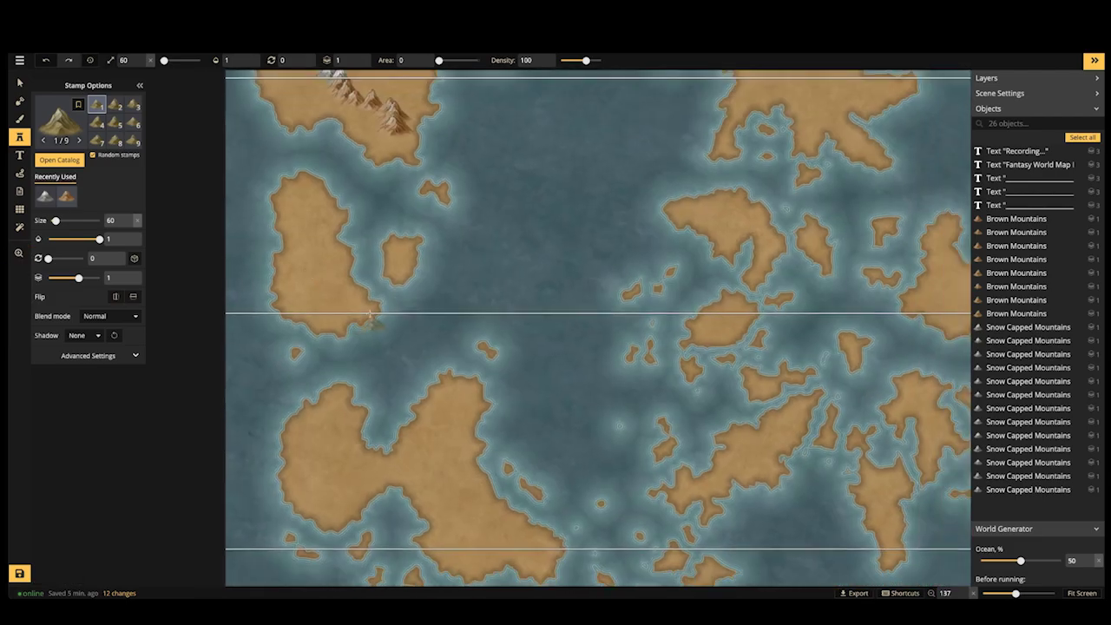
{"action": "scroll", "coordinate": [317, 254], "scroll_direction": "up", "scroll_amount": 3}
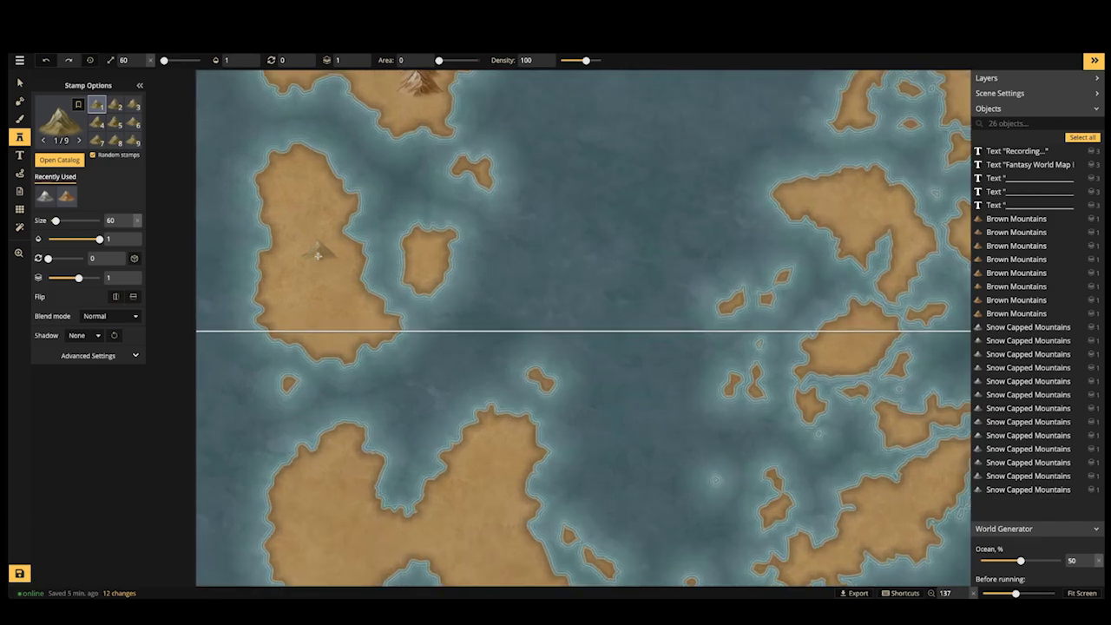
{"action": "scroll", "coordinate": [318, 253], "scroll_direction": "up", "scroll_amount": 5}
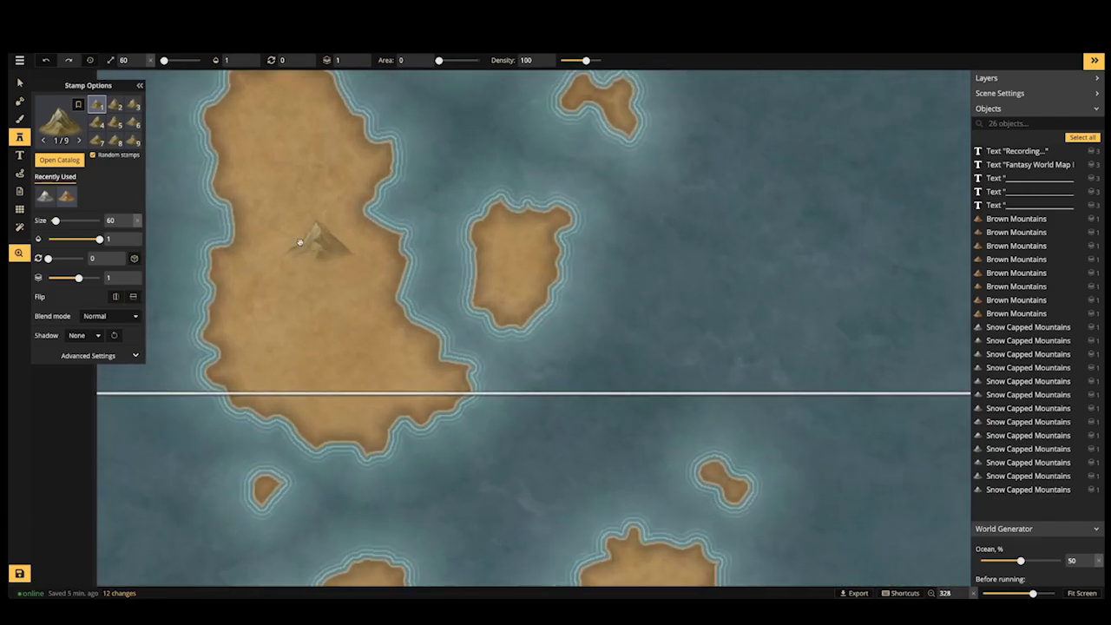
{"action": "scroll", "coordinate": [377, 312], "scroll_direction": "down", "scroll_amount": 1}
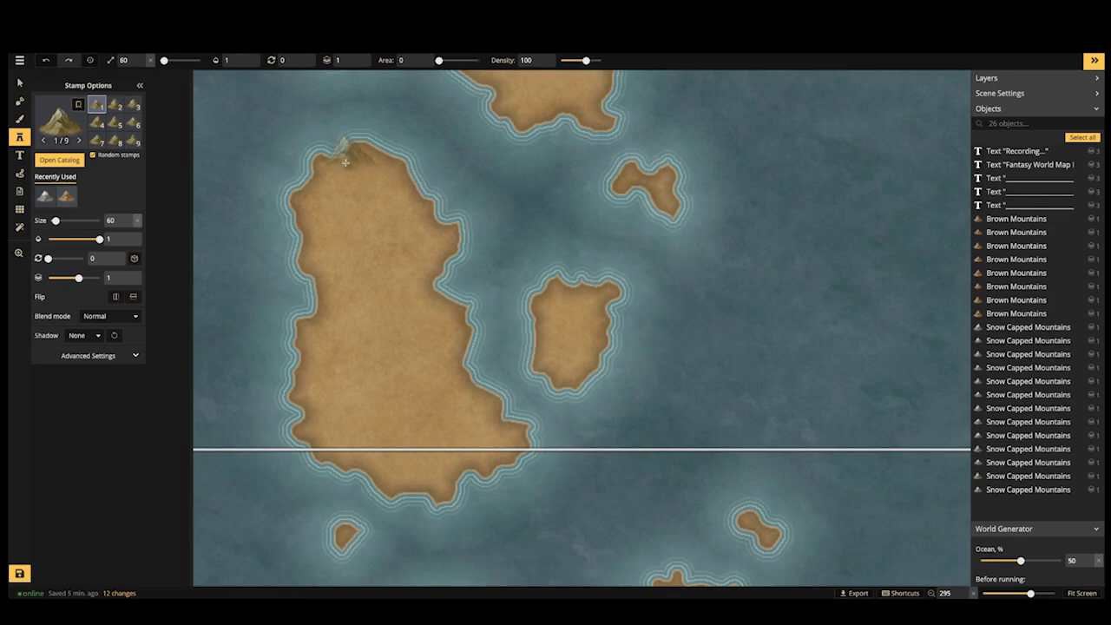
{"action": "mouse_move", "coordinate": [345, 161]}
{"action": "left_mouse_down"}
{"action": "mouse_move", "coordinate": [367, 213]}
{"action": "mouse_move", "coordinate": [344, 277]}
{"action": "mouse_move", "coordinate": [417, 341]}
{"action": "mouse_move", "coordinate": [422, 418]}
{"action": "mouse_move", "coordinate": [473, 441]}
{"action": "left_mouse_up"}
{"action": "scroll", "coordinate": [292, 242], "scroll_direction": "down", "scroll_amount": 5}
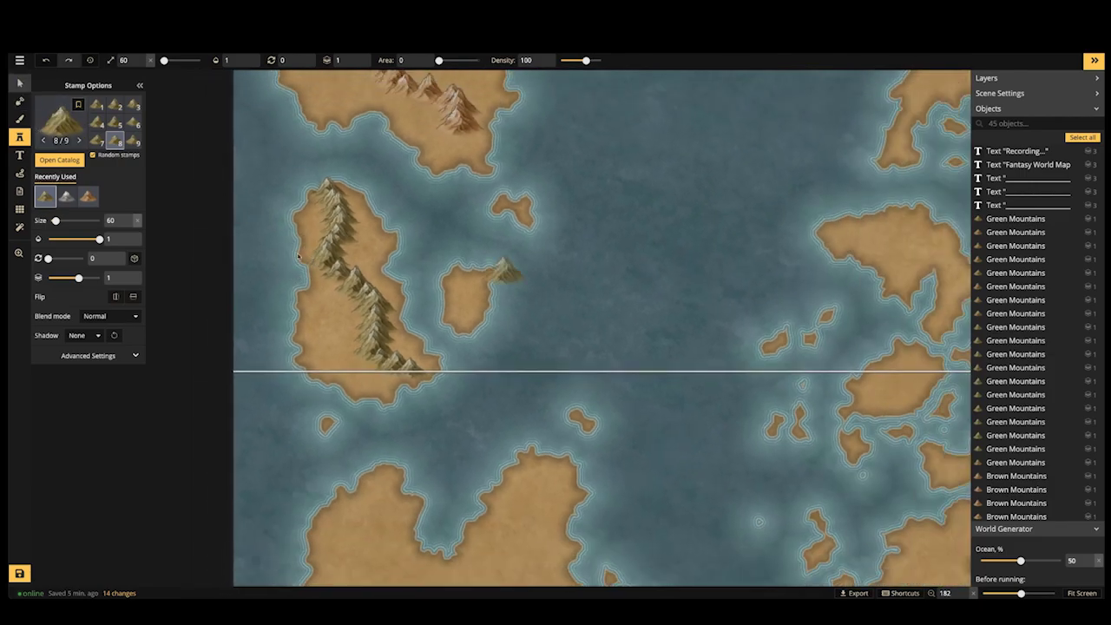
Move the two Green Mountains stamps that stick out west in the range's upper half slightly east, in line with the rest
{"action": "key", "text": "Escape"}
{"action": "scroll", "coordinate": [298, 257], "scroll_direction": "up", "scroll_amount": 4}
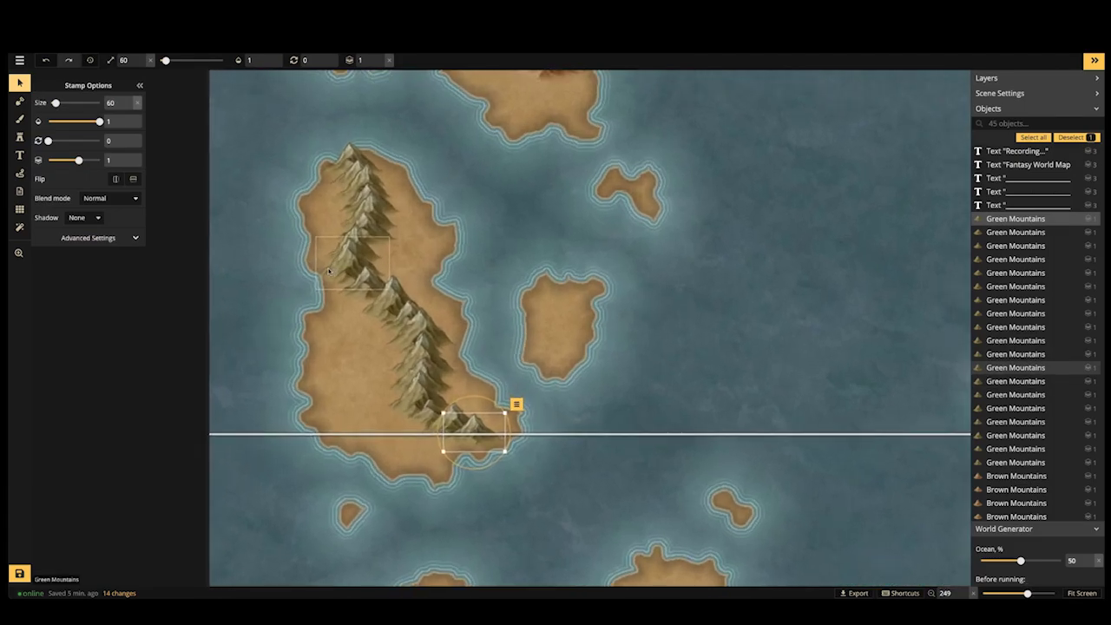
{"action": "scroll", "coordinate": [326, 272], "scroll_direction": "up", "scroll_amount": 3}
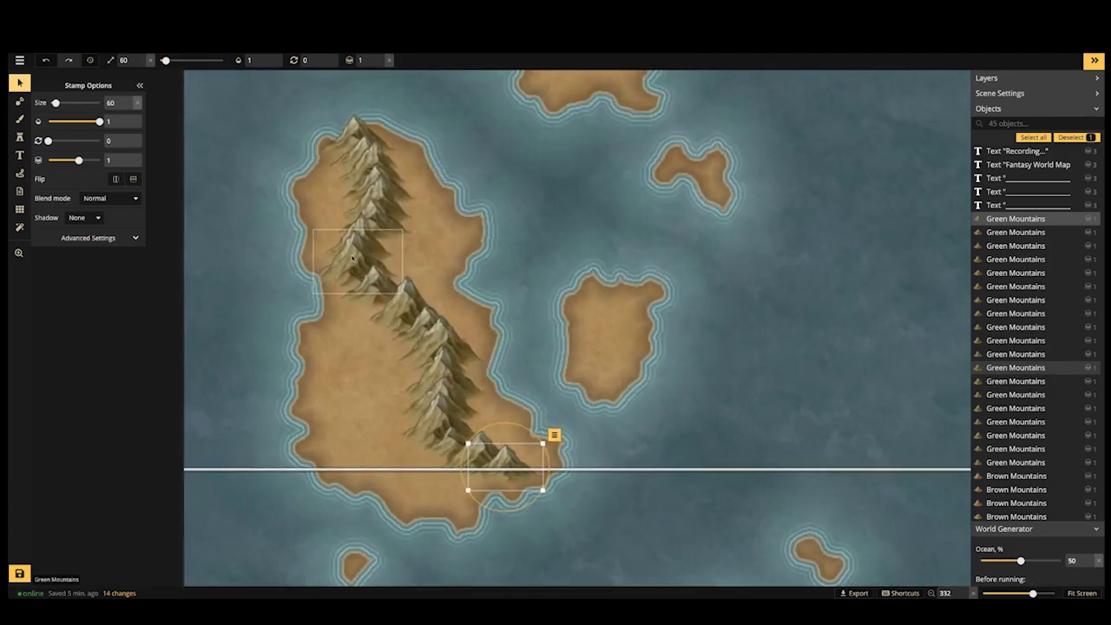
{"action": "left_click", "coordinate": [353, 259]}
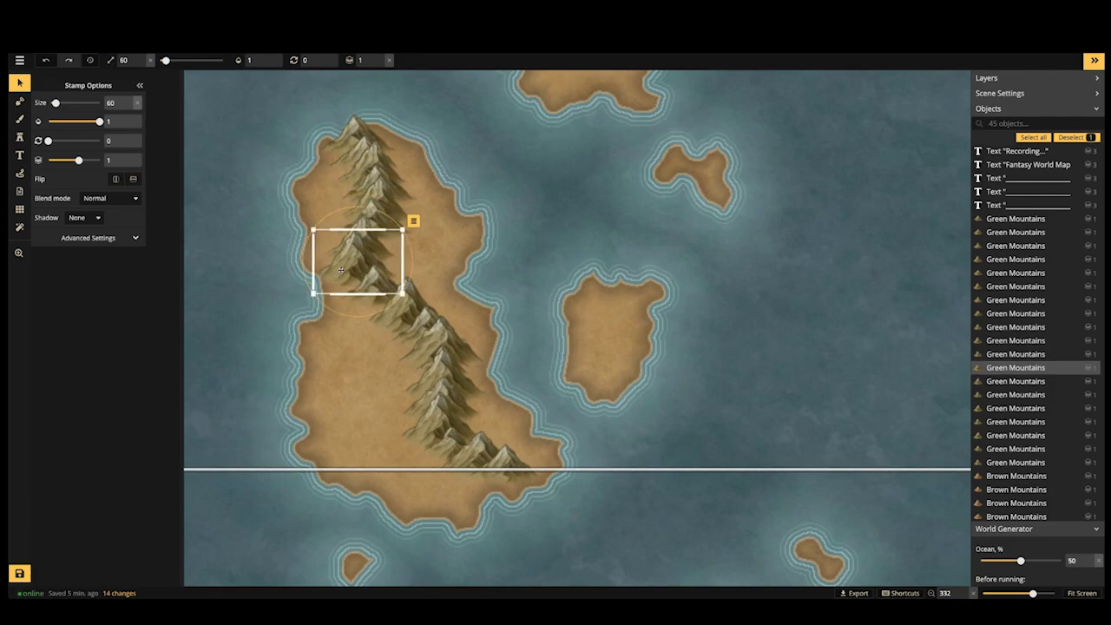
{"action": "left_click_drag", "start_coordinate": [341, 270], "coordinate": [358, 270]}
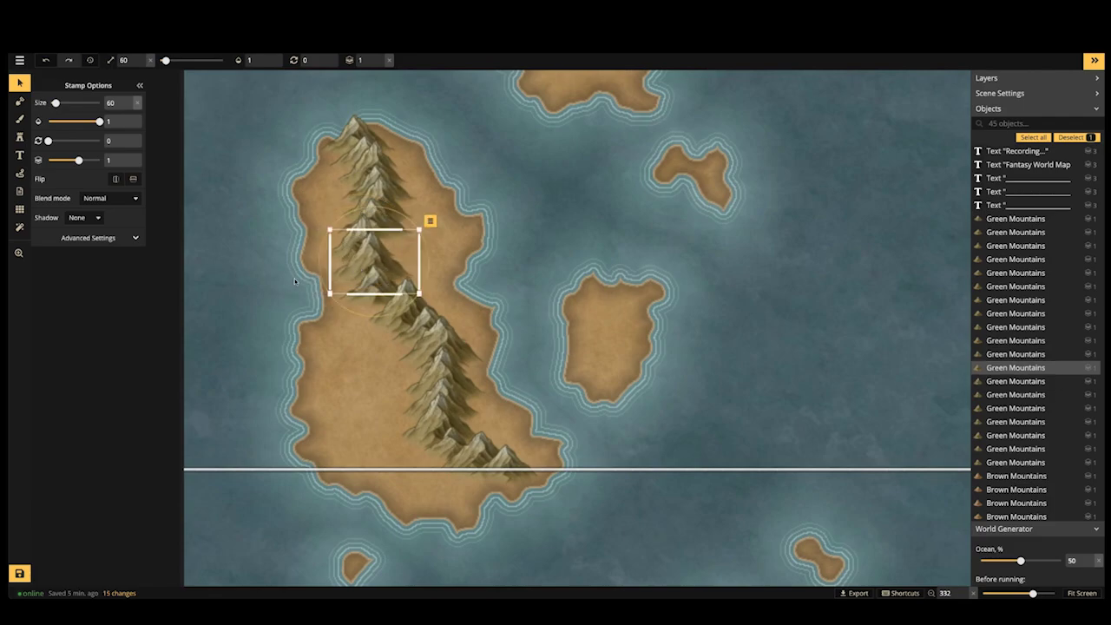
{"action": "left_click", "coordinate": [361, 252]}
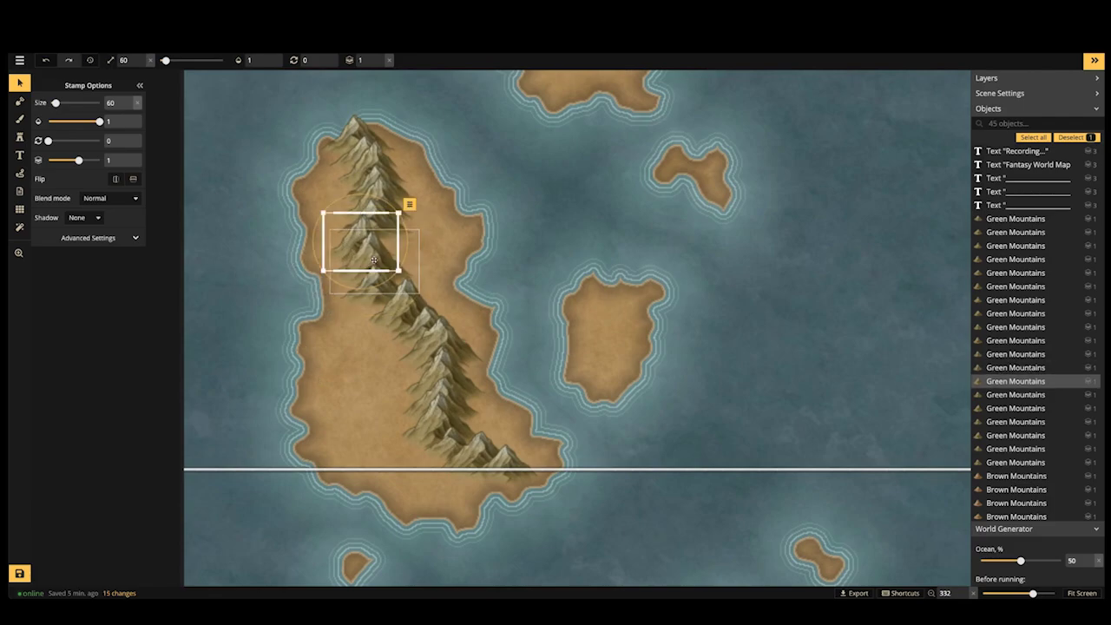
{"action": "left_click_drag", "start_coordinate": [372, 258], "coordinate": [319, 258]}
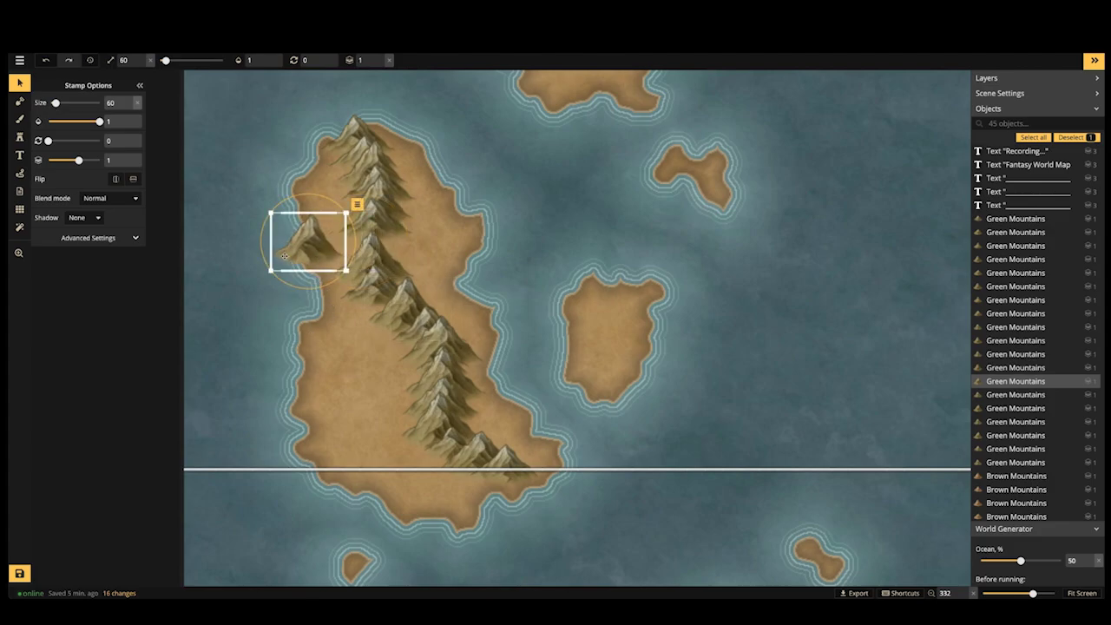
{"action": "left_click_drag", "start_coordinate": [323, 247], "coordinate": [391, 246]}
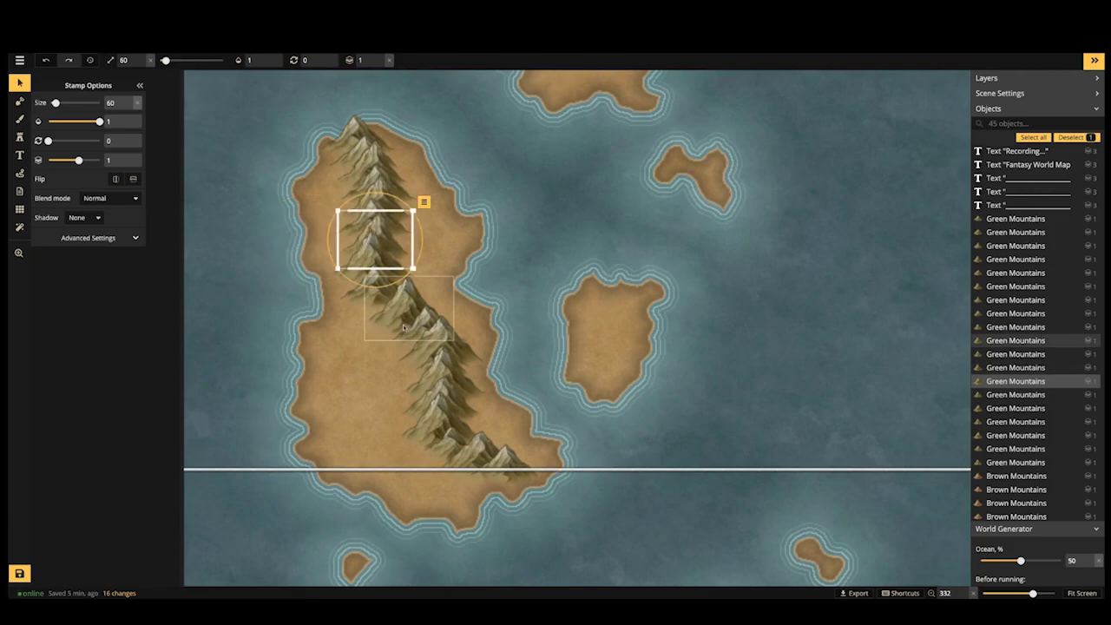
Fine-tune the position of the Green Mountains stamp at the range's northern tip
{"action": "scroll", "coordinate": [347, 235], "scroll_direction": "down", "scroll_amount": 3}
{"action": "left_click_drag", "start_coordinate": [364, 236], "coordinate": [419, 307]}
{"action": "left_click_drag", "start_coordinate": [466, 391], "coordinate": [385, 402]}
{"action": "scroll", "coordinate": [440, 348], "scroll_direction": "up", "scroll_amount": 3}
{"action": "scroll", "coordinate": [384, 402], "scroll_direction": "down", "scroll_amount": 2}
{"action": "scroll", "coordinate": [417, 374], "scroll_direction": "down", "scroll_amount": 8}
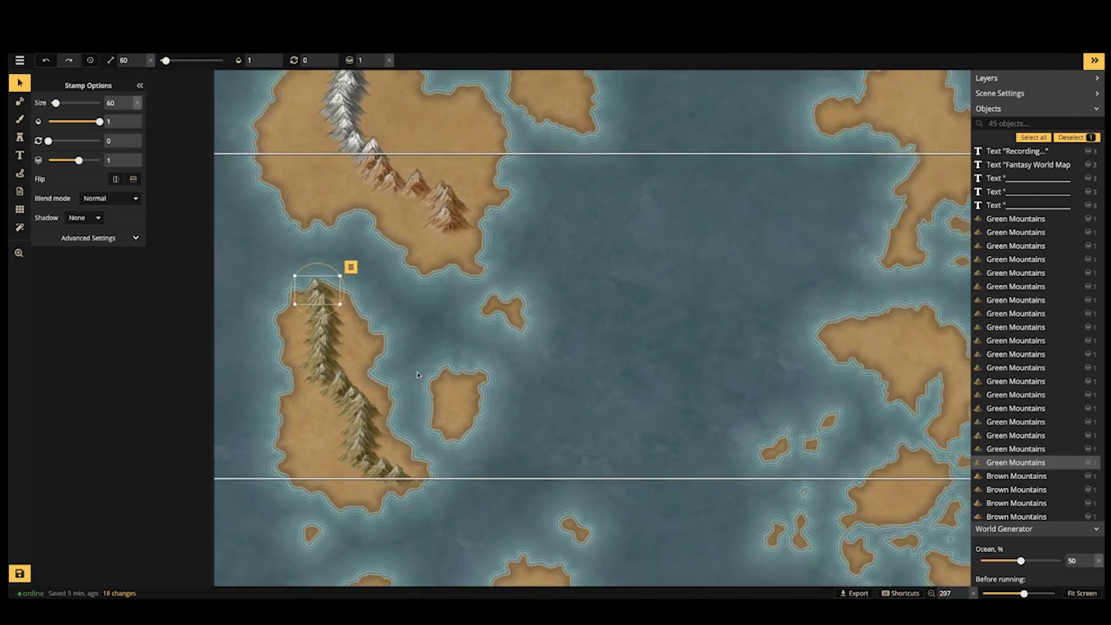
Group the three guide-line text objects and lock the group
{"action": "scroll", "coordinate": [417, 266], "scroll_direction": "down", "scroll_amount": 3}
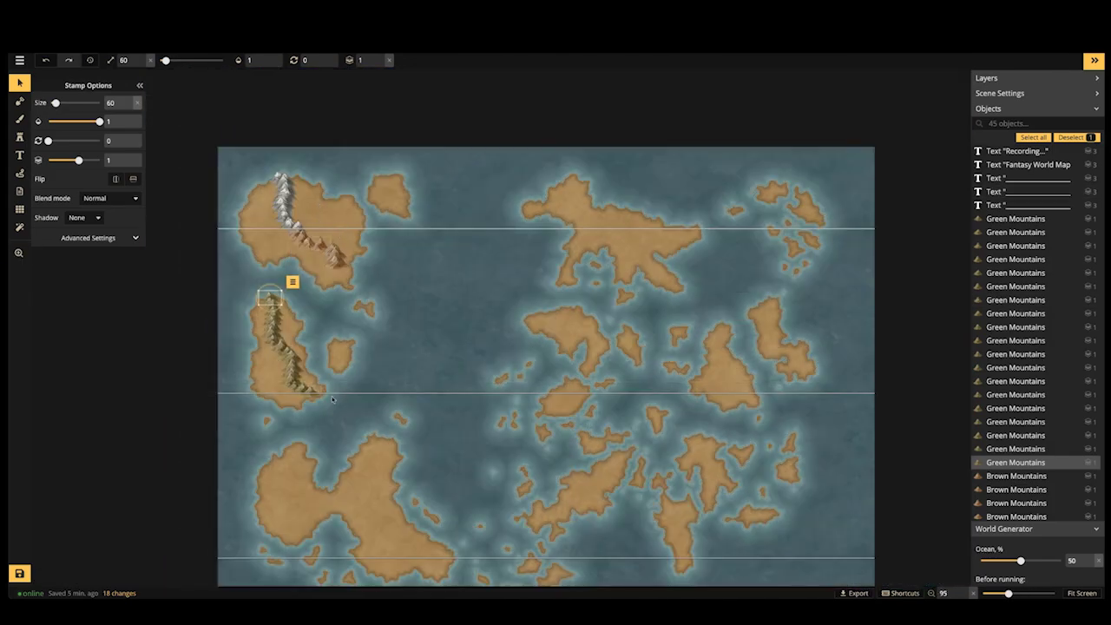
{"action": "left_click", "coordinate": [1027, 183]}
{"action": "left_click", "coordinate": [1028, 192], "text": "shift"}
{"action": "left_click", "coordinate": [1028, 206], "text": "shift"}
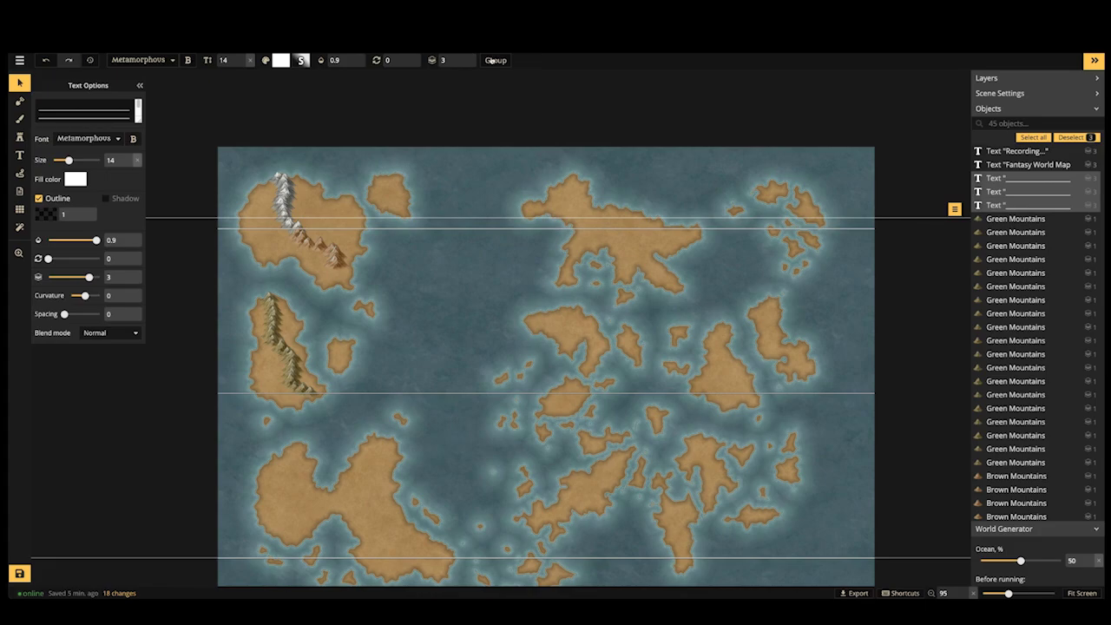
{"action": "left_click", "coordinate": [492, 60]}
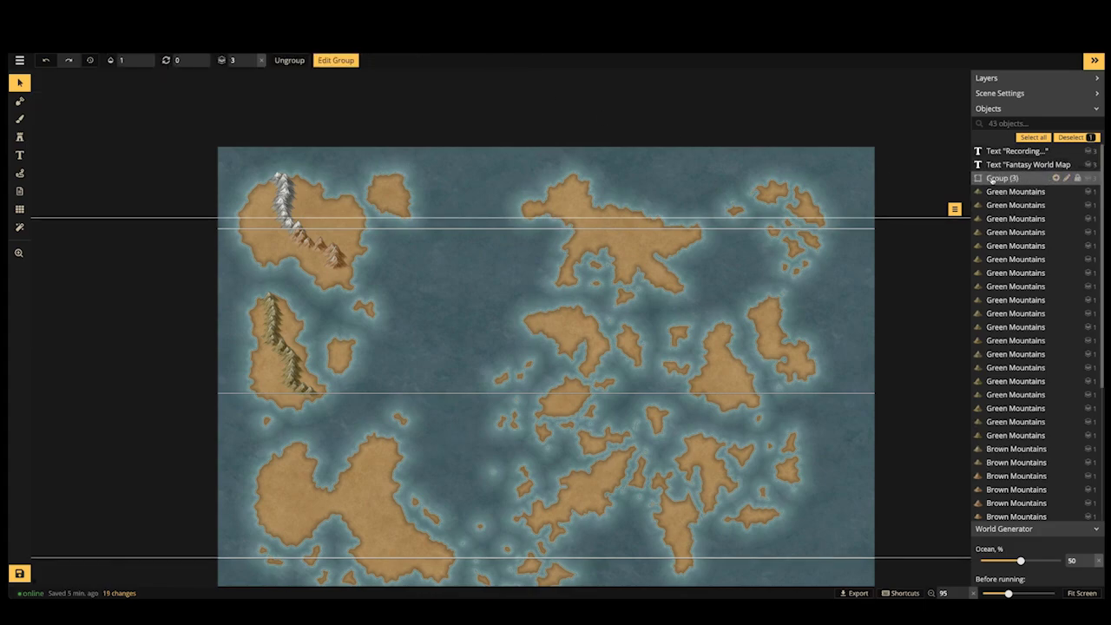
{"action": "left_click", "coordinate": [1079, 179]}
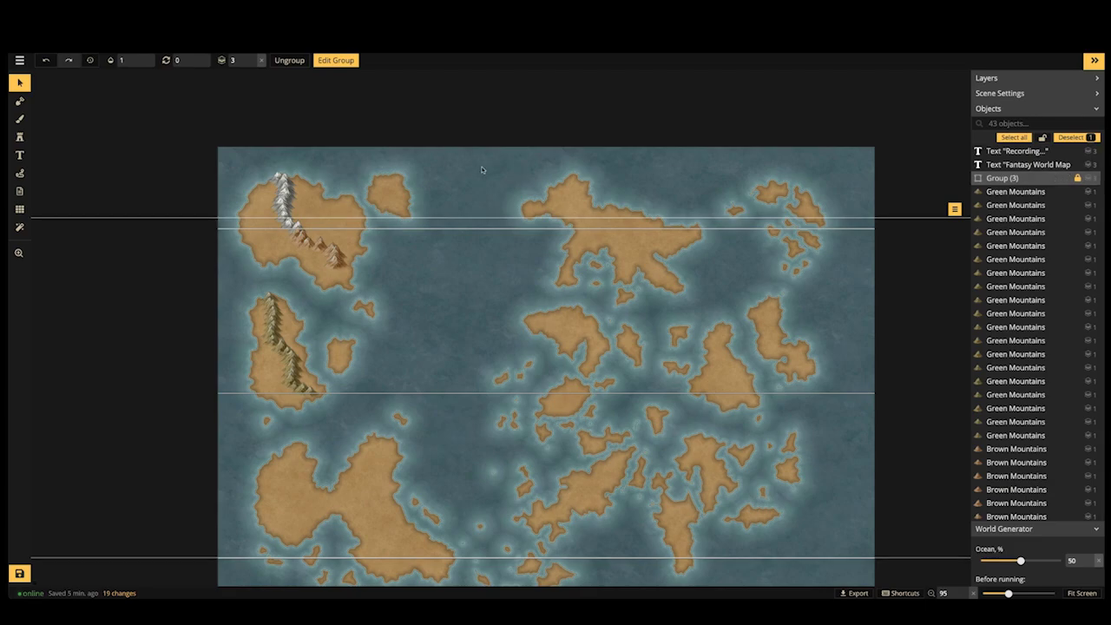
Clear the selection of the locked guide-line group
{"action": "left_click_drag", "start_coordinate": [139, 107], "coordinate": [449, 455]}
{"action": "left_click", "coordinate": [421, 172]}
{"action": "scroll", "coordinate": [391, 248], "scroll_direction": "up", "scroll_amount": 4}
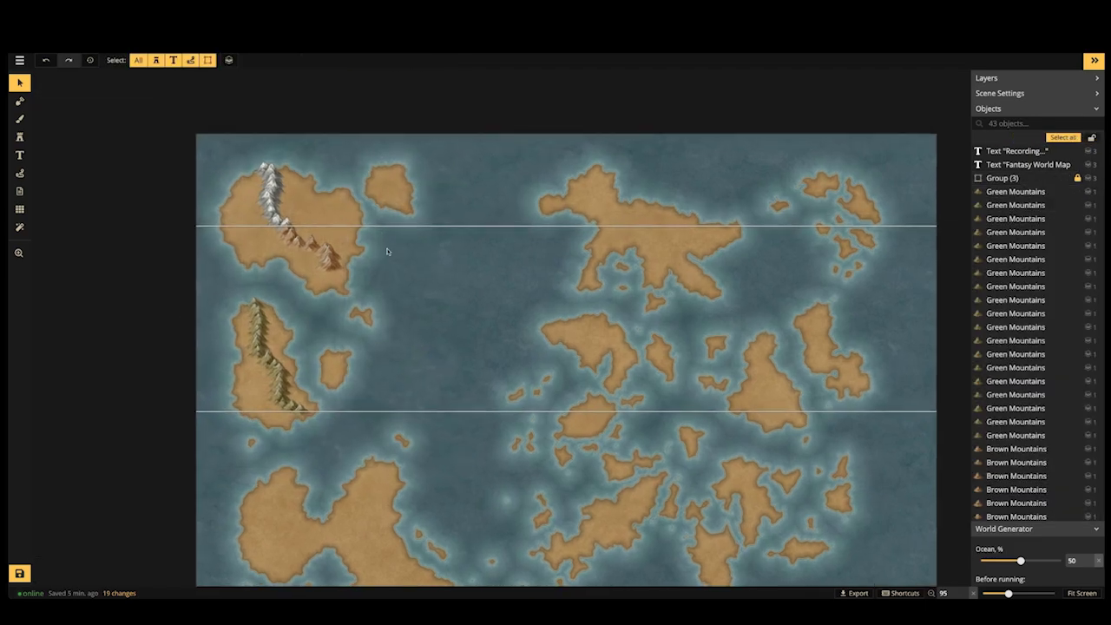
{"action": "left_click_drag", "start_coordinate": [375, 310], "coordinate": [471, 203]}
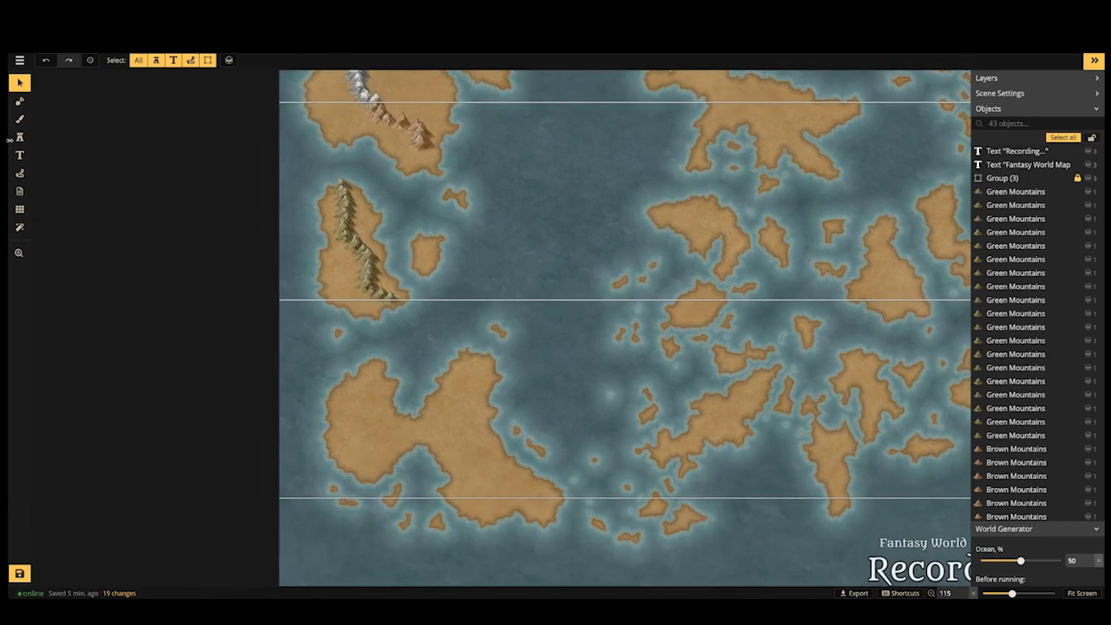
Choose the Mesas stamp set for the central continent between the upper and middle guide lines
{"action": "left_click", "coordinate": [17, 138]}
{"action": "left_click", "coordinate": [64, 156]}
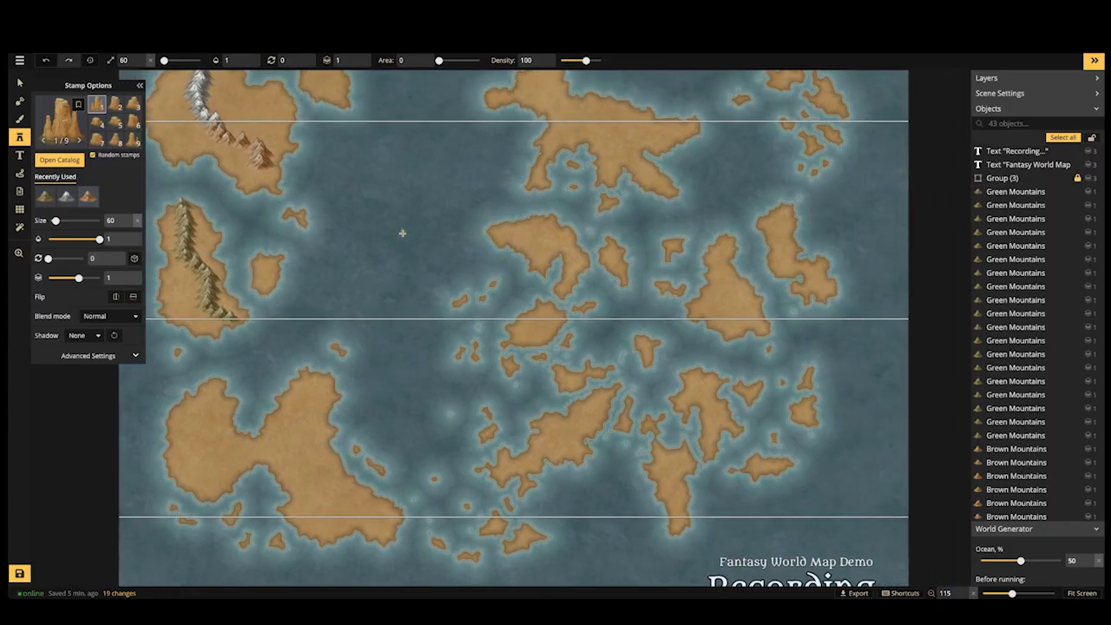
{"action": "scroll", "coordinate": [402, 236], "scroll_direction": "up", "scroll_amount": 4}
{"action": "scroll", "coordinate": [402, 234], "scroll_direction": "down", "scroll_amount": 2}
{"action": "scroll", "coordinate": [234, 258], "scroll_direction": "down", "scroll_amount": 2}
{"action": "left_click_drag", "start_coordinate": [560, 252], "coordinate": [563, 329]}
{"action": "left_click_drag", "start_coordinate": [529, 209], "coordinate": [521, 184]}
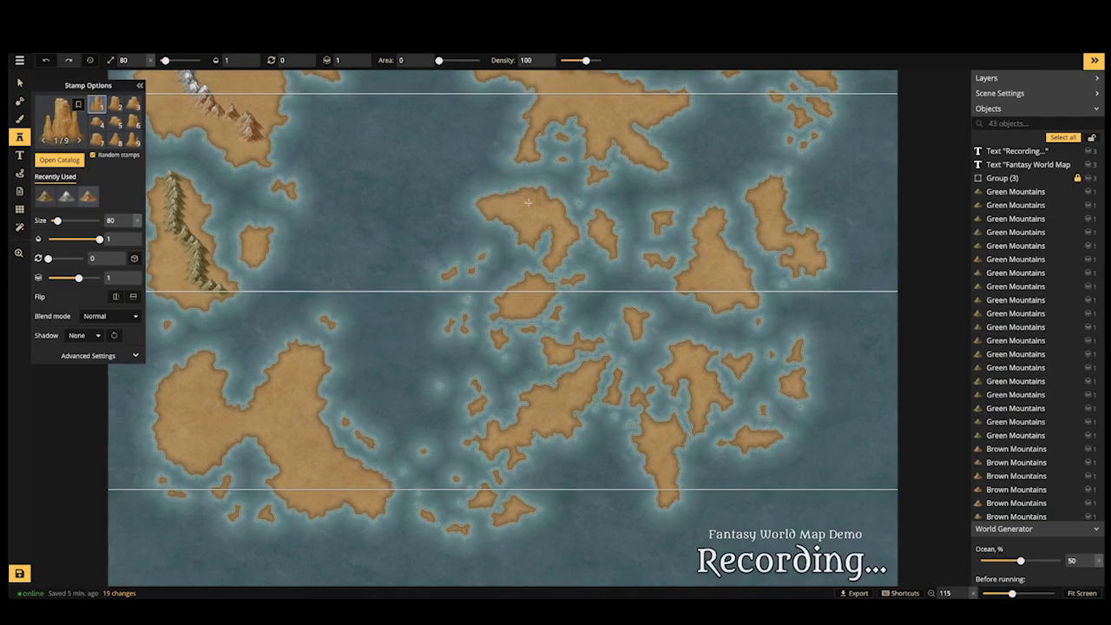
{"action": "scroll", "coordinate": [528, 202], "scroll_direction": "up", "scroll_amount": 3}
{"action": "left_click_drag", "start_coordinate": [439, 203], "coordinate": [453, 304]}
{"action": "scroll", "coordinate": [521, 309], "scroll_direction": "up", "scroll_amount": 3}
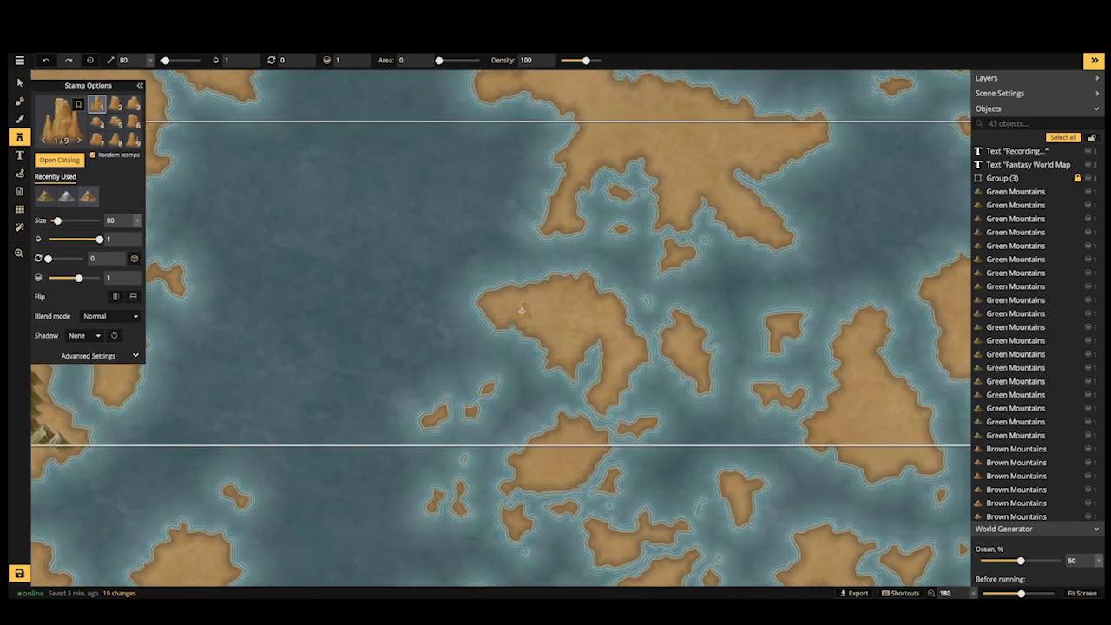
{"action": "scroll", "coordinate": [524, 306], "scroll_direction": "up", "scroll_amount": 3}
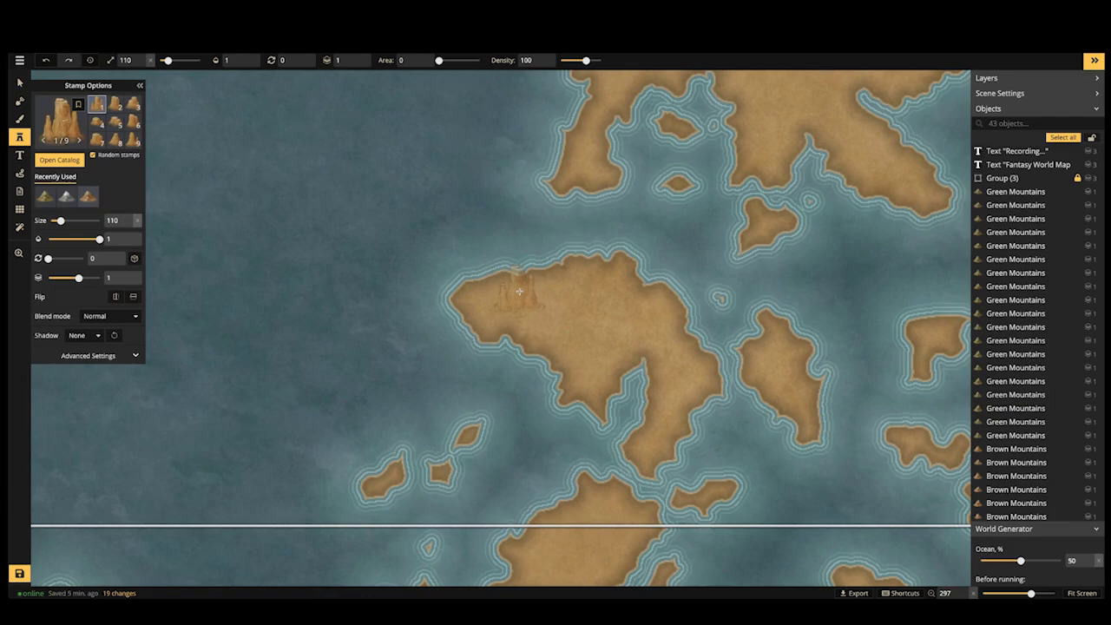
Set the stamp size to 90 and place three mesas across the northern half of the central continent
{"action": "key", "text": "["}
{"action": "key", "text": "["}
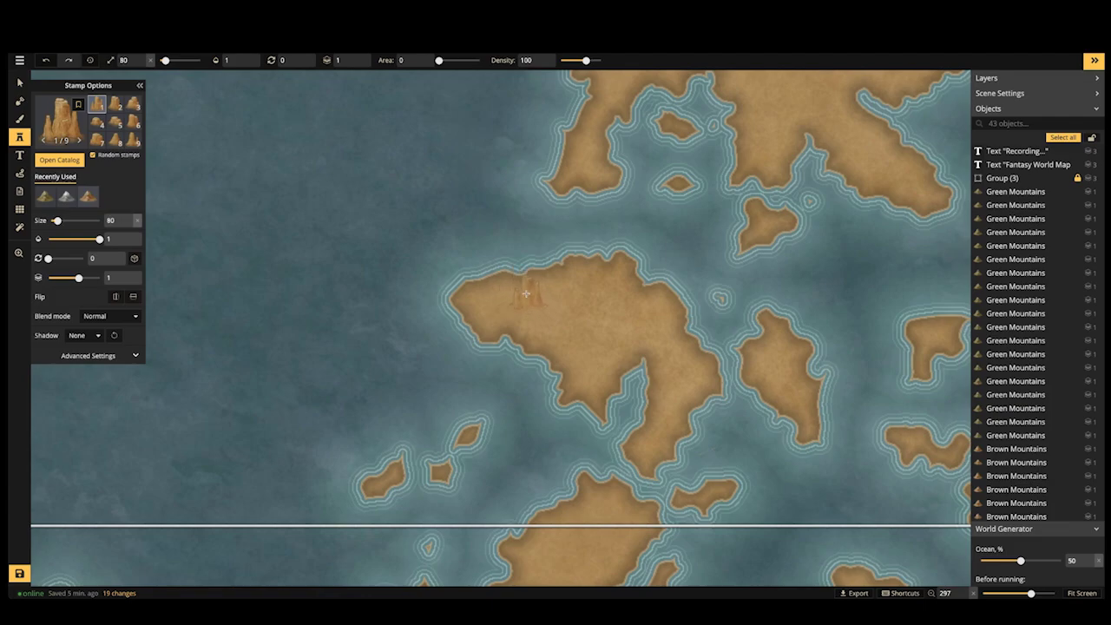
{"action": "key", "text": "bracketright"}
{"action": "left_click", "coordinate": [528, 297]}
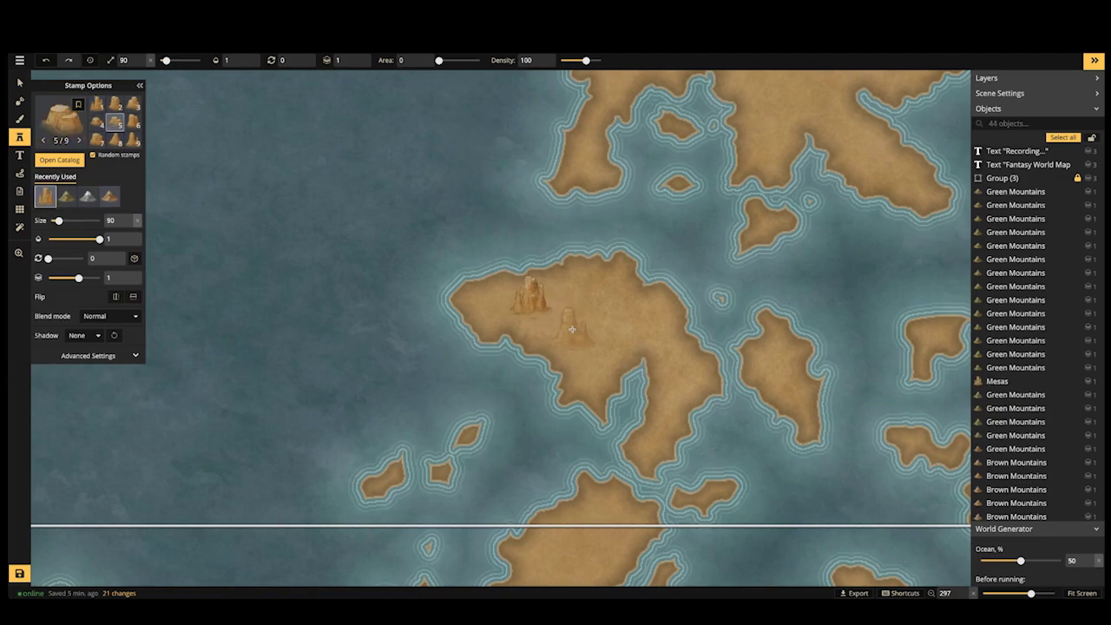
{"action": "left_click", "coordinate": [572, 329]}
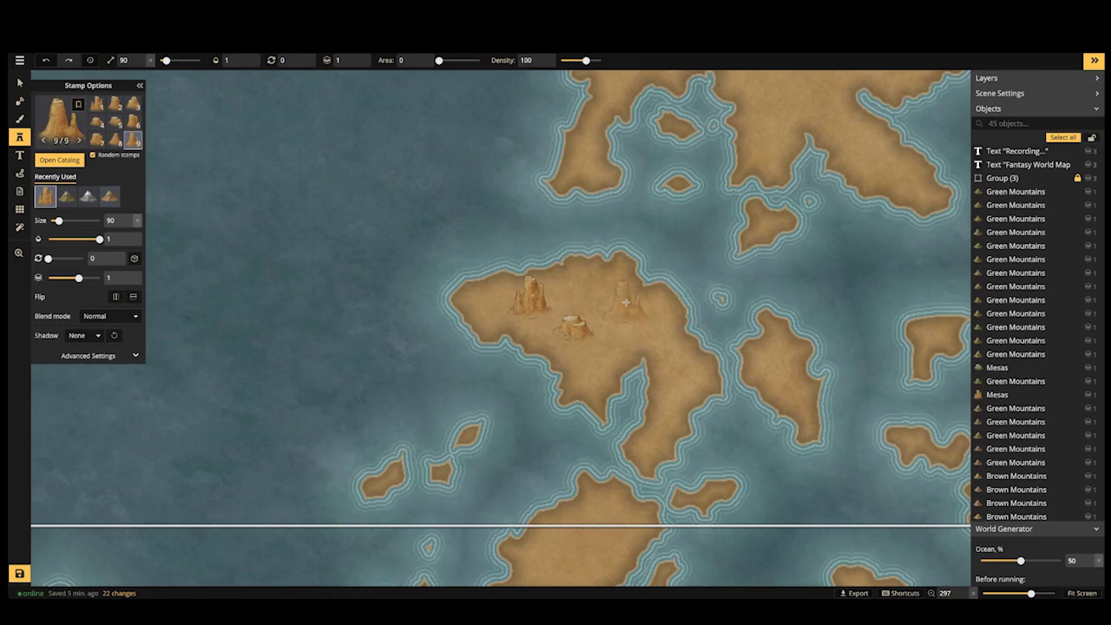
{"action": "left_click", "coordinate": [621, 302]}
At stamp size 80, place one mesa on the central continent's north coast and the fourth Mesas variant on its western tip
{"action": "key", "text": "bracketleft"}
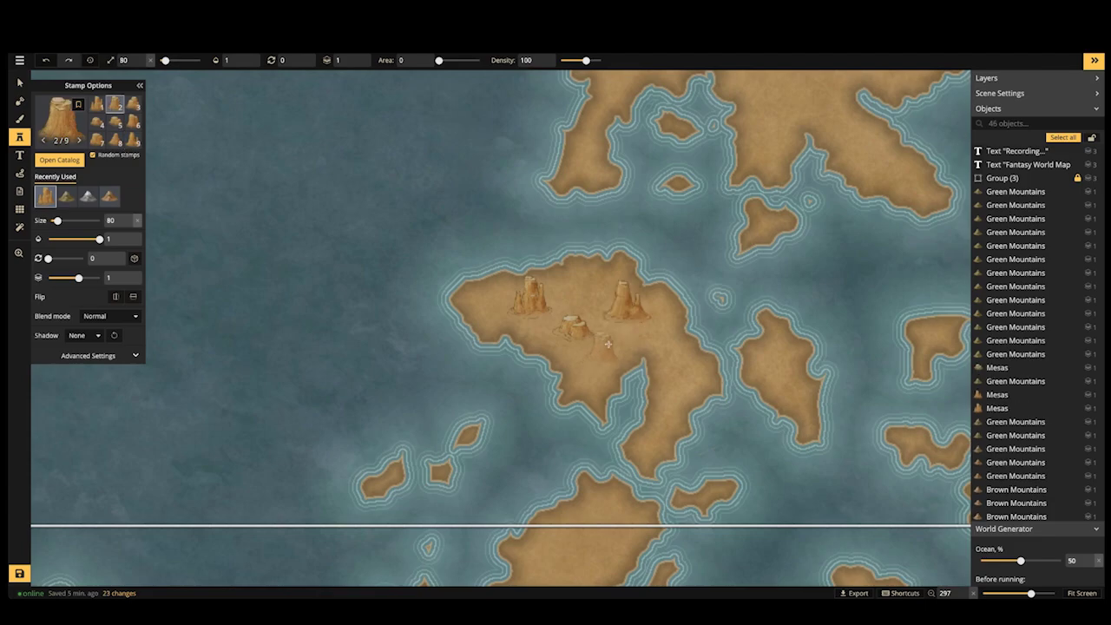
{"action": "left_click", "coordinate": [578, 265]}
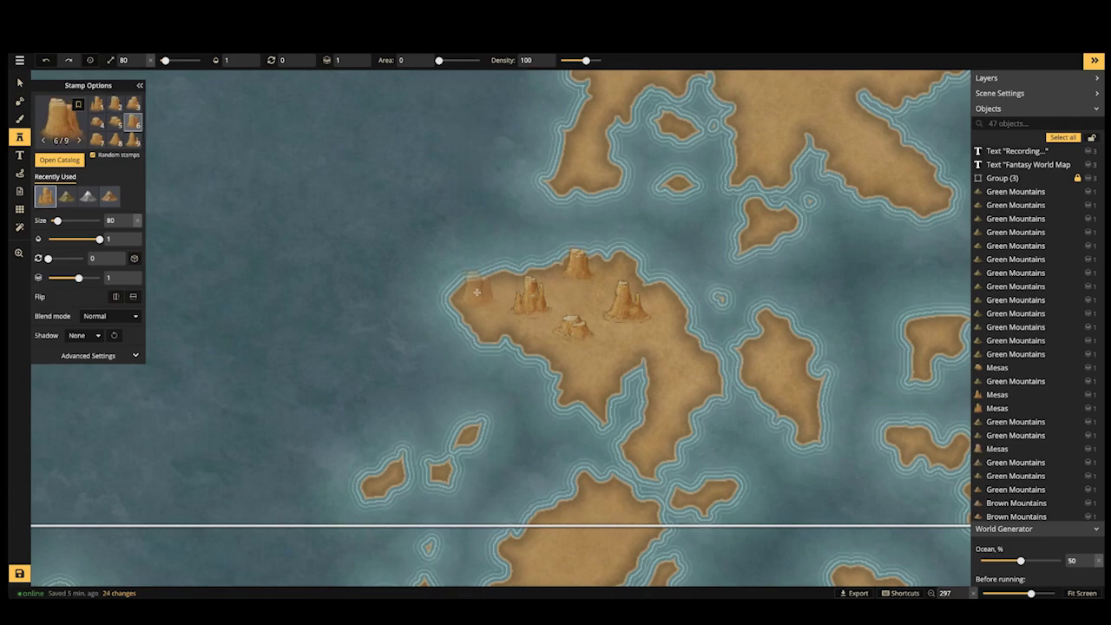
{"action": "key", "text": "Left"}
{"action": "key", "text": "Left"}
{"action": "key", "text": "Left"}
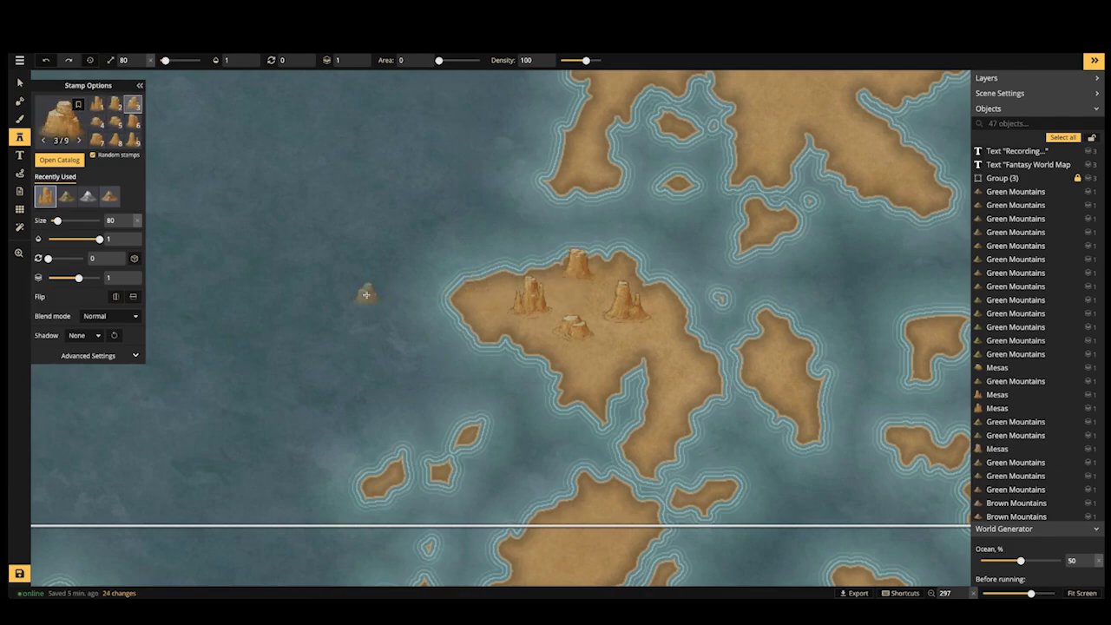
{"action": "key", "text": "Right"}
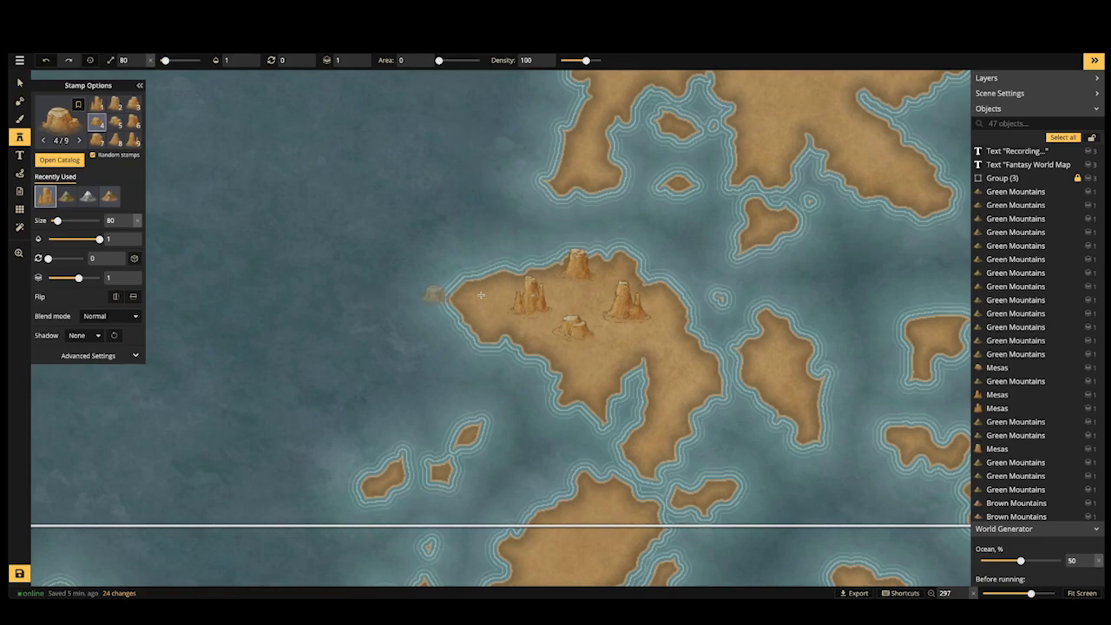
{"action": "left_click", "coordinate": [476, 294]}
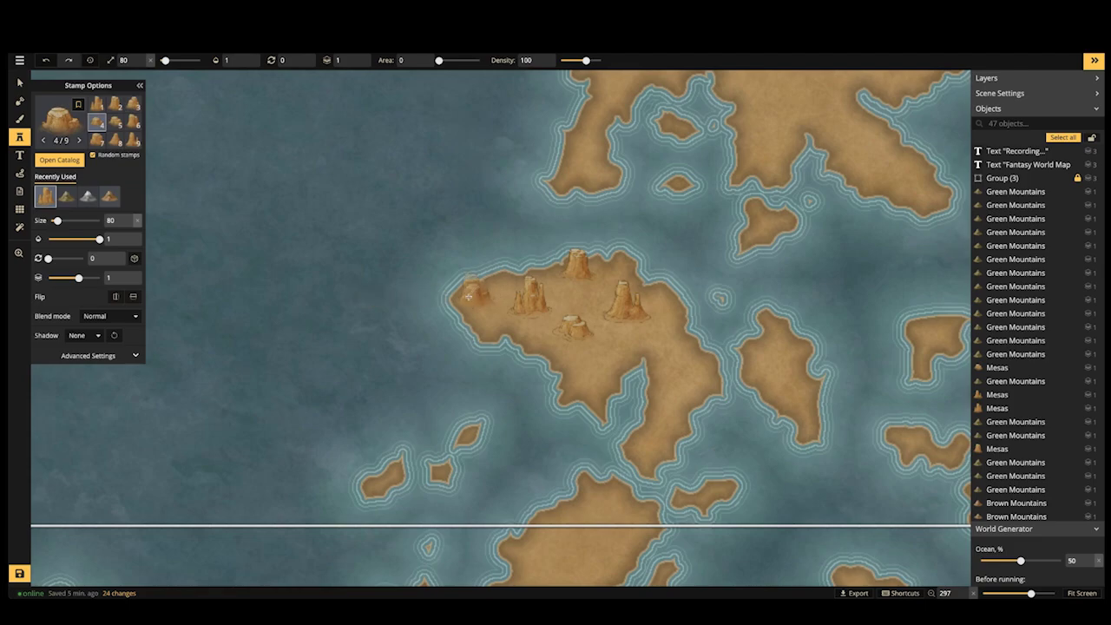
Check the keyboard shortcuts list for switching between the stamps of a set
{"action": "key", "text": "Right"}
{"action": "key", "text": "Right"}
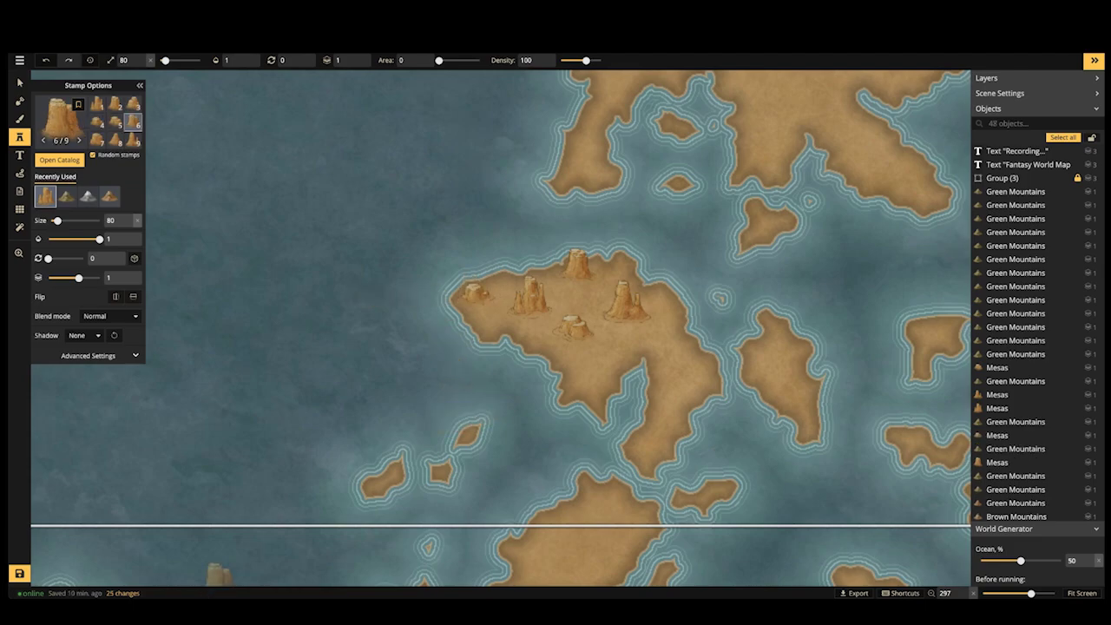
{"action": "left_click", "coordinate": [900, 594]}
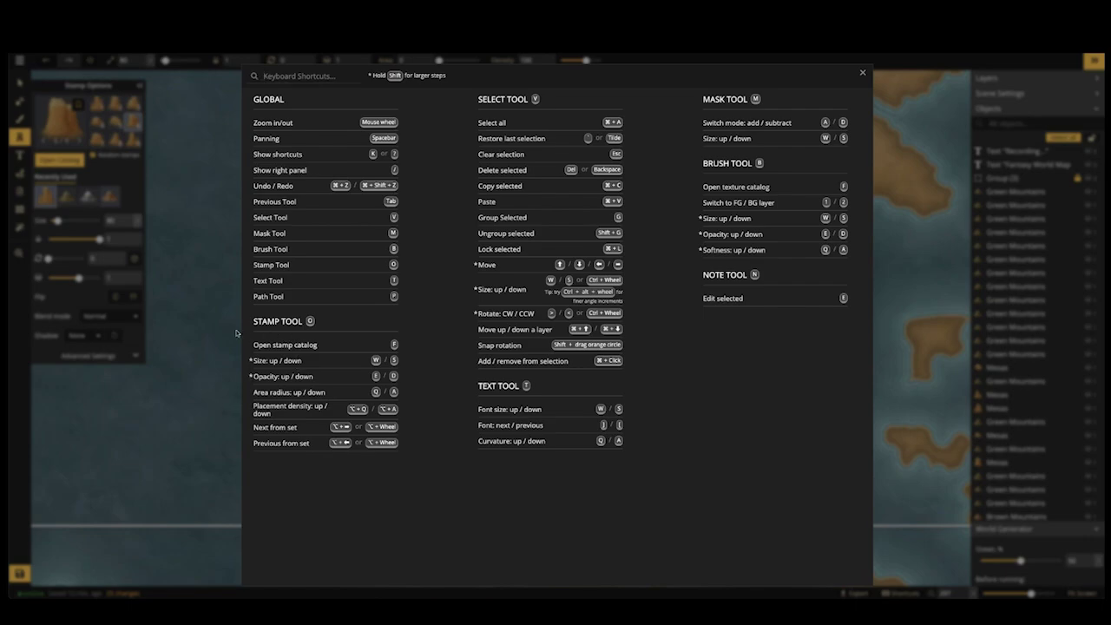
{"action": "key", "text": "Escape"}
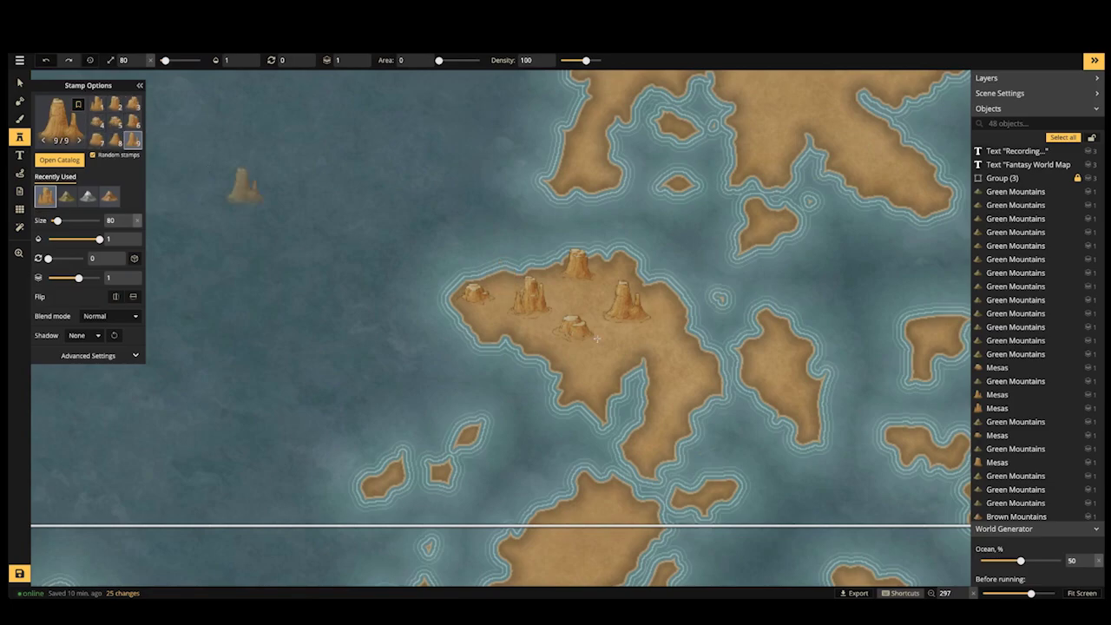
Place the third Mesas variant at size 90 on the central continent's southeastern arm
{"action": "key", "text": "space"}
{"action": "left_click_drag", "start_coordinate": [597, 338], "coordinate": [425, 337]}
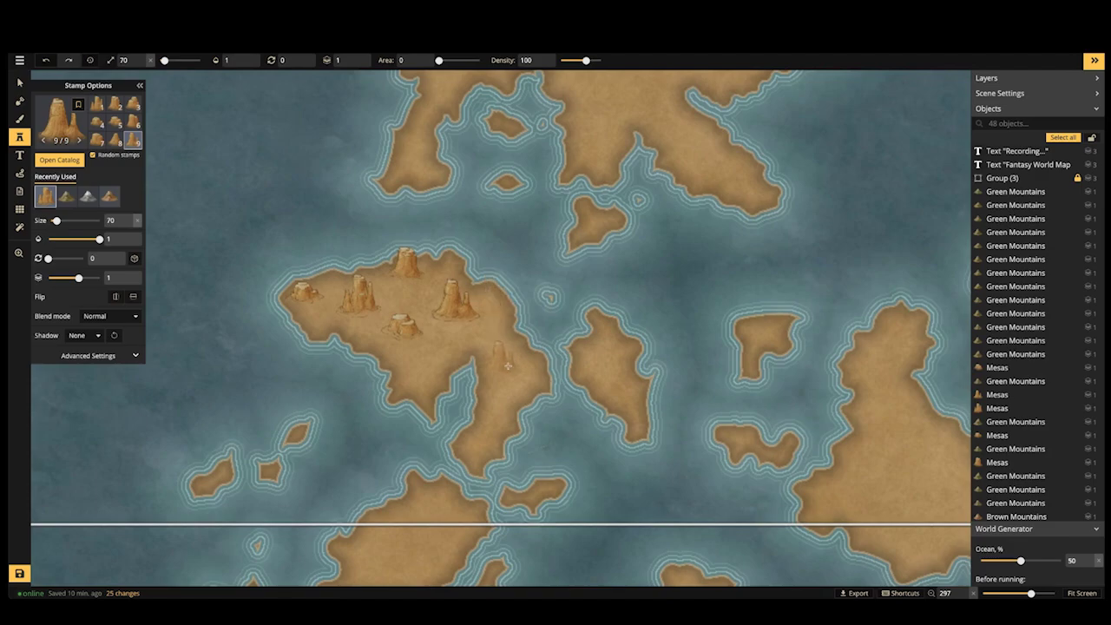
{"action": "key", "text": "1"}
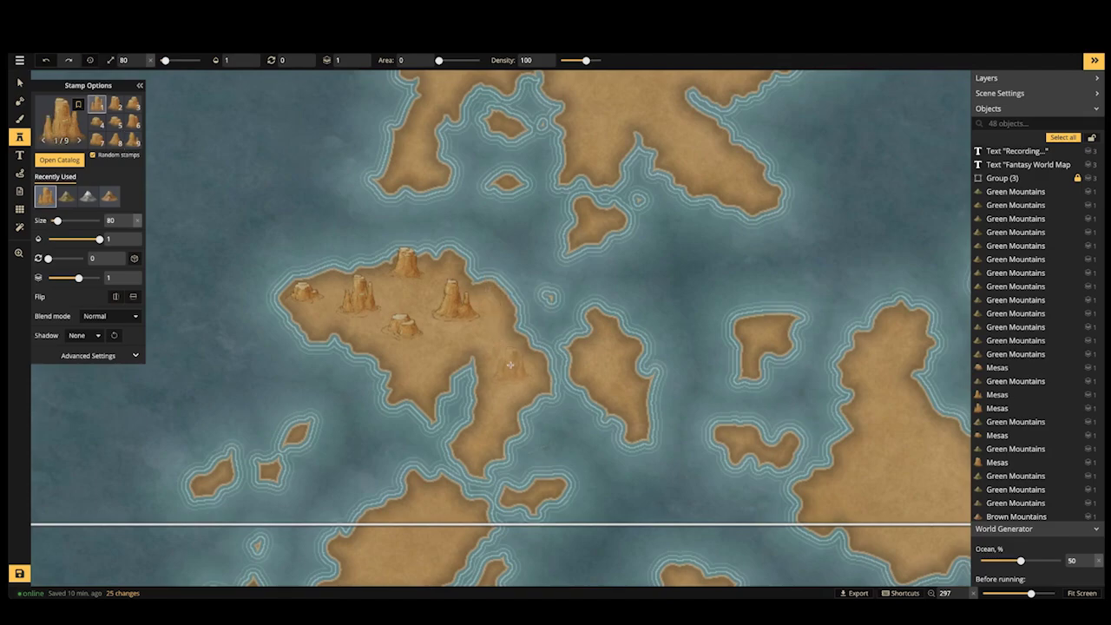
{"action": "key", "text": "2"}
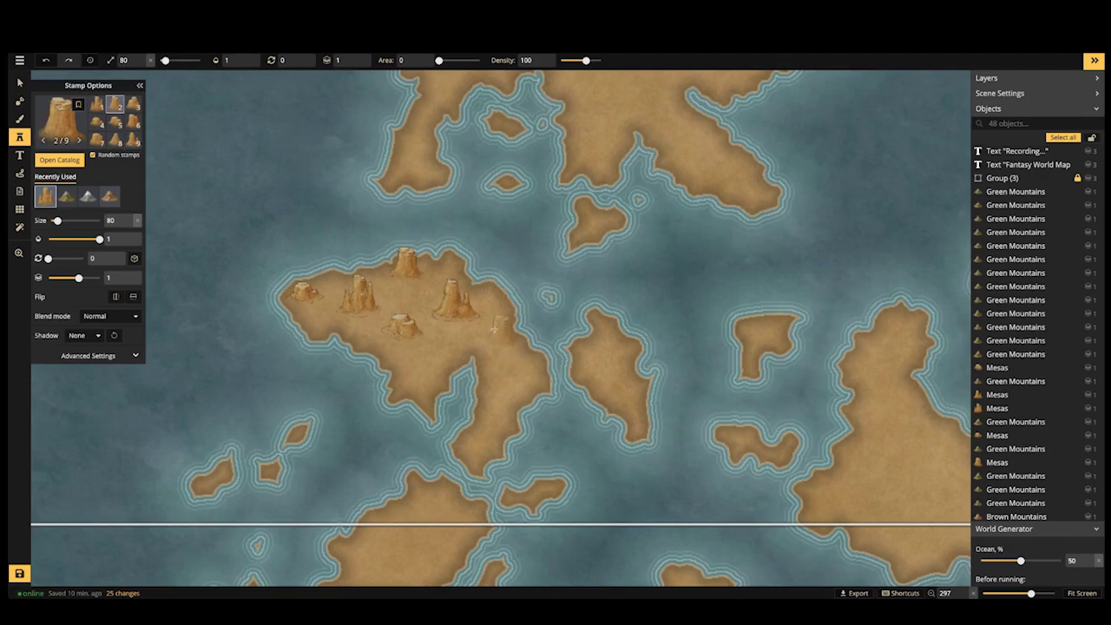
{"action": "key", "text": "3"}
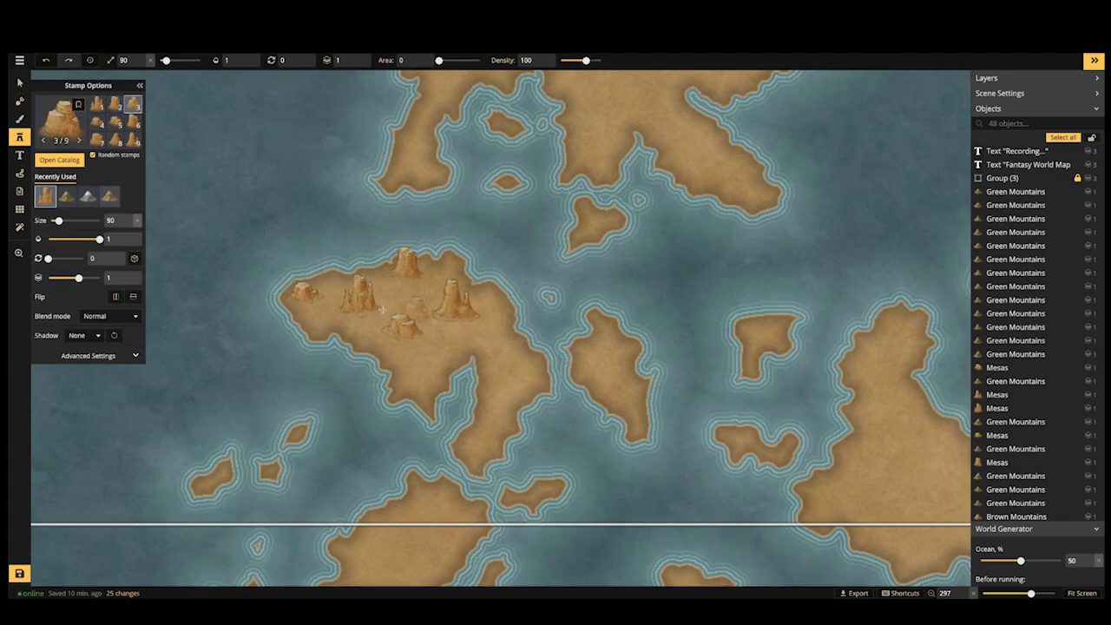
{"action": "left_click", "coordinate": [515, 371]}
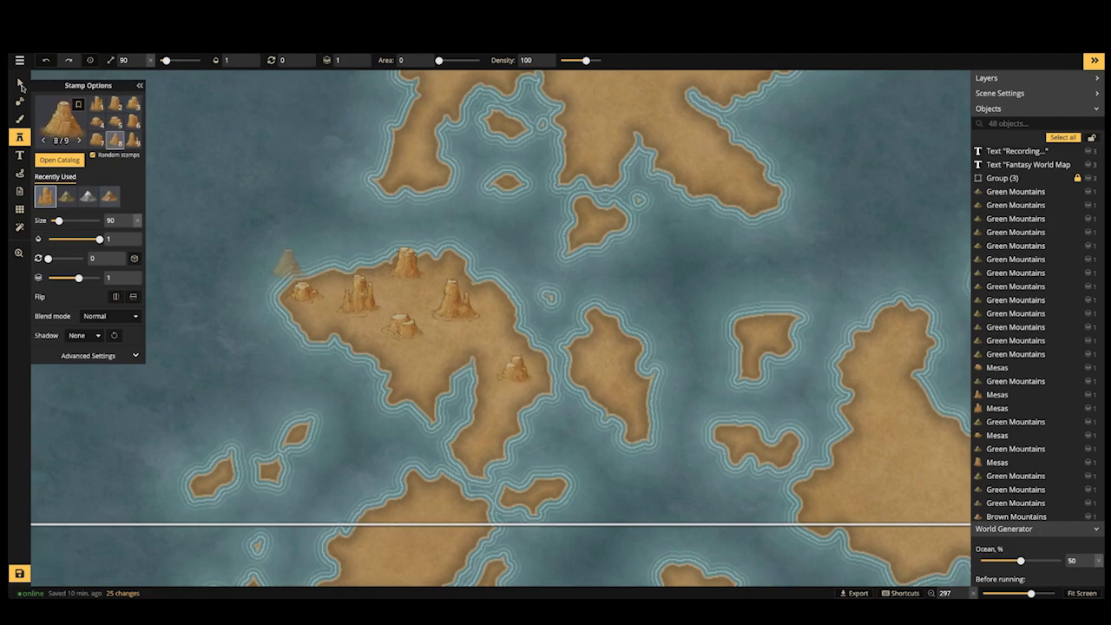
Stamp a Snow Capped Mountains range at size 60 from the north-central continent's northern coast southeast to the upper guide line
{"action": "scroll", "coordinate": [274, 281], "scroll_direction": "down", "scroll_amount": 5}
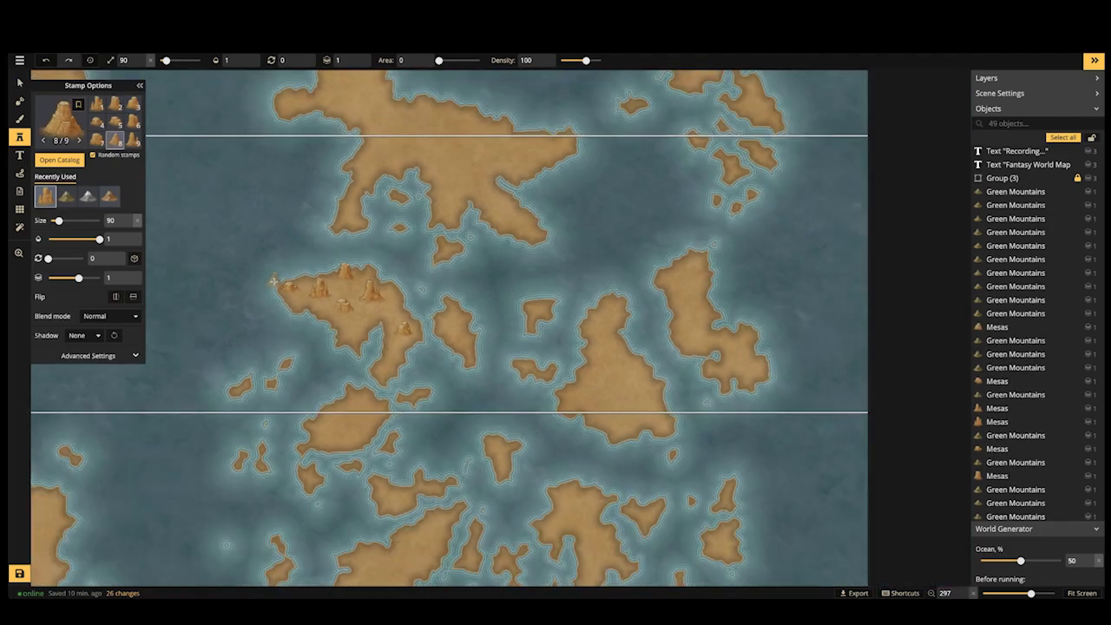
{"action": "scroll", "coordinate": [274, 280], "scroll_direction": "down", "scroll_amount": 8}
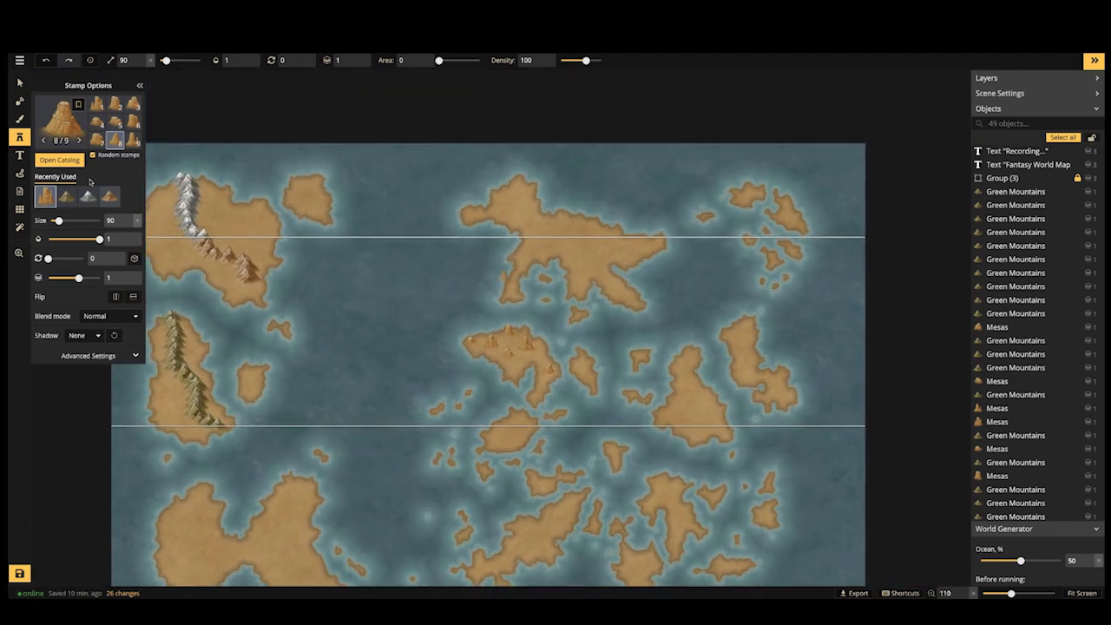
{"action": "left_click", "coordinate": [88, 196]}
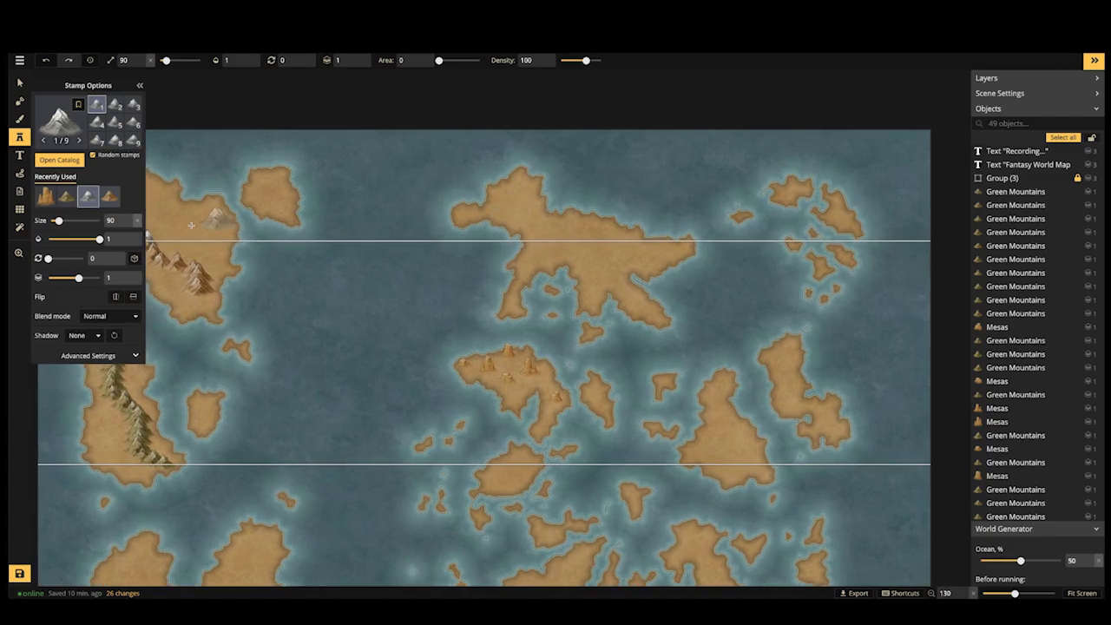
{"action": "scroll", "coordinate": [211, 217], "scroll_direction": "up", "scroll_amount": 2}
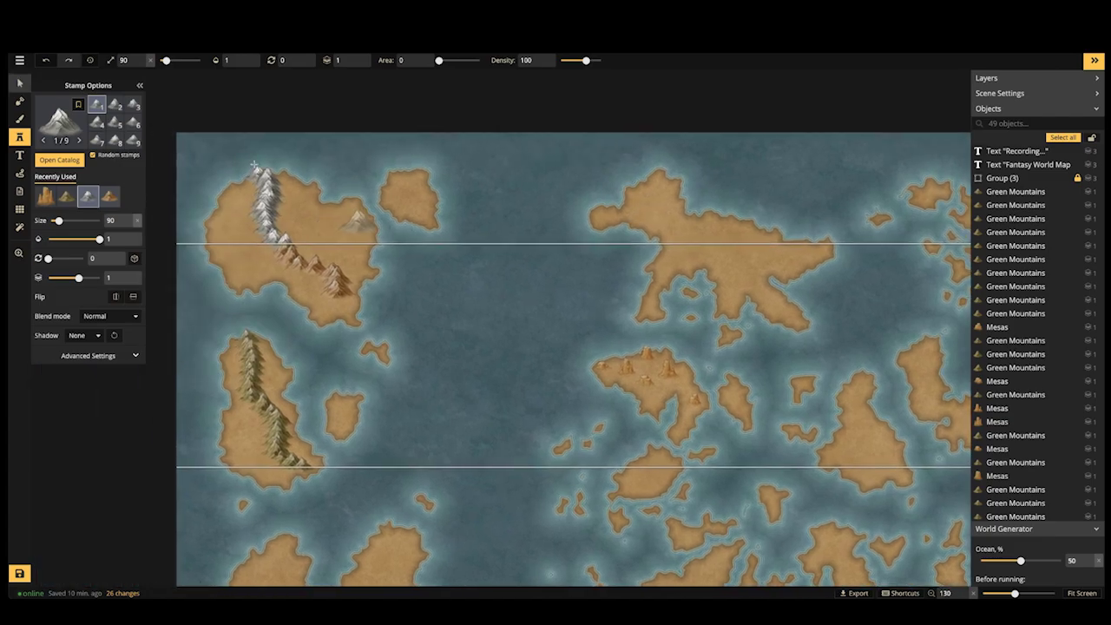
{"action": "left_click", "coordinate": [20, 84]}
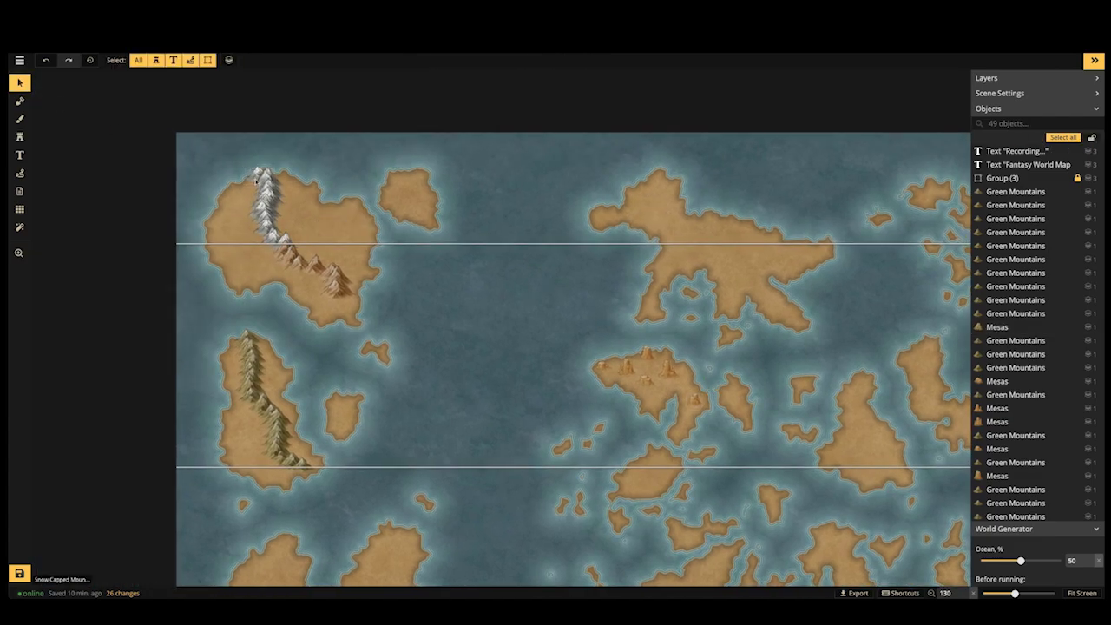
{"action": "left_click", "coordinate": [259, 175]}
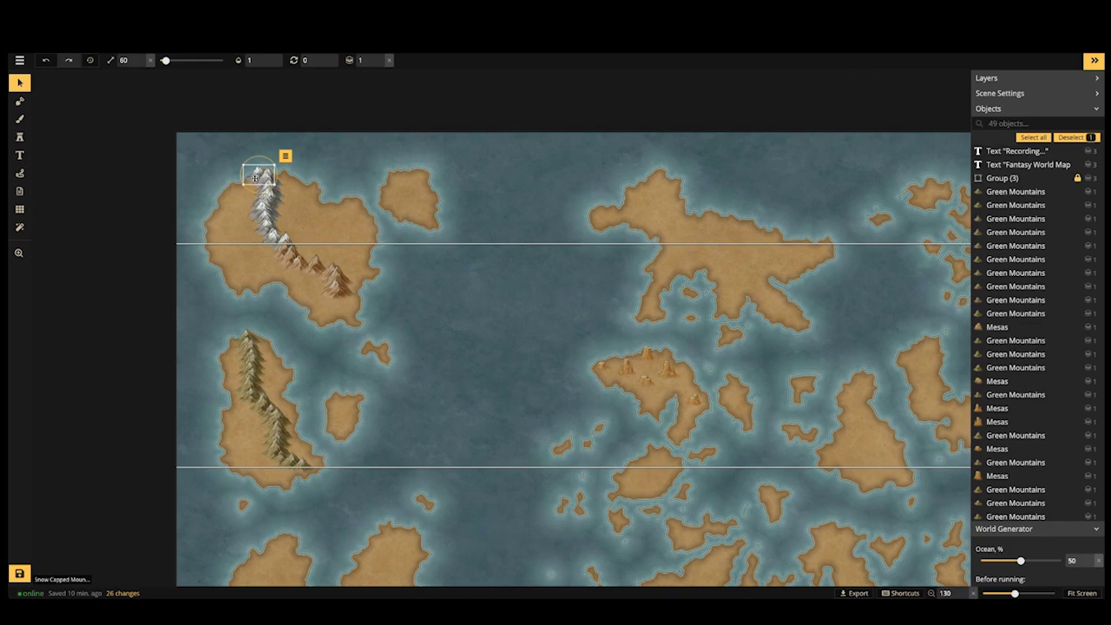
{"action": "left_click", "coordinate": [19, 137]}
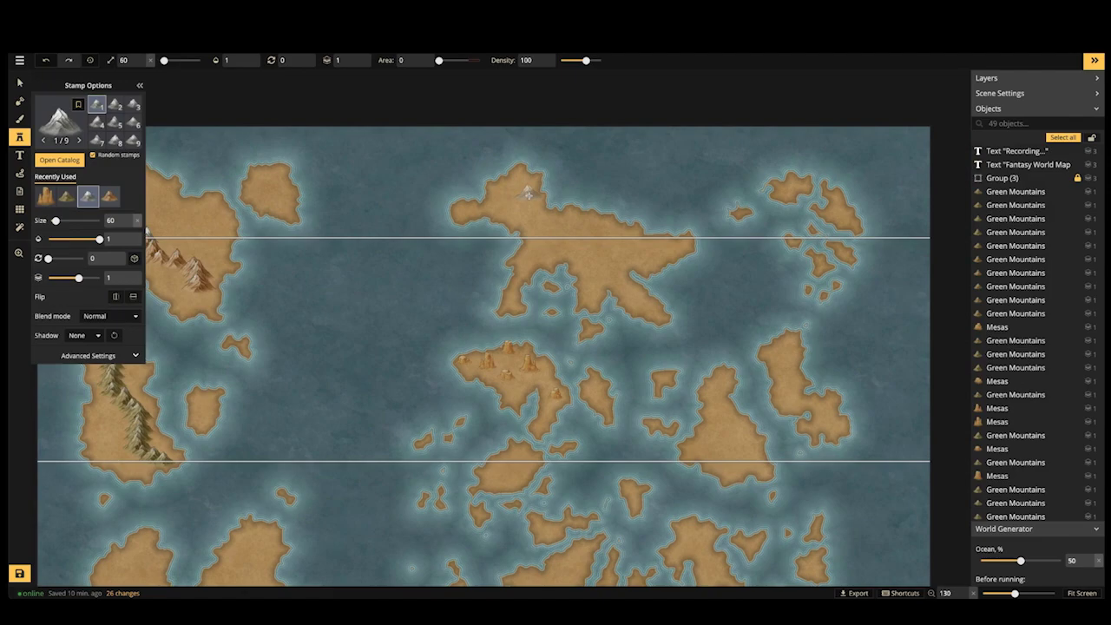
{"action": "left_click", "coordinate": [513, 189]}
{"action": "left_click_drag", "start_coordinate": [529, 221], "coordinate": [578, 237]}
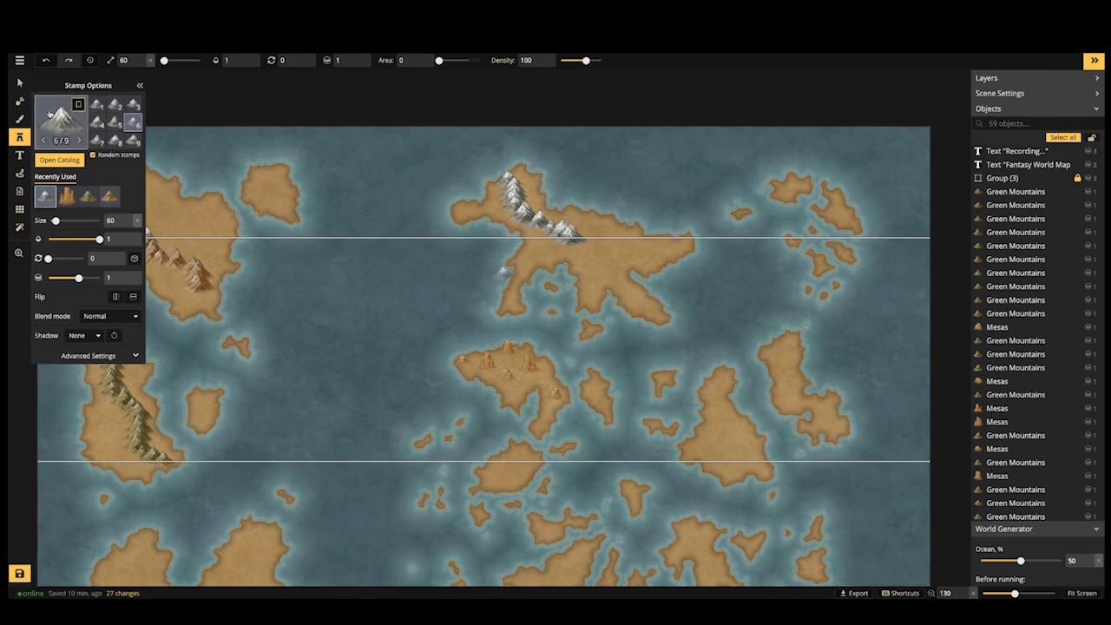
Stamp a Dark Mountains Large range at size 60 from the north-central snowy range's southeastern end to the continent's eastern tip
{"action": "key", "text": "c"}
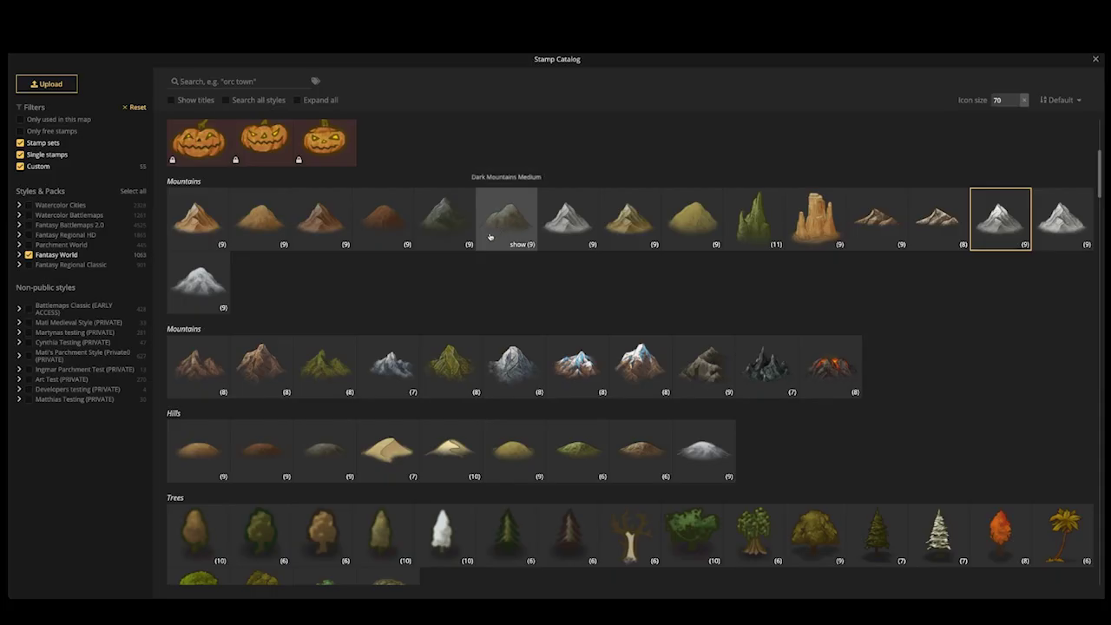
{"action": "left_click", "coordinate": [591, 247]}
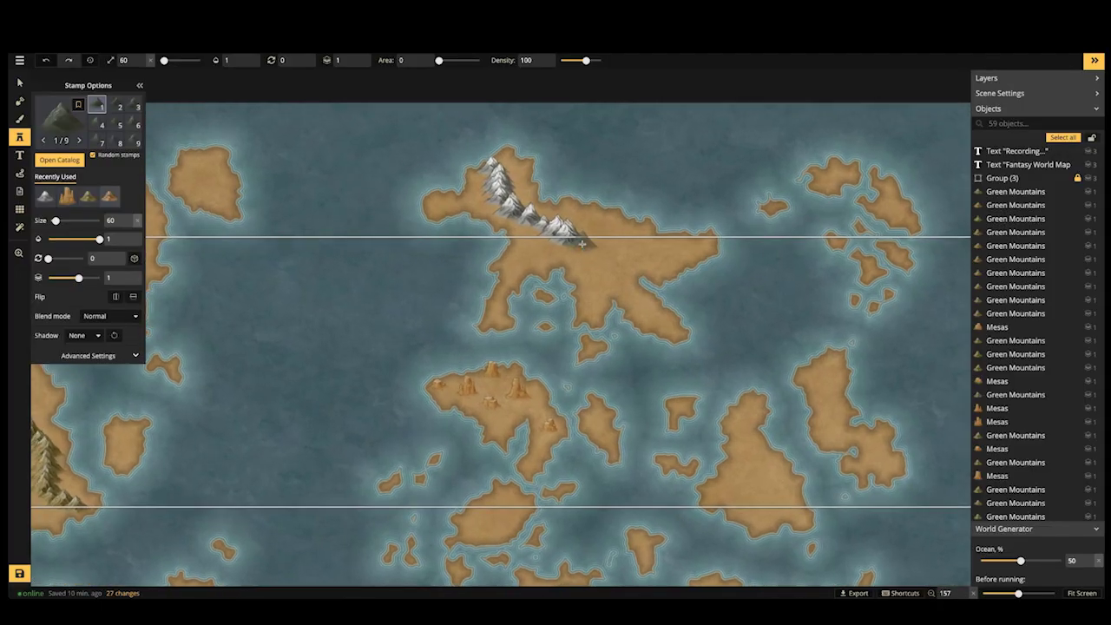
{"action": "left_click", "coordinate": [583, 246]}
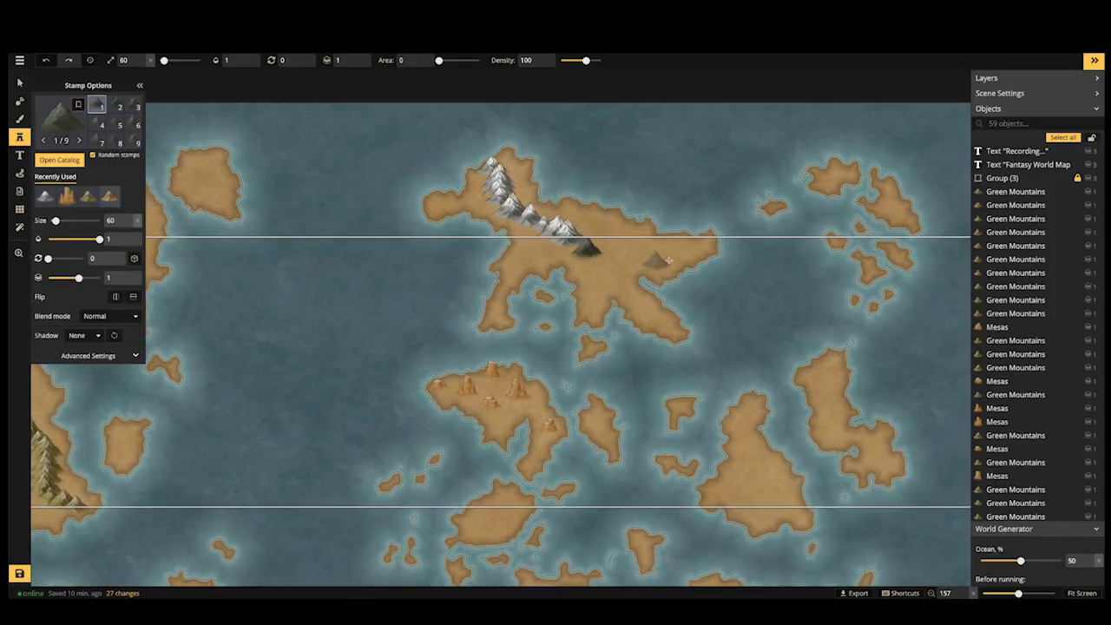
{"action": "left_click_drag", "start_coordinate": [668, 260], "coordinate": [681, 254]}
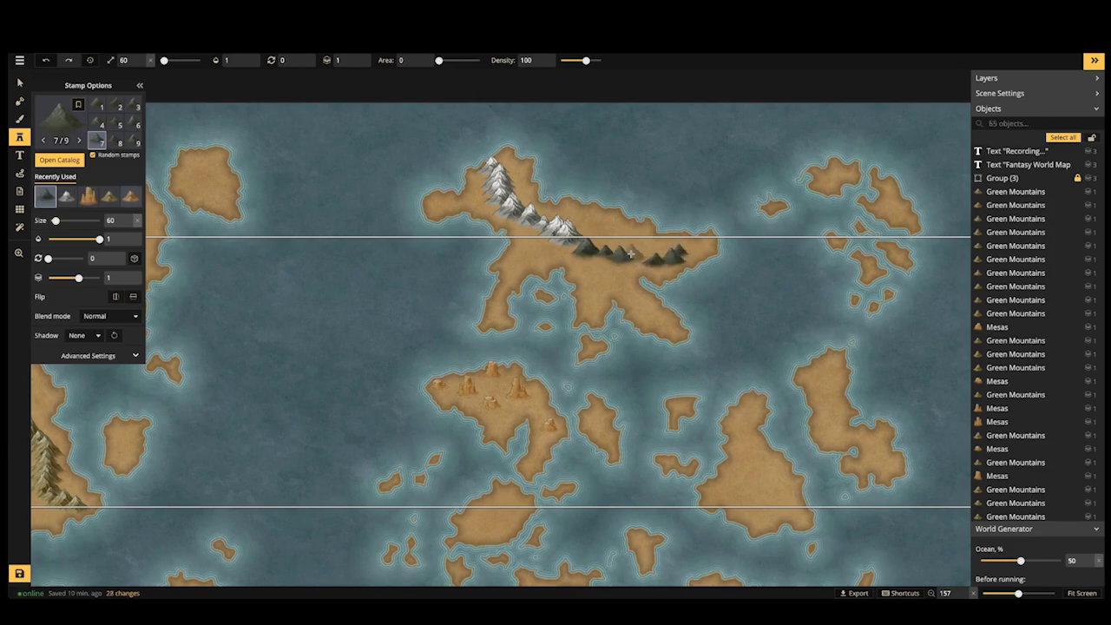
{"action": "left_click", "coordinate": [595, 253]}
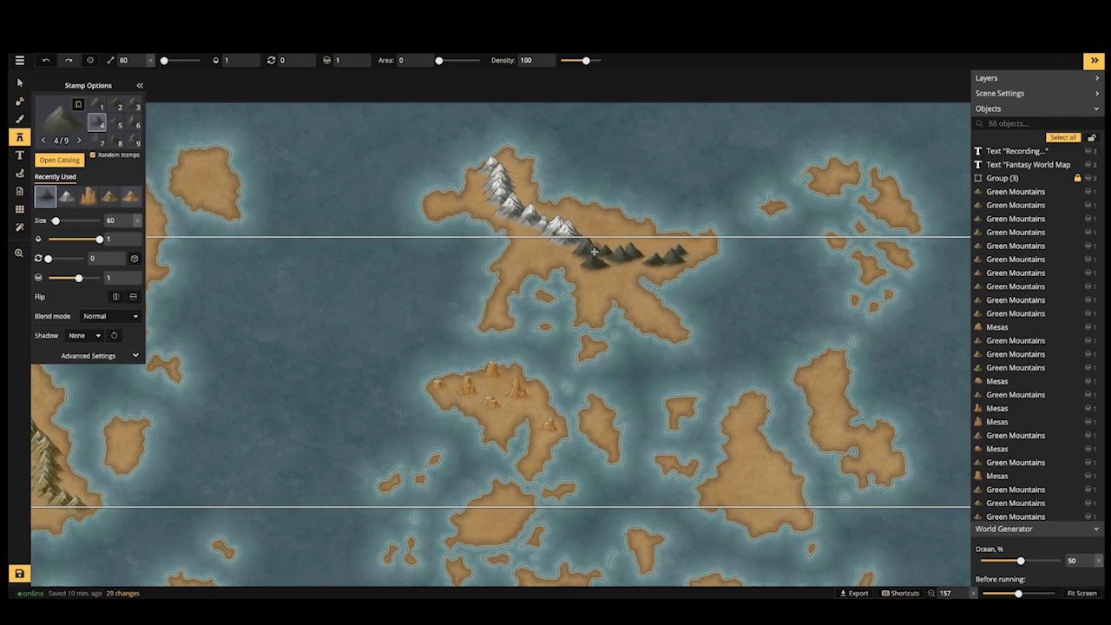
{"action": "left_click", "coordinate": [699, 243]}
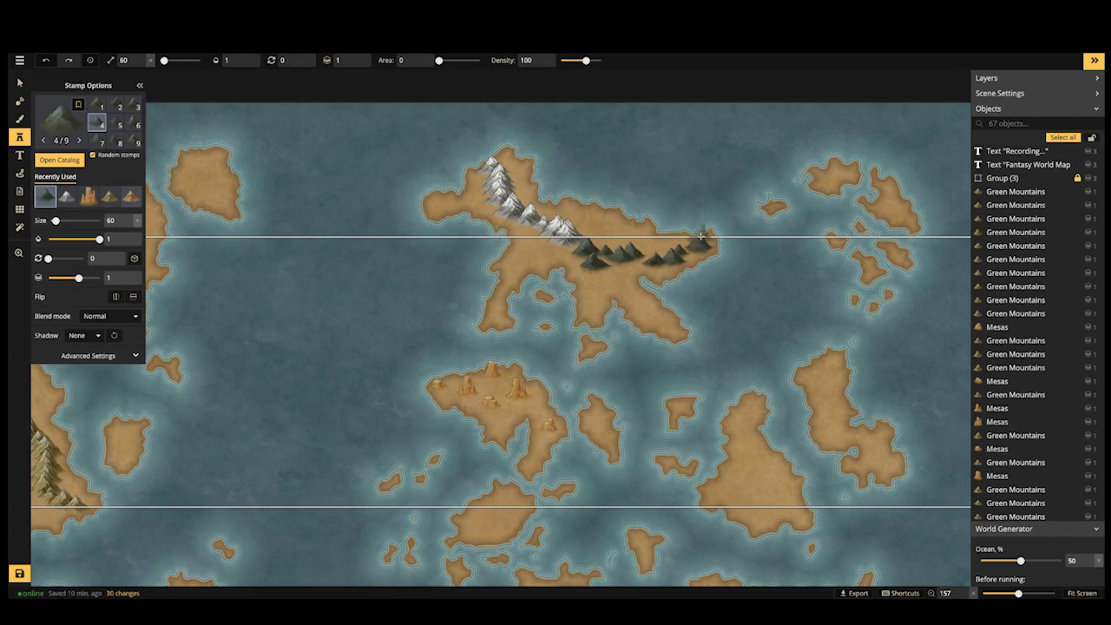
Save the map
{"action": "scroll", "coordinate": [651, 230], "scroll_direction": "down", "scroll_amount": 4}
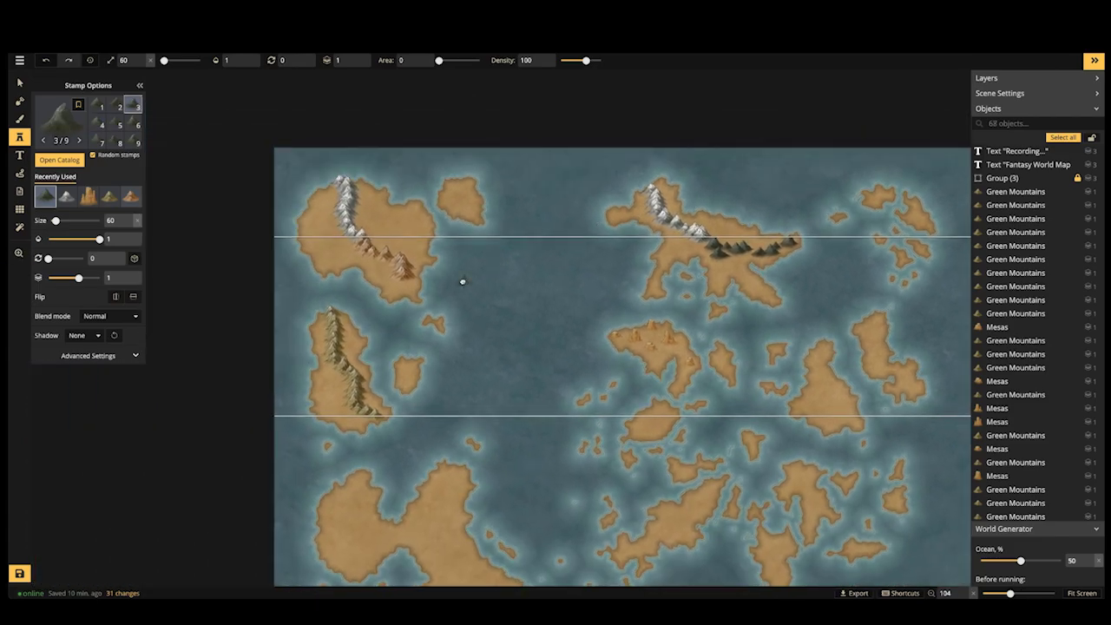
{"action": "scroll", "coordinate": [486, 291], "scroll_direction": "down", "scroll_amount": 3}
{"action": "scroll", "coordinate": [512, 313], "scroll_direction": "down", "scroll_amount": 2}
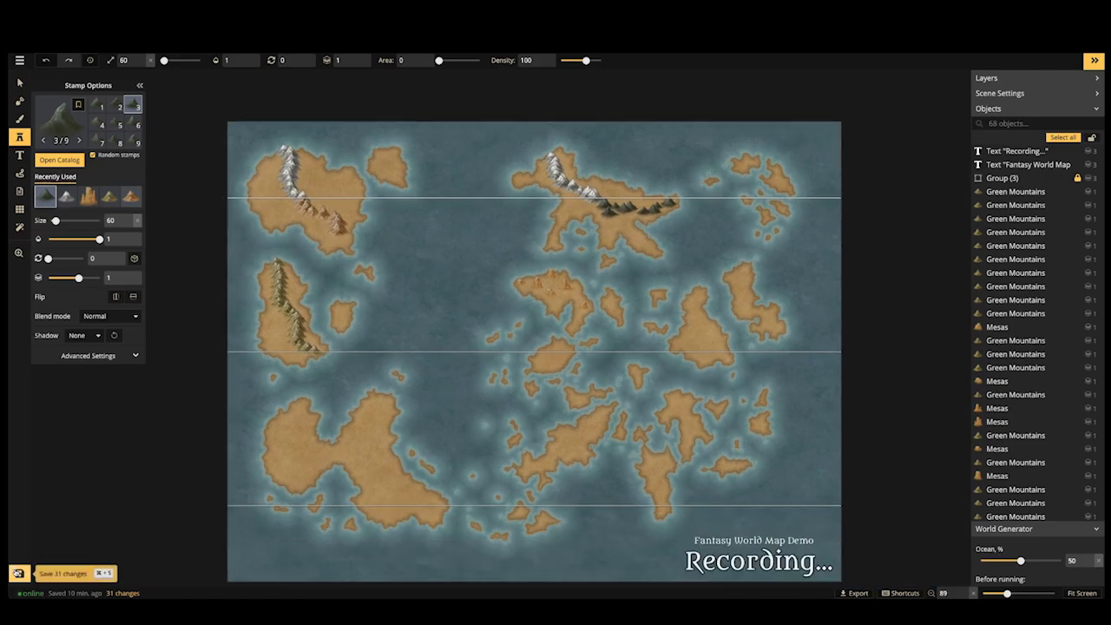
{"action": "left_click", "coordinate": [18, 573]}
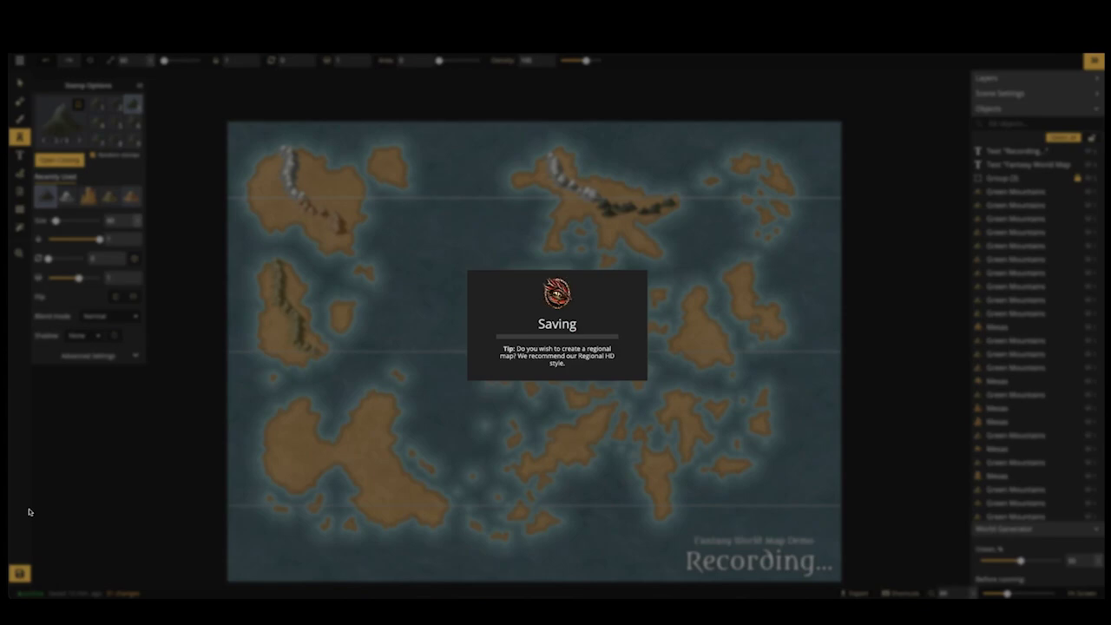
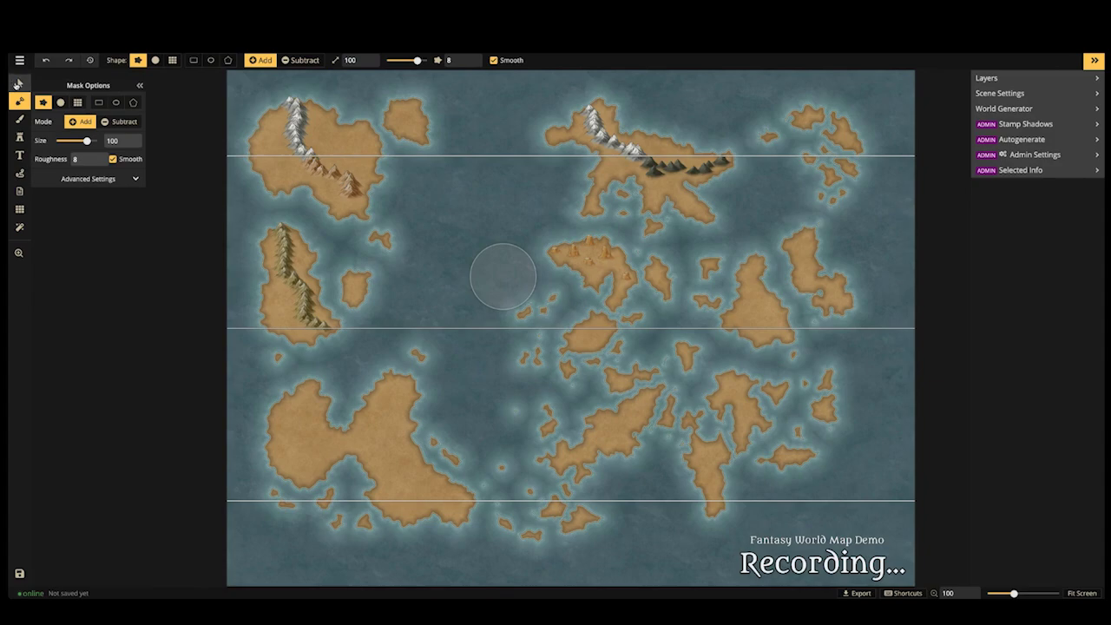
Stamp Green Mountains ranges at size 60 down the eastern and western lobes of the southwestern continent
{"action": "left_click", "coordinate": [19, 82]}
{"action": "key", "text": "space"}
{"action": "left_click_drag", "start_coordinate": [520, 289], "coordinate": [616, 213]}
{"action": "scroll", "coordinate": [570, 298], "scroll_direction": "up", "scroll_amount": 4}
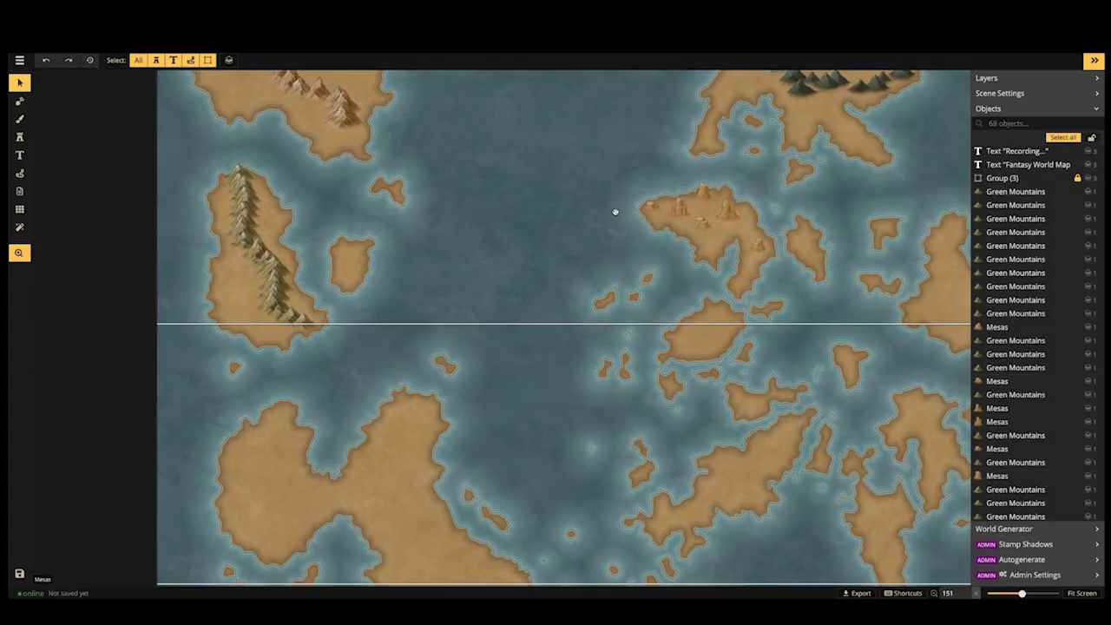
{"action": "scroll", "coordinate": [590, 247], "scroll_direction": "down", "scroll_amount": 2}
{"action": "scroll", "coordinate": [516, 296], "scroll_direction": "down", "scroll_amount": 4}
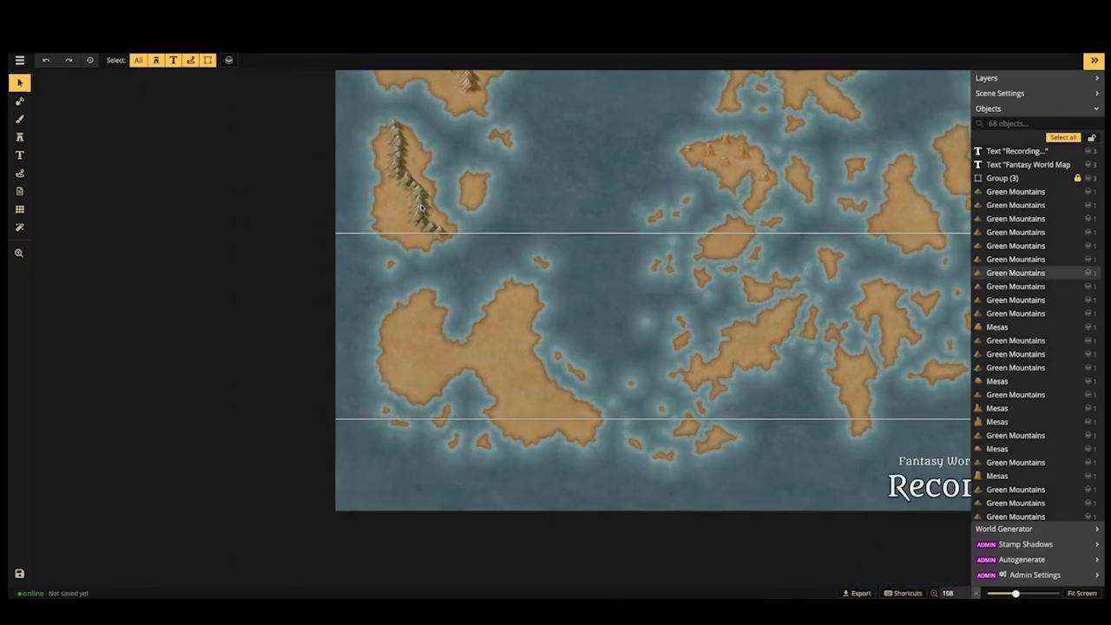
{"action": "left_click", "coordinate": [21, 138]}
{"action": "key", "text": "s"}
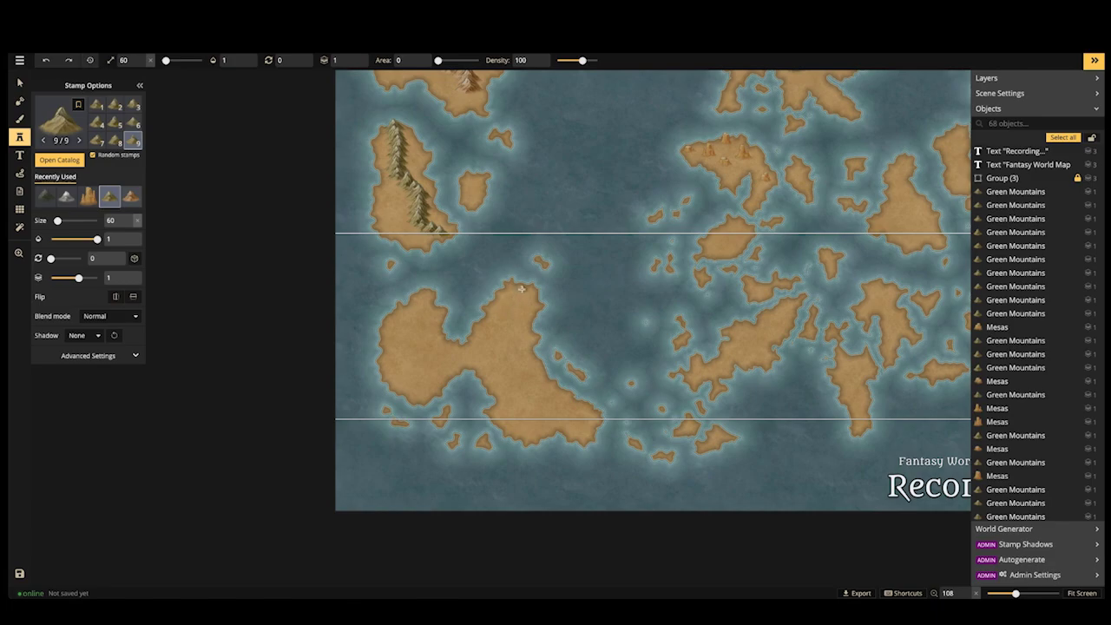
{"action": "mouse_move", "coordinate": [521, 288]}
{"action": "left_mouse_down"}
{"action": "mouse_move", "coordinate": [494, 346]}
{"action": "mouse_move", "coordinate": [515, 366]}
{"action": "mouse_move", "coordinate": [513, 396]}
{"action": "mouse_move", "coordinate": [579, 426]}
{"action": "mouse_move", "coordinate": [523, 402]}
{"action": "left_mouse_up"}
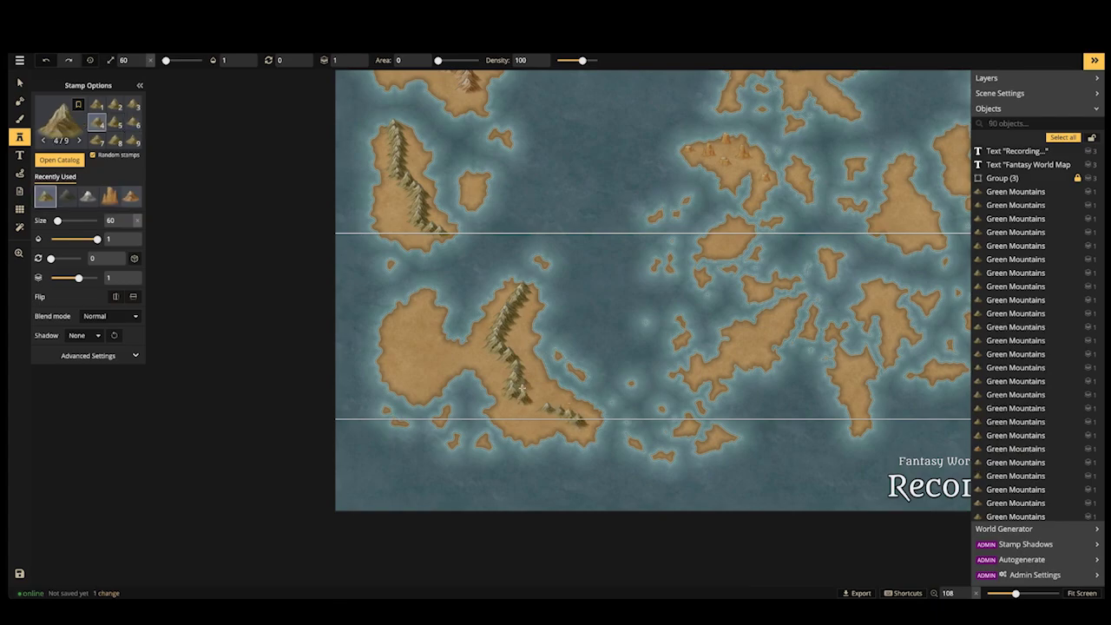
{"action": "left_click", "coordinate": [533, 404]}
{"action": "left_click", "coordinate": [534, 395]}
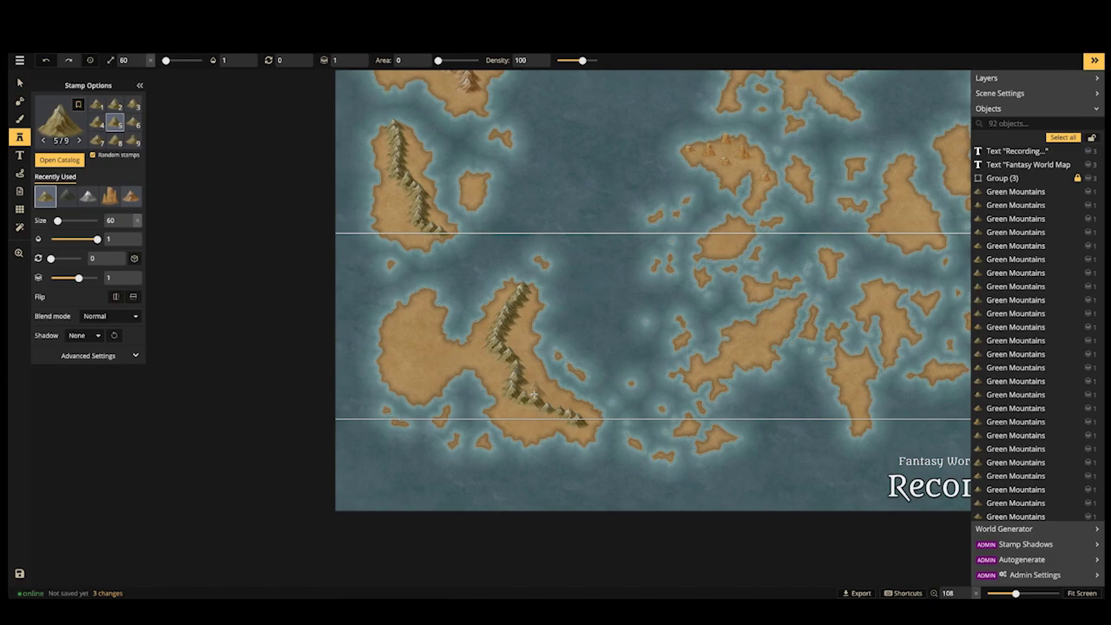
{"action": "left_click", "coordinate": [420, 306]}
{"action": "left_click", "coordinate": [394, 367]}
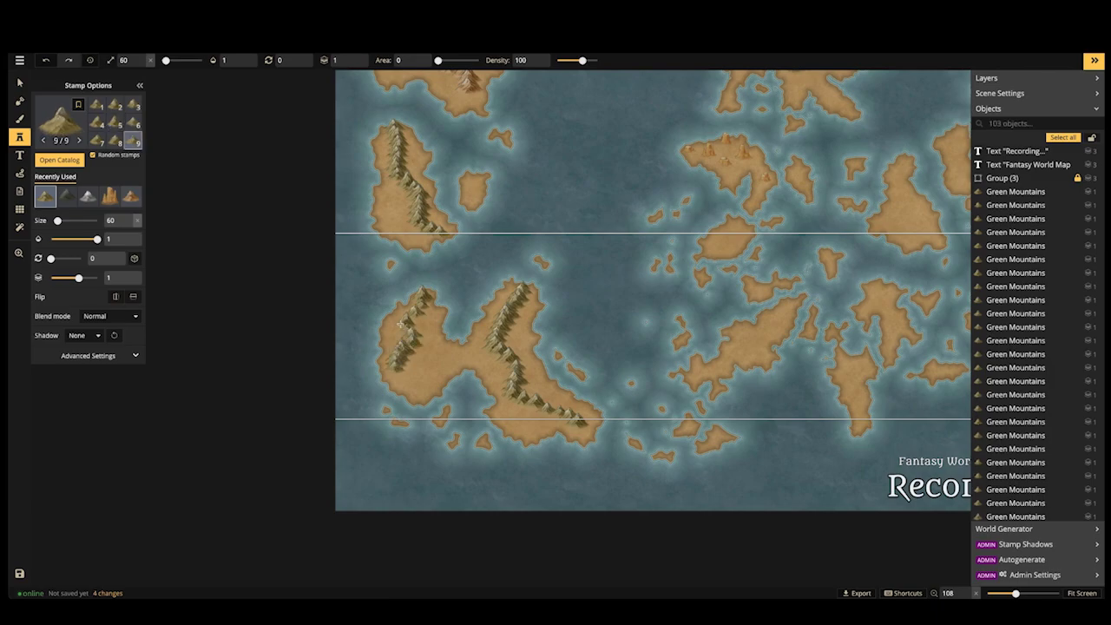
Examine the mountain ranges and remaining bare landmasses across the map
{"action": "scroll", "coordinate": [400, 325], "scroll_direction": "down", "scroll_amount": 2}
{"action": "left_click_drag", "start_coordinate": [578, 302], "coordinate": [381, 308]}
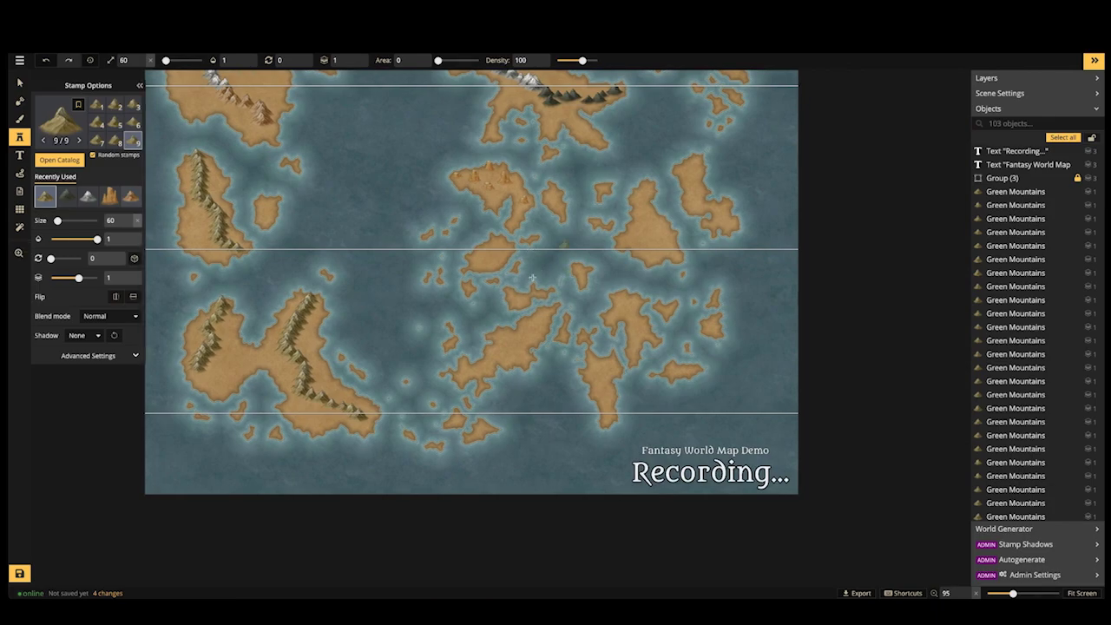
{"action": "left_click_drag", "start_coordinate": [565, 244], "coordinate": [484, 335]}
{"action": "scroll", "coordinate": [427, 393], "scroll_direction": "up", "scroll_amount": 1}
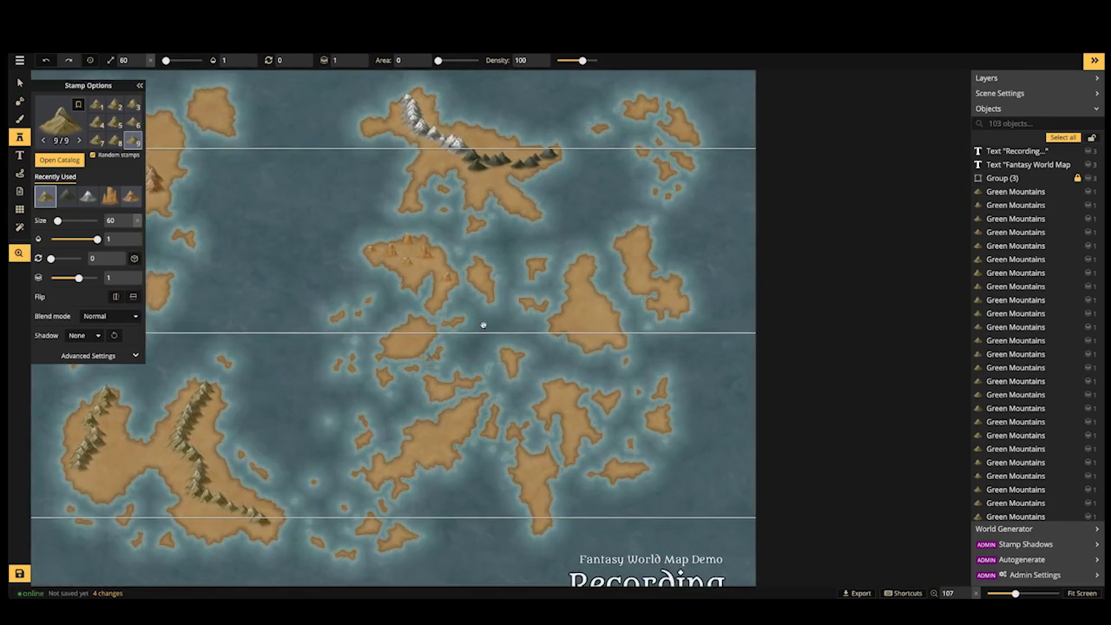
{"action": "left_click_drag", "start_coordinate": [420, 257], "coordinate": [511, 210]}
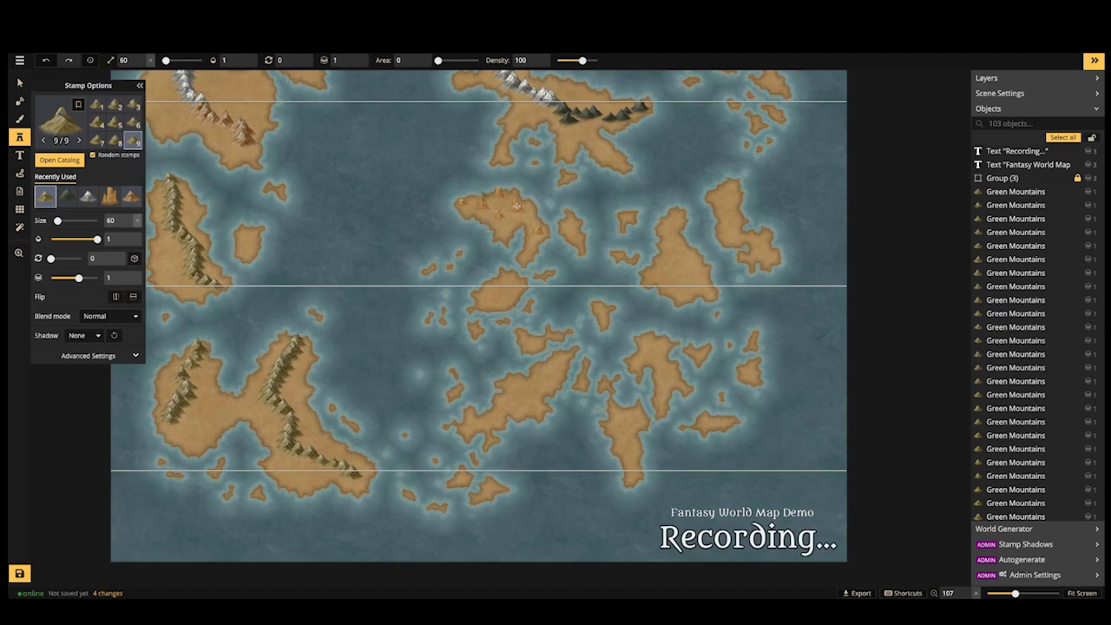
{"action": "left_click_drag", "start_coordinate": [368, 215], "coordinate": [495, 229]}
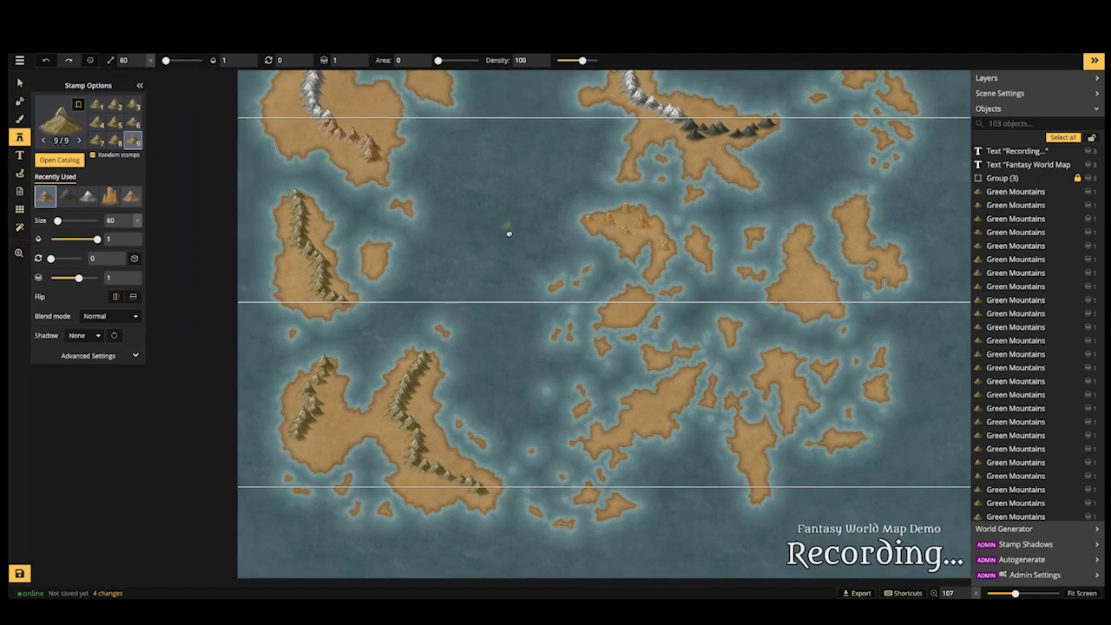
{"action": "scroll", "coordinate": [507, 233], "scroll_direction": "down", "scroll_amount": 1}
{"action": "left_click_drag", "start_coordinate": [424, 204], "coordinate": [543, 241]}
{"action": "scroll", "coordinate": [448, 178], "scroll_direction": "up", "scroll_amount": 1}
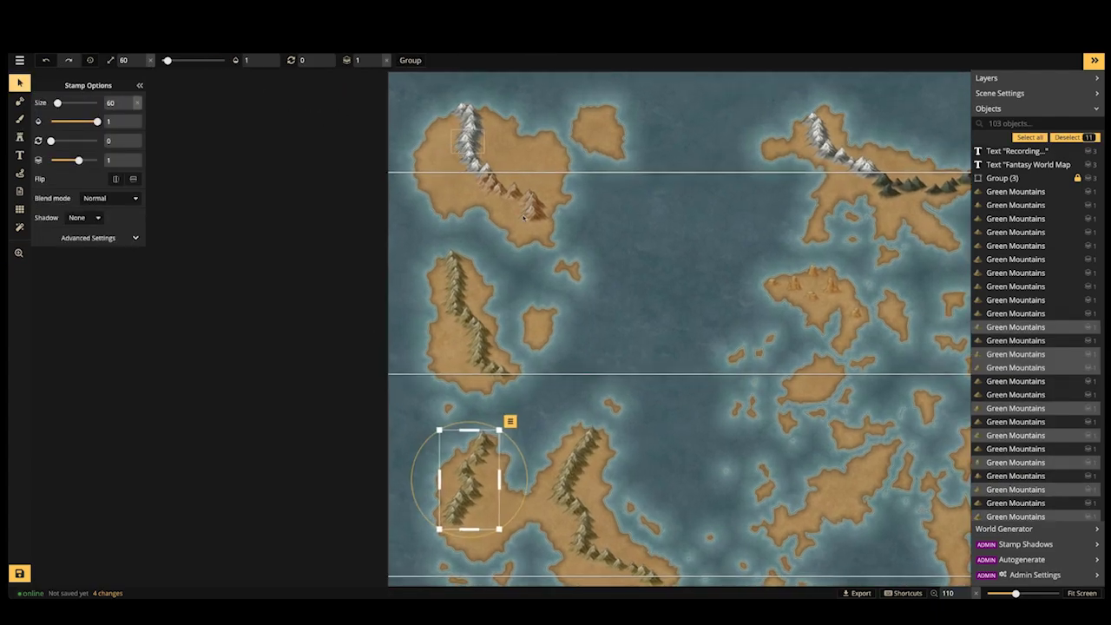
{"action": "key", "text": "Escape"}
Pick up the Snow Capped Mountains stamp from the northwestern continent's range and place one at size 30 on its lower western flank
{"action": "scroll", "coordinate": [460, 146], "scroll_direction": "up", "scroll_amount": 8}
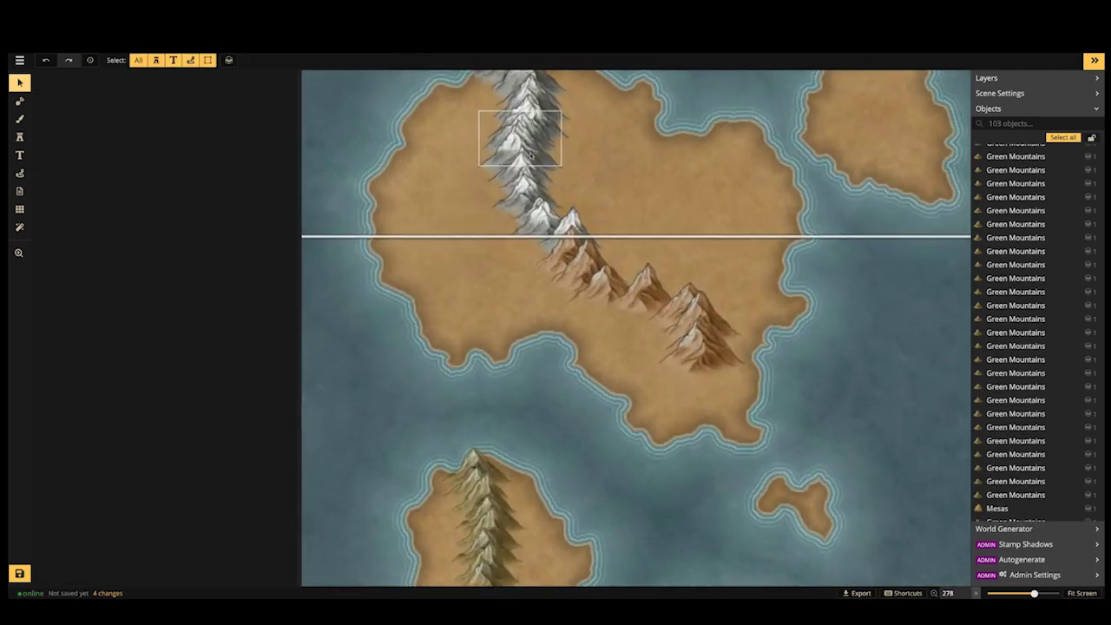
{"action": "left_click", "coordinate": [529, 152]}
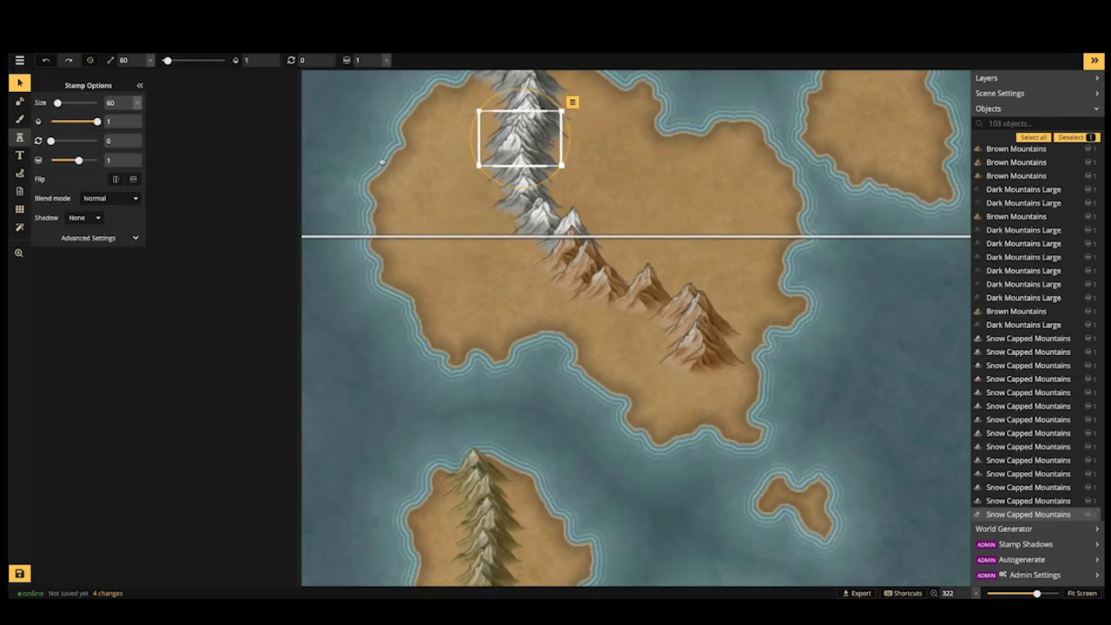
{"action": "key", "text": "s"}
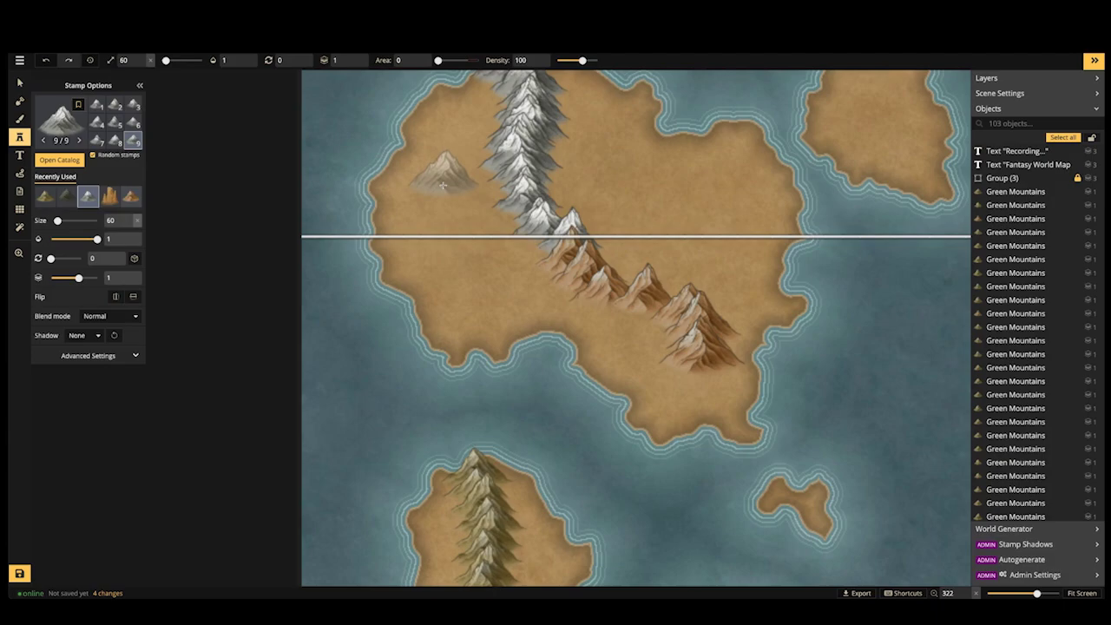
{"action": "key", "text": "bracketleft"}
{"action": "key", "text": "bracketleft"}
{"action": "key", "text": "bracketleft"}
{"action": "key", "text": "bracketleft"}
{"action": "key", "text": "bracketleft"}
{"action": "key", "text": "bracketleft"}
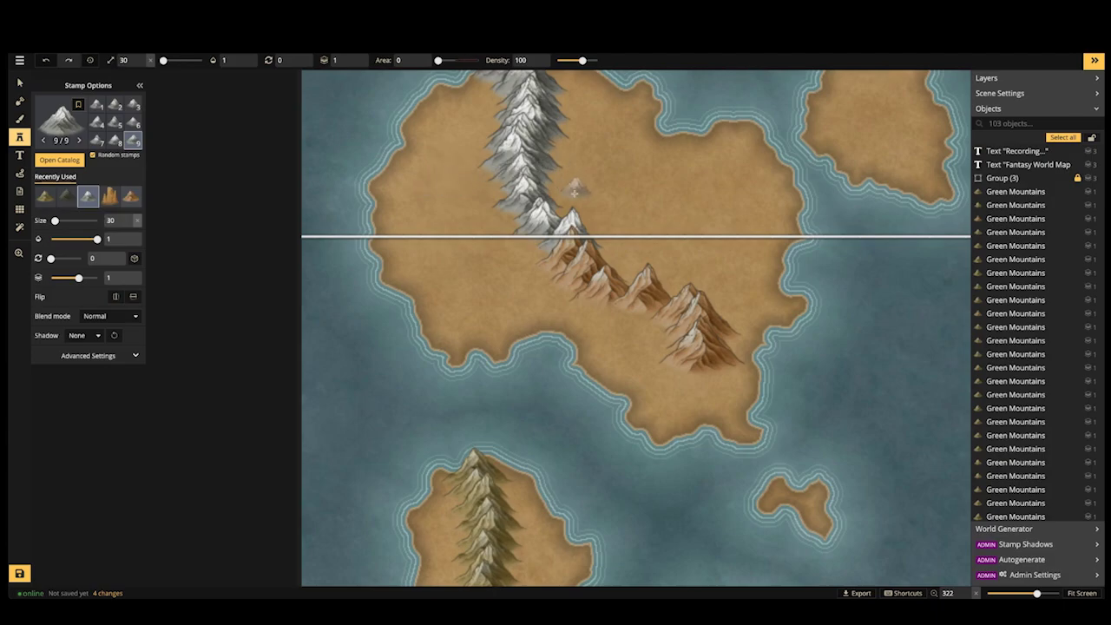
{"action": "scroll", "coordinate": [574, 191], "scroll_direction": "down", "scroll_amount": 3}
{"action": "scroll", "coordinate": [556, 300], "scroll_direction": "down", "scroll_amount": 1}
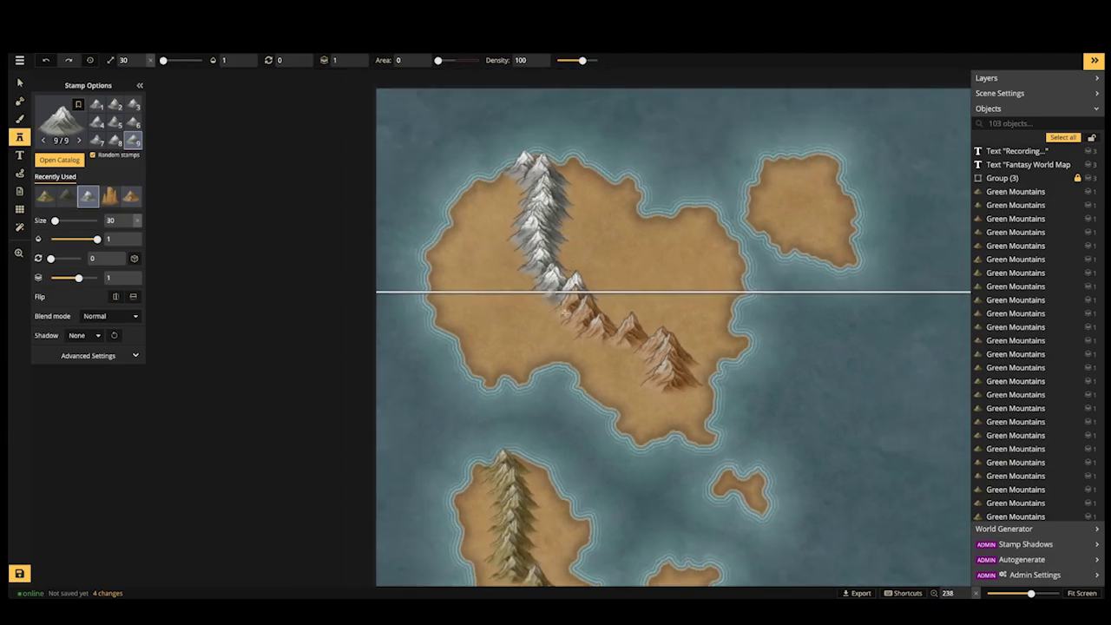
{"action": "scroll", "coordinate": [534, 282], "scroll_direction": "up", "scroll_amount": 4}
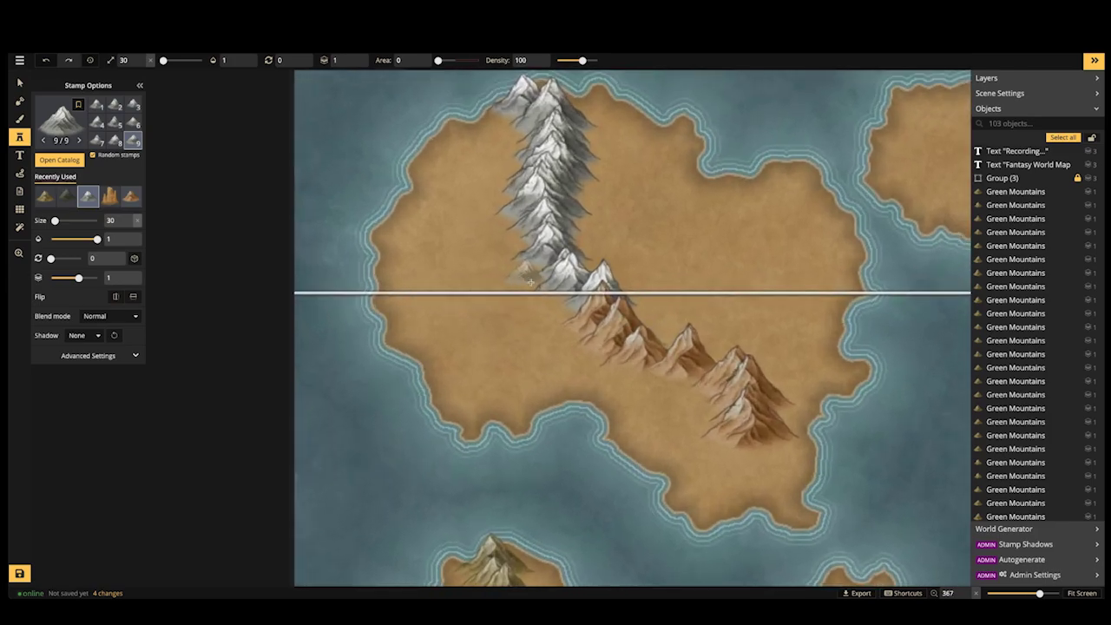
{"action": "left_click", "coordinate": [525, 236]}
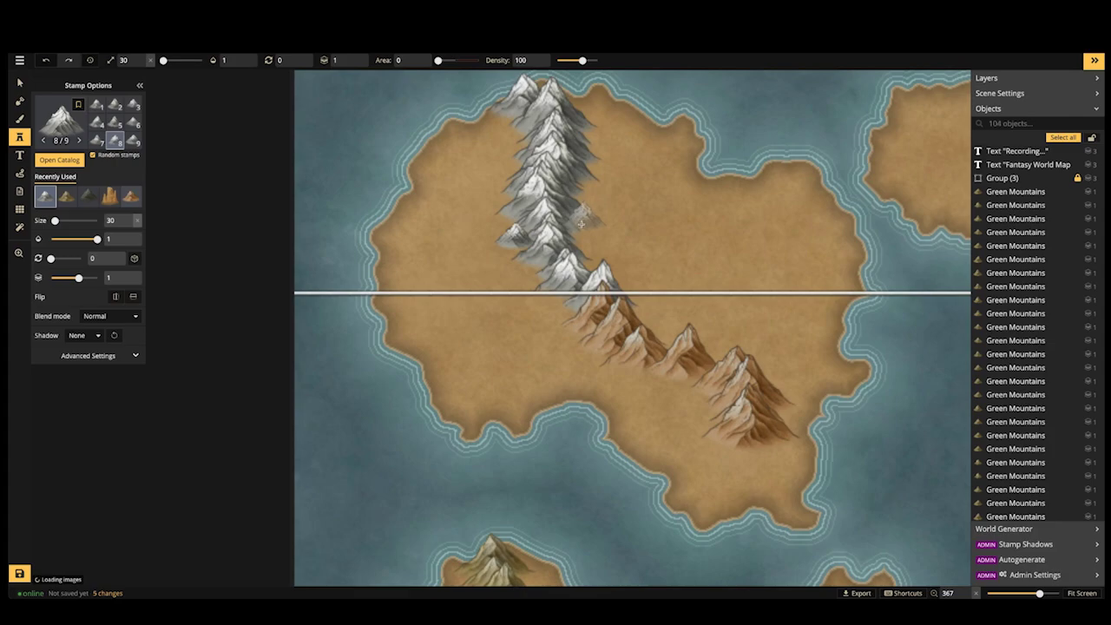
Place a Snow Capped Mountains stamp at size 40 midway along the northwestern range's eastern flank
{"action": "key", "text": "]"}
{"action": "key", "text": "]"}
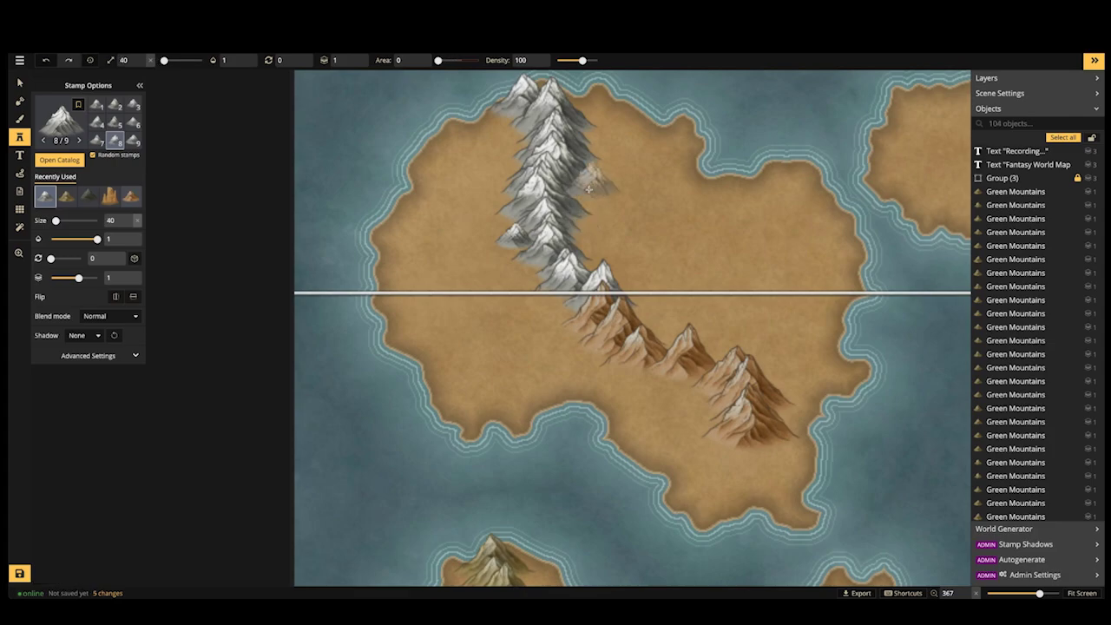
{"action": "left_click", "coordinate": [589, 188]}
Place Snow Capped Mountains at size 30 on both sides of the northwestern range's northern end and along its lower eastern and western flanks
{"action": "key", "text": "bracketleft"}
{"action": "key", "text": "bracketleft"}
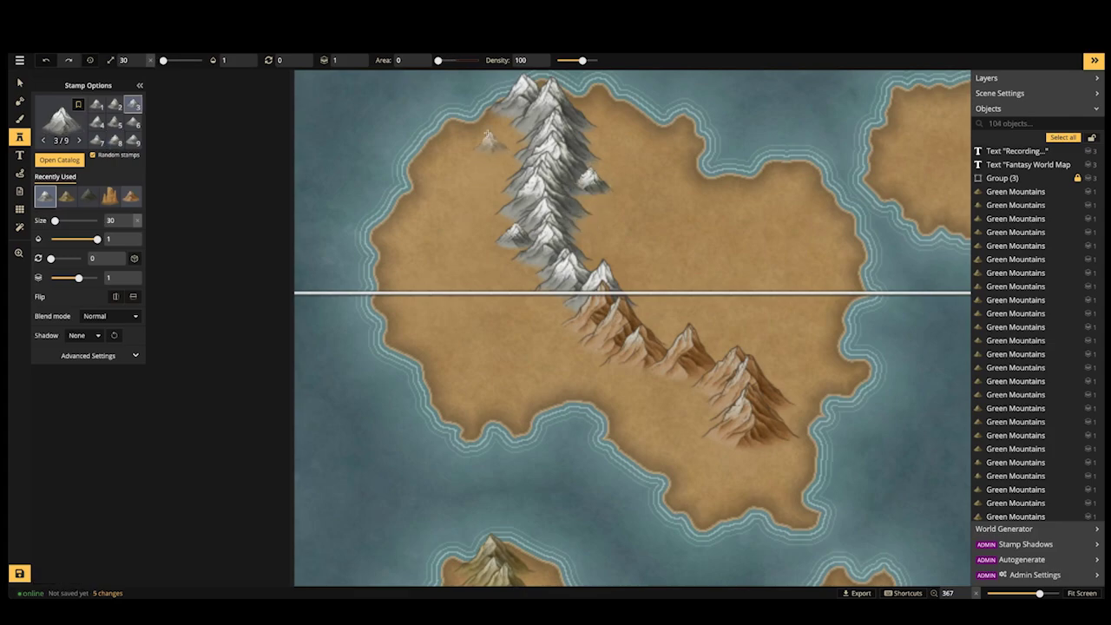
{"action": "left_click", "coordinate": [498, 114]}
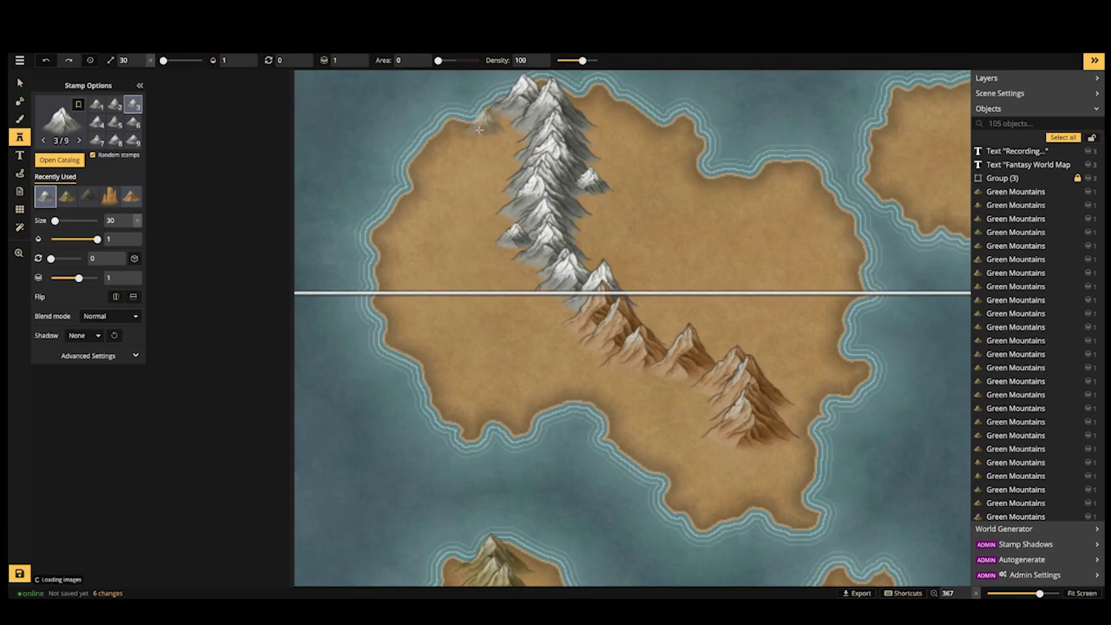
{"action": "left_click", "coordinate": [592, 95]}
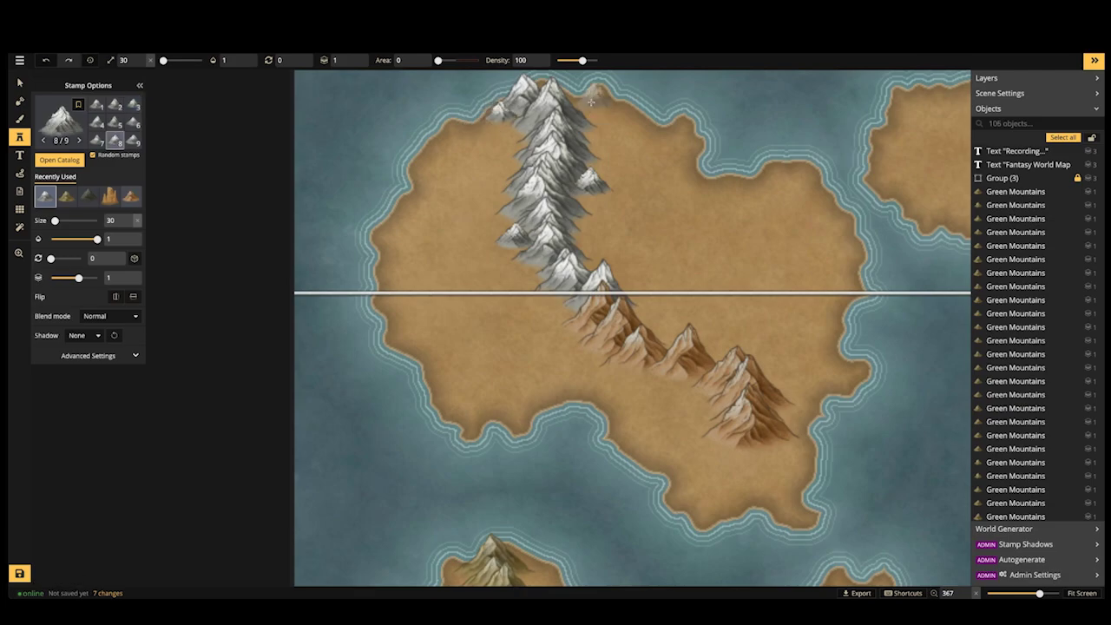
{"action": "left_click", "coordinate": [576, 263]}
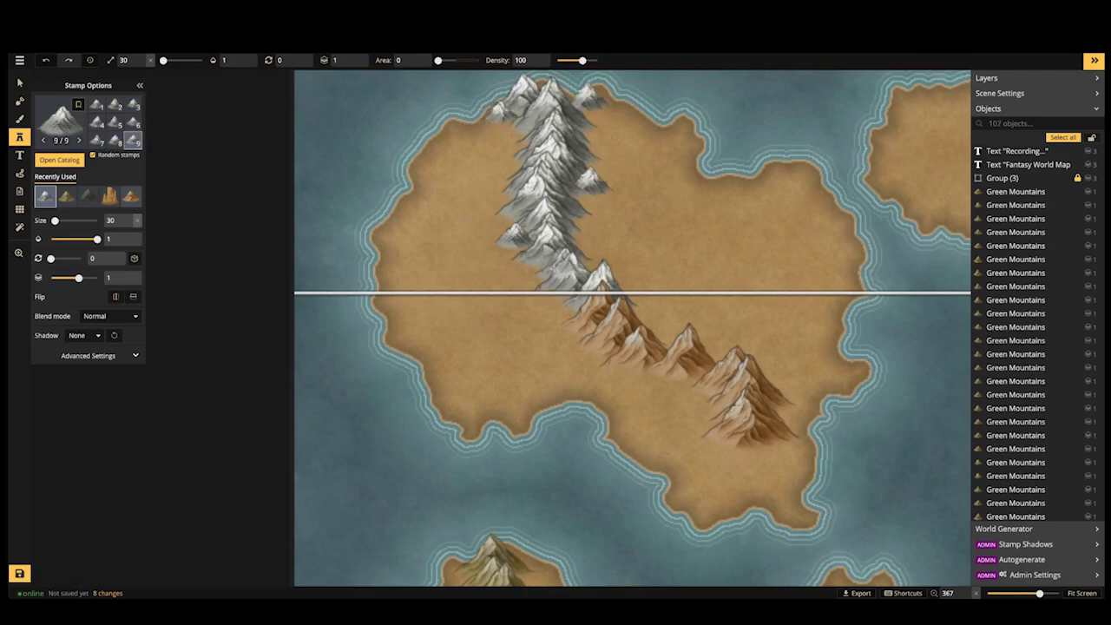
{"action": "left_click", "coordinate": [580, 243]}
{"action": "left_click", "coordinate": [529, 206]}
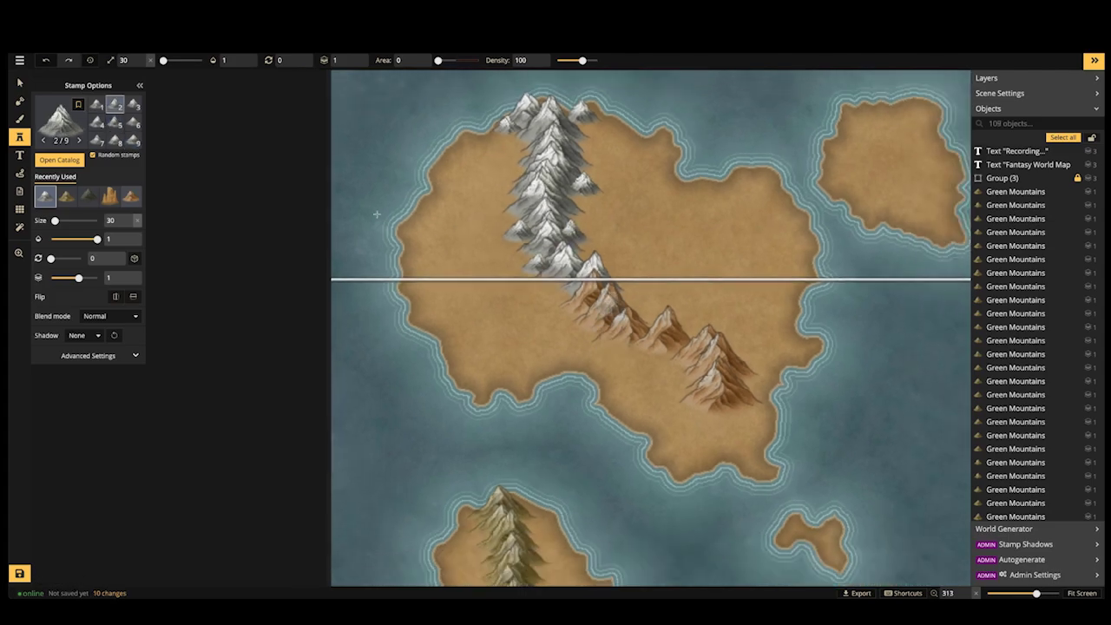
{"action": "left_click", "coordinate": [505, 269]}
Place three reddish-brown mountain stamps, shrinking from size 50 to size 20, to taper off the southern end of the northwestern continent's range
{"action": "left_click", "coordinate": [127, 198]}
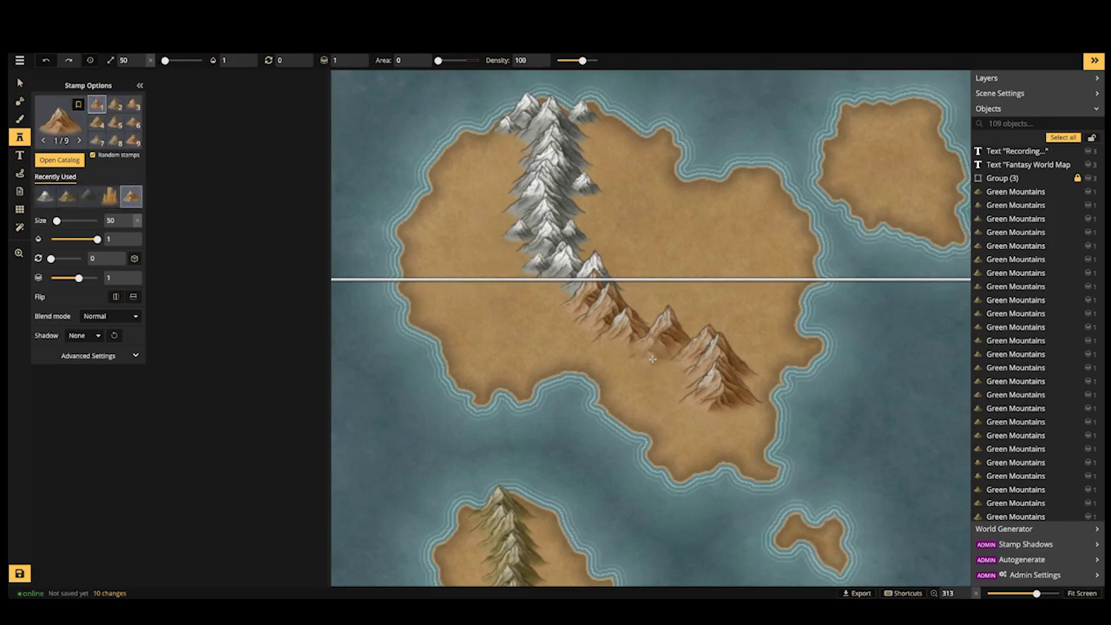
{"action": "left_click", "coordinate": [737, 419]}
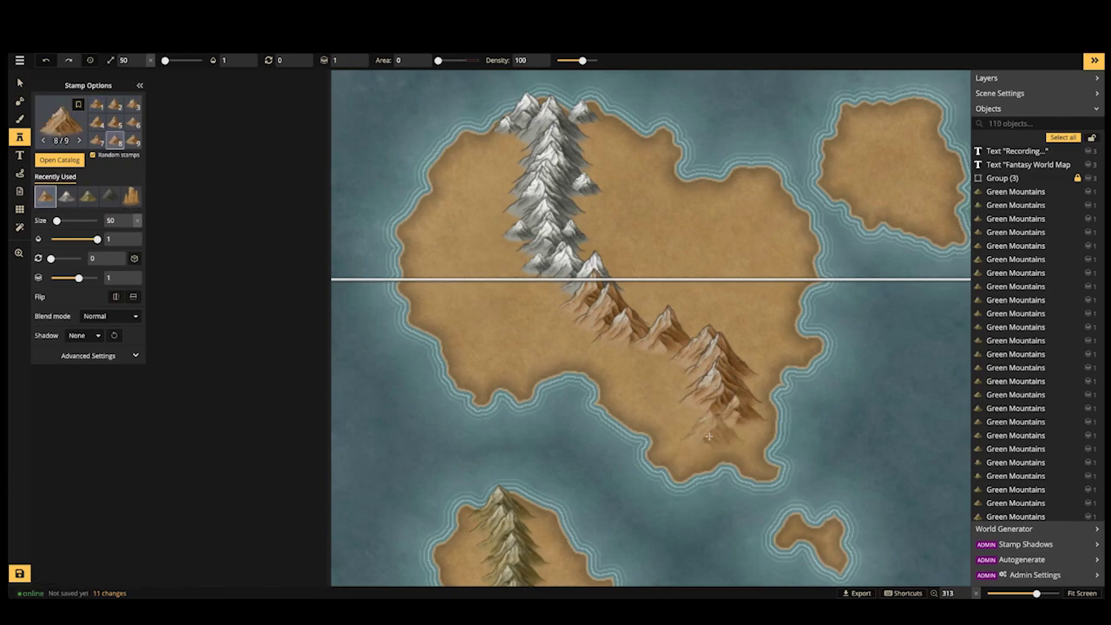
{"action": "key", "text": "bracketleft"}
{"action": "key", "text": "bracketleft"}
{"action": "left_click", "coordinate": [730, 431]}
{"action": "key", "text": "5"}
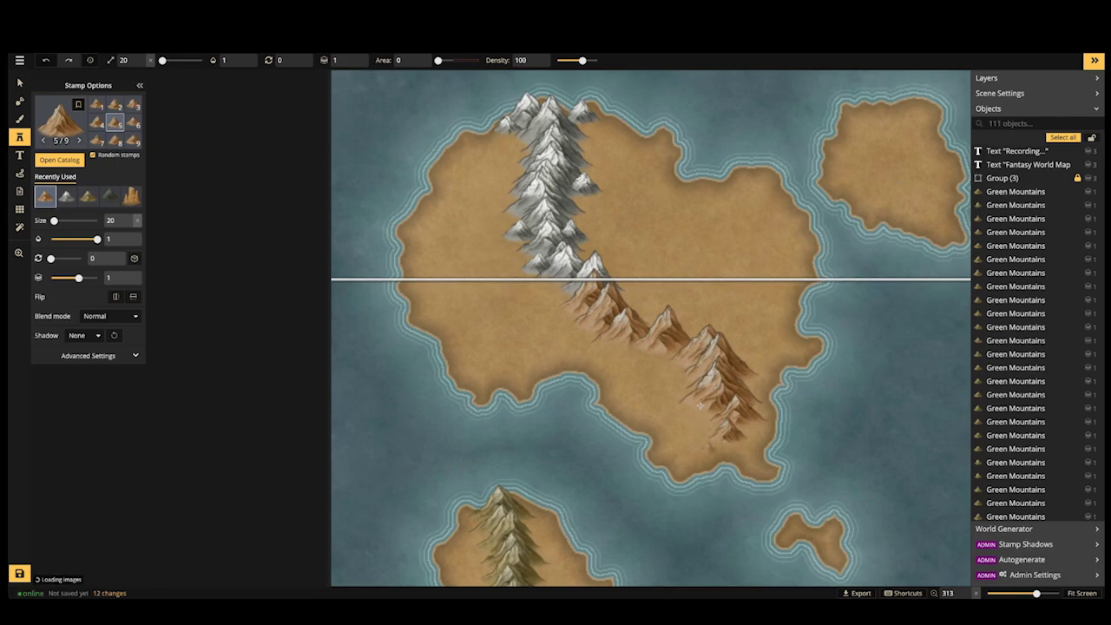
{"action": "key", "text": "6"}
Add two small reddish-brown mountain stamps midway along the brown range, one on its southern side and one at size 40 on its northeastern side
{"action": "scroll", "coordinate": [666, 364], "scroll_direction": "up", "scroll_amount": 2}
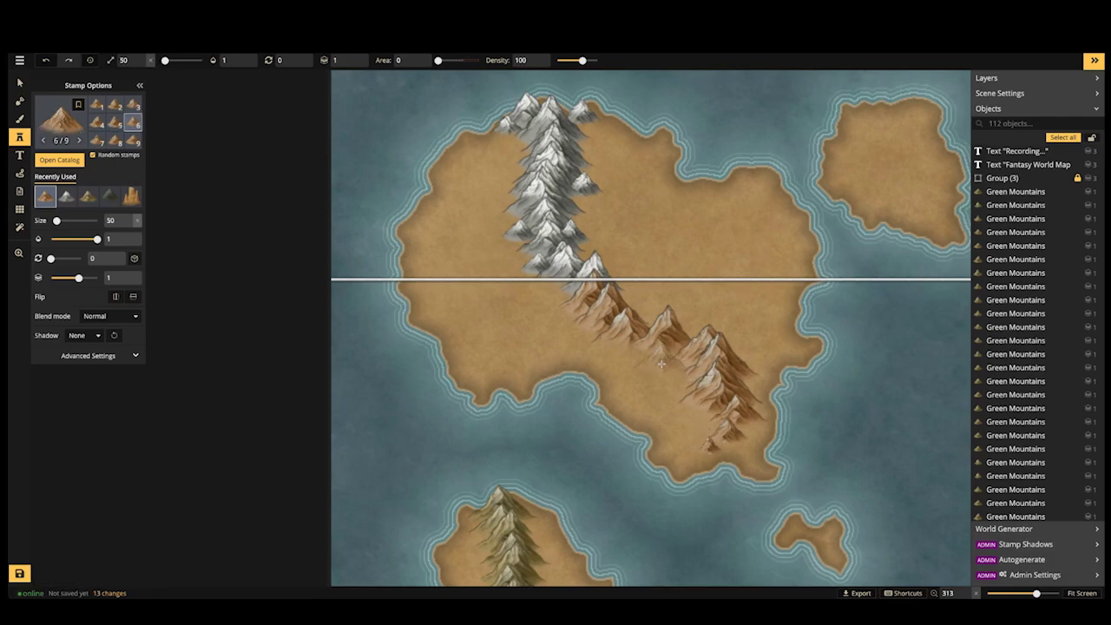
{"action": "key", "text": "9"}
{"action": "left_click", "coordinate": [628, 304]}
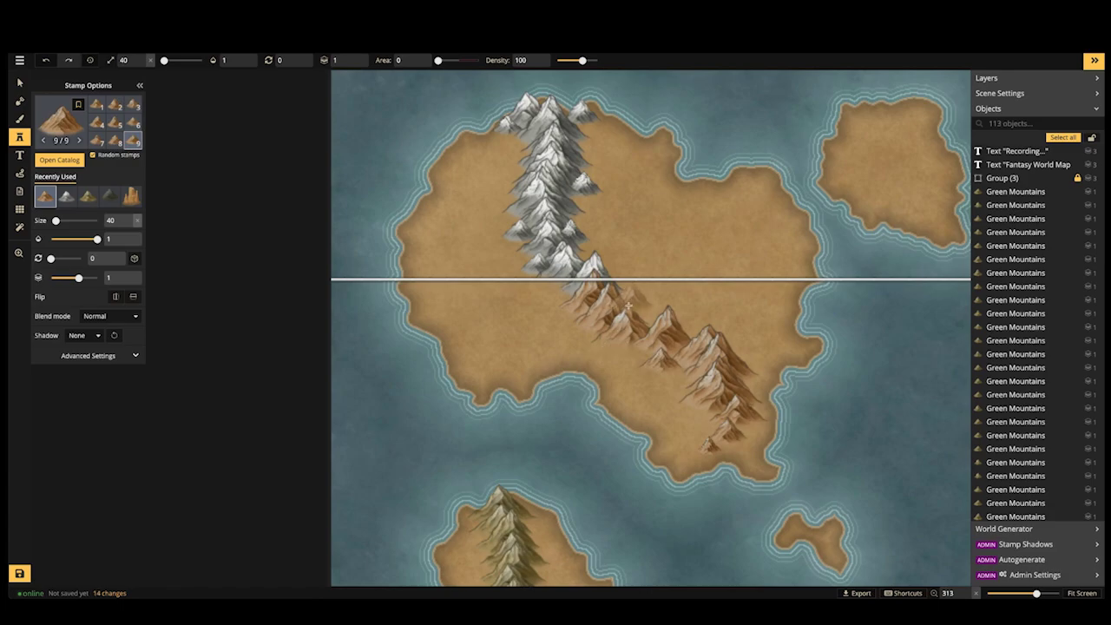
{"action": "key", "text": "6"}
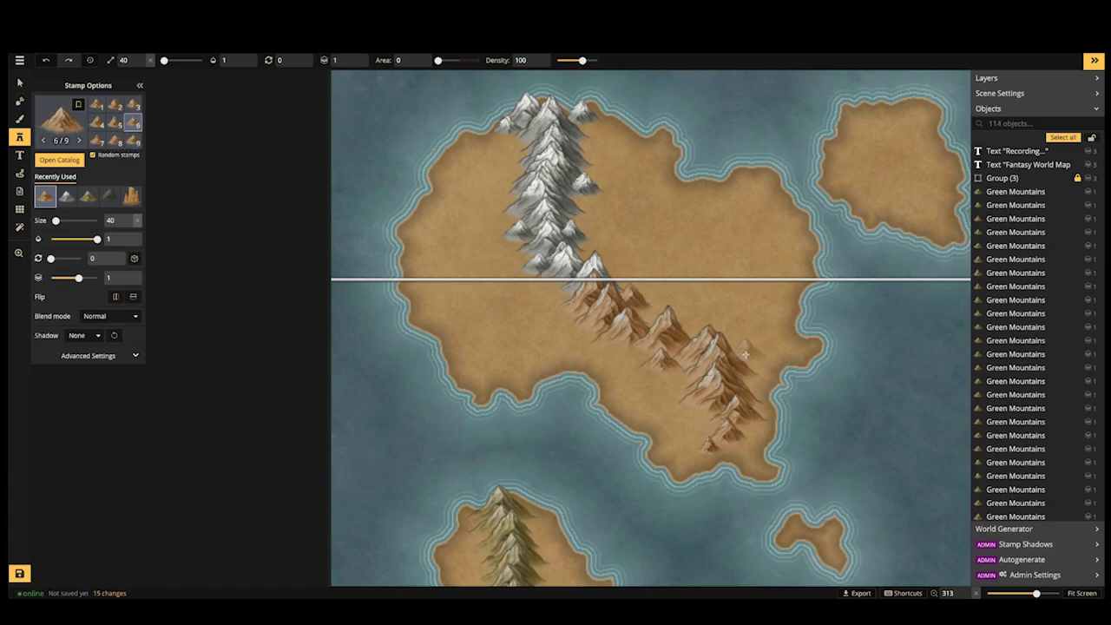
Build a short spur of two reddish-brown mountain stamps running east from the large peaks in the continent's southeast
{"action": "scroll", "coordinate": [744, 354], "scroll_direction": "up", "scroll_amount": 2}
{"action": "key", "text": "7"}
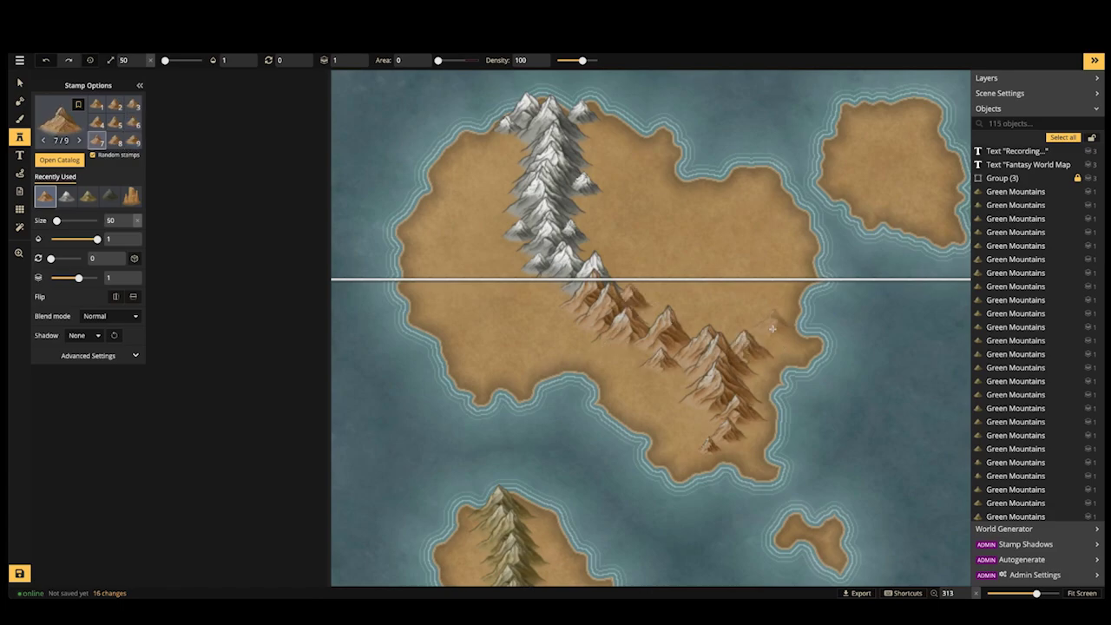
{"action": "left_click", "coordinate": [771, 337]}
{"action": "key", "text": "2"}
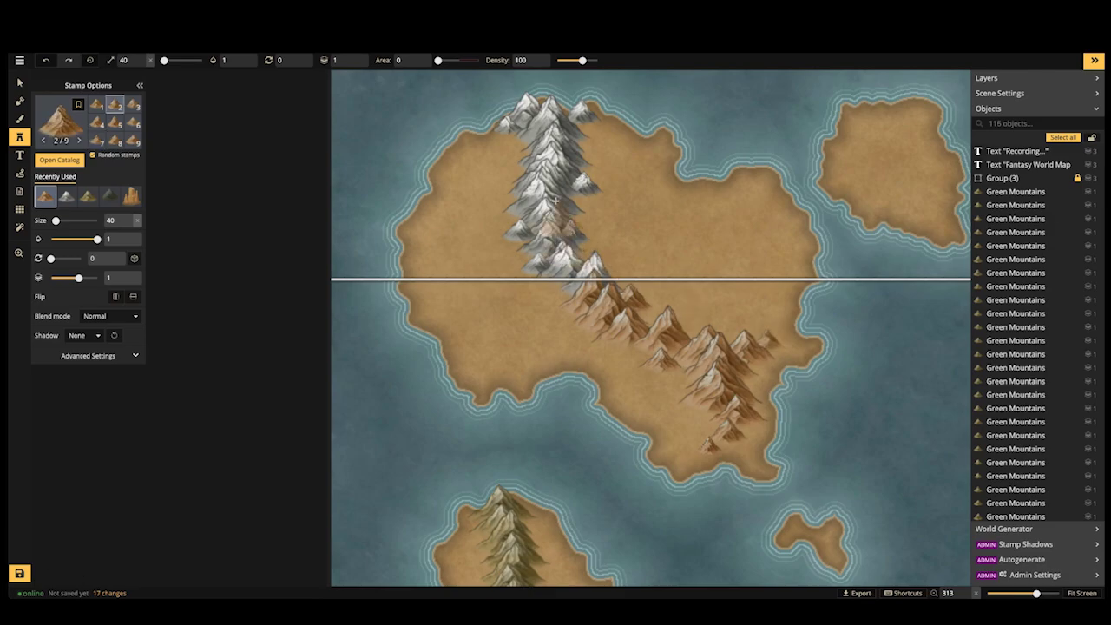
Place one small reddish-brown mountain just south of the guide line, on the western side of the range where the snowy peaks end
{"action": "left_click_drag", "start_coordinate": [584, 202], "coordinate": [551, 323]}
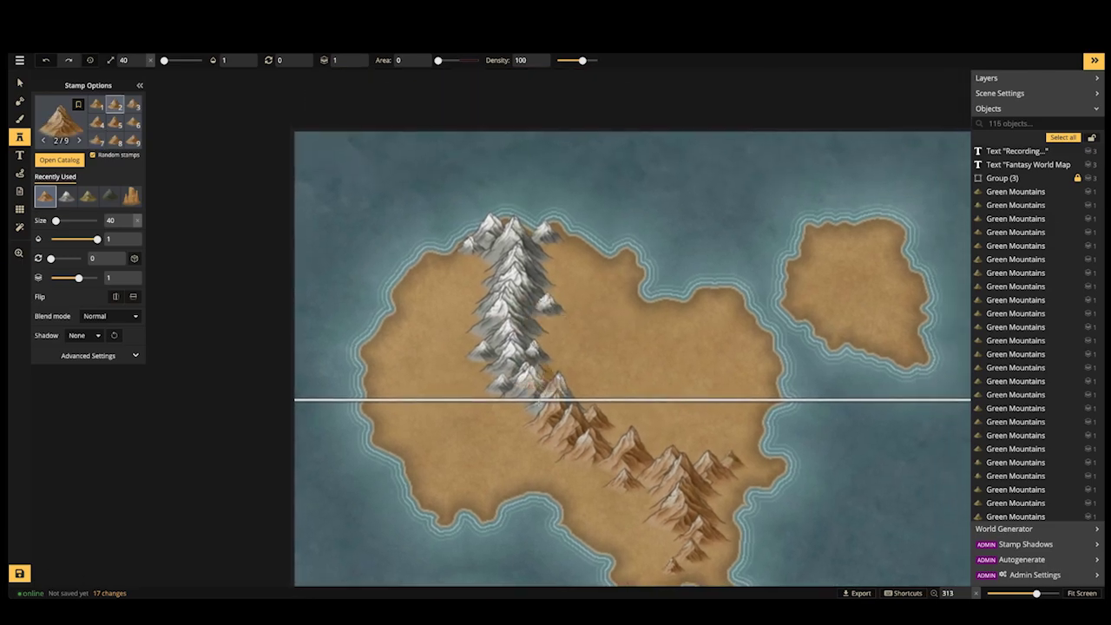
{"action": "scroll", "coordinate": [524, 439], "scroll_direction": "down", "scroll_amount": 1}
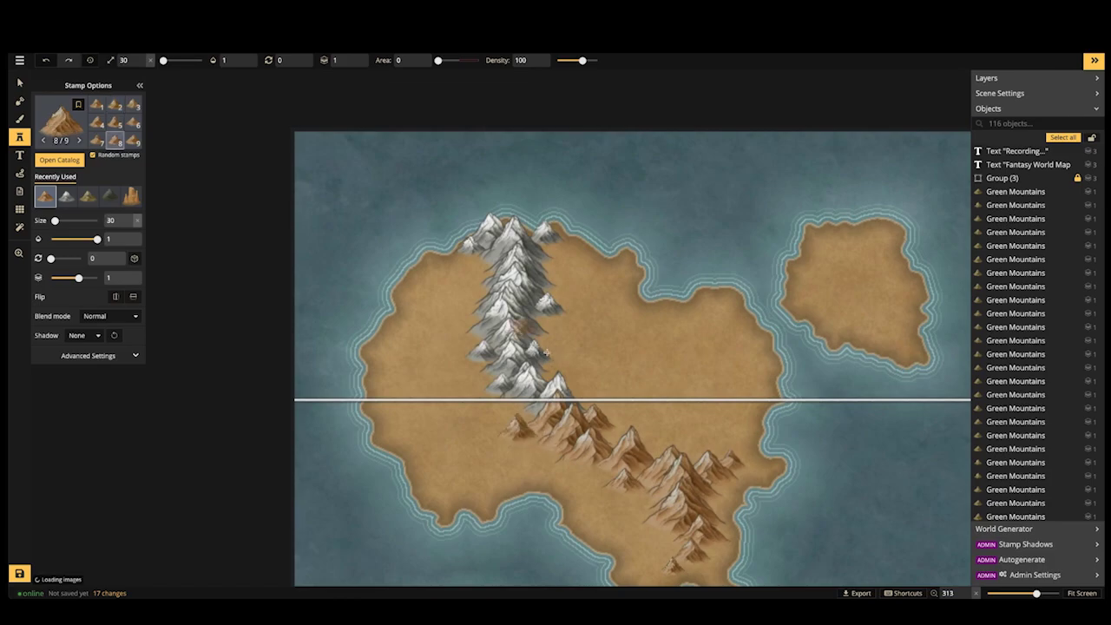
{"action": "scroll", "coordinate": [512, 323], "scroll_direction": "down", "scroll_amount": 4}
{"action": "left_click_drag", "start_coordinate": [504, 315], "coordinate": [566, 290]}
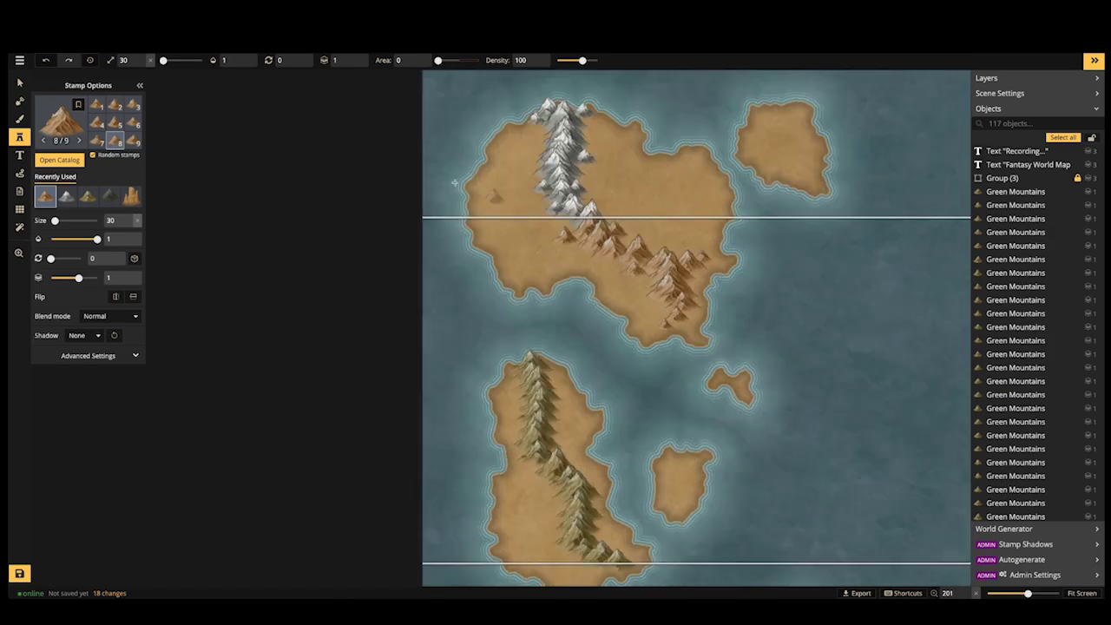
Pick up the Green Mountains stamp and place two at size 30 on the upper eastern flank of the western continent's green range
{"action": "scroll", "coordinate": [580, 468], "scroll_direction": "up", "scroll_amount": 2}
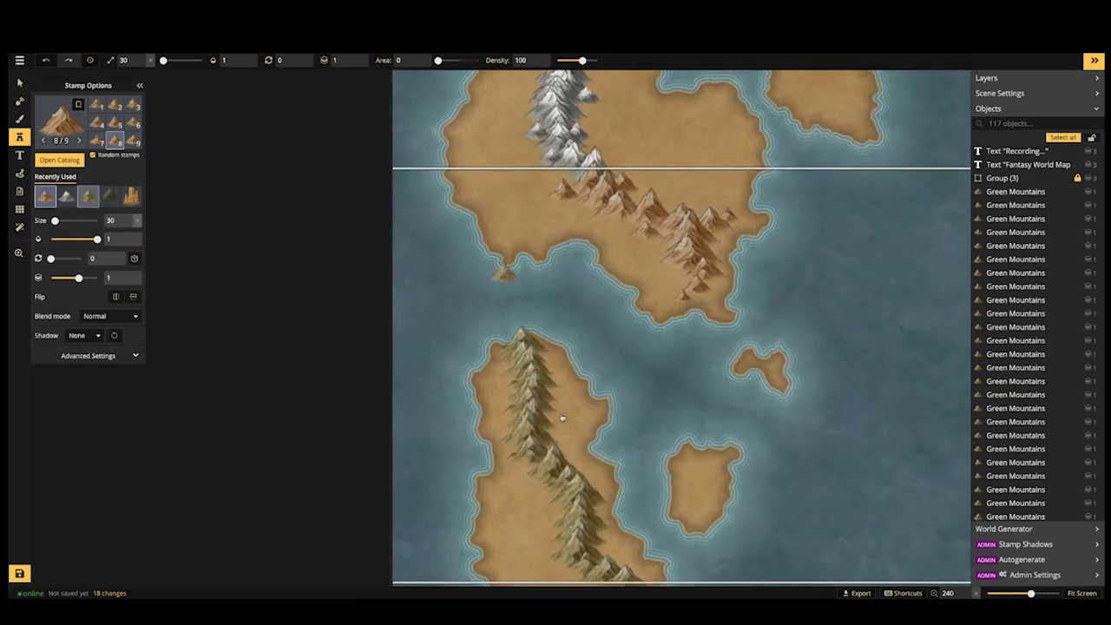
{"action": "scroll", "coordinate": [562, 418], "scroll_direction": "up", "scroll_amount": 3}
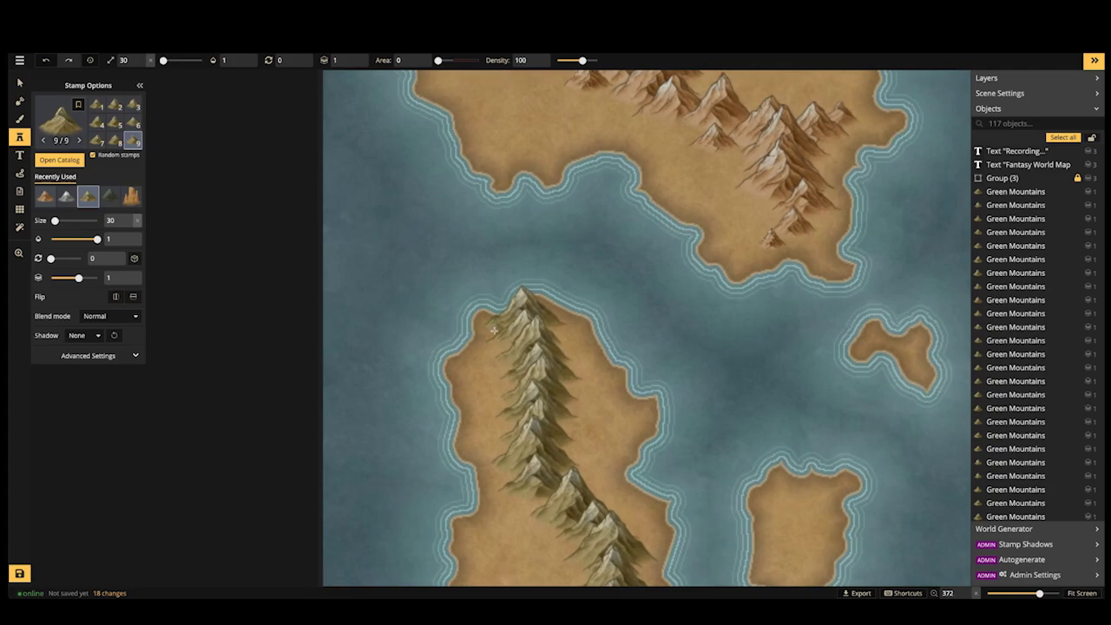
{"action": "key", "text": "]"}
{"action": "left_click", "coordinate": [557, 336]}
{"action": "left_click", "coordinate": [582, 377]}
{"action": "key", "text": "bracketleft"}
{"action": "key", "text": "bracketleft"}
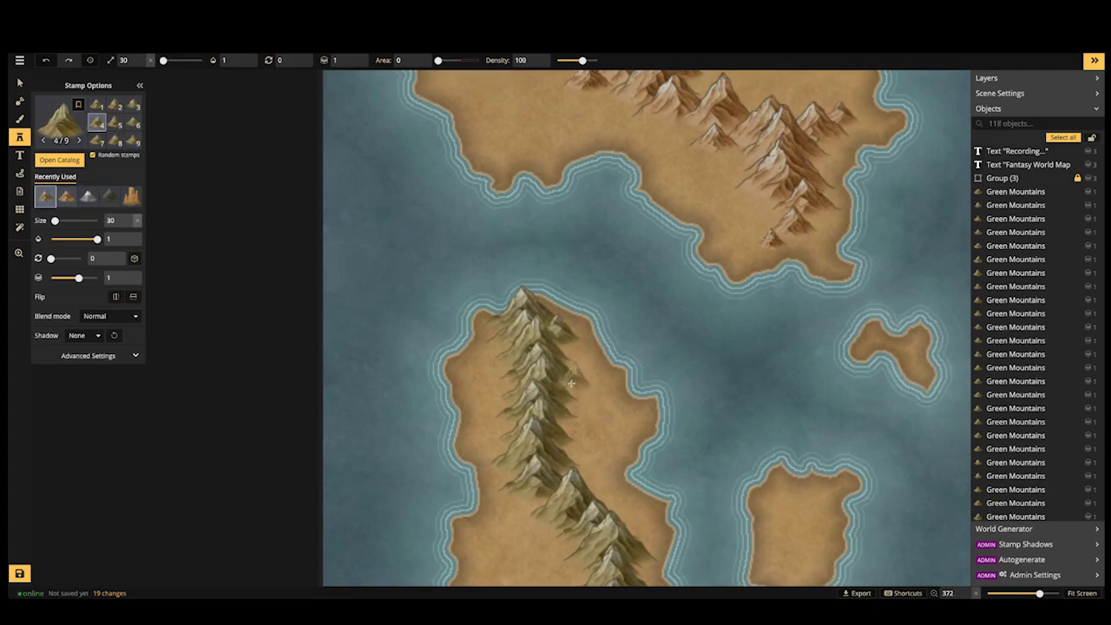
{"action": "left_click", "coordinate": [563, 379]}
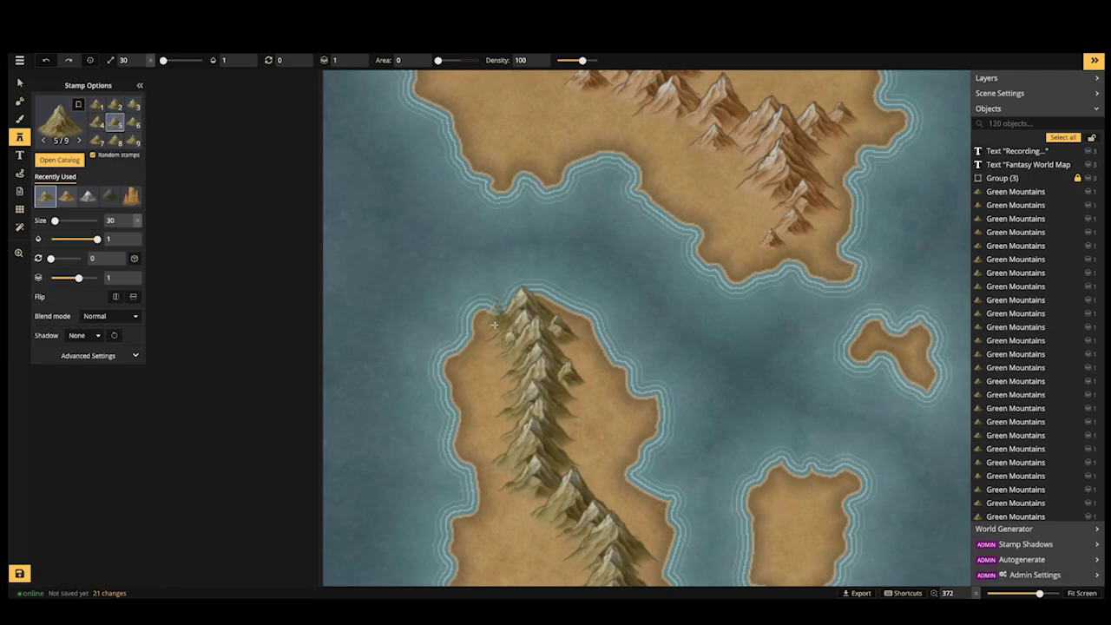
Place Green Mountains stamps at size 30 on both sides of the green range's northern peak
{"action": "left_click", "coordinate": [485, 320]}
{"action": "left_click", "coordinate": [542, 304]}
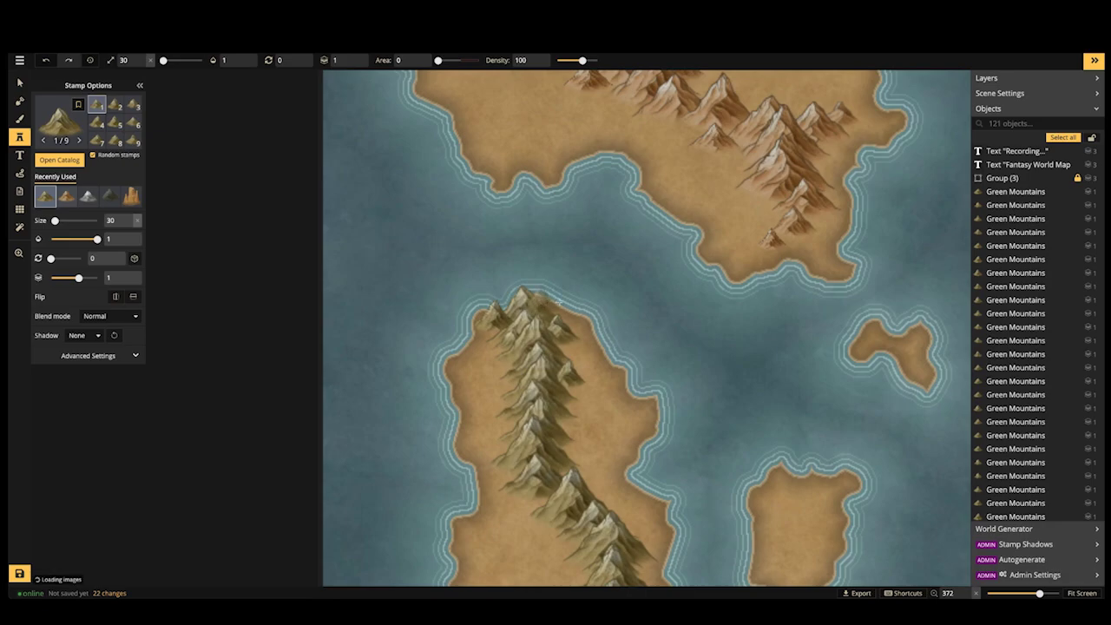
{"action": "left_click", "coordinate": [566, 290]}
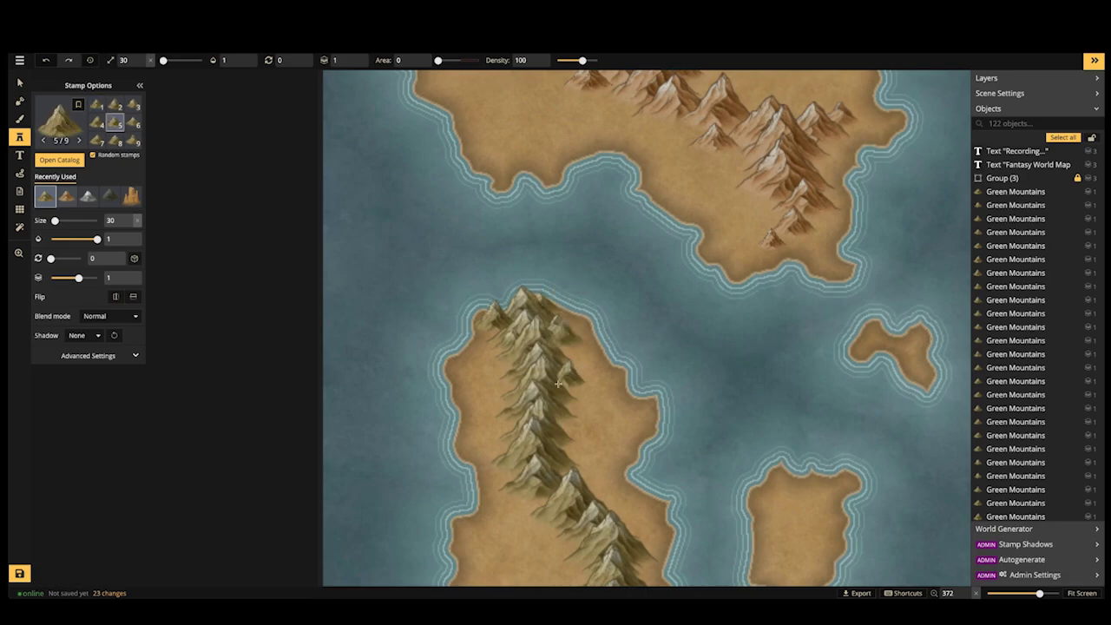
Place two Green Mountains stamps at size 40 as a spur reaching west from the middle of the green range
{"action": "key", "text": "]"}
{"action": "left_click", "coordinate": [498, 438]}
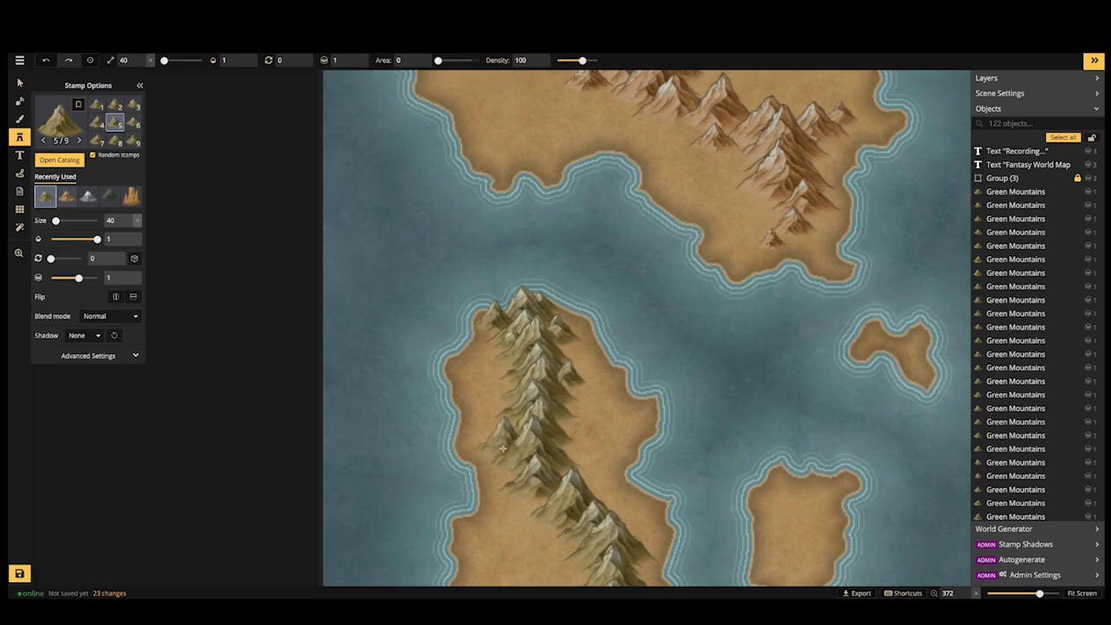
{"action": "left_click", "coordinate": [486, 434]}
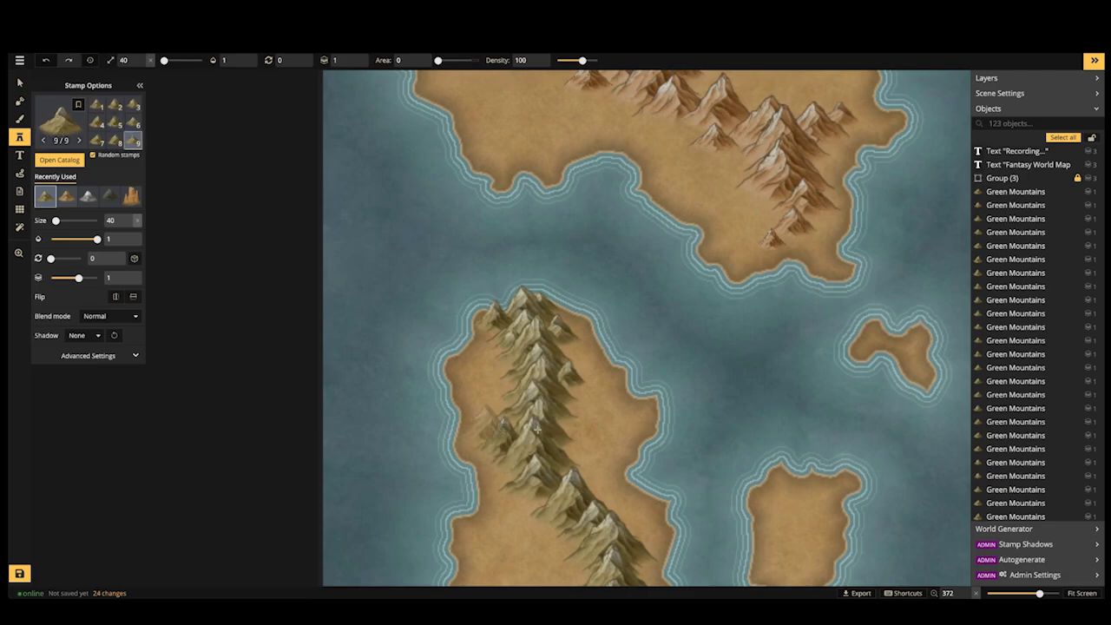
Place Green Mountains stamps at size 40 on the green range's eastern flank, branching northeast at its bend and filling in farther north
{"action": "left_click_drag", "start_coordinate": [611, 556], "coordinate": [580, 474]}
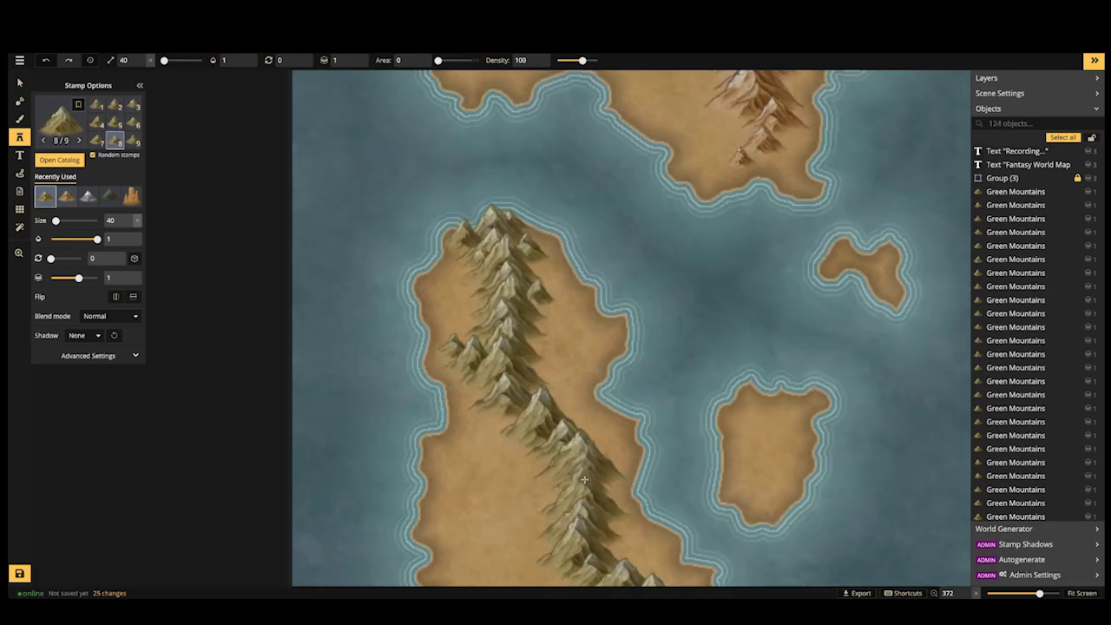
{"action": "key", "text": "]"}
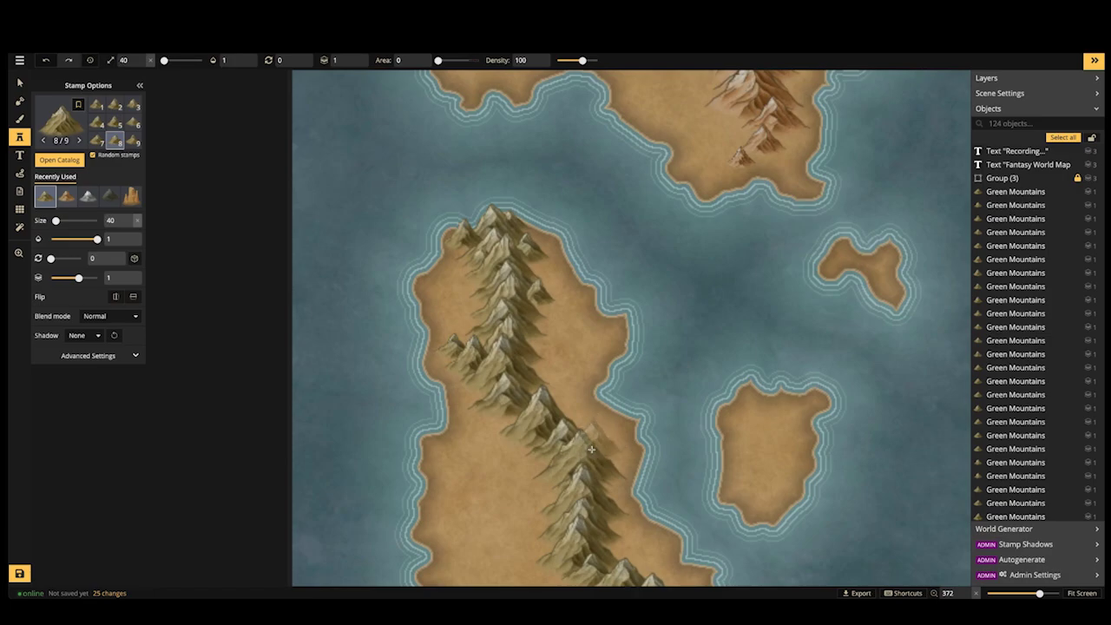
{"action": "key", "text": "bracketleft"}
{"action": "left_click", "coordinate": [589, 420]}
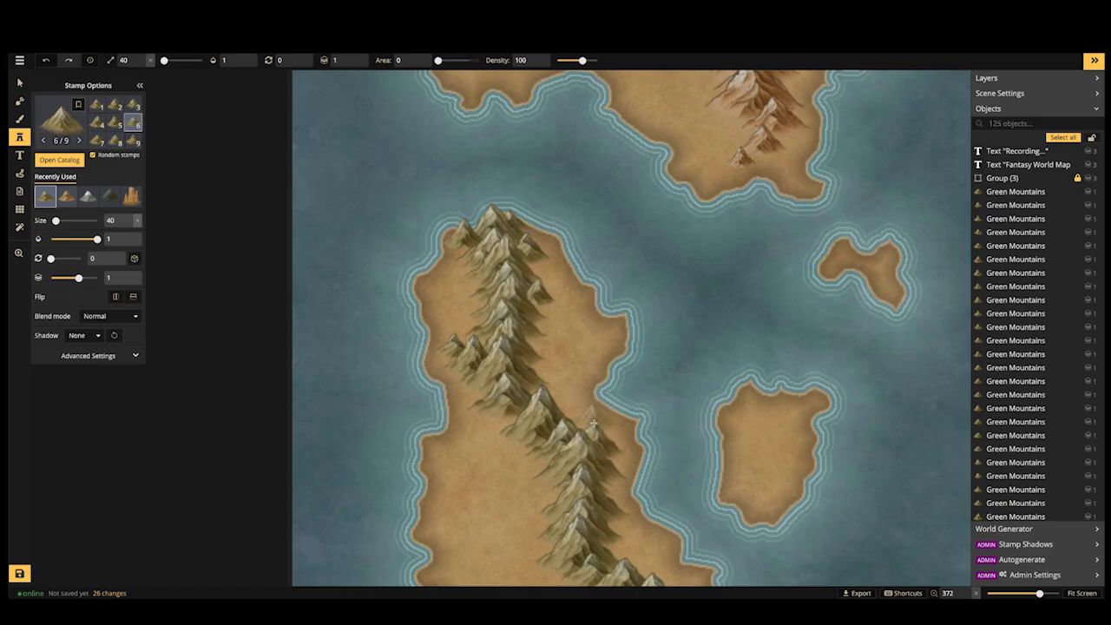
{"action": "left_click", "coordinate": [595, 422]}
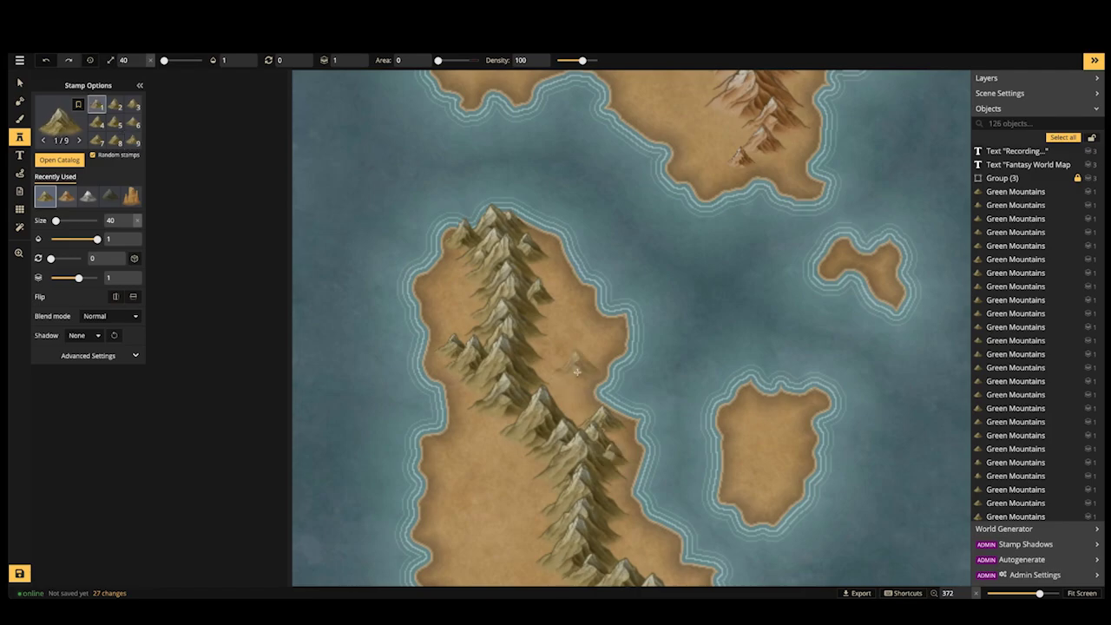
{"action": "left_click", "coordinate": [539, 372]}
{"action": "left_click", "coordinate": [539, 372]}
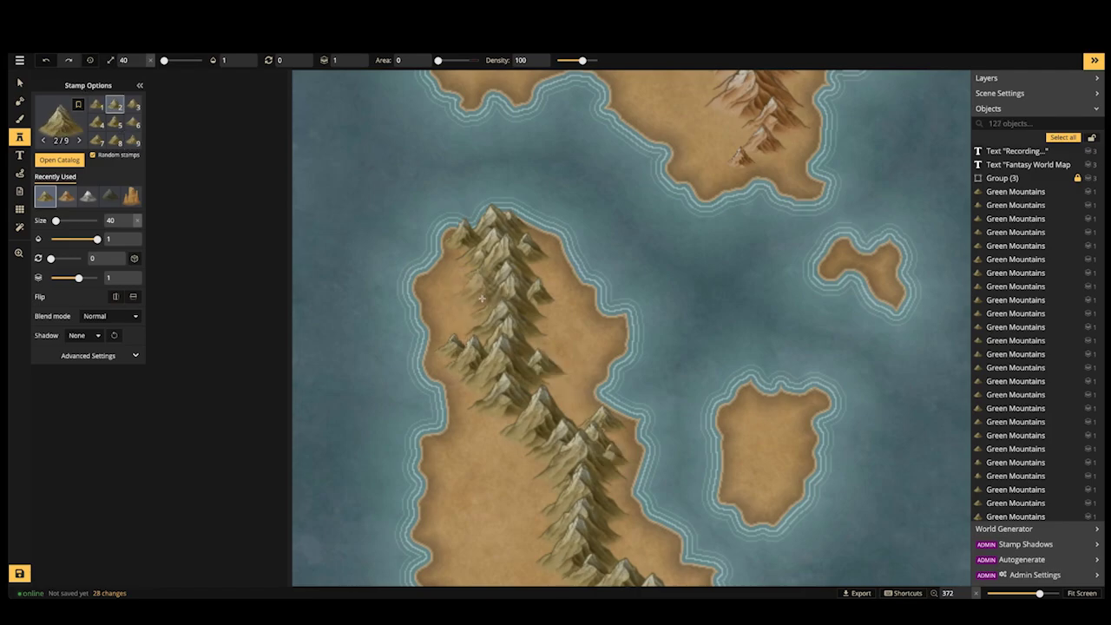
Place Green Mountains stamps at size 40 as a cluster extending southwest from the green range's lower end, above the guide line
{"action": "key", "text": "space"}
{"action": "left_click_drag", "start_coordinate": [505, 417], "coordinate": [503, 269]}
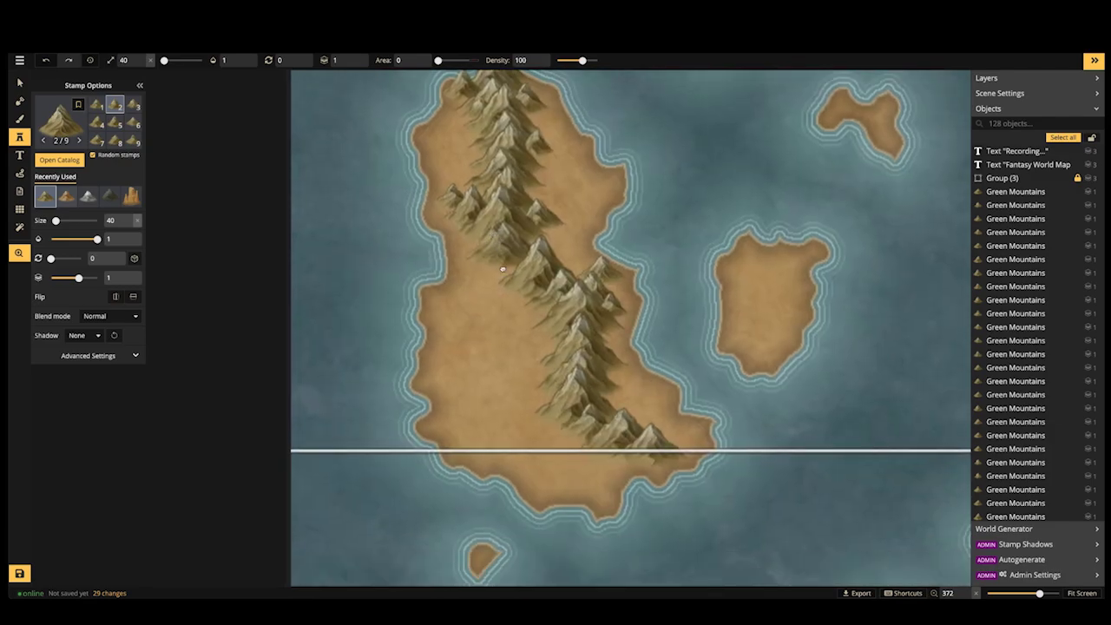
{"action": "left_click", "coordinate": [545, 386]}
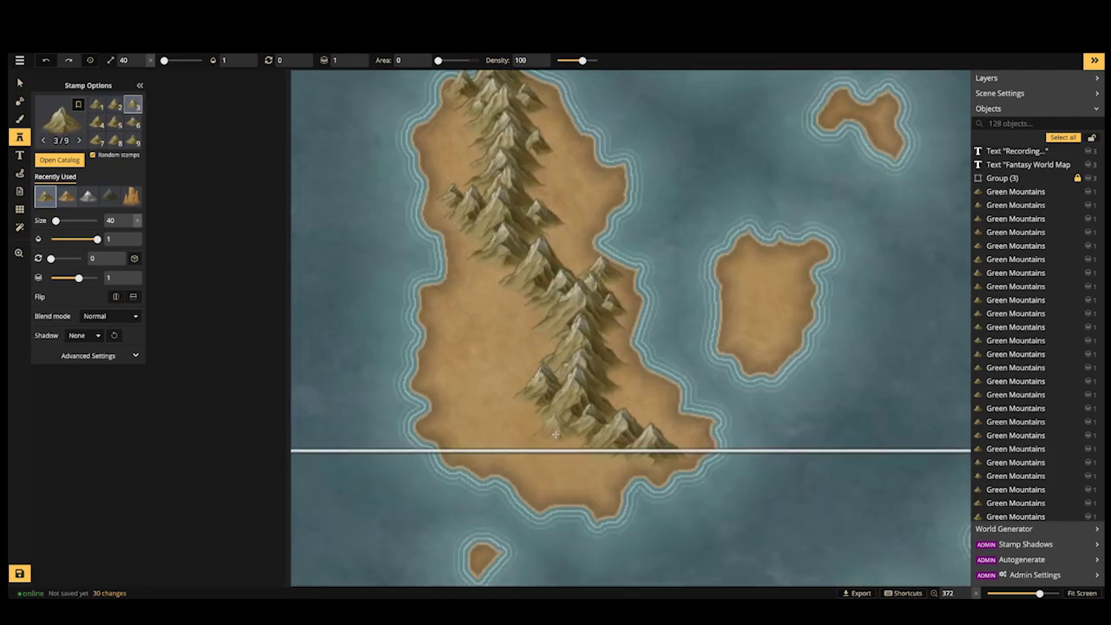
{"action": "left_click", "coordinate": [512, 408]}
{"action": "left_click", "coordinate": [638, 409]}
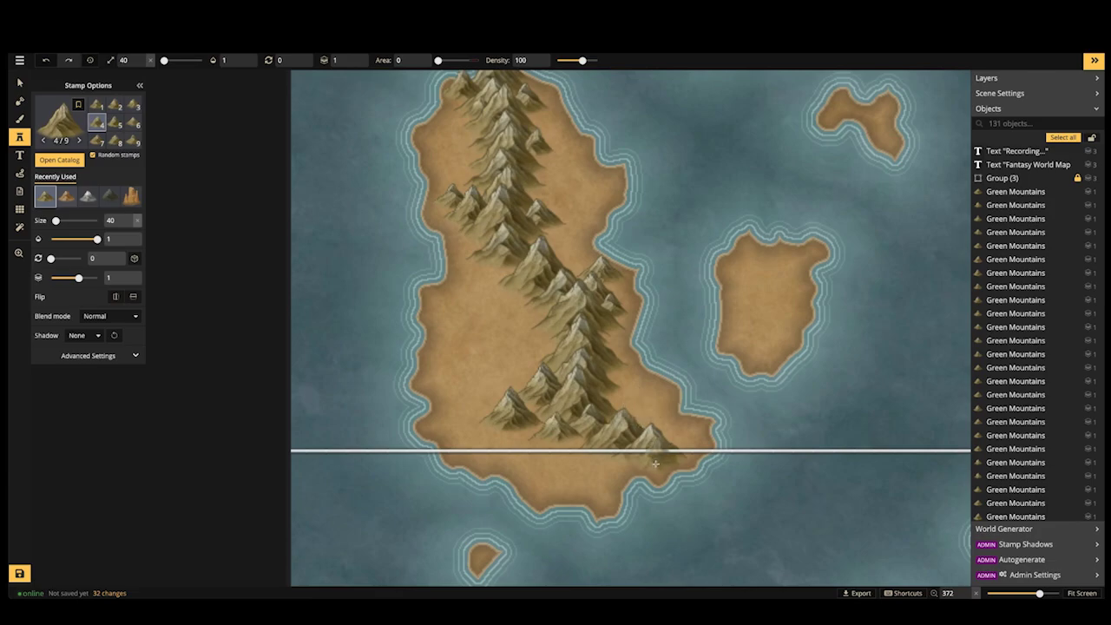
Place Green Mountains stamps at size 30 and size 20 along the range's southern edge at the guide line, and a small one ending the southwestern spur
{"action": "scroll", "coordinate": [649, 408], "scroll_direction": "down", "scroll_amount": 5}
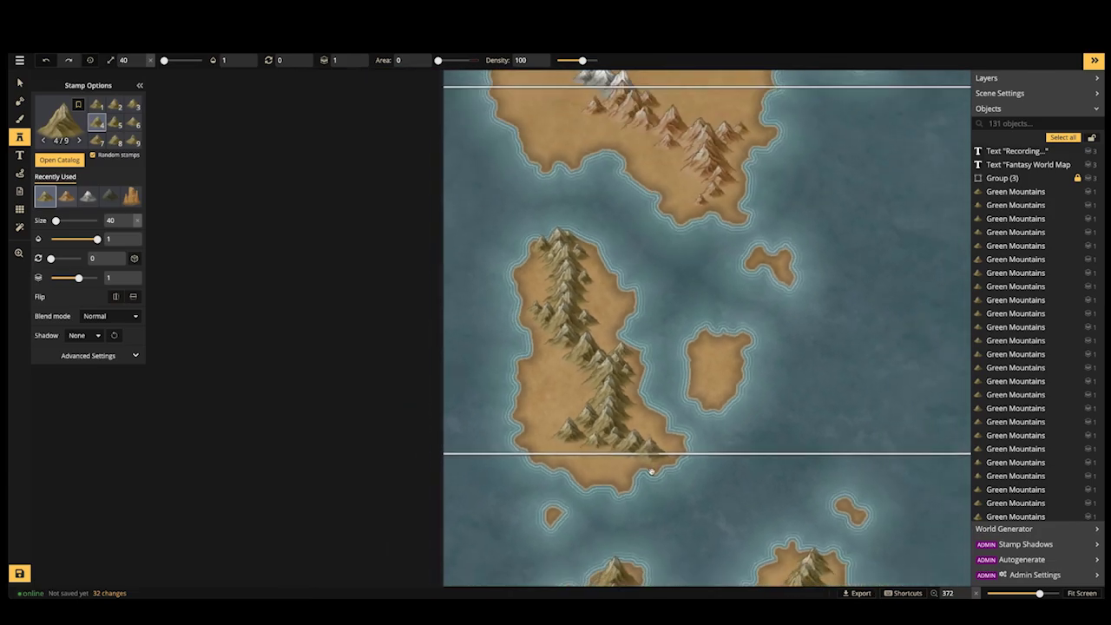
{"action": "scroll", "coordinate": [647, 356], "scroll_direction": "up", "scroll_amount": 4}
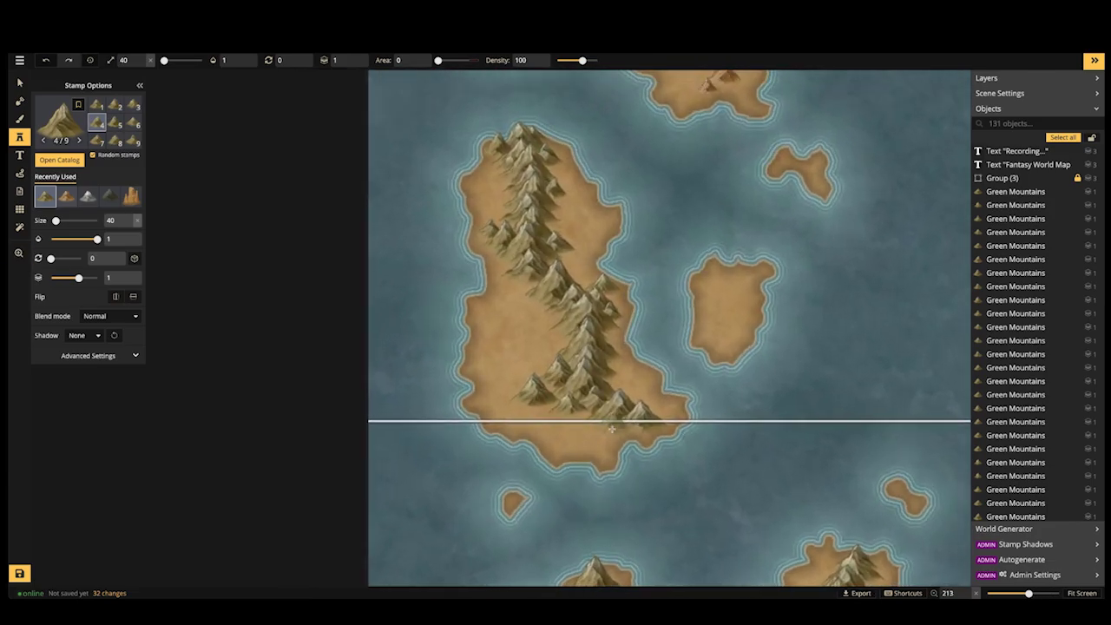
{"action": "key", "text": "["}
{"action": "left_click", "coordinate": [645, 433]}
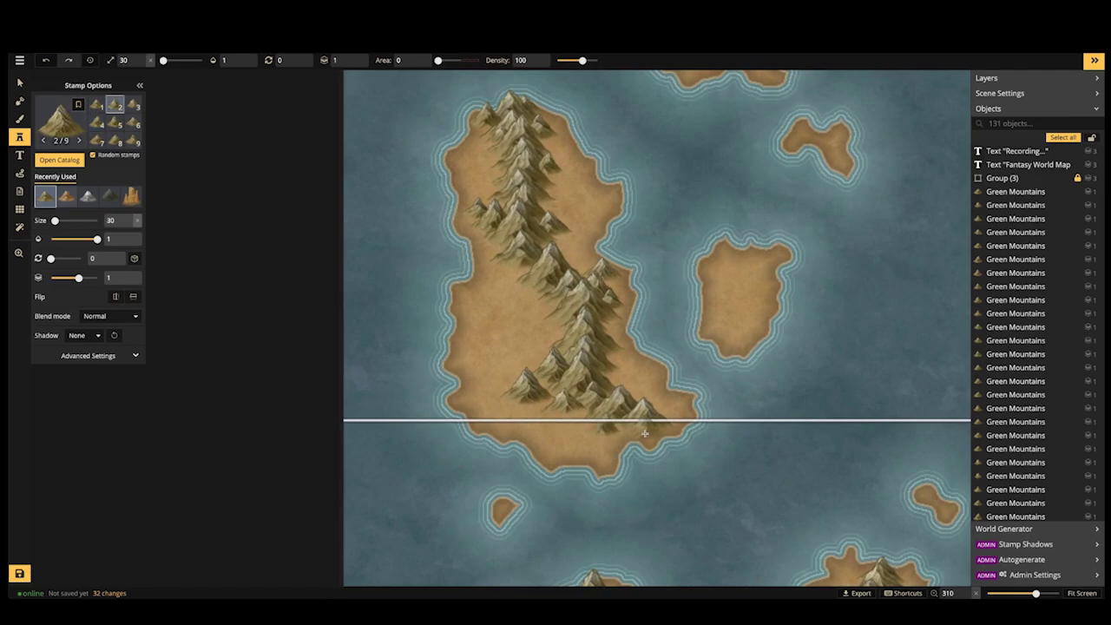
{"action": "key", "text": "["}
{"action": "left_click", "coordinate": [647, 434]}
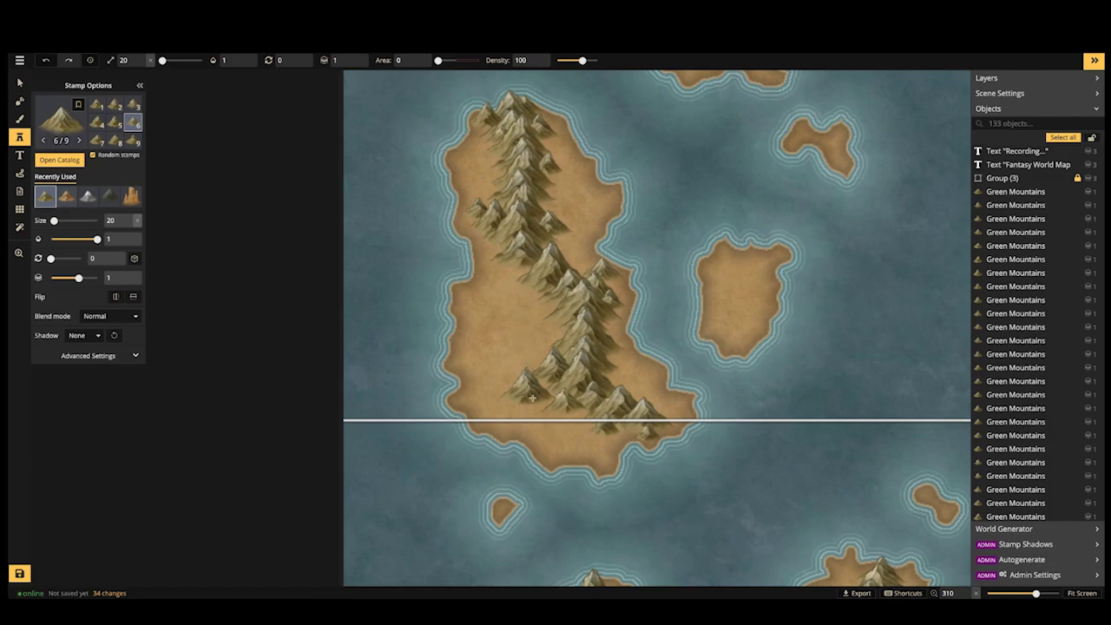
{"action": "key", "text": "9"}
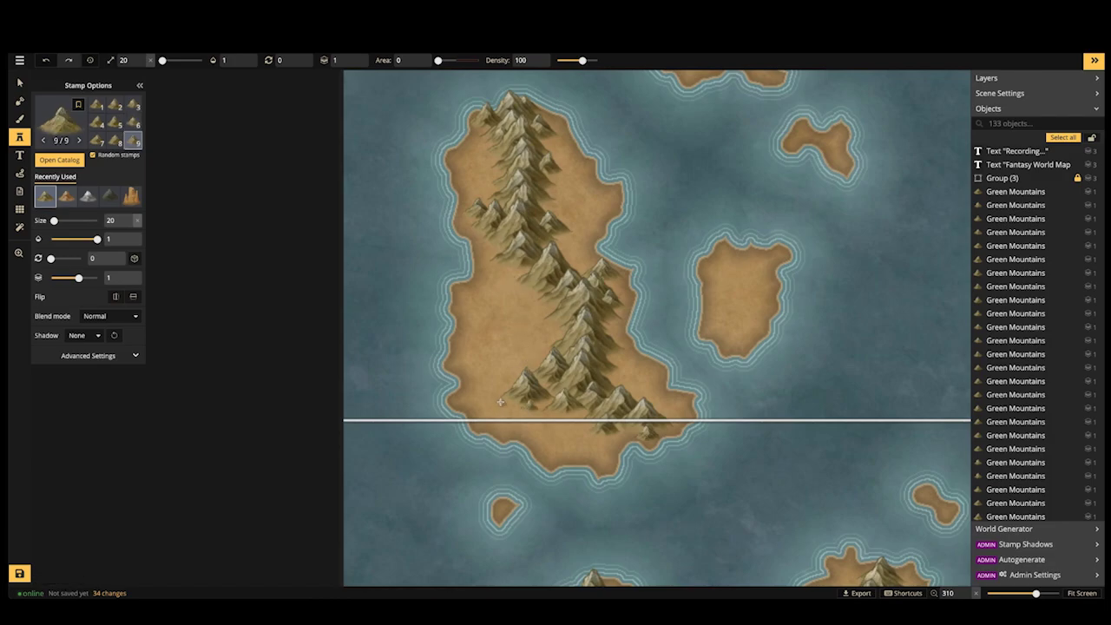
{"action": "left_click", "coordinate": [500, 355]}
Place a Green Mountains stamp at size 70 in the sea just west of the green-range continent
{"action": "scroll", "coordinate": [502, 361], "scroll_direction": "up", "scroll_amount": 3}
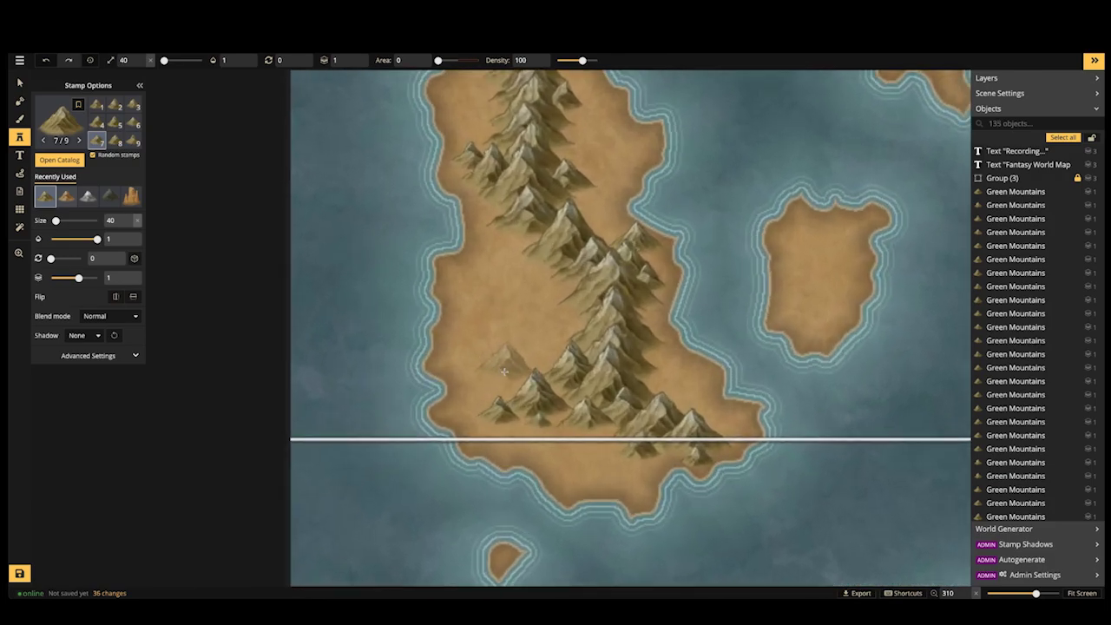
{"action": "scroll", "coordinate": [495, 364], "scroll_direction": "up", "scroll_amount": 3}
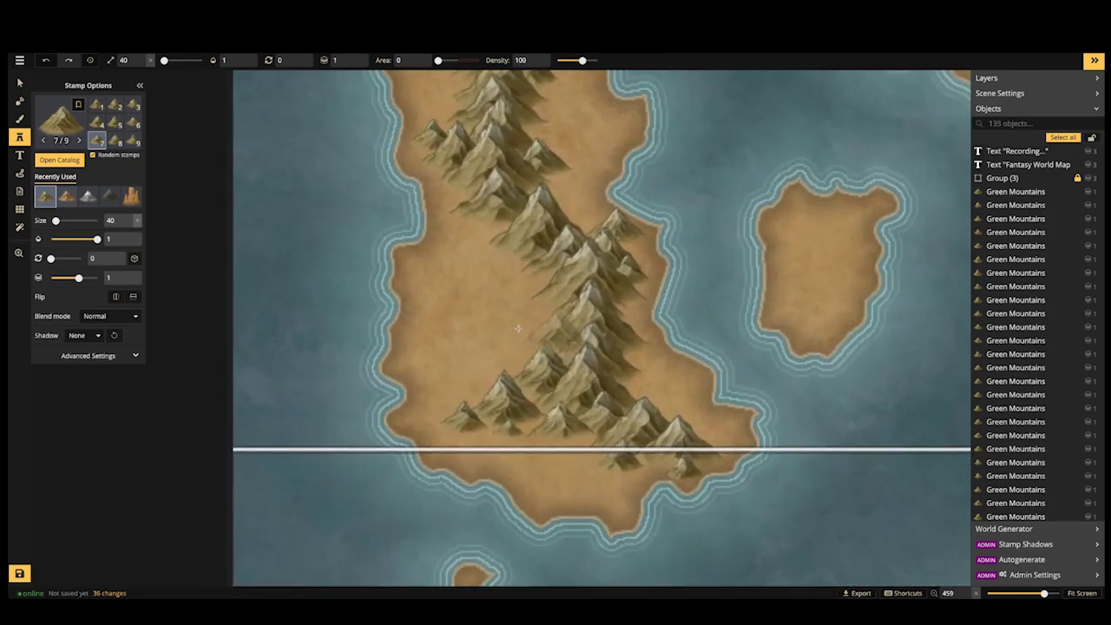
{"action": "key", "text": "bracketright"}
{"action": "key", "text": "bracketright"}
{"action": "key", "text": "bracketright"}
{"action": "left_click", "coordinate": [345, 317]}
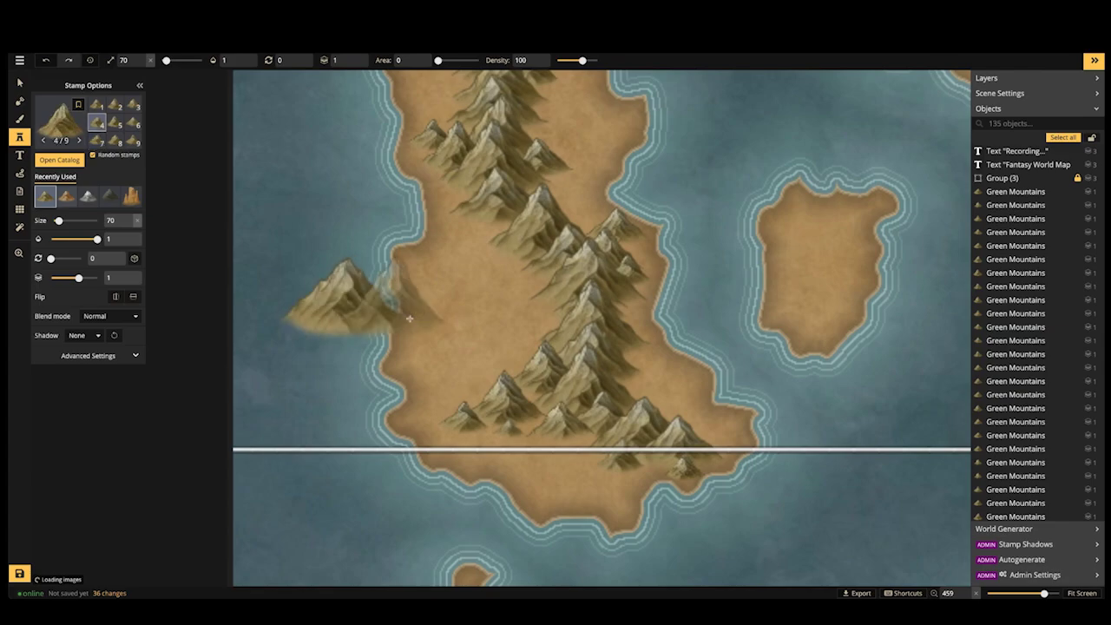
Place Green Mountains stamps at size 40 and size 30 trailing east from the large stamp off the green-range continent's west coast
{"action": "key", "text": "bracketleft"}
{"action": "key", "text": "bracketleft"}
{"action": "key", "text": "bracketleft"}
{"action": "left_click", "coordinate": [397, 324]}
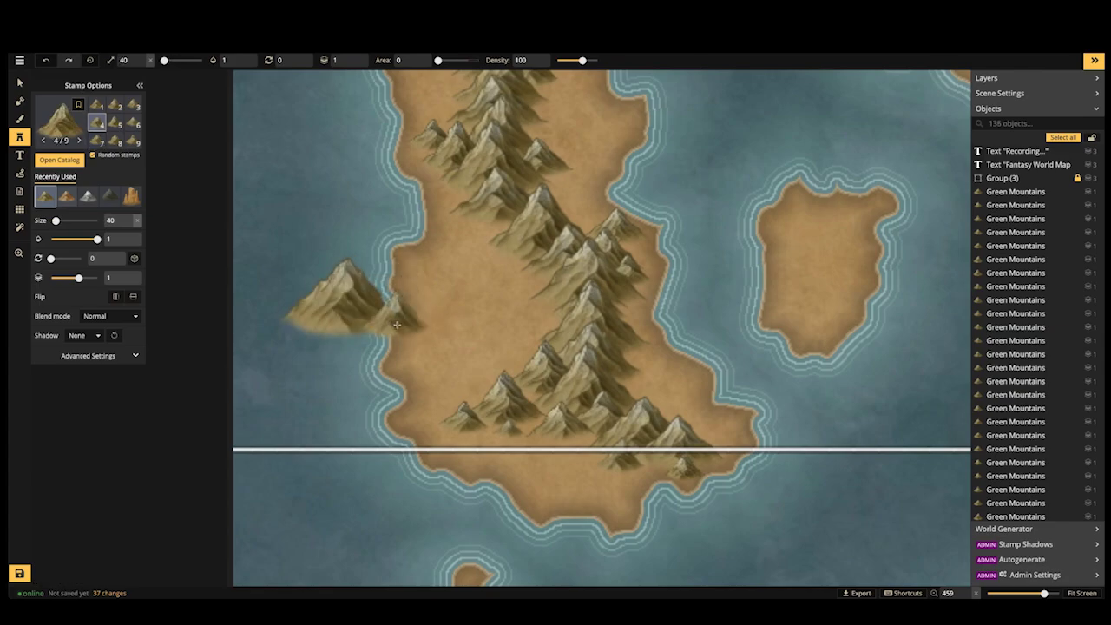
{"action": "left_click", "coordinate": [397, 325]}
{"action": "key", "text": "bracketleft"}
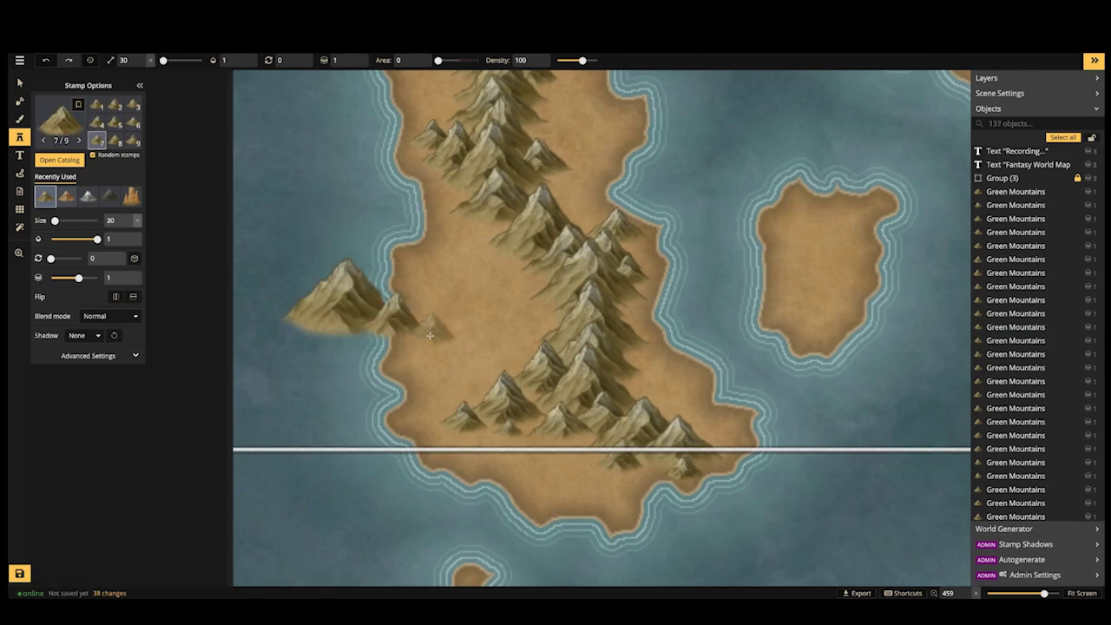
{"action": "left_click", "coordinate": [429, 335]}
{"action": "key", "text": "4"}
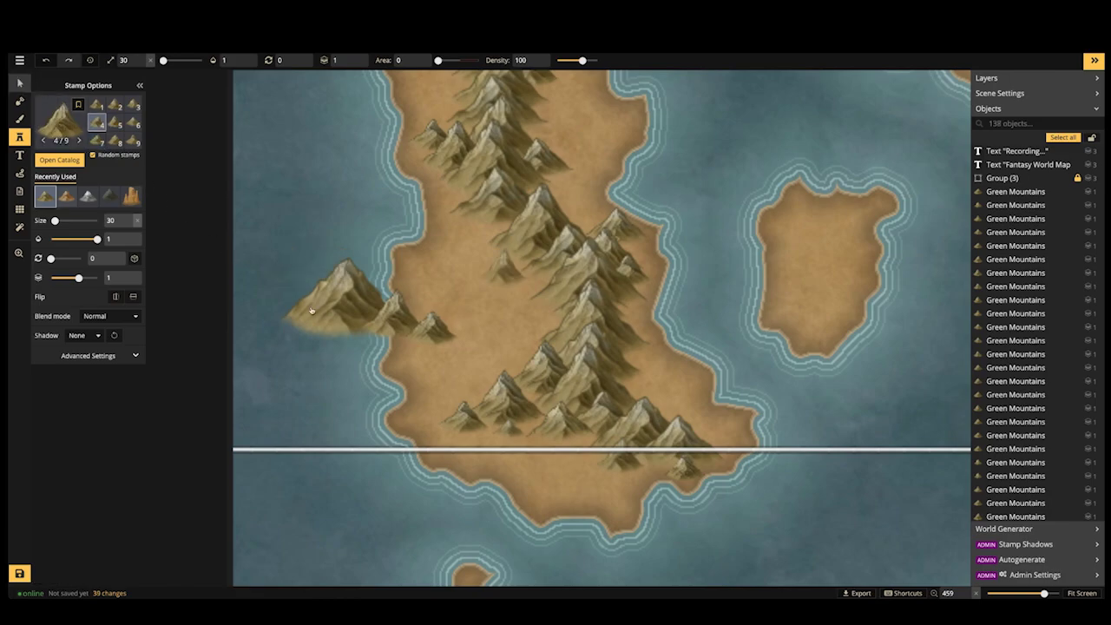
Delete the large Green Mountains stamp off the west coast together with the two smaller stamps trailing from it
{"action": "key", "text": "v"}
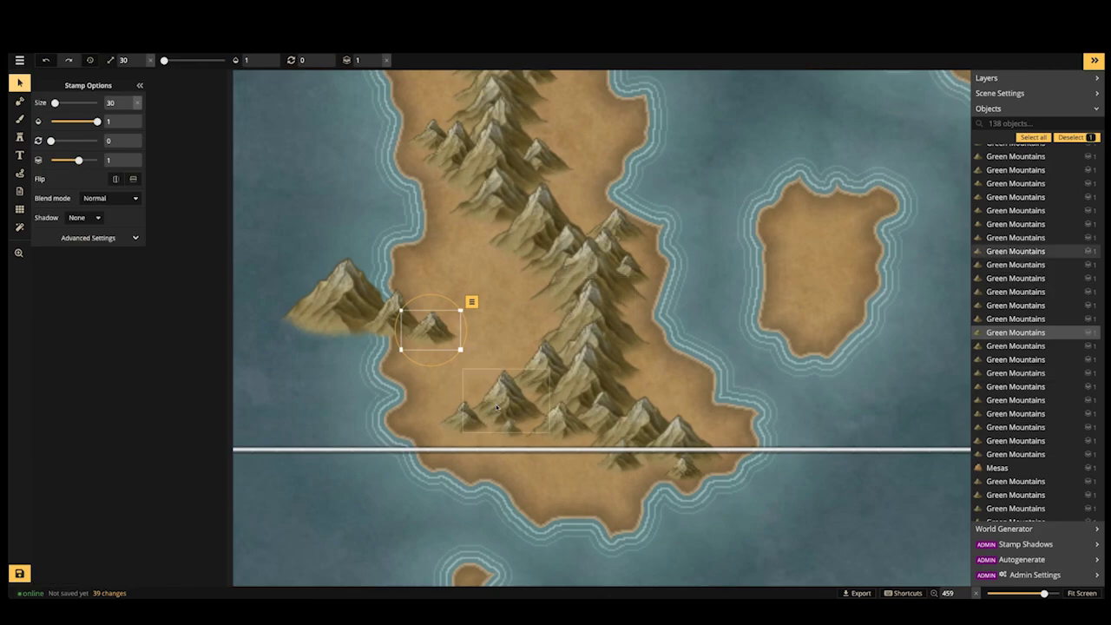
{"action": "key", "text": "Delete"}
{"action": "left_click", "coordinate": [391, 322]}
{"action": "key", "text": "Delete"}
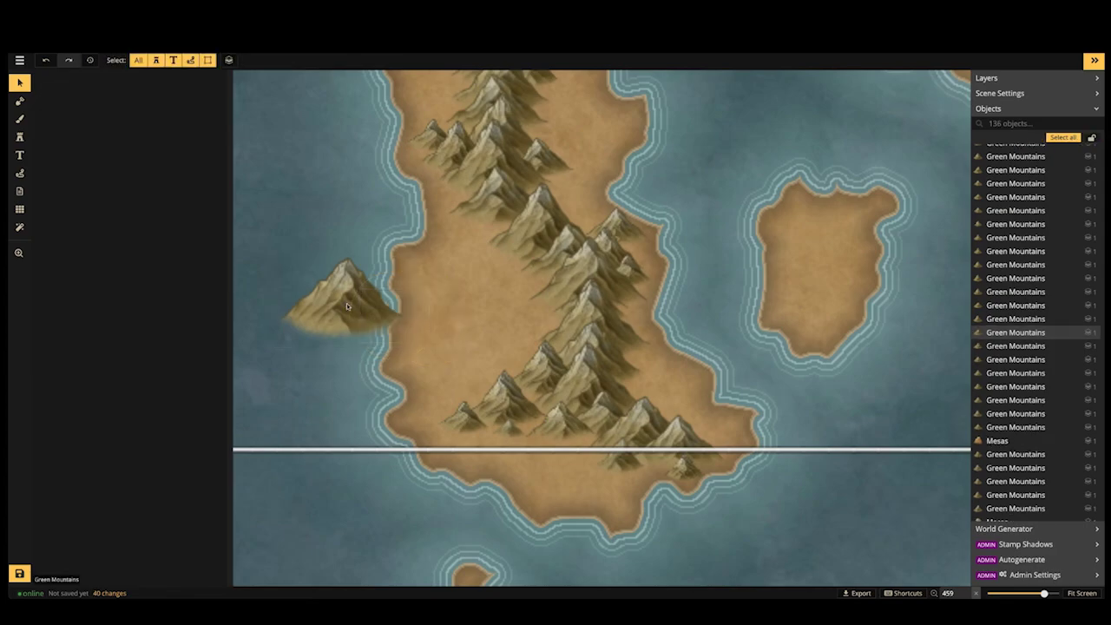
{"action": "left_click", "coordinate": [346, 306]}
{"action": "key", "text": "Delete"}
Extend the western range of the southwestern continent southward with Green Mountains stamps between size 30 and size 50
{"action": "scroll", "coordinate": [447, 336], "scroll_direction": "down", "scroll_amount": 5}
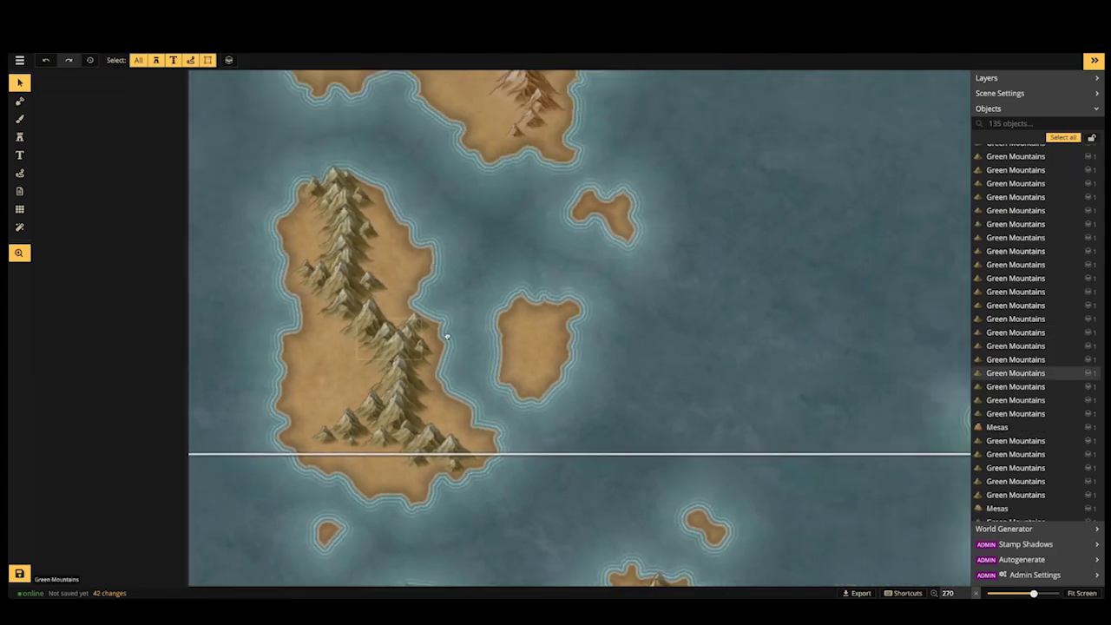
{"action": "left_click_drag", "start_coordinate": [412, 346], "coordinate": [280, 190]}
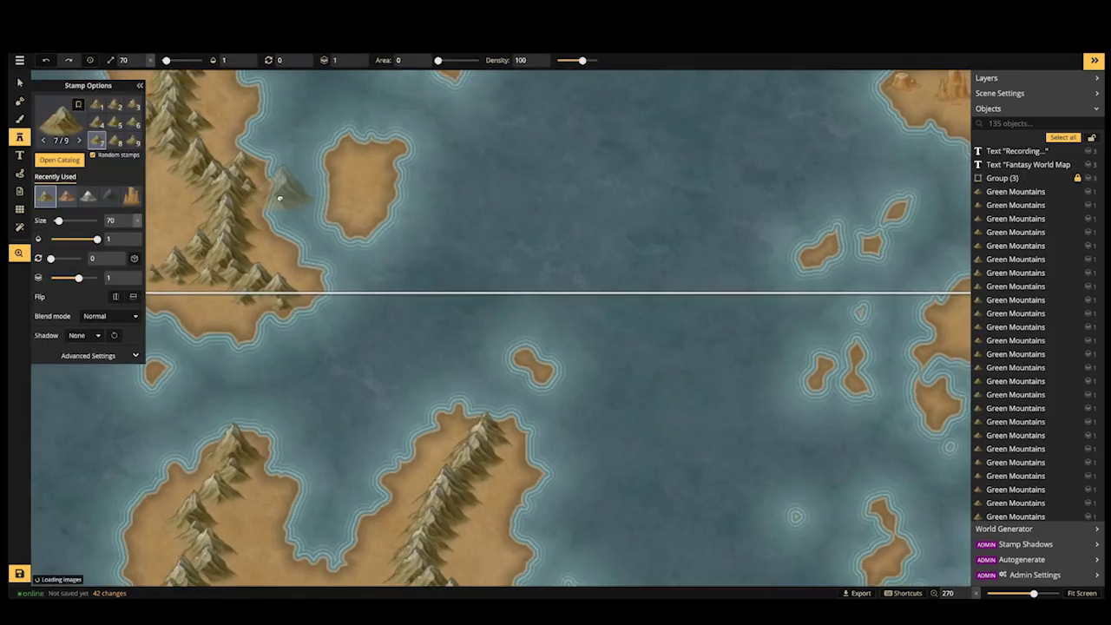
{"action": "left_click_drag", "start_coordinate": [526, 347], "coordinate": [346, 248]}
{"action": "left_click_drag", "start_coordinate": [358, 340], "coordinate": [574, 238]}
{"action": "scroll", "coordinate": [380, 290], "scroll_direction": "up", "scroll_amount": 5}
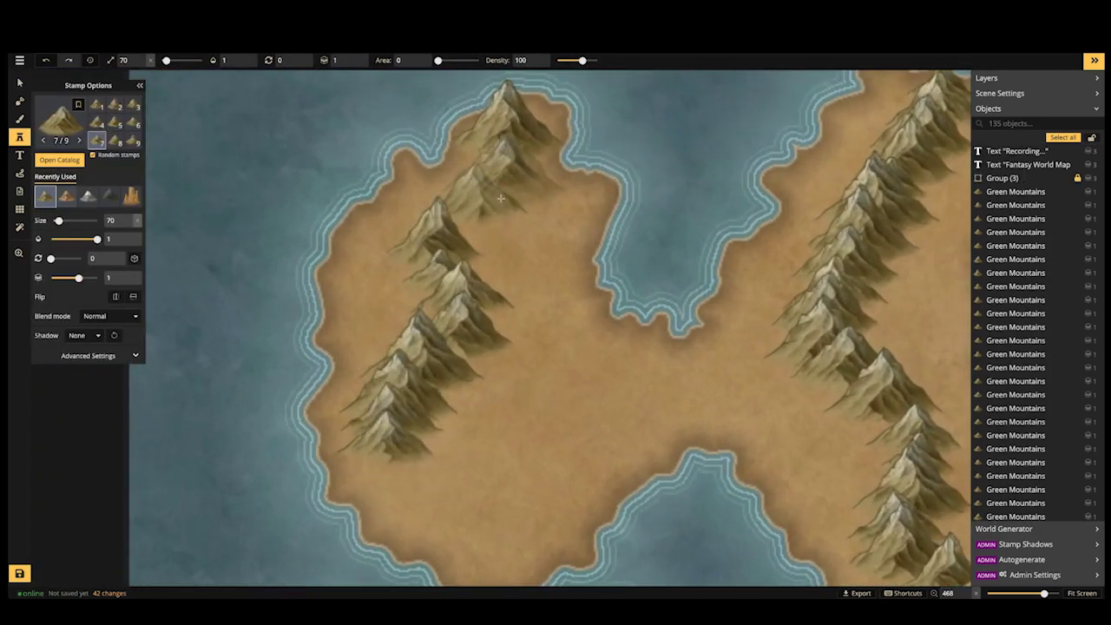
{"action": "scroll", "coordinate": [496, 266], "scroll_direction": "down", "scroll_amount": 3}
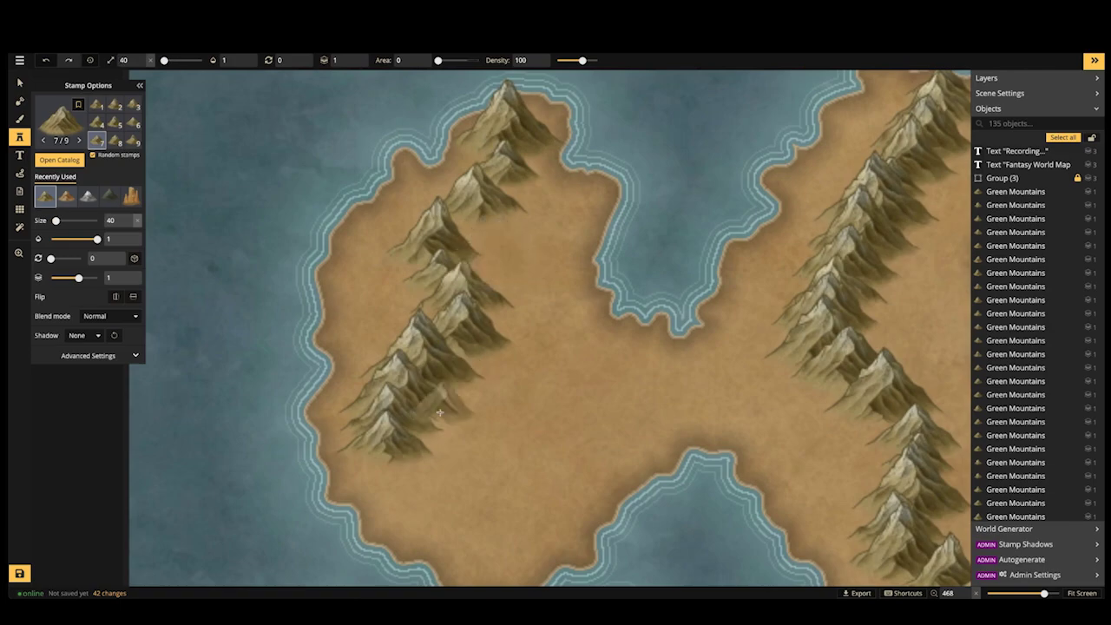
{"action": "left_click", "coordinate": [382, 469]}
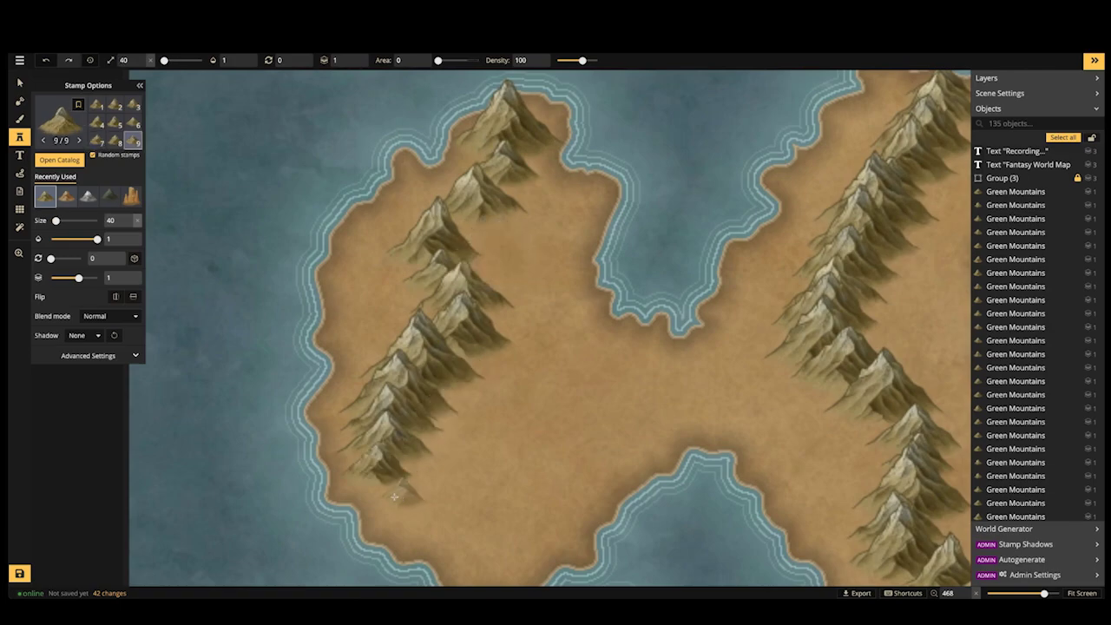
{"action": "key", "text": "bracketright"}
{"action": "left_click", "coordinate": [394, 501]}
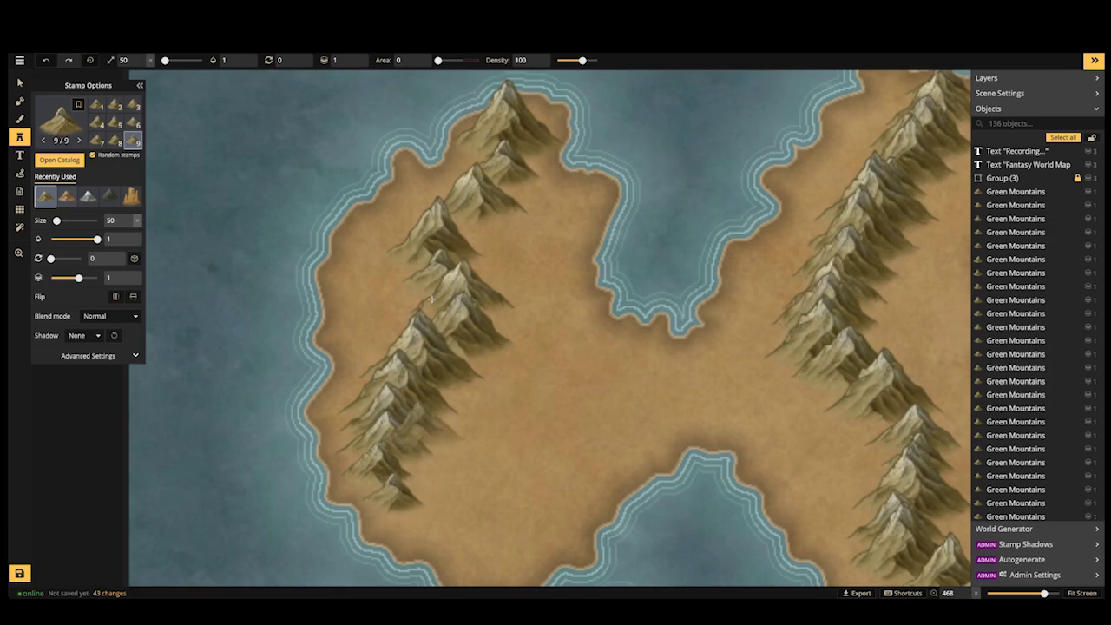
{"action": "left_click", "coordinate": [402, 514]}
{"action": "key", "text": "bracketleft"}
{"action": "key", "text": "bracketleft"}
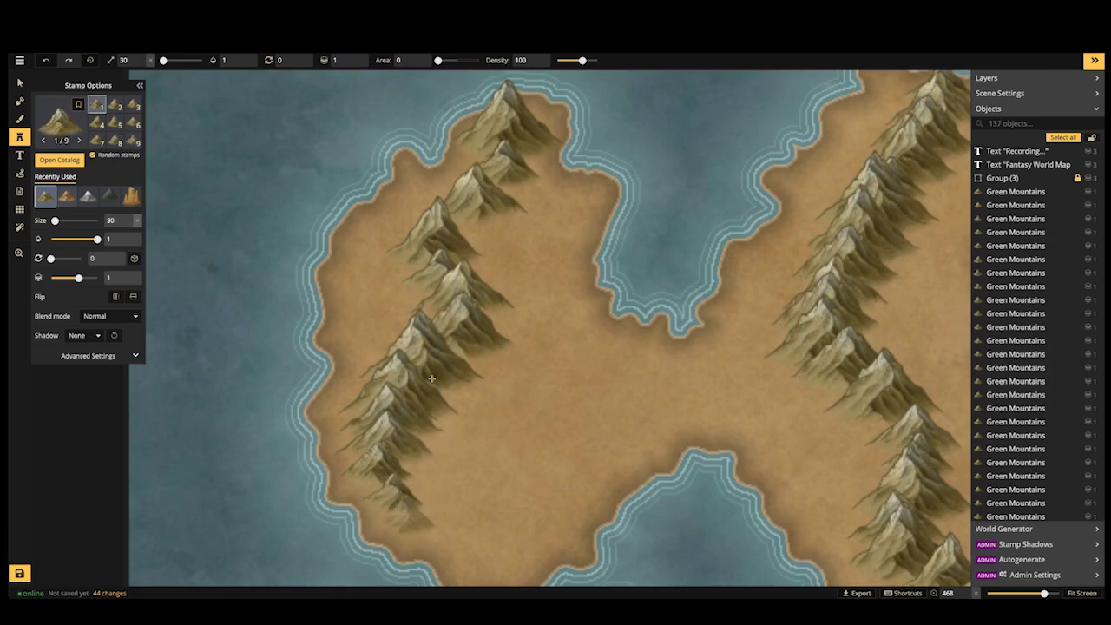
Place Green Mountains stamps at size 50 and size 60 to start a spur branching east from the western range's middle
{"action": "key", "text": "bracketright"}
{"action": "key", "text": "bracketright"}
{"action": "left_click", "coordinate": [512, 324]}
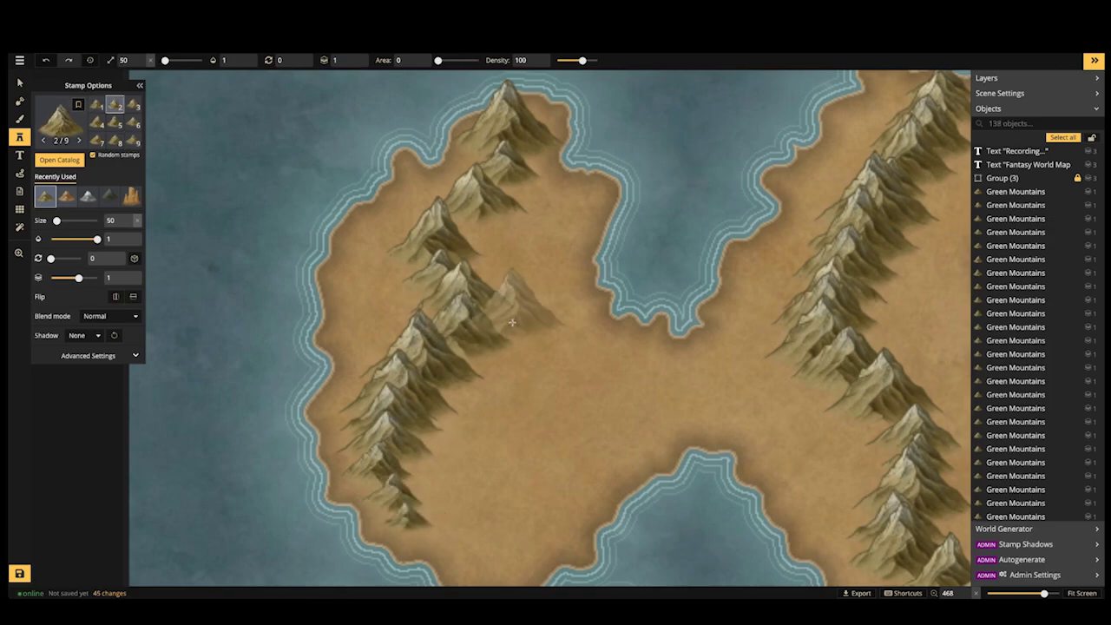
{"action": "left_click", "coordinate": [513, 322]}
{"action": "key", "text": "bracketleft"}
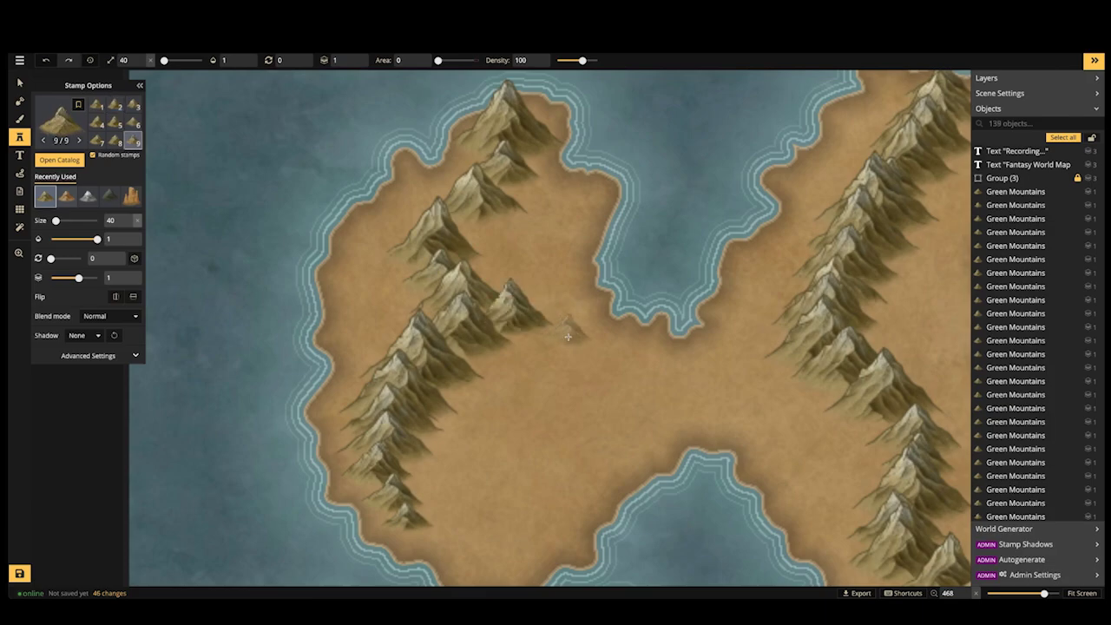
{"action": "key", "text": "bracketright"}
{"action": "key", "text": "bracketright"}
{"action": "left_click", "coordinate": [565, 337]}
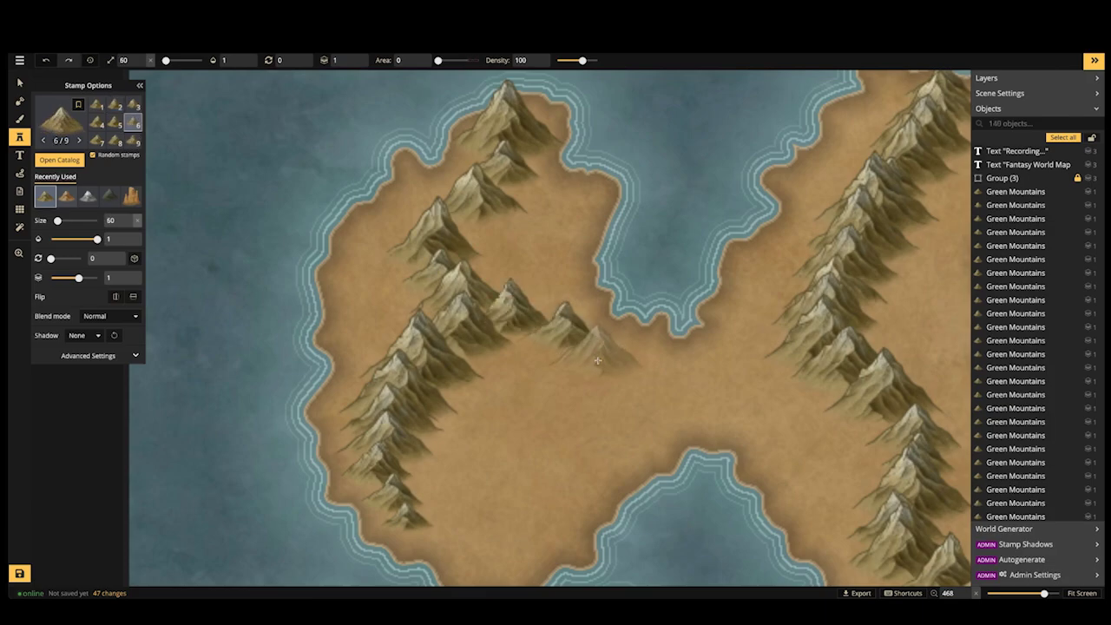
End the eastern spur with a Green Mountains stamp at size 40 and add a size 20 stamp beside its first peak
{"action": "key", "text": "bracketleft"}
{"action": "key", "text": "bracketleft"}
{"action": "left_click", "coordinate": [602, 357]}
{"action": "key", "text": "bracketleft"}
{"action": "key", "text": "bracketleft"}
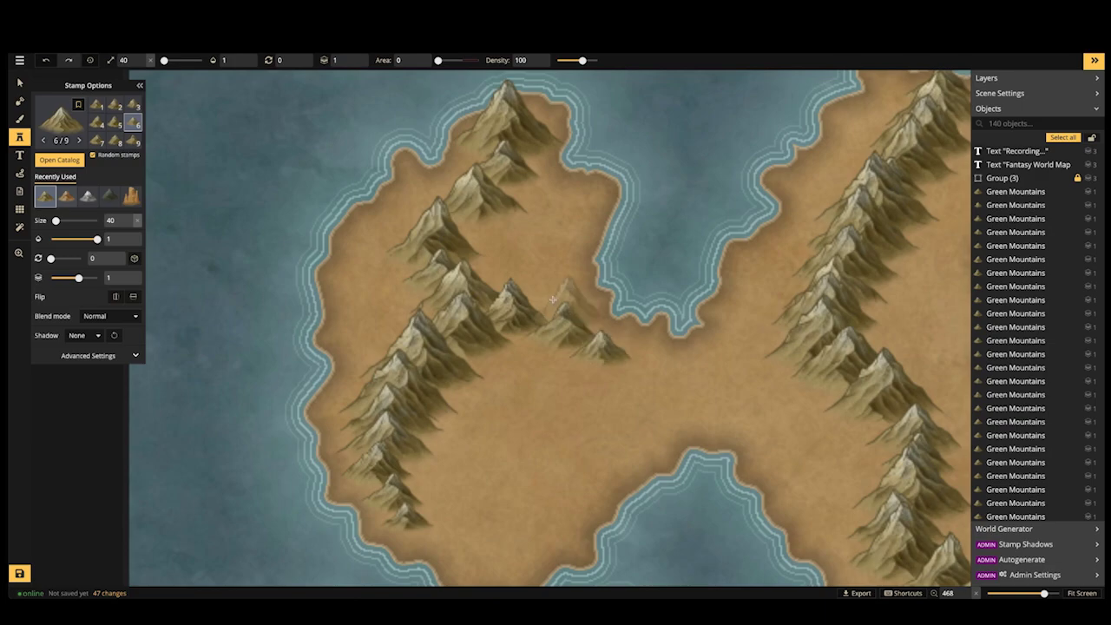
{"action": "left_click", "coordinate": [529, 303]}
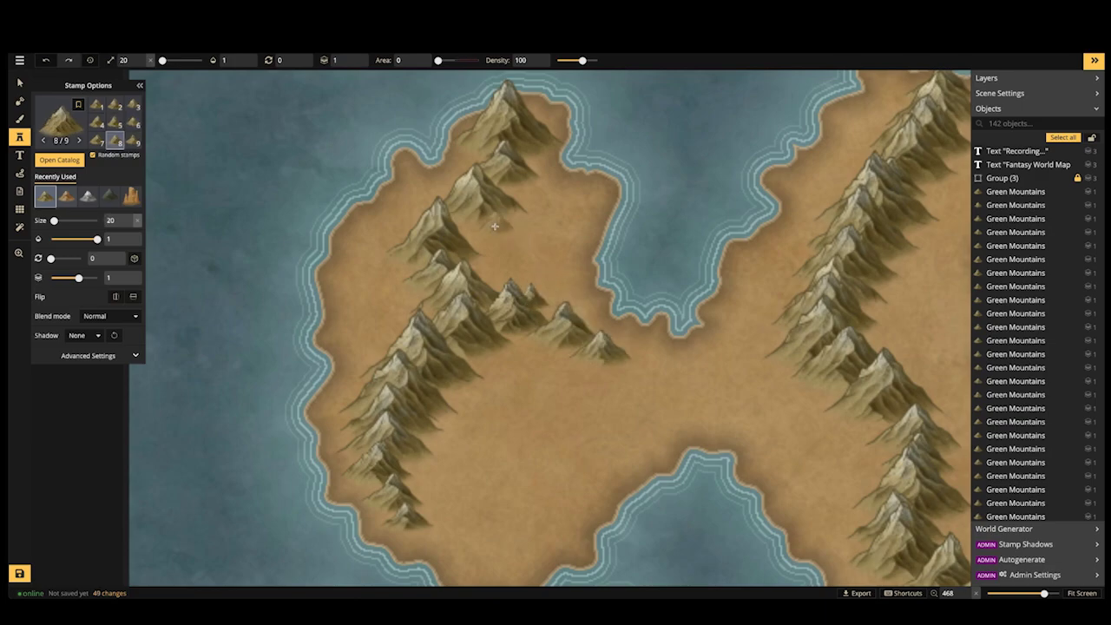
Place a size 40 Green Mountains stamp on the western range's upper eastern flank and size 30 stamps reaching the peninsula's east coast
{"action": "key", "text": "bracketright"}
{"action": "key", "text": "bracketright"}
{"action": "left_click", "coordinate": [494, 230]}
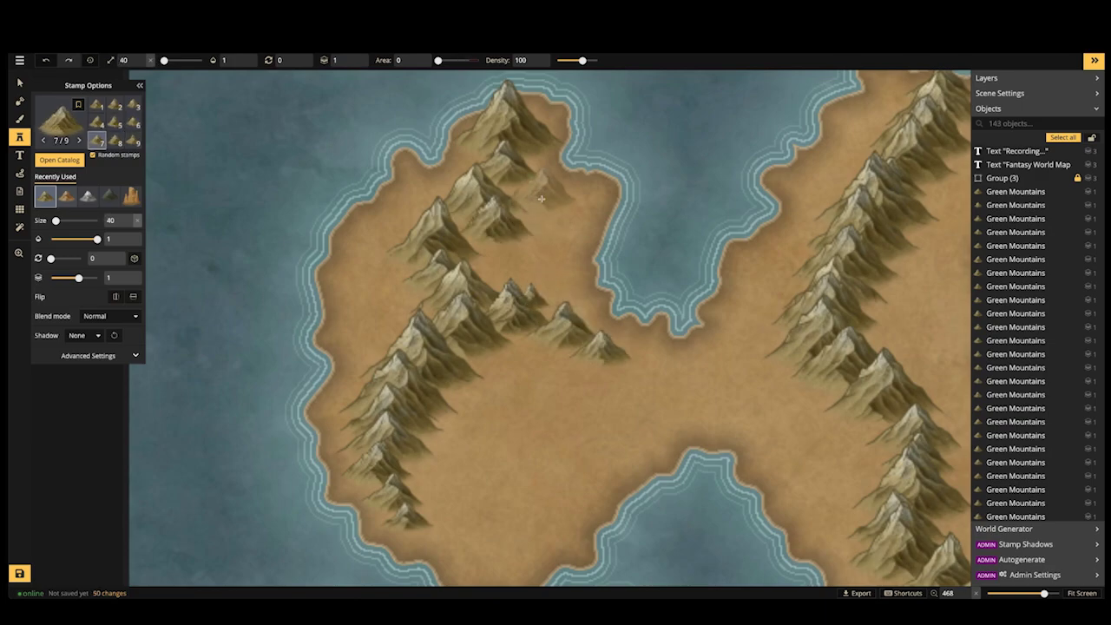
{"action": "key", "text": "bracketleft"}
{"action": "left_click", "coordinate": [547, 181]}
{"action": "left_click", "coordinate": [585, 187]}
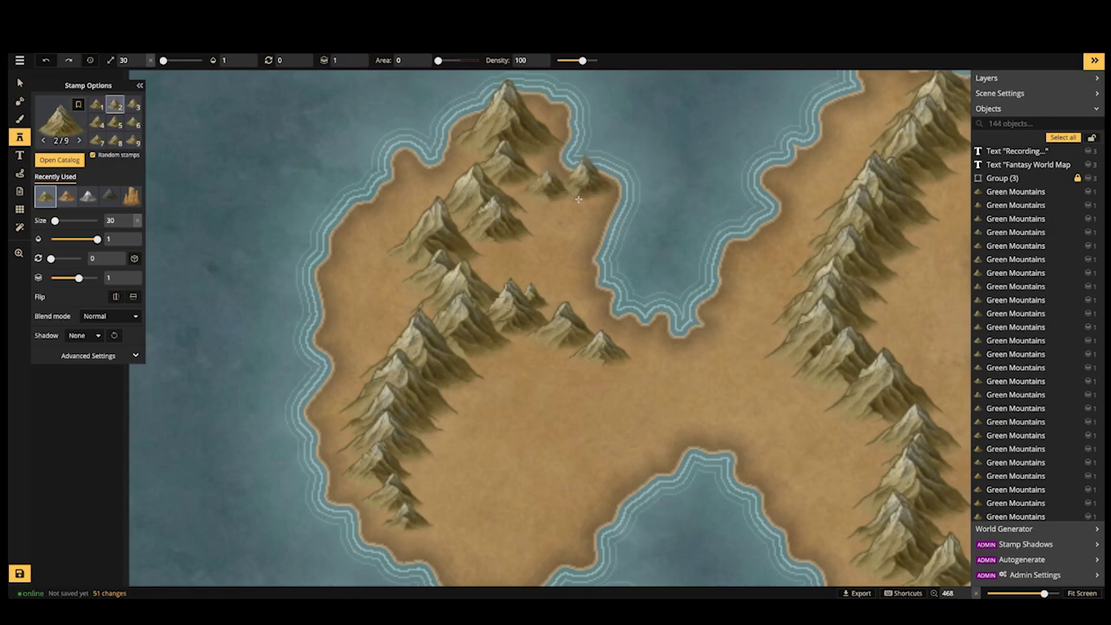
{"action": "left_click", "coordinate": [576, 209]}
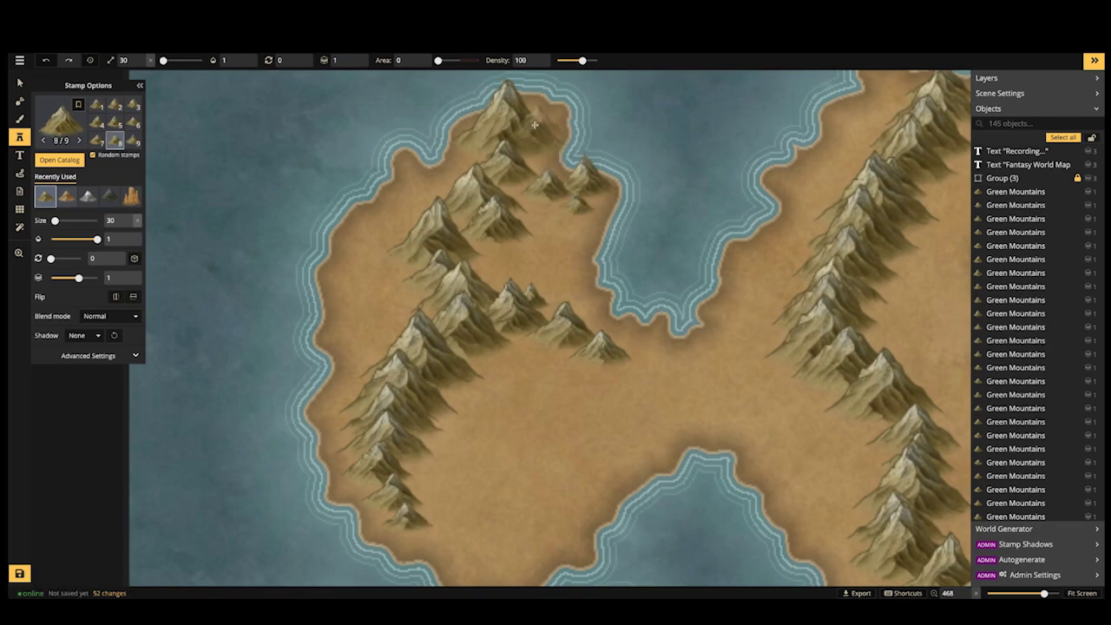
Place Green Mountains stamps at size 30 along the western range's northwestern flank and adjust the one at its middle bend
{"action": "left_click", "coordinate": [417, 193]}
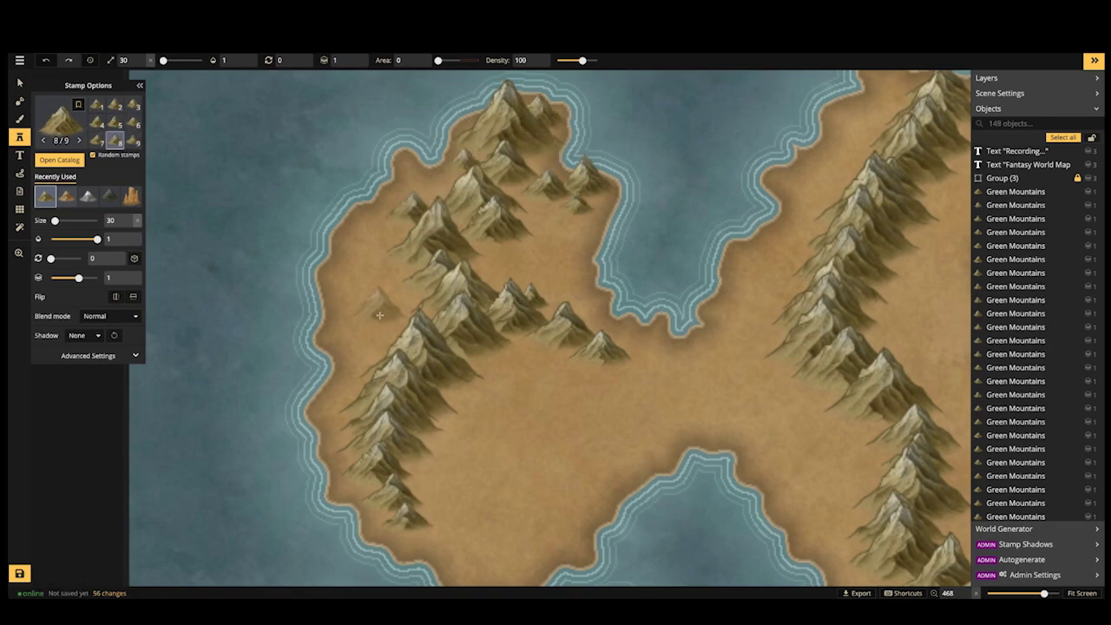
{"action": "left_click", "coordinate": [420, 302]}
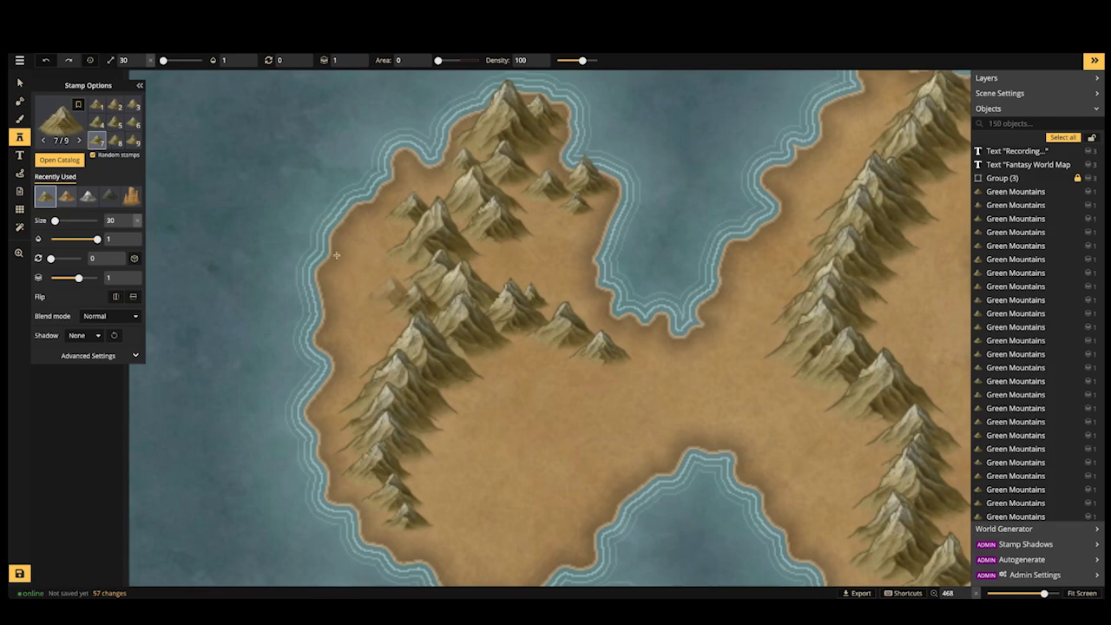
{"action": "key", "text": "v"}
{"action": "left_click", "coordinate": [417, 302]}
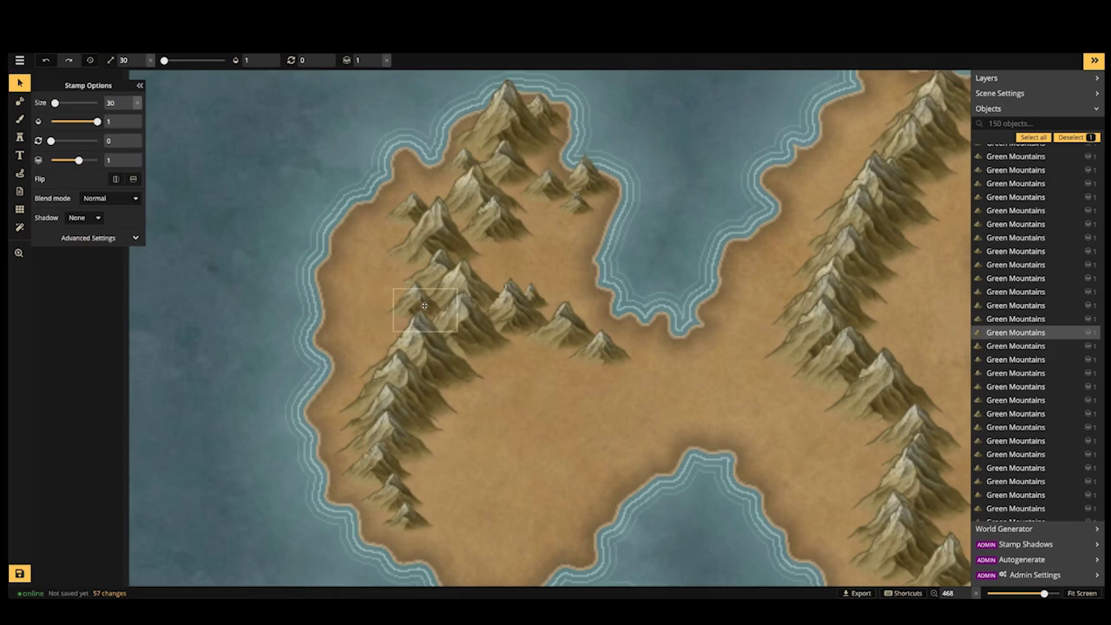
Place Green Mountains stamps at size 50 around the northern end and along the western flank of the southwestern continent's eastern range
{"action": "scroll", "coordinate": [382, 300], "scroll_direction": "down", "scroll_amount": 4}
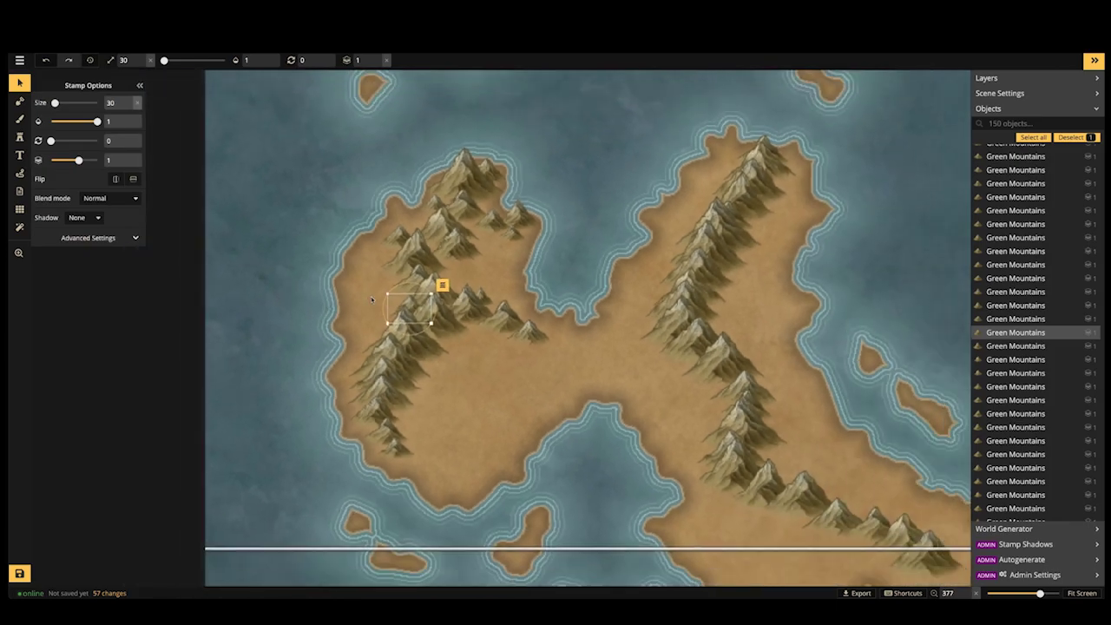
{"action": "left_click_drag", "start_coordinate": [583, 296], "coordinate": [400, 278]}
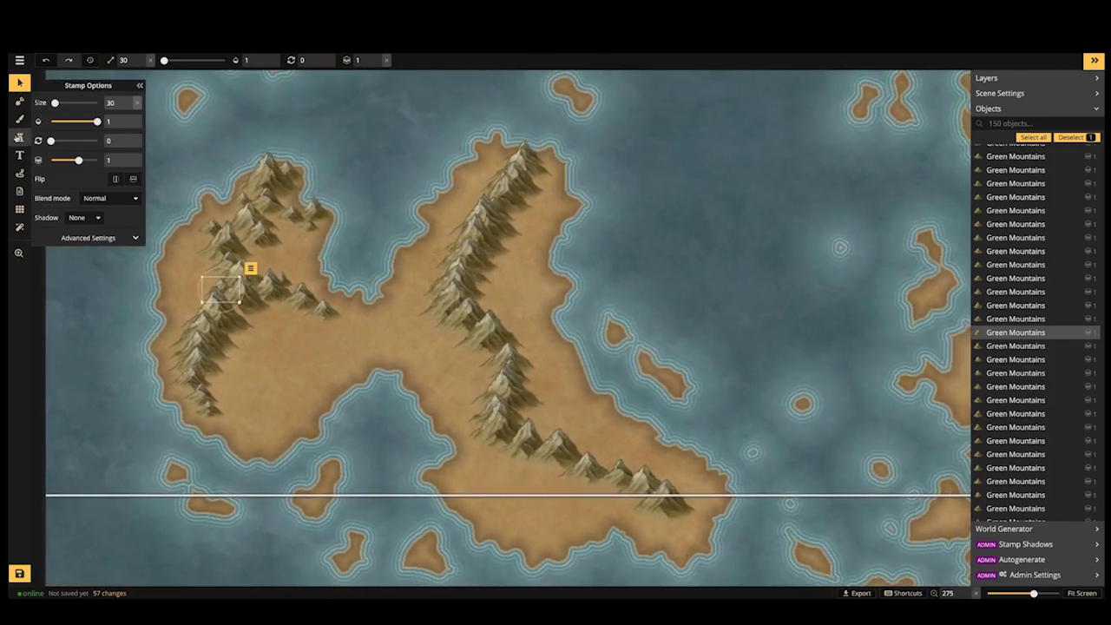
{"action": "key", "text": "s"}
{"action": "scroll", "coordinate": [343, 322], "scroll_direction": "down", "scroll_amount": 3}
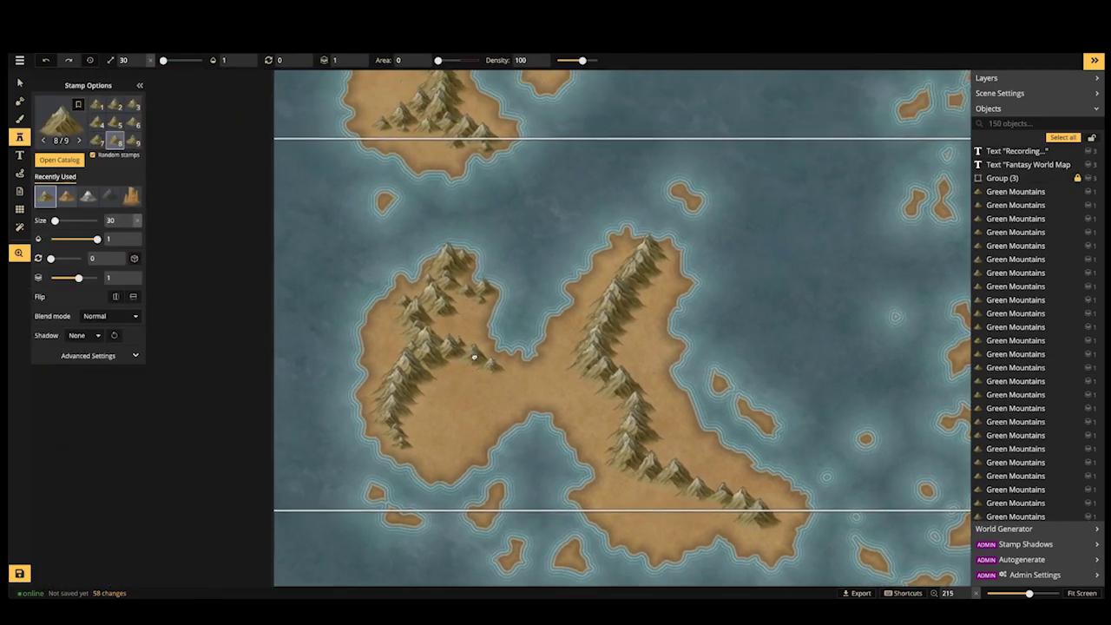
{"action": "scroll", "coordinate": [474, 357], "scroll_direction": "down", "scroll_amount": 4}
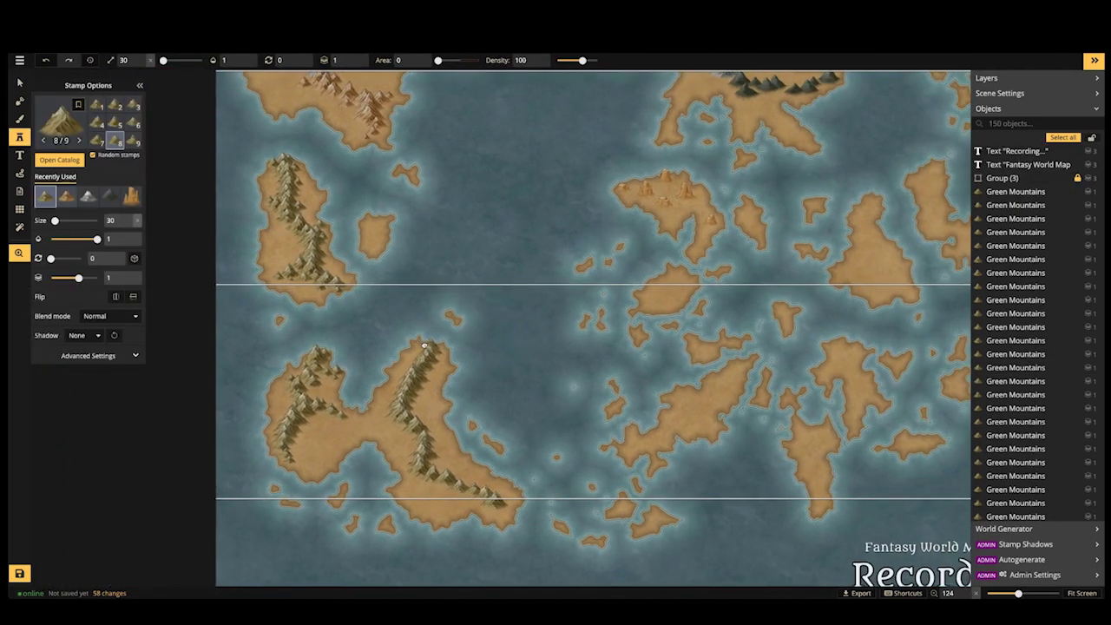
{"action": "scroll", "coordinate": [437, 344], "scroll_direction": "down", "scroll_amount": 3}
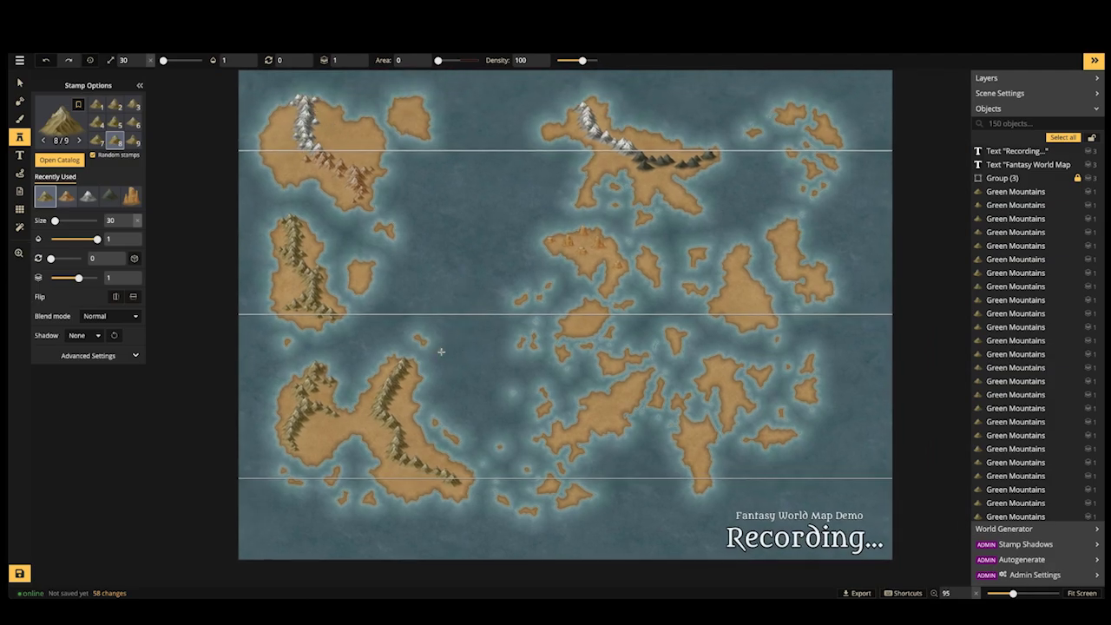
{"action": "scroll", "coordinate": [382, 370], "scroll_direction": "up", "scroll_amount": 2}
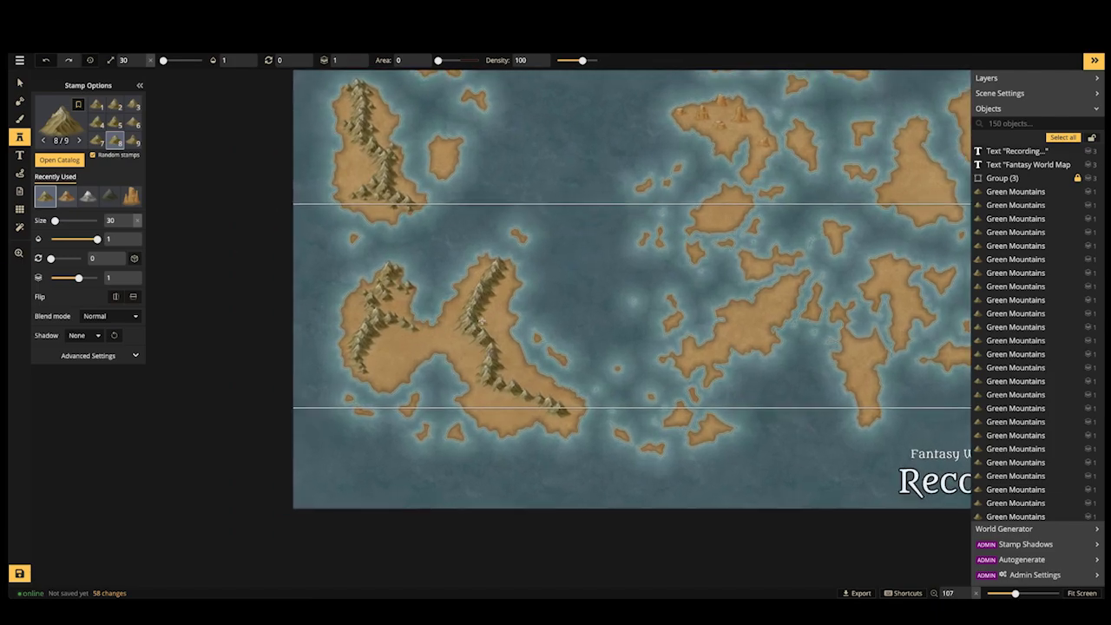
{"action": "scroll", "coordinate": [483, 316], "scroll_direction": "up", "scroll_amount": 5}
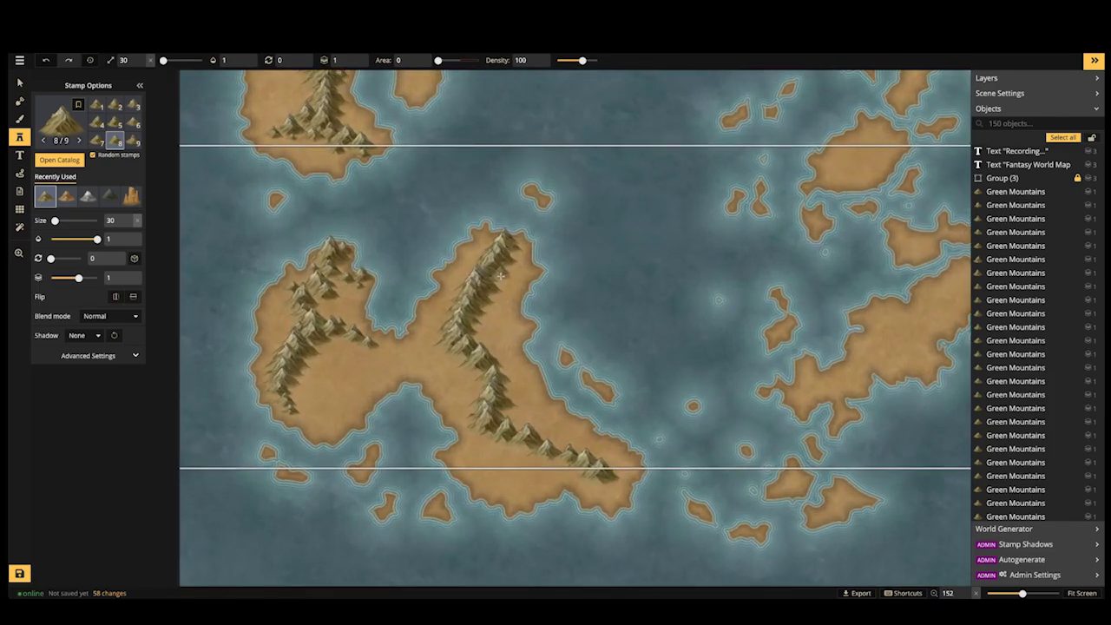
{"action": "scroll", "coordinate": [502, 283], "scroll_direction": "up", "scroll_amount": 2}
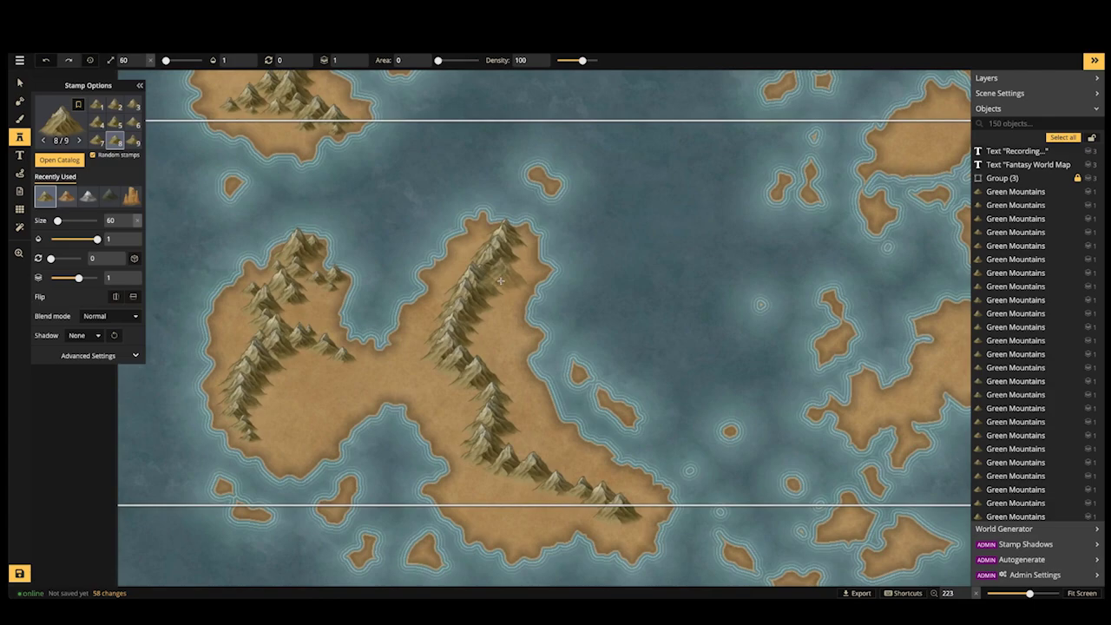
{"action": "key", "text": "bracketleft"}
{"action": "left_click", "coordinate": [518, 269]}
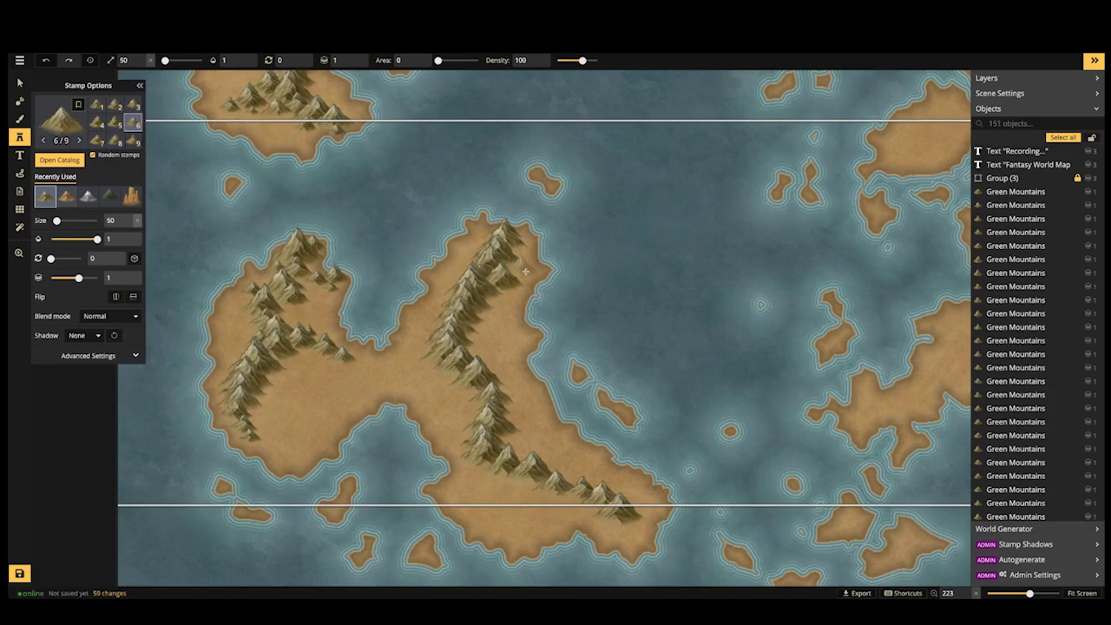
{"action": "left_click", "coordinate": [525, 271]}
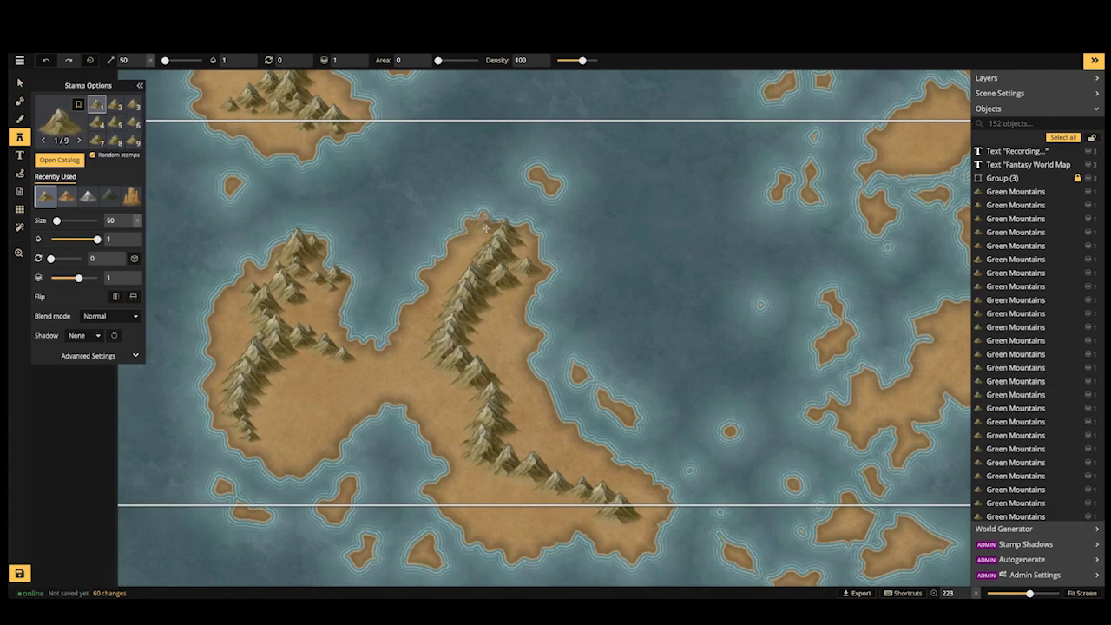
{"action": "left_click", "coordinate": [458, 316]}
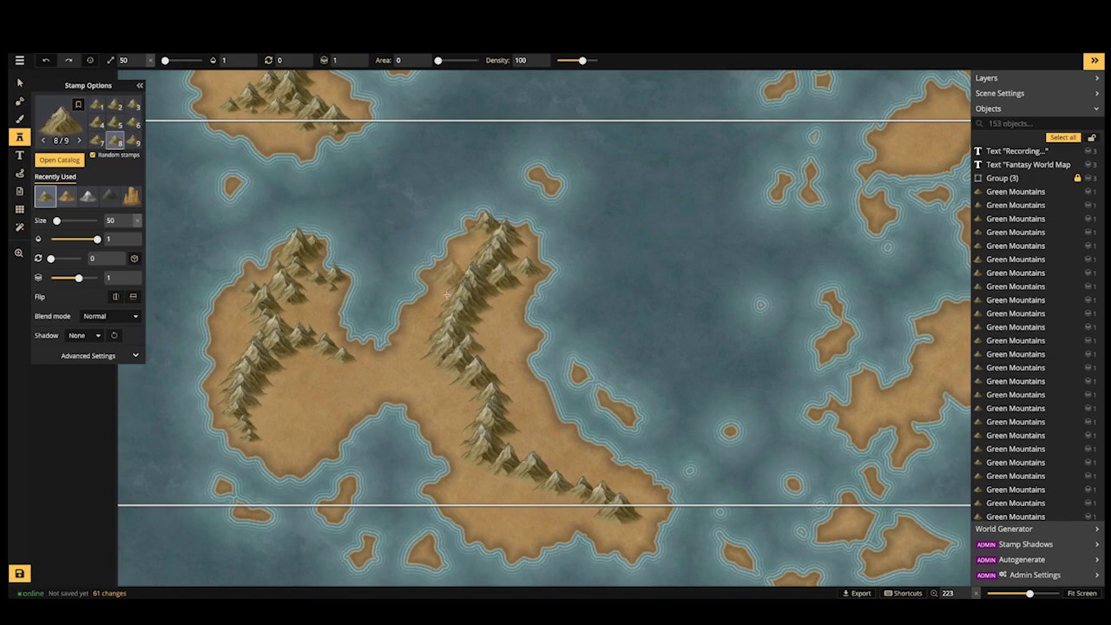
{"action": "left_click_drag", "start_coordinate": [451, 255], "coordinate": [453, 217]}
{"action": "left_click_drag", "start_coordinate": [456, 358], "coordinate": [463, 317]}
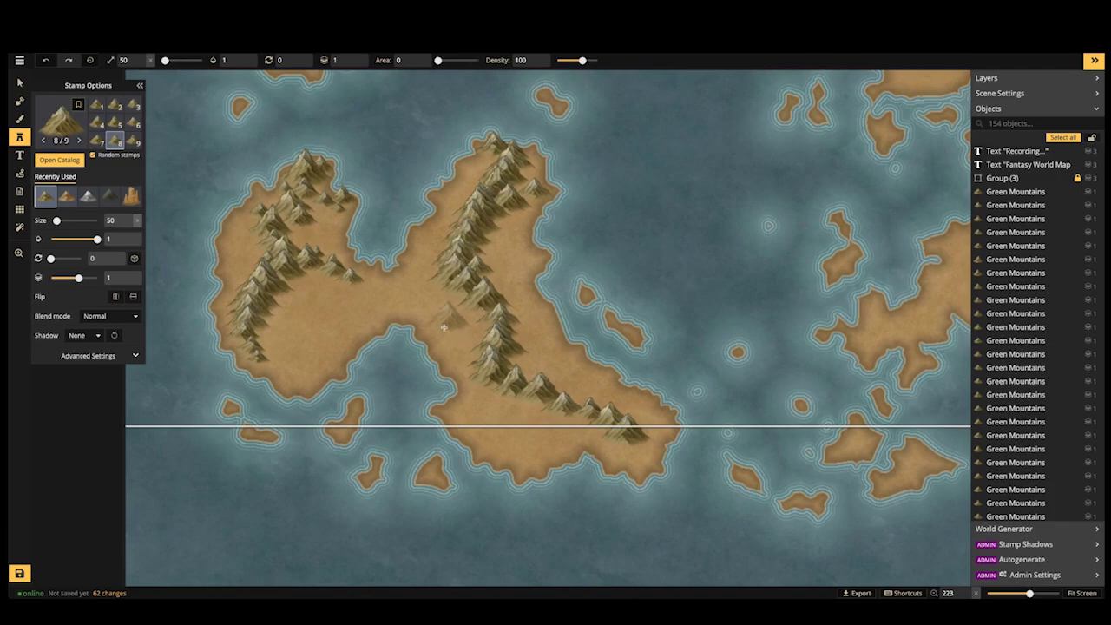
Place size 50 Green Mountains stamps at the eastern range's western bend, around its southeastern end and west of its southern section
{"action": "left_click", "coordinate": [447, 290]}
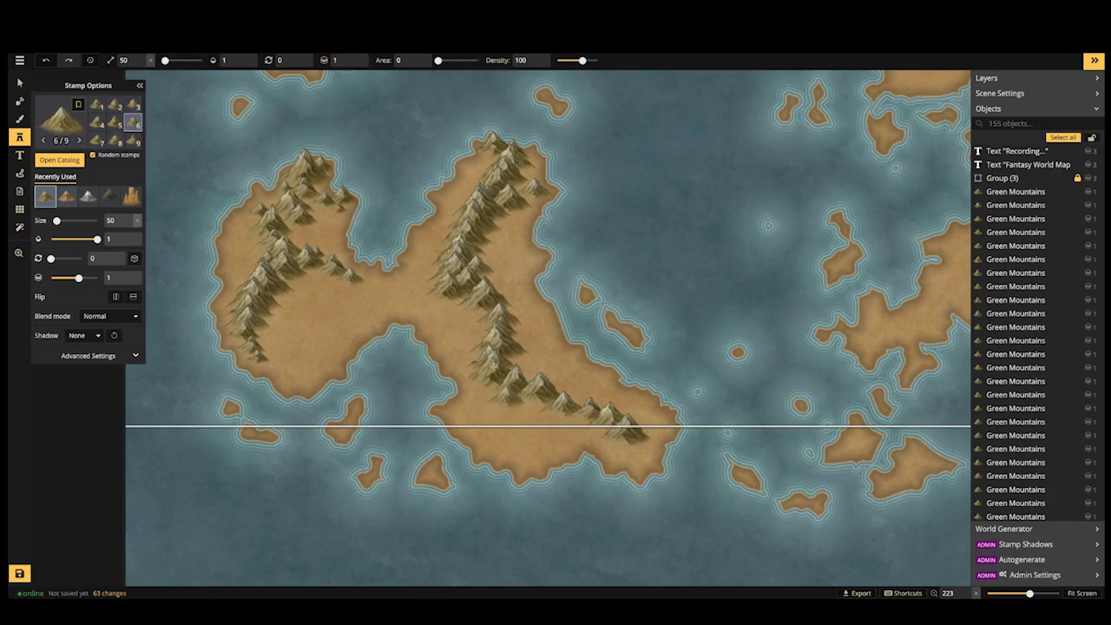
{"action": "left_click", "coordinate": [533, 416]}
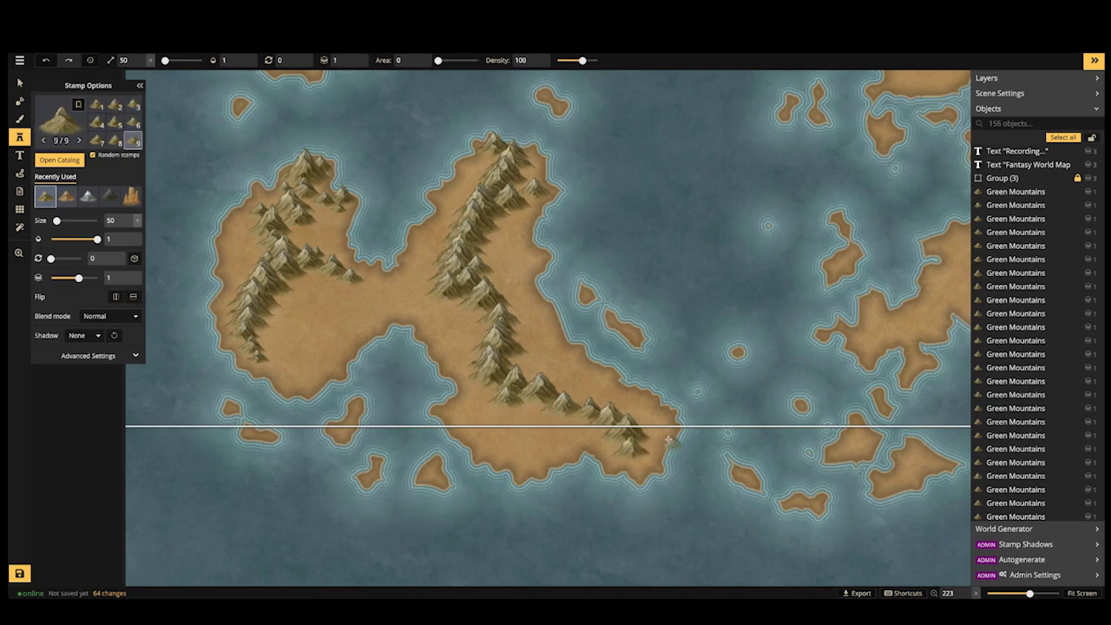
{"action": "left_click", "coordinate": [641, 460]}
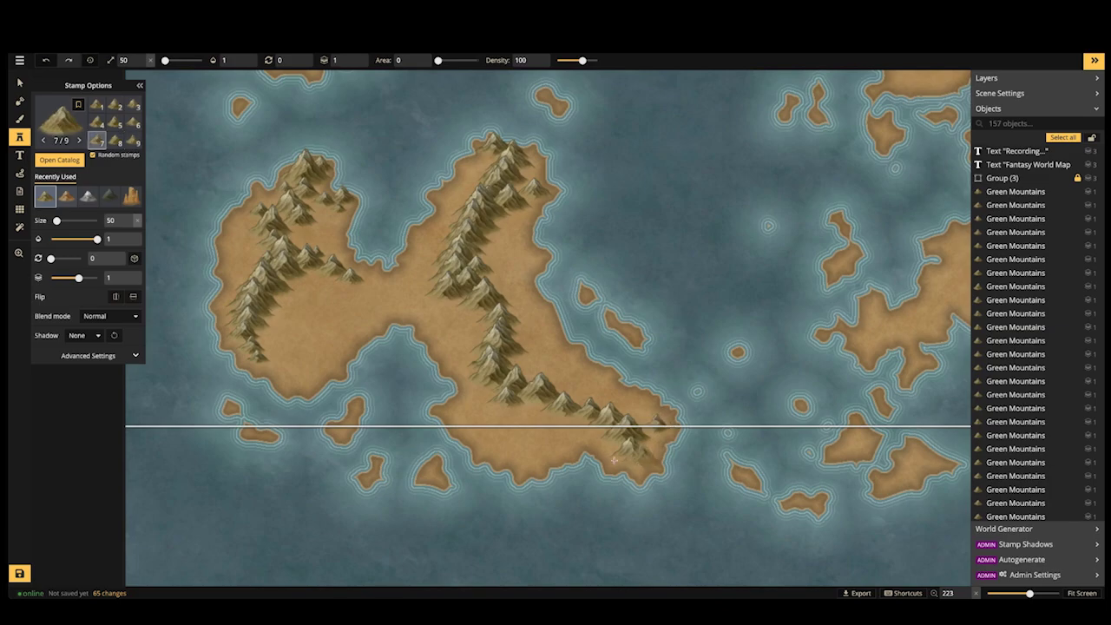
{"action": "left_click", "coordinate": [470, 336]}
Place size 50 Green Mountains stamps at the eastern range's northwestern tip and on the eastern and western flanks of its middle section
{"action": "left_click_drag", "start_coordinate": [512, 309], "coordinate": [562, 375]}
{"action": "left_click_drag", "start_coordinate": [516, 209], "coordinate": [532, 257]}
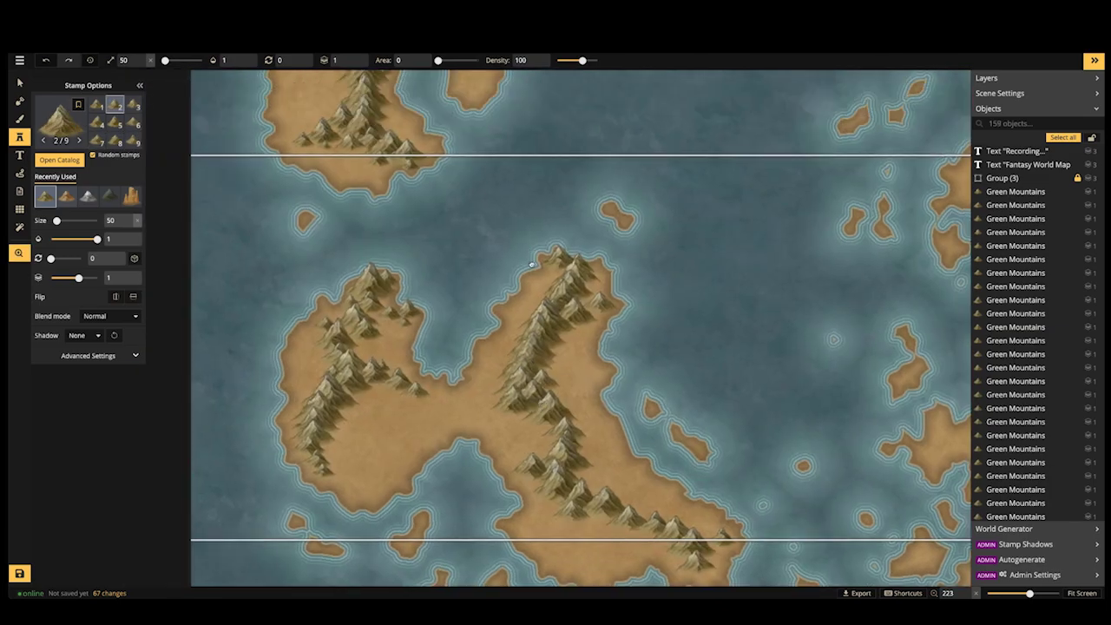
{"action": "left_click", "coordinate": [523, 342]}
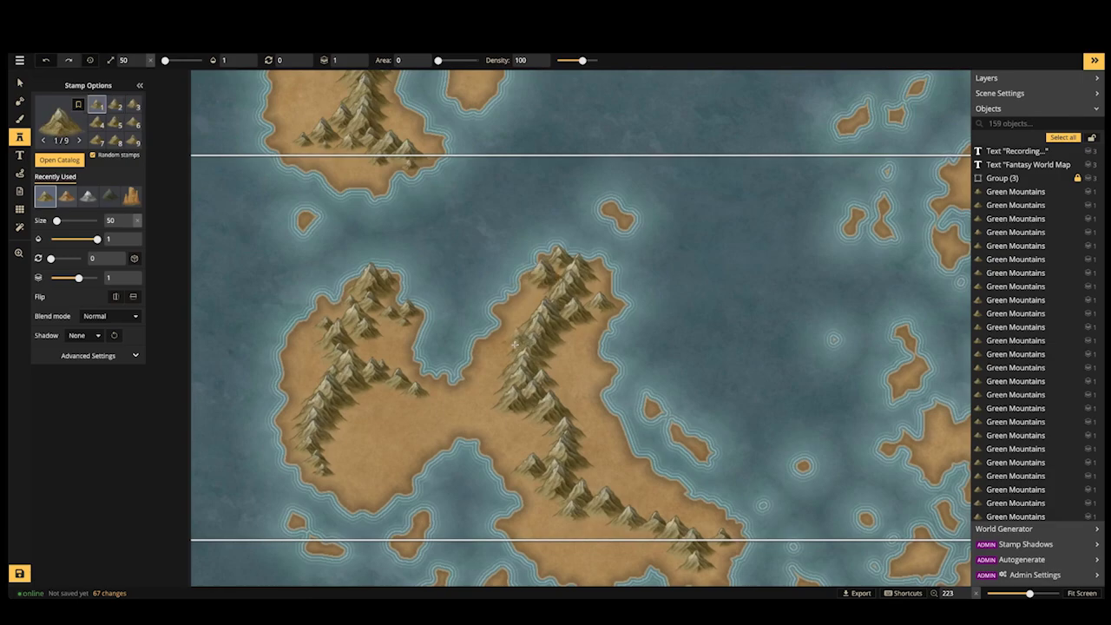
{"action": "left_click", "coordinate": [563, 368]}
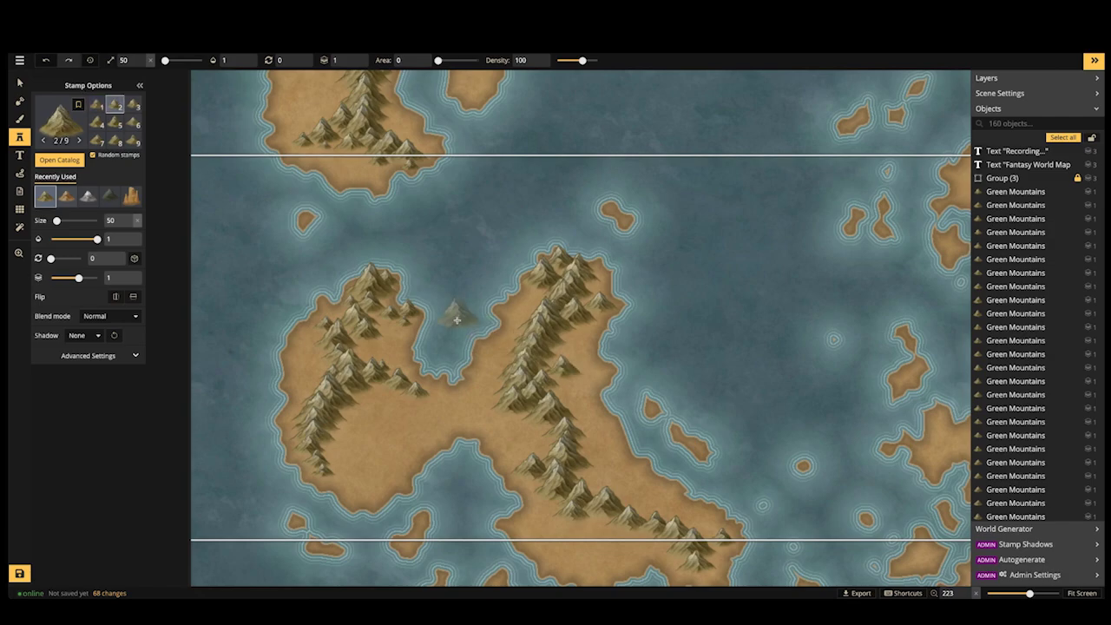
{"action": "left_click", "coordinate": [482, 300]}
{"action": "scroll", "coordinate": [486, 304], "scroll_direction": "down", "scroll_amount": 2}
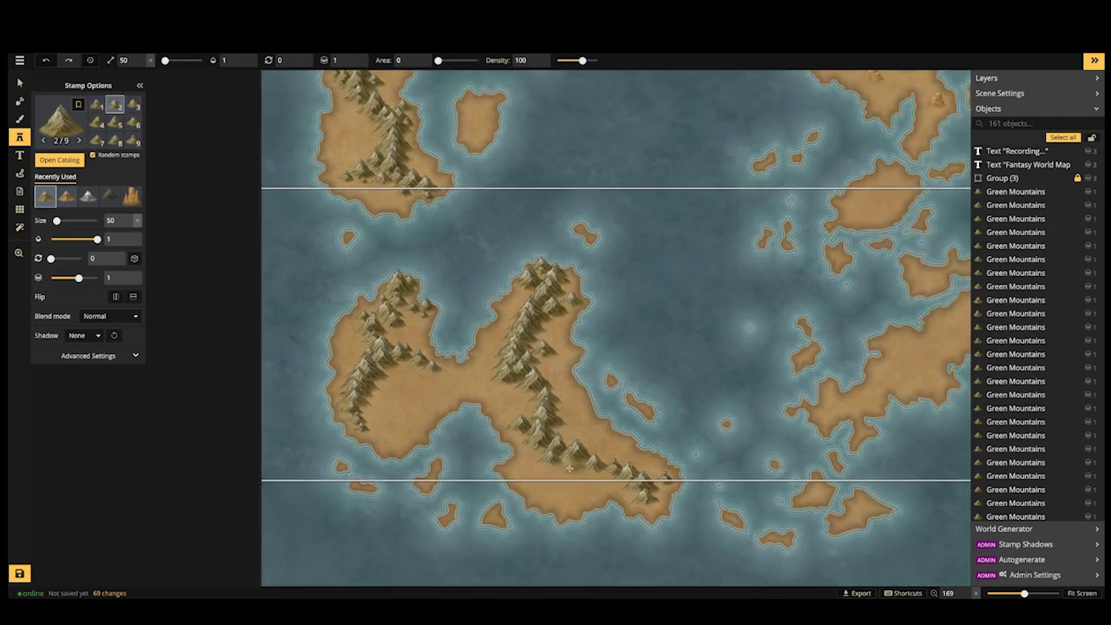
{"action": "left_click", "coordinate": [495, 342]}
Add a size 40 Green Mountains stamp on the eastern range's western flank and size 30 stamps around its middle and southern sections
{"action": "scroll", "coordinate": [490, 347], "scroll_direction": "up", "scroll_amount": 1}
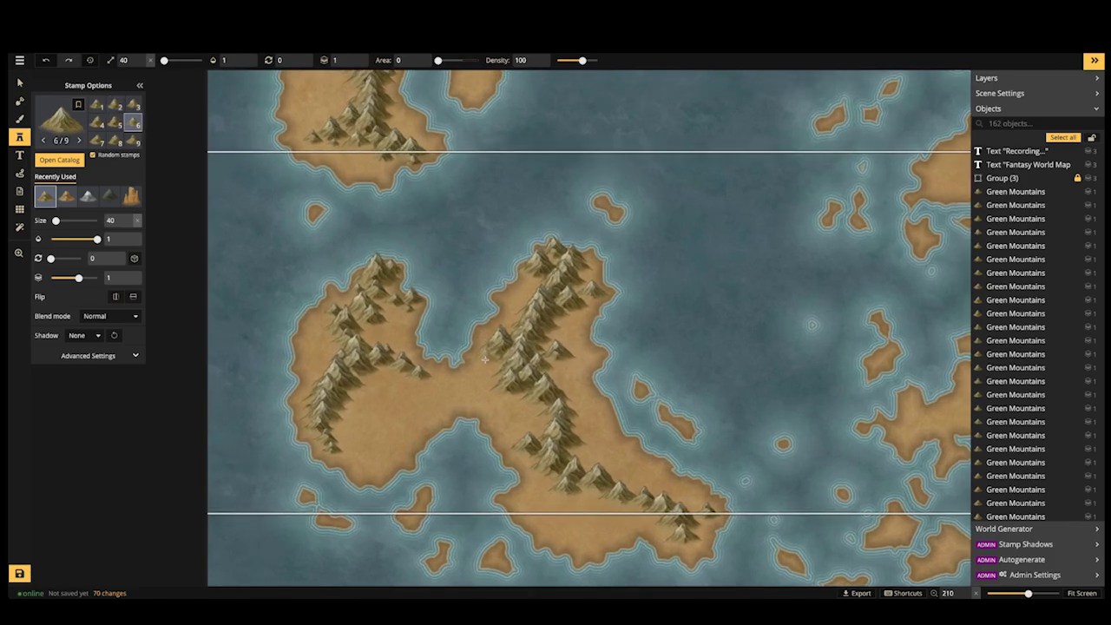
{"action": "key", "text": "8"}
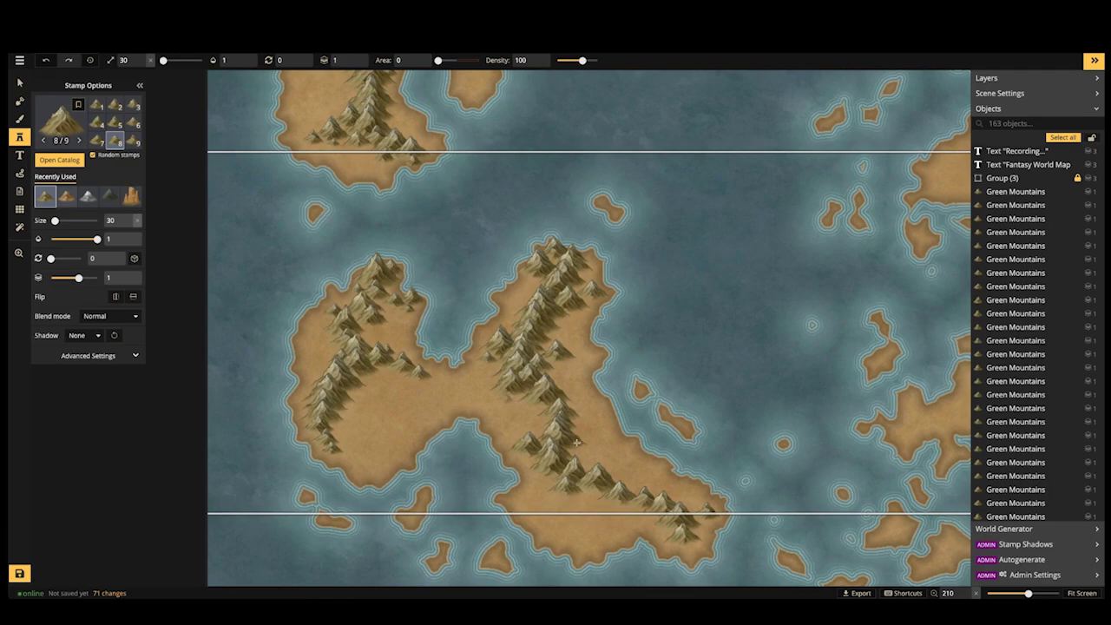
{"action": "left_click", "coordinate": [580, 502]}
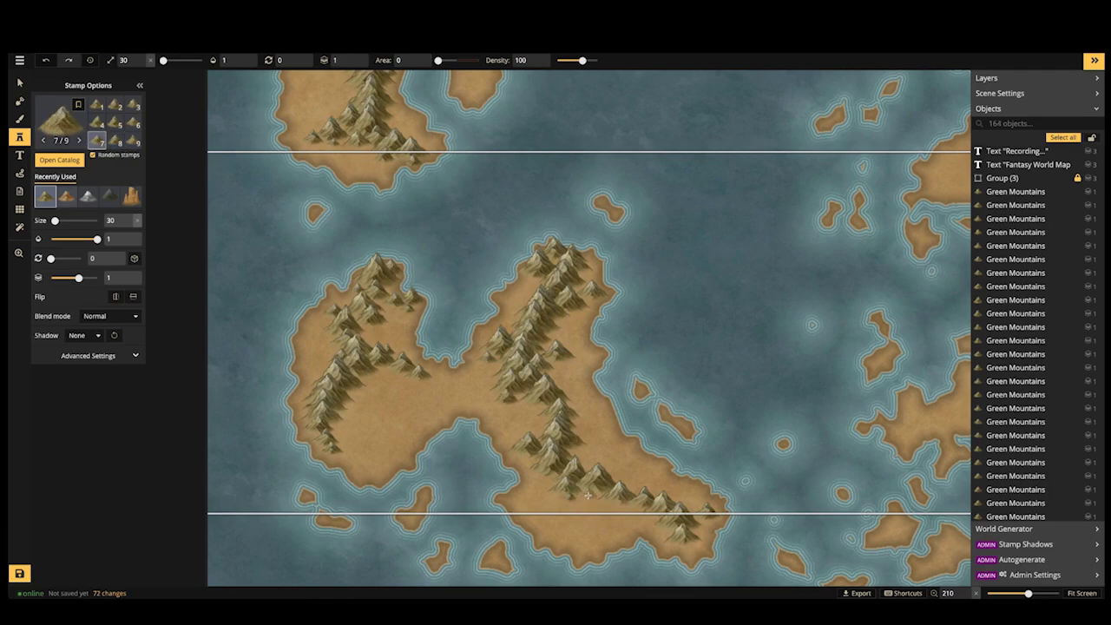
{"action": "left_click", "coordinate": [552, 468]}
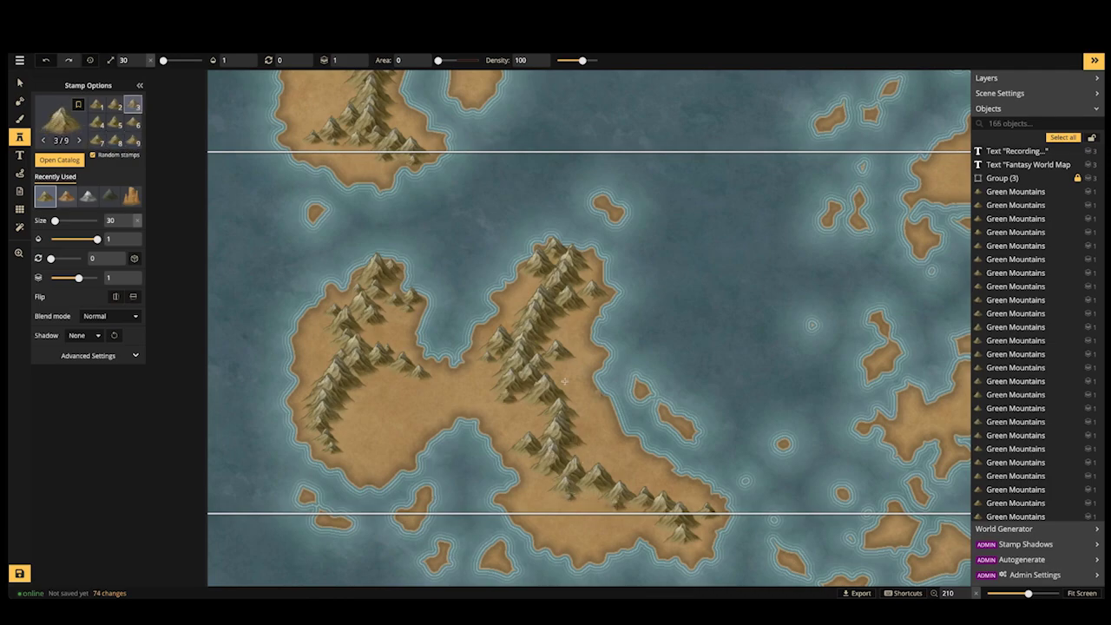
{"action": "left_click", "coordinate": [470, 347]}
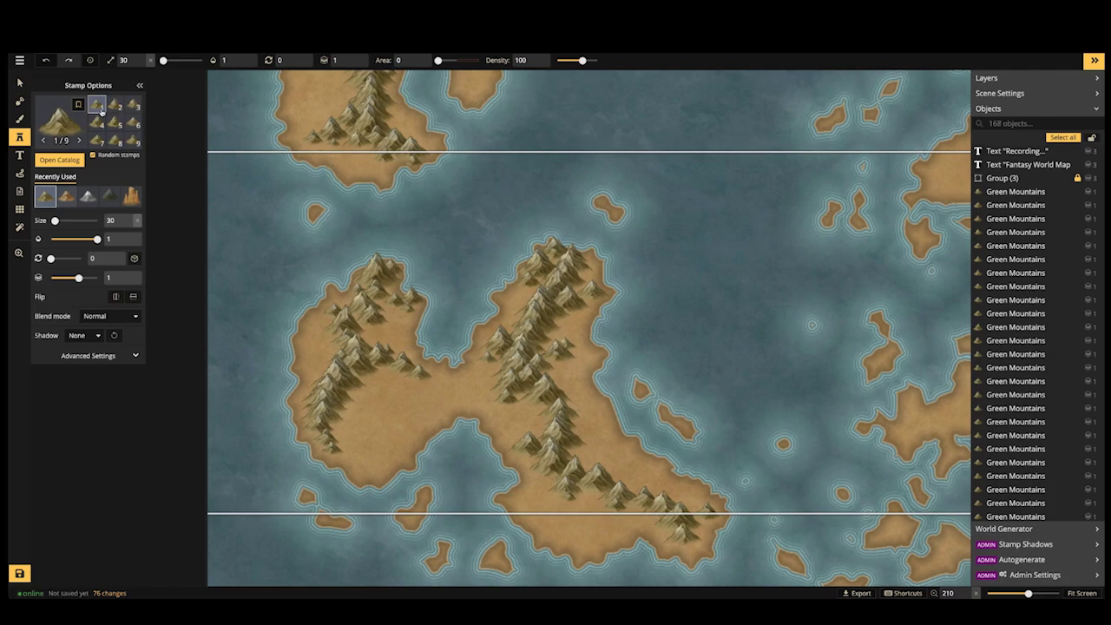
Shift the size 50 Green Mountains stamp at the eastern range's northwestern tip slightly and deselect it
{"action": "right_click", "coordinate": [547, 265]}
{"action": "left_click", "coordinate": [531, 259]}
{"action": "left_click_drag", "start_coordinate": [531, 260], "coordinate": [536, 260]}
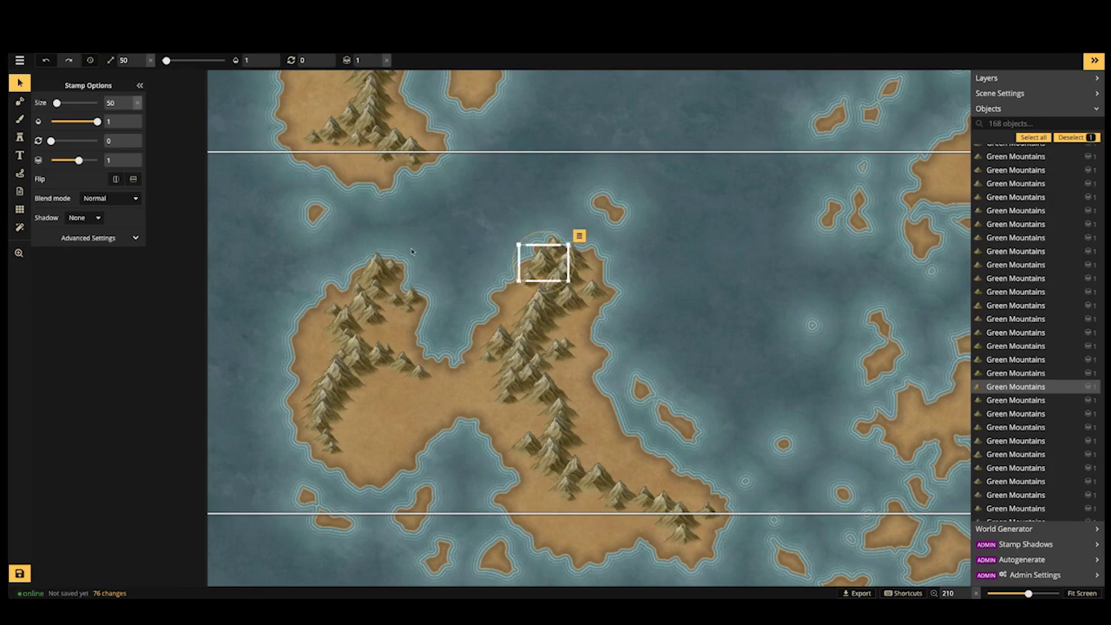
{"action": "key", "text": "Delete"}
Load the Snow Capped Mountains stamp at size 60, matching the topmost peak of the northern central continent's range
{"action": "scroll", "coordinate": [615, 322], "scroll_direction": "down", "scroll_amount": 3}
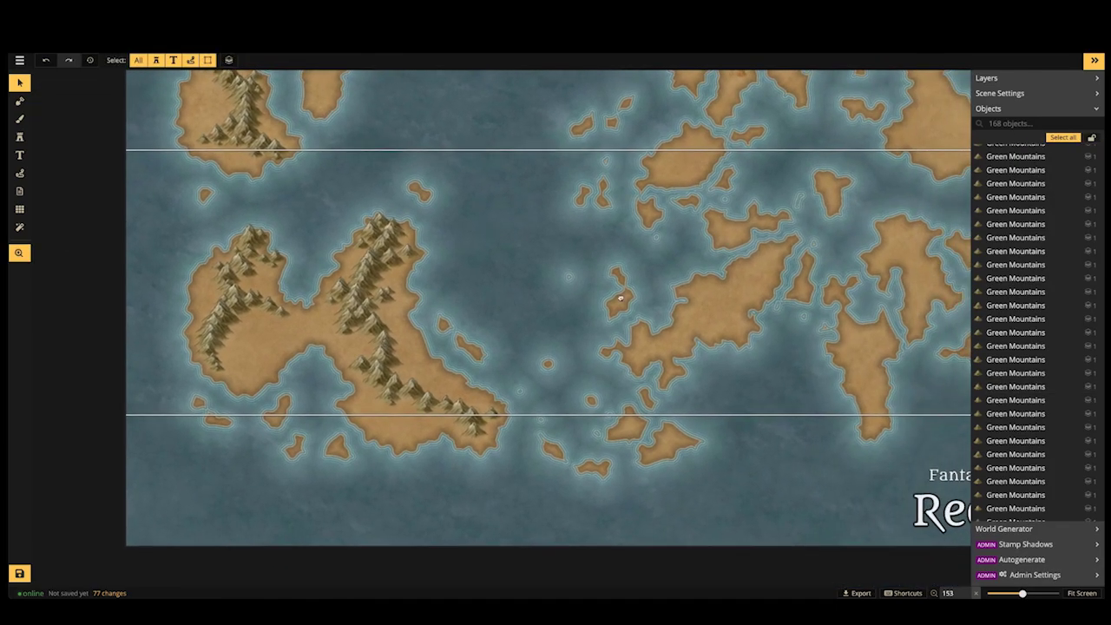
{"action": "left_click_drag", "start_coordinate": [621, 298], "coordinate": [490, 287]}
{"action": "scroll", "coordinate": [491, 287], "scroll_direction": "down", "scroll_amount": 3}
{"action": "left_click_drag", "start_coordinate": [461, 177], "coordinate": [474, 404]}
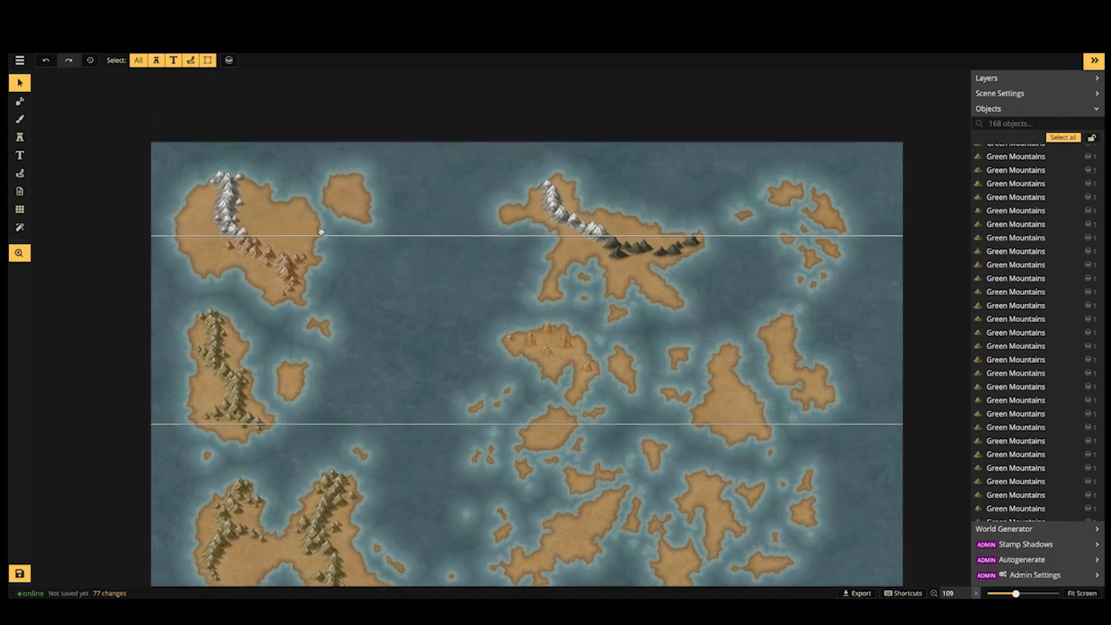
{"action": "scroll", "coordinate": [413, 297], "scroll_direction": "down", "scroll_amount": 2}
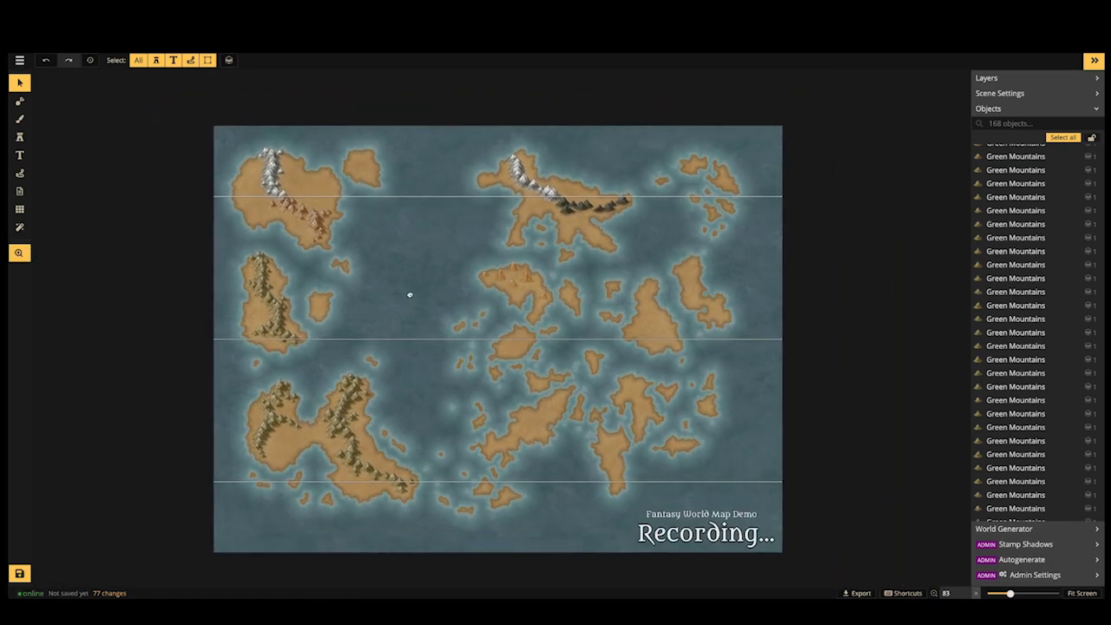
{"action": "scroll", "coordinate": [567, 226], "scroll_direction": "up", "scroll_amount": 4}
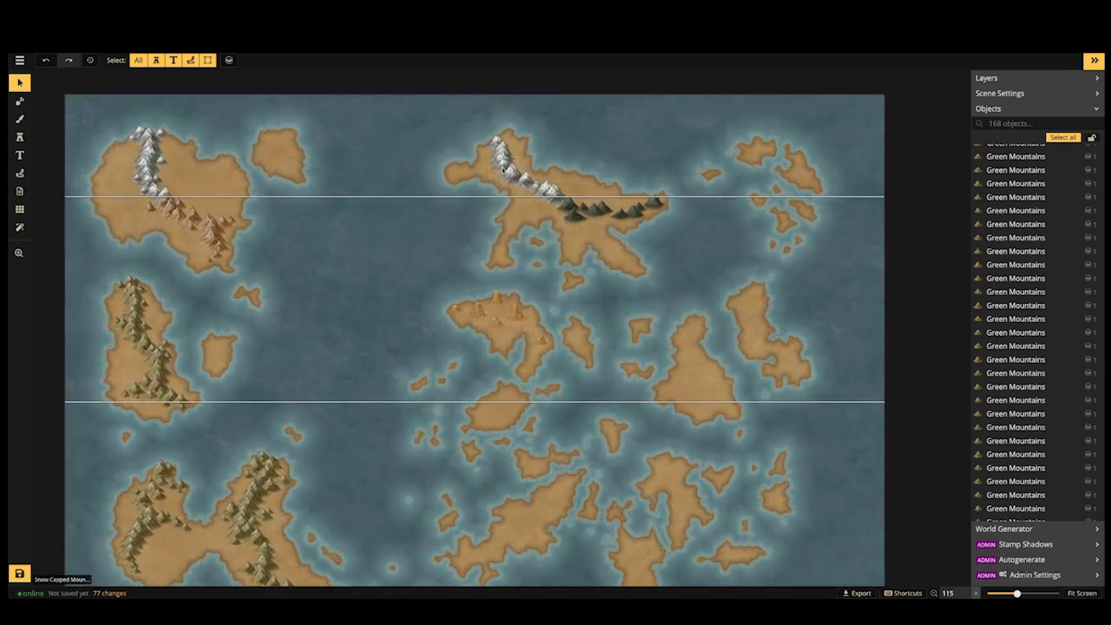
{"action": "scroll", "coordinate": [501, 159], "scroll_direction": "up", "scroll_amount": 3}
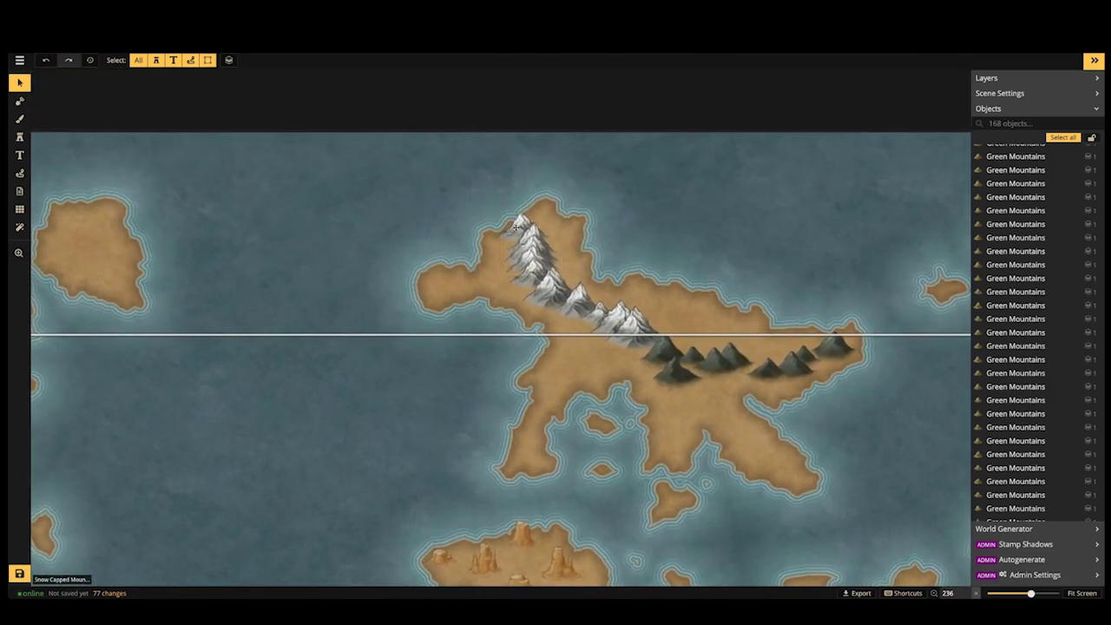
{"action": "left_click", "coordinate": [516, 227]}
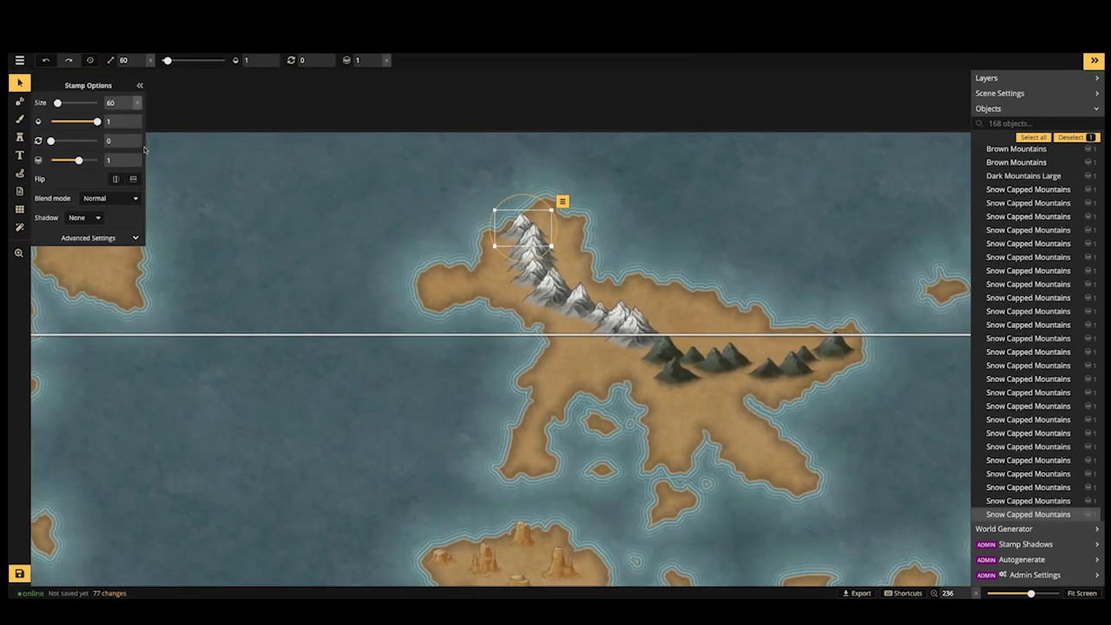
{"action": "left_click", "coordinate": [19, 136]}
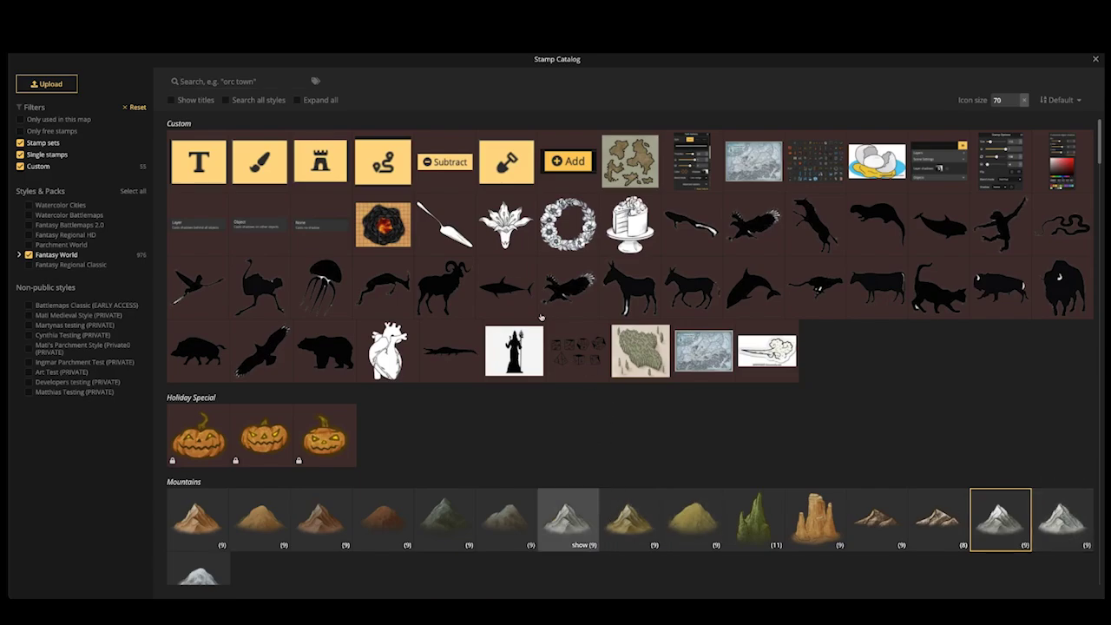
{"action": "key", "text": "Escape"}
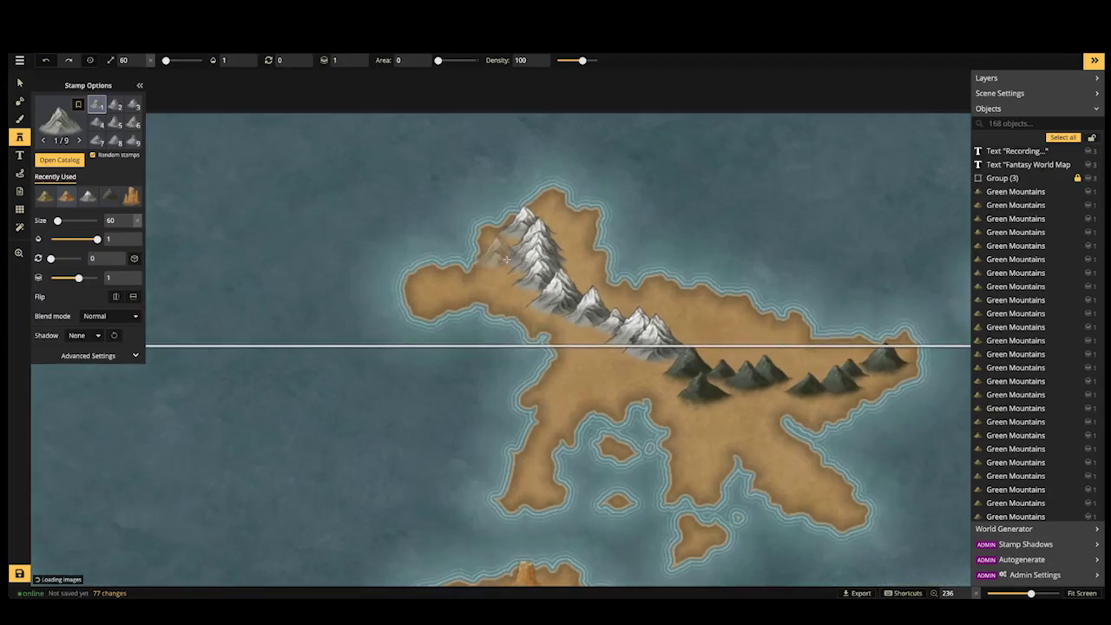
Set the grey mountain stamp size to 30 and place small mountains around the northern part of the snowy range
{"action": "scroll", "coordinate": [507, 259], "scroll_direction": "up", "scroll_amount": 1}
{"action": "key", "text": "["}
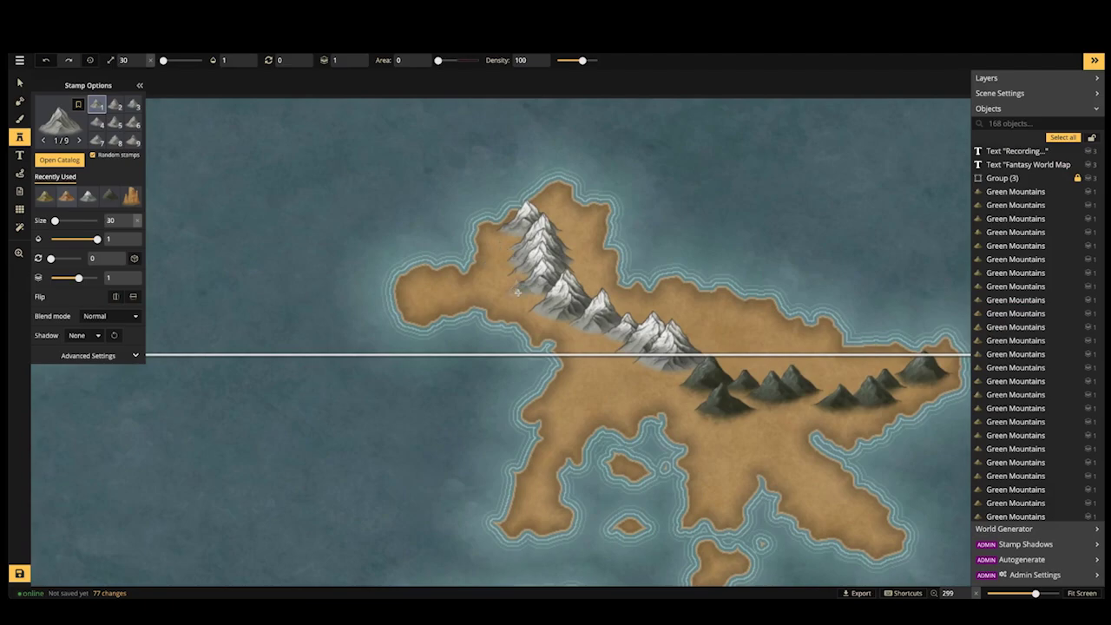
{"action": "left_click", "coordinate": [572, 255]}
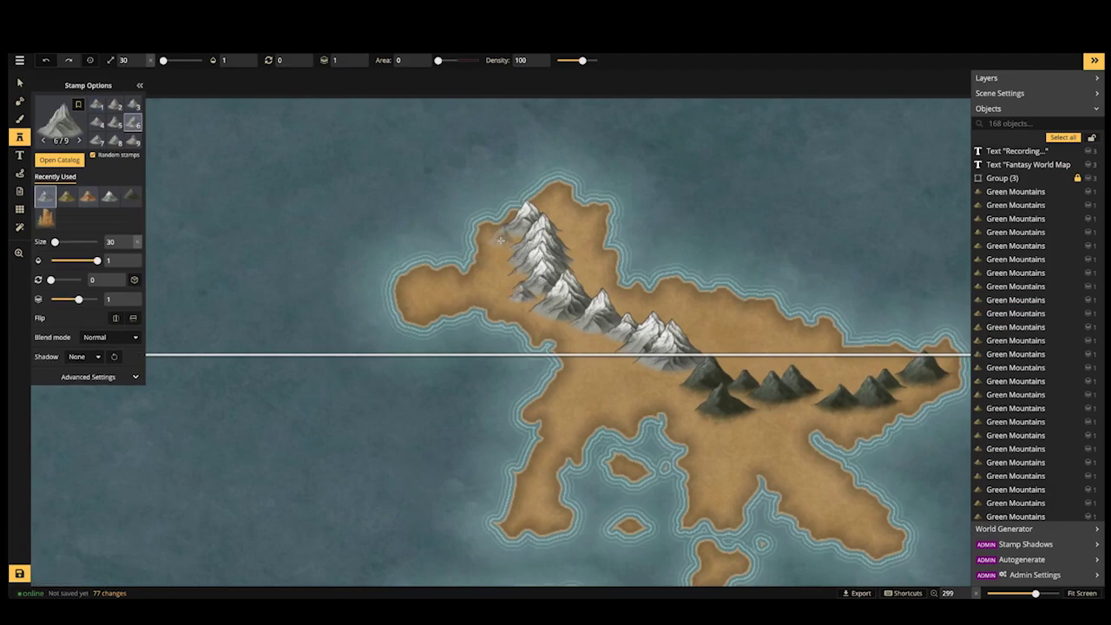
{"action": "left_click", "coordinate": [550, 209]}
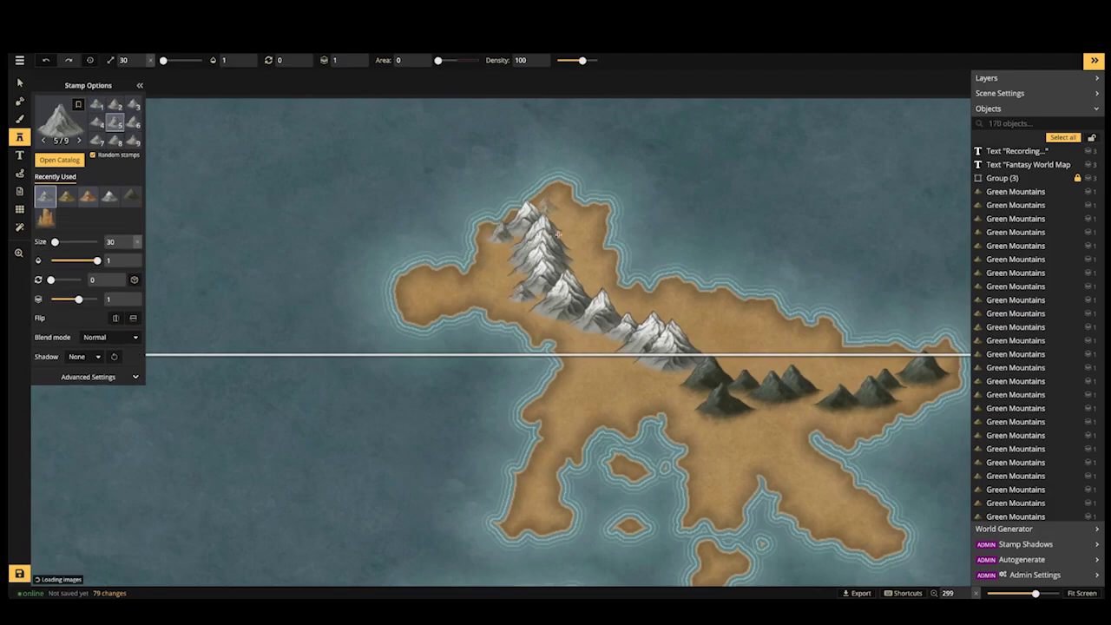
{"action": "left_click", "coordinate": [573, 273]}
{"action": "left_click", "coordinate": [573, 273]}
Increase the mountain stamp size to 40 and place grey mountains along the flanks and southern half of the snowy range
{"action": "scroll", "coordinate": [481, 193], "scroll_direction": "down", "scroll_amount": 2}
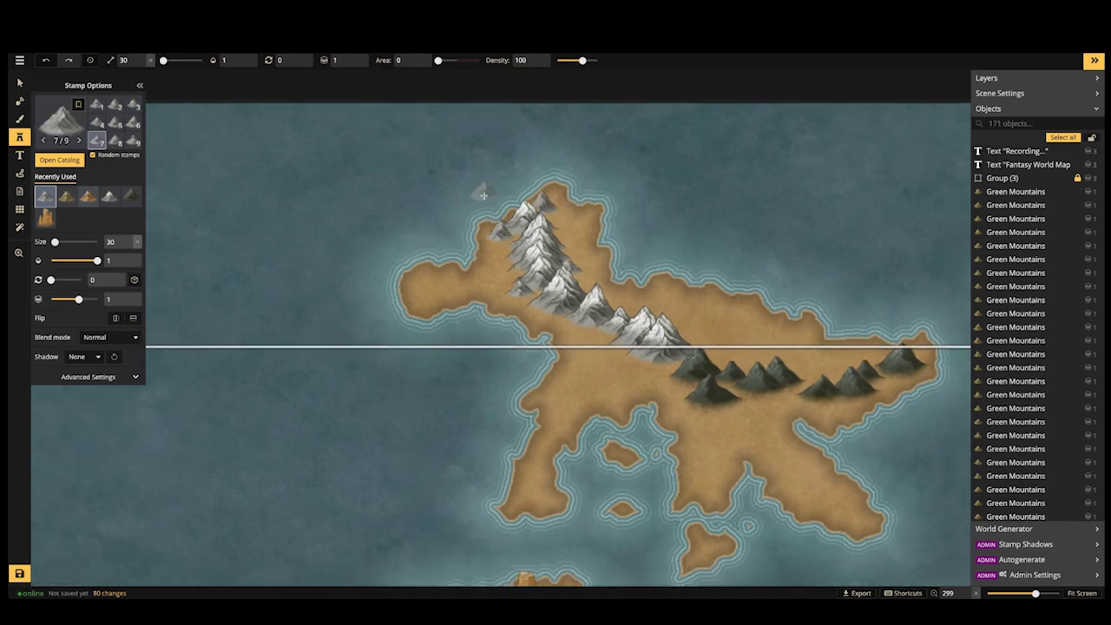
{"action": "key", "text": "space"}
{"action": "left_click_drag", "start_coordinate": [574, 324], "coordinate": [569, 299]}
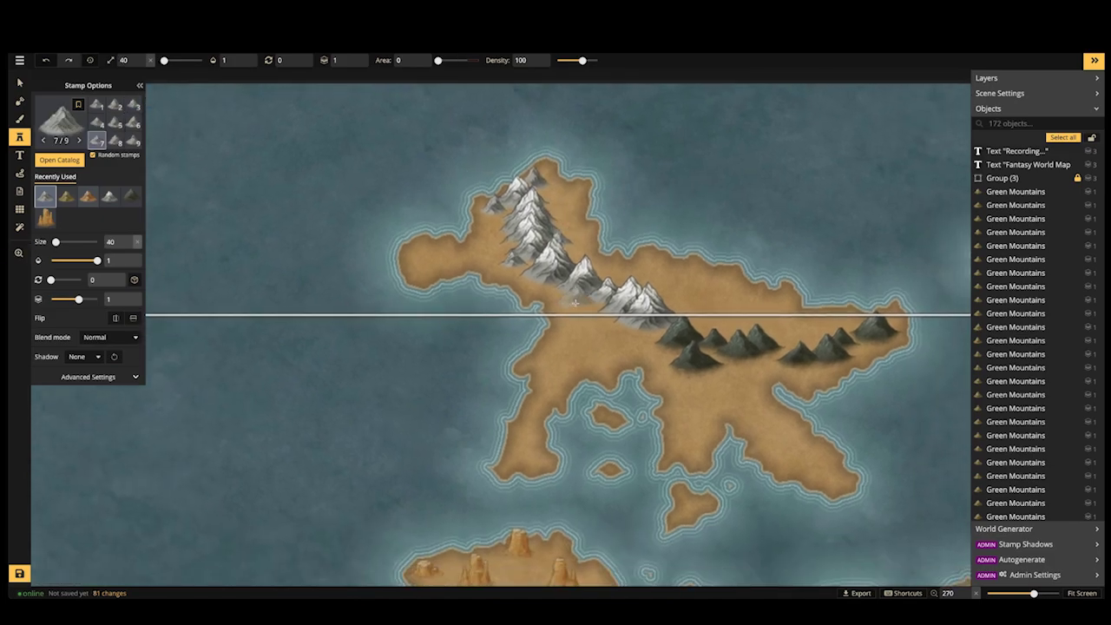
{"action": "left_click", "coordinate": [633, 301]}
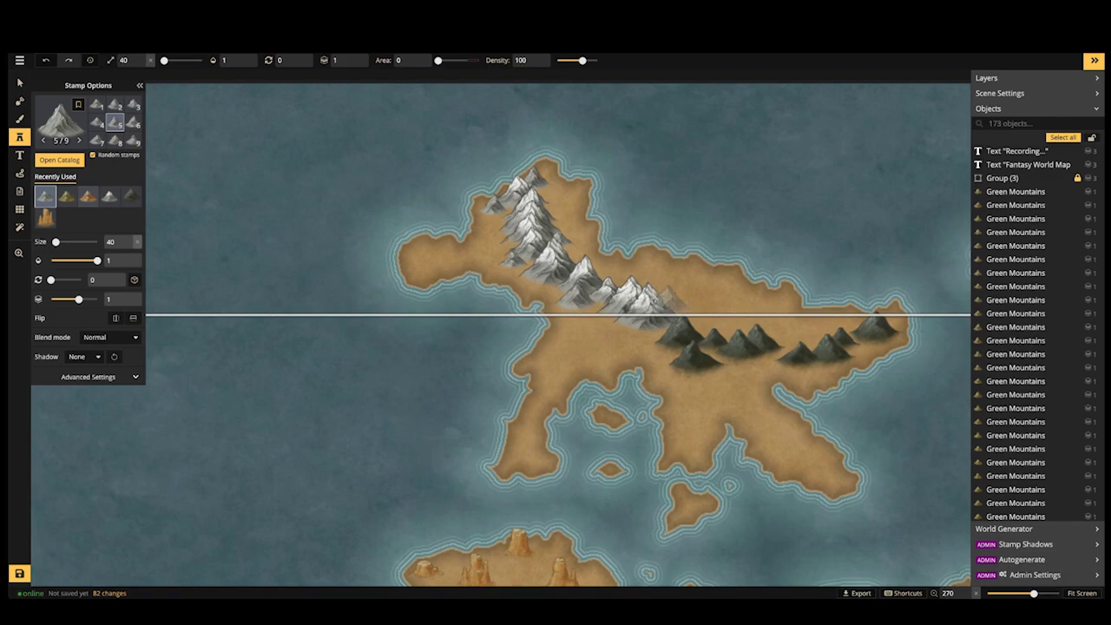
{"action": "left_click", "coordinate": [673, 298]}
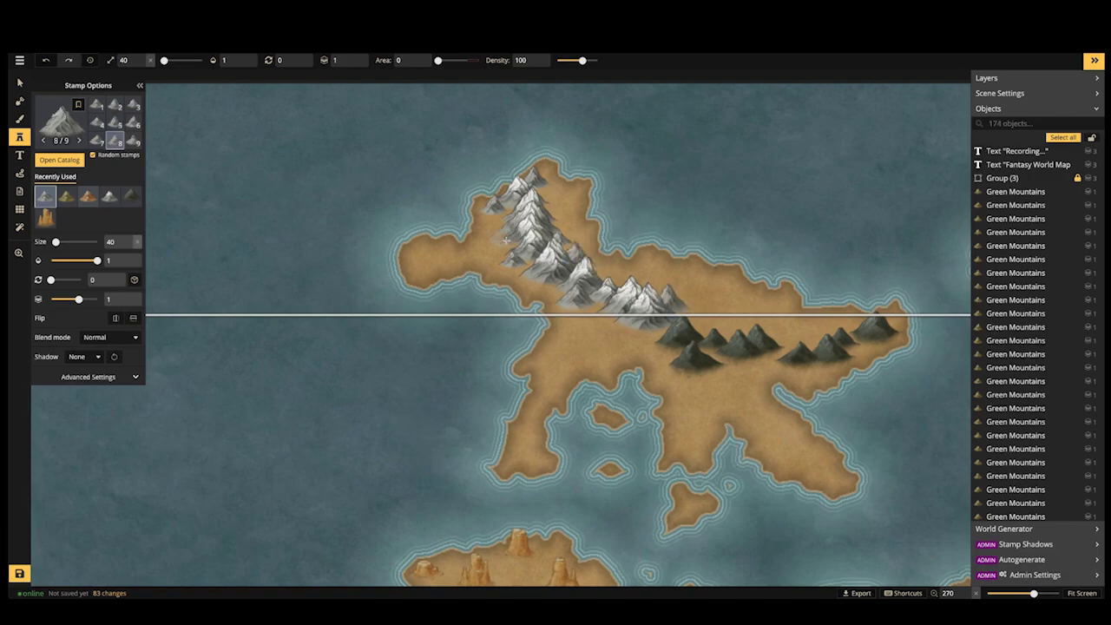
{"action": "left_click", "coordinate": [512, 241]}
{"action": "scroll", "coordinate": [432, 218], "scroll_direction": "down", "scroll_amount": 2}
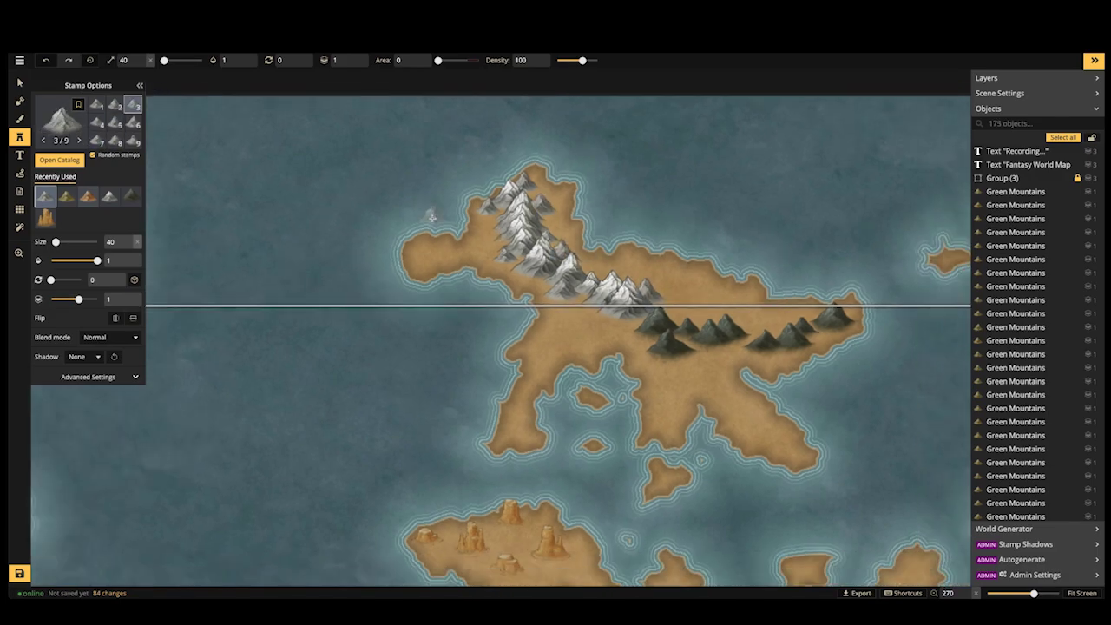
Place a size 40 grey mountain at the southern foot of the snowy range, by the horizontal line
{"action": "left_click_drag", "start_coordinate": [390, 220], "coordinate": [750, 235]}
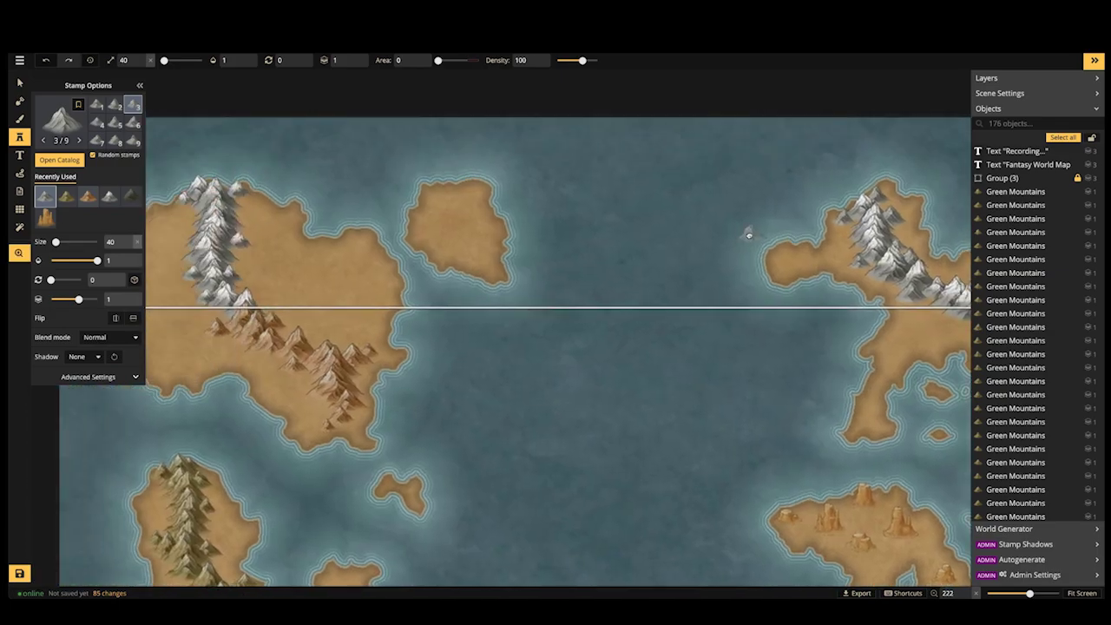
{"action": "scroll", "coordinate": [608, 234], "scroll_direction": "right", "scroll_amount": 5}
{"action": "scroll", "coordinate": [547, 287], "scroll_direction": "up", "scroll_amount": 1}
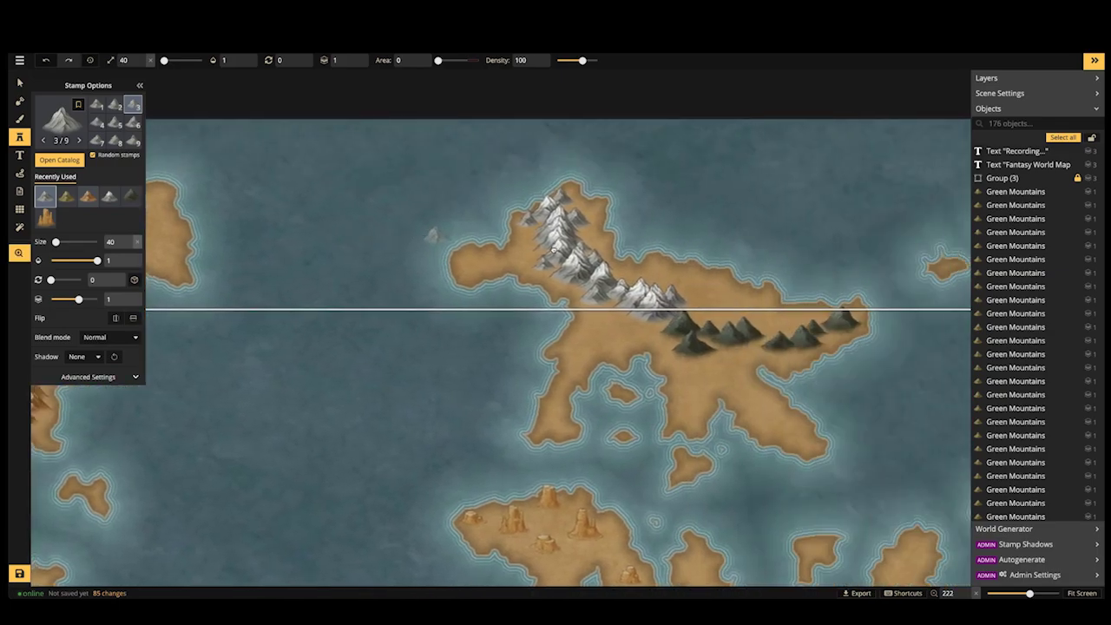
{"action": "scroll", "coordinate": [608, 304], "scroll_direction": "up", "scroll_amount": 2}
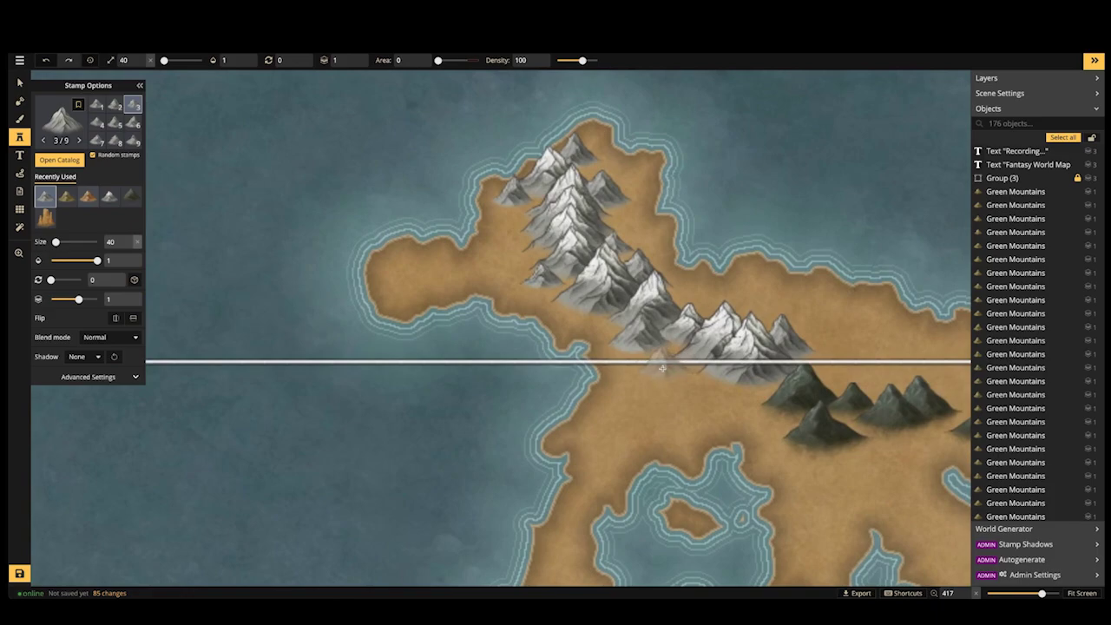
{"action": "left_click", "coordinate": [587, 222]}
Reduce the stamp size to 20 and place tiny grey mountains at the range's northern tip and western foot
{"action": "scroll", "coordinate": [504, 233], "scroll_direction": "down", "scroll_amount": 1}
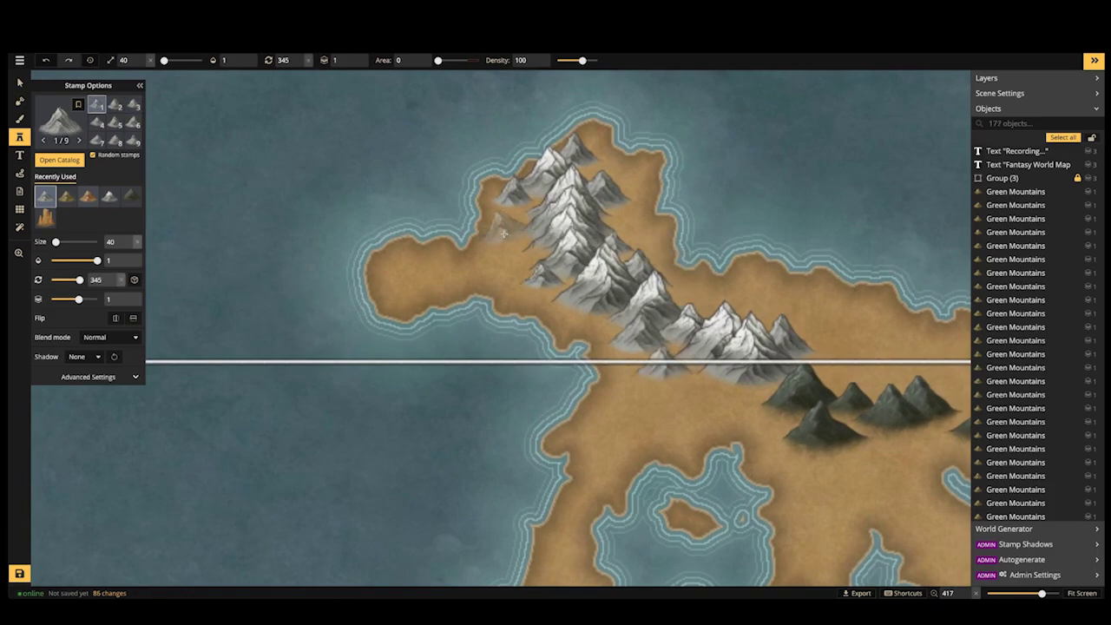
{"action": "scroll", "coordinate": [504, 234], "scroll_direction": "up", "scroll_amount": 1}
{"action": "scroll", "coordinate": [505, 228], "scroll_direction": "down", "scroll_amount": 1}
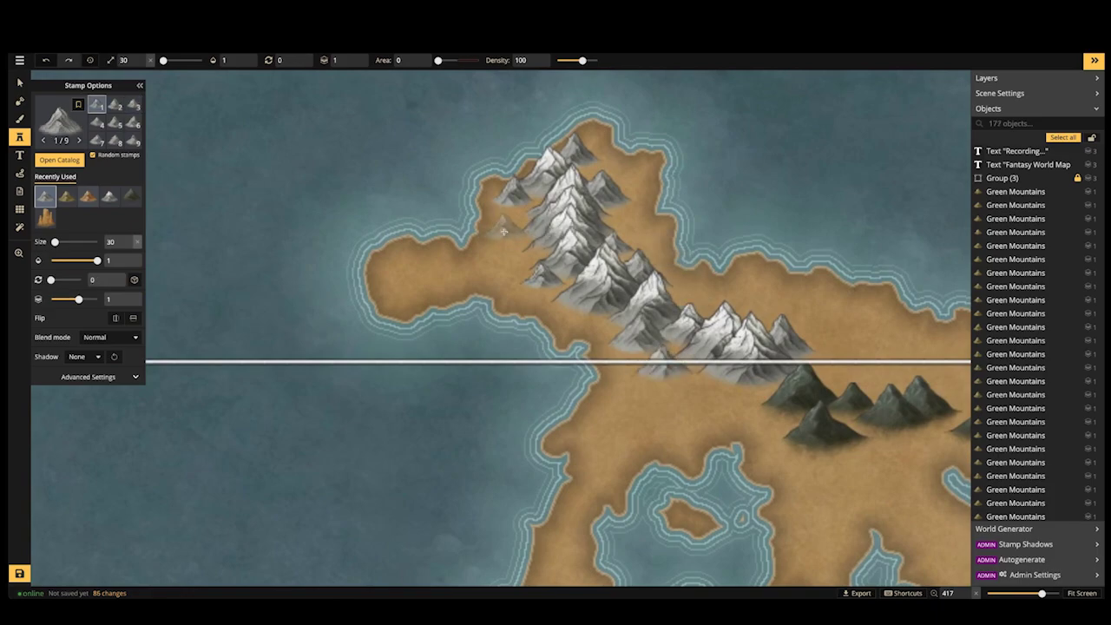
{"action": "left_click", "coordinate": [592, 132]}
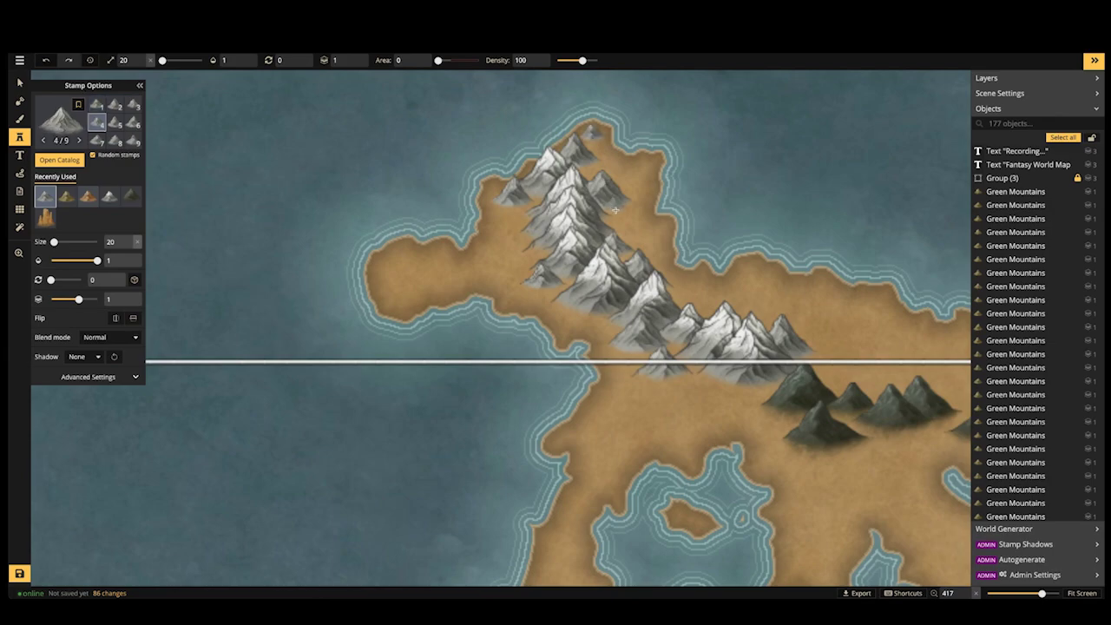
{"action": "left_click", "coordinate": [518, 252]}
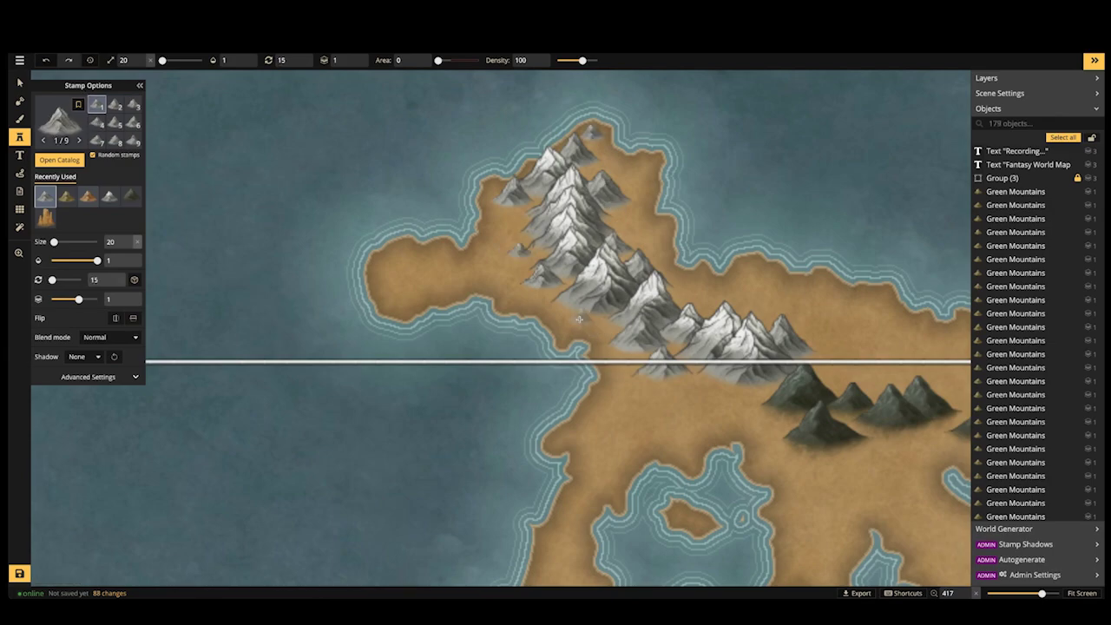
Fill the southwestern foot of the snowy range with small grey mountains at sizes 20 and 30
{"action": "scroll", "coordinate": [580, 319], "scroll_direction": "down", "scroll_amount": 2}
{"action": "key", "text": "bracketright"}
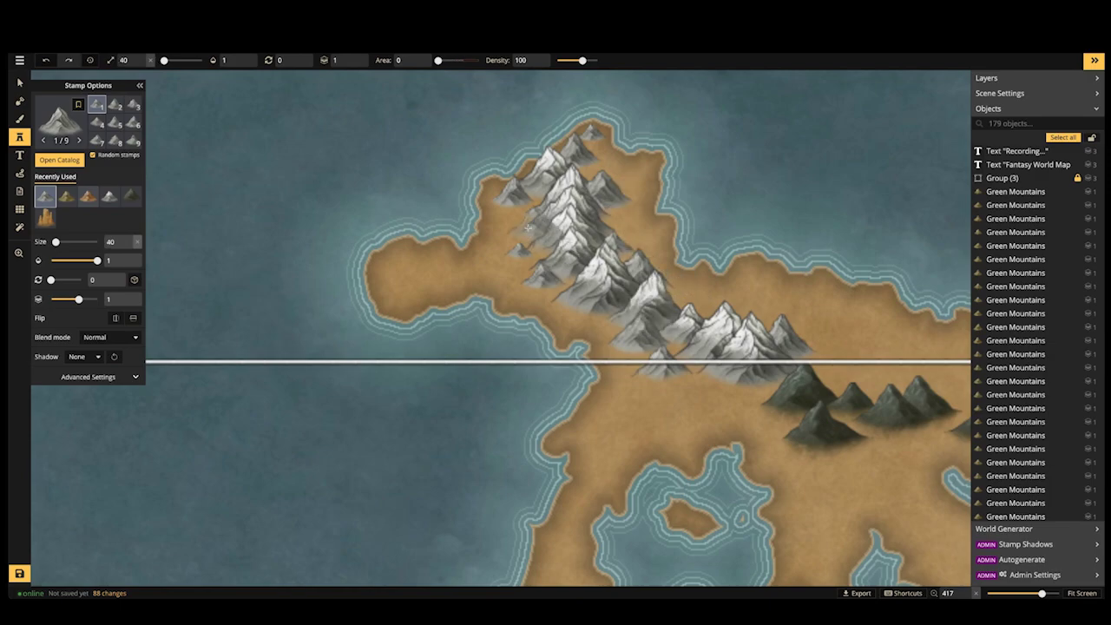
{"action": "key", "text": "bracketleft"}
{"action": "key", "text": "bracketleft"}
{"action": "key", "text": "bracketleft"}
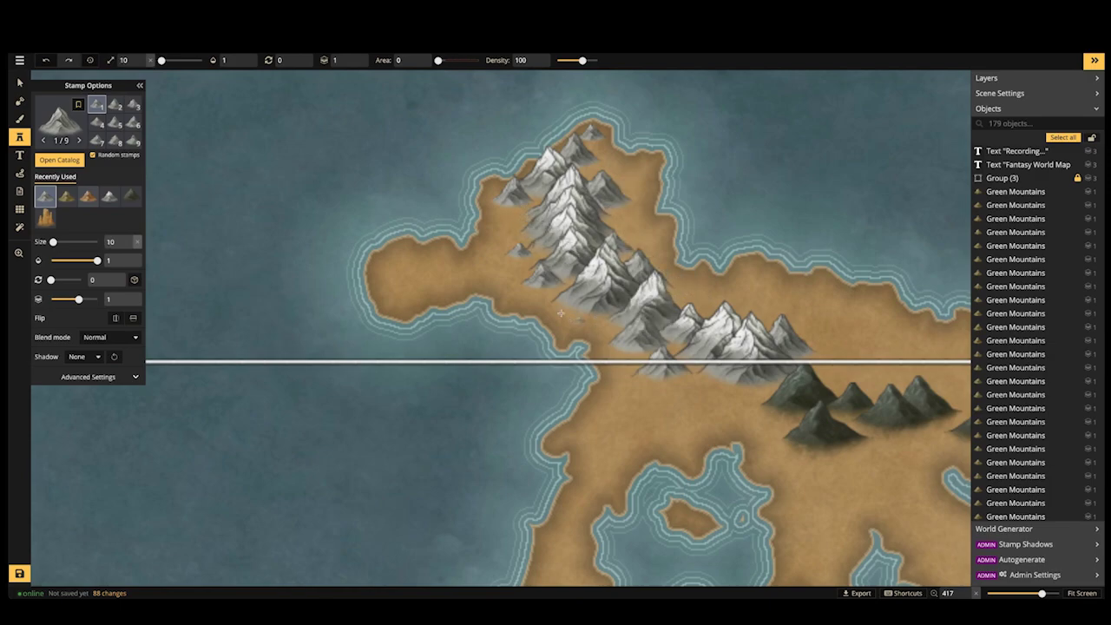
{"action": "key", "text": "bracketright"}
{"action": "left_click", "coordinate": [582, 321]}
{"action": "key", "text": "bracketright"}
{"action": "left_click", "coordinate": [587, 319]}
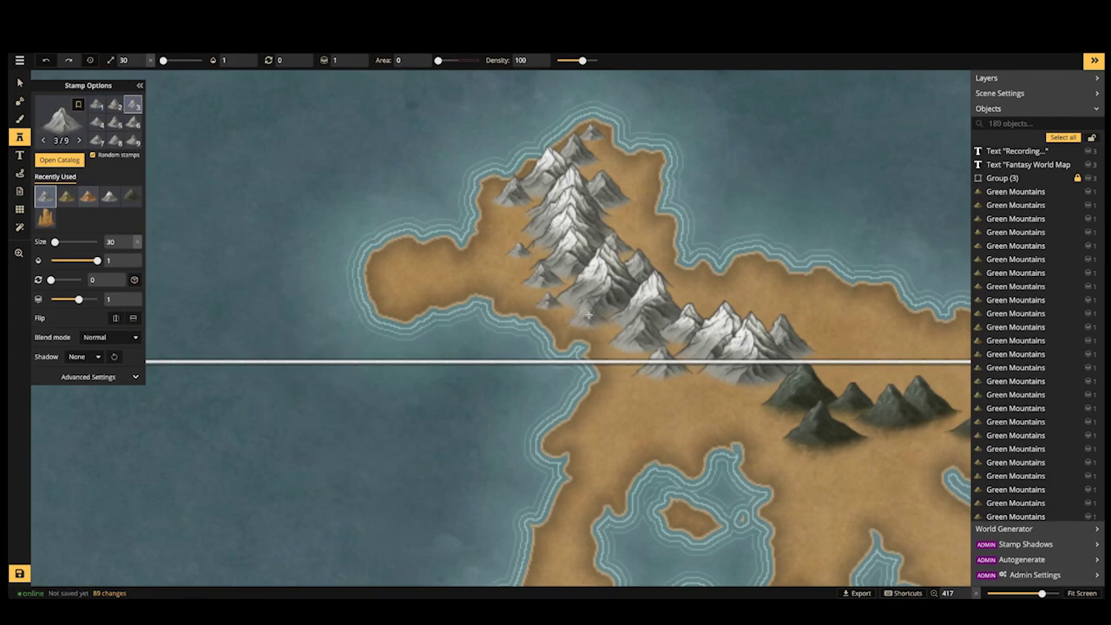
Place size 30 grey mountains on the open land just northeast of the snowy range's southern end
{"action": "key", "text": "space"}
{"action": "left_click_drag", "start_coordinate": [601, 319], "coordinate": [570, 285]}
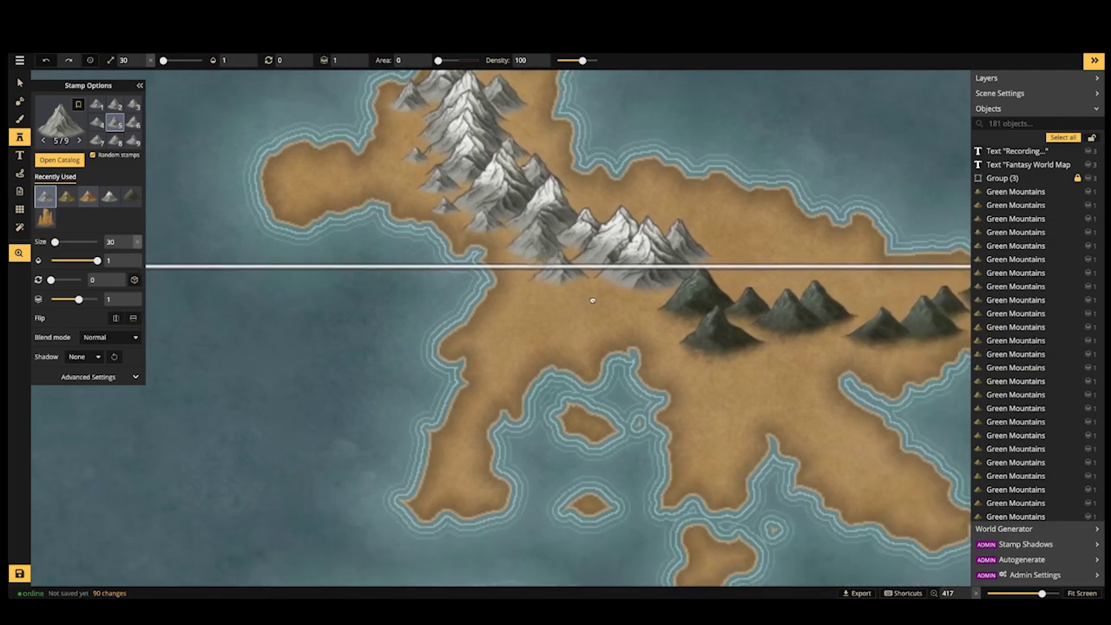
{"action": "left_click_drag", "start_coordinate": [644, 209], "coordinate": [689, 243]}
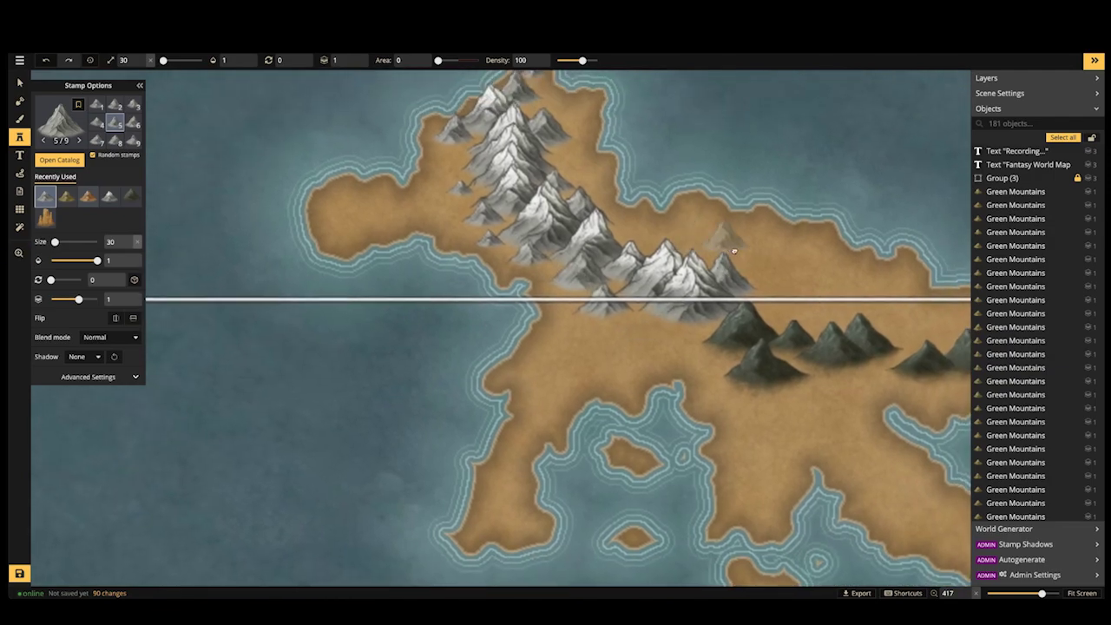
{"action": "left_click", "coordinate": [757, 259]}
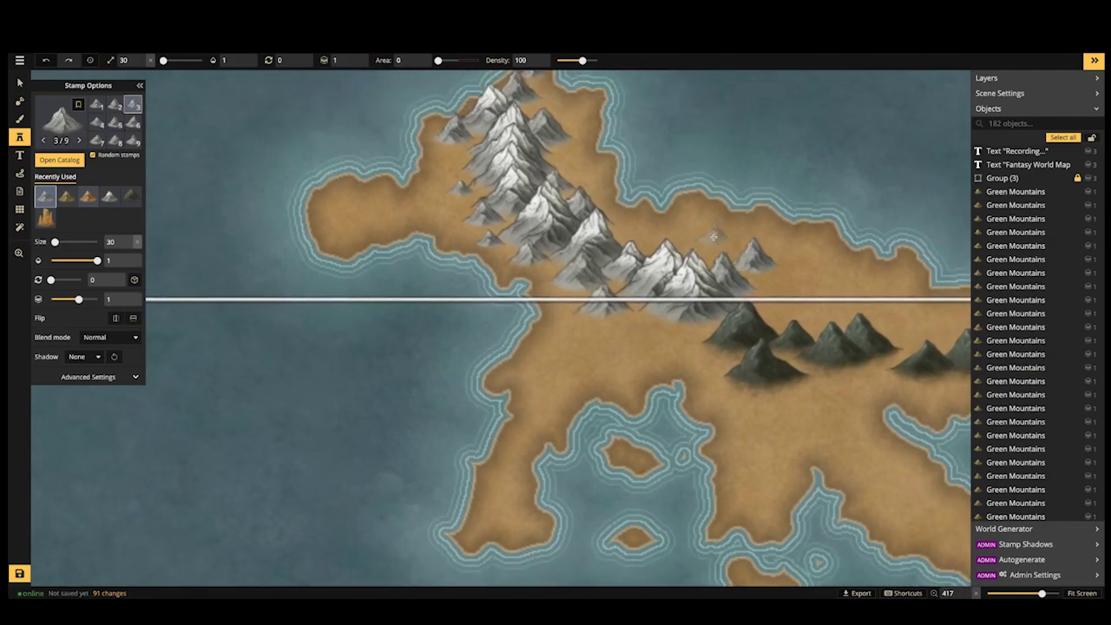
{"action": "left_click", "coordinate": [716, 232]}
Try a size 30 grey mountain near the coast east of the snowy range, and undo it
{"action": "left_click", "coordinate": [593, 163]}
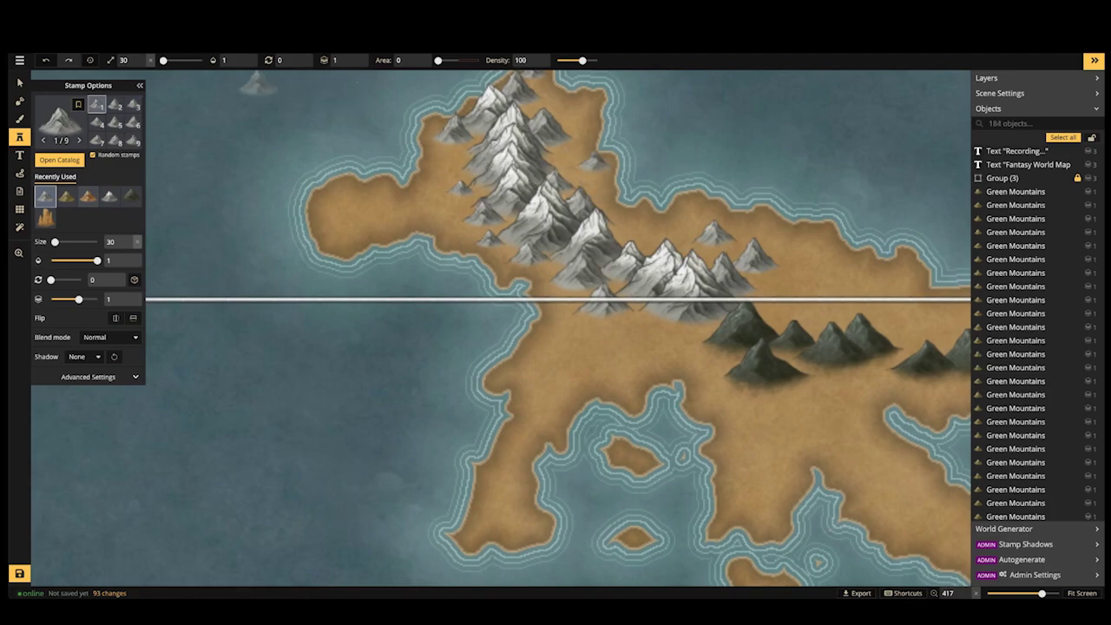
{"action": "key", "text": "Escape"}
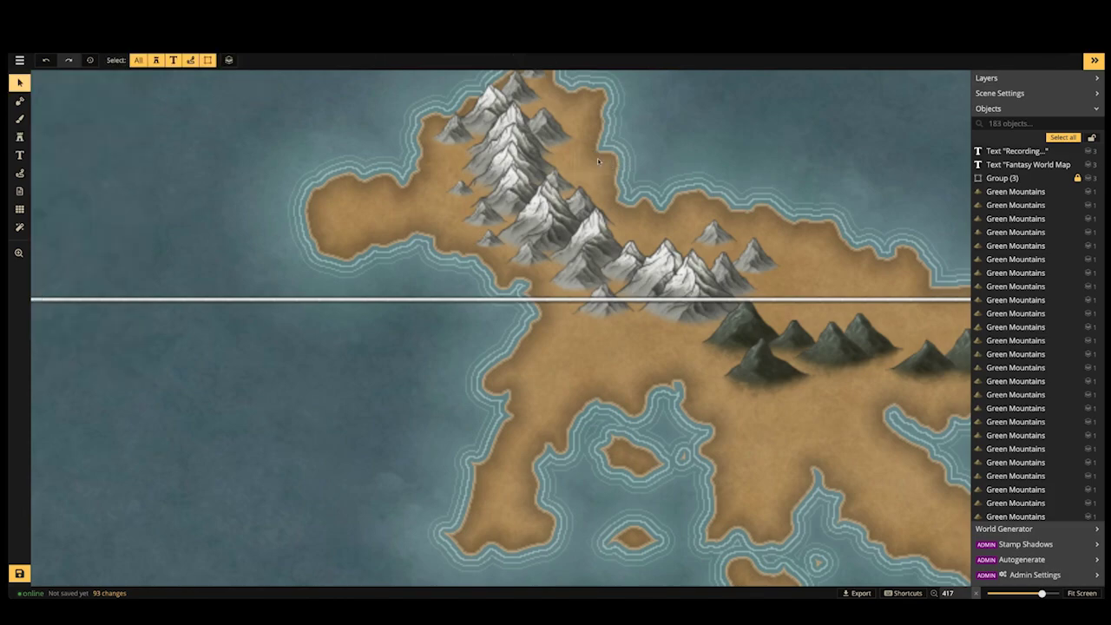
{"action": "key", "text": "ctrl+z"}
Switch to the dark mountain stamps at size 30 and place small peaks along the southern edge of the dark range's eastern half
{"action": "scroll", "coordinate": [824, 369], "scroll_direction": "down", "scroll_amount": 2}
{"action": "left_click", "coordinate": [775, 368]}
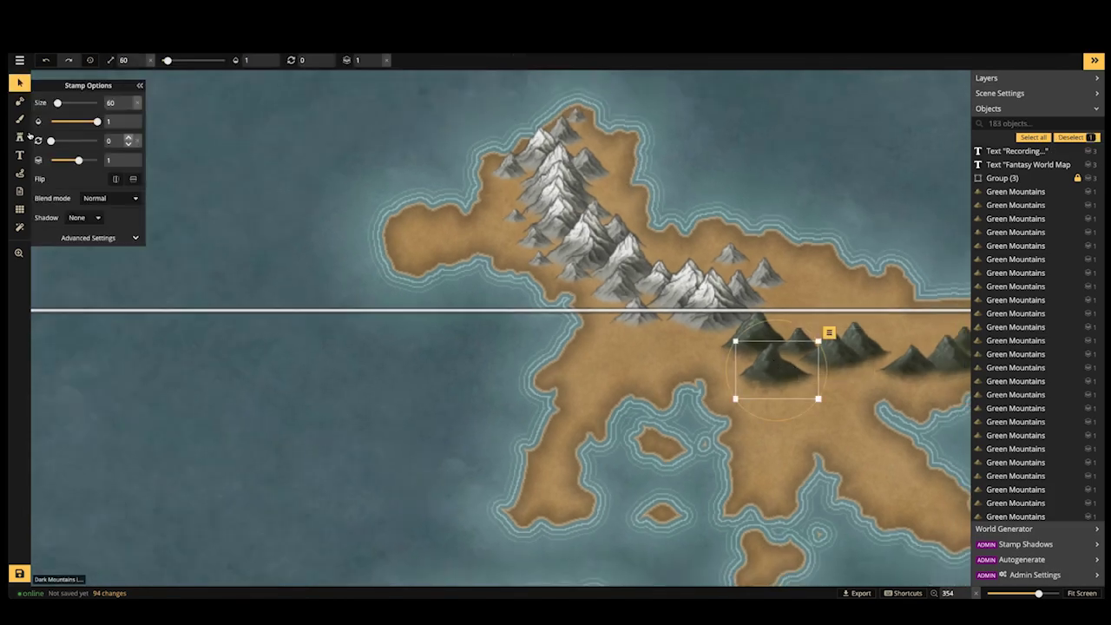
{"action": "key", "text": "s"}
{"action": "left_click_drag", "start_coordinate": [713, 410], "coordinate": [503, 353]}
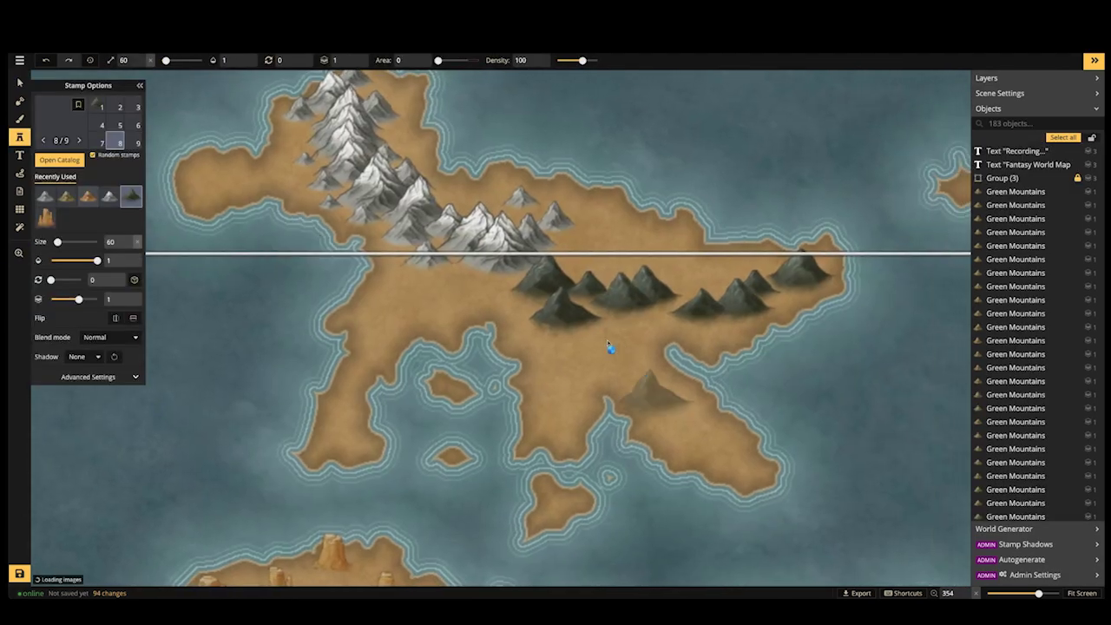
{"action": "key", "text": "Right"}
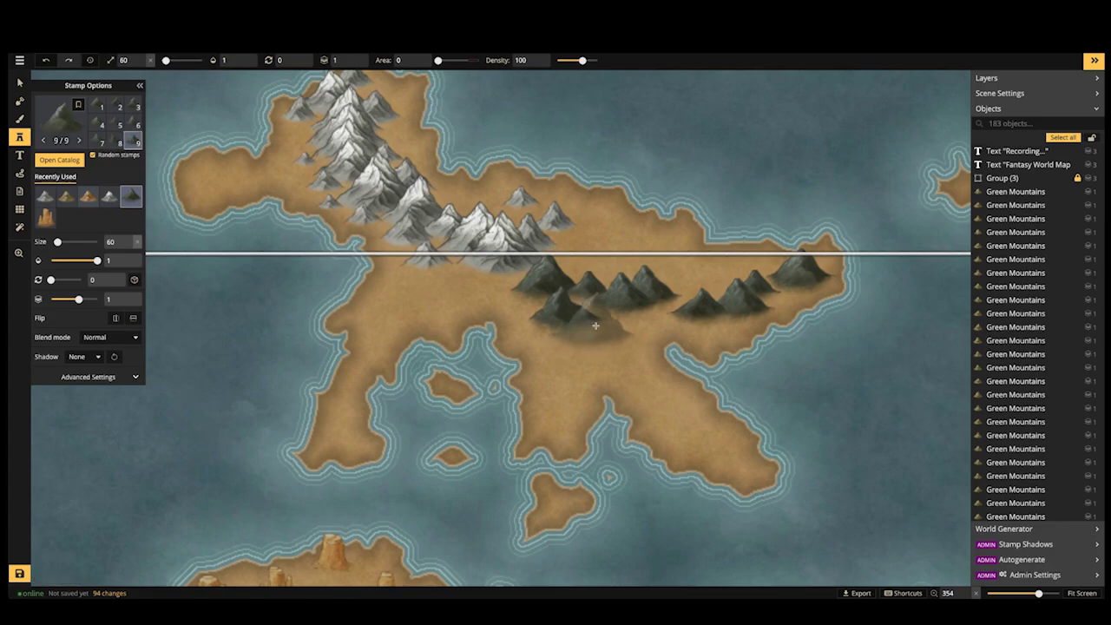
{"action": "key", "text": "bracketleft"}
{"action": "key", "text": "bracketleft"}
{"action": "key", "text": "bracketleft"}
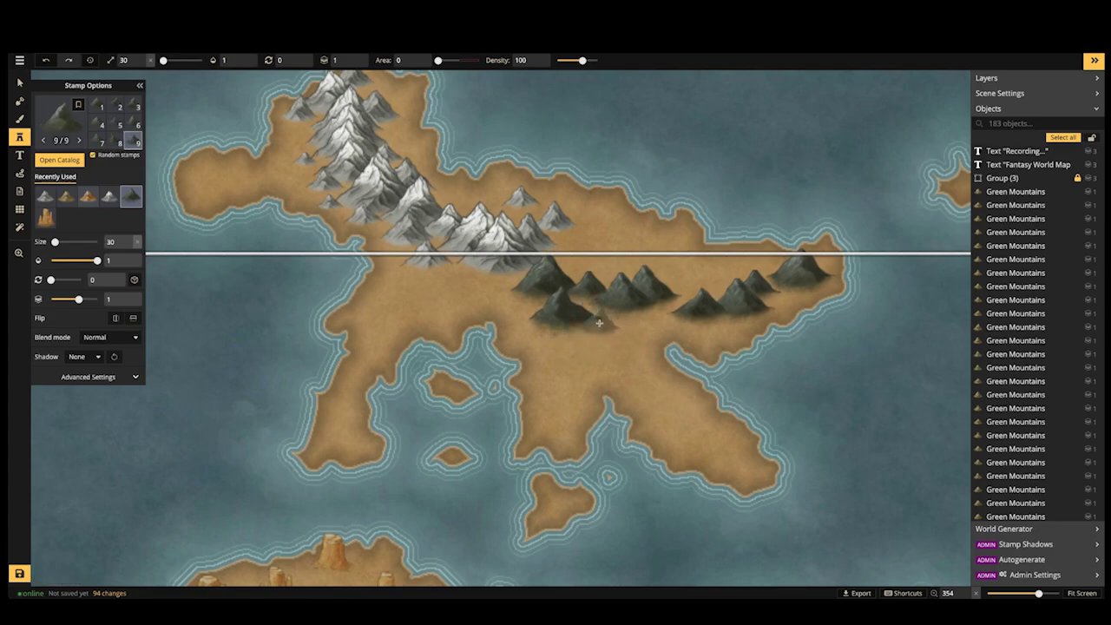
{"action": "left_click", "coordinate": [700, 323]}
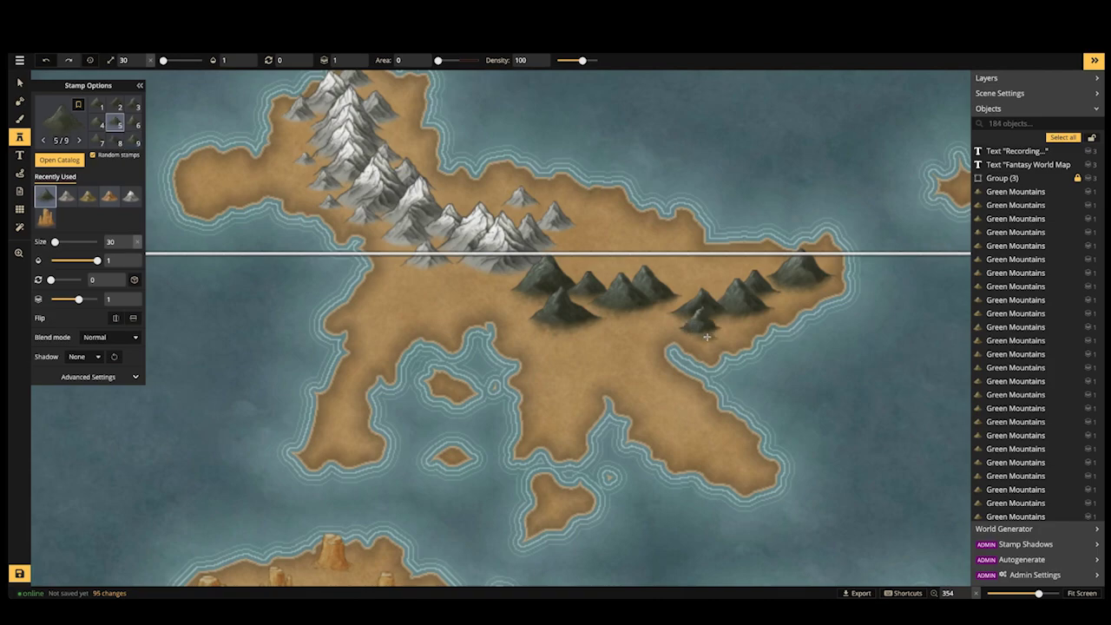
{"action": "left_click", "coordinate": [699, 295]}
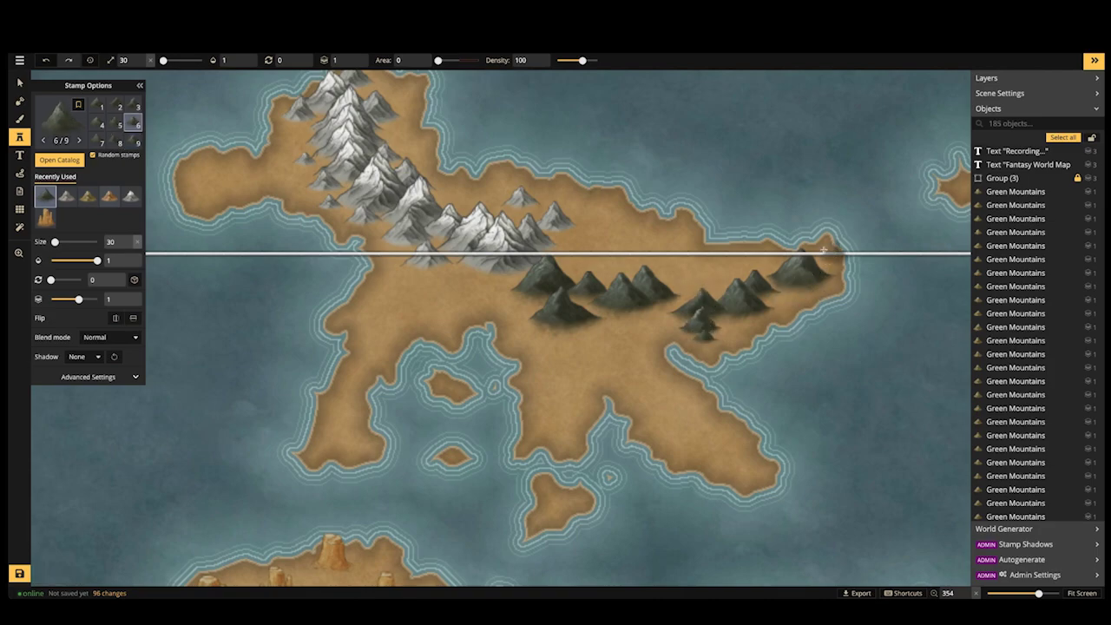
{"action": "left_click", "coordinate": [775, 295]}
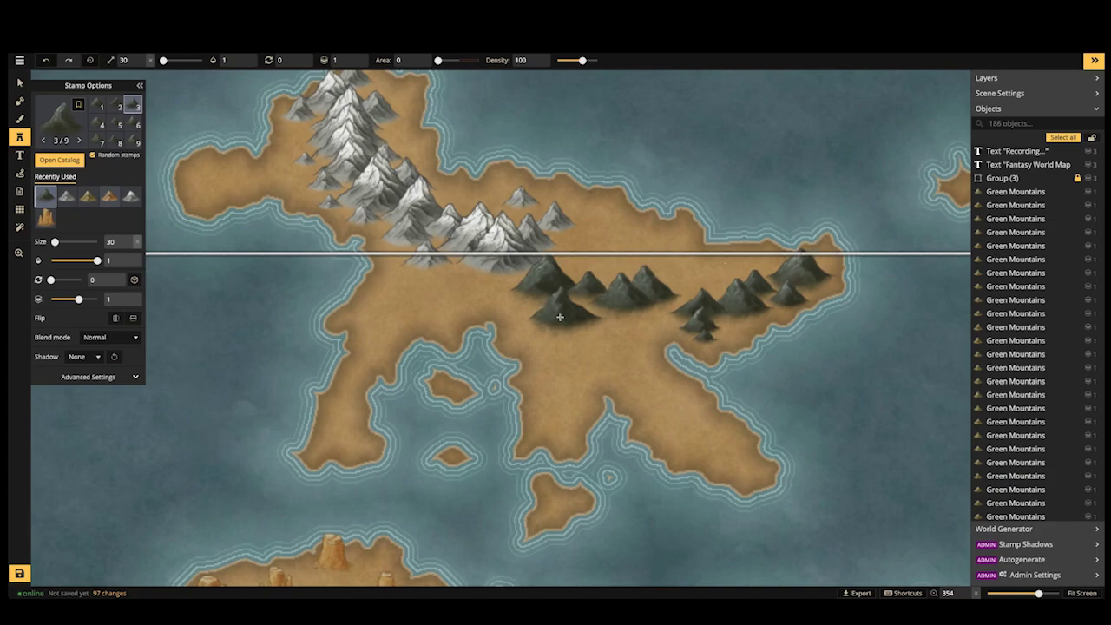
Place size 40 dark mountains below and beside the westernmost dark peaks, plus a size 30 one at the range's western end
{"action": "key", "text": "]"}
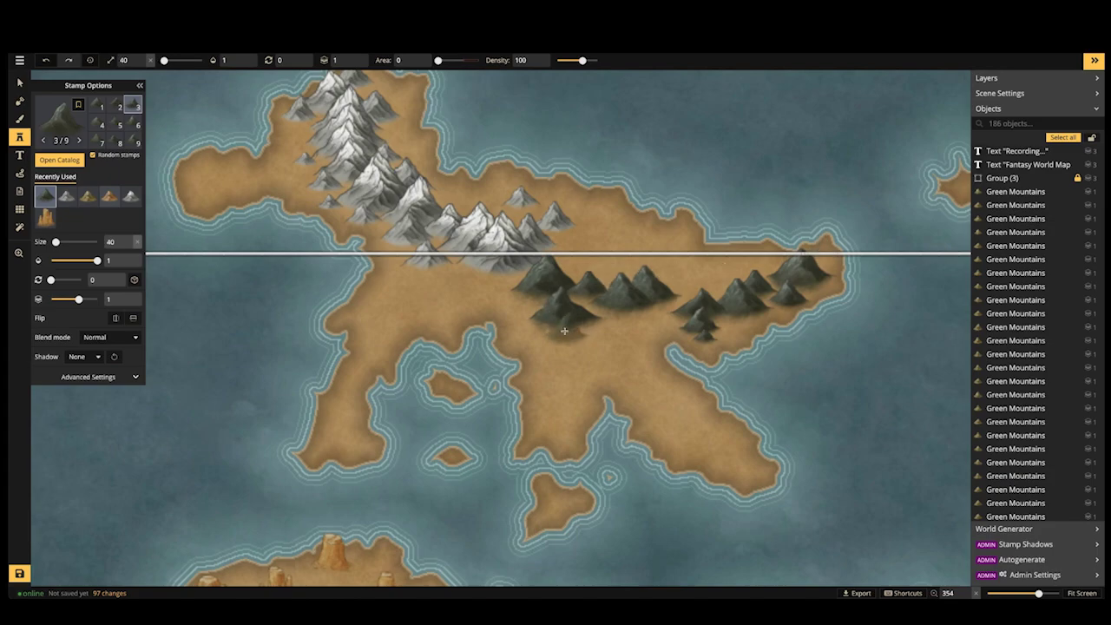
{"action": "left_click", "coordinate": [506, 297]}
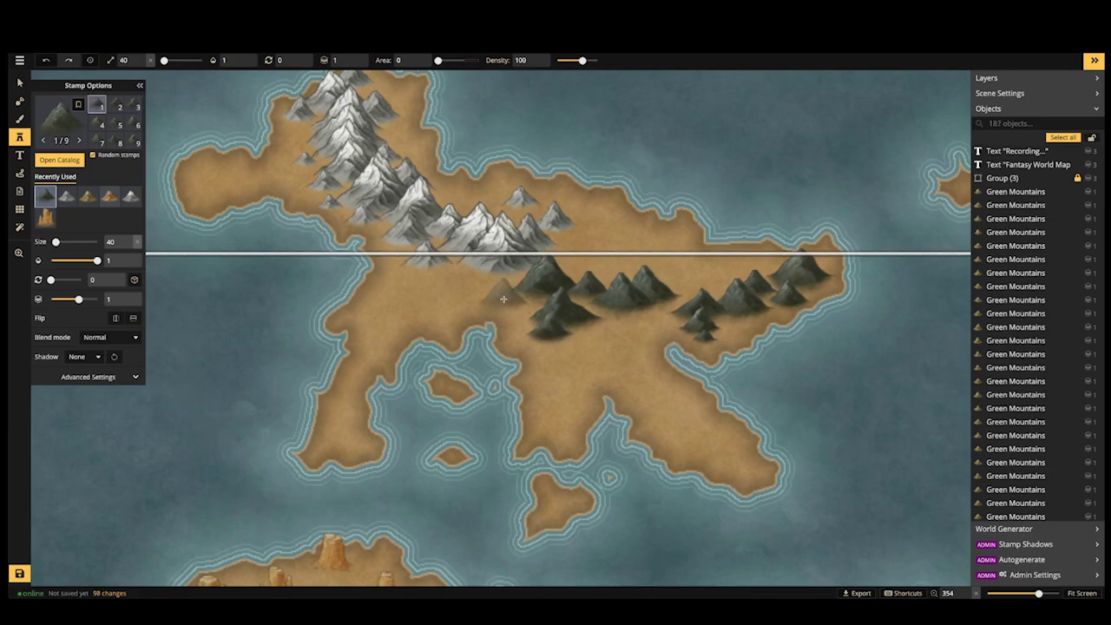
{"action": "key", "text": "bracketleft"}
{"action": "left_click", "coordinate": [469, 271]}
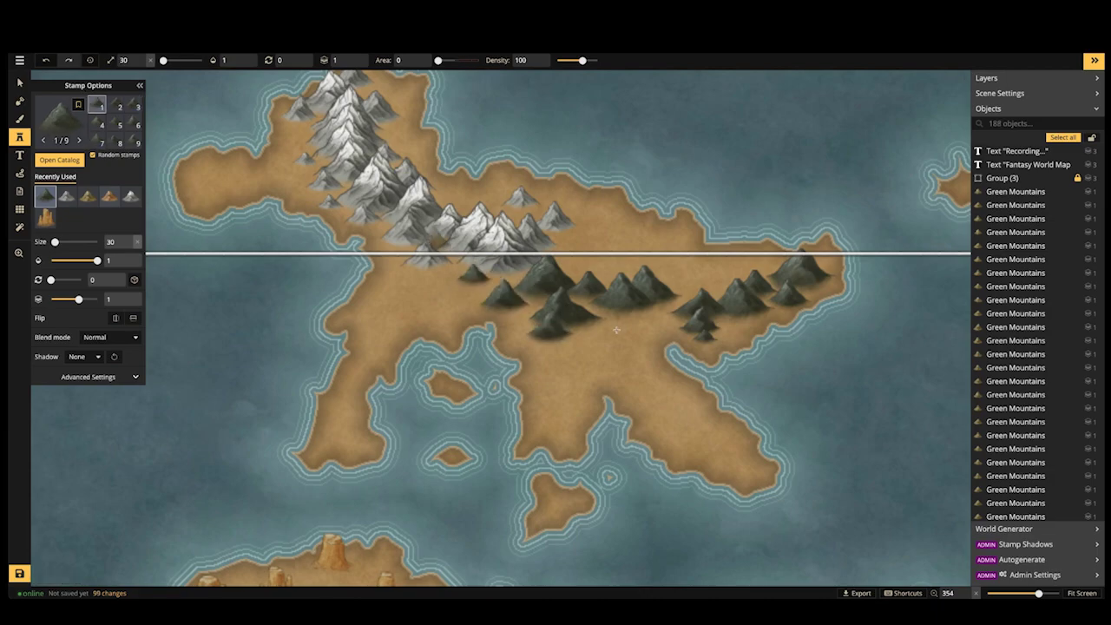
Fill in the dark range with further size 30 mountains, including one below its centre
{"action": "left_click", "coordinate": [493, 280]}
{"action": "left_click", "coordinate": [493, 281]}
{"action": "scroll", "coordinate": [491, 280], "scroll_direction": "down", "scroll_amount": 3}
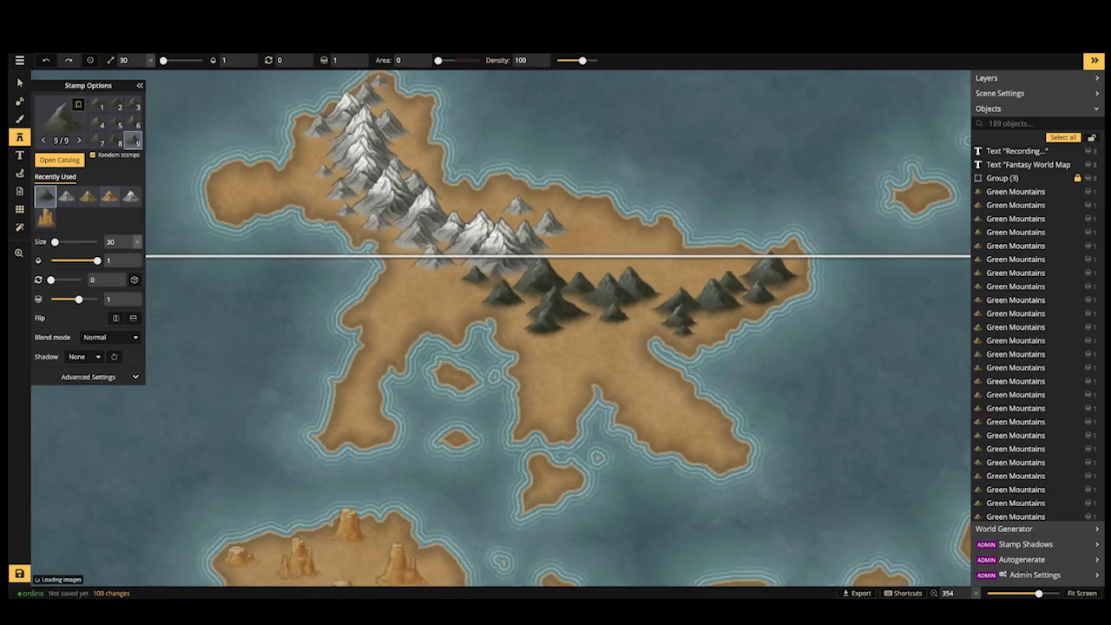
{"action": "scroll", "coordinate": [478, 281], "scroll_direction": "down", "scroll_amount": 1}
{"action": "scroll", "coordinate": [439, 280], "scroll_direction": "down", "scroll_amount": 2}
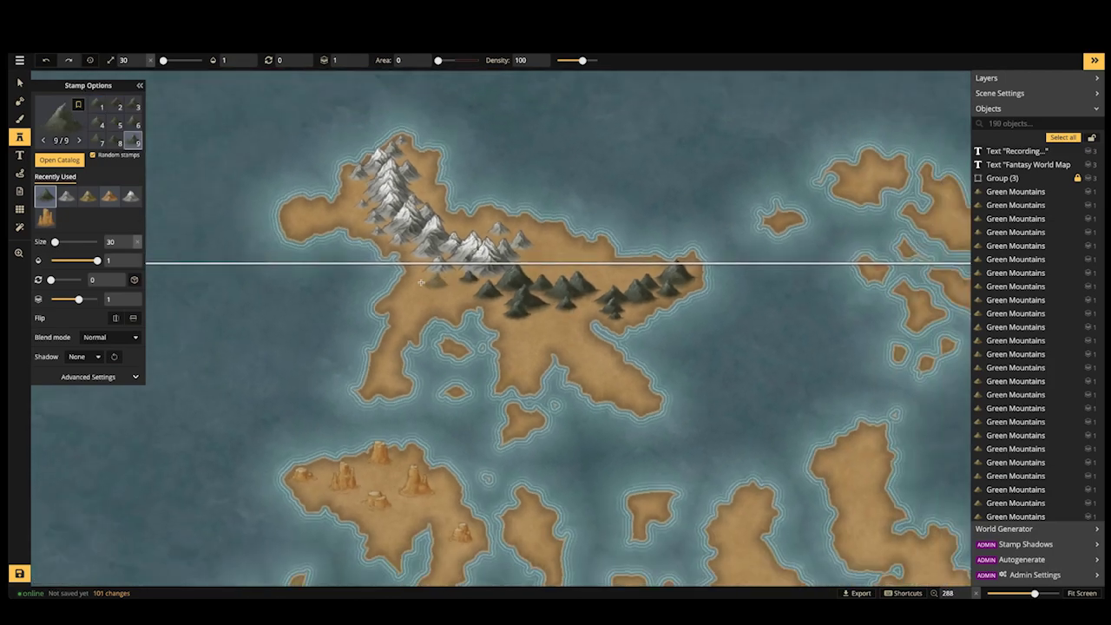
Look over the mountain ranges across the whole map, including the western landmasses and the northwestern island
{"action": "left_click_drag", "start_coordinate": [401, 276], "coordinate": [588, 280]}
{"action": "scroll", "coordinate": [501, 282], "scroll_direction": "down", "scroll_amount": 1}
{"action": "scroll", "coordinate": [501, 282], "scroll_direction": "down", "scroll_amount": 6}
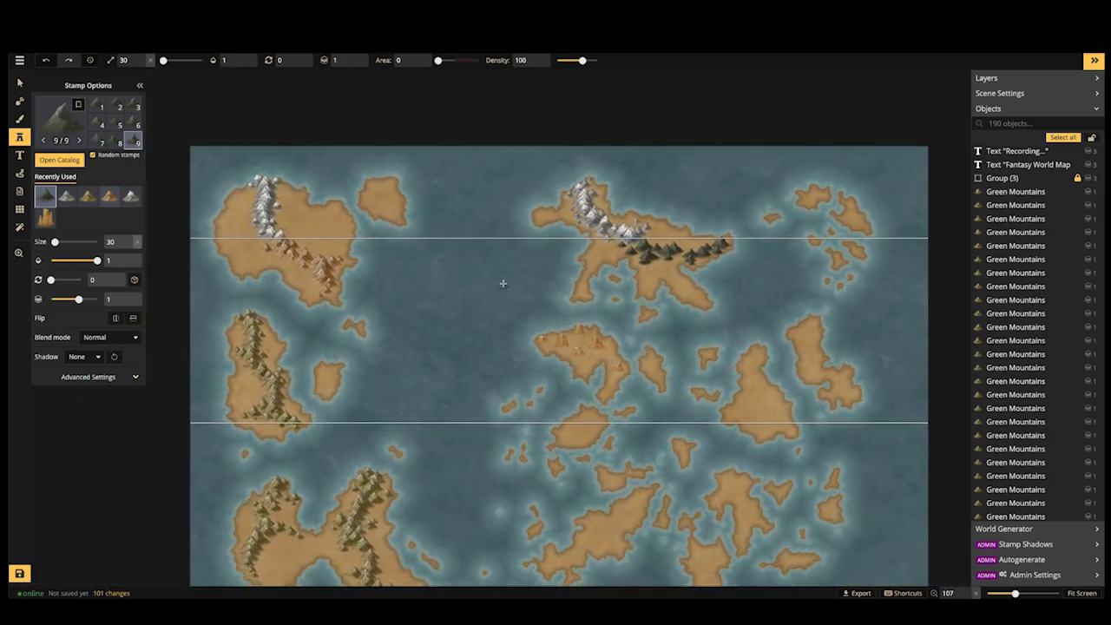
{"action": "scroll", "coordinate": [434, 277], "scroll_direction": "down", "scroll_amount": 2}
{"action": "left_click_drag", "start_coordinate": [472, 311], "coordinate": [490, 250]}
{"action": "scroll", "coordinate": [425, 302], "scroll_direction": "up", "scroll_amount": 1}
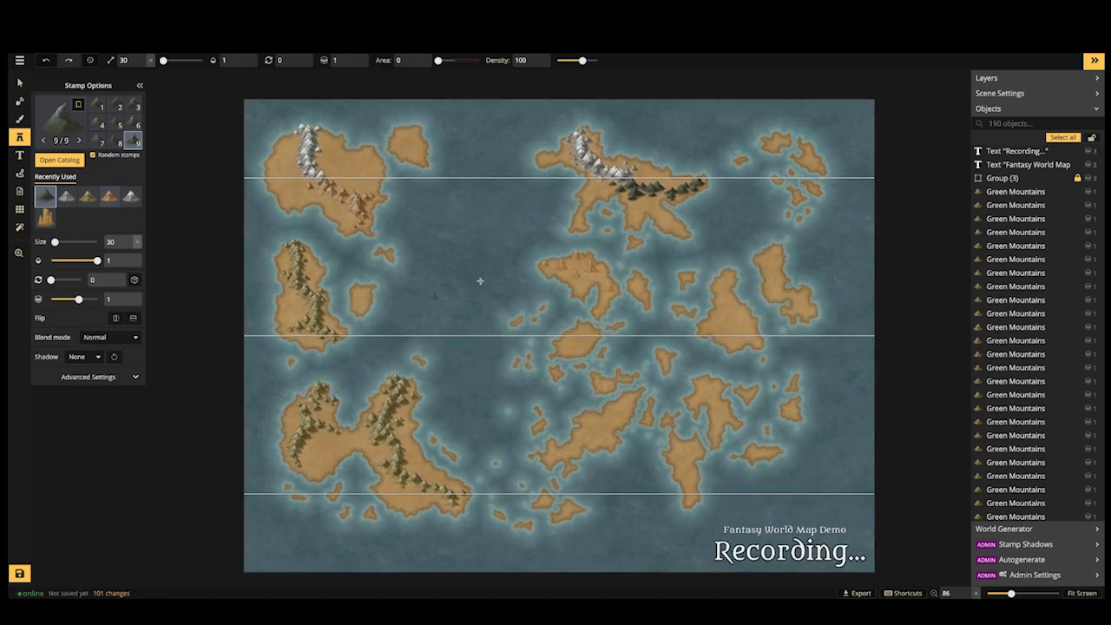
{"action": "scroll", "coordinate": [466, 279], "scroll_direction": "up", "scroll_amount": 1}
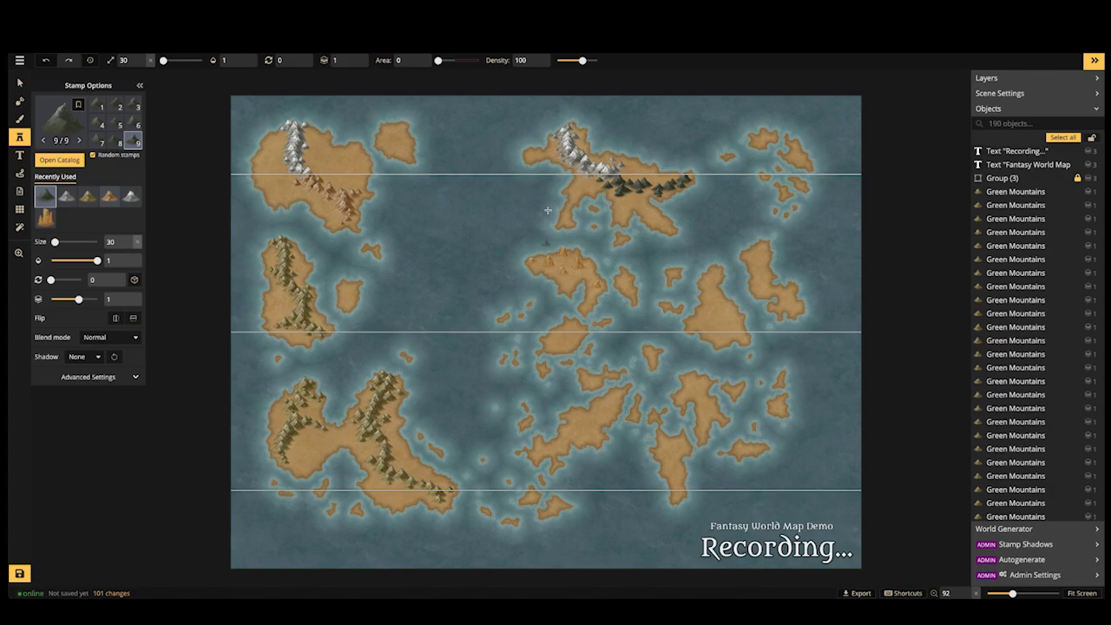
{"action": "scroll", "coordinate": [353, 261], "scroll_direction": "left", "scroll_amount": 3}
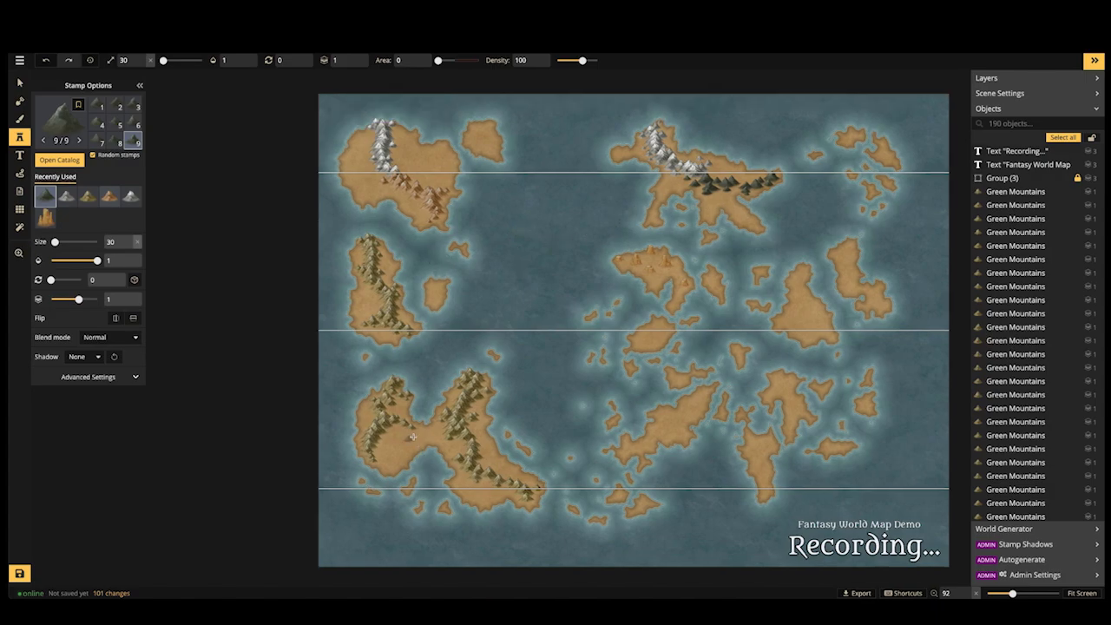
{"action": "scroll", "coordinate": [413, 437], "scroll_direction": "up", "scroll_amount": 3}
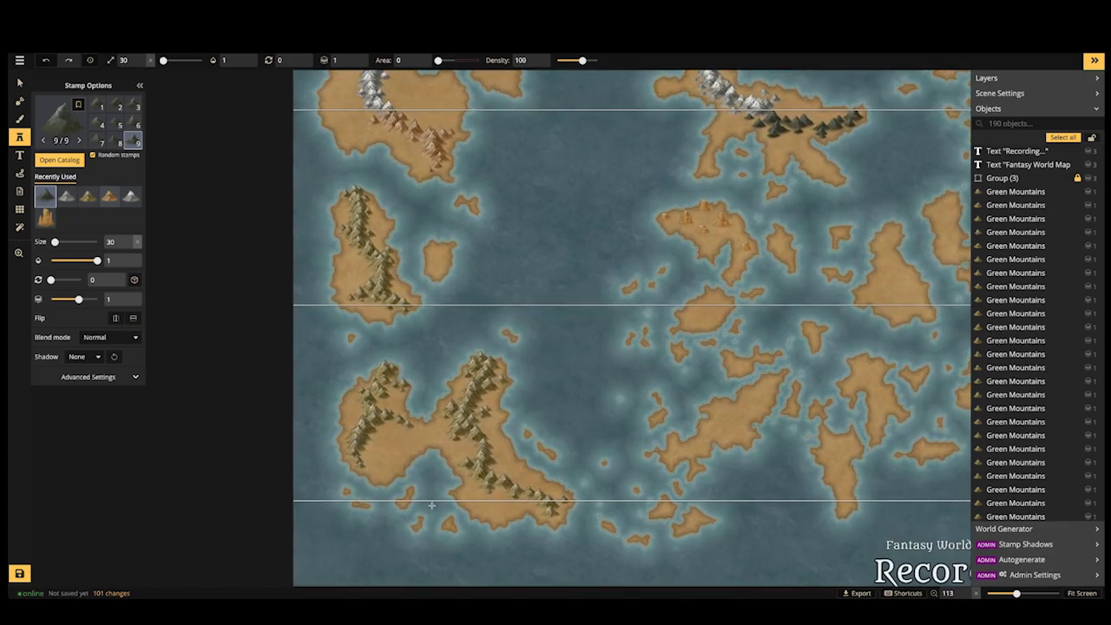
{"action": "left_click_drag", "start_coordinate": [446, 217], "coordinate": [368, 335]}
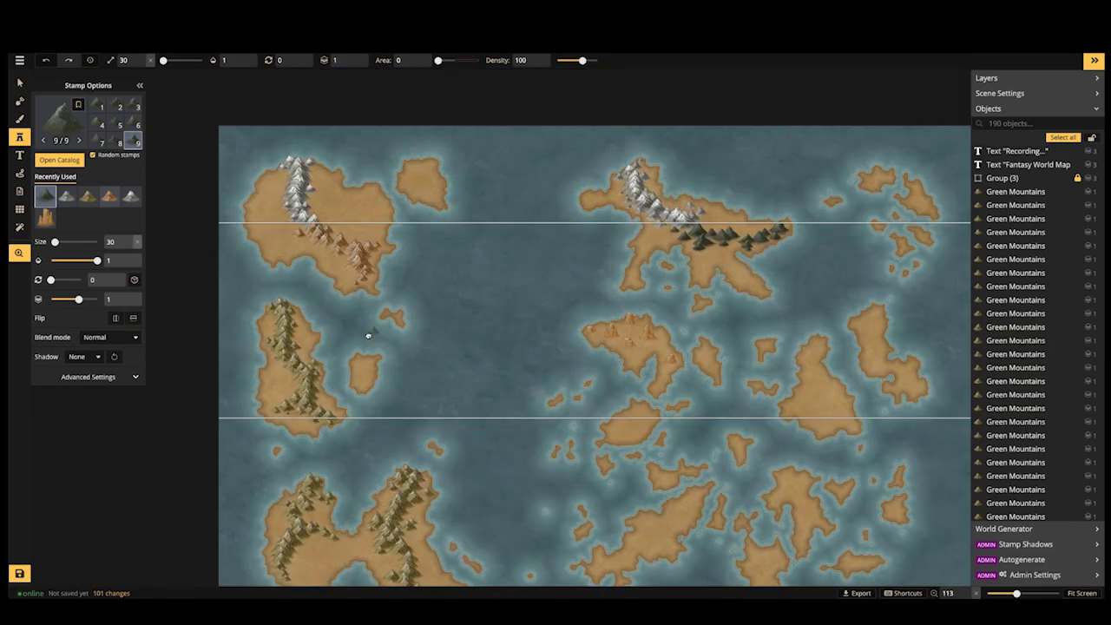
{"action": "left_click_drag", "start_coordinate": [460, 256], "coordinate": [353, 249]}
{"action": "scroll", "coordinate": [353, 248], "scroll_direction": "left", "scroll_amount": 5}
{"action": "scroll", "coordinate": [352, 249], "scroll_direction": "up", "scroll_amount": 2}
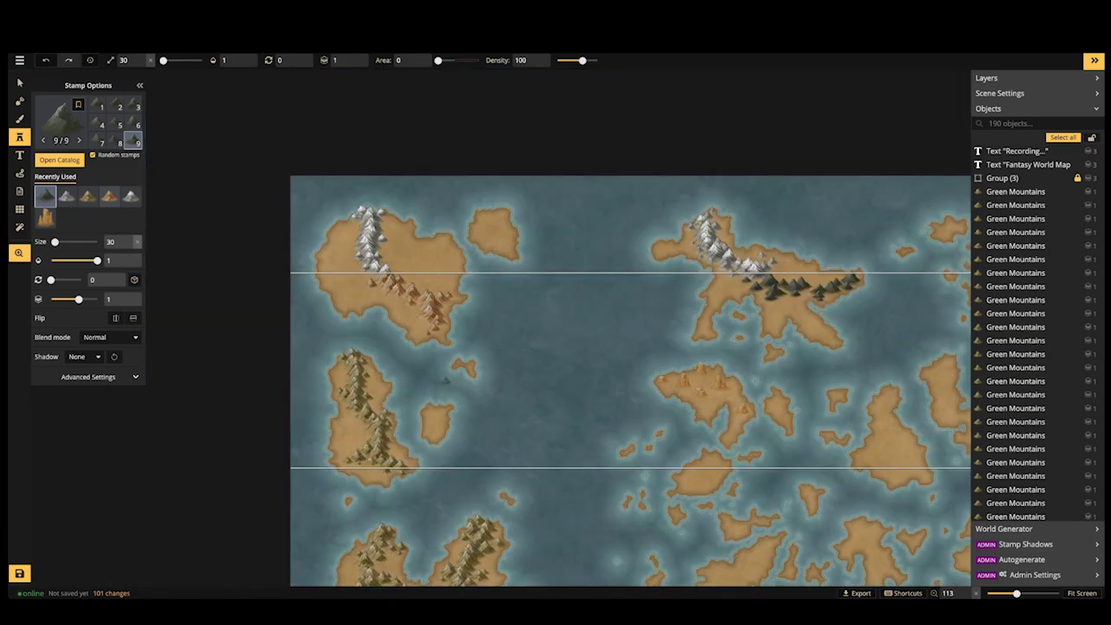
Undo the stray dark mountains placed along the northwestern island's east coast and in the surrounding sea
{"action": "scroll", "coordinate": [373, 245], "scroll_direction": "up", "scroll_amount": 2}
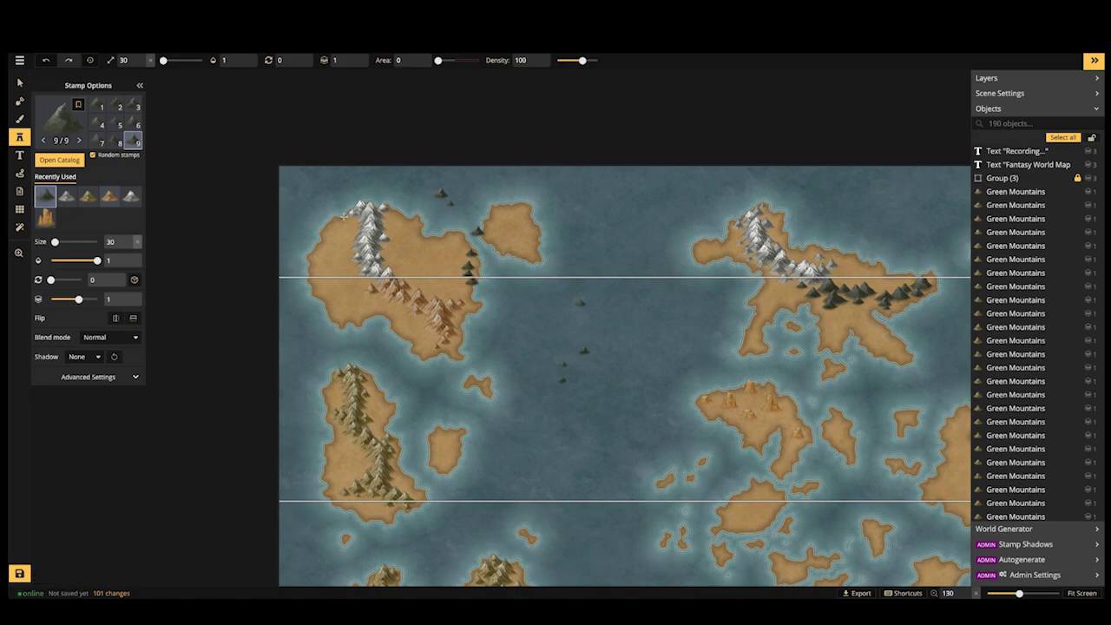
{"action": "key", "text": "ctrl+z"}
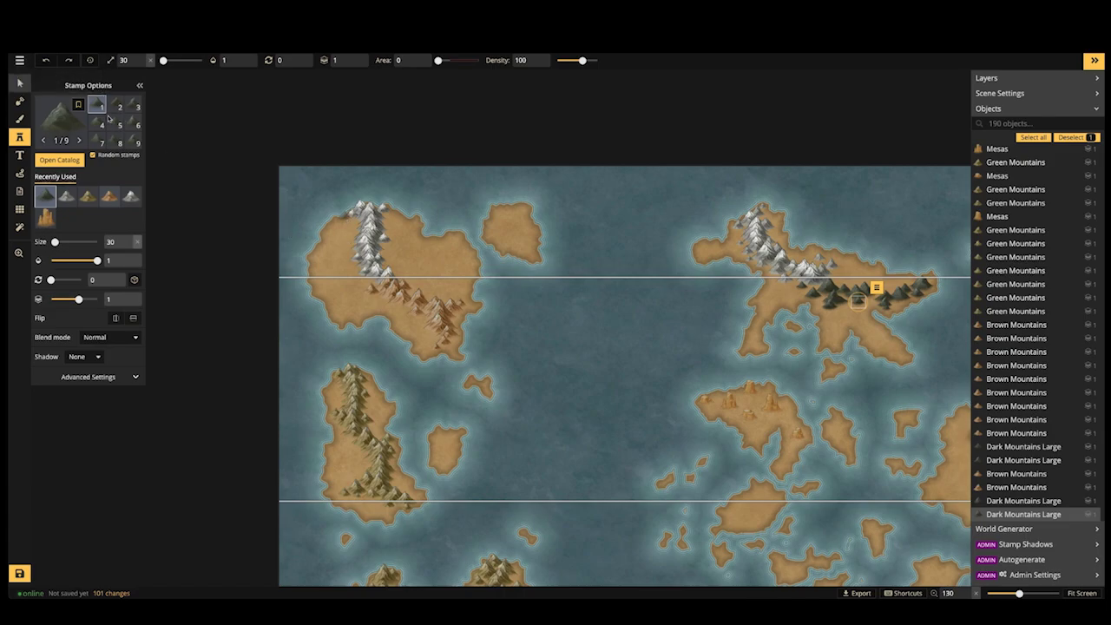
Delete the small snow-capped mountains sticking out along the sides and northern end of the northwestern island's snowy range
{"action": "left_click", "coordinate": [24, 81]}
{"action": "scroll", "coordinate": [384, 242], "scroll_direction": "up", "scroll_amount": 1}
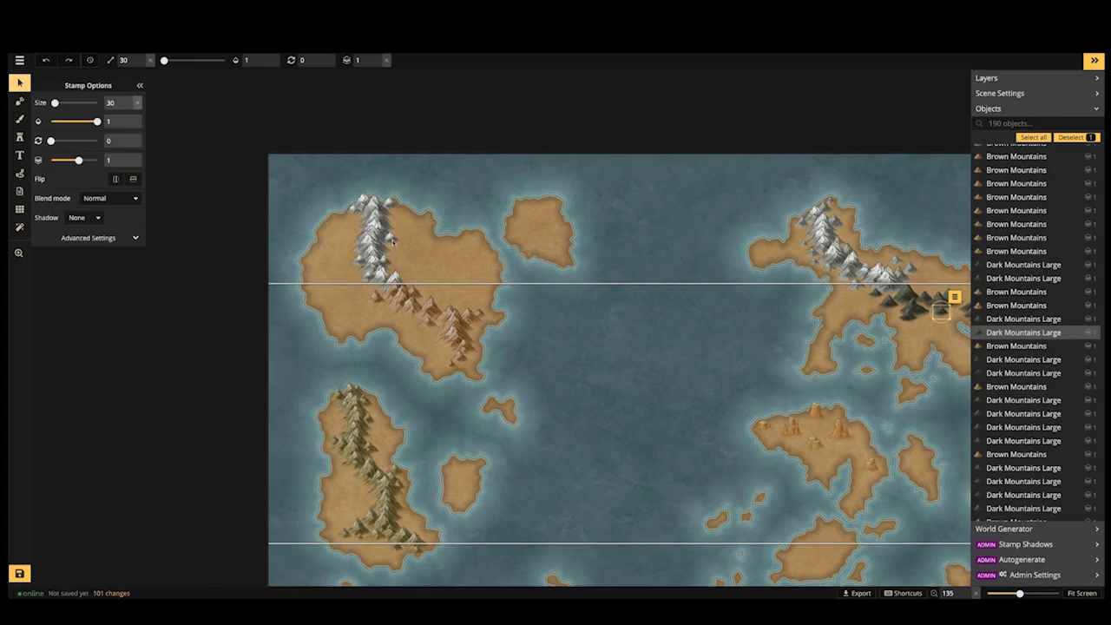
{"action": "scroll", "coordinate": [393, 242], "scroll_direction": "up", "scroll_amount": 2}
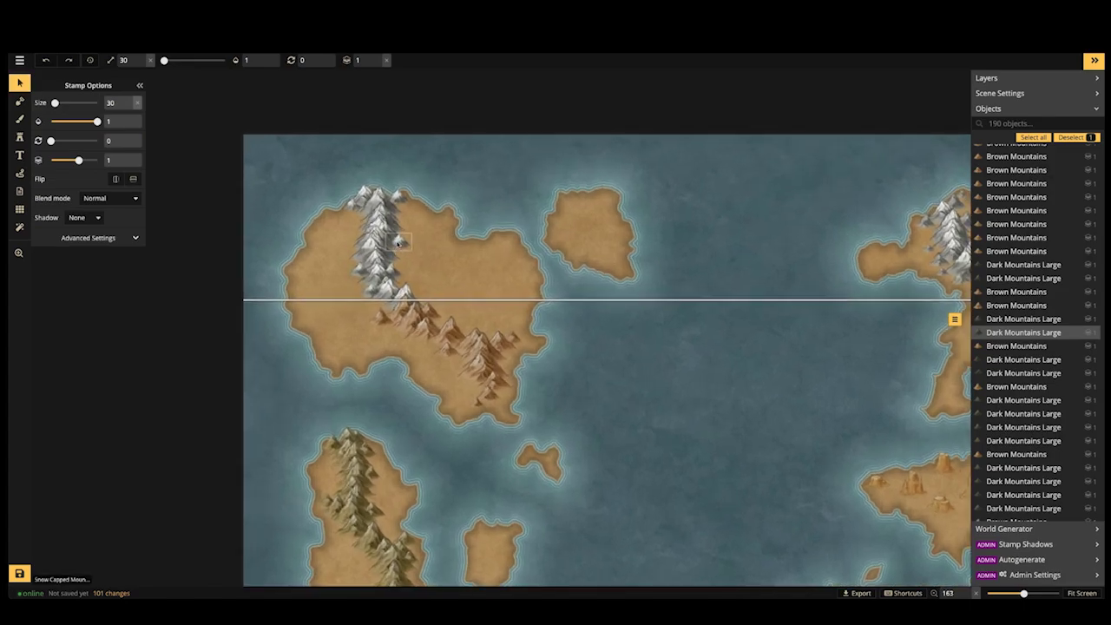
{"action": "left_click", "coordinate": [359, 270]}
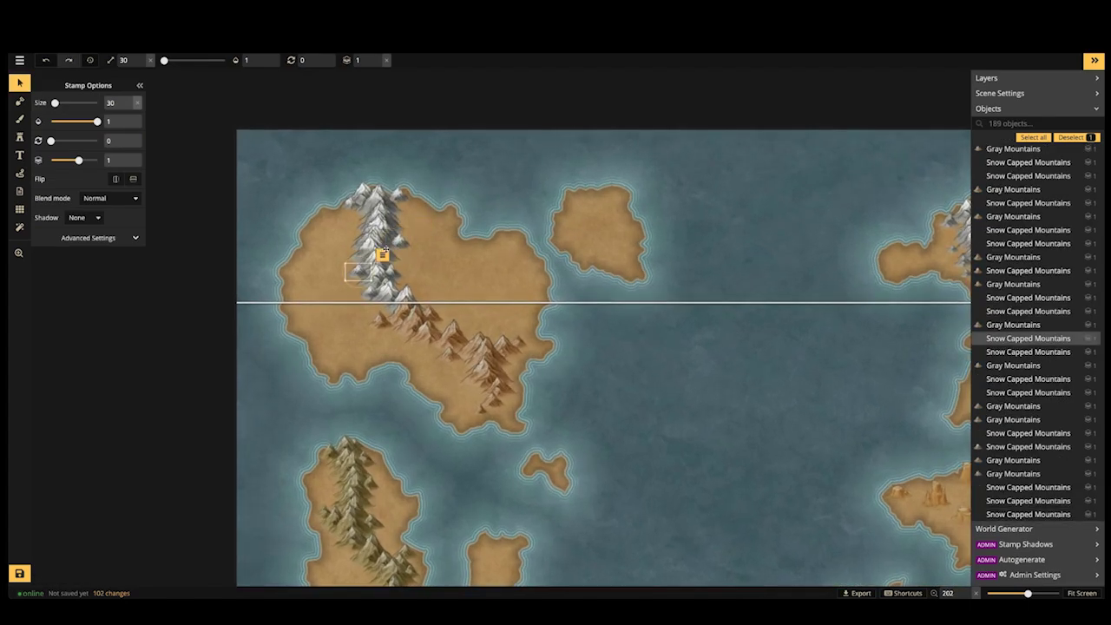
{"action": "key", "text": "Delete"}
{"action": "left_click", "coordinate": [399, 241]}
{"action": "key", "text": "Delete"}
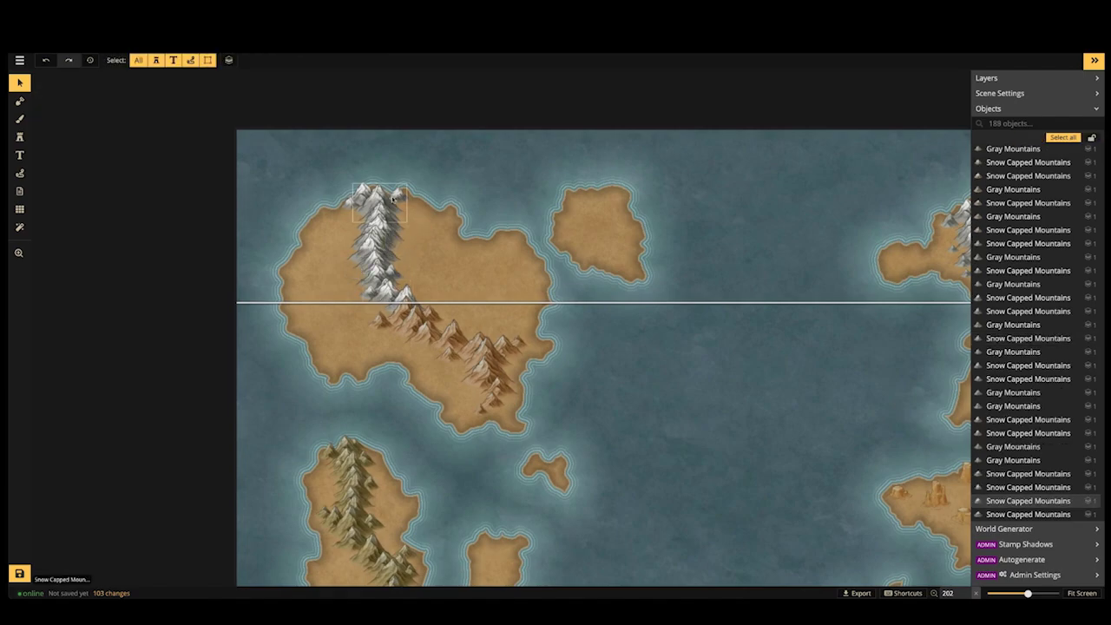
{"action": "left_click", "coordinate": [400, 194]}
{"action": "key", "text": "Delete"}
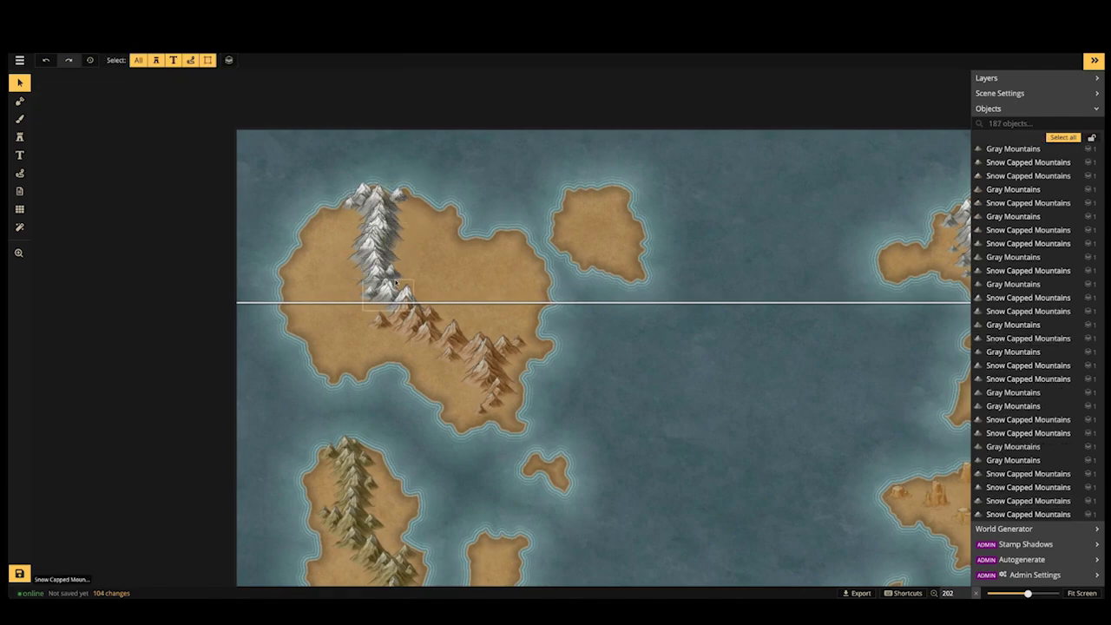
Check the complete map and save it
{"action": "scroll", "coordinate": [346, 225], "scroll_direction": "down", "scroll_amount": 4}
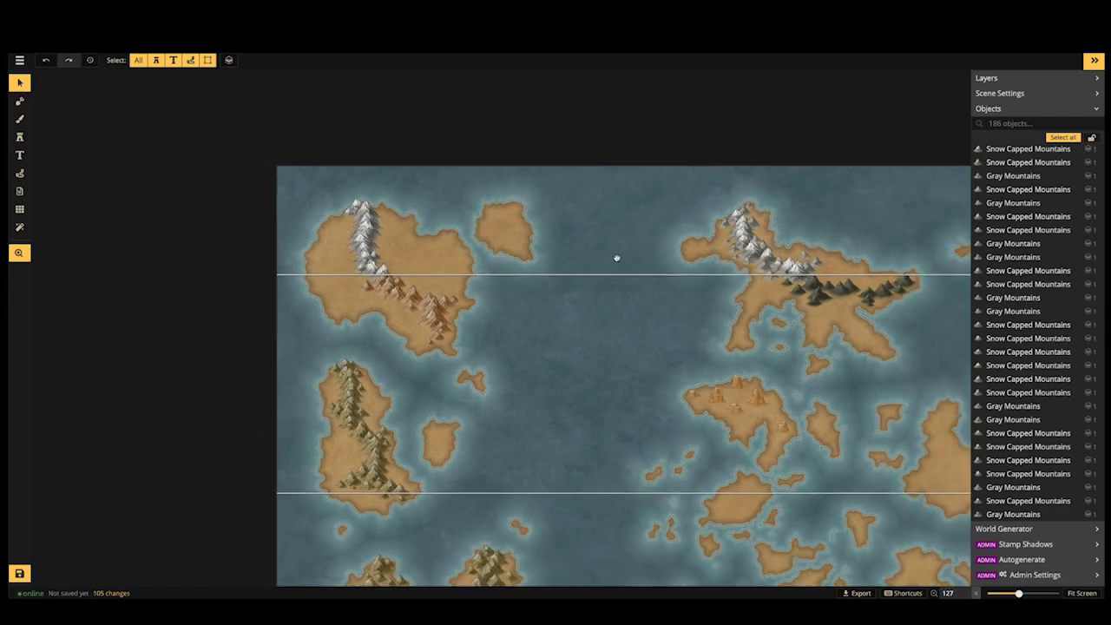
{"action": "scroll", "coordinate": [486, 228], "scroll_direction": "down", "scroll_amount": 4}
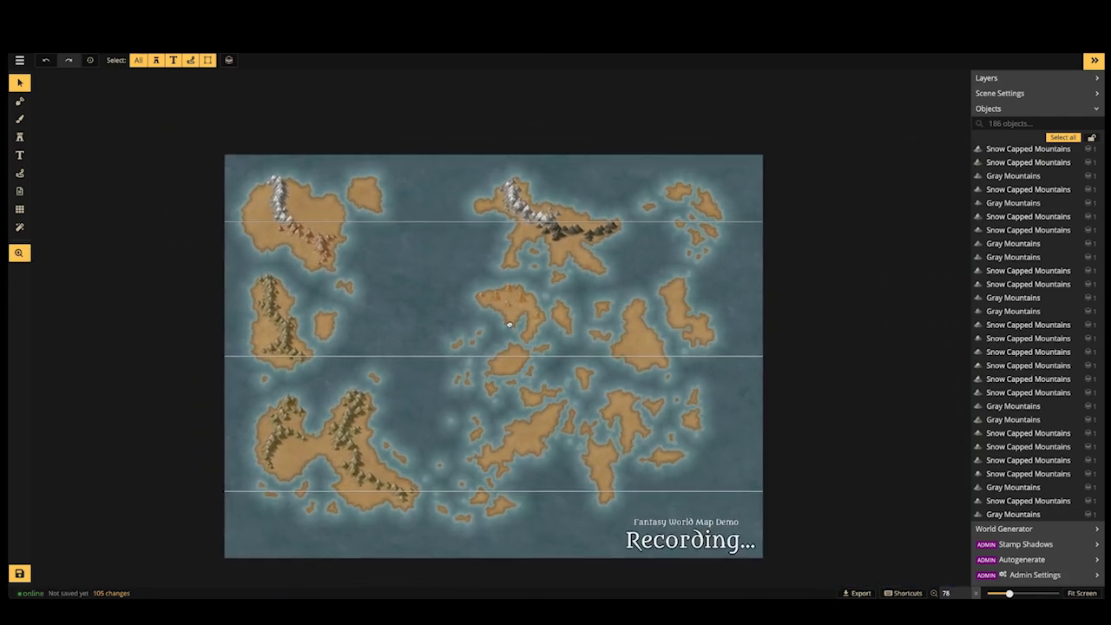
{"action": "left_click", "coordinate": [20, 573]}
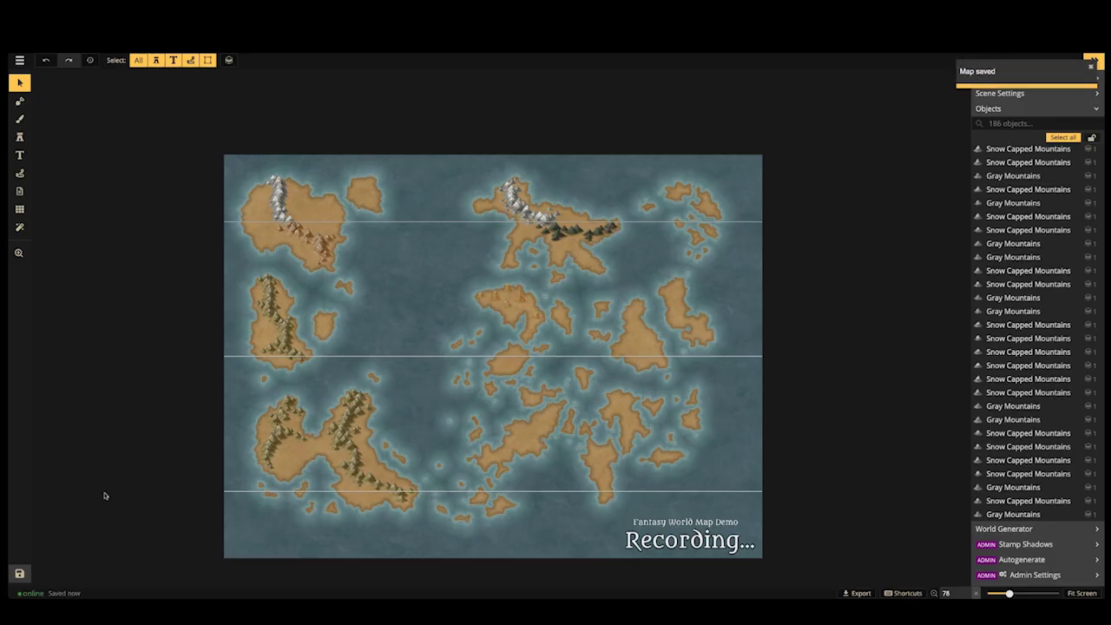
Load the Green Hills stamp set from the stamp catalog for the western island with the green mountain range
{"action": "scroll", "coordinate": [126, 468], "scroll_direction": "up", "scroll_amount": 5}
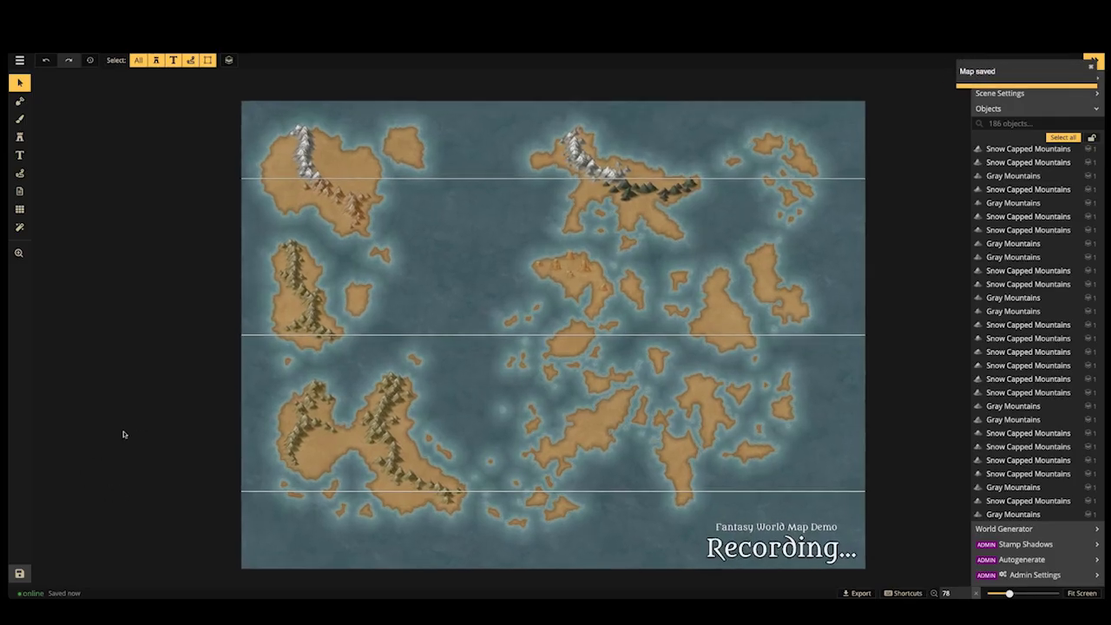
{"action": "scroll", "coordinate": [290, 253], "scroll_direction": "up", "scroll_amount": 5}
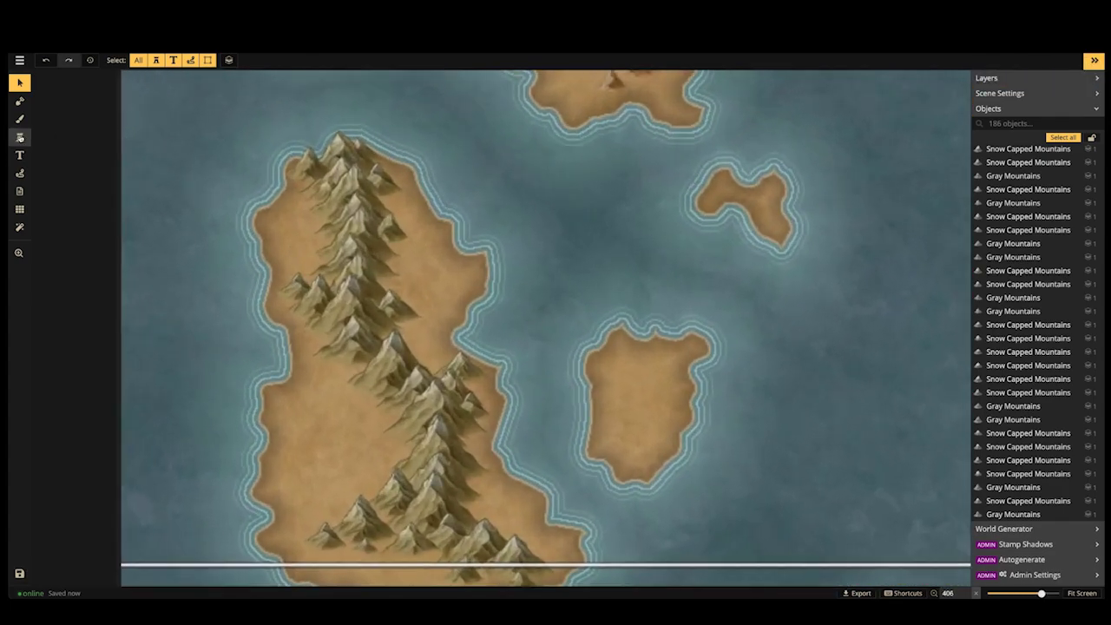
{"action": "left_click", "coordinate": [20, 137]}
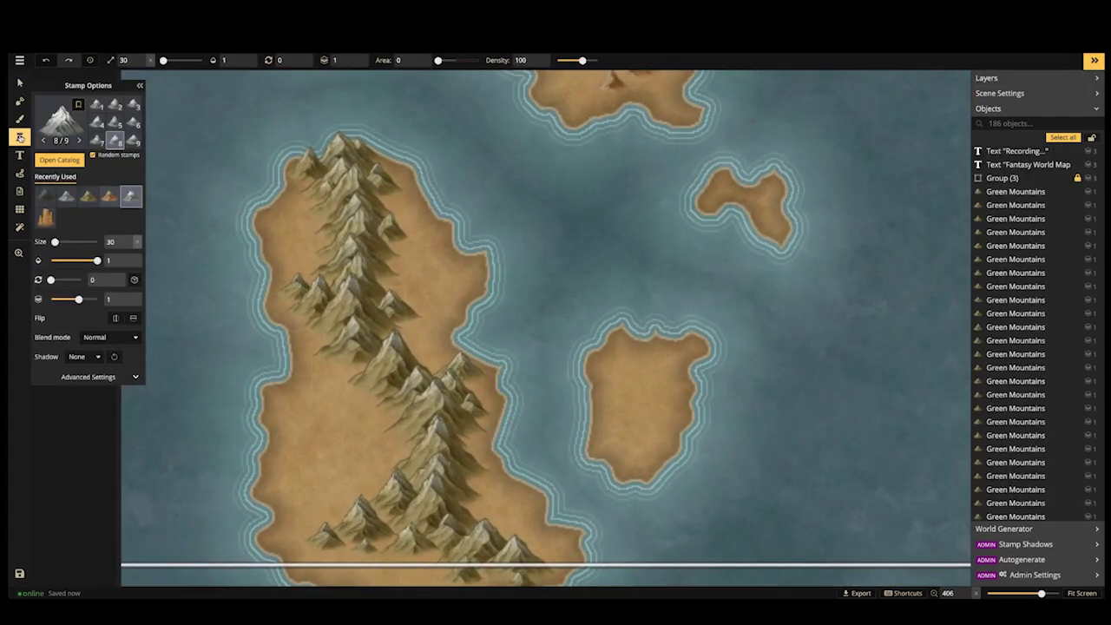
{"action": "left_click", "coordinate": [59, 160]}
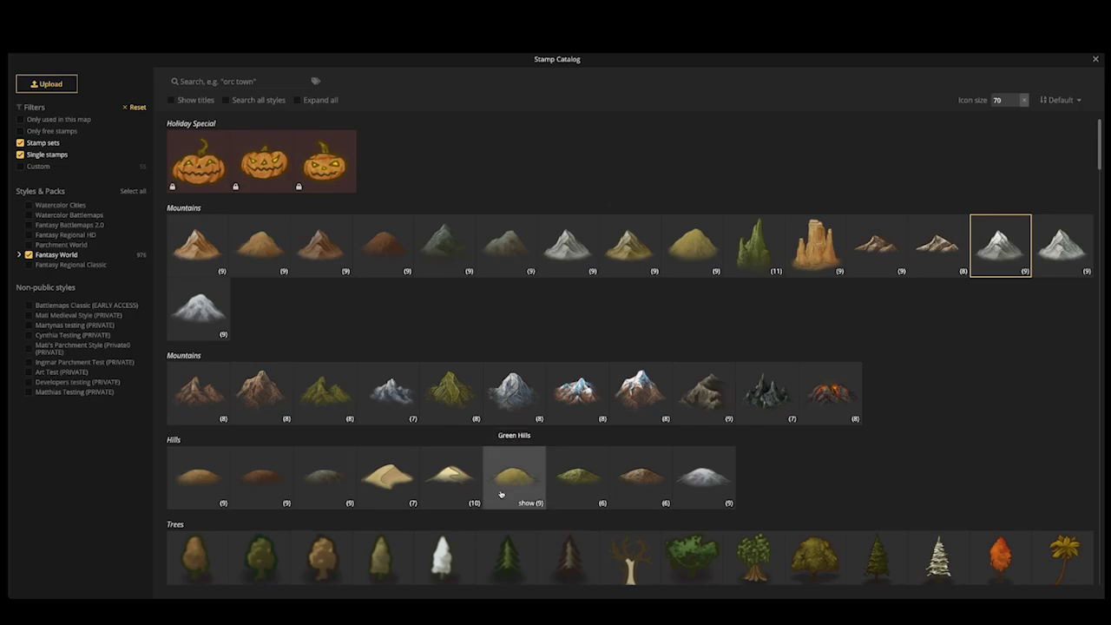
{"action": "left_click", "coordinate": [505, 458]}
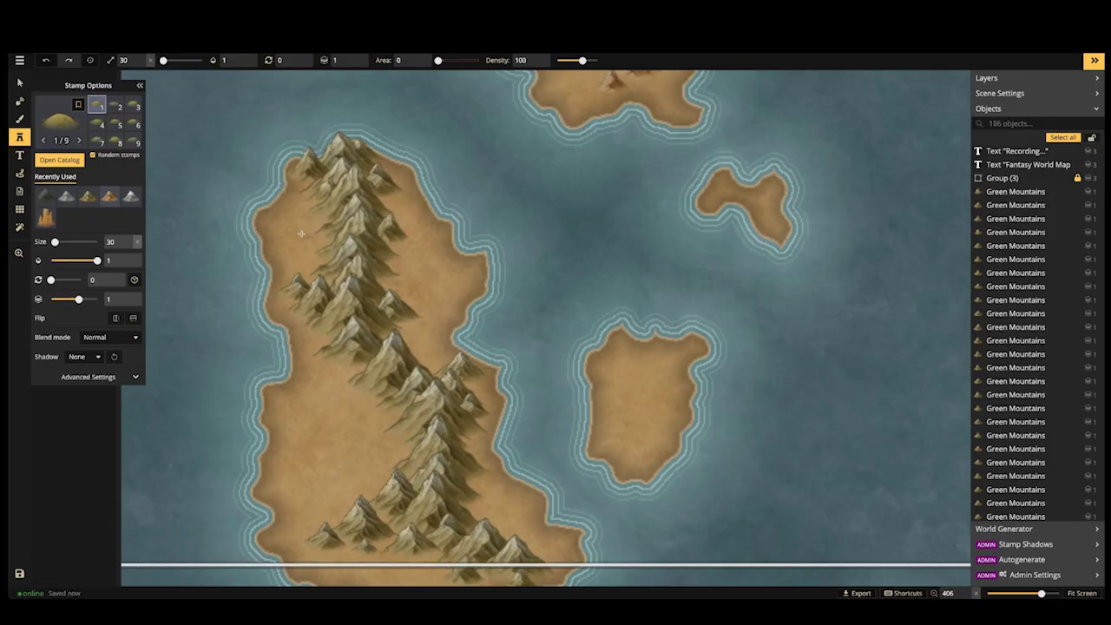
Place size 40 green hills along both sides of the northern part of the western island's green mountain range
{"action": "left_click_drag", "start_coordinate": [293, 221], "coordinate": [440, 286]}
{"action": "scroll", "coordinate": [440, 285], "scroll_direction": "up", "scroll_amount": 5}
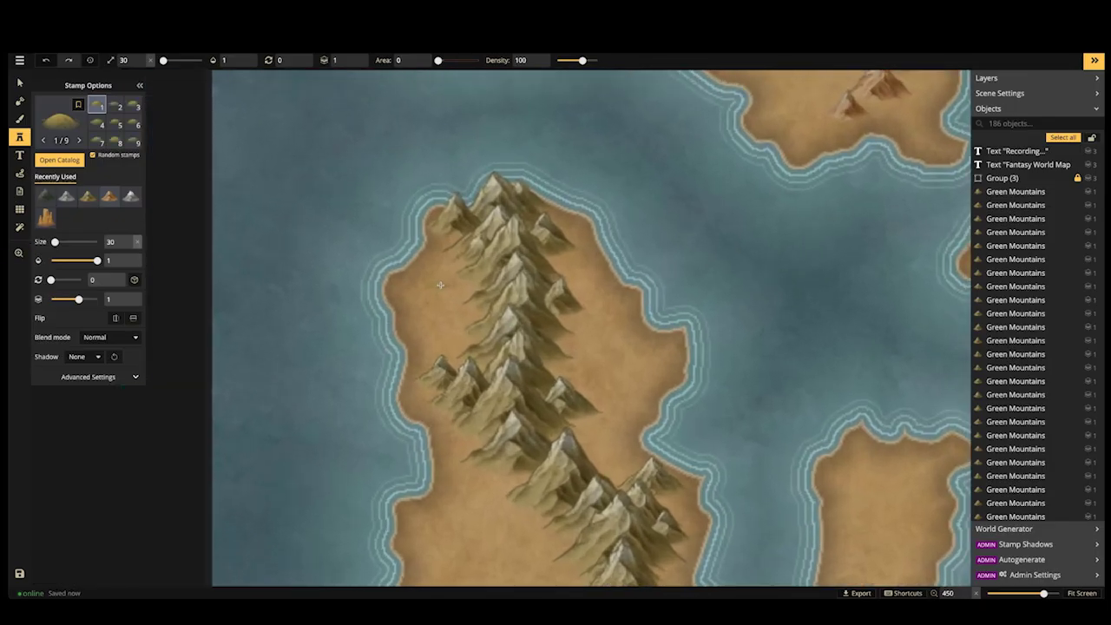
{"action": "scroll", "coordinate": [440, 285], "scroll_direction": "up", "scroll_amount": 5}
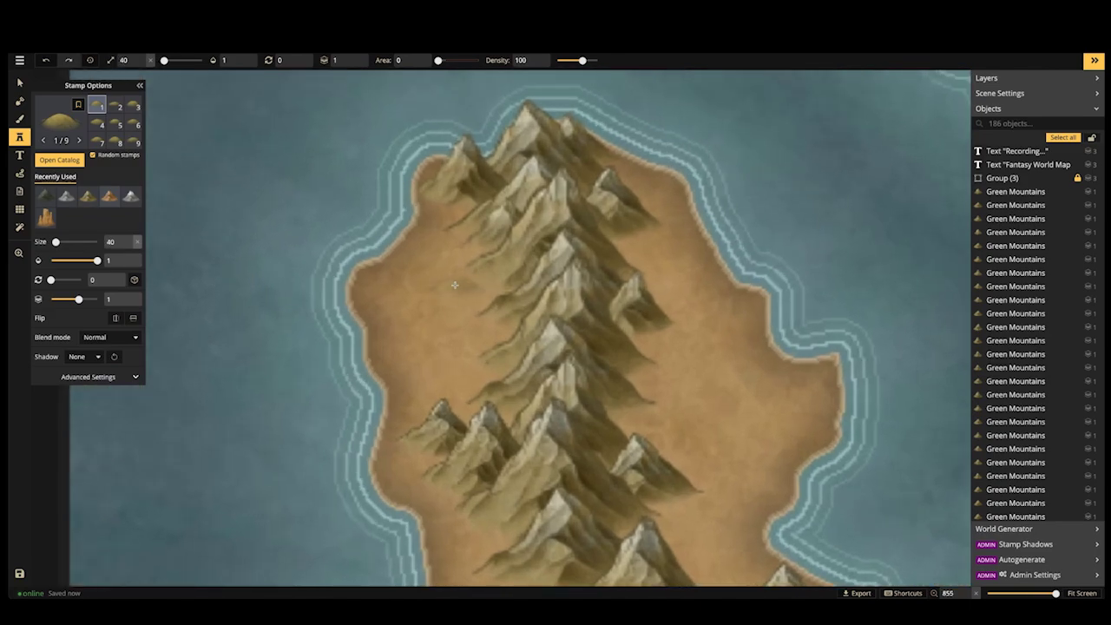
{"action": "left_click", "coordinate": [453, 284]}
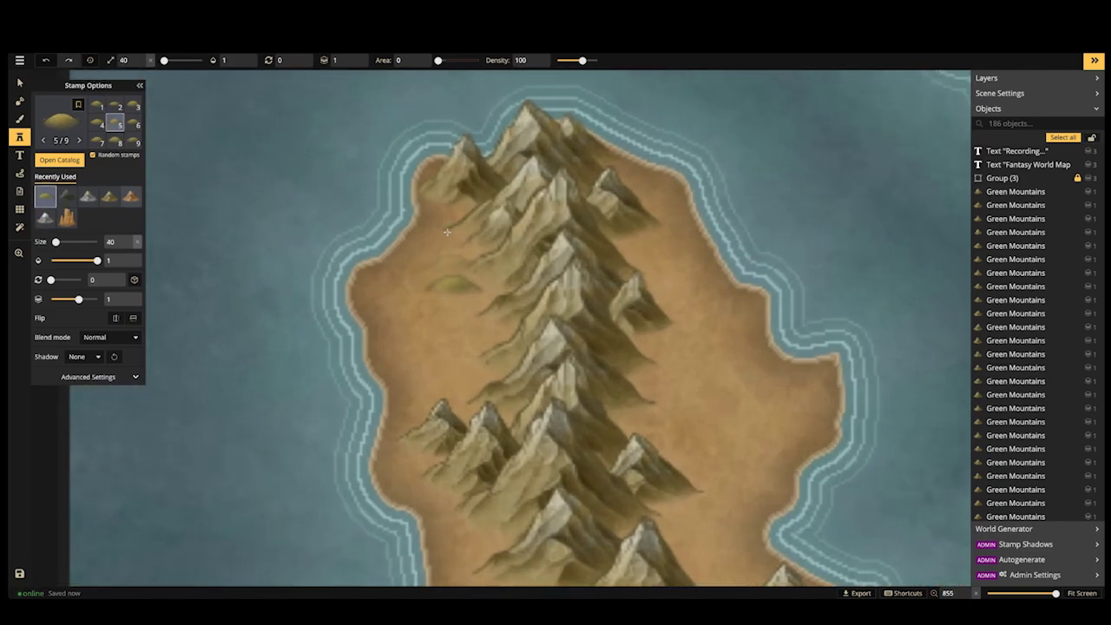
{"action": "left_click", "coordinate": [465, 333]}
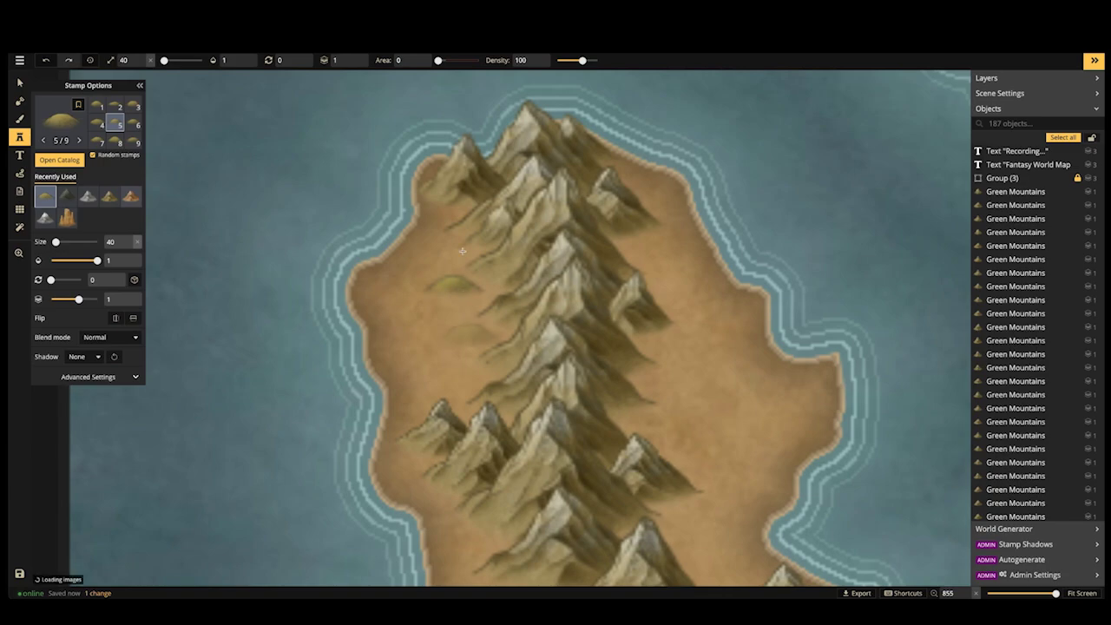
{"action": "left_click", "coordinate": [664, 246]}
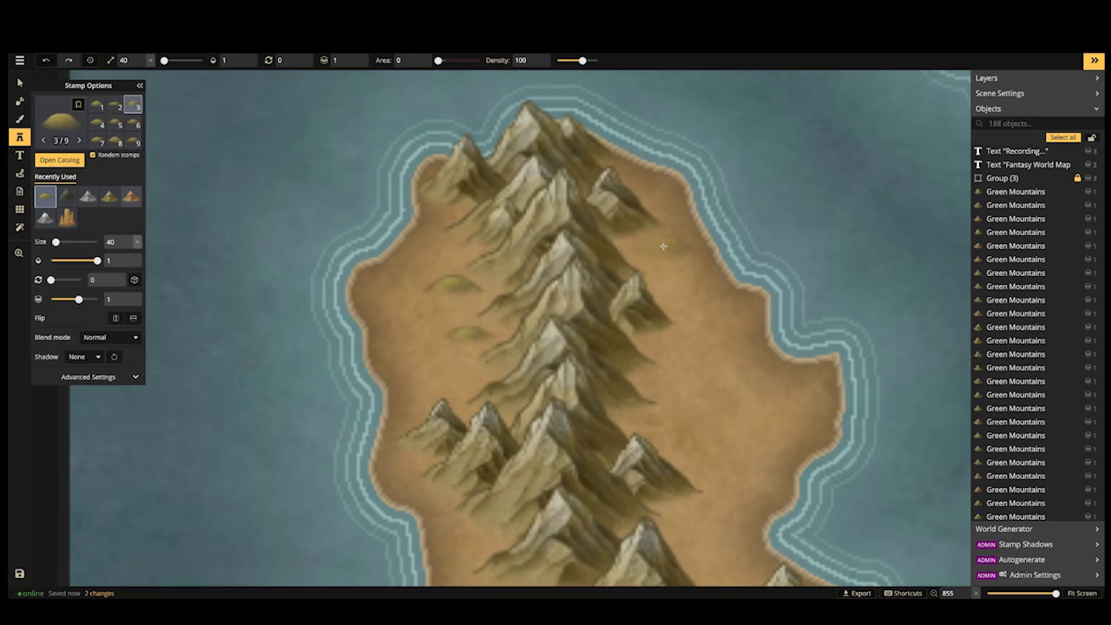
{"action": "left_click", "coordinate": [664, 247]}
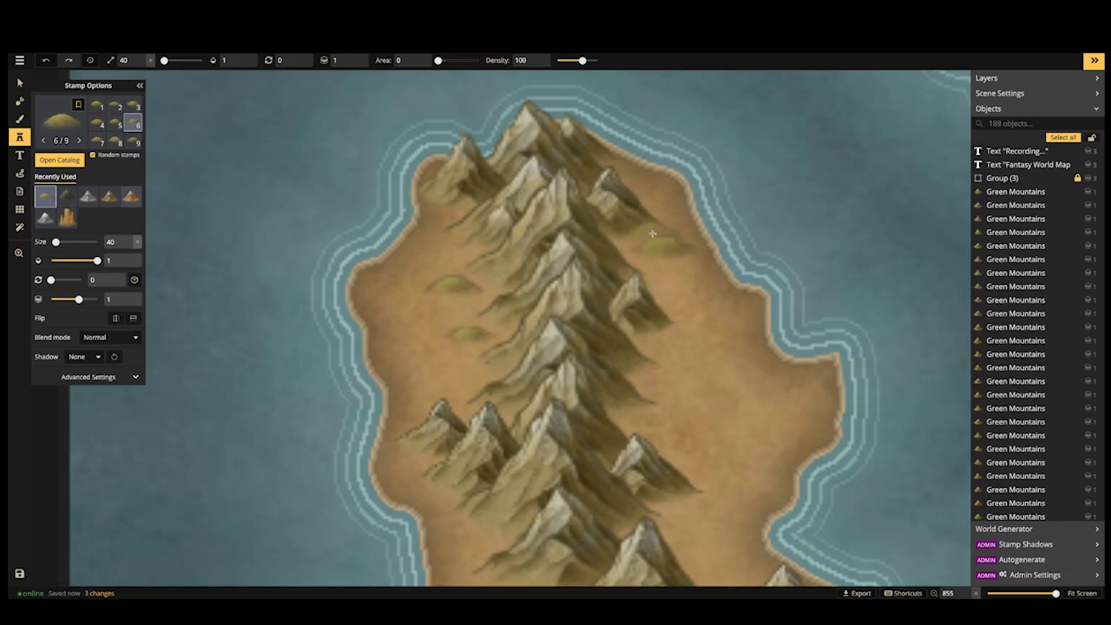
{"action": "left_click", "coordinate": [665, 428]}
{"action": "left_click", "coordinate": [686, 346]}
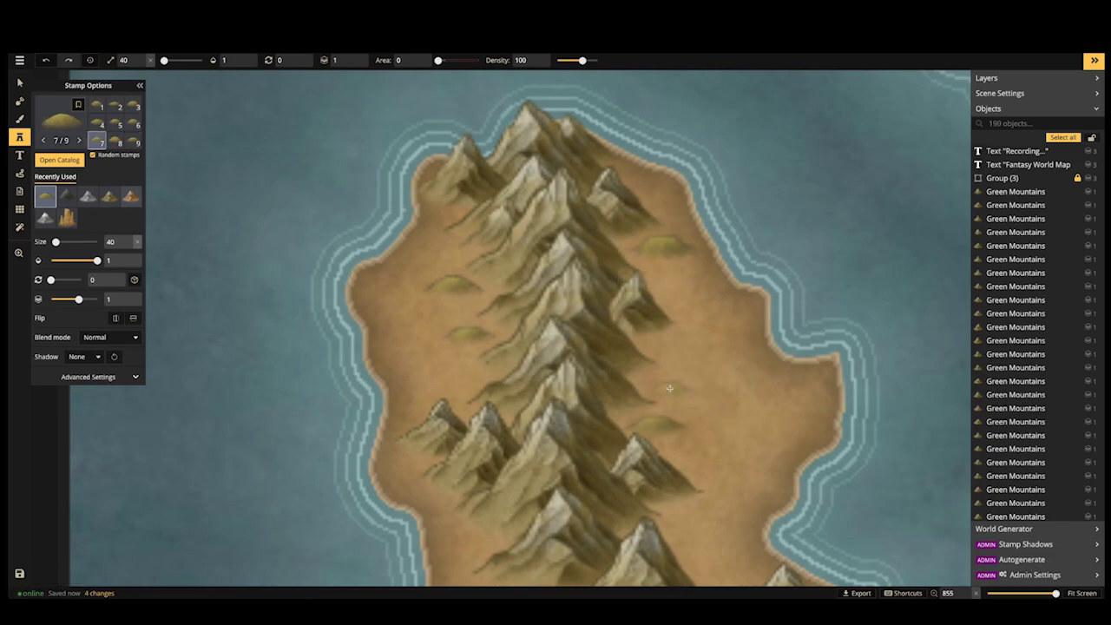
{"action": "left_click", "coordinate": [684, 343]}
Place size 50 green hills on the open land southwest of the green range's bend, and reduce the stamp size to 40
{"action": "scroll", "coordinate": [500, 460], "scroll_direction": "down", "scroll_amount": 4}
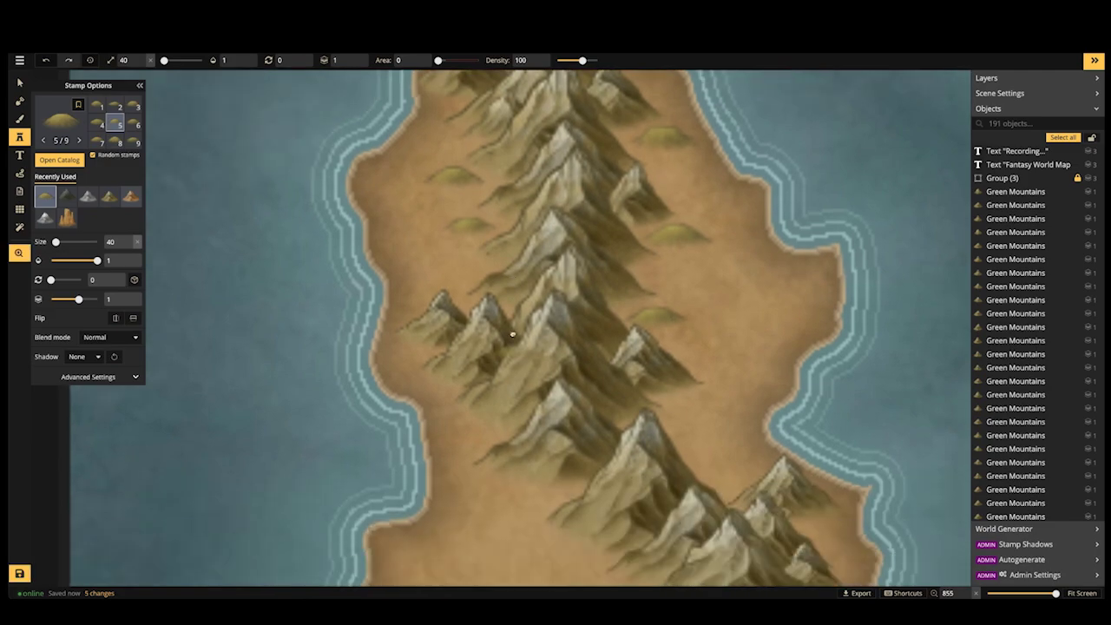
{"action": "key", "text": "]"}
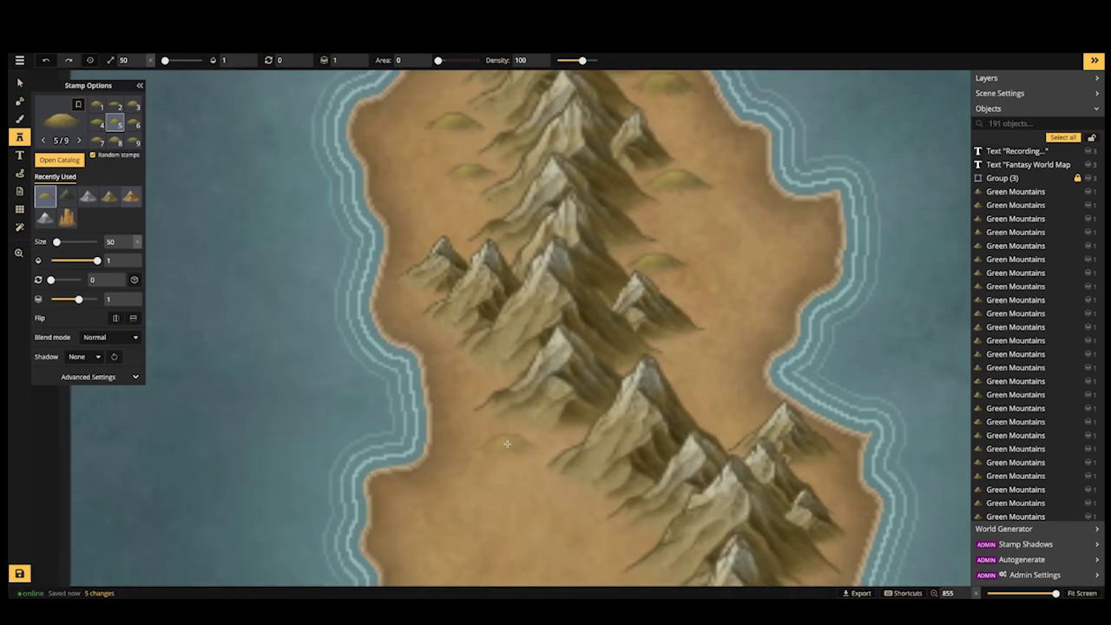
{"action": "left_click", "coordinate": [507, 444]}
{"action": "scroll", "coordinate": [573, 512], "scroll_direction": "down", "scroll_amount": 3}
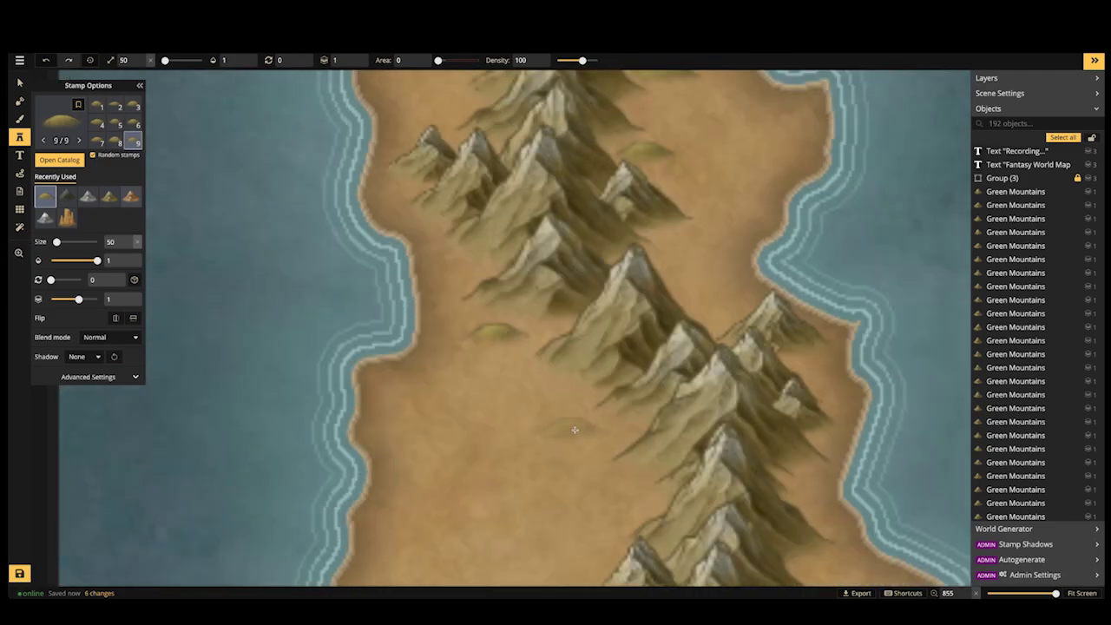
{"action": "left_click", "coordinate": [589, 429]}
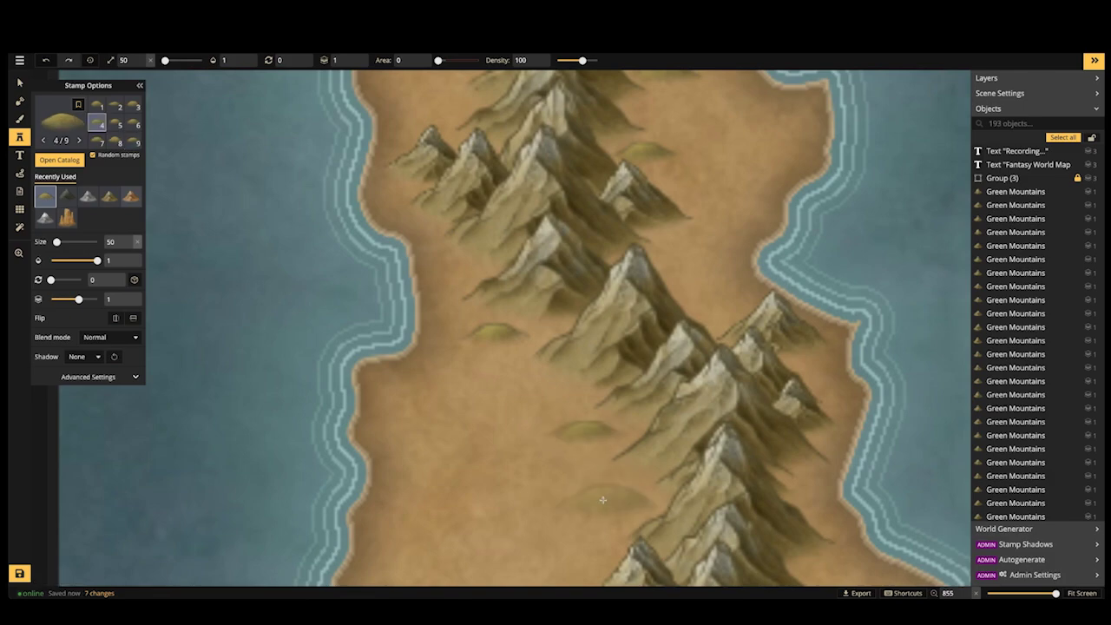
{"action": "key", "text": "bracketleft"}
{"action": "left_click", "coordinate": [603, 500]}
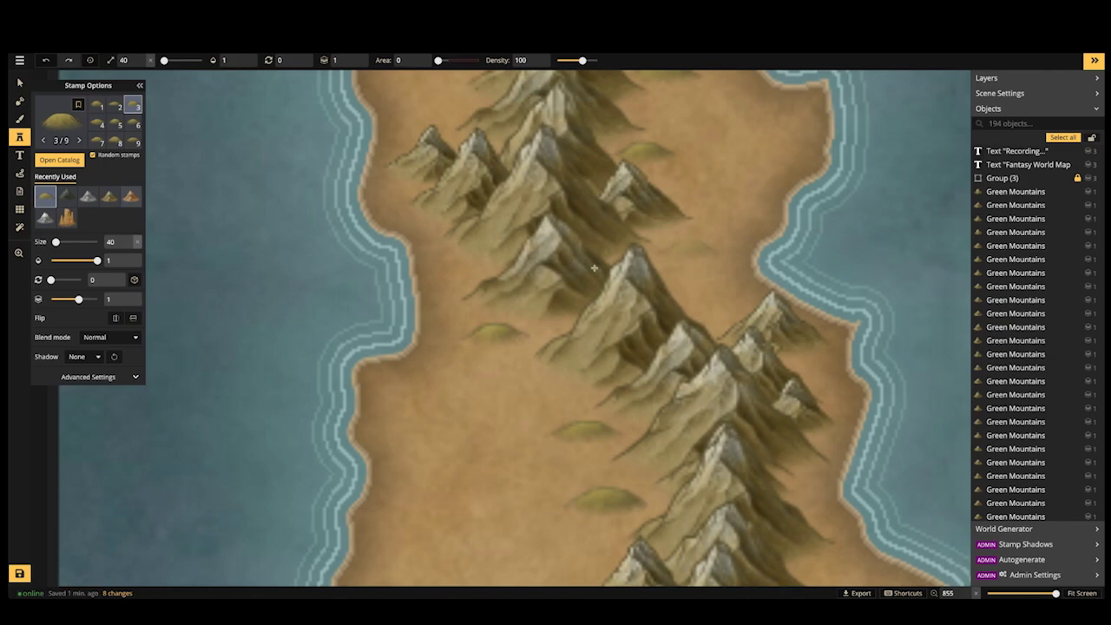
{"action": "left_click_drag", "start_coordinate": [673, 401], "coordinate": [471, 198]}
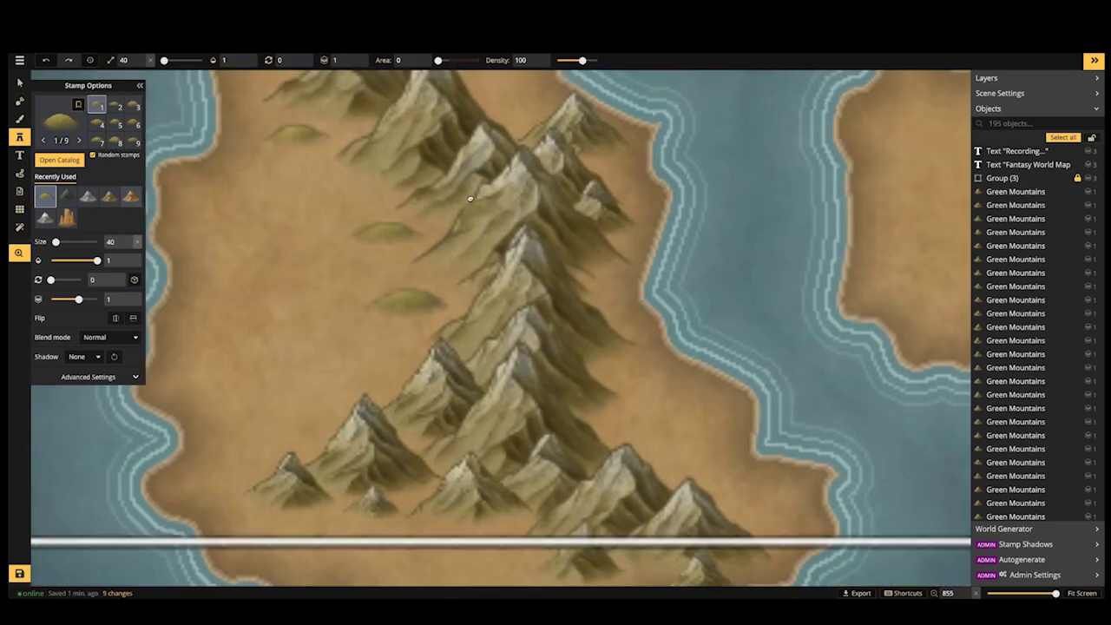
Place a size 40 green hill on the open land east of the green range's southern part
{"action": "scroll", "coordinate": [616, 397], "scroll_direction": "down", "scroll_amount": 4}
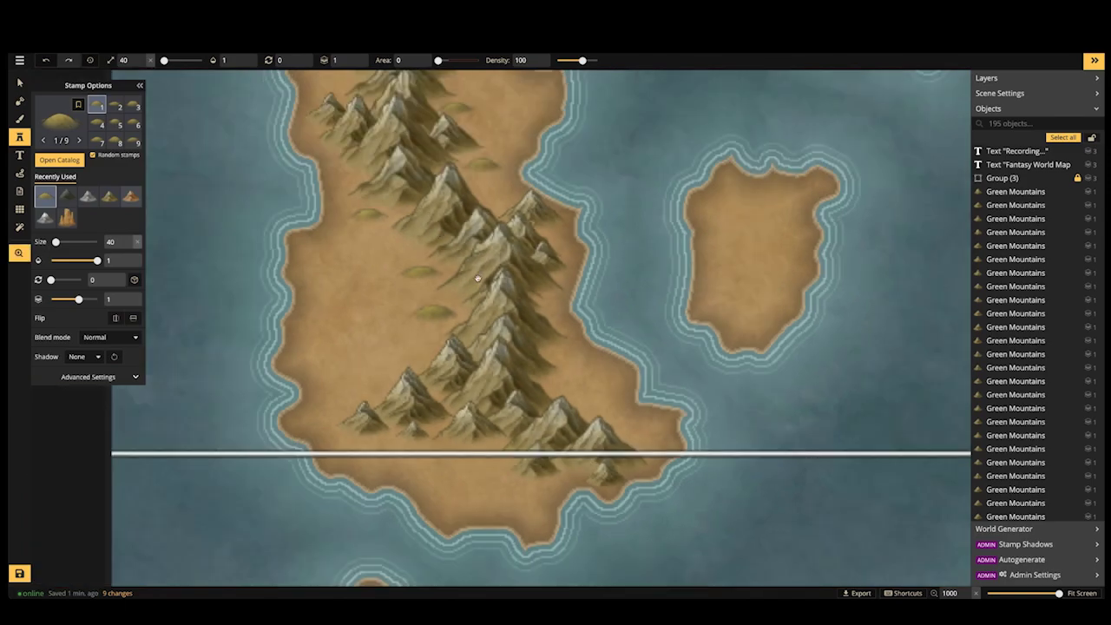
{"action": "left_click_drag", "start_coordinate": [477, 277], "coordinate": [525, 201]}
{"action": "left_click_drag", "start_coordinate": [553, 317], "coordinate": [565, 396]}
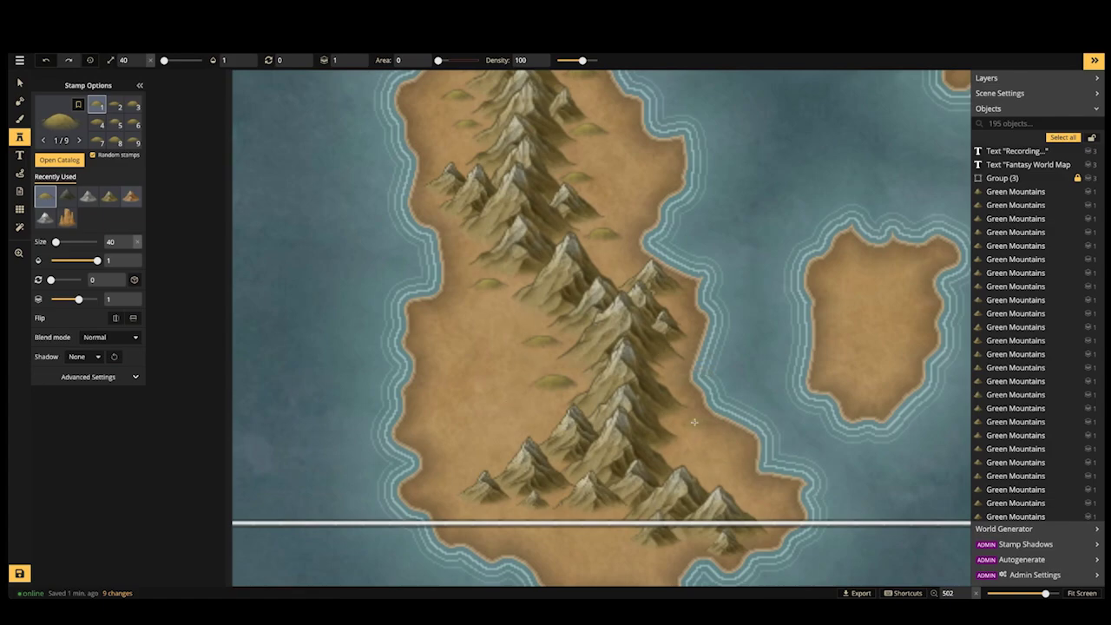
{"action": "key", "text": "bracketleft"}
{"action": "left_click", "coordinate": [690, 441]}
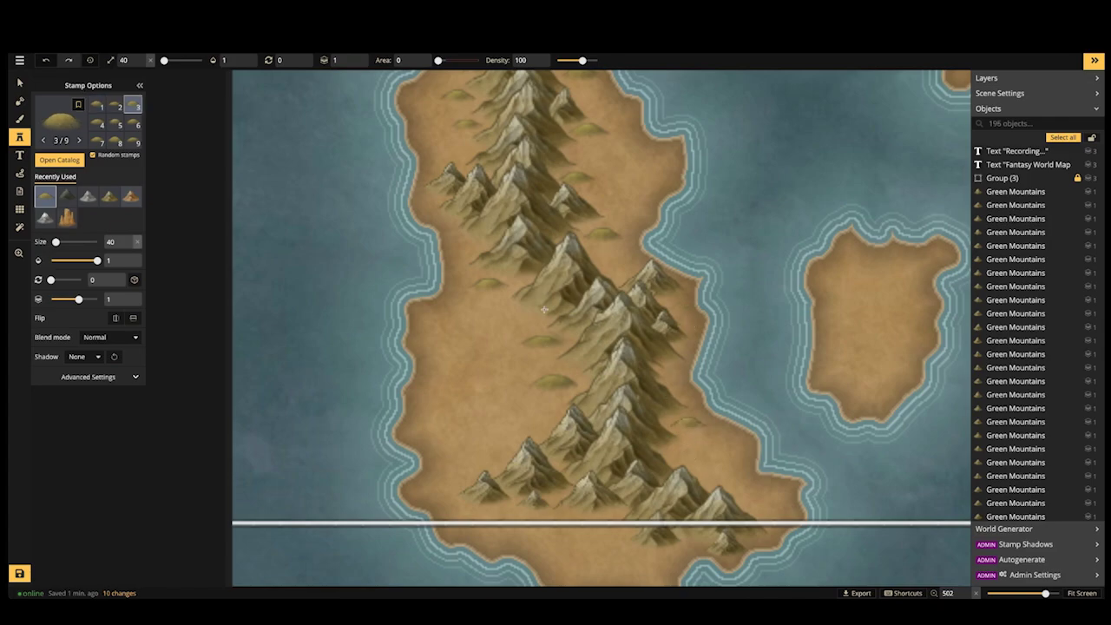
Place size 20 and 30 green hills among the hills southwest of the green range's bend and one size 30 hill southeast of it
{"action": "left_click_drag", "start_coordinate": [549, 415], "coordinate": [538, 202]}
{"action": "left_click_drag", "start_coordinate": [555, 319], "coordinate": [530, 429]}
{"action": "scroll", "coordinate": [537, 420], "scroll_direction": "up", "scroll_amount": 1}
{"action": "scroll", "coordinate": [536, 420], "scroll_direction": "up", "scroll_amount": 3}
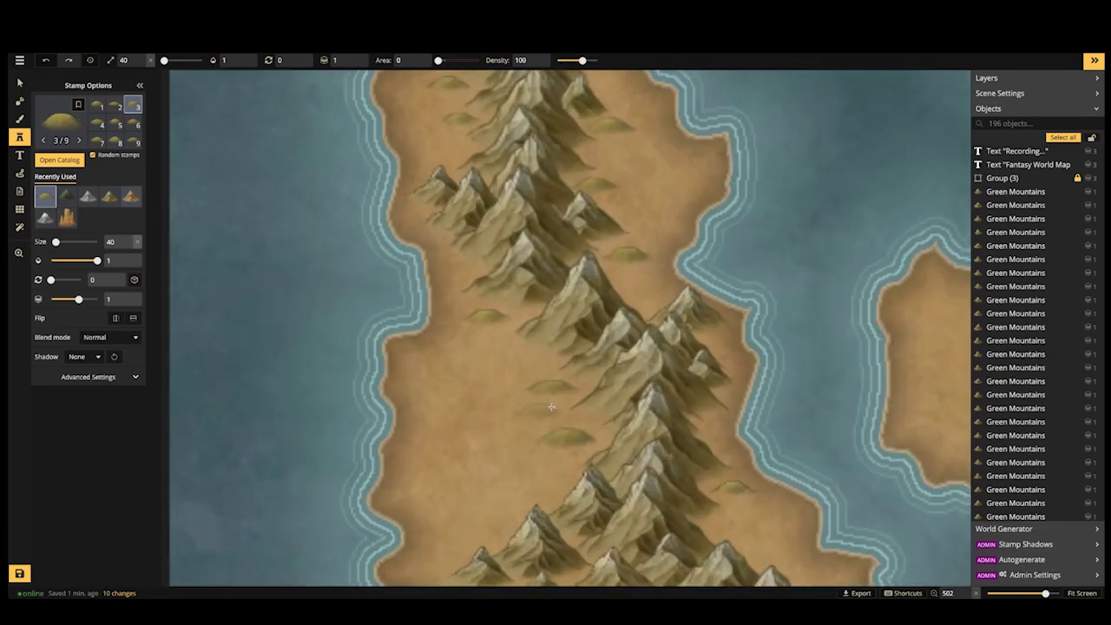
{"action": "key", "text": "["}
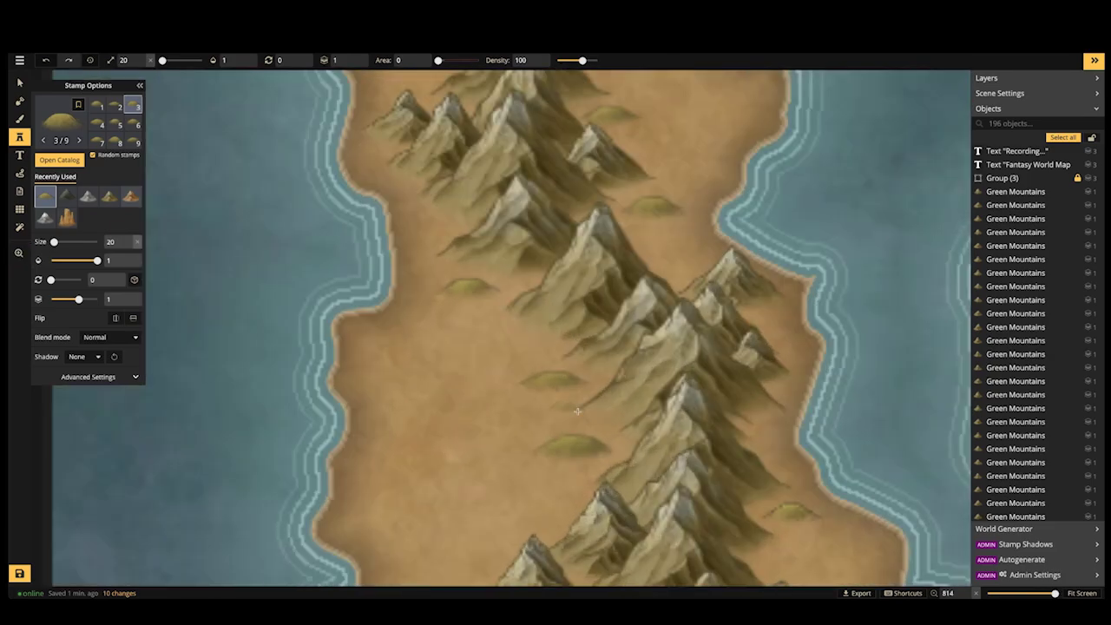
{"action": "left_click", "coordinate": [576, 415]}
{"action": "left_click", "coordinate": [534, 348]}
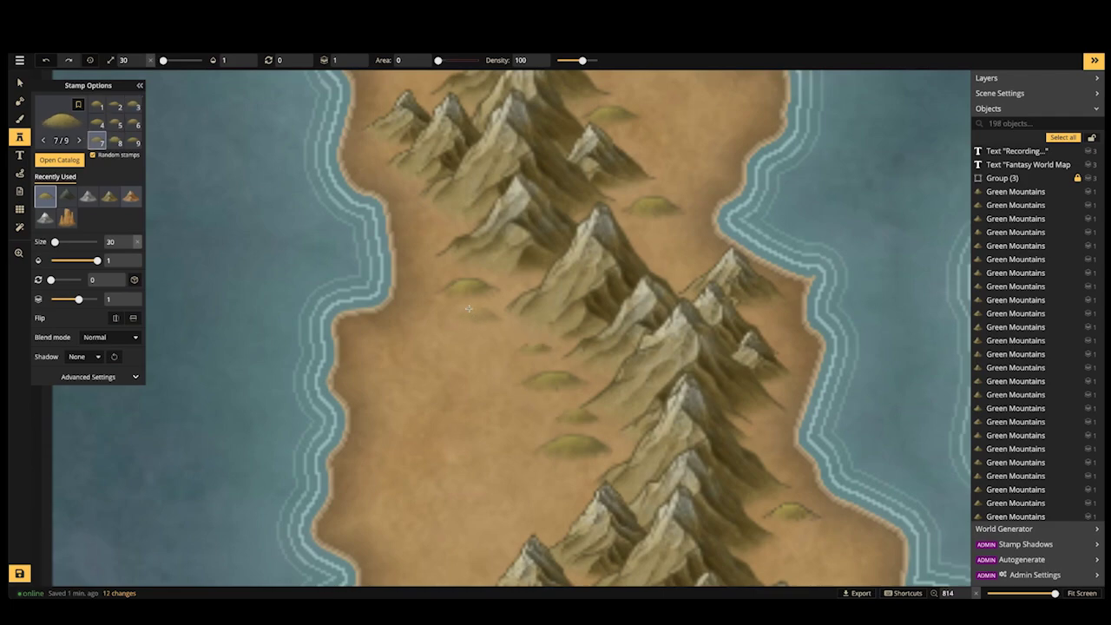
{"action": "left_click", "coordinate": [452, 274]}
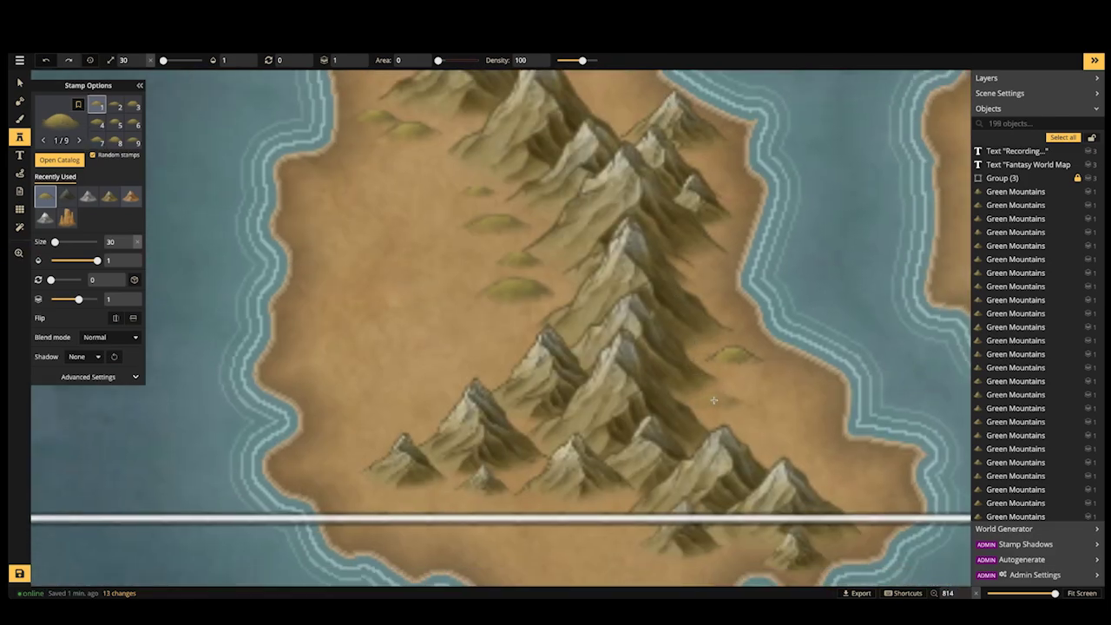
{"action": "left_click", "coordinate": [514, 306]}
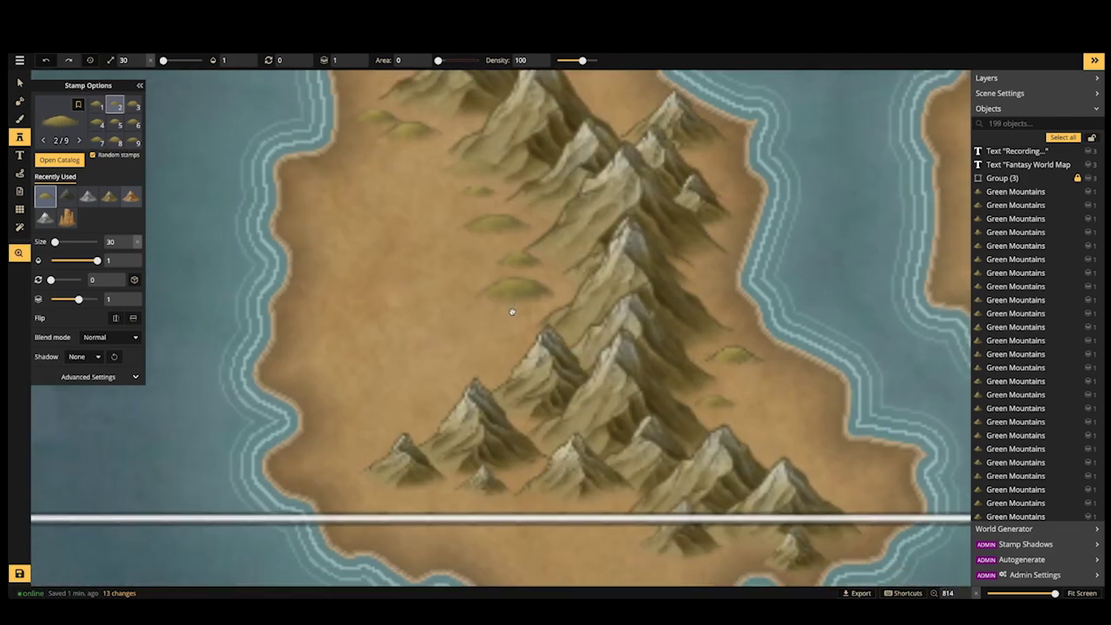
Place size 30 green hills among the existing hills on both sides of the green range's northern part
{"action": "key", "text": "space"}
{"action": "left_click_drag", "start_coordinate": [505, 132], "coordinate": [527, 391]}
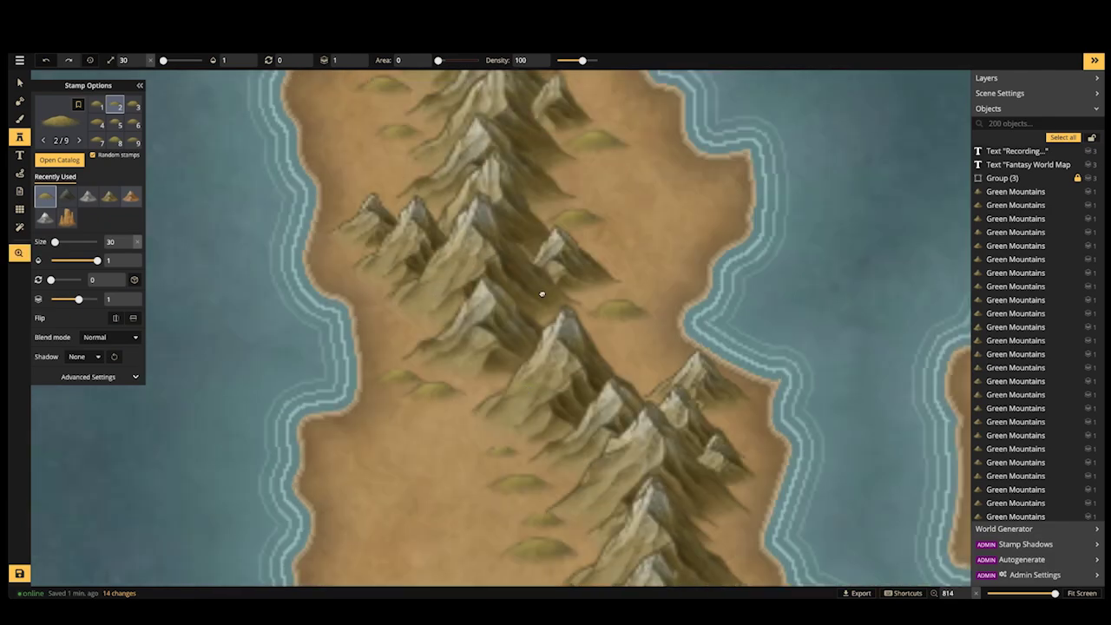
{"action": "left_click", "coordinate": [604, 177]}
{"action": "left_click", "coordinate": [365, 115]}
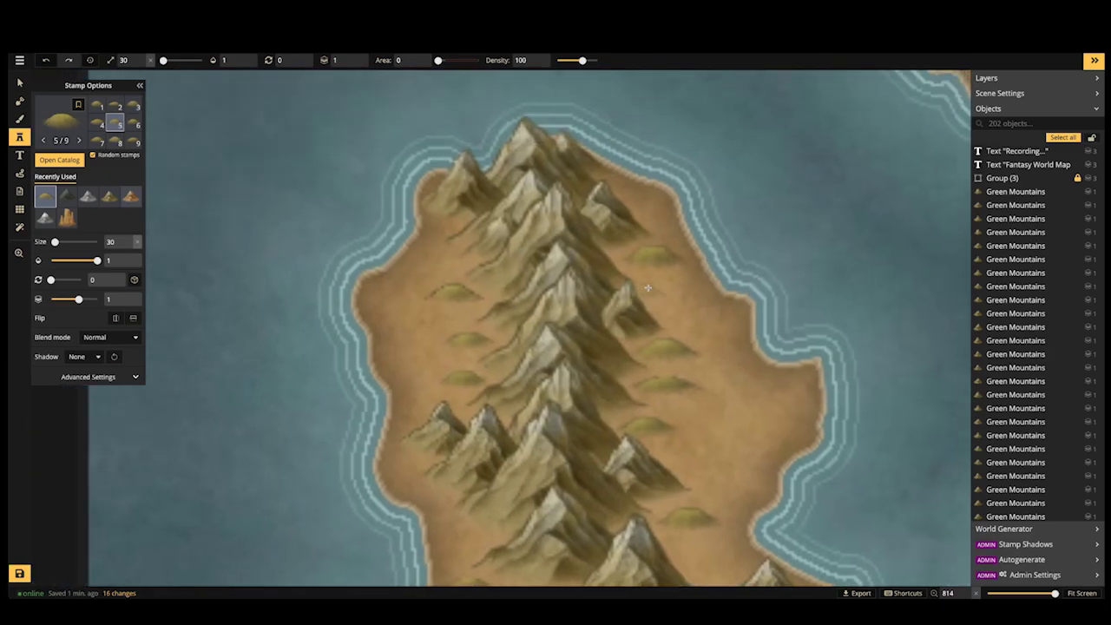
{"action": "left_click", "coordinate": [345, 273]}
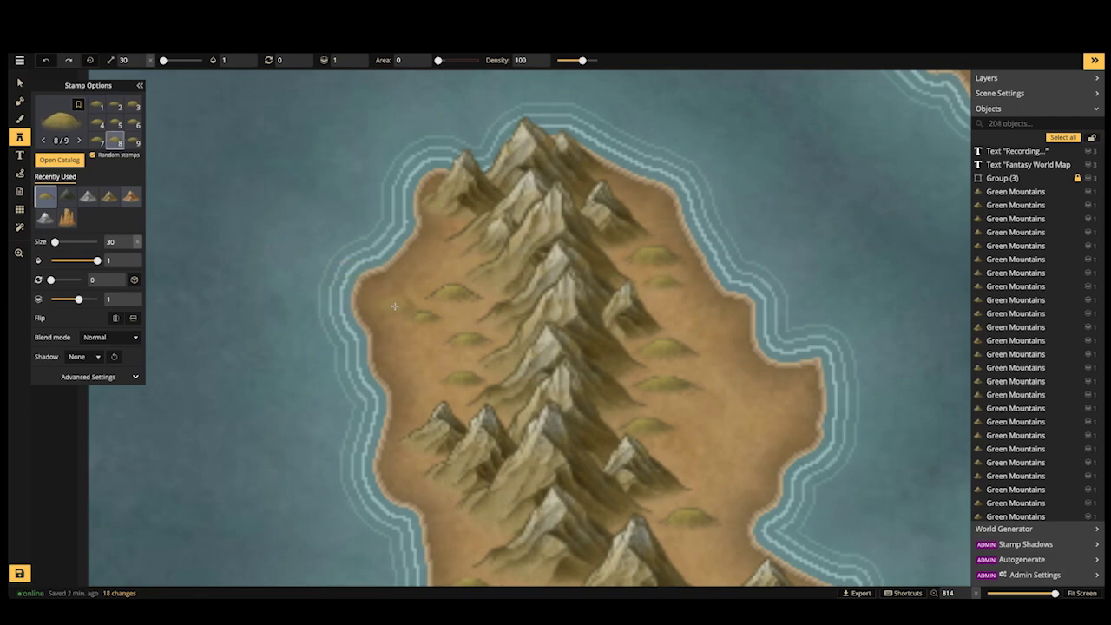
Place small green hills of sizes 20 and 10 among the hills west of the green range's northern part
{"action": "key", "text": "["}
{"action": "left_click", "coordinate": [432, 298]}
{"action": "key", "text": "bracketleft"}
{"action": "left_click", "coordinate": [456, 314]}
{"action": "left_click", "coordinate": [428, 332]}
{"action": "left_click", "coordinate": [467, 356]}
Place small green hills of sizes 10 and 20 among the hills east of the green range's northern part
{"action": "left_click", "coordinate": [725, 380]}
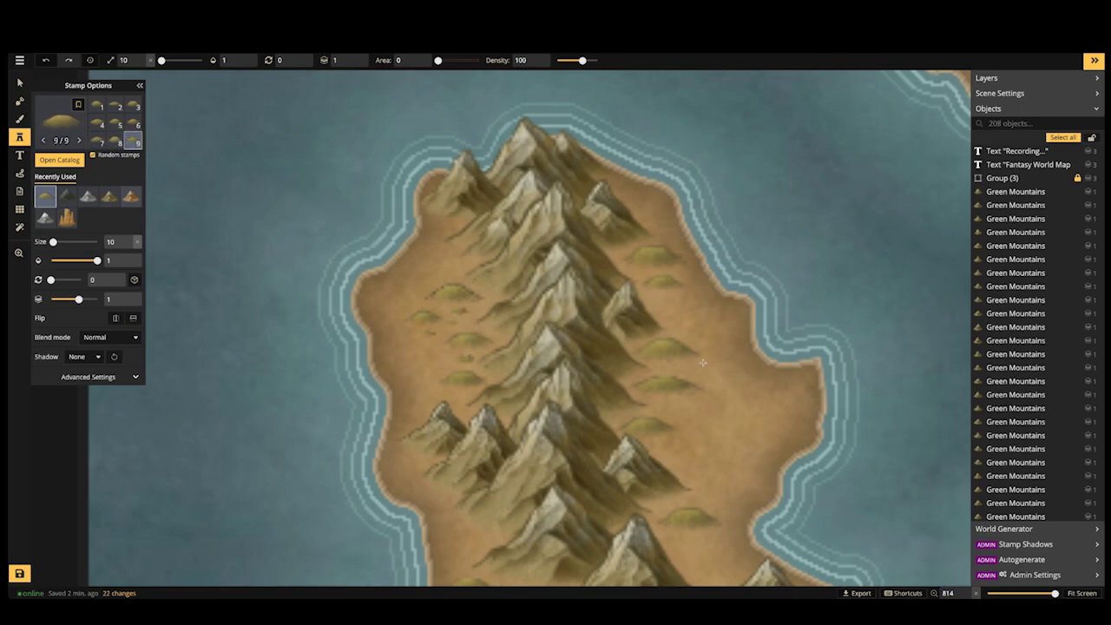
{"action": "key", "text": "]"}
{"action": "left_click", "coordinate": [705, 367]}
{"action": "left_click", "coordinate": [684, 406]}
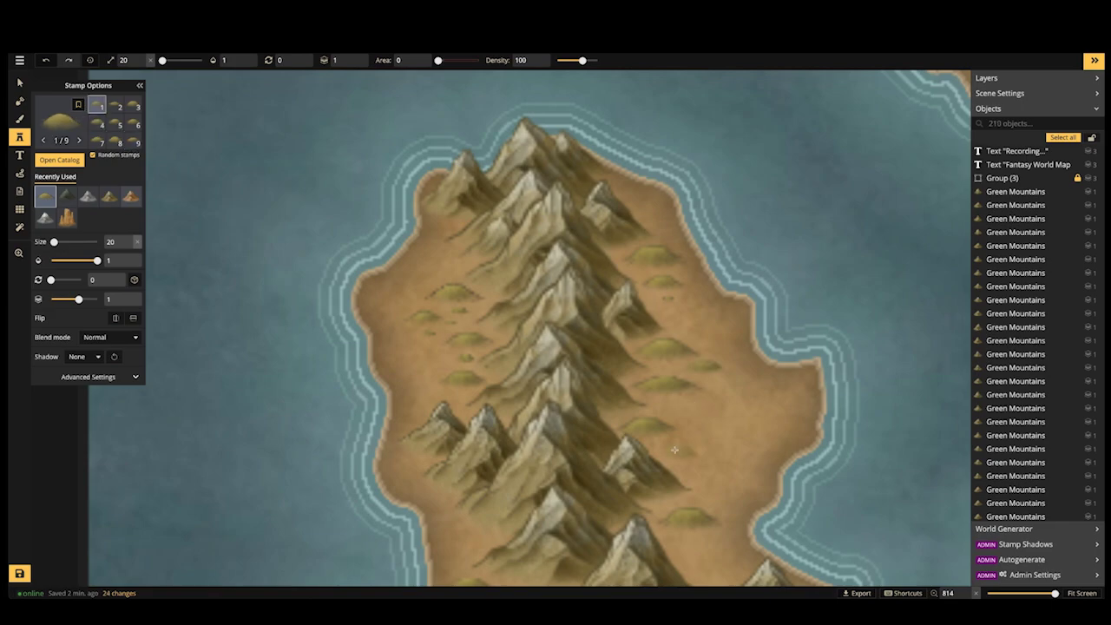
{"action": "left_click", "coordinate": [674, 450]}
{"action": "left_click", "coordinate": [593, 376]}
Place a size 20 green hill beside the hills just west of the green range's bend
{"action": "scroll", "coordinate": [526, 362], "scroll_direction": "down", "scroll_amount": 2}
{"action": "key", "text": "space"}
{"action": "left_click_drag", "start_coordinate": [525, 362], "coordinate": [527, 296]}
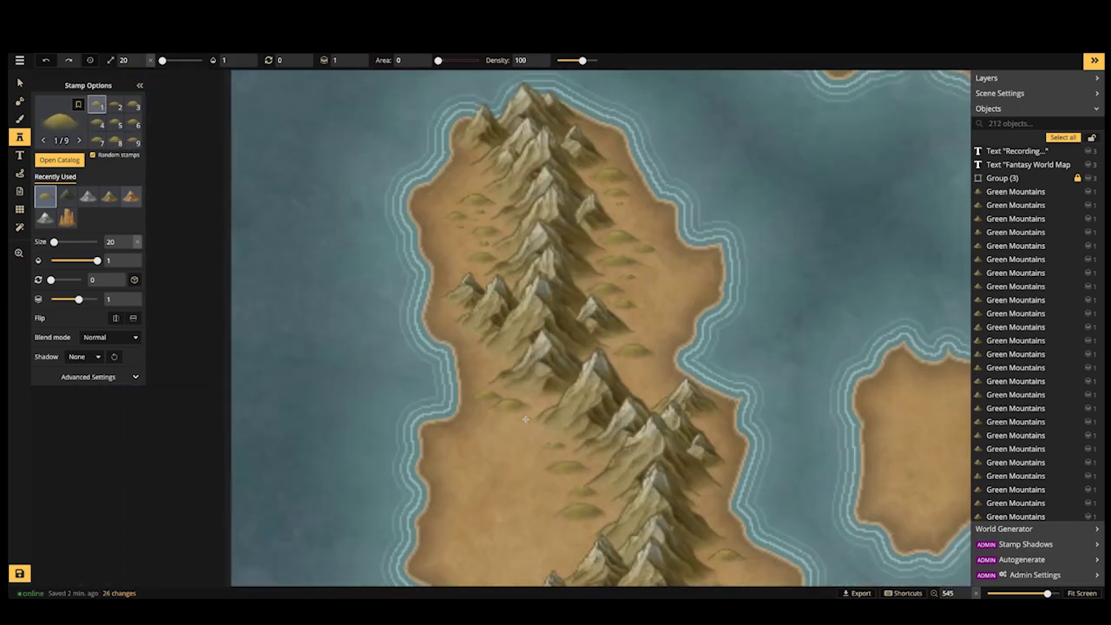
{"action": "left_click", "coordinate": [623, 348]}
{"action": "scroll", "coordinate": [624, 348], "scroll_direction": "down", "scroll_amount": 1}
{"action": "key", "text": "space"}
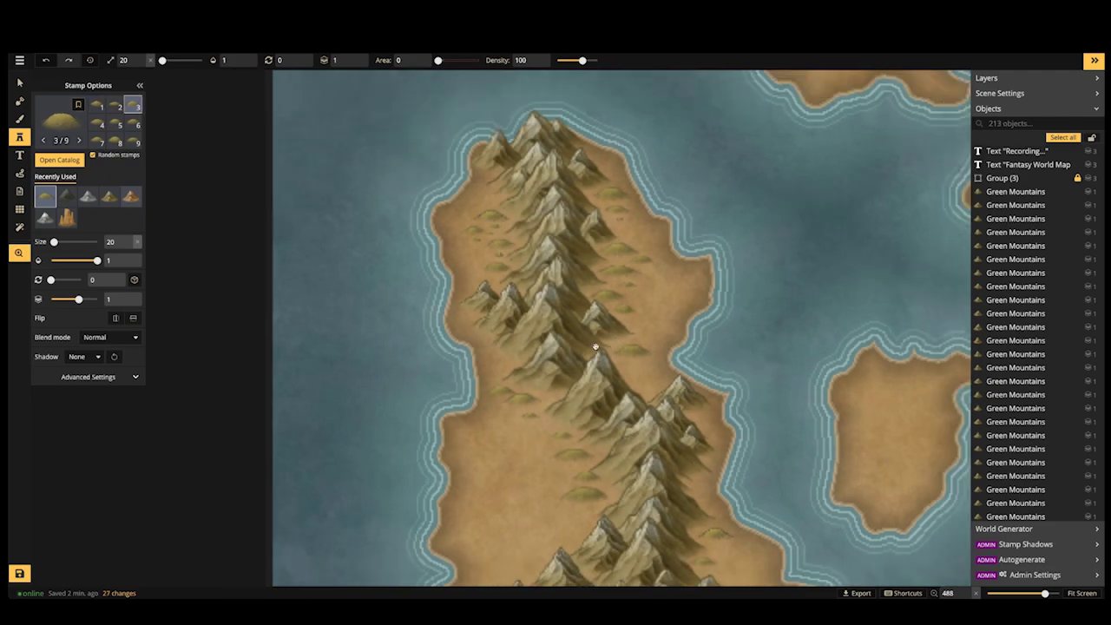
Place a size 30 green hill west of the green range's southern part and add size 20 green hills around that part
{"action": "left_click_drag", "start_coordinate": [593, 343], "coordinate": [490, 218]}
{"action": "key", "text": "bracketright"}
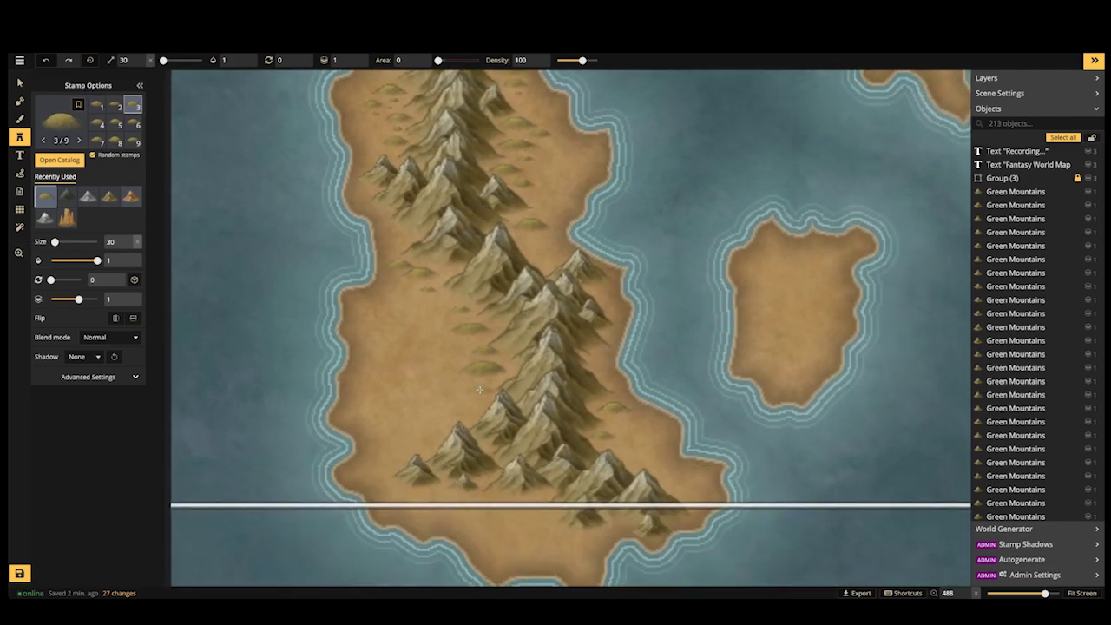
{"action": "left_click", "coordinate": [458, 341]}
{"action": "key", "text": "bracketleft"}
{"action": "left_click", "coordinate": [617, 452]}
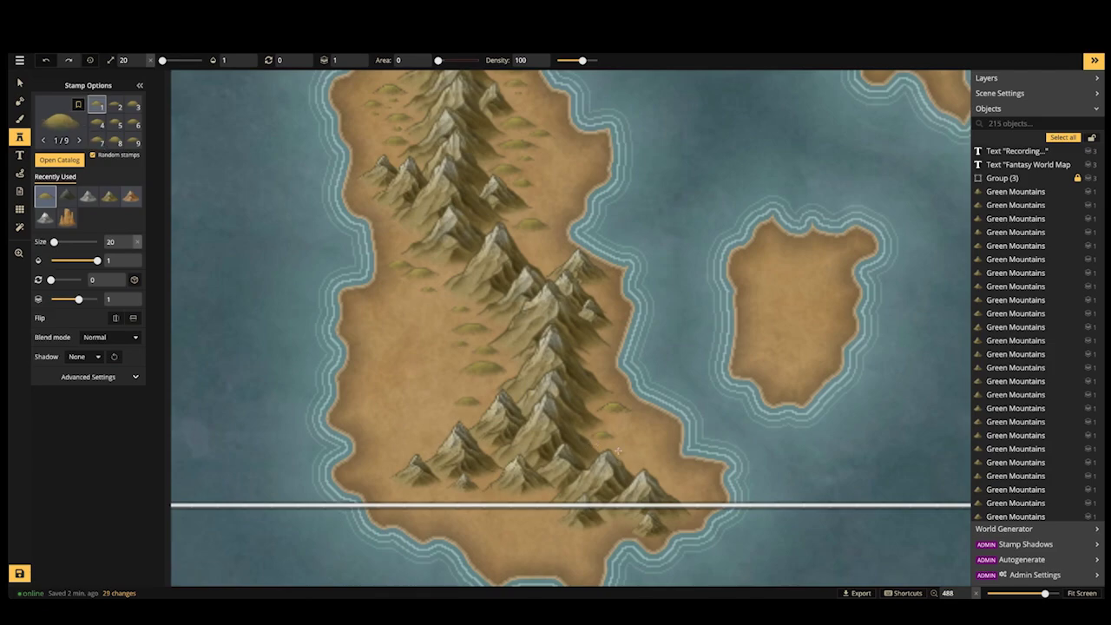
{"action": "left_click", "coordinate": [488, 309]}
Examine the green hills across the western island and the mountain ranges on the continent to its north
{"action": "scroll", "coordinate": [489, 309], "scroll_direction": "down", "scroll_amount": 3}
{"action": "left_click_drag", "start_coordinate": [472, 126], "coordinate": [491, 221]}
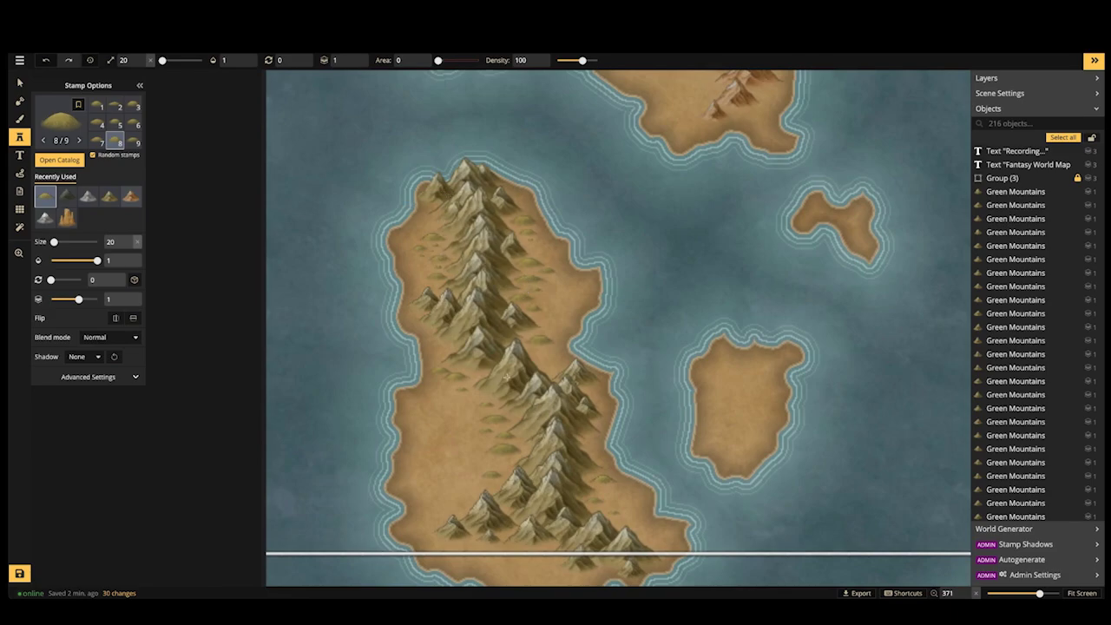
{"action": "scroll", "coordinate": [499, 357], "scroll_direction": "down", "scroll_amount": 1}
{"action": "left_click_drag", "start_coordinate": [490, 146], "coordinate": [487, 116]}
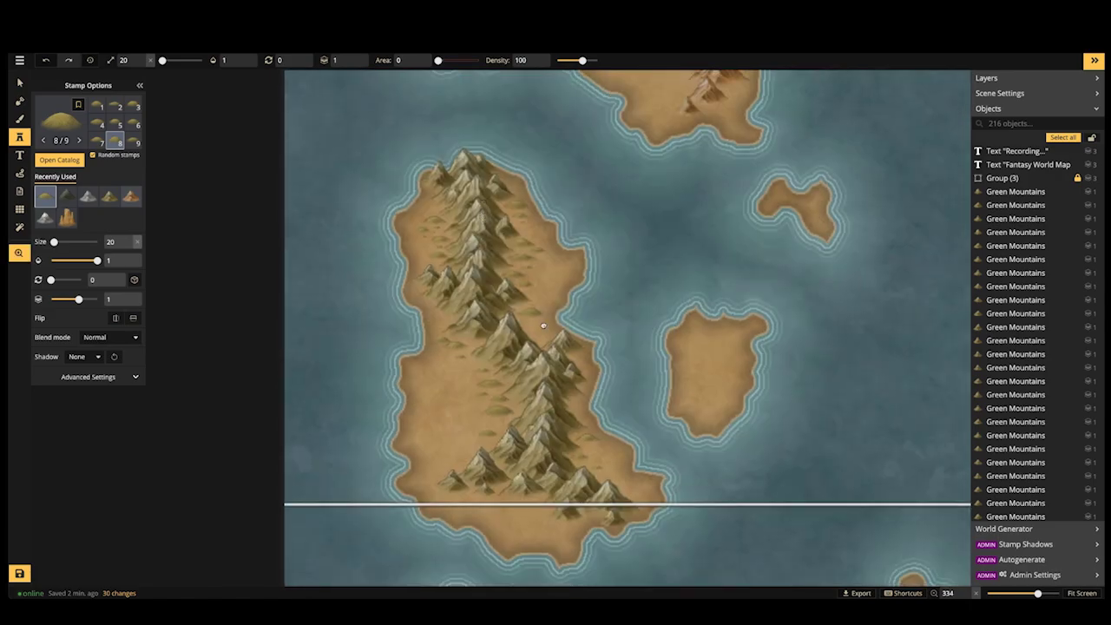
{"action": "scroll", "coordinate": [544, 326], "scroll_direction": "down", "scroll_amount": 3}
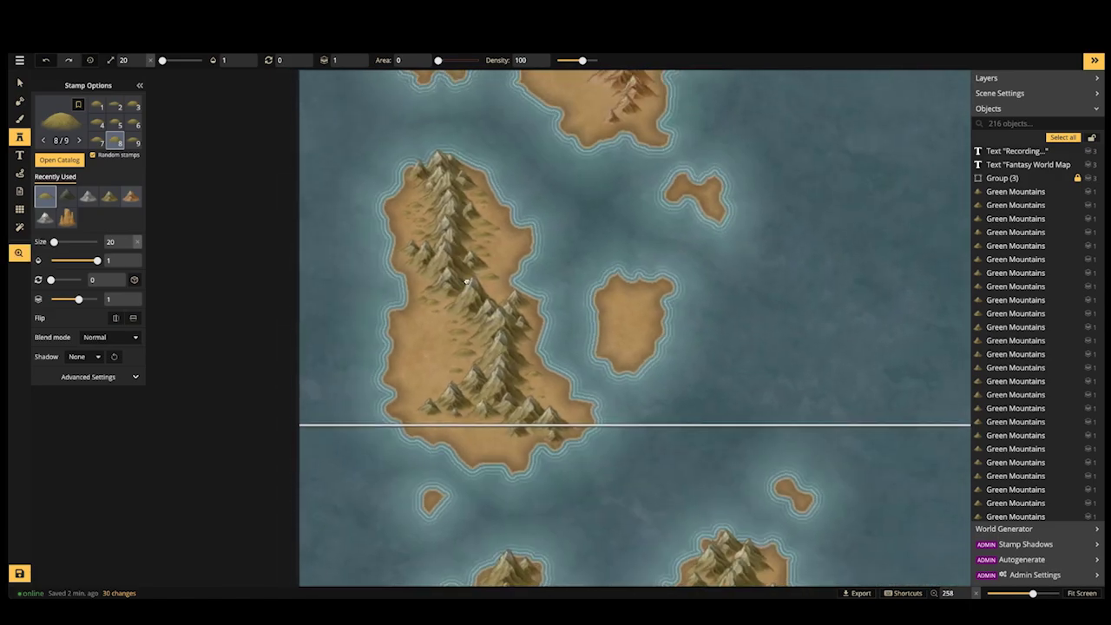
{"action": "scroll", "coordinate": [466, 282], "scroll_direction": "up", "scroll_amount": 3}
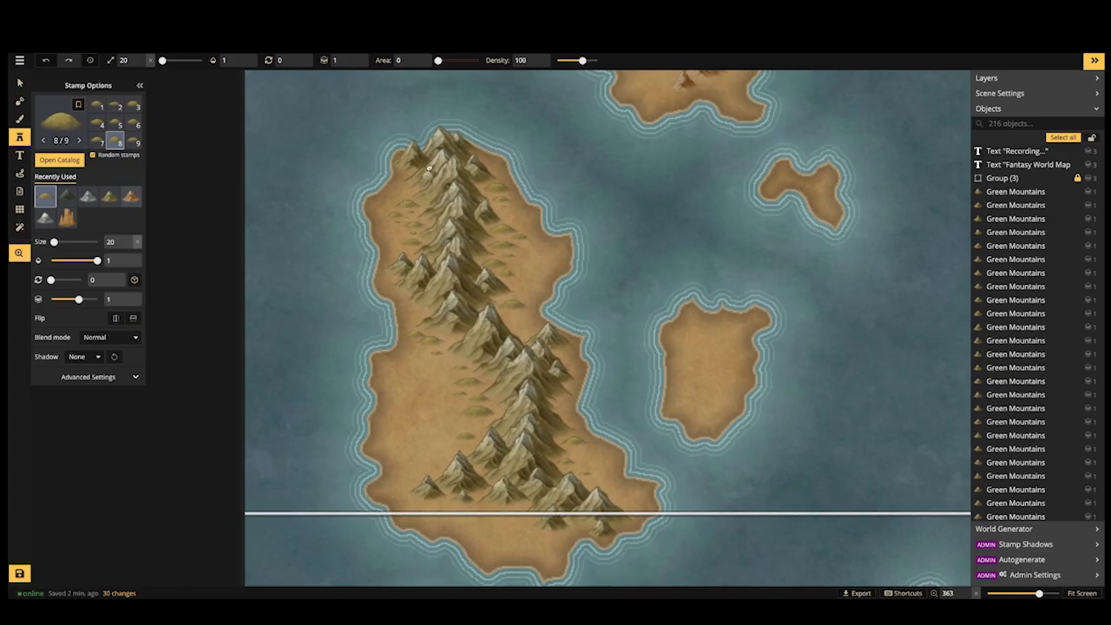
{"action": "left_click_drag", "start_coordinate": [429, 169], "coordinate": [407, 136]}
{"action": "left_click_drag", "start_coordinate": [452, 198], "coordinate": [444, 367]}
{"action": "left_click_drag", "start_coordinate": [515, 156], "coordinate": [433, 326]}
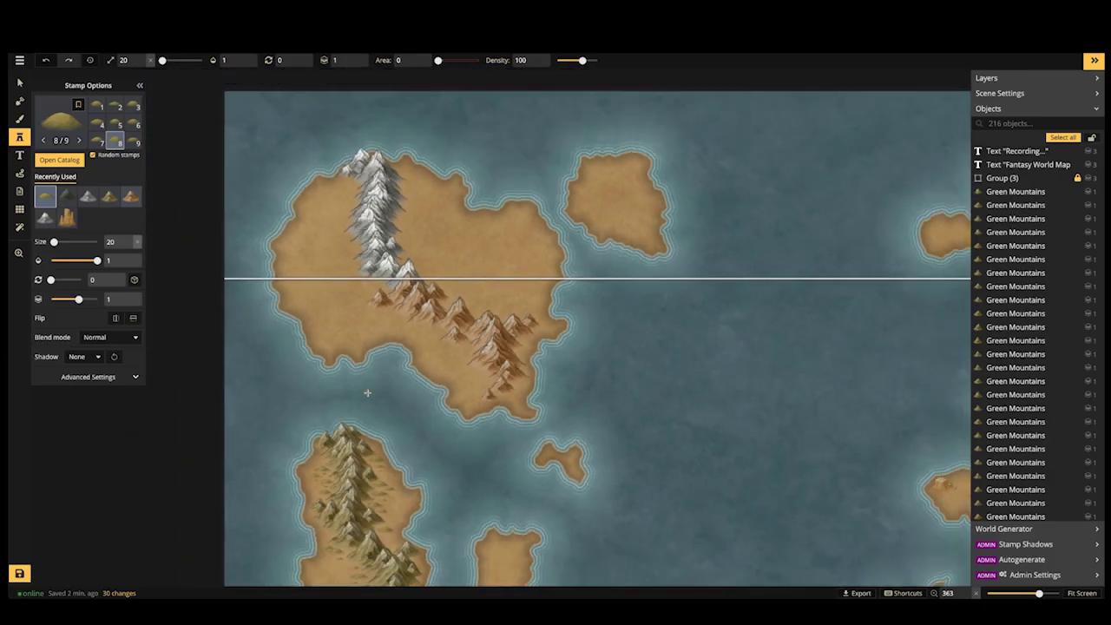
{"action": "scroll", "coordinate": [367, 394], "scroll_direction": "down", "scroll_amount": 2}
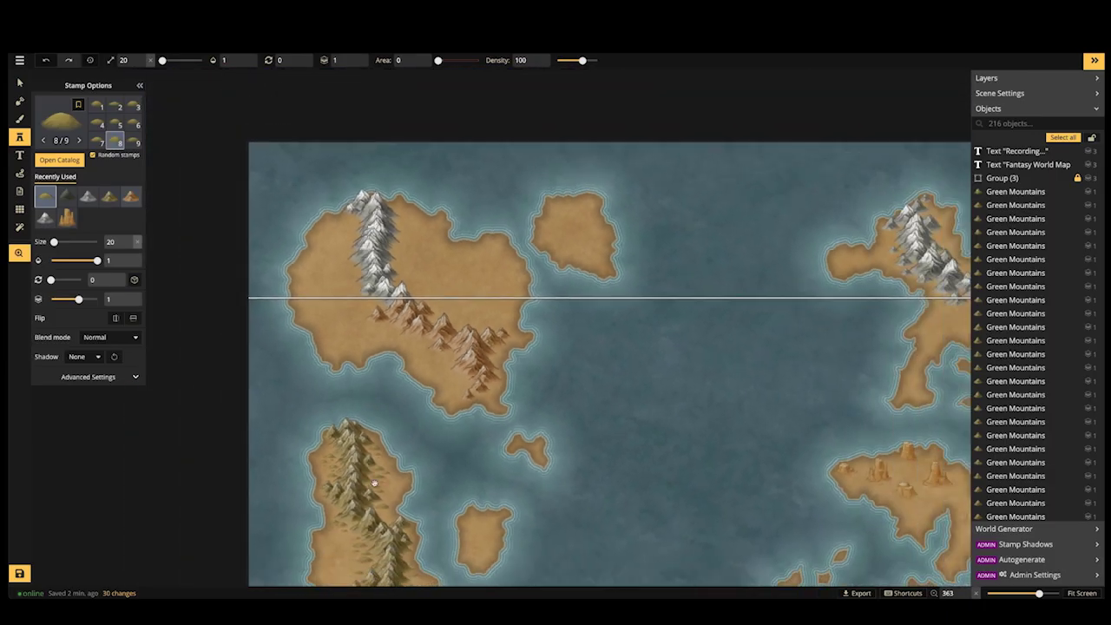
{"action": "left_click_drag", "start_coordinate": [376, 487], "coordinate": [400, 354]}
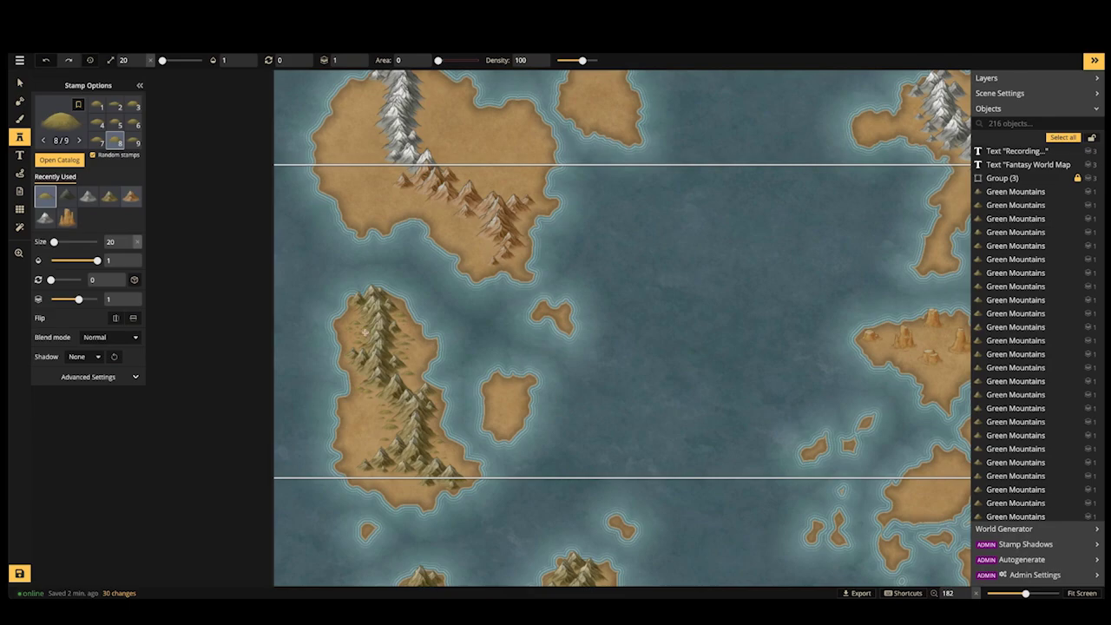
{"action": "scroll", "coordinate": [380, 370], "scroll_direction": "up", "scroll_amount": 1}
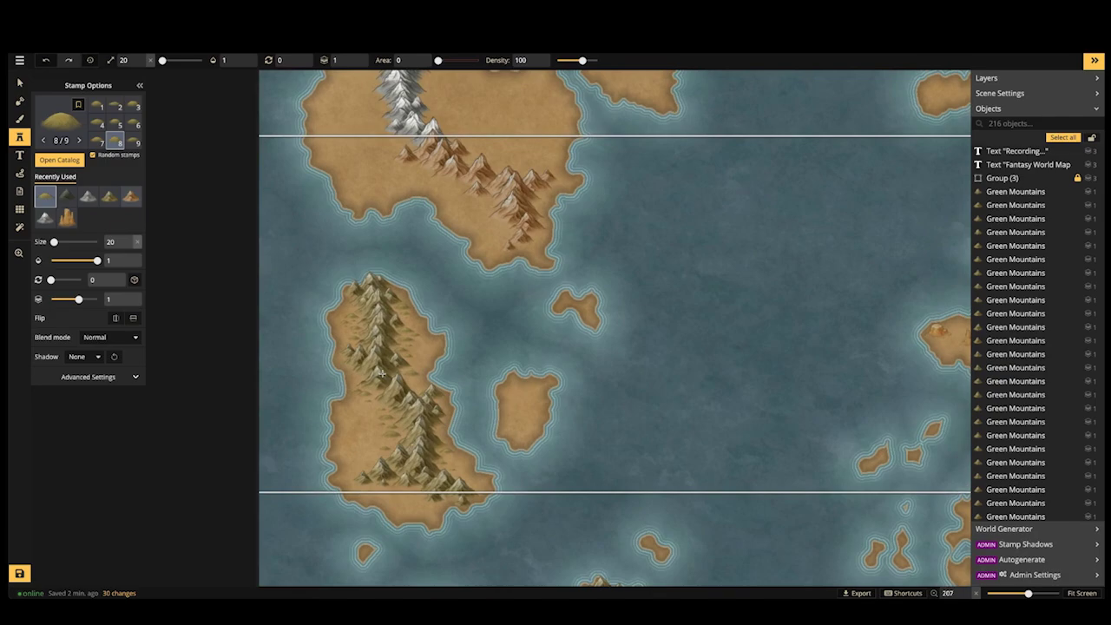
{"action": "scroll", "coordinate": [386, 366], "scroll_direction": "up", "scroll_amount": 1}
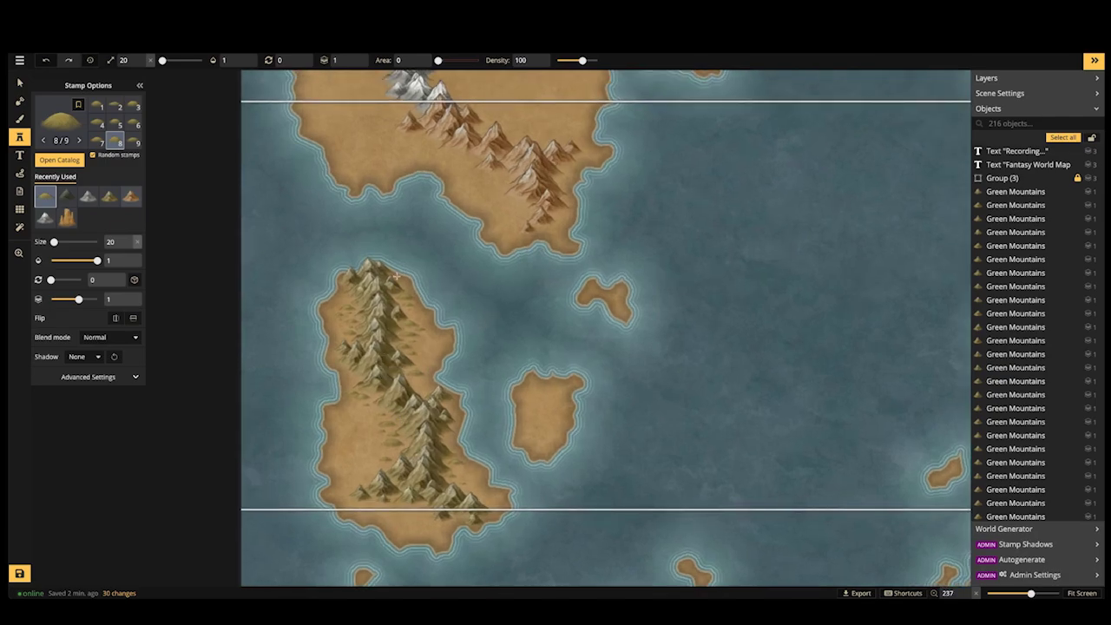
{"action": "key", "text": "space"}
{"action": "left_click_drag", "start_coordinate": [395, 218], "coordinate": [402, 323]}
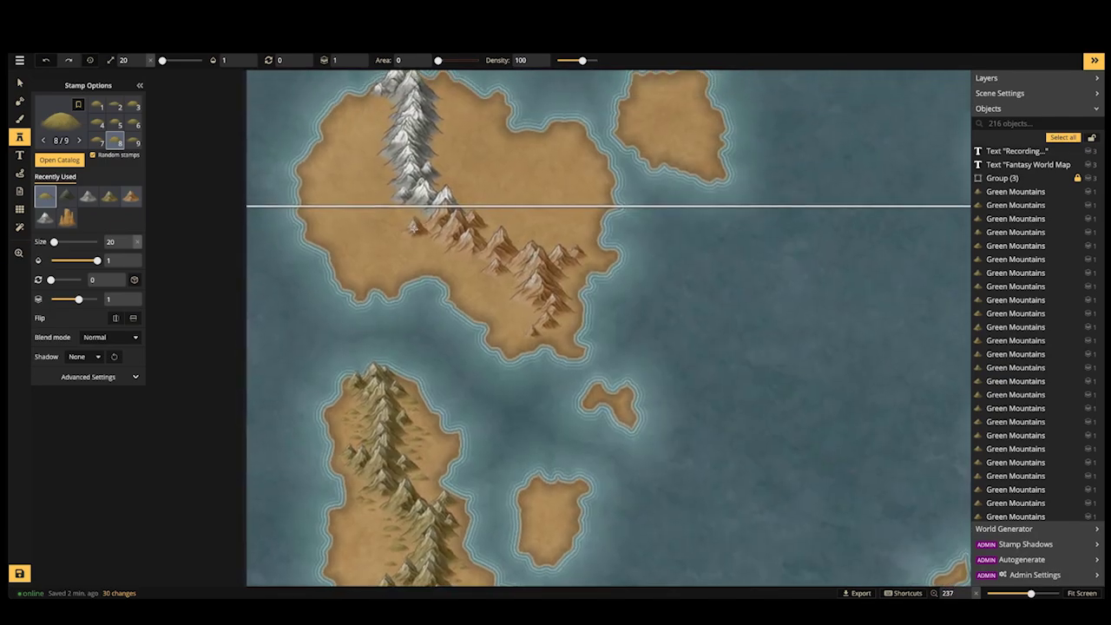
Load the Brown Hills stamp set from the stamp catalog for the northwestern continent's brown mountain range
{"action": "scroll", "coordinate": [429, 233], "scroll_direction": "up", "scroll_amount": 1}
{"action": "scroll", "coordinate": [428, 232], "scroll_direction": "up", "scroll_amount": 2}
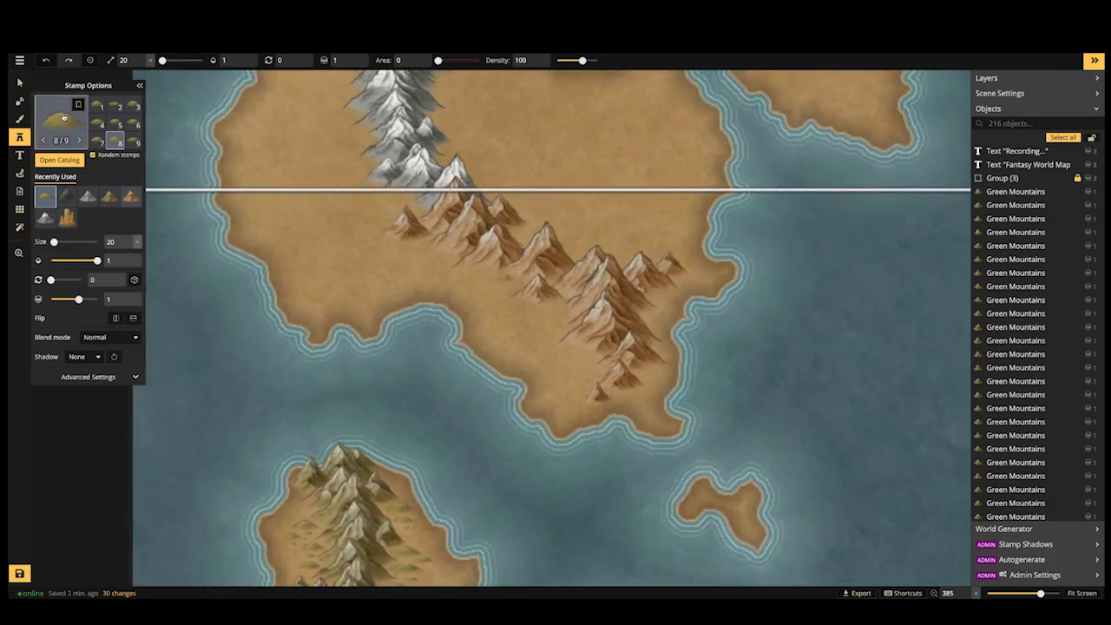
{"action": "left_click", "coordinate": [61, 120]}
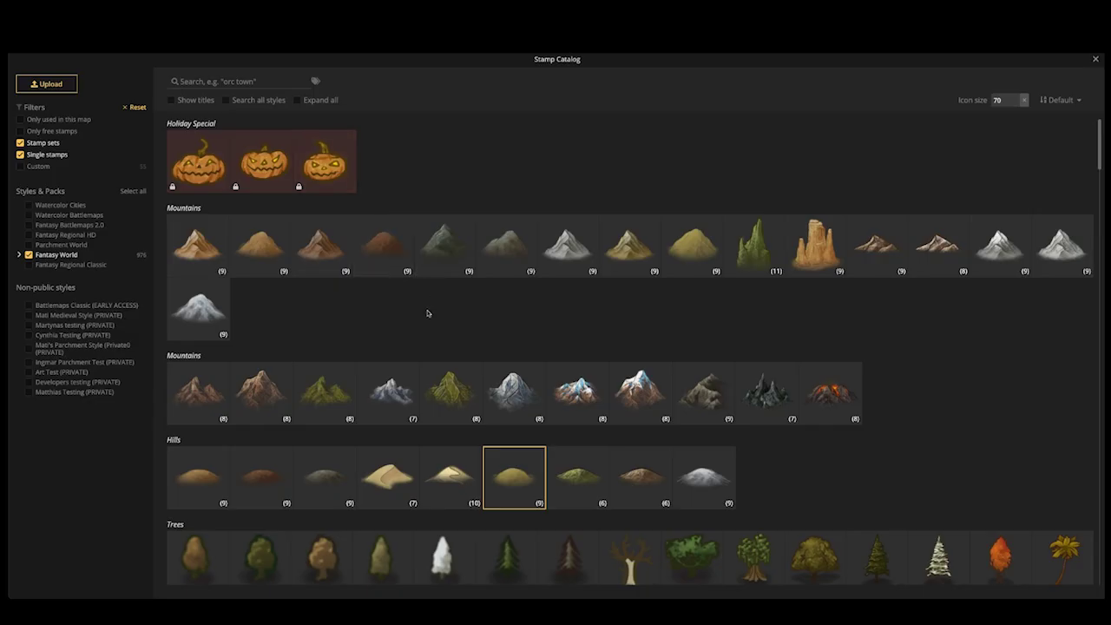
{"action": "scroll", "coordinate": [321, 387], "scroll_direction": "down", "scroll_amount": 2}
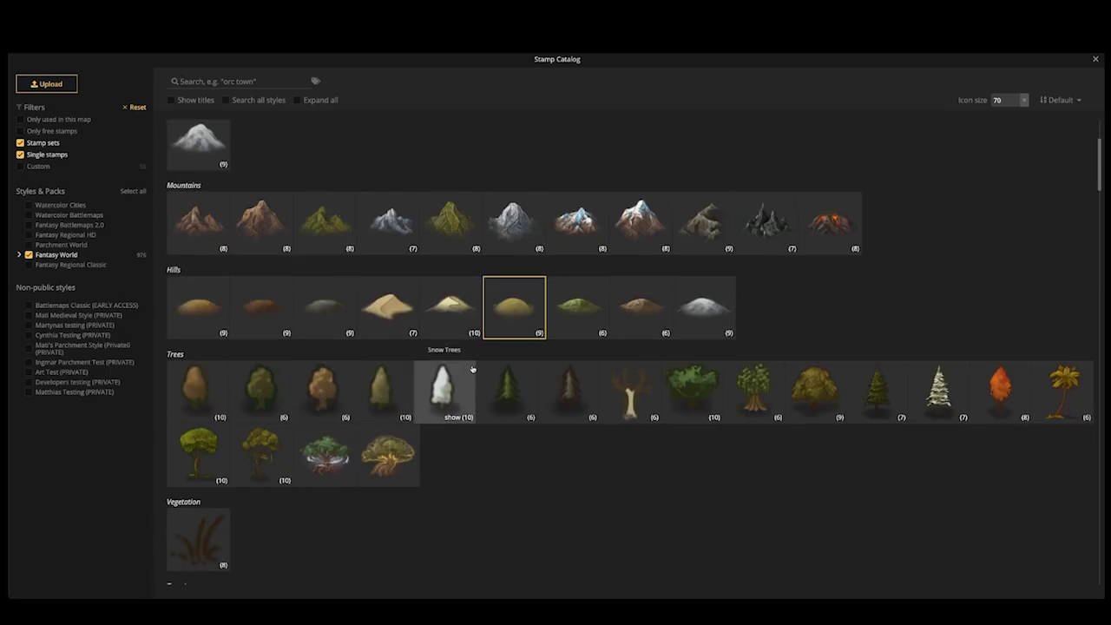
{"action": "scroll", "coordinate": [328, 365], "scroll_direction": "up", "scroll_amount": 1}
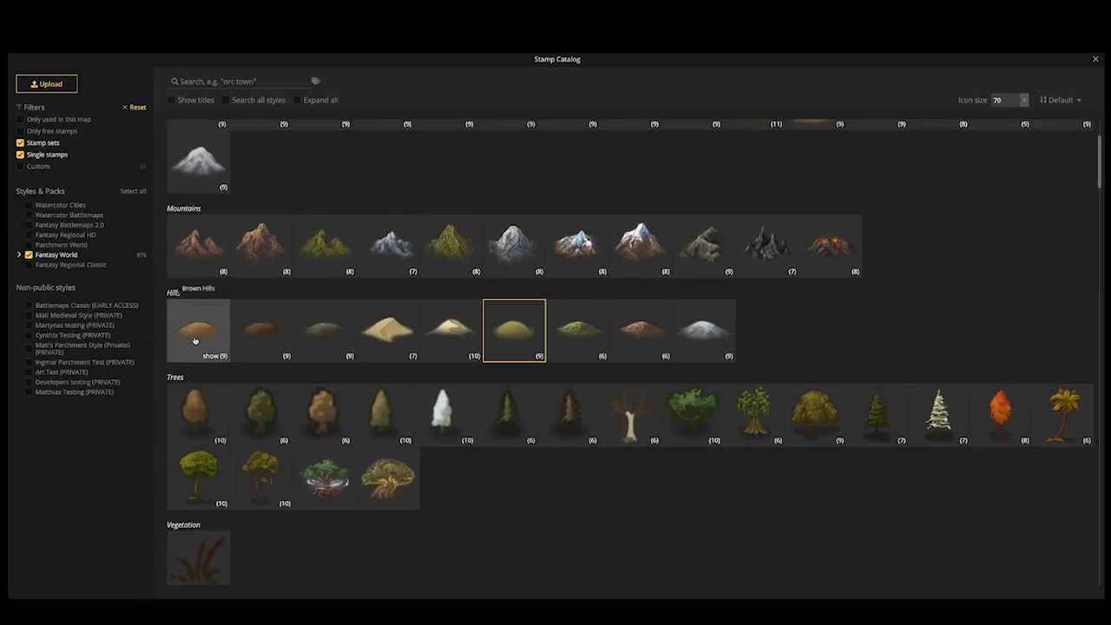
{"action": "left_click", "coordinate": [276, 291]}
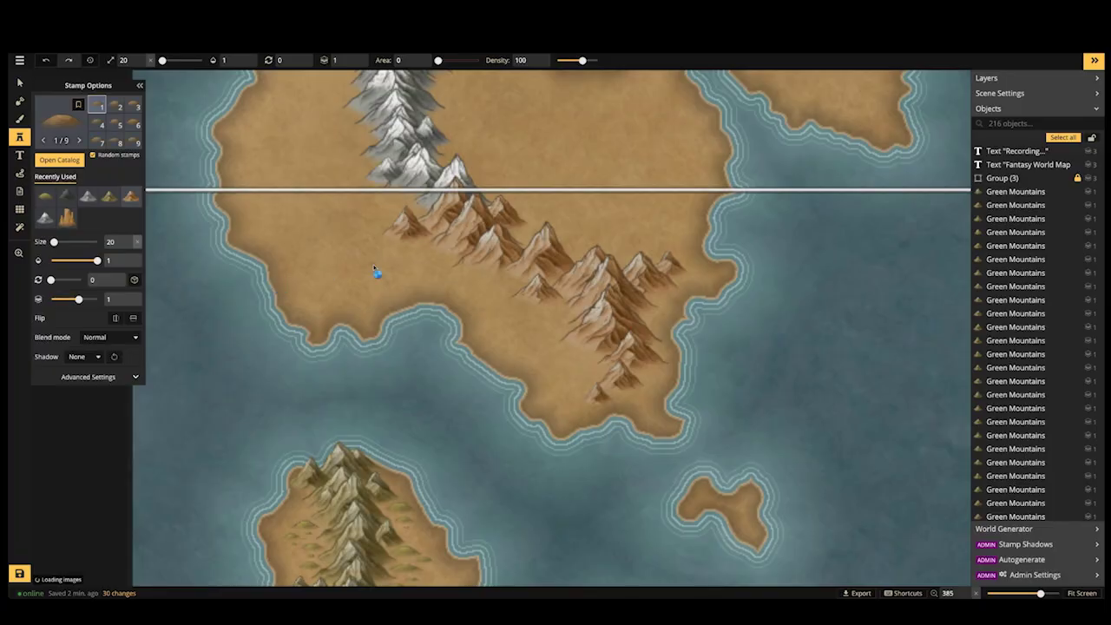
Place a size 80 and a size 60 brown hill on the open land southwest of the brown mountain range
{"action": "key", "text": "bracketright"}
{"action": "key", "text": "bracketright"}
{"action": "key", "text": "bracketright"}
{"action": "scroll", "coordinate": [439, 270], "scroll_direction": "up", "scroll_amount": 3}
{"action": "key", "text": "bracketright"}
{"action": "key", "text": "bracketright"}
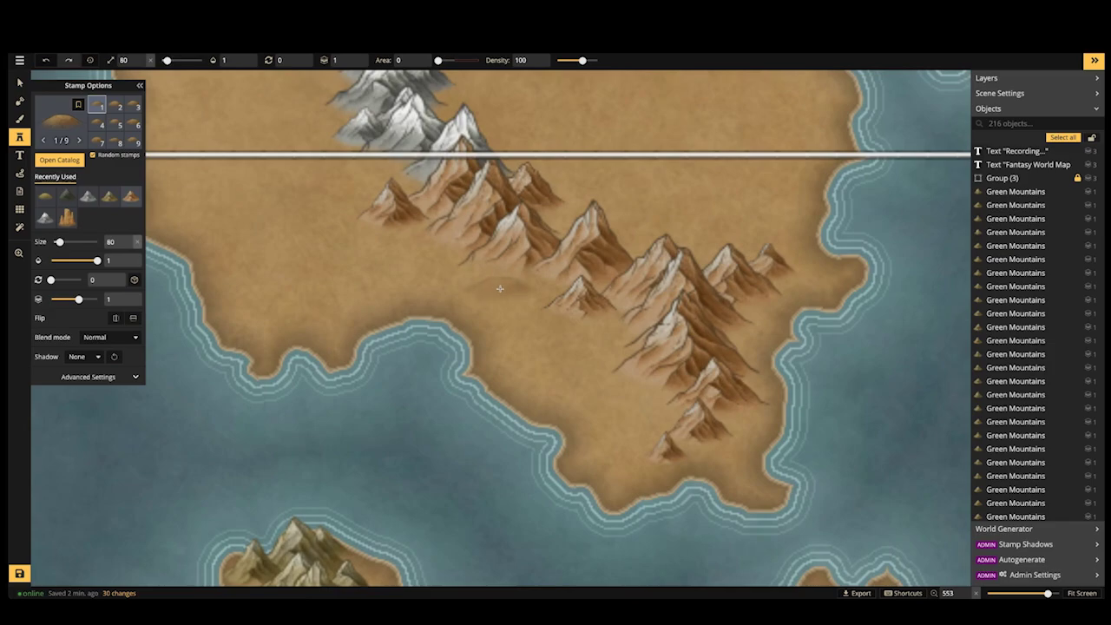
{"action": "left_click", "coordinate": [500, 289]}
{"action": "key", "text": "bracketleft"}
{"action": "key", "text": "bracketleft"}
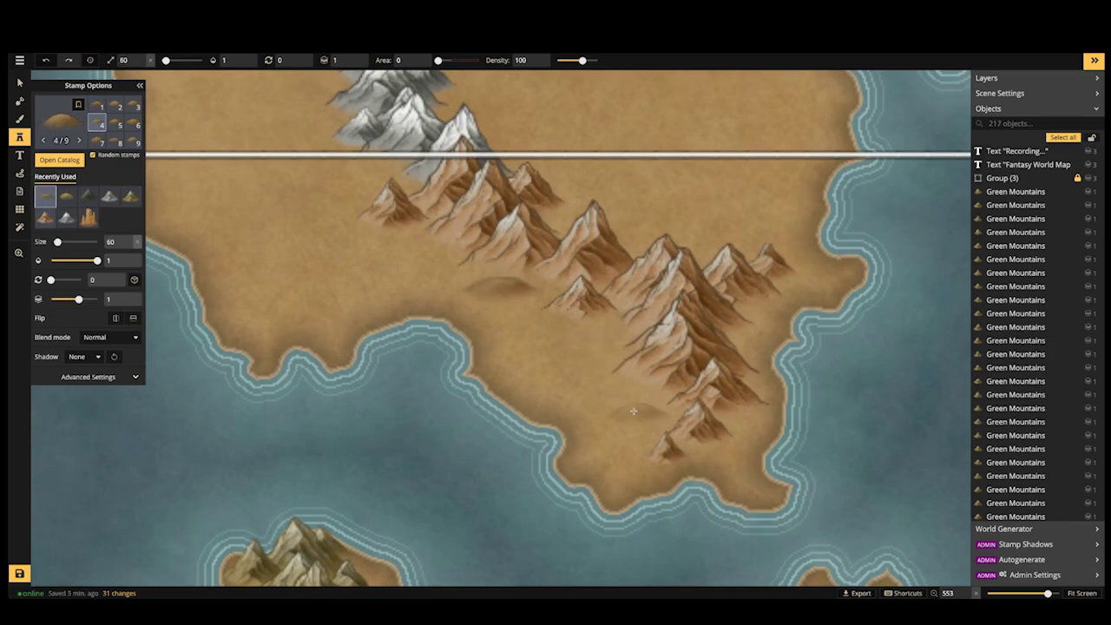
{"action": "left_click", "coordinate": [591, 336]}
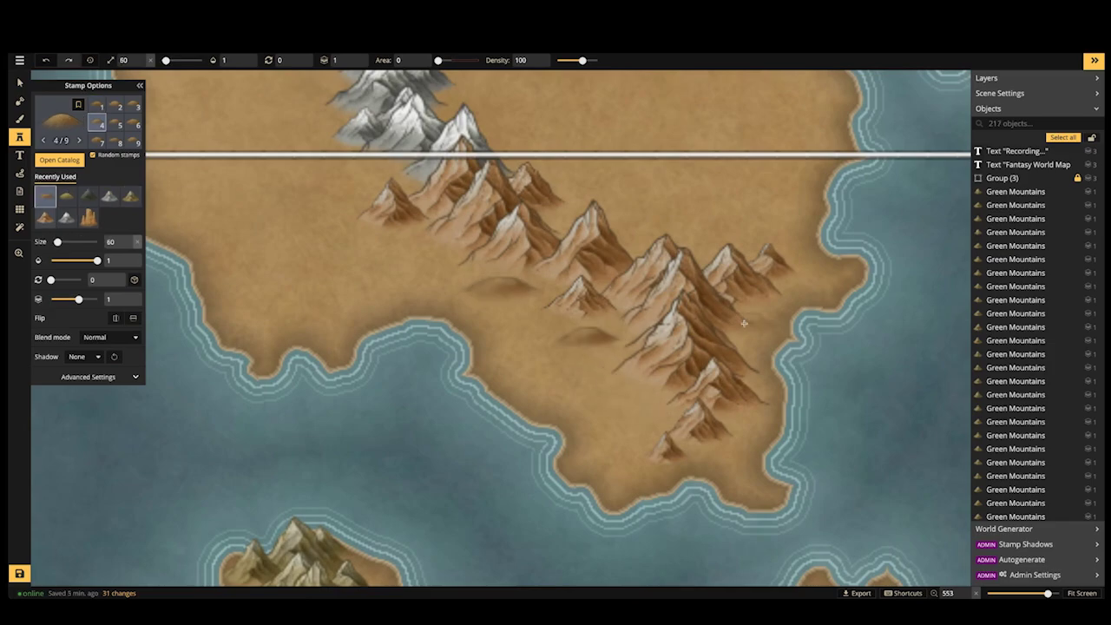
Place size 60 and size 40 brown hills around the northwestern continent's brown mountain range, along its northeastern and southwestern sides
{"action": "left_click", "coordinate": [580, 219]}
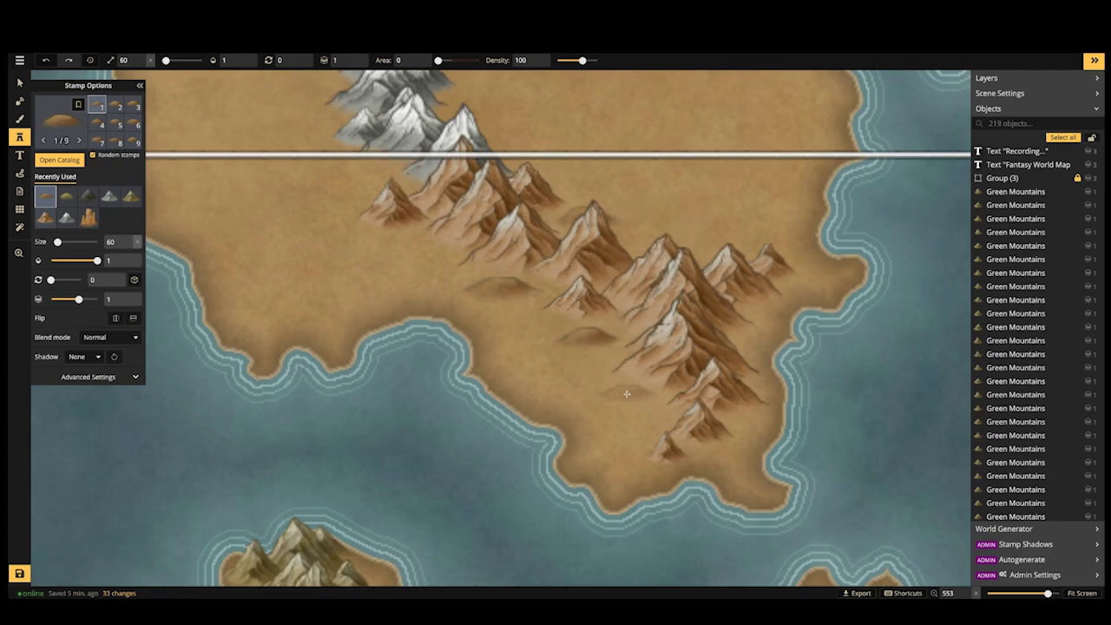
{"action": "left_click", "coordinate": [584, 180]}
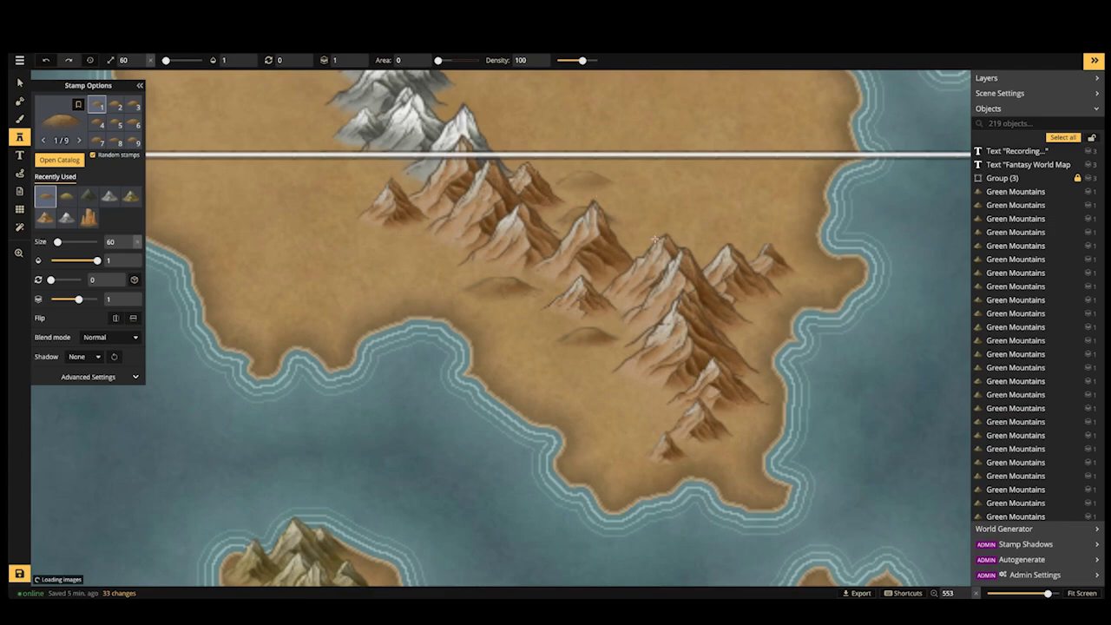
{"action": "left_click", "coordinate": [656, 239]}
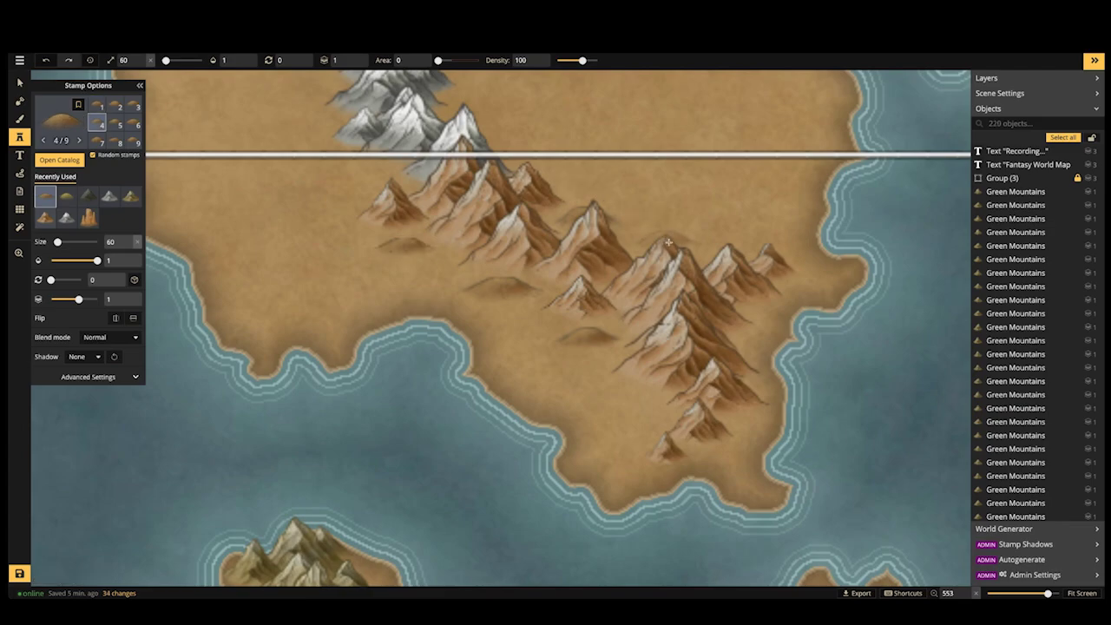
{"action": "key", "text": "["}
{"action": "left_click", "coordinate": [538, 325]}
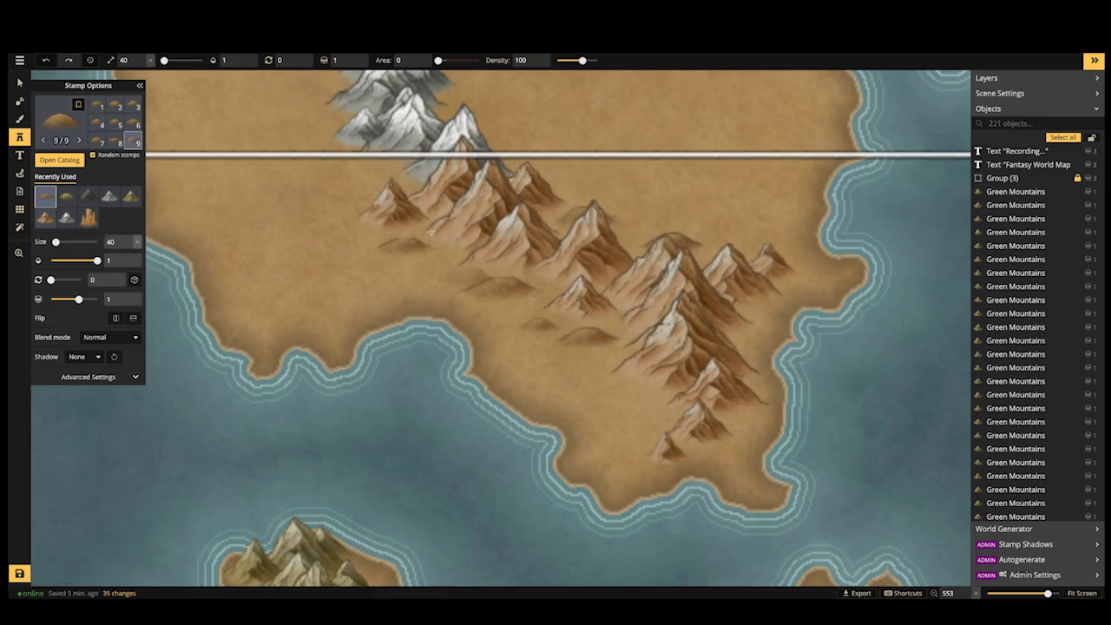
{"action": "left_click", "coordinate": [349, 185]}
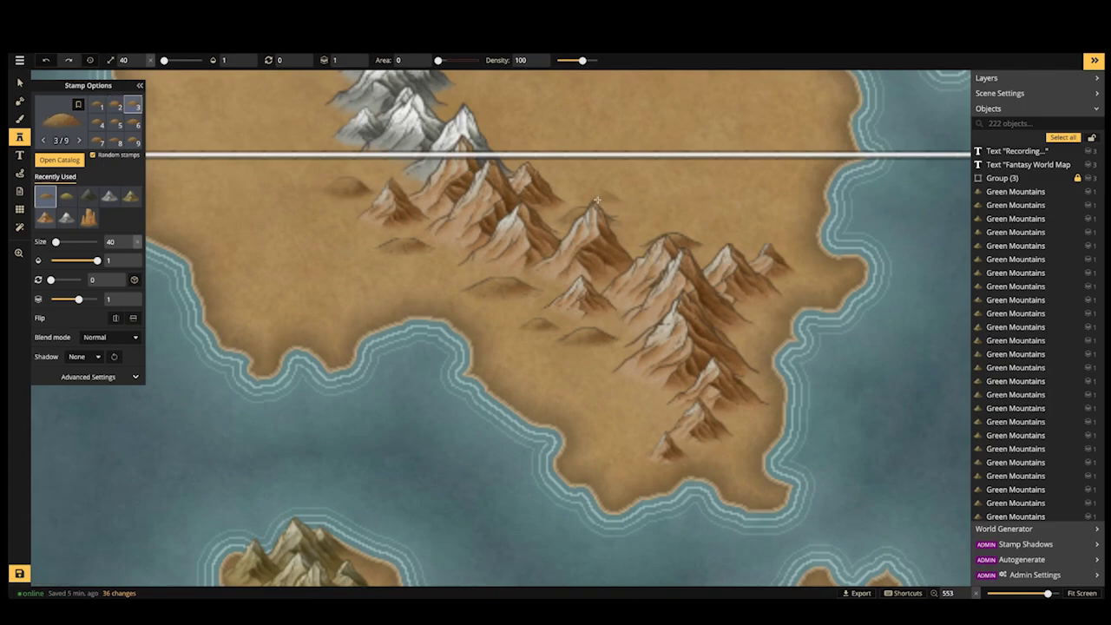
{"action": "left_click", "coordinate": [635, 224]}
Add size 30 brown hills northeast of the brown range and between the larger hills along its southwestern side
{"action": "key", "text": "bracketleft"}
{"action": "left_click", "coordinate": [633, 395]}
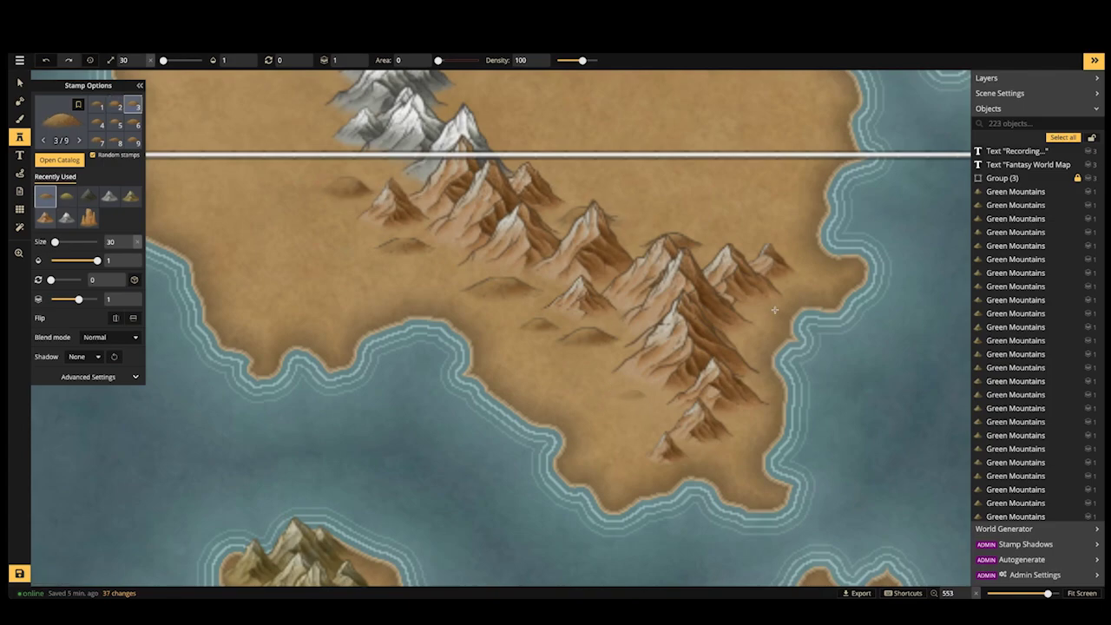
{"action": "left_click", "coordinate": [720, 226]}
{"action": "left_click", "coordinate": [647, 224]}
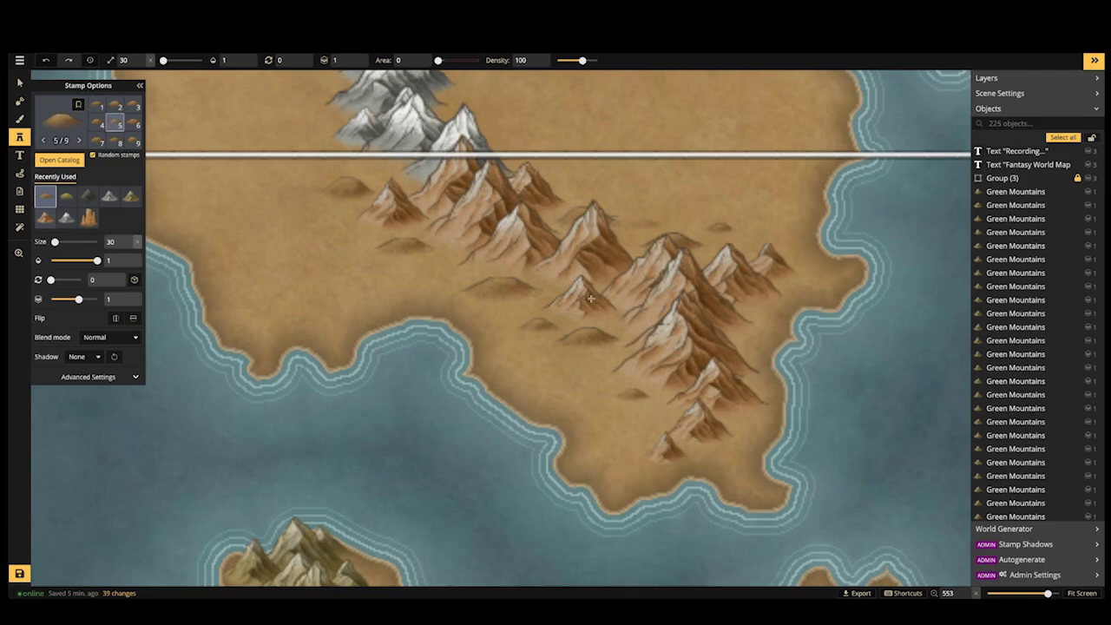
{"action": "left_click", "coordinate": [596, 359]}
{"action": "left_click", "coordinate": [432, 261]}
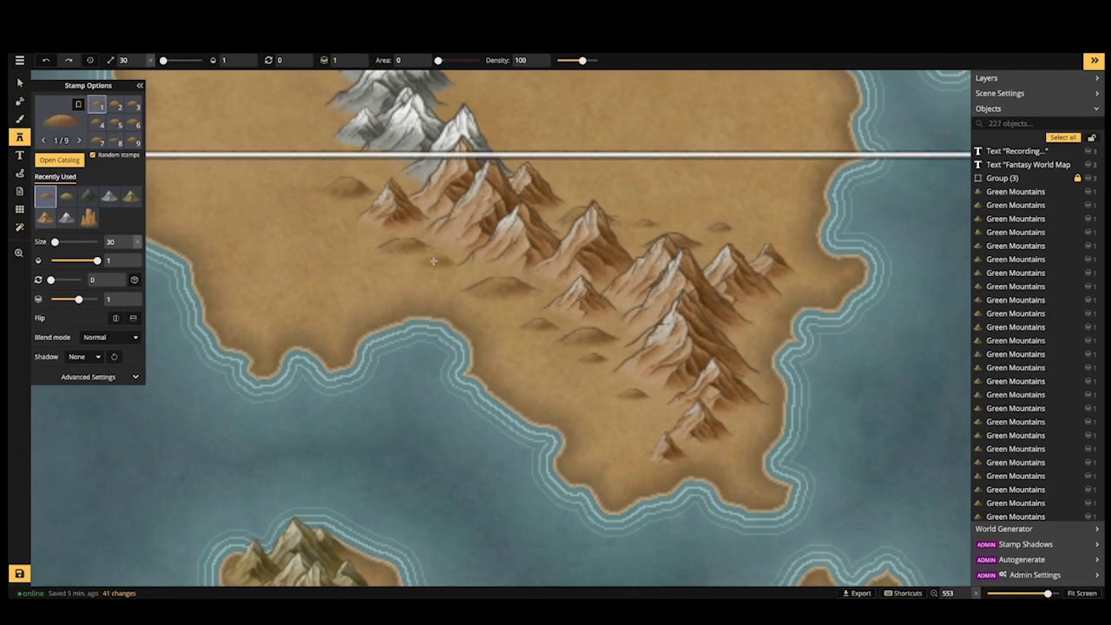
Scatter more size 30 brown hills around the brown range's northwestern end, near the transition to the snowy mountains
{"action": "left_click", "coordinate": [344, 232]}
{"action": "left_click", "coordinate": [373, 166]}
{"action": "left_click", "coordinate": [221, 119]}
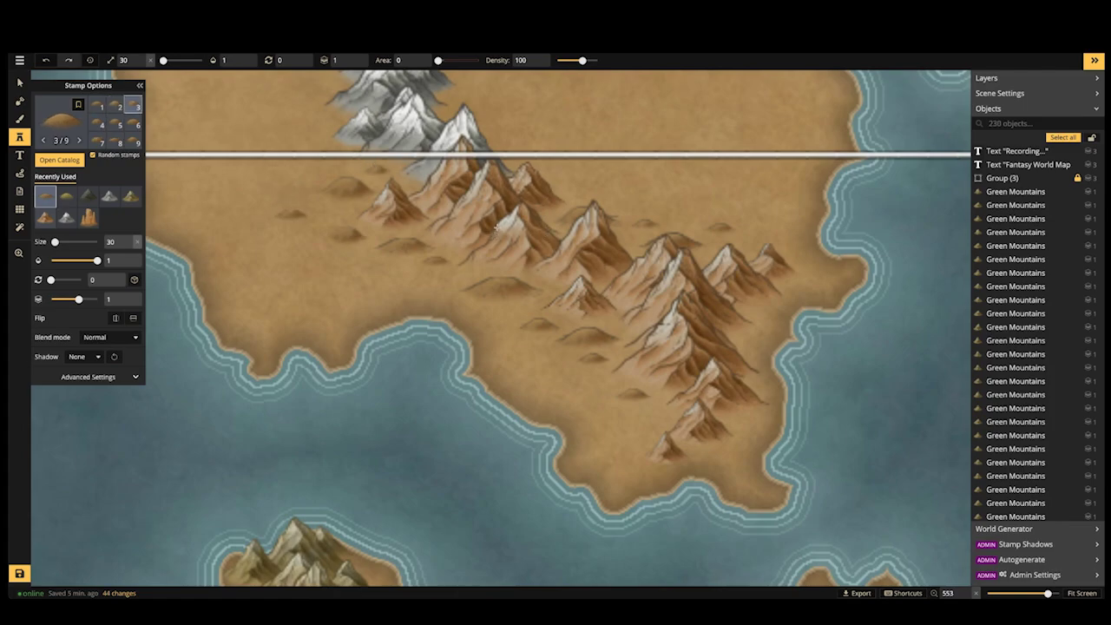
{"action": "left_click_drag", "start_coordinate": [521, 183], "coordinate": [462, 232]}
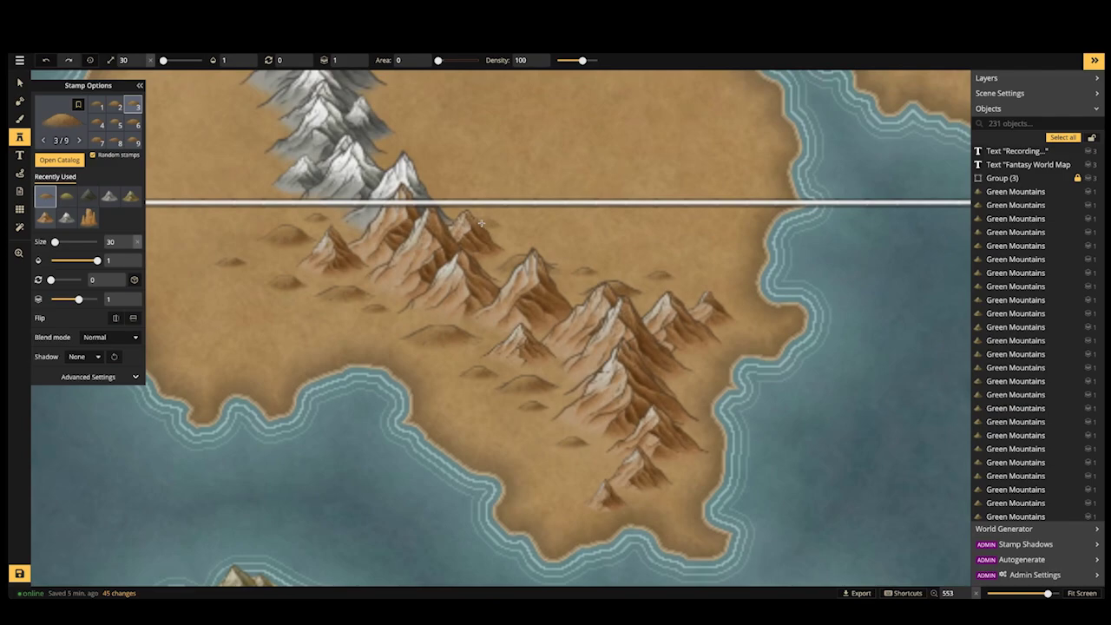
{"action": "left_click", "coordinate": [372, 209]}
Load the snowy white hills stamp set from the stamp catalog for the northwestern continent's snowy mountain range
{"action": "scroll", "coordinate": [380, 255], "scroll_direction": "down", "scroll_amount": 3}
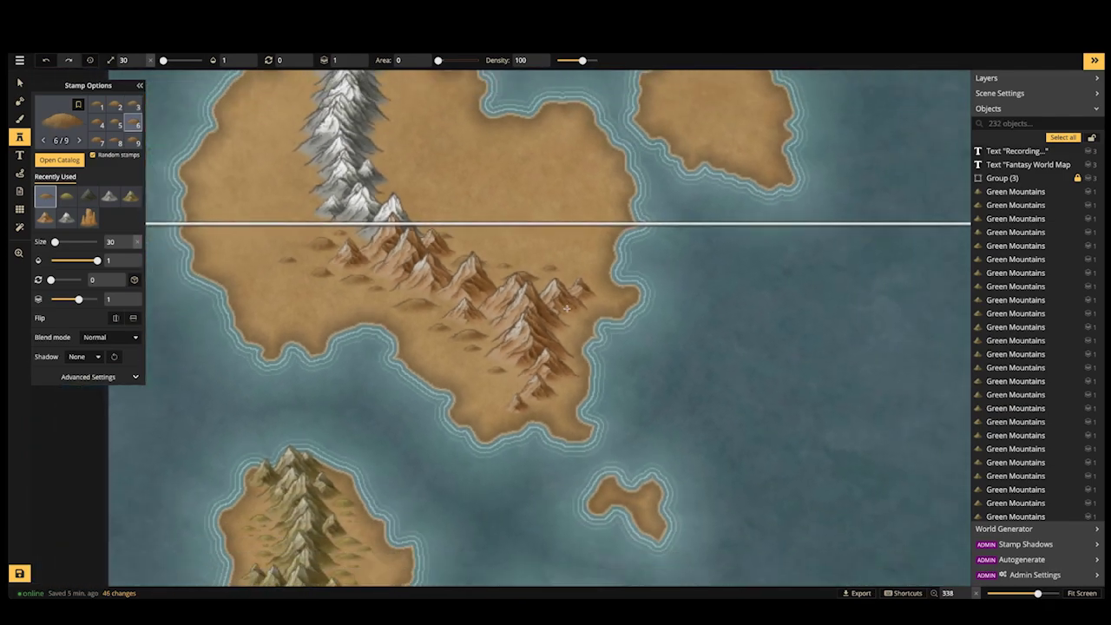
{"action": "scroll", "coordinate": [467, 268], "scroll_direction": "down", "scroll_amount": 2}
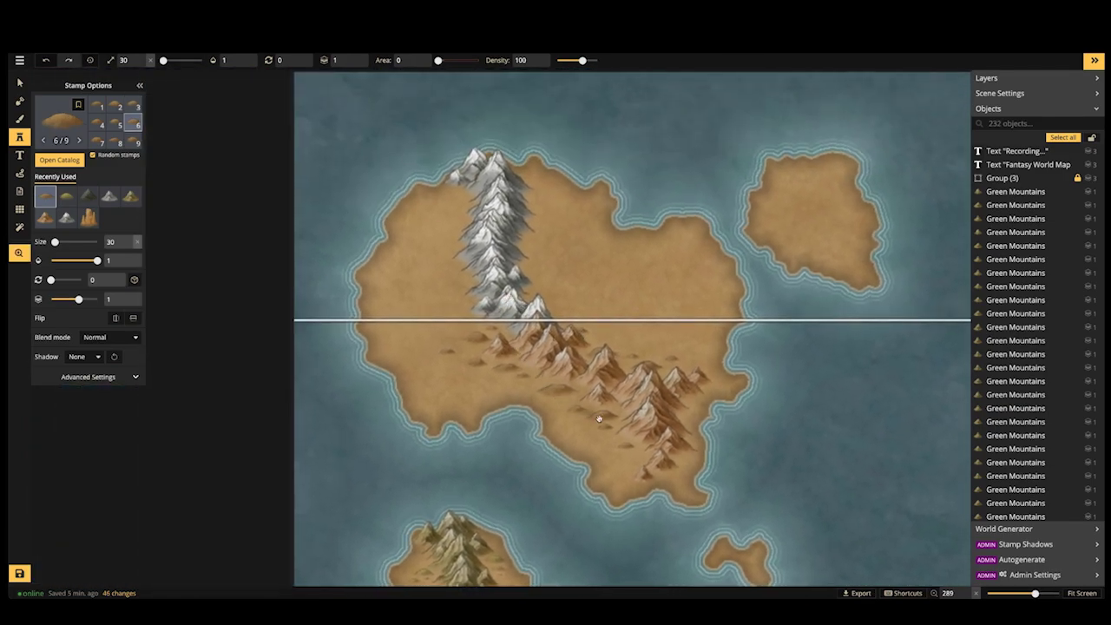
{"action": "left_click_drag", "start_coordinate": [477, 255], "coordinate": [488, 225]}
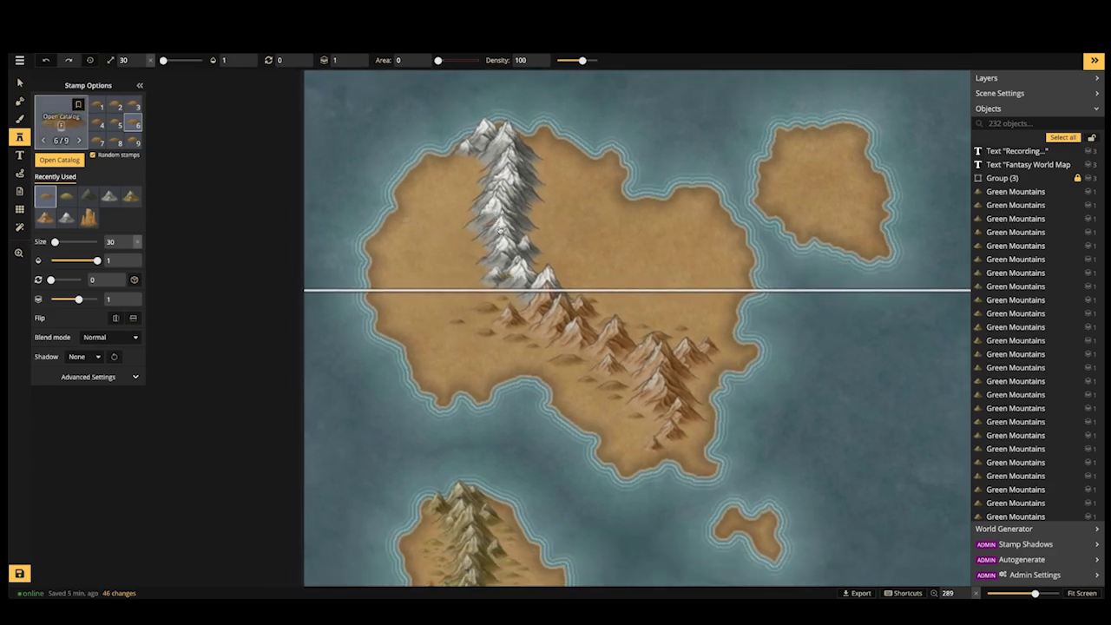
{"action": "left_click", "coordinate": [60, 122]}
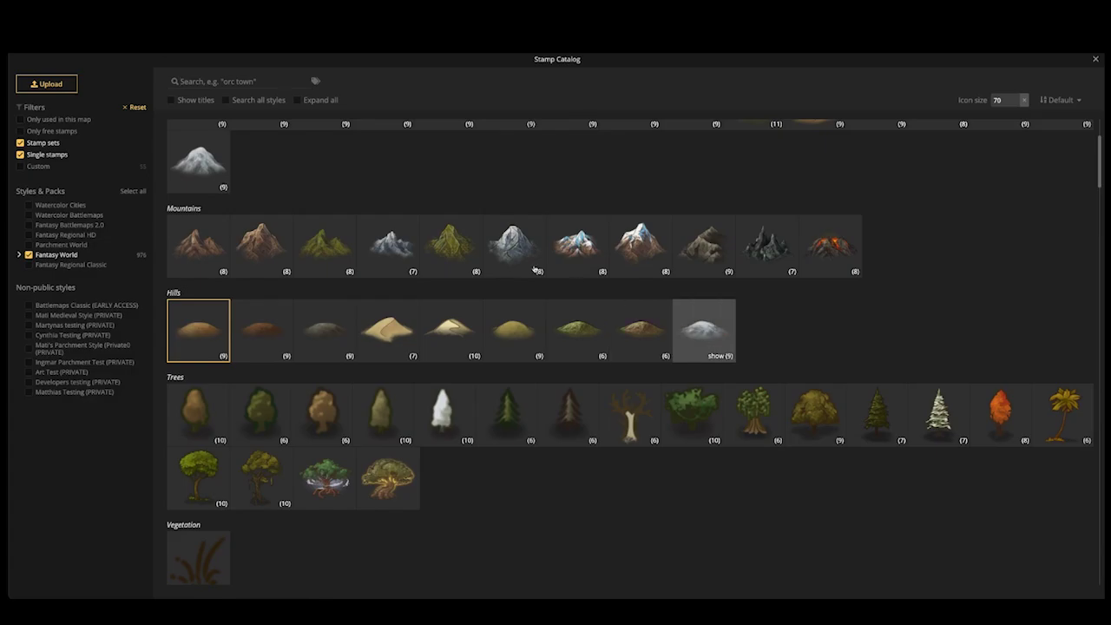
{"action": "scroll", "coordinate": [454, 265], "scroll_direction": "up", "scroll_amount": 3}
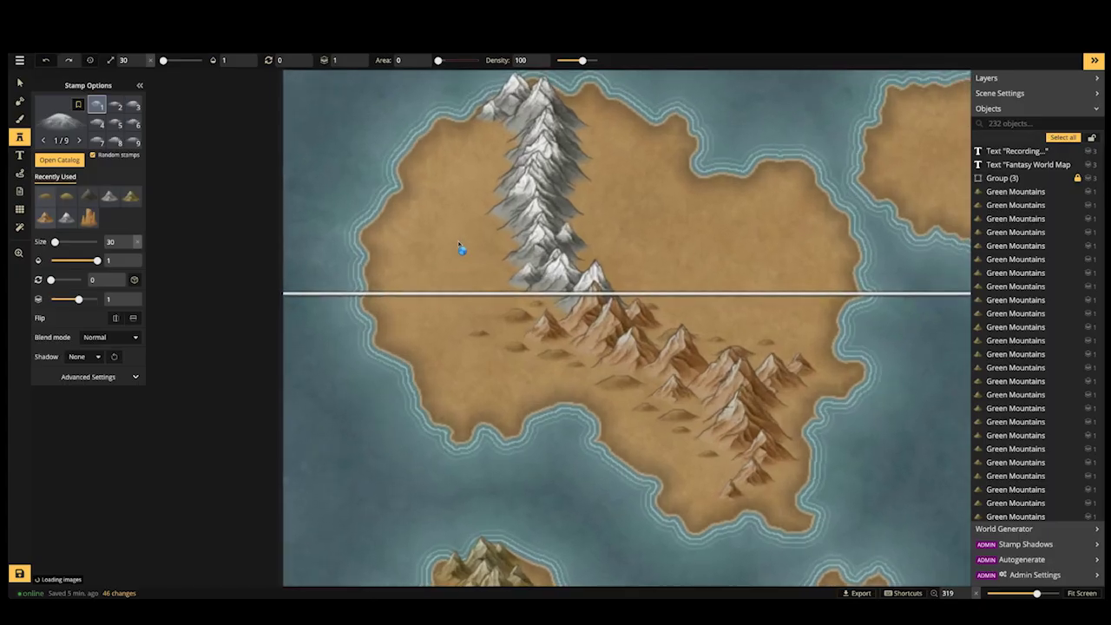
Raise the stamp size to 80 and place a snowy hill west of the snowy range's southern part
{"action": "key", "text": "bracketright"}
{"action": "key", "text": "bracketright"}
{"action": "key", "text": "bracketright"}
{"action": "key", "text": "bracketright"}
{"action": "key", "text": "bracketright"}
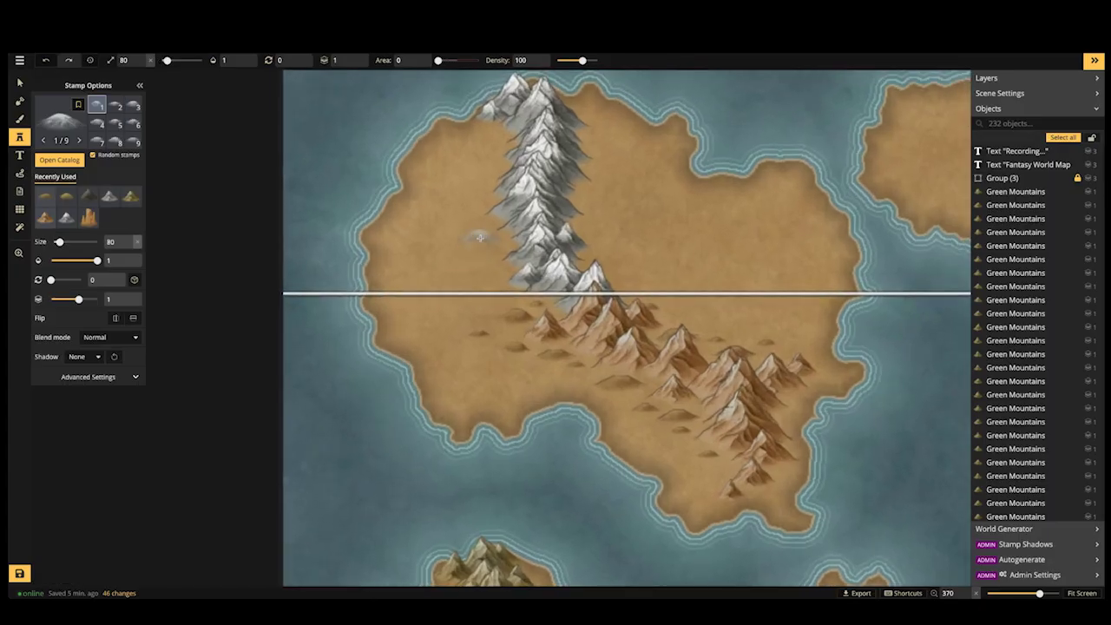
{"action": "scroll", "coordinate": [479, 239], "scroll_direction": "down", "scroll_amount": 1}
{"action": "left_click", "coordinate": [479, 239]}
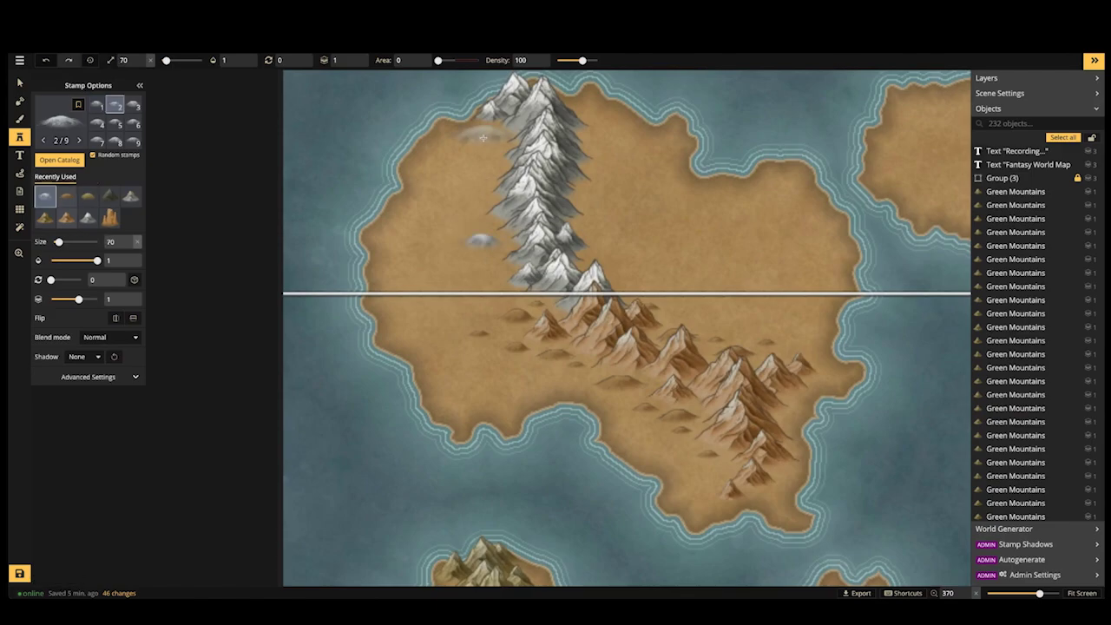
Place size 70 snowy hills along the western and eastern sides of the snowy mountain range
{"action": "left_click", "coordinate": [469, 139]}
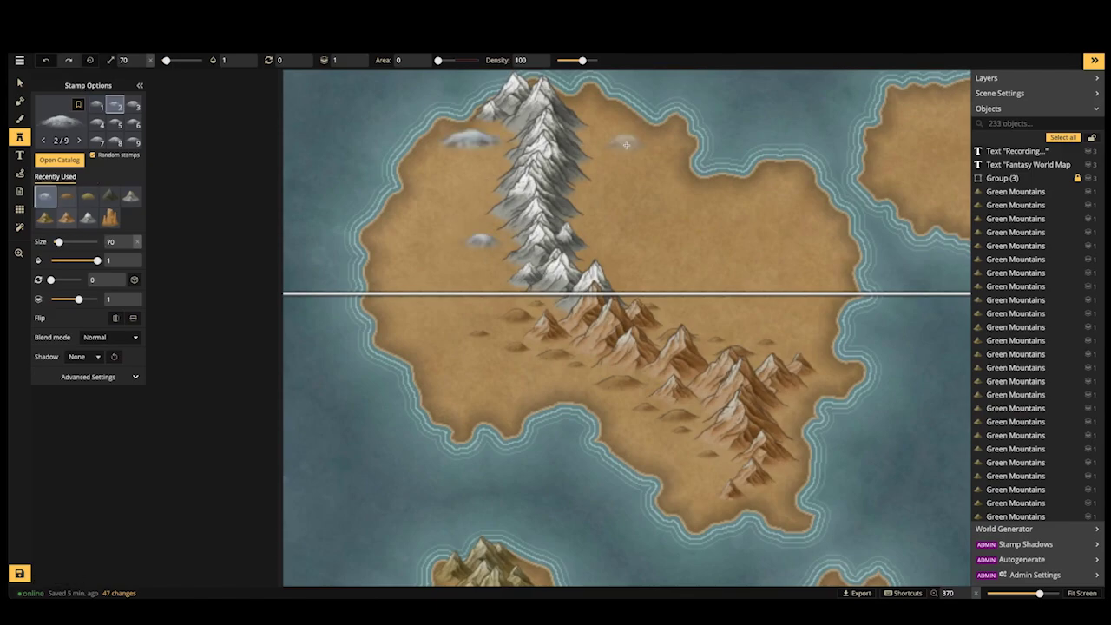
{"action": "left_click", "coordinate": [612, 138]}
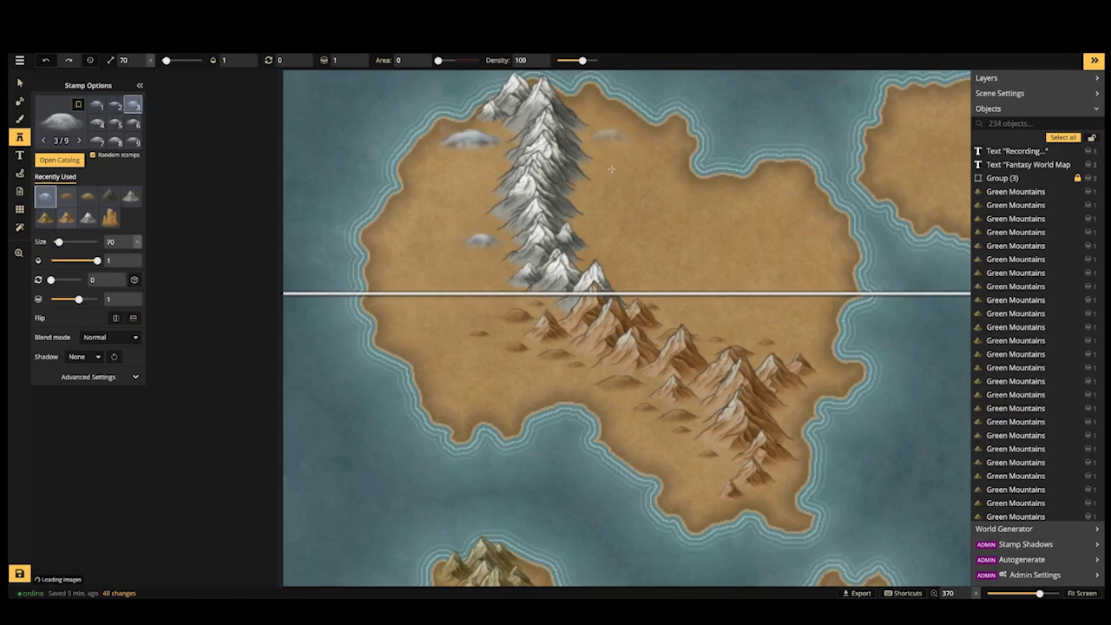
{"action": "left_click", "coordinate": [597, 222]}
{"action": "left_click", "coordinate": [622, 276]}
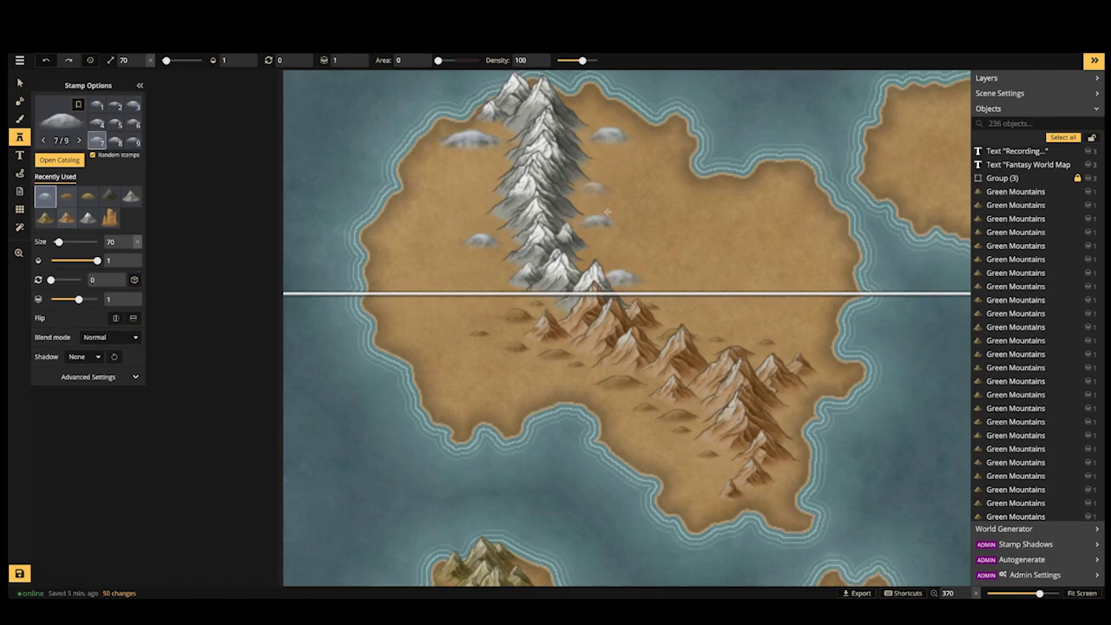
{"action": "left_click", "coordinate": [599, 263]}
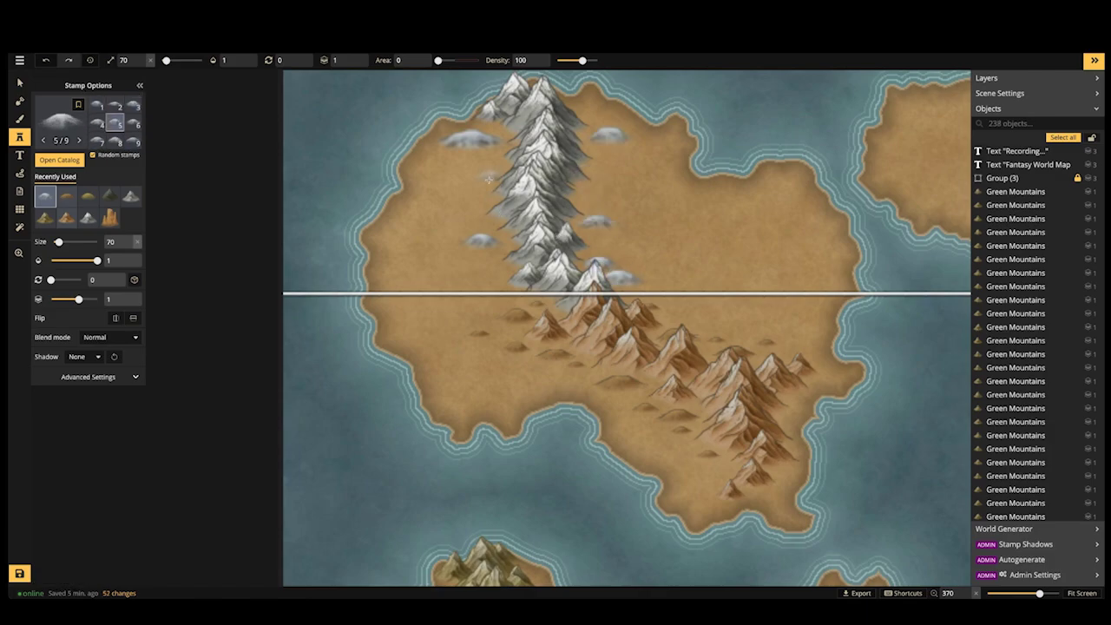
{"action": "left_click", "coordinate": [468, 152]}
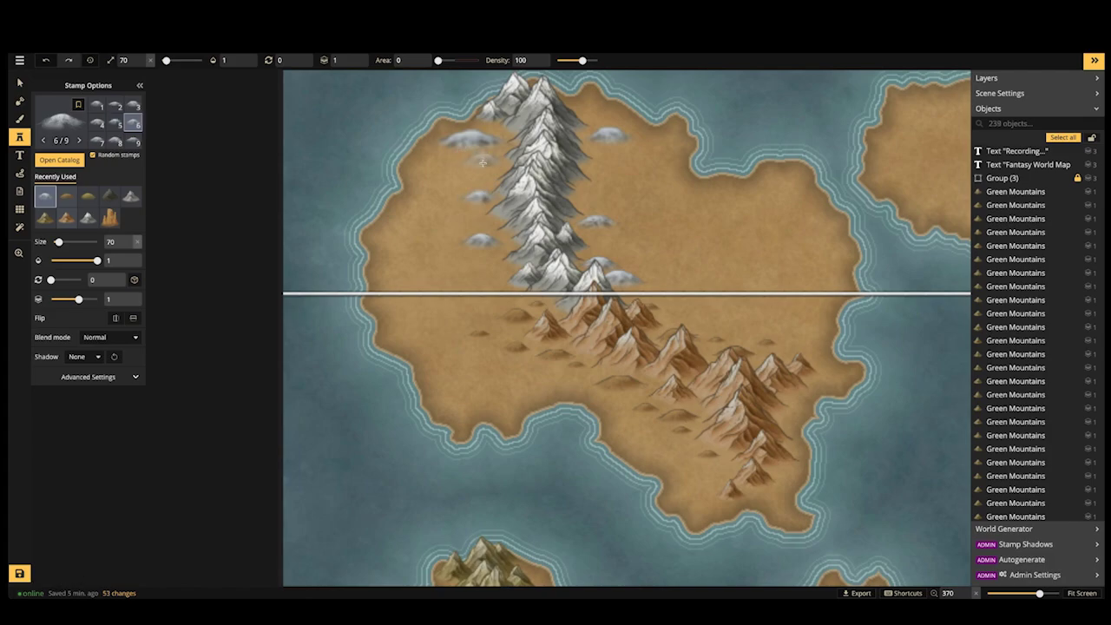
{"action": "left_click", "coordinate": [485, 170]}
Fill the western side of the snowy range with size 40 snowy hills between and beyond the larger ones
{"action": "key", "text": "bracketleft"}
{"action": "key", "text": "bracketleft"}
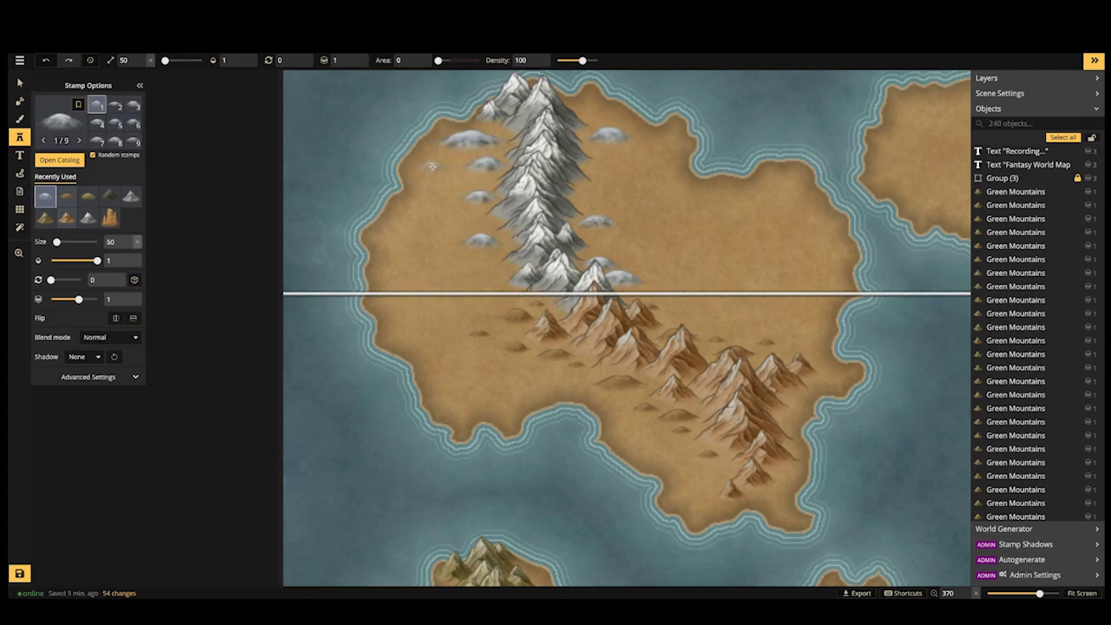
{"action": "key", "text": "bracketleft"}
{"action": "left_click", "coordinate": [458, 153]}
{"action": "left_click", "coordinate": [426, 154]}
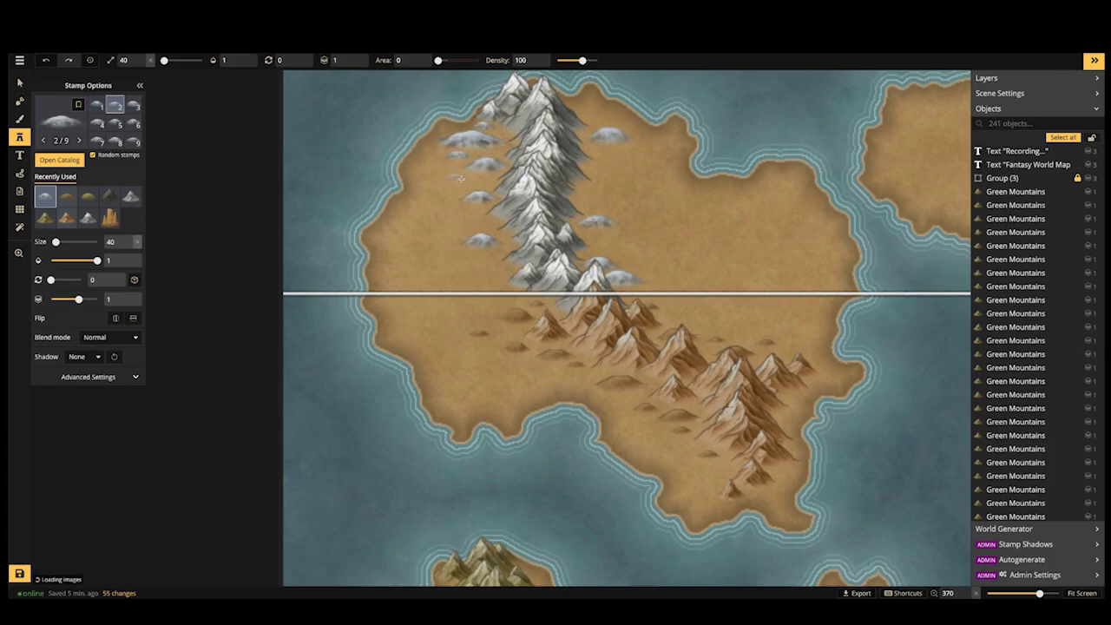
{"action": "left_click", "coordinate": [462, 178]}
{"action": "left_click", "coordinate": [459, 211]}
{"action": "left_click", "coordinate": [477, 224]}
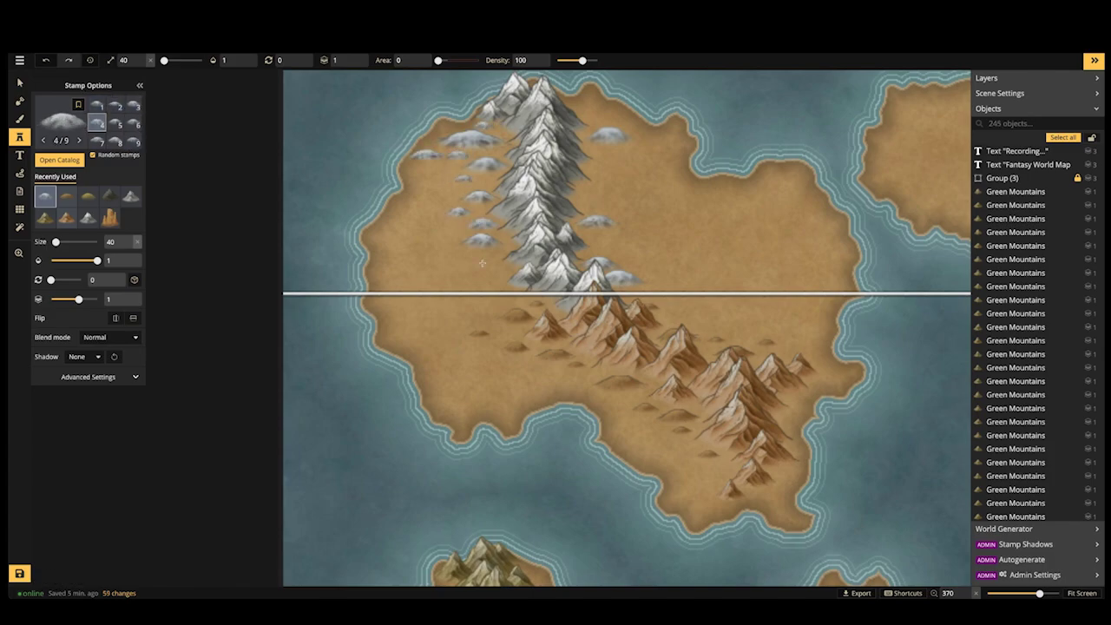
Add size 40 snowy hills along the eastern side of the snowy mountain range
{"action": "left_click", "coordinate": [589, 191]}
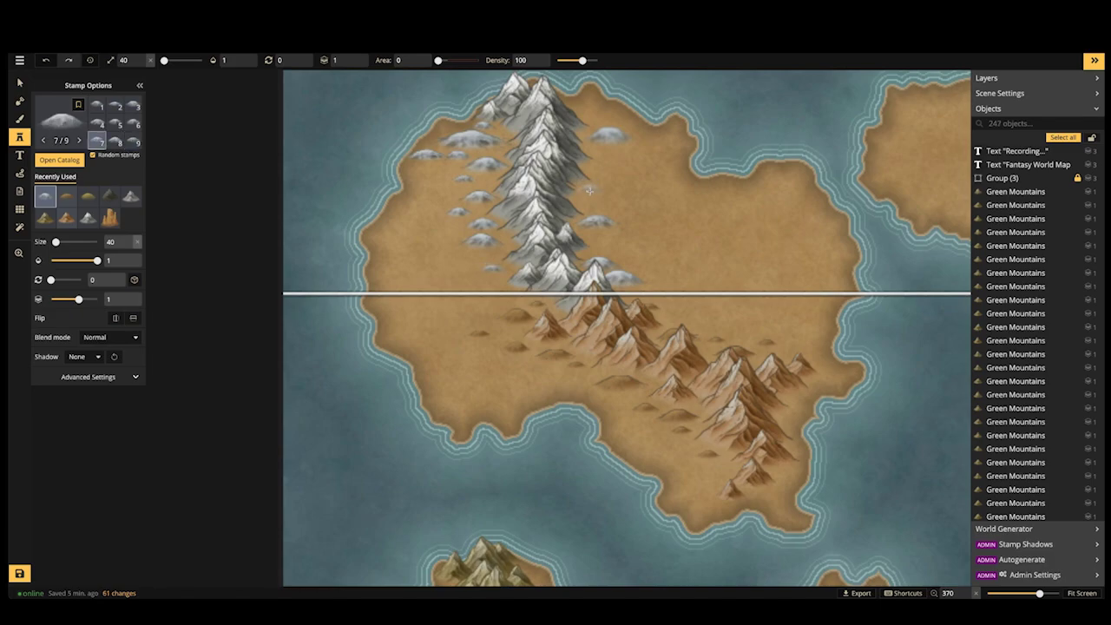
{"action": "left_click", "coordinate": [589, 110]}
{"action": "left_click", "coordinate": [610, 237]}
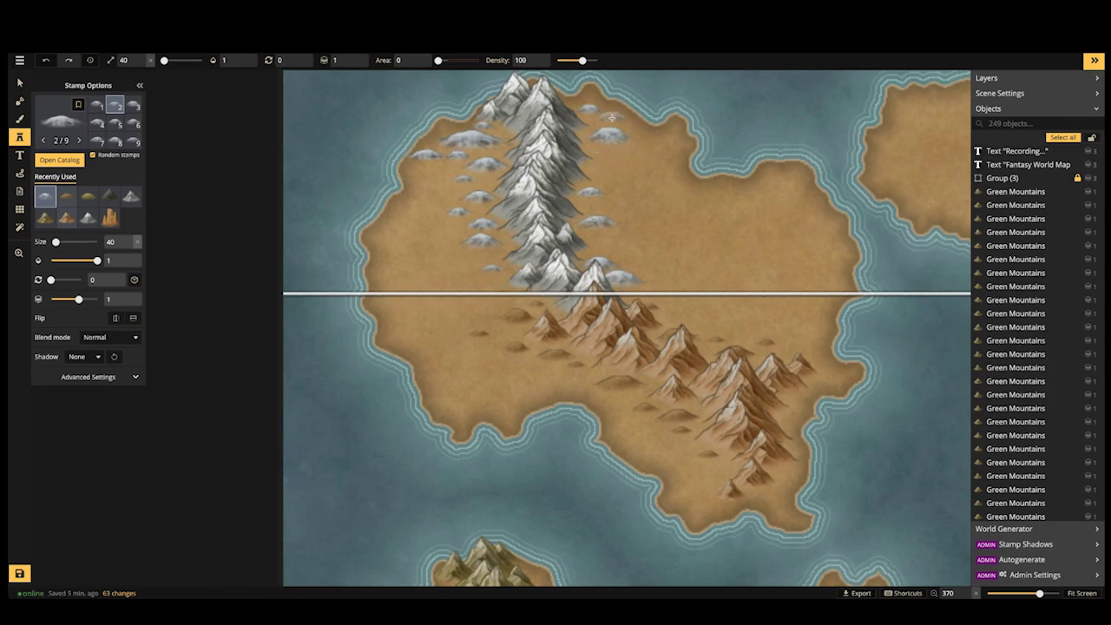
{"action": "left_click", "coordinate": [599, 236]}
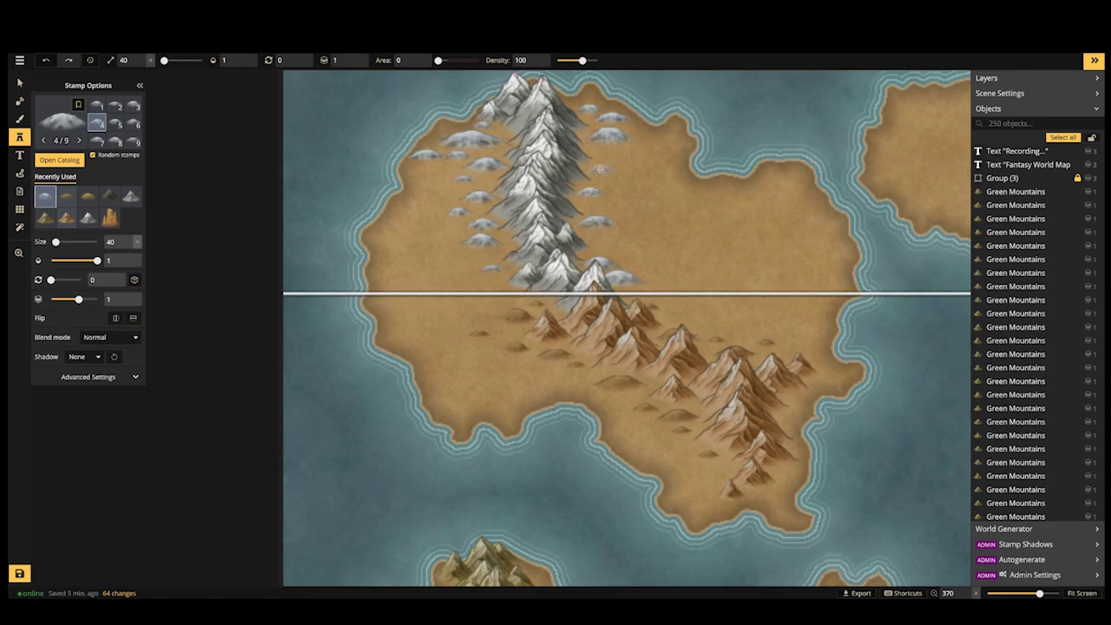
Scatter size 30 snowy hills among the larger hills beside the snowy mountain range
{"action": "key", "text": "bracketleft"}
{"action": "left_click", "coordinate": [624, 149]}
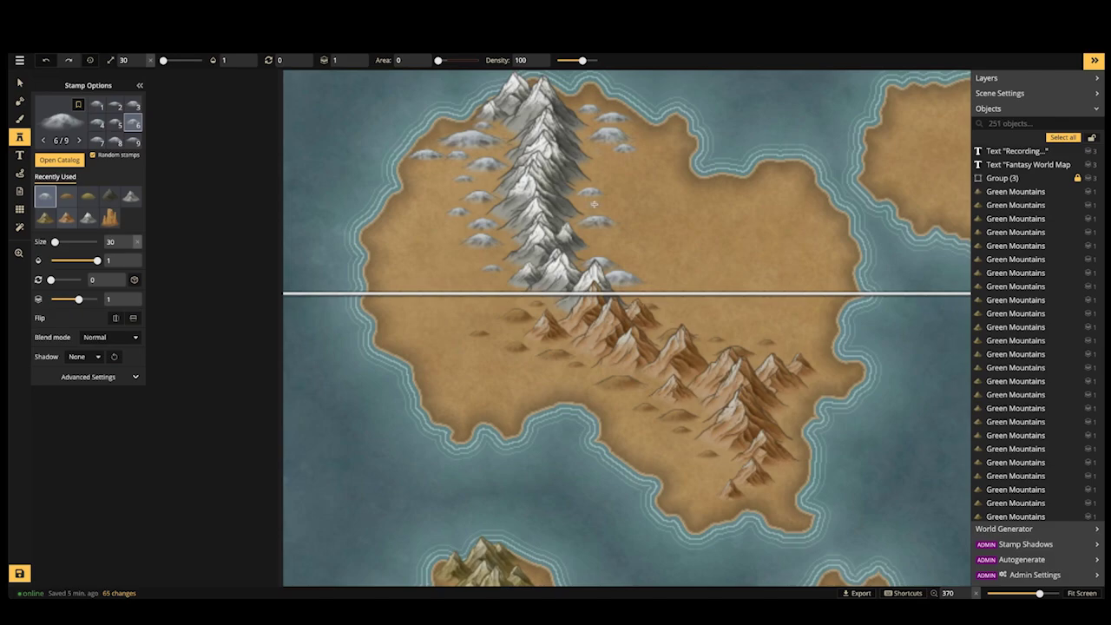
{"action": "left_click", "coordinate": [598, 251]}
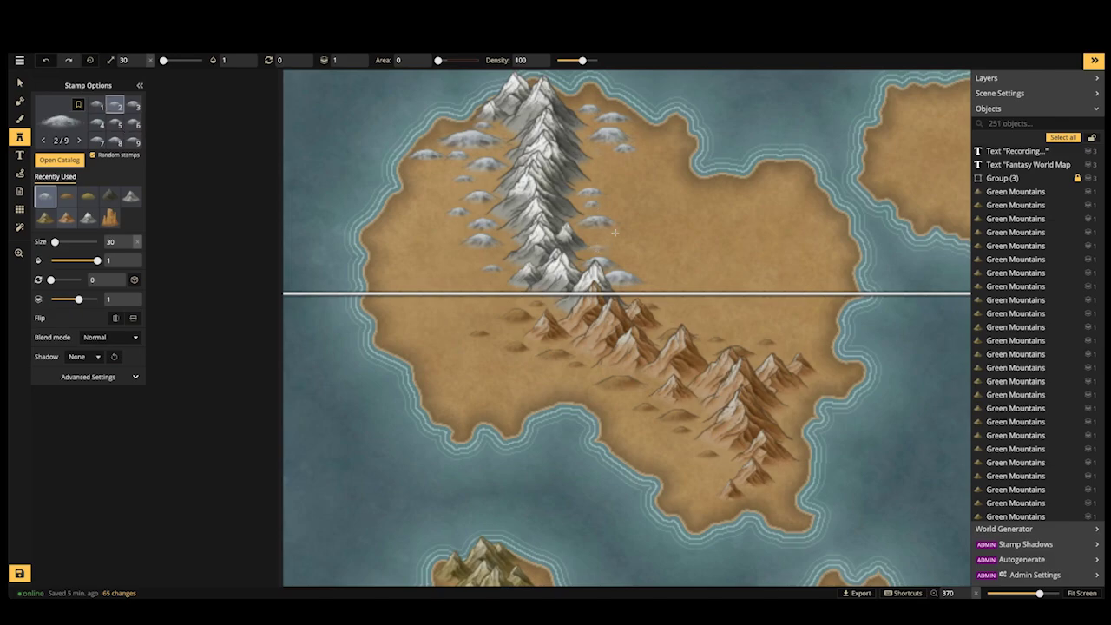
{"action": "left_click", "coordinate": [620, 223]}
{"action": "left_click", "coordinate": [316, 173]}
{"action": "scroll", "coordinate": [317, 174], "scroll_direction": "down", "scroll_amount": 5}
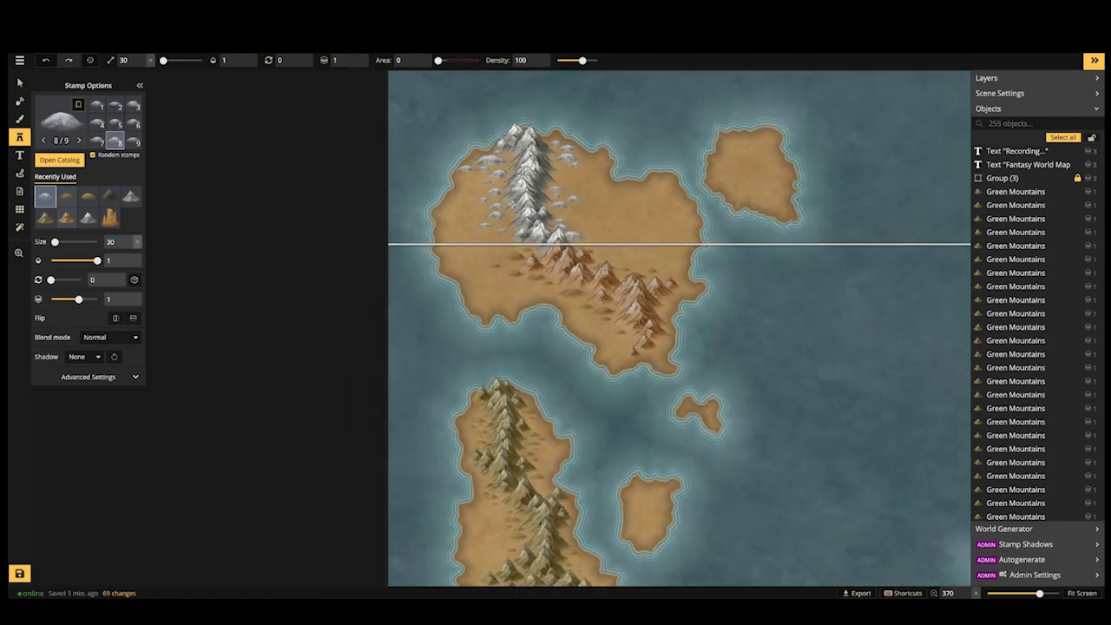
{"action": "scroll", "coordinate": [508, 246], "scroll_direction": "up", "scroll_amount": 3}
{"action": "scroll", "coordinate": [509, 248], "scroll_direction": "up", "scroll_amount": 2}
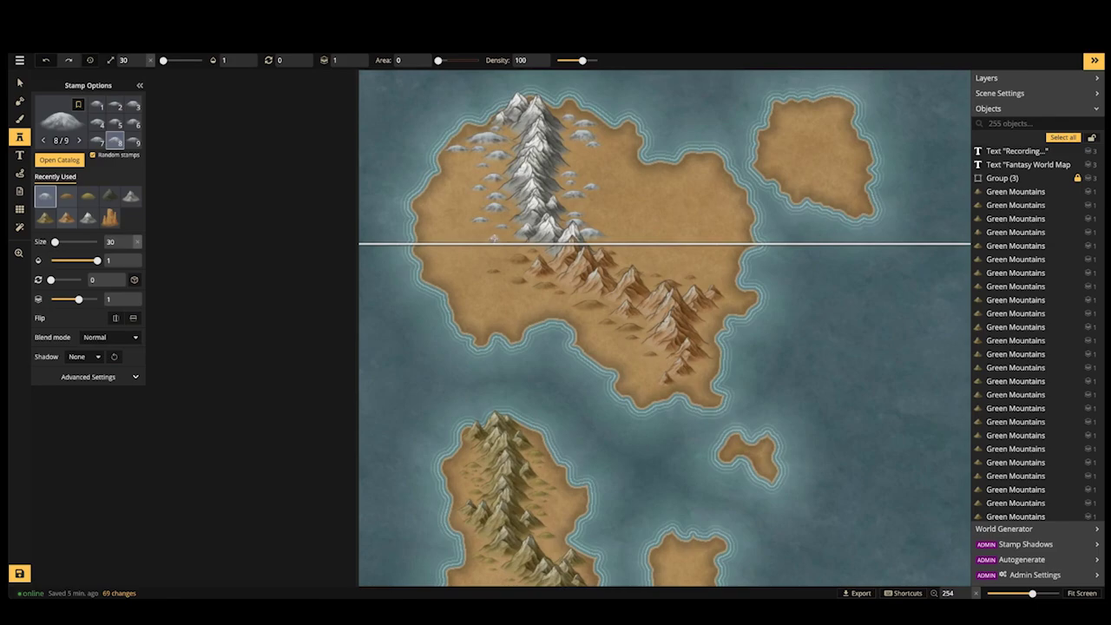
{"action": "left_click", "coordinate": [350, 159]}
Place three size 60 green hills beside the central bend of the western green mountain range on the southwestern continent
{"action": "scroll", "coordinate": [351, 159], "scroll_direction": "down", "scroll_amount": 1}
{"action": "scroll", "coordinate": [351, 160], "scroll_direction": "down", "scroll_amount": 1}
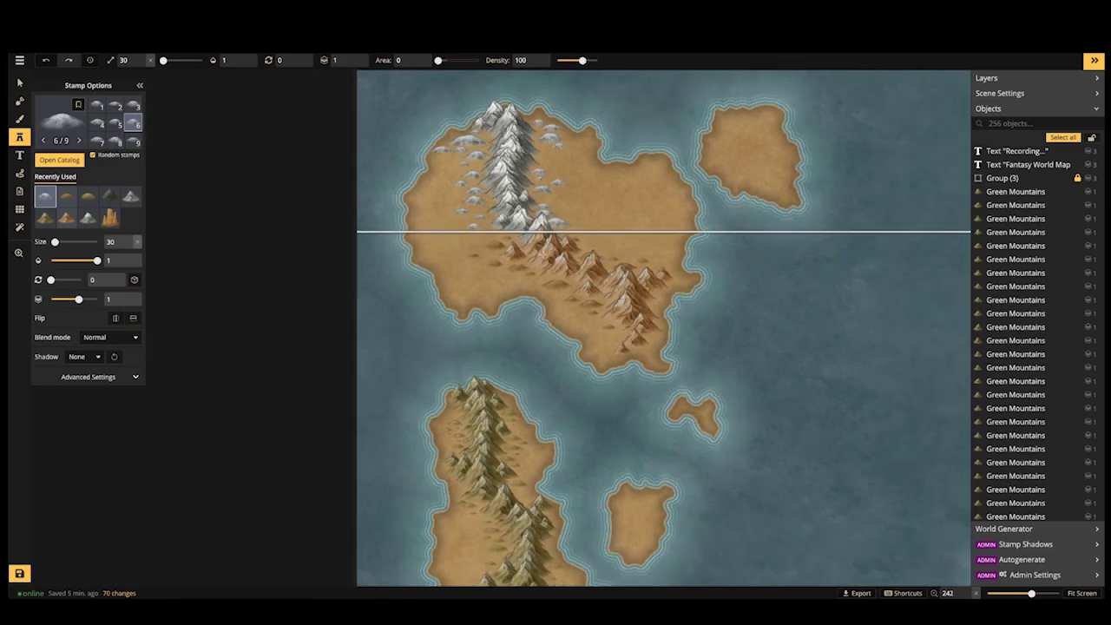
{"action": "left_click_drag", "start_coordinate": [598, 253], "coordinate": [460, 246]}
{"action": "scroll", "coordinate": [392, 199], "scroll_direction": "down", "scroll_amount": 4}
{"action": "scroll", "coordinate": [395, 198], "scroll_direction": "down", "scroll_amount": 3}
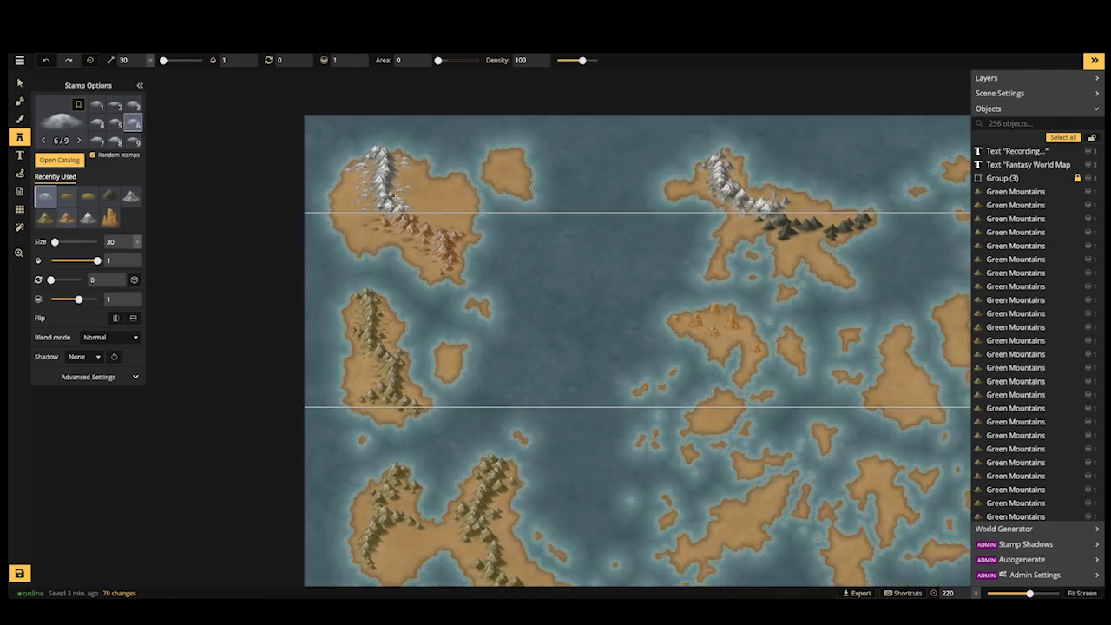
{"action": "left_click_drag", "start_coordinate": [545, 421], "coordinate": [534, 275]}
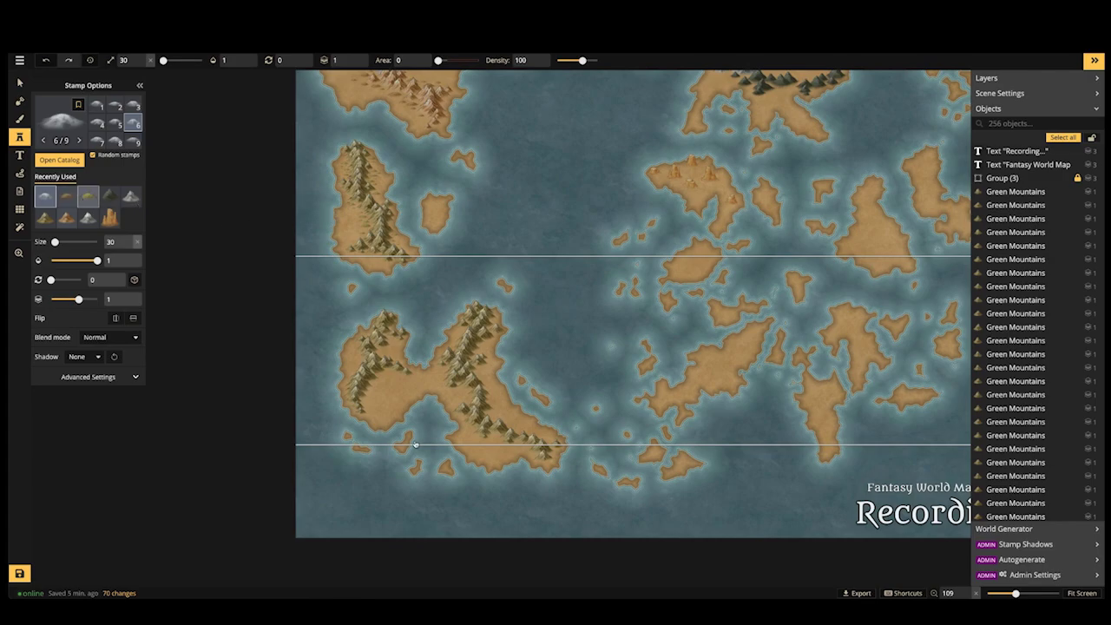
{"action": "scroll", "coordinate": [385, 365], "scroll_direction": "up", "scroll_amount": 3}
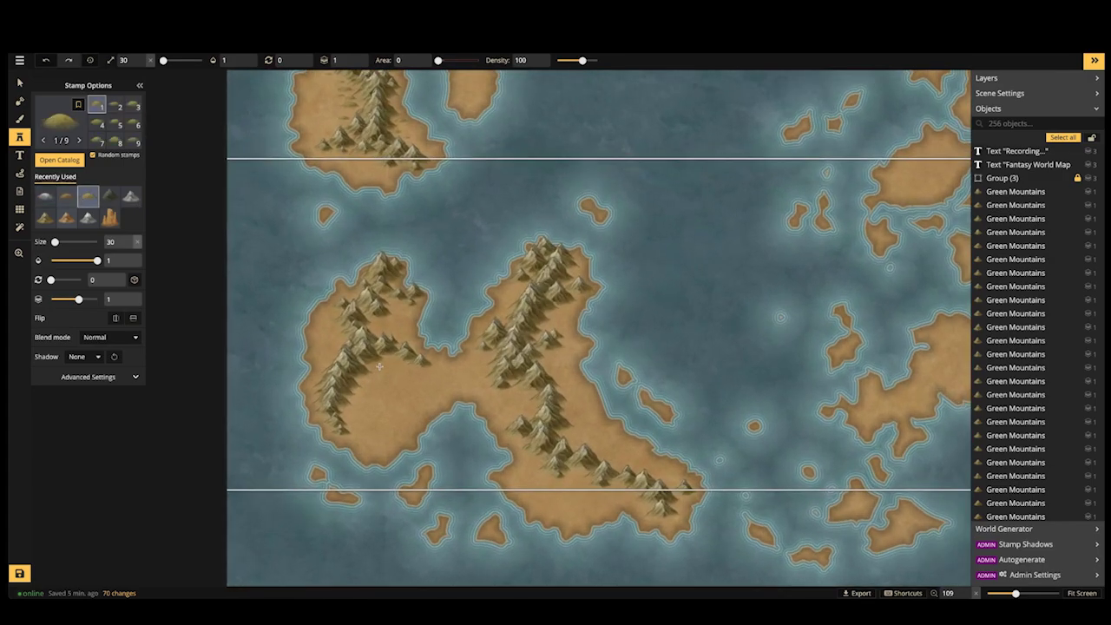
{"action": "scroll", "coordinate": [379, 366], "scroll_direction": "up", "scroll_amount": 2}
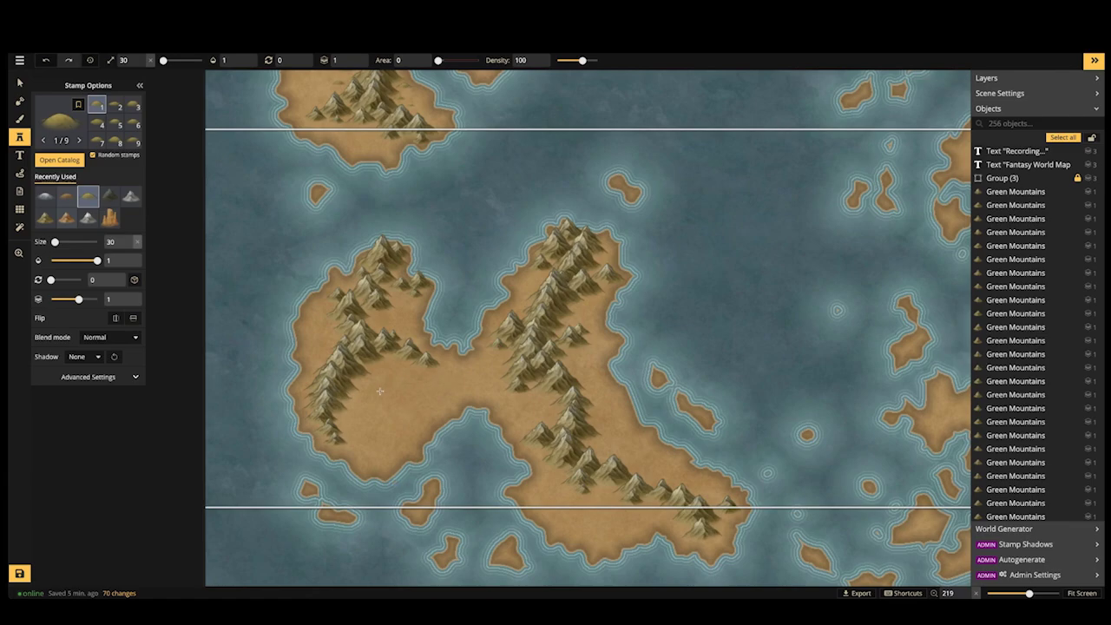
{"action": "scroll", "coordinate": [379, 393], "scroll_direction": "up", "scroll_amount": 2}
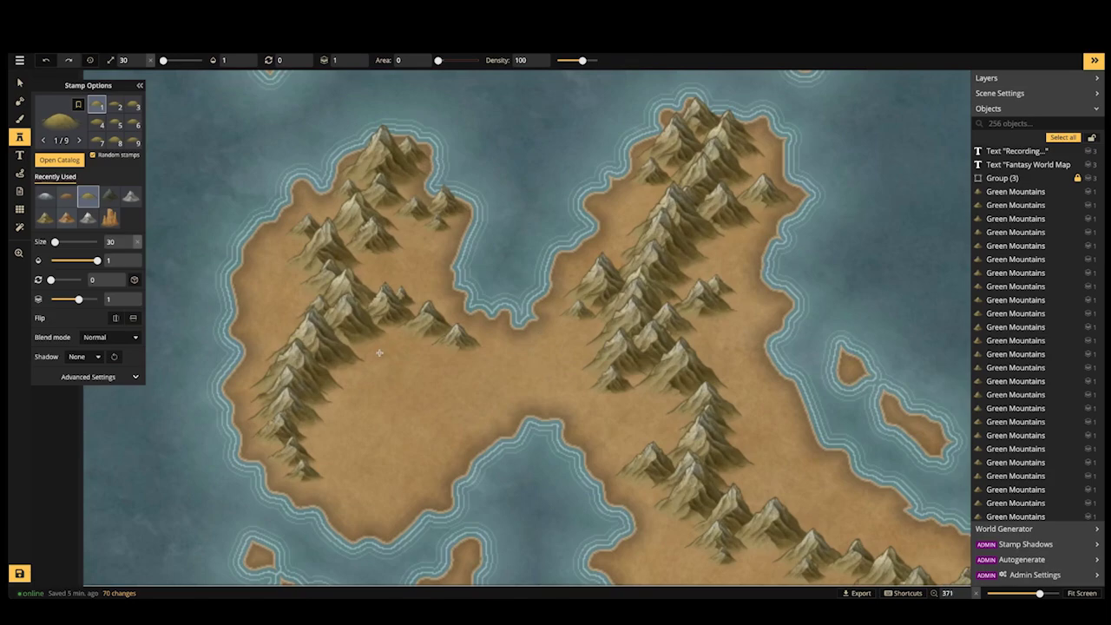
{"action": "key", "text": "]"}
{"action": "key", "text": "]"}
{"action": "left_click", "coordinate": [379, 348]}
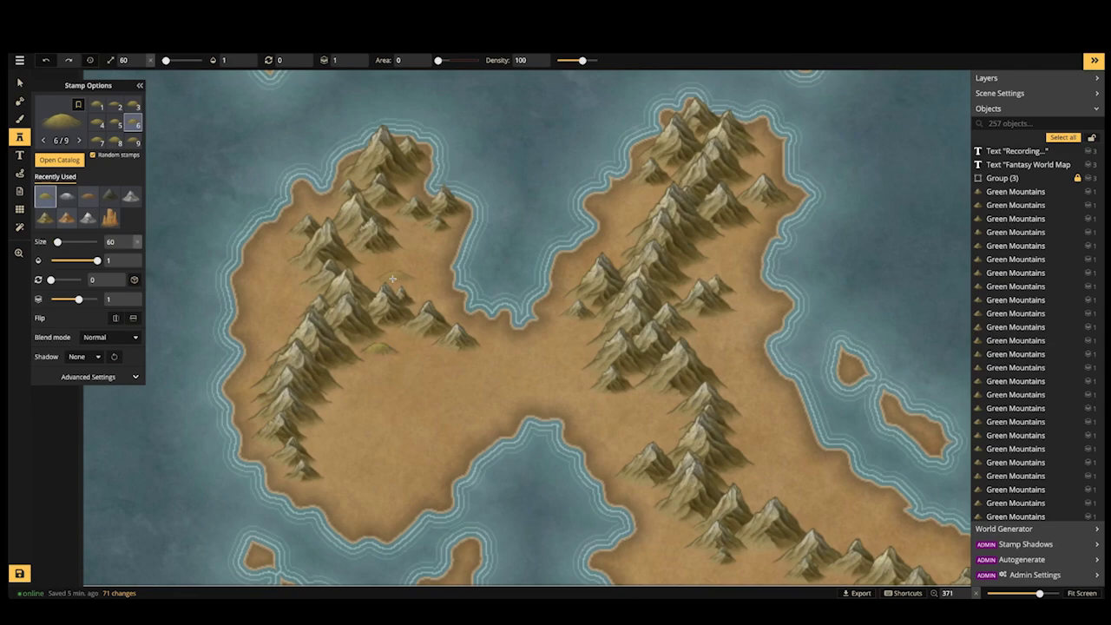
{"action": "left_click", "coordinate": [393, 278]}
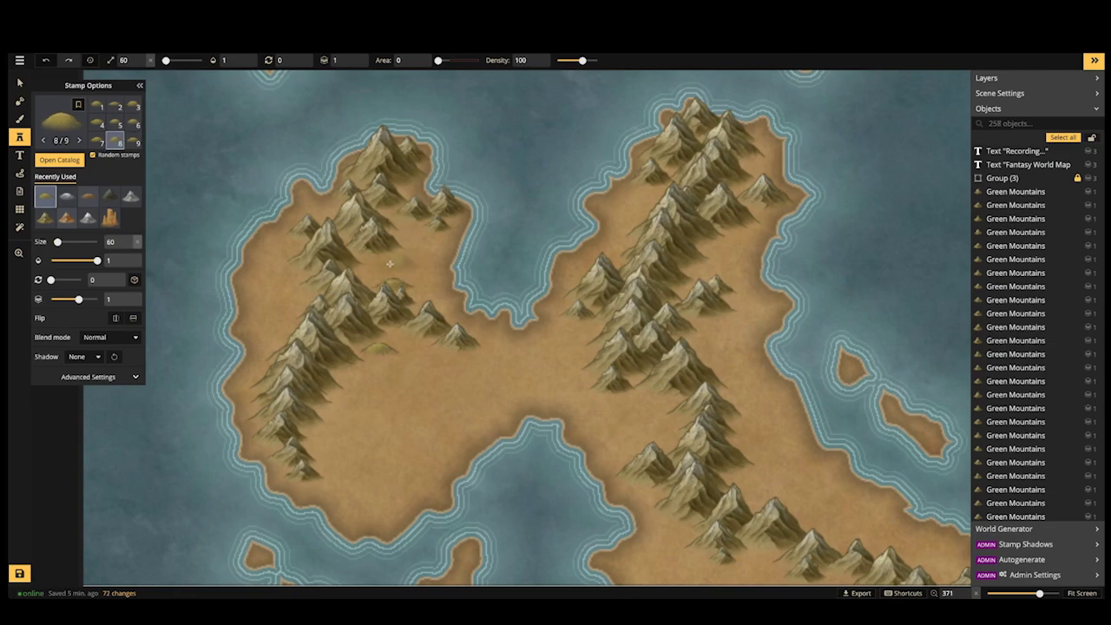
{"action": "left_click", "coordinate": [390, 263]}
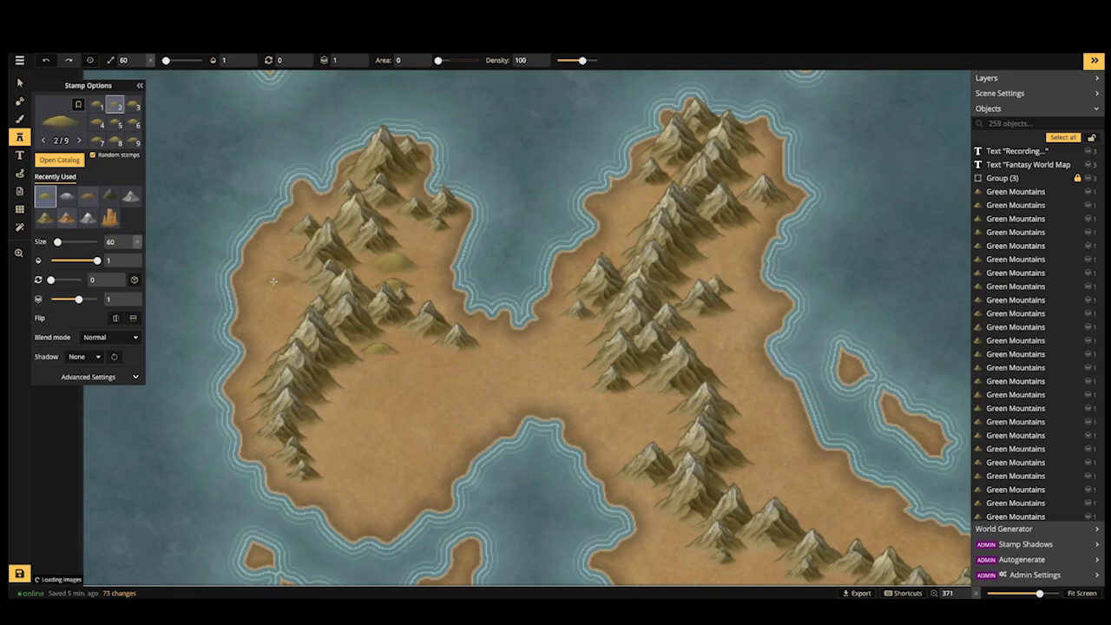
Add size 30 green hills along both sides of the southwestern continent's western mountain range
{"action": "key", "text": "bracketleft"}
{"action": "key", "text": "bracketleft"}
{"action": "key", "text": "bracketleft"}
{"action": "left_click", "coordinate": [320, 434]}
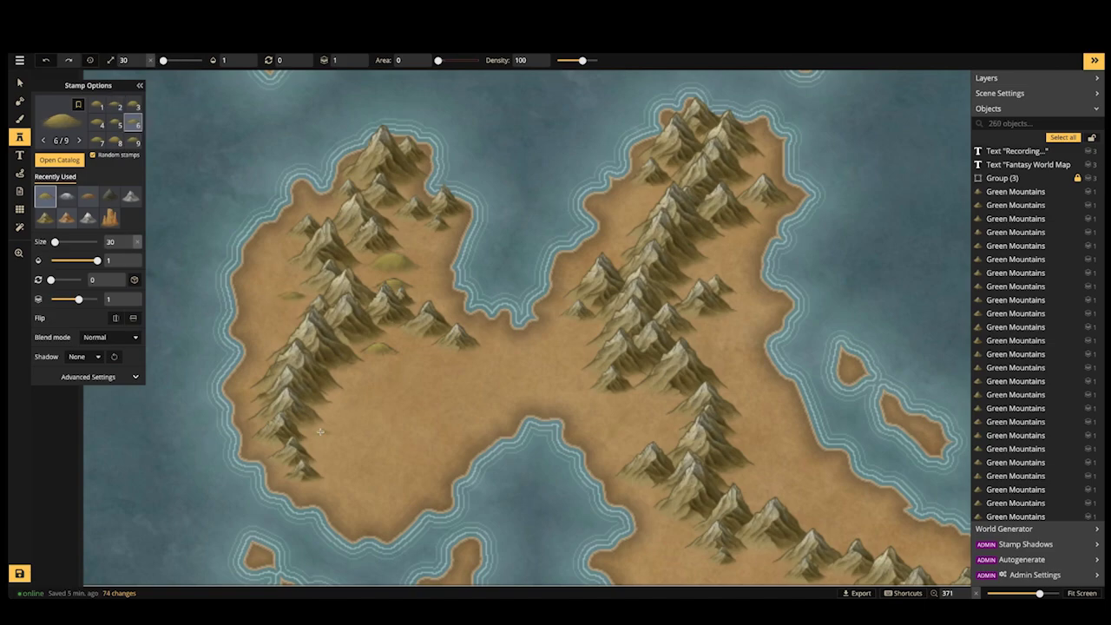
{"action": "left_click", "coordinate": [318, 448]}
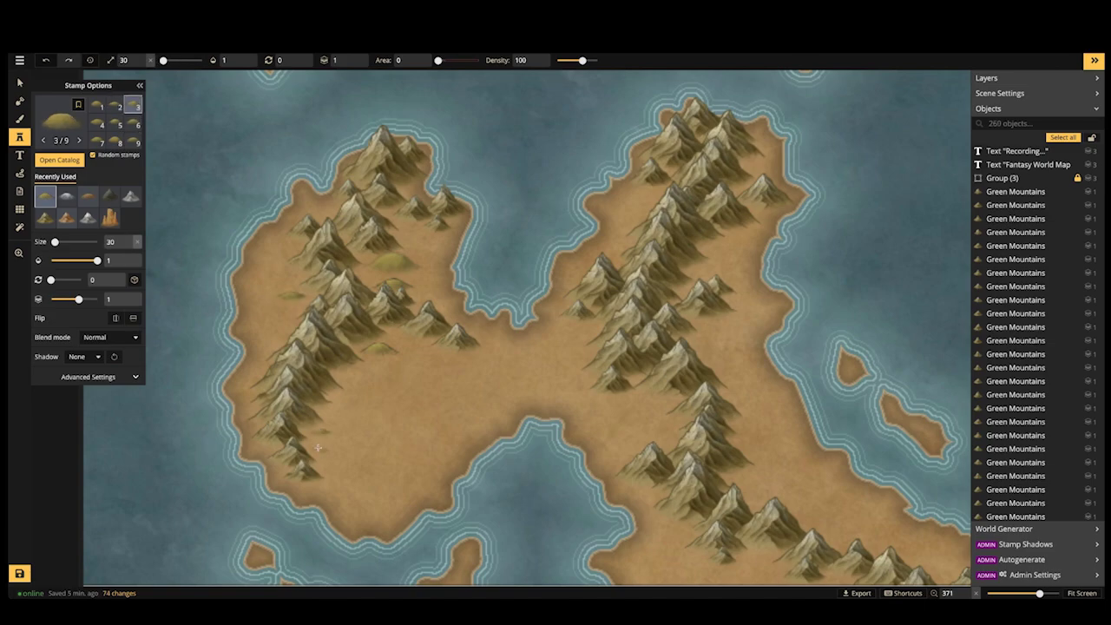
{"action": "left_click", "coordinate": [444, 260]}
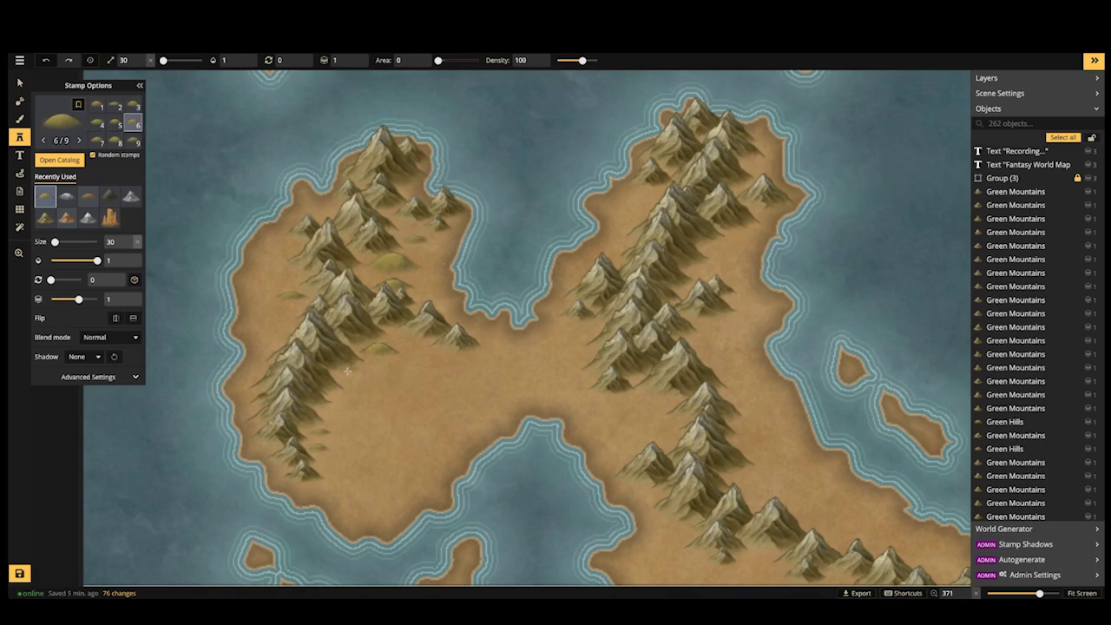
{"action": "left_click", "coordinate": [276, 321]}
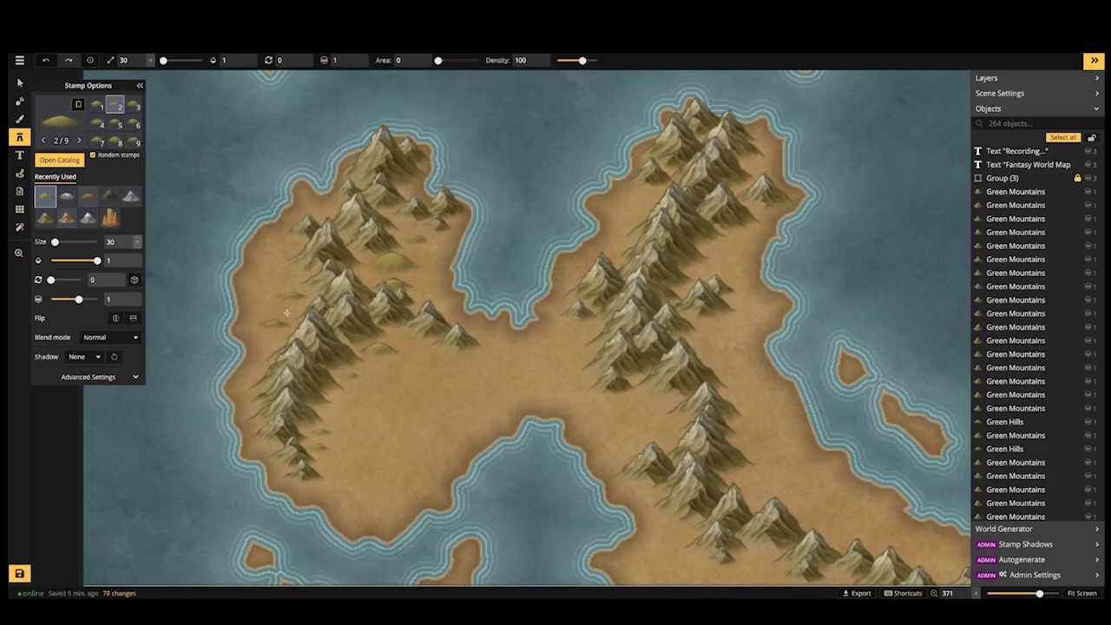
Scatter size 20 green hills among the larger hills around the southwestern continent's western mountain range
{"action": "key", "text": "["}
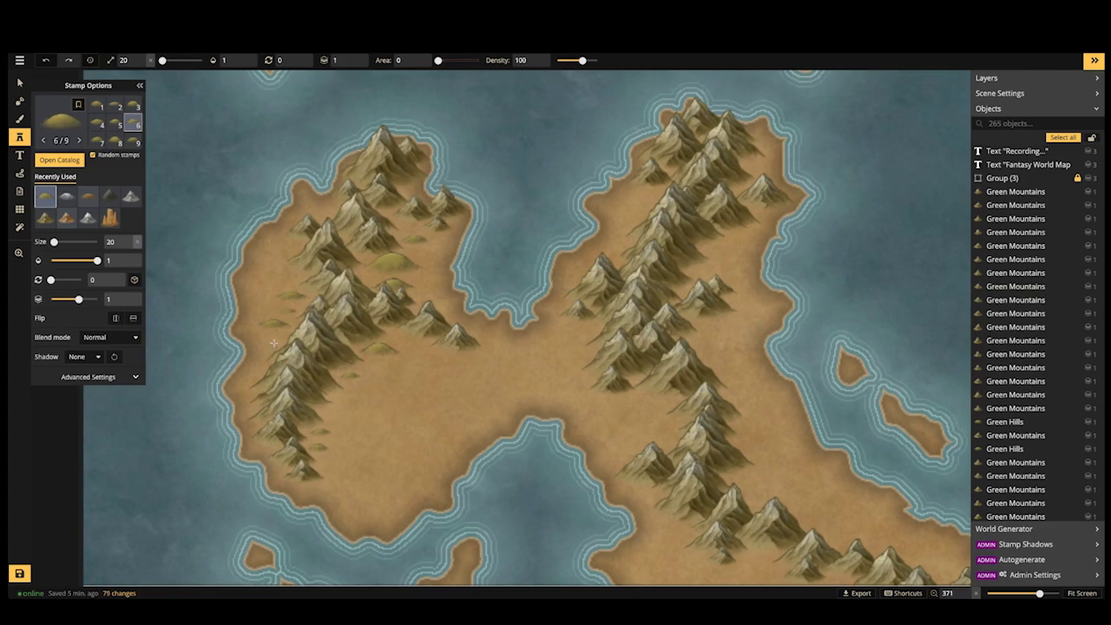
{"action": "left_click", "coordinate": [411, 263]}
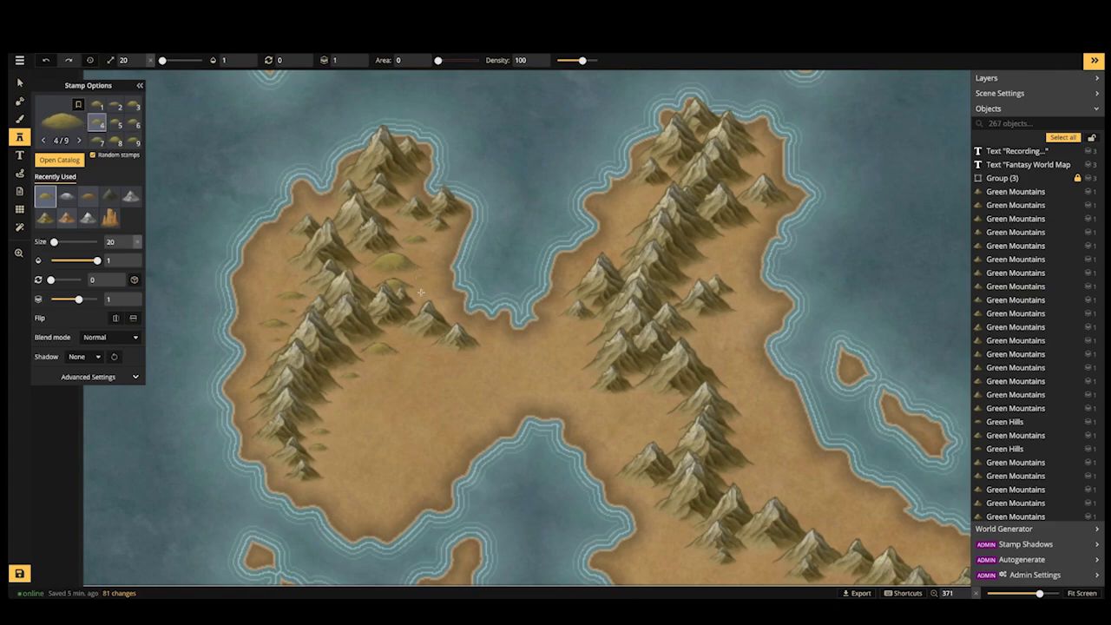
{"action": "left_click", "coordinate": [422, 278]}
{"action": "left_click", "coordinate": [274, 411]}
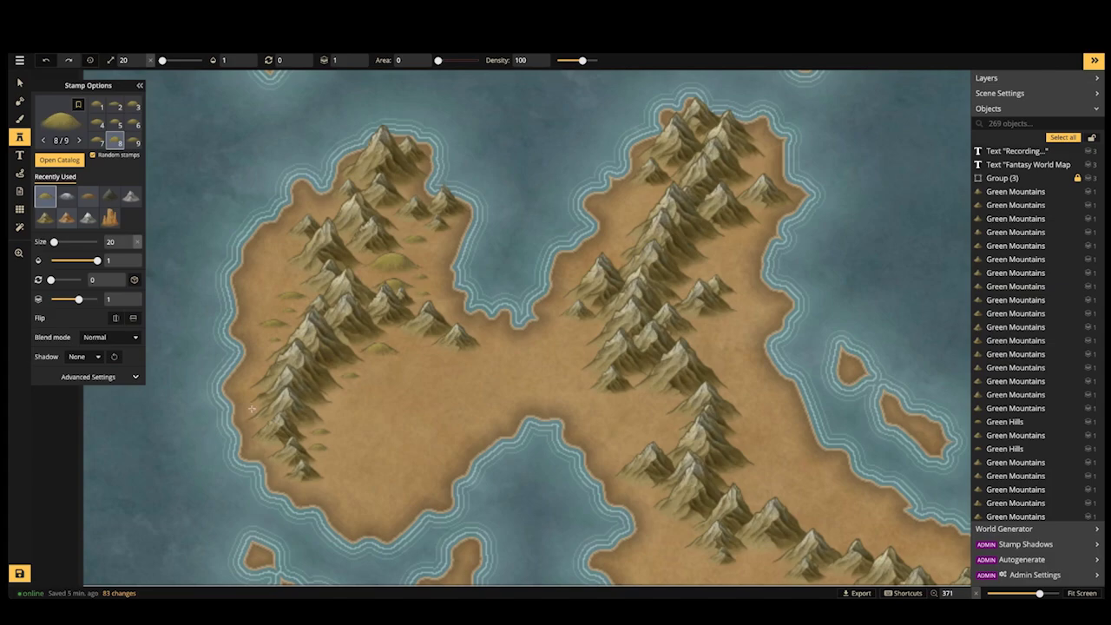
{"action": "left_click", "coordinate": [249, 371]}
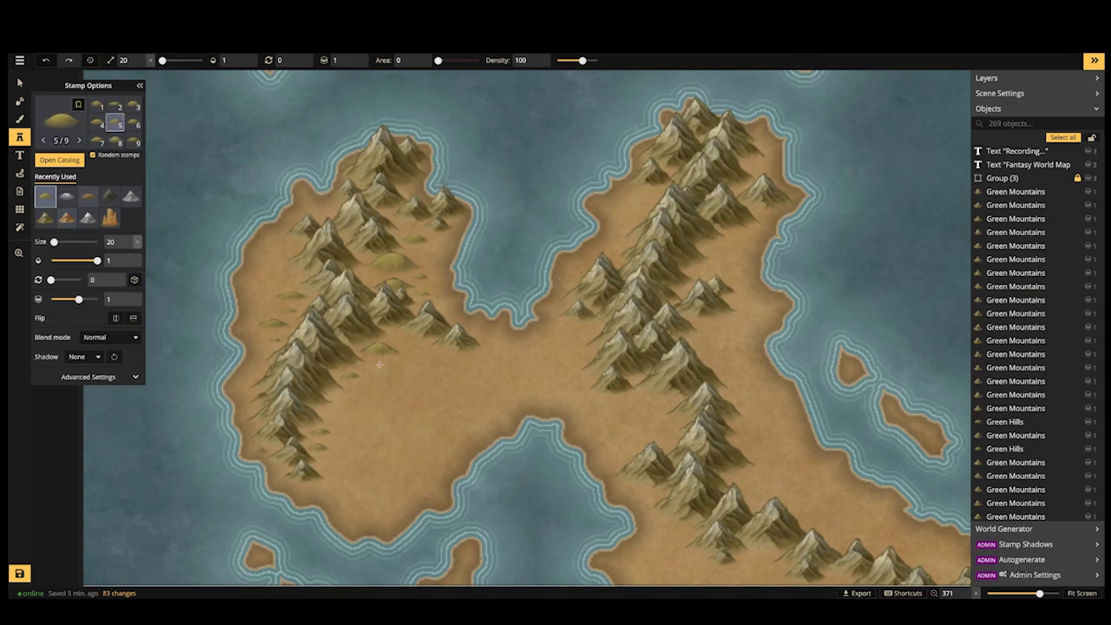
{"action": "left_click", "coordinate": [423, 346]}
{"action": "left_click", "coordinate": [283, 314]}
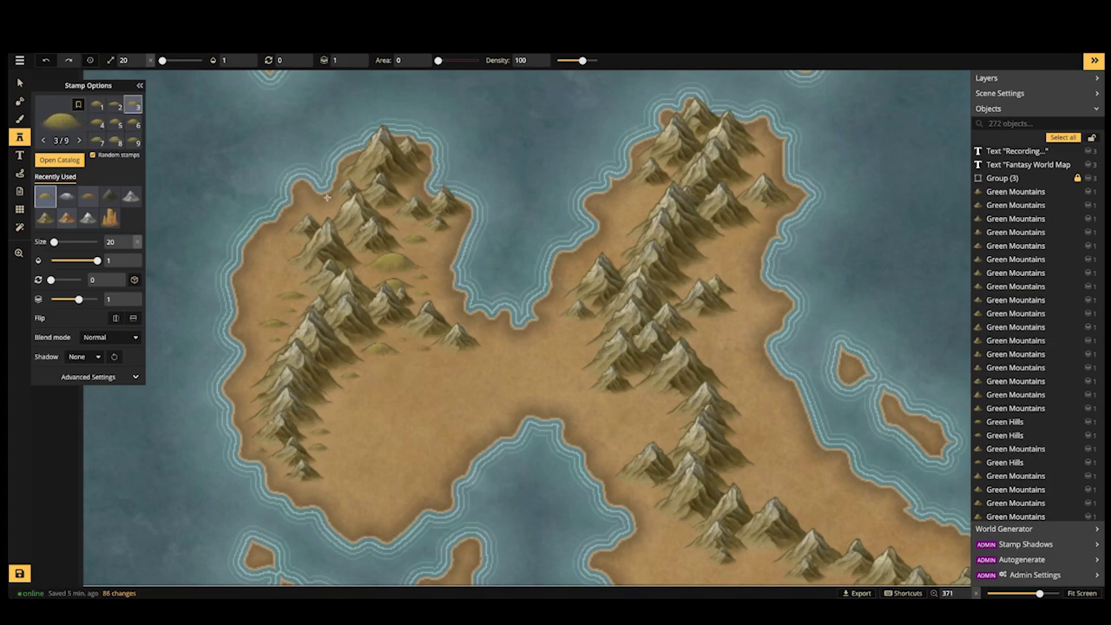
{"action": "left_click", "coordinate": [288, 247]}
{"action": "left_click", "coordinate": [373, 217]}
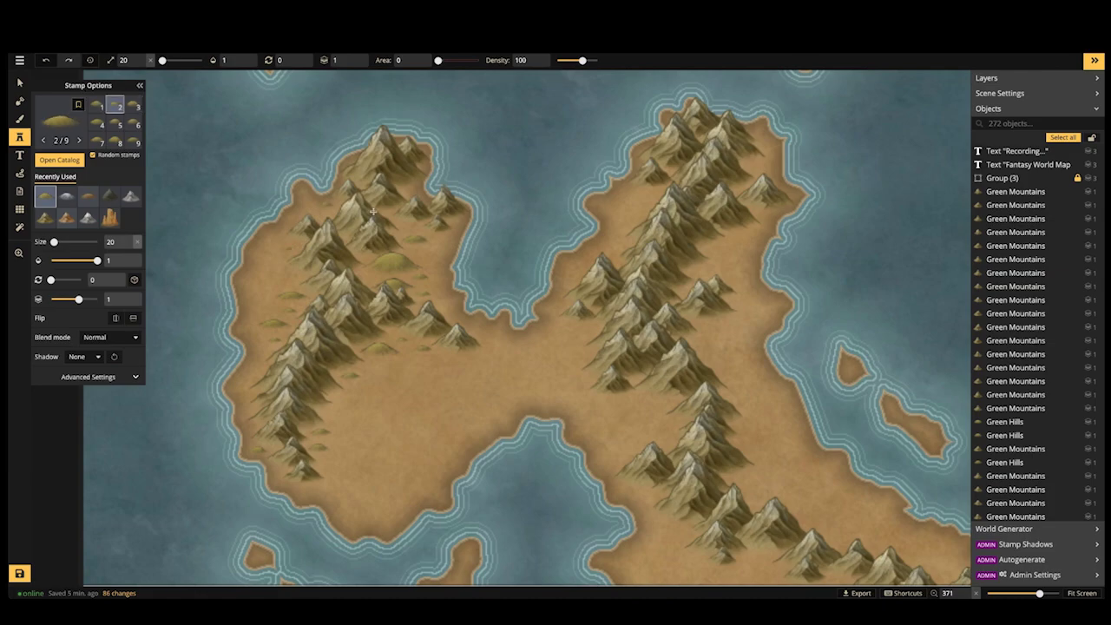
Place size 40 green hills beside the northern part of the southwestern continent's eastern mountain range
{"action": "scroll", "coordinate": [373, 217], "scroll_direction": "down", "scroll_amount": 3}
{"action": "scroll", "coordinate": [417, 261], "scroll_direction": "down", "scroll_amount": 1}
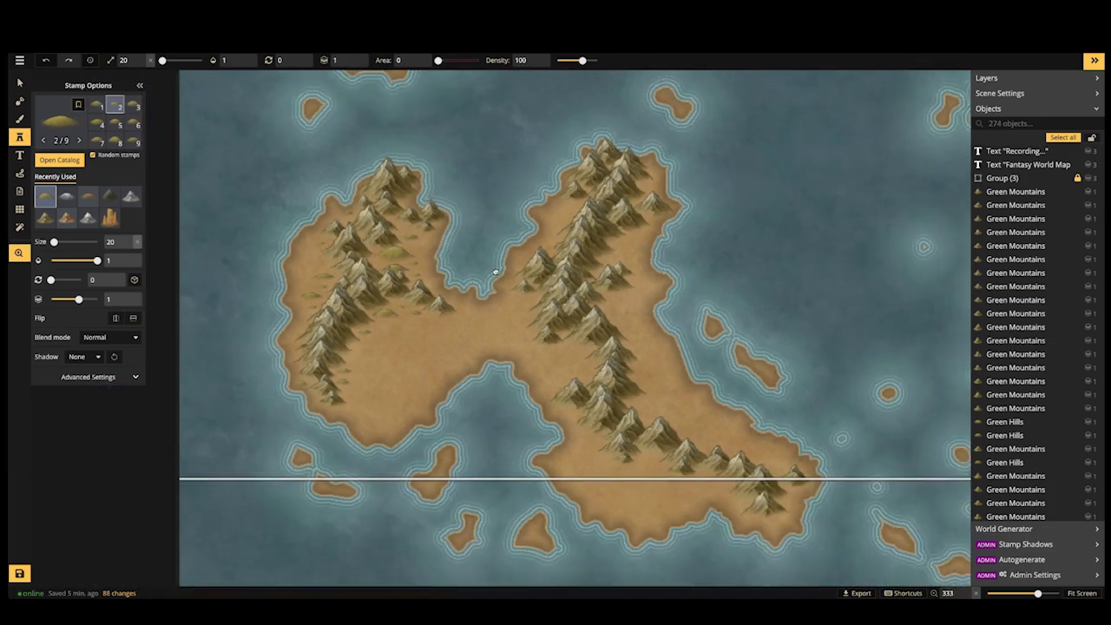
{"action": "scroll", "coordinate": [547, 274], "scroll_direction": "down", "scroll_amount": 1}
{"action": "scroll", "coordinate": [258, 256], "scroll_direction": "down", "scroll_amount": 4}
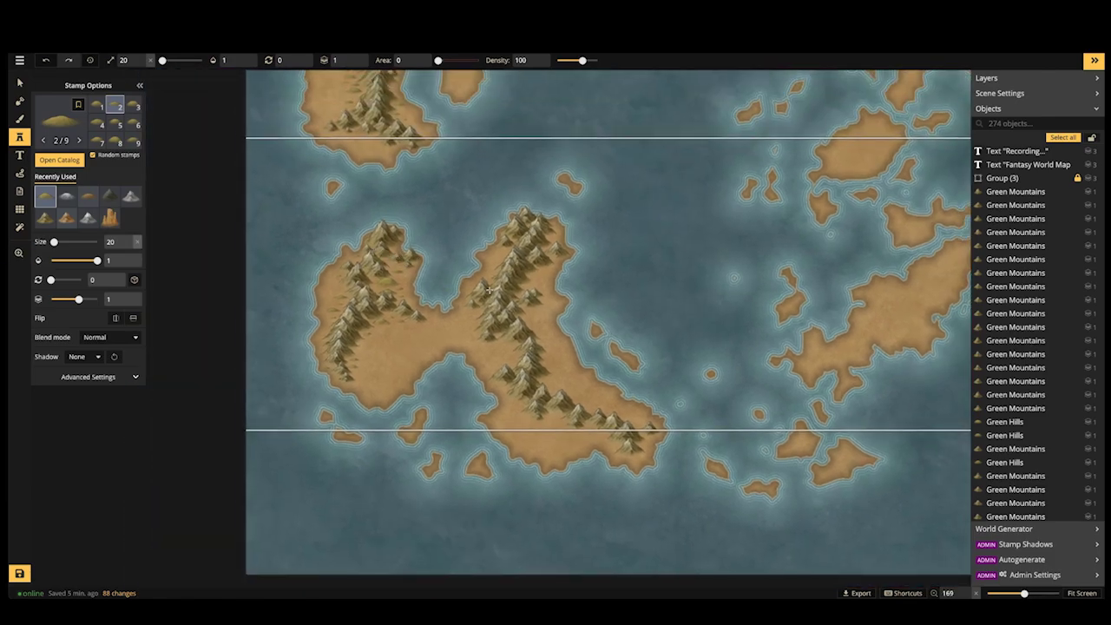
{"action": "scroll", "coordinate": [489, 290], "scroll_direction": "up", "scroll_amount": 1}
{"action": "scroll", "coordinate": [434, 286], "scroll_direction": "up", "scroll_amount": 3}
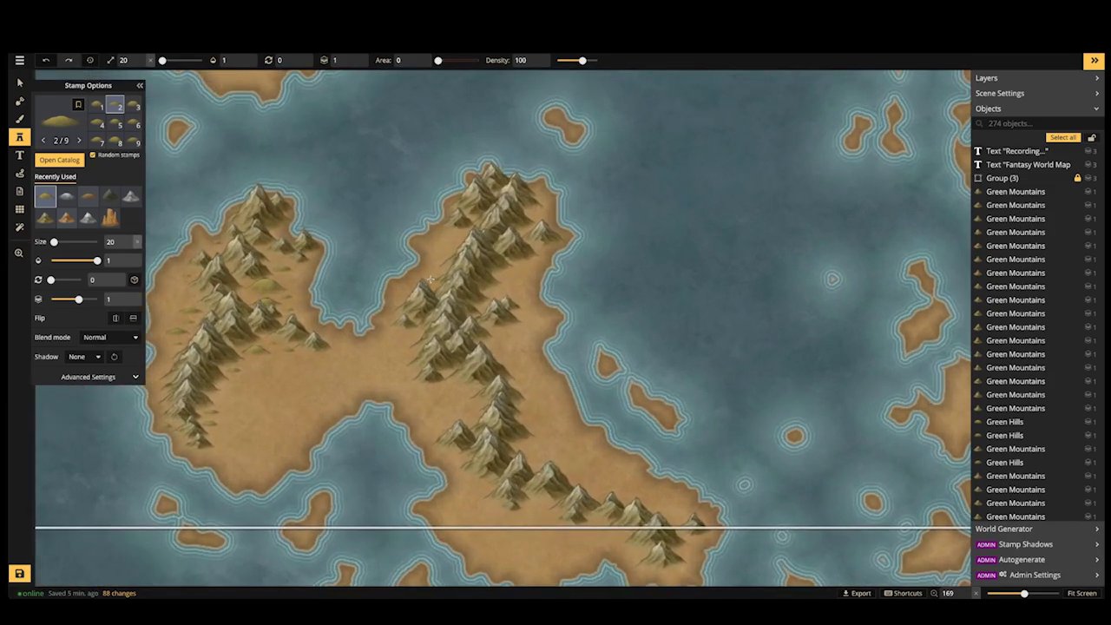
{"action": "scroll", "coordinate": [425, 279], "scroll_direction": "up", "scroll_amount": 3}
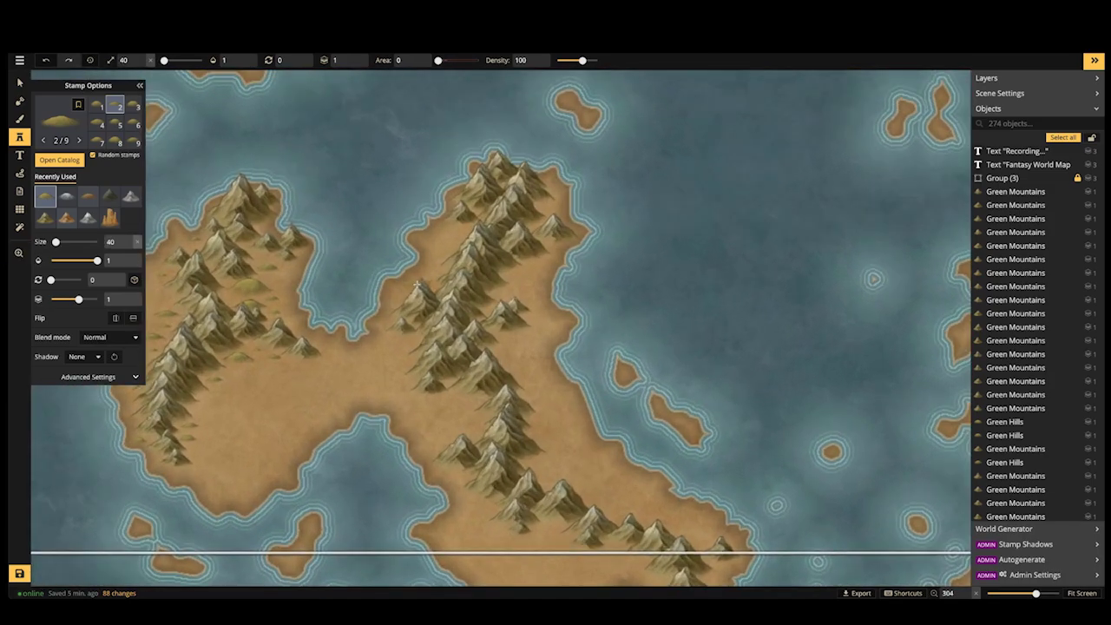
{"action": "left_click", "coordinate": [470, 242]}
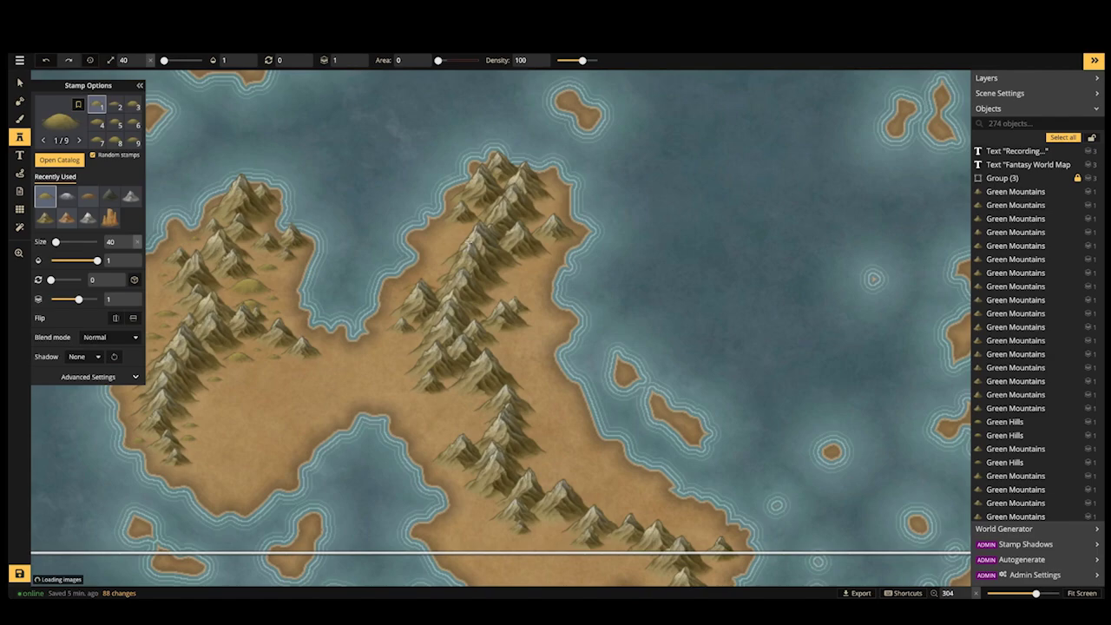
{"action": "left_click", "coordinate": [473, 245]}
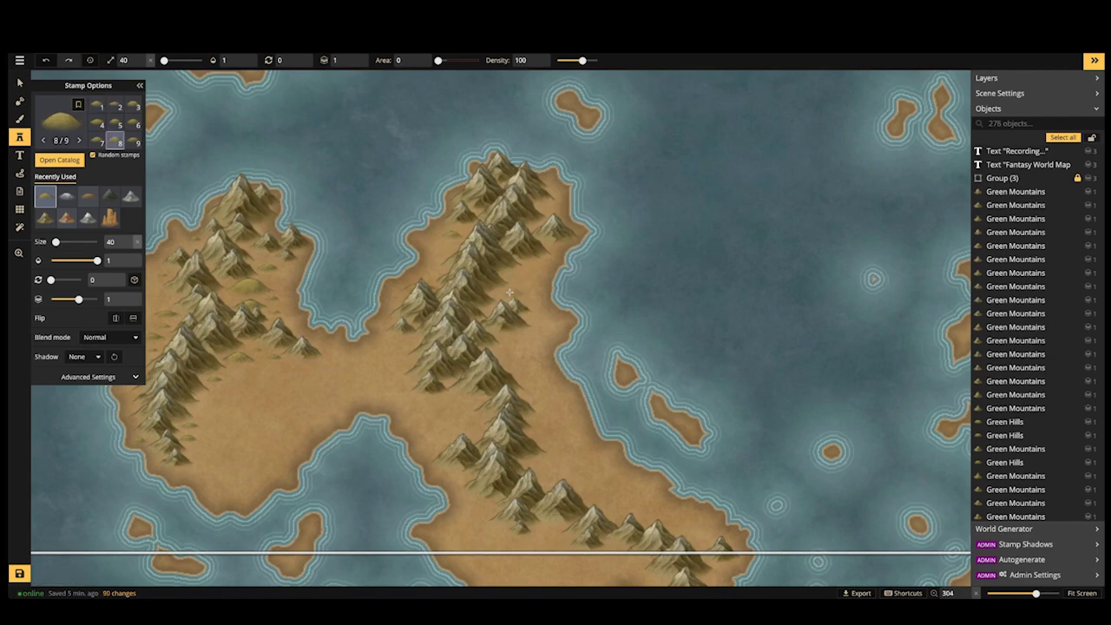
{"action": "left_click", "coordinate": [516, 274]}
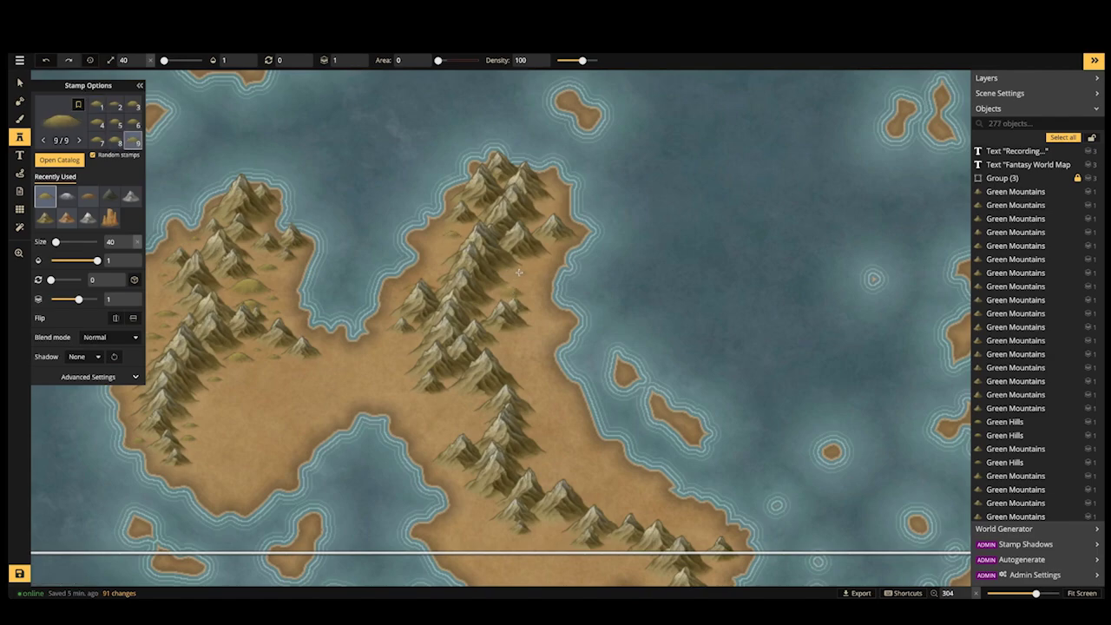
Continue the size 40 green hills along both sides of the middle of the eastern mountain range
{"action": "left_click", "coordinate": [470, 365]}
{"action": "key", "text": "space"}
{"action": "left_click_drag", "start_coordinate": [470, 356], "coordinate": [472, 312]}
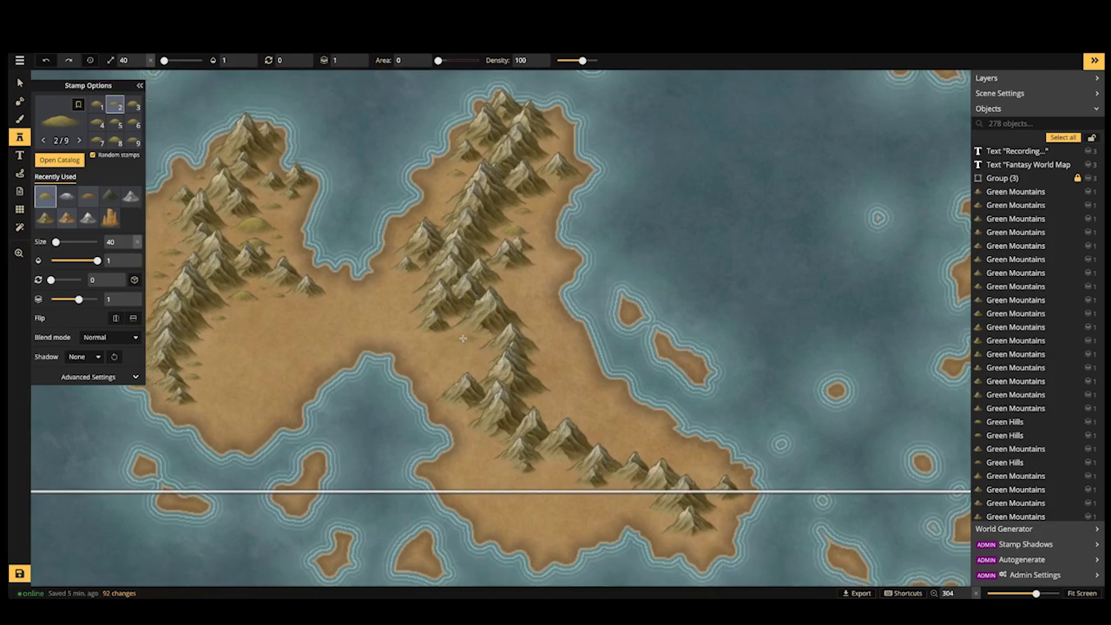
{"action": "left_click", "coordinate": [516, 296]}
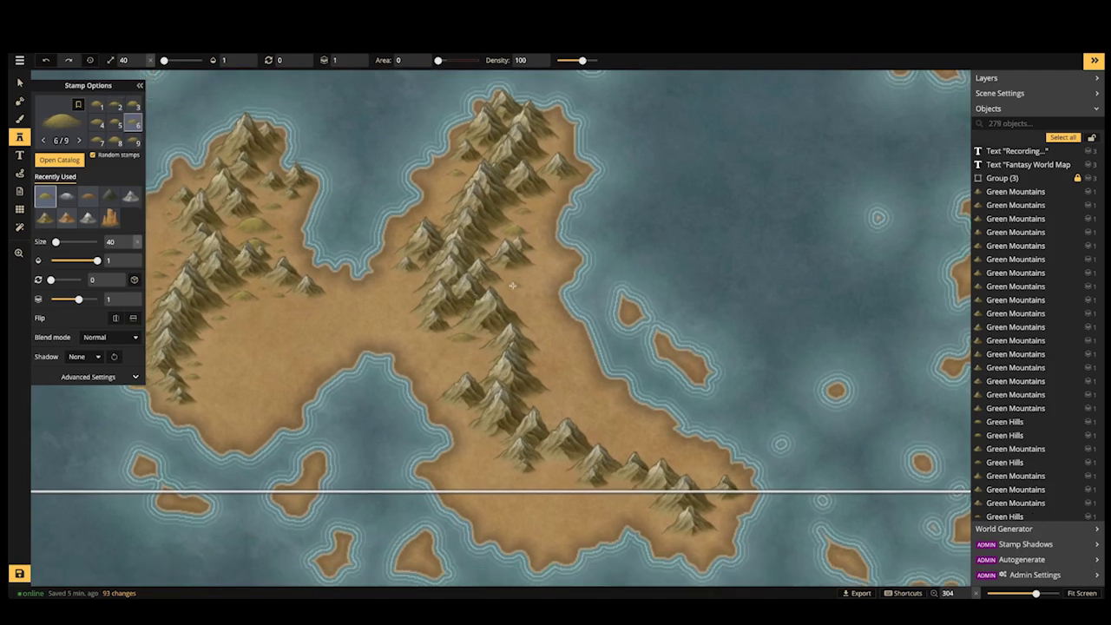
{"action": "left_click", "coordinate": [514, 384]}
Place larger green hills, up to size 60, on the northeastern side of the eastern range where it turns southeast
{"action": "key", "text": "bracketright"}
{"action": "key", "text": "bracketright"}
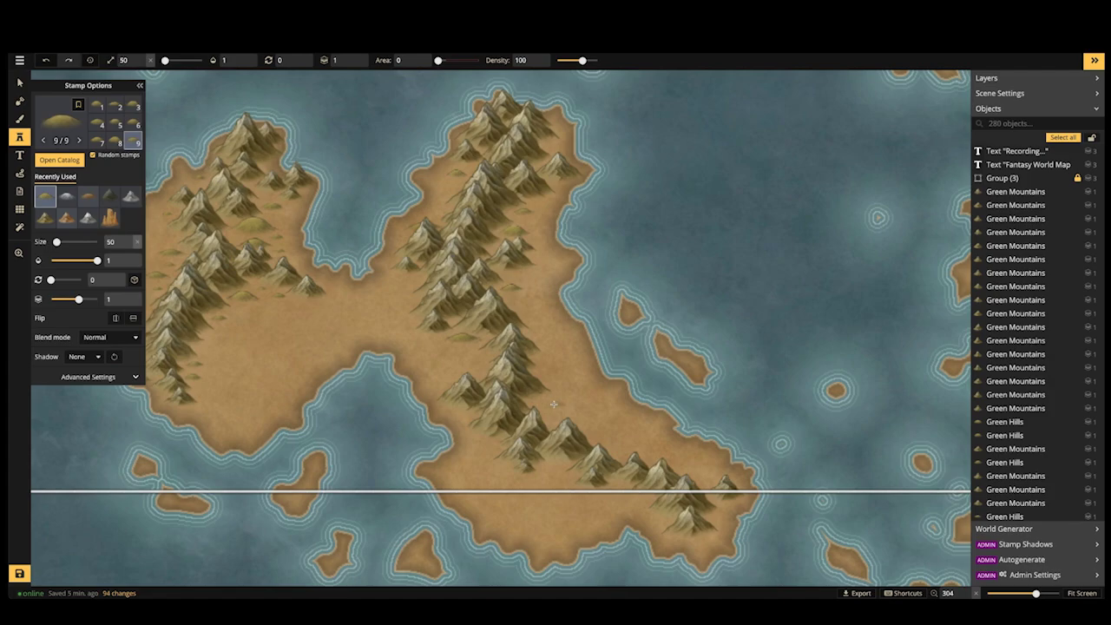
{"action": "left_click", "coordinate": [555, 402]}
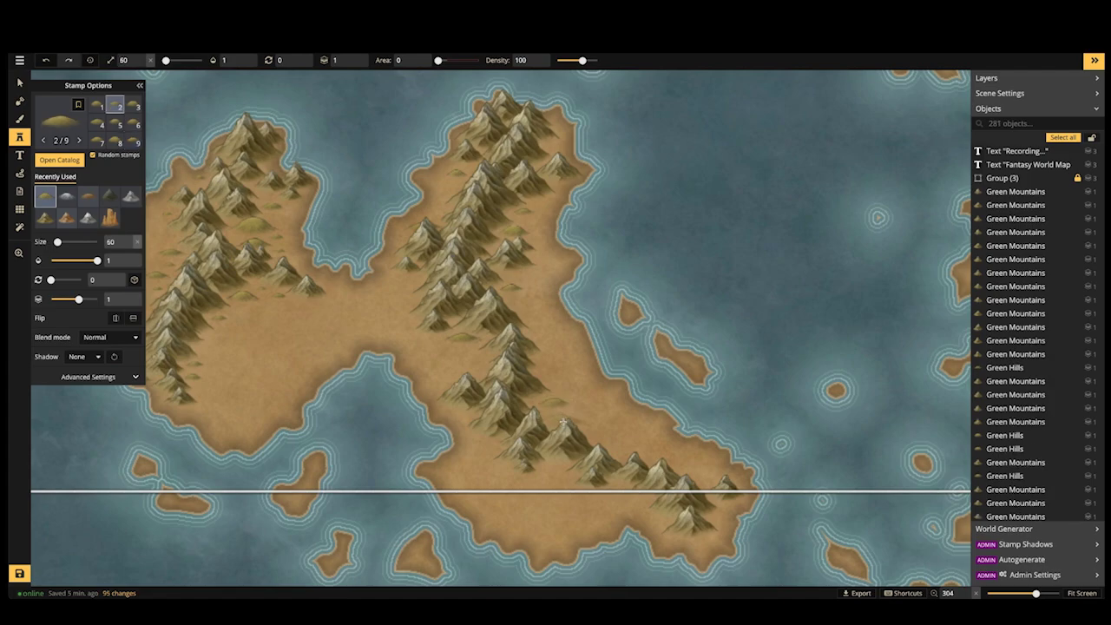
{"action": "left_click", "coordinate": [569, 422]}
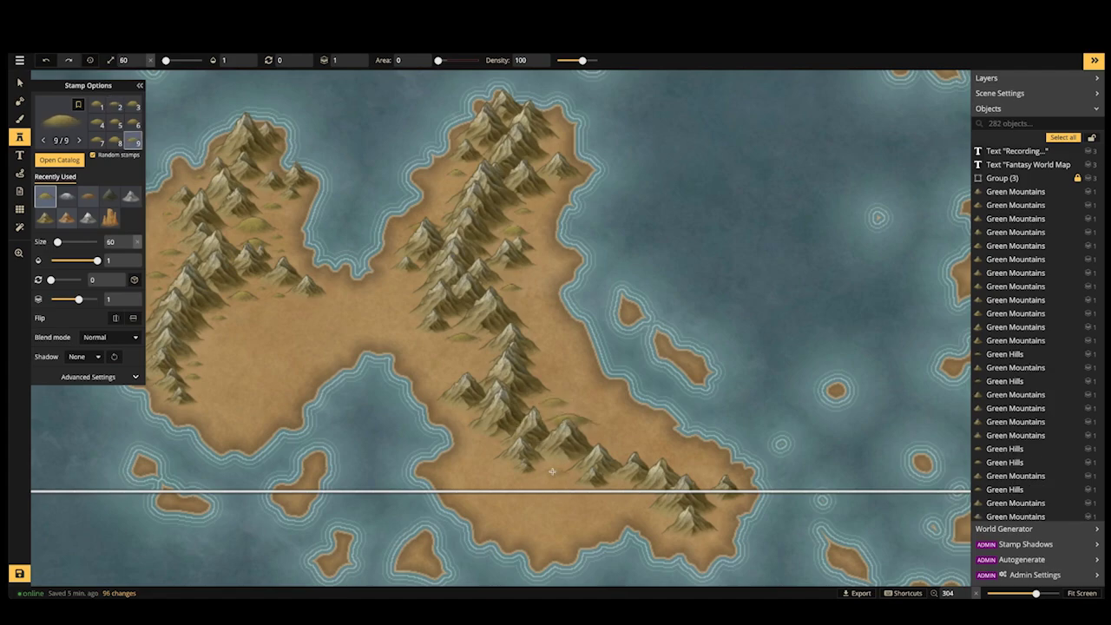
Add green hills of size 60 and 50 along the western and southwestern sides of the eastern mountain range
{"action": "left_click", "coordinate": [484, 445]}
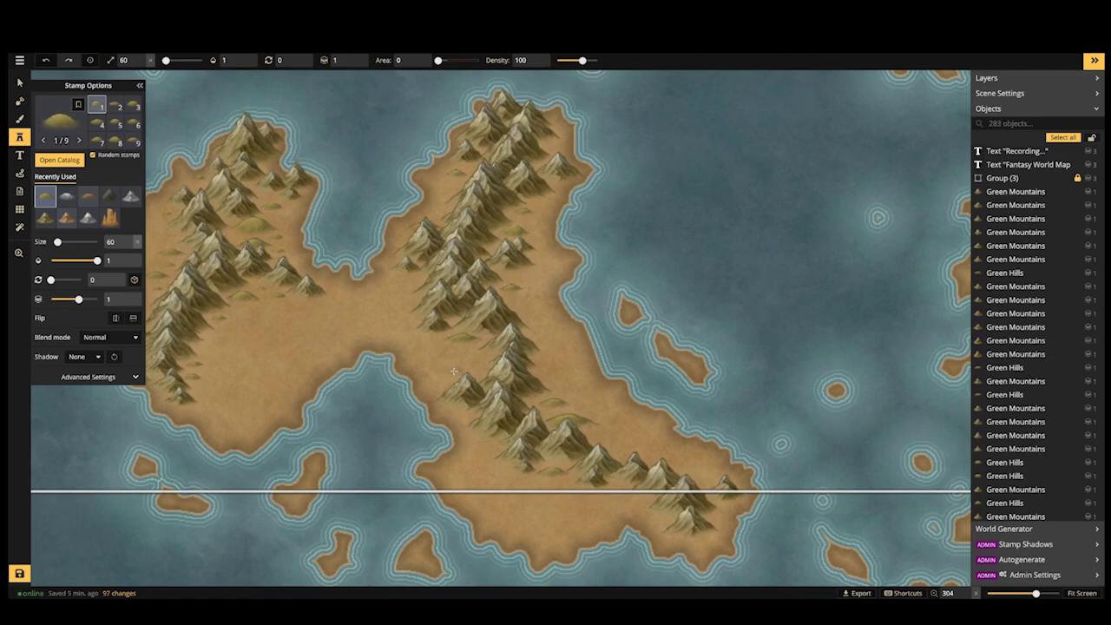
{"action": "left_click", "coordinate": [456, 379]}
{"action": "left_click", "coordinate": [401, 290]}
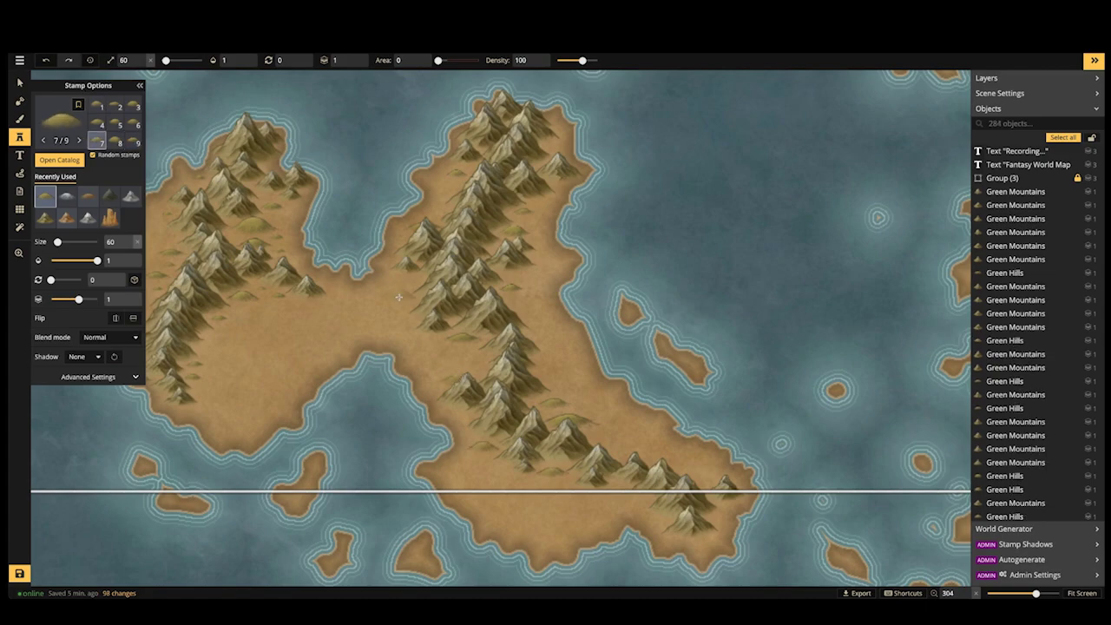
{"action": "left_click", "coordinate": [401, 305]}
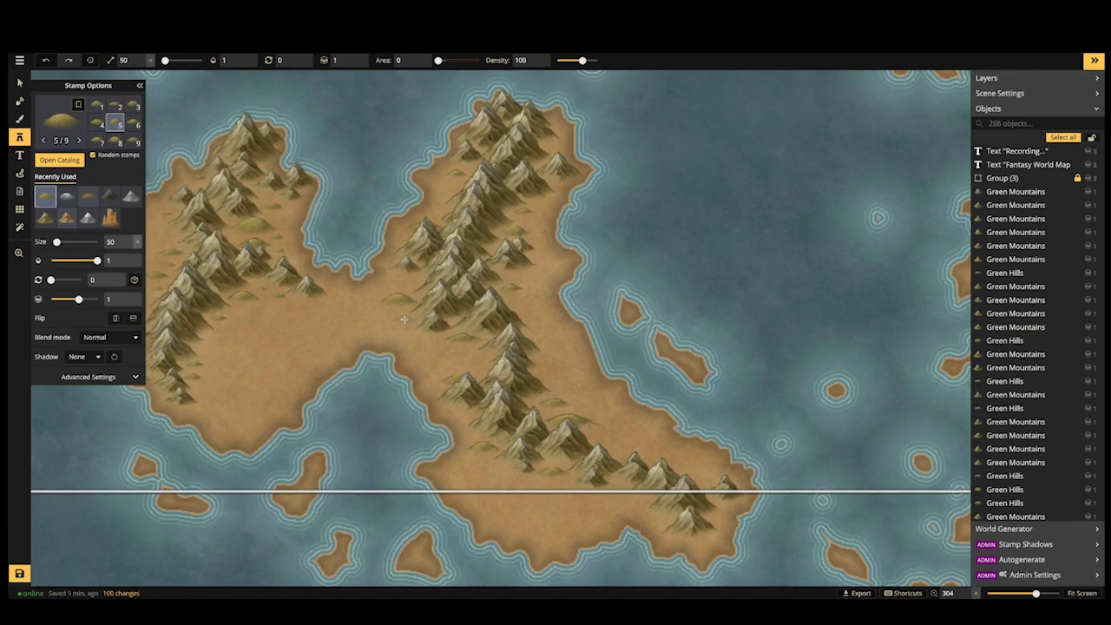
{"action": "left_click", "coordinate": [403, 320]}
{"action": "left_click_drag", "start_coordinate": [616, 428], "coordinate": [537, 349]}
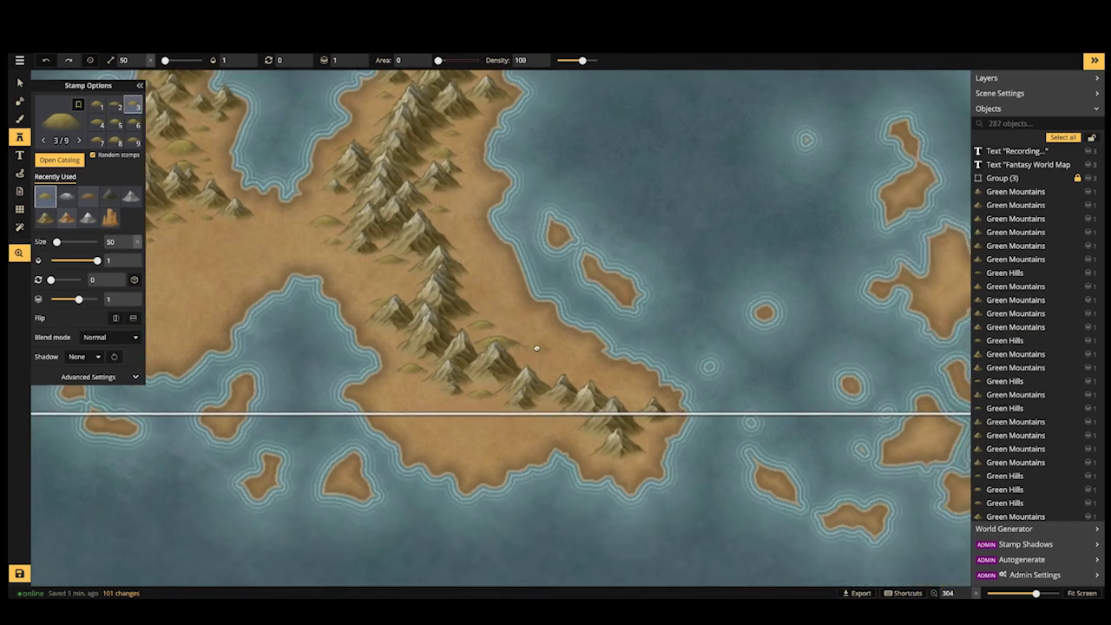
Add green hills of size 50 and 60 beside the southeastern end of the southwestern continent's eastern mountain range
{"action": "left_click", "coordinate": [601, 416]}
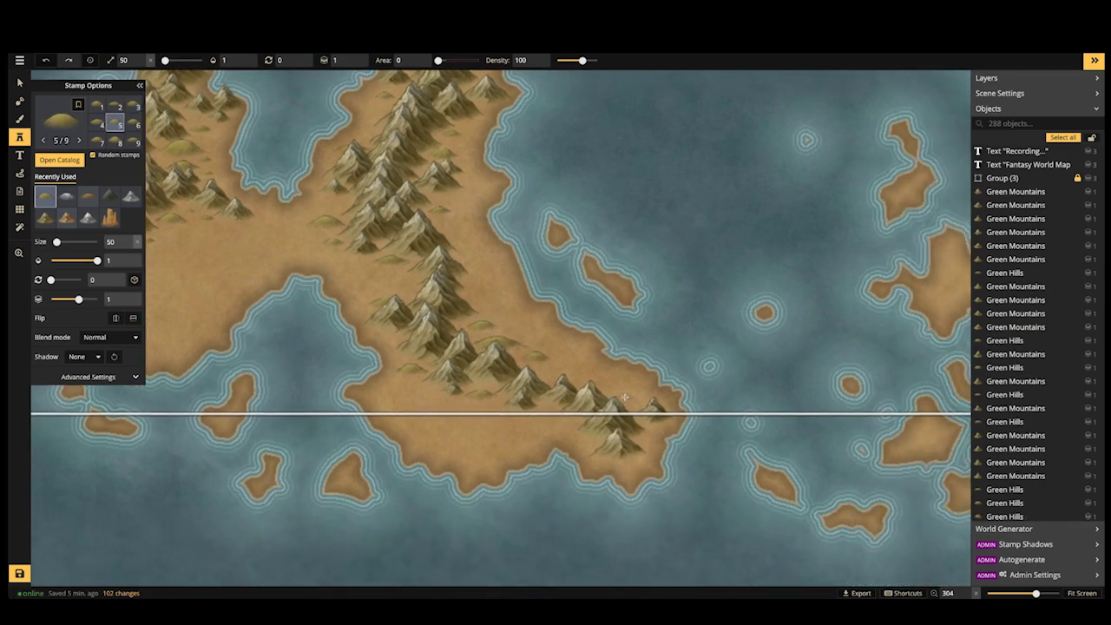
{"action": "left_click", "coordinate": [618, 460]}
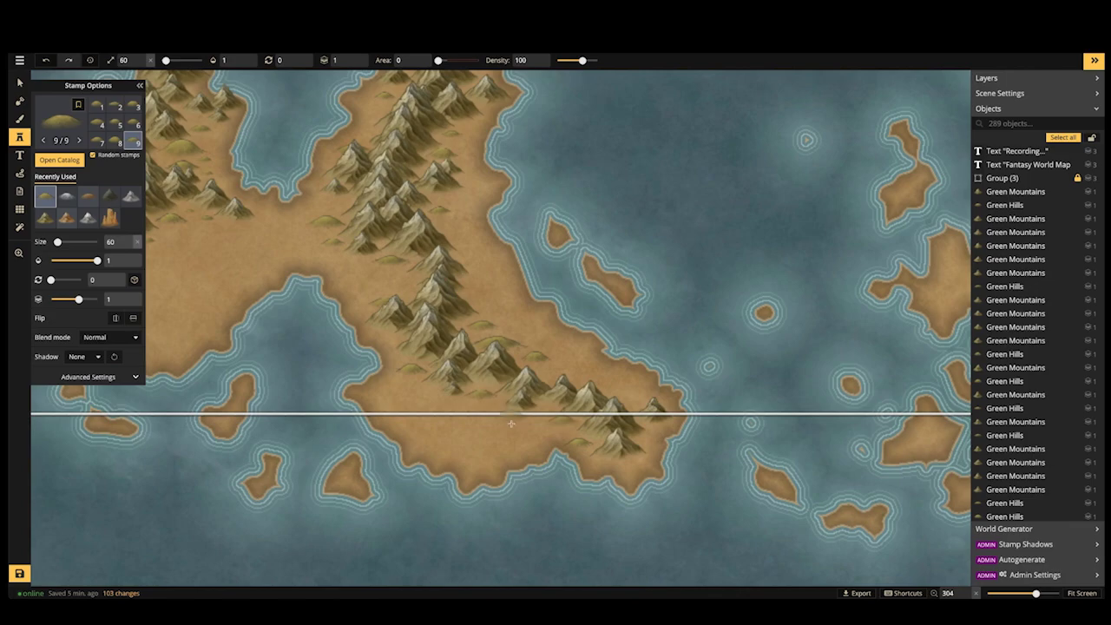
{"action": "left_click", "coordinate": [535, 409]}
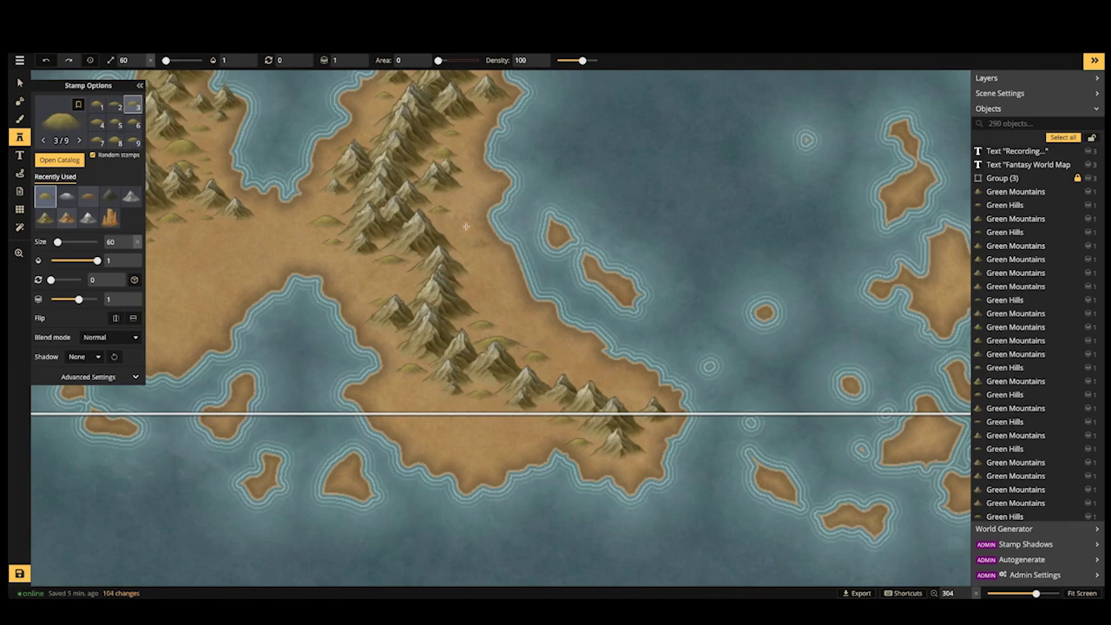
Place one more size 60 green hill on the western side of the eastern range's middle section
{"action": "key", "text": "space"}
{"action": "left_click_drag", "start_coordinate": [350, 184], "coordinate": [514, 220]}
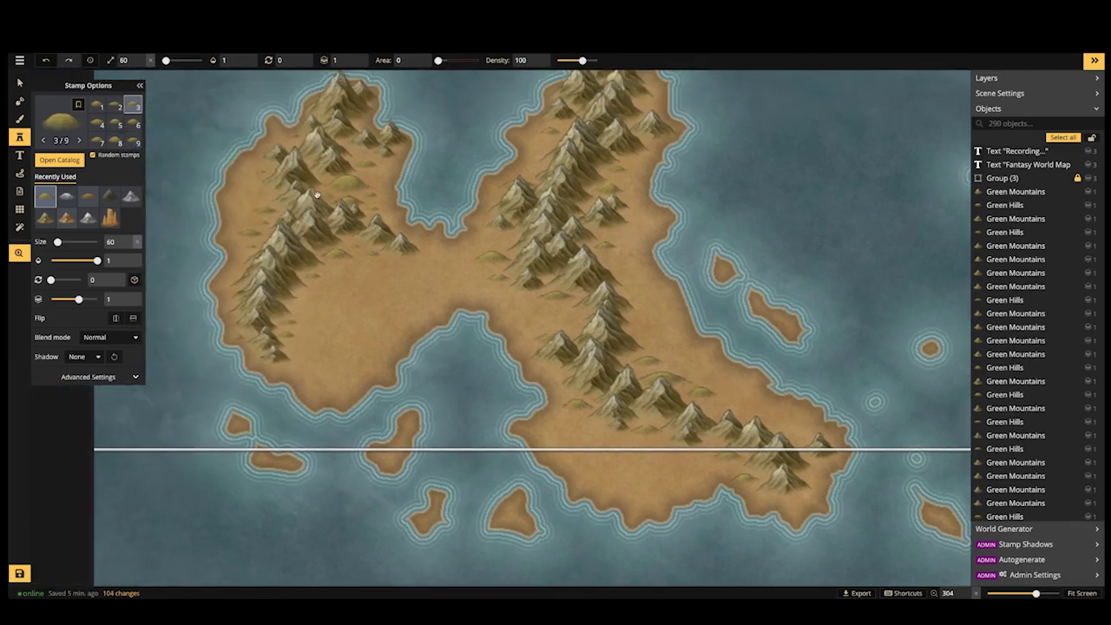
{"action": "left_click_drag", "start_coordinate": [356, 211], "coordinate": [343, 298]}
{"action": "left_click_drag", "start_coordinate": [459, 240], "coordinate": [409, 264]}
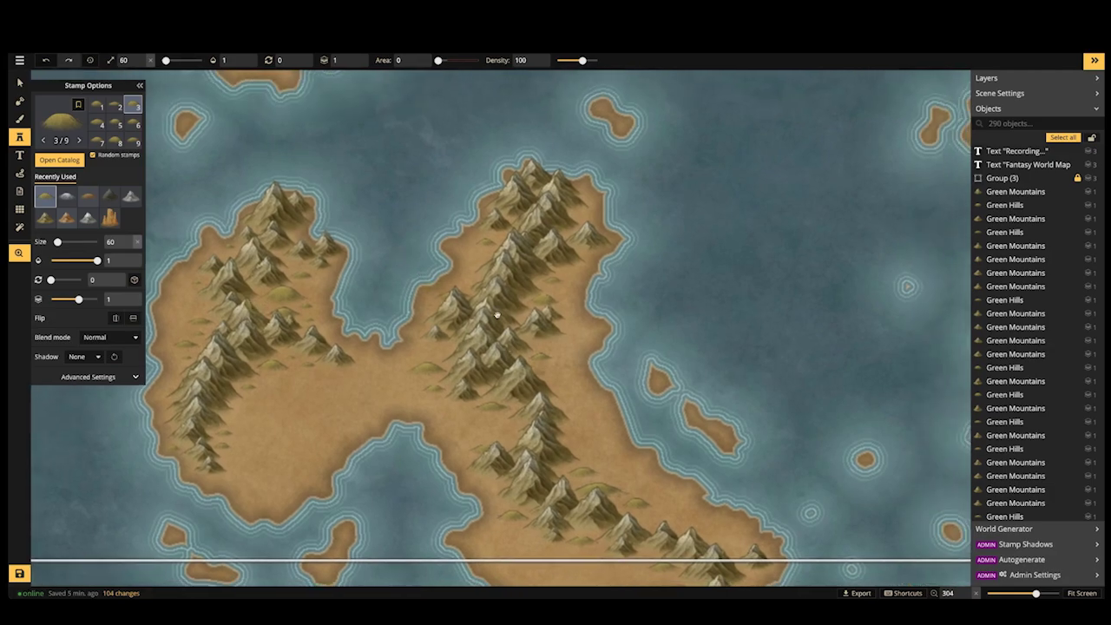
{"action": "scroll", "coordinate": [499, 313], "scroll_direction": "down", "scroll_amount": 3}
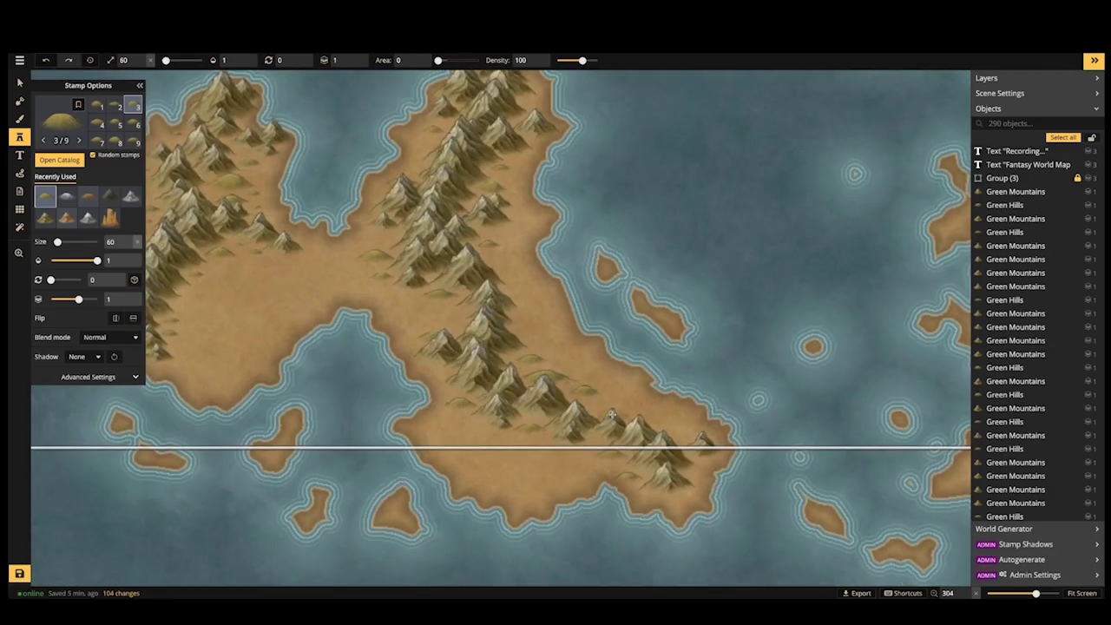
{"action": "left_click", "coordinate": [429, 305]}
Select the Dark Hills stamp set for the dark mountains on the northeastern continent
{"action": "scroll", "coordinate": [431, 304], "scroll_direction": "down", "scroll_amount": 5}
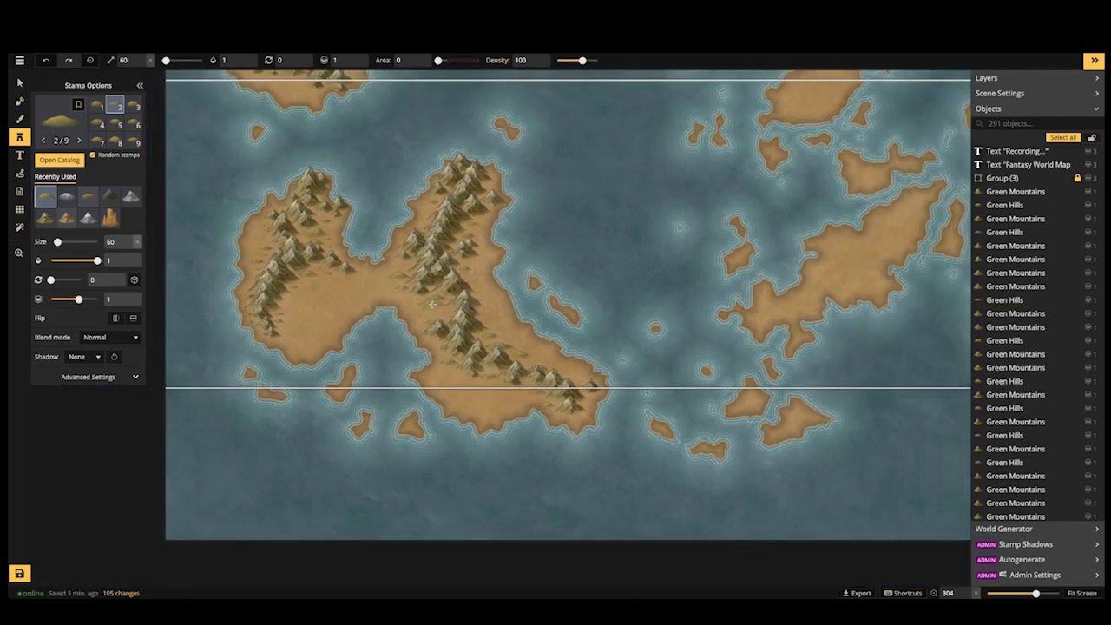
{"action": "scroll", "coordinate": [432, 303], "scroll_direction": "down", "scroll_amount": 2}
{"action": "key", "text": "space"}
{"action": "left_click_drag", "start_coordinate": [600, 220], "coordinate": [459, 407]}
{"action": "left_click_drag", "start_coordinate": [691, 99], "coordinate": [548, 231]}
{"action": "scroll", "coordinate": [548, 229], "scroll_direction": "up", "scroll_amount": 3}
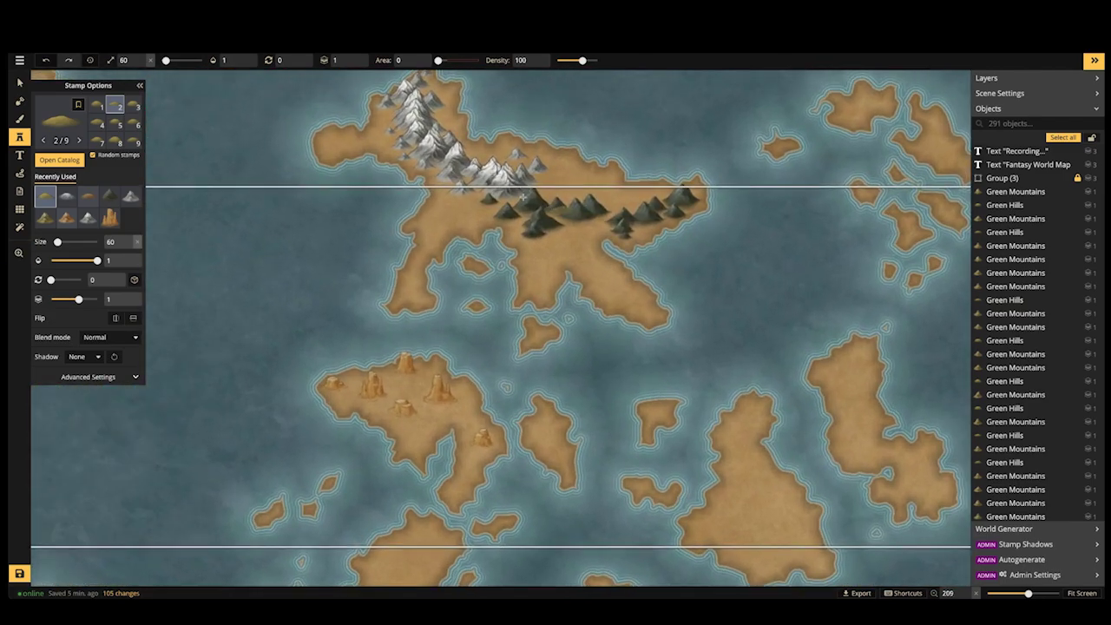
{"action": "left_click", "coordinate": [51, 115]}
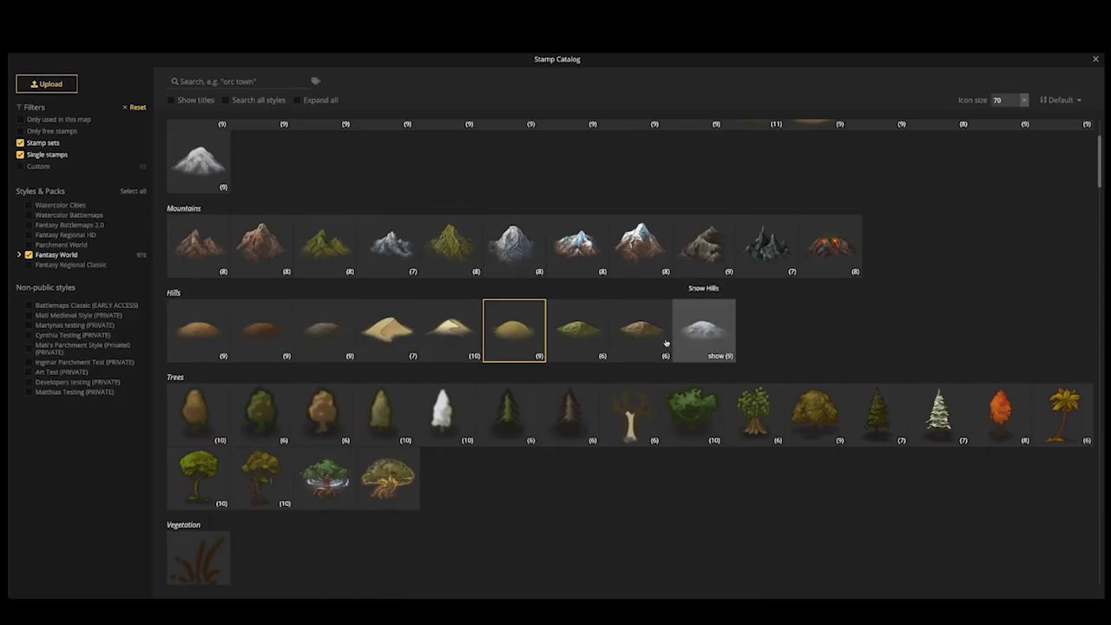
{"action": "scroll", "coordinate": [538, 348], "scroll_direction": "up", "scroll_amount": 2}
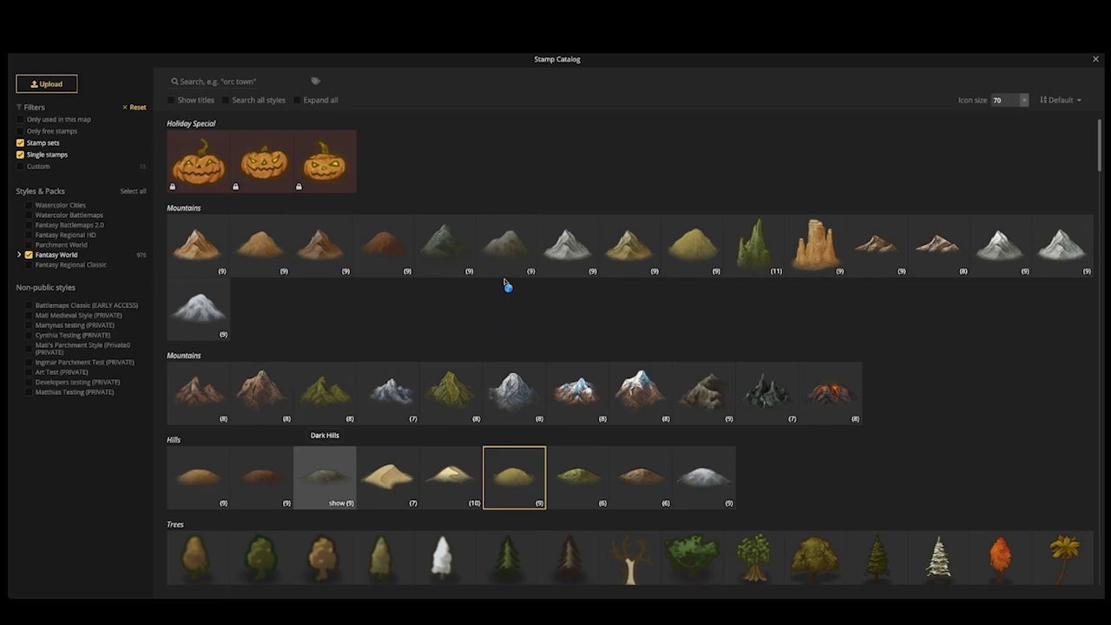
{"action": "key", "text": "Escape"}
{"action": "scroll", "coordinate": [587, 225], "scroll_direction": "up", "scroll_amount": 5}
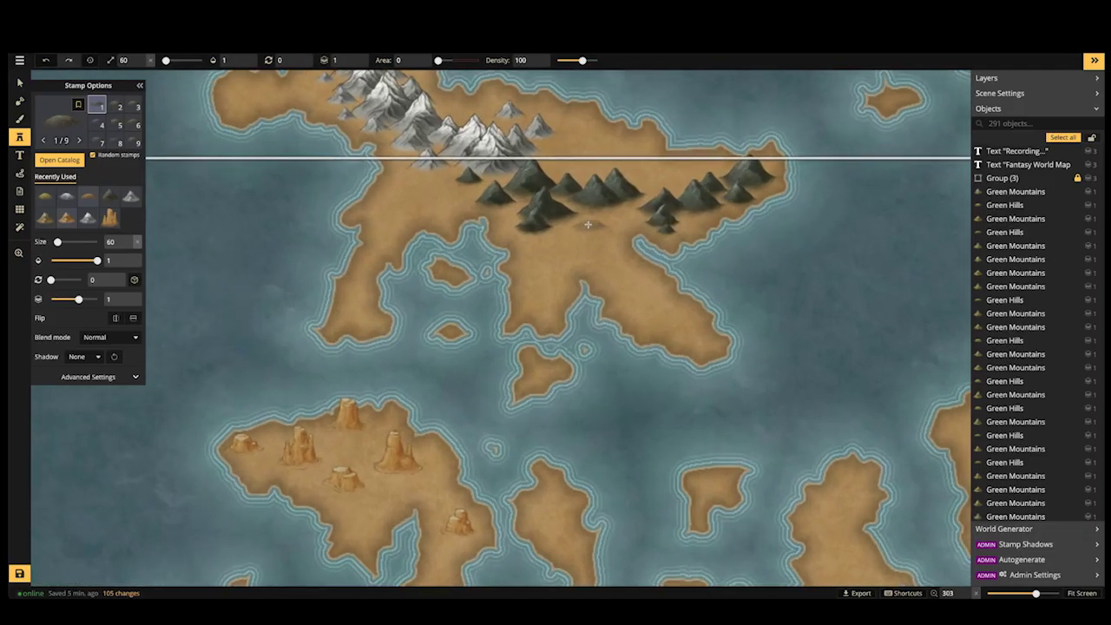
Place size 60 dark hills on the western, southern and northern sides of the northeastern continent's dark mountain range
{"action": "left_click", "coordinate": [587, 225]}
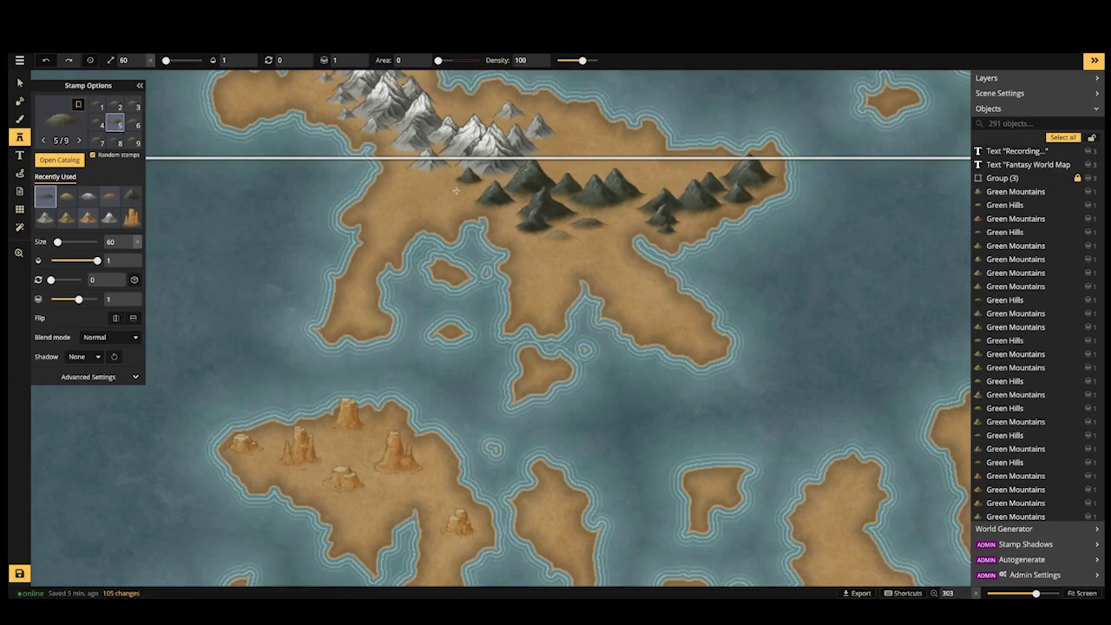
{"action": "left_click", "coordinate": [456, 190]}
{"action": "left_click", "coordinate": [560, 236]}
{"action": "left_click", "coordinate": [563, 168]}
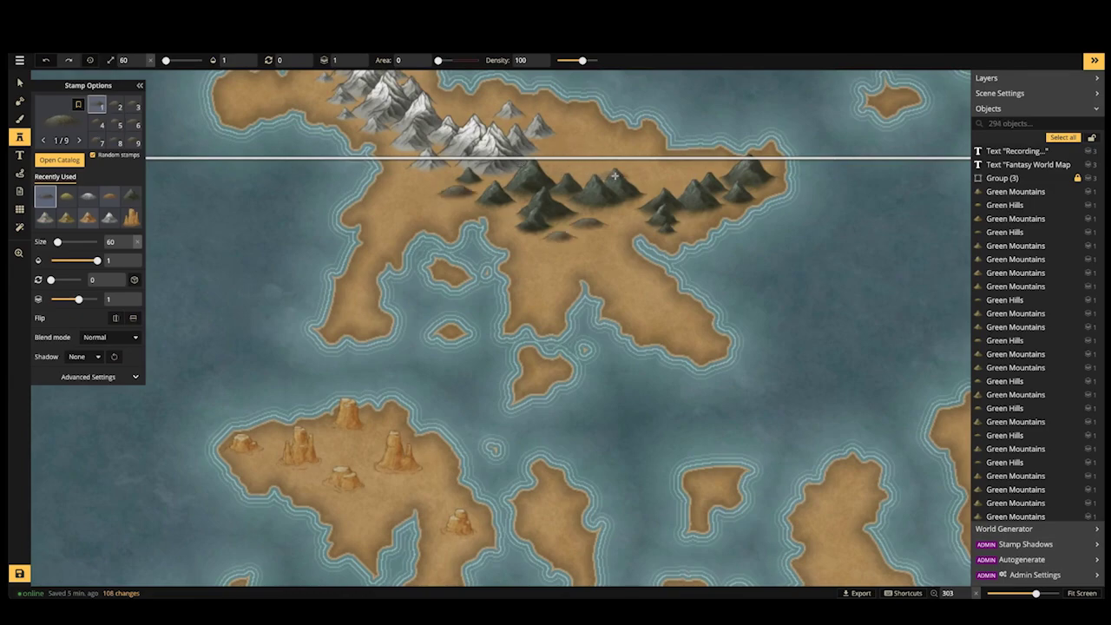
{"action": "left_click", "coordinate": [671, 184]}
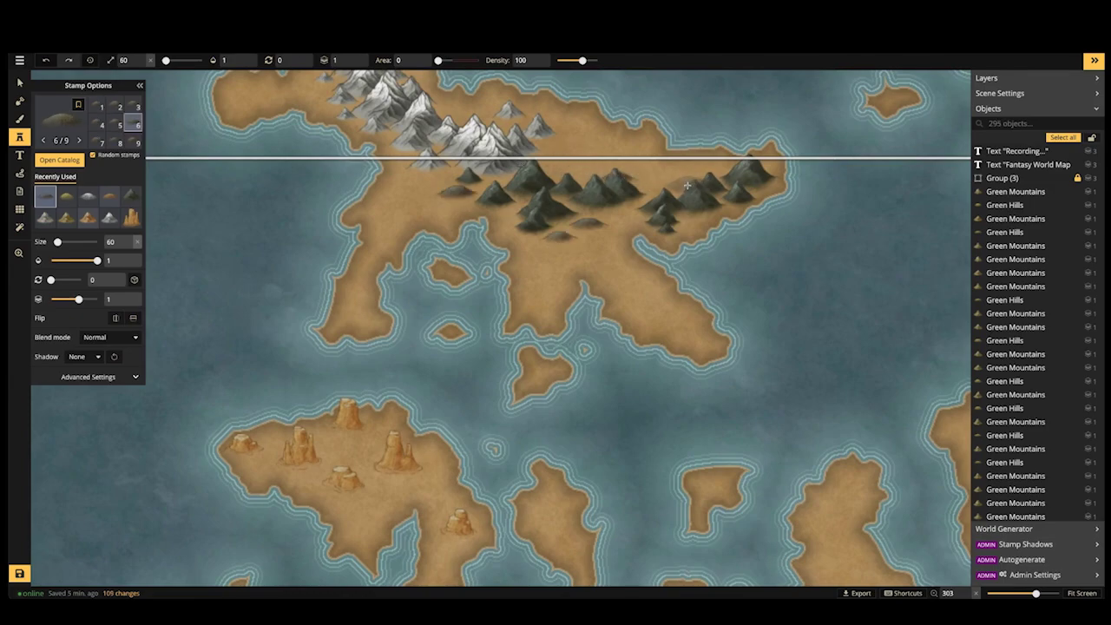
{"action": "left_click", "coordinate": [688, 180]}
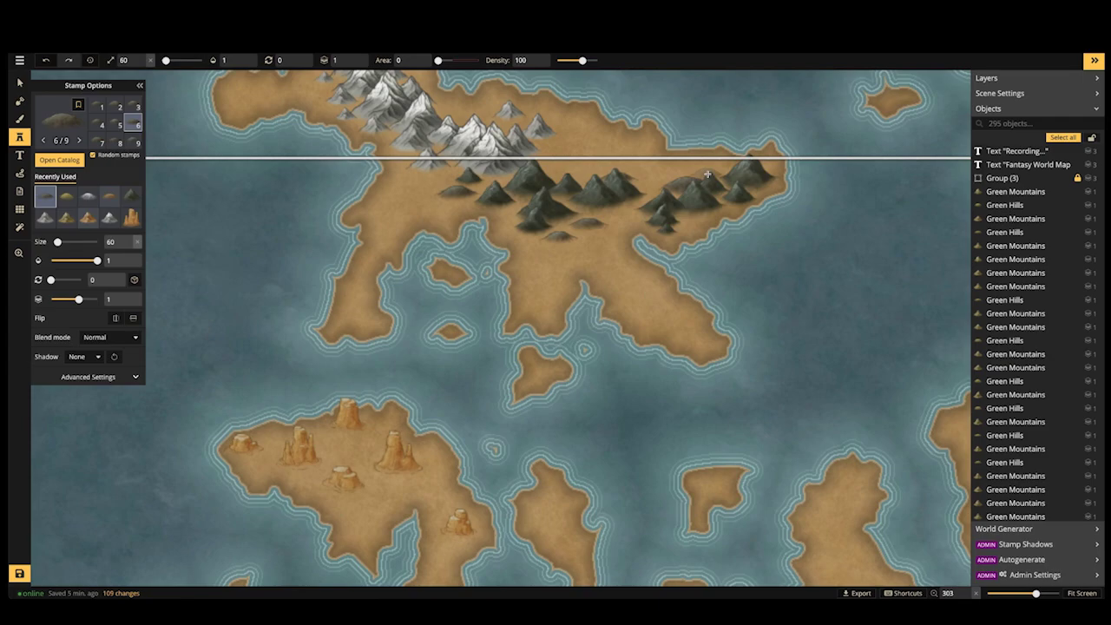
Scatter smaller dark hills, from size 40 down to 20, around and between the dark mountains
{"action": "scroll", "coordinate": [519, 240], "scroll_direction": "down", "scroll_amount": 2}
{"action": "left_click", "coordinate": [510, 237]}
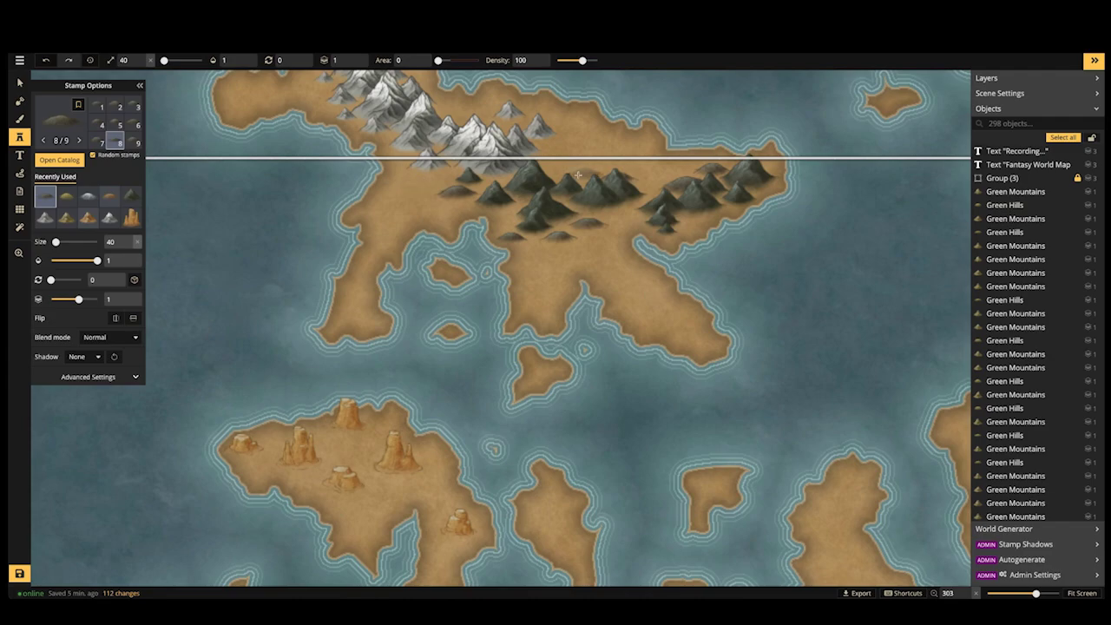
{"action": "scroll", "coordinate": [568, 174], "scroll_direction": "down", "scroll_amount": 2}
{"action": "left_click", "coordinate": [562, 170]}
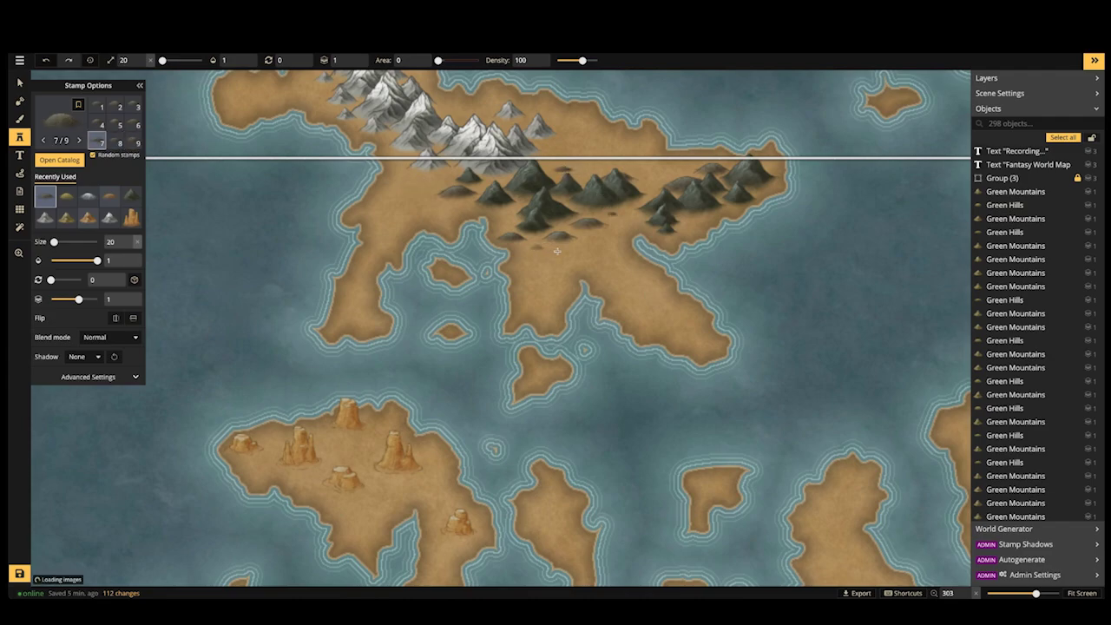
{"action": "left_click_drag", "start_coordinate": [556, 251], "coordinate": [546, 258]}
{"action": "key", "text": "4"}
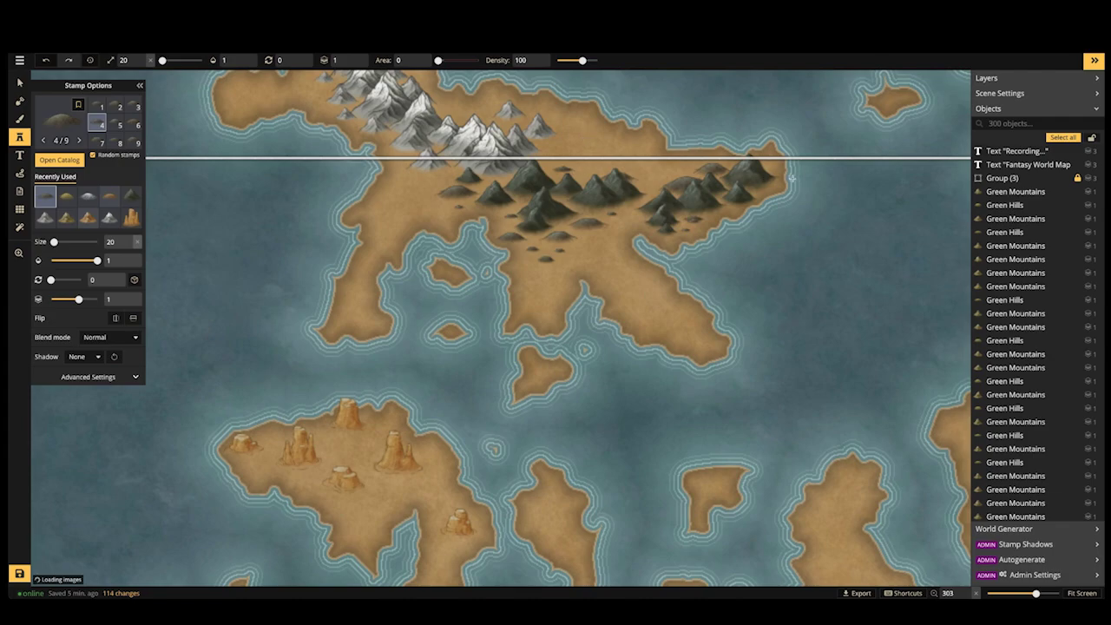
{"action": "key", "text": "8"}
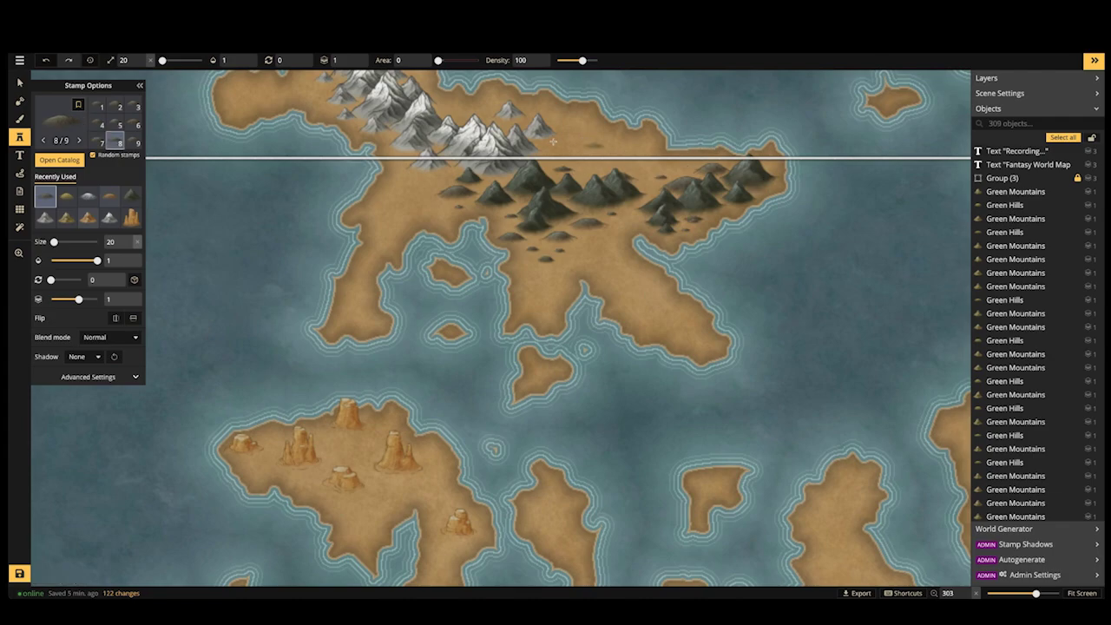
Save the world map with the whole map in view
{"action": "scroll", "coordinate": [580, 211], "scroll_direction": "down", "scroll_amount": 8}
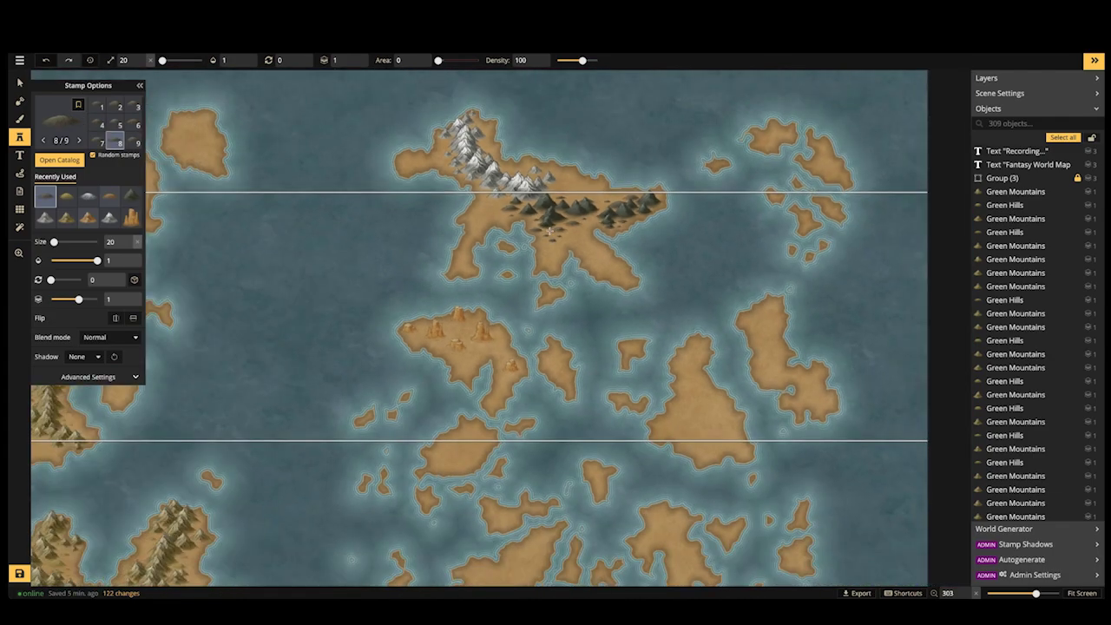
{"action": "scroll", "coordinate": [469, 275], "scroll_direction": "down", "scroll_amount": 4}
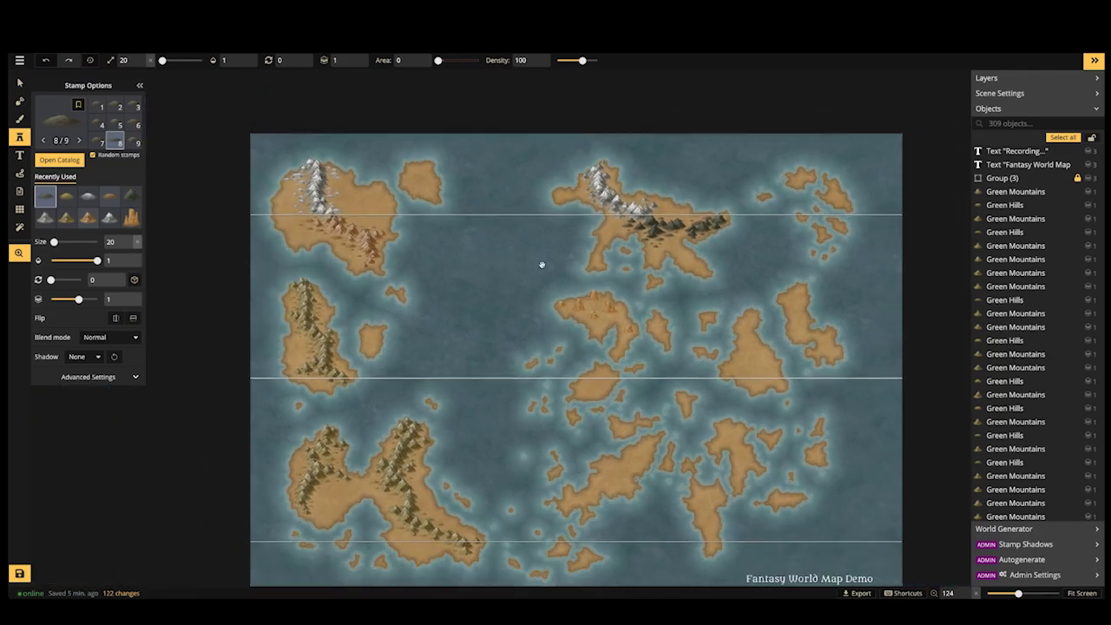
{"action": "left_click_drag", "start_coordinate": [599, 336], "coordinate": [574, 292]}
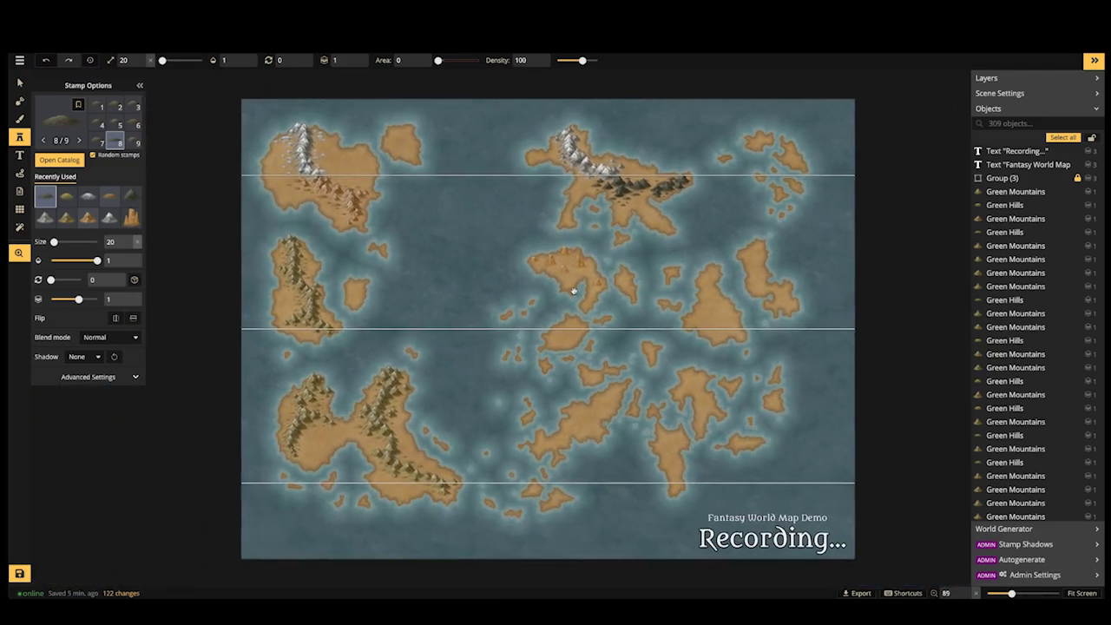
{"action": "scroll", "coordinate": [573, 291], "scroll_direction": "up", "scroll_amount": 1}
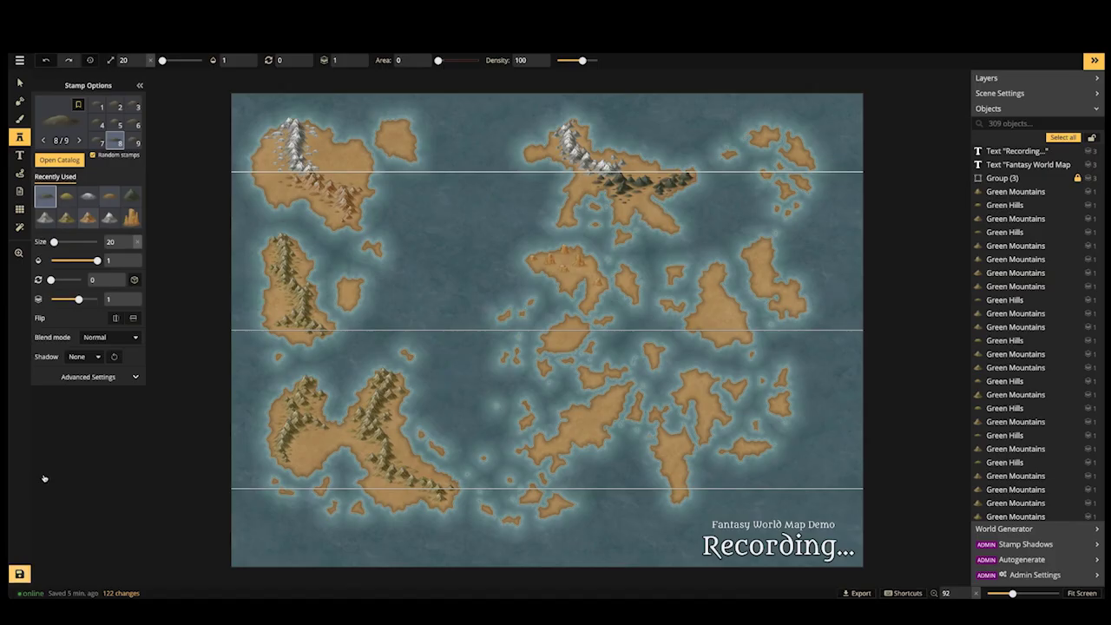
{"action": "key", "text": "ctrl+s"}
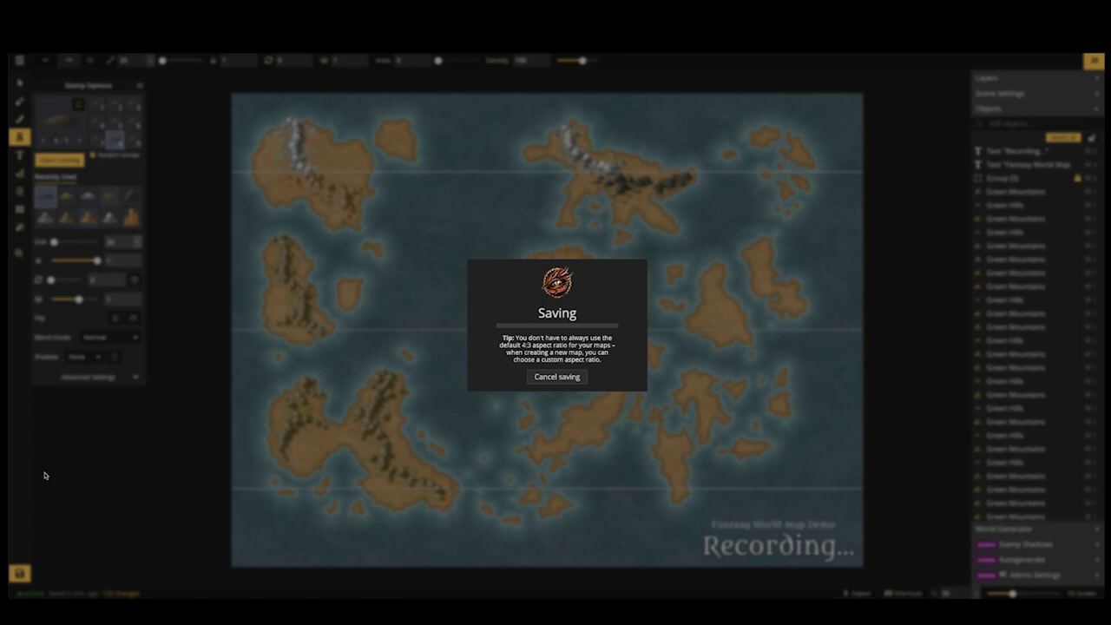
Switch to Discord to check the Inkarnate server's voice chat and return to the map editor
{"action": "mouse_move", "coordinate": [564, 597]}
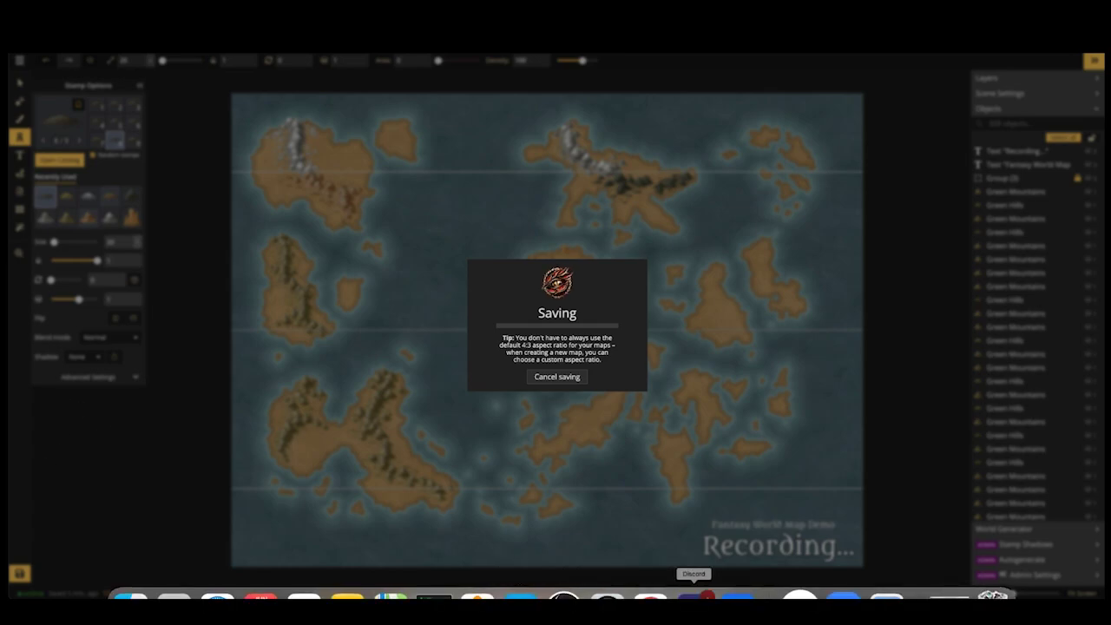
{"action": "left_click", "coordinate": [692, 598]}
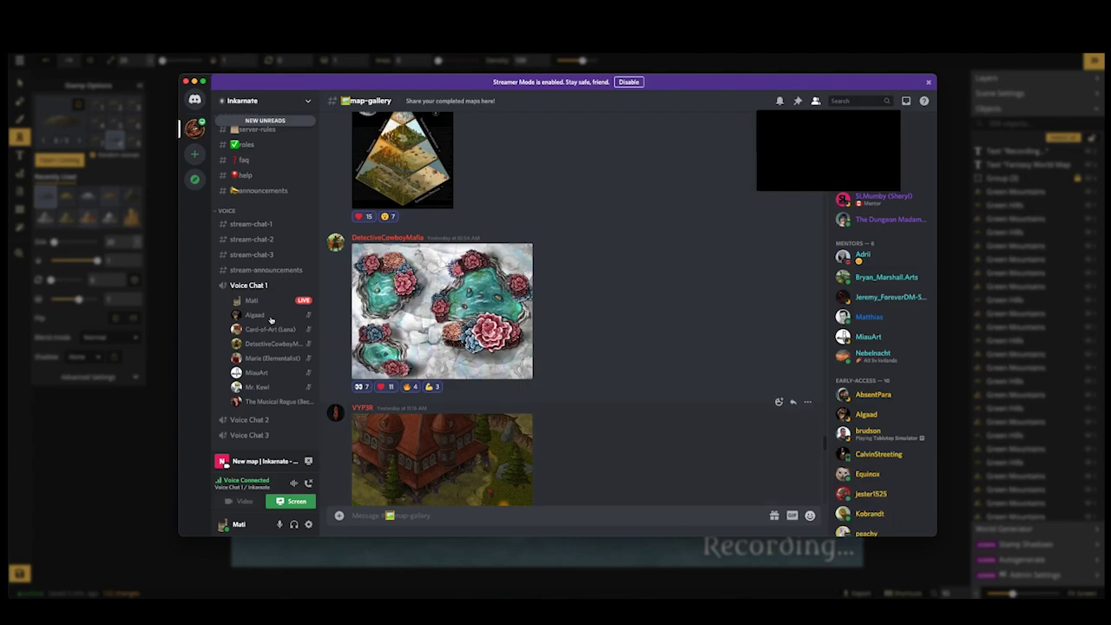
{"action": "left_click", "coordinate": [128, 458]}
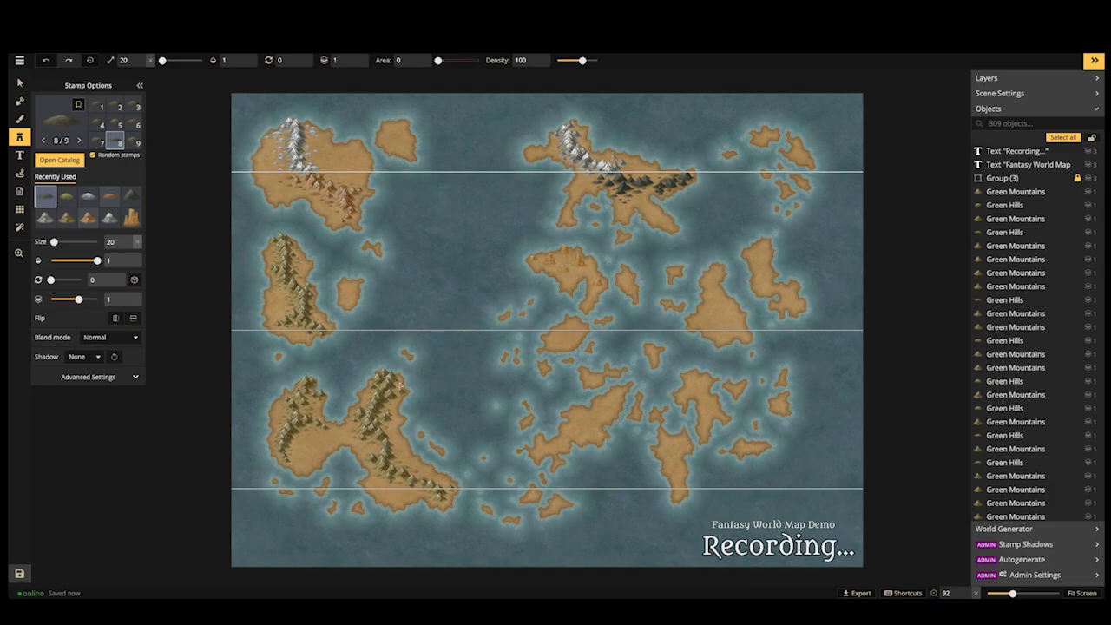
Search the stamp catalog for "CLIFF" and select the Cliffs stamp set
{"action": "scroll", "coordinate": [325, 413], "scroll_direction": "up", "scroll_amount": 5}
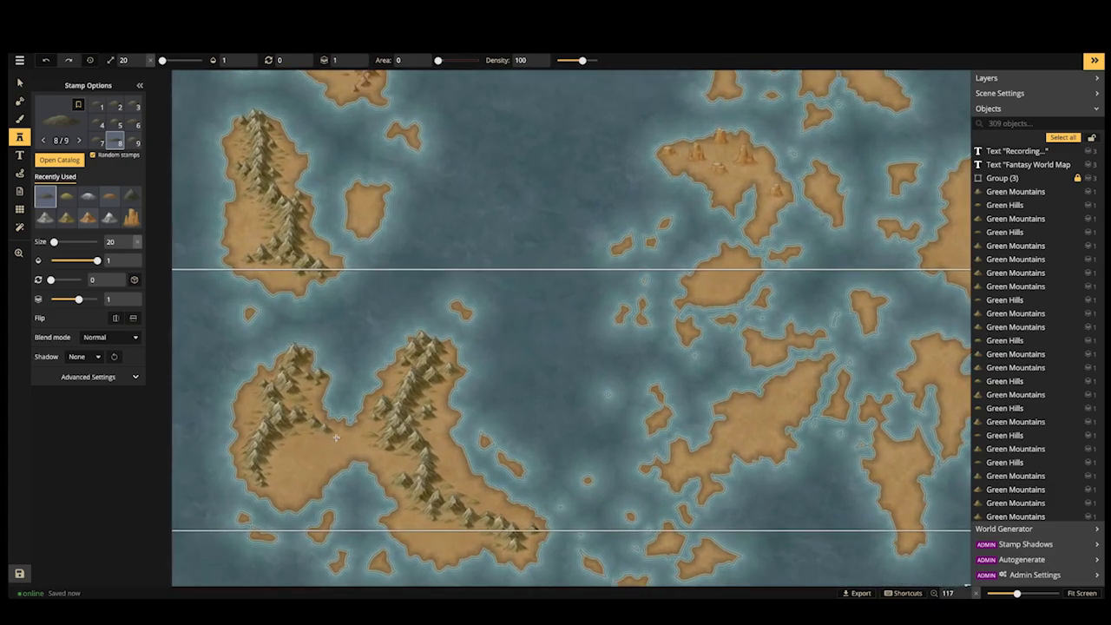
{"action": "scroll", "coordinate": [336, 437], "scroll_direction": "up", "scroll_amount": 5}
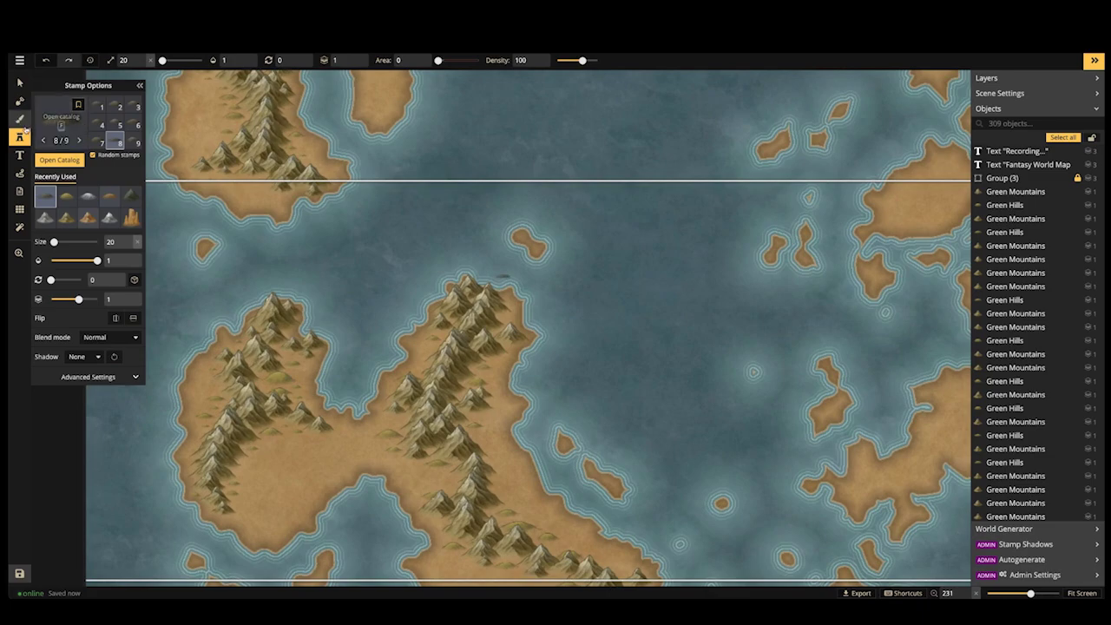
{"action": "key", "text": "f"}
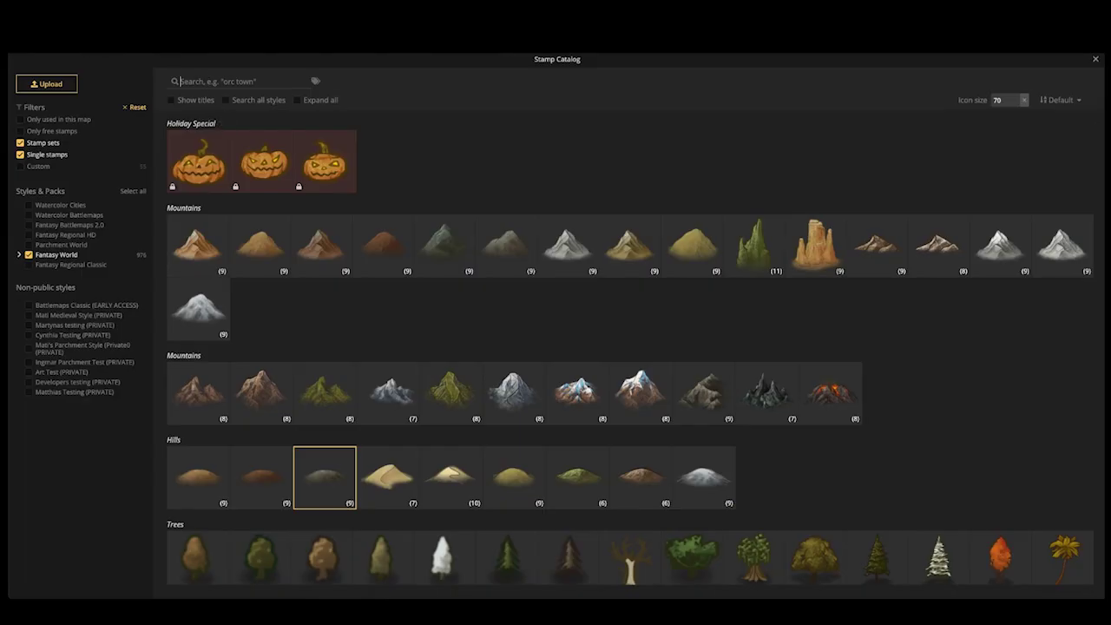
{"action": "type", "text": "CLIFF"}
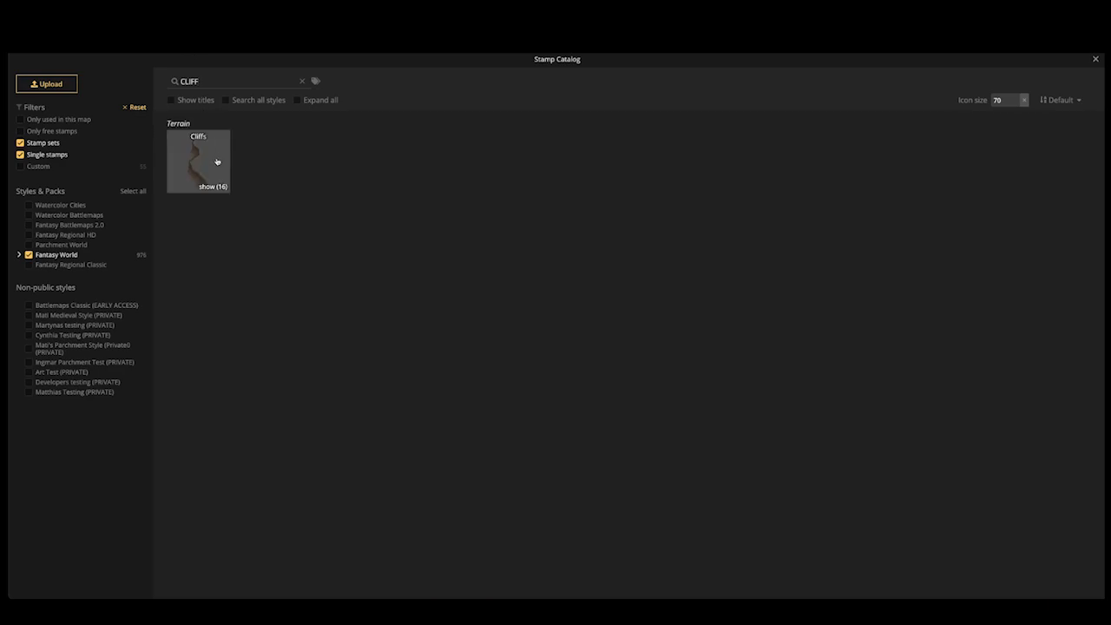
{"action": "left_click", "coordinate": [217, 161]}
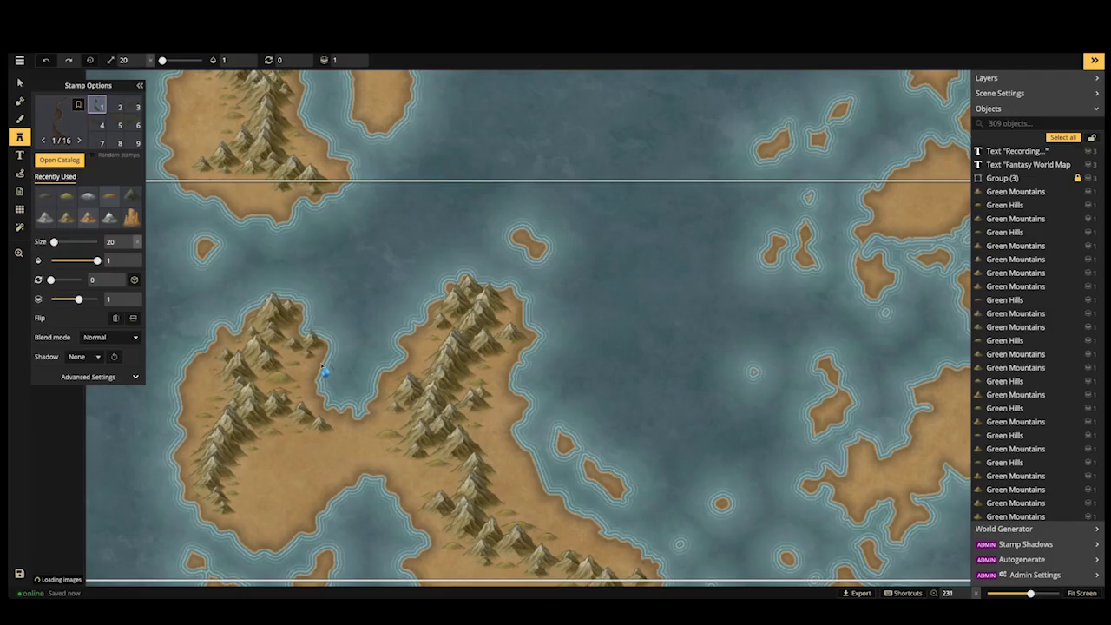
Enlarge the cliff stamp to size 50 and compare all its variants over the open land between the two mountain ranges
{"action": "key", "text": "space"}
{"action": "left_click_drag", "start_coordinate": [324, 462], "coordinate": [383, 401]}
{"action": "scroll", "coordinate": [382, 397], "scroll_direction": "up", "scroll_amount": 1}
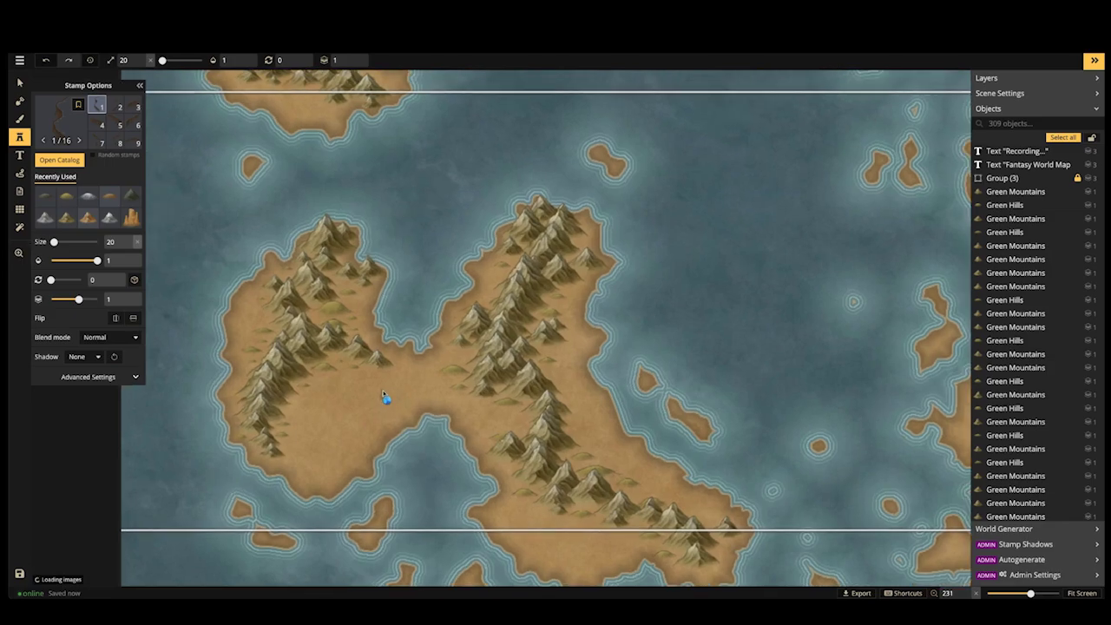
{"action": "scroll", "coordinate": [386, 387], "scroll_direction": "up", "scroll_amount": 3}
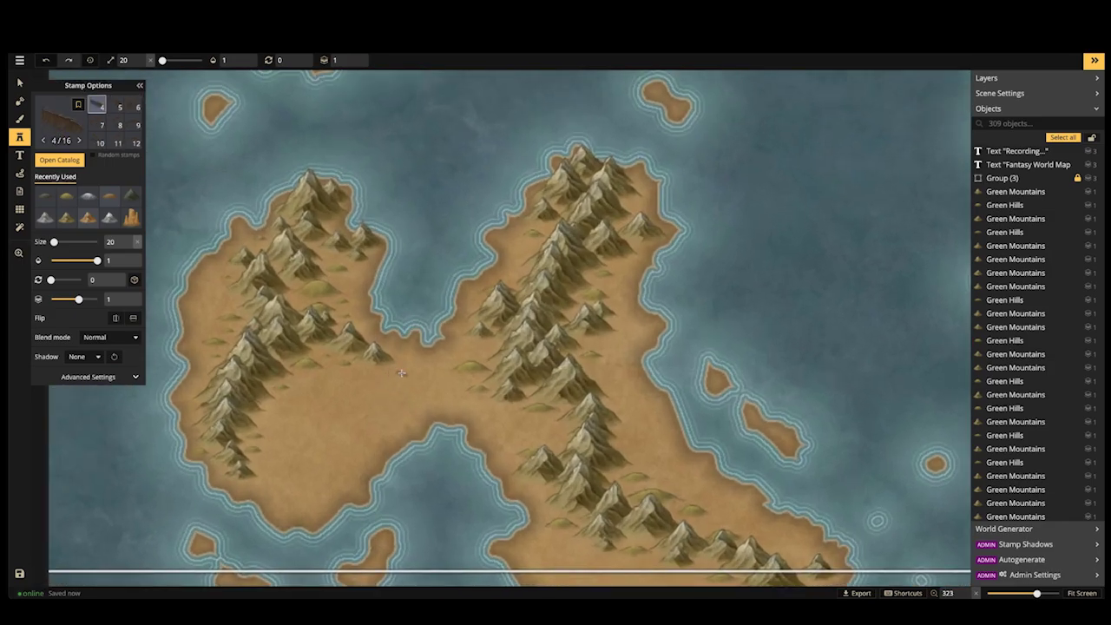
{"action": "key", "text": "Right"}
{"action": "key", "text": "Right"}
{"action": "key", "text": "]"}
{"action": "key", "text": "]"}
{"action": "key", "text": "]"}
{"action": "key", "text": "Right"}
{"action": "key", "text": "Right"}
{"action": "key", "text": "Right"}
{"action": "key", "text": "Right"}
{"action": "key", "text": "Right"}
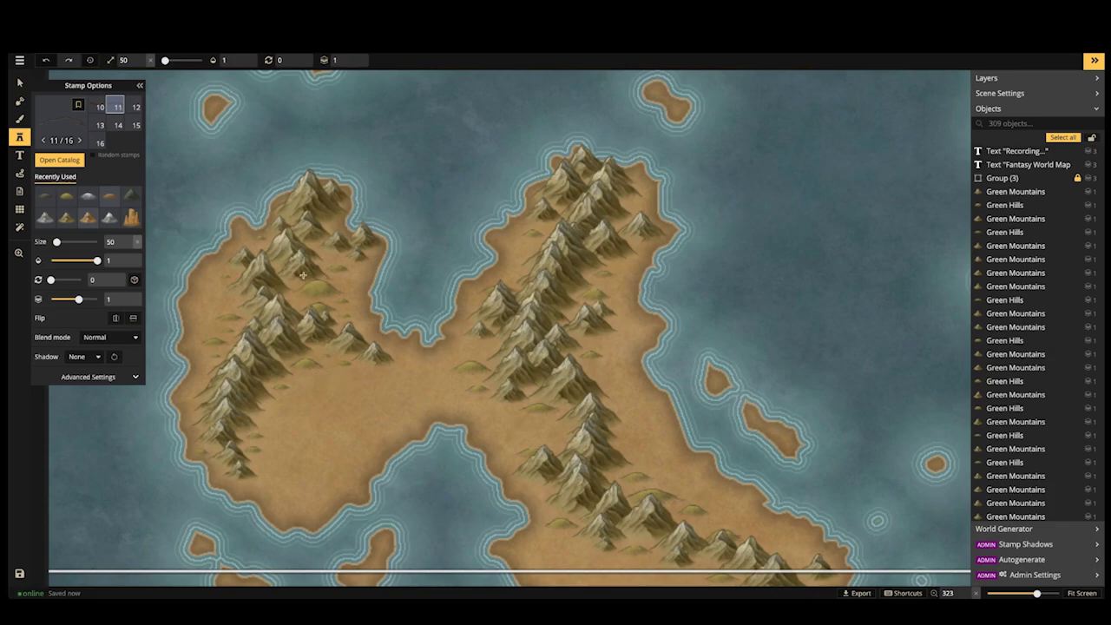
{"action": "scroll", "coordinate": [382, 387], "scroll_direction": "up", "scroll_amount": 3}
{"action": "key", "text": "Right"}
{"action": "key", "text": "Right"}
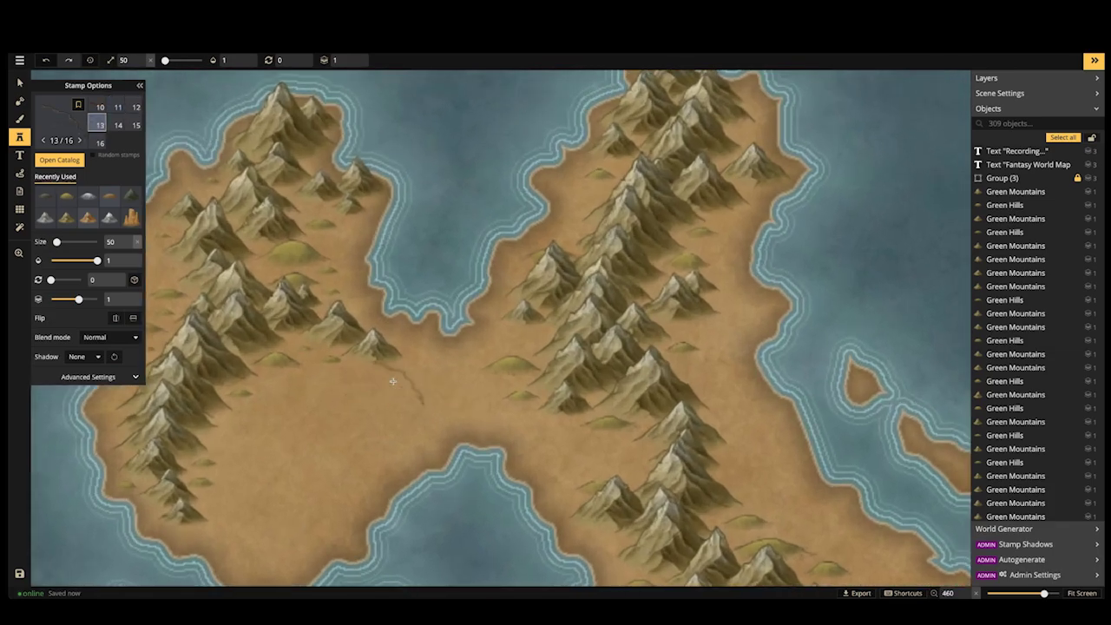
{"action": "key", "text": "Right"}
{"action": "key", "text": "Right"}
{"action": "key", "text": "Right"}
{"action": "key", "text": "Right"}
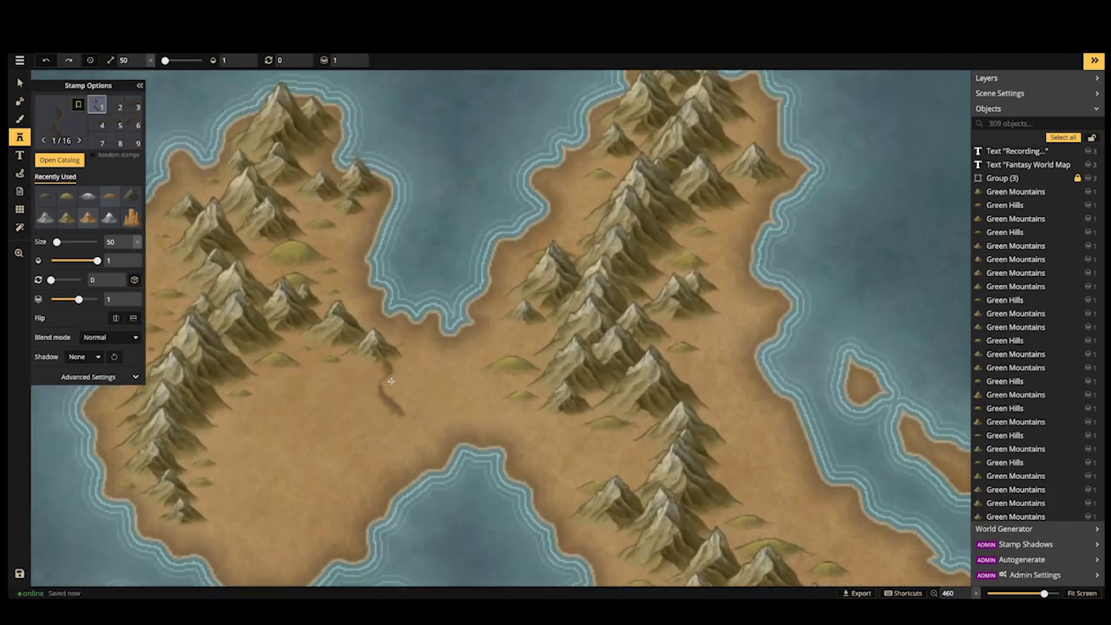
{"action": "key", "text": "Right"}
{"action": "key", "text": "Right"}
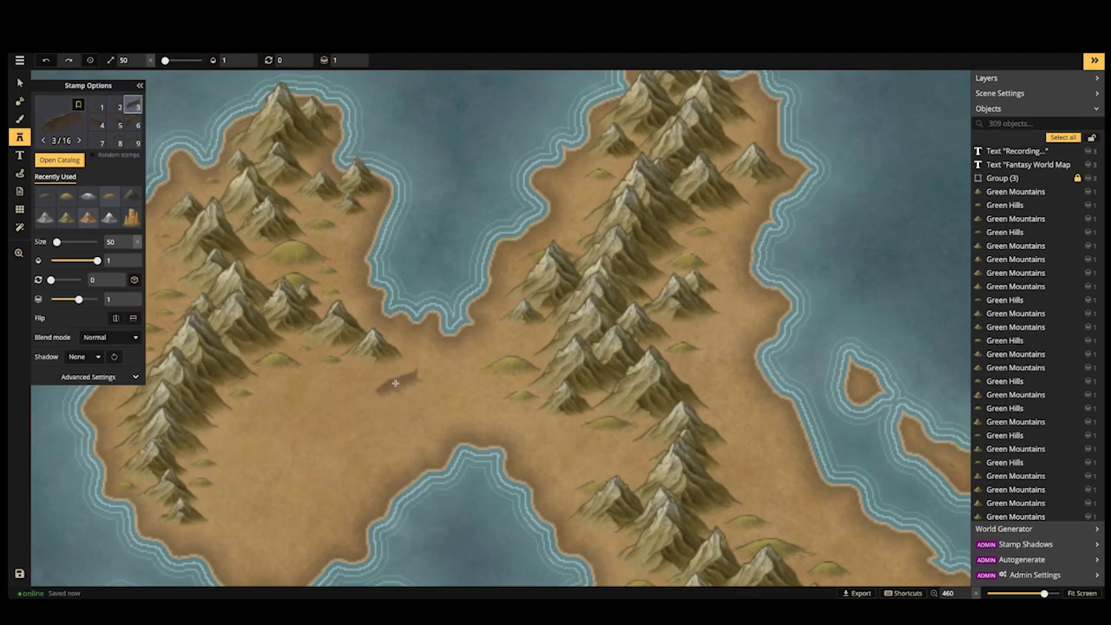
Place cliff variant 3 at size 40 at the foot of the last small mountain near the narrow isthmus
{"action": "scroll", "coordinate": [390, 376], "scroll_direction": "up", "scroll_amount": 2}
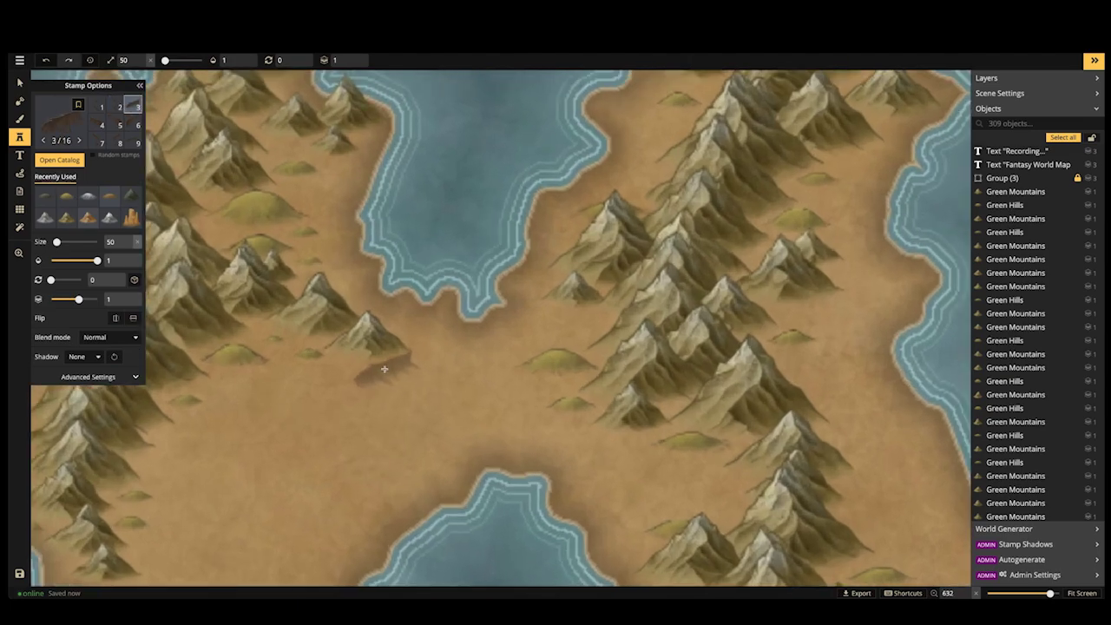
{"action": "key", "text": "["}
{"action": "left_click", "coordinate": [363, 370]}
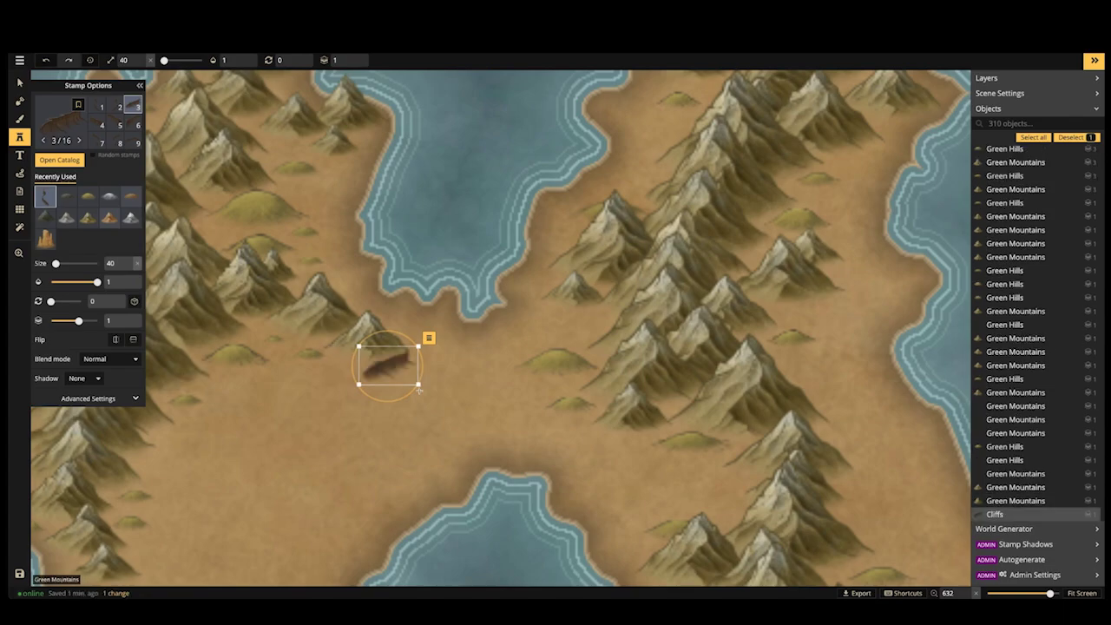
{"action": "left_click", "coordinate": [336, 348]}
Place cliff variant 2 at size 30, rotated to 15, along the eastern foot of the western mountain range
{"action": "left_click_drag", "start_coordinate": [262, 404], "coordinate": [389, 394]}
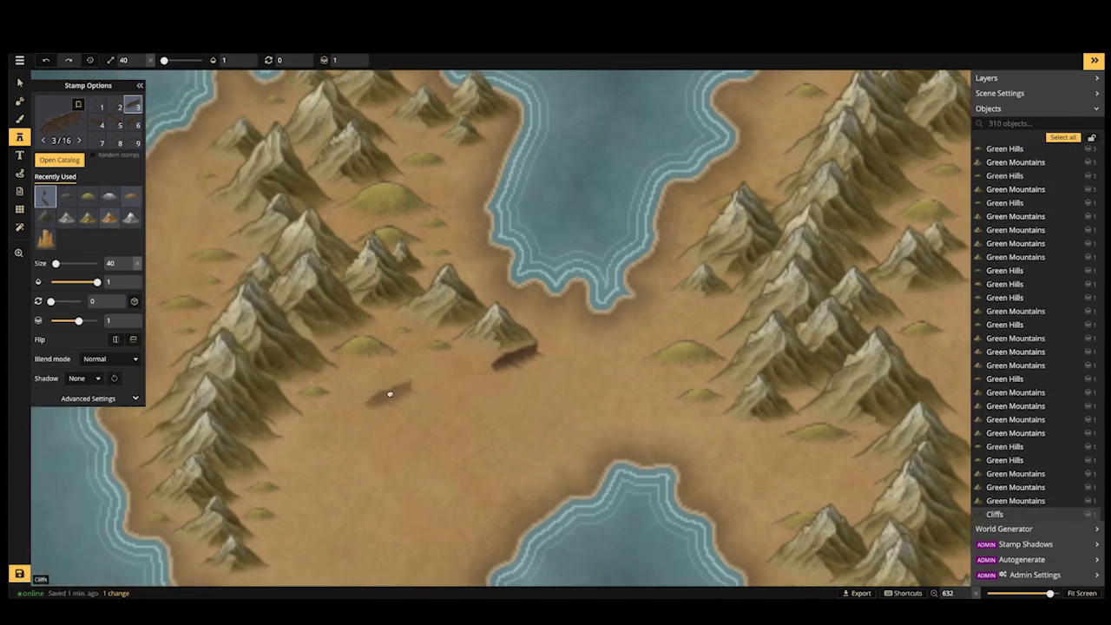
{"action": "key", "text": "["}
{"action": "key", "text": "2"}
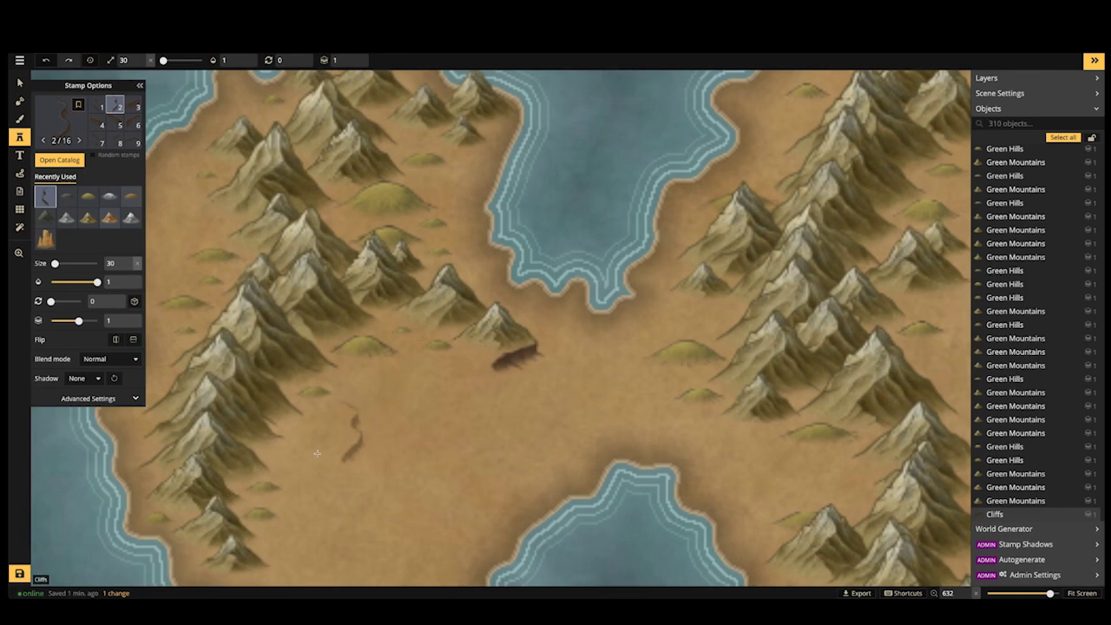
{"action": "key", "text": "."}
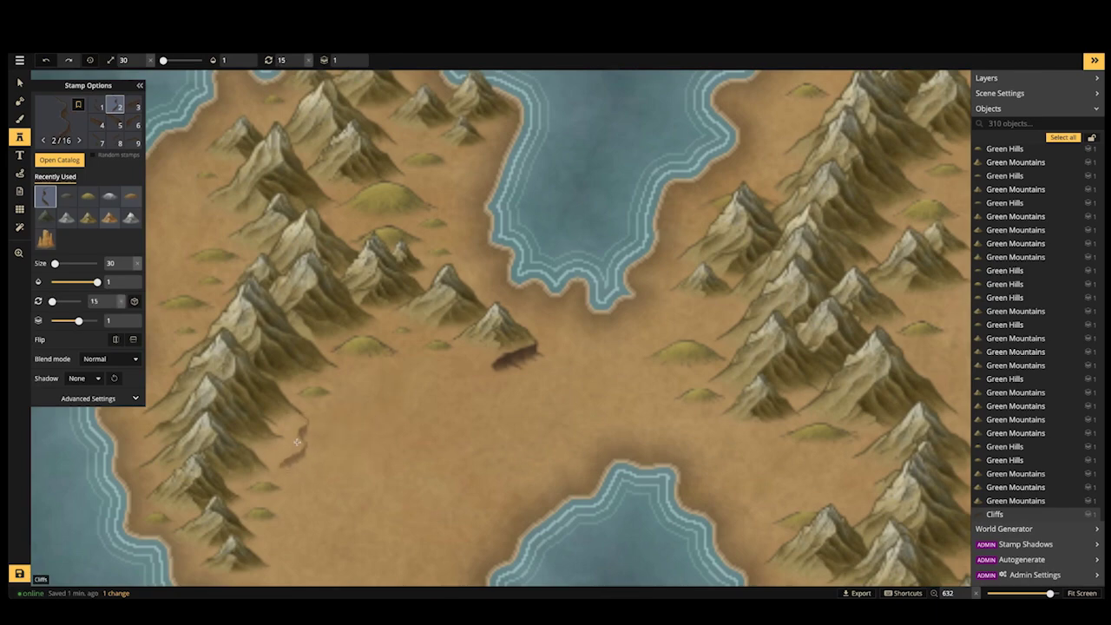
{"action": "left_click", "coordinate": [302, 425]}
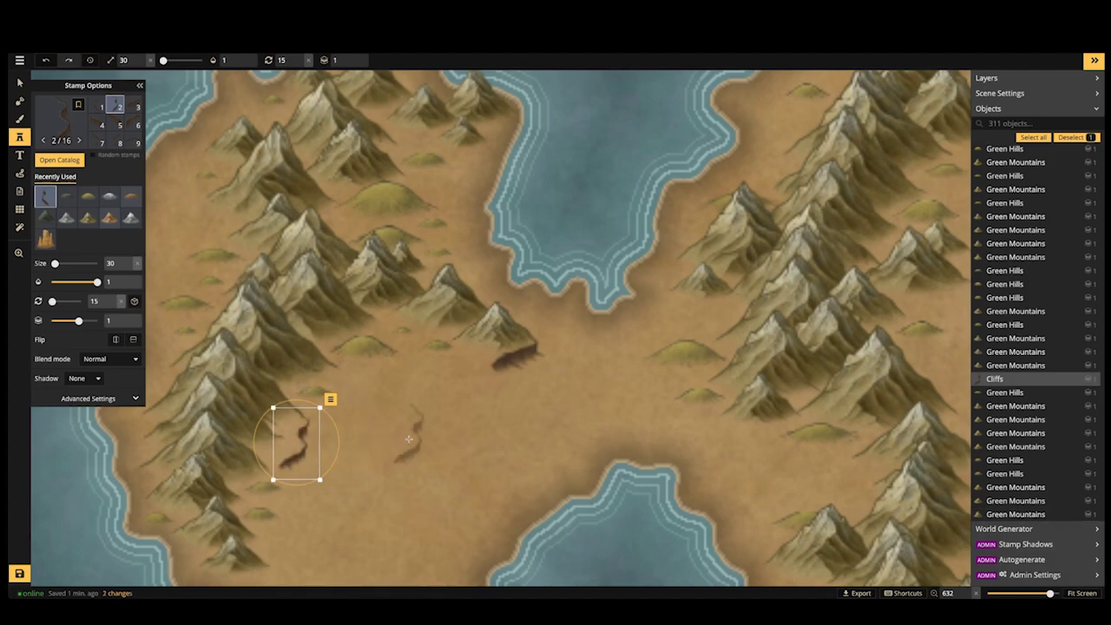
{"action": "key", "text": "Escape"}
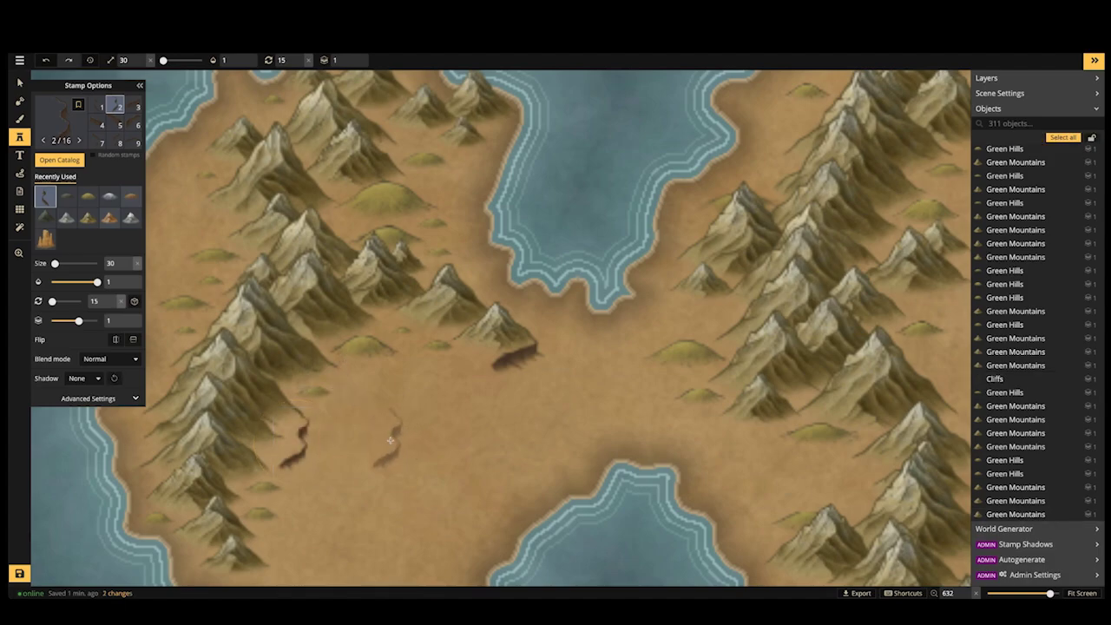
Place curved cliff variant 10 at size 30 with rotation 0 in the open plain east of the western mountains
{"action": "key", "text": "Right"}
{"action": "key", "text": "Right"}
{"action": "key", "text": "Right"}
{"action": "key", "text": "Right"}
{"action": "key", "text": "Right"}
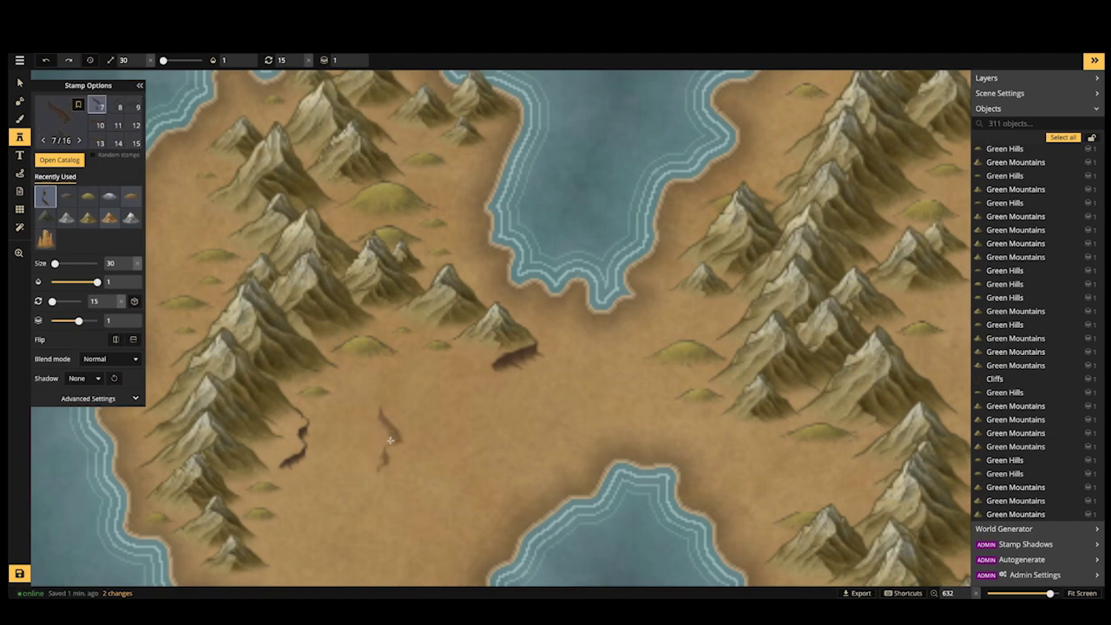
{"action": "key", "text": "Tab"}
{"action": "key", "text": "Tab"}
{"action": "key", "text": "Tab"}
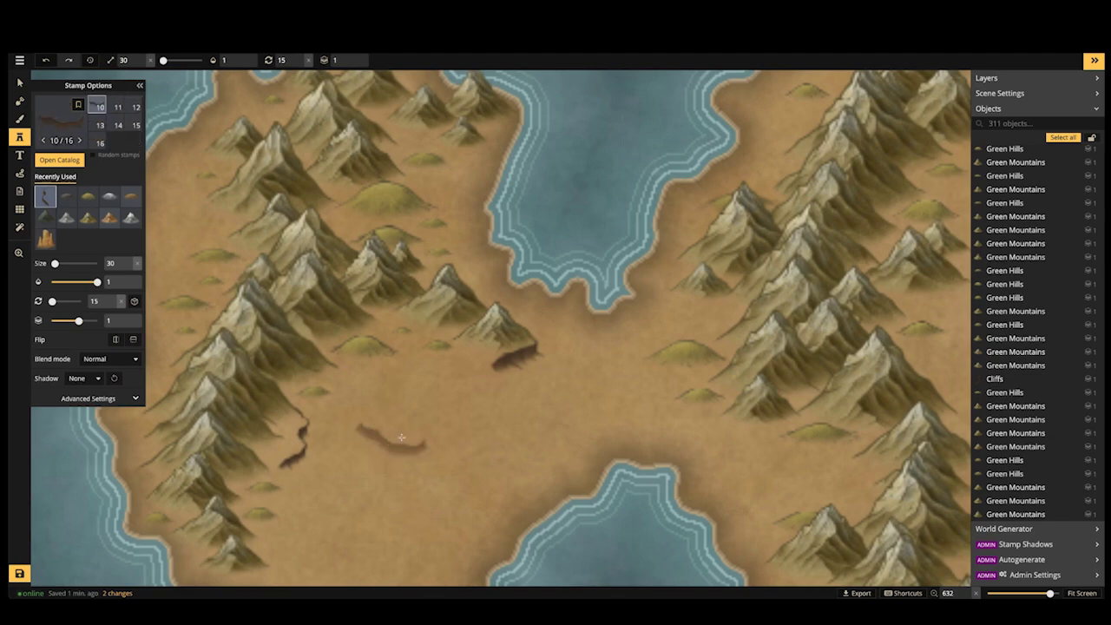
{"action": "scroll", "coordinate": [404, 433], "scroll_direction": "down", "scroll_amount": 1}
{"action": "left_click", "coordinate": [404, 432]}
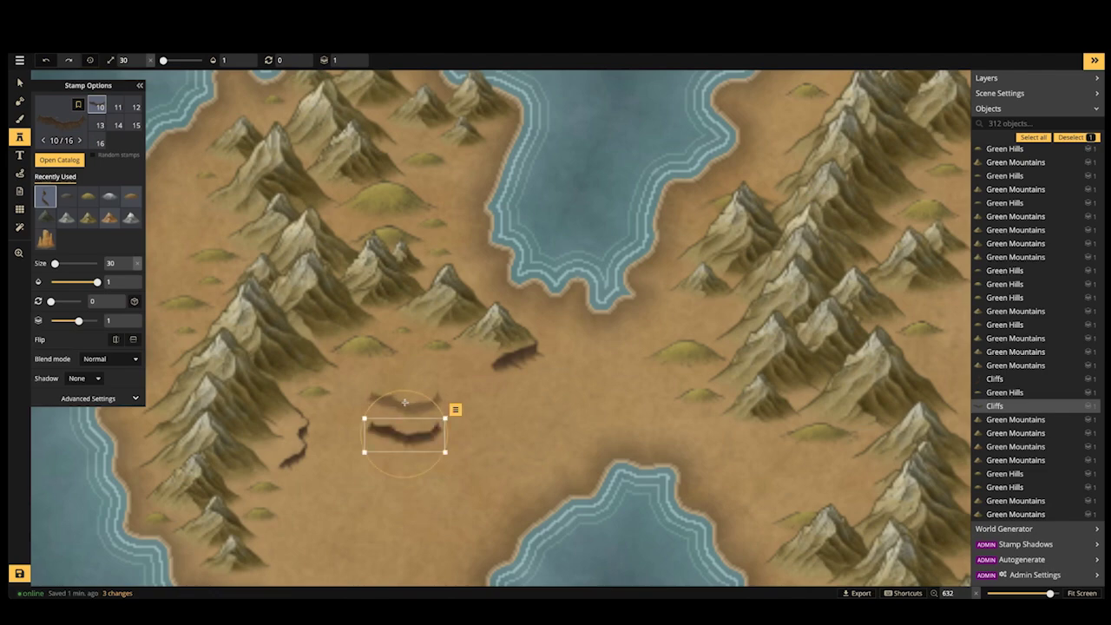
Place cliff variant 11 directly above the curved cliff in the plain to close it into a plateau outline
{"action": "key", "text": "Left"}
{"action": "key", "text": "Right"}
{"action": "key", "text": "Right"}
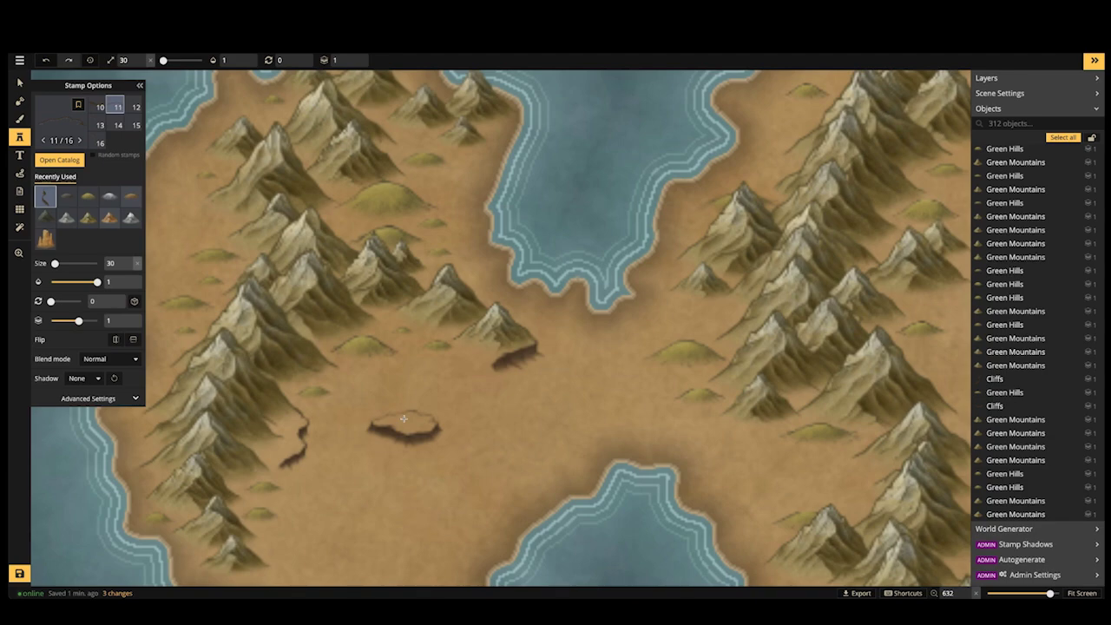
{"action": "left_click", "coordinate": [403, 419]}
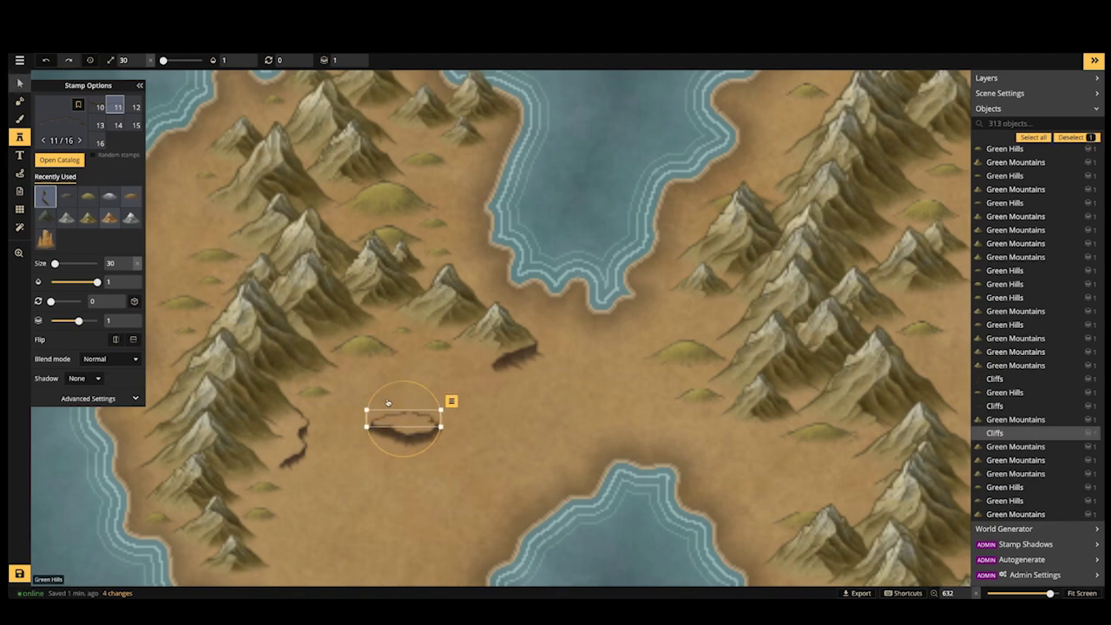
Select both cliff pieces of the plateau outline and group them
{"action": "key", "text": "s"}
{"action": "left_click_drag", "start_coordinate": [460, 402], "coordinate": [393, 455]}
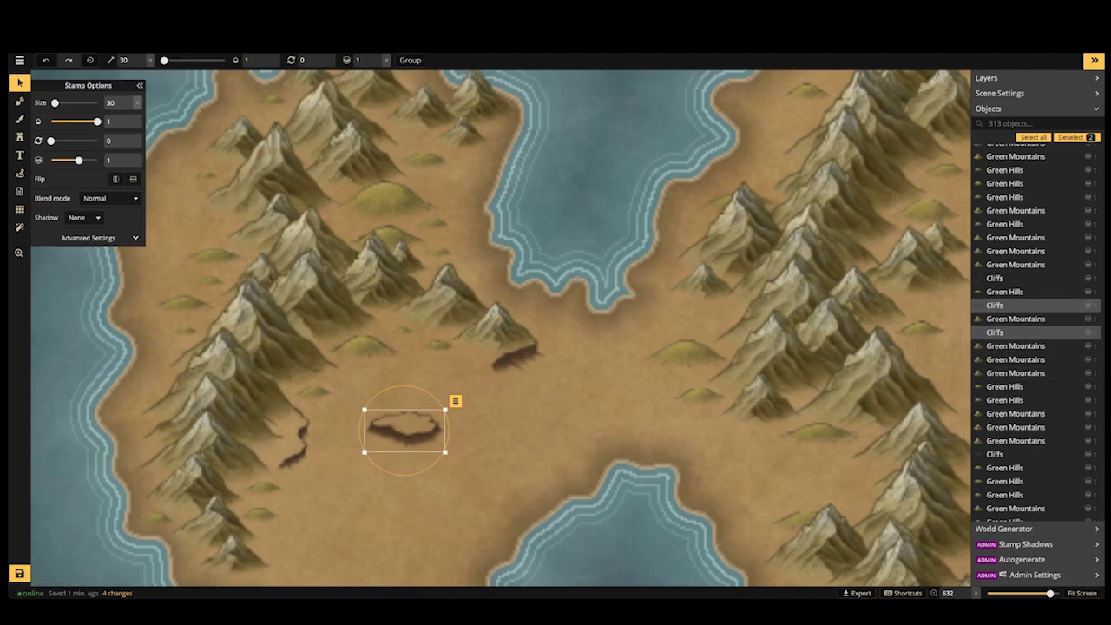
{"action": "left_click", "coordinate": [410, 60]}
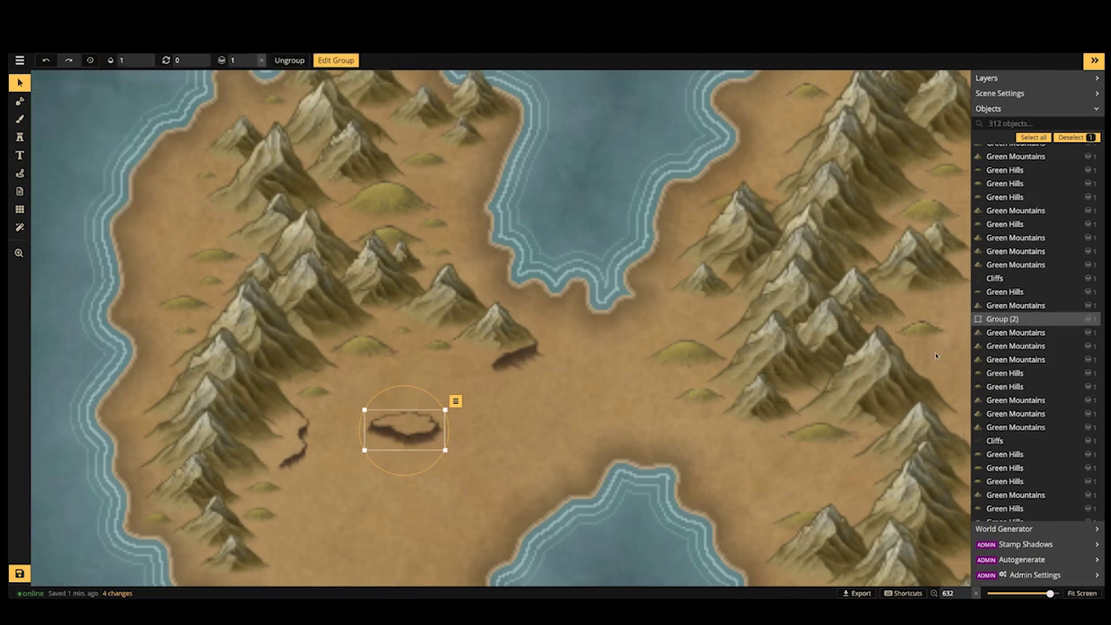
{"action": "double_click", "coordinate": [1012, 319]}
{"action": "key", "text": "p"}
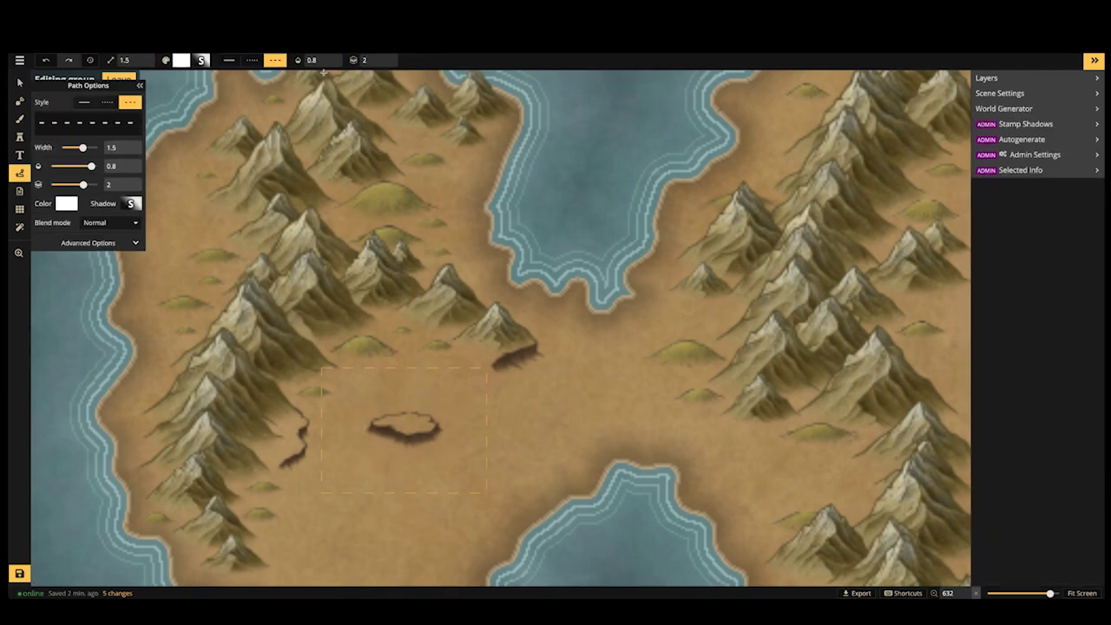
{"action": "key", "text": "Escape"}
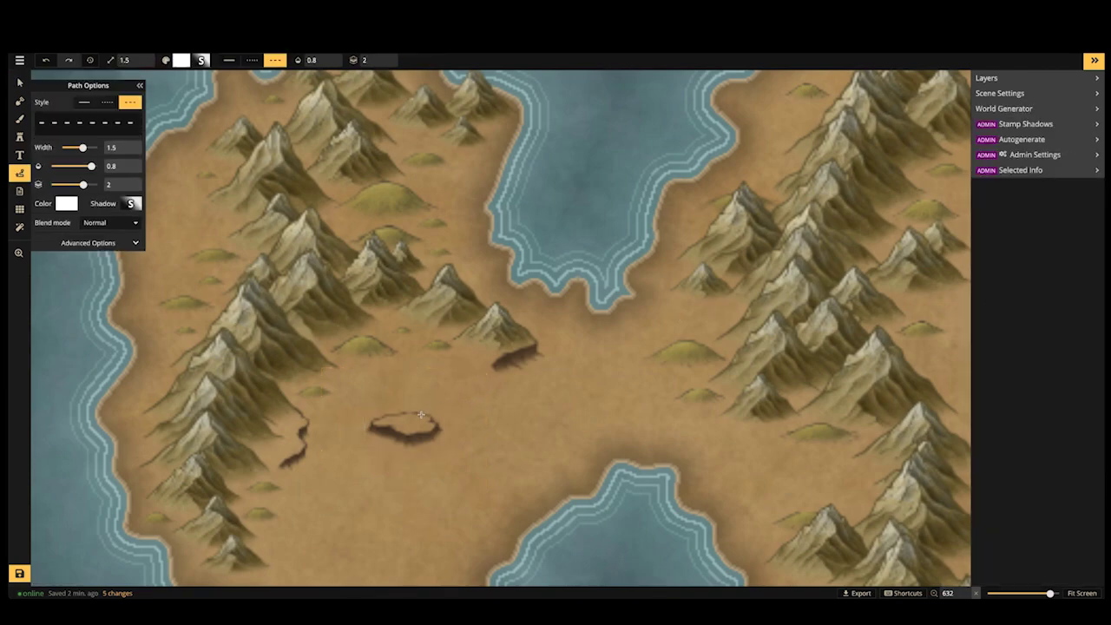
Rename the plateau group to "Cliffs" and move it beside the cliff at the foot of the small mountain near the isthmus
{"action": "left_click", "coordinate": [19, 82]}
{"action": "left_click", "coordinate": [403, 427]}
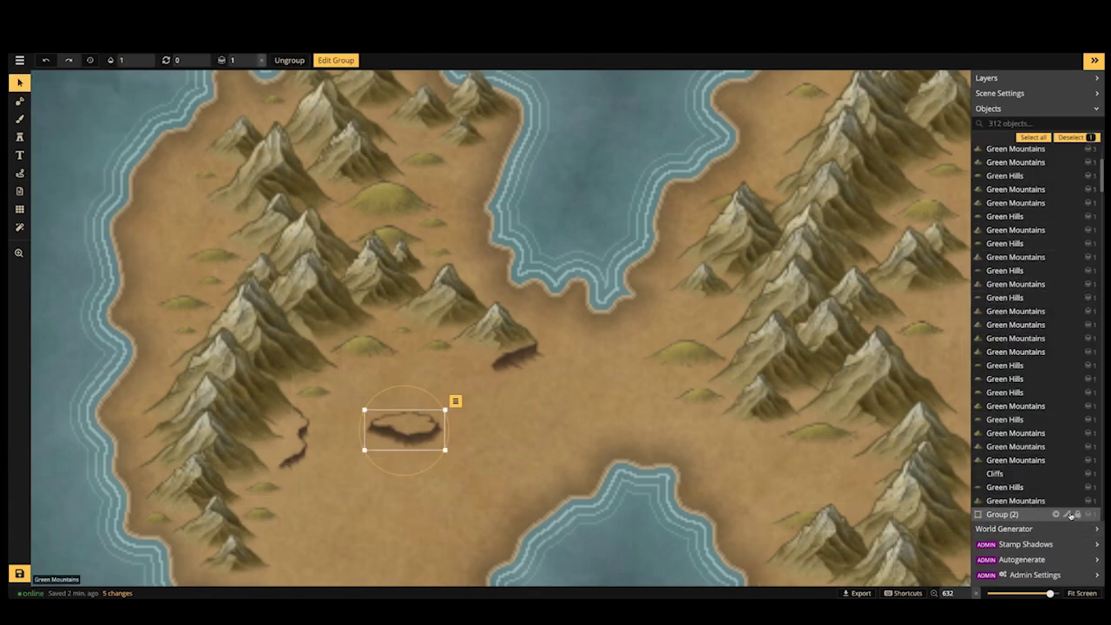
{"action": "left_click", "coordinate": [979, 515]}
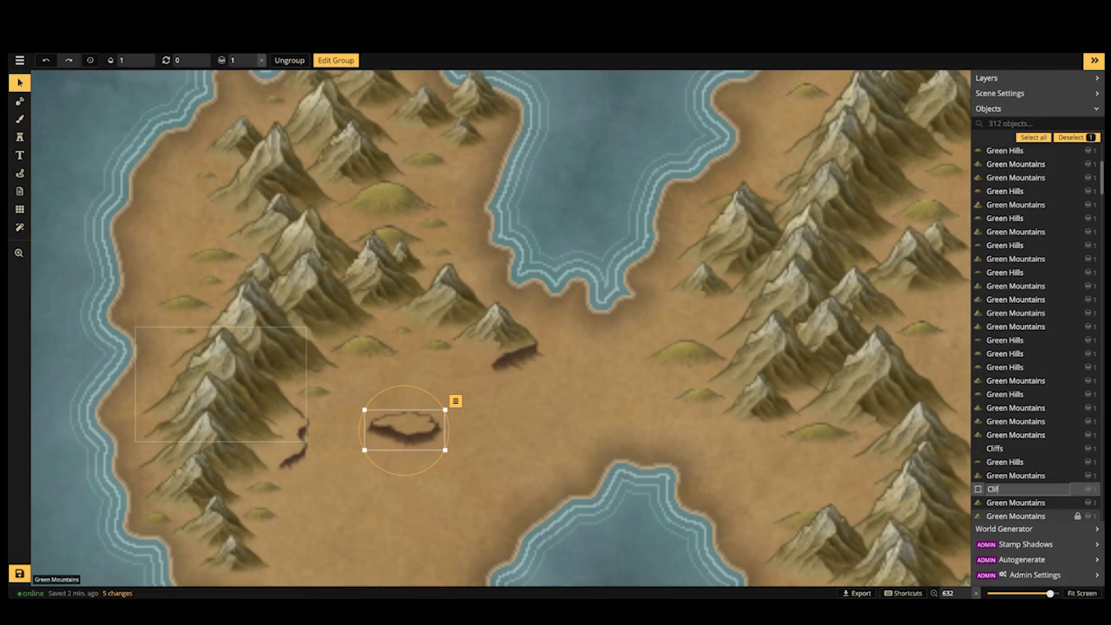
{"action": "key", "text": "Escape"}
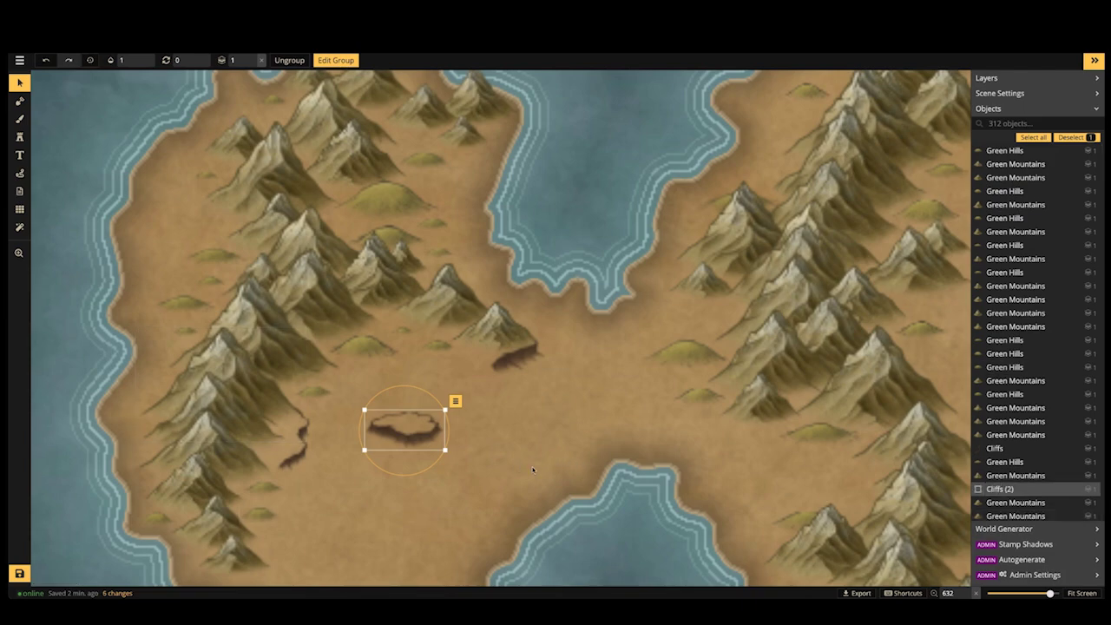
{"action": "left_click_drag", "start_coordinate": [403, 433], "coordinate": [555, 384]}
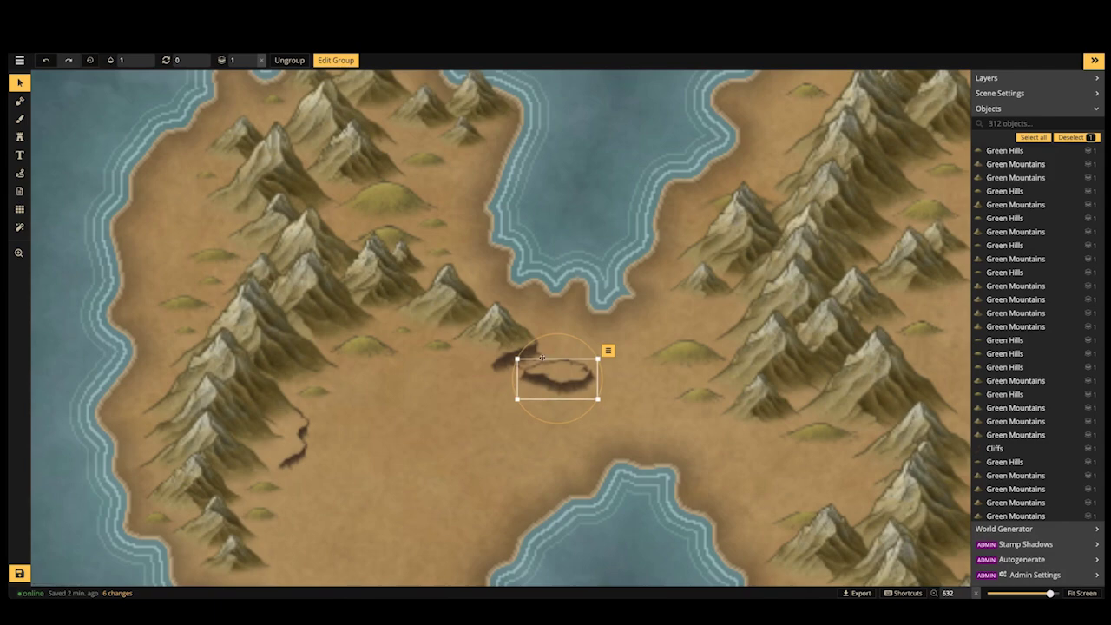
Place cliff variant 3 at size 30 with rotation 0 just below the green hill south of the mountains
{"action": "left_click_drag", "start_coordinate": [333, 469], "coordinate": [399, 372]}
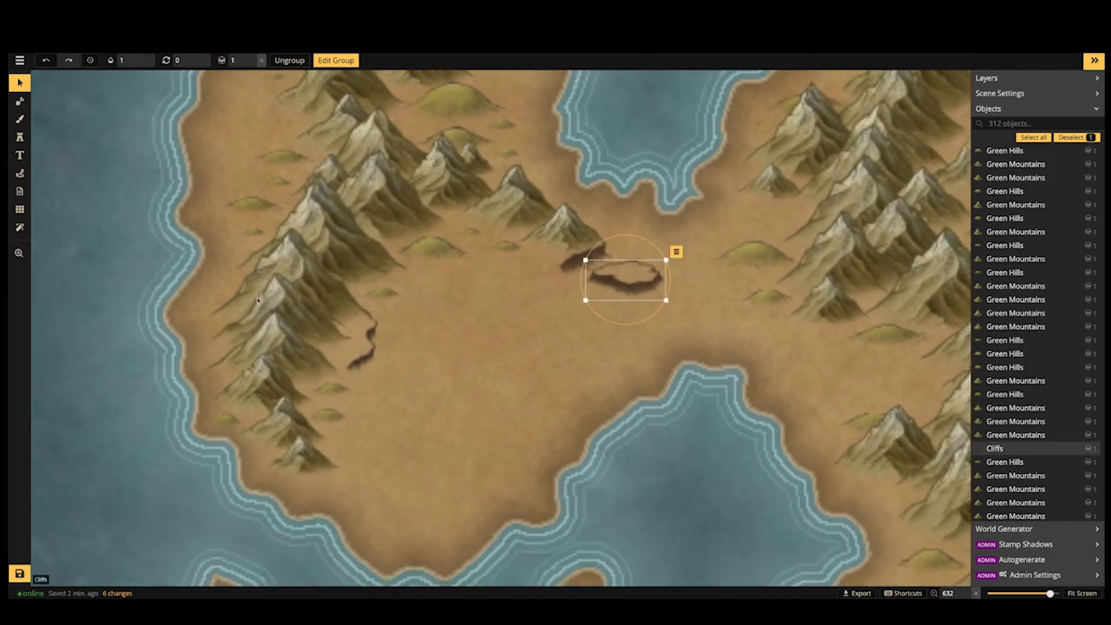
{"action": "left_click", "coordinate": [363, 343]}
{"action": "key", "text": "s"}
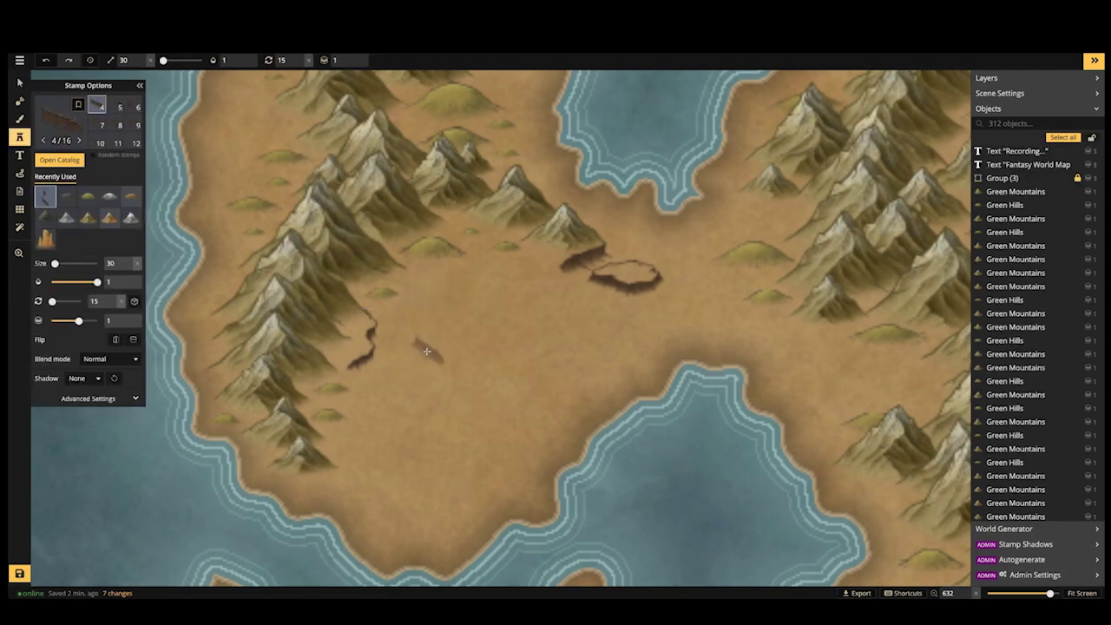
{"action": "key", "text": "Left"}
{"action": "key", "text": "Down"}
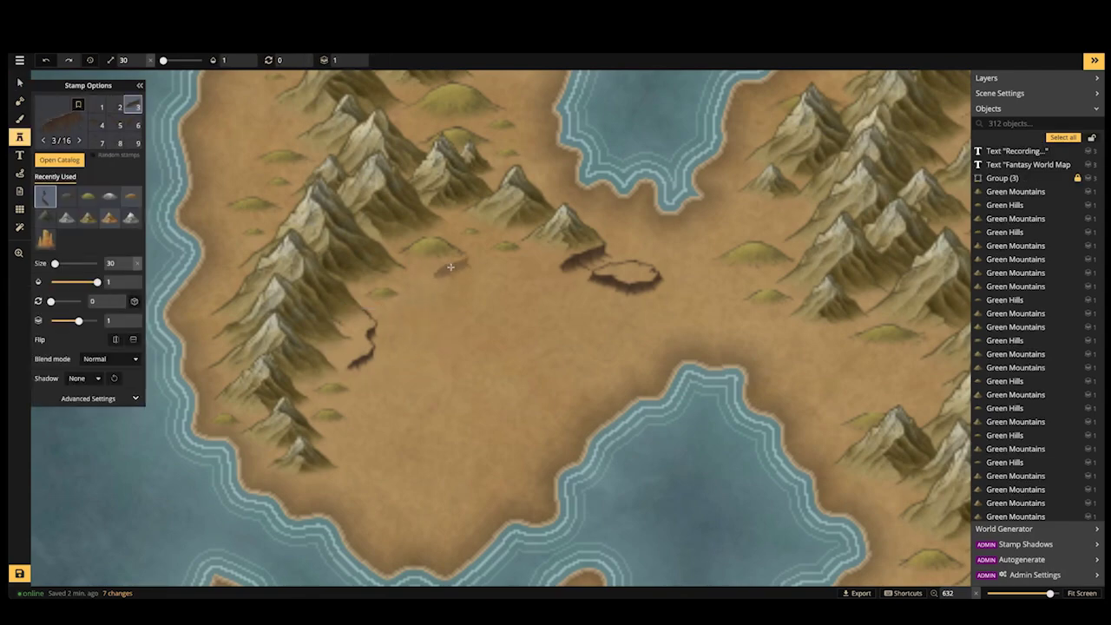
{"action": "scroll", "coordinate": [451, 267], "scroll_direction": "up", "scroll_amount": 5}
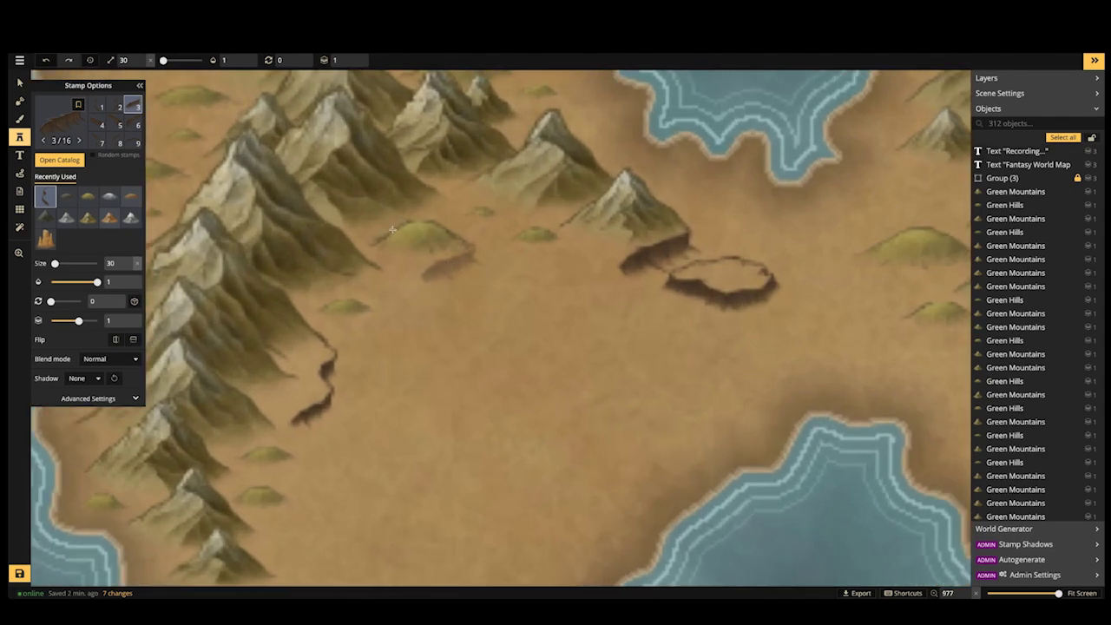
{"action": "left_click", "coordinate": [393, 230]}
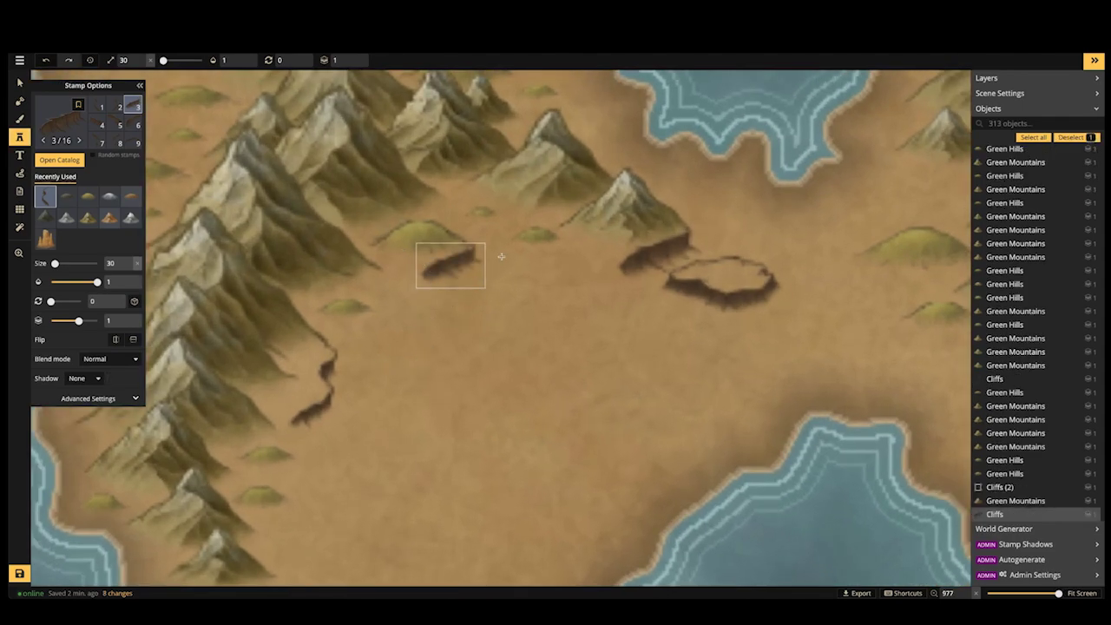
Place arched cliff variant 9 at size 30 between the green hill's cliff and the cliff under the small mountain
{"action": "key", "text": "space"}
{"action": "left_click_drag", "start_coordinate": [502, 257], "coordinate": [636, 143]}
{"action": "key", "text": "space"}
{"action": "left_click_drag", "start_coordinate": [467, 270], "coordinate": [410, 396]}
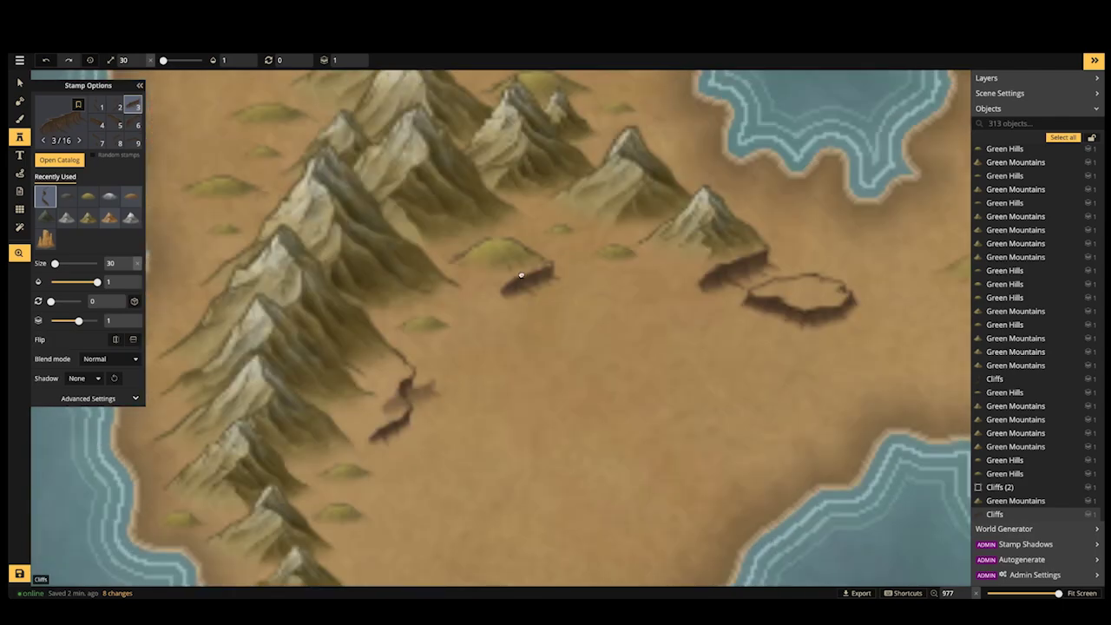
{"action": "key", "text": "Right"}
{"action": "key", "text": "Right"}
{"action": "key", "text": "Right"}
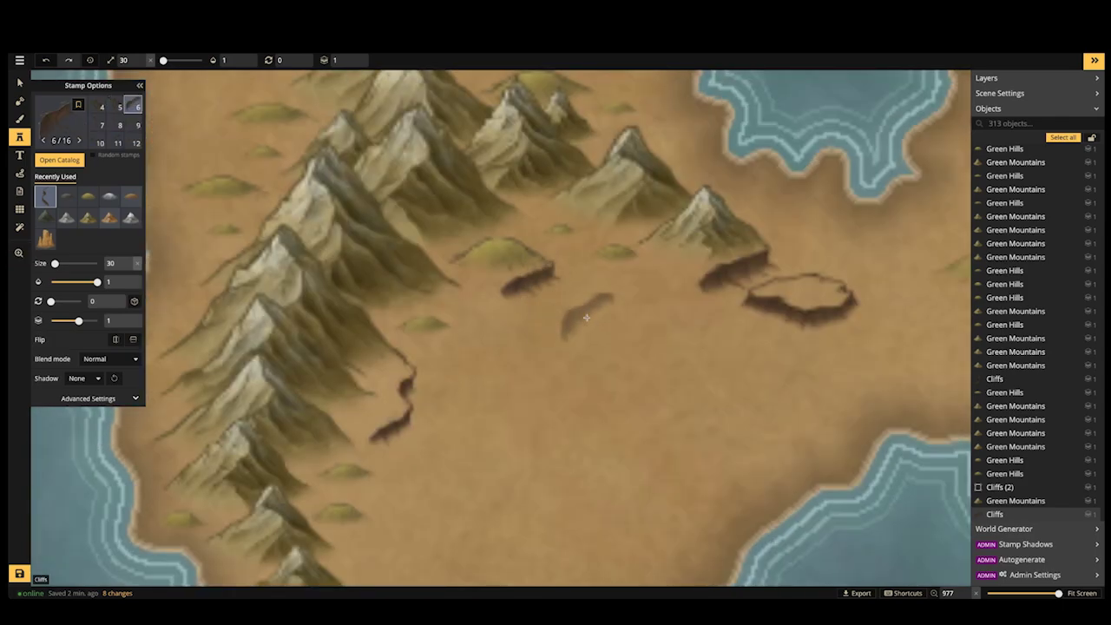
{"action": "key", "text": "Right"}
{"action": "key", "text": "Right"}
{"action": "key", "text": "Right"}
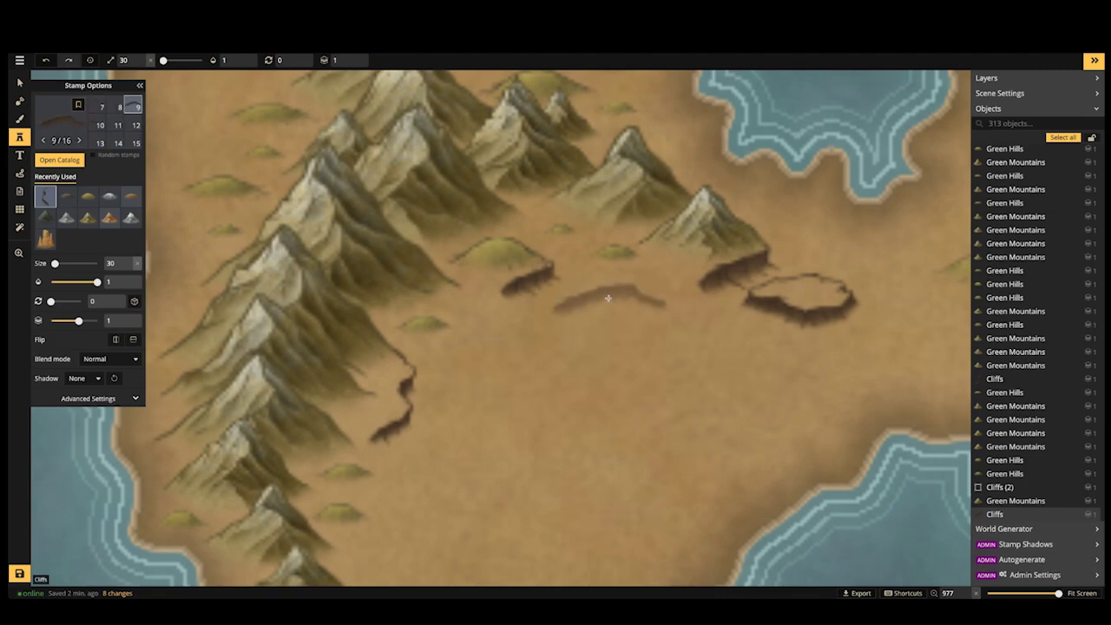
{"action": "left_click", "coordinate": [608, 298]}
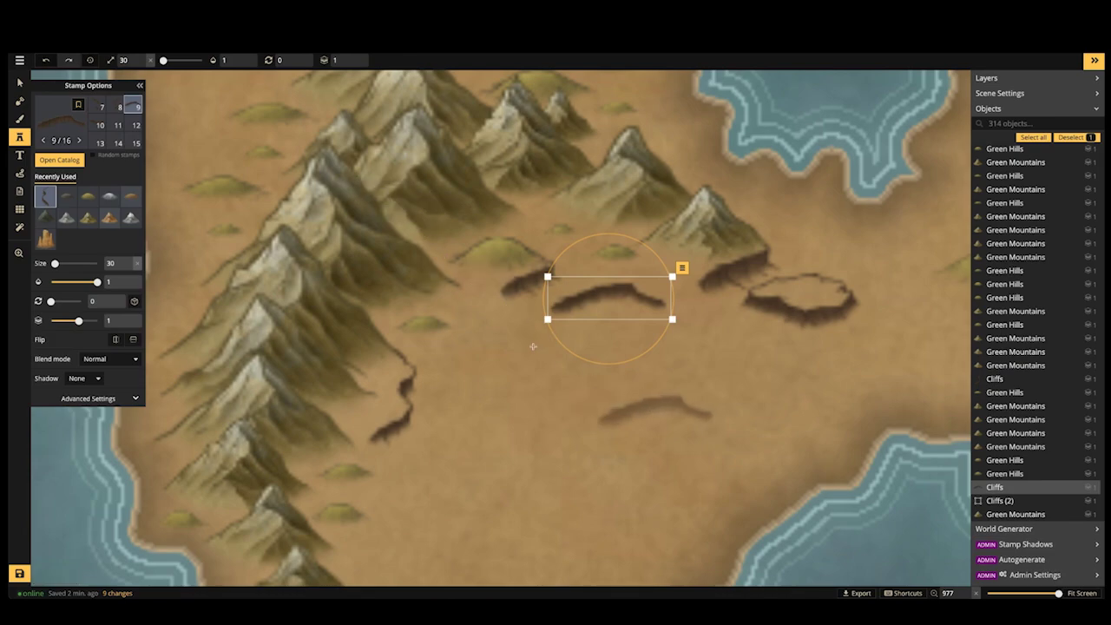
Place cliff variant 8 at size 30 with rotation 15 so it continues down from the western end of the arched cliff
{"action": "key", "text": "Escape"}
{"action": "key", "text": "Right"}
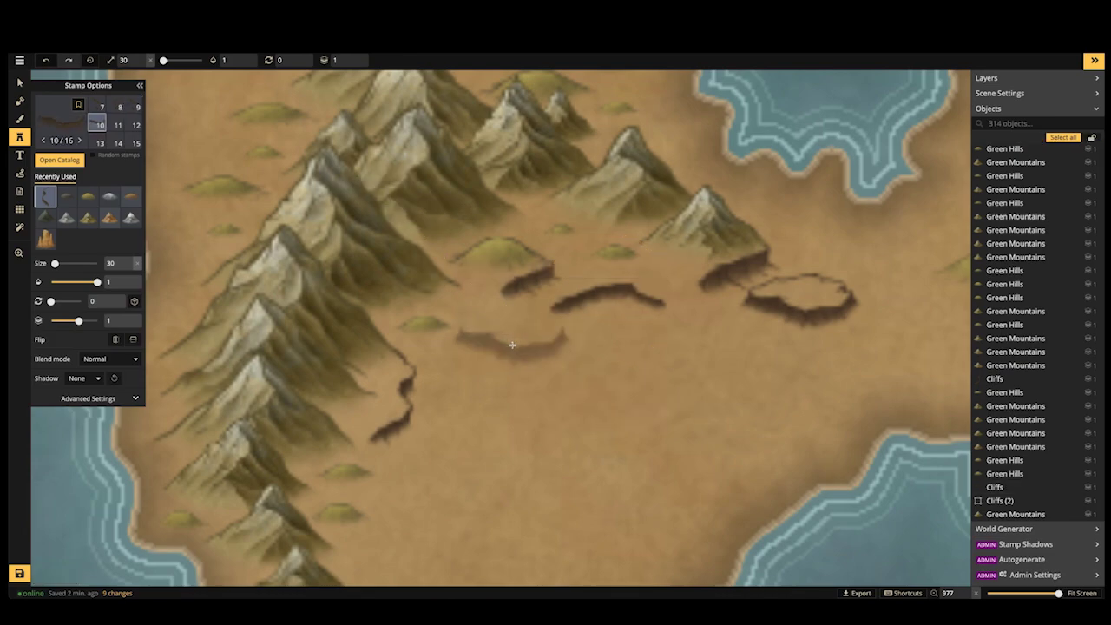
{"action": "key", "text": "bracketright"}
{"action": "key", "text": "bracketright"}
{"action": "key", "text": "bracketright"}
{"action": "key", "text": "bracketright"}
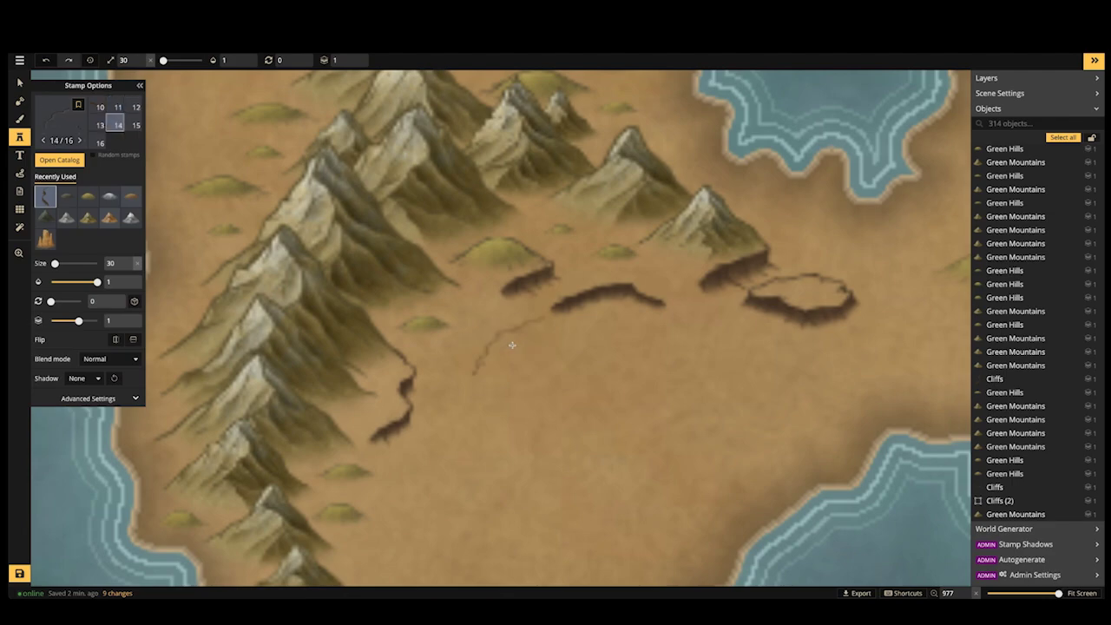
{"action": "key", "text": "bracketright"}
{"action": "key", "text": "bracketright"}
{"action": "key", "text": "bracketright"}
{"action": "key", "text": "bracketright"}
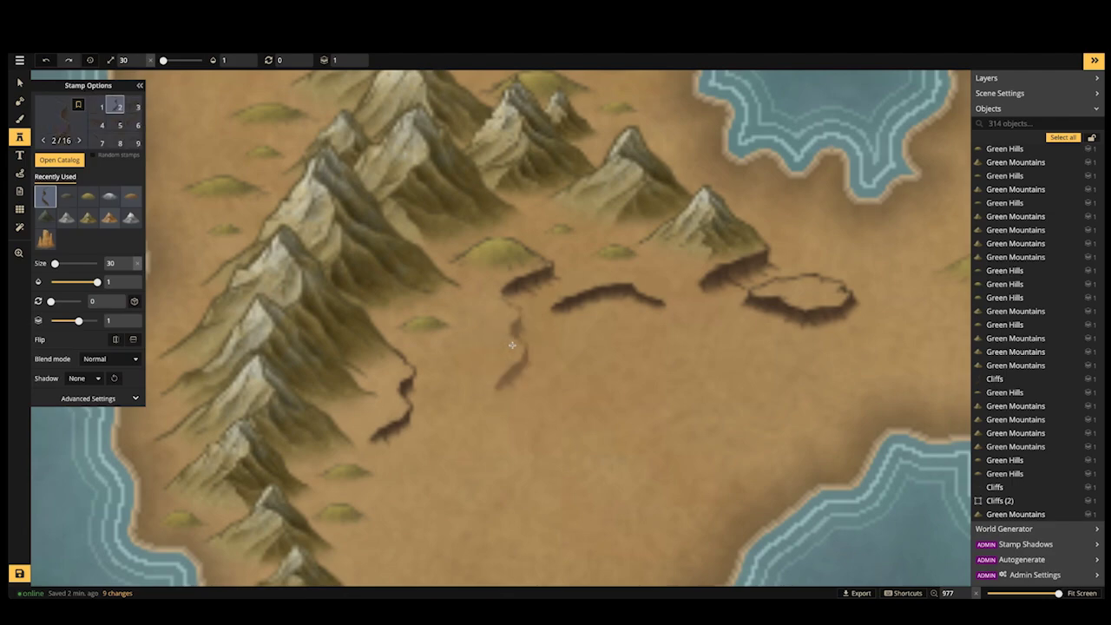
{"action": "key", "text": "bracketright"}
{"action": "key", "text": "bracketright"}
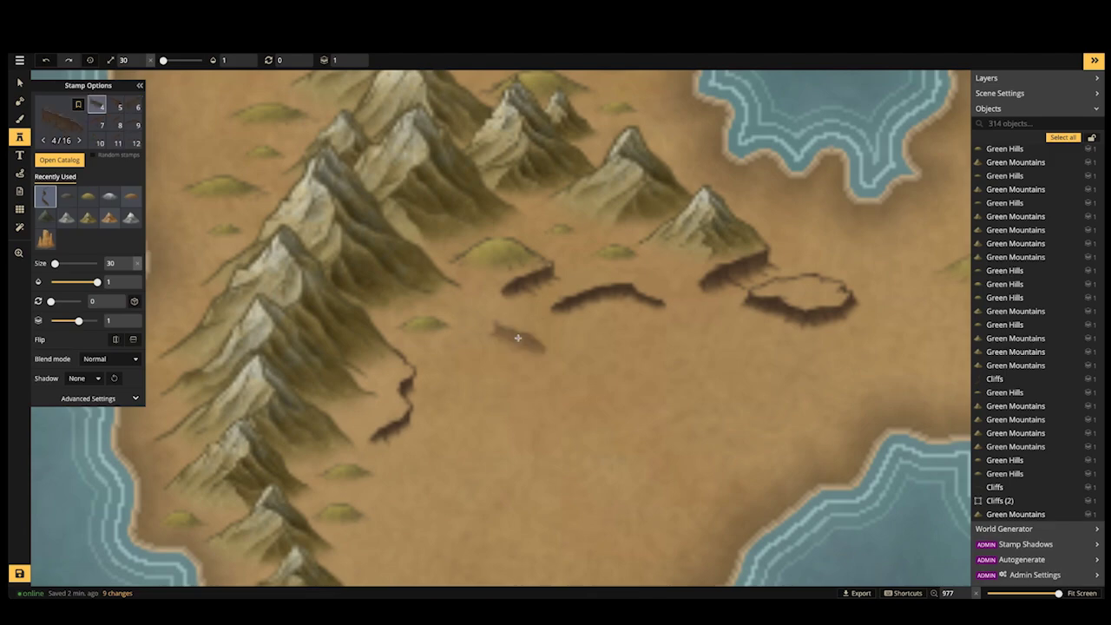
{"action": "key", "text": "bracketright"}
{"action": "key", "text": "bracketright"}
{"action": "key", "text": "bracketright"}
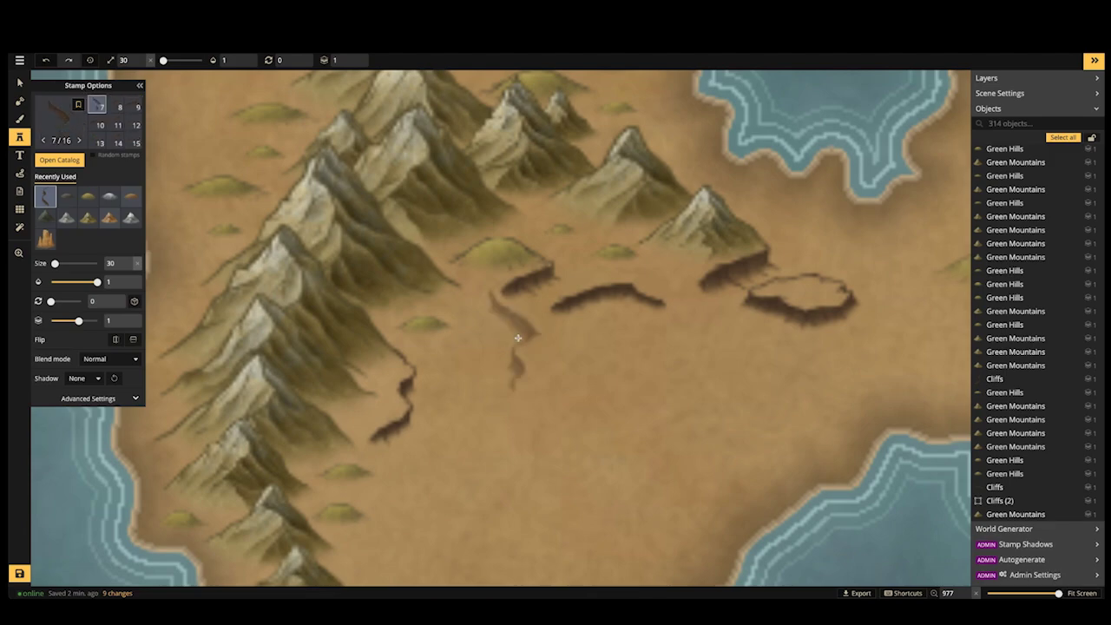
{"action": "key", "text": "bracketright"}
{"action": "key", "text": "apostrophe"}
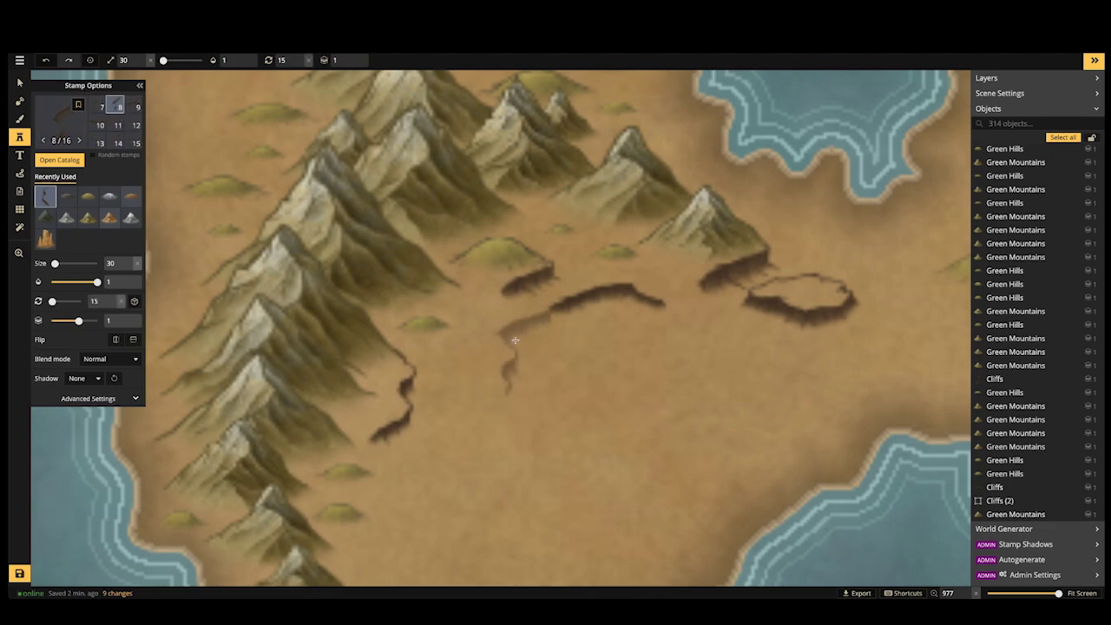
{"action": "key", "text": "minus"}
{"action": "scroll", "coordinate": [517, 338], "scroll_direction": "up", "scroll_amount": 2}
{"action": "left_click", "coordinate": [520, 335]}
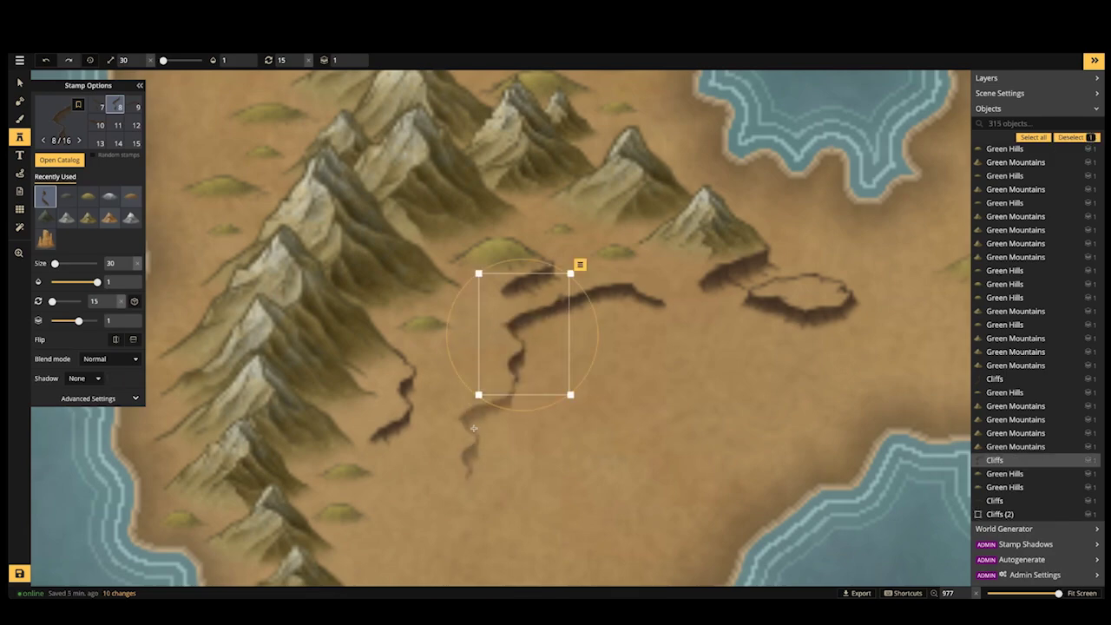
Place a second variant 8 cliff at size 30 and rotation 15 to extend the lower end of the cliff chain
{"action": "key", "text": "Escape"}
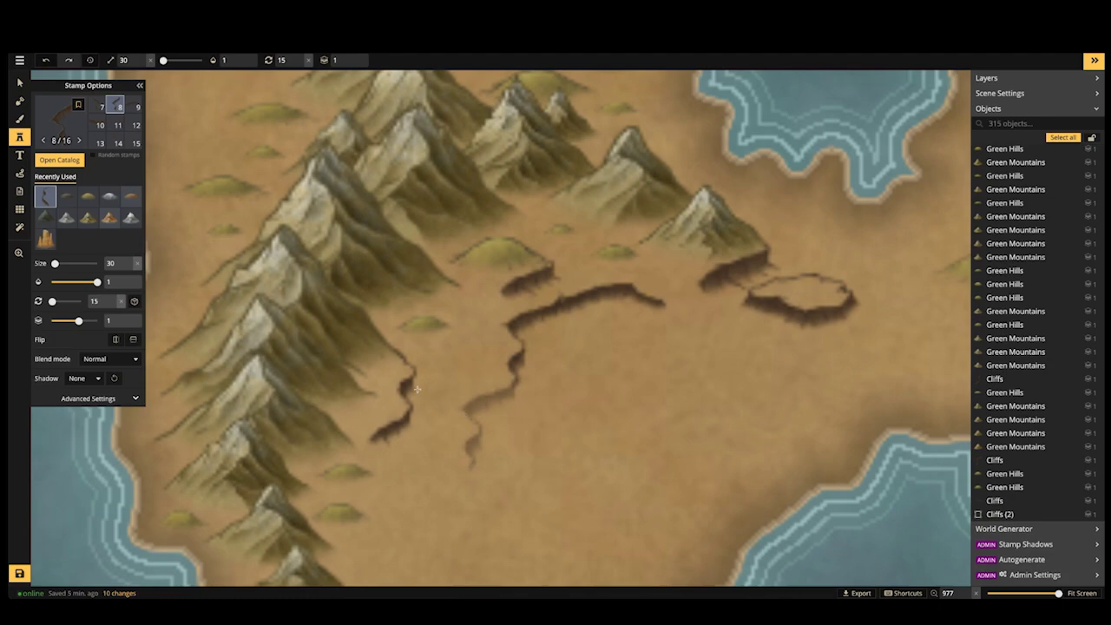
{"action": "left_click", "coordinate": [427, 406]}
{"action": "left_click_drag", "start_coordinate": [499, 364], "coordinate": [515, 355]}
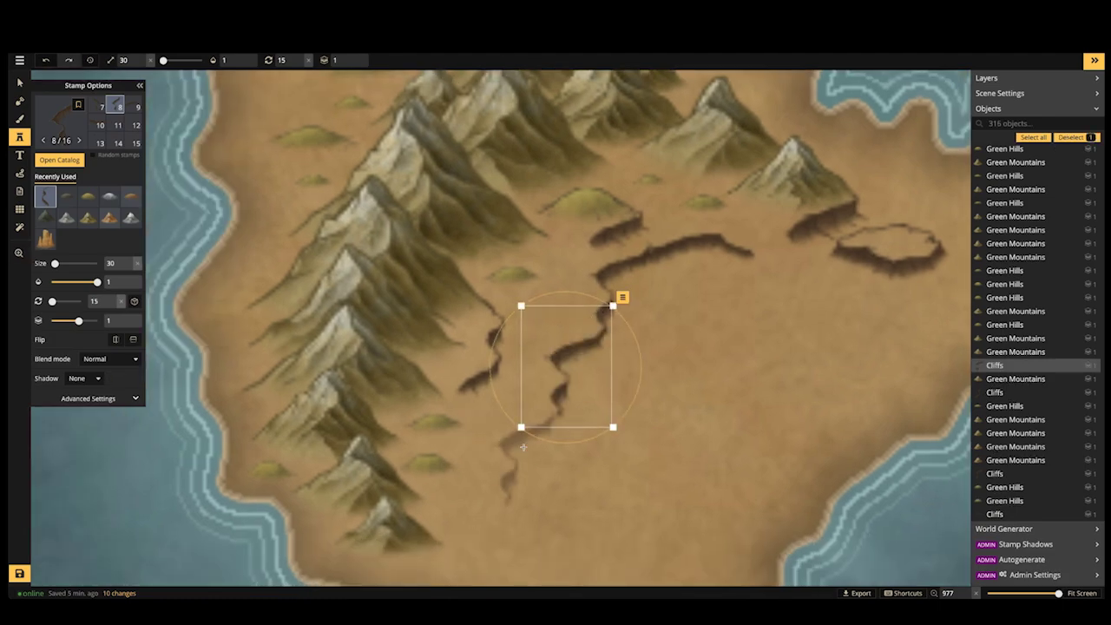
Finish the southern end of the cliff chain with short cliff variant 3 at size 30 and rotation 0
{"action": "key", "text": "Right"}
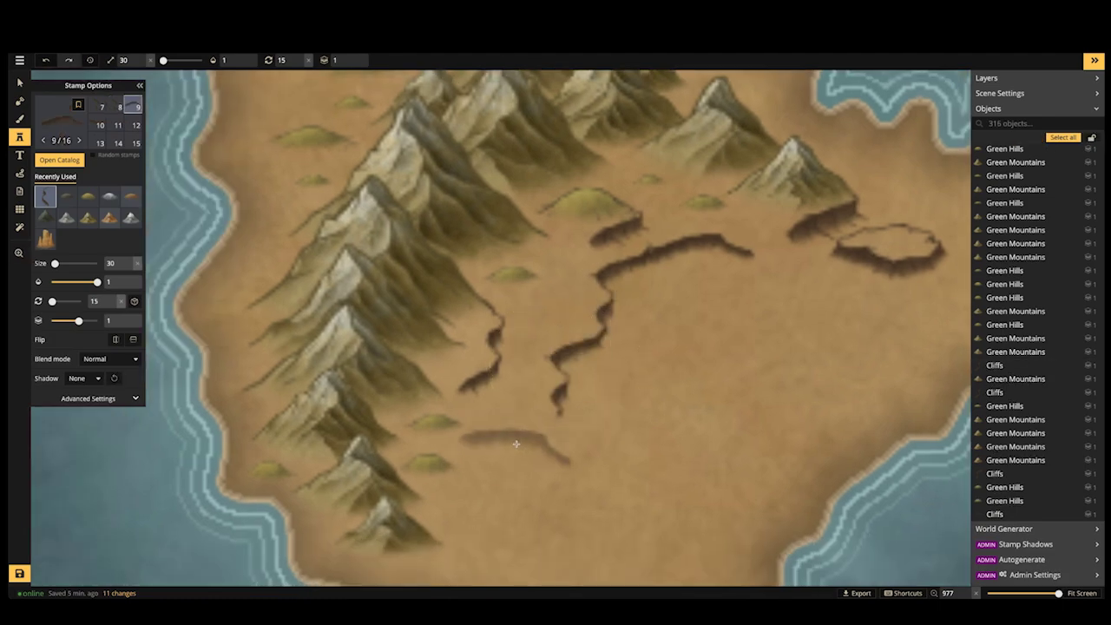
{"action": "key", "text": "Right"}
{"action": "key", "text": "Right"}
{"action": "key", "text": "Right"}
{"action": "key", "text": "Right"}
{"action": "key", "text": "Right"}
{"action": "key", "text": "Right"}
{"action": "key", "text": "Right"}
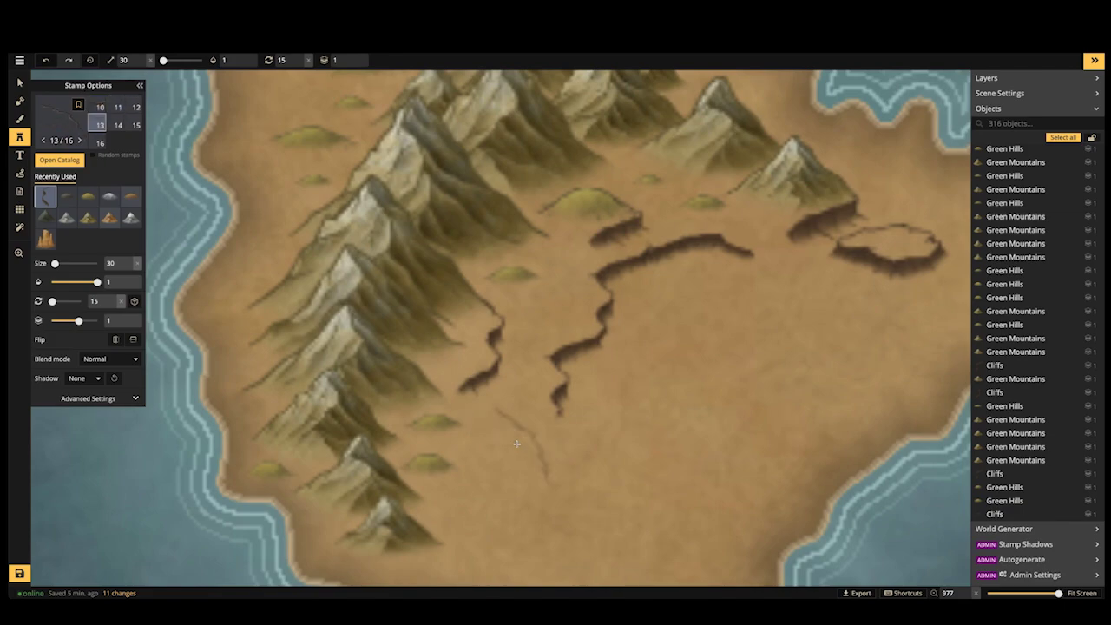
{"action": "key", "text": "Right"}
{"action": "key", "text": "Right"}
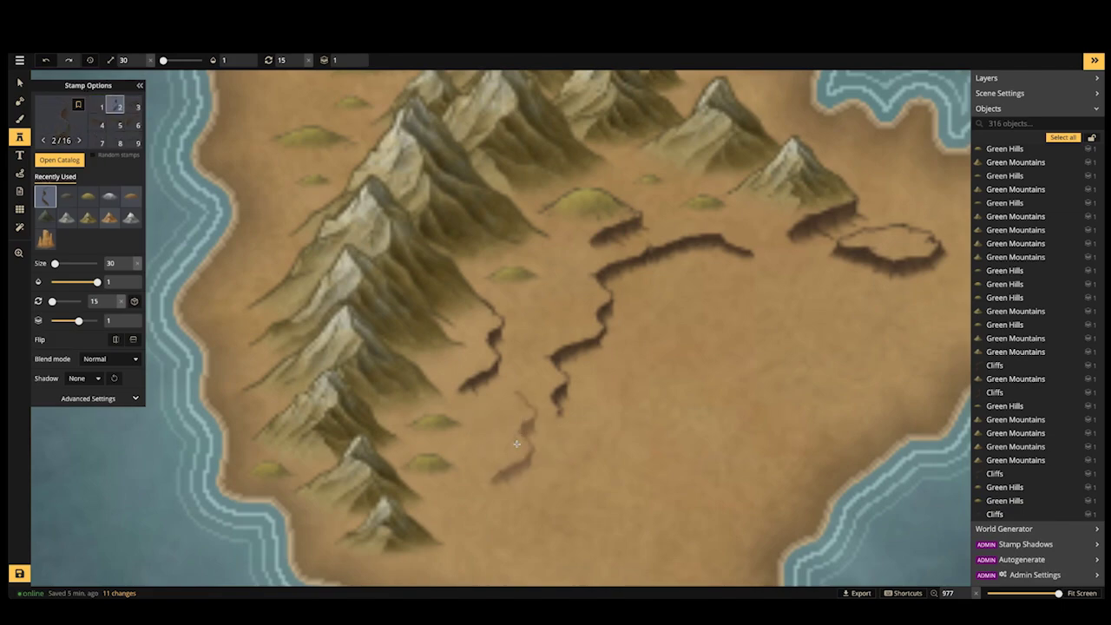
{"action": "key", "text": "Right"}
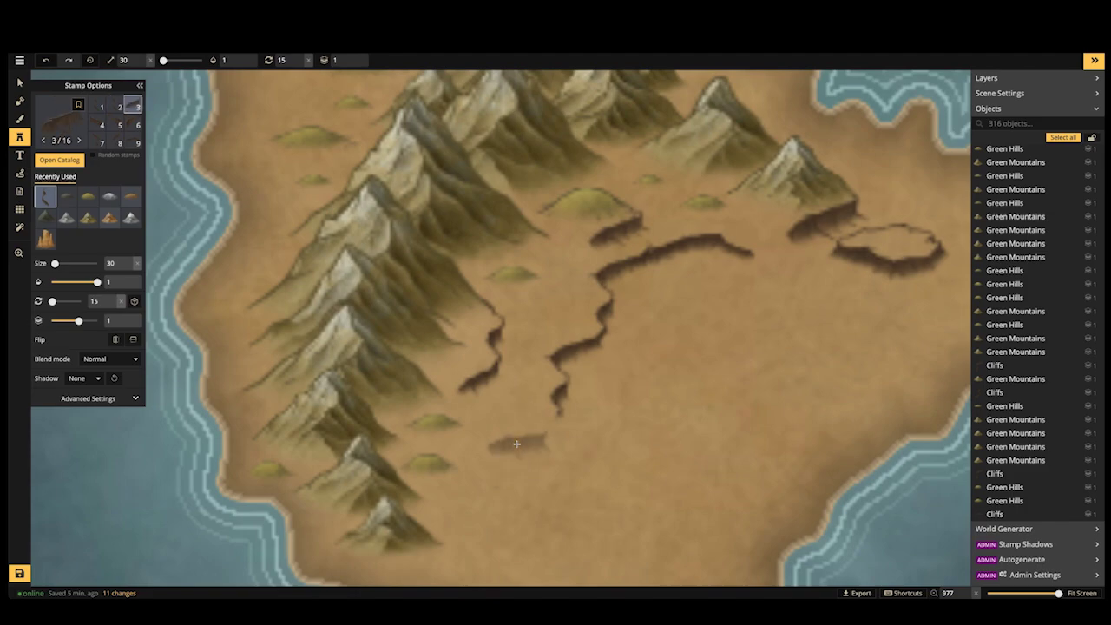
{"action": "key", "text": "shift+Left"}
{"action": "left_click", "coordinate": [471, 380]}
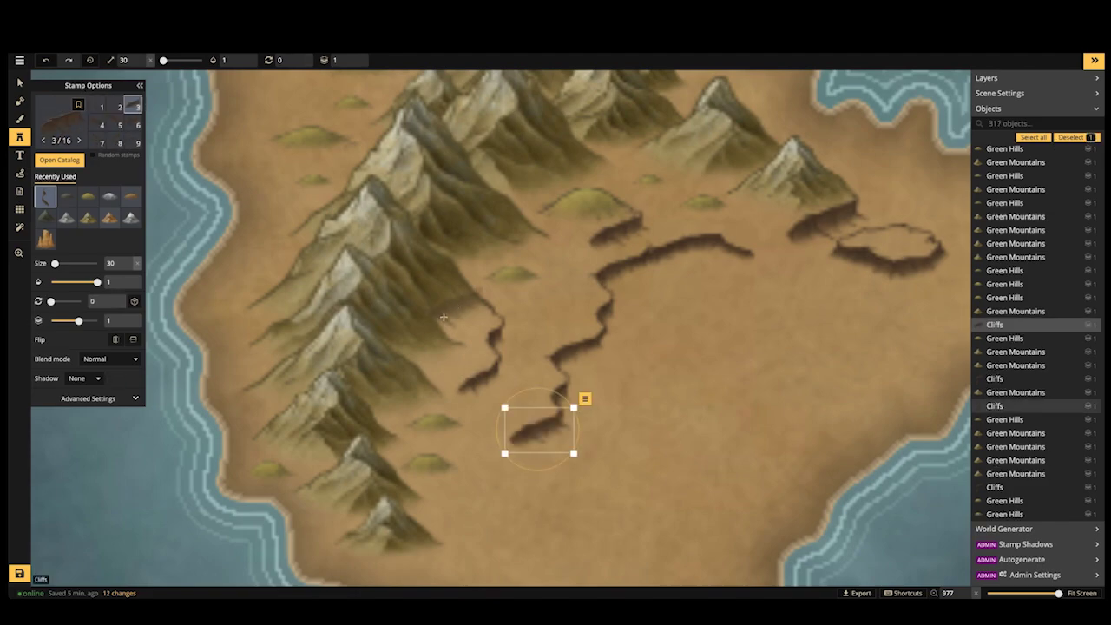
Move the plateau group from the small mountain's cliff to just below the arched cliff
{"action": "scroll", "coordinate": [495, 311], "scroll_direction": "down", "scroll_amount": 1}
{"action": "scroll", "coordinate": [495, 311], "scroll_direction": "down", "scroll_amount": 2}
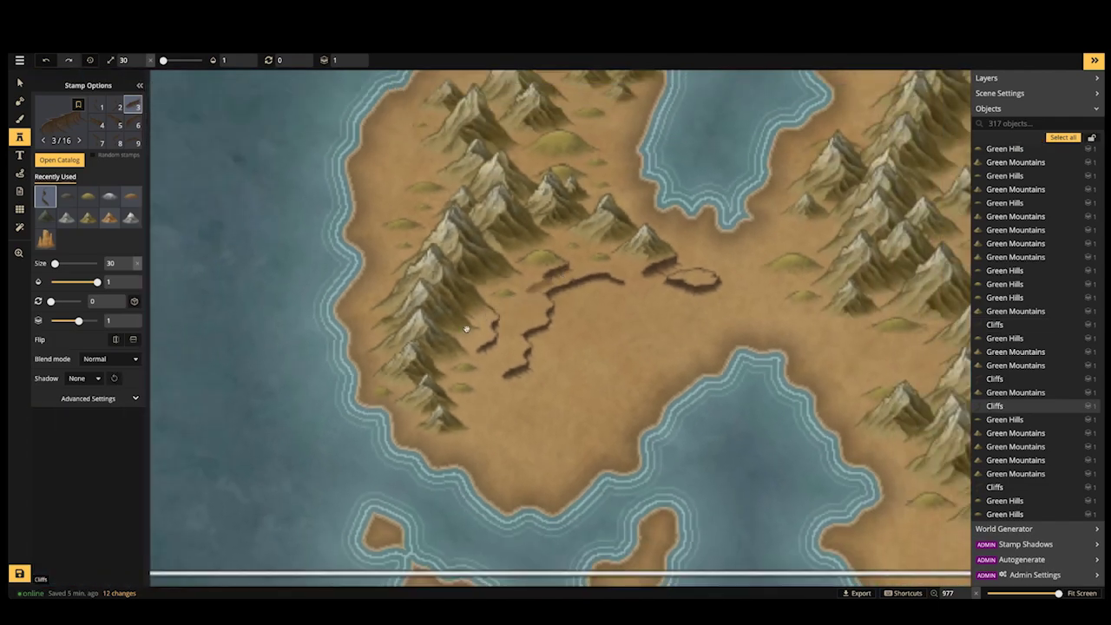
{"action": "scroll", "coordinate": [459, 322], "scroll_direction": "down", "scroll_amount": 2}
{"action": "left_click", "coordinate": [19, 82]}
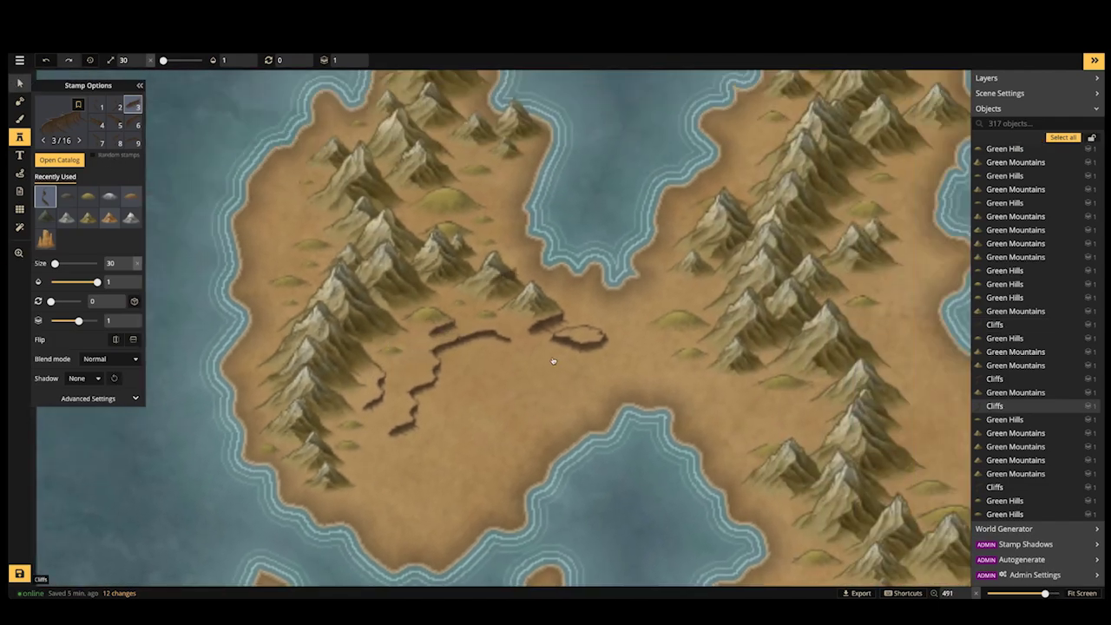
{"action": "left_click", "coordinate": [576, 335]}
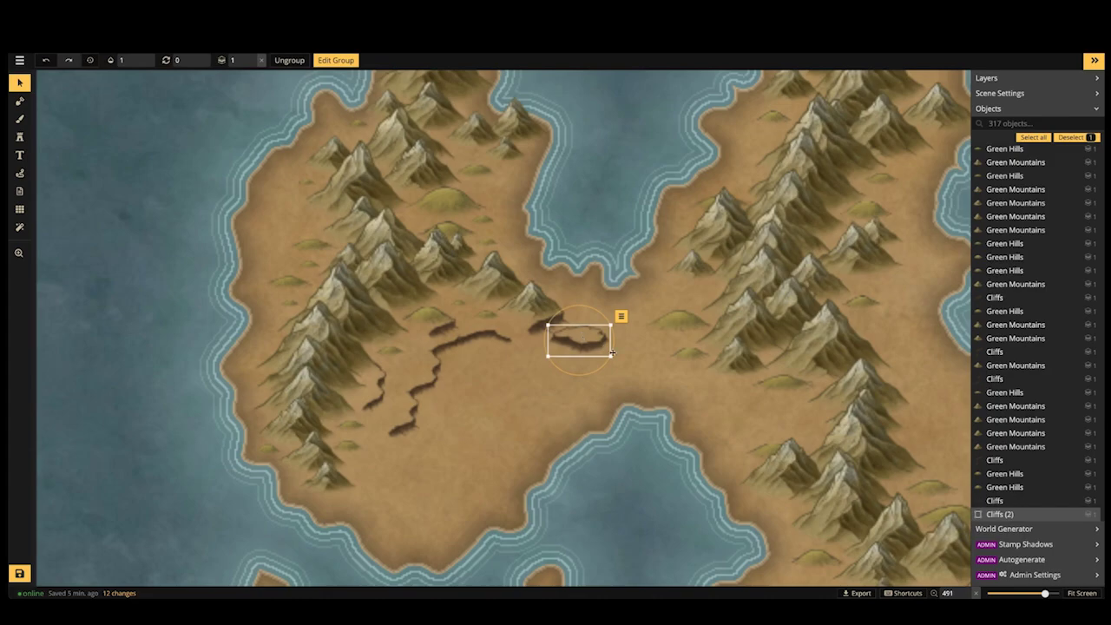
{"action": "left_click_drag", "start_coordinate": [612, 352], "coordinate": [480, 356]}
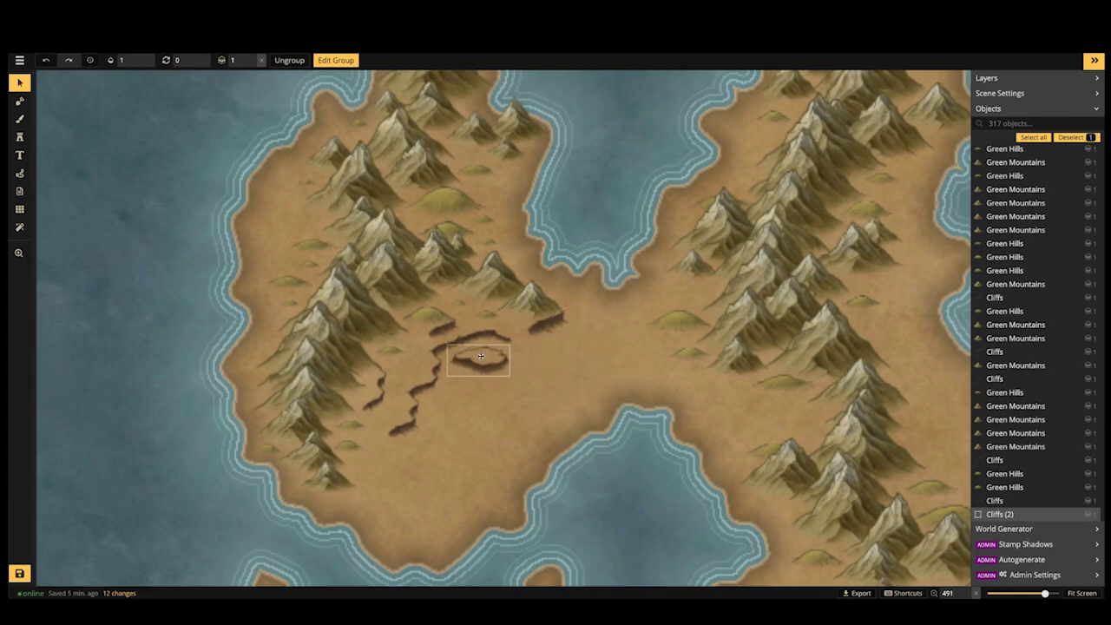
{"action": "key", "text": "Escape"}
{"action": "scroll", "coordinate": [315, 288], "scroll_direction": "down", "scroll_amount": 2}
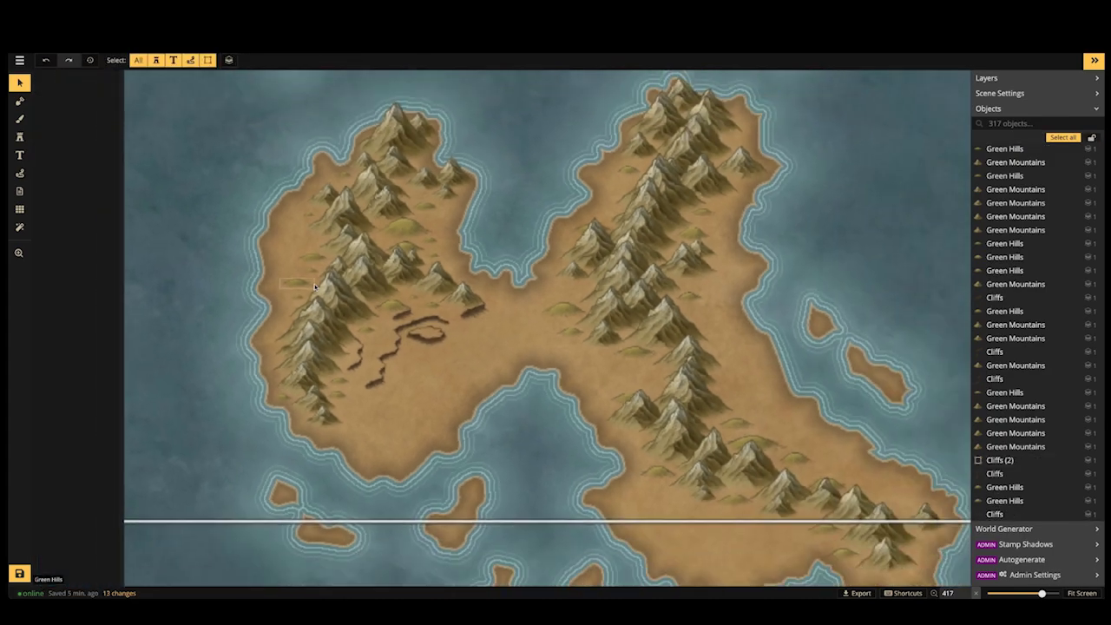
{"action": "scroll", "coordinate": [315, 288], "scroll_direction": "down", "scroll_amount": 3}
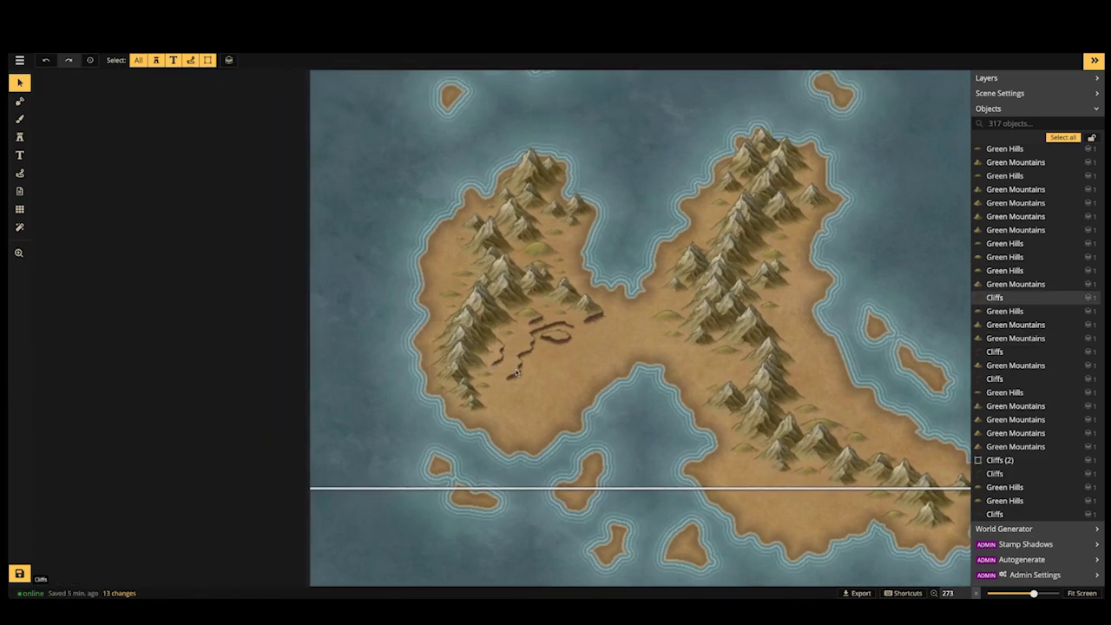
{"action": "left_click", "coordinate": [516, 371]}
{"action": "scroll", "coordinate": [521, 370], "scroll_direction": "up", "scroll_amount": 4}
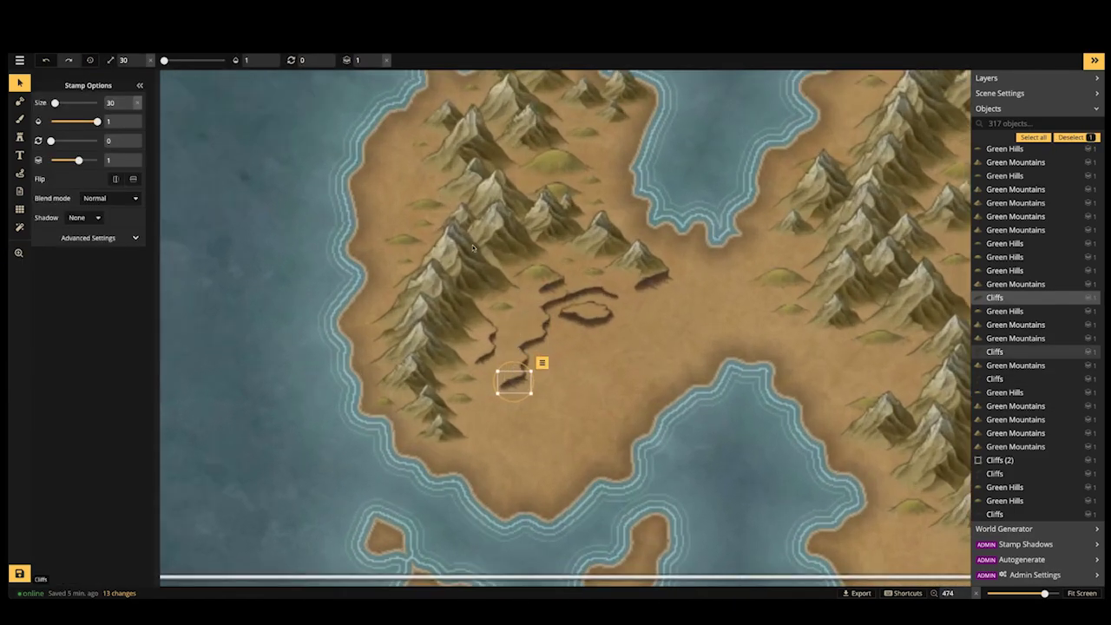
{"action": "key", "text": "Escape"}
Move three green hills to the southern end of the western mountain range, layering the size 50 hill behind the mountains
{"action": "left_click_drag", "start_coordinate": [506, 307], "coordinate": [478, 419]}
{"action": "key", "text": "["}
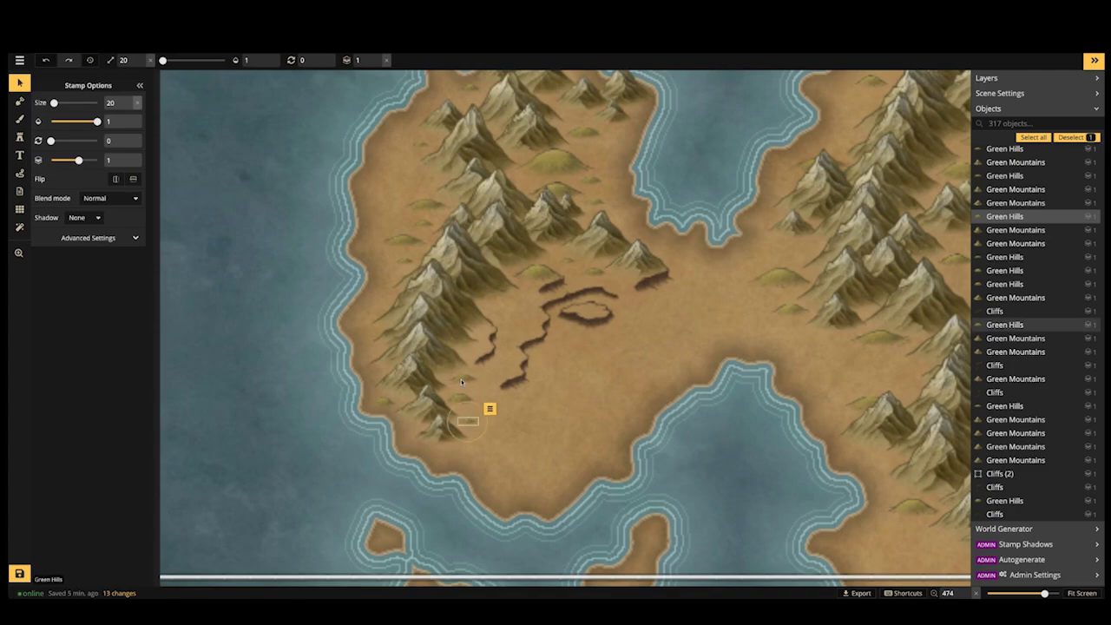
{"action": "left_click_drag", "start_coordinate": [462, 380], "coordinate": [504, 414]}
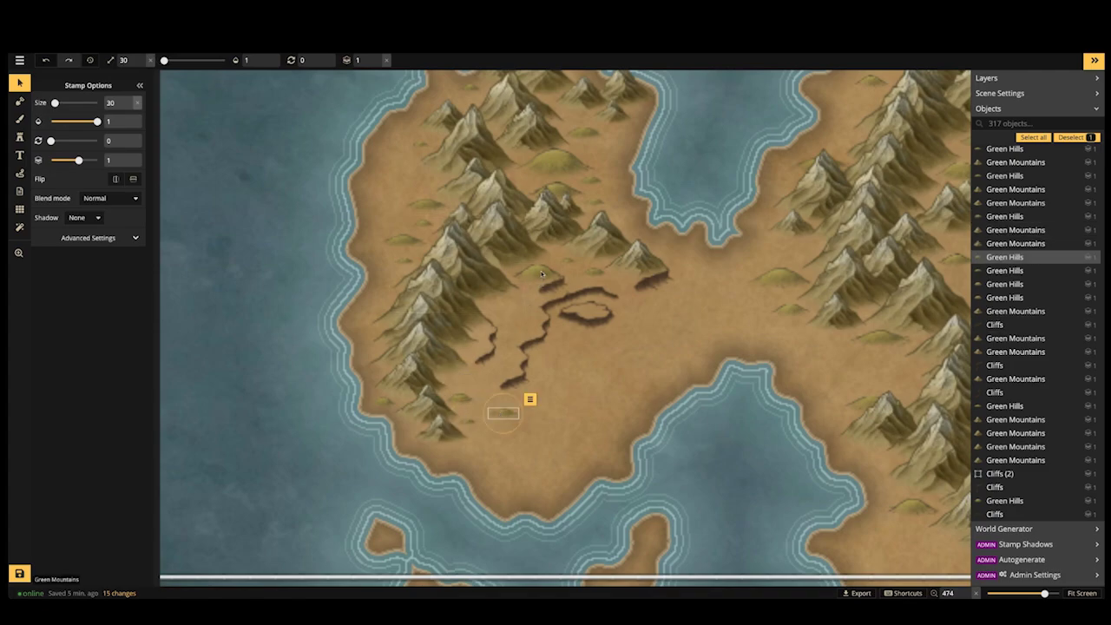
{"action": "left_click_drag", "start_coordinate": [542, 274], "coordinate": [445, 405]}
{"action": "key", "text": "["}
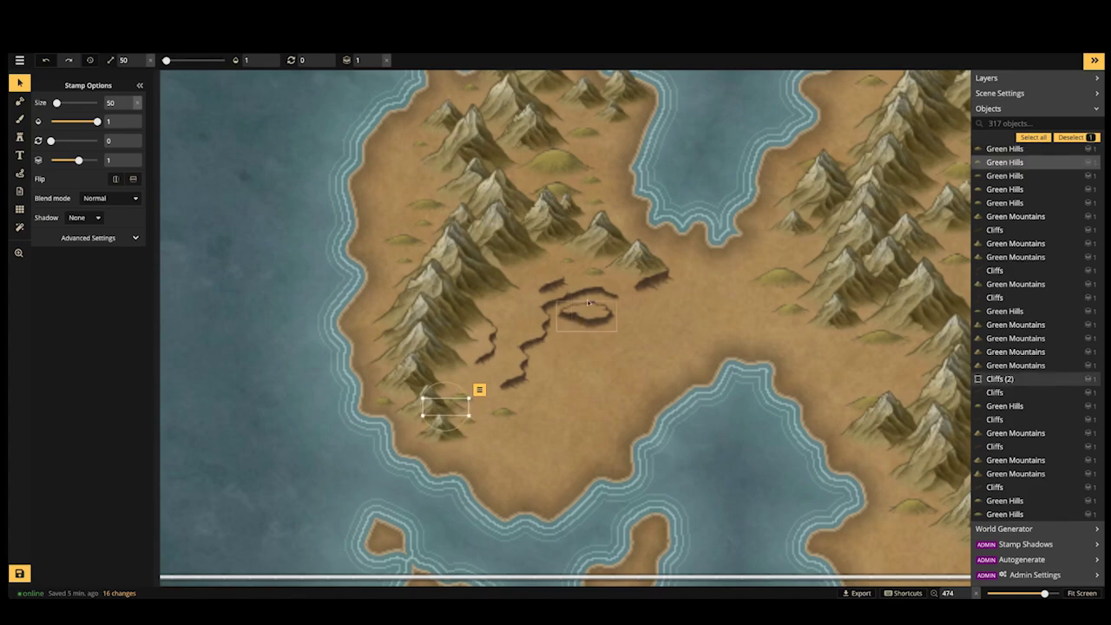
Move the size 20 green hill up between the mountains and bring the size 30 hill north from the southern plain
{"action": "left_click", "coordinate": [594, 270]}
{"action": "left_click", "coordinate": [594, 272]}
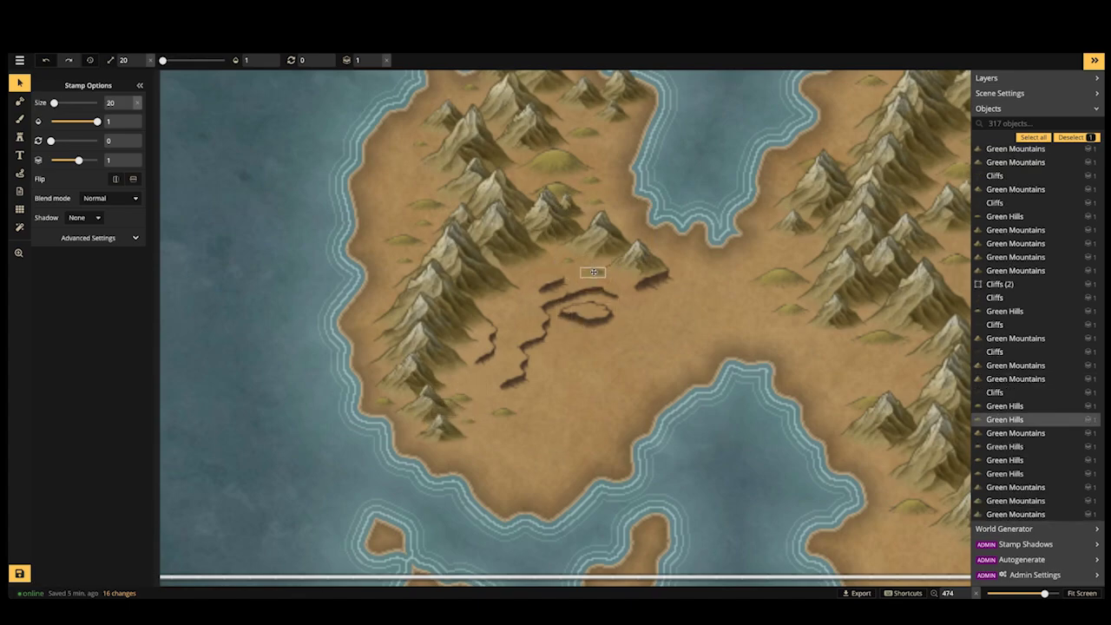
{"action": "left_click_drag", "start_coordinate": [593, 266], "coordinate": [562, 255]}
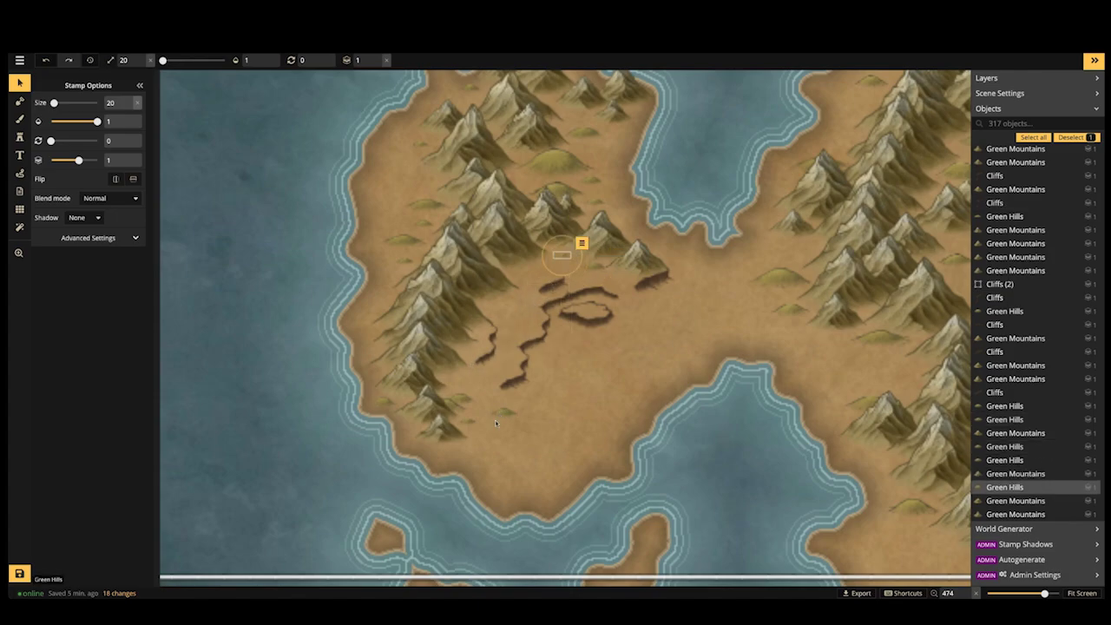
{"action": "left_click_drag", "start_coordinate": [495, 423], "coordinate": [602, 315]}
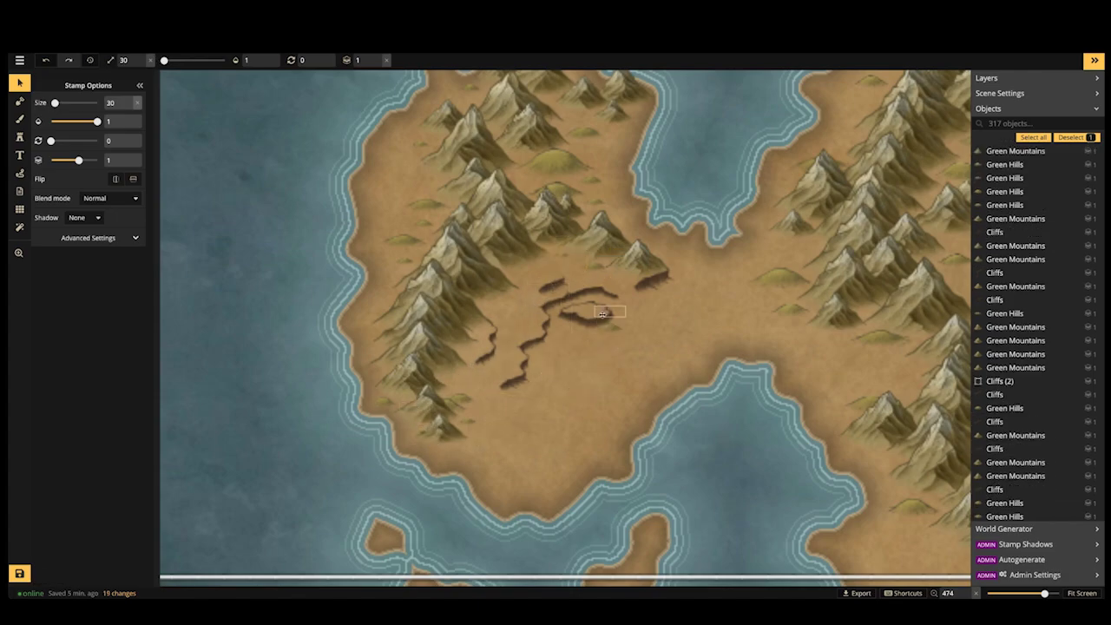
Delete the short cliff at rotation 345 that stood beneath the green hill, northwest of the arched cliff
{"action": "left_click", "coordinate": [528, 261]}
{"action": "scroll", "coordinate": [556, 259], "scroll_direction": "up", "scroll_amount": 1}
{"action": "scroll", "coordinate": [547, 294], "scroll_direction": "up", "scroll_amount": 1}
{"action": "left_click_drag", "start_coordinate": [547, 294], "coordinate": [521, 333]}
{"action": "left_click", "coordinate": [574, 313]}
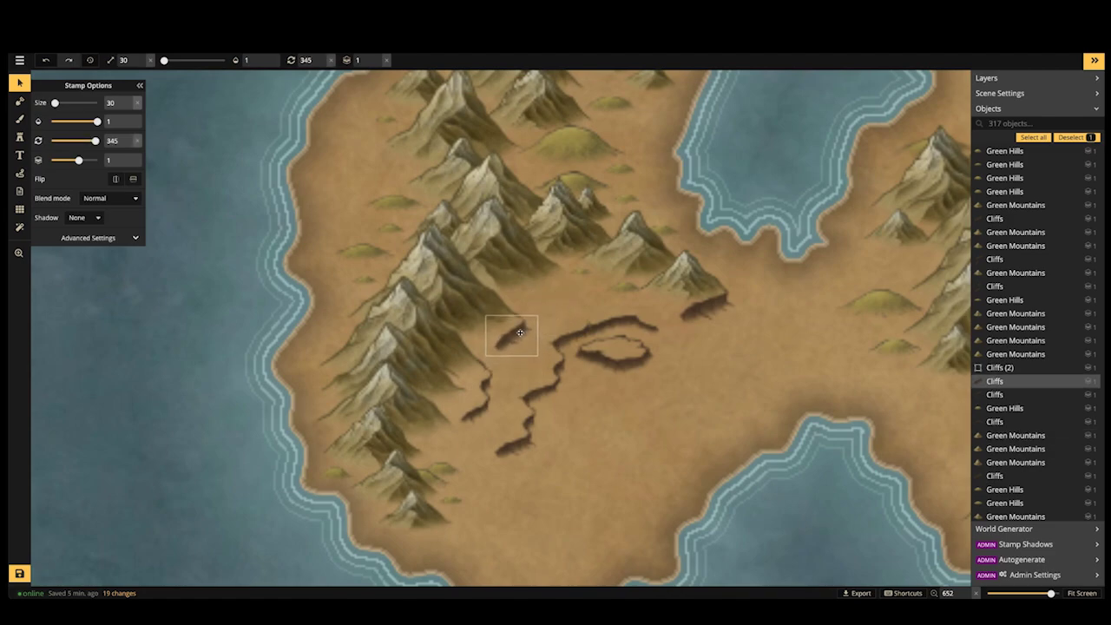
{"action": "left_click", "coordinate": [520, 332]}
{"action": "key", "text": "Delete"}
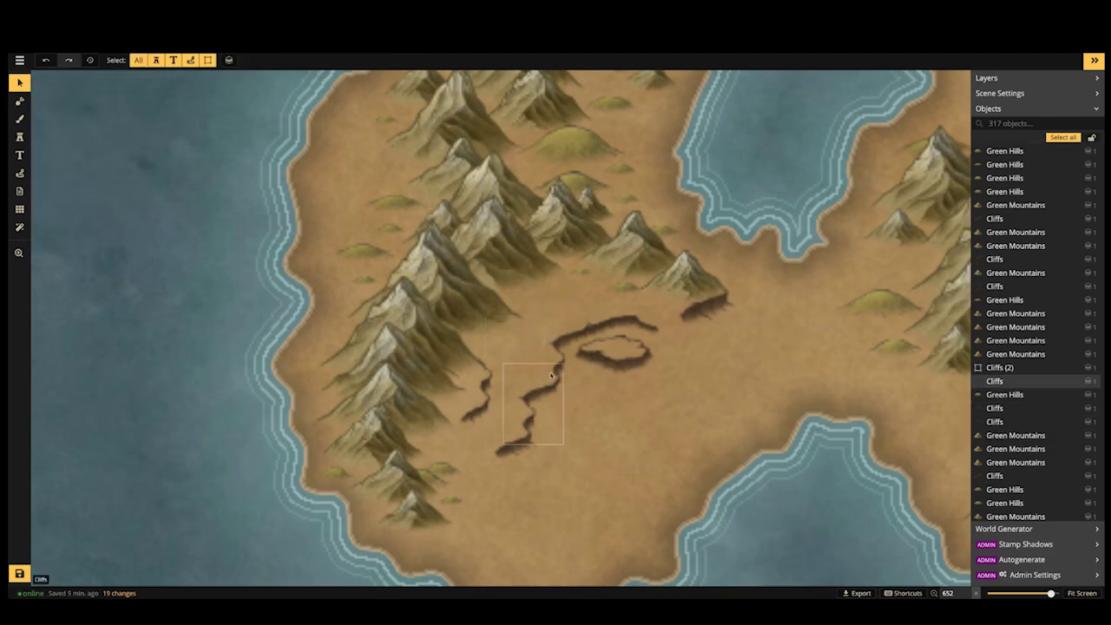
Copy the rotated variant 8 cliff beside the plateau and paste it at the foot of the large mountains to the northwest
{"action": "left_click", "coordinate": [568, 365]}
{"action": "key", "text": "ctrl+c"}
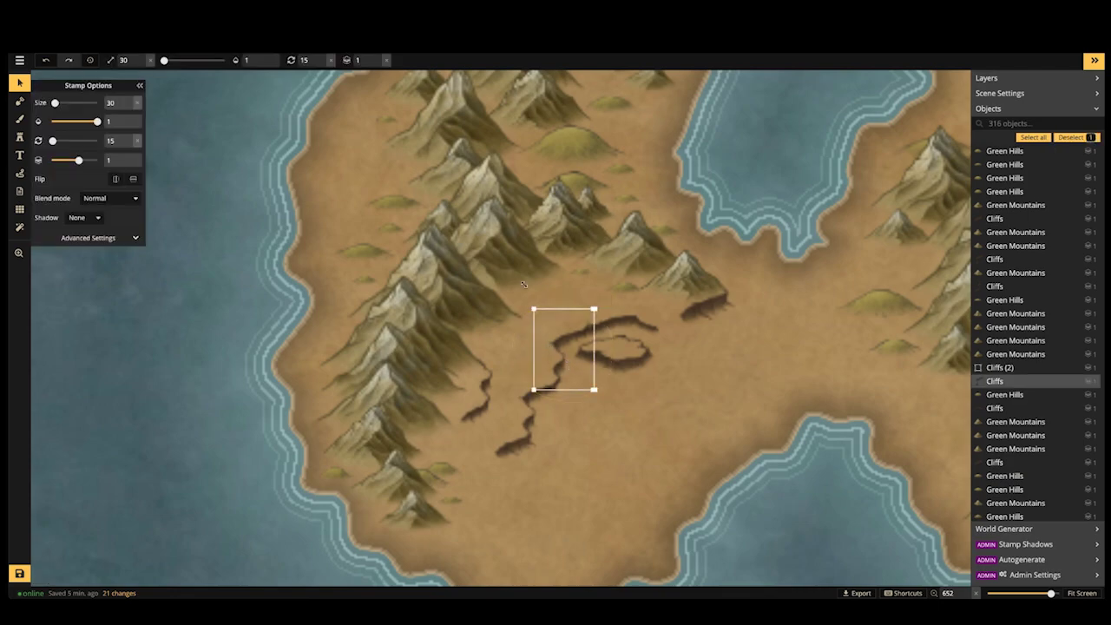
{"action": "key", "text": "ctrl+v"}
{"action": "left_click_drag", "start_coordinate": [540, 281], "coordinate": [543, 288]}
{"action": "key", "text": "Escape"}
Duplicate the plateau group and place a smaller copy, with cliff pieces at size 21, just south of the original
{"action": "left_click_drag", "start_coordinate": [607, 355], "coordinate": [581, 350]}
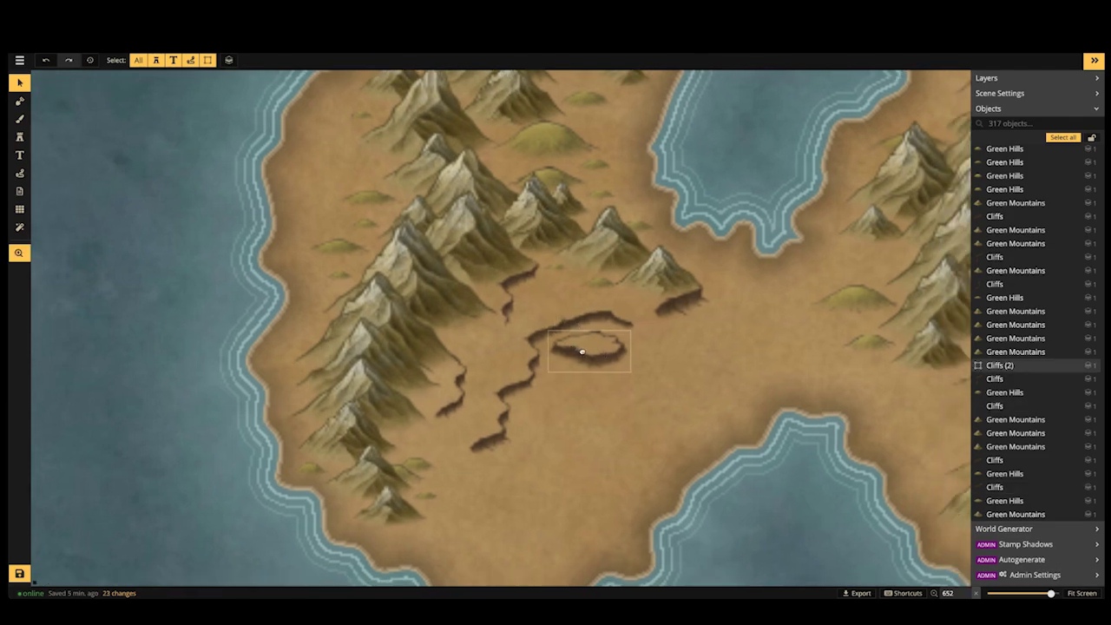
{"action": "left_click", "coordinate": [580, 352]}
{"action": "key", "text": "ctrl+v"}
{"action": "scroll", "coordinate": [594, 403], "scroll_direction": "down", "scroll_amount": 4}
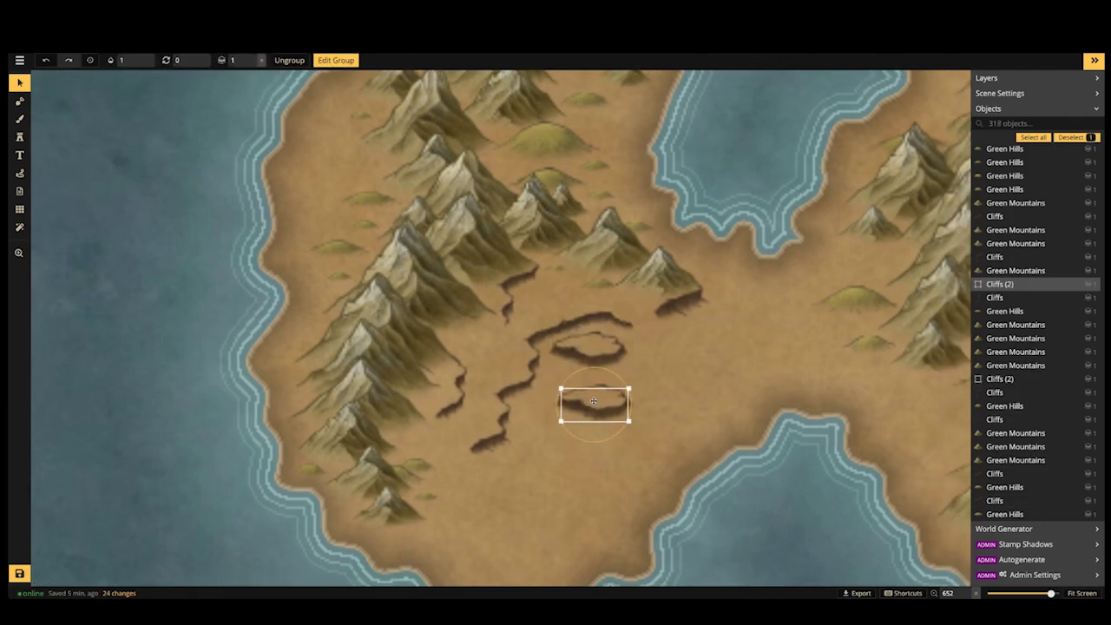
Flip both cliff pieces horizontally inside the smaller plateau group and leave group editing
{"action": "double_click", "coordinate": [589, 401]}
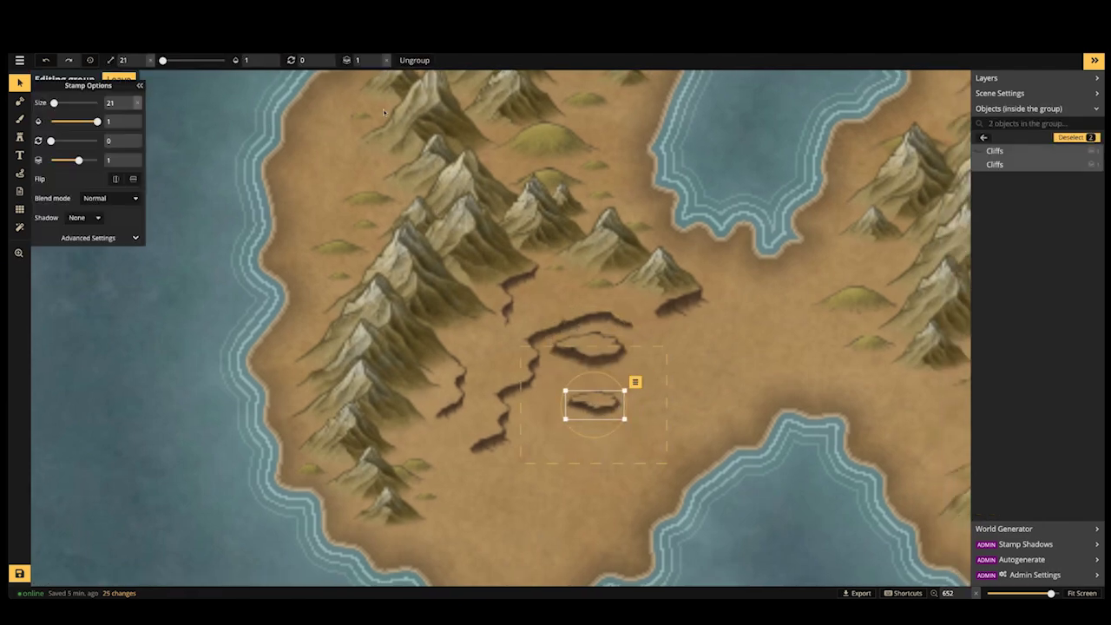
{"action": "left_click", "coordinate": [118, 179]}
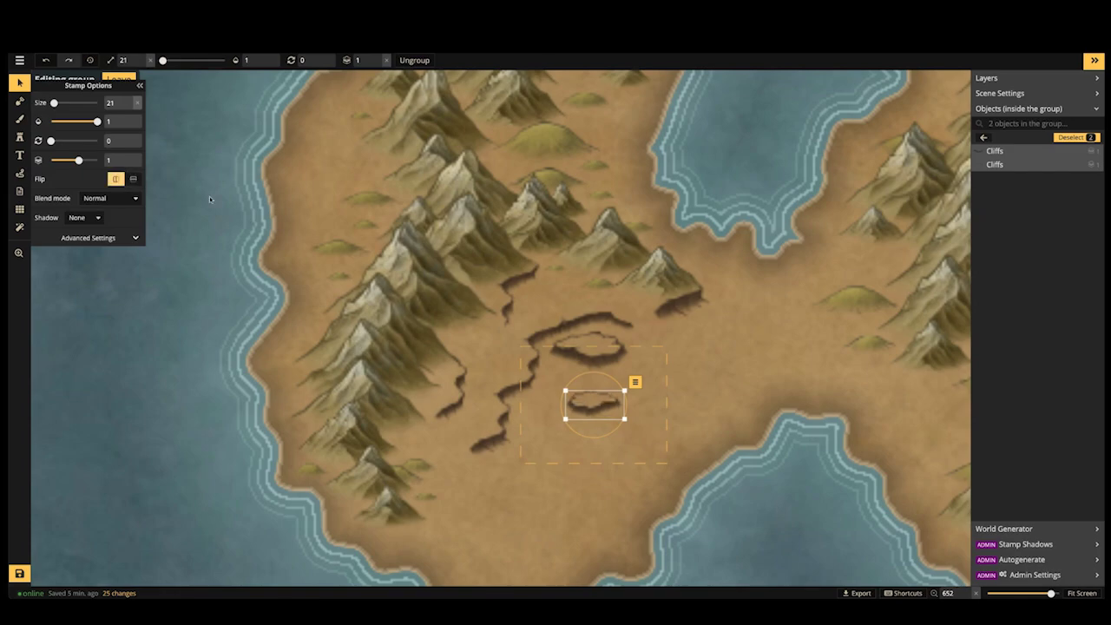
{"action": "key", "text": "Escape"}
{"action": "key", "text": "Escape"}
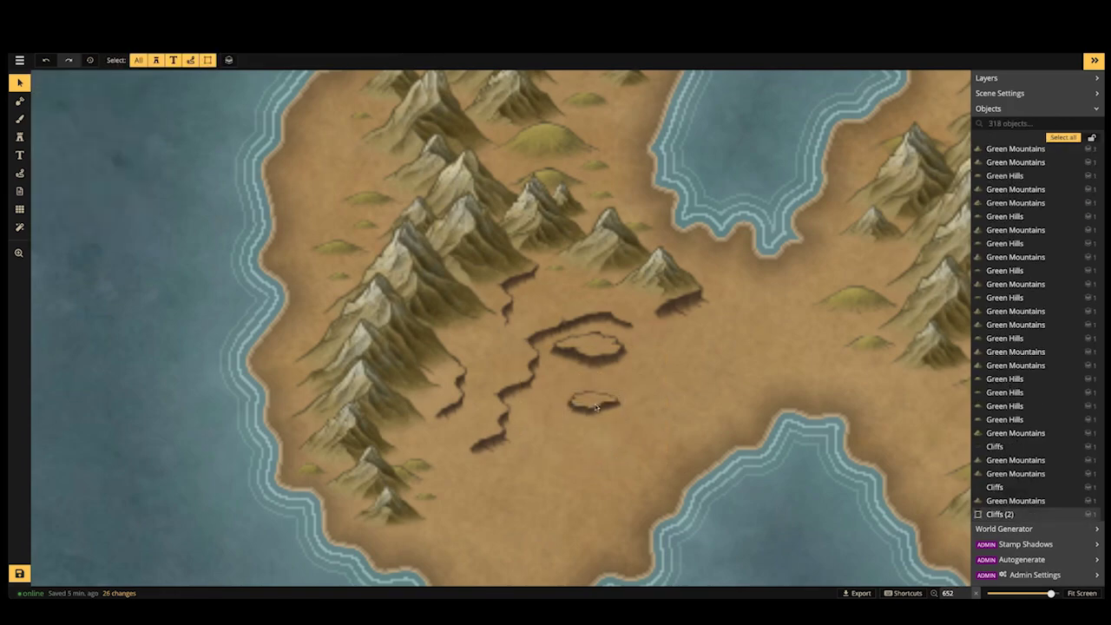
Move the smaller plateau north to the foot of the mountains, beside the short cliff northwest of the larger plateau
{"action": "left_click_drag", "start_coordinate": [595, 408], "coordinate": [545, 305]}
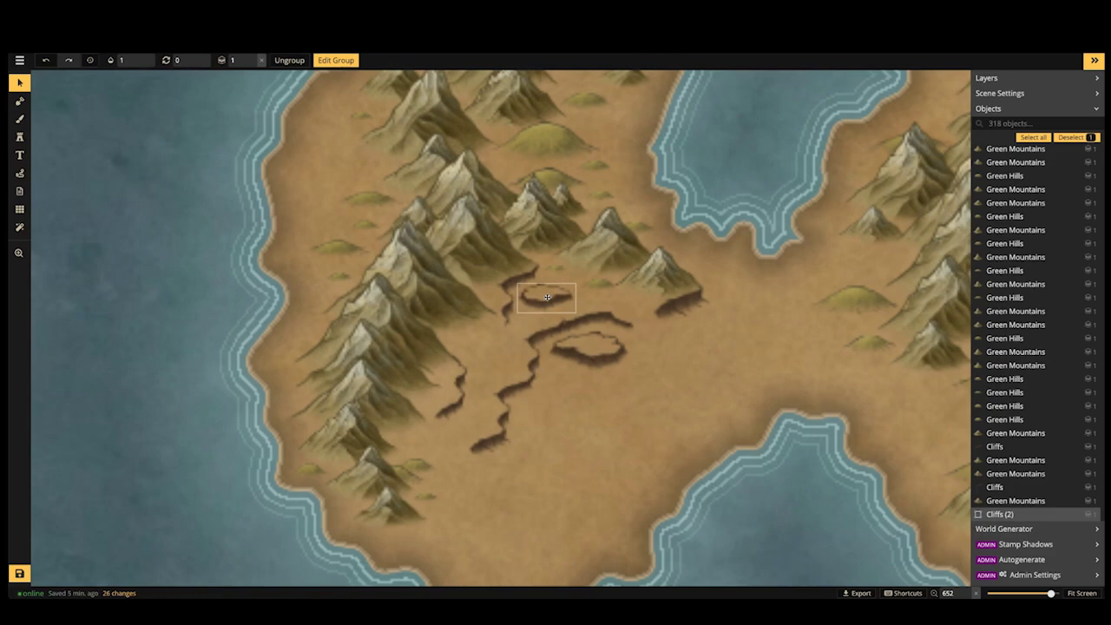
{"action": "mouse_move", "coordinate": [547, 297]}
{"action": "left_mouse_down"}
{"action": "mouse_move", "coordinate": [509, 339]}
{"action": "mouse_move", "coordinate": [497, 376]}
{"action": "mouse_move", "coordinate": [544, 296]}
{"action": "left_mouse_up"}
{"action": "left_click", "coordinate": [590, 347]}
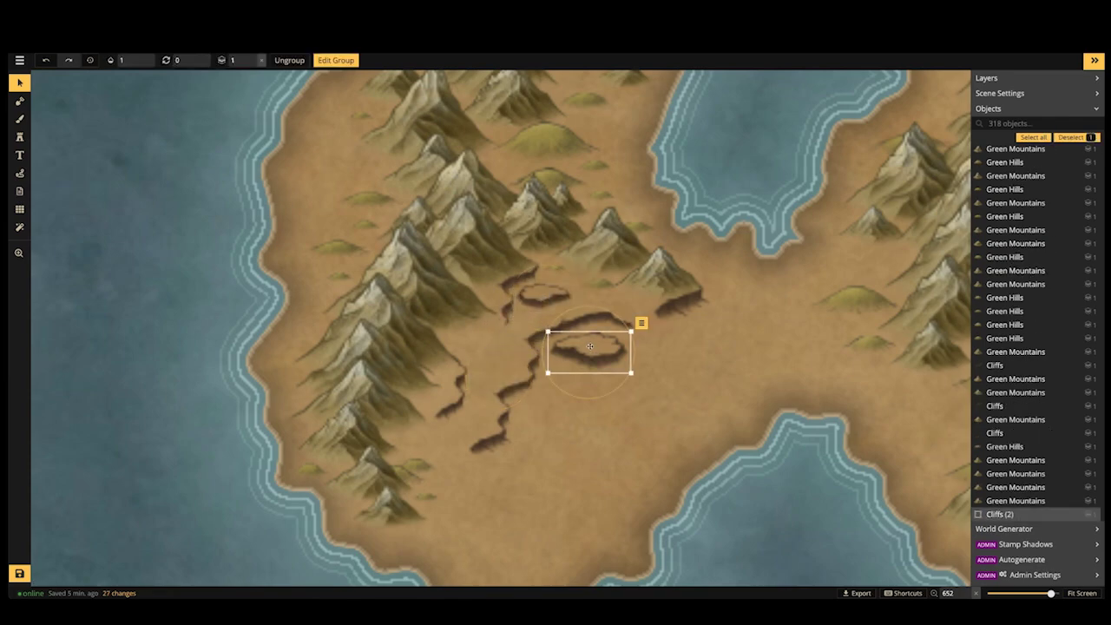
{"action": "key", "text": "ctrl+v"}
{"action": "scroll", "coordinate": [541, 424], "scroll_direction": "down", "scroll_amount": 3}
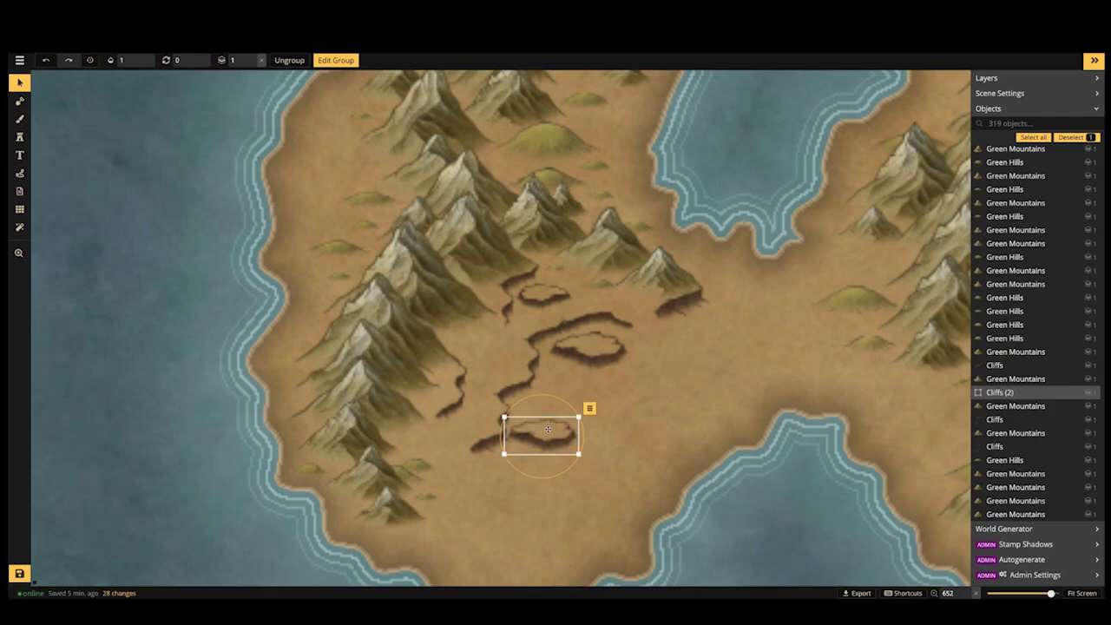
{"action": "mouse_move", "coordinate": [548, 432]}
{"action": "left_mouse_down"}
{"action": "mouse_move", "coordinate": [473, 340]}
{"action": "mouse_move", "coordinate": [567, 310]}
{"action": "mouse_move", "coordinate": [633, 330]}
{"action": "mouse_move", "coordinate": [568, 372]}
{"action": "mouse_move", "coordinate": [579, 314]}
{"action": "mouse_move", "coordinate": [612, 306]}
{"action": "mouse_move", "coordinate": [496, 439]}
{"action": "mouse_move", "coordinate": [469, 449]}
{"action": "mouse_move", "coordinate": [485, 407]}
{"action": "mouse_move", "coordinate": [481, 422]}
{"action": "mouse_move", "coordinate": [478, 341]}
{"action": "mouse_move", "coordinate": [553, 440]}
{"action": "left_mouse_up"}
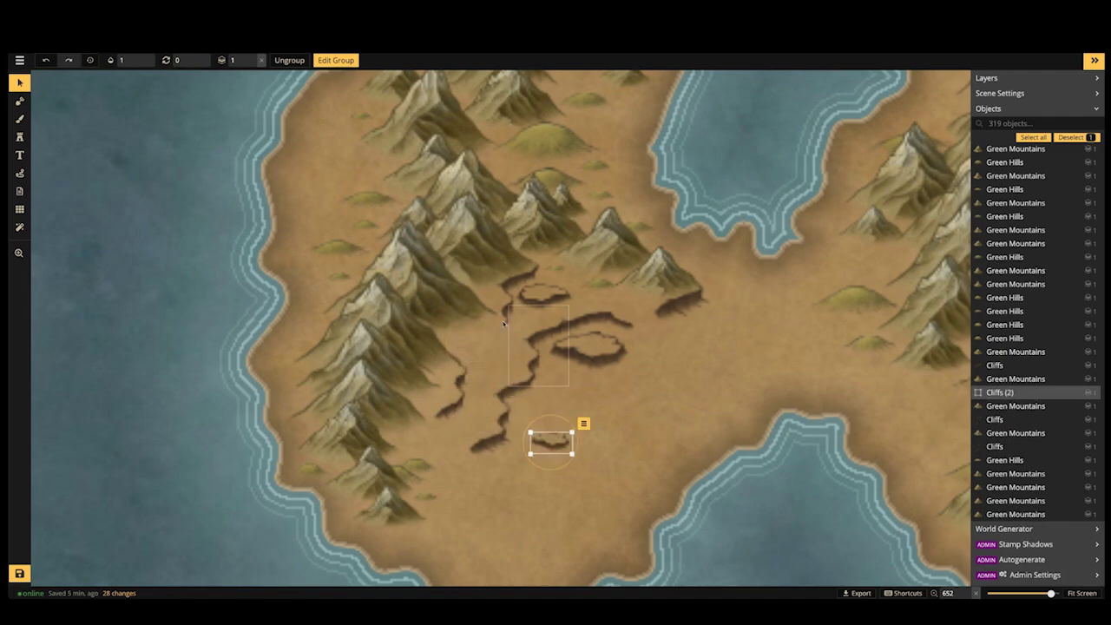
{"action": "key", "text": "Delete"}
Stamp a horizontally flipped variant 1 cliff at size 30 and rotation 15 to extend the cliff beneath the mountains southwest
{"action": "left_click", "coordinate": [510, 291]}
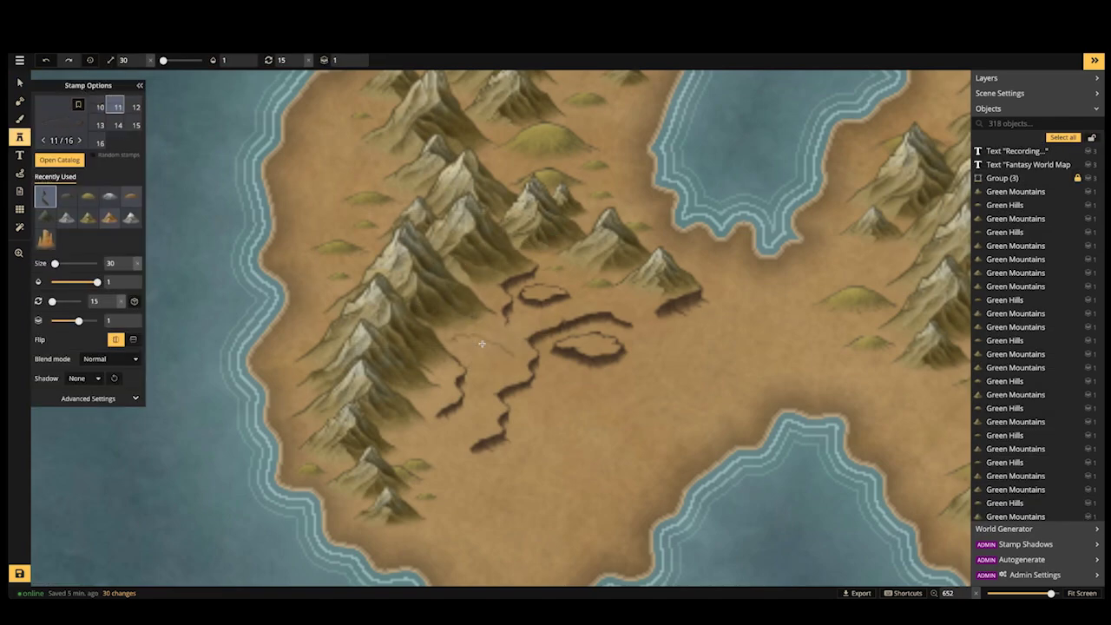
{"action": "key", "text": "Right"}
{"action": "key", "text": "Right"}
{"action": "key", "text": "Right"}
{"action": "key", "text": "Right"}
{"action": "key", "text": "Right"}
{"action": "key", "text": "Right"}
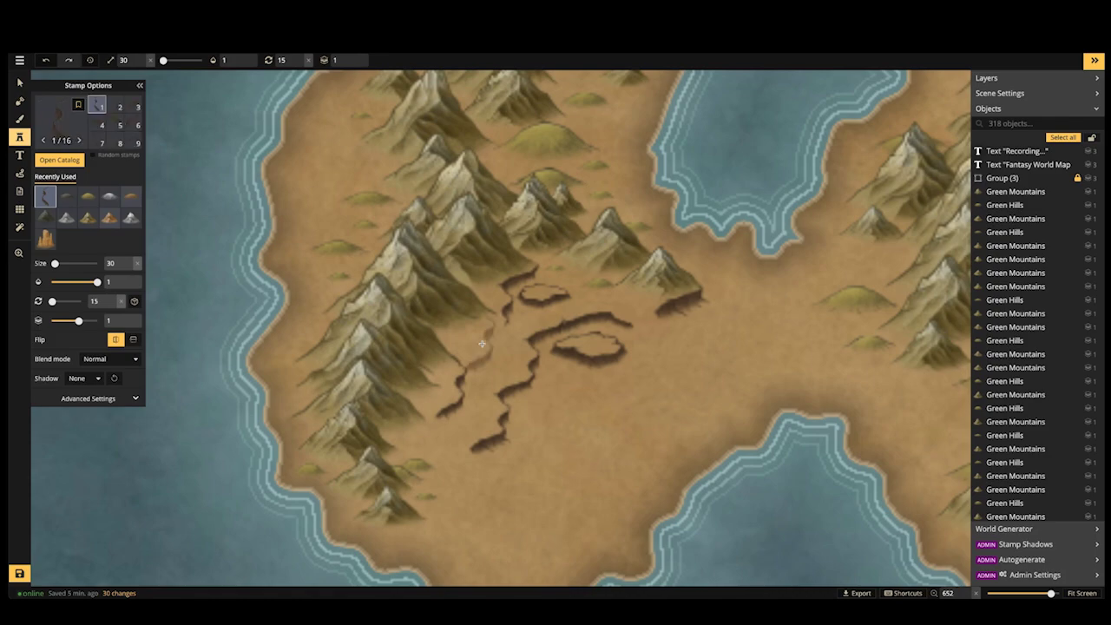
{"action": "key", "text": "Left"}
{"action": "left_click", "coordinate": [493, 345]}
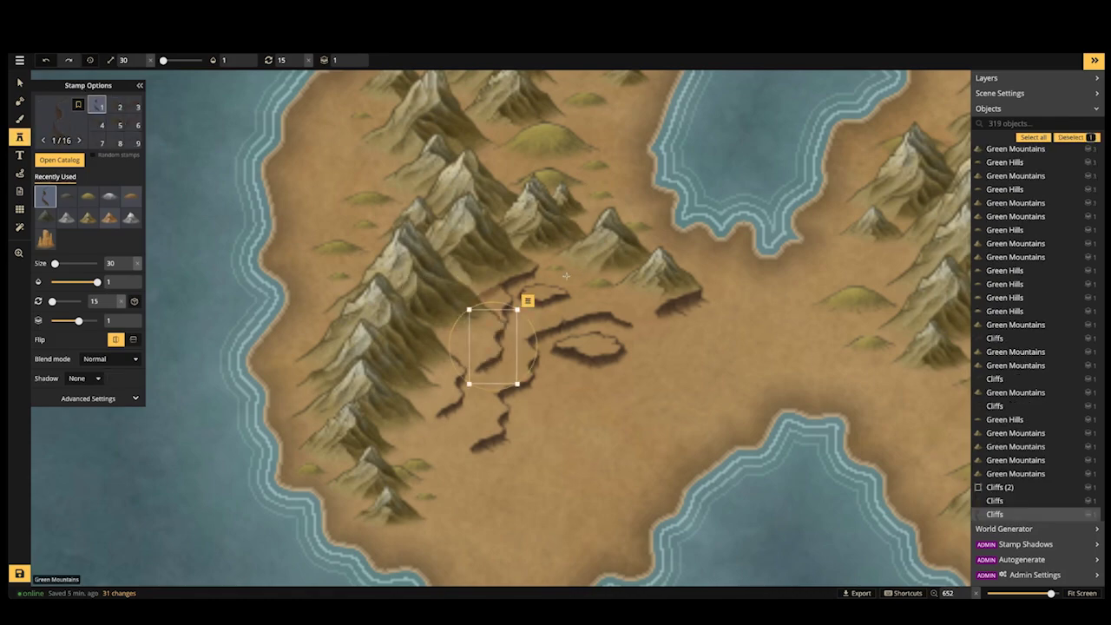
Paste another plateau copy, shrink it, and place it between the southern ends of the two winding cliff lines
{"action": "key", "text": "space"}
{"action": "left_click_drag", "start_coordinate": [519, 303], "coordinate": [460, 246]}
{"action": "left_click_drag", "start_coordinate": [593, 307], "coordinate": [600, 309]}
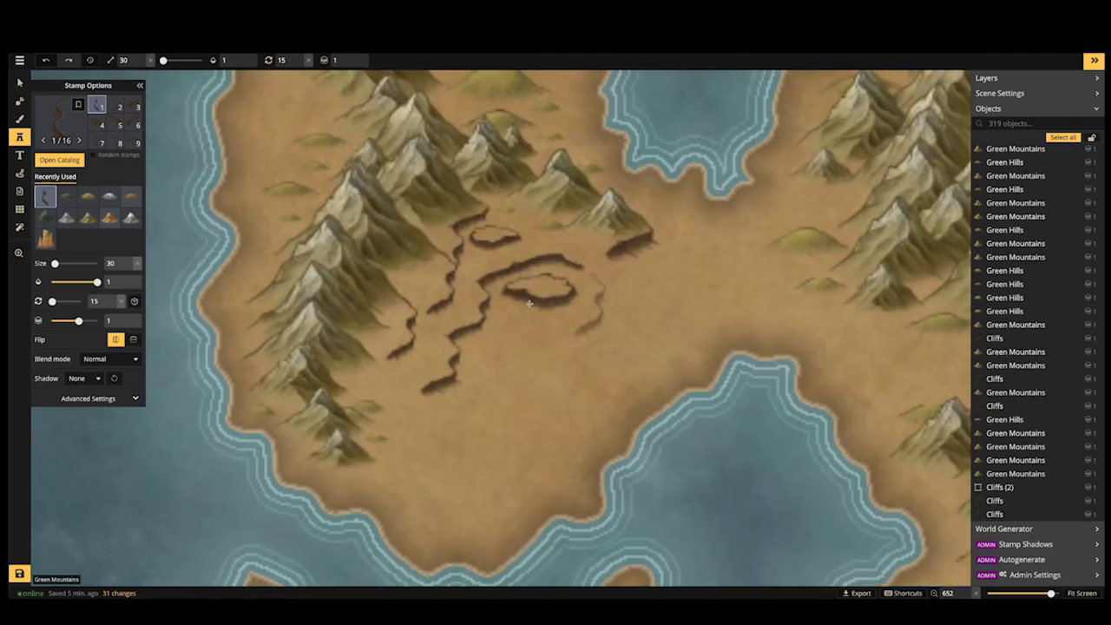
{"action": "key", "text": "space"}
{"action": "left_click_drag", "start_coordinate": [475, 310], "coordinate": [594, 319]}
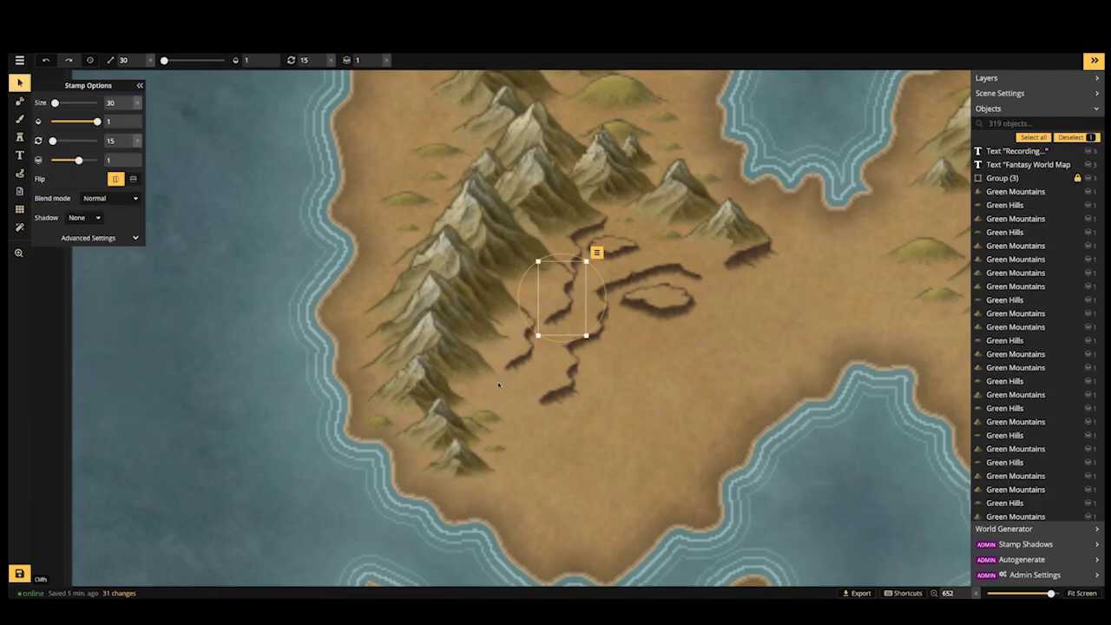
{"action": "key", "text": "ctrl+v"}
{"action": "scroll", "coordinate": [573, 394], "scroll_direction": "down", "scroll_amount": 3}
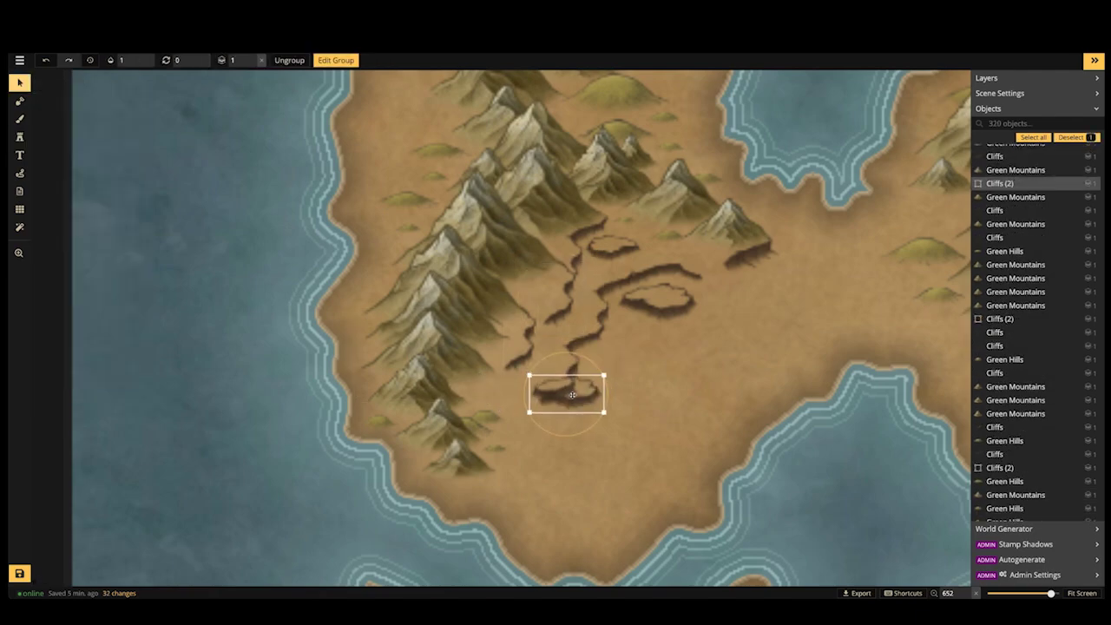
{"action": "left_click_drag", "start_coordinate": [573, 386], "coordinate": [550, 378]}
{"action": "left_click", "coordinate": [540, 283]}
Examine how the new cliffs and plateaus look against the whole continent and the rest of the map
{"action": "scroll", "coordinate": [539, 276], "scroll_direction": "down", "scroll_amount": 5}
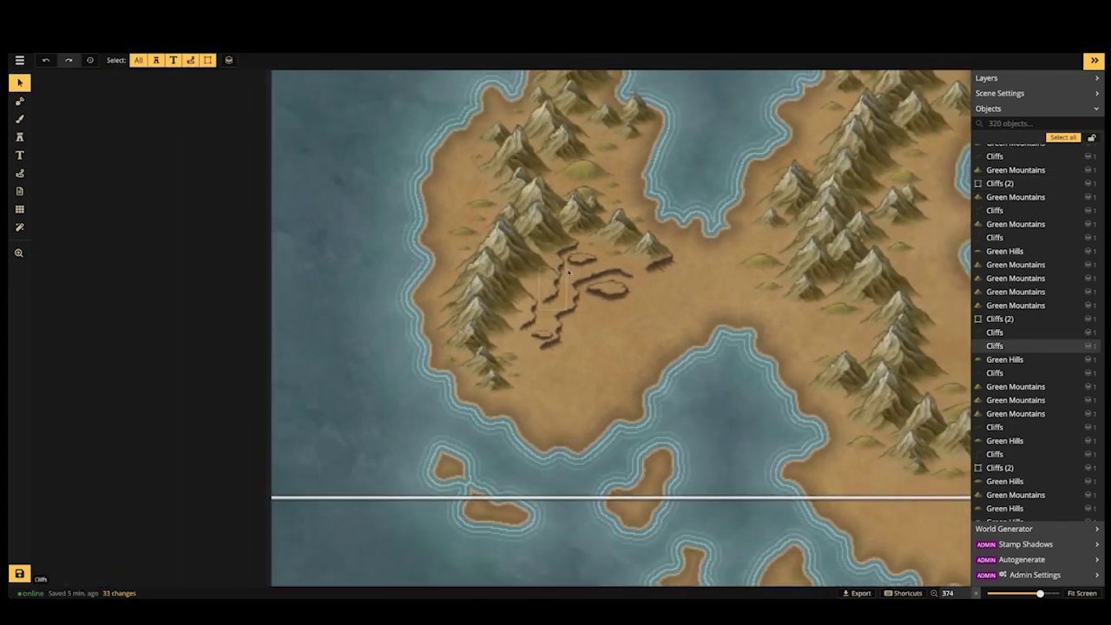
{"action": "left_click_drag", "start_coordinate": [575, 265], "coordinate": [498, 278]}
{"action": "scroll", "coordinate": [499, 278], "scroll_direction": "down", "scroll_amount": 4}
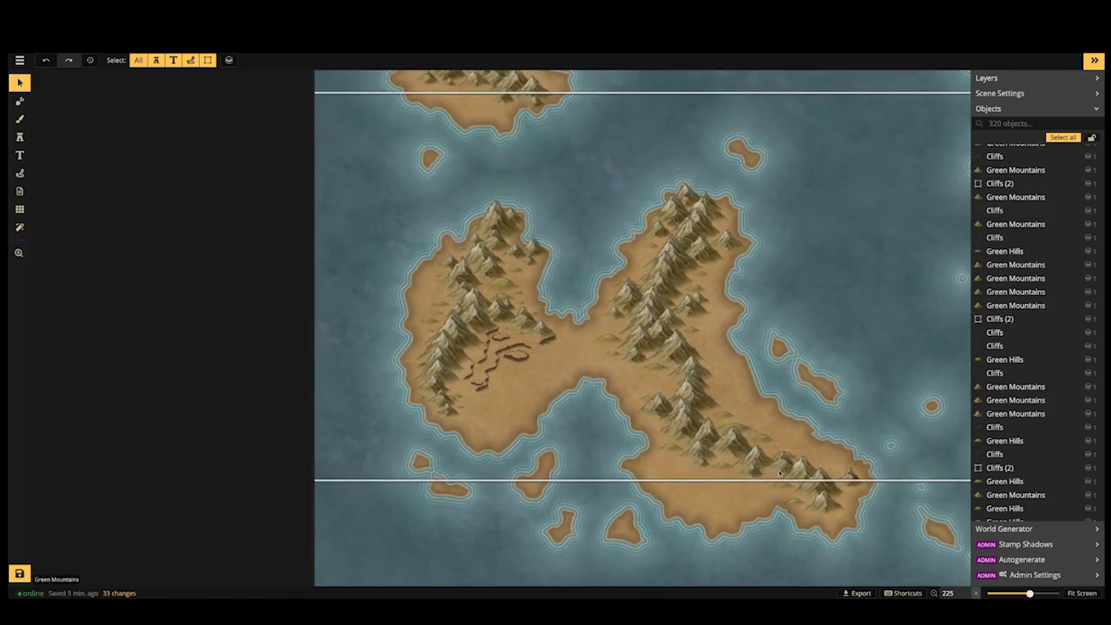
{"action": "scroll", "coordinate": [573, 259], "scroll_direction": "down", "scroll_amount": 2}
{"action": "key", "text": "space"}
{"action": "left_click_drag", "start_coordinate": [523, 141], "coordinate": [520, 283]}
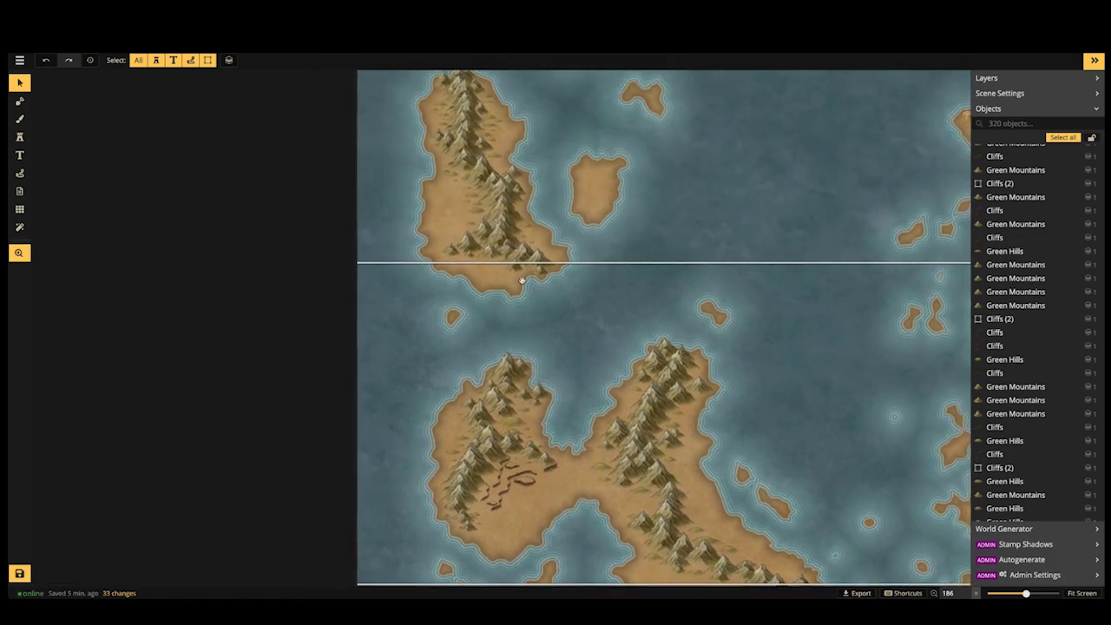
{"action": "key", "text": "space"}
{"action": "left_click_drag", "start_coordinate": [697, 347], "coordinate": [489, 260]}
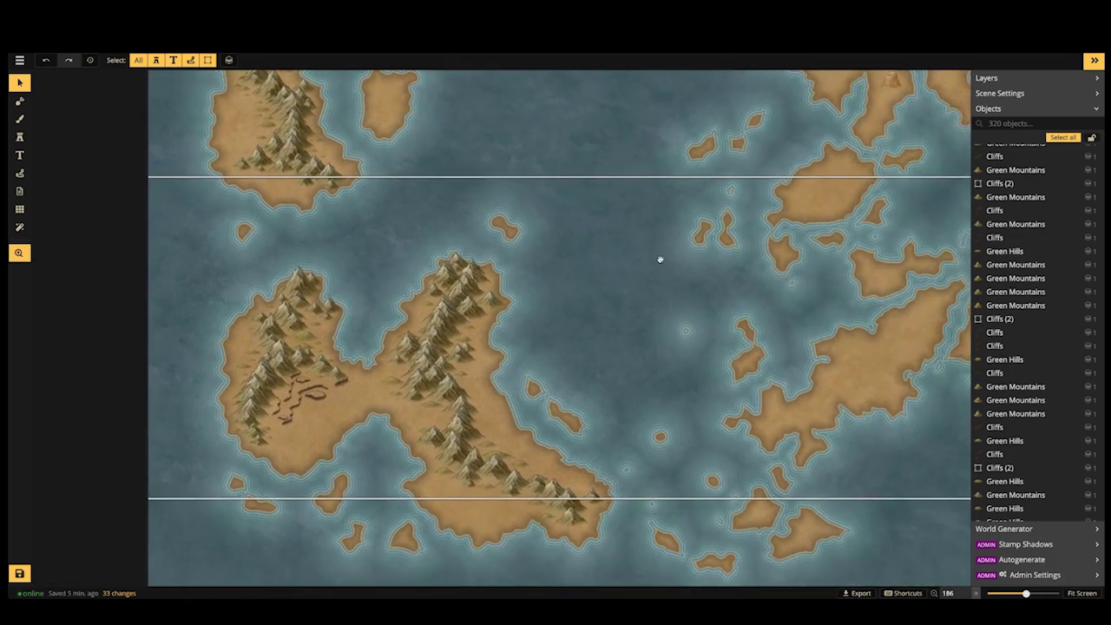
{"action": "left_click_drag", "start_coordinate": [396, 360], "coordinate": [392, 286]}
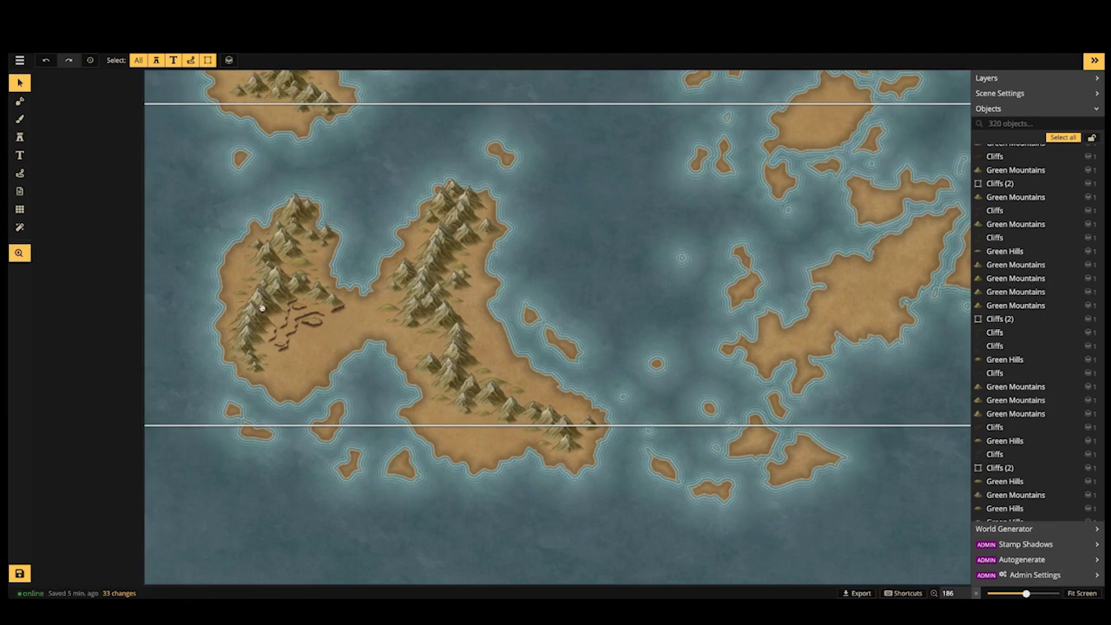
{"action": "left_click_drag", "start_coordinate": [262, 307], "coordinate": [306, 307]}
{"action": "left_click_drag", "start_coordinate": [459, 307], "coordinate": [393, 312]}
{"action": "scroll", "coordinate": [392, 311], "scroll_direction": "down", "scroll_amount": 2}
{"action": "left_click_drag", "start_coordinate": [528, 227], "coordinate": [386, 355]}
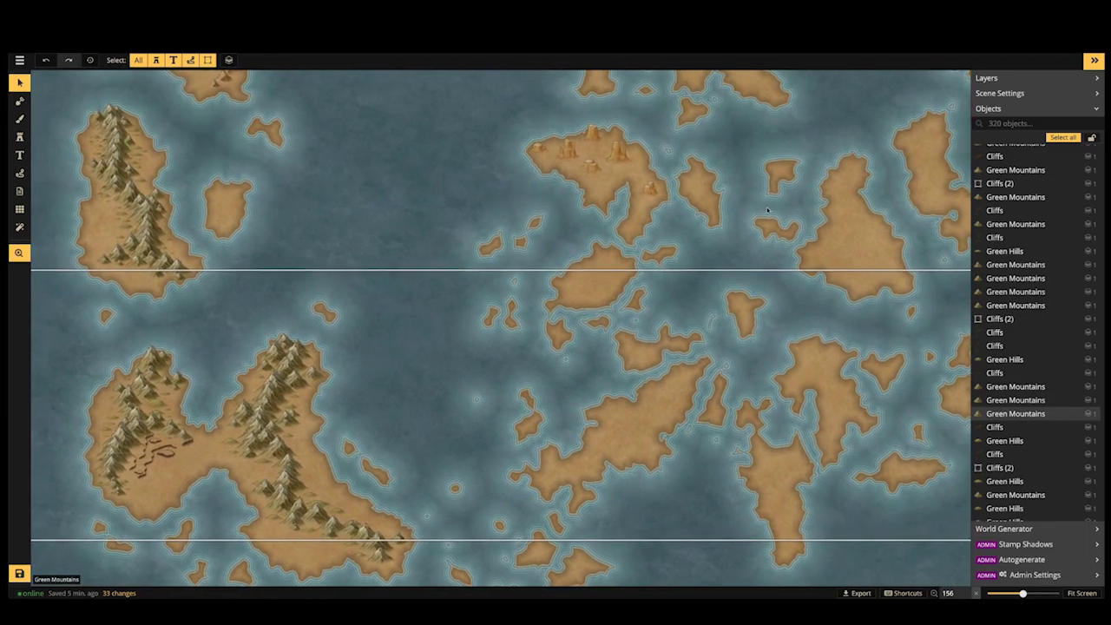
{"action": "scroll", "coordinate": [767, 210], "scroll_direction": "down", "scroll_amount": 3}
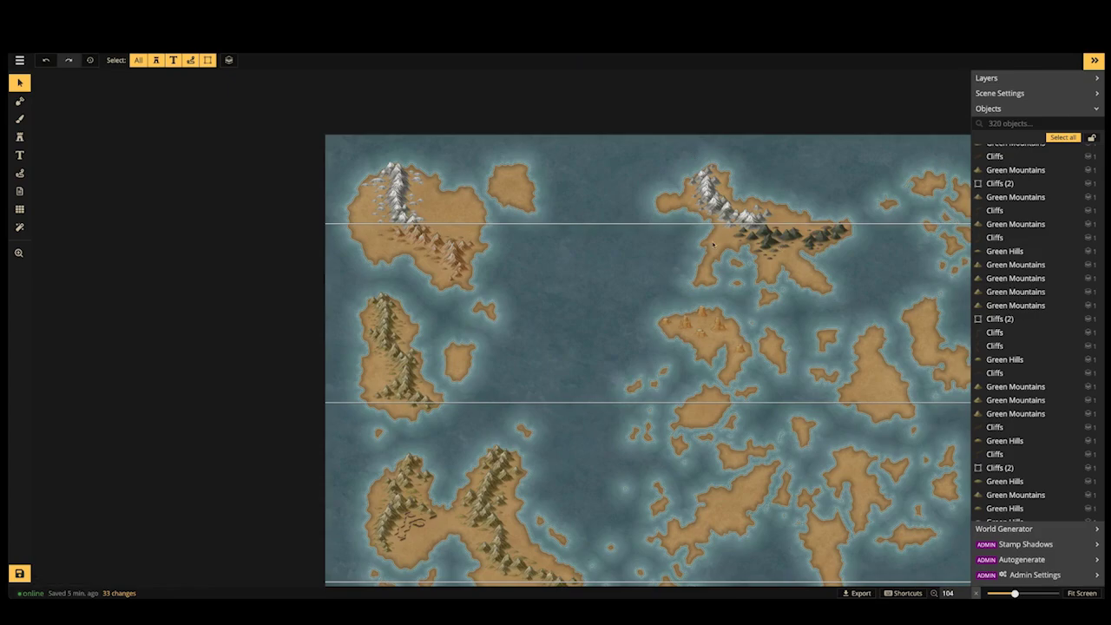
{"action": "left_click_drag", "start_coordinate": [454, 429], "coordinate": [578, 315]}
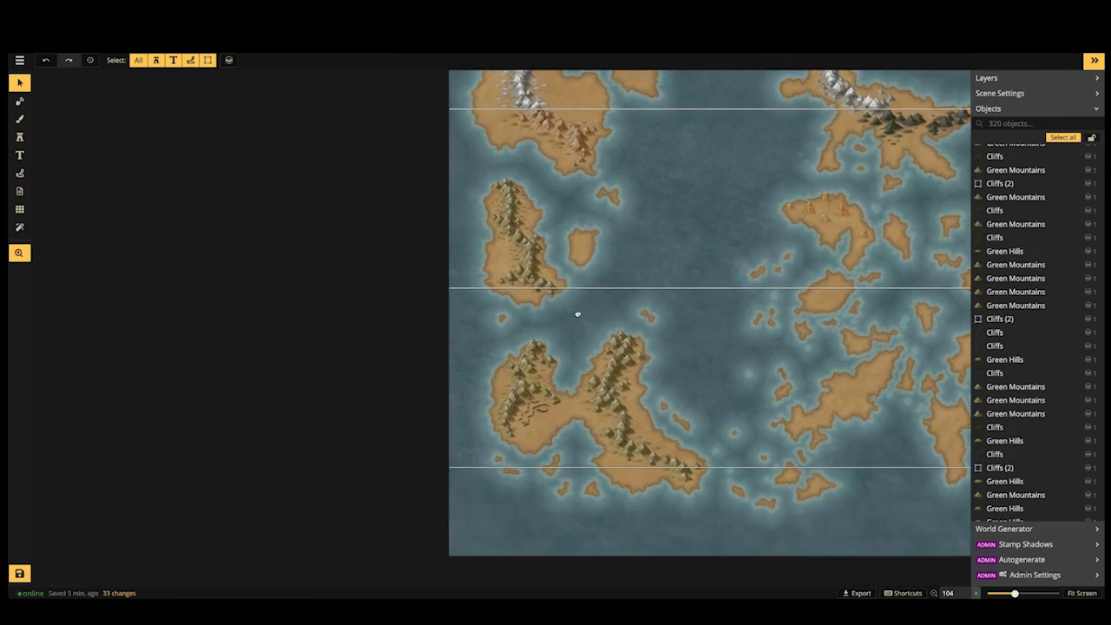
{"action": "scroll", "coordinate": [548, 422], "scroll_direction": "up", "scroll_amount": 3}
{"action": "scroll", "coordinate": [548, 424], "scroll_direction": "up", "scroll_amount": 10}
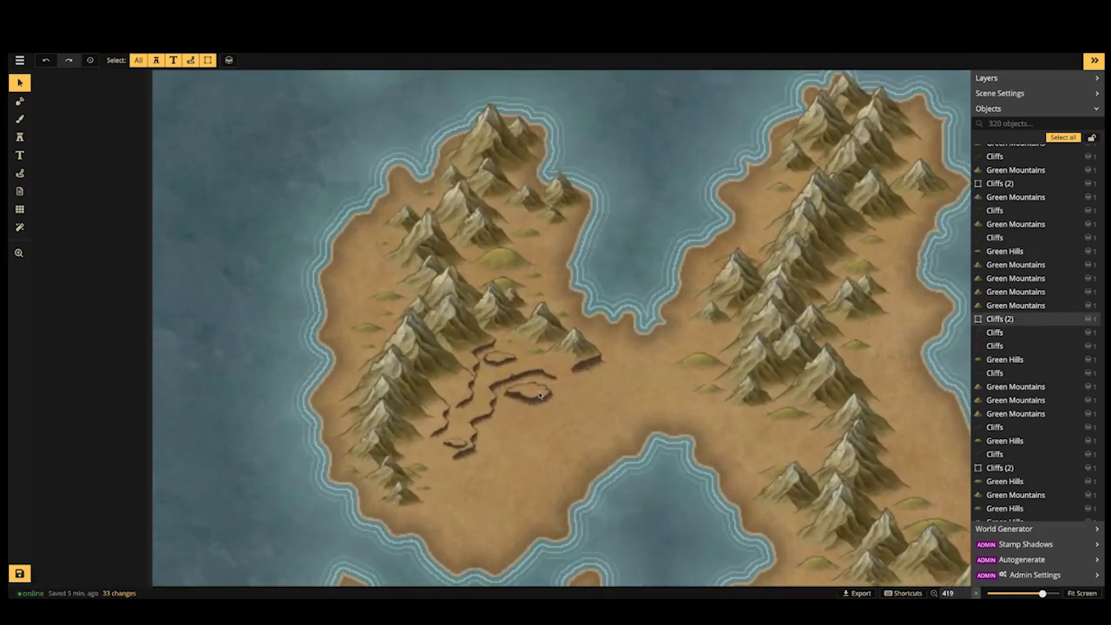
Stamp a flipped variant 7 cliff at size 40 and rotation 30 along the northwest shore of the continent's southern bay
{"action": "left_click", "coordinate": [539, 396]}
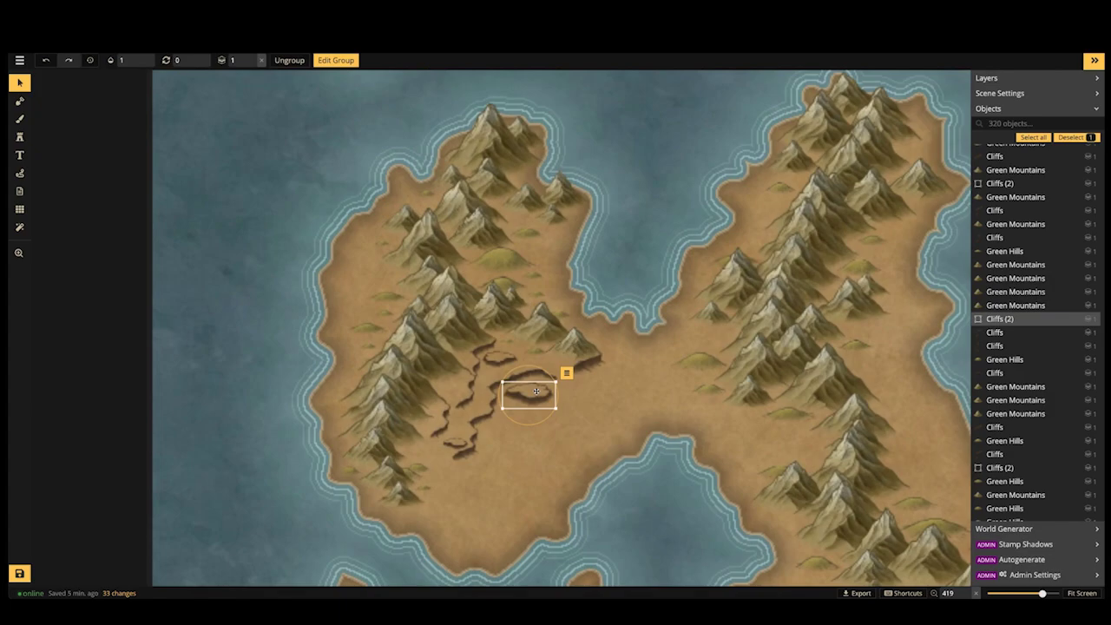
{"action": "left_click", "coordinate": [596, 358]}
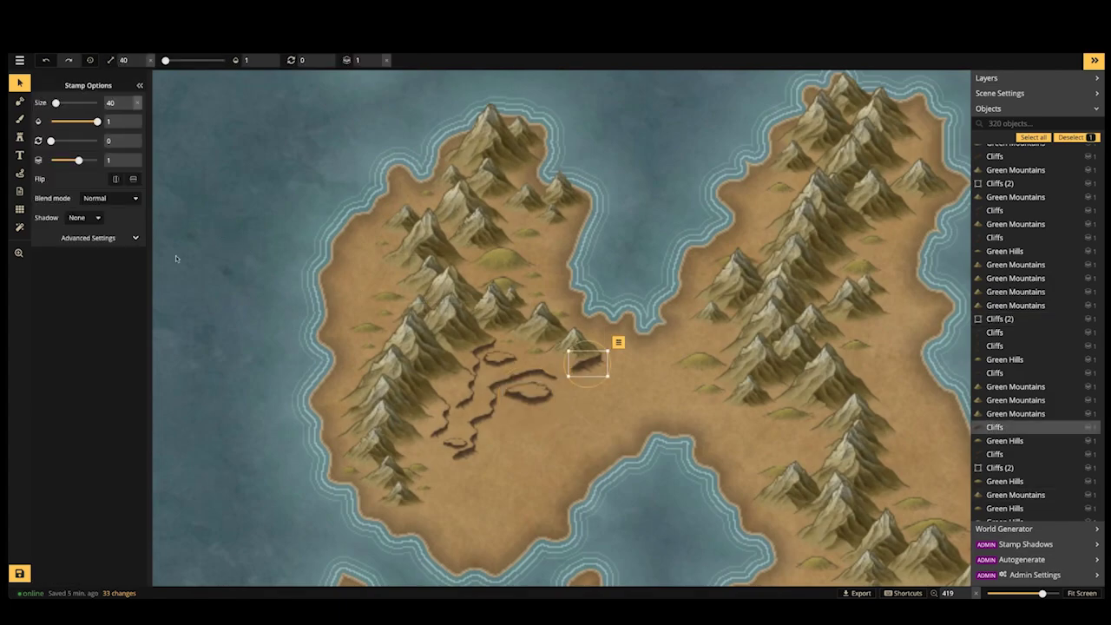
{"action": "left_click", "coordinate": [21, 138]}
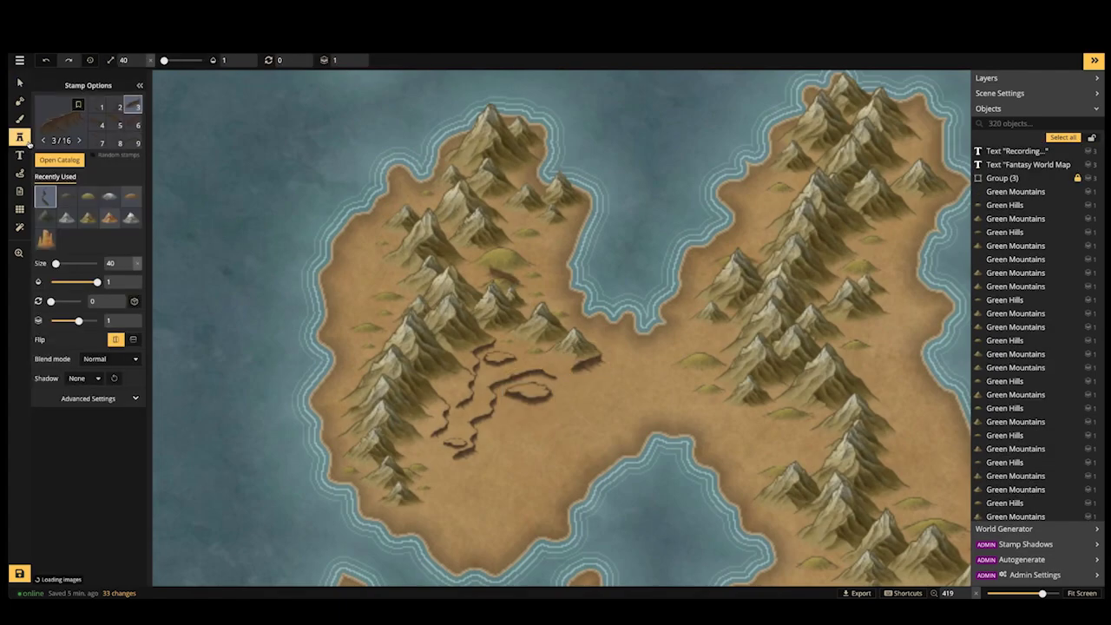
{"action": "key", "text": "Right"}
{"action": "key", "text": "Right"}
{"action": "key", "text": "Right"}
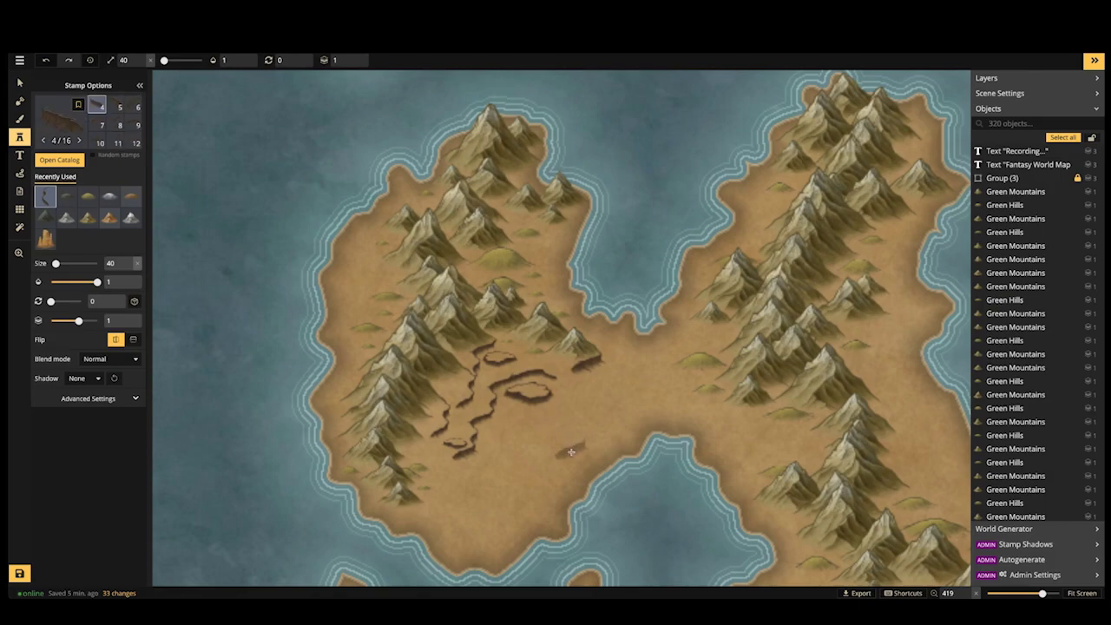
{"action": "key", "text": "Left"}
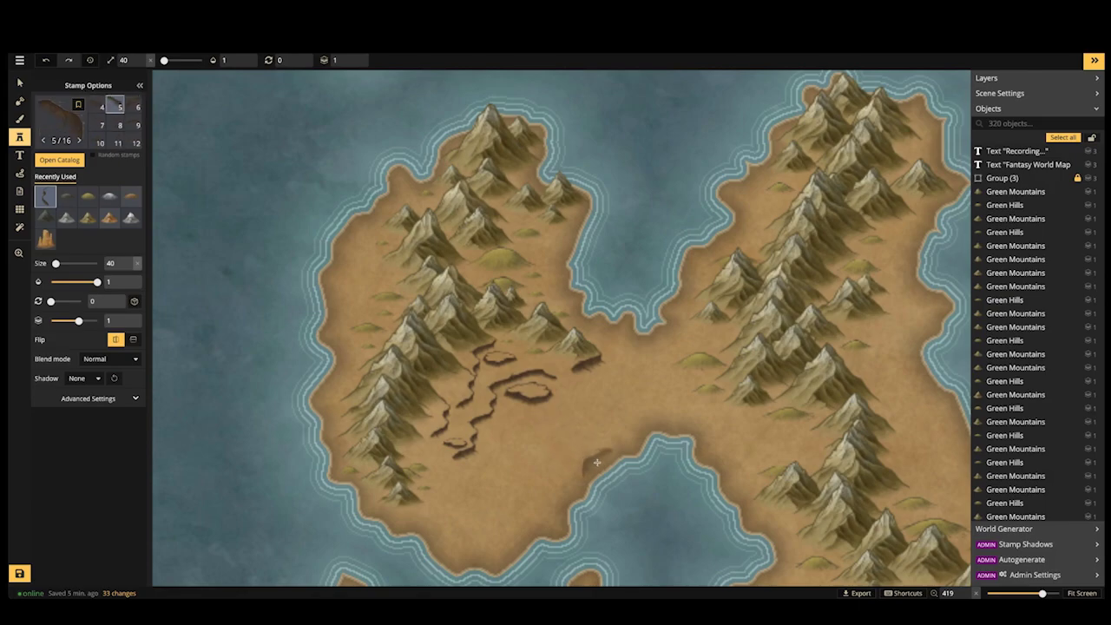
{"action": "key", "text": "Right"}
{"action": "key", "text": "Right"}
{"action": "key", "text": "Right"}
{"action": "key", "text": "Left"}
{"action": "scroll", "coordinate": [644, 423], "scroll_direction": "up", "scroll_amount": 2}
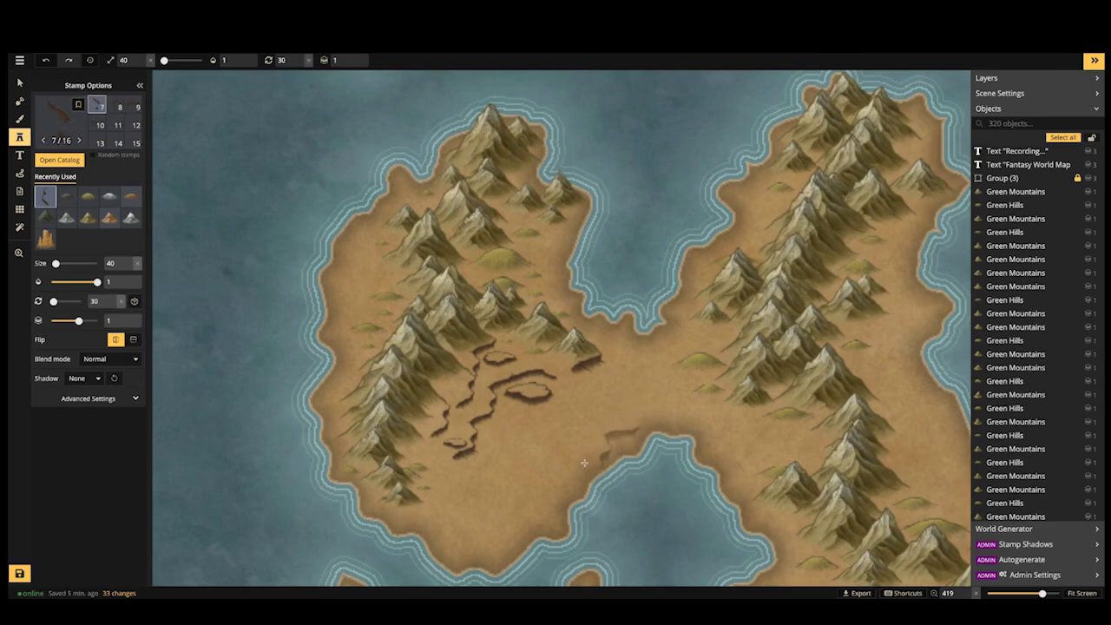
{"action": "left_click", "coordinate": [554, 496]}
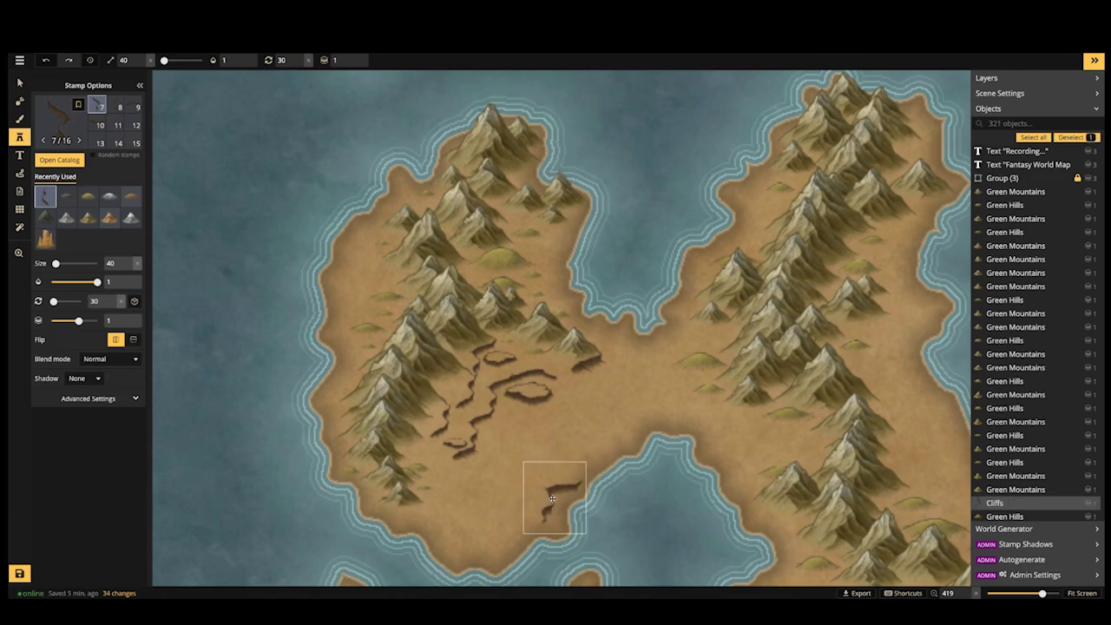
Extend the coastal cliff northeast with a second variant 7 piece connected to the first
{"action": "left_click", "coordinate": [584, 458]}
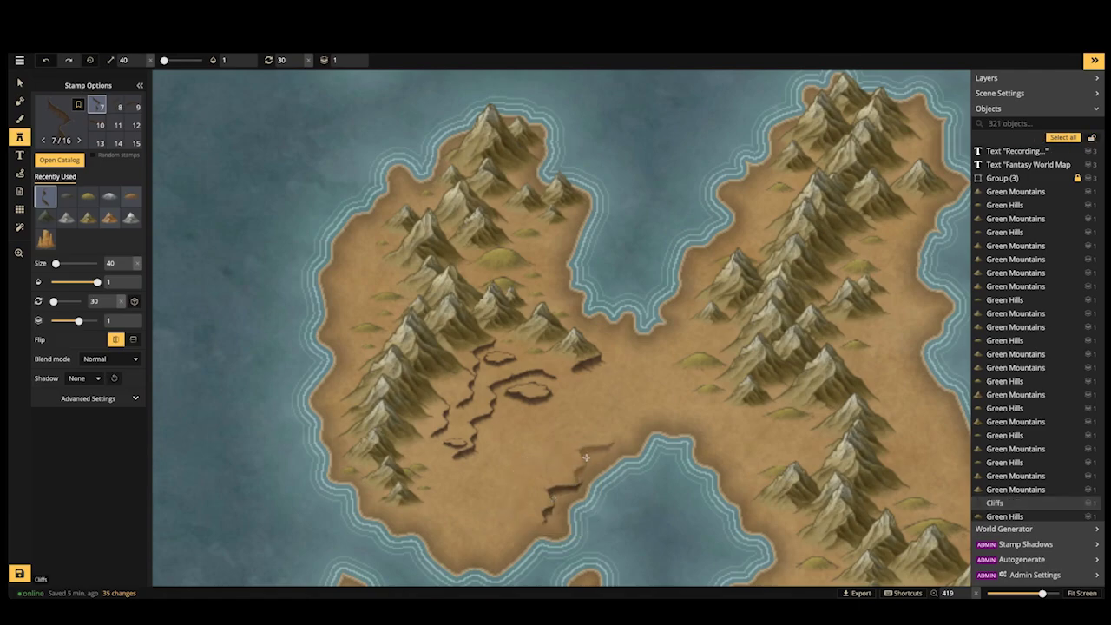
{"action": "left_click", "coordinate": [593, 454]}
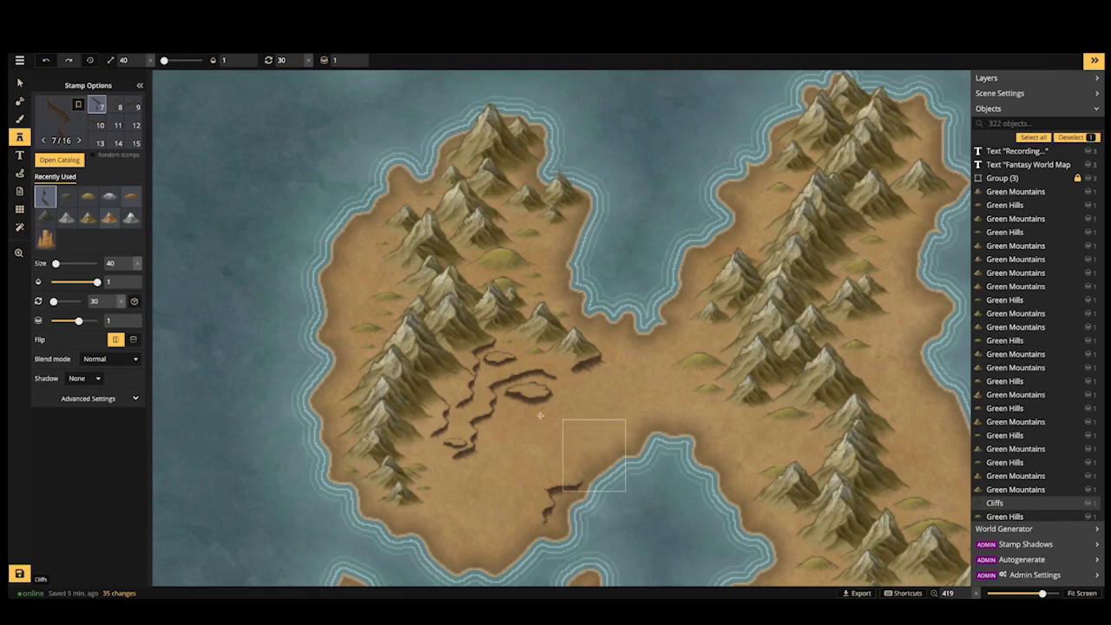
{"action": "left_click", "coordinate": [556, 521]}
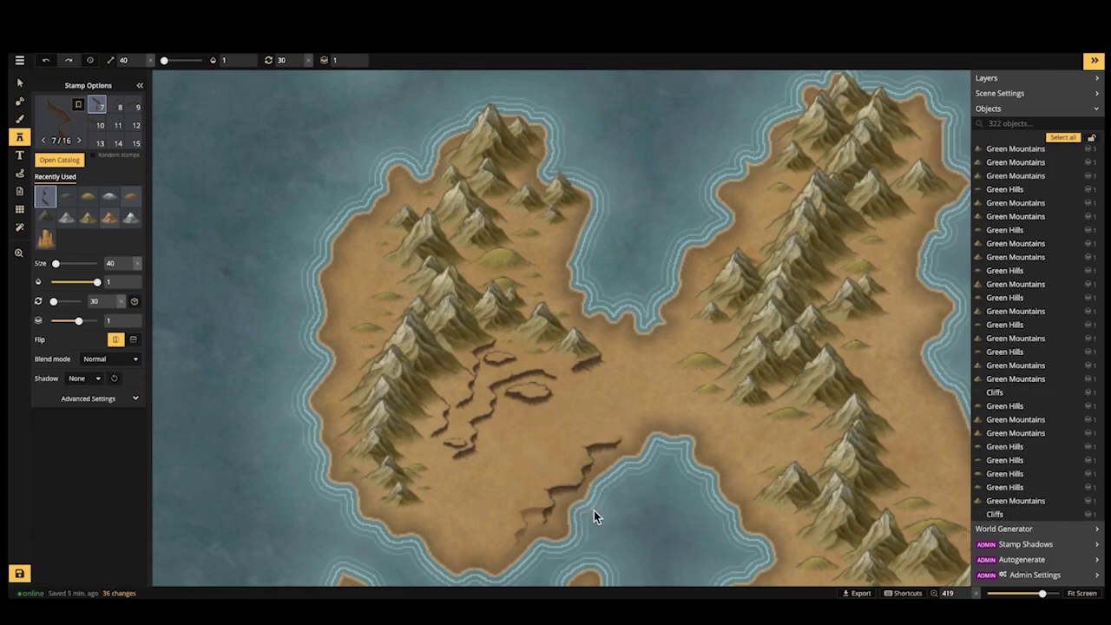
Continue the coastal cliff southwest with a variant 10 piece at size 40 and rotation 0
{"action": "key", "text": "Right"}
{"action": "key", "text": "Right"}
{"action": "key", "text": "Right"}
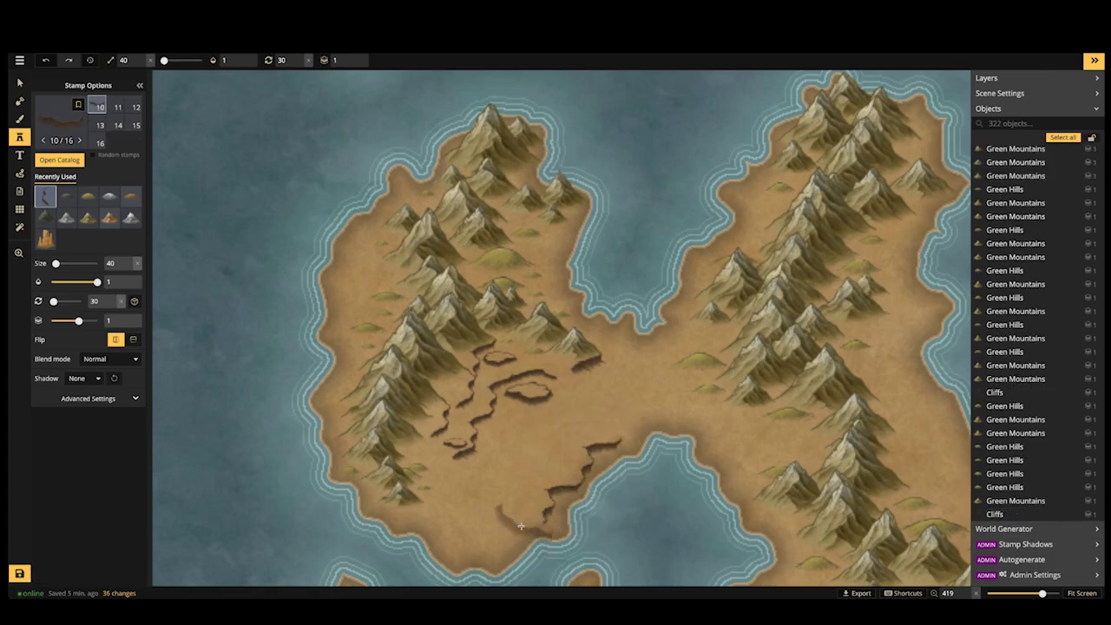
{"action": "scroll", "coordinate": [516, 522], "scroll_direction": "down", "scroll_amount": 2}
{"action": "left_click", "coordinate": [515, 526]}
{"action": "key", "text": "Escape"}
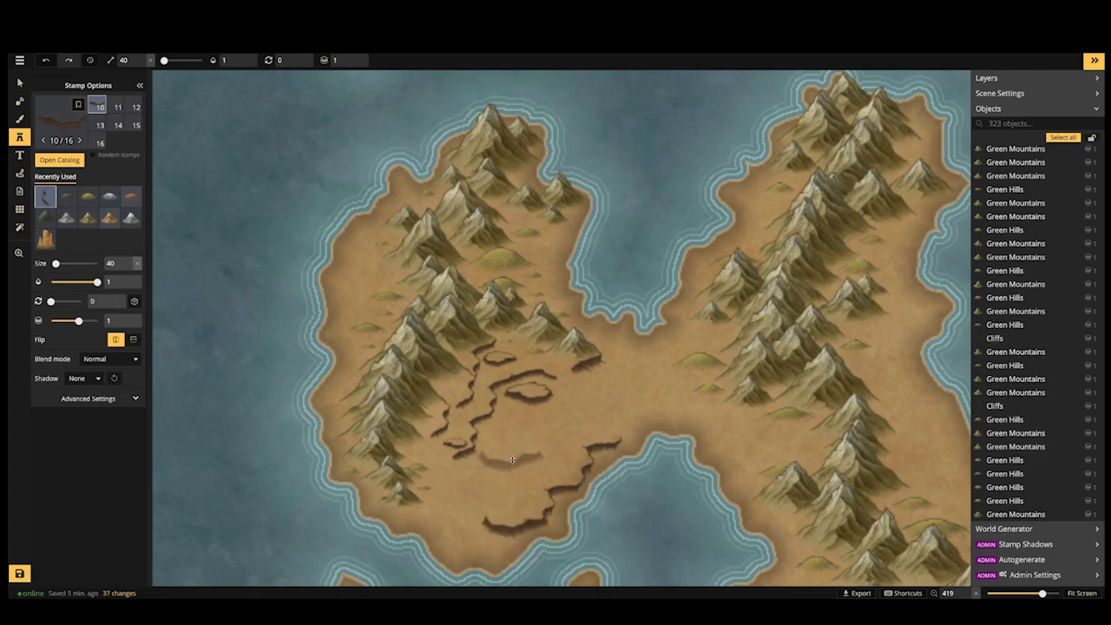
Stamp a variant 9 cliff at size 40 and rotation 0 just southeast of the smallest plateau
{"action": "key", "text": "Left"}
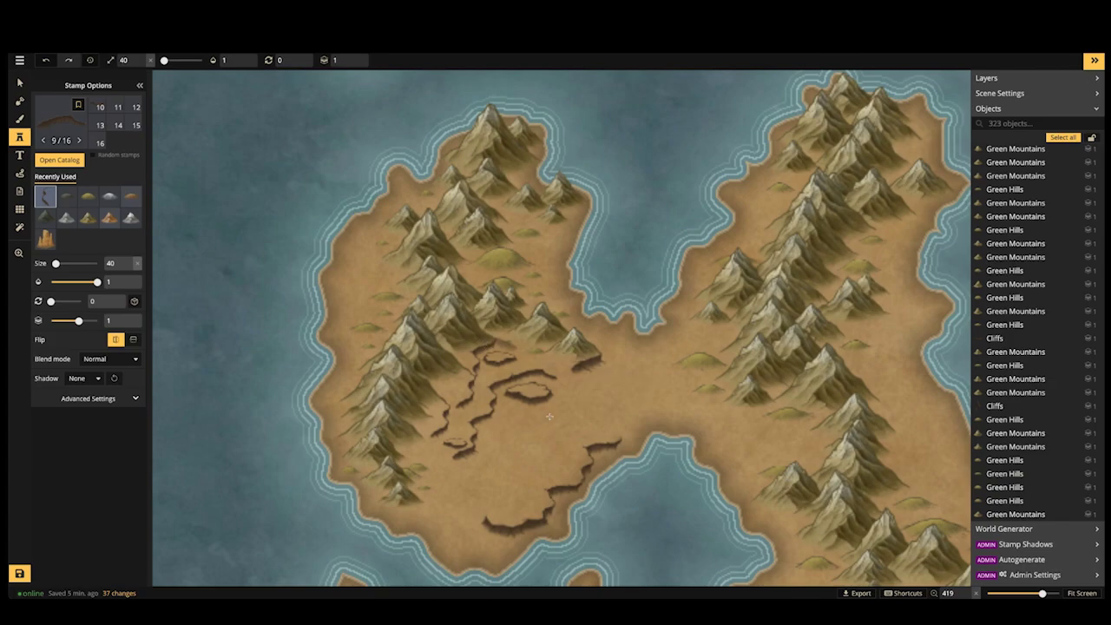
{"action": "left_click_drag", "start_coordinate": [547, 412], "coordinate": [567, 353]}
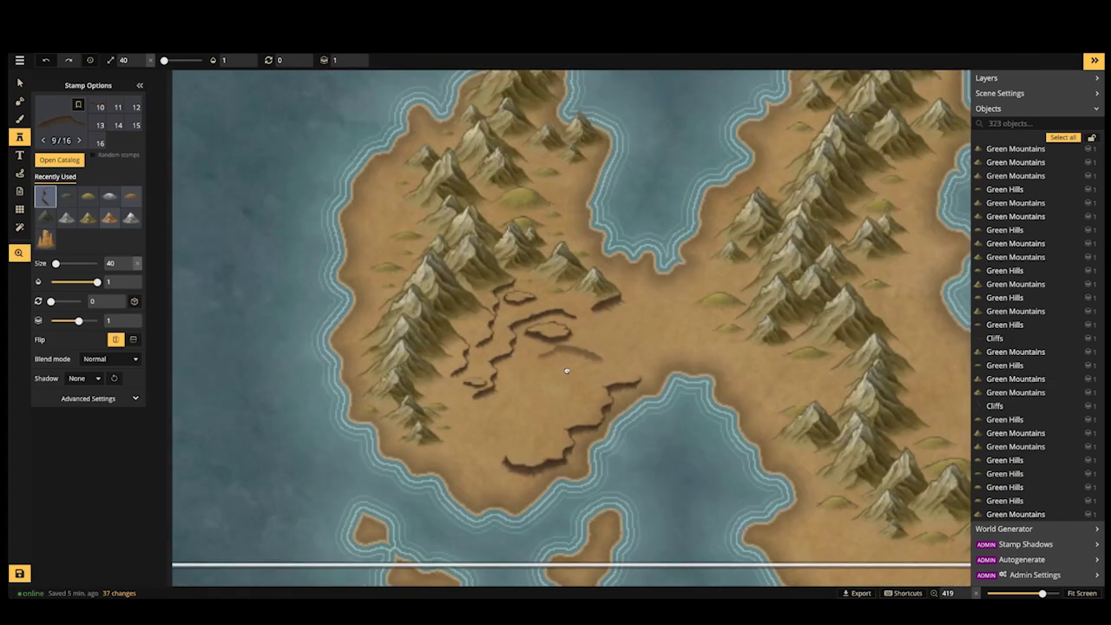
{"action": "left_click", "coordinate": [522, 401]}
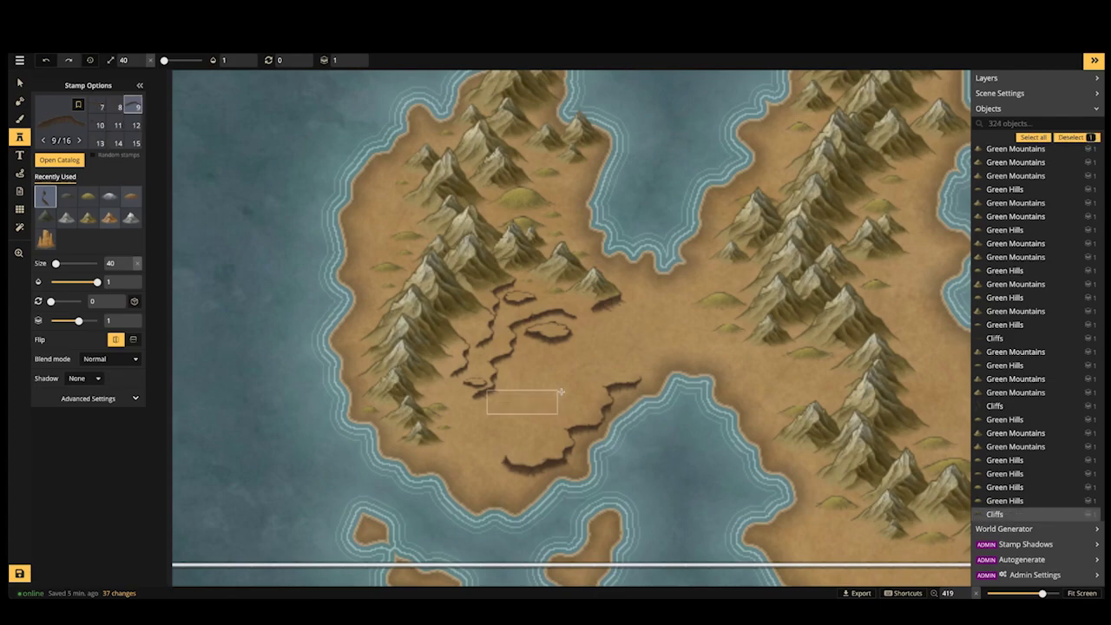
Extend the cliff southeast of the smallest plateau eastward with a flipped variant 1 piece at size 40 and rotation 30
{"action": "key", "text": "Right"}
{"action": "key", "text": "Right"}
{"action": "key", "text": "Right"}
{"action": "key", "text": "Right"}
{"action": "key", "text": "Right"}
{"action": "key", "text": "Right"}
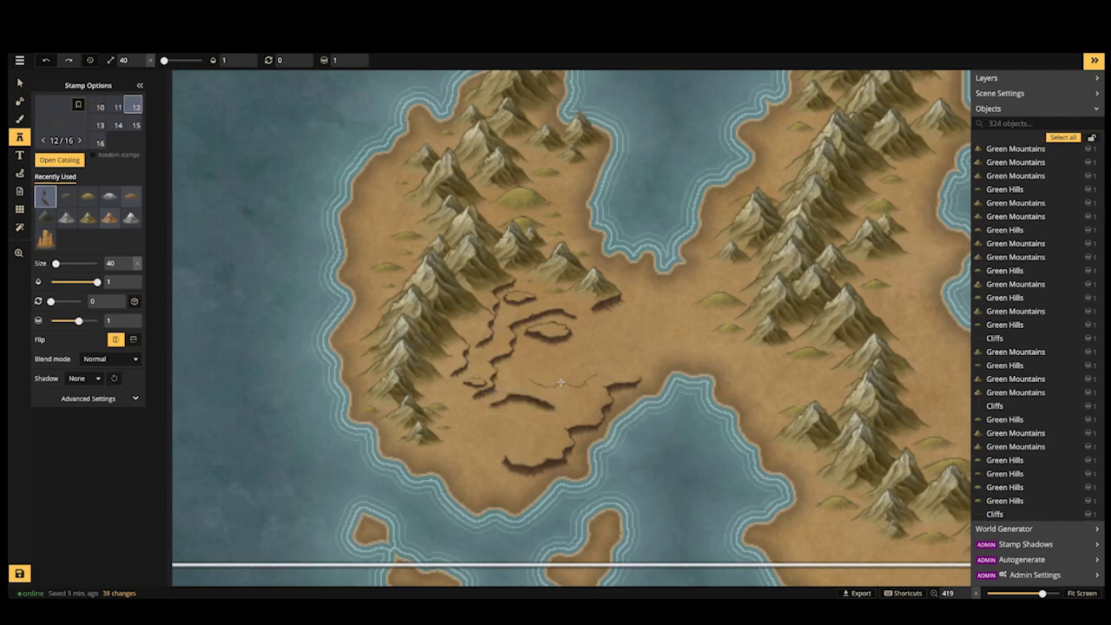
{"action": "key", "text": "Right"}
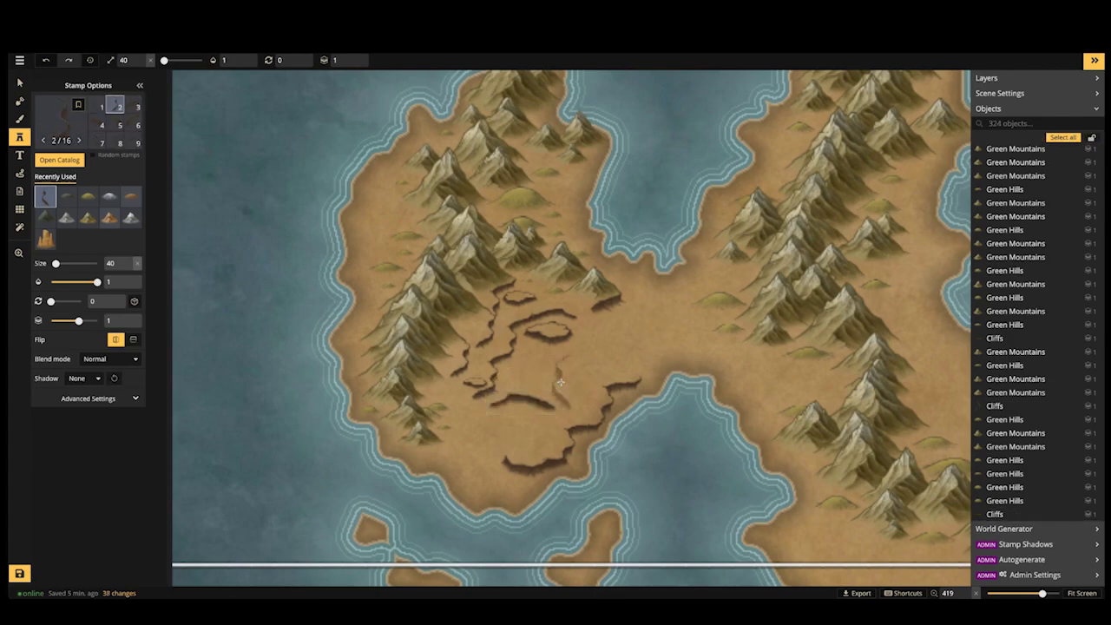
{"action": "key", "text": "Left"}
{"action": "scroll", "coordinate": [563, 383], "scroll_direction": "up", "scroll_amount": 2}
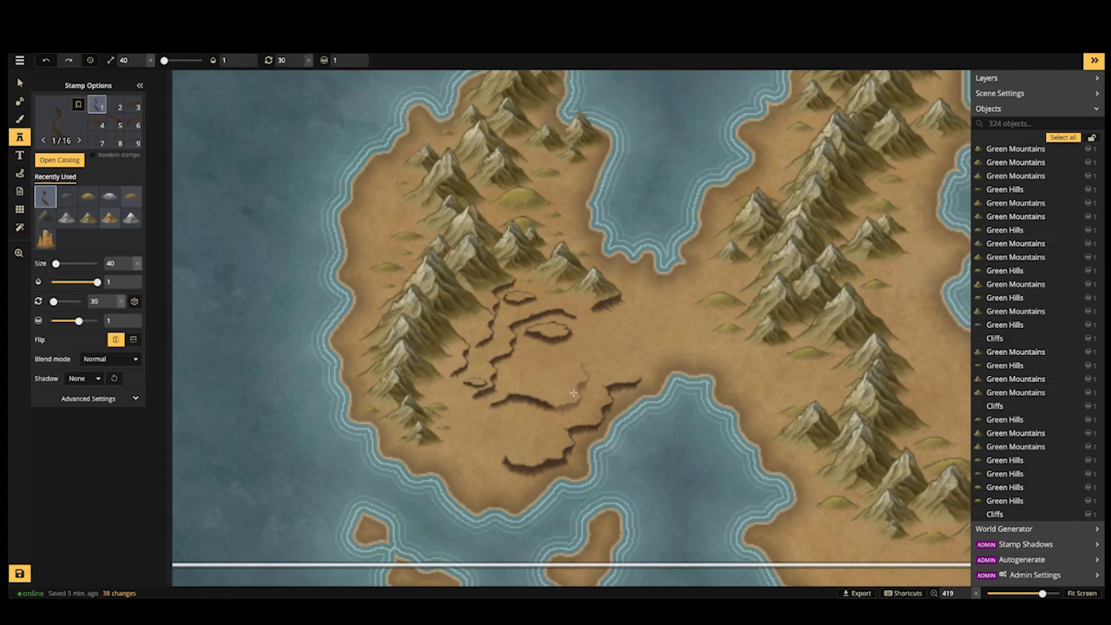
{"action": "left_click", "coordinate": [574, 387]}
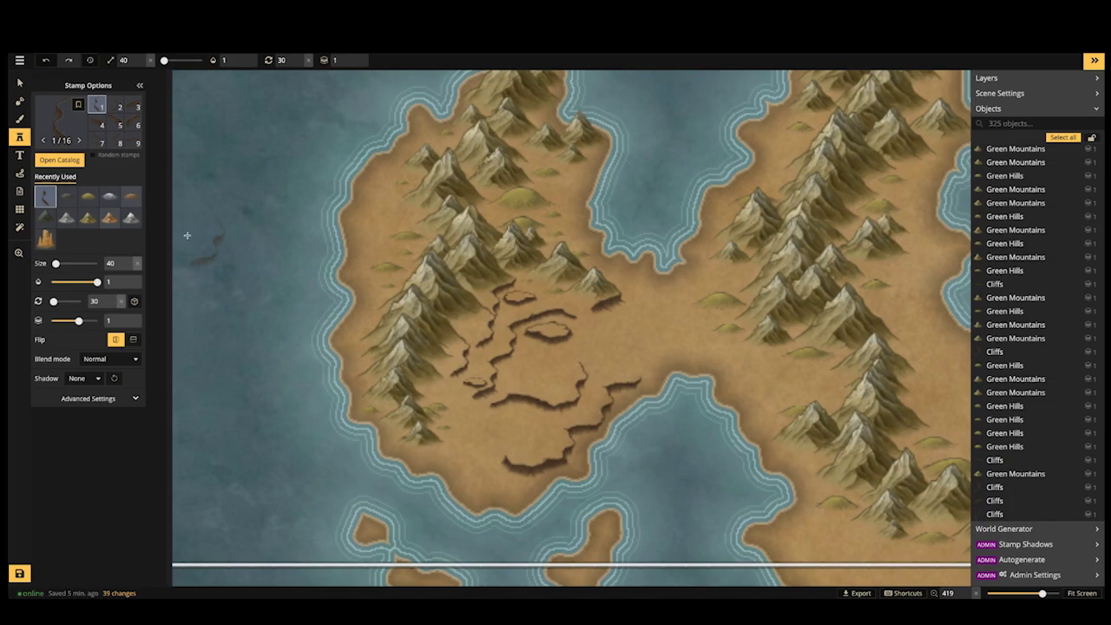
Move the small western plateau southeast below the extended cliff, and adjust the position of the larger plateau under the northern cliff
{"action": "left_click", "coordinate": [25, 82]}
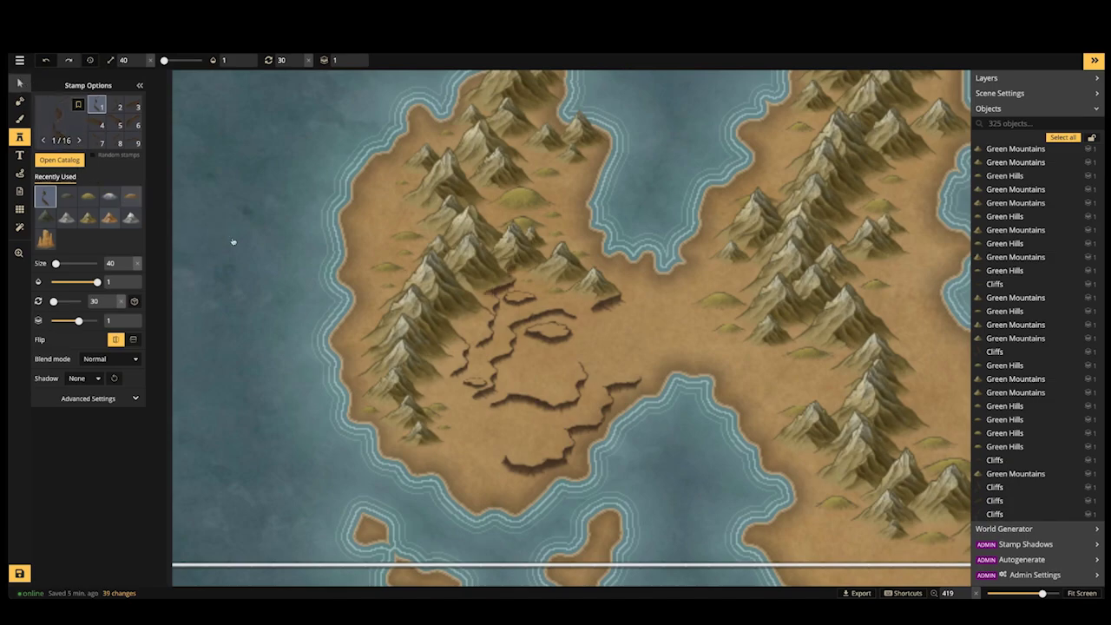
{"action": "left_click", "coordinate": [474, 382]}
{"action": "left_click_drag", "start_coordinate": [474, 383], "coordinate": [510, 421]}
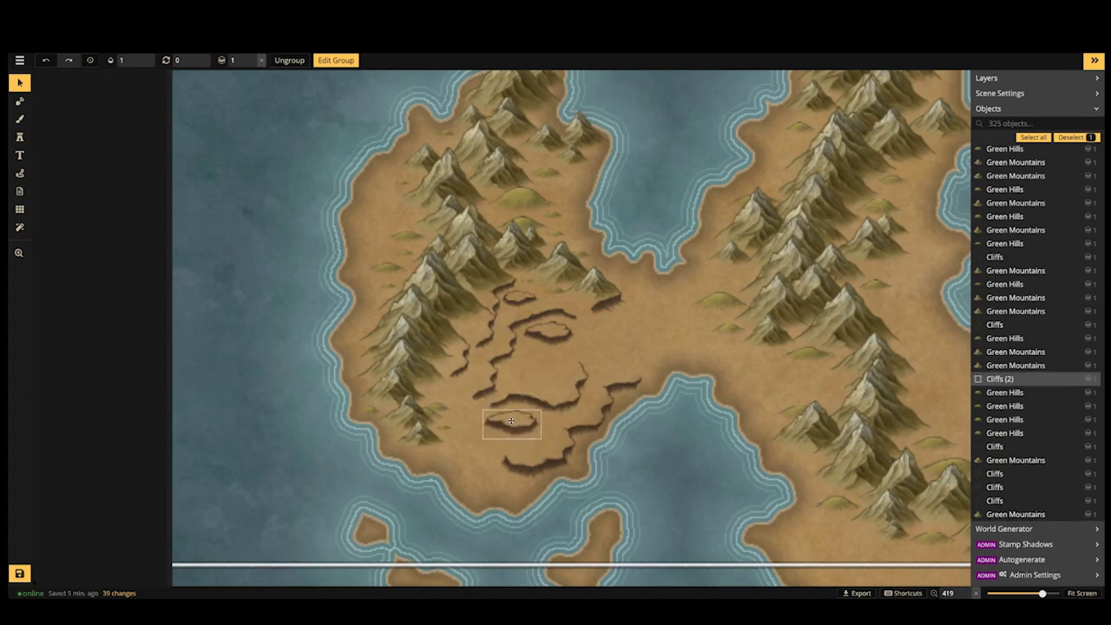
{"action": "left_click", "coordinate": [553, 329]}
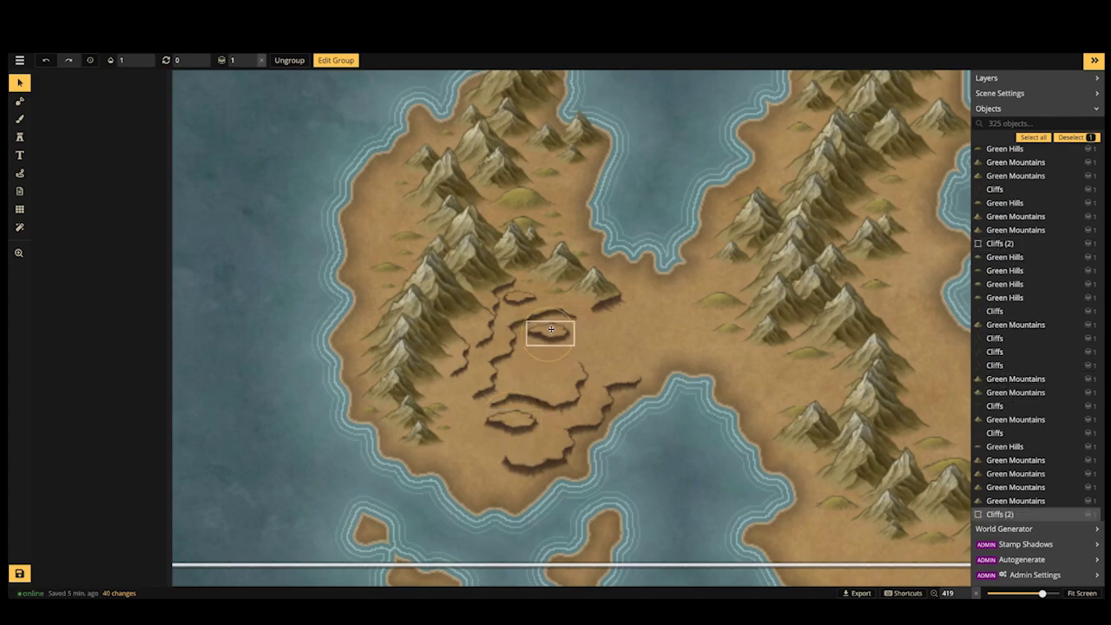
{"action": "left_click_drag", "start_coordinate": [551, 329], "coordinate": [506, 332]}
{"action": "left_click", "coordinate": [460, 321]}
Examine the cliff and plateau arrangement southeast of the western mountain range
{"action": "scroll", "coordinate": [460, 321], "scroll_direction": "down", "scroll_amount": 4}
{"action": "key", "text": "space"}
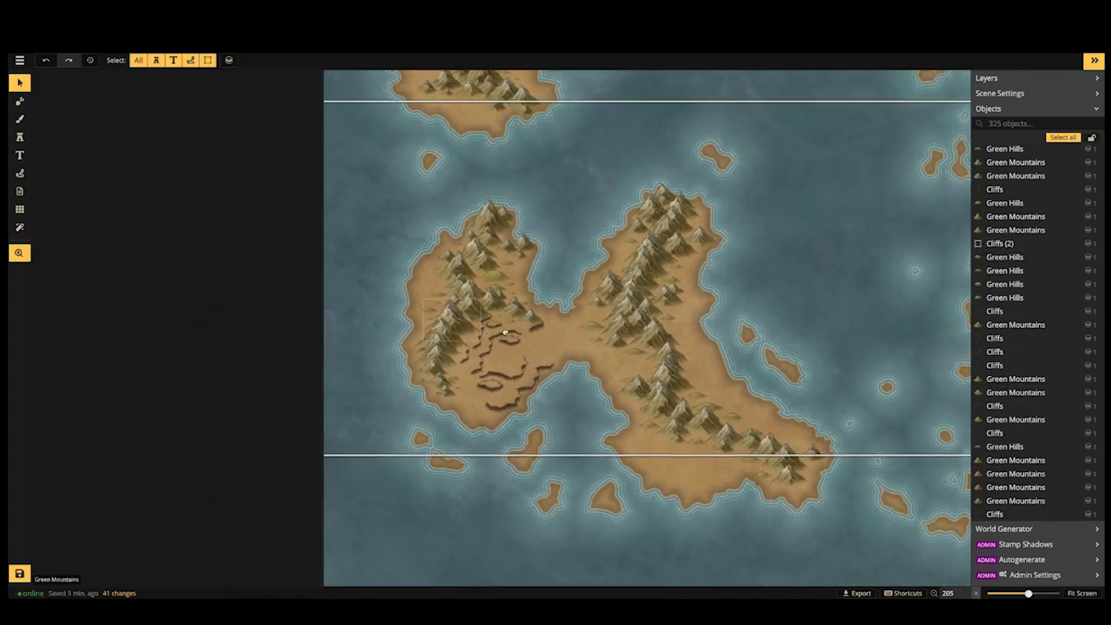
{"action": "scroll", "coordinate": [505, 332], "scroll_direction": "up", "scroll_amount": 6}
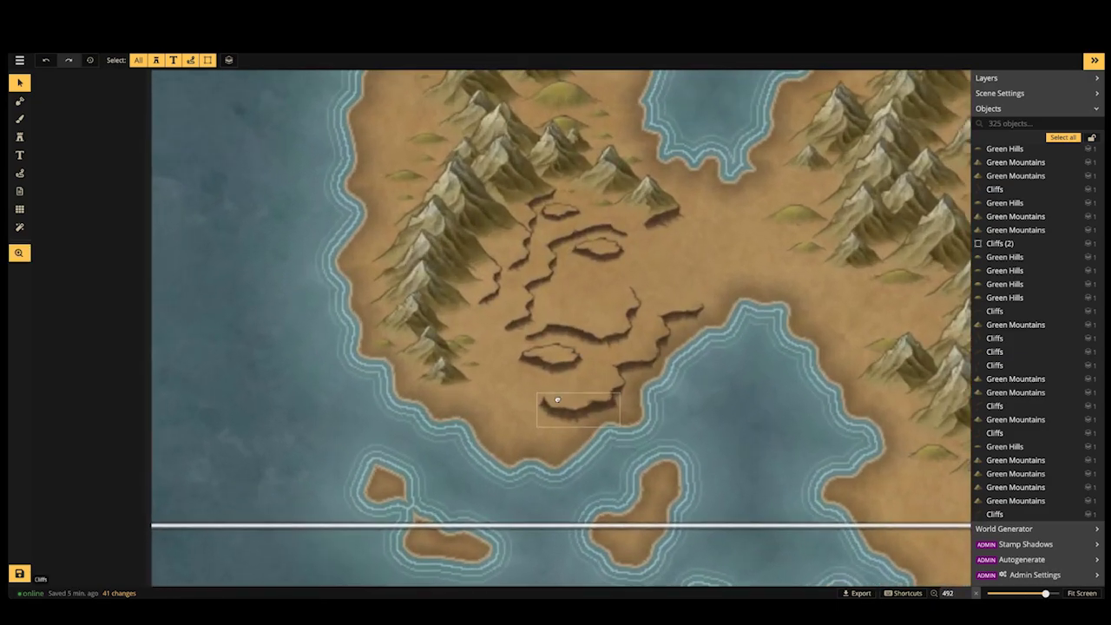
{"action": "left_click_drag", "start_coordinate": [557, 399], "coordinate": [545, 448]}
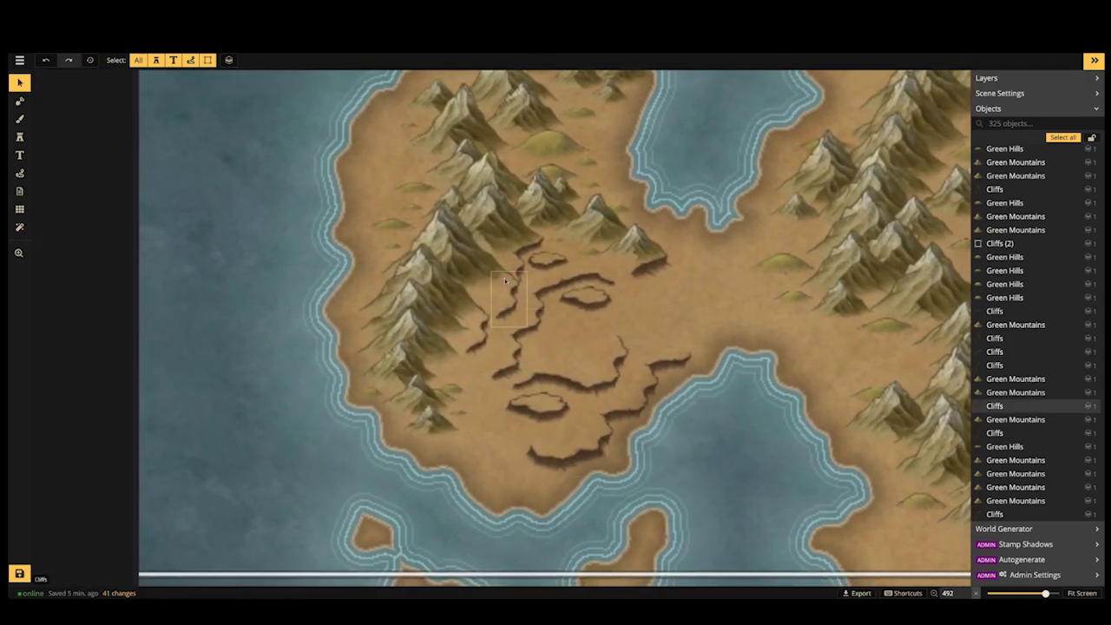
{"action": "left_click", "coordinate": [533, 252]}
{"action": "left_click", "coordinate": [573, 280]}
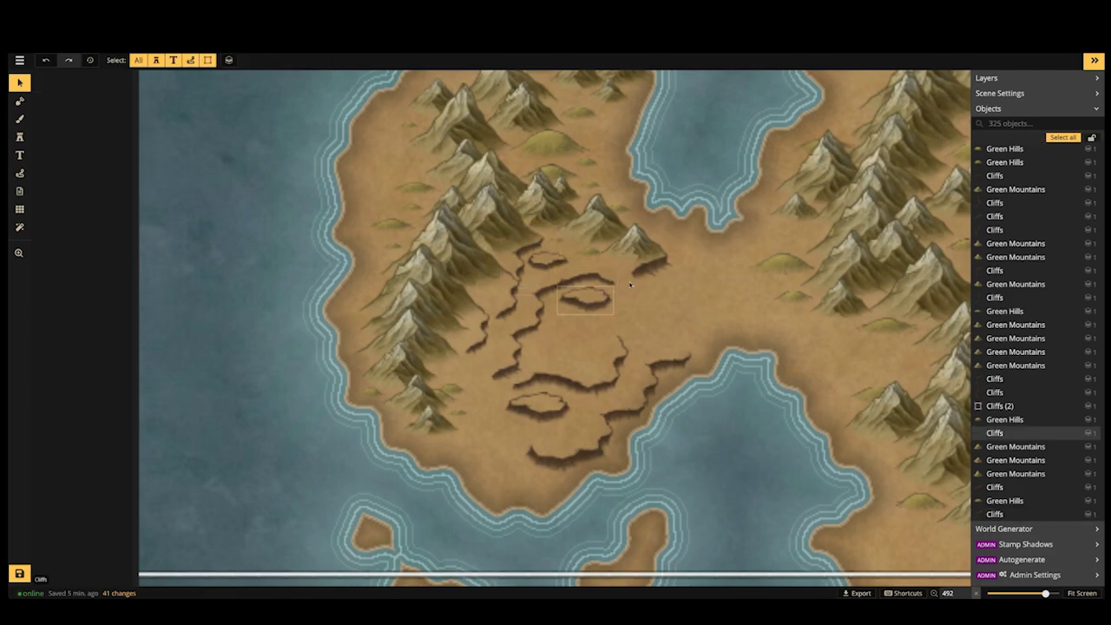
{"action": "left_click", "coordinate": [651, 266]}
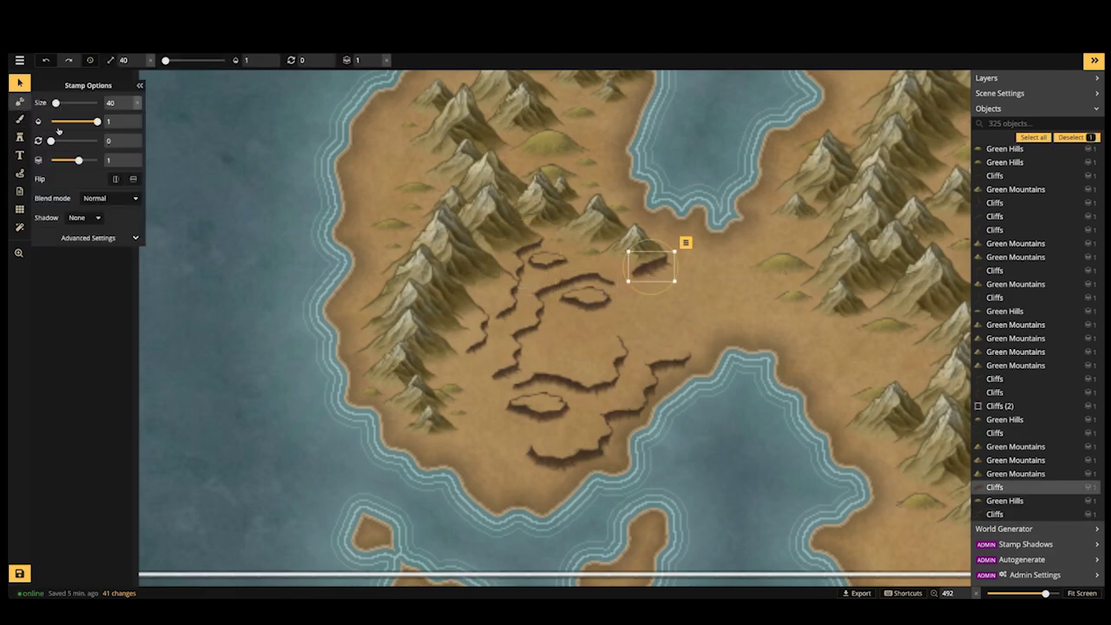
{"action": "left_click", "coordinate": [19, 101]}
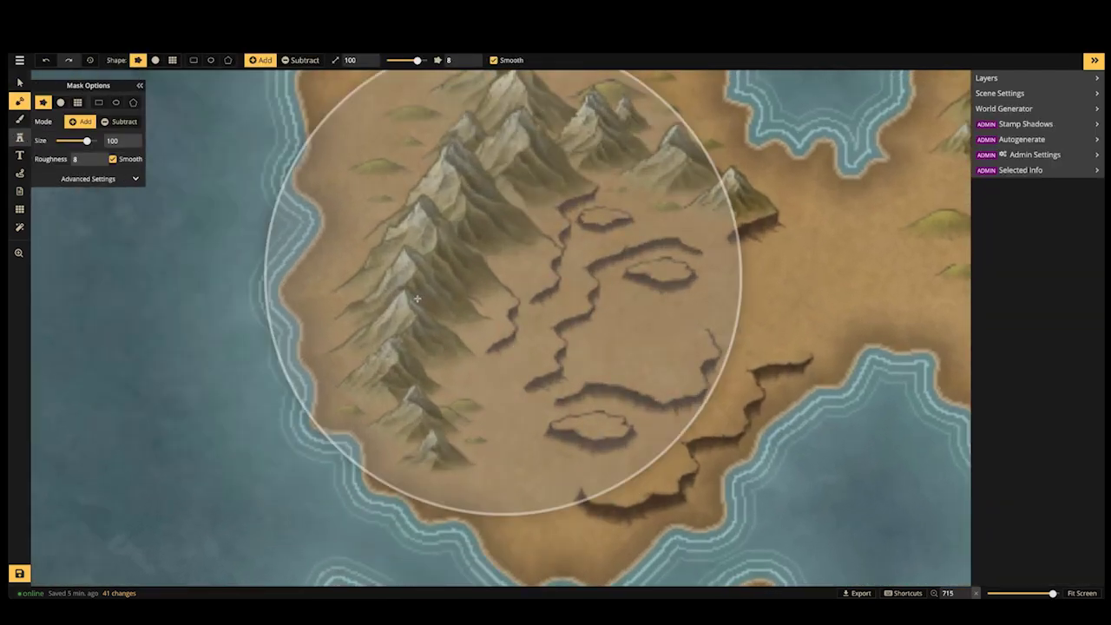
Stamp two variant 3 cliffs of size 24 along the western range's southeastern foot, the upper at rotation 345 and the southernmost at rotation 0
{"action": "key", "text": "s"}
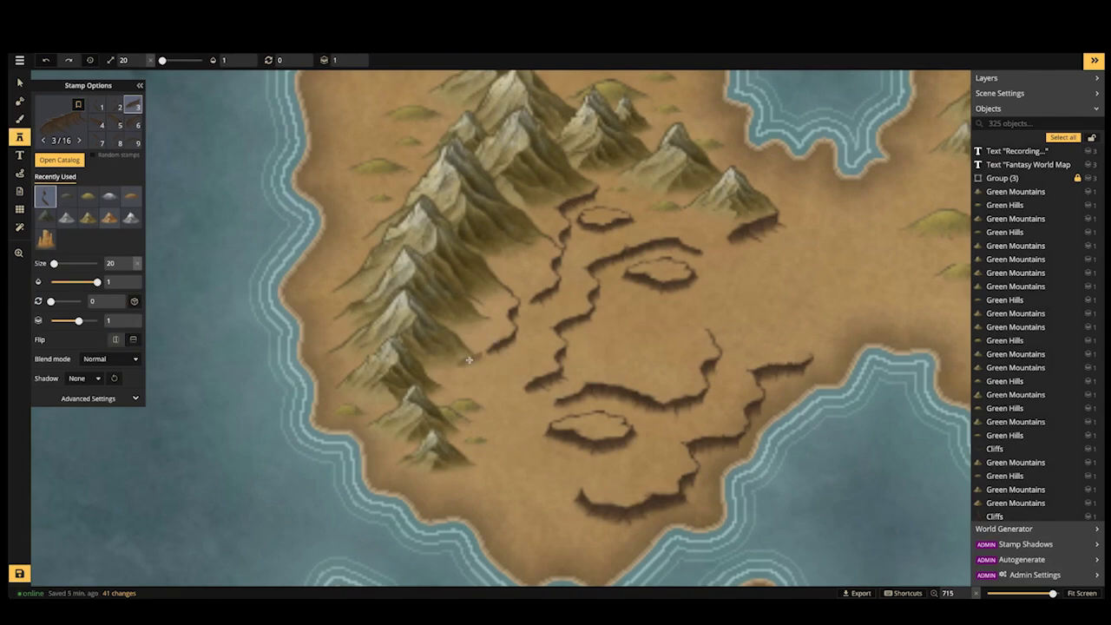
{"action": "scroll", "coordinate": [461, 371], "scroll_direction": "down", "scroll_amount": 1}
{"action": "scroll", "coordinate": [459, 373], "scroll_direction": "down", "scroll_amount": 1}
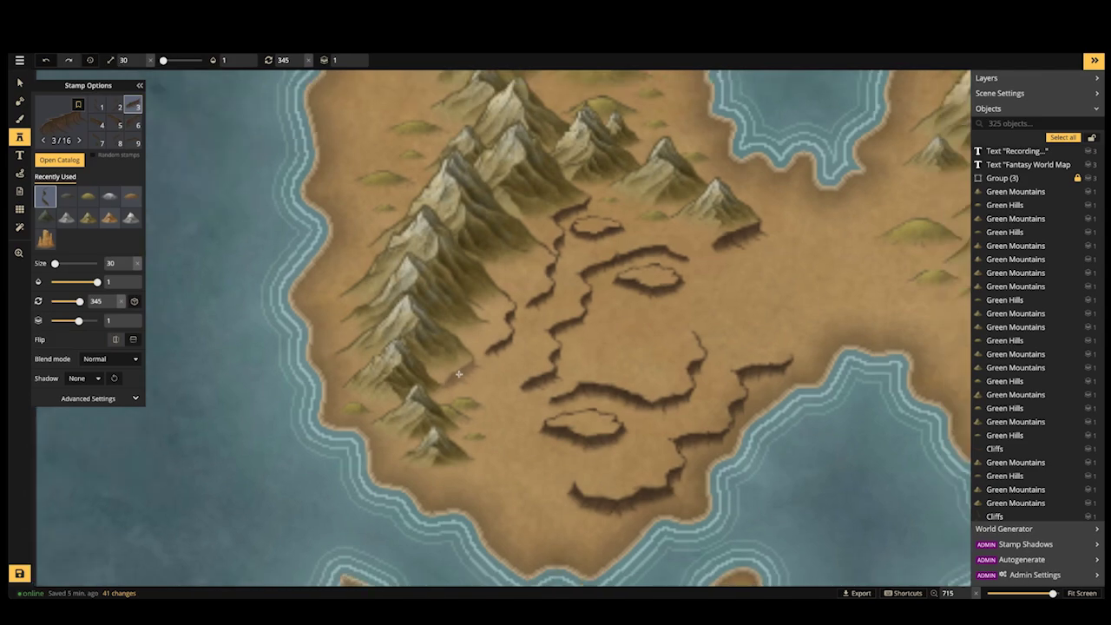
{"action": "left_click", "coordinate": [461, 369]}
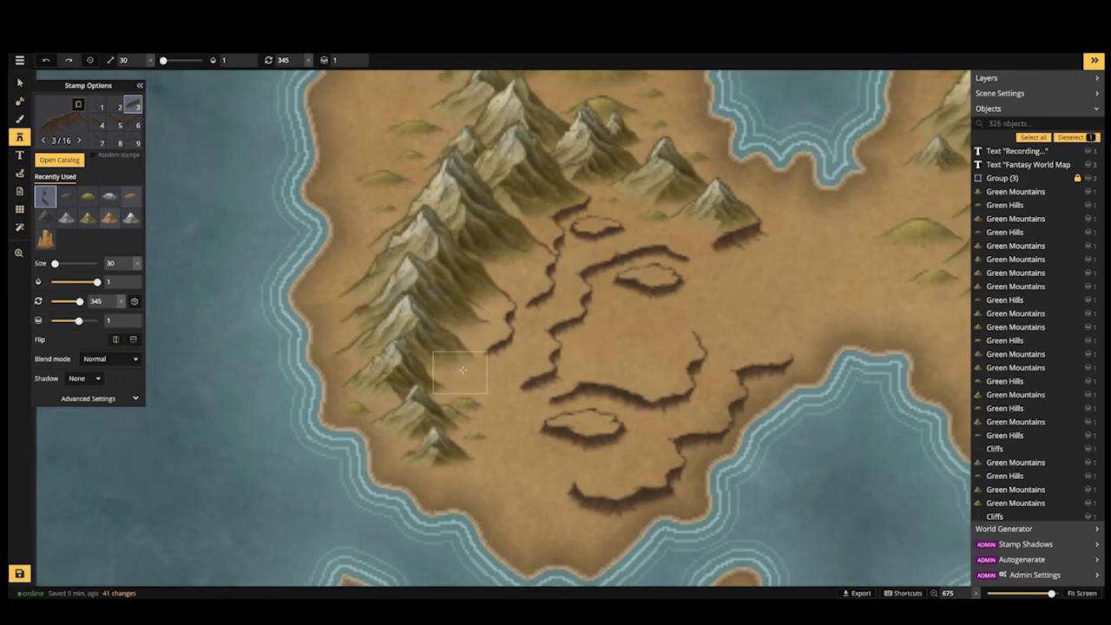
{"action": "key", "text": "["}
{"action": "left_click_drag", "start_coordinate": [465, 371], "coordinate": [466, 366]}
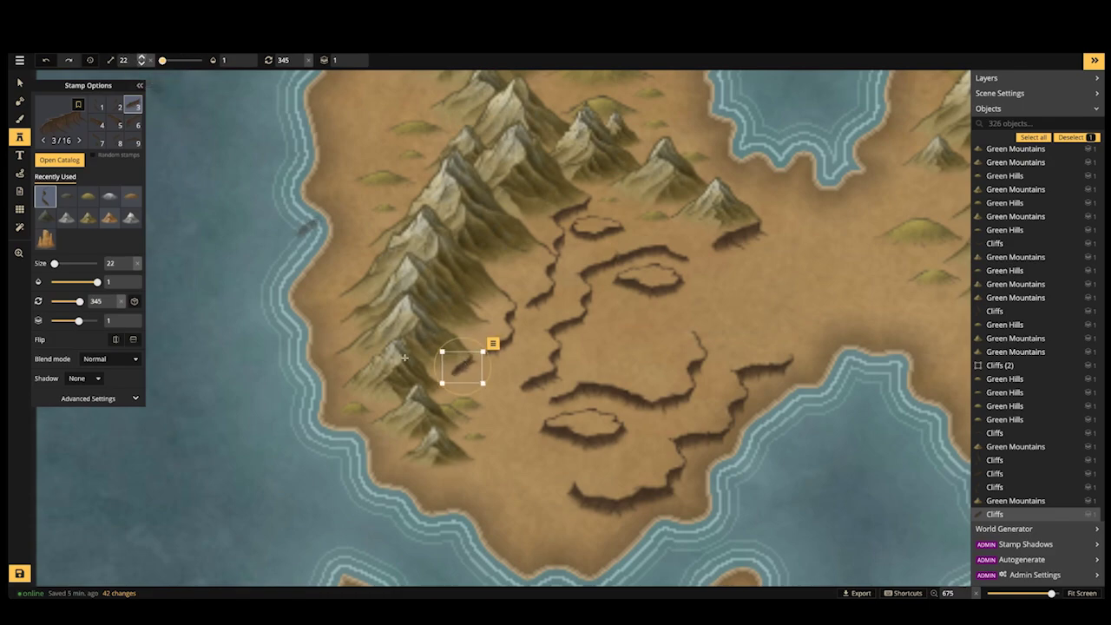
{"action": "key", "text": "Delete"}
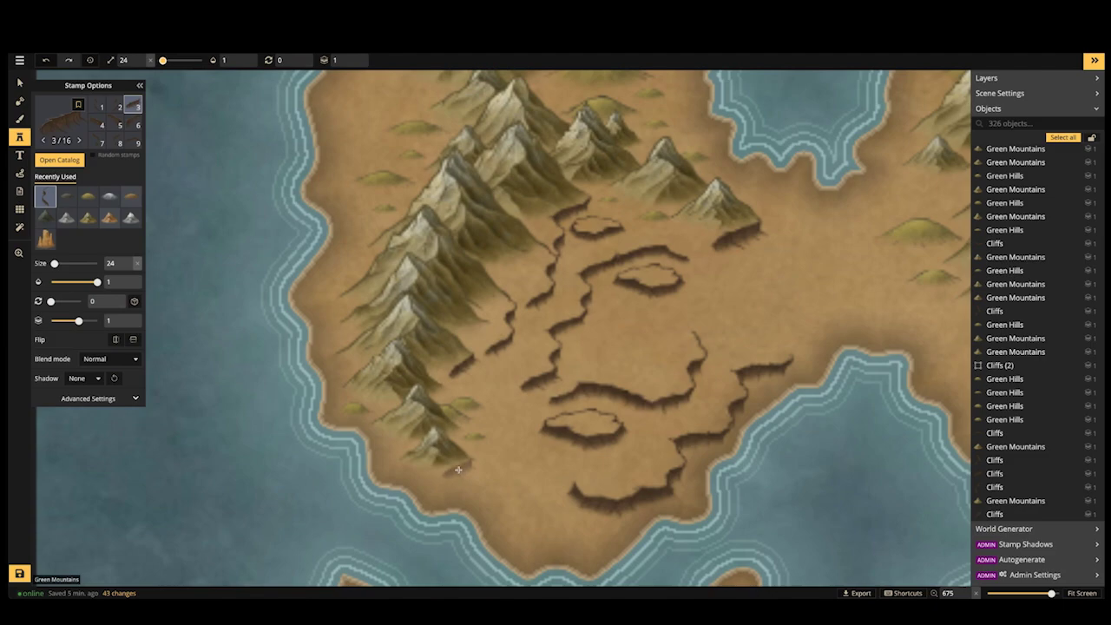
{"action": "left_click", "coordinate": [459, 470]}
{"action": "key", "text": "Escape"}
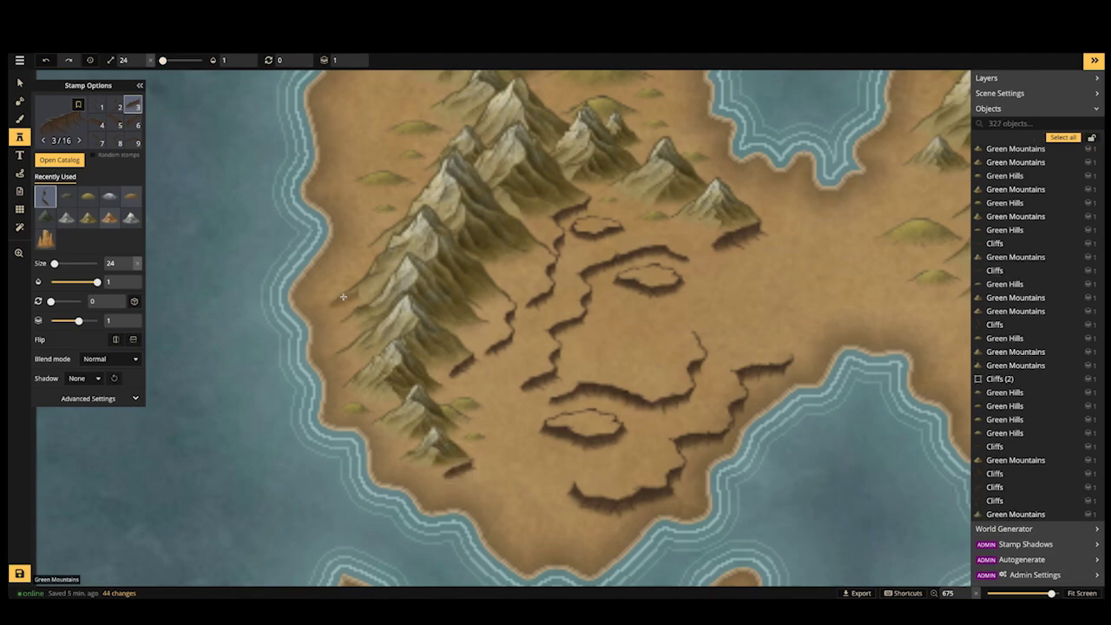
Stamp a flipped variant 2 cliff at size 44 and rotation 345 along the western foot of the mountain range near the coast
{"action": "key", "text": "f"}
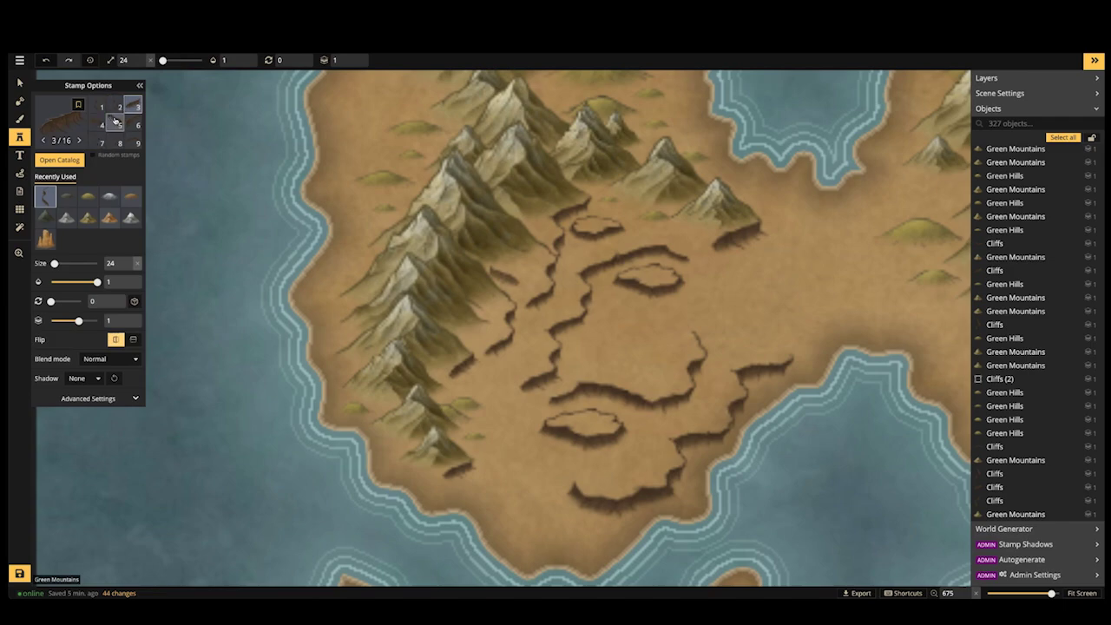
{"action": "key", "text": "Right"}
{"action": "key", "text": "Right"}
{"action": "key", "text": "Right"}
{"action": "key", "text": "Right"}
{"action": "key", "text": "Right"}
{"action": "key", "text": "Right"}
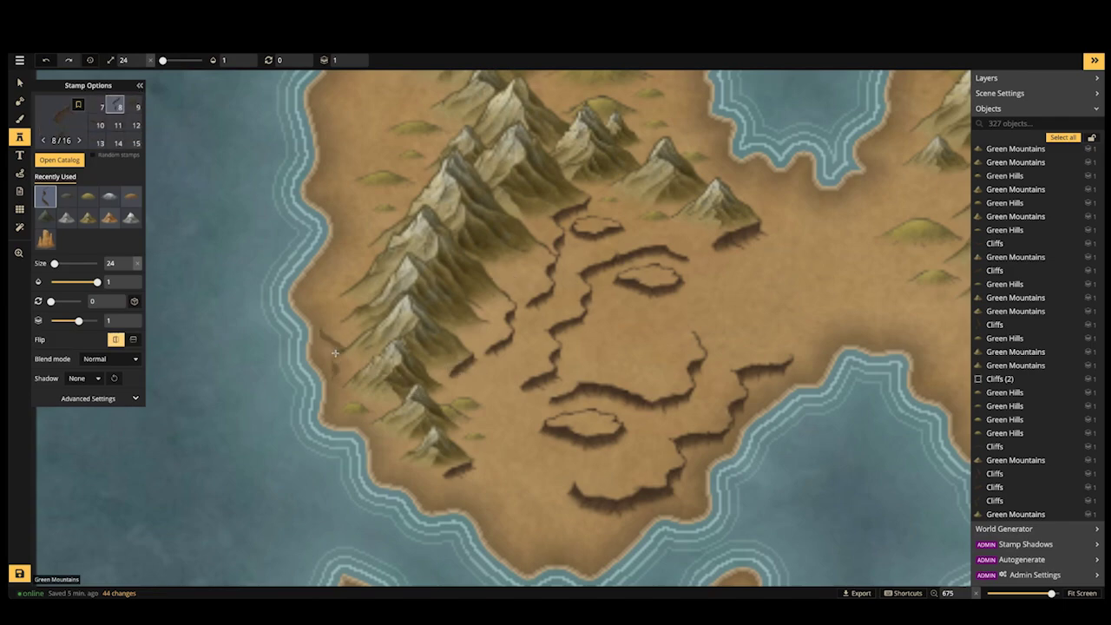
{"action": "key", "text": "Left"}
{"action": "key", "text": "Left"}
{"action": "key", "text": "Left"}
{"action": "key", "text": "Left"}
{"action": "key", "text": "Left"}
{"action": "key", "text": "Left"}
{"action": "key", "text": "Left"}
{"action": "key", "text": "Left"}
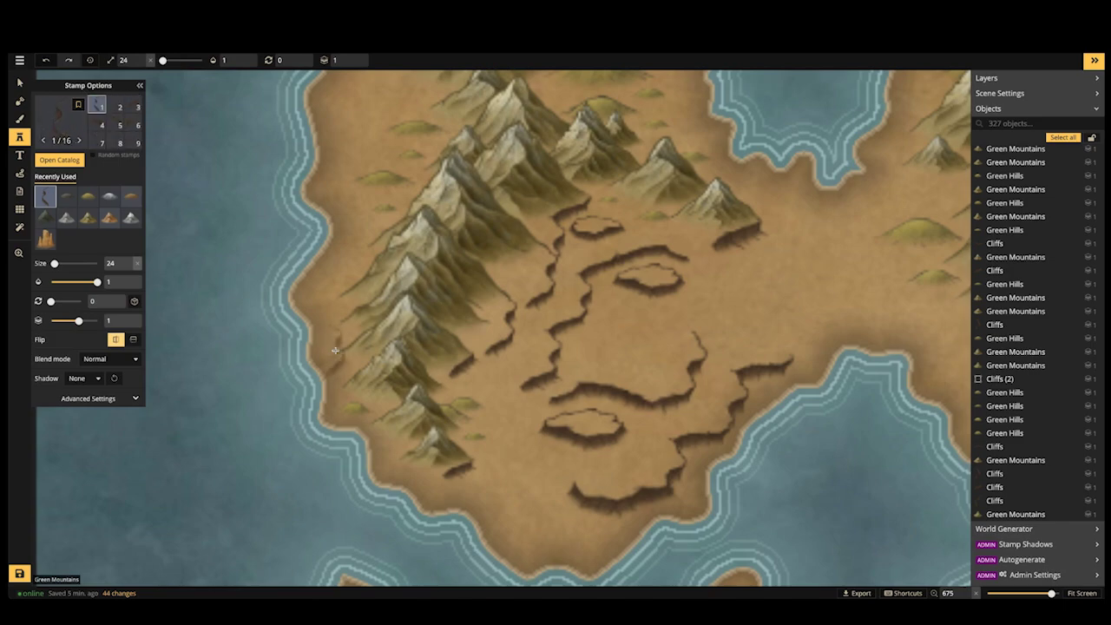
{"action": "key", "text": "Right"}
{"action": "key", "text": "]"}
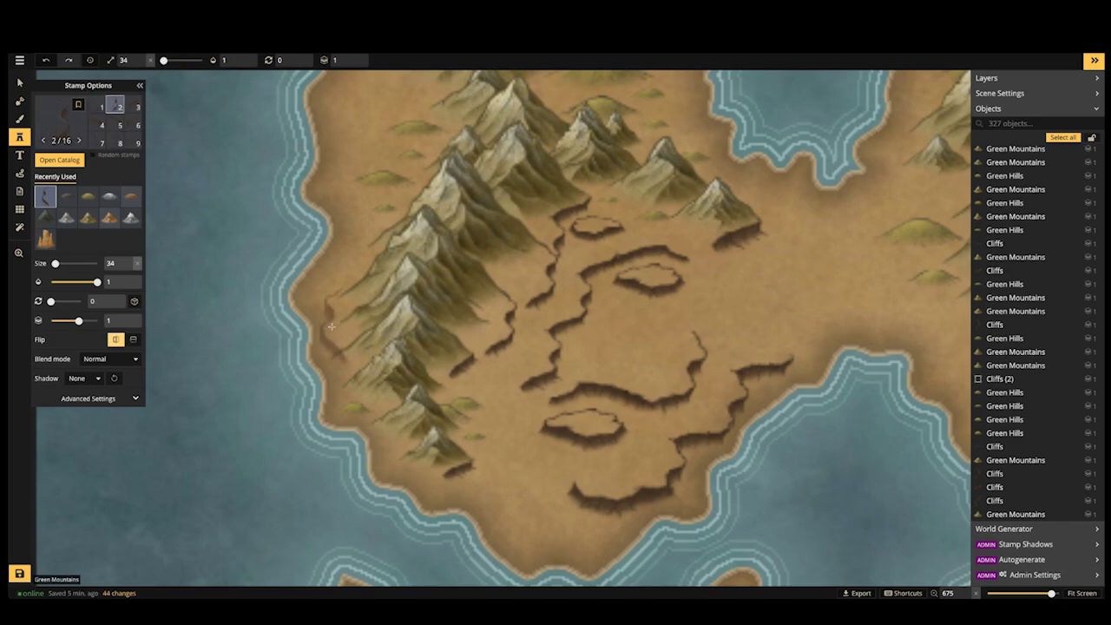
{"action": "key", "text": "]"}
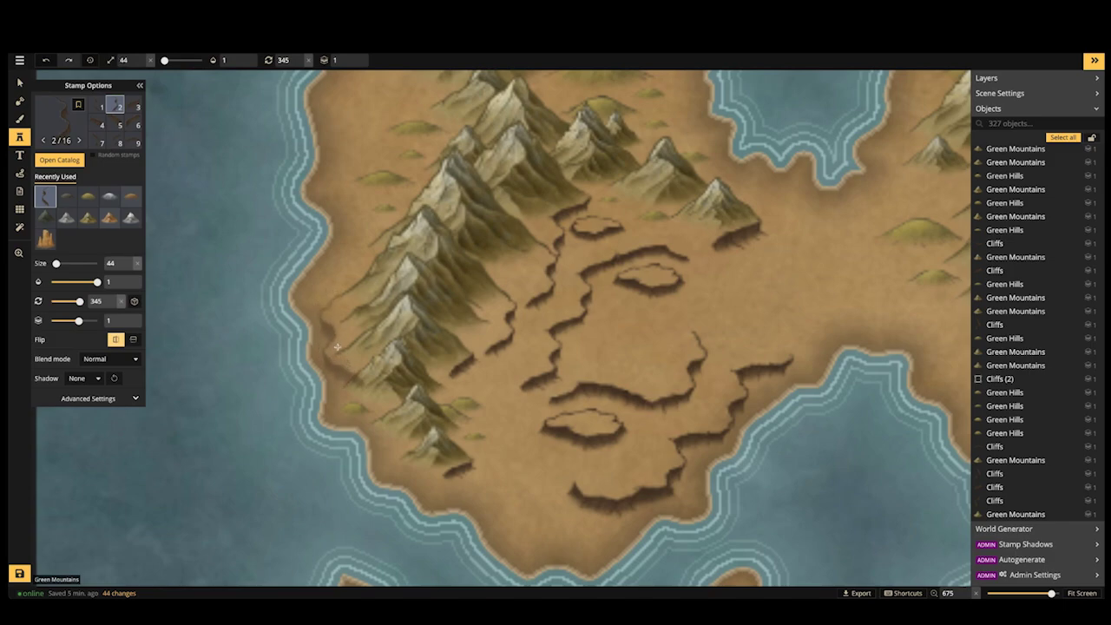
{"action": "left_click", "coordinate": [337, 347]}
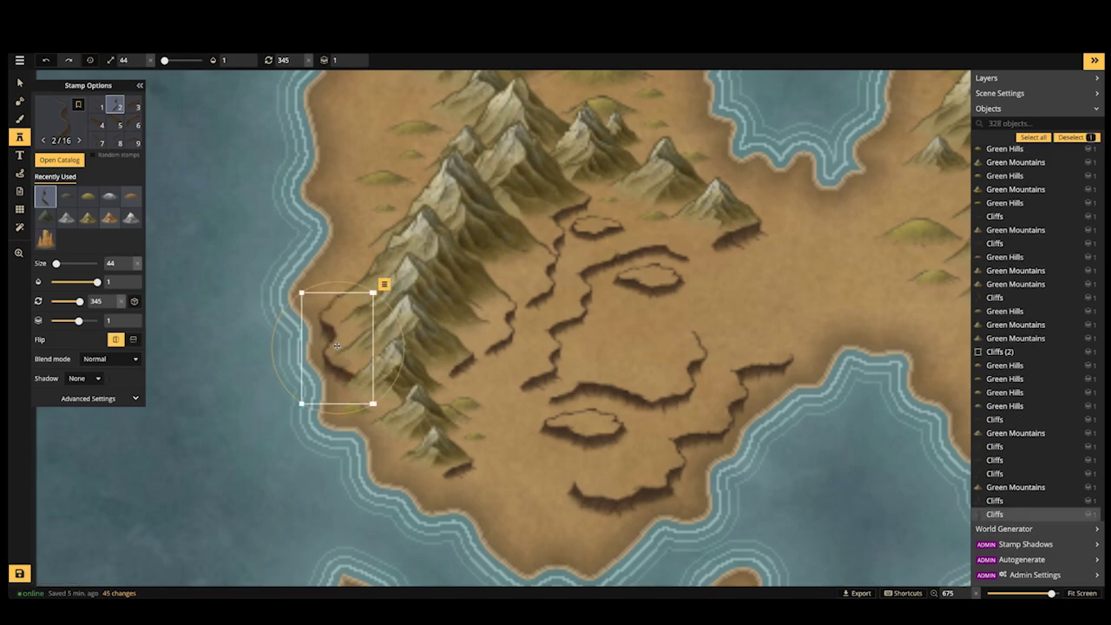
{"action": "left_click", "coordinate": [363, 262]}
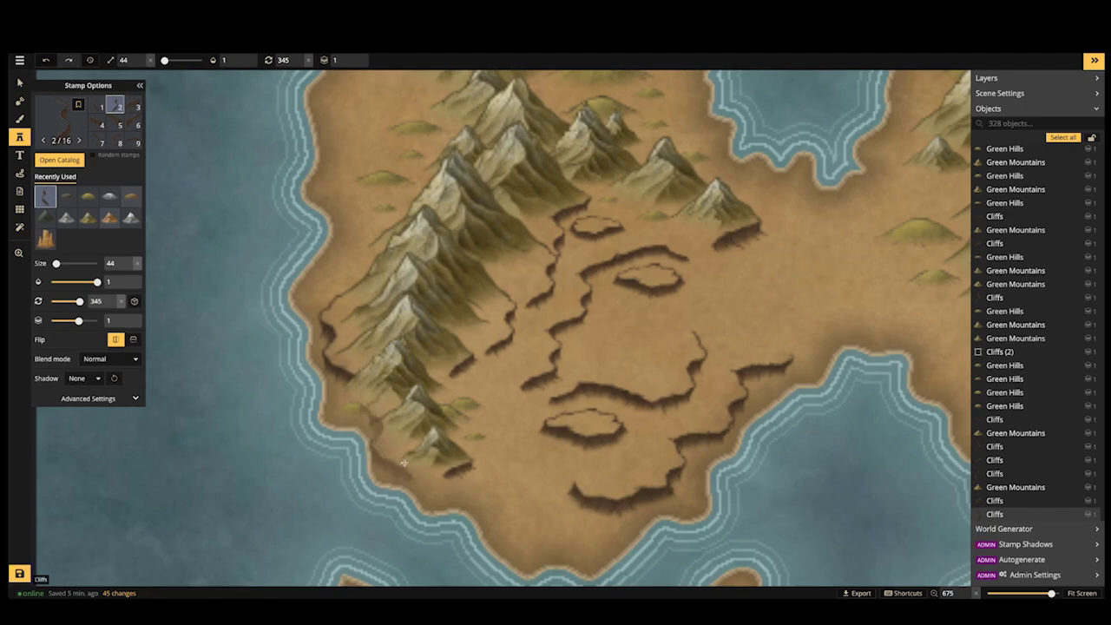
Stamp a flipped variant 8 cliff at size 24 and rotation 345 beside the range's southwestern foot
{"action": "key", "text": "Left"}
{"action": "key", "text": "Left"}
{"action": "key", "text": "Left"}
{"action": "key", "text": "Left"}
{"action": "key", "text": "Left"}
{"action": "key", "text": "Left"}
{"action": "key", "text": "Left"}
{"action": "key", "text": "Left"}
{"action": "key", "text": "Left"}
{"action": "key", "text": "Left"}
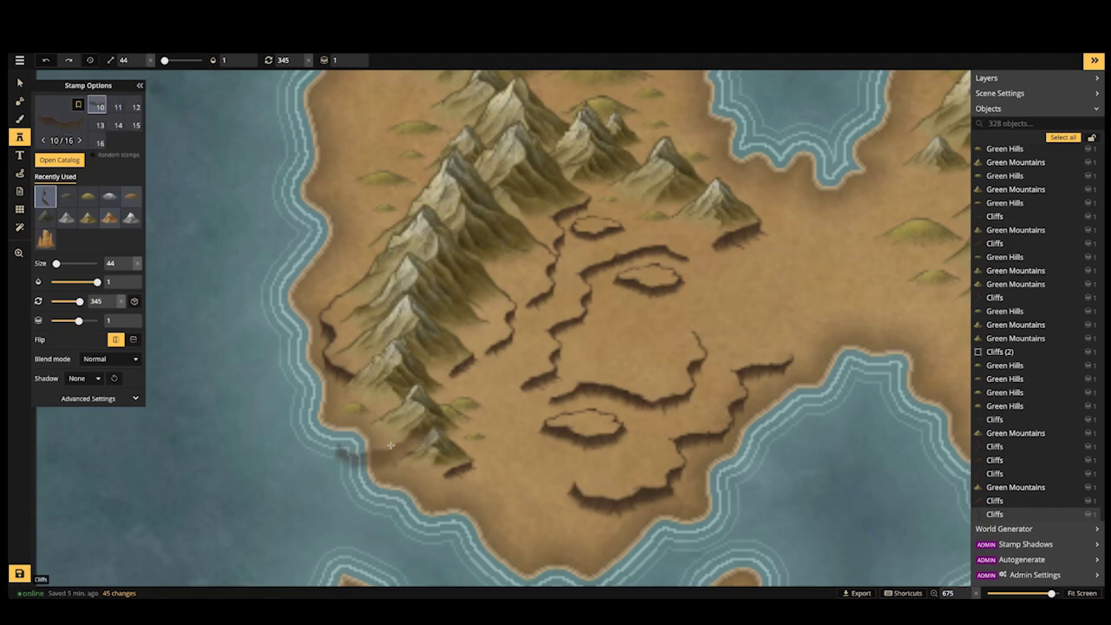
{"action": "key", "text": "Left"}
{"action": "key", "text": "Right"}
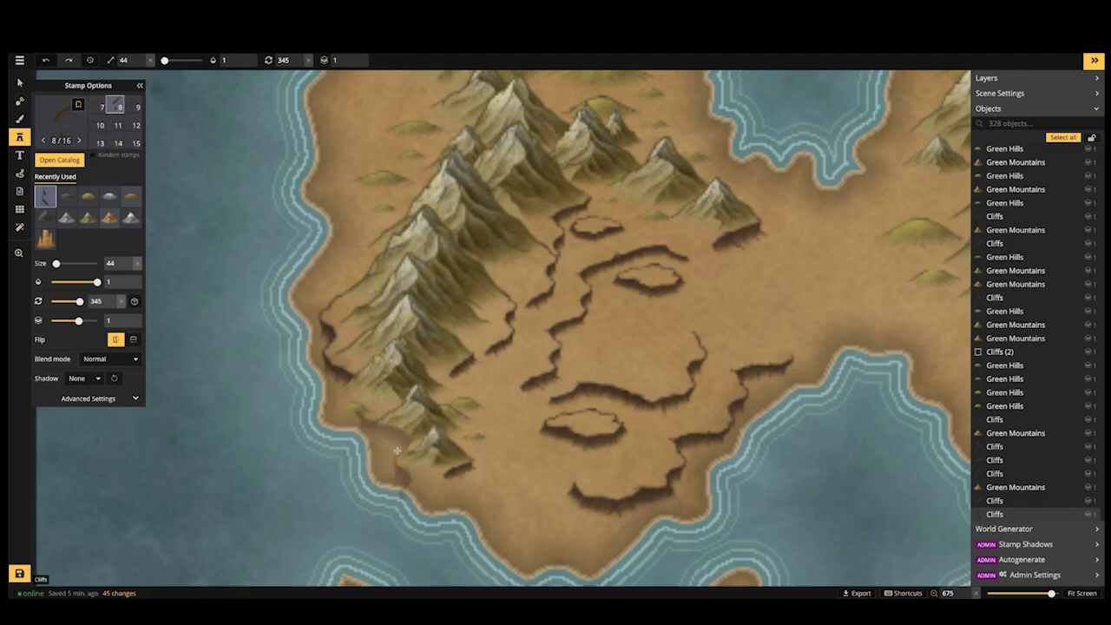
{"action": "key", "text": "bracketleft"}
{"action": "key", "text": "bracketleft"}
{"action": "left_click", "coordinate": [391, 447]}
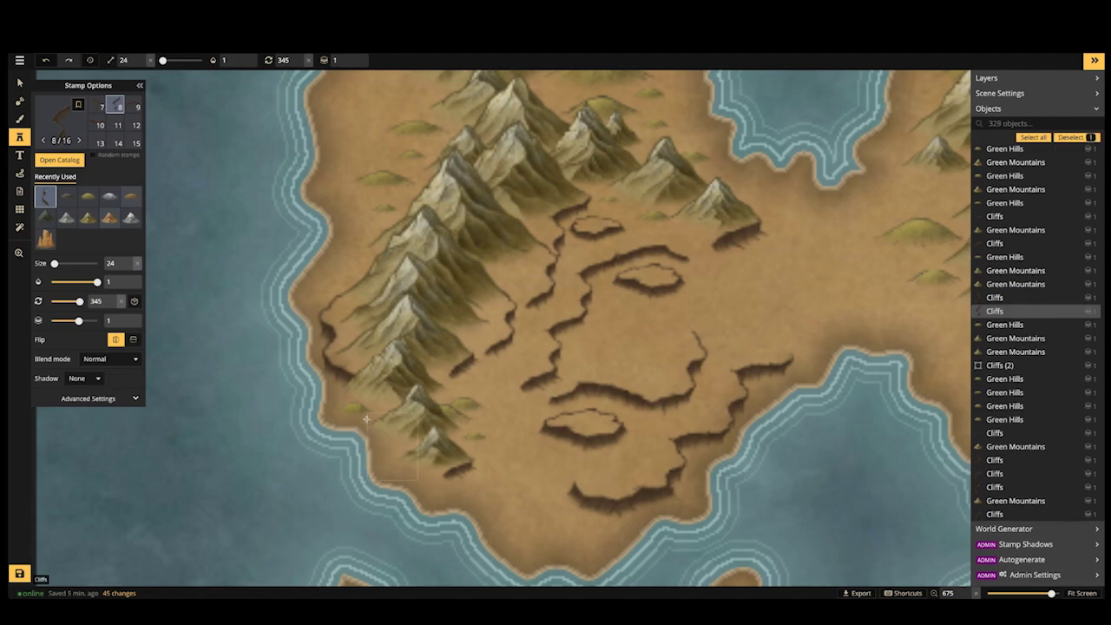
Stamp a flipped variant 3 cliff at size 24 and rotation 0 at the mountains' western edge, just north of the large western cliff
{"action": "scroll", "coordinate": [347, 331], "scroll_direction": "down", "scroll_amount": 1}
{"action": "scroll", "coordinate": [349, 331], "scroll_direction": "down", "scroll_amount": 2}
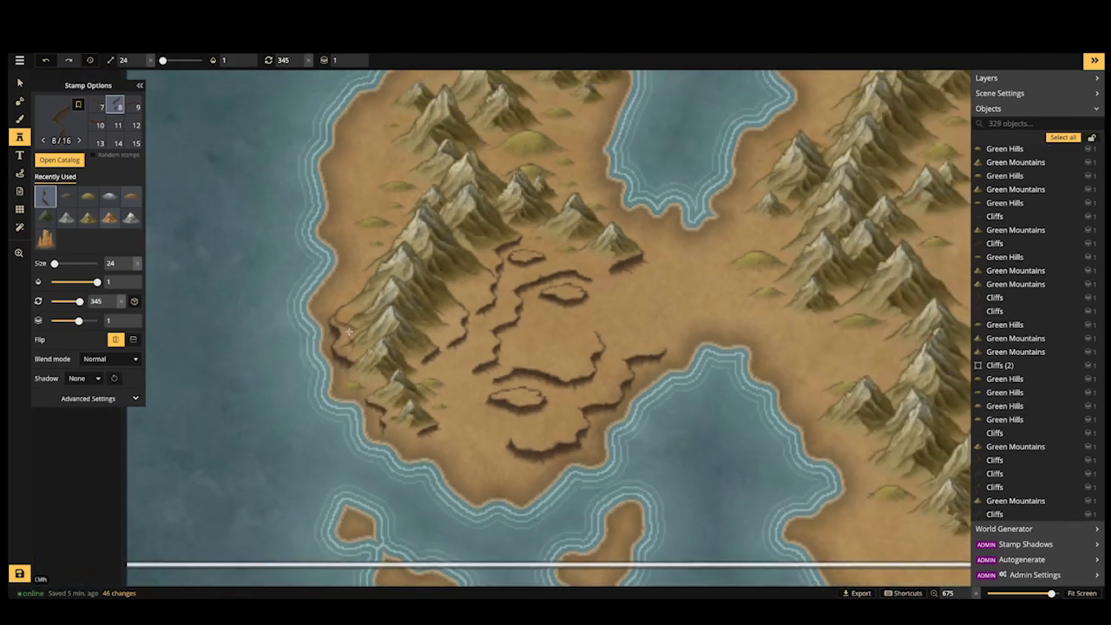
{"action": "scroll", "coordinate": [399, 341], "scroll_direction": "up", "scroll_amount": 2}
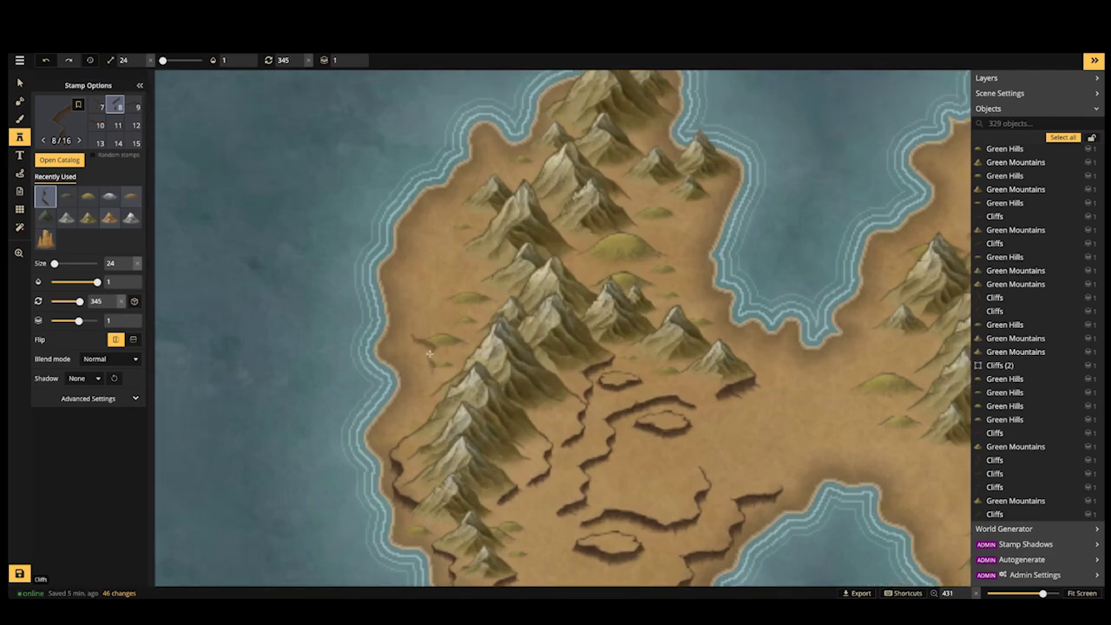
{"action": "key", "text": "Right"}
{"action": "key", "text": "Right"}
{"action": "key", "text": "Right"}
{"action": "key", "text": "Right"}
{"action": "key", "text": "Right"}
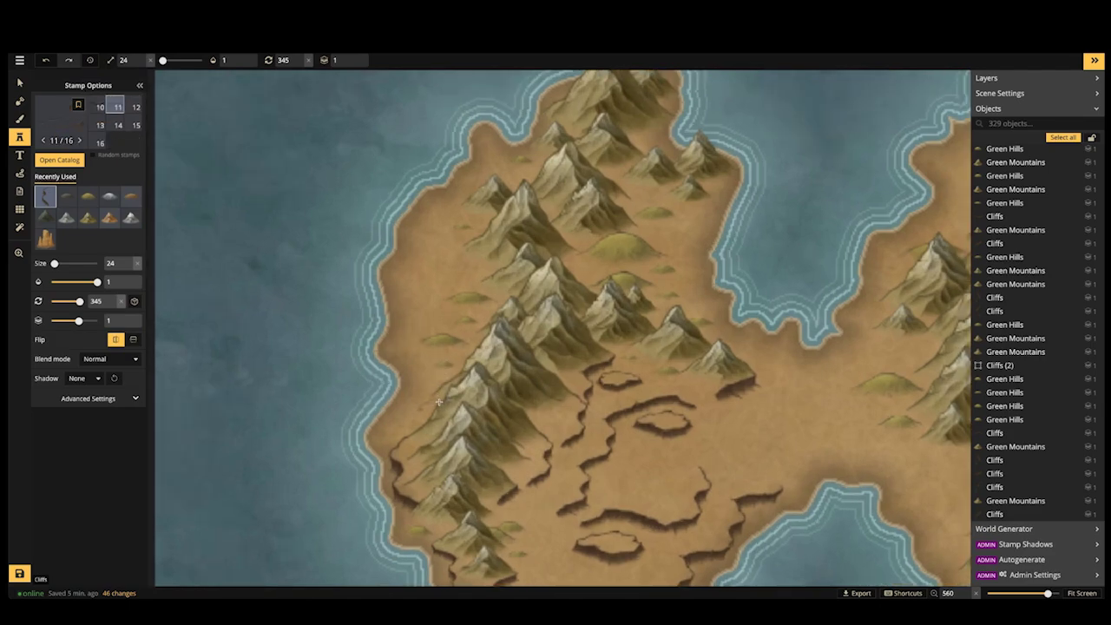
{"action": "key", "text": "Right"}
{"action": "key", "text": "Right"}
{"action": "key", "text": "Right"}
{"action": "key", "text": "Right"}
{"action": "key", "text": "Right"}
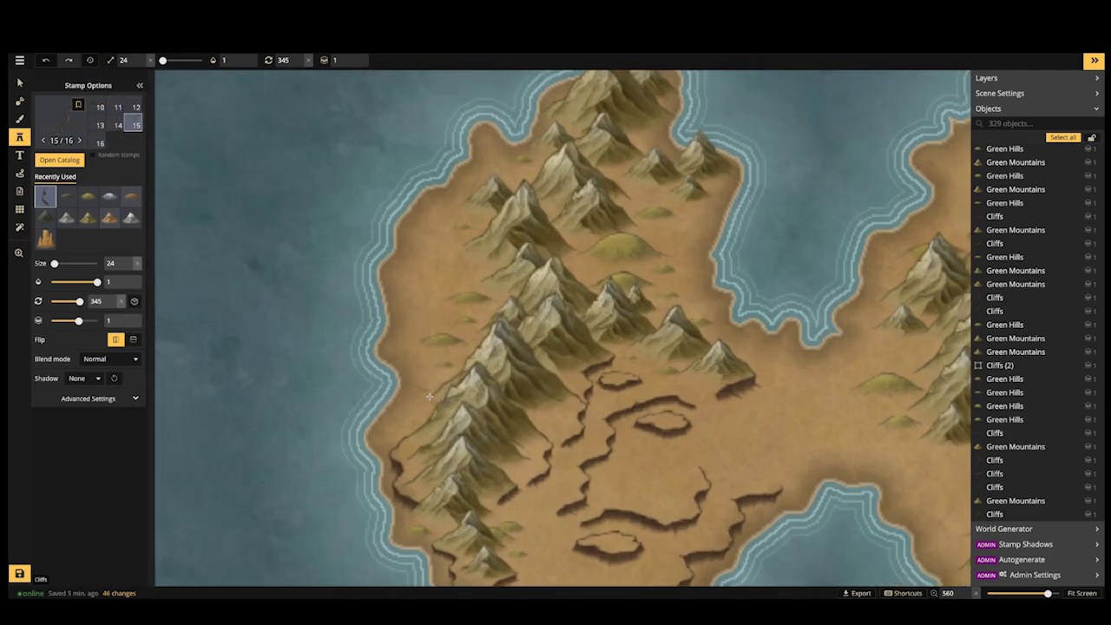
{"action": "key", "text": "Right"}
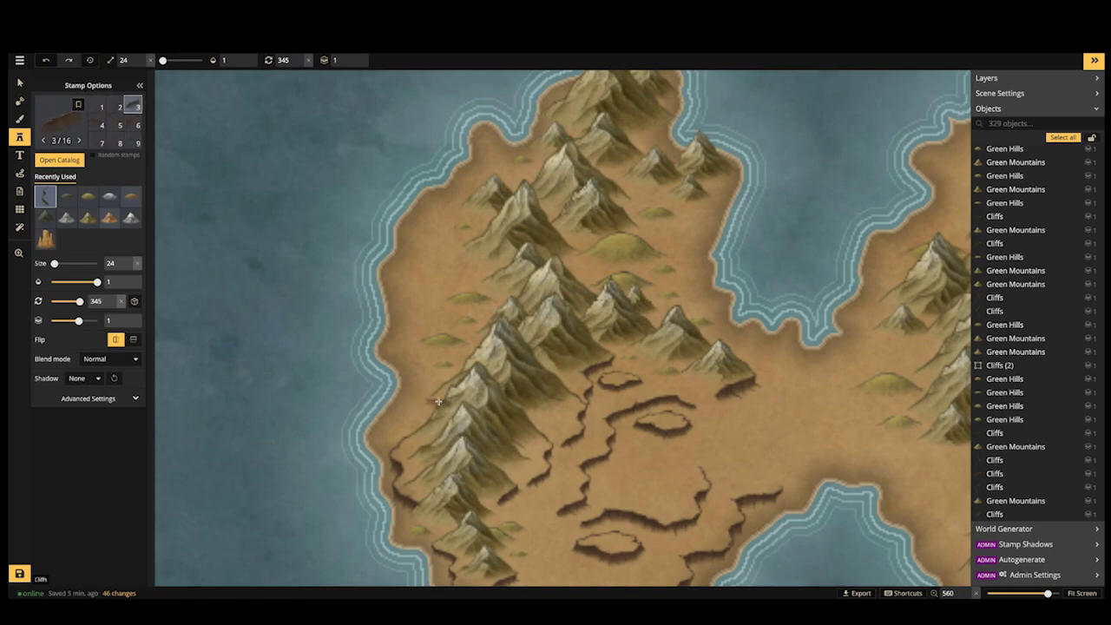
{"action": "scroll", "coordinate": [438, 405], "scroll_direction": "up", "scroll_amount": 1}
{"action": "left_click", "coordinate": [439, 404]}
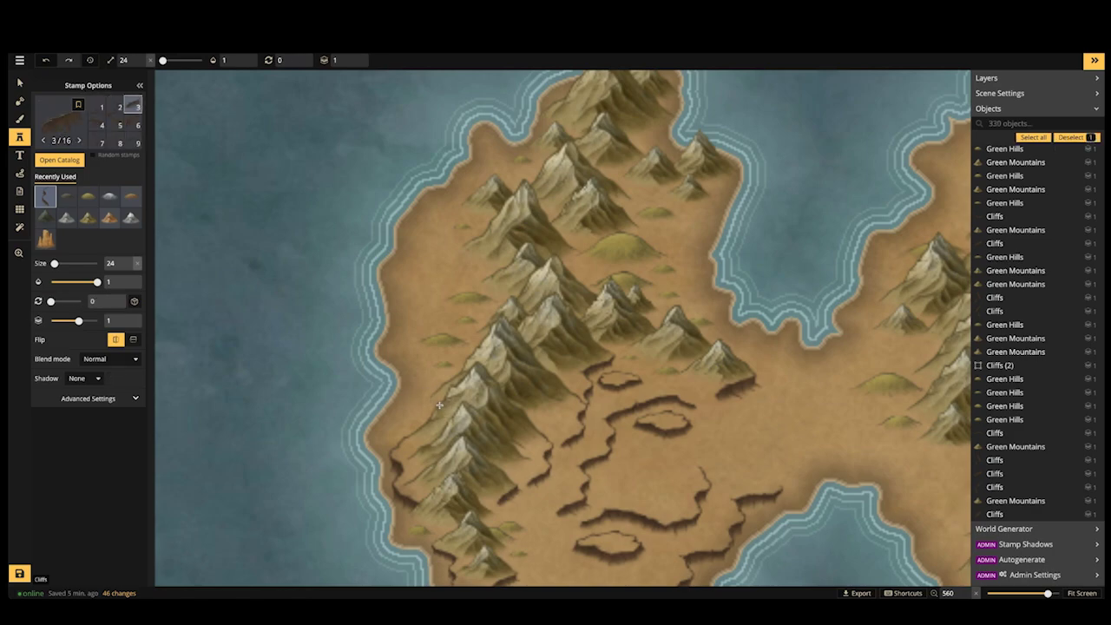
Stamp two flipped variant 3 cliffs at size 34 and rotation 0 along the western range's northwestern foot
{"action": "left_click", "coordinate": [477, 258]}
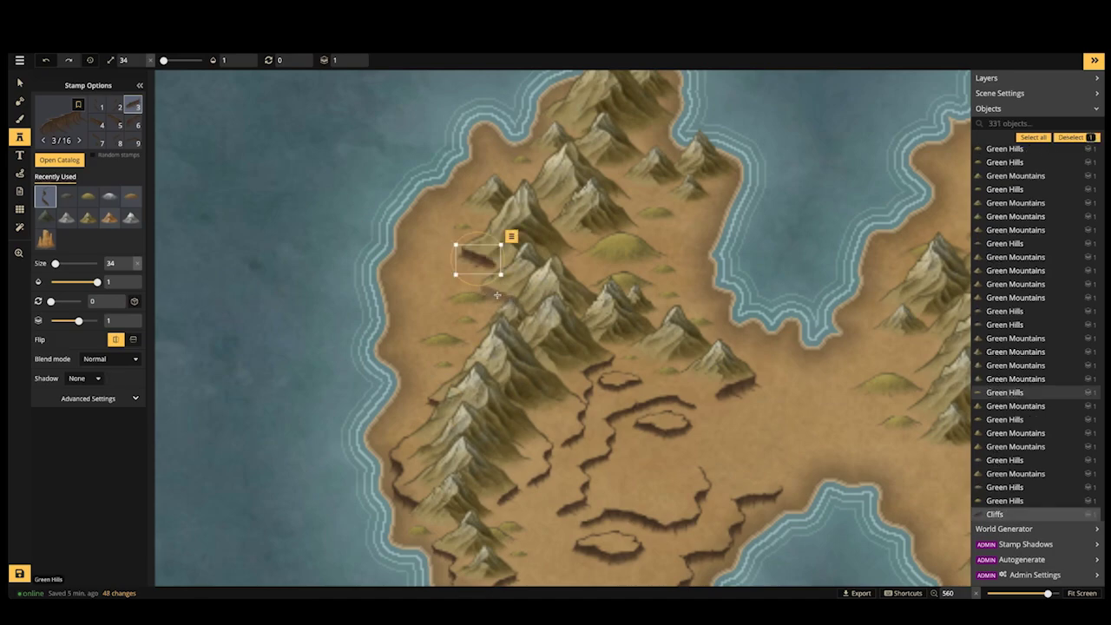
{"action": "left_click", "coordinate": [497, 295]}
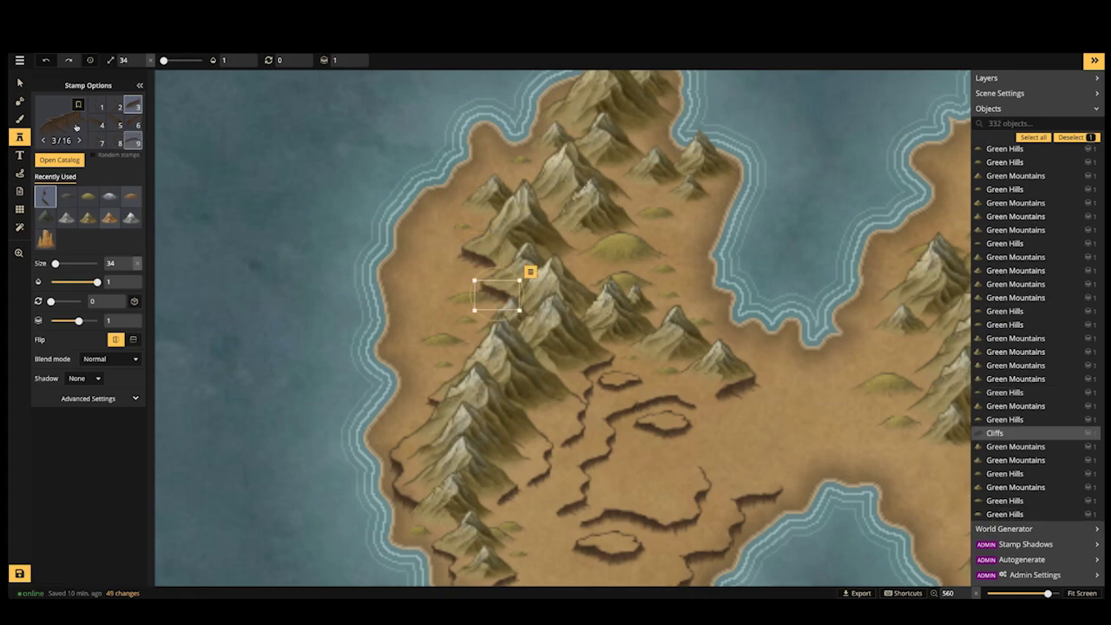
Delete the small green hill just west of the lower new cliff on the range's northwestern side
{"action": "left_click", "coordinate": [19, 82]}
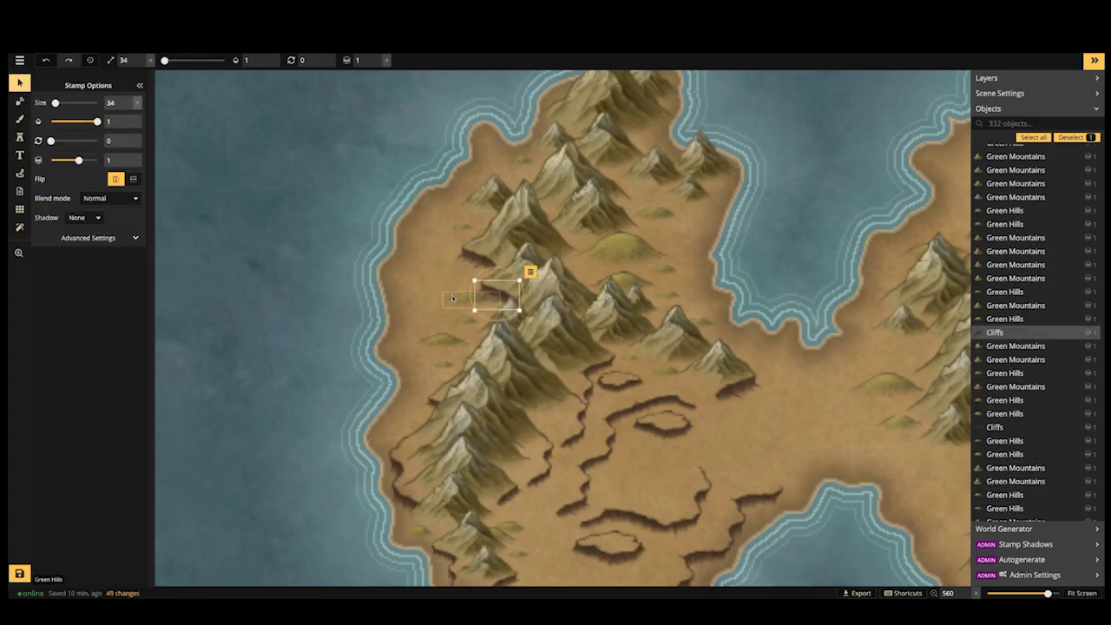
{"action": "left_click_drag", "start_coordinate": [468, 298], "coordinate": [461, 304]}
{"action": "key", "text": "Delete"}
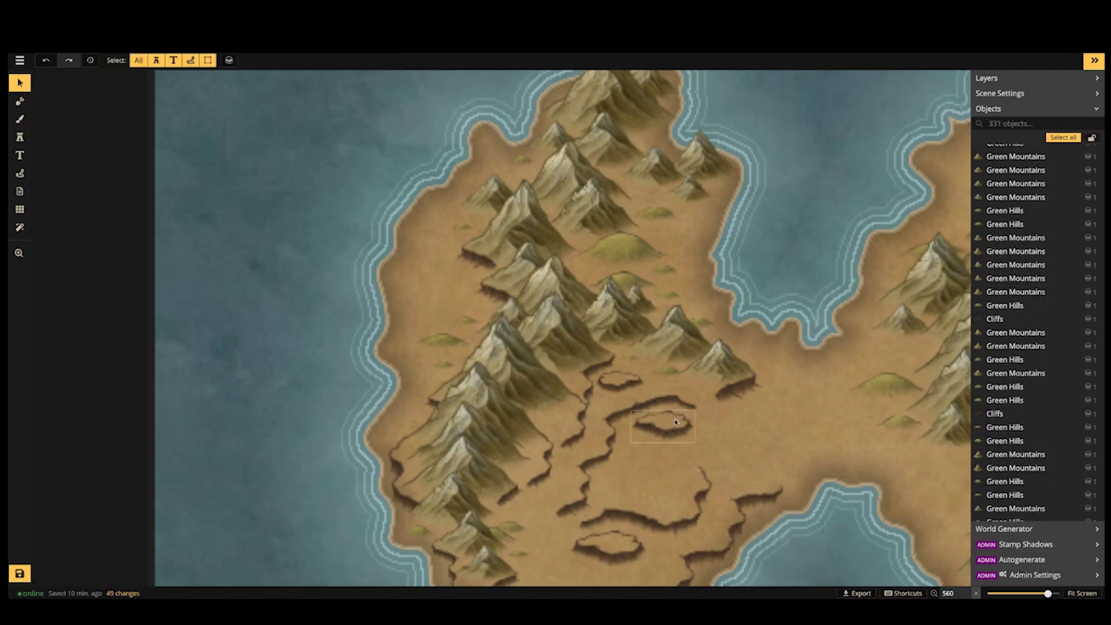
Duplicate the grouped plateau southeast of the western range and place the copy beside the new cliffs on the range's northwestern side
{"action": "left_click", "coordinate": [663, 423]}
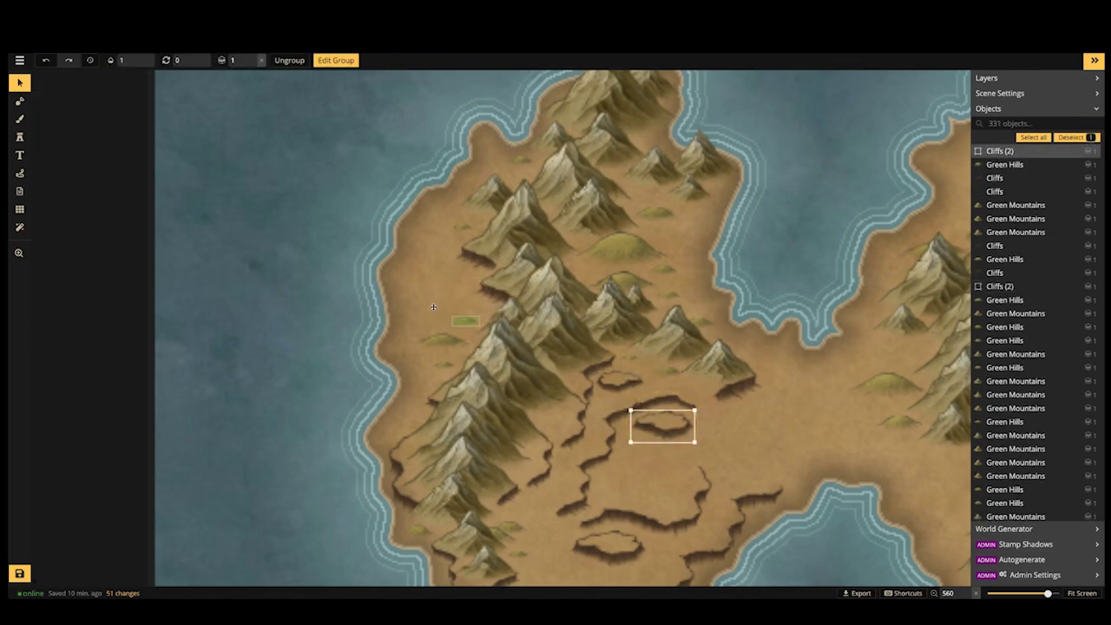
{"action": "key", "text": "ctrl+v"}
{"action": "left_click_drag", "start_coordinate": [464, 330], "coordinate": [450, 276]}
{"action": "scroll", "coordinate": [446, 286], "scroll_direction": "down", "scroll_amount": 6}
{"action": "left_click", "coordinate": [457, 239]}
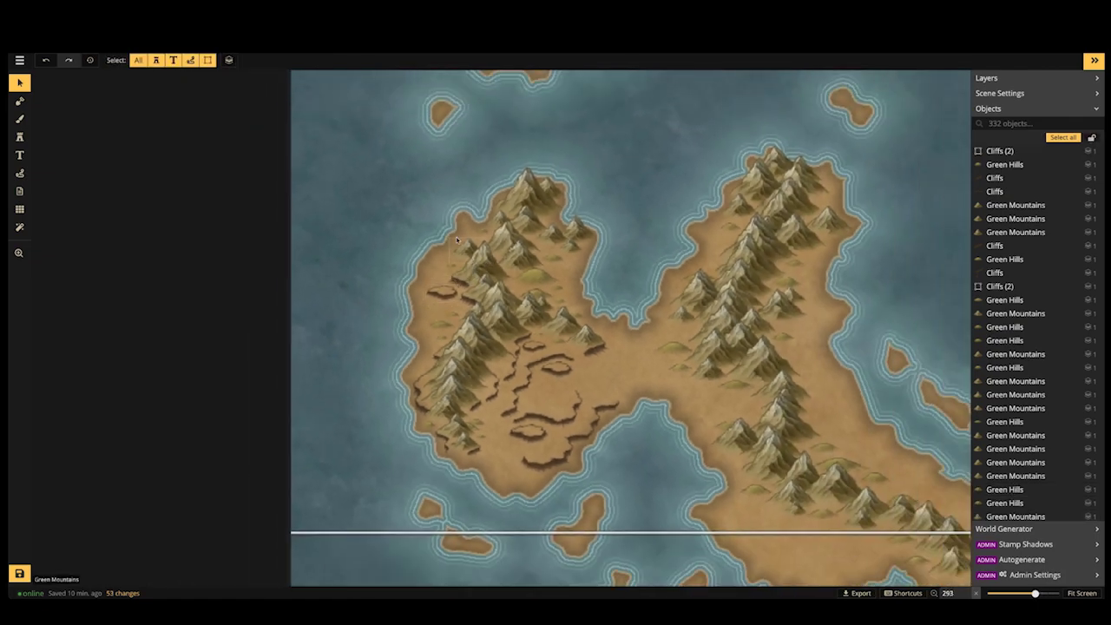
Nudge the mountain beside the large southwestern cliff slightly east and reposition the small hill at its foot
{"action": "left_click_drag", "start_coordinate": [577, 342], "coordinate": [608, 392]}
{"action": "scroll", "coordinate": [577, 409], "scroll_direction": "up", "scroll_amount": 4}
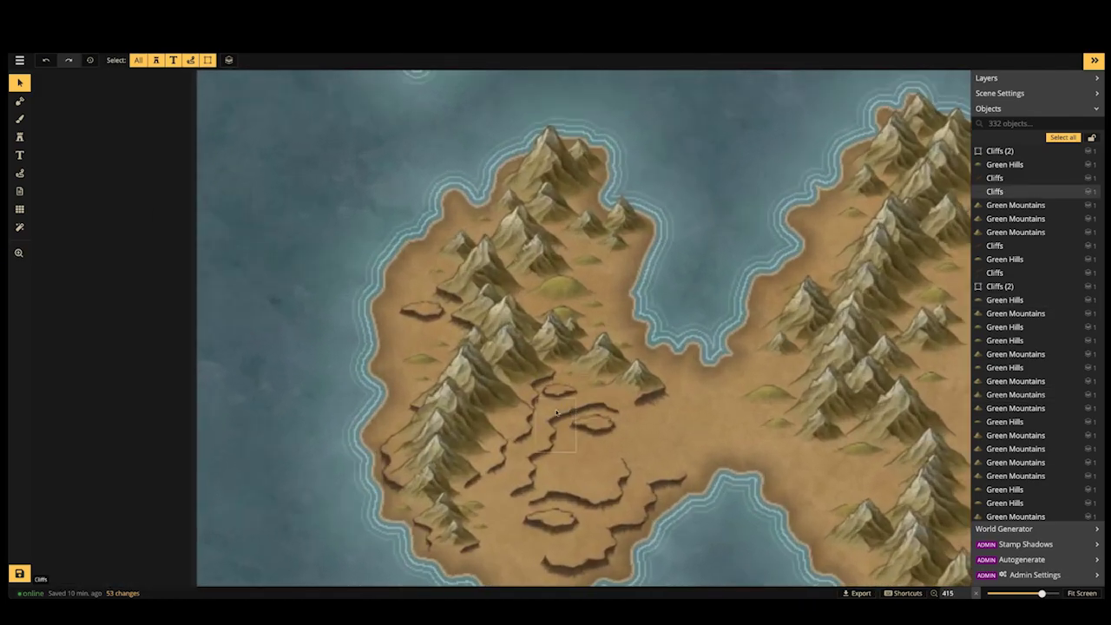
{"action": "scroll", "coordinate": [514, 410], "scroll_direction": "up", "scroll_amount": 4}
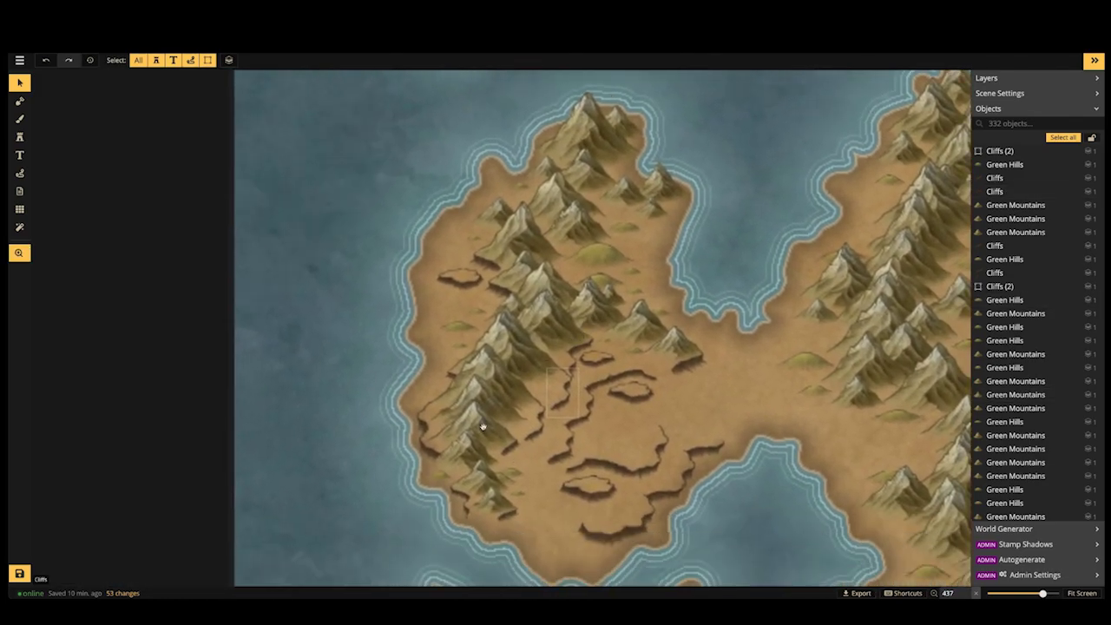
{"action": "left_click", "coordinate": [456, 441]}
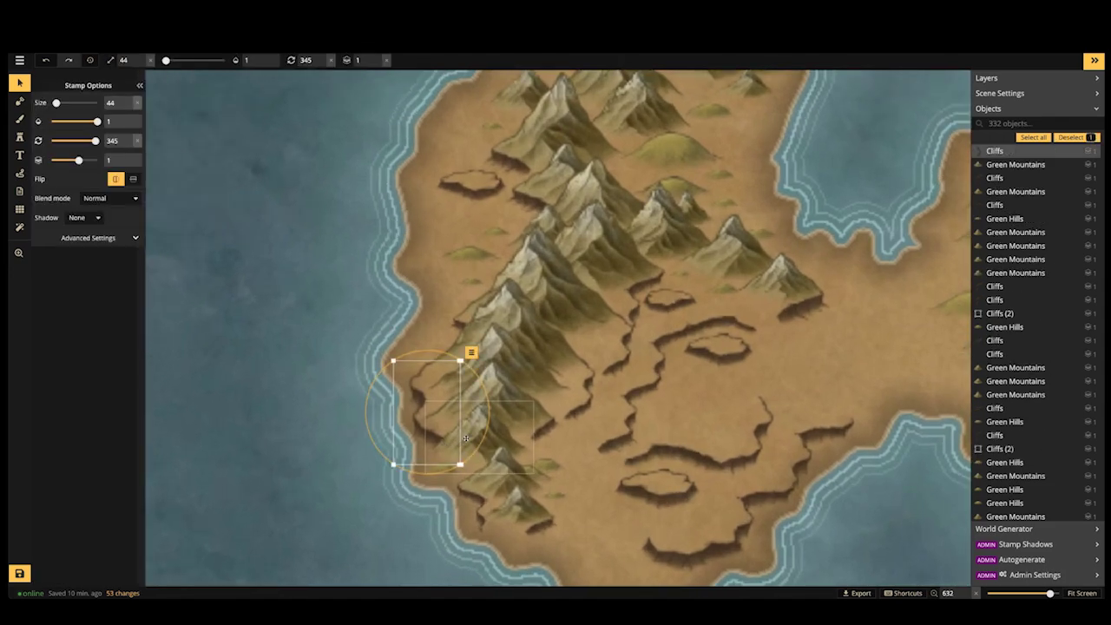
{"action": "left_click", "coordinate": [491, 439]}
{"action": "left_click_drag", "start_coordinate": [491, 438], "coordinate": [489, 440]}
{"action": "left_click", "coordinate": [443, 465]}
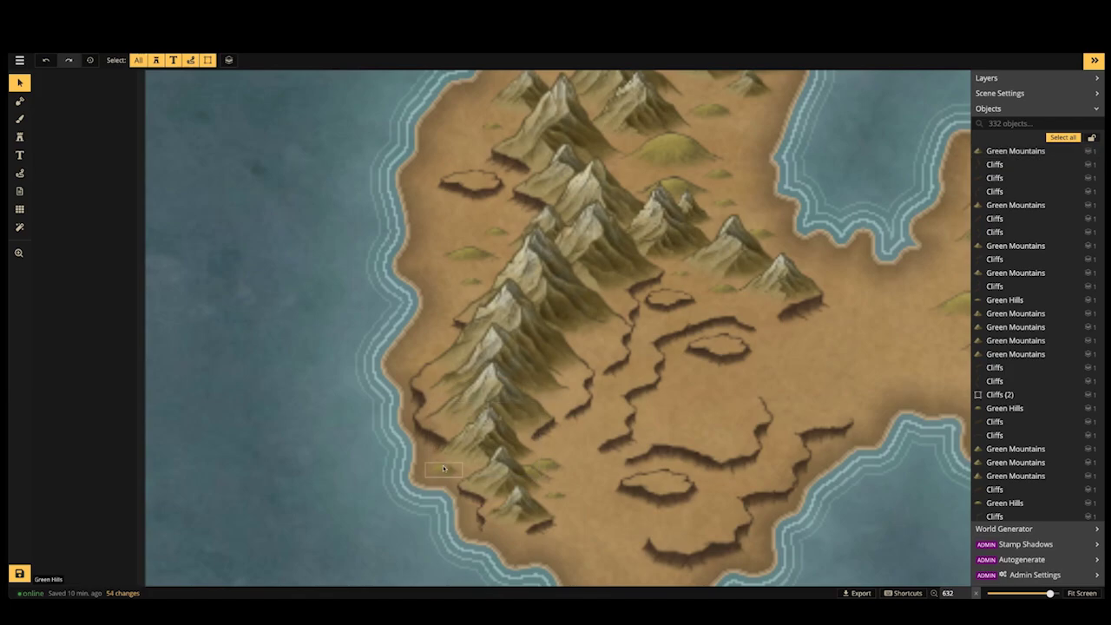
{"action": "left_click", "coordinate": [443, 465]}
{"action": "key", "text": "Escape"}
Review the terrain across the whole map, comparing the southwestern continent with the surrounding landmasses
{"action": "scroll", "coordinate": [583, 330], "scroll_direction": "down", "scroll_amount": 3}
{"action": "scroll", "coordinate": [583, 330], "scroll_direction": "down", "scroll_amount": 2}
{"action": "left_click_drag", "start_coordinate": [679, 283], "coordinate": [501, 330]}
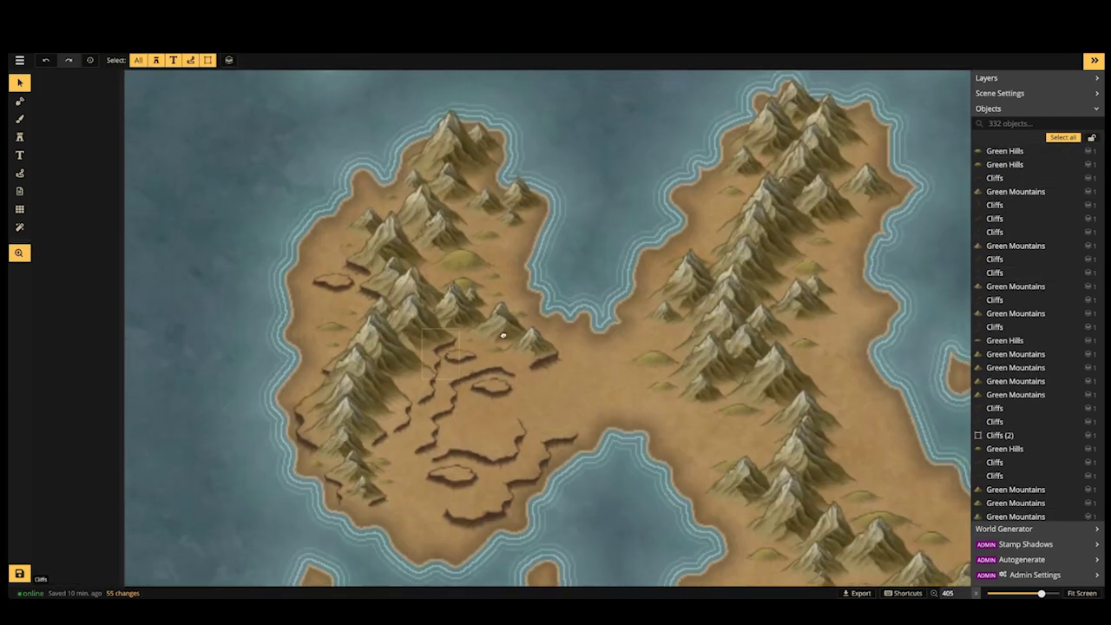
{"action": "scroll", "coordinate": [639, 310], "scroll_direction": "down", "scroll_amount": 8}
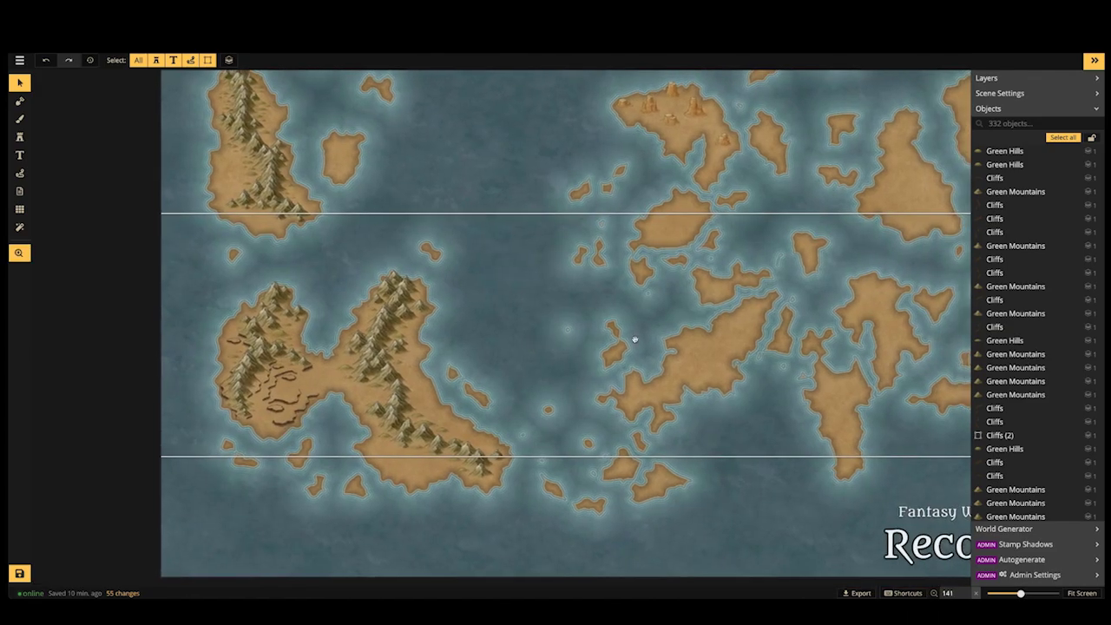
{"action": "scroll", "coordinate": [637, 338], "scroll_direction": "down", "scroll_amount": 2}
{"action": "left_click_drag", "start_coordinate": [639, 317], "coordinate": [557, 350]}
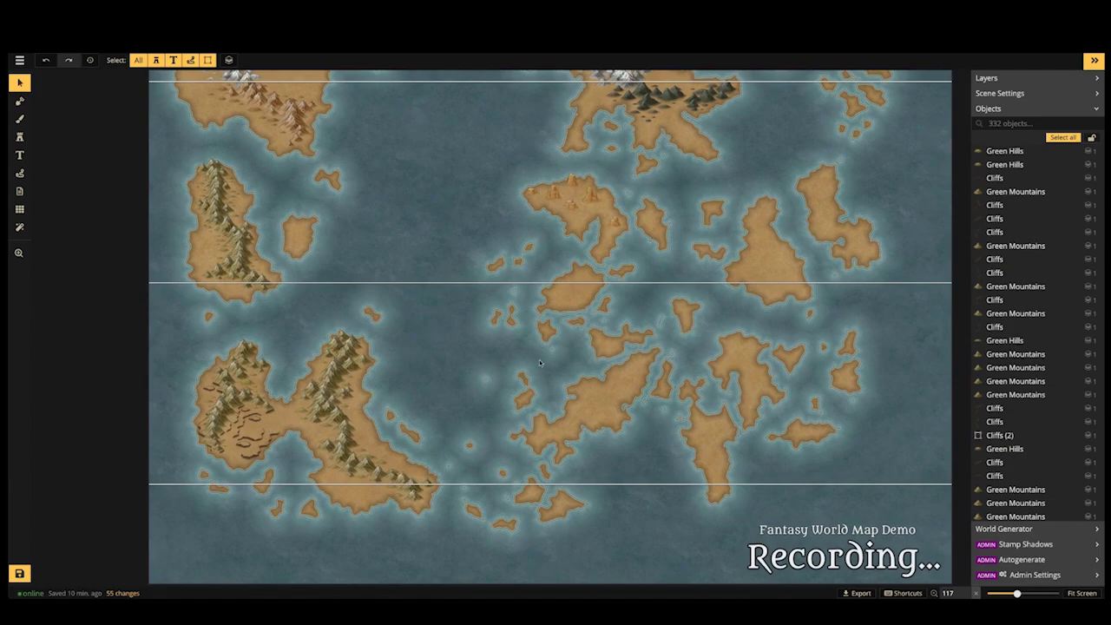
{"action": "scroll", "coordinate": [501, 358], "scroll_direction": "down", "scroll_amount": 1}
{"action": "scroll", "coordinate": [399, 398], "scroll_direction": "up", "scroll_amount": 2}
{"action": "left_click_drag", "start_coordinate": [288, 397], "coordinate": [377, 384]}
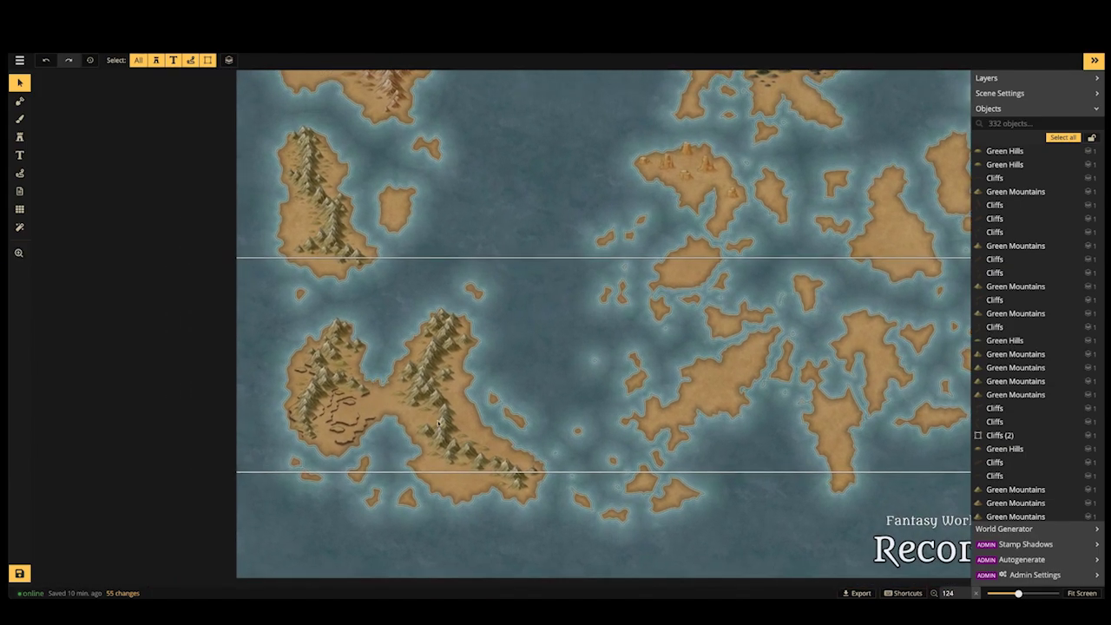
Stamp two flipped variant 3 cliffs at size 40 and rotation 0 along the western foot of the continent's eastern range
{"action": "scroll", "coordinate": [438, 422], "scroll_direction": "up", "scroll_amount": 8}
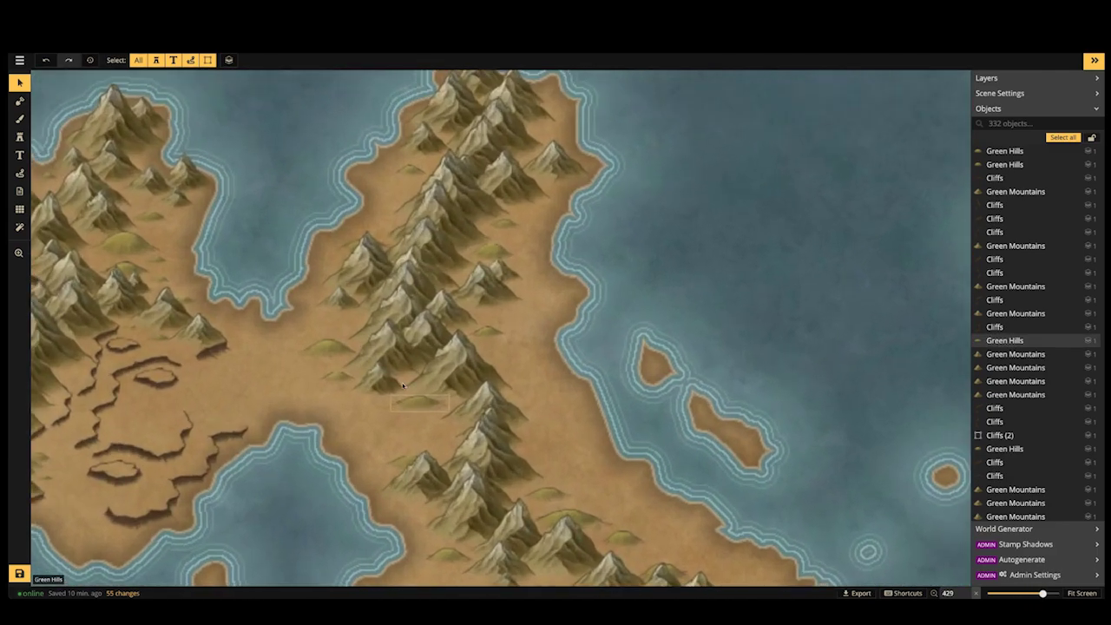
{"action": "left_click", "coordinate": [19, 137]}
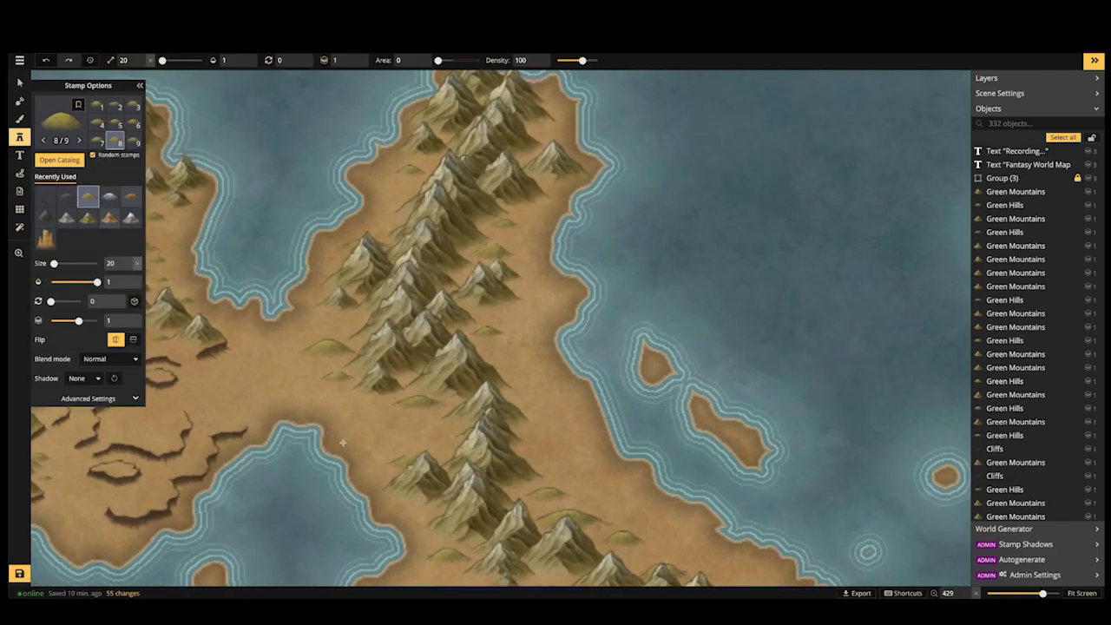
{"action": "key", "text": "1"}
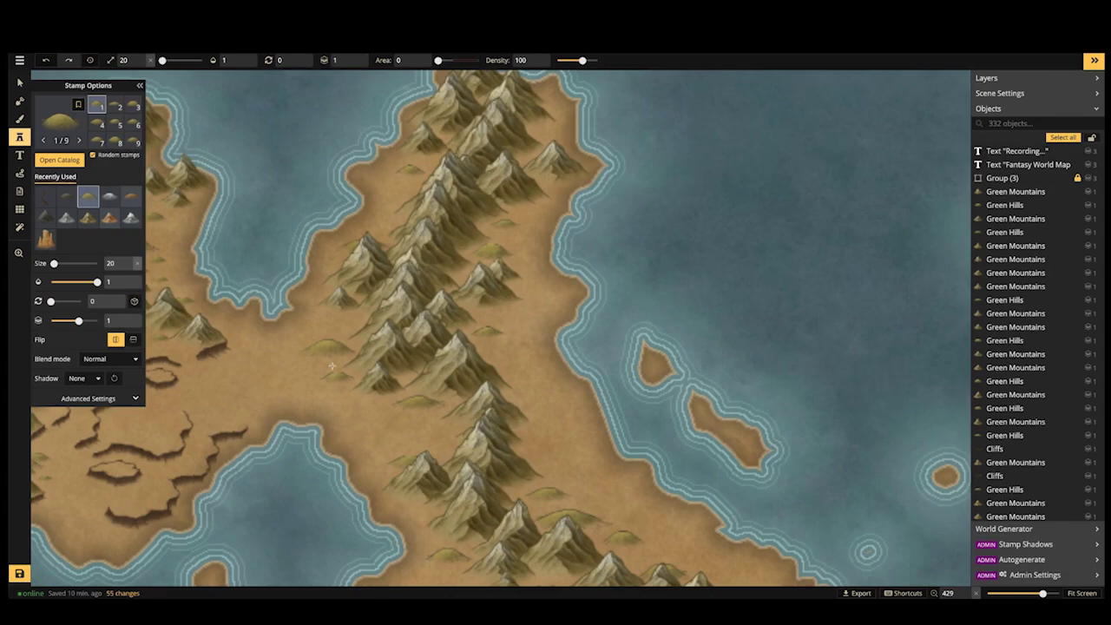
{"action": "left_click", "coordinate": [46, 197]}
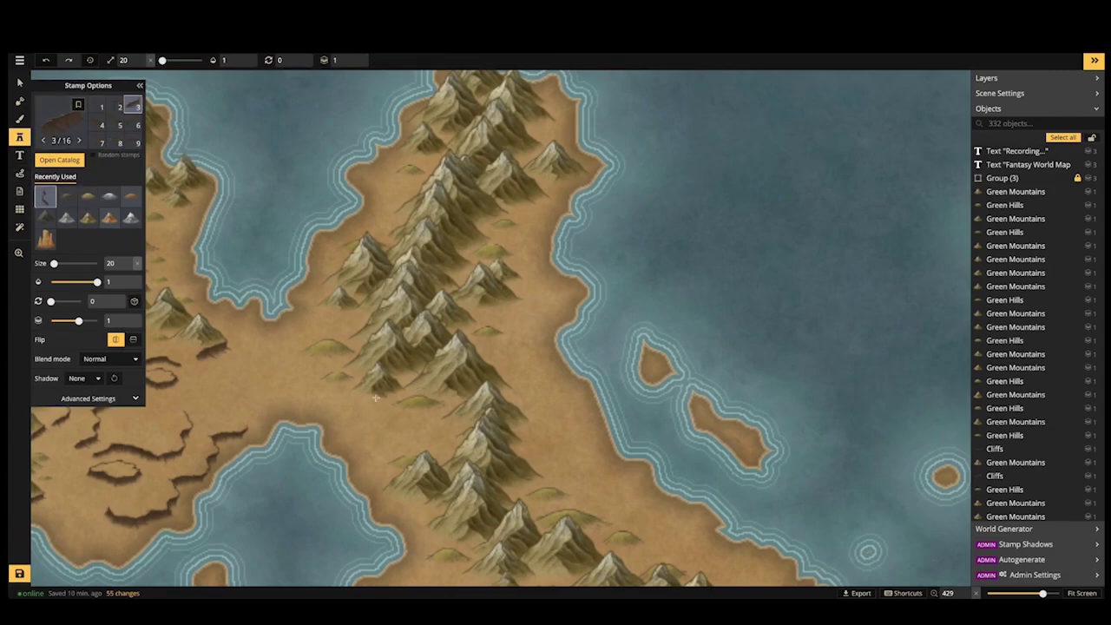
{"action": "scroll", "coordinate": [370, 406], "scroll_direction": "up", "scroll_amount": 2}
{"action": "left_click", "coordinate": [370, 378]}
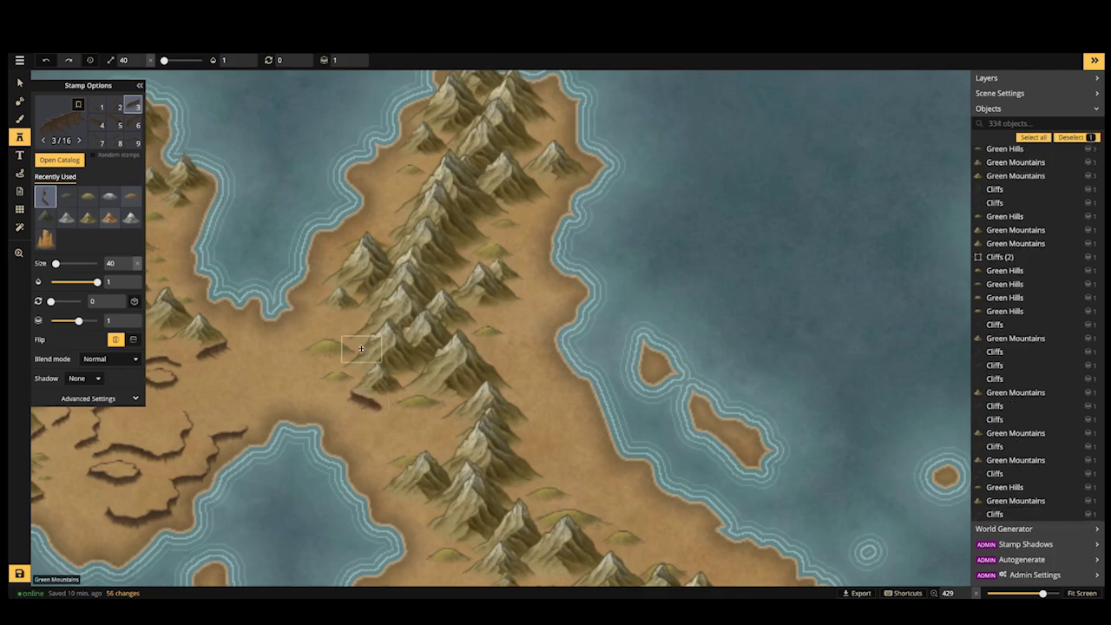
{"action": "left_click", "coordinate": [362, 347]}
Move the green hill beside the upper new cliff slightly west, clear of the cliff
{"action": "left_click", "coordinate": [19, 82]}
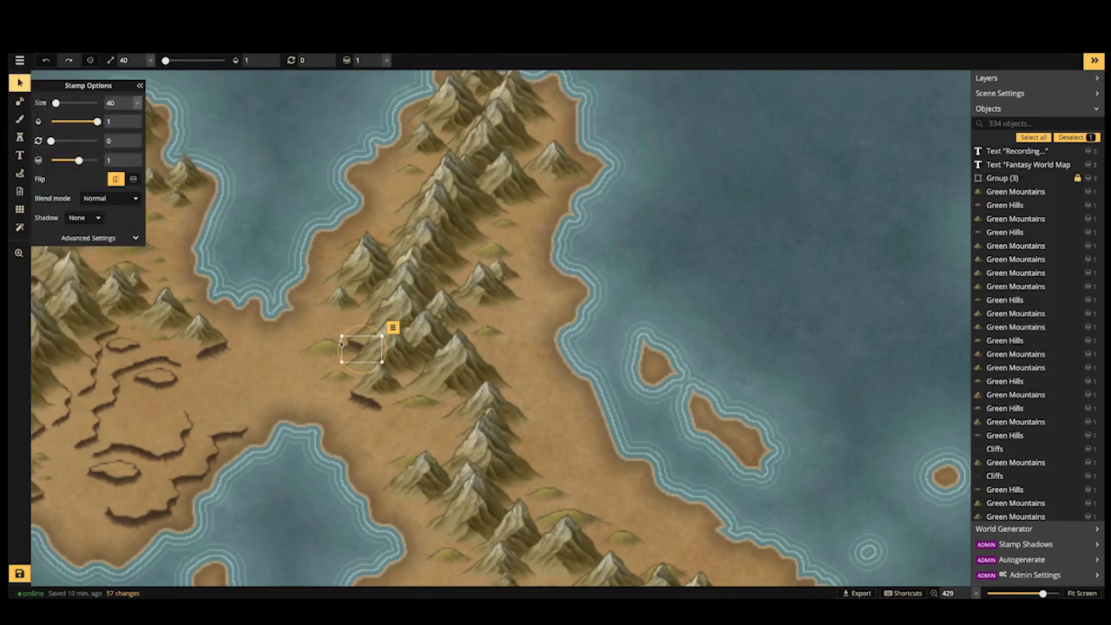
{"action": "left_click", "coordinate": [325, 348]}
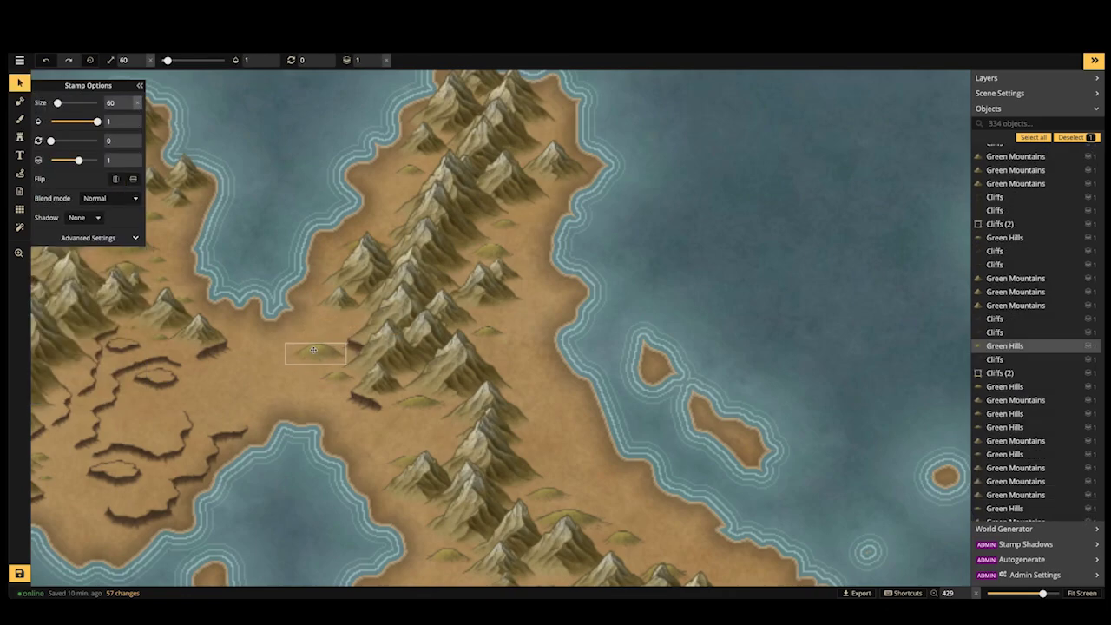
Place Cliffs stamp 8 of 16 at size 60, rotated to 345, southwest of the central mountains beside the southern bay
{"action": "key", "text": "s"}
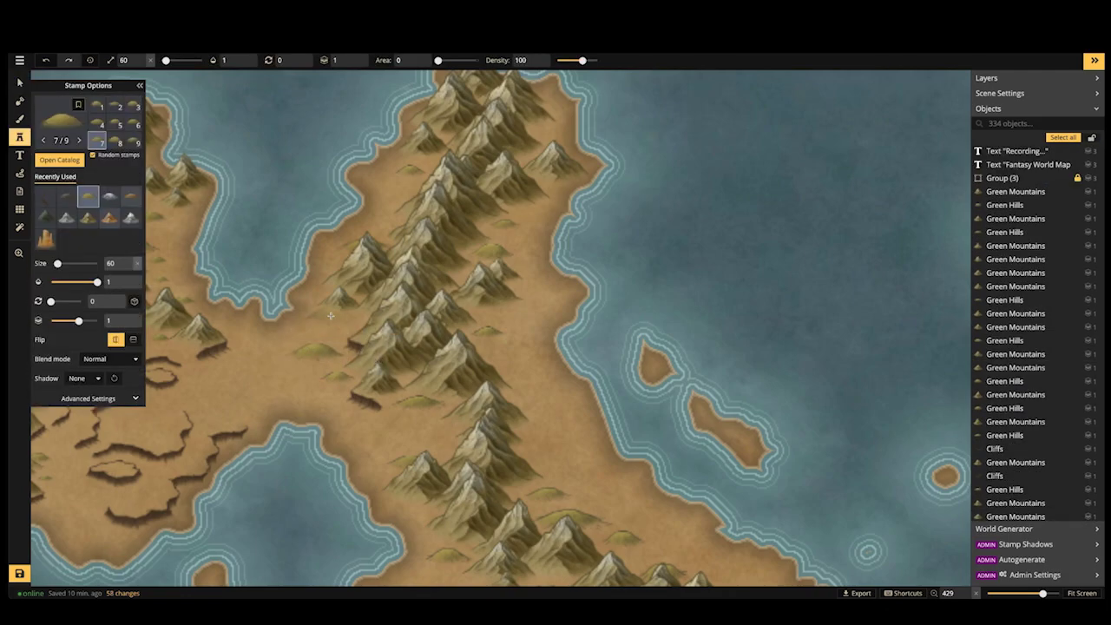
{"action": "left_click", "coordinate": [45, 196]}
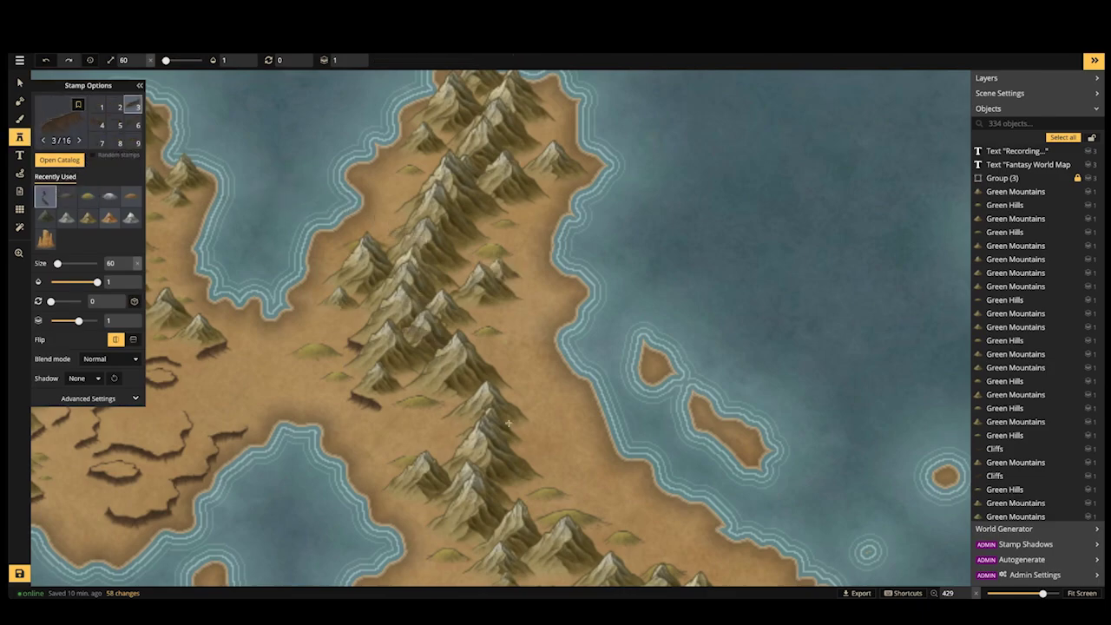
{"action": "scroll", "coordinate": [408, 469], "scroll_direction": "down", "scroll_amount": 1}
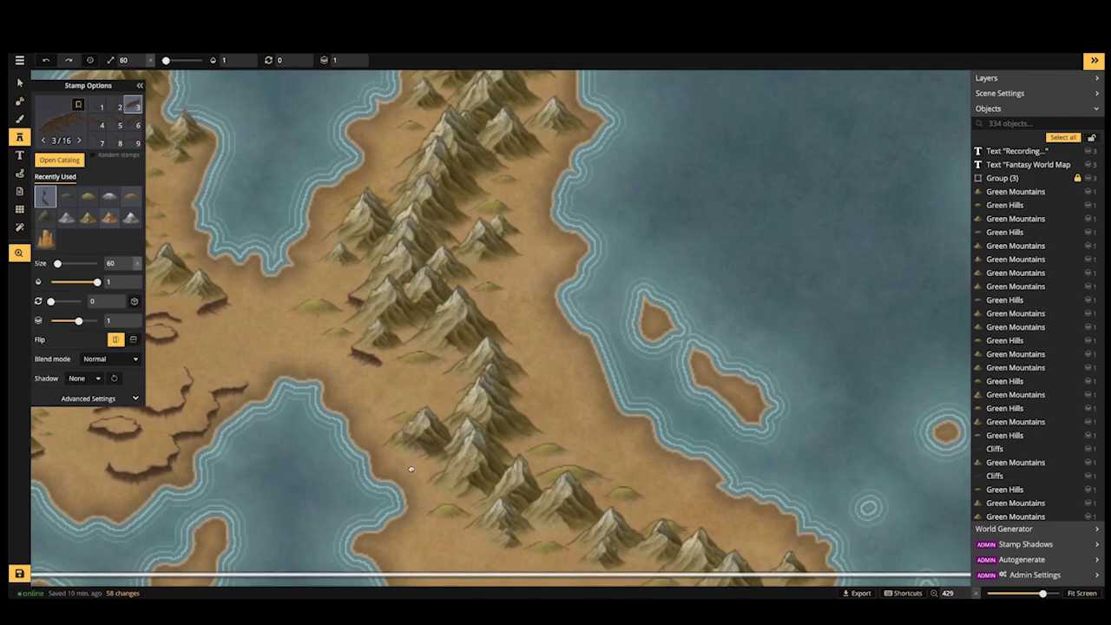
{"action": "key", "text": "Right"}
{"action": "key", "text": "Right"}
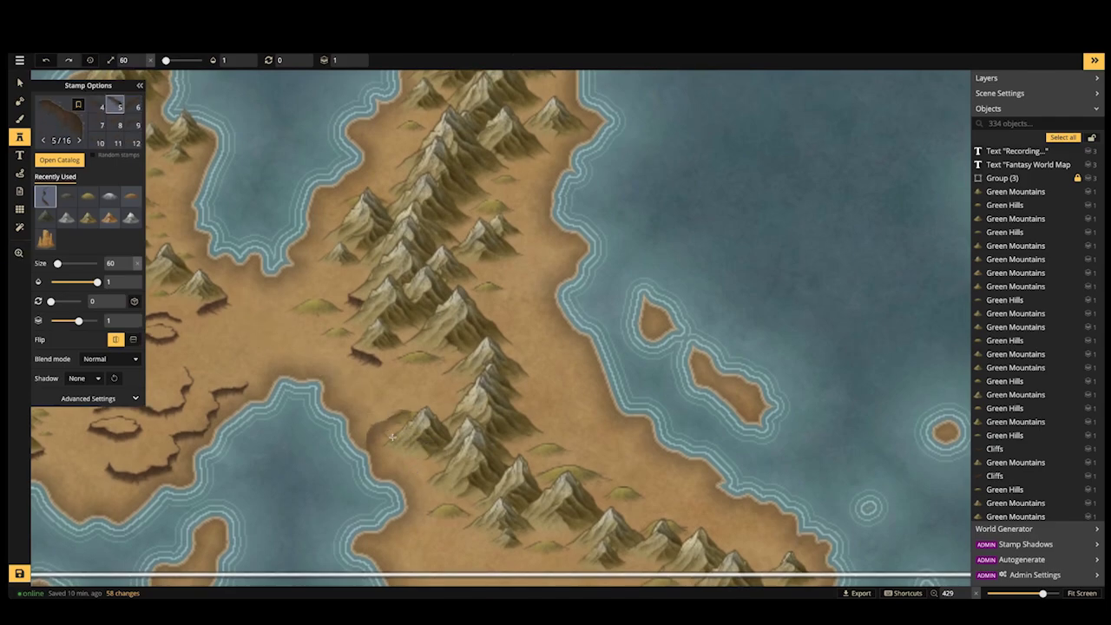
{"action": "key", "text": "Right"}
{"action": "key", "text": "Right"}
{"action": "key", "text": "Right"}
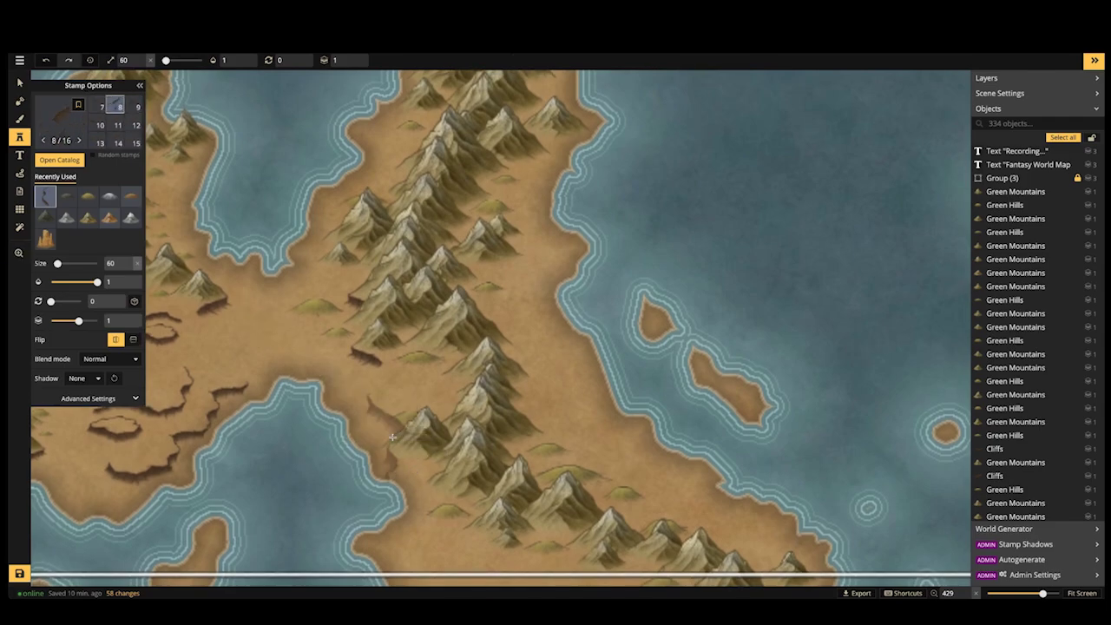
{"action": "scroll", "coordinate": [429, 509], "scroll_direction": "down", "scroll_amount": 3}
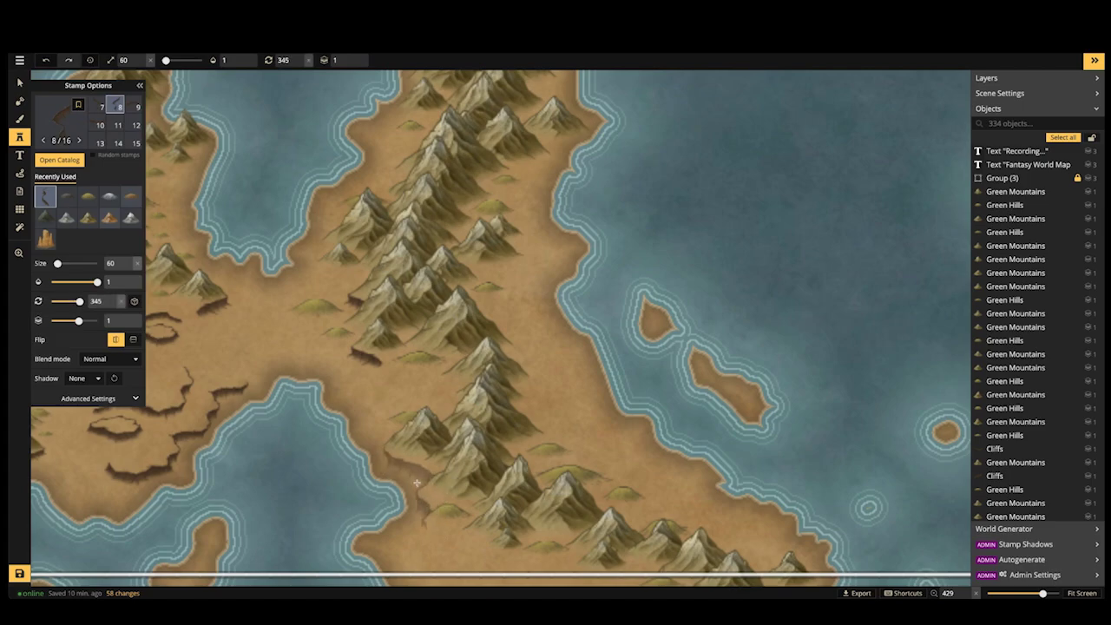
{"action": "left_click", "coordinate": [407, 477]}
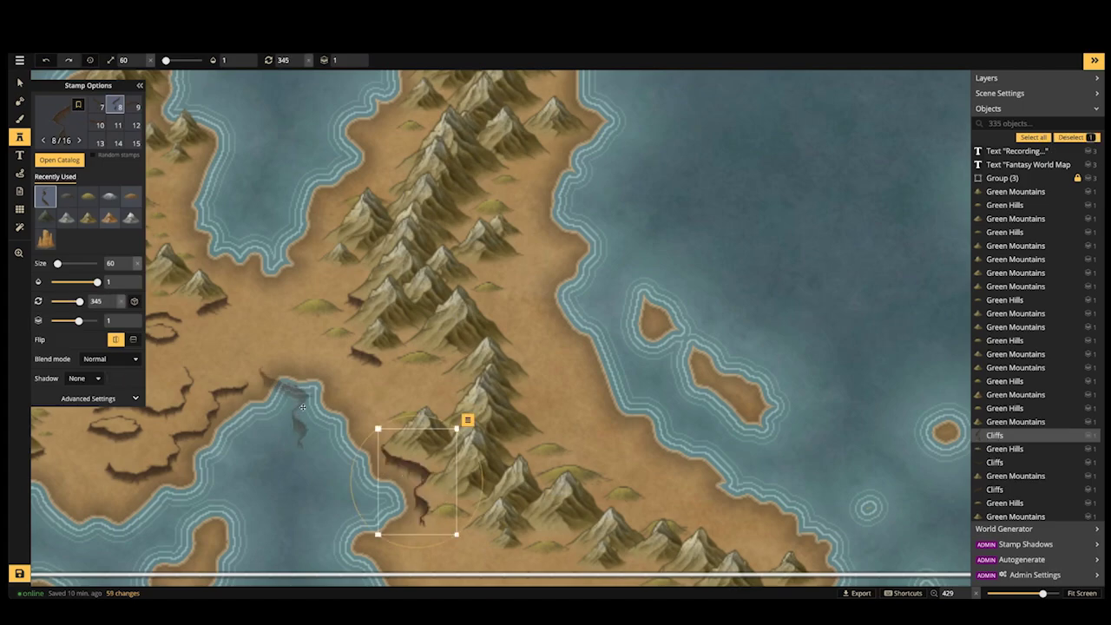
Move the green hill beside the new southern cliff to the northeastern side of the southern mountains
{"action": "left_click", "coordinate": [19, 81]}
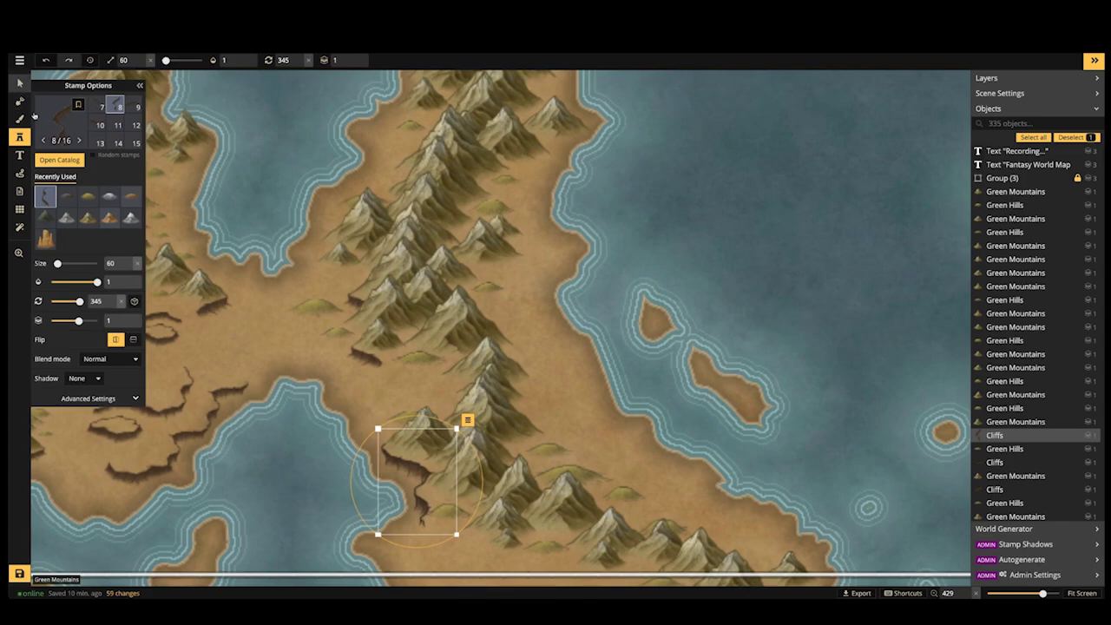
{"action": "left_click_drag", "start_coordinate": [448, 513], "coordinate": [639, 510]}
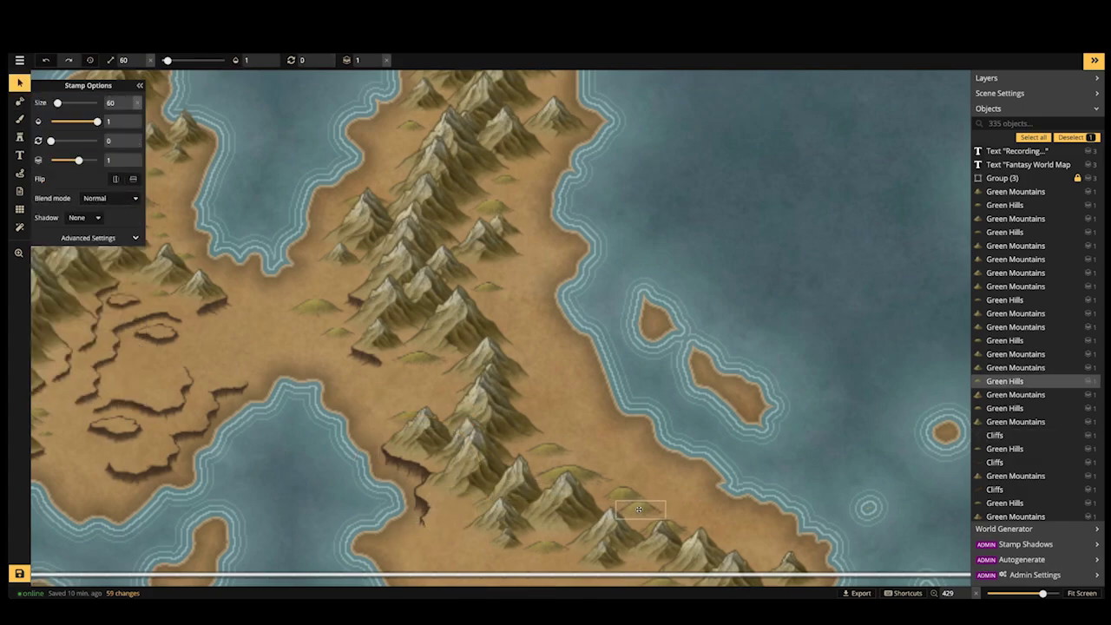
{"action": "left_click", "coordinate": [341, 361]}
{"action": "scroll", "coordinate": [341, 361], "scroll_direction": "down", "scroll_amount": 5}
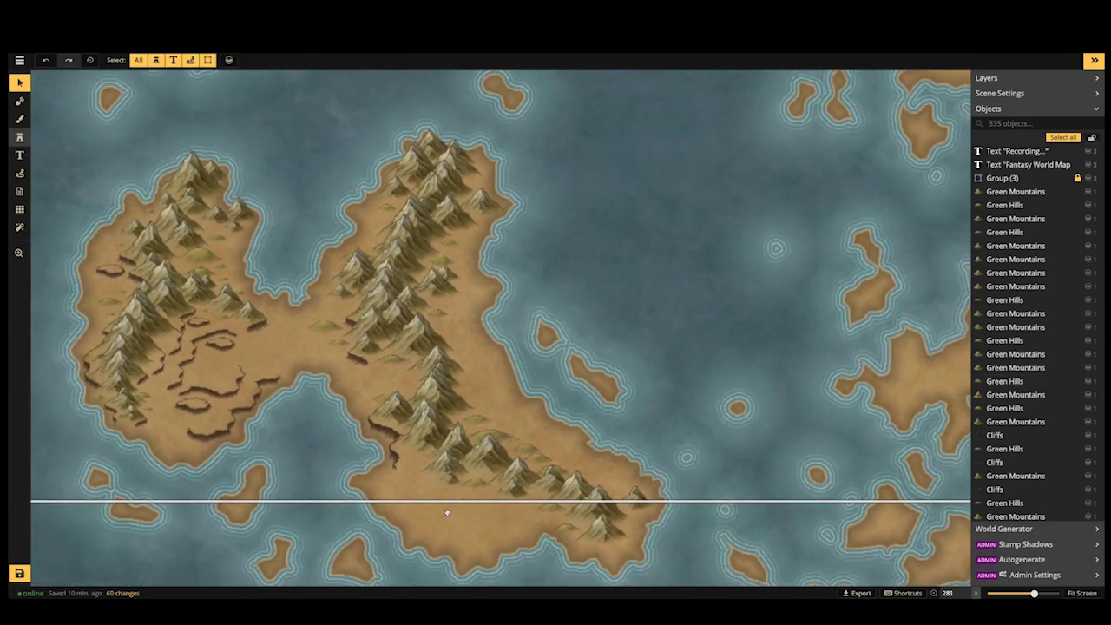
Extend the southern cliff line with Cliffs stamp 3 of 16 at size 60 and rotation 15, below its lower end
{"action": "key", "text": "s"}
{"action": "scroll", "coordinate": [408, 469], "scroll_direction": "up", "scroll_amount": 5}
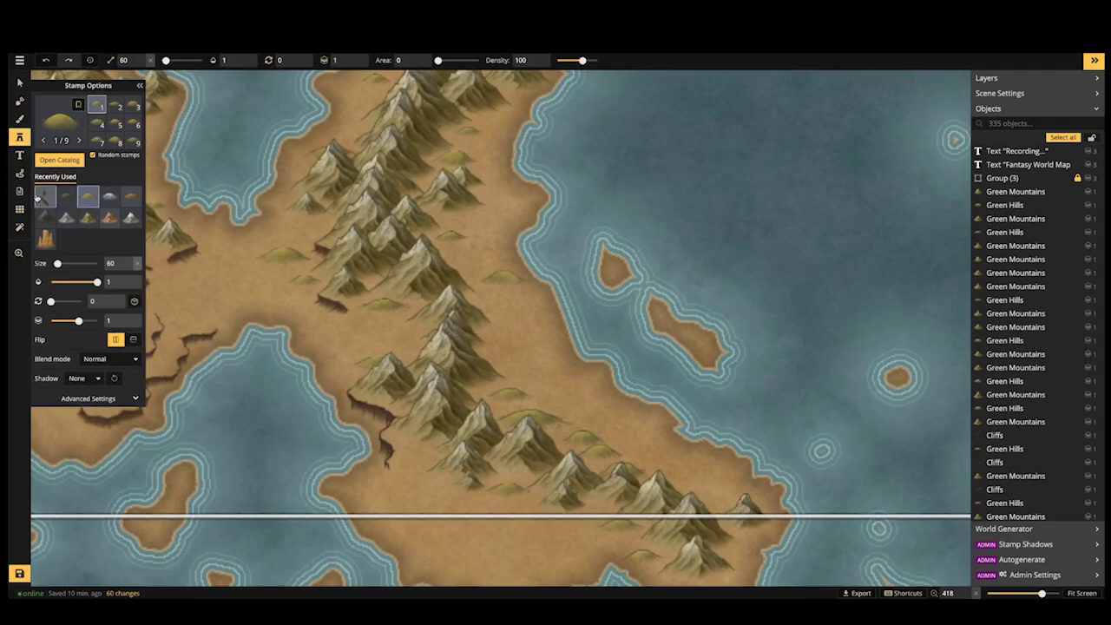
{"action": "left_click", "coordinate": [38, 198]}
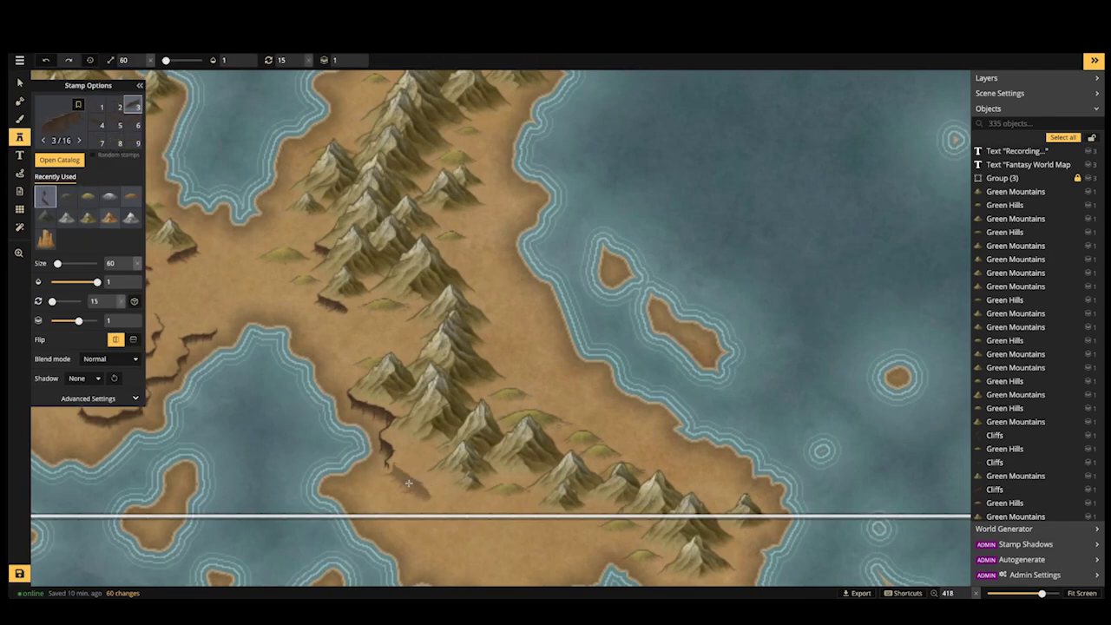
{"action": "left_click", "coordinate": [401, 481]}
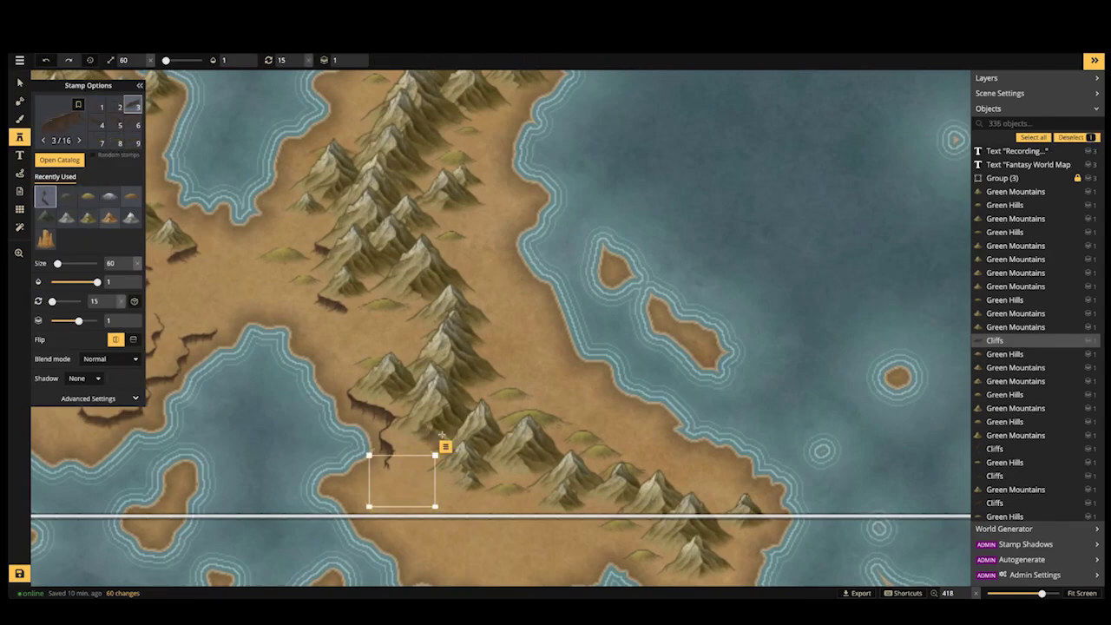
{"action": "left_click", "coordinate": [450, 506]}
Place Cliffs stamp 4 of 16 at size 50 and rotation 0 just southeast of the small mountain on the eastern flank
{"action": "key", "text": "space"}
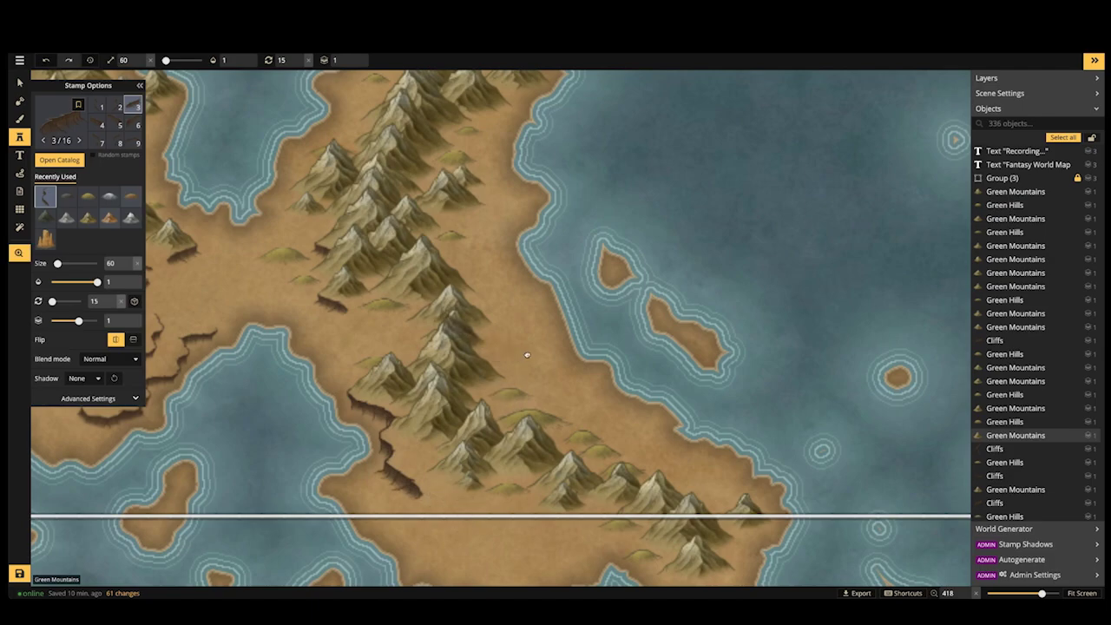
{"action": "left_click_drag", "start_coordinate": [527, 355], "coordinate": [596, 383]}
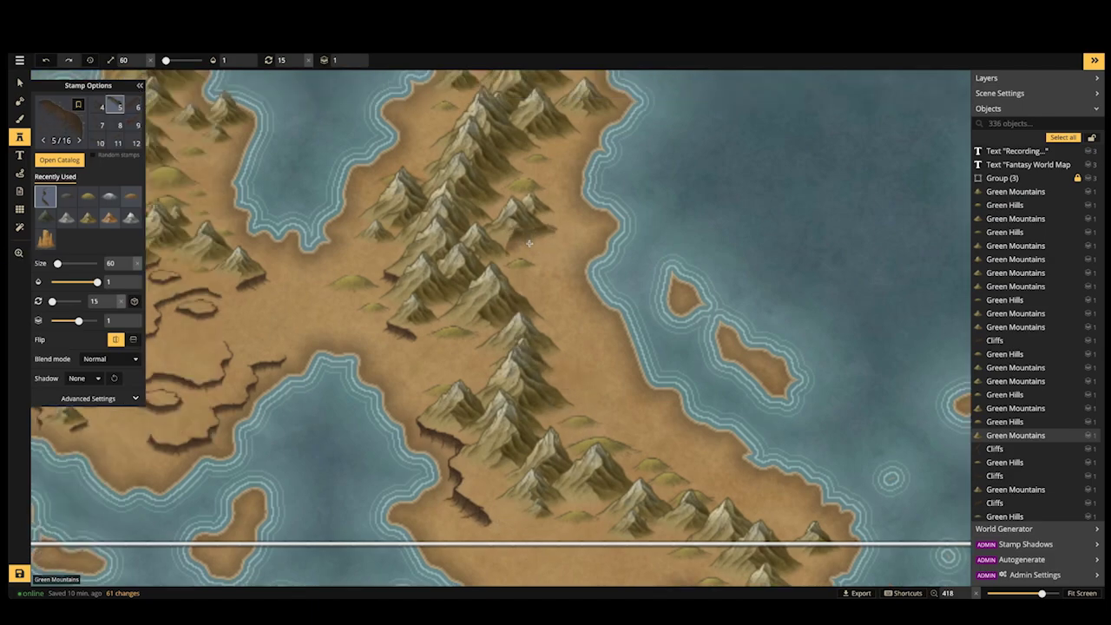
{"action": "key", "text": "Left"}
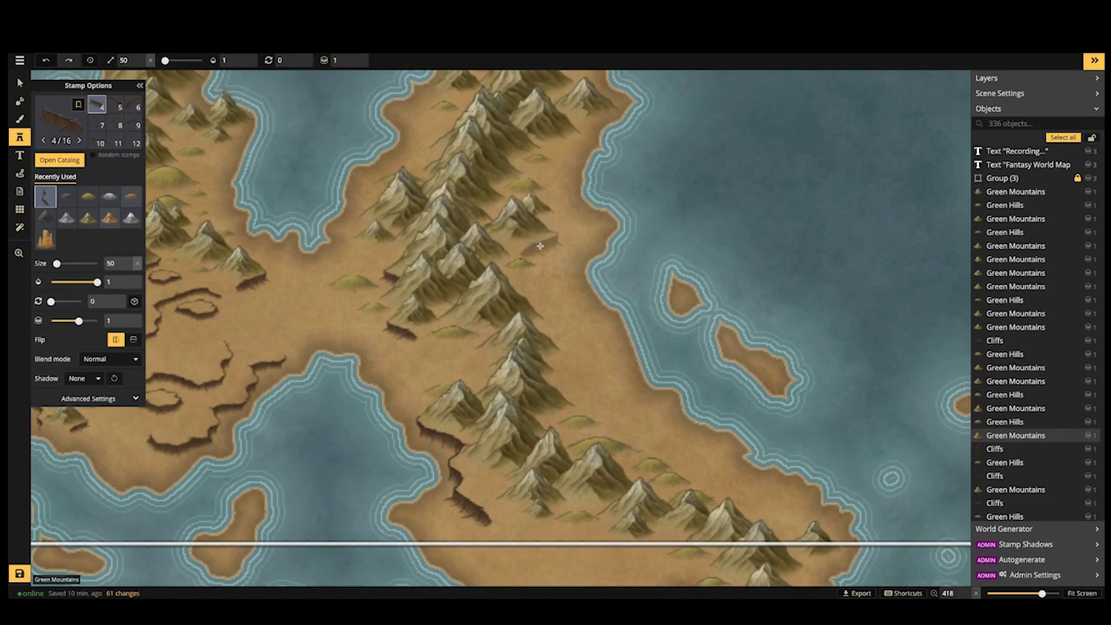
{"action": "left_click", "coordinate": [539, 247]}
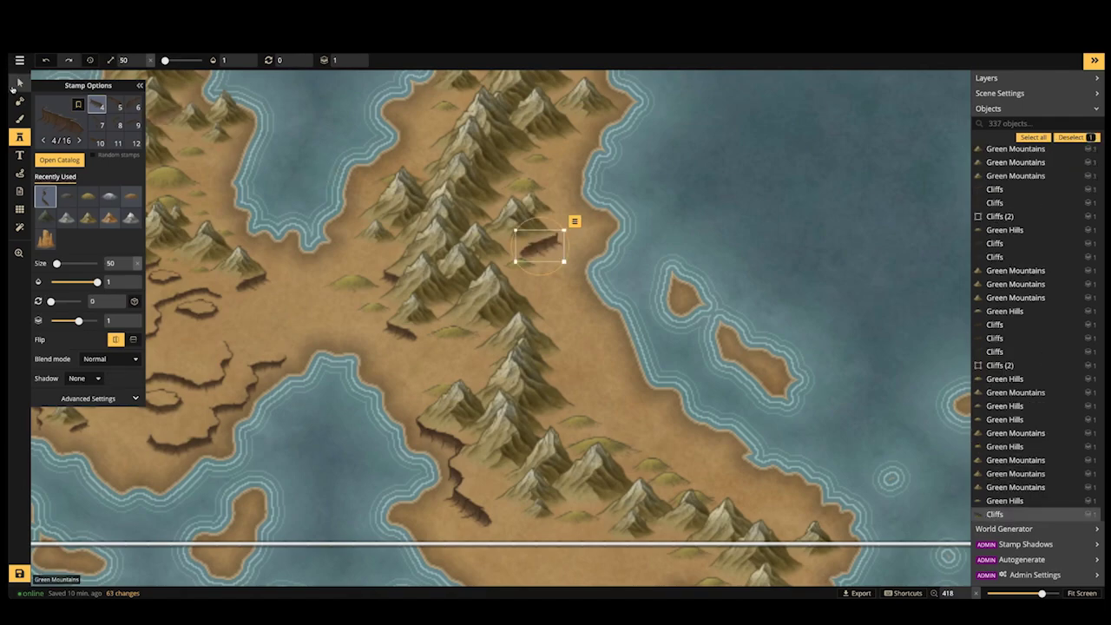
Shift two small green hills slightly along the eastern flank of the central mountain range
{"action": "key", "text": "s"}
{"action": "key", "text": "Escape"}
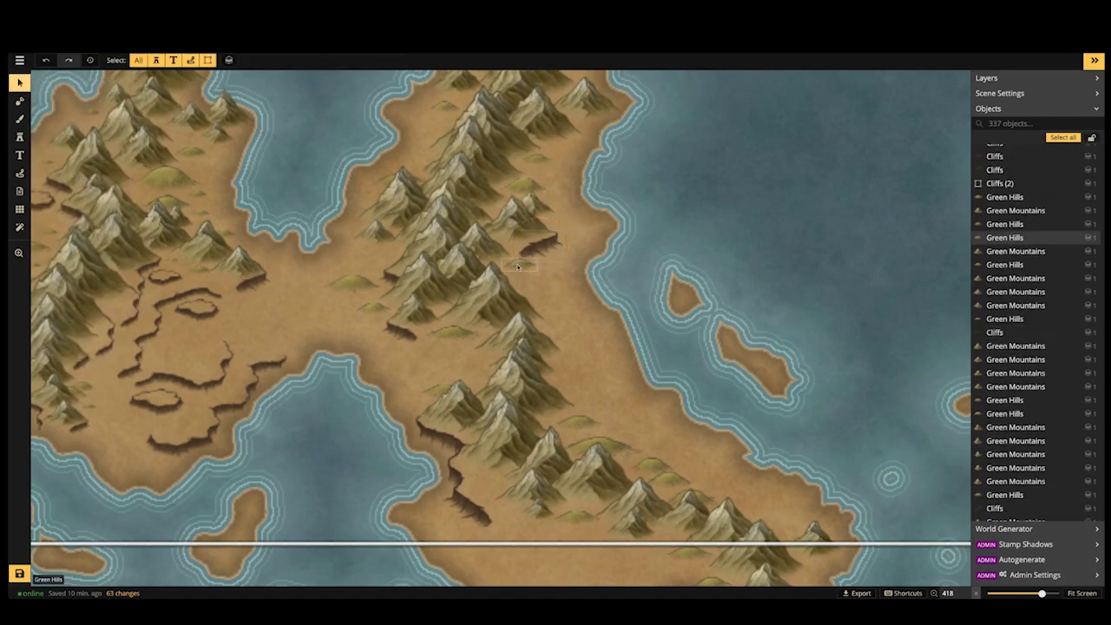
{"action": "left_click", "coordinate": [518, 274]}
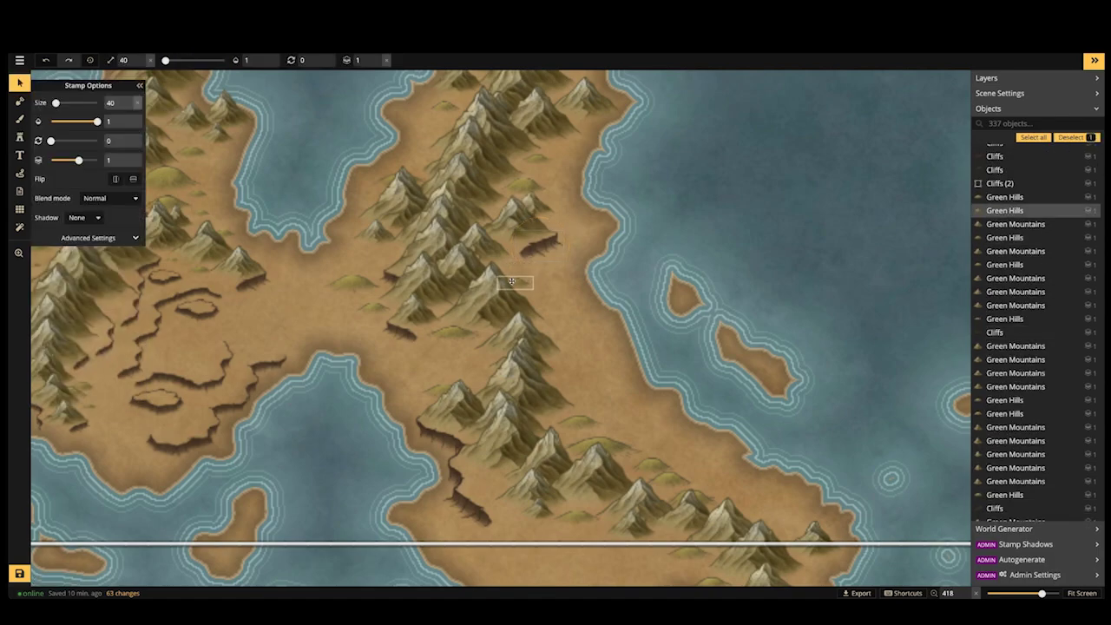
{"action": "key", "text": "Escape"}
{"action": "scroll", "coordinate": [460, 252], "scroll_direction": "up", "scroll_amount": 3}
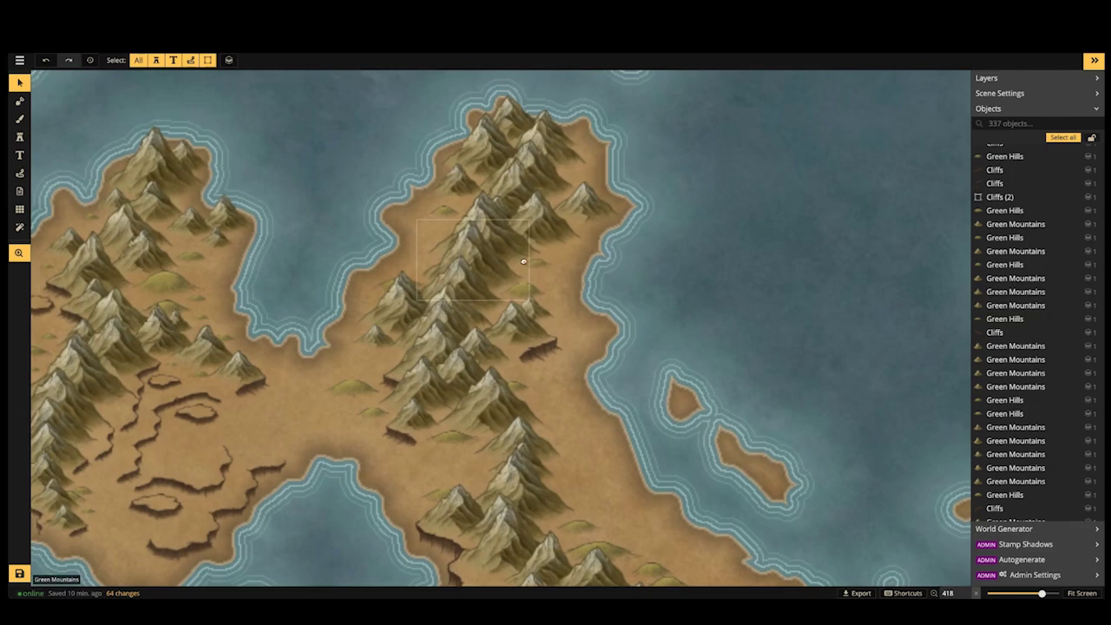
{"action": "left_click", "coordinate": [528, 276]}
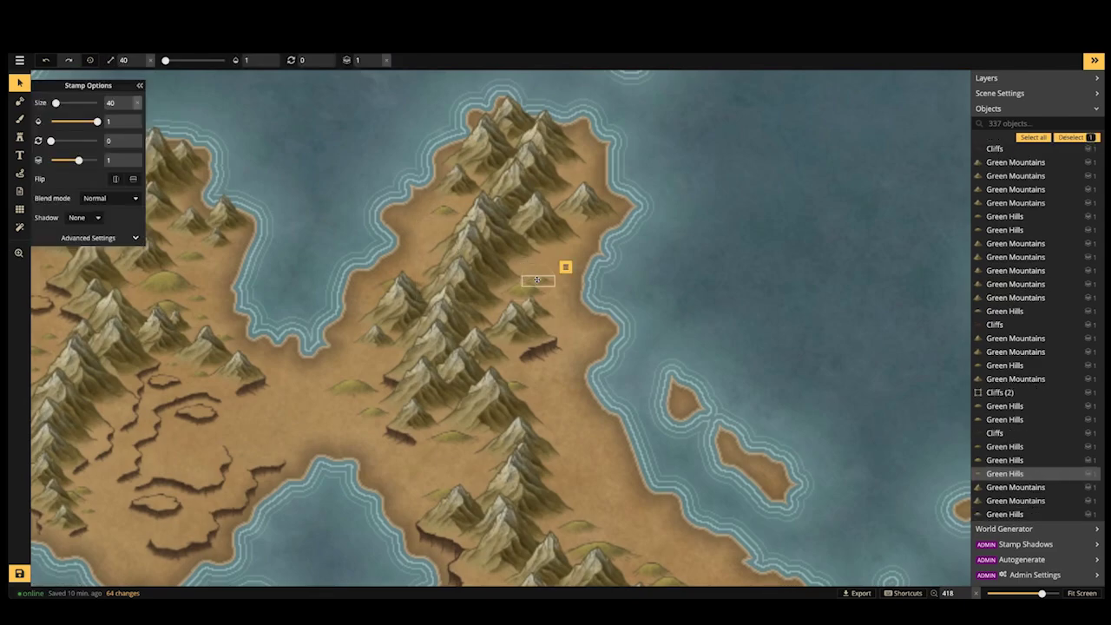
{"action": "left_click", "coordinate": [20, 121]}
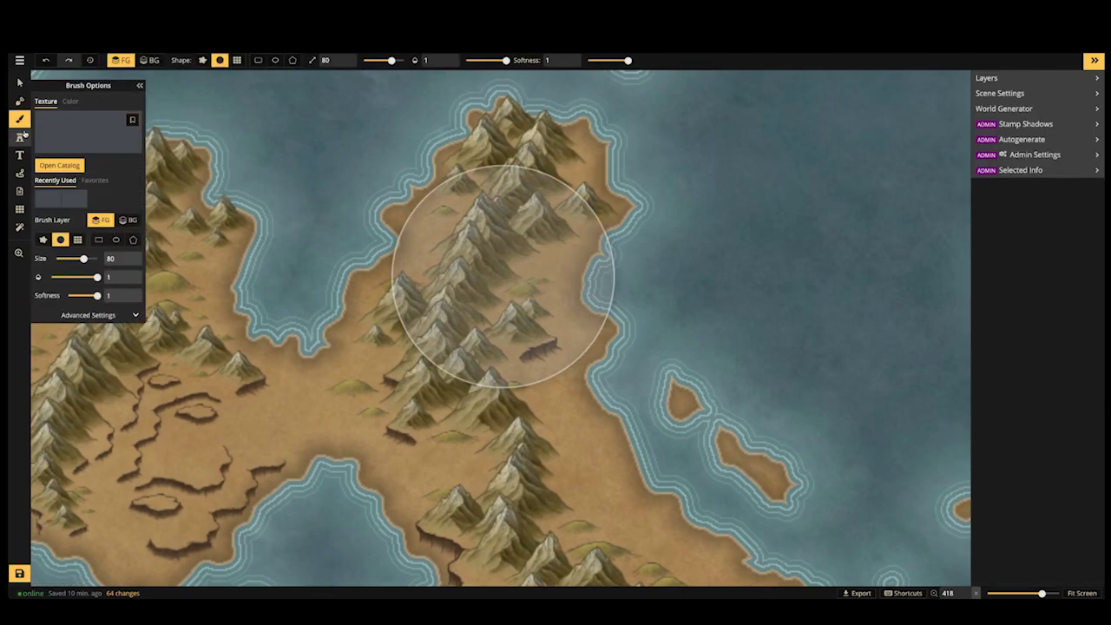
{"action": "left_click", "coordinate": [22, 136]}
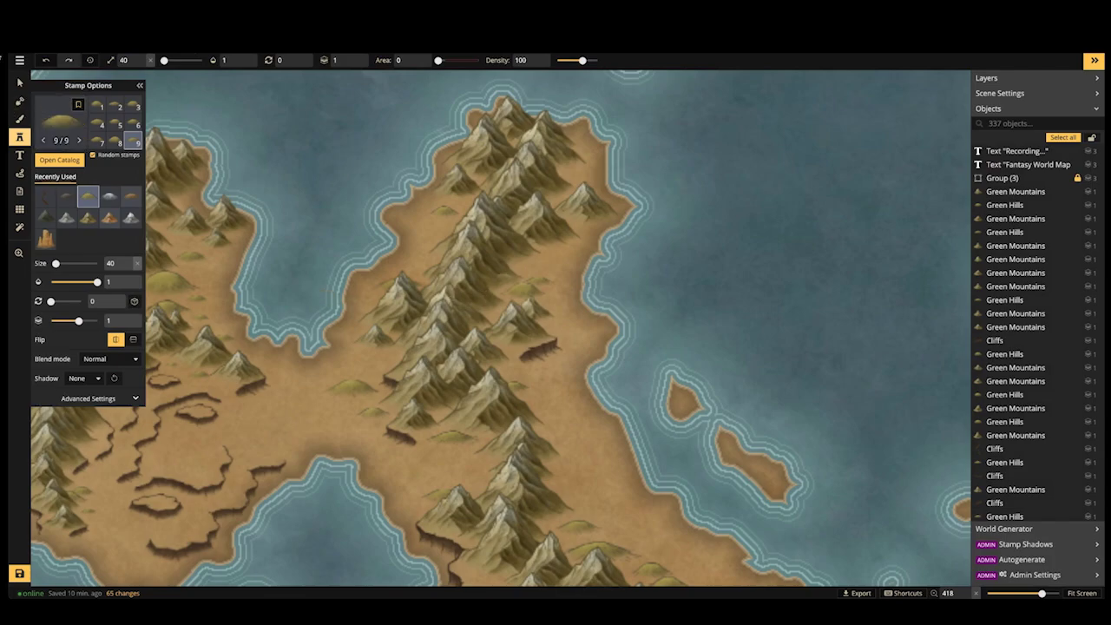
{"action": "key", "text": "v"}
Place Cliffs stamp 7 of 16 at size 40 and rotation 15 near the northeastern coast, east of the central mountains
{"action": "scroll", "coordinate": [304, 346], "scroll_direction": "down", "scroll_amount": 2}
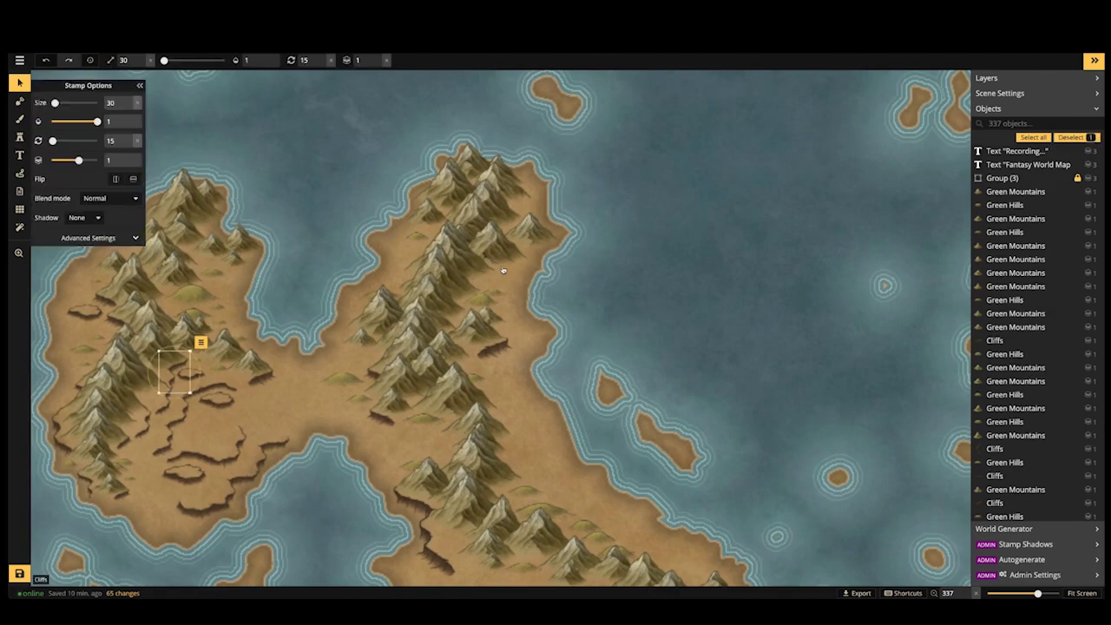
{"action": "key", "text": "s"}
{"action": "scroll", "coordinate": [503, 270], "scroll_direction": "up", "scroll_amount": 1}
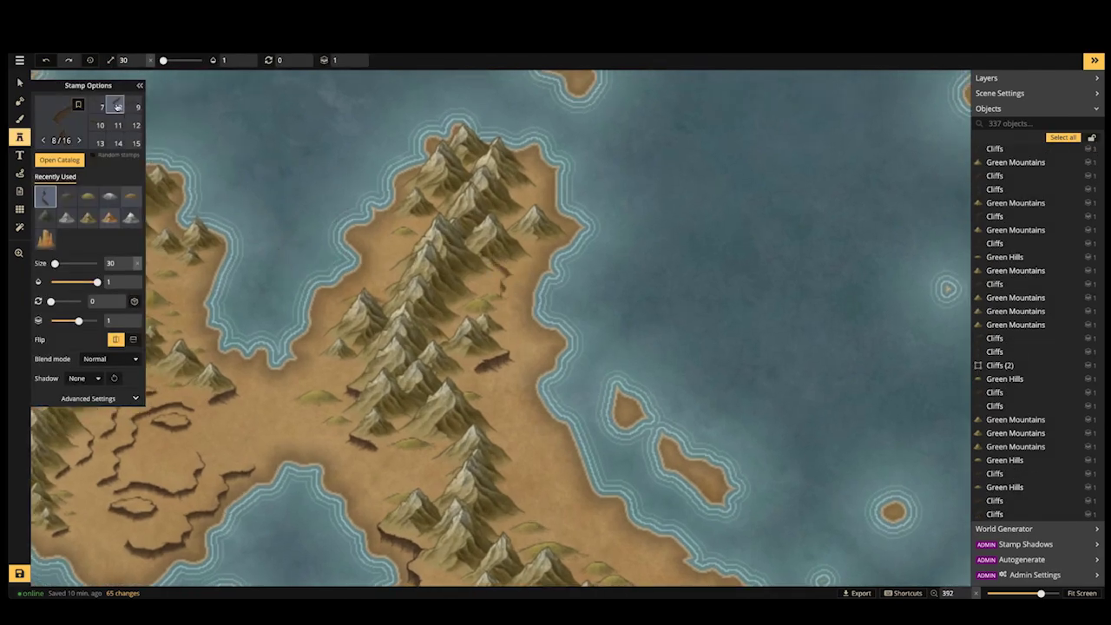
{"action": "key", "text": "Left"}
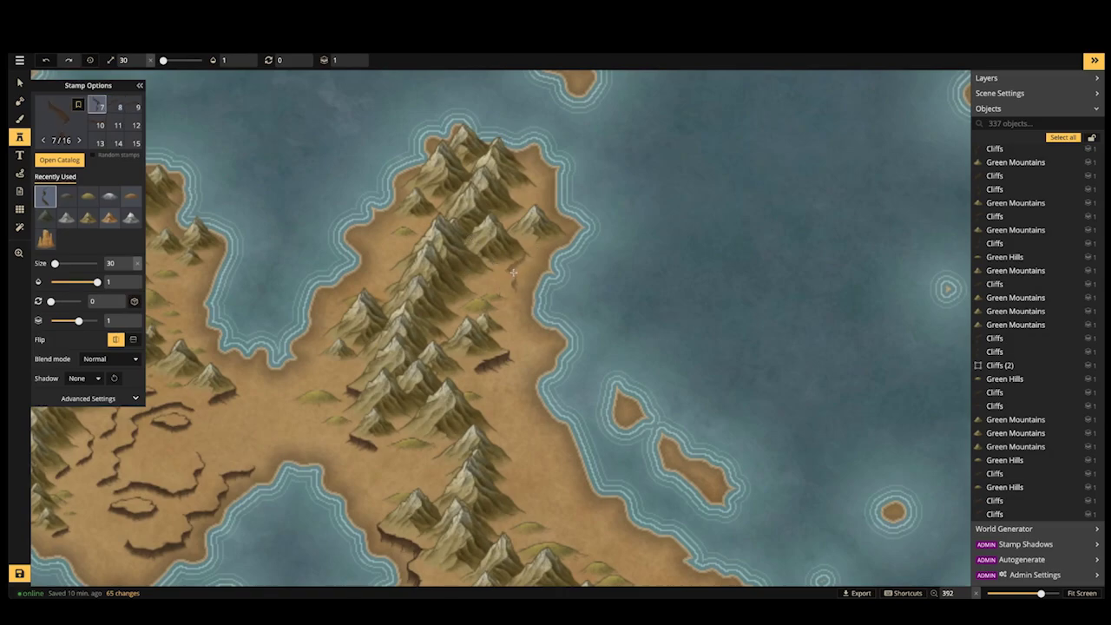
{"action": "scroll", "coordinate": [511, 275], "scroll_direction": "up", "scroll_amount": 1}
{"action": "left_click", "coordinate": [510, 276]}
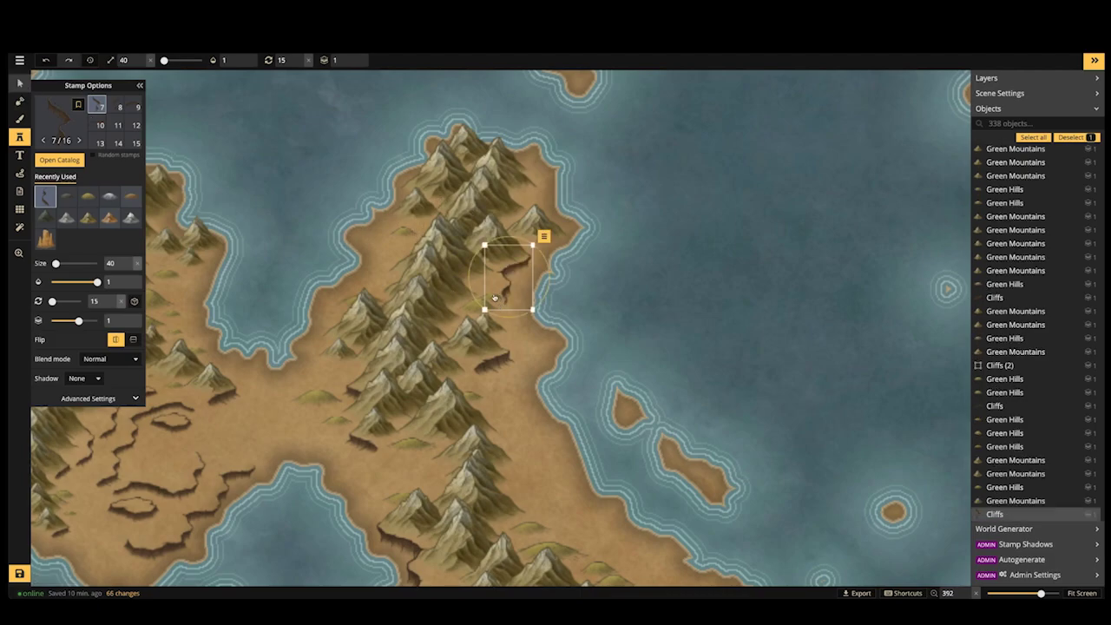
Delete the small green hill just southwest of the new northeastern cliff
{"action": "key", "text": "v"}
{"action": "left_click", "coordinate": [490, 297]}
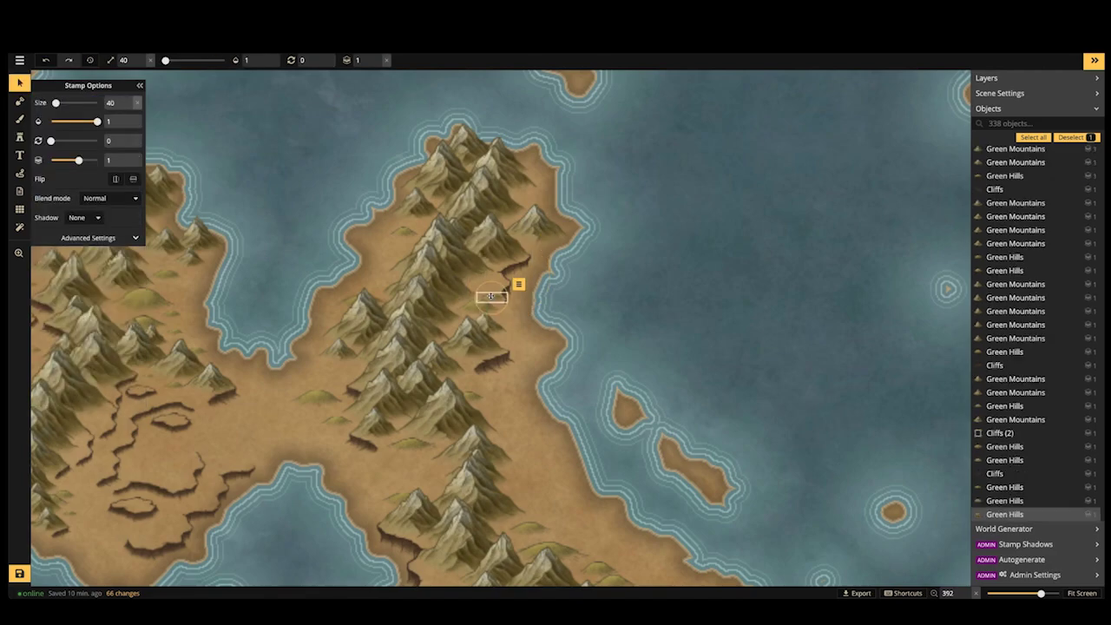
{"action": "key", "text": "Delete"}
Reuse the size 50 eastern cliff stamp and place a copy between the central mountains and the northeastern cliff
{"action": "left_click", "coordinate": [495, 360]}
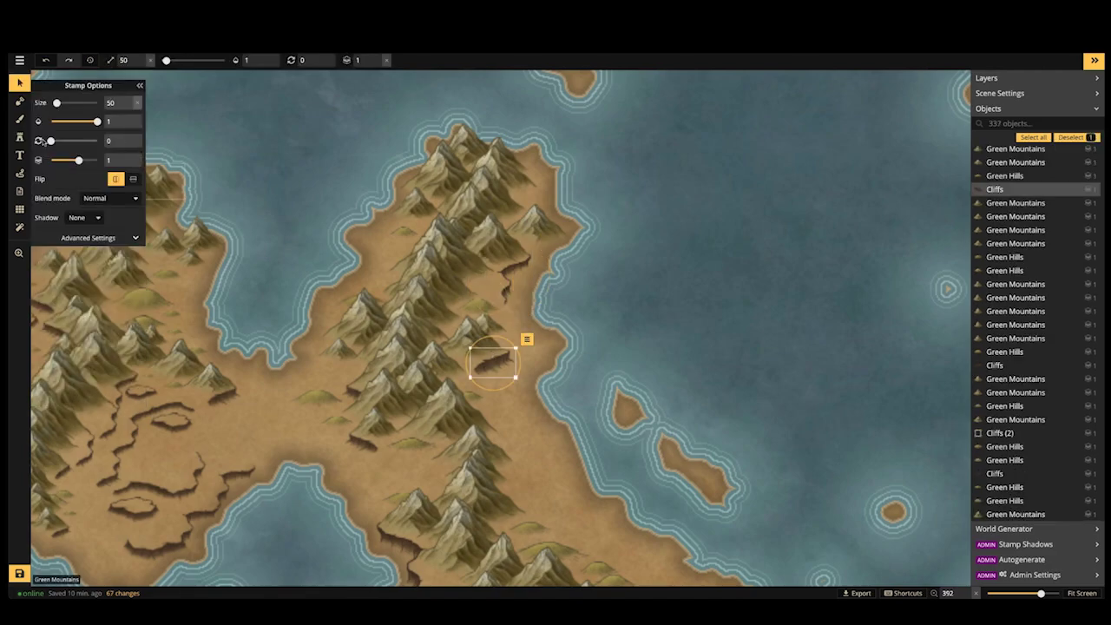
{"action": "key", "text": "s"}
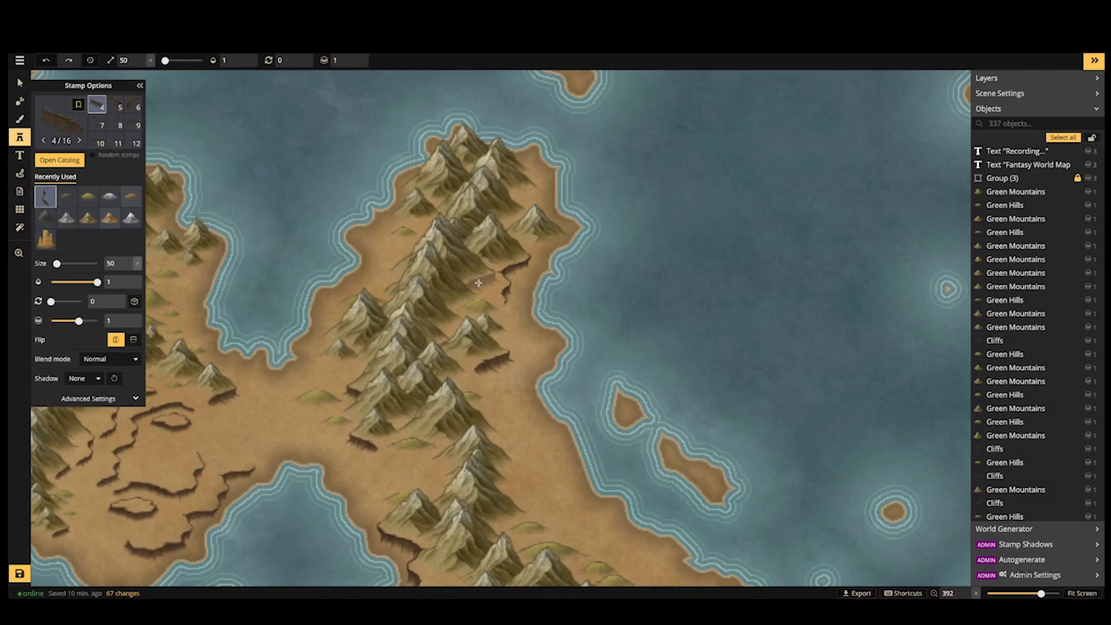
{"action": "left_click", "coordinate": [477, 282]}
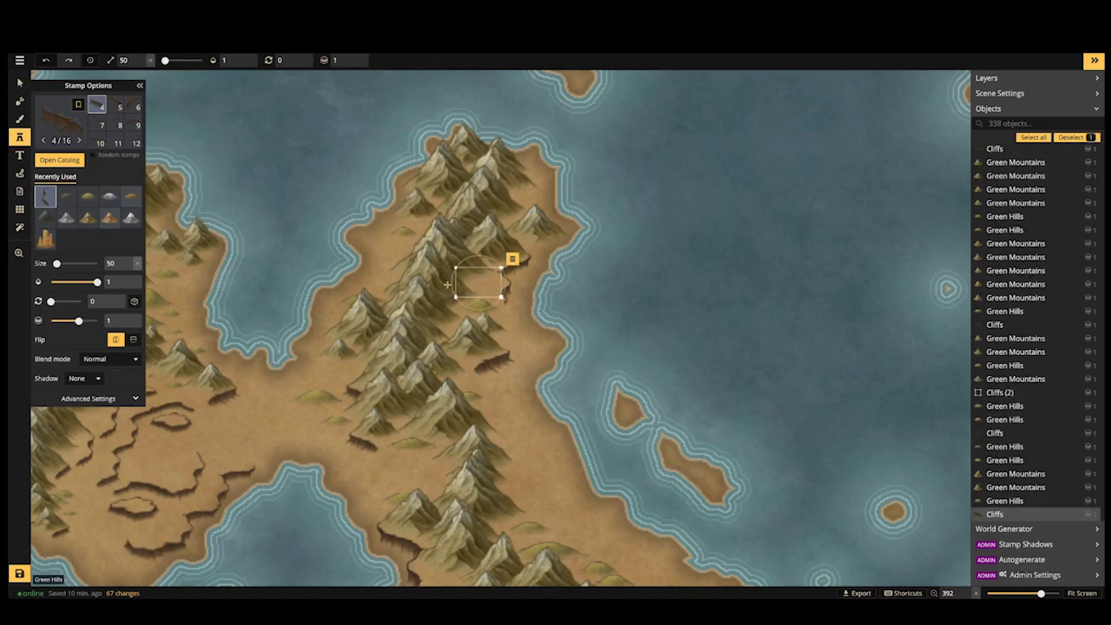
{"action": "key", "text": "Escape"}
Place Cliffs stamp 3 of 16 at size 50 on the western edge of the central mountain range
{"action": "key", "text": "space"}
{"action": "left_click_drag", "start_coordinate": [478, 187], "coordinate": [535, 236]}
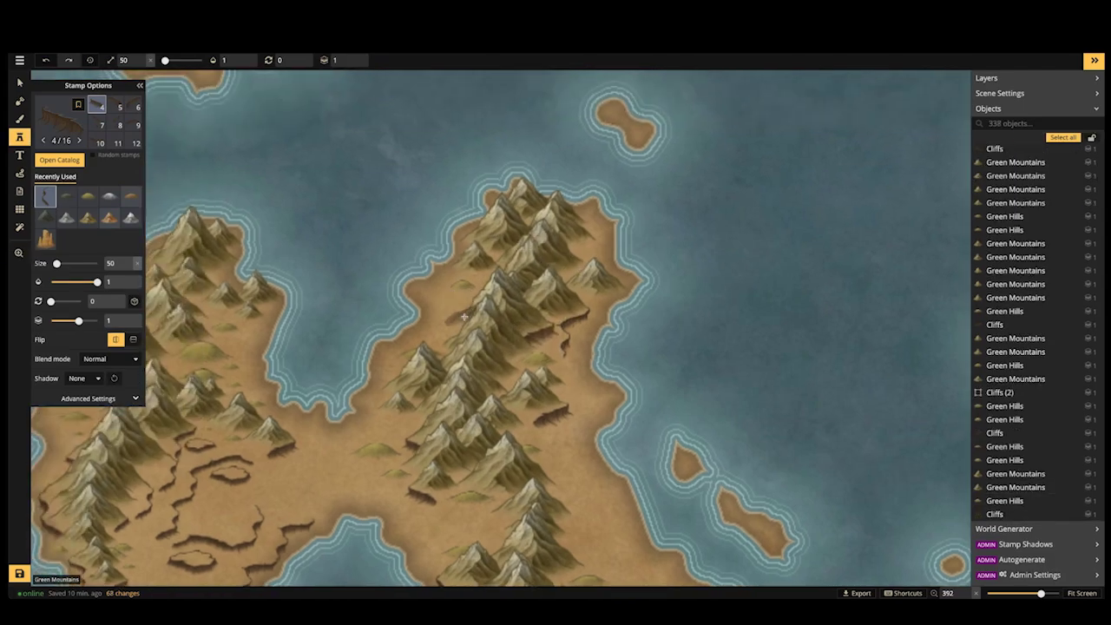
{"action": "key", "text": "space"}
{"action": "left_click_drag", "start_coordinate": [461, 312], "coordinate": [462, 235]}
{"action": "key", "text": "Left"}
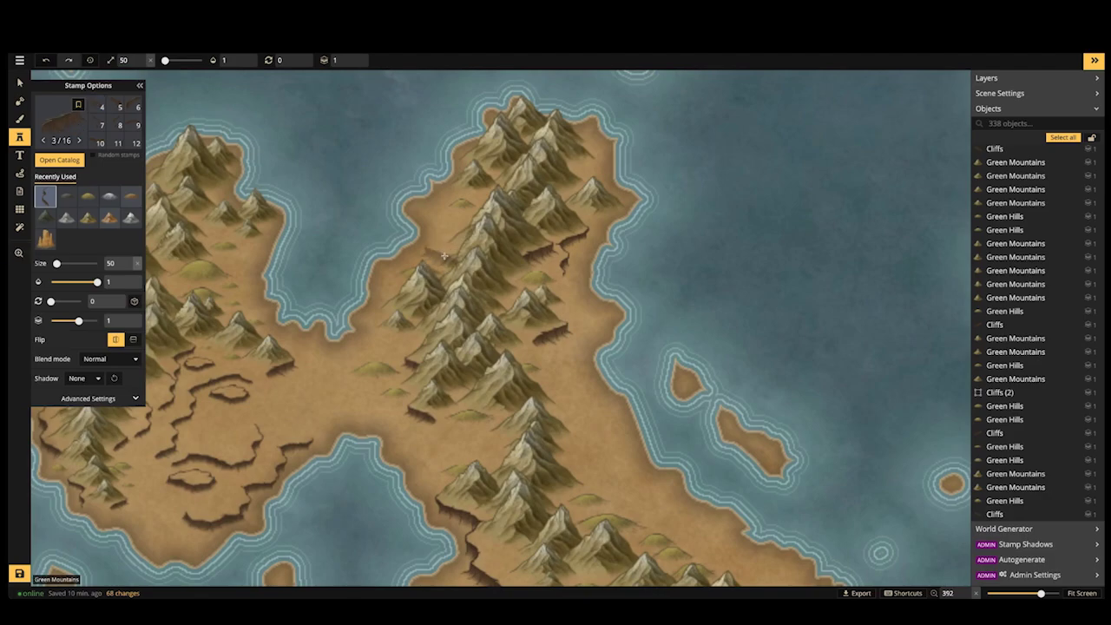
{"action": "left_click", "coordinate": [464, 253]}
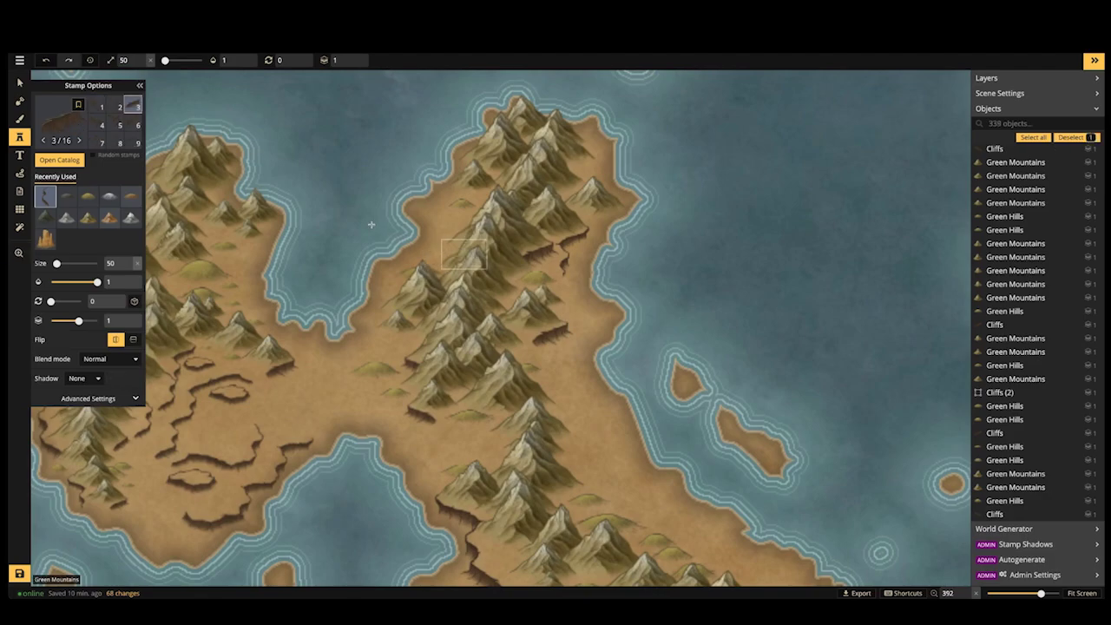
{"action": "key", "text": "Escape"}
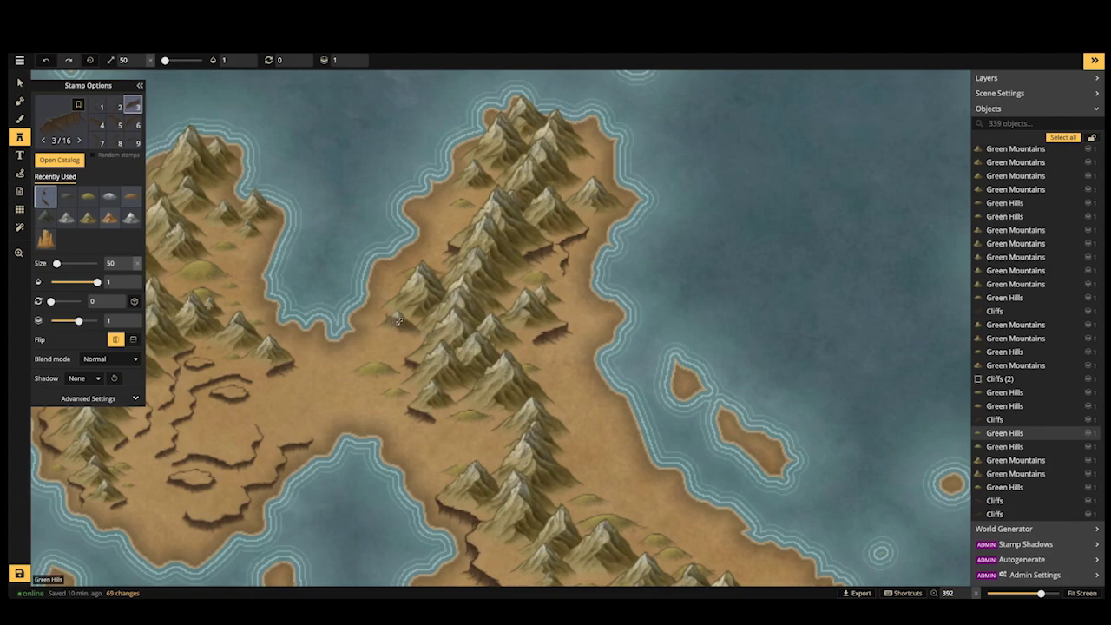
Place a size 50 cliff stamp beside the small green mountain at the central range's western foot and deselect it
{"action": "left_click", "coordinate": [397, 320]}
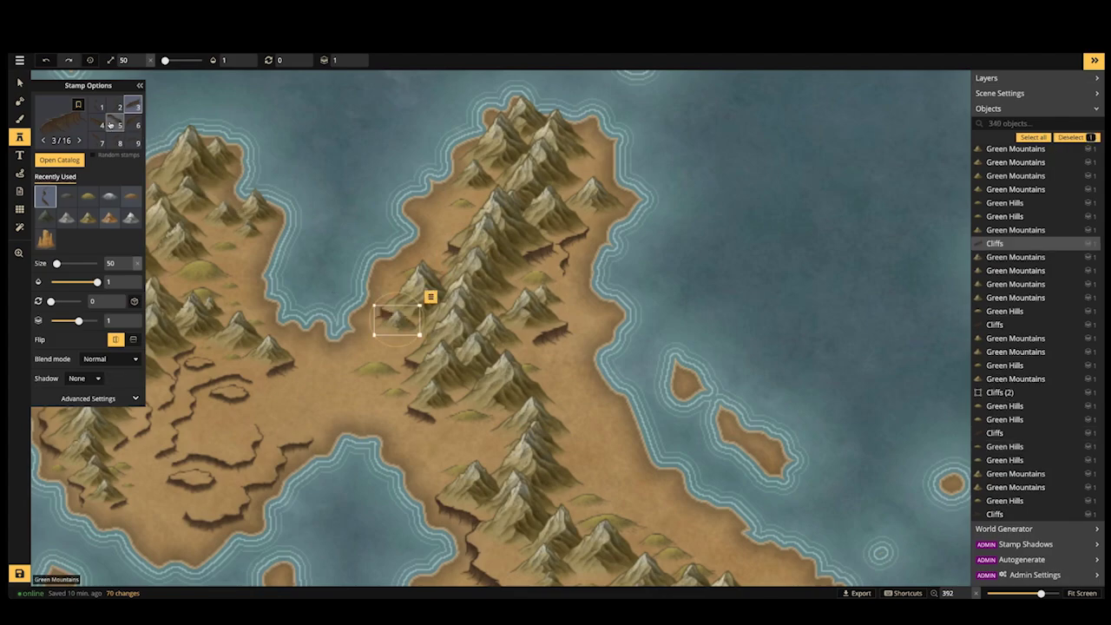
{"action": "key", "text": "Escape"}
Place two size 50 cliff stamps along the southwestern foot of the southern mountains, the western one rotated to 15
{"action": "scroll", "coordinate": [418, 343], "scroll_direction": "down", "scroll_amount": 1}
{"action": "scroll", "coordinate": [418, 343], "scroll_direction": "down", "scroll_amount": 4}
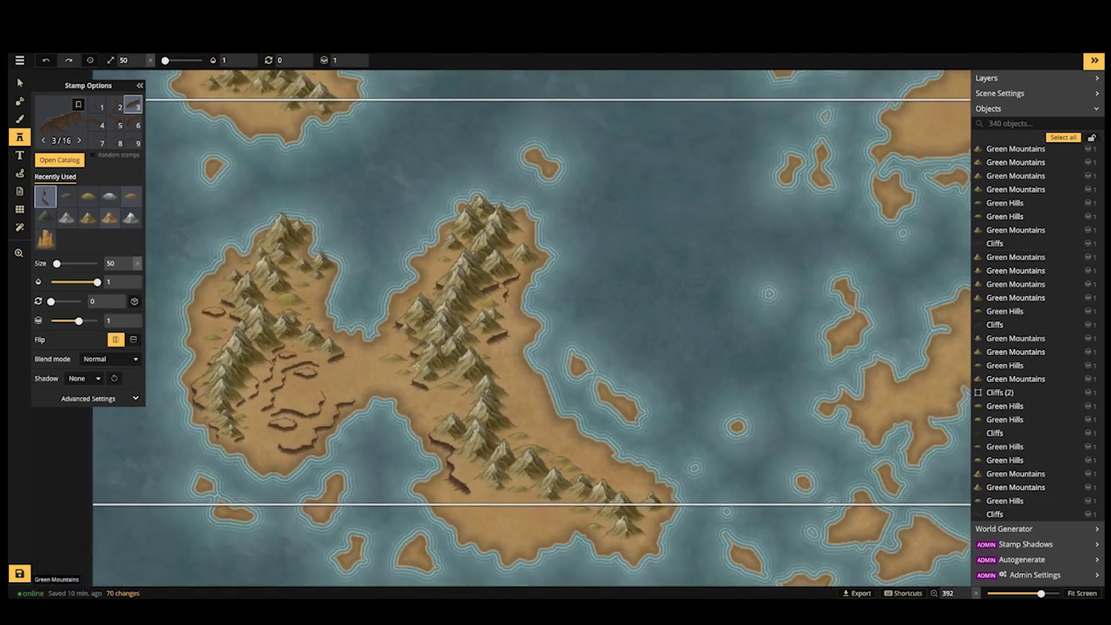
{"action": "scroll", "coordinate": [528, 502], "scroll_direction": "up", "scroll_amount": 1}
{"action": "scroll", "coordinate": [529, 502], "scroll_direction": "up", "scroll_amount": 2}
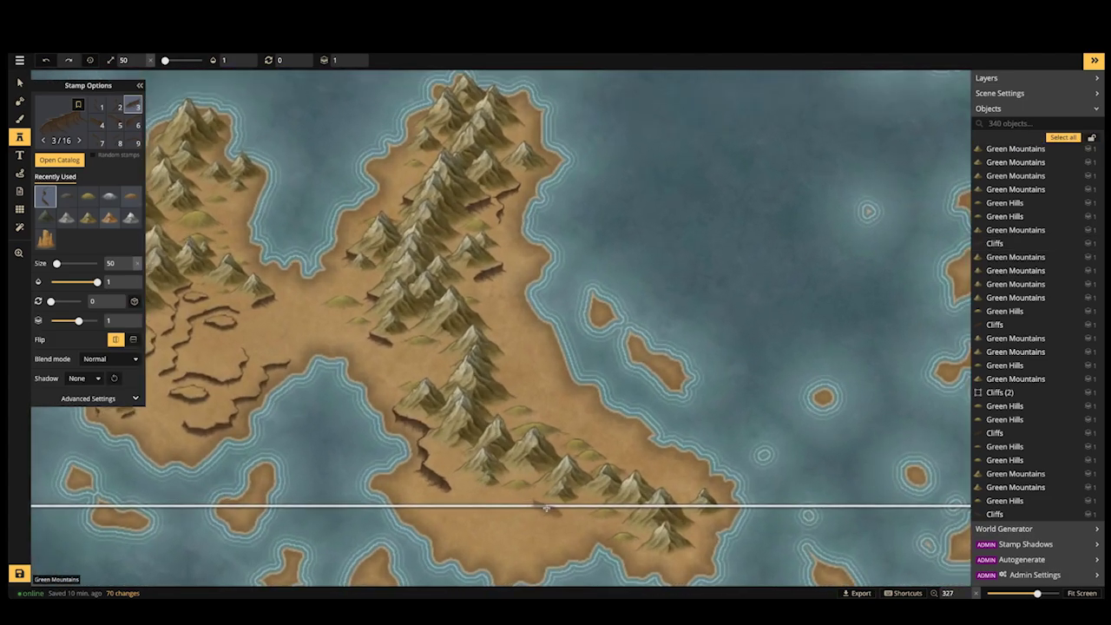
{"action": "left_click", "coordinate": [553, 508]}
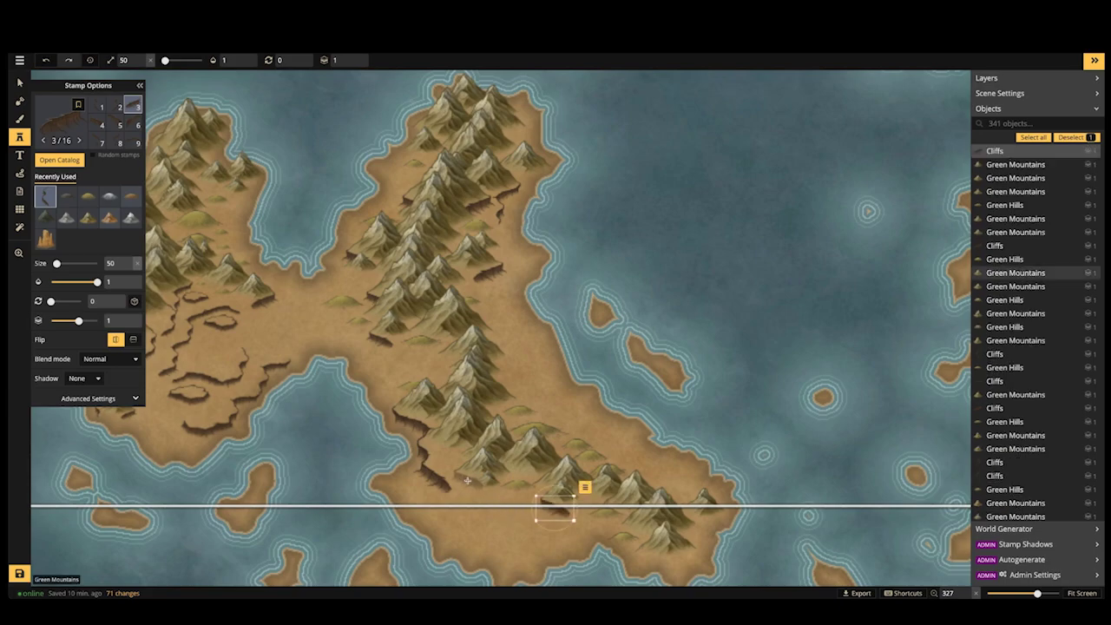
{"action": "key", "text": "Escape"}
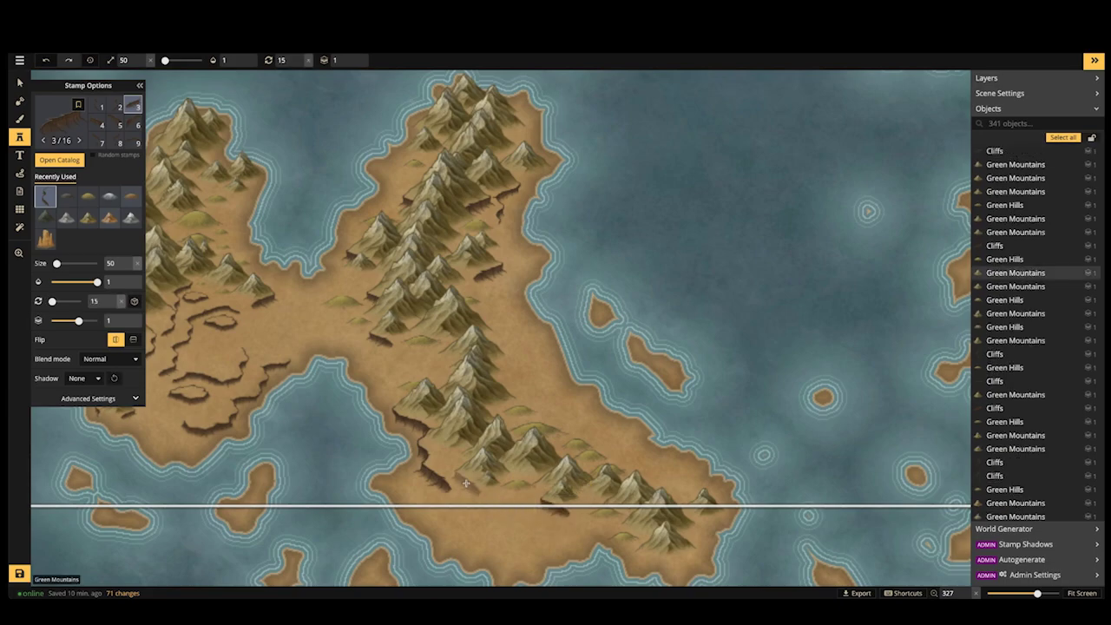
{"action": "left_click", "coordinate": [466, 482]}
{"action": "scroll", "coordinate": [405, 379], "scroll_direction": "down", "scroll_amount": 3}
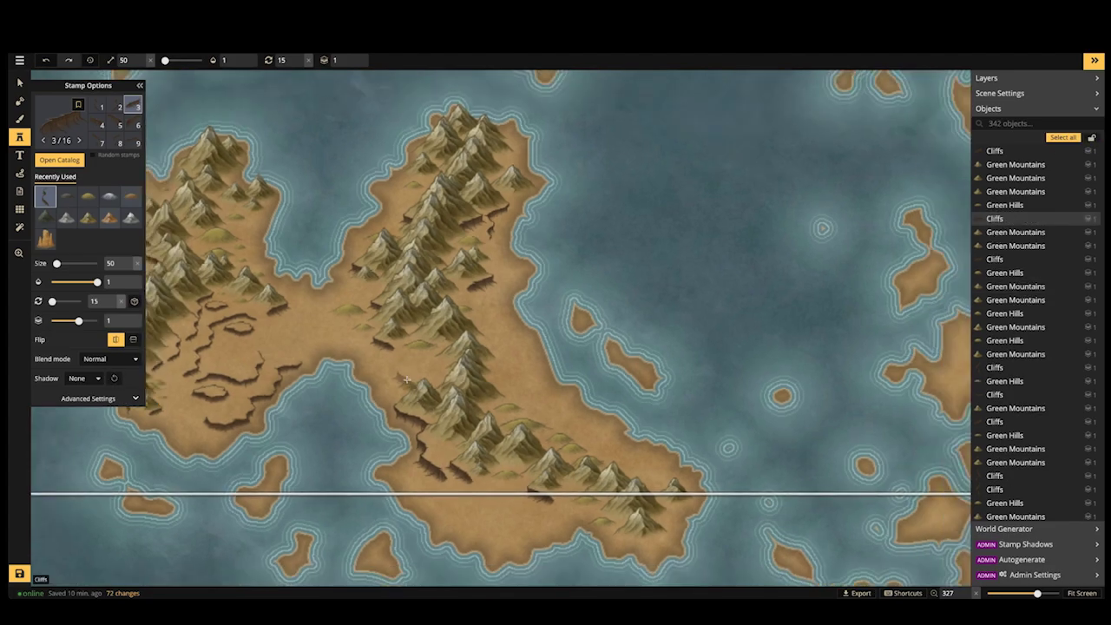
Copy the grouped cliff plateau from the western peninsula and place the copy west of the central mountains, north of the southwestern cliffs
{"action": "scroll", "coordinate": [458, 354], "scroll_direction": "down", "scroll_amount": 5}
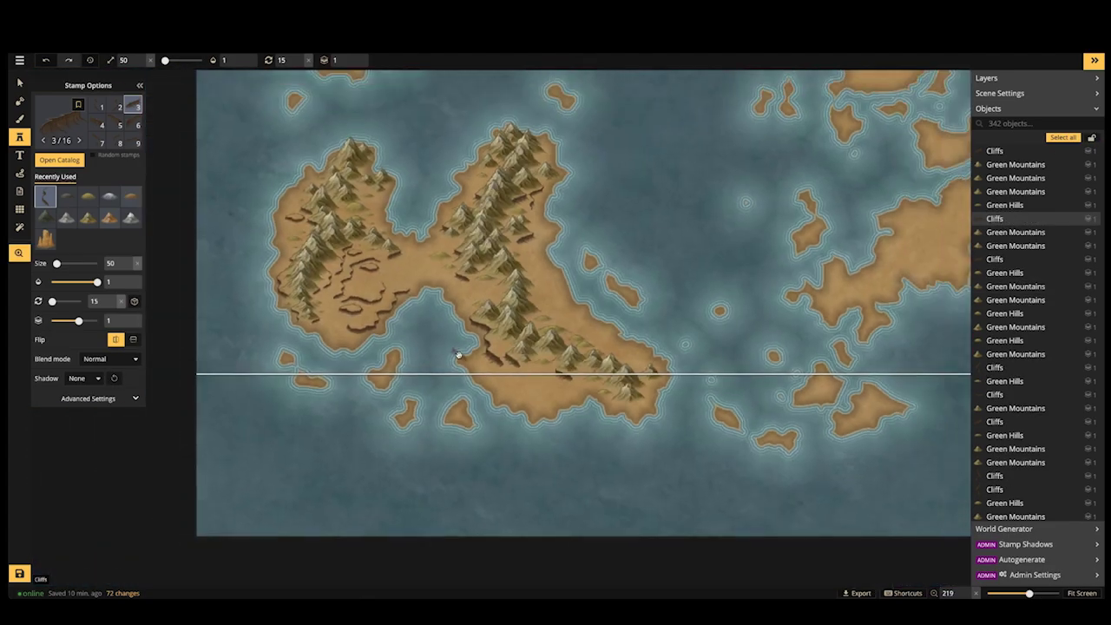
{"action": "scroll", "coordinate": [457, 354], "scroll_direction": "down", "scroll_amount": 5}
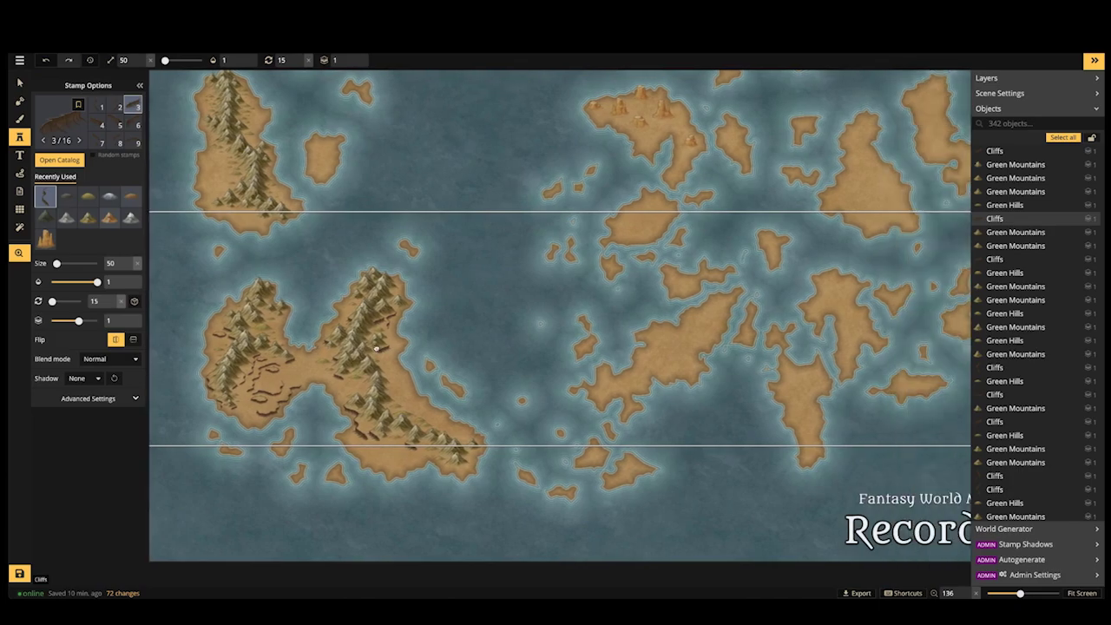
{"action": "scroll", "coordinate": [354, 382], "scroll_direction": "up", "scroll_amount": 4}
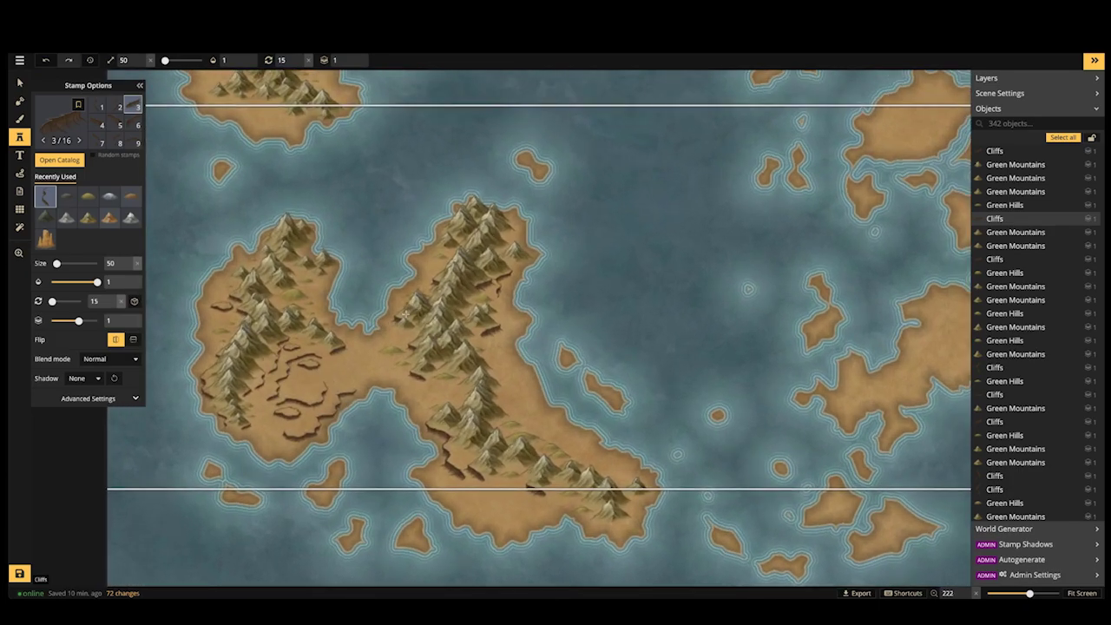
{"action": "key", "text": "v"}
{"action": "left_click", "coordinate": [312, 366]}
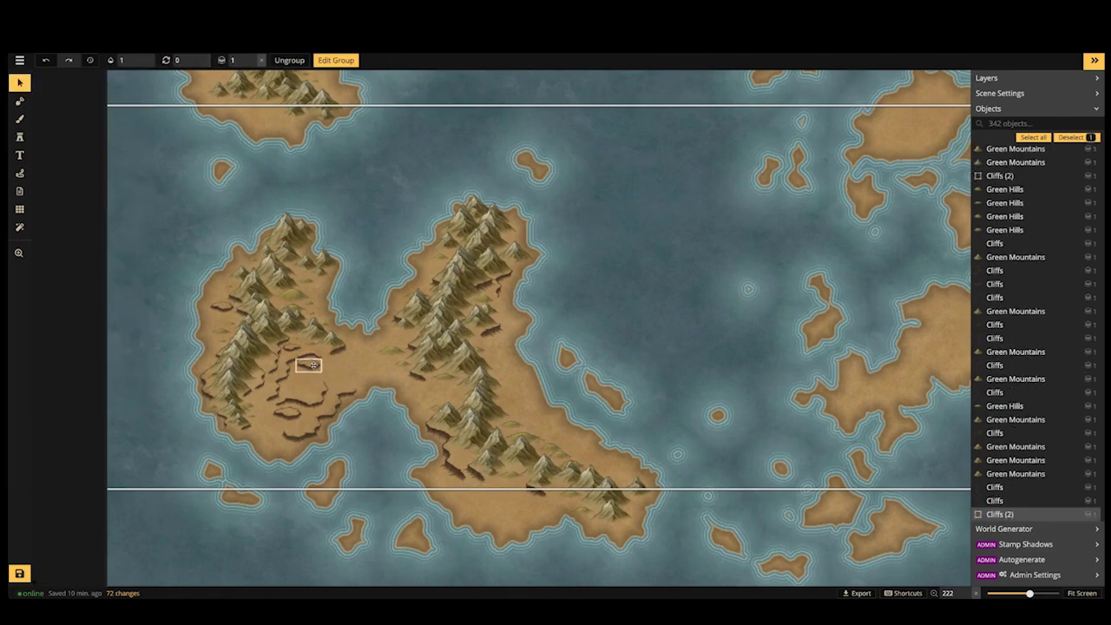
{"action": "scroll", "coordinate": [454, 396], "scroll_direction": "up", "scroll_amount": 10}
{"action": "key", "text": "ctrl+v"}
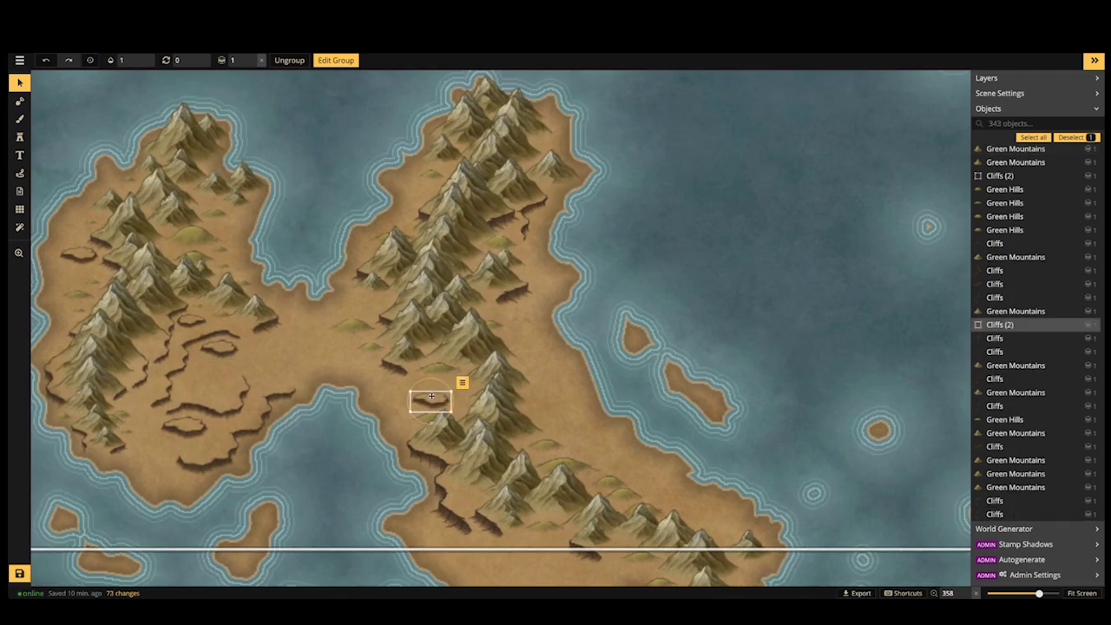
{"action": "mouse_move", "coordinate": [432, 395]}
{"action": "left_mouse_down"}
{"action": "mouse_move", "coordinate": [458, 410]}
{"action": "mouse_move", "coordinate": [428, 391]}
{"action": "left_mouse_up"}
Add another copy of the cliff plateau on the southern lowland below the mountain range and enlarge it
{"action": "key", "text": "ctrl+v"}
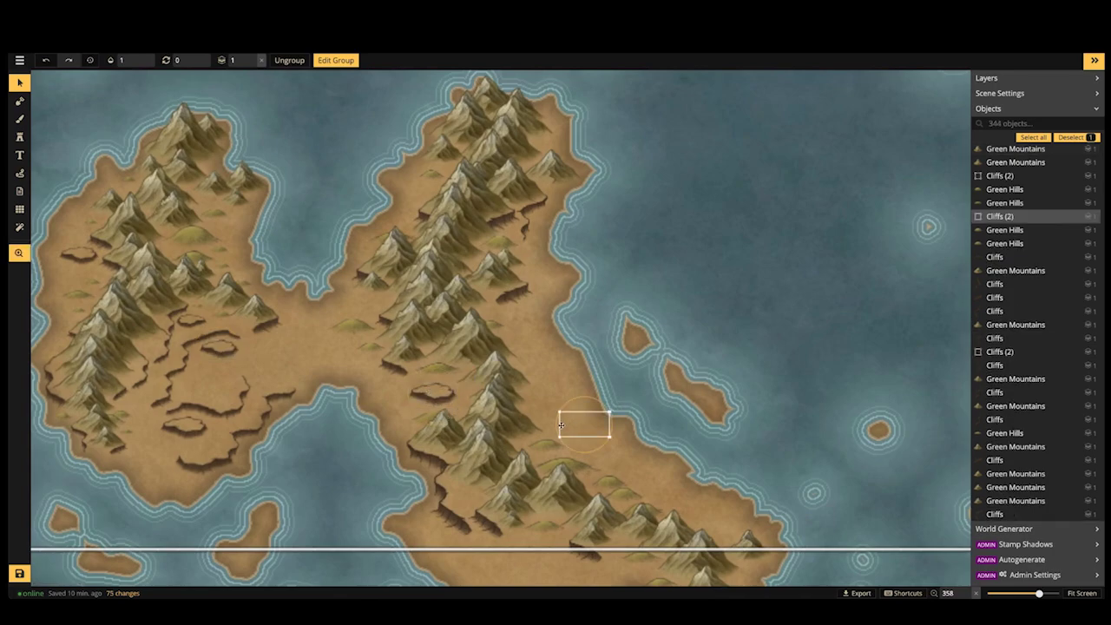
{"action": "mouse_move", "coordinate": [563, 426]}
{"action": "left_mouse_down"}
{"action": "mouse_move", "coordinate": [563, 287]}
{"action": "mouse_move", "coordinate": [585, 308]}
{"action": "mouse_move", "coordinate": [459, 406]}
{"action": "mouse_move", "coordinate": [446, 403]}
{"action": "mouse_move", "coordinate": [562, 433]}
{"action": "left_mouse_up"}
{"action": "key", "text": "bracketright"}
{"action": "key", "text": "bracketright"}
{"action": "scroll", "coordinate": [563, 432], "scroll_direction": "up", "scroll_amount": 2}
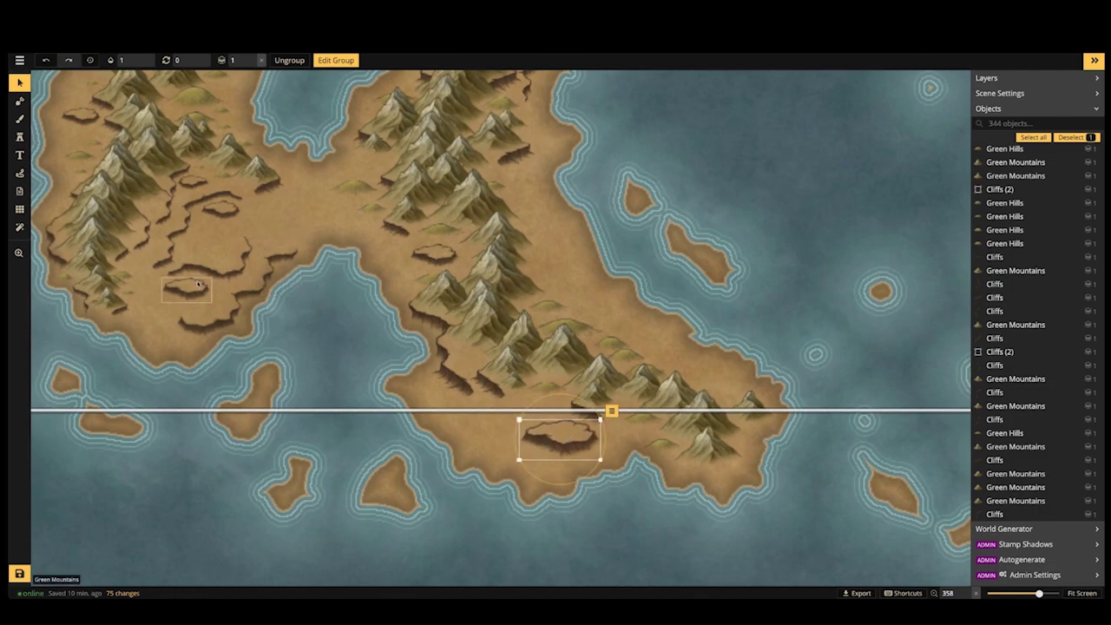
Copy the small northern plateau on the western peninsula and place the copy just above the large southern plateau
{"action": "left_click", "coordinate": [194, 184]}
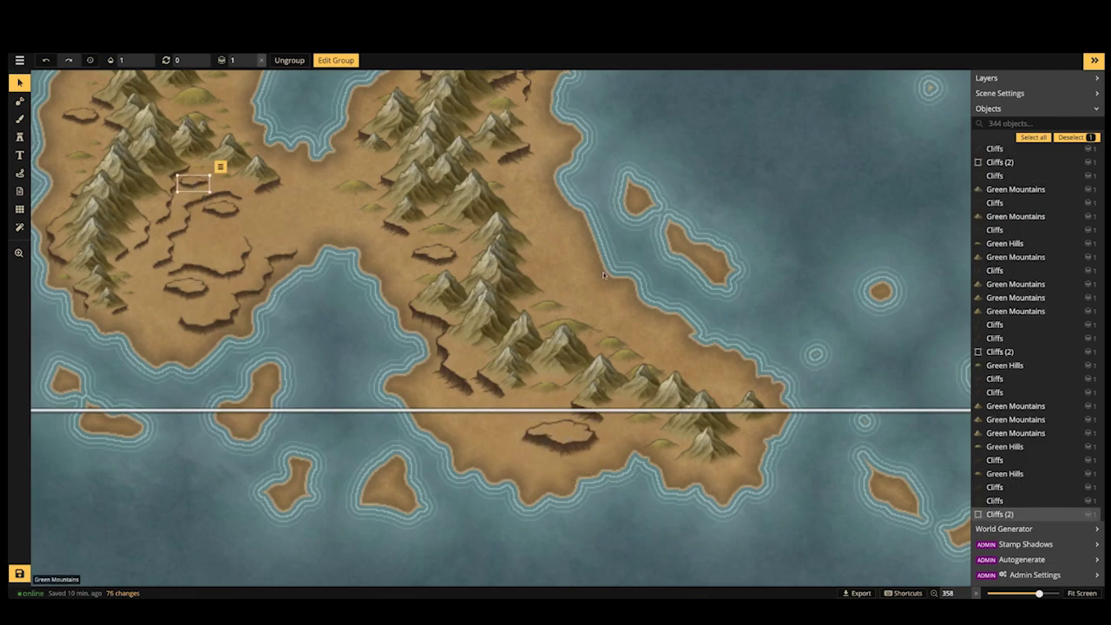
{"action": "key", "text": "ctrl+v"}
{"action": "left_click_drag", "start_coordinate": [605, 276], "coordinate": [527, 410]}
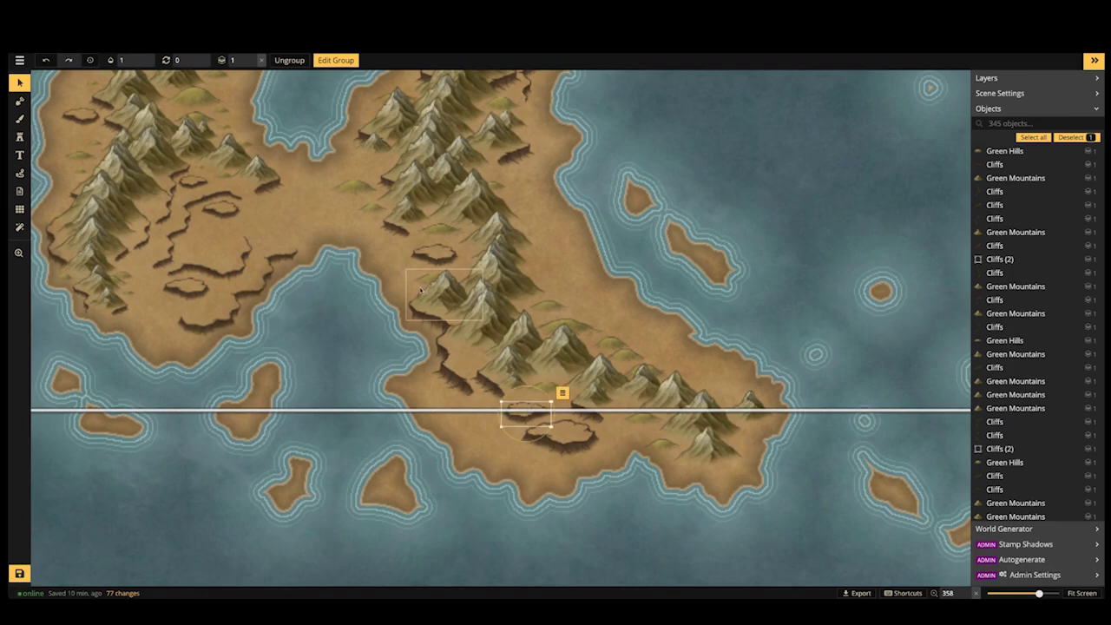
Add another copy of the cliff plateau on the northwestern side of the central mountain range and deselect it
{"action": "left_click_drag", "start_coordinate": [345, 195], "coordinate": [463, 414]}
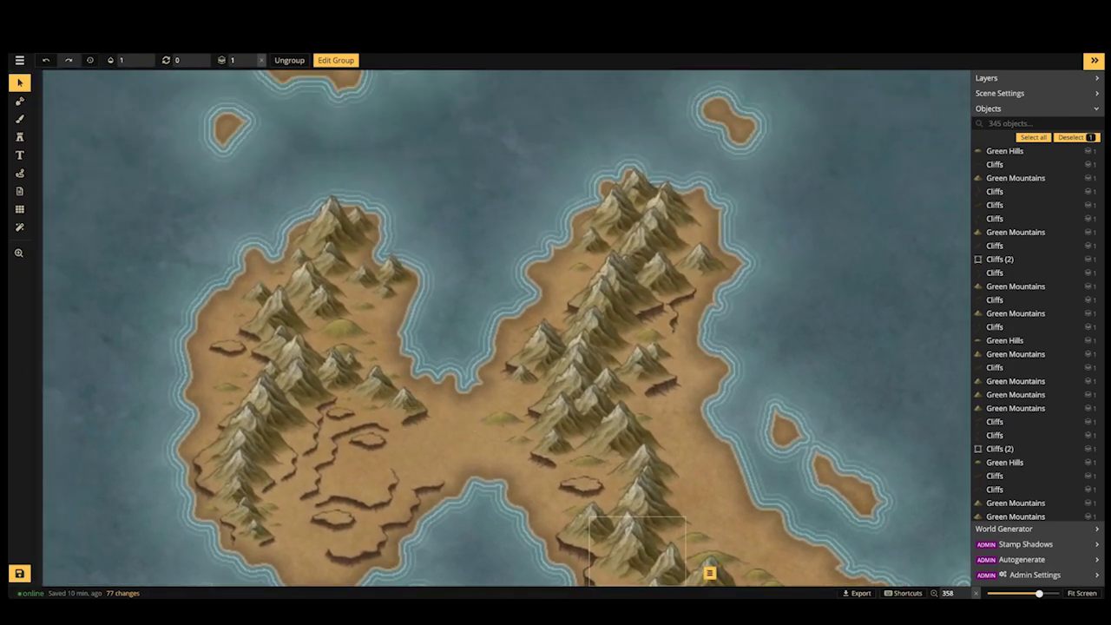
{"action": "left_click_drag", "start_coordinate": [625, 444], "coordinate": [625, 421]}
{"action": "scroll", "coordinate": [626, 457], "scroll_direction": "down", "scroll_amount": 5}
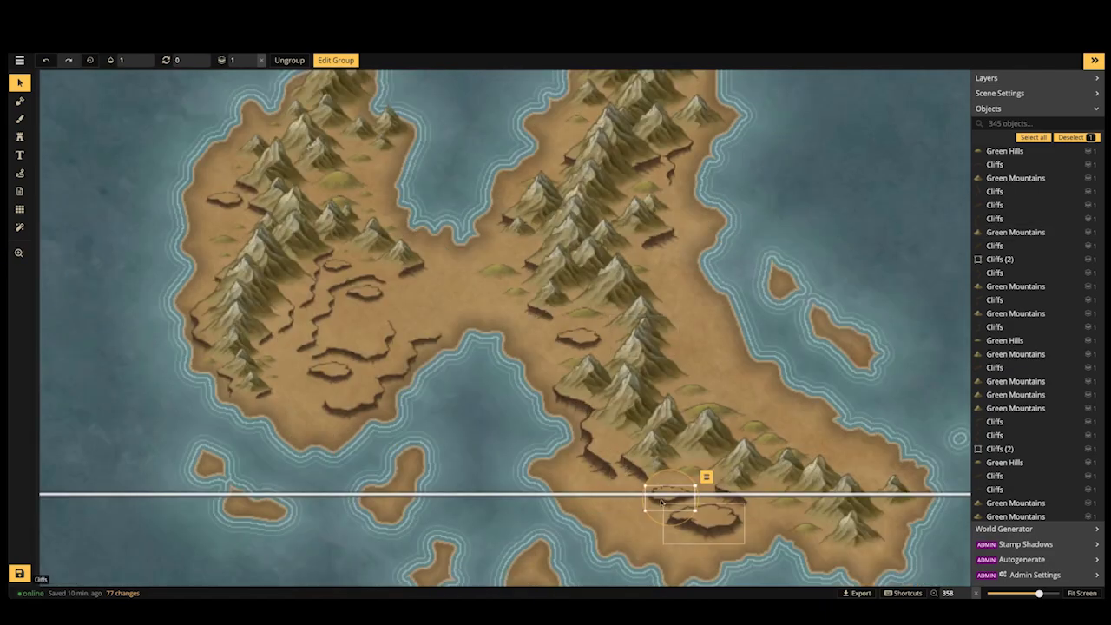
{"action": "key", "text": "ctrl+v"}
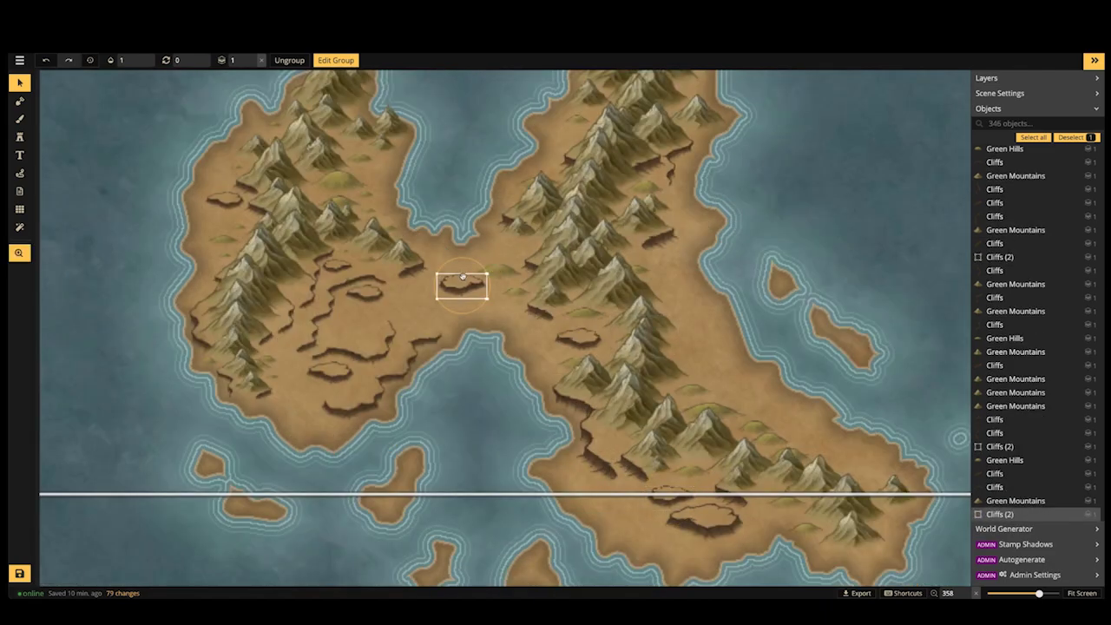
{"action": "left_click_drag", "start_coordinate": [460, 278], "coordinate": [573, 313]}
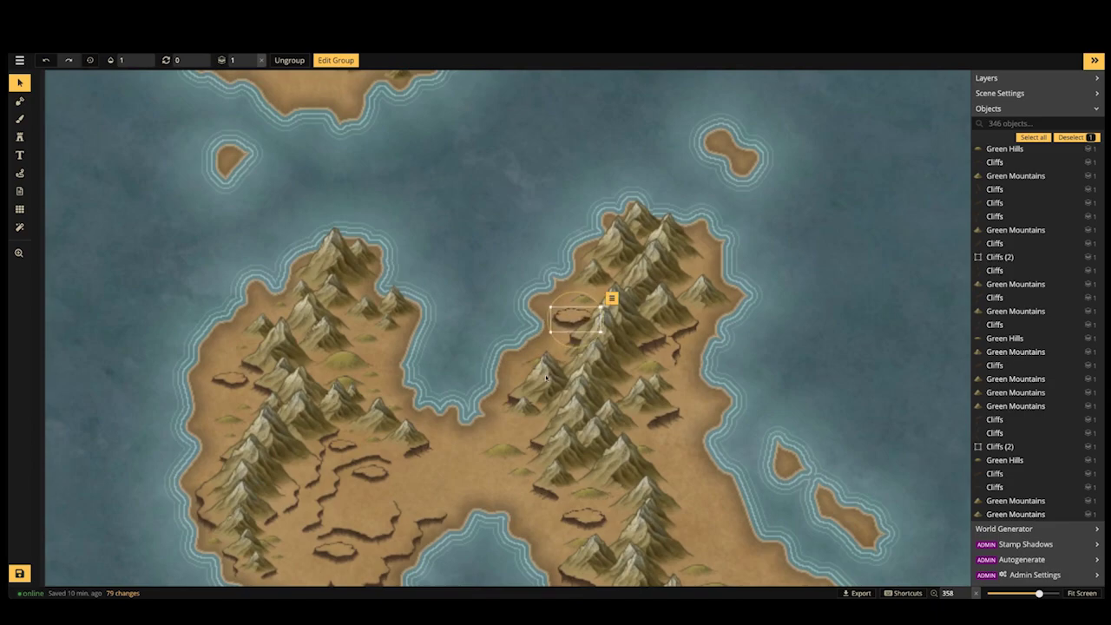
{"action": "left_click", "coordinate": [487, 348]}
Review the mountains and cliffs across the western landmasses of the world map
{"action": "key", "text": "space"}
{"action": "left_click_drag", "start_coordinate": [616, 435], "coordinate": [582, 327]}
{"action": "scroll", "coordinate": [583, 328], "scroll_direction": "down", "scroll_amount": 5}
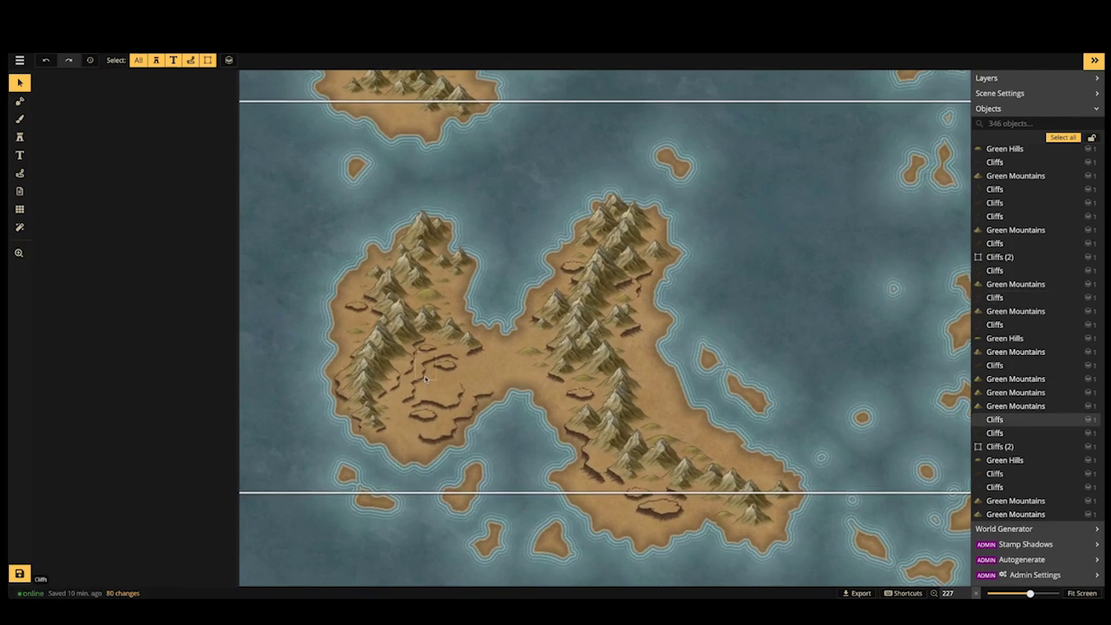
{"action": "scroll", "coordinate": [425, 379], "scroll_direction": "down", "scroll_amount": 4}
{"action": "scroll", "coordinate": [425, 374], "scroll_direction": "down", "scroll_amount": 3}
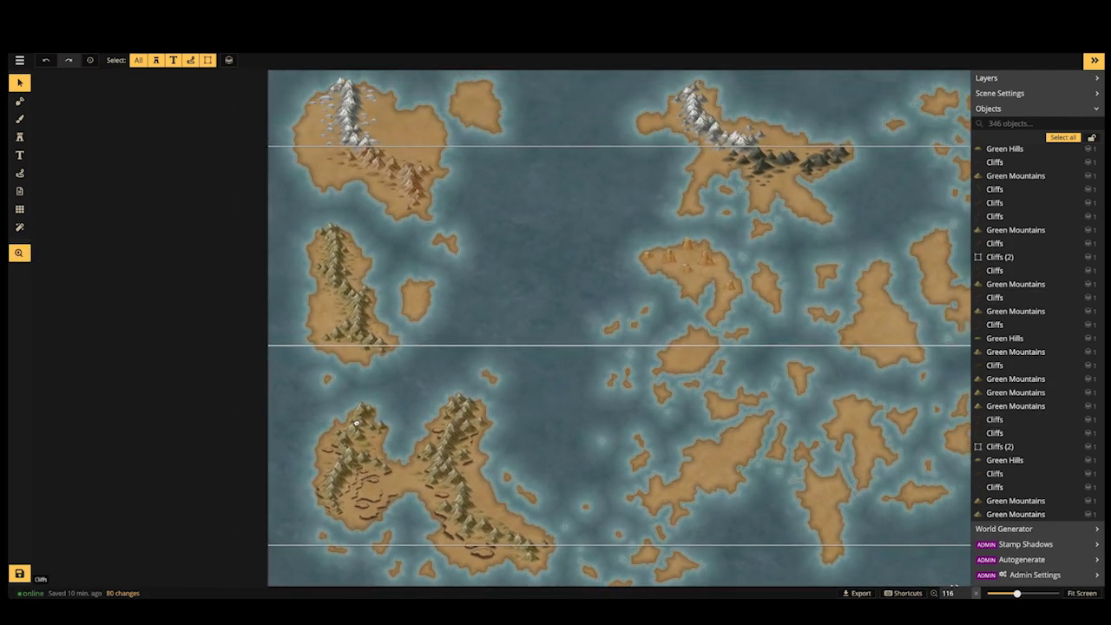
{"action": "left_click_drag", "start_coordinate": [356, 423], "coordinate": [460, 487]}
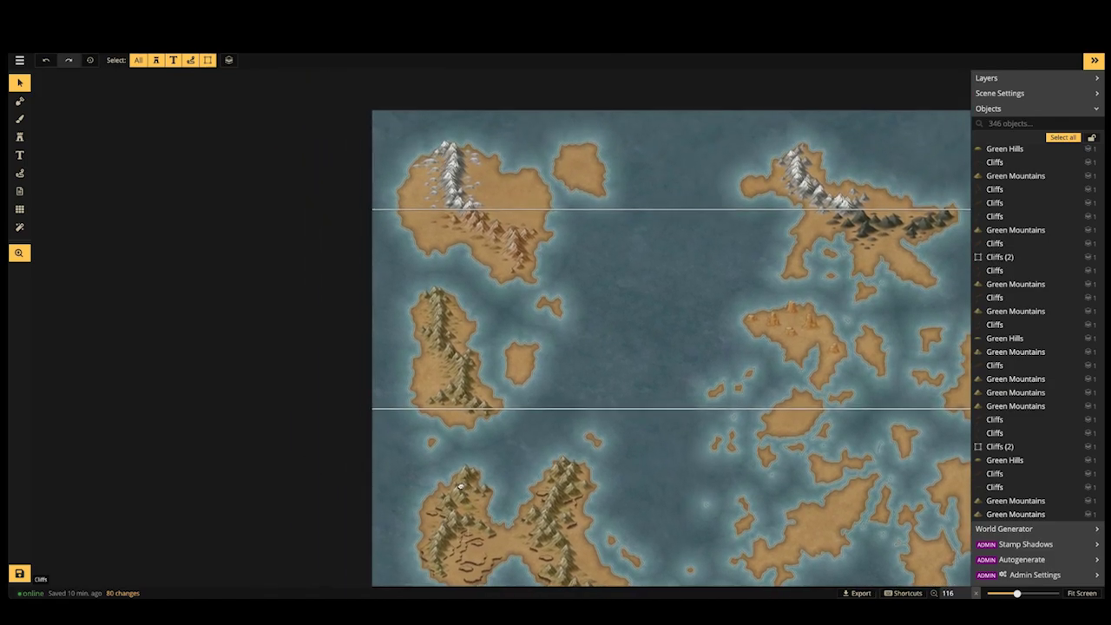
{"action": "left_click_drag", "start_coordinate": [520, 230], "coordinate": [524, 203]}
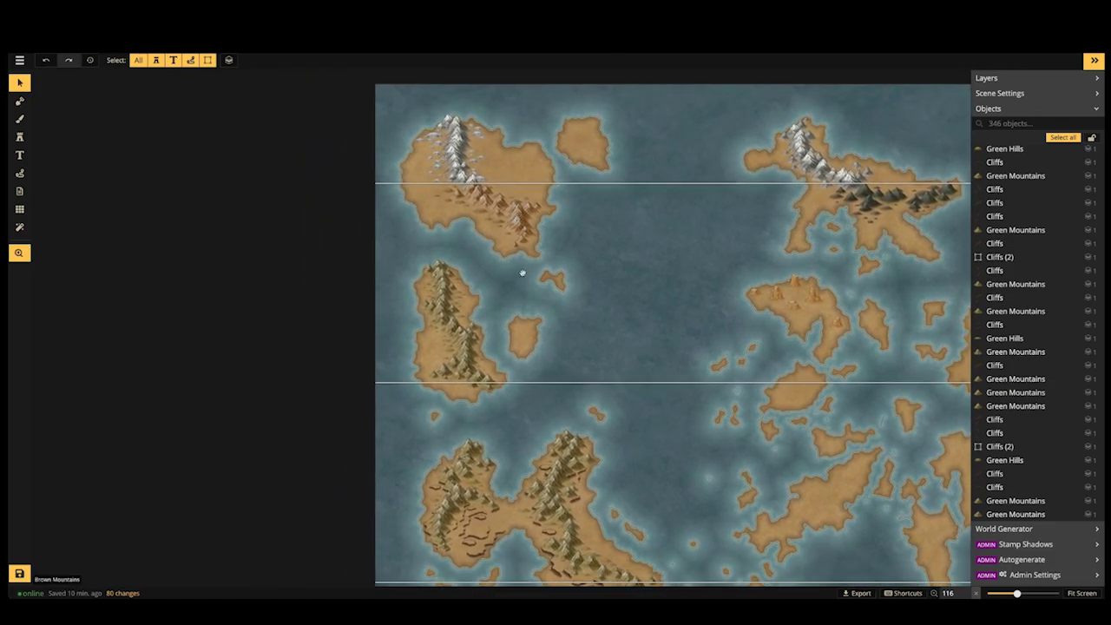
{"action": "left_click_drag", "start_coordinate": [607, 371], "coordinate": [504, 302]}
{"action": "left_click_drag", "start_coordinate": [652, 430], "coordinate": [489, 367]}
{"action": "left_click_drag", "start_coordinate": [394, 365], "coordinate": [482, 361]}
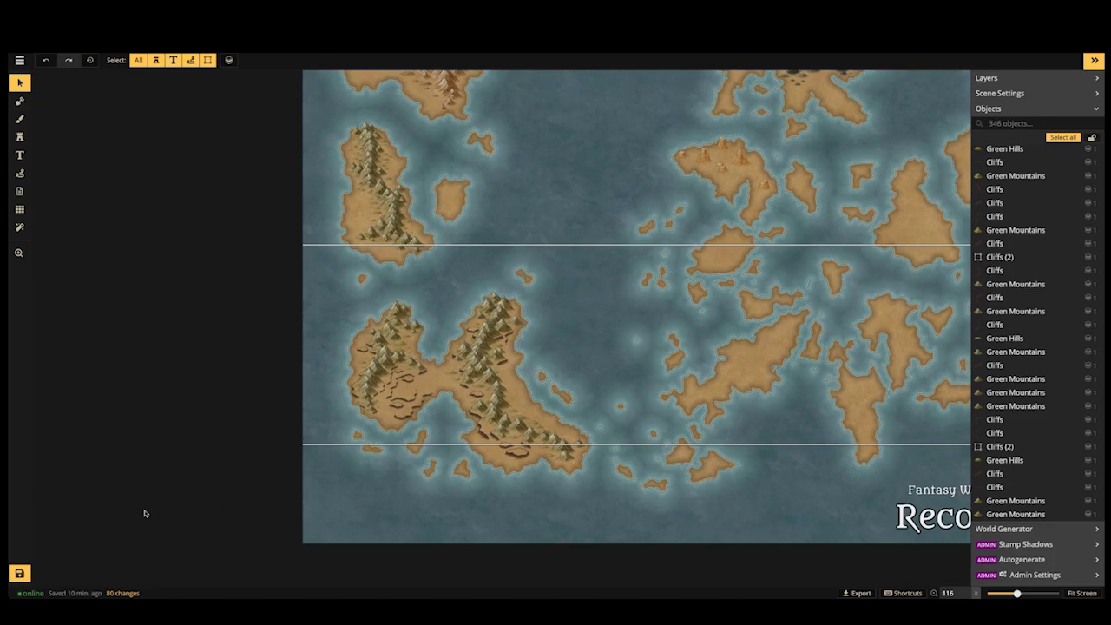
Save the map
{"action": "left_click", "coordinate": [19, 573]}
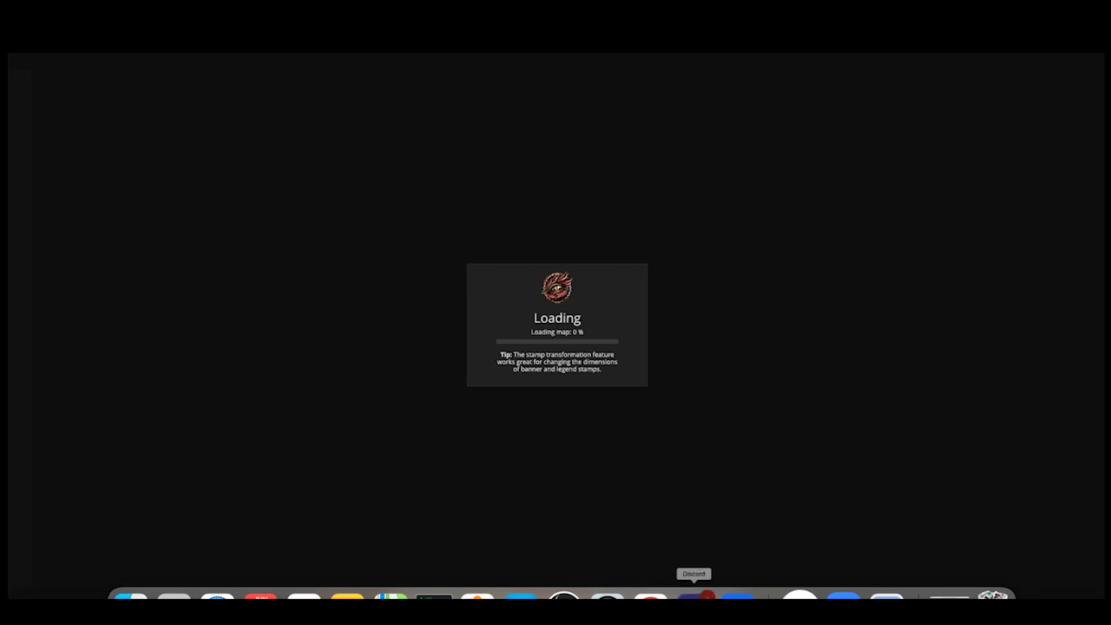
Switch to Discord and read the How to Create a World Map checklist in the stream-chat-1 channel
{"action": "left_click", "coordinate": [695, 605]}
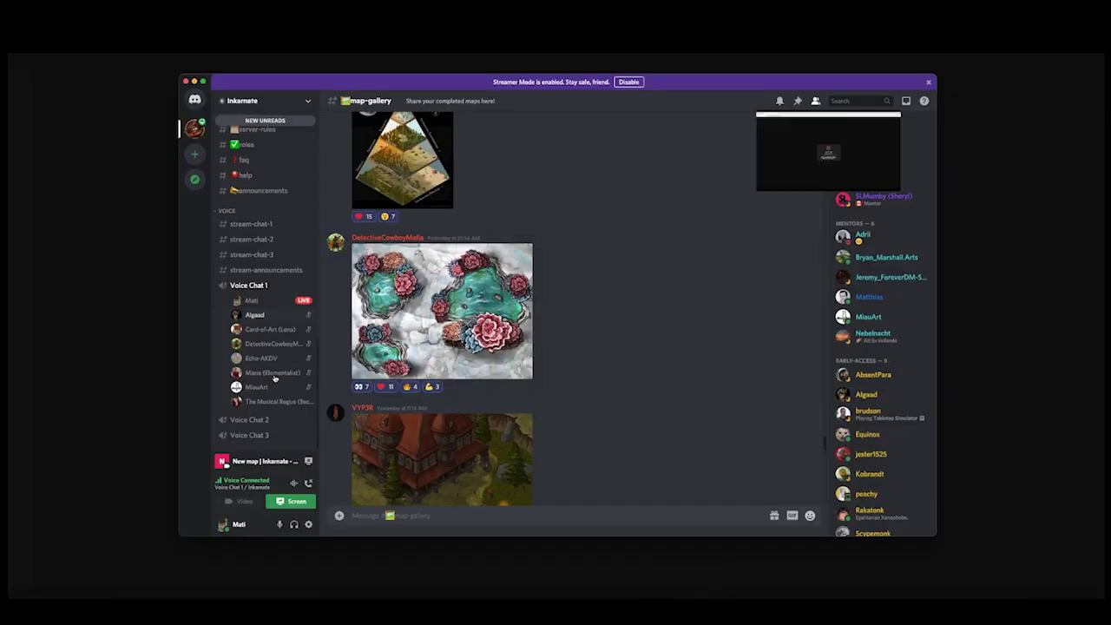
{"action": "left_click", "coordinate": [257, 228]}
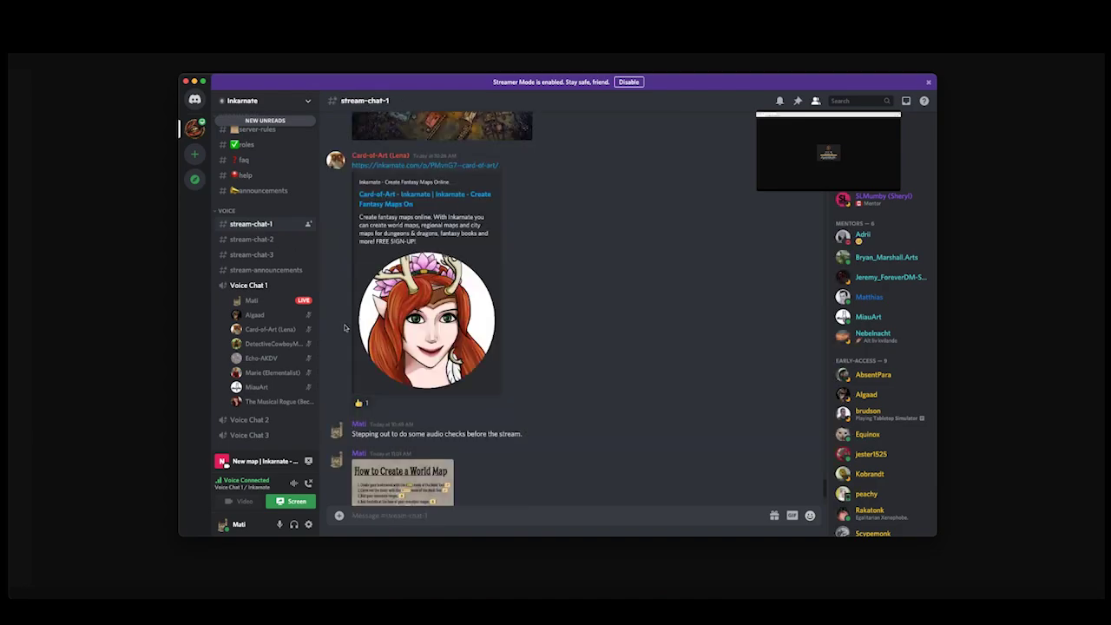
{"action": "scroll", "coordinate": [410, 345], "scroll_direction": "down", "scroll_amount": 3}
{"action": "scroll", "coordinate": [411, 345], "scroll_direction": "down", "scroll_amount": 2}
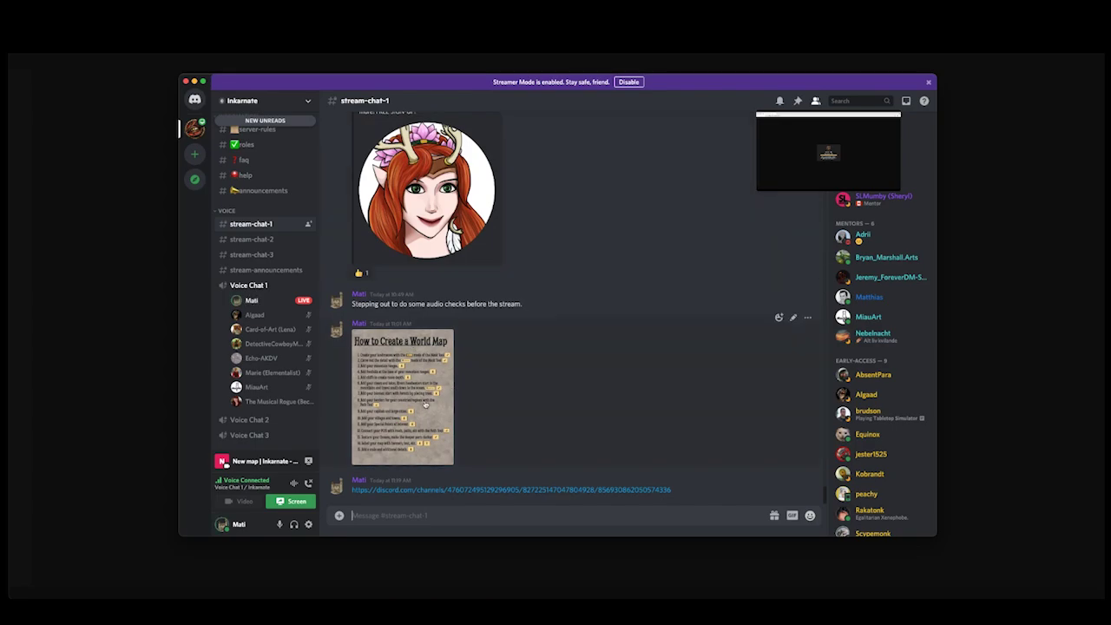
{"action": "left_click", "coordinate": [427, 405]}
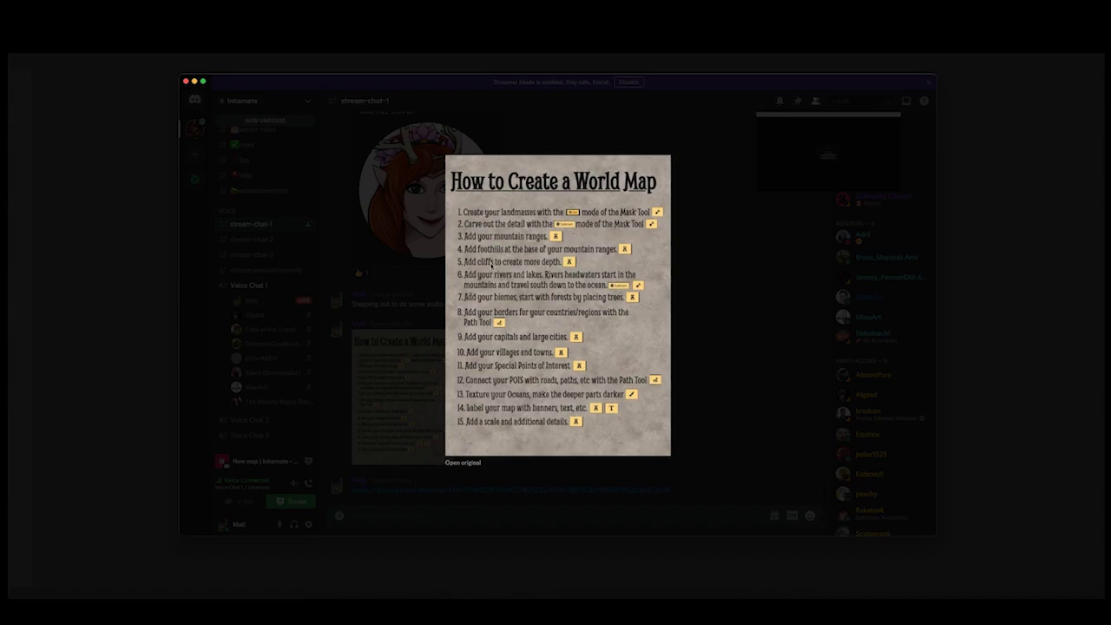
{"action": "left_click", "coordinate": [438, 238]}
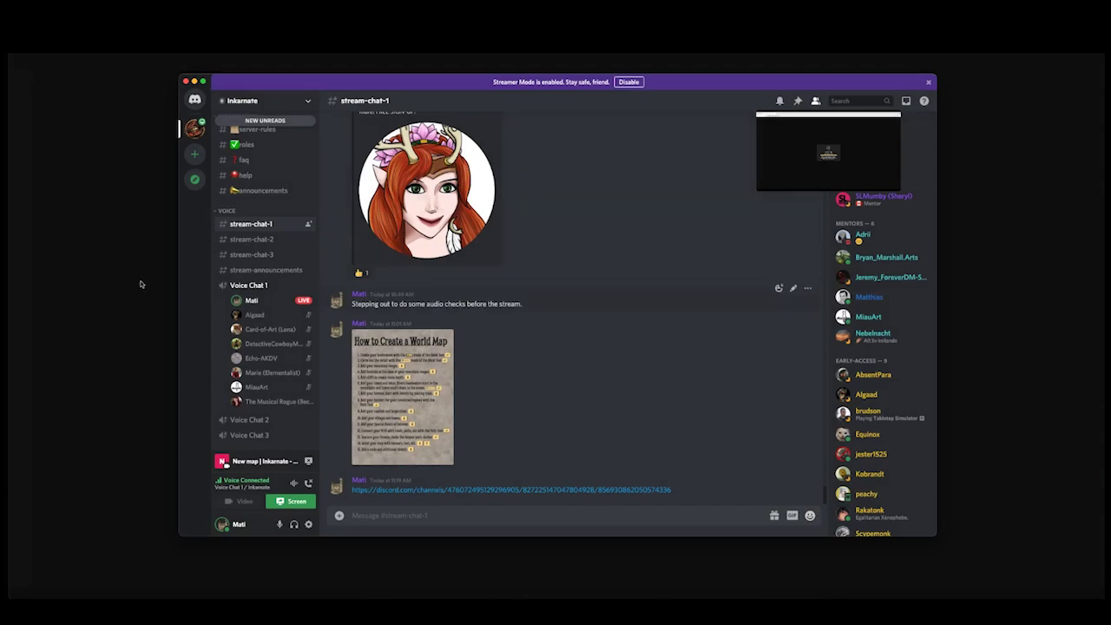
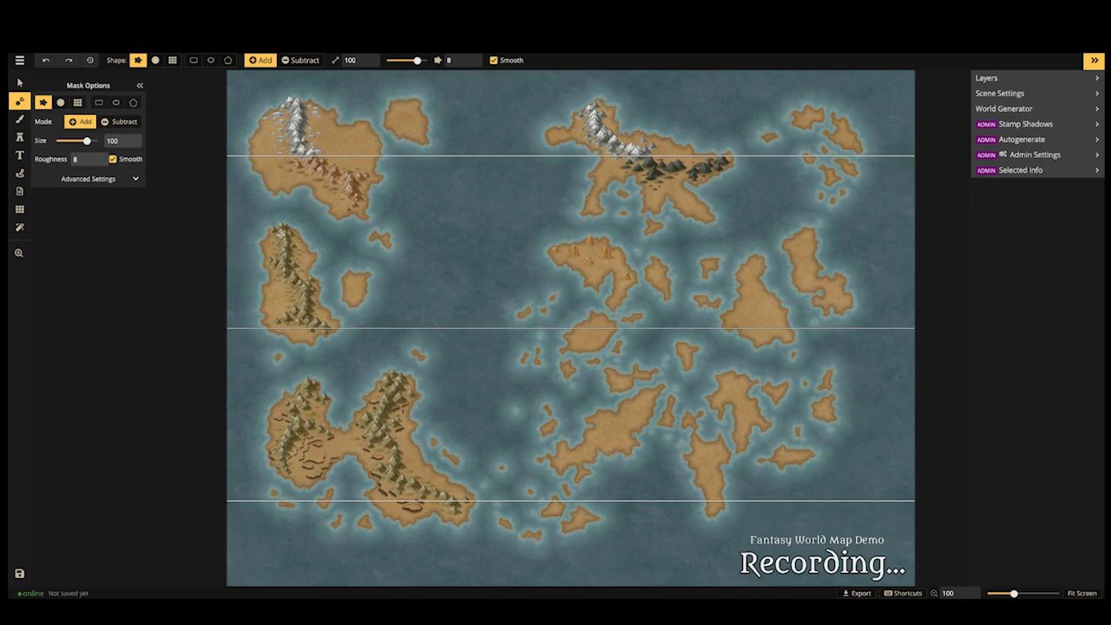
Set up a solid blue path with an opacity of 1 and a width of 0.5
{"action": "left_click", "coordinate": [20, 174]}
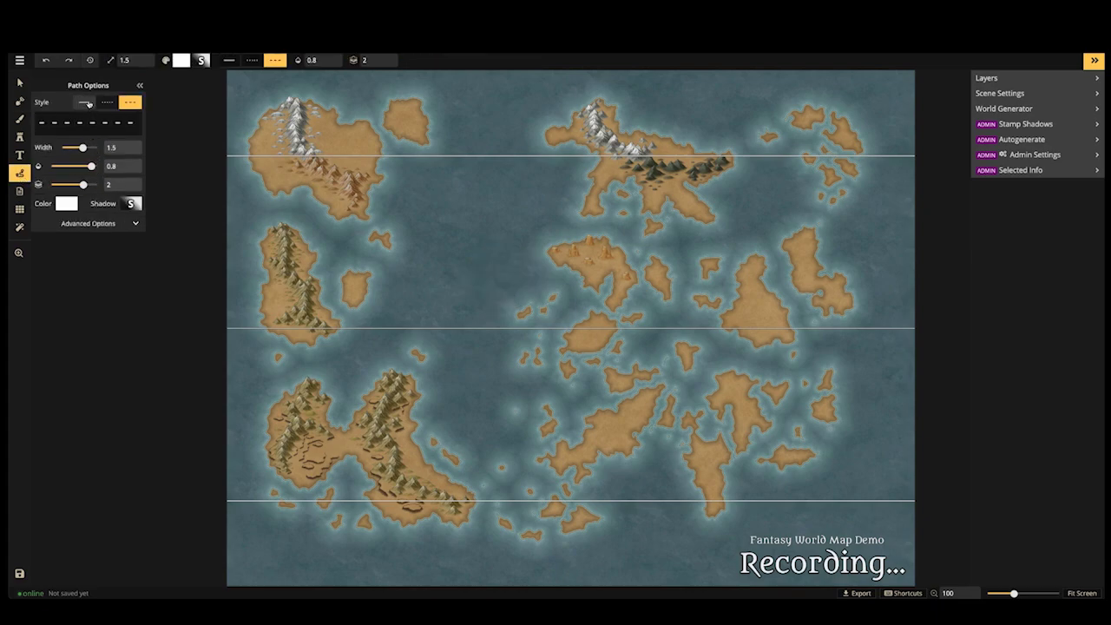
{"action": "left_click", "coordinate": [66, 205]}
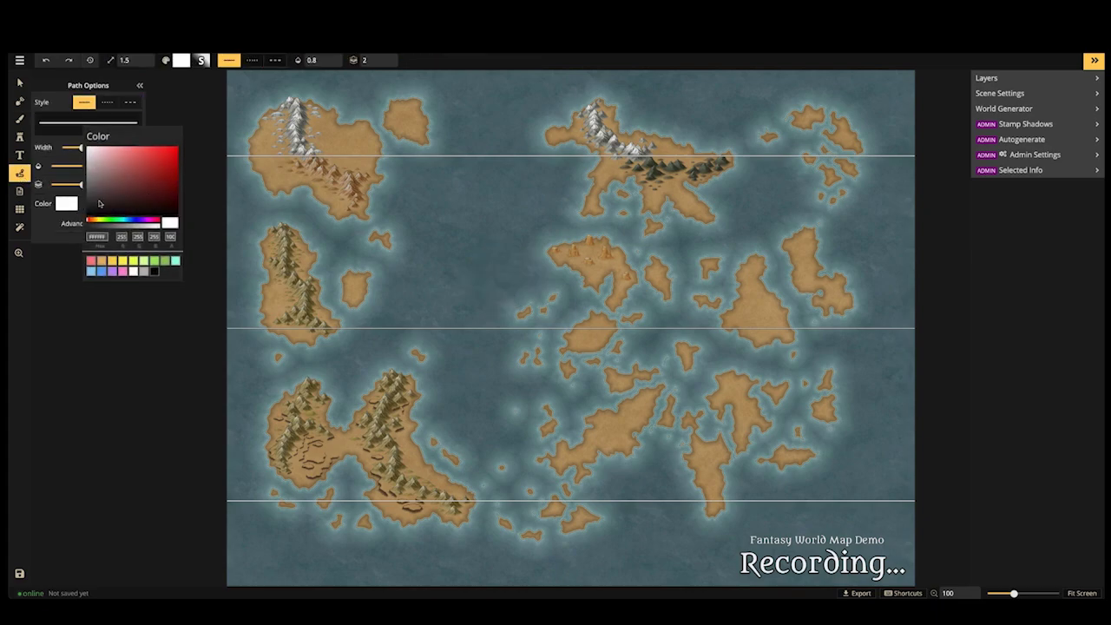
{"action": "left_click", "coordinate": [105, 270]}
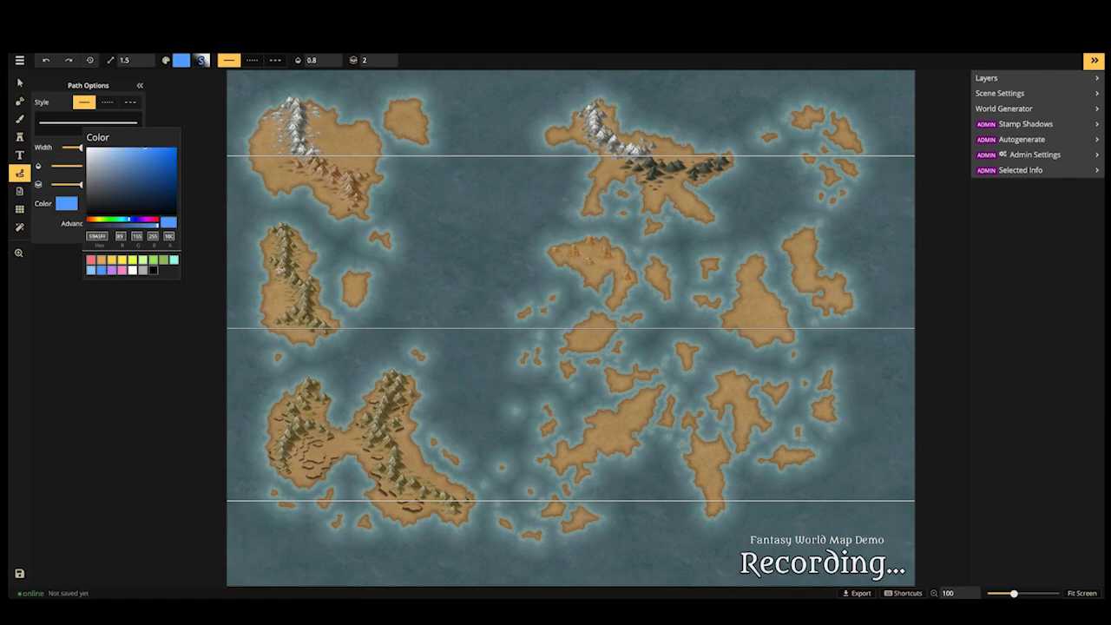
{"action": "left_click", "coordinate": [330, 60]}
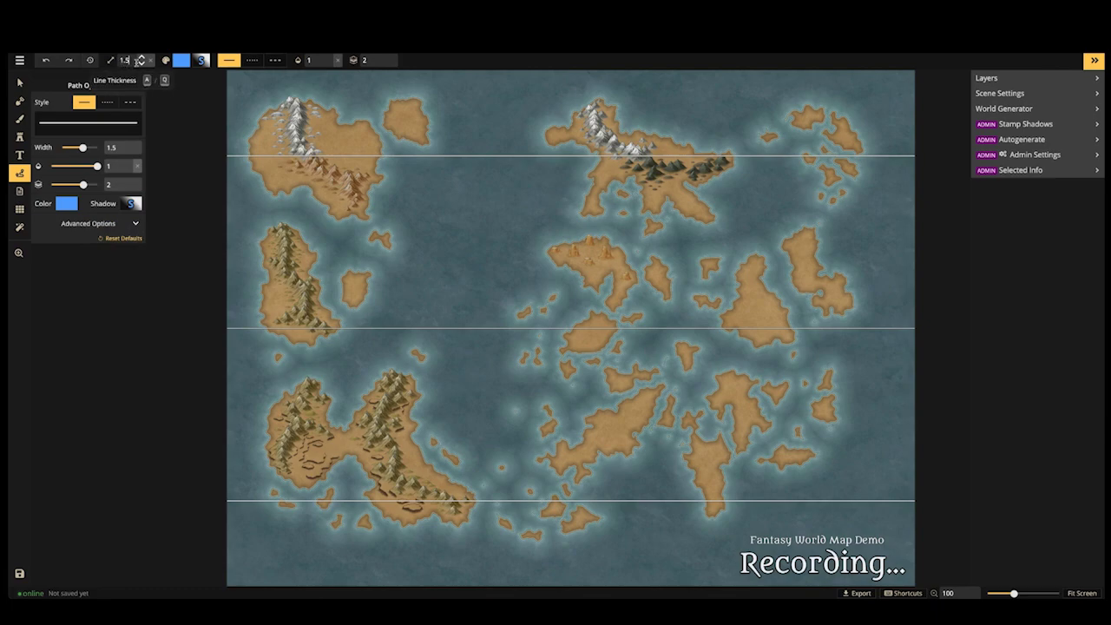
{"action": "left_click", "coordinate": [141, 64]}
Draw a test path in the open ocean east of the western islands and set its width to 0.3
{"action": "mouse_move", "coordinate": [415, 299]}
{"action": "left_mouse_down"}
{"action": "mouse_move", "coordinate": [483, 244]}
{"action": "mouse_move", "coordinate": [446, 246]}
{"action": "mouse_move", "coordinate": [427, 224]}
{"action": "left_mouse_up"}
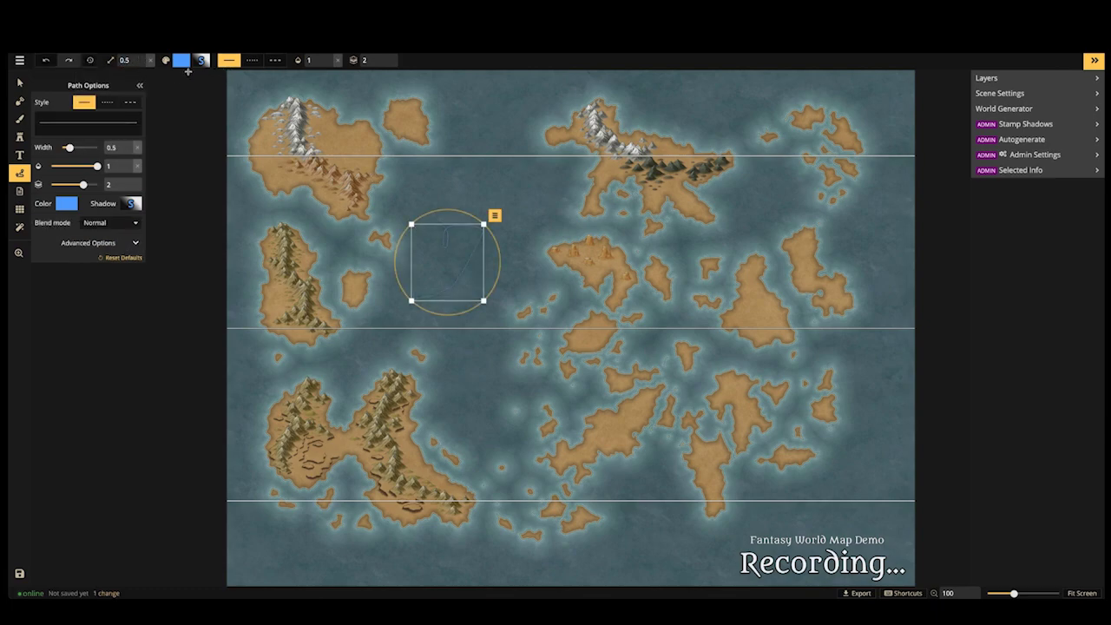
{"action": "left_click", "coordinate": [141, 64]}
{"action": "left_click", "coordinate": [141, 63]}
{"action": "scroll", "coordinate": [449, 240], "scroll_direction": "up", "scroll_amount": 7}
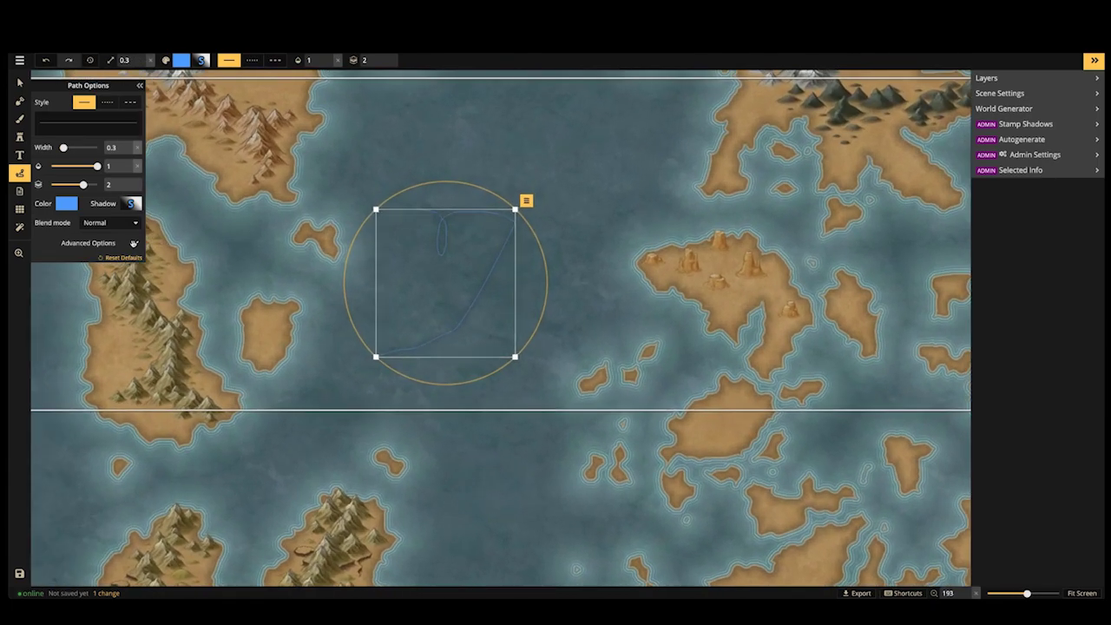
Give the test path a teal shadow with a blur of 0, and delete the path from the ocean
{"action": "left_click", "coordinate": [132, 203]}
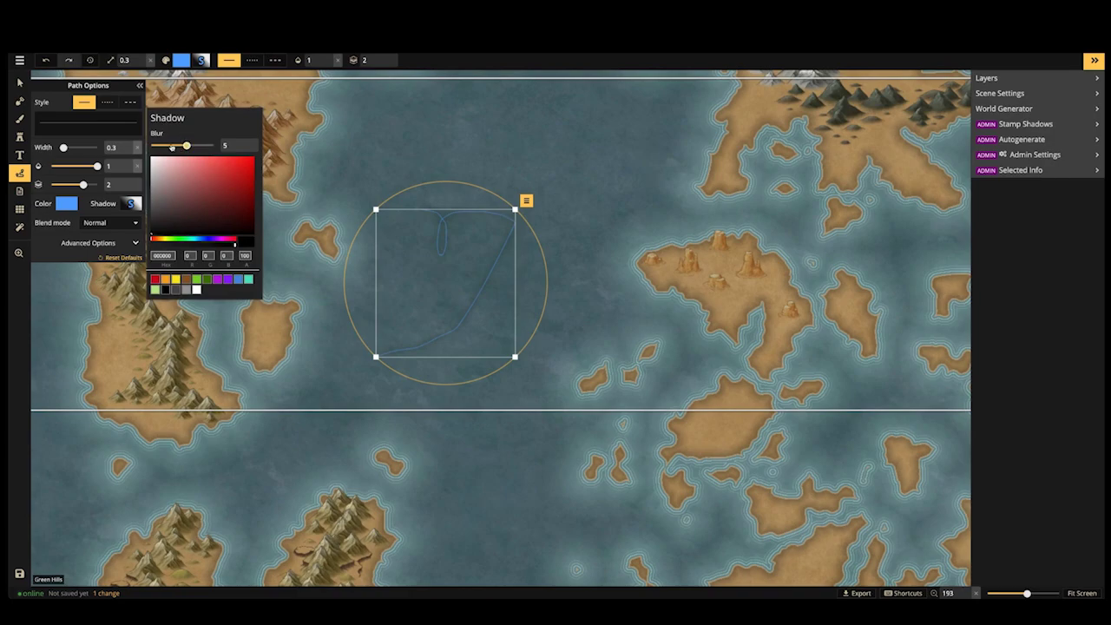
{"action": "left_click_drag", "start_coordinate": [171, 147], "coordinate": [150, 146]}
{"action": "left_click", "coordinate": [248, 279]}
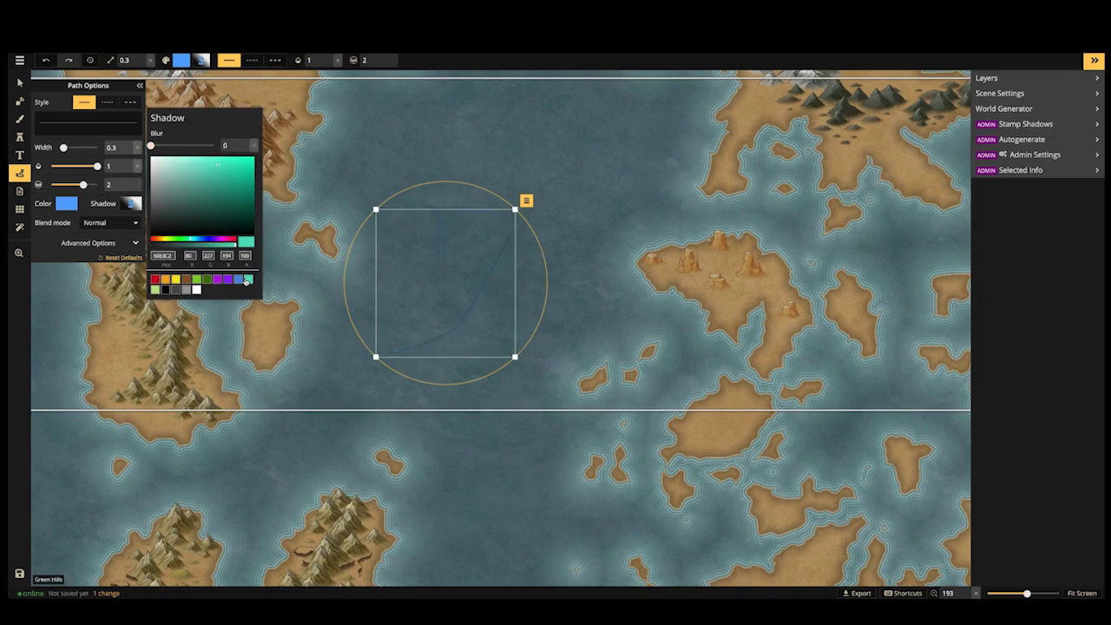
{"action": "left_click", "coordinate": [135, 128]}
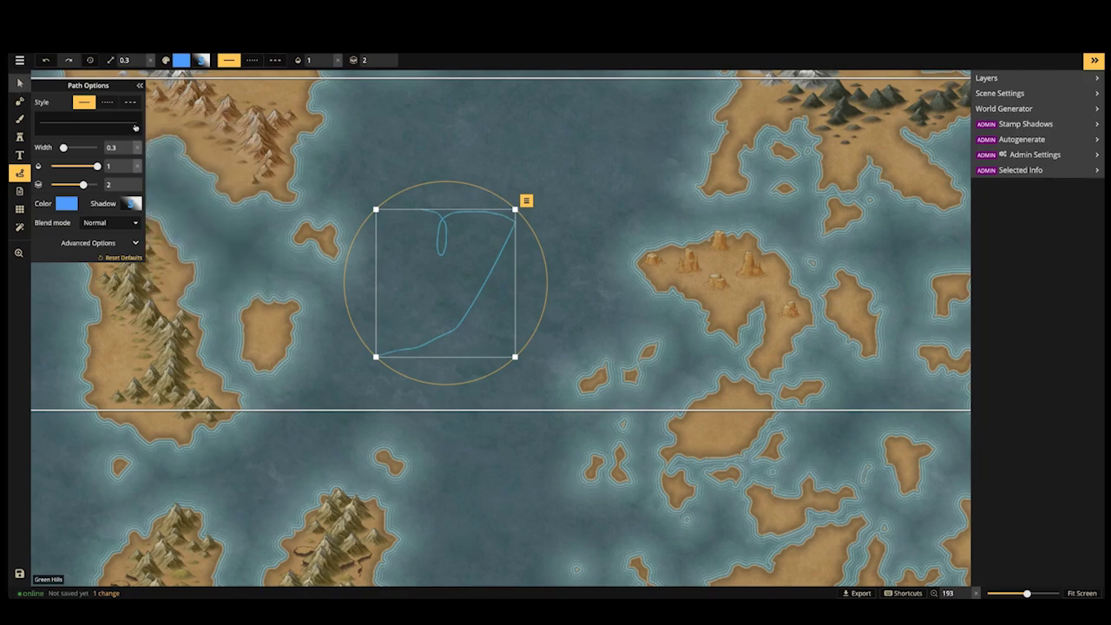
{"action": "key", "text": "Delete"}
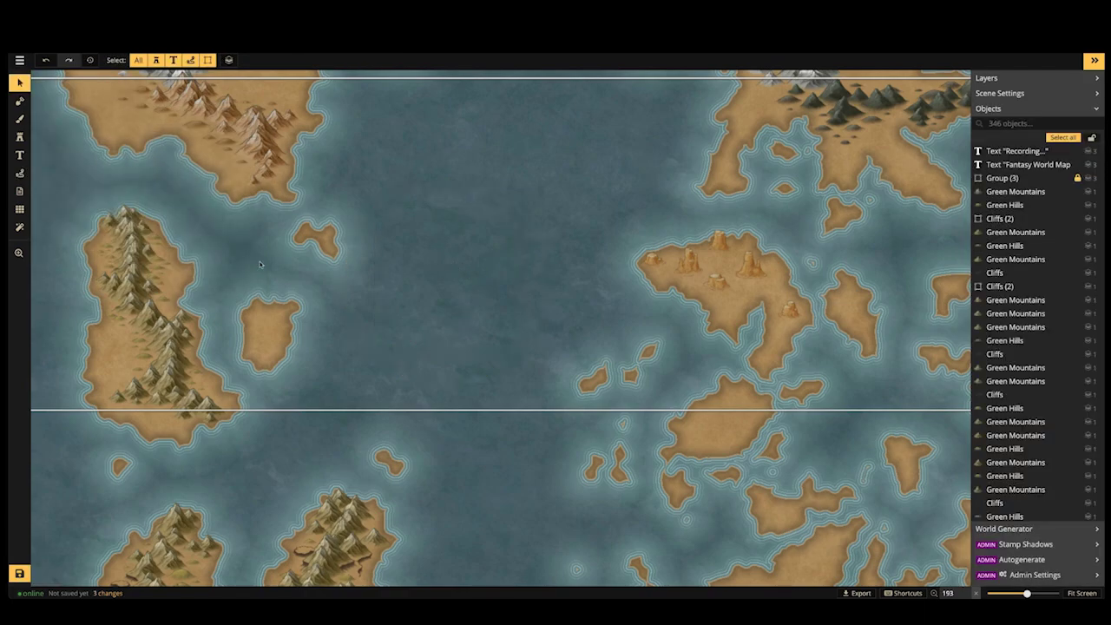
Draw a winding river path from the mountains in the middle of the western island to its west coast
{"action": "left_click_drag", "start_coordinate": [222, 265], "coordinate": [426, 266]}
{"action": "scroll", "coordinate": [128, 232], "scroll_direction": "up", "scroll_amount": 3}
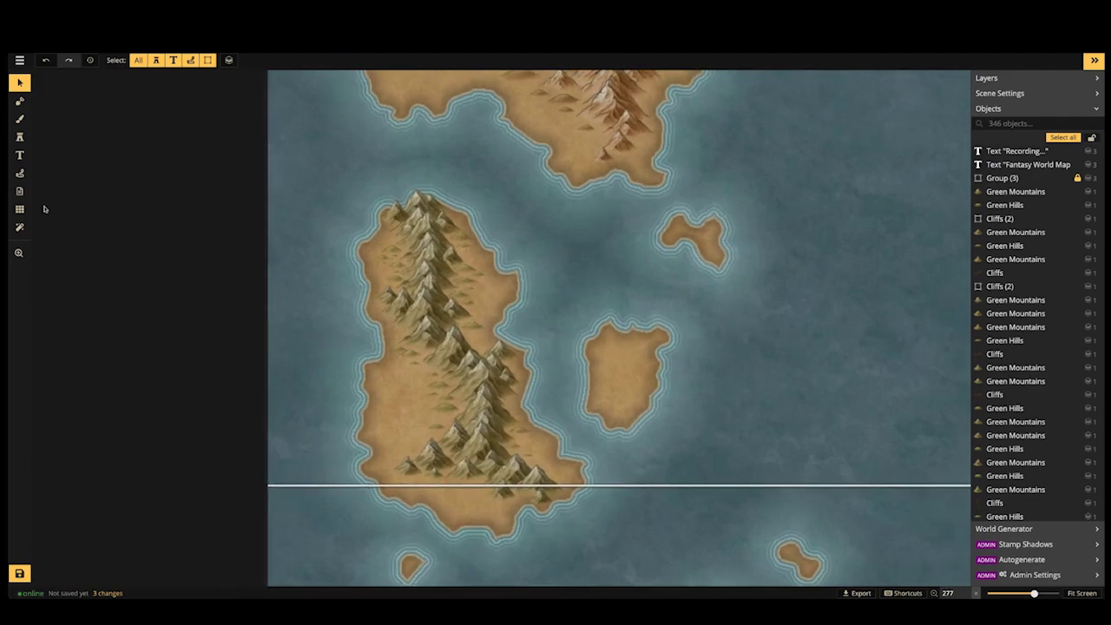
{"action": "left_click", "coordinate": [21, 175]}
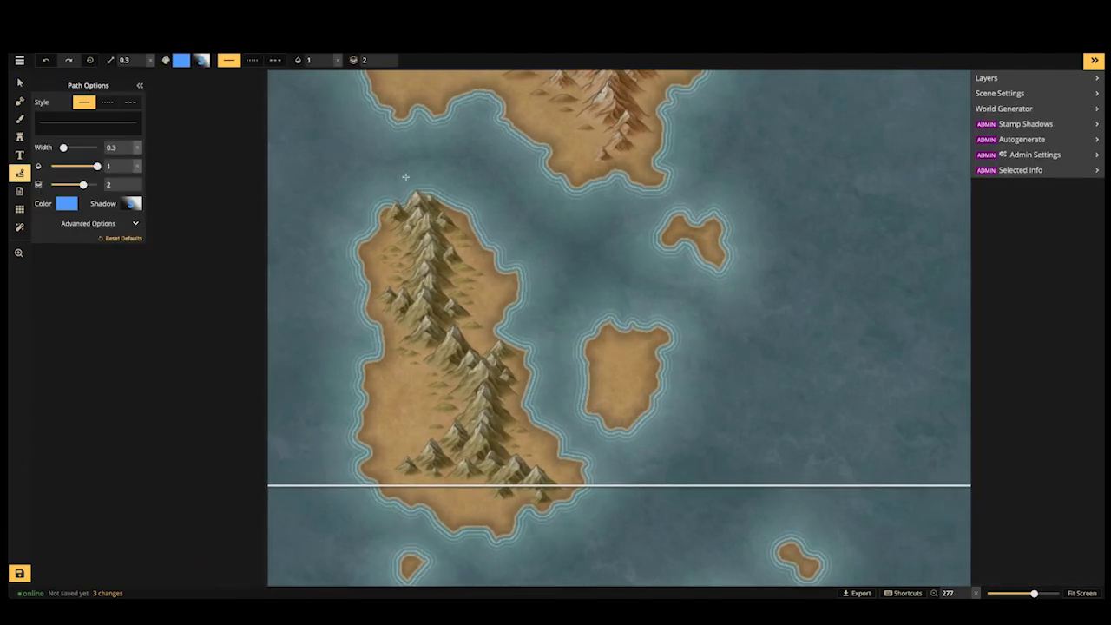
{"action": "mouse_move", "coordinate": [458, 362]}
{"action": "left_mouse_down"}
{"action": "mouse_move", "coordinate": [420, 383]}
{"action": "mouse_move", "coordinate": [423, 412]}
{"action": "mouse_move", "coordinate": [395, 403]}
{"action": "mouse_move", "coordinate": [394, 424]}
{"action": "mouse_move", "coordinate": [365, 415]}
{"action": "left_mouse_up"}
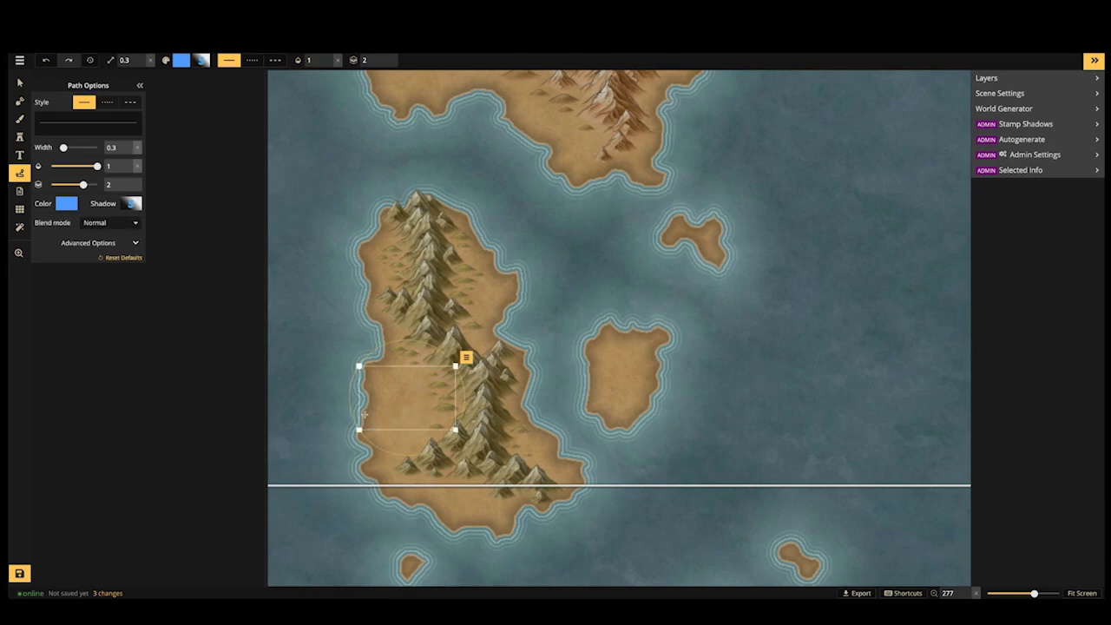
{"action": "key", "text": "Escape"}
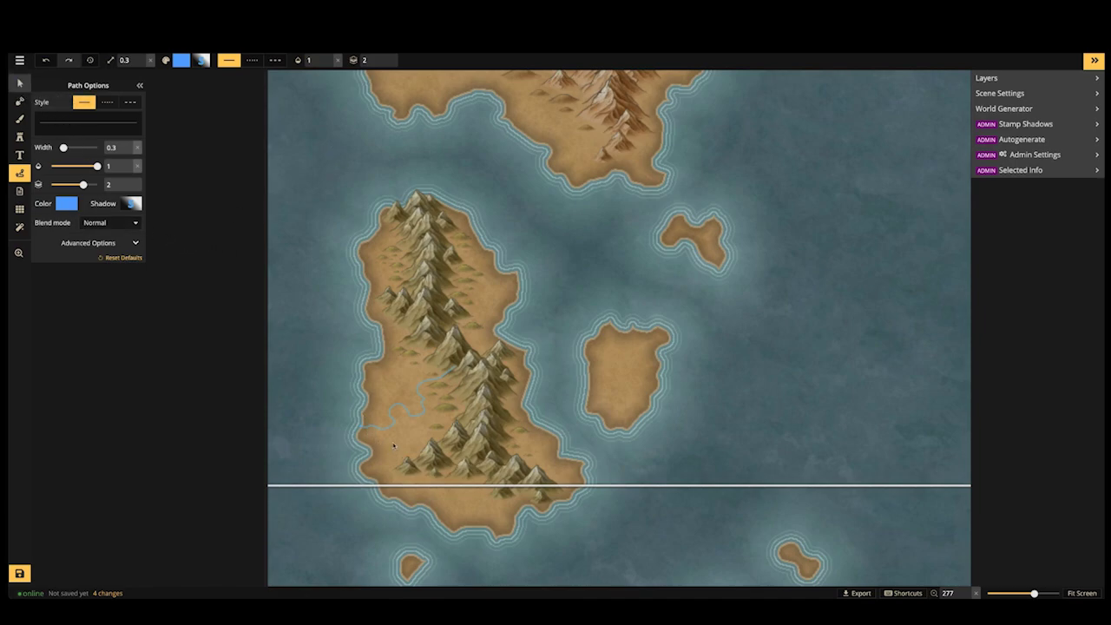
Put the river path on layer 1 and reposition it so it runs from the mountains to the west coast
{"action": "key", "text": "v"}
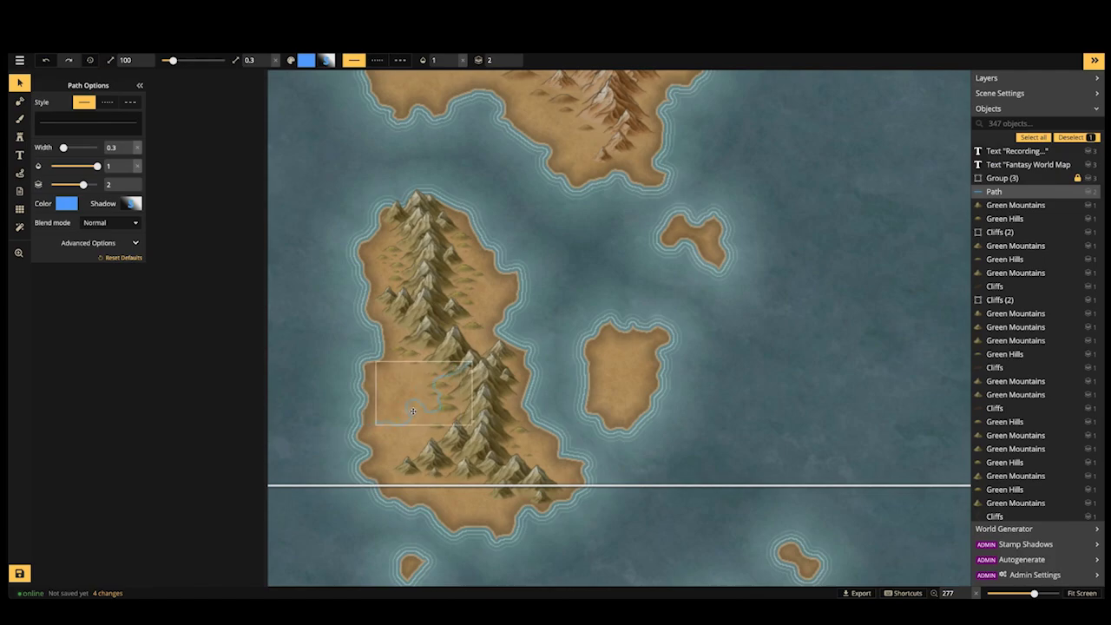
{"action": "left_click", "coordinate": [413, 411]}
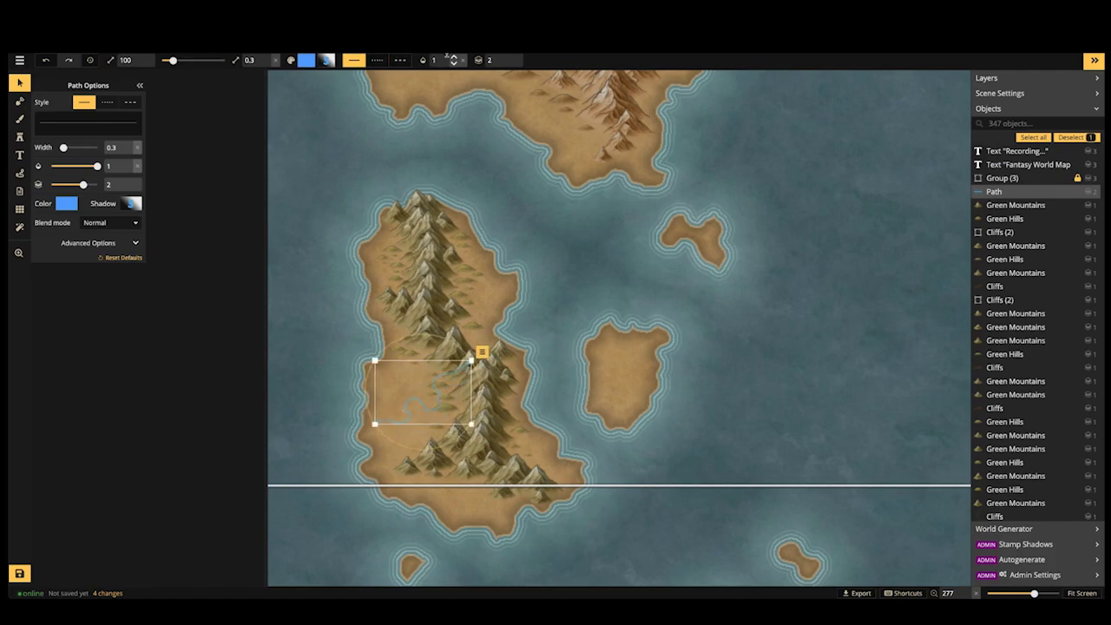
{"action": "left_click", "coordinate": [509, 64]}
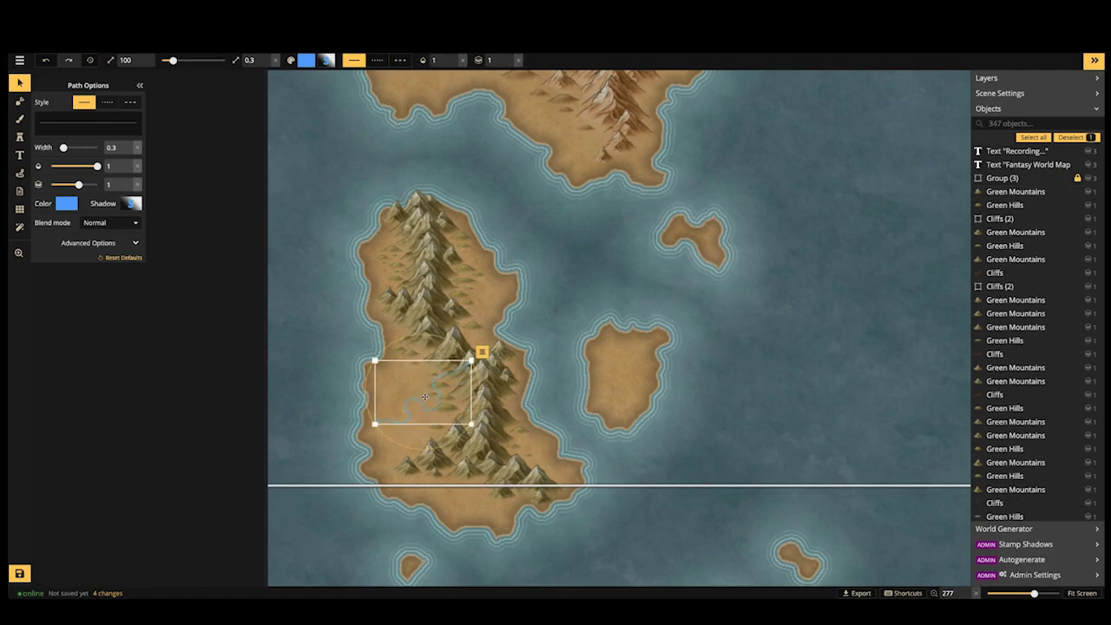
{"action": "mouse_move", "coordinate": [424, 397]}
{"action": "left_mouse_down"}
{"action": "mouse_move", "coordinate": [439, 389]}
{"action": "mouse_move", "coordinate": [451, 409]}
{"action": "mouse_move", "coordinate": [426, 402]}
{"action": "left_mouse_up"}
{"action": "left_click_drag", "start_coordinate": [419, 401], "coordinate": [410, 401]}
Delete the river path from the western island
{"action": "scroll", "coordinate": [317, 308], "scroll_direction": "down", "scroll_amount": 3}
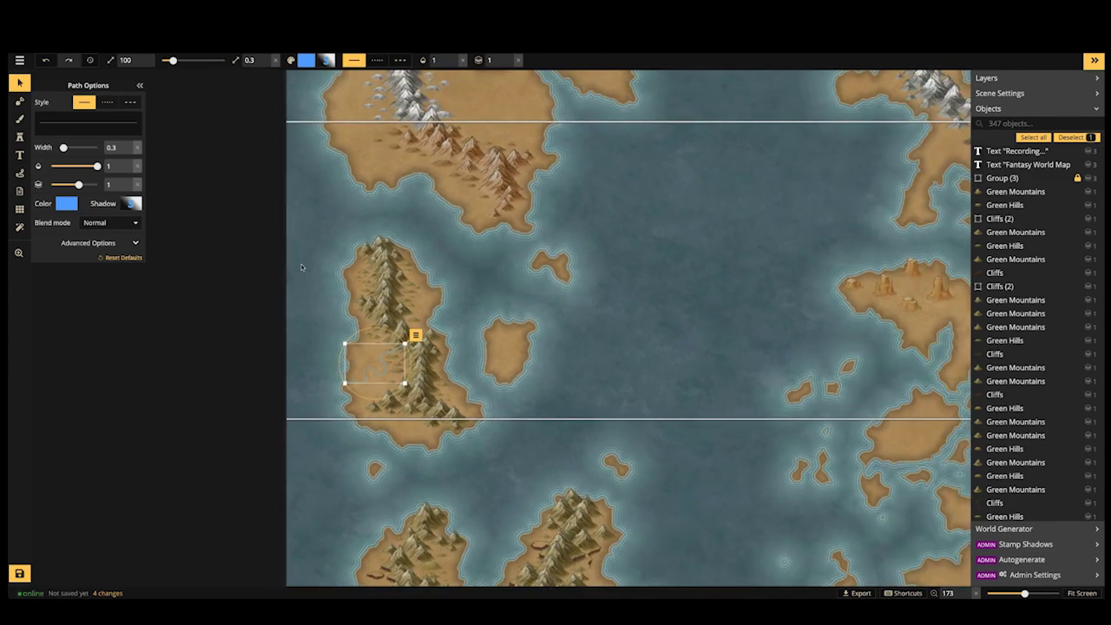
{"action": "left_click", "coordinate": [354, 350]}
{"action": "left_click", "coordinate": [359, 371]}
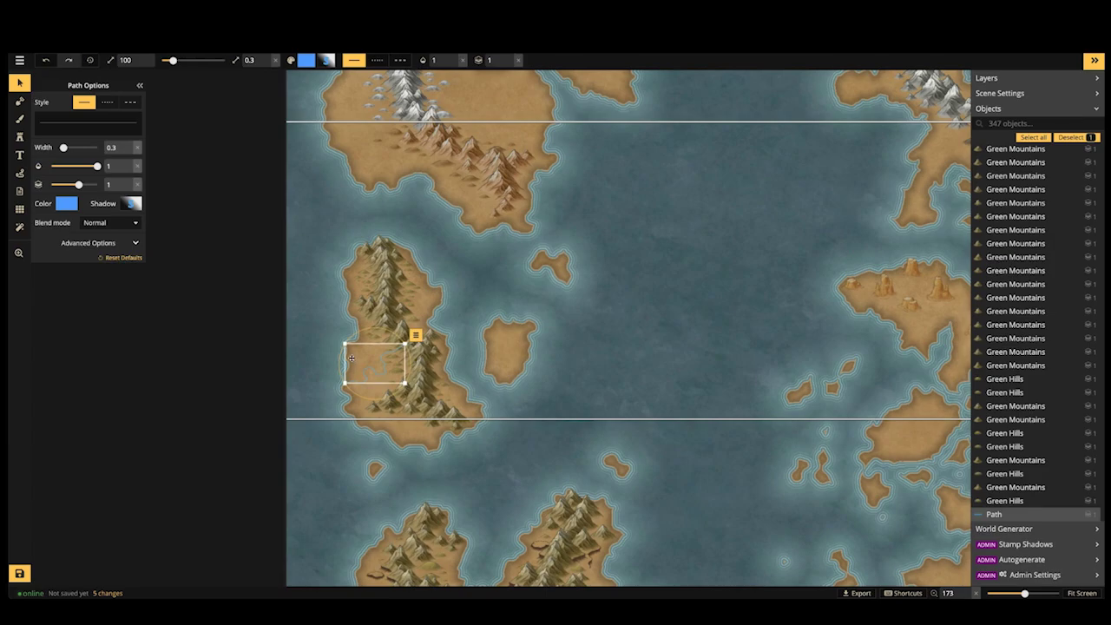
{"action": "key", "text": "Delete"}
Prepare a circular land mask brush of size 3 for work near the snowy mountains on the northwestern continent
{"action": "scroll", "coordinate": [365, 336], "scroll_direction": "down", "scroll_amount": 3}
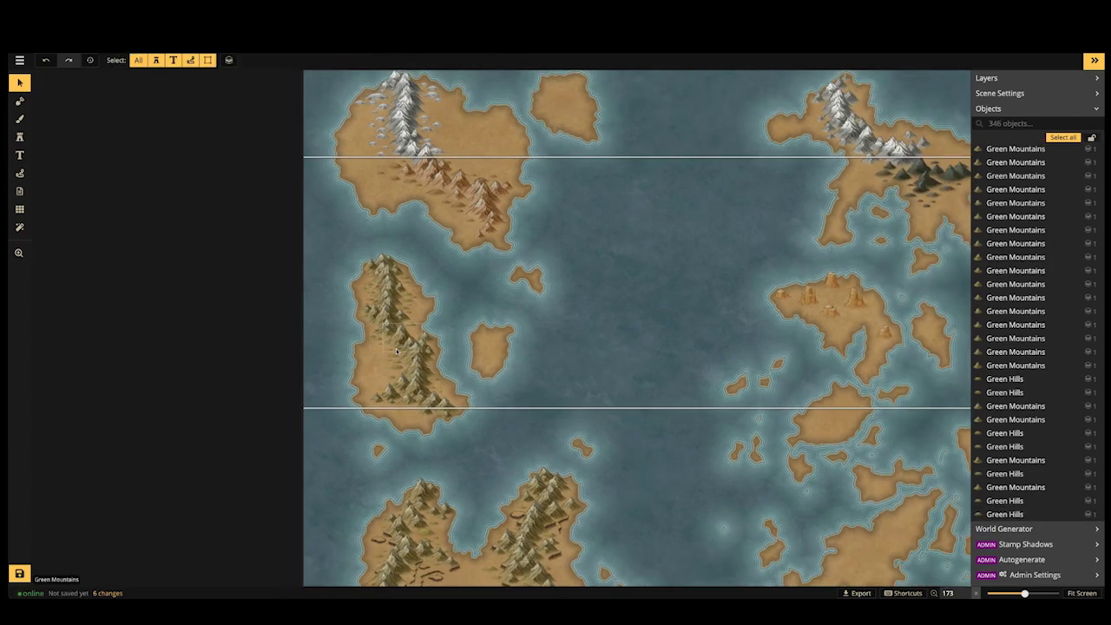
{"action": "scroll", "coordinate": [422, 286], "scroll_direction": "up", "scroll_amount": 4}
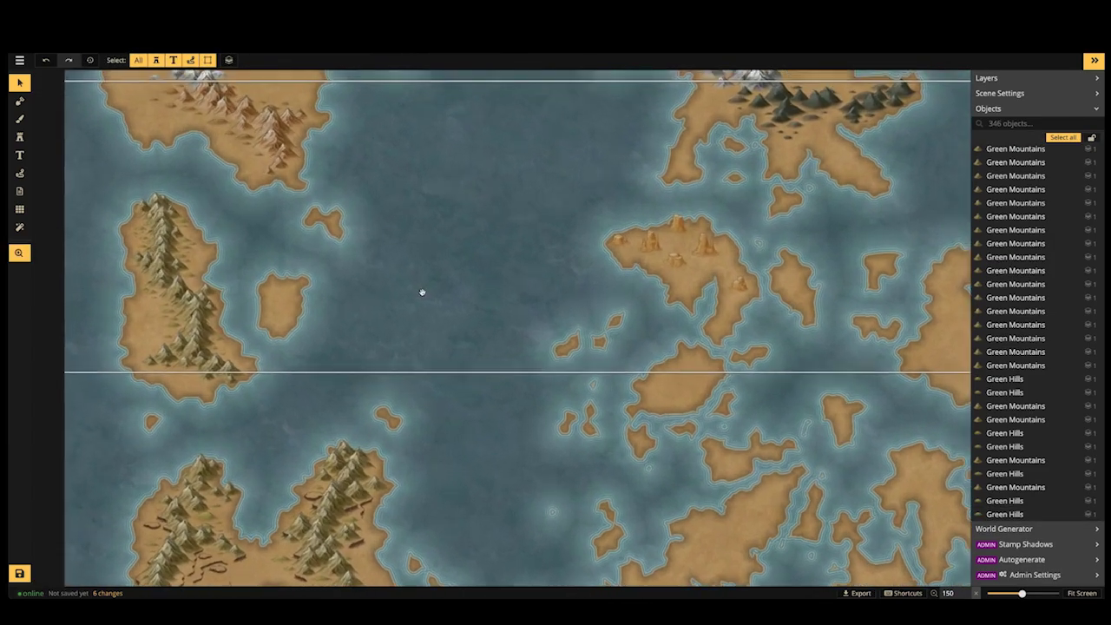
{"action": "scroll", "coordinate": [413, 288], "scroll_direction": "down", "scroll_amount": 4}
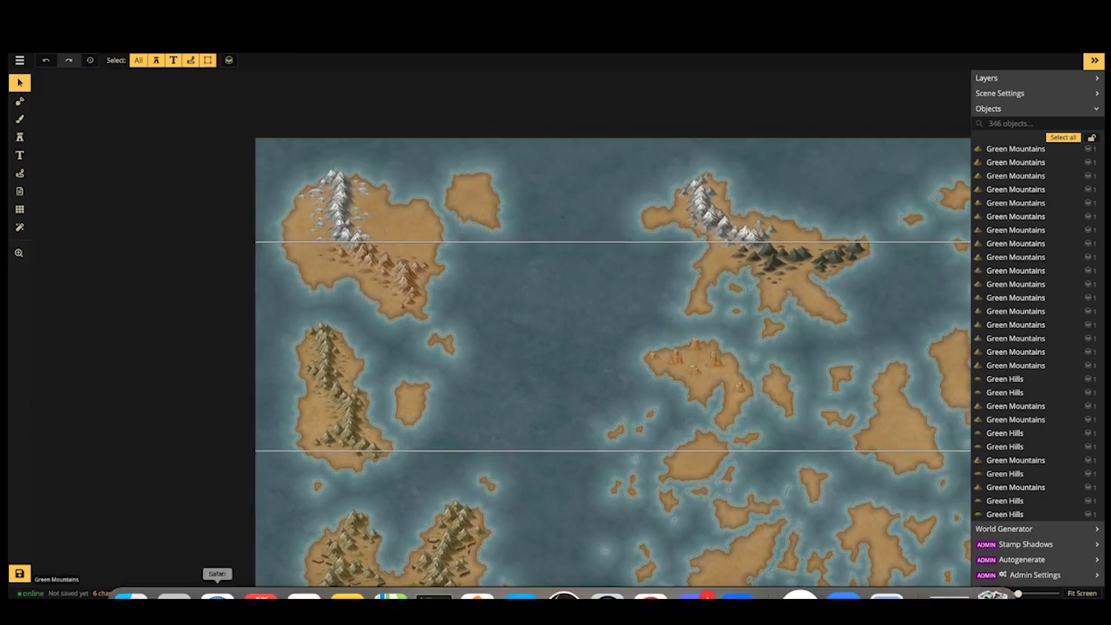
{"action": "scroll", "coordinate": [369, 228], "scroll_direction": "up", "scroll_amount": 4}
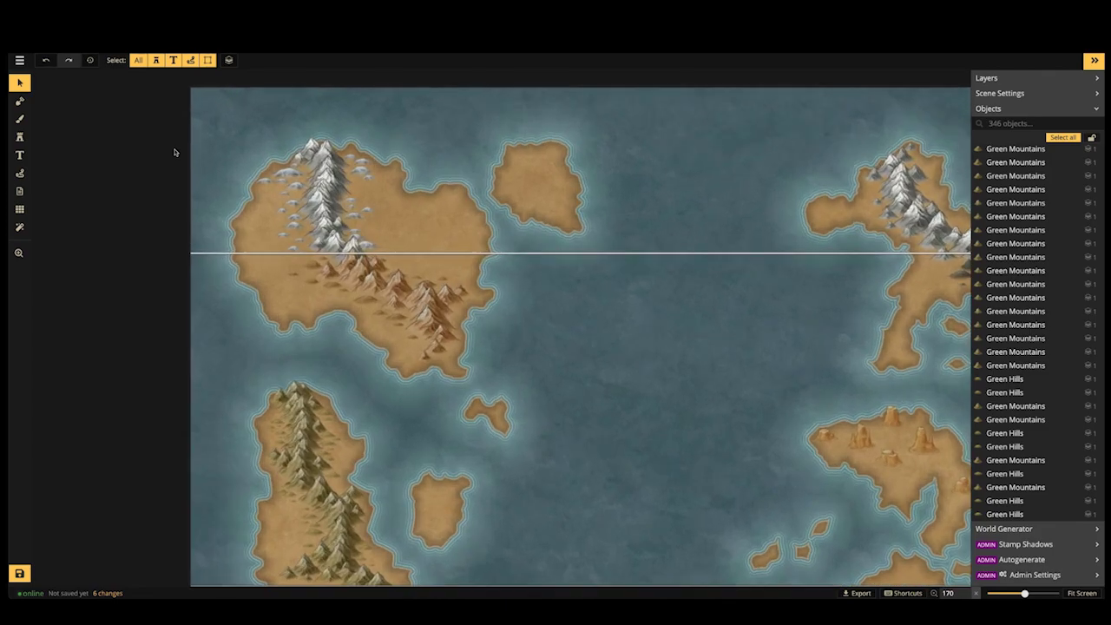
{"action": "left_click", "coordinate": [21, 102]}
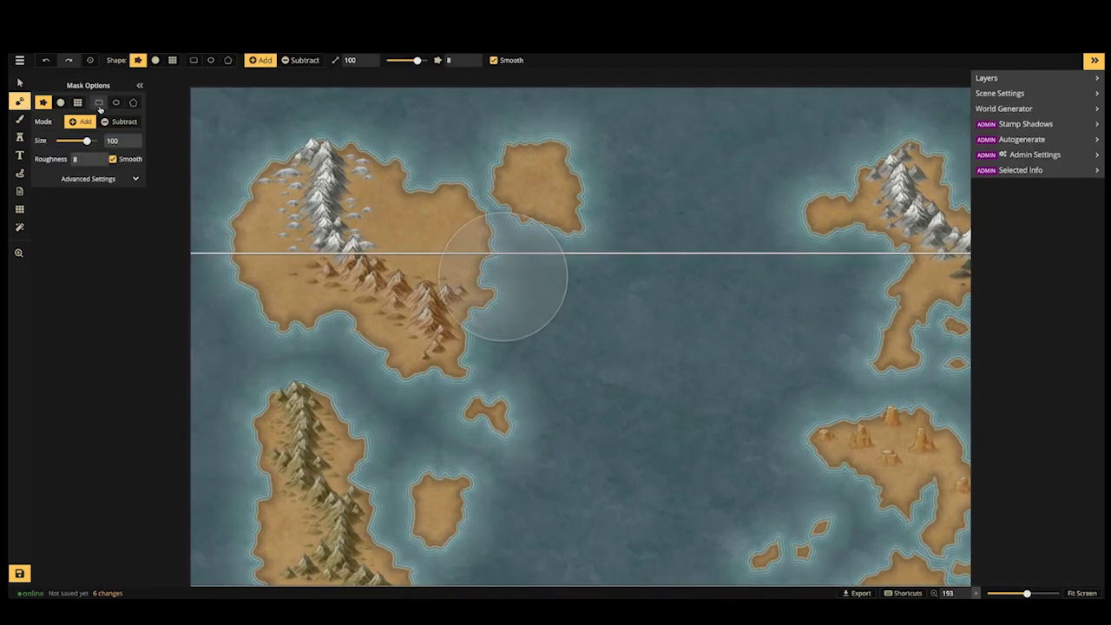
{"action": "left_click", "coordinate": [154, 60]}
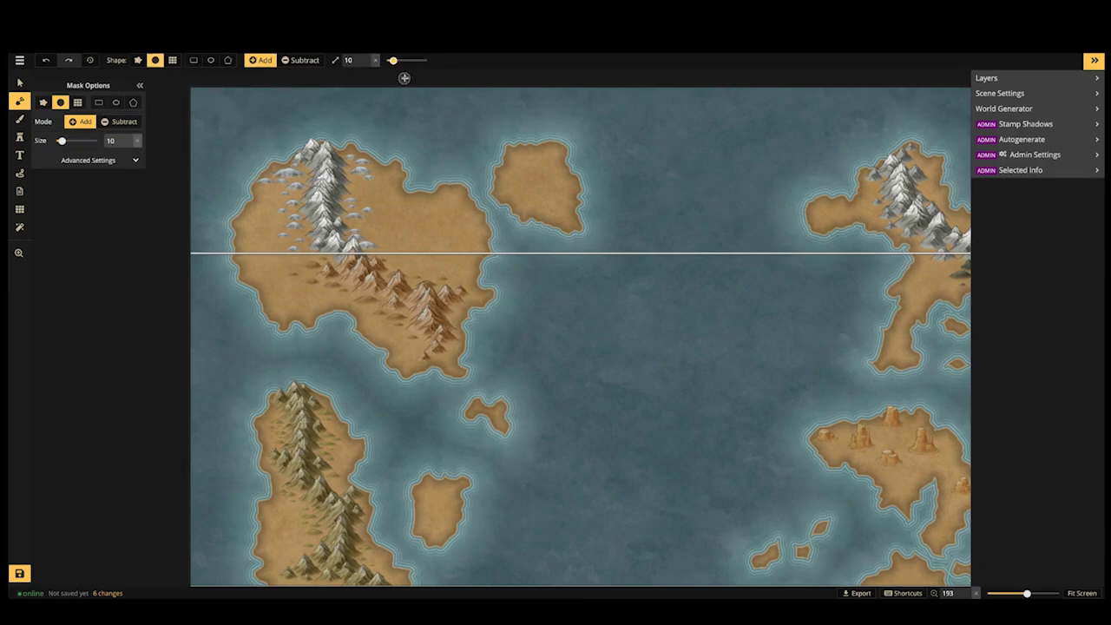
{"action": "mouse_move", "coordinate": [390, 60]}
{"action": "left_mouse_down"}
{"action": "mouse_move", "coordinate": [378, 60]}
{"action": "mouse_move", "coordinate": [389, 60]}
{"action": "left_mouse_up"}
{"action": "scroll", "coordinate": [379, 224], "scroll_direction": "up", "scroll_amount": 4}
{"action": "scroll", "coordinate": [380, 224], "scroll_direction": "up", "scroll_amount": 3}
{"action": "key", "text": "["}
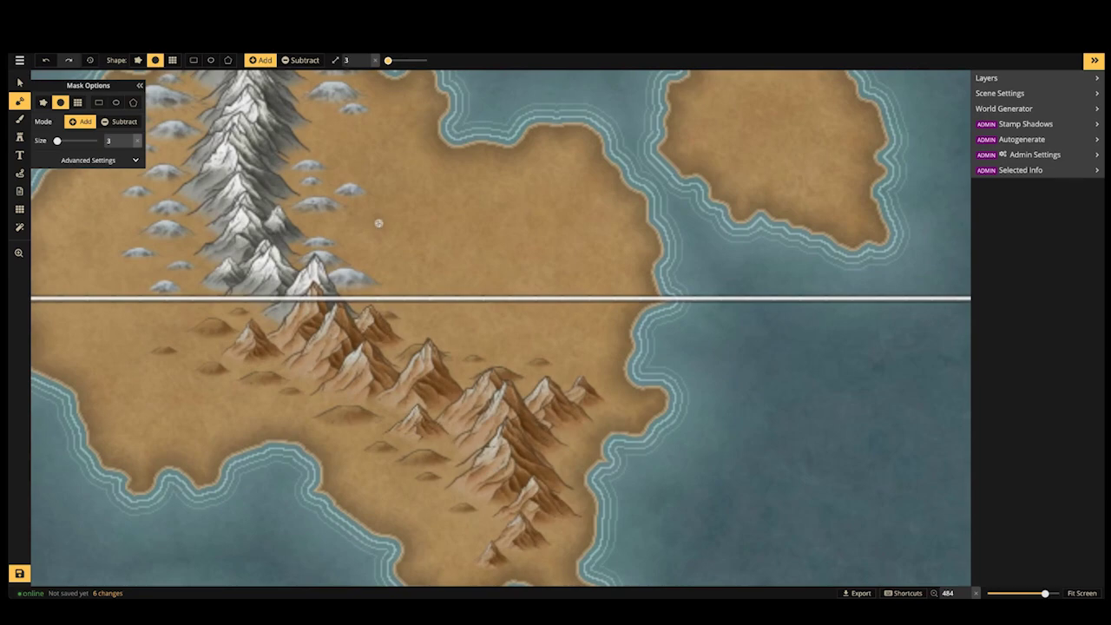
{"action": "scroll", "coordinate": [372, 231], "scroll_direction": "down", "scroll_amount": 3}
{"action": "scroll", "coordinate": [387, 268], "scroll_direction": "up", "scroll_amount": 2}
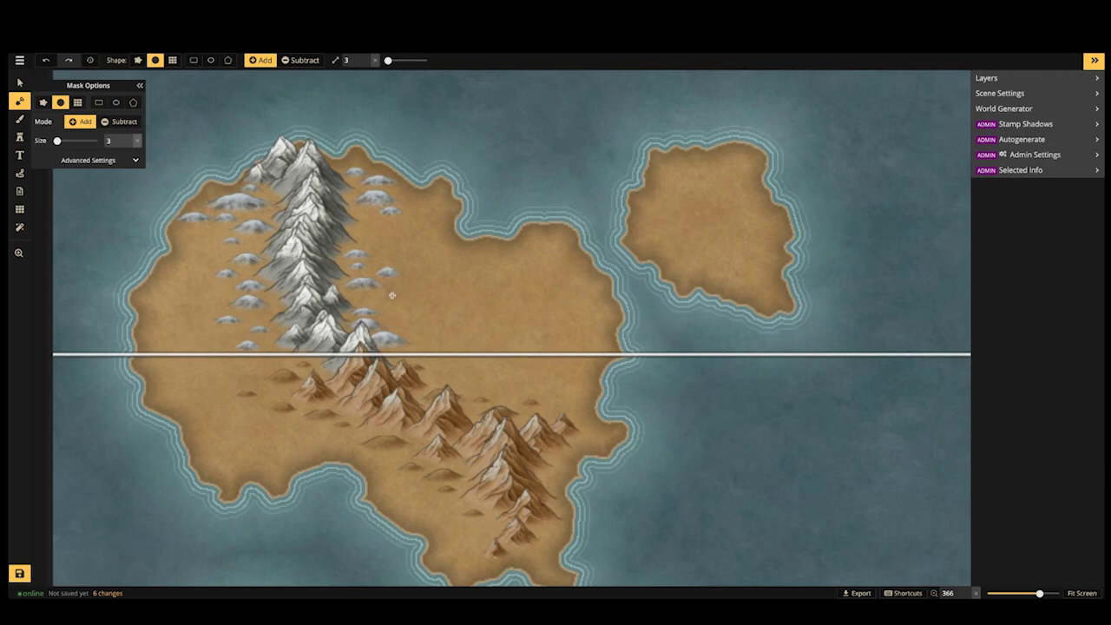
Carve a small irregular lake just east of the snowy mountains by subtracting land with a size 2 circular brush
{"action": "left_click", "coordinate": [302, 60]}
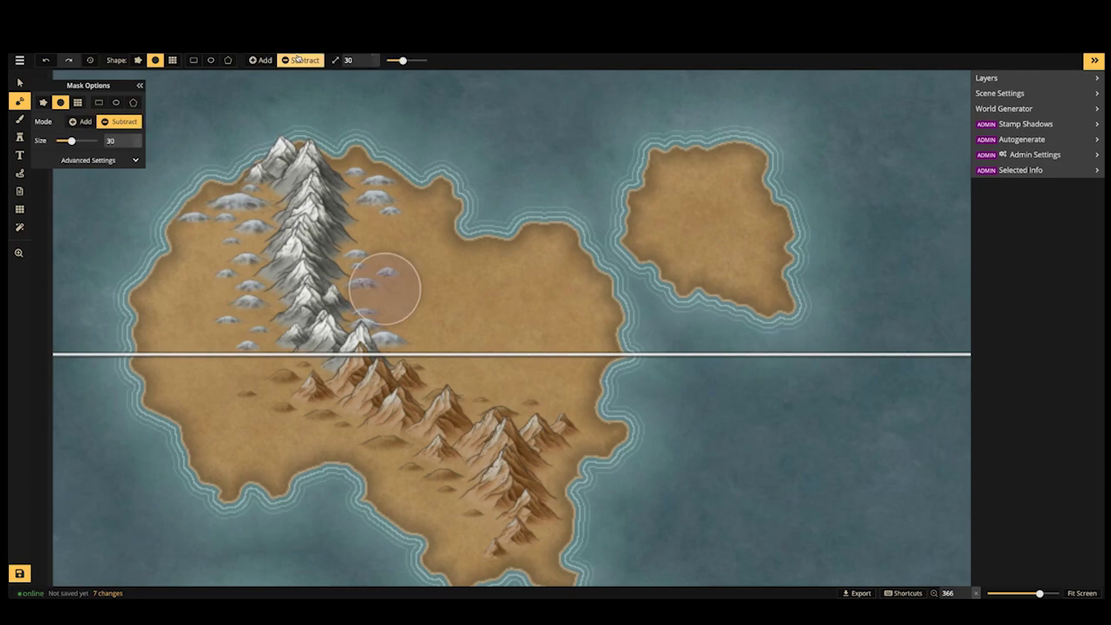
{"action": "left_click", "coordinate": [385, 61]}
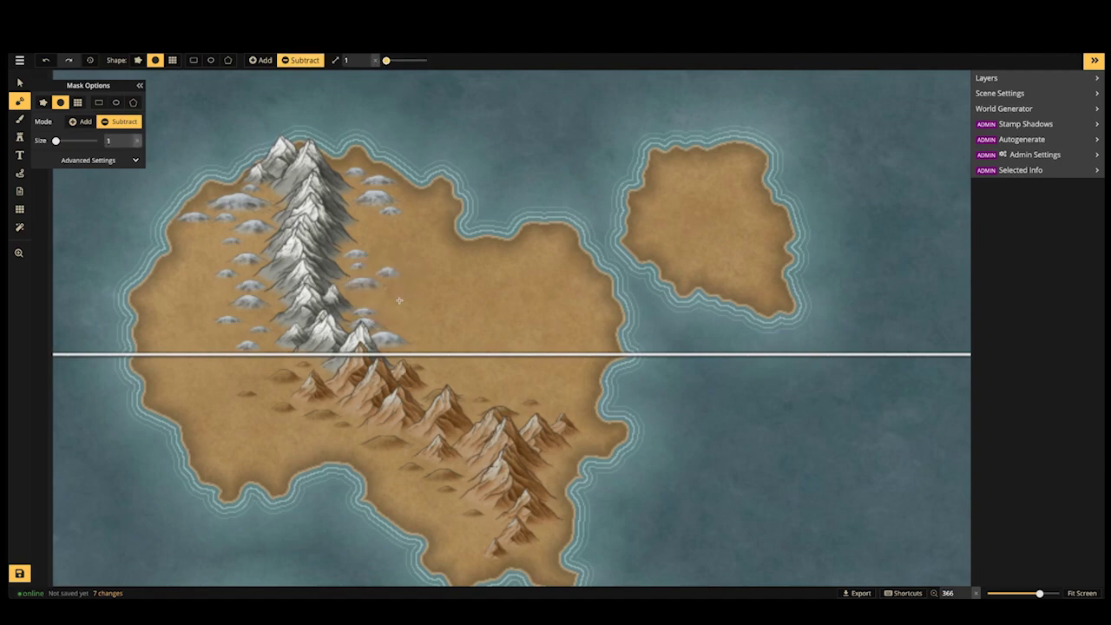
{"action": "key", "text": "bracketright"}
{"action": "key", "text": "bracketright"}
{"action": "key", "text": "bracketleft"}
{"action": "mouse_move", "coordinate": [386, 292]}
{"action": "left_mouse_down"}
{"action": "mouse_move", "coordinate": [365, 300]}
{"action": "mouse_move", "coordinate": [402, 304]}
{"action": "mouse_move", "coordinate": [411, 288]}
{"action": "mouse_move", "coordinate": [373, 300]}
{"action": "mouse_move", "coordinate": [396, 314]}
{"action": "mouse_move", "coordinate": [406, 291]}
{"action": "mouse_move", "coordinate": [399, 313]}
{"action": "left_mouse_up"}
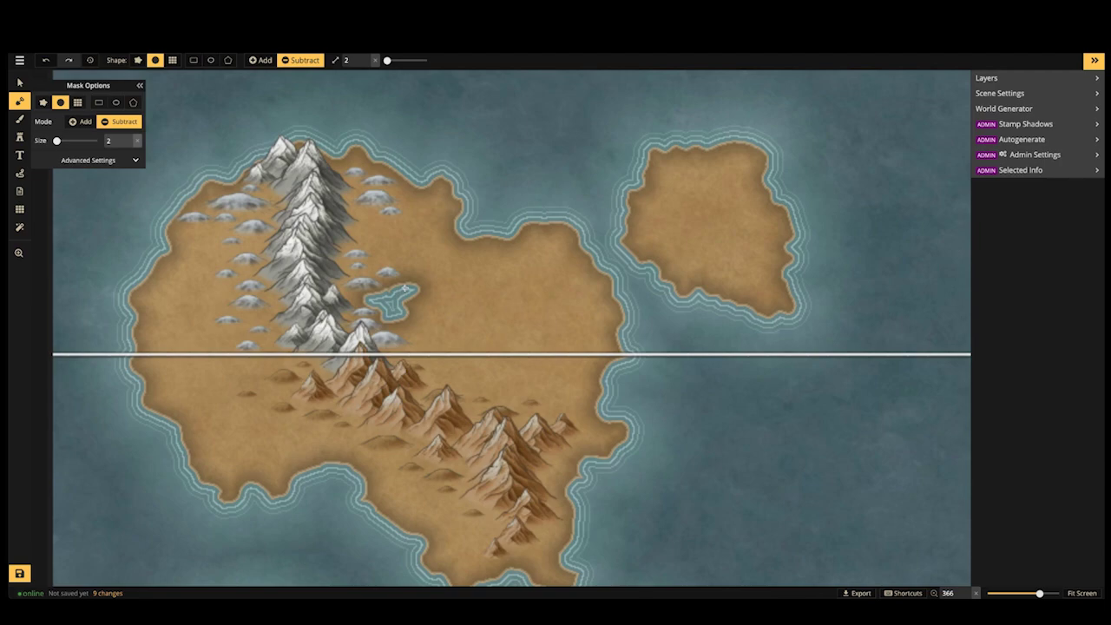
Add land back with a size 1 brush to narrow the new lake and split it into smaller pools
{"action": "left_click", "coordinate": [262, 60]}
{"action": "left_click", "coordinate": [366, 65]}
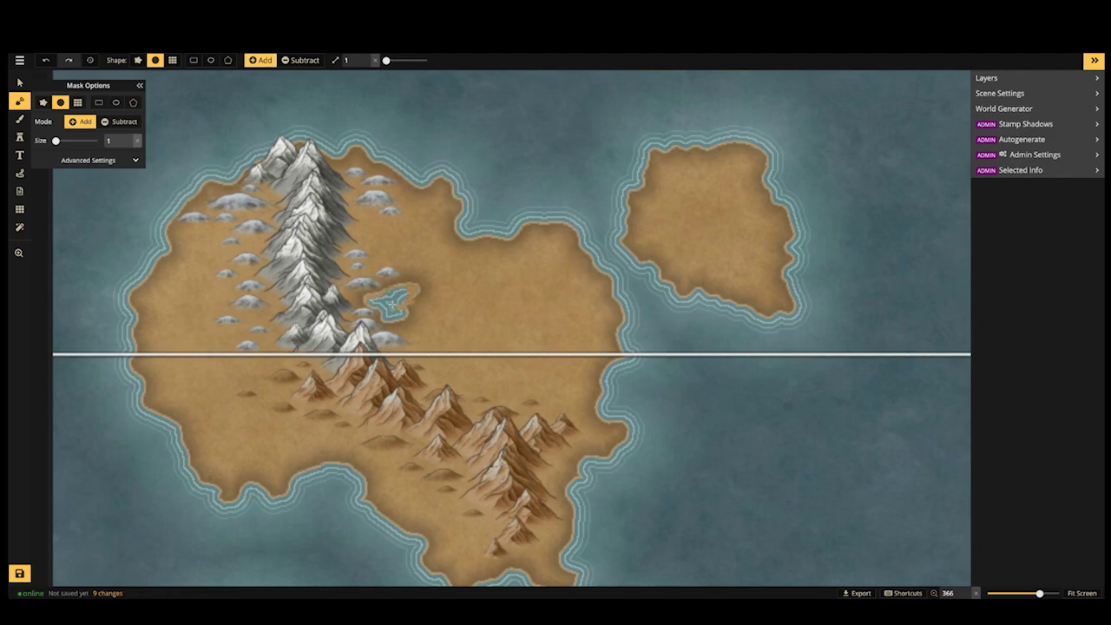
{"action": "left_click_drag", "start_coordinate": [397, 323], "coordinate": [404, 307]}
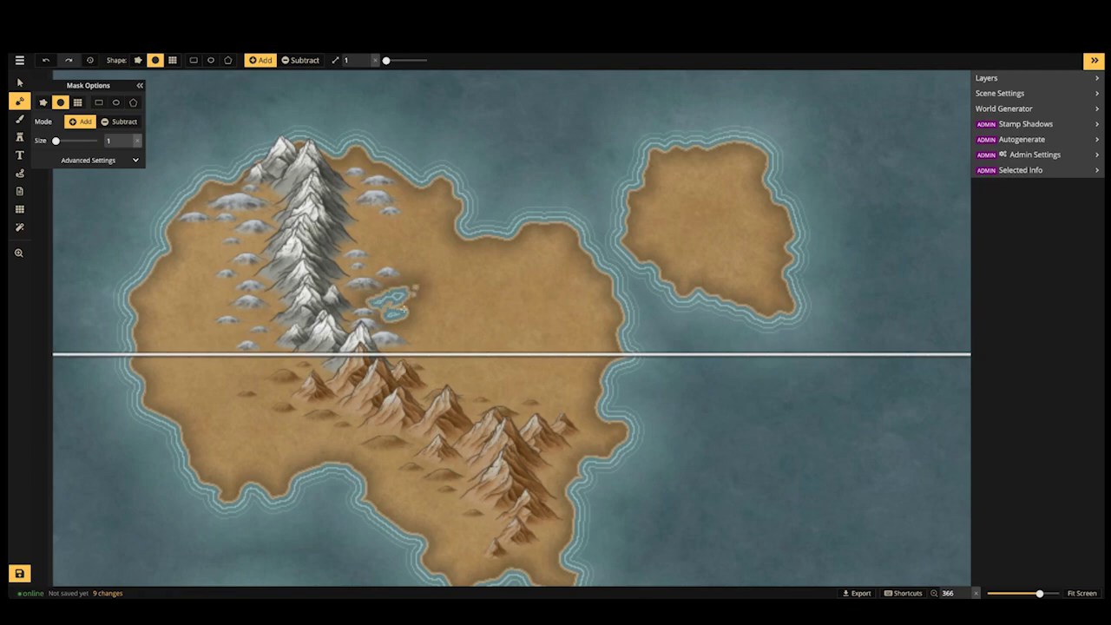
Toggle the land mask effects off and back on, and turn off the Ripples Effect
{"action": "scroll", "coordinate": [411, 252], "scroll_direction": "down", "scroll_amount": 5}
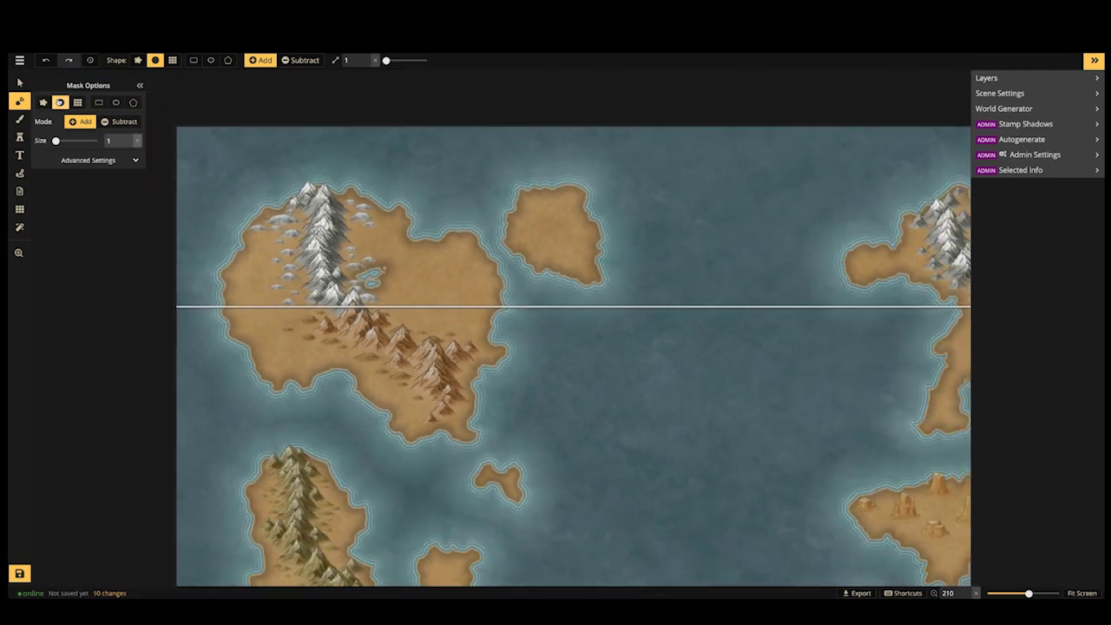
{"action": "left_click", "coordinate": [66, 161]}
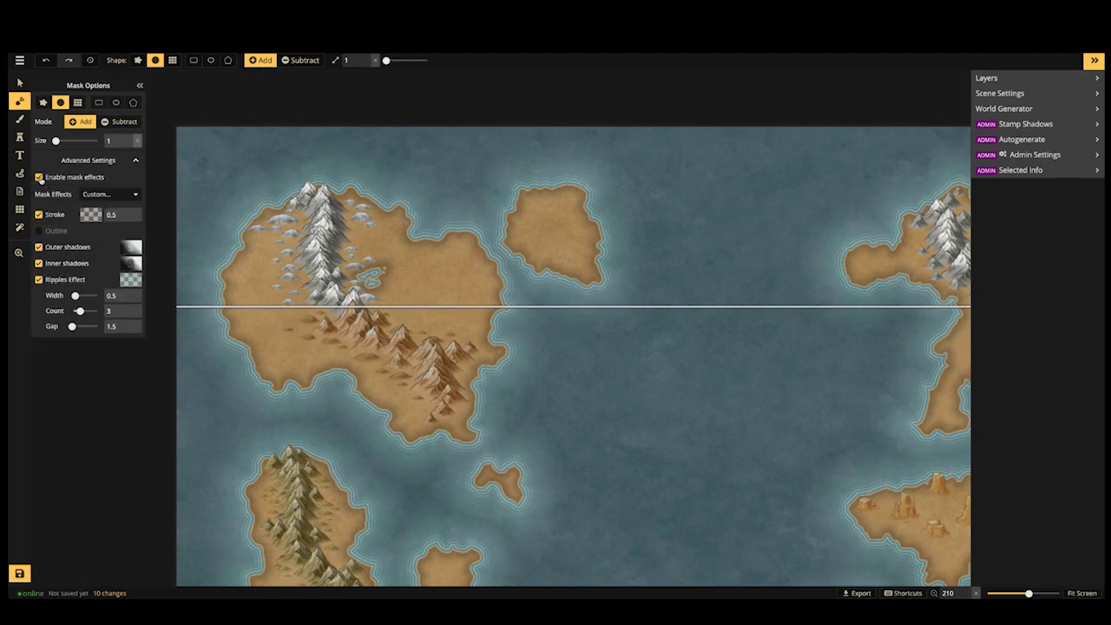
{"action": "left_click", "coordinate": [39, 177]}
{"action": "left_click", "coordinate": [39, 178]}
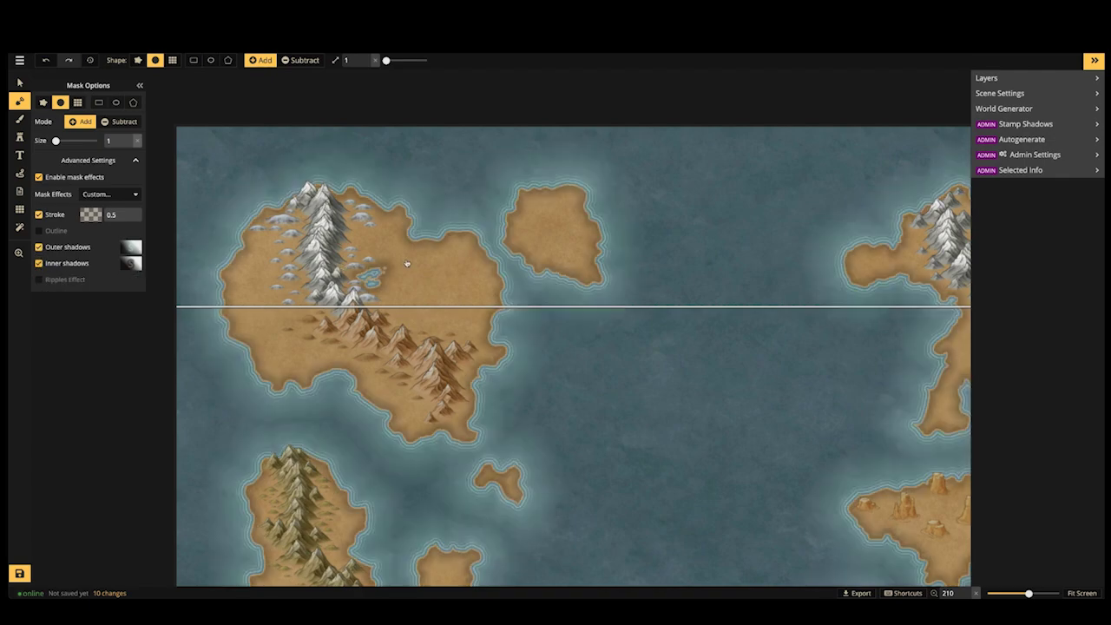
Try the Ripples Effect on the land mask with a count of 1, check the coastline up close, and turn the effect off again
{"action": "scroll", "coordinate": [406, 263], "scroll_direction": "down", "scroll_amount": 1}
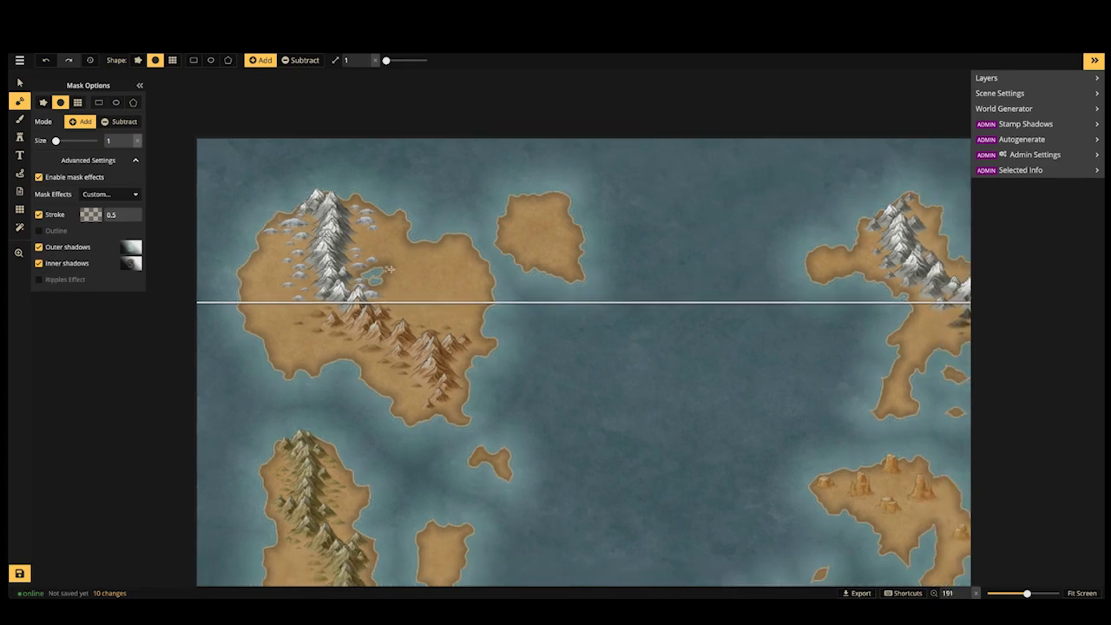
{"action": "scroll", "coordinate": [390, 270], "scroll_direction": "down", "scroll_amount": 2}
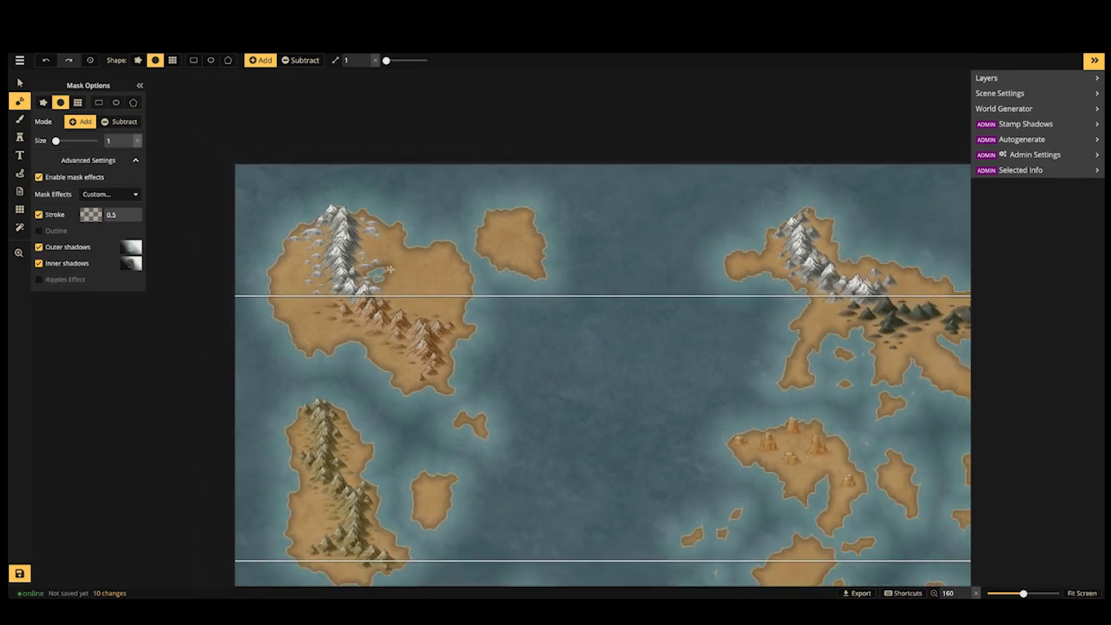
{"action": "left_click", "coordinate": [37, 281]}
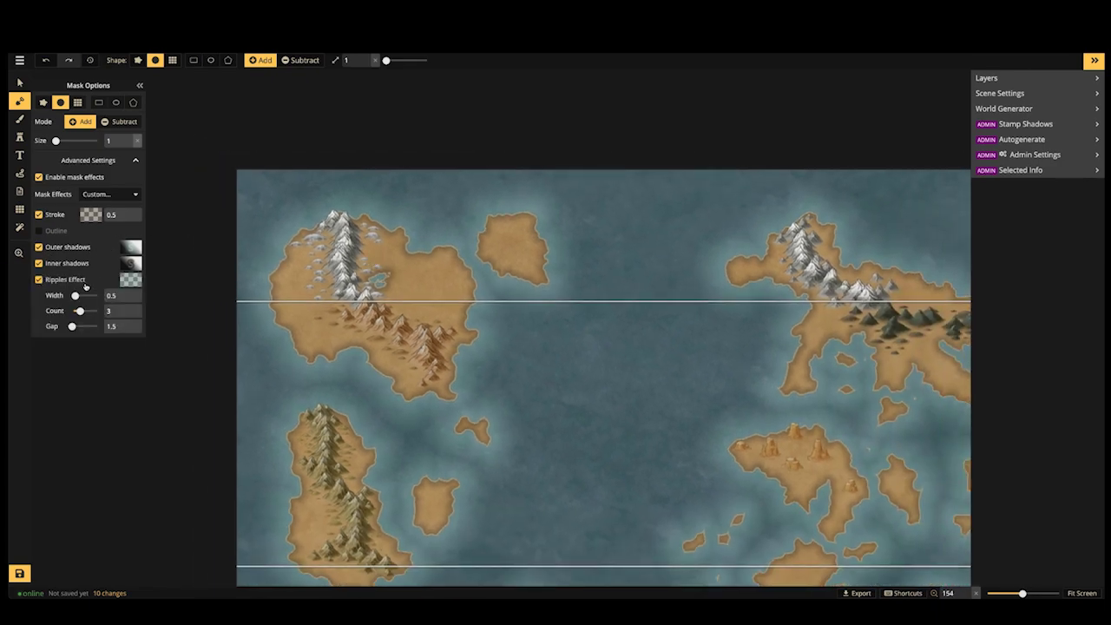
{"action": "left_click", "coordinate": [129, 314]}
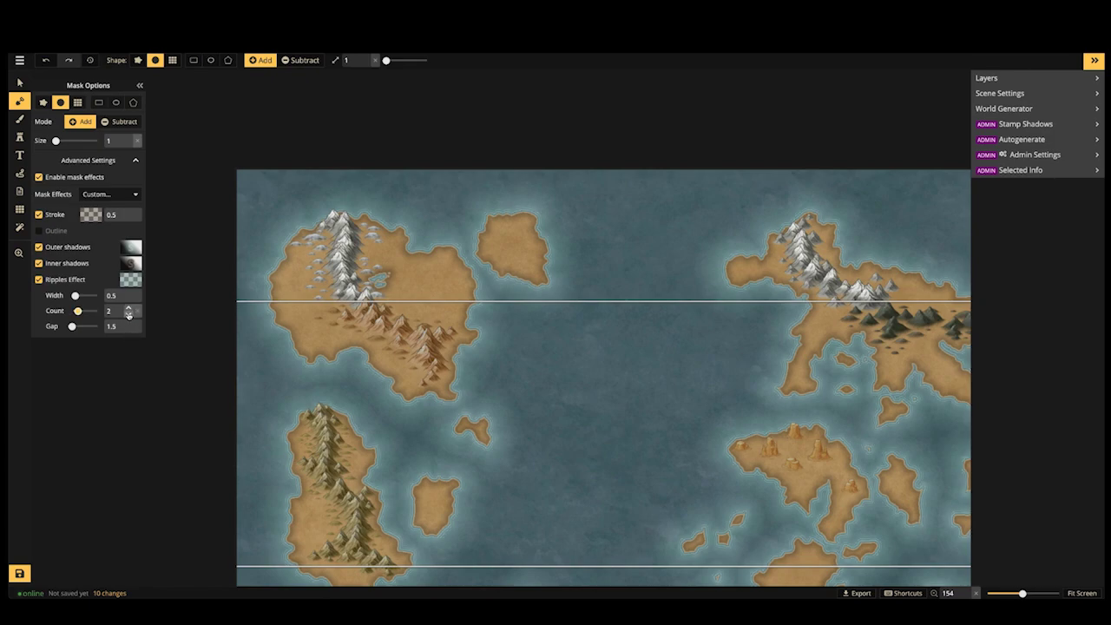
{"action": "left_click", "coordinate": [129, 314]}
{"action": "left_click", "coordinate": [19, 84]}
{"action": "scroll", "coordinate": [354, 258], "scroll_direction": "up", "scroll_amount": 9}
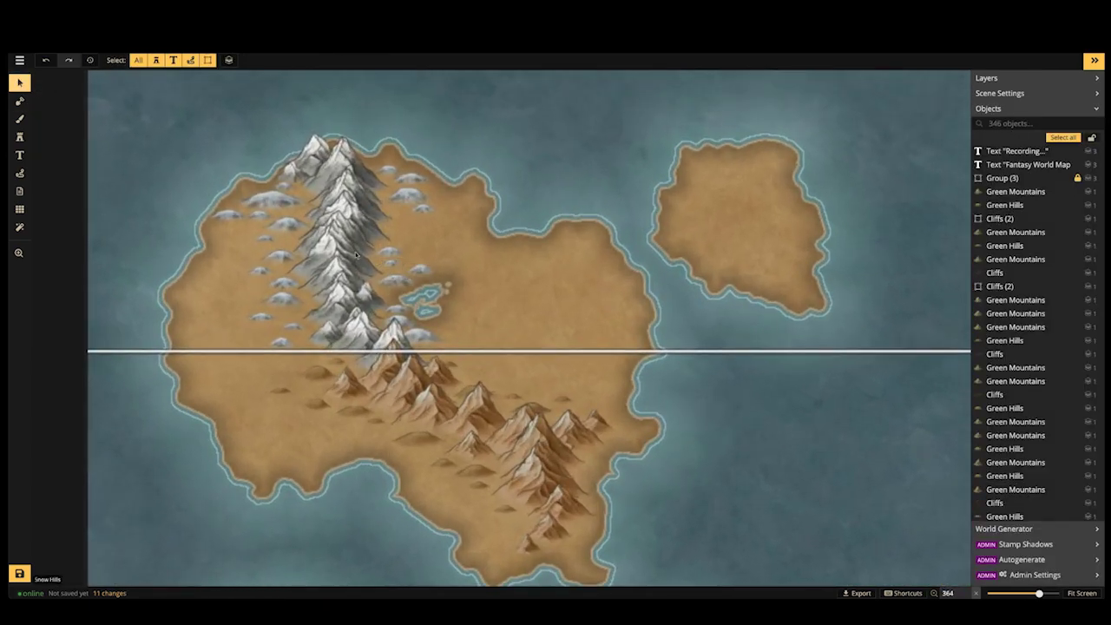
{"action": "scroll", "coordinate": [356, 254], "scroll_direction": "up", "scroll_amount": 3}
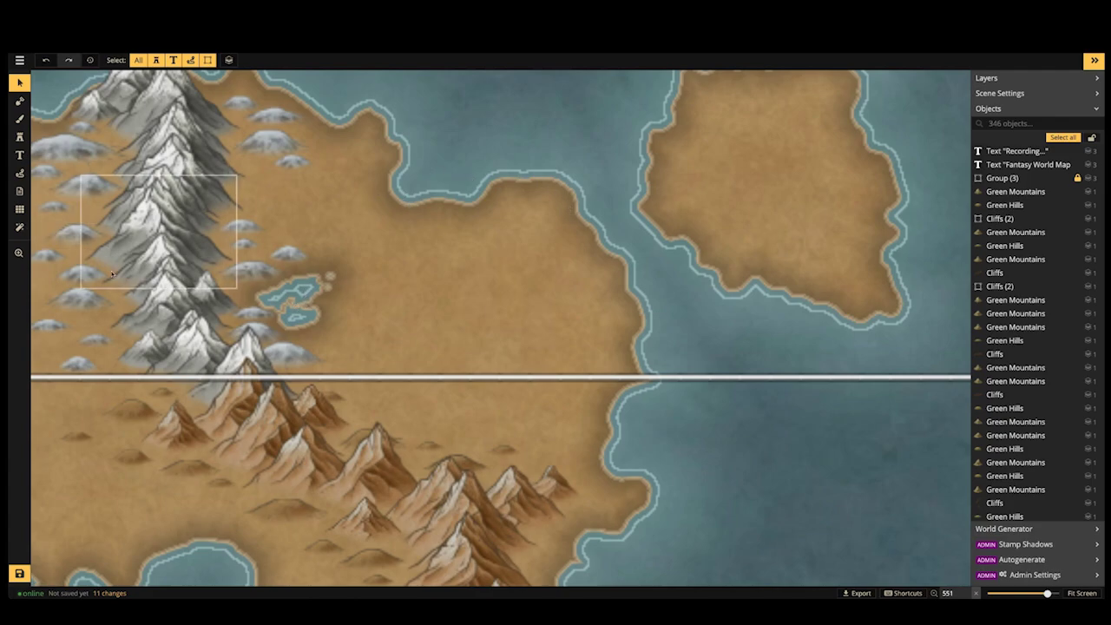
{"action": "left_click", "coordinate": [20, 103]}
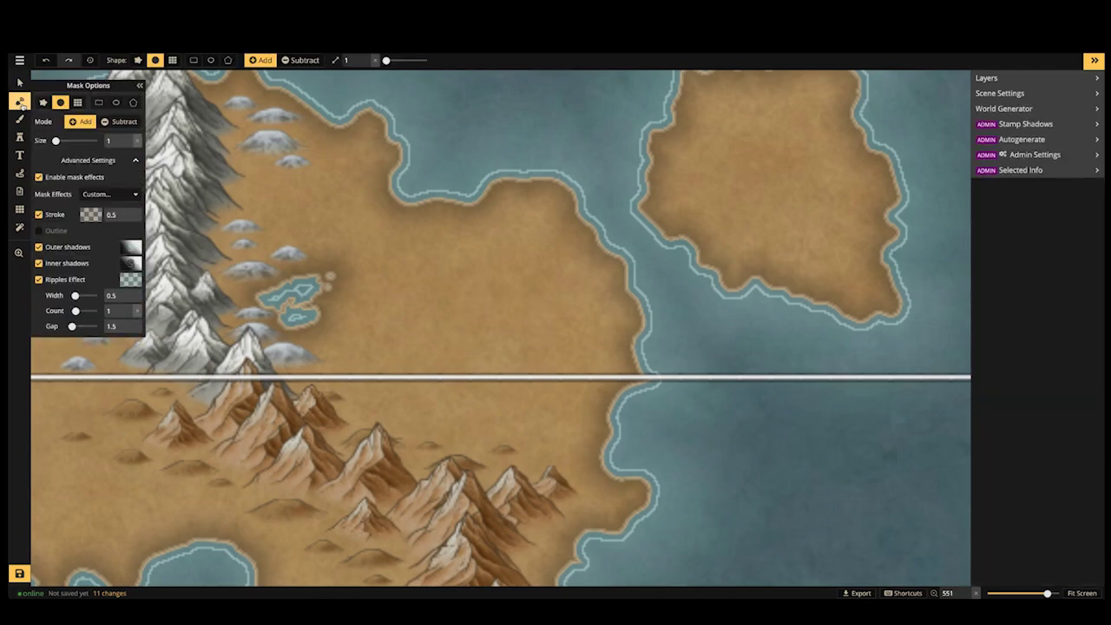
{"action": "left_click", "coordinate": [38, 279]}
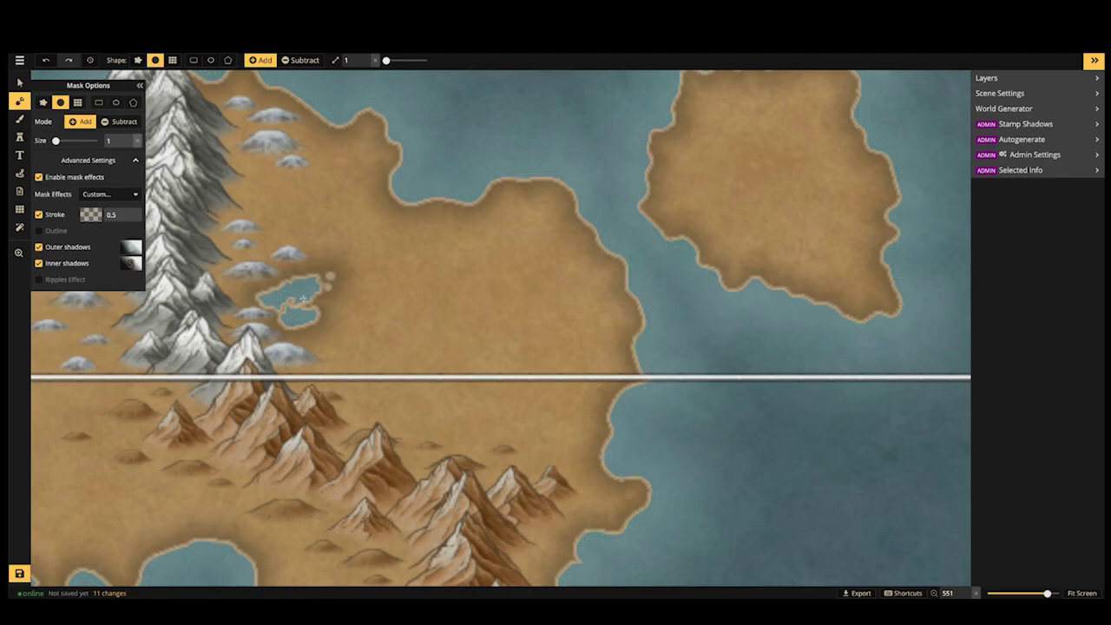
Delete the snow hill stamp that overlaps the northwestern coast beside the snowy mountains
{"action": "scroll", "coordinate": [274, 296], "scroll_direction": "down", "scroll_amount": 3}
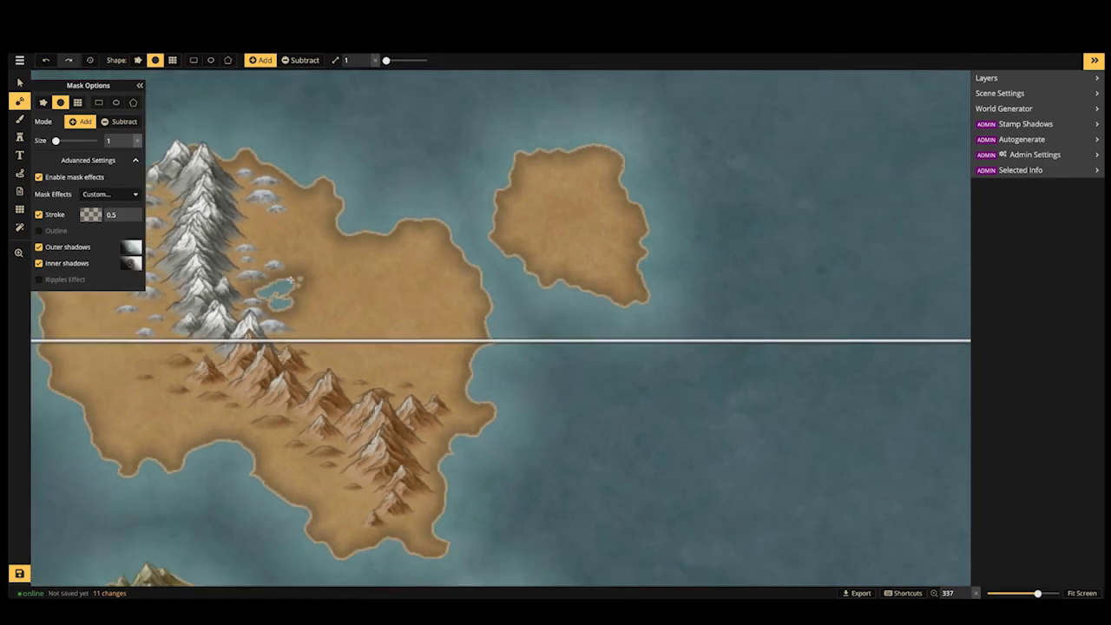
{"action": "scroll", "coordinate": [291, 280], "scroll_direction": "down", "scroll_amount": 3}
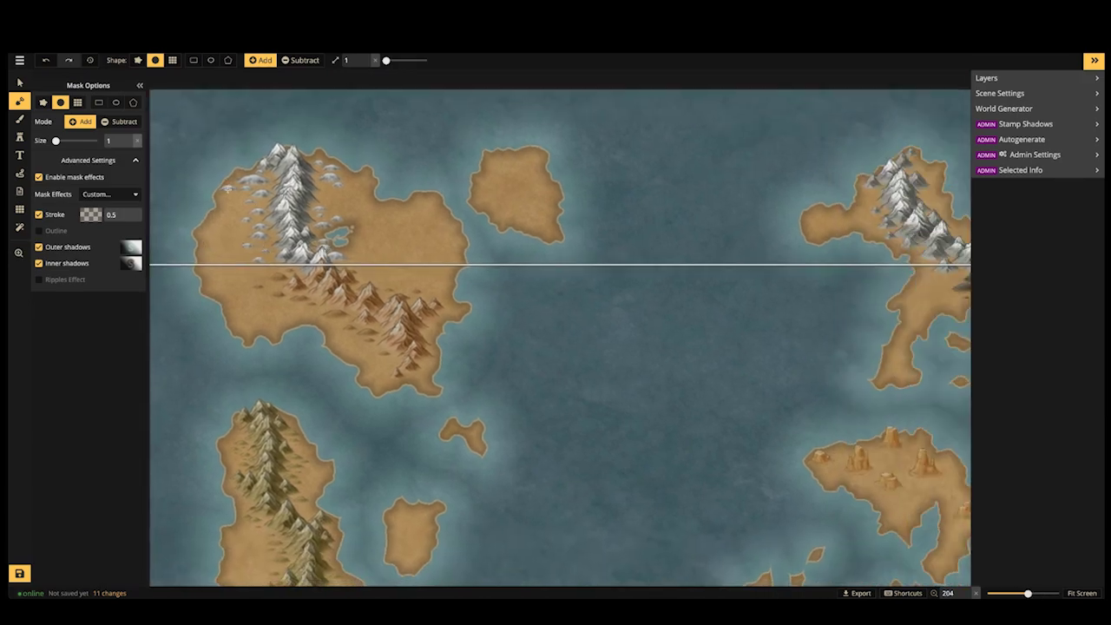
{"action": "left_click", "coordinate": [19, 81]}
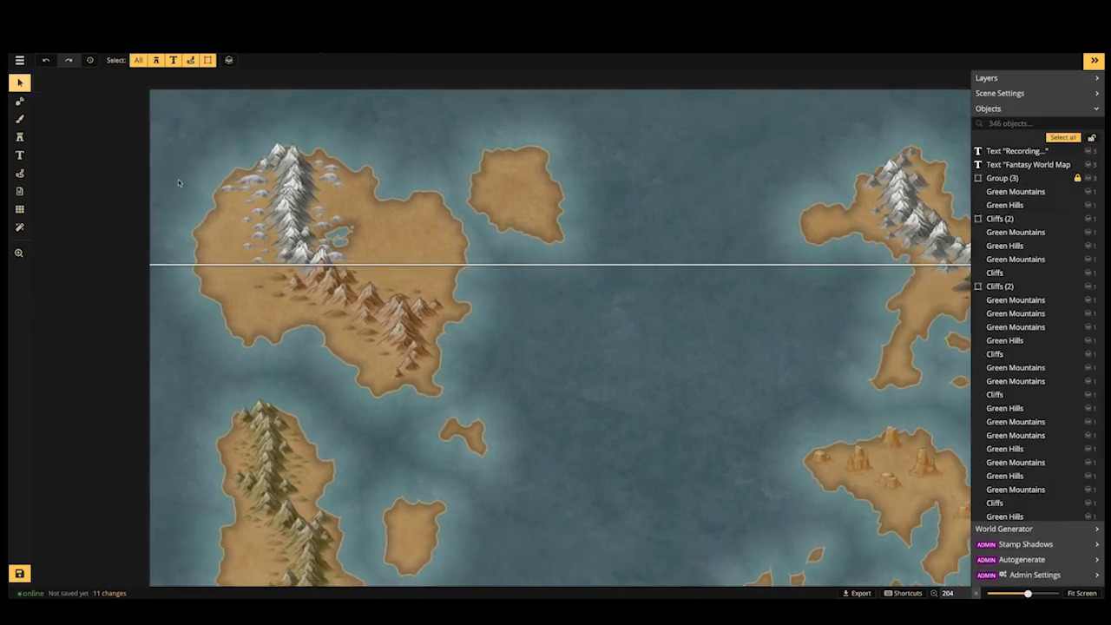
{"action": "left_click", "coordinate": [234, 190]}
{"action": "key", "text": "Delete"}
Prepare a size 2 circular subtract brush for the land mask and bring the two-lobed continent with green mountains and cliffs into view
{"action": "left_click", "coordinate": [19, 102]}
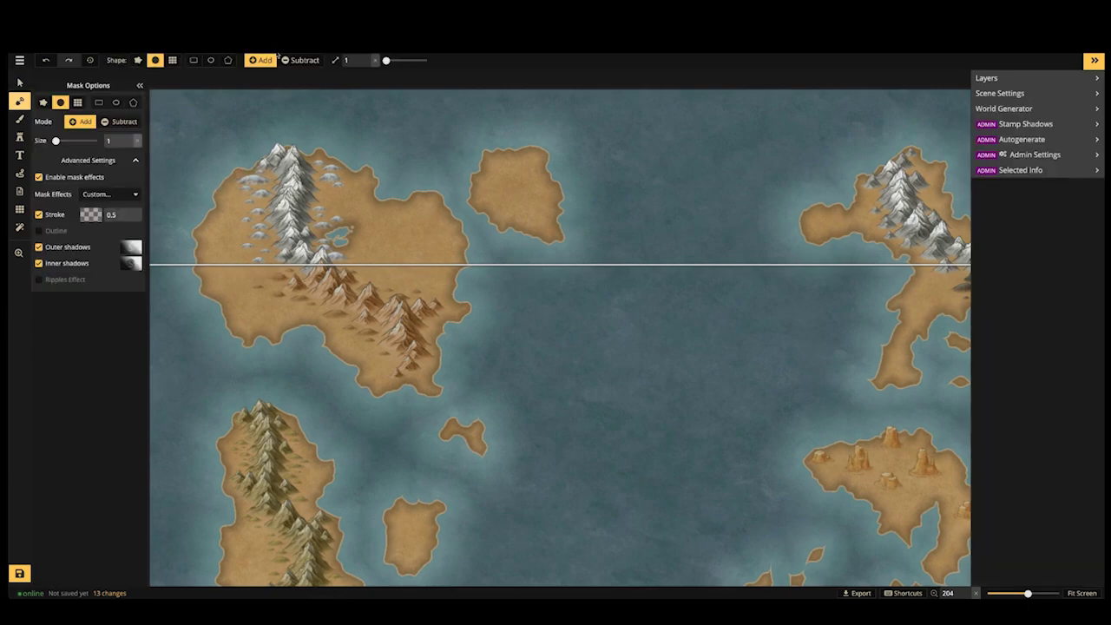
{"action": "left_click", "coordinate": [305, 60]}
{"action": "left_click", "coordinate": [367, 58]}
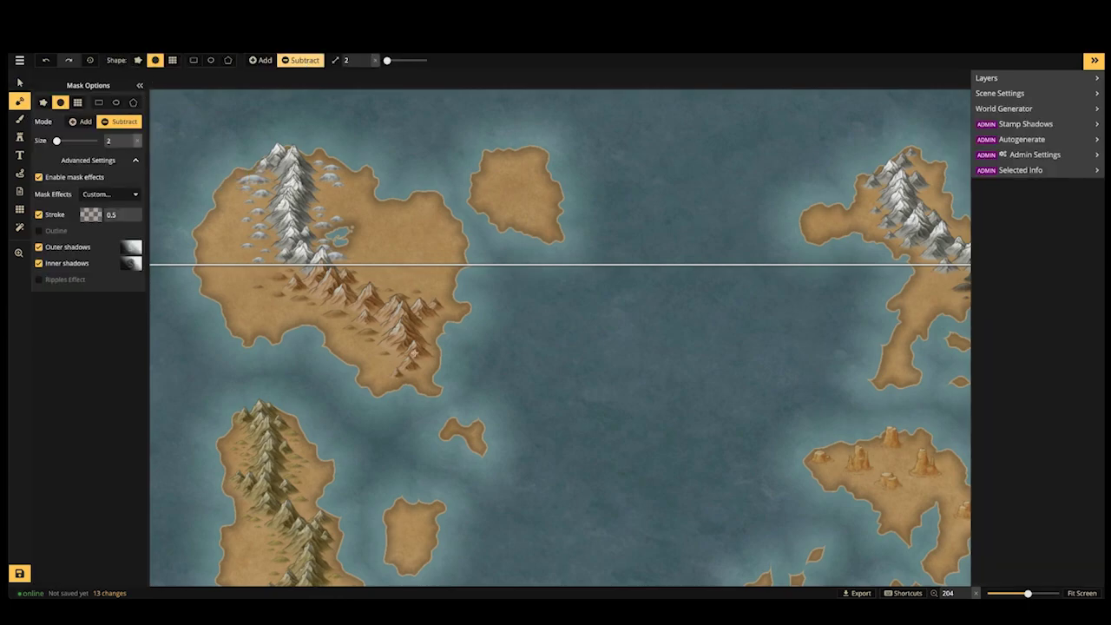
{"action": "scroll", "coordinate": [411, 364], "scroll_direction": "up", "scroll_amount": 1}
{"action": "key", "text": "space"}
{"action": "left_click_drag", "start_coordinate": [315, 240], "coordinate": [352, 189]}
{"action": "mouse_move", "coordinate": [296, 258]}
{"action": "left_mouse_down"}
{"action": "mouse_move", "coordinate": [355, 167]}
{"action": "mouse_move", "coordinate": [354, 70]}
{"action": "mouse_move", "coordinate": [342, 274]}
{"action": "left_mouse_up"}
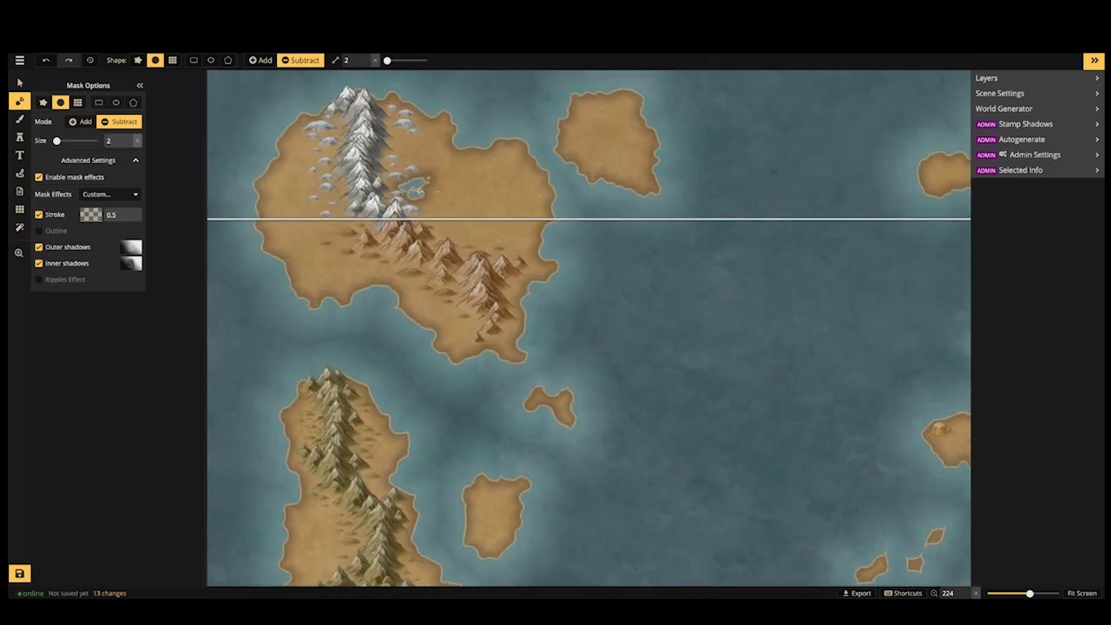
{"action": "key", "text": "space"}
{"action": "mouse_move", "coordinate": [633, 325]}
{"action": "left_mouse_down"}
{"action": "mouse_move", "coordinate": [492, 302]}
{"action": "mouse_move", "coordinate": [332, 231]}
{"action": "left_mouse_up"}
{"action": "left_click_drag", "start_coordinate": [721, 425], "coordinate": [288, 325]}
{"action": "mouse_move", "coordinate": [394, 313]}
{"action": "left_mouse_down"}
{"action": "mouse_move", "coordinate": [355, 360]}
{"action": "mouse_move", "coordinate": [311, 478]}
{"action": "left_mouse_up"}
{"action": "left_click_drag", "start_coordinate": [283, 277], "coordinate": [641, 211]}
{"action": "left_click_drag", "start_coordinate": [103, 367], "coordinate": [494, 167]}
{"action": "left_click_drag", "start_coordinate": [410, 538], "coordinate": [267, 217]}
{"action": "scroll", "coordinate": [498, 302], "scroll_direction": "up", "scroll_amount": 4}
{"action": "scroll", "coordinate": [498, 302], "scroll_direction": "up", "scroll_amount": 2}
{"action": "key", "text": "space"}
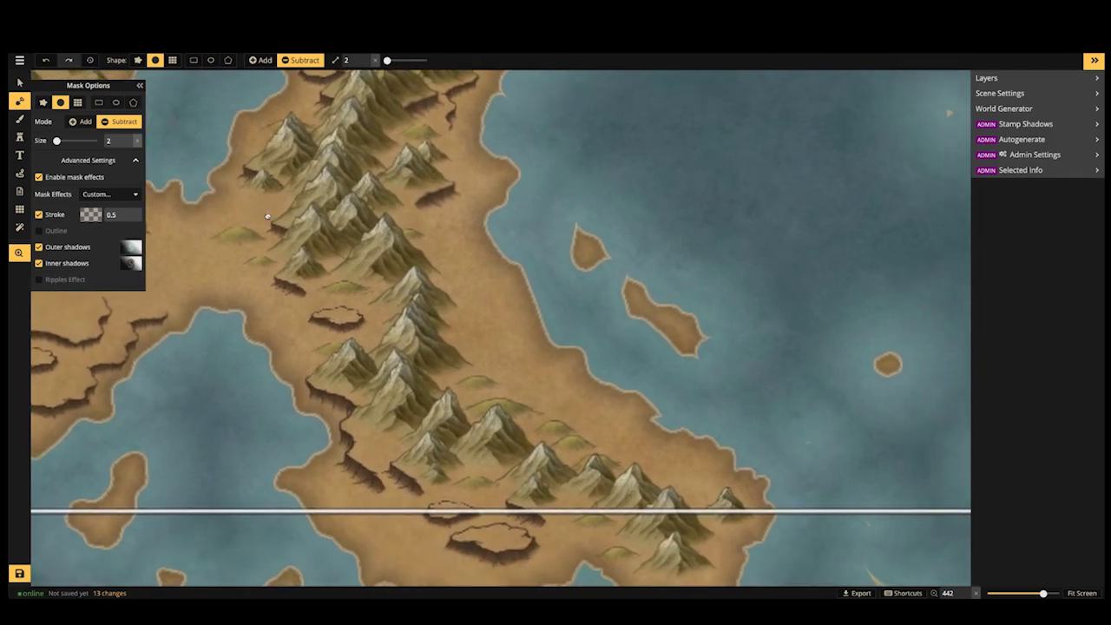
{"action": "scroll", "coordinate": [322, 280], "scroll_direction": "down", "scroll_amount": 4}
{"action": "left_click_drag", "start_coordinate": [322, 281], "coordinate": [459, 336]}
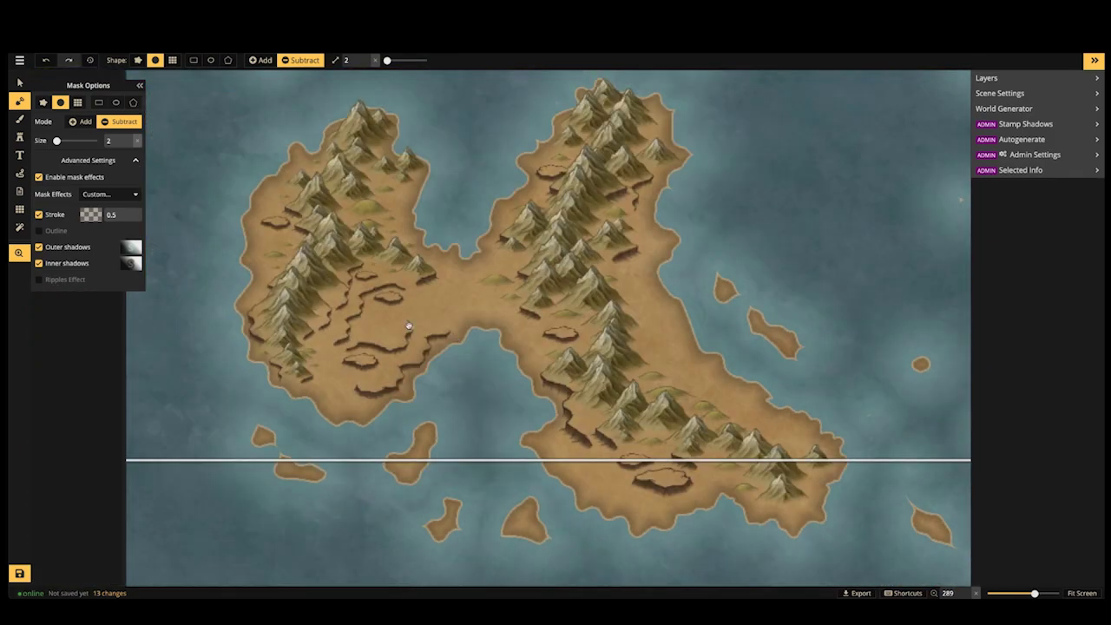
{"action": "scroll", "coordinate": [430, 332], "scroll_direction": "up", "scroll_amount": 5}
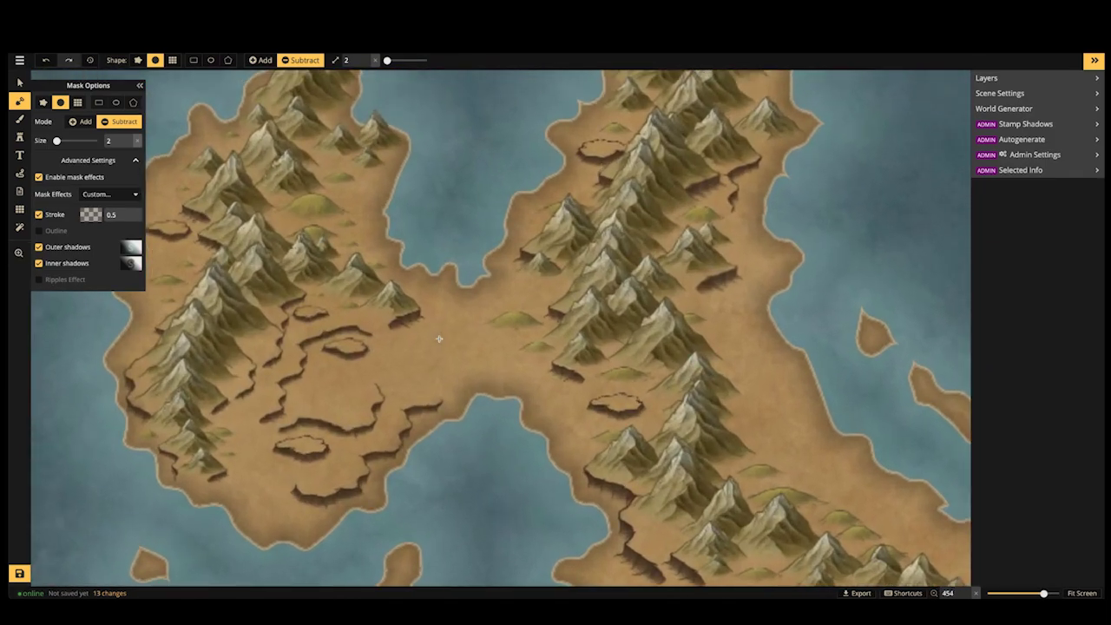
{"action": "scroll", "coordinate": [427, 333], "scroll_direction": "down", "scroll_amount": 5}
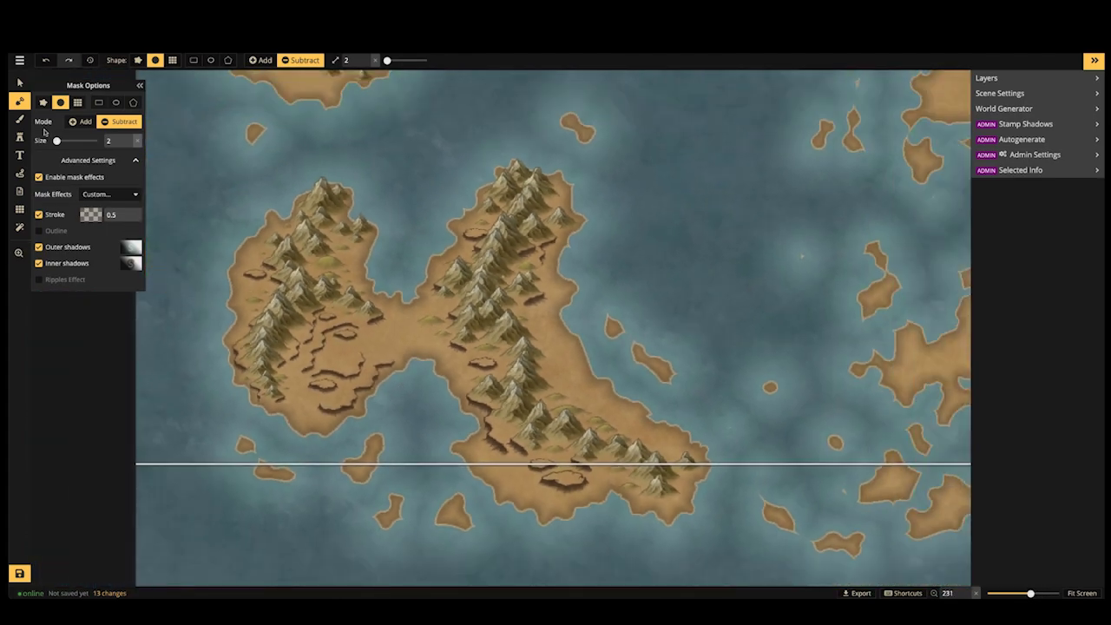
Add land with a size 7 rough-edged brush, widening the isthmus on its south side and building peninsulas on the southwestern and eastern coasts
{"action": "left_click", "coordinate": [265, 61]}
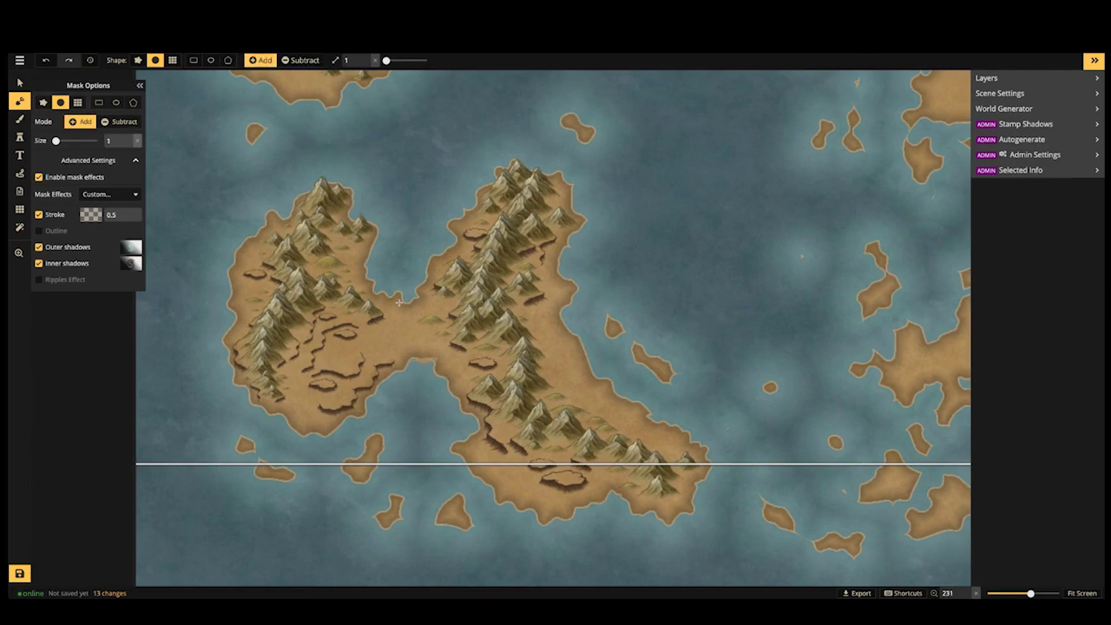
{"action": "left_click_drag", "start_coordinate": [387, 60], "coordinate": [392, 60]}
{"action": "left_click", "coordinate": [134, 60]}
{"action": "mouse_move", "coordinate": [408, 360]}
{"action": "left_mouse_down"}
{"action": "mouse_move", "coordinate": [382, 385]}
{"action": "mouse_move", "coordinate": [435, 365]}
{"action": "mouse_move", "coordinate": [443, 370]}
{"action": "mouse_move", "coordinate": [419, 362]}
{"action": "mouse_move", "coordinate": [460, 398]}
{"action": "mouse_move", "coordinate": [413, 328]}
{"action": "mouse_move", "coordinate": [369, 313]}
{"action": "mouse_move", "coordinate": [491, 348]}
{"action": "mouse_move", "coordinate": [440, 381]}
{"action": "mouse_move", "coordinate": [380, 388]}
{"action": "mouse_move", "coordinate": [402, 368]}
{"action": "mouse_move", "coordinate": [460, 386]}
{"action": "left_mouse_up"}
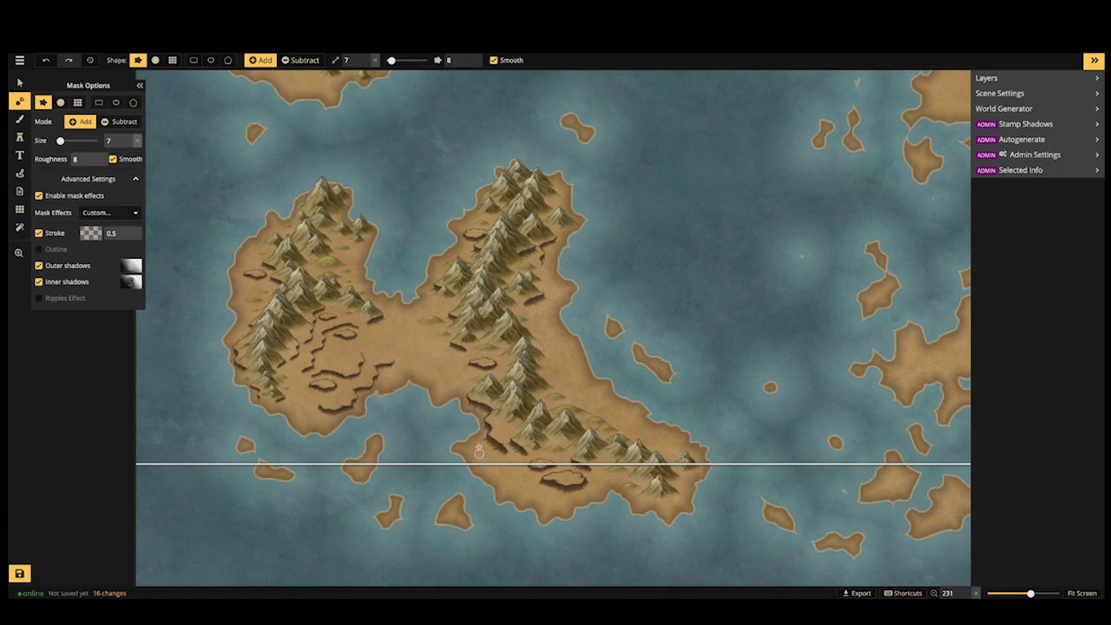
{"action": "mouse_move", "coordinate": [478, 450]}
{"action": "left_mouse_down"}
{"action": "mouse_move", "coordinate": [481, 433]}
{"action": "mouse_move", "coordinate": [436, 435]}
{"action": "mouse_move", "coordinate": [475, 444]}
{"action": "left_mouse_up"}
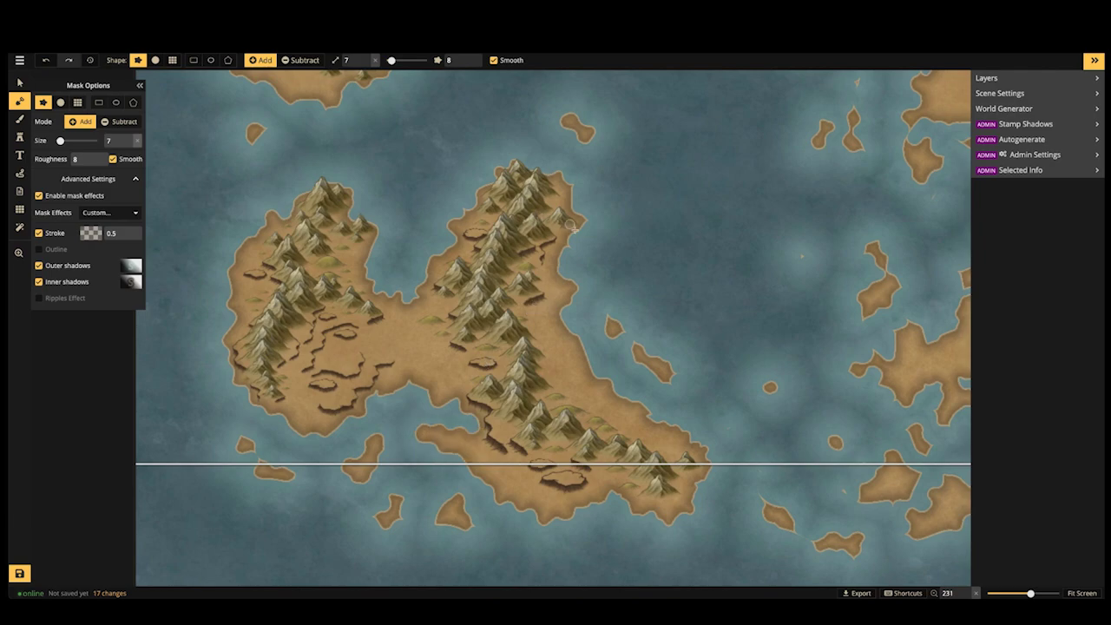
{"action": "mouse_move", "coordinate": [570, 225]}
{"action": "left_mouse_down"}
{"action": "mouse_move", "coordinate": [558, 284]}
{"action": "mouse_move", "coordinate": [588, 264]}
{"action": "mouse_move", "coordinate": [569, 322]}
{"action": "left_mouse_up"}
Carve a small lake at the west end of the isthmus by subtracting land with a size 2 circular brush
{"action": "scroll", "coordinate": [409, 335], "scroll_direction": "up", "scroll_amount": 2}
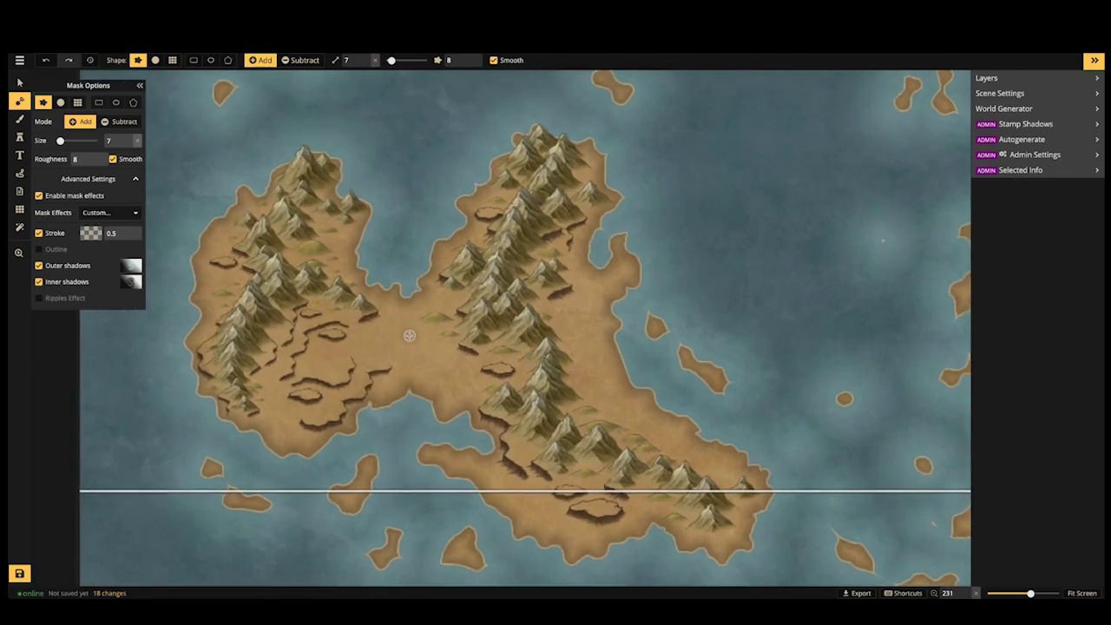
{"action": "scroll", "coordinate": [409, 335], "scroll_direction": "up", "scroll_amount": 2}
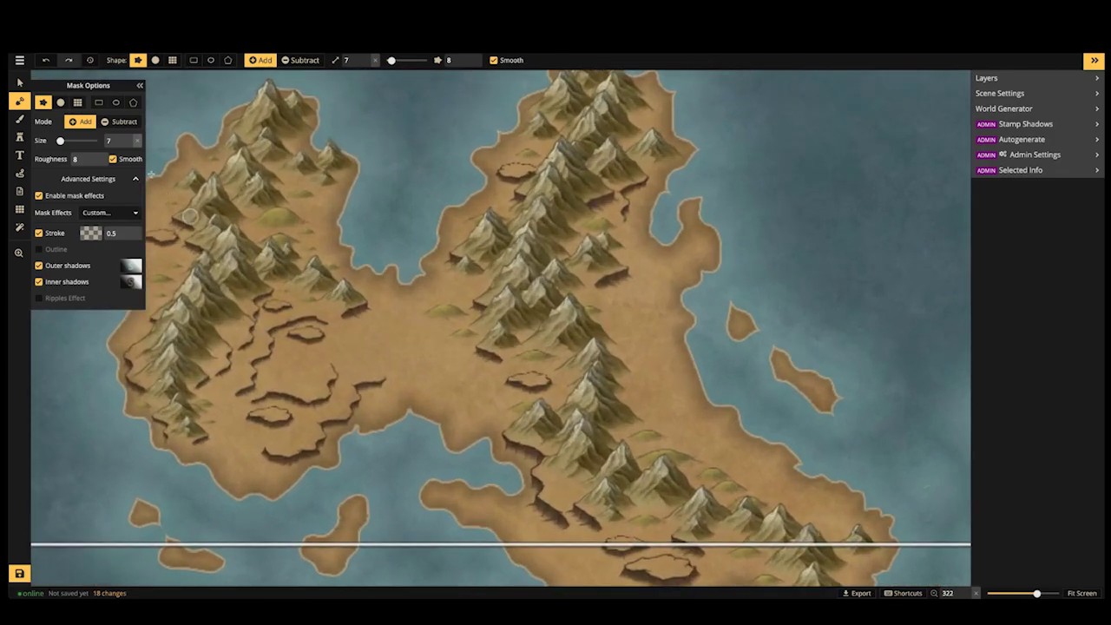
{"action": "left_click", "coordinate": [301, 60]}
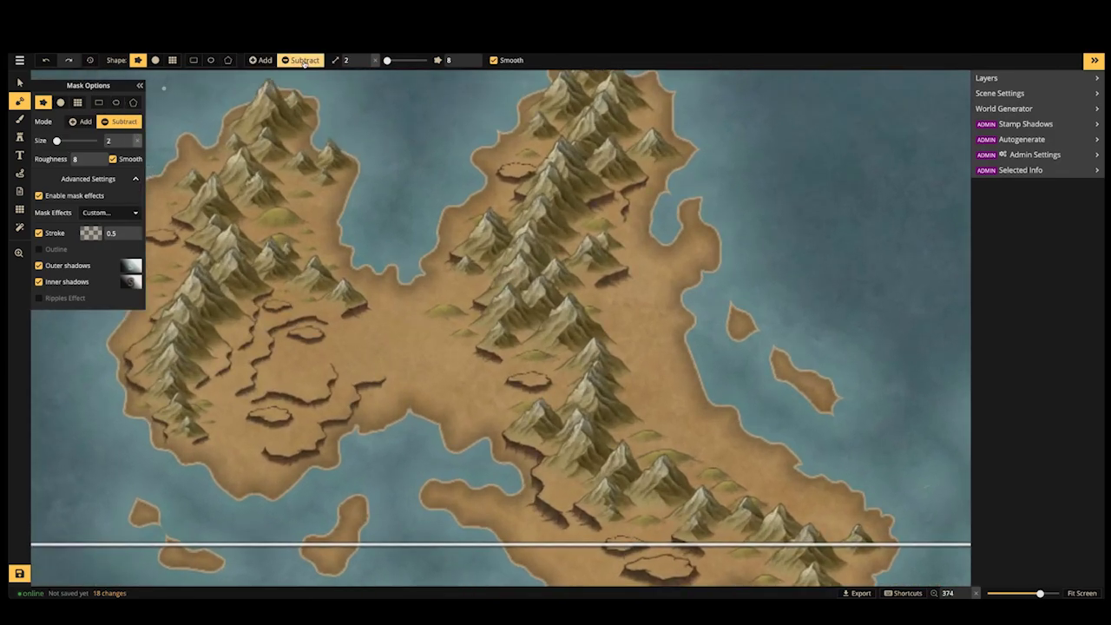
{"action": "left_click", "coordinate": [155, 60]}
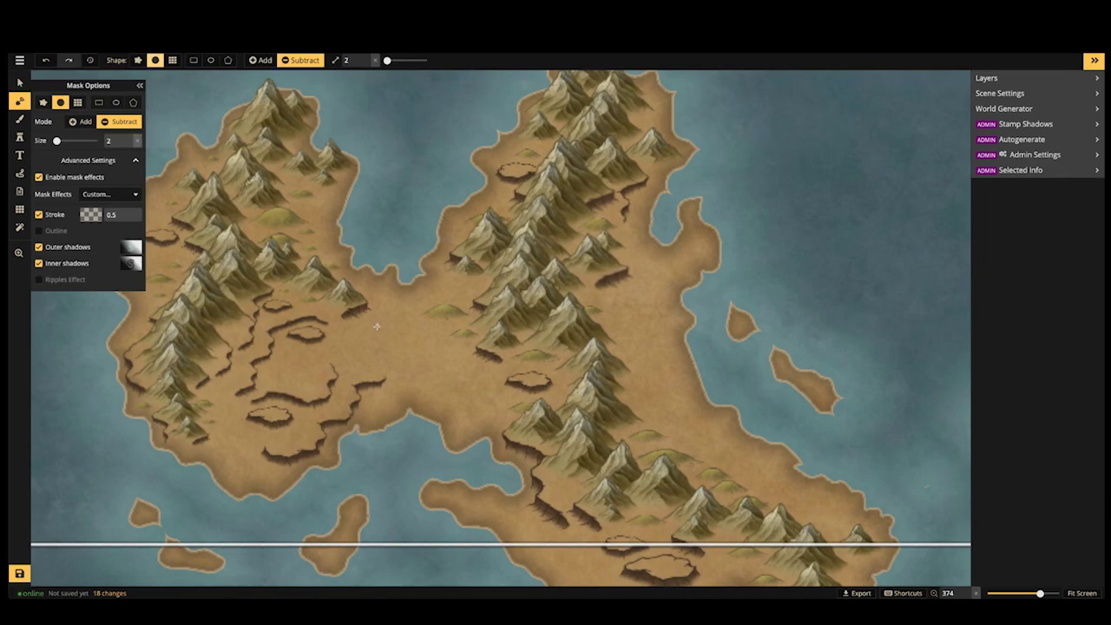
{"action": "mouse_move", "coordinate": [382, 321]}
{"action": "left_mouse_down"}
{"action": "mouse_move", "coordinate": [368, 324]}
{"action": "mouse_move", "coordinate": [374, 339]}
{"action": "mouse_move", "coordinate": [389, 323]}
{"action": "mouse_move", "coordinate": [371, 335]}
{"action": "mouse_move", "coordinate": [379, 330]}
{"action": "left_mouse_up"}
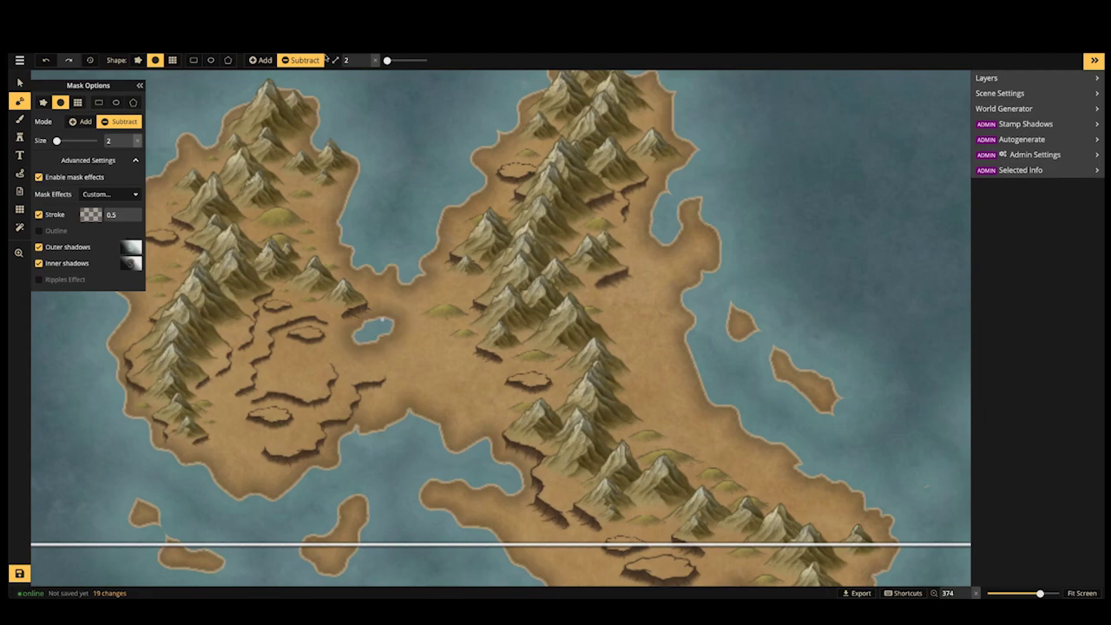
Try carving a larger lake in the middle of the isthmus with the size 2 rough-edged brush, and undo it
{"action": "left_click", "coordinate": [137, 60]}
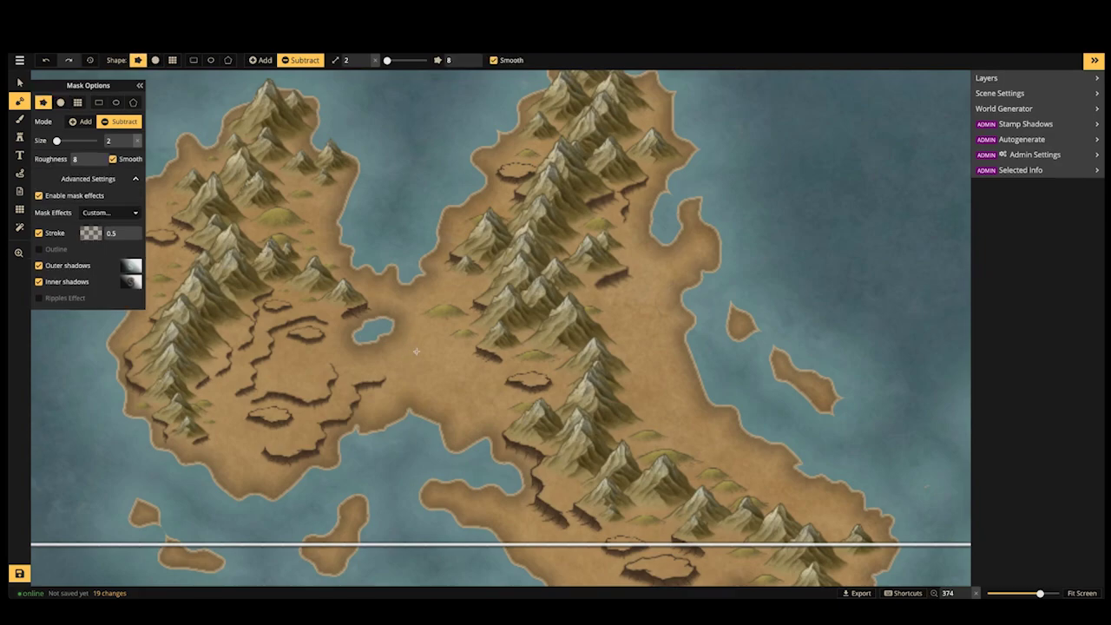
{"action": "mouse_move", "coordinate": [416, 352]}
{"action": "left_mouse_down"}
{"action": "mouse_move", "coordinate": [408, 349]}
{"action": "mouse_move", "coordinate": [430, 365]}
{"action": "left_mouse_up"}
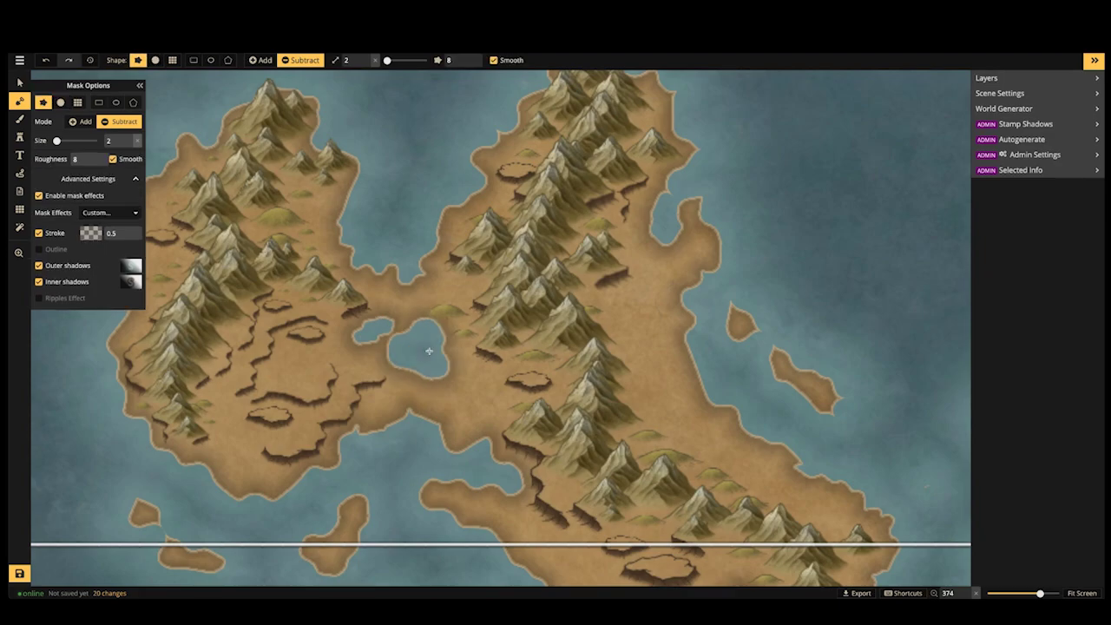
{"action": "key", "text": "ctrl+z"}
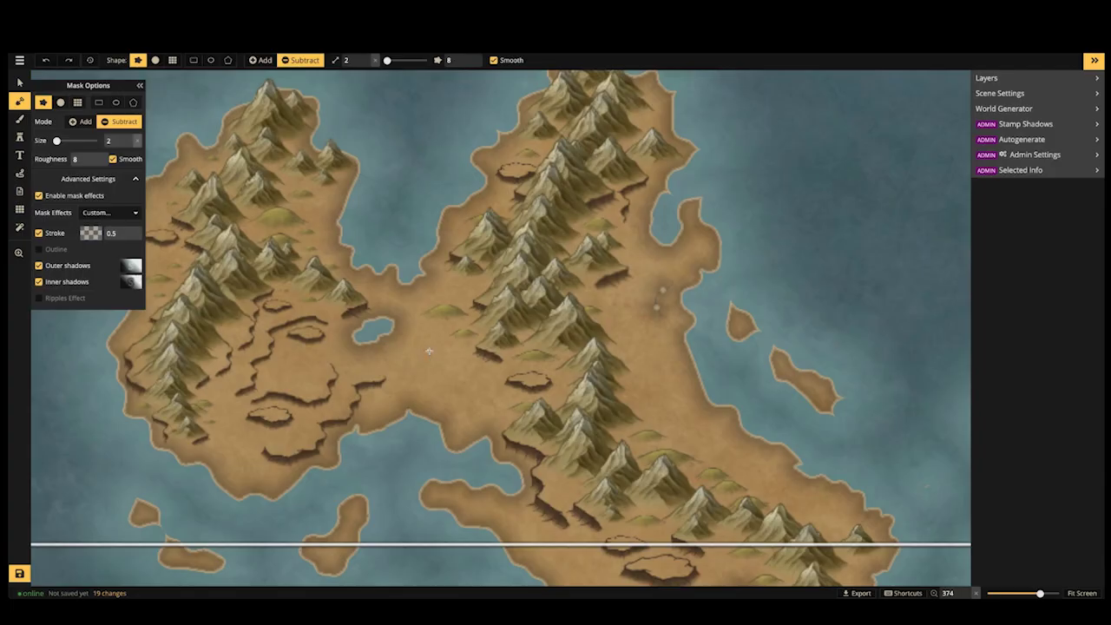
Scatter a cluster of small pools across the isthmus around the small lake by subtracting land with the size 2 circular brush
{"action": "left_click", "coordinate": [156, 60]}
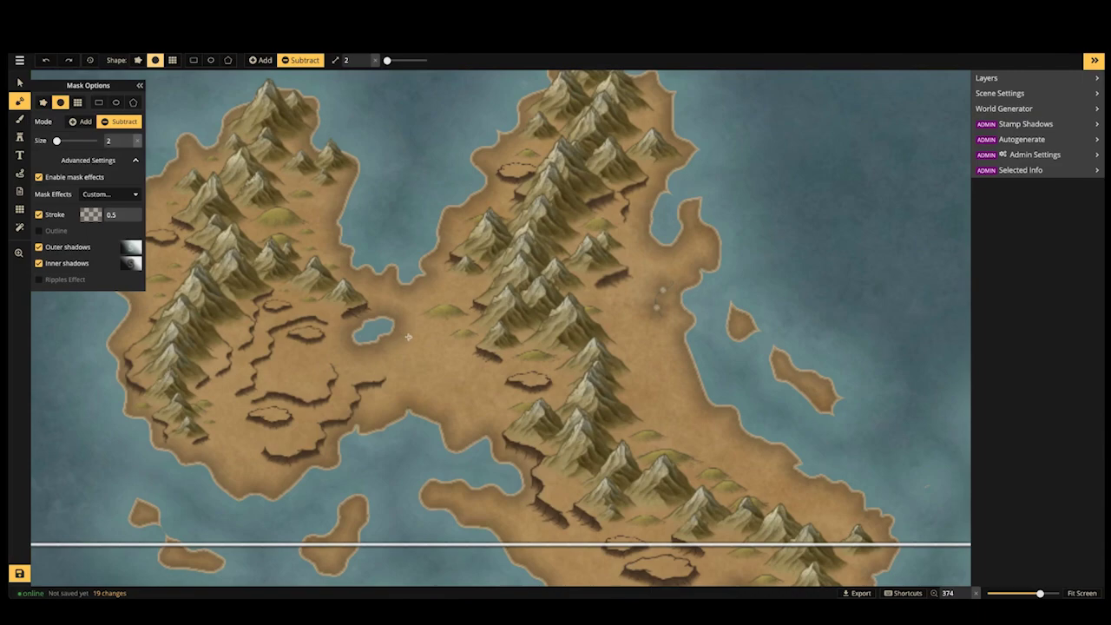
{"action": "left_click", "coordinate": [403, 343]}
{"action": "left_click", "coordinate": [420, 327]}
{"action": "left_click", "coordinate": [404, 307]}
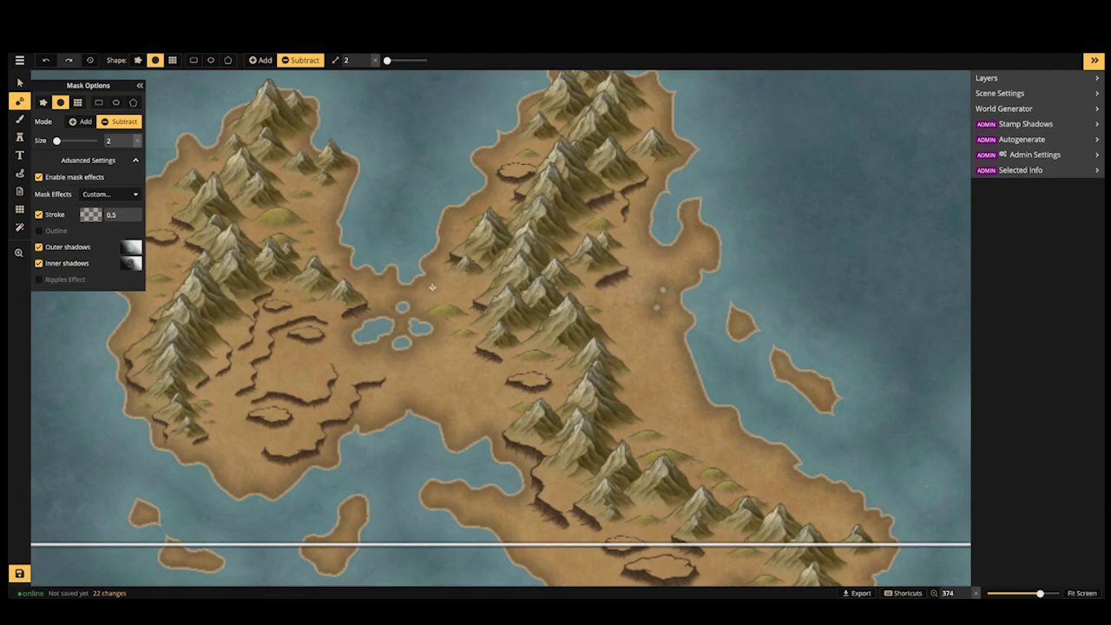
{"action": "left_click", "coordinate": [433, 287]}
{"action": "left_click_drag", "start_coordinate": [427, 391], "coordinate": [437, 391]}
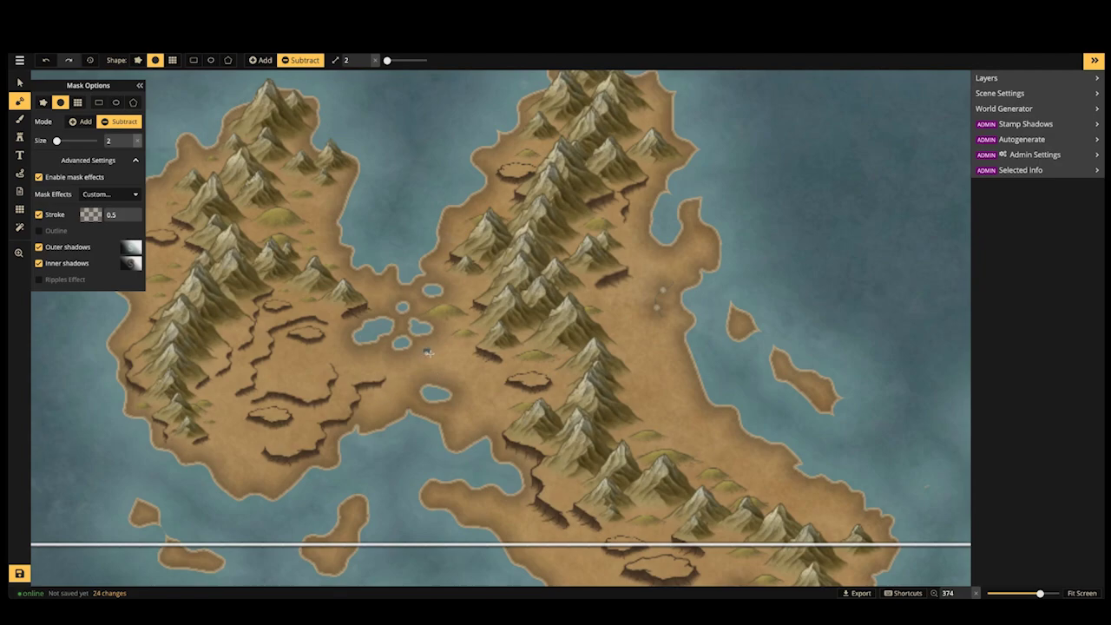
{"action": "left_click", "coordinate": [429, 351]}
{"action": "mouse_move", "coordinate": [449, 362]}
{"action": "left_mouse_down"}
{"action": "mouse_move", "coordinate": [461, 370]}
{"action": "mouse_move", "coordinate": [450, 370]}
{"action": "left_mouse_up"}
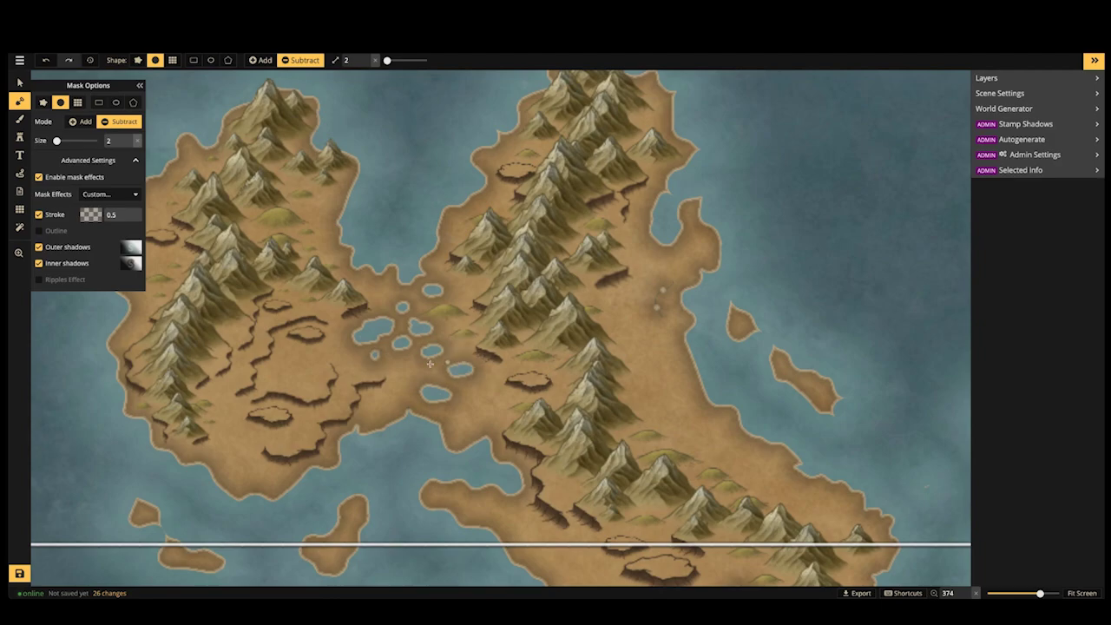
{"action": "left_click", "coordinate": [453, 354]}
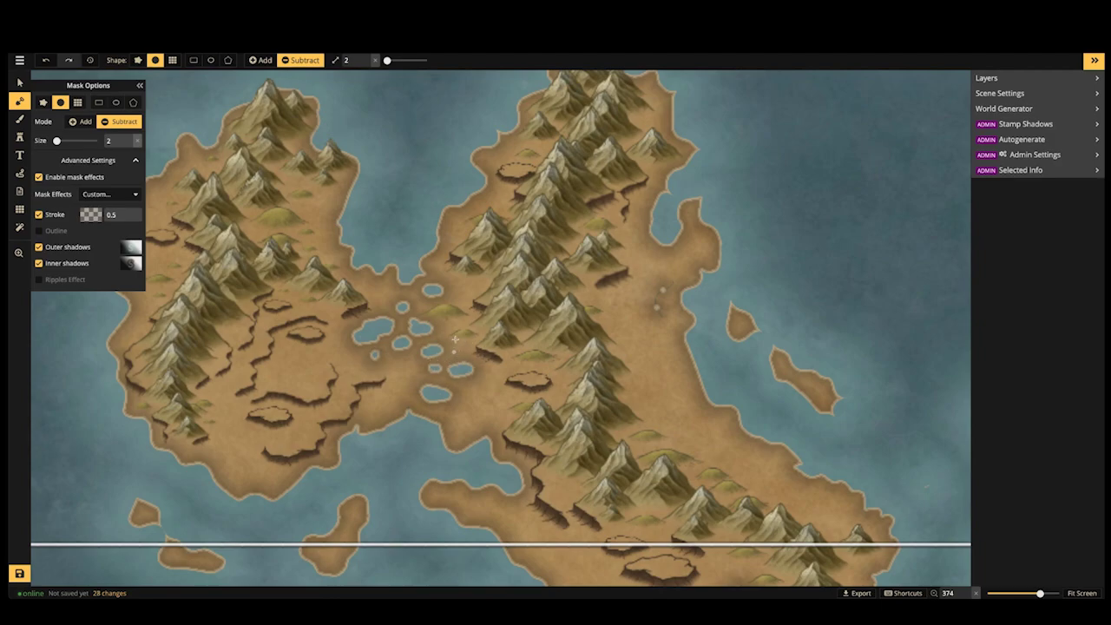
{"action": "left_click", "coordinate": [385, 306]}
{"action": "left_click", "coordinate": [411, 357]}
{"action": "left_click", "coordinate": [450, 408]}
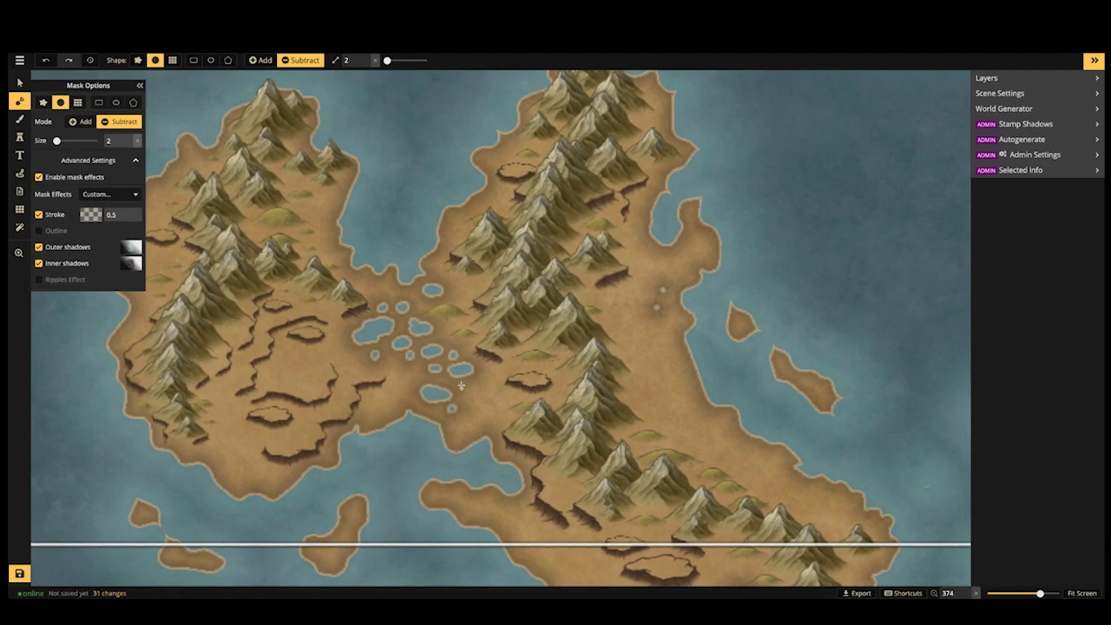
Add more small pools at the southeastern edge of the isthmus pool cluster with the size 2 circular subtract brush
{"action": "left_click", "coordinate": [461, 385]}
{"action": "left_click", "coordinate": [467, 372]}
{"action": "scroll", "coordinate": [468, 372], "scroll_direction": "down", "scroll_amount": 10}
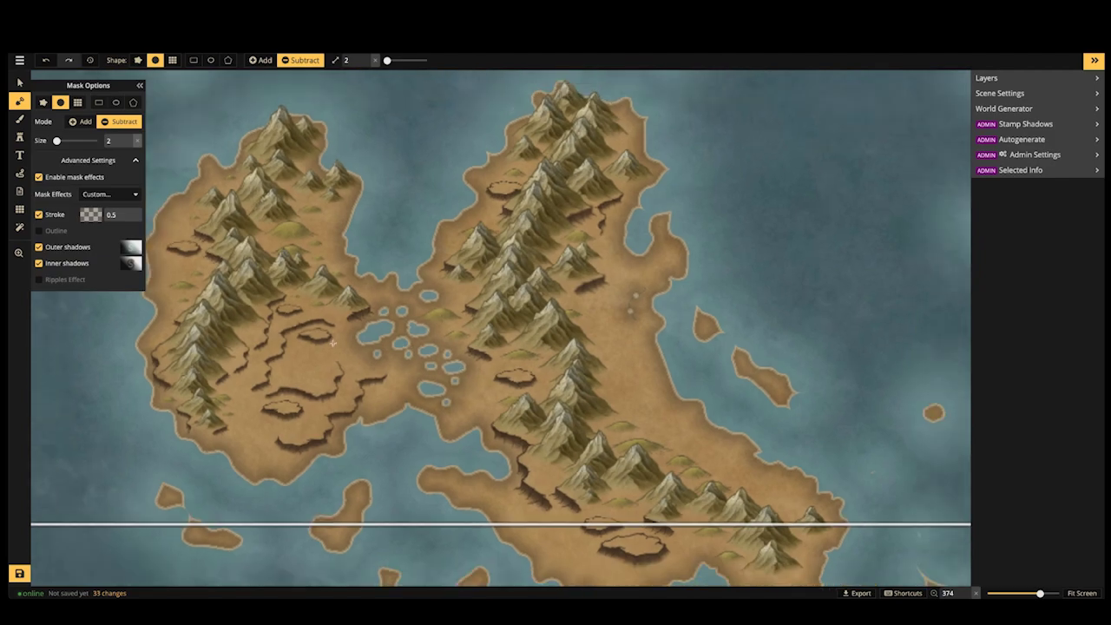
Carve a larger lake into the northeastern part of the northwestern continent by subtracting land with the size 2 circular brush
{"action": "scroll", "coordinate": [424, 377], "scroll_direction": "down", "scroll_amount": 3}
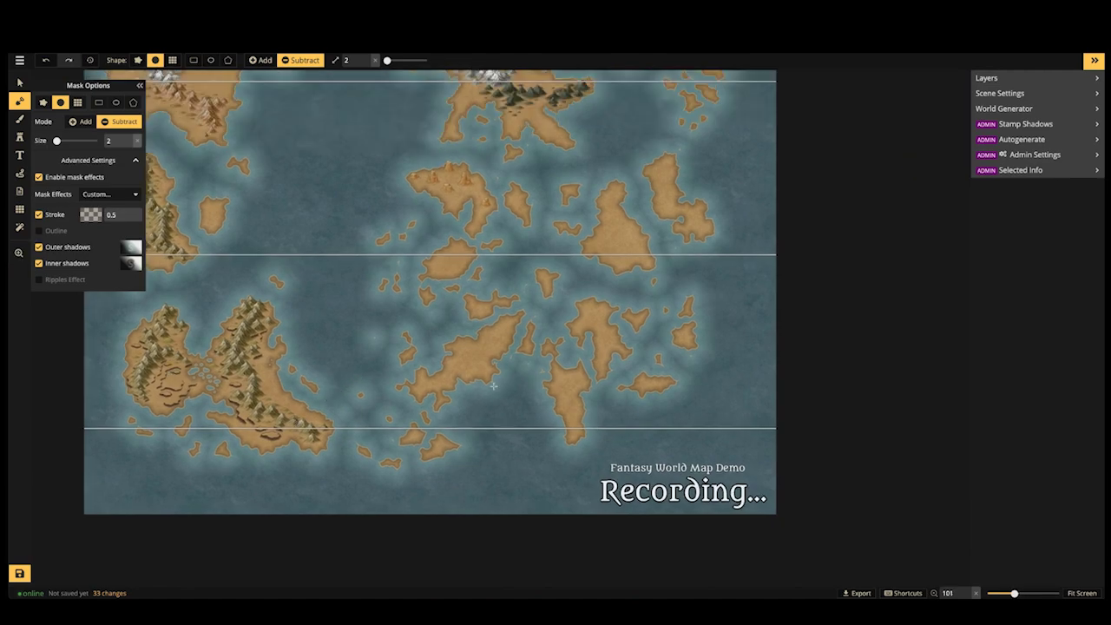
{"action": "left_click_drag", "start_coordinate": [486, 260], "coordinate": [503, 384]}
{"action": "left_click_drag", "start_coordinate": [368, 377], "coordinate": [495, 333]}
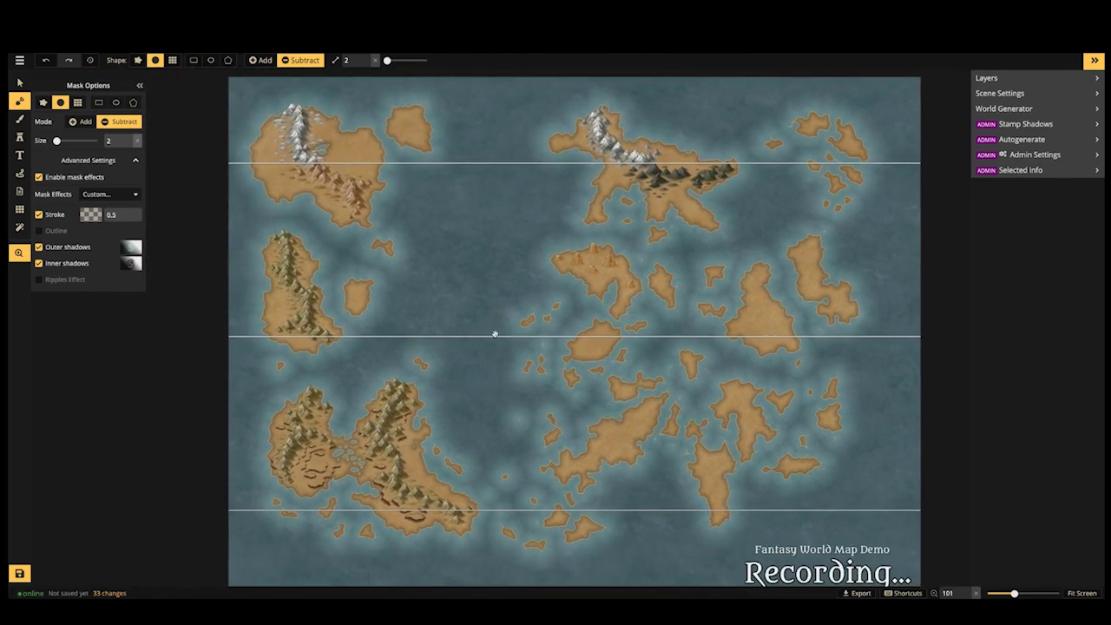
{"action": "scroll", "coordinate": [415, 341], "scroll_direction": "down", "scroll_amount": 2}
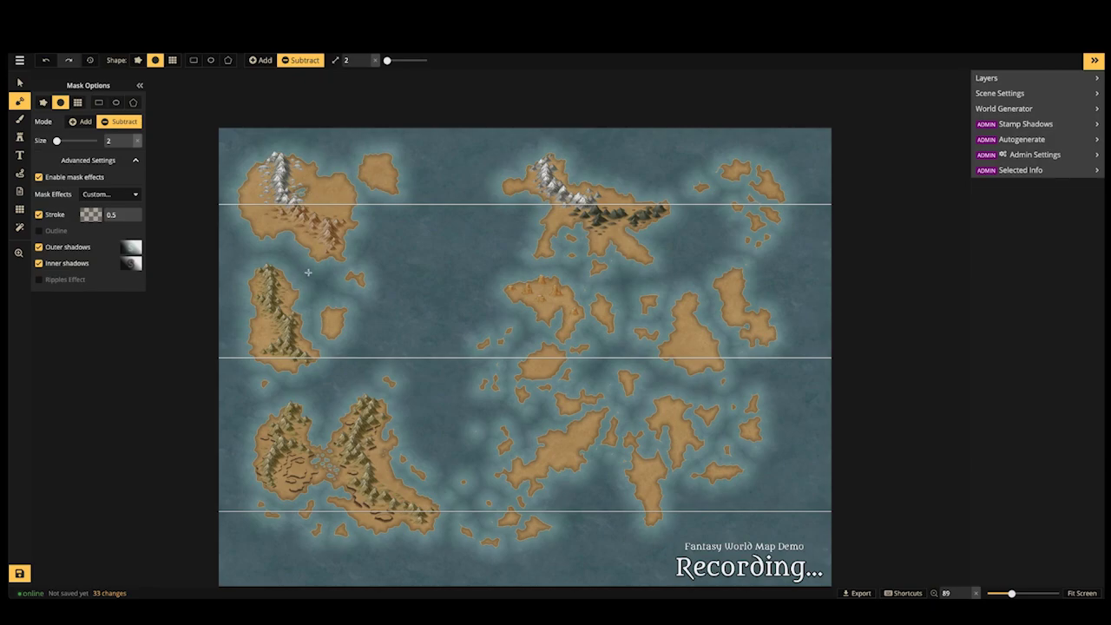
{"action": "scroll", "coordinate": [323, 198], "scroll_direction": "up", "scroll_amount": 5}
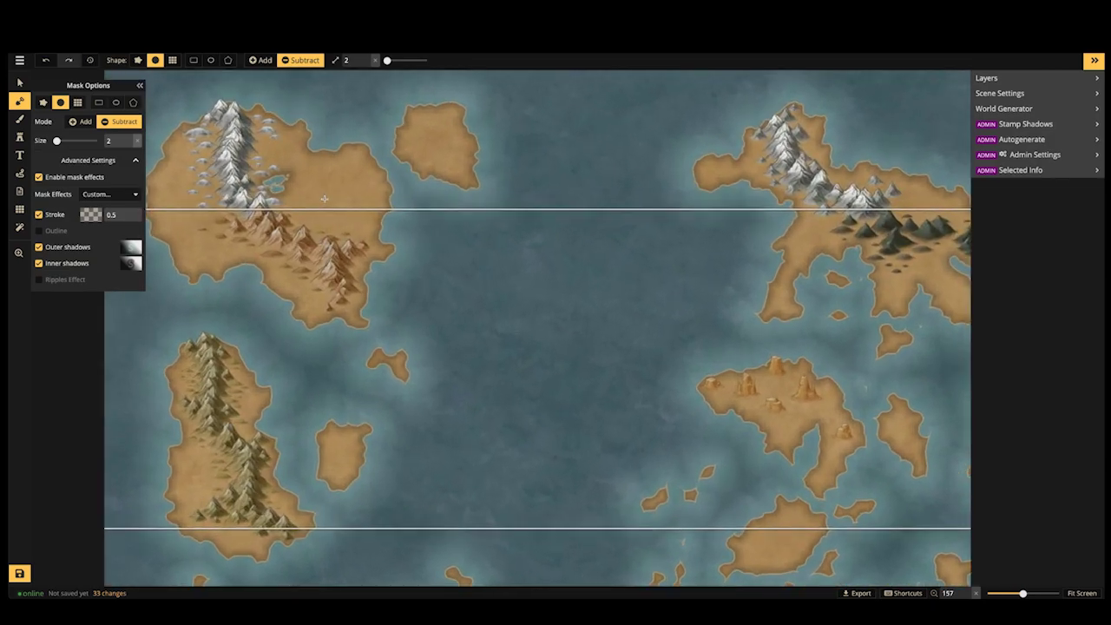
{"action": "scroll", "coordinate": [323, 198], "scroll_direction": "up", "scroll_amount": 5}
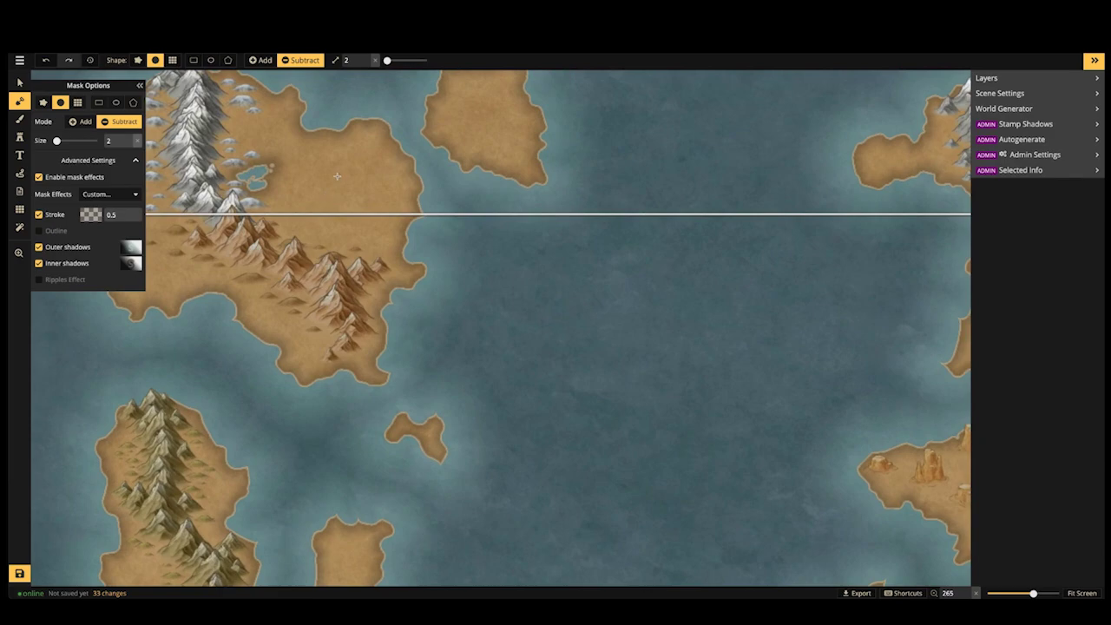
{"action": "mouse_move", "coordinate": [319, 191]}
{"action": "left_mouse_down"}
{"action": "mouse_move", "coordinate": [382, 184]}
{"action": "mouse_move", "coordinate": [370, 171]}
{"action": "mouse_move", "coordinate": [339, 174]}
{"action": "mouse_move", "coordinate": [358, 168]}
{"action": "mouse_move", "coordinate": [348, 184]}
{"action": "mouse_move", "coordinate": [372, 154]}
{"action": "mouse_move", "coordinate": [328, 192]}
{"action": "mouse_move", "coordinate": [350, 198]}
{"action": "mouse_move", "coordinate": [338, 185]}
{"action": "mouse_move", "coordinate": [325, 201]}
{"action": "mouse_move", "coordinate": [350, 201]}
{"action": "mouse_move", "coordinate": [323, 196]}
{"action": "mouse_move", "coordinate": [374, 179]}
{"action": "left_mouse_up"}
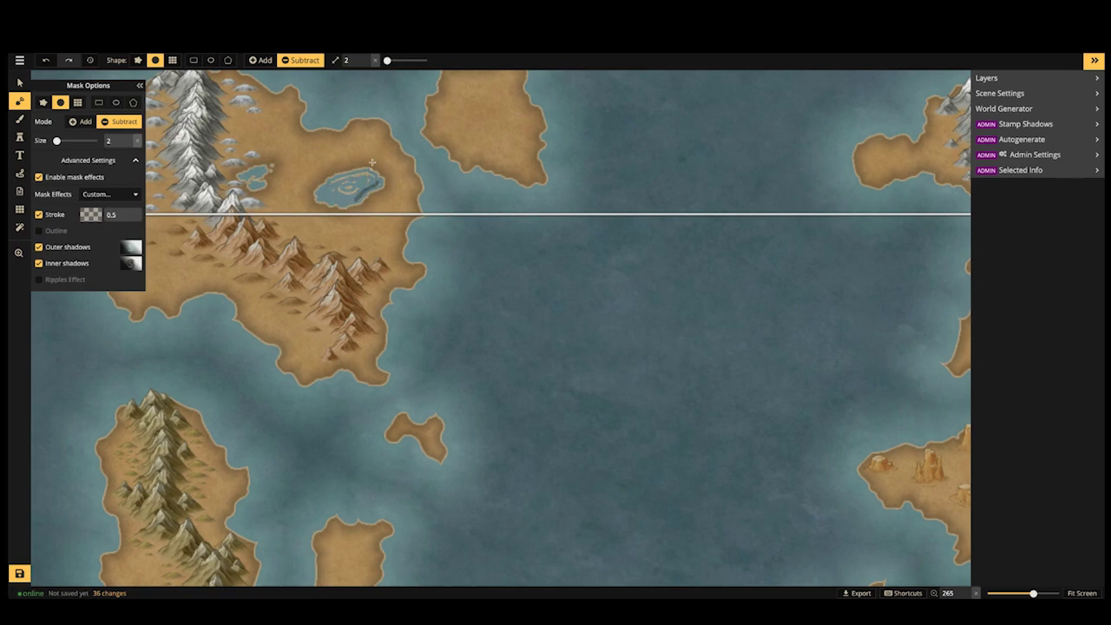
{"action": "left_click_drag", "start_coordinate": [360, 187], "coordinate": [353, 187]}
{"action": "mouse_move", "coordinate": [368, 173]}
{"action": "left_mouse_down"}
{"action": "mouse_move", "coordinate": [370, 184]}
{"action": "mouse_move", "coordinate": [365, 165]}
{"action": "mouse_move", "coordinate": [332, 182]}
{"action": "left_mouse_up"}
Paint a tiny island in the new lake with a size 1 circular brush, erase it, and repaint it nearer the northeastern shore
{"action": "left_click", "coordinate": [264, 61]}
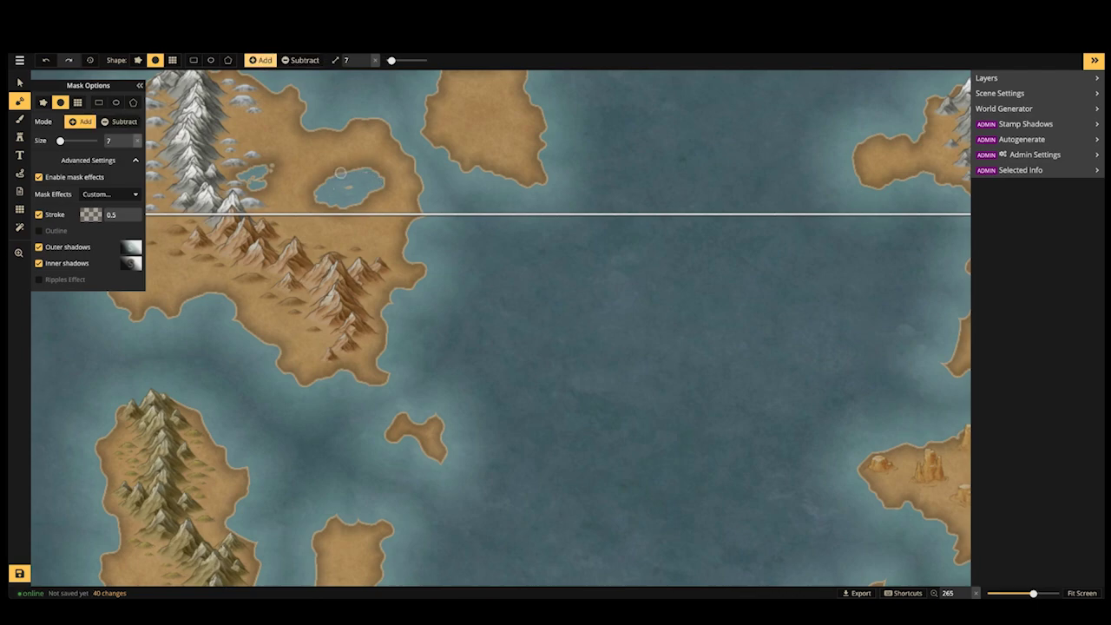
{"action": "left_click_drag", "start_coordinate": [385, 60], "coordinate": [387, 55]}
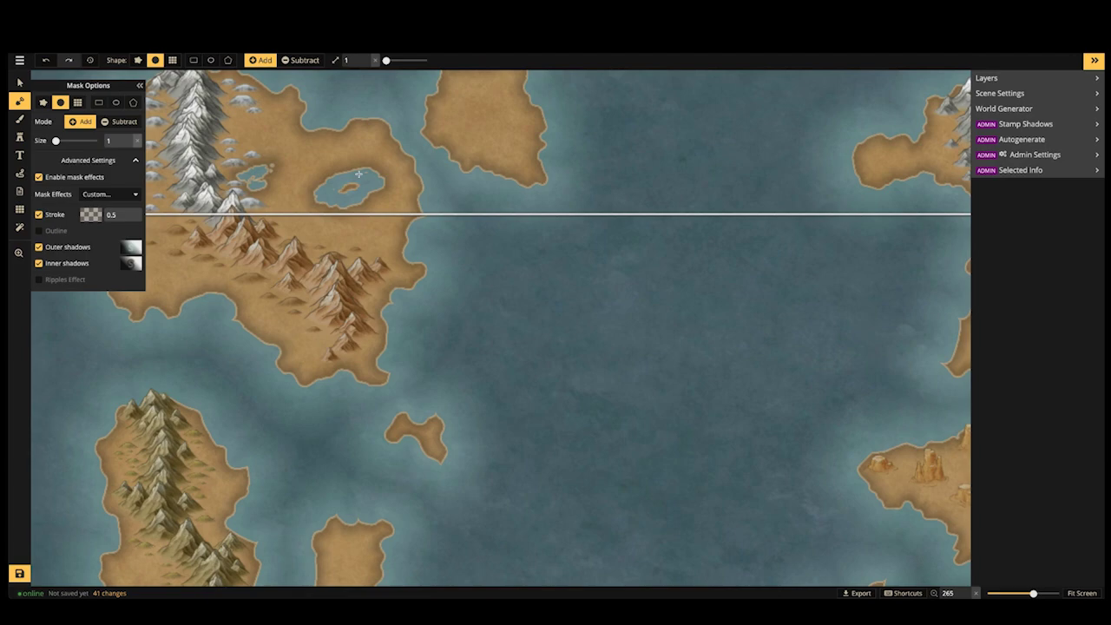
{"action": "left_click", "coordinate": [312, 58]}
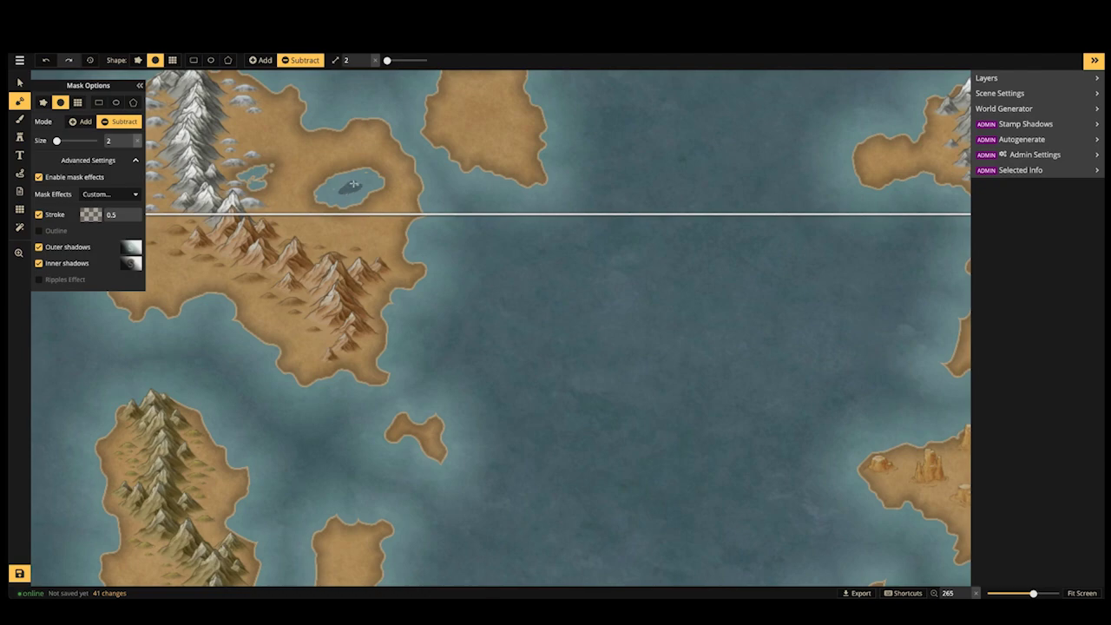
{"action": "left_click", "coordinate": [264, 59]}
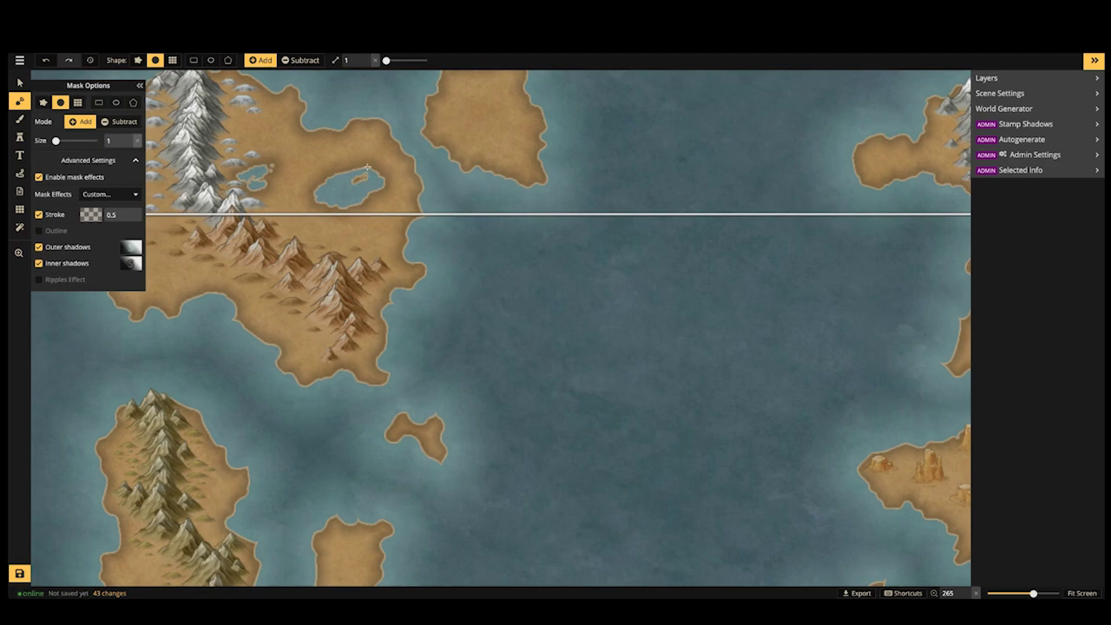
Survey the continents and islands across the whole map to find land that still lacks terrain features
{"action": "scroll", "coordinate": [405, 90], "scroll_direction": "down", "scroll_amount": 5}
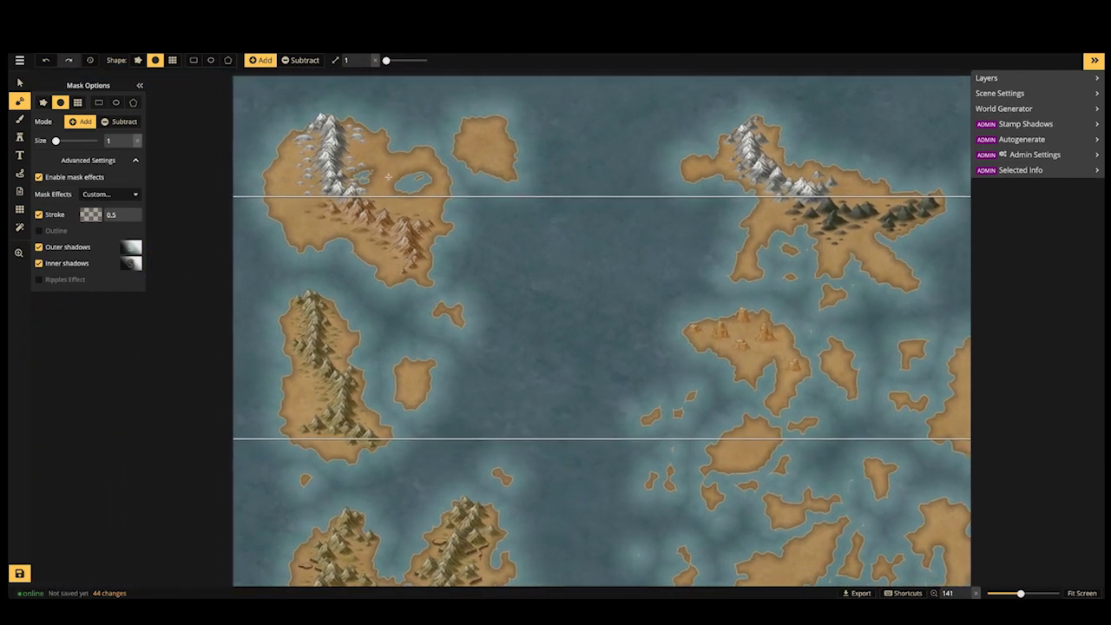
{"action": "scroll", "coordinate": [401, 443], "scroll_direction": "down", "scroll_amount": 5}
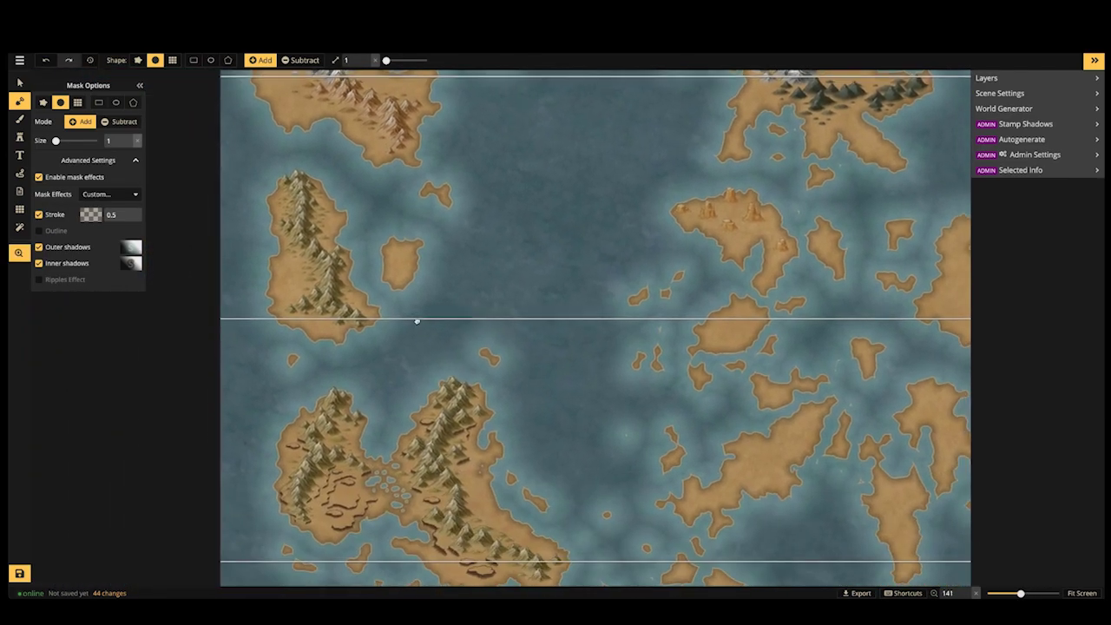
{"action": "scroll", "coordinate": [385, 389], "scroll_direction": "right", "scroll_amount": 5}
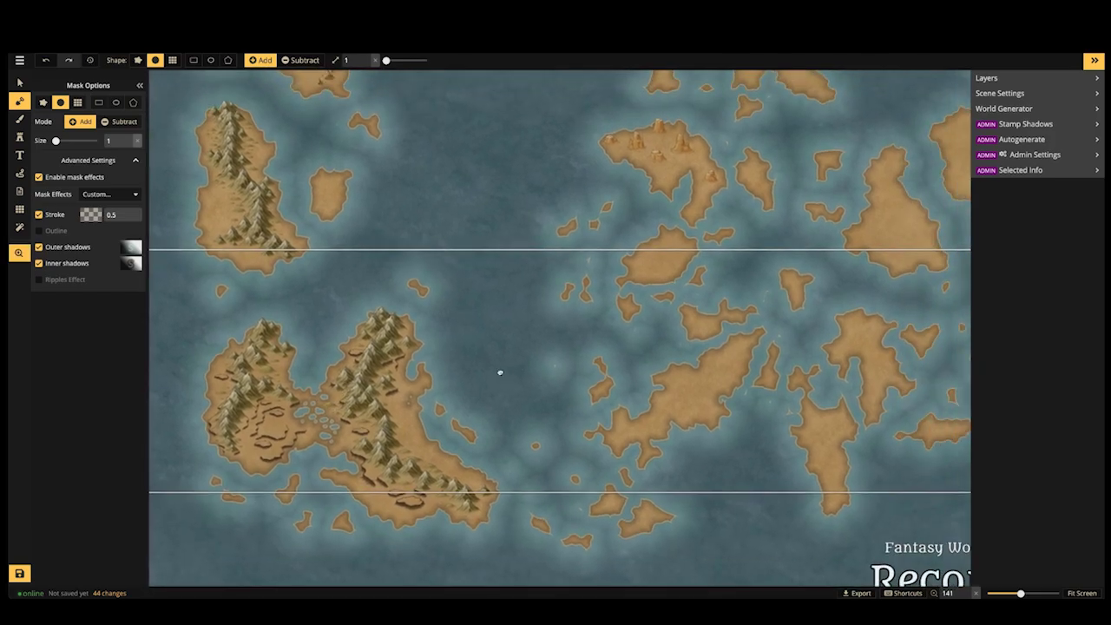
{"action": "scroll", "coordinate": [516, 318], "scroll_direction": "down", "scroll_amount": 5}
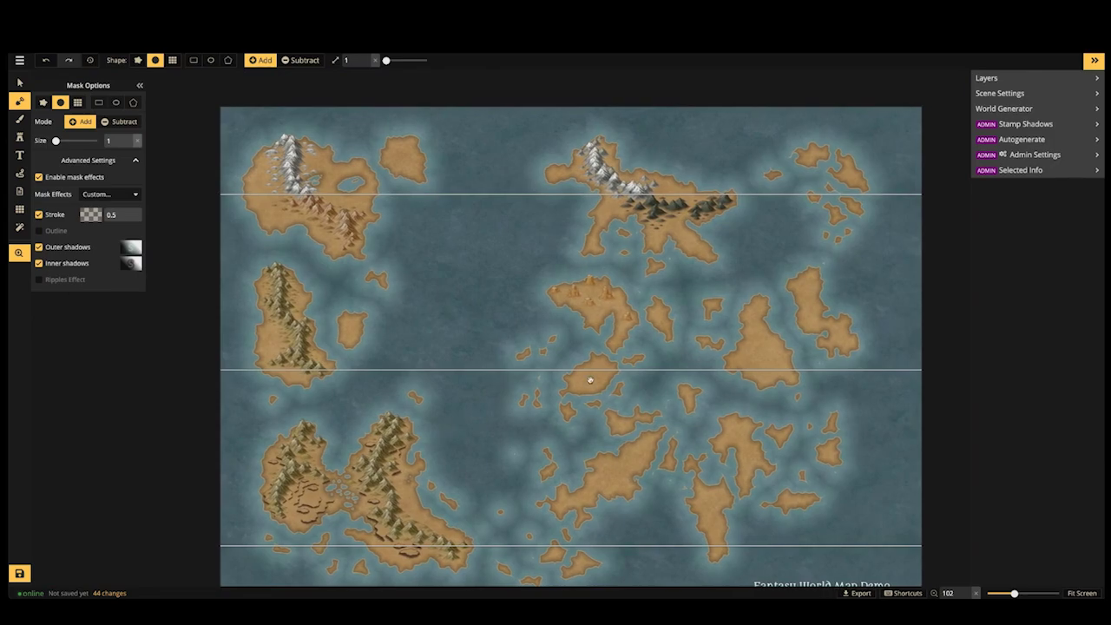
{"action": "scroll", "coordinate": [507, 382], "scroll_direction": "up", "scroll_amount": 4}
{"action": "scroll", "coordinate": [416, 367], "scroll_direction": "down", "scroll_amount": 4}
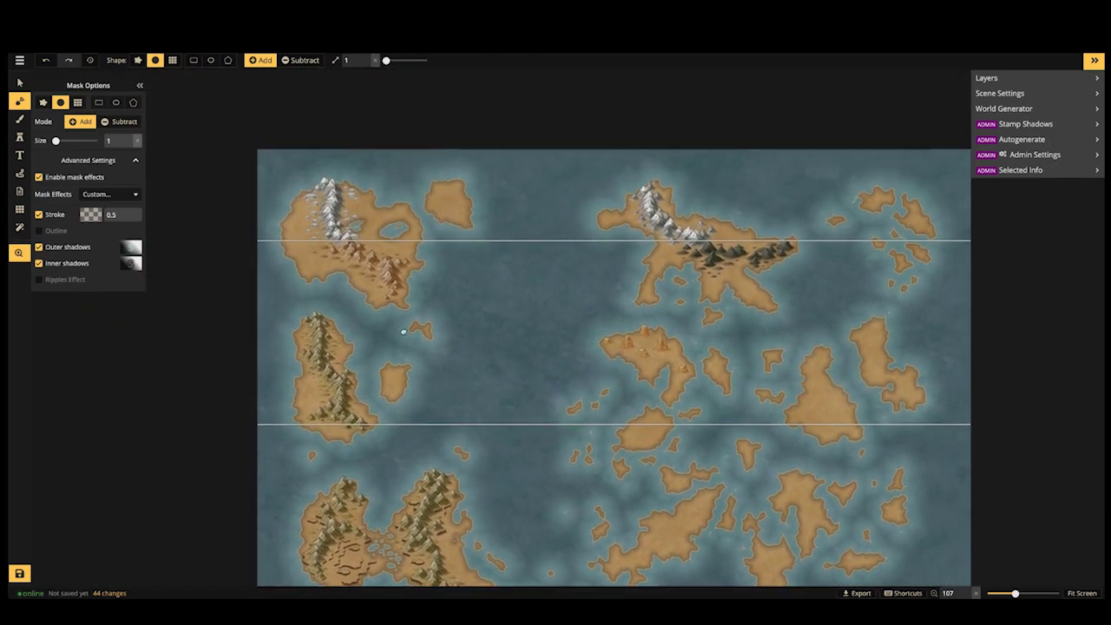
{"action": "left_click_drag", "start_coordinate": [403, 332], "coordinate": [355, 348]}
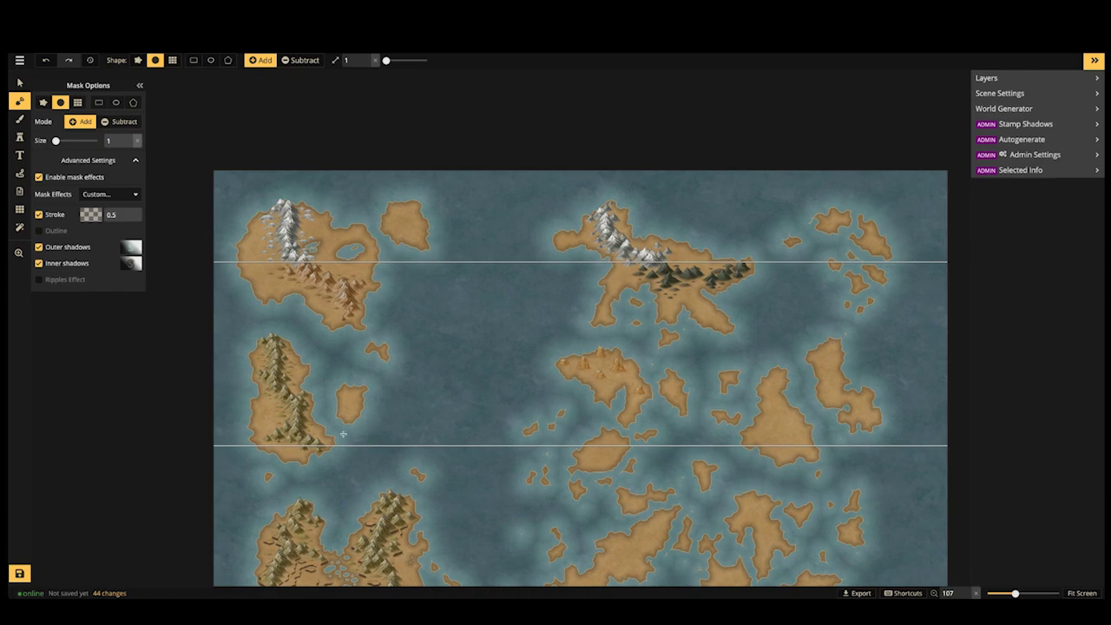
{"action": "scroll", "coordinate": [344, 434], "scroll_direction": "up", "scroll_amount": 4}
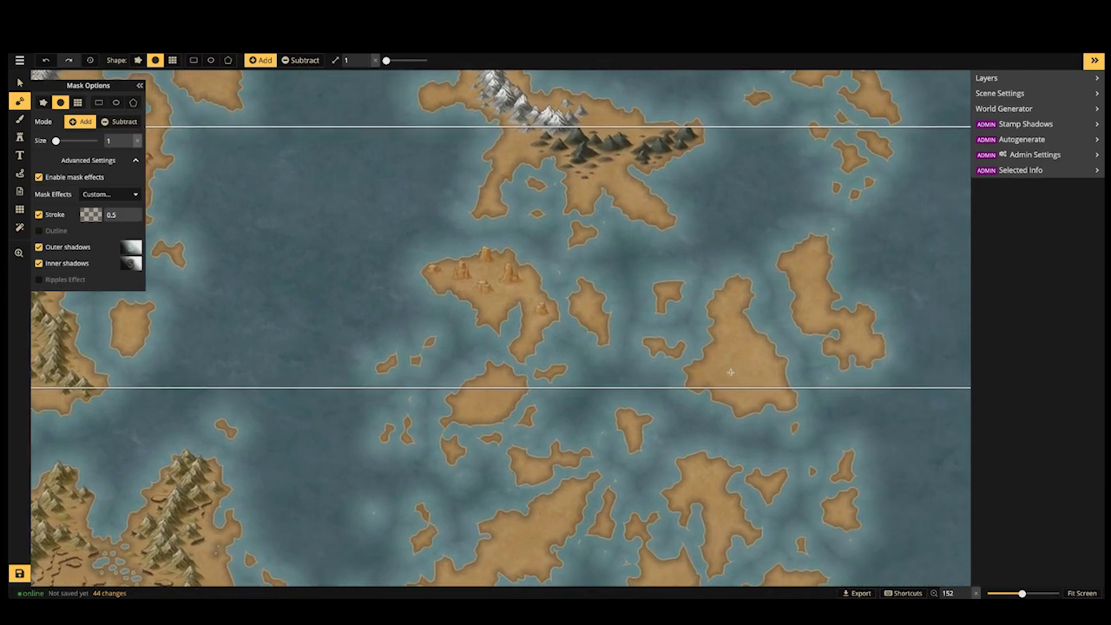
{"action": "key", "text": "space"}
{"action": "left_click_drag", "start_coordinate": [759, 389], "coordinate": [667, 389]}
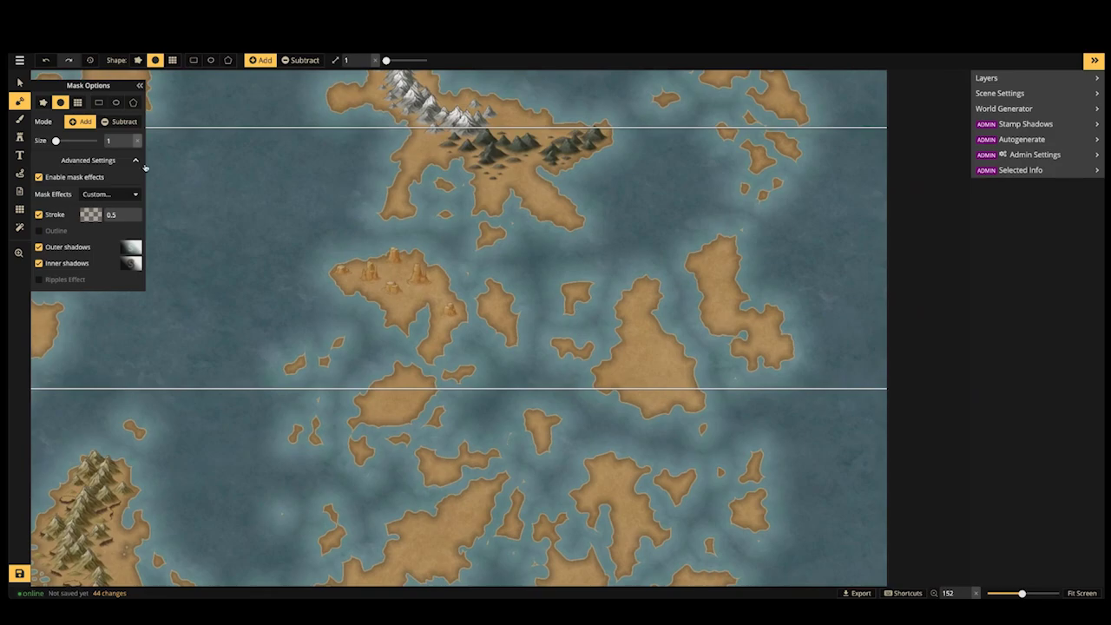
{"action": "key", "text": "space"}
{"action": "left_click_drag", "start_coordinate": [206, 173], "coordinate": [555, 292]}
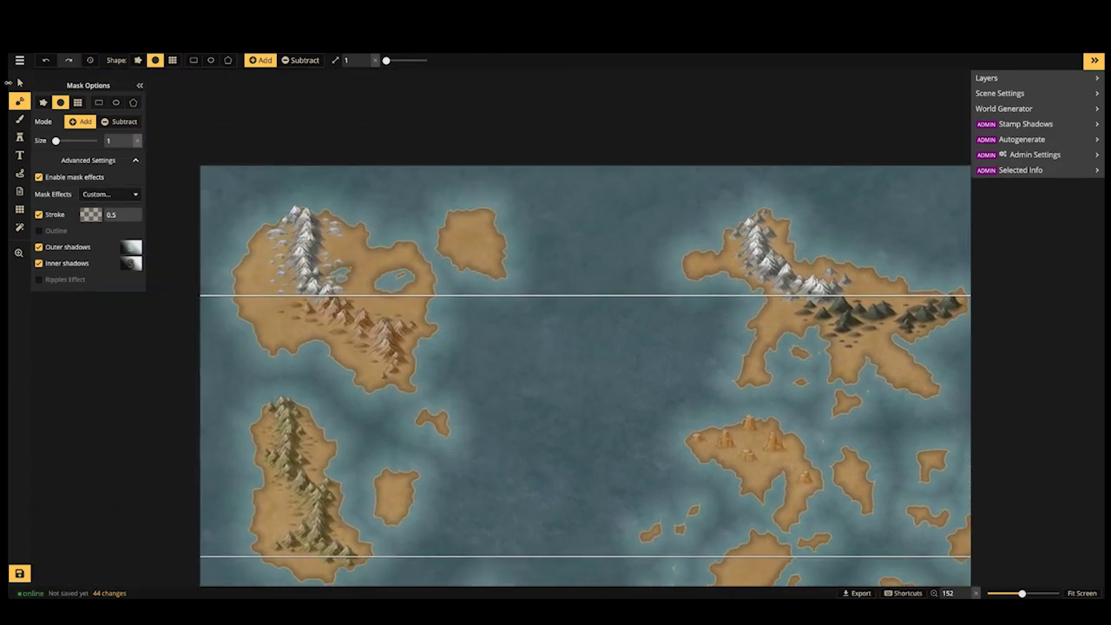
Stamp a size 60 brown mountain on the northern end of the triangular island in the eastern archipelago
{"action": "left_click", "coordinate": [19, 82]}
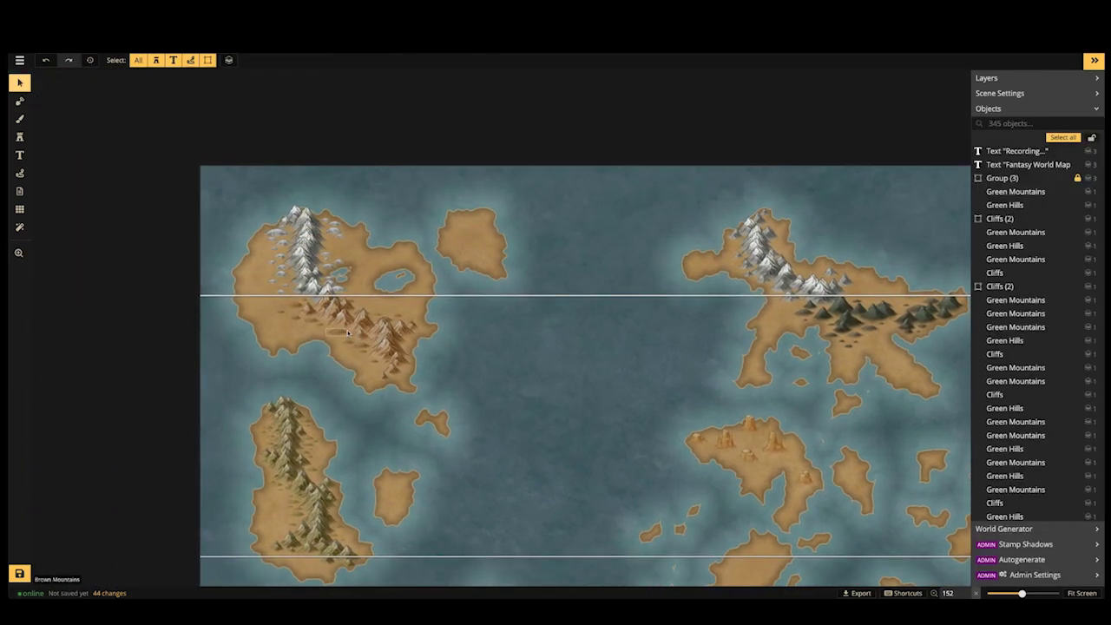
{"action": "left_click", "coordinate": [18, 138]}
{"action": "key", "text": "space"}
{"action": "left_click_drag", "start_coordinate": [545, 449], "coordinate": [287, 362]}
{"action": "scroll", "coordinate": [731, 415], "scroll_direction": "up", "scroll_amount": 2}
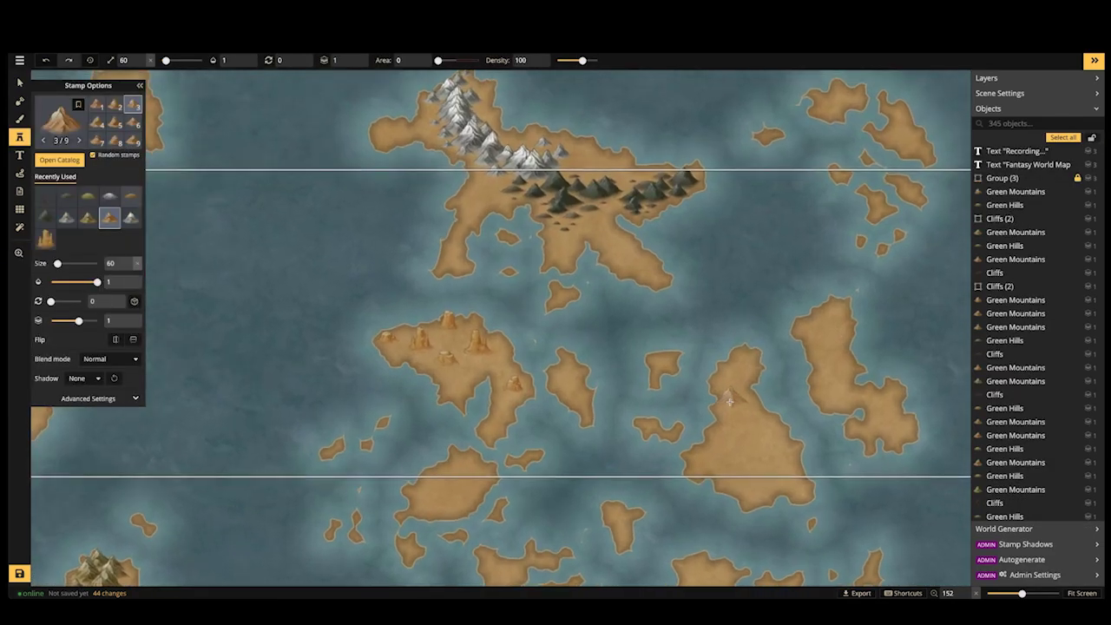
{"action": "scroll", "coordinate": [730, 400], "scroll_direction": "up", "scroll_amount": 3}
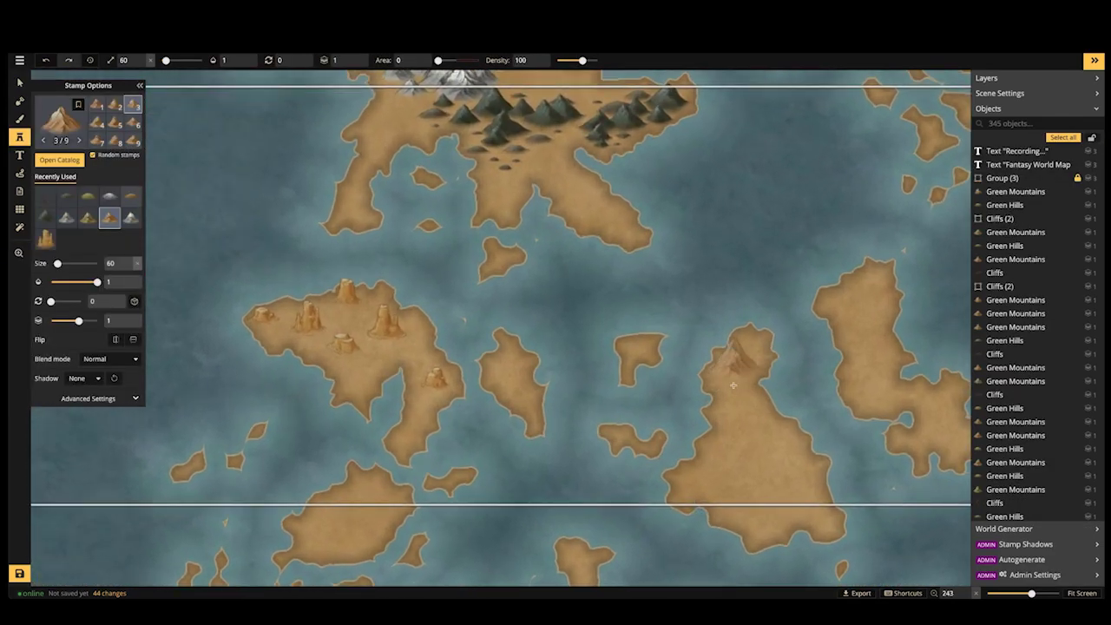
{"action": "left_click", "coordinate": [734, 385]}
Set the stamp size to 40 and extend the brown mountains southward along the triangular island's western side to its southwestern corner
{"action": "key", "text": "bracketleft"}
{"action": "key", "text": "bracketleft"}
{"action": "key", "text": "bracketleft"}
{"action": "key", "text": "bracketleft"}
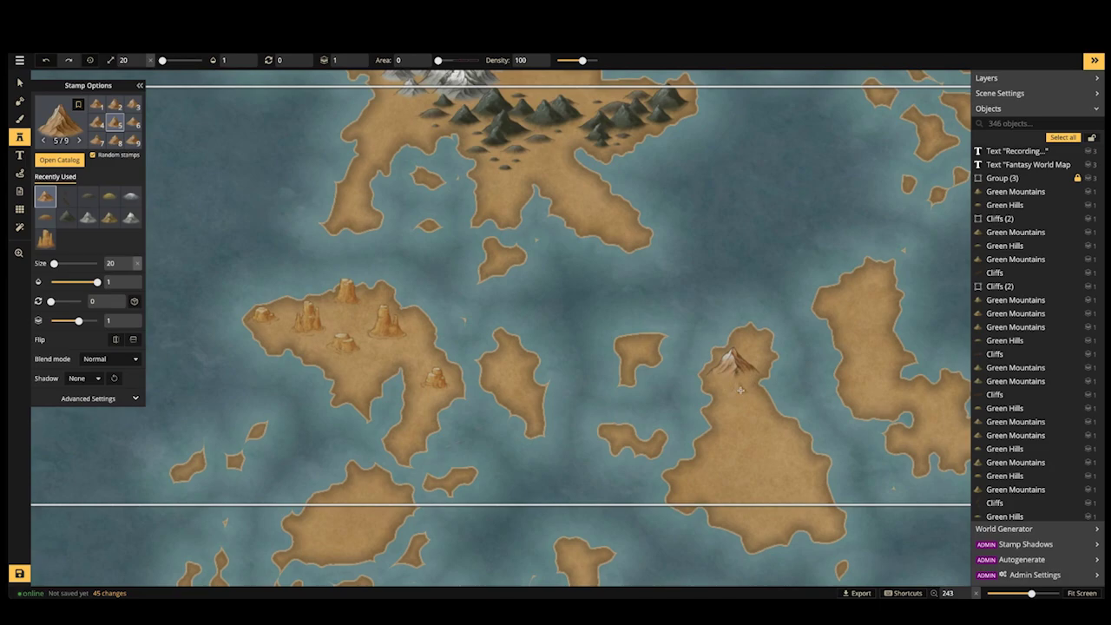
{"action": "key", "text": "bracketright"}
{"action": "key", "text": "bracketright"}
{"action": "key", "text": "1"}
{"action": "left_click", "coordinate": [726, 417]}
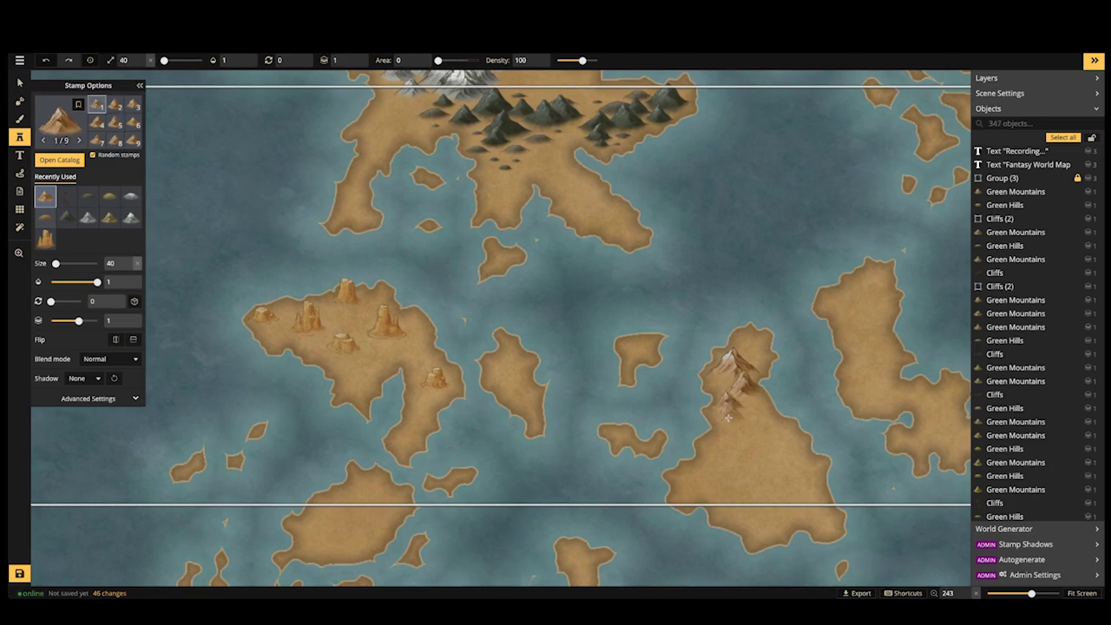
{"action": "left_click", "coordinate": [726, 428]}
{"action": "left_click", "coordinate": [716, 443]}
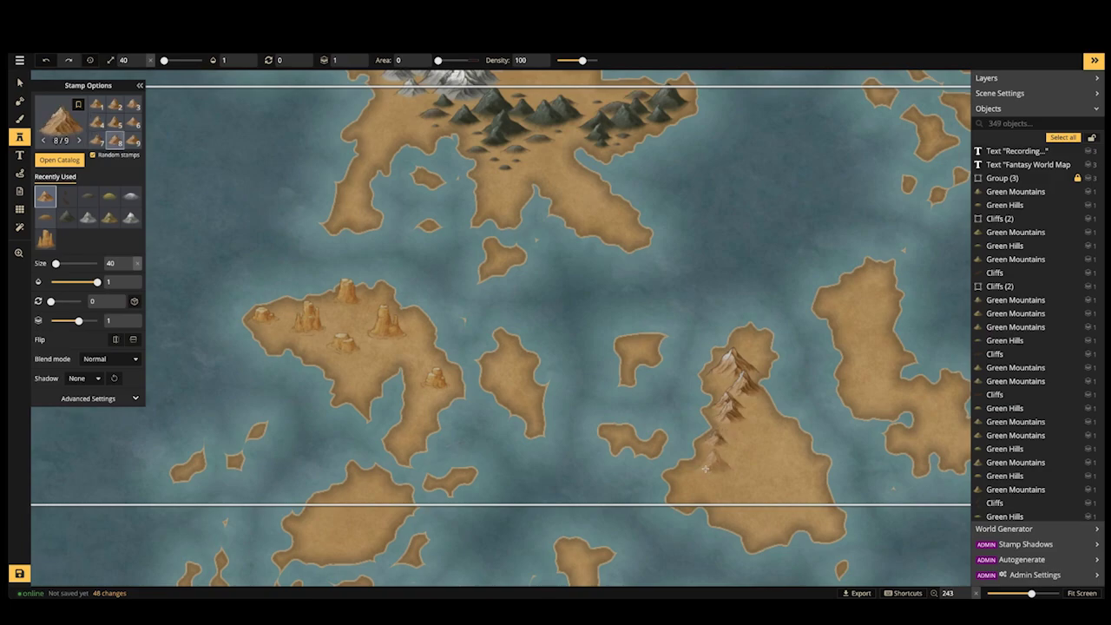
{"action": "left_click", "coordinate": [701, 465]}
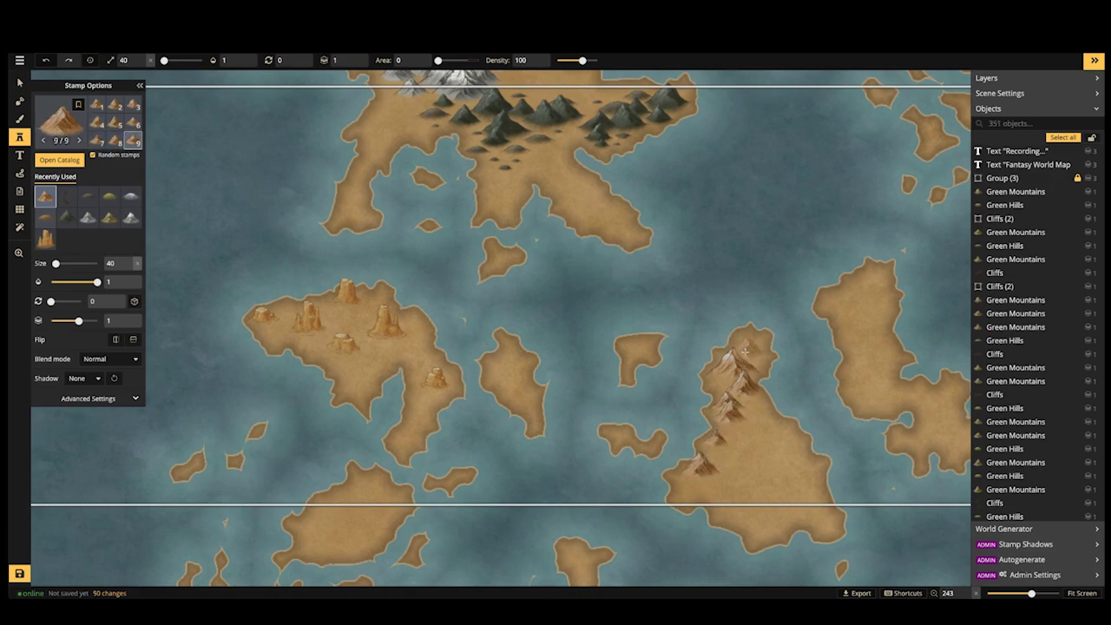
Stamp size 40 brown mountains beside the northern peak and southeastward along the island's eastern coast
{"action": "left_click", "coordinate": [743, 357]}
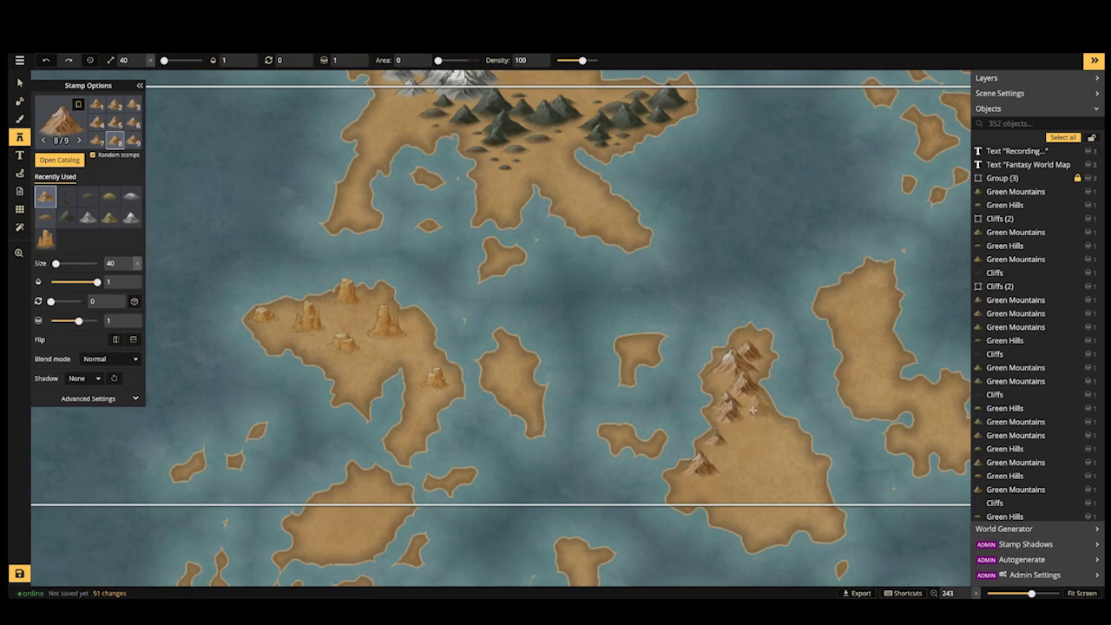
{"action": "left_click", "coordinate": [764, 421]}
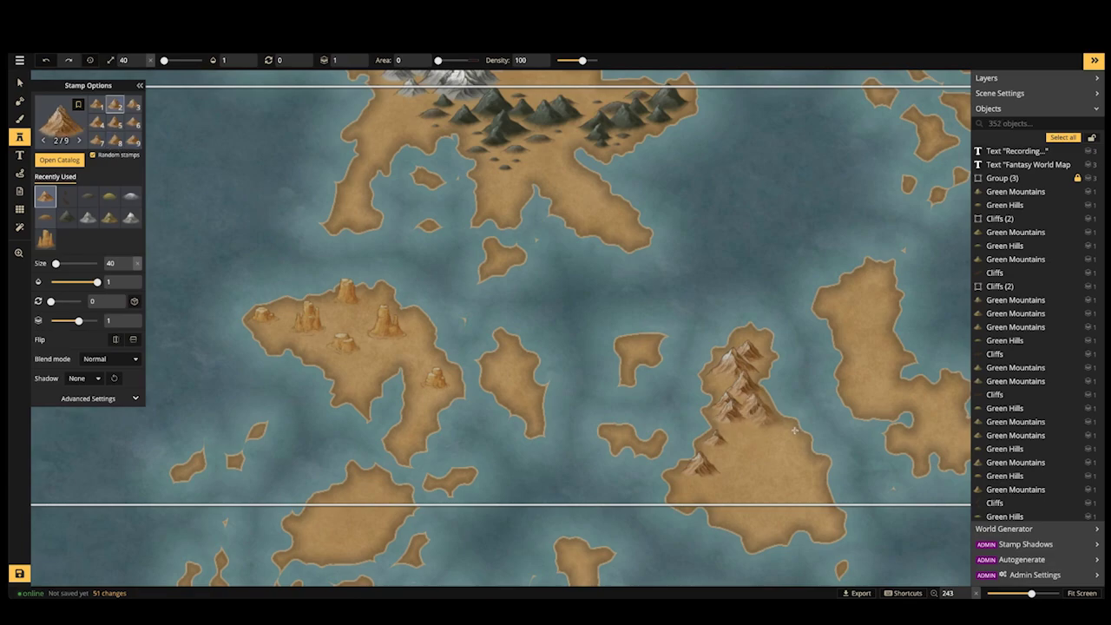
{"action": "left_click", "coordinate": [790, 434]}
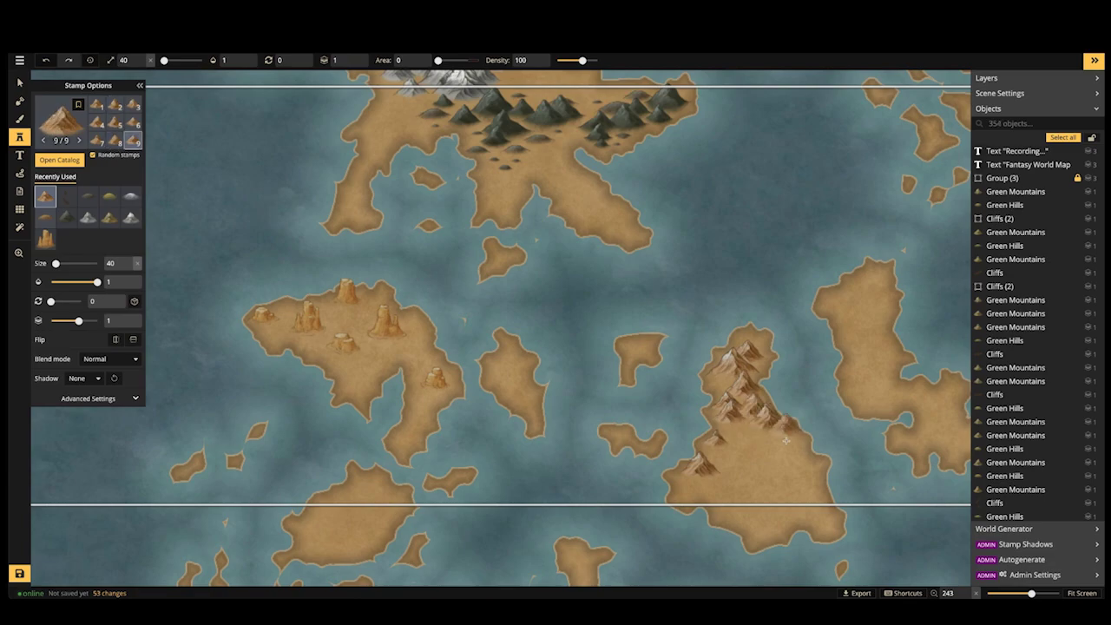
{"action": "left_click", "coordinate": [790, 440]}
Cluster additional size 40 brown mountains around the peak at the triangular island's southwestern corner
{"action": "left_click", "coordinate": [677, 483]}
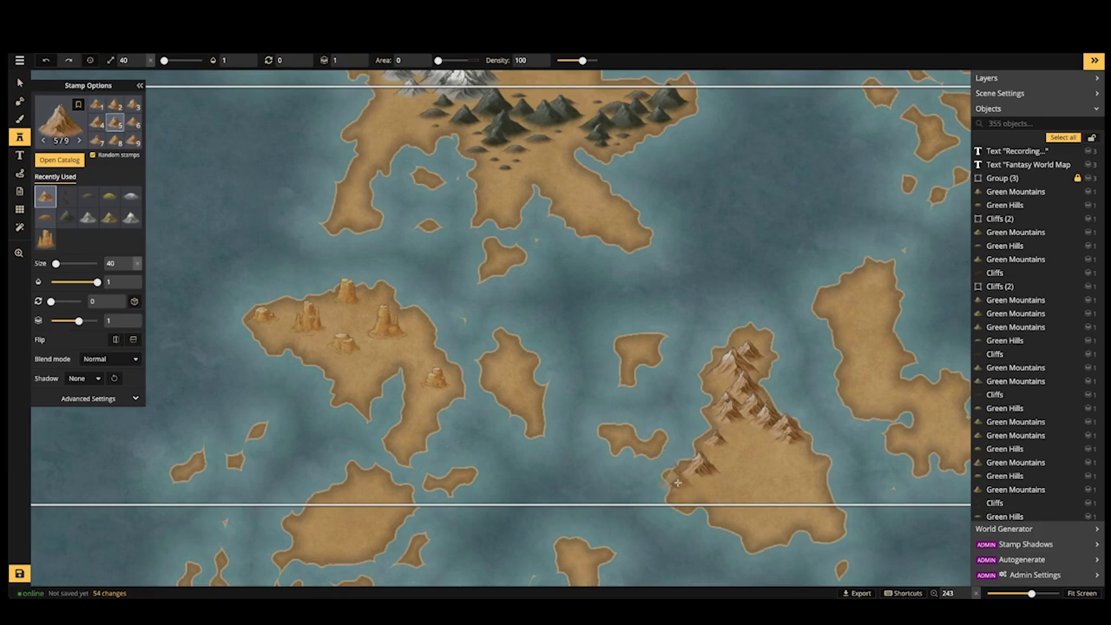
{"action": "left_click", "coordinate": [685, 478]}
{"action": "left_click", "coordinate": [686, 476]}
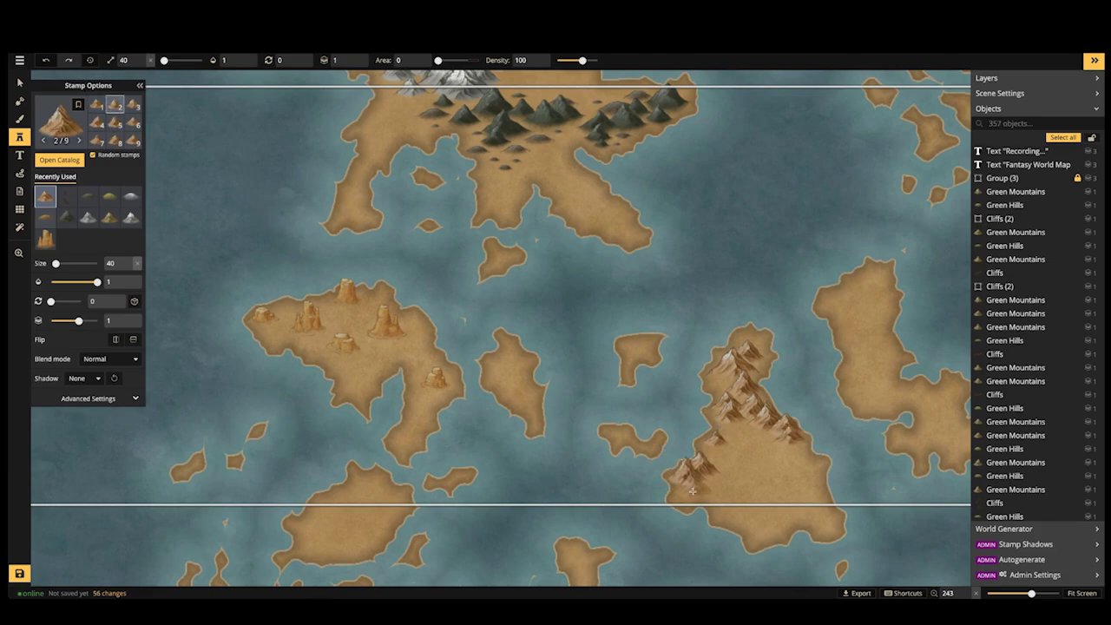
Stamp a size 40 brown mountain on the island's eastern coast and a size 60 one at its southeastern corner, and return the size to 40
{"action": "scroll", "coordinate": [636, 414], "scroll_direction": "down", "scroll_amount": 2}
{"action": "key", "text": "space"}
{"action": "left_click_drag", "start_coordinate": [641, 482], "coordinate": [621, 394]}
{"action": "left_click", "coordinate": [752, 362]}
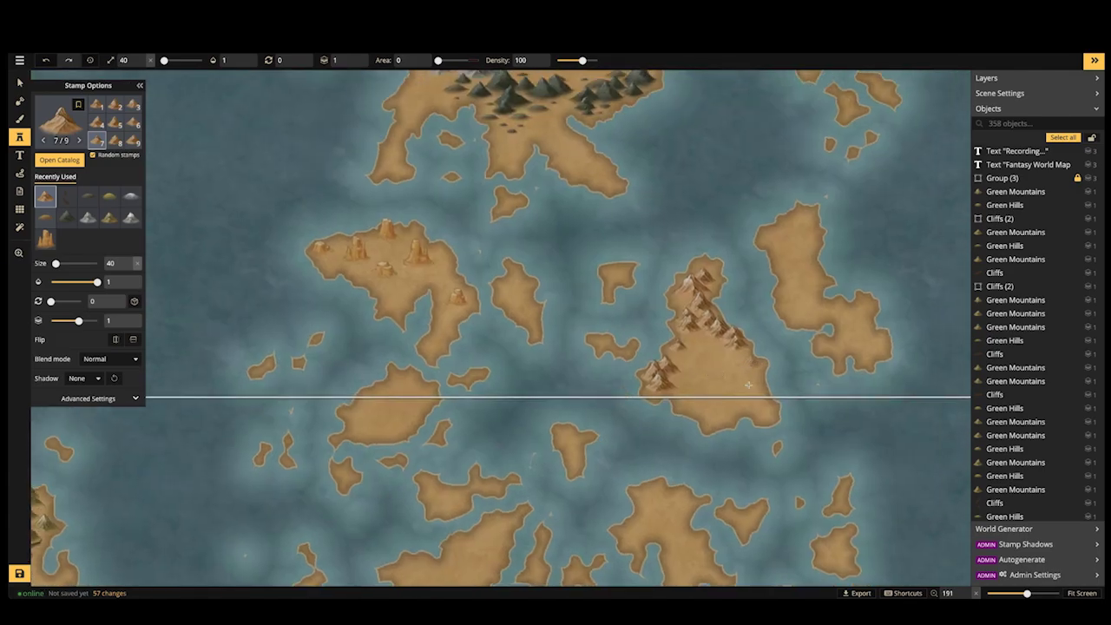
{"action": "key", "text": "bracketright"}
{"action": "key", "text": "bracketright"}
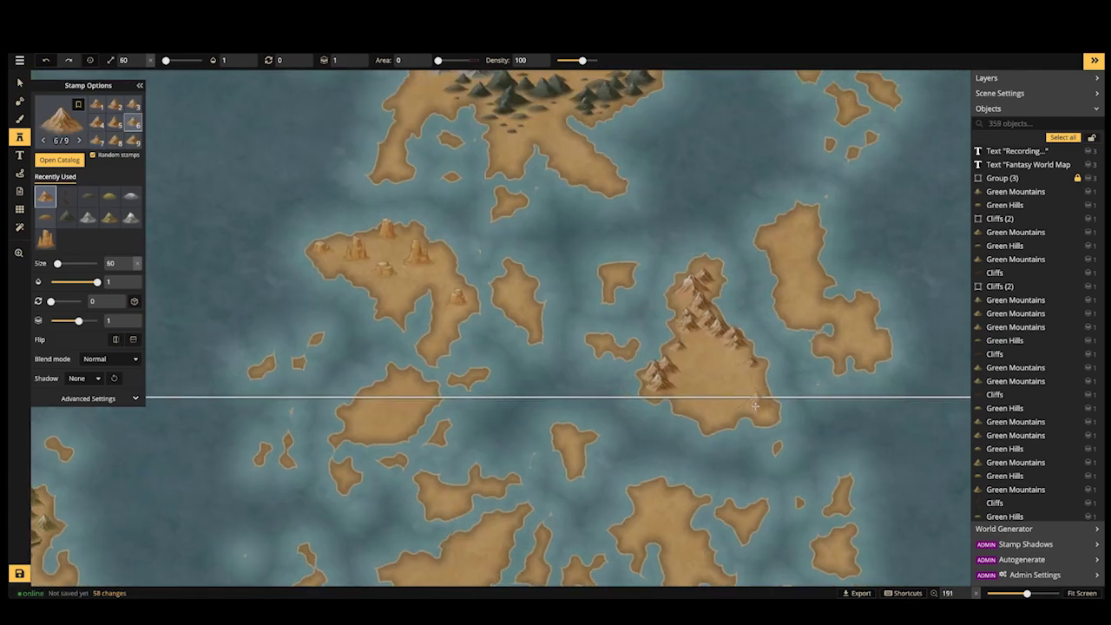
{"action": "left_click", "coordinate": [756, 405]}
{"action": "key", "text": "bracketleft"}
{"action": "key", "text": "bracketleft"}
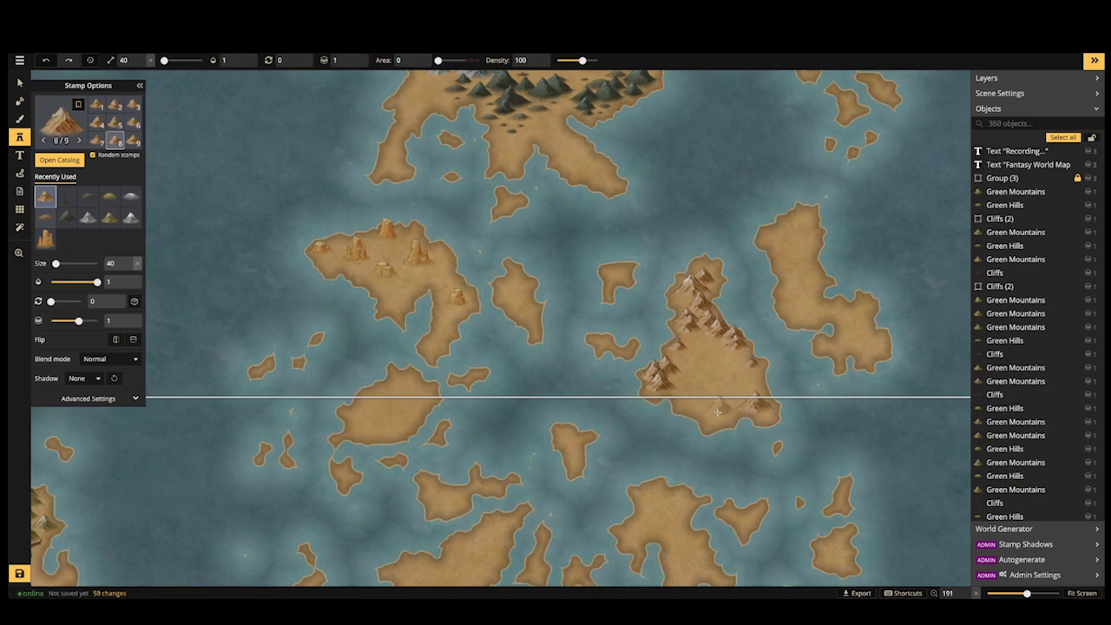
Reduce the stamp size to 30 and stamp brown mountains on the triangular island's southern coast and at its northern tip
{"action": "key", "text": "bracketleft"}
{"action": "left_click", "coordinate": [713, 420]}
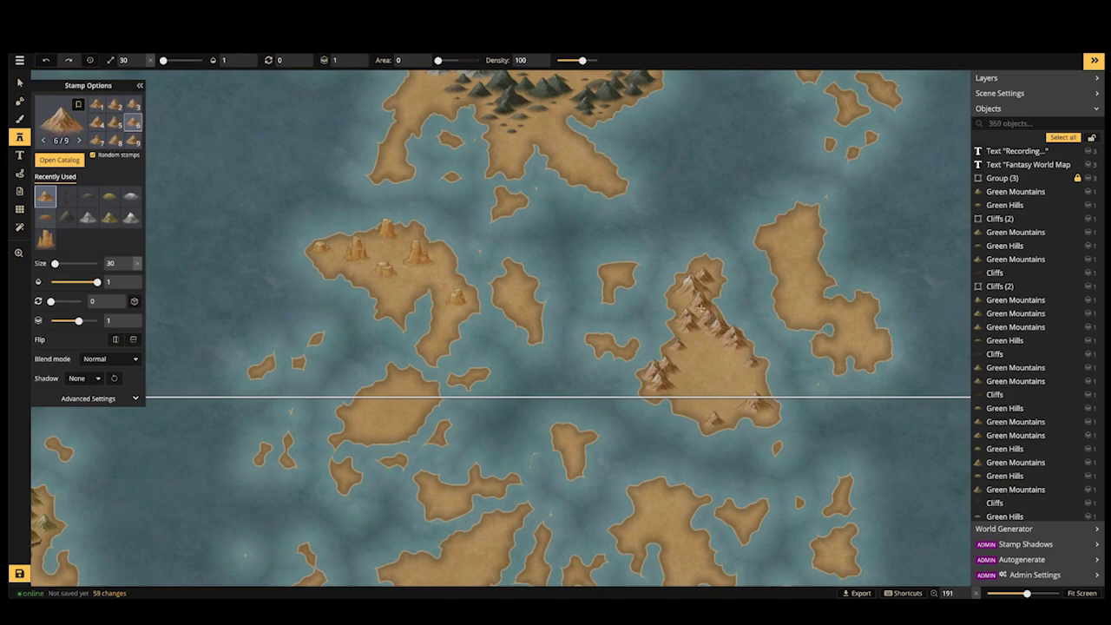
{"action": "scroll", "coordinate": [688, 300], "scroll_direction": "down", "scroll_amount": 2}
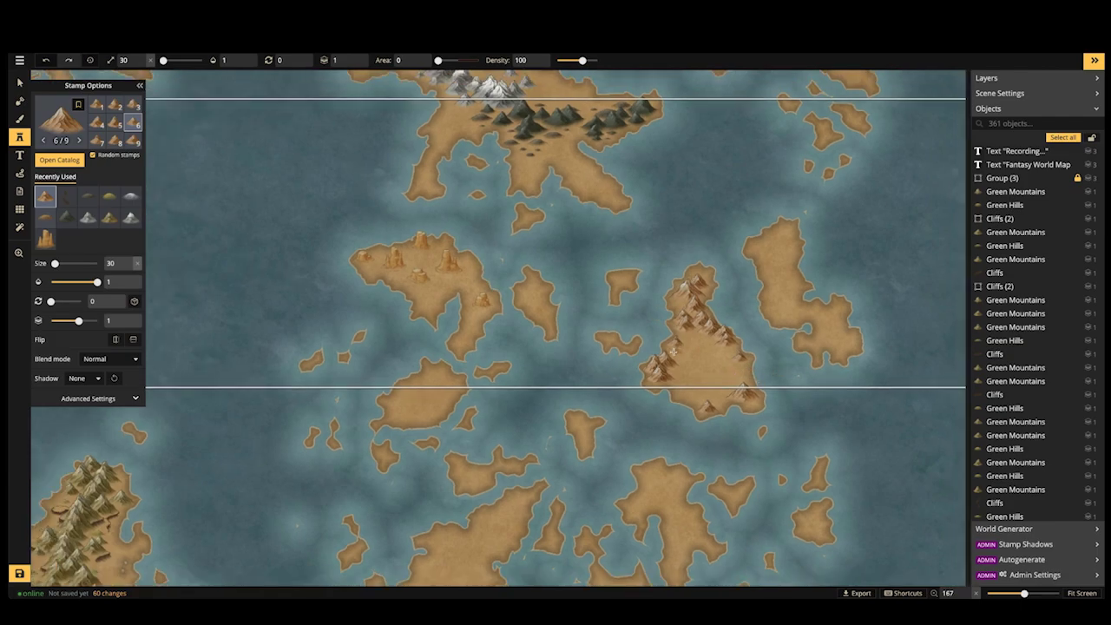
{"action": "left_click", "coordinate": [691, 273]}
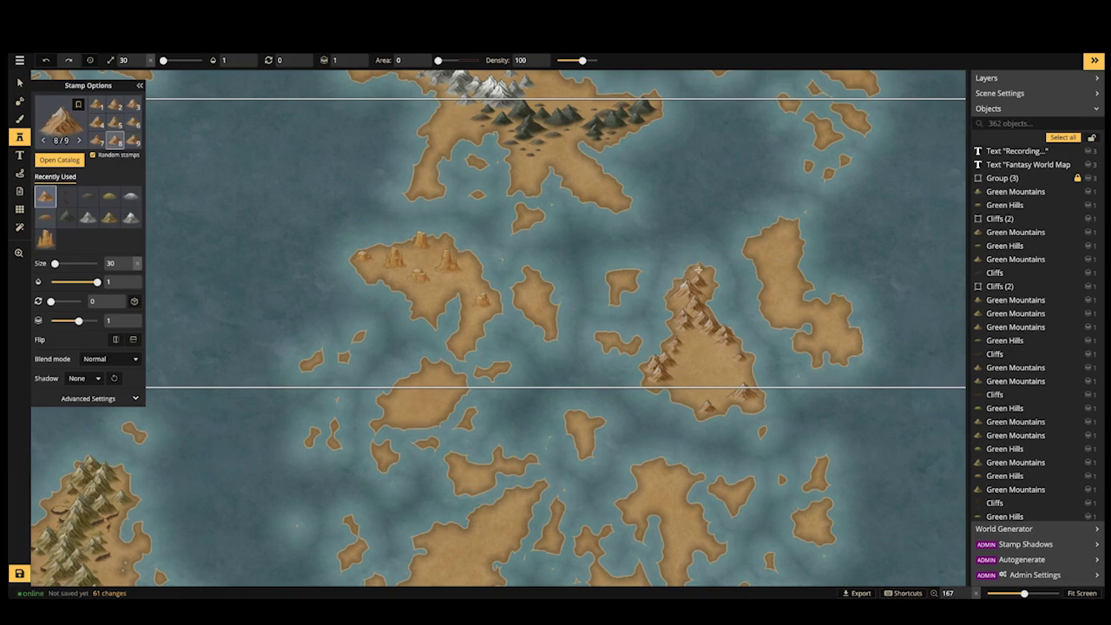
{"action": "left_click", "coordinate": [698, 270]}
{"action": "scroll", "coordinate": [684, 290], "scroll_direction": "down", "scroll_amount": 2}
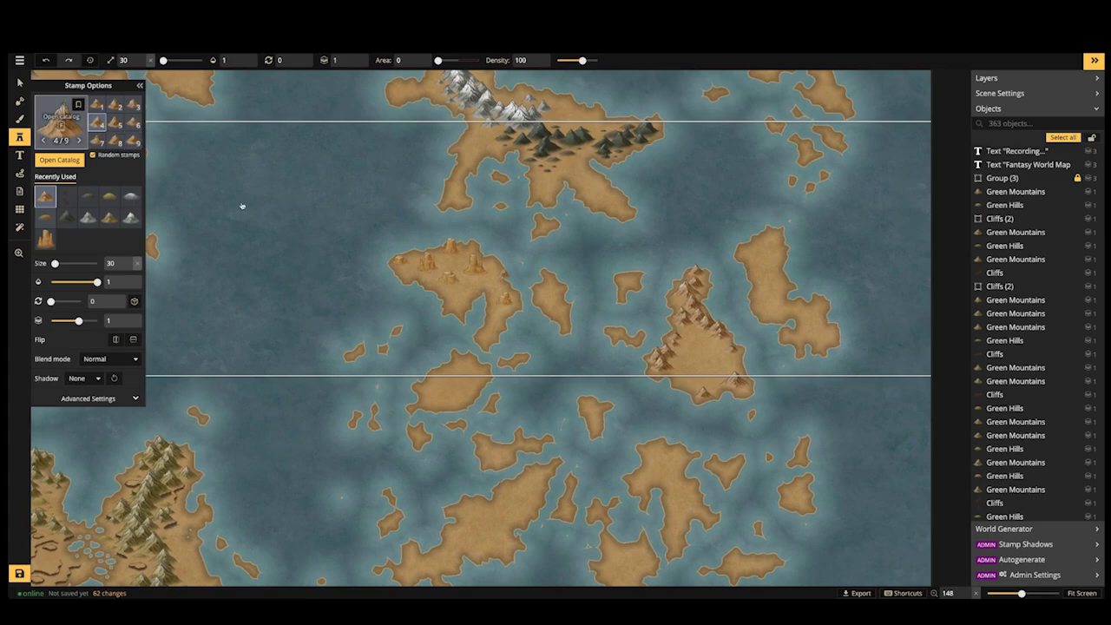
Switch the stamp to the sand dunes set and place a size 30 dune in the triangular island's central plain
{"action": "key", "text": "f"}
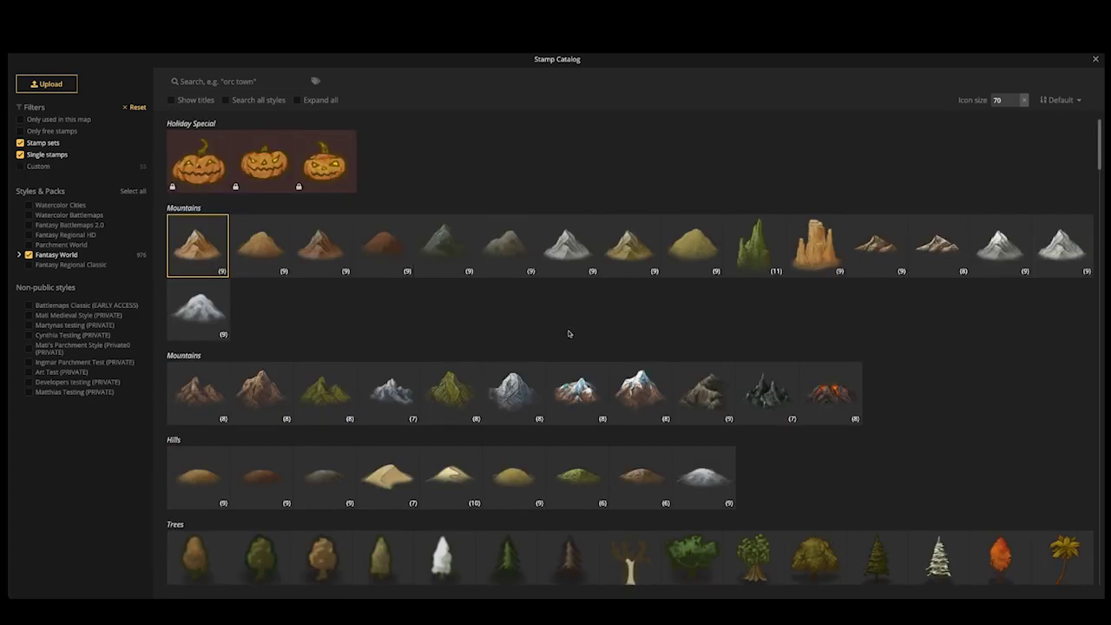
{"action": "scroll", "coordinate": [512, 314], "scroll_direction": "down", "scroll_amount": 1}
{"action": "scroll", "coordinate": [512, 314], "scroll_direction": "down", "scroll_amount": 2}
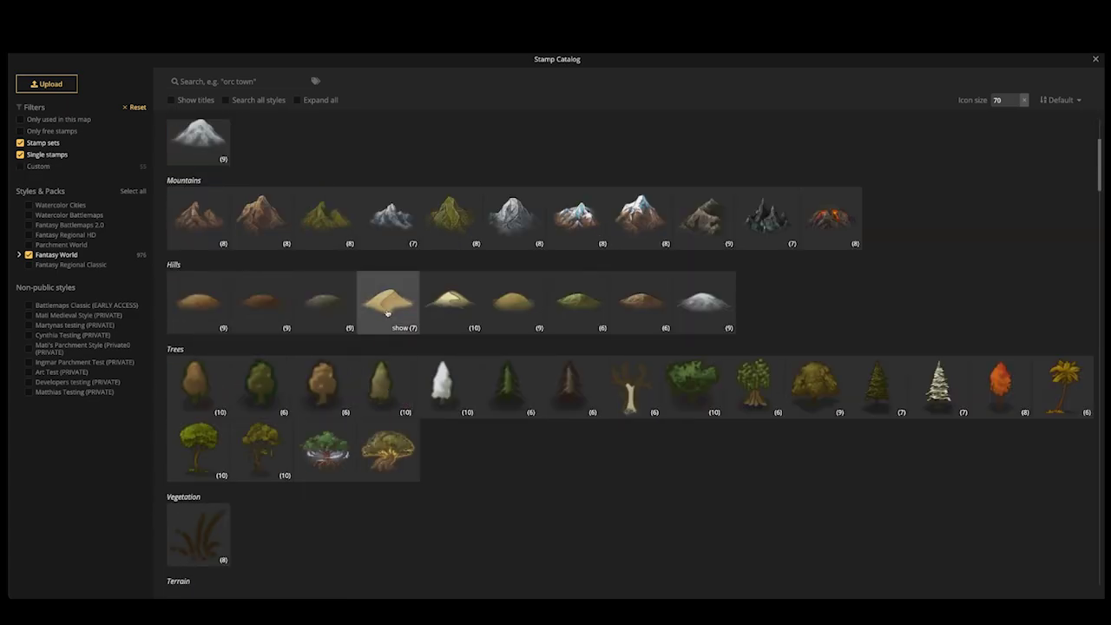
{"action": "key", "text": "Escape"}
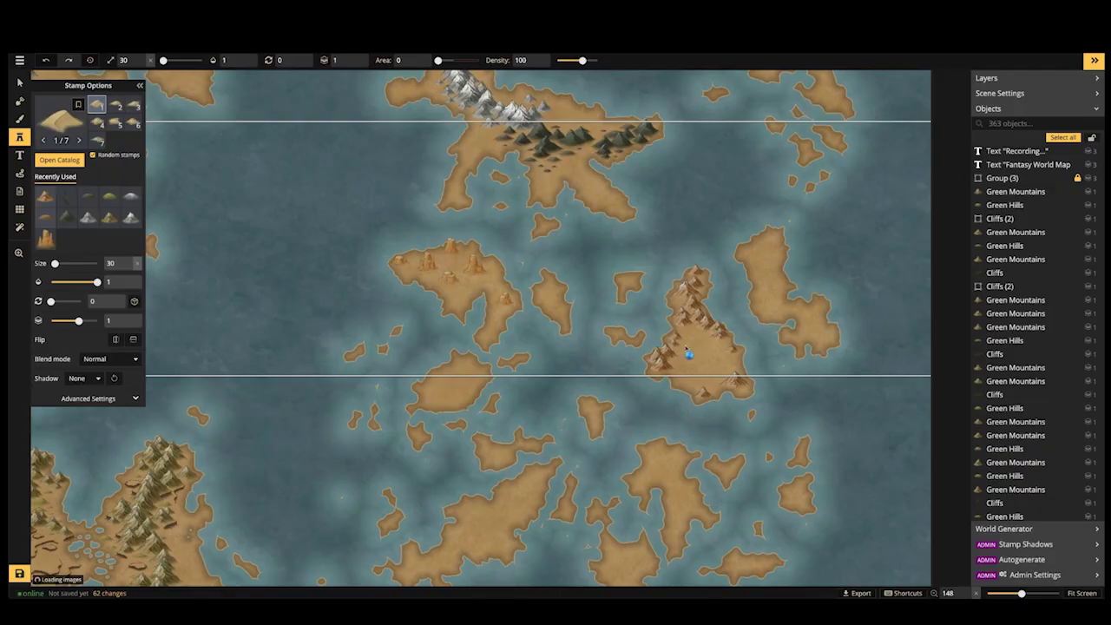
{"action": "left_click", "coordinate": [510, 243]}
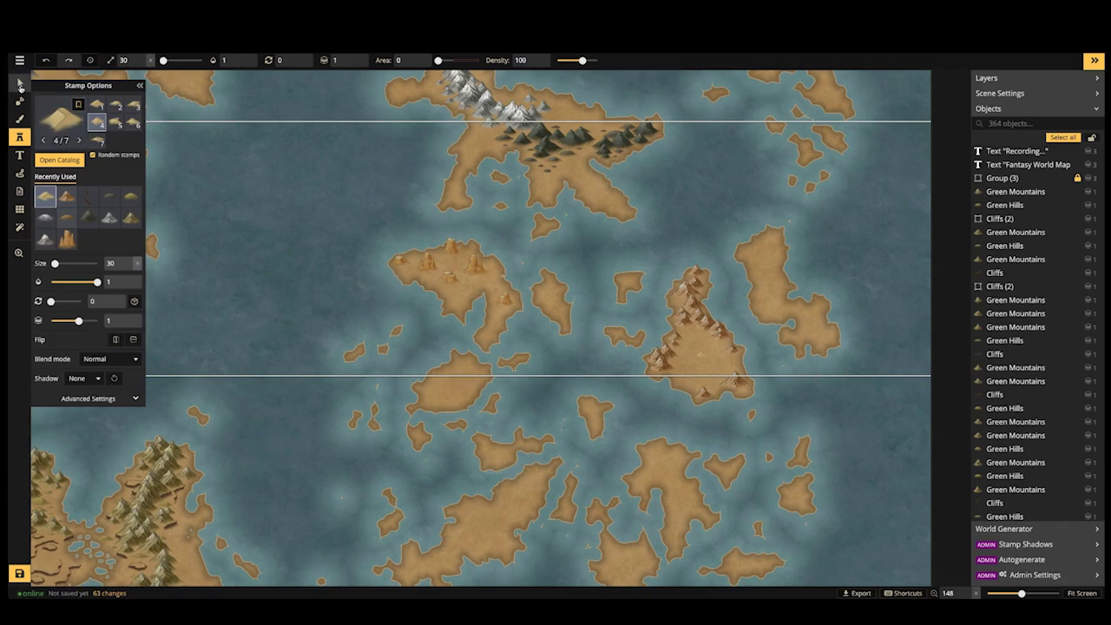
Enlarge the dune on the triangular island, shift it slightly south and deselect it
{"action": "right_click", "coordinate": [703, 357]}
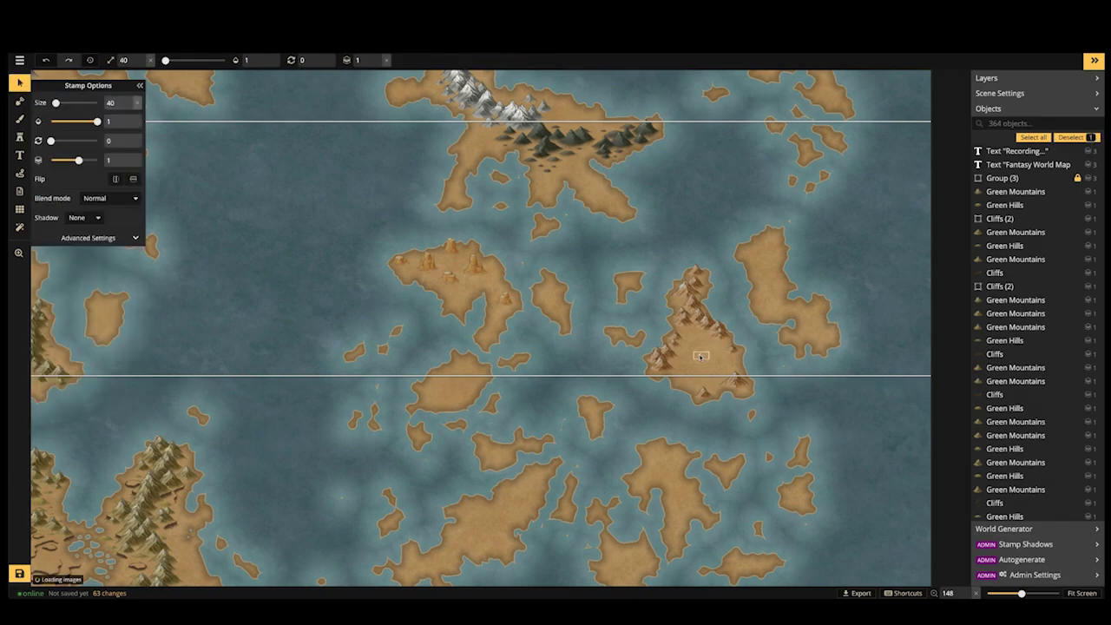
{"action": "left_click", "coordinate": [702, 355]}
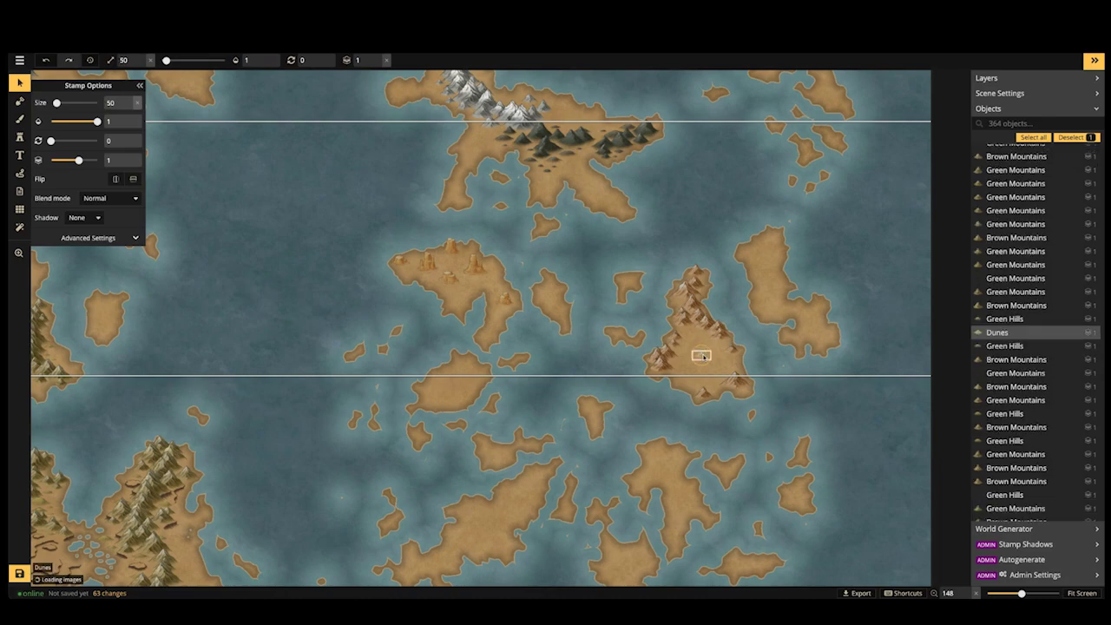
{"action": "scroll", "coordinate": [704, 356], "scroll_direction": "up", "scroll_amount": 1}
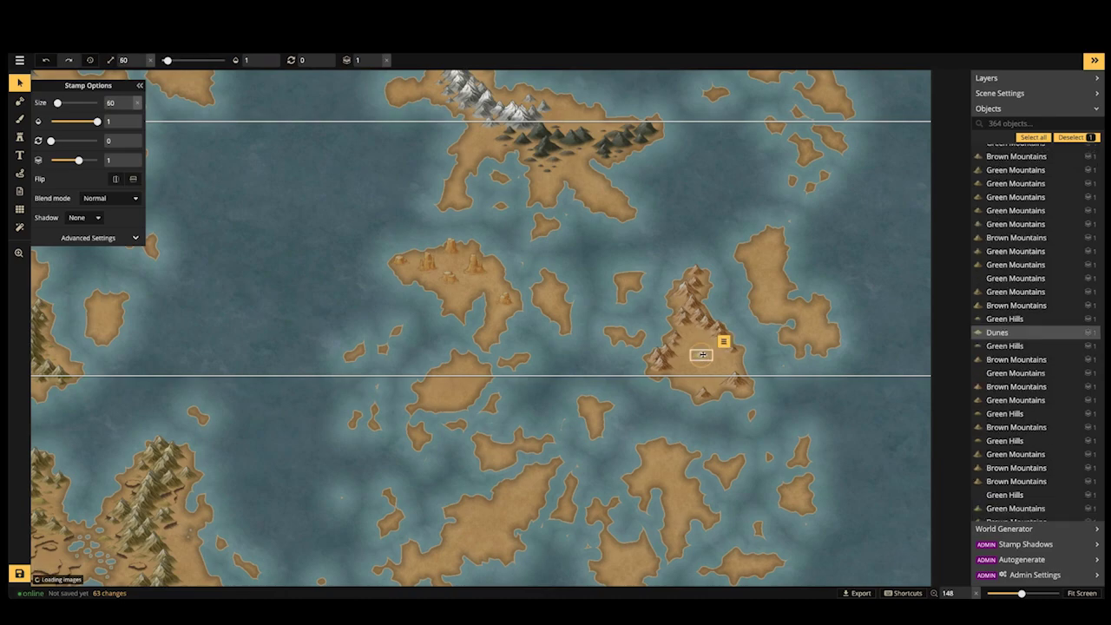
{"action": "scroll", "coordinate": [702, 357], "scroll_direction": "up", "scroll_amount": 1}
{"action": "left_click_drag", "start_coordinate": [701, 354], "coordinate": [702, 360]}
{"action": "left_click", "coordinate": [394, 271]}
Brush the darkest brown grass texture at size 80 over the southern part of the northwestern continent
{"action": "scroll", "coordinate": [393, 271], "scroll_direction": "down", "scroll_amount": 1}
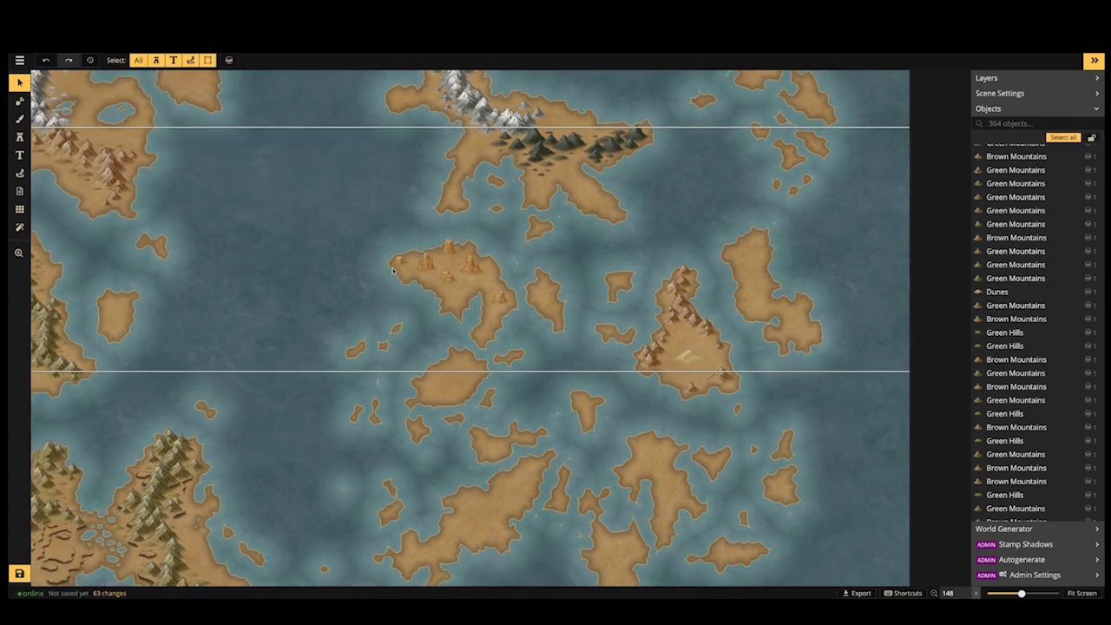
{"action": "scroll", "coordinate": [394, 270], "scroll_direction": "down", "scroll_amount": 3}
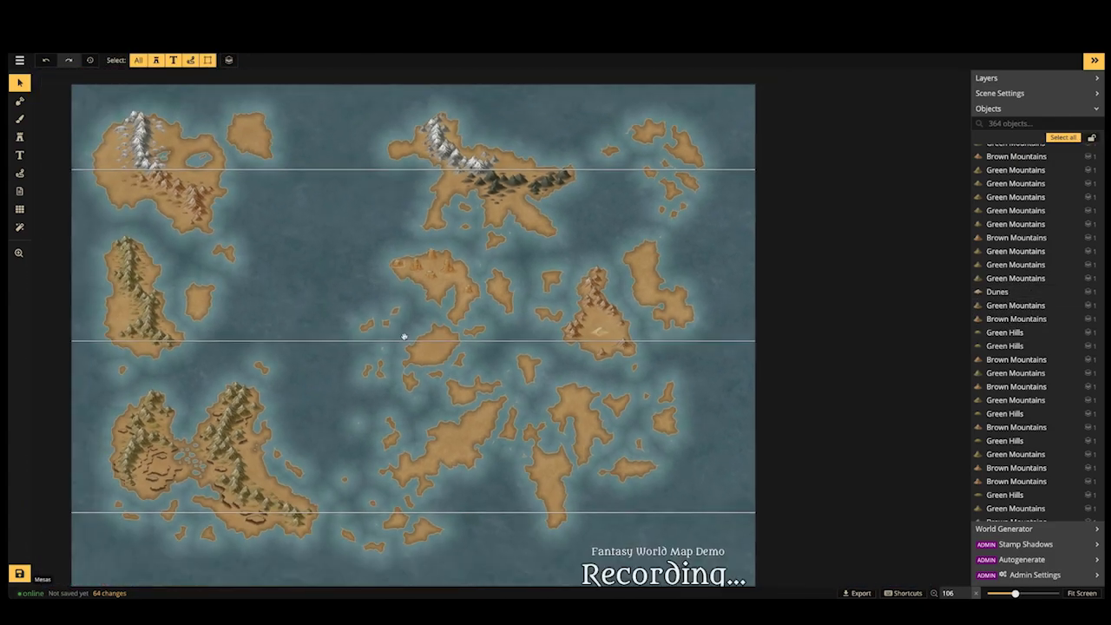
{"action": "left_click_drag", "start_coordinate": [404, 337], "coordinate": [552, 334]}
{"action": "scroll", "coordinate": [552, 317], "scroll_direction": "down", "scroll_amount": 2}
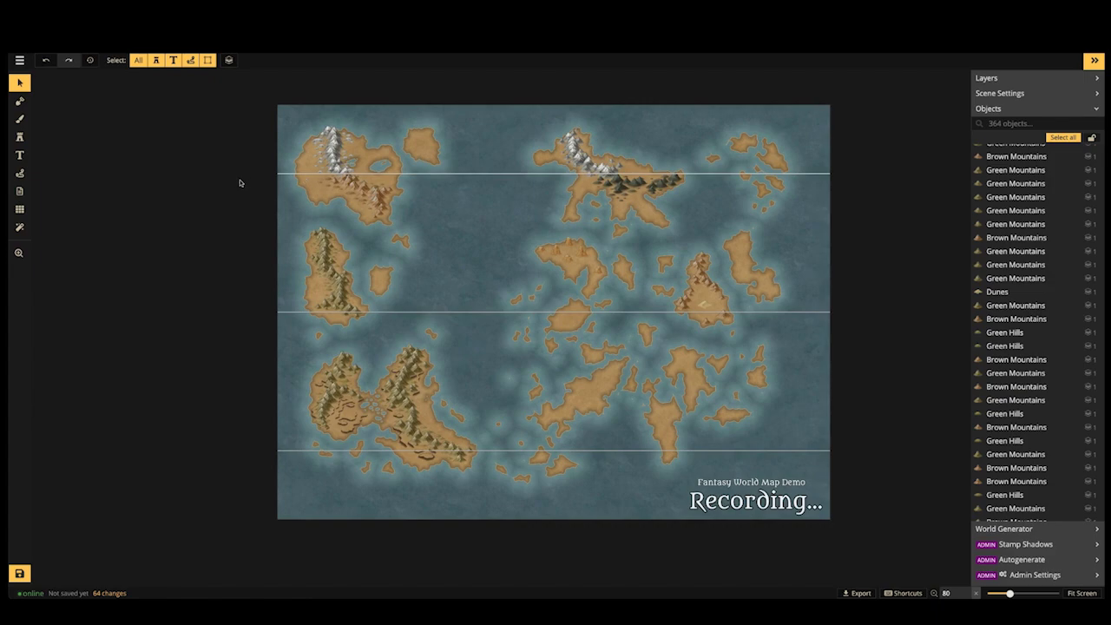
{"action": "left_click", "coordinate": [21, 121]}
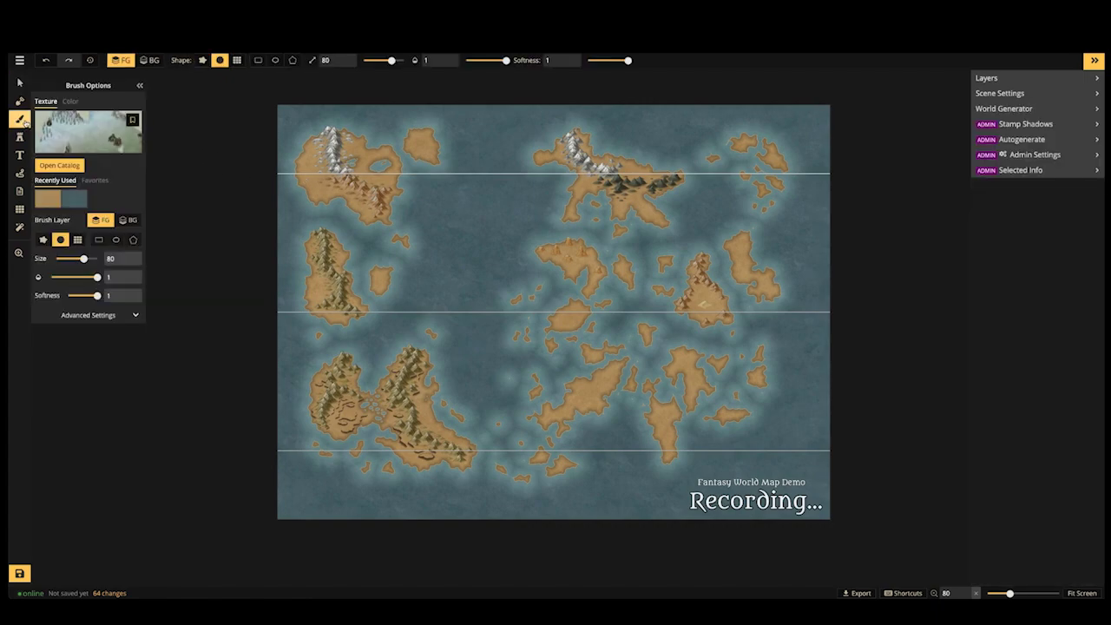
{"action": "key", "text": "f"}
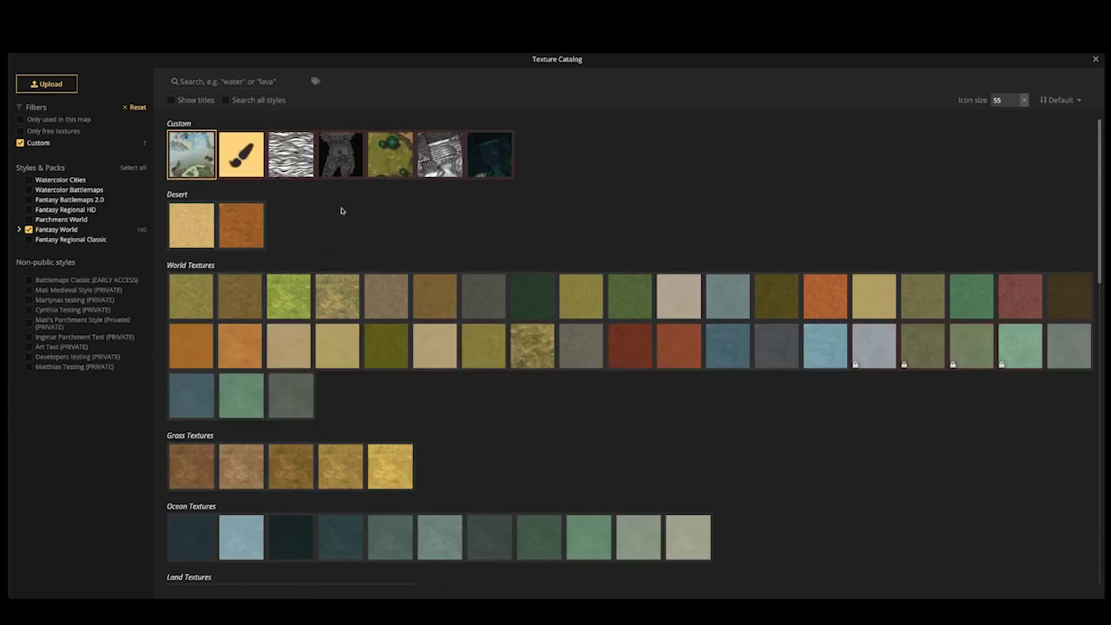
{"action": "left_click", "coordinate": [303, 301]}
{"action": "scroll", "coordinate": [357, 224], "scroll_direction": "up", "scroll_amount": 5}
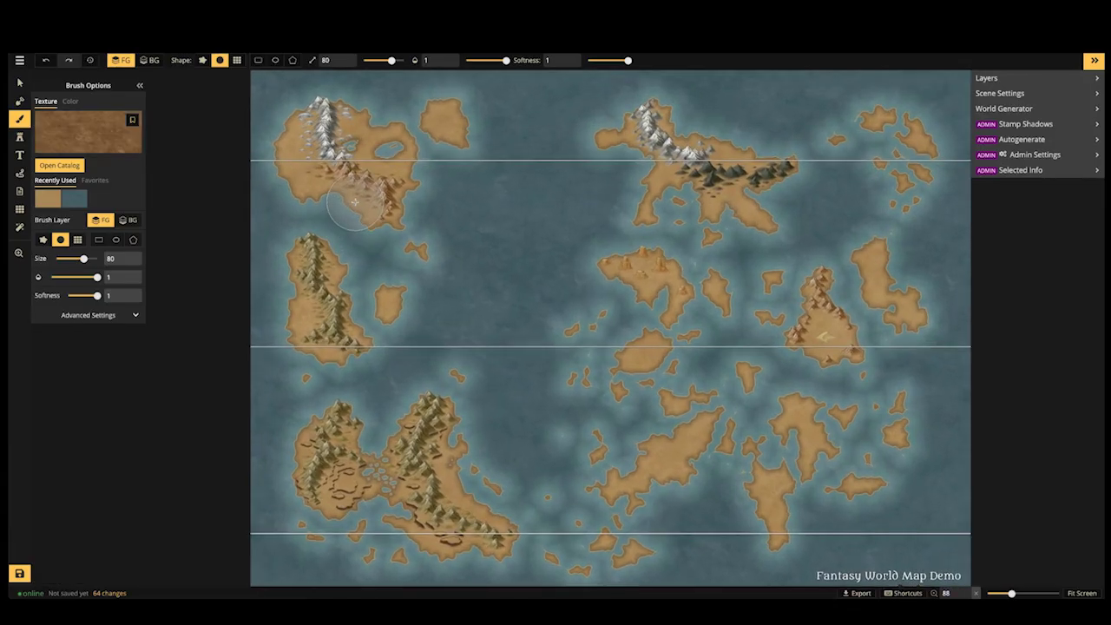
{"action": "mouse_move", "coordinate": [321, 184]}
{"action": "left_mouse_down"}
{"action": "mouse_move", "coordinate": [287, 183]}
{"action": "mouse_move", "coordinate": [428, 188]}
{"action": "mouse_move", "coordinate": [348, 201]}
{"action": "mouse_move", "coordinate": [387, 206]}
{"action": "mouse_move", "coordinate": [399, 186]}
{"action": "mouse_move", "coordinate": [380, 185]}
{"action": "mouse_move", "coordinate": [447, 200]}
{"action": "mouse_move", "coordinate": [266, 188]}
{"action": "mouse_move", "coordinate": [304, 182]}
{"action": "mouse_move", "coordinate": [213, 168]}
{"action": "left_mouse_up"}
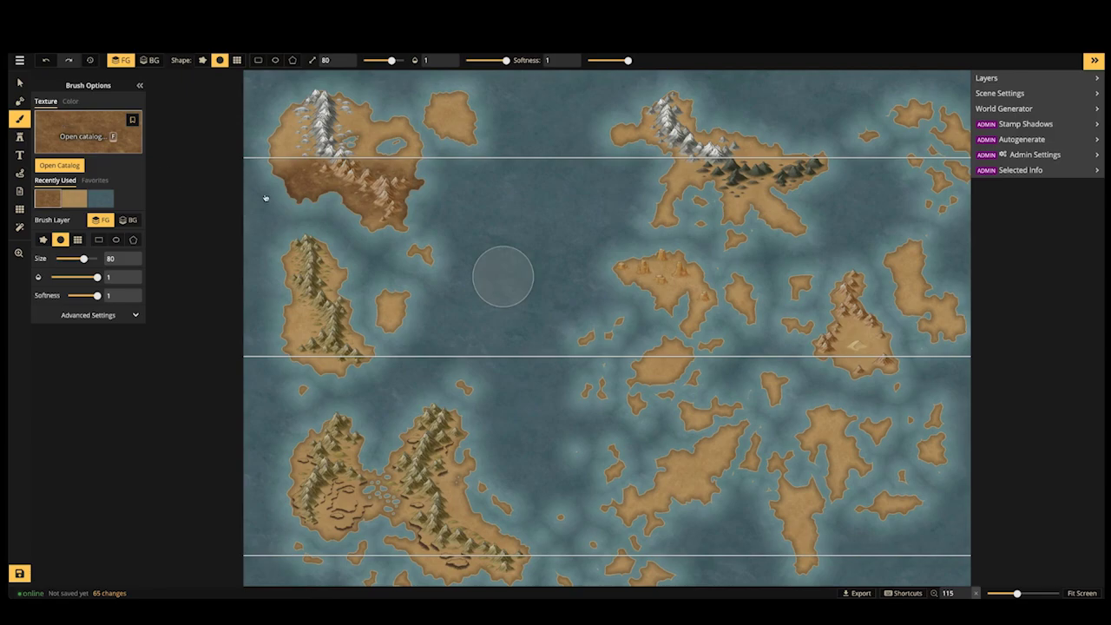
Hide the custom textures and repaint the northwestern continent's southern part with the lighter brown grass texture at brush size 80
{"action": "key", "text": "f"}
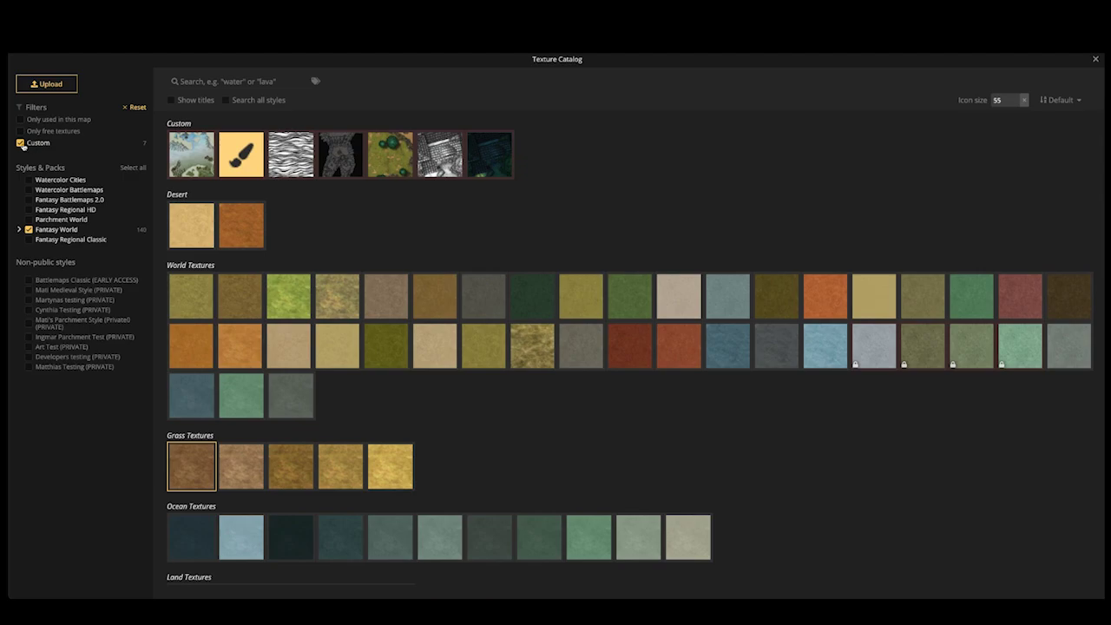
{"action": "scroll", "coordinate": [211, 467], "scroll_direction": "down", "scroll_amount": 1}
{"action": "left_click", "coordinate": [229, 467]}
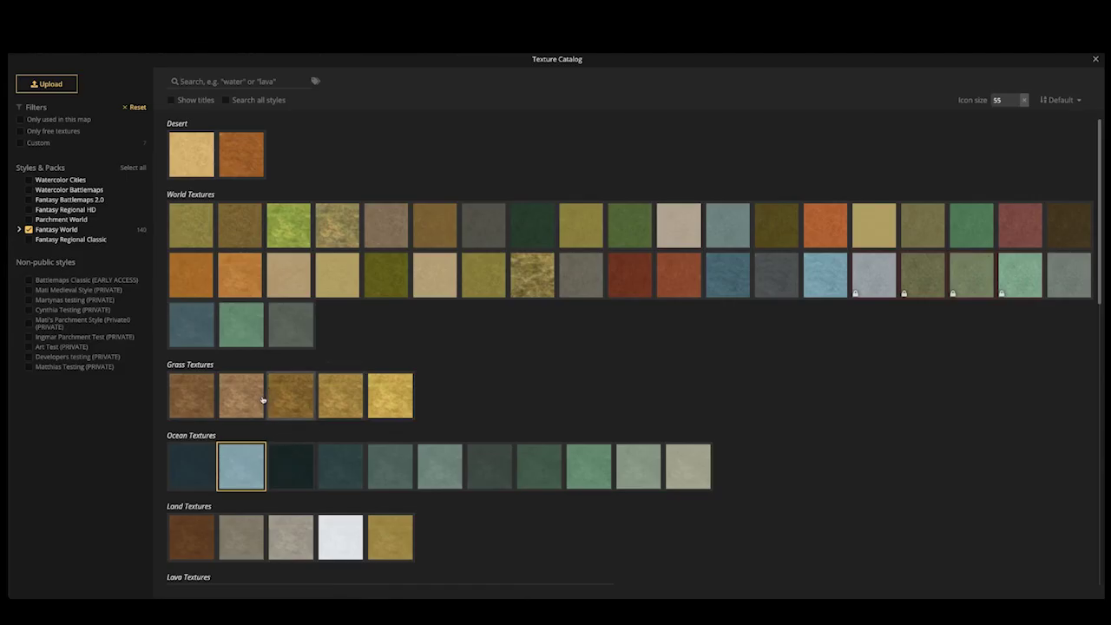
{"action": "left_click", "coordinate": [256, 394]}
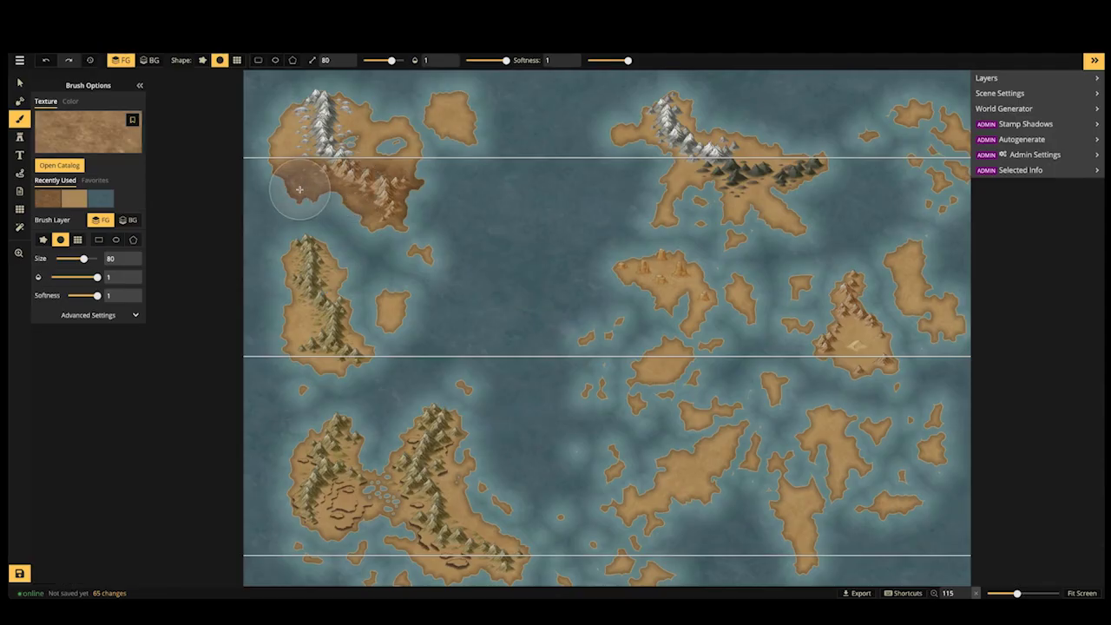
{"action": "mouse_move", "coordinate": [299, 189]}
{"action": "left_mouse_down"}
{"action": "mouse_move", "coordinate": [417, 196]}
{"action": "mouse_move", "coordinate": [405, 189]}
{"action": "mouse_move", "coordinate": [425, 186]}
{"action": "mouse_move", "coordinate": [265, 180]}
{"action": "mouse_move", "coordinate": [447, 181]}
{"action": "mouse_move", "coordinate": [314, 188]}
{"action": "left_mouse_up"}
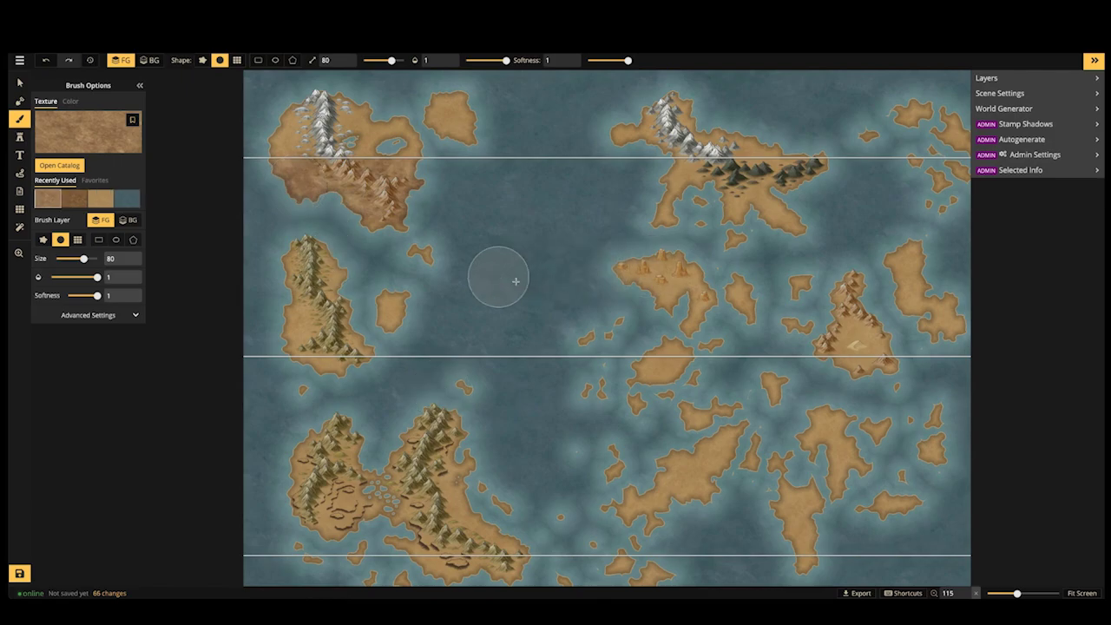
Paint the northern part of the northwestern continent with the pale Snow texture at brush size 80
{"action": "left_click_drag", "start_coordinate": [395, 178], "coordinate": [513, 254]}
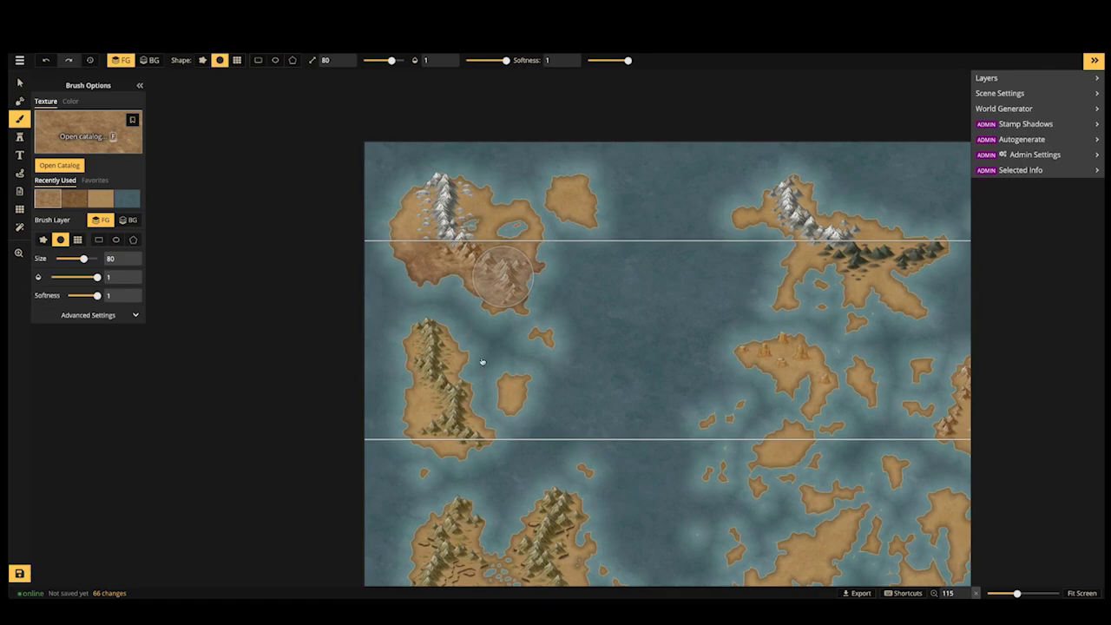
{"action": "key", "text": "f"}
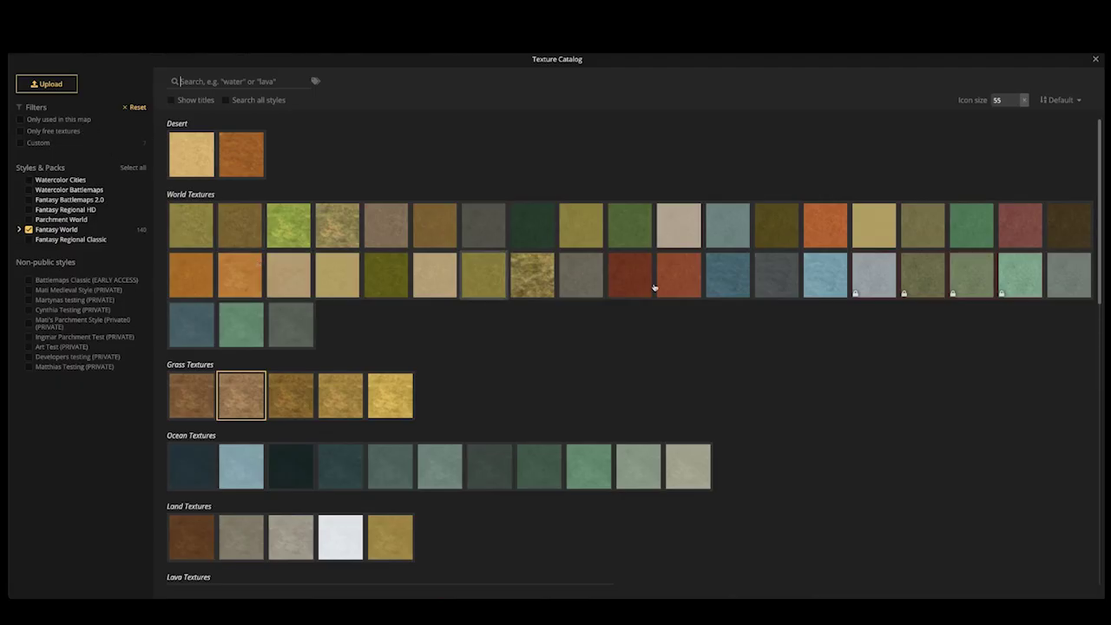
{"action": "scroll", "coordinate": [322, 377], "scroll_direction": "down", "scroll_amount": 3}
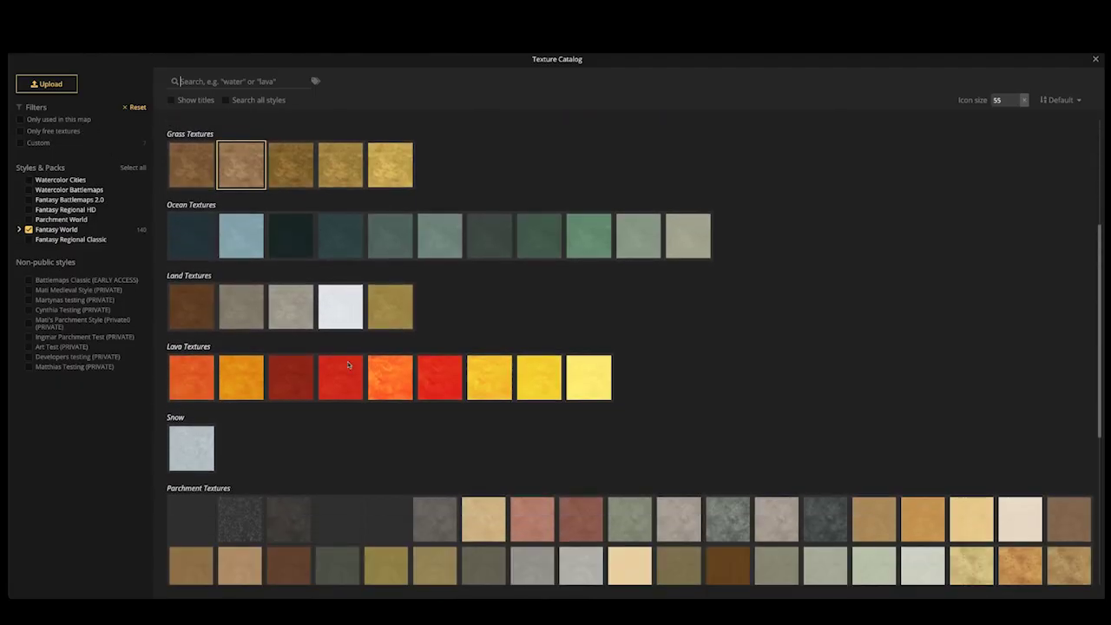
{"action": "scroll", "coordinate": [226, 392], "scroll_direction": "down", "scroll_amount": 2}
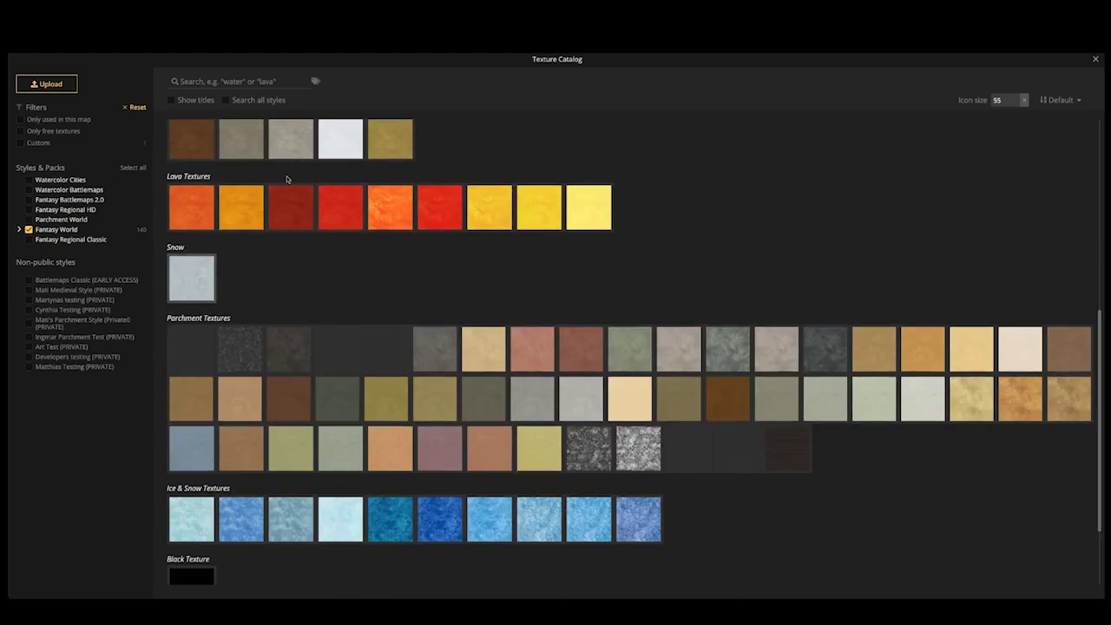
{"action": "key", "text": "Escape"}
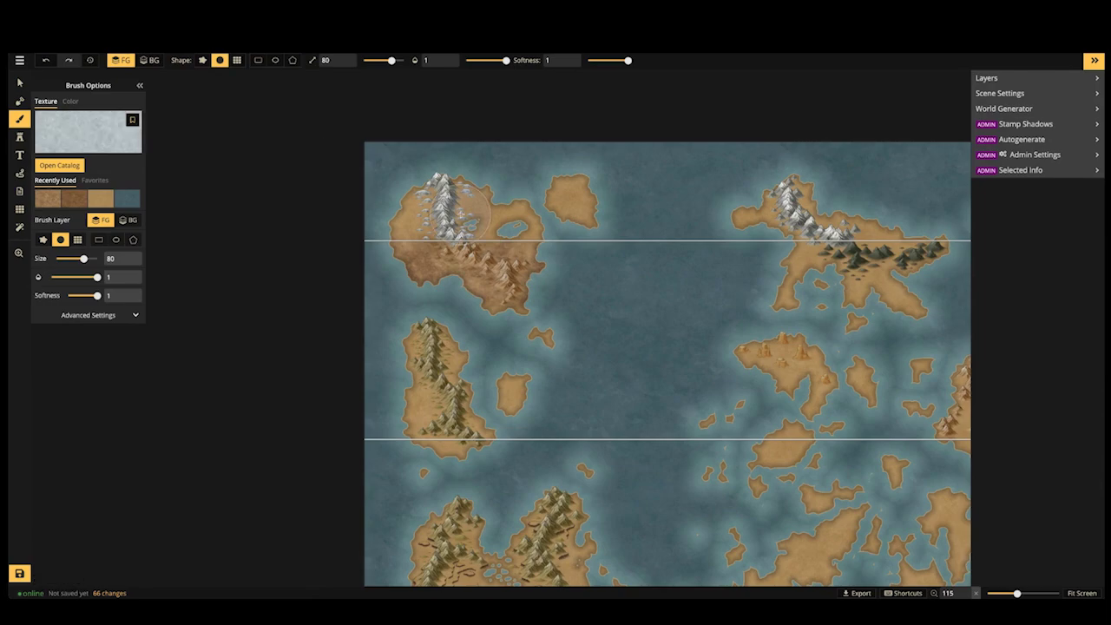
{"action": "mouse_move", "coordinate": [406, 204]}
{"action": "left_mouse_down"}
{"action": "mouse_move", "coordinate": [488, 203]}
{"action": "mouse_move", "coordinate": [381, 209]}
{"action": "mouse_move", "coordinate": [537, 214]}
{"action": "mouse_move", "coordinate": [376, 219]}
{"action": "mouse_move", "coordinate": [551, 212]}
{"action": "mouse_move", "coordinate": [345, 173]}
{"action": "left_mouse_up"}
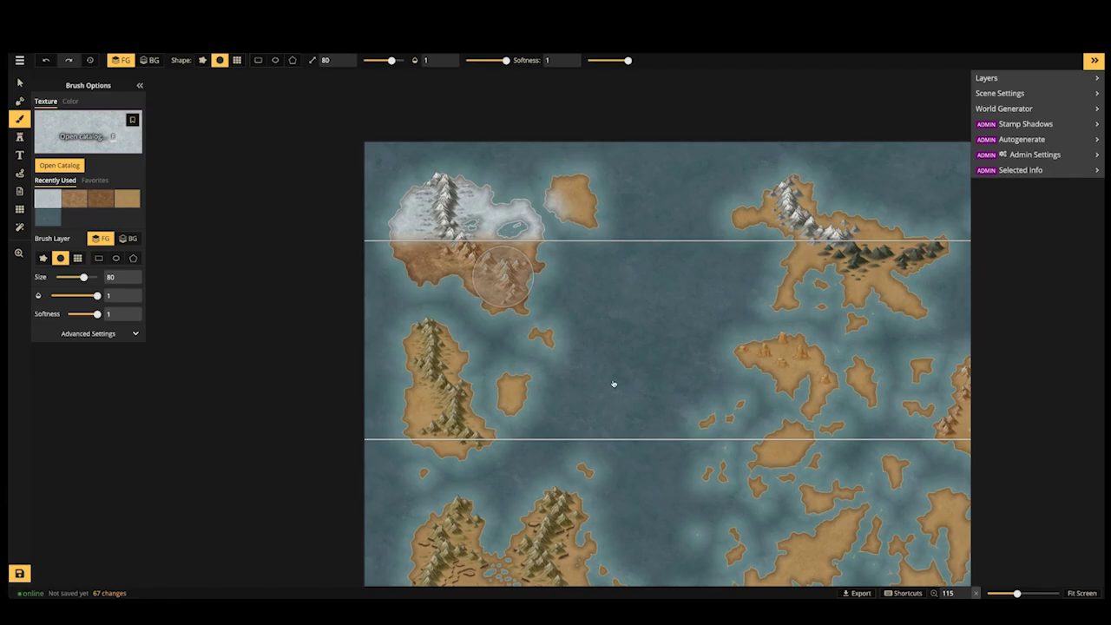
Paint the mottled grey-green parchment texture over the northwestern continent's north, its neighbouring island and the northeastern continent above the upper line
{"action": "key", "text": "t"}
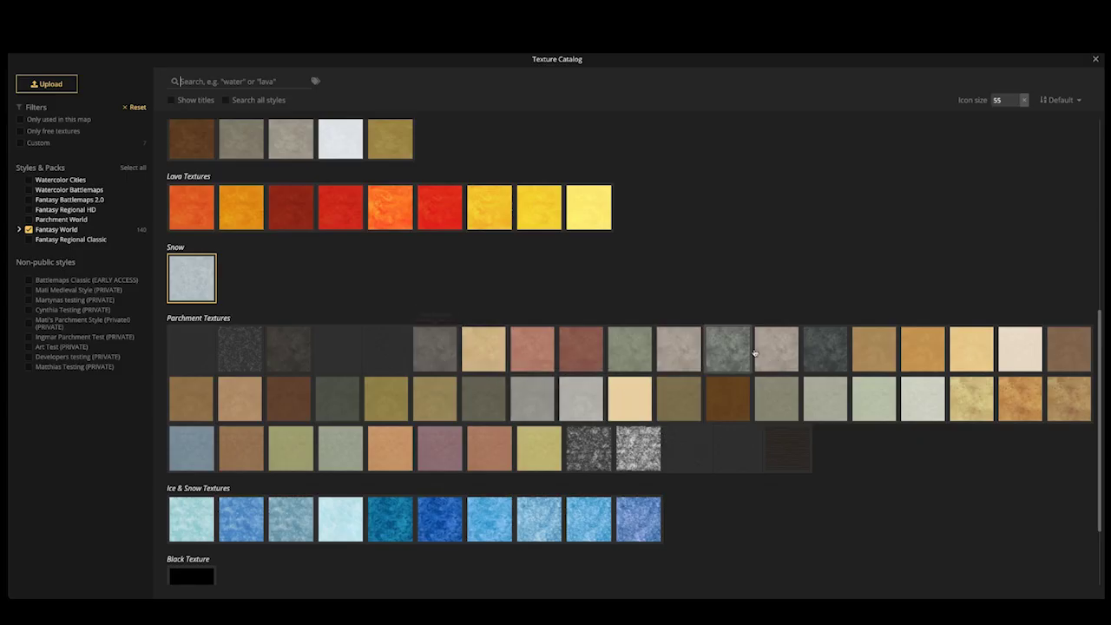
{"action": "left_click", "coordinate": [722, 340]}
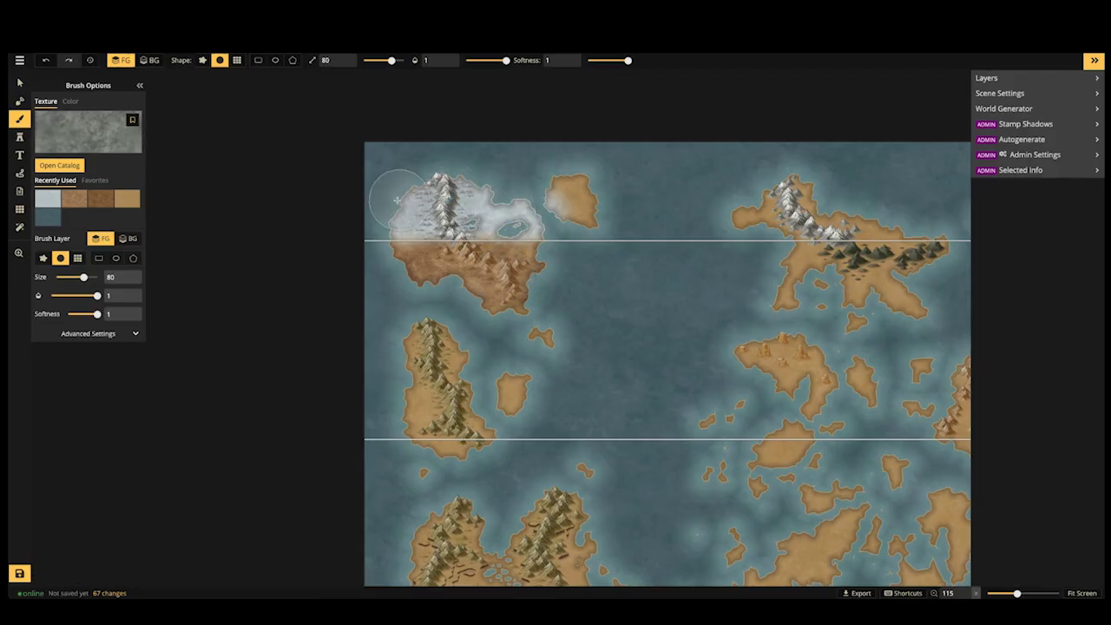
{"action": "mouse_move", "coordinate": [396, 201]}
{"action": "left_mouse_down"}
{"action": "mouse_move", "coordinate": [492, 201]}
{"action": "mouse_move", "coordinate": [399, 213]}
{"action": "mouse_move", "coordinate": [521, 214]}
{"action": "mouse_move", "coordinate": [413, 217]}
{"action": "mouse_move", "coordinate": [602, 195]}
{"action": "left_mouse_up"}
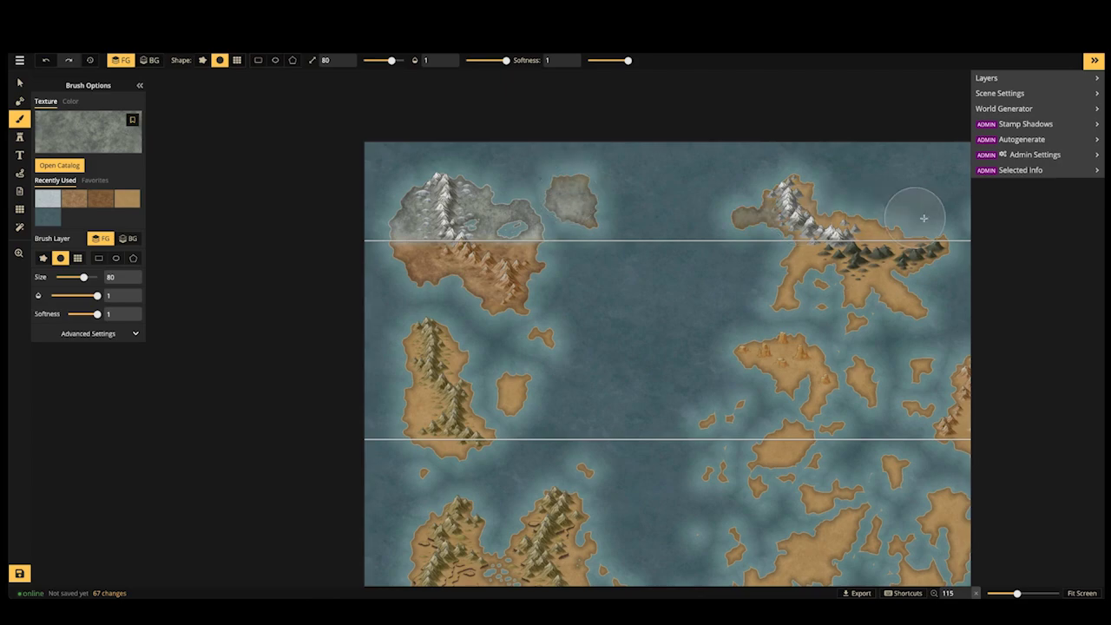
{"action": "mouse_move", "coordinate": [805, 205]}
{"action": "left_mouse_down"}
{"action": "mouse_move", "coordinate": [738, 203]}
{"action": "mouse_move", "coordinate": [752, 189]}
{"action": "mouse_move", "coordinate": [901, 217]}
{"action": "left_mouse_up"}
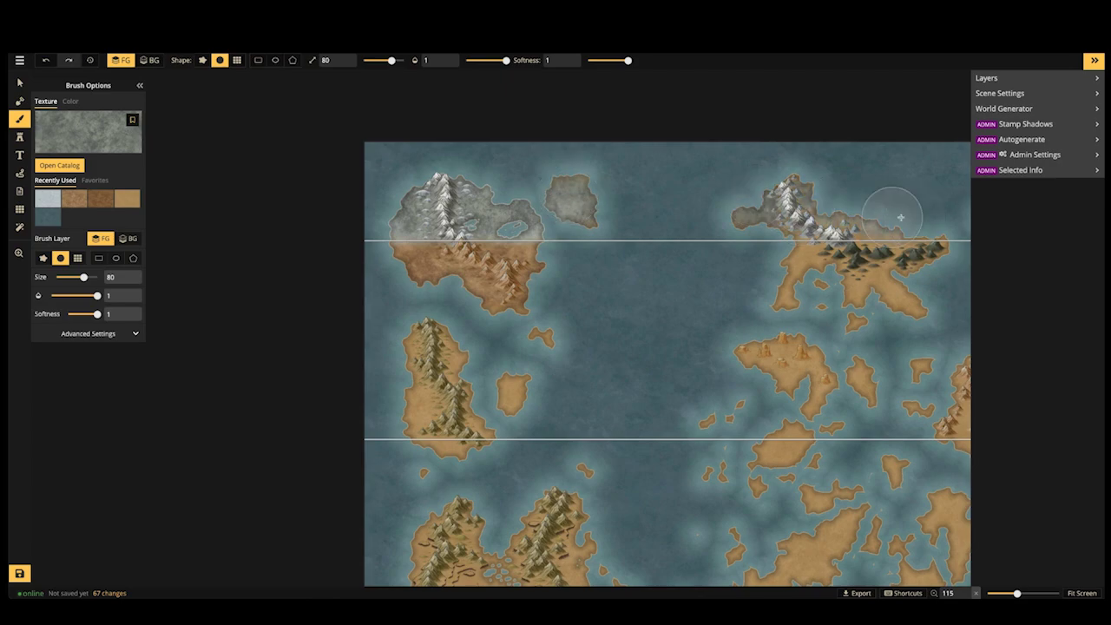
Cover the small far northeastern islands above the upper line with the same grey-green texture
{"action": "scroll", "coordinate": [674, 199], "scroll_direction": "down", "scroll_amount": 3}
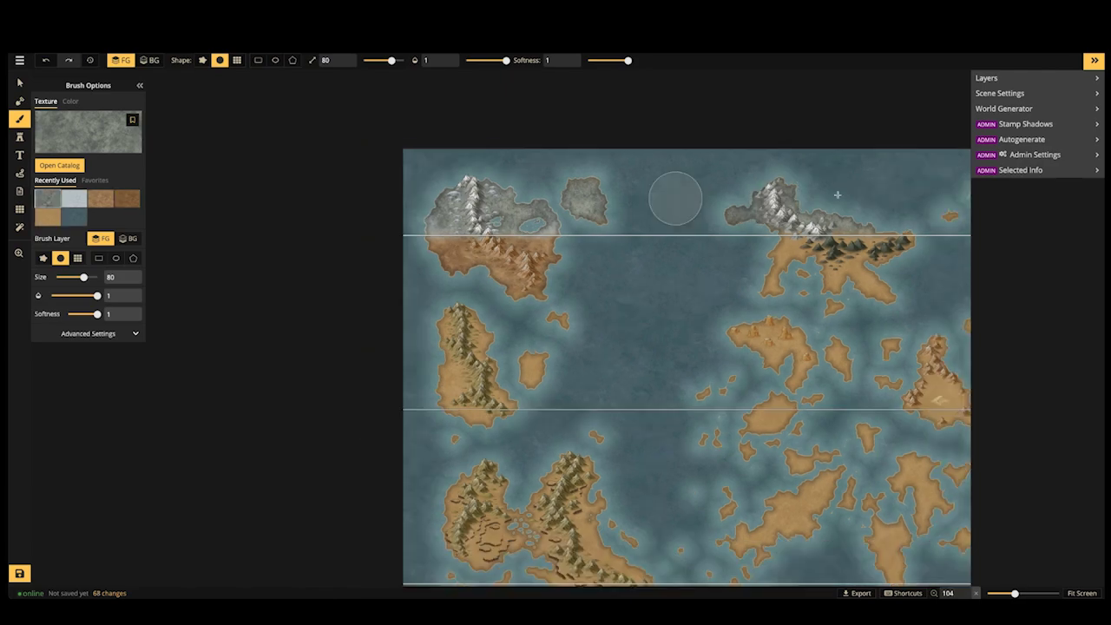
{"action": "left_click_drag", "start_coordinate": [827, 194], "coordinate": [790, 194]}
{"action": "scroll", "coordinate": [783, 195], "scroll_direction": "down", "scroll_amount": 1}
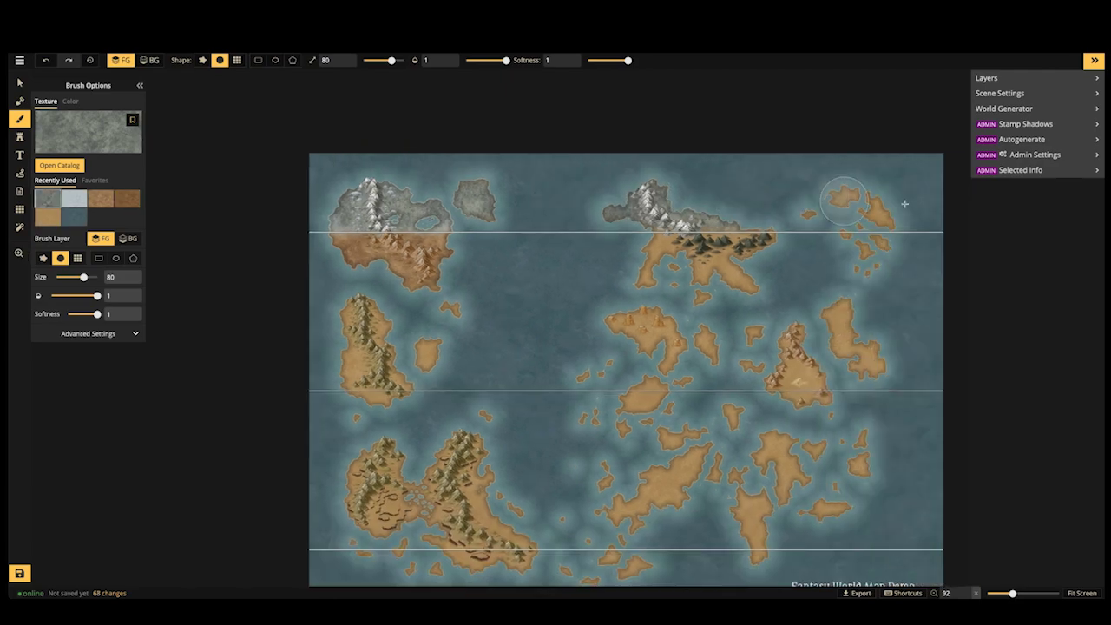
{"action": "scroll", "coordinate": [556, 521], "scroll_direction": "down", "scroll_amount": 1}
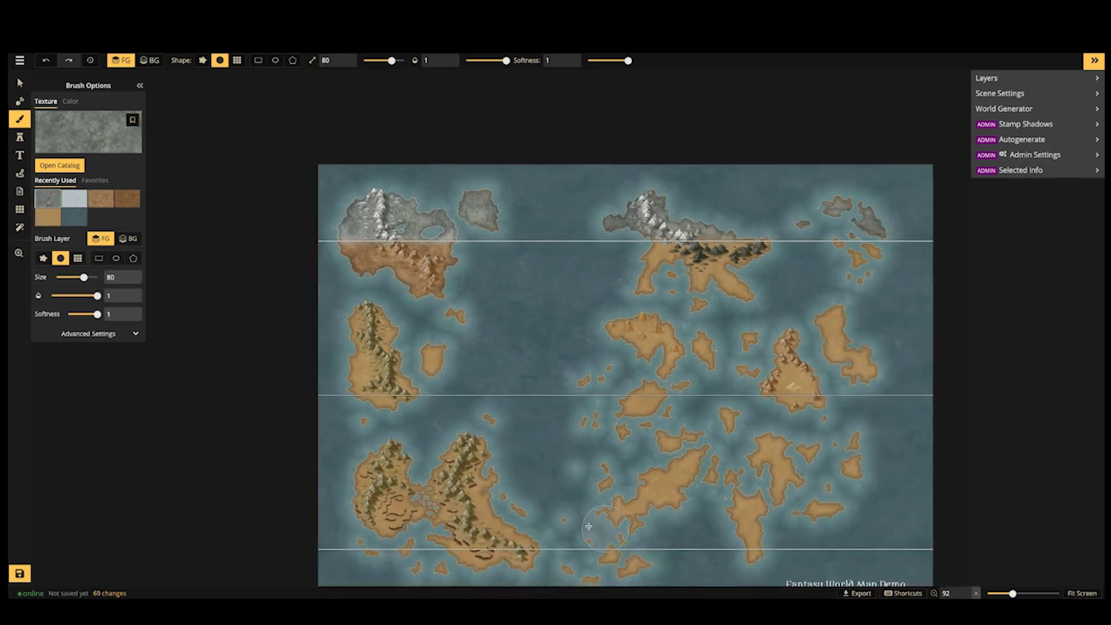
Paint the grey-green parchment texture over all land below the lower line, from the southwestern continent's coast to the southeastern peninsula's tip
{"action": "left_click_drag", "start_coordinate": [556, 521], "coordinate": [636, 396]}
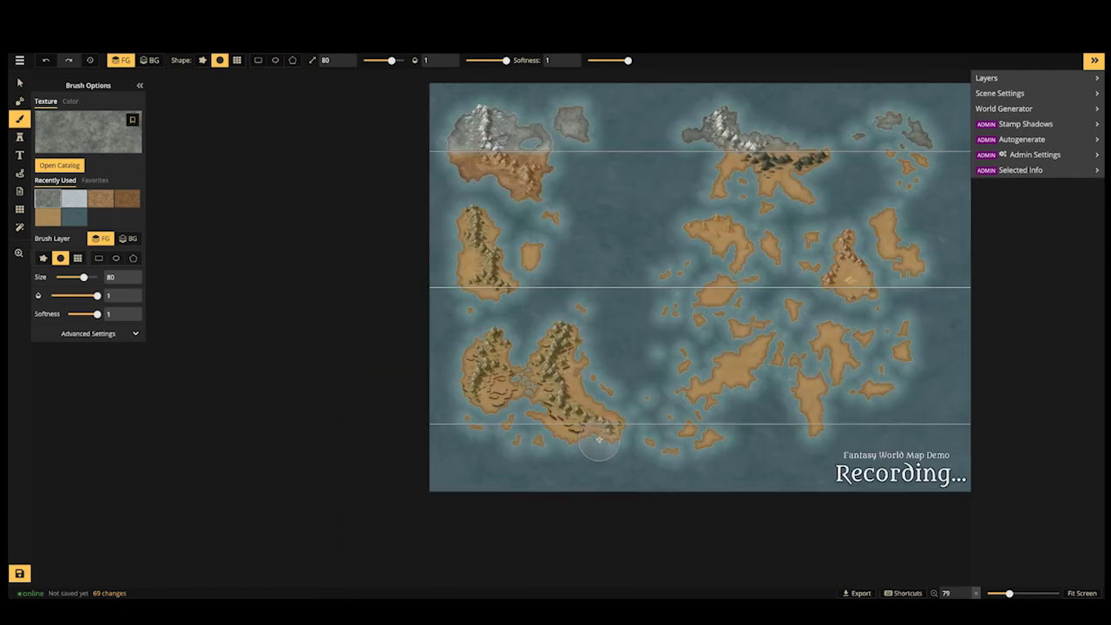
{"action": "left_click_drag", "start_coordinate": [599, 442], "coordinate": [453, 443]}
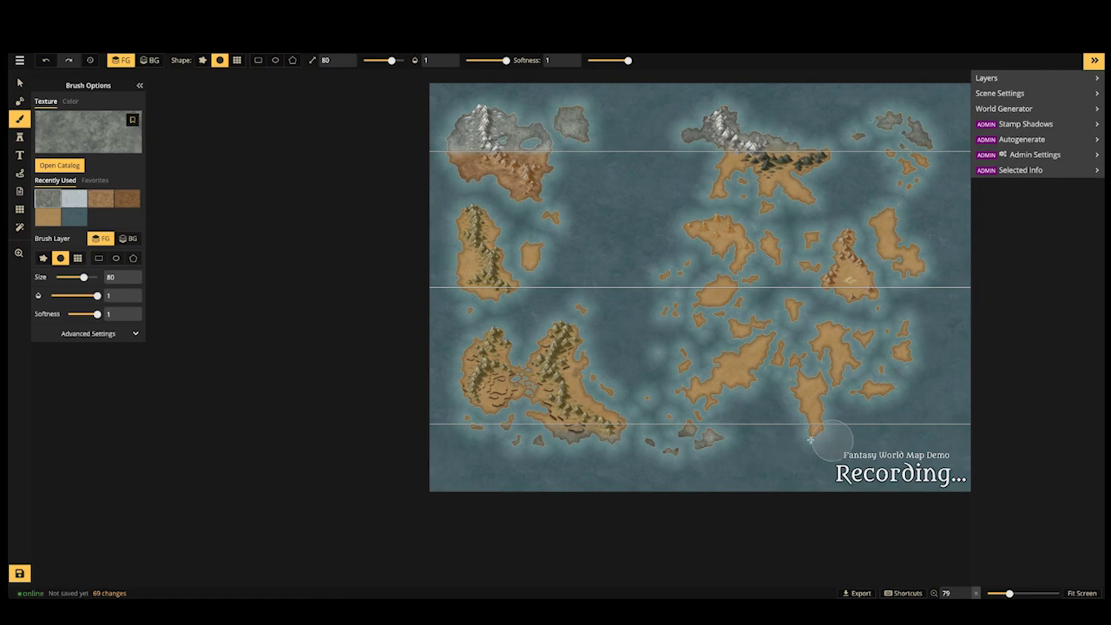
{"action": "left_click_drag", "start_coordinate": [830, 441], "coordinate": [831, 442]}
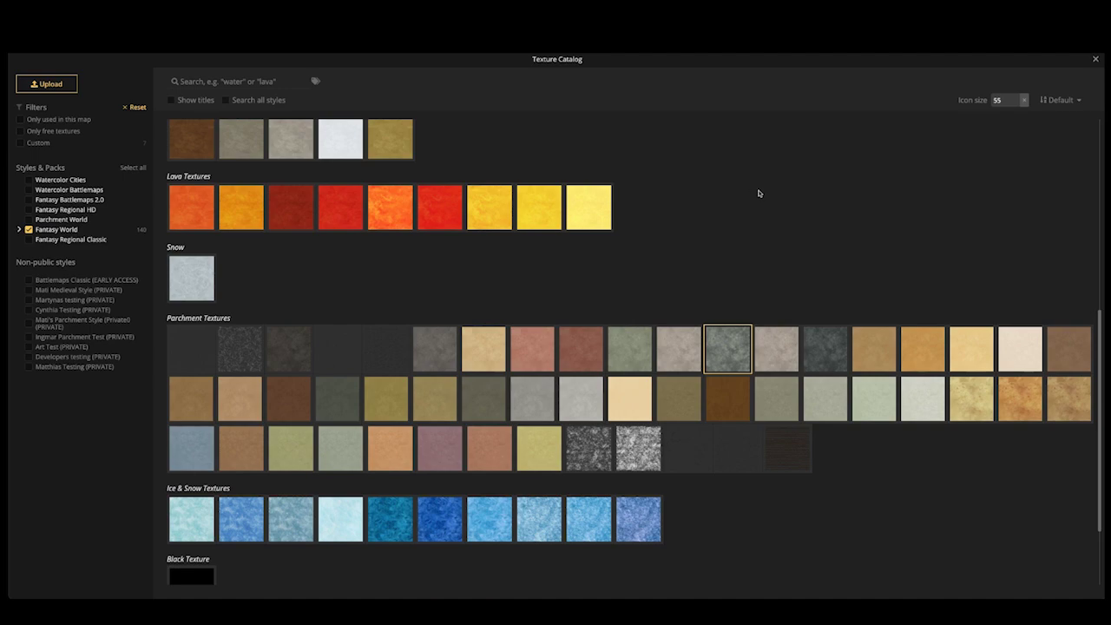
Cover the northeastern continent below the upper line with the grey-green texture and repaint it with the darker slate-grey parchment texture
{"action": "left_click", "coordinate": [724, 358]}
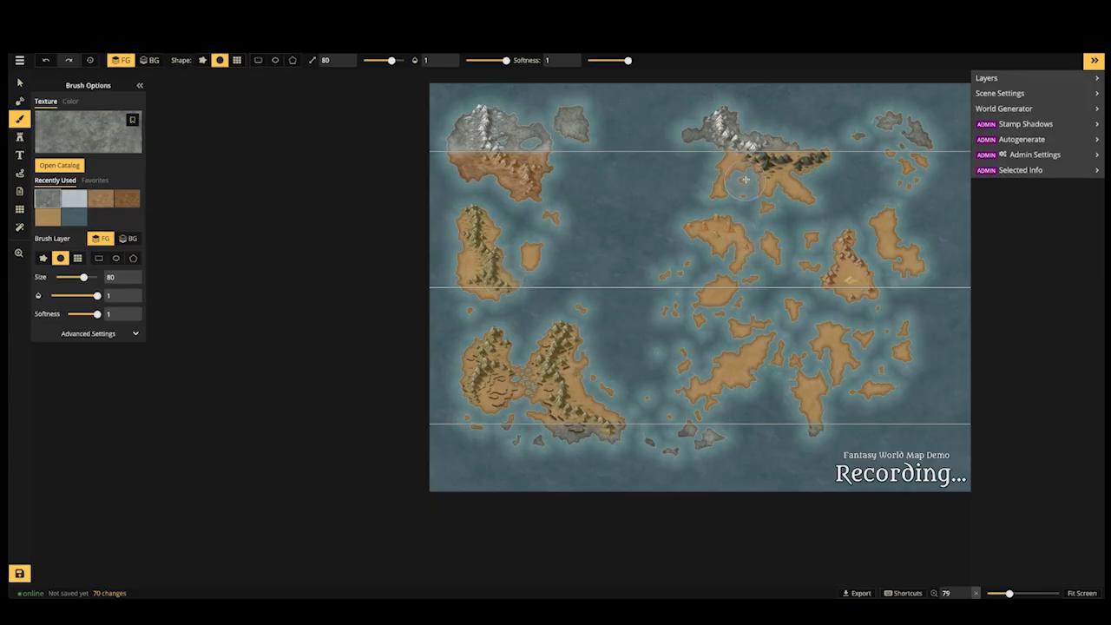
{"action": "mouse_move", "coordinate": [734, 171]}
{"action": "left_mouse_down"}
{"action": "mouse_move", "coordinate": [764, 170]}
{"action": "mouse_move", "coordinate": [712, 172]}
{"action": "mouse_move", "coordinate": [810, 165]}
{"action": "mouse_move", "coordinate": [726, 195]}
{"action": "mouse_move", "coordinate": [798, 189]}
{"action": "mouse_move", "coordinate": [751, 182]}
{"action": "left_mouse_up"}
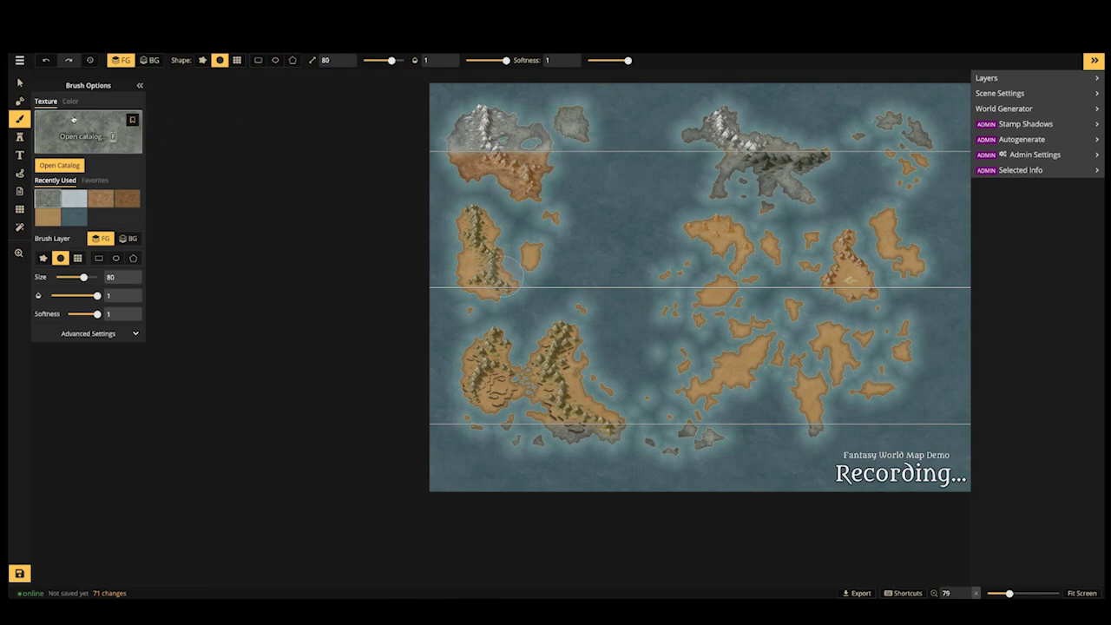
{"action": "left_click", "coordinate": [112, 136]}
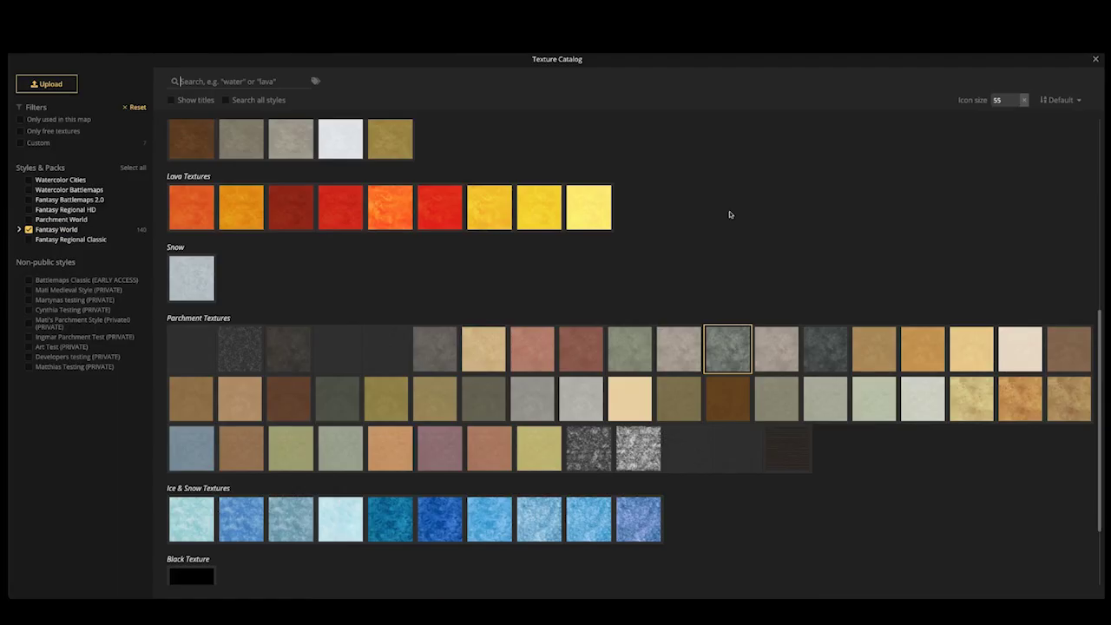
{"action": "left_click", "coordinate": [826, 349]}
{"action": "scroll", "coordinate": [764, 230], "scroll_direction": "up", "scroll_amount": 3}
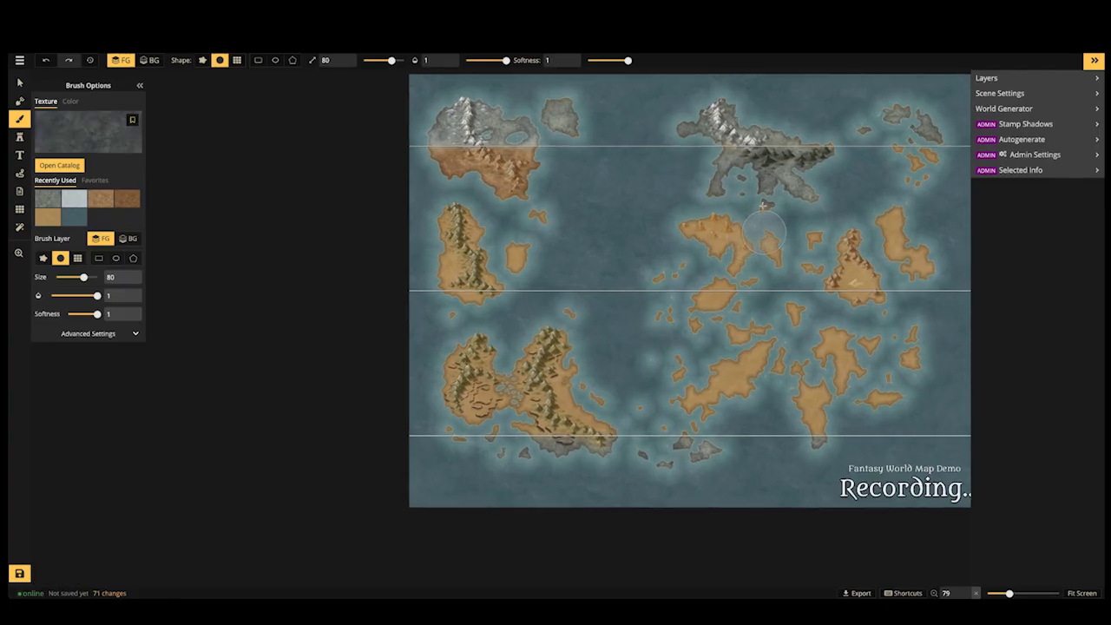
{"action": "mouse_move", "coordinate": [769, 160]}
{"action": "left_mouse_down"}
{"action": "mouse_move", "coordinate": [700, 160]}
{"action": "mouse_move", "coordinate": [857, 164]}
{"action": "mouse_move", "coordinate": [694, 173]}
{"action": "mouse_move", "coordinate": [715, 177]}
{"action": "mouse_move", "coordinate": [776, 138]}
{"action": "mouse_move", "coordinate": [819, 141]}
{"action": "mouse_move", "coordinate": [810, 188]}
{"action": "mouse_move", "coordinate": [741, 204]}
{"action": "mouse_move", "coordinate": [792, 197]}
{"action": "left_mouse_up"}
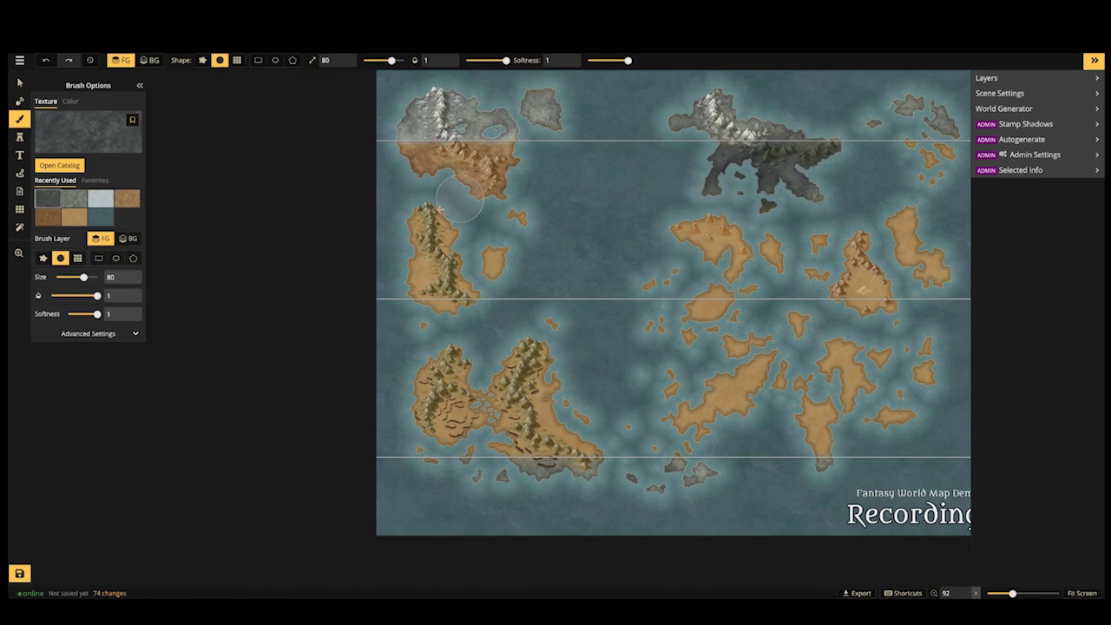
Paint the mountainous island on the western side between the upper and middle lines with the Land Yellow 1 texture
{"action": "key", "text": "f"}
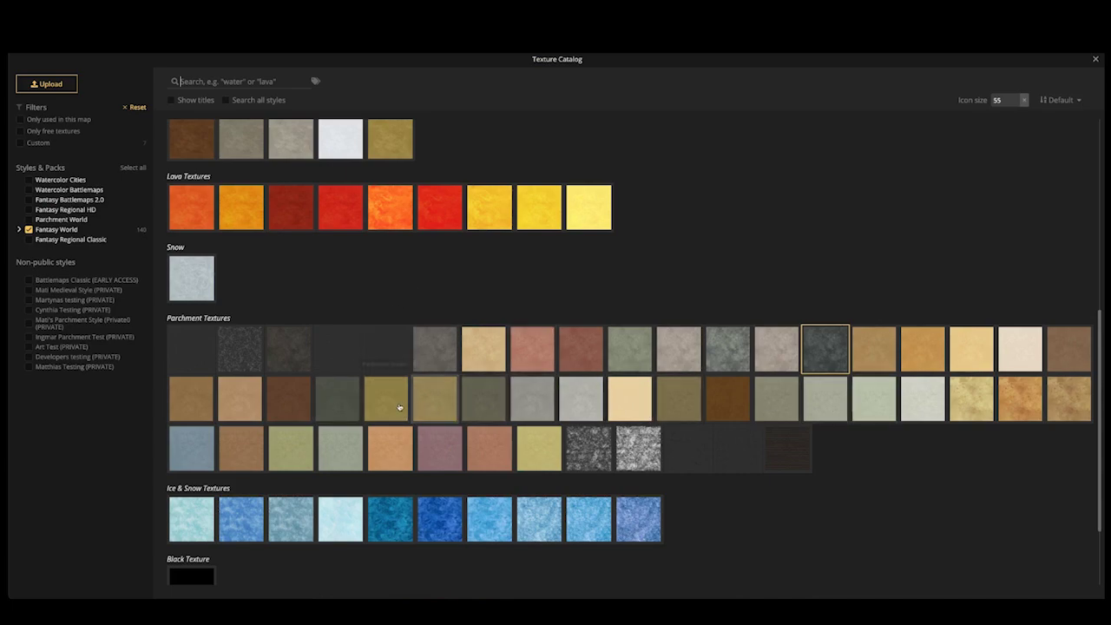
{"action": "scroll", "coordinate": [396, 317], "scroll_direction": "up", "scroll_amount": 3}
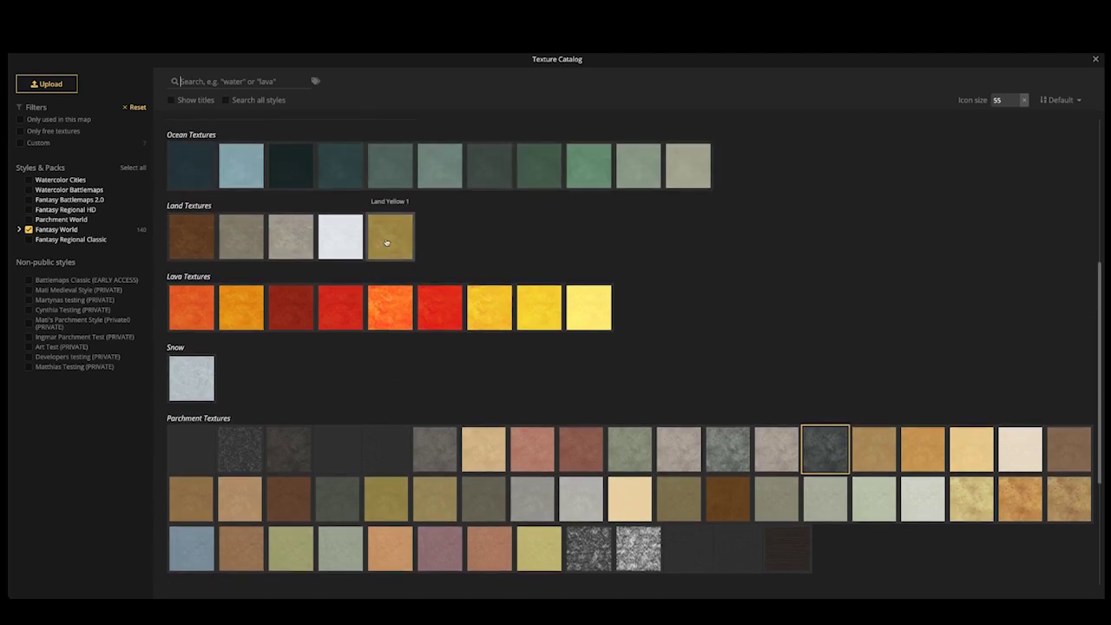
{"action": "left_click", "coordinate": [387, 242]}
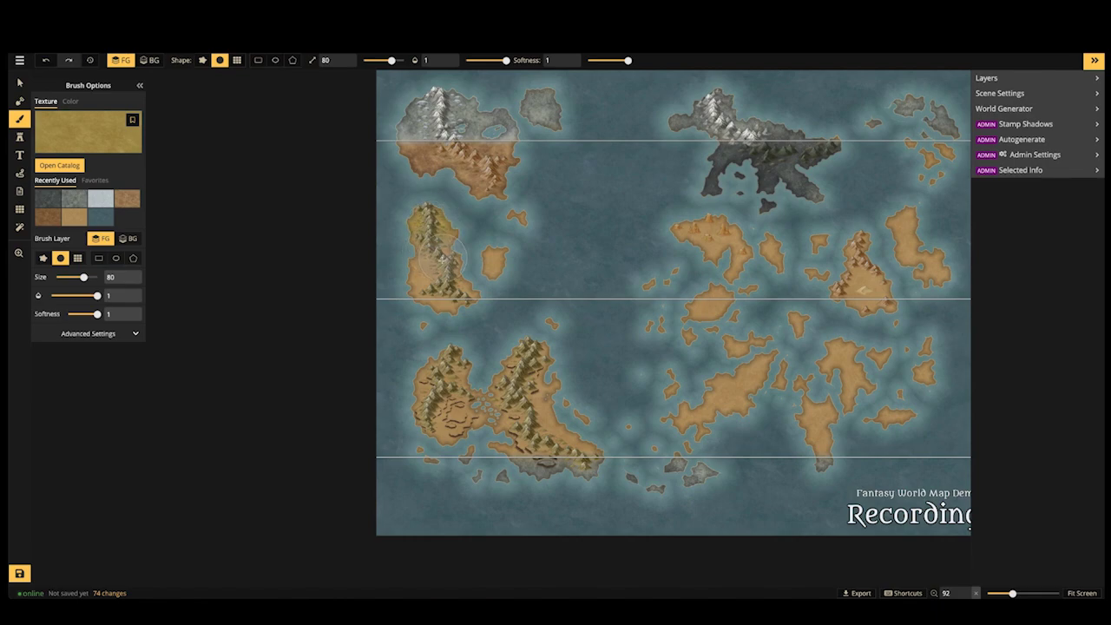
{"action": "left_click", "coordinate": [428, 273]}
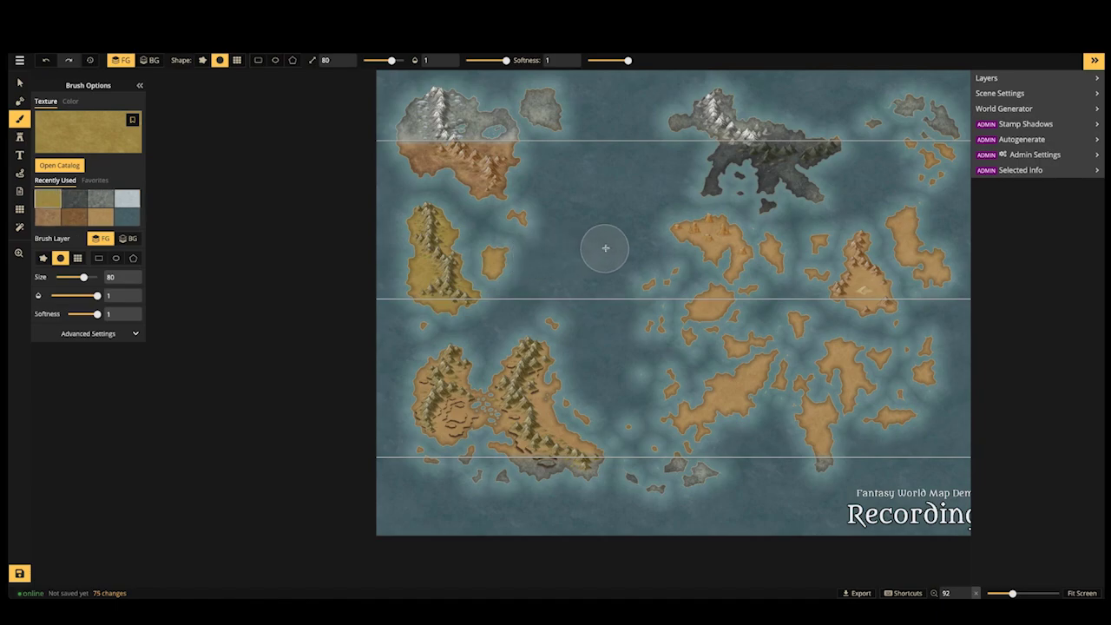
Lower the yellow texture's brightness to 90 and repaint the western mountainous island and its small eastern neighbour with it
{"action": "scroll", "coordinate": [428, 247], "scroll_direction": "up", "scroll_amount": 3}
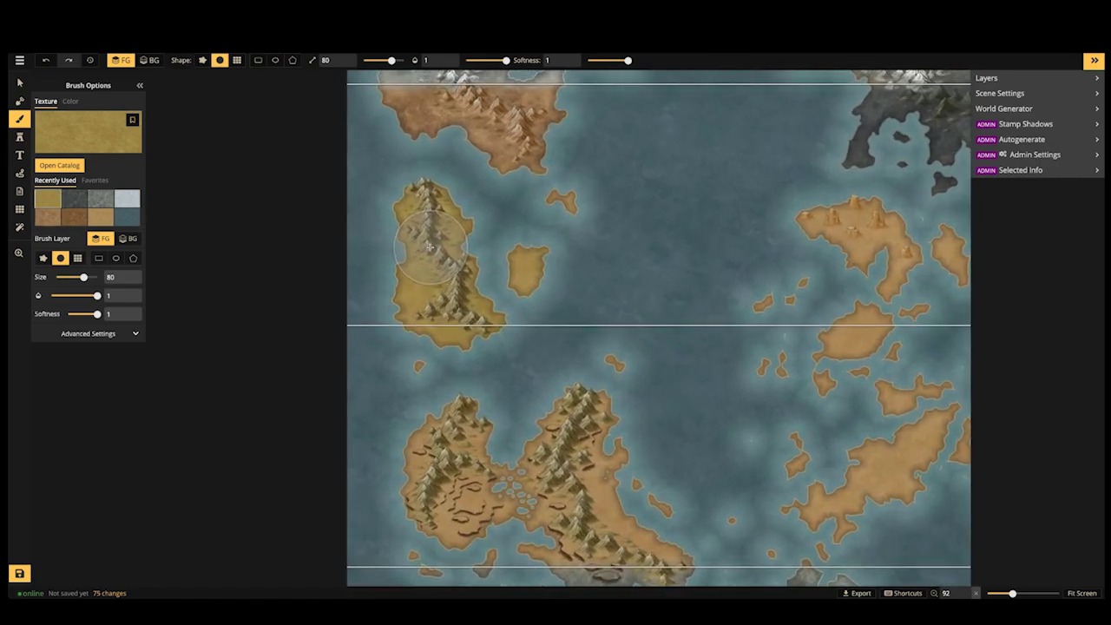
{"action": "scroll", "coordinate": [428, 247], "scroll_direction": "up", "scroll_amount": 3}
{"action": "scroll", "coordinate": [576, 261], "scroll_direction": "up", "scroll_amount": 1}
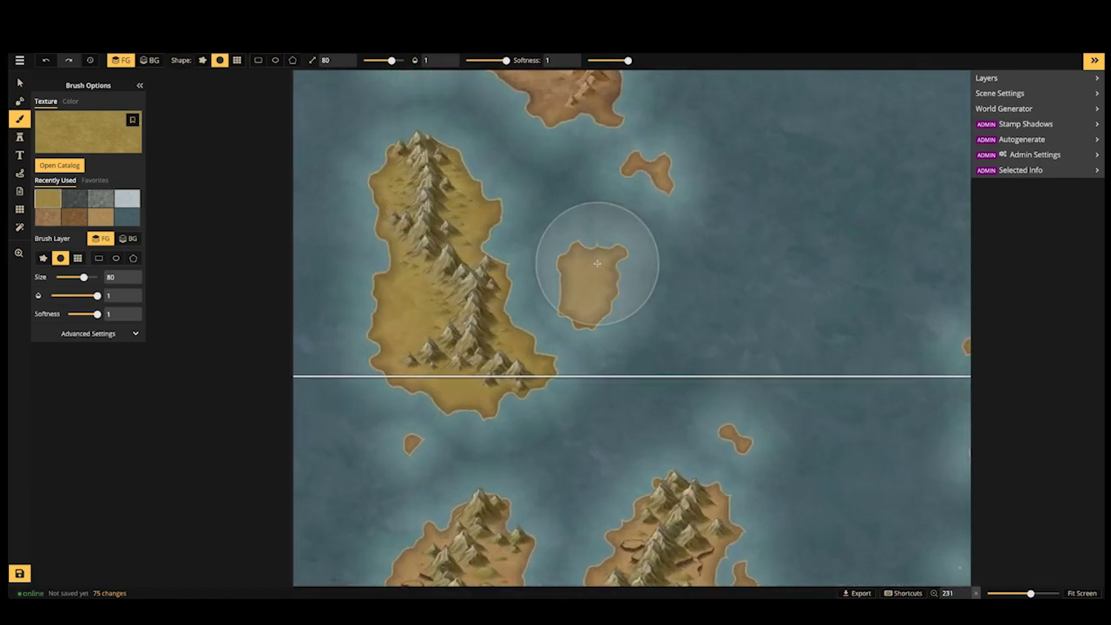
{"action": "left_click", "coordinate": [90, 333]}
{"action": "left_click", "coordinate": [77, 352]}
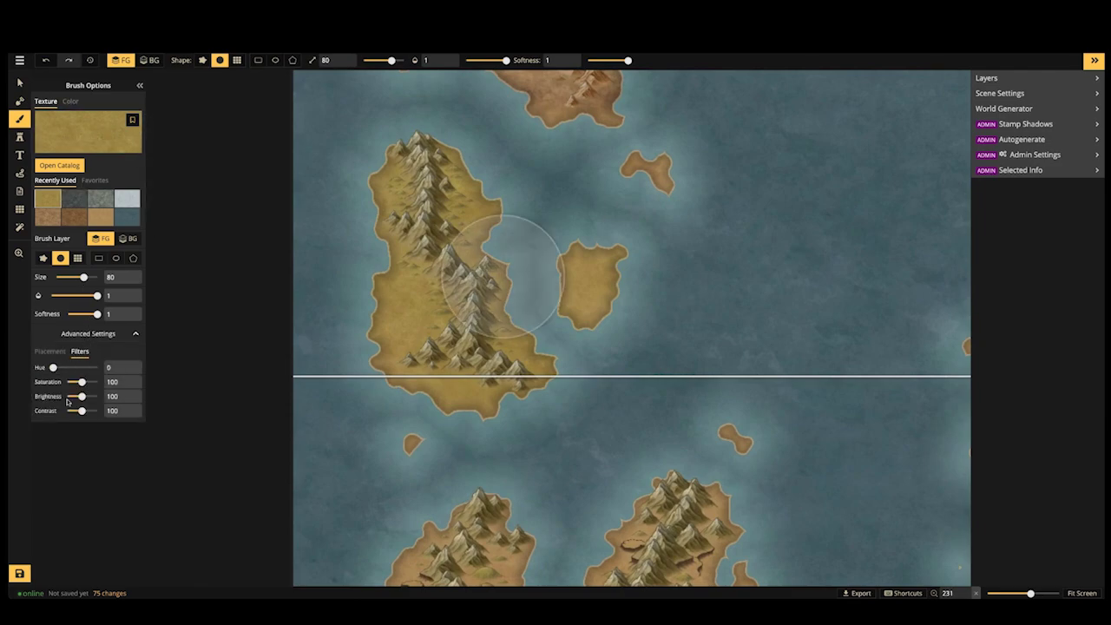
{"action": "left_click_drag", "start_coordinate": [82, 395], "coordinate": [80, 396]}
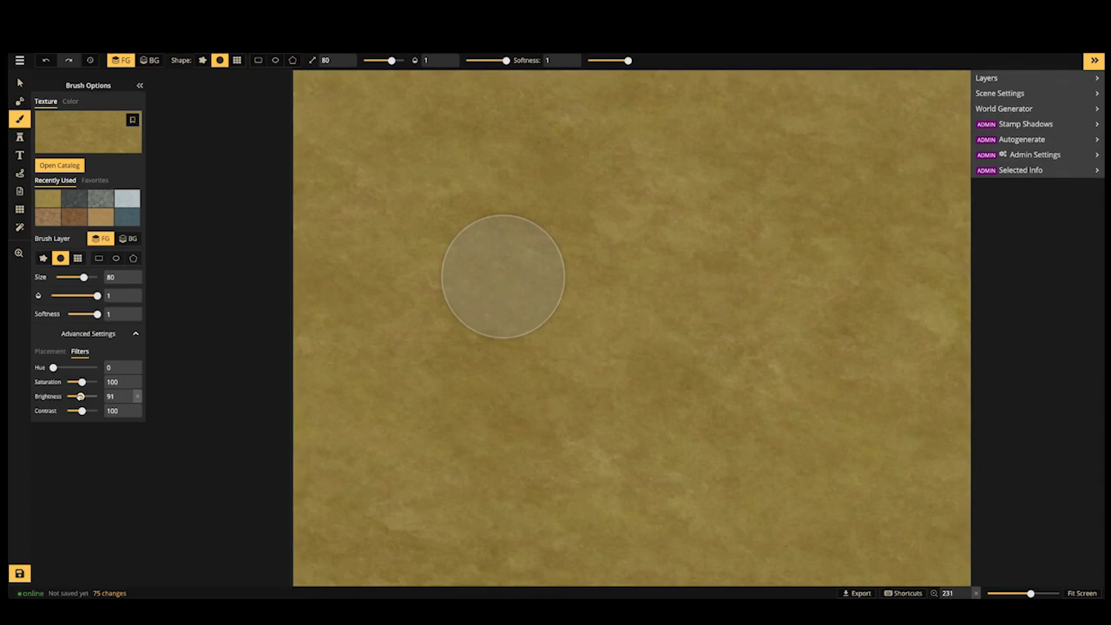
{"action": "left_click", "coordinate": [128, 400]}
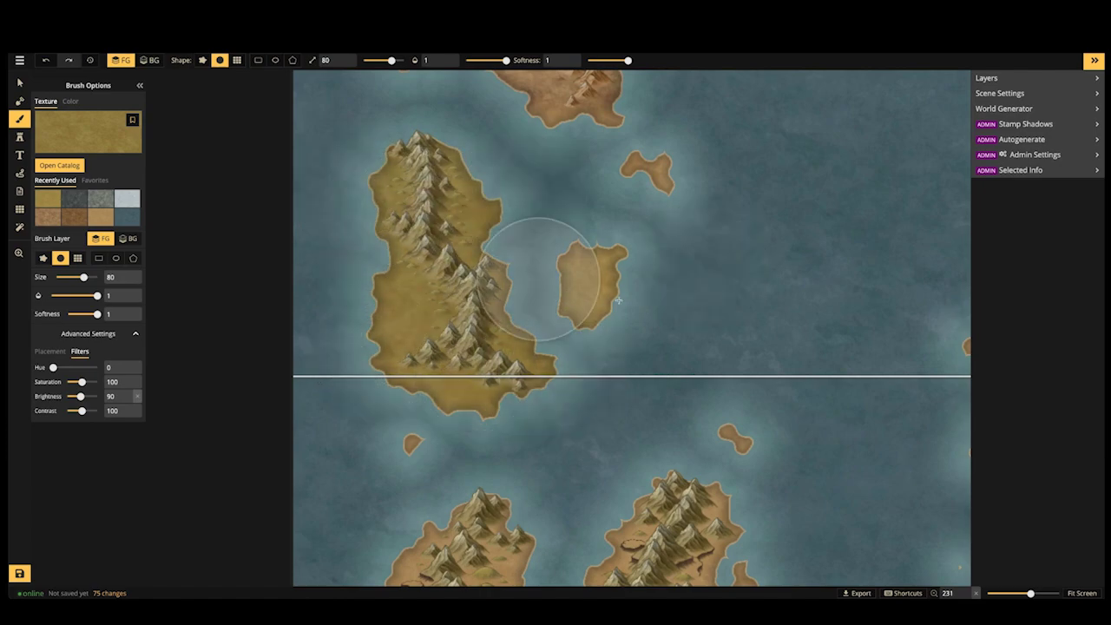
{"action": "scroll", "coordinate": [624, 211], "scroll_direction": "down", "scroll_amount": 3}
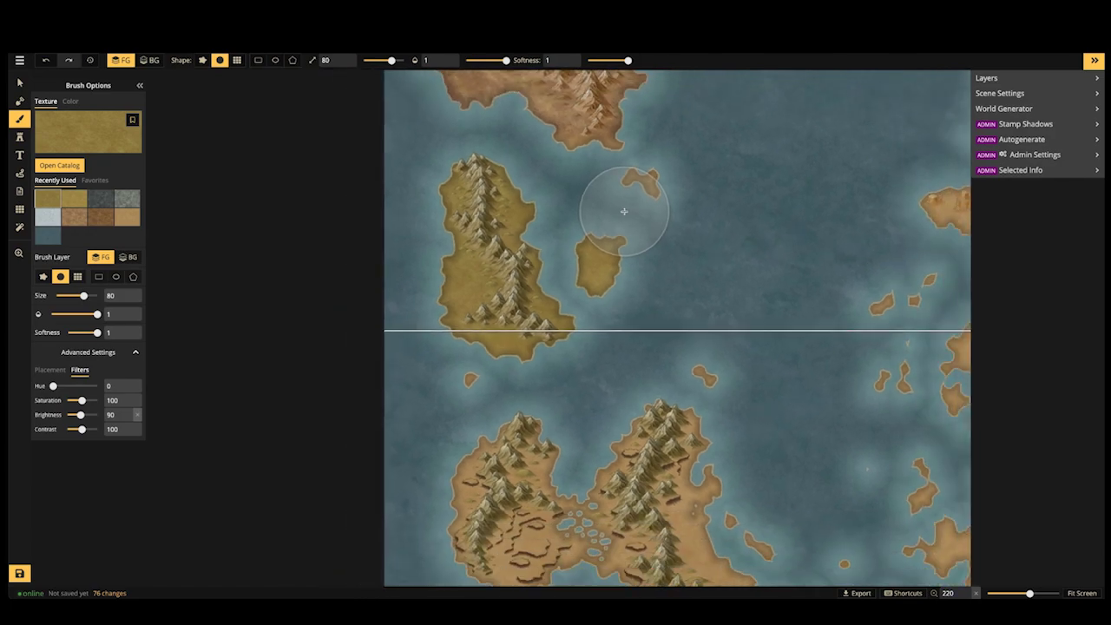
Paint the two joined southwestern continents between the middle and lower lines with the darkened yellow land texture
{"action": "scroll", "coordinate": [624, 211], "scroll_direction": "down", "scroll_amount": 5}
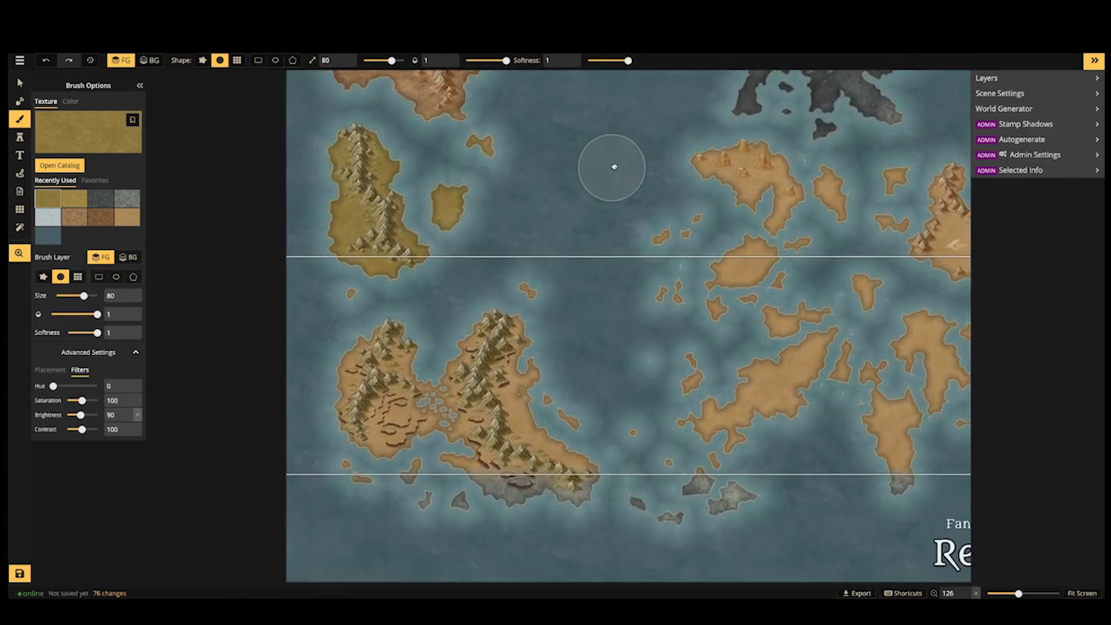
{"action": "scroll", "coordinate": [453, 319], "scroll_direction": "down", "scroll_amount": 2}
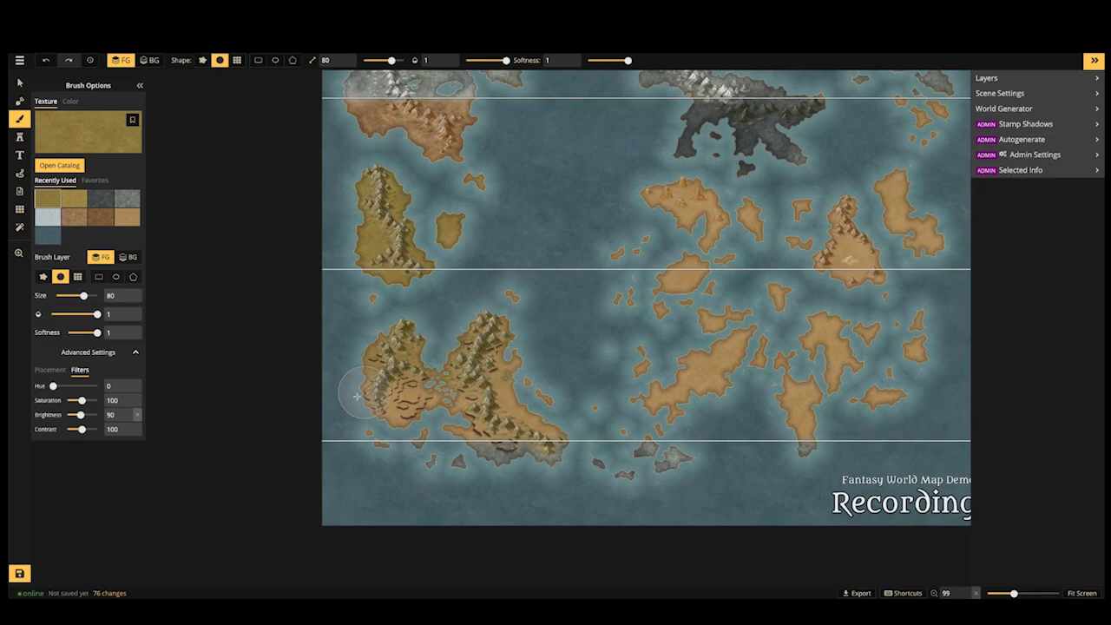
{"action": "mouse_move", "coordinate": [357, 396]}
{"action": "left_mouse_down"}
{"action": "mouse_move", "coordinate": [471, 398]}
{"action": "mouse_move", "coordinate": [372, 404]}
{"action": "mouse_move", "coordinate": [538, 412]}
{"action": "mouse_move", "coordinate": [449, 410]}
{"action": "mouse_move", "coordinate": [459, 380]}
{"action": "mouse_move", "coordinate": [513, 355]}
{"action": "mouse_move", "coordinate": [443, 346]}
{"action": "mouse_move", "coordinate": [459, 343]}
{"action": "mouse_move", "coordinate": [504, 412]}
{"action": "mouse_move", "coordinate": [561, 419]}
{"action": "mouse_move", "coordinate": [365, 413]}
{"action": "mouse_move", "coordinate": [545, 411]}
{"action": "mouse_move", "coordinate": [489, 373]}
{"action": "left_mouse_up"}
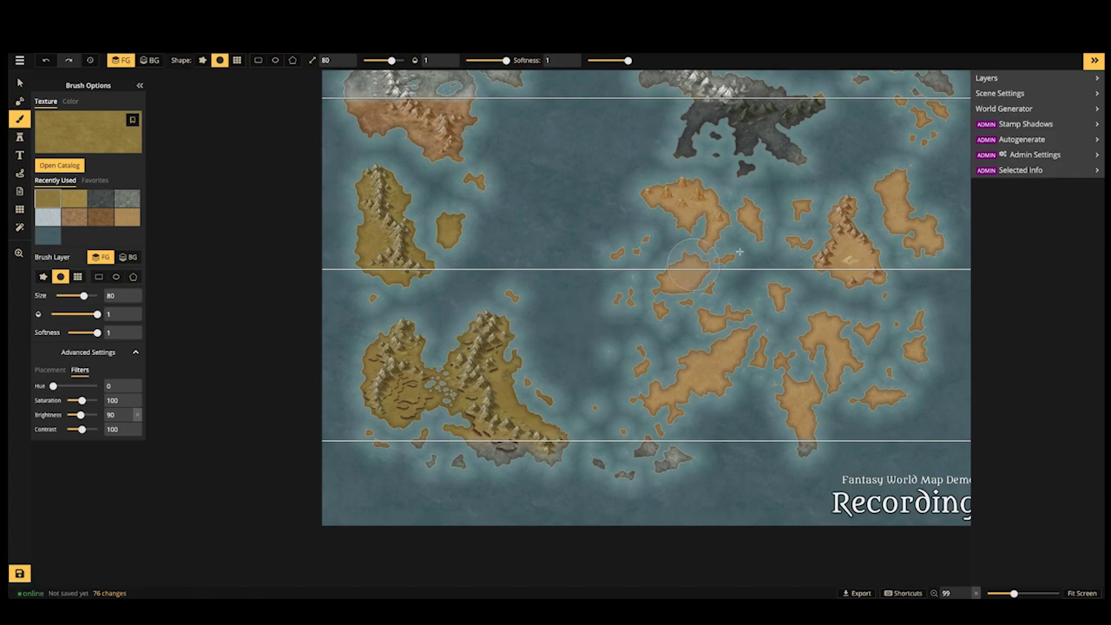
Paint the eastern island with brown mountains using the darker brown recently used texture at brush size 80
{"action": "left_click_drag", "start_coordinate": [739, 252], "coordinate": [521, 261]}
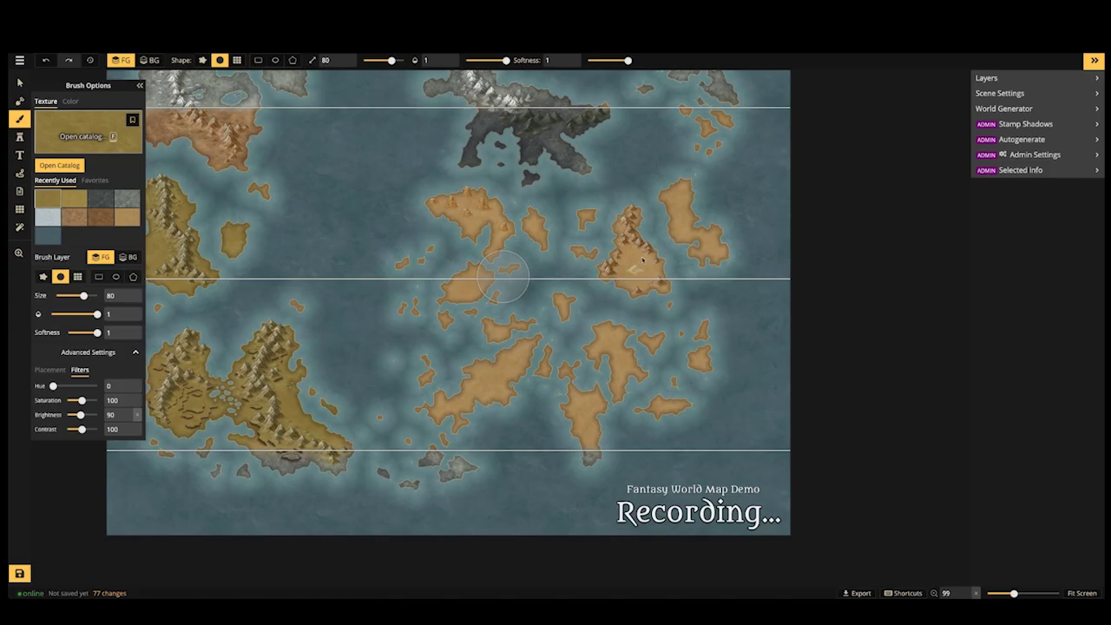
{"action": "key", "text": "f"}
{"action": "key", "text": "Escape"}
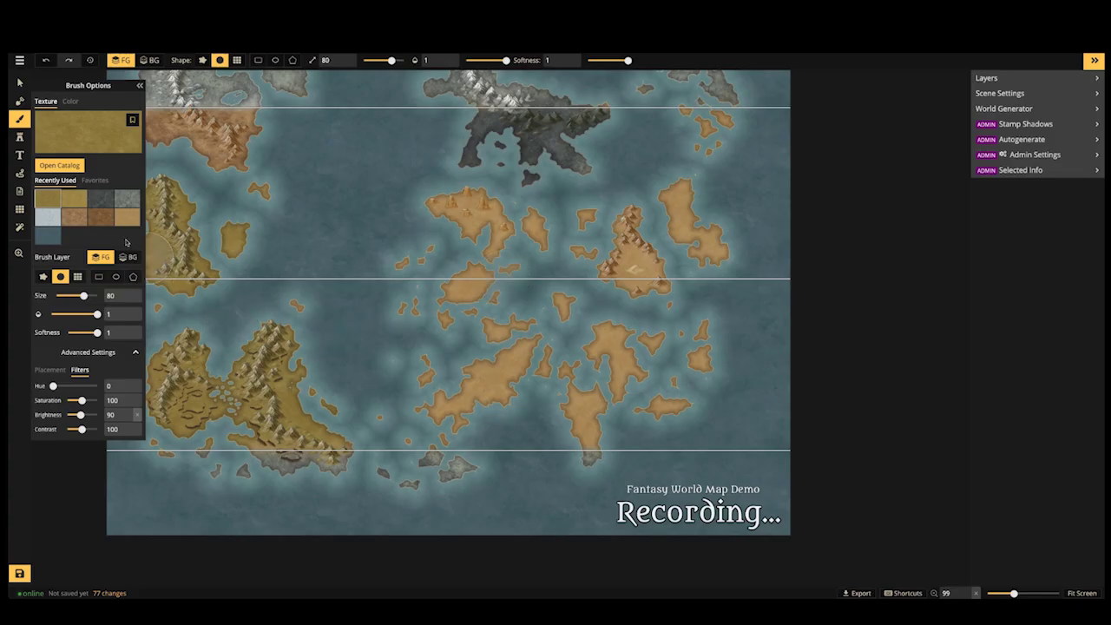
{"action": "left_click", "coordinate": [100, 216]}
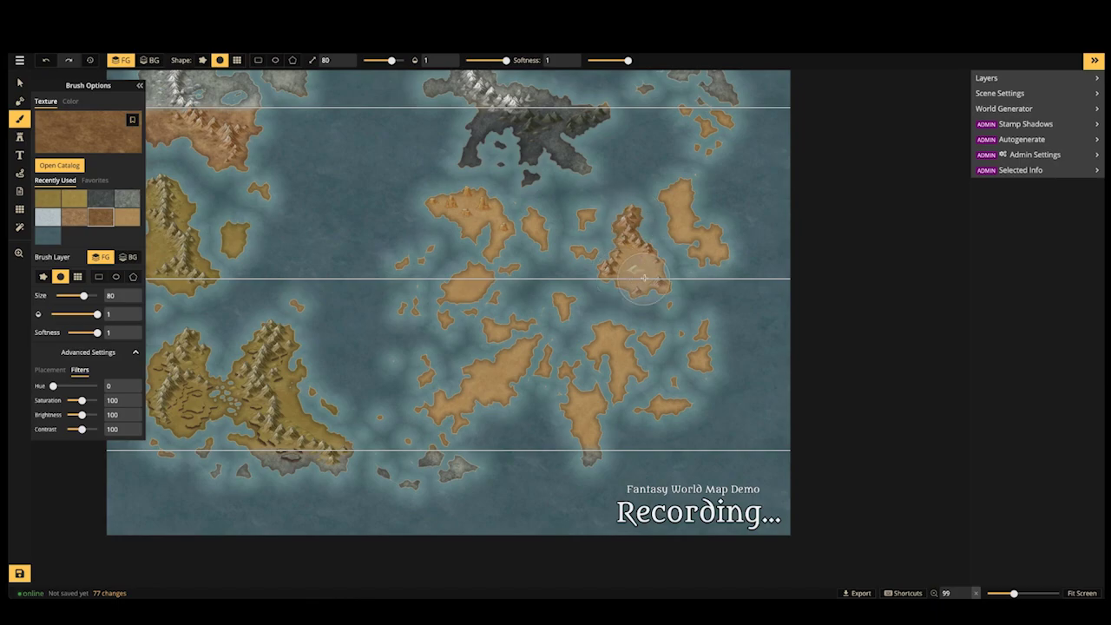
{"action": "mouse_move", "coordinate": [644, 278]}
{"action": "left_mouse_down"}
{"action": "mouse_move", "coordinate": [632, 219]}
{"action": "mouse_move", "coordinate": [653, 295]}
{"action": "mouse_move", "coordinate": [638, 291]}
{"action": "left_mouse_up"}
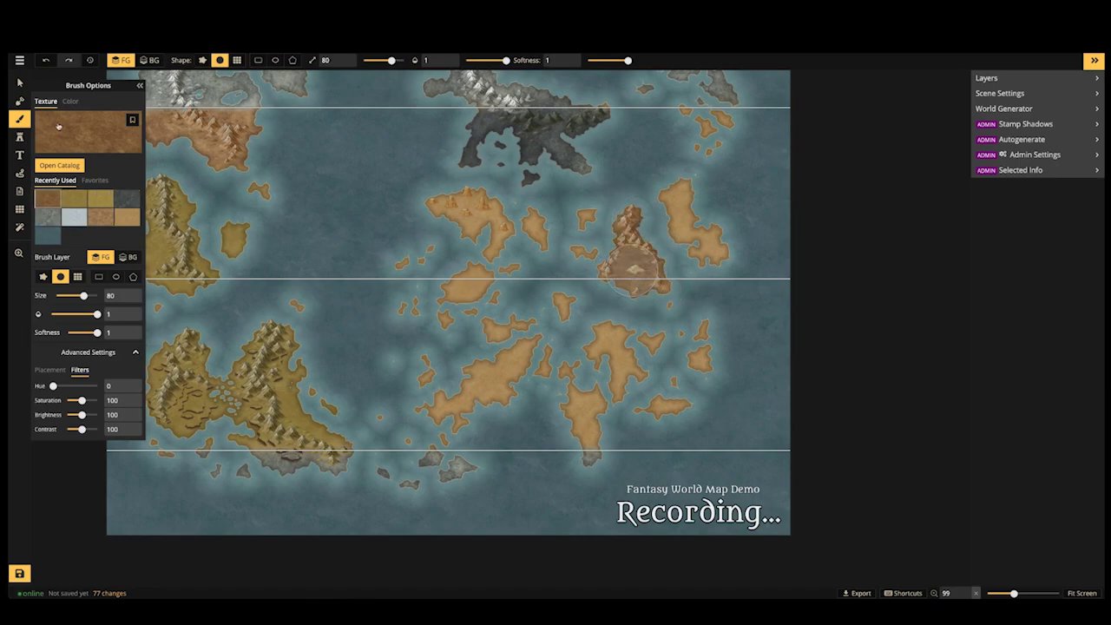
Paint the open basin south of the brown mountains with the pale yellow sandy parchment texture at brush size 30
{"action": "key", "text": "f"}
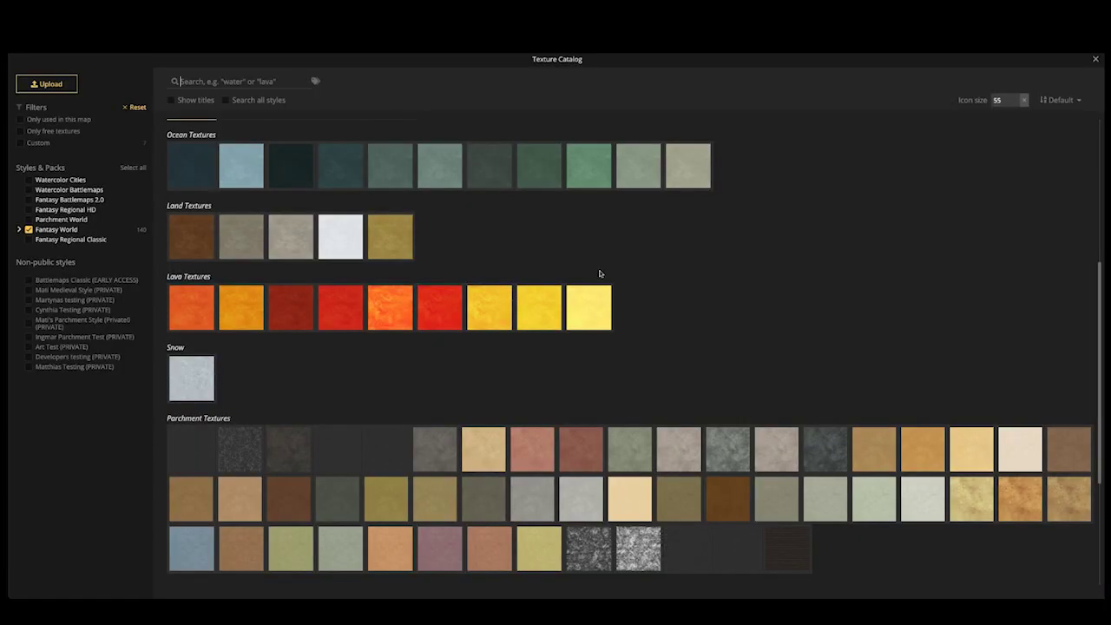
{"action": "scroll", "coordinate": [445, 392], "scroll_direction": "down", "scroll_amount": 2}
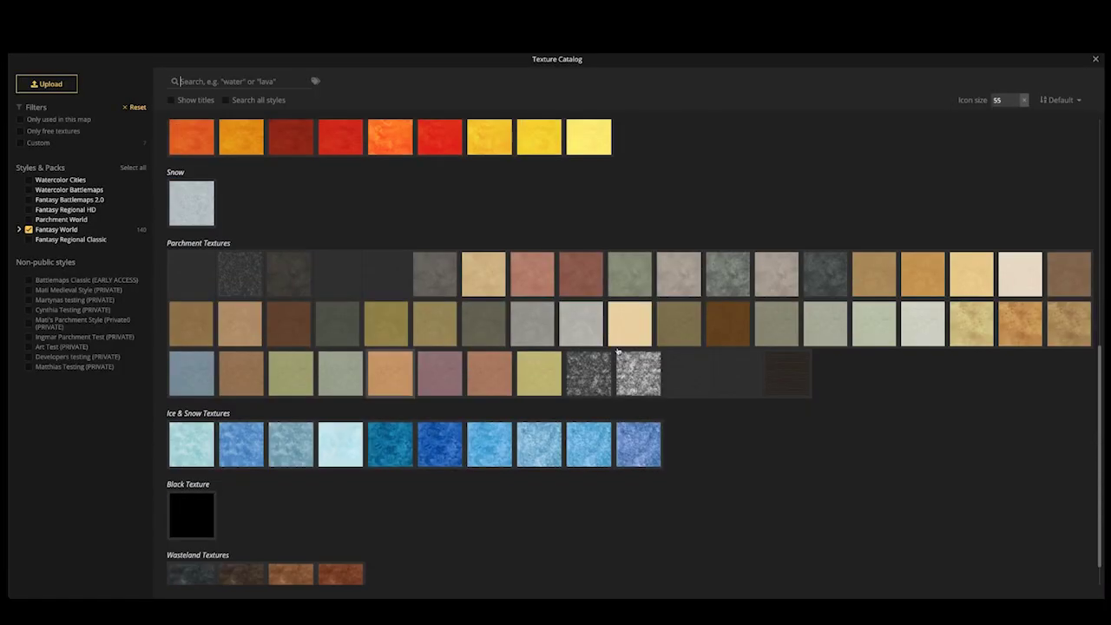
{"action": "left_click", "coordinate": [987, 327]}
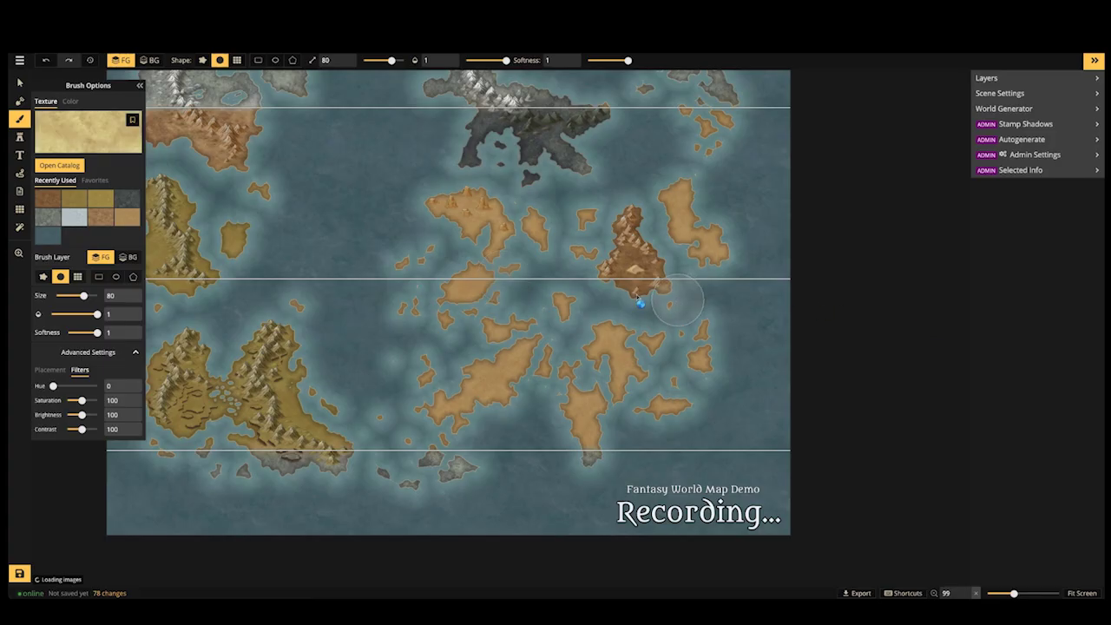
{"action": "scroll", "coordinate": [631, 273], "scroll_direction": "up", "scroll_amount": 3}
{"action": "scroll", "coordinate": [631, 274], "scroll_direction": "up", "scroll_amount": 2}
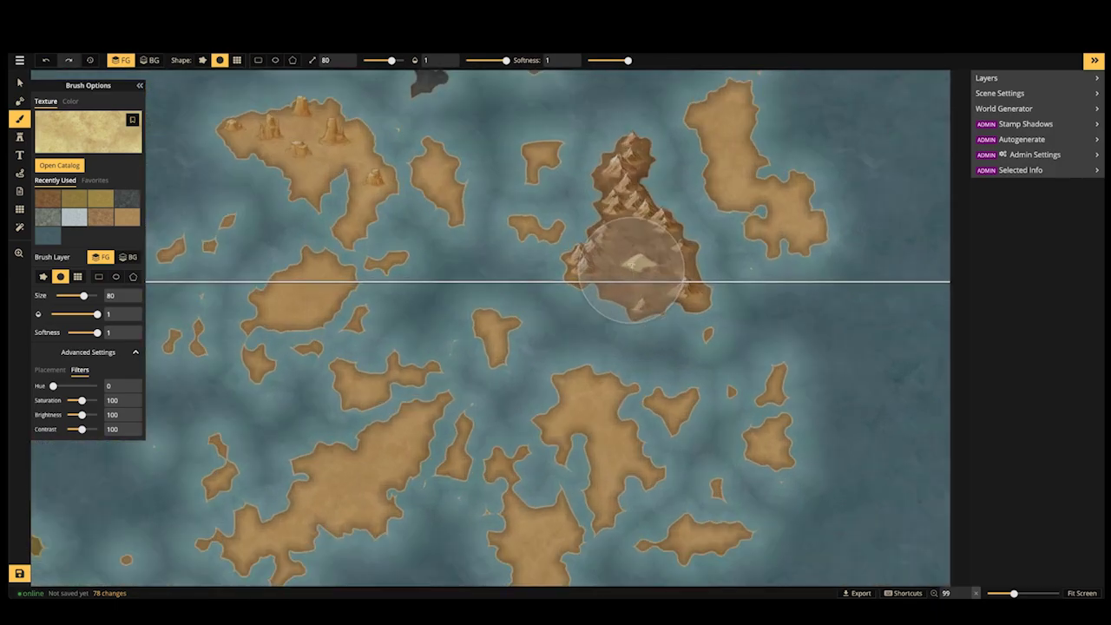
{"action": "key", "text": "bracketleft"}
{"action": "key", "text": "bracketleft"}
{"action": "key", "text": "bracketleft"}
{"action": "key", "text": "bracketleft"}
{"action": "key", "text": "bracketleft"}
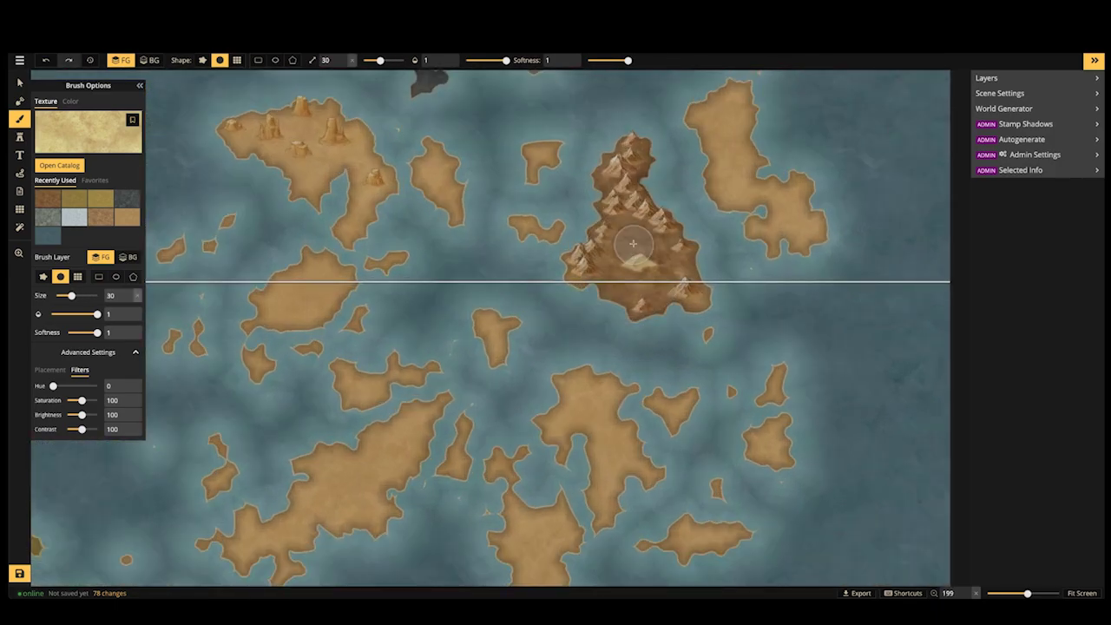
{"action": "mouse_move", "coordinate": [635, 242]}
{"action": "left_mouse_down"}
{"action": "mouse_move", "coordinate": [657, 265]}
{"action": "mouse_move", "coordinate": [615, 282]}
{"action": "mouse_move", "coordinate": [665, 270]}
{"action": "mouse_move", "coordinate": [632, 233]}
{"action": "mouse_move", "coordinate": [623, 270]}
{"action": "mouse_move", "coordinate": [599, 283]}
{"action": "left_mouse_up"}
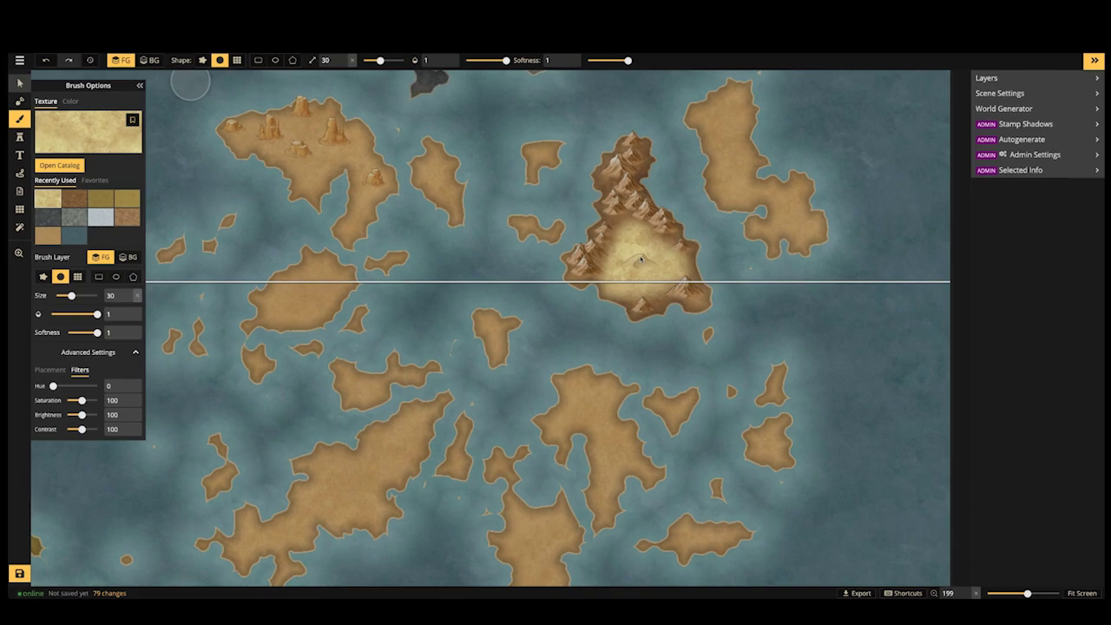
Delete the dune stamp standing in the sandy basin of the brown eastern island
{"action": "left_click", "coordinate": [19, 83]}
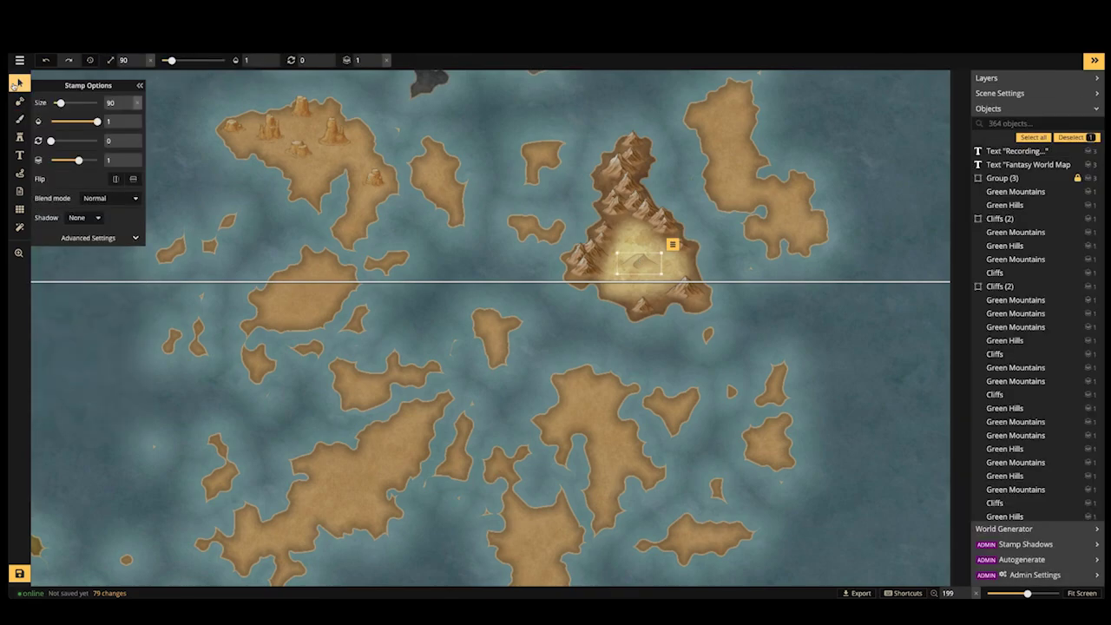
{"action": "key", "text": "Delete"}
{"action": "scroll", "coordinate": [640, 261], "scroll_direction": "down", "scroll_amount": 5}
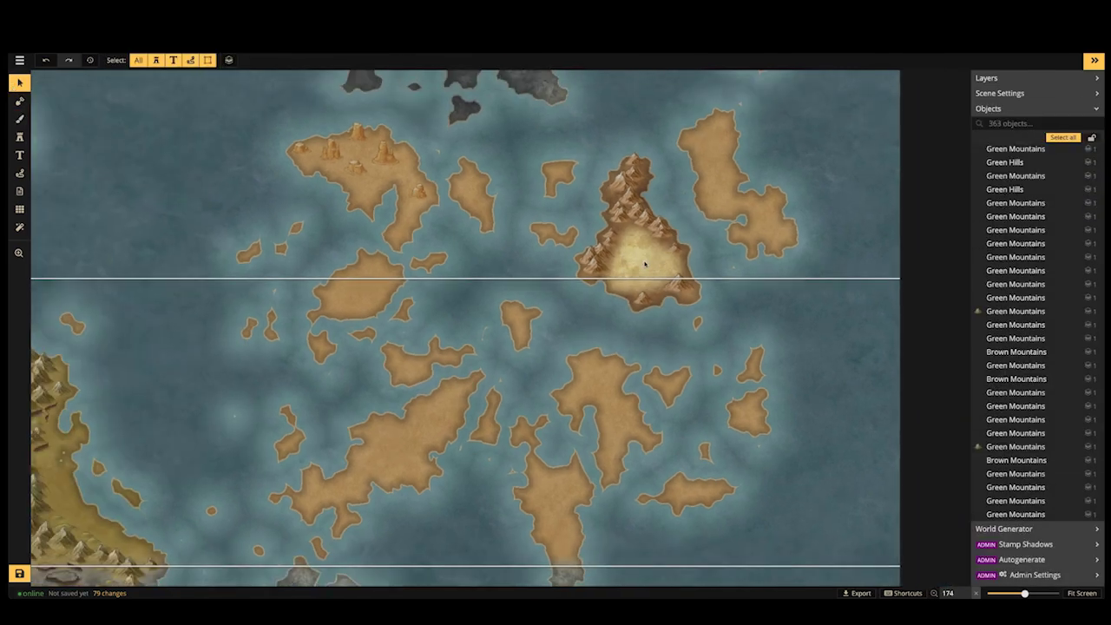
Delete the group of mesa stamps on the curved island south of the dark northeastern continent
{"action": "scroll", "coordinate": [541, 265], "scroll_direction": "down", "scroll_amount": 2}
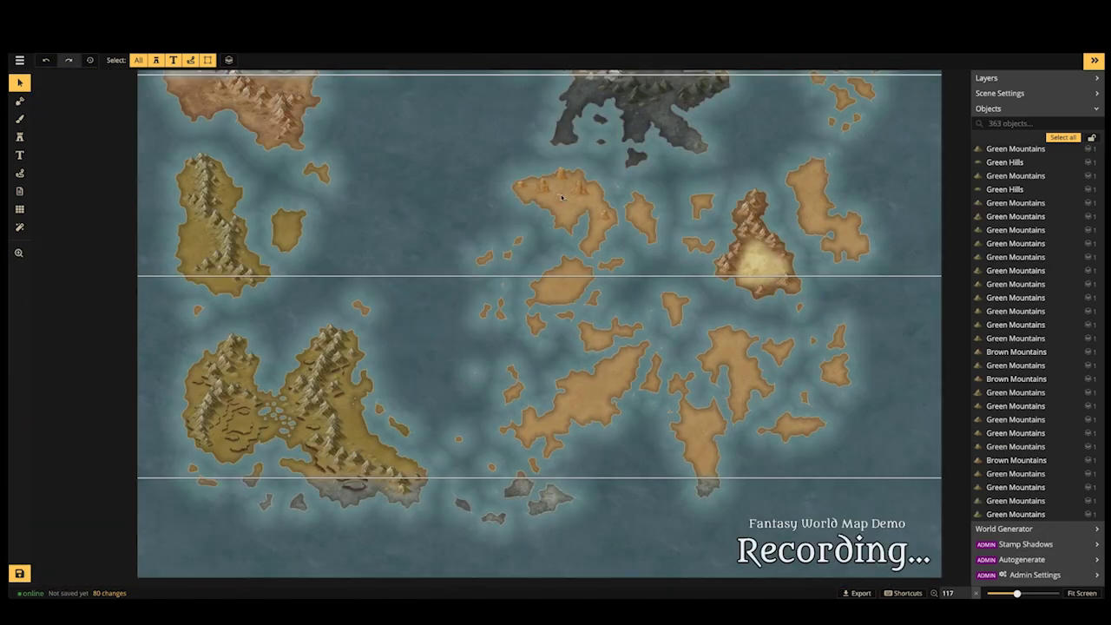
{"action": "left_click_drag", "start_coordinate": [498, 174], "coordinate": [606, 221]}
{"action": "key", "text": "Delete"}
{"action": "scroll", "coordinate": [631, 244], "scroll_direction": "down", "scroll_amount": 2}
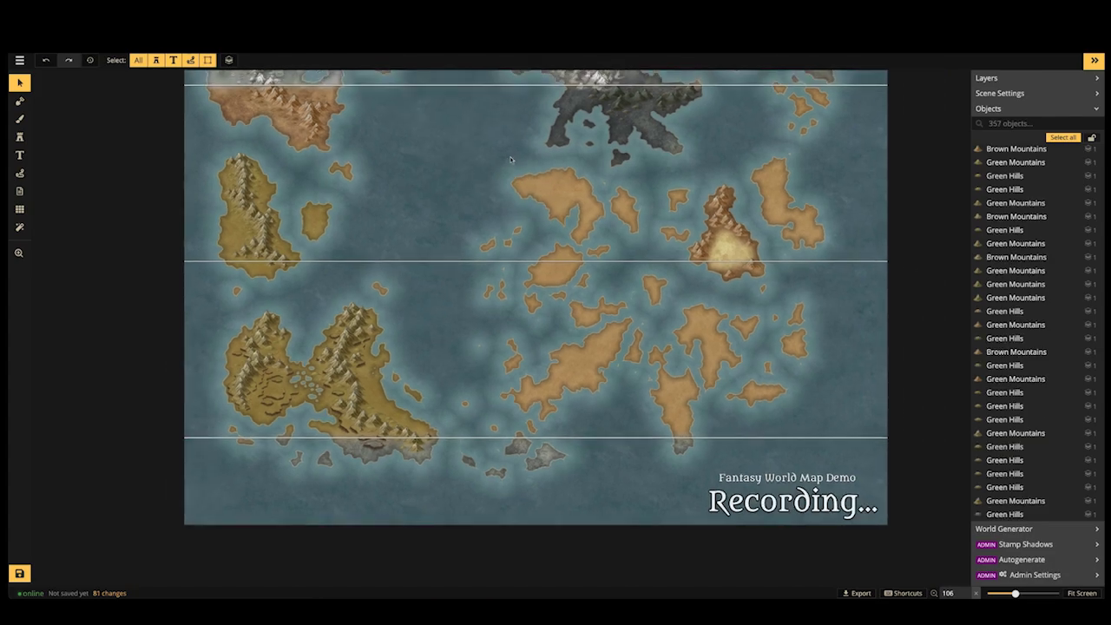
Check the overall map and save it
{"action": "scroll", "coordinate": [631, 244], "scroll_direction": "down", "scroll_amount": 2}
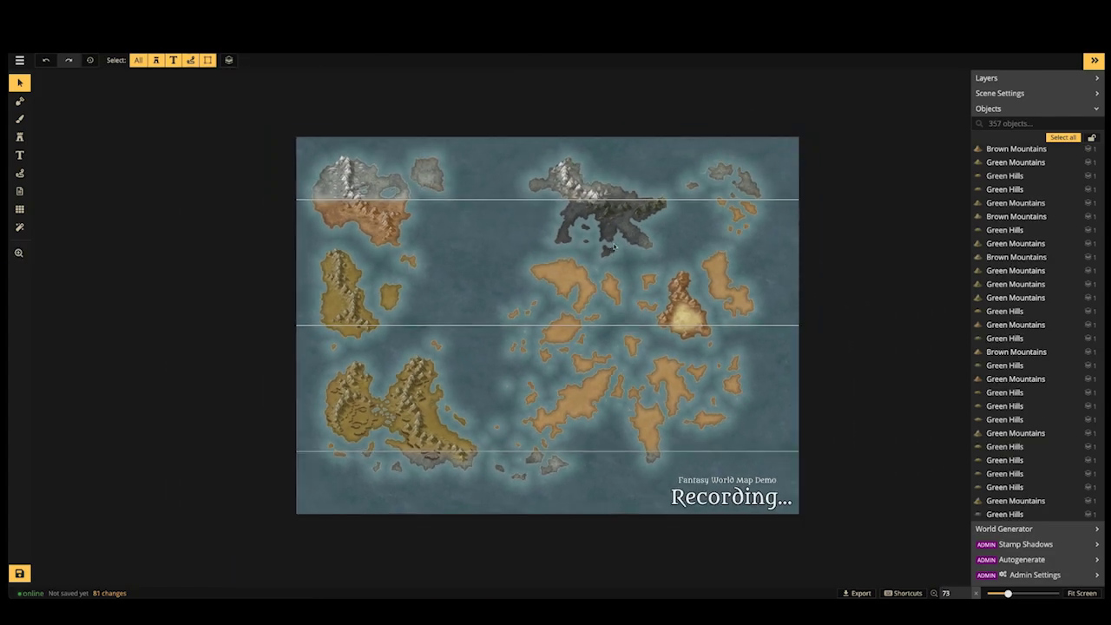
{"action": "scroll", "coordinate": [614, 236], "scroll_direction": "up", "scroll_amount": 1}
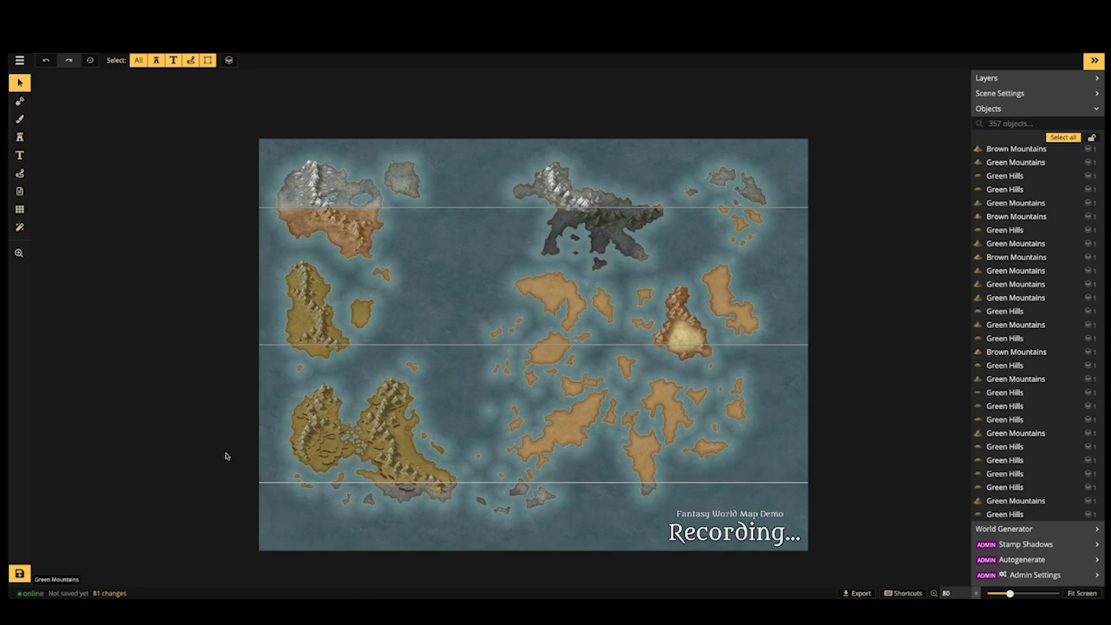
{"action": "left_click", "coordinate": [19, 572]}
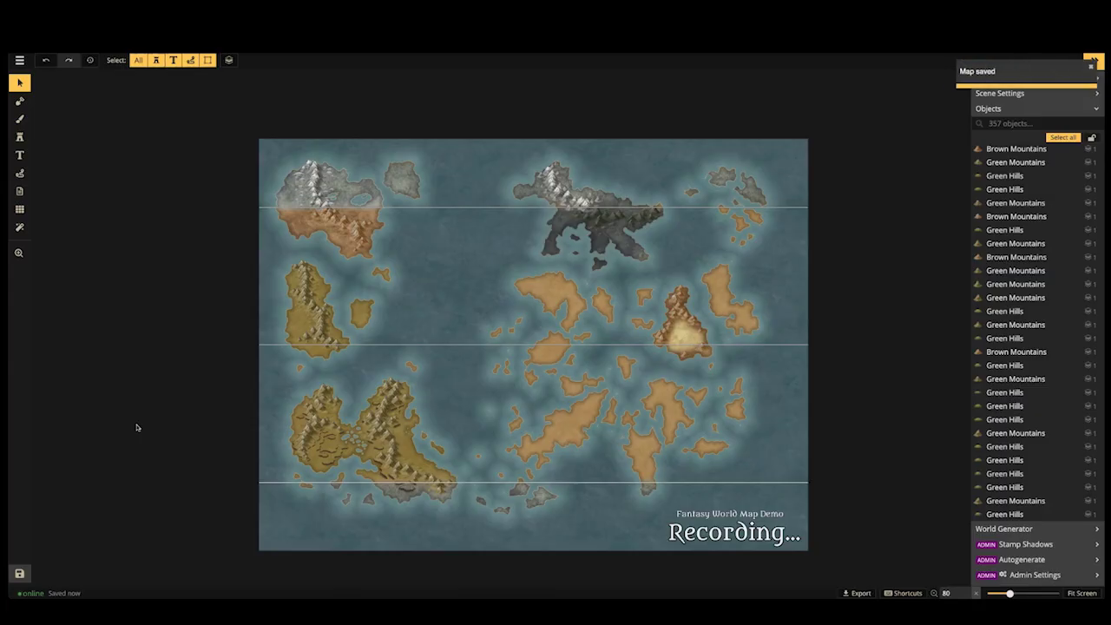
Paint the tan central and southeastern islands with the darker brown texture at brush size 100
{"action": "scroll", "coordinate": [499, 404], "scroll_direction": "up", "scroll_amount": 1}
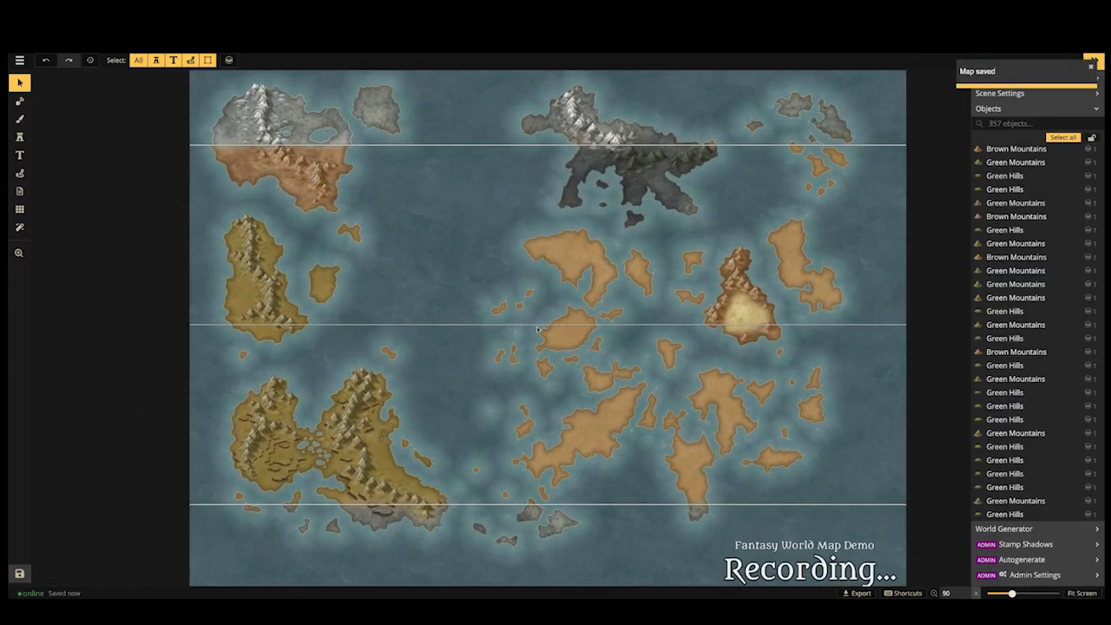
{"action": "left_click_drag", "start_coordinate": [574, 327], "coordinate": [495, 295]}
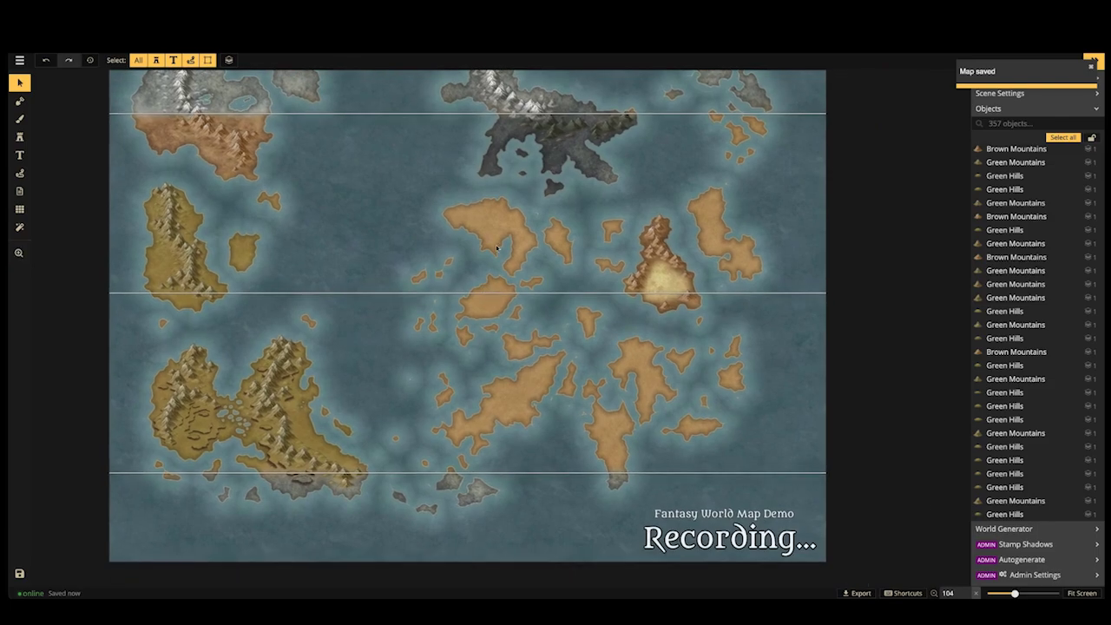
{"action": "left_click", "coordinate": [20, 119]}
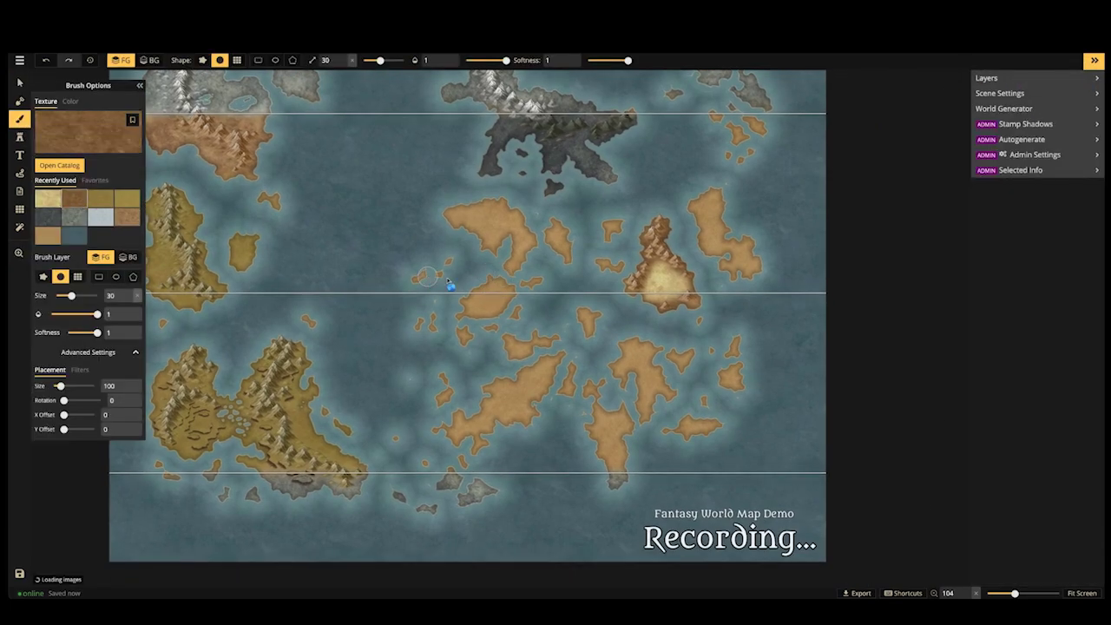
{"action": "key", "text": "bracketright"}
{"action": "key", "text": "bracketright"}
{"action": "key", "text": "bracketright"}
{"action": "key", "text": "bracketright"}
{"action": "key", "text": "bracketright"}
{"action": "key", "text": "bracketright"}
{"action": "key", "text": "bracketright"}
{"action": "mouse_move", "coordinate": [502, 219]}
{"action": "left_mouse_down"}
{"action": "mouse_move", "coordinate": [453, 219]}
{"action": "mouse_move", "coordinate": [518, 220]}
{"action": "left_mouse_up"}
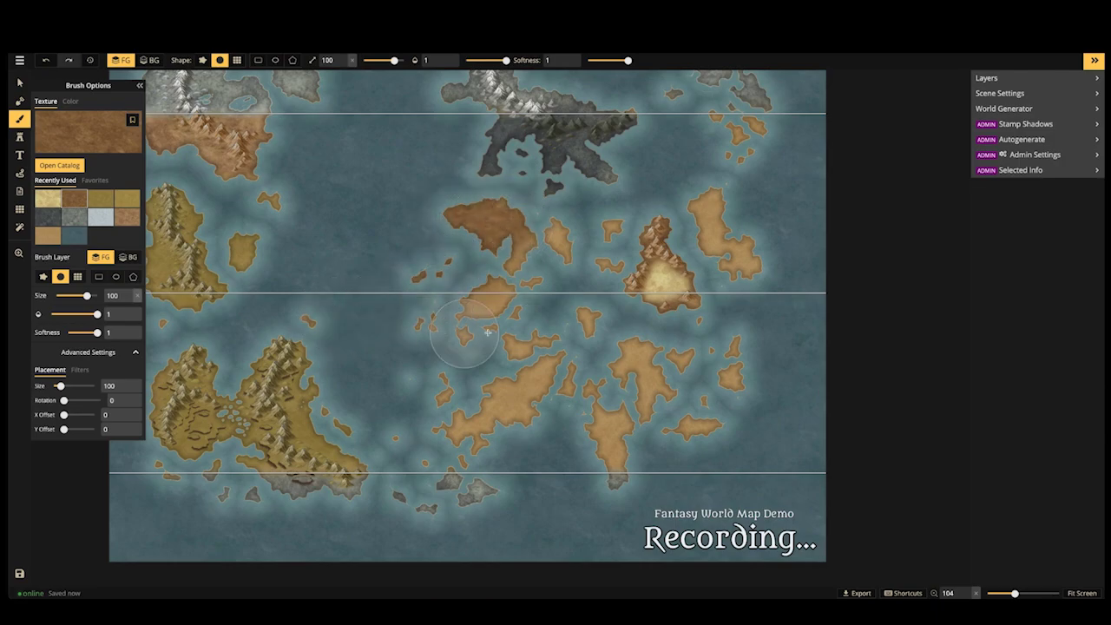
{"action": "mouse_move", "coordinate": [488, 332]}
{"action": "left_mouse_down"}
{"action": "mouse_move", "coordinate": [465, 425]}
{"action": "mouse_move", "coordinate": [410, 439]}
{"action": "left_mouse_up"}
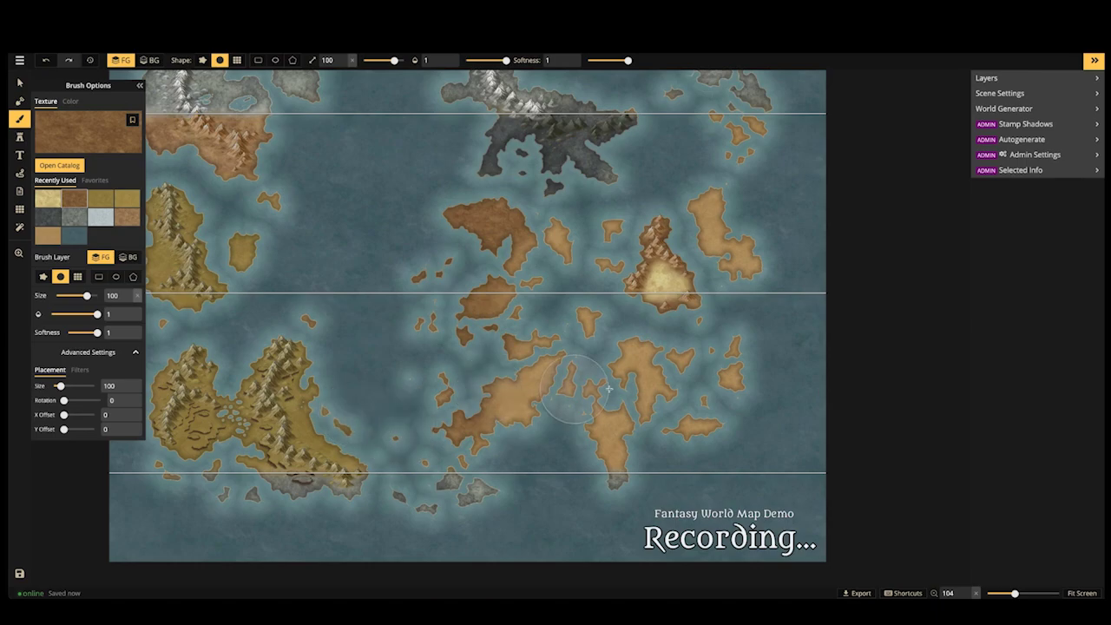
{"action": "mouse_move", "coordinate": [609, 389]}
{"action": "left_mouse_down"}
{"action": "mouse_move", "coordinate": [548, 421]}
{"action": "mouse_move", "coordinate": [584, 427]}
{"action": "left_mouse_up"}
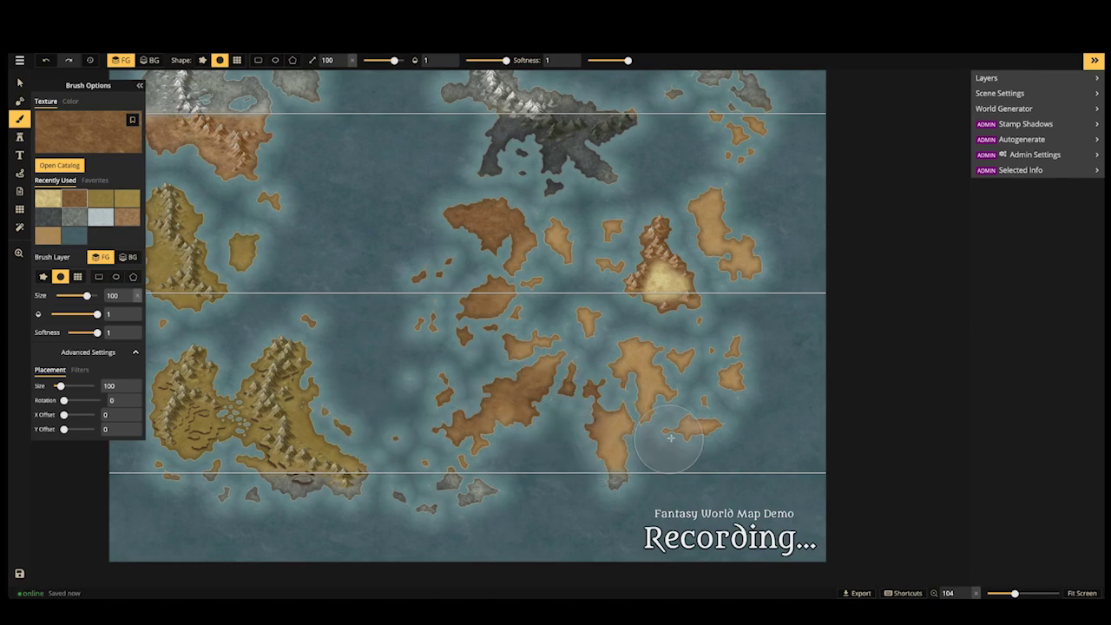
{"action": "mouse_move", "coordinate": [671, 438]}
{"action": "left_mouse_down"}
{"action": "mouse_move", "coordinate": [642, 443]}
{"action": "mouse_move", "coordinate": [714, 422]}
{"action": "mouse_move", "coordinate": [737, 347]}
{"action": "mouse_move", "coordinate": [629, 349]}
{"action": "mouse_move", "coordinate": [656, 342]}
{"action": "mouse_move", "coordinate": [634, 382]}
{"action": "mouse_move", "coordinate": [611, 368]}
{"action": "left_mouse_up"}
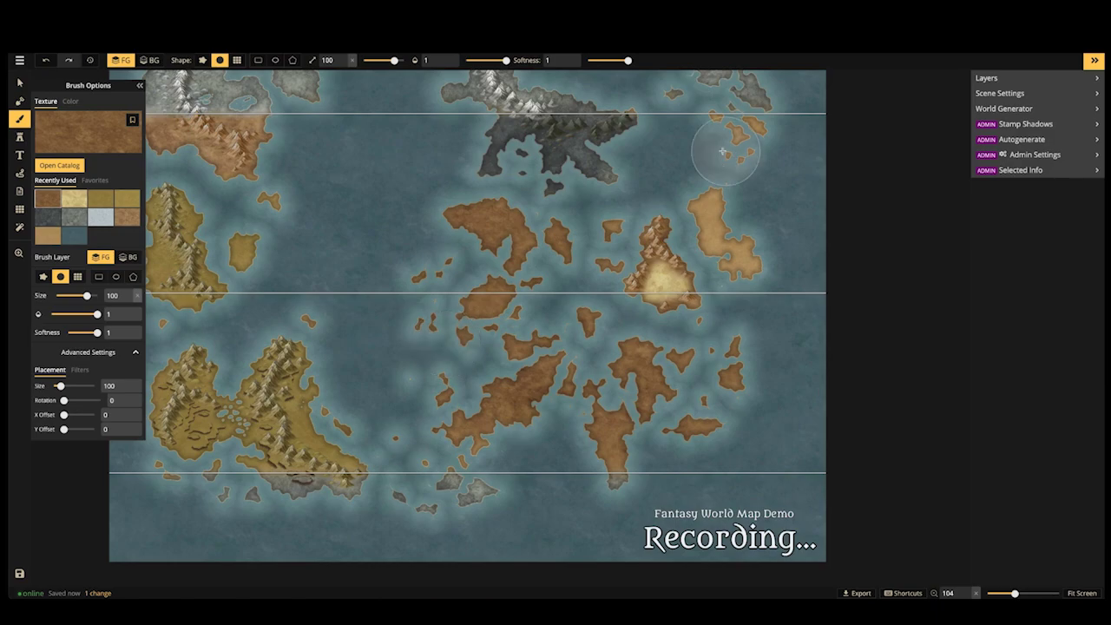
Paint the tan northeastern islets and the large far-eastern island with the same darker brown texture
{"action": "left_click_drag", "start_coordinate": [722, 151], "coordinate": [744, 141]}
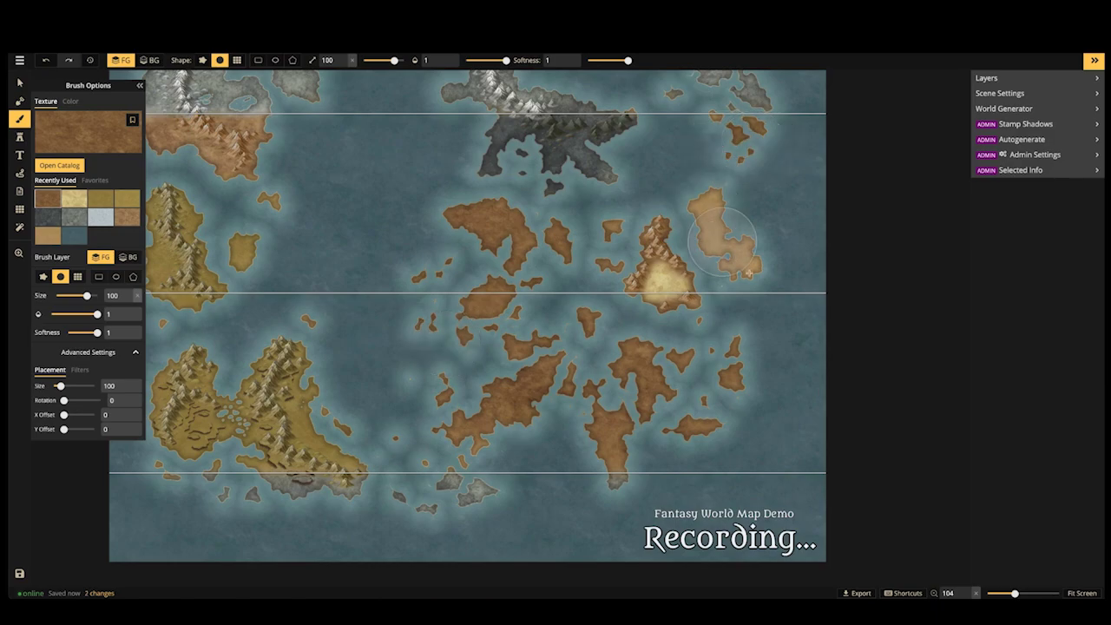
{"action": "scroll", "coordinate": [778, 246], "scroll_direction": "down", "scroll_amount": 3}
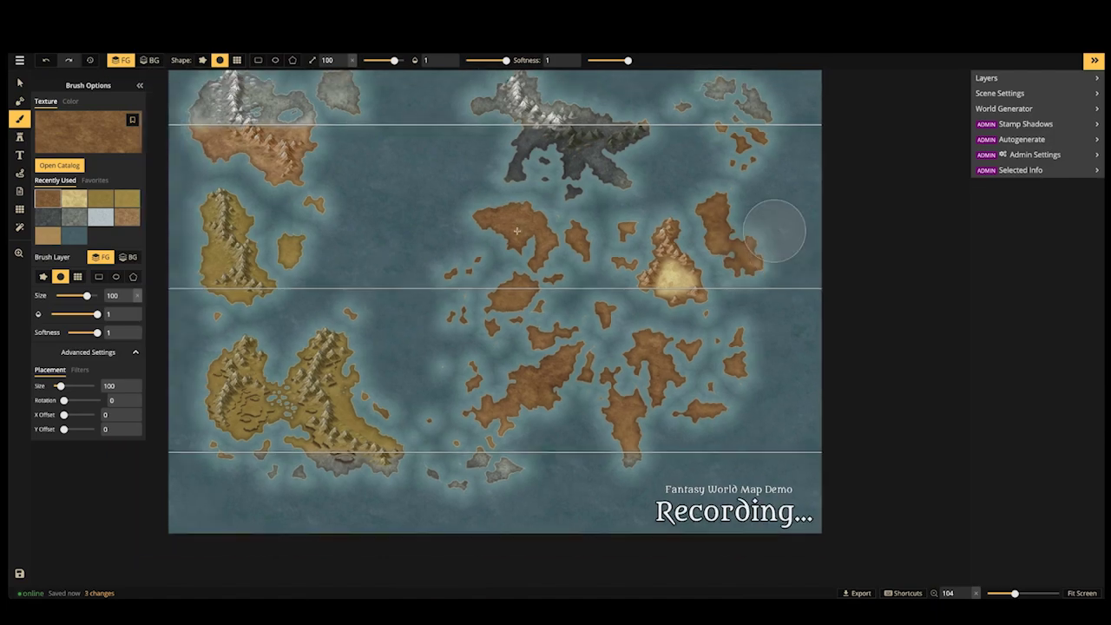
{"action": "scroll", "coordinate": [515, 271], "scroll_direction": "down", "scroll_amount": 3}
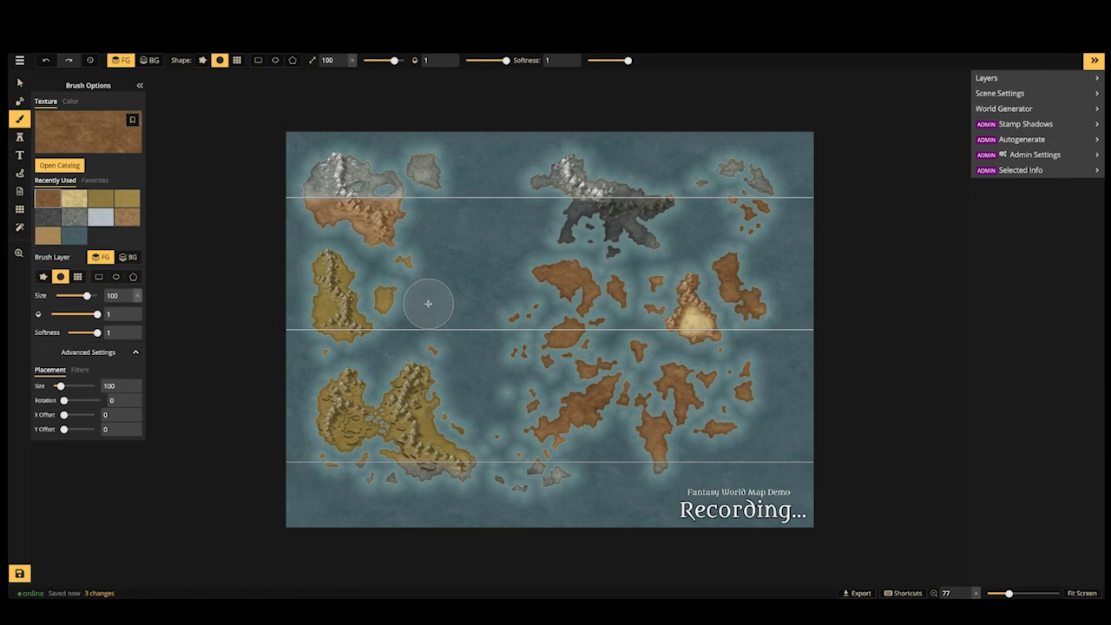
Switch to Discord, read the How to Create a World Map checklist, and return to the map editor
{"action": "mouse_move", "coordinate": [520, 597]}
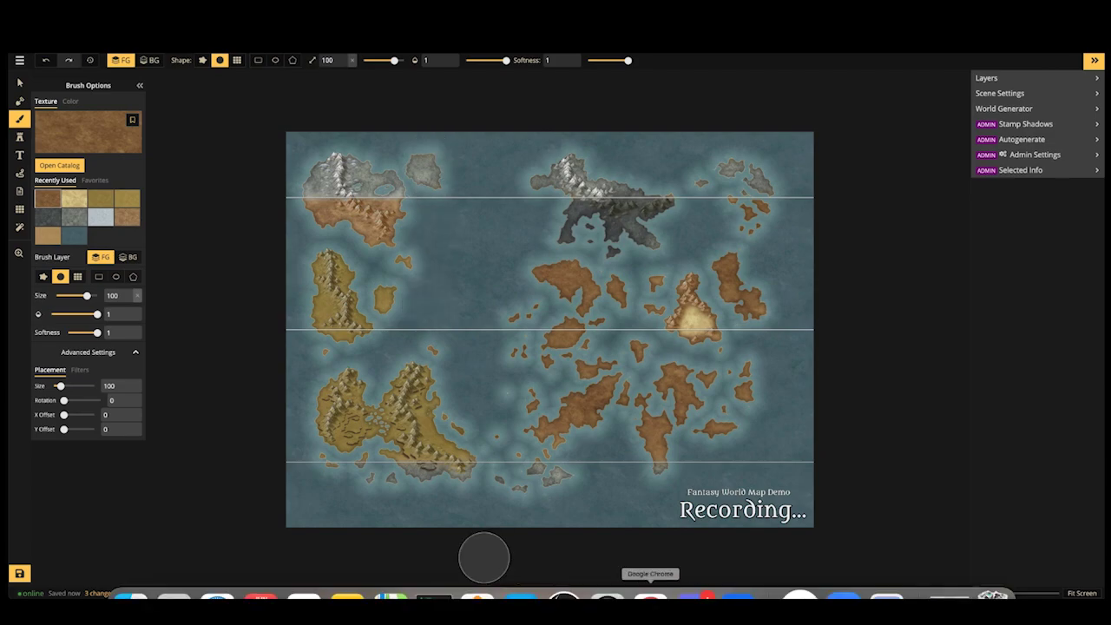
{"action": "left_click", "coordinate": [690, 597]}
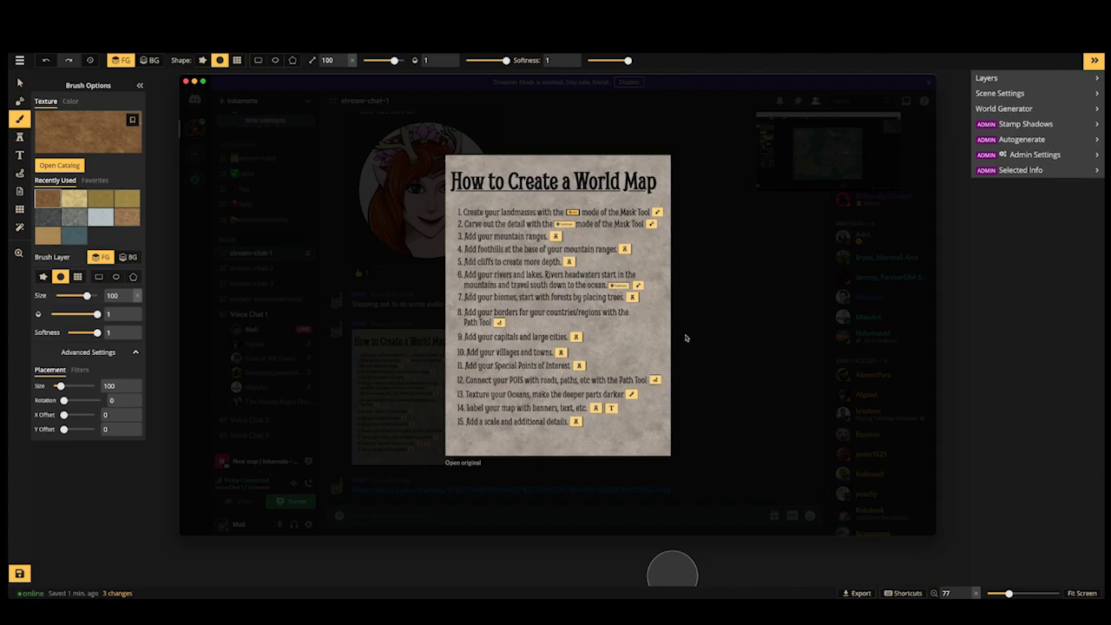
{"action": "left_click", "coordinate": [685, 340]}
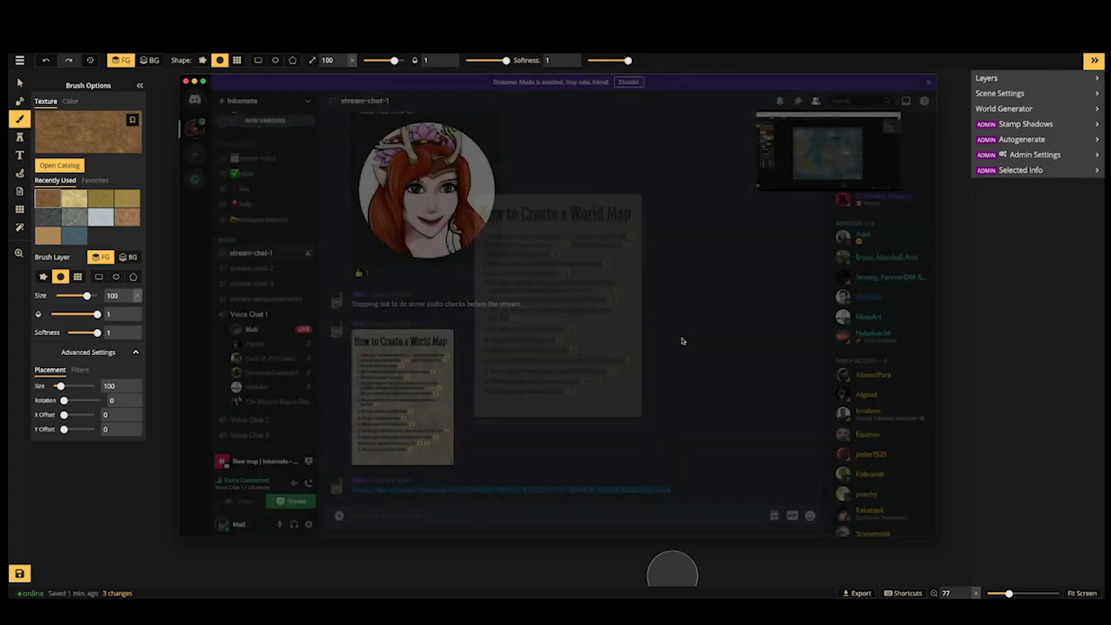
{"action": "left_click", "coordinate": [120, 470]}
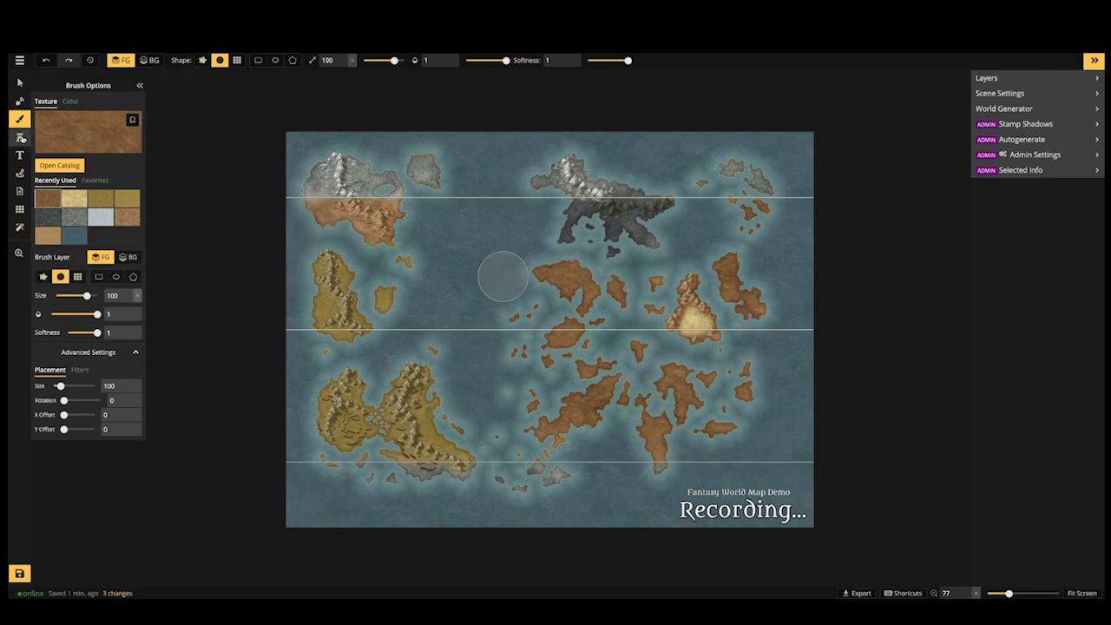
Choose the olive-green tree stamp set with 10 variations from the Fantasy World trees
{"action": "left_click", "coordinate": [19, 138]}
{"action": "left_click", "coordinate": [40, 117]}
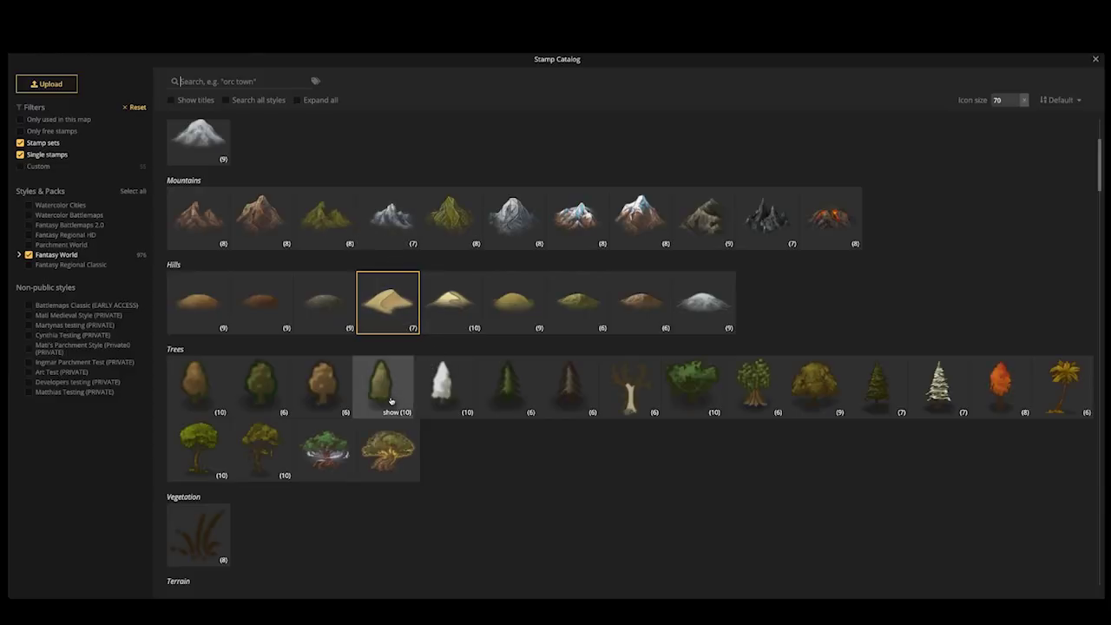
{"action": "left_click", "coordinate": [391, 395]}
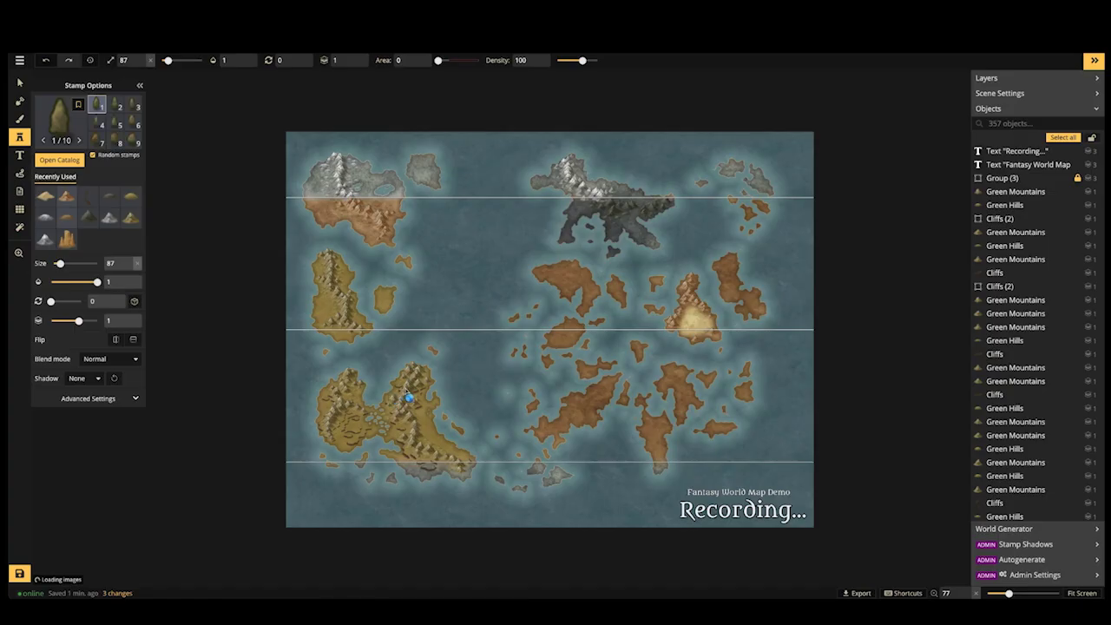
Examine the mountains, cliffs and open ground of the two joined southwestern continents at closer range
{"action": "scroll", "coordinate": [412, 400], "scroll_direction": "up", "scroll_amount": 2}
{"action": "scroll", "coordinate": [419, 408], "scroll_direction": "up", "scroll_amount": 4}
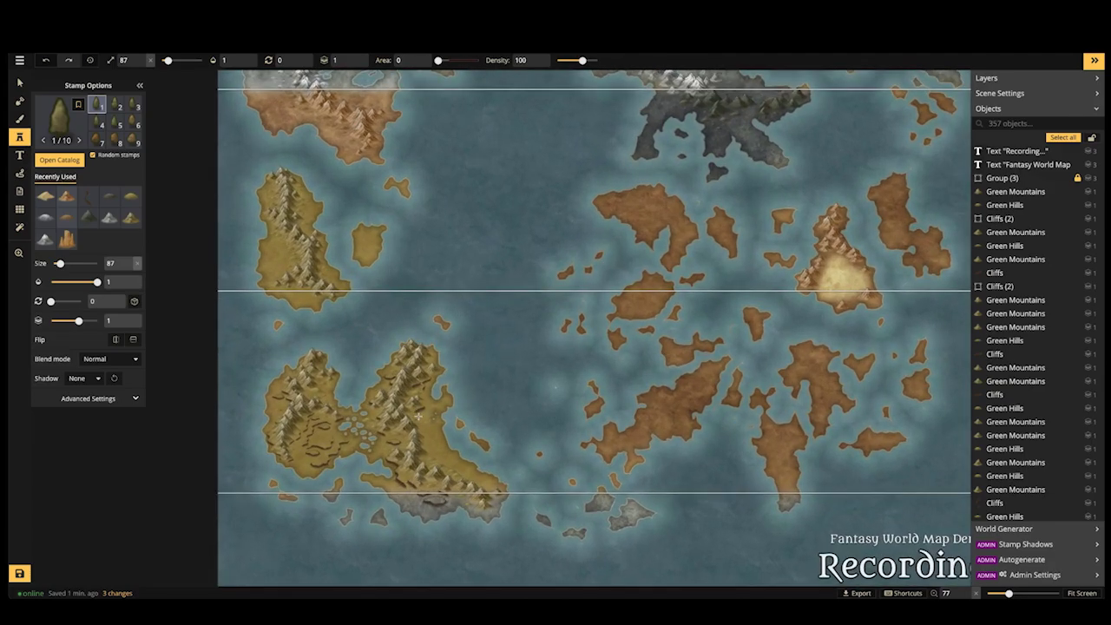
{"action": "scroll", "coordinate": [419, 413], "scroll_direction": "up", "scroll_amount": 3}
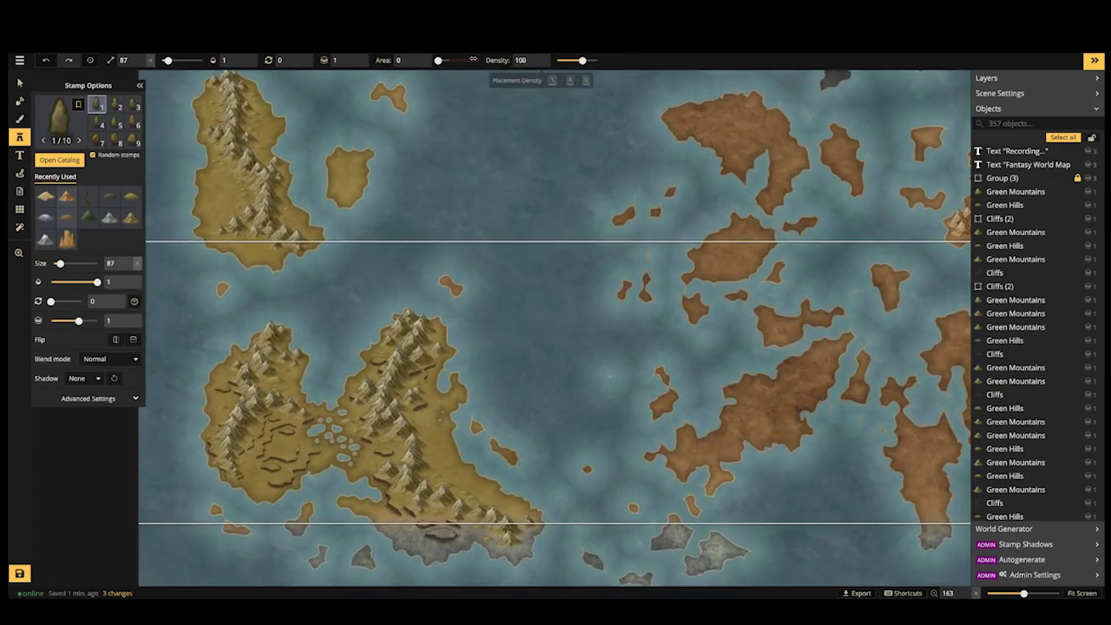
{"action": "scroll", "coordinate": [465, 403], "scroll_direction": "up", "scroll_amount": 3}
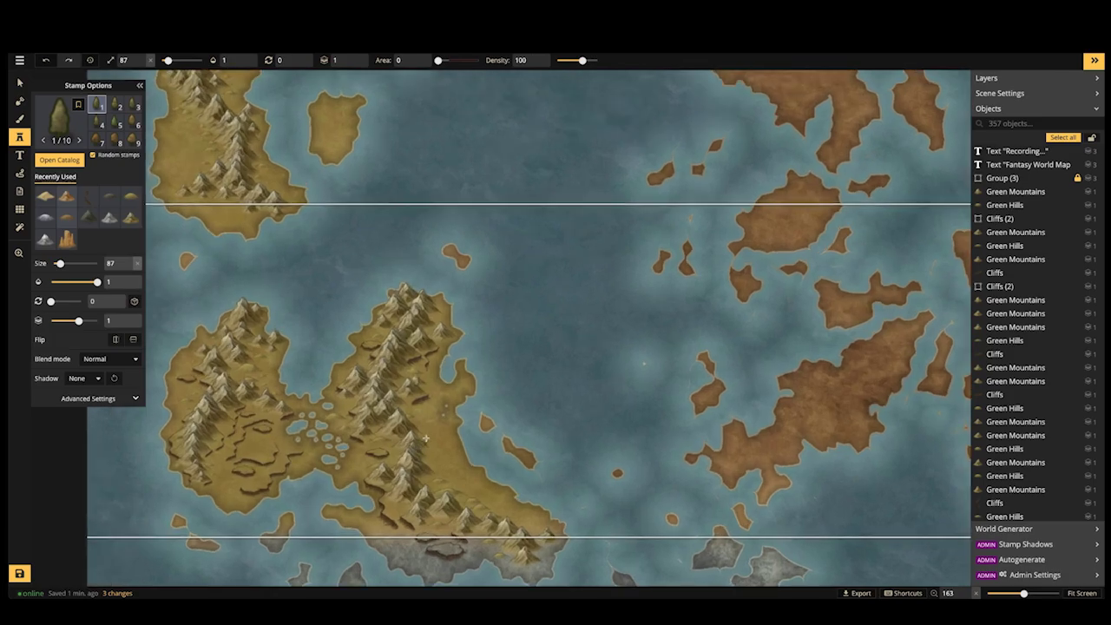
{"action": "left_click_drag", "start_coordinate": [457, 422], "coordinate": [491, 424]}
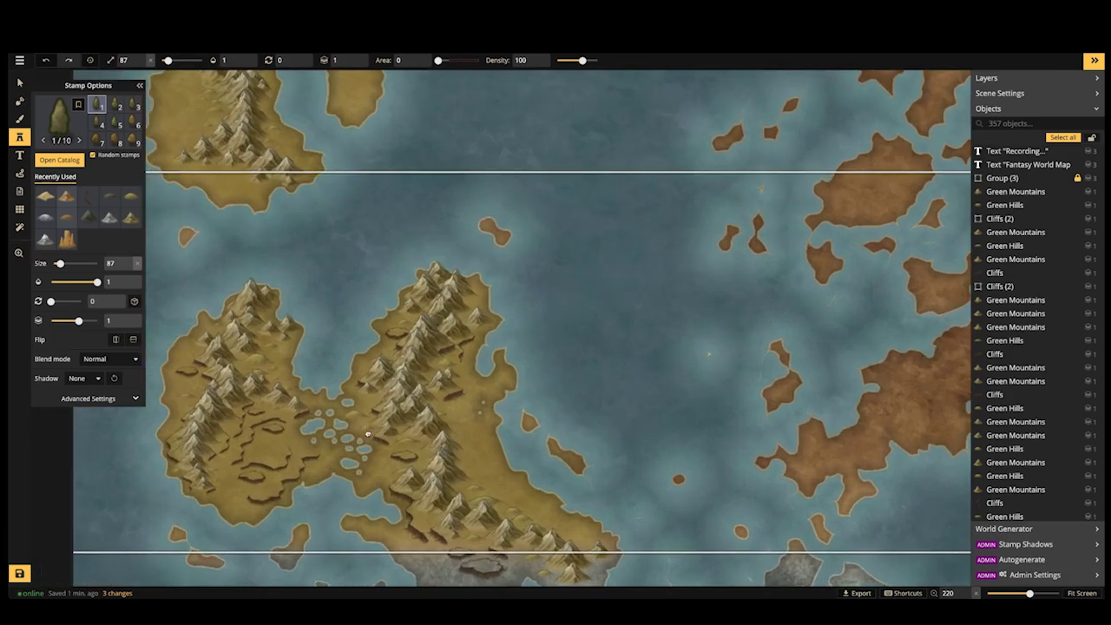
{"action": "left_click_drag", "start_coordinate": [305, 404], "coordinate": [422, 413]}
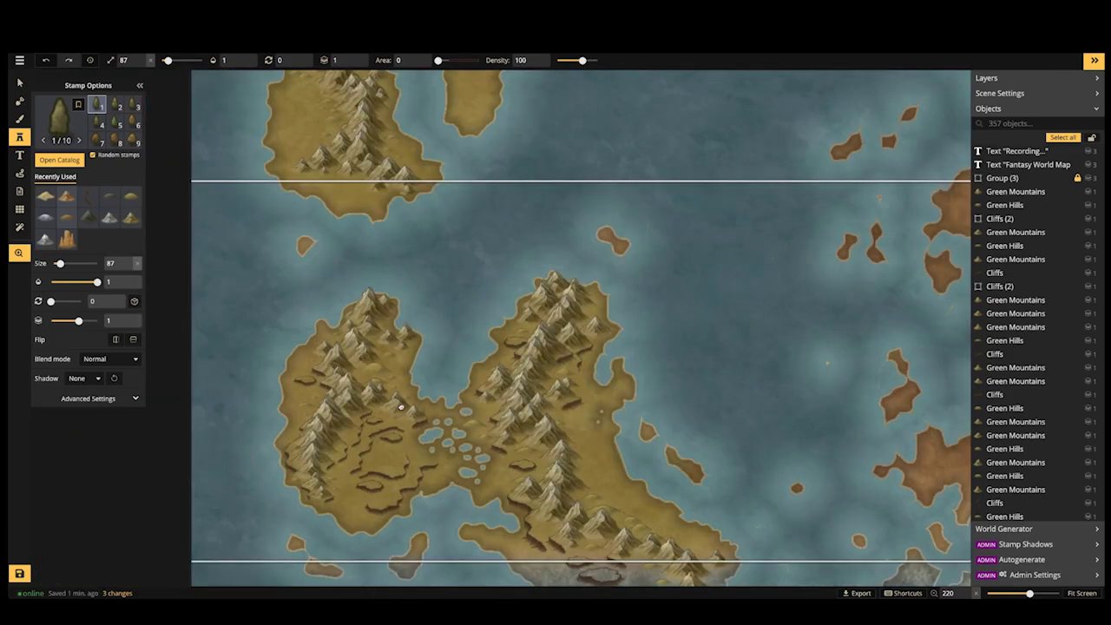
{"action": "left_click_drag", "start_coordinate": [449, 341], "coordinate": [334, 338]}
{"action": "left_click_drag", "start_coordinate": [366, 421], "coordinate": [392, 368]}
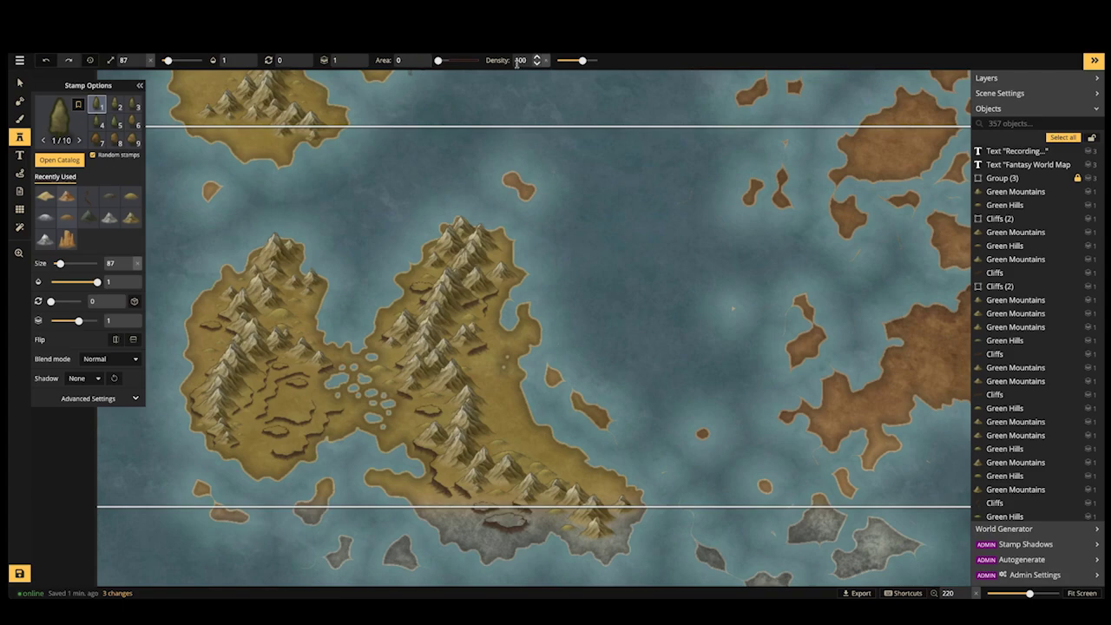
{"action": "scroll", "coordinate": [411, 356], "scroll_direction": "up", "scroll_amount": 2}
{"action": "scroll", "coordinate": [412, 356], "scroll_direction": "up", "scroll_amount": 1}
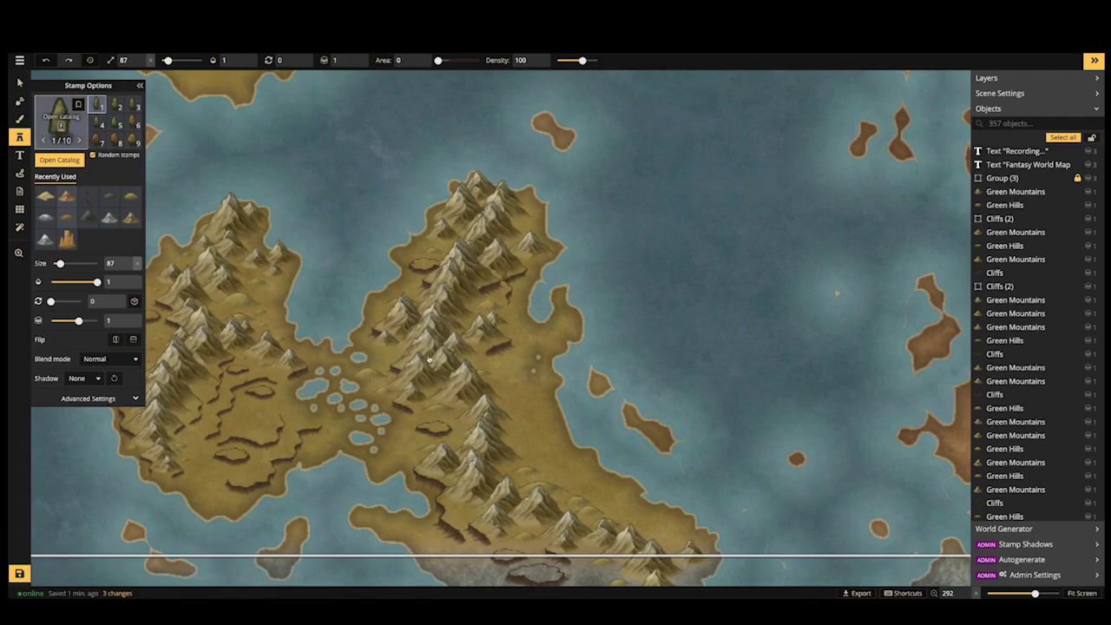
Replace the tree stamp with the leafy green broadleaf tree set of 6 variations from the Fantasy World trees
{"action": "left_click", "coordinate": [60, 122]}
{"action": "left_click", "coordinate": [59, 122]}
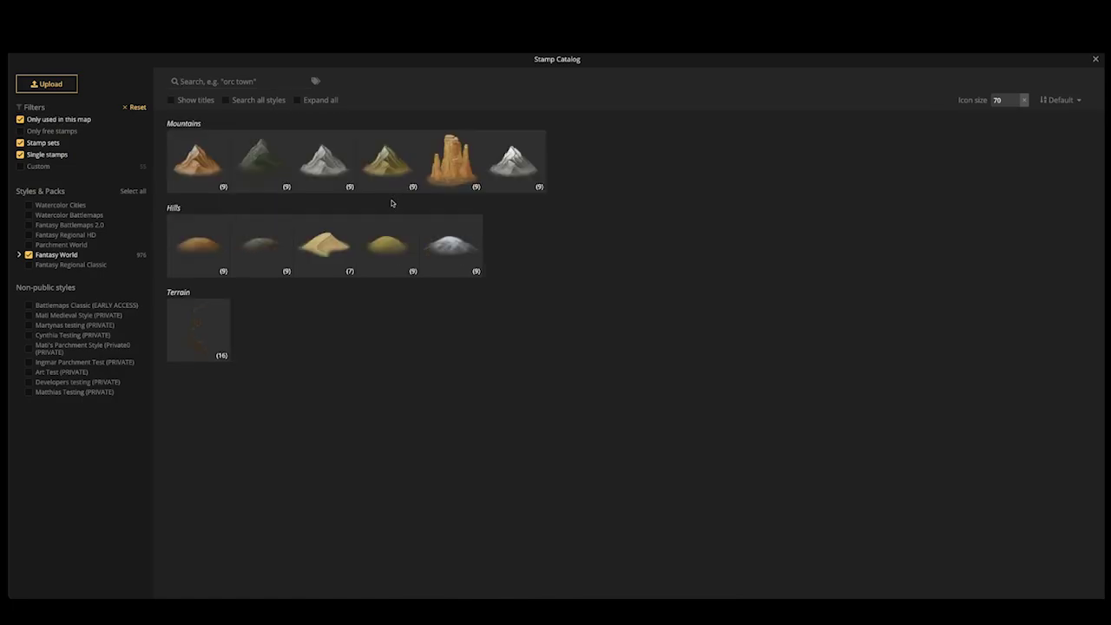
{"action": "left_click", "coordinate": [170, 176]}
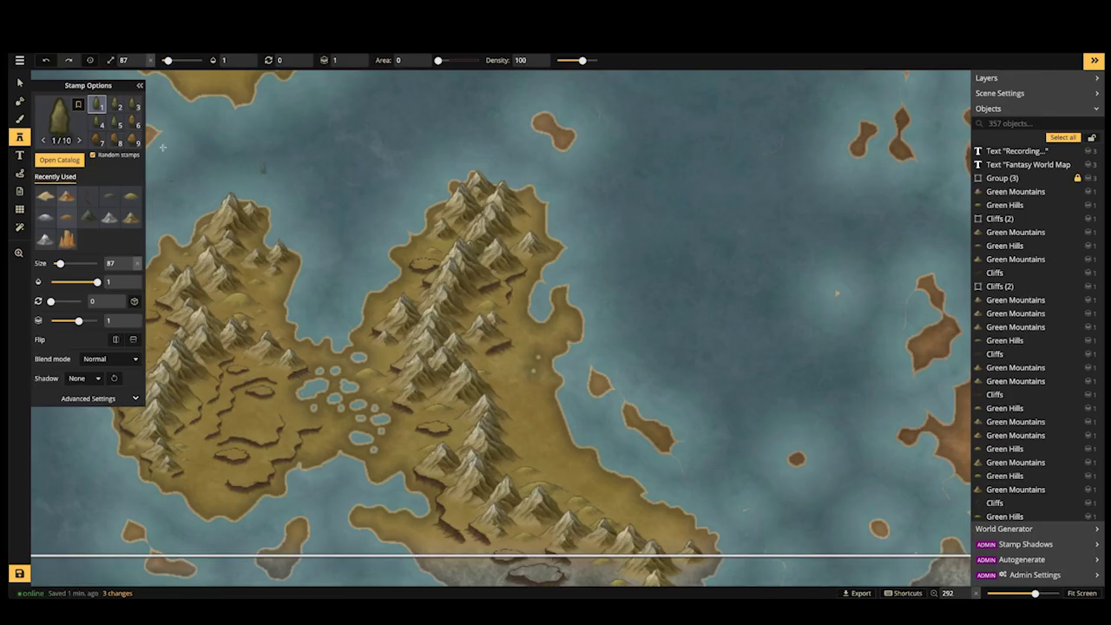
{"action": "left_click", "coordinate": [75, 158]}
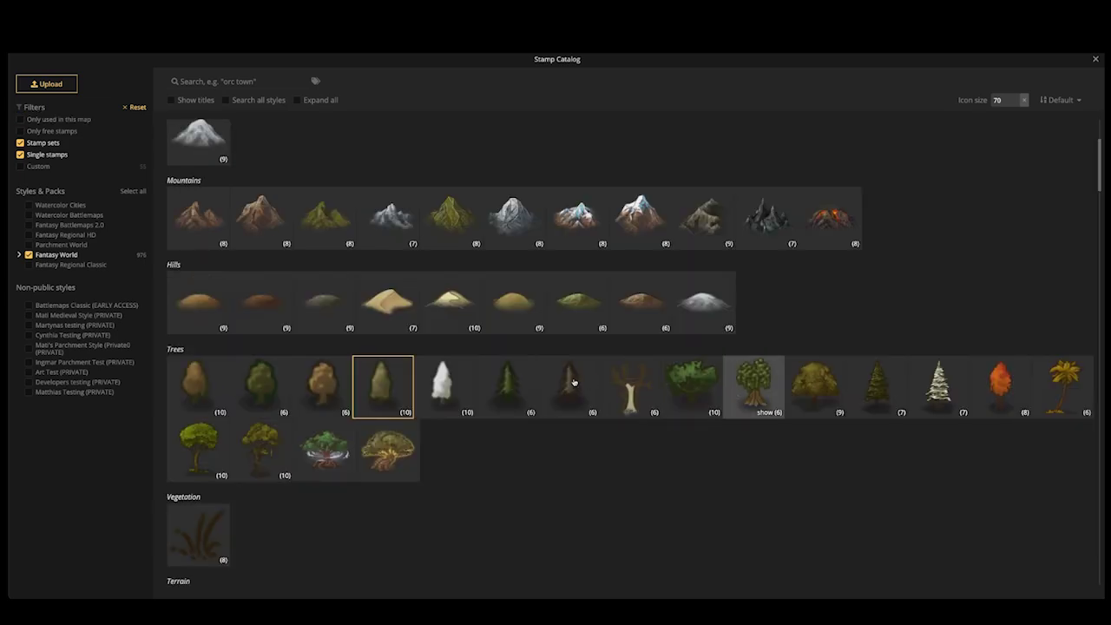
{"action": "left_click", "coordinate": [405, 388]}
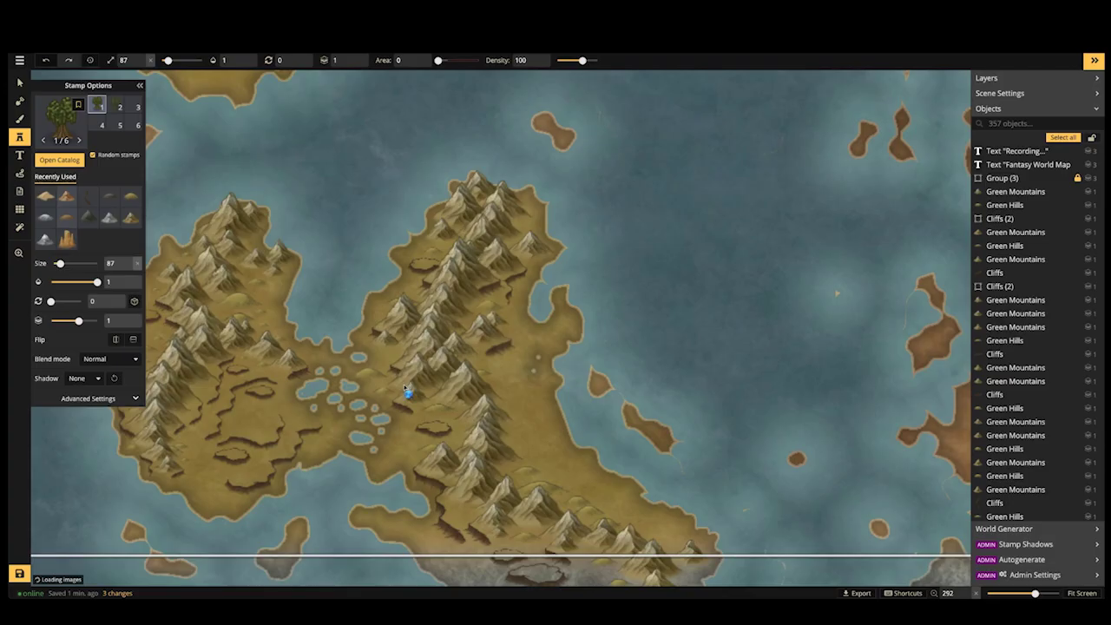
Examine the land bridge with small lakes between the two southwestern continents, comparing the tree stamp's scale
{"action": "scroll", "coordinate": [313, 399], "scroll_direction": "up", "scroll_amount": 3}
{"action": "scroll", "coordinate": [281, 394], "scroll_direction": "up", "scroll_amount": 1}
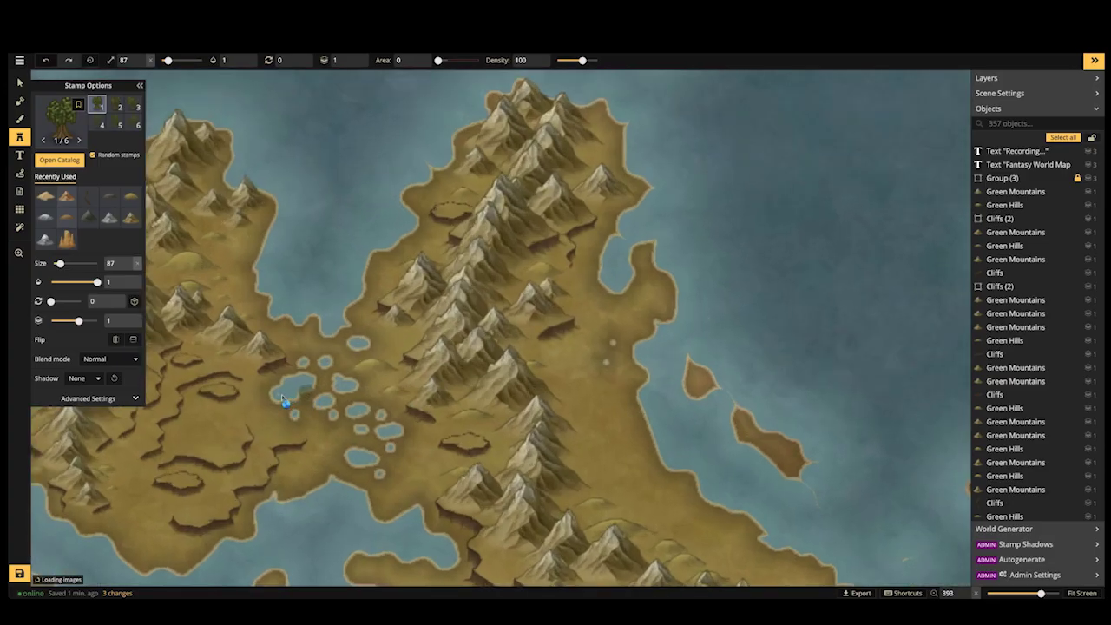
{"action": "scroll", "coordinate": [282, 394], "scroll_direction": "up", "scroll_amount": 1}
{"action": "left_click_drag", "start_coordinate": [454, 393], "coordinate": [725, 391]}
{"action": "scroll", "coordinate": [375, 405], "scroll_direction": "up", "scroll_amount": 1}
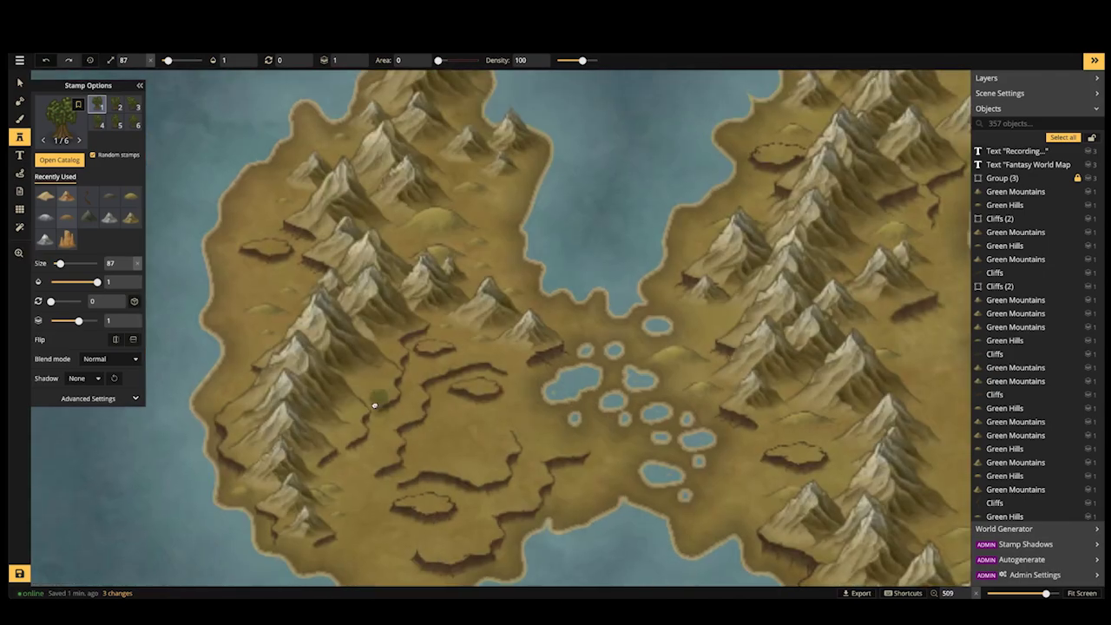
{"action": "scroll", "coordinate": [375, 405], "scroll_direction": "up", "scroll_amount": 2}
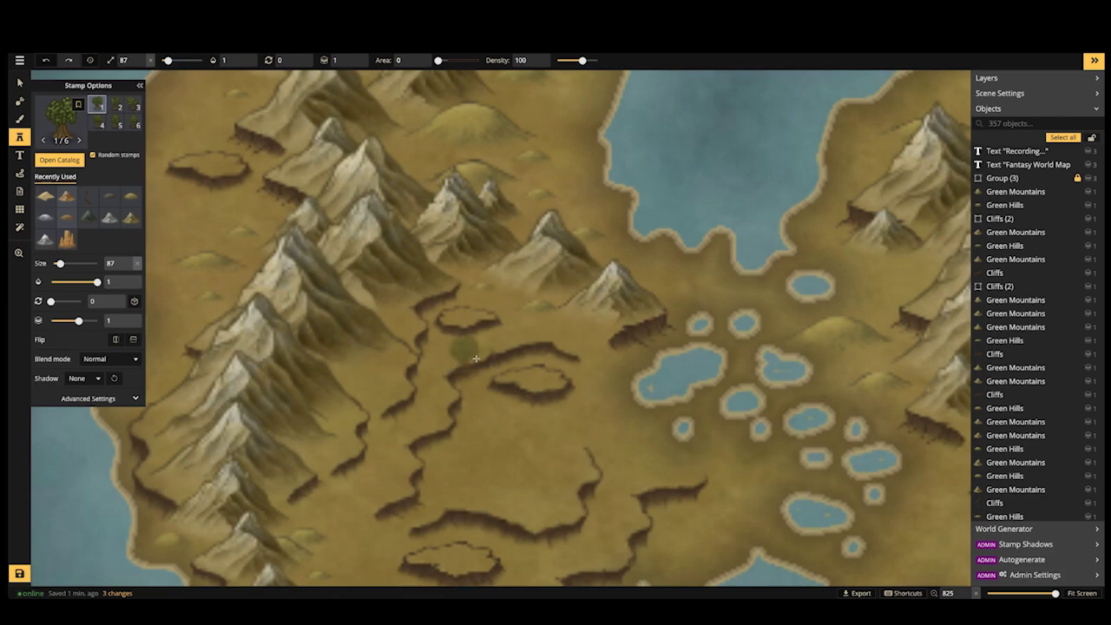
{"action": "left_click_drag", "start_coordinate": [613, 363], "coordinate": [441, 346]}
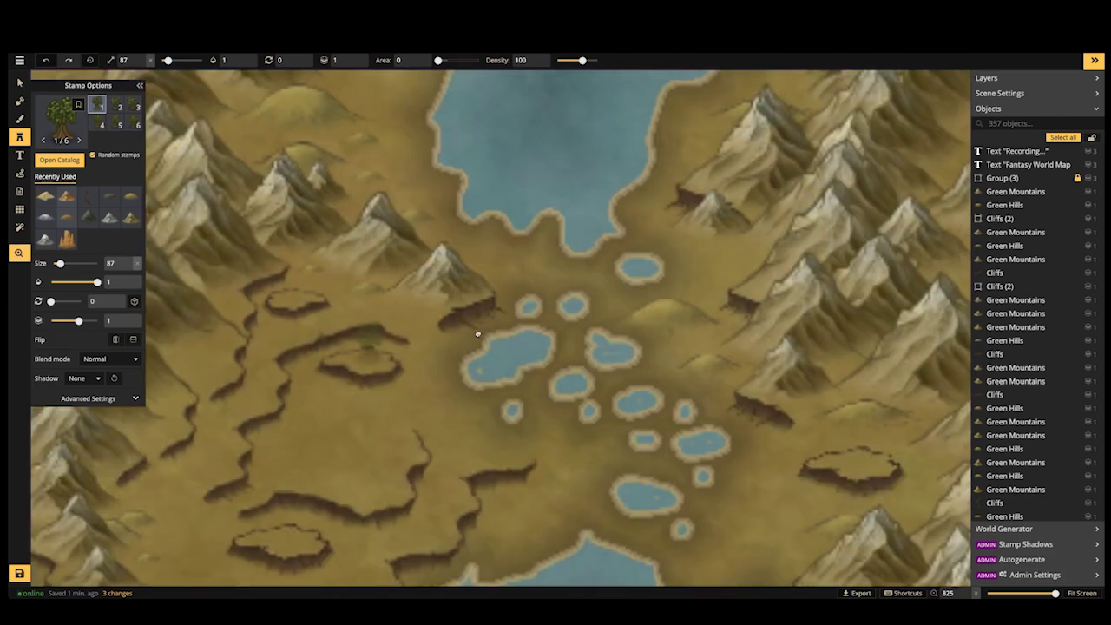
{"action": "scroll", "coordinate": [553, 311], "scroll_direction": "down", "scroll_amount": 1}
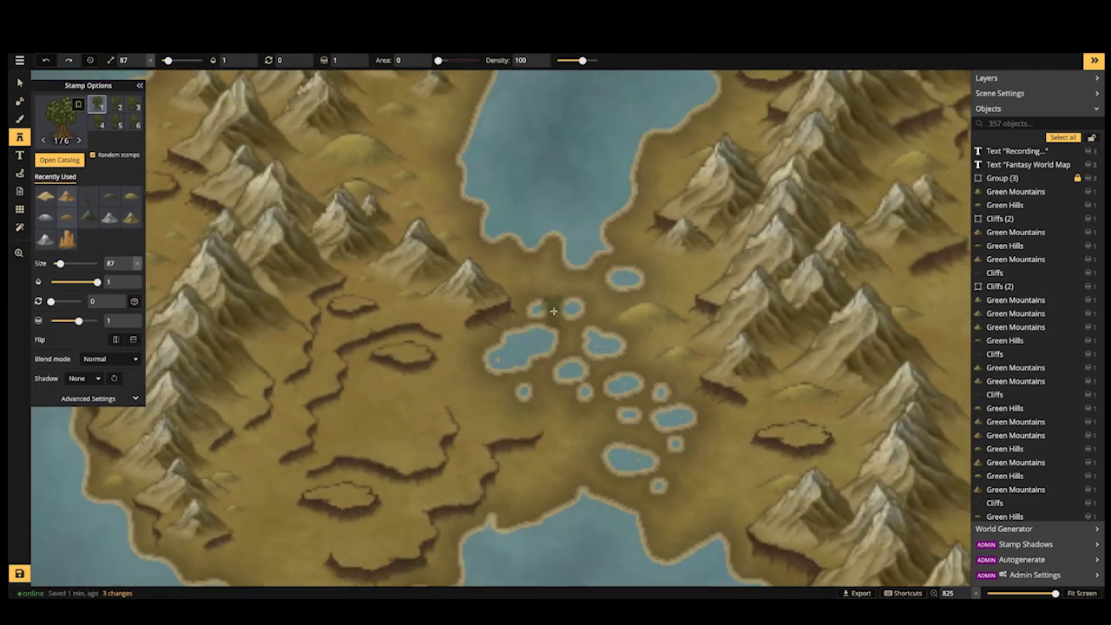
Stamp single broadleaf trees at size 87 around the northern small lakes of the land bridge between the two continents
{"action": "scroll", "coordinate": [570, 326], "scroll_direction": "down", "scroll_amount": 1}
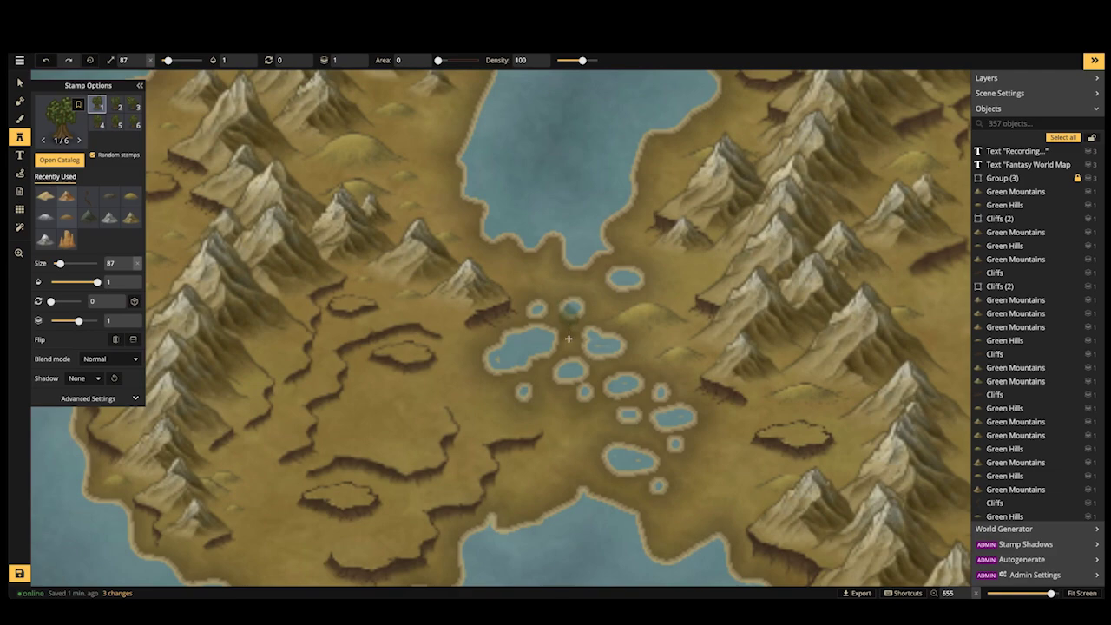
{"action": "left_click", "coordinate": [568, 339]}
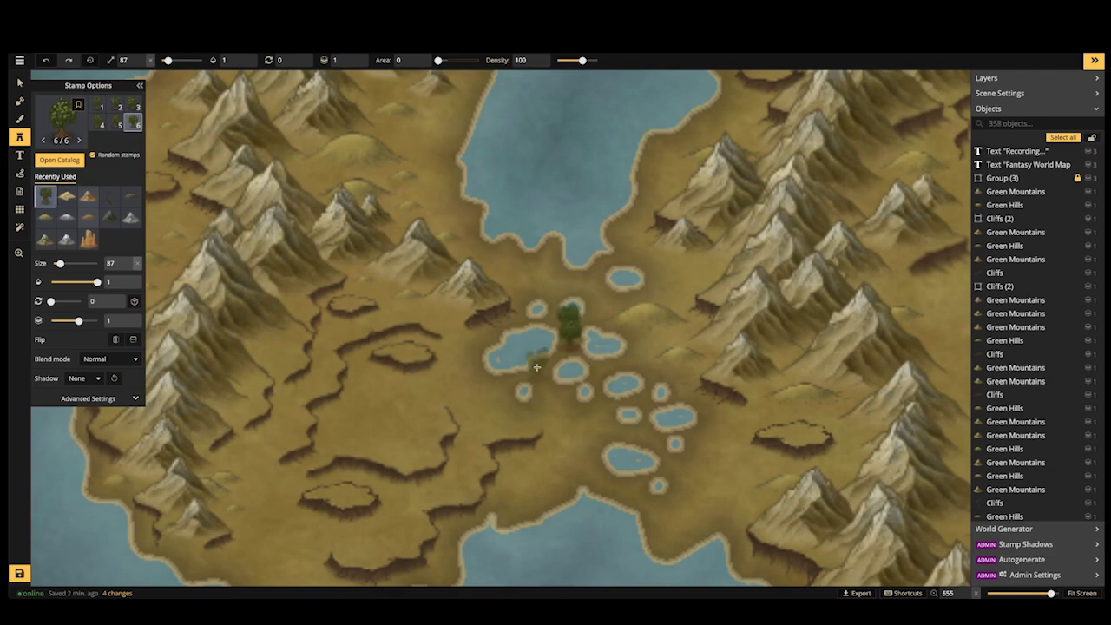
{"action": "left_click", "coordinate": [486, 325]}
{"action": "left_click", "coordinate": [621, 293]}
{"action": "left_click", "coordinate": [618, 297]}
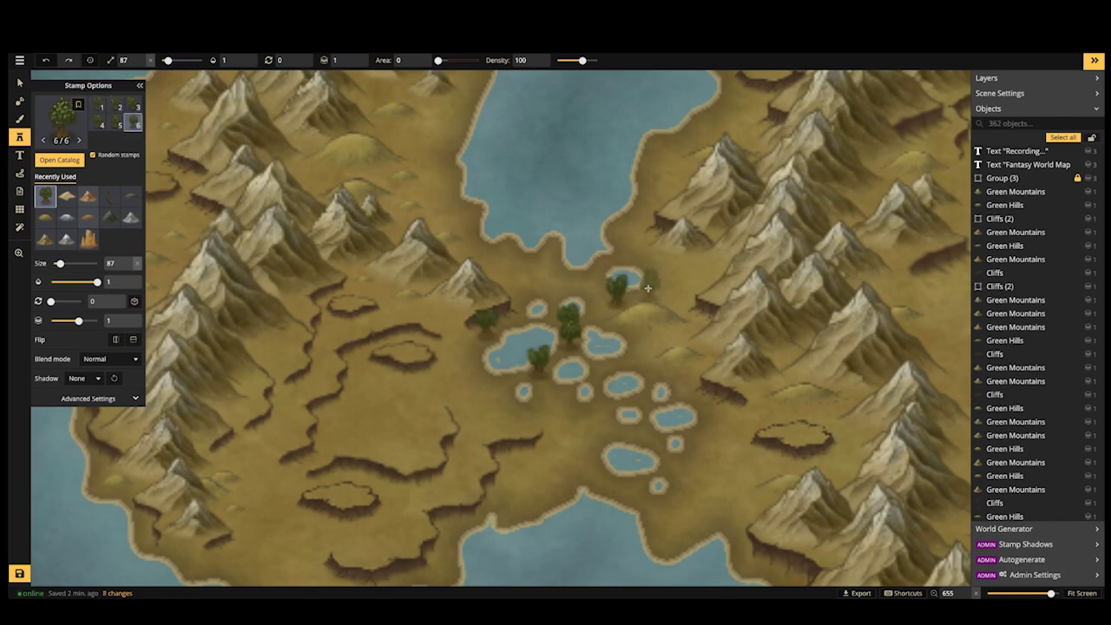
{"action": "left_click", "coordinate": [648, 290]}
{"action": "left_click", "coordinate": [593, 275]}
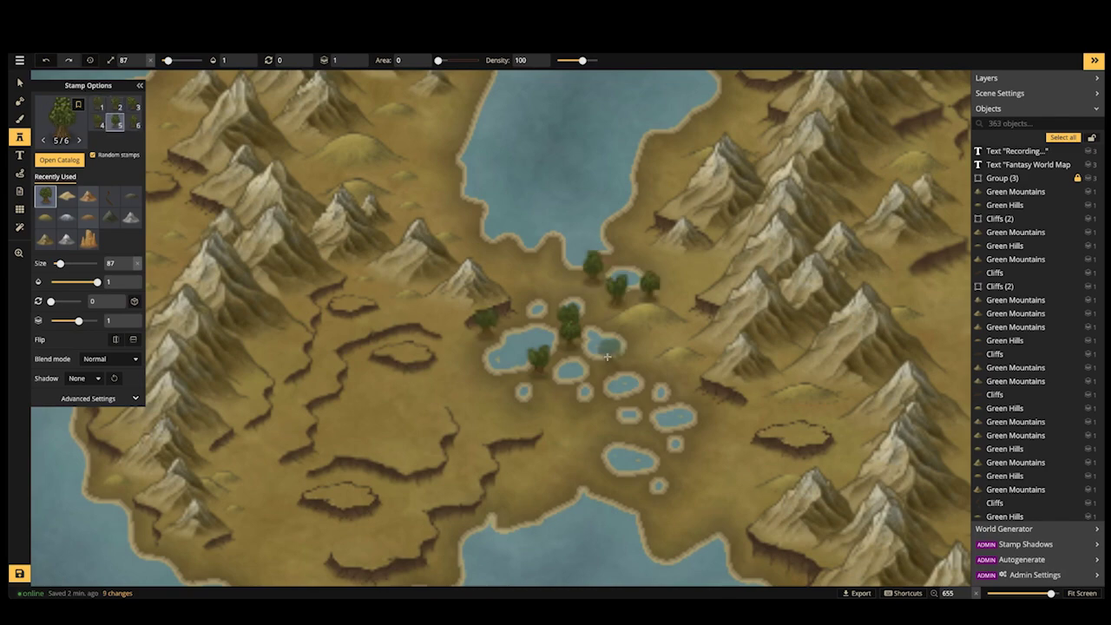
Continue stamping size 87 trees around the central and southeastern lakes and beside the largest lake of the land bridge
{"action": "left_click", "coordinate": [629, 370]}
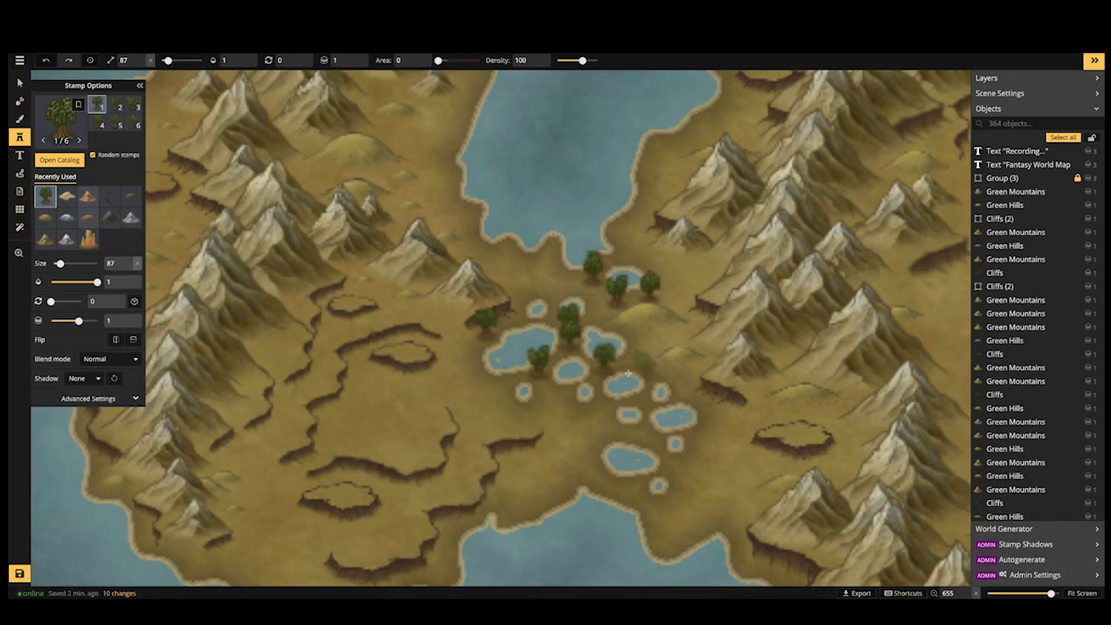
{"action": "left_click", "coordinate": [605, 404]}
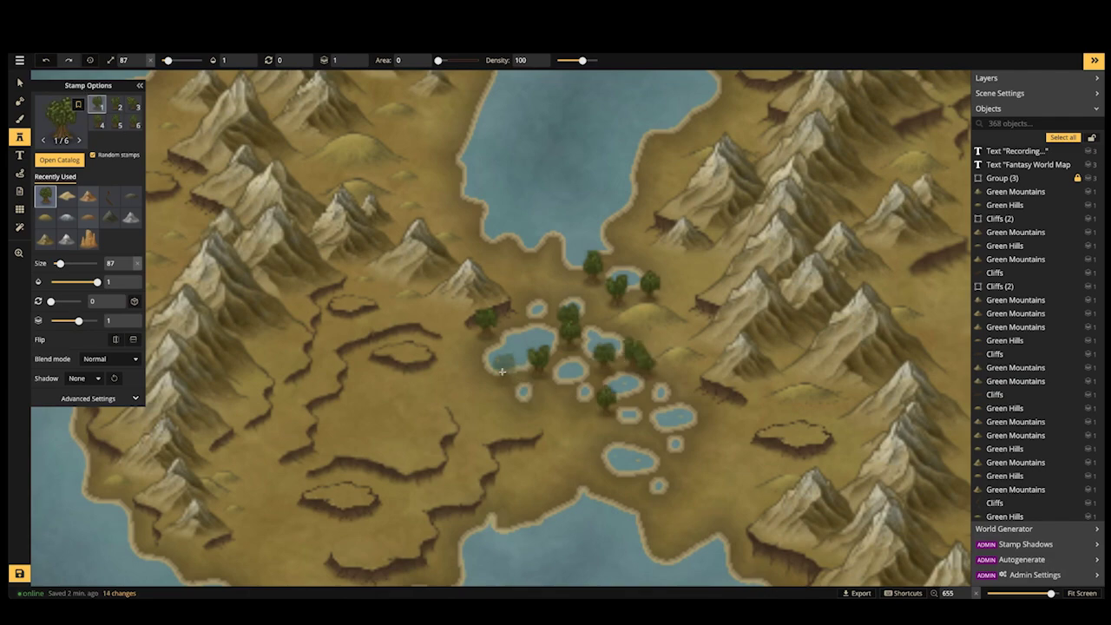
{"action": "left_click", "coordinate": [474, 363]}
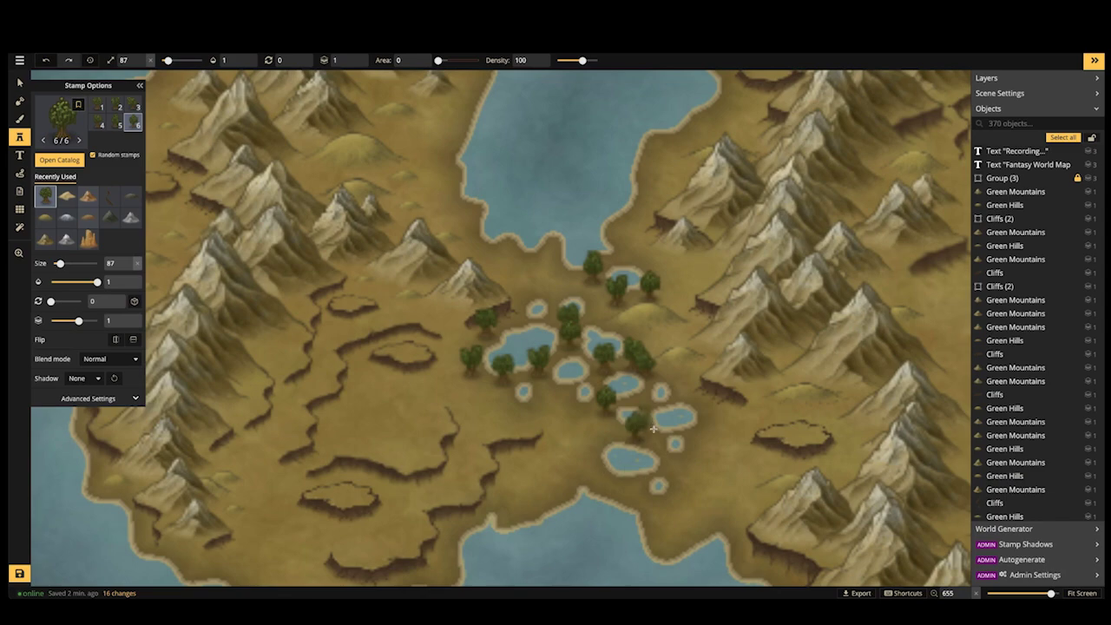
{"action": "mouse_move", "coordinate": [698, 427]}
{"action": "left_mouse_down"}
{"action": "mouse_move", "coordinate": [696, 380]}
{"action": "mouse_move", "coordinate": [655, 329]}
{"action": "left_mouse_up"}
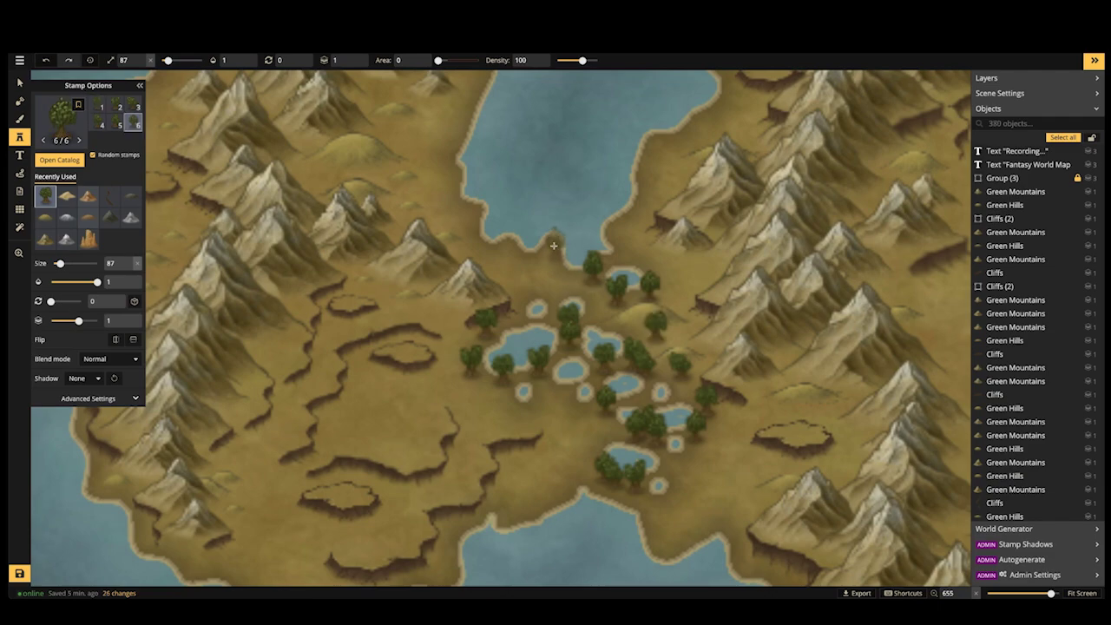
Add size 87 trees along the land bridge's north shore, south of the largest lake and beside the southernmost lake
{"action": "left_click", "coordinate": [526, 257]}
{"action": "left_click", "coordinate": [542, 266]}
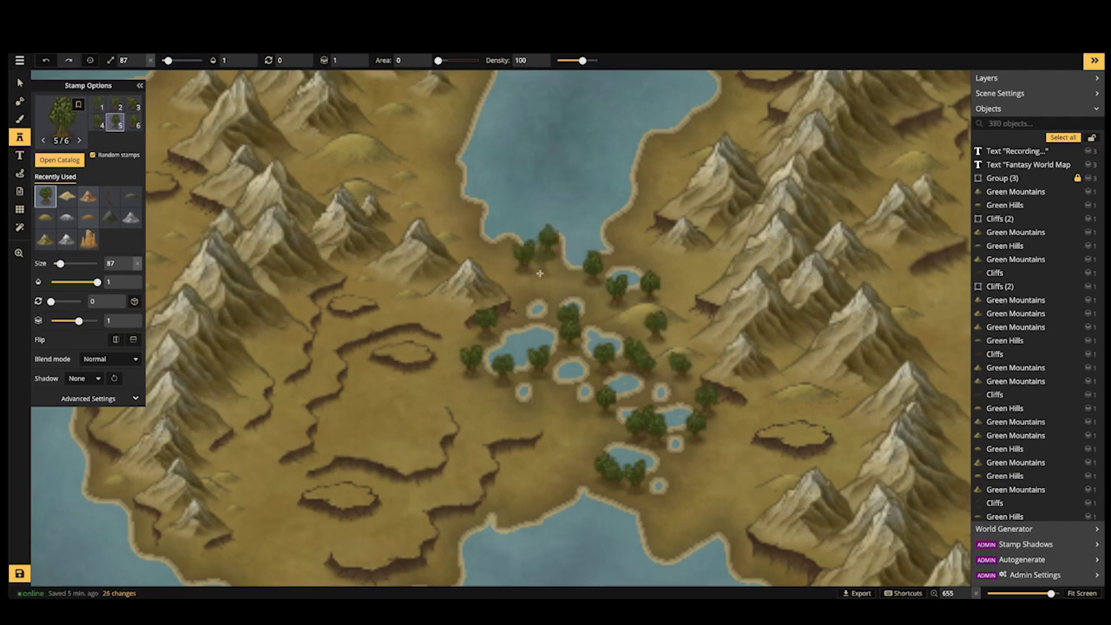
{"action": "mouse_move", "coordinate": [482, 380]}
{"action": "left_mouse_down"}
{"action": "mouse_move", "coordinate": [547, 408]}
{"action": "mouse_move", "coordinate": [566, 394]}
{"action": "left_mouse_up"}
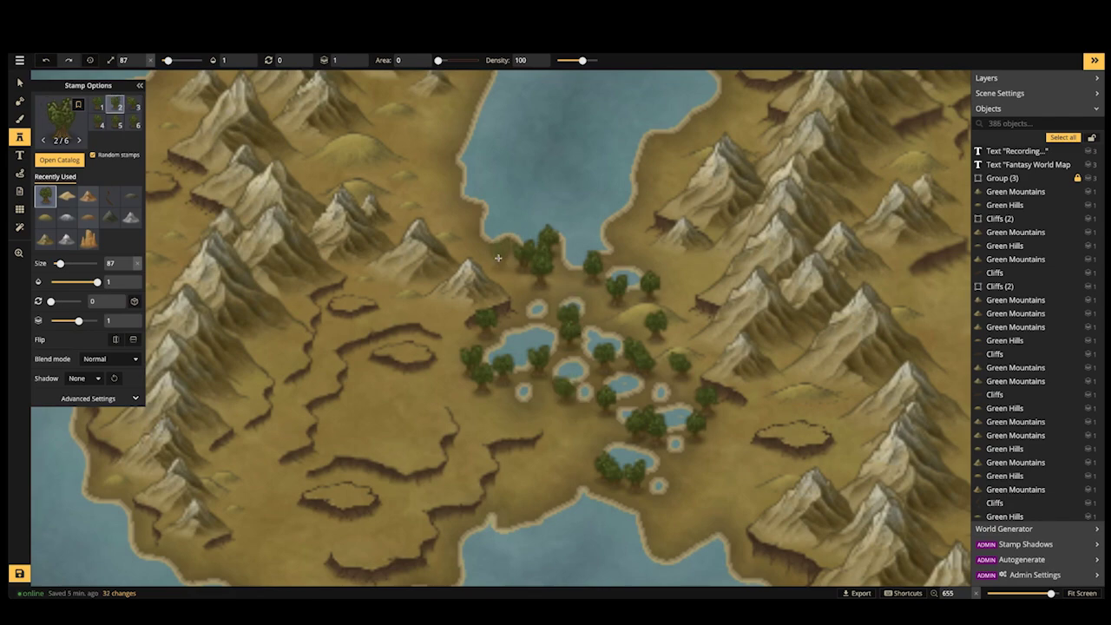
{"action": "left_click", "coordinate": [663, 499]}
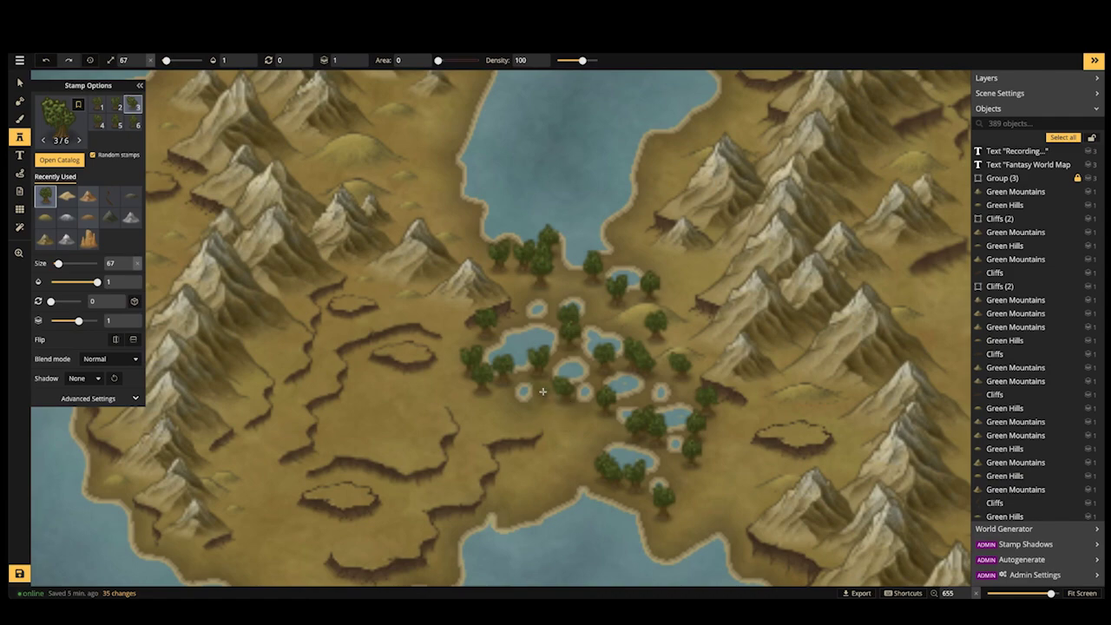
Reduce the tree stamp to size 67 and thicken the woods south and west of the land bridge's largest lake
{"action": "left_click", "coordinate": [563, 401]}
{"action": "left_click", "coordinate": [554, 404]}
{"action": "left_click", "coordinate": [605, 419]}
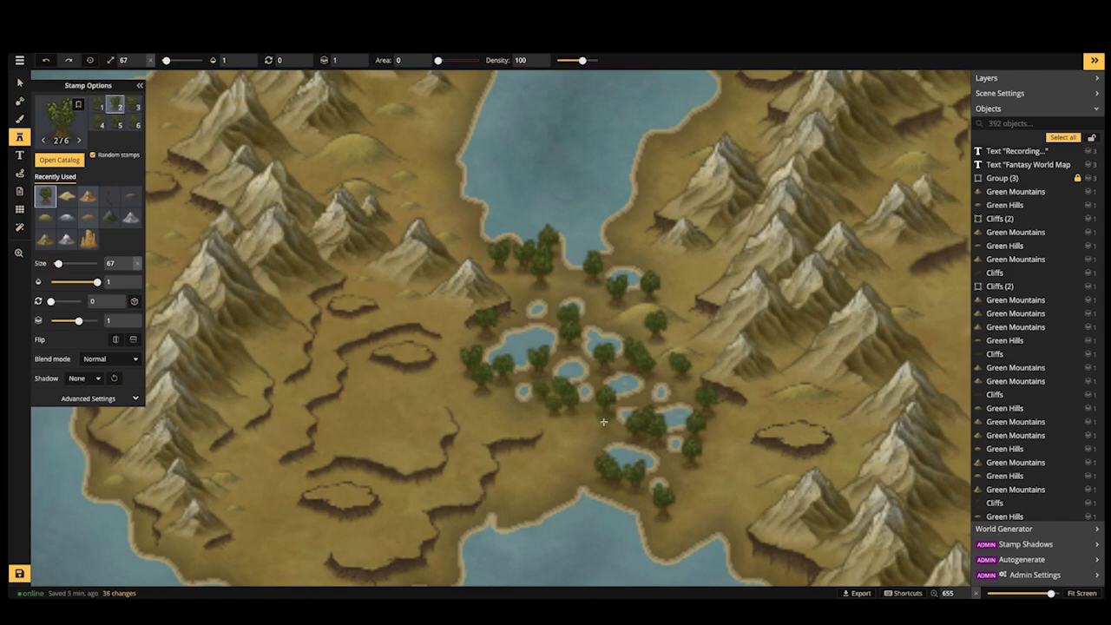
{"action": "left_click", "coordinate": [503, 393]}
{"action": "left_click", "coordinate": [491, 397]}
{"action": "left_click", "coordinate": [456, 380]}
{"action": "left_click", "coordinate": [467, 339]}
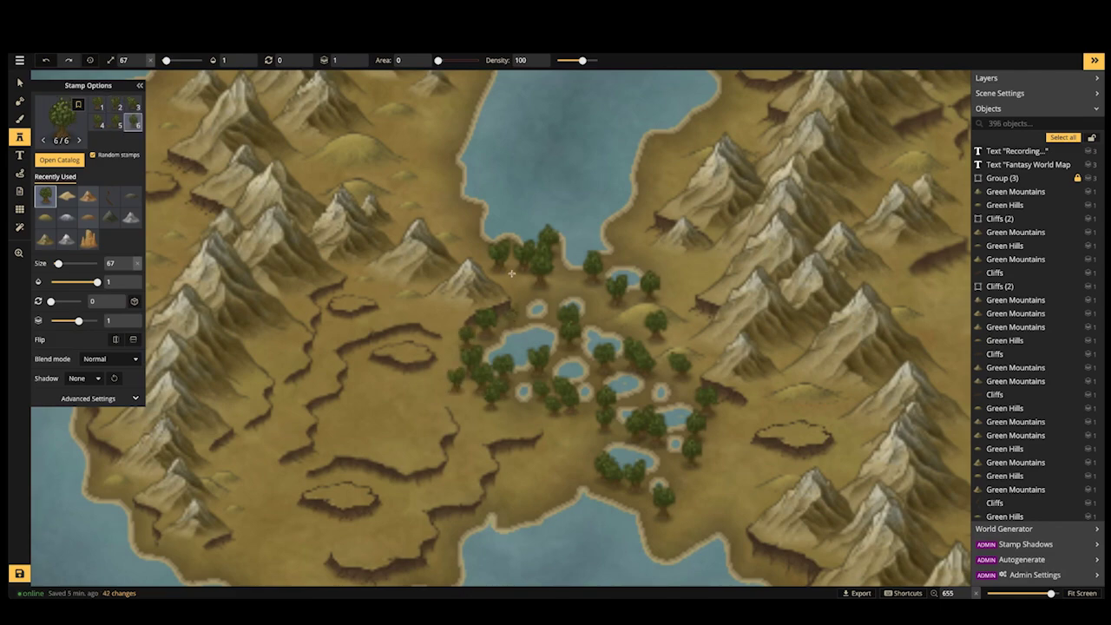
Place size 67 trees behind the land bridge's north shore and around the small hill east of the lakes
{"action": "left_click", "coordinate": [513, 271]}
{"action": "left_click", "coordinate": [569, 269]}
{"action": "left_click", "coordinate": [605, 291]}
{"action": "left_click", "coordinate": [643, 323]}
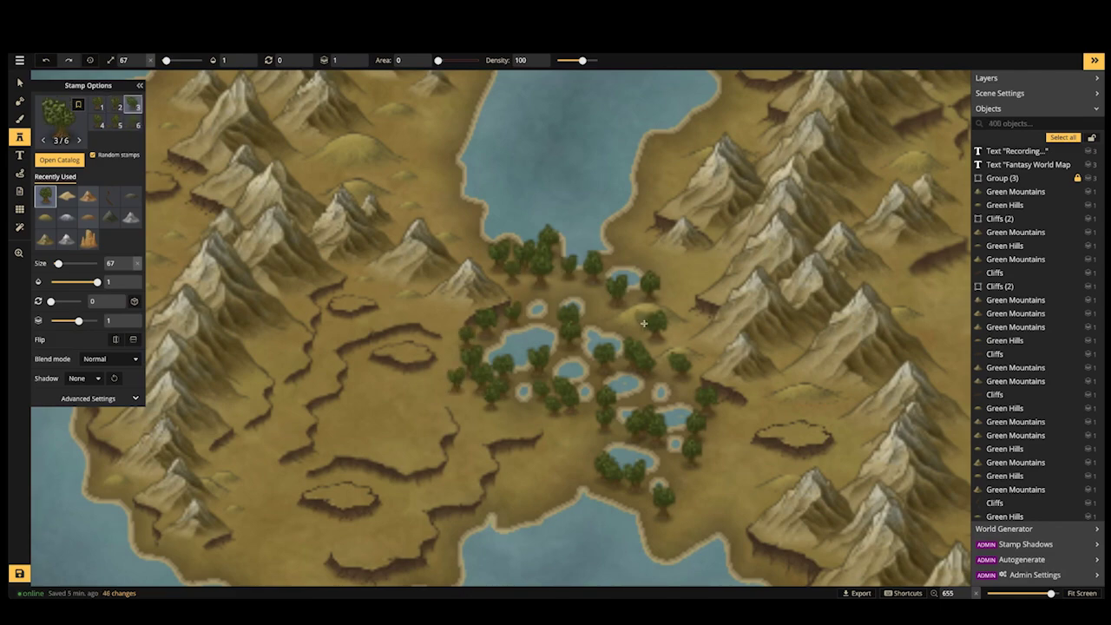
{"action": "left_click", "coordinate": [636, 324]}
{"action": "left_click", "coordinate": [682, 323]}
Scatter size 67 trees along the southern and eastern edges of the lake area and on its northeastern shore
{"action": "left_click", "coordinate": [690, 510]}
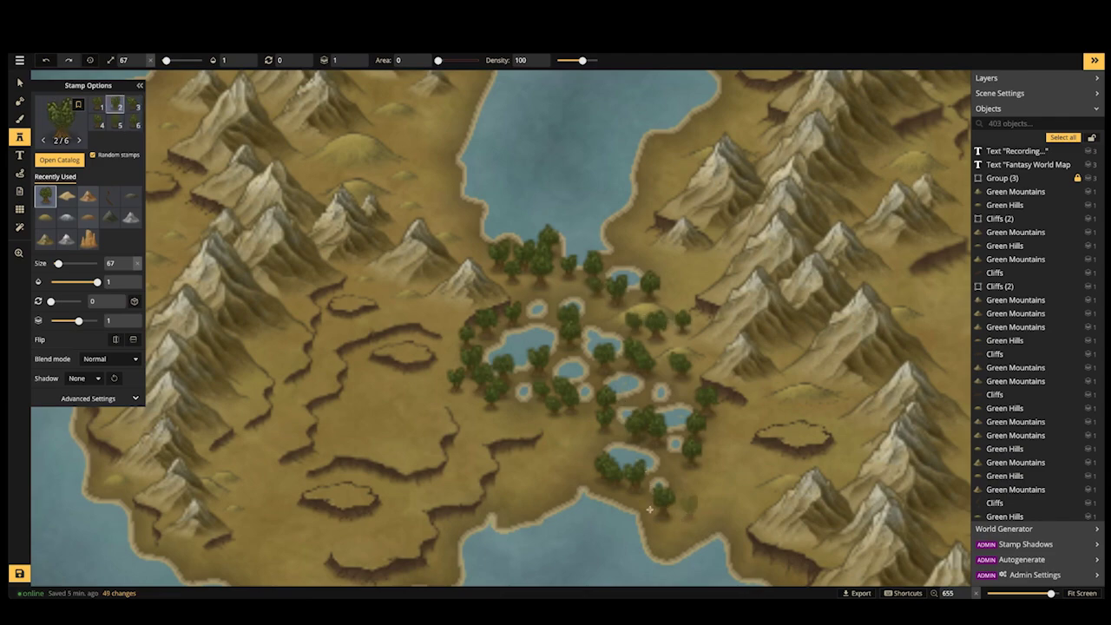
{"action": "left_click", "coordinate": [576, 466]}
{"action": "left_click", "coordinate": [674, 466]}
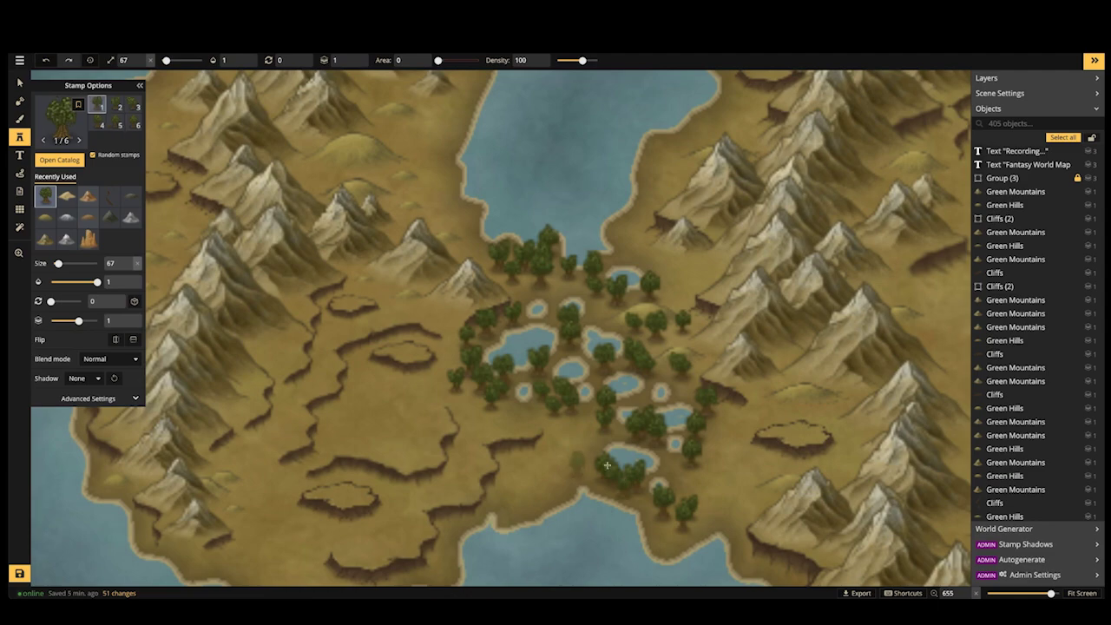
{"action": "left_click", "coordinate": [711, 427]}
{"action": "left_click", "coordinate": [715, 426]}
{"action": "left_click", "coordinate": [613, 302]}
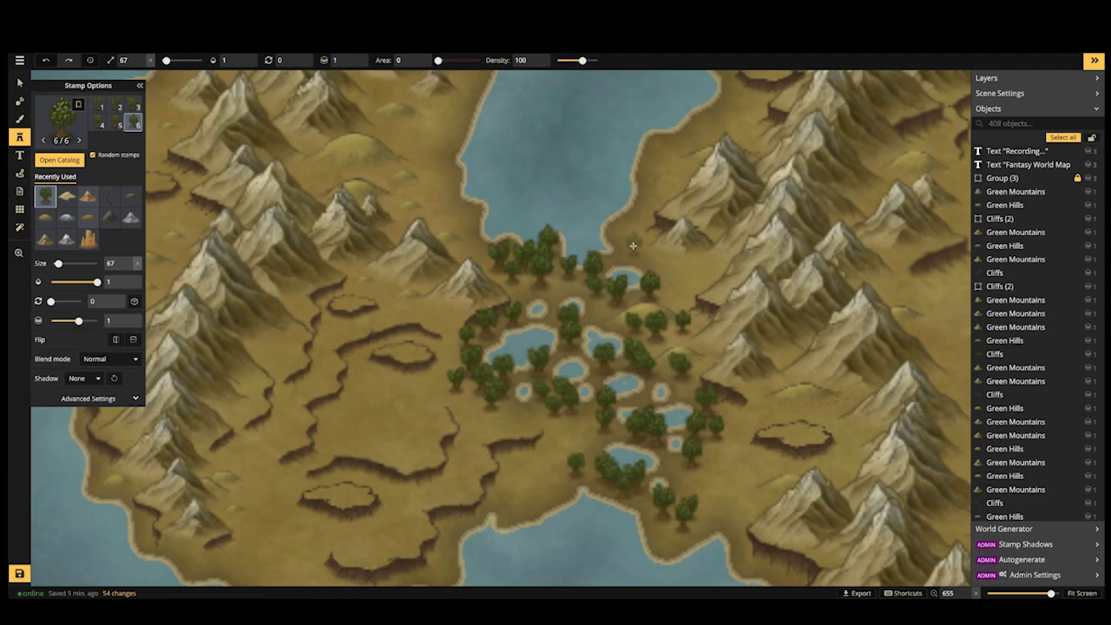
{"action": "left_click", "coordinate": [629, 246]}
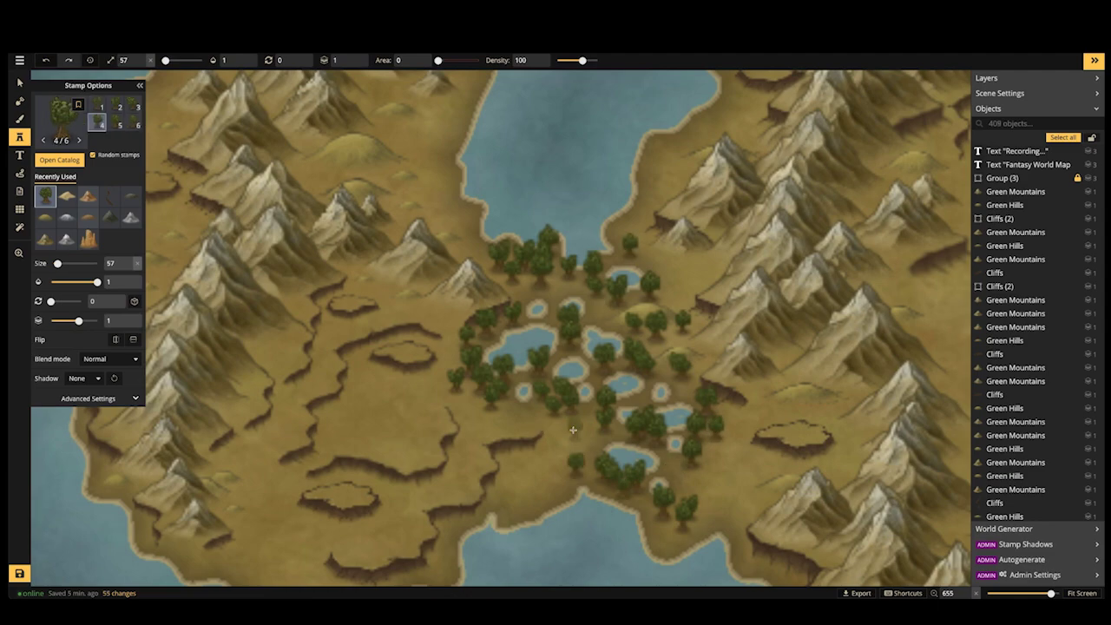
Fill gaps in the lake woodland with smaller trees at sizes 57 and 47, checking the result at continent scale
{"action": "left_click", "coordinate": [568, 424]}
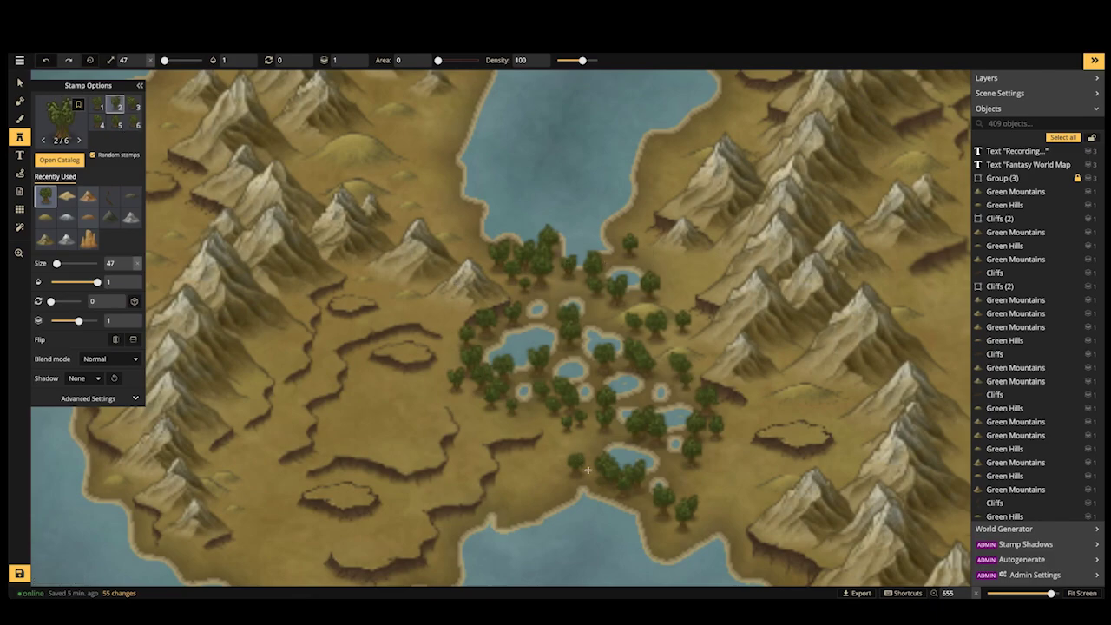
{"action": "left_click", "coordinate": [648, 256]}
{"action": "scroll", "coordinate": [577, 408], "scroll_direction": "down", "scroll_amount": 5}
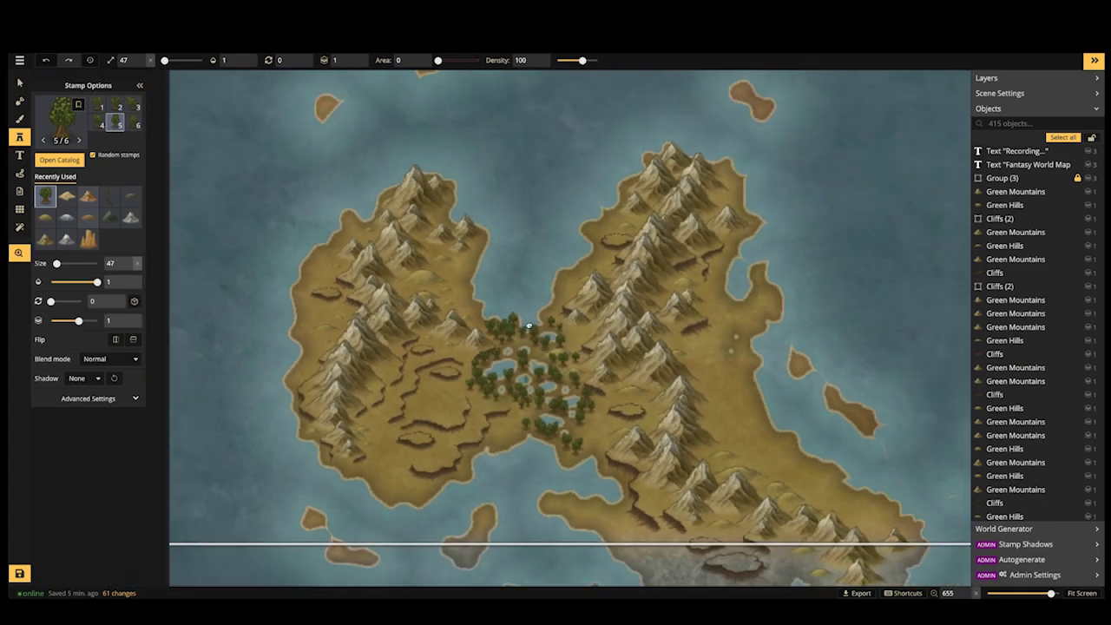
{"action": "left_click_drag", "start_coordinate": [529, 326], "coordinate": [525, 329]}
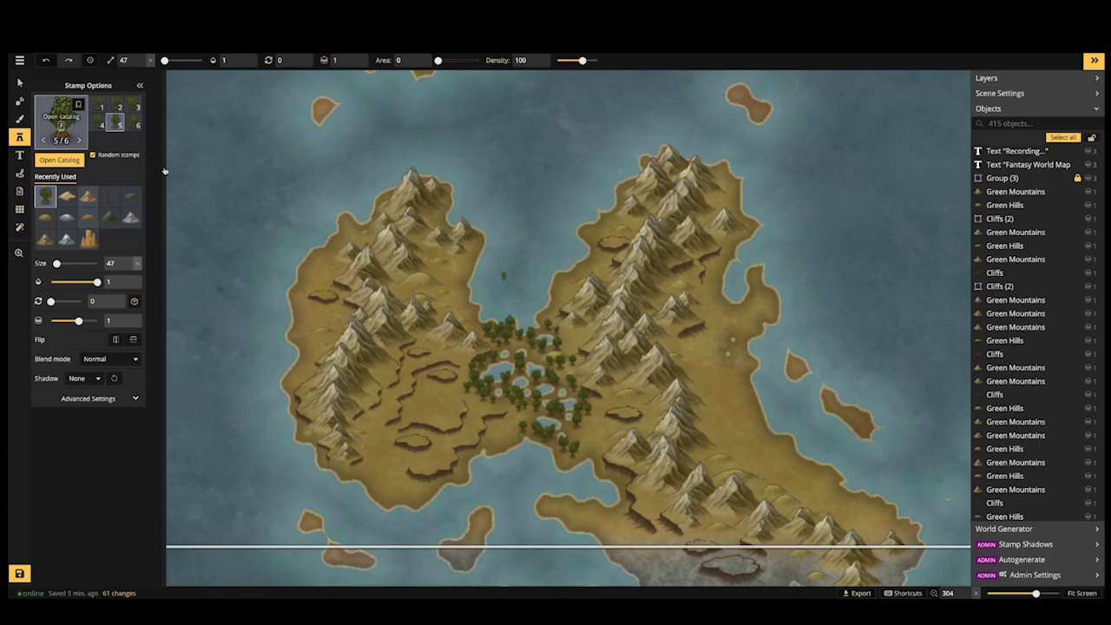
Switch to the texture brush and choose the Swamp 4 world texture by searching the texture catalog for "swam"
{"action": "key", "text": "f"}
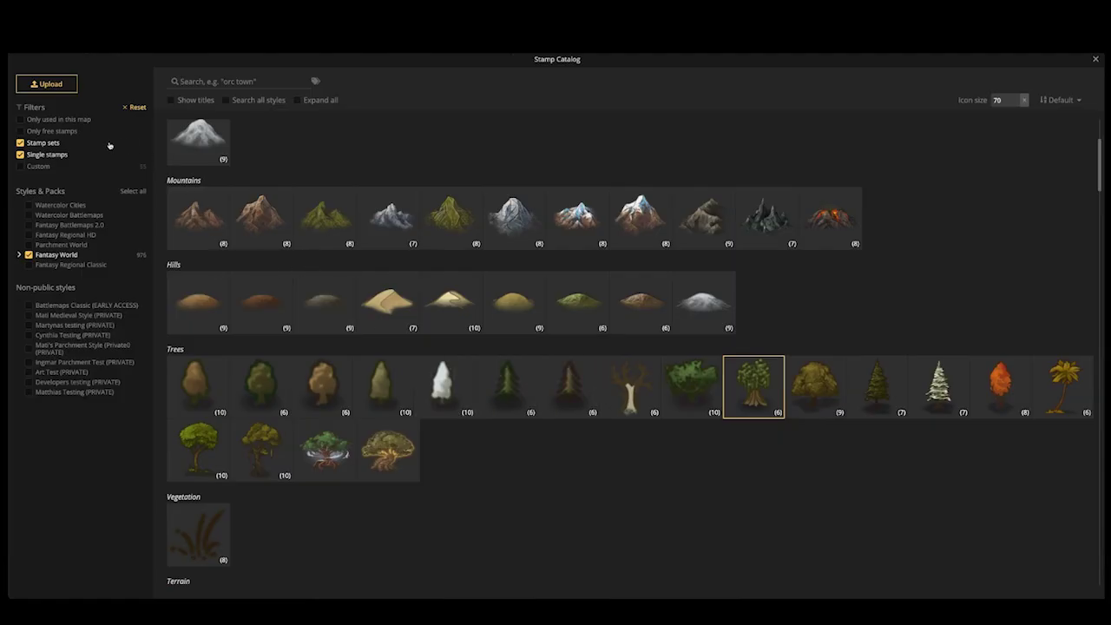
{"action": "key", "text": "Escape"}
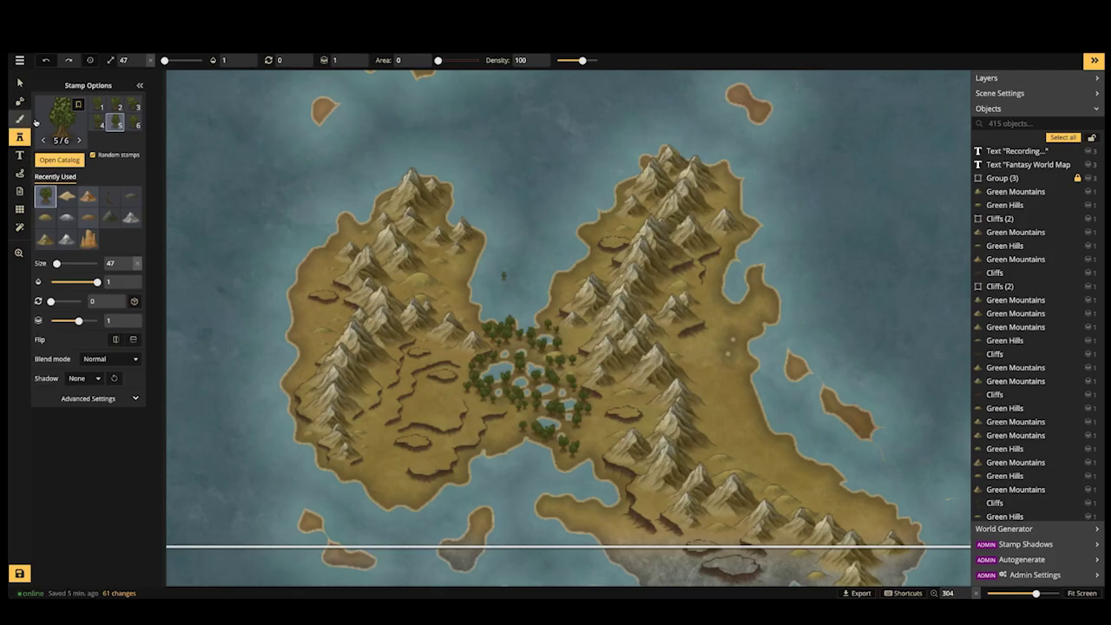
{"action": "left_click", "coordinate": [20, 119]}
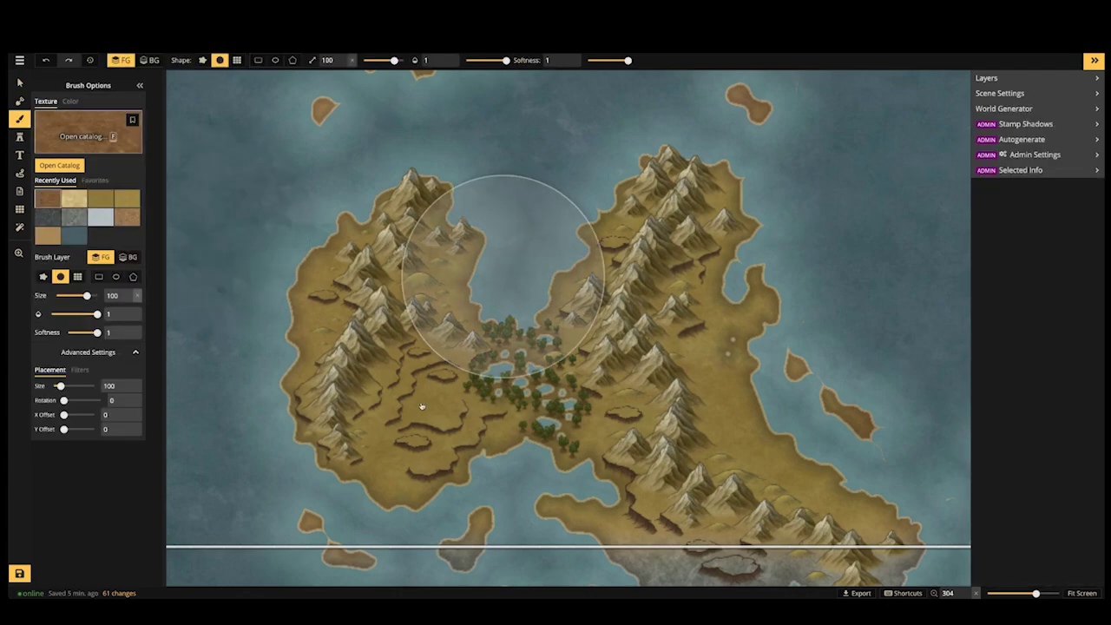
{"action": "key", "text": "f"}
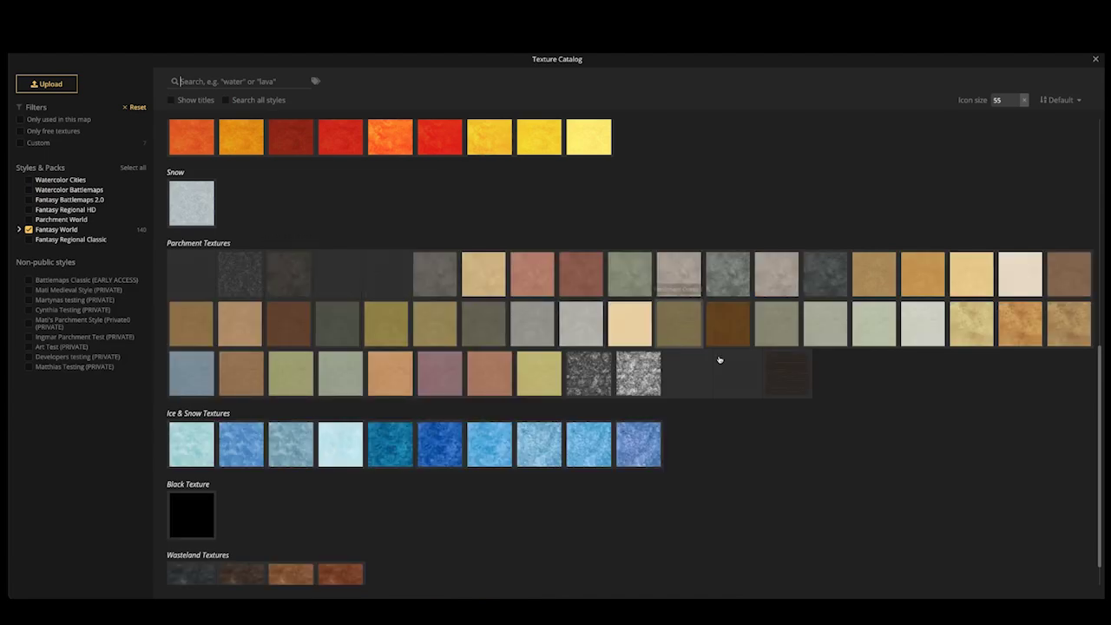
{"action": "scroll", "coordinate": [399, 369], "scroll_direction": "down", "scroll_amount": 1}
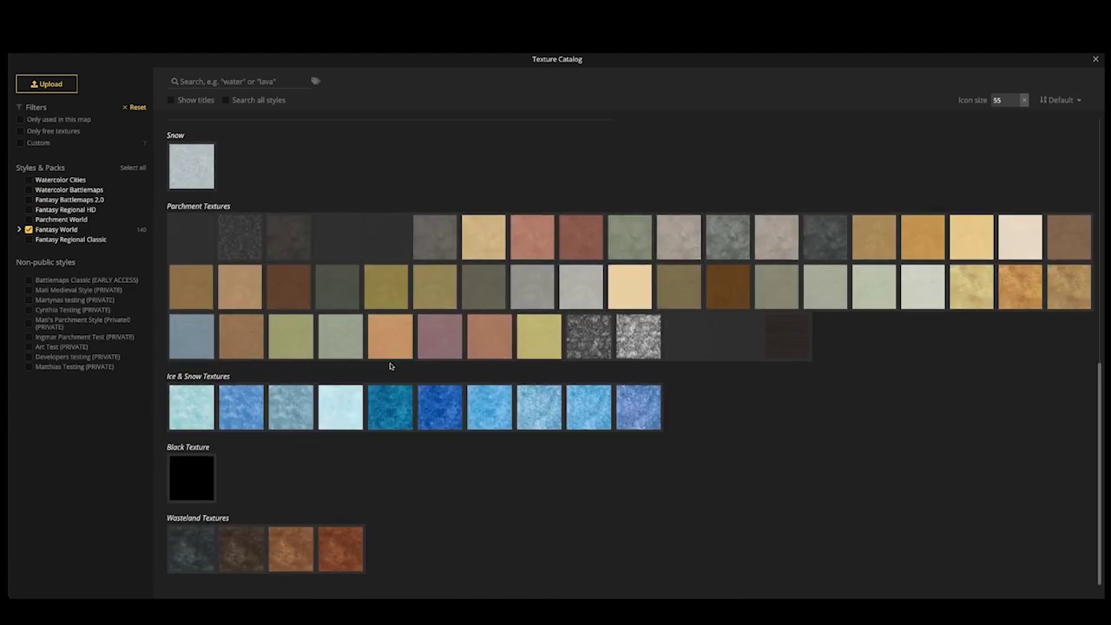
{"action": "scroll", "coordinate": [391, 366], "scroll_direction": "up", "scroll_amount": 3}
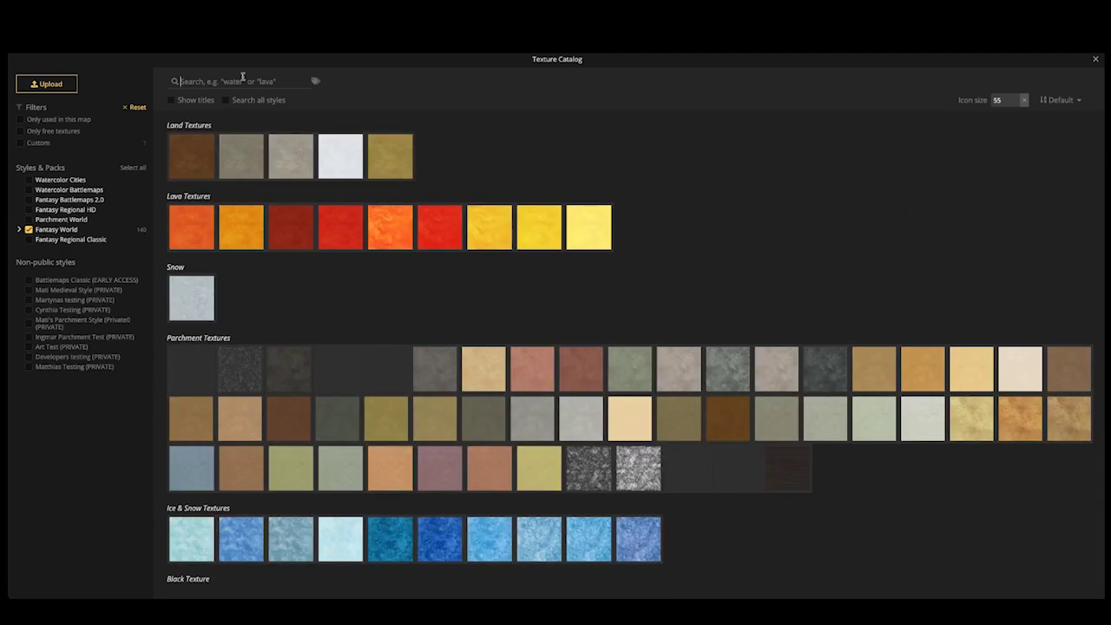
{"action": "type", "text": "swam"}
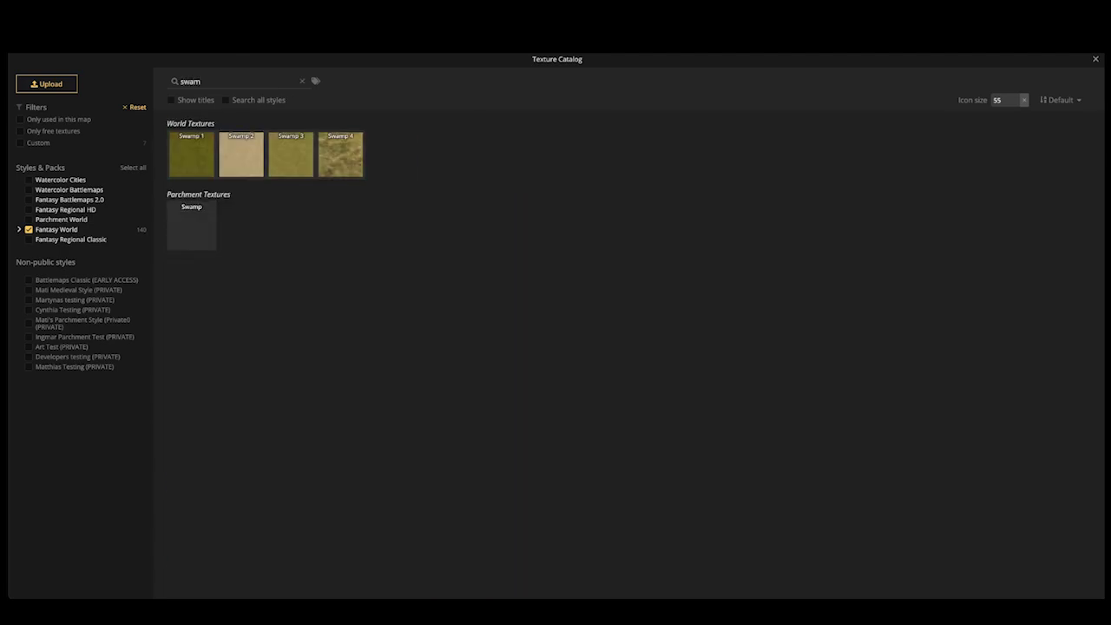
{"action": "left_click", "coordinate": [337, 149]}
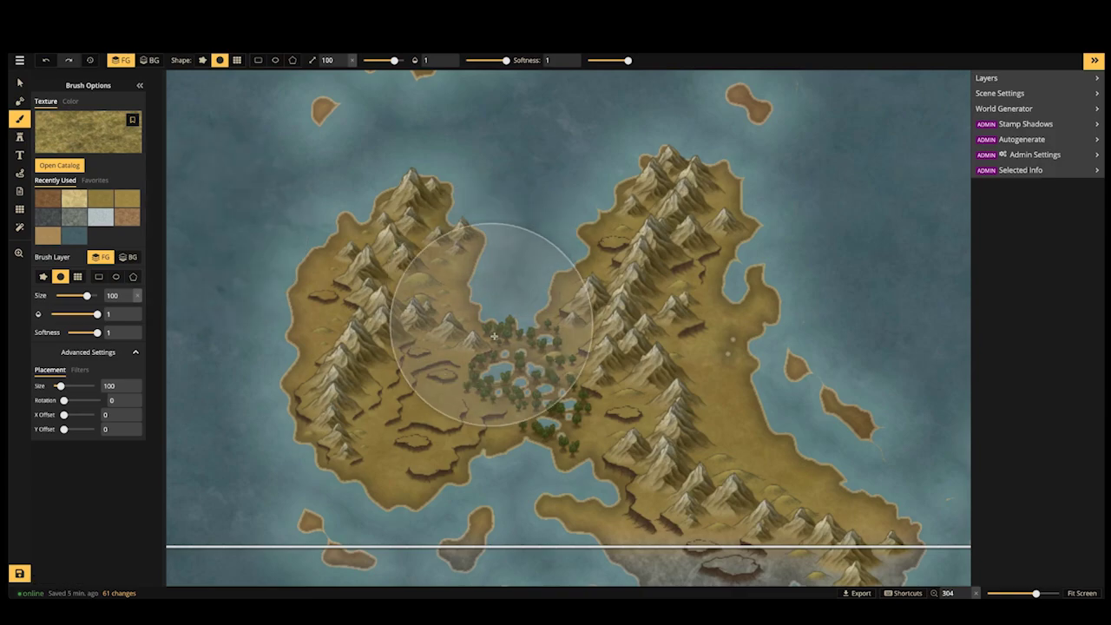
Reduce the brush size to 20 and paint the swamp texture over the wooded lake area of the land bridge
{"action": "scroll", "coordinate": [494, 337], "scroll_direction": "up", "scroll_amount": 4}
{"action": "key", "text": "["}
{"action": "key", "text": "["}
{"action": "key", "text": "["}
{"action": "key", "text": "["}
{"action": "key", "text": "["}
{"action": "key", "text": "["}
{"action": "key", "text": "["}
{"action": "key", "text": "["}
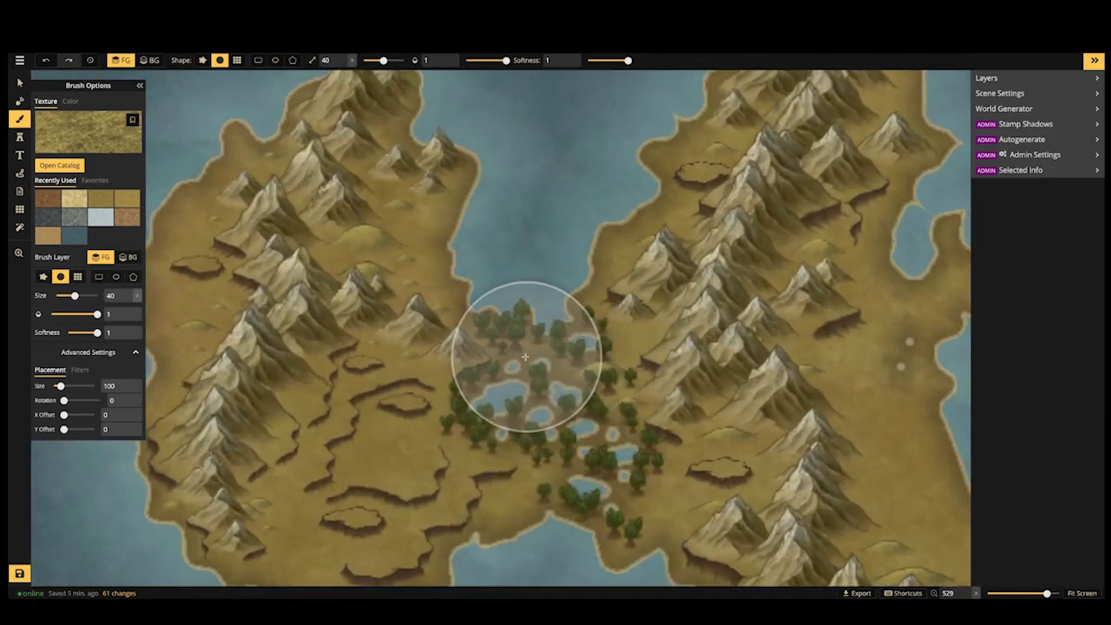
{"action": "mouse_move", "coordinate": [536, 359]}
{"action": "left_mouse_down"}
{"action": "mouse_move", "coordinate": [509, 278]}
{"action": "mouse_move", "coordinate": [575, 288]}
{"action": "left_mouse_up"}
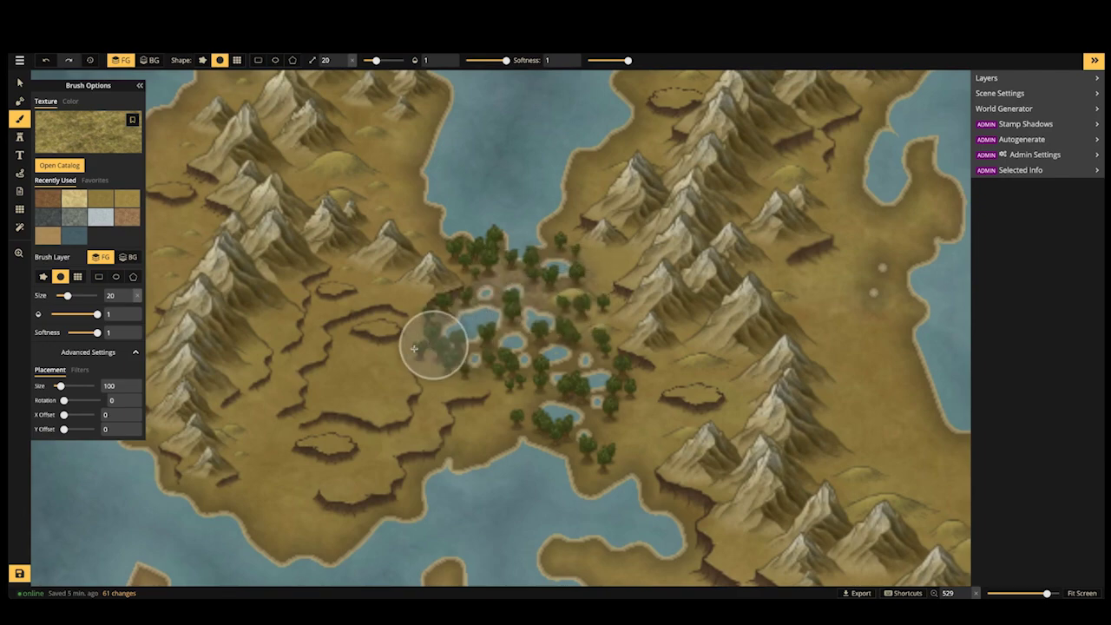
{"action": "mouse_move", "coordinate": [516, 365]}
{"action": "left_mouse_down"}
{"action": "mouse_move", "coordinate": [536, 379]}
{"action": "mouse_move", "coordinate": [494, 414]}
{"action": "mouse_move", "coordinate": [612, 426]}
{"action": "mouse_move", "coordinate": [638, 452]}
{"action": "mouse_move", "coordinate": [626, 445]}
{"action": "left_mouse_up"}
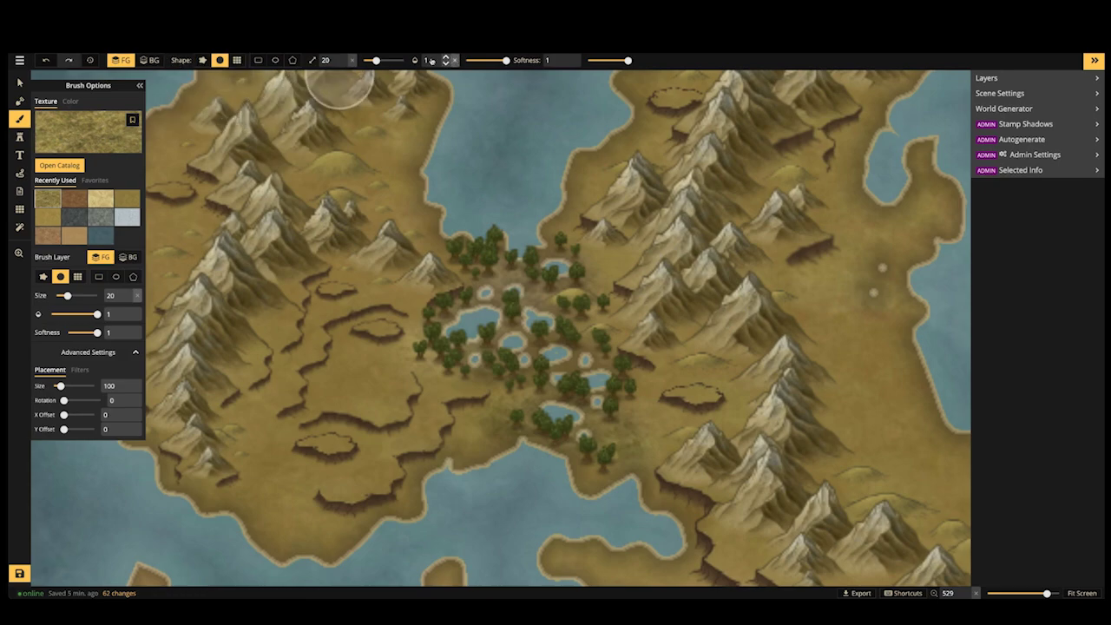
Reduce the brush size to 13 and paint more swamp texture between the trees around the western and northern lakes
{"action": "left_click_drag", "start_coordinate": [377, 60], "coordinate": [376, 60]}
{"action": "key", "text": "bracketleft"}
{"action": "key", "text": "bracketleft"}
{"action": "key", "text": "bracketleft"}
{"action": "key", "text": "bracketleft"}
{"action": "key", "text": "bracketleft"}
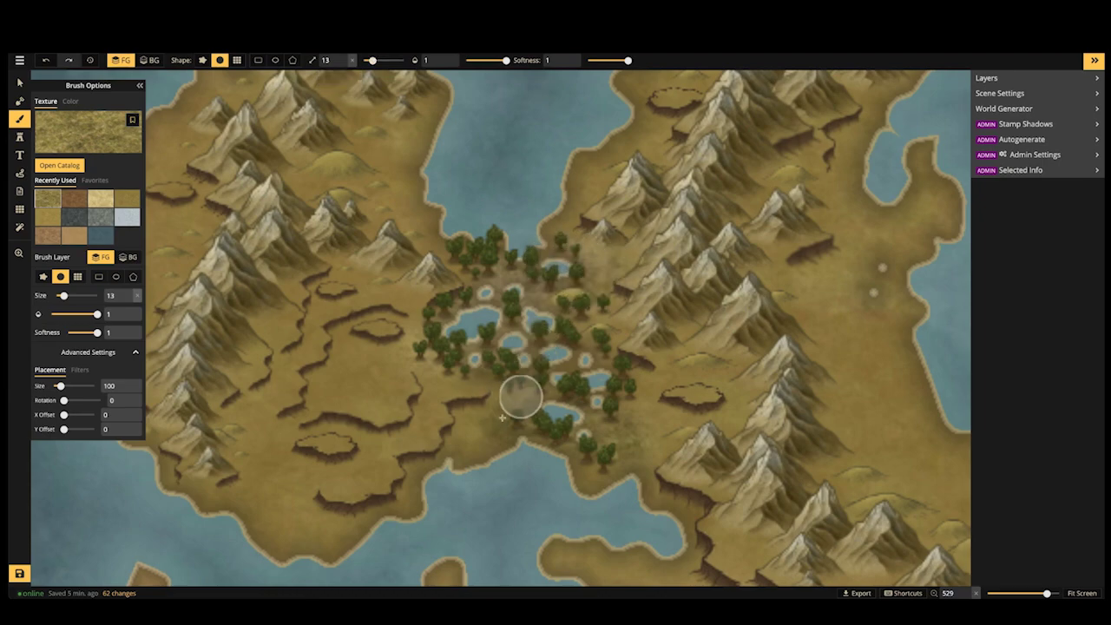
{"action": "mouse_move", "coordinate": [424, 340]}
{"action": "left_mouse_down"}
{"action": "mouse_move", "coordinate": [436, 317]}
{"action": "mouse_move", "coordinate": [493, 297]}
{"action": "left_mouse_up"}
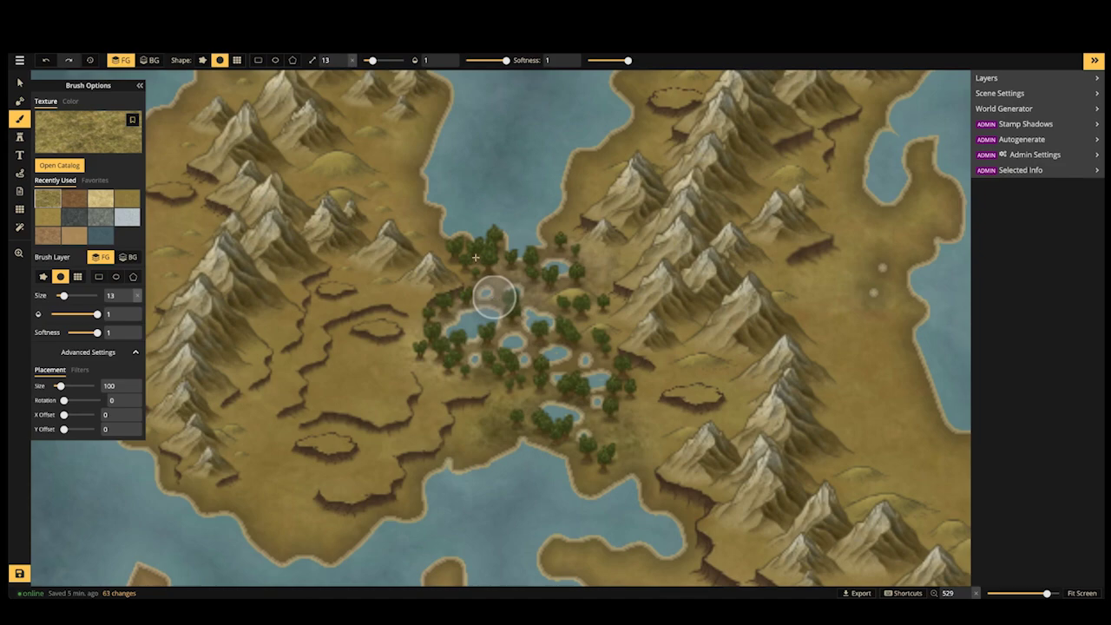
Raise the swamp texture's contrast filter to 150
{"action": "left_click", "coordinate": [79, 371]}
{"action": "left_click_drag", "start_coordinate": [82, 429], "coordinate": [89, 429]}
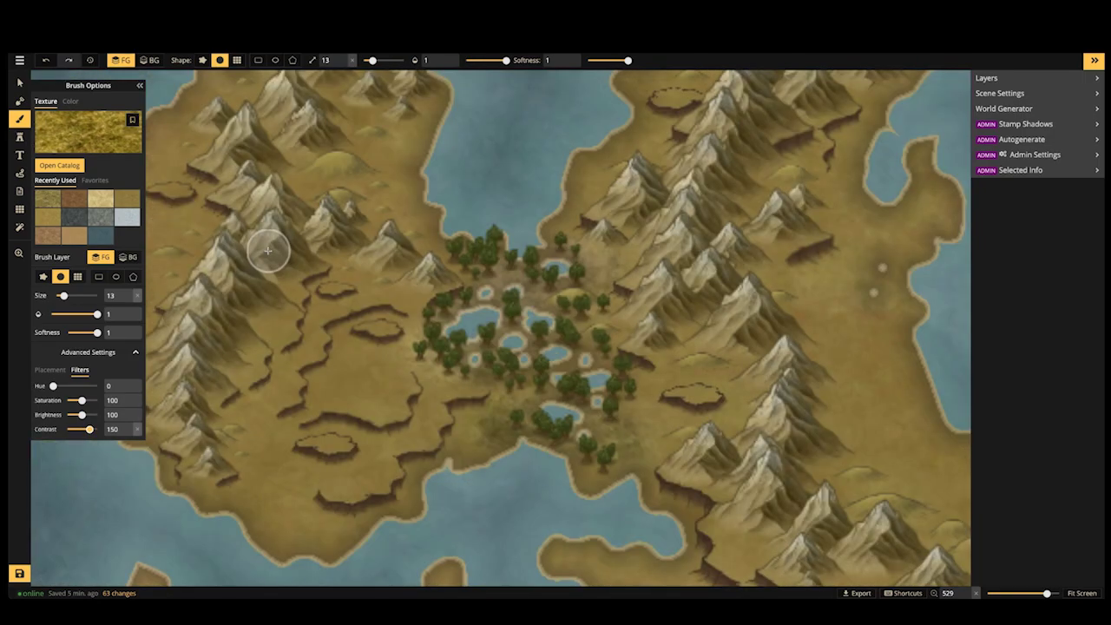
Set the swamp texture's X offset to 56.7 and paint it between the trees and along the southern shore of the land bridge
{"action": "left_click", "coordinate": [50, 370]}
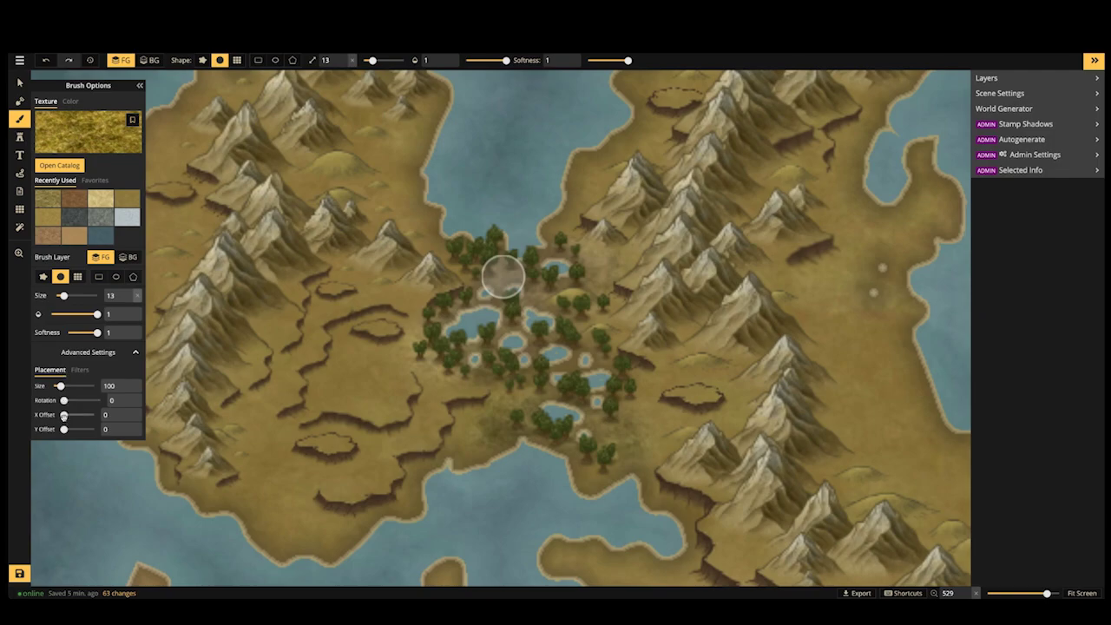
{"action": "left_click_drag", "start_coordinate": [64, 415], "coordinate": [81, 415]}
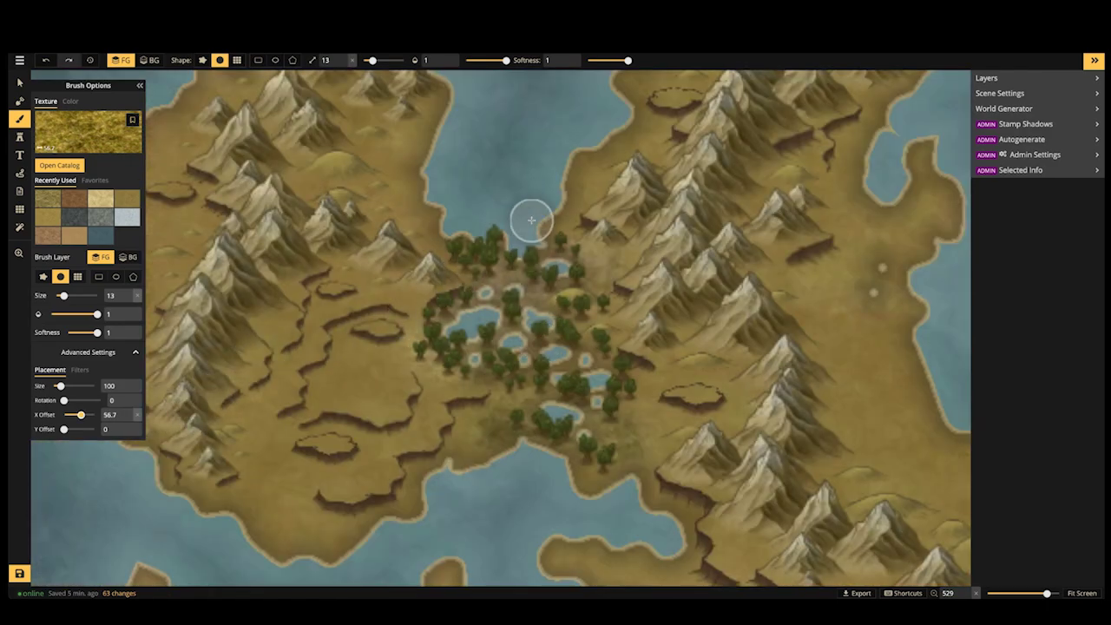
{"action": "mouse_move", "coordinate": [459, 256]}
{"action": "left_mouse_down"}
{"action": "mouse_move", "coordinate": [549, 278]}
{"action": "mouse_move", "coordinate": [526, 288]}
{"action": "mouse_move", "coordinate": [591, 287]}
{"action": "mouse_move", "coordinate": [573, 298]}
{"action": "mouse_move", "coordinate": [602, 290]}
{"action": "mouse_move", "coordinate": [451, 321]}
{"action": "mouse_move", "coordinate": [424, 344]}
{"action": "mouse_move", "coordinate": [427, 354]}
{"action": "mouse_move", "coordinate": [512, 353]}
{"action": "mouse_move", "coordinate": [537, 365]}
{"action": "mouse_move", "coordinate": [522, 373]}
{"action": "mouse_move", "coordinate": [562, 382]}
{"action": "mouse_move", "coordinate": [503, 390]}
{"action": "mouse_move", "coordinate": [526, 403]}
{"action": "mouse_move", "coordinate": [475, 427]}
{"action": "mouse_move", "coordinate": [560, 424]}
{"action": "mouse_move", "coordinate": [592, 454]}
{"action": "mouse_move", "coordinate": [624, 456]}
{"action": "mouse_move", "coordinate": [628, 391]}
{"action": "mouse_move", "coordinate": [654, 401]}
{"action": "mouse_move", "coordinate": [659, 417]}
{"action": "mouse_move", "coordinate": [646, 432]}
{"action": "mouse_move", "coordinate": [658, 451]}
{"action": "mouse_move", "coordinate": [653, 390]}
{"action": "mouse_move", "coordinate": [633, 391]}
{"action": "mouse_move", "coordinate": [599, 361]}
{"action": "mouse_move", "coordinate": [578, 309]}
{"action": "mouse_move", "coordinate": [509, 301]}
{"action": "mouse_move", "coordinate": [519, 349]}
{"action": "mouse_move", "coordinate": [500, 414]}
{"action": "mouse_move", "coordinate": [472, 433]}
{"action": "left_mouse_up"}
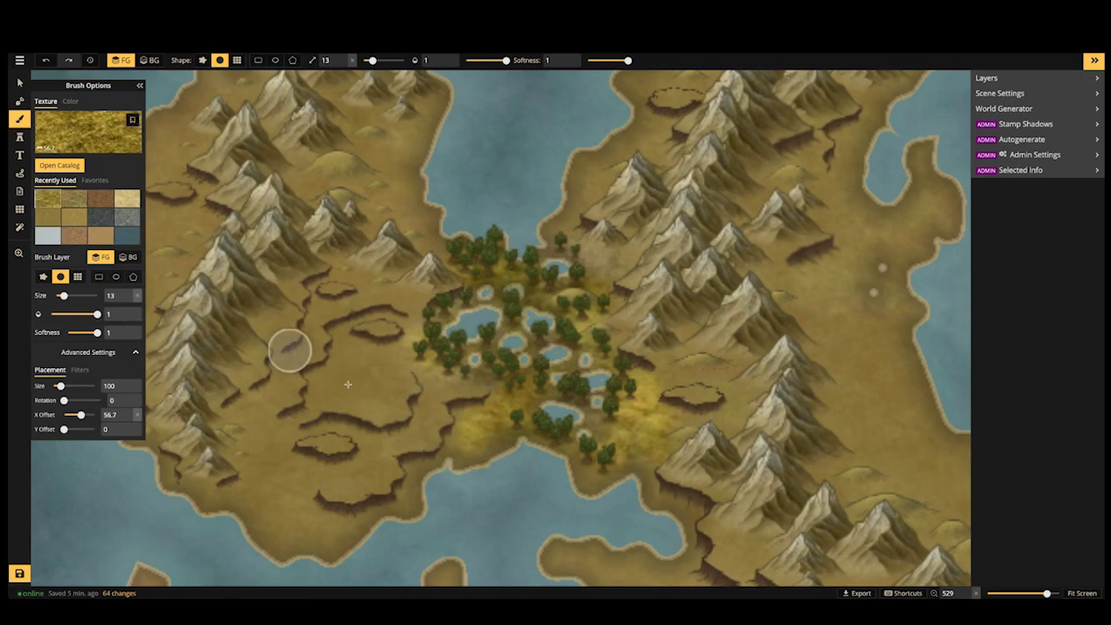
Choose the Trees 3 stamp set from the stamp catalog
{"action": "scroll", "coordinate": [434, 301], "scroll_direction": "down", "scroll_amount": 5}
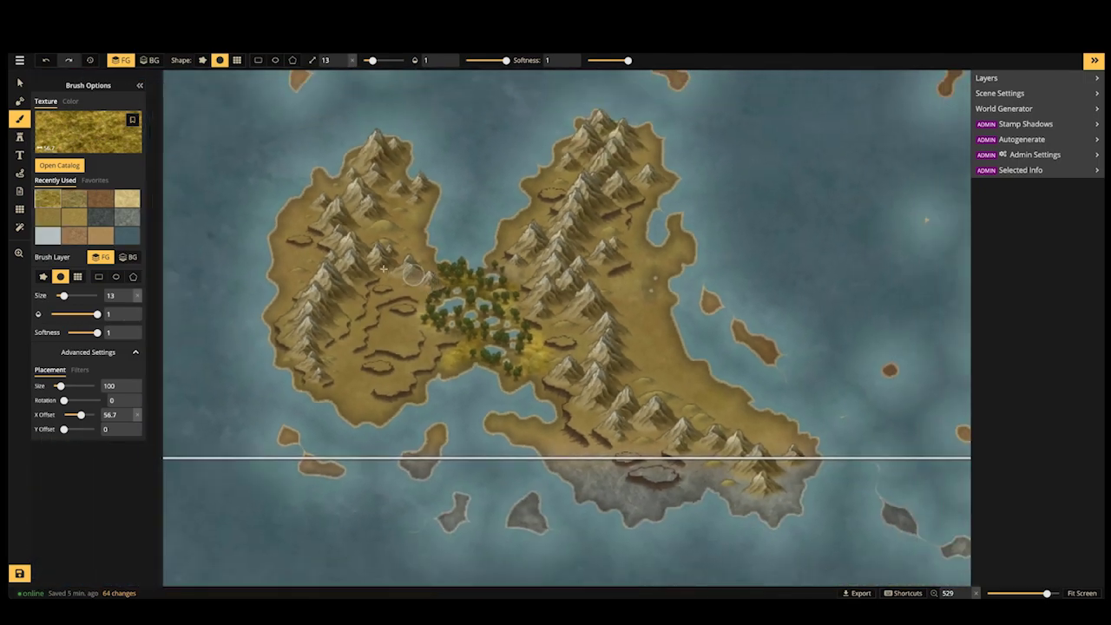
{"action": "scroll", "coordinate": [590, 342], "scroll_direction": "up", "scroll_amount": 2}
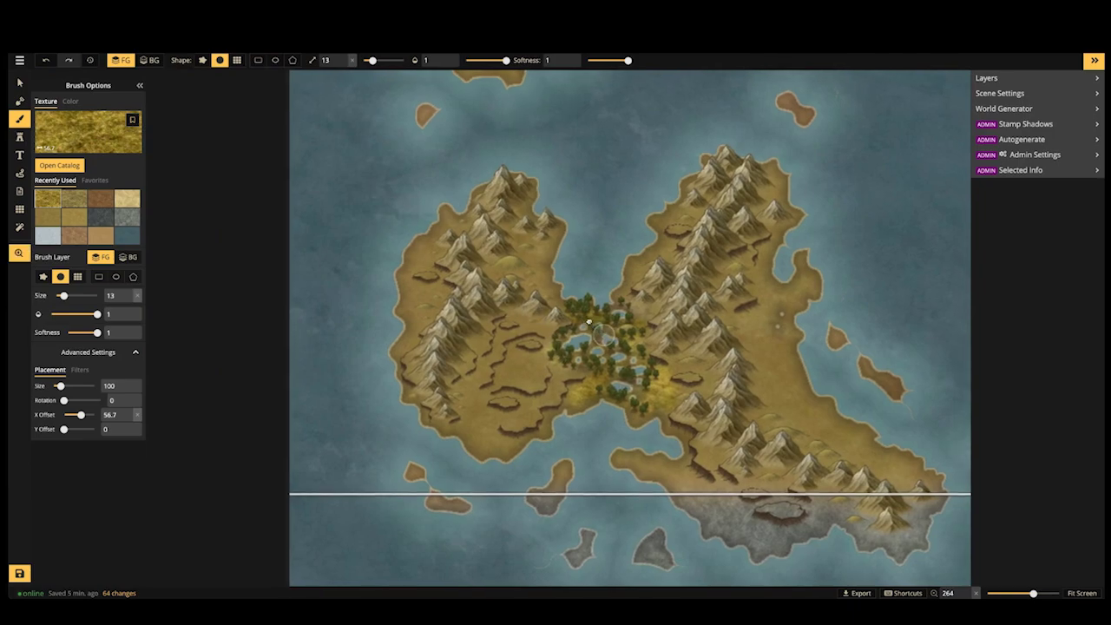
{"action": "scroll", "coordinate": [530, 307], "scroll_direction": "up", "scroll_amount": 2}
{"action": "scroll", "coordinate": [600, 277], "scroll_direction": "up", "scroll_amount": 1}
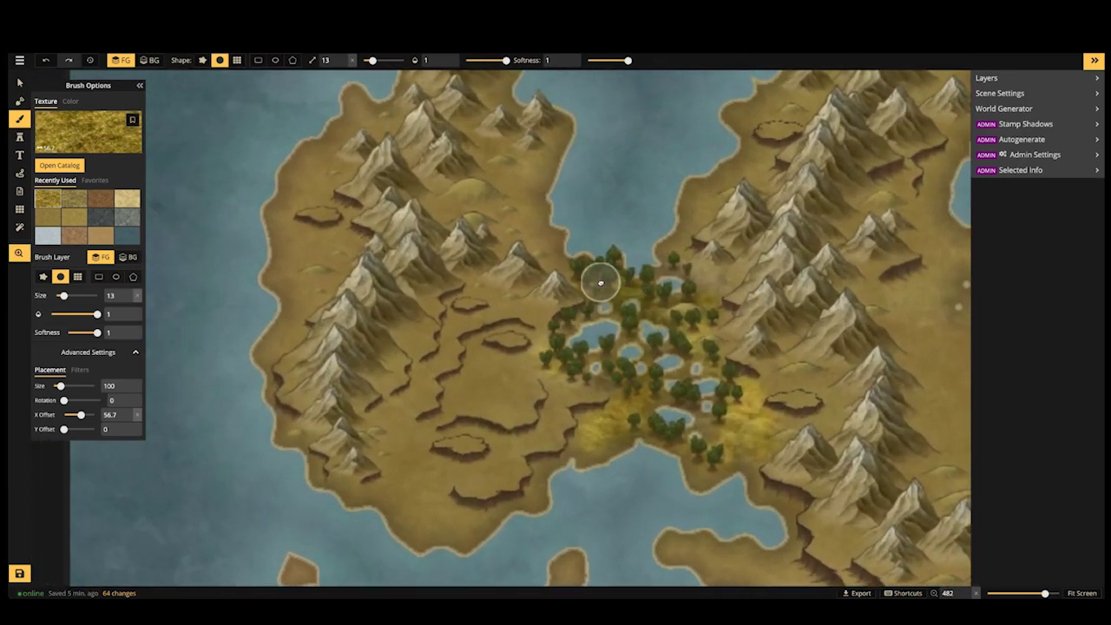
{"action": "scroll", "coordinate": [412, 299], "scroll_direction": "up", "scroll_amount": 1}
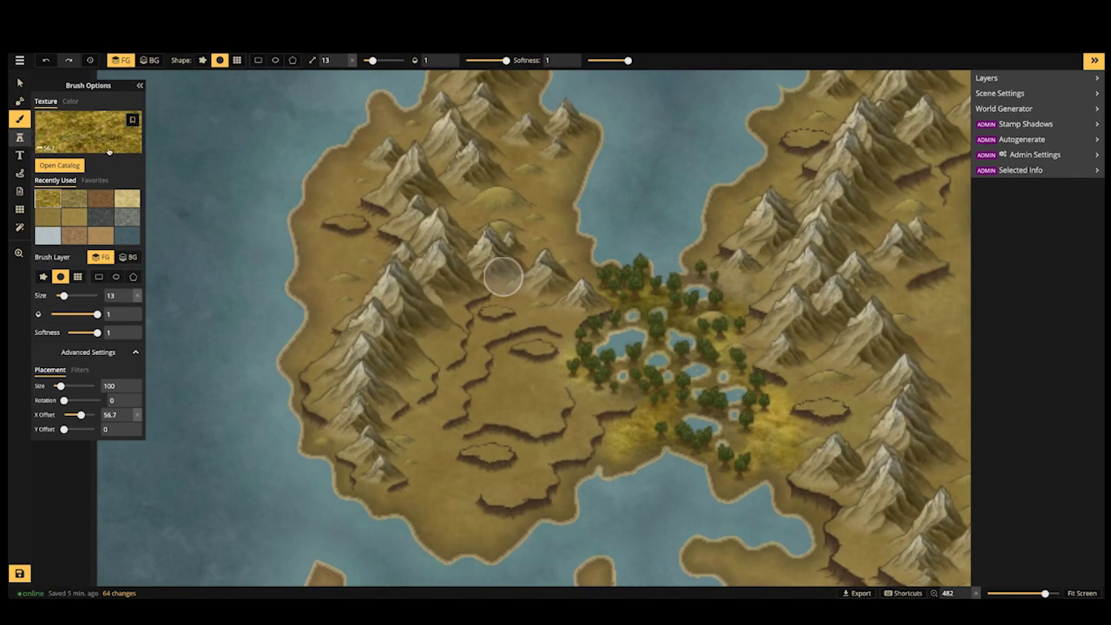
{"action": "key", "text": "s"}
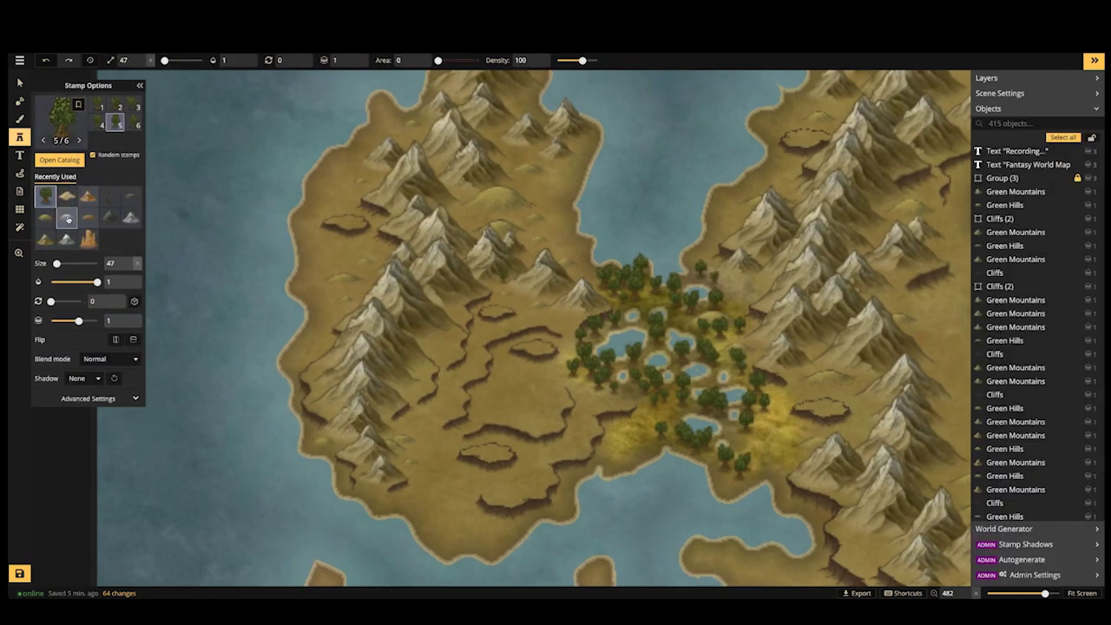
{"action": "key", "text": "f"}
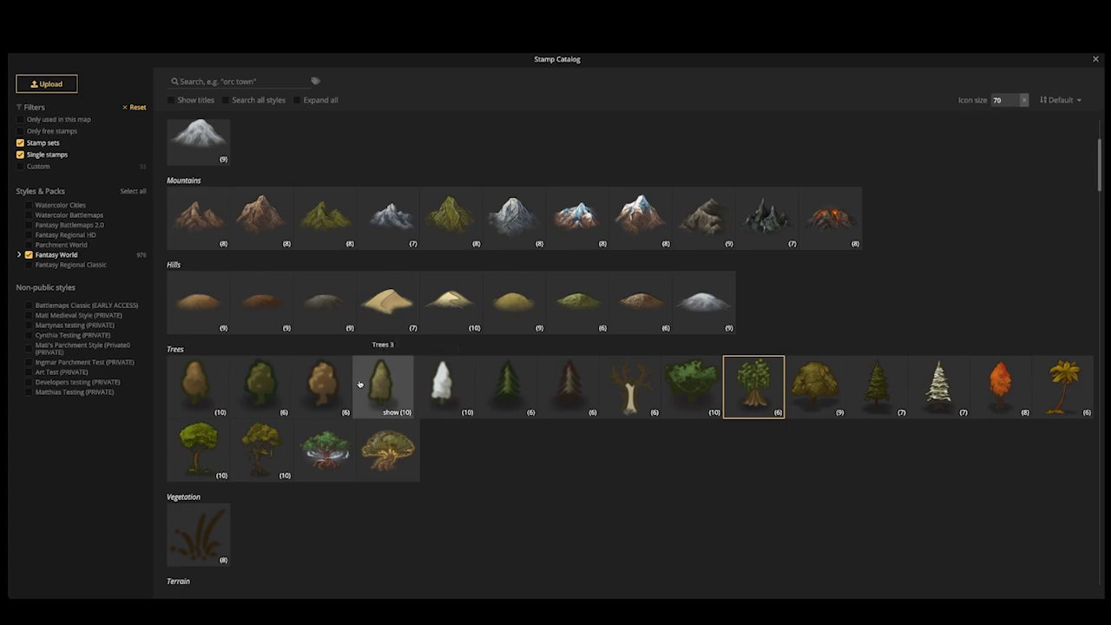
{"action": "left_click", "coordinate": [413, 360]}
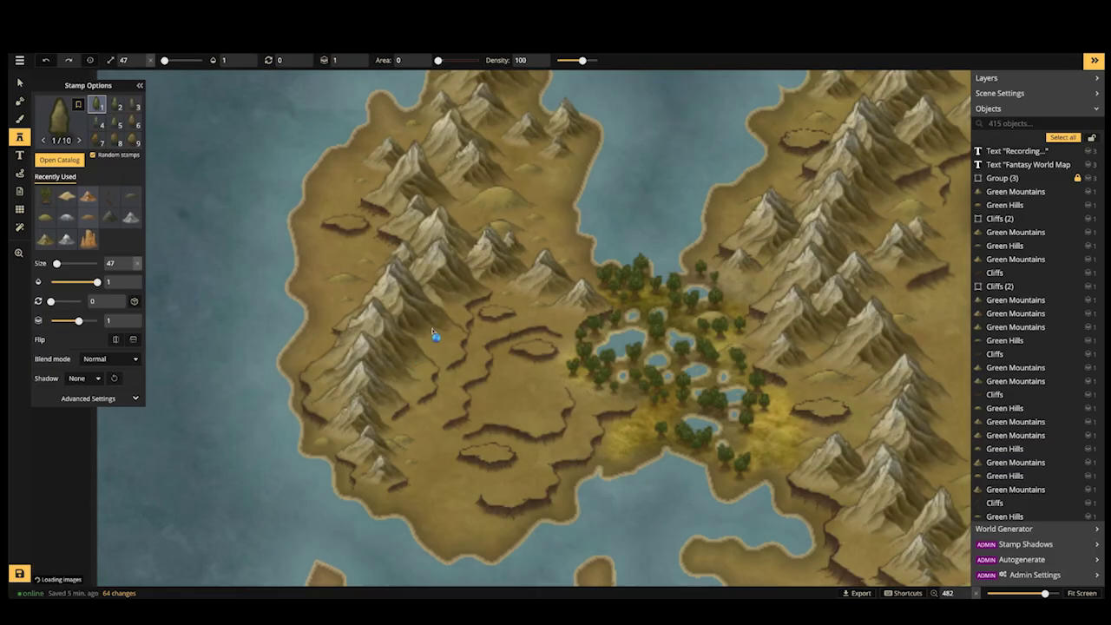
Set the stamp size to 77 and place Trees 3 stamps along the eastern foot of the western landmass's mountain range
{"action": "scroll", "coordinate": [436, 335], "scroll_direction": "up", "scroll_amount": 7}
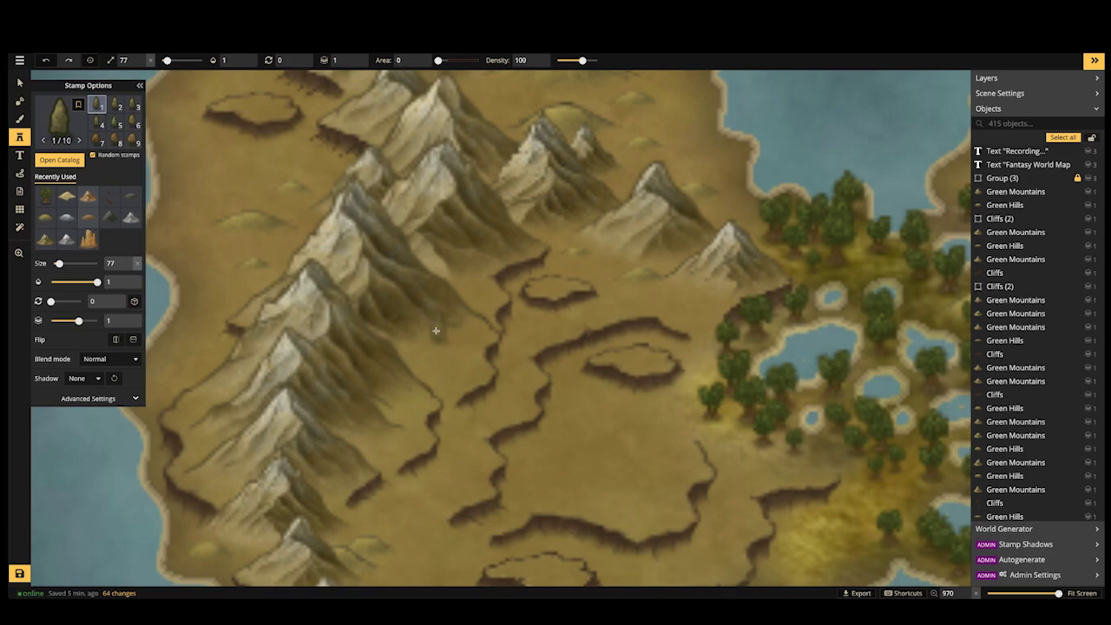
{"action": "scroll", "coordinate": [425, 330], "scroll_direction": "down", "scroll_amount": 2}
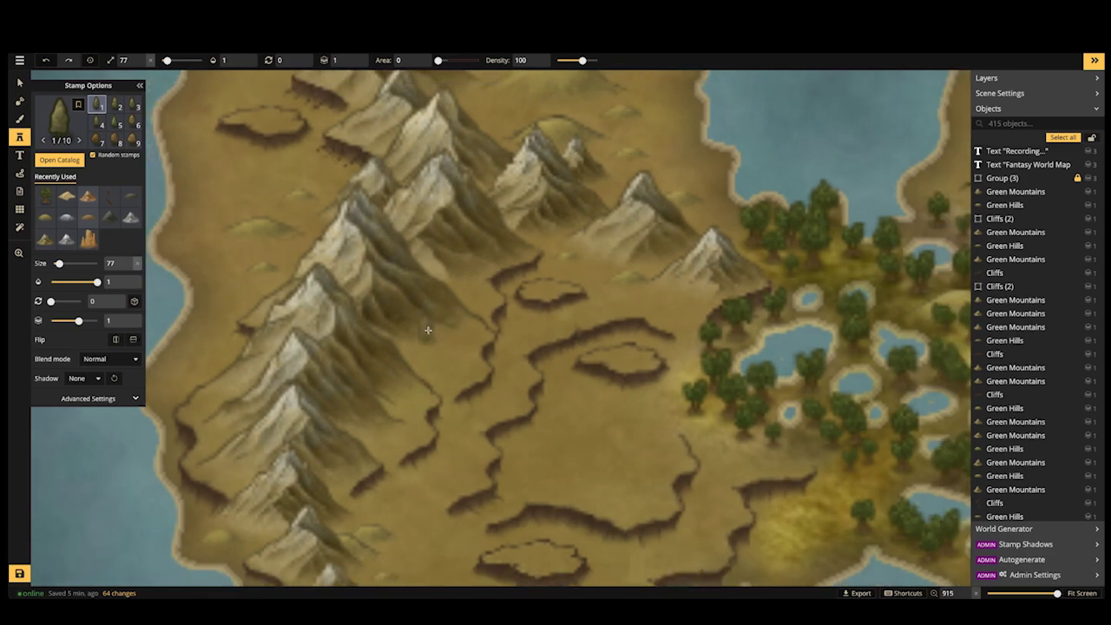
{"action": "key", "text": "space"}
{"action": "left_click_drag", "start_coordinate": [441, 307], "coordinate": [429, 323]}
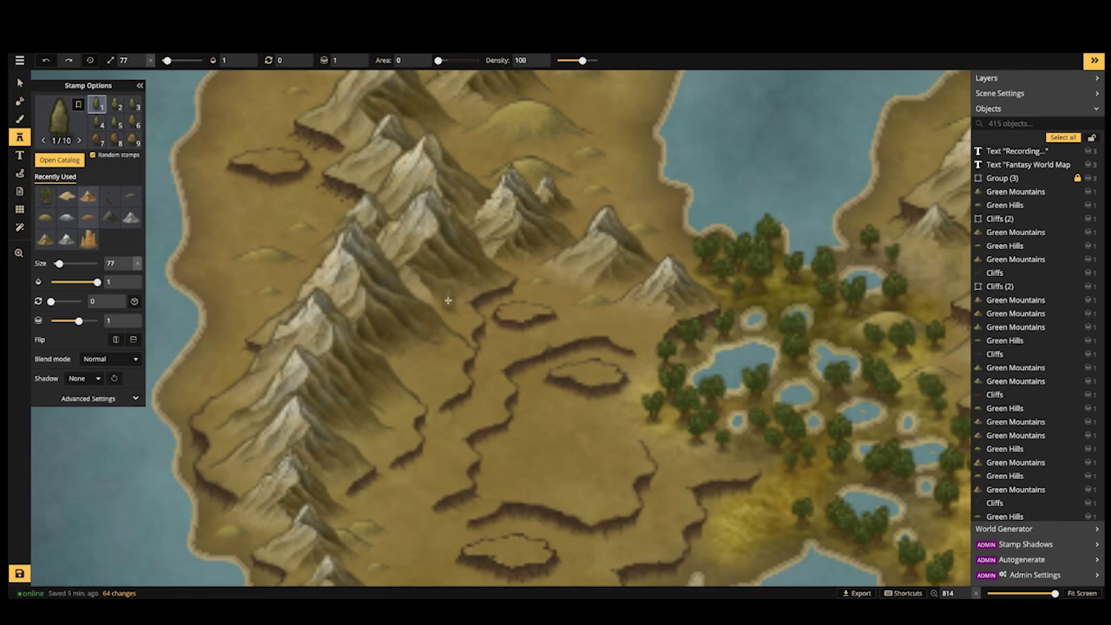
{"action": "left_click", "coordinate": [421, 365]}
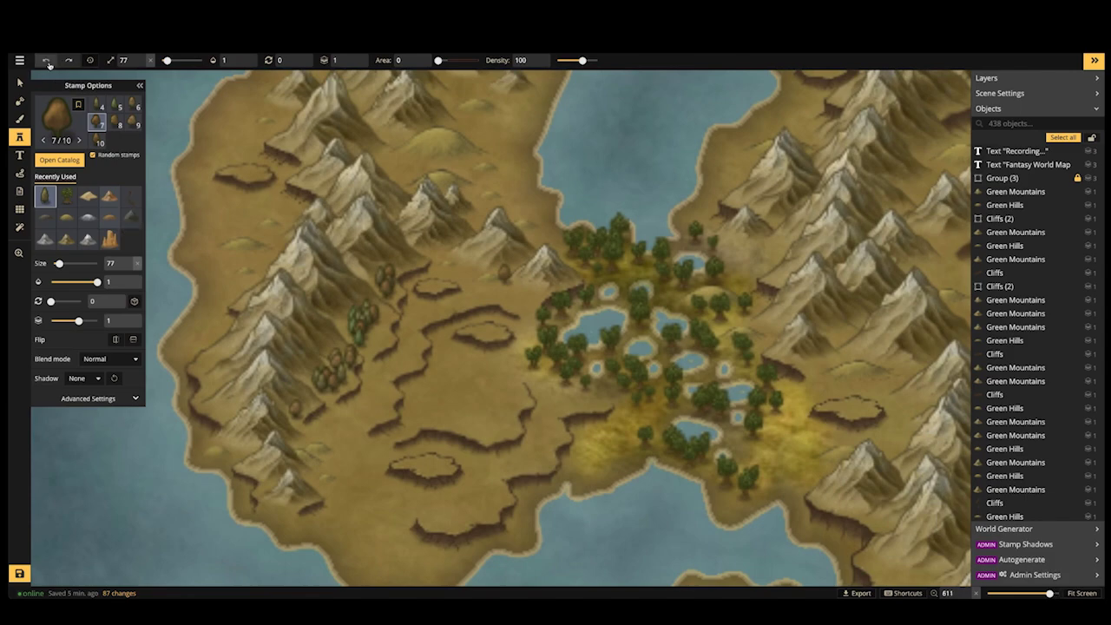
Filter the map objects by "tree 3", select all matching trees and delete them
{"action": "key", "text": "v"}
{"action": "left_click", "coordinate": [389, 284]}
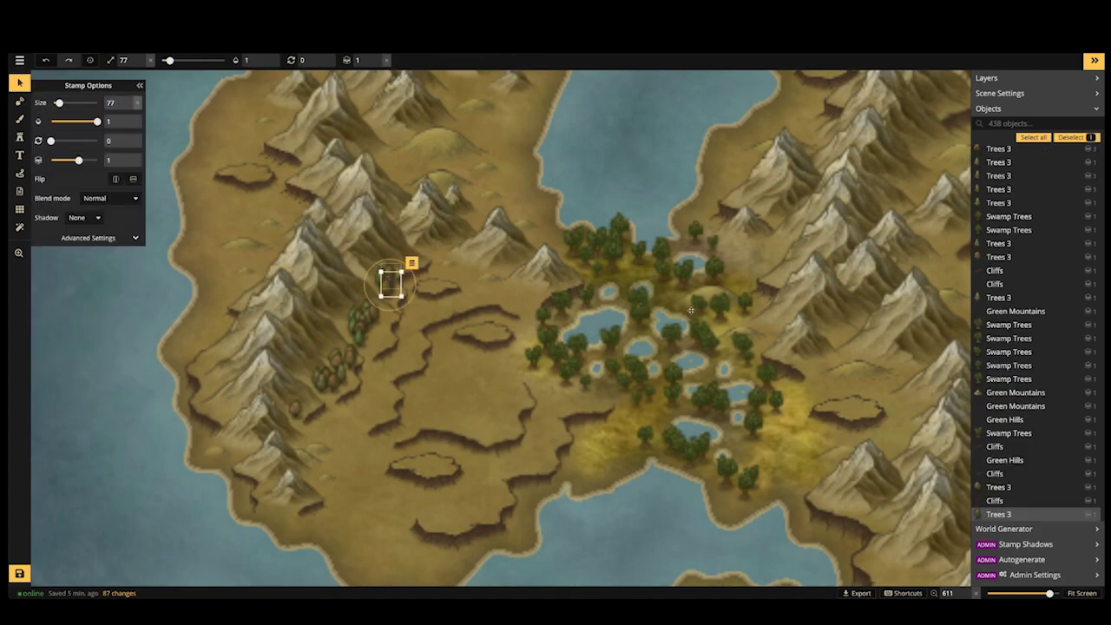
{"action": "left_click", "coordinate": [1034, 123]}
{"action": "type", "text": "t"}
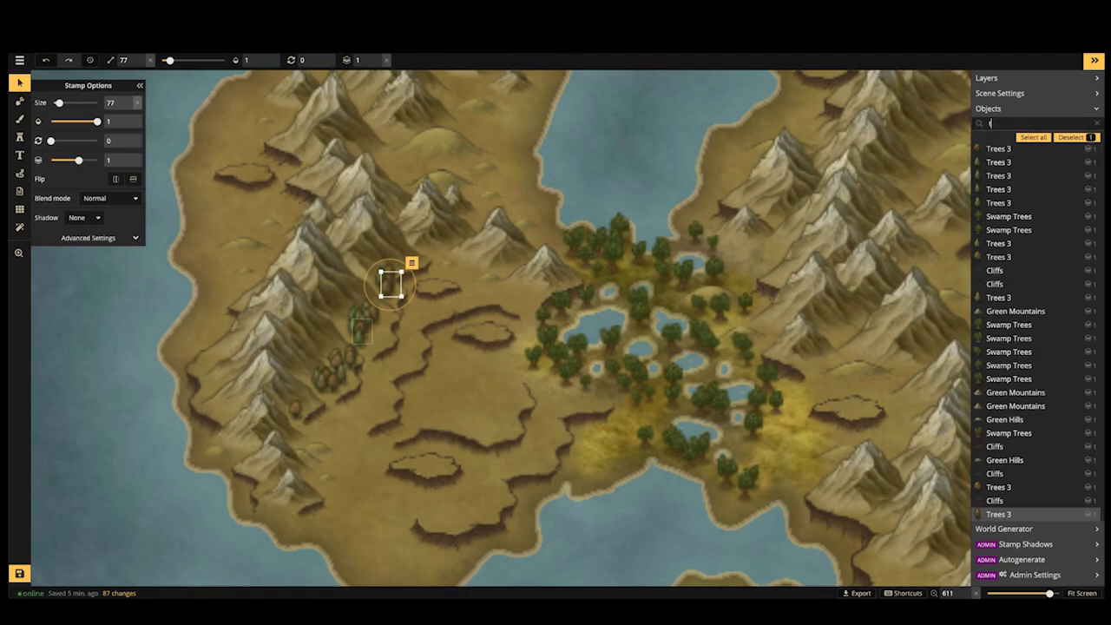
{"action": "type", "text": "ree 3"}
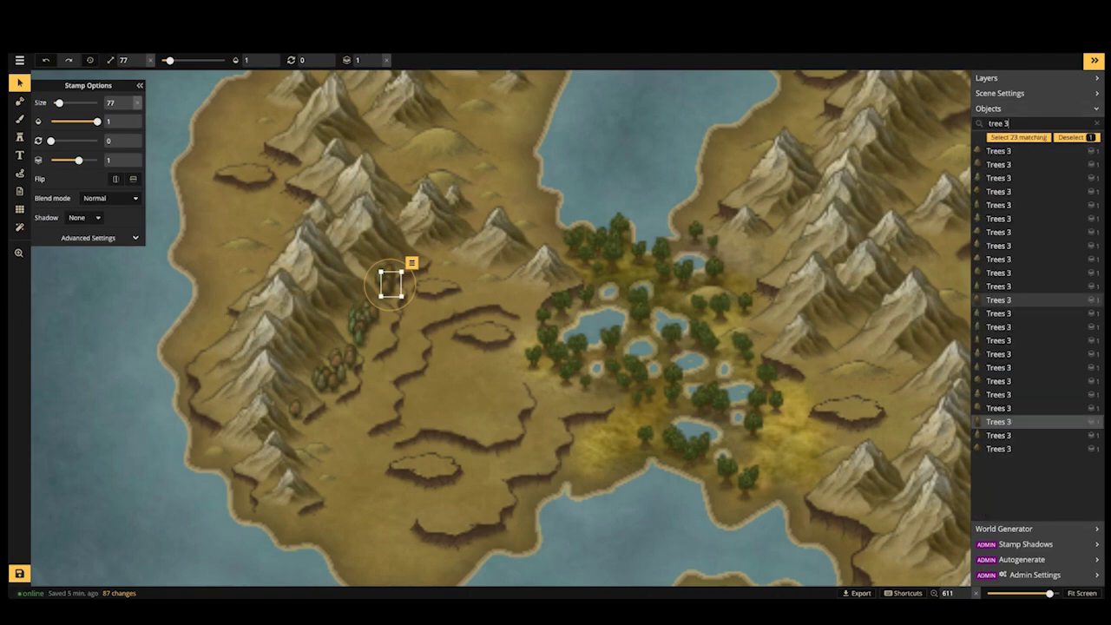
{"action": "left_click", "coordinate": [1017, 137]}
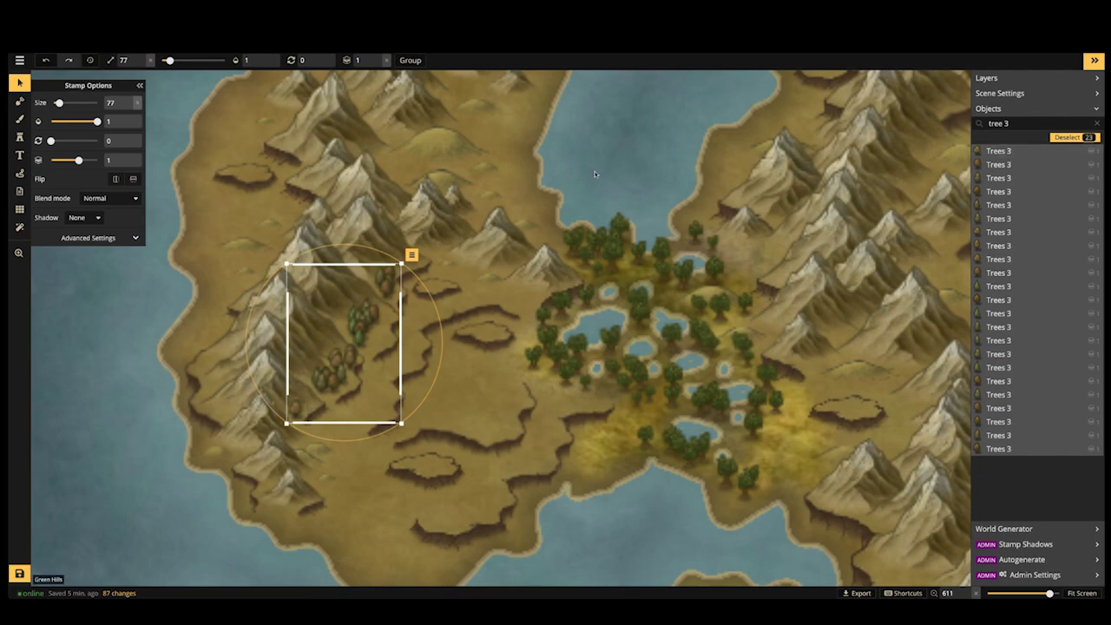
{"action": "key", "text": "Delete"}
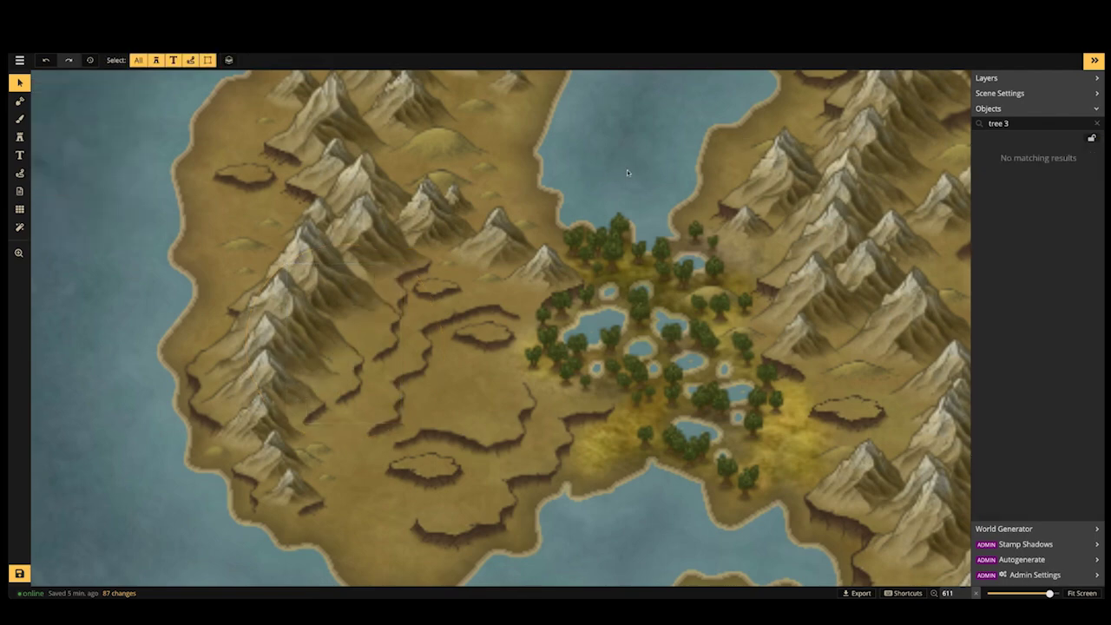
Save the map
{"action": "scroll", "coordinate": [52, 260], "scroll_direction": "down", "scroll_amount": 1}
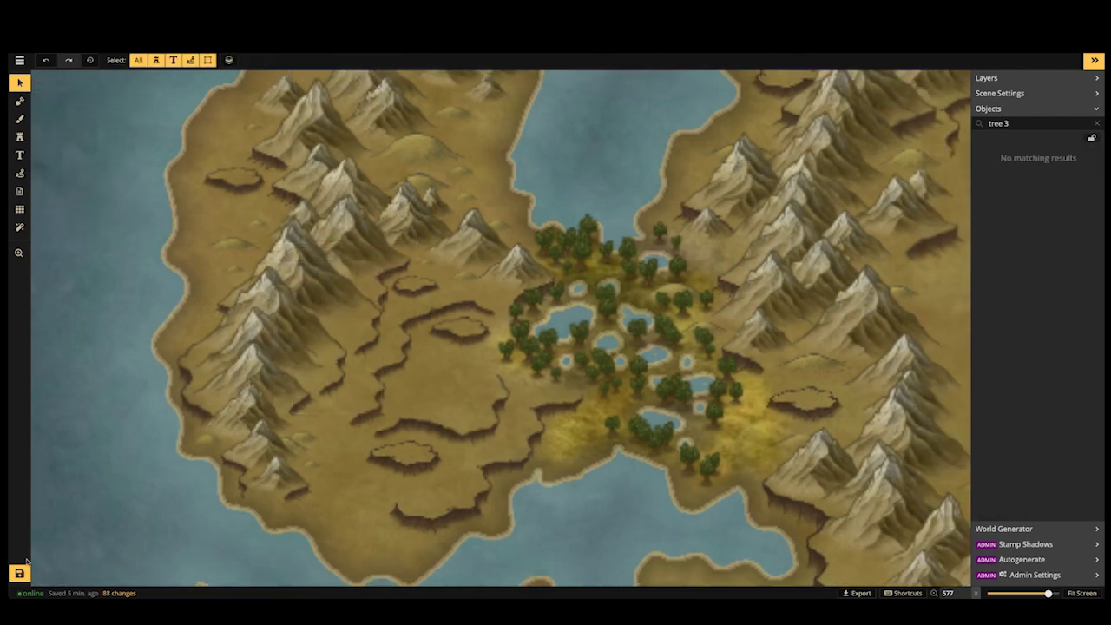
{"action": "left_click", "coordinate": [19, 574]}
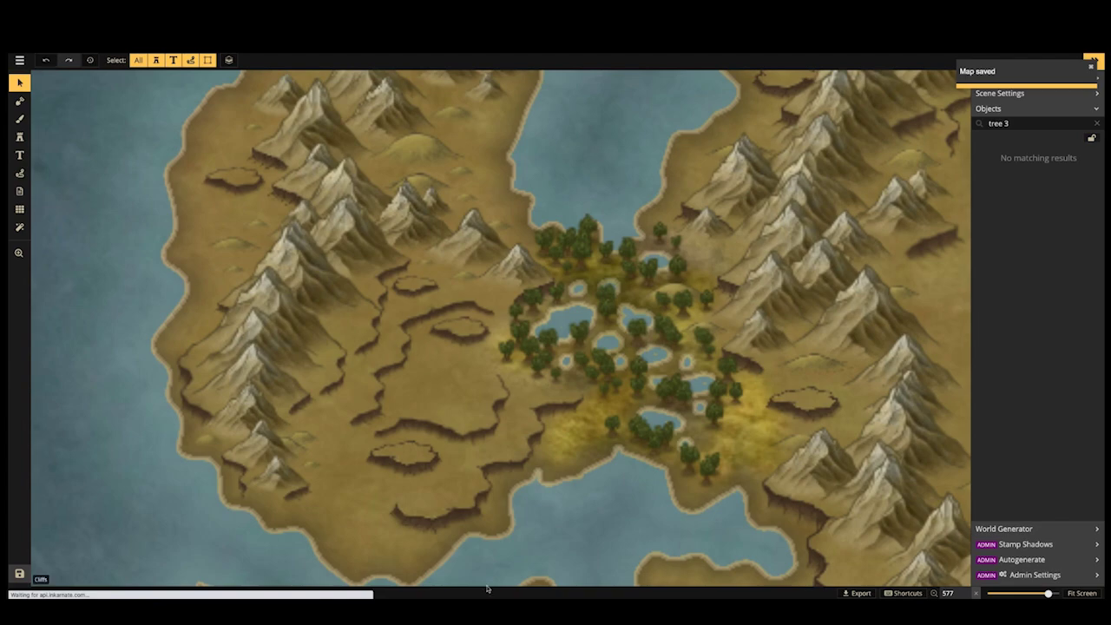
Switch to Discord to check the stream chat, and return to the map in Inkarnate
{"action": "left_click", "coordinate": [695, 596]}
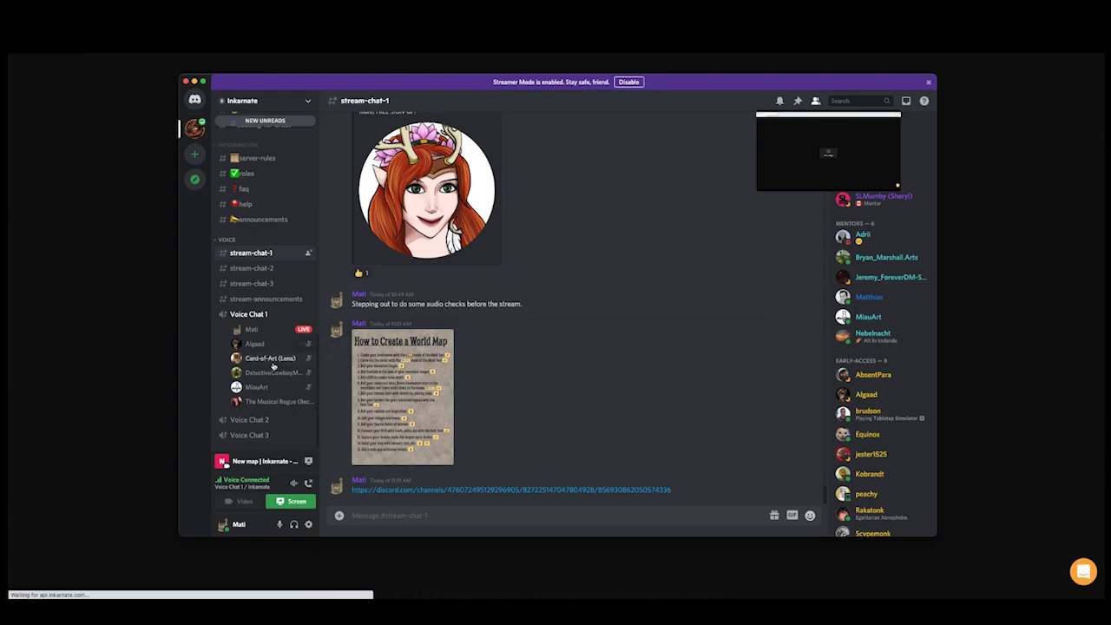
{"action": "scroll", "coordinate": [273, 305], "scroll_direction": "up", "scroll_amount": 1}
{"action": "left_click", "coordinate": [123, 260]}
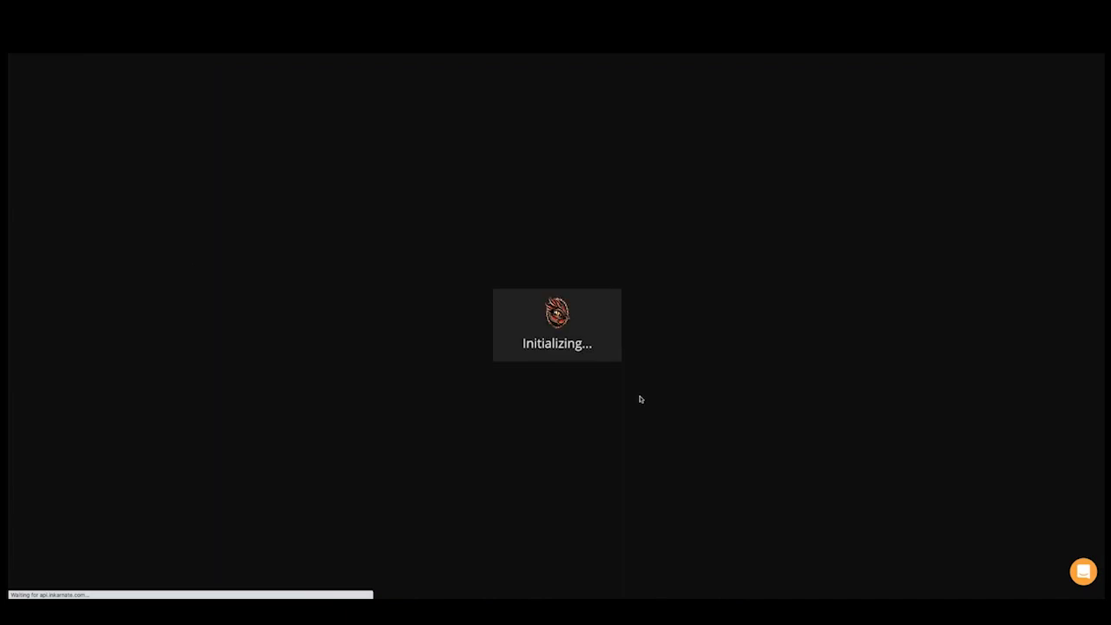
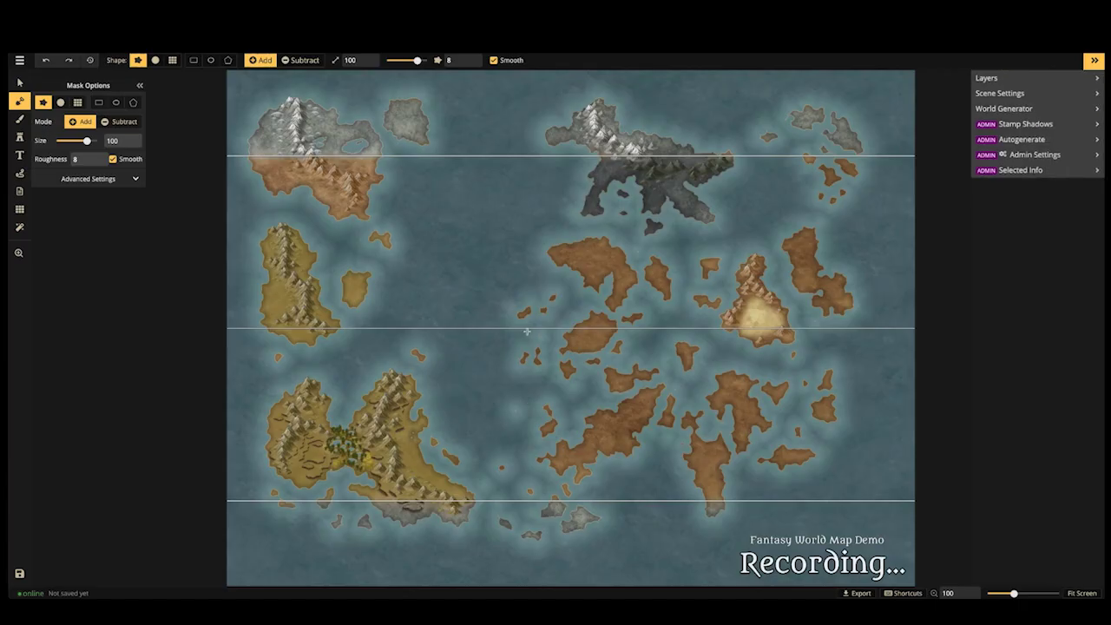
Hide custom stamps in the stamp catalog and choose the dark green pine tree set
{"action": "scroll", "coordinate": [408, 423], "scroll_direction": "up", "scroll_amount": 2}
{"action": "scroll", "coordinate": [409, 423], "scroll_direction": "up", "scroll_amount": 4}
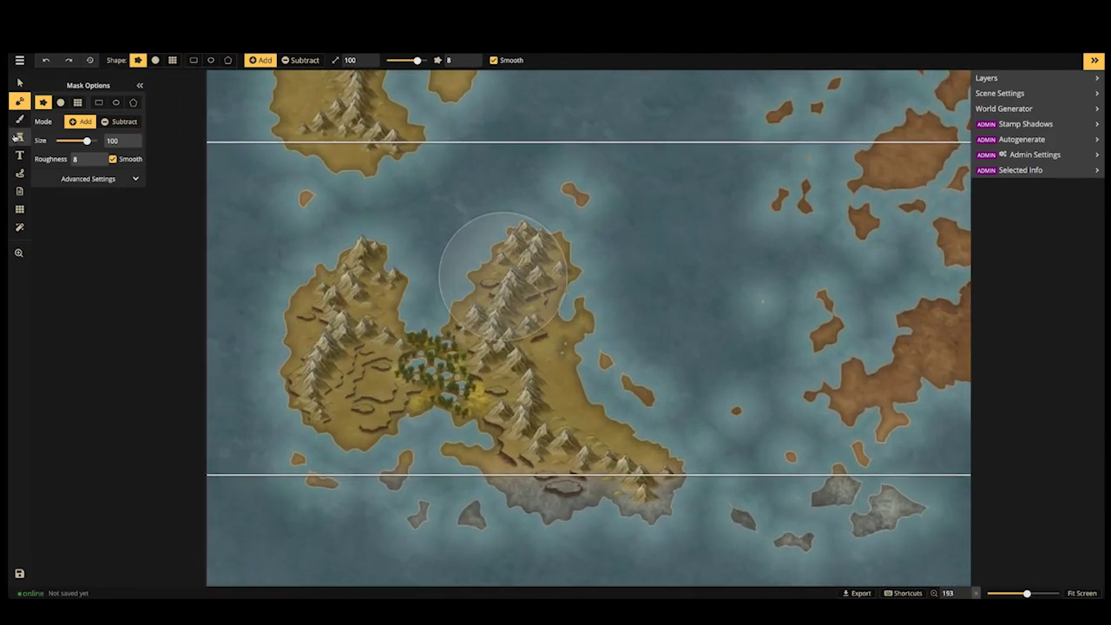
{"action": "left_click", "coordinate": [19, 137]}
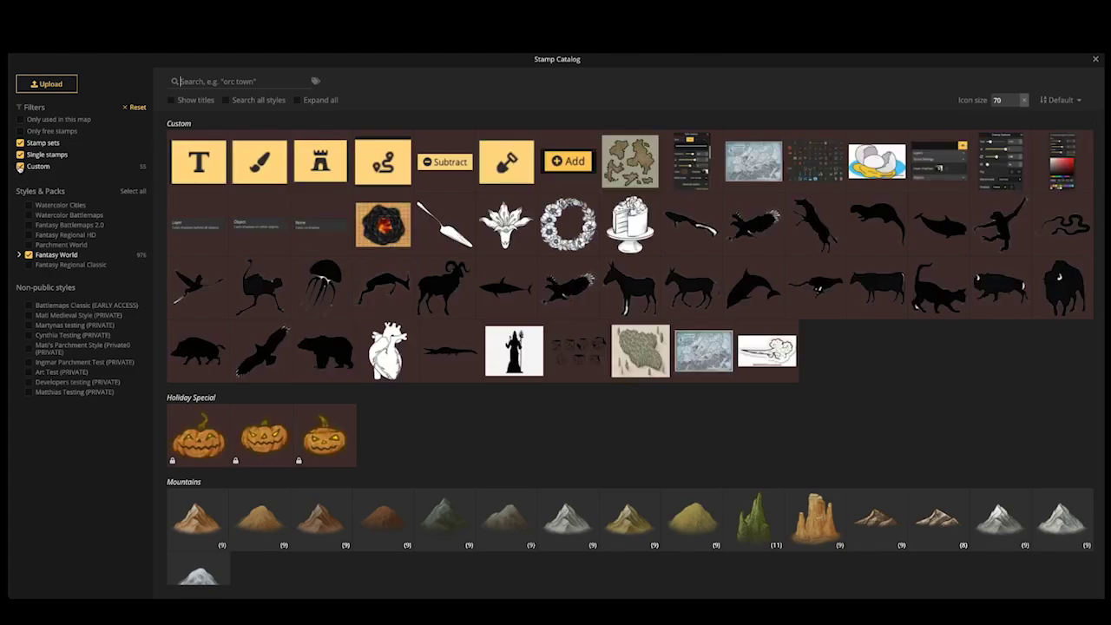
{"action": "left_click", "coordinate": [19, 168]}
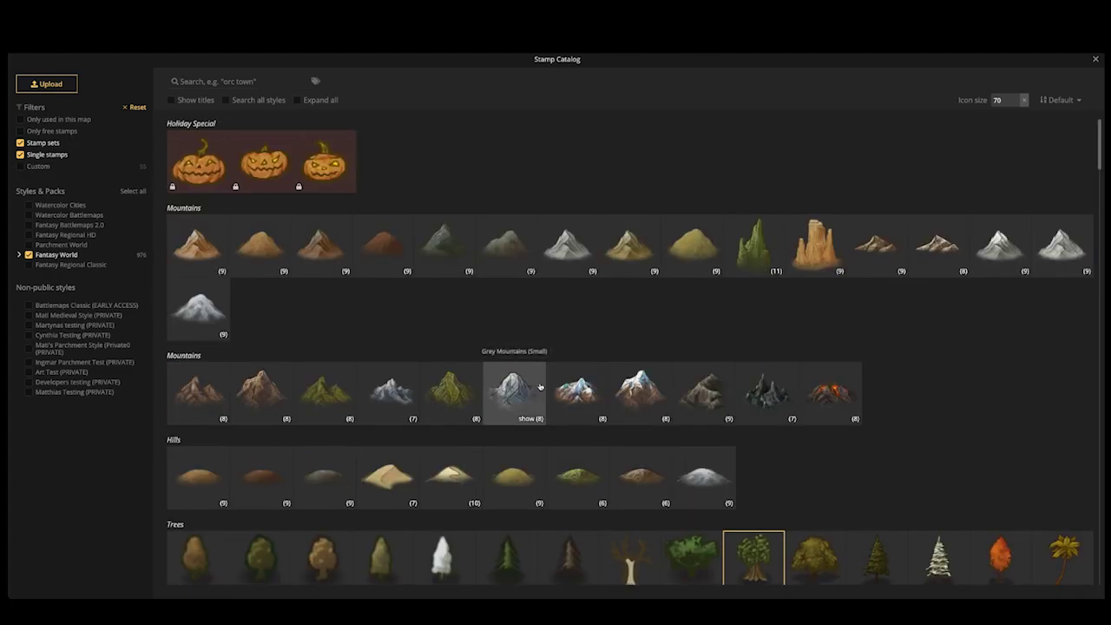
{"action": "scroll", "coordinate": [540, 388], "scroll_direction": "down", "scroll_amount": 1}
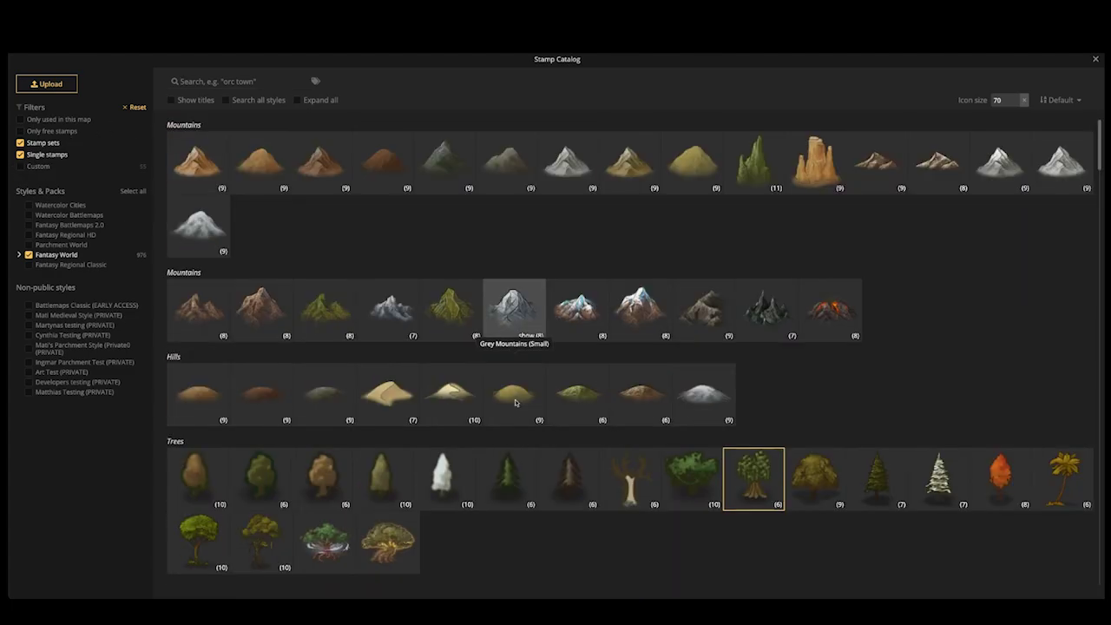
{"action": "left_click", "coordinate": [508, 471]}
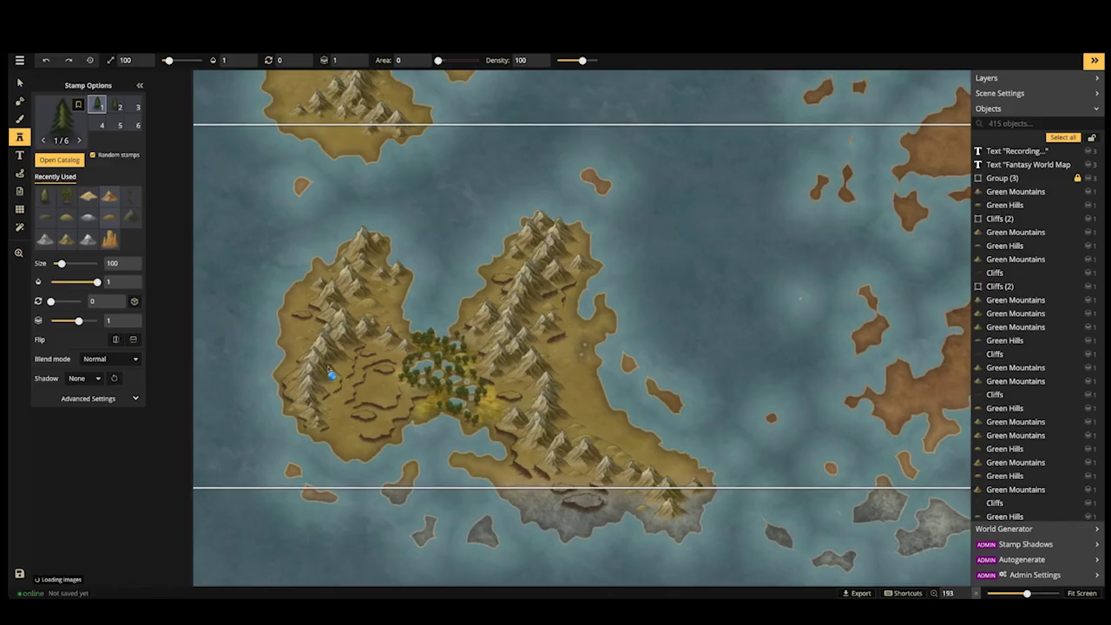
Place pine stamps at size 100 along the eastern, southern and western foothills of the western landmass's mountain range
{"action": "scroll", "coordinate": [329, 370], "scroll_direction": "up", "scroll_amount": 3}
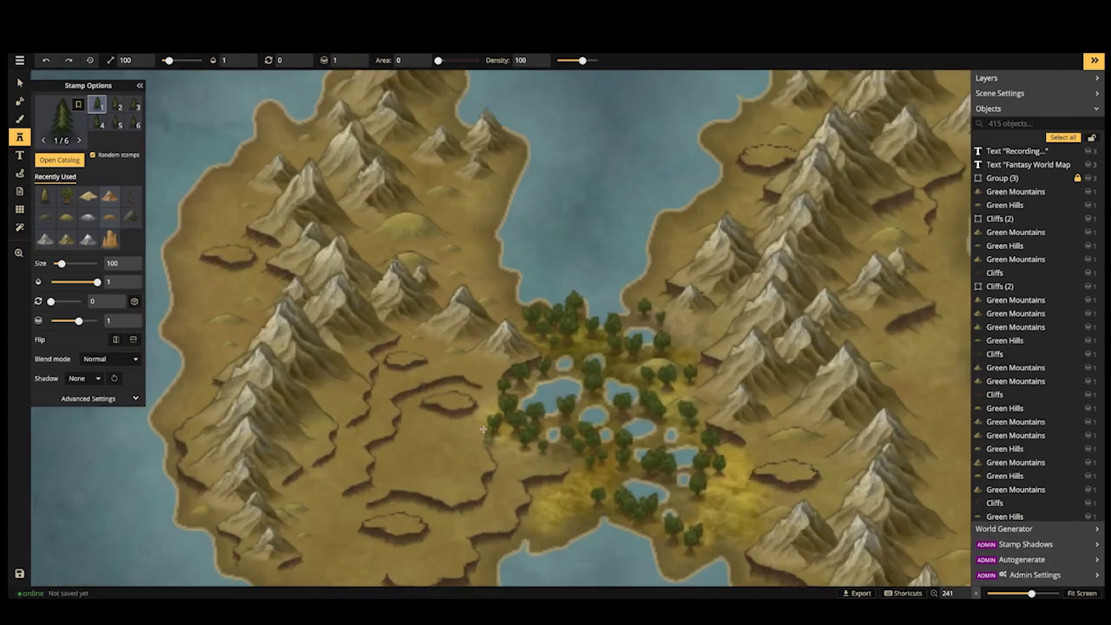
{"action": "scroll", "coordinate": [365, 334], "scroll_direction": "up", "scroll_amount": 10}
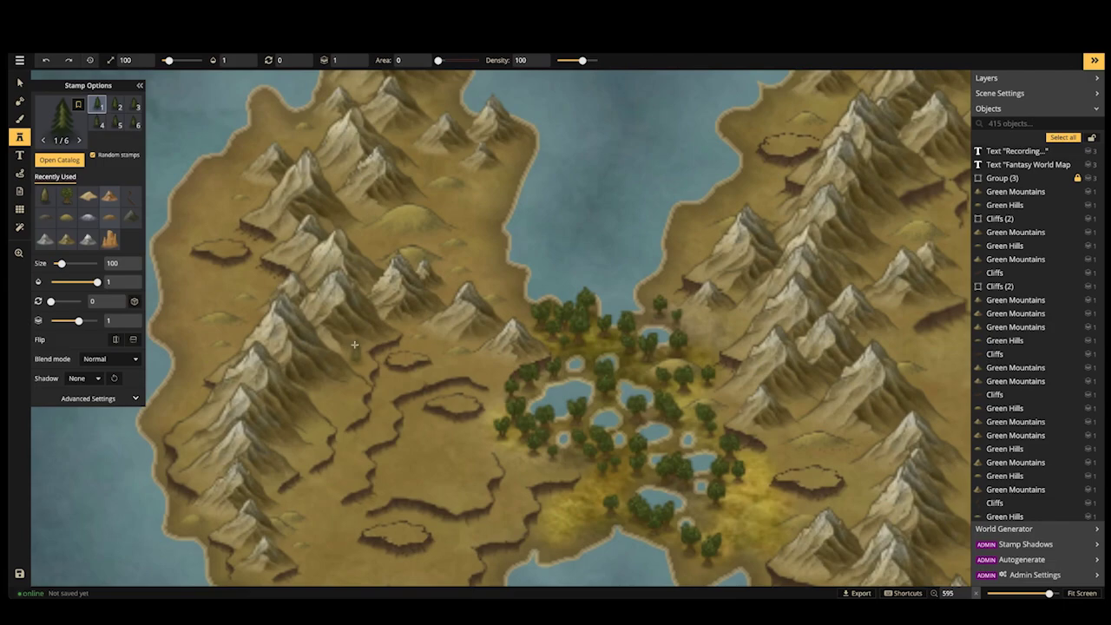
{"action": "left_click", "coordinate": [354, 345]}
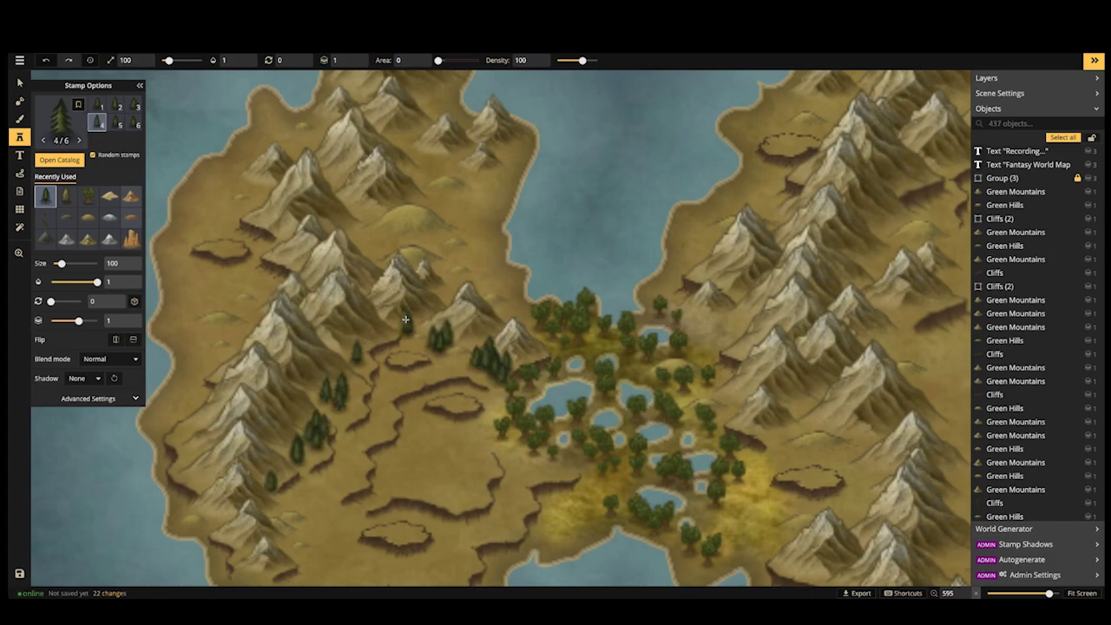
{"action": "left_click_drag", "start_coordinate": [415, 454], "coordinate": [559, 311]}
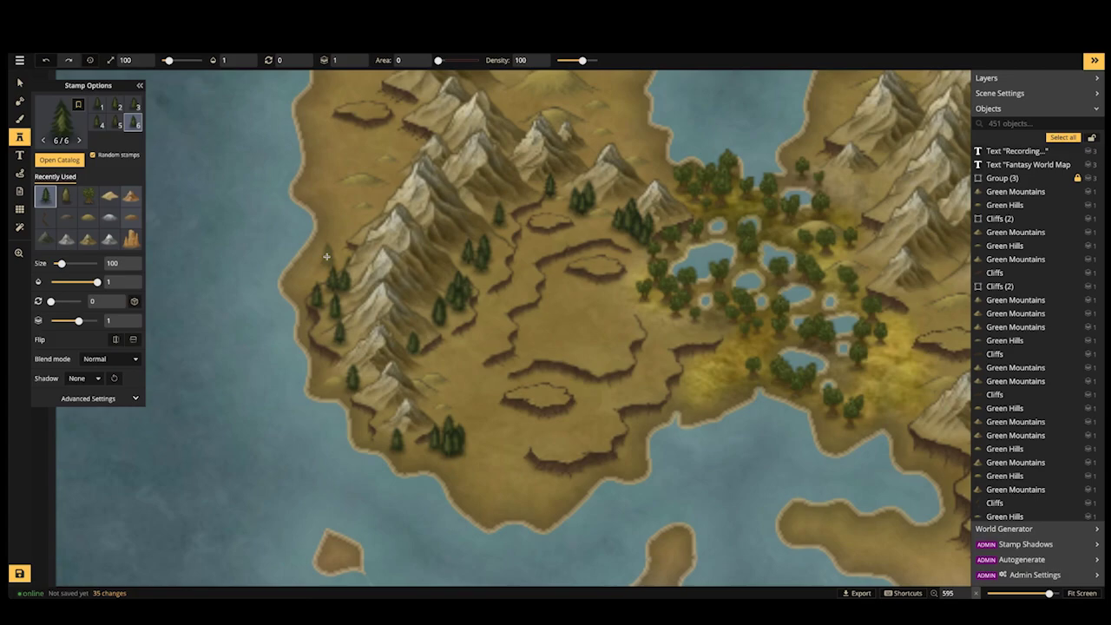
Scatter more pine stamps around the northern mountains and hills of the western landmass
{"action": "scroll", "coordinate": [326, 257], "scroll_direction": "down", "scroll_amount": 3}
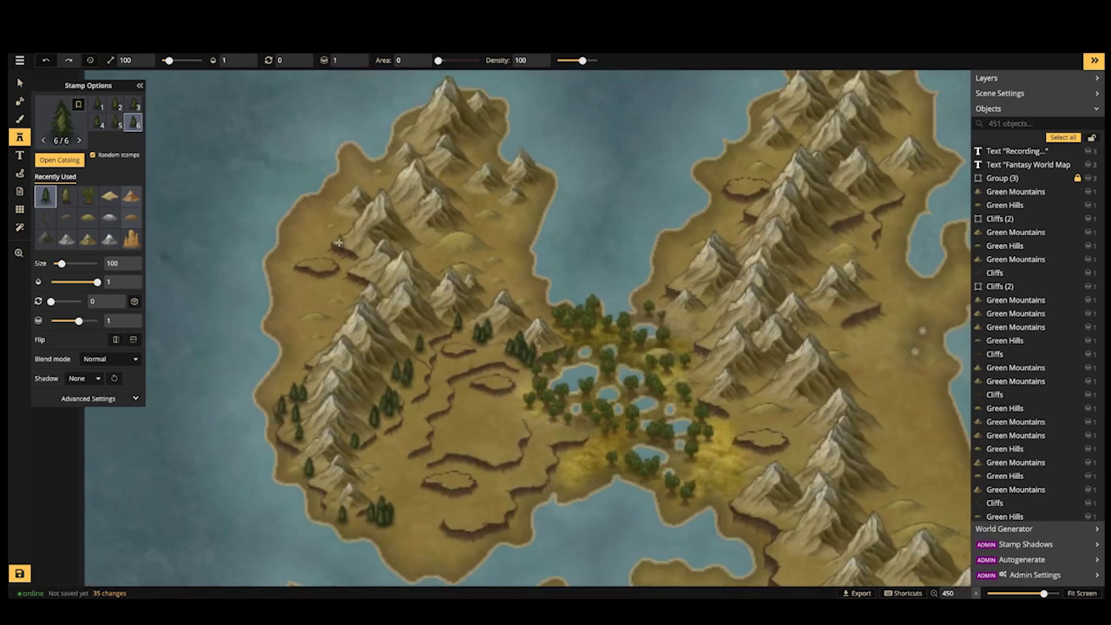
{"action": "left_click", "coordinate": [438, 253]}
{"action": "left_click", "coordinate": [316, 208]}
{"action": "left_click", "coordinate": [346, 210]}
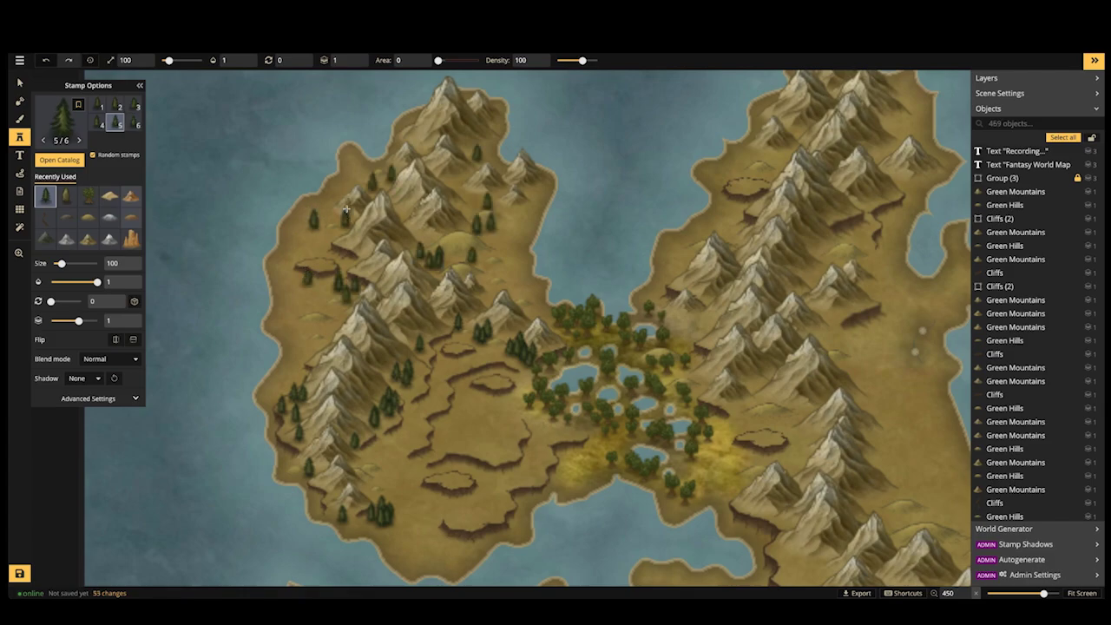
Place scattered pine stamps at size 100 along the eastern foothills of the central landmass's mountain range, beside the east coast
{"action": "scroll", "coordinate": [345, 208], "scroll_direction": "down", "scroll_amount": 3}
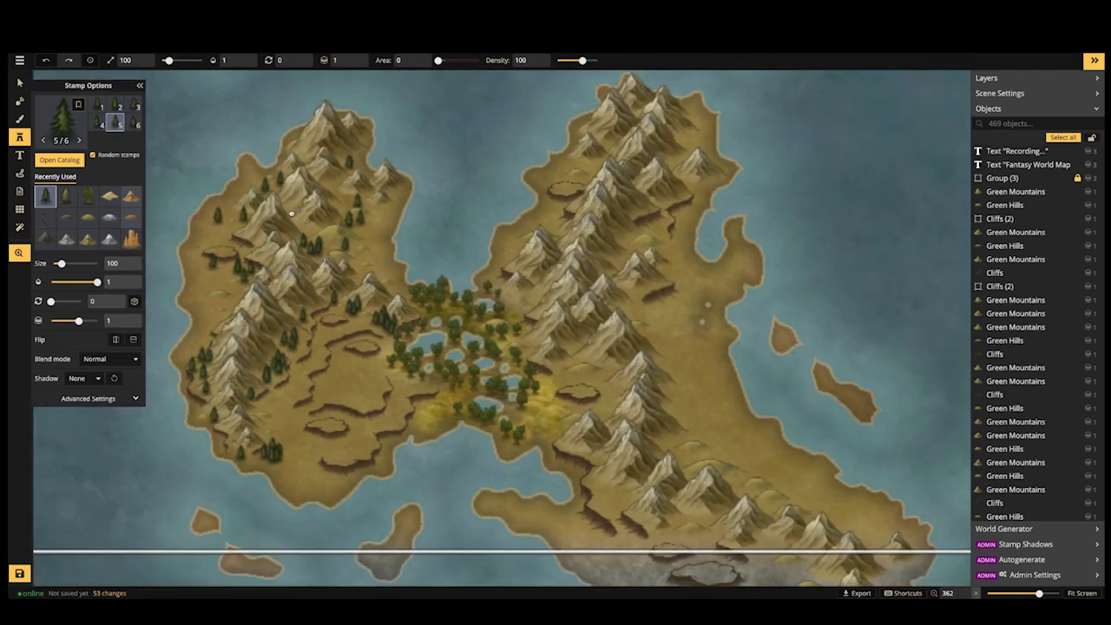
{"action": "left_click_drag", "start_coordinate": [344, 230], "coordinate": [290, 211]}
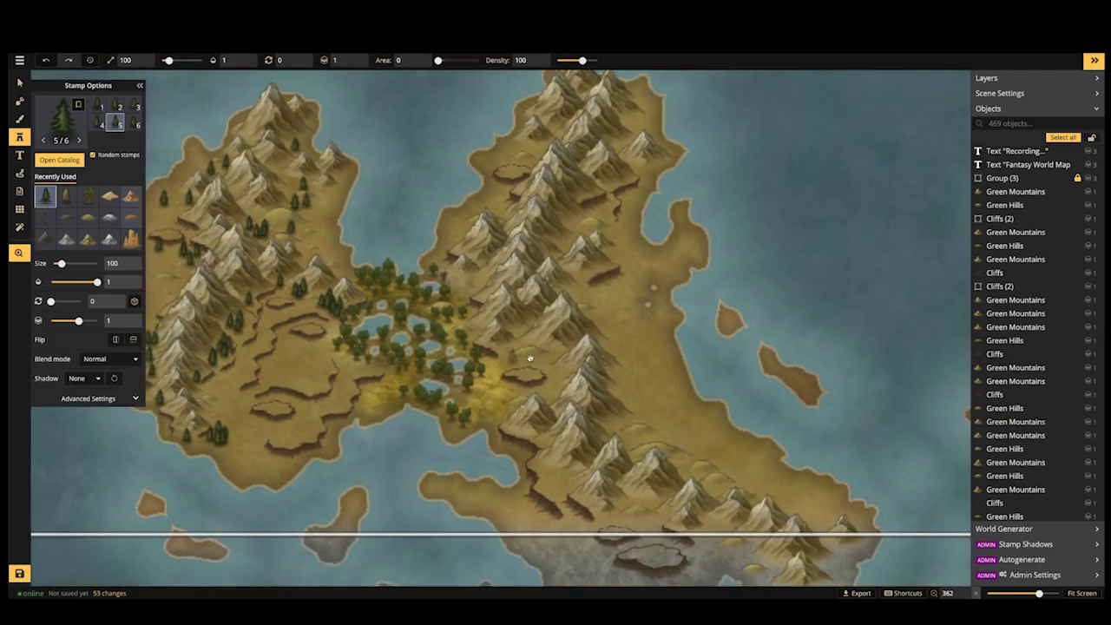
{"action": "left_click_drag", "start_coordinate": [563, 352], "coordinate": [621, 342]}
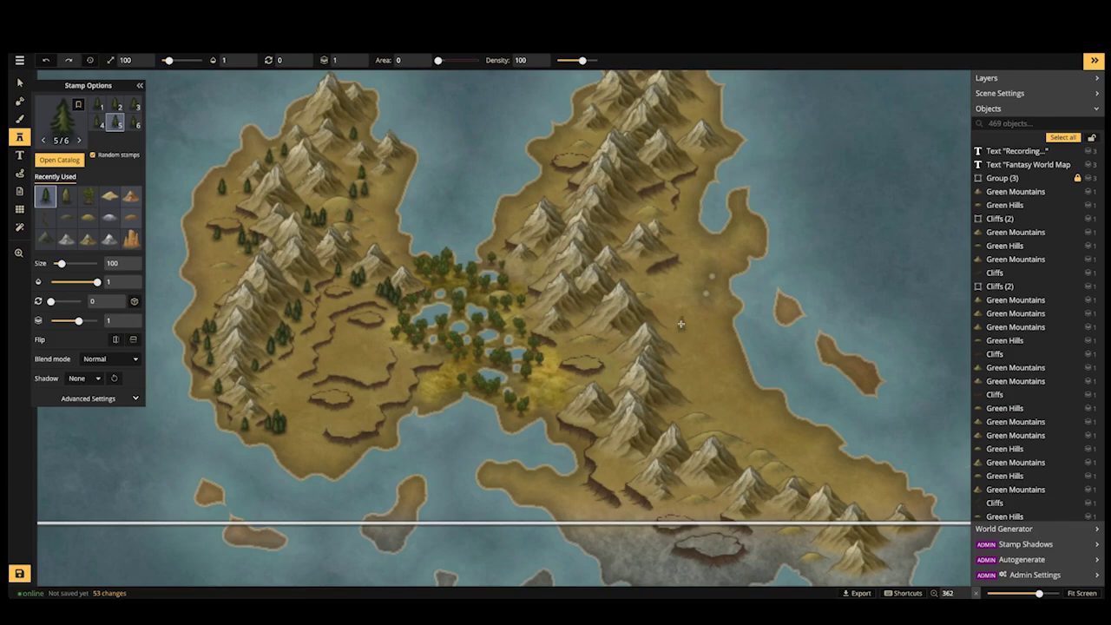
{"action": "left_click_drag", "start_coordinate": [428, 297], "coordinate": [420, 297]}
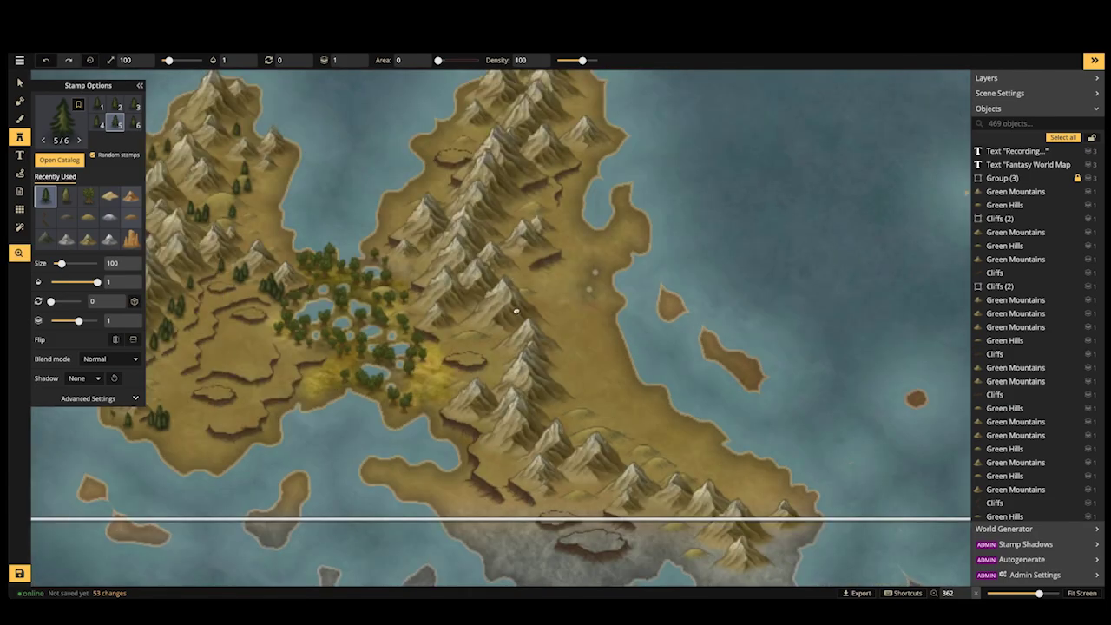
{"action": "scroll", "coordinate": [557, 310], "scroll_direction": "up", "scroll_amount": 3}
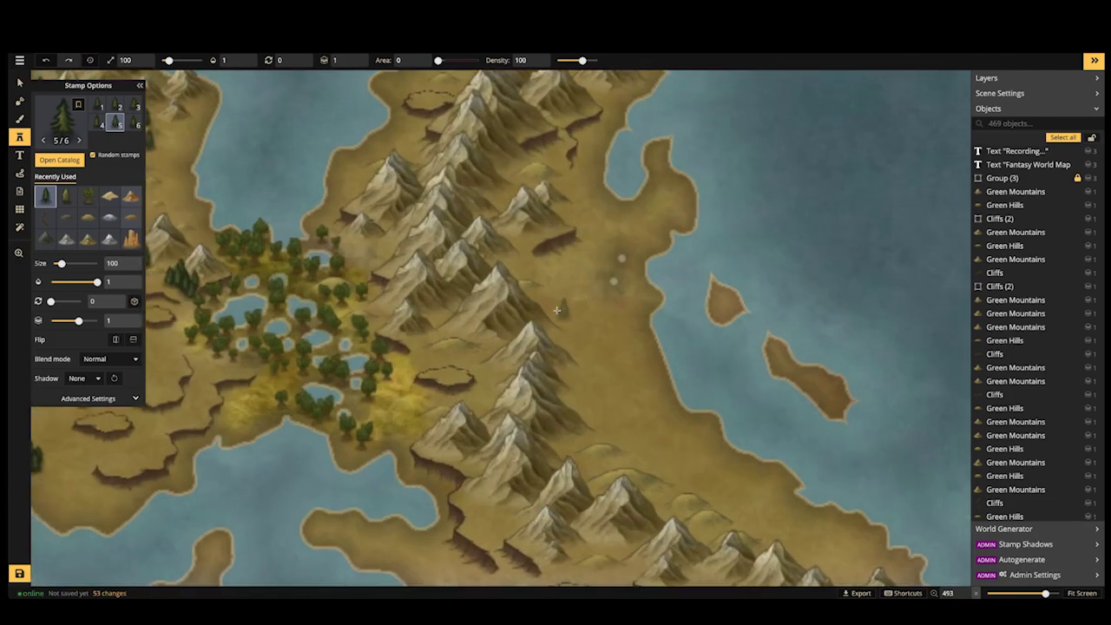
{"action": "left_click", "coordinate": [568, 323]}
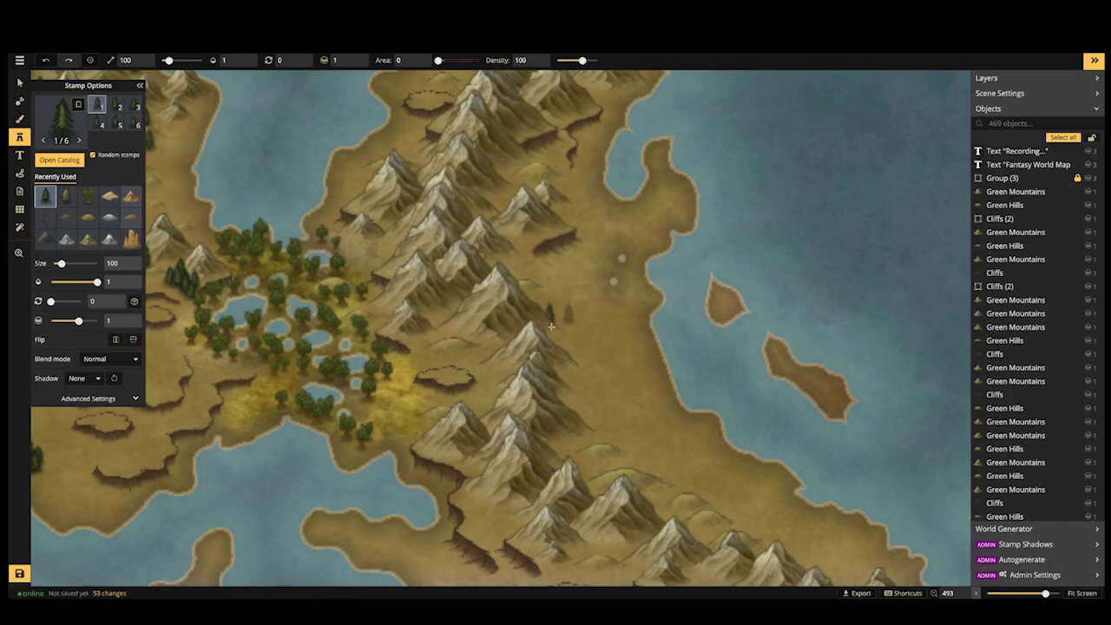
{"action": "left_click", "coordinate": [563, 341]}
{"action": "left_click", "coordinate": [595, 340]}
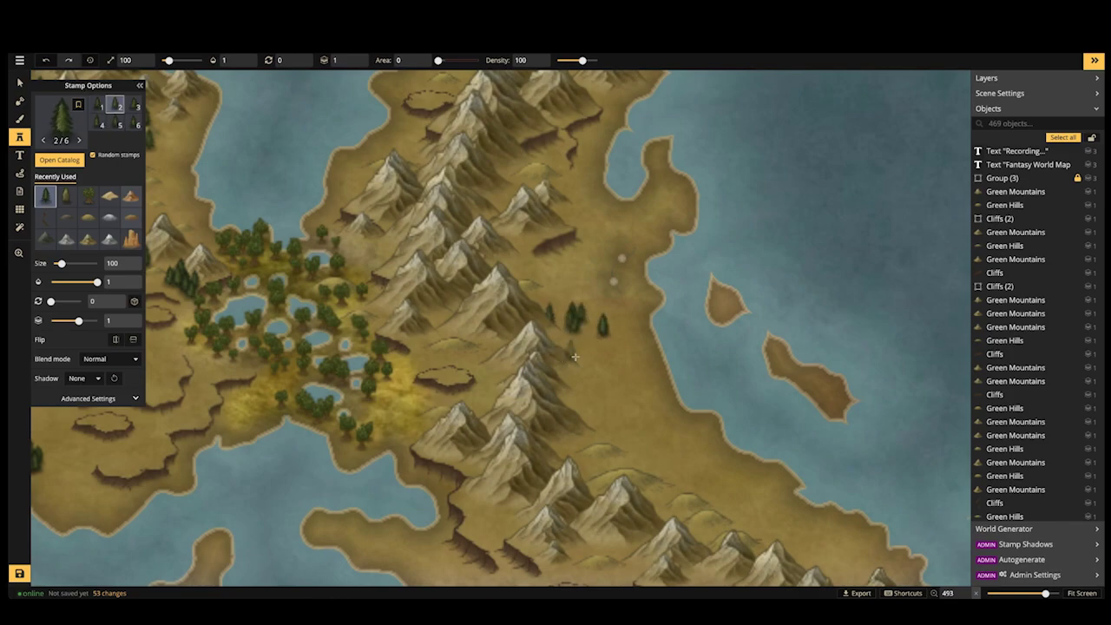
{"action": "left_click", "coordinate": [575, 356]}
{"action": "left_click", "coordinate": [583, 398]}
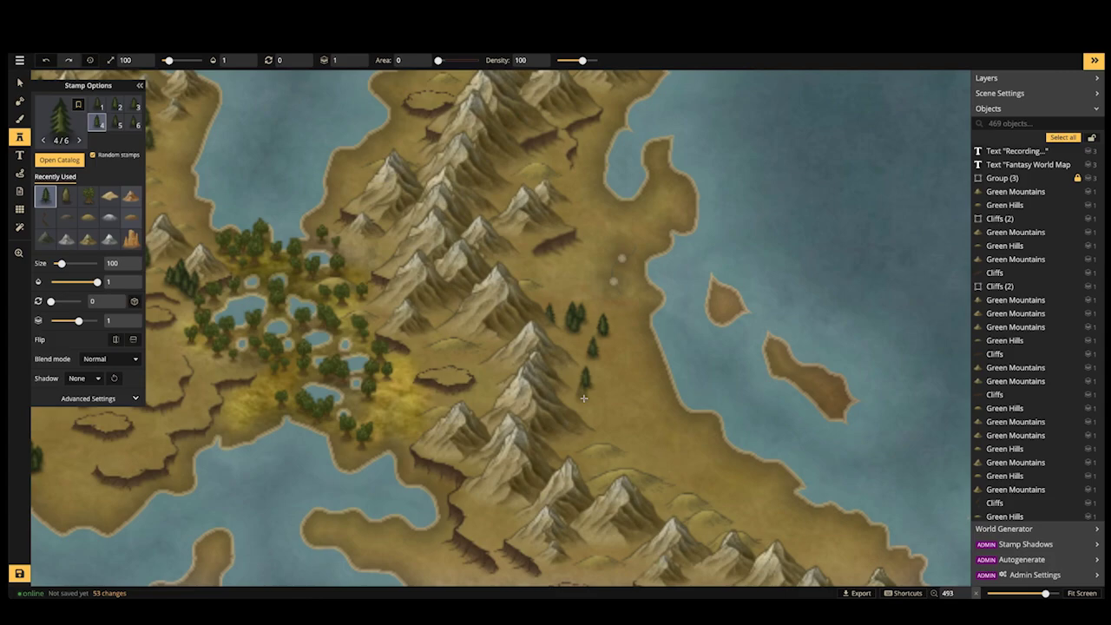
{"action": "left_click", "coordinate": [617, 433]}
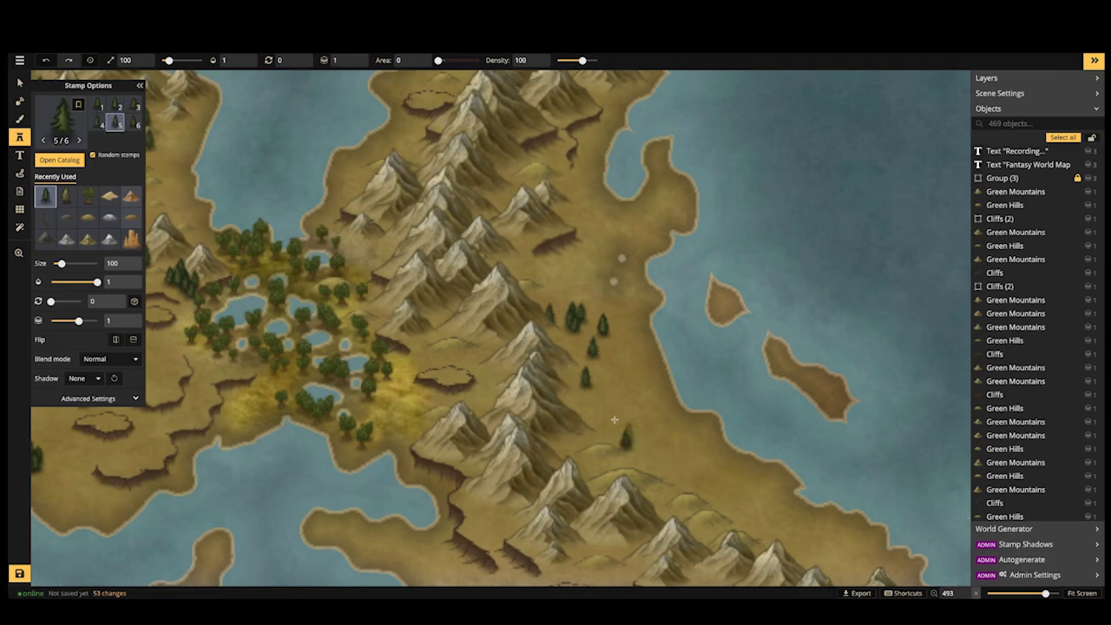
Thicken the pine clusters between the central landmass's peaks and the low hills to their southeast
{"action": "left_click", "coordinate": [627, 441]}
{"action": "left_click", "coordinate": [575, 365]}
{"action": "left_click", "coordinate": [601, 387]}
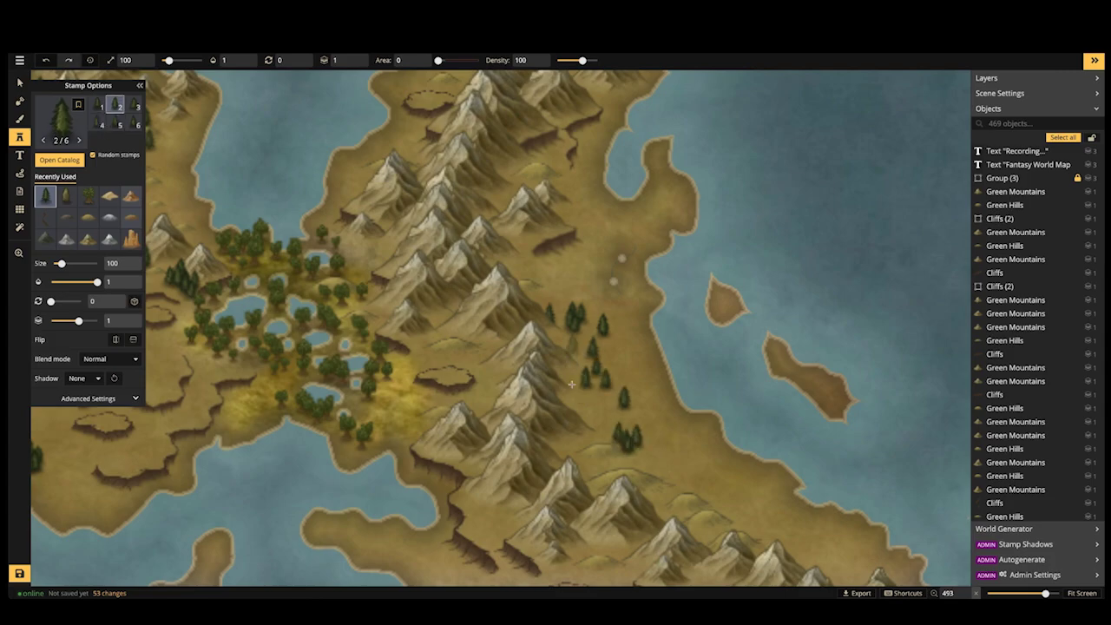
{"action": "left_click", "coordinate": [597, 390]}
{"action": "left_click", "coordinate": [623, 449]}
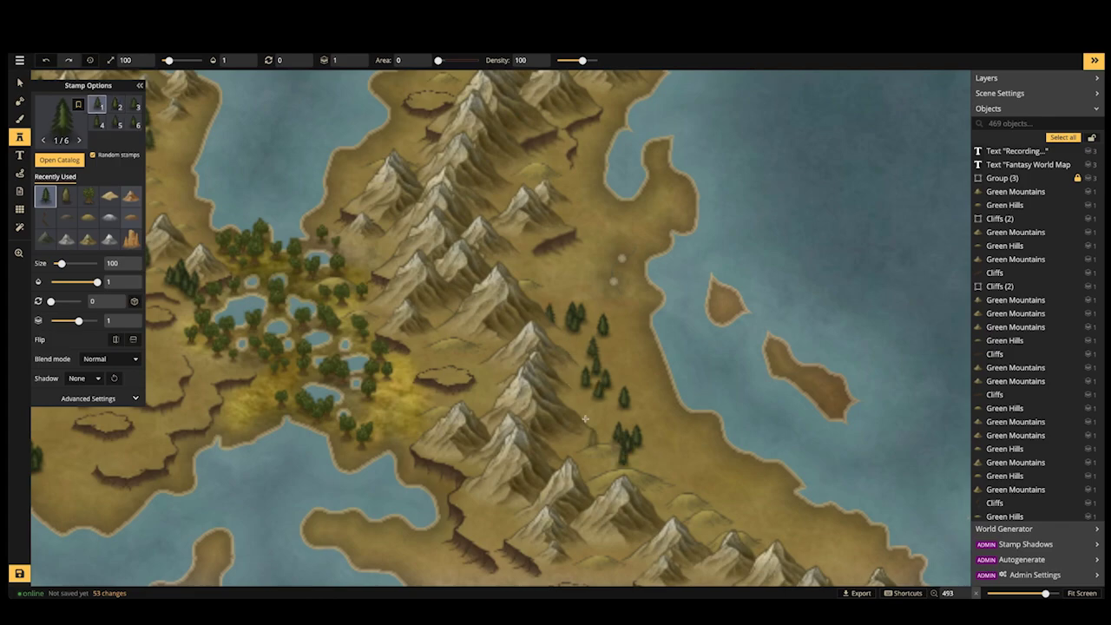
{"action": "left_click", "coordinate": [585, 419]}
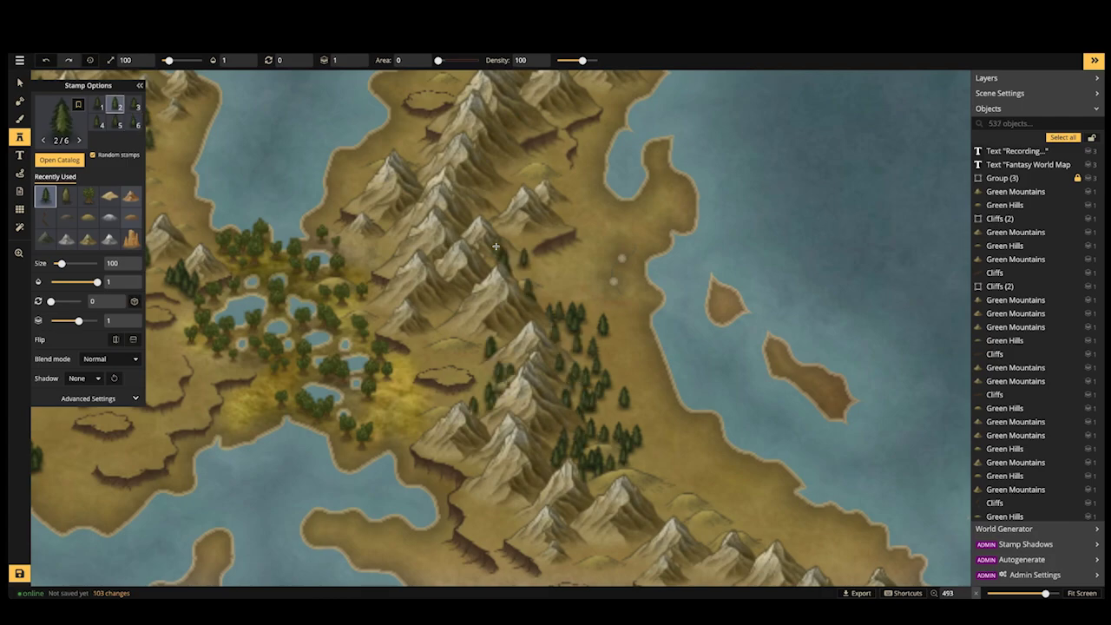
Extend the pines into a dense forest belt running southeast along the range and north past the small cliff near the bay
{"action": "left_click", "coordinate": [664, 463]}
{"action": "left_click", "coordinate": [654, 468]}
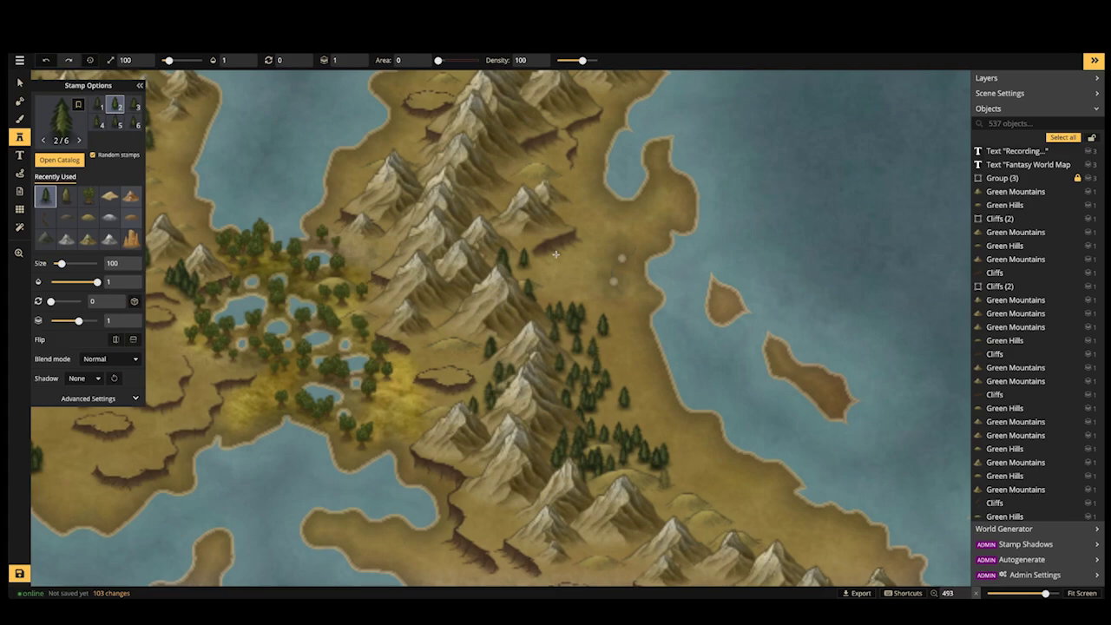
{"action": "left_click_drag", "start_coordinate": [555, 255], "coordinate": [751, 523]}
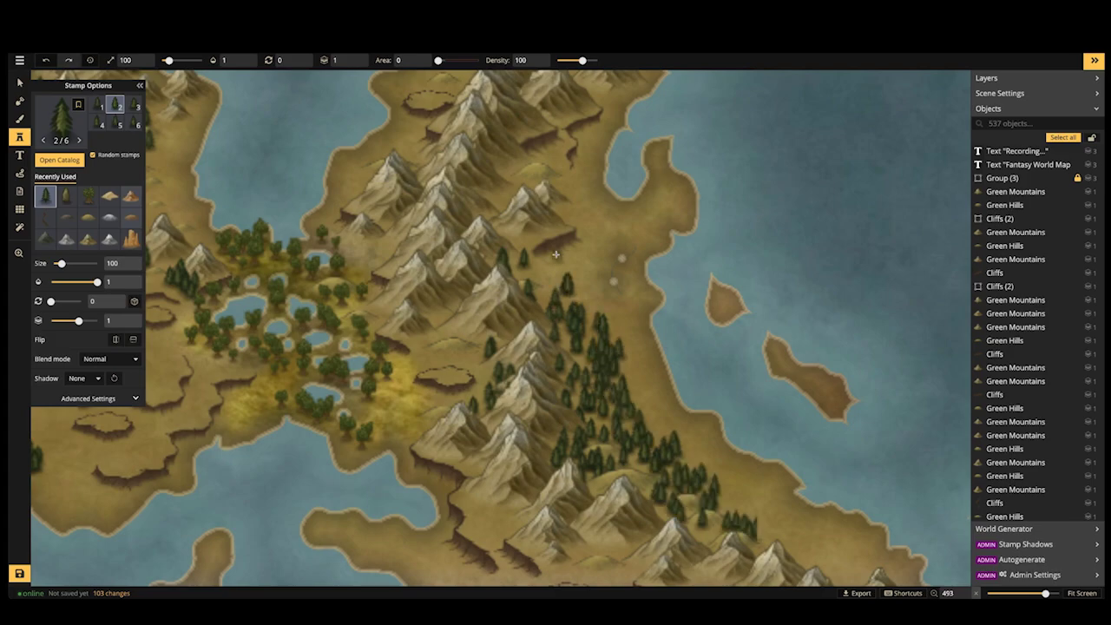
{"action": "left_click_drag", "start_coordinate": [560, 290], "coordinate": [618, 219]}
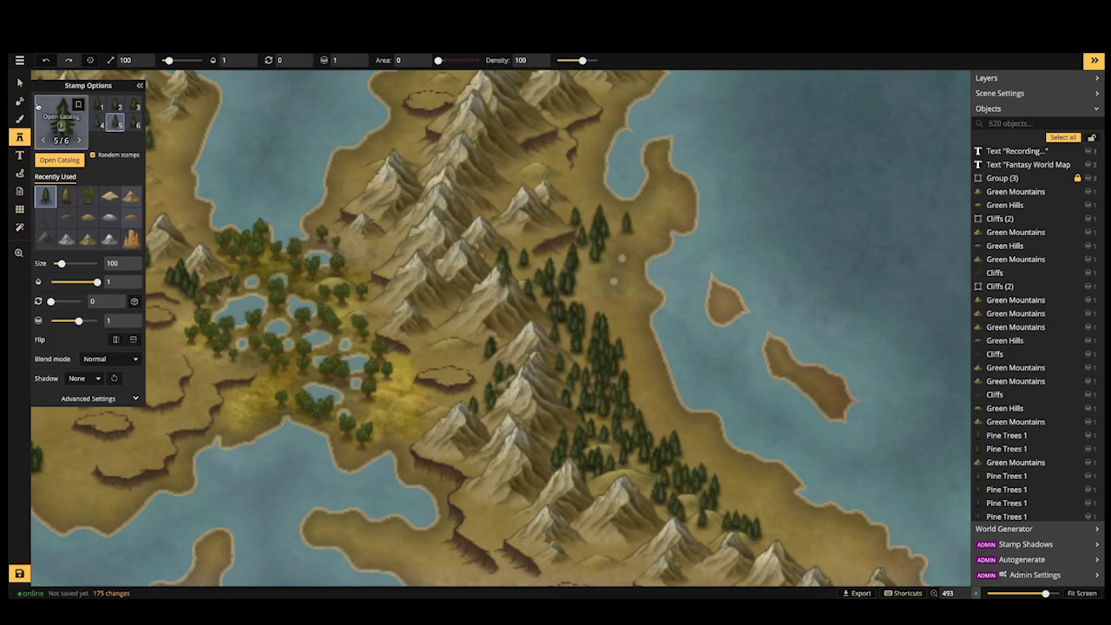
Patch the small water spots east of the pine forest with the land mask brush in Add mode at size 6
{"action": "left_click", "coordinate": [20, 103]}
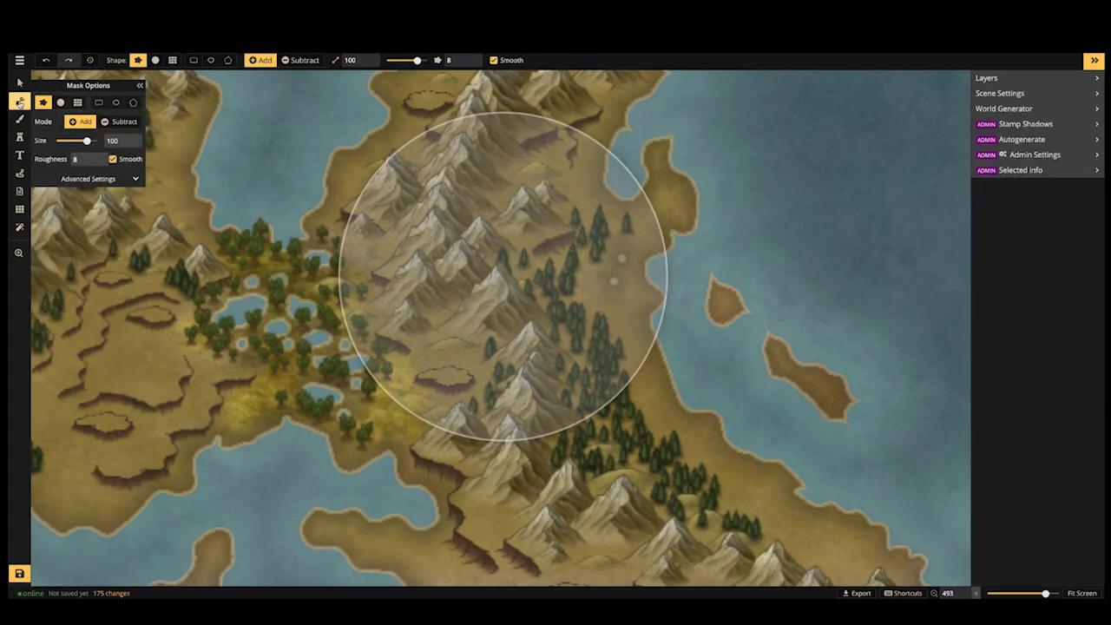
{"action": "left_click", "coordinate": [301, 66]}
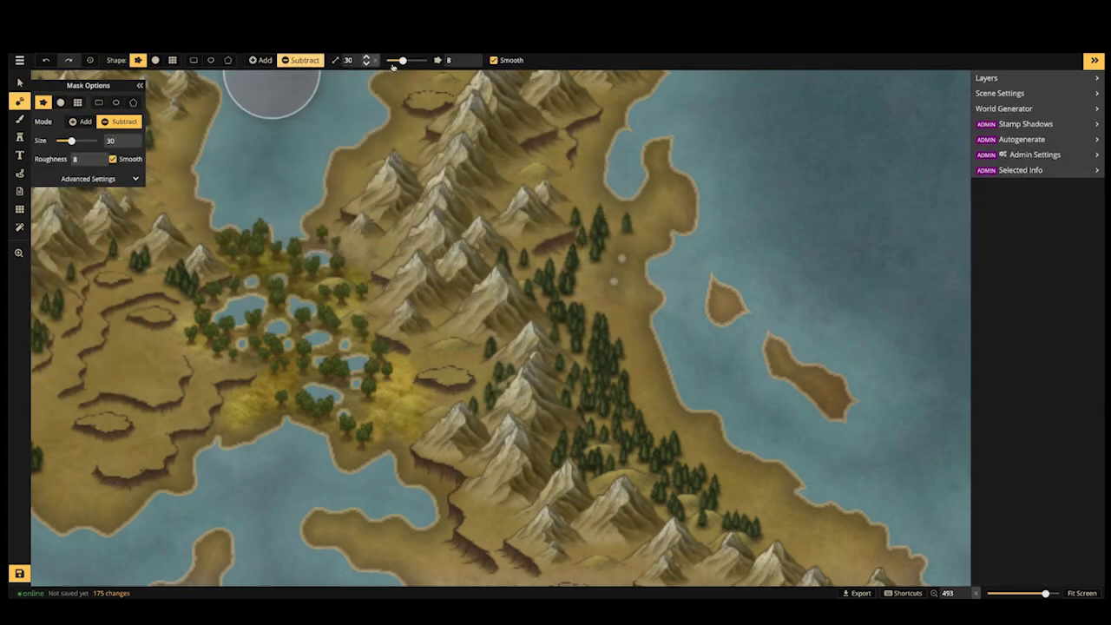
{"action": "left_click_drag", "start_coordinate": [403, 62], "coordinate": [391, 60]}
{"action": "left_click", "coordinate": [260, 60]}
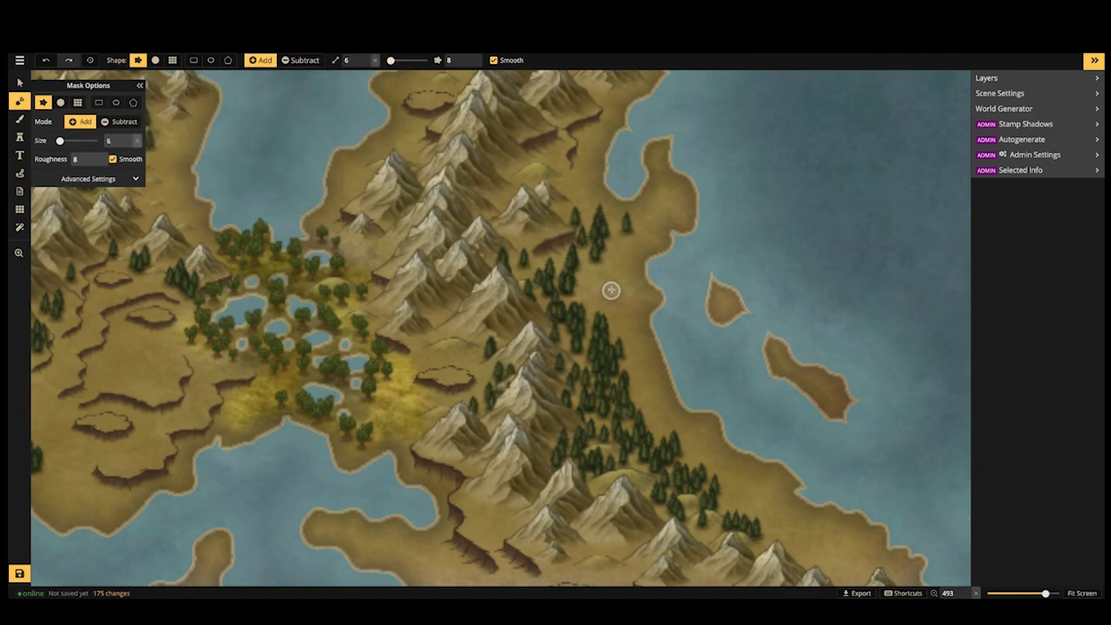
{"action": "scroll", "coordinate": [546, 251], "scroll_direction": "down", "scroll_amount": 3}
{"action": "scroll", "coordinate": [531, 250], "scroll_direction": "down", "scroll_amount": 2}
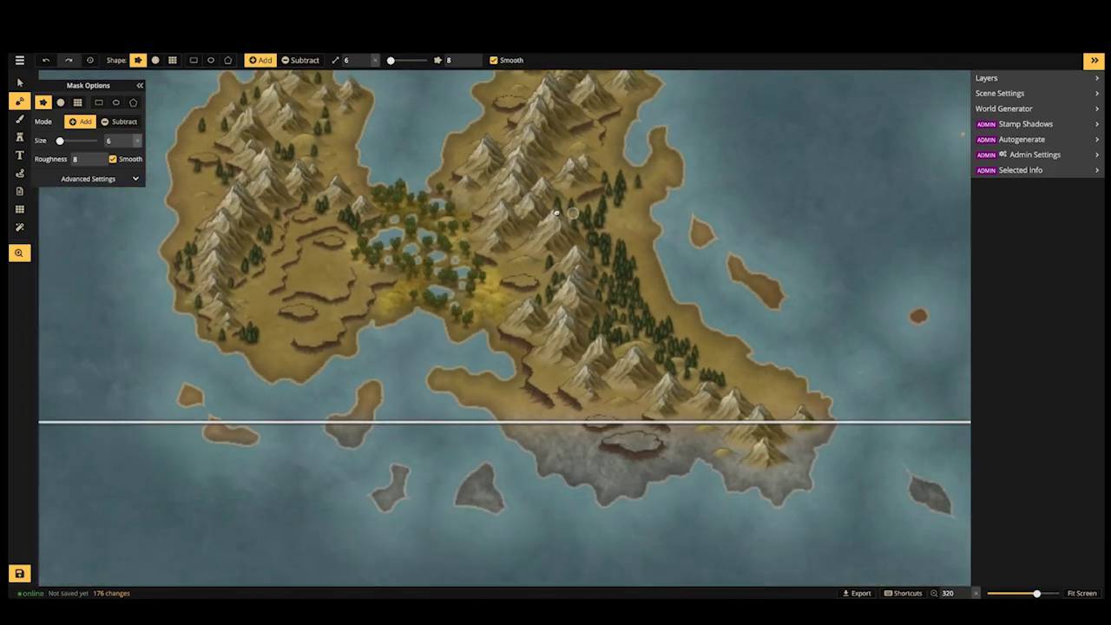
Examine the southwestern continent and its surroundings to judge where its mountains and forests need more detail
{"action": "scroll", "coordinate": [513, 230], "scroll_direction": "down", "scroll_amount": 3}
{"action": "left_click_drag", "start_coordinate": [498, 212], "coordinate": [460, 342]}
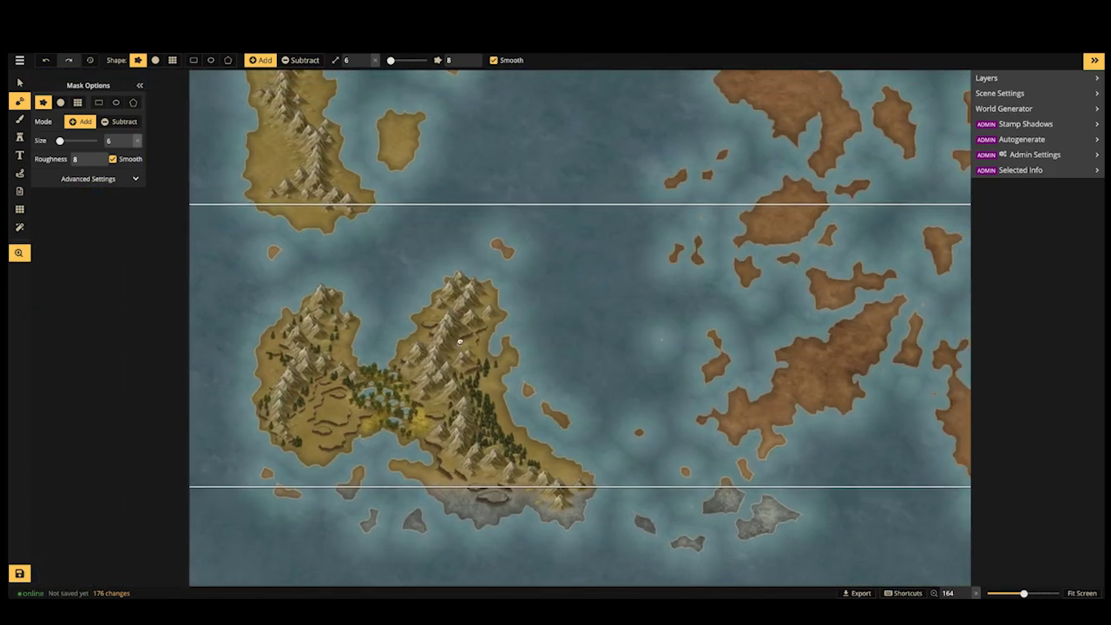
{"action": "scroll", "coordinate": [493, 305], "scroll_direction": "down", "scroll_amount": 2}
{"action": "left_click_drag", "start_coordinate": [521, 243], "coordinate": [411, 318]}
{"action": "scroll", "coordinate": [432, 312], "scroll_direction": "down", "scroll_amount": 2}
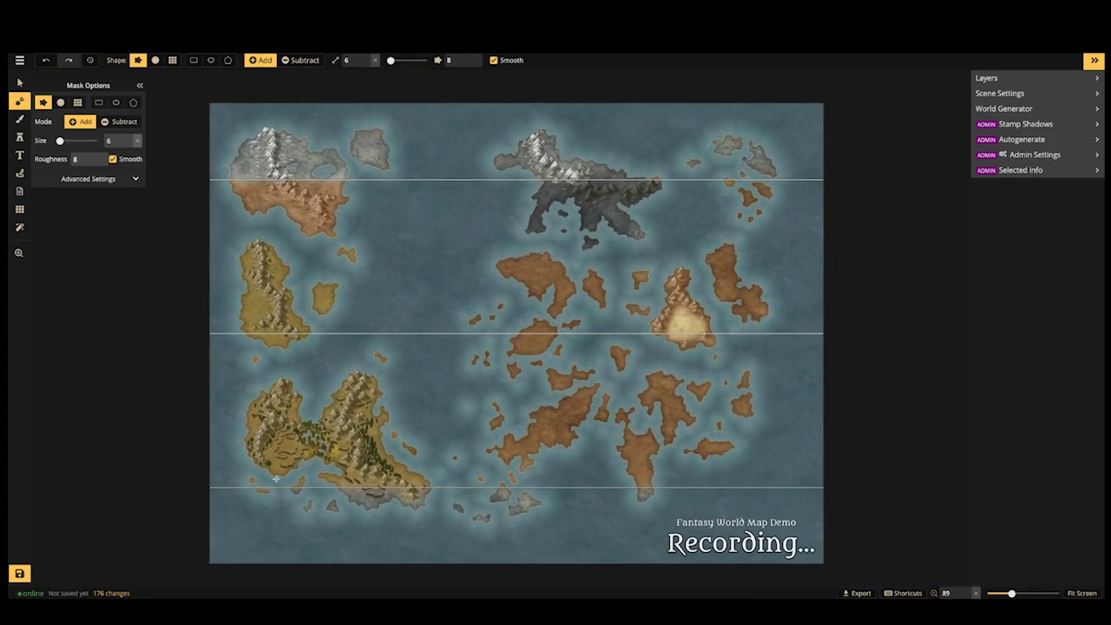
{"action": "scroll", "coordinate": [271, 447], "scroll_direction": "up", "scroll_amount": 3}
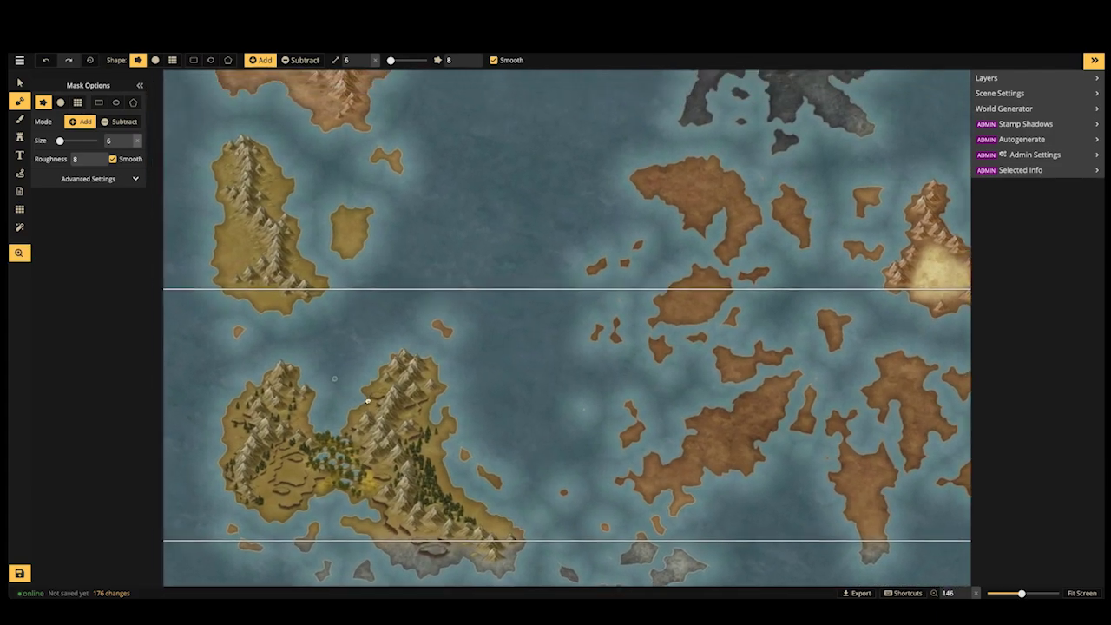
{"action": "left_click_drag", "start_coordinate": [324, 379], "coordinate": [320, 467]}
{"action": "left_click_drag", "start_coordinate": [499, 382], "coordinate": [537, 398]}
{"action": "scroll", "coordinate": [436, 426], "scroll_direction": "down", "scroll_amount": 3}
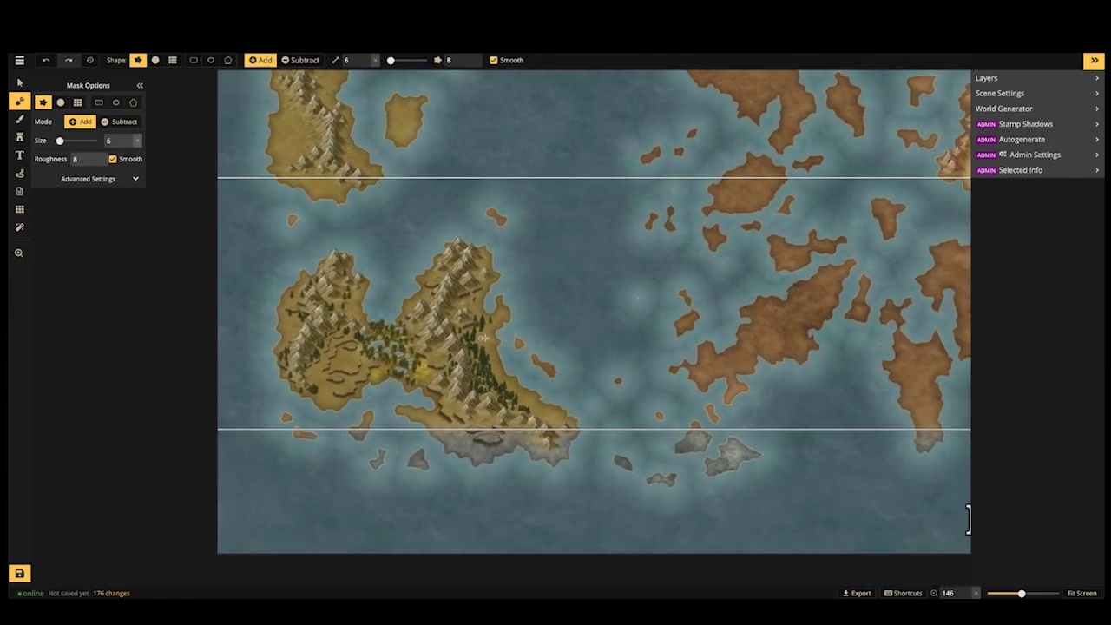
{"action": "left_click_drag", "start_coordinate": [589, 339], "coordinate": [519, 396]}
{"action": "scroll", "coordinate": [378, 382], "scroll_direction": "up", "scroll_amount": 4}
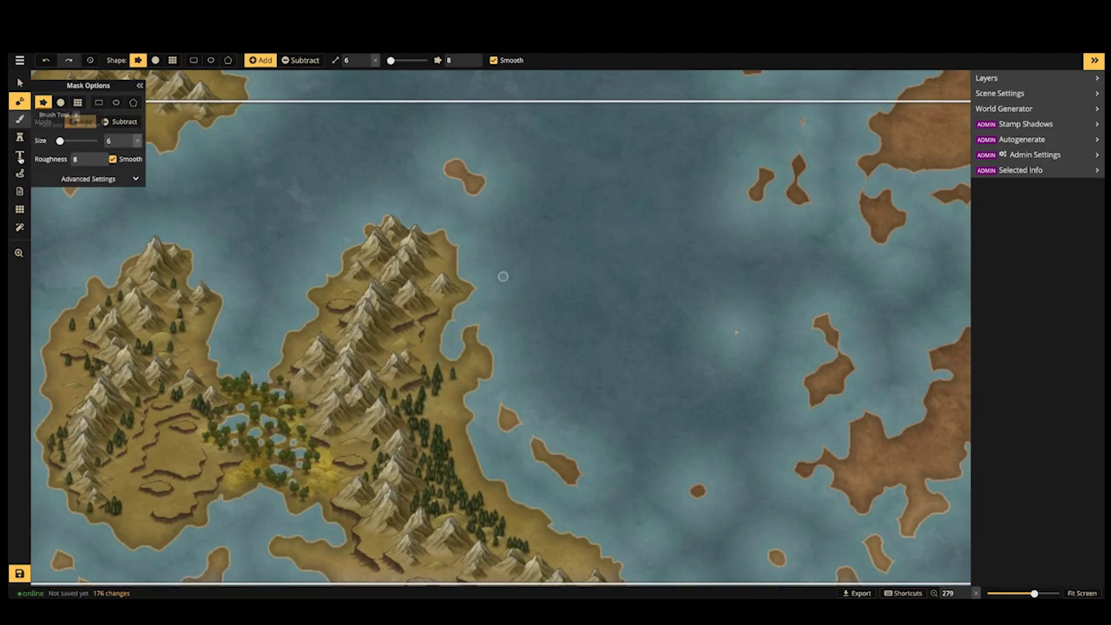
Thicken the pine forest east of the southwestern continent's mountain range with more Pine Trees 1 stamps at size 100
{"action": "key", "text": "s"}
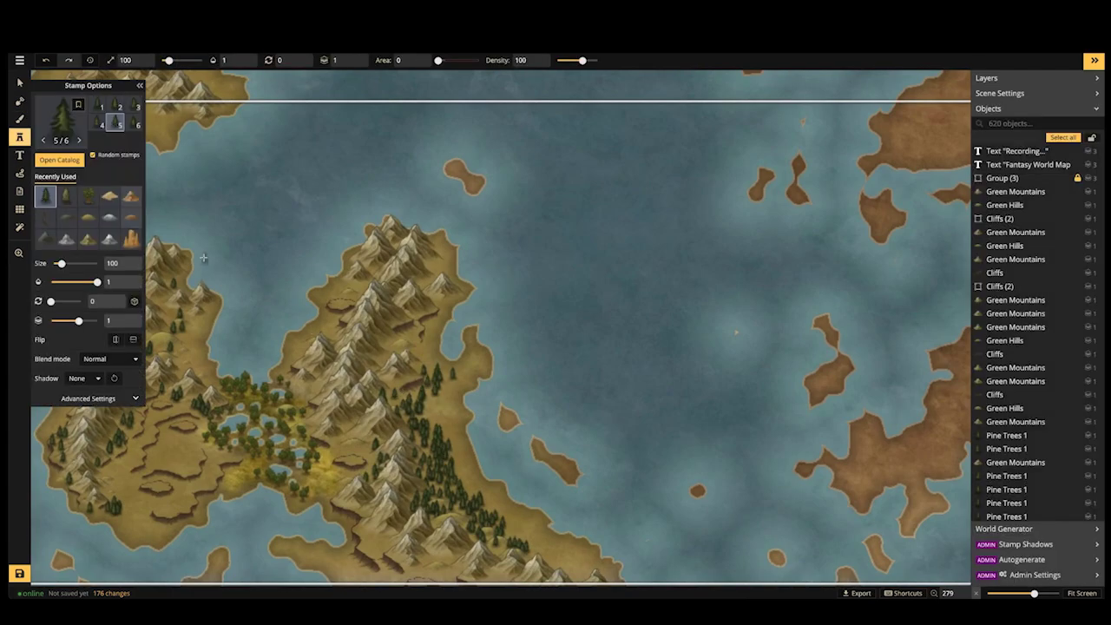
{"action": "left_click", "coordinate": [459, 458]}
{"action": "left_click", "coordinate": [460, 438]}
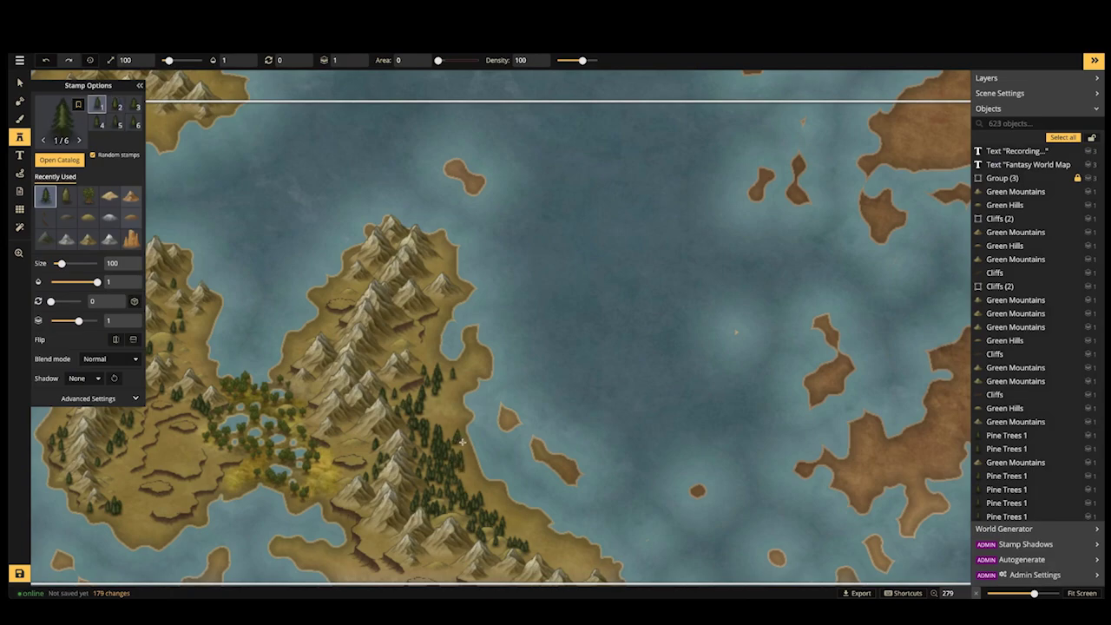
{"action": "left_click", "coordinate": [464, 447]}
{"action": "left_click", "coordinate": [472, 454]}
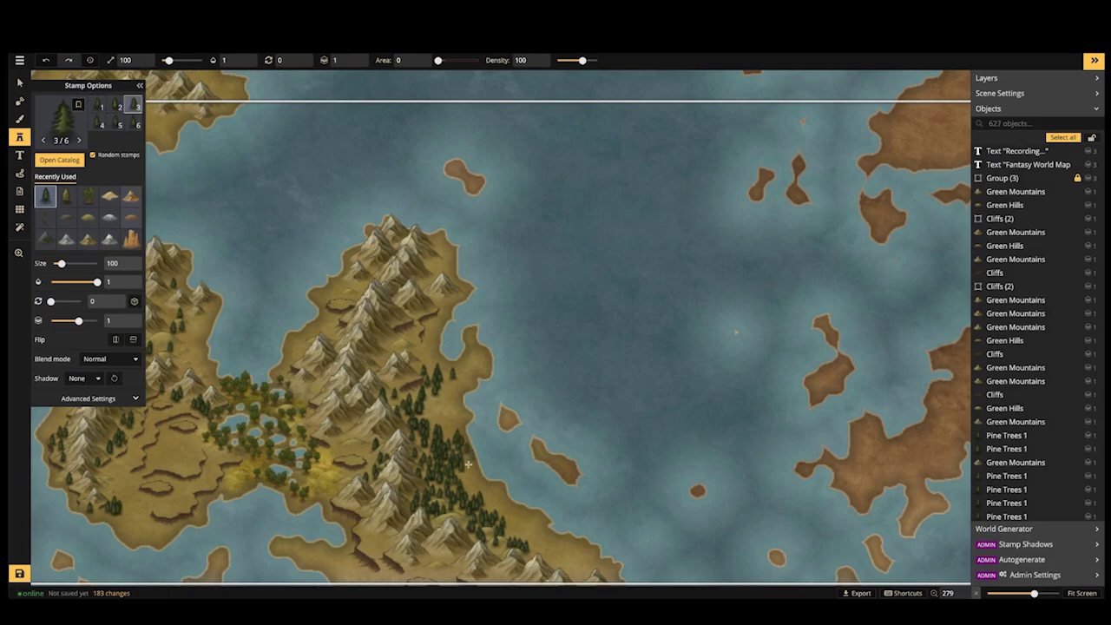
{"action": "left_click", "coordinate": [470, 460]}
{"action": "left_click", "coordinate": [461, 439]}
{"action": "left_click", "coordinate": [433, 417]}
{"action": "left_click", "coordinate": [410, 392]}
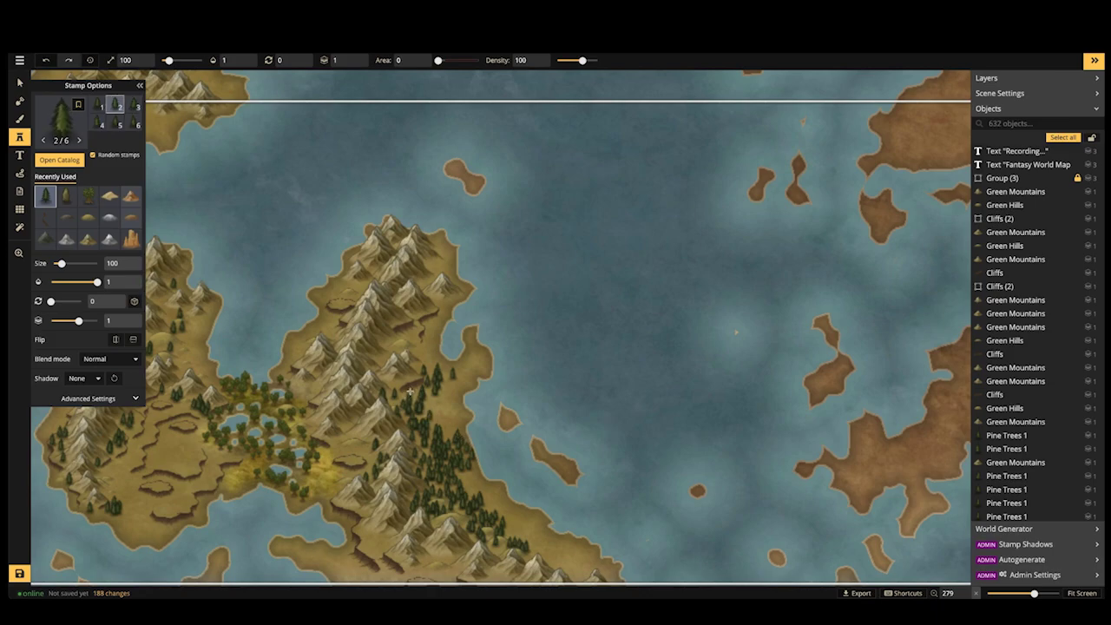
{"action": "left_click", "coordinate": [411, 346]}
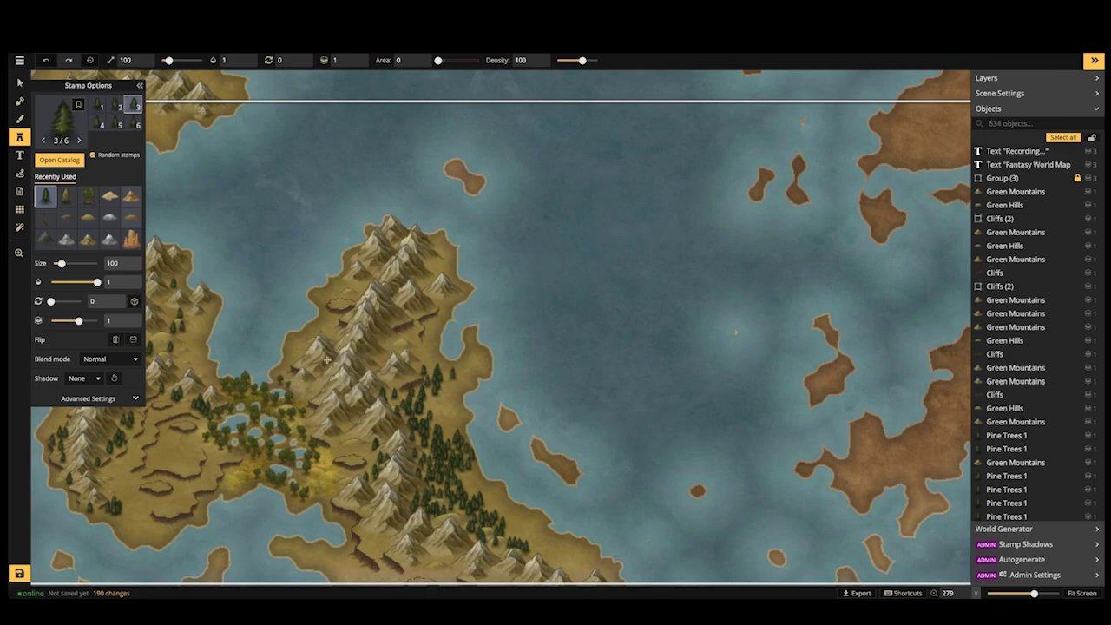
Scatter pine trees along the northwest coast of the mountainous peninsula, up to its northern tip
{"action": "scroll", "coordinate": [308, 324], "scroll_direction": "up", "scroll_amount": 5}
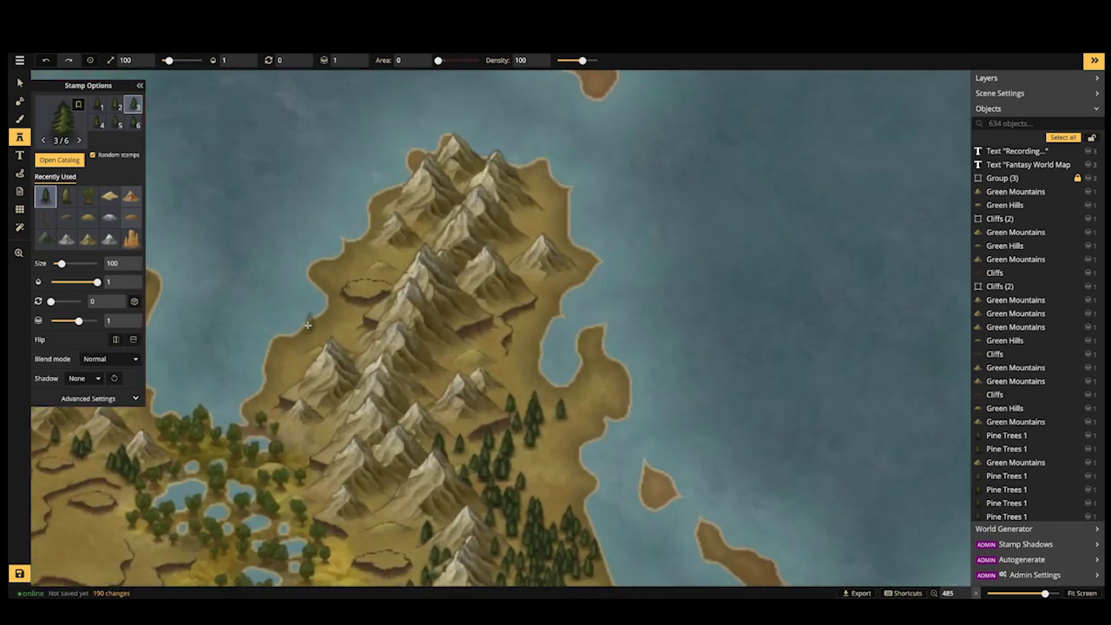
{"action": "left_click", "coordinate": [308, 324]}
{"action": "left_click", "coordinate": [329, 262]}
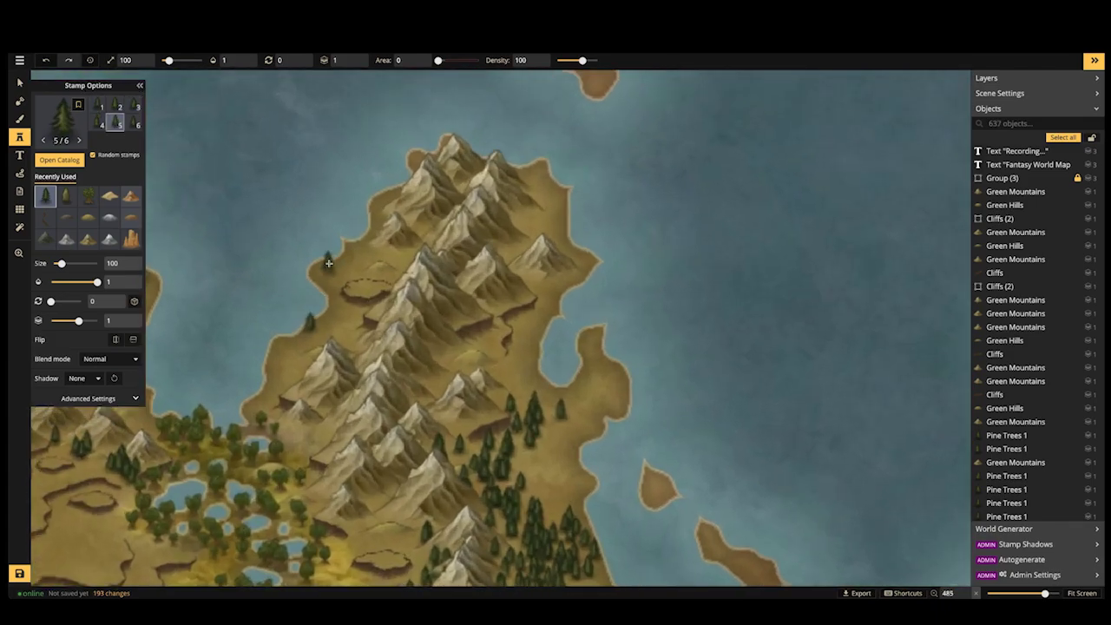
{"action": "left_click", "coordinate": [331, 261]}
{"action": "left_click", "coordinate": [388, 192]}
{"action": "left_click", "coordinate": [419, 155]}
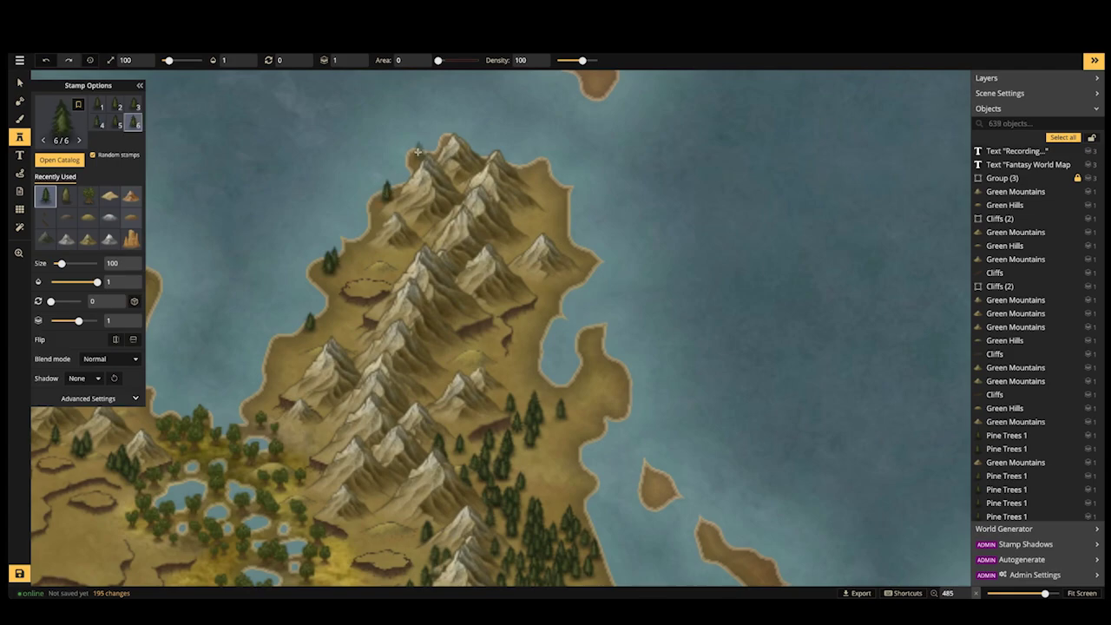
Place two small clusters of pine trees at the northeast corner of the peninsula, beside the northernmost peaks
{"action": "left_click", "coordinate": [535, 163]}
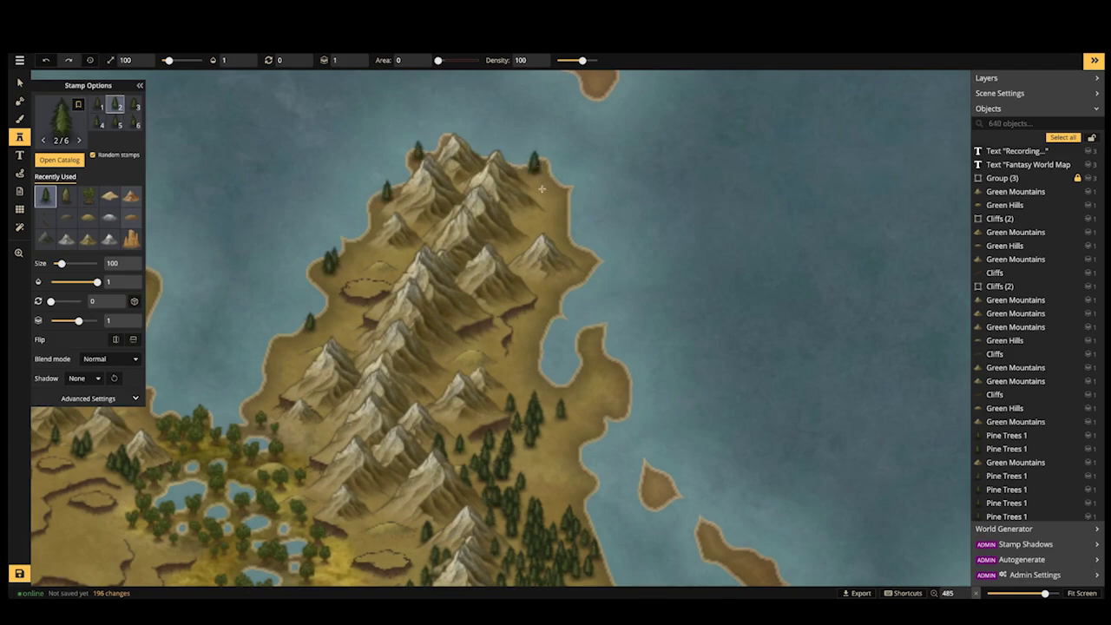
{"action": "left_click", "coordinate": [527, 210]}
{"action": "left_click", "coordinate": [541, 167]}
{"action": "left_click", "coordinate": [547, 211]}
{"action": "left_click", "coordinate": [550, 172]}
{"action": "left_click", "coordinate": [522, 211]}
Add pine trees at the foot of the peninsula's eastern peaks and near the cliffs just southwest of them
{"action": "left_click", "coordinate": [540, 277]}
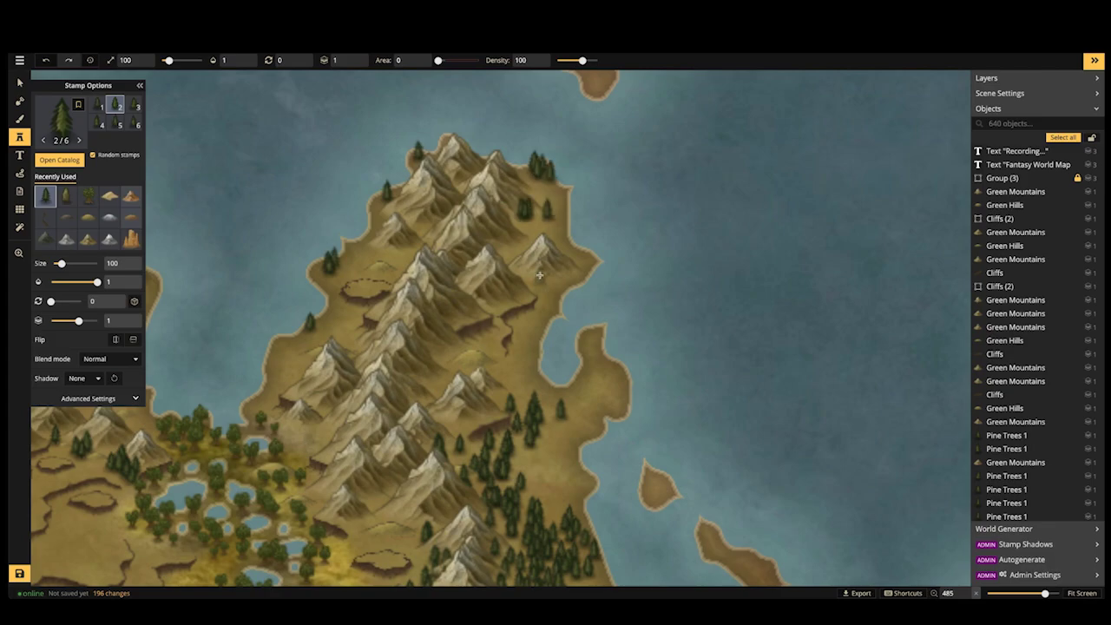
{"action": "left_click", "coordinate": [545, 278]}
{"action": "left_click", "coordinate": [548, 285]}
{"action": "left_click", "coordinate": [501, 297]}
{"action": "left_click", "coordinate": [486, 303]}
{"action": "left_click", "coordinate": [474, 311]}
{"action": "left_click", "coordinate": [467, 315]}
Place pine trees around the small green hill and the low peaks on the peninsula's east side
{"action": "left_click", "coordinate": [442, 375]}
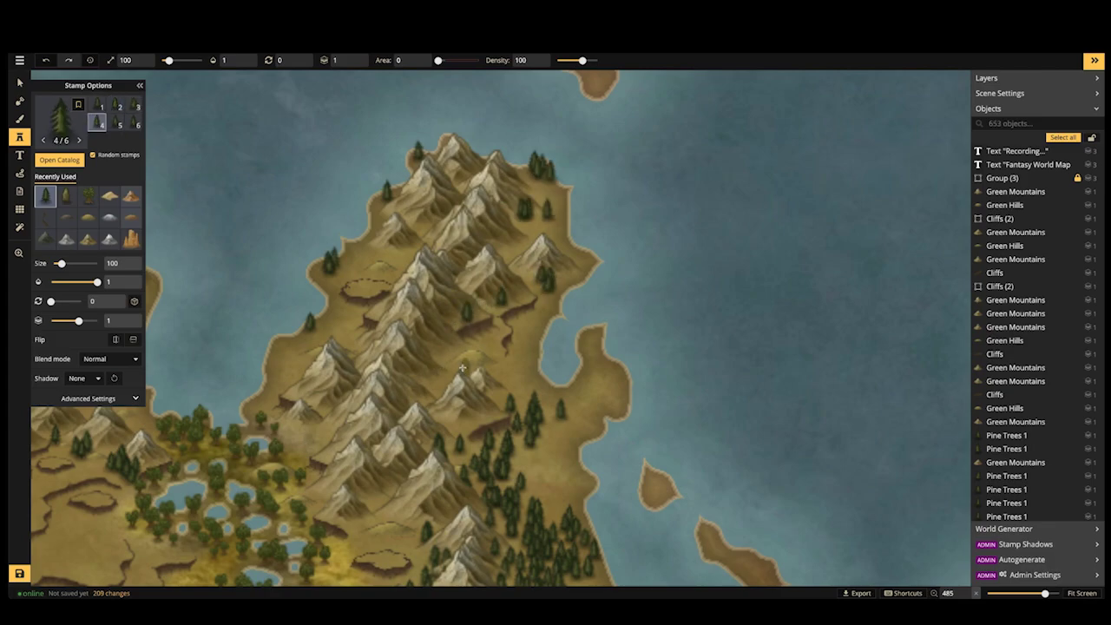
{"action": "left_click", "coordinate": [466, 368]}
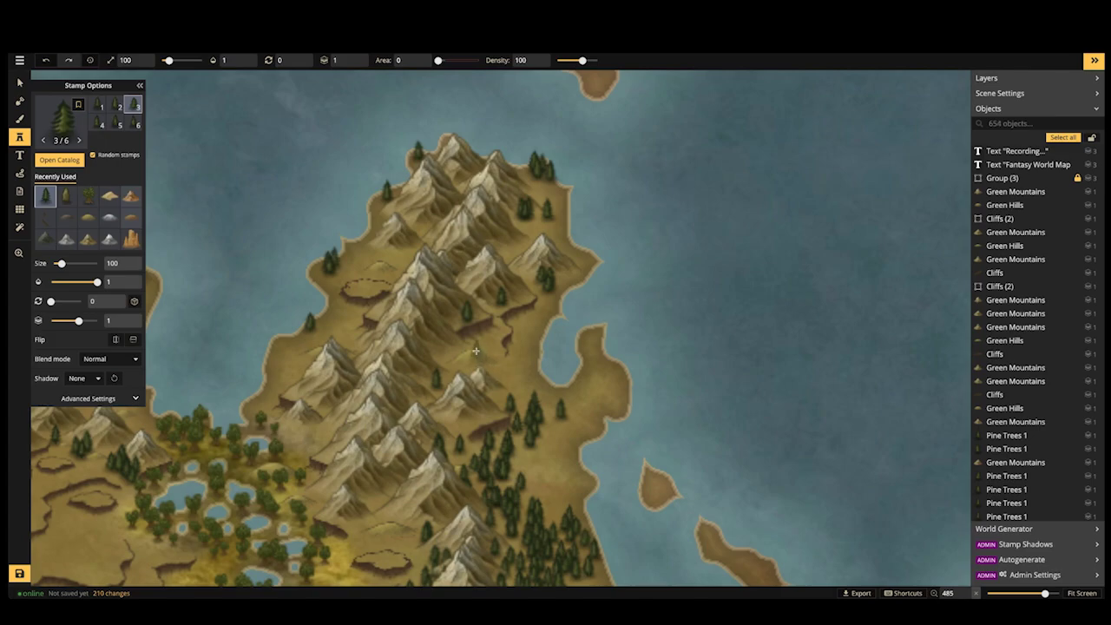
{"action": "left_click", "coordinate": [477, 351]}
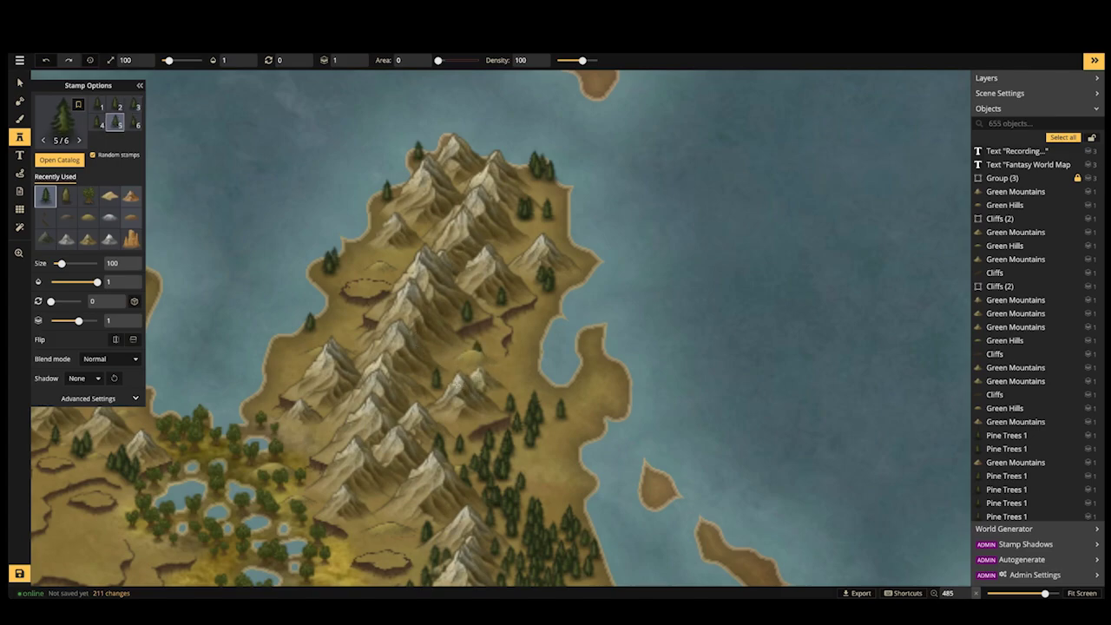
Add a few pine trees among the foothills on the western side of the peninsula's mountain range
{"action": "left_click", "coordinate": [352, 330]}
{"action": "left_click", "coordinate": [316, 365]}
{"action": "left_click", "coordinate": [314, 375]}
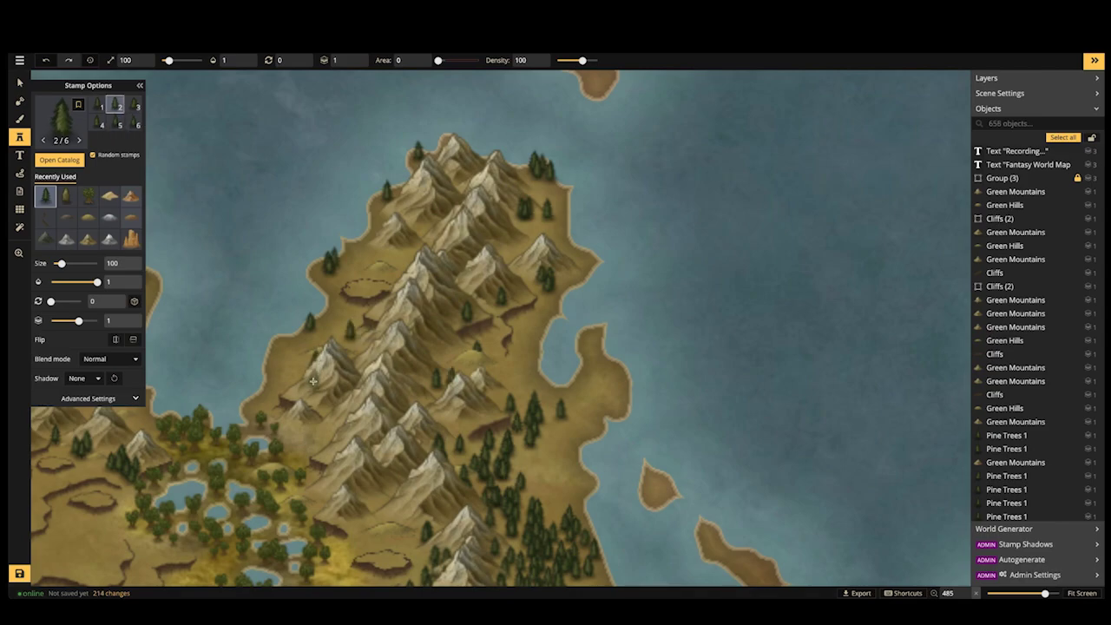
{"action": "left_click", "coordinate": [316, 387]}
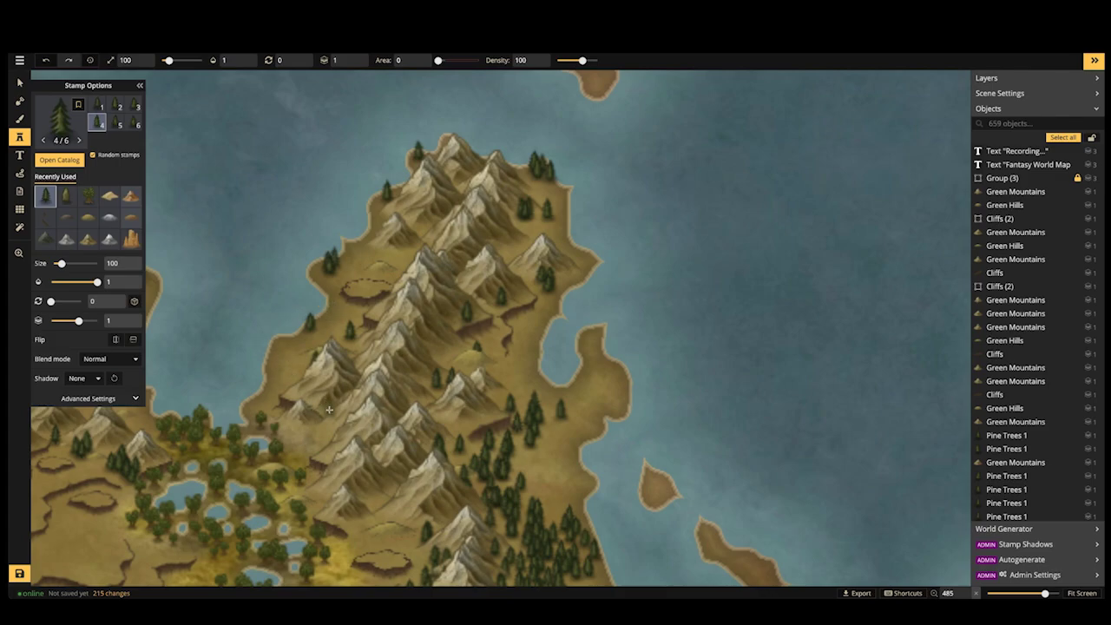
{"action": "left_click", "coordinate": [250, 316]}
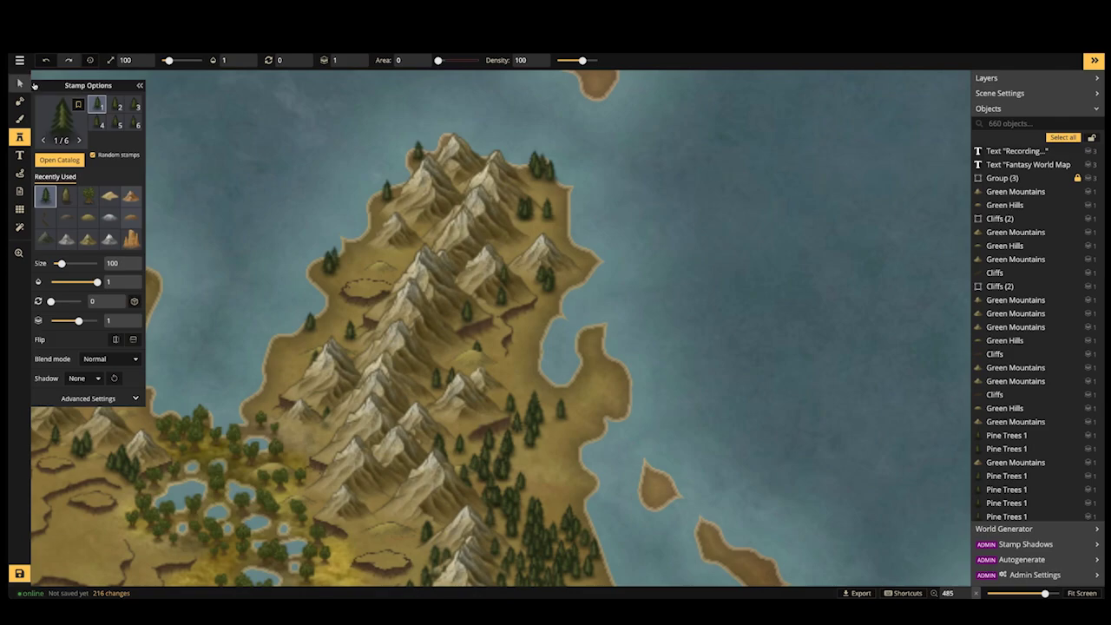
Move the pine tree hidden among the western foothill mountains to layer 4 and deselect it
{"action": "key", "text": "v"}
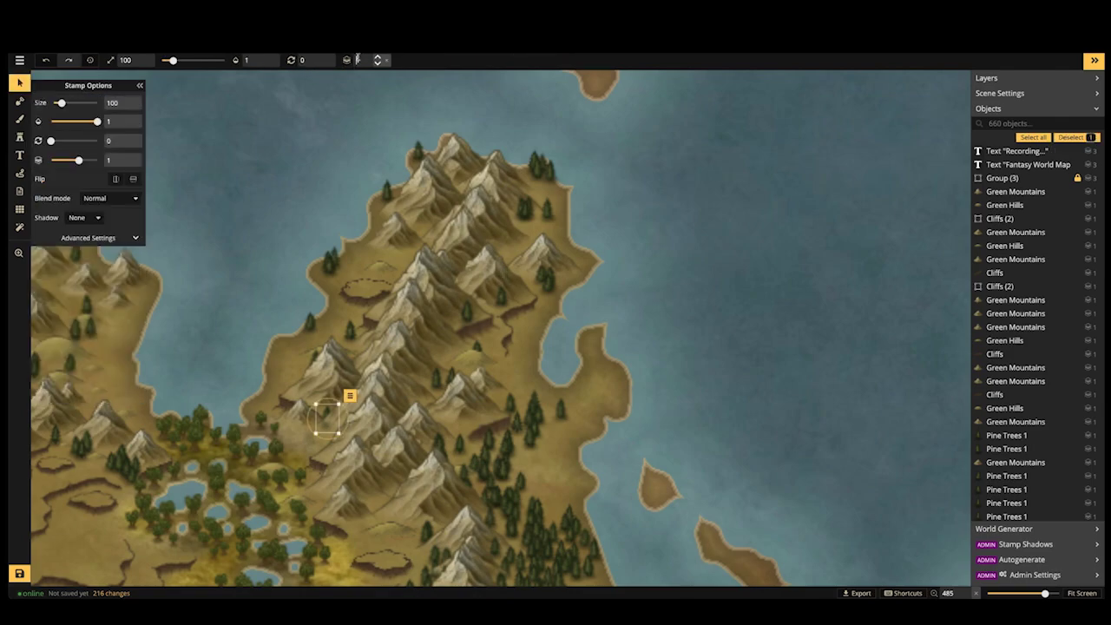
{"action": "left_click", "coordinate": [357, 60]}
{"action": "type", "text": "4"}
{"action": "key", "text": "Return"}
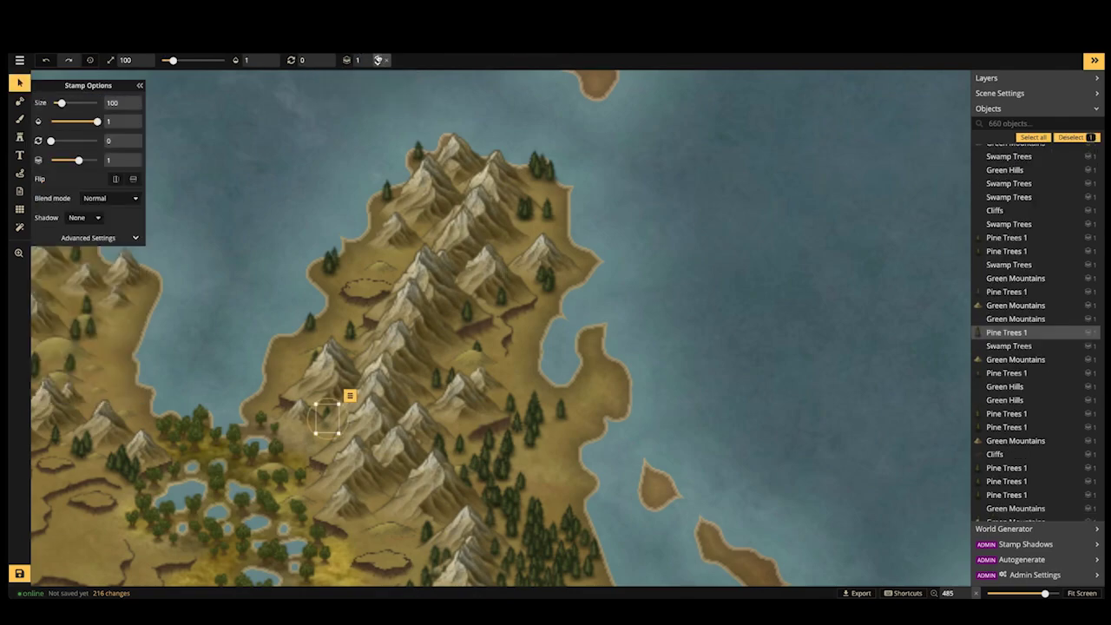
{"action": "left_click", "coordinate": [231, 171]}
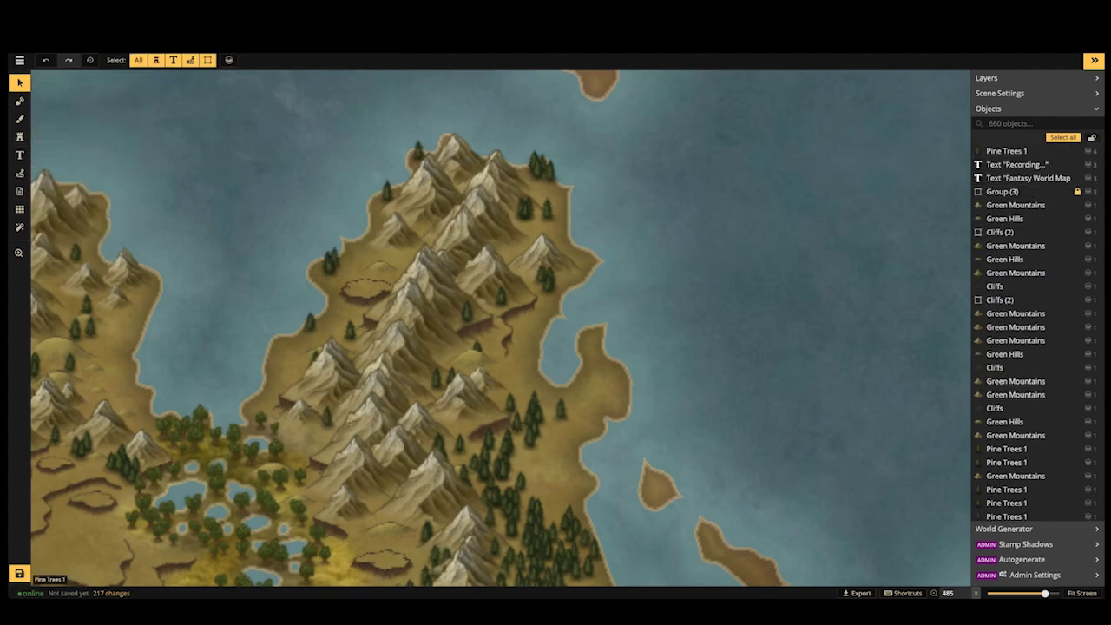
{"action": "left_click", "coordinate": [328, 259]}
Place another pine tree near the small hill in the northwest part of the peninsula
{"action": "key", "text": "s"}
{"action": "scroll", "coordinate": [356, 254], "scroll_direction": "down", "scroll_amount": 2}
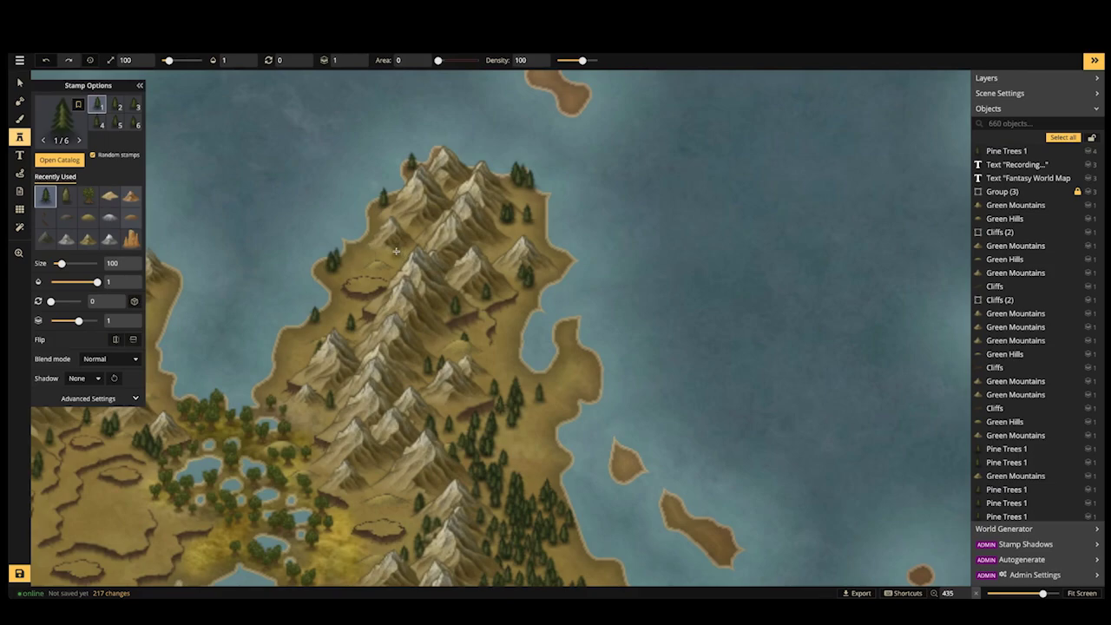
{"action": "left_click", "coordinate": [396, 251]}
Review the tree coverage on the southwestern continent and examine the bare continent north of it
{"action": "key", "text": "space"}
{"action": "scroll", "coordinate": [442, 270], "scroll_direction": "down", "scroll_amount": 8}
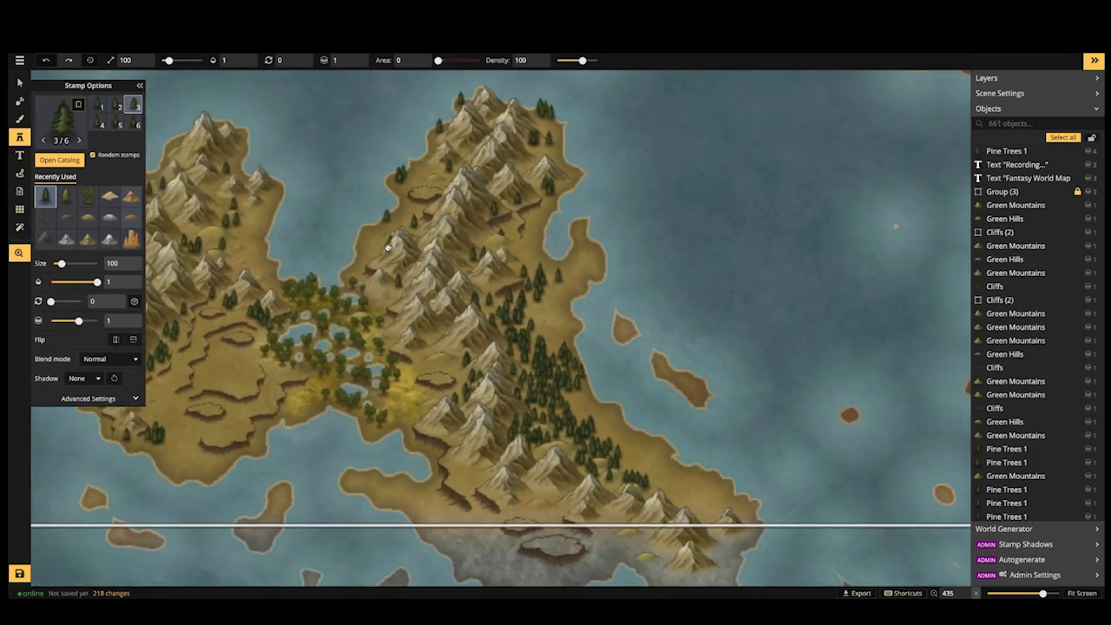
{"action": "scroll", "coordinate": [370, 246], "scroll_direction": "down", "scroll_amount": 4}
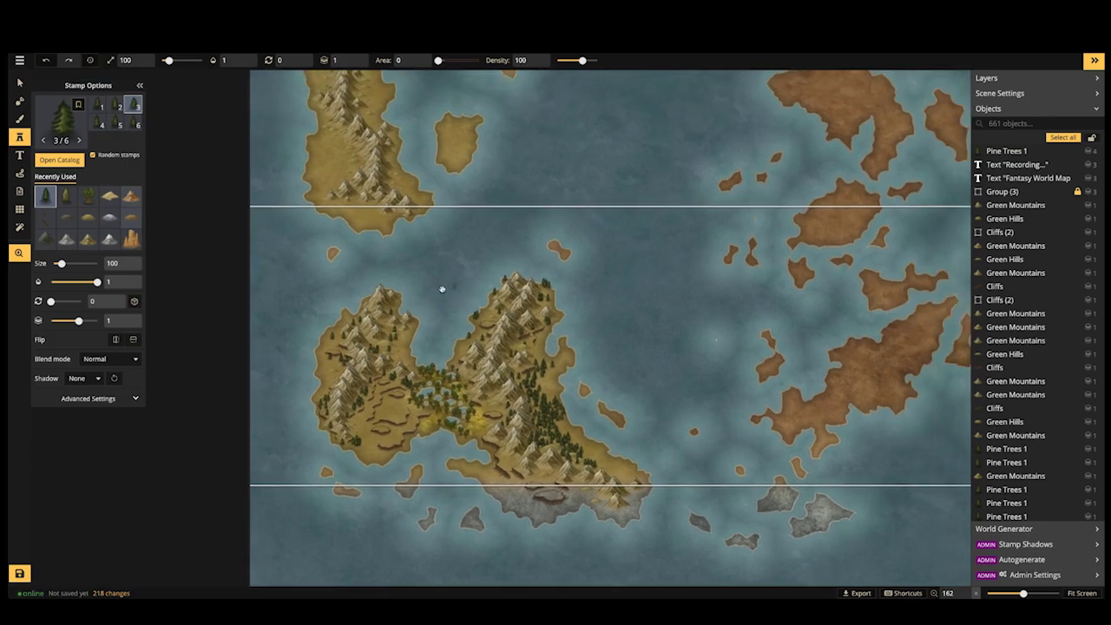
{"action": "left_click_drag", "start_coordinate": [442, 289], "coordinate": [429, 292]}
{"action": "scroll", "coordinate": [407, 297], "scroll_direction": "down", "scroll_amount": 1}
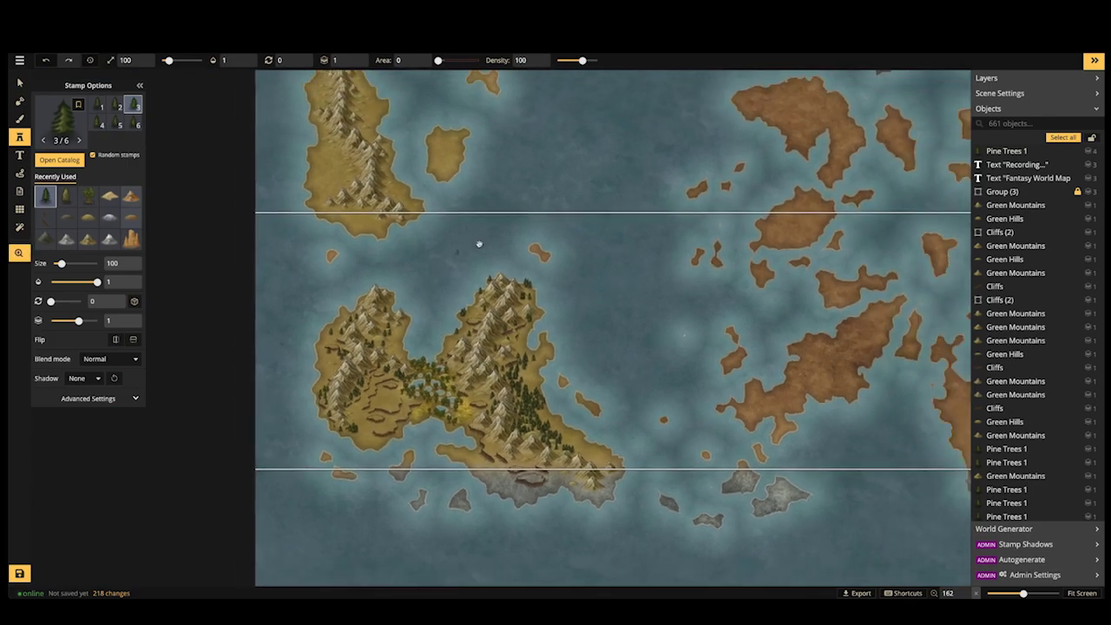
{"action": "left_click_drag", "start_coordinate": [478, 243], "coordinate": [370, 282]}
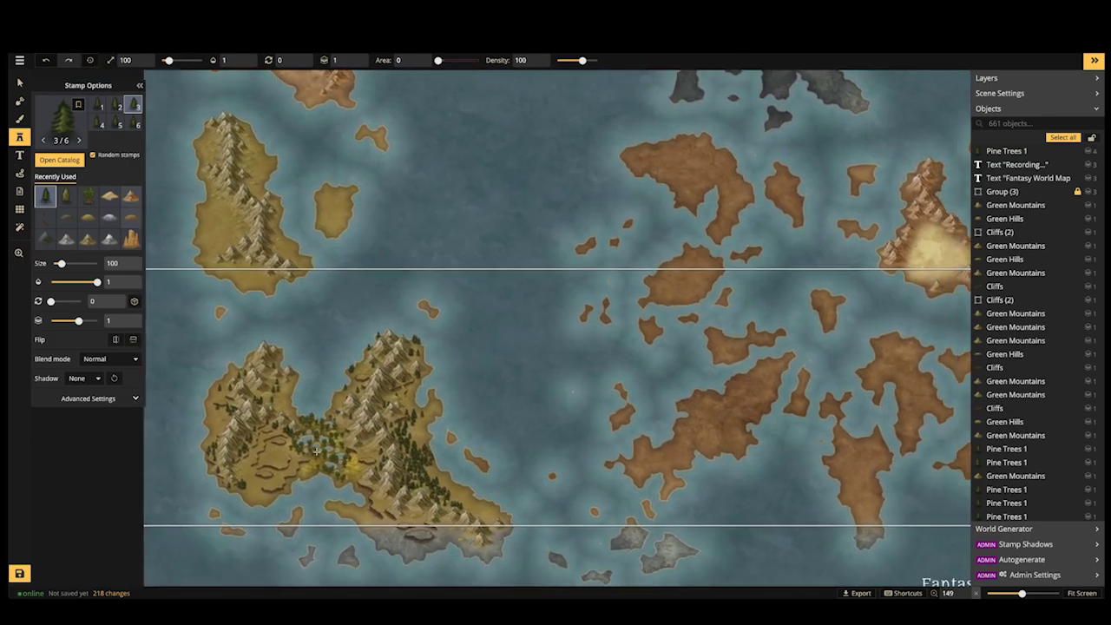
{"action": "scroll", "coordinate": [316, 450], "scroll_direction": "up", "scroll_amount": 1}
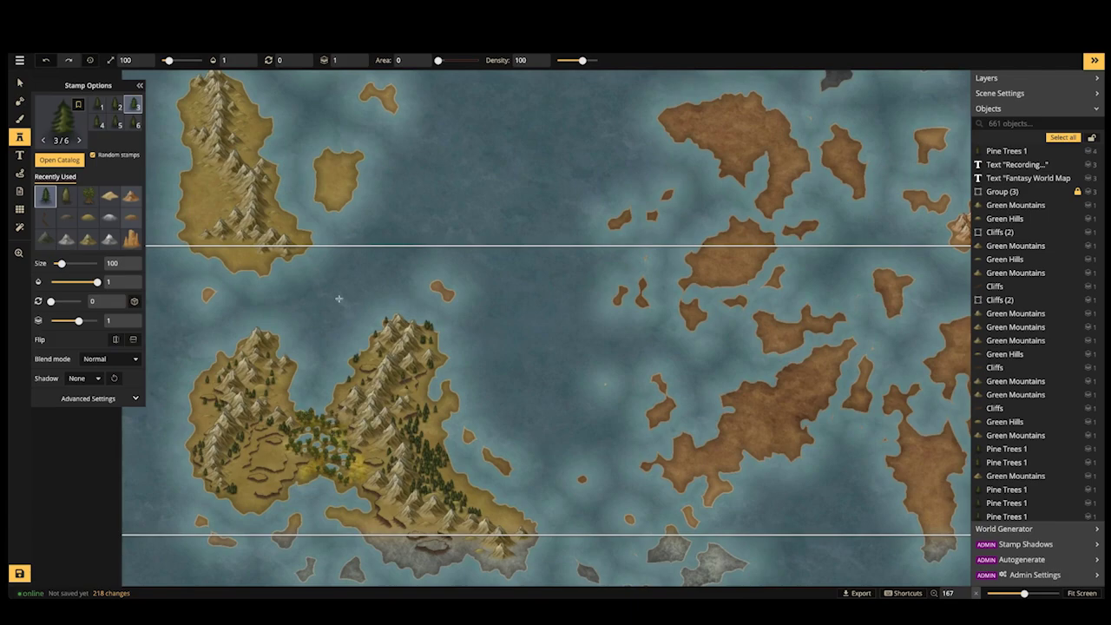
{"action": "left_click_drag", "start_coordinate": [322, 286], "coordinate": [320, 398]}
{"action": "left_click_drag", "start_coordinate": [270, 360], "coordinate": [404, 366]}
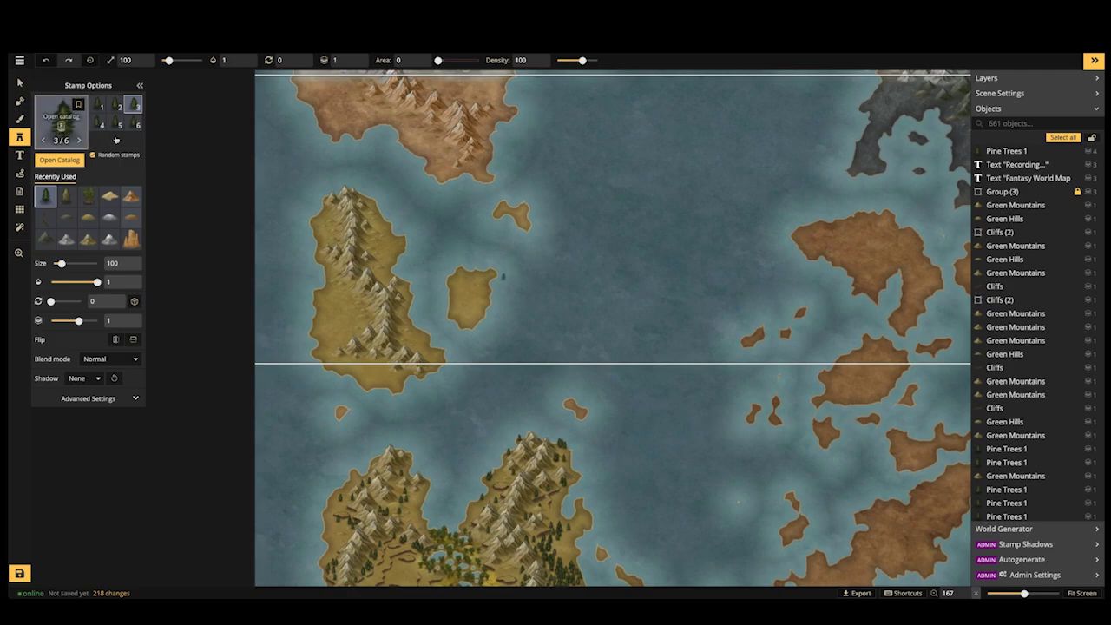
Choose the Deciduous Trees stamp set from the Fantasy World catalog and place a tree west of the northern continent's mountain range
{"action": "key", "text": "f"}
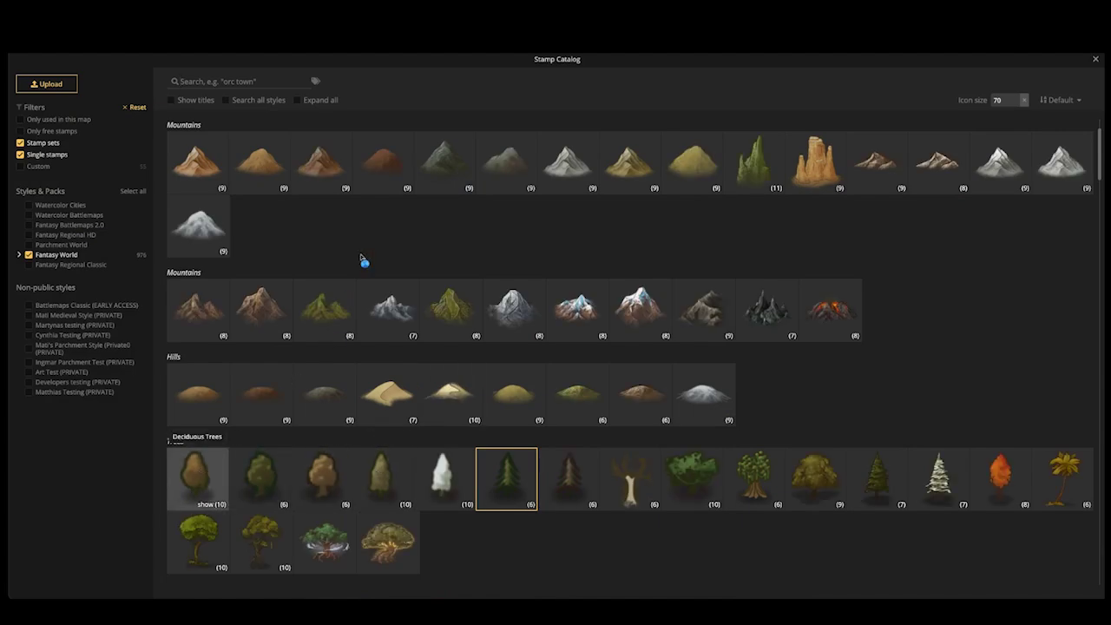
{"action": "left_click", "coordinate": [198, 476]}
{"action": "scroll", "coordinate": [334, 296], "scroll_direction": "up", "scroll_amount": 5}
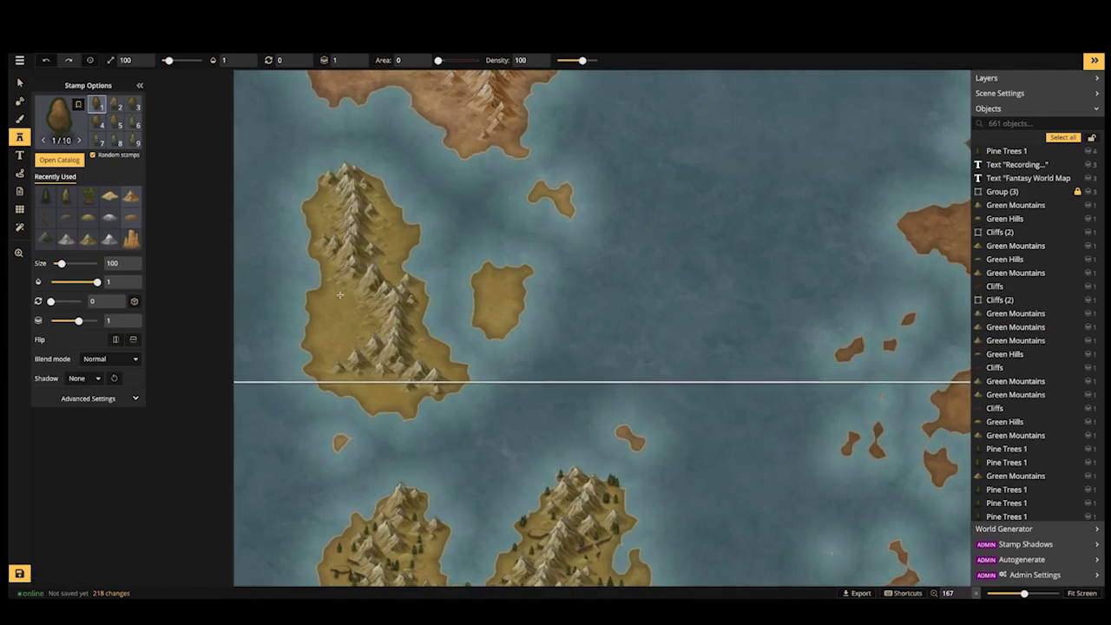
{"action": "scroll", "coordinate": [349, 276], "scroll_direction": "up", "scroll_amount": 1}
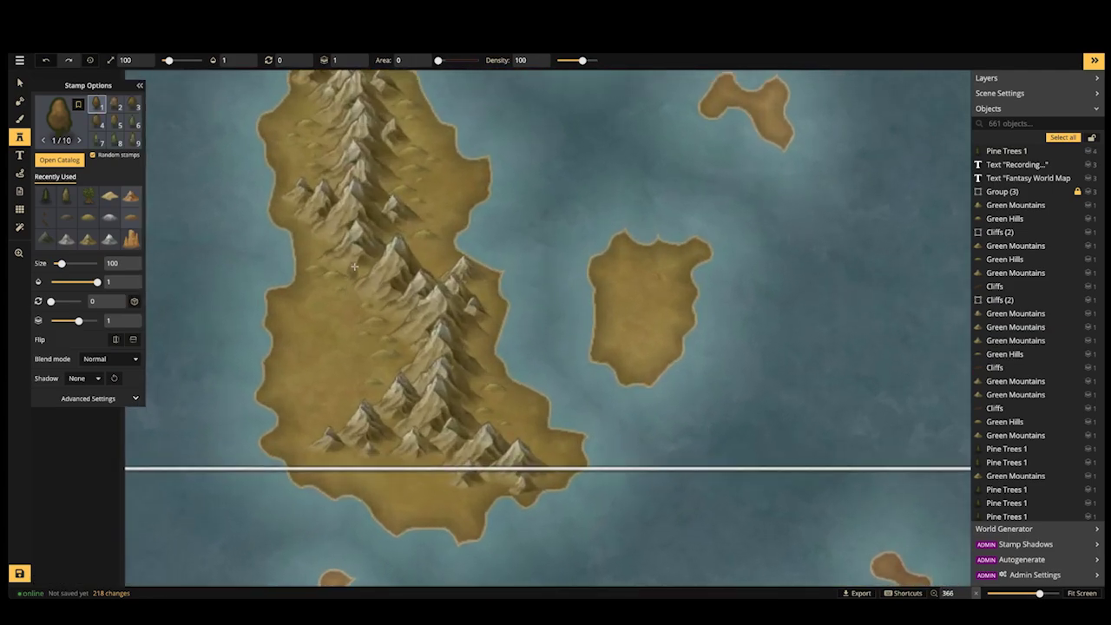
{"action": "left_click", "coordinate": [208, 222]}
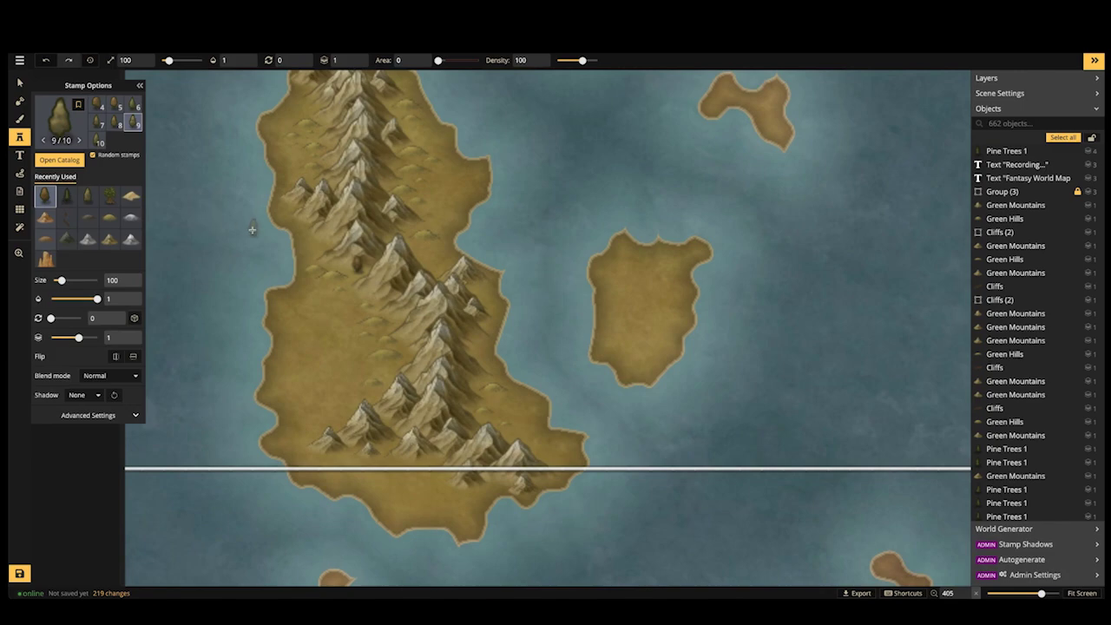
Try a dense cluster of deciduous trees on the plain west of the northern continent's mountain range, and remove it
{"action": "scroll", "coordinate": [253, 228], "scroll_direction": "down", "scroll_amount": 3}
{"action": "left_click_drag", "start_coordinate": [263, 232], "coordinate": [337, 234]}
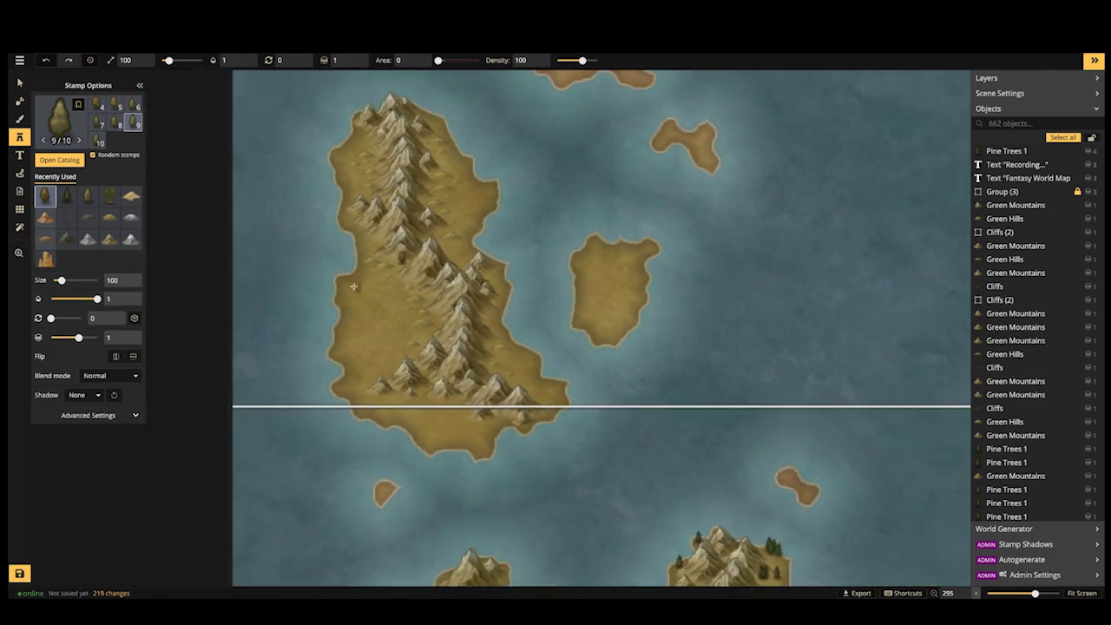
{"action": "mouse_move", "coordinate": [377, 286]}
{"action": "left_mouse_down"}
{"action": "mouse_move", "coordinate": [352, 305]}
{"action": "mouse_move", "coordinate": [374, 303]}
{"action": "mouse_move", "coordinate": [347, 293]}
{"action": "mouse_move", "coordinate": [388, 293]}
{"action": "mouse_move", "coordinate": [372, 310]}
{"action": "mouse_move", "coordinate": [387, 316]}
{"action": "mouse_move", "coordinate": [354, 314]}
{"action": "left_mouse_up"}
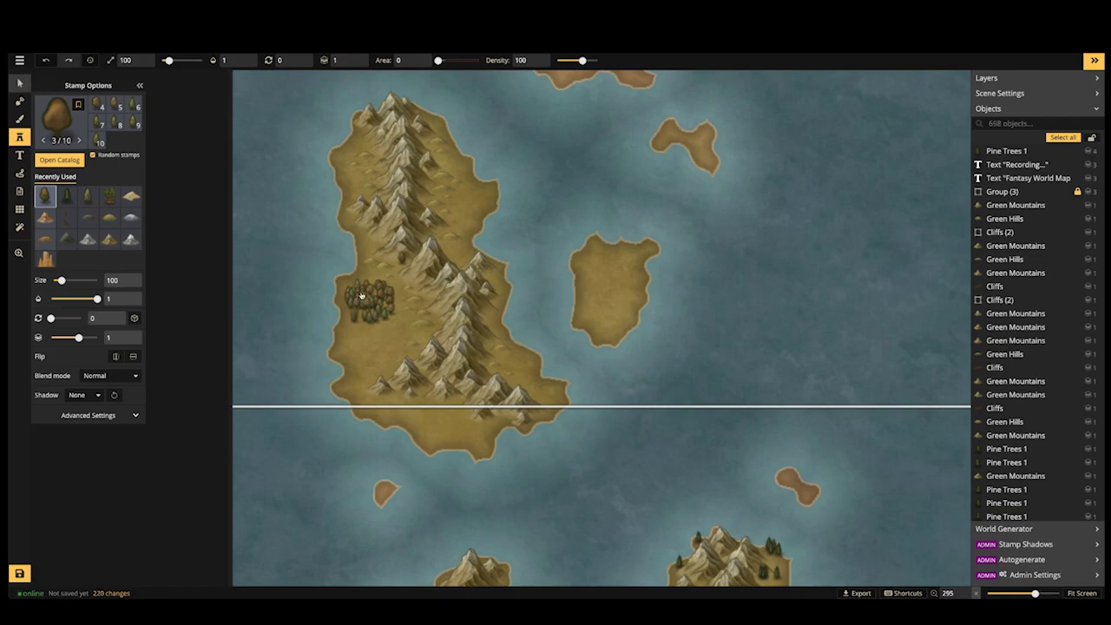
{"action": "left_click", "coordinate": [19, 82]}
{"action": "left_click", "coordinate": [327, 295]}
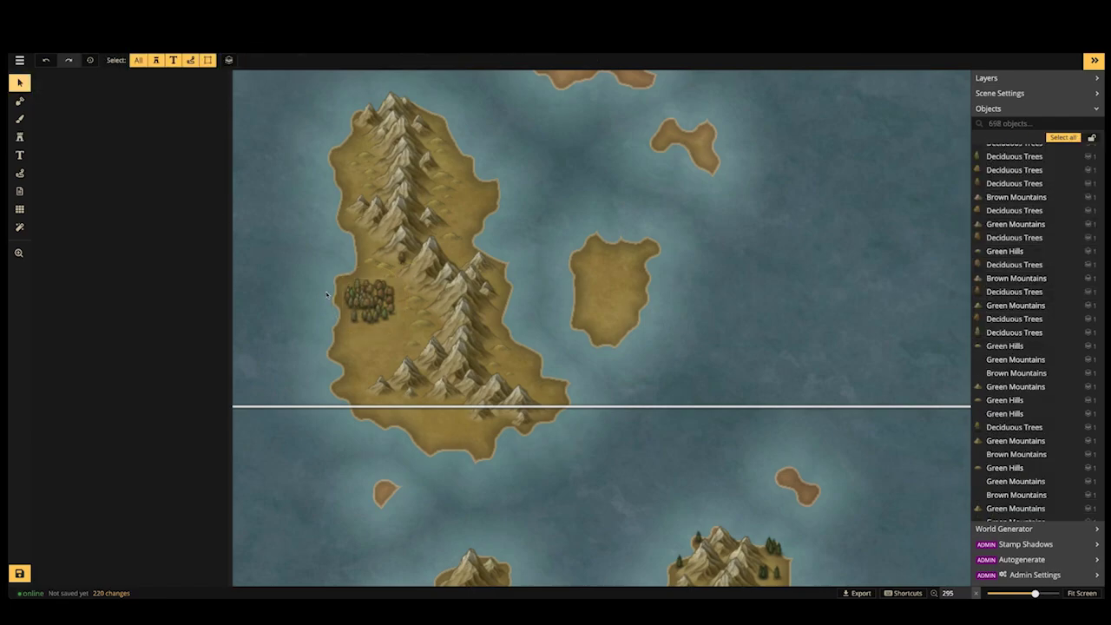
{"action": "key", "text": "Delete"}
Add the text label "Forest" on the plain west of the northern continent's mountain range
{"action": "scroll", "coordinate": [327, 295], "scroll_direction": "down", "scroll_amount": 2}
{"action": "left_click_drag", "start_coordinate": [451, 261], "coordinate": [424, 355]}
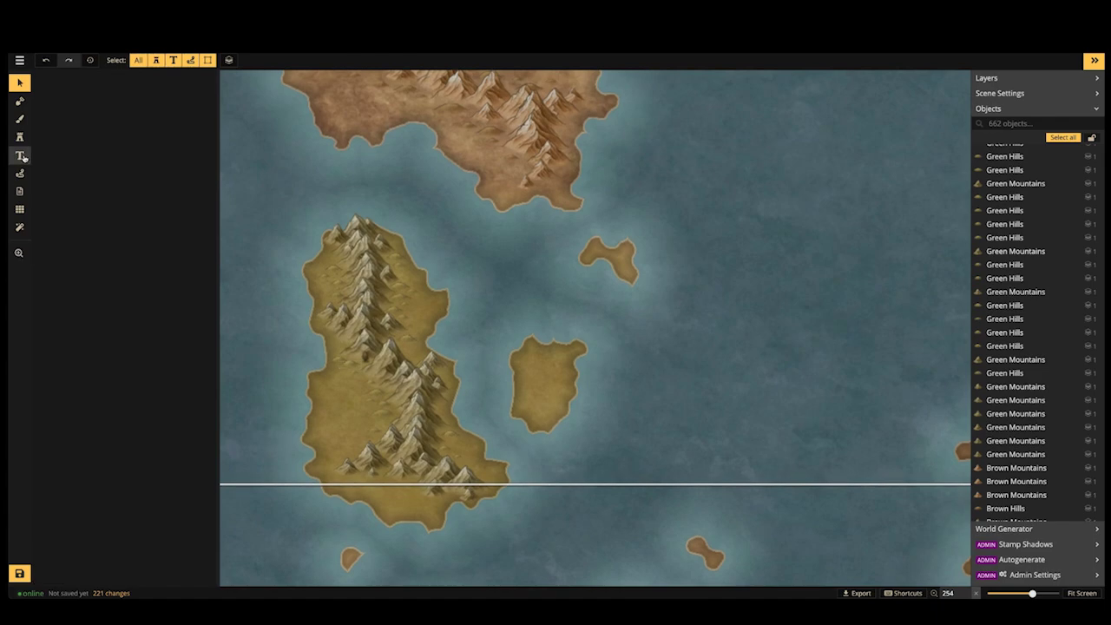
{"action": "left_click", "coordinate": [338, 417]}
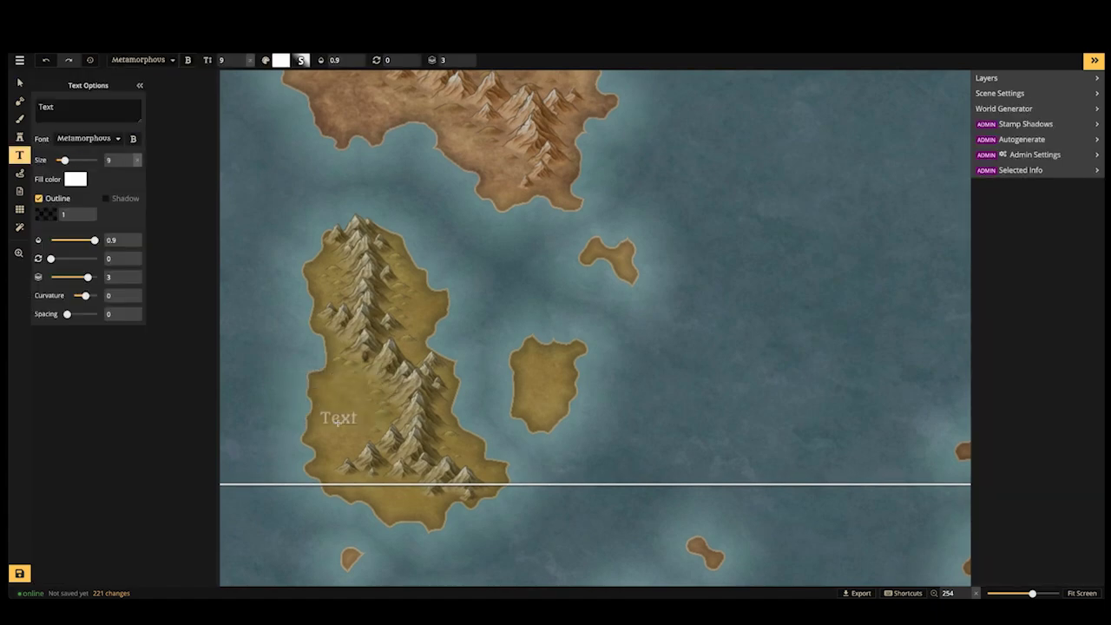
{"action": "type", "text": "Forest"}
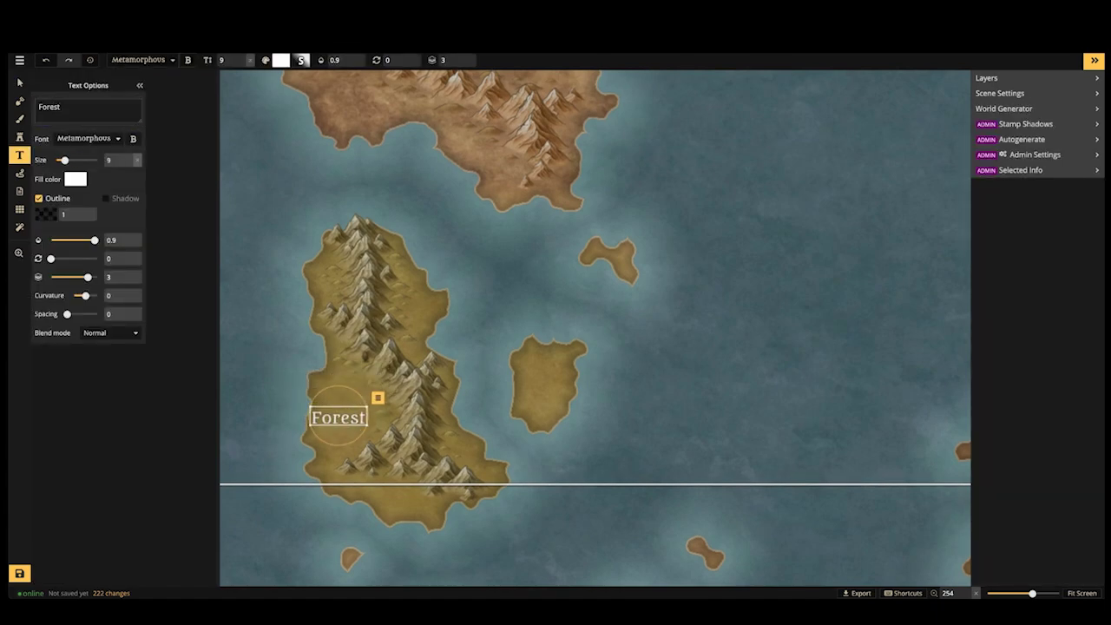
{"action": "key", "text": "Return"}
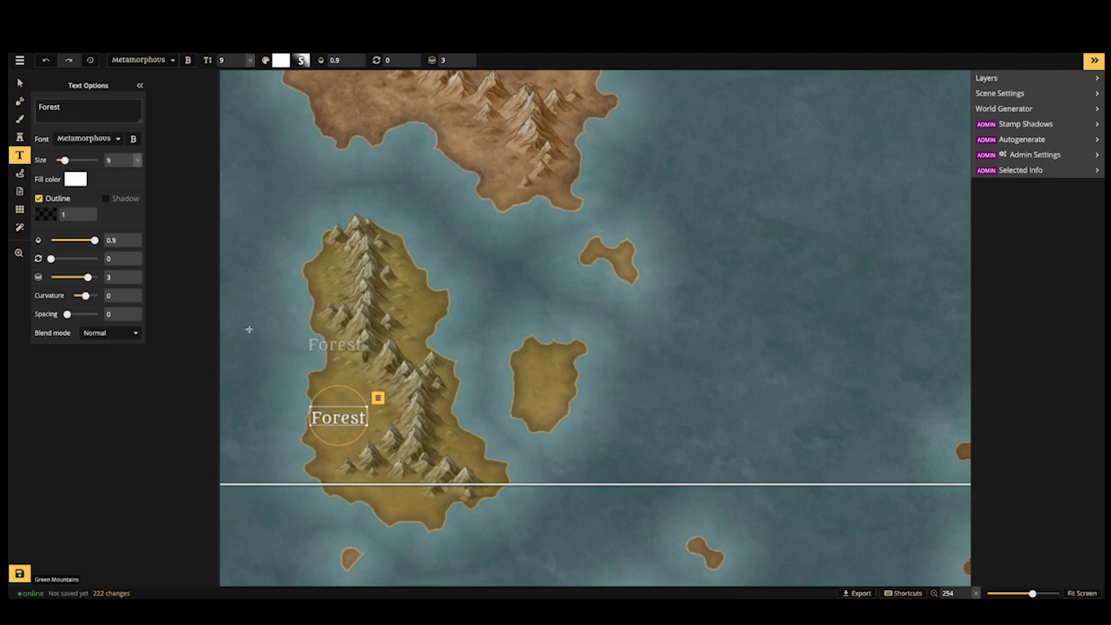
Set the Forest label's curvature to -5
{"action": "left_click", "coordinate": [128, 294]}
{"action": "left_click", "coordinate": [128, 295]}
{"action": "left_click", "coordinate": [128, 295]}
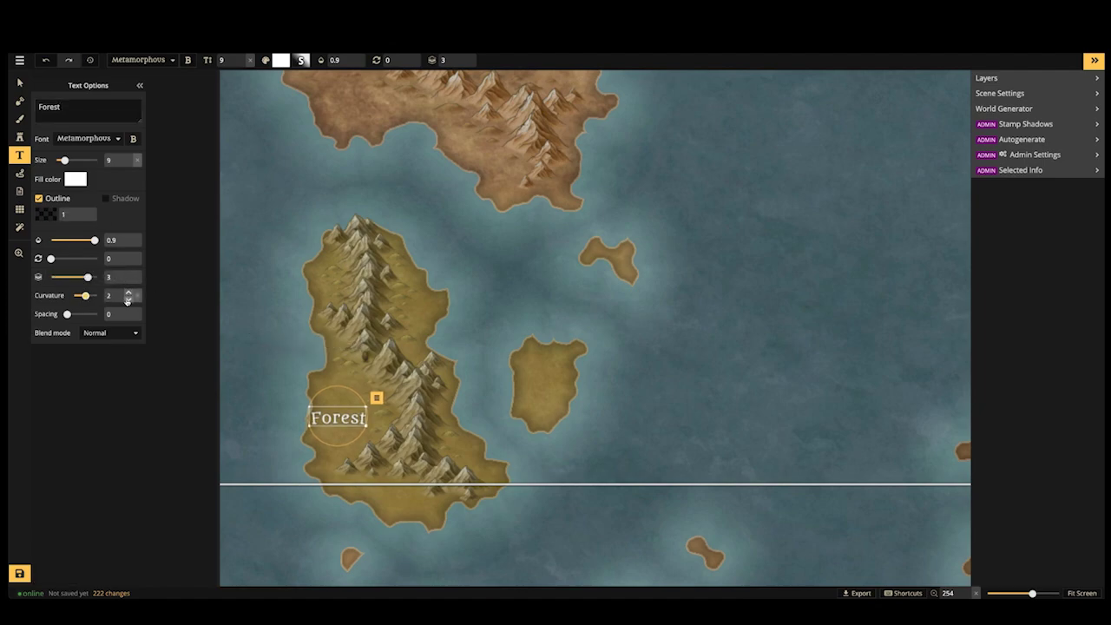
{"action": "left_click", "coordinate": [128, 301]}
{"action": "left_click", "coordinate": [127, 301]}
{"action": "left_click", "coordinate": [128, 301]}
{"action": "left_click", "coordinate": [128, 300]}
{"action": "left_click", "coordinate": [127, 300]}
{"action": "left_click", "coordinate": [127, 300]}
{"action": "left_click", "coordinate": [128, 301]}
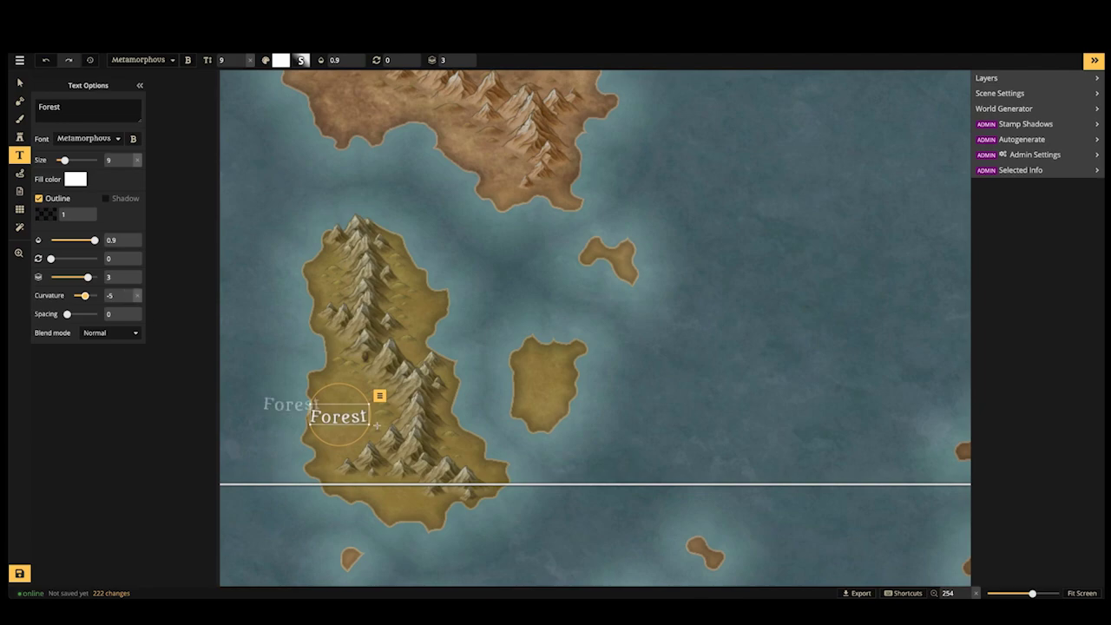
Set the Forest label's size to 8 and rotate it to 266 degrees so it runs vertically along the plain
{"action": "left_click_drag", "start_coordinate": [377, 426], "coordinate": [342, 413]}
{"action": "left_click", "coordinate": [343, 413]}
{"action": "scroll", "coordinate": [341, 415], "scroll_direction": "up", "scroll_amount": 1}
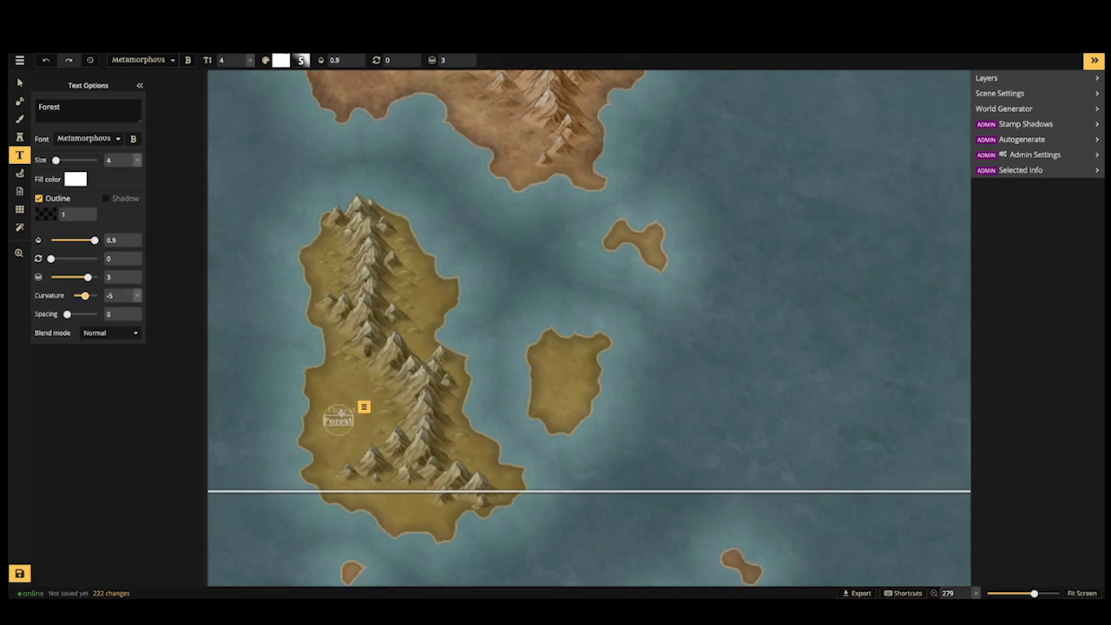
{"action": "scroll", "coordinate": [342, 419], "scroll_direction": "up", "scroll_amount": 1}
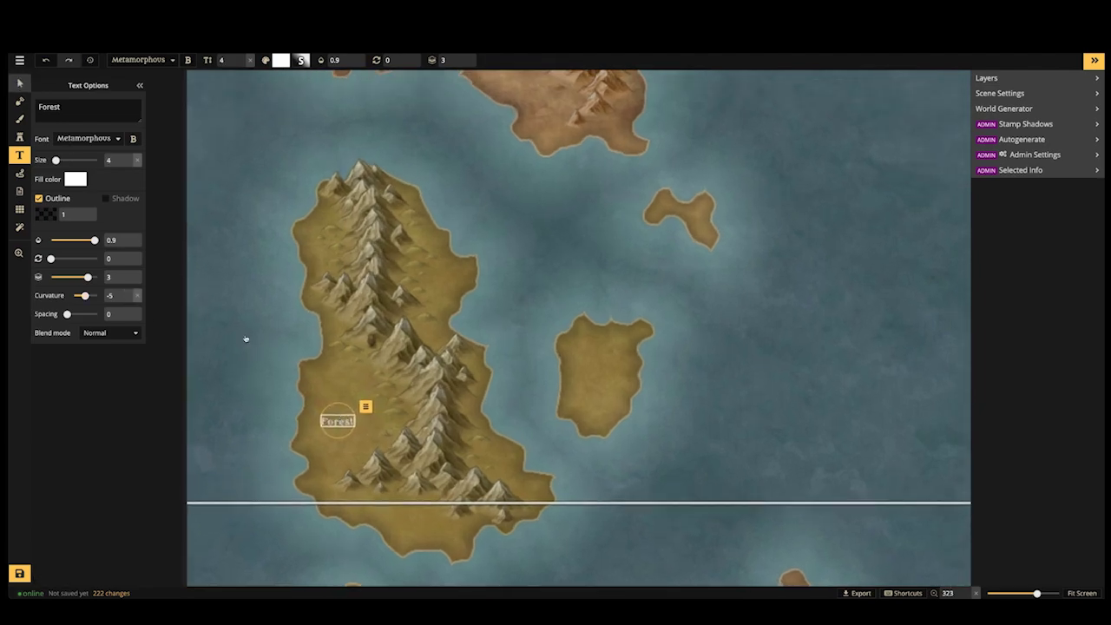
{"action": "key", "text": "s"}
{"action": "scroll", "coordinate": [342, 422], "scroll_direction": "up", "scroll_amount": 1}
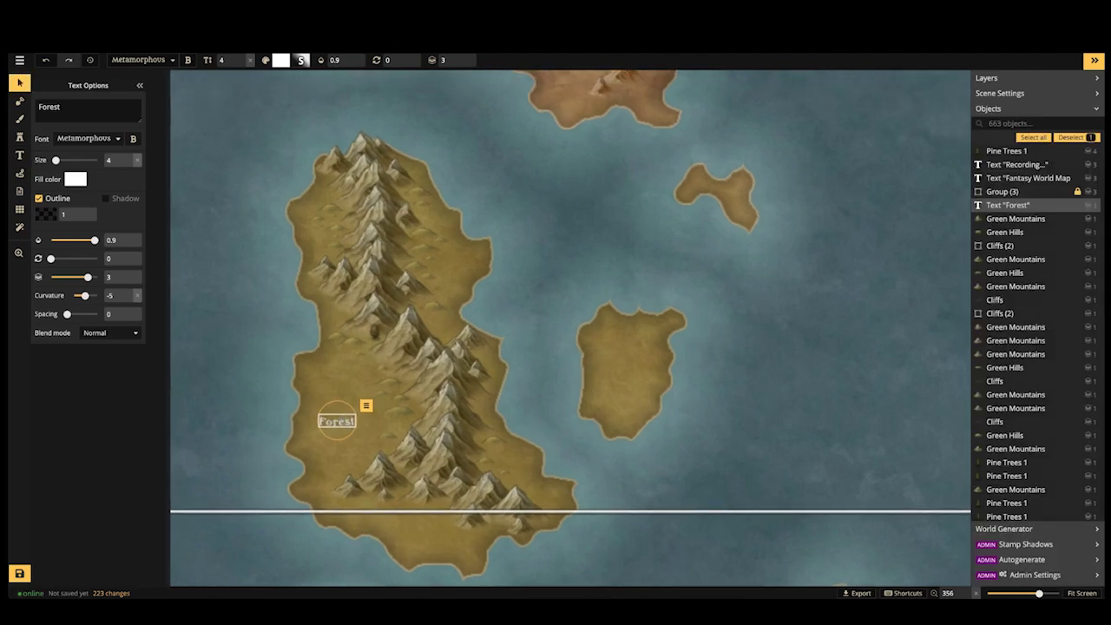
{"action": "left_click", "coordinate": [242, 57]}
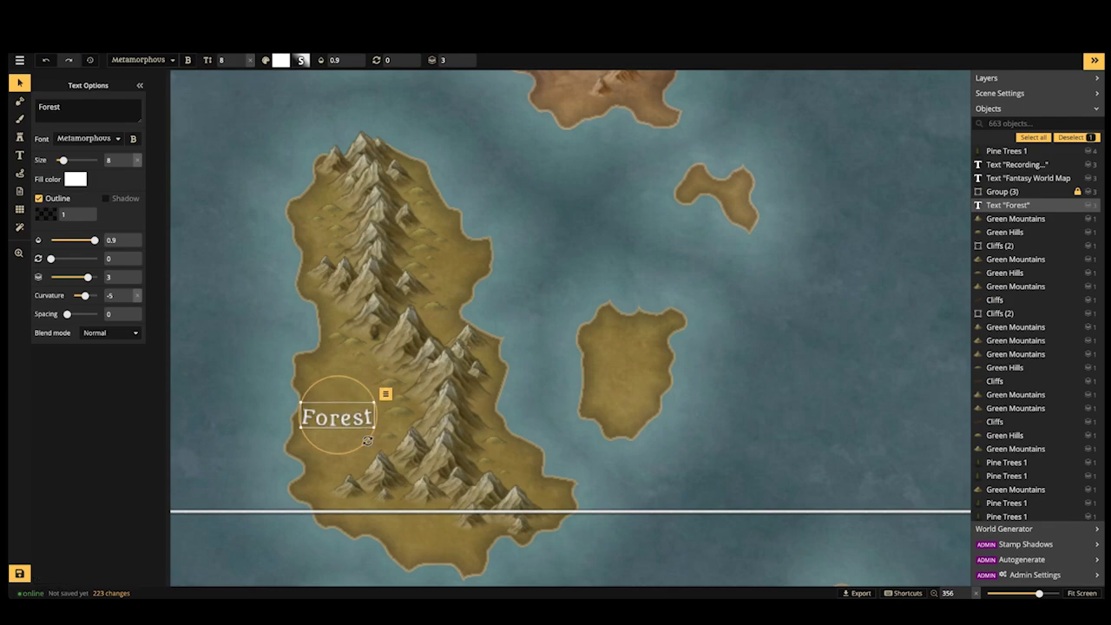
{"action": "left_click_drag", "start_coordinate": [385, 394], "coordinate": [358, 364]}
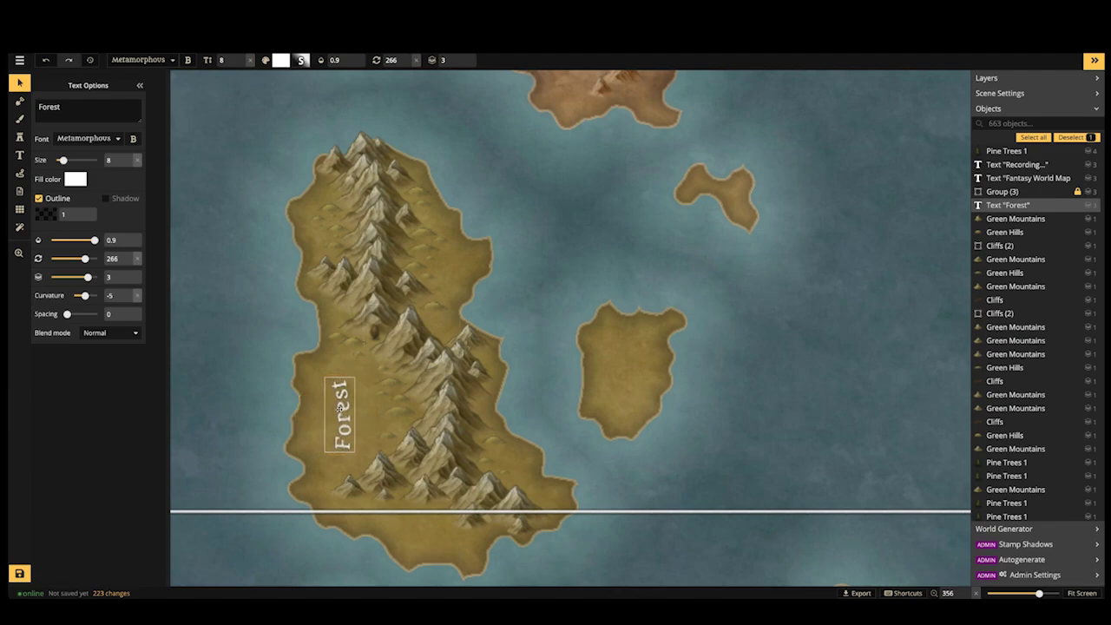
{"action": "left_click", "coordinate": [339, 406]}
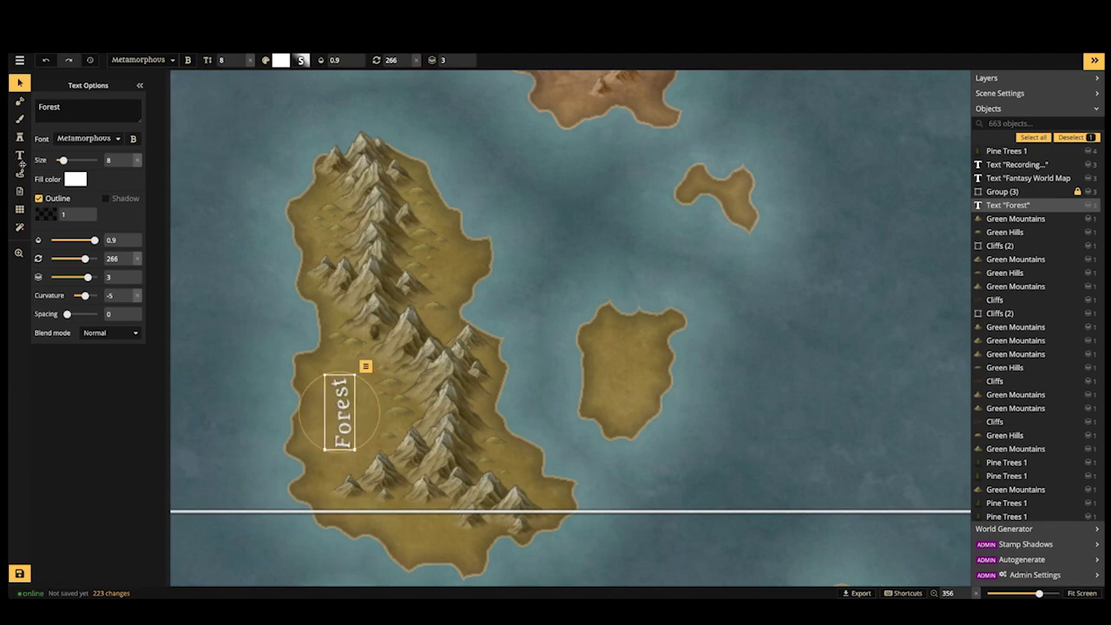
Paint a dense ring of deciduous trees around the Forest label, filling the western plain up to the foothills
{"action": "left_click", "coordinate": [19, 137]}
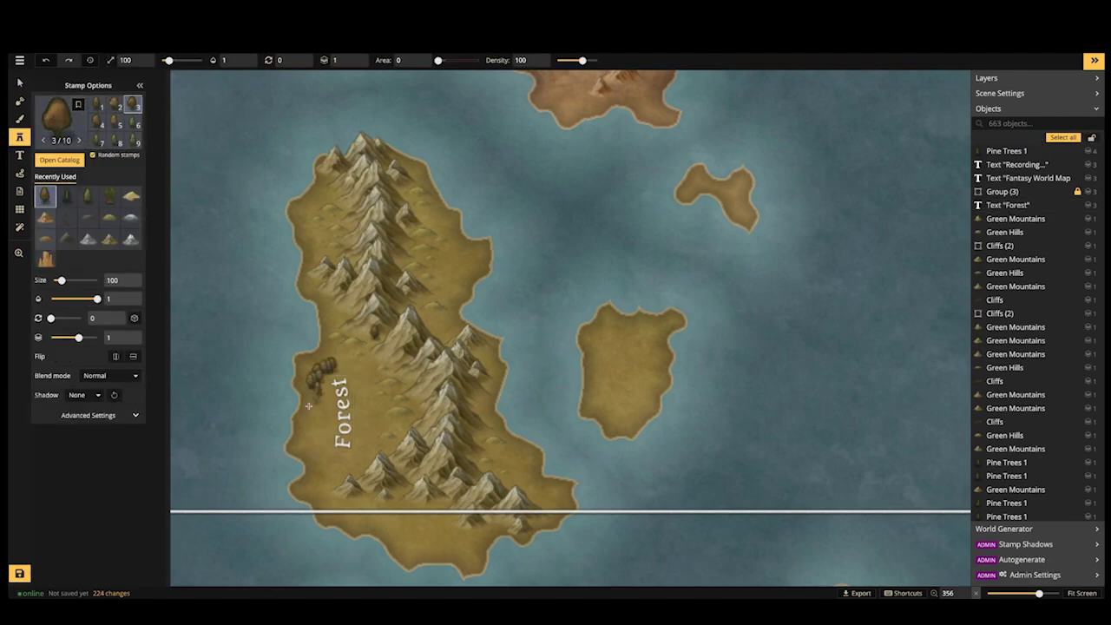
{"action": "mouse_move", "coordinate": [317, 408]}
{"action": "left_mouse_down"}
{"action": "mouse_move", "coordinate": [304, 443]}
{"action": "mouse_move", "coordinate": [324, 474]}
{"action": "left_mouse_up"}
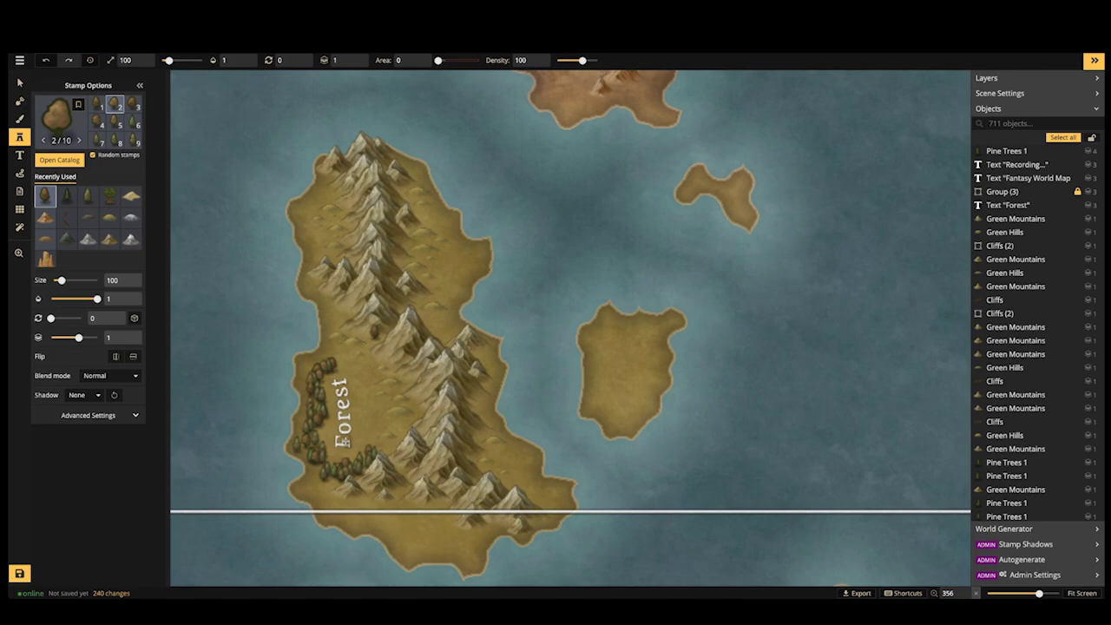
{"action": "mouse_move", "coordinate": [370, 406]}
{"action": "left_mouse_down"}
{"action": "mouse_move", "coordinate": [369, 436]}
{"action": "mouse_move", "coordinate": [382, 433]}
{"action": "mouse_move", "coordinate": [364, 370]}
{"action": "mouse_move", "coordinate": [345, 365]}
{"action": "mouse_move", "coordinate": [361, 383]}
{"action": "left_mouse_up"}
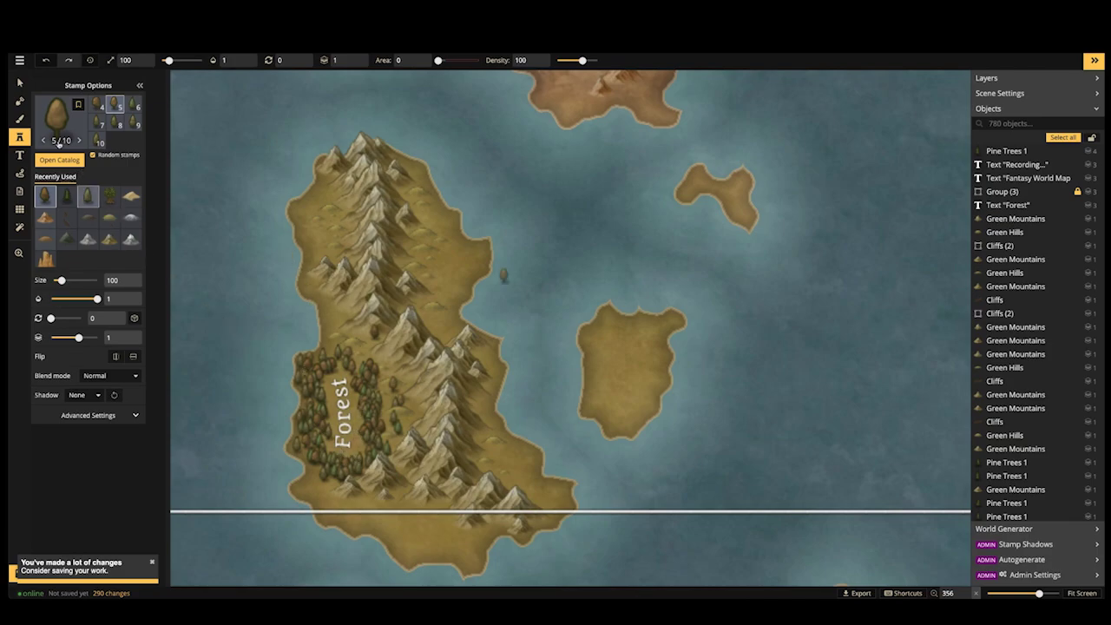
Nudge a deciduous tree at the forest's northeastern edge slightly, check the Forest label, and clear the selection
{"action": "left_click", "coordinate": [20, 82]}
{"action": "key", "text": "v"}
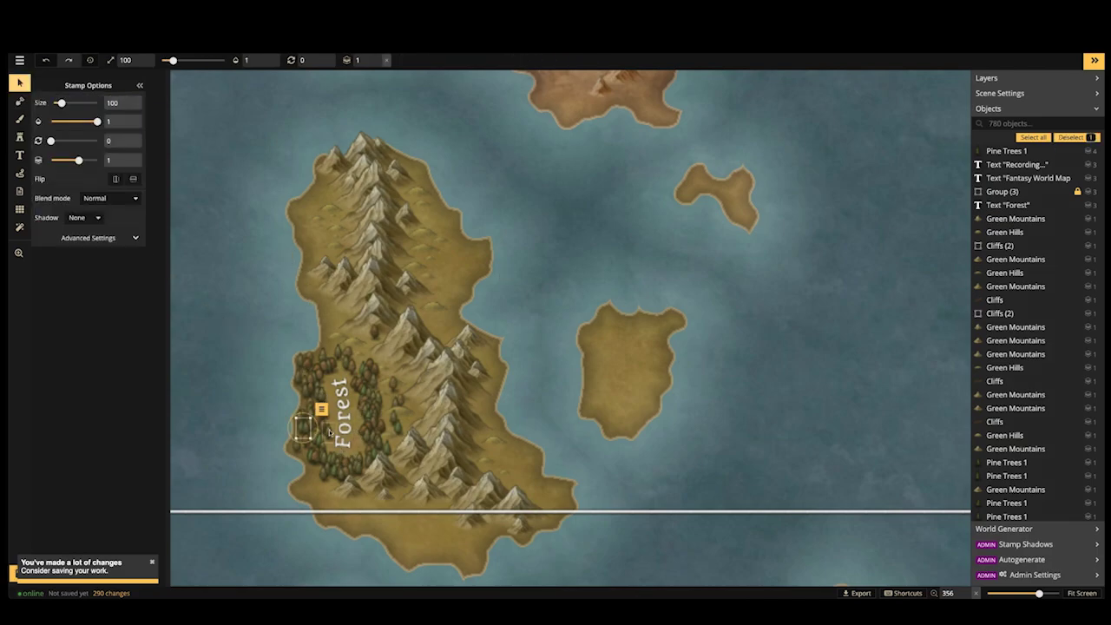
{"action": "left_click", "coordinate": [331, 433]}
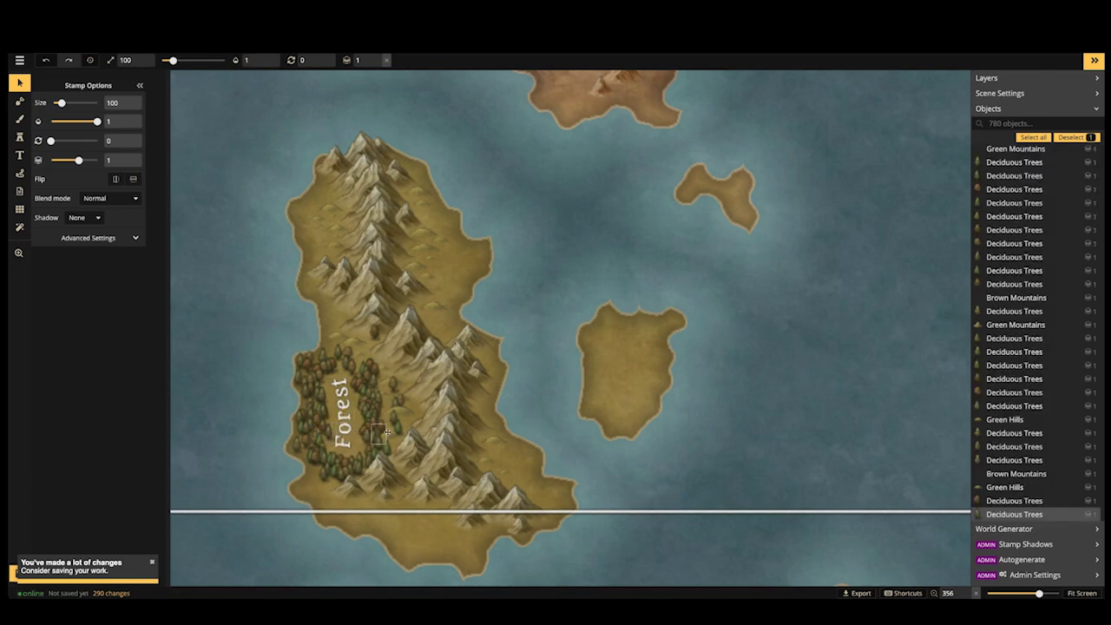
{"action": "left_click_drag", "start_coordinate": [369, 347], "coordinate": [364, 342]}
{"action": "left_click", "coordinate": [347, 416]}
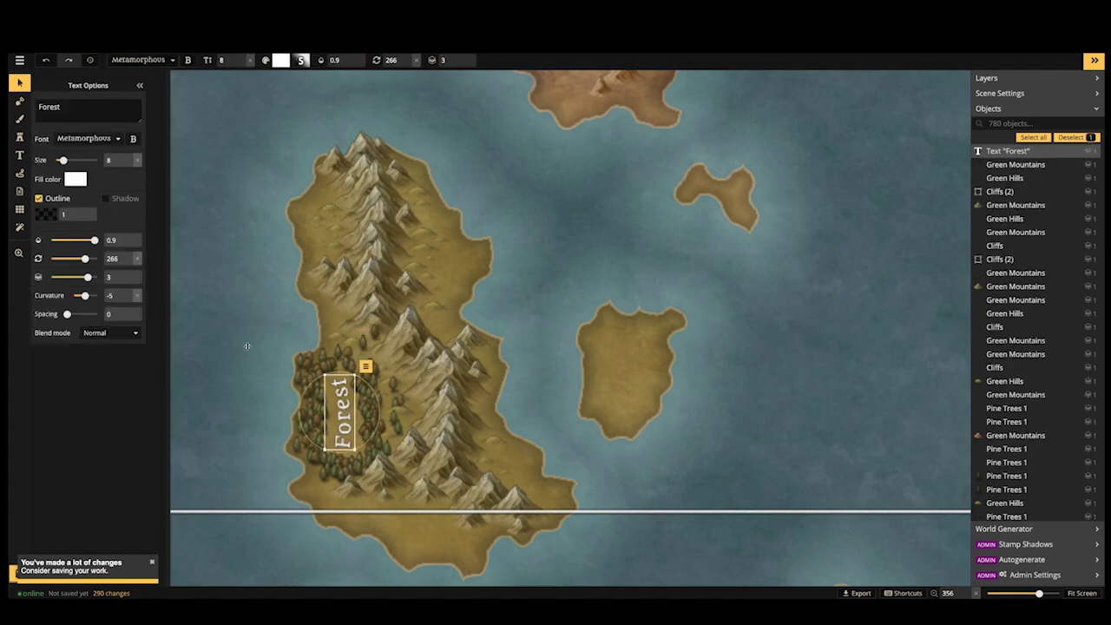
{"action": "left_click", "coordinate": [199, 344]}
Review how the labelled forest looks on the whole world map and save the map
{"action": "scroll", "coordinate": [196, 348], "scroll_direction": "down", "scroll_amount": 2}
{"action": "scroll", "coordinate": [192, 351], "scroll_direction": "down", "scroll_amount": 6}
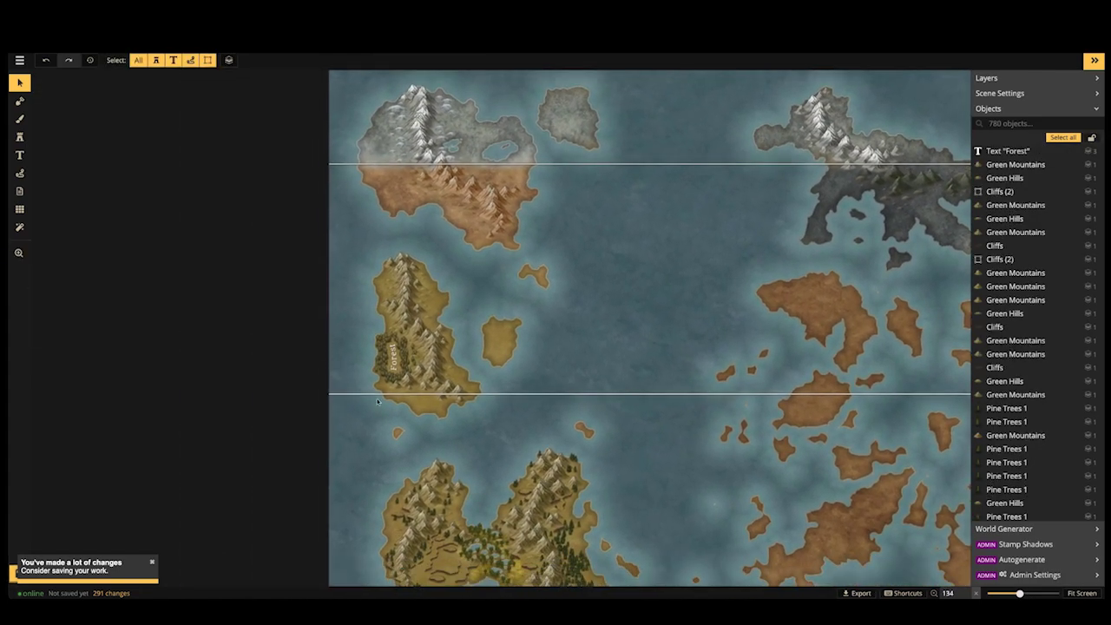
{"action": "scroll", "coordinate": [411, 402], "scroll_direction": "down", "scroll_amount": 1}
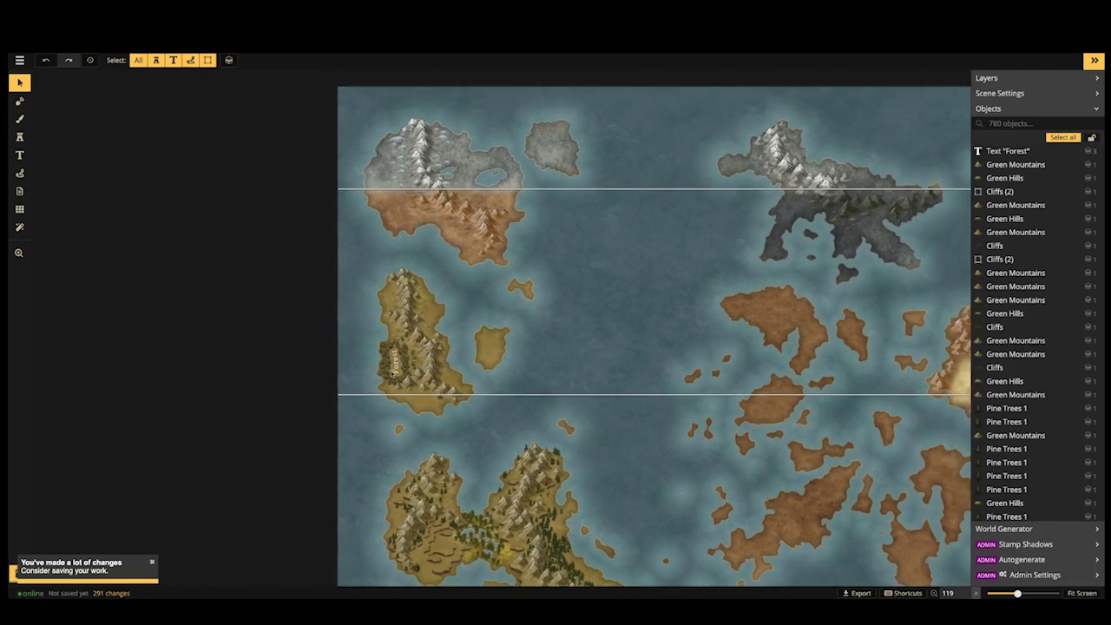
{"action": "scroll", "coordinate": [186, 447], "scroll_direction": "down", "scroll_amount": 1}
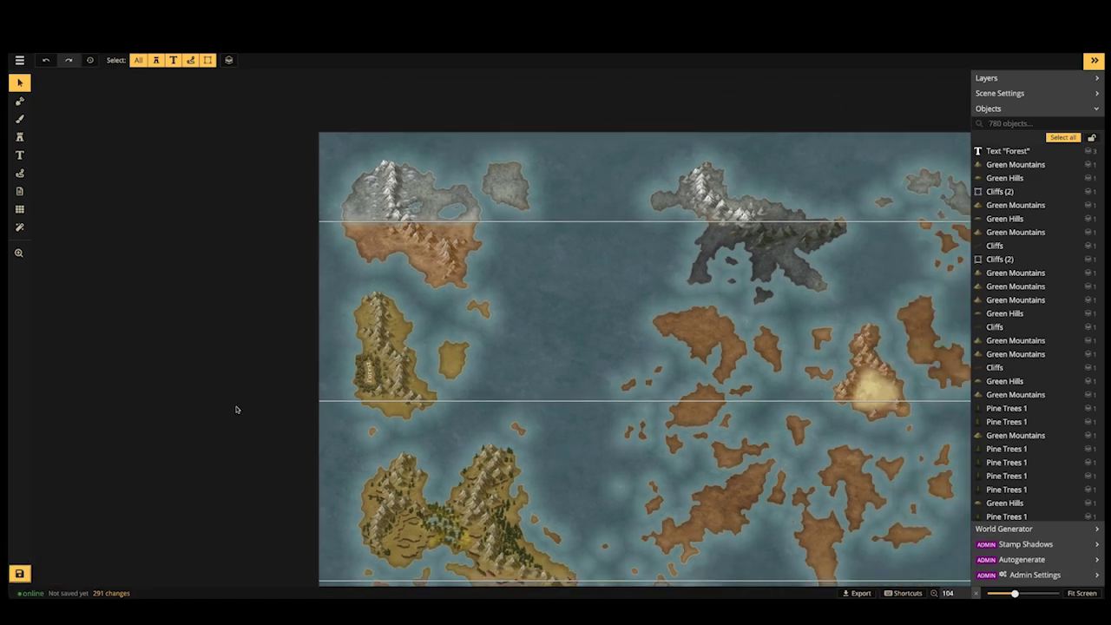
{"action": "left_click_drag", "start_coordinate": [392, 396], "coordinate": [195, 344]}
{"action": "scroll", "coordinate": [213, 359], "scroll_direction": "down", "scroll_amount": 1}
{"action": "left_click_drag", "start_coordinate": [279, 294], "coordinate": [286, 305]}
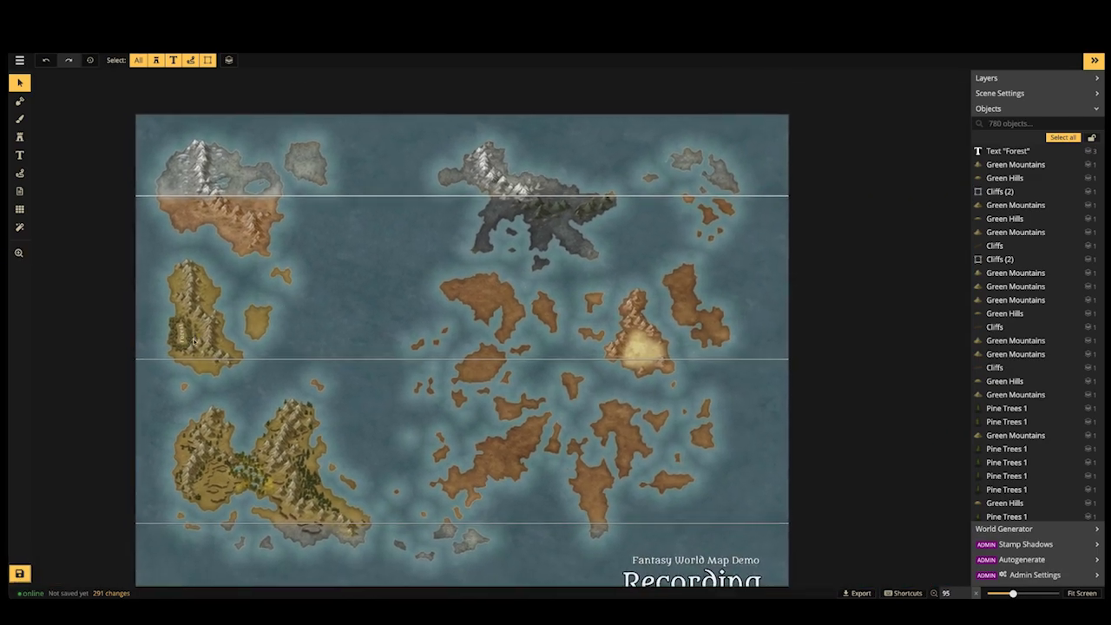
{"action": "left_click", "coordinate": [19, 573]}
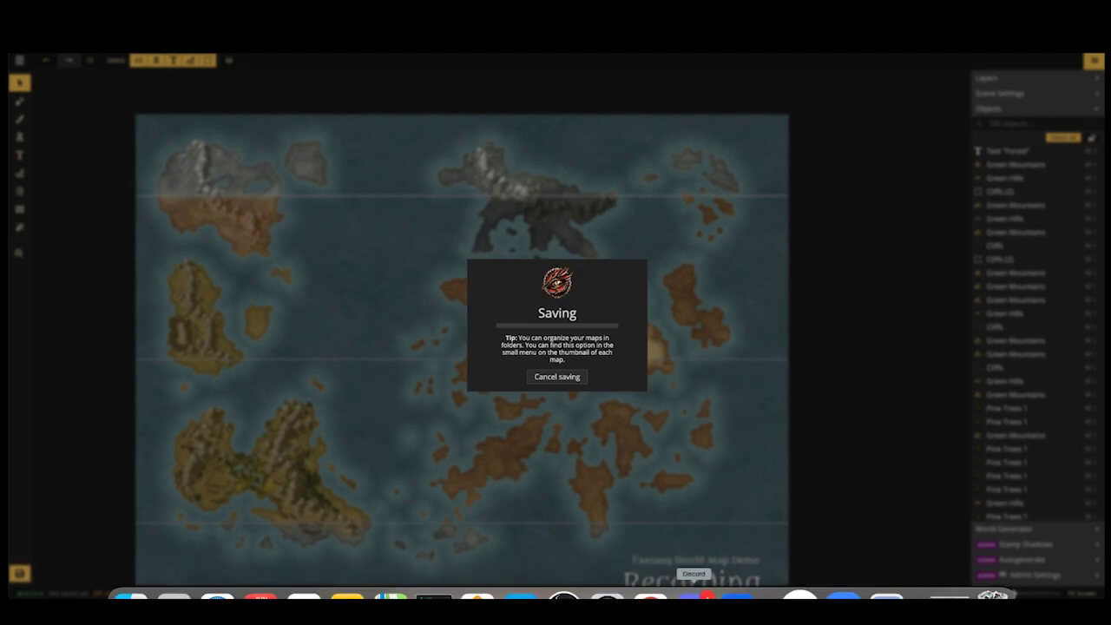
Switch to Discord, examine the members of Voice Chat 1, and return to the map
{"action": "left_click", "coordinate": [696, 593]}
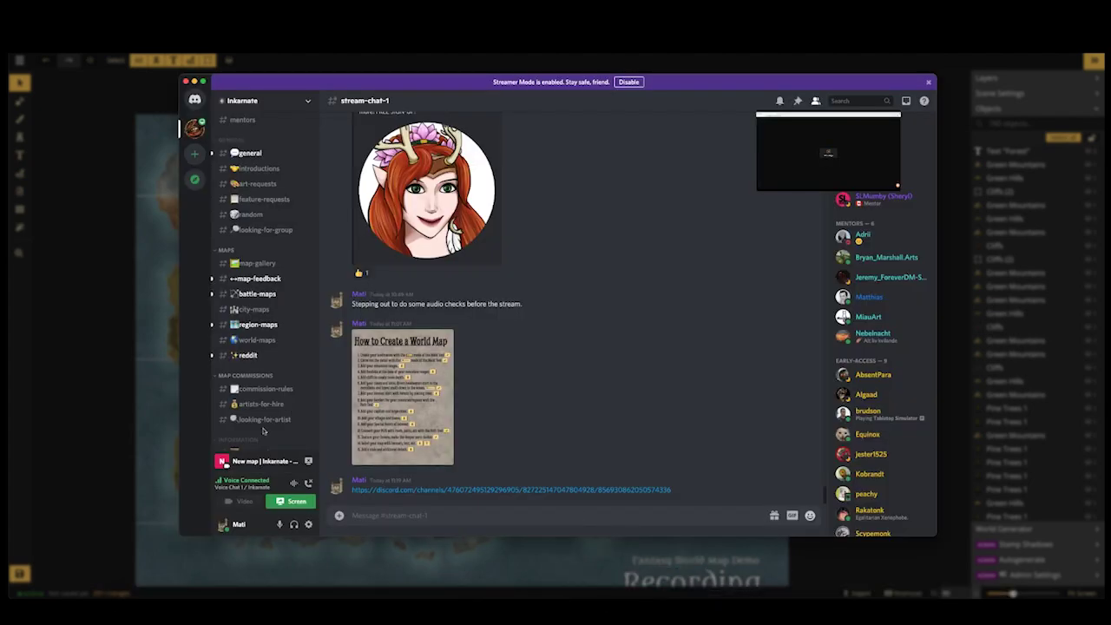
{"action": "scroll", "coordinate": [254, 340], "scroll_direction": "down", "scroll_amount": 5}
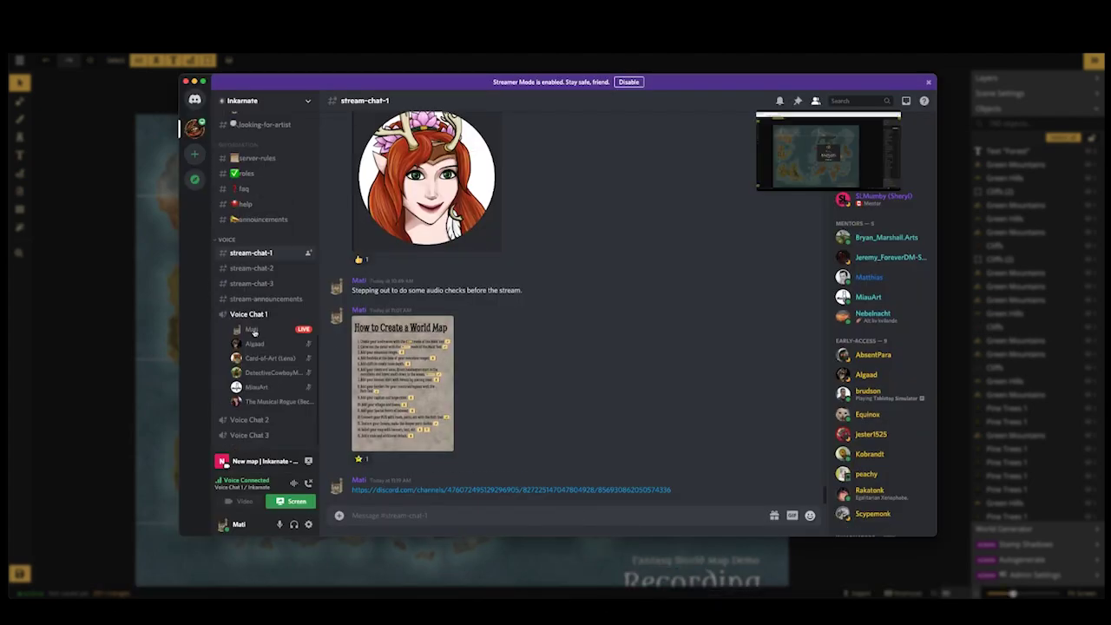
{"action": "left_click", "coordinate": [47, 335]}
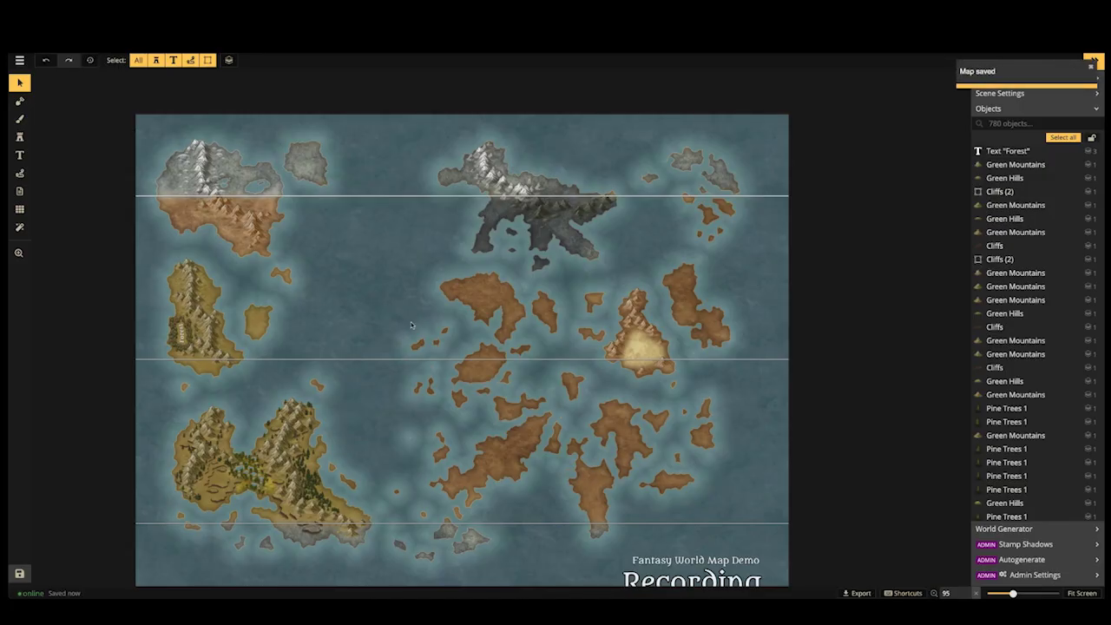
Scatter deciduous trees through the foothills around the northern continent's central and southeastern mountains
{"action": "scroll", "coordinate": [381, 329], "scroll_direction": "up", "scroll_amount": 2}
{"action": "scroll", "coordinate": [352, 324], "scroll_direction": "down", "scroll_amount": 2}
{"action": "left_click_drag", "start_coordinate": [351, 324], "coordinate": [477, 305]}
{"action": "scroll", "coordinate": [388, 366], "scroll_direction": "up", "scroll_amount": 8}
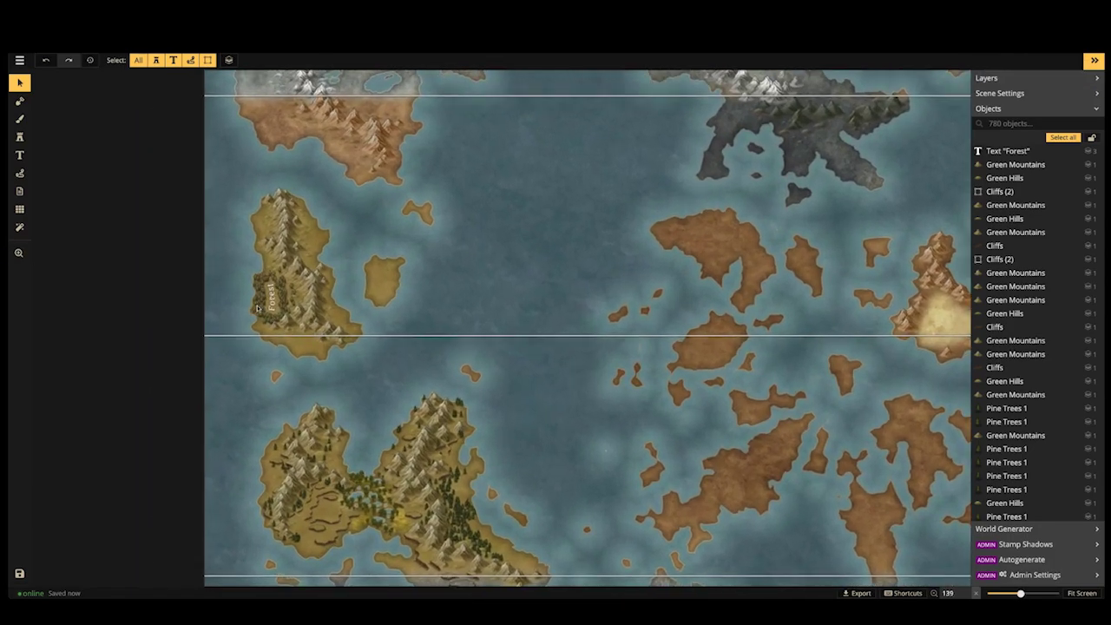
{"action": "left_click", "coordinate": [257, 307]}
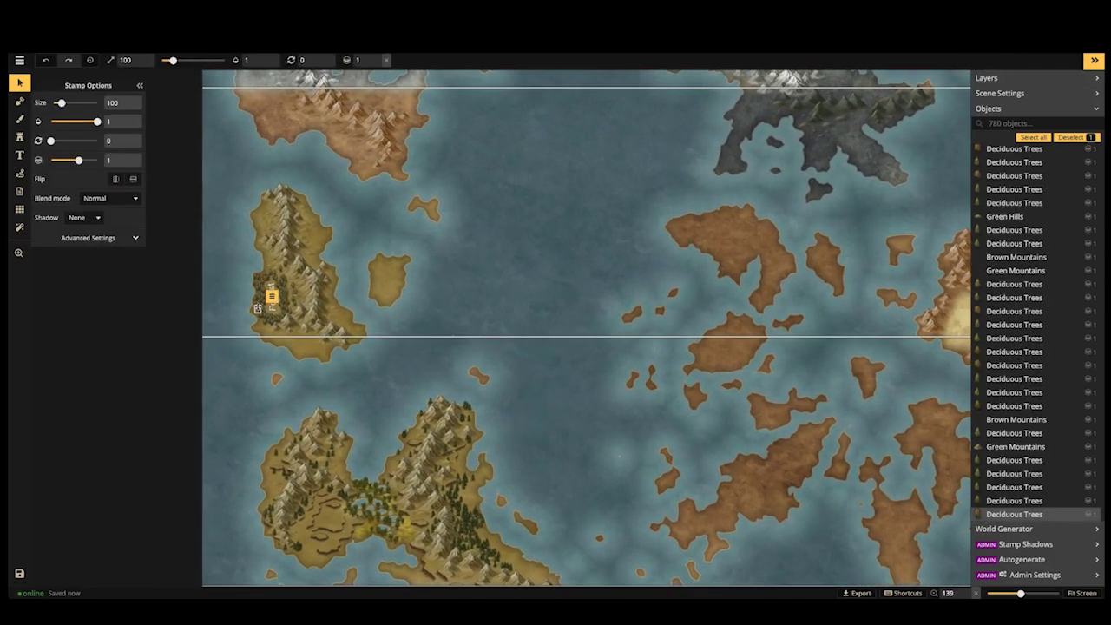
{"action": "scroll", "coordinate": [257, 307], "scroll_direction": "up", "scroll_amount": 3}
{"action": "key", "text": "s"}
{"action": "scroll", "coordinate": [310, 224], "scroll_direction": "up", "scroll_amount": 9}
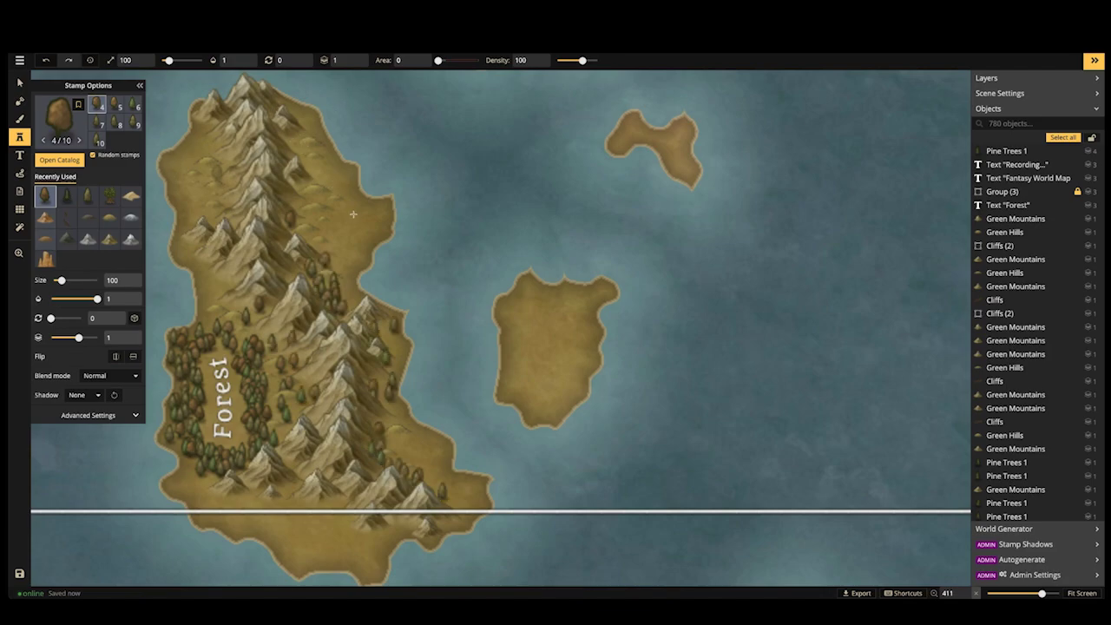
Paint a dense deciduous grove on the northern continent's eastern bulge and scatter single trees around its northern mountains
{"action": "mouse_move", "coordinate": [353, 215]}
{"action": "left_mouse_down"}
{"action": "mouse_move", "coordinate": [348, 235]}
{"action": "mouse_move", "coordinate": [369, 230]}
{"action": "mouse_move", "coordinate": [349, 251]}
{"action": "left_mouse_up"}
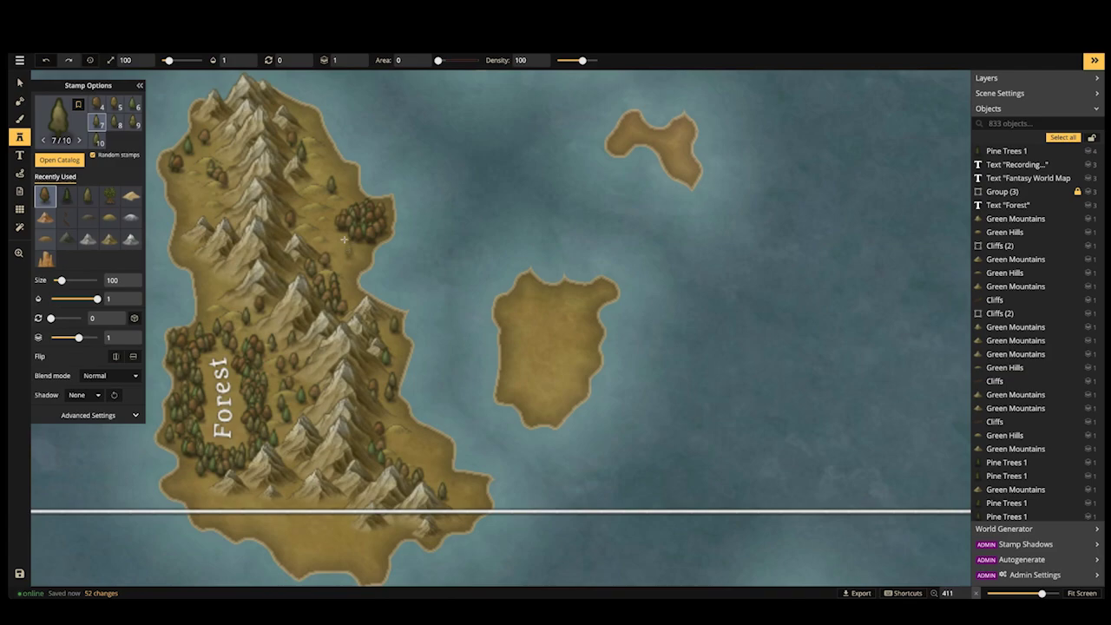
{"action": "left_click", "coordinate": [302, 105]}
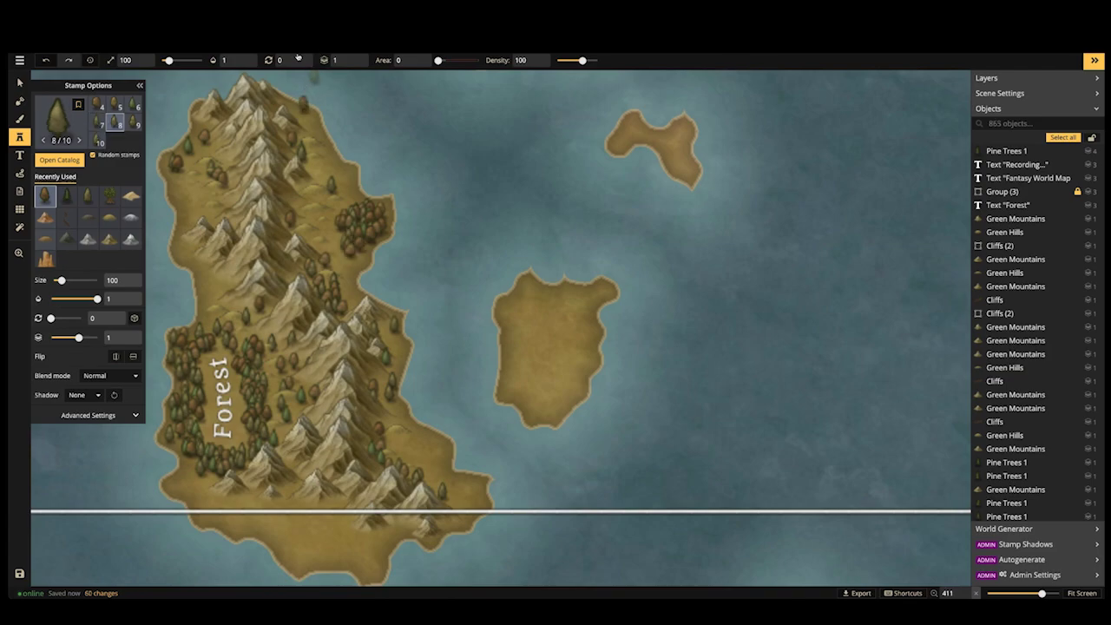
{"action": "left_click", "coordinate": [182, 231]}
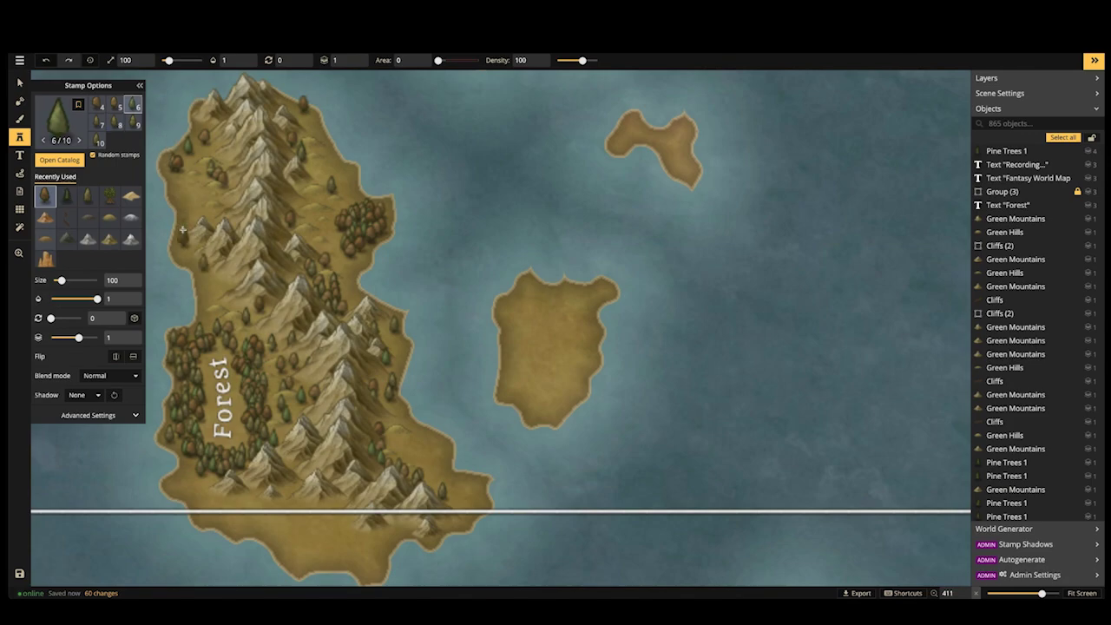
Paint a grove of deciduous trees through the southern foothills of the northern continent, below its southernmost mountains
{"action": "left_click", "coordinate": [242, 495]}
{"action": "left_click", "coordinate": [287, 491]}
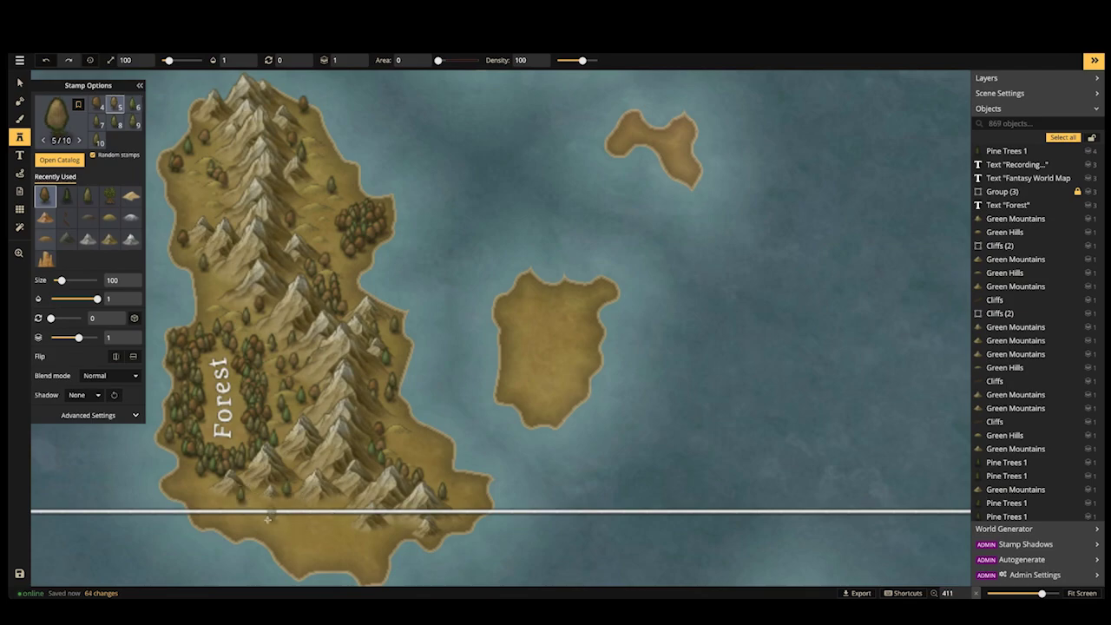
{"action": "left_click", "coordinate": [291, 525]}
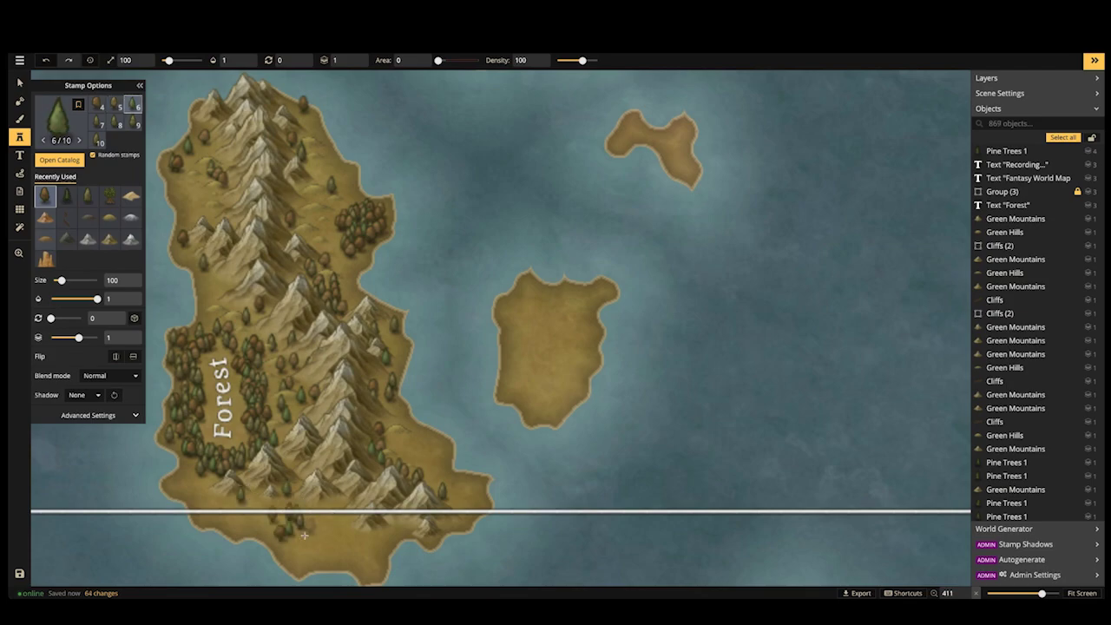
{"action": "left_click", "coordinate": [319, 534]}
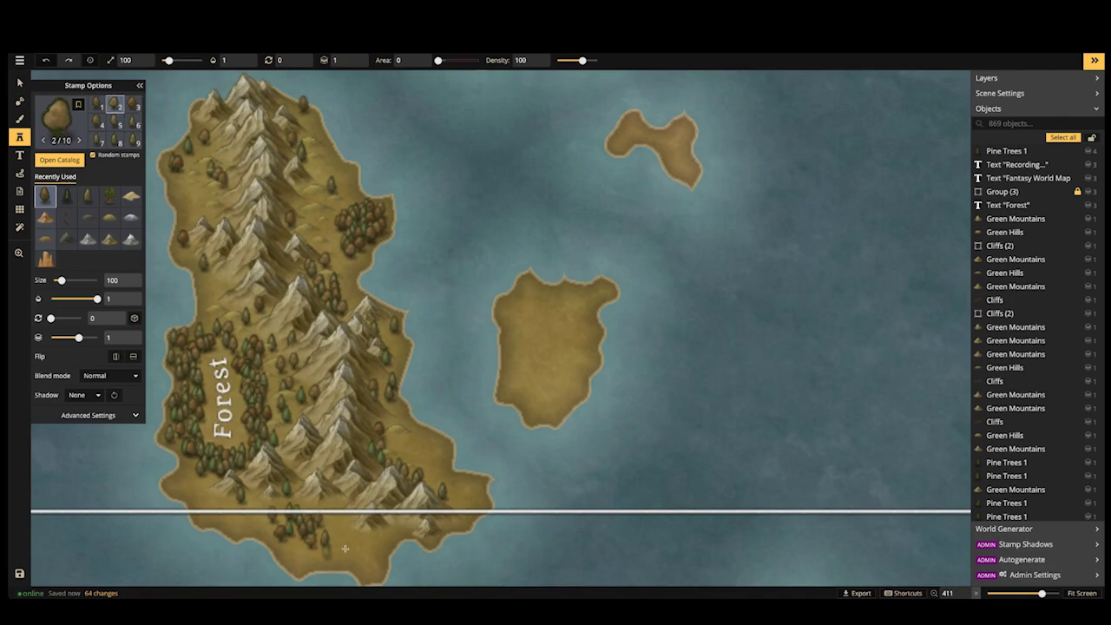
{"action": "left_click", "coordinate": [330, 527]}
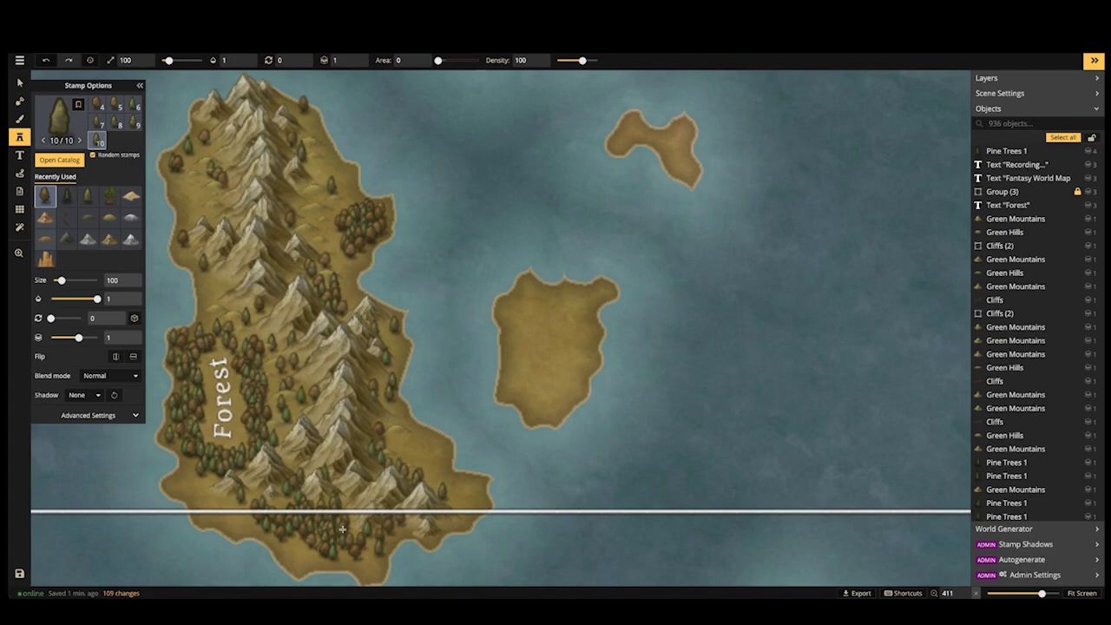
{"action": "left_click", "coordinate": [269, 377]}
Reduce the deciduous tree stamp size to 50 and add small trees just outside the labelled forest's southern edge
{"action": "scroll", "coordinate": [187, 474], "scroll_direction": "up", "scroll_amount": 5}
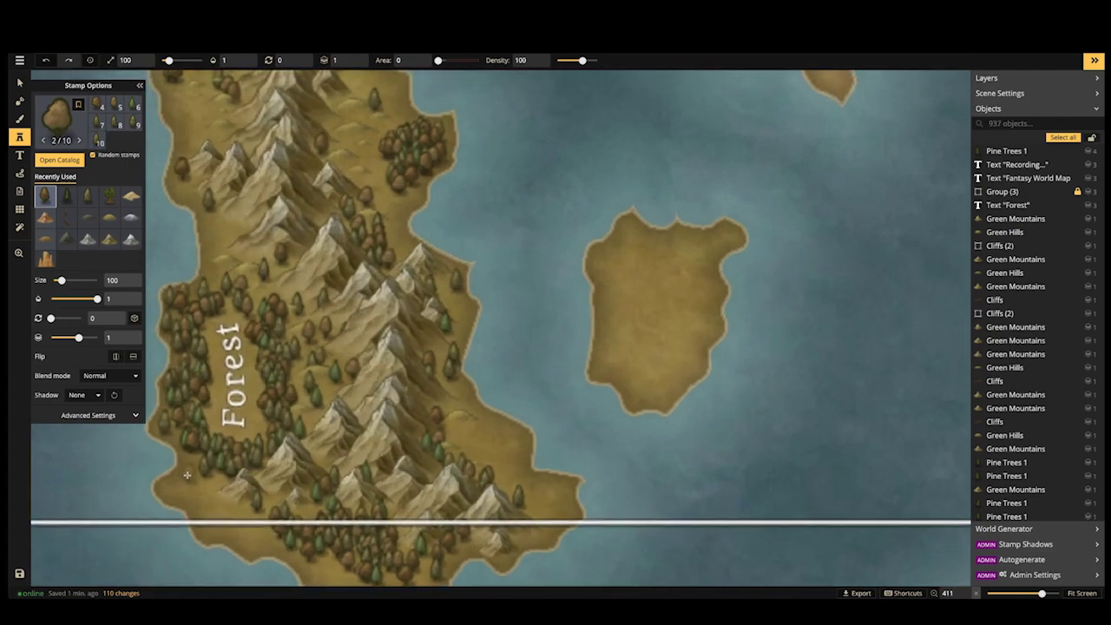
{"action": "scroll", "coordinate": [187, 475], "scroll_direction": "up", "scroll_amount": 3}
{"action": "key", "text": "bracketleft"}
{"action": "key", "text": "bracketleft"}
{"action": "key", "text": "bracketleft"}
{"action": "key", "text": "bracketleft"}
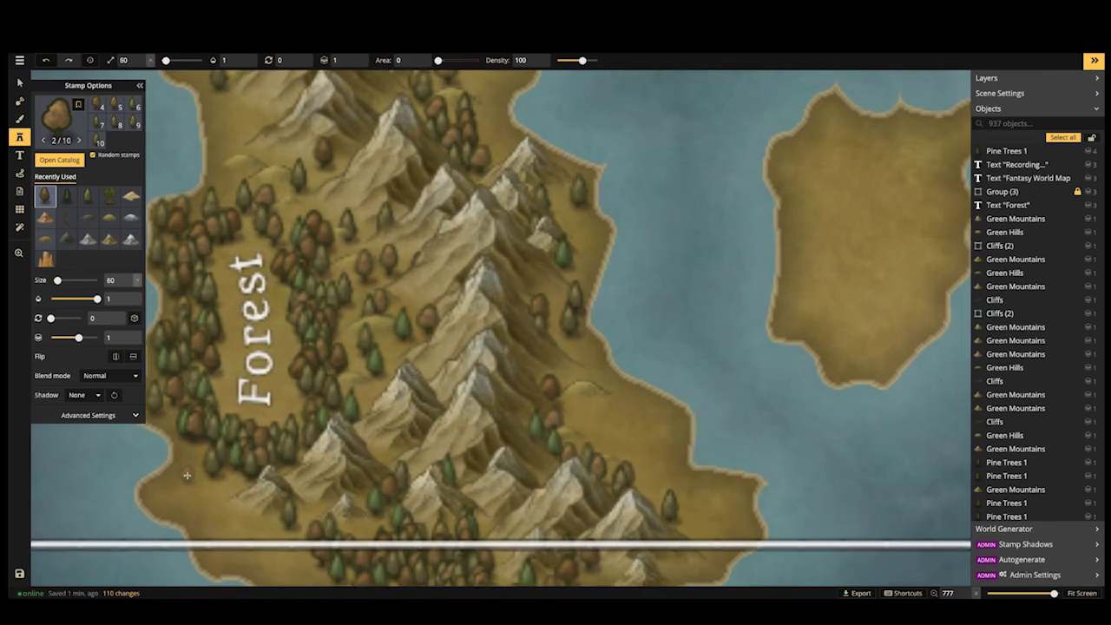
{"action": "key", "text": "bracketleft"}
{"action": "left_click", "coordinate": [189, 443]}
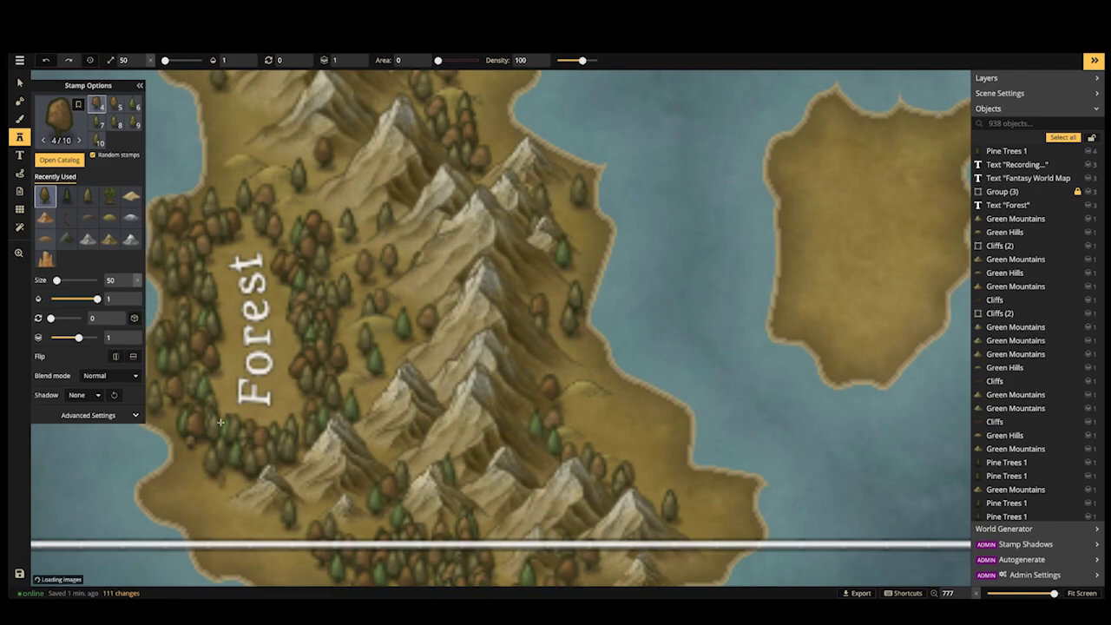
{"action": "scroll", "coordinate": [204, 353], "scroll_direction": "down", "scroll_amount": 1}
{"action": "scroll", "coordinate": [204, 353], "scroll_direction": "down", "scroll_amount": 3}
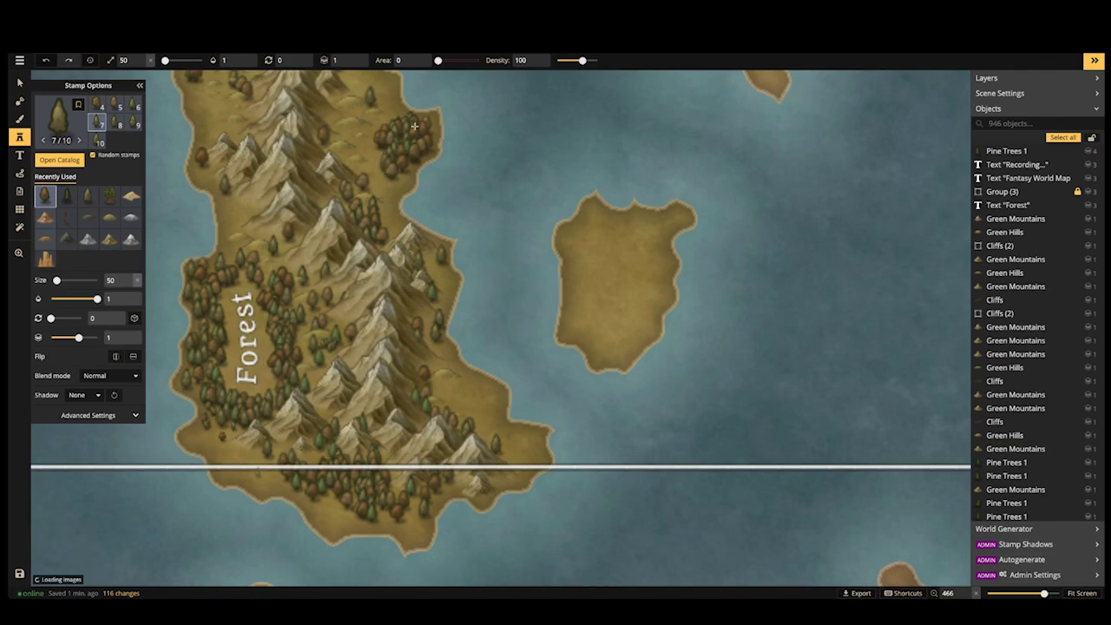
Scatter size-50 deciduous trees around the northern continent's eastern grove and beside the existing trees along its western side
{"action": "scroll", "coordinate": [301, 185], "scroll_direction": "up", "scroll_amount": 2}
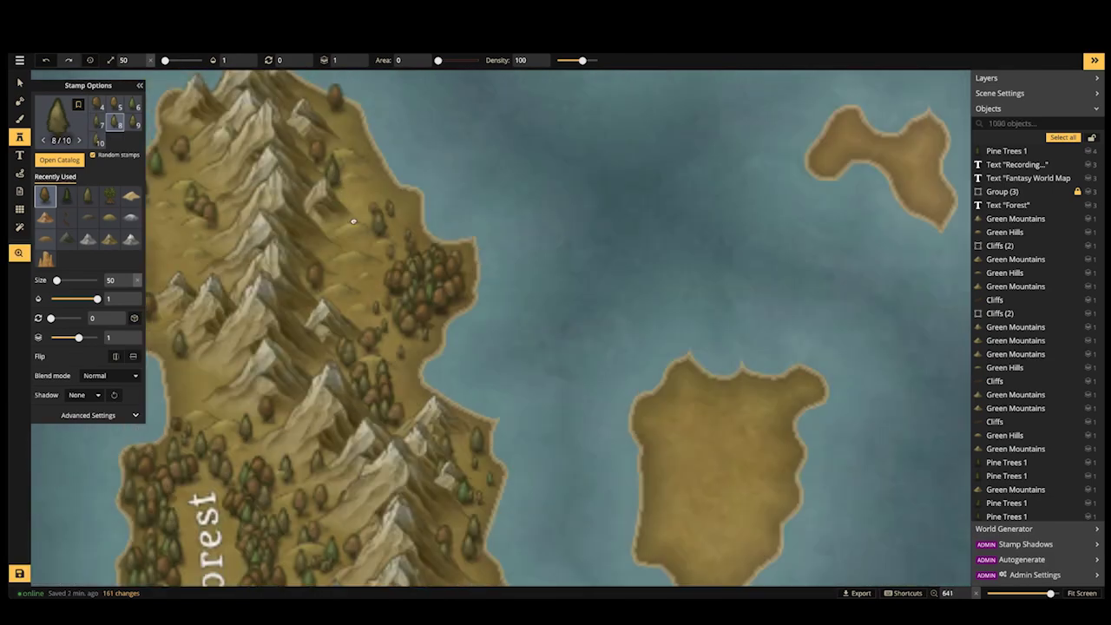
{"action": "scroll", "coordinate": [377, 270], "scroll_direction": "up", "scroll_amount": 2}
{"action": "left_click_drag", "start_coordinate": [377, 269], "coordinate": [450, 267]}
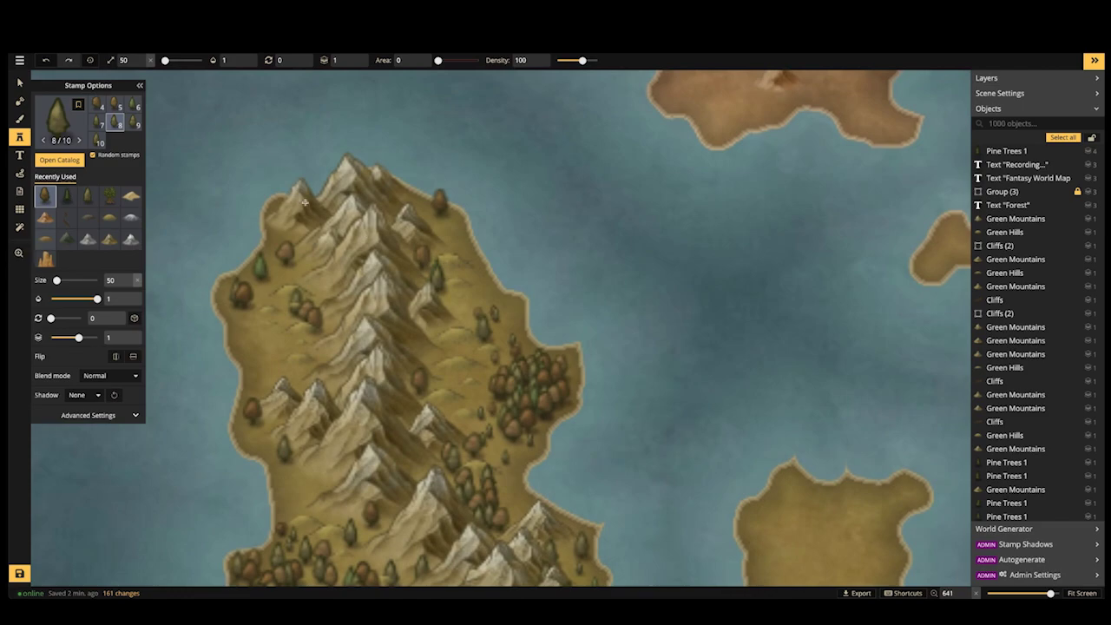
{"action": "left_click", "coordinate": [555, 339]}
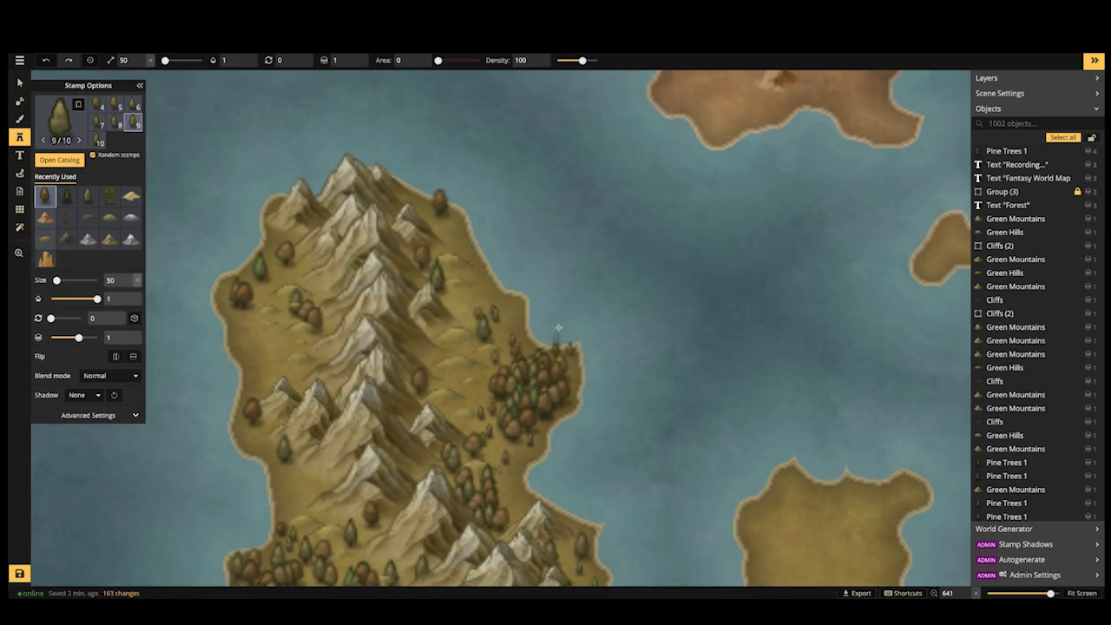
{"action": "left_click", "coordinate": [254, 429]}
{"action": "left_click", "coordinate": [287, 456]}
{"action": "left_click", "coordinate": [242, 315]}
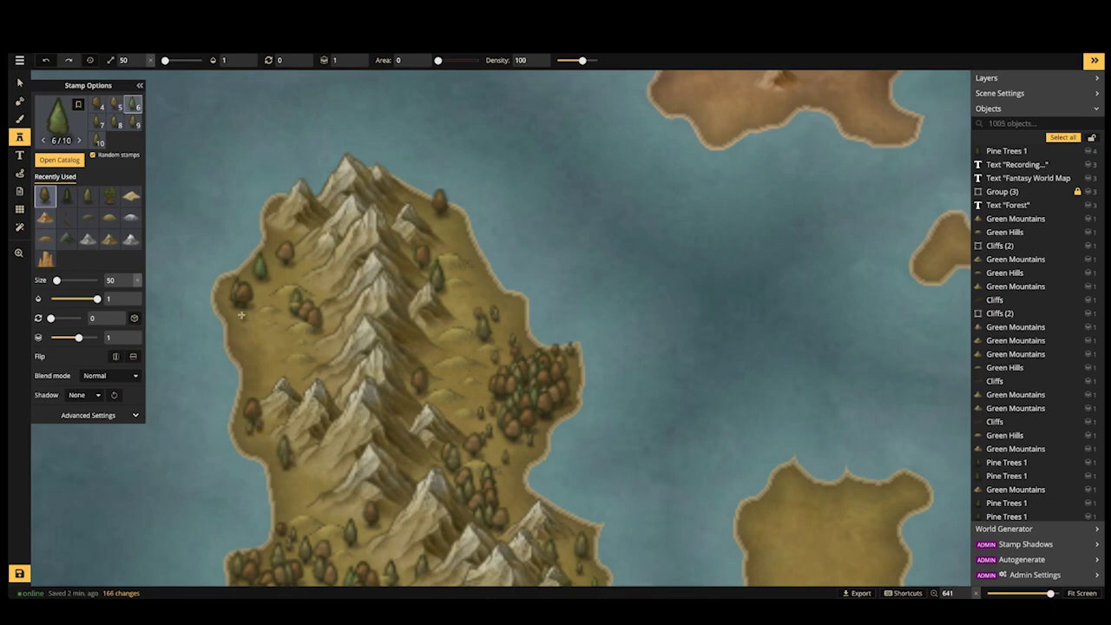
{"action": "left_click", "coordinate": [241, 315]}
{"action": "left_click", "coordinate": [273, 286]}
{"action": "left_click", "coordinate": [277, 272]}
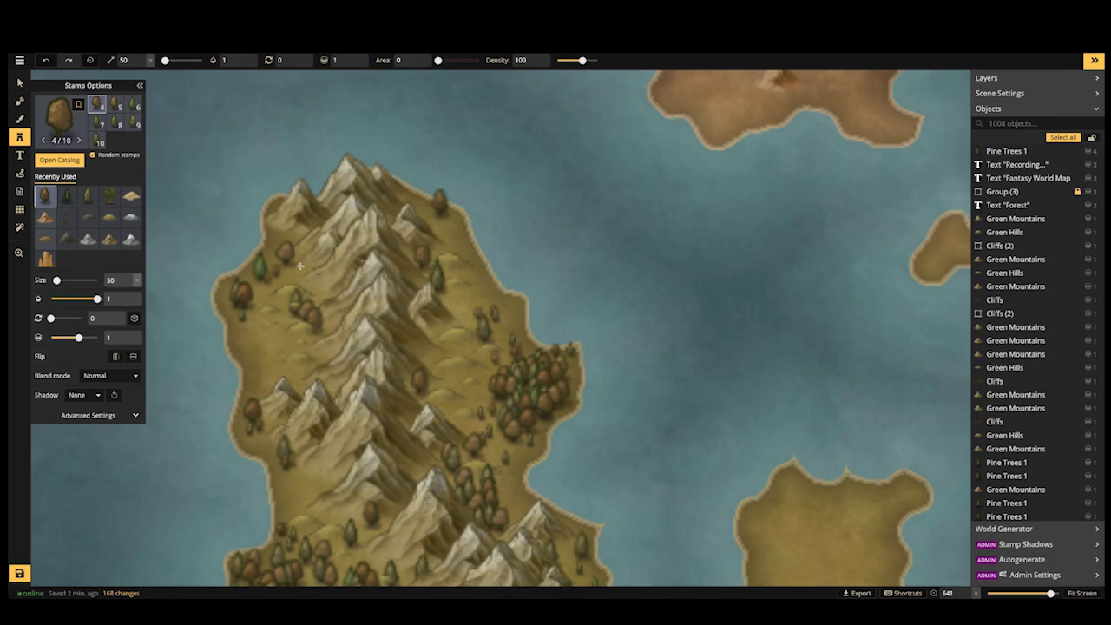
{"action": "left_click", "coordinate": [284, 307]}
{"action": "left_click", "coordinate": [286, 315]}
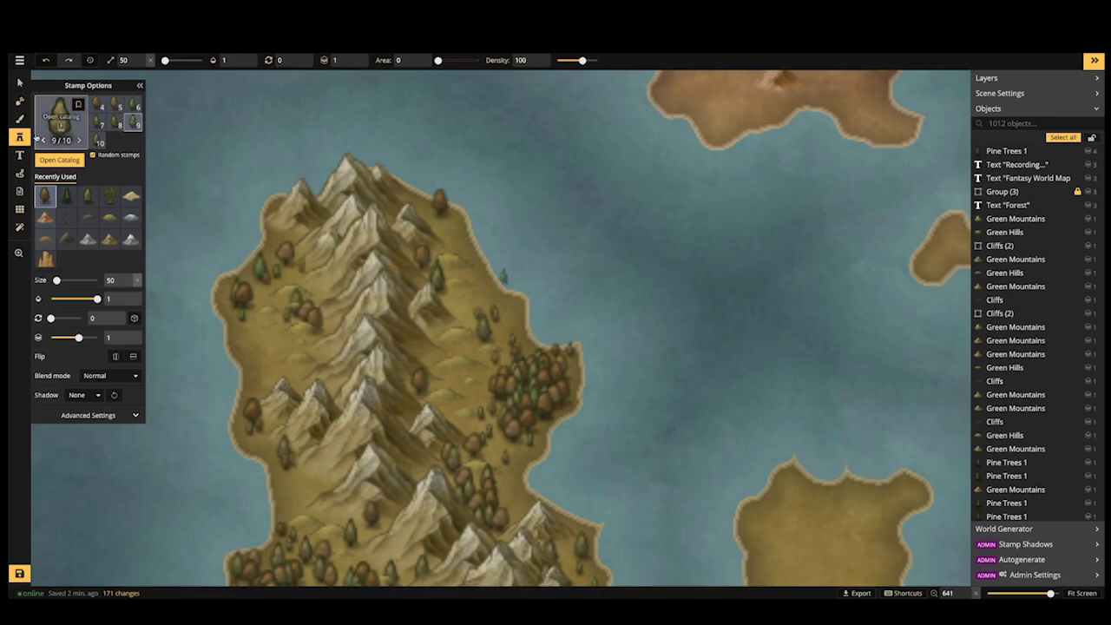
Move the green deciduous tree in the northern continent's northwestern foothills slightly southwest, away from the neighbouring brown trees
{"action": "key", "text": "v"}
{"action": "left_click", "coordinate": [296, 307]}
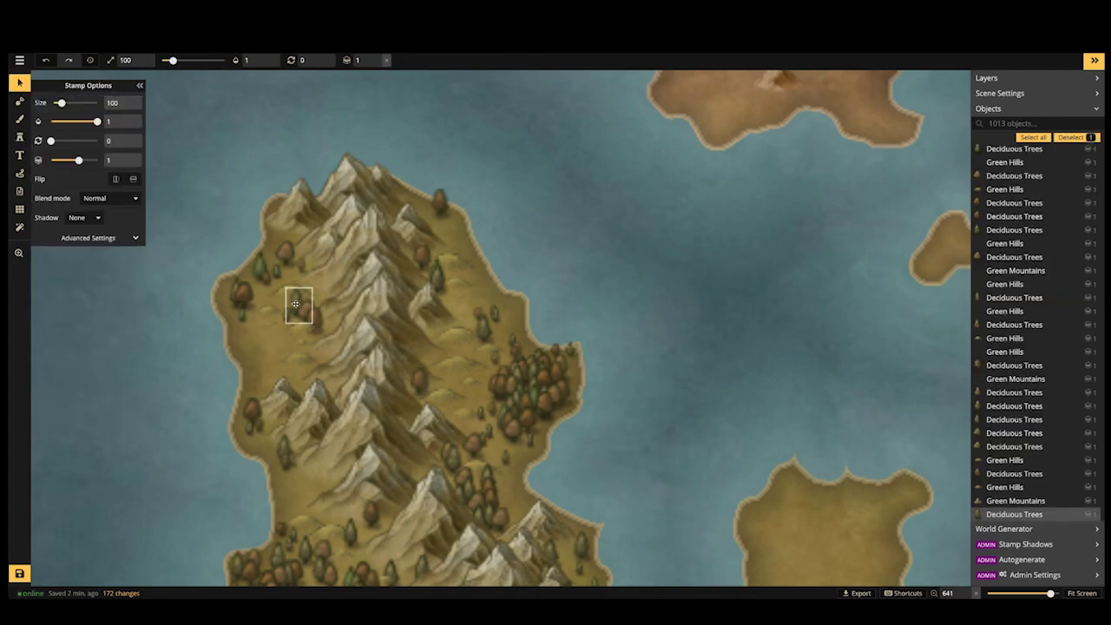
{"action": "left_click_drag", "start_coordinate": [296, 307], "coordinate": [284, 336]}
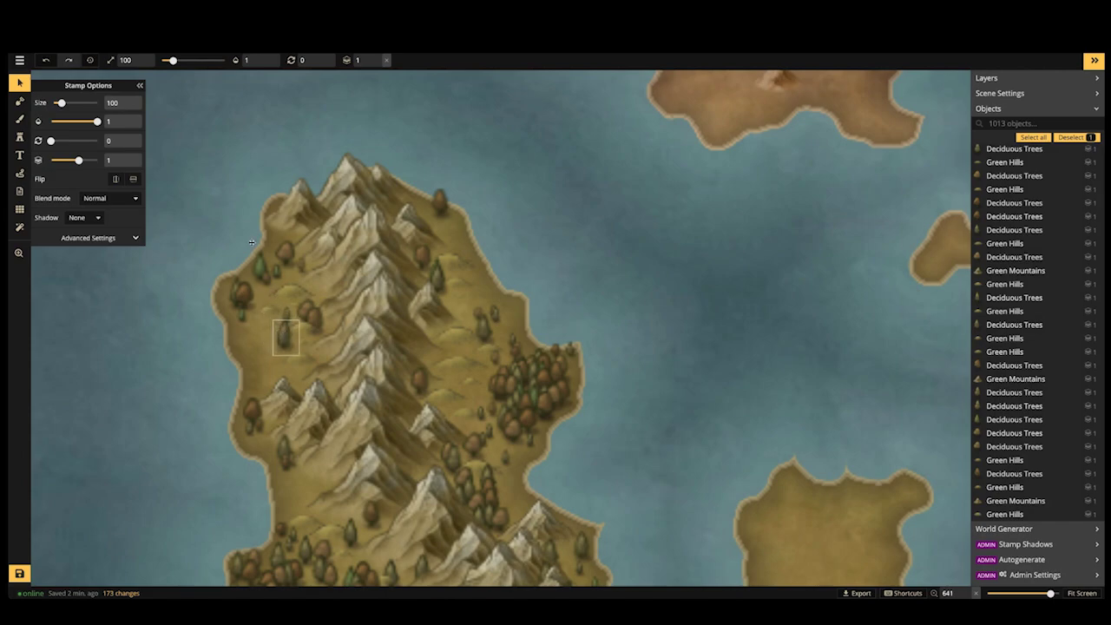
{"action": "left_click", "coordinate": [224, 204]}
Stamp small Pine Trees at size 60 among the northeastern foothills of the southern continent's western mountain range
{"action": "scroll", "coordinate": [224, 205], "scroll_direction": "down", "scroll_amount": 5}
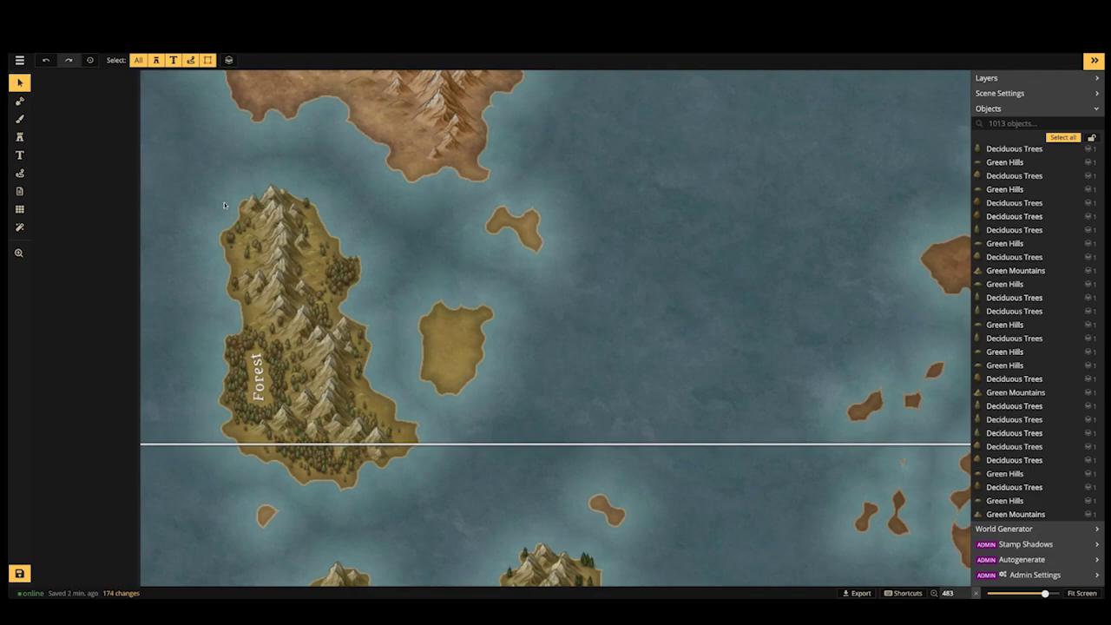
{"action": "key", "text": "space"}
{"action": "left_click_drag", "start_coordinate": [343, 485], "coordinate": [417, 316]}
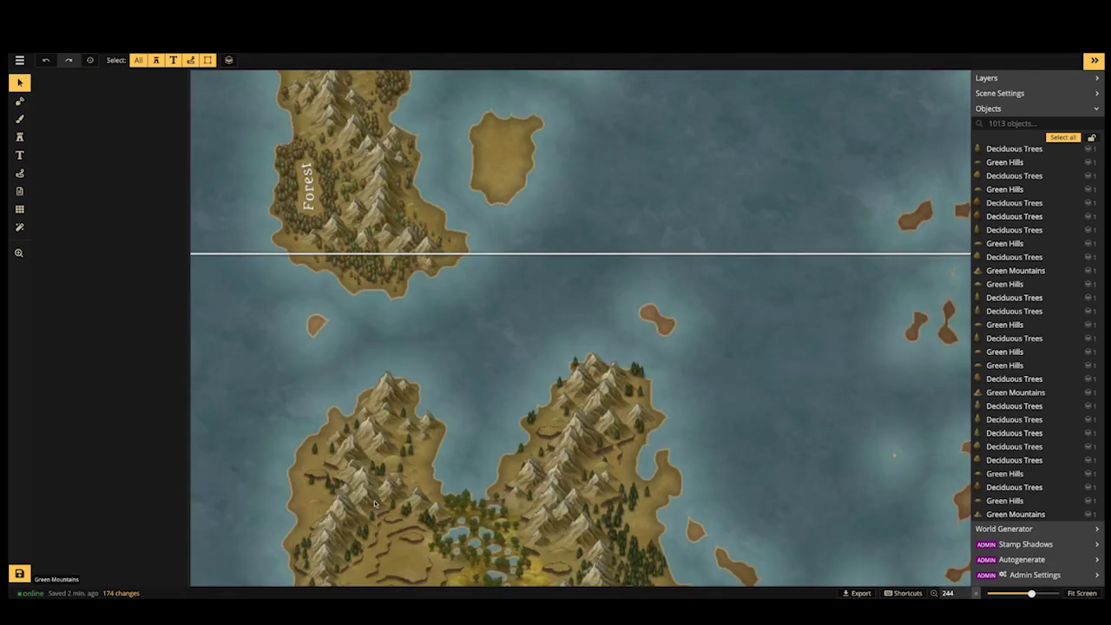
{"action": "left_click", "coordinate": [403, 452]}
{"action": "scroll", "coordinate": [404, 451], "scroll_direction": "up", "scroll_amount": 3}
{"action": "scroll", "coordinate": [404, 450], "scroll_direction": "up", "scroll_amount": 5}
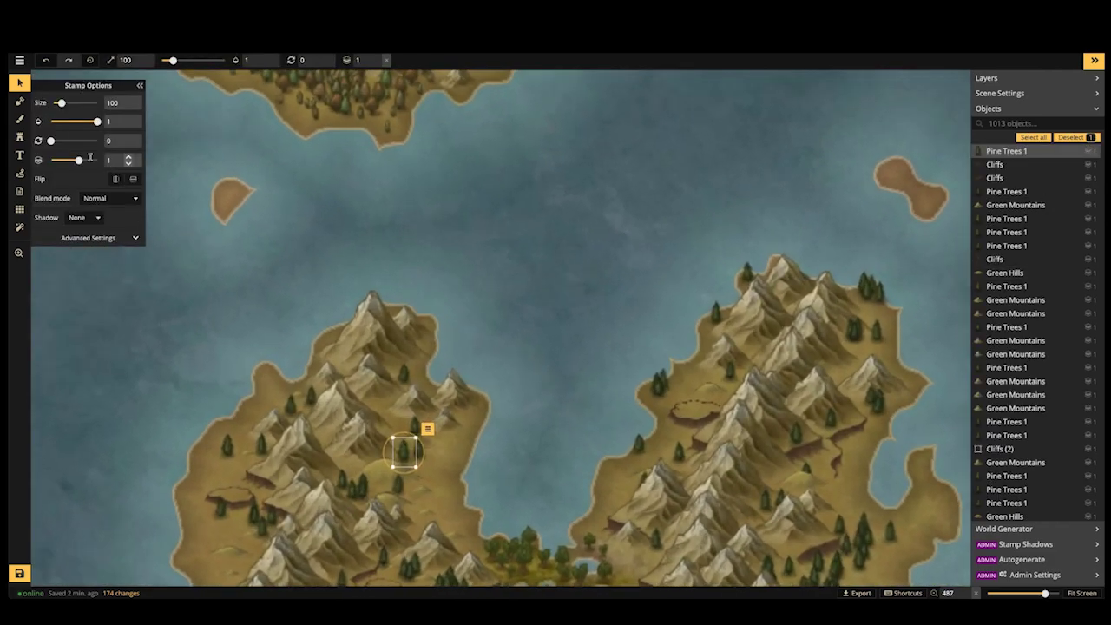
{"action": "left_click", "coordinate": [20, 137]}
{"action": "scroll", "coordinate": [440, 462], "scroll_direction": "down", "scroll_amount": 3}
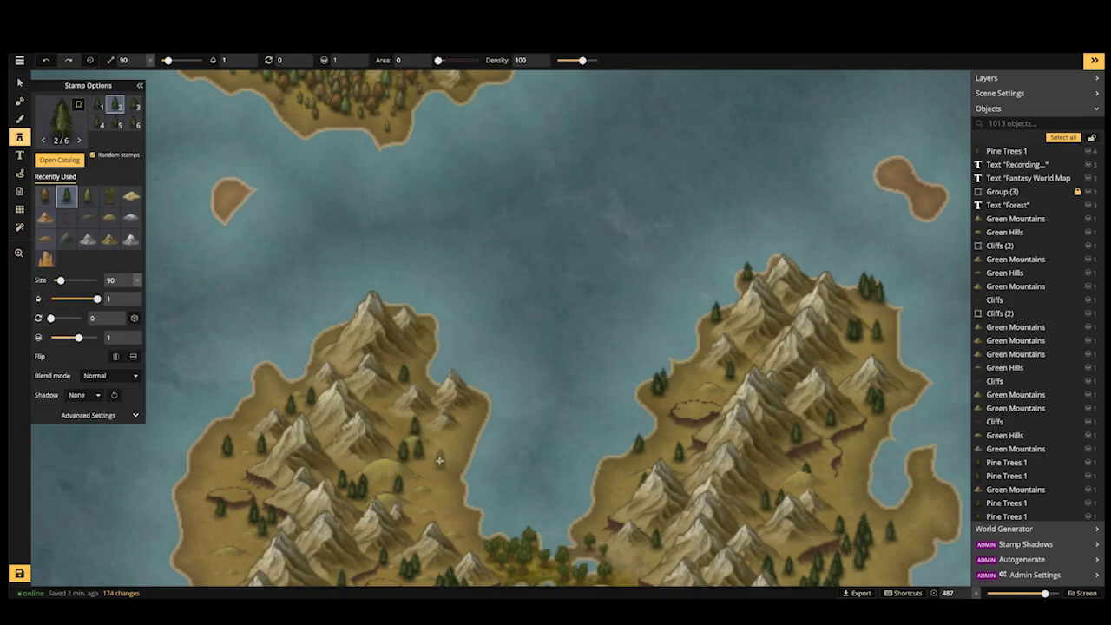
{"action": "scroll", "coordinate": [440, 462], "scroll_direction": "up", "scroll_amount": 3}
{"action": "scroll", "coordinate": [440, 461], "scroll_direction": "down", "scroll_amount": 1}
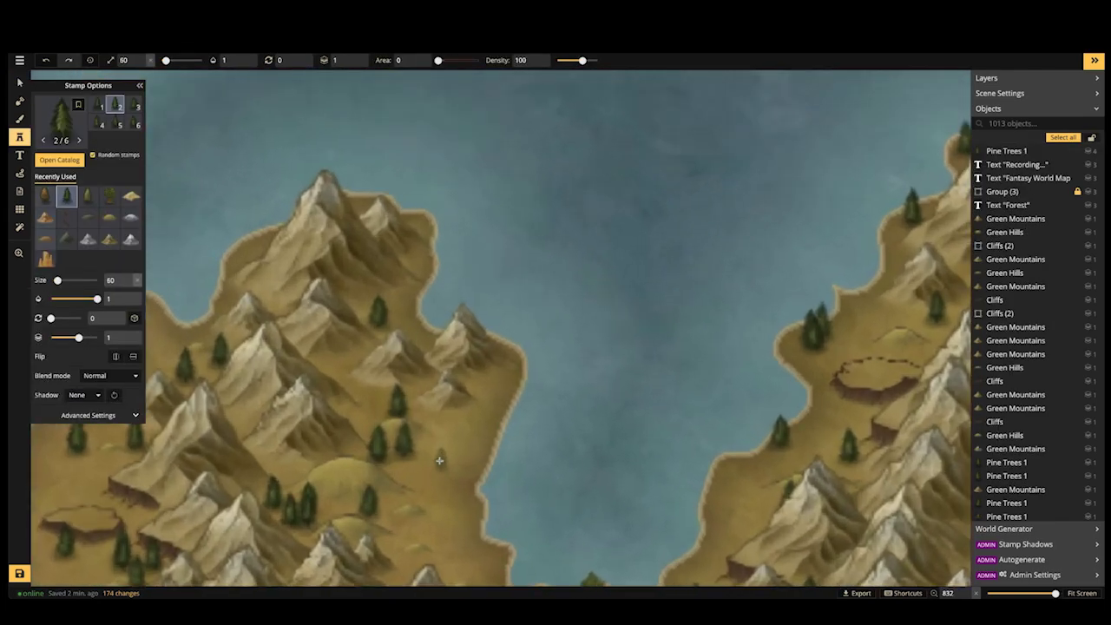
{"action": "left_click", "coordinate": [392, 462]}
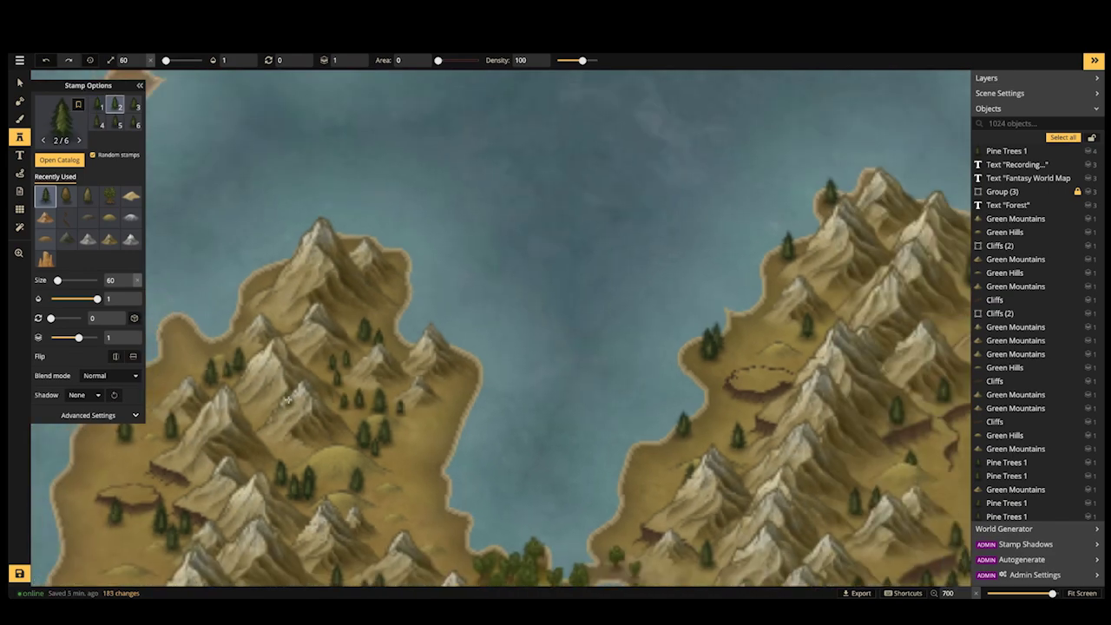
Scatter more size-60 pines along the outer western and southern foothills of the southern continent's western range
{"action": "scroll", "coordinate": [288, 400], "scroll_direction": "down", "scroll_amount": 5}
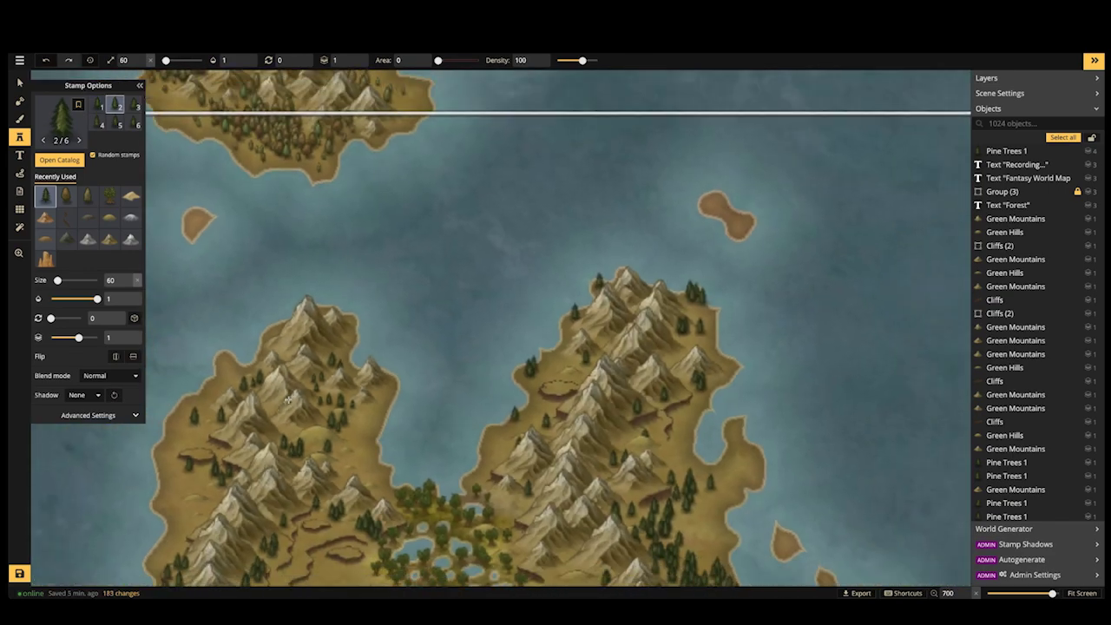
{"action": "scroll", "coordinate": [390, 311], "scroll_direction": "down", "scroll_amount": 1}
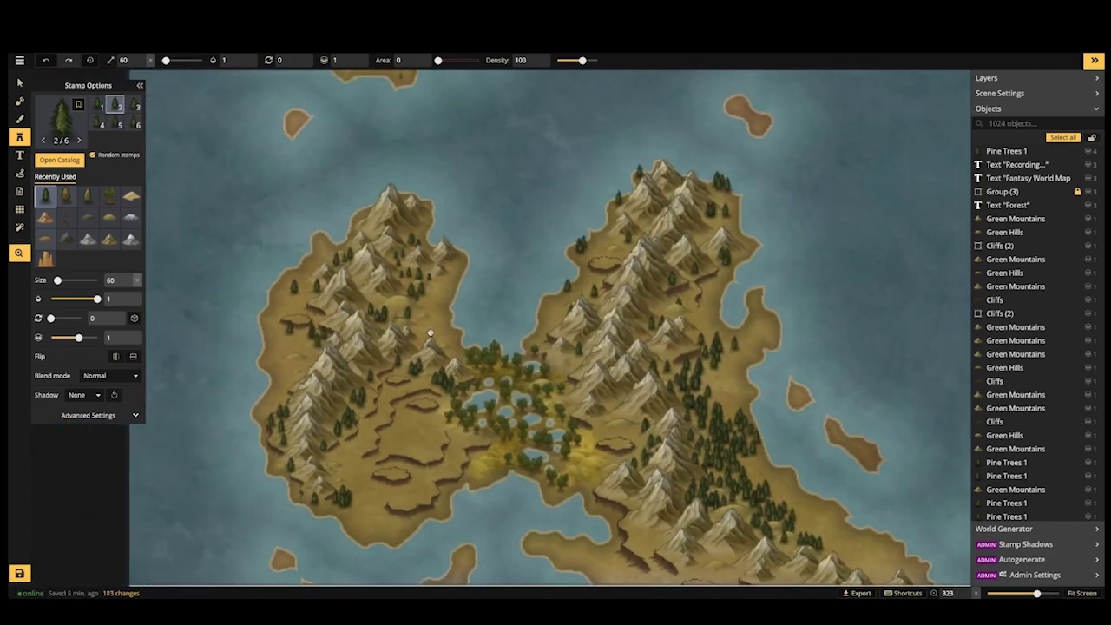
{"action": "left_click_drag", "start_coordinate": [430, 333], "coordinate": [426, 317]}
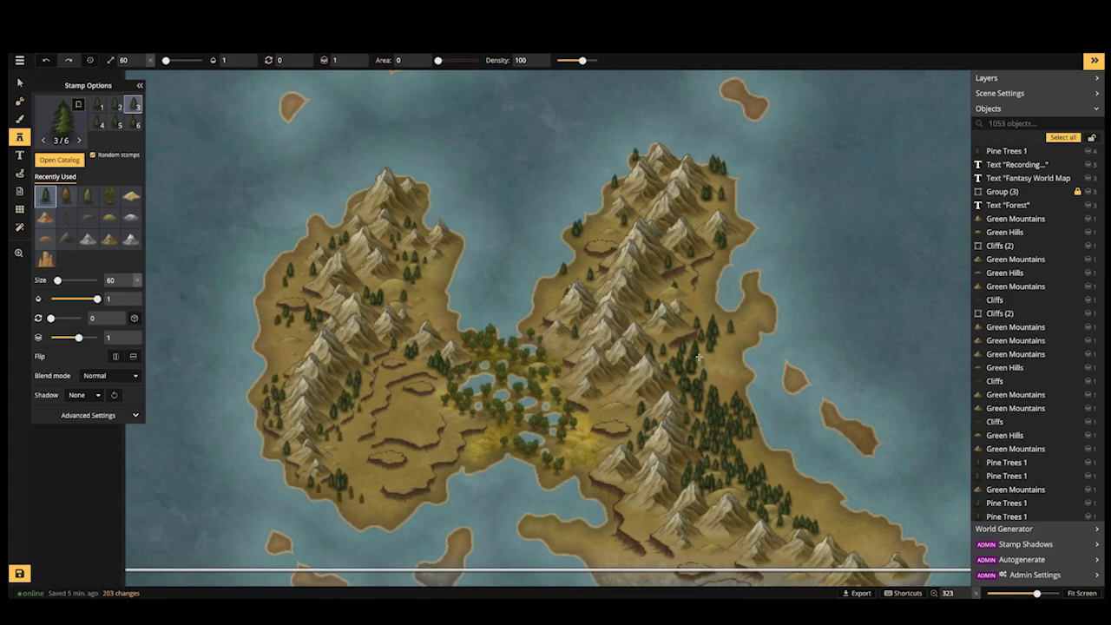
Scatter size-60 pines around the southern continent's eastern mountain range, thickening the woods along its eastern foothills
{"action": "left_click_drag", "start_coordinate": [703, 363], "coordinate": [712, 380]}
{"action": "left_click", "coordinate": [737, 391]}
{"action": "left_click", "coordinate": [737, 331]}
{"action": "left_click", "coordinate": [722, 207]}
{"action": "left_click", "coordinate": [554, 283]}
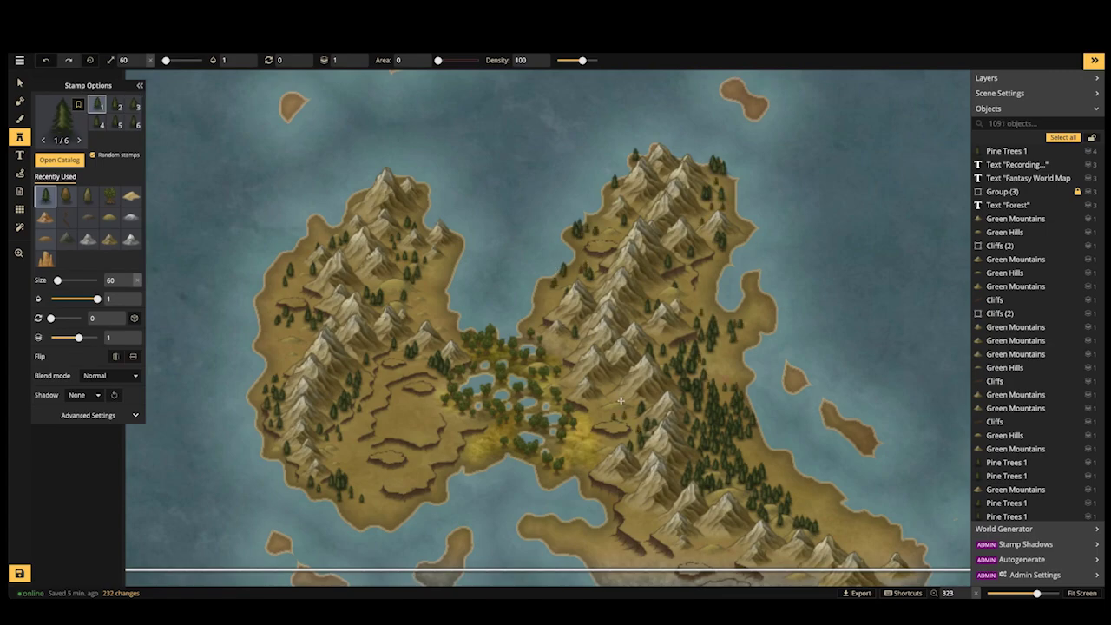
{"action": "scroll", "coordinate": [621, 400], "scroll_direction": "down", "scroll_amount": 5}
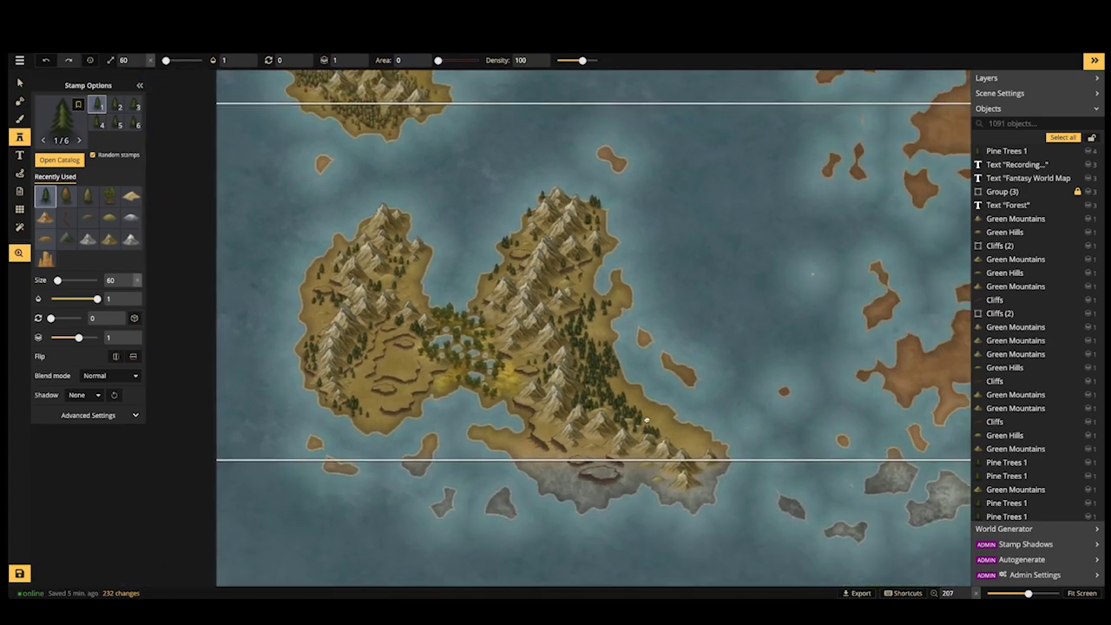
{"action": "scroll", "coordinate": [647, 421], "scroll_direction": "up", "scroll_amount": 2}
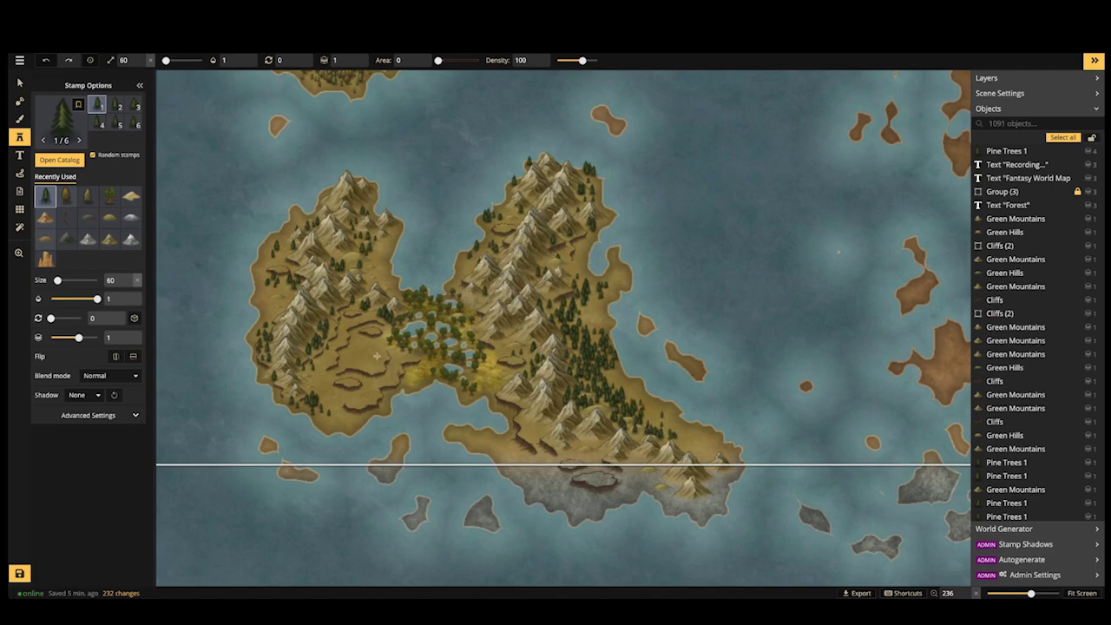
Review the newly added trees on the whole world map and save the map
{"action": "left_click", "coordinate": [17, 86]}
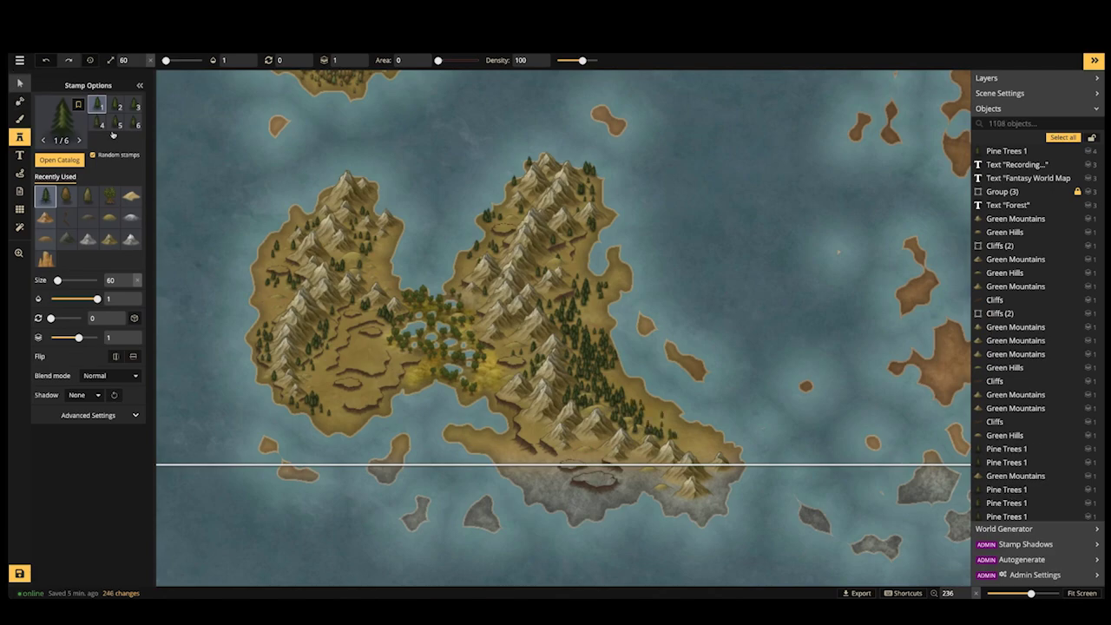
{"action": "scroll", "coordinate": [441, 315], "scroll_direction": "down", "scroll_amount": 3}
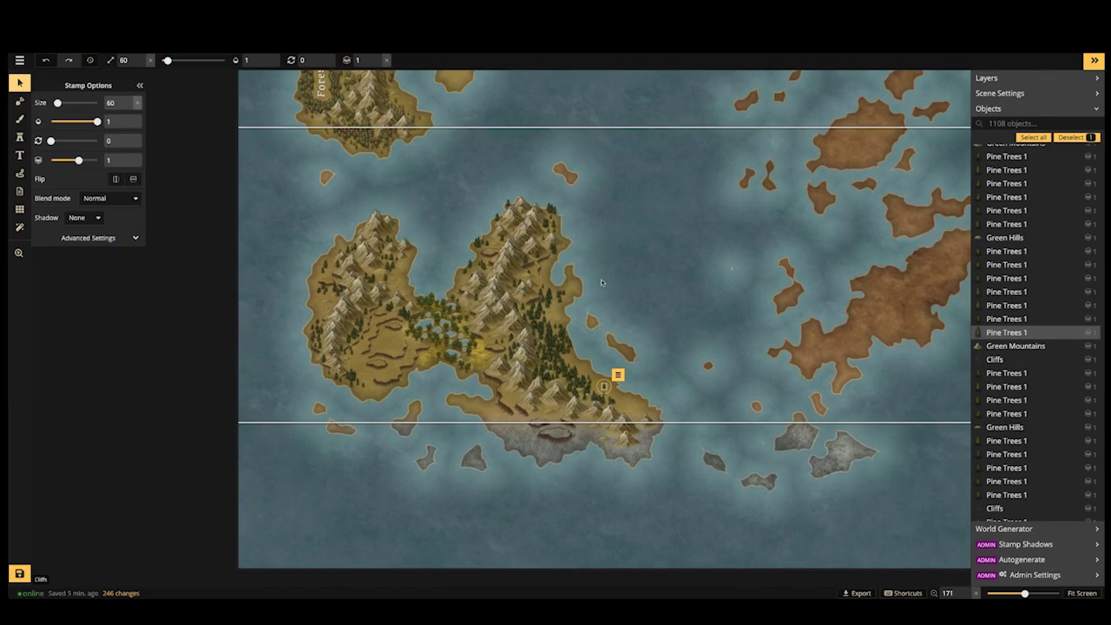
{"action": "key", "text": "v"}
{"action": "scroll", "coordinate": [573, 289], "scroll_direction": "down", "scroll_amount": 5}
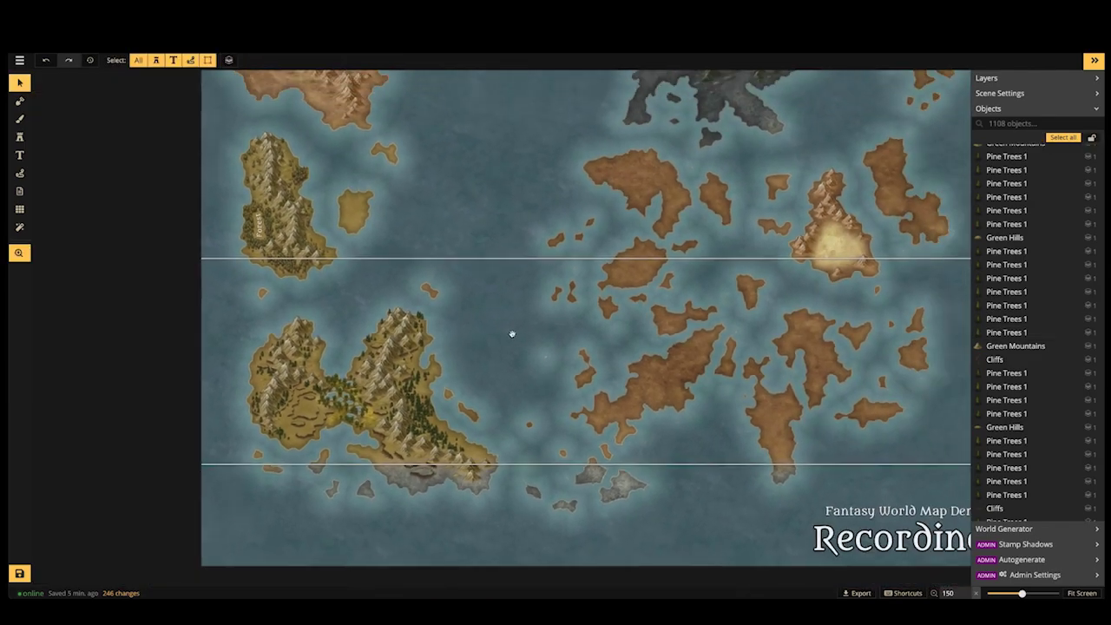
{"action": "scroll", "coordinate": [582, 310], "scroll_direction": "down", "scroll_amount": 4}
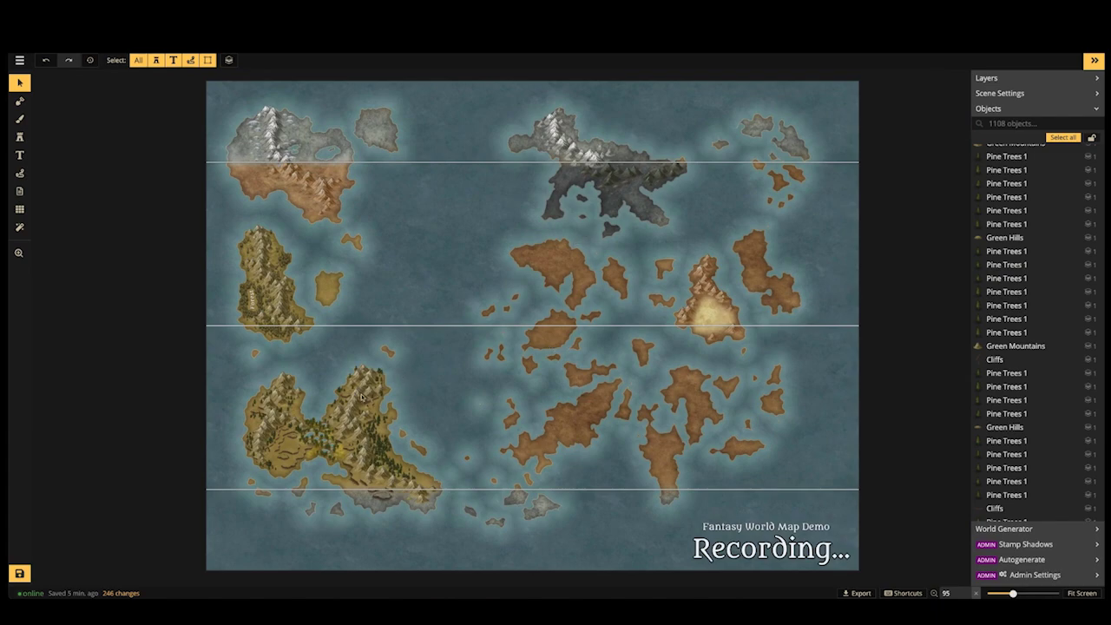
{"action": "mouse_move", "coordinate": [332, 413]}
{"action": "left_mouse_down"}
{"action": "mouse_move", "coordinate": [369, 409]}
{"action": "mouse_move", "coordinate": [330, 430]}
{"action": "left_mouse_up"}
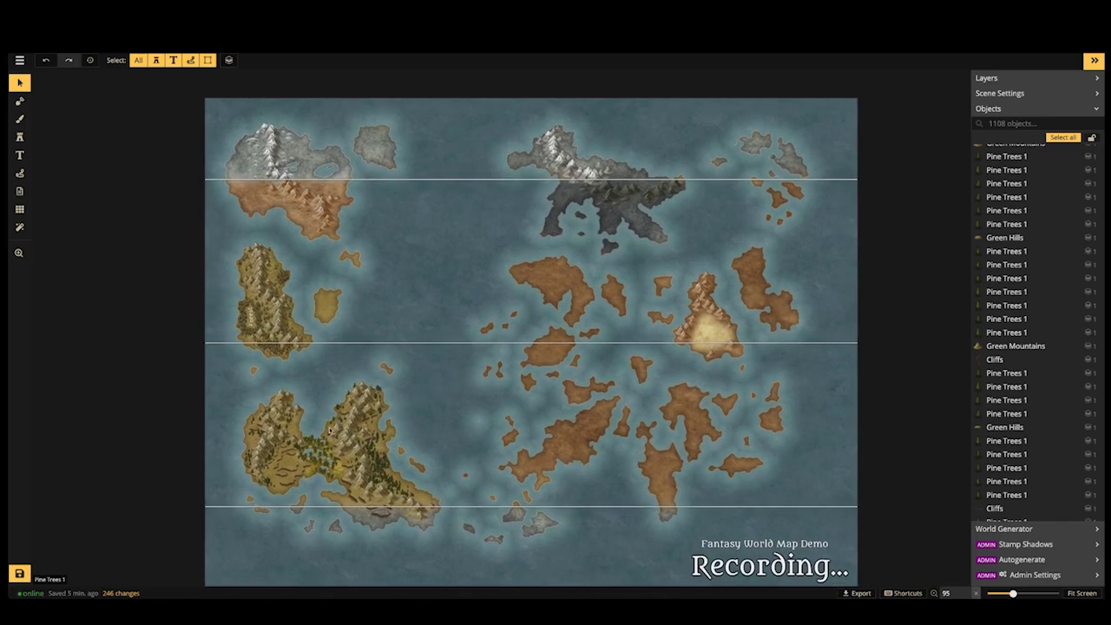
{"action": "left_click", "coordinate": [19, 573]}
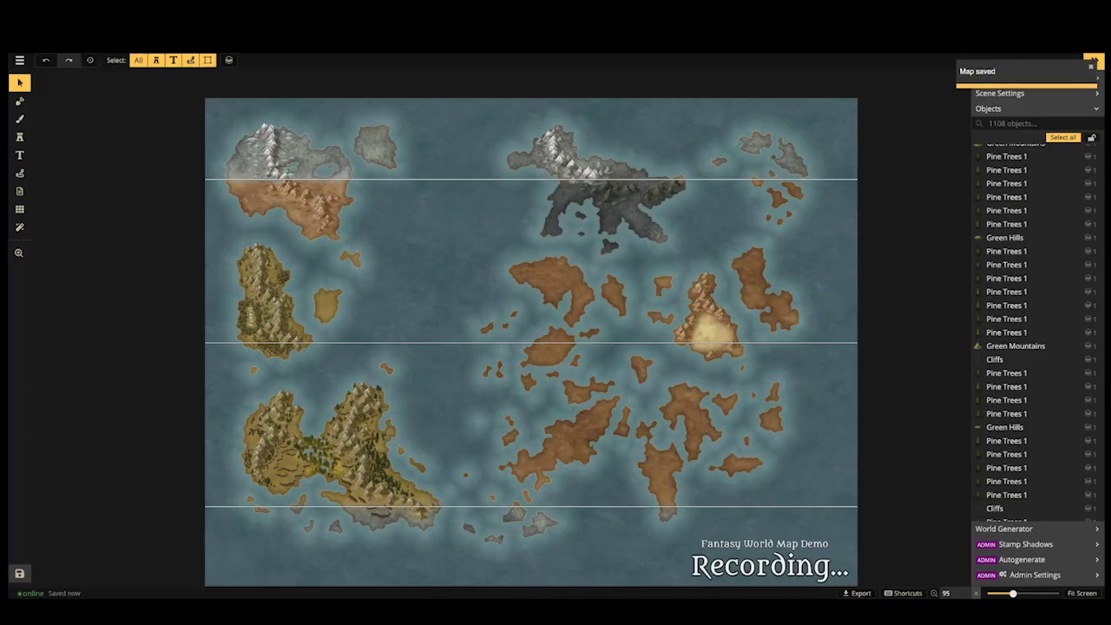
{"action": "scroll", "coordinate": [605, 417], "scroll_direction": "up", "scroll_amount": 6}
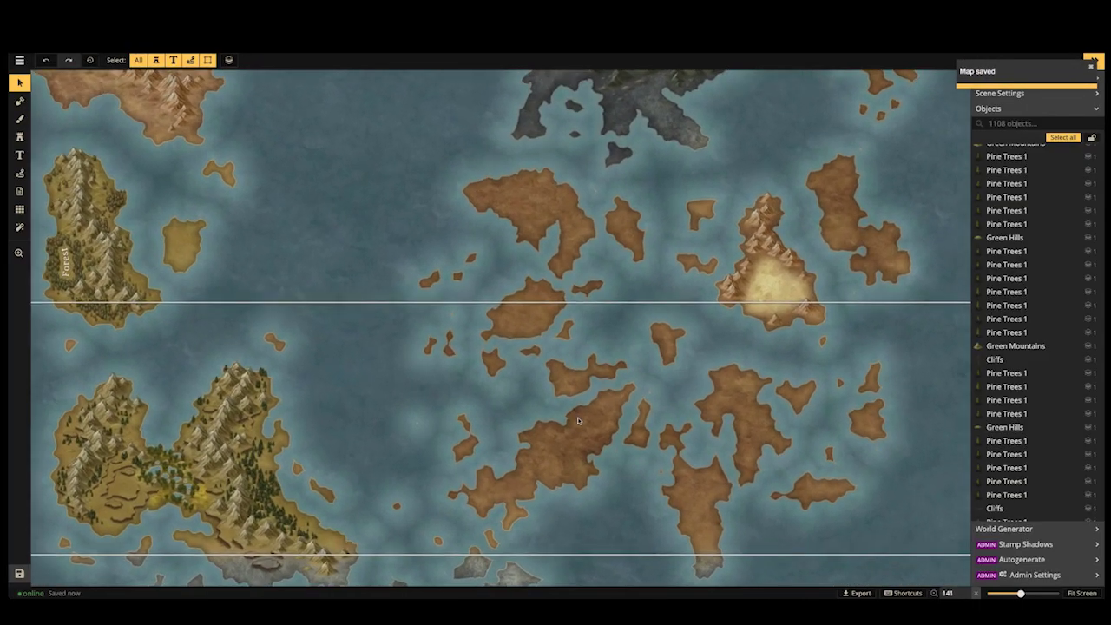
Choose the green Karsts stamp set from the Mountains section of the Fantasy World stamp catalog
{"action": "left_click_drag", "start_coordinate": [627, 397], "coordinate": [394, 407]}
{"action": "scroll", "coordinate": [369, 377], "scroll_direction": "up", "scroll_amount": 3}
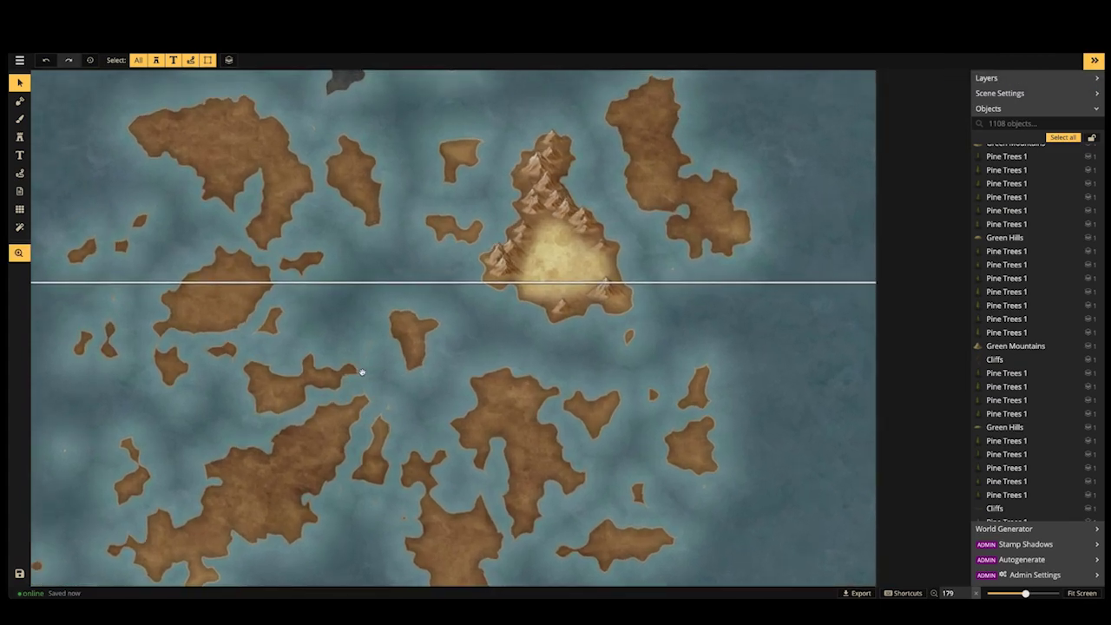
{"action": "left_click_drag", "start_coordinate": [362, 373], "coordinate": [422, 370]}
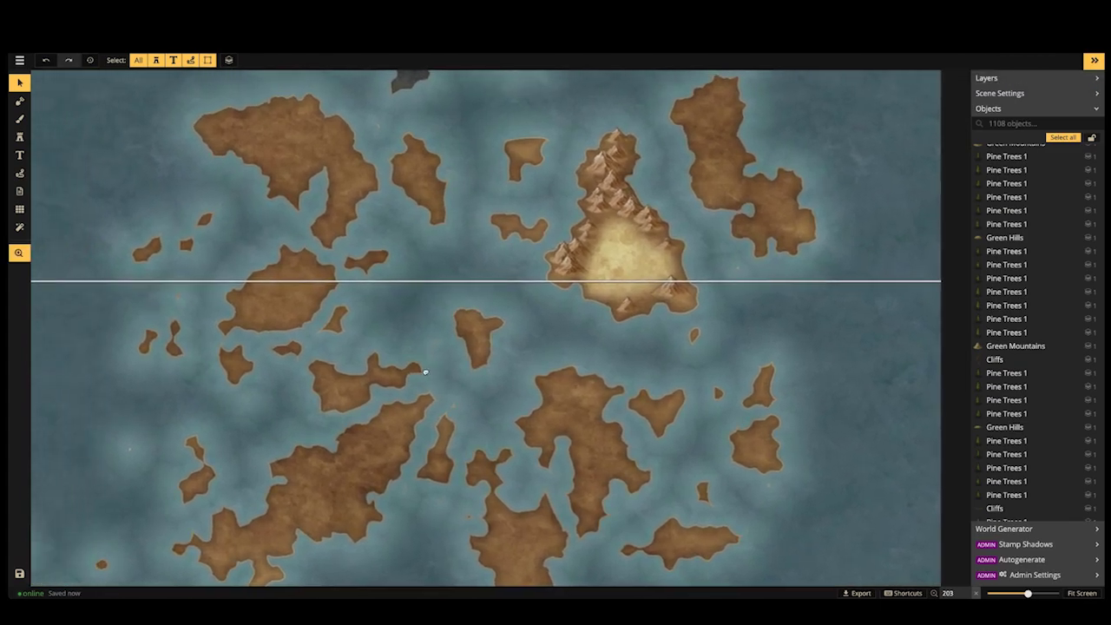
{"action": "left_click", "coordinate": [17, 134]}
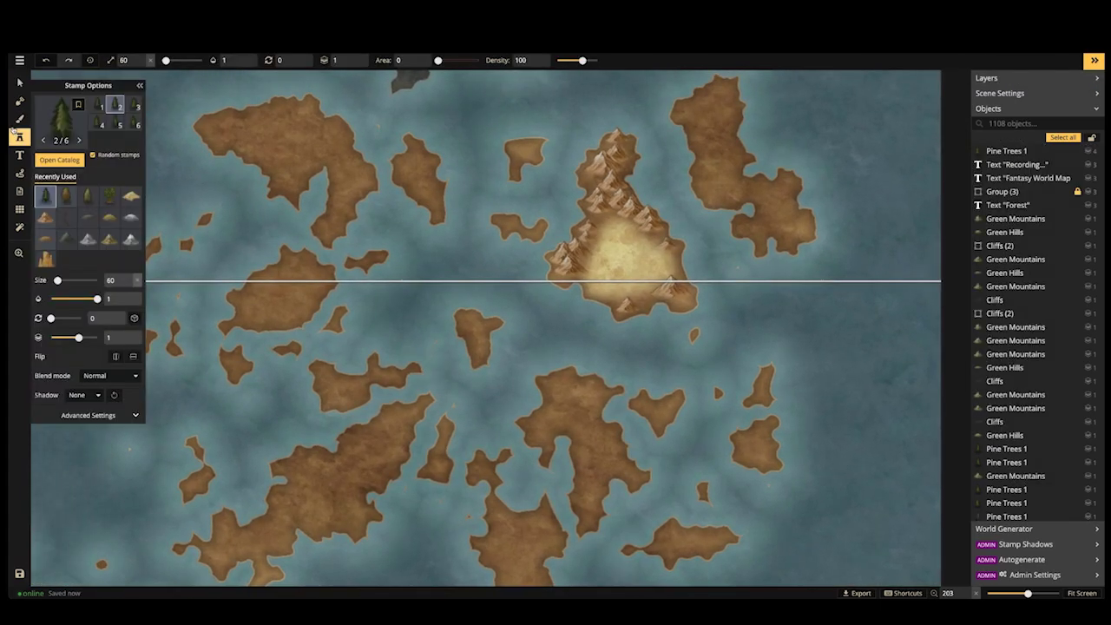
{"action": "left_click", "coordinate": [61, 160]}
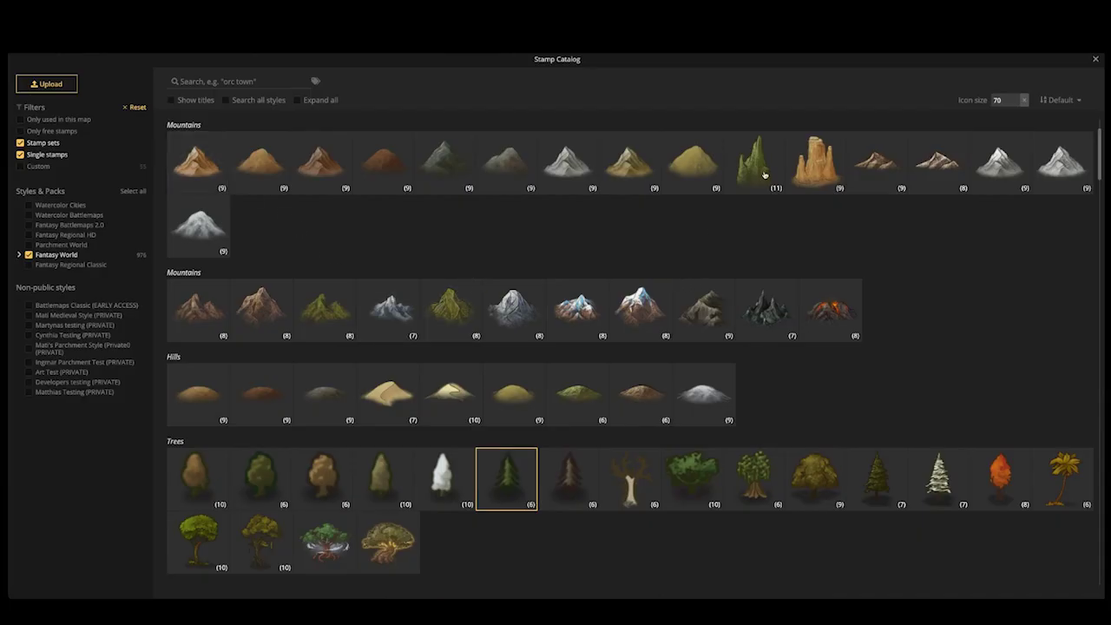
{"action": "left_click", "coordinate": [764, 160]}
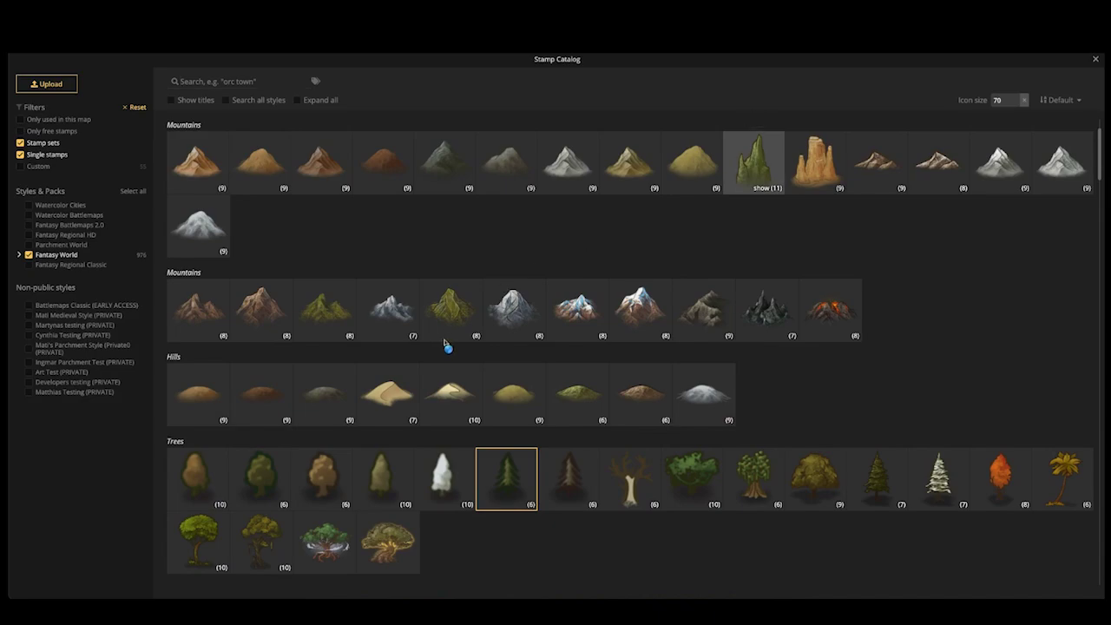
Stamp a size-130 karst on the northern end of the small island southwest of the desert island
{"action": "scroll", "coordinate": [453, 334], "scroll_direction": "up", "scroll_amount": 2}
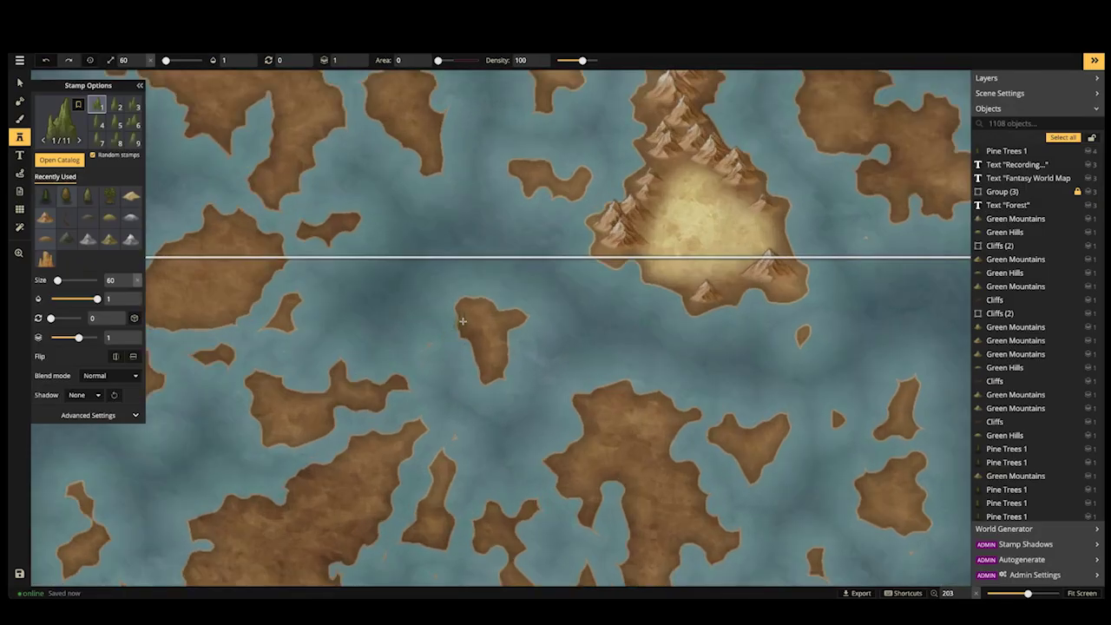
{"action": "key", "text": "bracketright"}
{"action": "key", "text": "bracketright"}
{"action": "key", "text": "bracketright"}
{"action": "key", "text": "bracketright"}
{"action": "key", "text": "bracketright"}
{"action": "key", "text": "bracketright"}
{"action": "key", "text": "bracketright"}
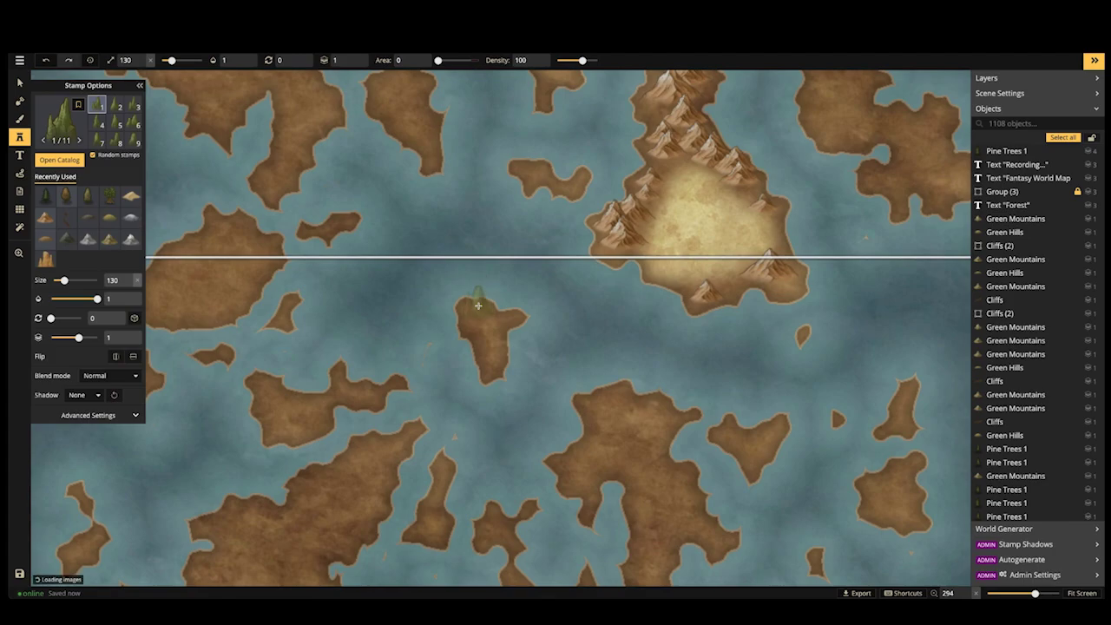
{"action": "left_click", "coordinate": [479, 305]}
Recolor the placed karst purple with hue 250, saturation 38 and brightness 88
{"action": "left_click", "coordinate": [19, 82]}
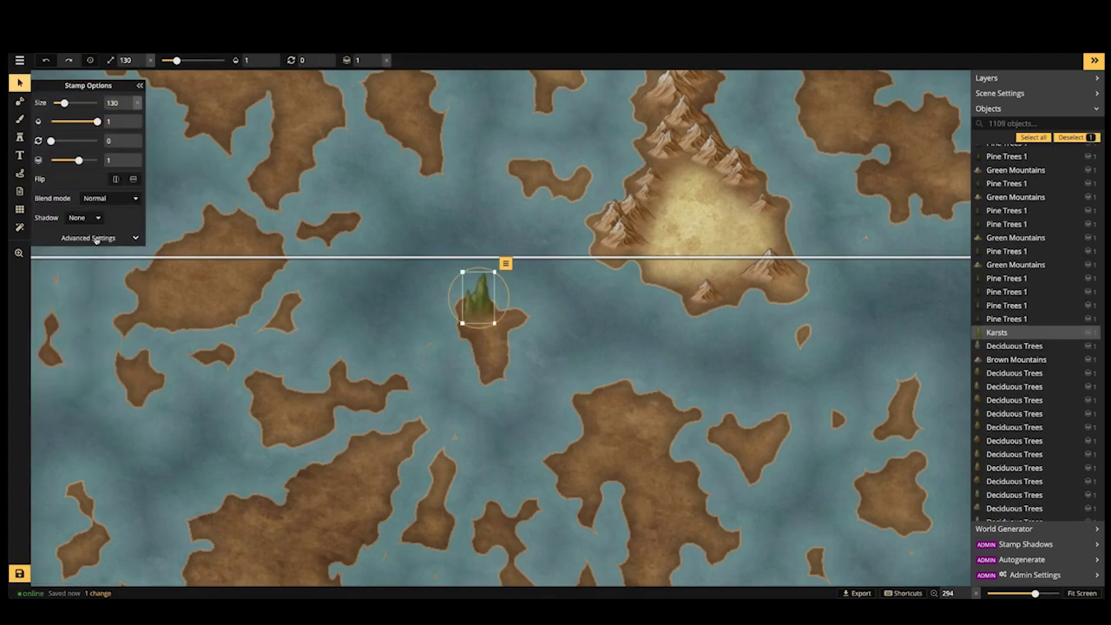
{"action": "left_click", "coordinate": [95, 239]}
{"action": "left_click_drag", "start_coordinate": [59, 275], "coordinate": [79, 289]}
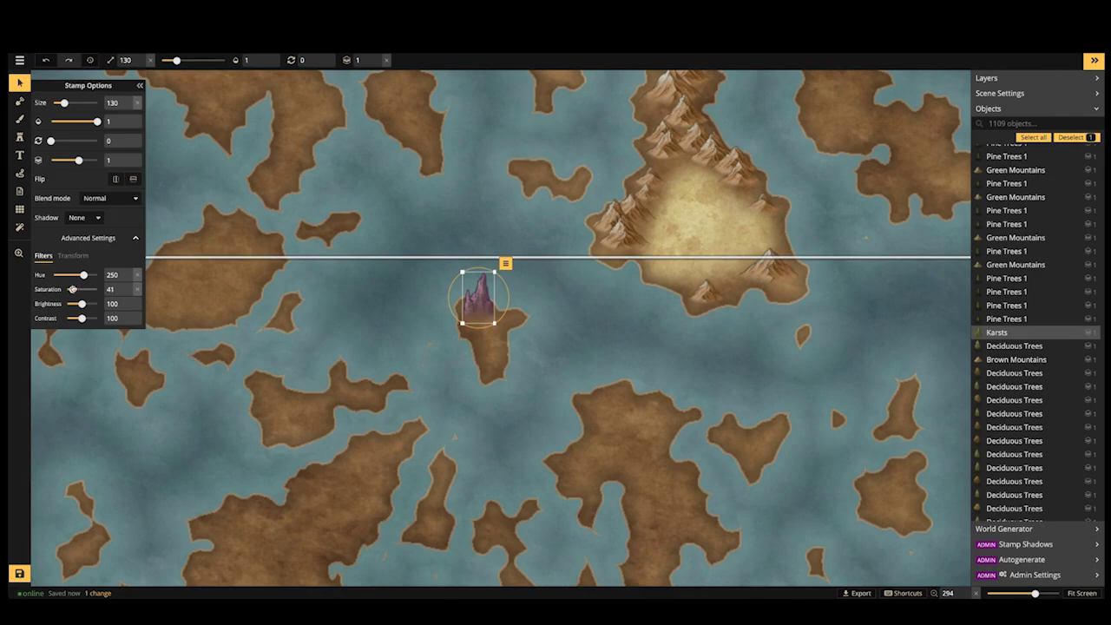
{"action": "left_click_drag", "start_coordinate": [73, 289], "coordinate": [79, 304]}
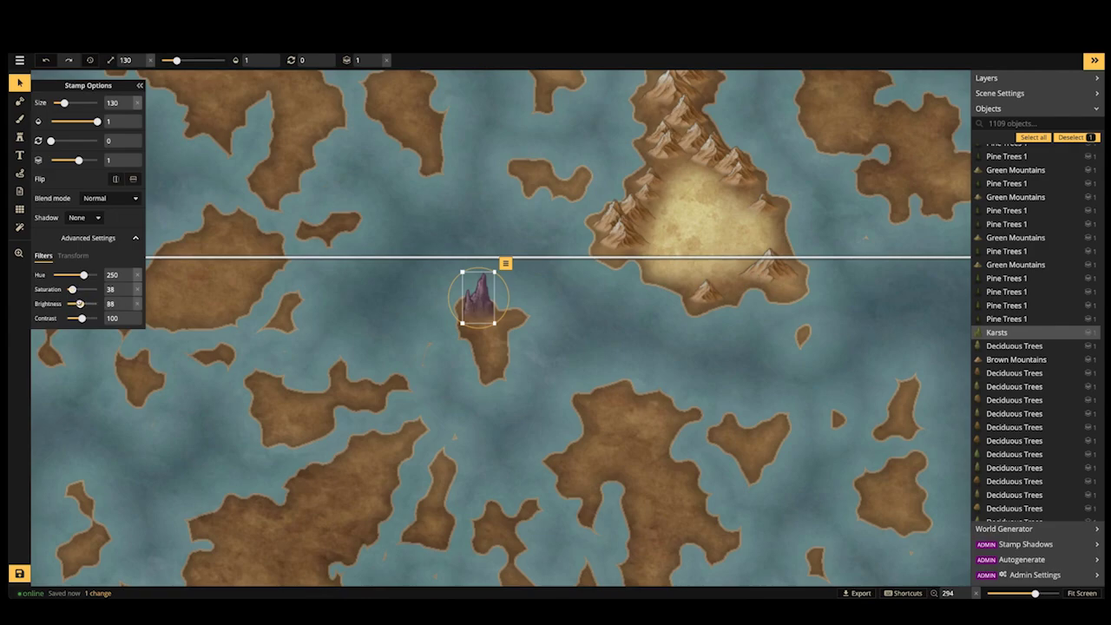
{"action": "left_click", "coordinate": [404, 318]}
{"action": "scroll", "coordinate": [415, 315], "scroll_direction": "down", "scroll_amount": 3}
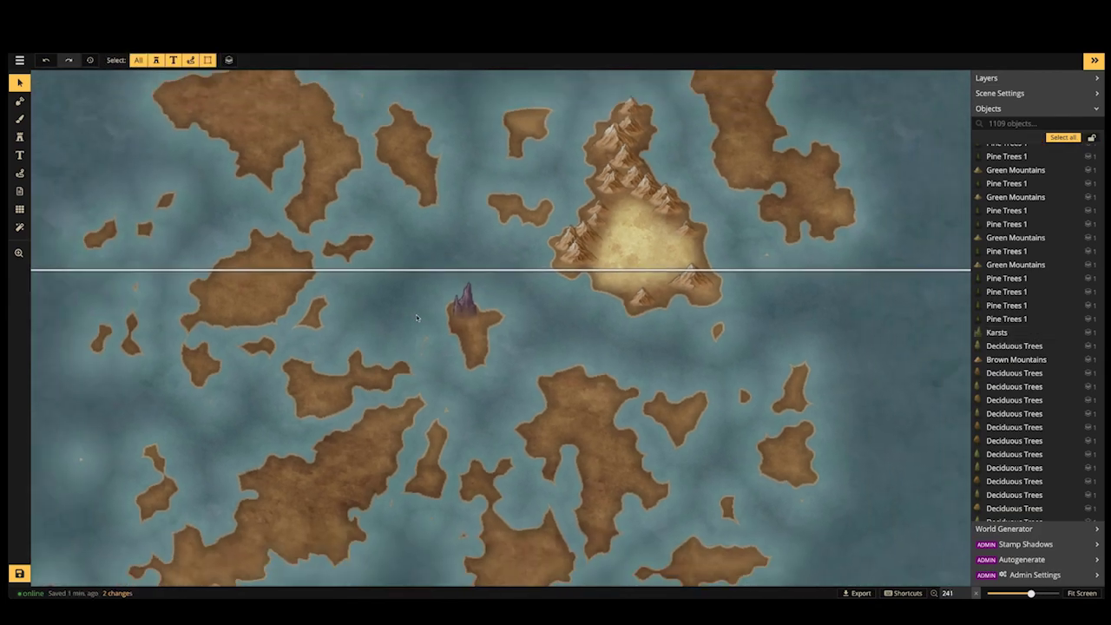
Reuse the recolored karst as the stamp and place a size-110 variant beside the first one on the small island
{"action": "left_click", "coordinate": [456, 314]}
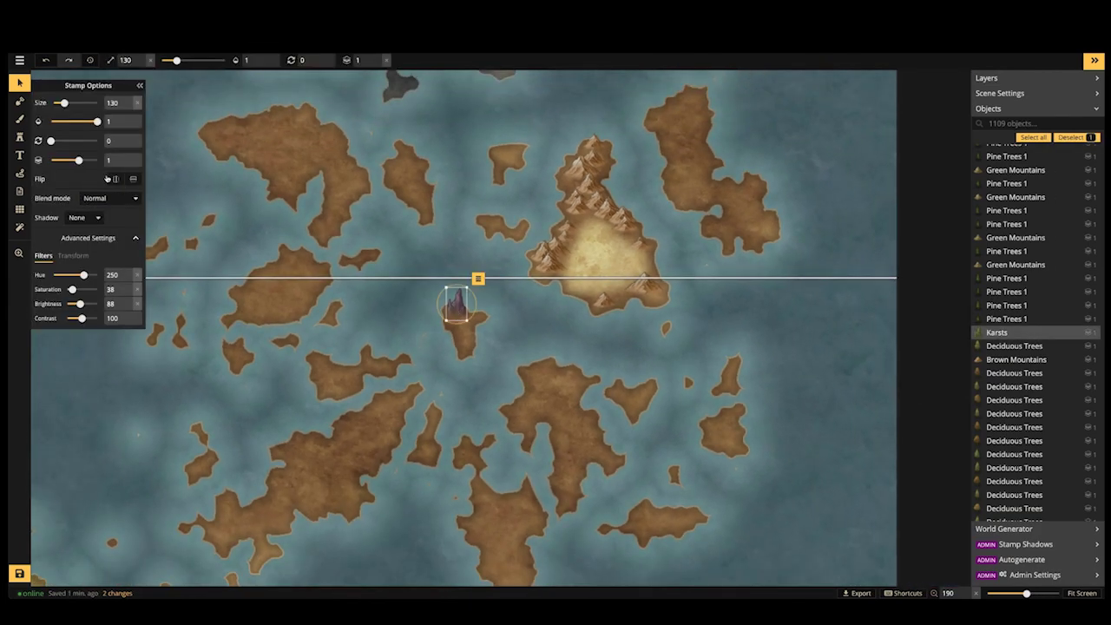
{"action": "left_click", "coordinate": [22, 138]}
{"action": "scroll", "coordinate": [417, 328], "scroll_direction": "up", "scroll_amount": 5}
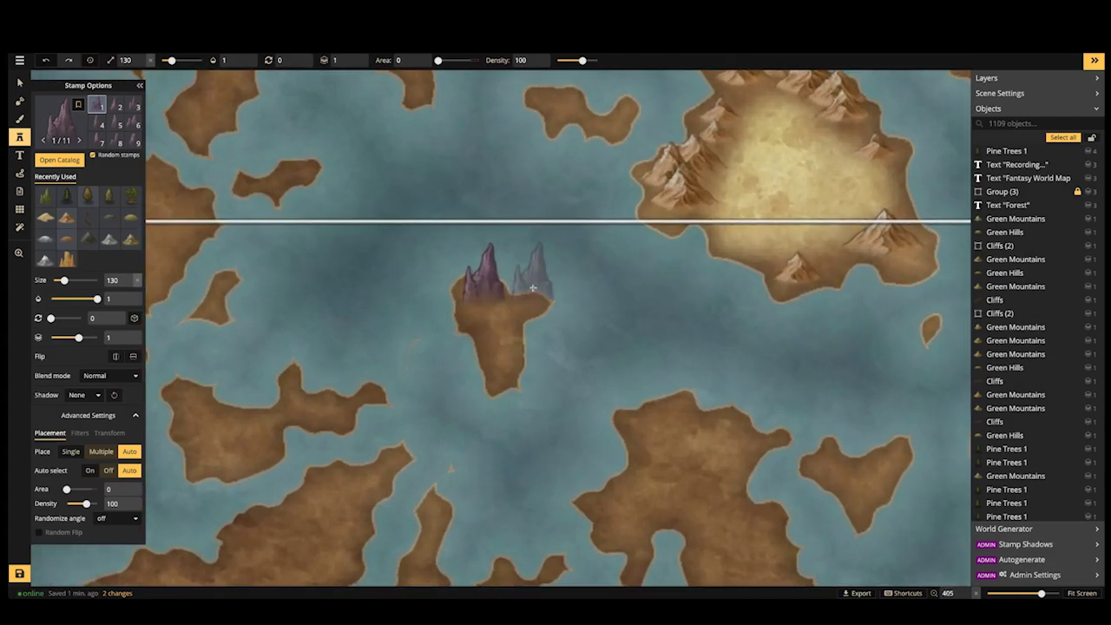
{"action": "key", "text": "2"}
{"action": "key", "text": "3"}
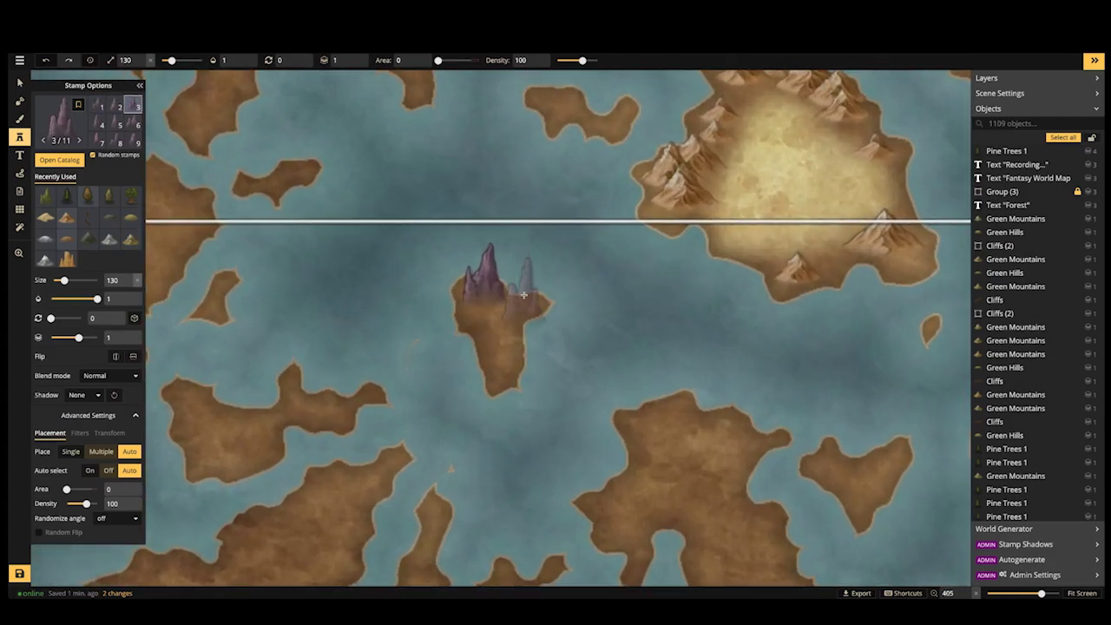
{"action": "key", "text": "["}
{"action": "key", "text": "["}
{"action": "left_click", "coordinate": [502, 298]}
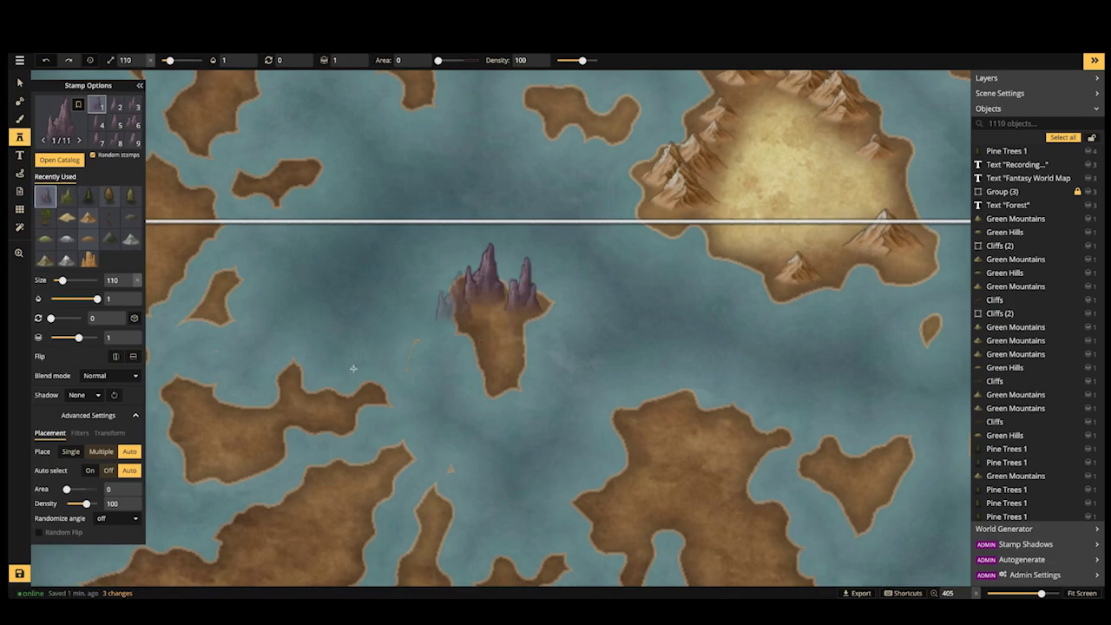
Stamp a size-130 purple karst on the eastern part of the neighboring island to the southwest
{"action": "left_click_drag", "start_coordinate": [444, 318], "coordinate": [442, 325]}
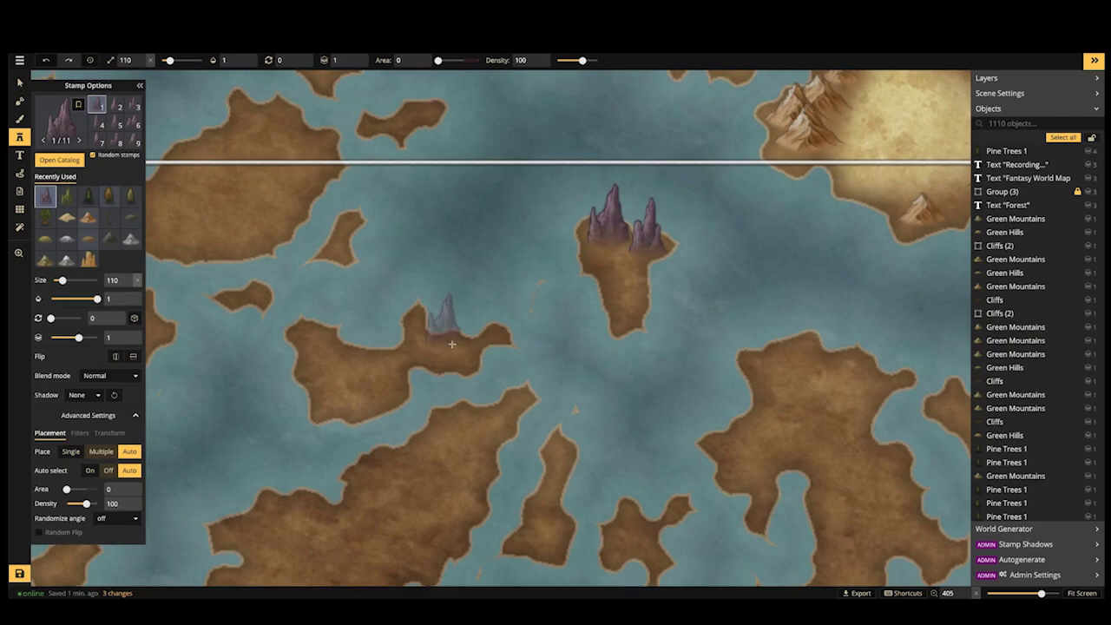
{"action": "scroll", "coordinate": [452, 344], "scroll_direction": "up", "scroll_amount": 2}
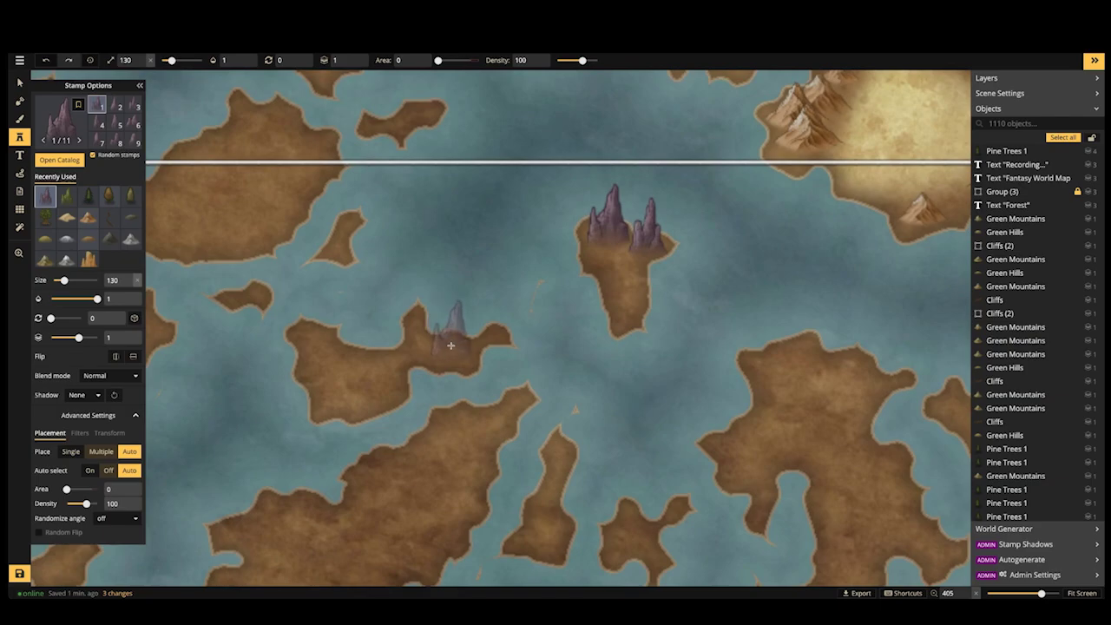
{"action": "left_click", "coordinate": [441, 283]}
Place two size-140 purple karsts on the large oval island to the west, along its northern and western coasts
{"action": "scroll", "coordinate": [441, 283], "scroll_direction": "down", "scroll_amount": 3}
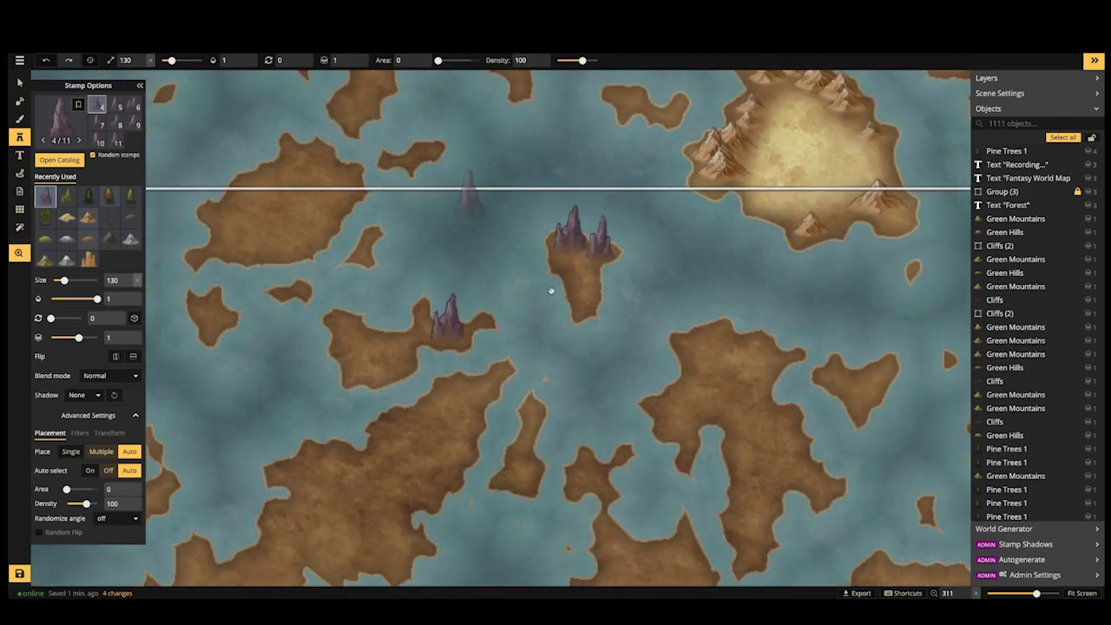
{"action": "left_click_drag", "start_coordinate": [552, 291], "coordinate": [657, 333]}
{"action": "left_click_drag", "start_coordinate": [469, 355], "coordinate": [445, 353]}
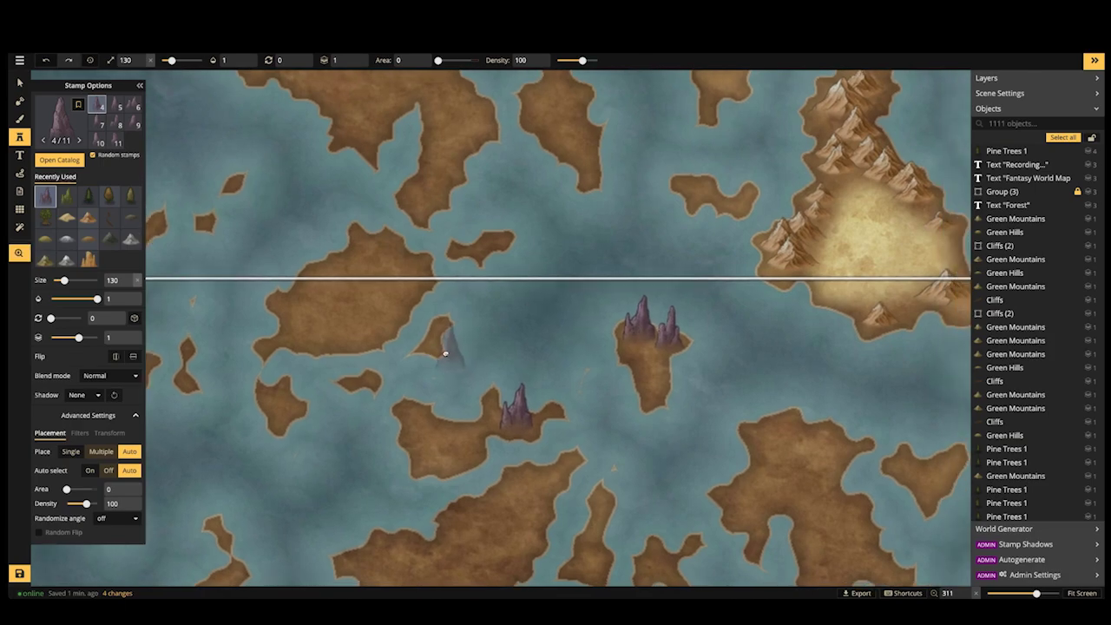
{"action": "scroll", "coordinate": [445, 356], "scroll_direction": "up", "scroll_amount": 1}
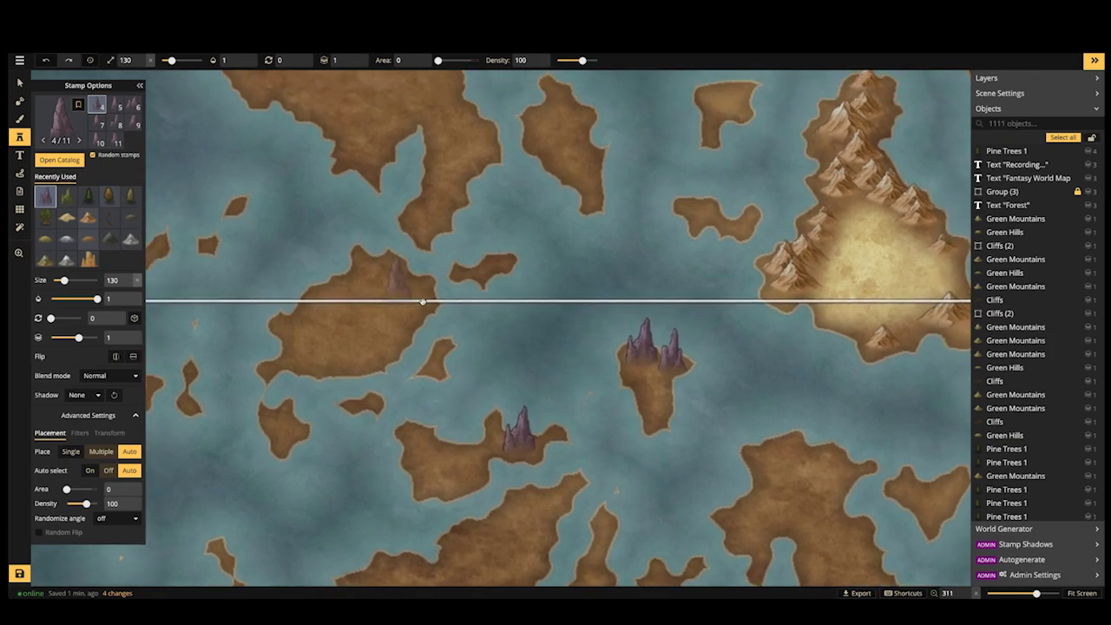
{"action": "left_click_drag", "start_coordinate": [423, 302], "coordinate": [491, 293]}
{"action": "key", "text": "]"}
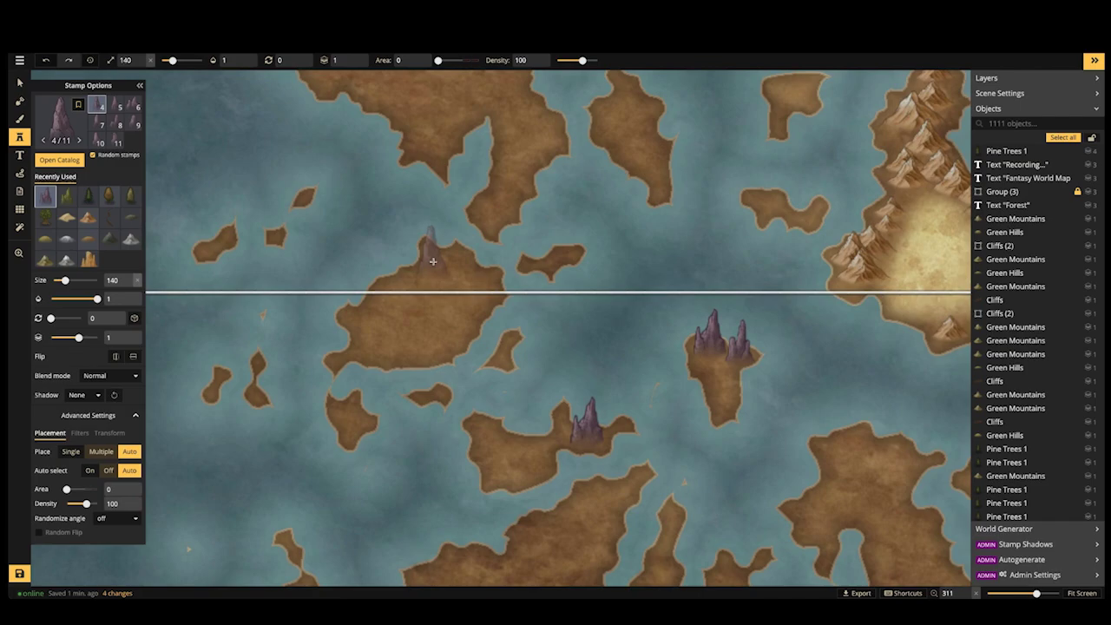
{"action": "left_click", "coordinate": [433, 260]}
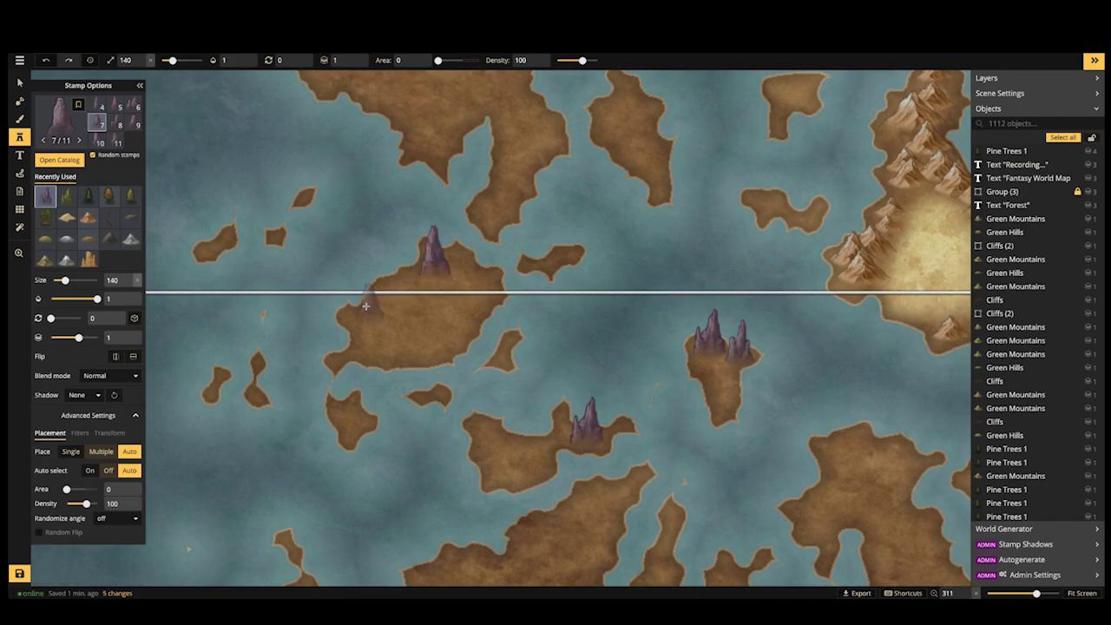
{"action": "left_click", "coordinate": [366, 305]}
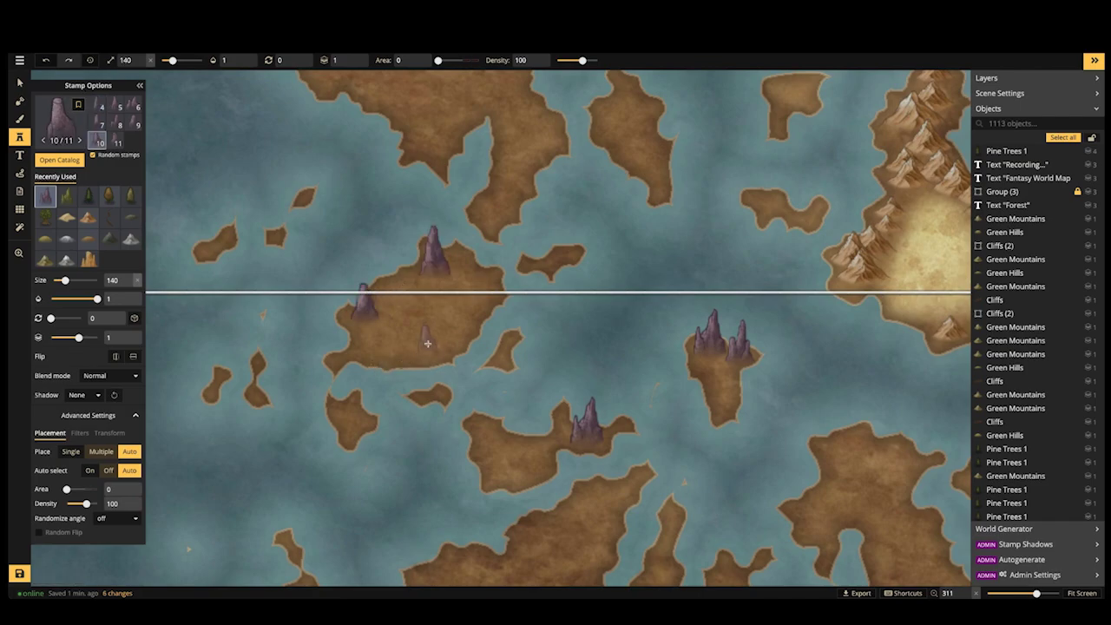
Stamp size-140 karsts on the southwestern island's western tip, the islet west of the desert island and the southeastern landmass's north coast
{"action": "scroll", "coordinate": [427, 344], "scroll_direction": "down", "scroll_amount": 4}
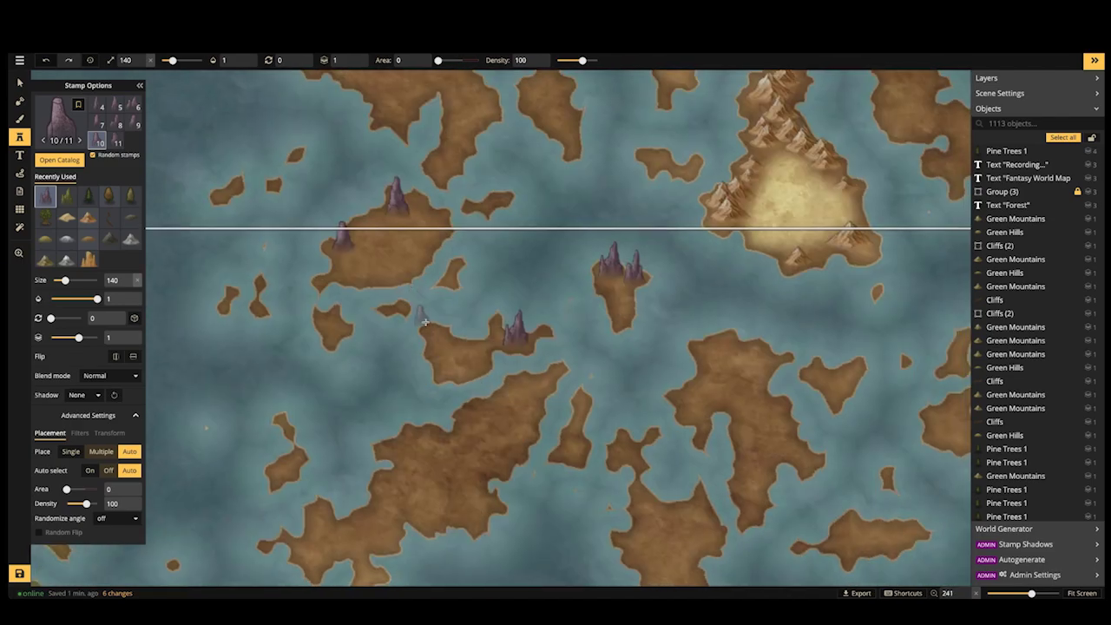
{"action": "left_click", "coordinate": [434, 330]}
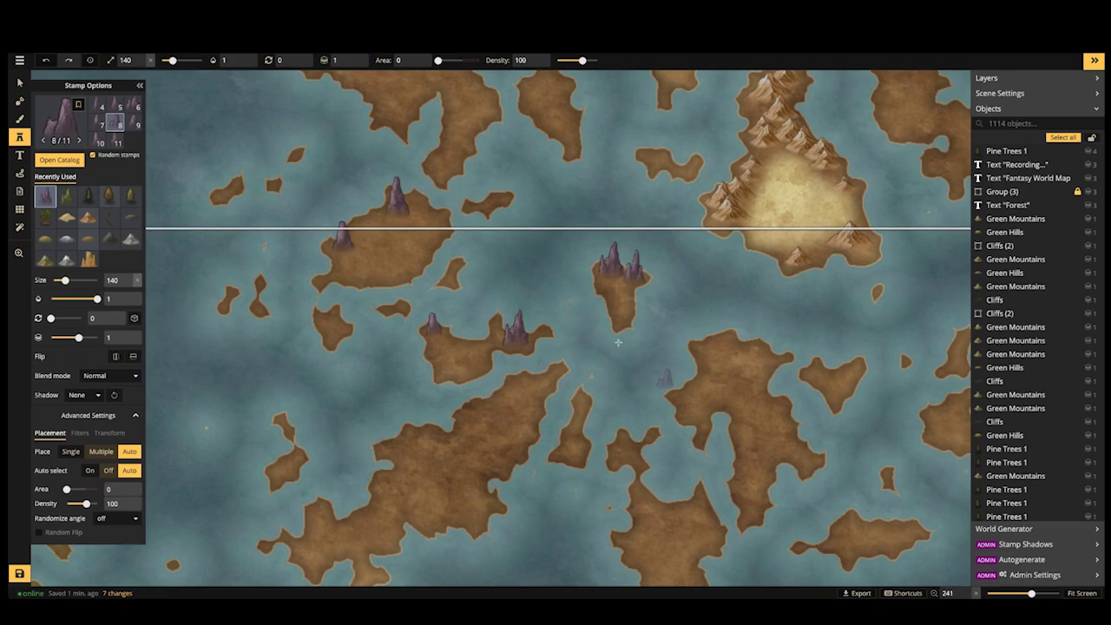
{"action": "left_click_drag", "start_coordinate": [574, 178], "coordinate": [388, 316]}
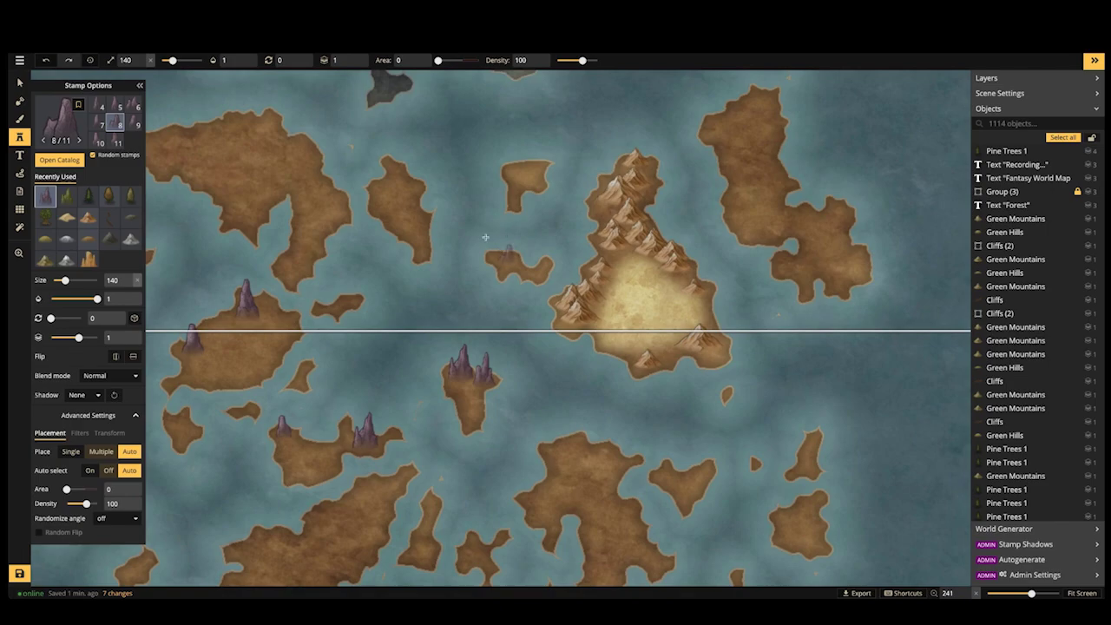
{"action": "left_click", "coordinate": [508, 257]}
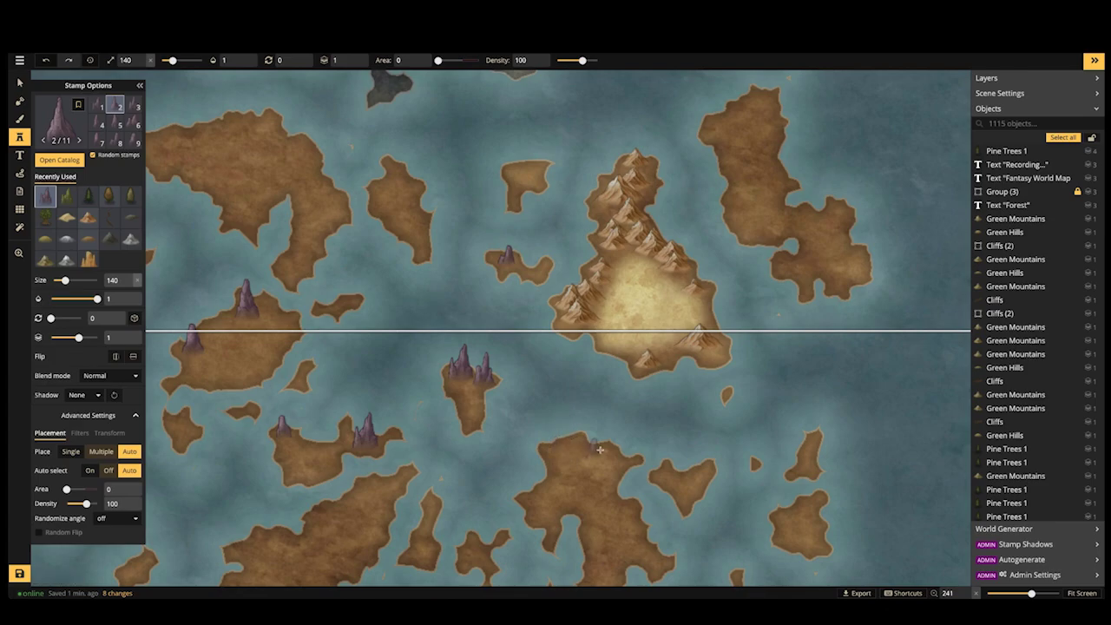
{"action": "left_click", "coordinate": [596, 448]}
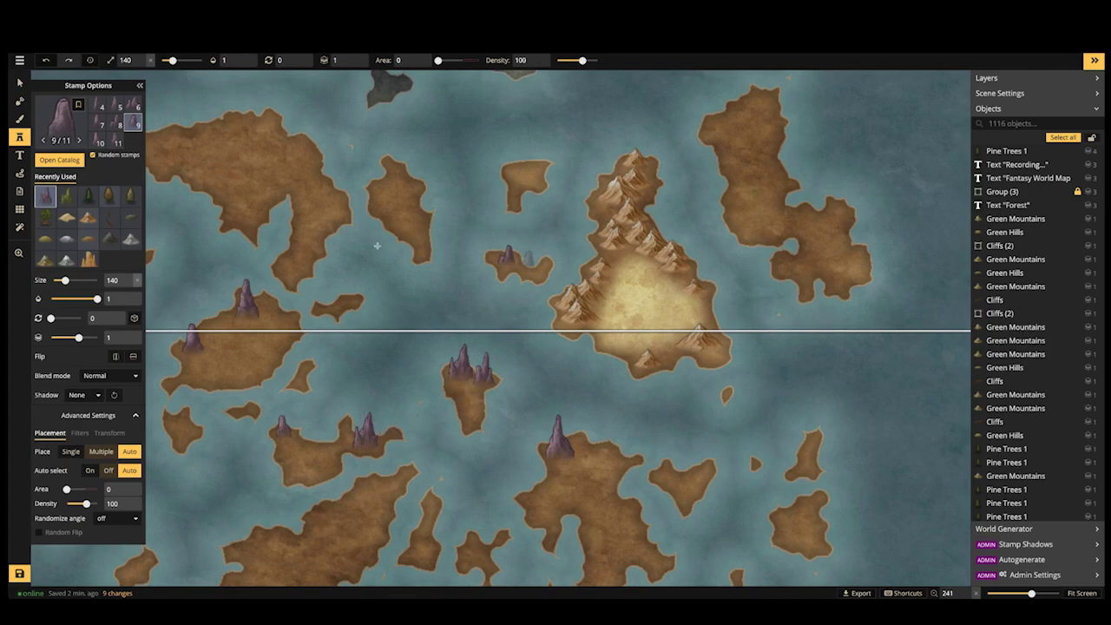
Add more size-140 purple karsts across the large oval western island, around its northern coast and in its south
{"action": "key", "text": "space"}
{"action": "left_click_drag", "start_coordinate": [249, 322], "coordinate": [339, 274]}
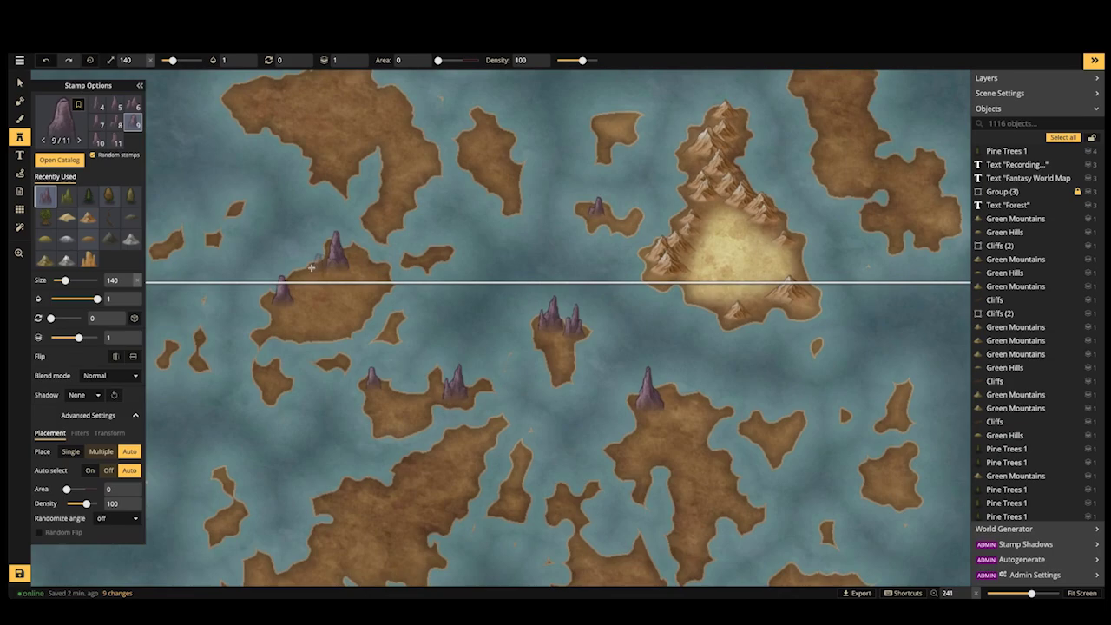
{"action": "left_click", "coordinate": [312, 265]}
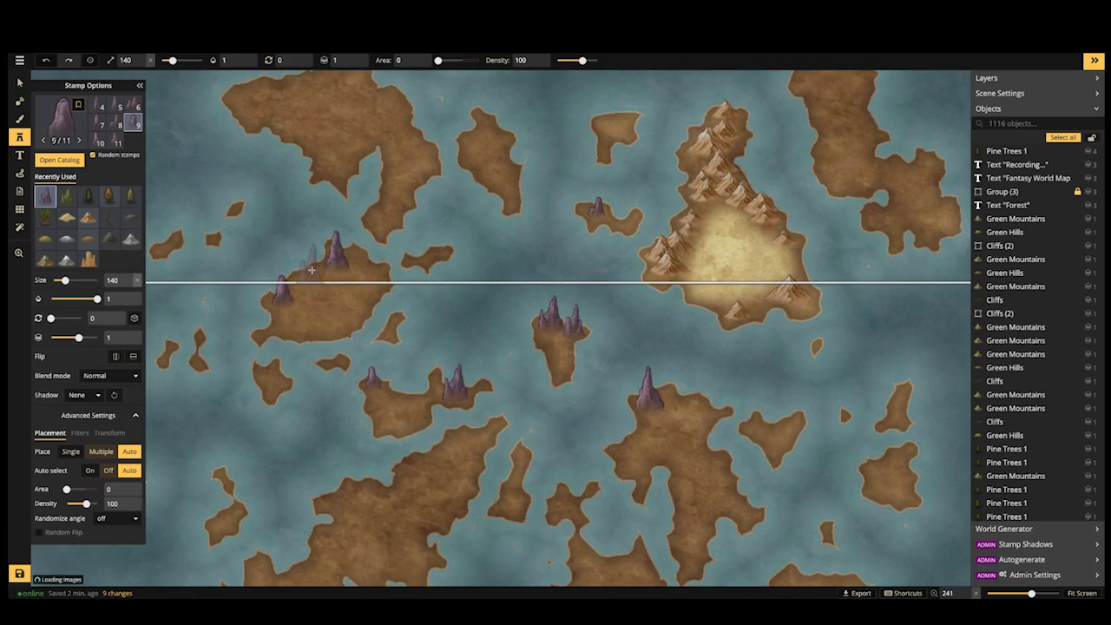
{"action": "left_click", "coordinate": [363, 265]}
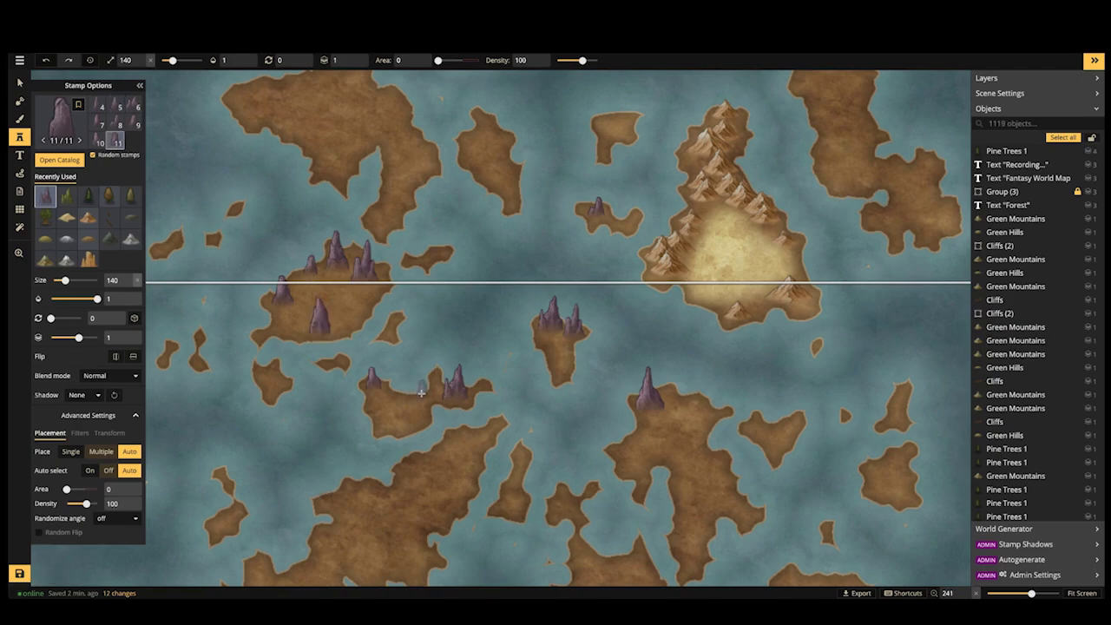
Add size-140 and size-200 karsts to the middle of the southwestern island, plus a size-200 karst on the southeastern landmass's north
{"action": "left_click", "coordinate": [421, 393]}
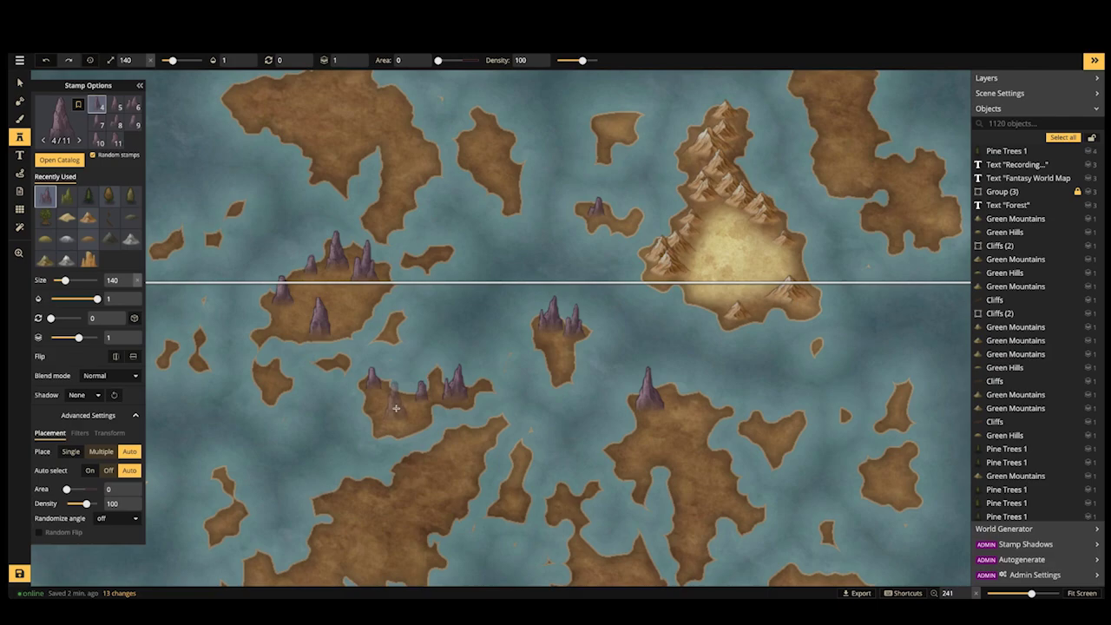
{"action": "scroll", "coordinate": [396, 408], "scroll_direction": "up", "scroll_amount": 5}
{"action": "key", "text": "bracketright"}
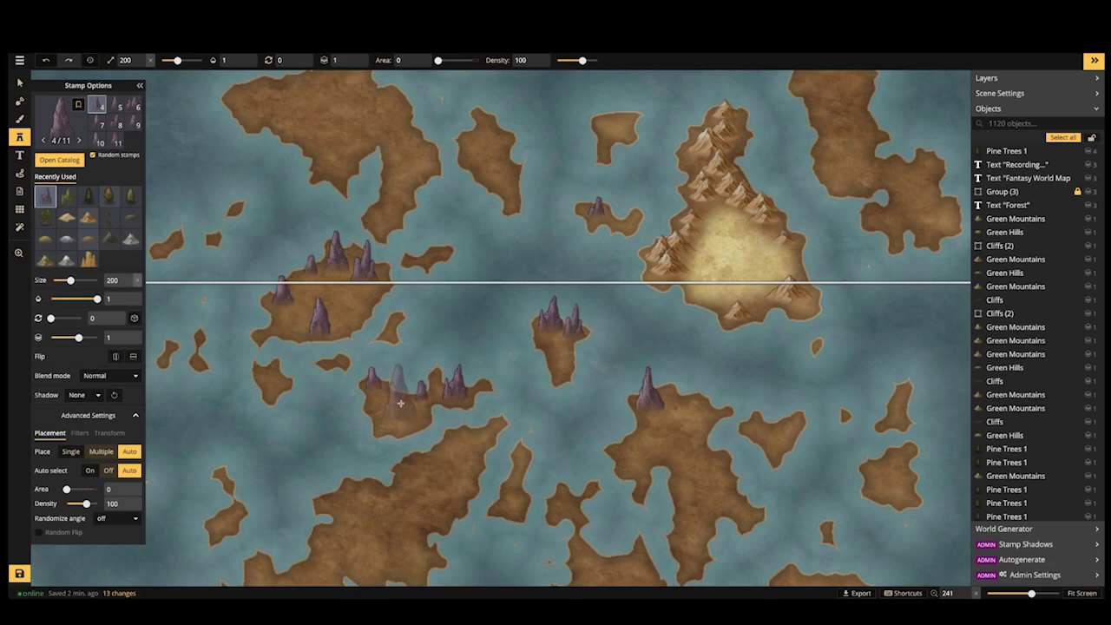
{"action": "left_click", "coordinate": [395, 382]}
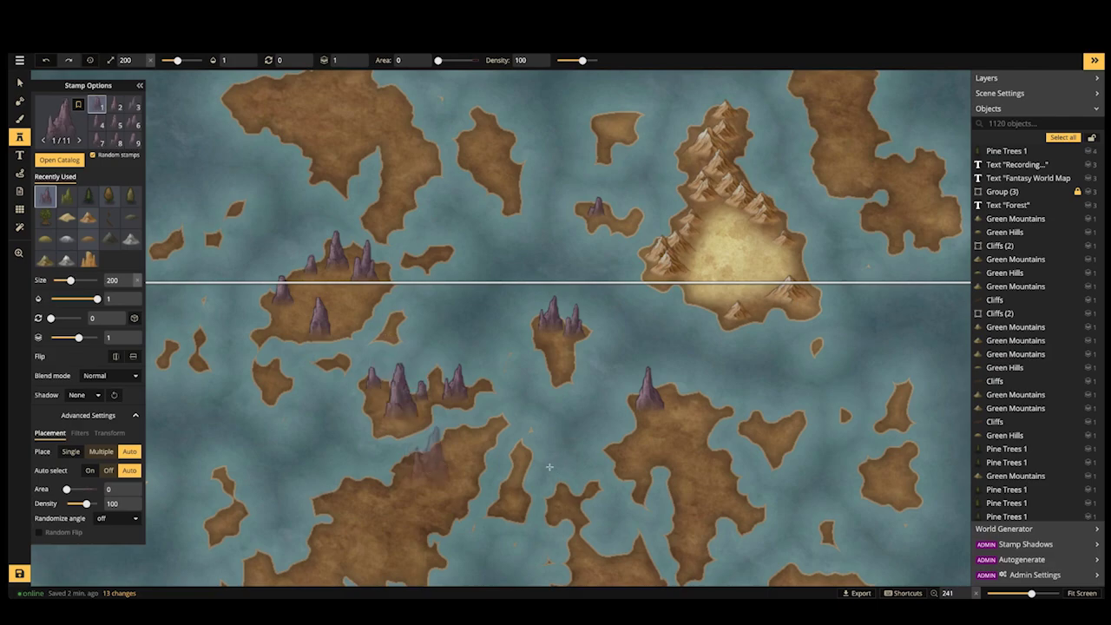
{"action": "left_click", "coordinate": [679, 418]}
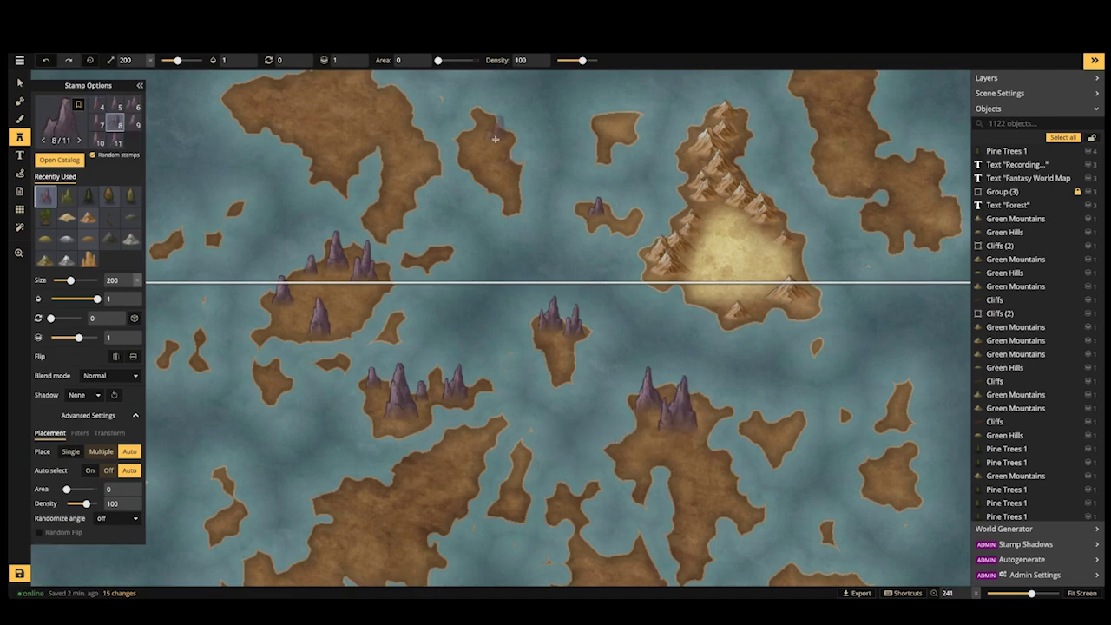
Stamp size-200 karsts on the narrow northern island and across the north coast and middle of the long diagonal southwestern landmass
{"action": "left_click", "coordinate": [496, 130]}
{"action": "left_click_drag", "start_coordinate": [441, 411], "coordinate": [459, 286]}
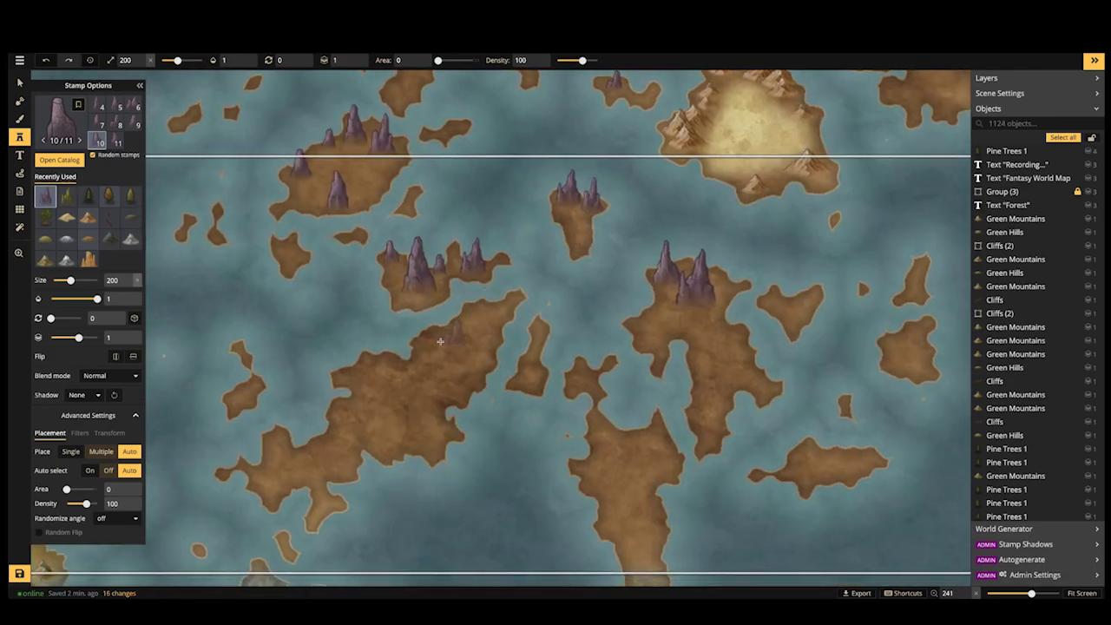
{"action": "left_click", "coordinate": [437, 340]}
{"action": "left_click", "coordinate": [400, 391]}
{"action": "left_click", "coordinate": [373, 363]}
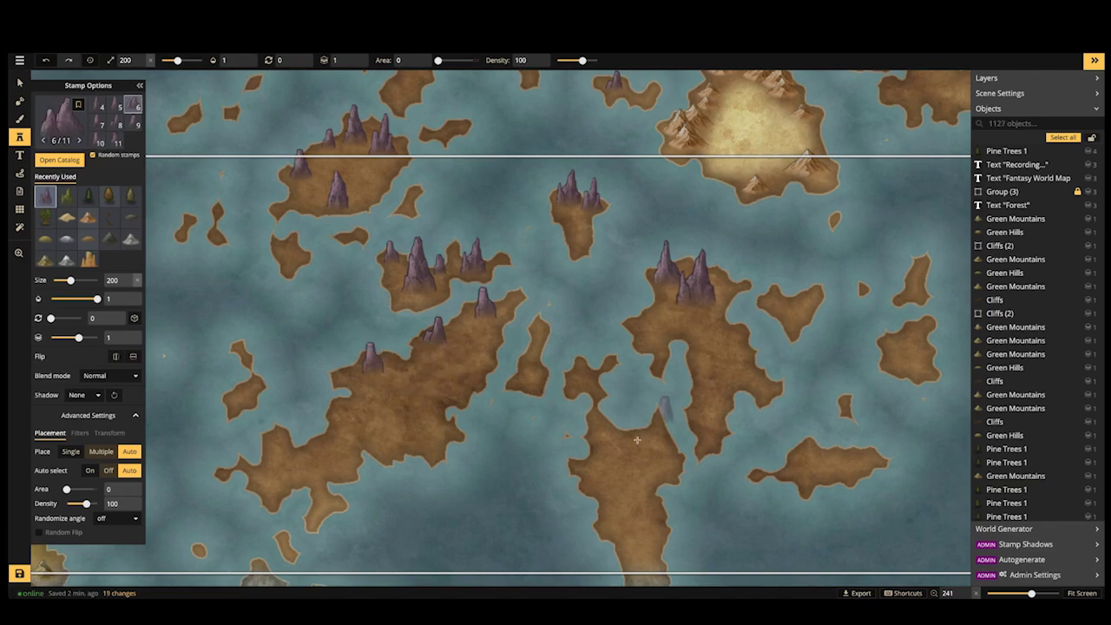
{"action": "left_click", "coordinate": [418, 375]}
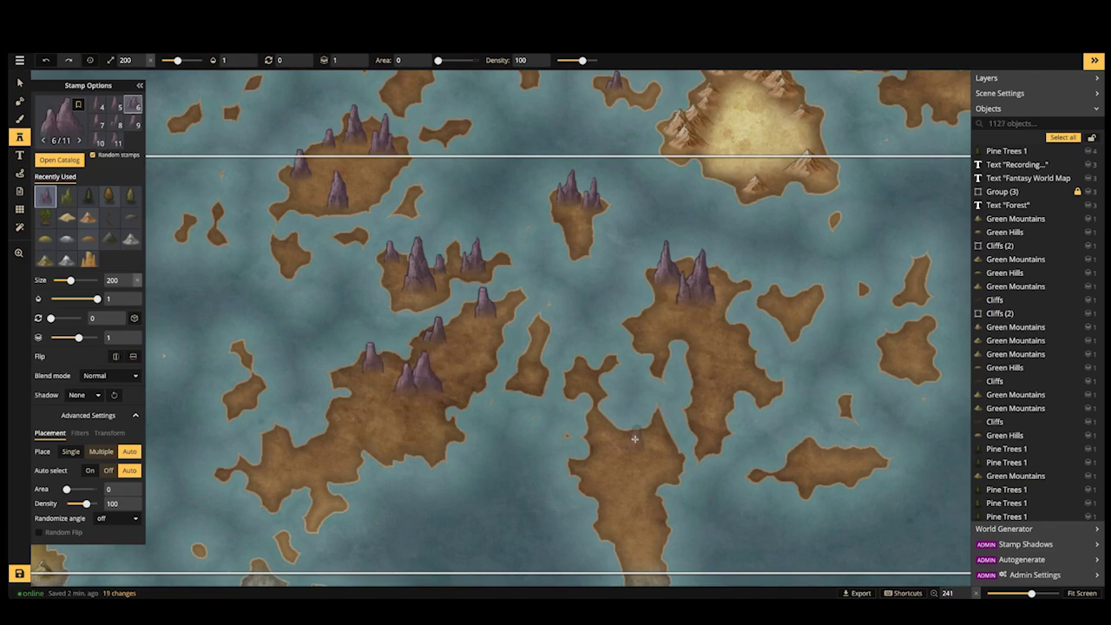
Place size-200 karsts on the islet between the southern landmasses, the tapering southern landmass's north and the southeastern landmass's western side
{"action": "left_click", "coordinate": [584, 368]}
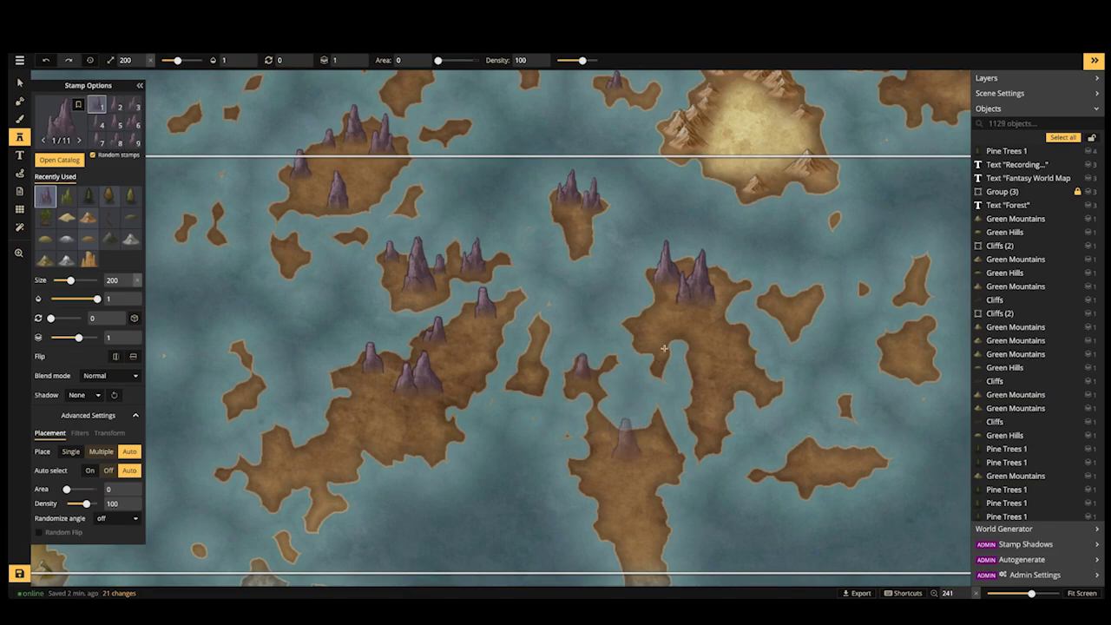
{"action": "left_click", "coordinate": [626, 443]}
{"action": "left_click", "coordinate": [682, 322]}
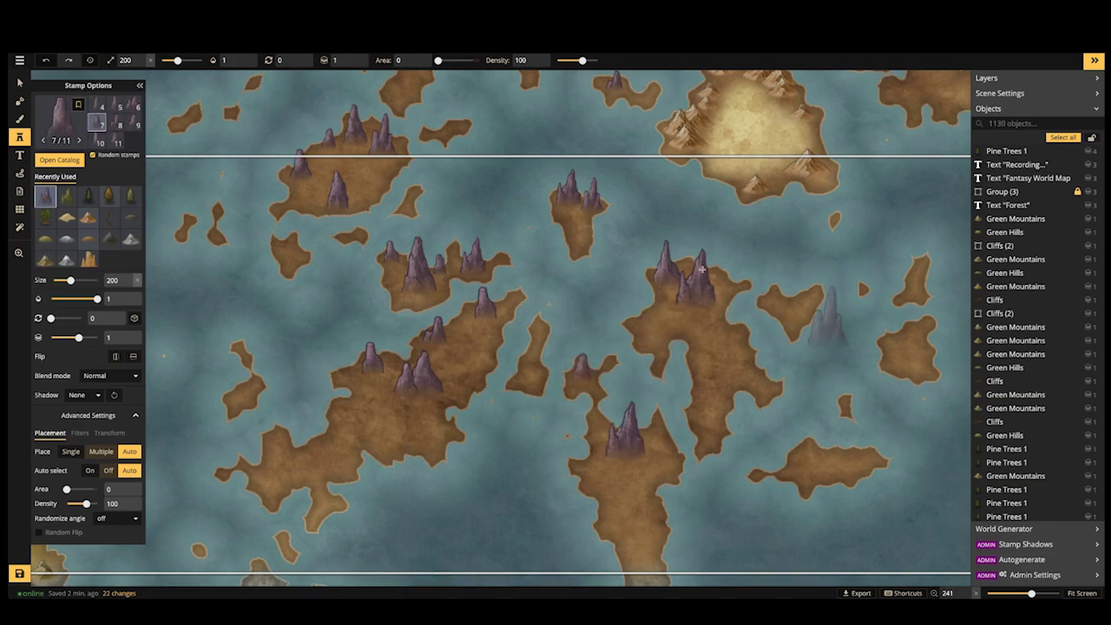
Place a size-200 karst on the small island northwest of the desert island
{"action": "scroll", "coordinate": [556, 243], "scroll_direction": "down", "scroll_amount": 3}
{"action": "scroll", "coordinate": [555, 243], "scroll_direction": "down", "scroll_amount": 5}
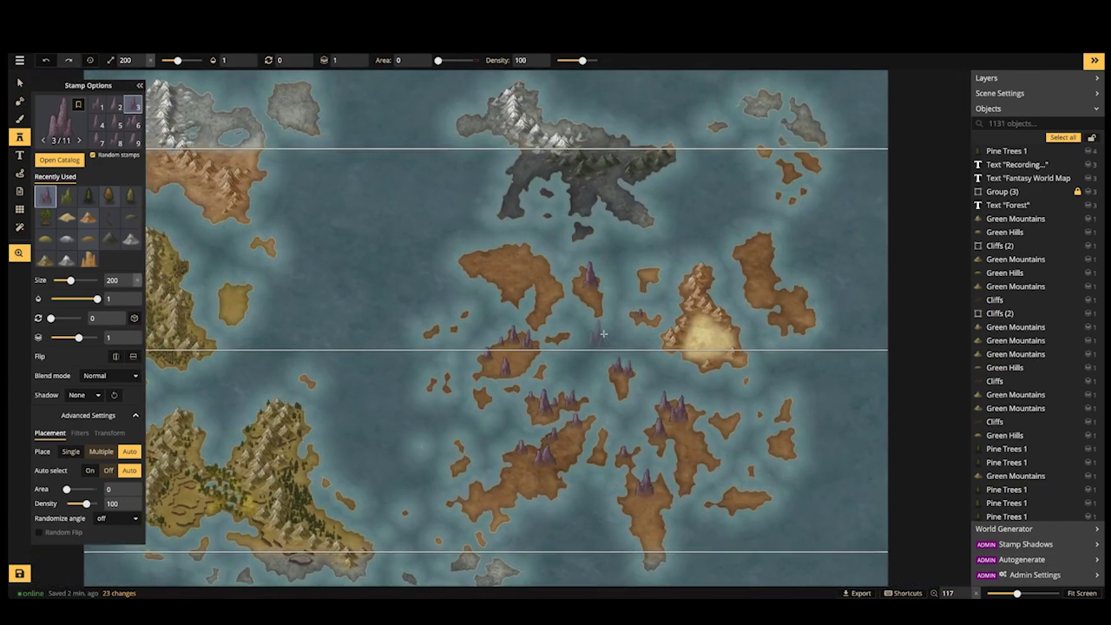
{"action": "scroll", "coordinate": [601, 334], "scroll_direction": "up", "scroll_amount": 2}
{"action": "scroll", "coordinate": [620, 270], "scroll_direction": "up", "scroll_amount": 3}
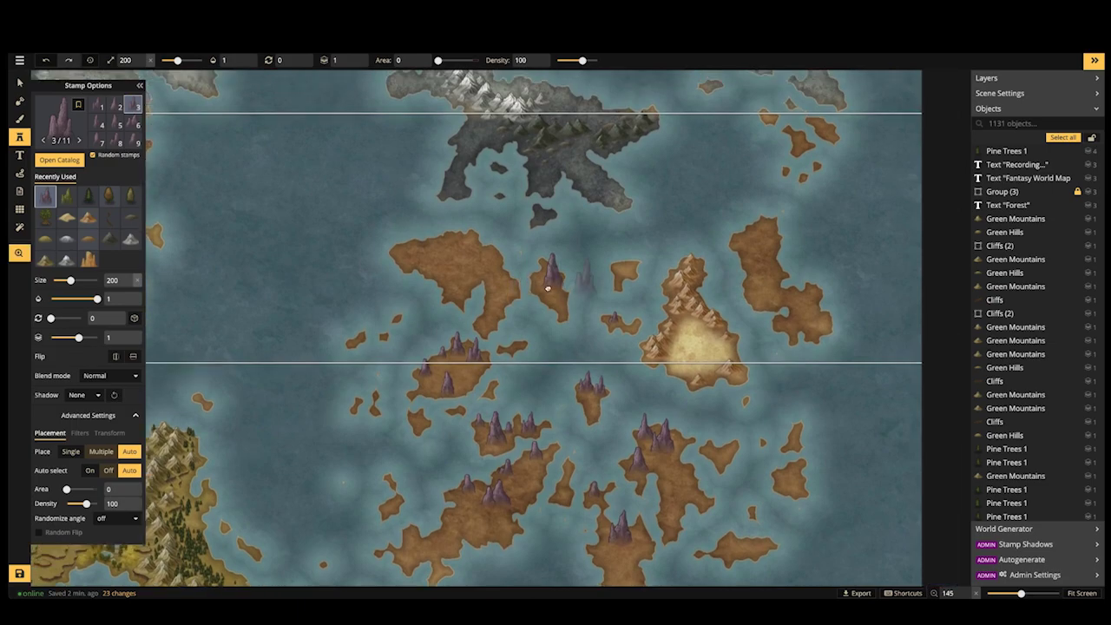
{"action": "scroll", "coordinate": [584, 267], "scroll_direction": "up", "scroll_amount": 1}
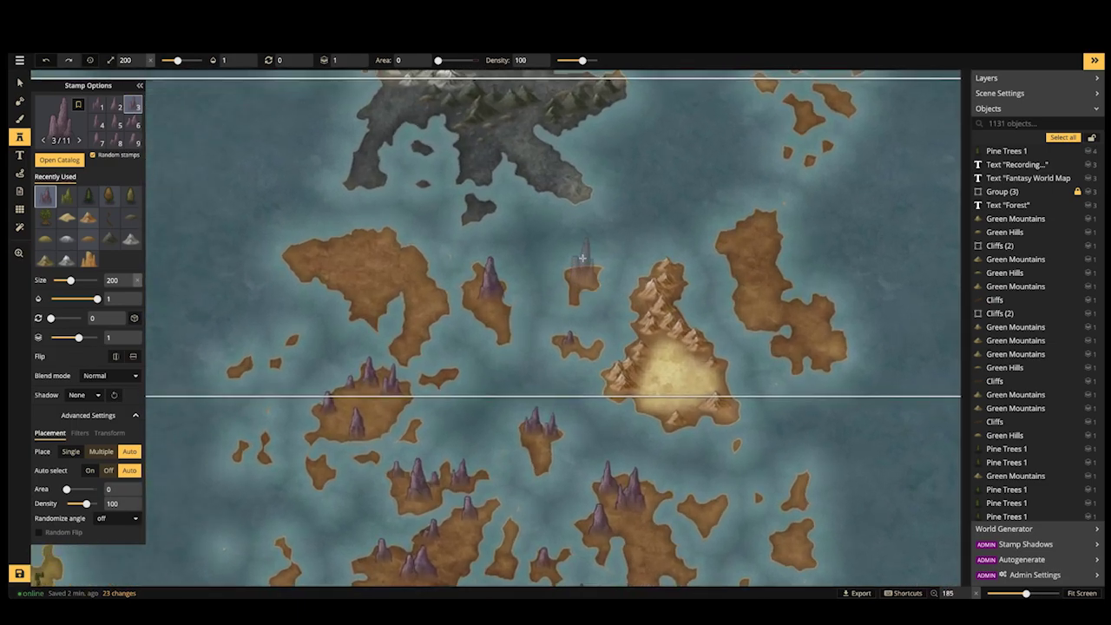
{"action": "left_click", "coordinate": [582, 262]}
Reduce the stamp size to 170 and add karsts to the long diagonal landmass's northwest coast, middle and western end
{"action": "key", "text": "space"}
{"action": "left_click_drag", "start_coordinate": [496, 500], "coordinate": [641, 390]}
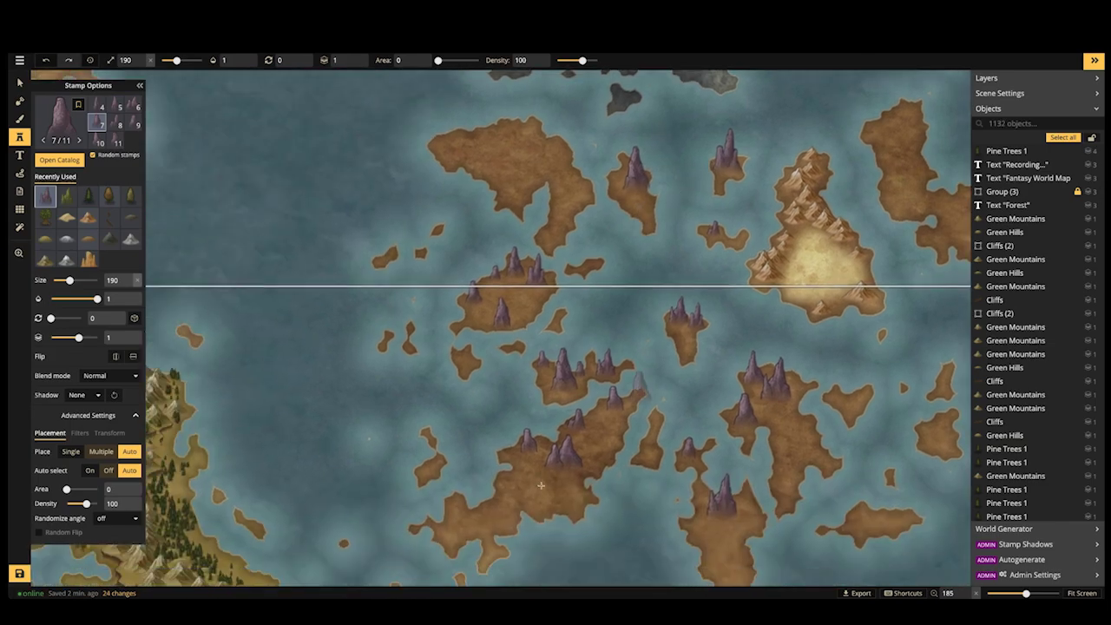
{"action": "scroll", "coordinate": [486, 490], "scroll_direction": "up", "scroll_amount": 4}
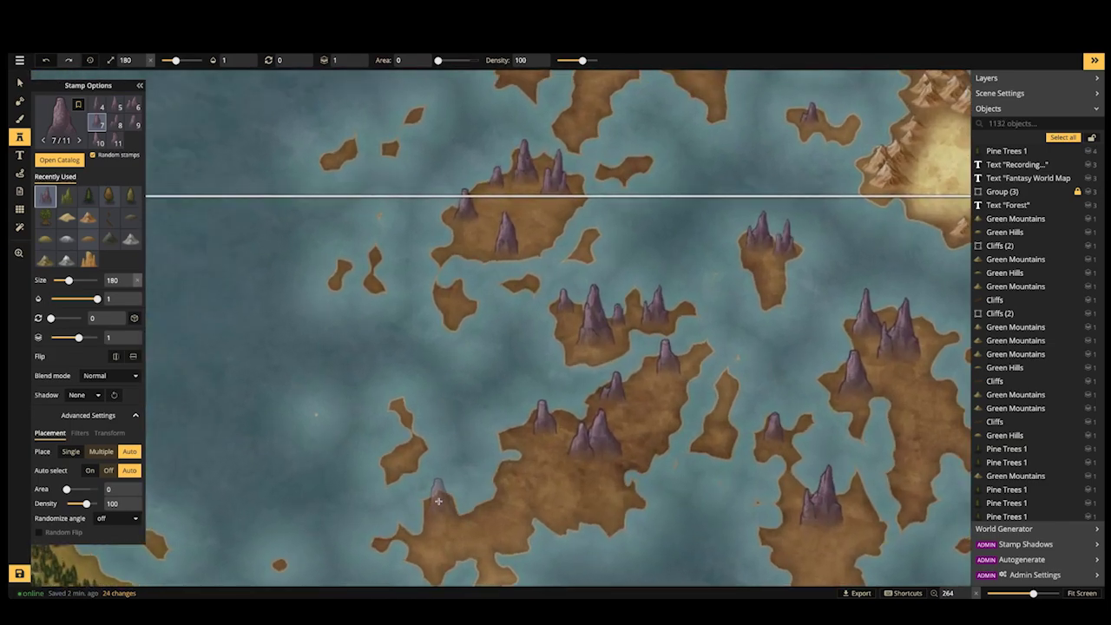
{"action": "left_click", "coordinate": [459, 487]}
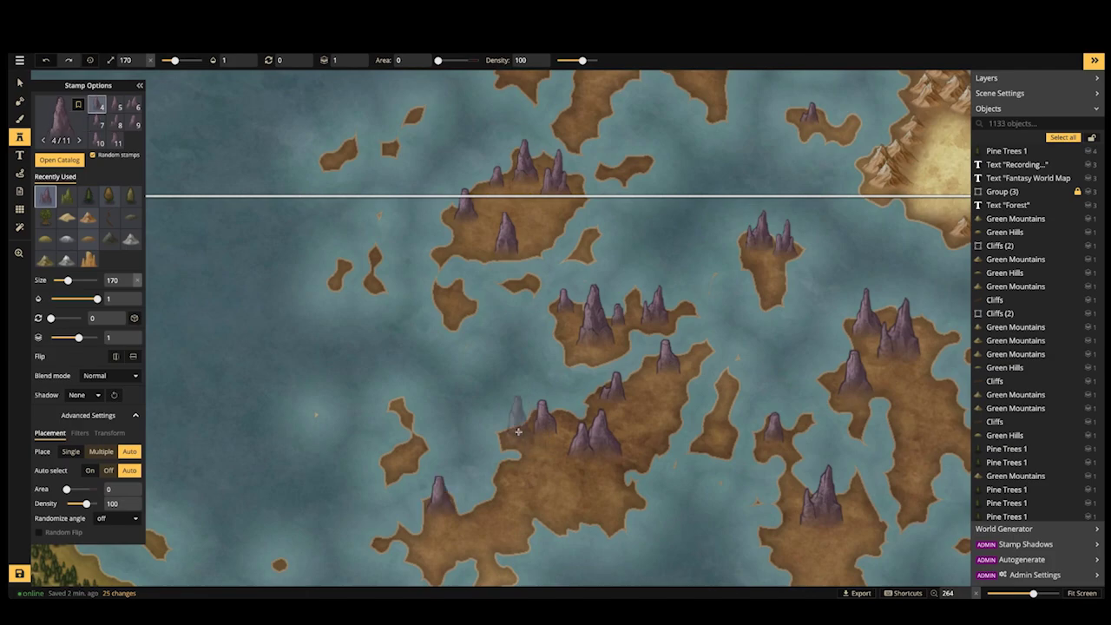
{"action": "left_click", "coordinate": [561, 433]}
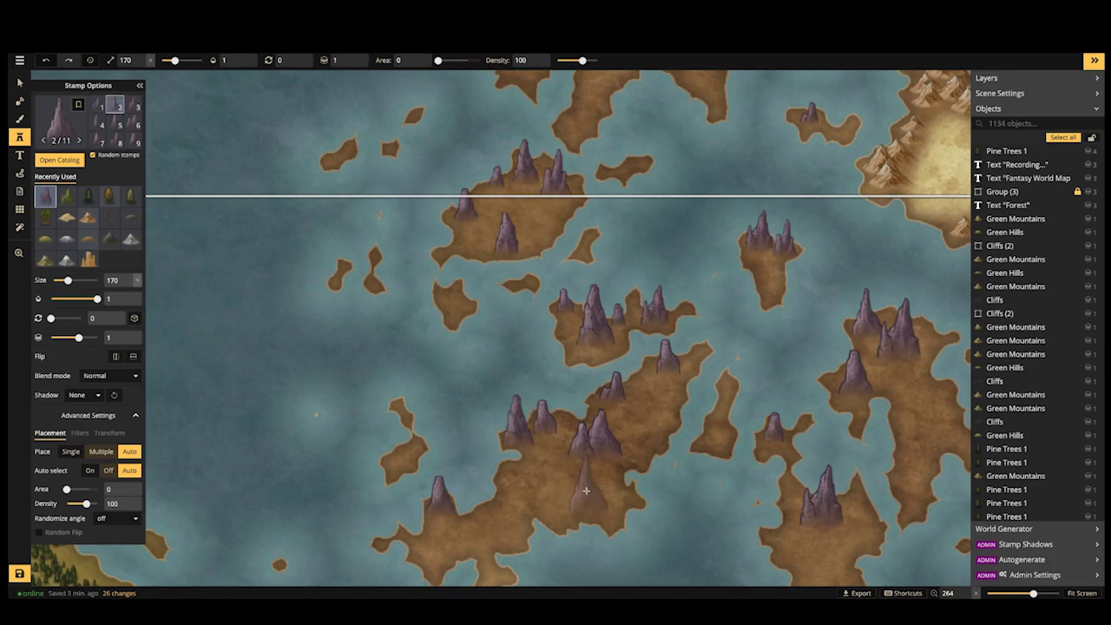
{"action": "left_click", "coordinate": [436, 543]}
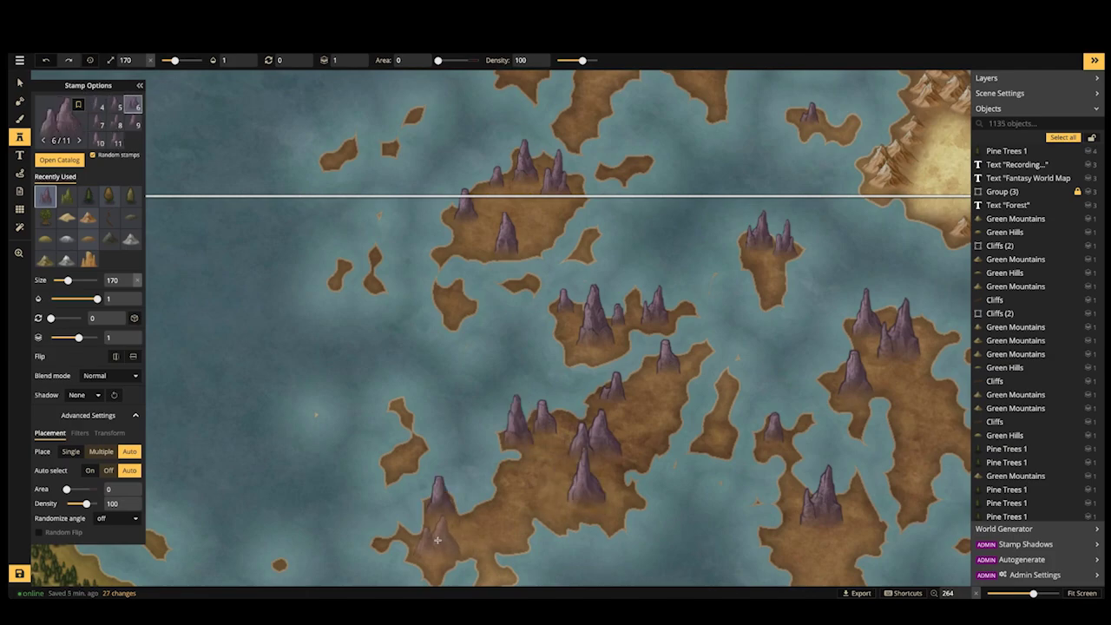
{"action": "left_click", "coordinate": [437, 540]}
Add two size-170 karsts to the eastern side and southern part of the tapering southern landmass
{"action": "left_click_drag", "start_coordinate": [658, 464], "coordinate": [517, 398]}
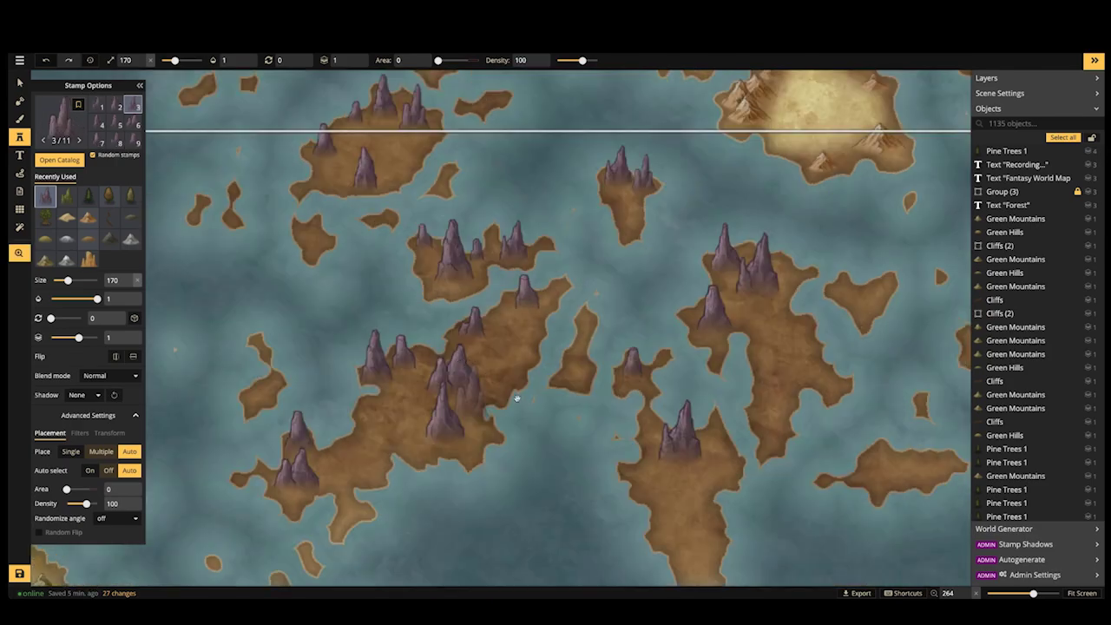
{"action": "left_click_drag", "start_coordinate": [715, 503], "coordinate": [666, 463]}
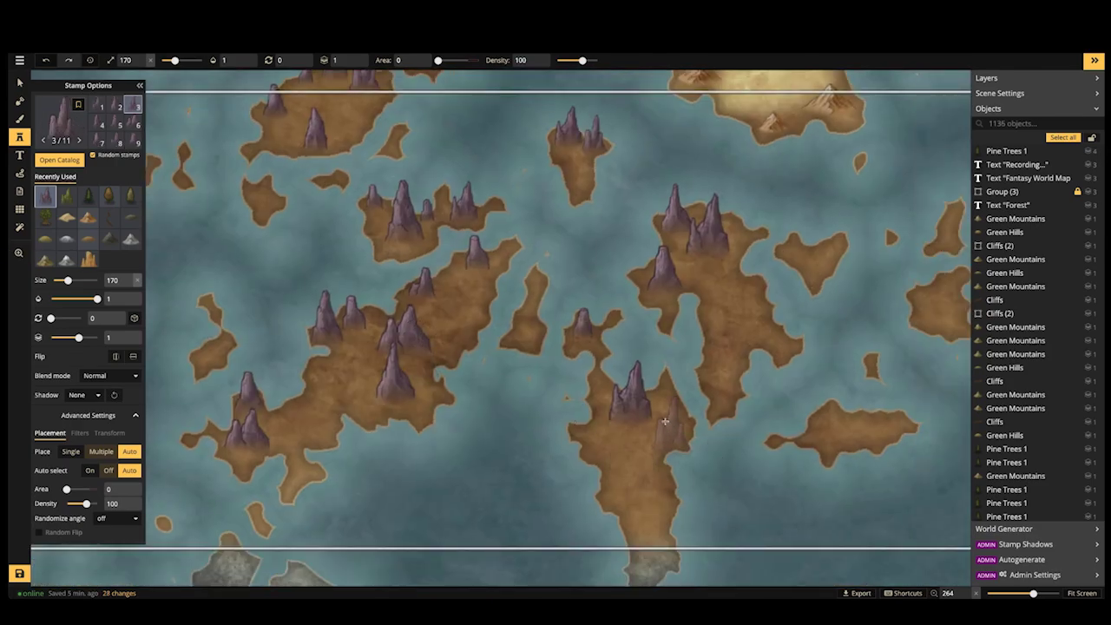
{"action": "left_click", "coordinate": [663, 418]}
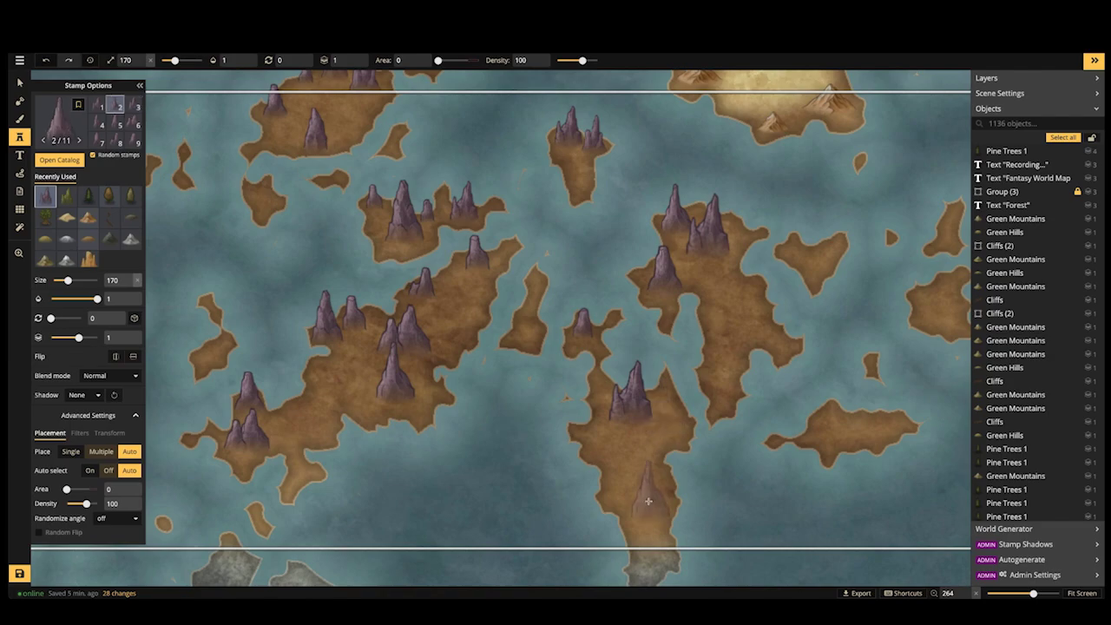
{"action": "left_click", "coordinate": [654, 483]}
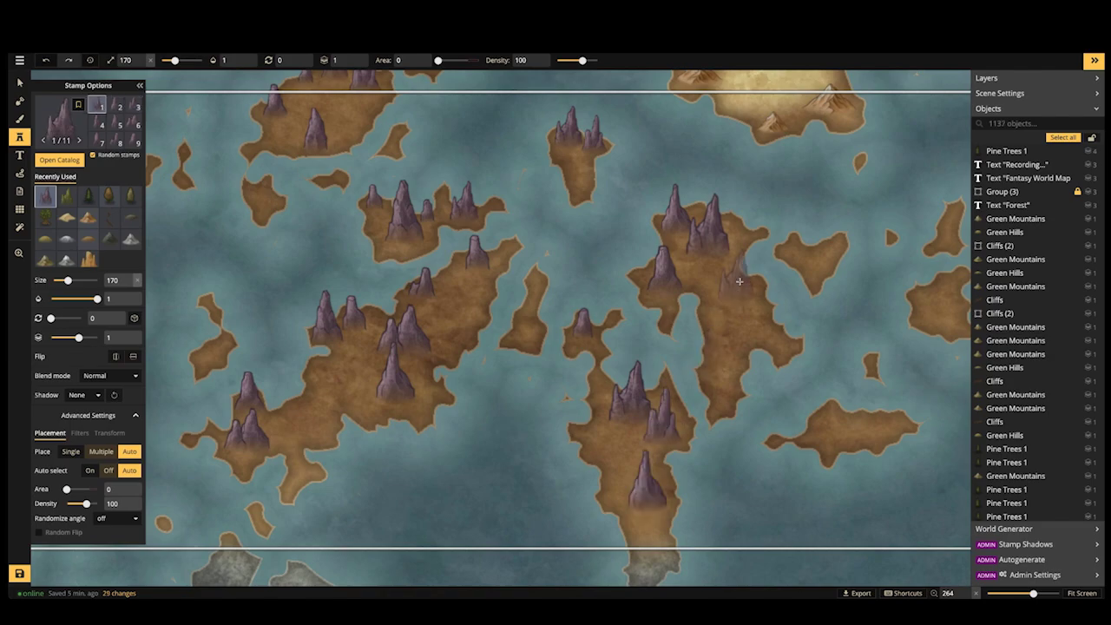
Stamp size-170 karsts on the southeastern landmass's centre and east coast, the triangular island beside it, the elongated southeastern island and the easternmost rounded island
{"action": "left_click", "coordinate": [743, 291]}
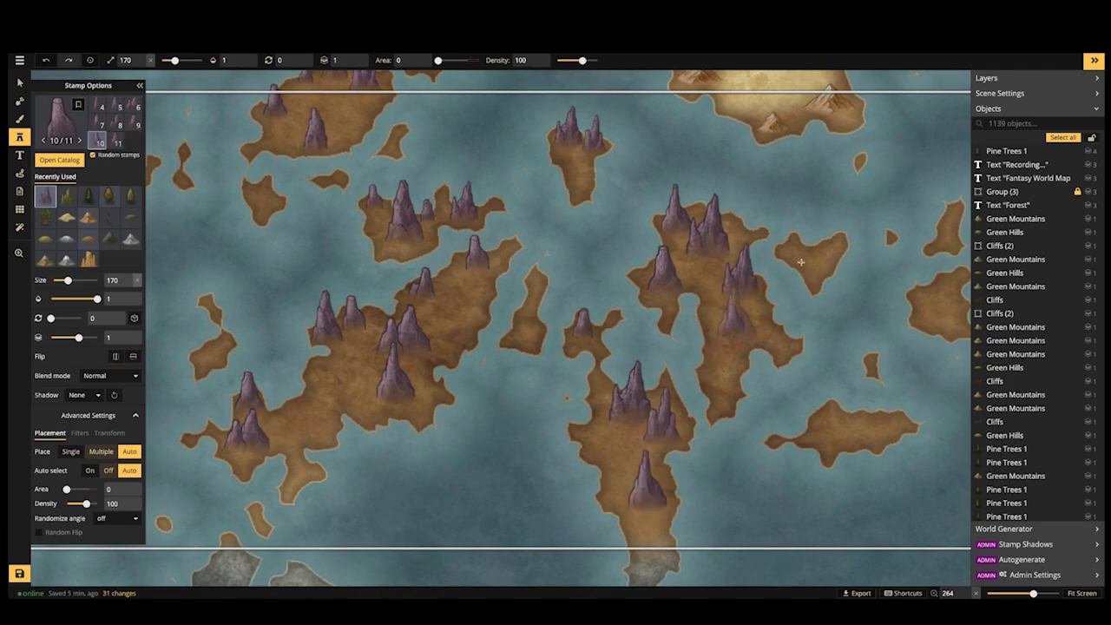
{"action": "left_click", "coordinate": [735, 328]}
{"action": "left_click", "coordinate": [812, 249]}
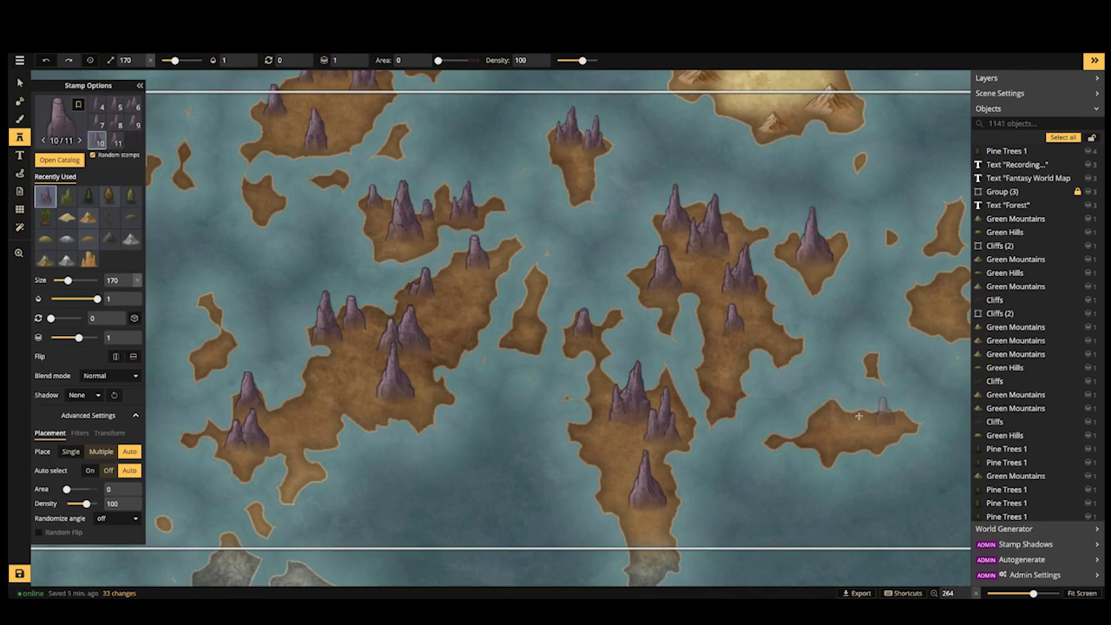
{"action": "left_click", "coordinate": [859, 416]}
{"action": "left_click", "coordinate": [843, 418]}
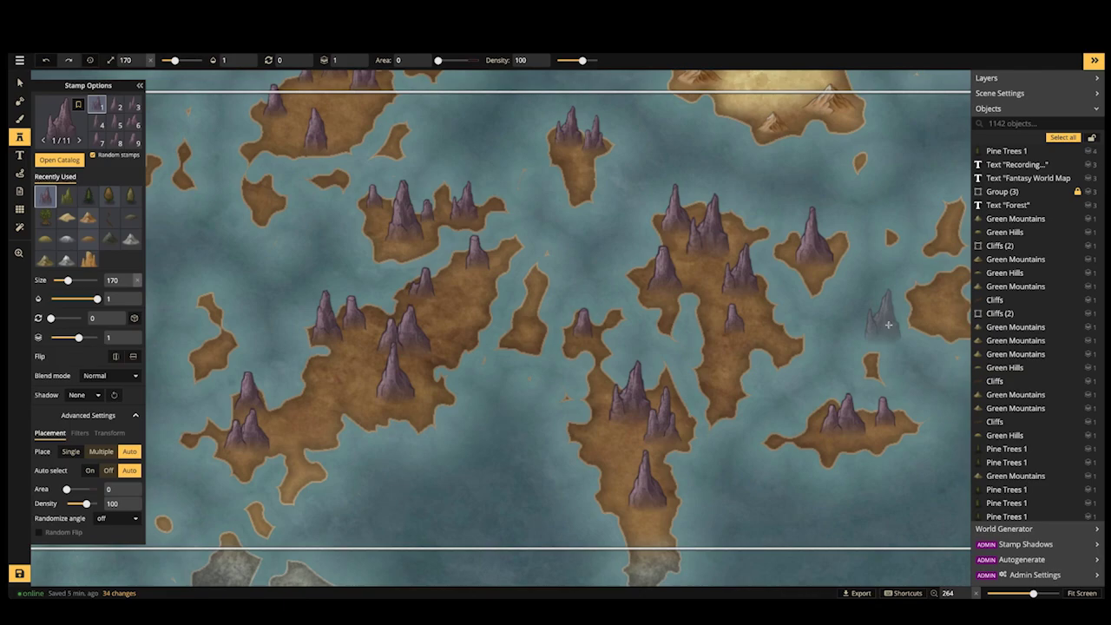
{"action": "left_click", "coordinate": [938, 299]}
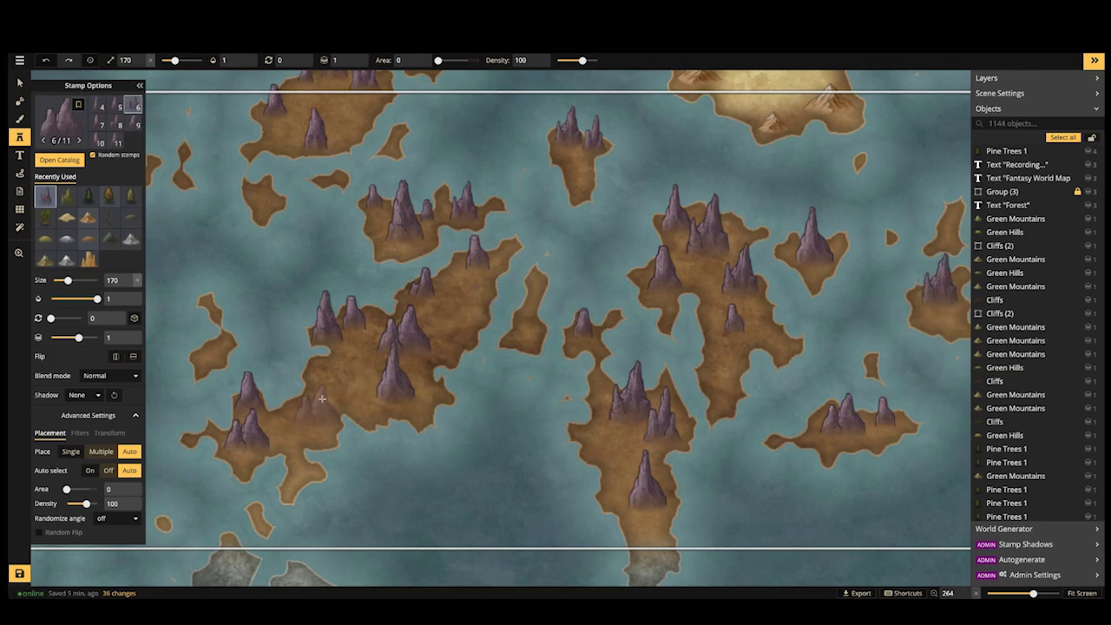
Fill gaps with size-170 karsts on the long diagonal landmass's west and northeast, plus one on the tapering southern landmass's west coast
{"action": "key", "text": "Right"}
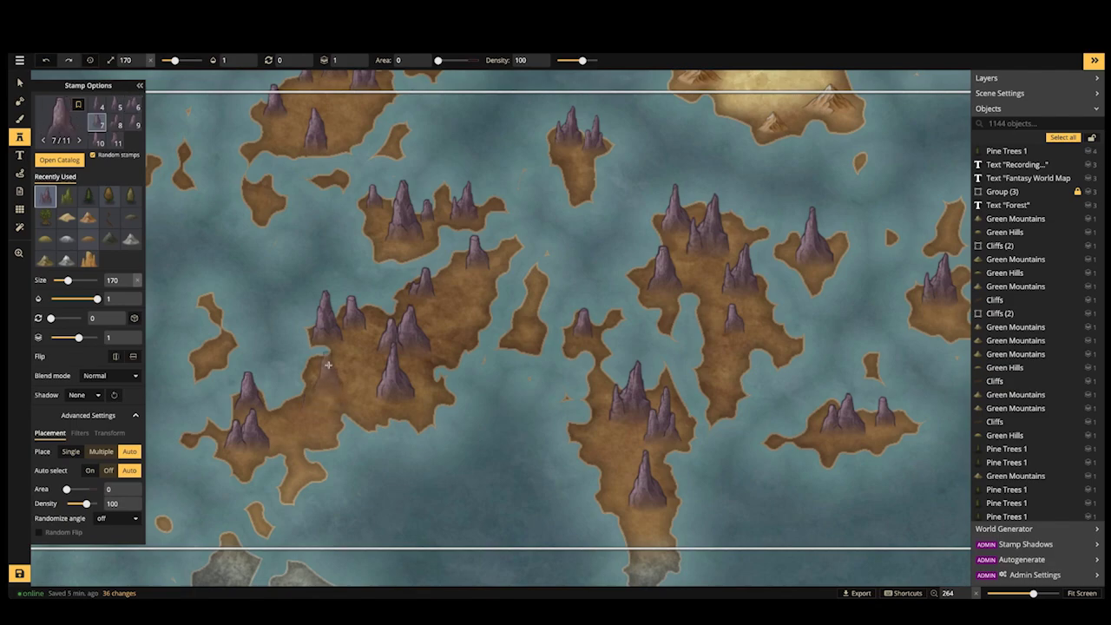
{"action": "left_click", "coordinate": [327, 354]}
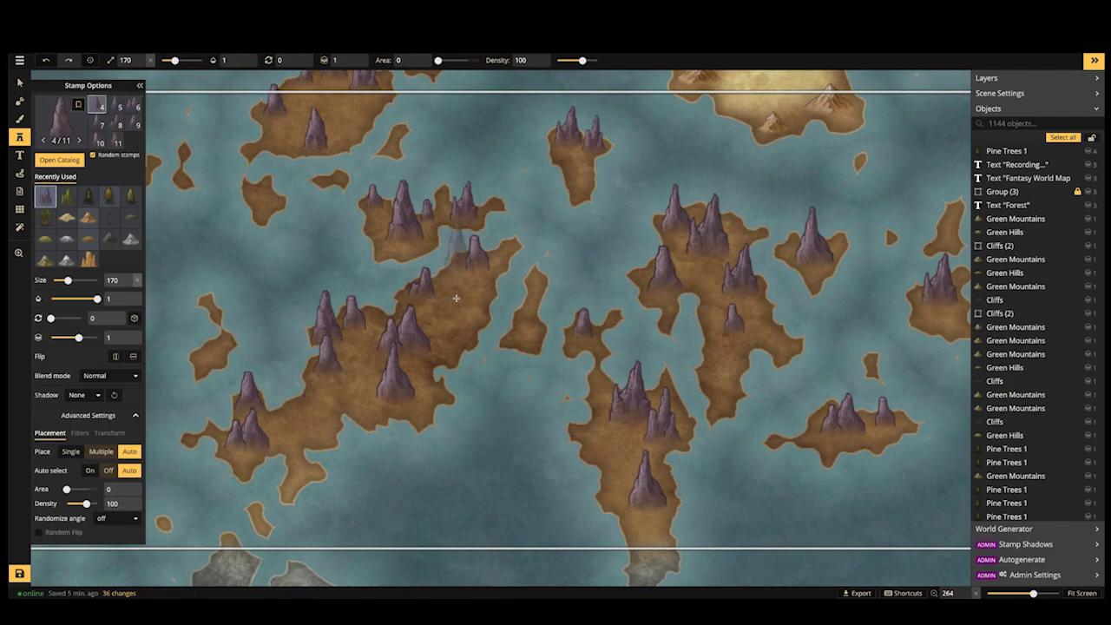
{"action": "left_click", "coordinate": [456, 298]}
{"action": "left_click", "coordinate": [457, 298]}
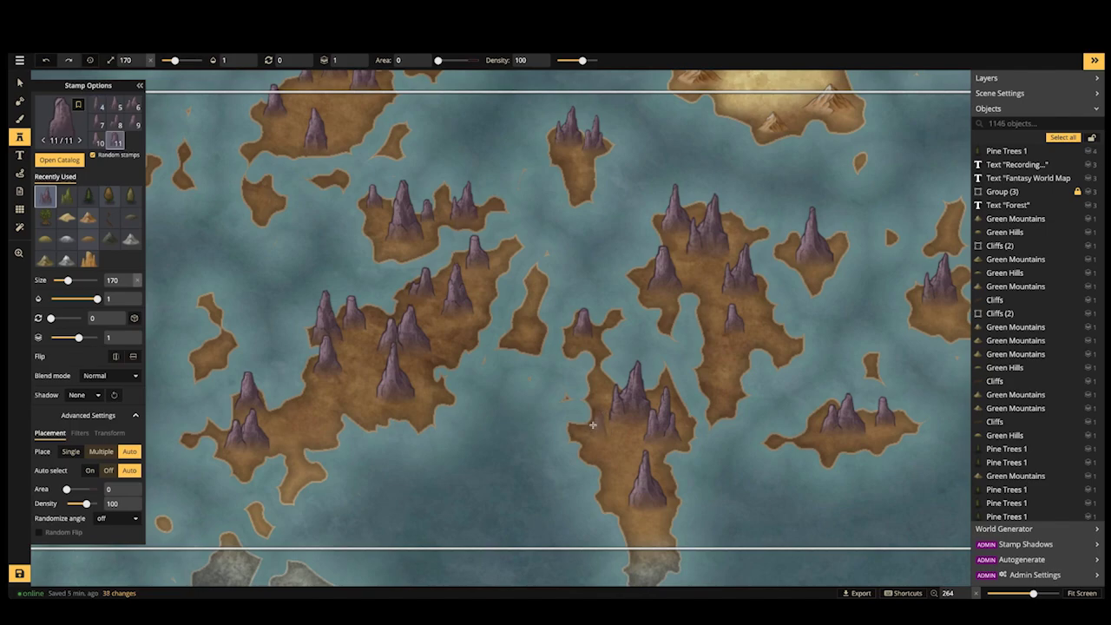
{"action": "left_click", "coordinate": [721, 369]}
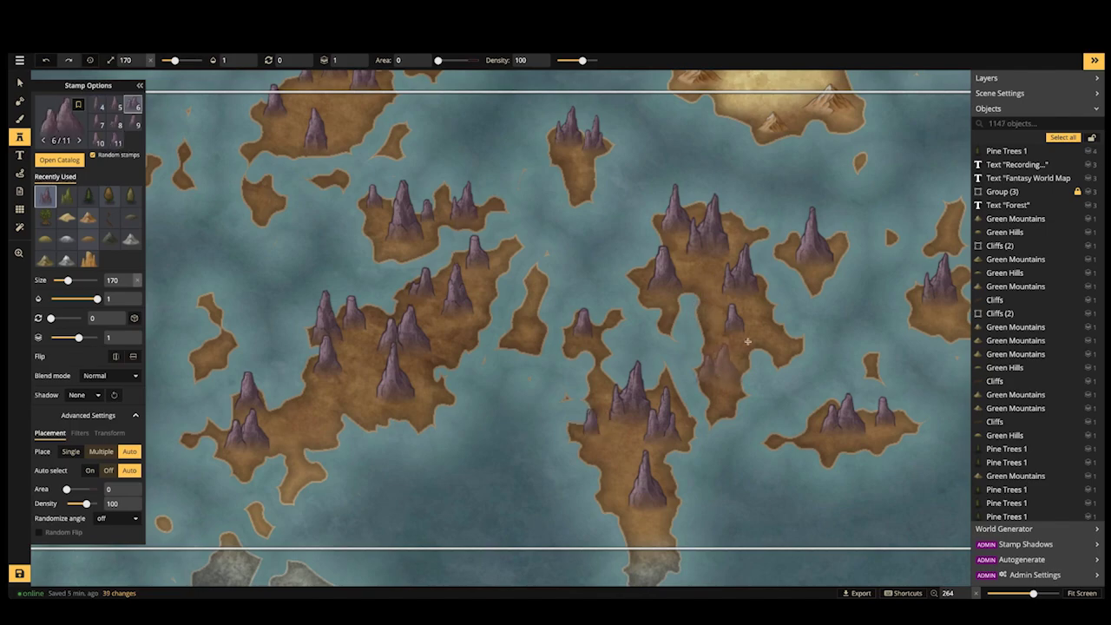
Place two size-170 karsts along the northern coast of the large curved northwestern island
{"action": "scroll", "coordinate": [417, 245], "scroll_direction": "down", "scroll_amount": 3}
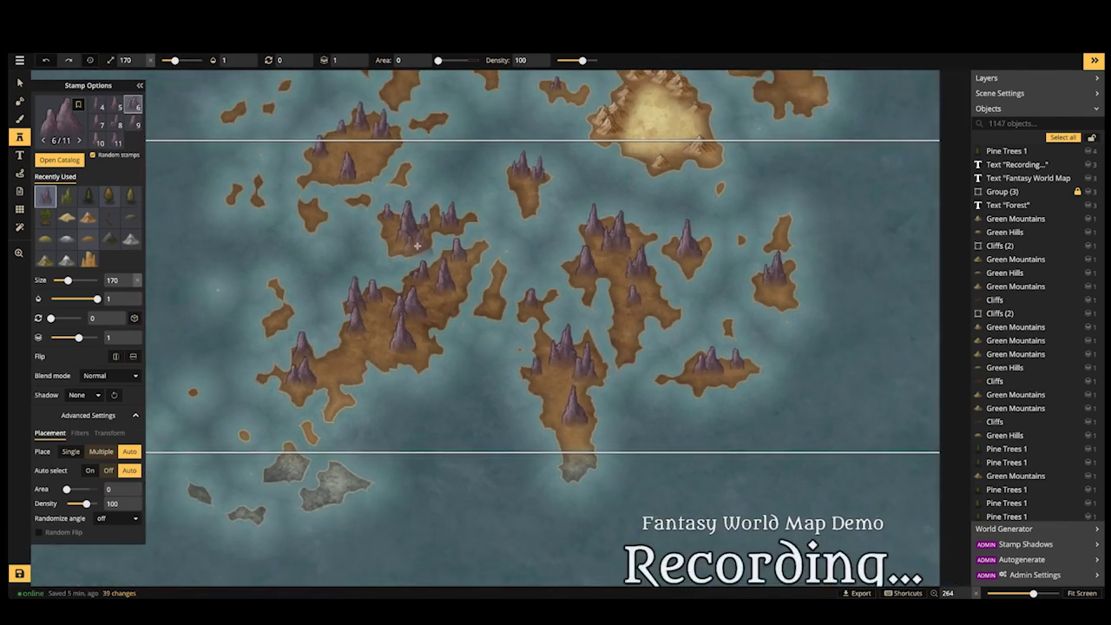
{"action": "scroll", "coordinate": [418, 245], "scroll_direction": "down", "scroll_amount": 2}
{"action": "key", "text": "space"}
{"action": "left_click_drag", "start_coordinate": [426, 177], "coordinate": [431, 380]}
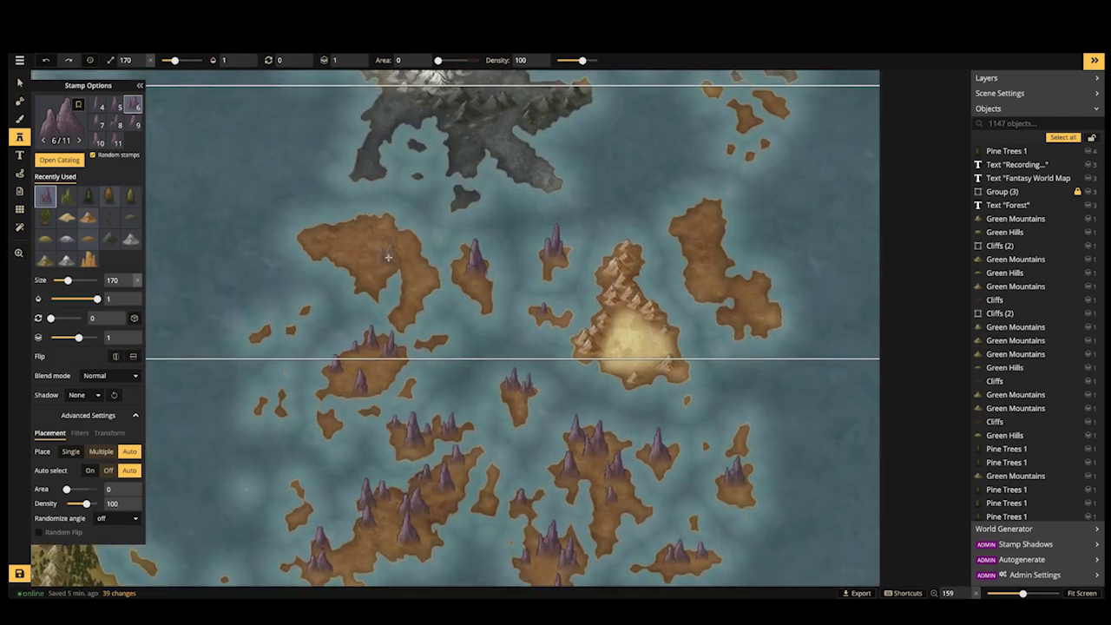
{"action": "scroll", "coordinate": [389, 253], "scroll_direction": "down", "scroll_amount": 3}
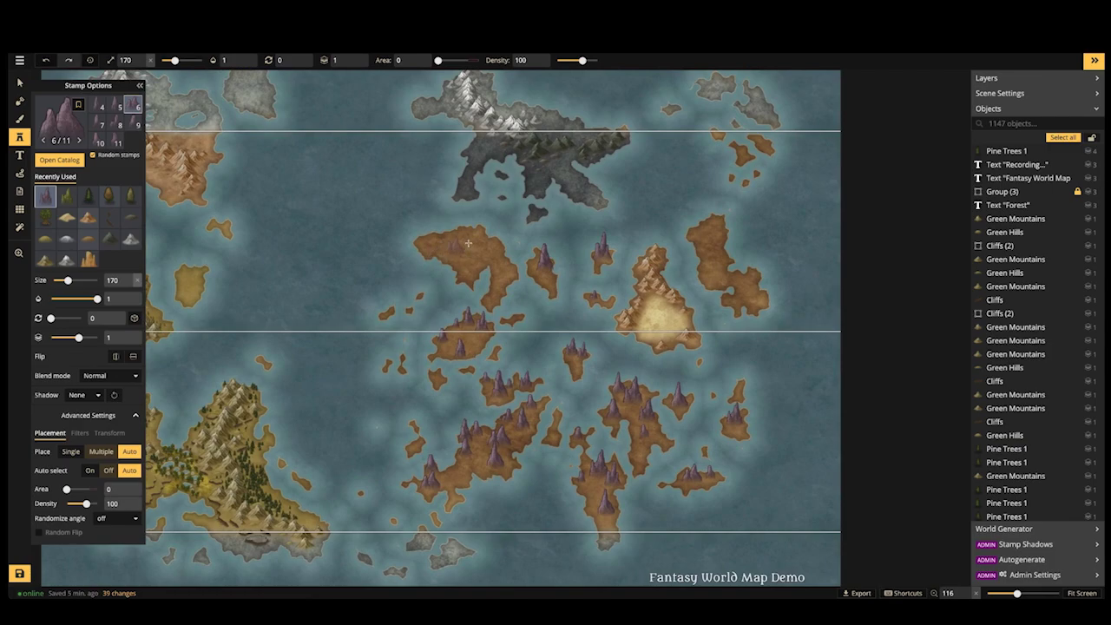
{"action": "scroll", "coordinate": [454, 236], "scroll_direction": "up", "scroll_amount": 3}
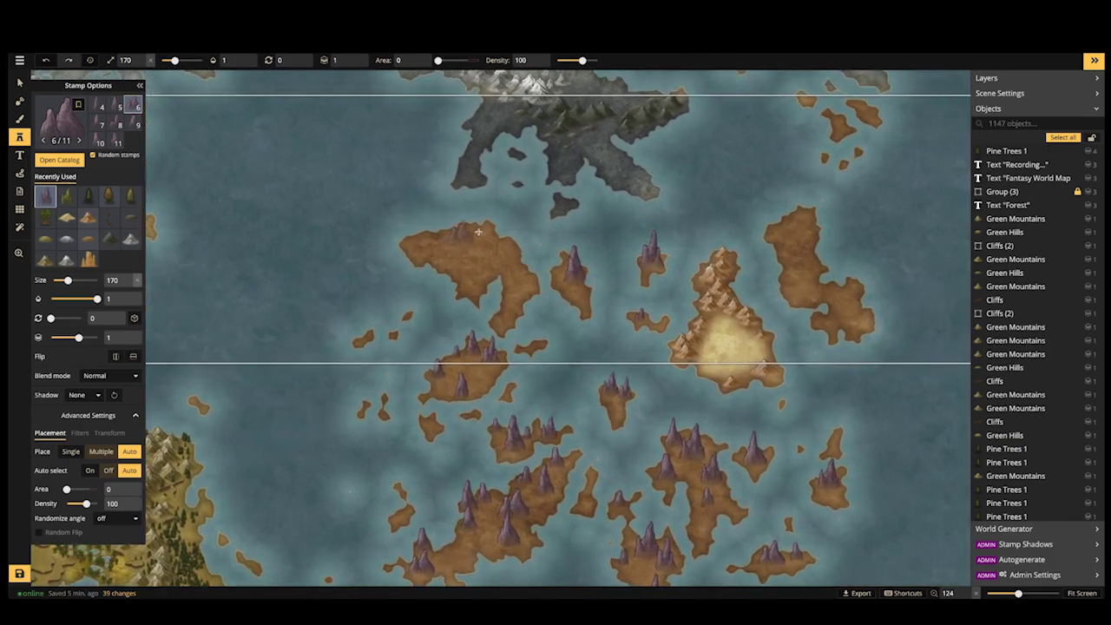
{"action": "left_click", "coordinate": [440, 235]}
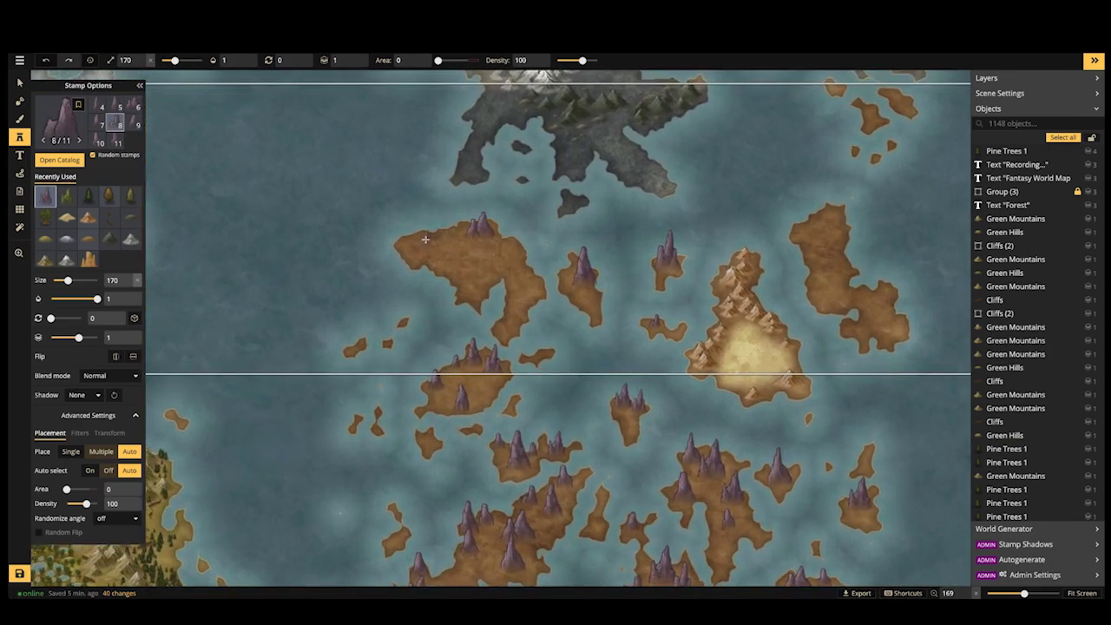
{"action": "left_click", "coordinate": [452, 255]}
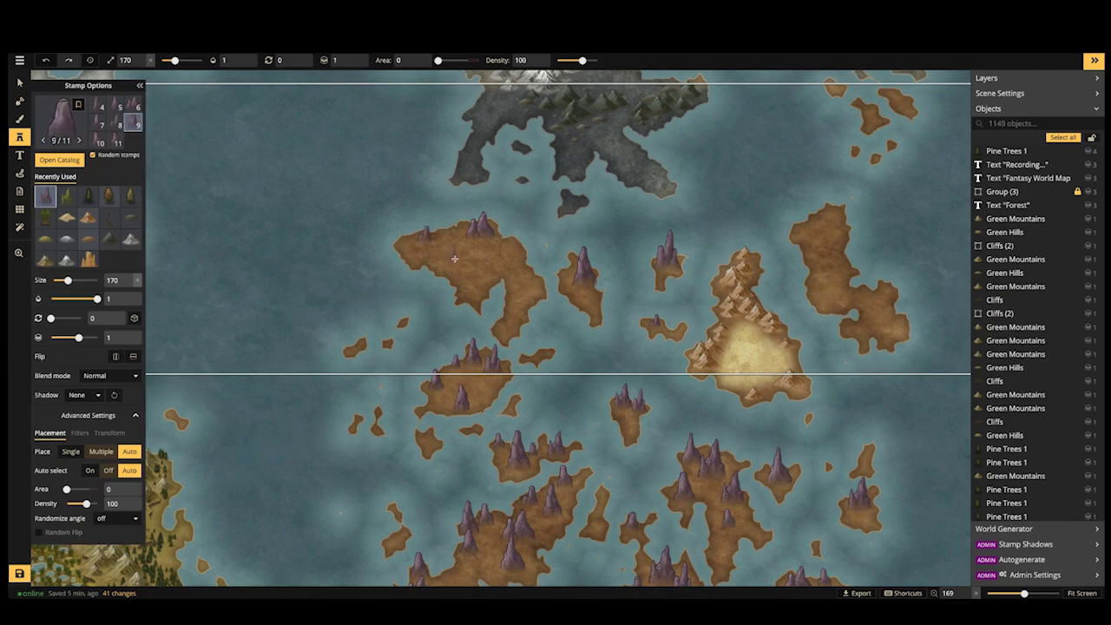
Browse the karst variants and choose variant 1 of 11 for the large curved northwestern island
{"action": "key", "text": "Right"}
{"action": "key", "text": "Right"}
{"action": "key", "text": "Right"}
{"action": "key", "text": "Right"}
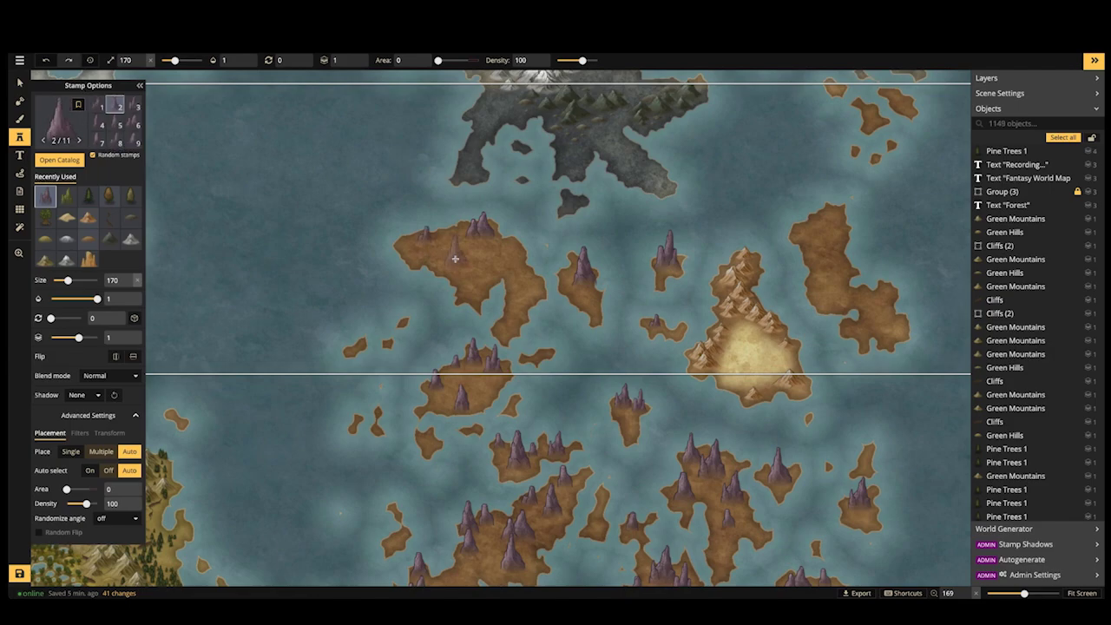
{"action": "key", "text": "Right"}
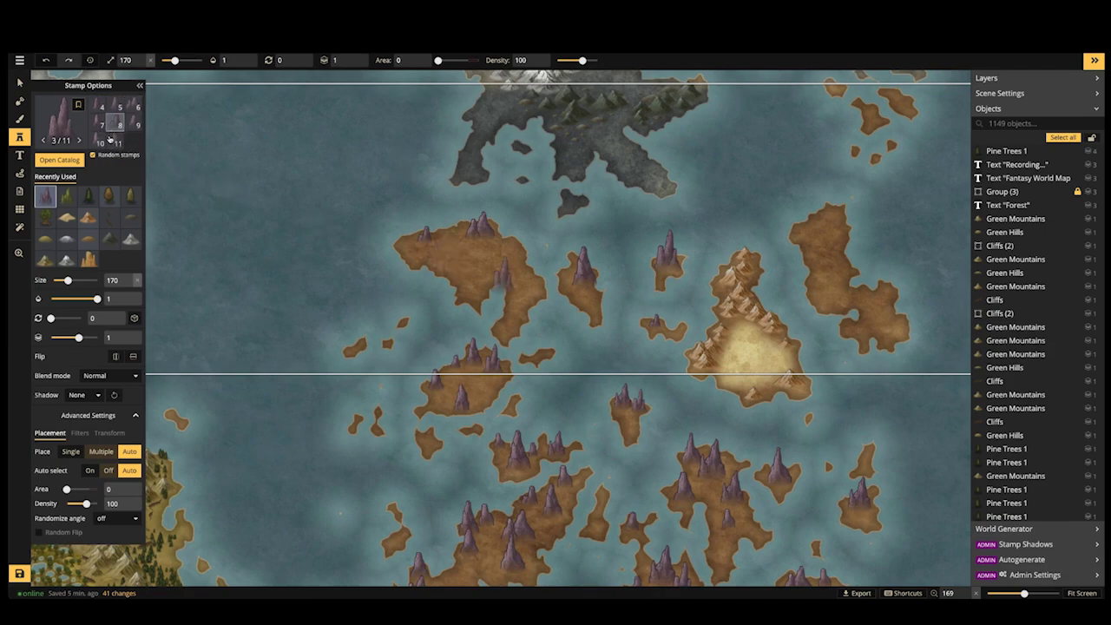
{"action": "left_click", "coordinate": [100, 112]}
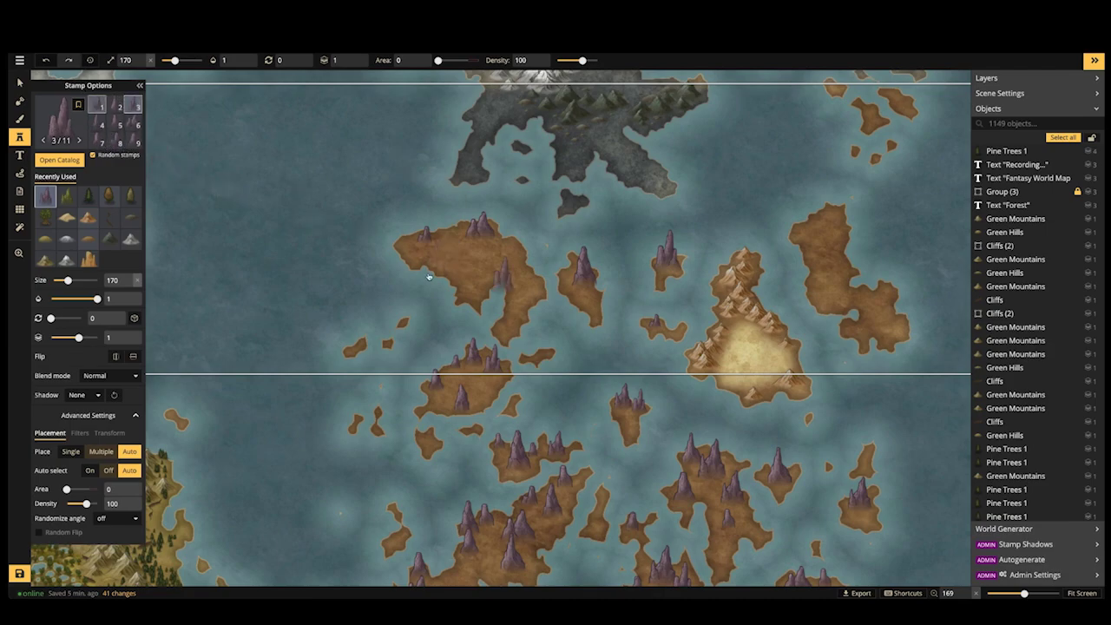
Flip the karst horizontally, enlarge it to size 250 and place it in the northern centre of the large curved northwestern island
{"action": "key", "text": "bracketright"}
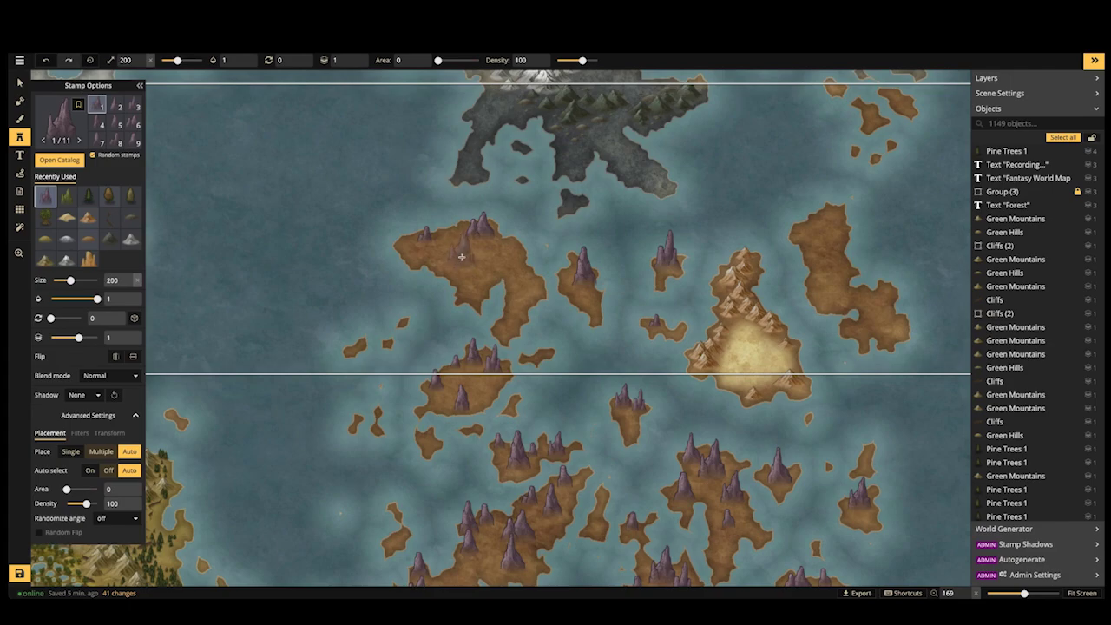
{"action": "key", "text": "bracketright"}
{"action": "key", "text": "bracketright"}
{"action": "key", "text": "bracketright"}
{"action": "left_click", "coordinate": [506, 264]}
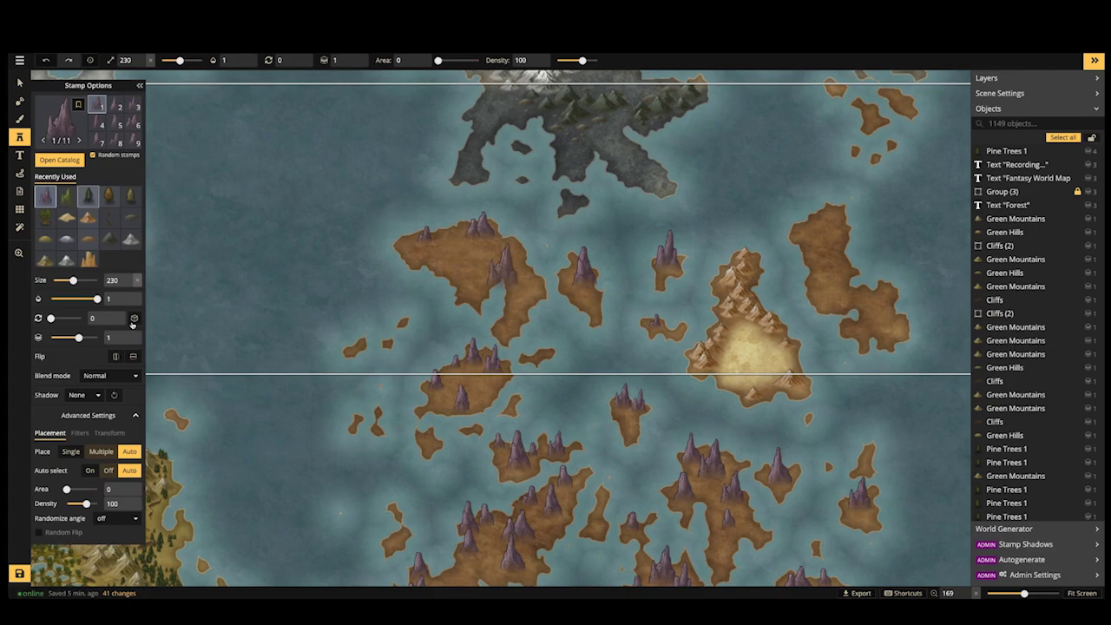
{"action": "left_click", "coordinate": [117, 356]}
{"action": "key", "text": "ctrl+z"}
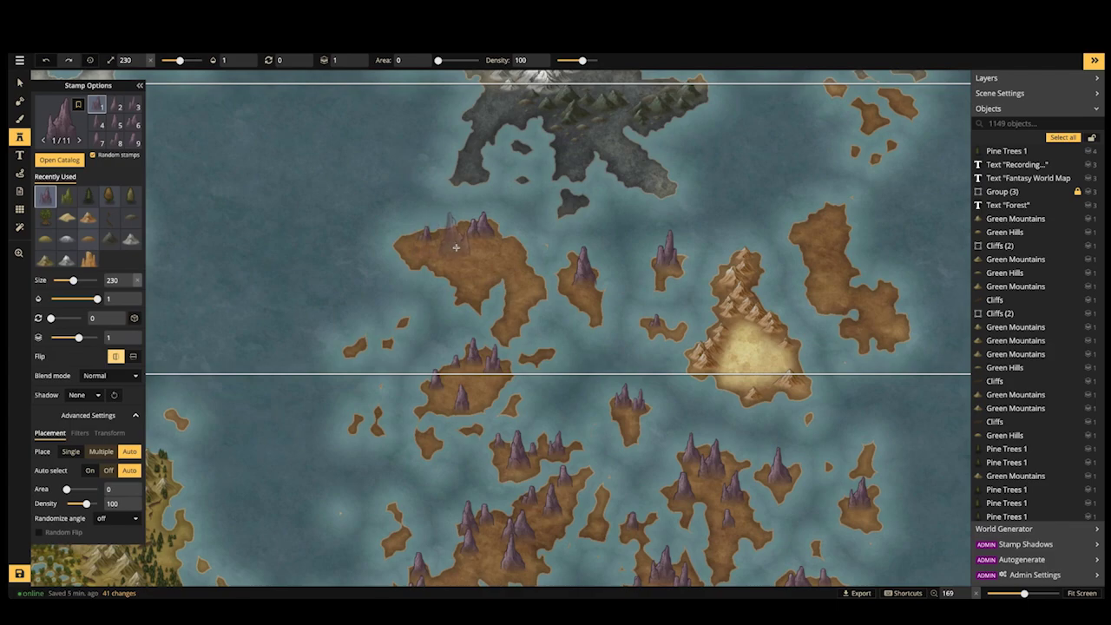
{"action": "key", "text": "bracketright"}
{"action": "key", "text": "bracketright"}
{"action": "left_click", "coordinate": [460, 254]}
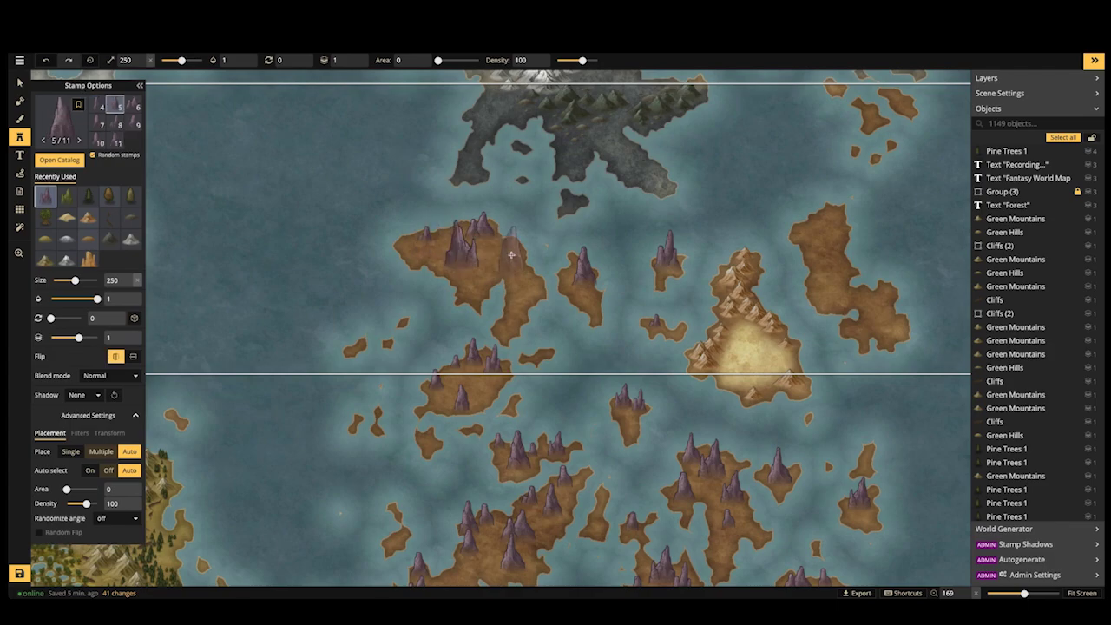
Add two smaller karsts along the curved northwestern island's eastern side, the more southerly one at size 190
{"action": "key", "text": "bracketleft"}
{"action": "key", "text": "bracketleft"}
{"action": "left_click", "coordinate": [511, 245]}
{"action": "key", "text": "bracketleft"}
{"action": "key", "text": "bracketleft"}
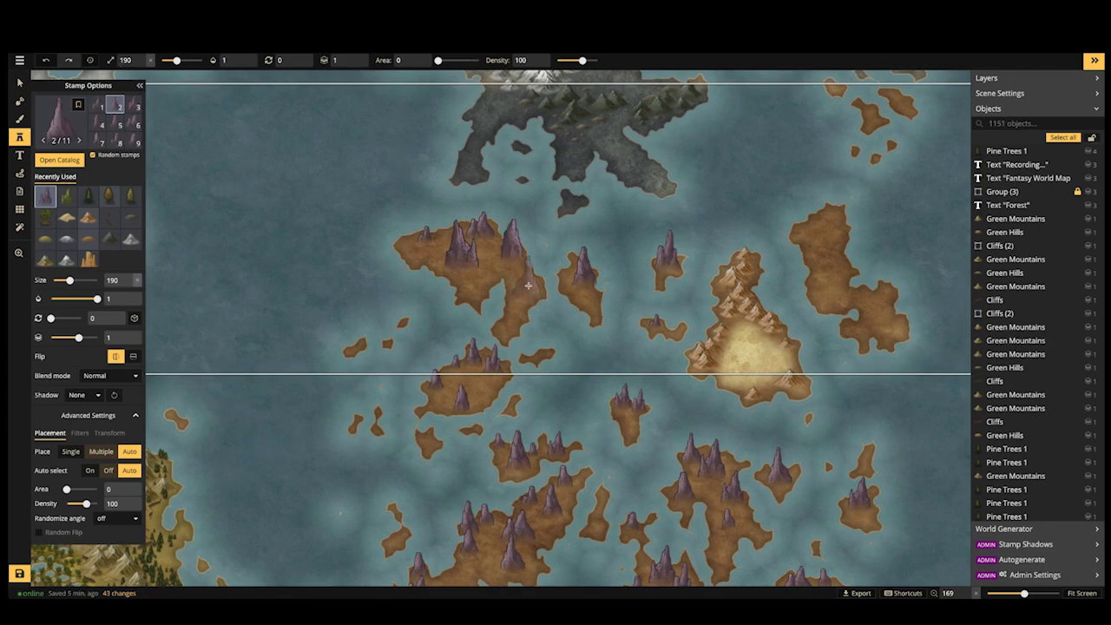
{"action": "left_click", "coordinate": [527, 285]}
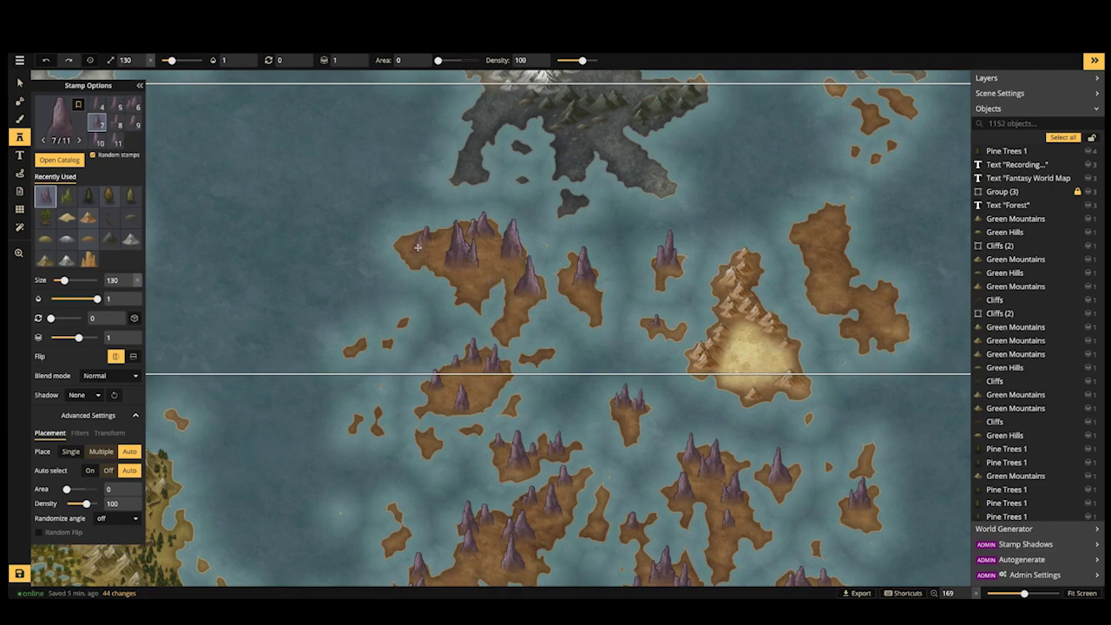
Place five size-80 karsts on the curved northwestern island's western end and around the bases of its northern and central spires
{"action": "key", "text": "bracketleft"}
{"action": "key", "text": "bracketleft"}
{"action": "key", "text": "bracketleft"}
{"action": "scroll", "coordinate": [415, 245], "scroll_direction": "up", "scroll_amount": 3}
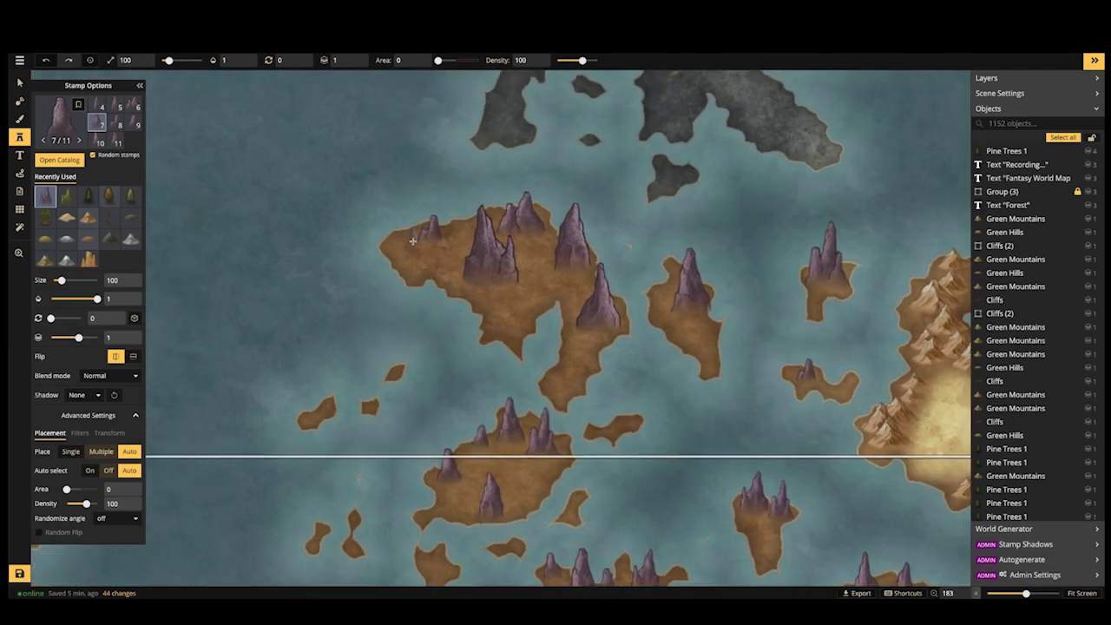
{"action": "scroll", "coordinate": [413, 241], "scroll_direction": "up", "scroll_amount": 5}
{"action": "key", "text": "bracketleft"}
{"action": "key", "text": "bracketleft"}
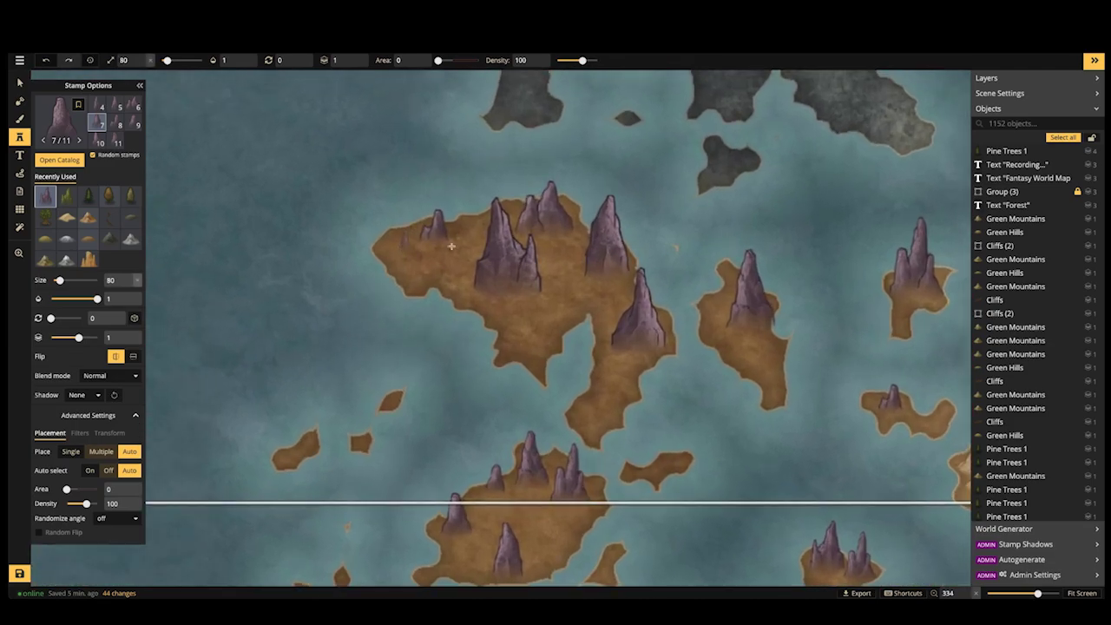
{"action": "left_click", "coordinate": [405, 251]}
{"action": "left_click", "coordinate": [499, 301]}
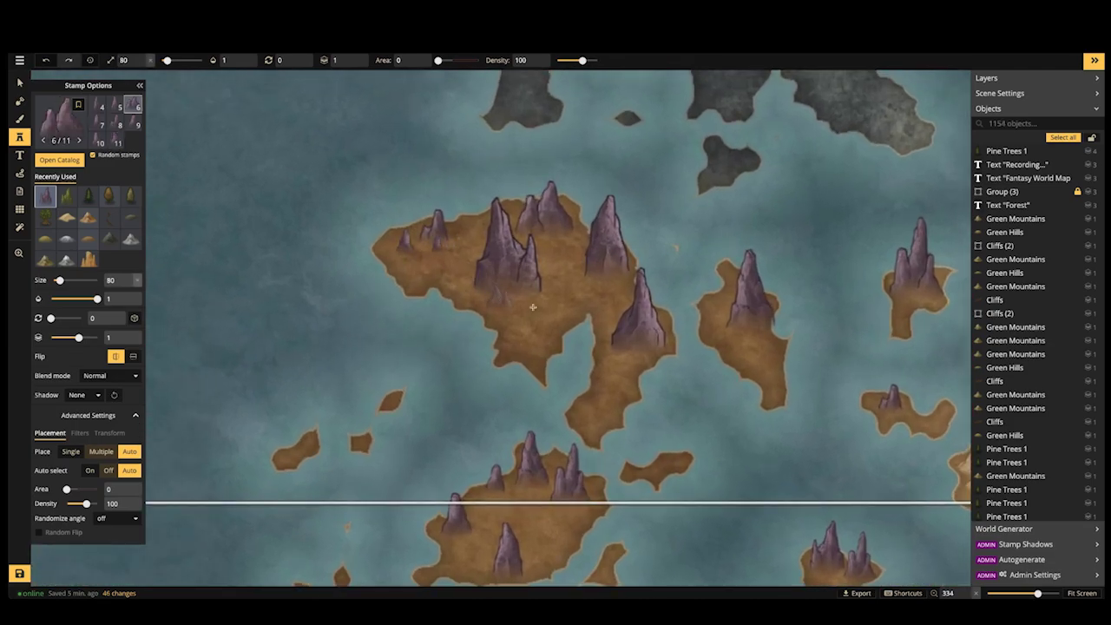
{"action": "left_click", "coordinate": [542, 302]}
{"action": "left_click", "coordinate": [554, 249]}
{"action": "left_click", "coordinate": [603, 285]}
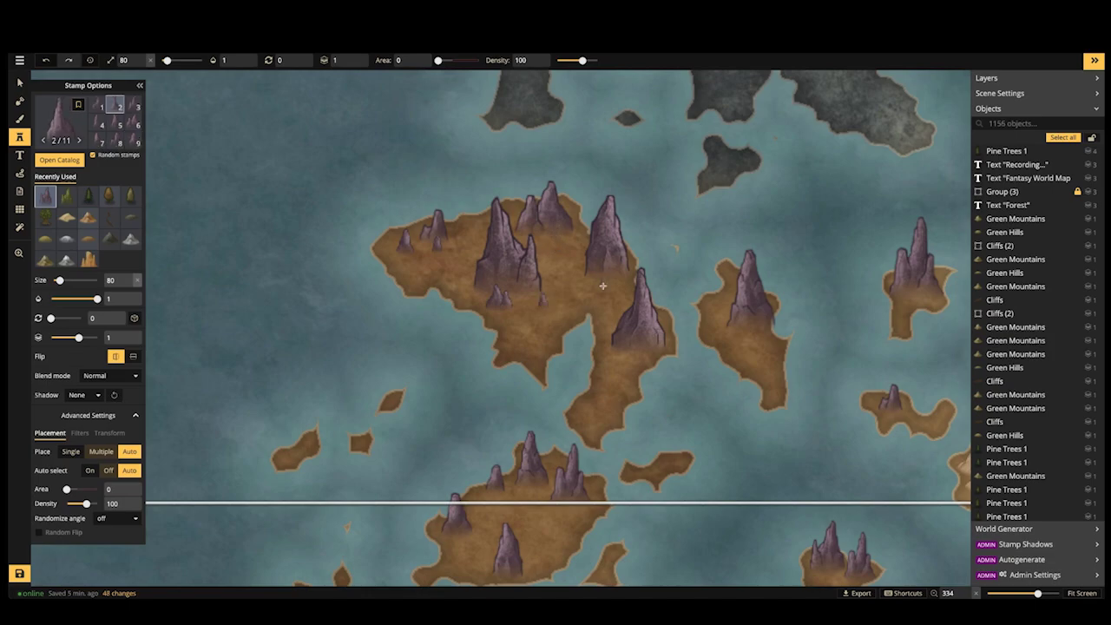
Add small karsts, starting at size 90, at the foot of the curved island's eastern spire and along the southeastern arm below it
{"action": "left_click", "coordinate": [651, 347]}
{"action": "key", "text": "bracketright"}
{"action": "left_click", "coordinate": [627, 356]}
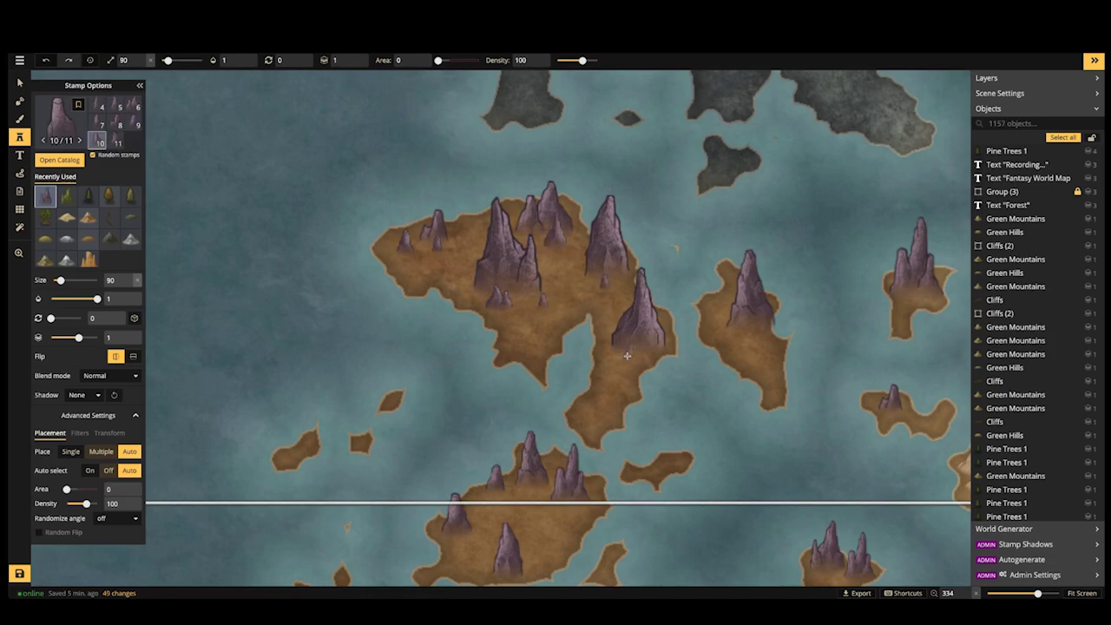
{"action": "key", "text": "bracketright"}
{"action": "left_click", "coordinate": [623, 380]}
{"action": "left_click", "coordinate": [623, 349]}
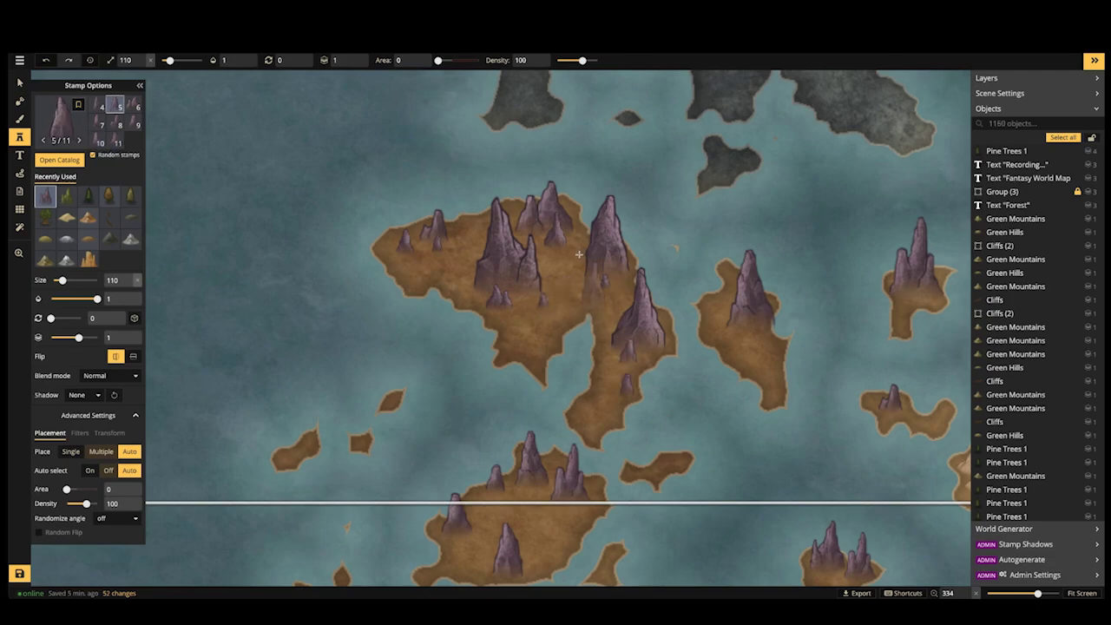
On the narrow island east of the curved one, shift the tall spire slightly northwest and move the smaller karst just below it
{"action": "key", "text": "space"}
{"action": "left_click_drag", "start_coordinate": [741, 322], "coordinate": [571, 268]}
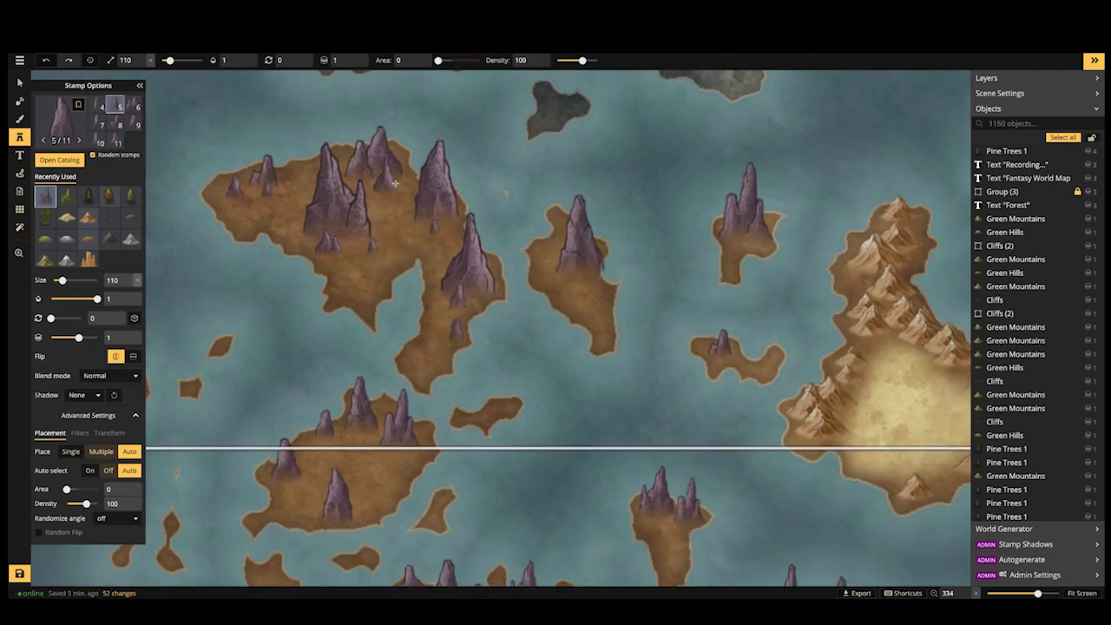
{"action": "left_click", "coordinate": [504, 279]}
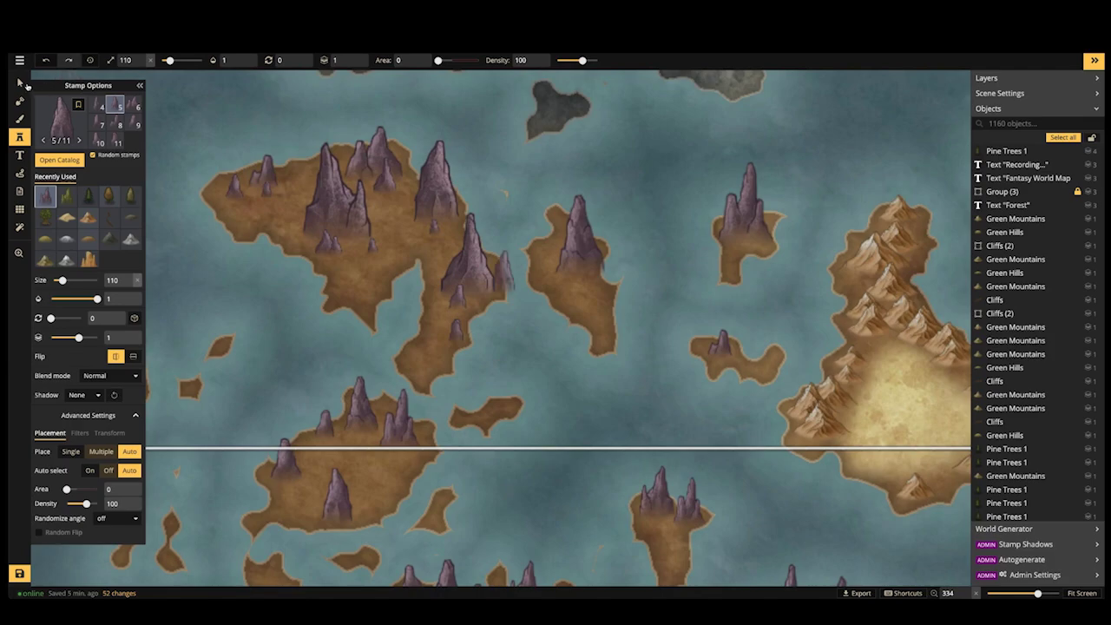
{"action": "key", "text": "v"}
{"action": "left_click", "coordinate": [580, 239]}
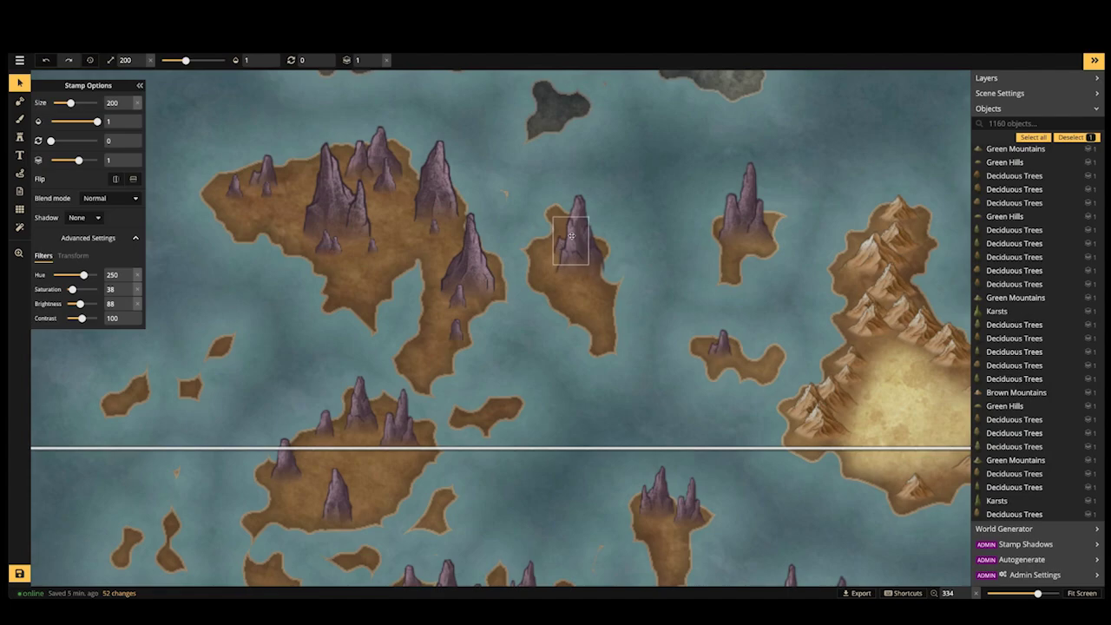
{"action": "left_click_drag", "start_coordinate": [572, 235], "coordinate": [632, 323]}
{"action": "left_click", "coordinate": [581, 250]}
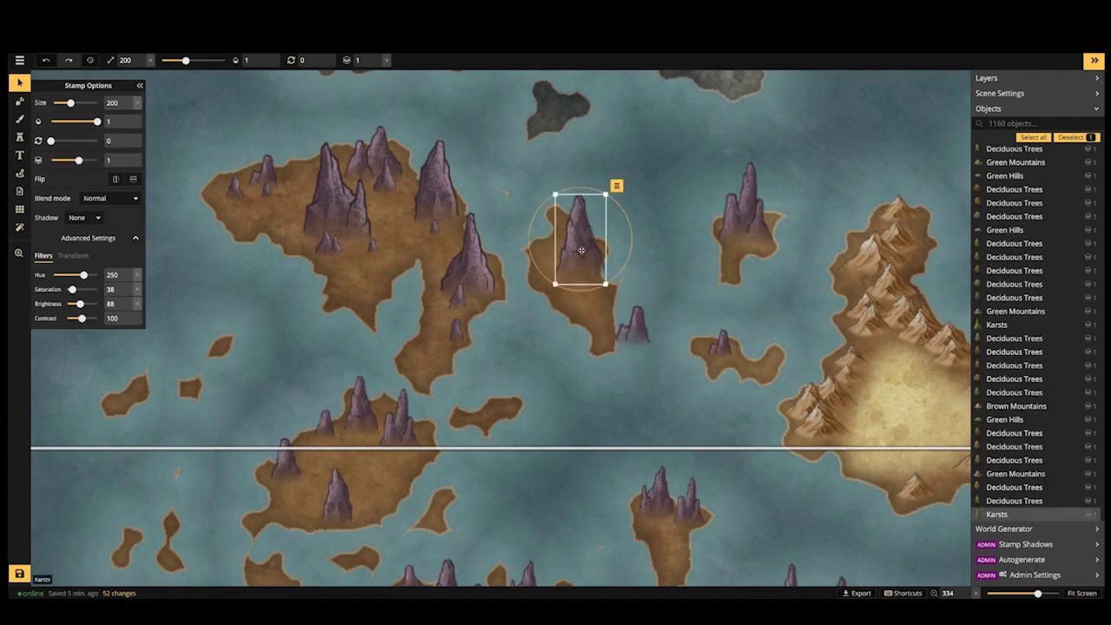
{"action": "left_click_drag", "start_coordinate": [581, 250], "coordinate": [566, 244]}
{"action": "left_click", "coordinate": [641, 336]}
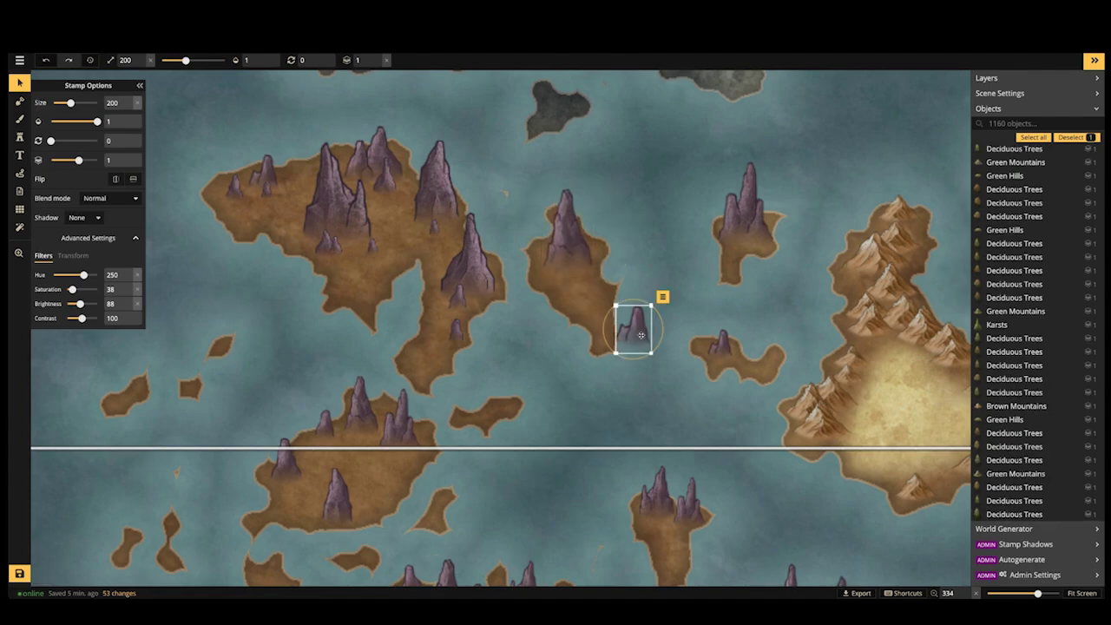
{"action": "left_click_drag", "start_coordinate": [640, 336], "coordinate": [580, 287]}
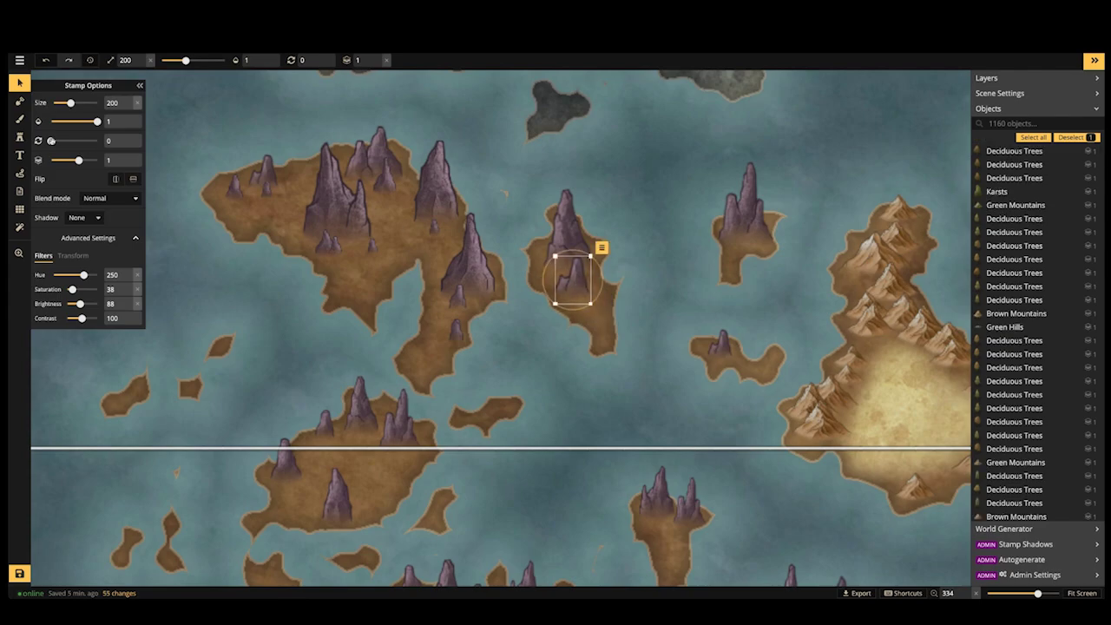
Stamp size-130 karsts below the narrow island's spires, on the curved island's southeastern arm and in its south-central part
{"action": "key", "text": "s"}
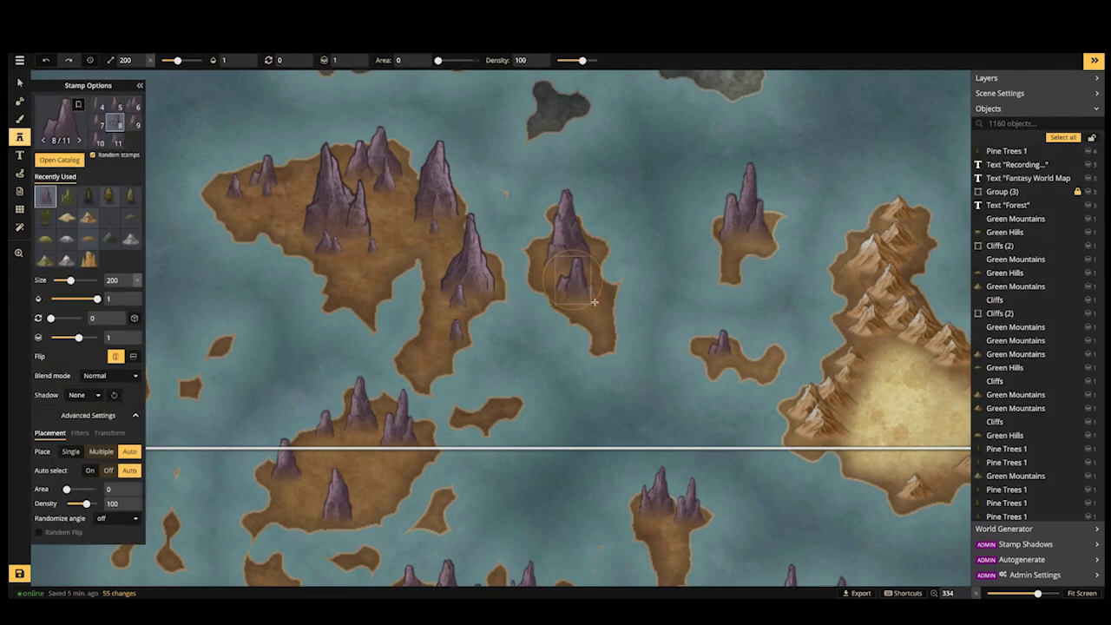
{"action": "key", "text": "bracketleft"}
{"action": "key", "text": "bracketleft"}
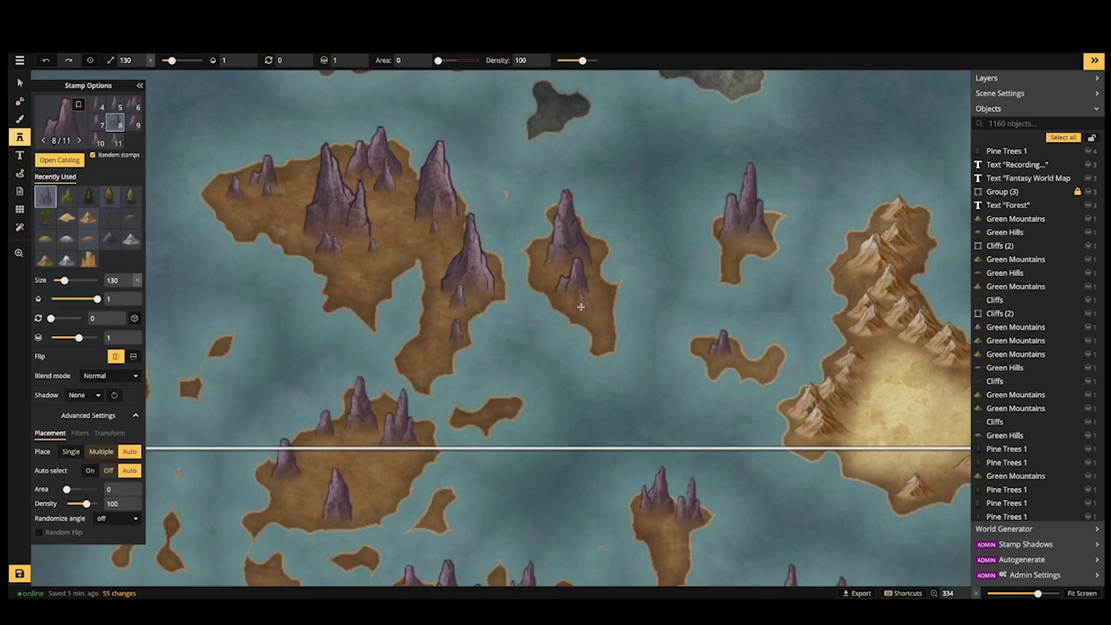
{"action": "left_click", "coordinate": [600, 323]}
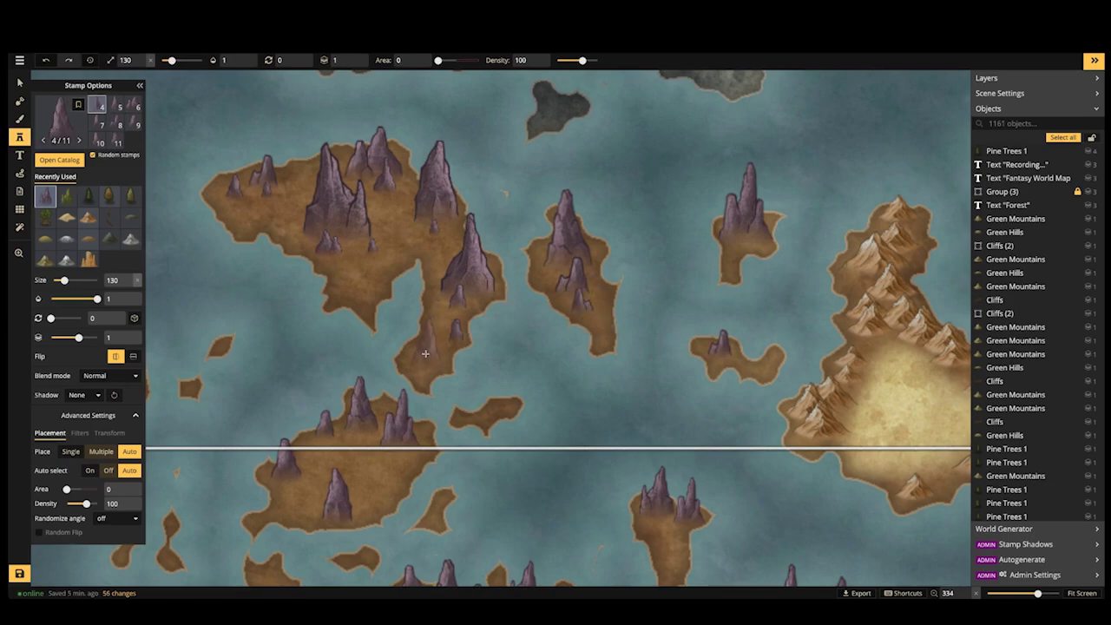
{"action": "left_click", "coordinate": [351, 266]}
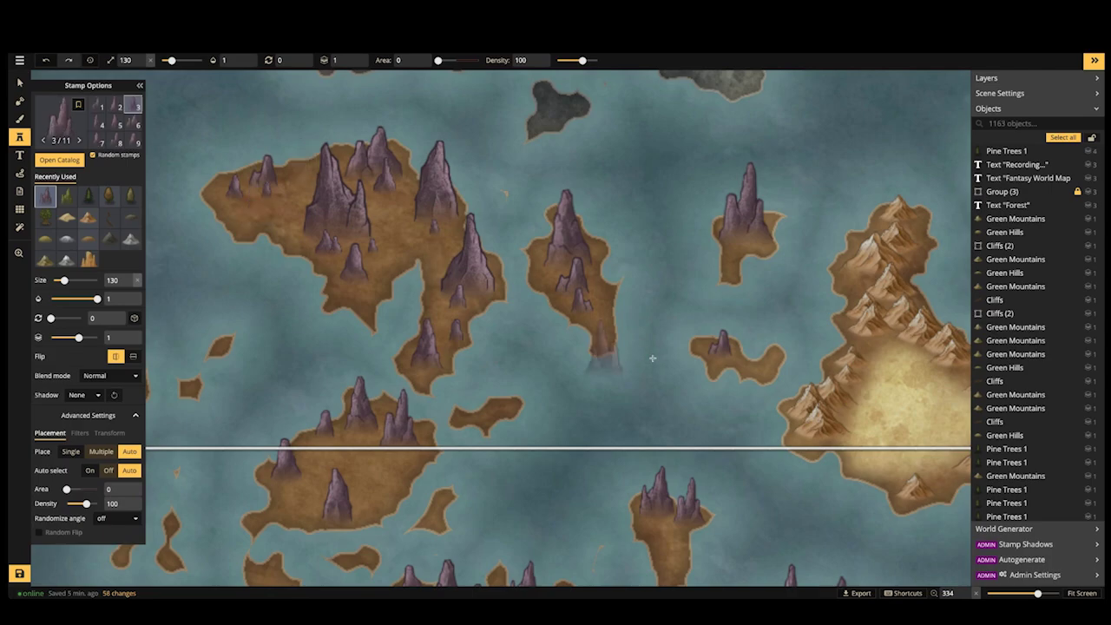
Fill in the tapering southern landmass with size-130 karsts, including one near its southern tip
{"action": "scroll", "coordinate": [650, 354], "scroll_direction": "down", "scroll_amount": 5}
{"action": "scroll", "coordinate": [650, 355], "scroll_direction": "down", "scroll_amount": 5}
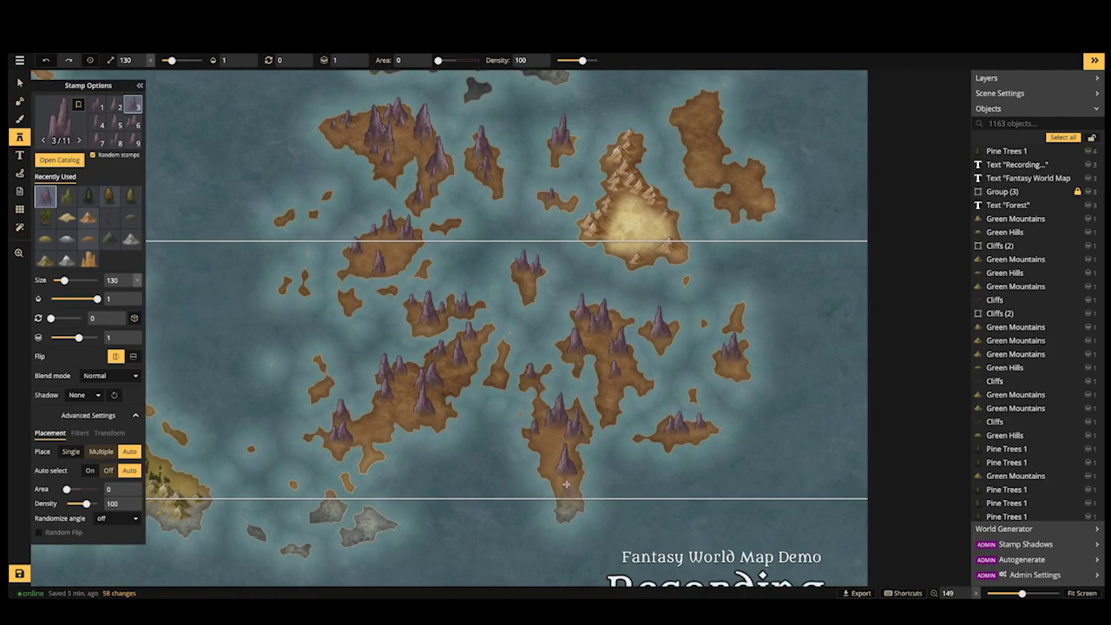
{"action": "left_click", "coordinate": [566, 482]}
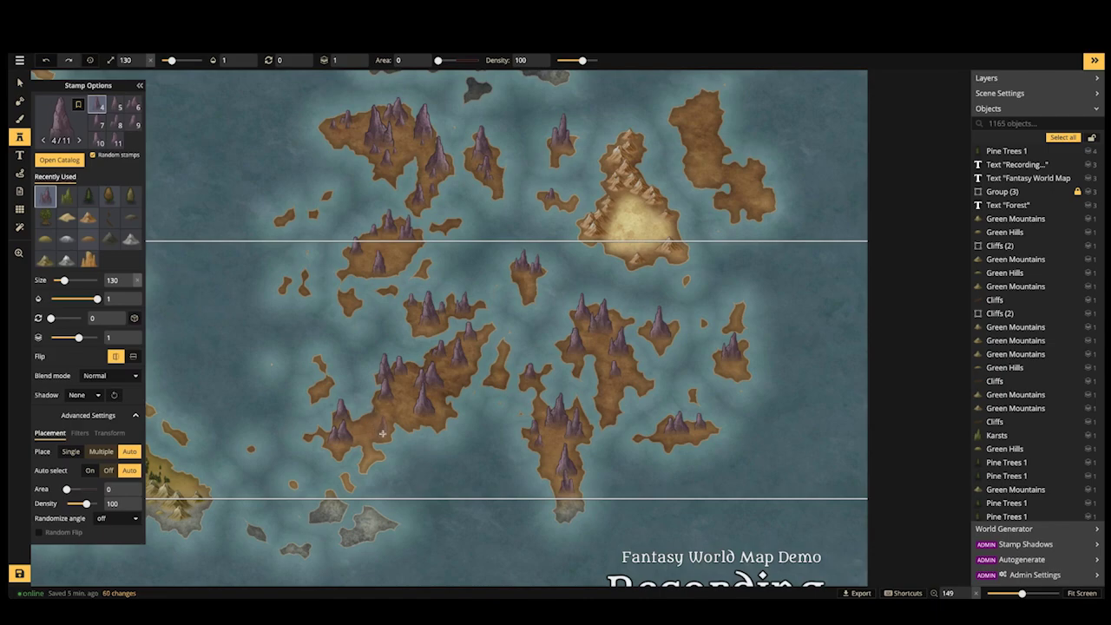
Add a size-130 and a size-120 karst to the southwestern part of the long diagonal landmass
{"action": "left_click", "coordinate": [376, 417]}
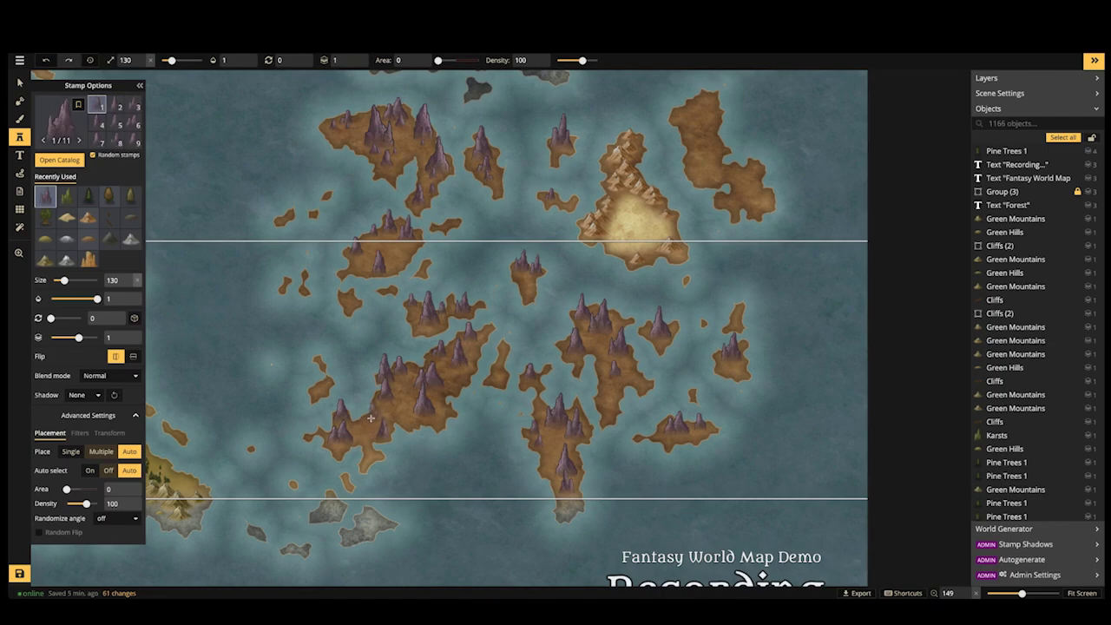
{"action": "scroll", "coordinate": [370, 417], "scroll_direction": "up", "scroll_amount": 2}
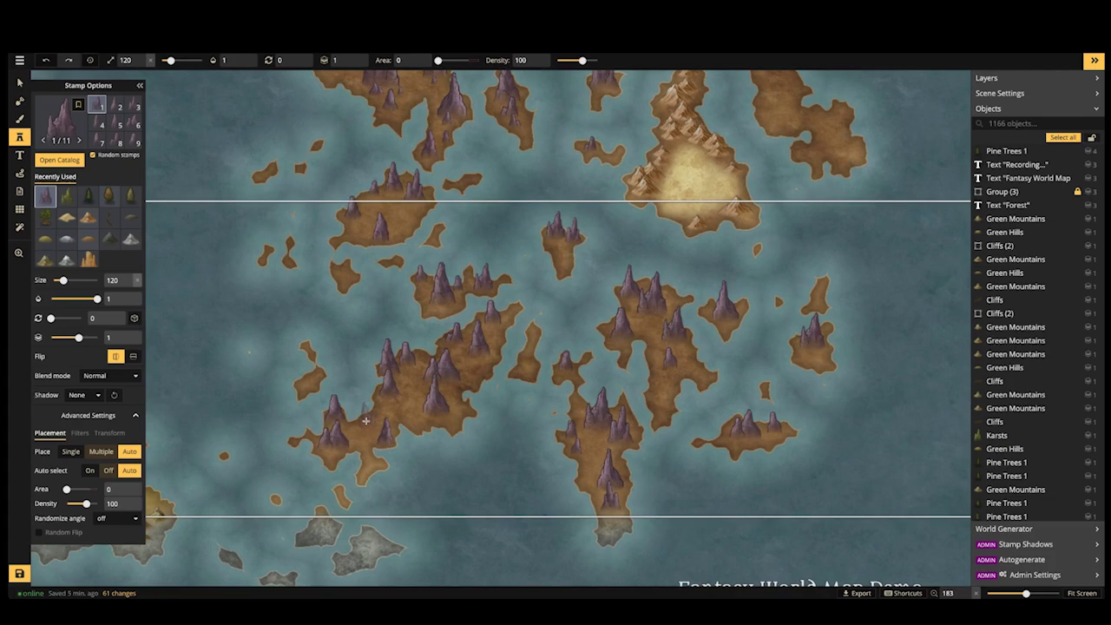
{"action": "left_click", "coordinate": [328, 321]}
{"action": "scroll", "coordinate": [326, 321], "scroll_direction": "down", "scroll_amount": 2}
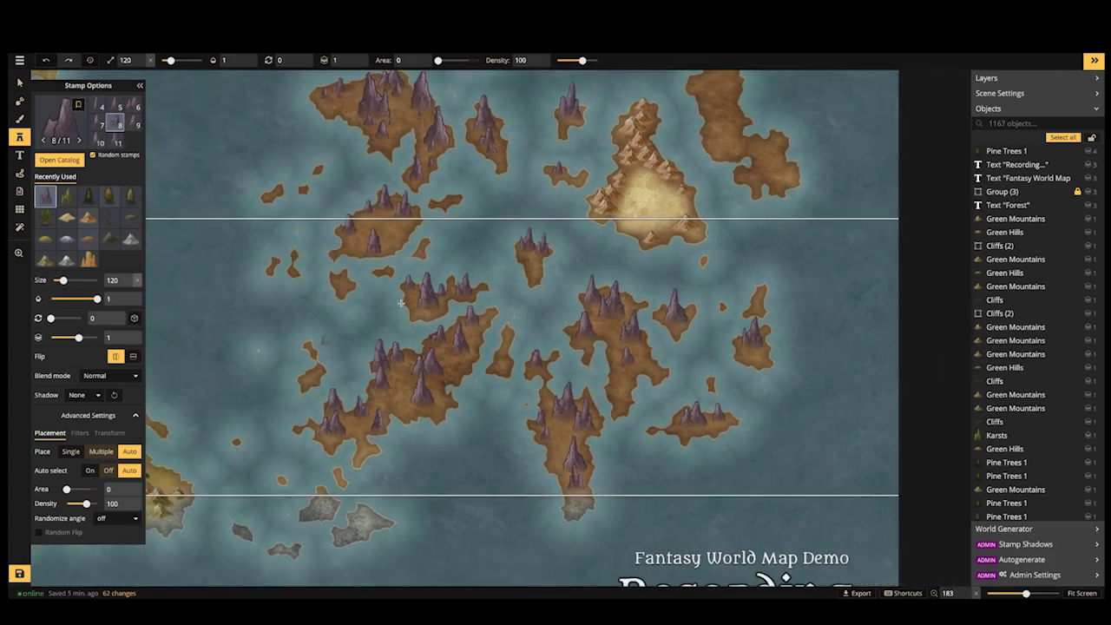
Place a size-120 karst beside the tall spire near the long diagonal landmass's southeastern coast
{"action": "left_click_drag", "start_coordinate": [619, 303], "coordinate": [666, 305]}
{"action": "left_click_drag", "start_coordinate": [455, 259], "coordinate": [423, 222]}
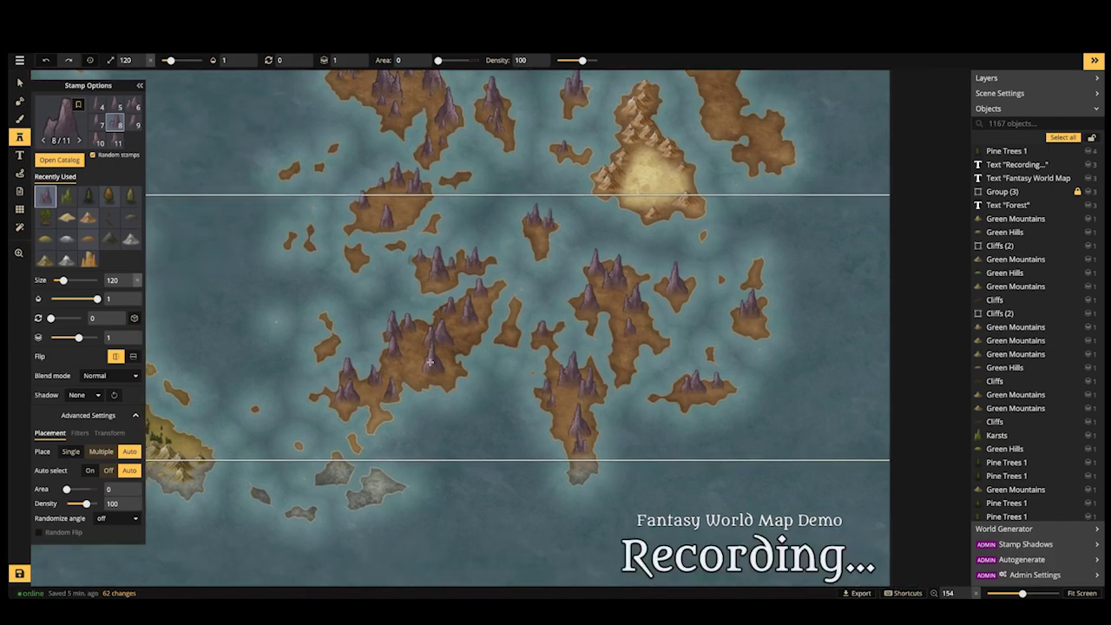
{"action": "scroll", "coordinate": [463, 370], "scroll_direction": "up", "scroll_amount": 3}
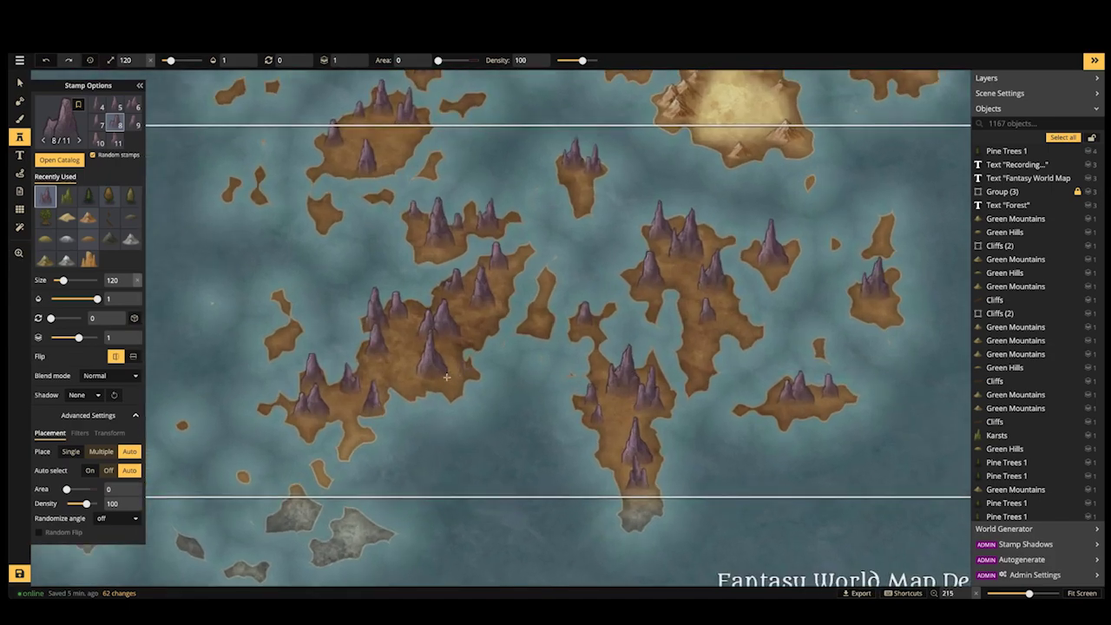
{"action": "left_click", "coordinate": [442, 381]}
{"action": "left_click", "coordinate": [500, 274]}
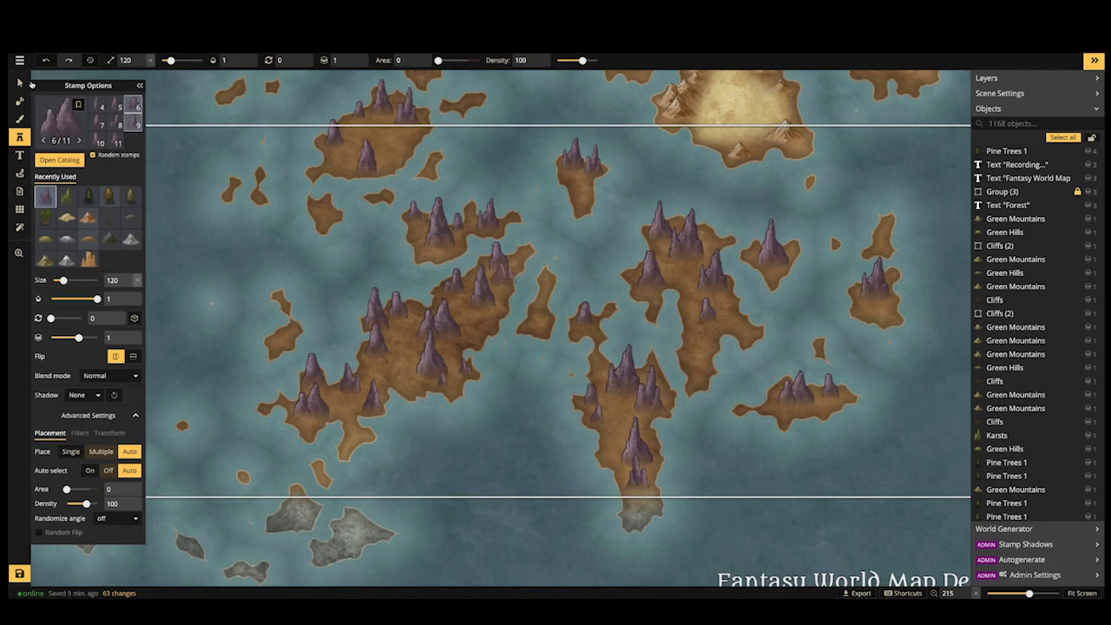
Filter the map's objects by "KARSTS" and select all matching stamps
{"action": "left_click", "coordinate": [991, 122]}
{"action": "left_click", "coordinate": [992, 123]}
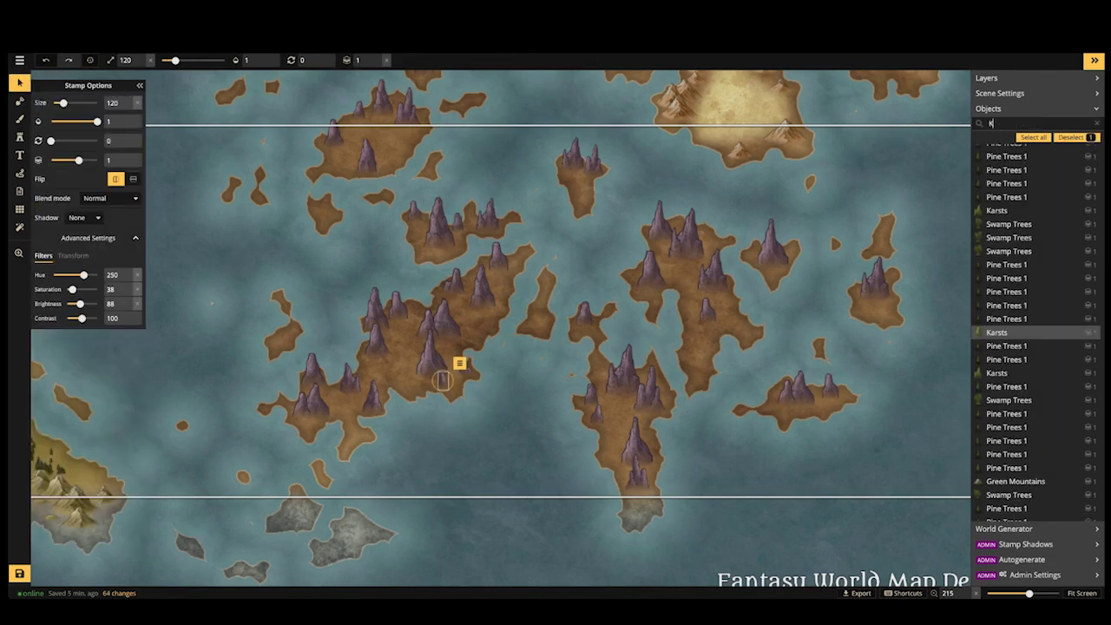
{"action": "type", "text": "KARSTS"}
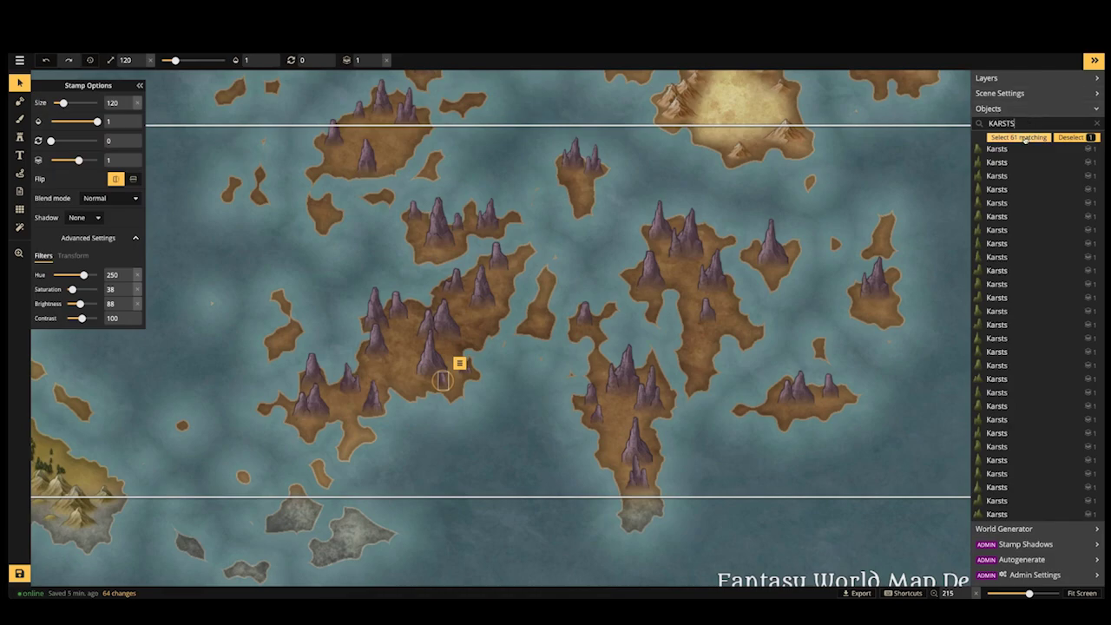
{"action": "left_click", "coordinate": [1021, 137]}
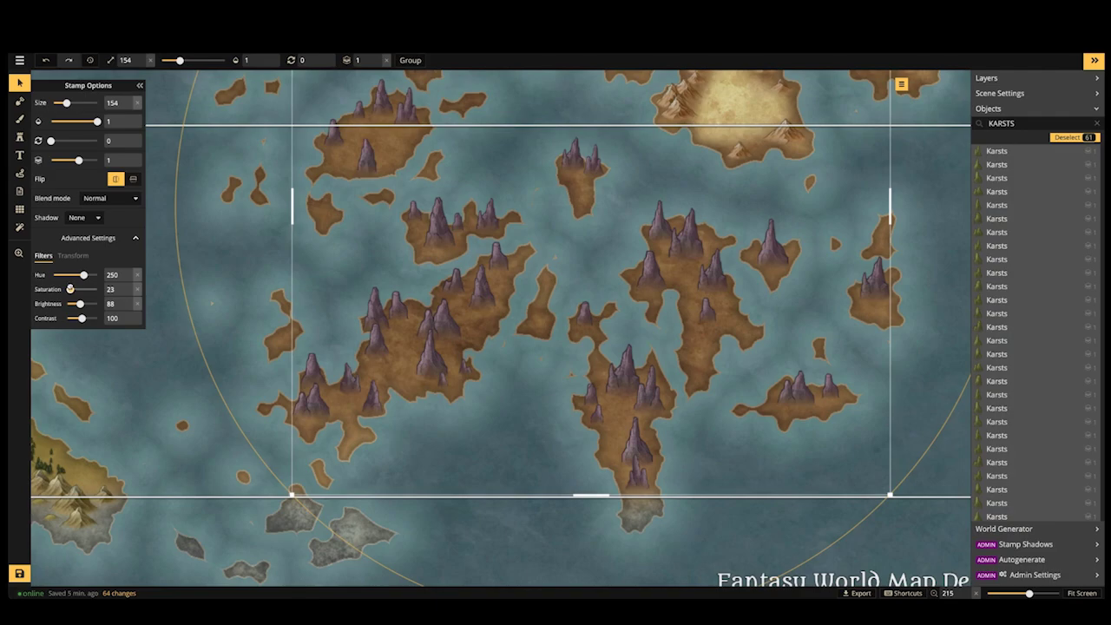
Recolour the selected karsts grey with hue 261, saturation 3 and brightness 112, and deselect them
{"action": "left_click_drag", "start_coordinate": [68, 289], "coordinate": [70, 289]}
{"action": "left_click_drag", "start_coordinate": [82, 304], "coordinate": [84, 304]}
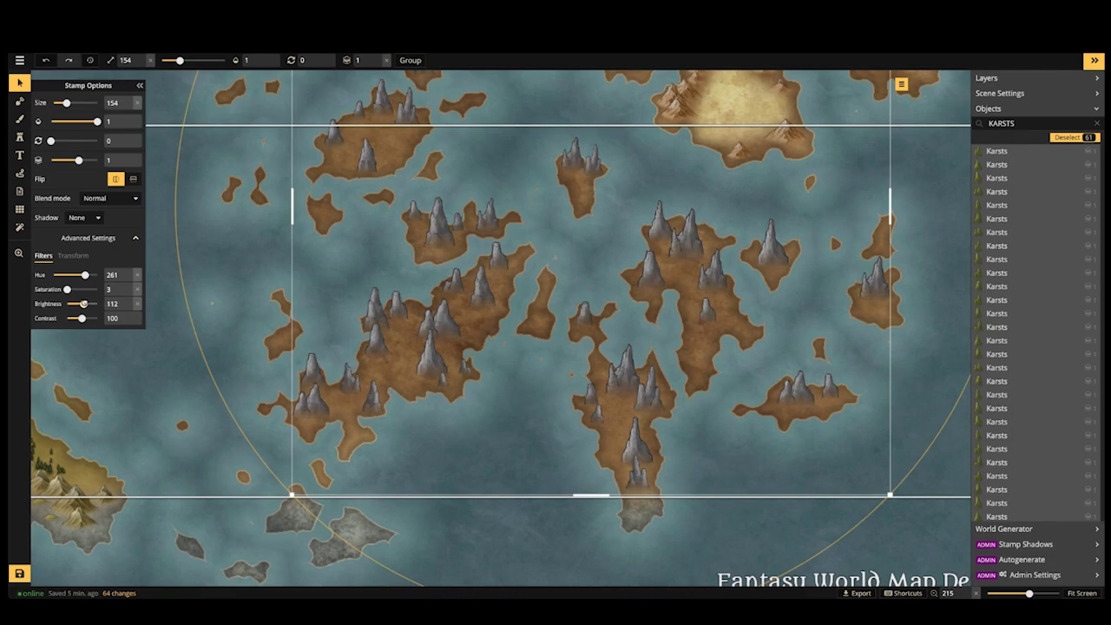
{"action": "scroll", "coordinate": [345, 250], "scroll_direction": "down", "scroll_amount": 7}
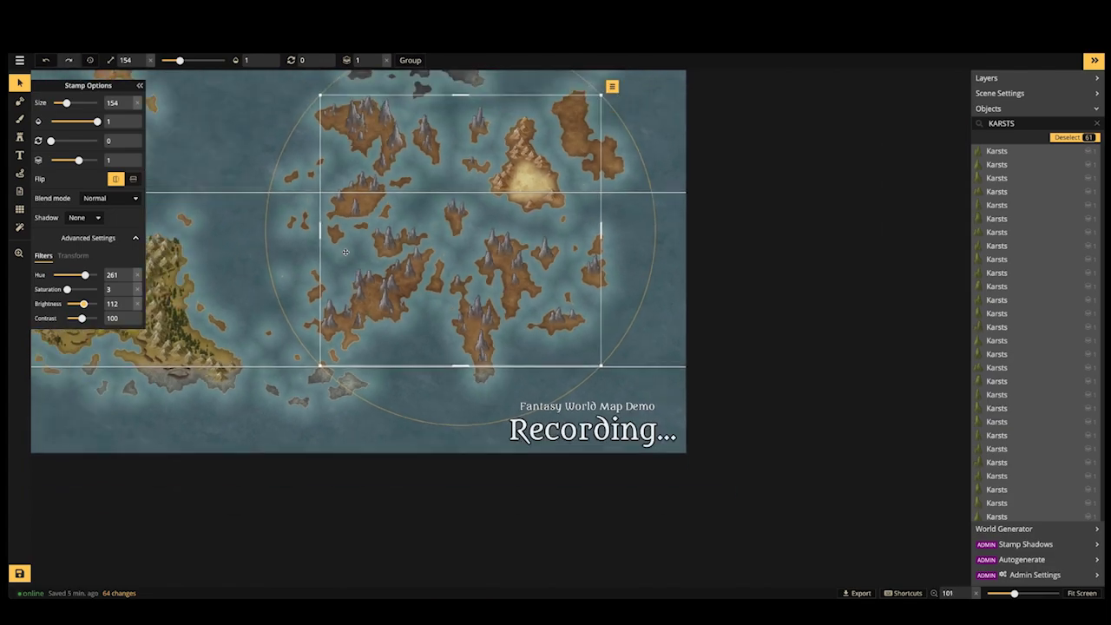
{"action": "key", "text": "space"}
{"action": "left_click_drag", "start_coordinate": [345, 245], "coordinate": [375, 310]}
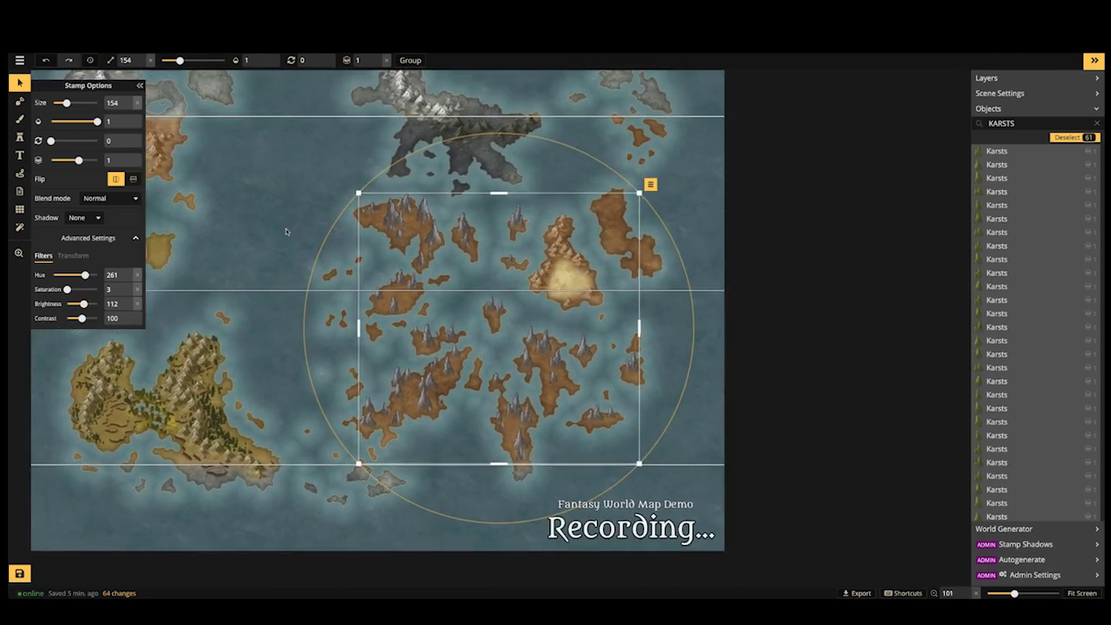
{"action": "key", "text": "Escape"}
Try brushing the dark grey world texture over the northern karst islands at size 80
{"action": "left_click", "coordinate": [19, 119]}
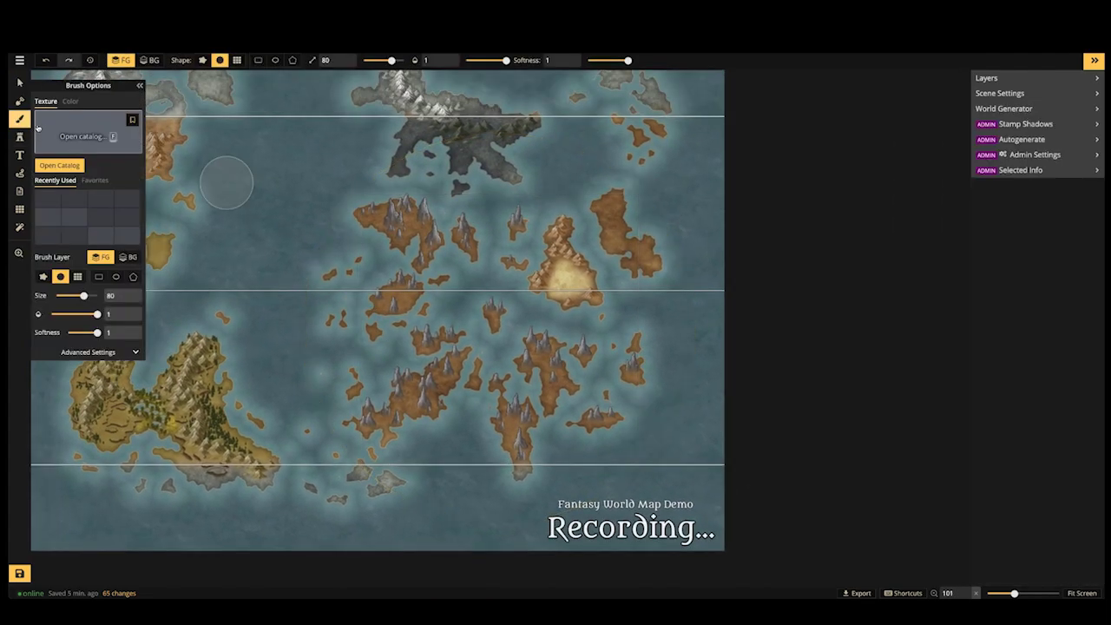
{"action": "key", "text": "e"}
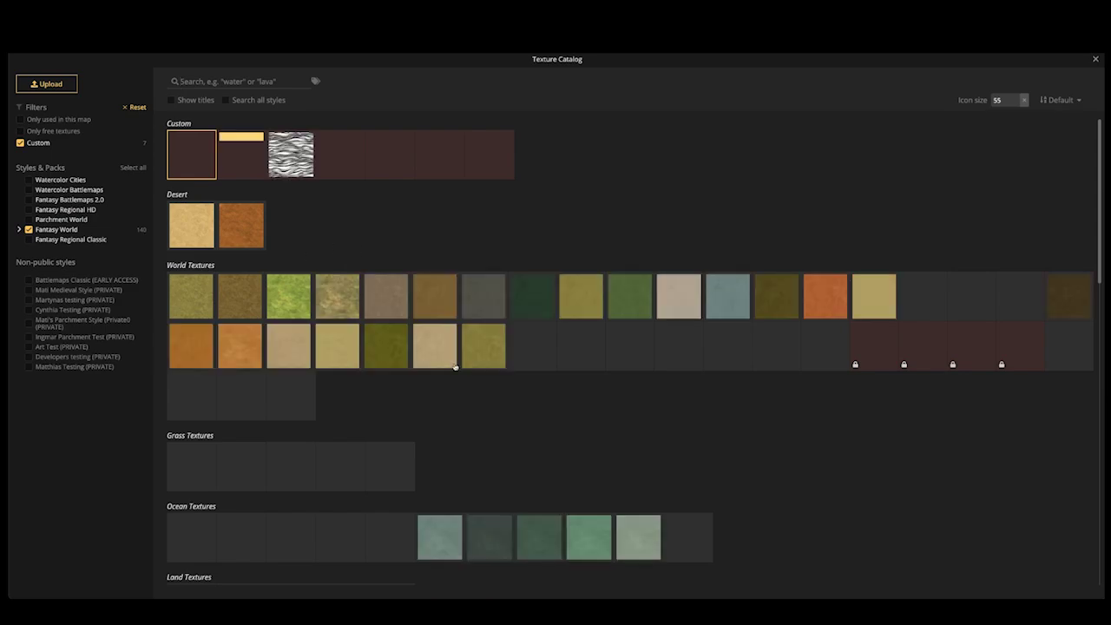
{"action": "scroll", "coordinate": [485, 284], "scroll_direction": "down", "scroll_amount": 1}
{"action": "left_click", "coordinate": [485, 284]}
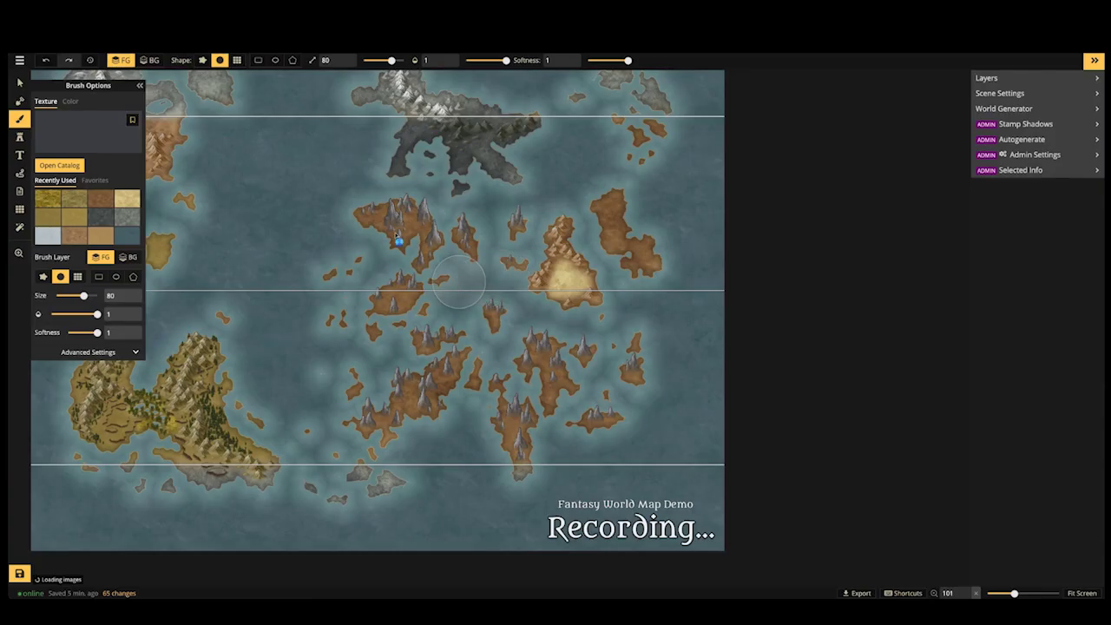
{"action": "mouse_move", "coordinate": [375, 218]}
{"action": "left_mouse_down"}
{"action": "mouse_move", "coordinate": [425, 224]}
{"action": "mouse_move", "coordinate": [364, 234]}
{"action": "mouse_move", "coordinate": [479, 241]}
{"action": "left_mouse_up"}
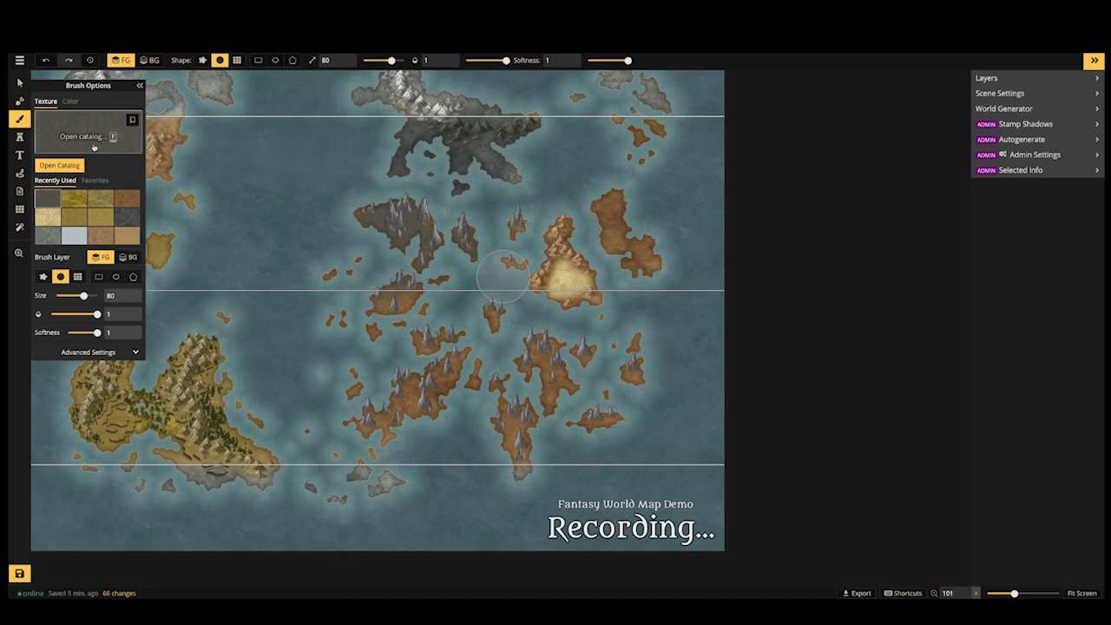
Paint the lighter brownish-grey world texture over all karst islands and the bare island northeast of the volcano at brush size 80
{"action": "key", "text": "f"}
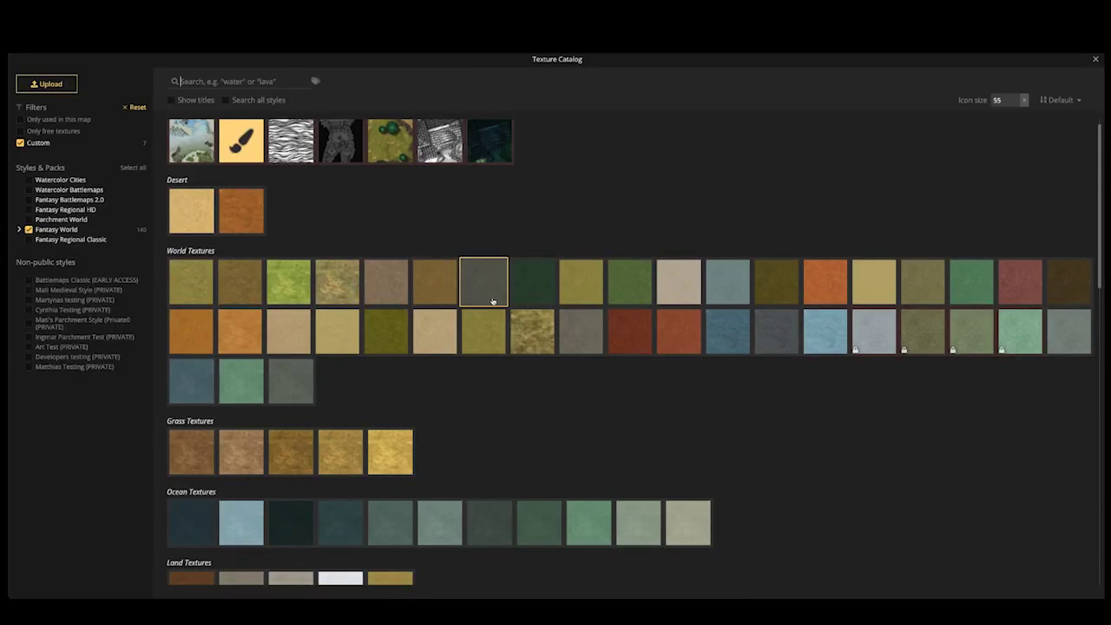
{"action": "left_click", "coordinate": [491, 284]}
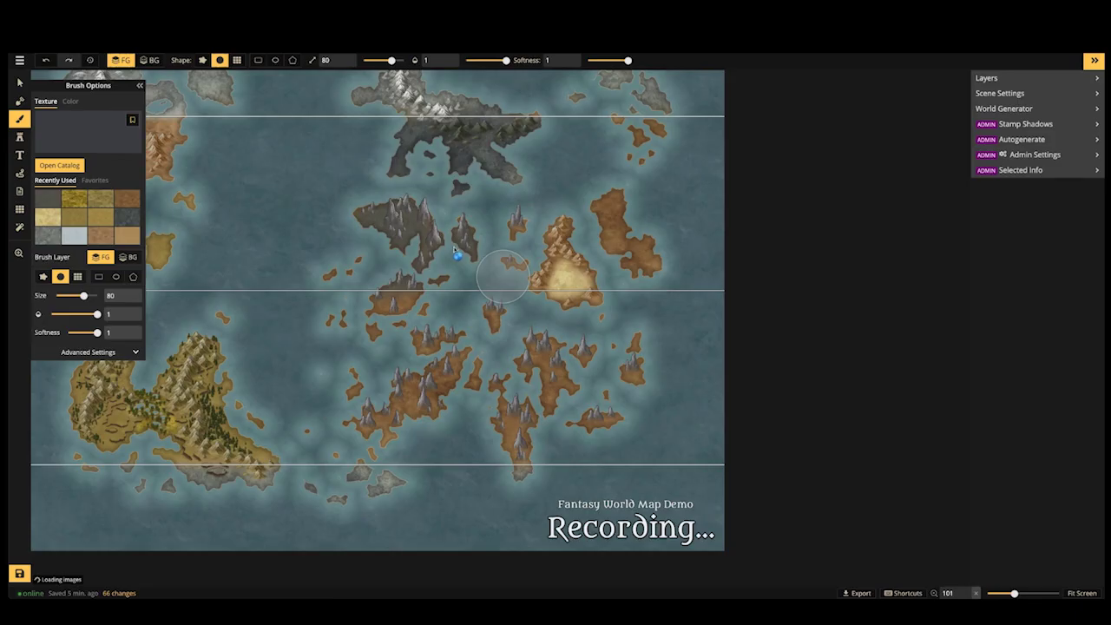
{"action": "left_click", "coordinate": [360, 216]}
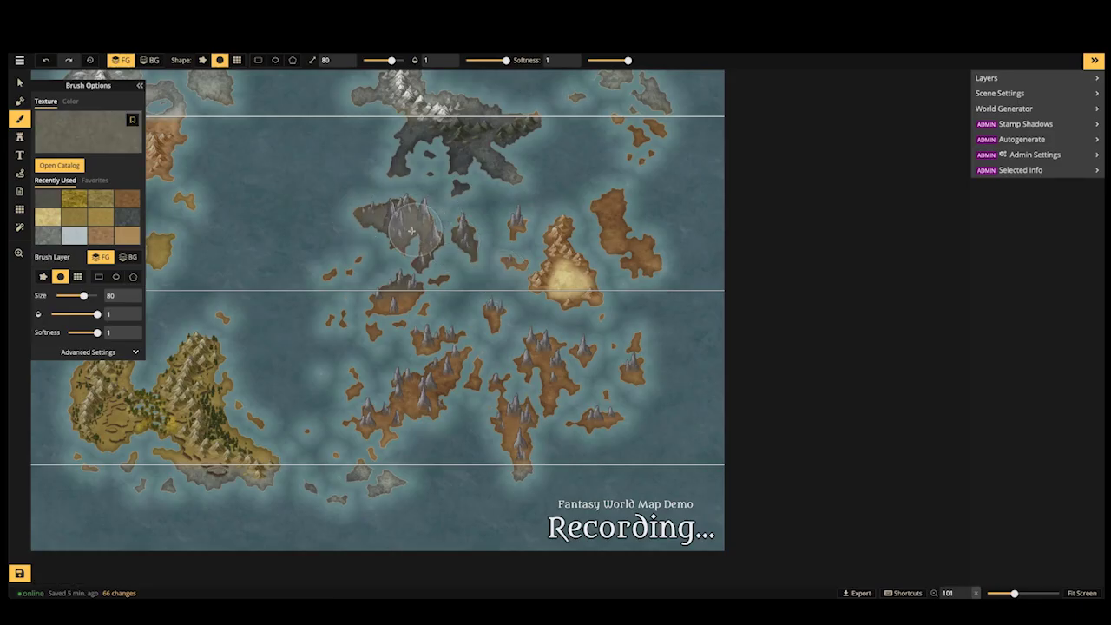
{"action": "mouse_move", "coordinate": [365, 312]}
{"action": "left_mouse_down"}
{"action": "mouse_move", "coordinate": [416, 328]}
{"action": "mouse_move", "coordinate": [392, 335]}
{"action": "mouse_move", "coordinate": [465, 378]}
{"action": "mouse_move", "coordinate": [410, 380]}
{"action": "mouse_move", "coordinate": [391, 412]}
{"action": "mouse_move", "coordinate": [356, 413]}
{"action": "mouse_move", "coordinate": [349, 358]}
{"action": "mouse_move", "coordinate": [306, 316]}
{"action": "mouse_move", "coordinate": [367, 268]}
{"action": "mouse_move", "coordinate": [436, 309]}
{"action": "mouse_move", "coordinate": [448, 393]}
{"action": "mouse_move", "coordinate": [366, 438]}
{"action": "mouse_move", "coordinate": [512, 444]}
{"action": "mouse_move", "coordinate": [470, 445]}
{"action": "mouse_move", "coordinate": [495, 422]}
{"action": "mouse_move", "coordinate": [479, 414]}
{"action": "mouse_move", "coordinate": [550, 380]}
{"action": "mouse_move", "coordinate": [547, 358]}
{"action": "mouse_move", "coordinate": [486, 311]}
{"action": "mouse_move", "coordinate": [515, 329]}
{"action": "mouse_move", "coordinate": [622, 352]}
{"action": "mouse_move", "coordinate": [468, 390]}
{"action": "mouse_move", "coordinate": [532, 392]}
{"action": "mouse_move", "coordinate": [637, 421]}
{"action": "mouse_move", "coordinate": [547, 423]}
{"action": "mouse_move", "coordinate": [622, 424]}
{"action": "mouse_move", "coordinate": [673, 335]}
{"action": "mouse_move", "coordinate": [665, 315]}
{"action": "mouse_move", "coordinate": [647, 352]}
{"action": "mouse_move", "coordinate": [529, 343]}
{"action": "left_mouse_up"}
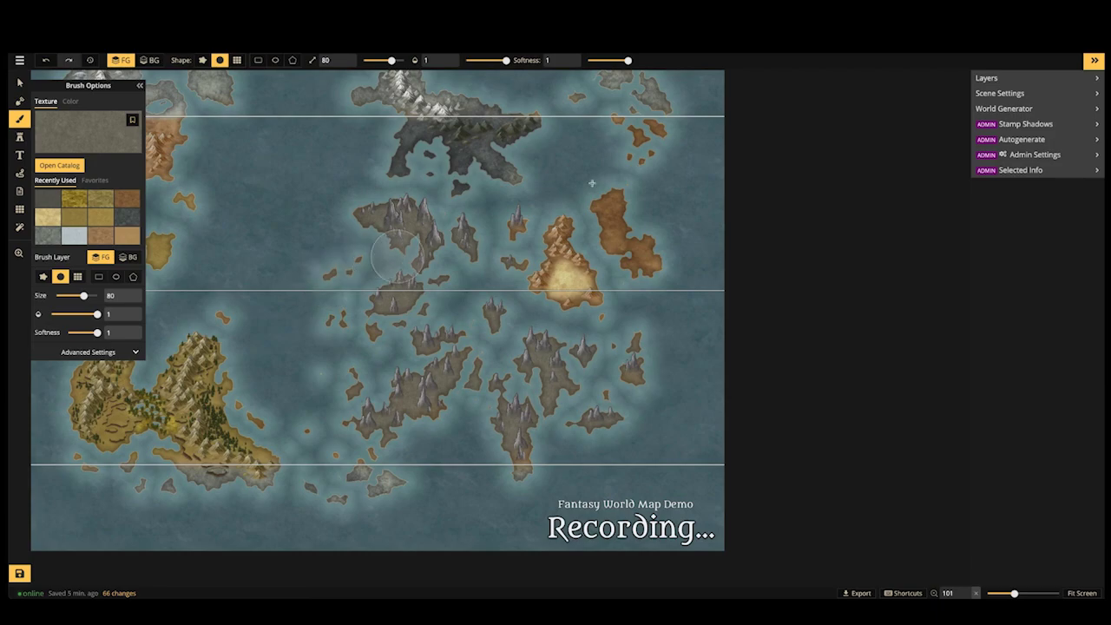
{"action": "mouse_move", "coordinate": [593, 183]}
{"action": "left_mouse_down"}
{"action": "mouse_move", "coordinate": [609, 222]}
{"action": "mouse_move", "coordinate": [667, 279]}
{"action": "mouse_move", "coordinate": [605, 207]}
{"action": "mouse_move", "coordinate": [645, 268]}
{"action": "left_mouse_up"}
{"action": "scroll", "coordinate": [404, 269], "scroll_direction": "down", "scroll_amount": 3}
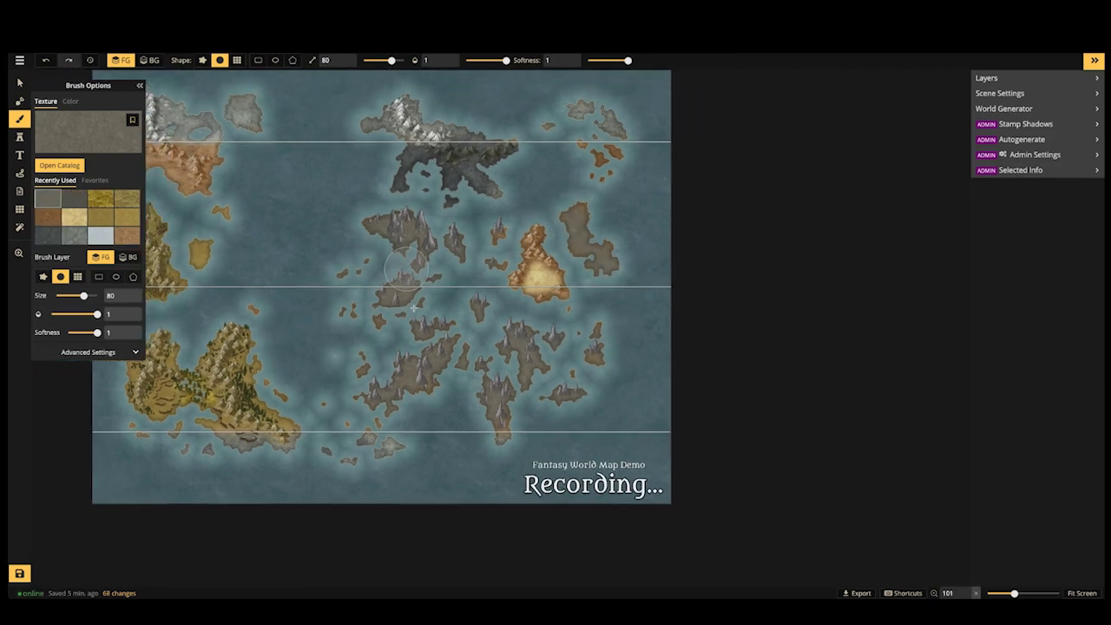
{"action": "scroll", "coordinate": [422, 324], "scroll_direction": "up", "scroll_amount": 6}
{"action": "key", "text": "space"}
{"action": "scroll", "coordinate": [521, 395], "scroll_direction": "up", "scroll_amount": 5}
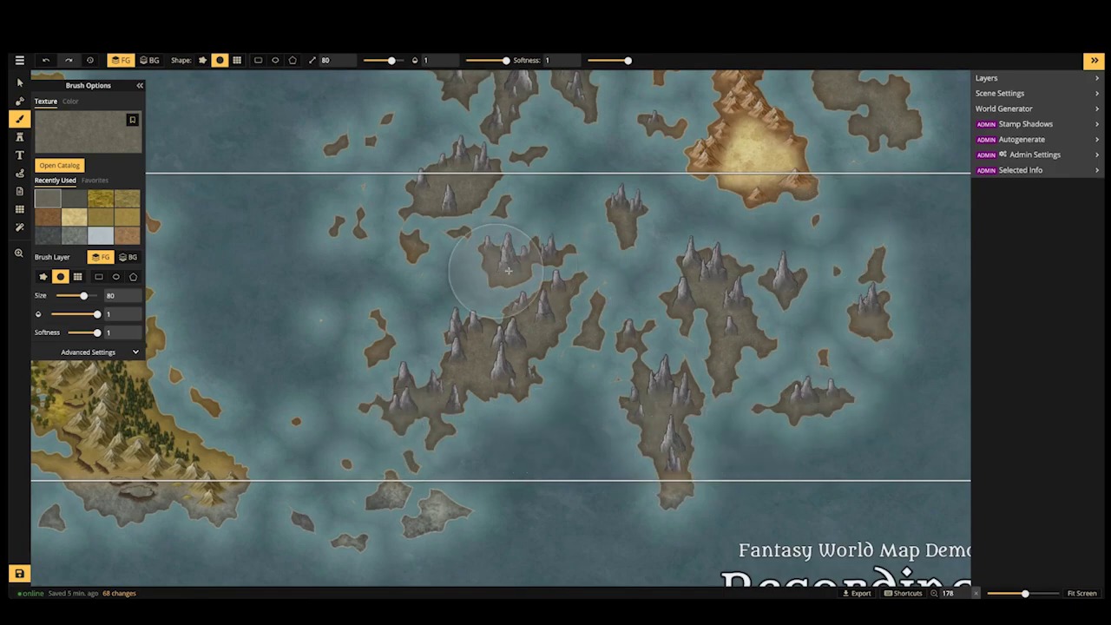
{"action": "scroll", "coordinate": [554, 278], "scroll_direction": "down", "scroll_amount": 3}
{"action": "scroll", "coordinate": [516, 330], "scroll_direction": "down", "scroll_amount": 2}
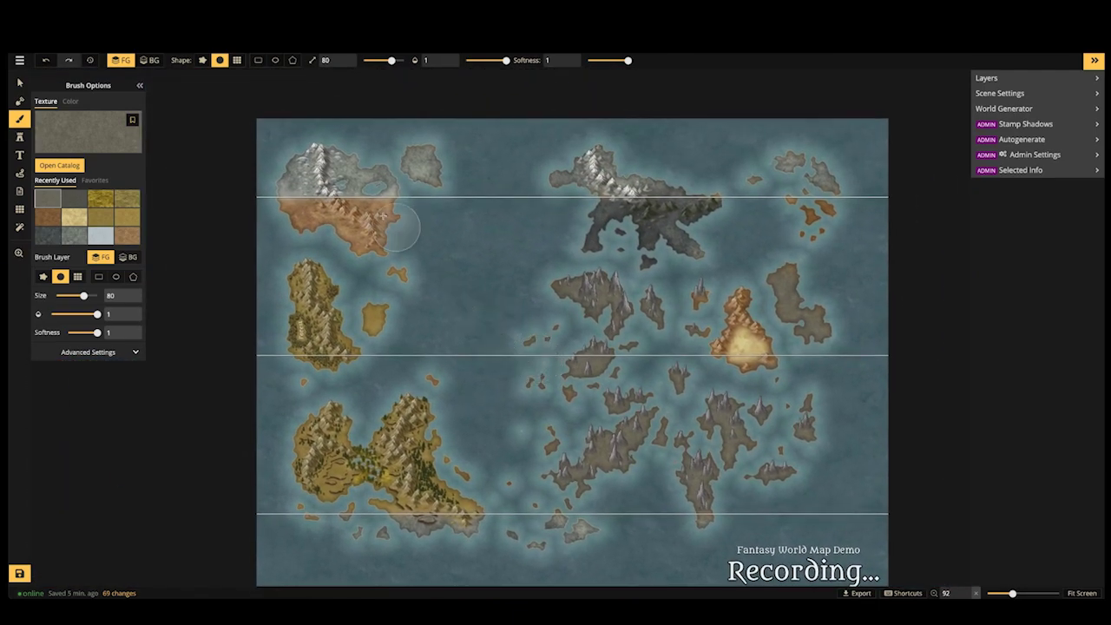
Choose the mottled blue-grey icy rock texture and paint it over the land north of the uppermost guide line
{"action": "left_click", "coordinate": [72, 138]}
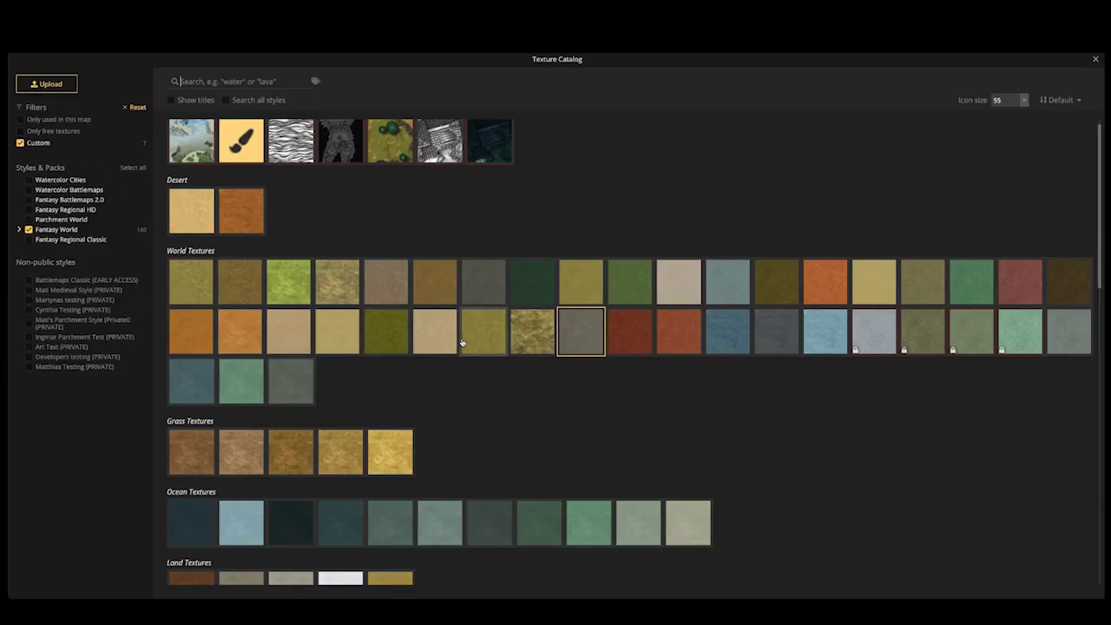
{"action": "scroll", "coordinate": [442, 310], "scroll_direction": "down", "scroll_amount": 4}
{"action": "scroll", "coordinate": [420, 321], "scroll_direction": "down", "scroll_amount": 4}
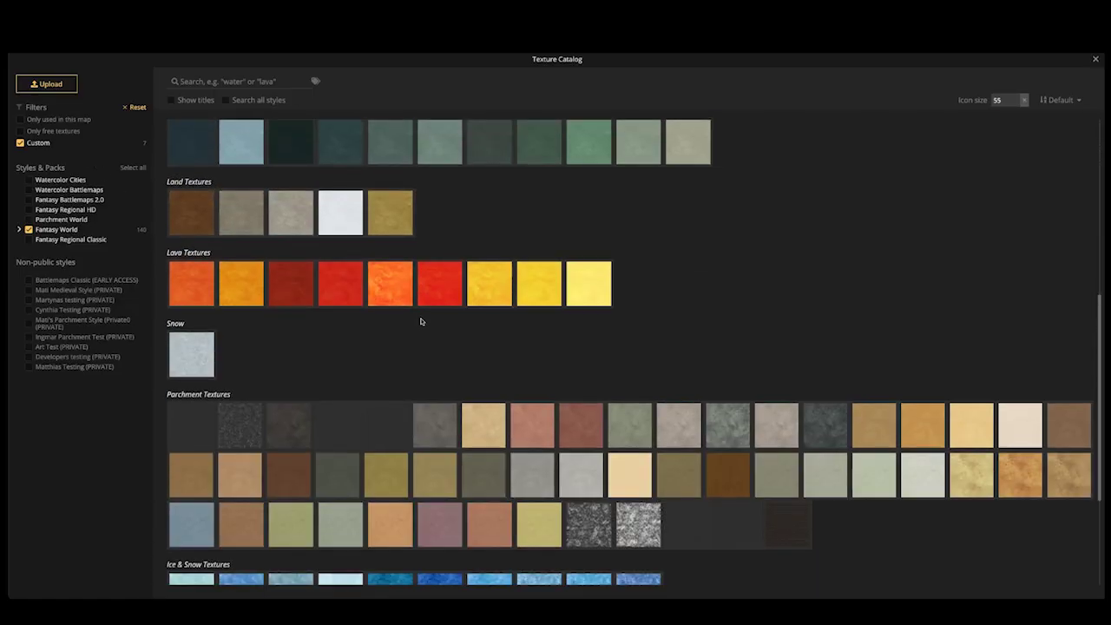
{"action": "left_click", "coordinate": [589, 341]}
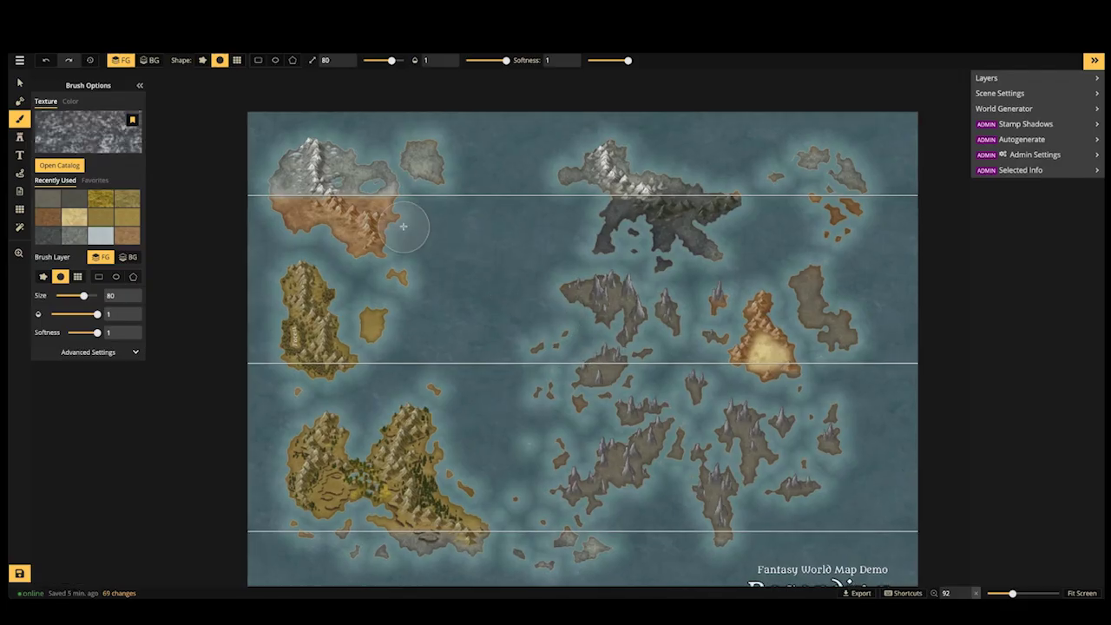
{"action": "mouse_move", "coordinate": [313, 149]}
{"action": "left_mouse_down"}
{"action": "mouse_move", "coordinate": [277, 161]}
{"action": "mouse_move", "coordinate": [374, 154]}
{"action": "mouse_move", "coordinate": [230, 168]}
{"action": "mouse_move", "coordinate": [472, 152]}
{"action": "mouse_move", "coordinate": [415, 153]}
{"action": "left_mouse_up"}
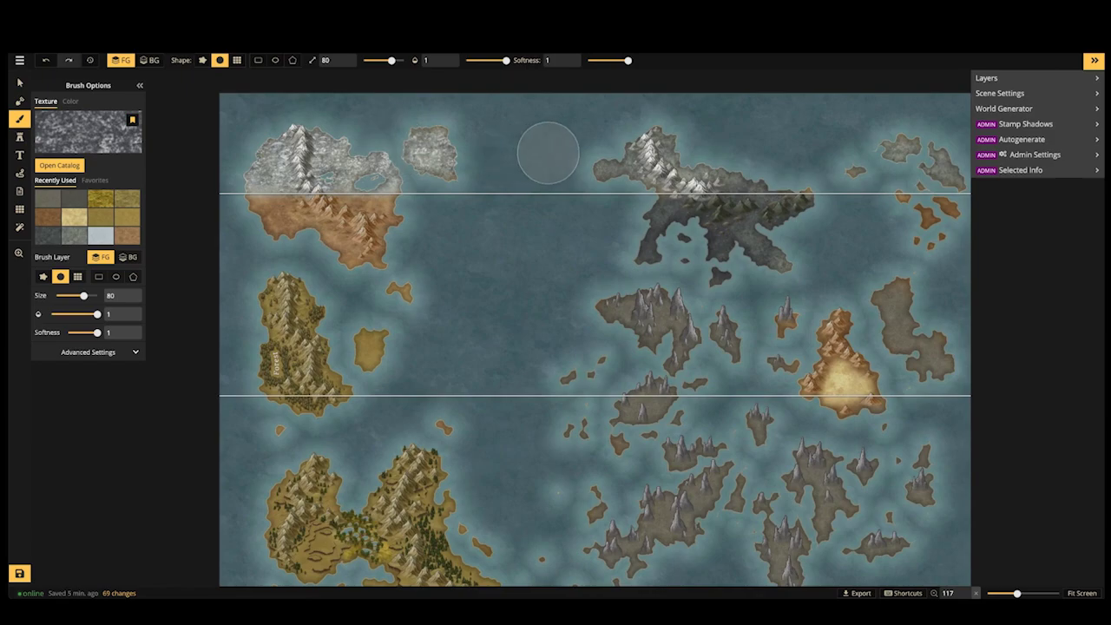
{"action": "scroll", "coordinate": [553, 154], "scroll_direction": "down", "scroll_amount": 3}
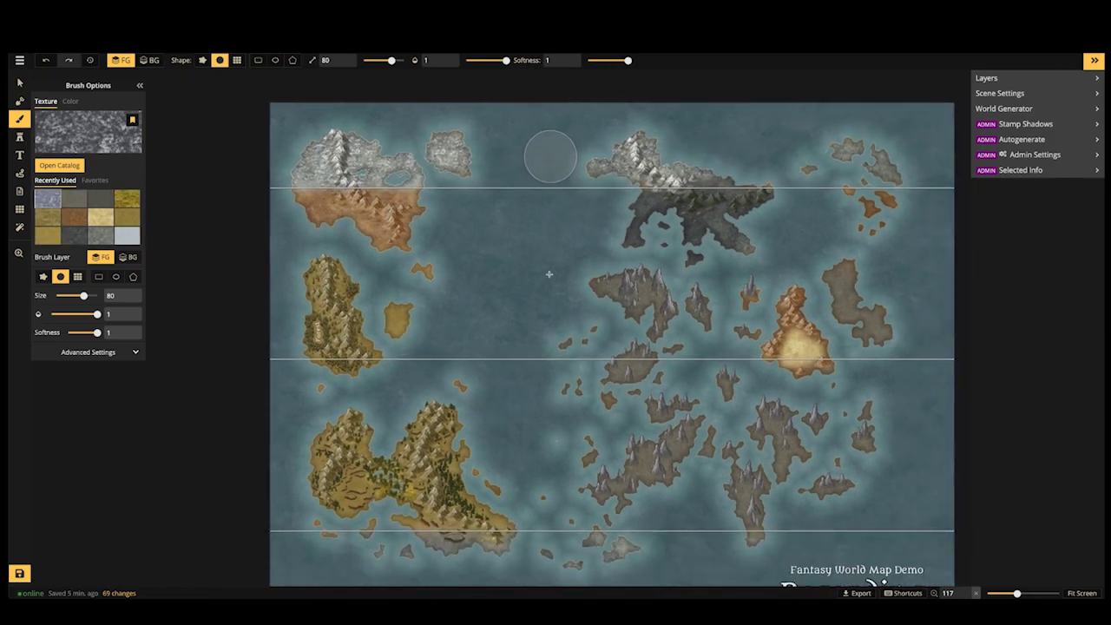
Brush the same icy rock texture over the coast and islets south of the lowest guide line
{"action": "scroll", "coordinate": [549, 274], "scroll_direction": "down", "scroll_amount": 1}
{"action": "left_click_drag", "start_coordinate": [549, 283], "coordinate": [550, 126]}
{"action": "mouse_move", "coordinate": [496, 412]}
{"action": "left_mouse_down"}
{"action": "mouse_move", "coordinate": [444, 373]}
{"action": "mouse_move", "coordinate": [384, 377]}
{"action": "mouse_move", "coordinate": [751, 376]}
{"action": "mouse_move", "coordinate": [377, 376]}
{"action": "mouse_move", "coordinate": [759, 371]}
{"action": "mouse_move", "coordinate": [417, 355]}
{"action": "mouse_move", "coordinate": [490, 360]}
{"action": "left_mouse_up"}
Delete the green mountain stamps overlapping the icy southern coast of the southwestern landmass
{"action": "scroll", "coordinate": [491, 365], "scroll_direction": "up", "scroll_amount": 5}
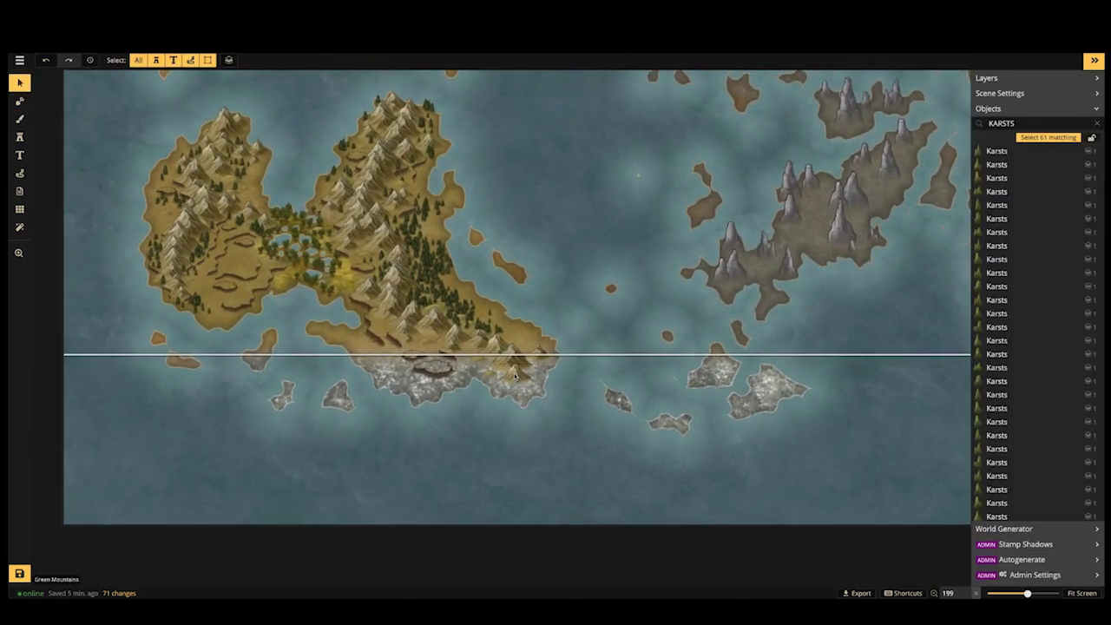
{"action": "left_click", "coordinate": [538, 358]}
{"action": "left_click", "coordinate": [491, 374]}
{"action": "key", "text": "Delete"}
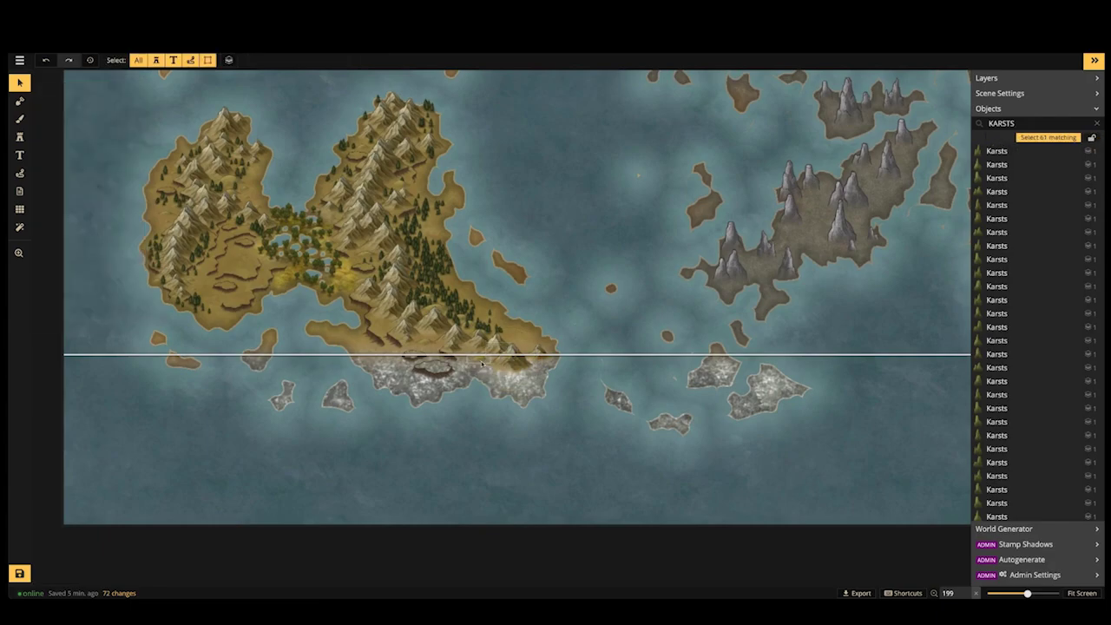
{"action": "left_click", "coordinate": [483, 361]}
{"action": "key", "text": "Delete"}
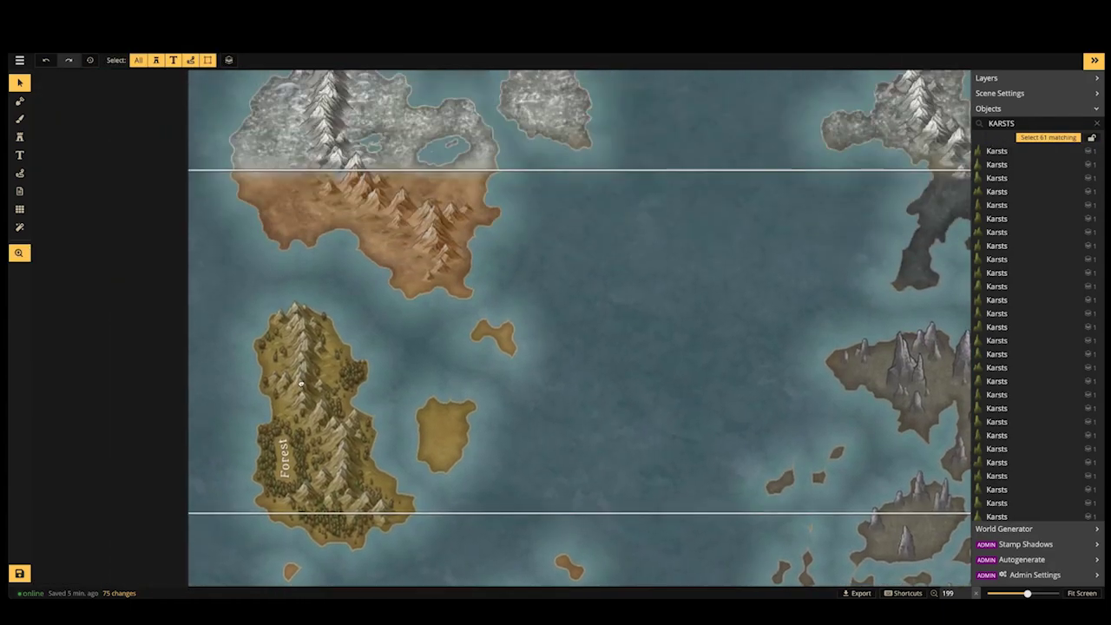
Stamp snowy mountains on the southwestern landmass's icy southern coast, a large one at size 60 and smaller ones at size 30
{"action": "left_click", "coordinate": [334, 236]}
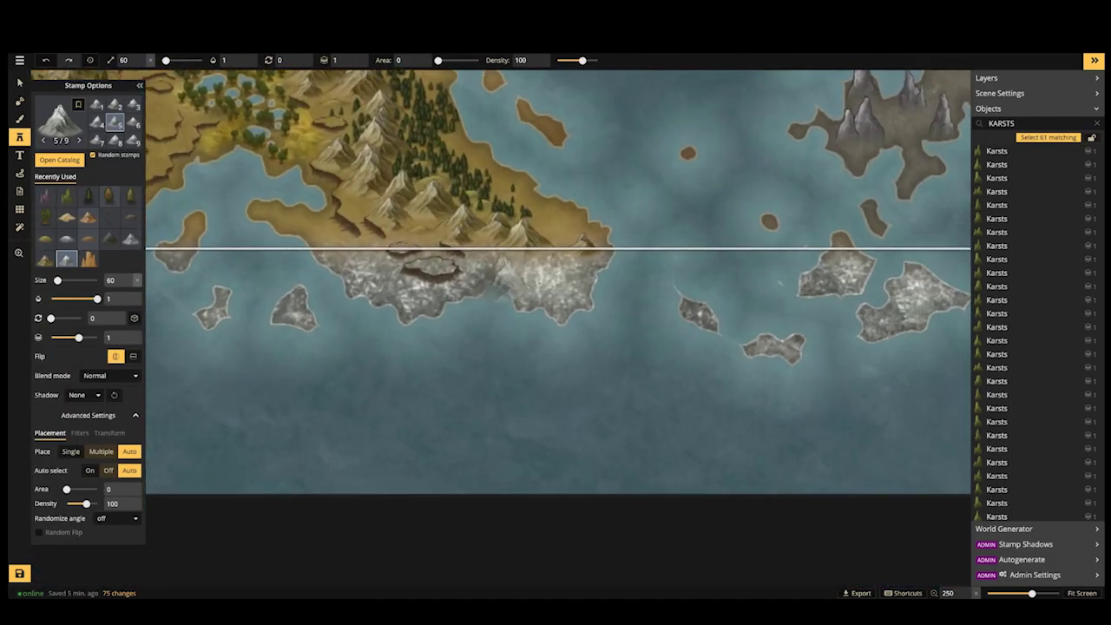
{"action": "left_click", "coordinate": [548, 275]}
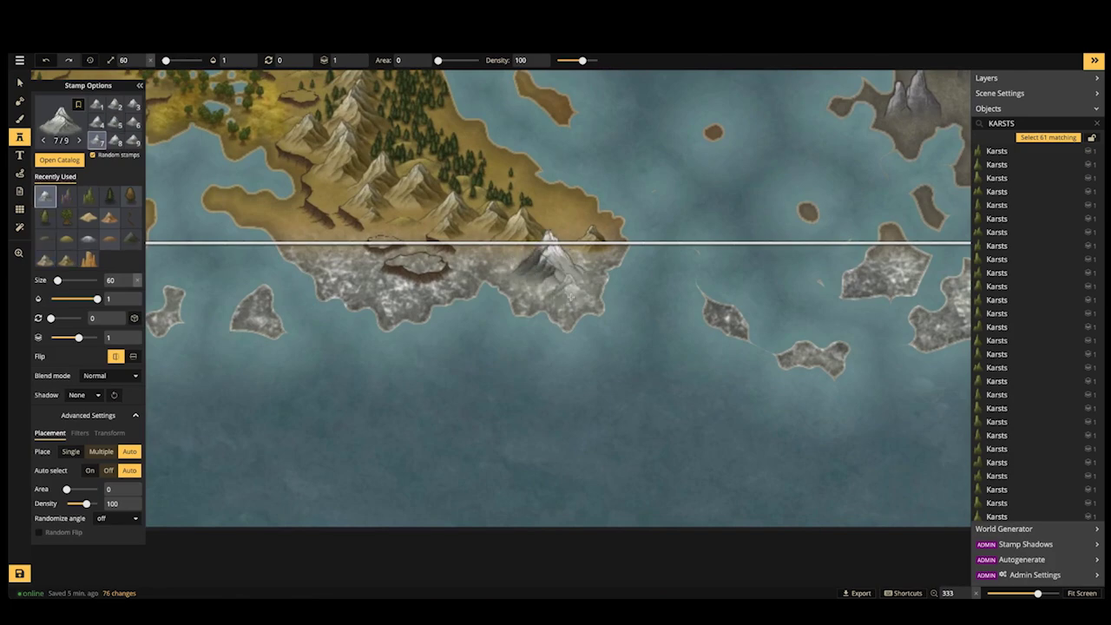
{"action": "left_click", "coordinate": [558, 291]}
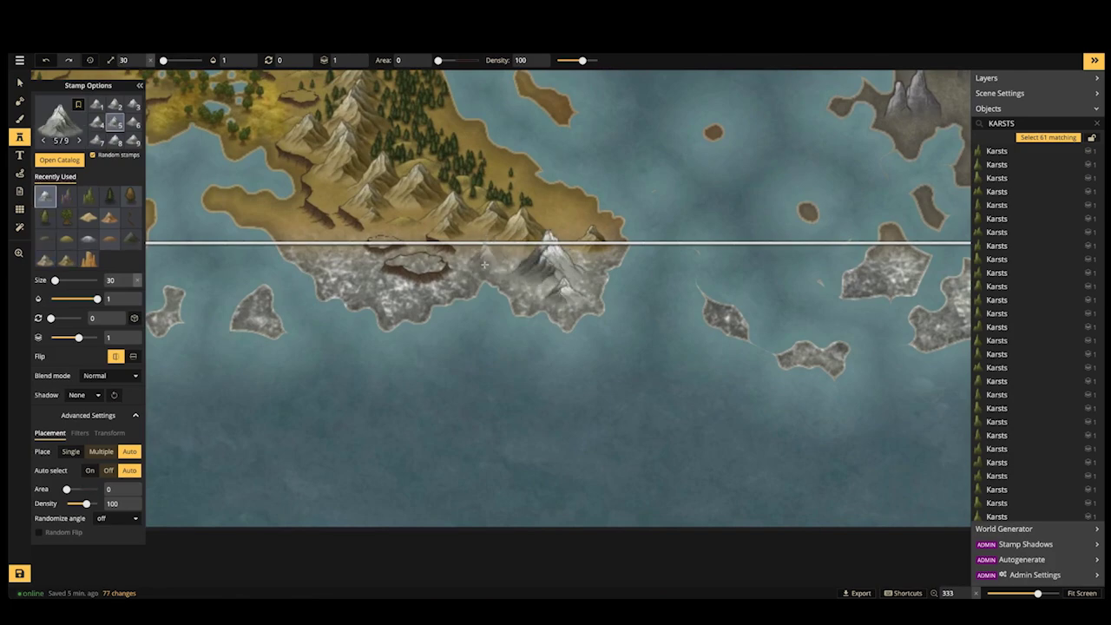
{"action": "left_click", "coordinate": [485, 262]}
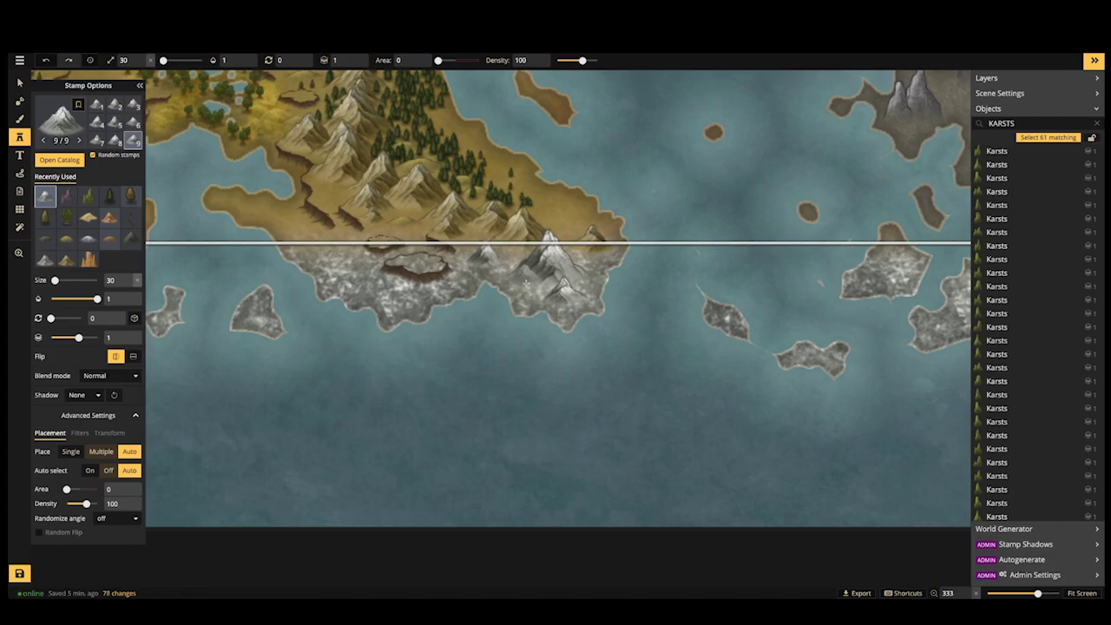
{"action": "left_click", "coordinate": [468, 231]}
{"action": "scroll", "coordinate": [430, 217], "scroll_direction": "down", "scroll_amount": 3}
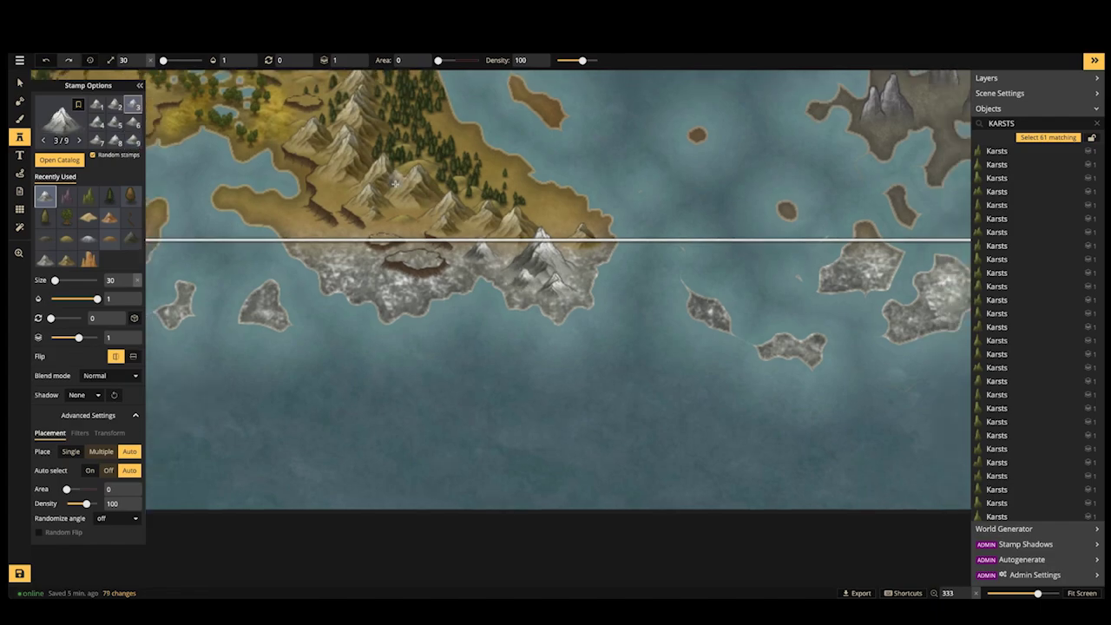
Check the whole map and save it
{"action": "scroll", "coordinate": [425, 225], "scroll_direction": "down", "scroll_amount": 4}
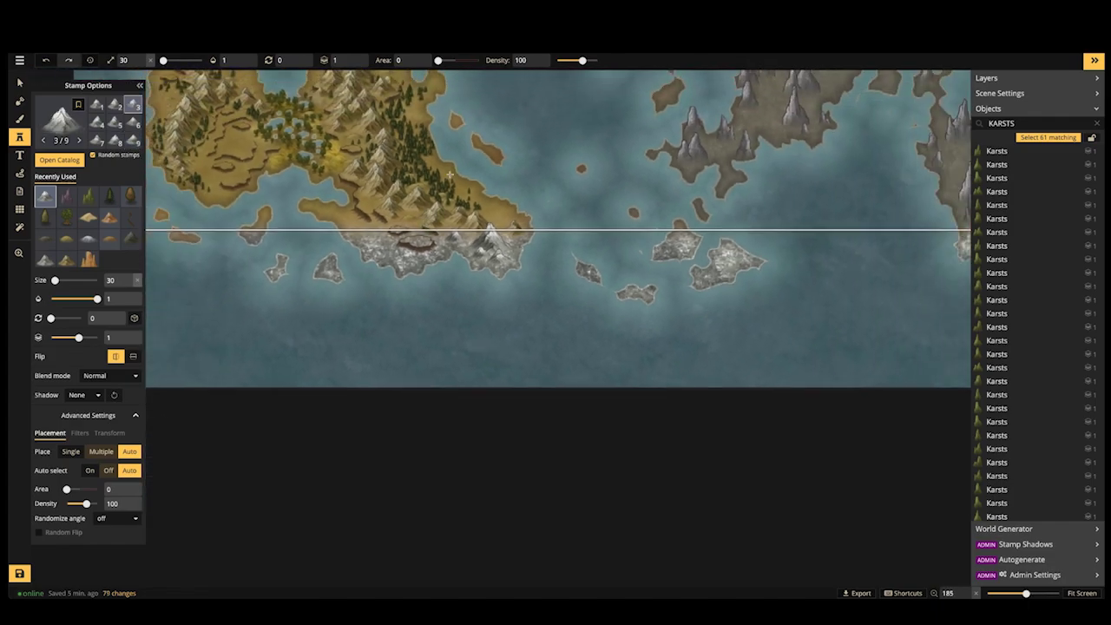
{"action": "left_click_drag", "start_coordinate": [448, 174], "coordinate": [446, 334]}
{"action": "scroll", "coordinate": [450, 231], "scroll_direction": "down", "scroll_amount": 2}
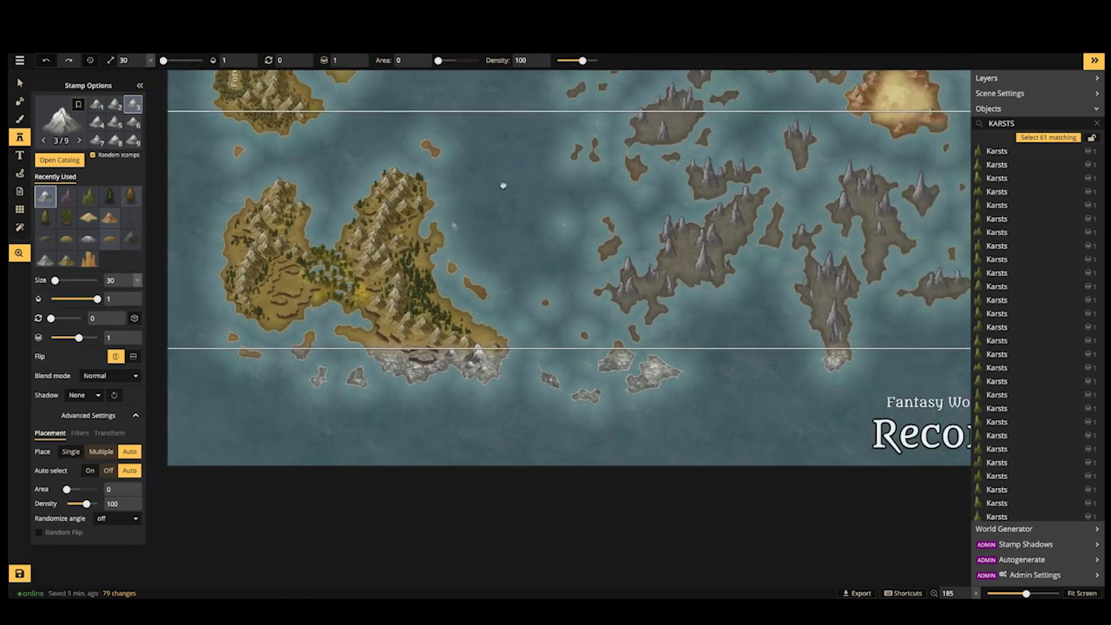
{"action": "scroll", "coordinate": [439, 239], "scroll_direction": "down", "scroll_amount": 3}
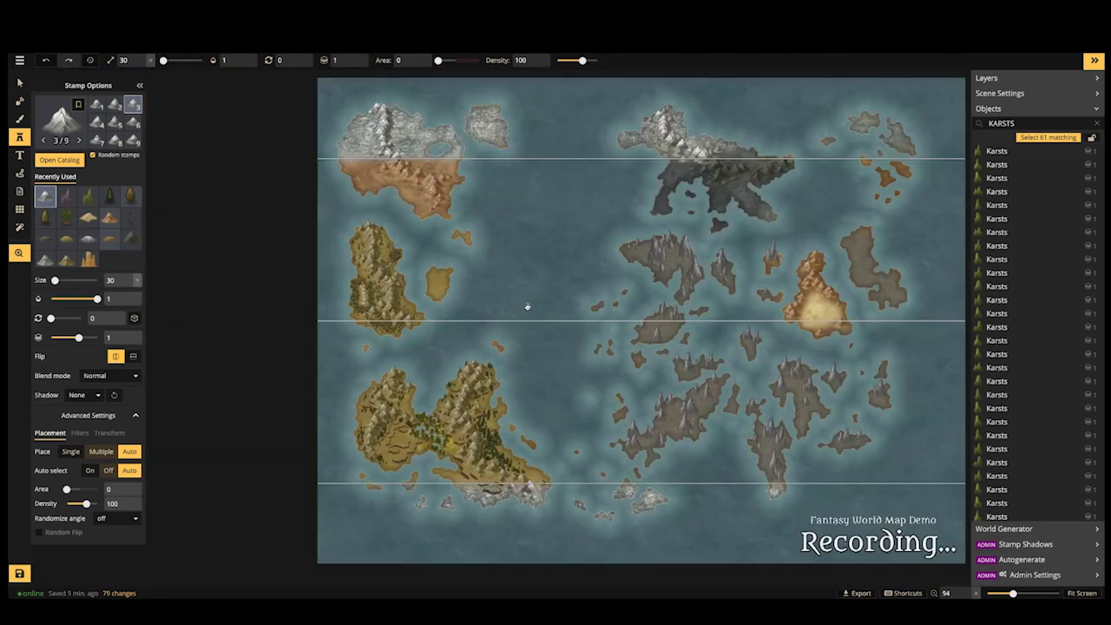
{"action": "scroll", "coordinate": [497, 312], "scroll_direction": "down", "scroll_amount": 1}
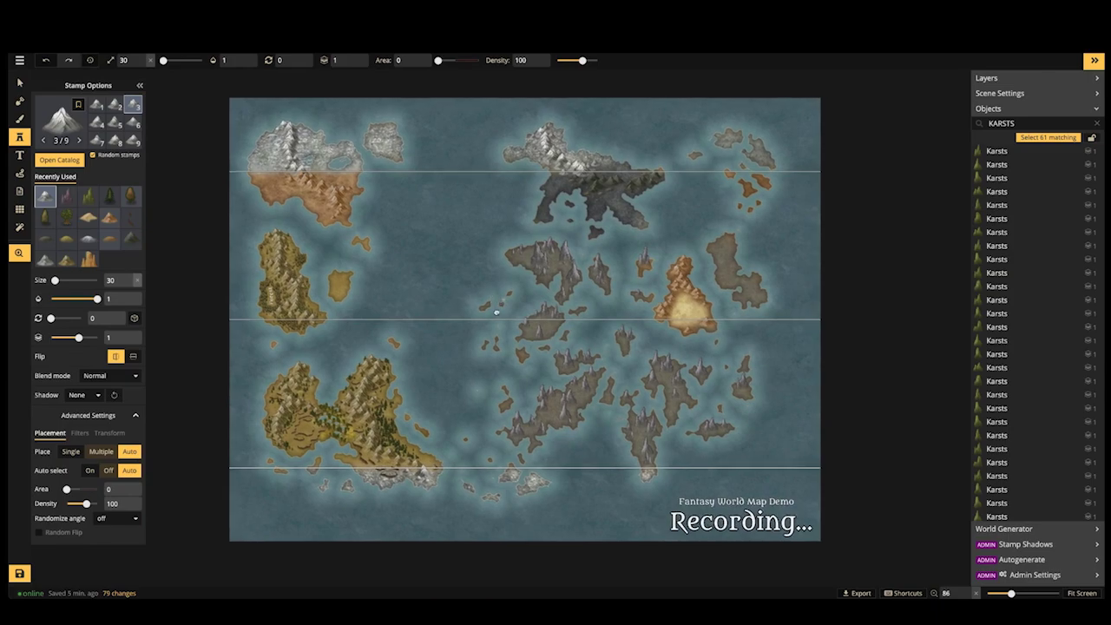
{"action": "left_click", "coordinate": [20, 574]}
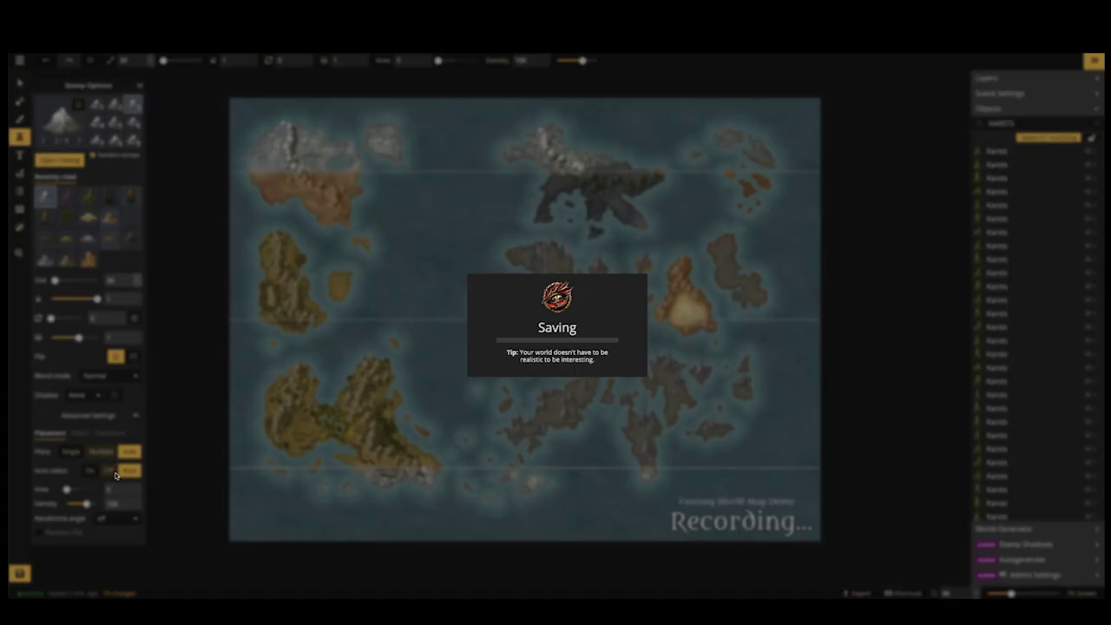
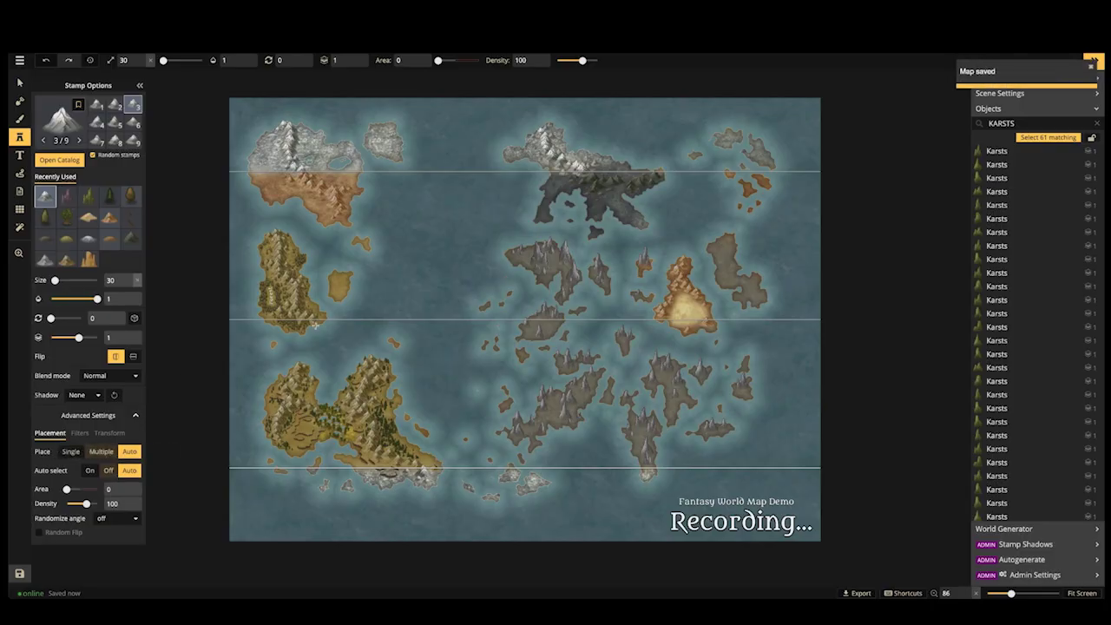
Look over the landmasses in each climate band of the map, from the icy north to the southern coast
{"action": "scroll", "coordinate": [347, 243], "scroll_direction": "up", "scroll_amount": 3}
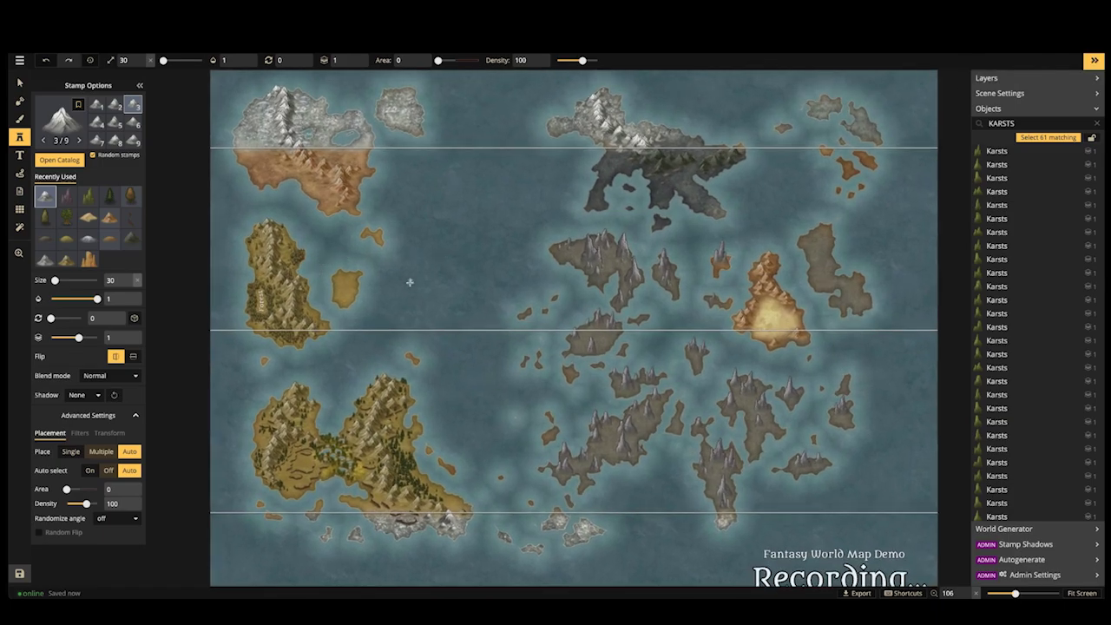
{"action": "left_click_drag", "start_coordinate": [410, 251], "coordinate": [404, 329]}
{"action": "left_click_drag", "start_coordinate": [545, 287], "coordinate": [533, 251]}
{"action": "scroll", "coordinate": [463, 300], "scroll_direction": "up", "scroll_amount": 3}
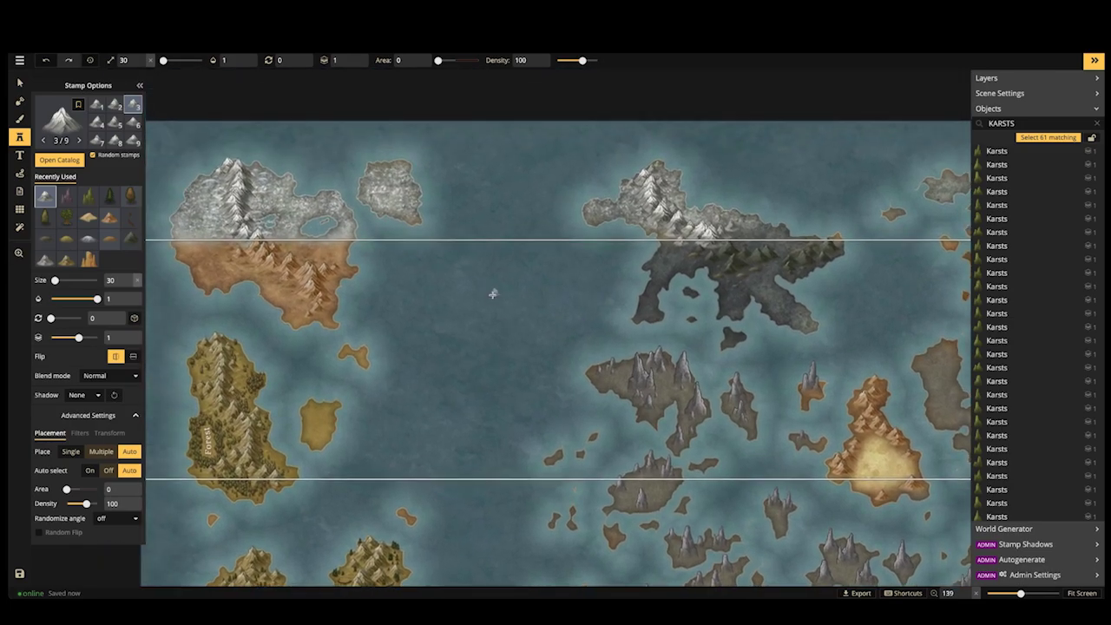
{"action": "scroll", "coordinate": [348, 260], "scroll_direction": "down", "scroll_amount": 2}
{"action": "left_click_drag", "start_coordinate": [304, 260], "coordinate": [383, 257]}
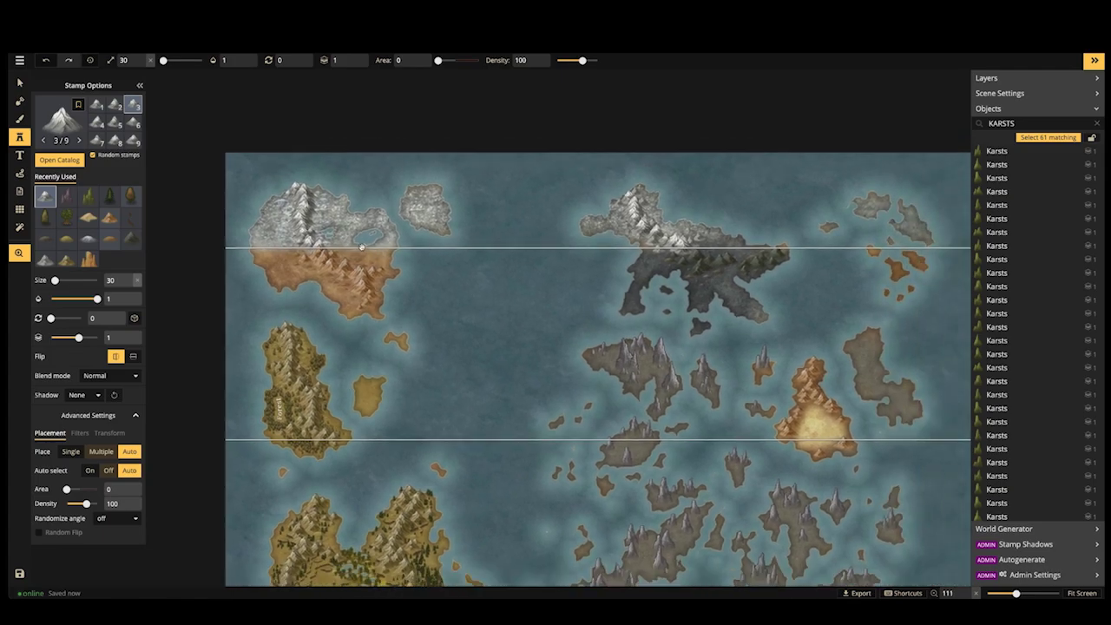
{"action": "scroll", "coordinate": [362, 247], "scroll_direction": "up", "scroll_amount": 2}
{"action": "left_click_drag", "start_coordinate": [531, 240], "coordinate": [466, 230]}
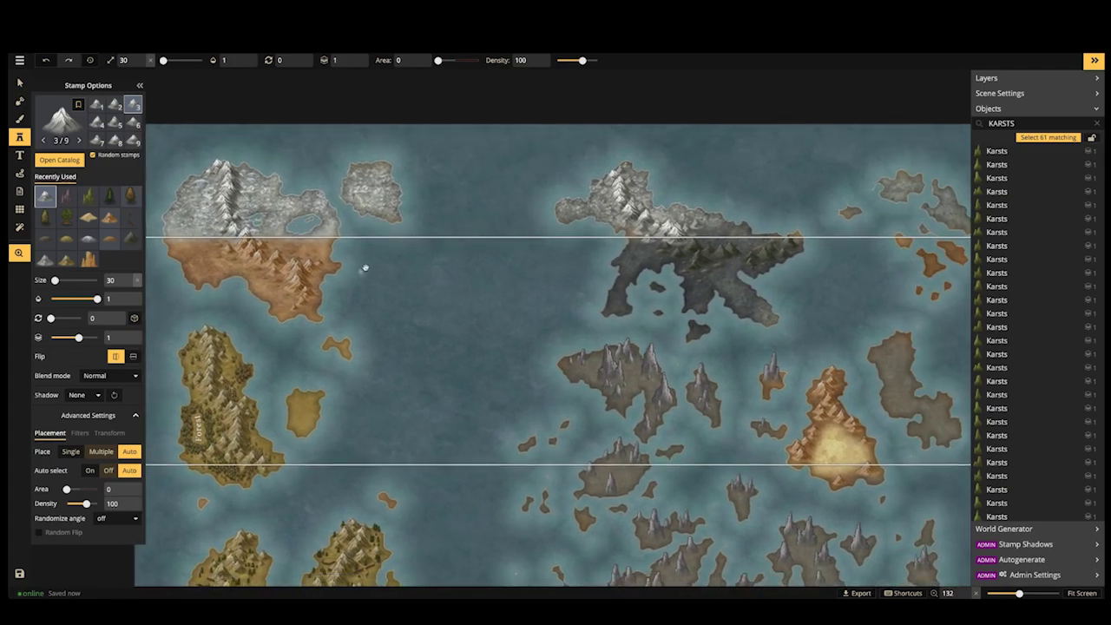
{"action": "left_click_drag", "start_coordinate": [365, 268], "coordinate": [413, 210]}
{"action": "scroll", "coordinate": [402, 273], "scroll_direction": "down", "scroll_amount": 2}
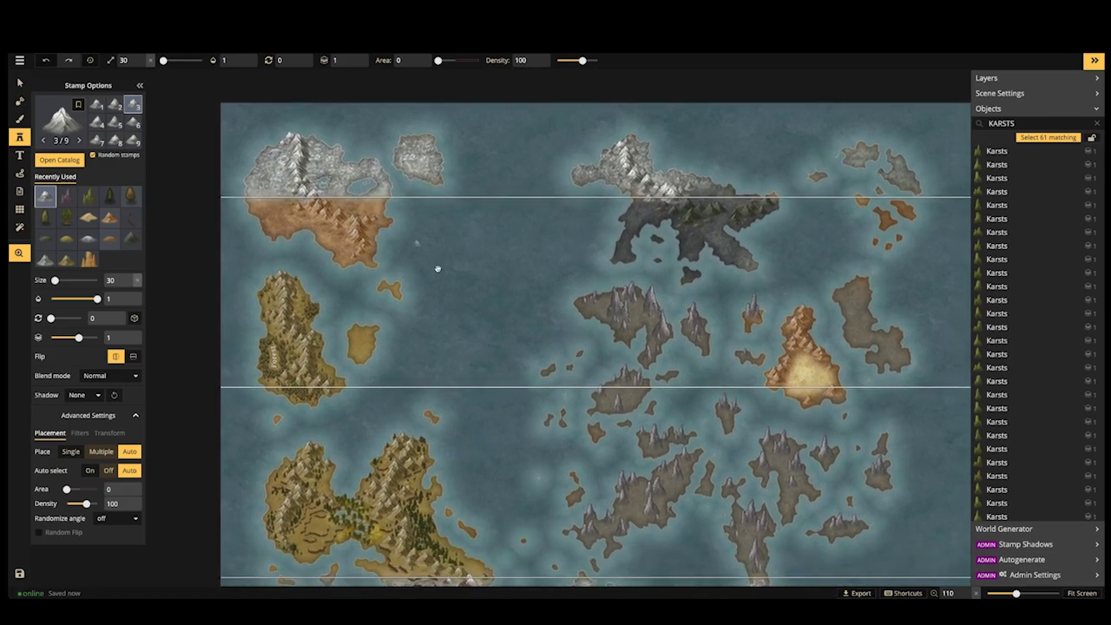
{"action": "left_click_drag", "start_coordinate": [437, 269], "coordinate": [399, 229]}
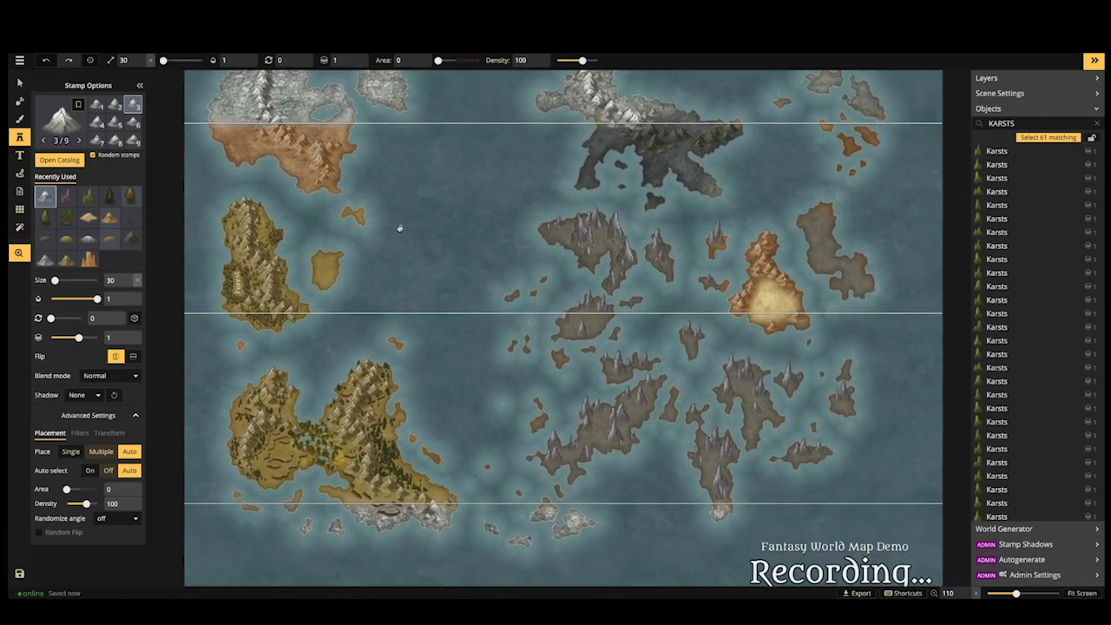
{"action": "scroll", "coordinate": [344, 287], "scroll_direction": "up", "scroll_amount": 1}
{"action": "left_click_drag", "start_coordinate": [339, 284], "coordinate": [467, 284]}
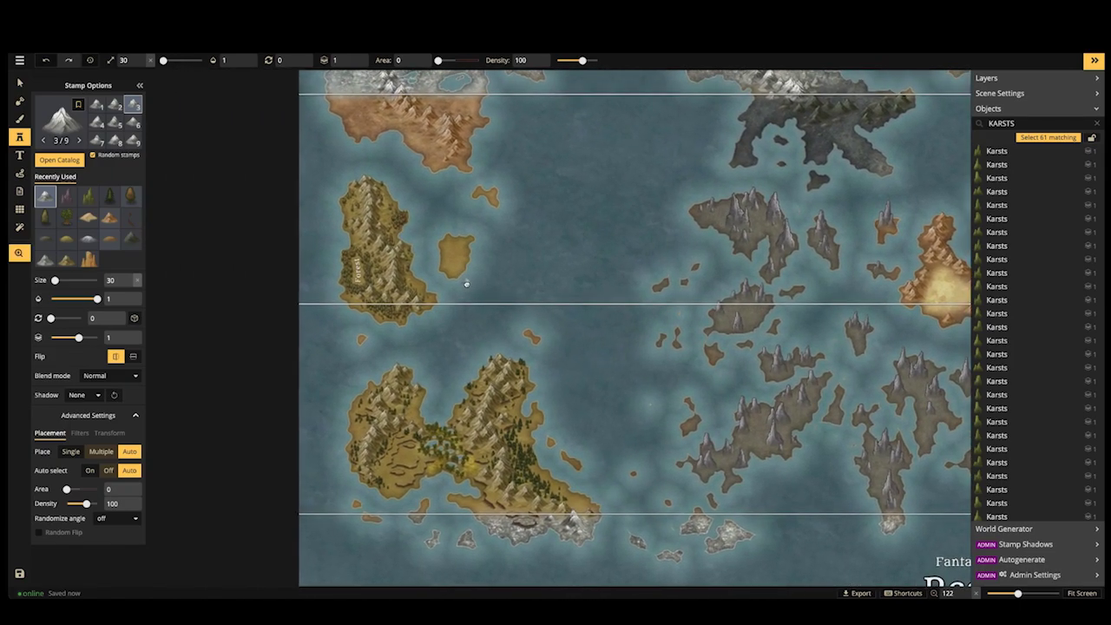
{"action": "left_click_drag", "start_coordinate": [490, 243], "coordinate": [400, 270]}
{"action": "left_click_drag", "start_coordinate": [498, 268], "coordinate": [440, 277]}
{"action": "left_click_drag", "start_coordinate": [372, 310], "coordinate": [501, 292]}
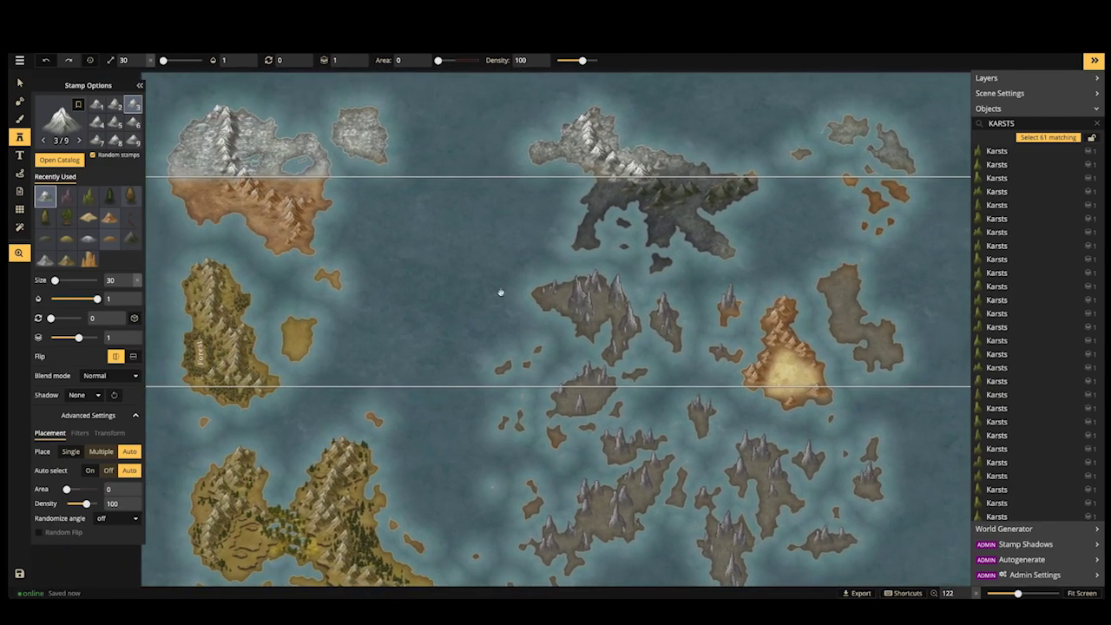
{"action": "scroll", "coordinate": [502, 291], "scroll_direction": "down", "scroll_amount": 2}
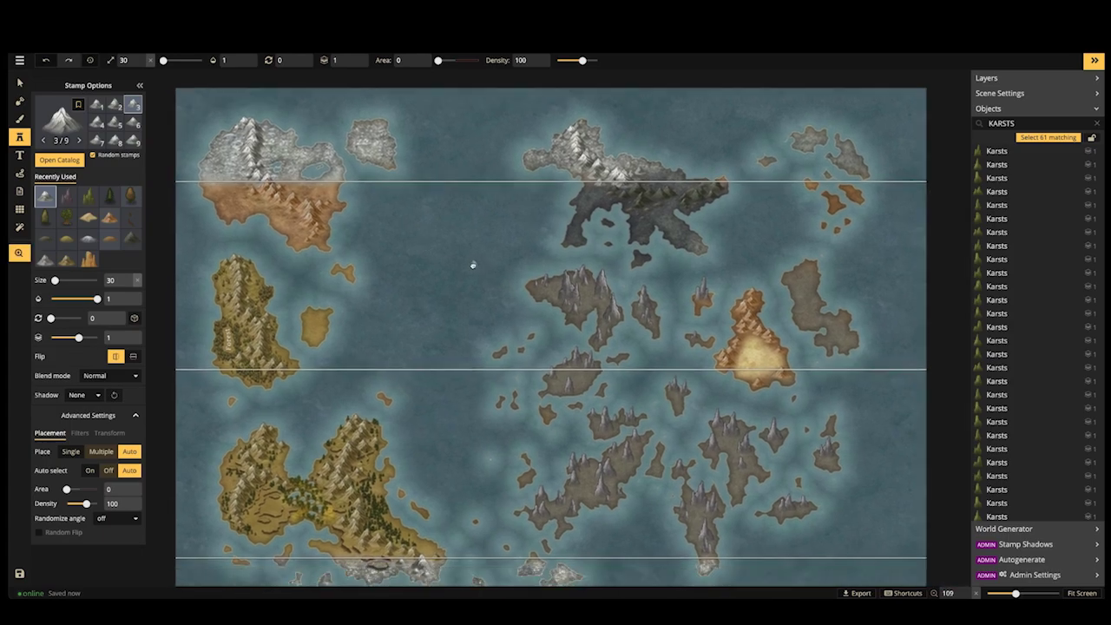
{"action": "left_click_drag", "start_coordinate": [473, 264], "coordinate": [461, 267]}
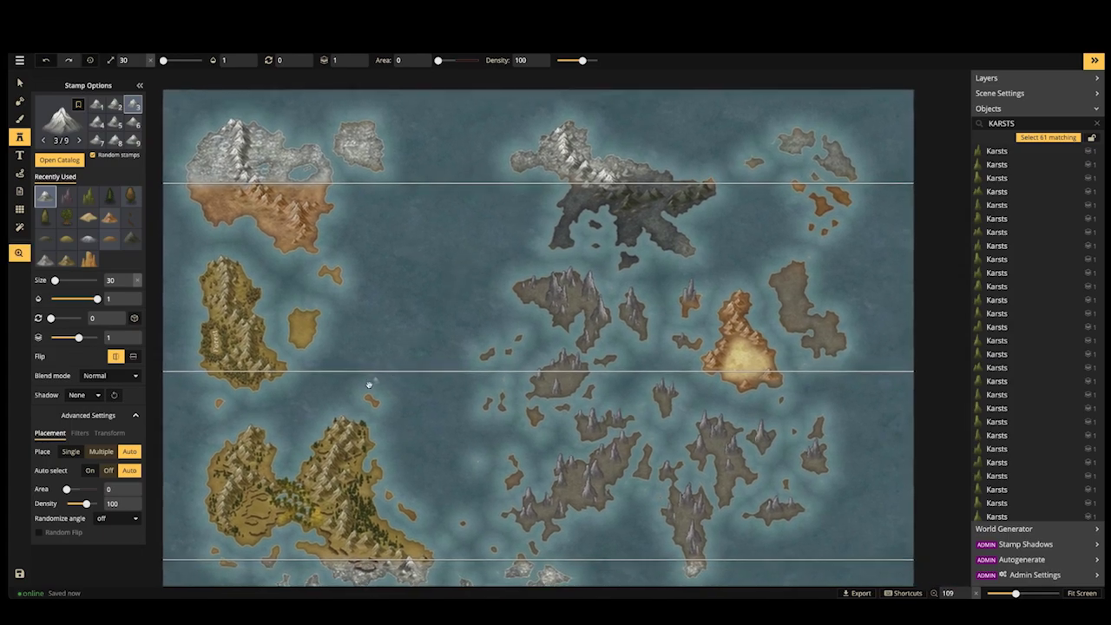
{"action": "scroll", "coordinate": [369, 384], "scroll_direction": "up", "scroll_amount": 3}
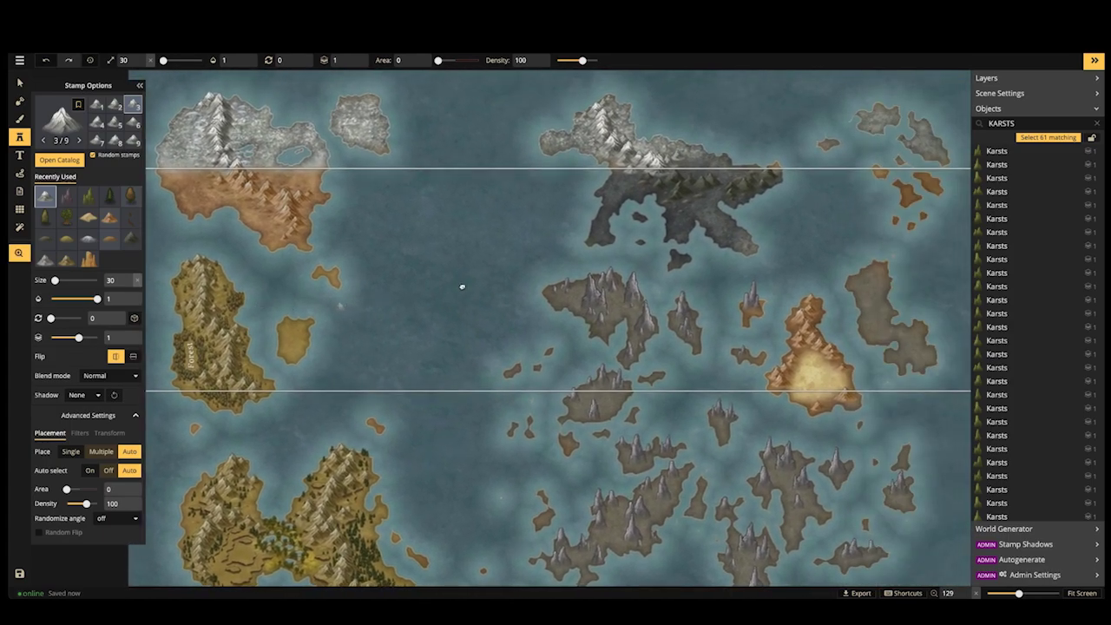
{"action": "left_click_drag", "start_coordinate": [618, 251], "coordinate": [540, 280]}
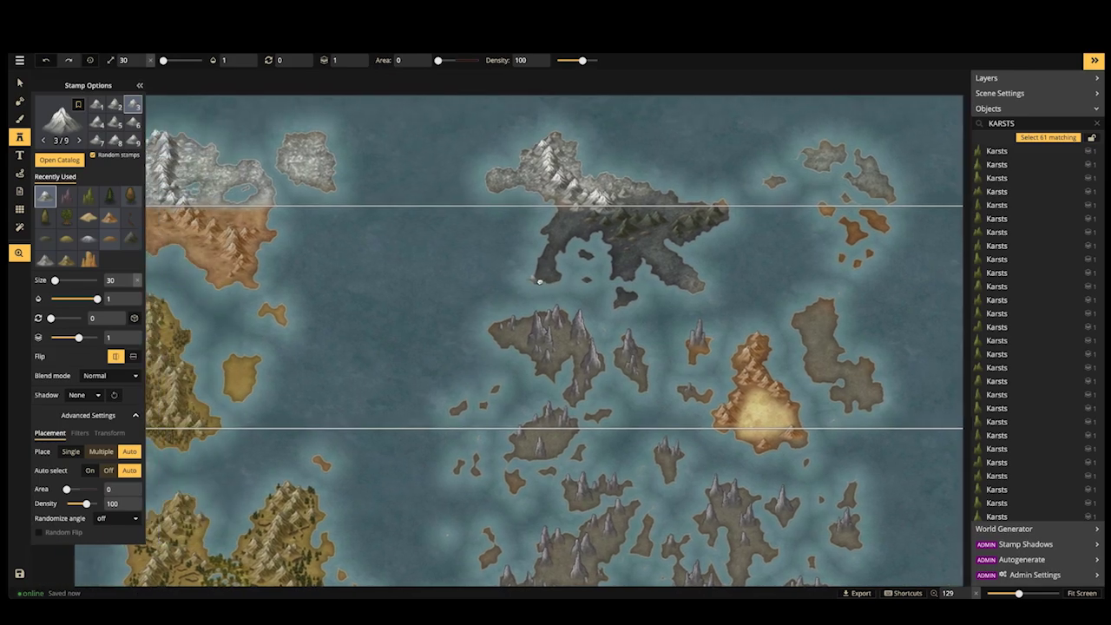
{"action": "left_click_drag", "start_coordinate": [388, 270], "coordinate": [541, 273]}
{"action": "scroll", "coordinate": [365, 254], "scroll_direction": "up", "scroll_amount": 2}
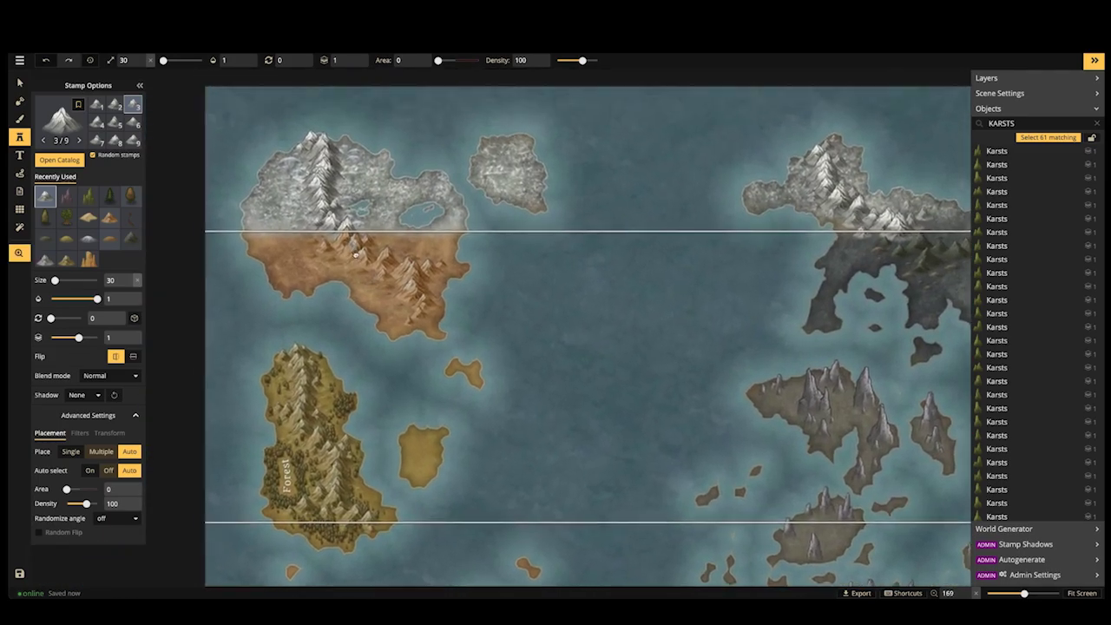
{"action": "left_click_drag", "start_coordinate": [355, 255], "coordinate": [347, 215]}
{"action": "scroll", "coordinate": [233, 243], "scroll_direction": "up", "scroll_amount": 1}
{"action": "scroll", "coordinate": [347, 217], "scroll_direction": "down", "scroll_amount": 4}
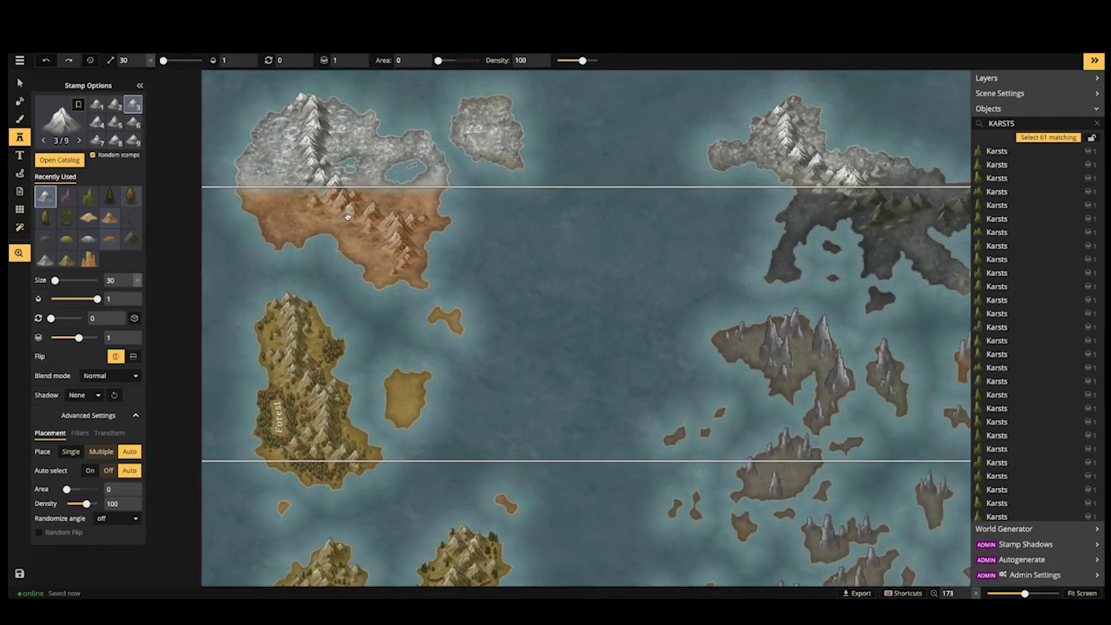
{"action": "scroll", "coordinate": [405, 251], "scroll_direction": "down", "scroll_amount": 2}
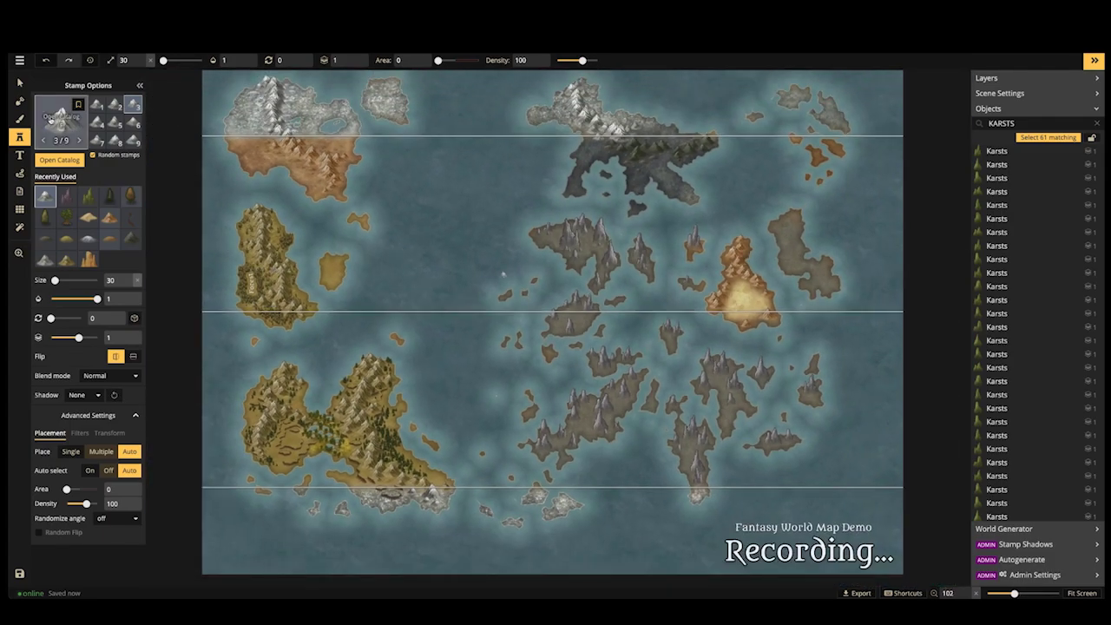
Choose the cave stamp from the Terrain section of the stamp catalog
{"action": "left_click", "coordinate": [61, 117]}
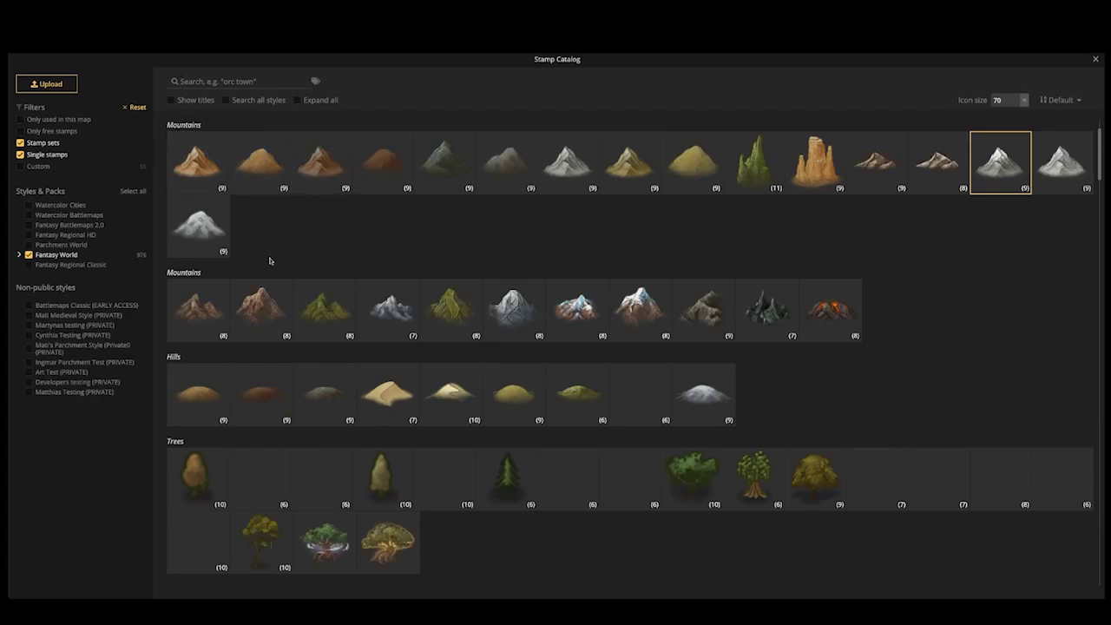
{"action": "scroll", "coordinate": [278, 263], "scroll_direction": "down", "scroll_amount": 5}
{"action": "scroll", "coordinate": [278, 263], "scroll_direction": "down", "scroll_amount": 2}
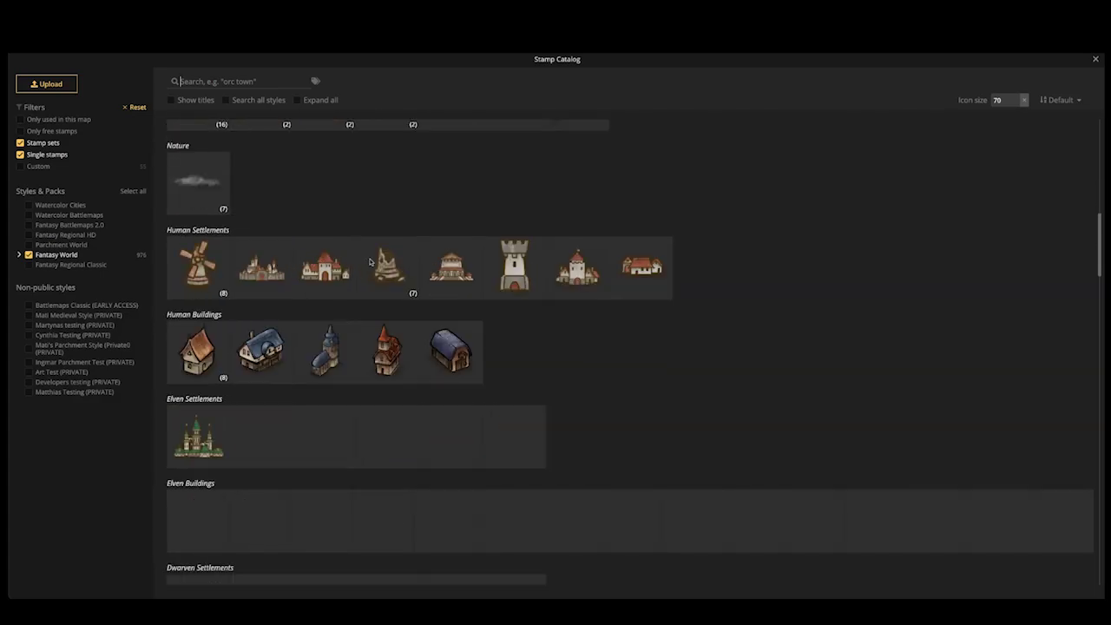
{"action": "scroll", "coordinate": [366, 261], "scroll_direction": "up", "scroll_amount": 2}
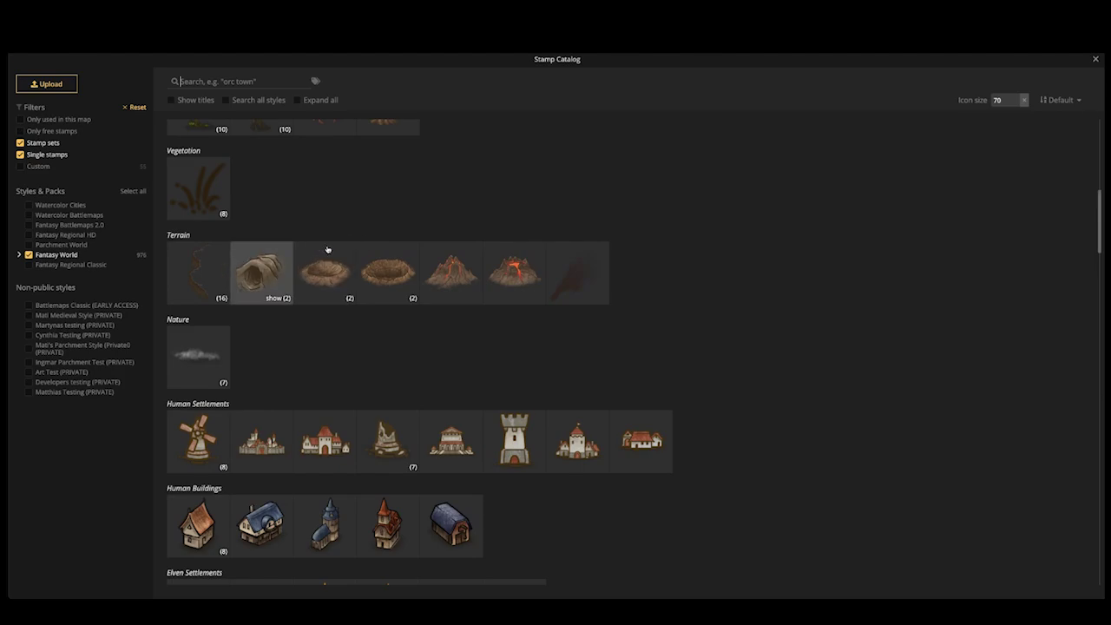
{"action": "left_click", "coordinate": [327, 250]}
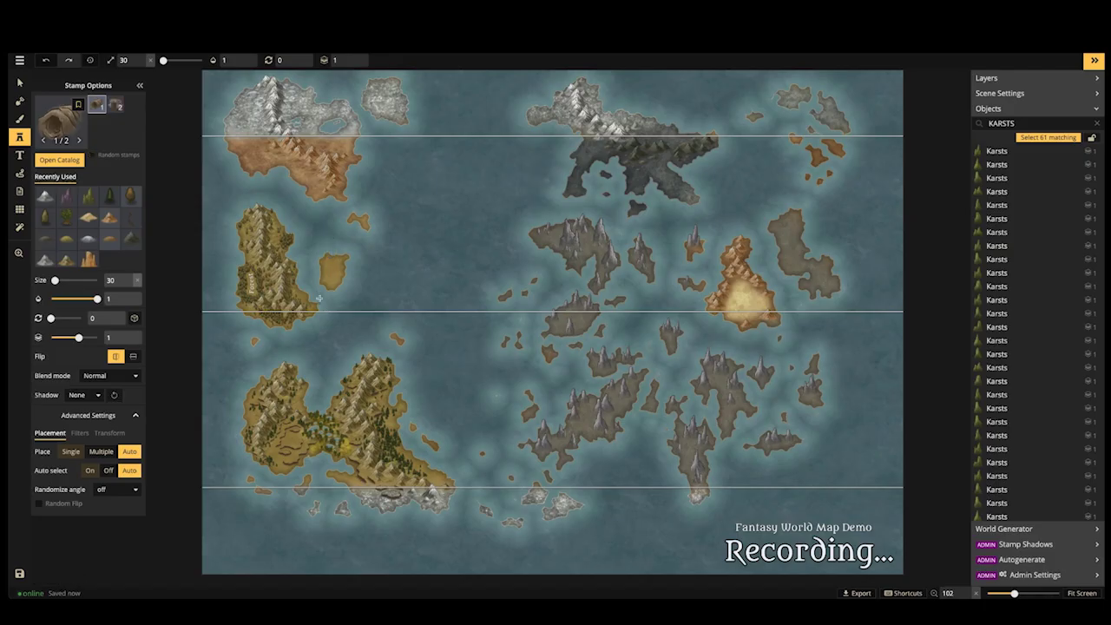
Stamp a cave at size 50 at the foot of the northwestern continent's brown mountains and nudge it into place
{"action": "scroll", "coordinate": [308, 261], "scroll_direction": "up", "scroll_amount": 5}
{"action": "left_click_drag", "start_coordinate": [291, 130], "coordinate": [381, 312]}
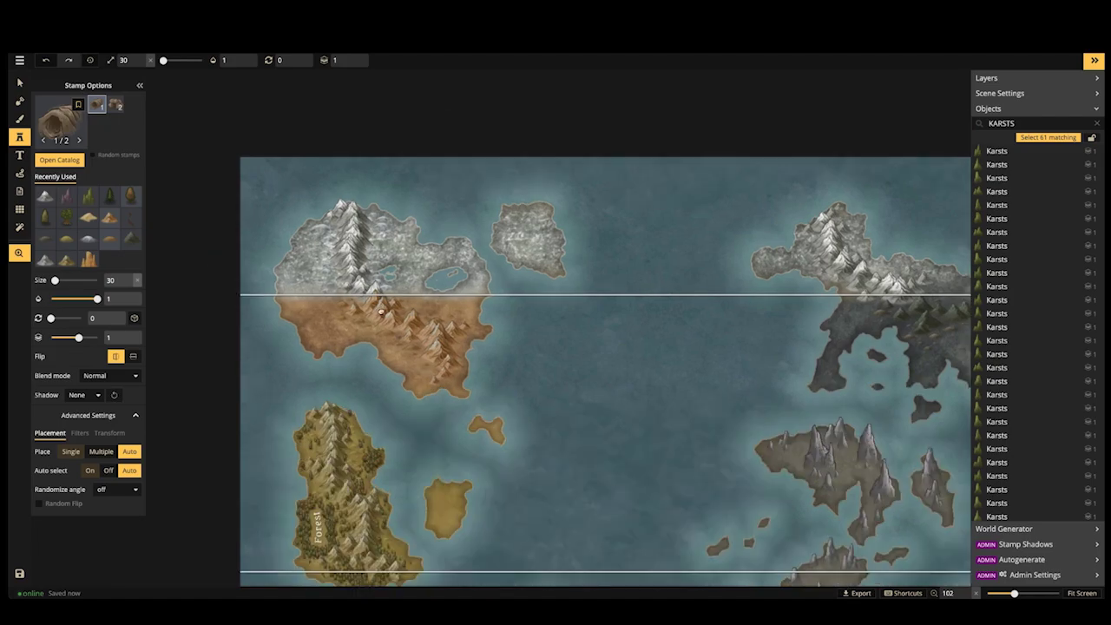
{"action": "scroll", "coordinate": [382, 312], "scroll_direction": "up", "scroll_amount": 5}
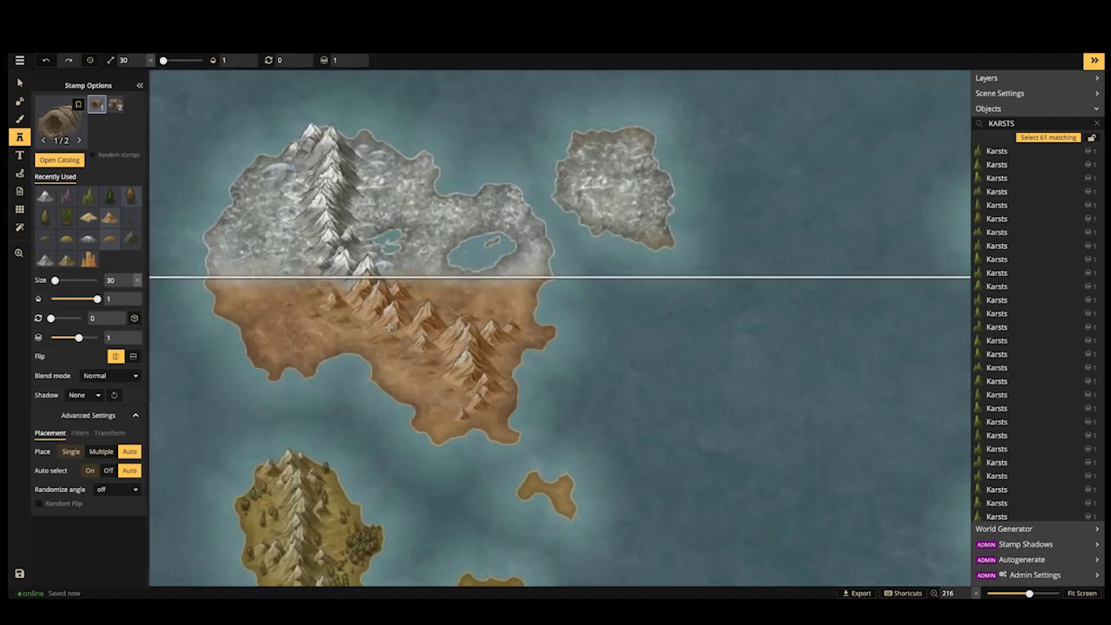
{"action": "scroll", "coordinate": [389, 327], "scroll_direction": "up", "scroll_amount": 6}
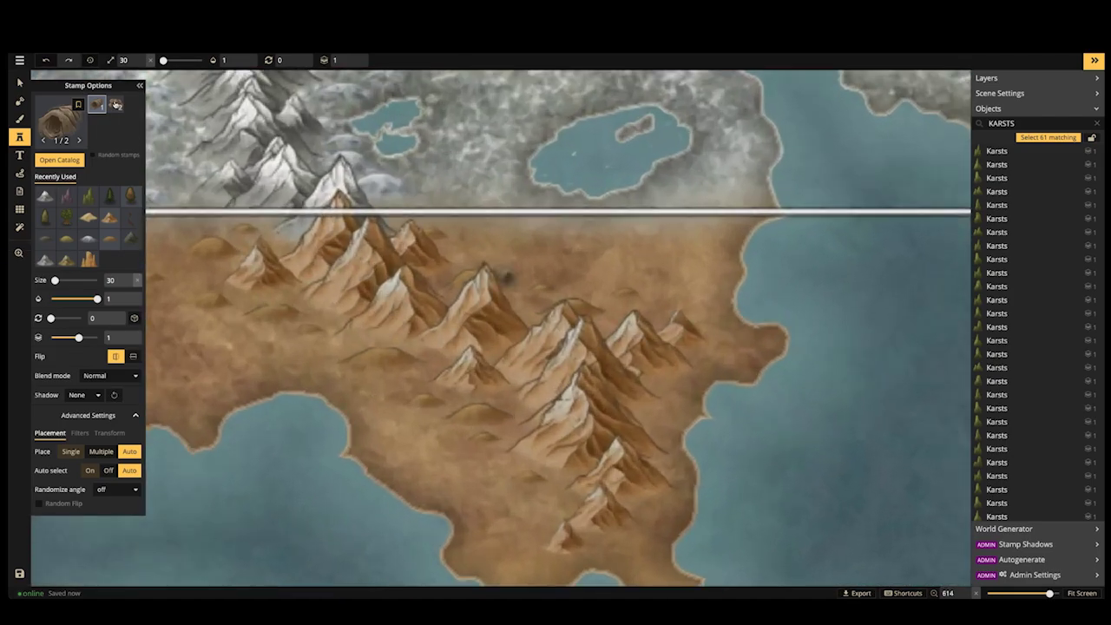
{"action": "key", "text": "]"}
{"action": "key", "text": "]"}
{"action": "key", "text": "]"}
{"action": "key", "text": "]"}
{"action": "left_click", "coordinate": [386, 322]}
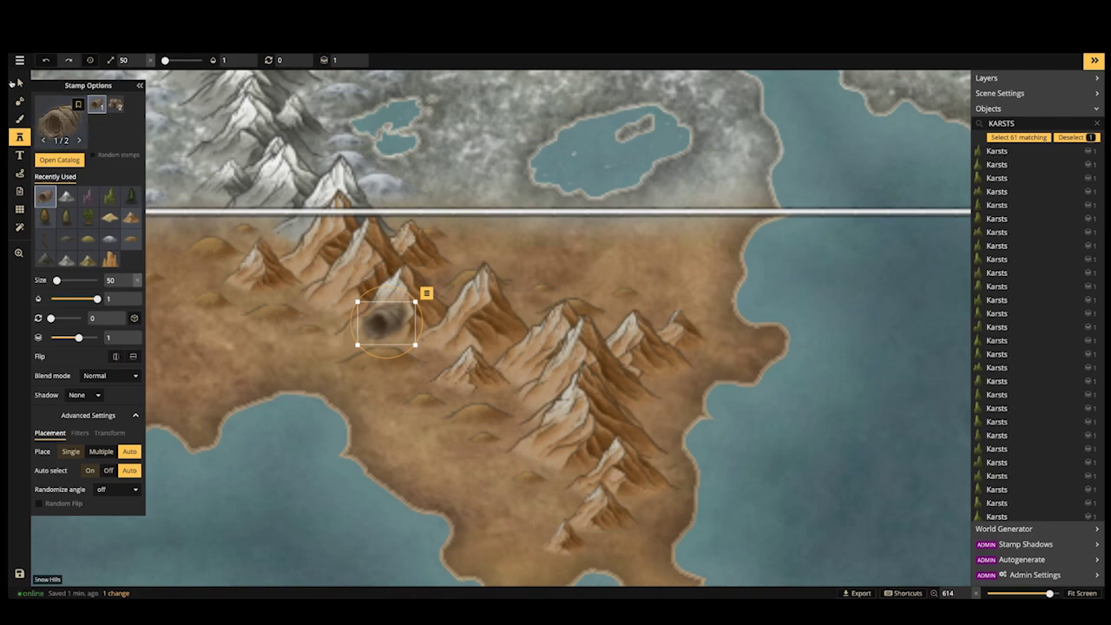
{"action": "key", "text": "v"}
{"action": "left_click_drag", "start_coordinate": [379, 321], "coordinate": [375, 322]}
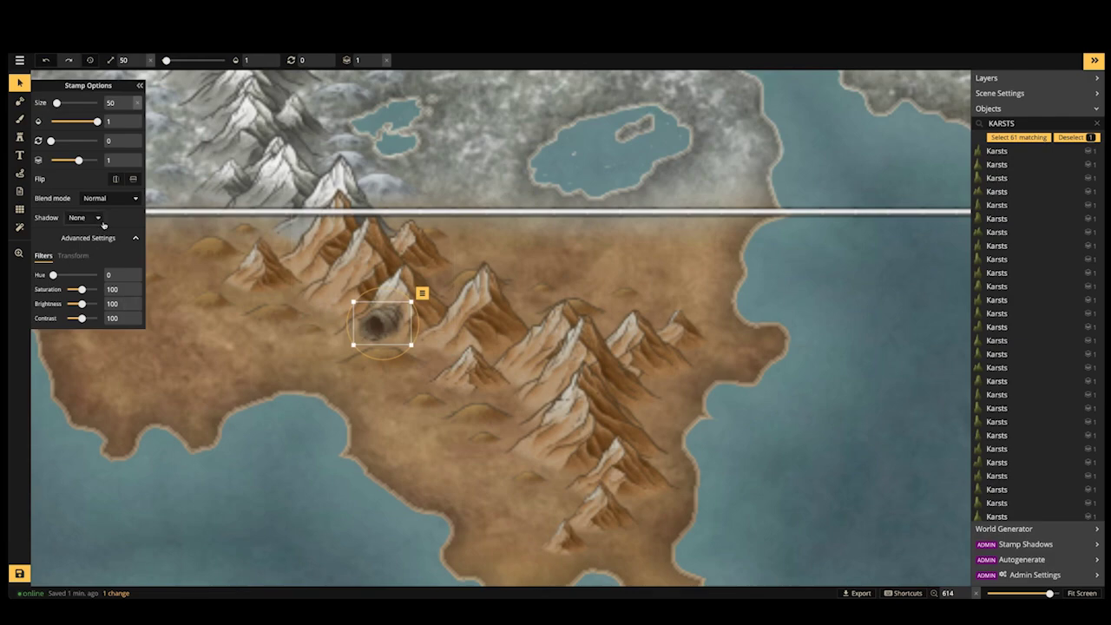
Set the cave's blend mode to Luminosity and shift it slightly against the mountain slope
{"action": "scroll", "coordinate": [100, 237], "scroll_direction": "down", "scroll_amount": 1}
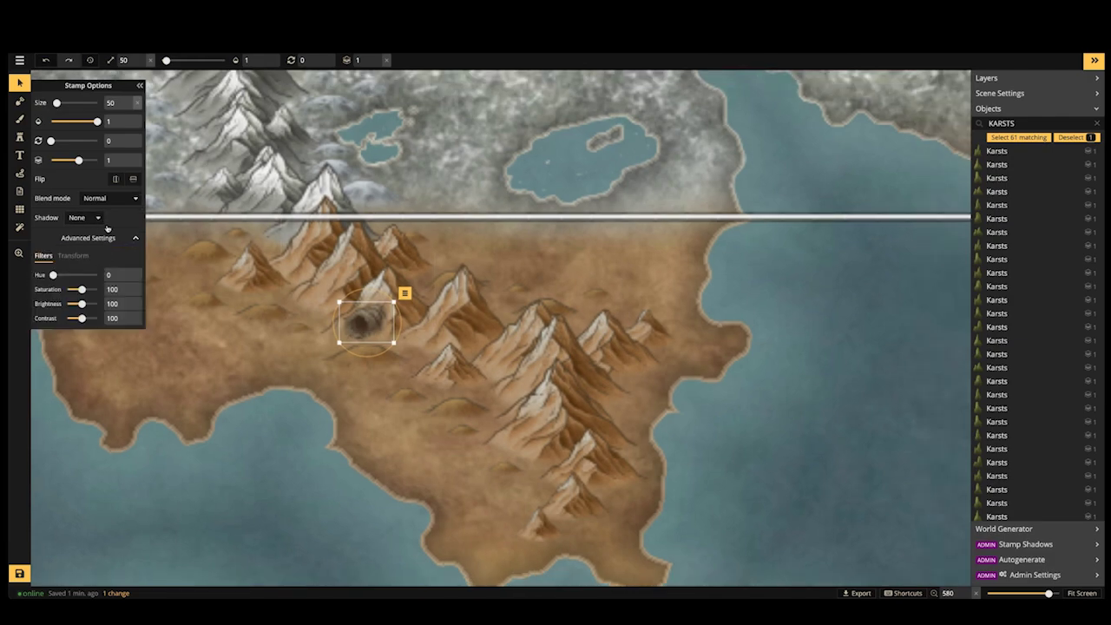
{"action": "left_click", "coordinate": [112, 199]}
{"action": "scroll", "coordinate": [95, 285], "scroll_direction": "down", "scroll_amount": 3}
{"action": "left_click", "coordinate": [86, 356]}
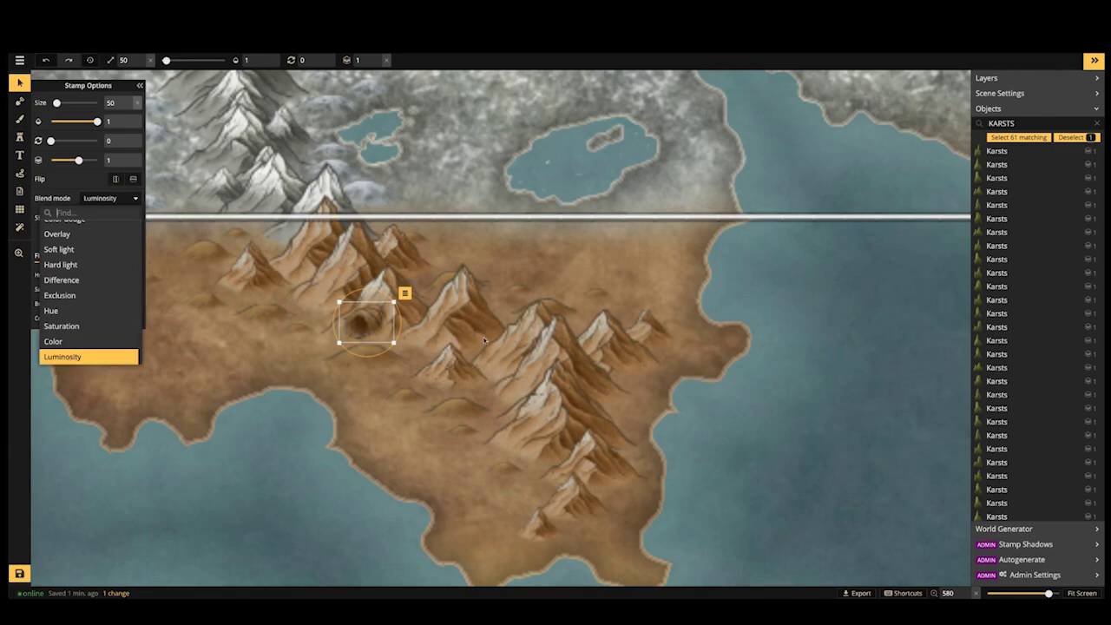
{"action": "left_click_drag", "start_coordinate": [360, 321], "coordinate": [364, 320]}
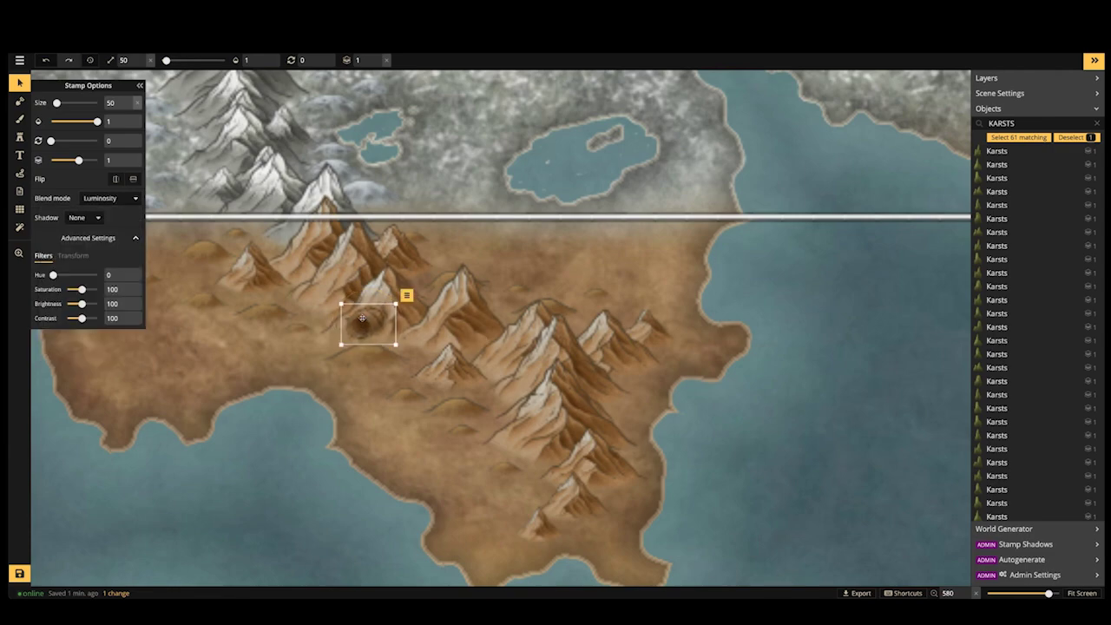
{"action": "scroll", "coordinate": [363, 319], "scroll_direction": "down", "scroll_amount": 1}
{"action": "key", "text": "Escape"}
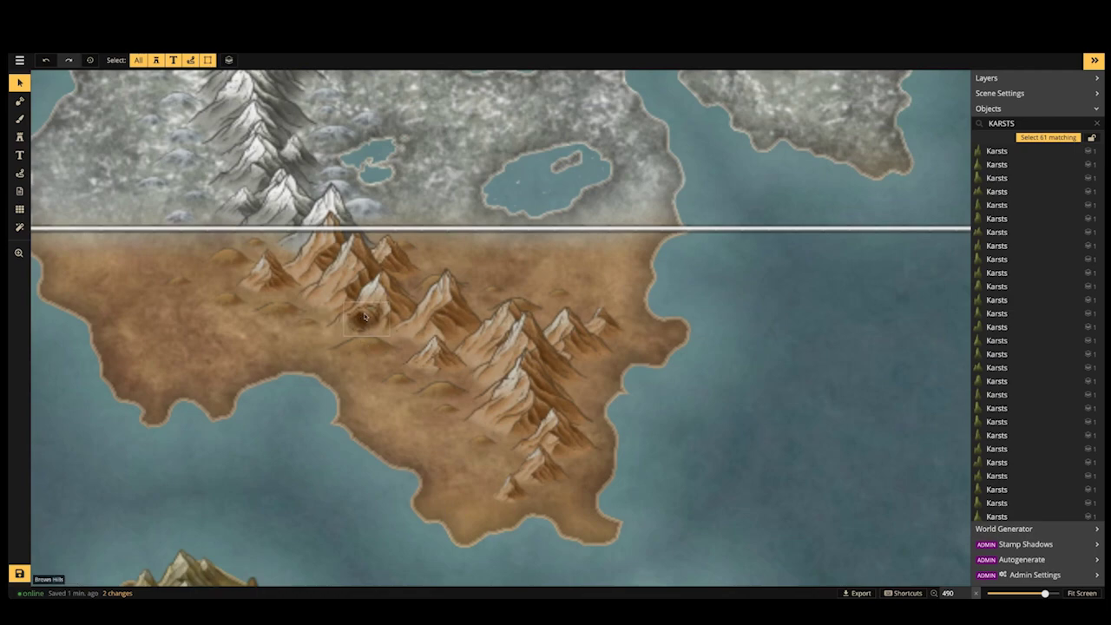
Inspect the cave against the mountains and shift the small brown hill just south of it slightly northeast
{"action": "scroll", "coordinate": [374, 292], "scroll_direction": "down", "scroll_amount": 4}
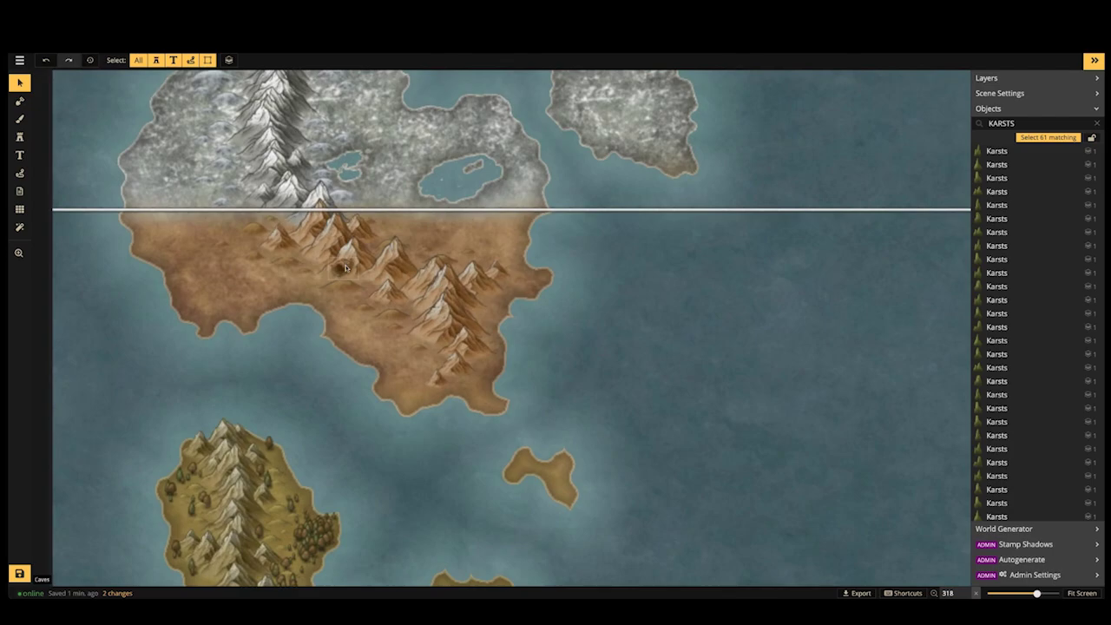
{"action": "left_click", "coordinate": [343, 268]}
{"action": "key", "text": "Escape"}
{"action": "scroll", "coordinate": [341, 270], "scroll_direction": "up", "scroll_amount": 5}
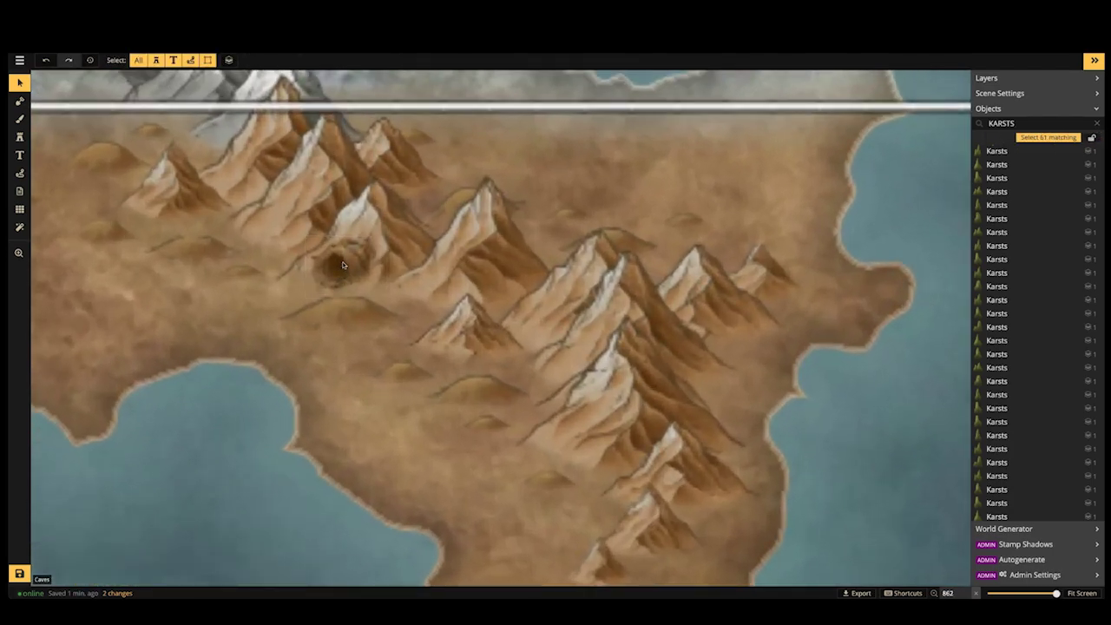
{"action": "left_click", "coordinate": [343, 265]}
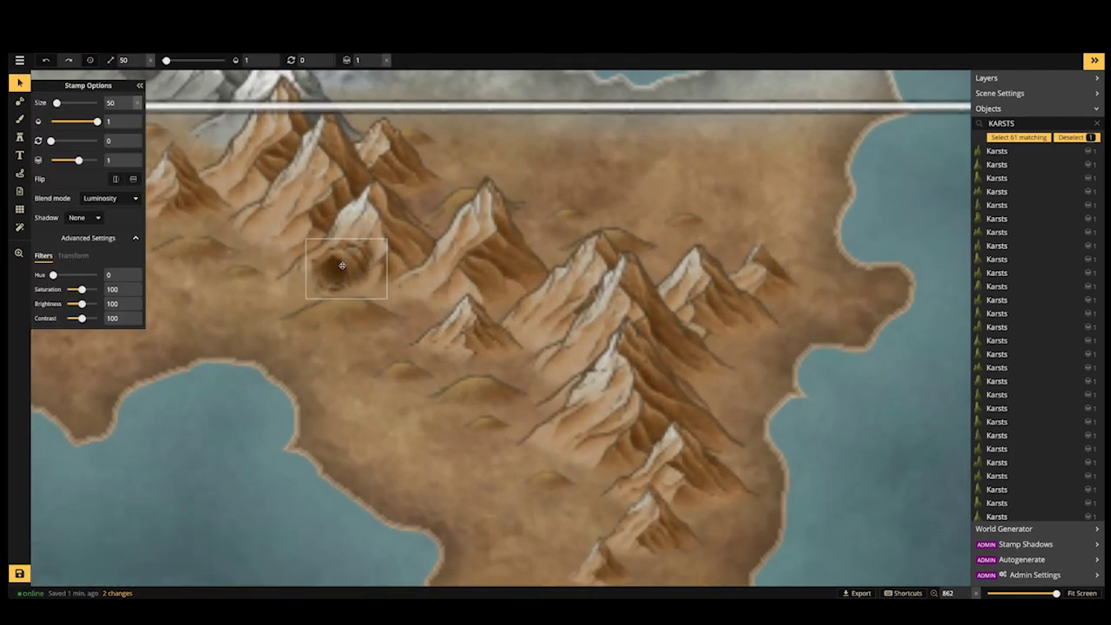
{"action": "key", "text": "Escape"}
{"action": "scroll", "coordinate": [296, 251], "scroll_direction": "down", "scroll_amount": 2}
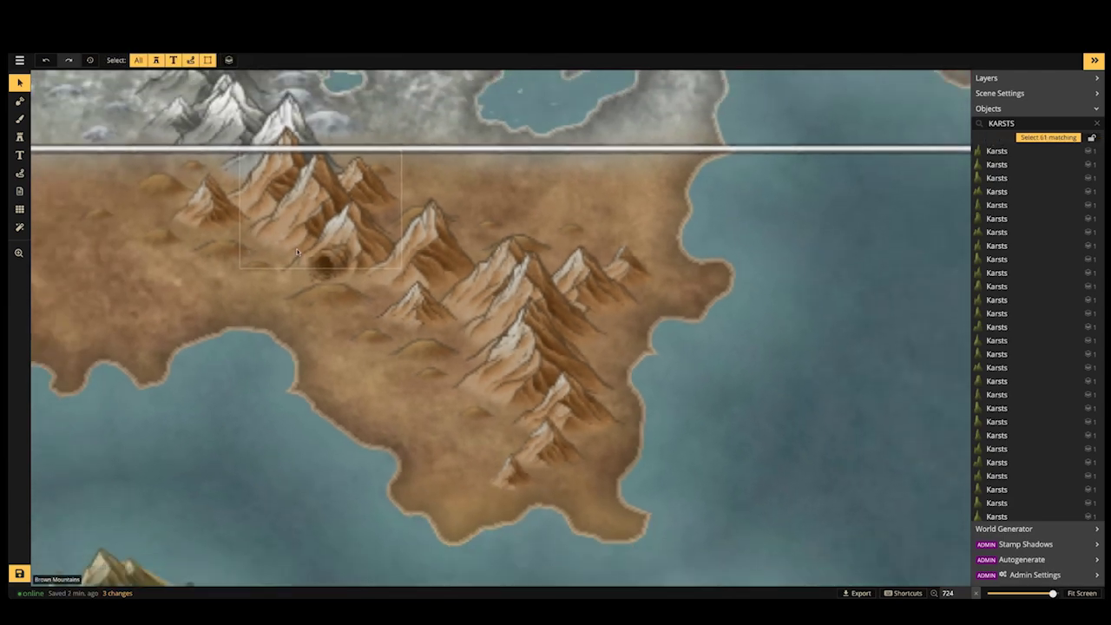
{"action": "left_click_drag", "start_coordinate": [337, 302], "coordinate": [351, 294]}
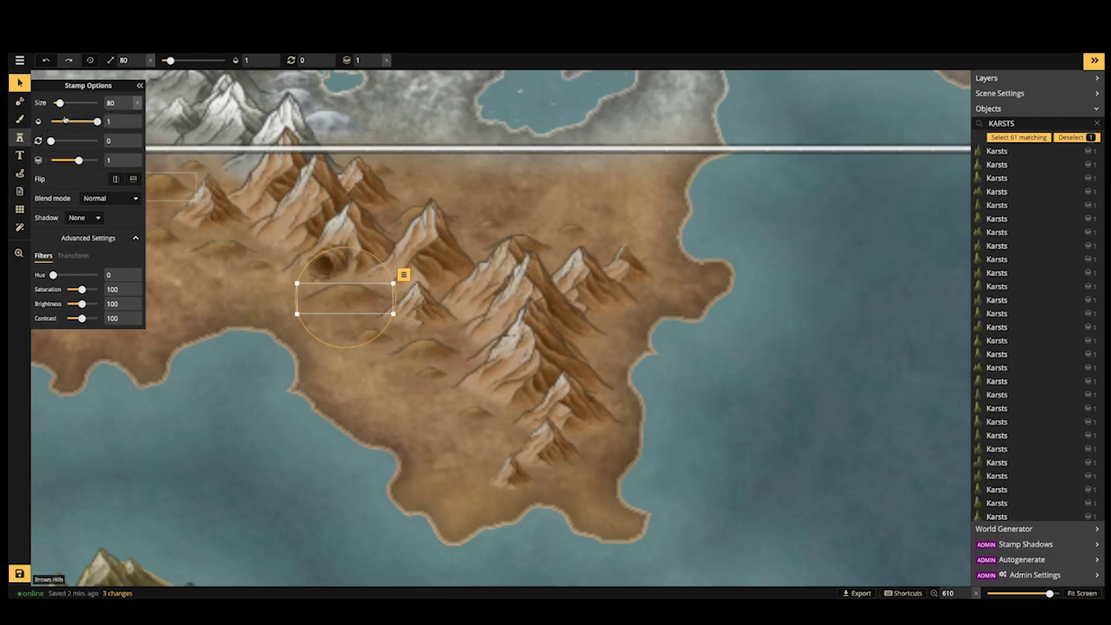
Stamp the white tower from the Human Settlements section beside the cave at size 40 and set its layer to 2
{"action": "key", "text": "s"}
{"action": "key", "text": "f"}
{"action": "scroll", "coordinate": [360, 313], "scroll_direction": "down", "scroll_amount": 2}
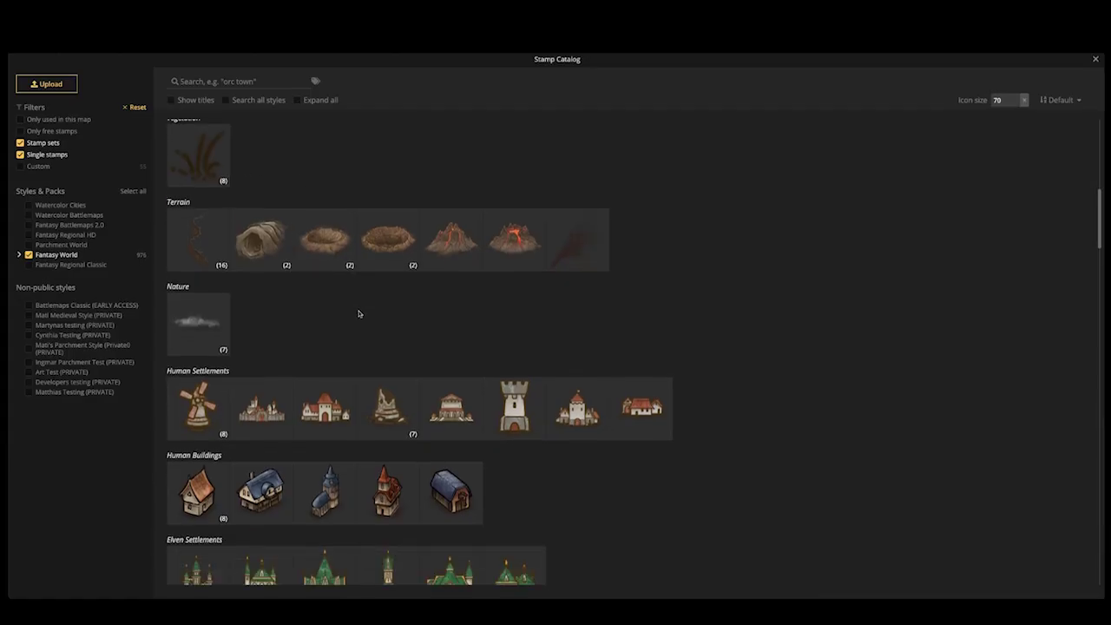
{"action": "key", "text": "Escape"}
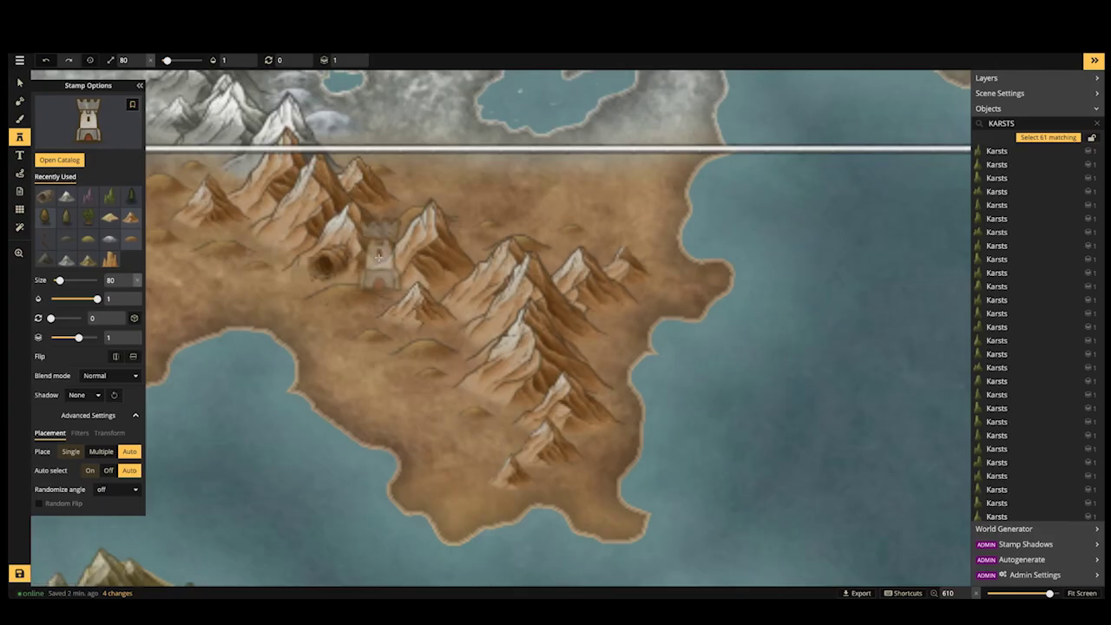
{"action": "scroll", "coordinate": [399, 304], "scroll_direction": "up", "scroll_amount": 3}
{"action": "key", "text": "bracketleft"}
{"action": "key", "text": "bracketleft"}
{"action": "key", "text": "bracketleft"}
{"action": "key", "text": "bracketleft"}
{"action": "key", "text": "bracketleft"}
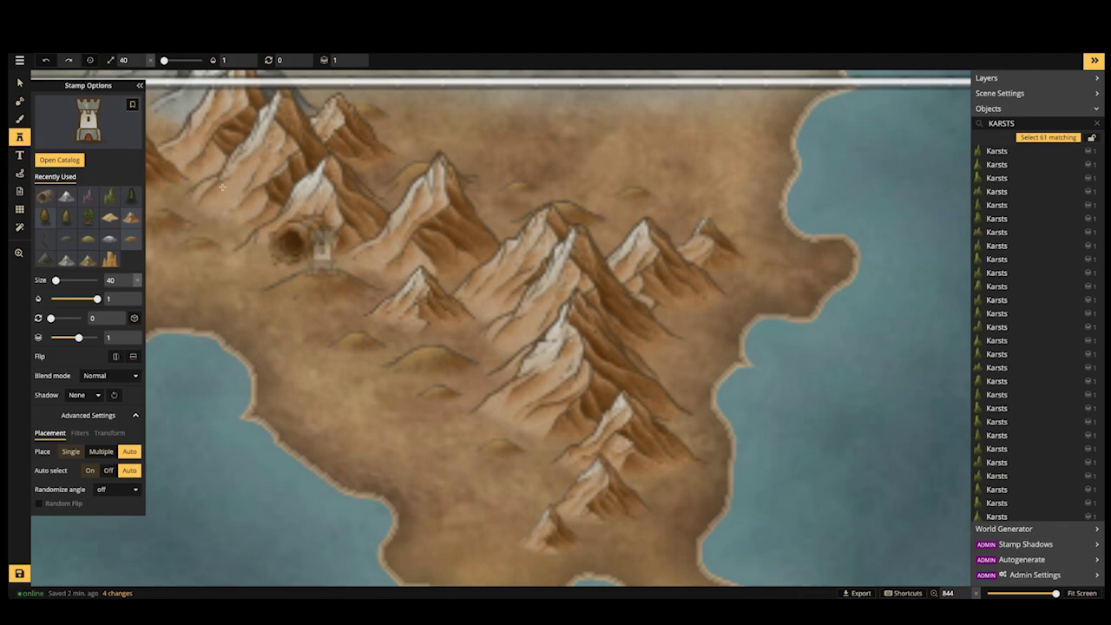
{"action": "left_click", "coordinate": [322, 254]}
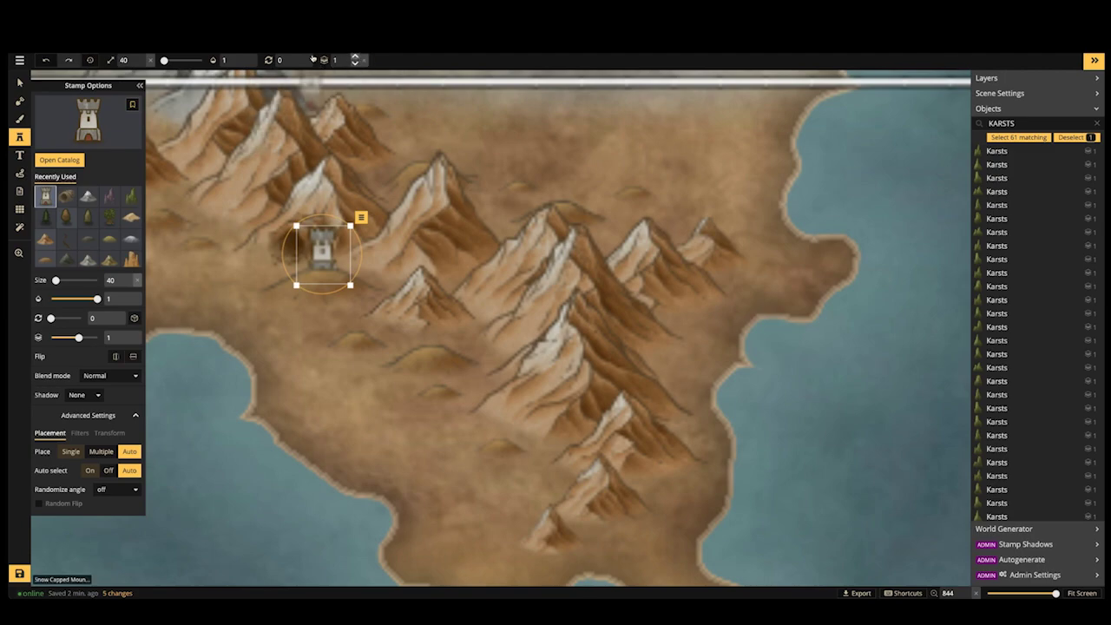
{"action": "left_click", "coordinate": [355, 57]}
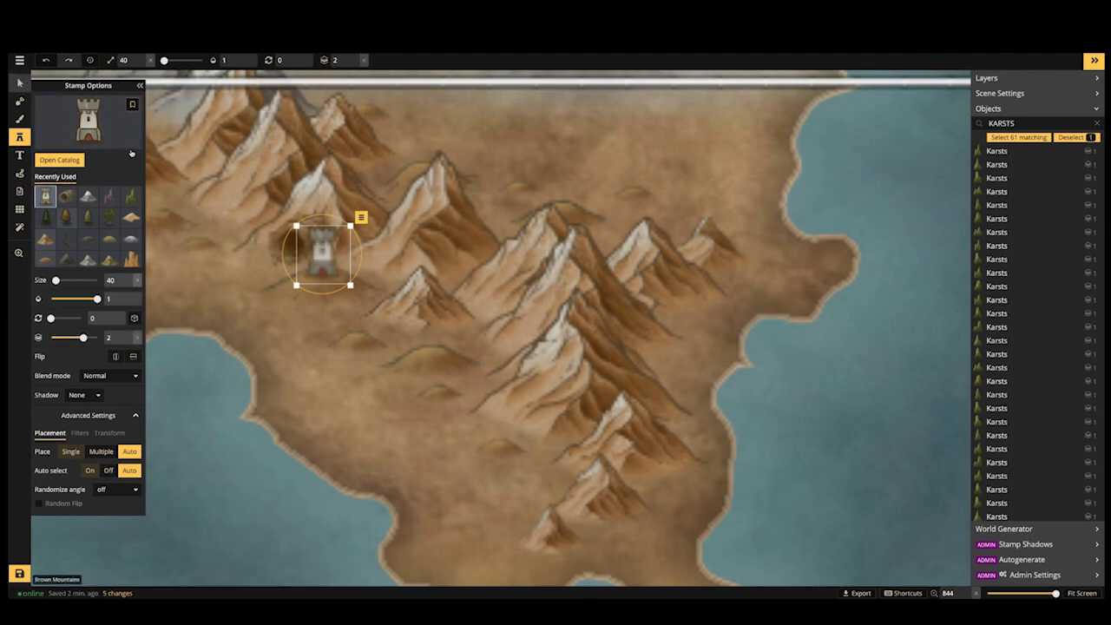
Delete the white human tower beside the cave
{"action": "key", "text": "s"}
{"action": "left_click", "coordinate": [327, 263]}
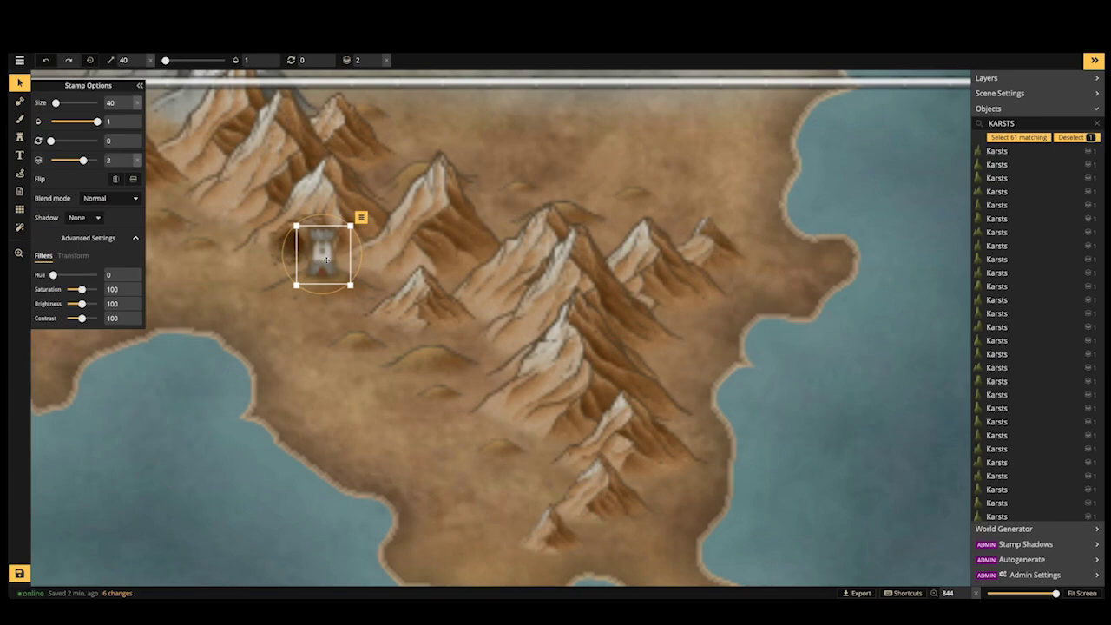
{"action": "left_click_drag", "start_coordinate": [327, 261], "coordinate": [396, 248]}
{"action": "key", "text": "Escape"}
{"action": "scroll", "coordinate": [324, 232], "scroll_direction": "down", "scroll_amount": 5}
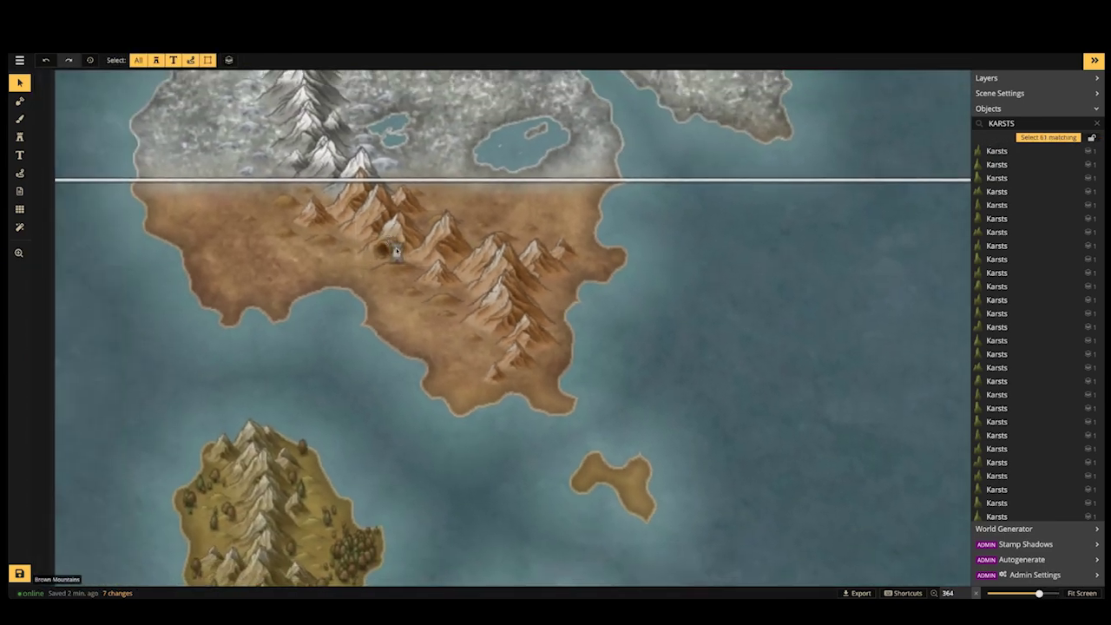
{"action": "left_click", "coordinate": [396, 250]}
{"action": "left_click", "coordinate": [396, 254]}
{"action": "key", "text": "Delete"}
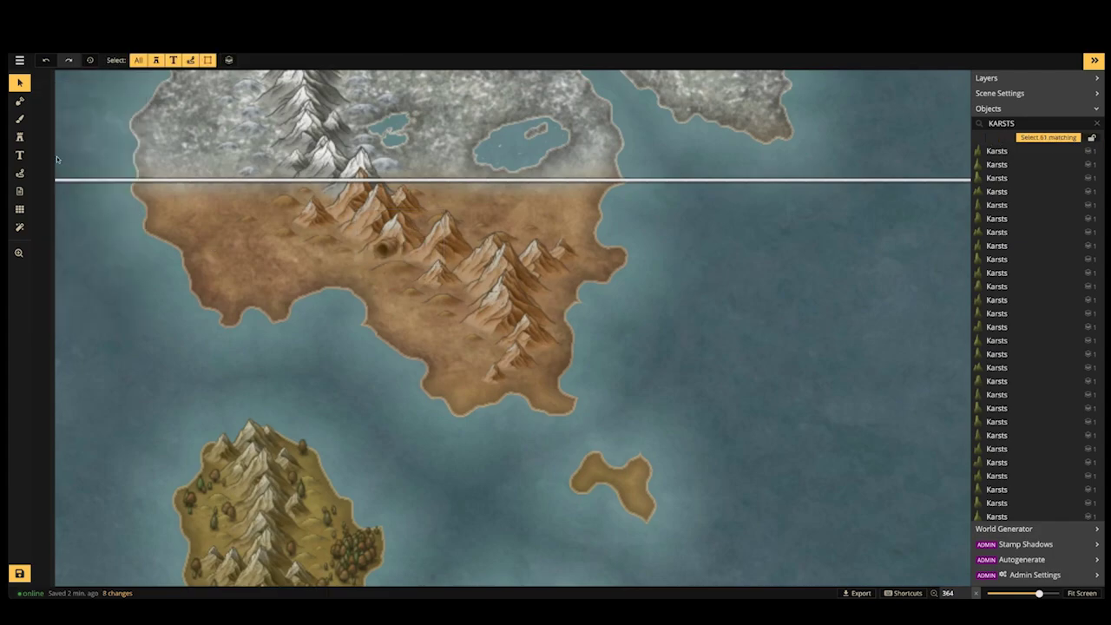
Choose the tall tower stamp from the Orc Settlements section of the stamp catalog
{"action": "left_click", "coordinate": [20, 139]}
{"action": "left_click", "coordinate": [39, 124]}
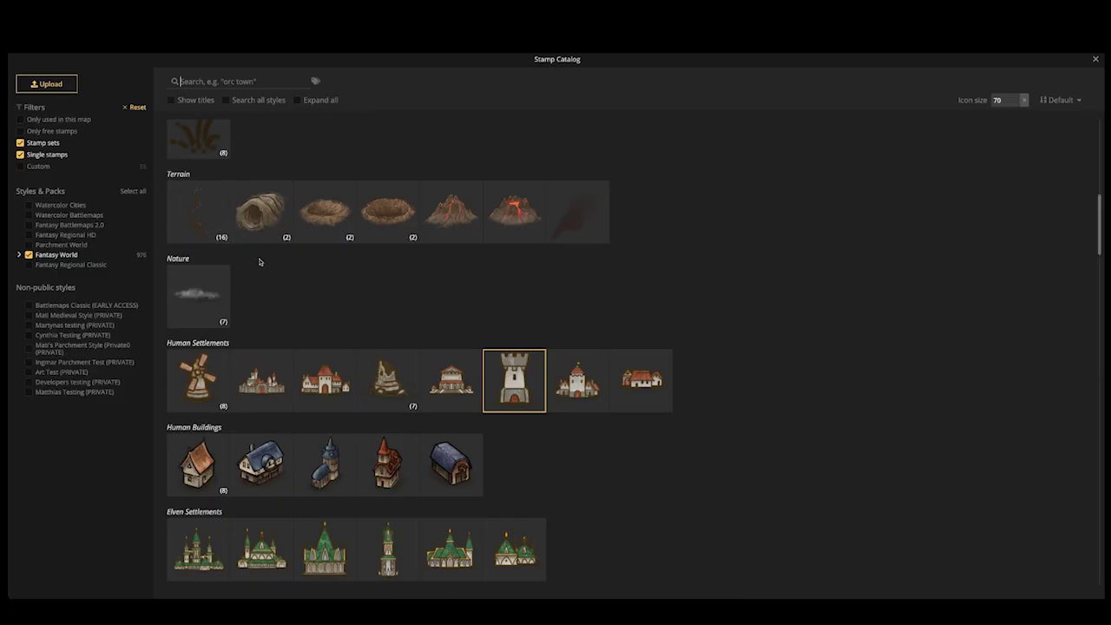
{"action": "scroll", "coordinate": [359, 445], "scroll_direction": "down", "scroll_amount": 6}
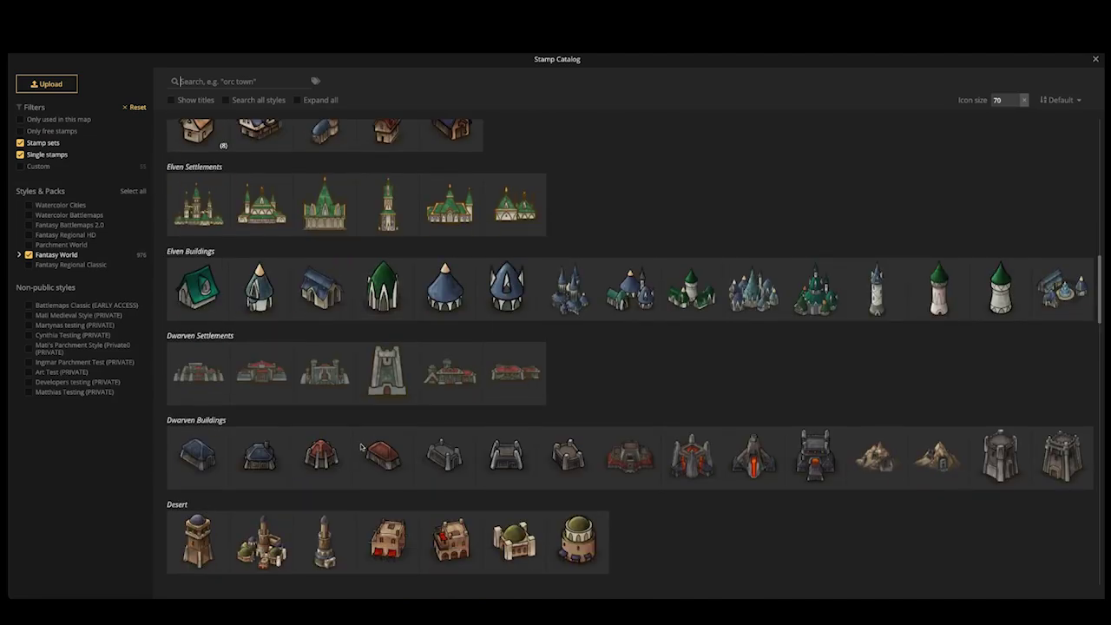
{"action": "scroll", "coordinate": [359, 434], "scroll_direction": "up", "scroll_amount": 8}
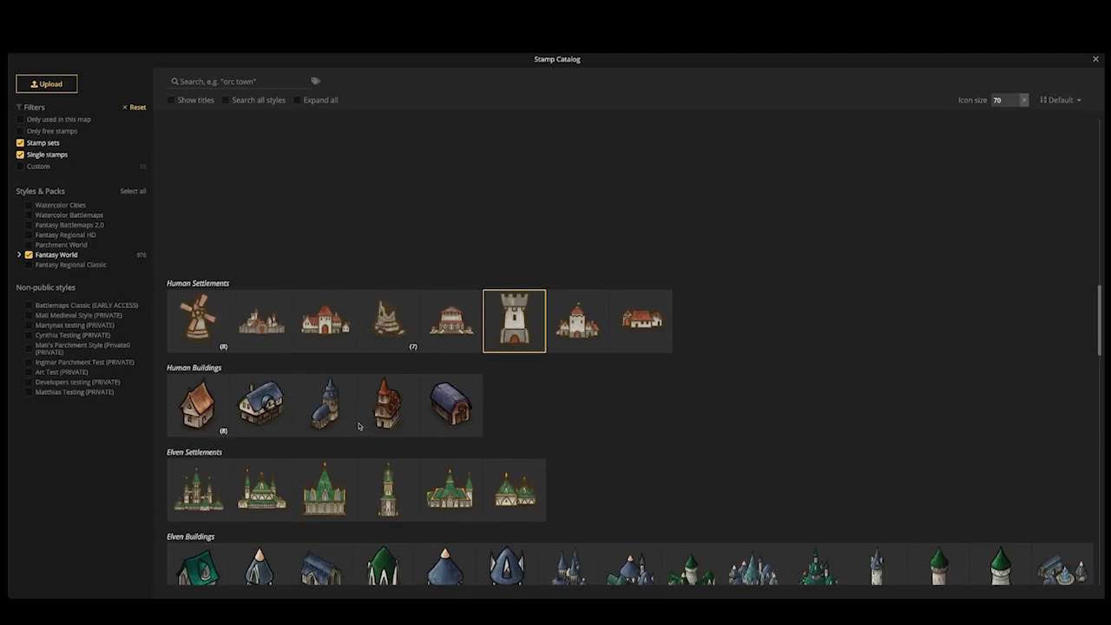
{"action": "scroll", "coordinate": [361, 418], "scroll_direction": "down", "scroll_amount": 5}
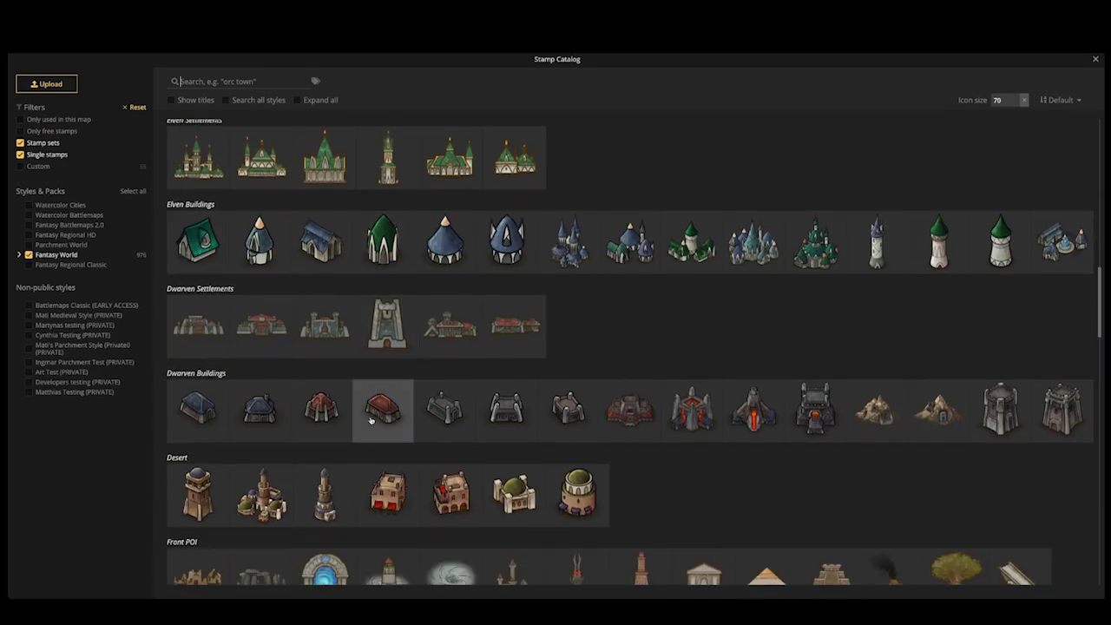
{"action": "scroll", "coordinate": [371, 420], "scroll_direction": "up", "scroll_amount": 8}
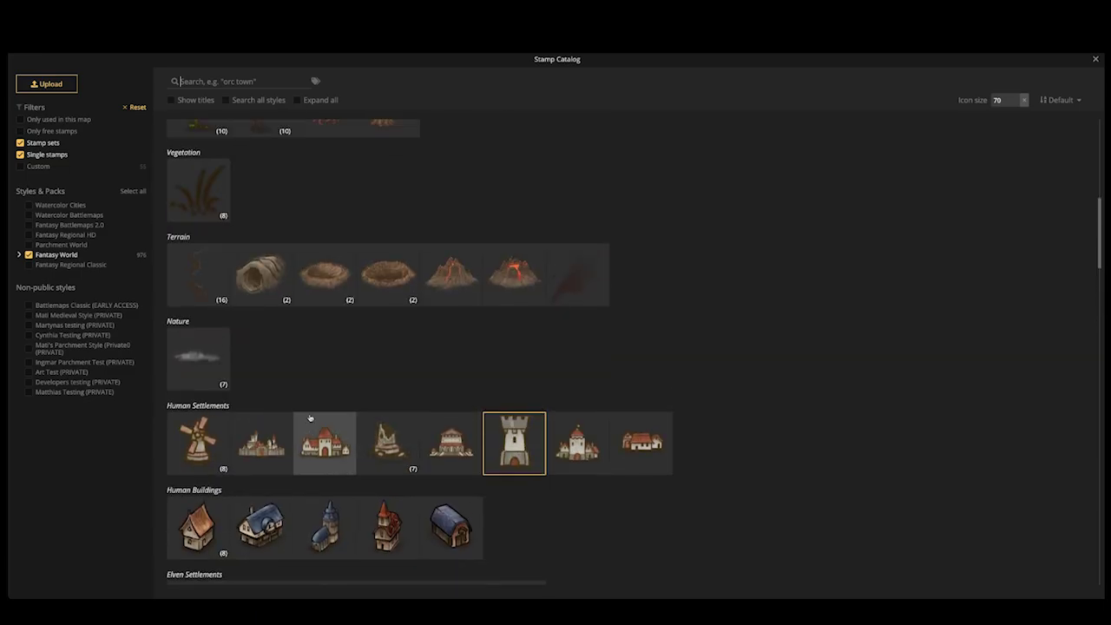
{"action": "scroll", "coordinate": [313, 416], "scroll_direction": "down", "scroll_amount": 15}
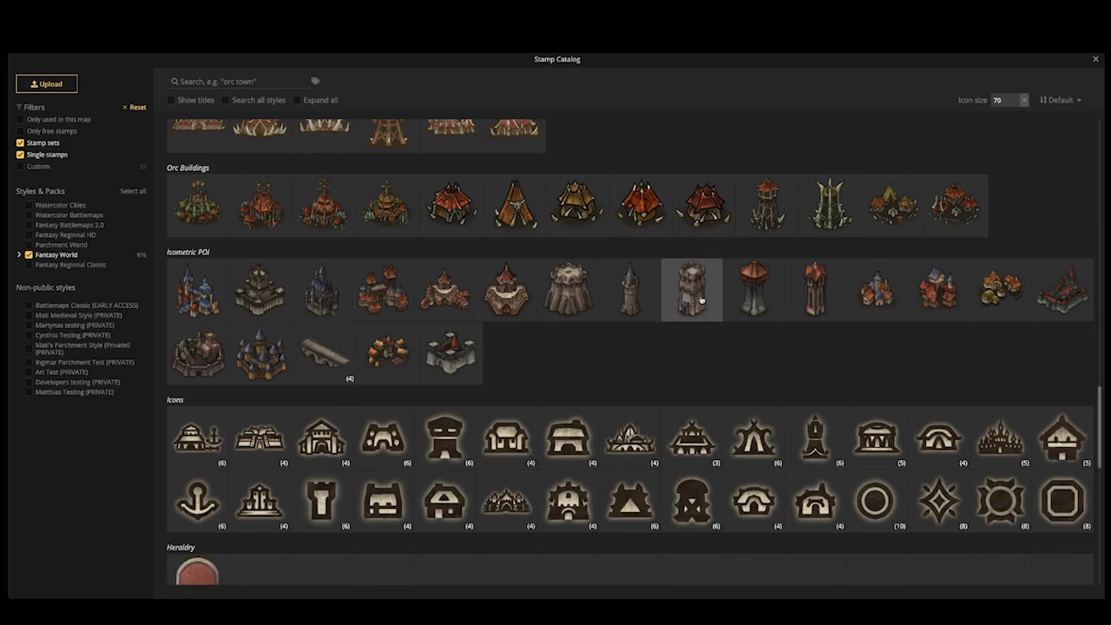
{"action": "scroll", "coordinate": [695, 291], "scroll_direction": "up", "scroll_amount": 2}
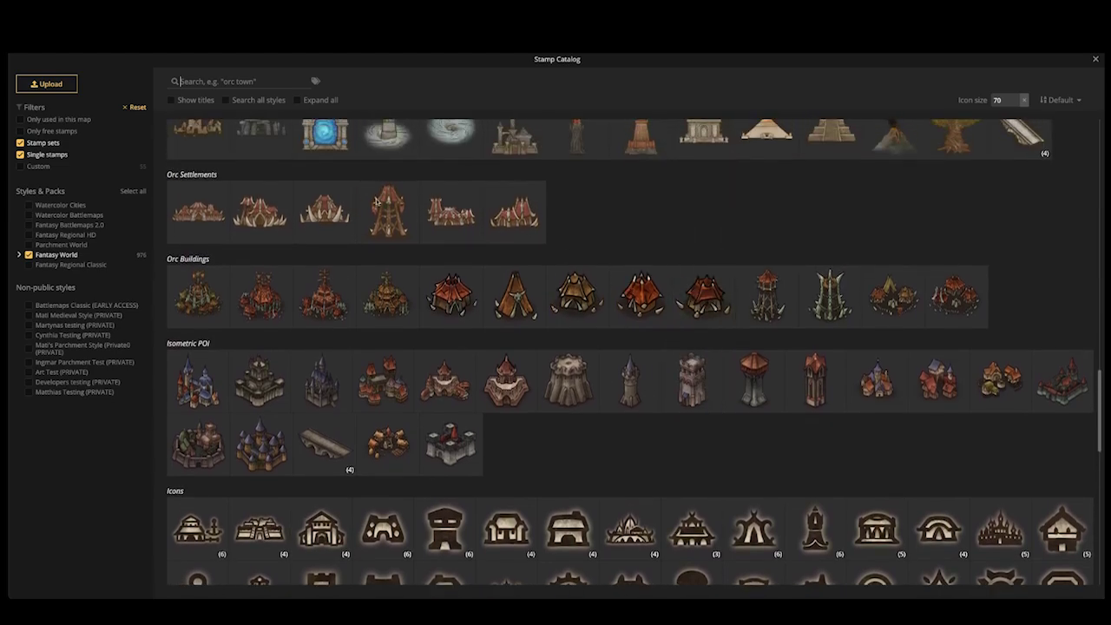
{"action": "left_click", "coordinate": [382, 205]}
Stamp the orc tower just east of the cave and adjust its position against the small brown hill below it
{"action": "scroll", "coordinate": [330, 250], "scroll_direction": "up", "scroll_amount": 5}
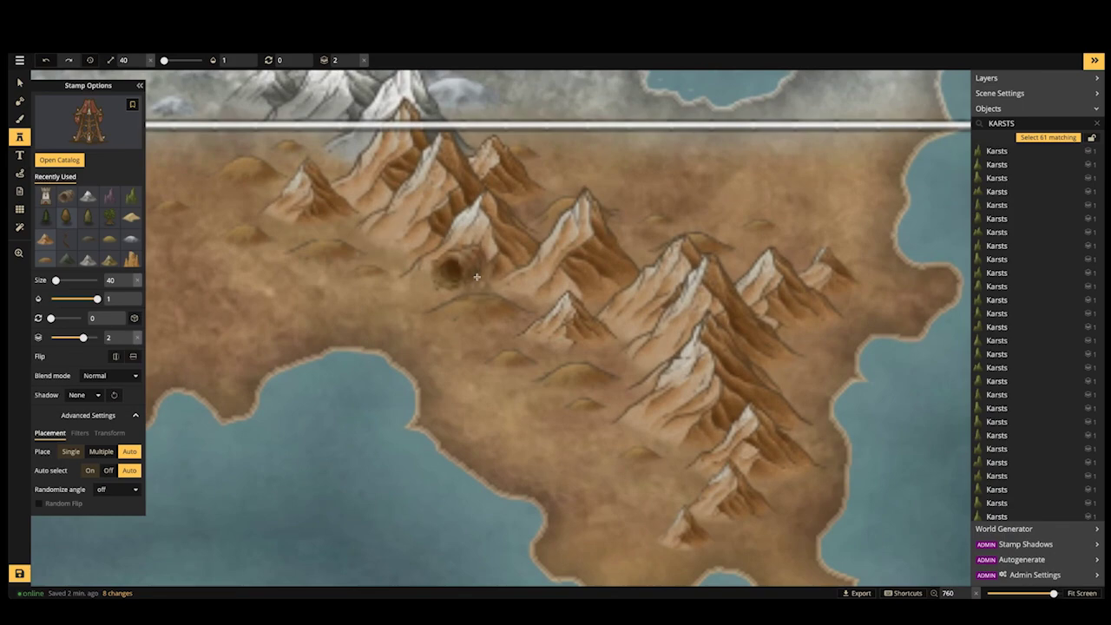
{"action": "left_click", "coordinate": [475, 276]}
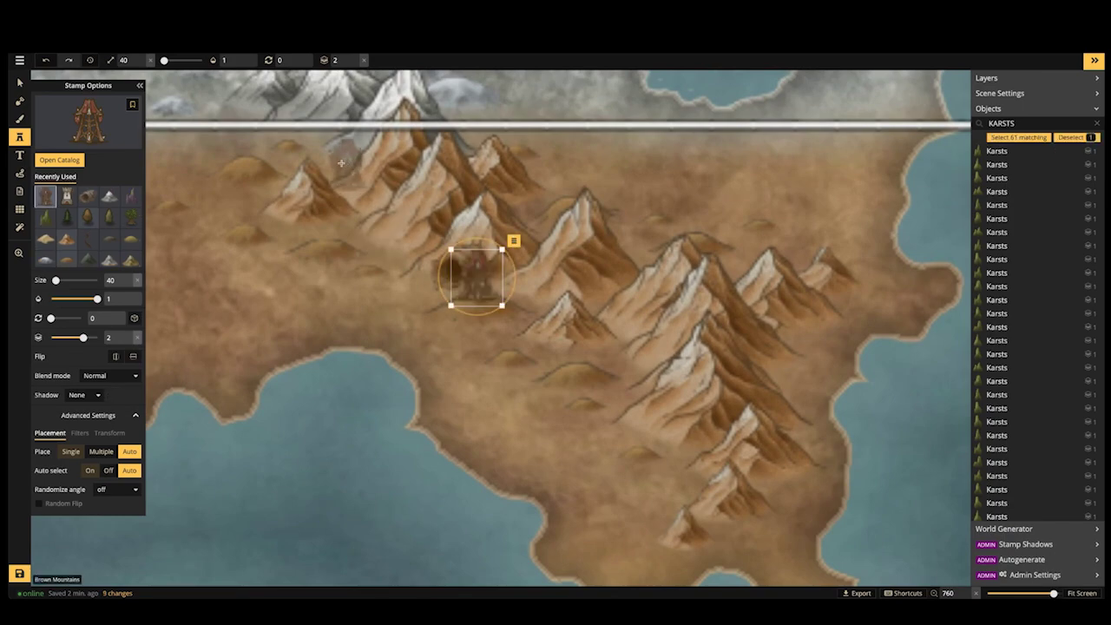
{"action": "left_click_drag", "start_coordinate": [470, 268], "coordinate": [474, 266]}
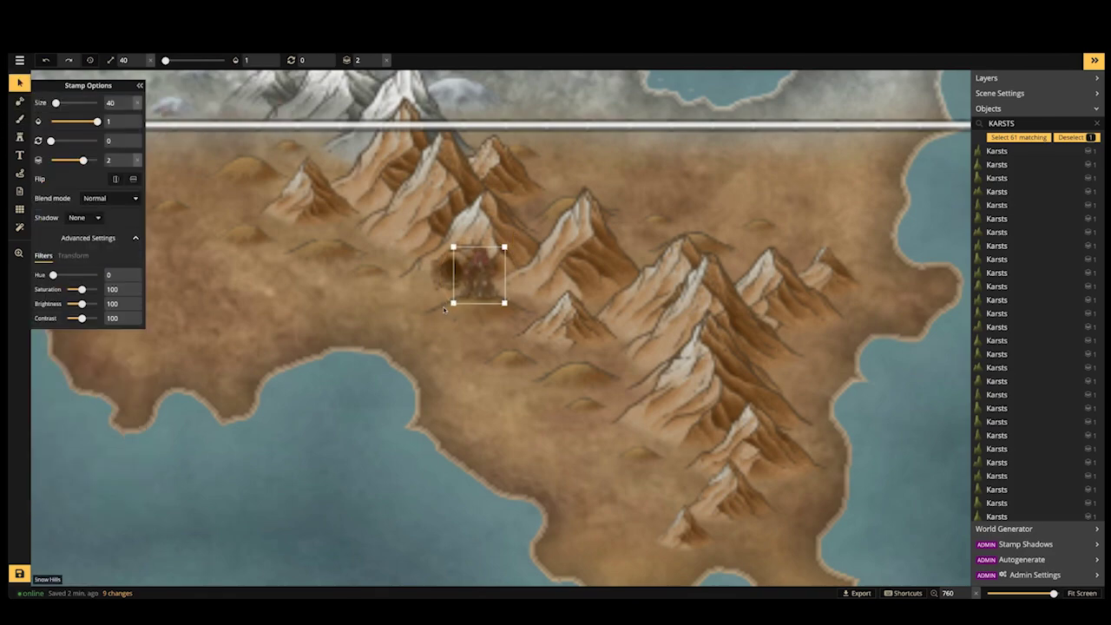
{"action": "left_click", "coordinate": [446, 309], "text": "shift"}
{"action": "left_click", "coordinate": [476, 275], "text": "shift"}
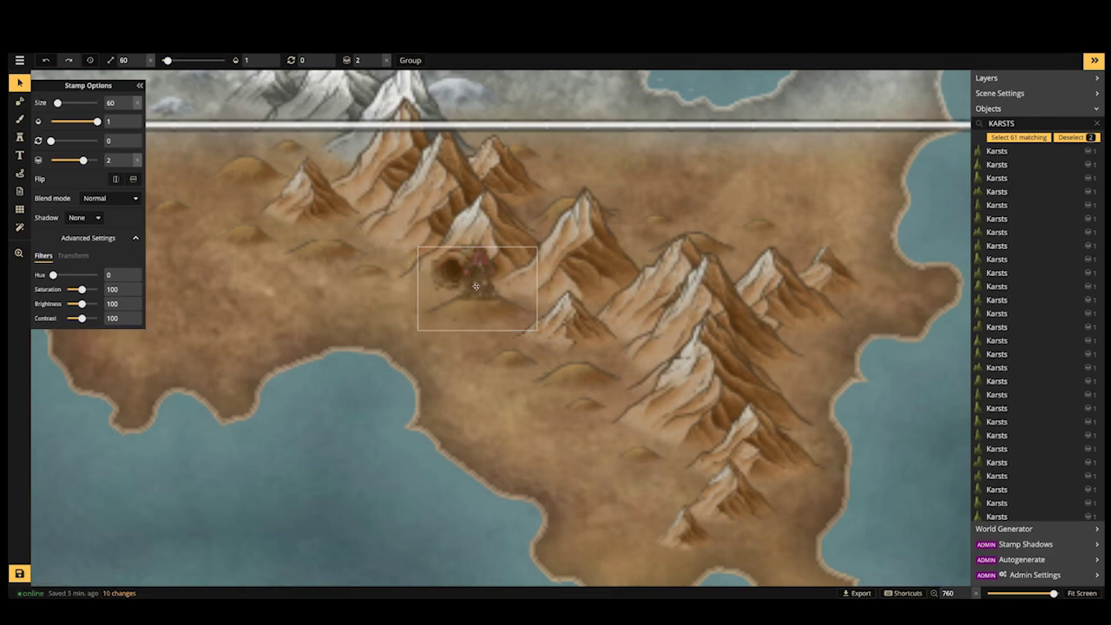
{"action": "left_click_drag", "start_coordinate": [475, 297], "coordinate": [484, 275]}
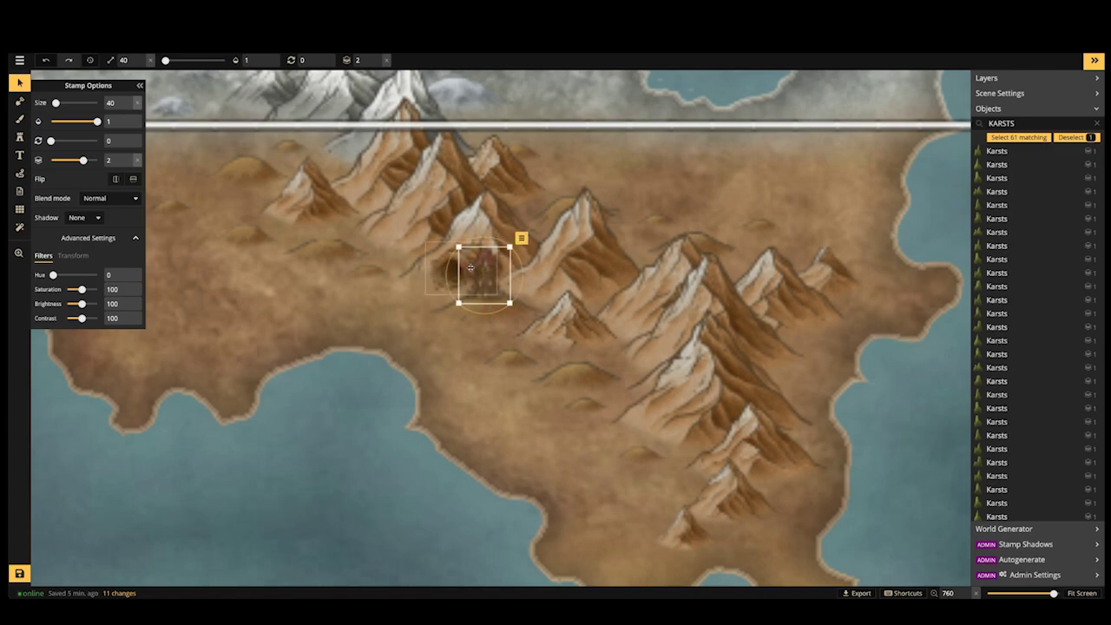
{"action": "key", "text": "Escape"}
{"action": "scroll", "coordinate": [463, 267], "scroll_direction": "down", "scroll_amount": 3}
{"action": "scroll", "coordinate": [443, 250], "scroll_direction": "down", "scroll_amount": 5}
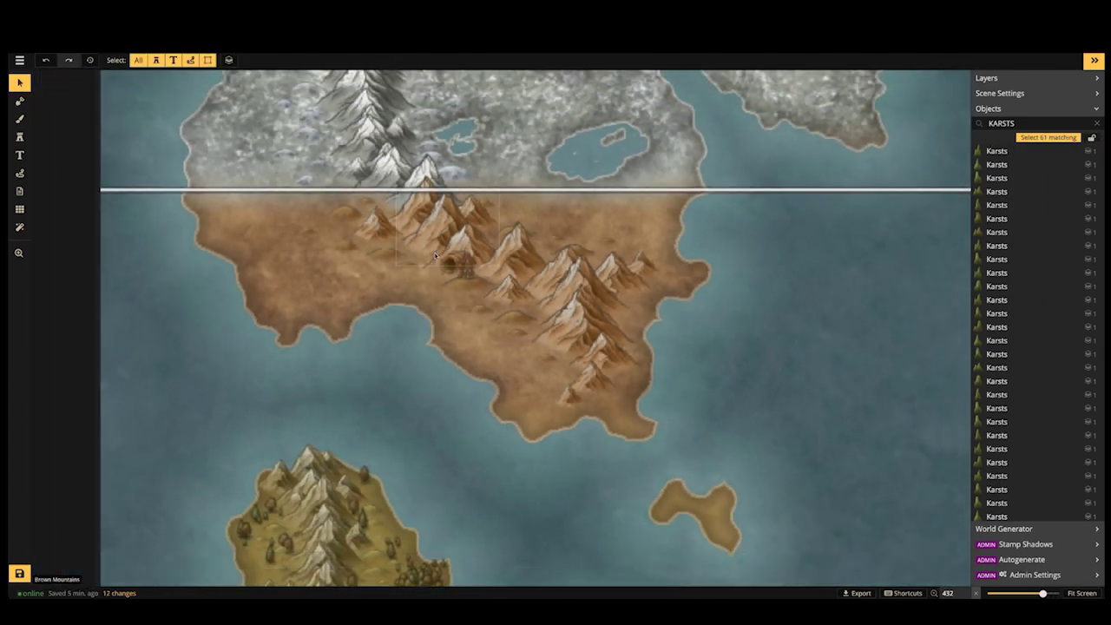
{"action": "key", "text": "space"}
{"action": "left_click_drag", "start_coordinate": [507, 279], "coordinate": [407, 241]}
{"action": "left_click_drag", "start_coordinate": [422, 283], "coordinate": [418, 237]}
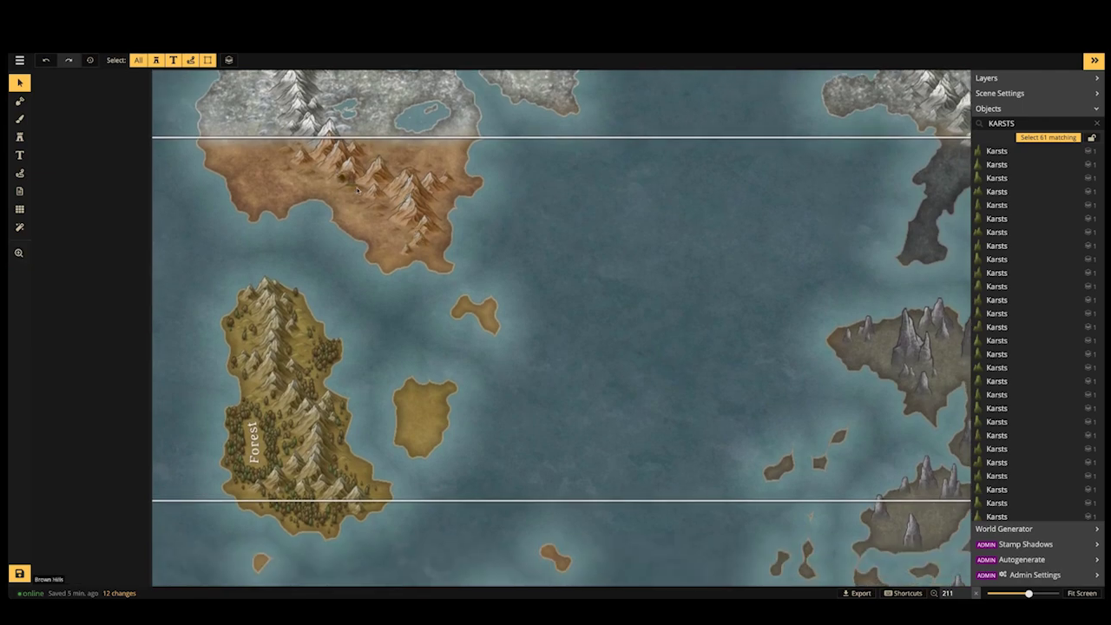
{"action": "left_click", "coordinate": [19, 137]}
{"action": "left_click", "coordinate": [59, 160]}
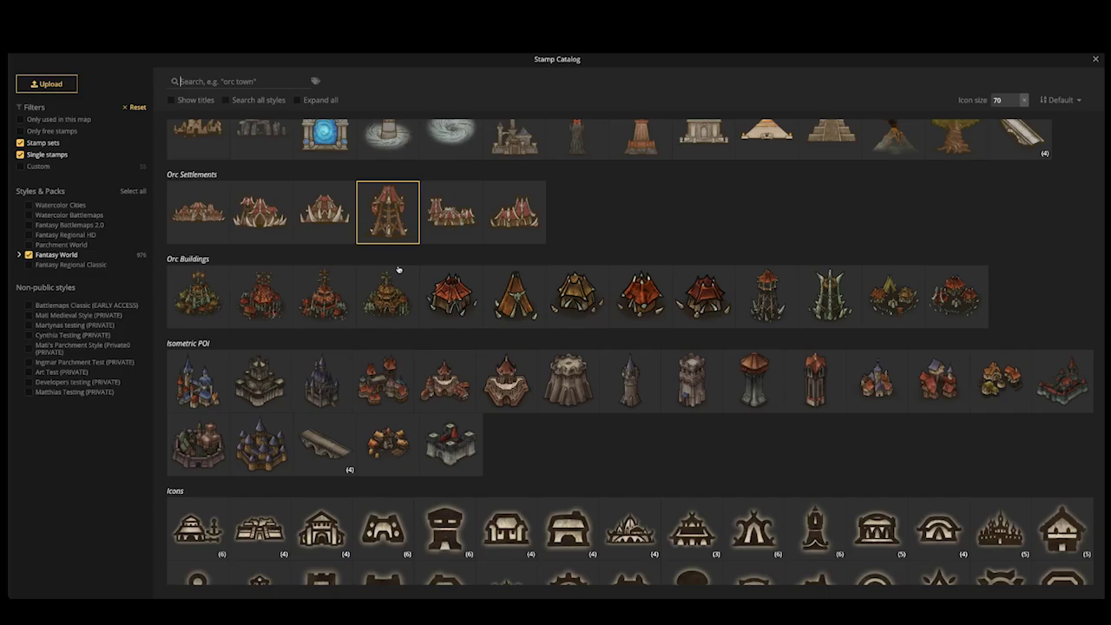
{"action": "left_click", "coordinate": [352, 273]}
{"action": "scroll", "coordinate": [359, 243], "scroll_direction": "down", "scroll_amount": 1}
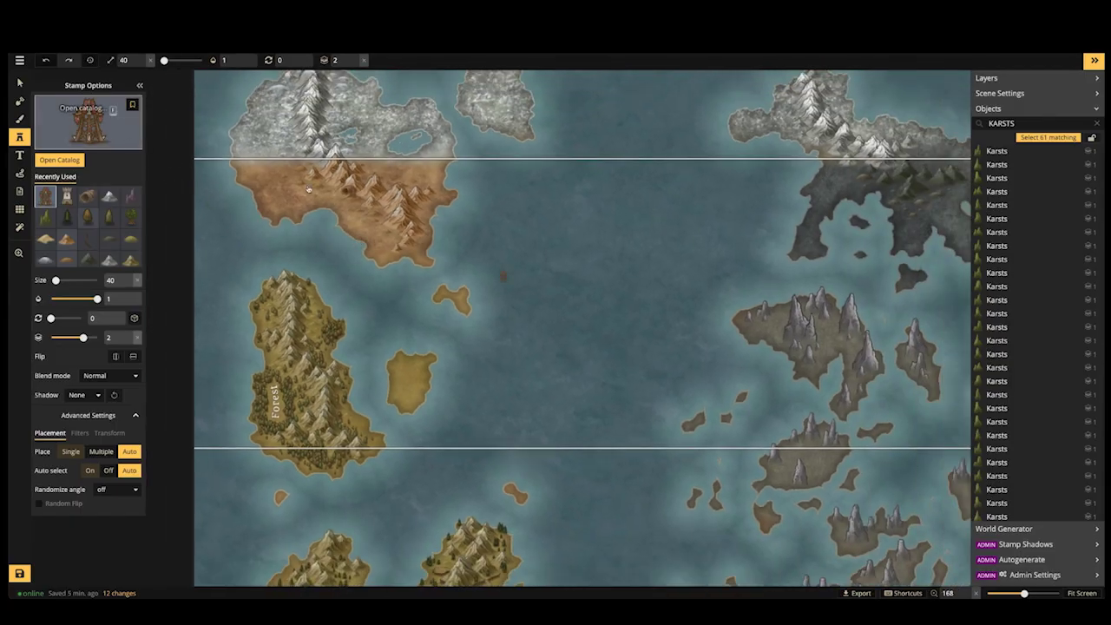
Browse the stamp catalog and choose the two-variant crater stamp set from the Terrain section
{"action": "left_click", "coordinate": [87, 122]}
{"action": "scroll", "coordinate": [373, 305], "scroll_direction": "up", "scroll_amount": 3}
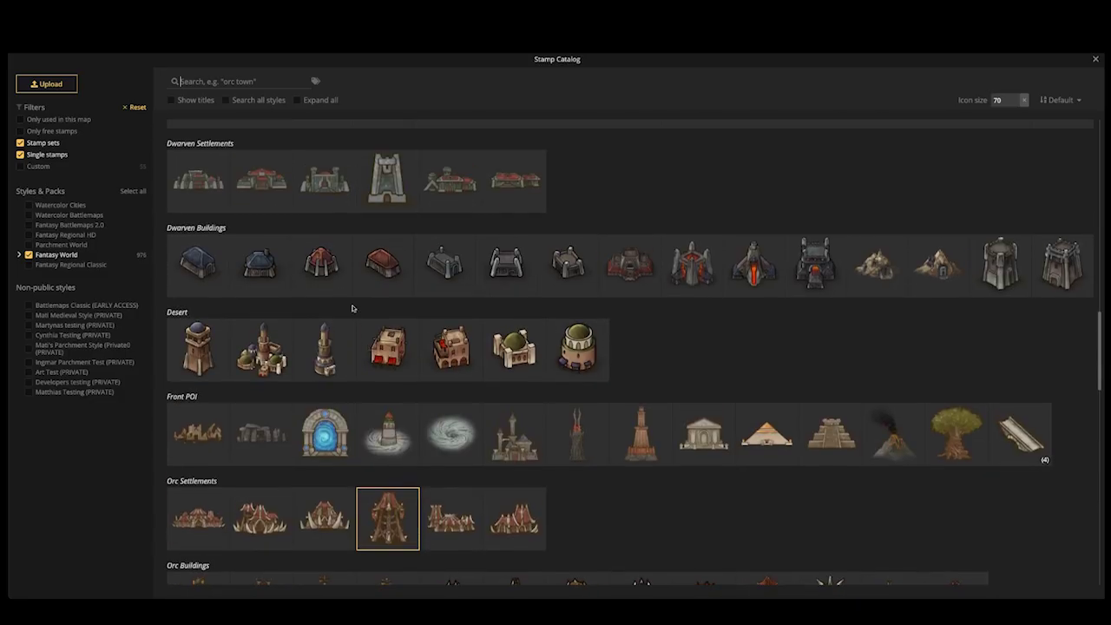
{"action": "scroll", "coordinate": [338, 294], "scroll_direction": "up", "scroll_amount": 4}
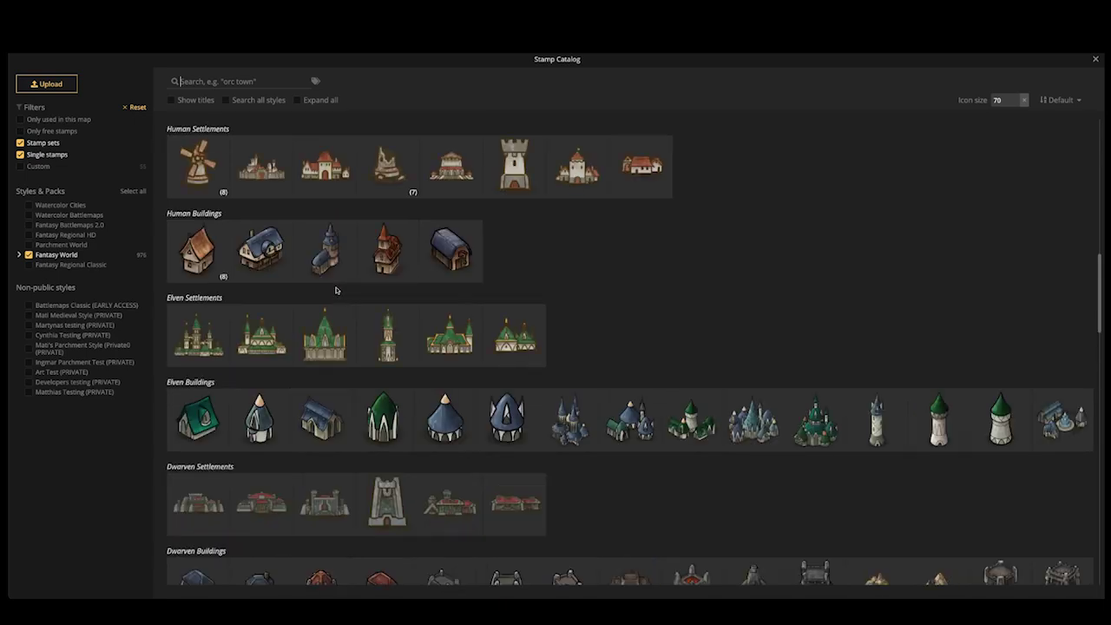
{"action": "scroll", "coordinate": [336, 300], "scroll_direction": "down", "scroll_amount": 6}
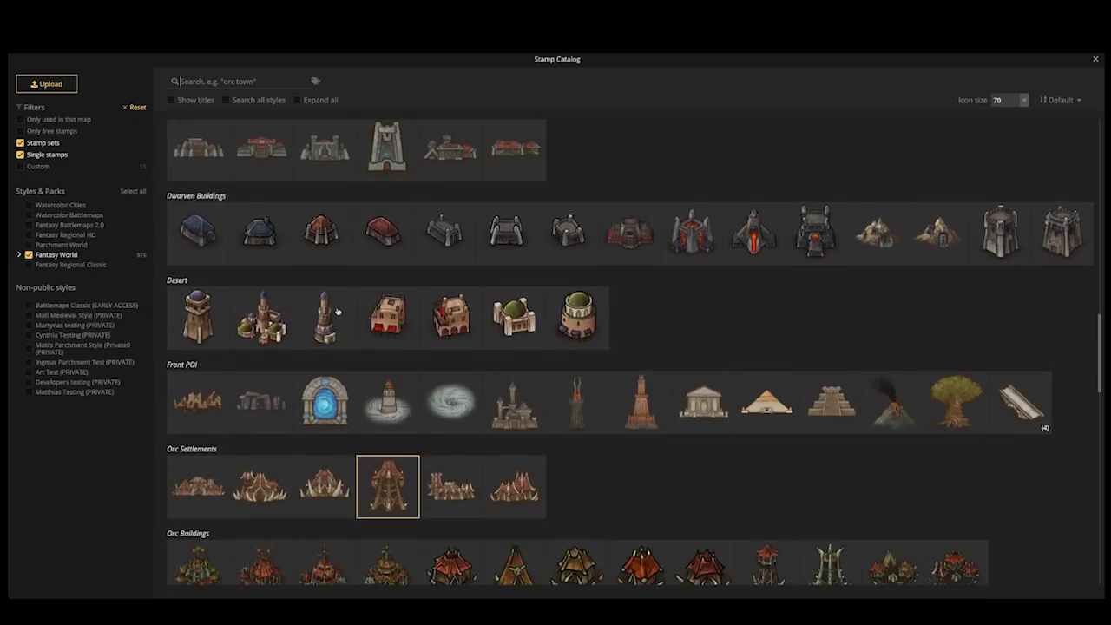
{"action": "scroll", "coordinate": [413, 323], "scroll_direction": "down", "scroll_amount": 1}
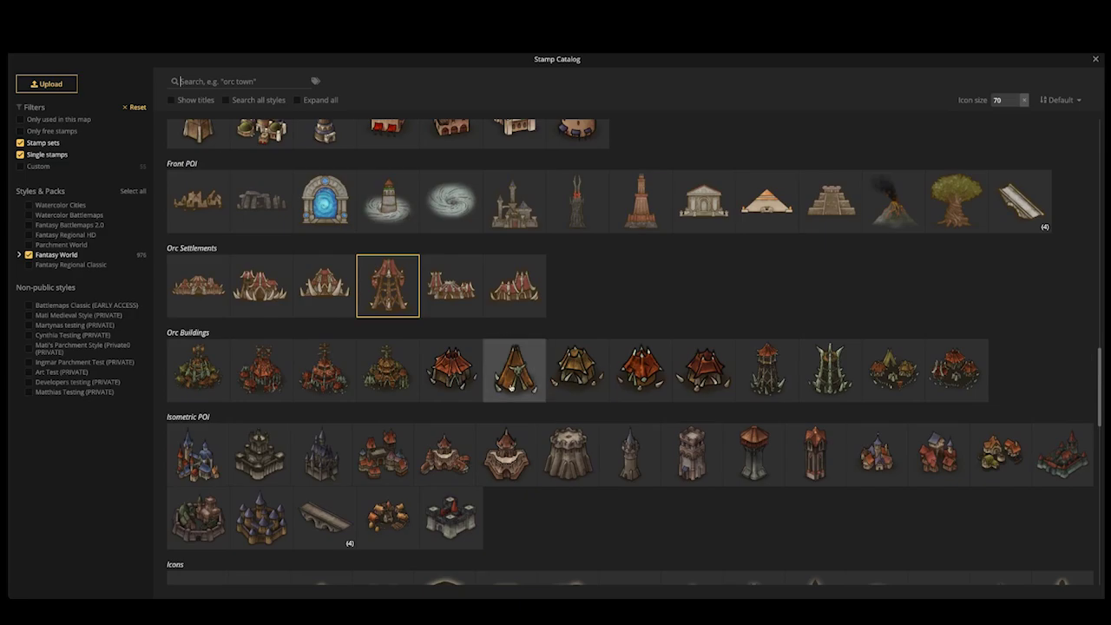
{"action": "scroll", "coordinate": [521, 382], "scroll_direction": "down", "scroll_amount": 8}
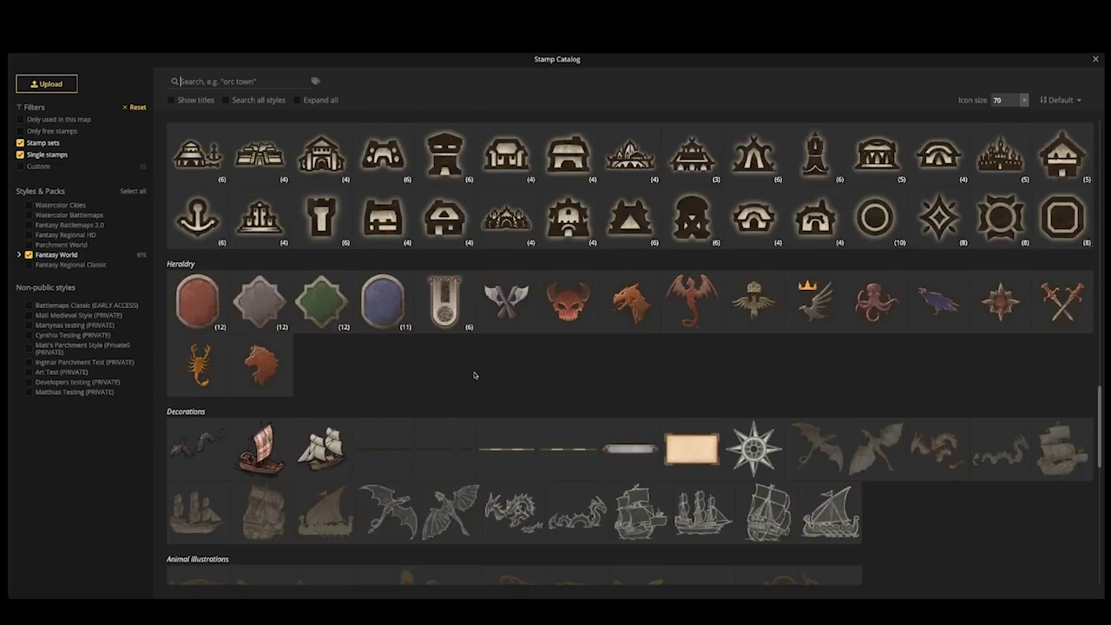
{"action": "scroll", "coordinate": [476, 375], "scroll_direction": "down", "scroll_amount": 1}
{"action": "scroll", "coordinate": [447, 379], "scroll_direction": "up", "scroll_amount": 10}
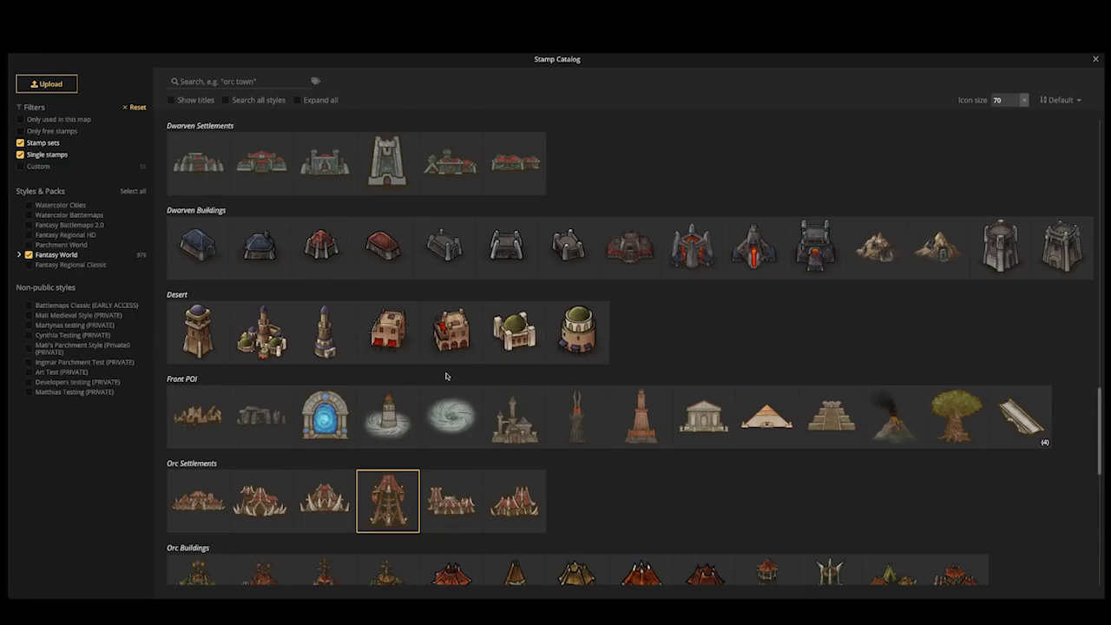
{"action": "scroll", "coordinate": [397, 350], "scroll_direction": "up", "scroll_amount": 10}
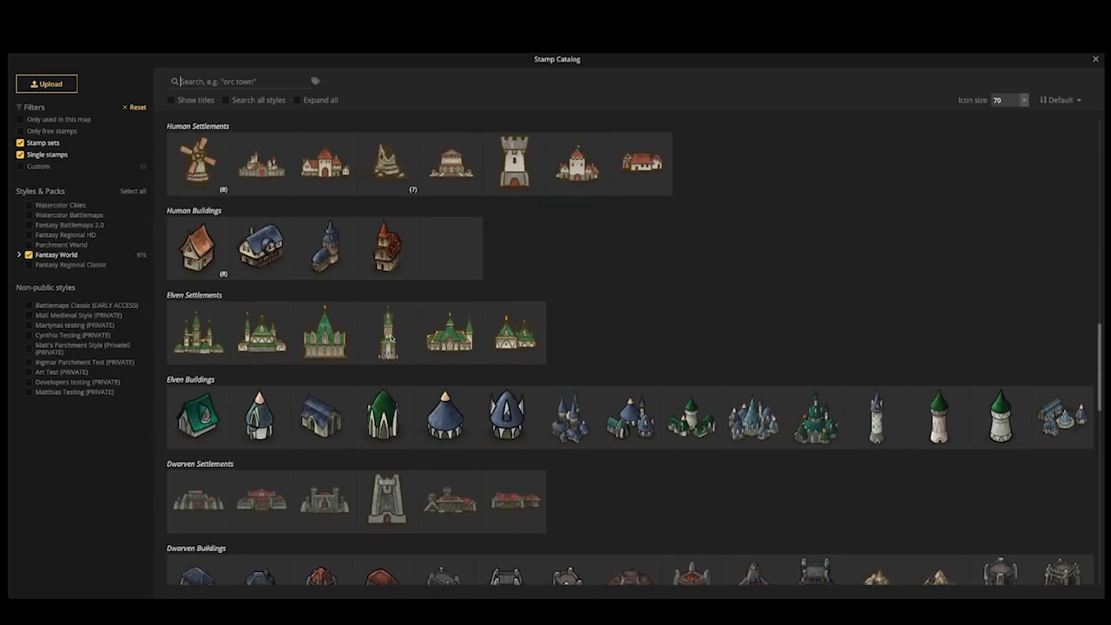
{"action": "left_click", "coordinate": [384, 294]}
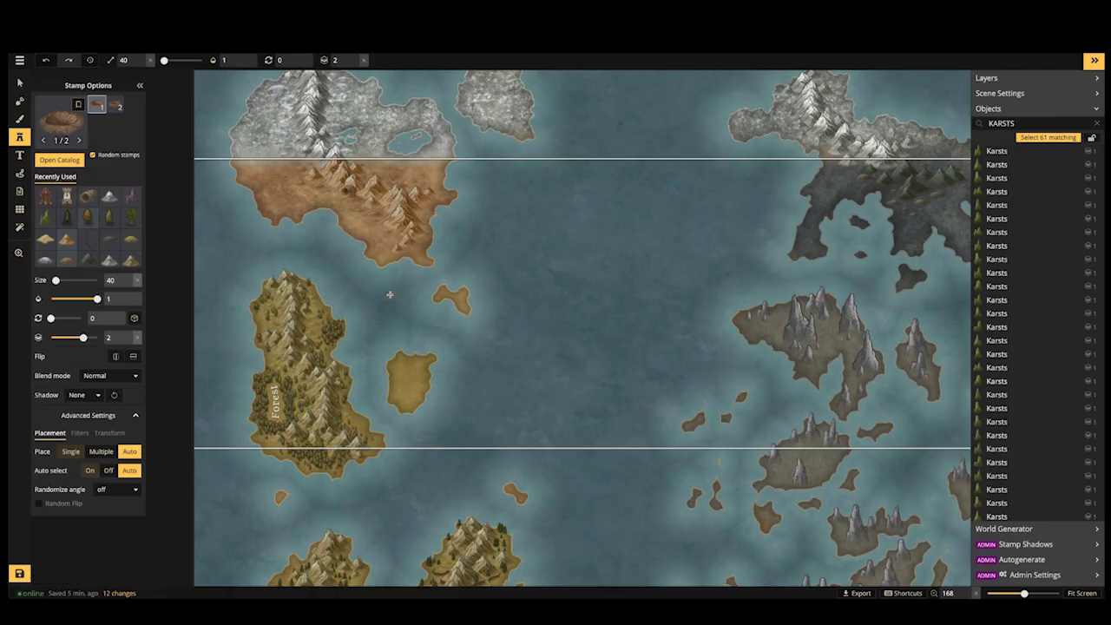
Stamp a crater on the brown plain southwest of the cave on the northwestern continent
{"action": "scroll", "coordinate": [322, 268], "scroll_direction": "up", "scroll_amount": 4}
{"action": "scroll", "coordinate": [378, 198], "scroll_direction": "up", "scroll_amount": 5}
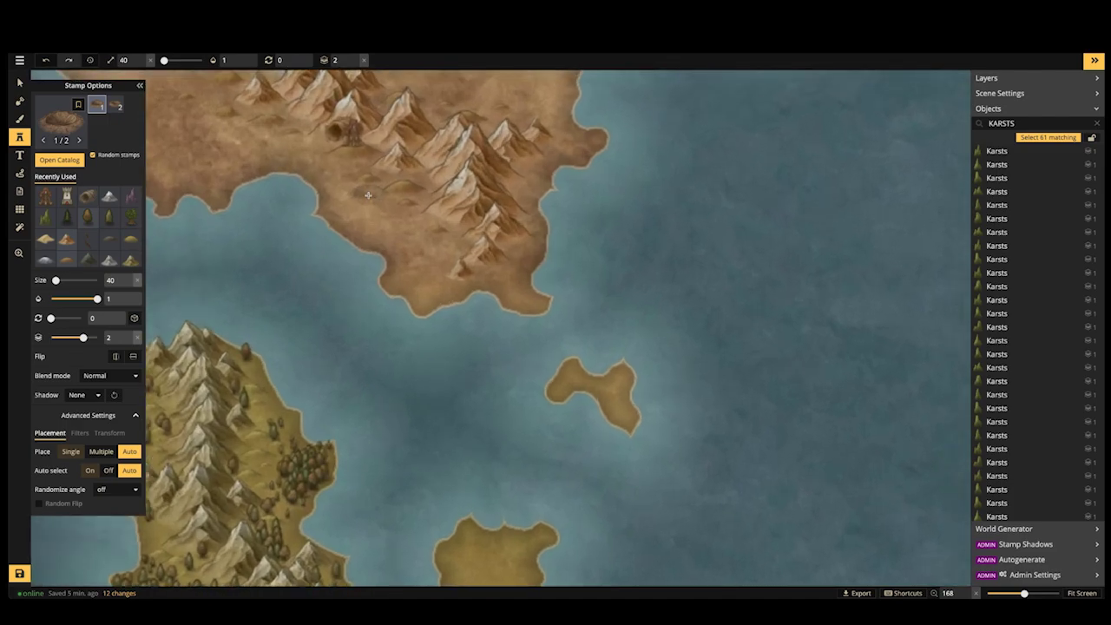
{"action": "left_click", "coordinate": [361, 172]}
{"action": "left_click", "coordinate": [434, 236]}
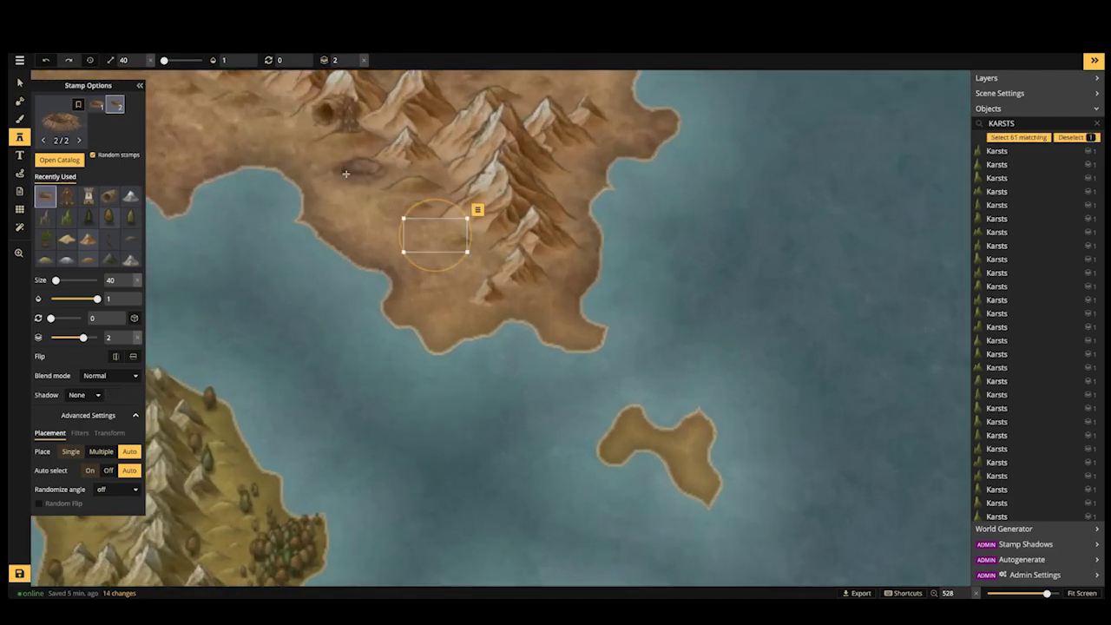
{"action": "left_click_drag", "start_coordinate": [442, 242], "coordinate": [416, 285]}
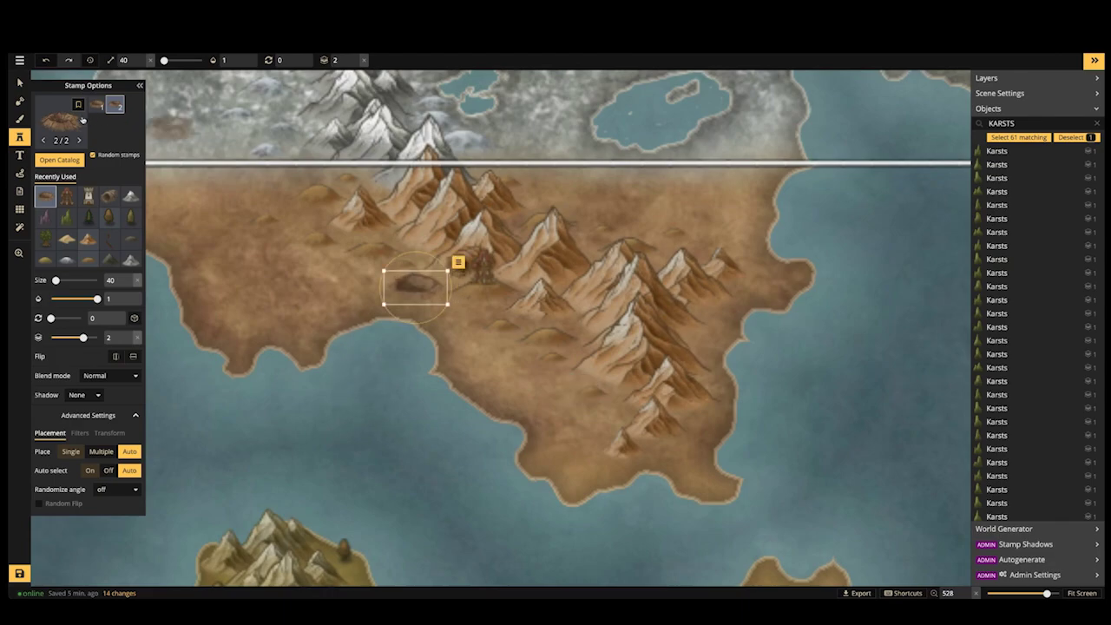
Move the small brown hill just above the crater westward onto the open plain
{"action": "key", "text": "s"}
{"action": "scroll", "coordinate": [395, 281], "scroll_direction": "up", "scroll_amount": 4}
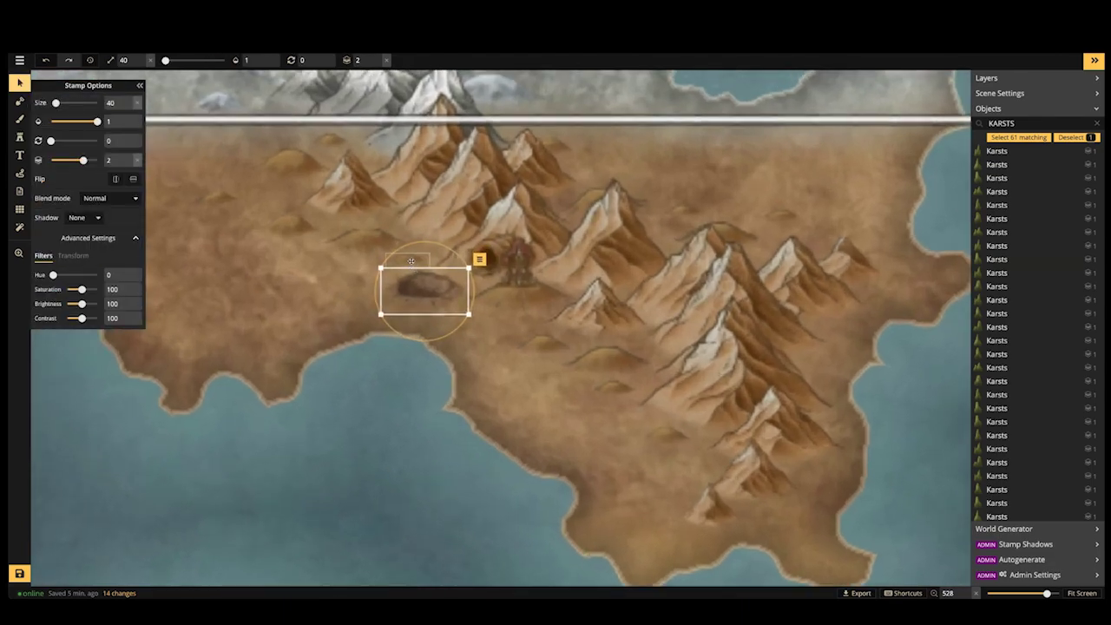
{"action": "left_click_drag", "start_coordinate": [375, 259], "coordinate": [311, 254]}
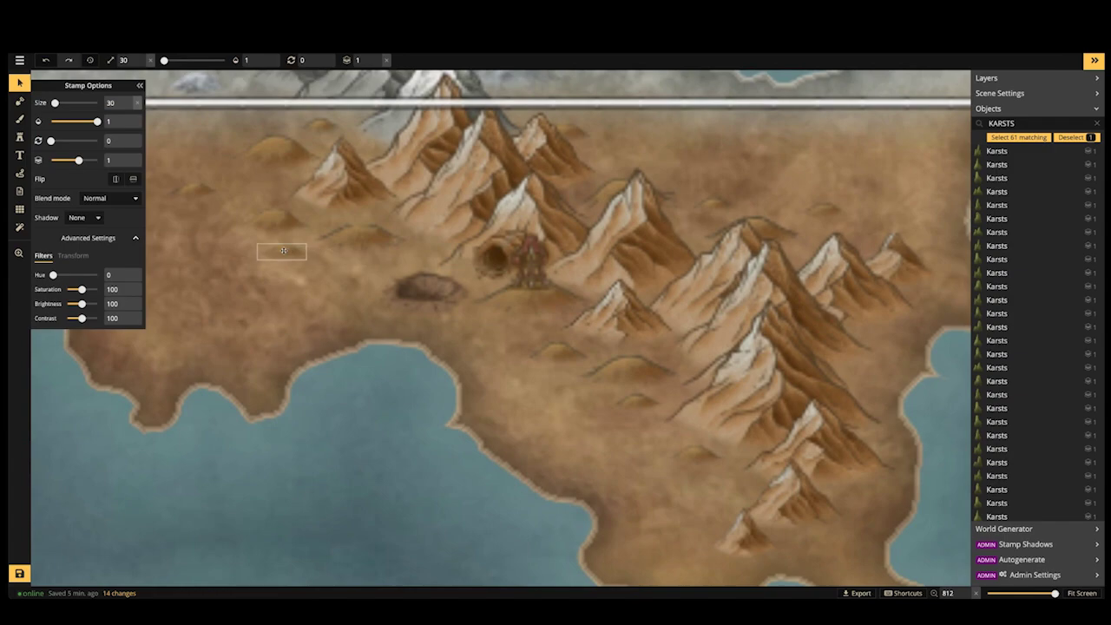
Set the crater stamp's blend mode to Luminosity and nudge it slightly into place on the brown plain
{"action": "left_click", "coordinate": [432, 280]}
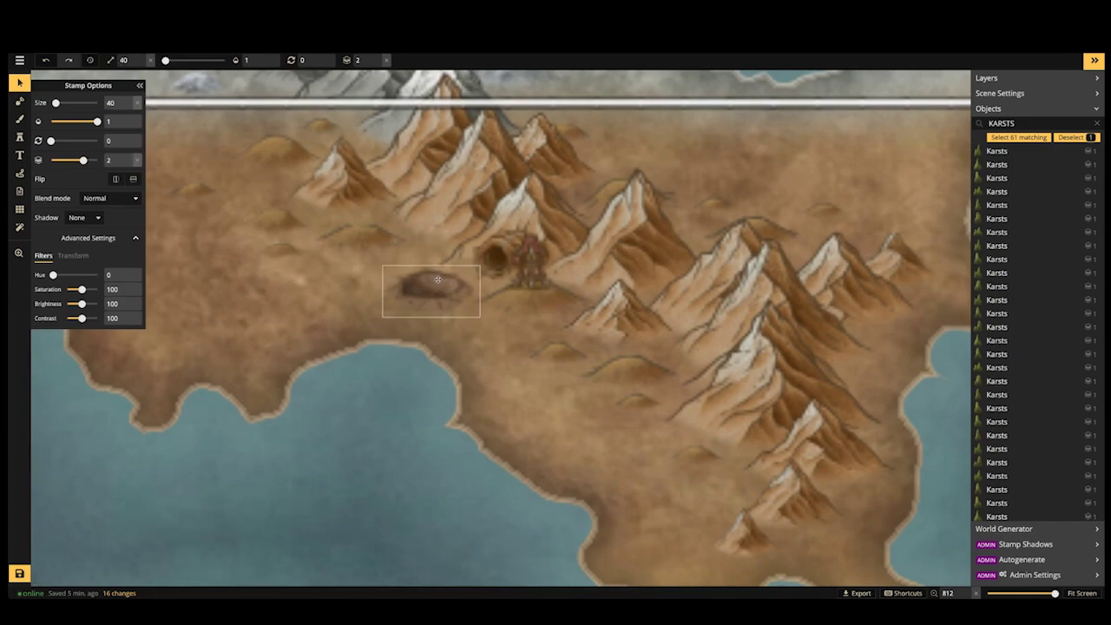
{"action": "left_click", "coordinate": [111, 241]}
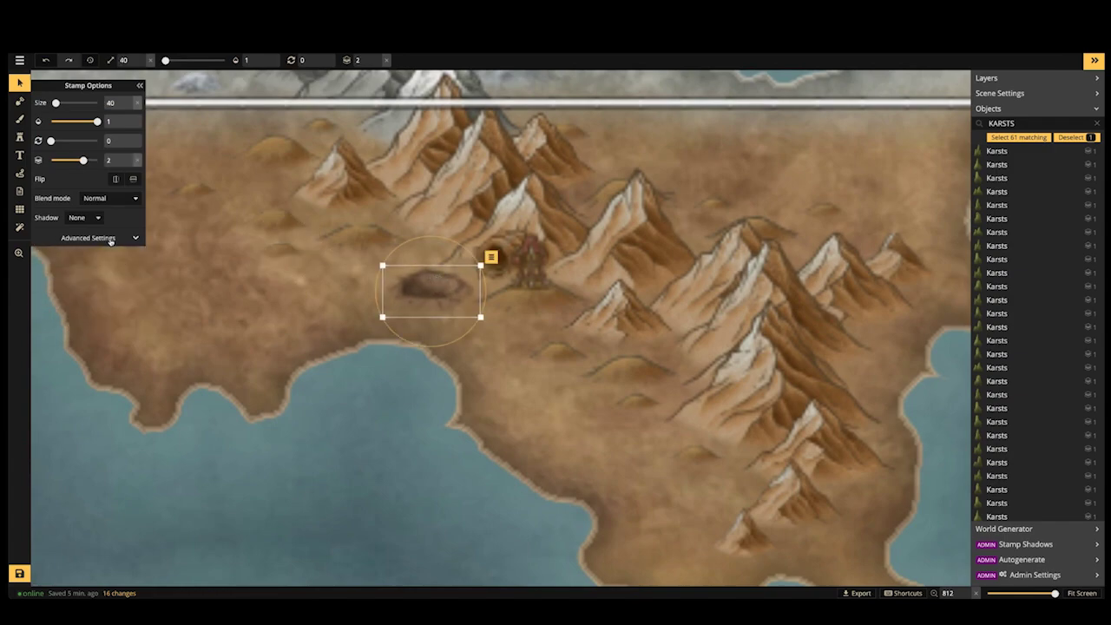
{"action": "left_click", "coordinate": [111, 241]}
{"action": "left_click", "coordinate": [76, 257]}
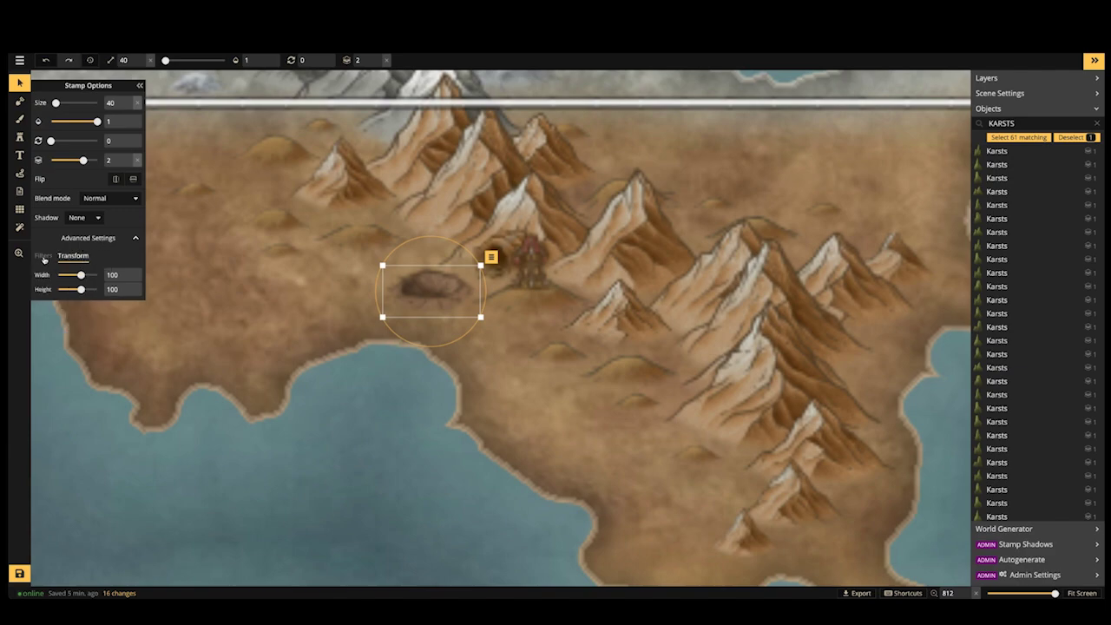
{"action": "left_click", "coordinate": [44, 258]}
{"action": "left_click", "coordinate": [119, 199]}
{"action": "scroll", "coordinate": [105, 266], "scroll_direction": "down", "scroll_amount": 3}
{"action": "left_click", "coordinate": [90, 357]}
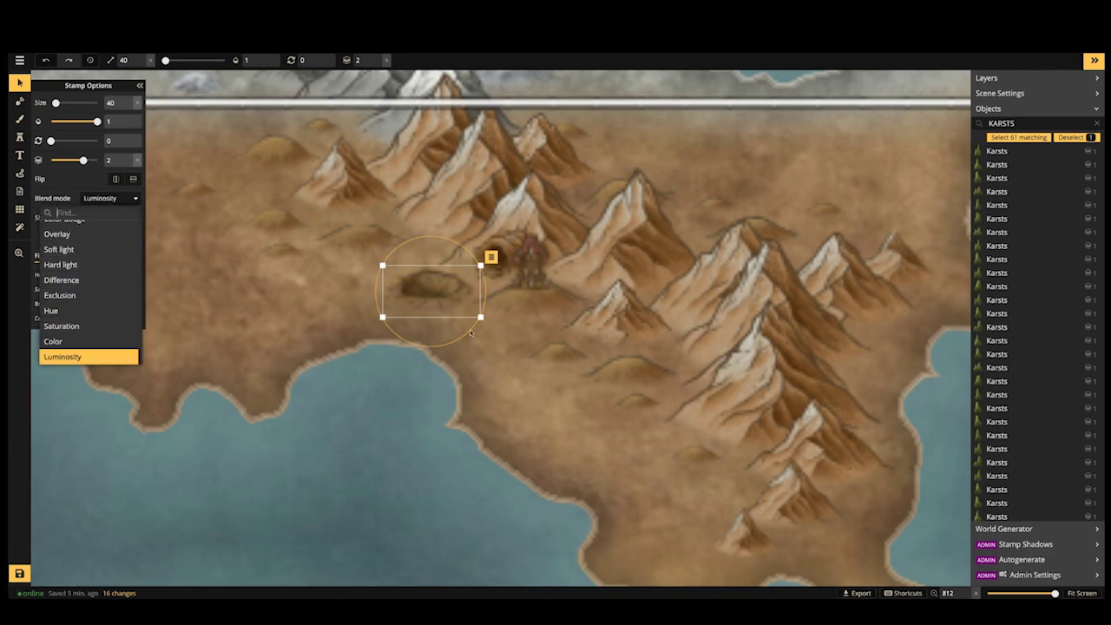
{"action": "key", "text": "Return"}
{"action": "left_click", "coordinate": [443, 284]}
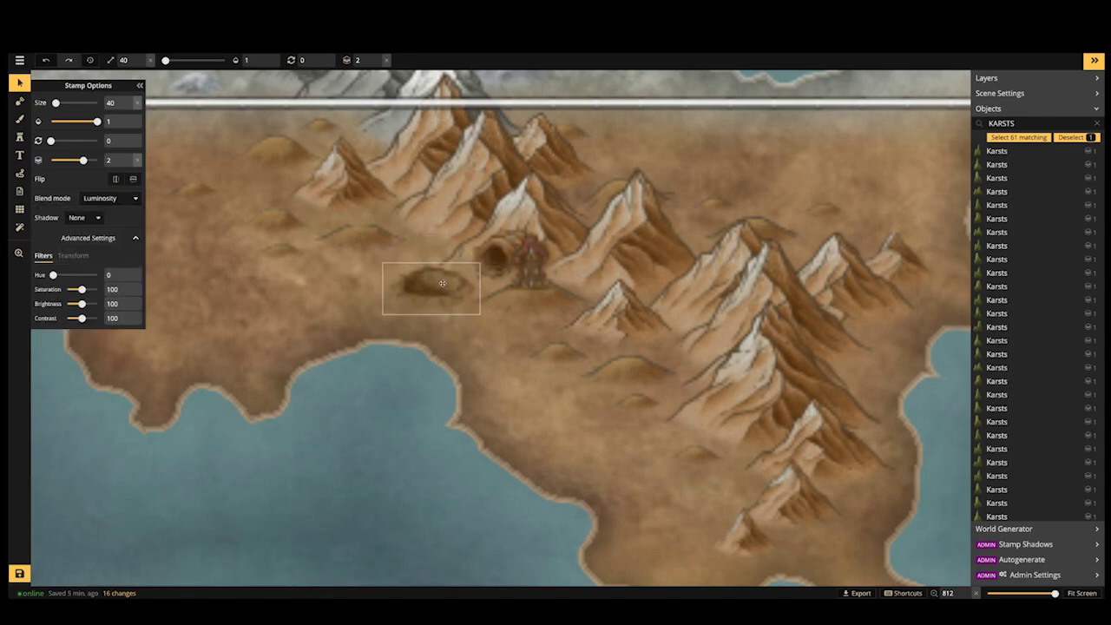
{"action": "left_click_drag", "start_coordinate": [443, 283], "coordinate": [437, 281]}
{"action": "key", "text": "Escape"}
Delete the vertical "Forest" text label from the green western continent
{"action": "scroll", "coordinate": [443, 276], "scroll_direction": "down", "scroll_amount": 6}
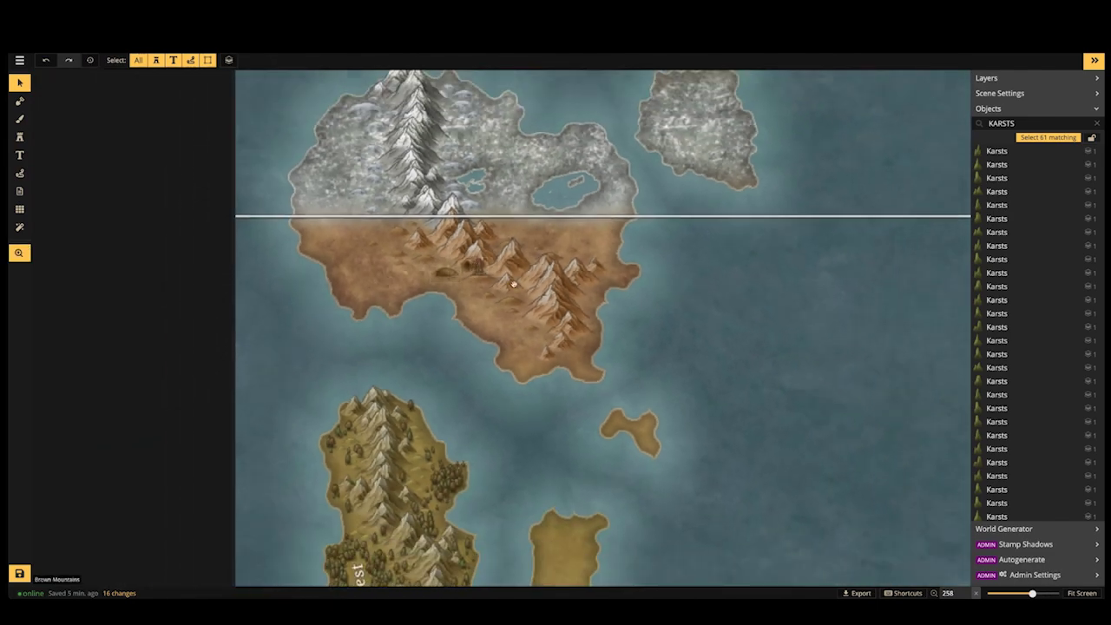
{"action": "left_click_drag", "start_coordinate": [559, 371], "coordinate": [431, 152]}
{"action": "scroll", "coordinate": [260, 372], "scroll_direction": "up", "scroll_amount": 3}
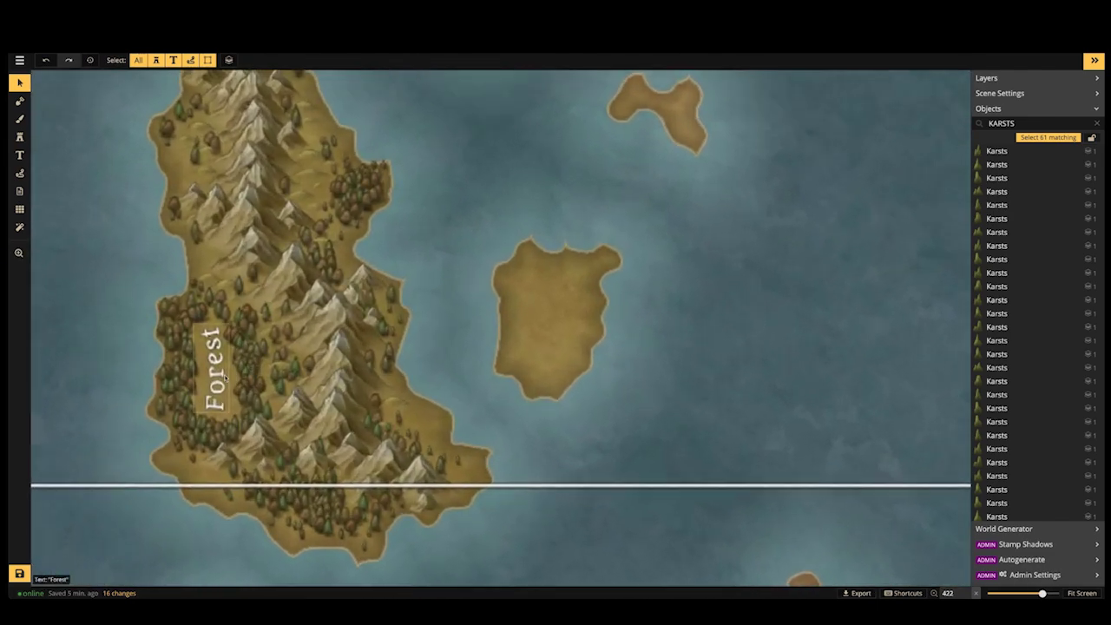
{"action": "left_click", "coordinate": [224, 372]}
{"action": "key", "text": "Delete"}
Choose the tall stone tower stamp from the Dwarven Settlements section of the stamp catalog
{"action": "scroll", "coordinate": [283, 256], "scroll_direction": "down", "scroll_amount": 3}
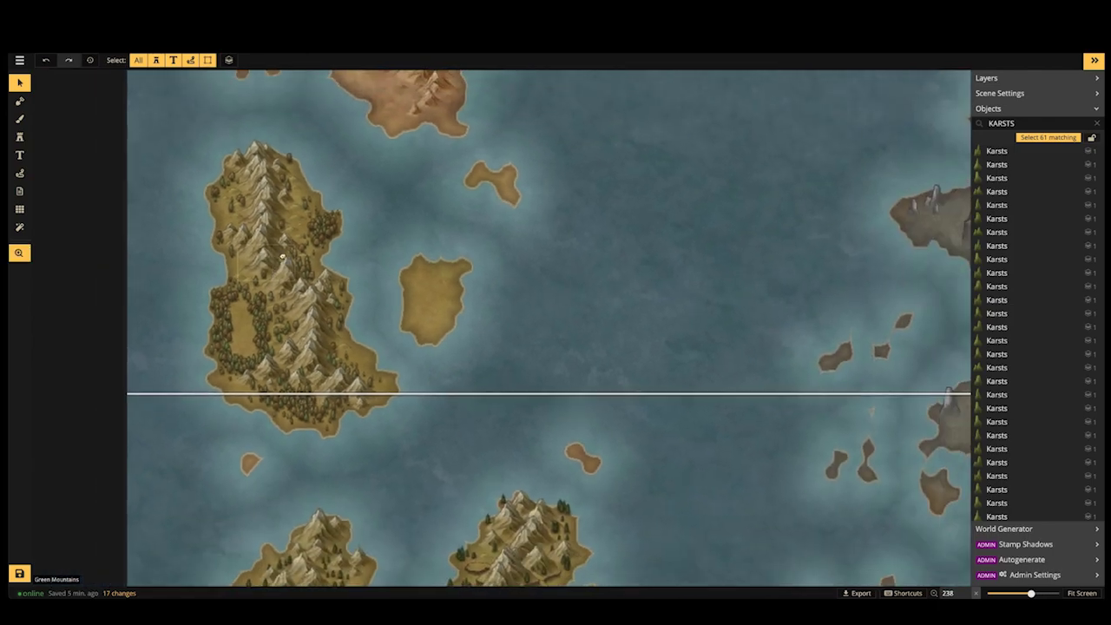
{"action": "left_click_drag", "start_coordinate": [283, 257], "coordinate": [402, 371]}
{"action": "scroll", "coordinate": [400, 271], "scroll_direction": "down", "scroll_amount": 3}
{"action": "scroll", "coordinate": [425, 256], "scroll_direction": "up", "scroll_amount": 3}
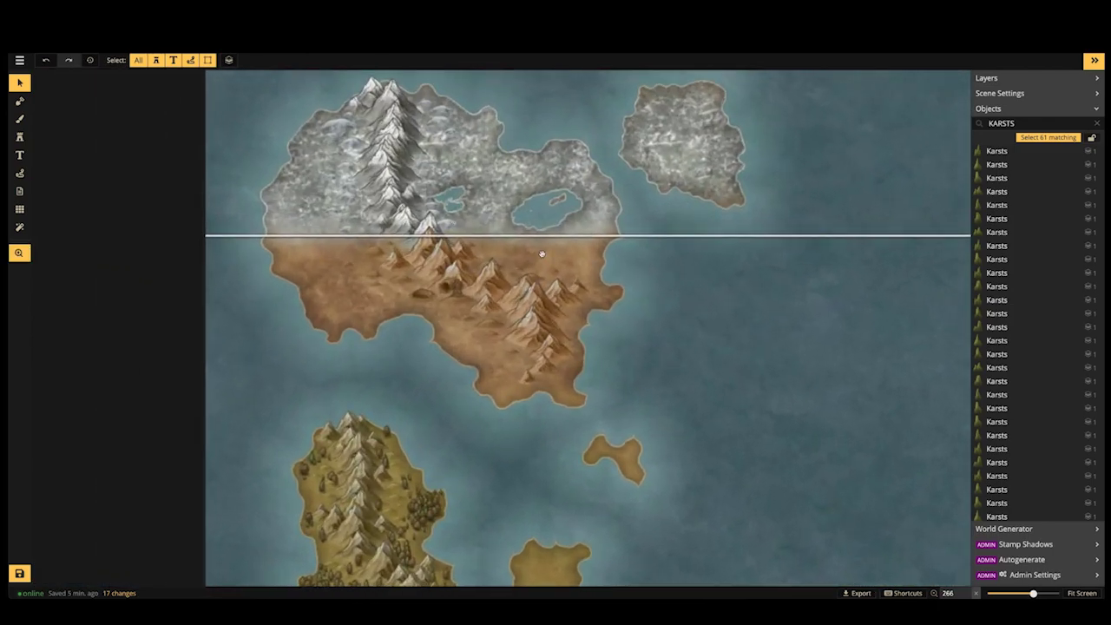
{"action": "scroll", "coordinate": [425, 258], "scroll_direction": "up", "scroll_amount": 3}
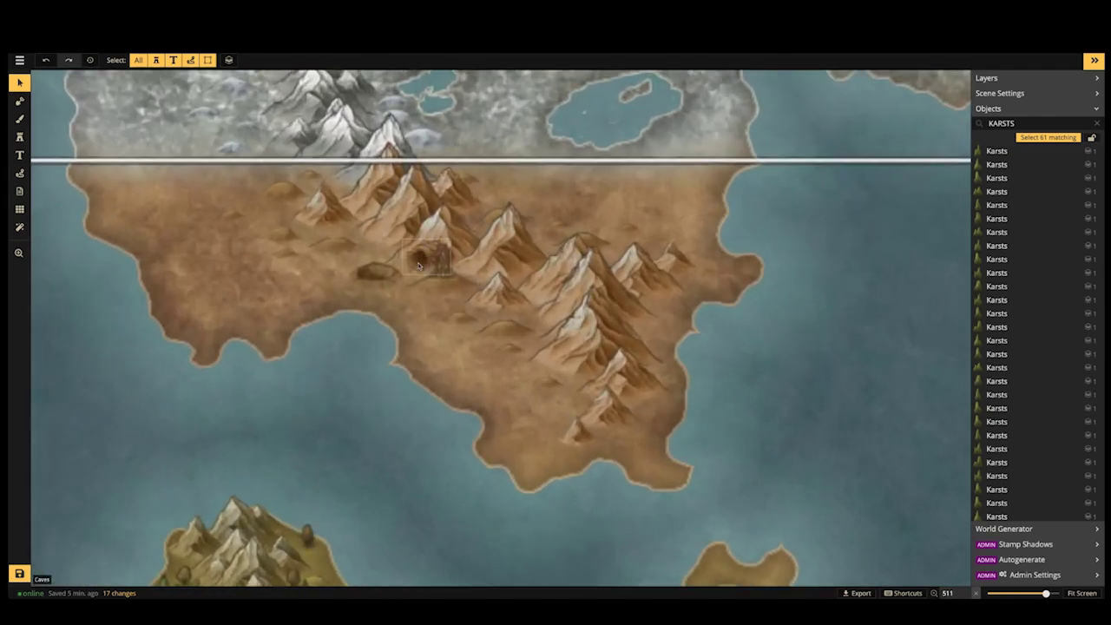
{"action": "scroll", "coordinate": [420, 264], "scroll_direction": "up", "scroll_amount": 3}
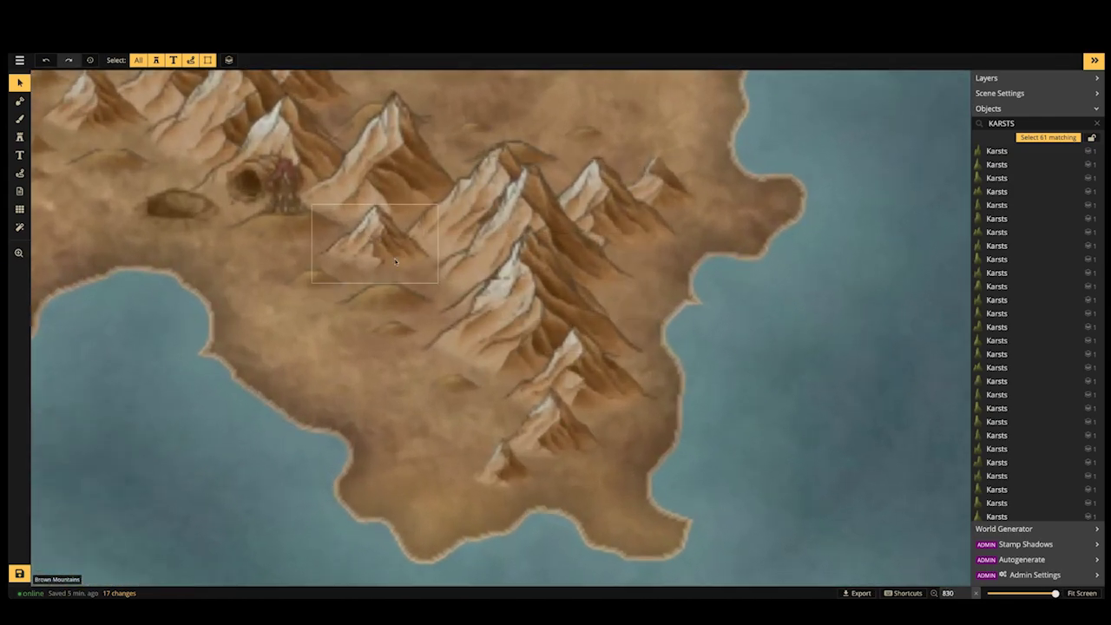
{"action": "left_click", "coordinate": [543, 304]}
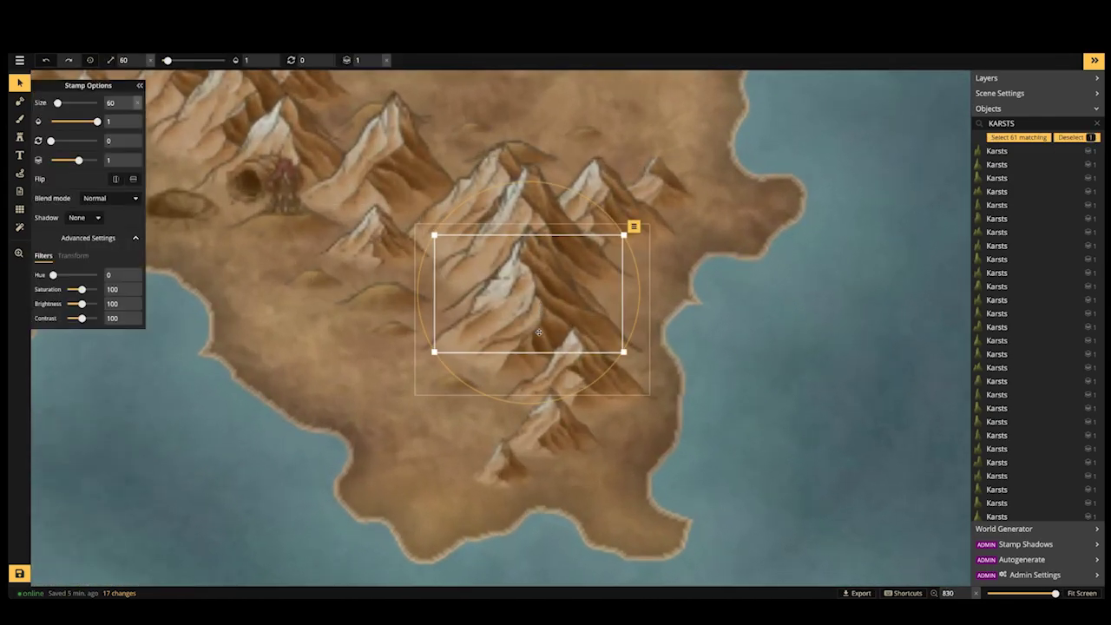
{"action": "left_click", "coordinate": [21, 137]}
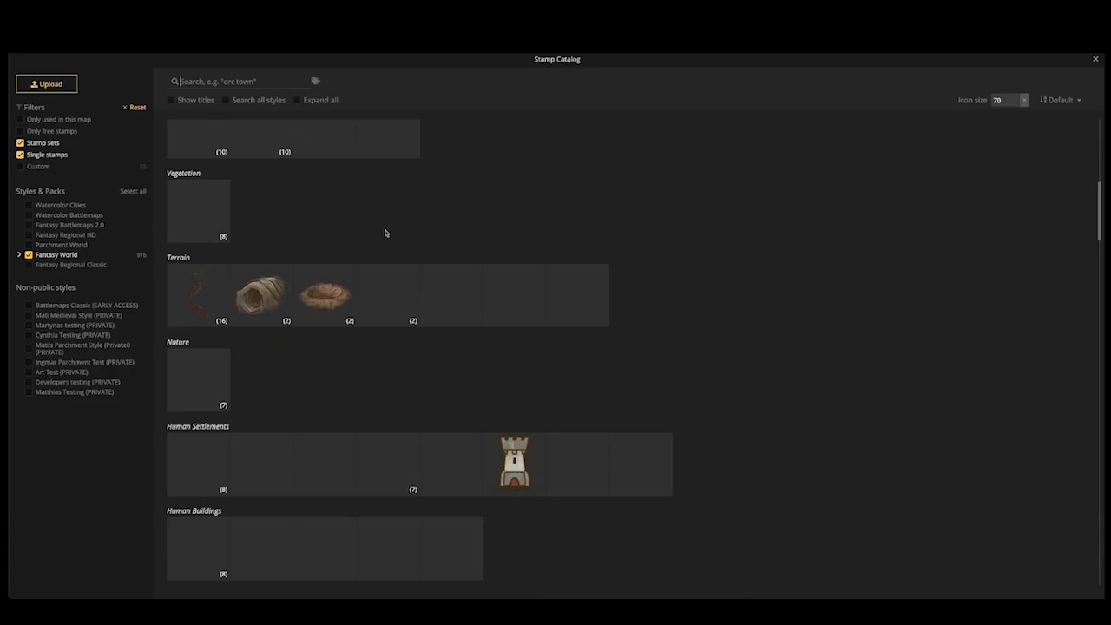
{"action": "scroll", "coordinate": [379, 367], "scroll_direction": "down", "scroll_amount": 3}
{"action": "scroll", "coordinate": [369, 361], "scroll_direction": "down", "scroll_amount": 4}
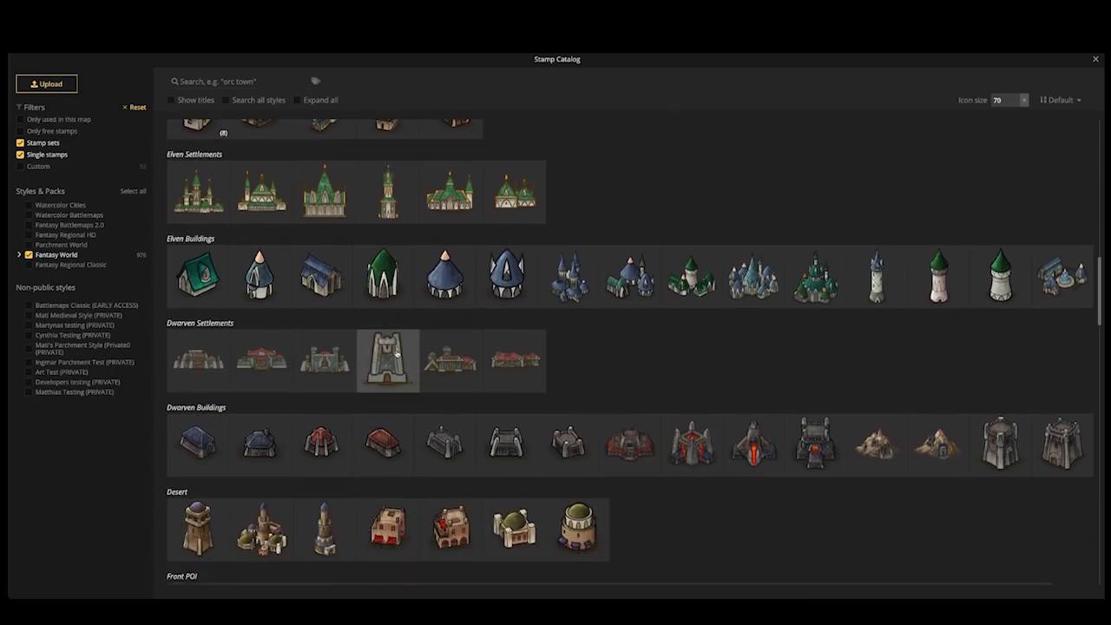
{"action": "left_click", "coordinate": [396, 352]}
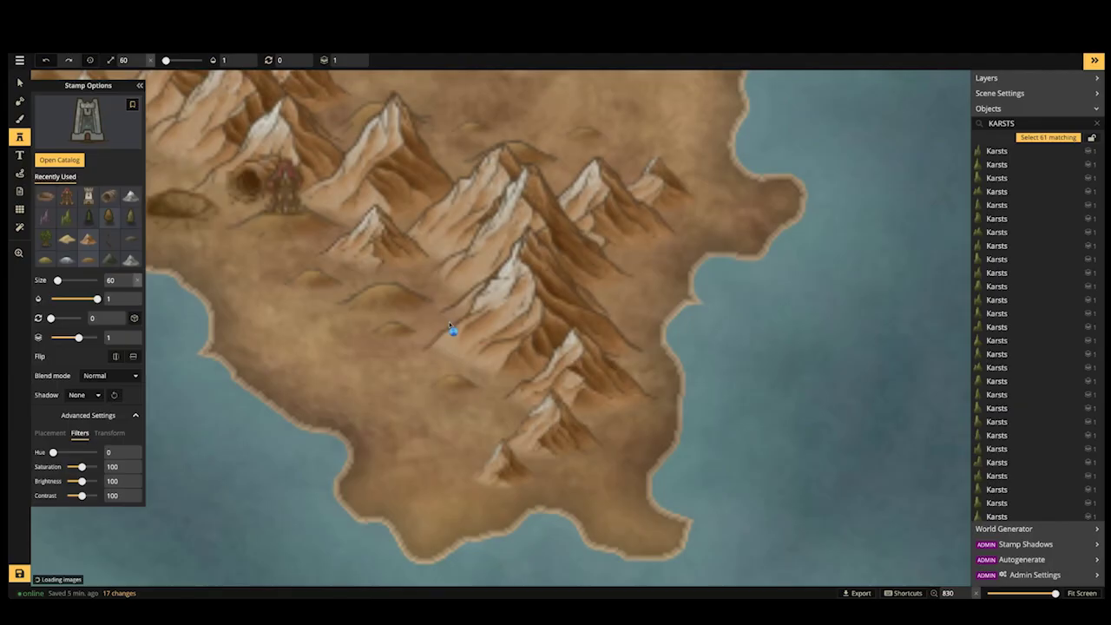
Stamp the dwarven tower at size 50 among the southernmost brown mountains and raise it to layer 2
{"action": "left_click_drag", "start_coordinate": [475, 330], "coordinate": [615, 404]}
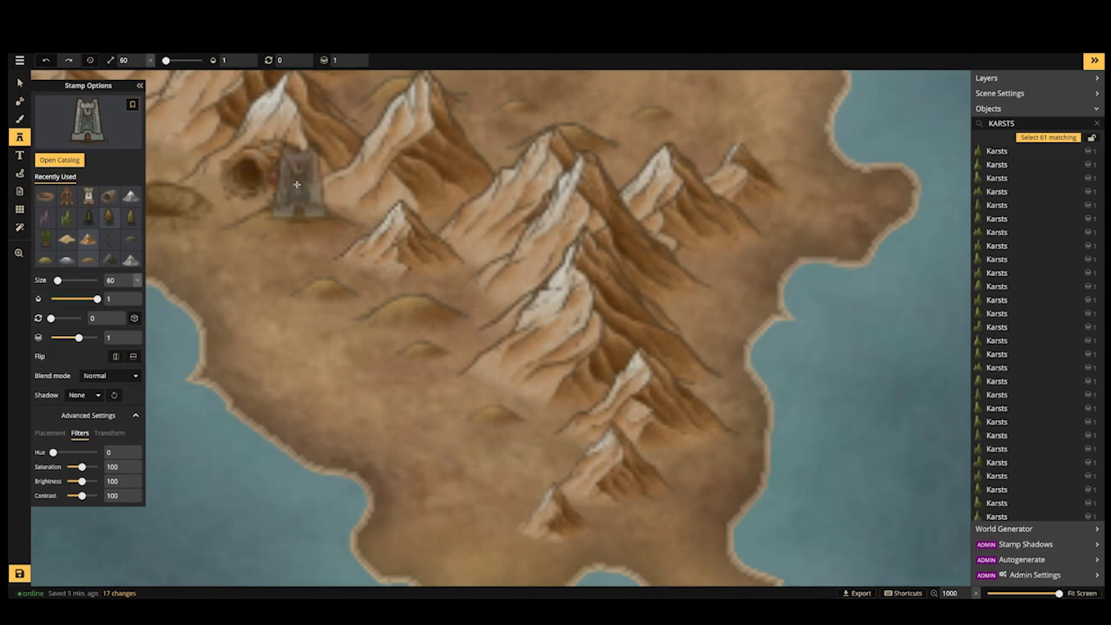
{"action": "key", "text": "bracketleft"}
{"action": "key", "text": "bracketleft"}
{"action": "left_click_drag", "start_coordinate": [582, 379], "coordinate": [525, 346]}
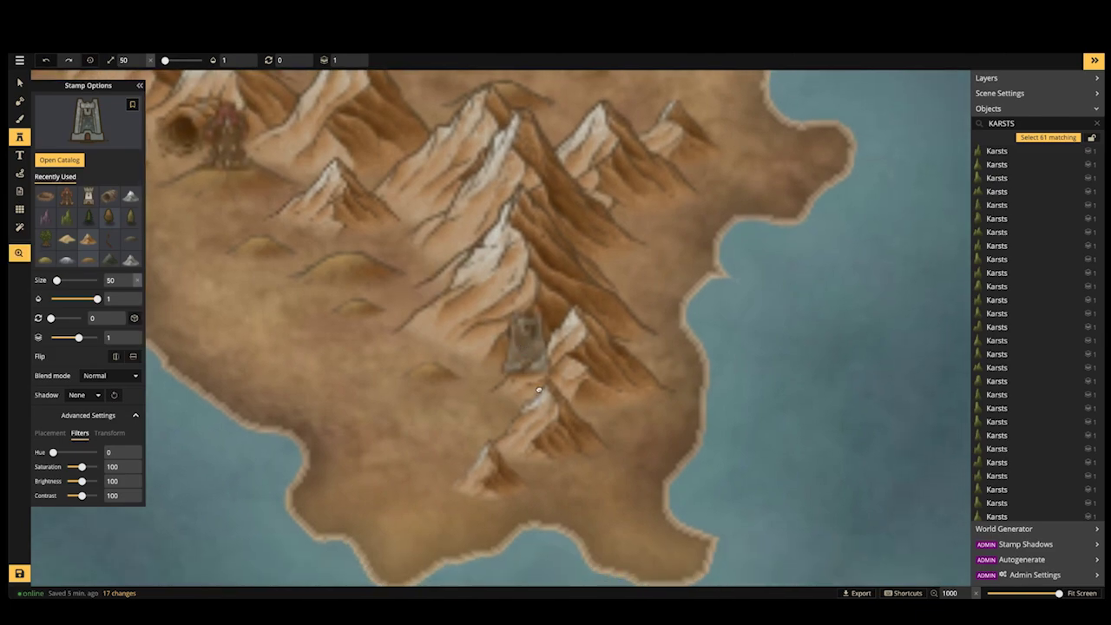
{"action": "left_click", "coordinate": [547, 392]}
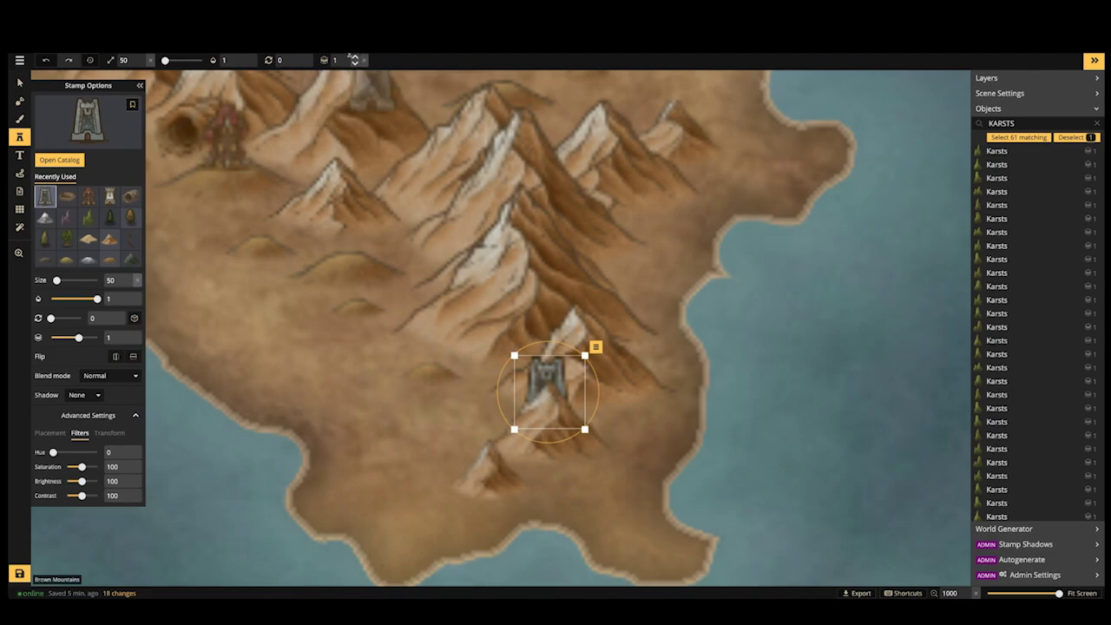
{"action": "left_click", "coordinate": [355, 58]}
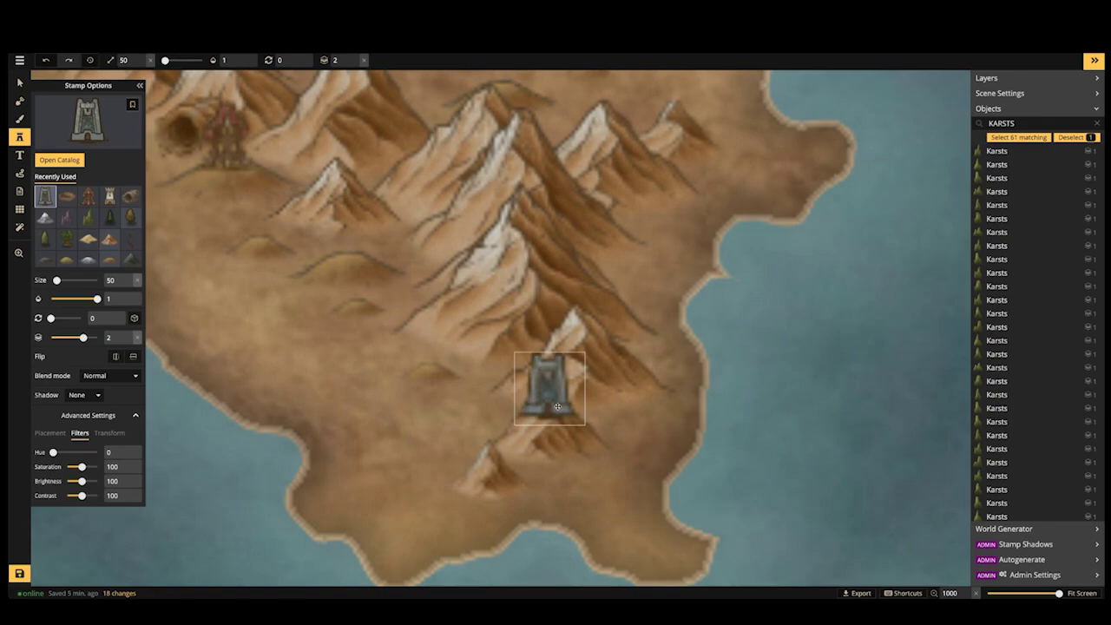
{"action": "key", "text": "Escape"}
Choose the wide, low red-roofed settlement stamp at the end of the Dwarven Settlements section
{"action": "scroll", "coordinate": [390, 231], "scroll_direction": "down", "scroll_amount": 5}
{"action": "left_click_drag", "start_coordinate": [355, 213], "coordinate": [394, 252]}
{"action": "left_click", "coordinate": [106, 129]}
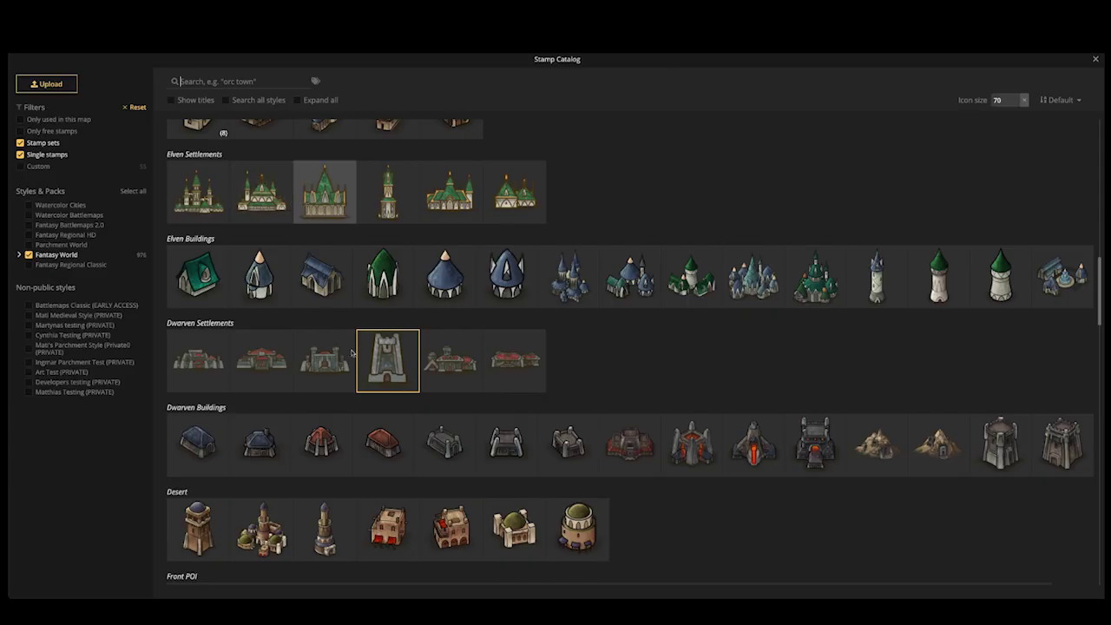
{"action": "left_click", "coordinate": [514, 360]}
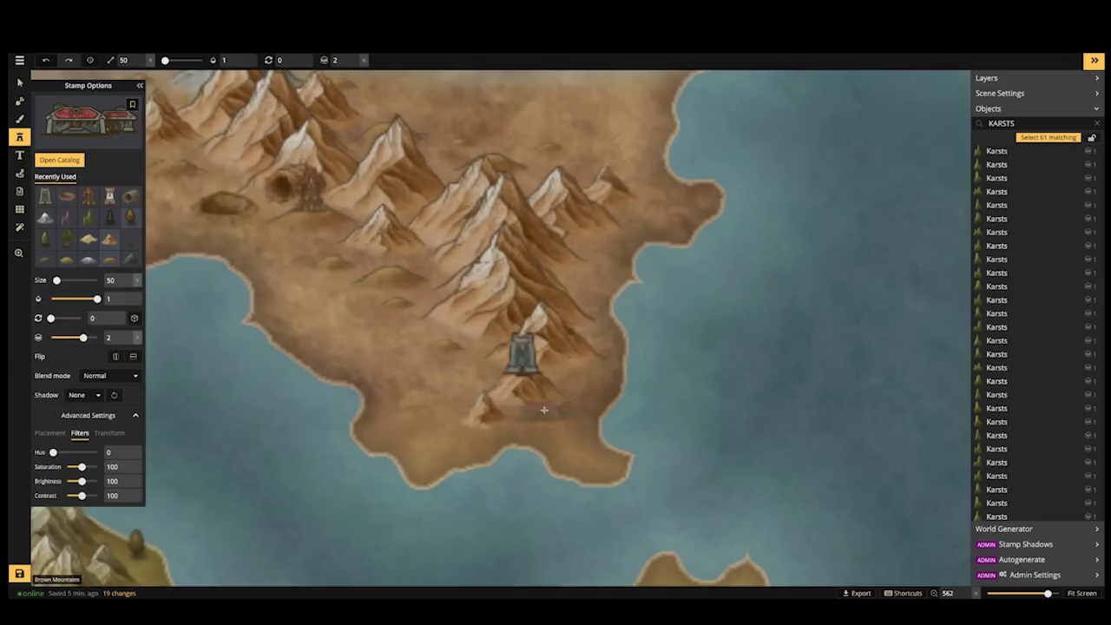
Stamp the red-roofed dwarven settlement at size 50 just below the stone tower and shift it slightly east
{"action": "scroll", "coordinate": [544, 410], "scroll_direction": "up", "scroll_amount": 4}
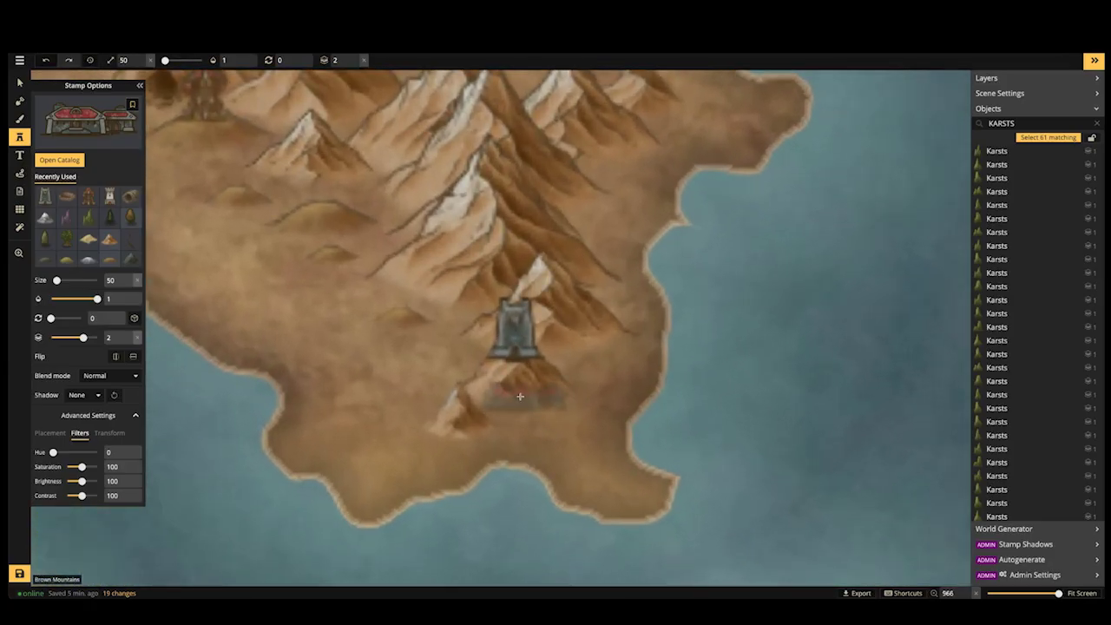
{"action": "left_click", "coordinate": [520, 396]}
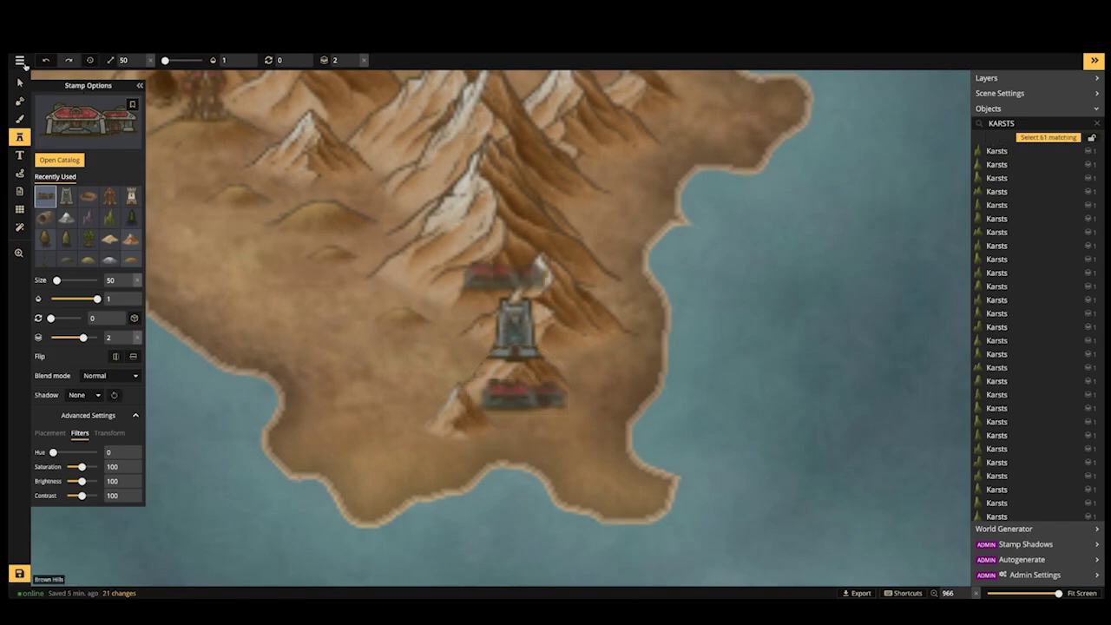
{"action": "key", "text": "v"}
{"action": "left_click", "coordinate": [526, 398]}
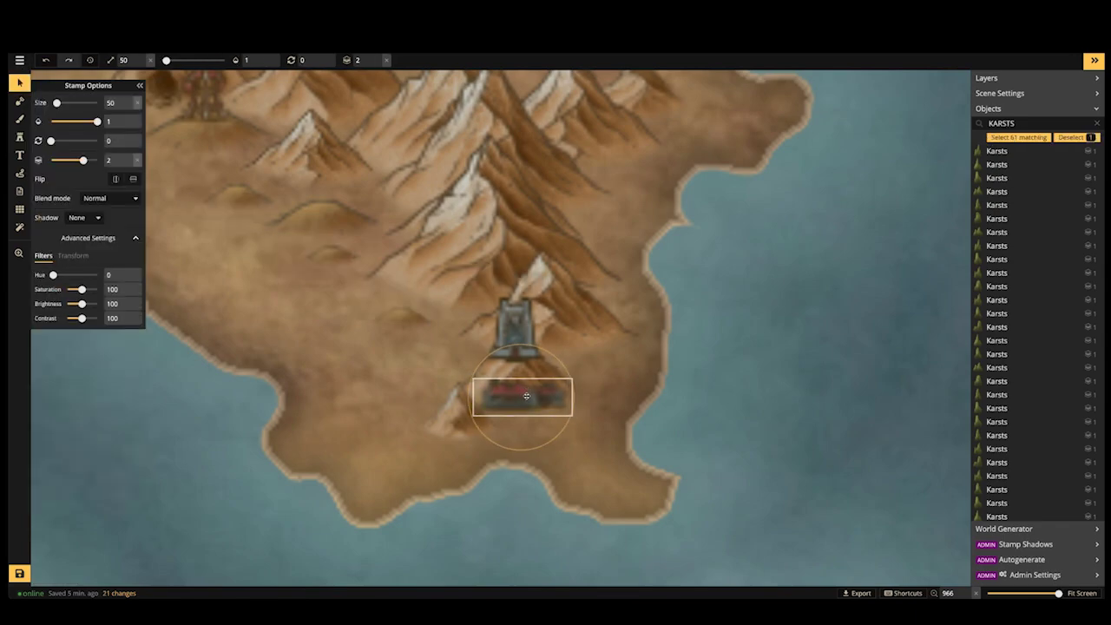
{"action": "left_click_drag", "start_coordinate": [535, 398], "coordinate": [542, 395]}
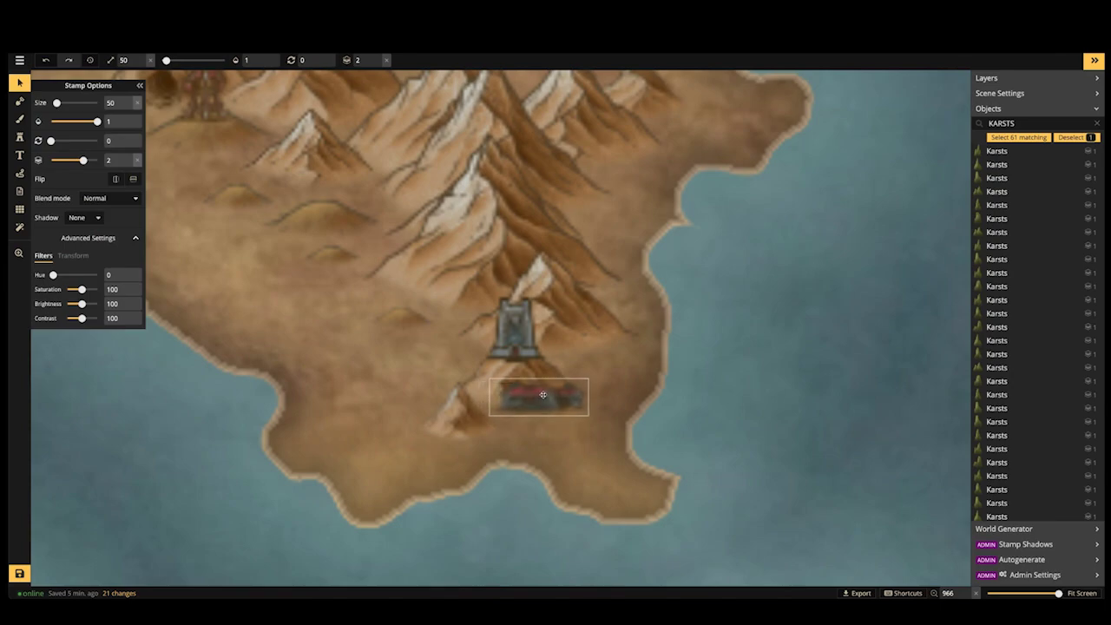
{"action": "left_click", "coordinate": [363, 256]}
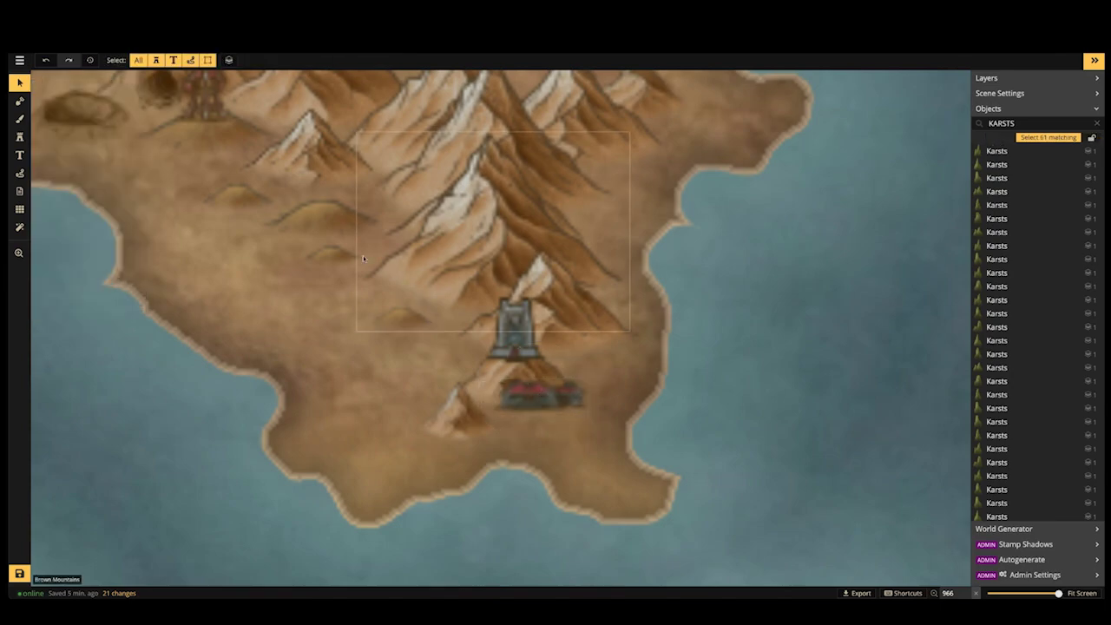
{"action": "left_click", "coordinate": [535, 398]}
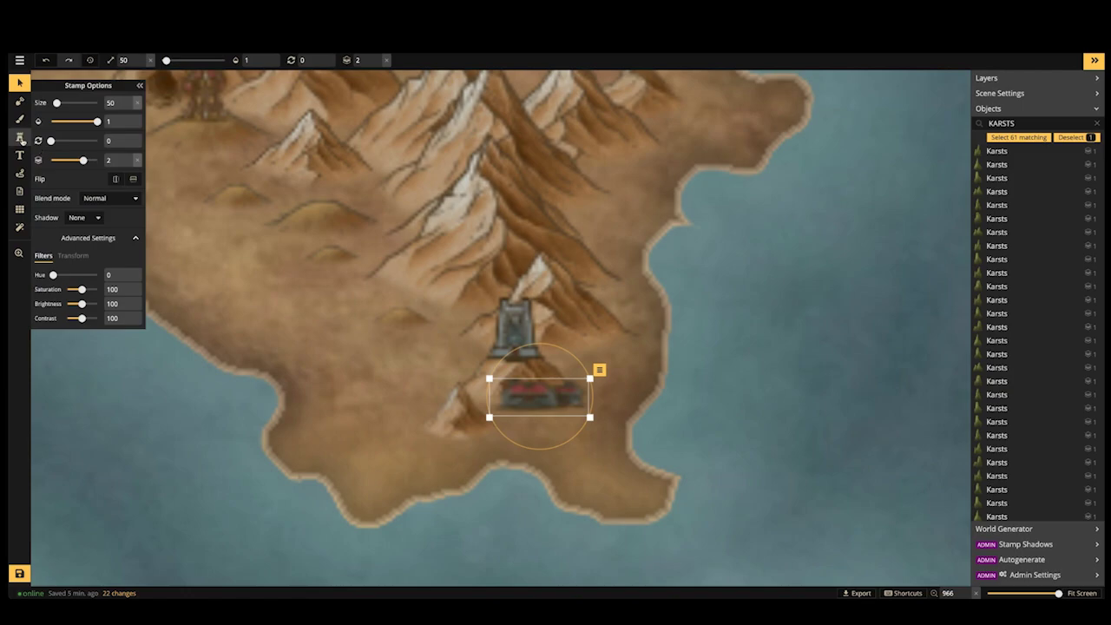
Browse the stamp catalog and choose the six-variant bare dead tree set from the Trees section
{"action": "left_click", "coordinate": [20, 138]}
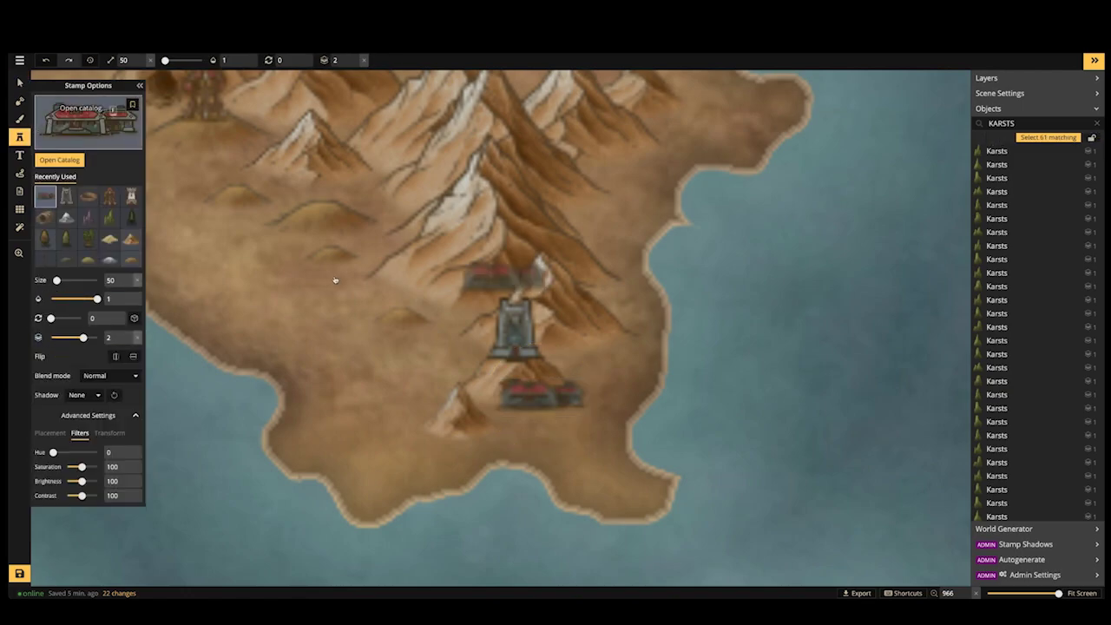
{"action": "scroll", "coordinate": [396, 368], "scroll_direction": "down", "scroll_amount": 5}
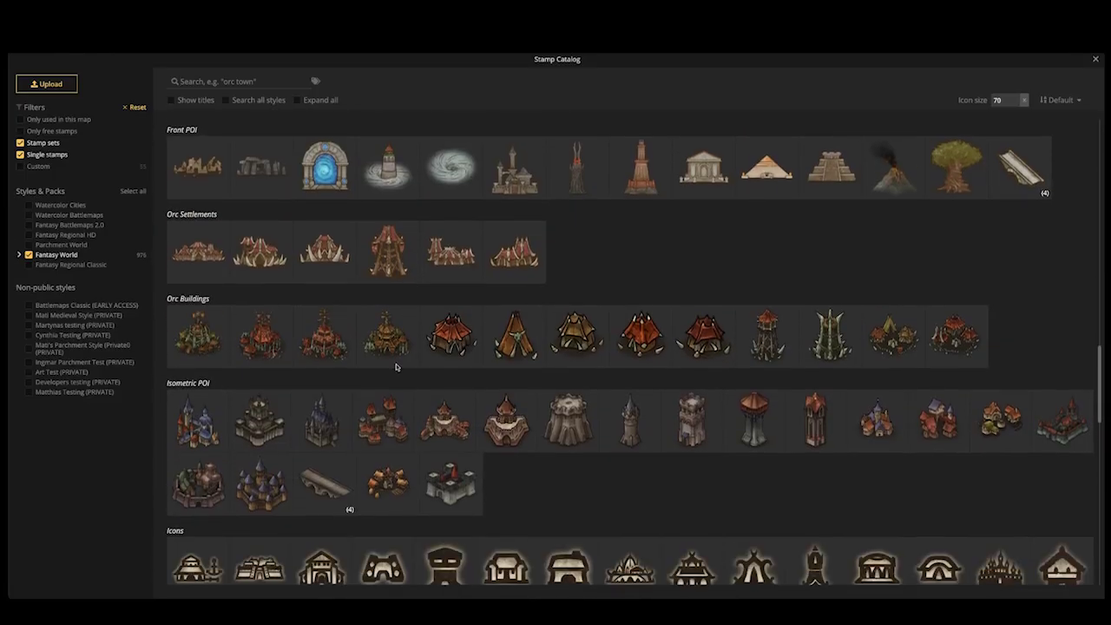
{"action": "scroll", "coordinate": [346, 380], "scroll_direction": "down", "scroll_amount": 4}
{"action": "scroll", "coordinate": [352, 377], "scroll_direction": "up", "scroll_amount": 10}
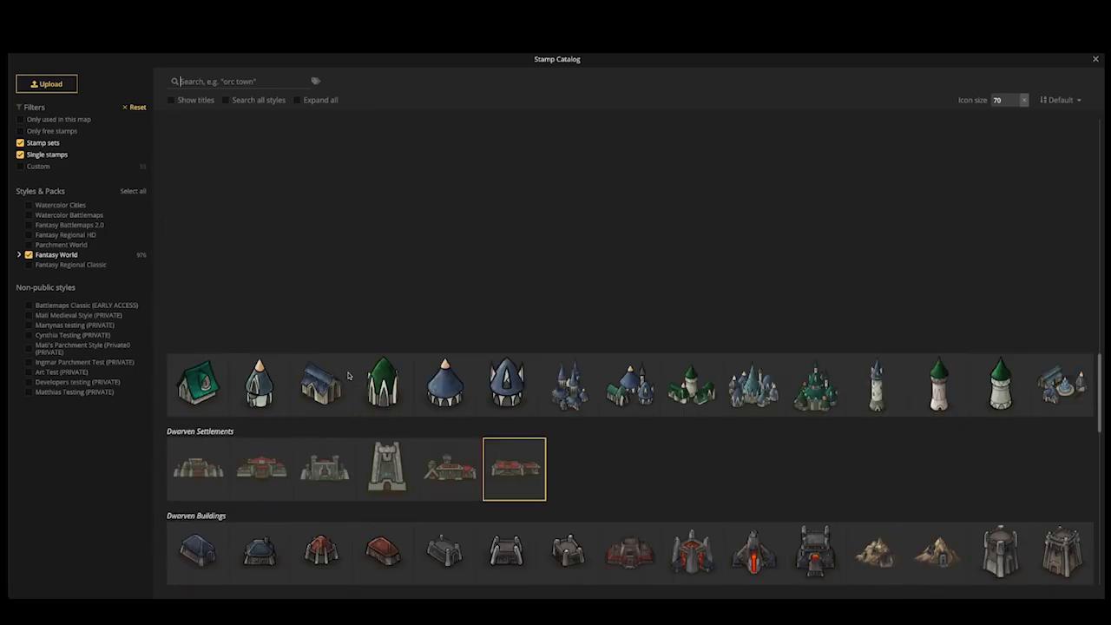
{"action": "scroll", "coordinate": [352, 335], "scroll_direction": "up", "scroll_amount": 10}
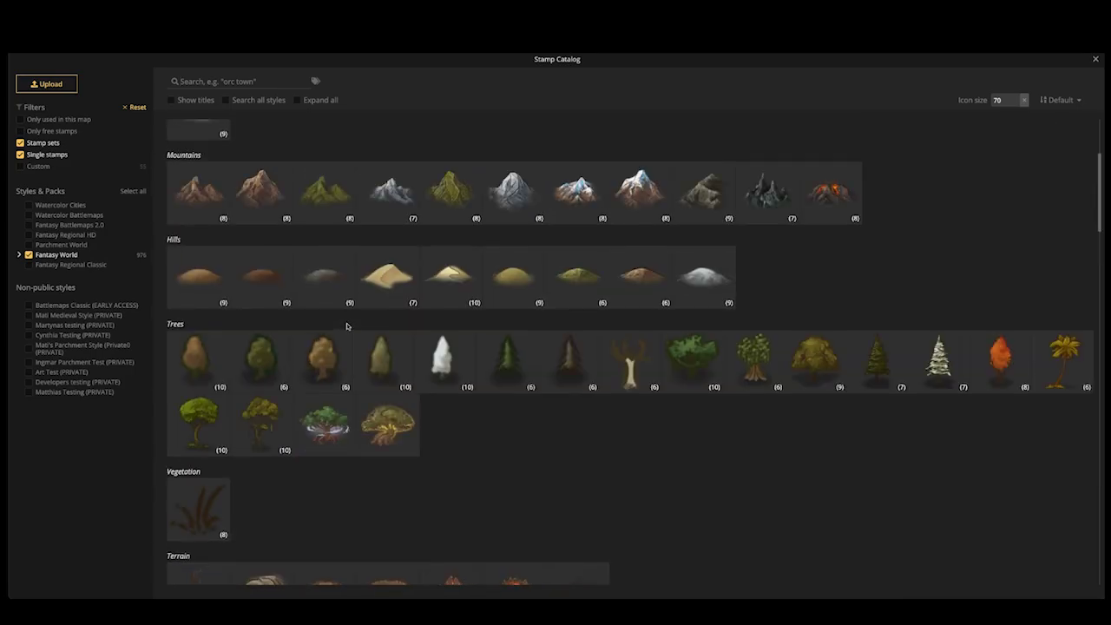
{"action": "scroll", "coordinate": [513, 473], "scroll_direction": "down", "scroll_amount": 1}
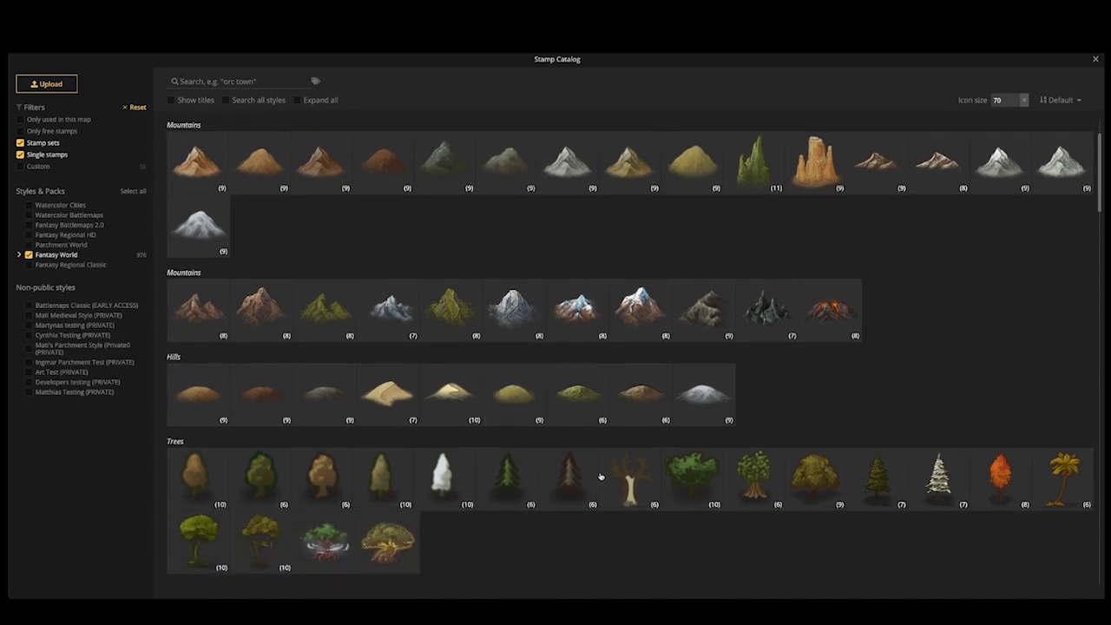
{"action": "left_click", "coordinate": [610, 460]}
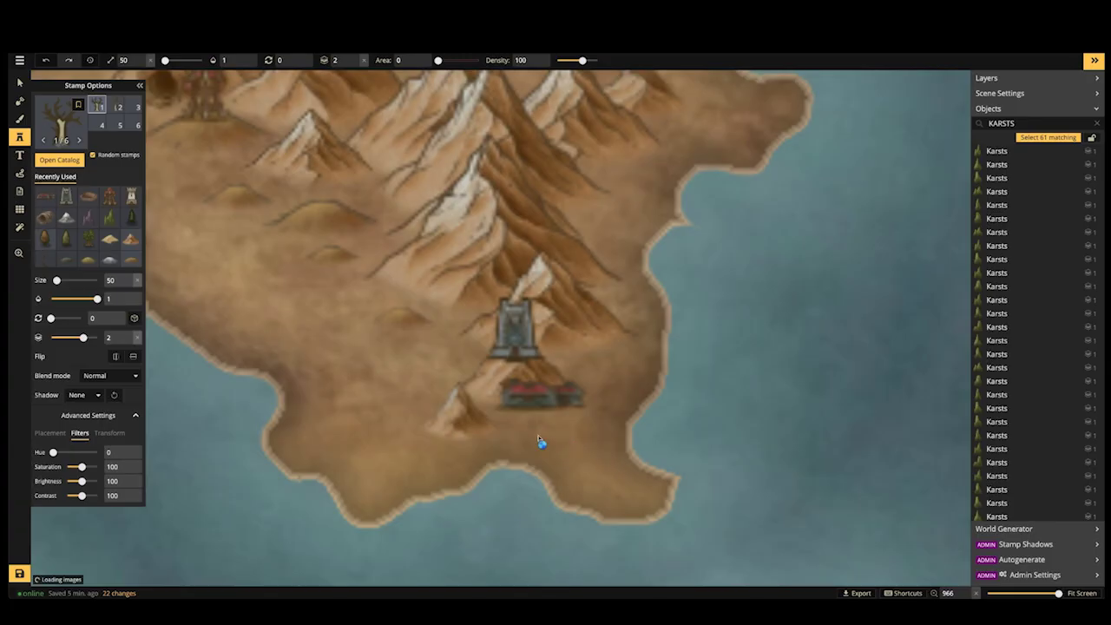
Compare the dead tree stamp's scale with the trees on the green mountainous island and set its size to 110
{"action": "key", "text": "space"}
{"action": "left_click_drag", "start_coordinate": [540, 443], "coordinate": [524, 407]}
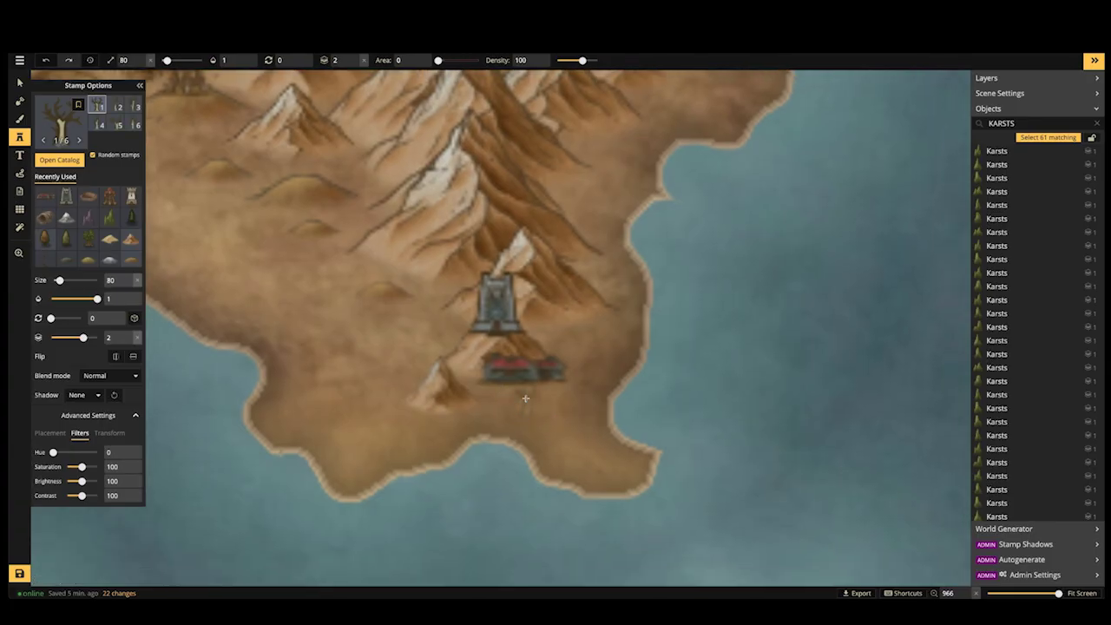
{"action": "scroll", "coordinate": [423, 352], "scroll_direction": "down", "scroll_amount": 5}
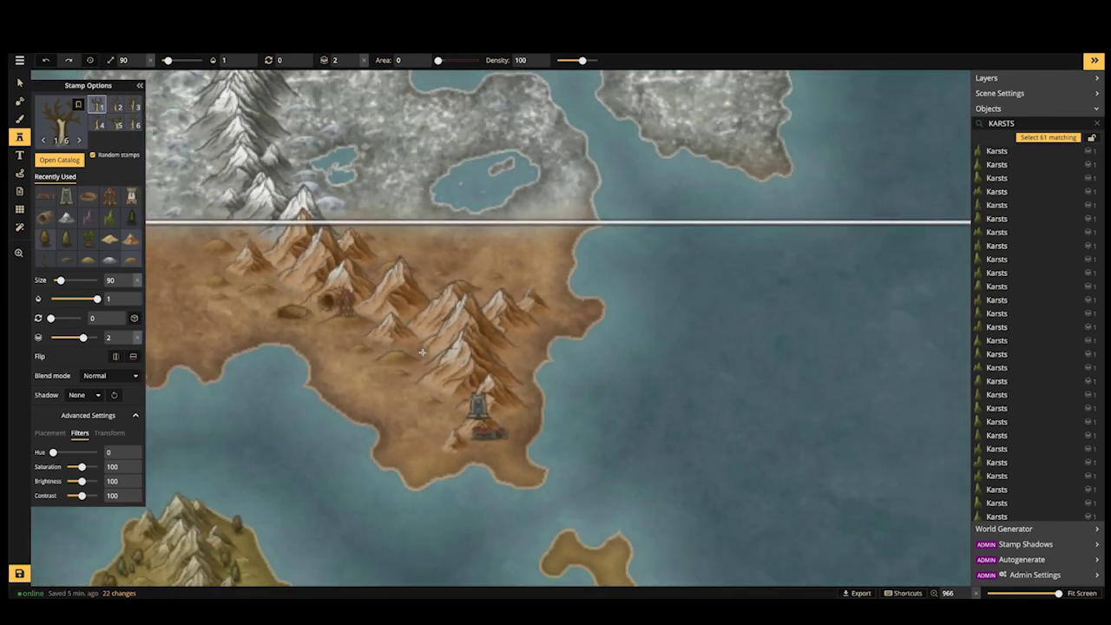
{"action": "scroll", "coordinate": [423, 352], "scroll_direction": "down", "scroll_amount": 1}
{"action": "key", "text": "space"}
{"action": "left_click_drag", "start_coordinate": [278, 396], "coordinate": [364, 243]}
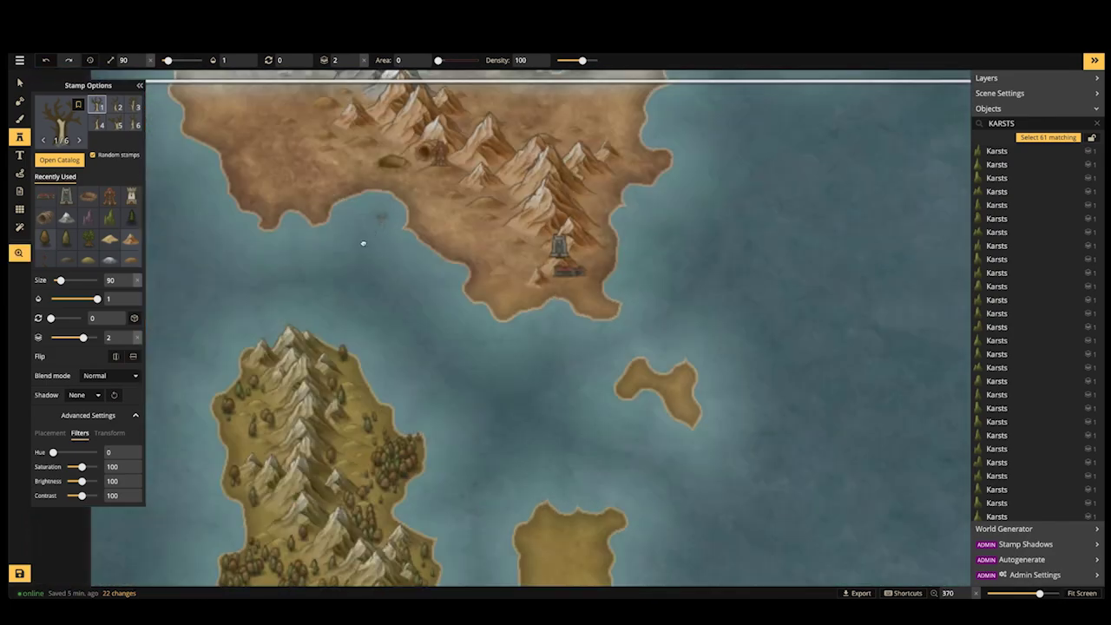
{"action": "scroll", "coordinate": [345, 356], "scroll_direction": "up", "scroll_amount": 3}
{"action": "scroll", "coordinate": [351, 348], "scroll_direction": "up", "scroll_amount": 2}
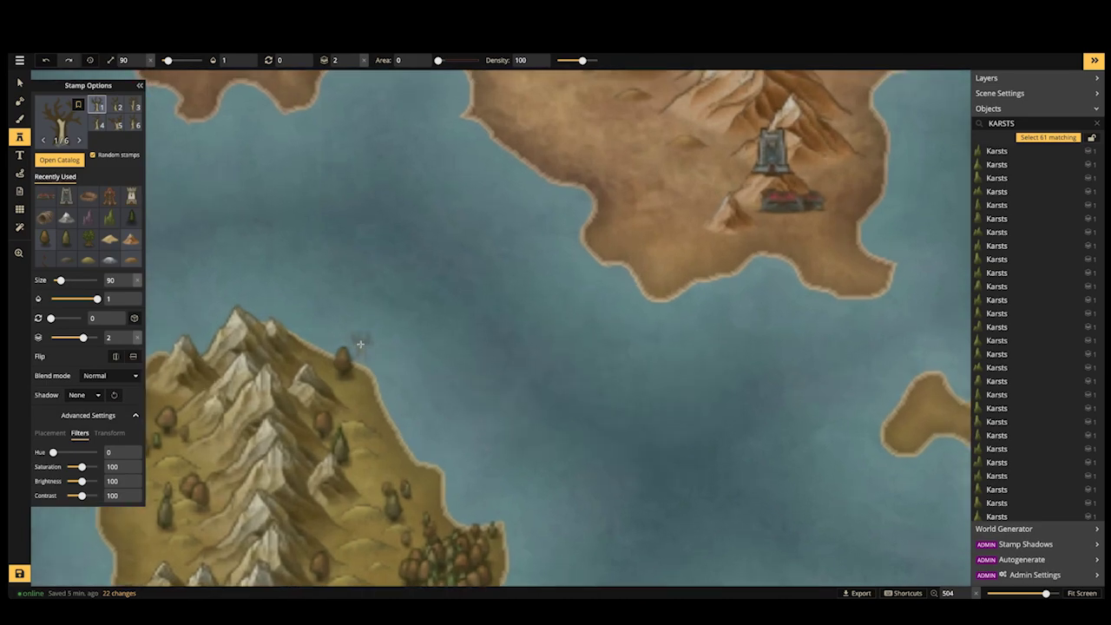
{"action": "key", "text": "bracketright"}
{"action": "key", "text": "bracketright"}
{"action": "key", "text": "bracketleft"}
{"action": "key", "text": "bracketleft"}
{"action": "key", "text": "bracketright"}
{"action": "key", "text": "bracketright"}
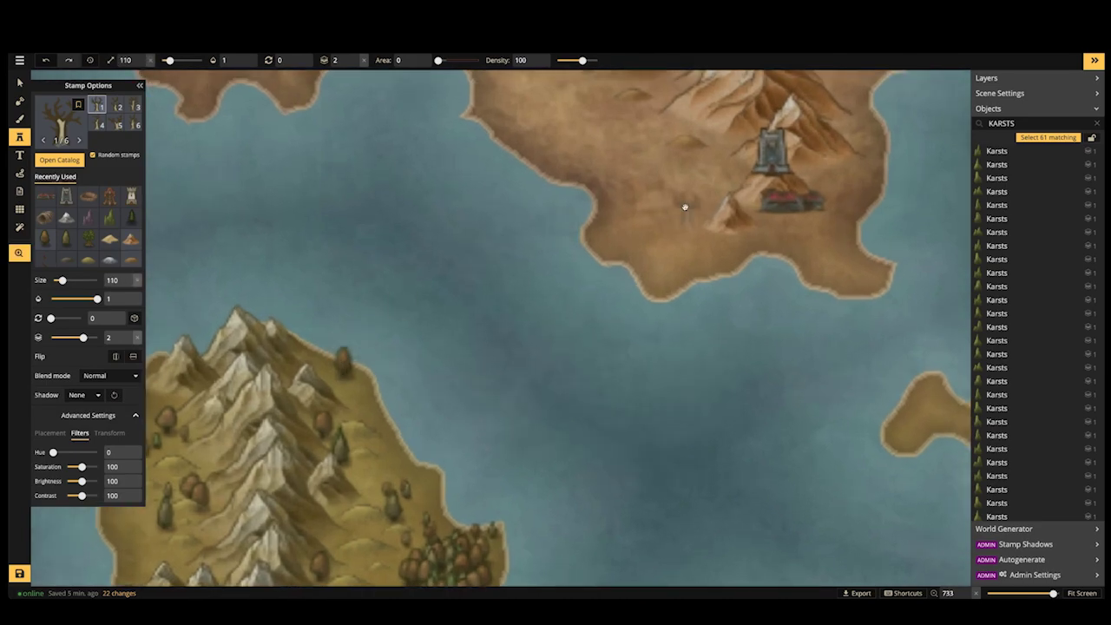
Stamp two dead trees at size 110 at the eastern end of the red-roofed dwarven settlement
{"action": "left_click_drag", "start_coordinate": [685, 206], "coordinate": [412, 325]}
{"action": "scroll", "coordinate": [485, 330], "scroll_direction": "up", "scroll_amount": 1}
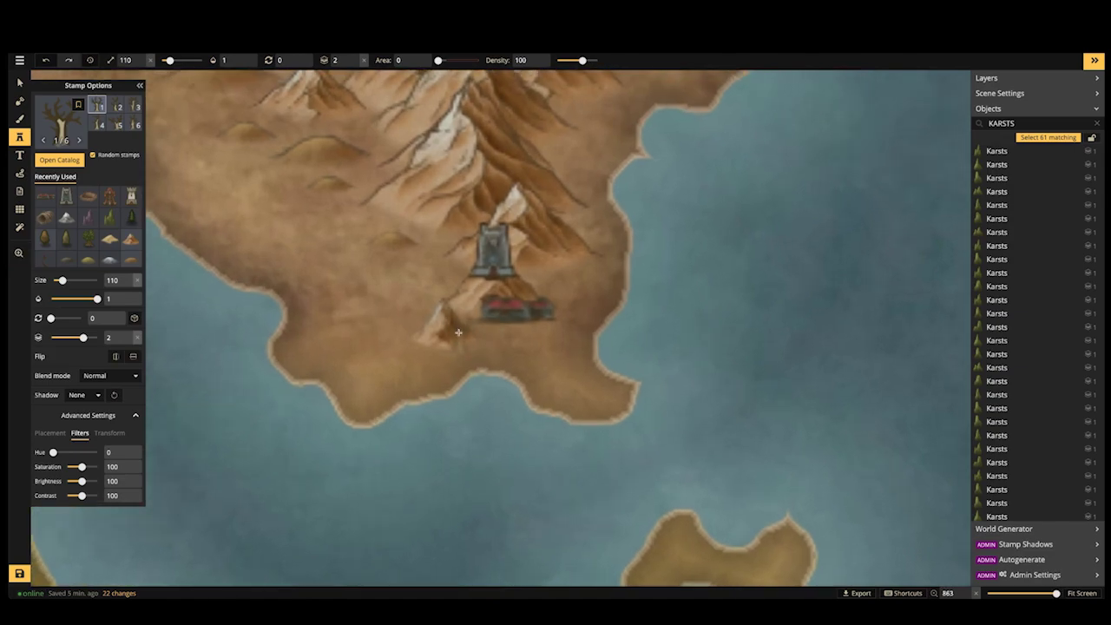
{"action": "left_click", "coordinate": [568, 313]}
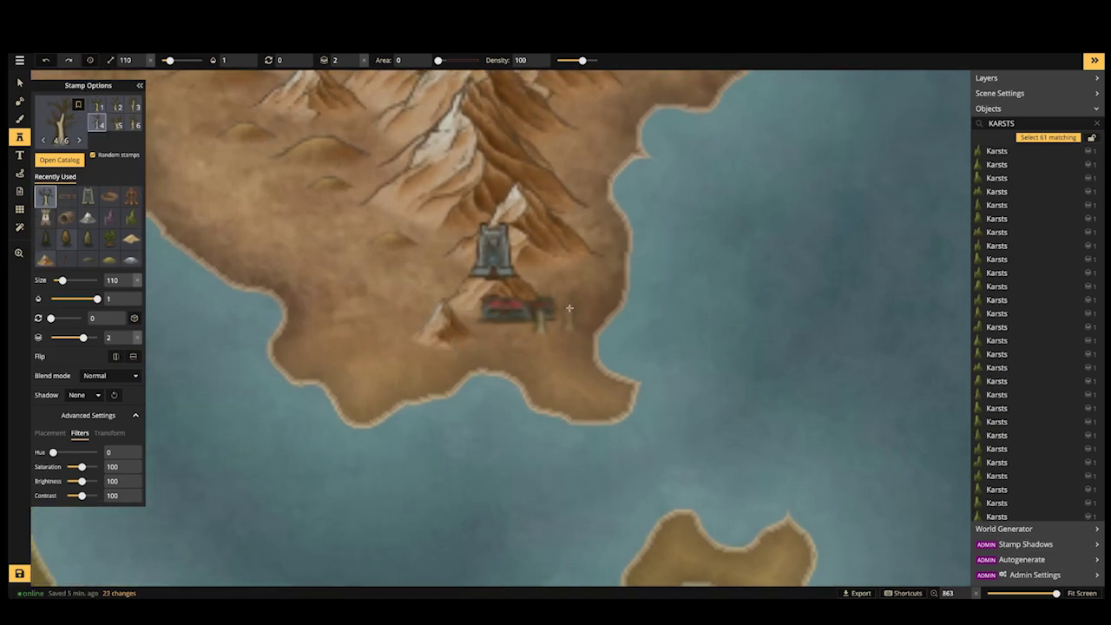
{"action": "left_click", "coordinate": [570, 310]}
{"action": "left_click", "coordinate": [561, 327]}
Scatter dead trees at size 90 around the small southern peak, the east coast and both sides of the stone tower
{"action": "key", "text": "bracketleft"}
{"action": "key", "text": "bracketleft"}
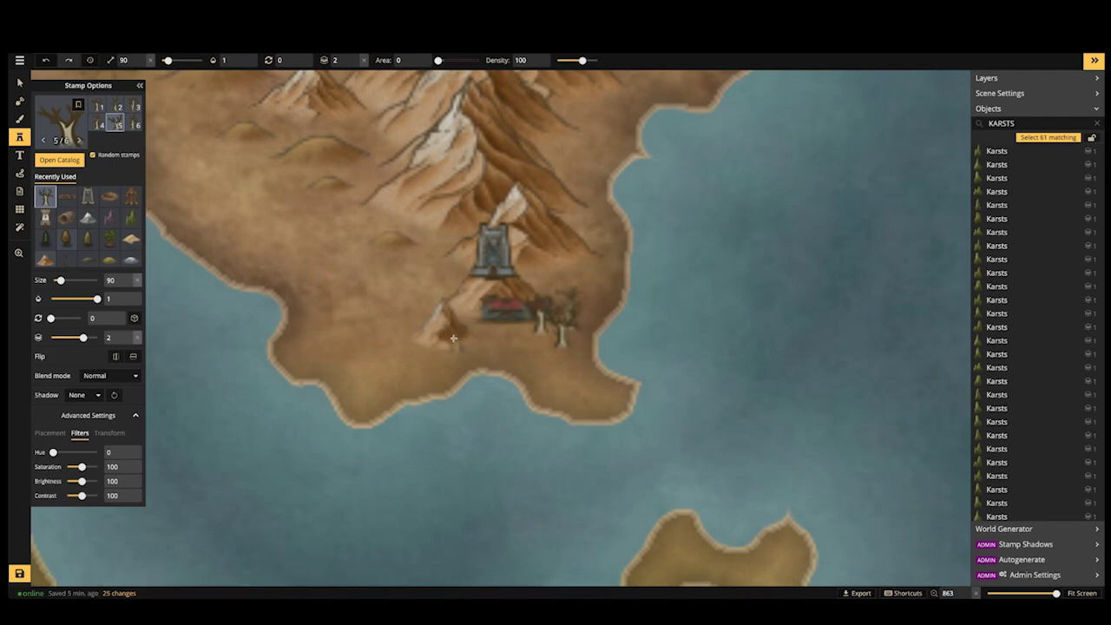
{"action": "left_click", "coordinate": [451, 340]}
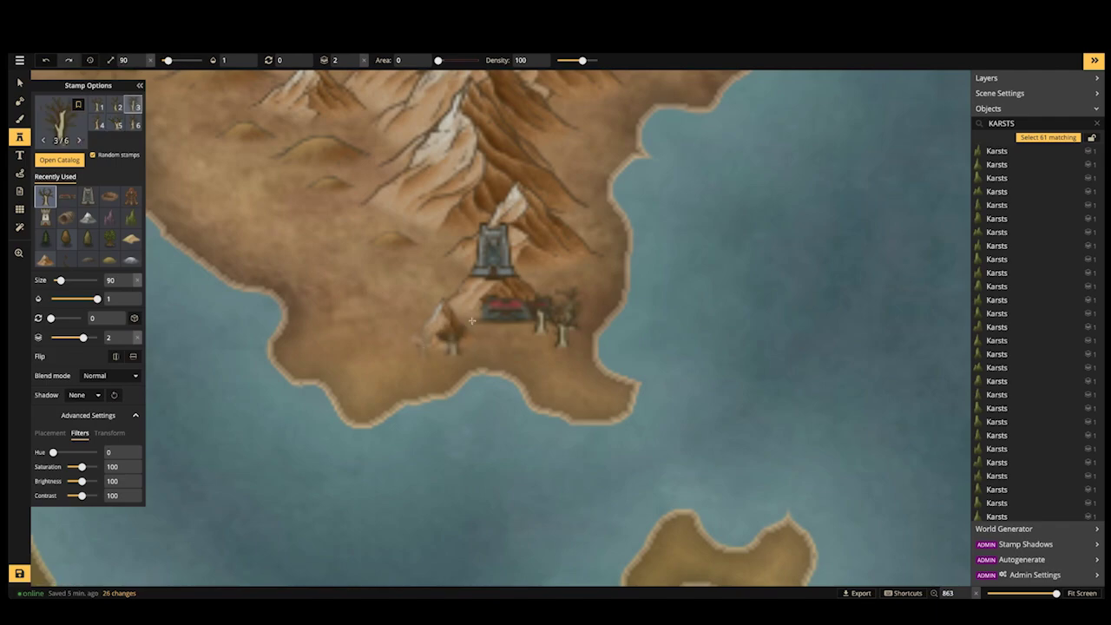
{"action": "left_click", "coordinate": [424, 346]}
{"action": "left_click", "coordinate": [603, 310]}
{"action": "left_click", "coordinate": [545, 268]}
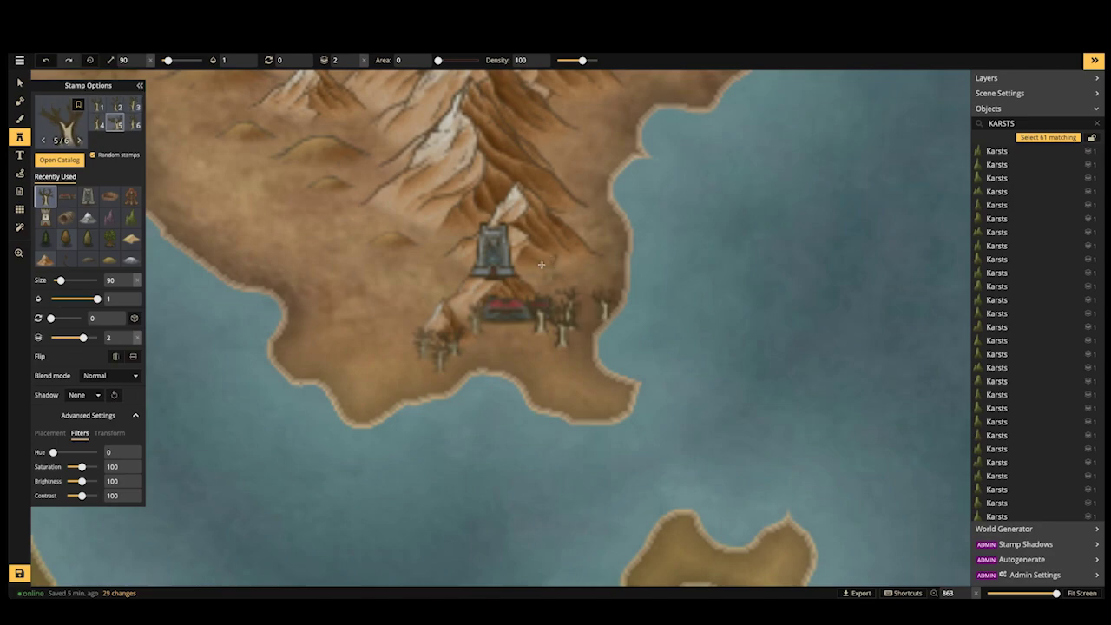
{"action": "left_click", "coordinate": [451, 264]}
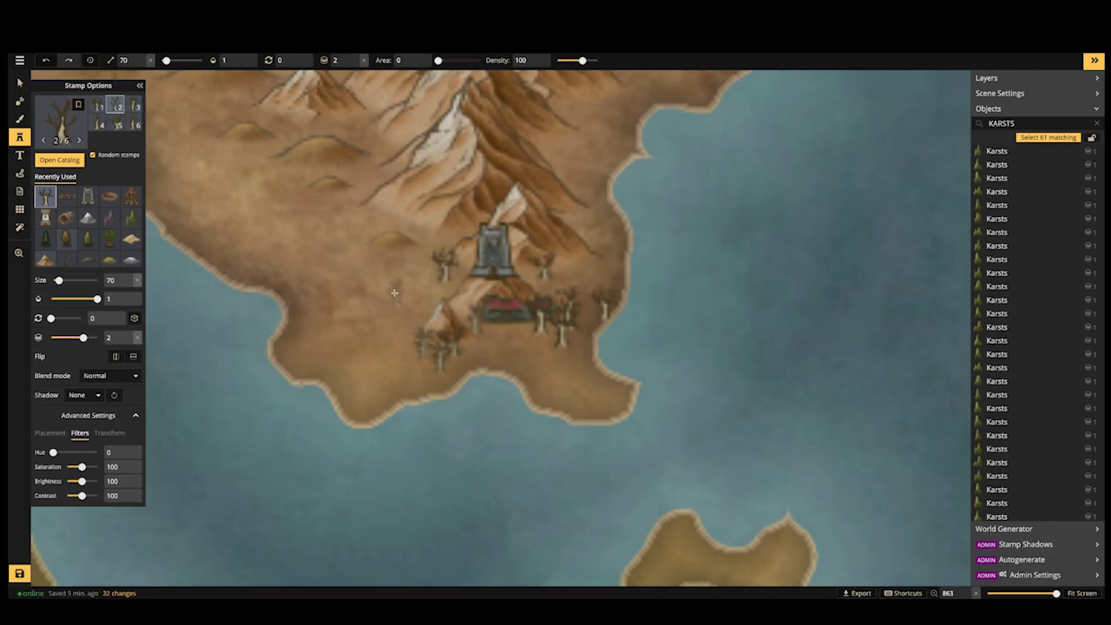
Fill in the outskirts of the dwarven settlement with smaller dead trees, reducing the stamp size to 60
{"action": "key", "text": "bracketleft"}
{"action": "left_click", "coordinate": [418, 281]}
{"action": "left_click", "coordinate": [392, 356]}
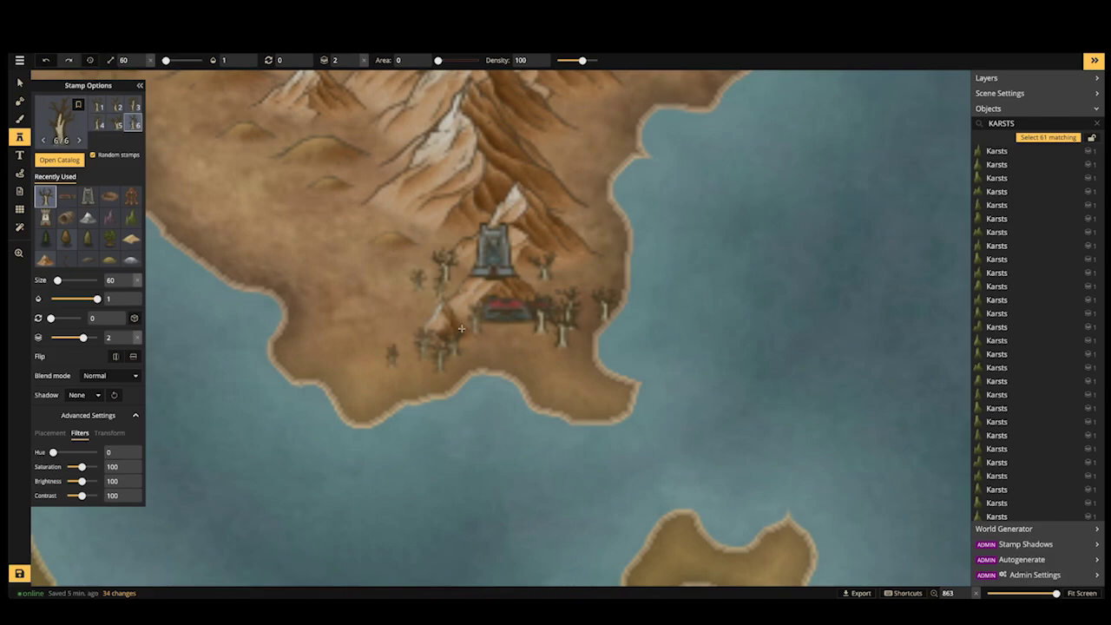
{"action": "left_click", "coordinate": [574, 274]}
{"action": "left_click", "coordinate": [519, 332]}
Browse the stamp catalog and choose the World Tree 1 stamp from the Trees section
{"action": "scroll", "coordinate": [363, 228], "scroll_direction": "down", "scroll_amount": 5}
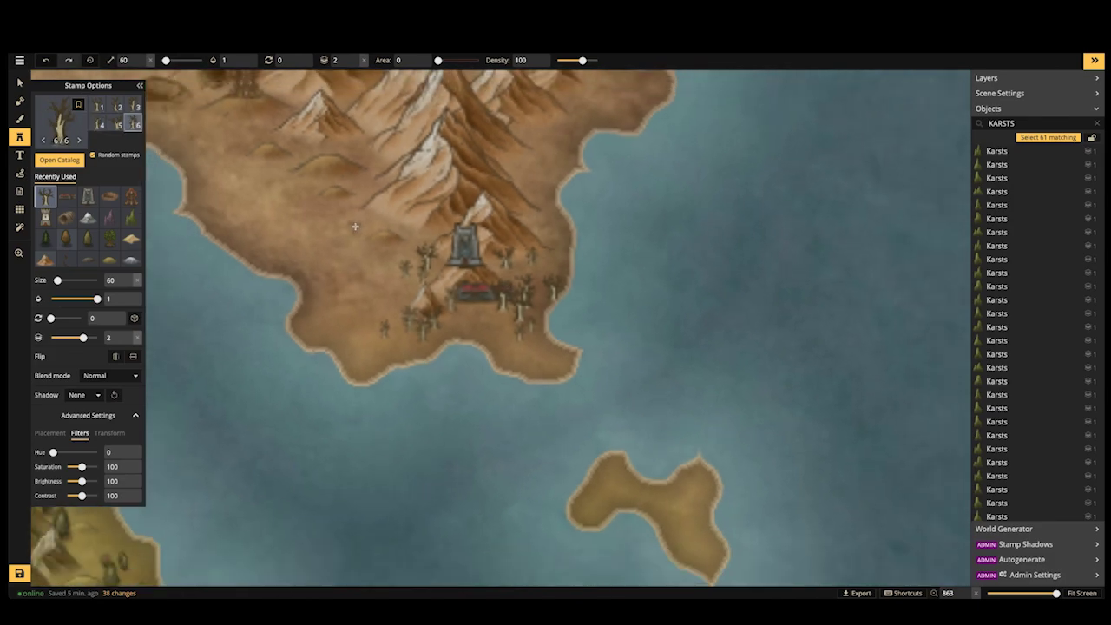
{"action": "scroll", "coordinate": [356, 227], "scroll_direction": "down", "scroll_amount": 4}
{"action": "key", "text": "space"}
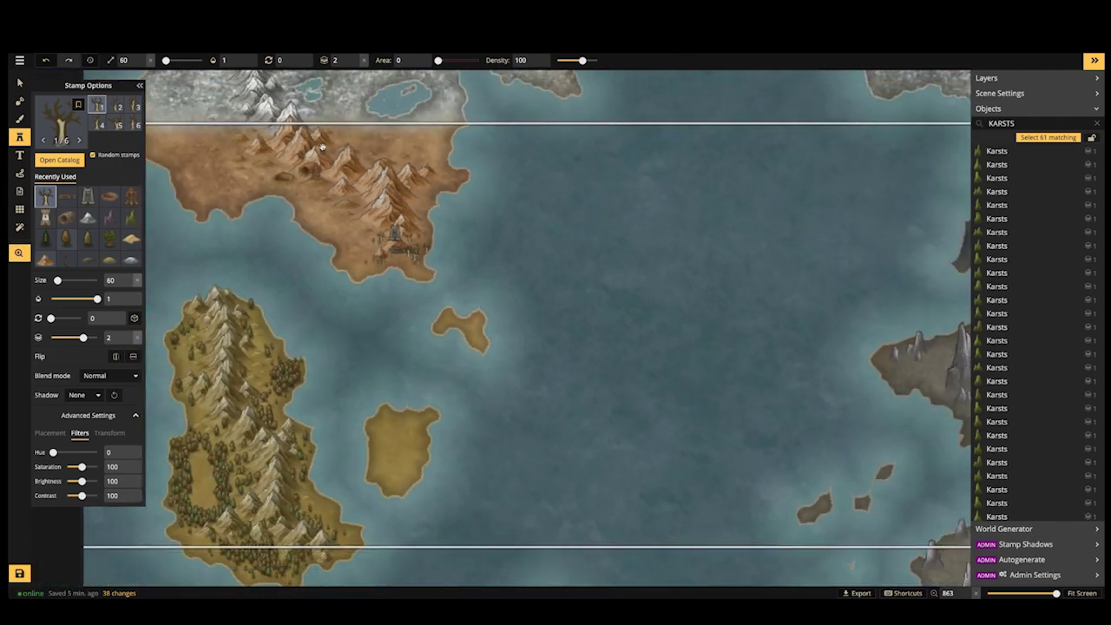
{"action": "left_click_drag", "start_coordinate": [356, 228], "coordinate": [440, 308]}
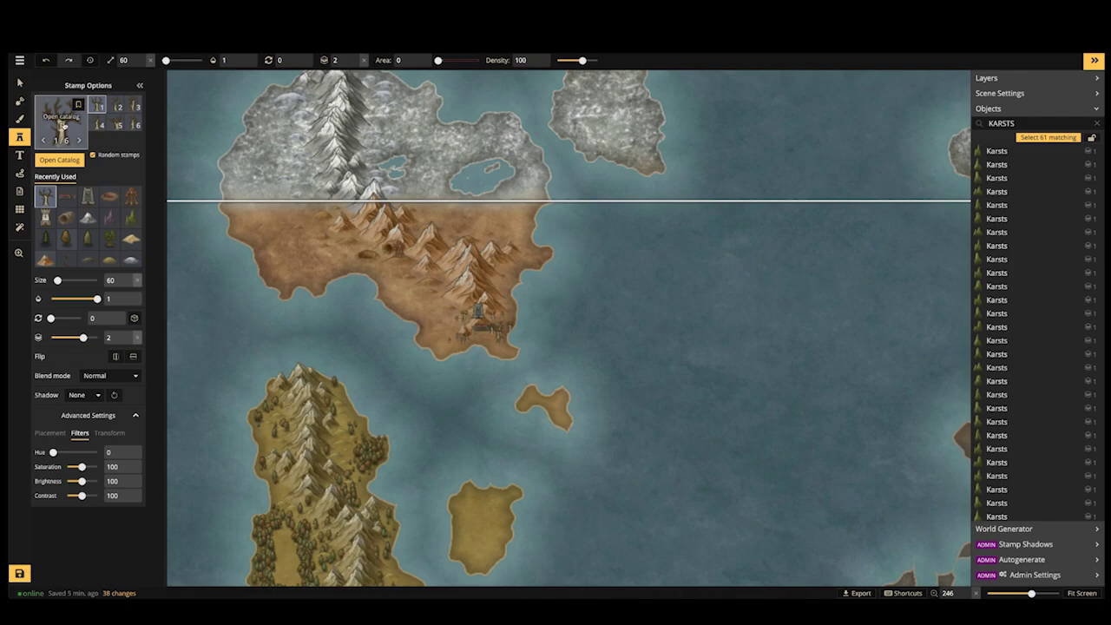
{"action": "left_click", "coordinate": [40, 116]}
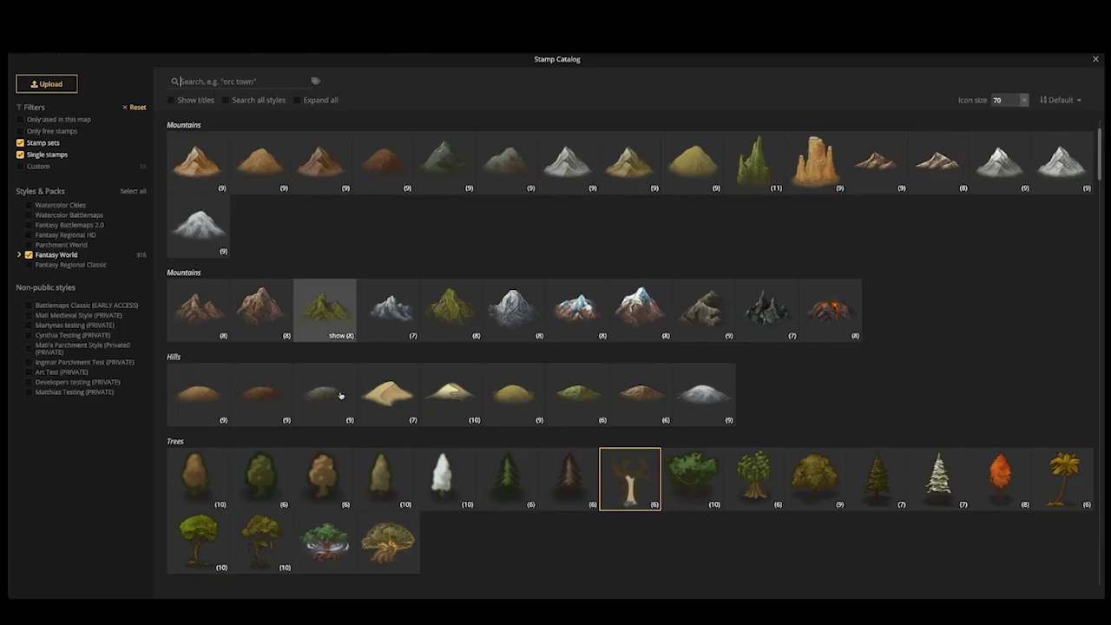
{"action": "scroll", "coordinate": [330, 382], "scroll_direction": "down", "scroll_amount": 5}
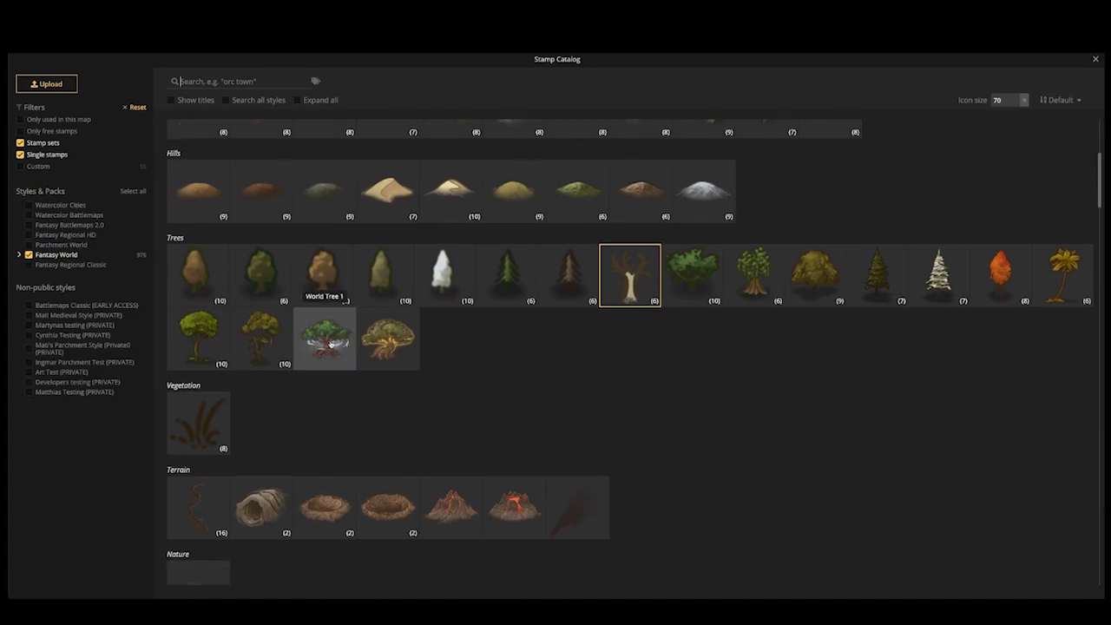
{"action": "left_click", "coordinate": [353, 334]}
Stamp the World Tree at size 60 in the sea northwest of the small island with two karst groups
{"action": "key", "text": "space"}
{"action": "left_click_drag", "start_coordinate": [448, 441], "coordinate": [402, 190]}
{"action": "left_click_drag", "start_coordinate": [576, 409], "coordinate": [334, 330]}
{"action": "mouse_move", "coordinate": [825, 489]}
{"action": "left_mouse_down"}
{"action": "mouse_move", "coordinate": [671, 441]}
{"action": "mouse_move", "coordinate": [402, 436]}
{"action": "left_mouse_up"}
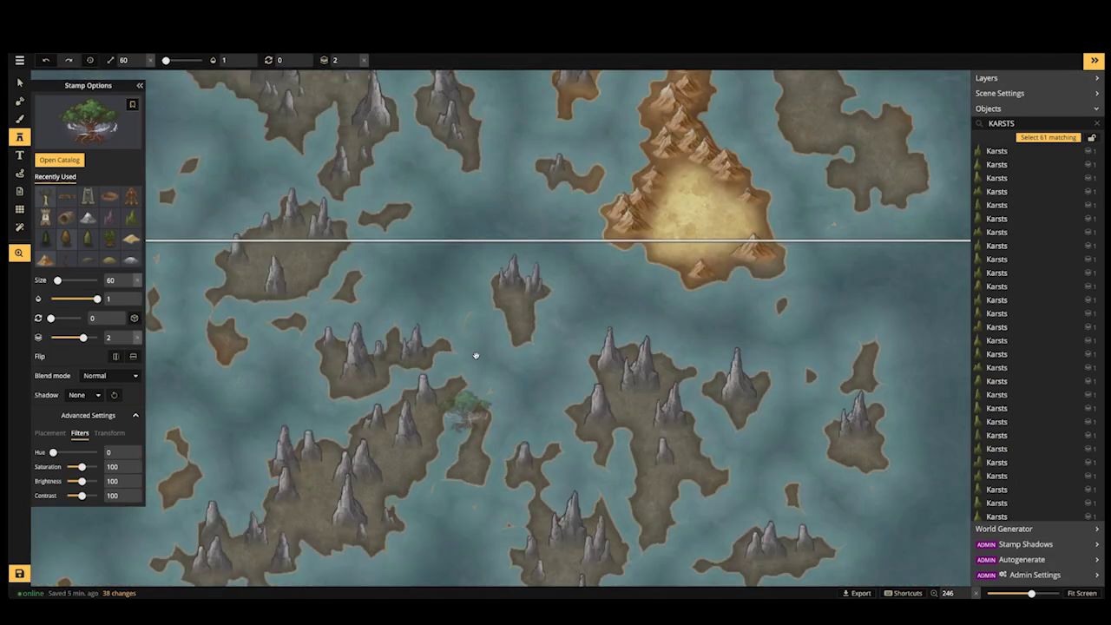
{"action": "left_click", "coordinate": [417, 247]}
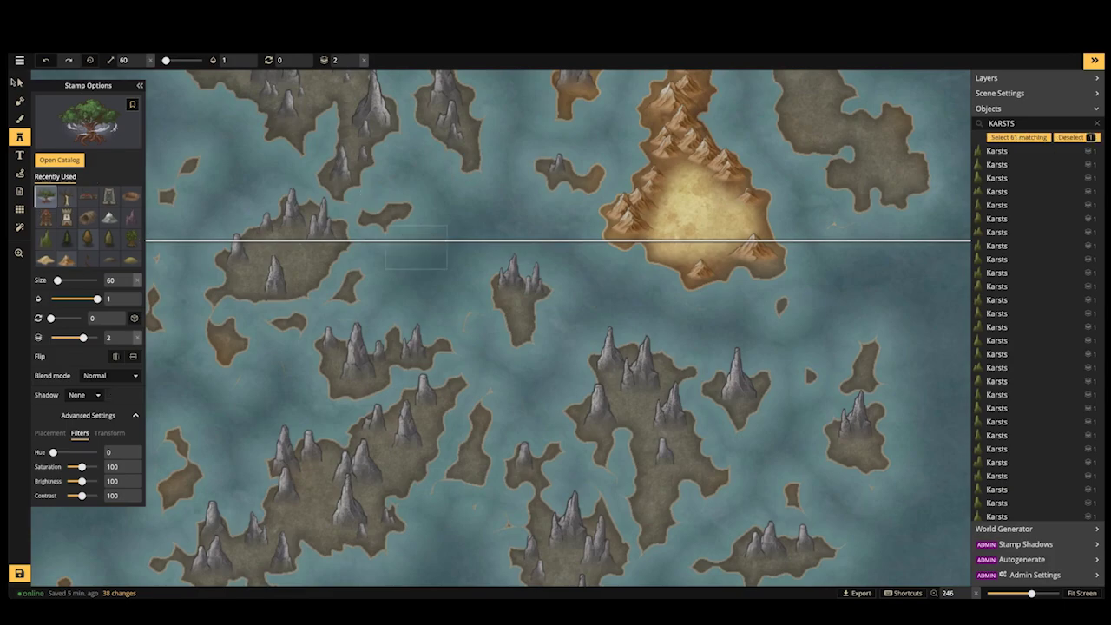
Delete the two karst stamps from the small island southeast of the World Tree
{"action": "key", "text": "v"}
{"action": "left_click", "coordinate": [517, 277]}
{"action": "key", "text": "Delete"}
{"action": "left_click", "coordinate": [539, 277]}
{"action": "key", "text": "Delete"}
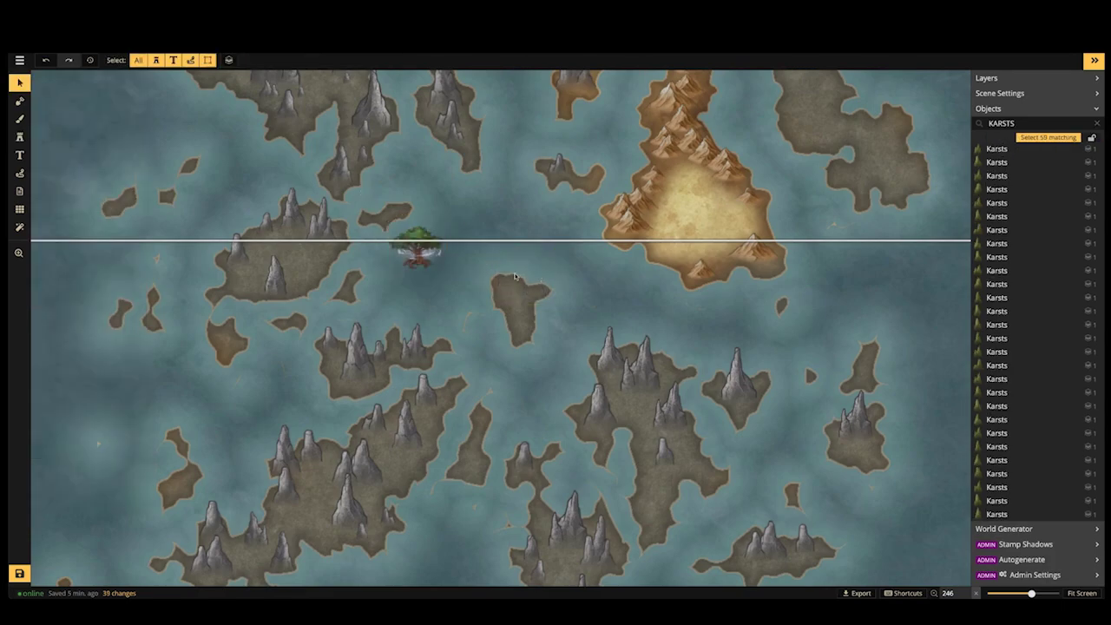
Activate the land mask brush in add mode for reshaping land
{"action": "left_click", "coordinate": [19, 102]}
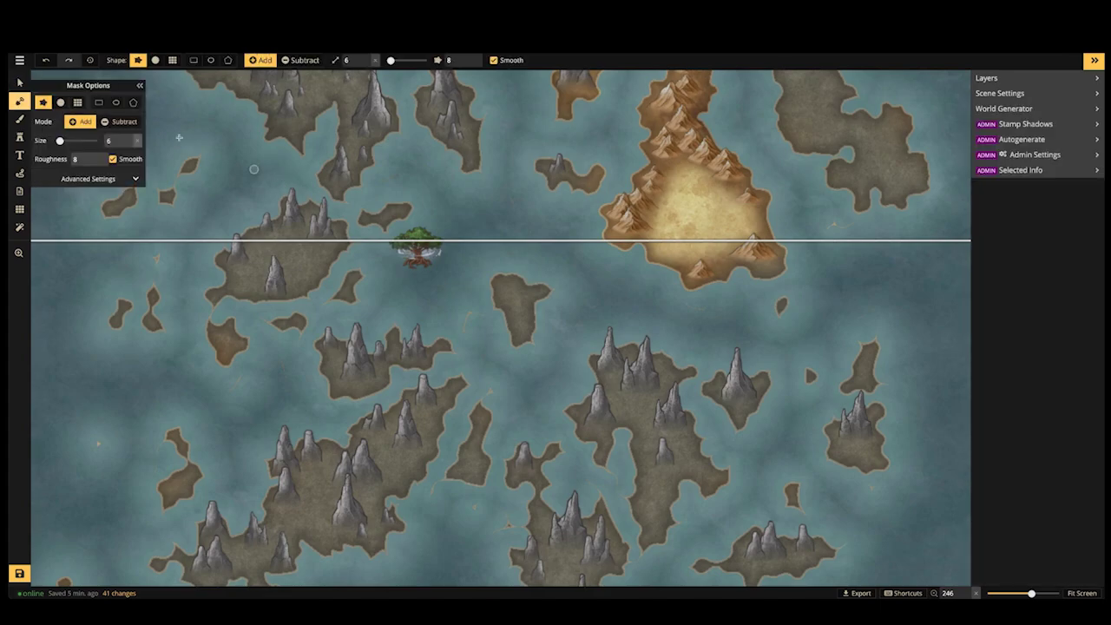
Move the giant tree stamp onto the small island just east of it and enlarge the tree to size 100
{"action": "left_click", "coordinate": [19, 83]}
{"action": "left_click_drag", "start_coordinate": [411, 247], "coordinate": [513, 267]}
{"action": "key", "text": "]"}
{"action": "left_click", "coordinate": [514, 266]}
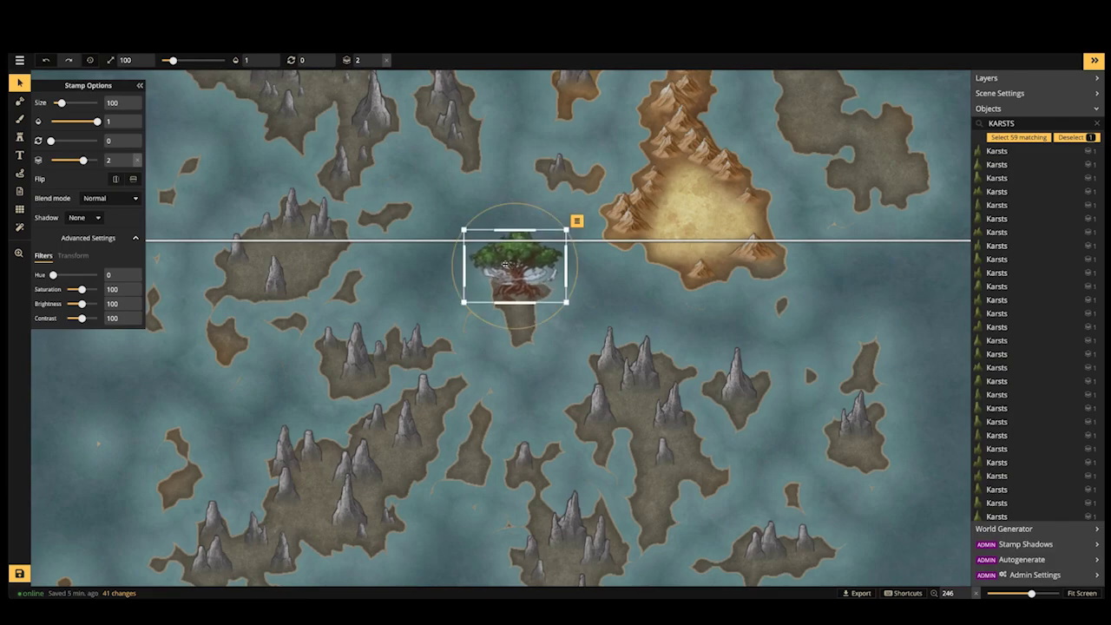
Erase the small island beneath the giant tree with a size 15 subtracting land mask
{"action": "left_click", "coordinate": [21, 102]}
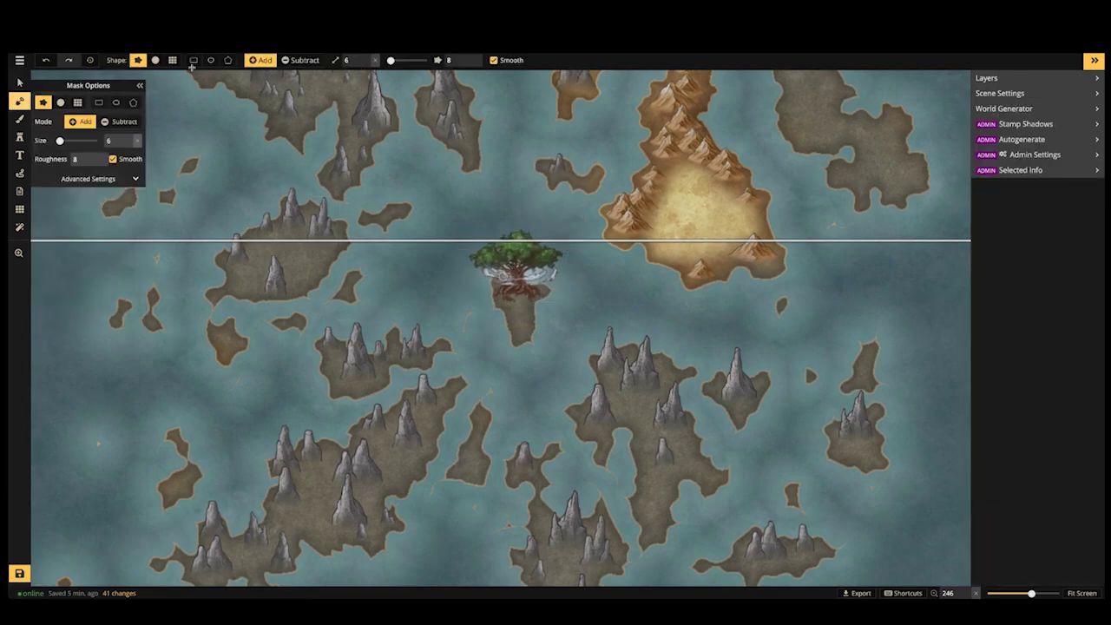
{"action": "left_click", "coordinate": [300, 60]}
{"action": "mouse_move", "coordinate": [498, 275]}
{"action": "left_mouse_down"}
{"action": "mouse_move", "coordinate": [497, 304]}
{"action": "mouse_move", "coordinate": [464, 317]}
{"action": "mouse_move", "coordinate": [480, 389]}
{"action": "mouse_move", "coordinate": [497, 390]}
{"action": "mouse_move", "coordinate": [509, 283]}
{"action": "mouse_move", "coordinate": [526, 325]}
{"action": "left_mouse_up"}
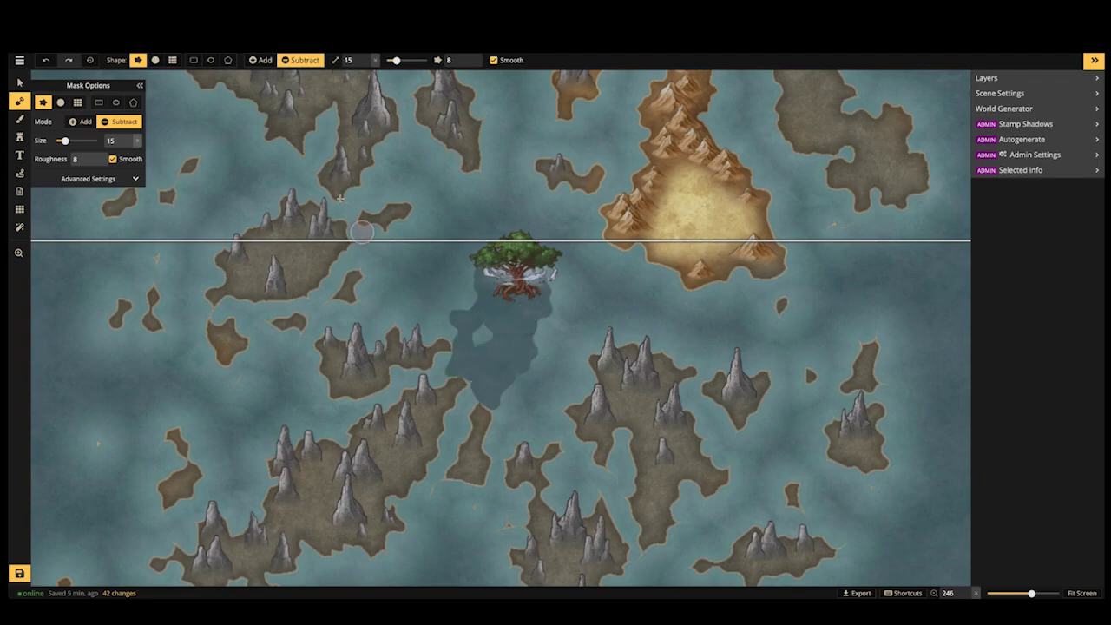
Paint a new rounded island around the giant tree's roots with a round, size 6 adding mask brush
{"action": "left_click", "coordinate": [264, 61]}
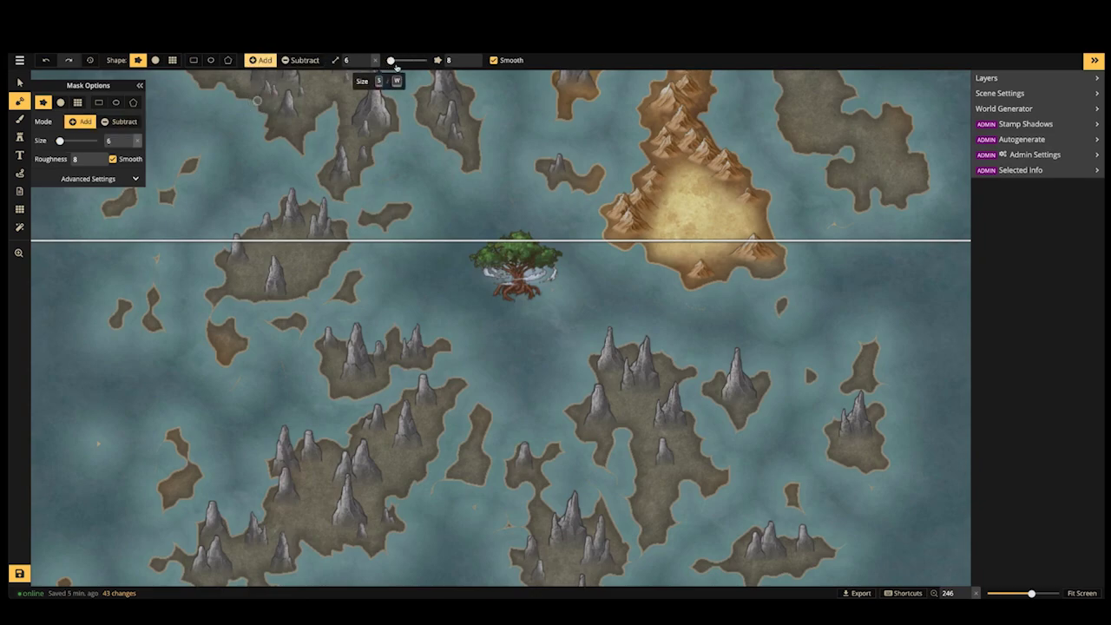
{"action": "left_click", "coordinate": [155, 60]}
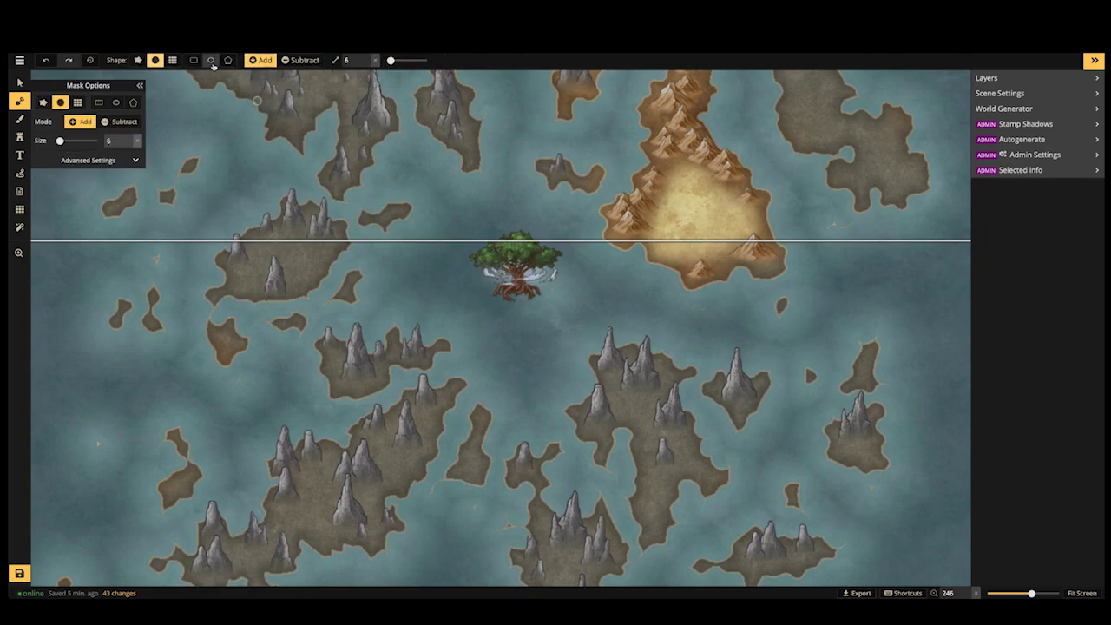
{"action": "mouse_move", "coordinate": [509, 288]}
{"action": "left_mouse_down"}
{"action": "mouse_move", "coordinate": [480, 296]}
{"action": "mouse_move", "coordinate": [509, 315]}
{"action": "mouse_move", "coordinate": [538, 287]}
{"action": "mouse_move", "coordinate": [526, 279]}
{"action": "mouse_move", "coordinate": [524, 300]}
{"action": "mouse_move", "coordinate": [537, 290]}
{"action": "left_mouse_up"}
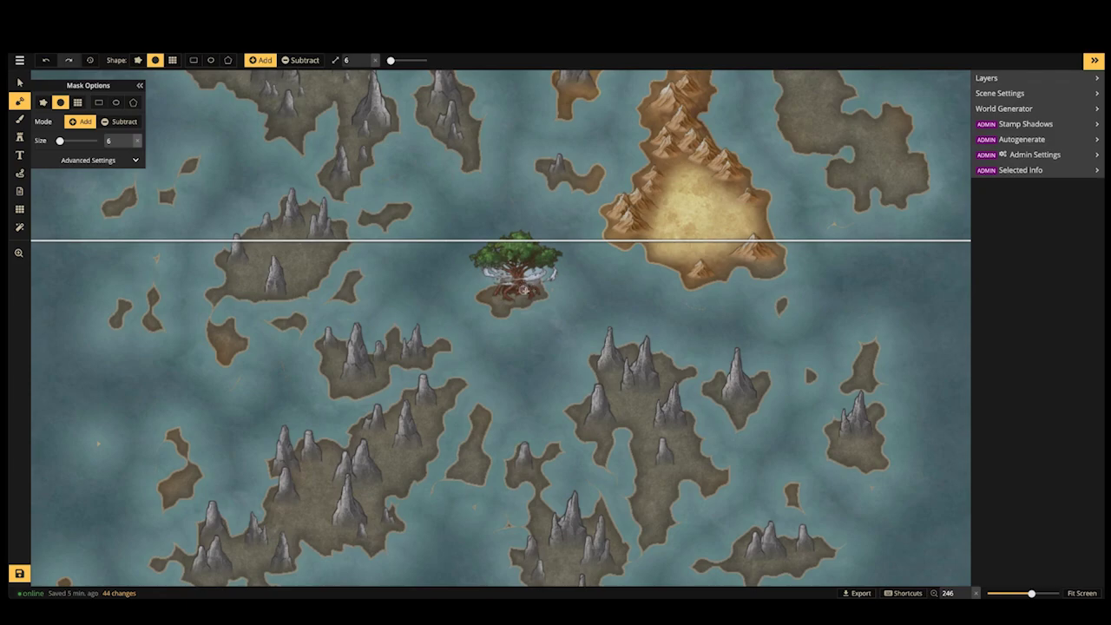
{"action": "mouse_move", "coordinate": [467, 289]}
{"action": "left_mouse_down"}
{"action": "mouse_move", "coordinate": [509, 321]}
{"action": "mouse_move", "coordinate": [512, 310]}
{"action": "mouse_move", "coordinate": [577, 298]}
{"action": "mouse_move", "coordinate": [517, 271]}
{"action": "mouse_move", "coordinate": [452, 290]}
{"action": "mouse_move", "coordinate": [497, 330]}
{"action": "mouse_move", "coordinate": [525, 321]}
{"action": "mouse_move", "coordinate": [491, 321]}
{"action": "mouse_move", "coordinate": [512, 324]}
{"action": "mouse_move", "coordinate": [520, 312]}
{"action": "mouse_move", "coordinate": [507, 325]}
{"action": "mouse_move", "coordinate": [525, 329]}
{"action": "mouse_move", "coordinate": [568, 292]}
{"action": "mouse_move", "coordinate": [560, 299]}
{"action": "mouse_move", "coordinate": [552, 277]}
{"action": "mouse_move", "coordinate": [502, 272]}
{"action": "mouse_move", "coordinate": [471, 292]}
{"action": "mouse_move", "coordinate": [470, 279]}
{"action": "mouse_move", "coordinate": [464, 300]}
{"action": "mouse_move", "coordinate": [495, 325]}
{"action": "mouse_move", "coordinate": [571, 279]}
{"action": "mouse_move", "coordinate": [526, 262]}
{"action": "mouse_move", "coordinate": [552, 297]}
{"action": "mouse_move", "coordinate": [536, 309]}
{"action": "mouse_move", "coordinate": [562, 302]}
{"action": "mouse_move", "coordinate": [488, 285]}
{"action": "left_mouse_up"}
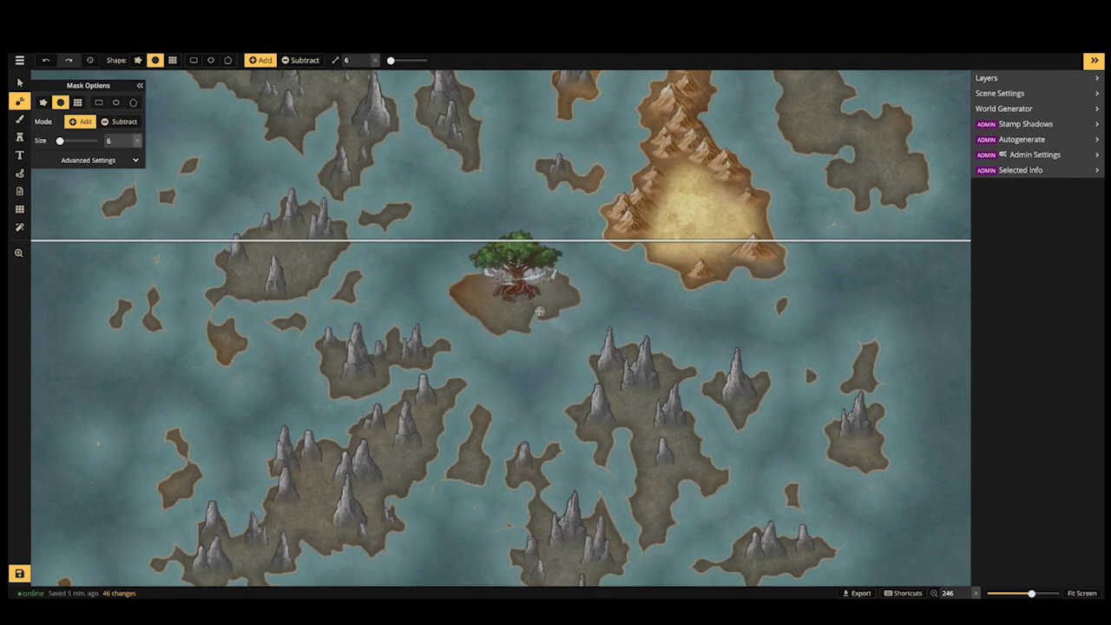
Carve the giant tree's island into small root-like fragments with a size 1 round subtracting mask brush
{"action": "scroll", "coordinate": [367, 60], "scroll_direction": "up", "scroll_amount": 9}
{"action": "left_click", "coordinate": [301, 60]}
{"action": "scroll", "coordinate": [374, 59], "scroll_direction": "down", "scroll_amount": 14}
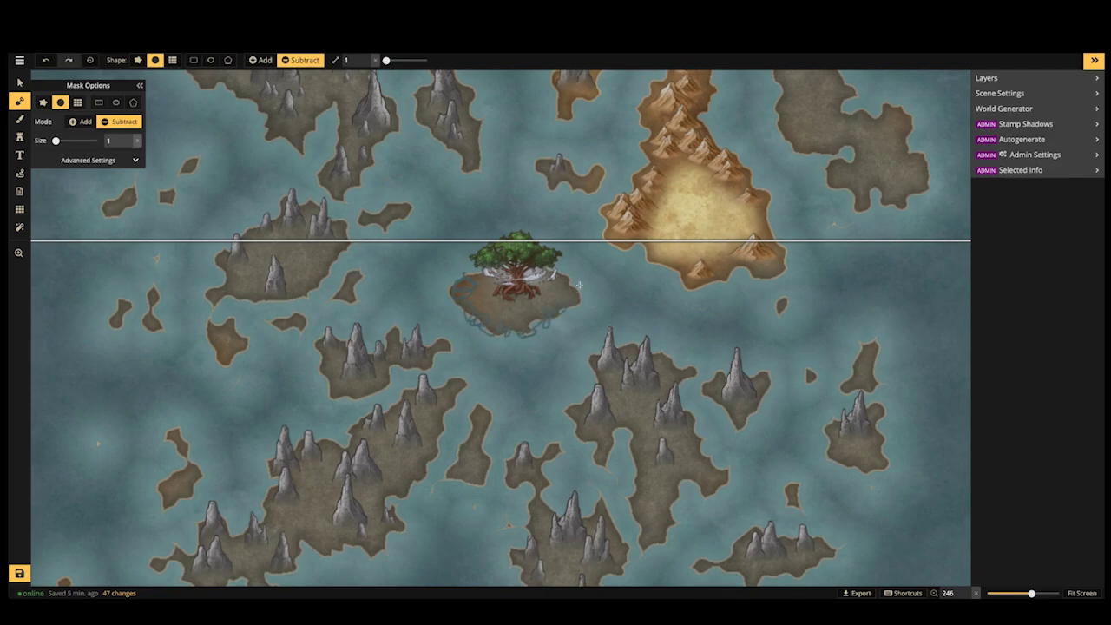
{"action": "left_click", "coordinate": [463, 280]}
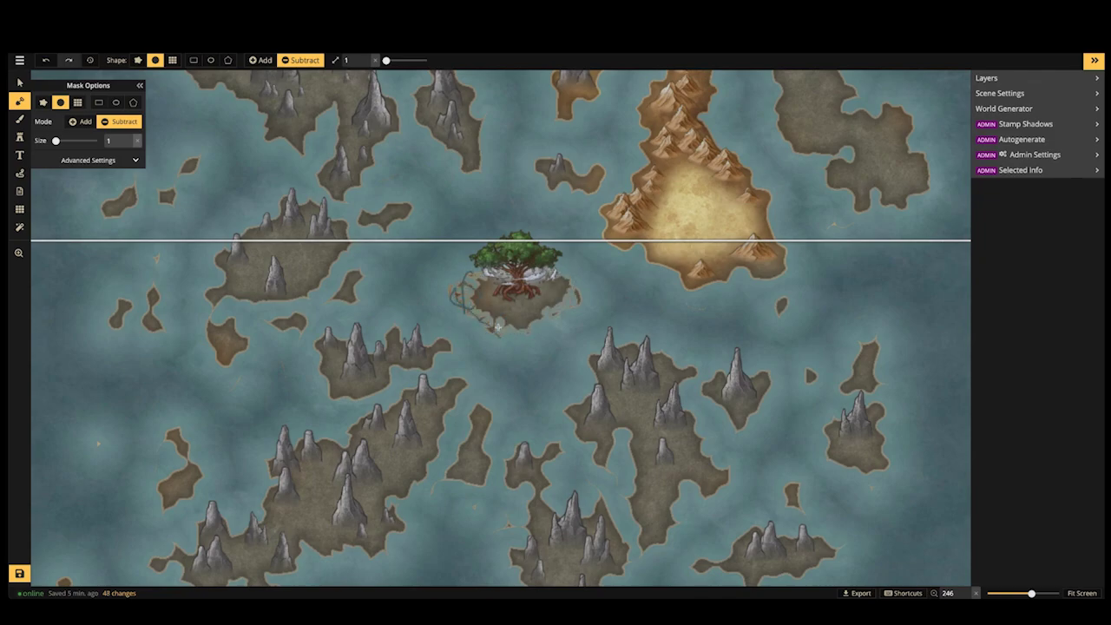
{"action": "left_click", "coordinate": [498, 326]}
{"action": "left_click", "coordinate": [518, 312]}
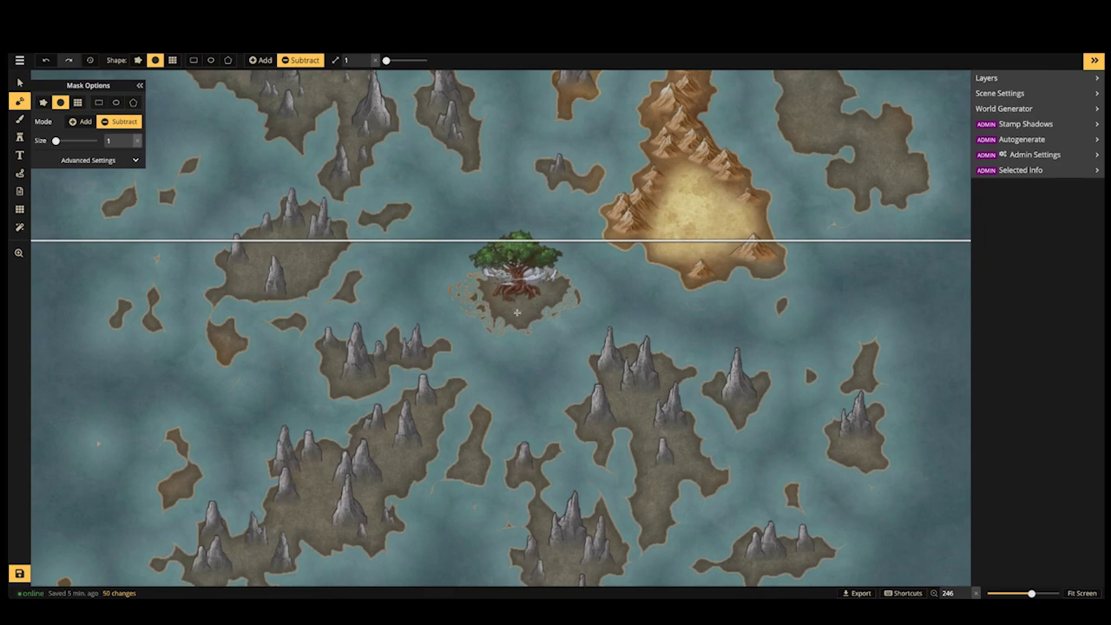
{"action": "left_click", "coordinate": [563, 295]}
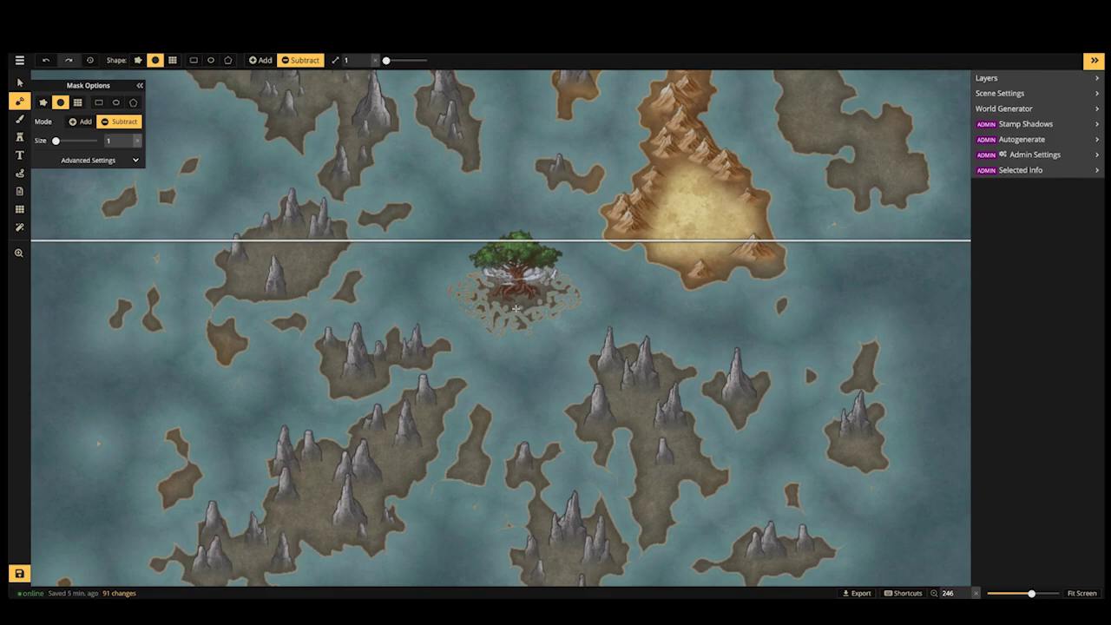
Choose the erupting volcano stamp with flowing lava from the Terrain section of the stamp catalog
{"action": "scroll", "coordinate": [526, 292], "scroll_direction": "down", "scroll_amount": 10}
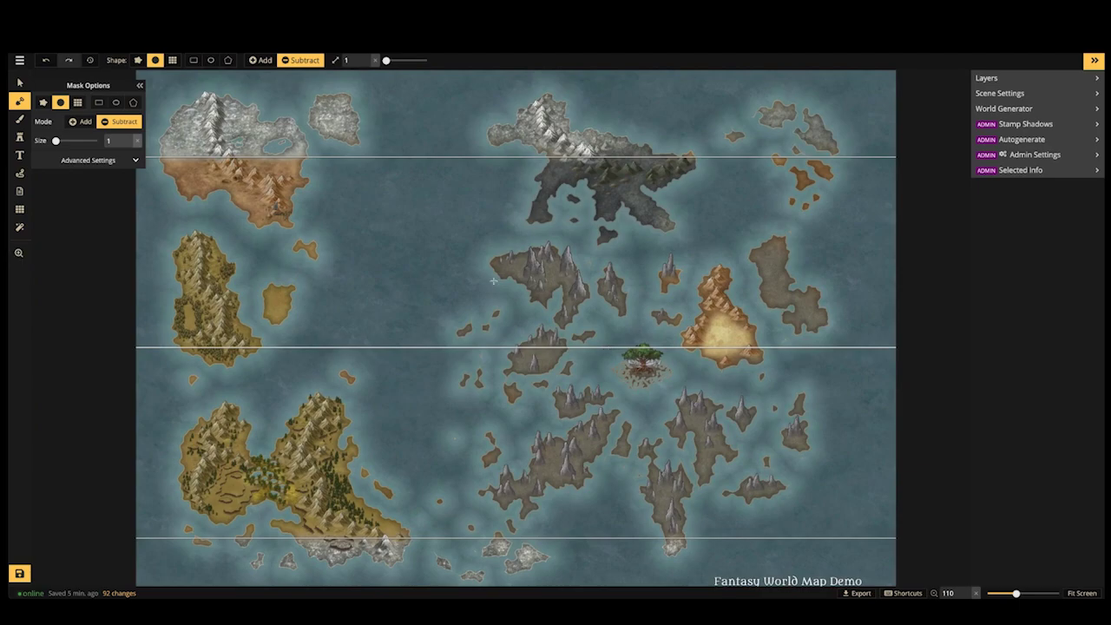
{"action": "left_click", "coordinate": [19, 138]}
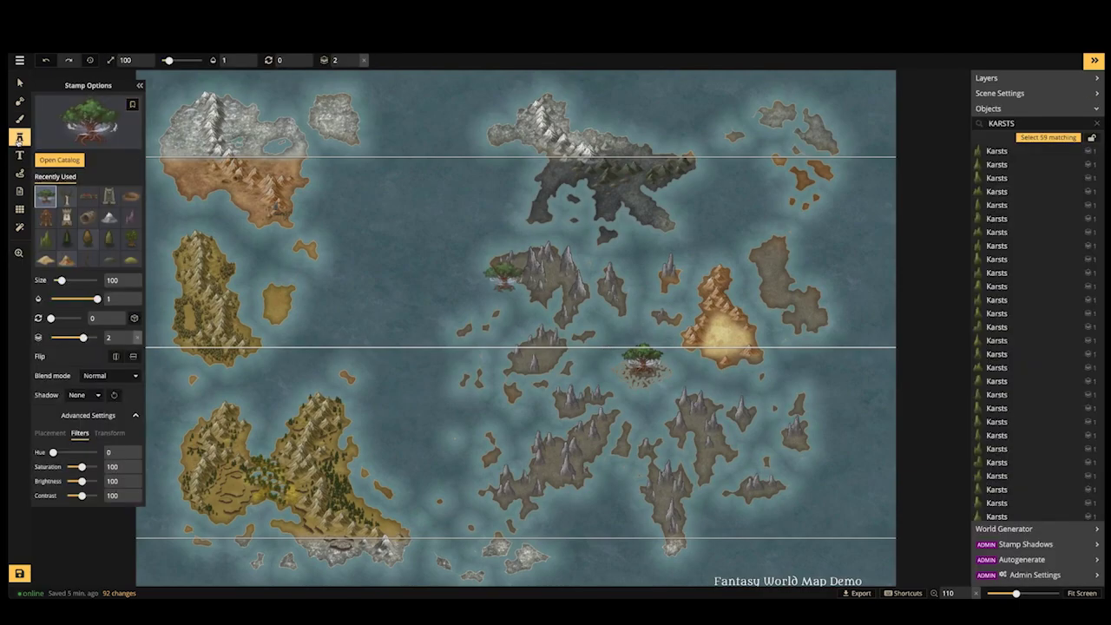
{"action": "scroll", "coordinate": [582, 189], "scroll_direction": "up", "scroll_amount": 3}
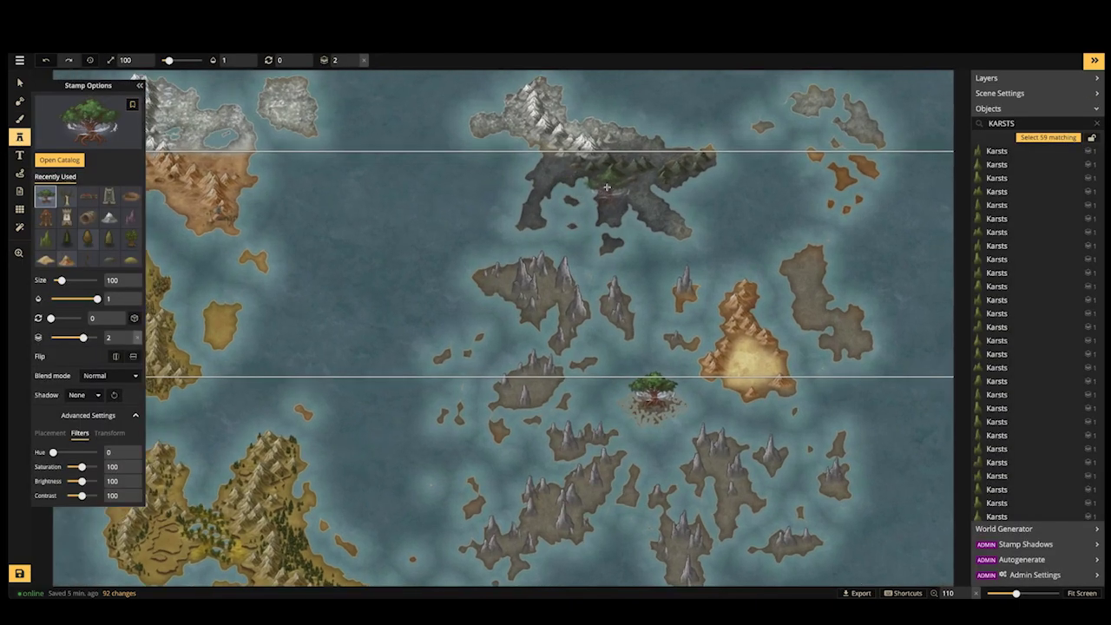
{"action": "left_click", "coordinate": [48, 133]}
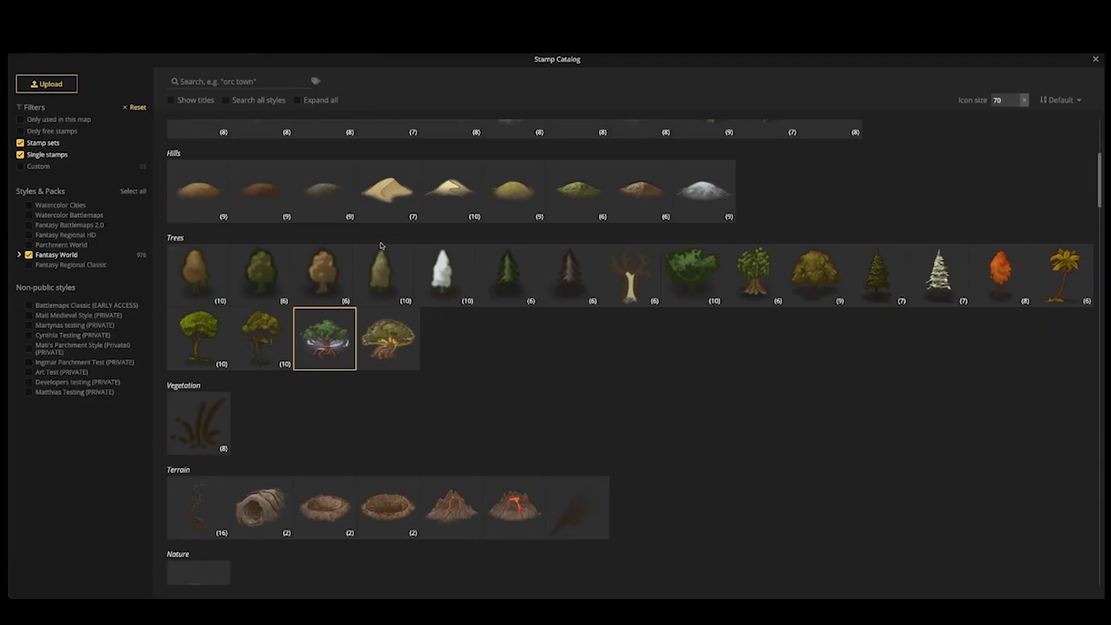
{"action": "scroll", "coordinate": [344, 299], "scroll_direction": "up", "scroll_amount": 3}
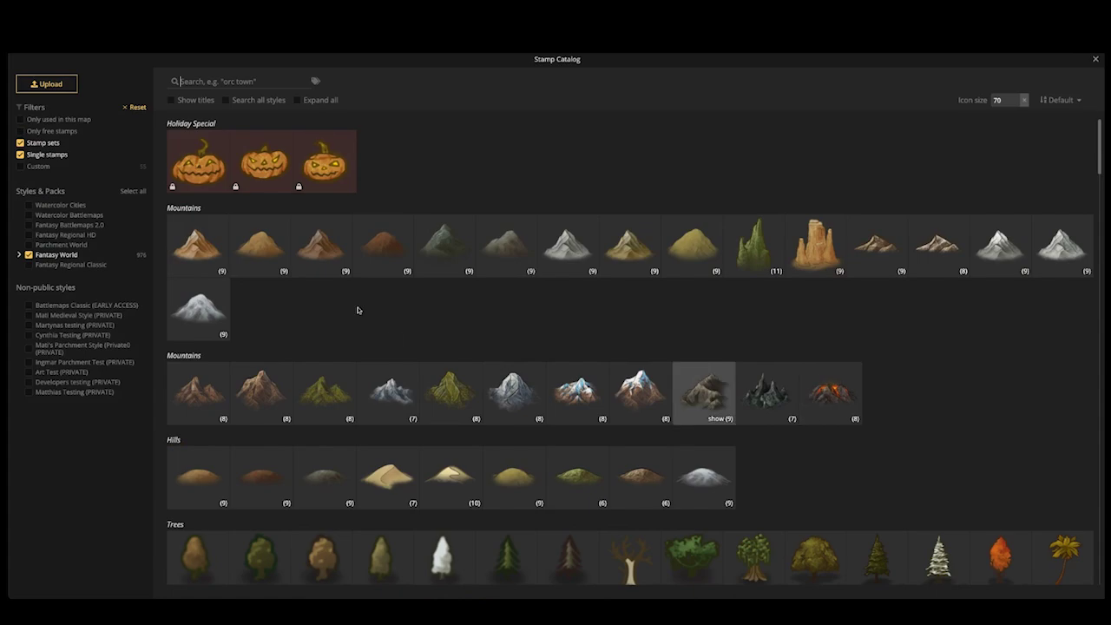
{"action": "scroll", "coordinate": [424, 382], "scroll_direction": "down", "scroll_amount": 2}
{"action": "scroll", "coordinate": [424, 382], "scroll_direction": "down", "scroll_amount": 8}
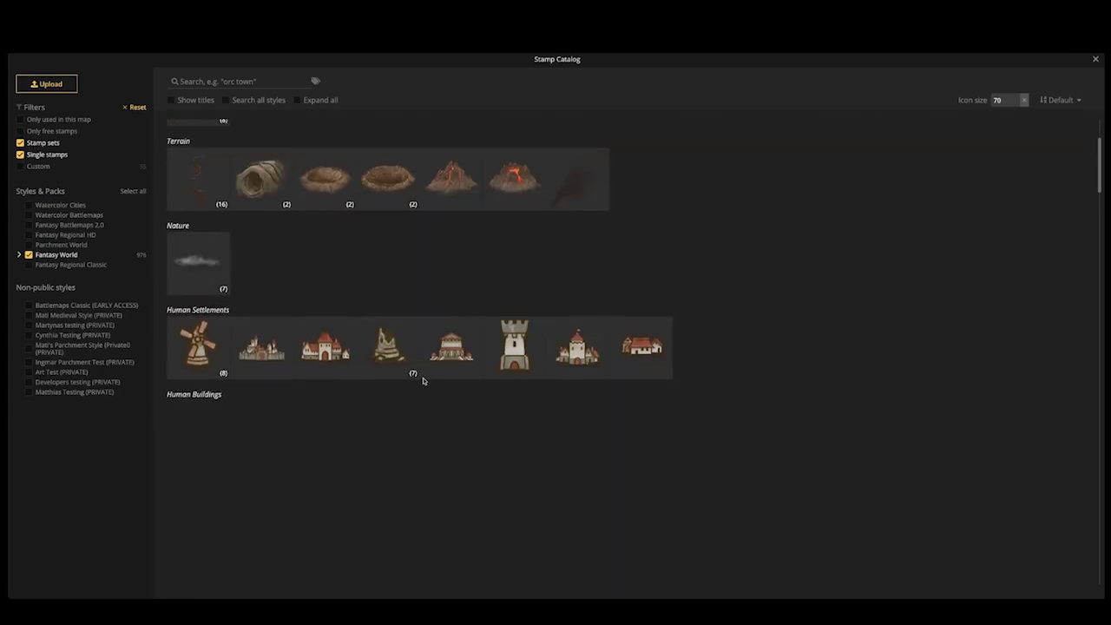
{"action": "scroll", "coordinate": [424, 382], "scroll_direction": "up", "scroll_amount": 2}
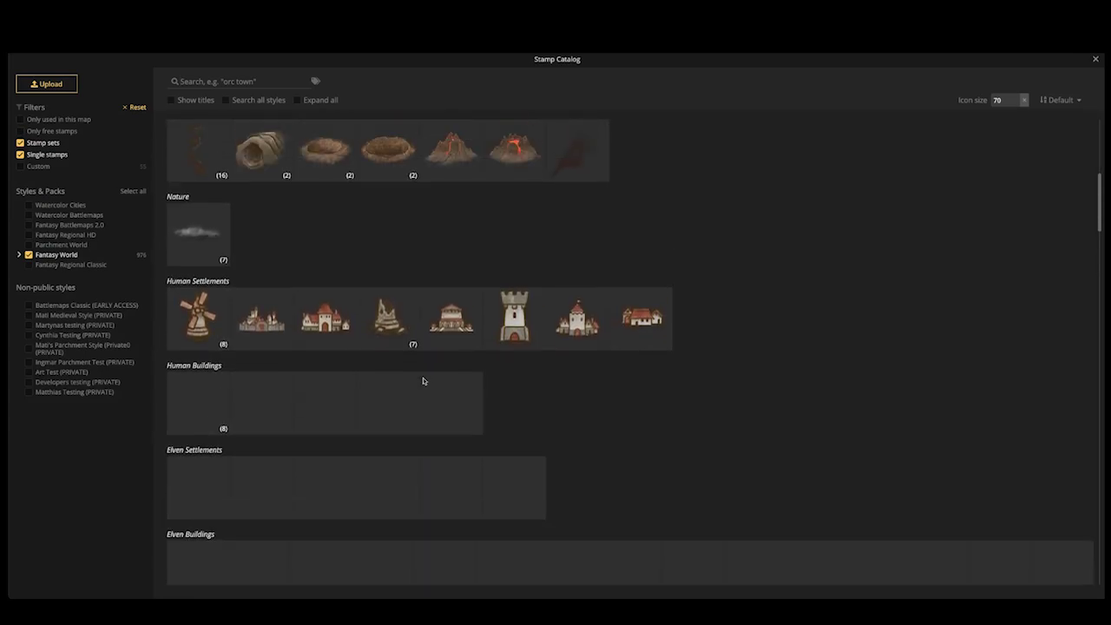
{"action": "left_click", "coordinate": [514, 149]}
Place a trial volcano stamp in the sea north of the continent with the dark southern half
{"action": "left_click_drag", "start_coordinate": [624, 202], "coordinate": [552, 276]}
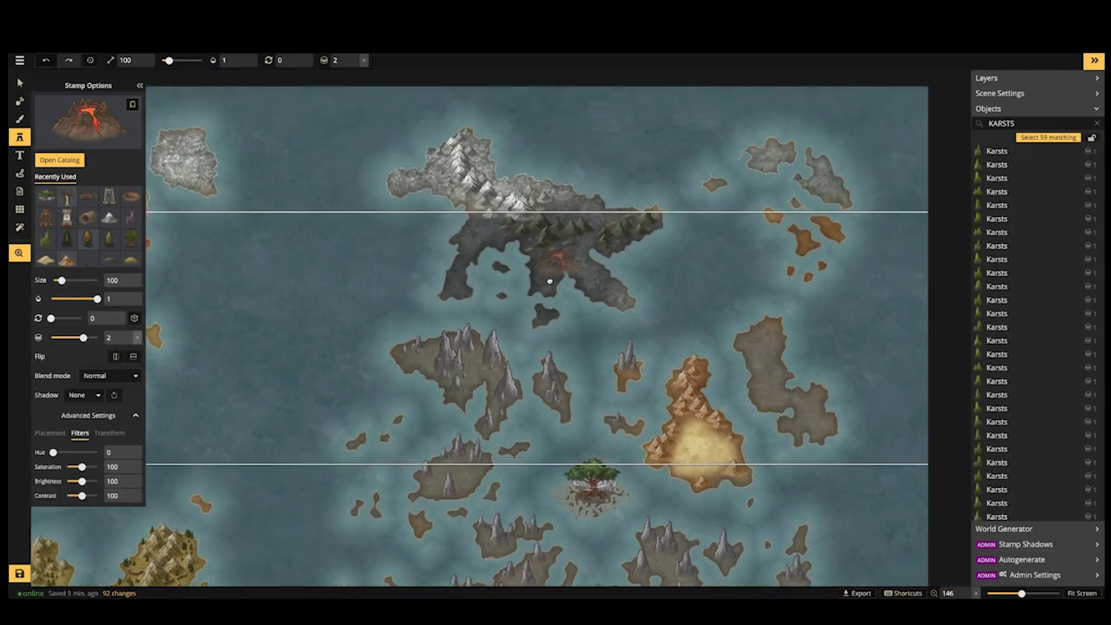
{"action": "scroll", "coordinate": [558, 200], "scroll_direction": "up", "scroll_amount": 2}
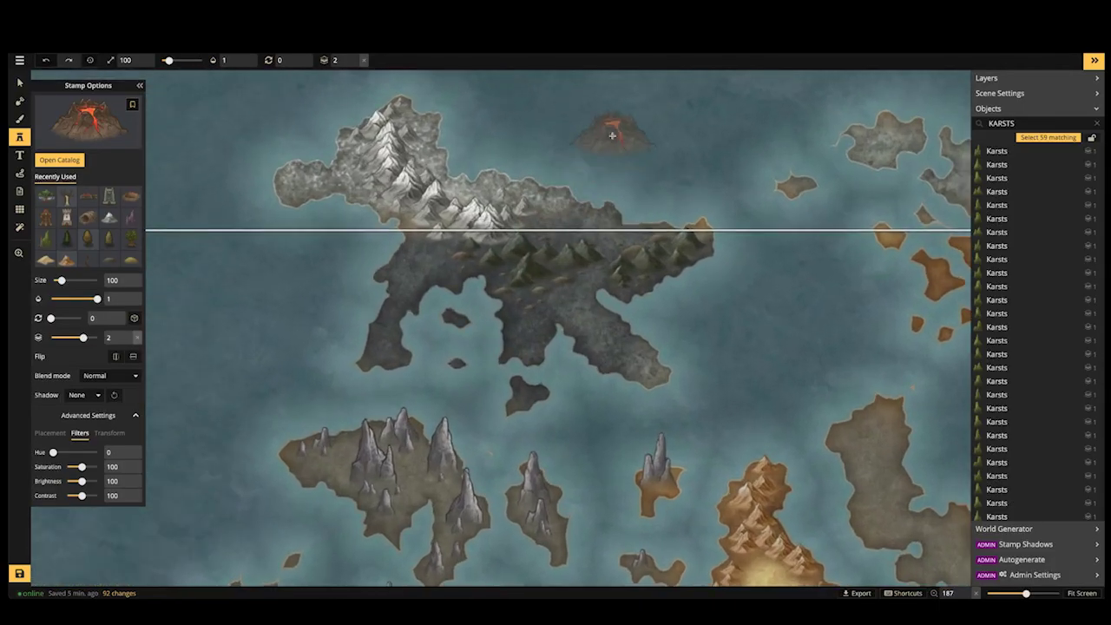
{"action": "left_click", "coordinate": [612, 132]}
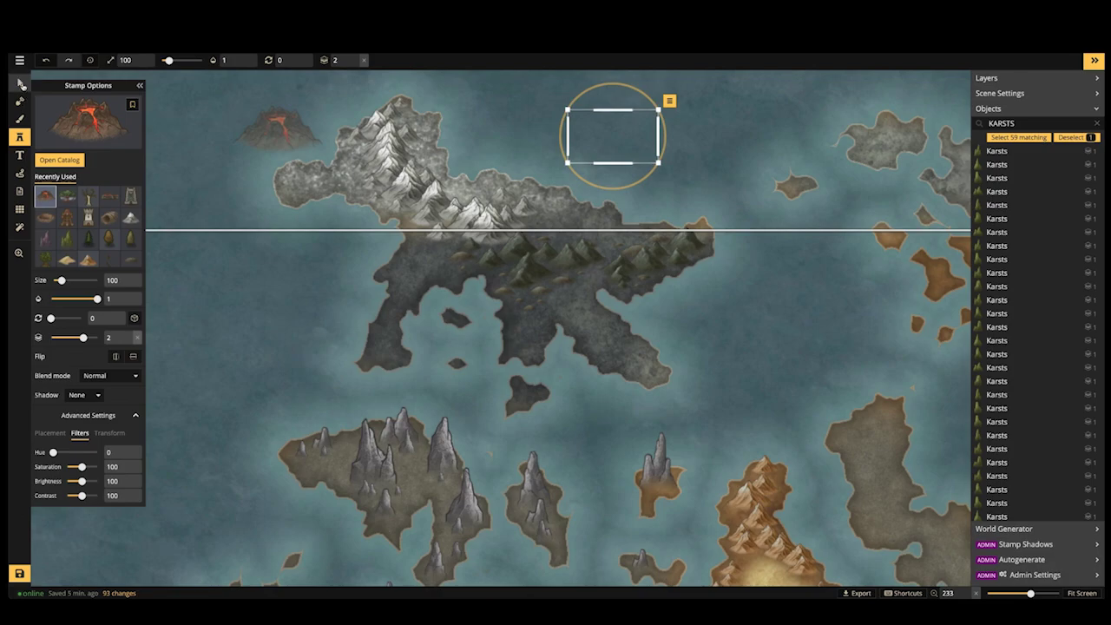
Delete one dark mountain in the middle of the range and shift its neighbours to open a gap for a volcano
{"action": "key", "text": "v"}
{"action": "scroll", "coordinate": [560, 257], "scroll_direction": "up", "scroll_amount": 2}
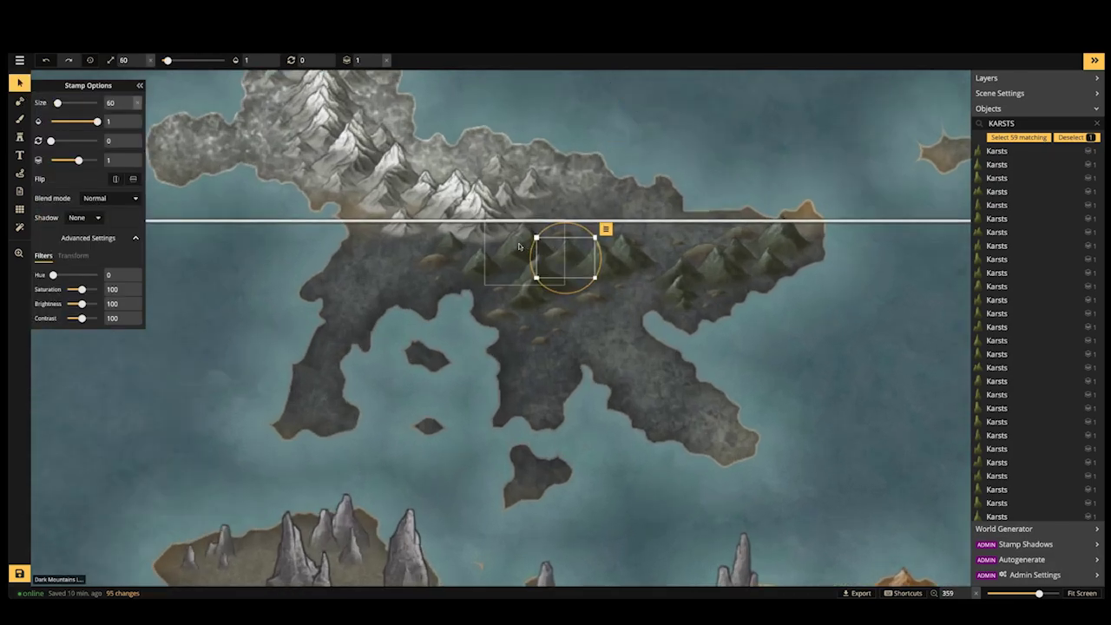
{"action": "key", "text": "Escape"}
{"action": "left_click_drag", "start_coordinate": [511, 239], "coordinate": [508, 237]}
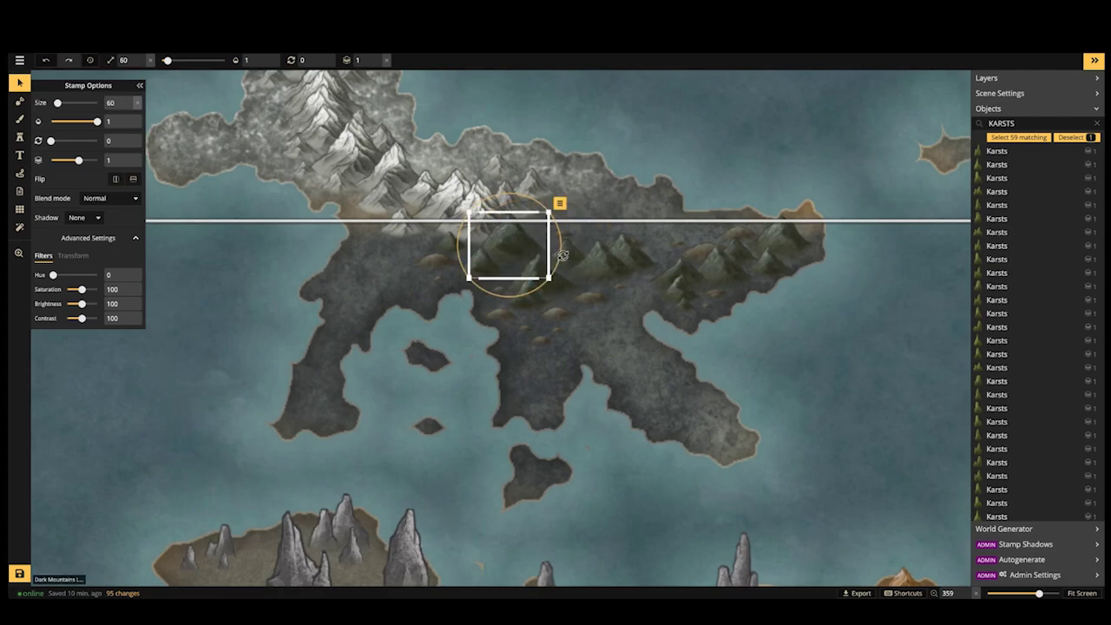
{"action": "left_click", "coordinate": [565, 260]}
{"action": "key", "text": "Delete"}
{"action": "left_click_drag", "start_coordinate": [544, 280], "coordinate": [572, 289]}
Place a volcano stamp at size 70 in the dark mountain range's gap and set its brightness to 79
{"action": "scroll", "coordinate": [574, 131], "scroll_direction": "down", "scroll_amount": 2}
{"action": "key", "text": "space"}
{"action": "left_click_drag", "start_coordinate": [574, 131], "coordinate": [573, 226]}
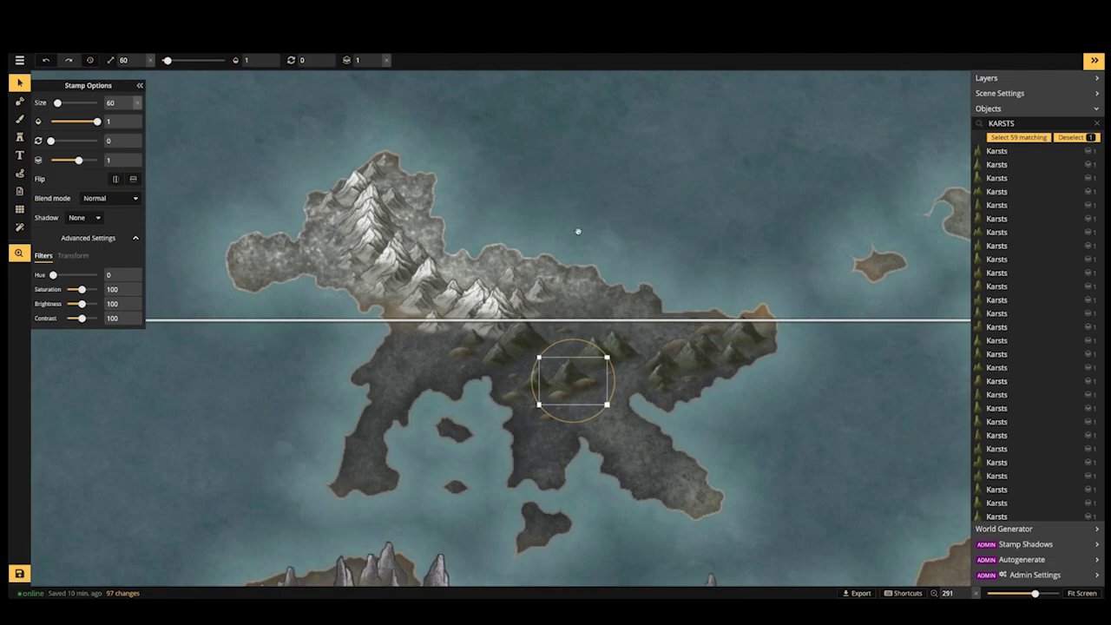
{"action": "left_click", "coordinate": [19, 137]}
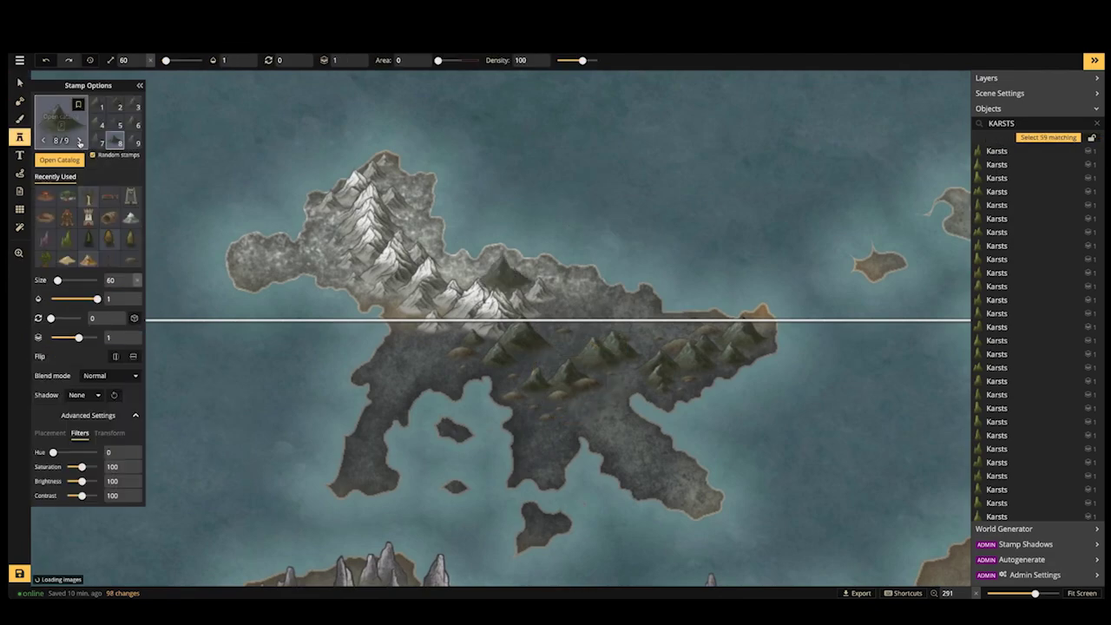
{"action": "left_click", "coordinate": [46, 197]}
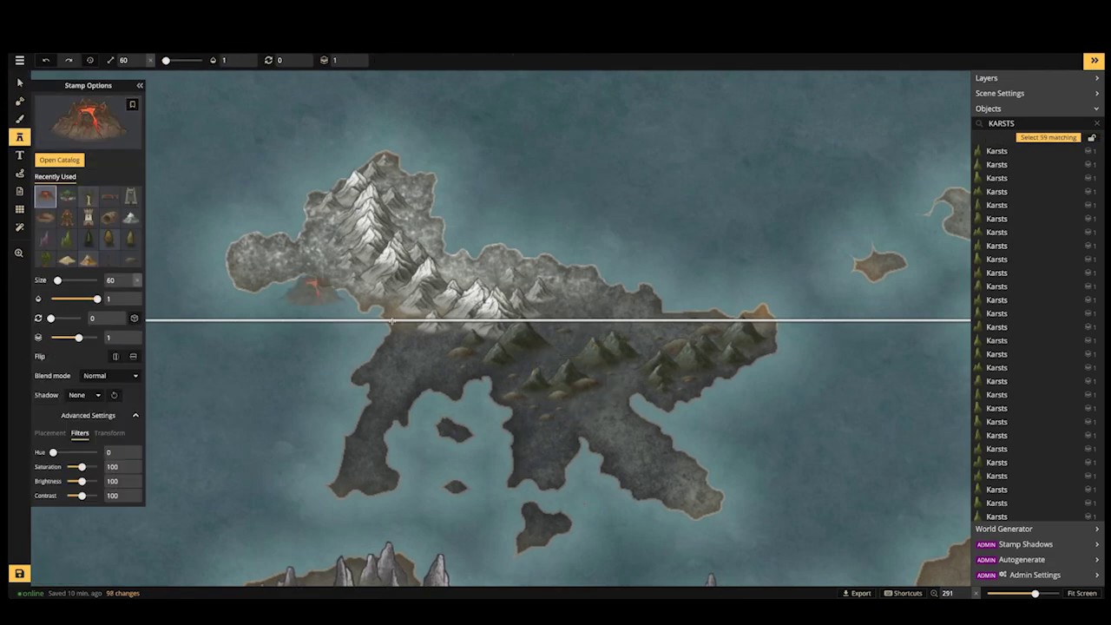
{"action": "key", "text": "]"}
{"action": "left_click", "coordinate": [556, 345]}
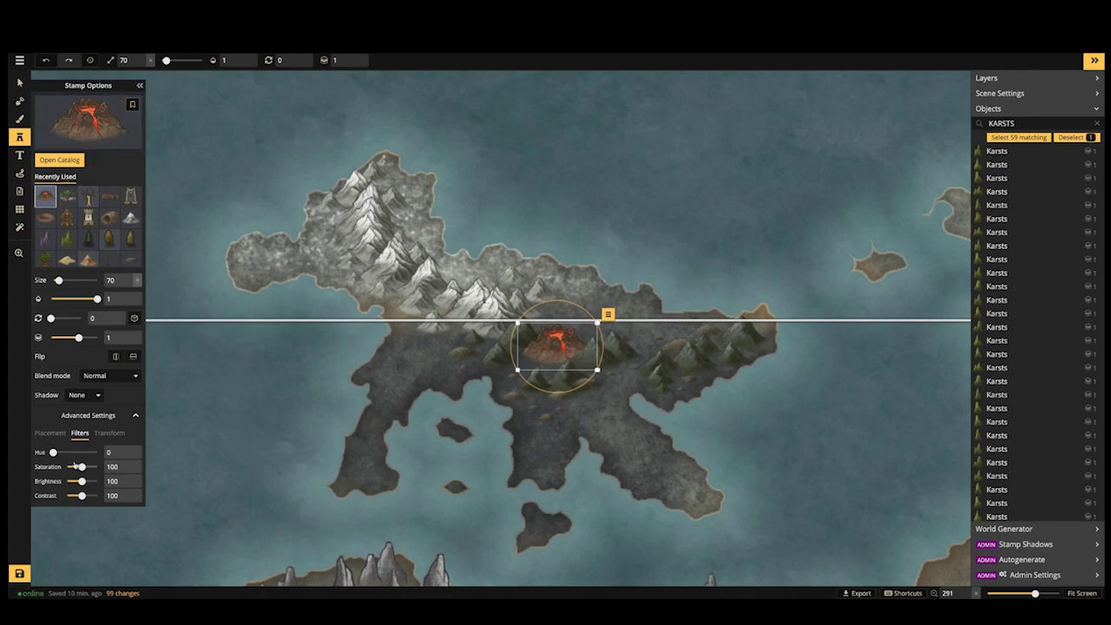
{"action": "left_click_drag", "start_coordinate": [80, 481], "coordinate": [78, 481]}
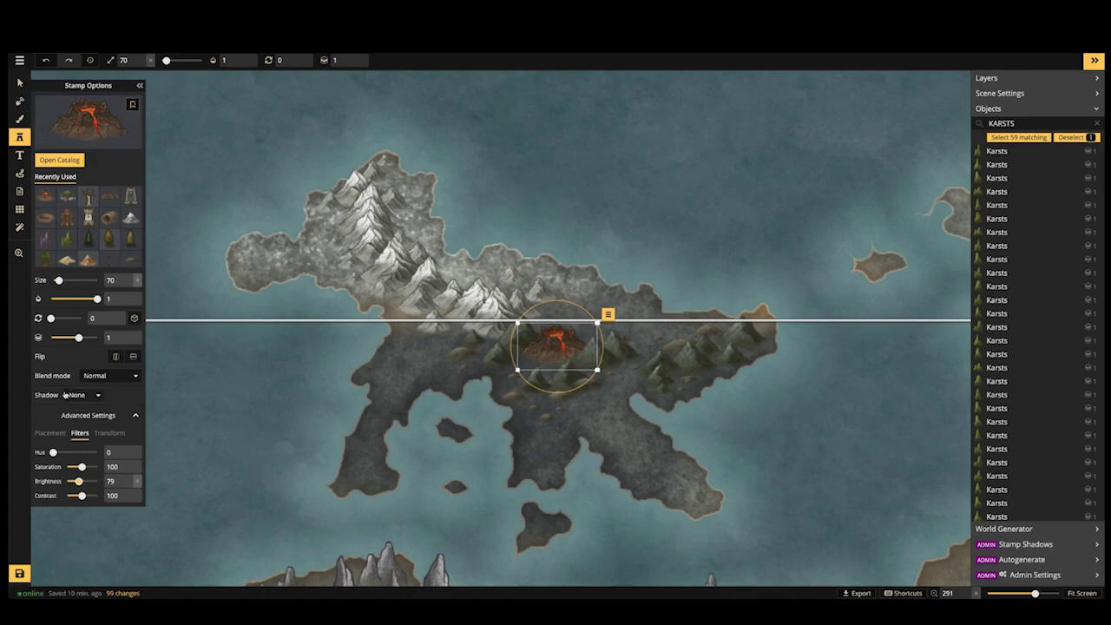
{"action": "key", "text": "Escape"}
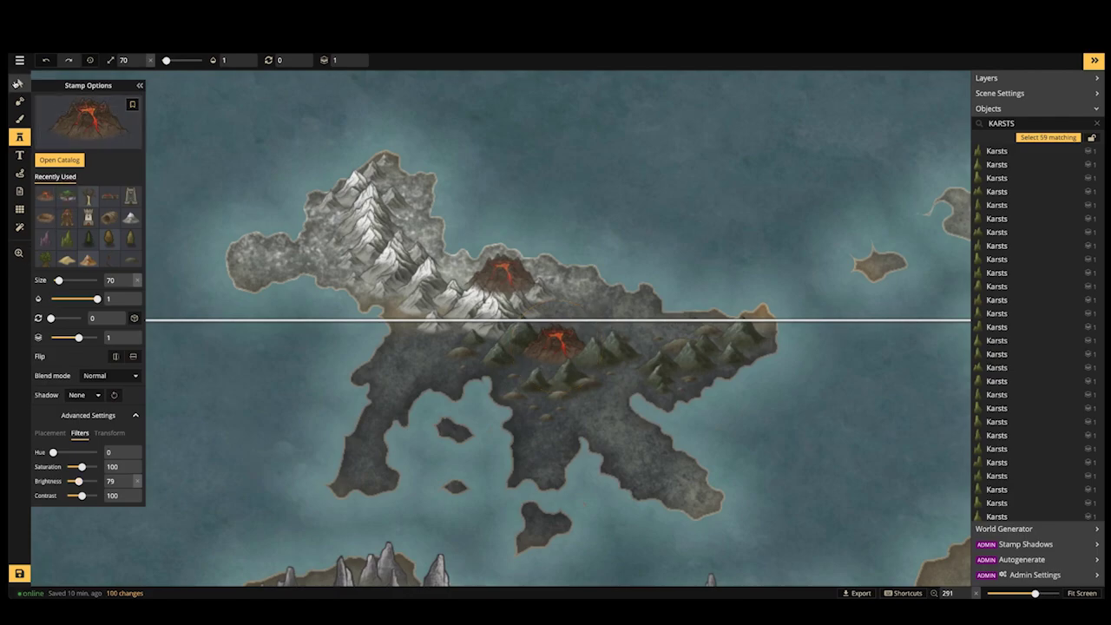
Move the two dark mountains south of the volcano up against its base and set the volcano's size to 50
{"action": "key", "text": "v"}
{"action": "left_click", "coordinate": [556, 341]}
{"action": "scroll", "coordinate": [556, 348], "scroll_direction": "up", "scroll_amount": 2}
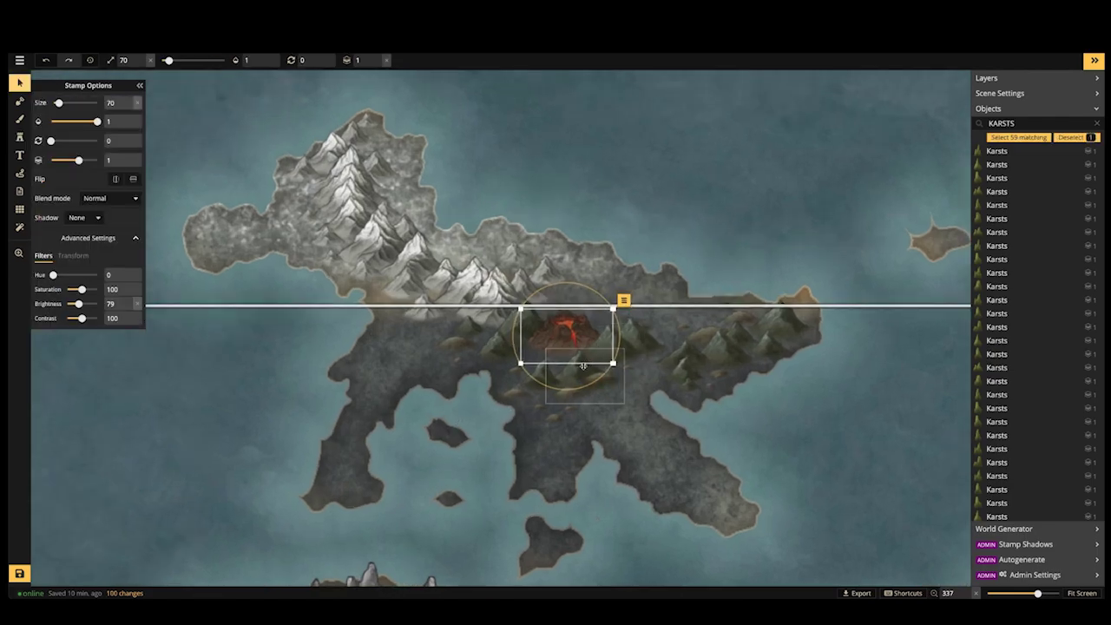
{"action": "left_click_drag", "start_coordinate": [583, 366], "coordinate": [566, 349]}
{"action": "scroll", "coordinate": [540, 375], "scroll_direction": "down", "scroll_amount": 4}
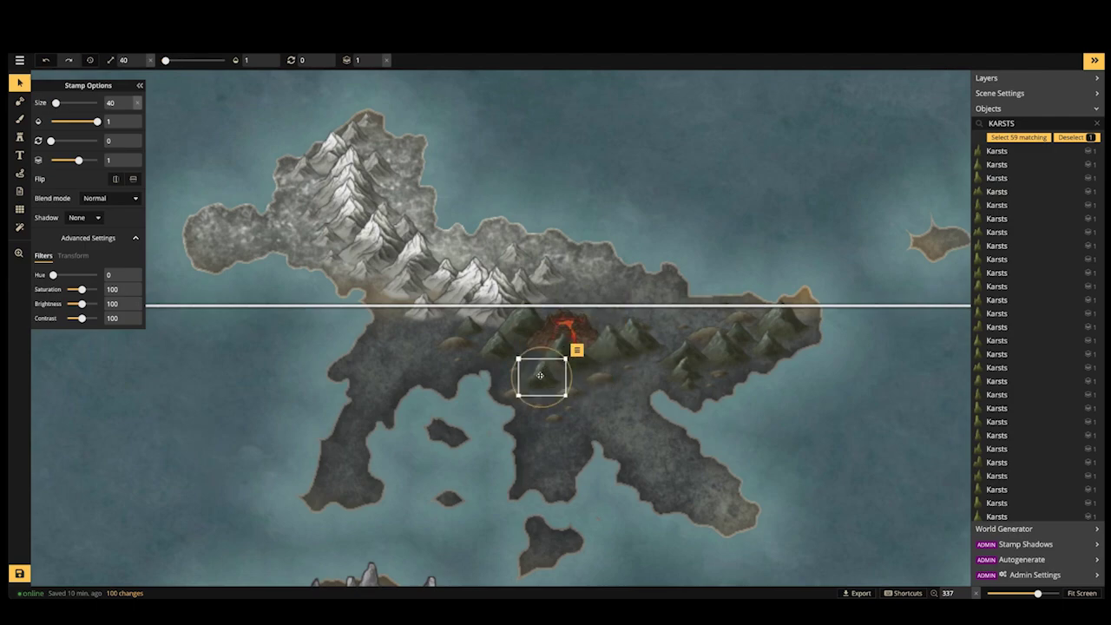
{"action": "left_click_drag", "start_coordinate": [541, 377], "coordinate": [526, 350]}
{"action": "left_click", "coordinate": [587, 330]}
{"action": "scroll", "coordinate": [582, 329], "scroll_direction": "up", "scroll_amount": 6}
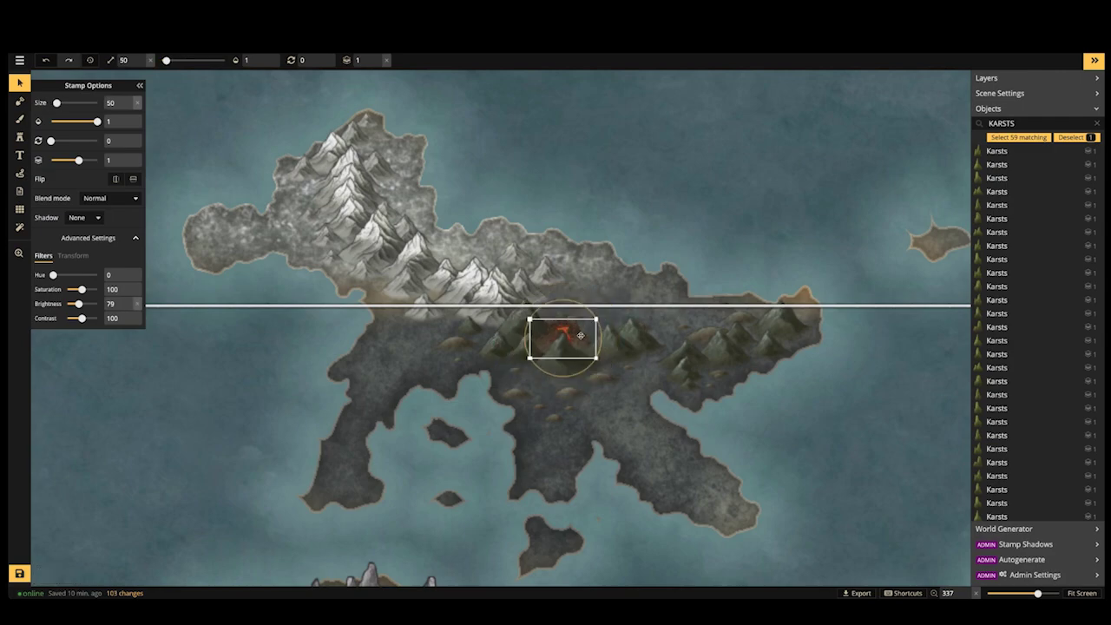
Move the size 60 dark mountain beside the volcano to the range's north side and set its layer to -1
{"action": "left_click", "coordinate": [641, 335]}
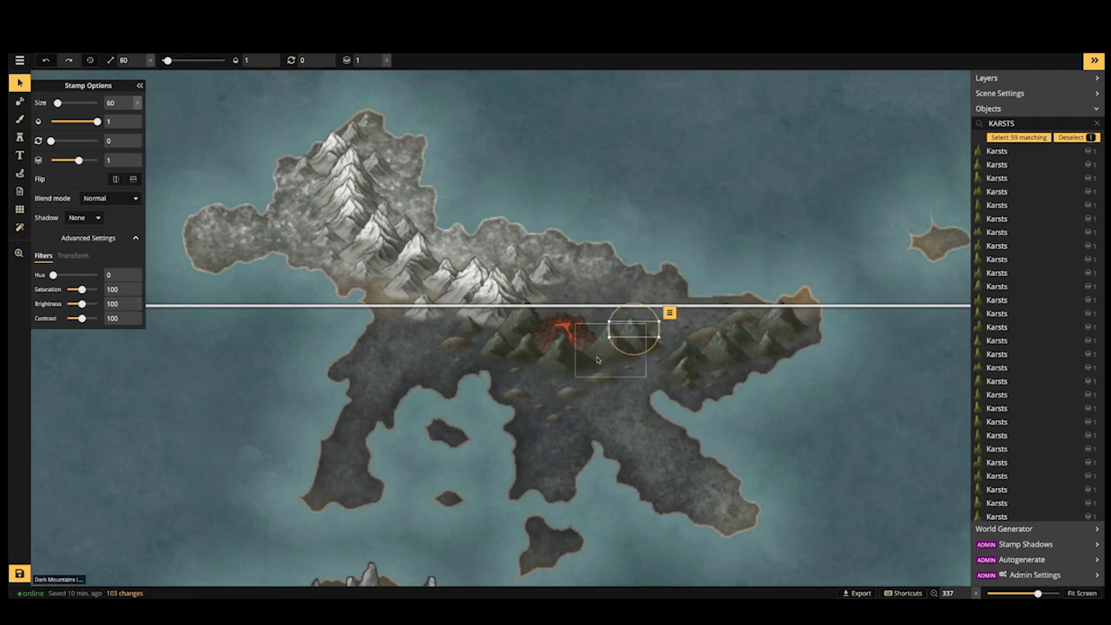
{"action": "left_click", "coordinate": [578, 359]}
{"action": "left_click", "coordinate": [601, 293]}
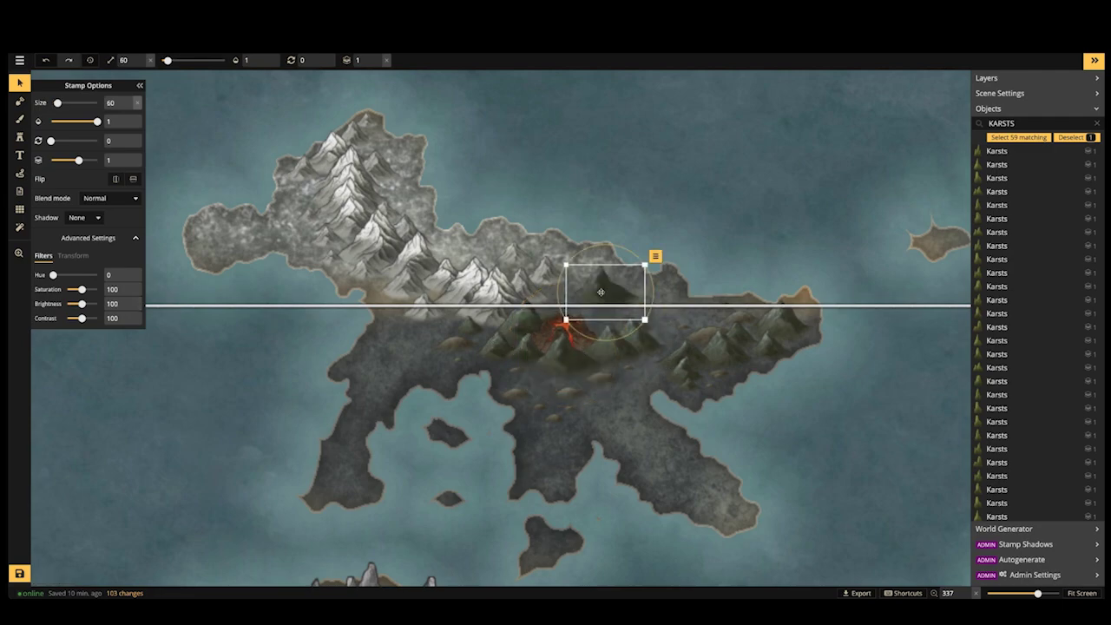
{"action": "left_click", "coordinate": [376, 64]}
{"action": "left_click", "coordinate": [376, 64]}
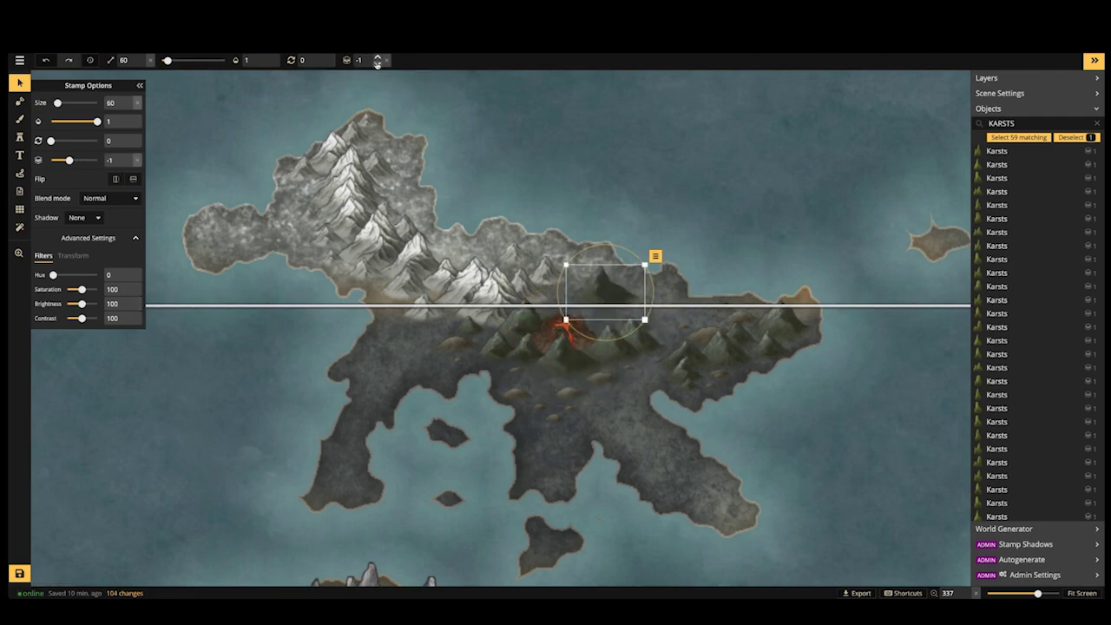
Move the size 60 dark mountain from the range's north side to directly behind the volcano and deselect it
{"action": "scroll", "coordinate": [611, 286], "scroll_direction": "down", "scroll_amount": 2}
{"action": "left_click_drag", "start_coordinate": [610, 286], "coordinate": [556, 319]}
{"action": "left_click", "coordinate": [640, 351]}
{"action": "key", "text": "Escape"}
{"action": "scroll", "coordinate": [552, 315], "scroll_direction": "down", "scroll_amount": 2}
{"action": "scroll", "coordinate": [550, 315], "scroll_direction": "down", "scroll_amount": 1}
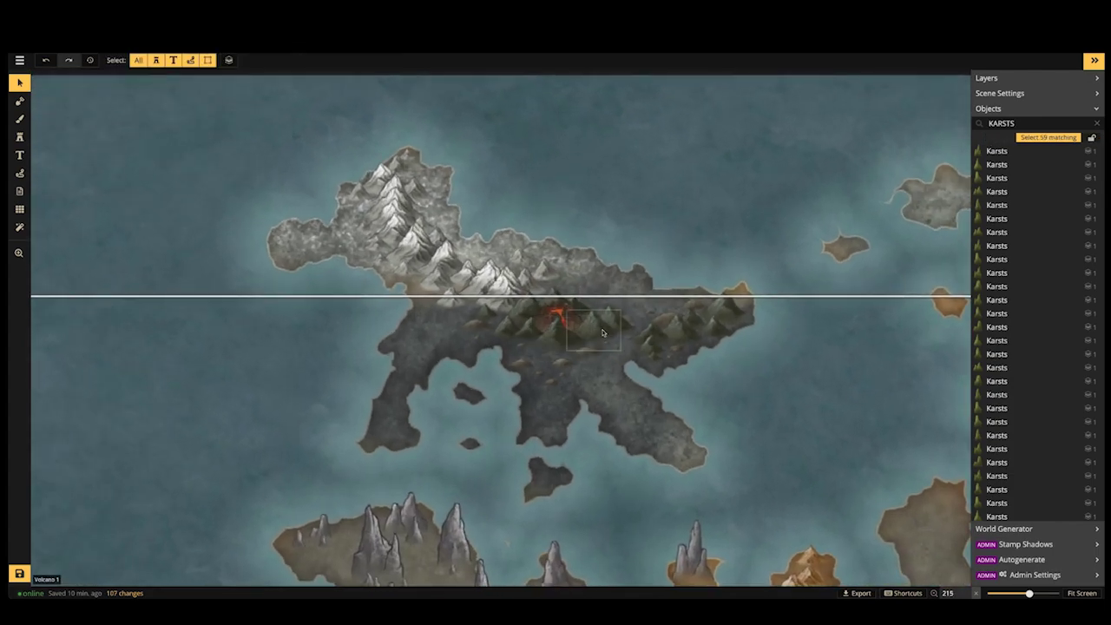
Duplicate the dark mountain just east of the volcano, shrink the copy to size 30 and place it south of the volcano
{"action": "left_click", "coordinate": [604, 333]}
{"action": "key", "text": "ctrl+c"}
{"action": "key", "text": "ctrl+v"}
{"action": "scroll", "coordinate": [617, 352], "scroll_direction": "down", "scroll_amount": 1}
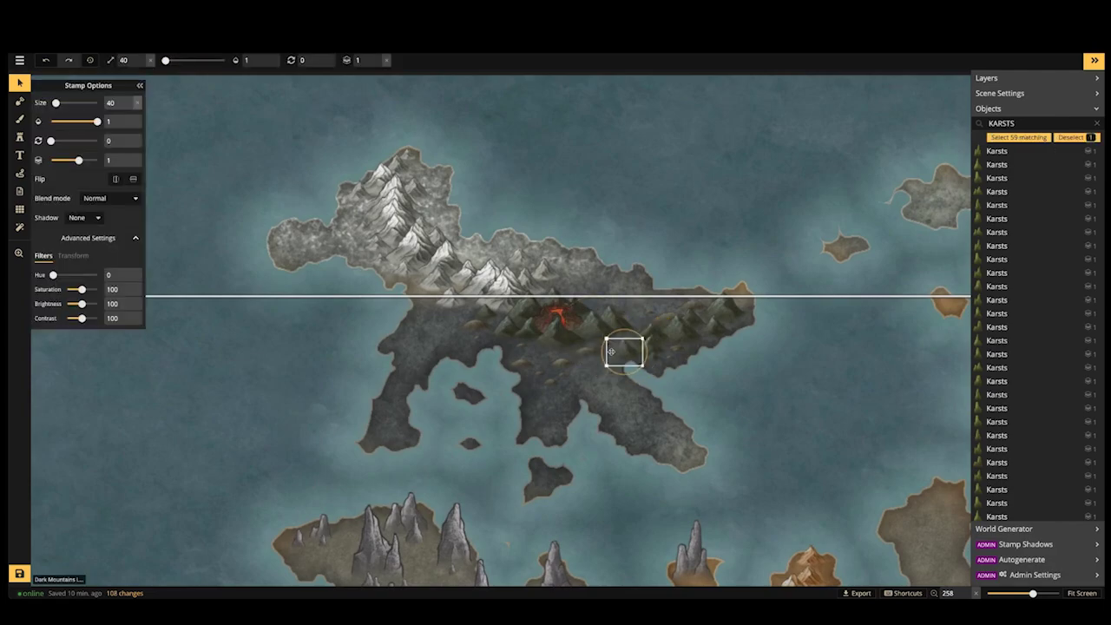
{"action": "scroll", "coordinate": [619, 351], "scroll_direction": "down", "scroll_amount": 1}
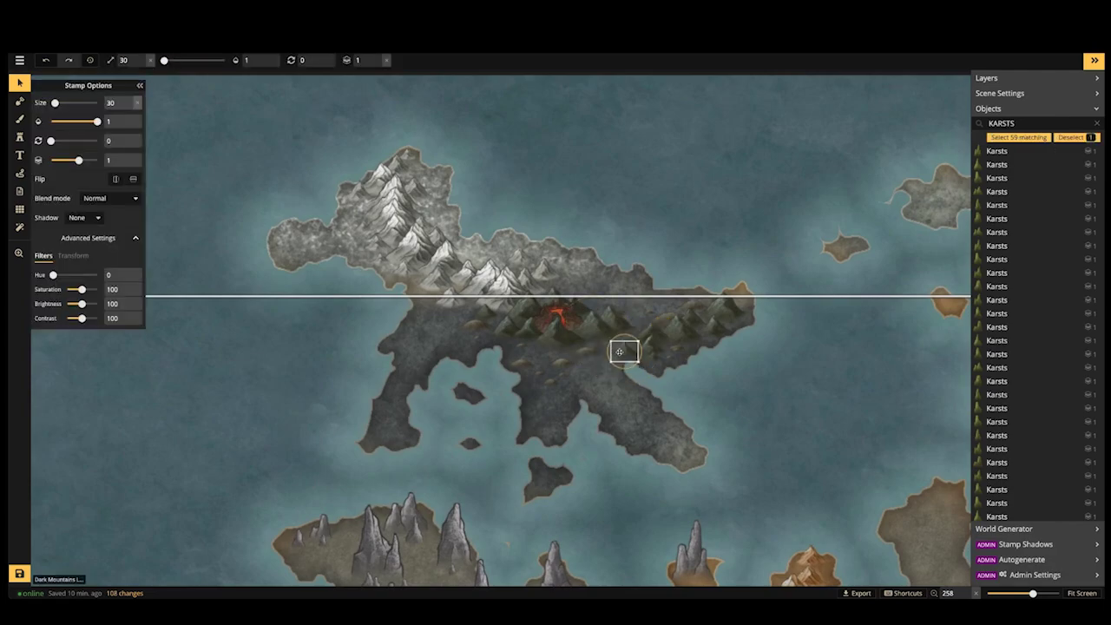
{"action": "left_click", "coordinate": [544, 350]}
{"action": "scroll", "coordinate": [540, 348], "scroll_direction": "up", "scroll_amount": 1}
{"action": "scroll", "coordinate": [540, 349], "scroll_direction": "up", "scroll_amount": 2}
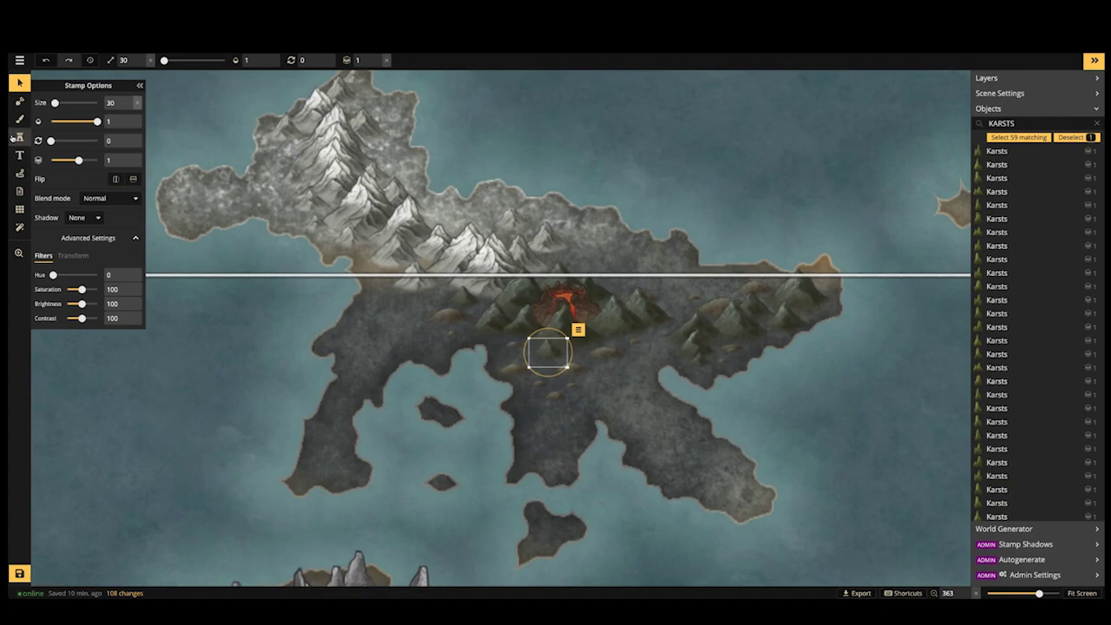
Add small random dark mountain stamps at size 20 on the dark land around the volcano
{"action": "key", "text": "s"}
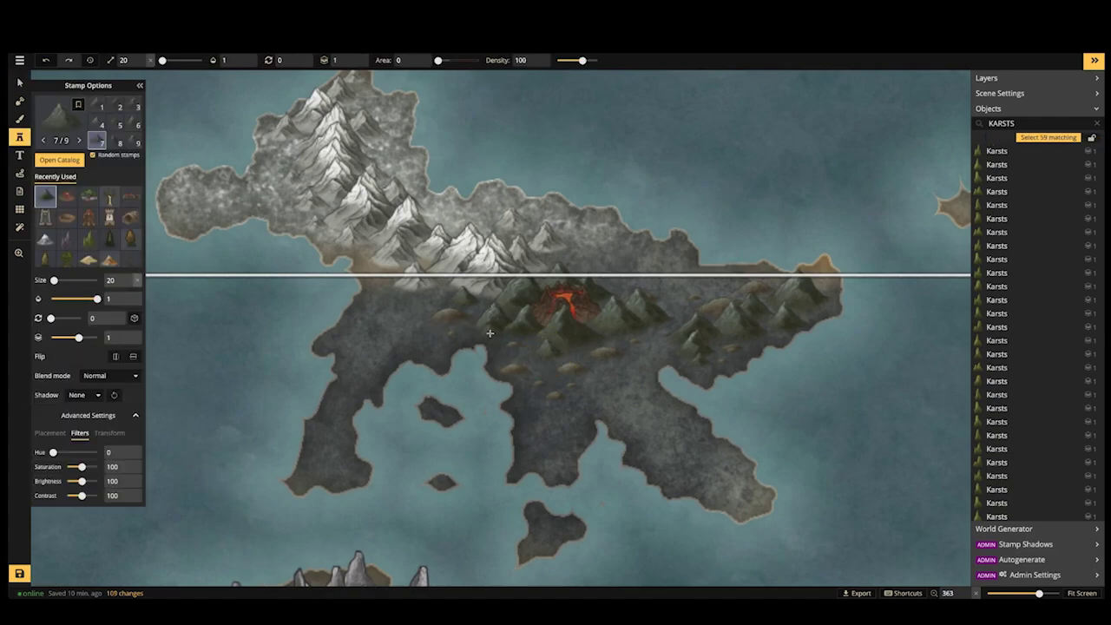
{"action": "left_click", "coordinate": [632, 289]}
{"action": "left_click", "coordinate": [669, 282]}
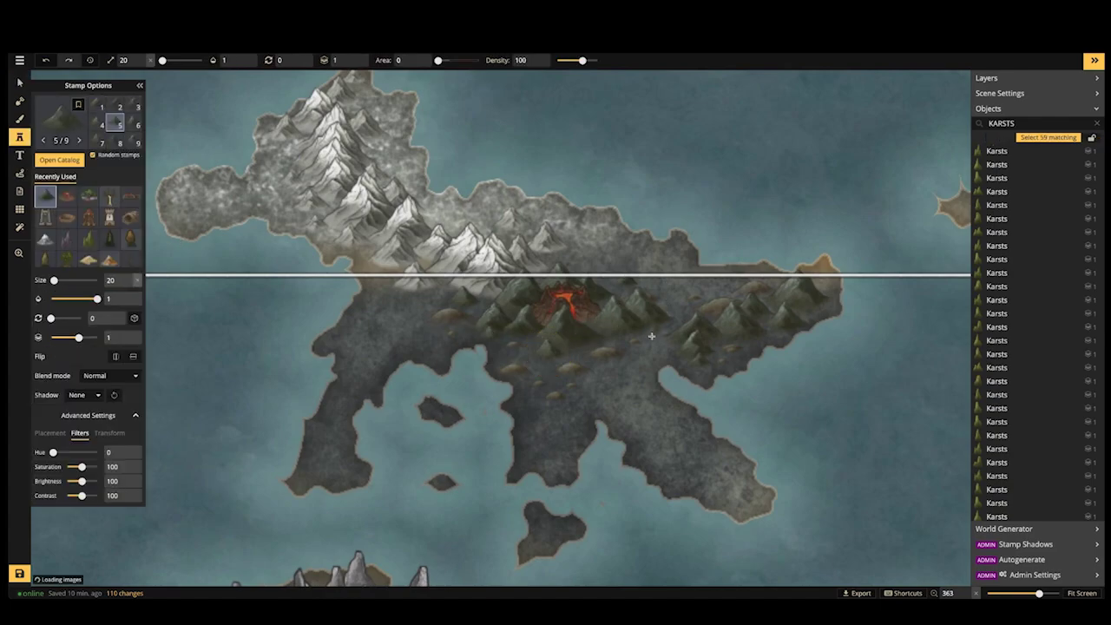
Set the dark mountain stamp to size 40 and place several along the coast north of the volcano
{"action": "key", "text": "]"}
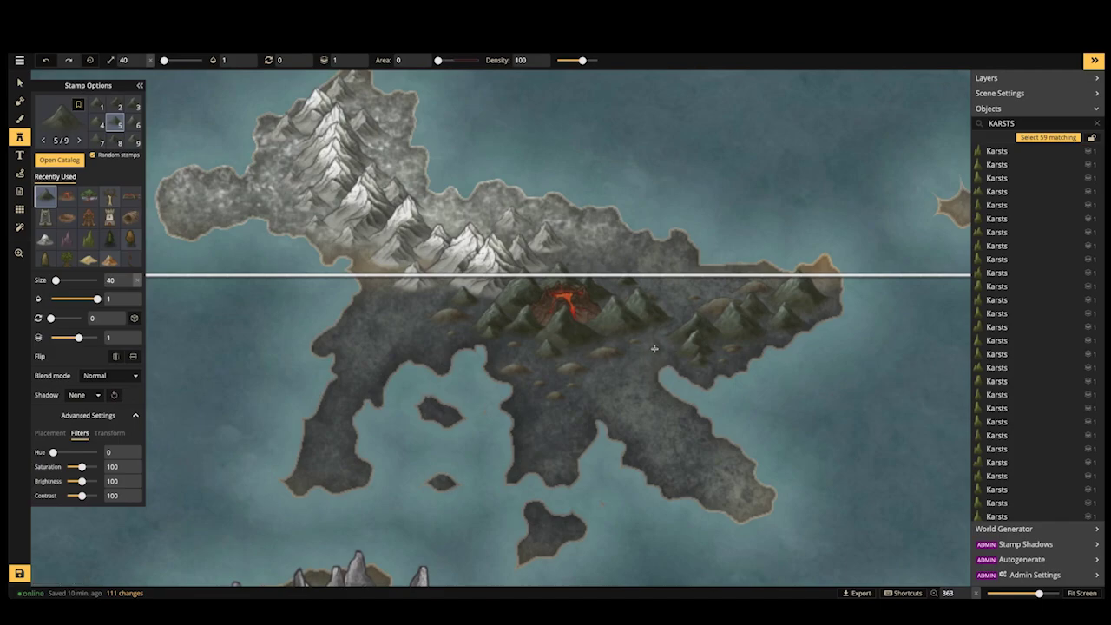
{"action": "left_click", "coordinate": [614, 276]}
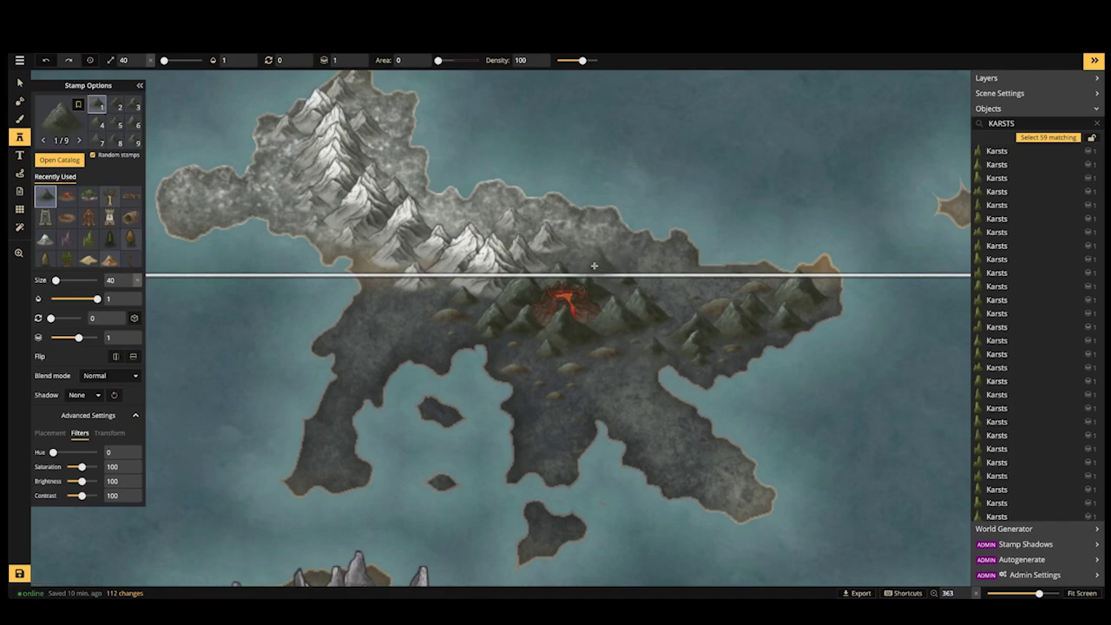
{"action": "left_click", "coordinate": [664, 259]}
{"action": "left_click", "coordinate": [615, 231]}
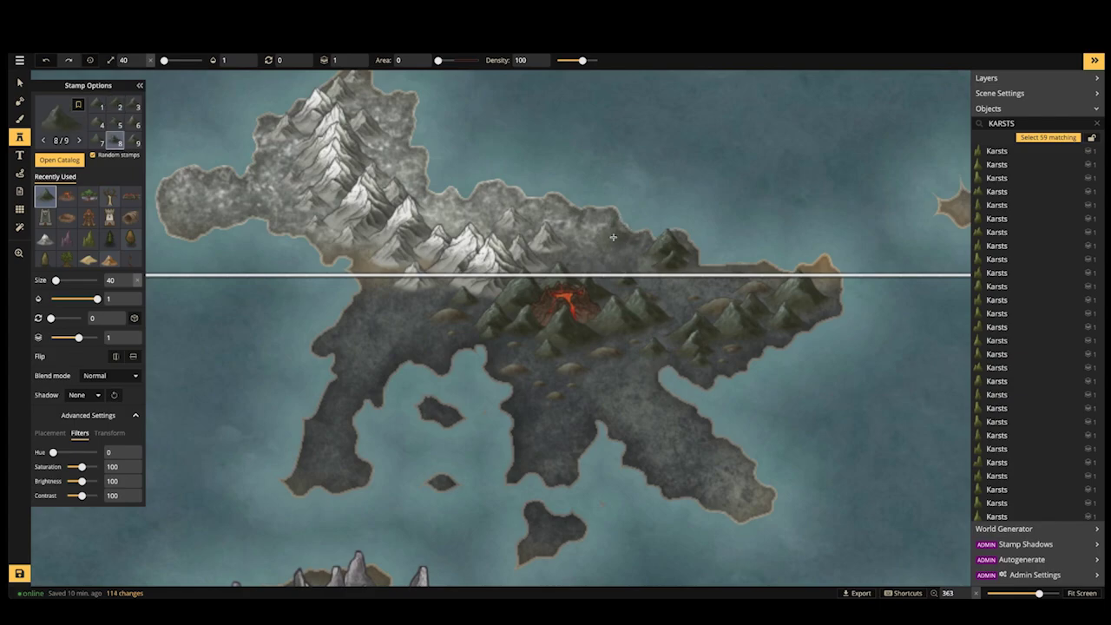
{"action": "left_click", "coordinate": [643, 257]}
Find the smoke stamp in the stamp catalog and choose it for placement
{"action": "scroll", "coordinate": [529, 163], "scroll_direction": "down", "scroll_amount": 2}
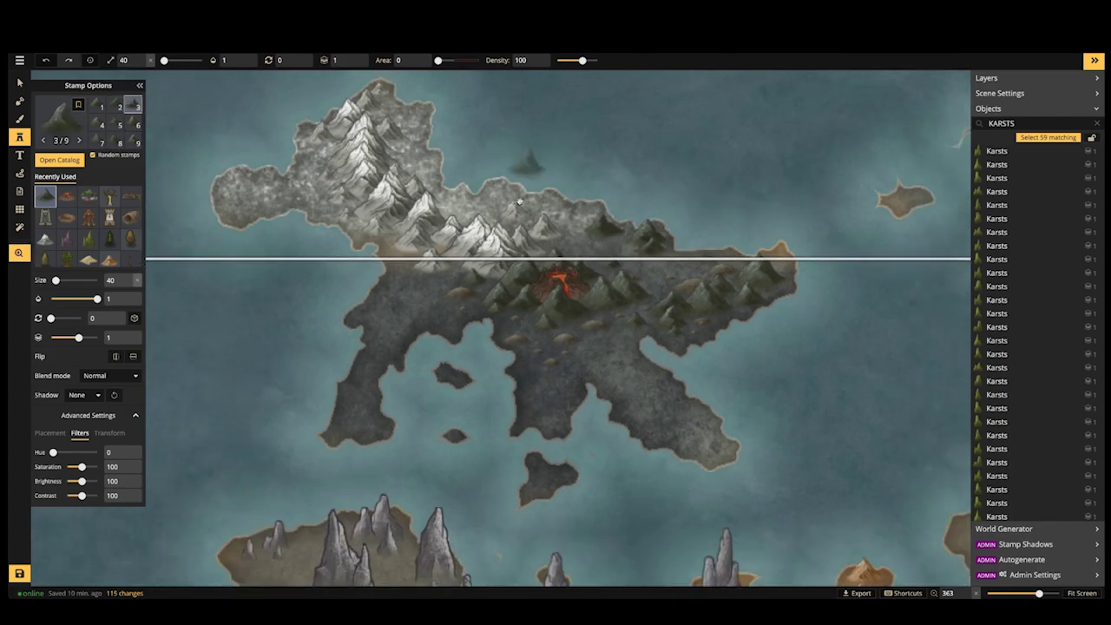
{"action": "scroll", "coordinate": [538, 160], "scroll_direction": "down", "scroll_amount": 1}
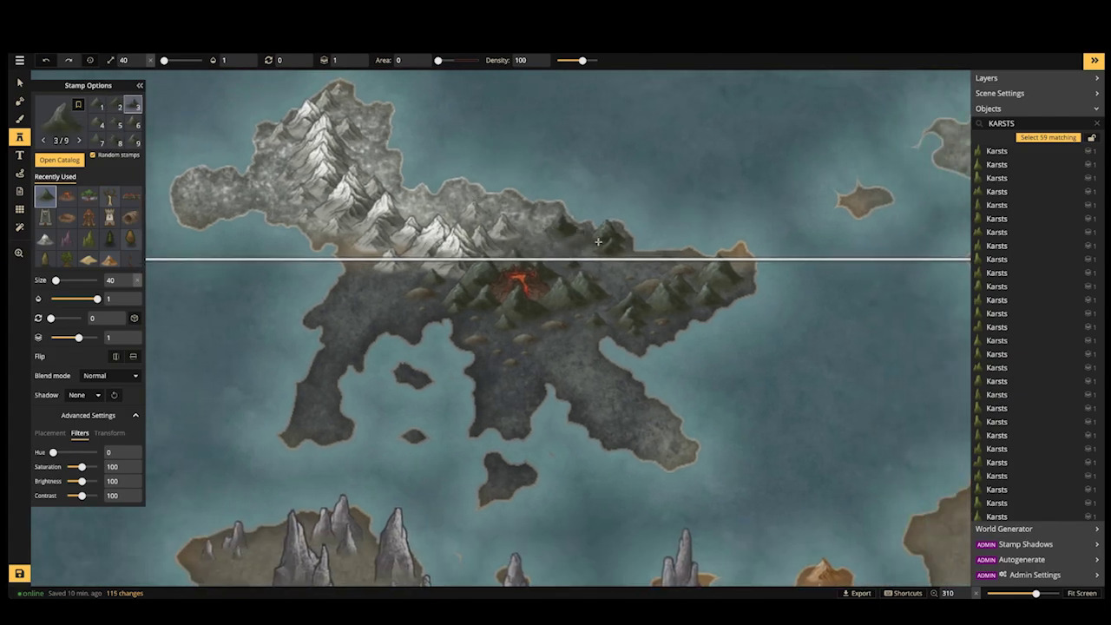
{"action": "scroll", "coordinate": [416, 209], "scroll_direction": "down", "scroll_amount": 1}
{"action": "left_click_drag", "start_coordinate": [391, 189], "coordinate": [493, 253]}
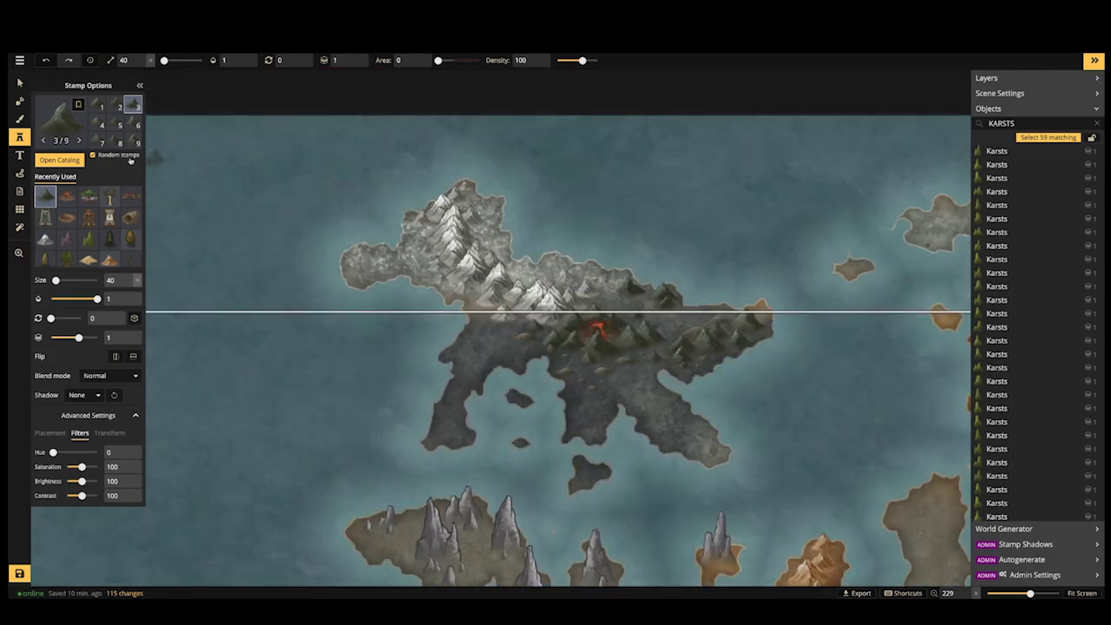
{"action": "key", "text": "f"}
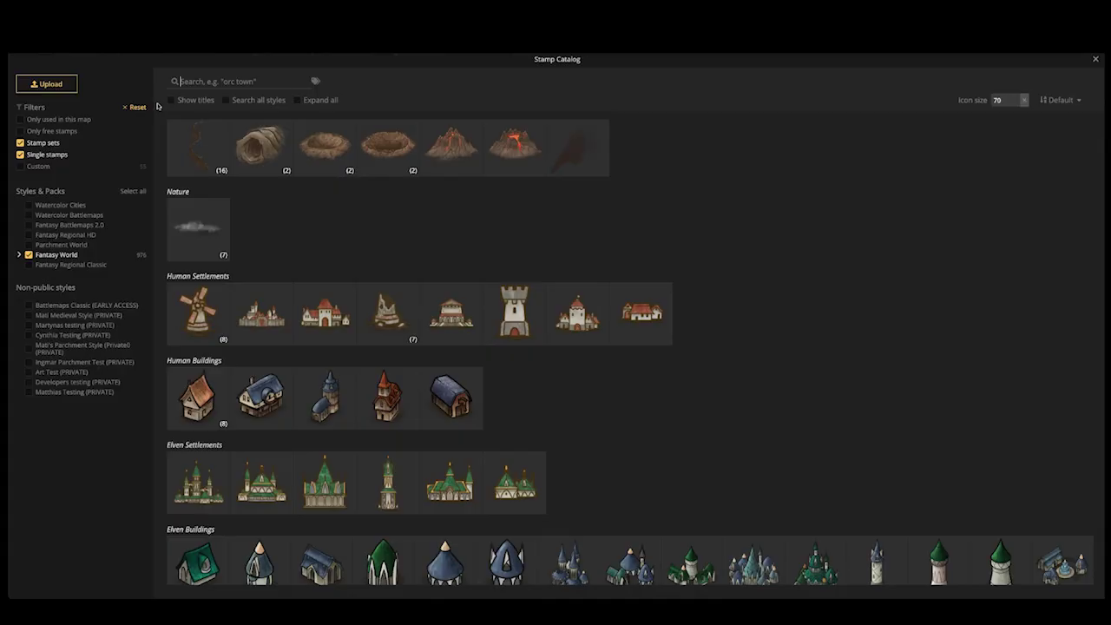
{"action": "type", "text": "smoke"}
{"action": "left_click", "coordinate": [208, 153]}
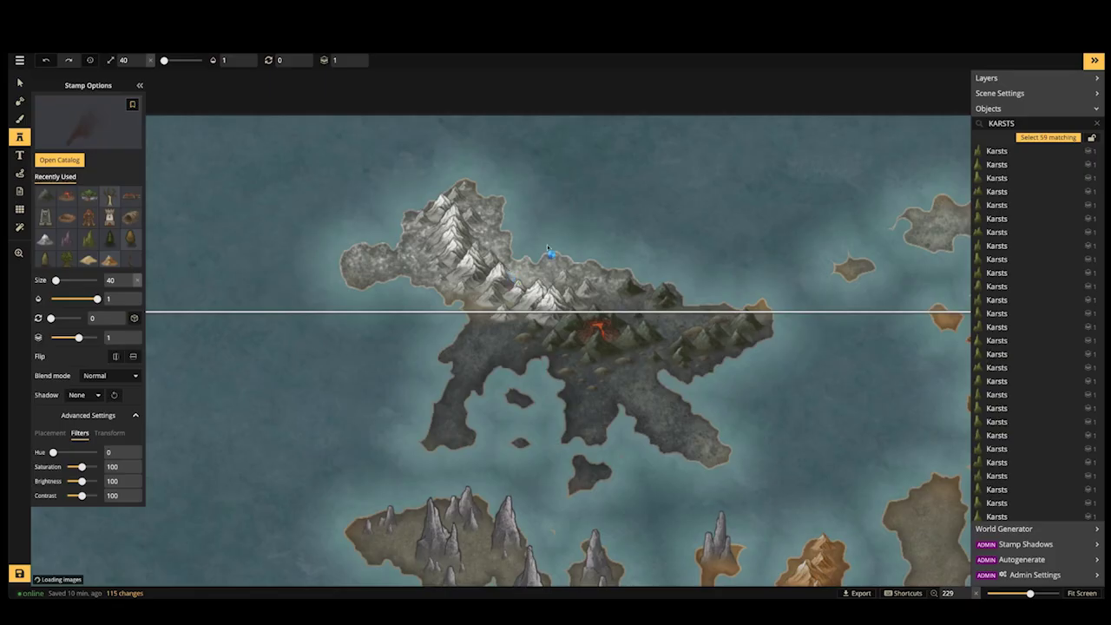
Place the smoke stamp rising from the volcano's crater at size 310 with rotation 330
{"action": "key", "text": "]"}
{"action": "key", "text": "]"}
{"action": "key", "text": "]"}
{"action": "key", "text": "]"}
{"action": "key", "text": "]"}
{"action": "key", "text": "]"}
{"action": "key", "text": "]"}
{"action": "key", "text": "]"}
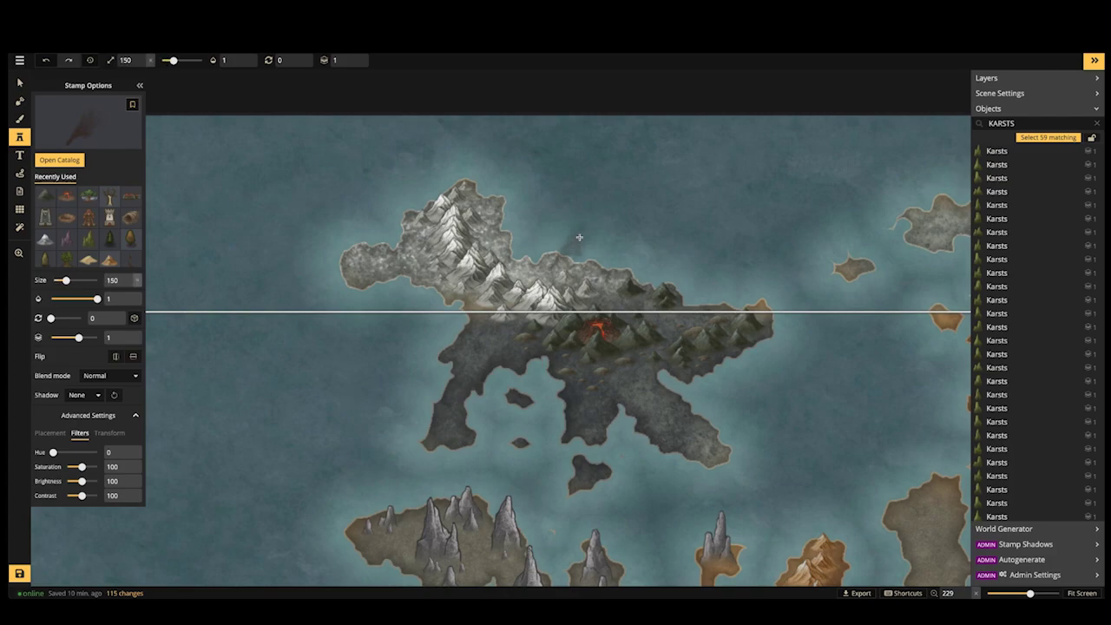
{"action": "key", "text": "]"}
{"action": "key", "text": "]"}
{"action": "key", "text": "]"}
{"action": "key", "text": "]"}
{"action": "key", "text": "]"}
{"action": "key", "text": "]"}
{"action": "key", "text": "]"}
{"action": "key", "text": "comma"}
{"action": "key", "text": "comma"}
{"action": "key", "text": "comma"}
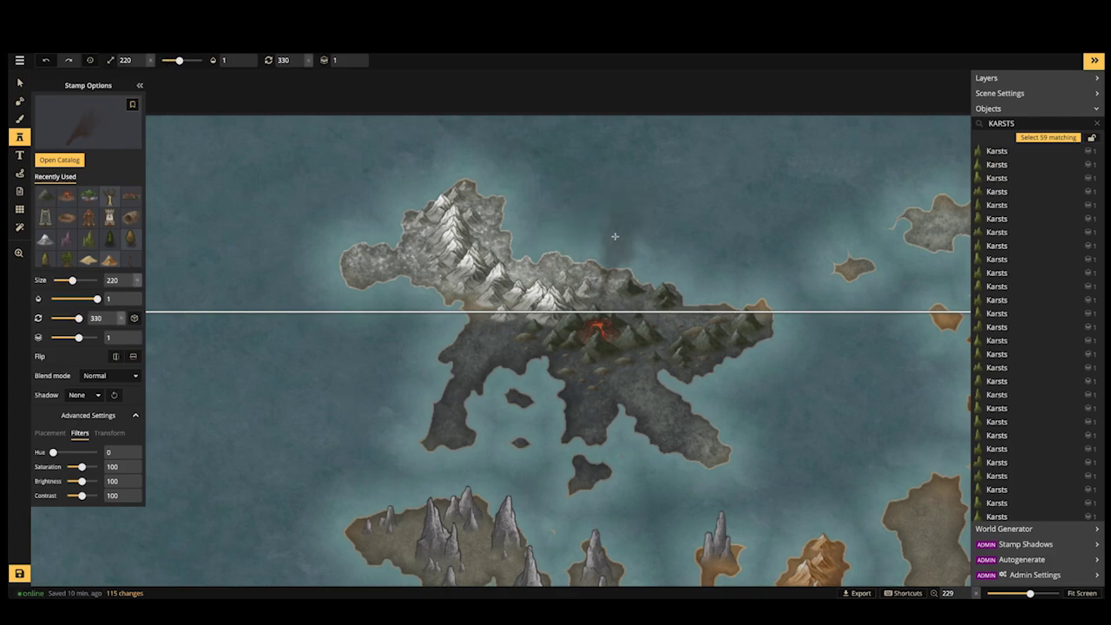
{"action": "scroll", "coordinate": [613, 238], "scroll_direction": "up", "scroll_amount": 2}
{"action": "scroll", "coordinate": [614, 244], "scroll_direction": "up", "scroll_amount": 5}
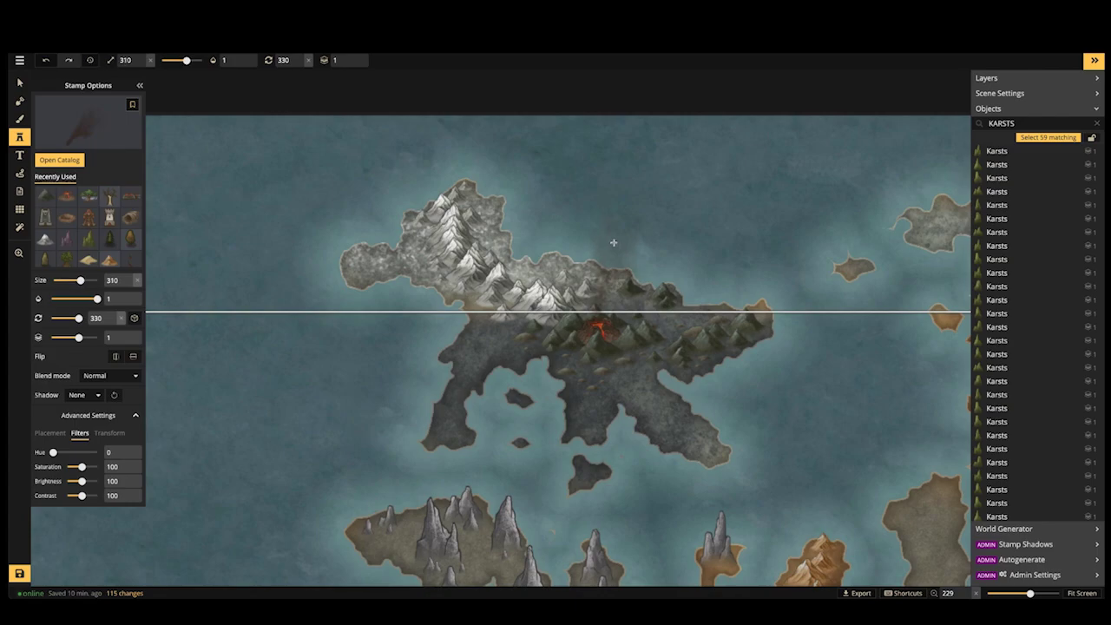
{"action": "left_click", "coordinate": [595, 203]}
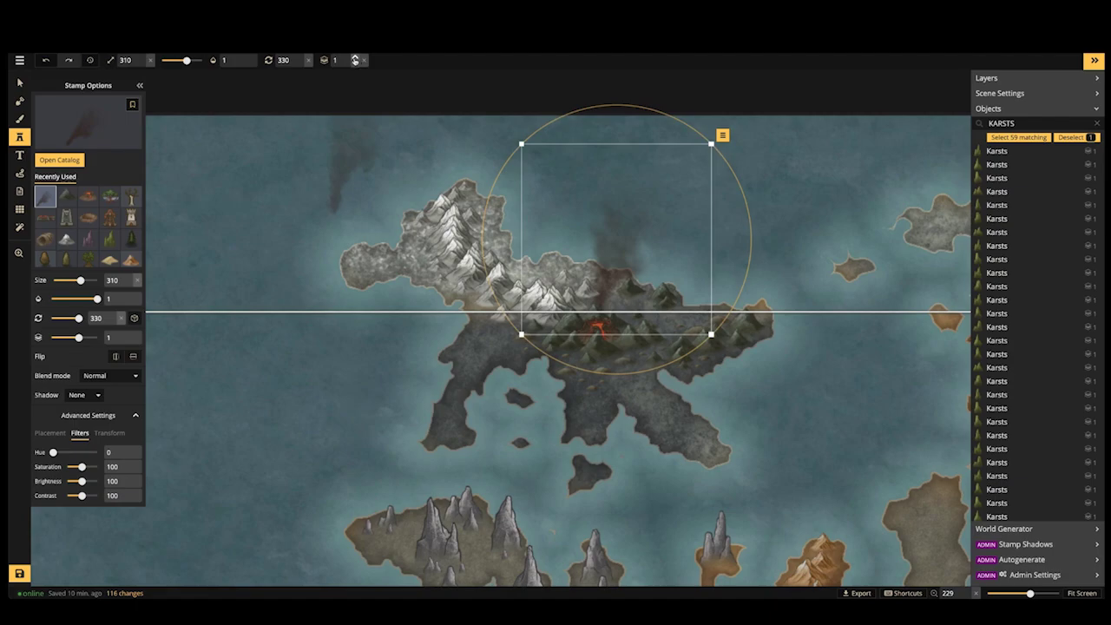
Raise the smoke to layer 5, align its base with the crater and set its size to 317
{"action": "scroll", "coordinate": [355, 59], "scroll_direction": "up", "scroll_amount": 4}
{"action": "left_click_drag", "start_coordinate": [616, 252], "coordinate": [617, 247]}
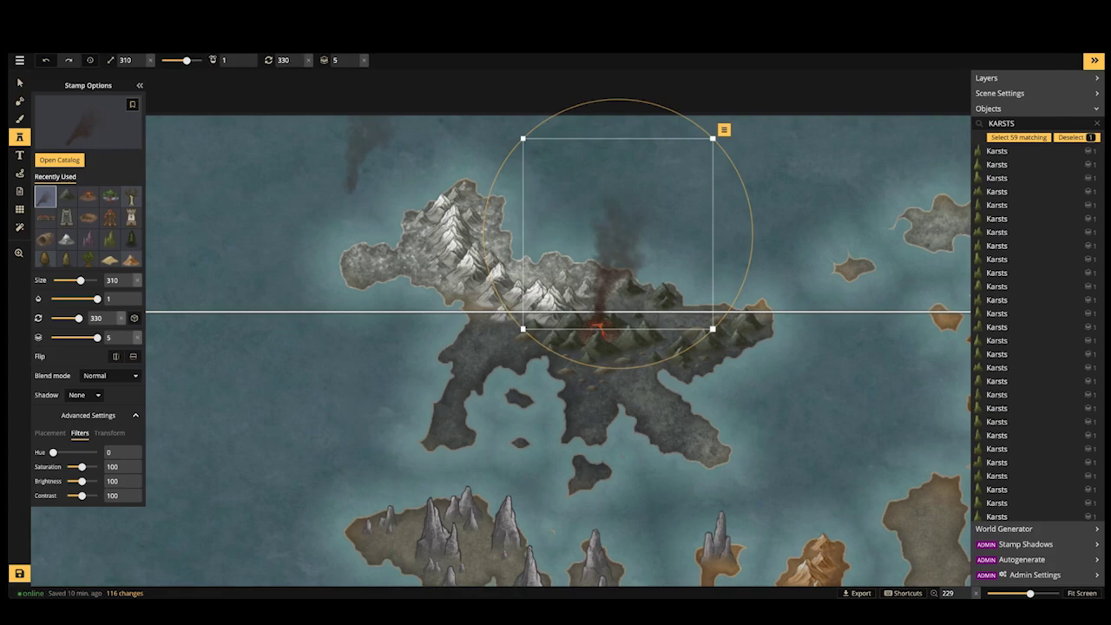
{"action": "left_click_drag", "start_coordinate": [142, 60], "coordinate": [148, 60]}
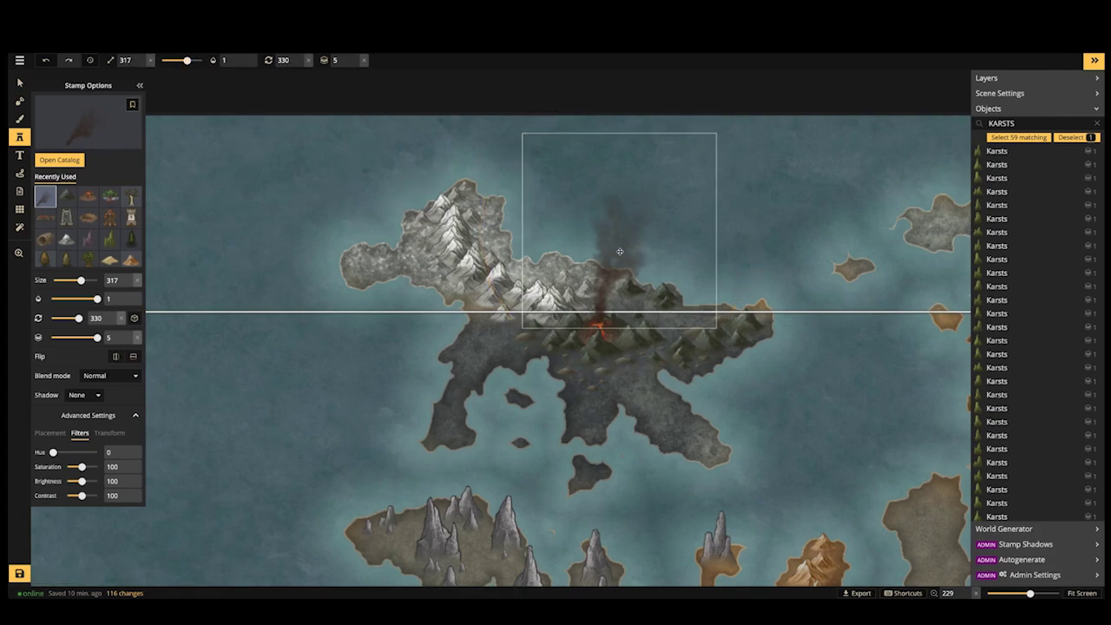
{"action": "key", "text": "Escape"}
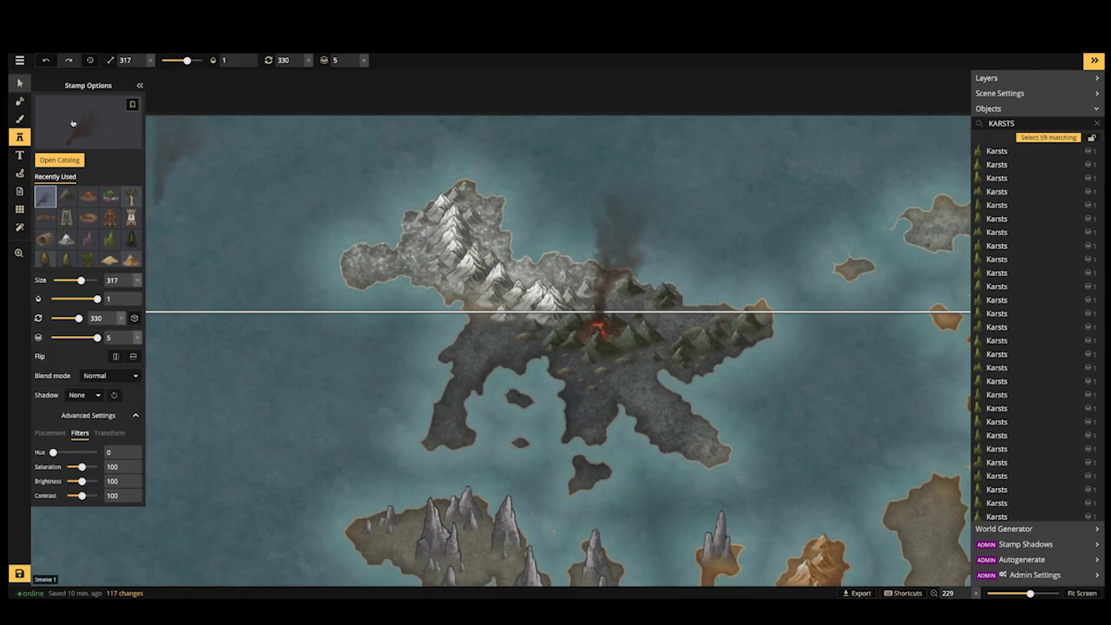
Return to the selection tool and save the whole world map
{"action": "key", "text": "v"}
{"action": "scroll", "coordinate": [468, 321], "scroll_direction": "down", "scroll_amount": 8}
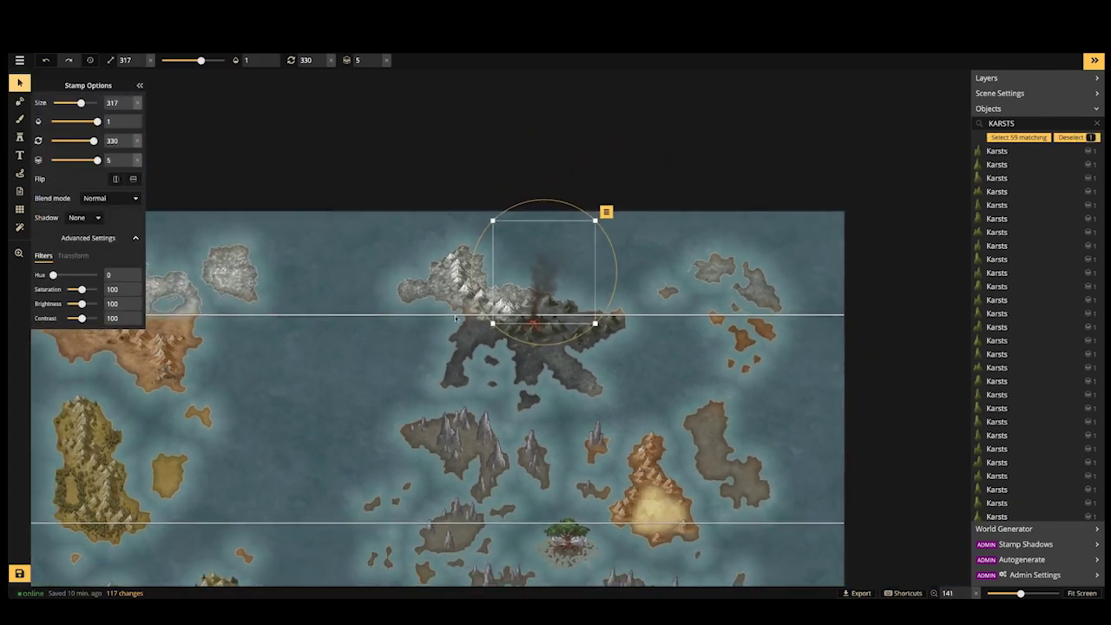
{"action": "scroll", "coordinate": [455, 319], "scroll_direction": "down", "scroll_amount": 4}
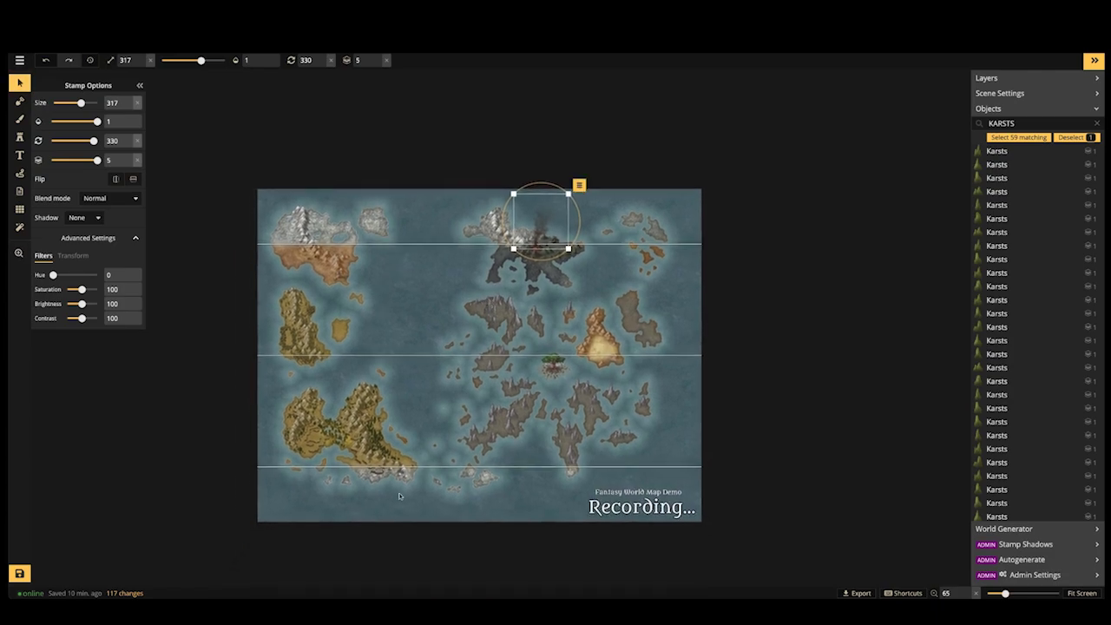
{"action": "left_click", "coordinate": [26, 572]}
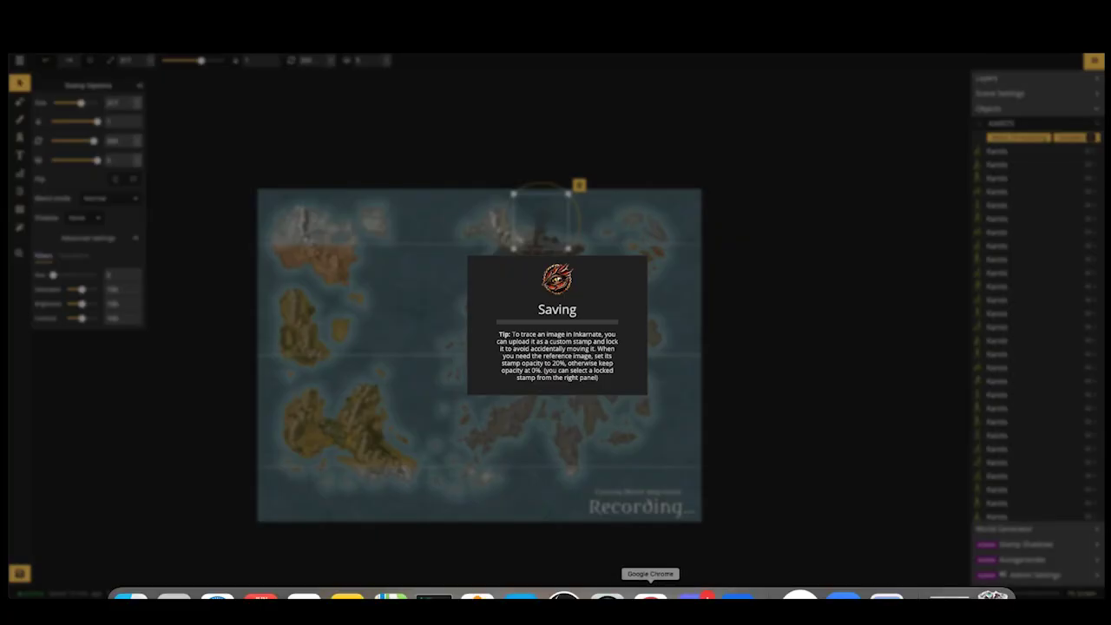
Switch to Discord, review the "How to Create a World Map" checklist image in stream-chat-1 and return to the map
{"action": "left_click", "coordinate": [694, 597]}
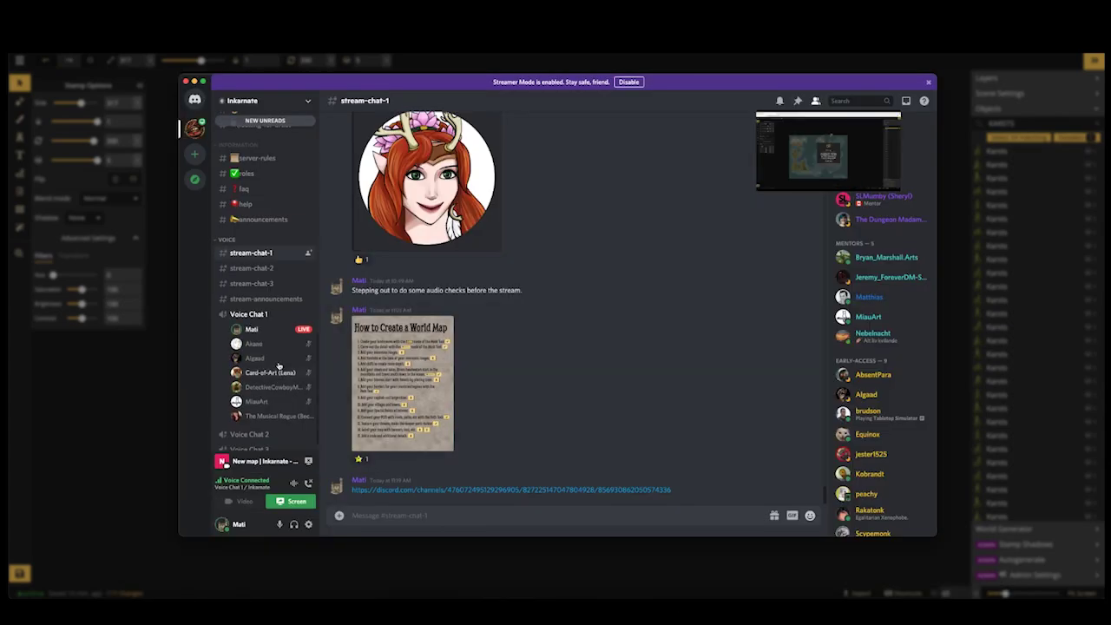
{"action": "left_click", "coordinate": [96, 392]}
{"action": "mouse_move", "coordinate": [563, 597]}
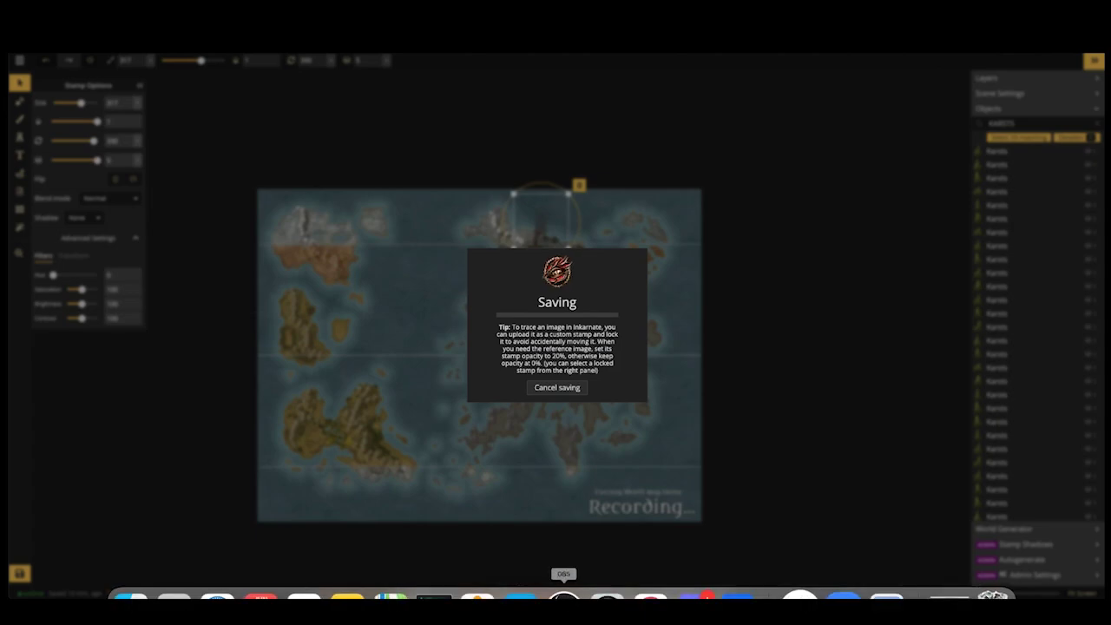
{"action": "left_click", "coordinate": [695, 596]}
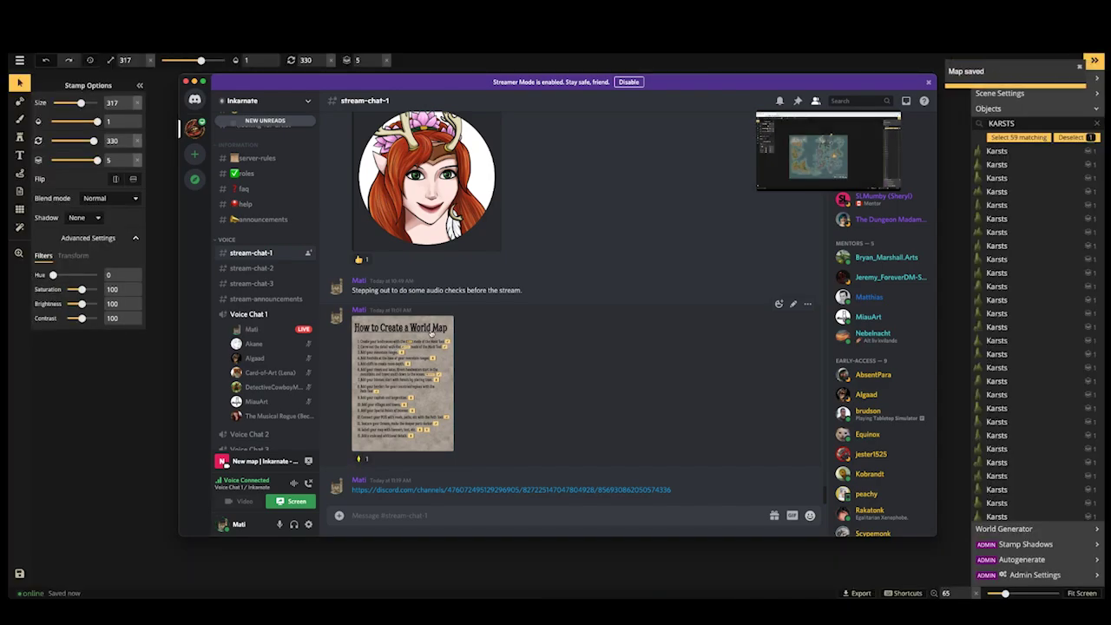
{"action": "mouse_move", "coordinate": [363, 463]}
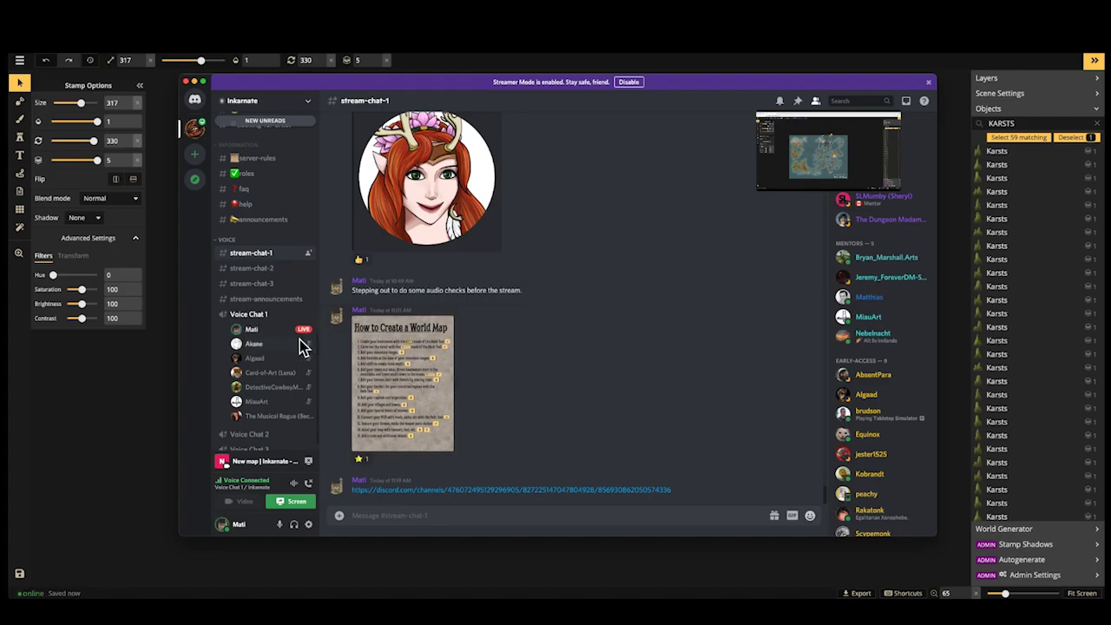
{"action": "left_click", "coordinate": [386, 385]}
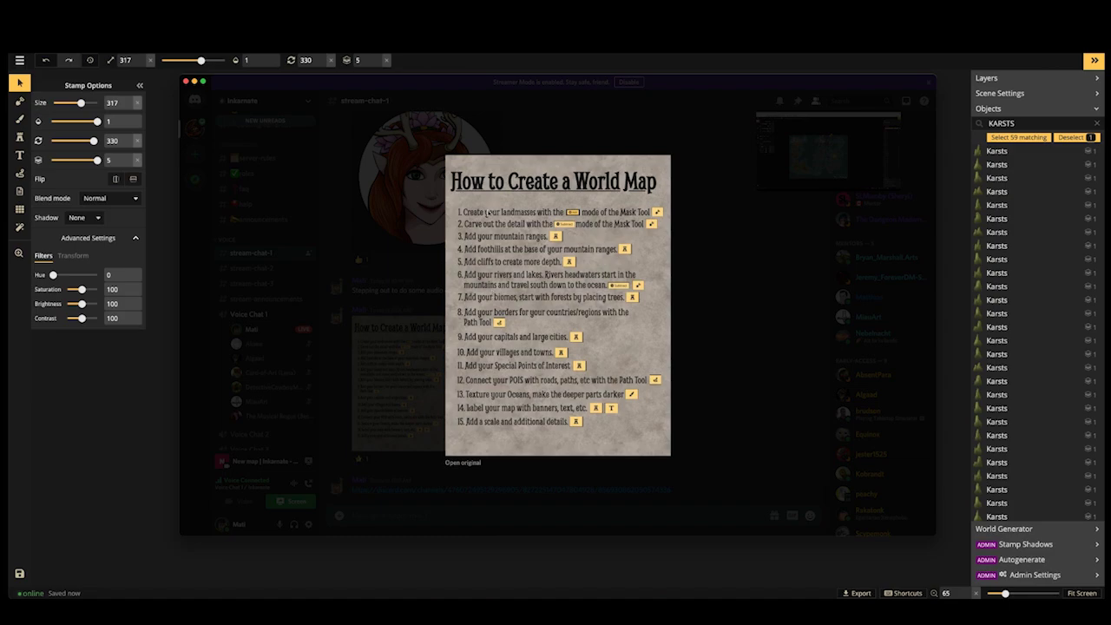
{"action": "left_click", "coordinate": [129, 403]}
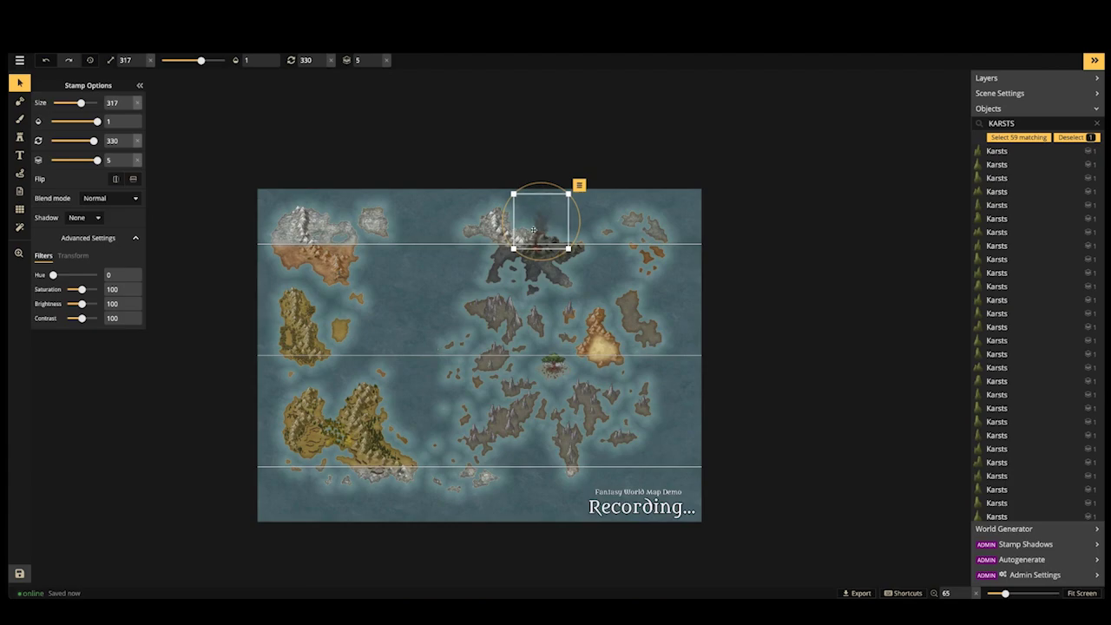
Deselect the smoke and inspect the western landmasses from the snowy northern continent down to the southern coast
{"action": "left_click", "coordinate": [502, 248]}
{"action": "scroll", "coordinate": [503, 248], "scroll_direction": "up", "scroll_amount": 4}
{"action": "scroll", "coordinate": [501, 247], "scroll_direction": "up", "scroll_amount": 2}
{"action": "key", "text": "space"}
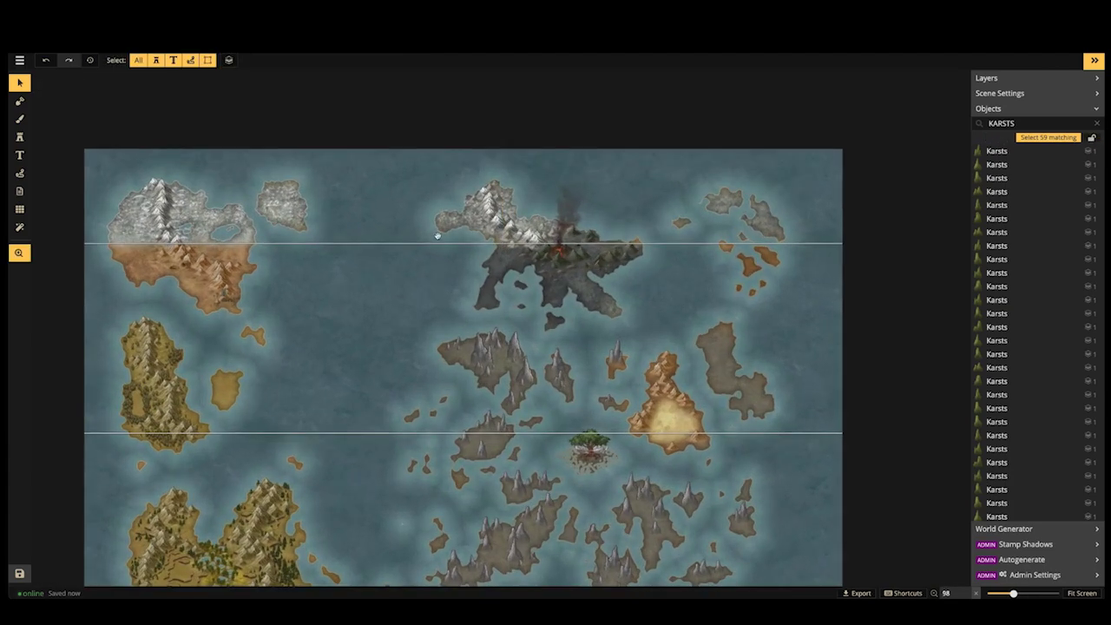
{"action": "left_click_drag", "start_coordinate": [350, 236], "coordinate": [516, 241]}
{"action": "left_click_drag", "start_coordinate": [439, 241], "coordinate": [499, 196]}
{"action": "scroll", "coordinate": [489, 227], "scroll_direction": "up", "scroll_amount": 3}
{"action": "scroll", "coordinate": [489, 227], "scroll_direction": "up", "scroll_amount": 6}
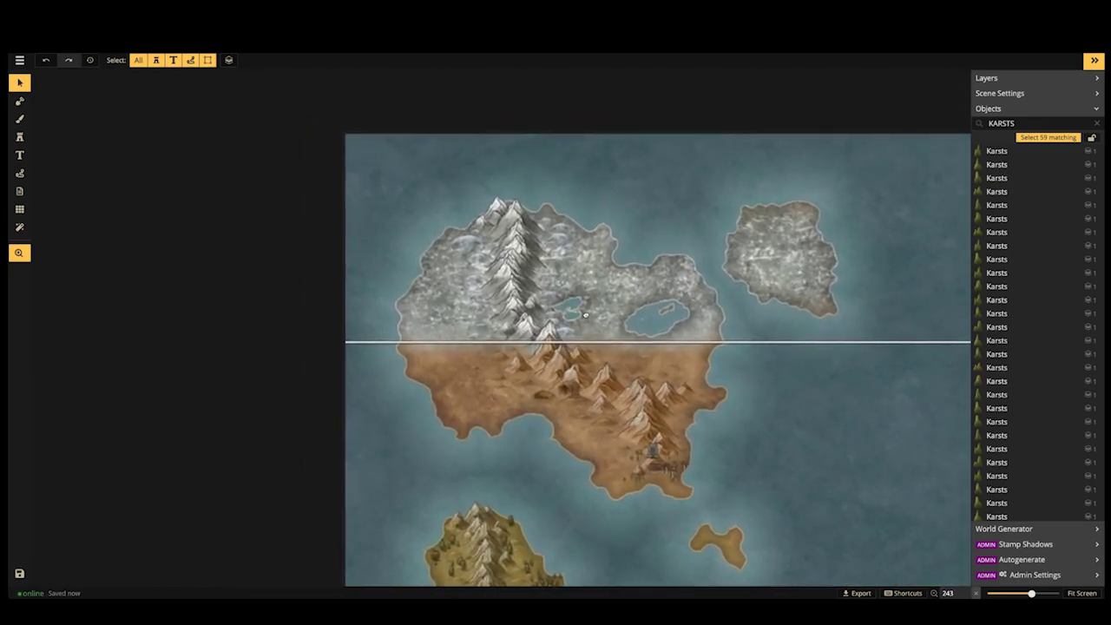
{"action": "left_click_drag", "start_coordinate": [660, 369], "coordinate": [579, 285]}
{"action": "left_click_drag", "start_coordinate": [651, 347], "coordinate": [622, 254]}
{"action": "scroll", "coordinate": [500, 364], "scroll_direction": "down", "scroll_amount": 3}
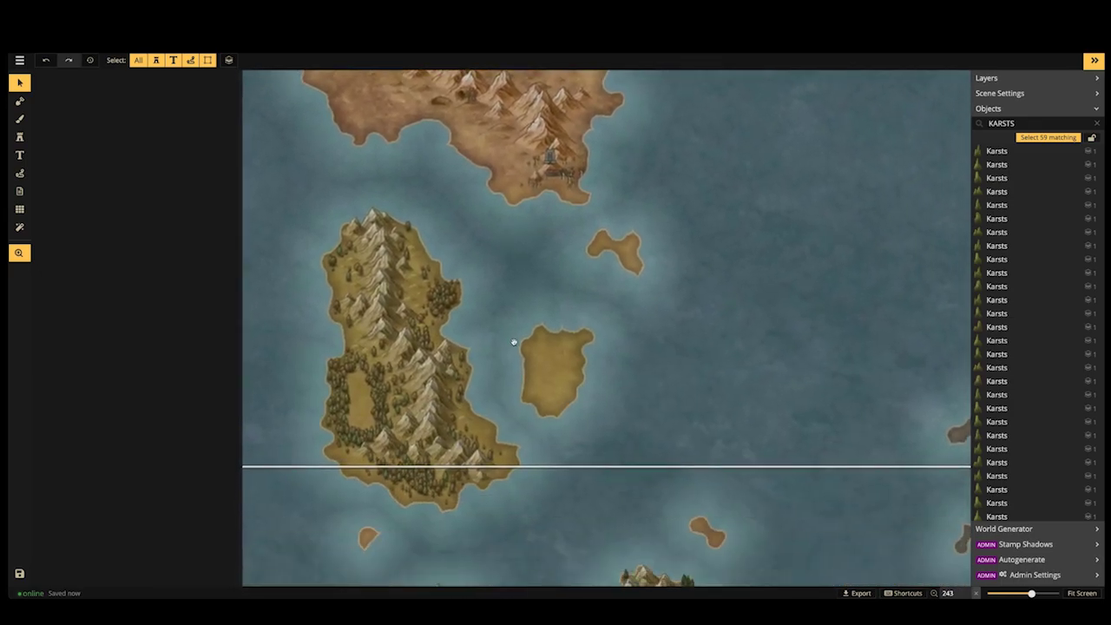
{"action": "scroll", "coordinate": [496, 342], "scroll_direction": "down", "scroll_amount": 6}
{"action": "scroll", "coordinate": [496, 342], "scroll_direction": "right", "scroll_amount": 3}
{"action": "scroll", "coordinate": [448, 238], "scroll_direction": "down", "scroll_amount": 2}
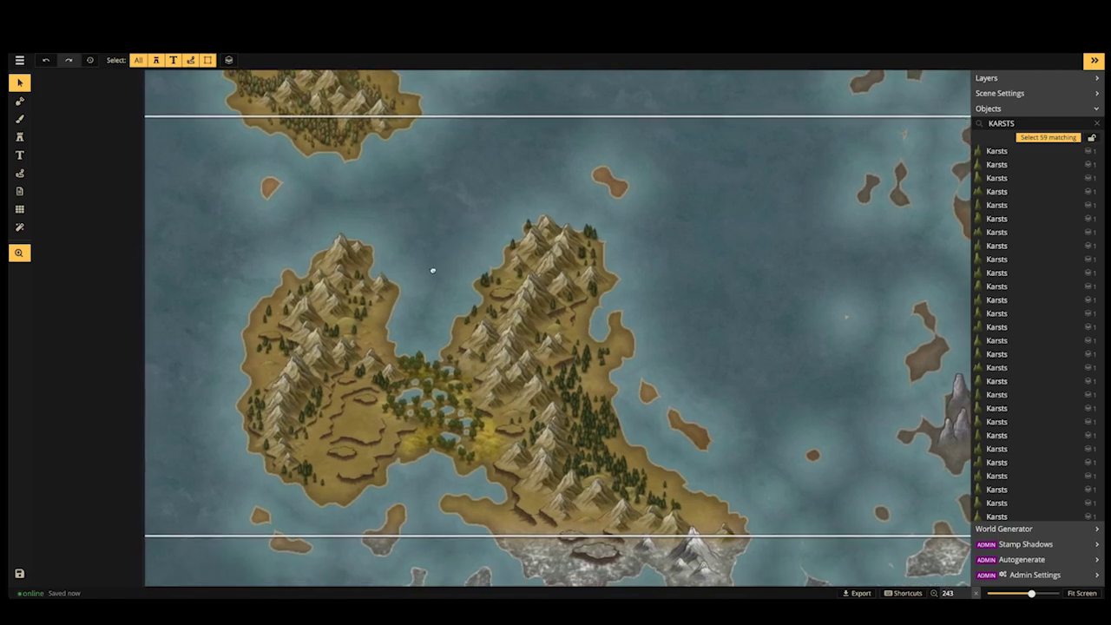
{"action": "scroll", "coordinate": [434, 268], "scroll_direction": "left", "scroll_amount": 2}
{"action": "scroll", "coordinate": [484, 243], "scroll_direction": "right", "scroll_amount": 8}
{"action": "scroll", "coordinate": [534, 263], "scroll_direction": "down", "scroll_amount": 3}
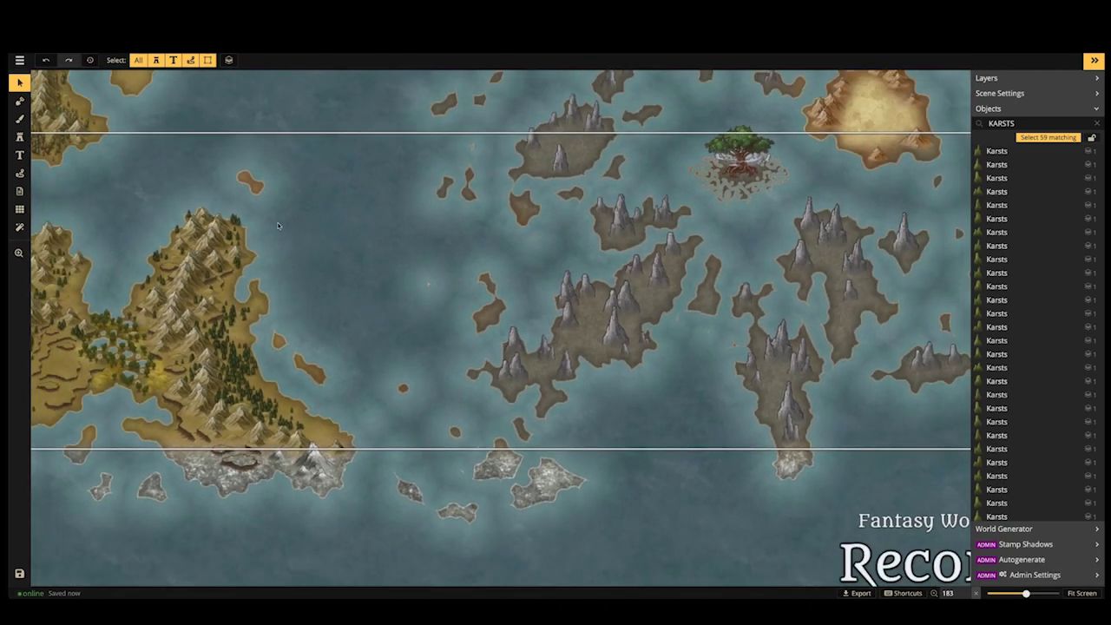
Erase stray specks of land from the open ocean with the circular mask in subtract mode at size 17
{"action": "left_click", "coordinate": [19, 101]}
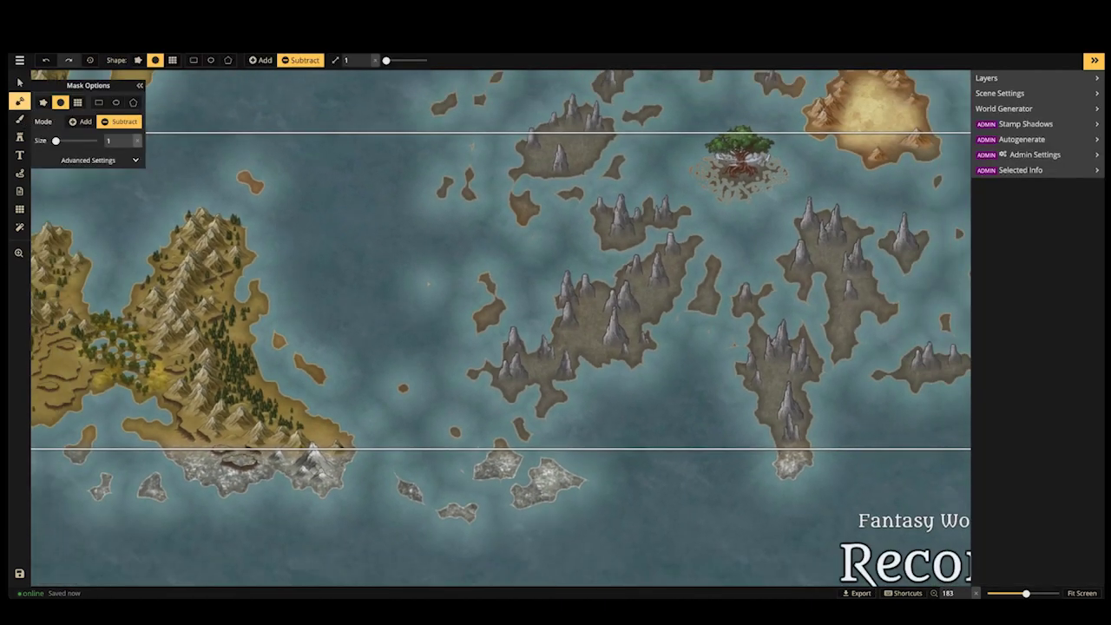
{"action": "left_click", "coordinate": [265, 61]}
{"action": "left_click", "coordinate": [297, 60]}
{"action": "scroll", "coordinate": [424, 273], "scroll_direction": "down", "scroll_amount": 1}
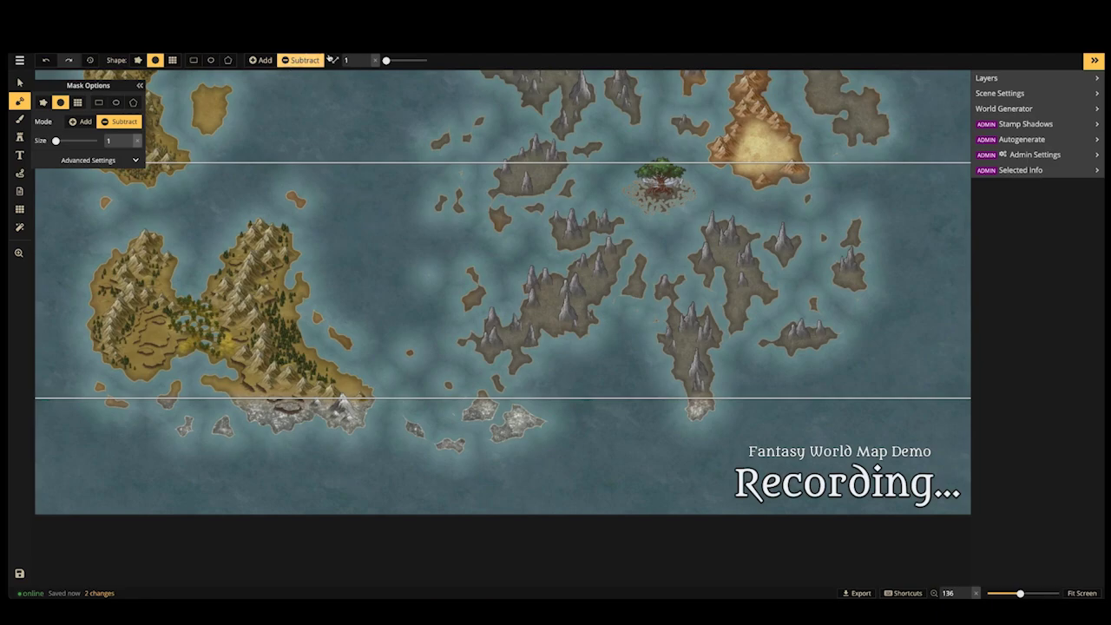
{"action": "left_click_drag", "start_coordinate": [386, 59], "coordinate": [396, 60]}
{"action": "left_click_drag", "start_coordinate": [438, 272], "coordinate": [424, 272]}
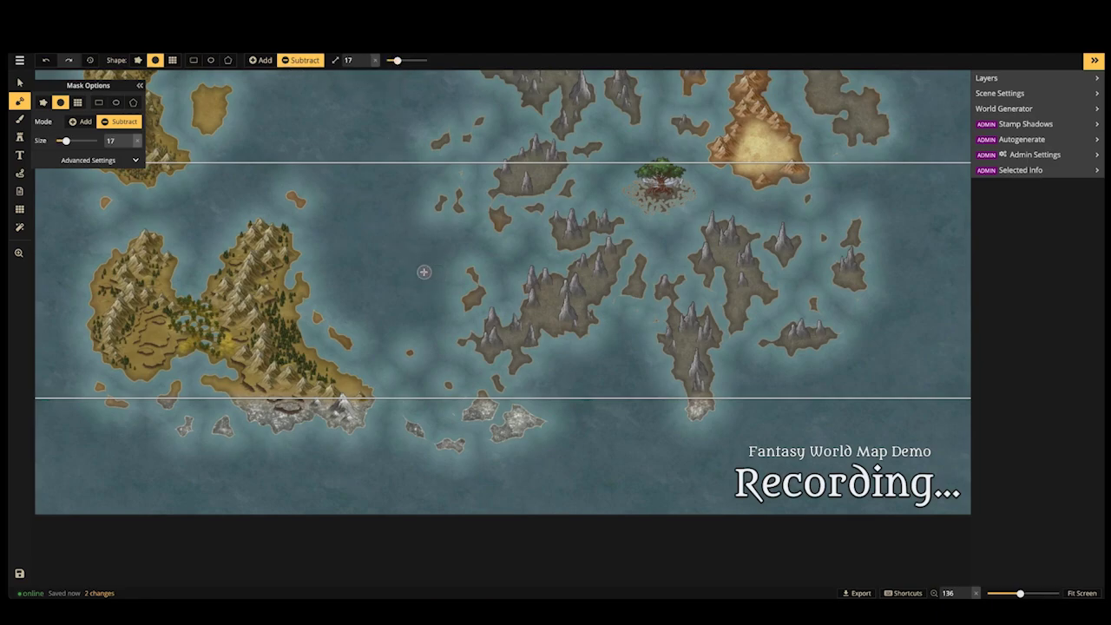
{"action": "left_click_drag", "start_coordinate": [659, 268], "coordinate": [501, 363]}
{"action": "left_click_drag", "start_coordinate": [650, 297], "coordinate": [636, 296]}
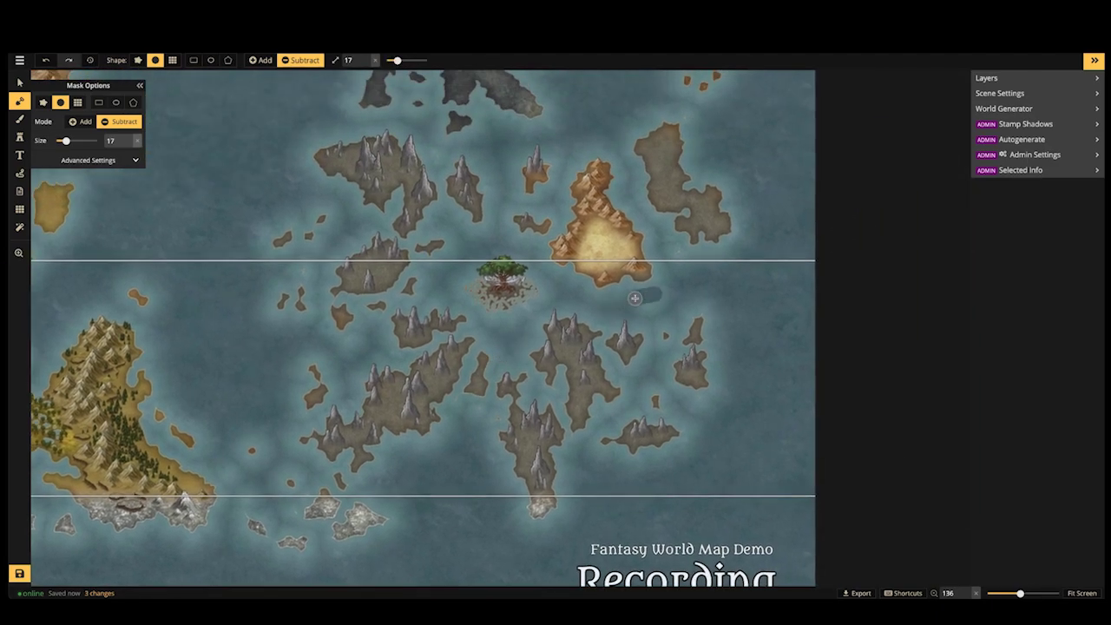
{"action": "key", "text": "space"}
{"action": "left_click_drag", "start_coordinate": [473, 174], "coordinate": [560, 296]}
{"action": "mouse_move", "coordinate": [535, 222]}
{"action": "left_mouse_down"}
{"action": "mouse_move", "coordinate": [562, 284]}
{"action": "mouse_move", "coordinate": [519, 286]}
{"action": "left_mouse_up"}
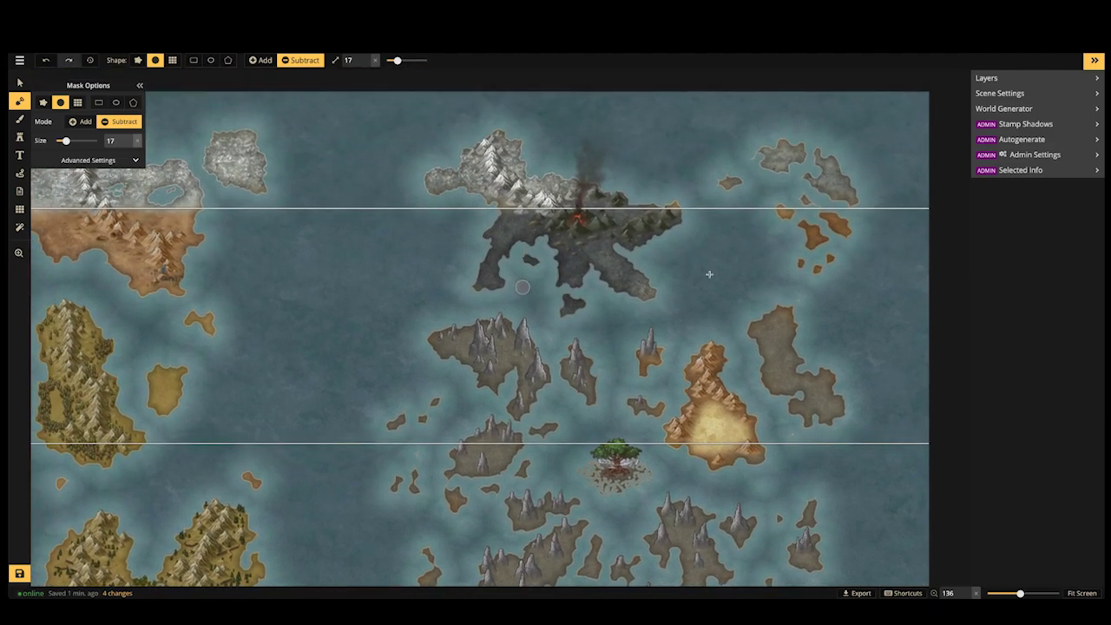
{"action": "left_click", "coordinate": [798, 263]}
Repaint the small orange karst island northwest of the desert island with grey rock texture, using a circular foreground brush at size 40
{"action": "scroll", "coordinate": [357, 280], "scroll_direction": "down", "scroll_amount": 3}
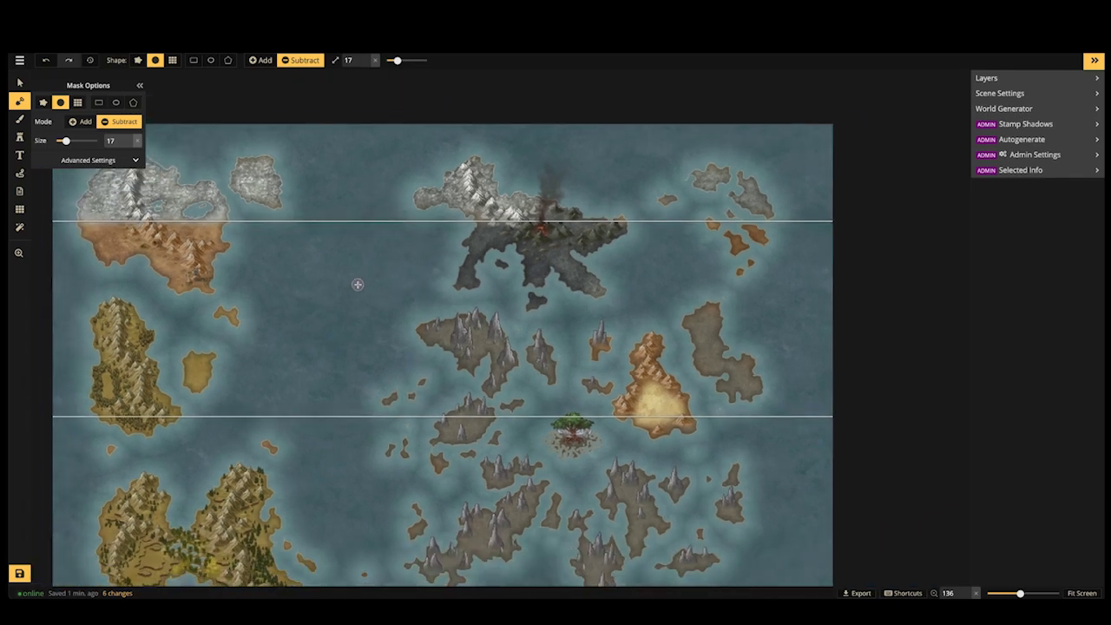
{"action": "key", "text": "space"}
{"action": "left_click_drag", "start_coordinate": [268, 287], "coordinate": [373, 226]}
{"action": "key", "text": "space"}
{"action": "left_click_drag", "start_coordinate": [464, 318], "coordinate": [405, 273]}
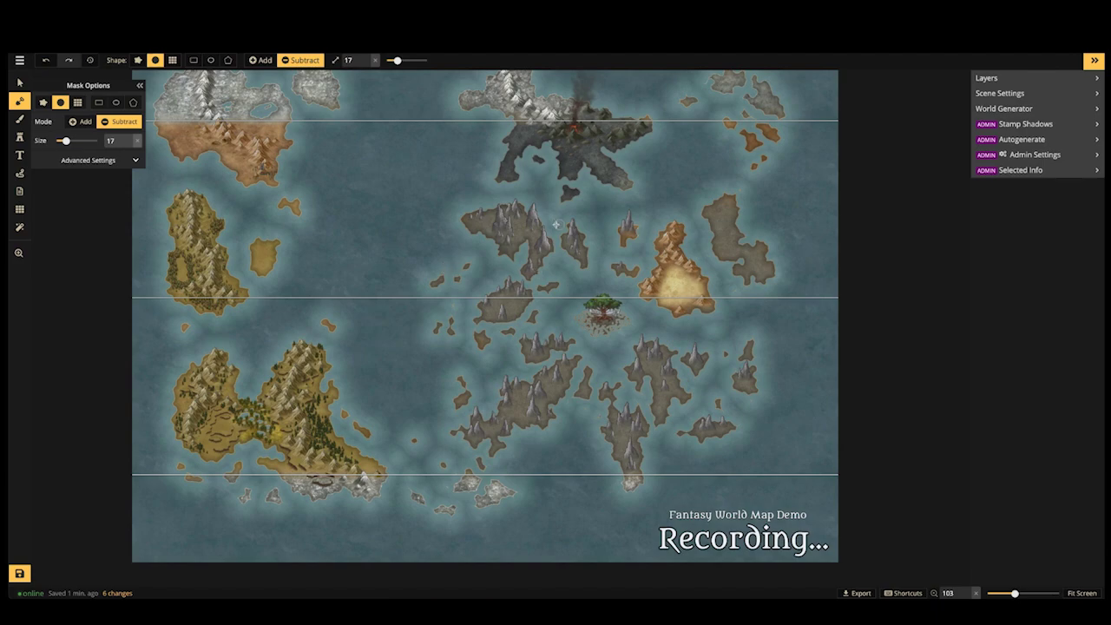
{"action": "left_click", "coordinate": [19, 119]}
{"action": "left_click", "coordinate": [100, 198]}
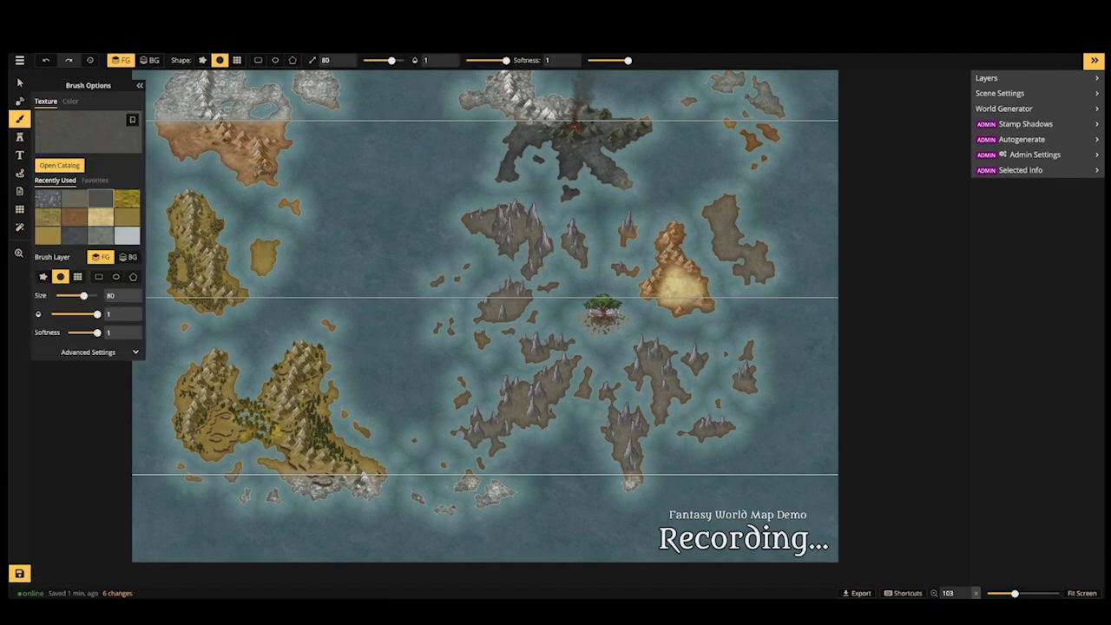
{"action": "left_click", "coordinate": [401, 61]}
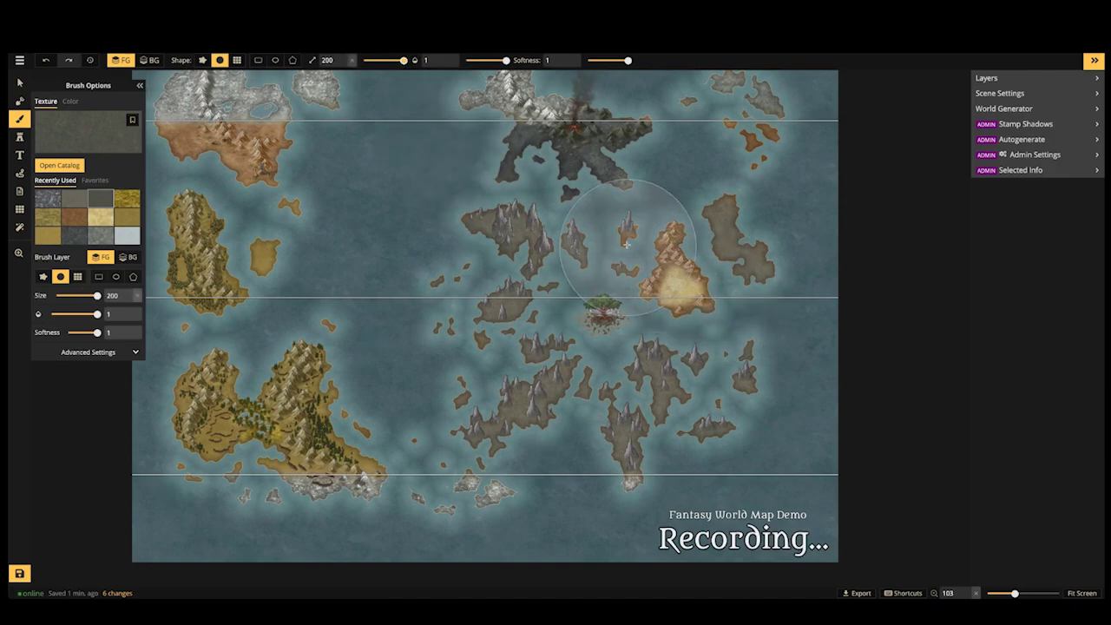
{"action": "key", "text": "bracketleft"}
{"action": "key", "text": "bracketleft"}
{"action": "key", "text": "bracketleft"}
{"action": "key", "text": "bracketleft"}
{"action": "key", "text": "bracketleft"}
{"action": "key", "text": "bracketleft"}
{"action": "key", "text": "bracketleft"}
{"action": "key", "text": "bracketleft"}
{"action": "key", "text": "bracketleft"}
{"action": "key", "text": "bracketleft"}
{"action": "key", "text": "bracketleft"}
{"action": "key", "text": "bracketleft"}
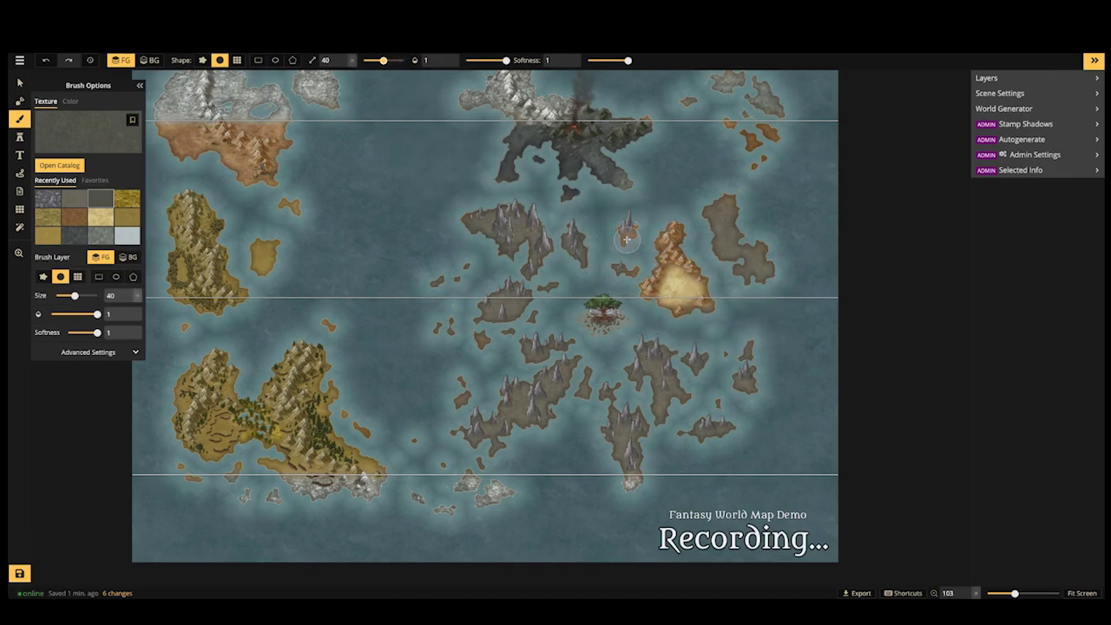
{"action": "mouse_move", "coordinate": [627, 229]}
{"action": "left_mouse_down"}
{"action": "mouse_move", "coordinate": [626, 240]}
{"action": "mouse_move", "coordinate": [600, 231]}
{"action": "left_mouse_up"}
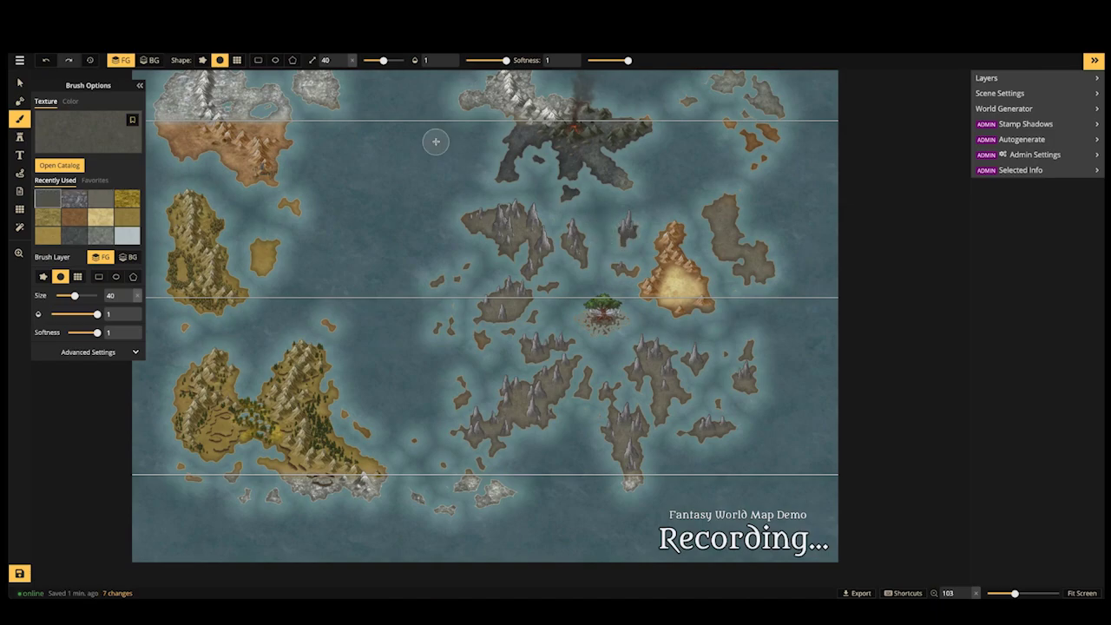
{"action": "left_click", "coordinate": [97, 198]}
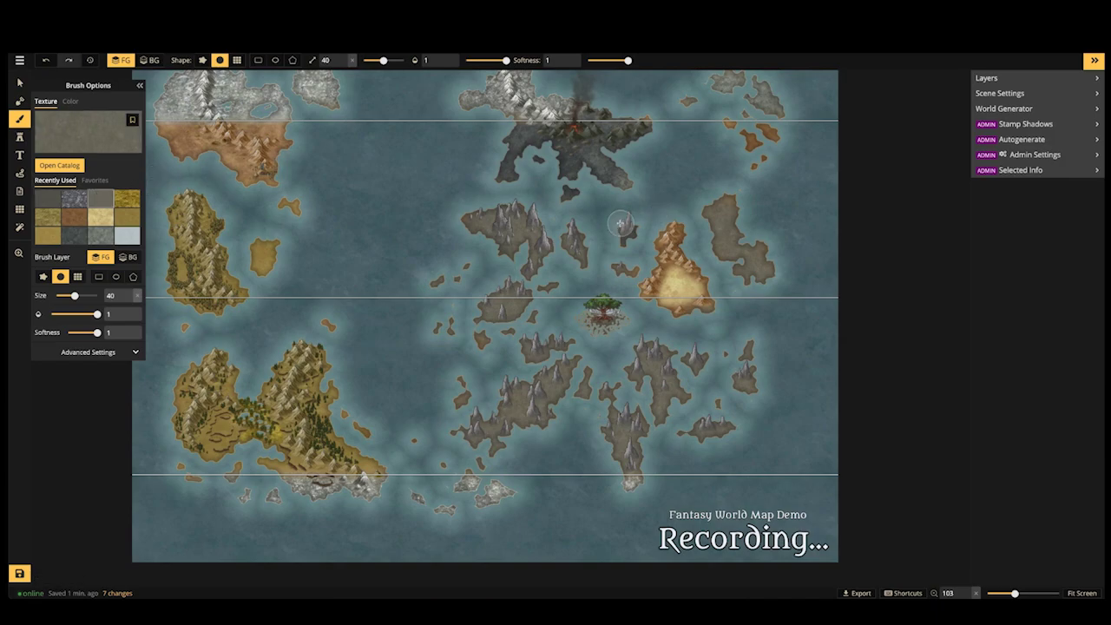
{"action": "left_click", "coordinate": [631, 232]}
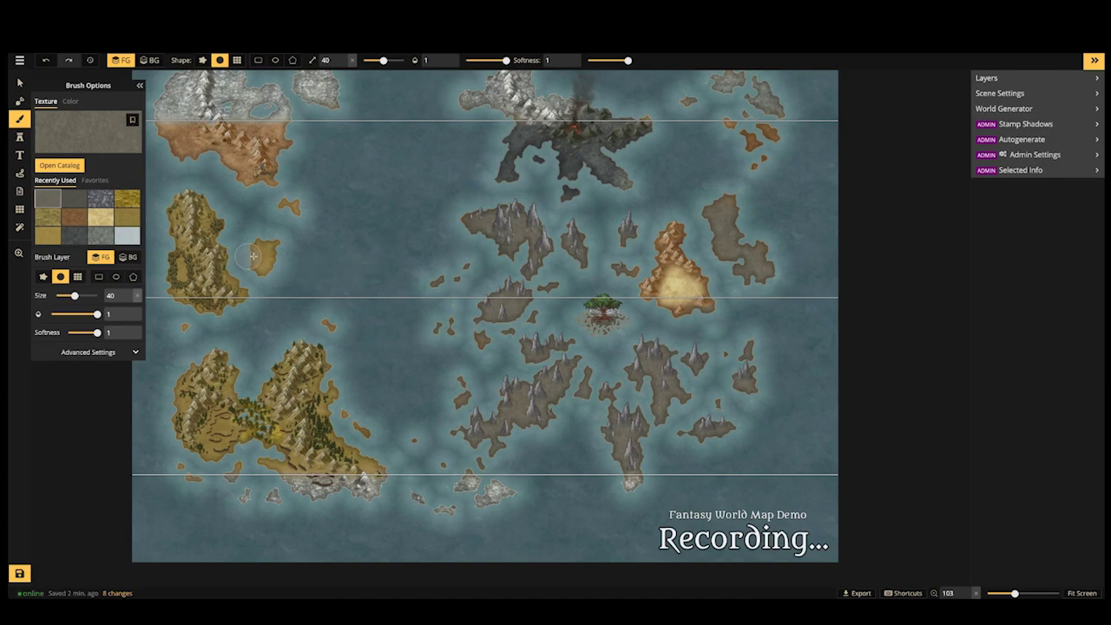
{"action": "scroll", "coordinate": [360, 267], "scroll_direction": "down", "scroll_amount": 3}
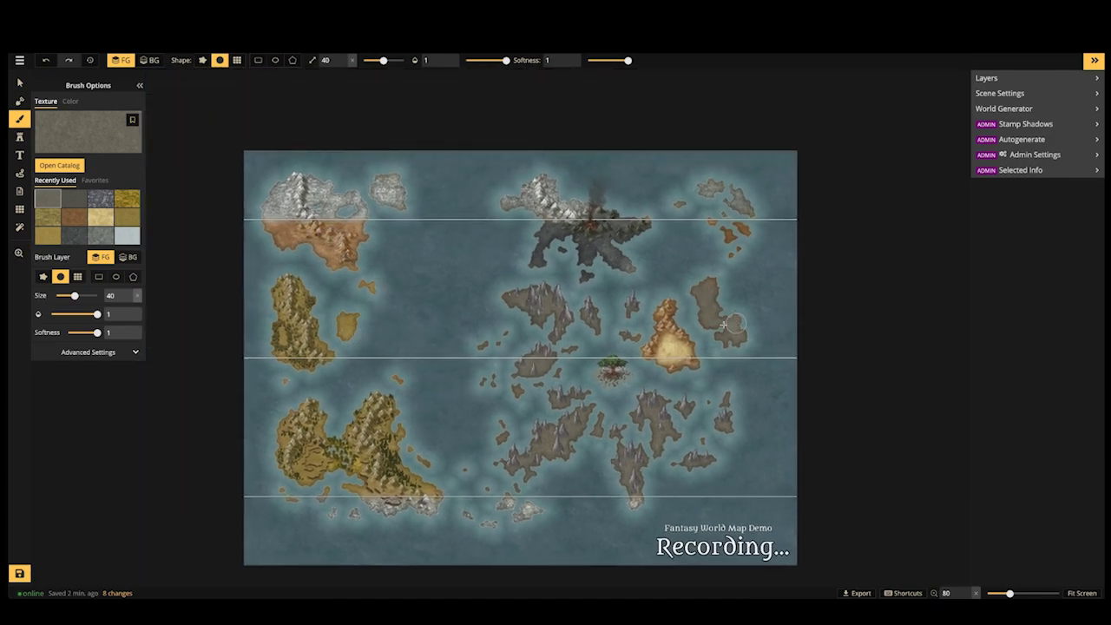
{"action": "left_click_drag", "start_coordinate": [641, 309], "coordinate": [611, 272]}
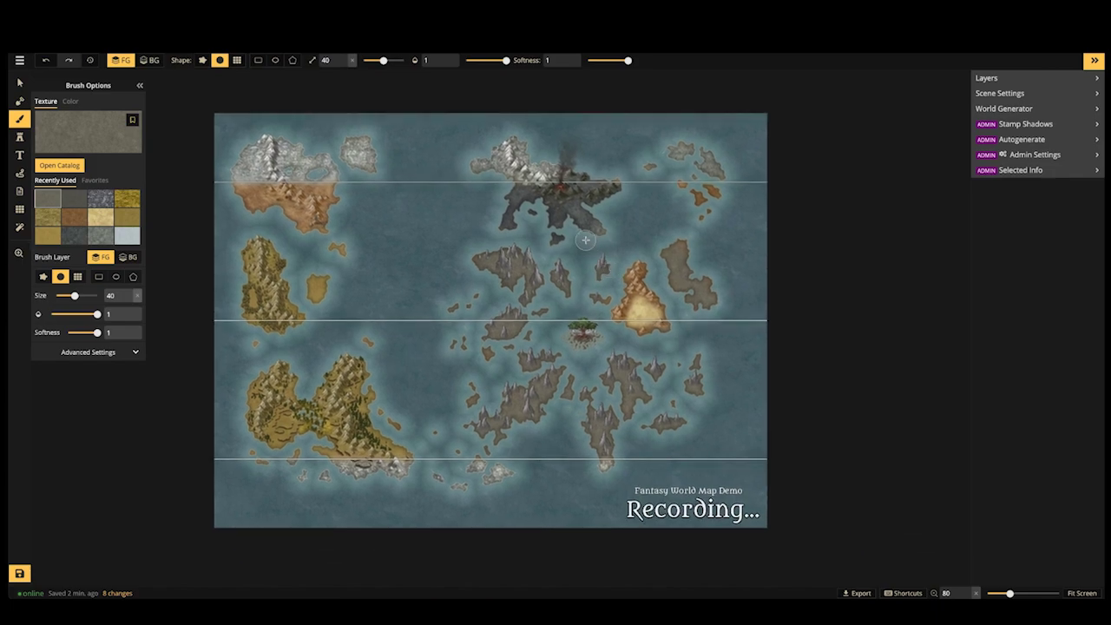
{"action": "scroll", "coordinate": [504, 190], "scroll_direction": "up", "scroll_amount": 3}
{"action": "scroll", "coordinate": [504, 190], "scroll_direction": "up", "scroll_amount": 3}
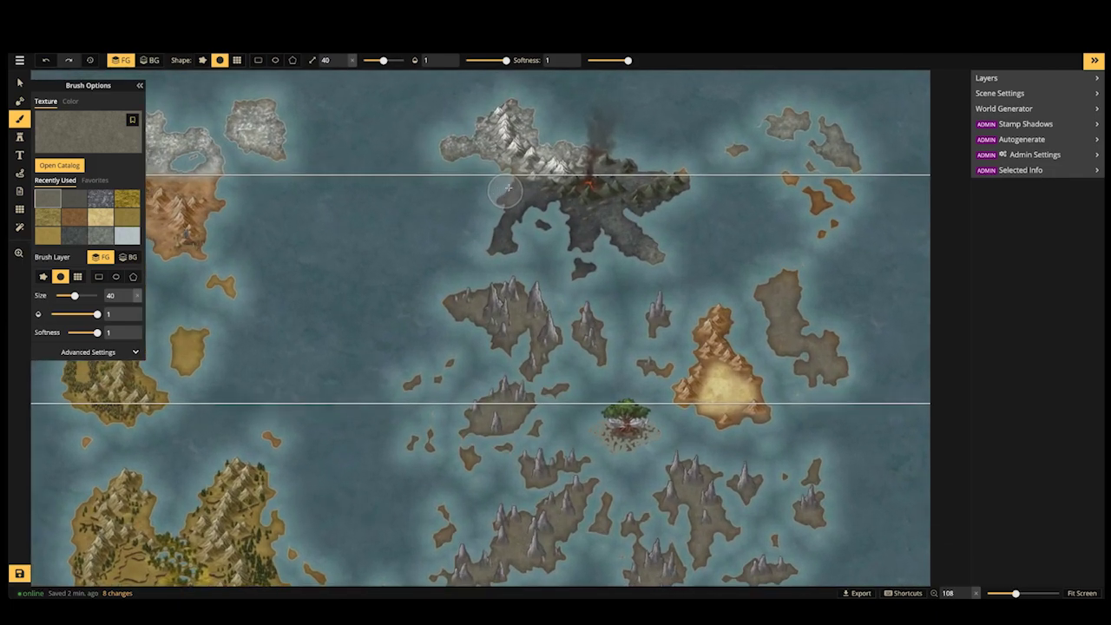
{"action": "left_click", "coordinate": [149, 60]}
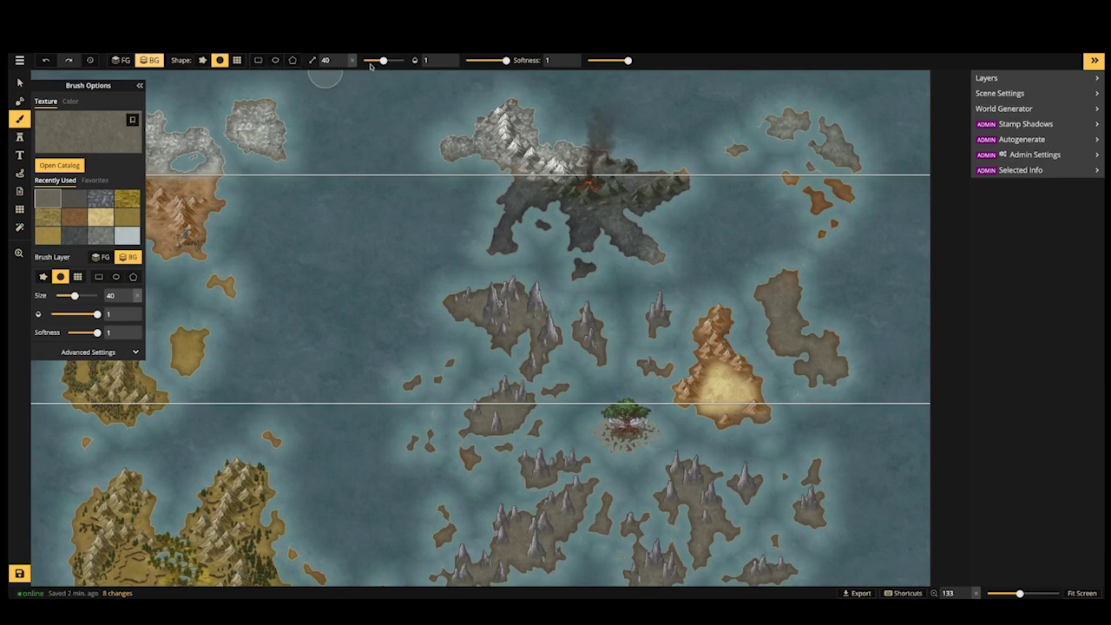
{"action": "left_click_drag", "start_coordinate": [383, 60], "coordinate": [370, 60]}
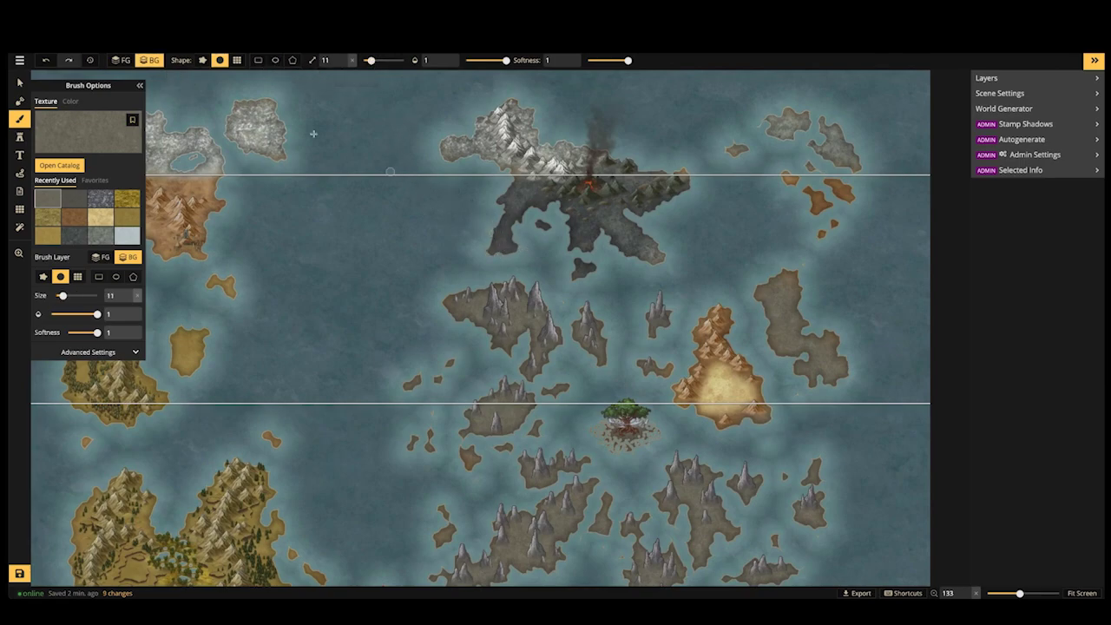
{"action": "left_click", "coordinate": [19, 101]}
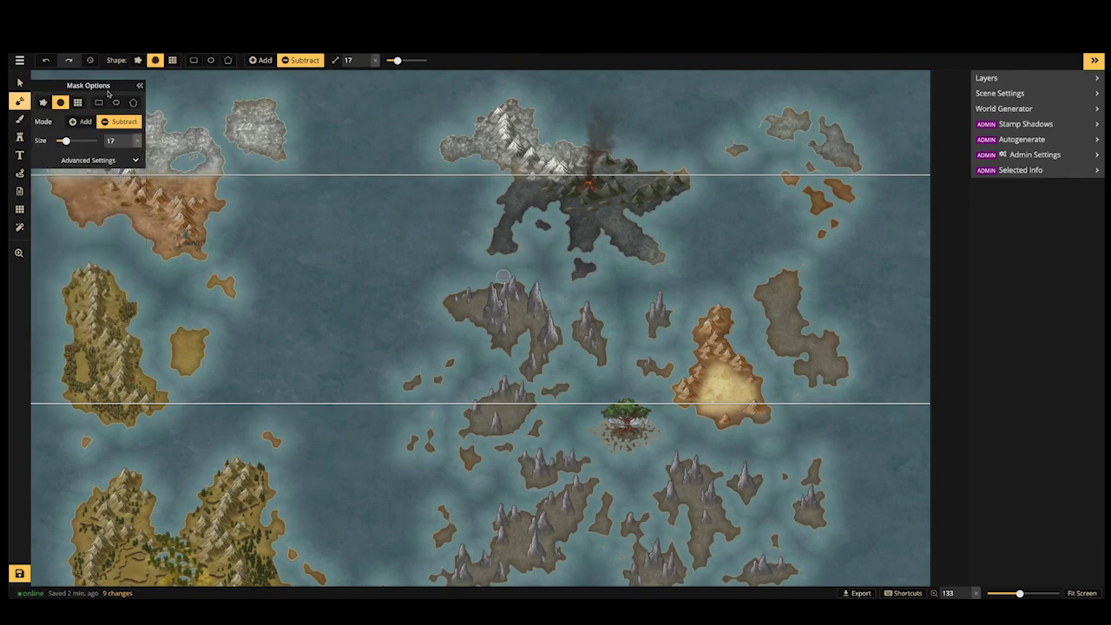
{"action": "key", "text": "ctrl+z"}
Erase the volcanic continent's southwestern and southeastern peninsulas and its snowy western tip with the circular subtract mask at size 11
{"action": "left_click_drag", "start_coordinate": [395, 60], "coordinate": [392, 60]}
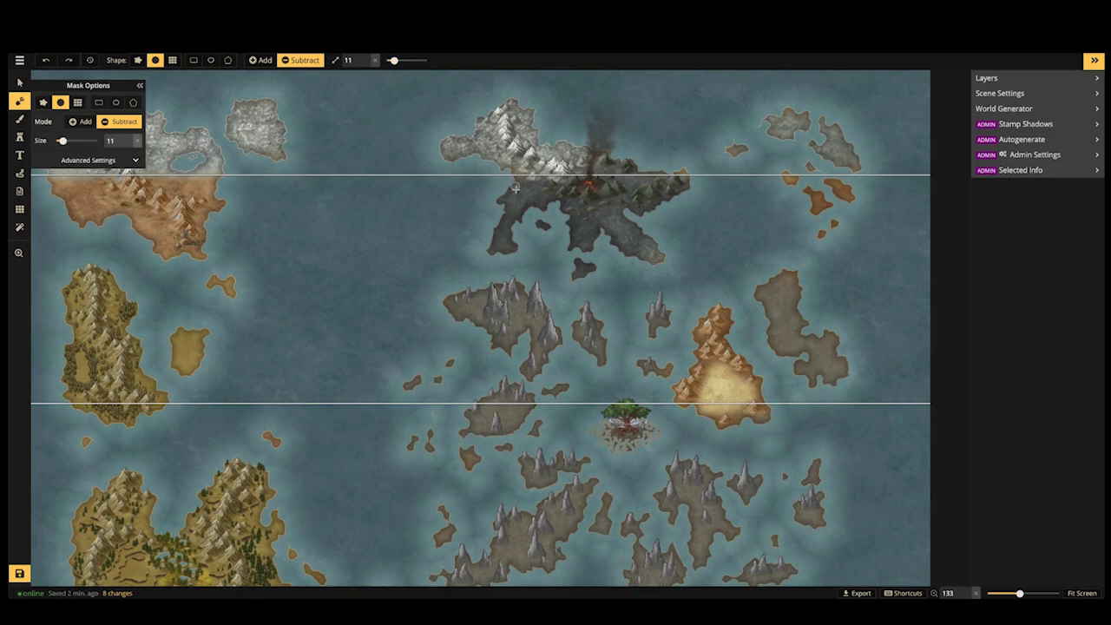
{"action": "mouse_move", "coordinate": [537, 202]}
{"action": "left_mouse_down"}
{"action": "mouse_move", "coordinate": [494, 248]}
{"action": "mouse_move", "coordinate": [522, 218]}
{"action": "mouse_move", "coordinate": [483, 249]}
{"action": "mouse_move", "coordinate": [482, 240]}
{"action": "left_mouse_up"}
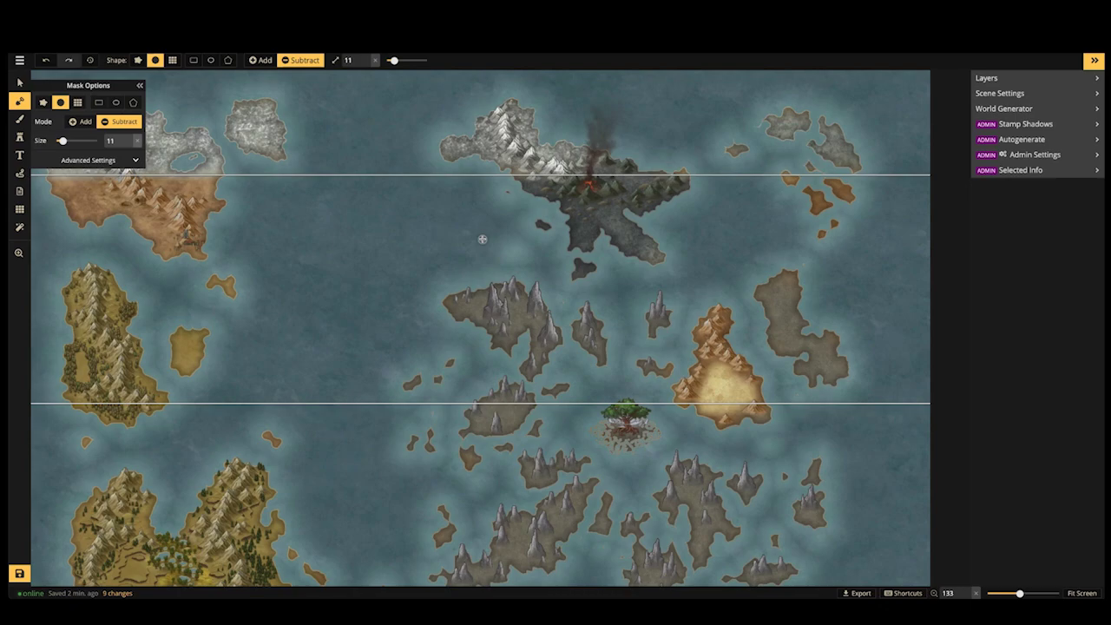
{"action": "mouse_move", "coordinate": [464, 123]}
{"action": "left_mouse_down"}
{"action": "mouse_move", "coordinate": [468, 153]}
{"action": "mouse_move", "coordinate": [446, 154]}
{"action": "mouse_move", "coordinate": [463, 135]}
{"action": "mouse_move", "coordinate": [460, 159]}
{"action": "mouse_move", "coordinate": [462, 131]}
{"action": "mouse_move", "coordinate": [478, 157]}
{"action": "left_mouse_up"}
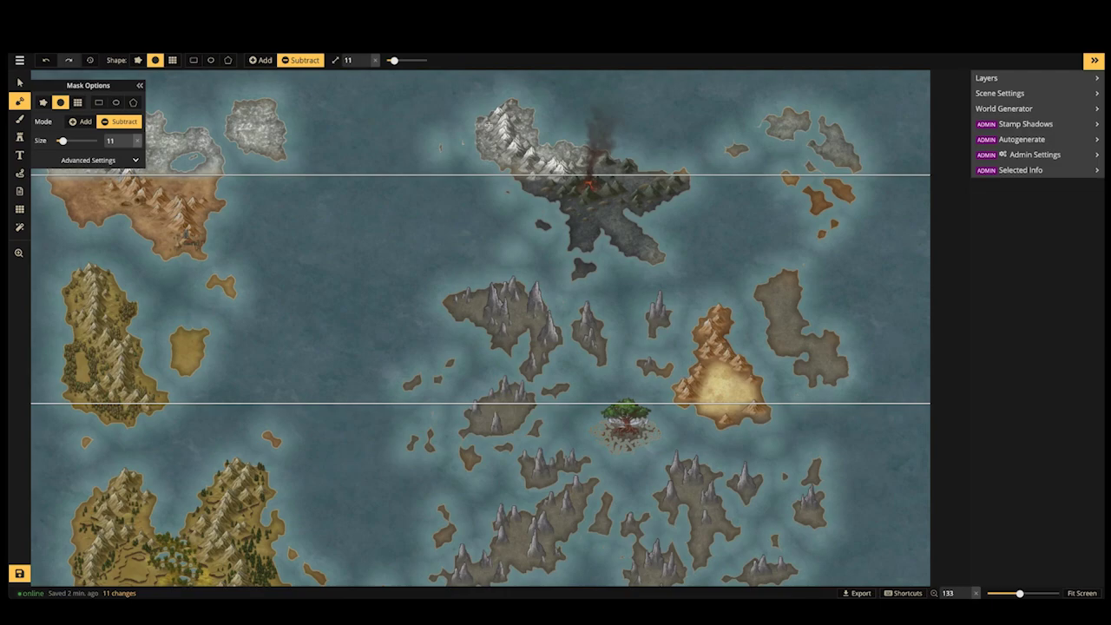
{"action": "mouse_move", "coordinate": [627, 214]}
{"action": "left_mouse_down"}
{"action": "mouse_move", "coordinate": [618, 248]}
{"action": "mouse_move", "coordinate": [653, 239]}
{"action": "mouse_move", "coordinate": [647, 264]}
{"action": "mouse_move", "coordinate": [668, 241]}
{"action": "left_mouse_up"}
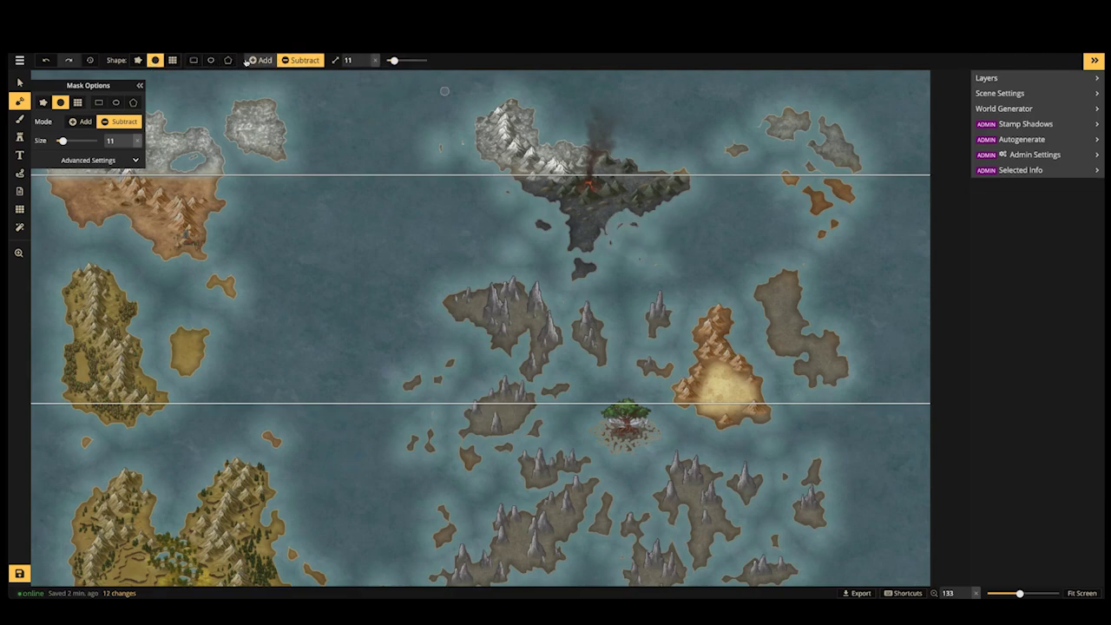
Add ragged land to the volcanic continent's snowy west coast and southeastern coast with the rough-shaped mask at size 6, roughness 4
{"action": "left_click", "coordinate": [139, 61]}
{"action": "left_click", "coordinate": [261, 61]}
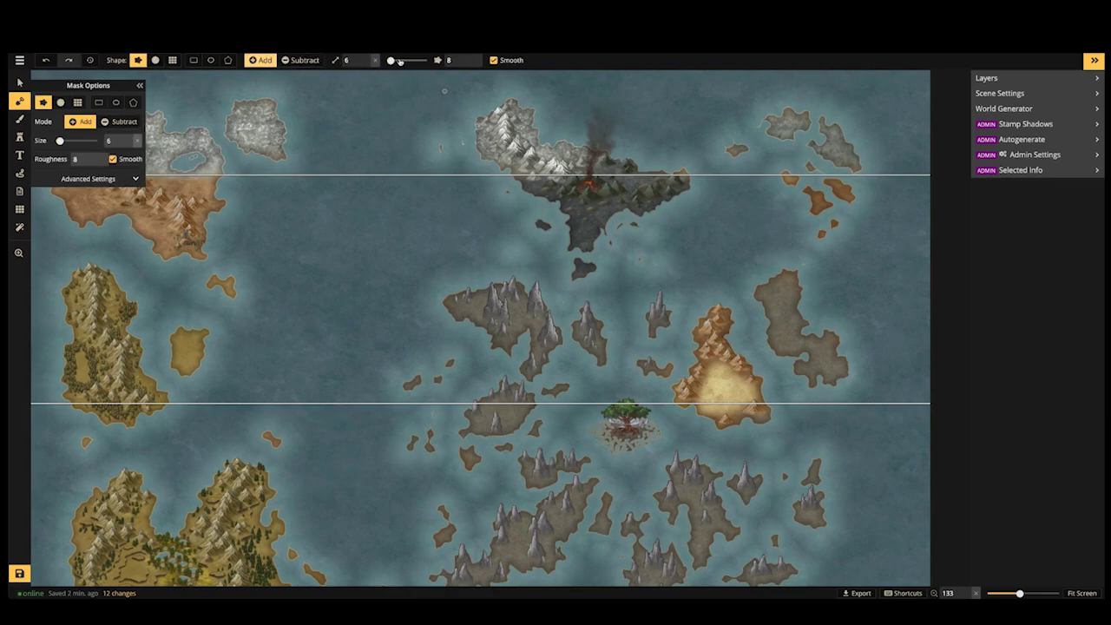
{"action": "left_click", "coordinate": [468, 65]}
{"action": "left_click", "coordinate": [468, 64]}
{"action": "left_click", "coordinate": [468, 64]}
{"action": "left_click", "coordinate": [468, 64]}
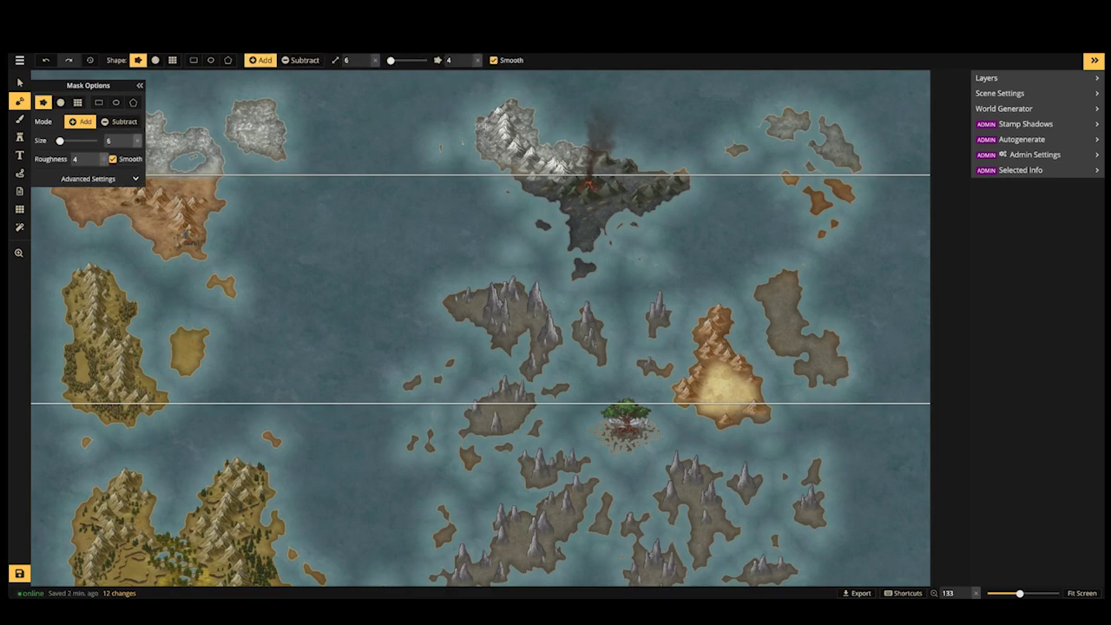
{"action": "scroll", "coordinate": [483, 138], "scroll_direction": "up", "scroll_amount": 5}
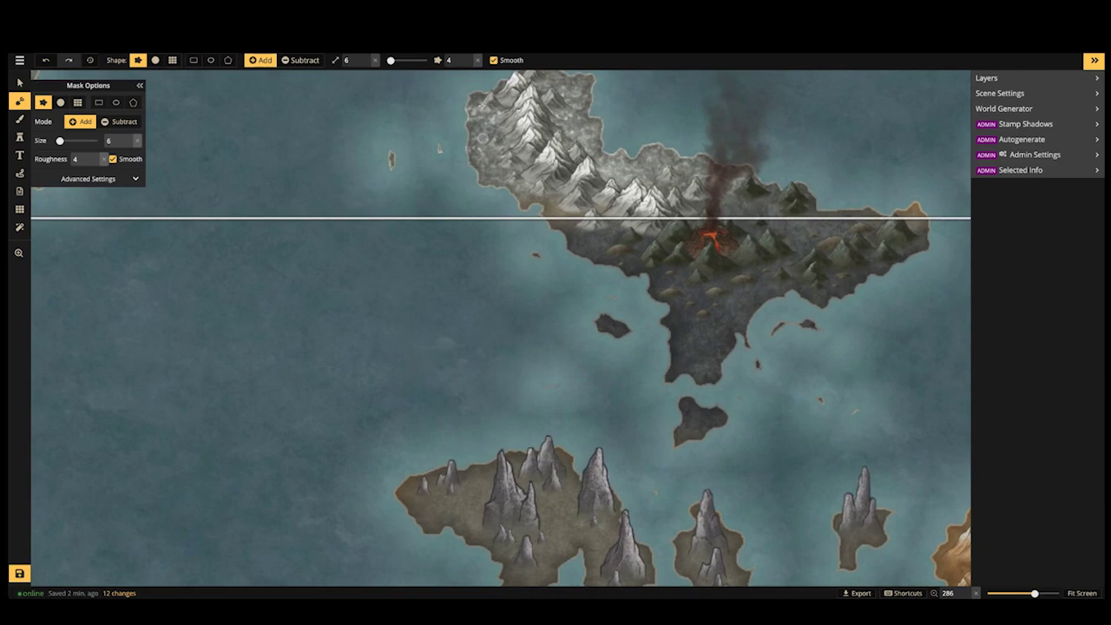
{"action": "mouse_move", "coordinate": [482, 106]}
{"action": "left_mouse_down"}
{"action": "mouse_move", "coordinate": [466, 111]}
{"action": "mouse_move", "coordinate": [466, 135]}
{"action": "mouse_move", "coordinate": [444, 156]}
{"action": "mouse_move", "coordinate": [483, 165]}
{"action": "left_mouse_up"}
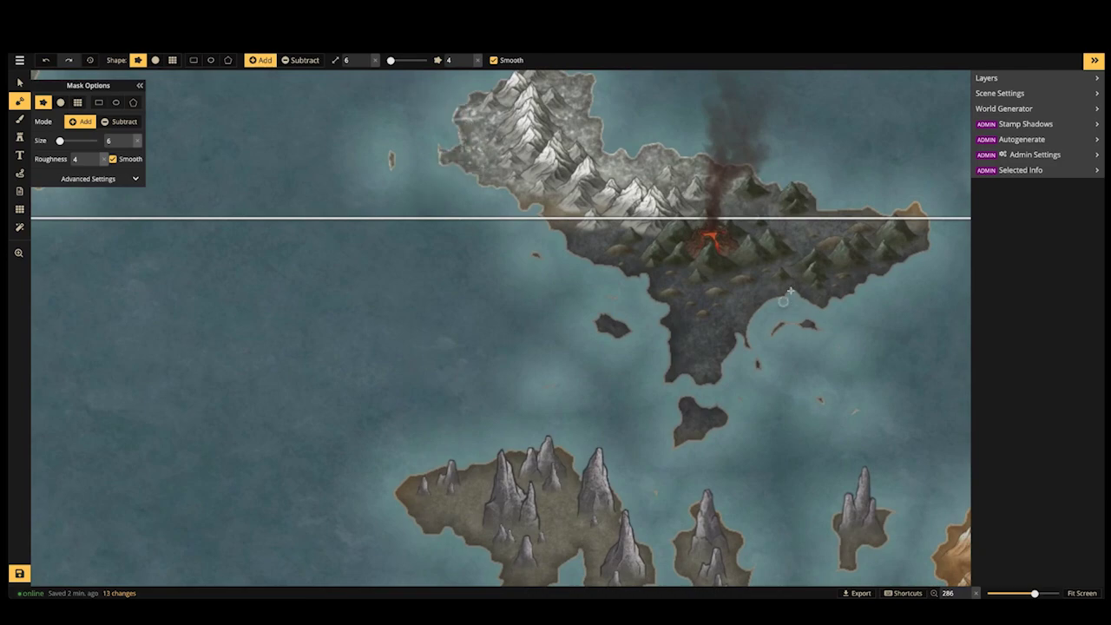
{"action": "mouse_move", "coordinate": [784, 301]}
{"action": "left_mouse_down"}
{"action": "mouse_move", "coordinate": [754, 317]}
{"action": "mouse_move", "coordinate": [745, 342]}
{"action": "mouse_move", "coordinate": [824, 320]}
{"action": "mouse_move", "coordinate": [796, 330]}
{"action": "mouse_move", "coordinate": [817, 327]}
{"action": "left_mouse_up"}
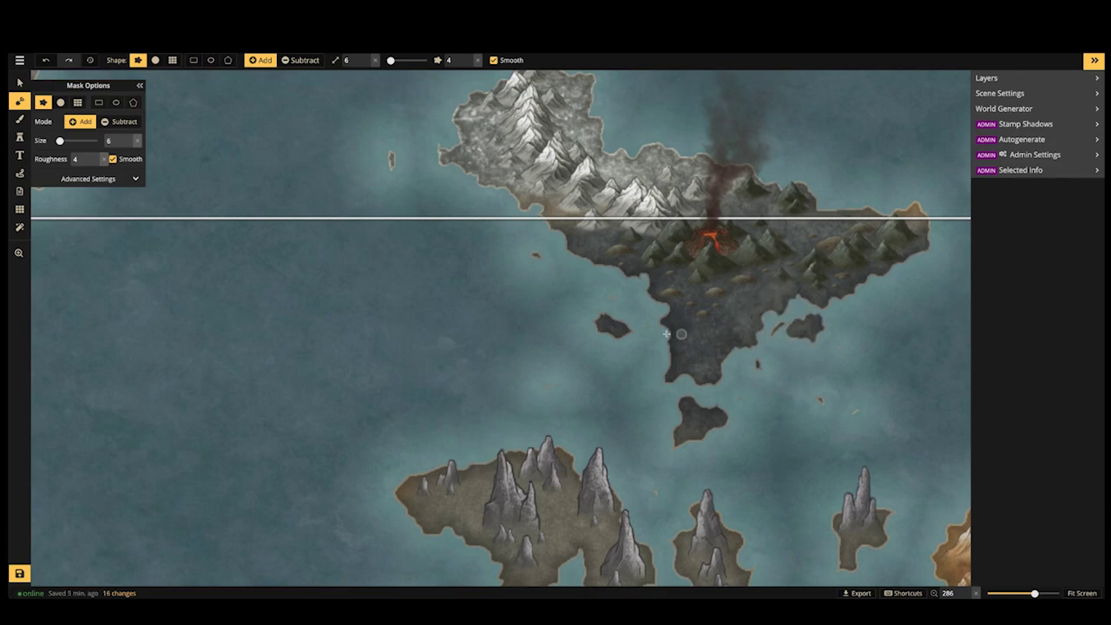
Enlarge the tiny leftover islets west and southeast of the volcanic continent with the rough-shaped add mask
{"action": "mouse_move", "coordinate": [534, 243]}
{"action": "left_mouse_down"}
{"action": "mouse_move", "coordinate": [550, 248]}
{"action": "mouse_move", "coordinate": [528, 238]}
{"action": "mouse_move", "coordinate": [544, 258]}
{"action": "left_mouse_up"}
{"action": "left_click_drag", "start_coordinate": [394, 158], "coordinate": [408, 150]}
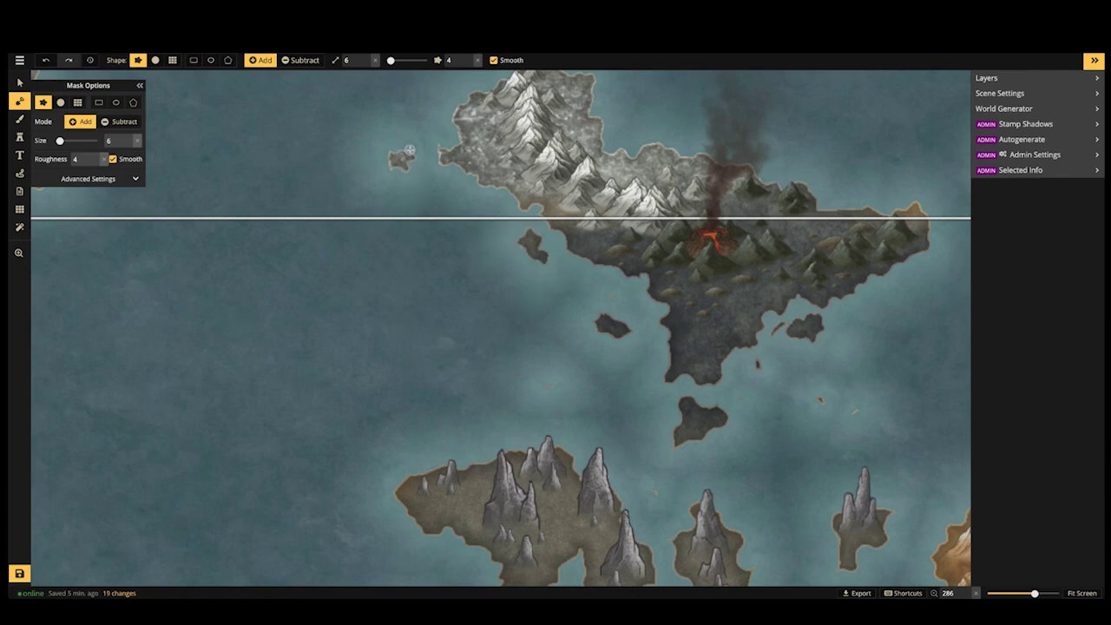
{"action": "left_click_drag", "start_coordinate": [795, 339], "coordinate": [787, 330]}
{"action": "left_click_drag", "start_coordinate": [748, 365], "coordinate": [754, 362]}
{"action": "left_click", "coordinate": [854, 414]}
{"action": "left_click", "coordinate": [818, 394]}
Add small islets off the north coast of the southwestern continent, between its two mountainous arms
{"action": "scroll", "coordinate": [818, 394], "scroll_direction": "down", "scroll_amount": 3}
{"action": "scroll", "coordinate": [763, 308], "scroll_direction": "down", "scroll_amount": 3}
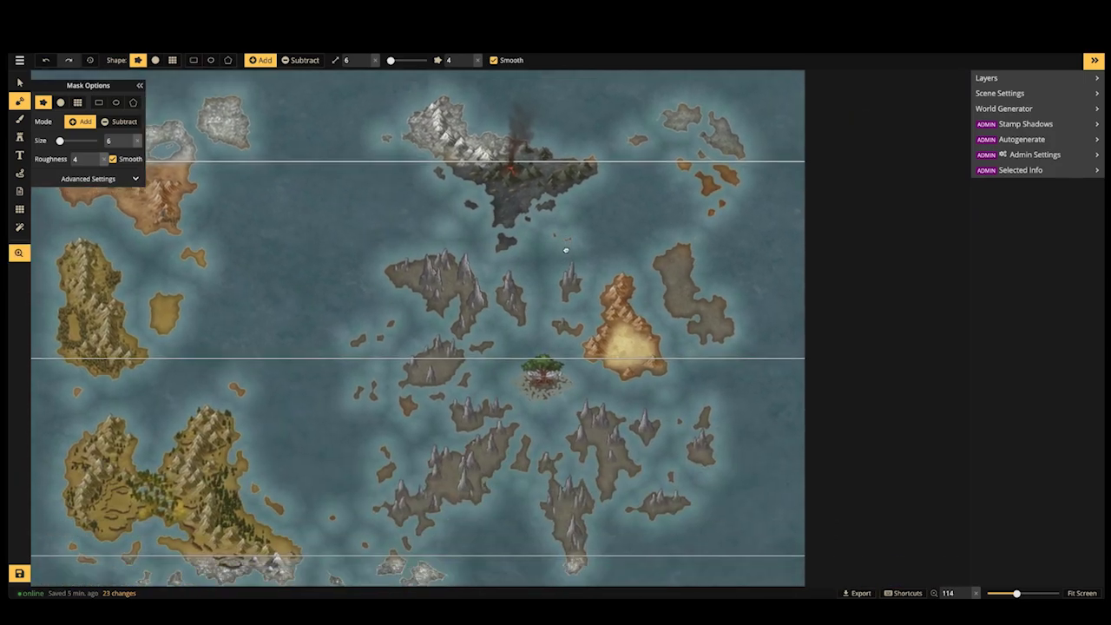
{"action": "left_click_drag", "start_coordinate": [534, 340], "coordinate": [647, 251]}
{"action": "left_click_drag", "start_coordinate": [384, 313], "coordinate": [558, 285]}
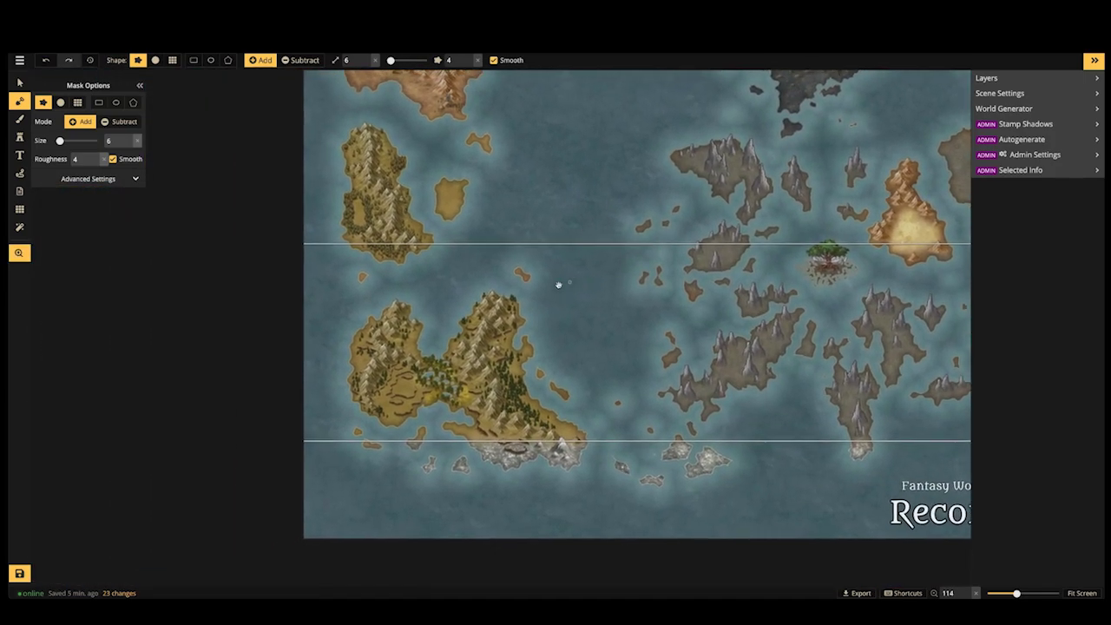
{"action": "scroll", "coordinate": [537, 288], "scroll_direction": "up", "scroll_amount": 3}
{"action": "scroll", "coordinate": [536, 289], "scroll_direction": "up", "scroll_amount": 3}
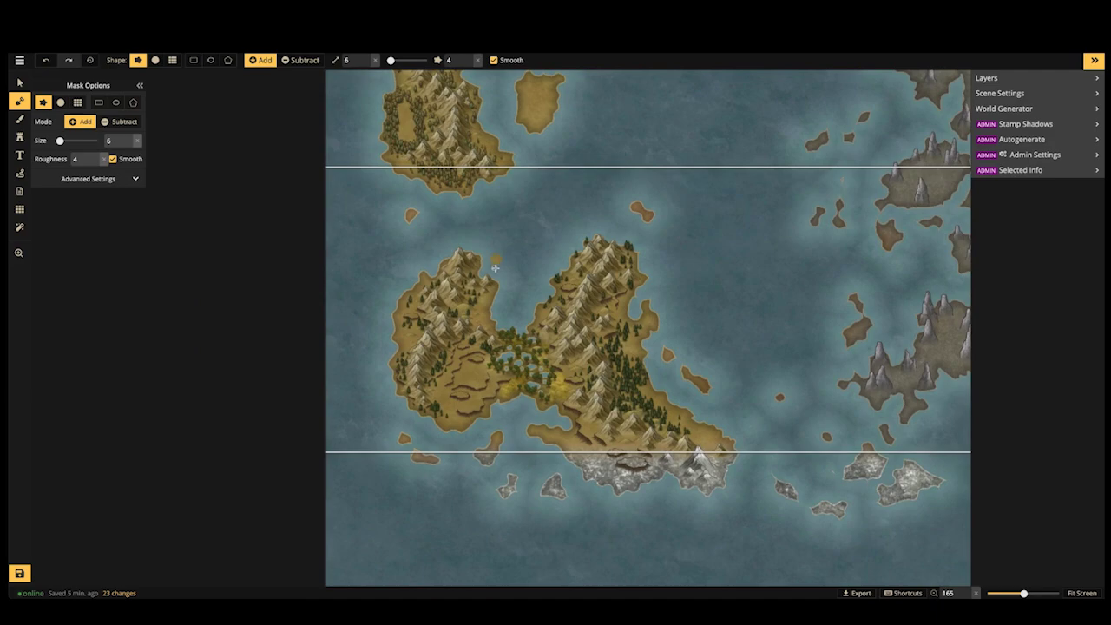
{"action": "left_click", "coordinate": [500, 258]}
{"action": "left_click", "coordinate": [495, 237]}
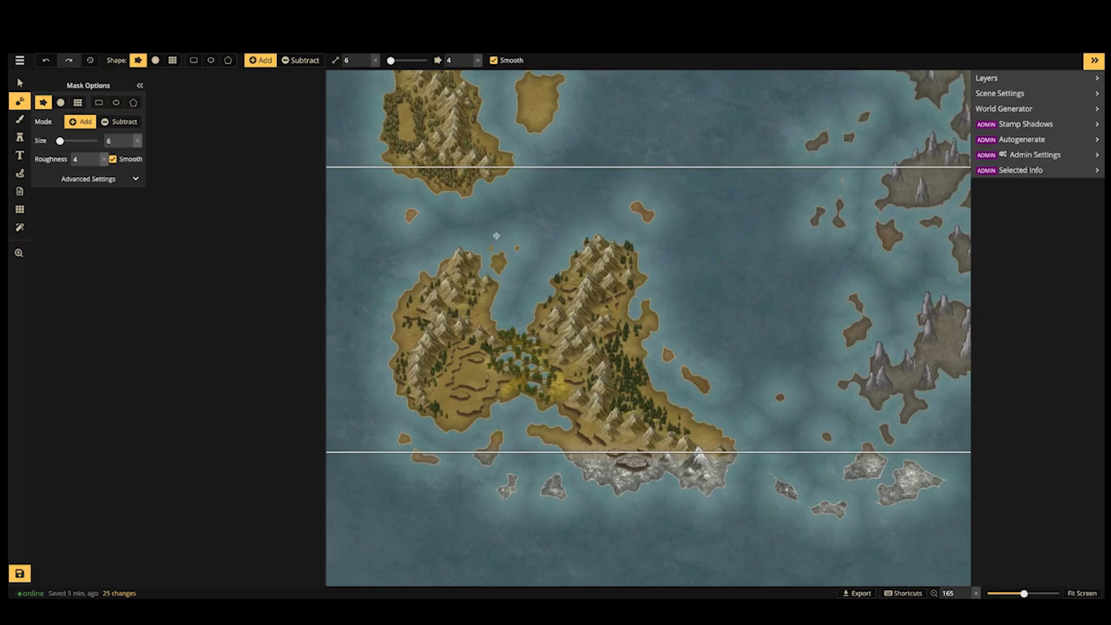
Add small islets in the channels between the western karst islands with the rough-shaped add mask at size 6, roughness 4
{"action": "scroll", "coordinate": [506, 219], "scroll_direction": "down", "scroll_amount": 2}
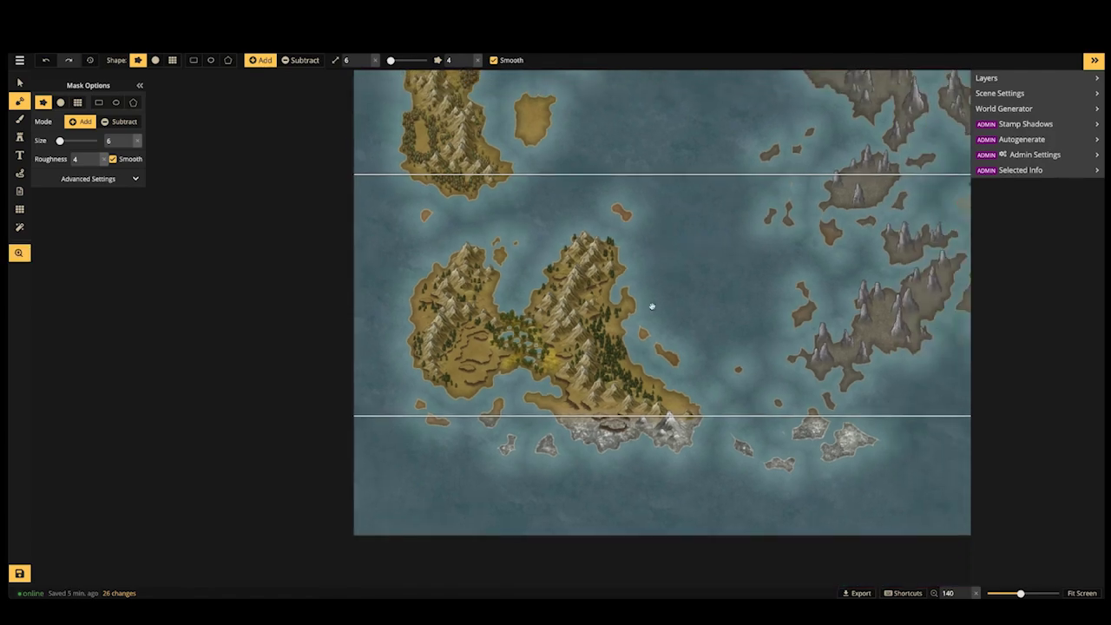
{"action": "left_click_drag", "start_coordinate": [513, 352], "coordinate": [376, 283]}
{"action": "left_click_drag", "start_coordinate": [705, 286], "coordinate": [471, 313]}
{"action": "scroll", "coordinate": [521, 313], "scroll_direction": "up", "scroll_amount": 1}
{"action": "scroll", "coordinate": [522, 313], "scroll_direction": "up", "scroll_amount": 3}
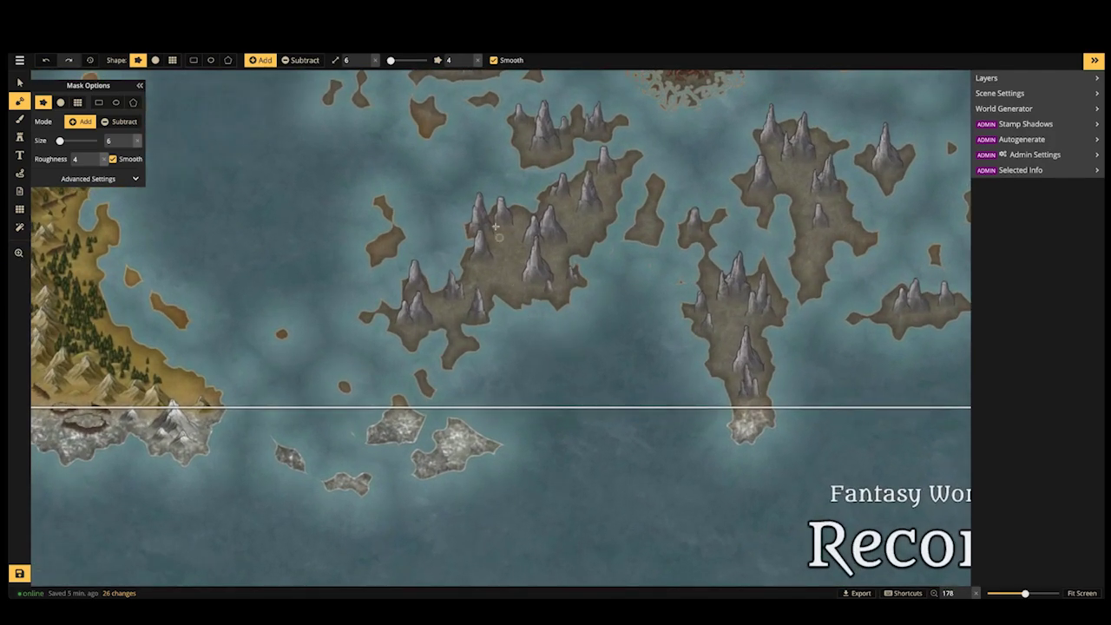
{"action": "scroll", "coordinate": [500, 209], "scroll_direction": "down", "scroll_amount": 4}
{"action": "key", "text": "space"}
{"action": "left_click_drag", "start_coordinate": [498, 209], "coordinate": [390, 345]}
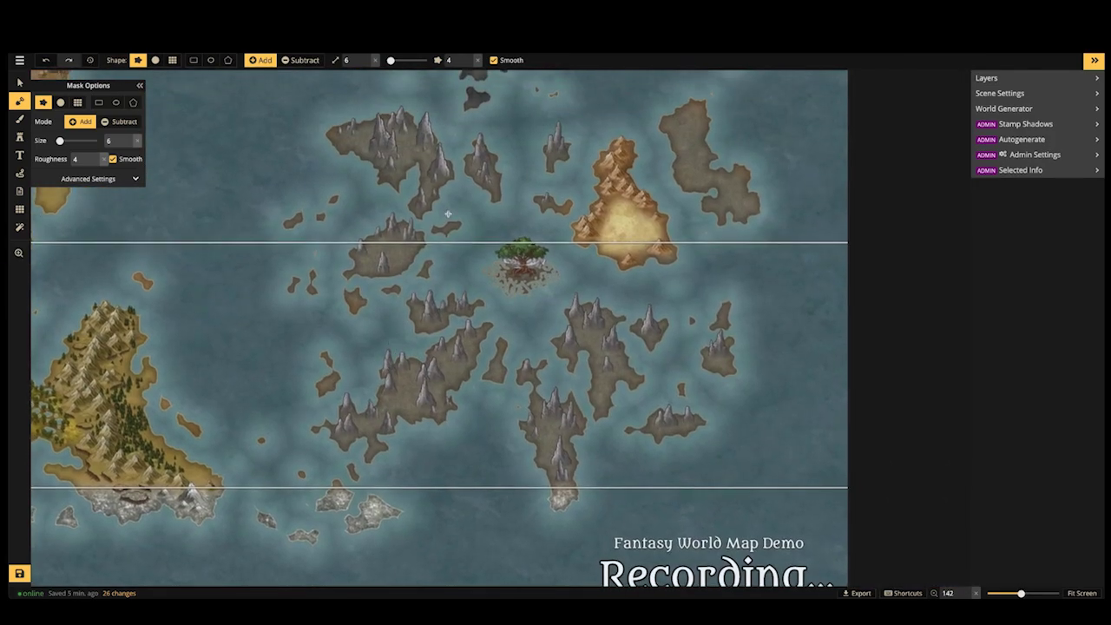
{"action": "left_click", "coordinate": [399, 329]}
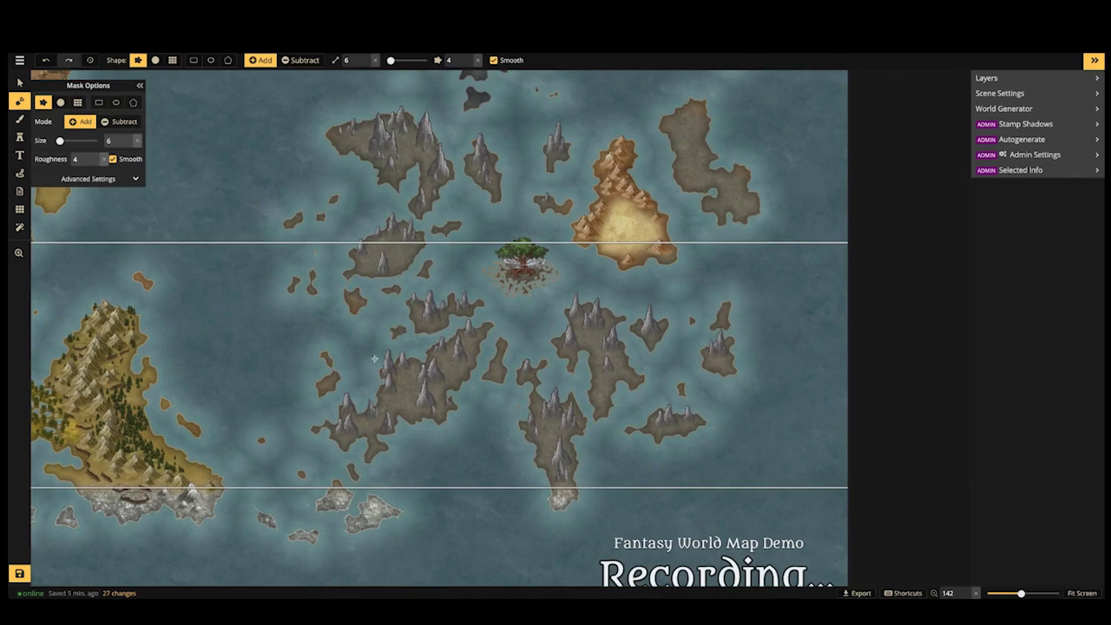
{"action": "left_click", "coordinate": [392, 292]}
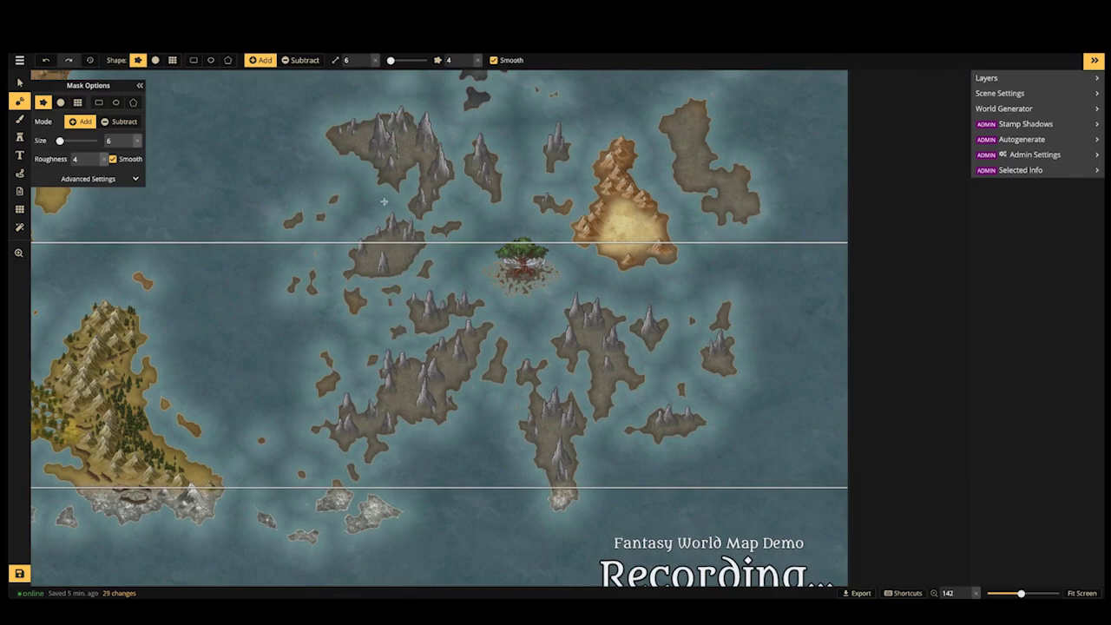
{"action": "left_click", "coordinate": [363, 185]}
{"action": "left_click", "coordinate": [367, 211]}
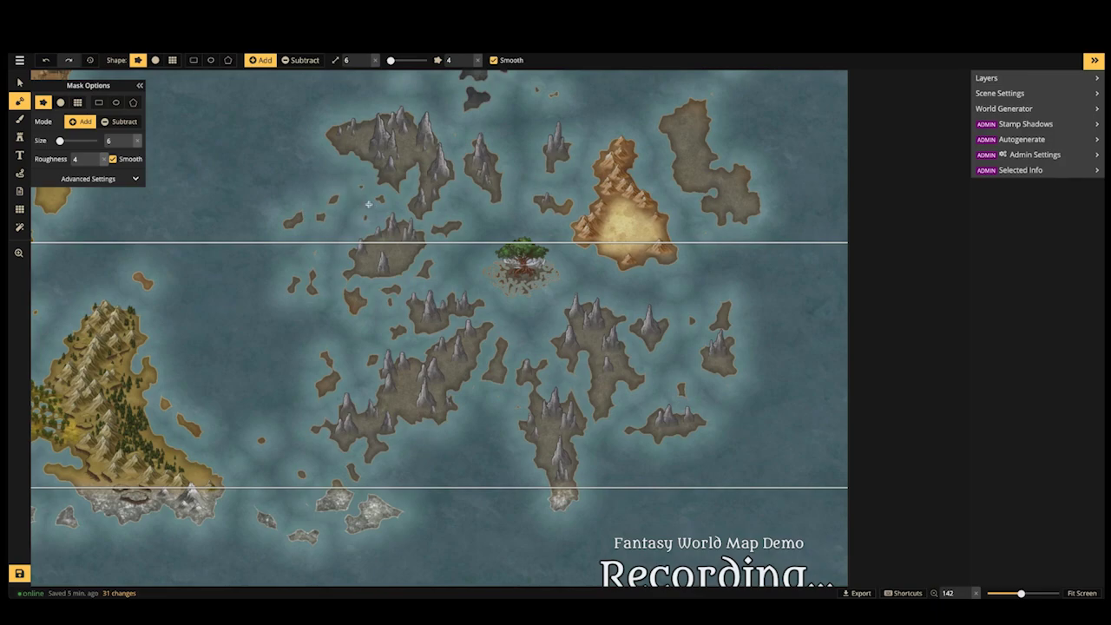
Scatter more small islets around the giant tree island, filling the gaps toward the karst islands and the sandy desert island
{"action": "left_click", "coordinate": [554, 304]}
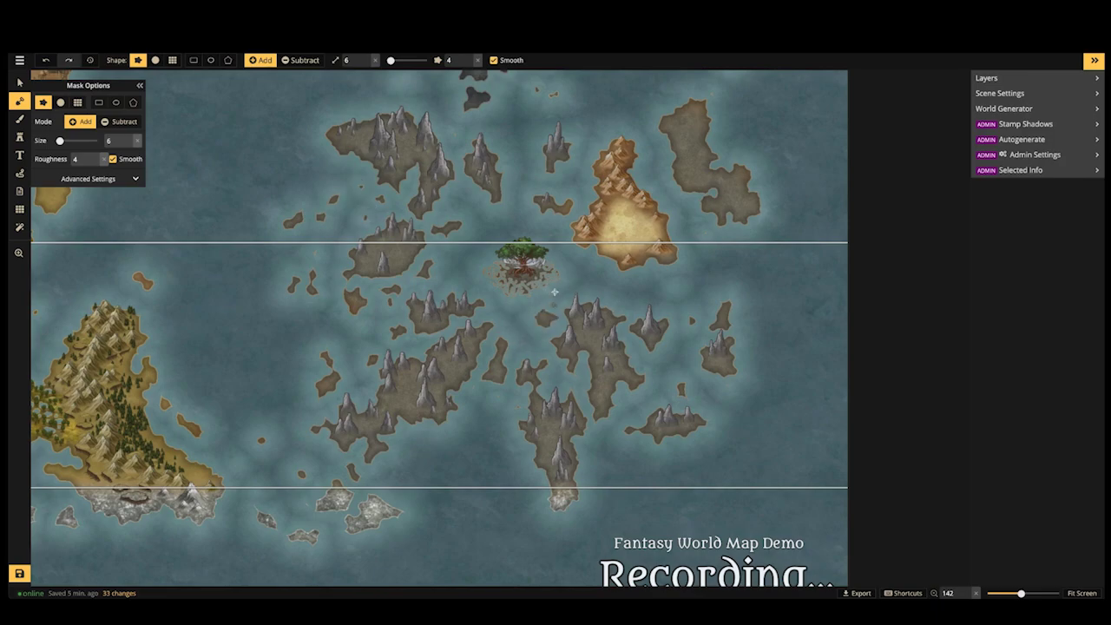
{"action": "left_click", "coordinate": [454, 270]}
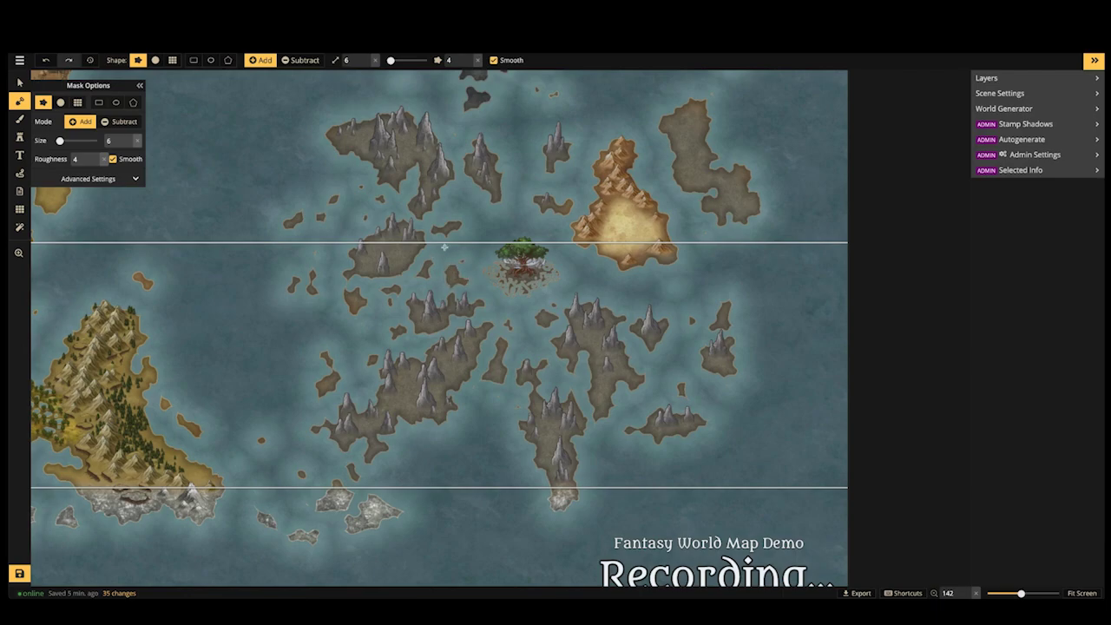
{"action": "left_click", "coordinate": [457, 205]}
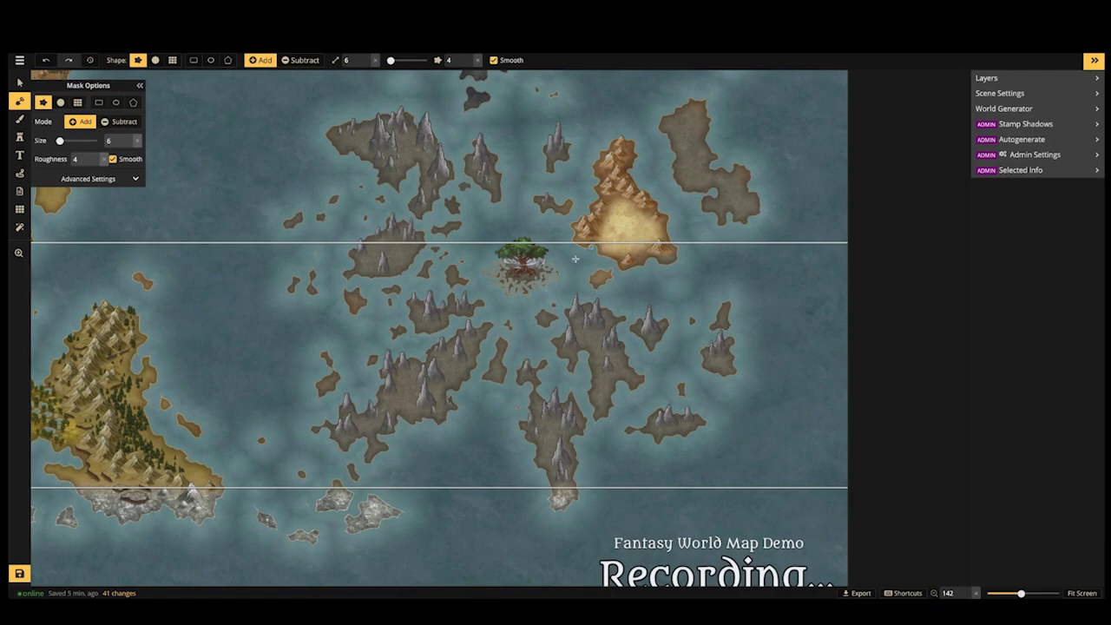
{"action": "left_click", "coordinate": [582, 258]}
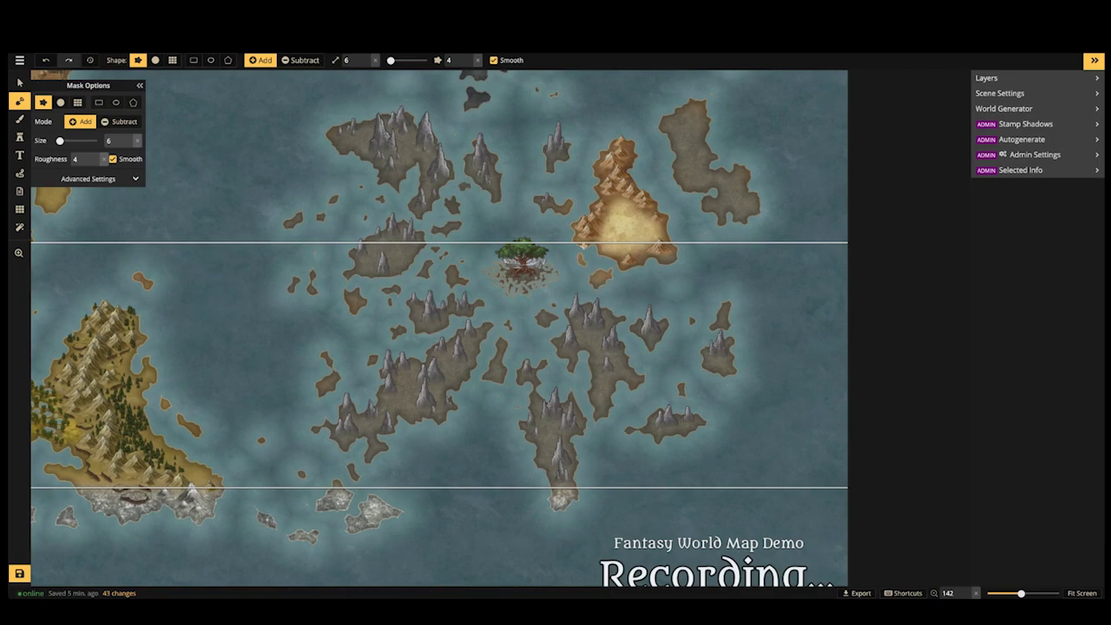
{"action": "left_click", "coordinate": [618, 295]}
{"action": "left_click", "coordinate": [525, 346]}
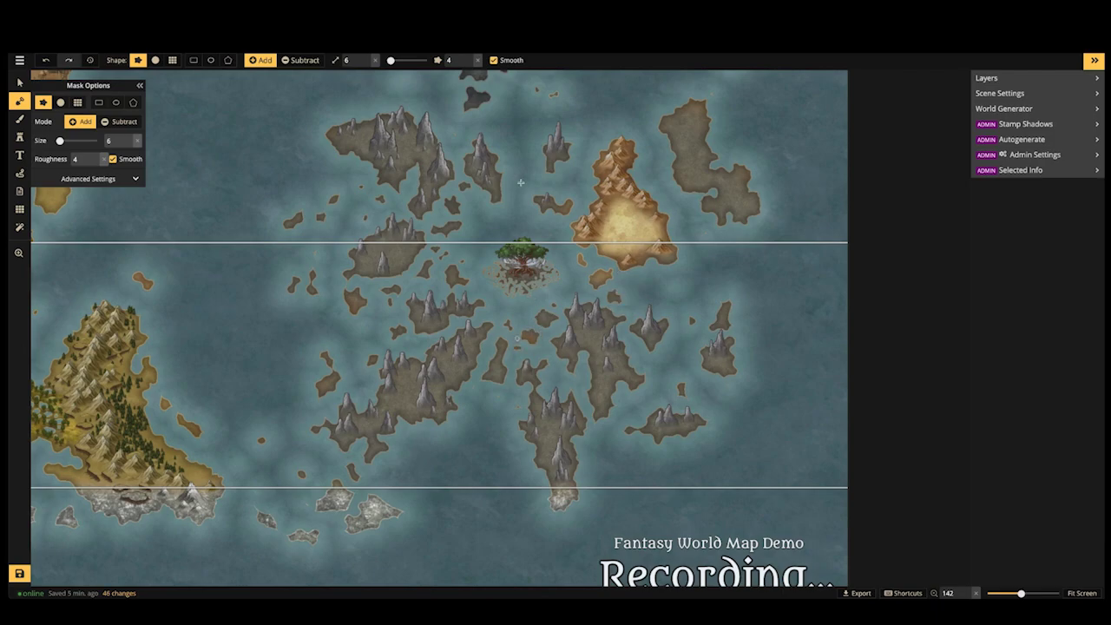
{"action": "left_click", "coordinate": [477, 210]}
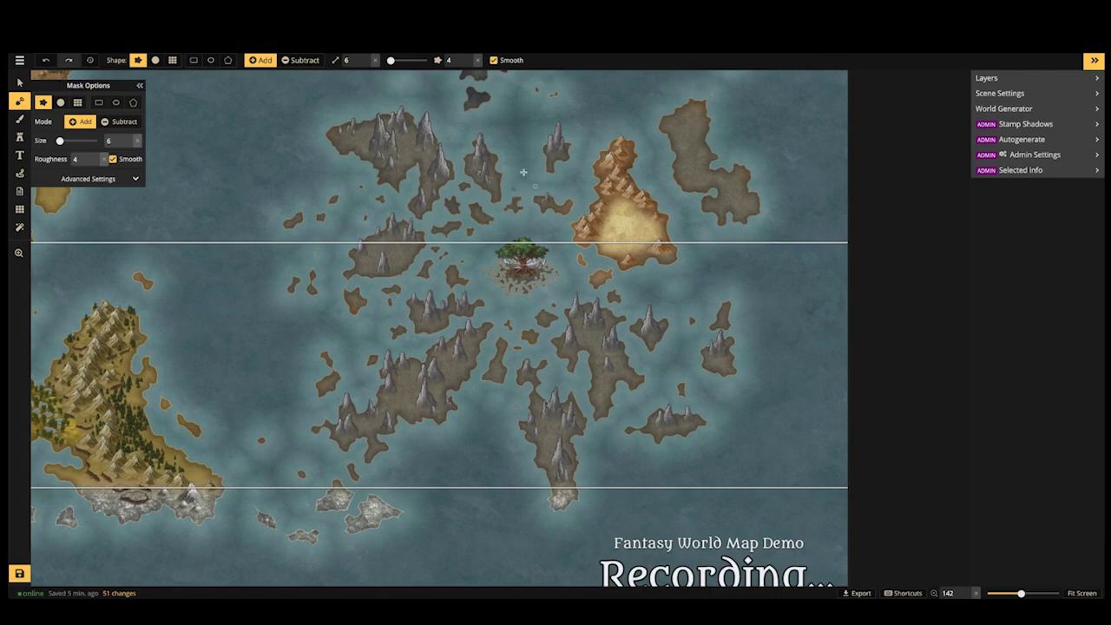
{"action": "left_click", "coordinate": [524, 174]}
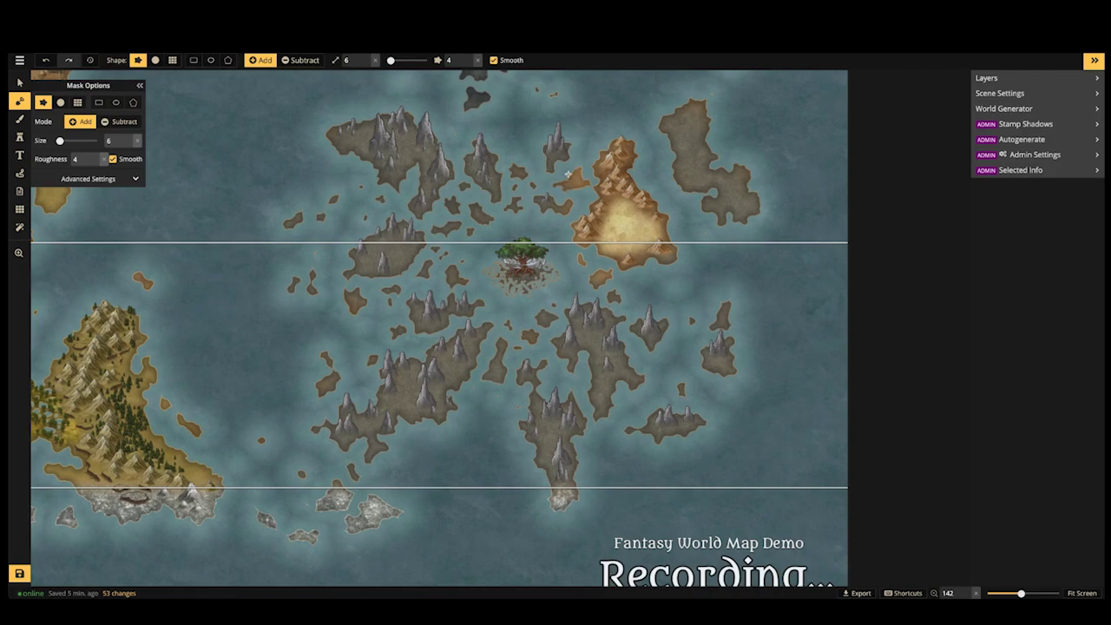
Review the whole map, then switch to Discord and consult the "How to Create a World Map" checklist for the next stage
{"action": "scroll", "coordinate": [568, 174], "scroll_direction": "down", "scroll_amount": 3}
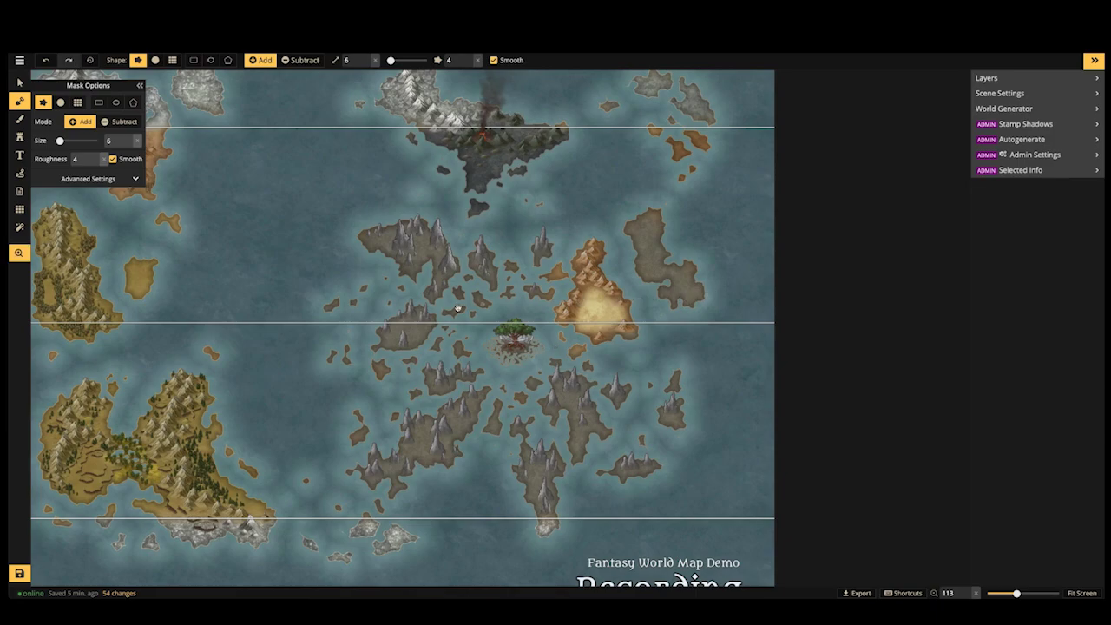
{"action": "scroll", "coordinate": [451, 313], "scroll_direction": "down", "scroll_amount": 3}
{"action": "scroll", "coordinate": [562, 355], "scroll_direction": "up", "scroll_amount": 3}
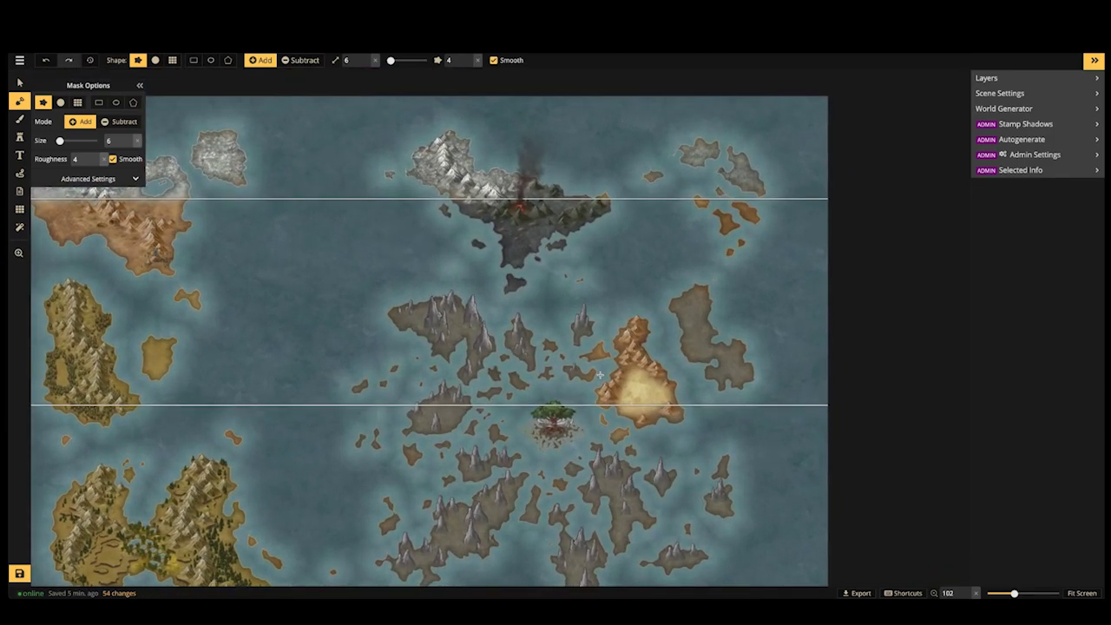
{"action": "scroll", "coordinate": [313, 283], "scroll_direction": "up", "scroll_amount": 2}
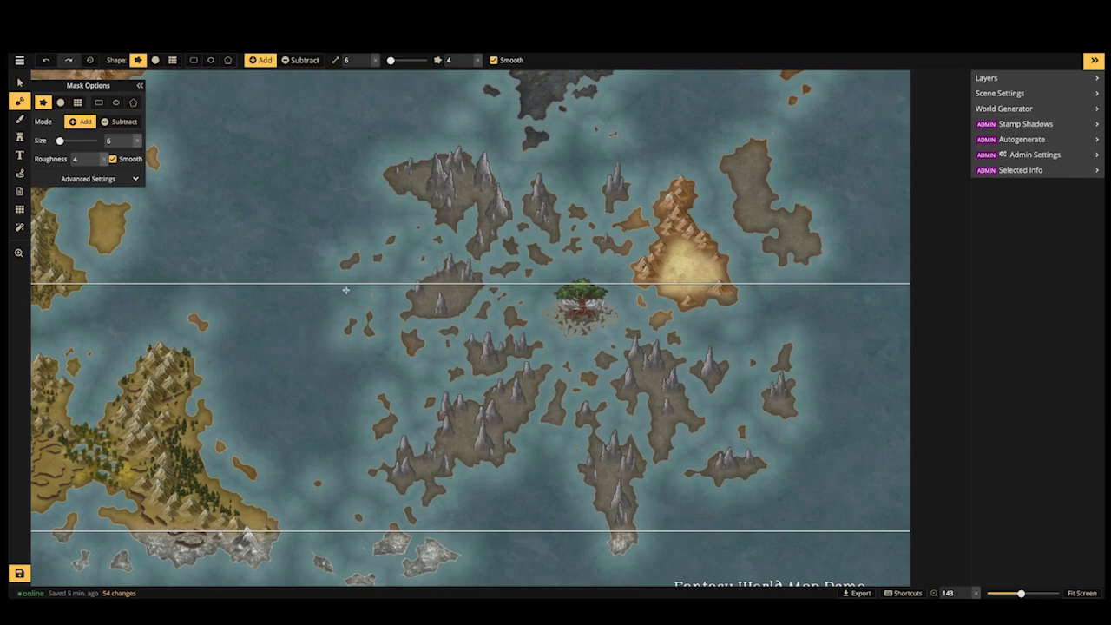
{"action": "scroll", "coordinate": [345, 290], "scroll_direction": "down", "scroll_amount": 4}
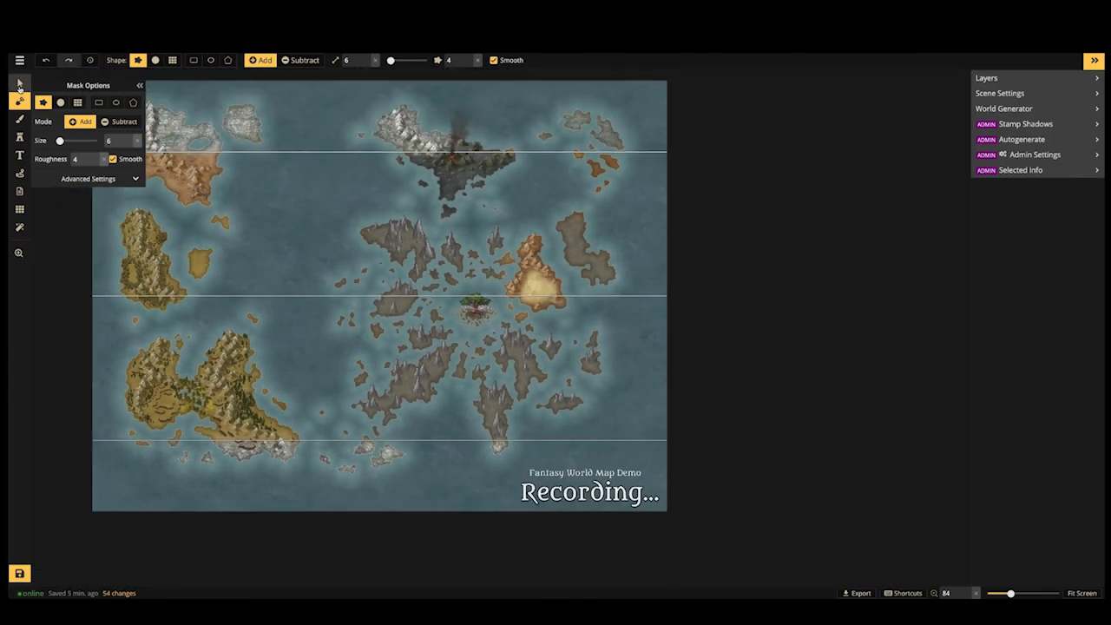
{"action": "left_click", "coordinate": [19, 84]}
{"action": "scroll", "coordinate": [319, 243], "scroll_direction": "down", "scroll_amount": 1}
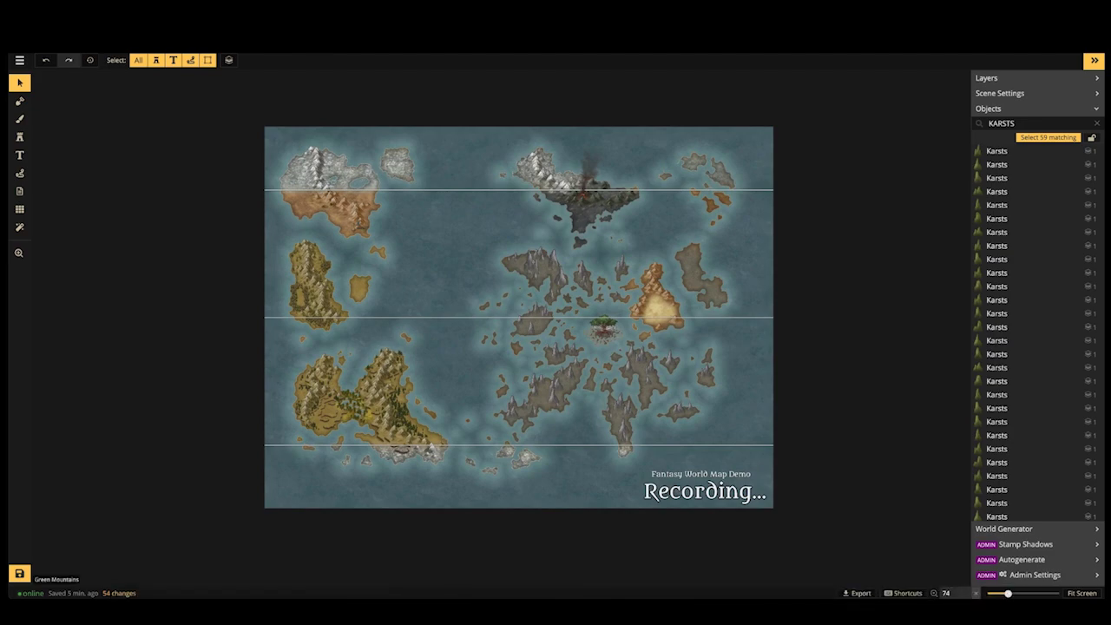
{"action": "left_click", "coordinate": [695, 594]}
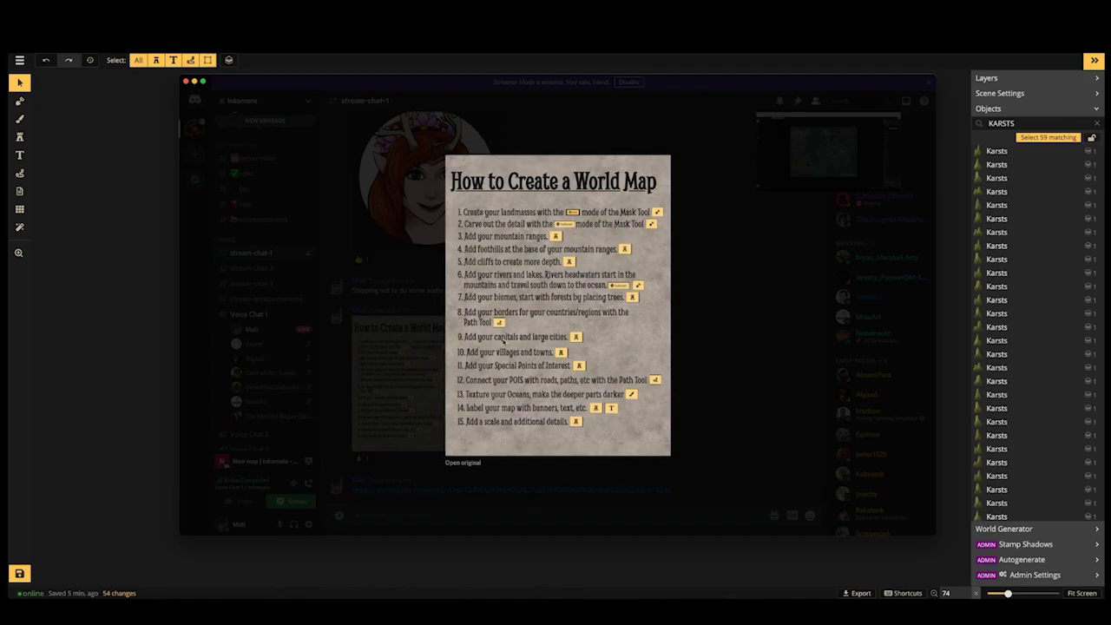
{"action": "left_click", "coordinate": [732, 386]}
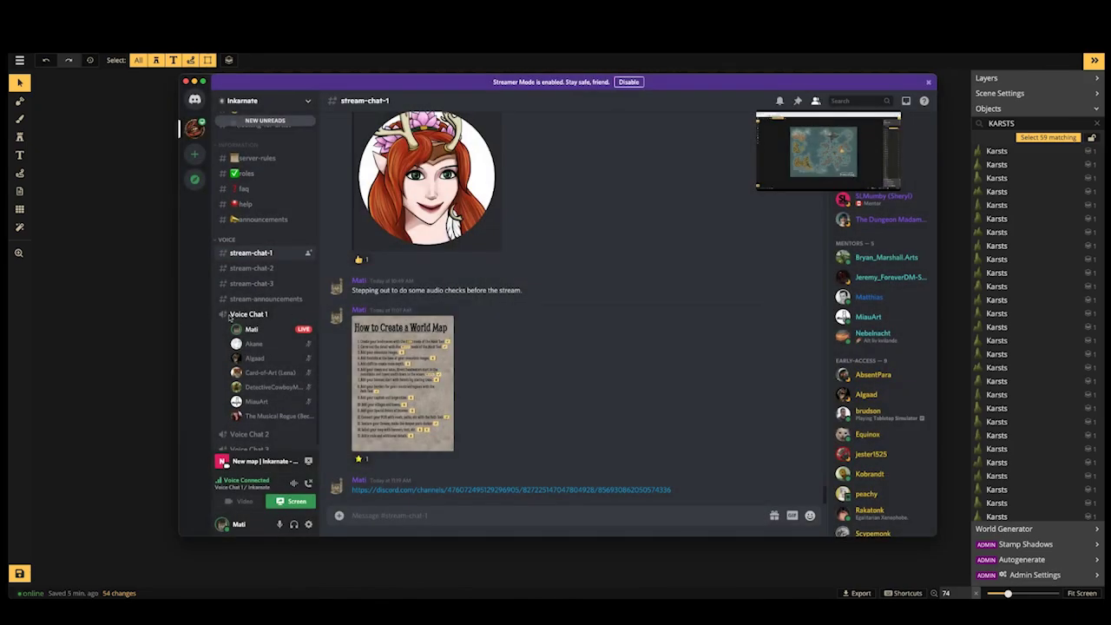
{"action": "left_click", "coordinate": [163, 317]}
Open the stamp catalog, clear the "smoke" search and expand all stamp sets
{"action": "scroll", "coordinate": [286, 287], "scroll_direction": "up", "scroll_amount": 1}
{"action": "scroll", "coordinate": [224, 273], "scroll_direction": "up", "scroll_amount": 3}
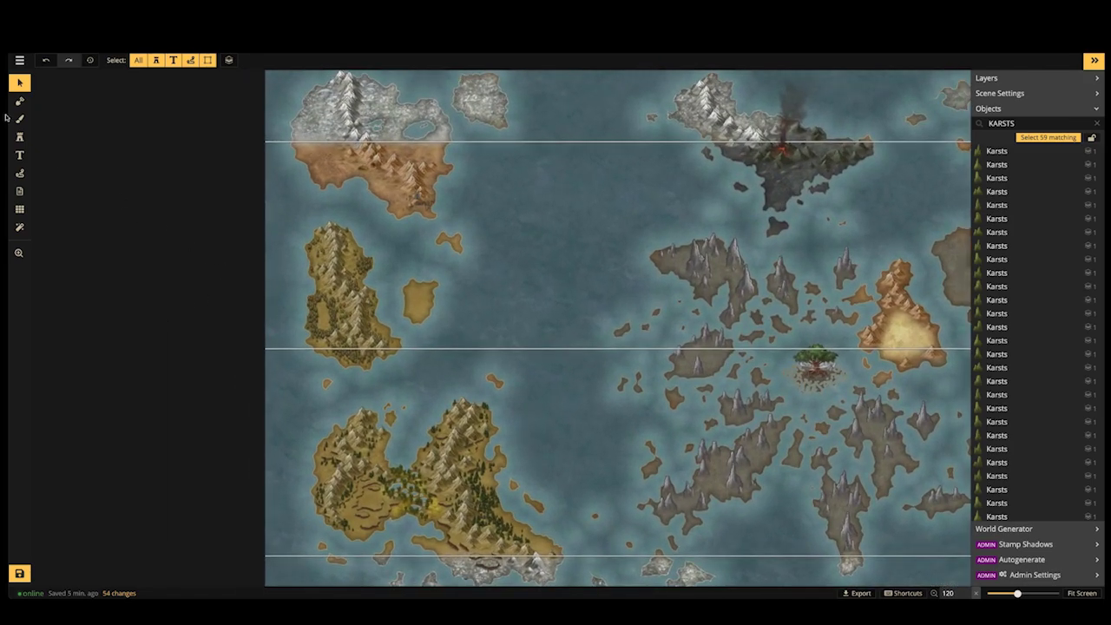
{"action": "left_click", "coordinate": [19, 136]}
{"action": "left_click", "coordinate": [77, 126]}
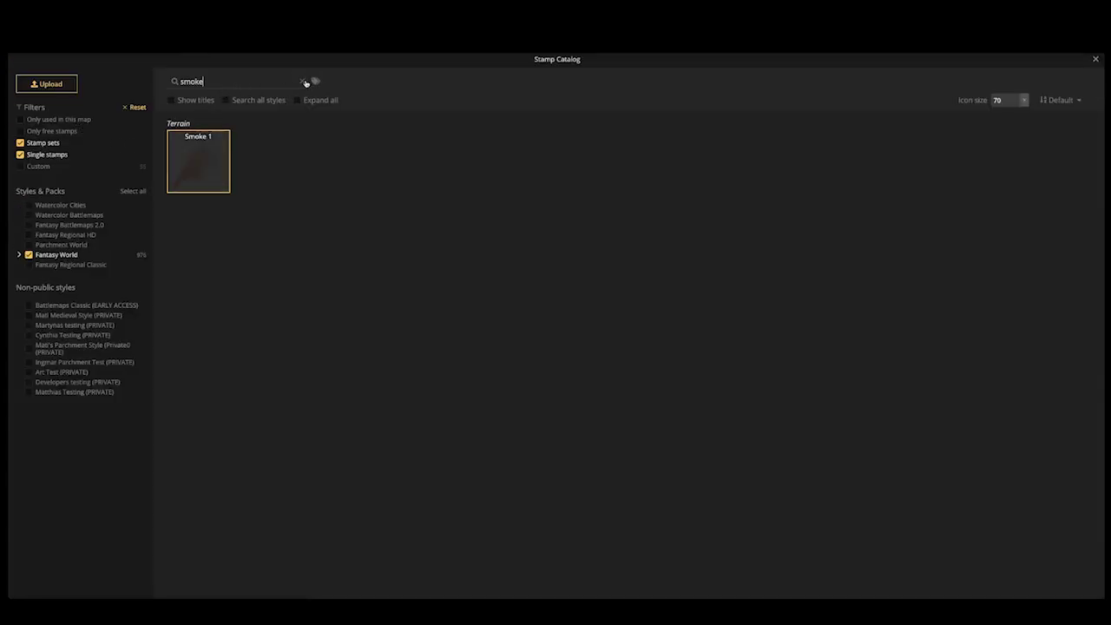
{"action": "left_click", "coordinate": [302, 81]}
{"action": "scroll", "coordinate": [434, 349], "scroll_direction": "down", "scroll_amount": 3}
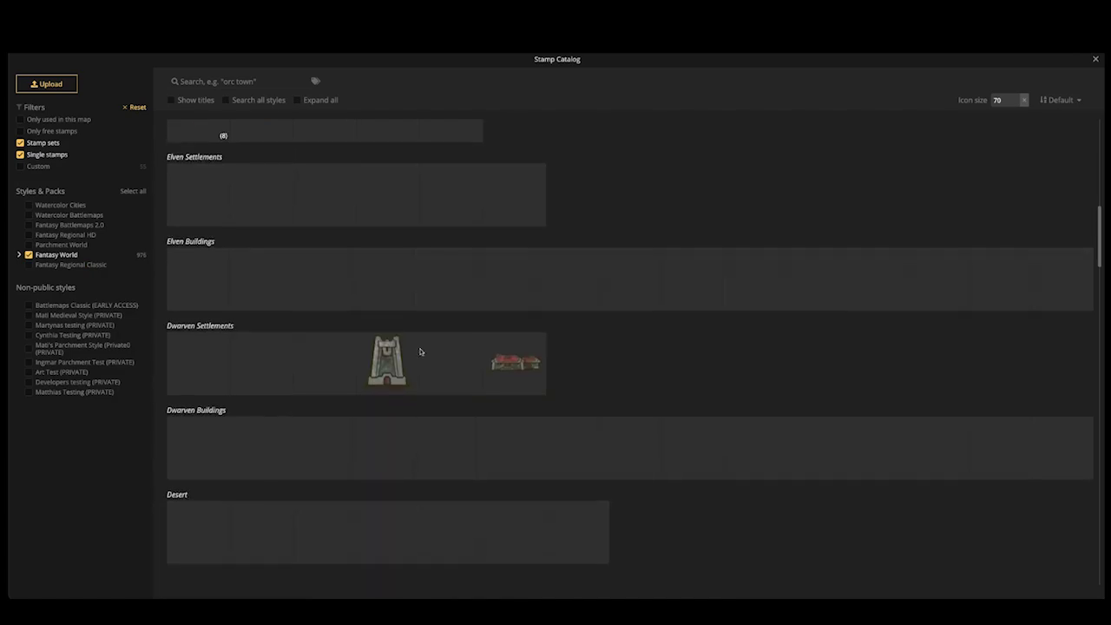
{"action": "scroll", "coordinate": [299, 106], "scroll_direction": "up", "scroll_amount": 2}
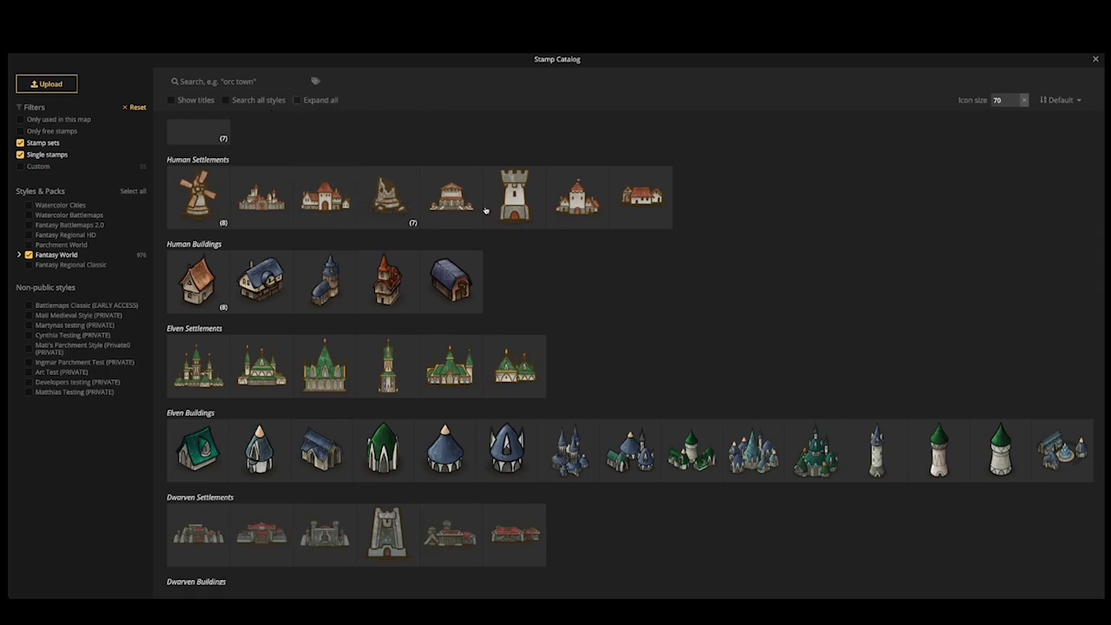
{"action": "left_click", "coordinate": [297, 100]}
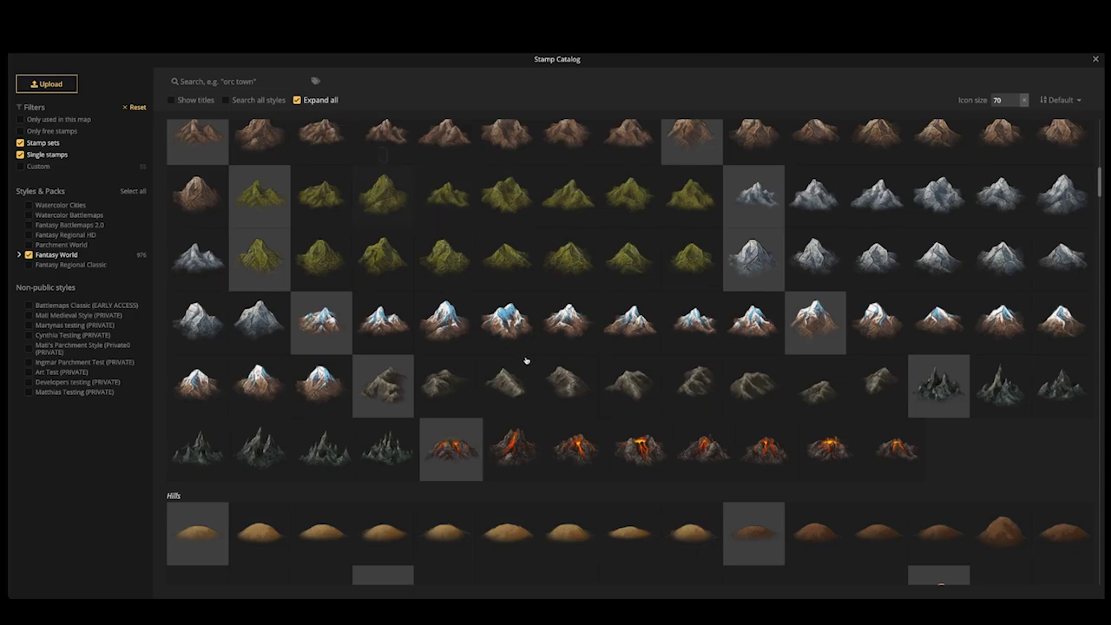
Find the desert pyramid among the Fantasy World settlement stamps and choose it for placing
{"action": "scroll", "coordinate": [526, 361], "scroll_direction": "down", "scroll_amount": 3}
{"action": "scroll", "coordinate": [490, 335], "scroll_direction": "down", "scroll_amount": 10}
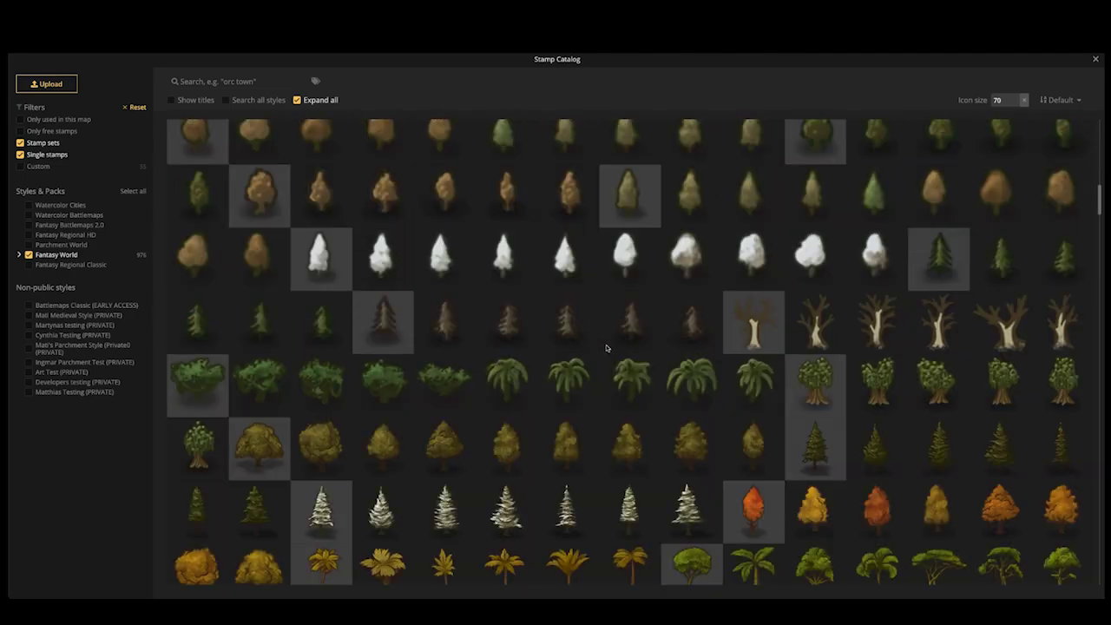
{"action": "scroll", "coordinate": [605, 347], "scroll_direction": "down", "scroll_amount": 7}
{"action": "scroll", "coordinate": [587, 350], "scroll_direction": "down", "scroll_amount": 3}
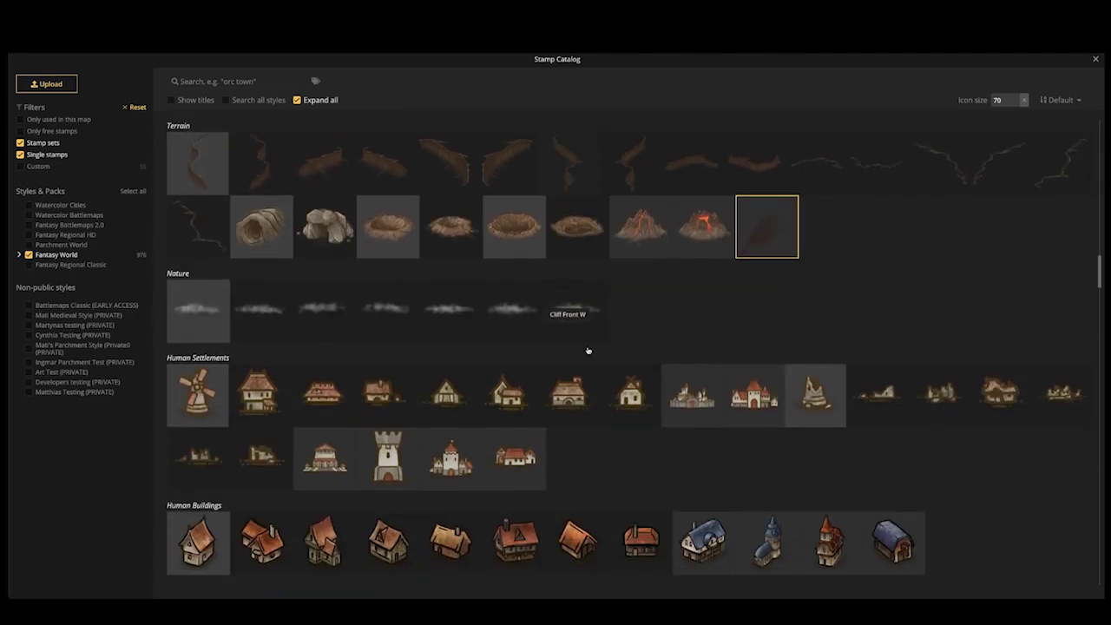
{"action": "scroll", "coordinate": [587, 350], "scroll_direction": "down", "scroll_amount": 3}
{"action": "scroll", "coordinate": [586, 350], "scroll_direction": "down", "scroll_amount": 2}
{"action": "scroll", "coordinate": [587, 350], "scroll_direction": "down", "scroll_amount": 4}
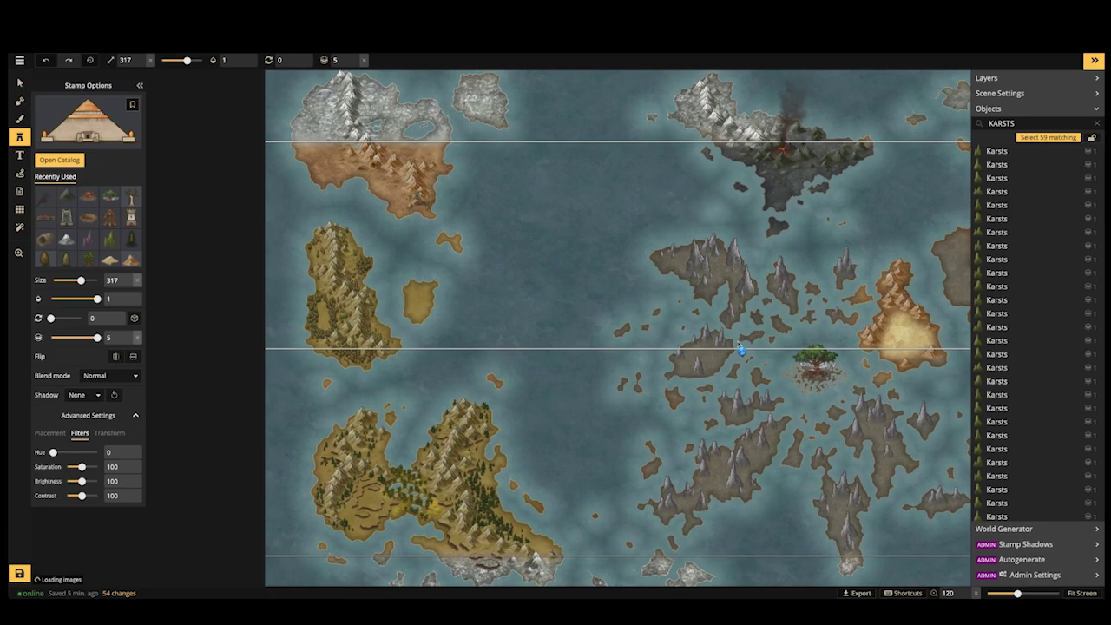
Reduce the pyramid stamp's size to 37 to suit the sandy basin of the desert island
{"action": "key", "text": "space"}
{"action": "left_click_drag", "start_coordinate": [814, 340], "coordinate": [601, 339]}
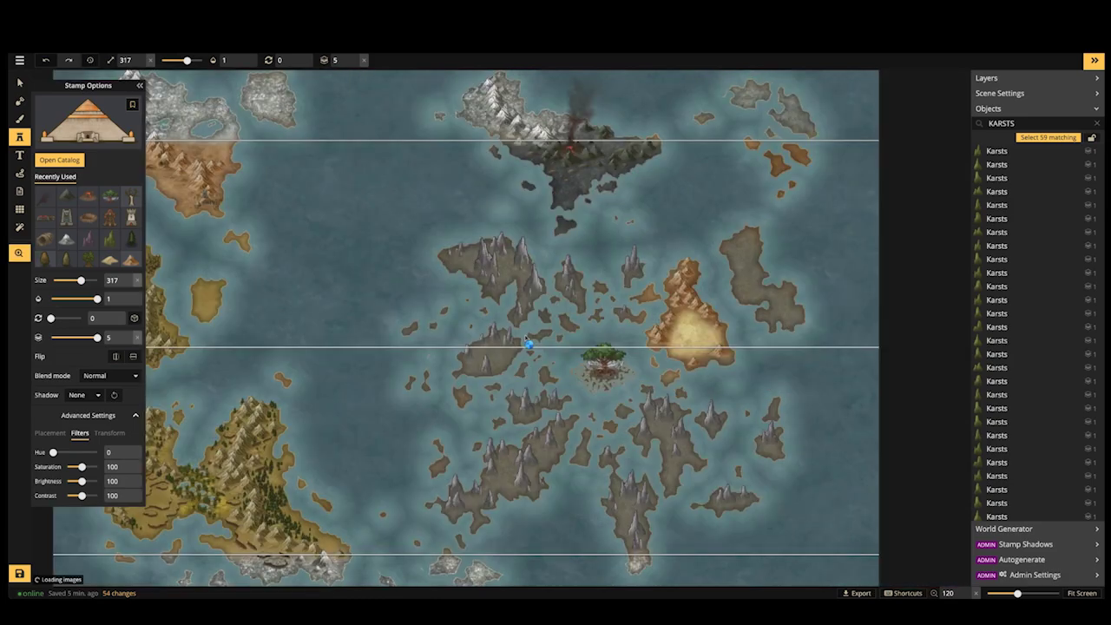
{"action": "scroll", "coordinate": [674, 346], "scroll_direction": "up", "scroll_amount": 5}
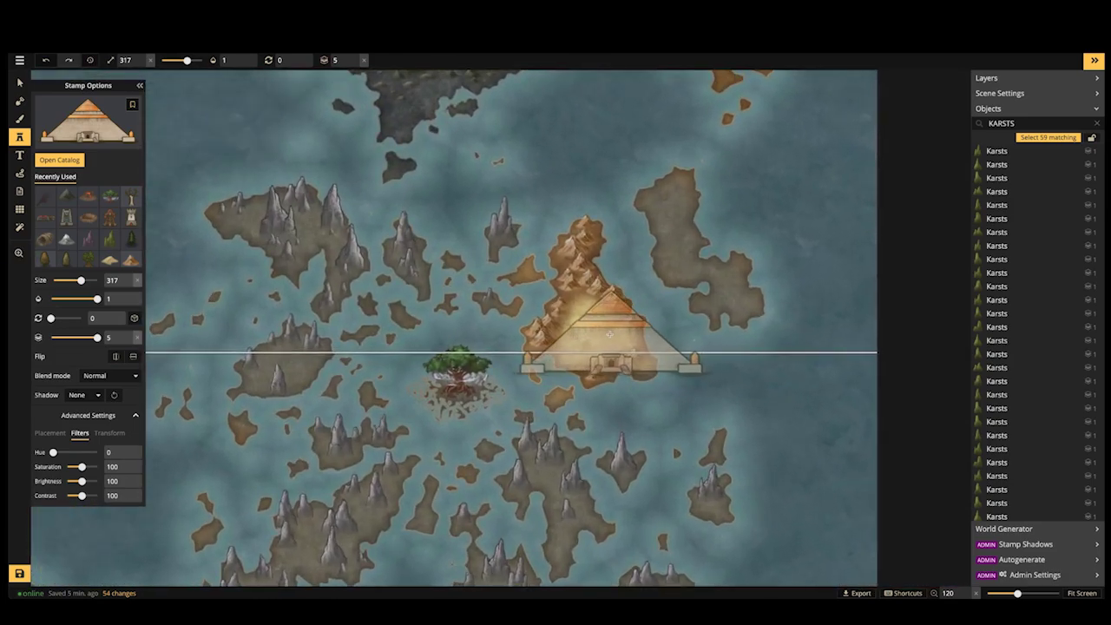
{"action": "scroll", "coordinate": [603, 330], "scroll_direction": "up", "scroll_amount": 5}
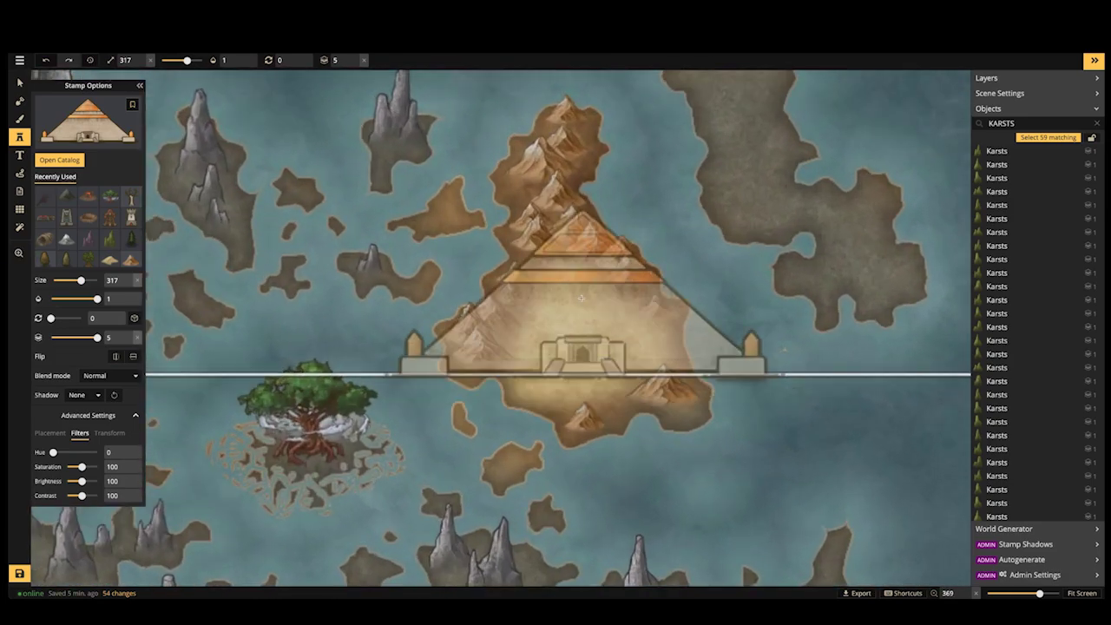
{"action": "scroll", "coordinate": [576, 300], "scroll_direction": "up", "scroll_amount": 2}
{"action": "key", "text": "bracketleft"}
{"action": "key", "text": "bracketleft"}
{"action": "key", "text": "bracketleft"}
{"action": "key", "text": "bracketleft"}
{"action": "key", "text": "bracketleft"}
{"action": "key", "text": "bracketleft"}
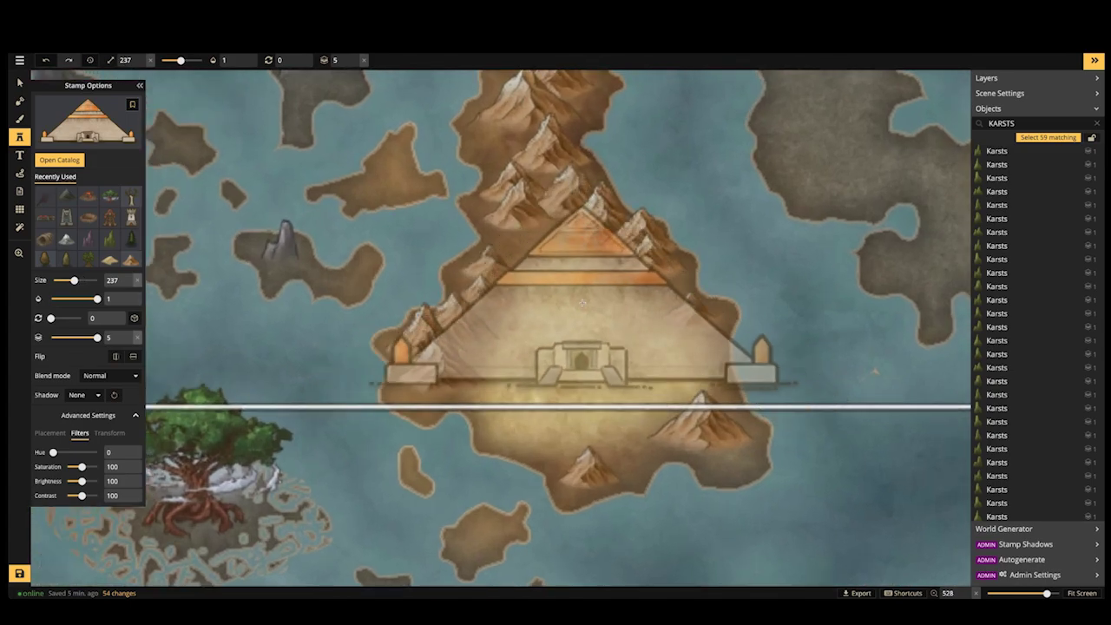
{"action": "key", "text": "bracketleft"}
{"action": "key", "text": "bracketleft"}
{"action": "key", "text": "bracketleft"}
{"action": "key", "text": "bracketleft"}
{"action": "key", "text": "bracketleft"}
{"action": "key", "text": "bracketleft"}
{"action": "key", "text": "bracketleft"}
{"action": "key", "text": "bracketleft"}
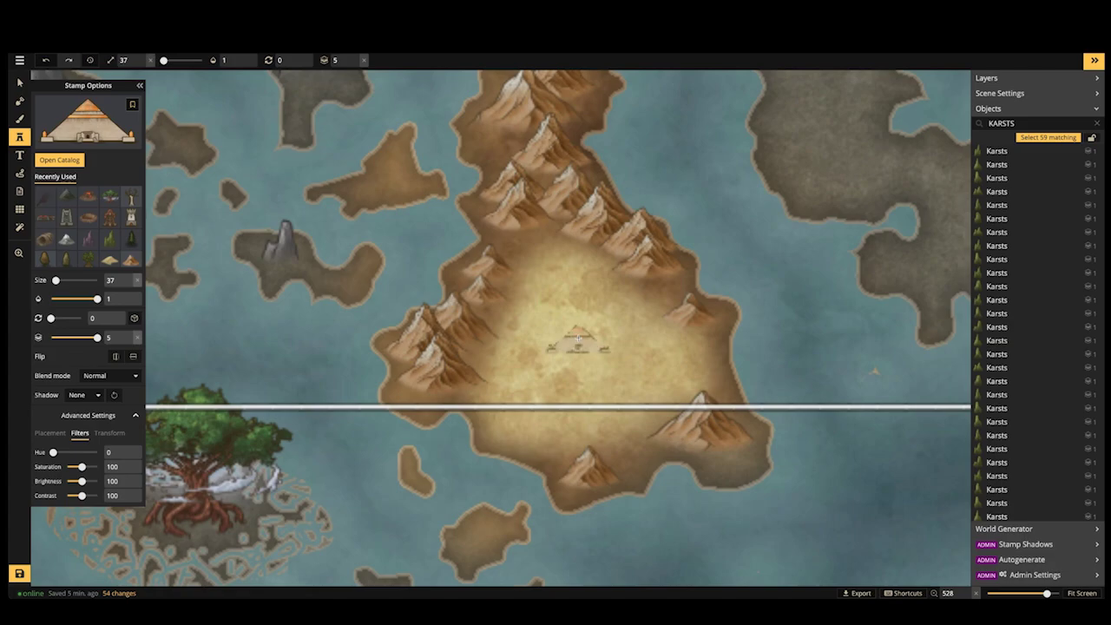
{"action": "key", "text": "bracketright"}
Examine the settlement stamps on the northwestern continent's southern desert peninsula for scale against the pyramid stamp
{"action": "scroll", "coordinate": [577, 339], "scroll_direction": "down", "scroll_amount": 2}
{"action": "key", "text": "space"}
{"action": "left_click_drag", "start_coordinate": [375, 296], "coordinate": [805, 339]}
{"action": "left_click_drag", "start_coordinate": [400, 257], "coordinate": [735, 434]}
{"action": "scroll", "coordinate": [419, 315], "scroll_direction": "down", "scroll_amount": 2}
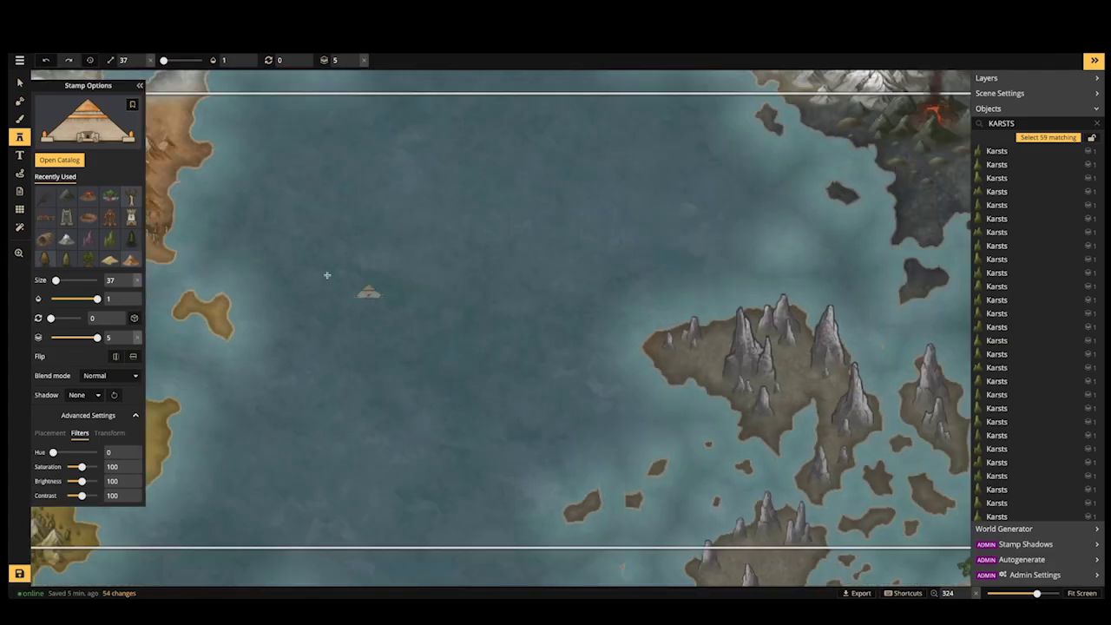
{"action": "key", "text": "space"}
{"action": "left_click_drag", "start_coordinate": [327, 275], "coordinate": [685, 455]}
{"action": "scroll", "coordinate": [484, 378], "scroll_direction": "up", "scroll_amount": 2}
{"action": "scroll", "coordinate": [491, 391], "scroll_direction": "up", "scroll_amount": 3}
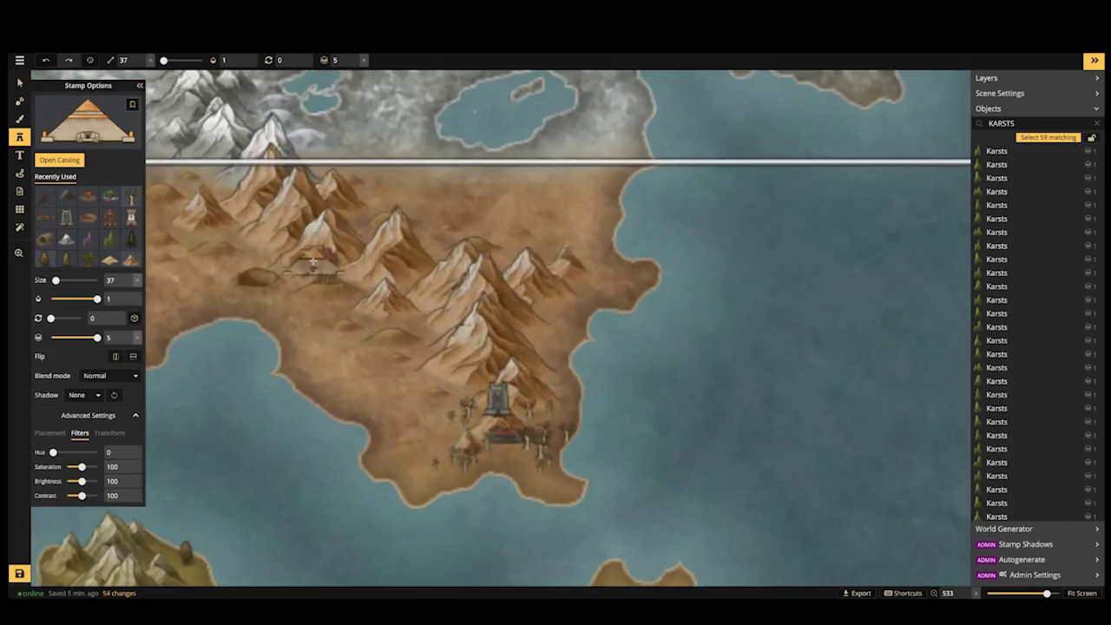
Enlarge the pyramid stamp to size 47 and place it in the sandy basin of the desert island
{"action": "key", "text": "bracketright"}
{"action": "key", "text": "bracketright"}
{"action": "scroll", "coordinate": [313, 260], "scroll_direction": "down", "scroll_amount": 2}
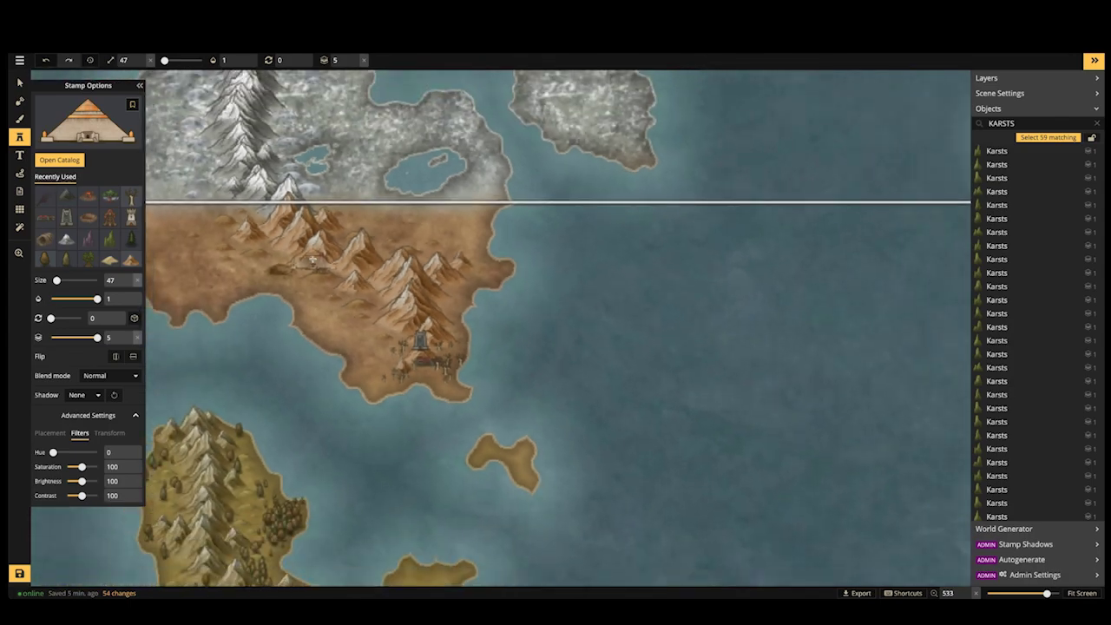
{"action": "scroll", "coordinate": [313, 260], "scroll_direction": "down", "scroll_amount": 2}
{"action": "key", "text": "space"}
{"action": "left_click_drag", "start_coordinate": [727, 402], "coordinate": [243, 253]}
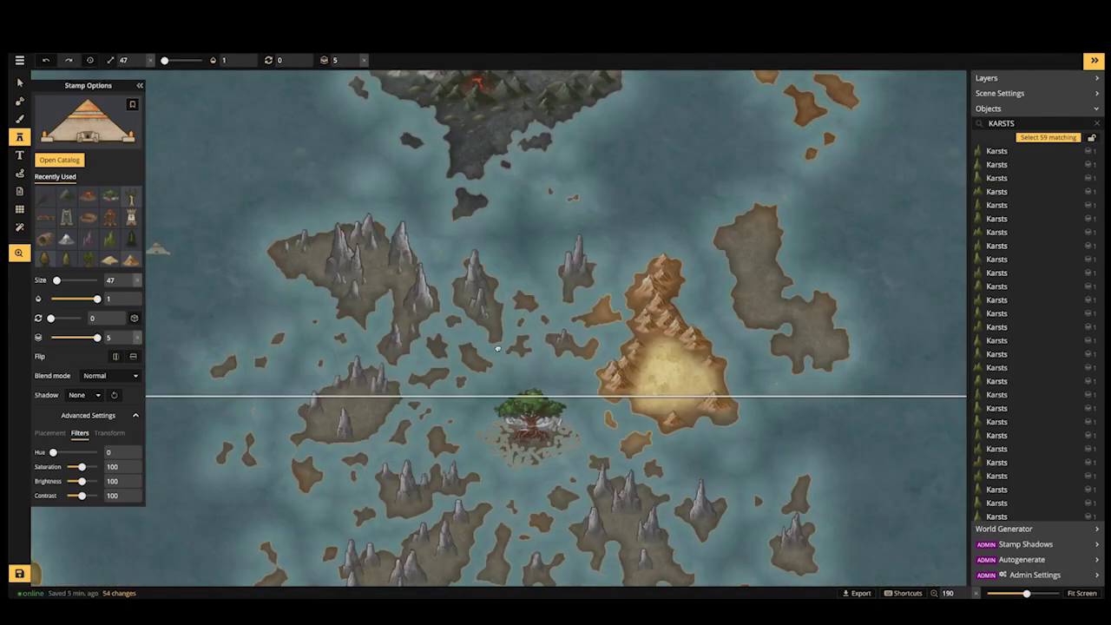
{"action": "left_click_drag", "start_coordinate": [498, 348], "coordinate": [477, 341]}
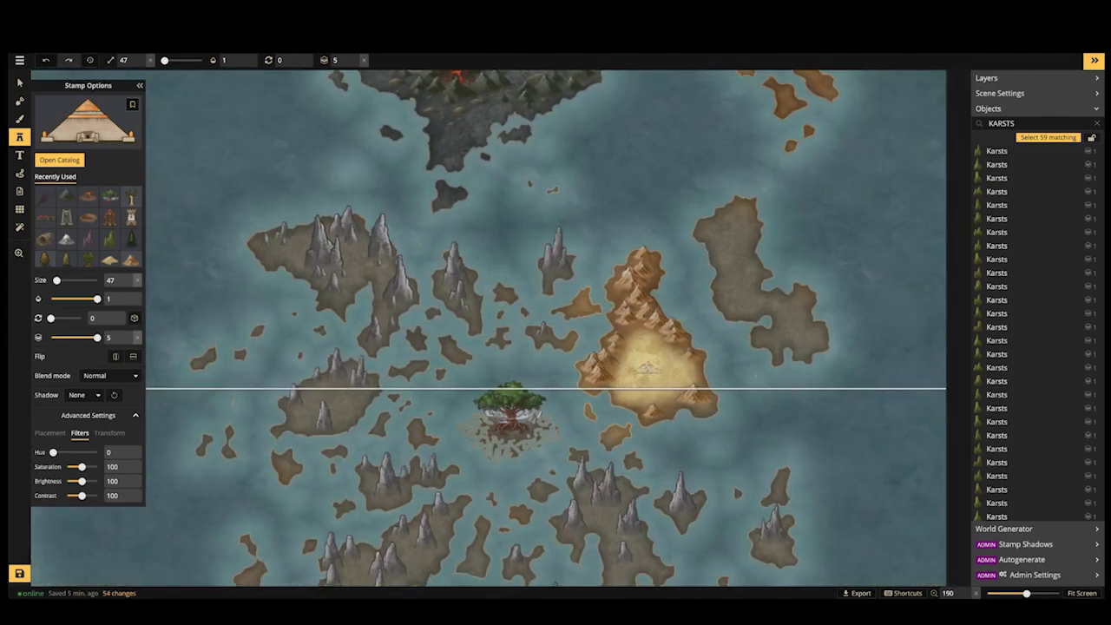
{"action": "left_click", "coordinate": [646, 368]}
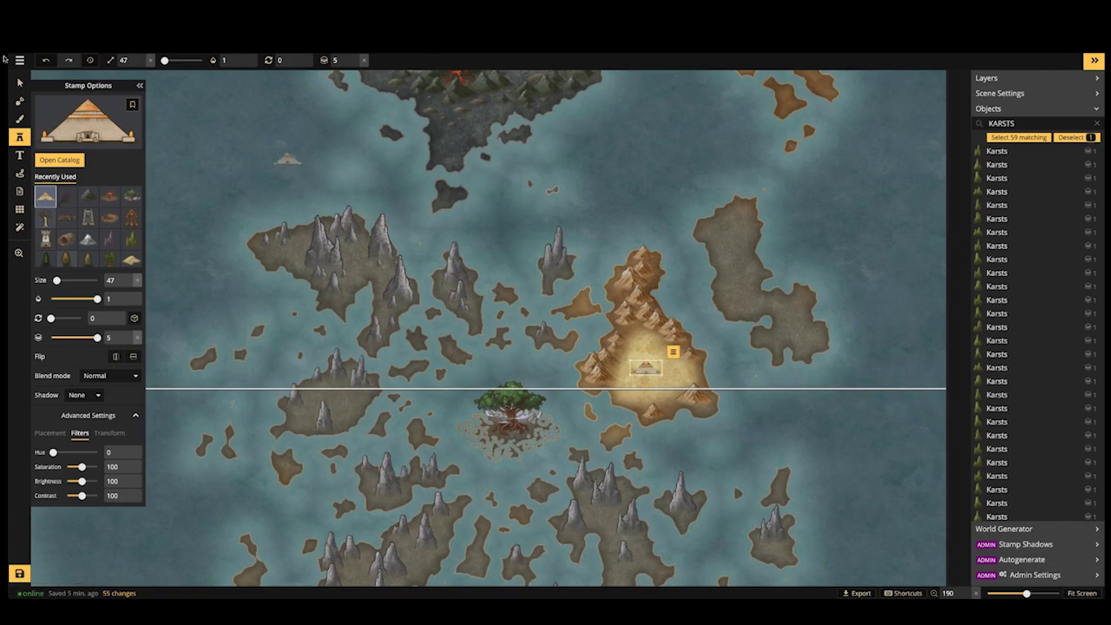
{"action": "left_click", "coordinate": [19, 82]}
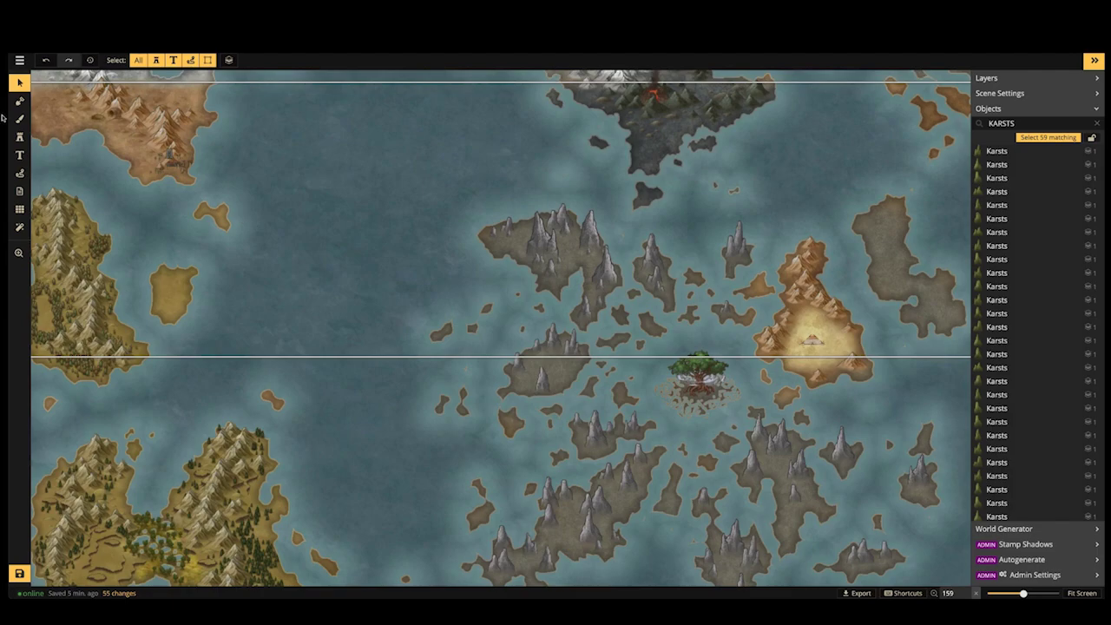
Choose the stepped pyramid from the Front POI stamps and place it at size 47 on the small plateau just east of the swamp
{"action": "left_click", "coordinate": [102, 123]}
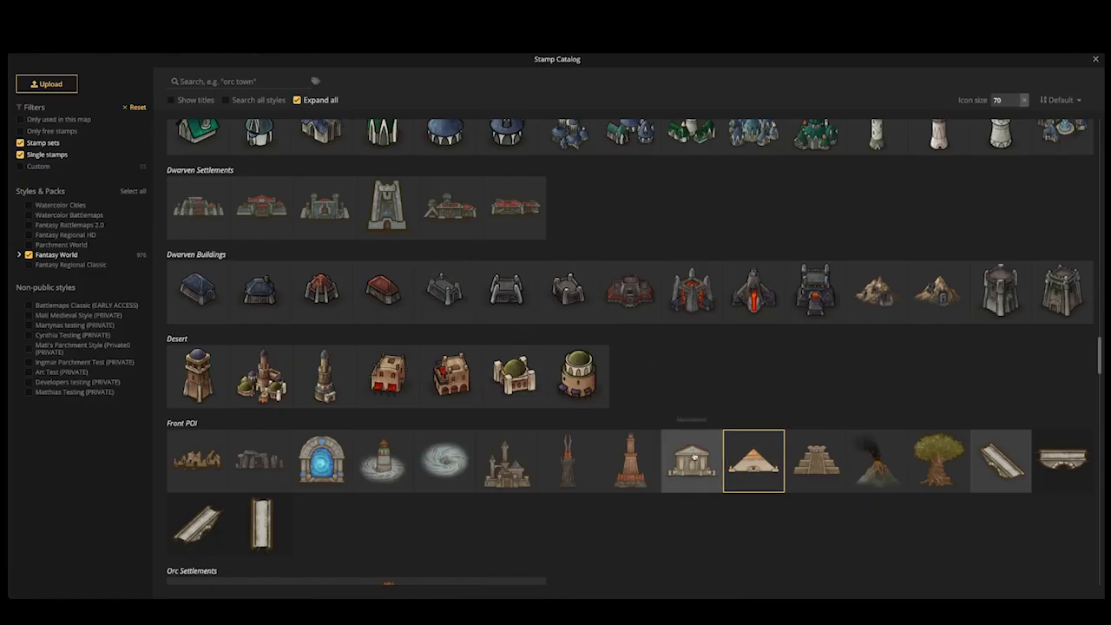
{"action": "key", "text": "Escape"}
{"action": "key", "text": "space"}
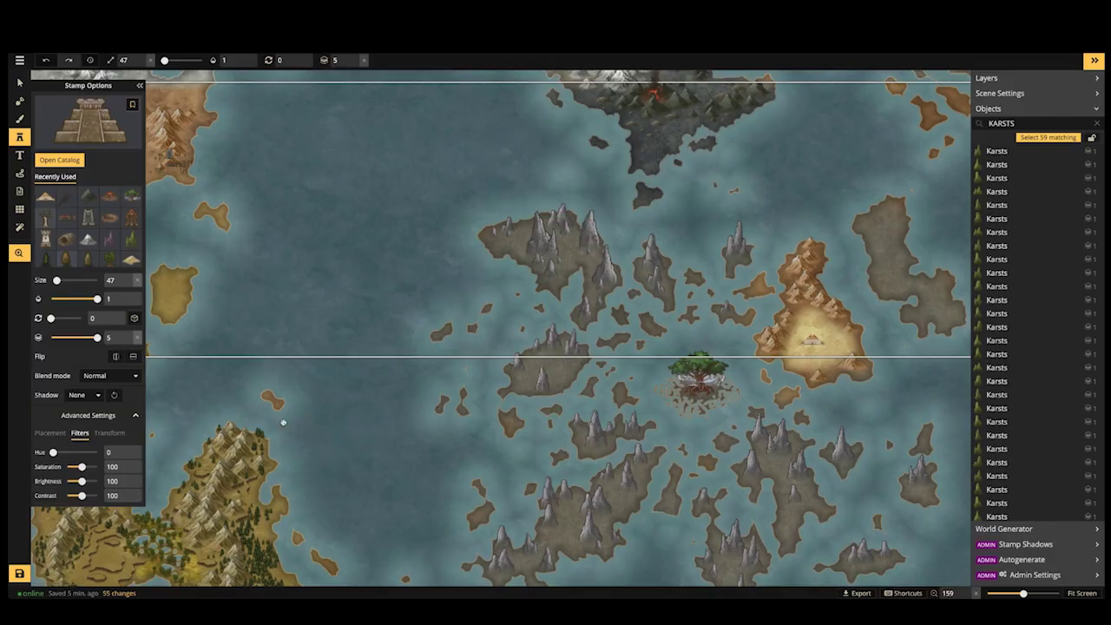
{"action": "left_click_drag", "start_coordinate": [283, 422], "coordinate": [496, 301]}
{"action": "scroll", "coordinate": [375, 422], "scroll_direction": "up", "scroll_amount": 5}
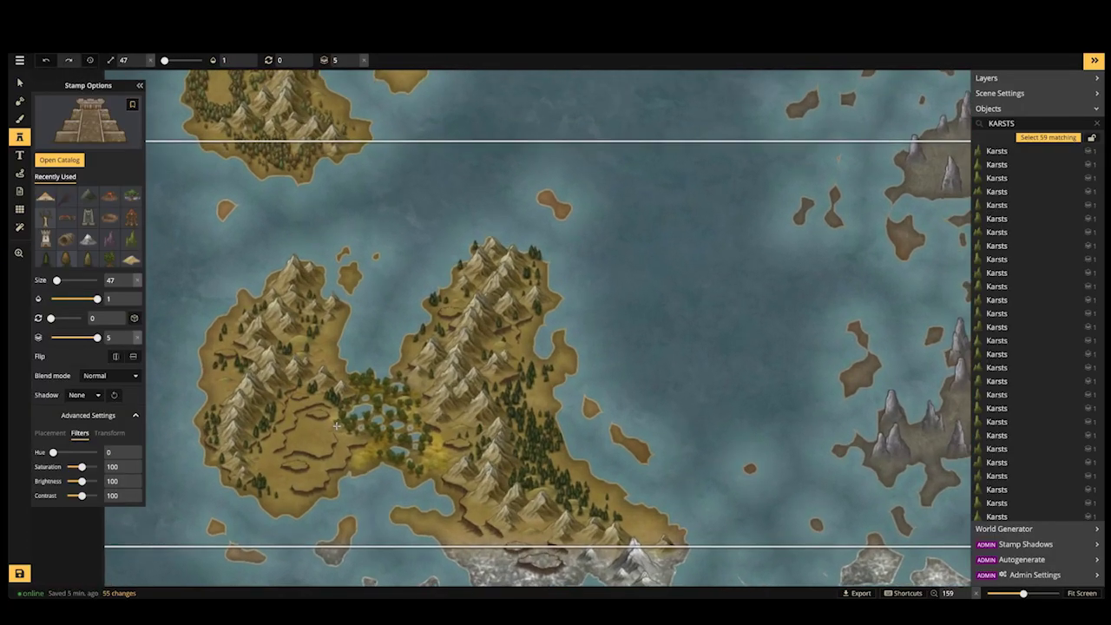
{"action": "scroll", "coordinate": [317, 404], "scroll_direction": "up", "scroll_amount": 5}
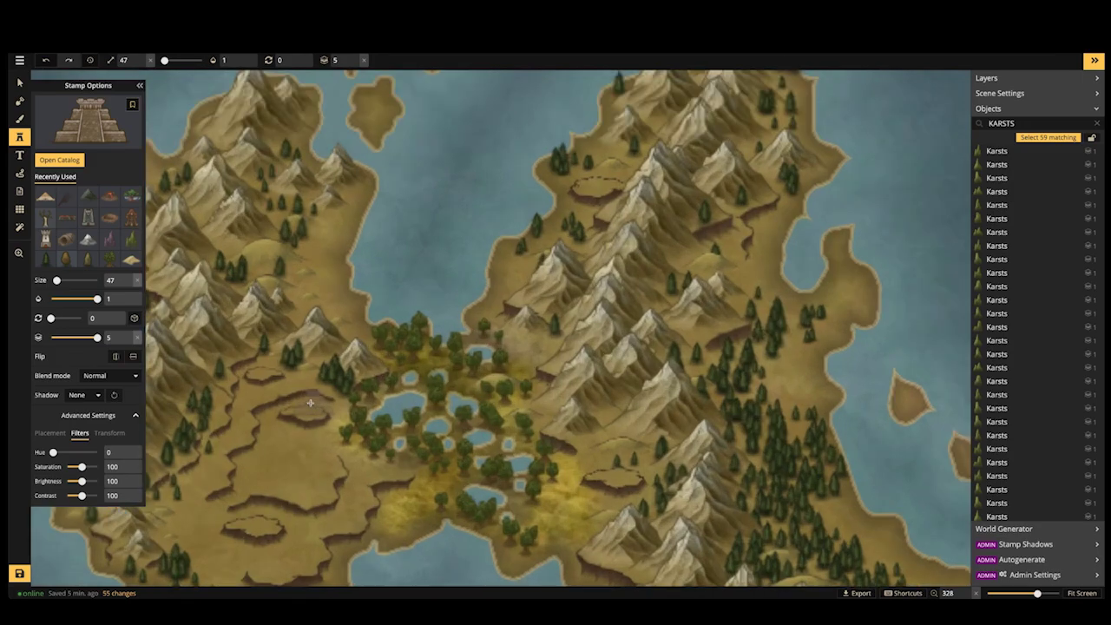
{"action": "left_click_drag", "start_coordinate": [634, 418], "coordinate": [531, 336]}
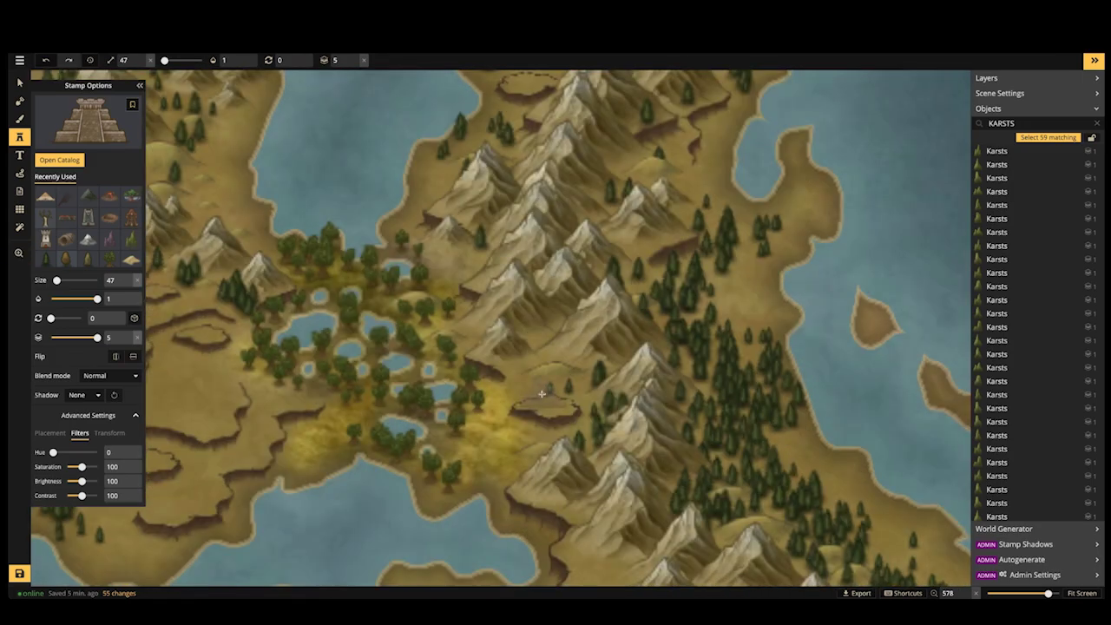
{"action": "left_click", "coordinate": [543, 398]}
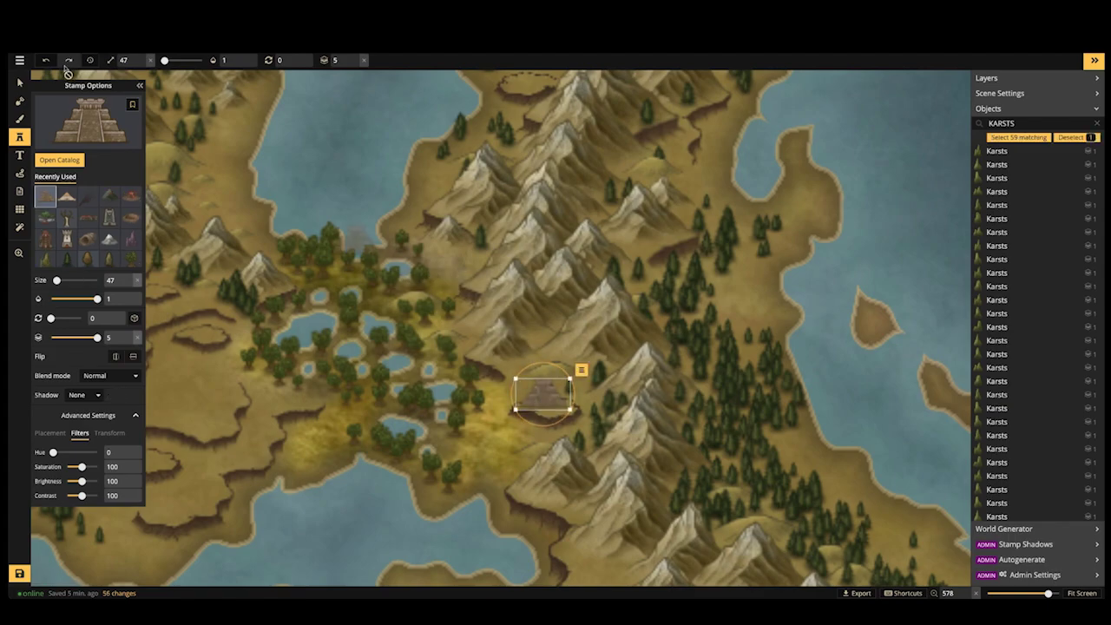
{"action": "key", "text": "v"}
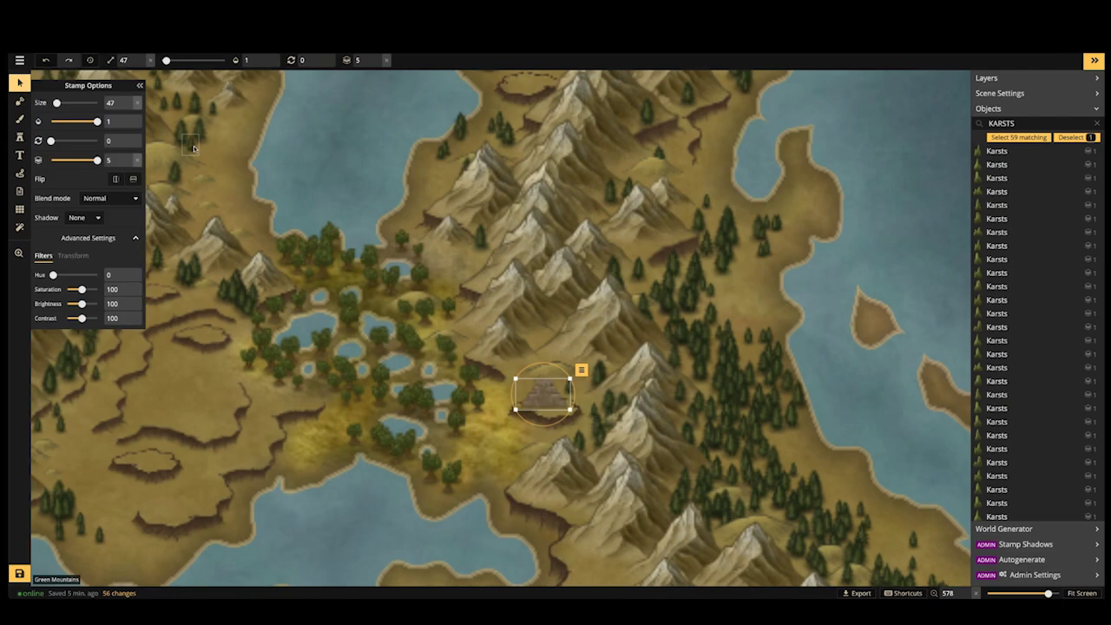
Position a size 60 pine tree copy in front of the stepped pyramid and raise it to layer 5
{"action": "left_click", "coordinate": [466, 395]}
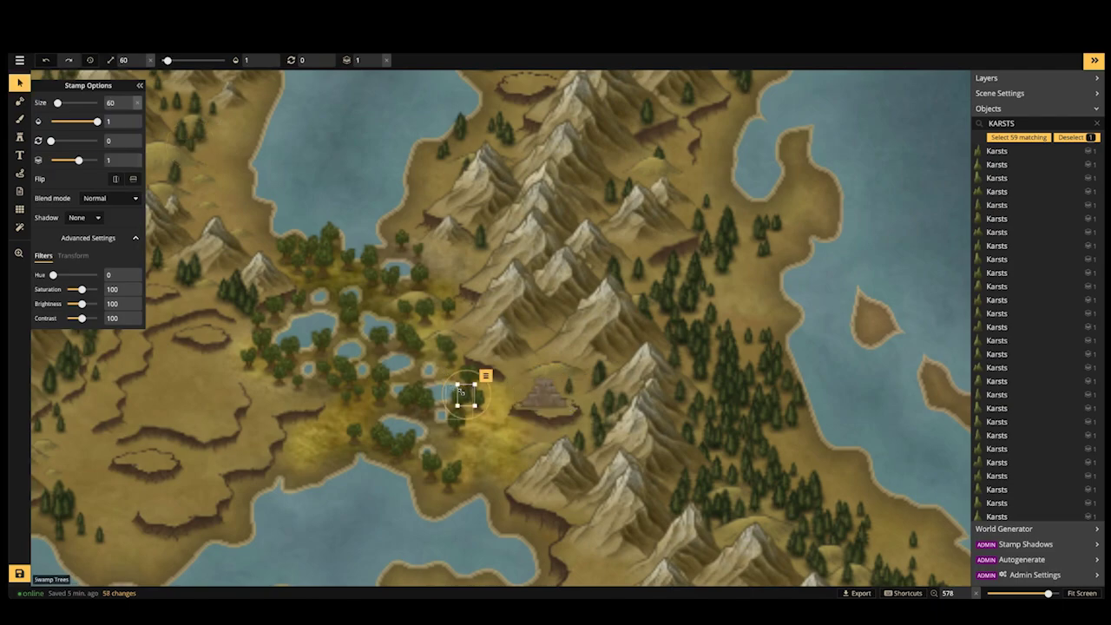
{"action": "left_click_drag", "start_coordinate": [463, 393], "coordinate": [560, 405]}
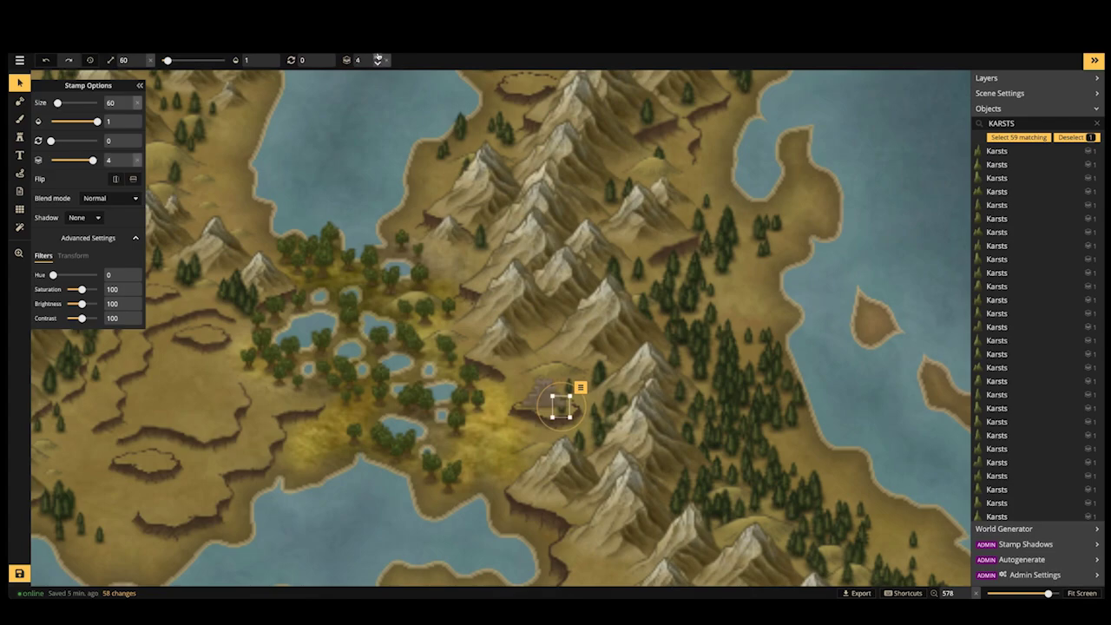
{"action": "scroll", "coordinate": [558, 408], "scroll_direction": "up", "scroll_amount": 5}
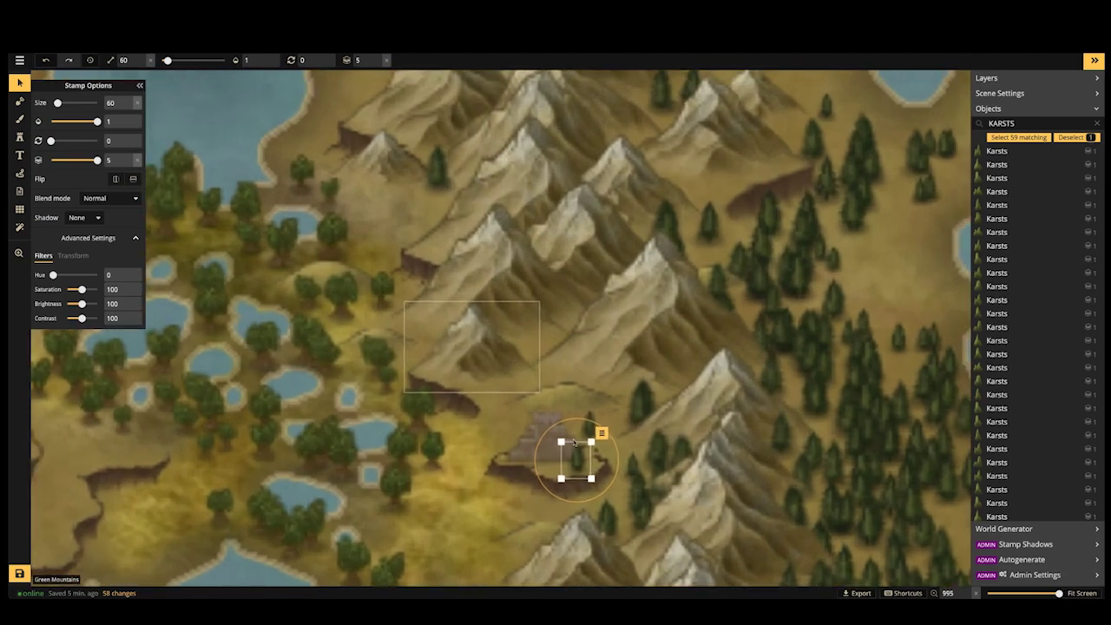
Paste more pine tree copies and arrange them around the front and sides of the stepped pyramid
{"action": "left_click_drag", "start_coordinate": [576, 462], "coordinate": [583, 493]}
{"action": "key", "text": "ctrl+v"}
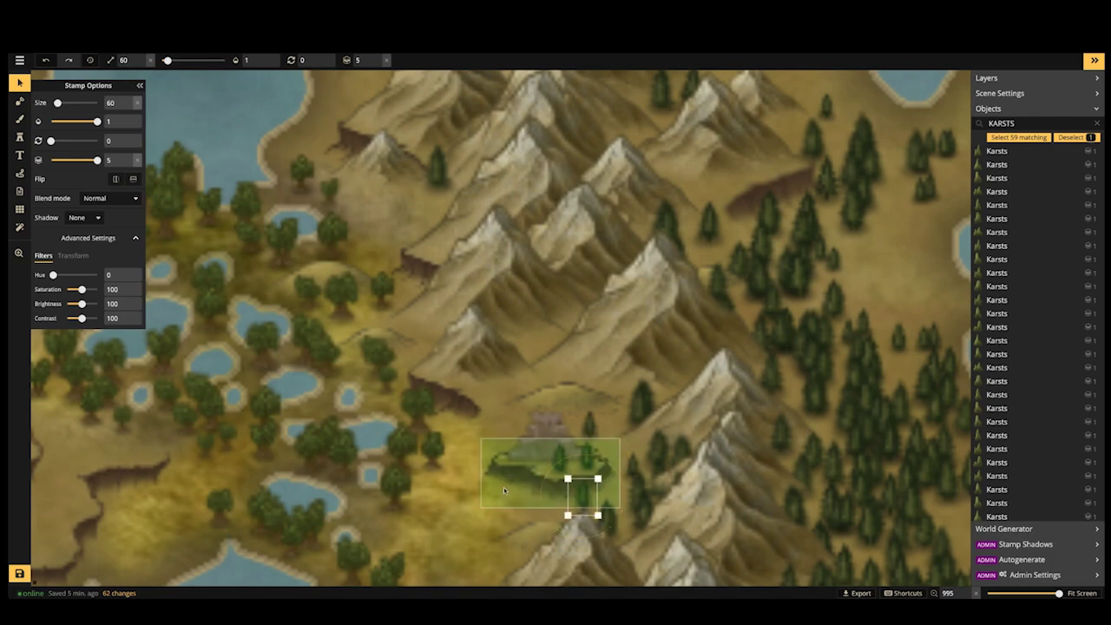
{"action": "key", "text": "ctrl+v"}
{"action": "left_click_drag", "start_coordinate": [505, 487], "coordinate": [522, 424]}
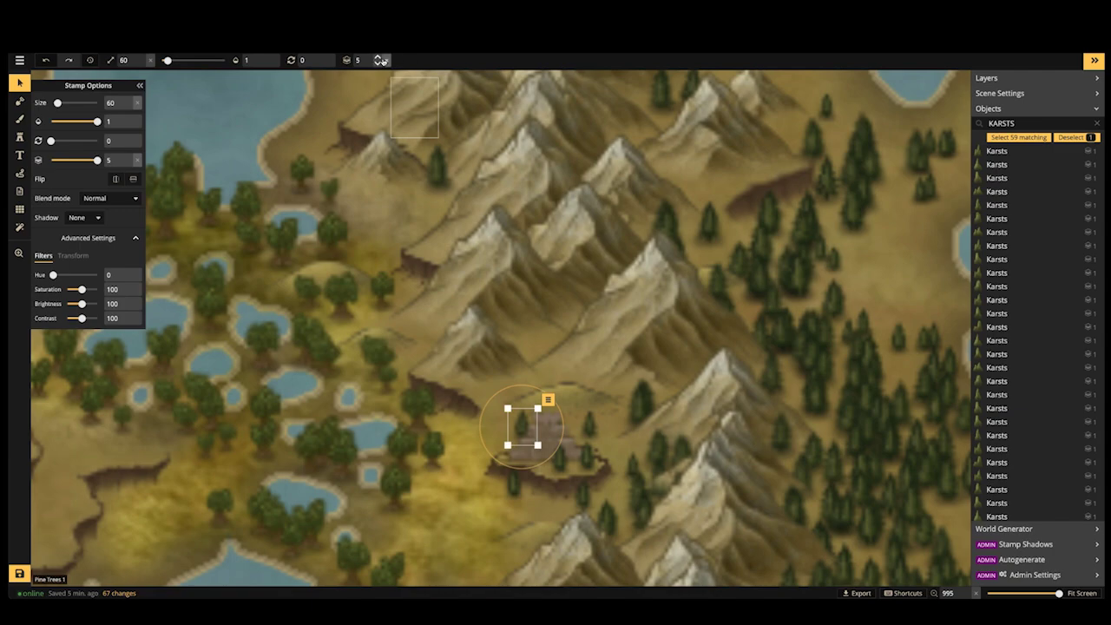
{"action": "left_click_drag", "start_coordinate": [517, 429], "coordinate": [545, 434]}
{"action": "key", "text": "Escape"}
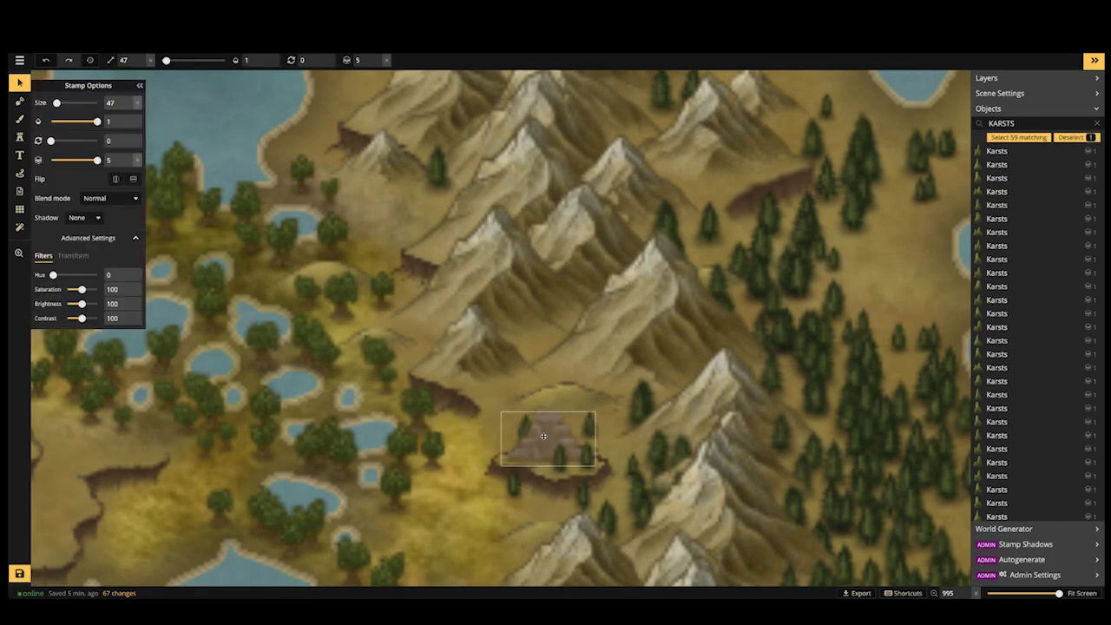
{"action": "left_click", "coordinate": [544, 436]}
{"action": "scroll", "coordinate": [473, 345], "scroll_direction": "down", "scroll_amount": 6}
{"action": "key", "text": "Escape"}
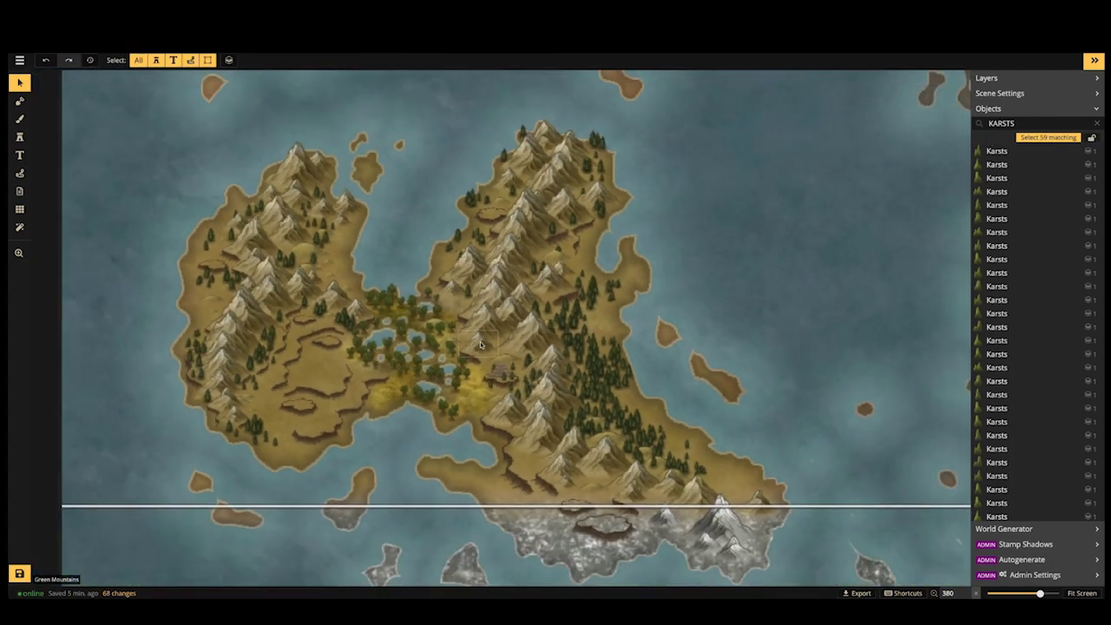
Open the stamp catalog and choose the Mausoleum from the Front POI stamps for placing
{"action": "scroll", "coordinate": [544, 232], "scroll_direction": "down", "scroll_amount": 3}
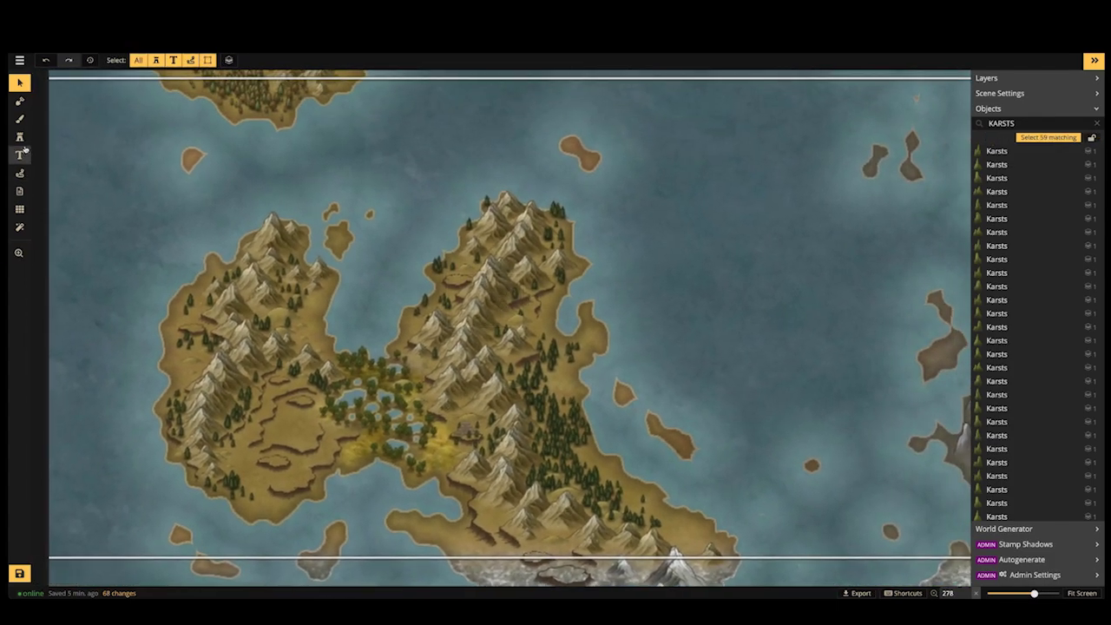
{"action": "left_click", "coordinate": [19, 136]}
{"action": "left_click", "coordinate": [57, 132]}
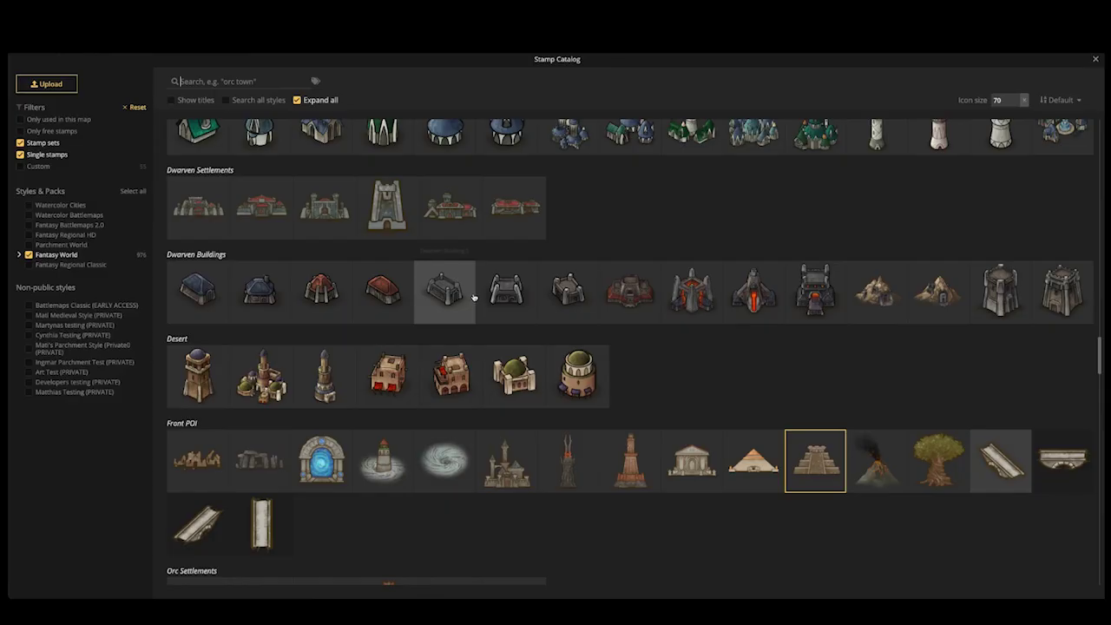
{"action": "left_click", "coordinate": [677, 438]}
Place the Mausoleum at size 47 near the snowy continent's northwest coast, beside the northern end of the mountain range
{"action": "scroll", "coordinate": [489, 335], "scroll_direction": "up", "scroll_amount": 3}
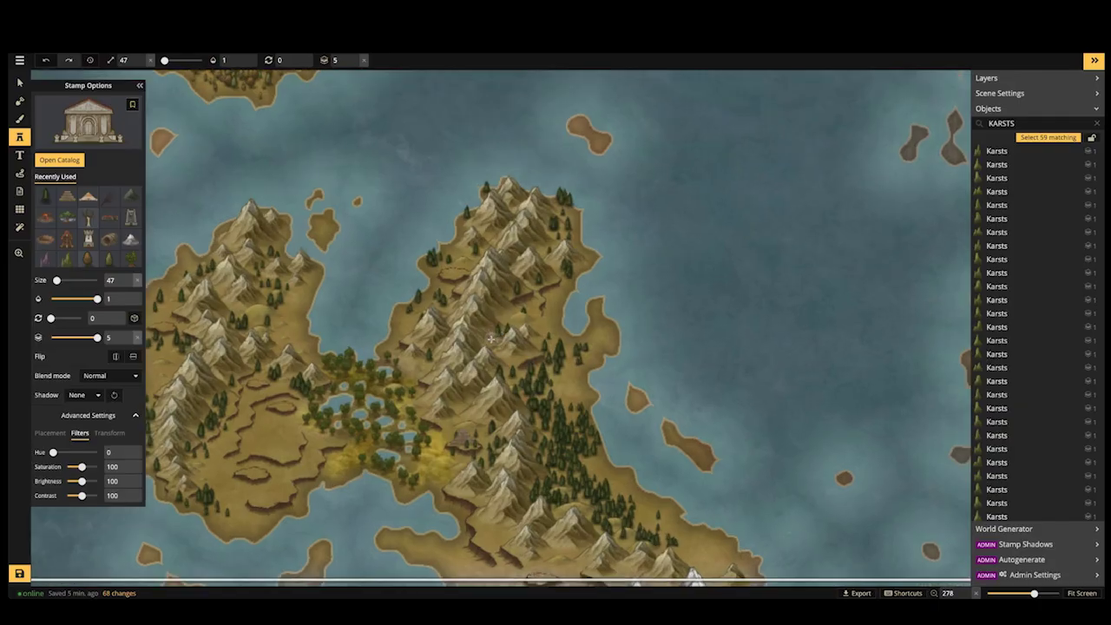
{"action": "scroll", "coordinate": [486, 299], "scroll_direction": "up", "scroll_amount": 4}
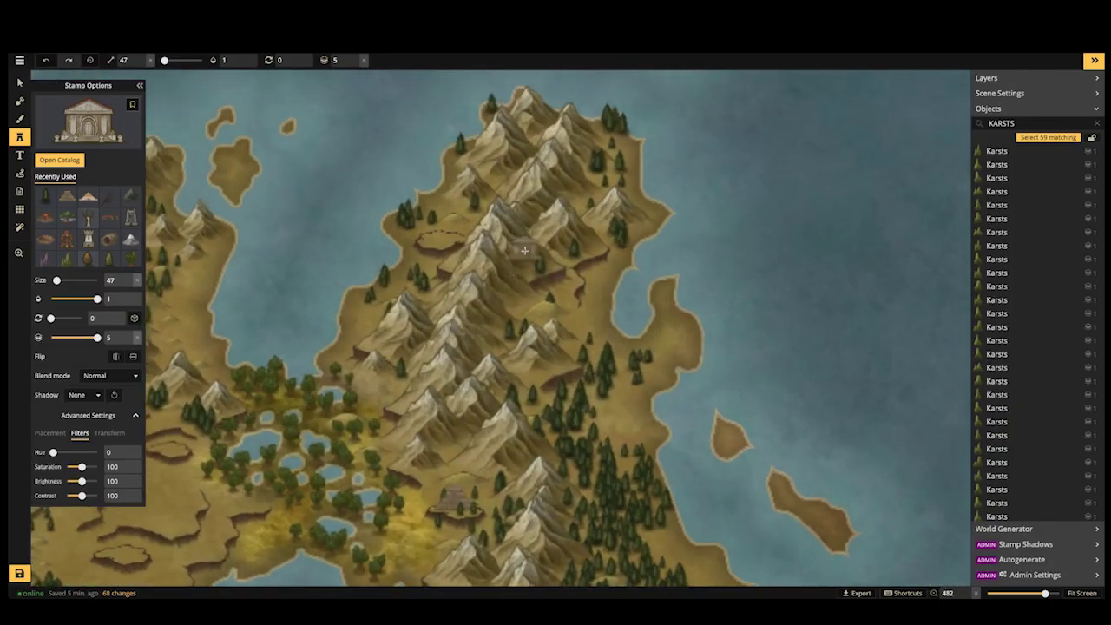
{"action": "scroll", "coordinate": [494, 293], "scroll_direction": "down", "scroll_amount": 5}
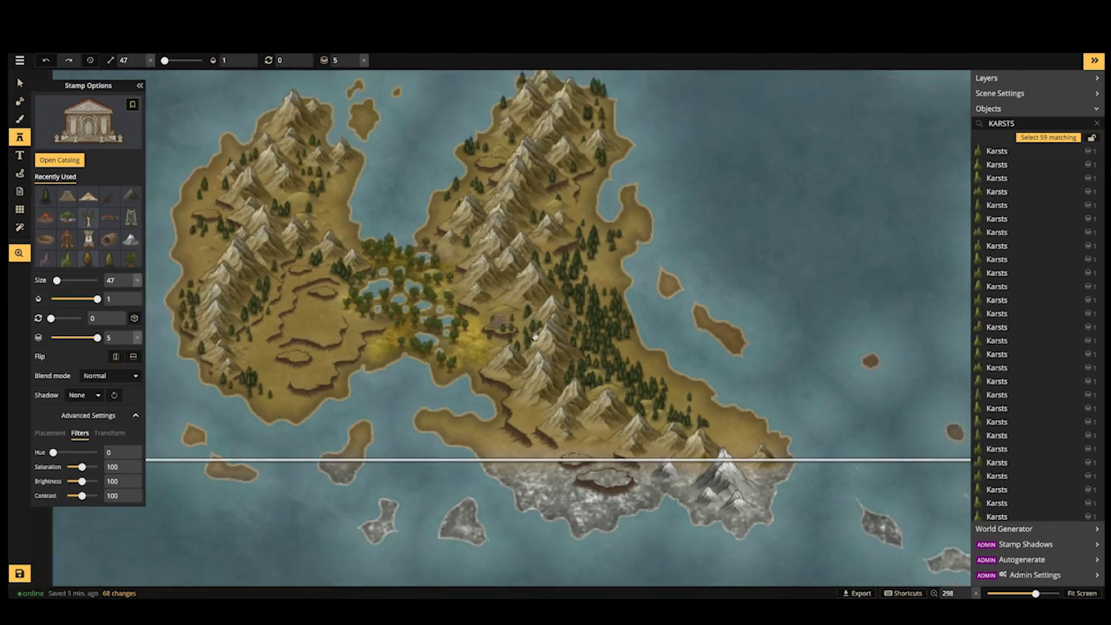
{"action": "scroll", "coordinate": [437, 262], "scroll_direction": "up", "scroll_amount": 3}
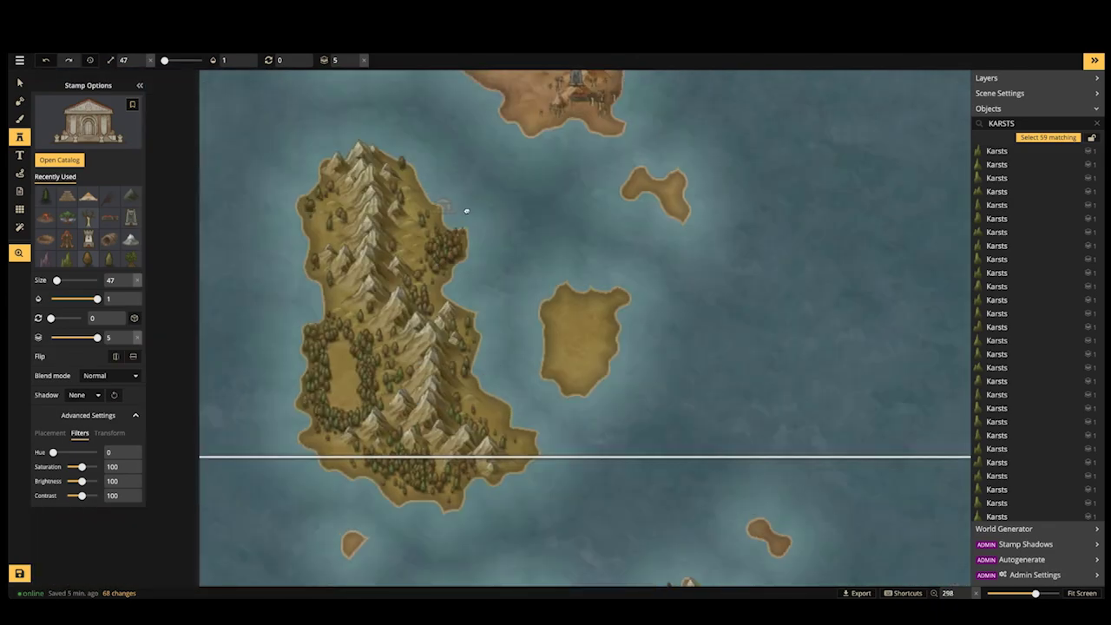
{"action": "left_click_drag", "start_coordinate": [467, 211], "coordinate": [511, 389]}
{"action": "scroll", "coordinate": [501, 245], "scroll_direction": "up", "scroll_amount": 2}
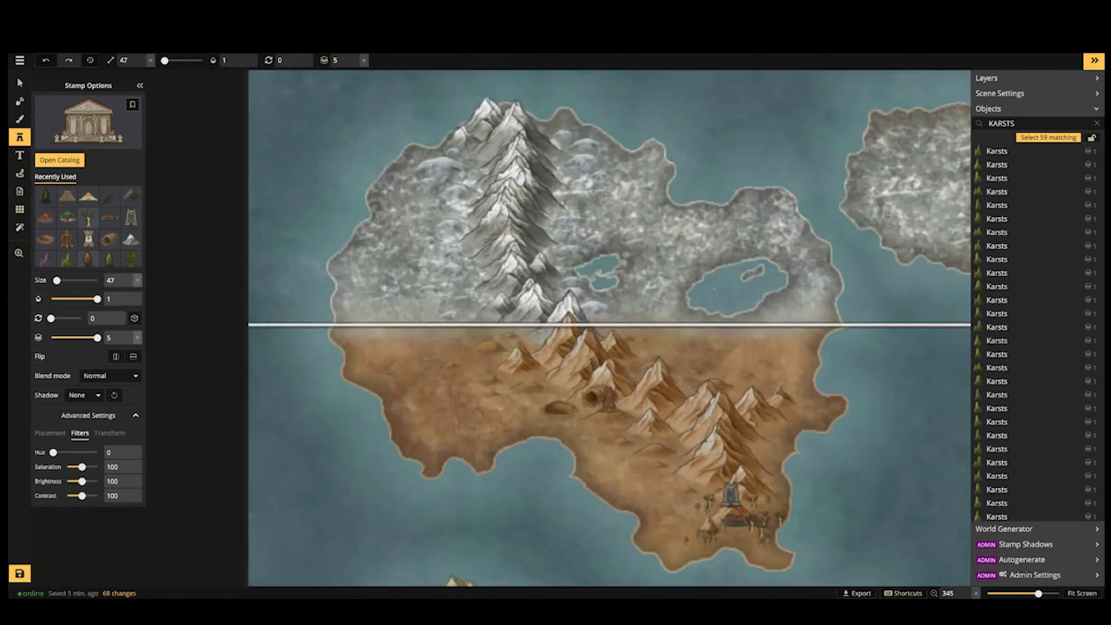
{"action": "scroll", "coordinate": [509, 191], "scroll_direction": "up", "scroll_amount": 3}
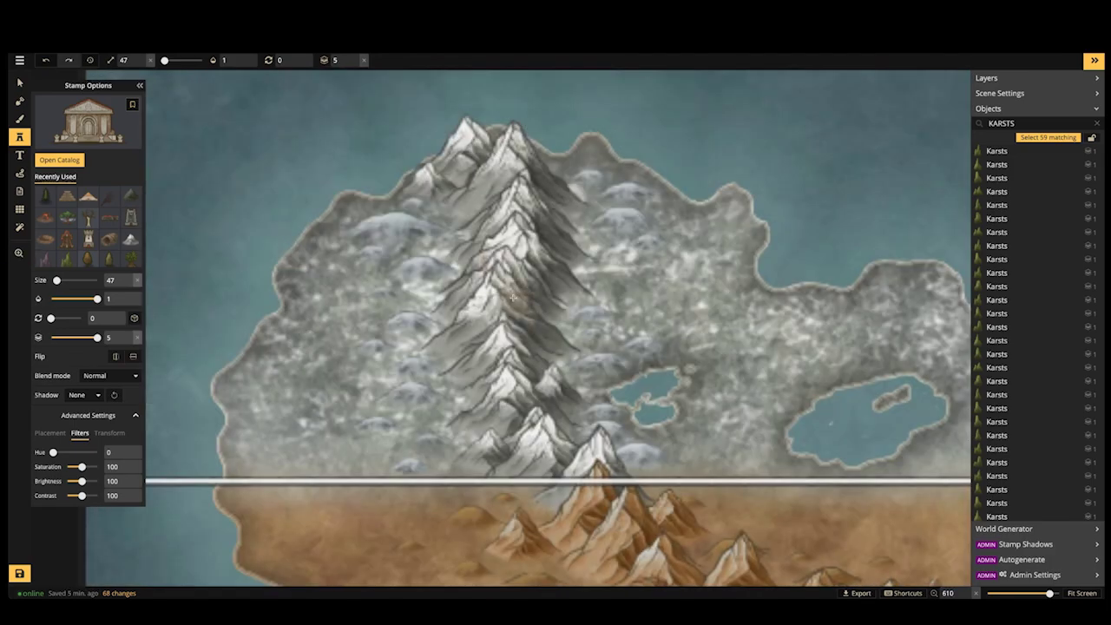
{"action": "scroll", "coordinate": [513, 297], "scroll_direction": "up", "scroll_amount": 2}
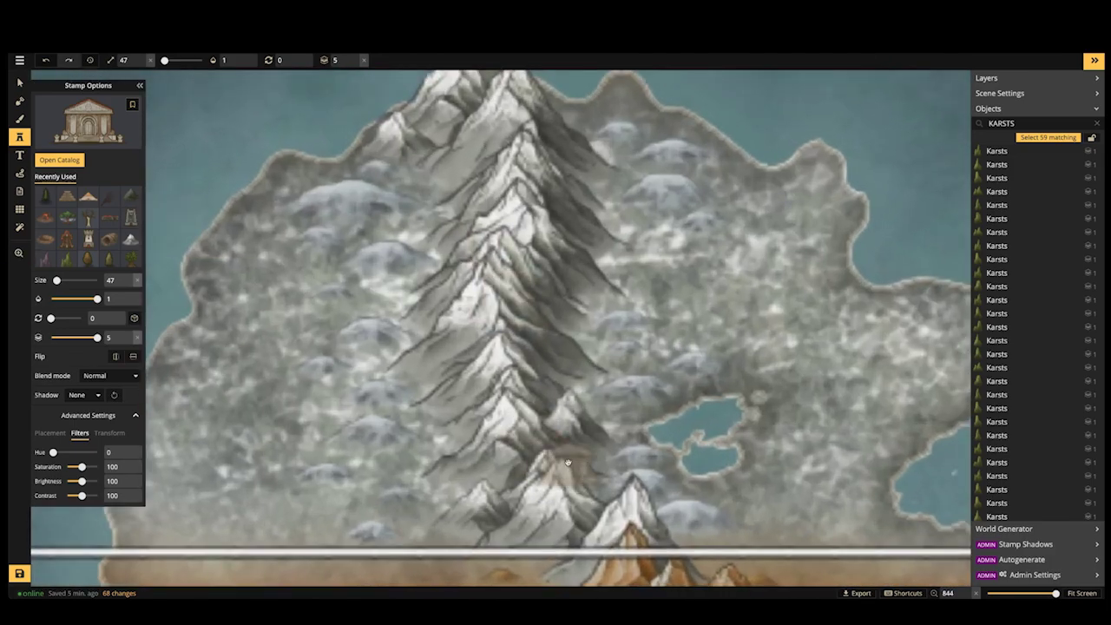
{"action": "left_click_drag", "start_coordinate": [568, 462], "coordinate": [533, 495]}
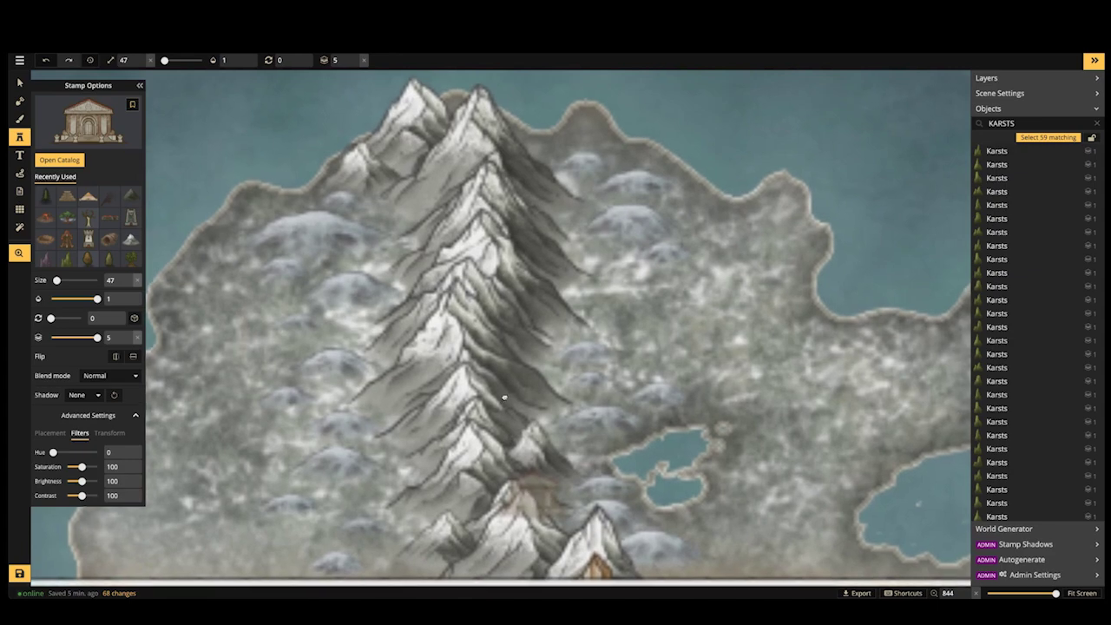
{"action": "left_click", "coordinate": [321, 201]}
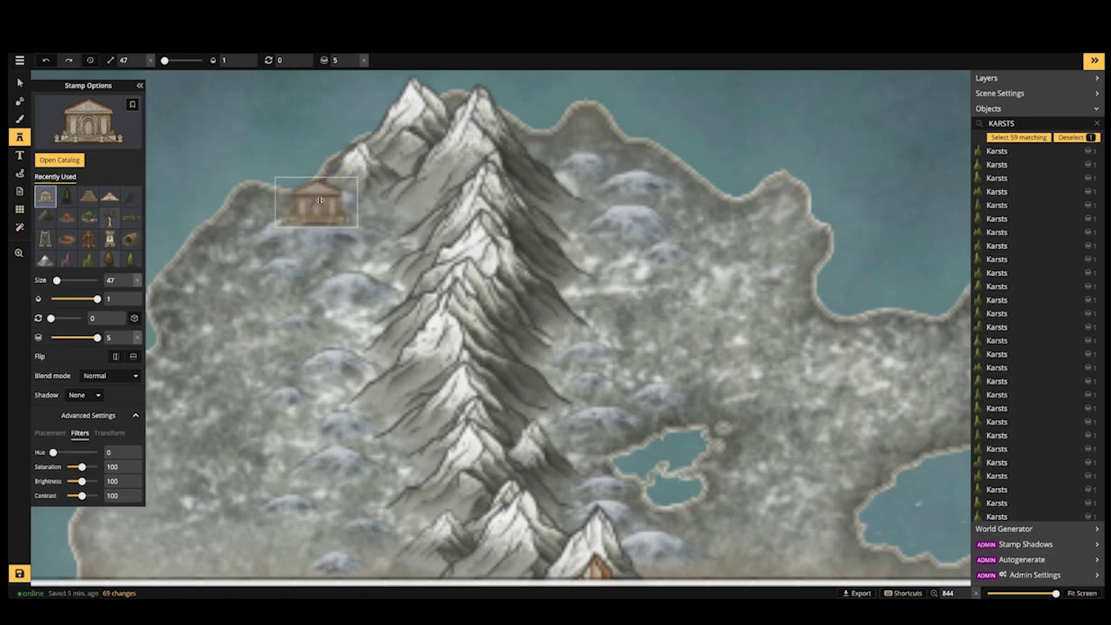
Place a second Mausoleum on the snowfield along the eastern foot of the snowy mountain range
{"action": "scroll", "coordinate": [266, 170], "scroll_direction": "down", "scroll_amount": 1}
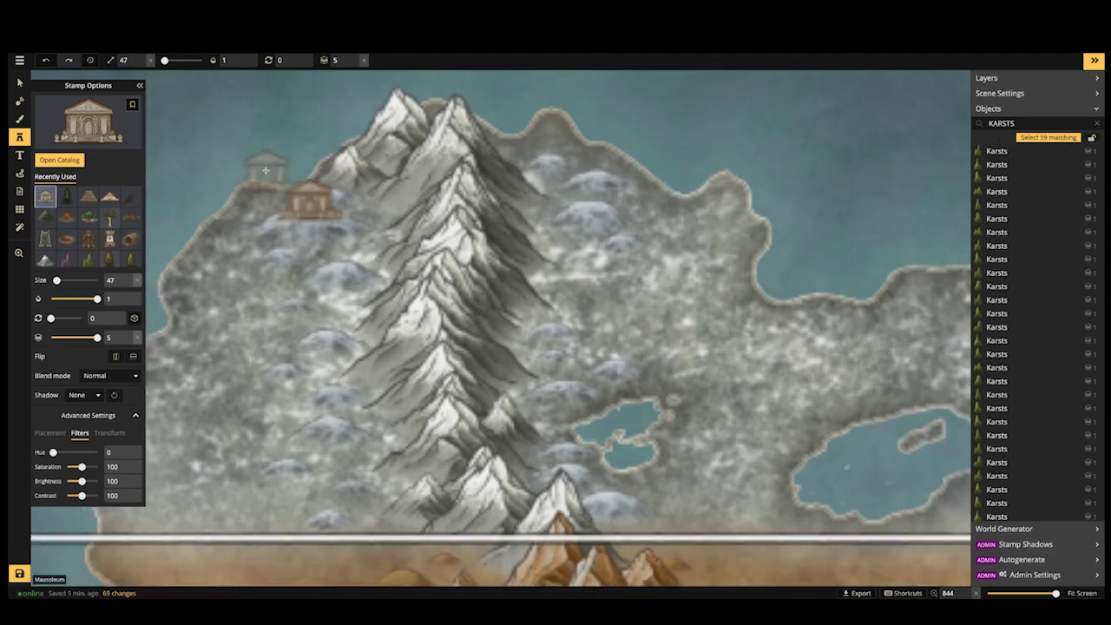
{"action": "scroll", "coordinate": [265, 171], "scroll_direction": "down", "scroll_amount": 1}
{"action": "left_click", "coordinate": [502, 276]}
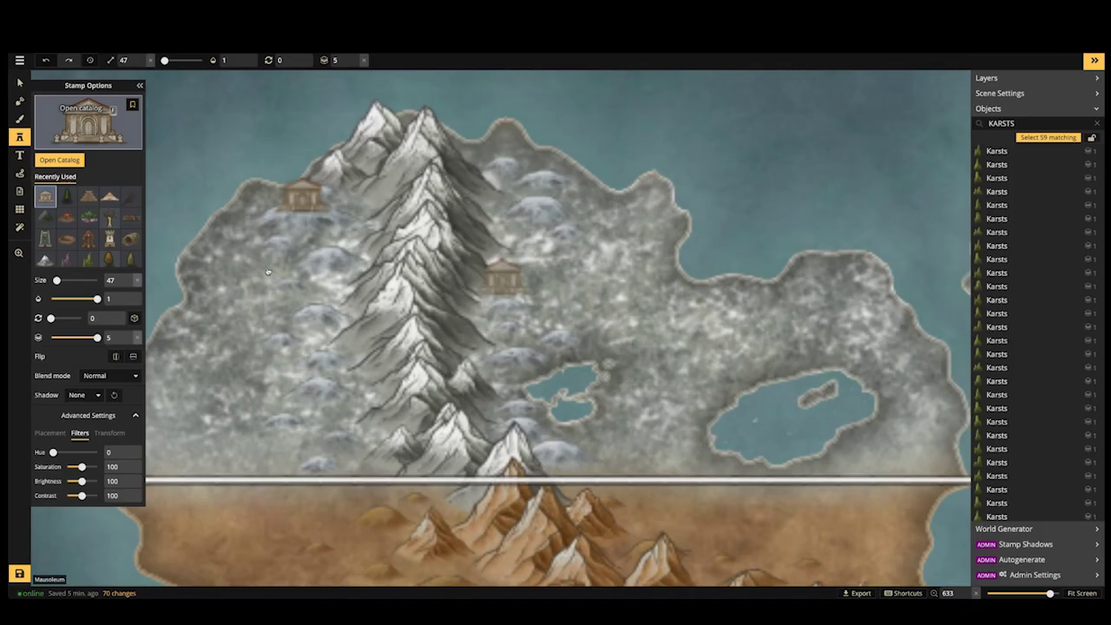
Open the stamp catalog and choose a snow-covered tree from the Trees stamps
{"action": "left_click", "coordinate": [87, 122]}
{"action": "scroll", "coordinate": [496, 366], "scroll_direction": "up", "scroll_amount": 5}
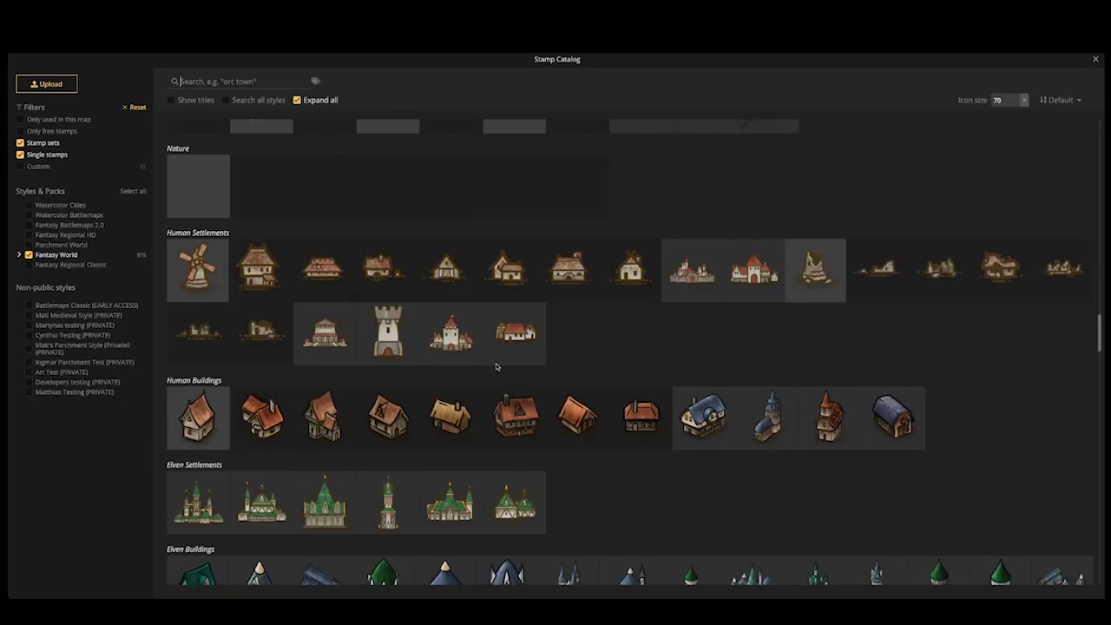
{"action": "scroll", "coordinate": [493, 366], "scroll_direction": "up", "scroll_amount": 4}
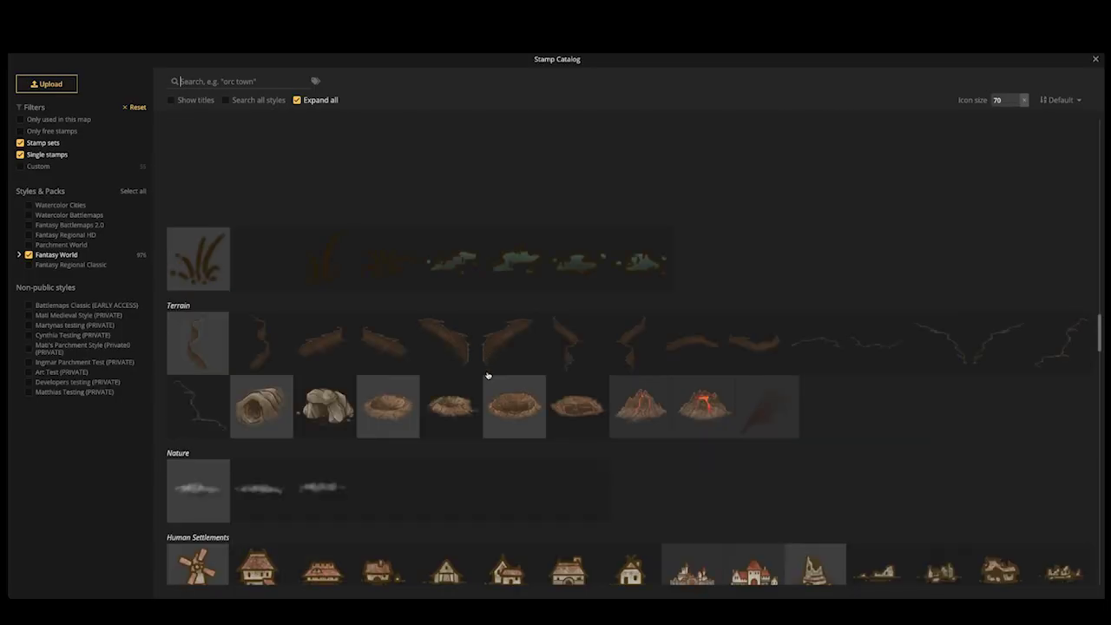
{"action": "scroll", "coordinate": [434, 339], "scroll_direction": "up", "scroll_amount": 4}
{"action": "scroll", "coordinate": [413, 330], "scroll_direction": "up", "scroll_amount": 1}
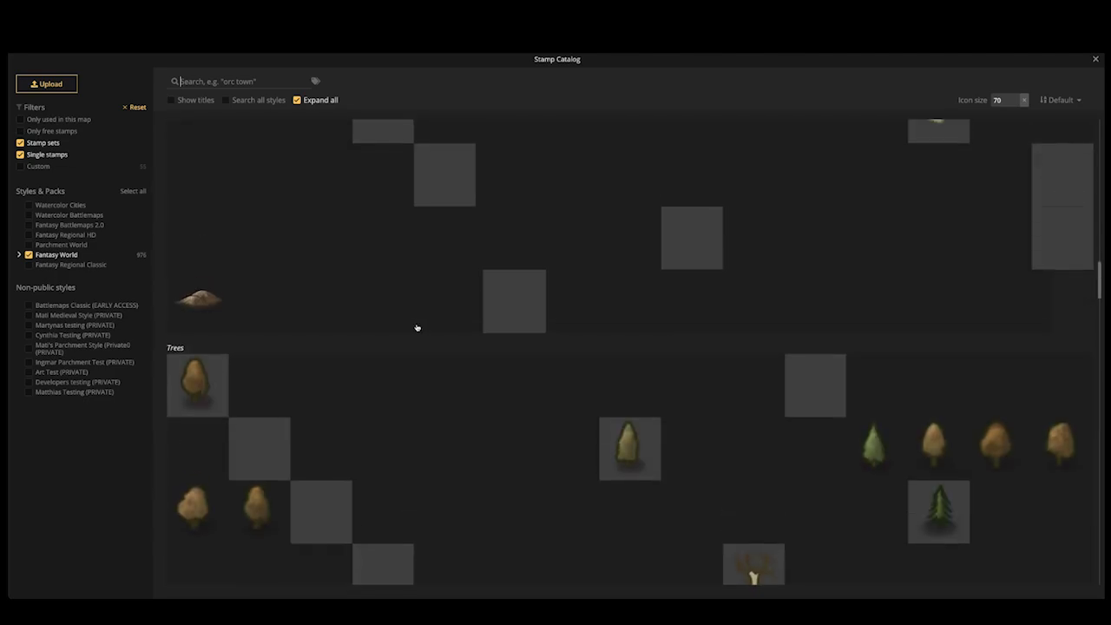
{"action": "scroll", "coordinate": [371, 315], "scroll_direction": "down", "scroll_amount": 2}
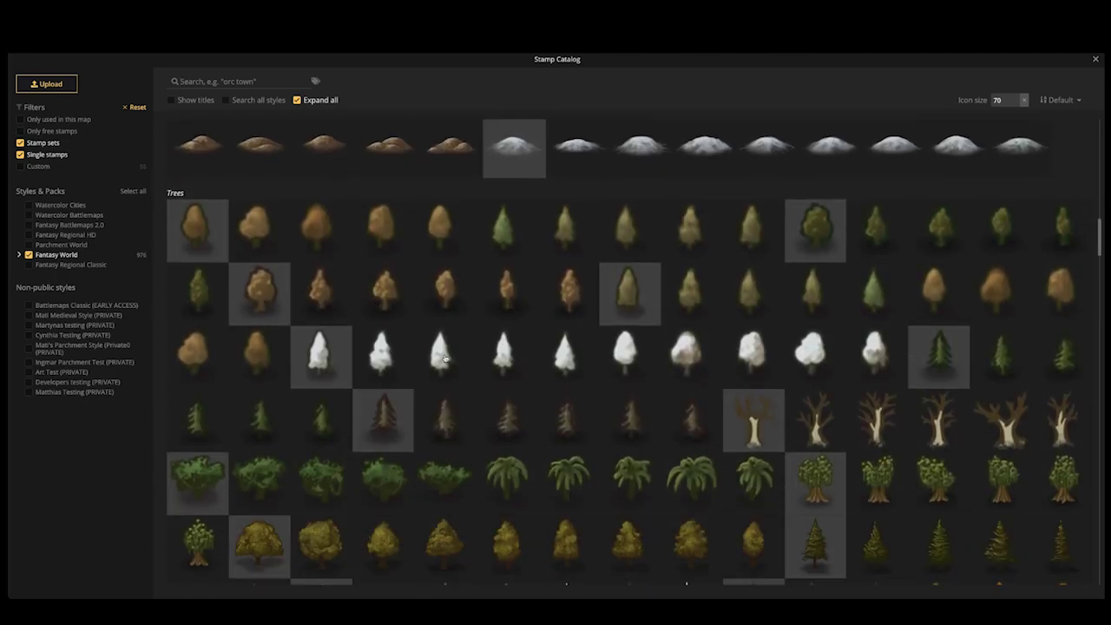
{"action": "left_click", "coordinate": [443, 354]}
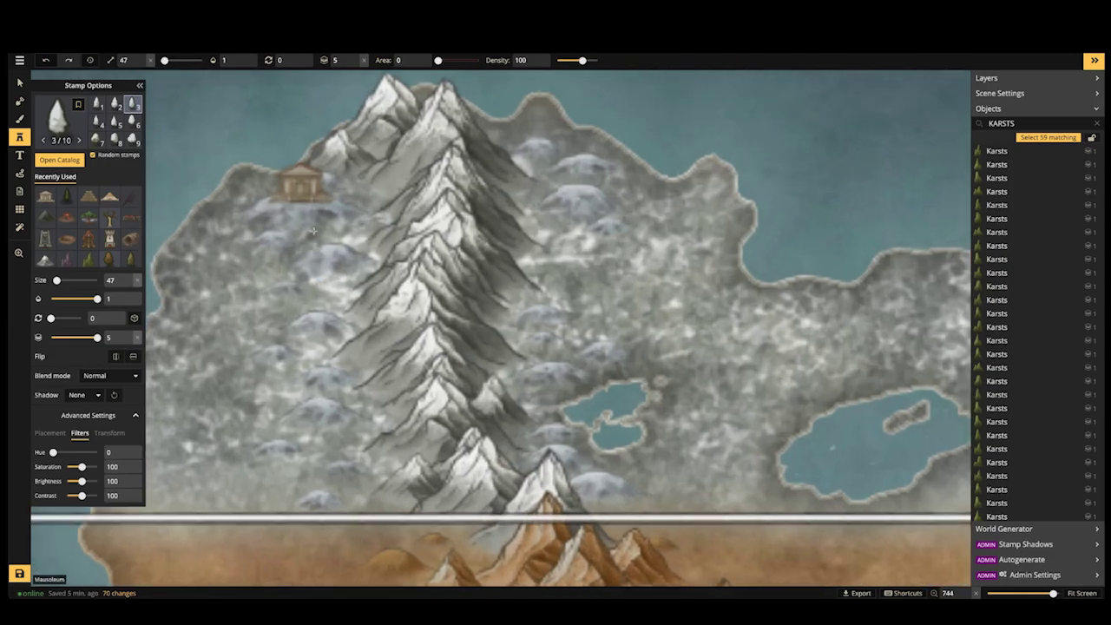
Compare the snowy tree stamp, enlarged to size 87, with the existing trees on the mountainous continent to the south
{"action": "key", "text": "space"}
{"action": "left_click_drag", "start_coordinate": [479, 519], "coordinate": [428, 100]}
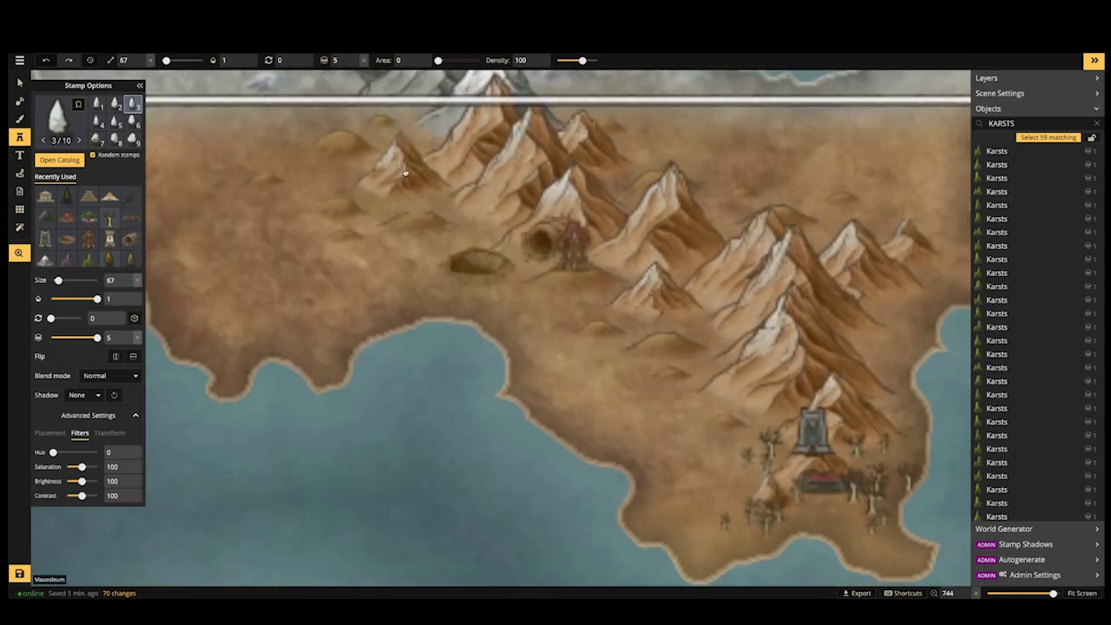
{"action": "scroll", "coordinate": [517, 325], "scroll_direction": "down", "scroll_amount": 1}
{"action": "left_click_drag", "start_coordinate": [517, 325], "coordinate": [353, 100]}
{"action": "left_click_drag", "start_coordinate": [628, 387], "coordinate": [505, 228]}
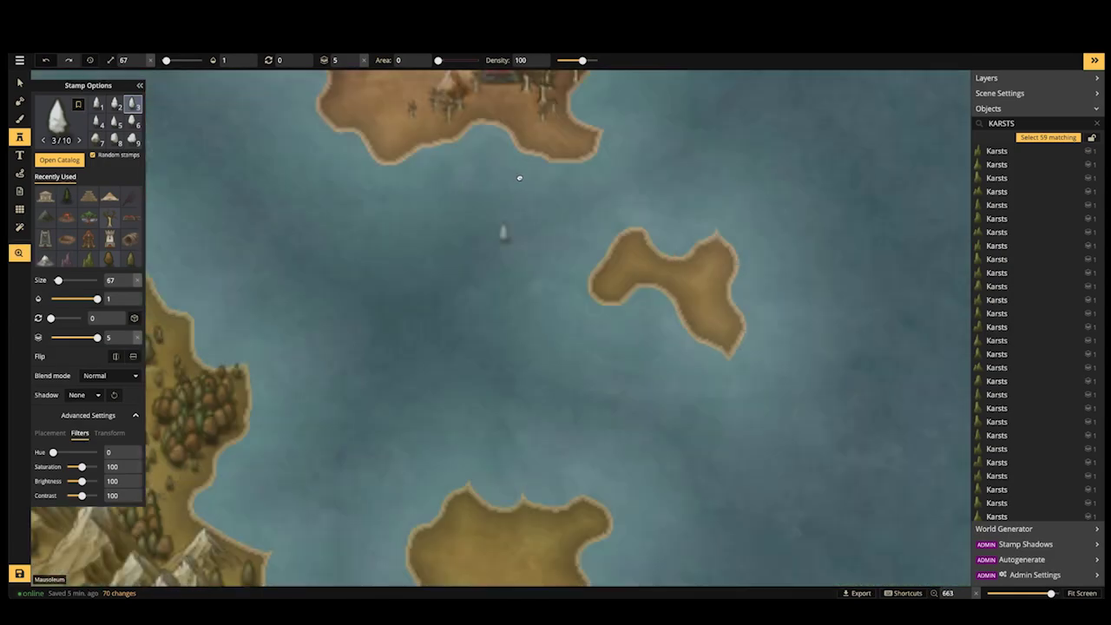
{"action": "left_click_drag", "start_coordinate": [287, 350], "coordinate": [545, 290]}
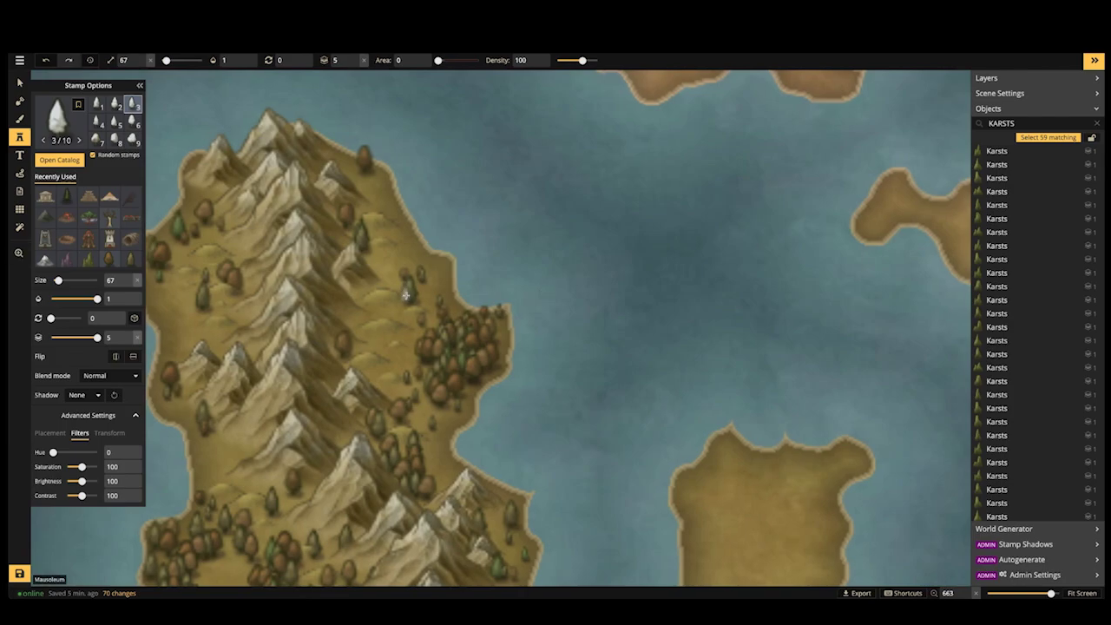
{"action": "key", "text": "bracketright"}
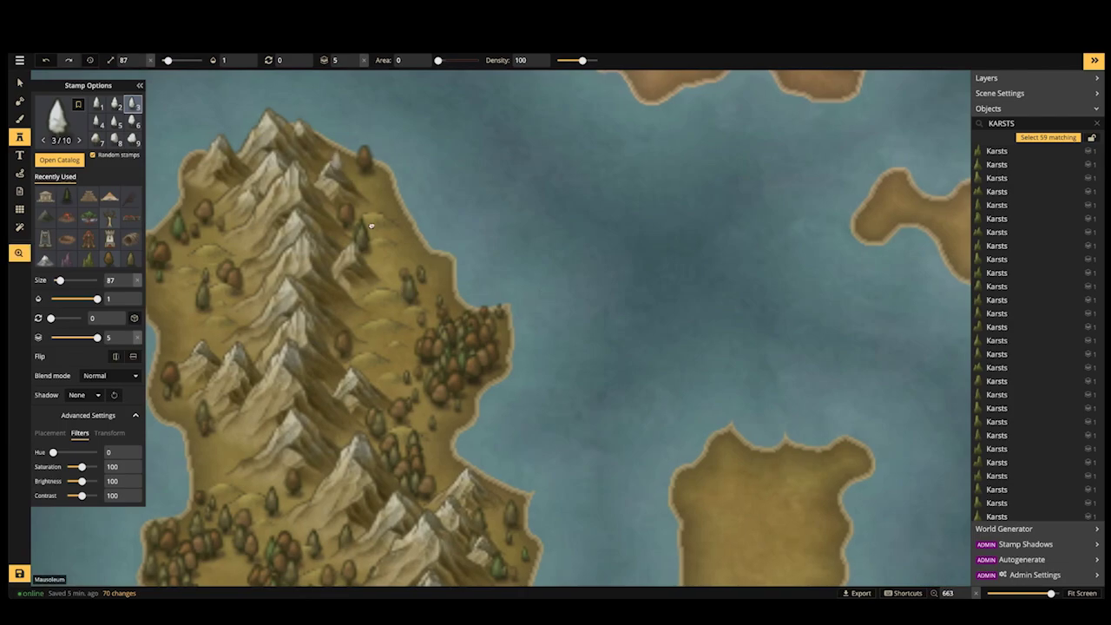
{"action": "left_click_drag", "start_coordinate": [369, 224], "coordinate": [534, 550]}
{"action": "left_click_drag", "start_coordinate": [384, 150], "coordinate": [391, 527]}
{"action": "left_click_drag", "start_coordinate": [406, 443], "coordinate": [443, 559]}
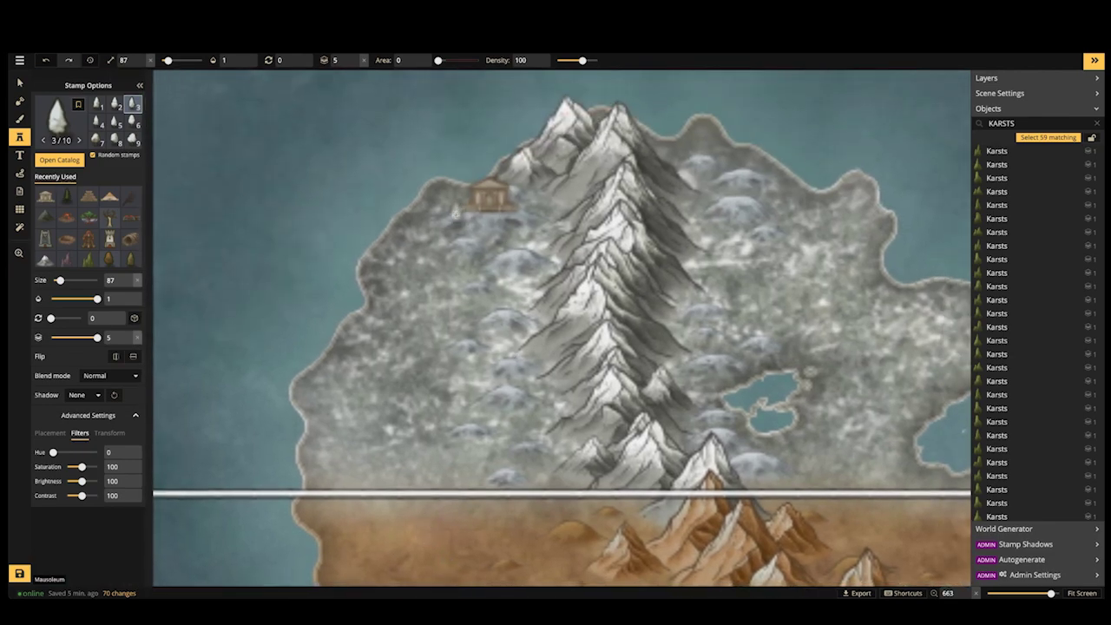
Set the layer of the Mausoleum on the snowy continent's northwest coast to 2
{"action": "left_click", "coordinate": [363, 60]}
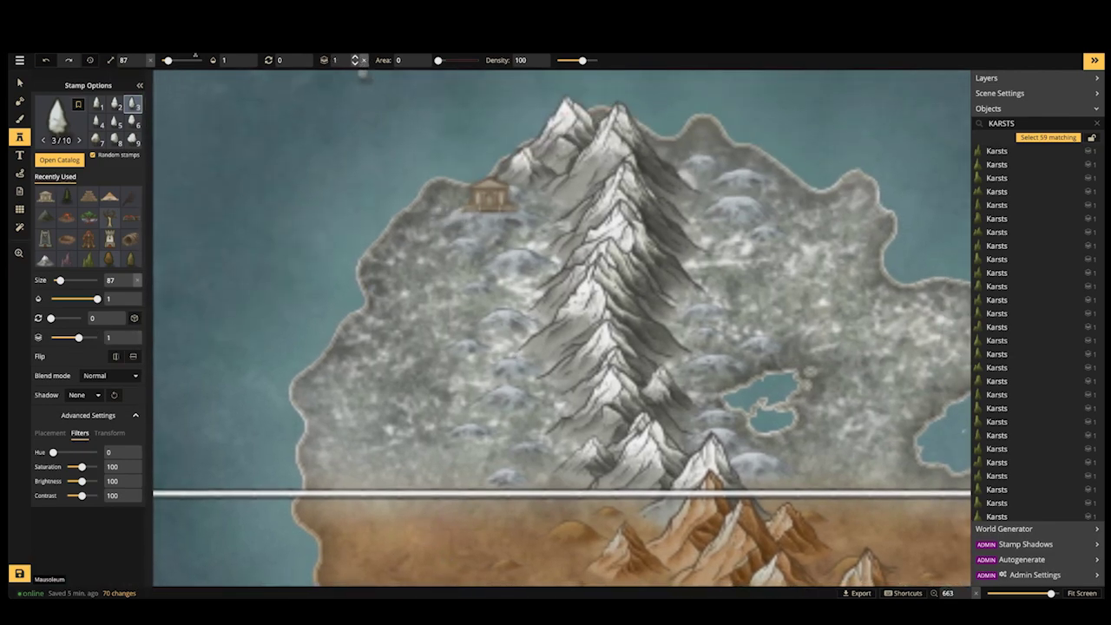
{"action": "left_click", "coordinate": [491, 199]}
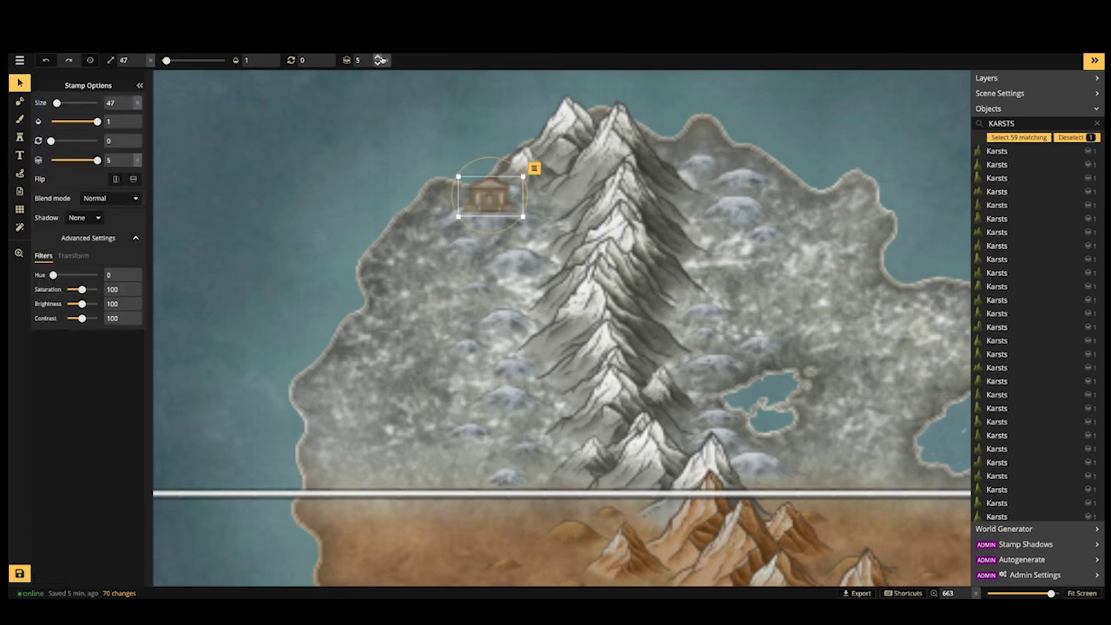
{"action": "left_click", "coordinate": [383, 60]}
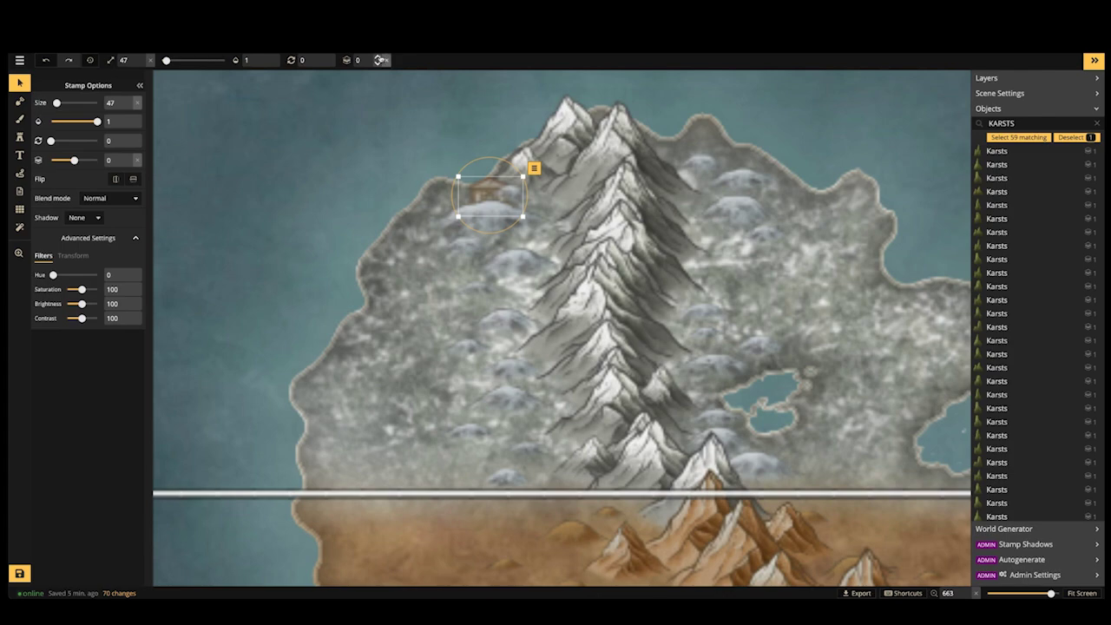
{"action": "left_click", "coordinate": [377, 58]}
{"action": "left_click", "coordinate": [378, 58]}
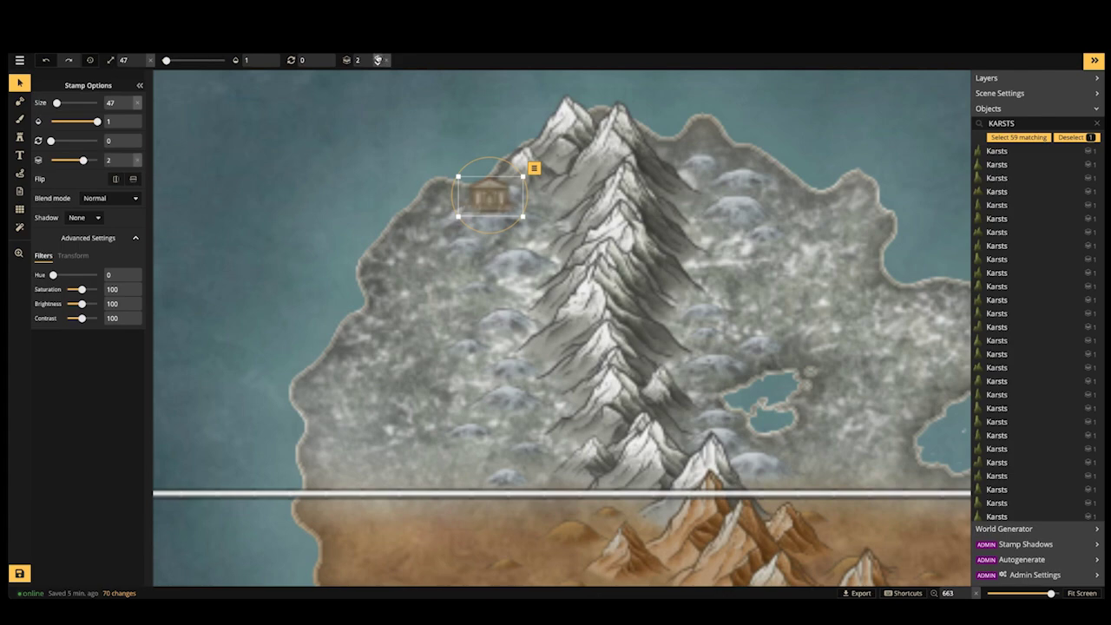
Choose the snow-covered tree set from the catalog and place trees at size 87 on layer 2 around the Mausoleum
{"action": "left_click", "coordinate": [22, 137]}
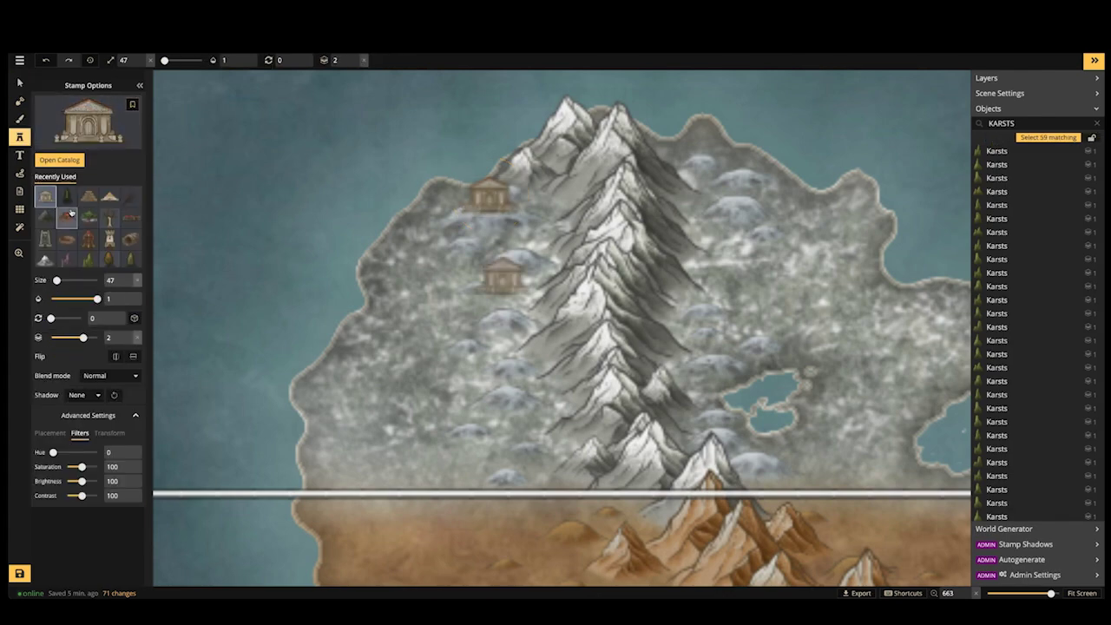
{"action": "left_click", "coordinate": [60, 159]}
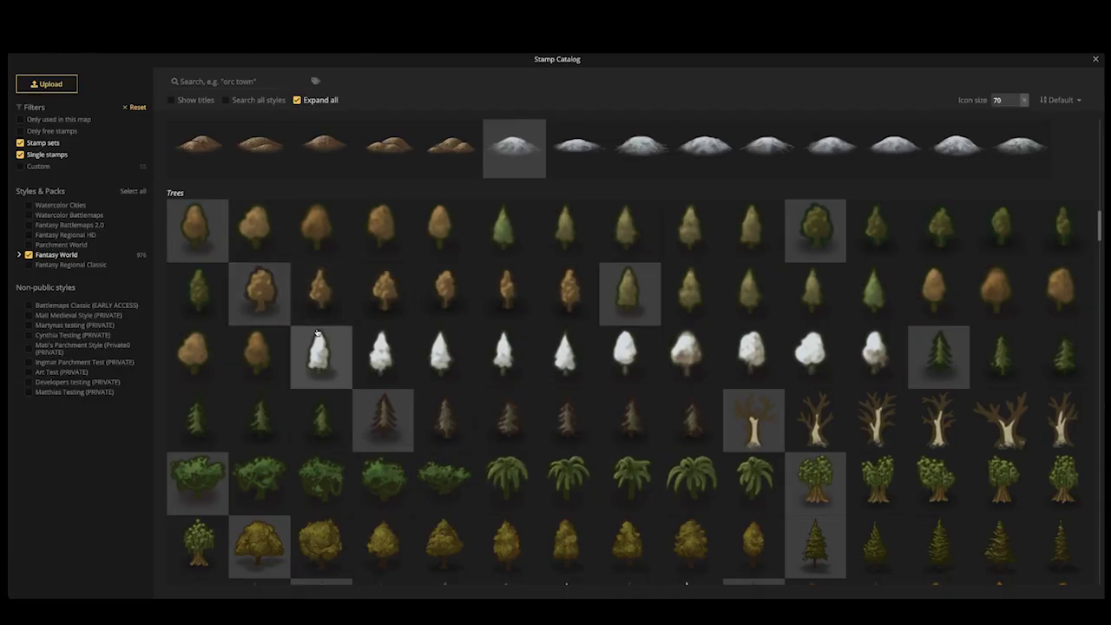
{"action": "left_click", "coordinate": [317, 337]}
{"action": "key", "text": "bracketright"}
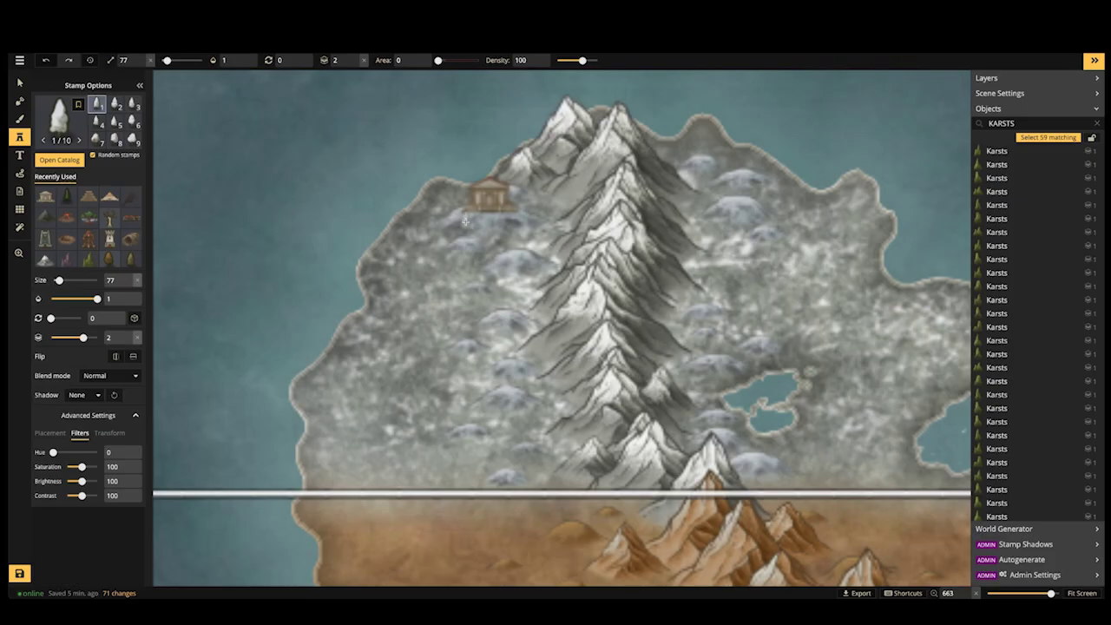
{"action": "left_click", "coordinate": [451, 214]}
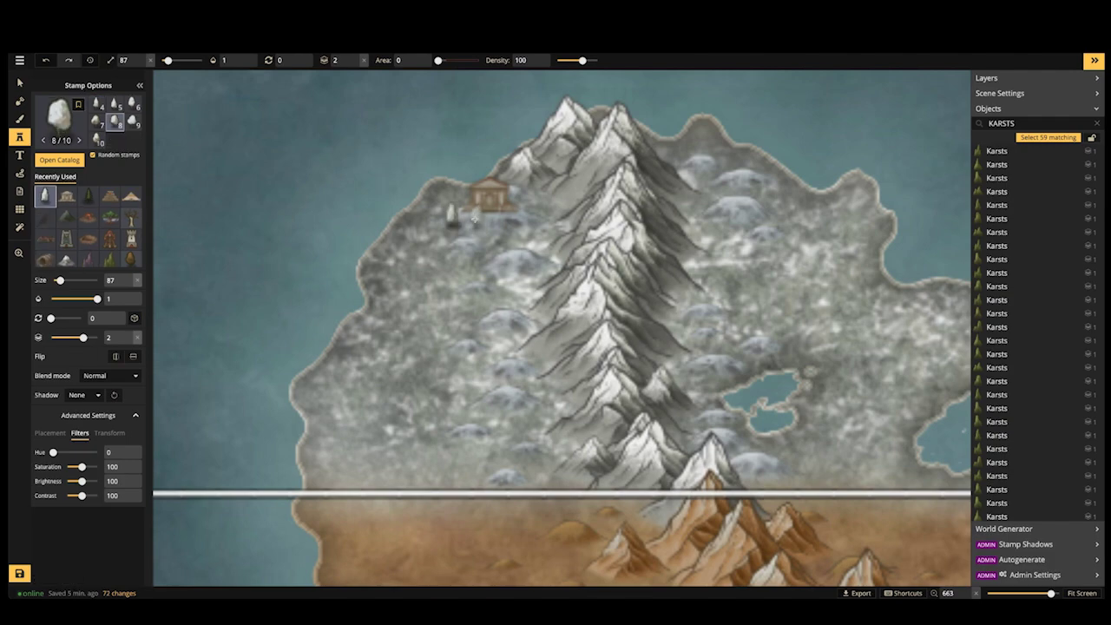
{"action": "left_click", "coordinate": [520, 213]}
{"action": "left_click", "coordinate": [535, 178]}
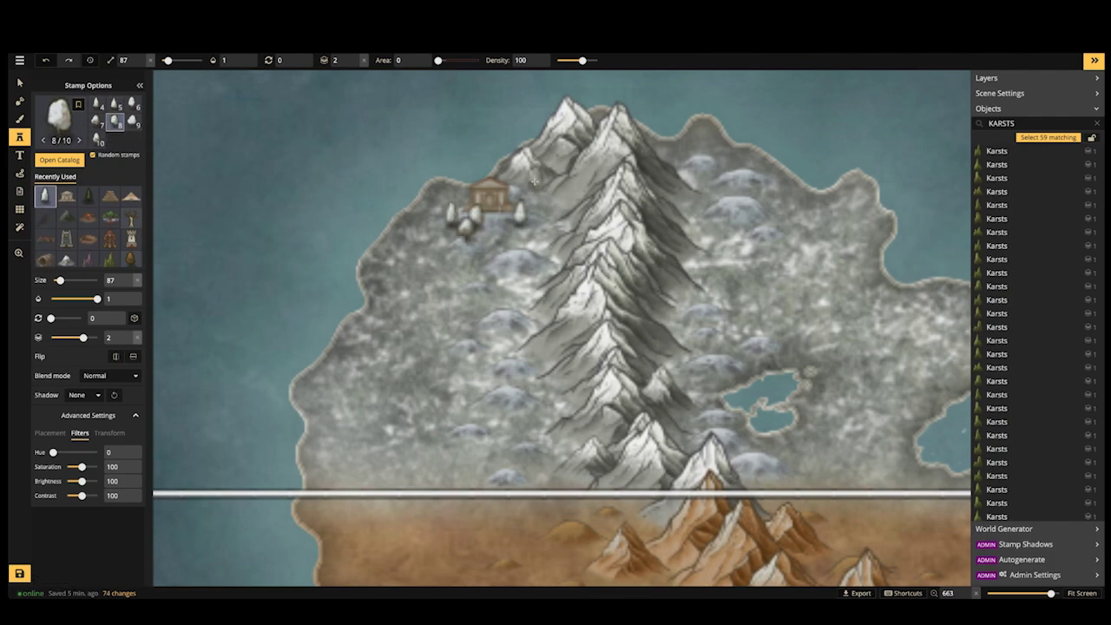
{"action": "left_click", "coordinate": [543, 203]}
Stamp a small tree cluster at the mountains' western foot and a dense snowy forest on the western snowfield
{"action": "scroll", "coordinate": [544, 204], "scroll_direction": "down", "scroll_amount": 5}
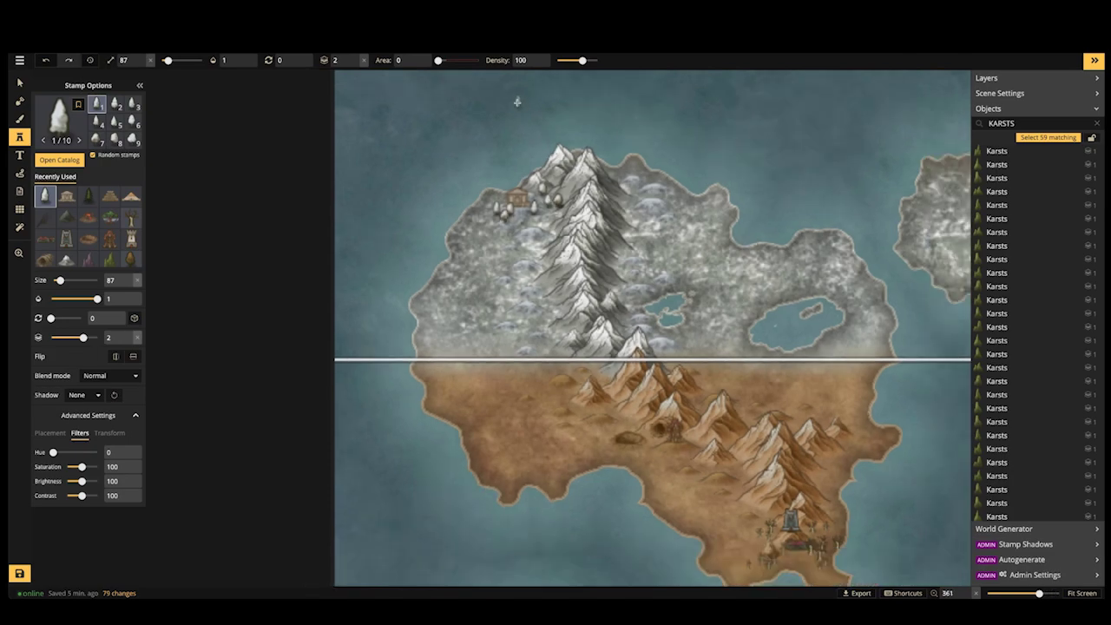
{"action": "left_click", "coordinate": [528, 250]}
{"action": "left_click", "coordinate": [535, 243]}
{"action": "left_click", "coordinate": [533, 251]}
{"action": "left_click", "coordinate": [539, 254]}
{"action": "left_click", "coordinate": [464, 279]}
{"action": "mouse_move", "coordinate": [443, 298]}
{"action": "left_mouse_down"}
{"action": "mouse_move", "coordinate": [446, 310]}
{"action": "mouse_move", "coordinate": [494, 290]}
{"action": "mouse_move", "coordinate": [471, 317]}
{"action": "mouse_move", "coordinate": [501, 299]}
{"action": "mouse_move", "coordinate": [492, 311]}
{"action": "mouse_move", "coordinate": [519, 312]}
{"action": "mouse_move", "coordinate": [481, 260]}
{"action": "mouse_move", "coordinate": [456, 276]}
{"action": "left_mouse_up"}
{"action": "mouse_move", "coordinate": [450, 314]}
{"action": "left_mouse_down"}
{"action": "mouse_move", "coordinate": [445, 304]}
{"action": "mouse_move", "coordinate": [503, 306]}
{"action": "mouse_move", "coordinate": [506, 276]}
{"action": "mouse_move", "coordinate": [488, 295]}
{"action": "left_mouse_up"}
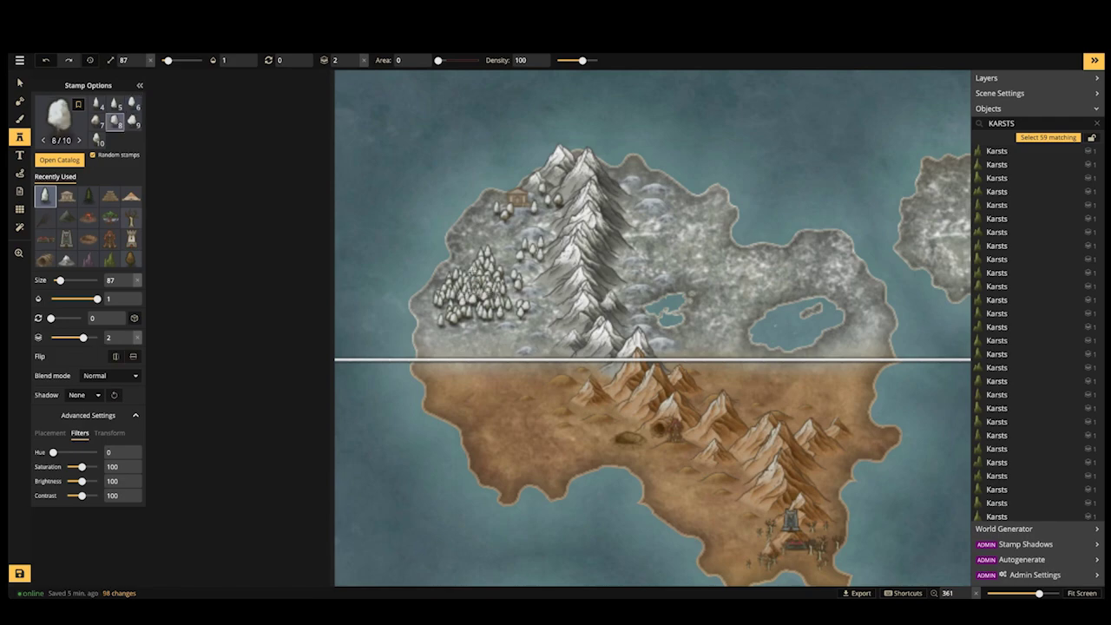
Stamp a large snowy forest east of the mountain range, extending it toward the northeast coast and between the two lakes
{"action": "mouse_move", "coordinate": [663, 249]}
{"action": "left_mouse_down"}
{"action": "mouse_move", "coordinate": [702, 249]}
{"action": "mouse_move", "coordinate": [691, 269]}
{"action": "mouse_move", "coordinate": [728, 262]}
{"action": "mouse_move", "coordinate": [720, 282]}
{"action": "mouse_move", "coordinate": [752, 271]}
{"action": "mouse_move", "coordinate": [741, 287]}
{"action": "mouse_move", "coordinate": [811, 259]}
{"action": "mouse_move", "coordinate": [825, 269]}
{"action": "mouse_move", "coordinate": [795, 267]}
{"action": "mouse_move", "coordinate": [721, 309]}
{"action": "mouse_move", "coordinate": [727, 284]}
{"action": "mouse_move", "coordinate": [715, 289]}
{"action": "mouse_move", "coordinate": [699, 229]}
{"action": "mouse_move", "coordinate": [646, 236]}
{"action": "mouse_move", "coordinate": [696, 208]}
{"action": "mouse_move", "coordinate": [705, 214]}
{"action": "mouse_move", "coordinate": [667, 208]}
{"action": "mouse_move", "coordinate": [710, 227]}
{"action": "mouse_move", "coordinate": [679, 278]}
{"action": "mouse_move", "coordinate": [734, 254]}
{"action": "left_mouse_up"}
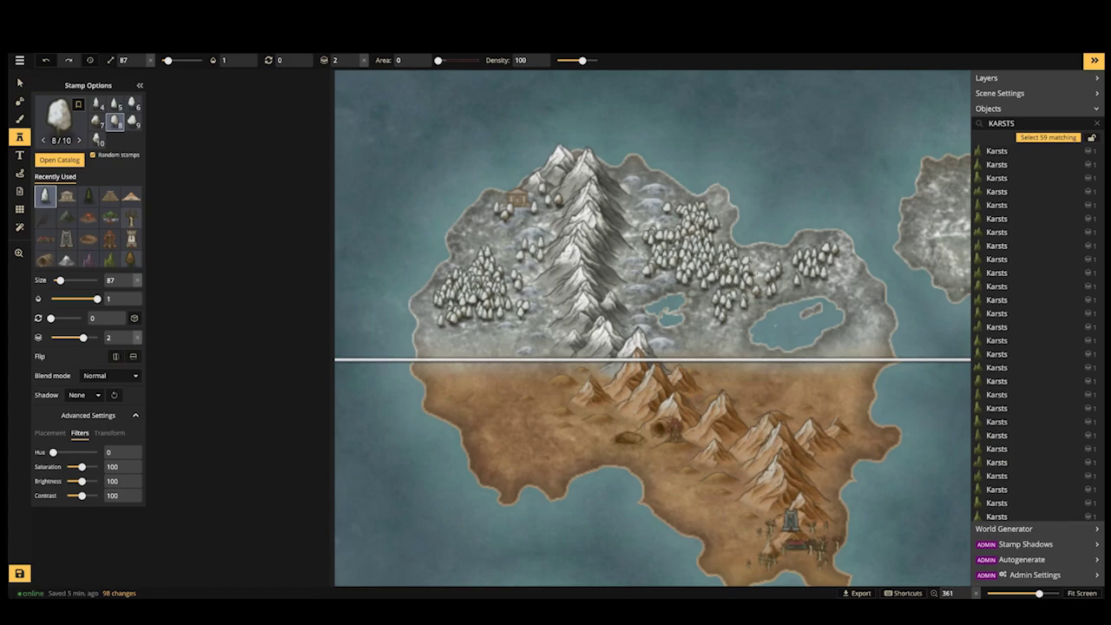
{"action": "left_click", "coordinate": [748, 267]}
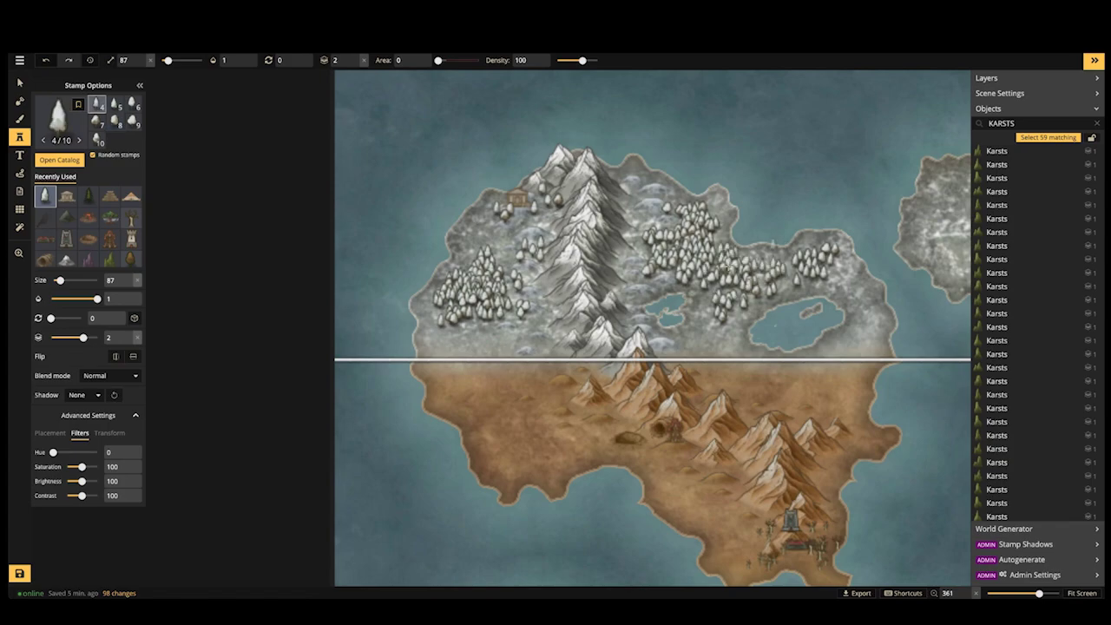
{"action": "left_click", "coordinate": [715, 265]}
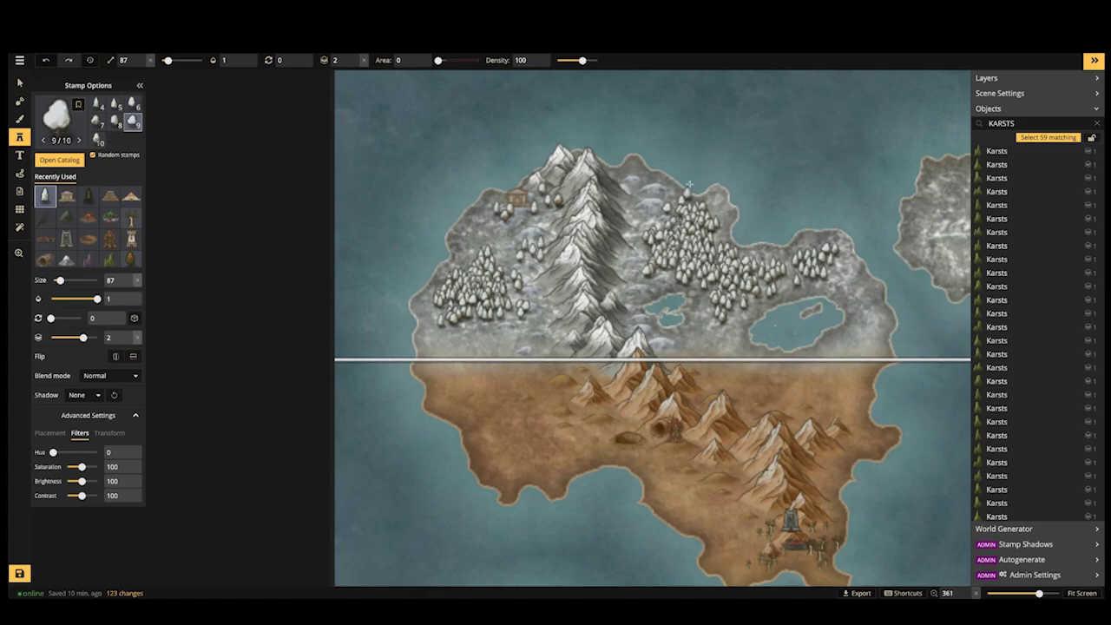
{"action": "left_click", "coordinate": [689, 185]}
{"action": "left_click", "coordinate": [760, 244]}
{"action": "left_click", "coordinate": [781, 248]}
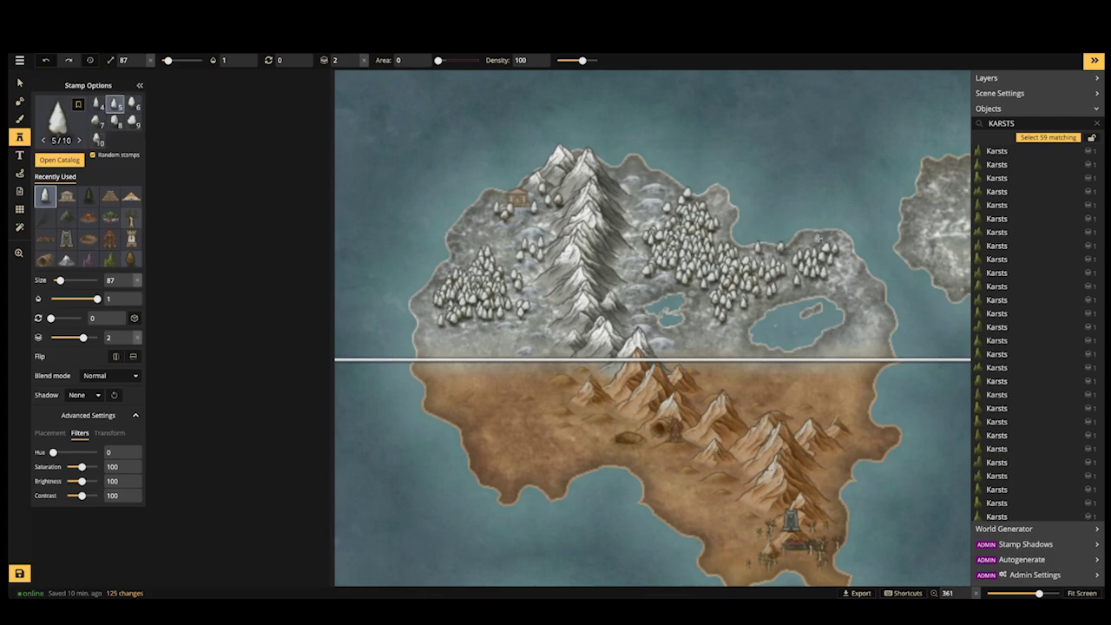
{"action": "left_click", "coordinate": [820, 235]}
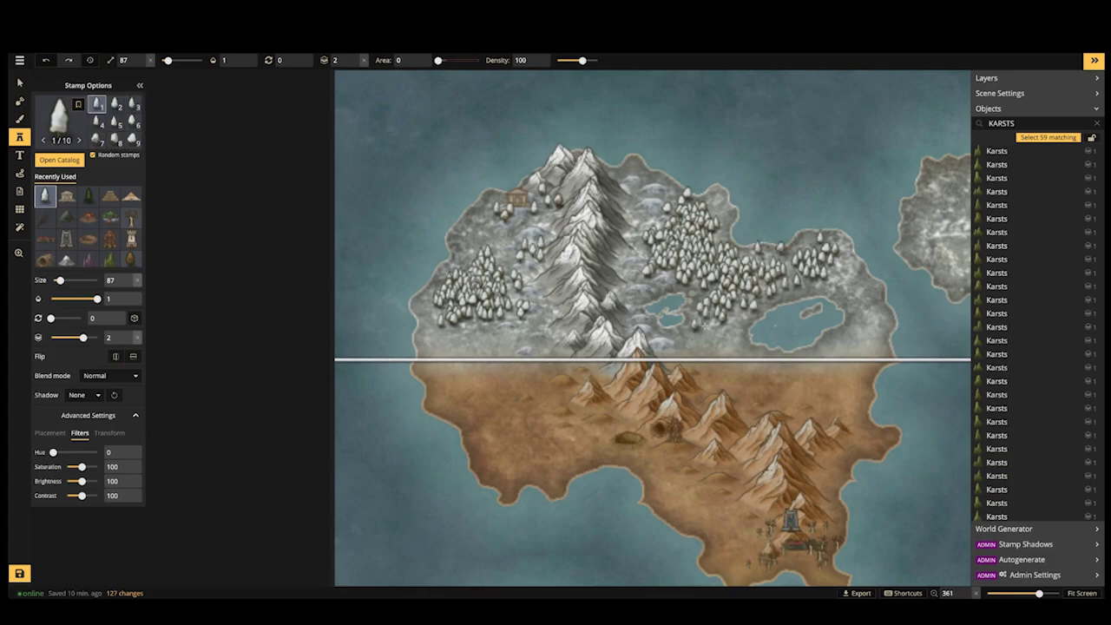
{"action": "left_click", "coordinate": [703, 309]}
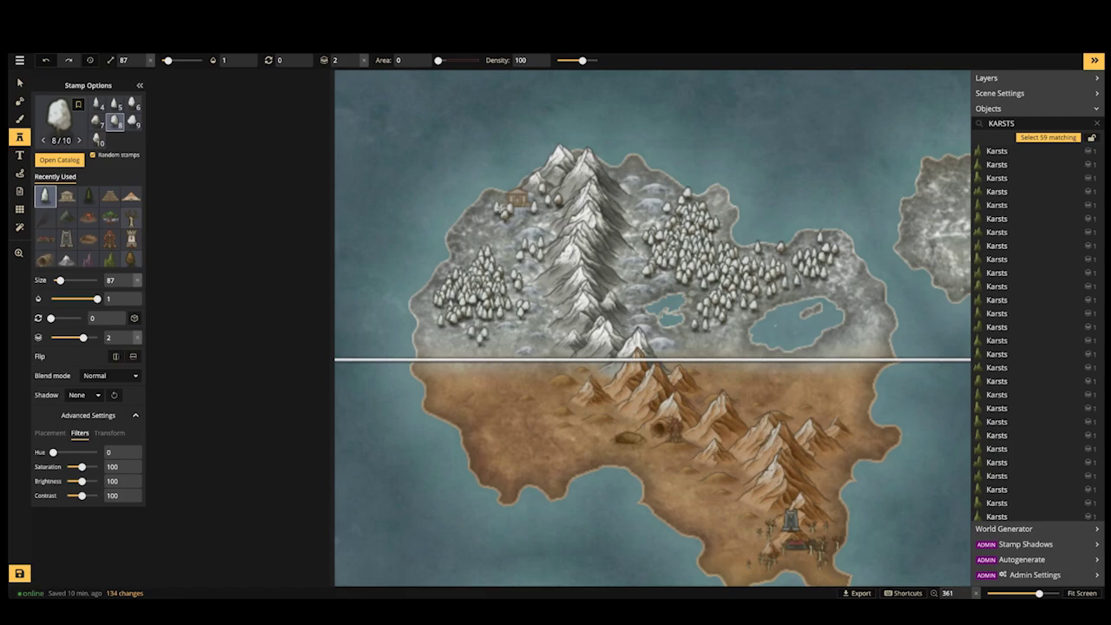
Scatter individual snowy trees along the snowy continent's west coast, from beside the Mausoleum down to the desert border
{"action": "left_click", "coordinate": [471, 227]}
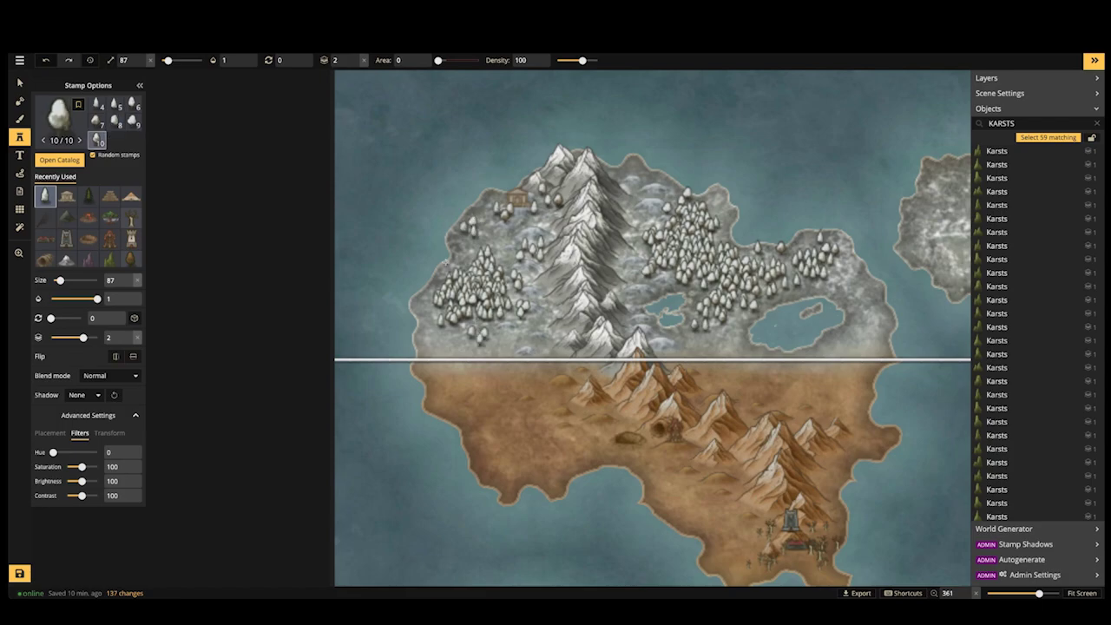
{"action": "left_click", "coordinate": [420, 300]}
{"action": "left_click", "coordinate": [429, 339]}
{"action": "left_click", "coordinate": [432, 342]}
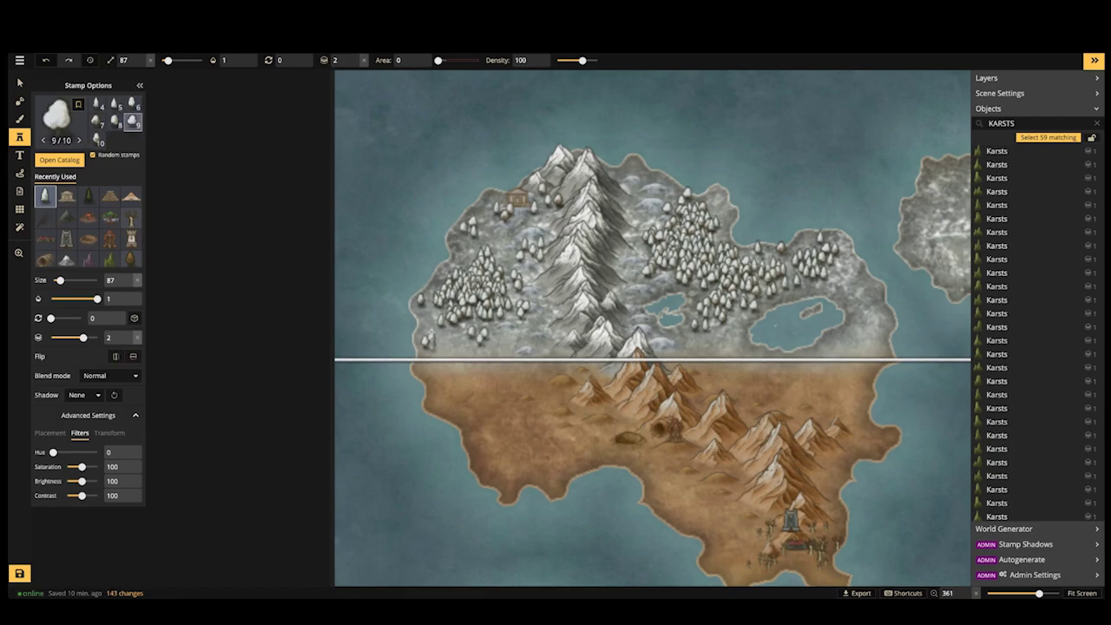
{"action": "left_click", "coordinate": [433, 341]}
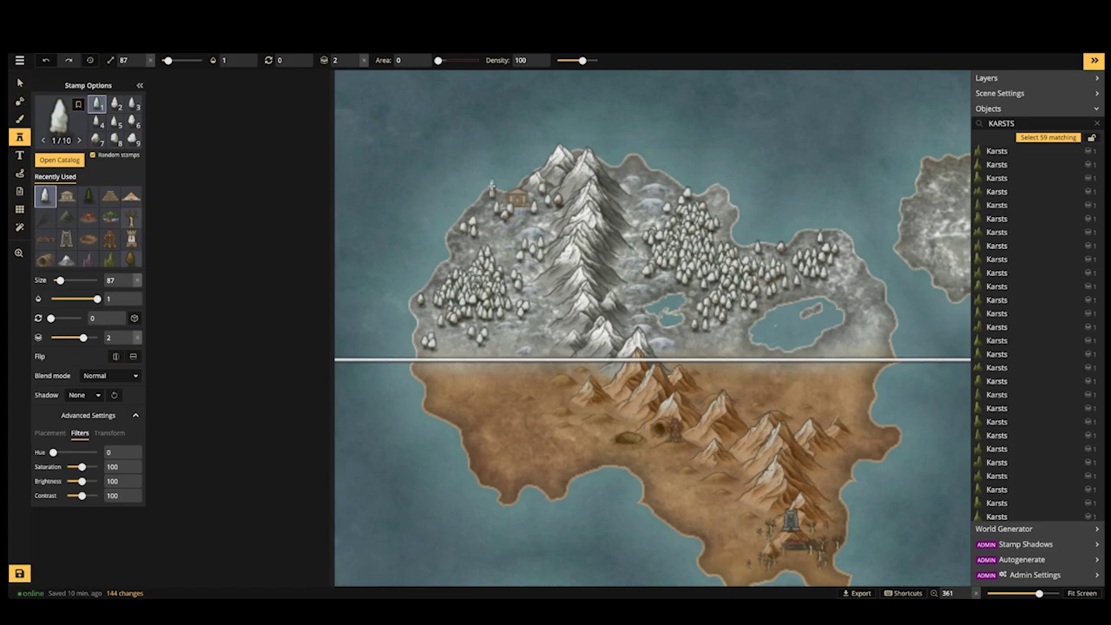
{"action": "left_click", "coordinate": [492, 185]}
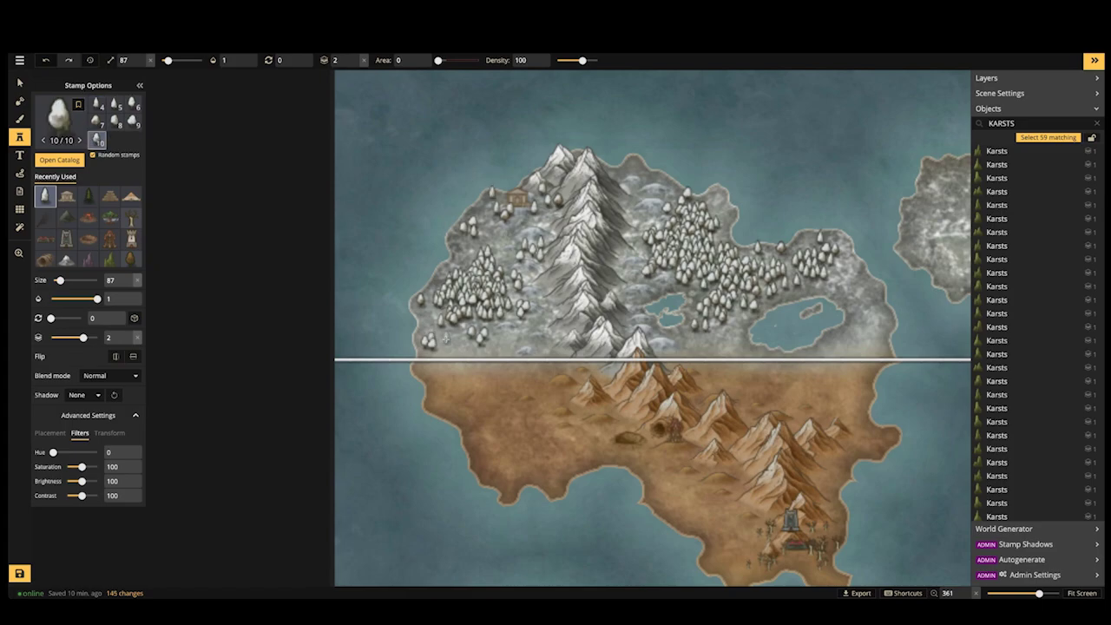
Reduce the snowy tree size to 57 and add smaller trees around the western forest, coastal clusters and mountain foot
{"action": "scroll", "coordinate": [447, 338], "scroll_direction": "up", "scroll_amount": 4}
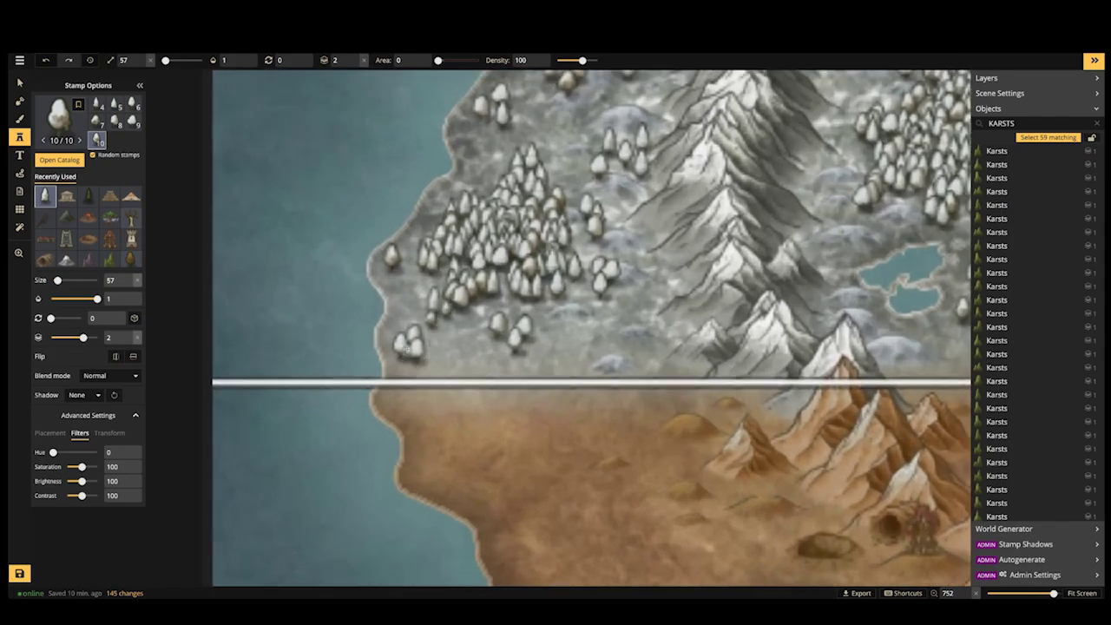
{"action": "mouse_move", "coordinate": [408, 346]}
{"action": "left_mouse_down"}
{"action": "mouse_move", "coordinate": [390, 265]}
{"action": "mouse_move", "coordinate": [387, 273]}
{"action": "mouse_move", "coordinate": [489, 126]}
{"action": "left_mouse_up"}
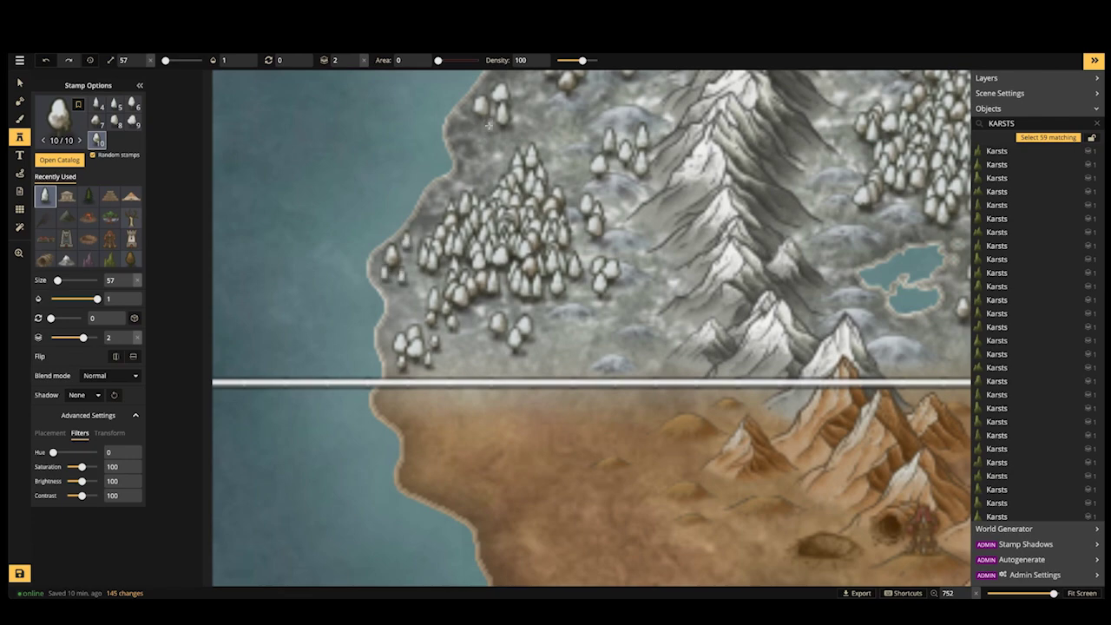
{"action": "left_click", "coordinate": [489, 130]}
{"action": "left_click", "coordinate": [468, 130]}
{"action": "left_click", "coordinate": [595, 306]}
{"action": "left_click", "coordinate": [549, 306]}
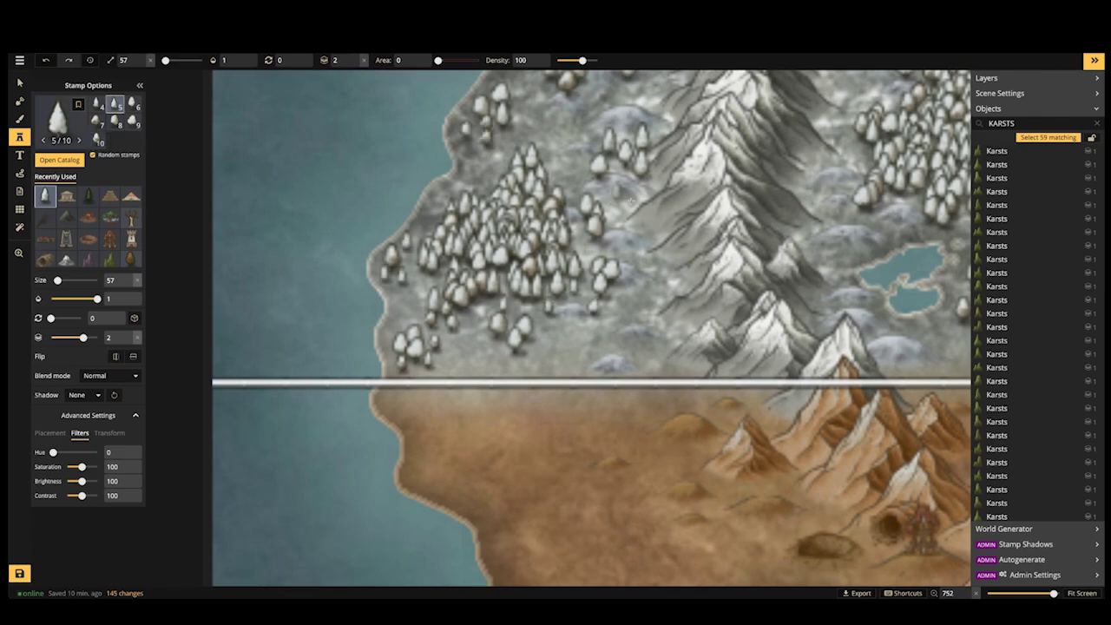
{"action": "mouse_move", "coordinate": [647, 177]}
{"action": "left_mouse_down"}
{"action": "mouse_move", "coordinate": [632, 200]}
{"action": "mouse_move", "coordinate": [576, 180]}
{"action": "mouse_move", "coordinate": [577, 95]}
{"action": "mouse_move", "coordinate": [562, 97]}
{"action": "left_mouse_up"}
{"action": "scroll", "coordinate": [622, 150], "scroll_direction": "down", "scroll_amount": 5}
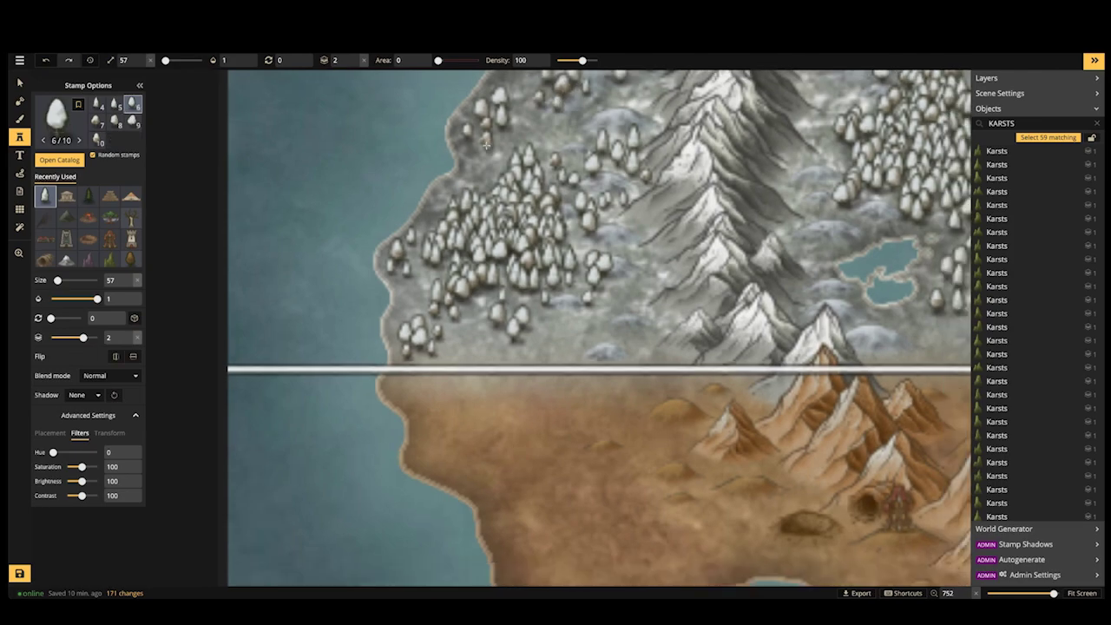
Scatter size 57 snowy trees around the northeast forest, along the north coast and near the Mausoleum on the snowy continent
{"action": "scroll", "coordinate": [621, 150], "scroll_direction": "down", "scroll_amount": 4}
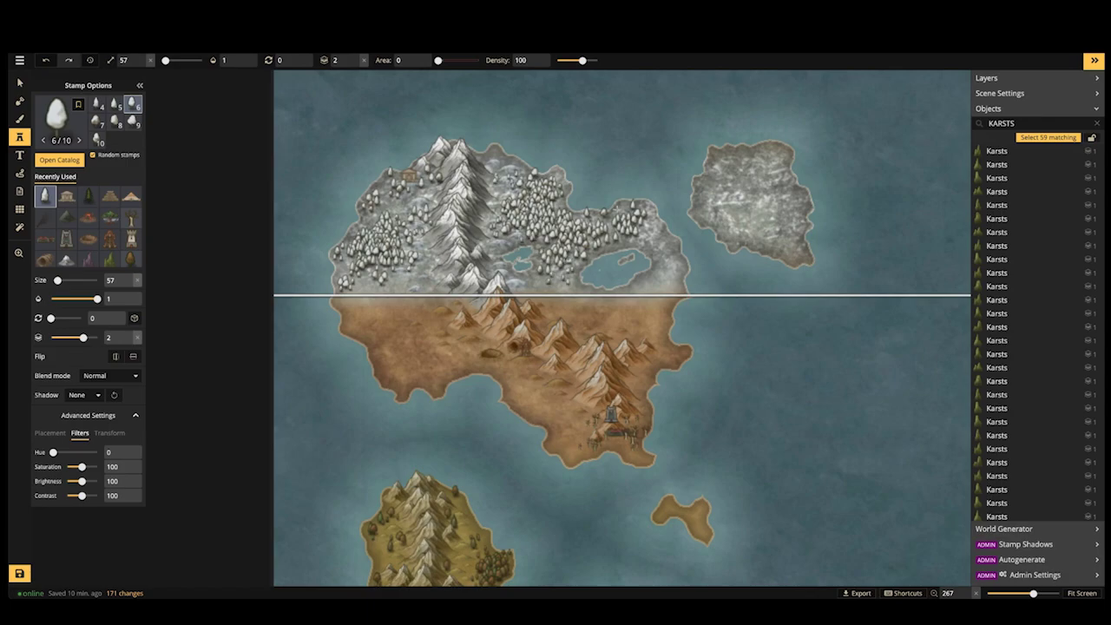
{"action": "left_click", "coordinate": [628, 209]}
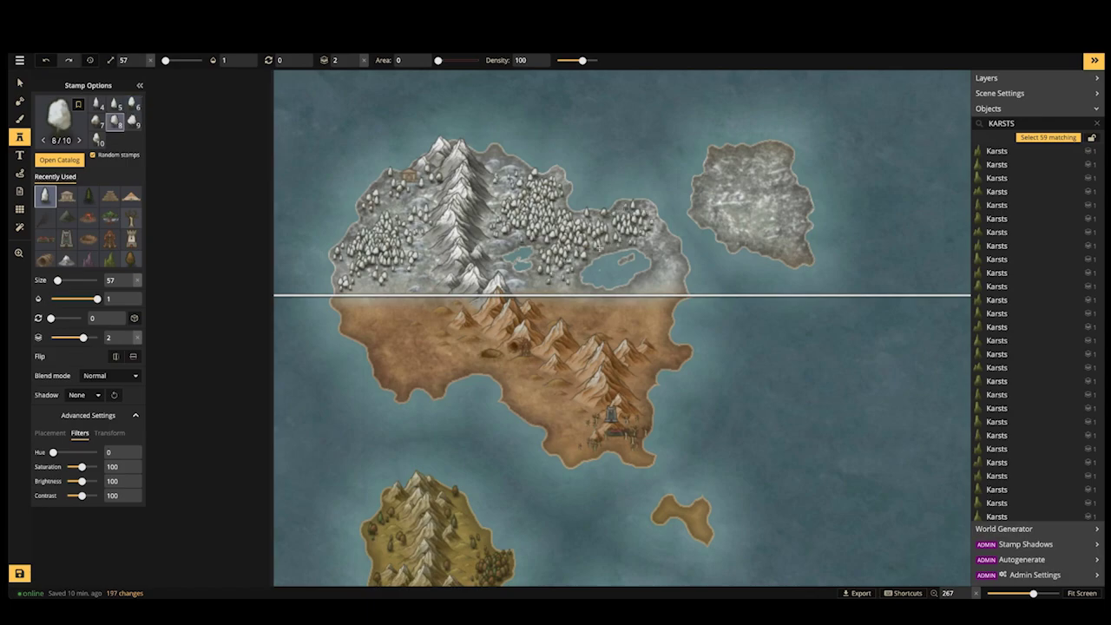
{"action": "left_click", "coordinate": [497, 152]}
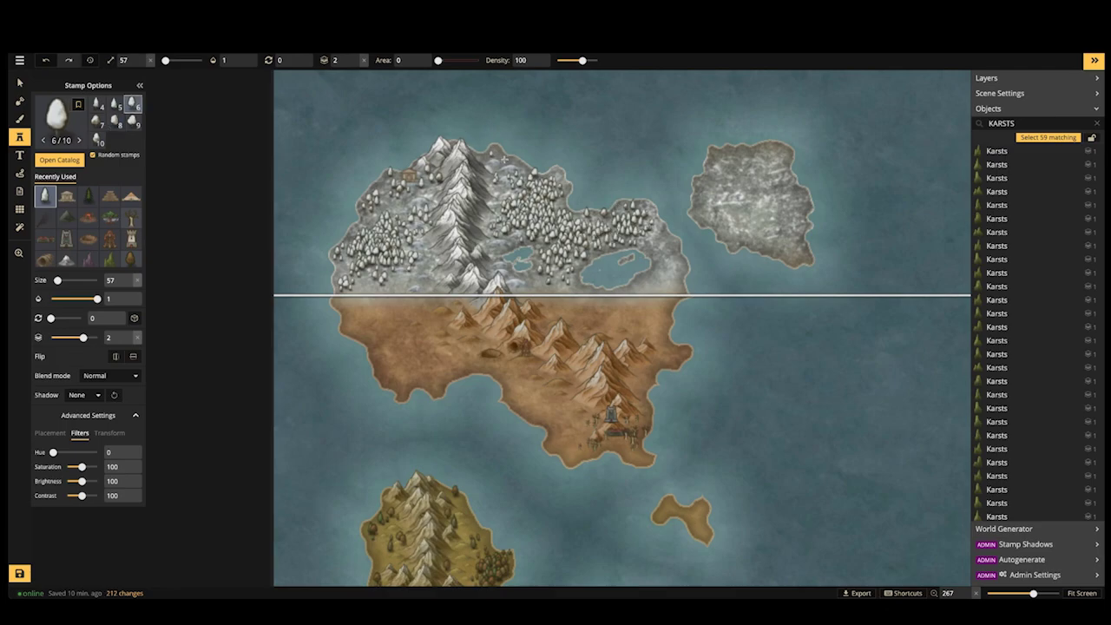
{"action": "left_click", "coordinate": [504, 163]}
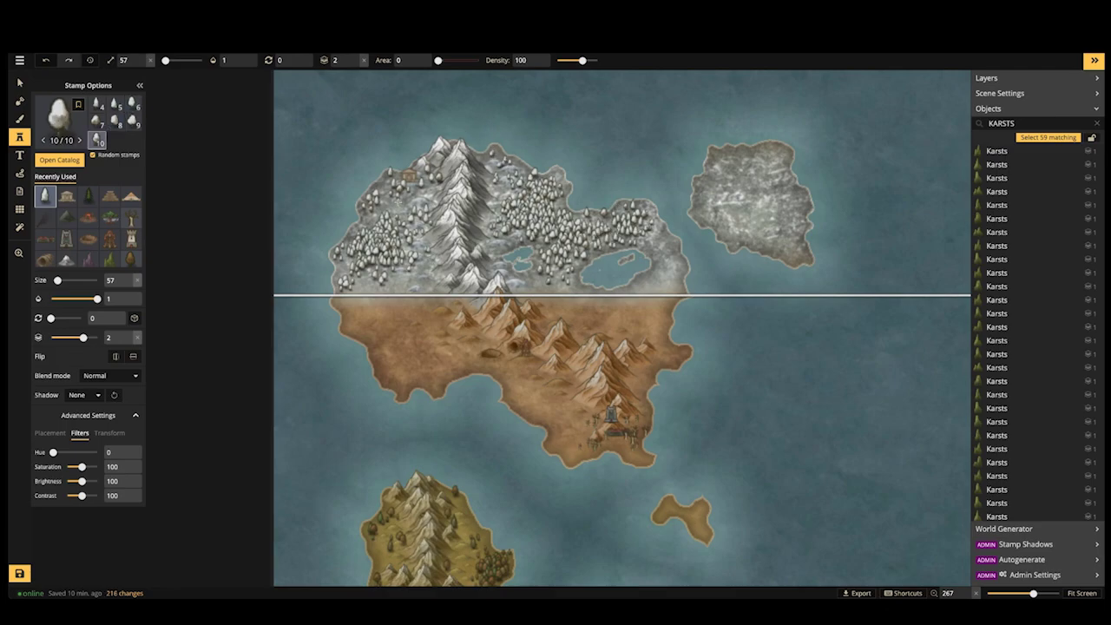
{"action": "left_click", "coordinate": [400, 202]}
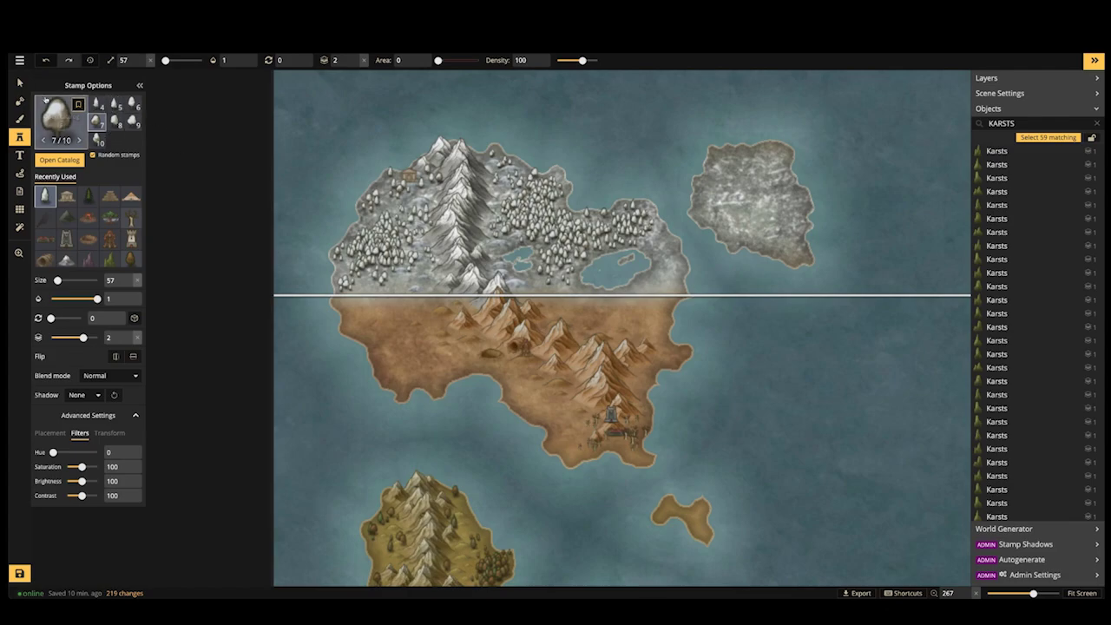
Clear the stamp selection and save the map
{"action": "left_click", "coordinate": [18, 84]}
{"action": "scroll", "coordinate": [397, 252], "scroll_direction": "down", "scroll_amount": 3}
{"action": "scroll", "coordinate": [396, 249], "scroll_direction": "down", "scroll_amount": 3}
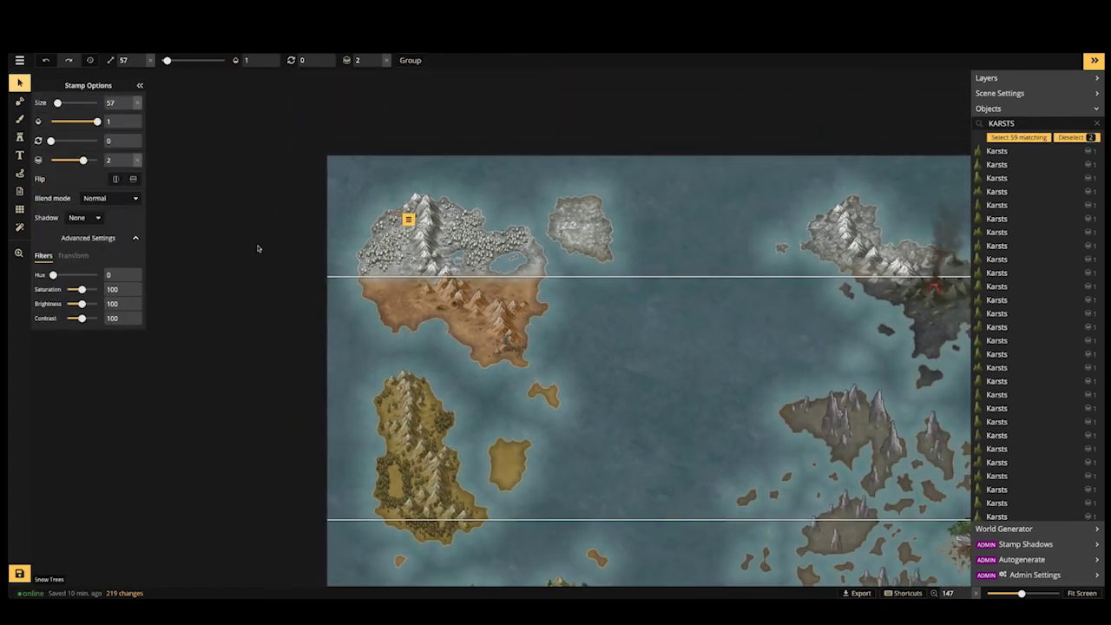
{"action": "left_click", "coordinate": [569, 296]}
{"action": "scroll", "coordinate": [568, 300], "scroll_direction": "down", "scroll_amount": 2}
{"action": "left_click_drag", "start_coordinate": [575, 301], "coordinate": [422, 233]}
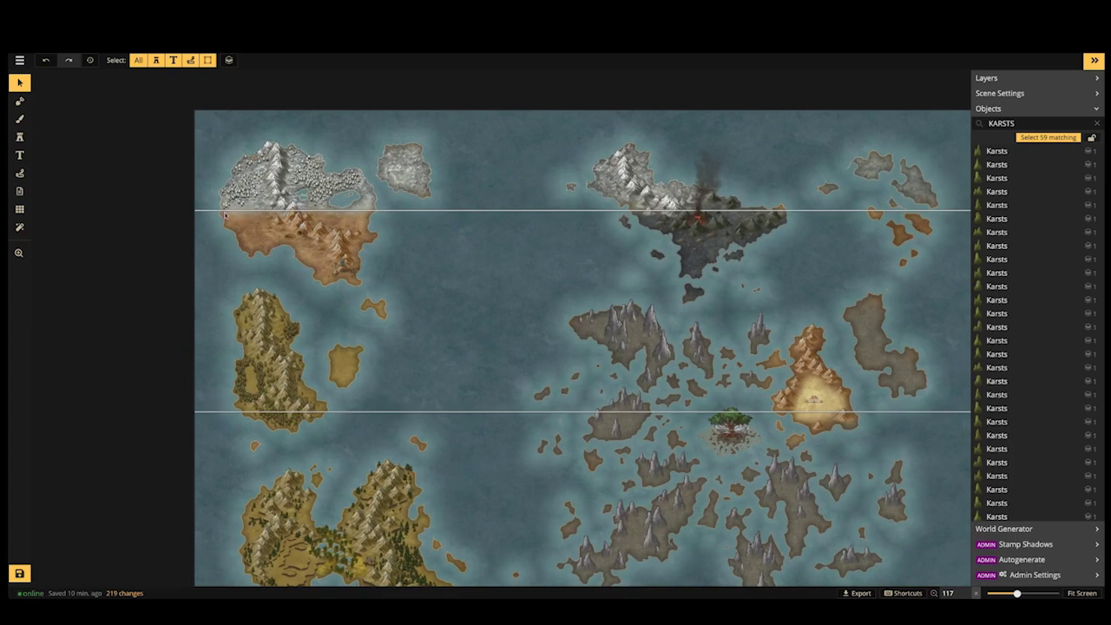
{"action": "scroll", "coordinate": [296, 224], "scroll_direction": "down", "scroll_amount": 2}
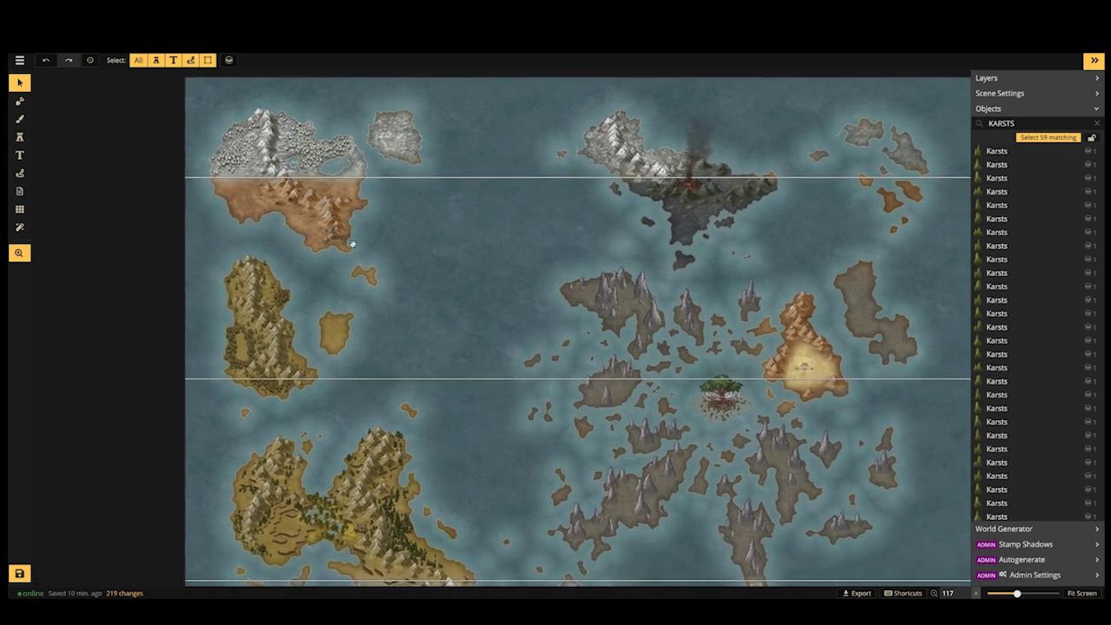
{"action": "scroll", "coordinate": [466, 286], "scroll_direction": "up", "scroll_amount": 2}
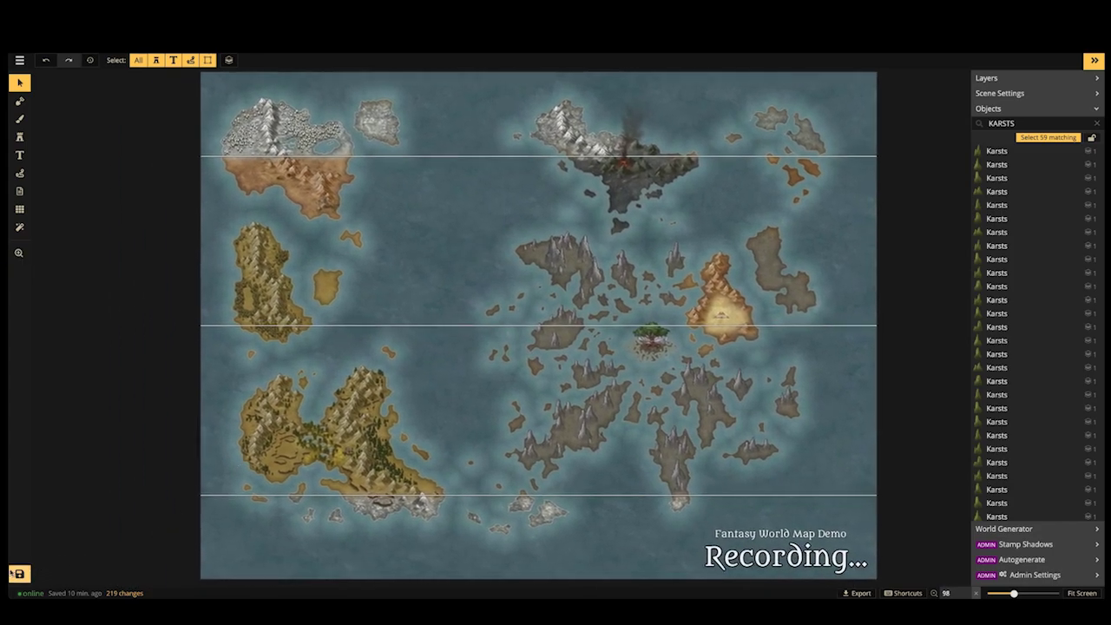
{"action": "left_click", "coordinate": [19, 573]}
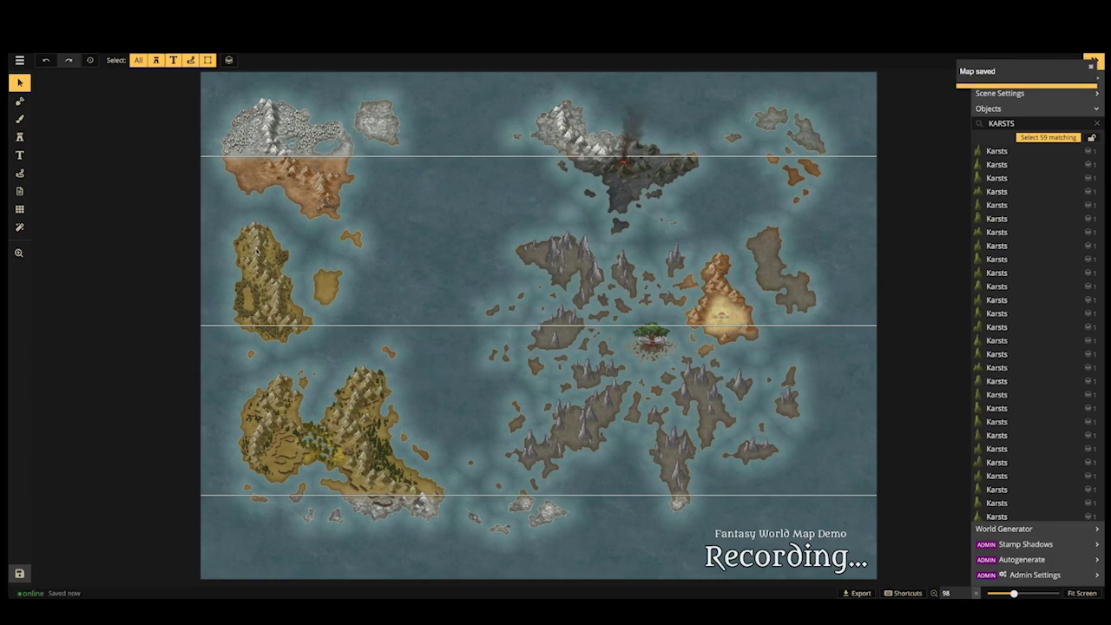
Switch to Discord to check the How to Create a World Map steps in stream-chat-1, and return to the map
{"action": "scroll", "coordinate": [232, 266], "scroll_direction": "up", "scroll_amount": 3}
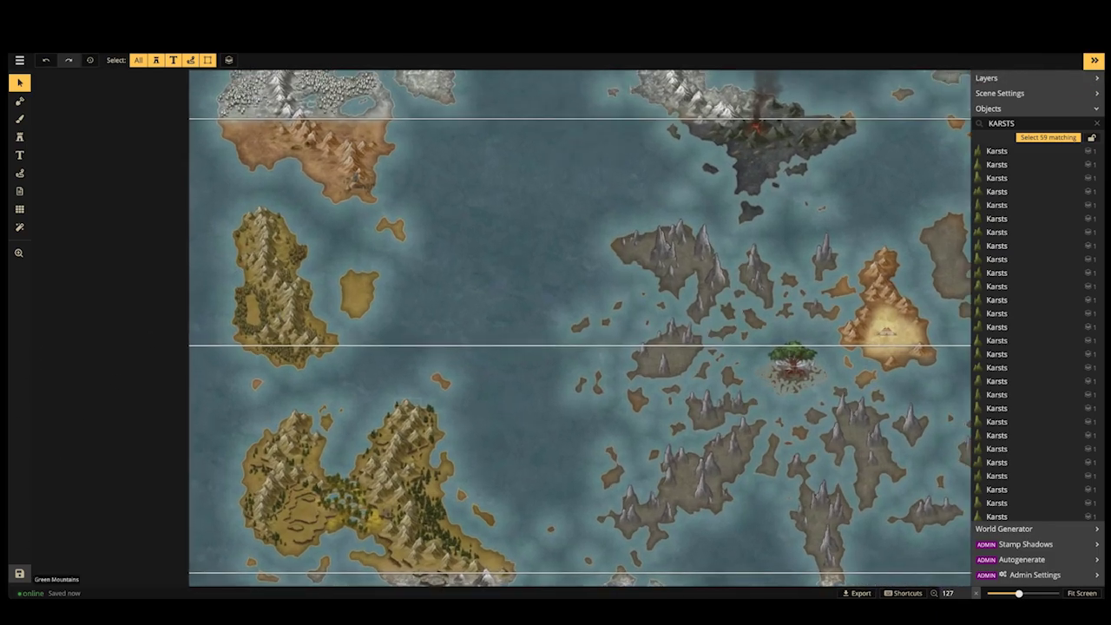
{"action": "left_click", "coordinate": [695, 580]}
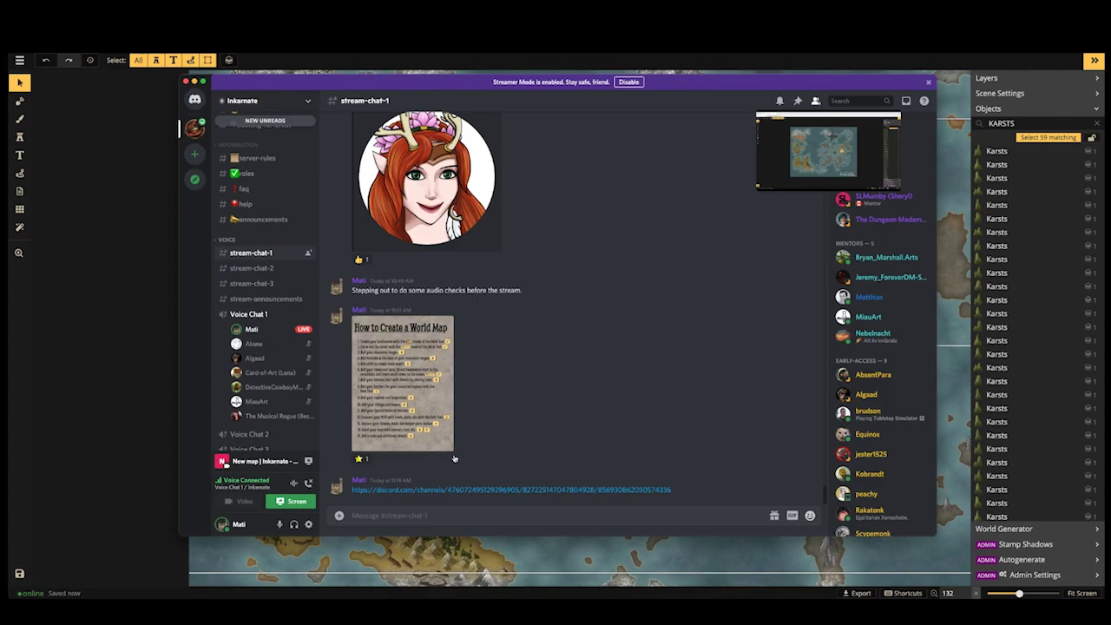
{"action": "left_click", "coordinate": [151, 328]}
Survey the southwestern, central and snowy continents and the northern volcanic continent for areas that still lack trees
{"action": "scroll", "coordinate": [384, 340], "scroll_direction": "up", "scroll_amount": 5}
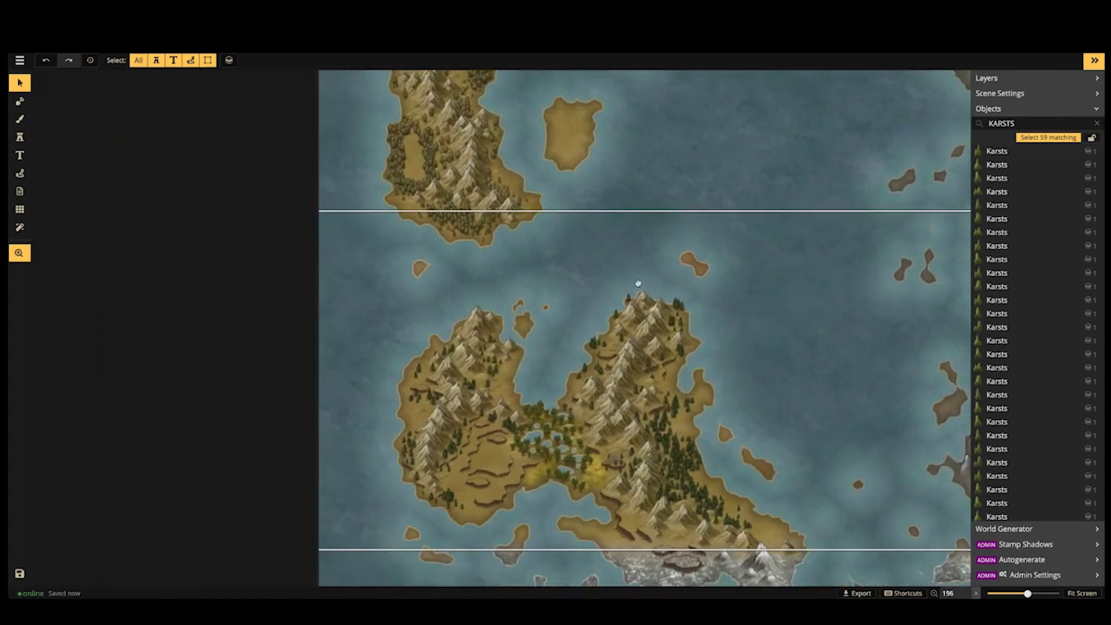
{"action": "left_click_drag", "start_coordinate": [638, 283], "coordinate": [395, 276]}
{"action": "left_click_drag", "start_coordinate": [862, 220], "coordinate": [422, 350]}
{"action": "left_click_drag", "start_coordinate": [417, 188], "coordinate": [448, 303]}
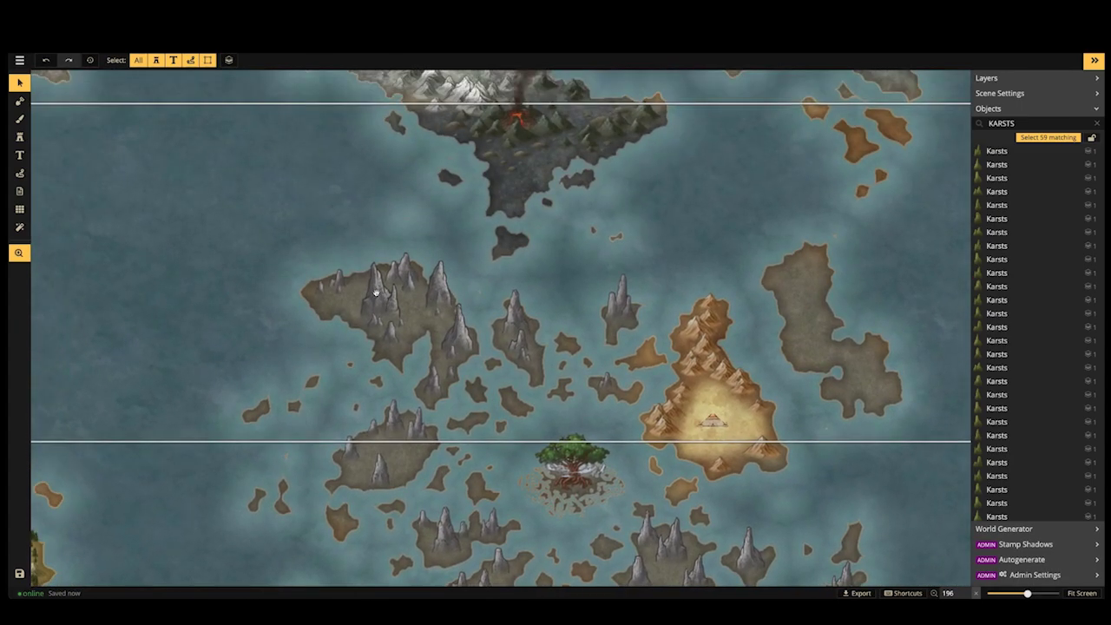
{"action": "scroll", "coordinate": [376, 293], "scroll_direction": "left", "scroll_amount": 4}
{"action": "scroll", "coordinate": [430, 253], "scroll_direction": "down", "scroll_amount": 2}
{"action": "left_click_drag", "start_coordinate": [243, 193], "coordinate": [575, 442]}
{"action": "left_click_drag", "start_coordinate": [328, 271], "coordinate": [390, 327]}
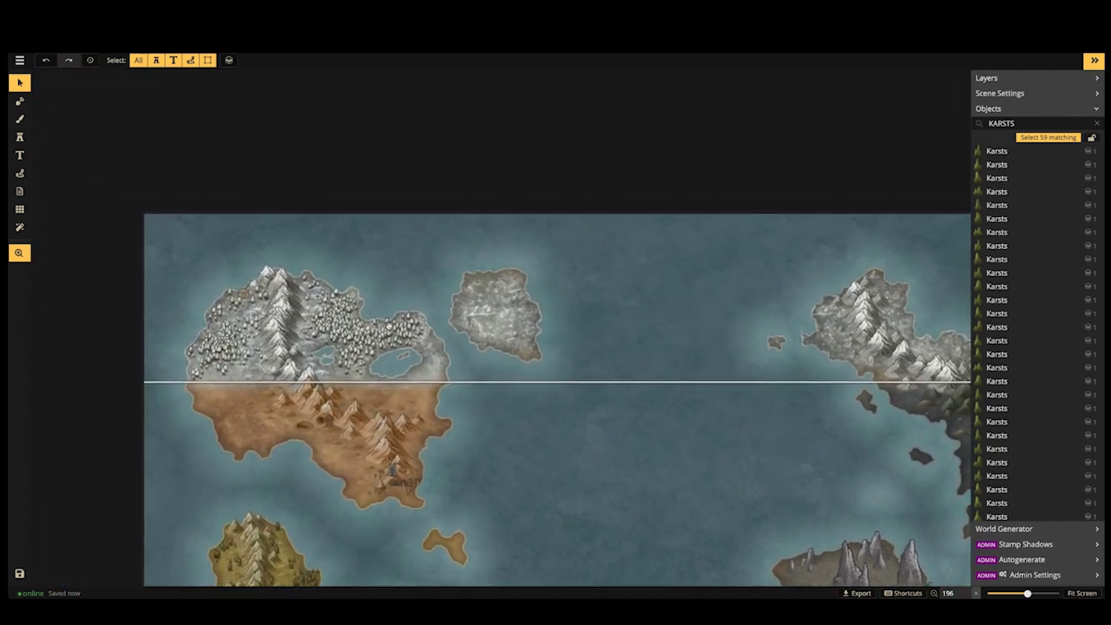
{"action": "left_click_drag", "start_coordinate": [523, 338], "coordinate": [338, 268]}
{"action": "left_click_drag", "start_coordinate": [617, 284], "coordinate": [352, 280]}
{"action": "scroll", "coordinate": [352, 280], "scroll_direction": "up", "scroll_amount": 4}
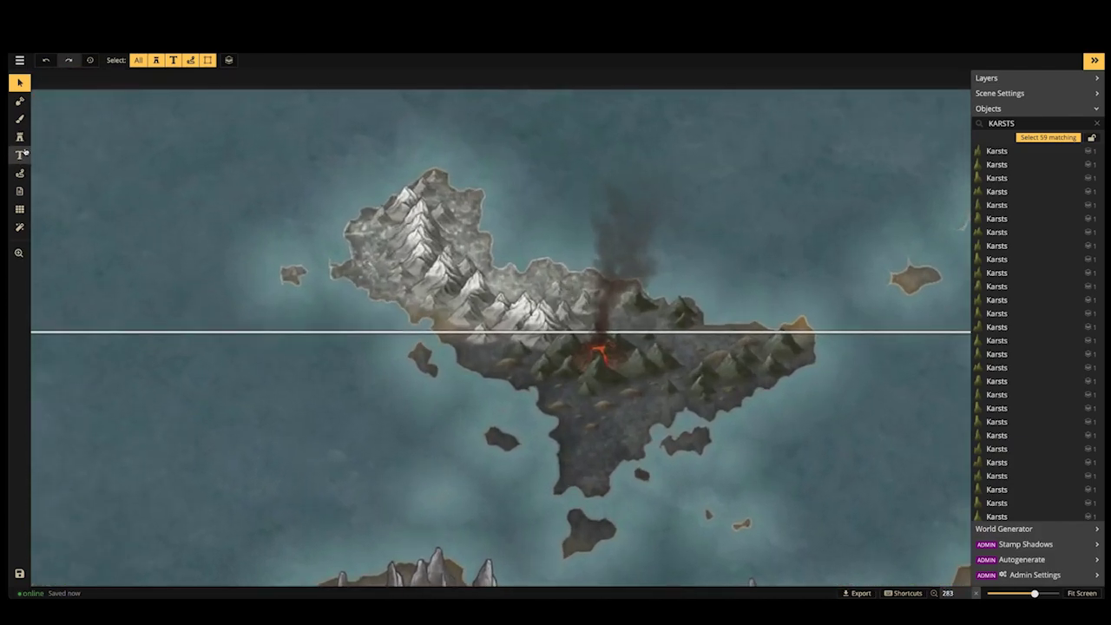
Stamp size 97 snowy trees on both sides of the volcanic continent's snowy mountains and along its northern coast
{"action": "key", "text": "s"}
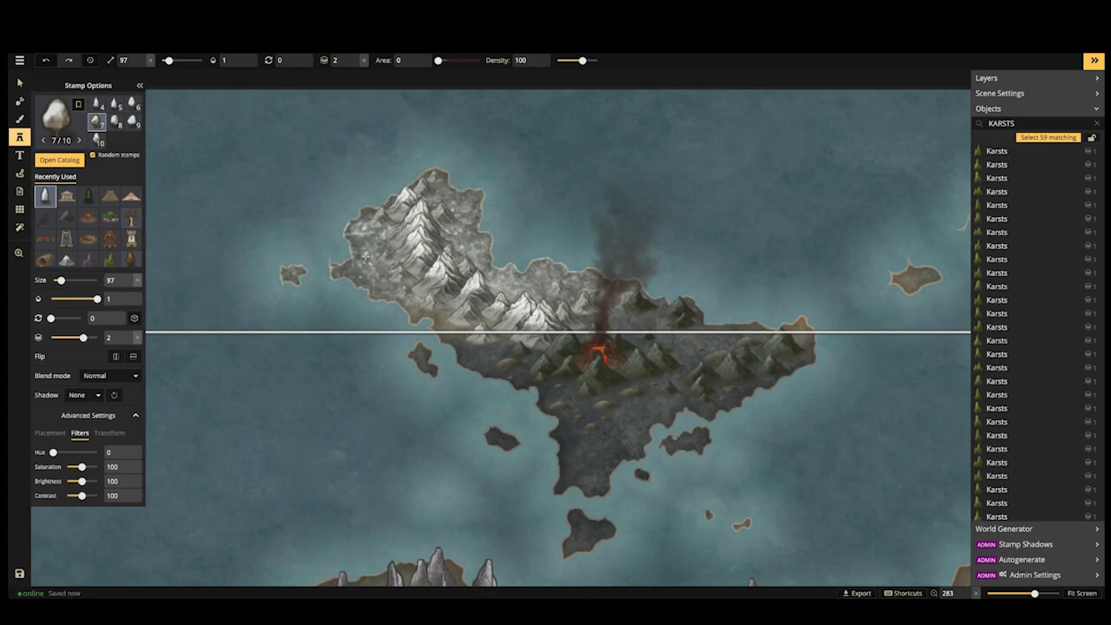
{"action": "scroll", "coordinate": [366, 255], "scroll_direction": "up", "scroll_amount": 1}
{"action": "scroll", "coordinate": [371, 244], "scroll_direction": "up", "scroll_amount": 1}
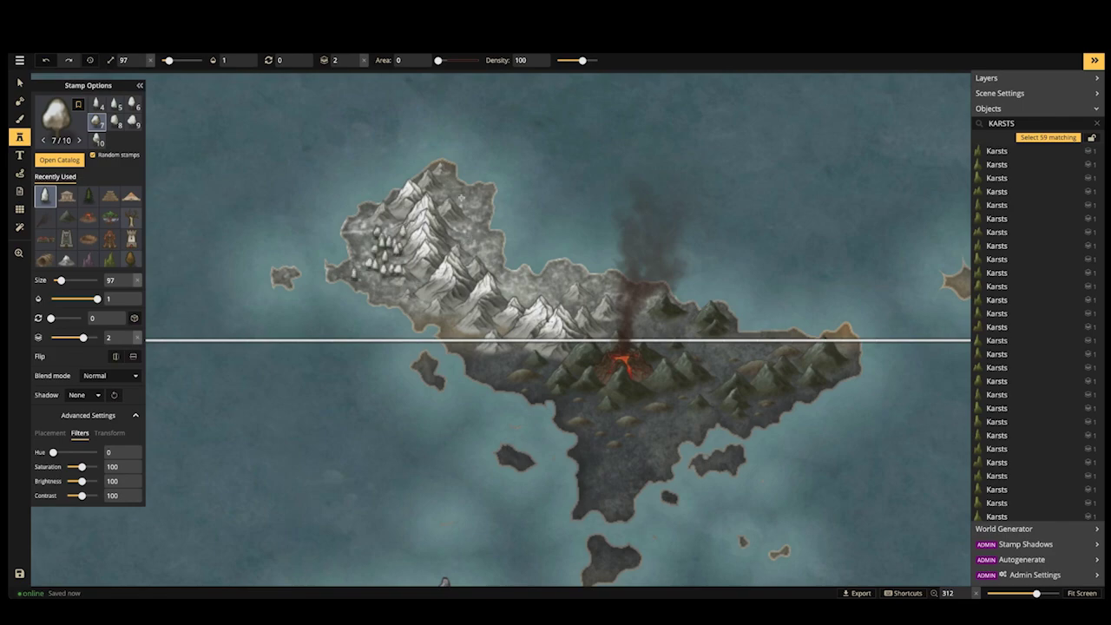
{"action": "mouse_move", "coordinate": [462, 198]}
{"action": "left_mouse_down"}
{"action": "mouse_move", "coordinate": [542, 282]}
{"action": "mouse_move", "coordinate": [559, 284]}
{"action": "mouse_move", "coordinate": [538, 289]}
{"action": "mouse_move", "coordinate": [510, 271]}
{"action": "left_mouse_up"}
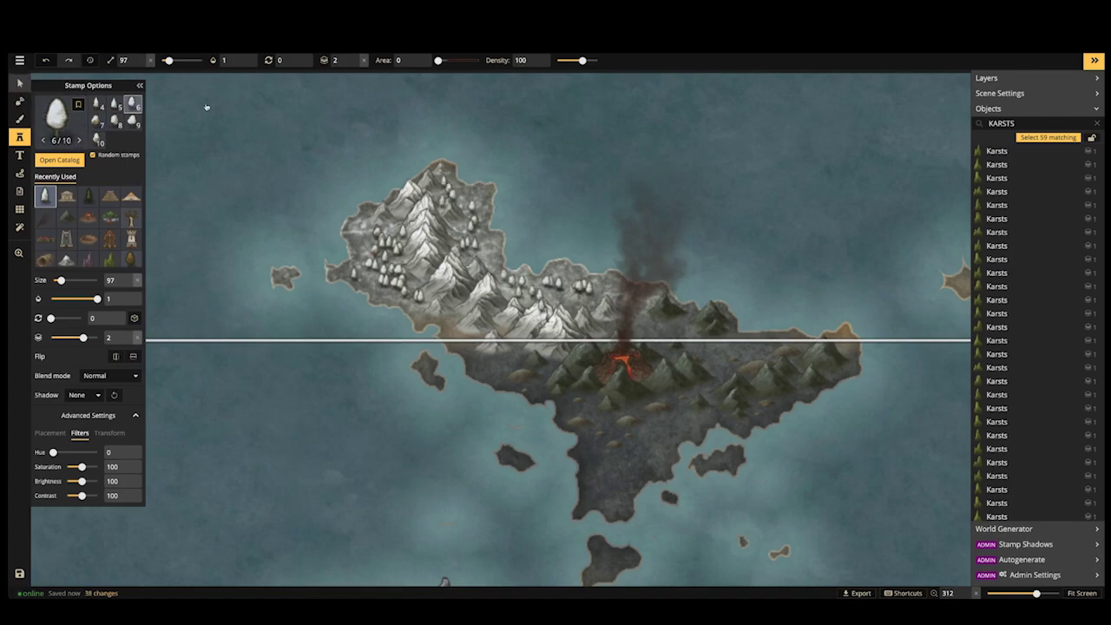
Select the three snowy trees overlapping the volcanic continent's mountains and move them to layer 1
{"action": "key", "text": "v"}
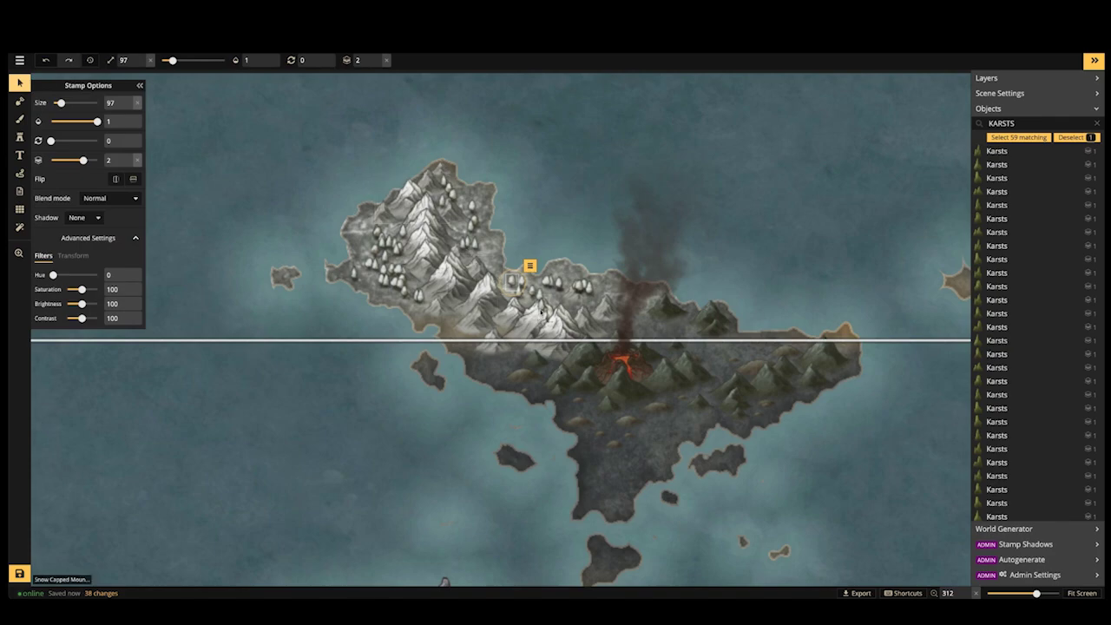
{"action": "left_click_drag", "start_coordinate": [541, 304], "coordinate": [539, 295]}
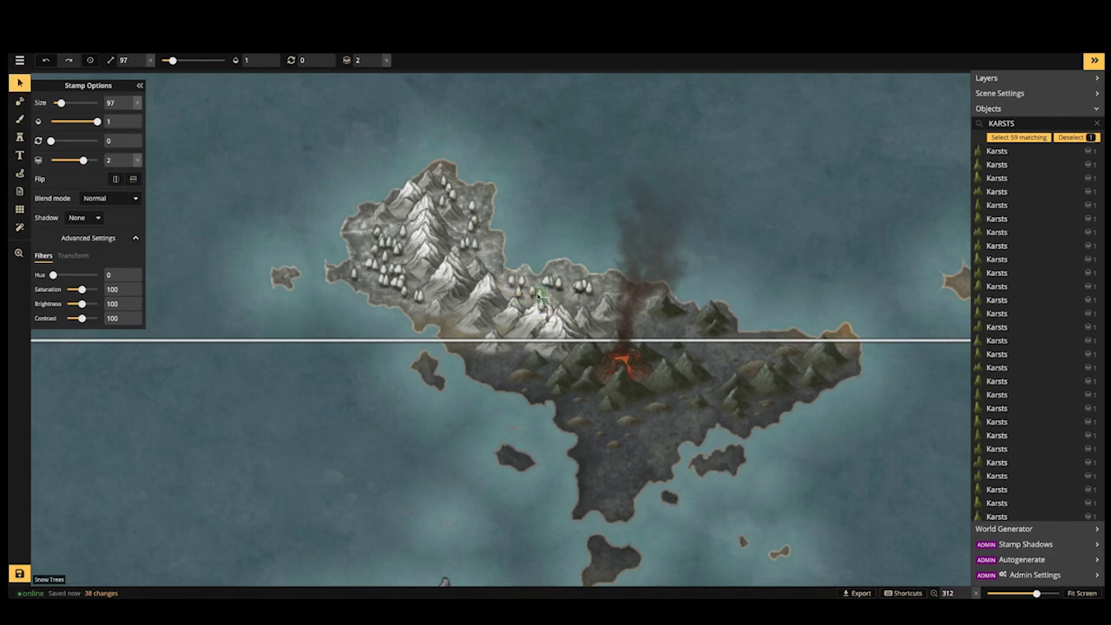
{"action": "left_click", "coordinate": [452, 199], "text": "shift"}
{"action": "left_click", "coordinate": [418, 174], "text": "shift"}
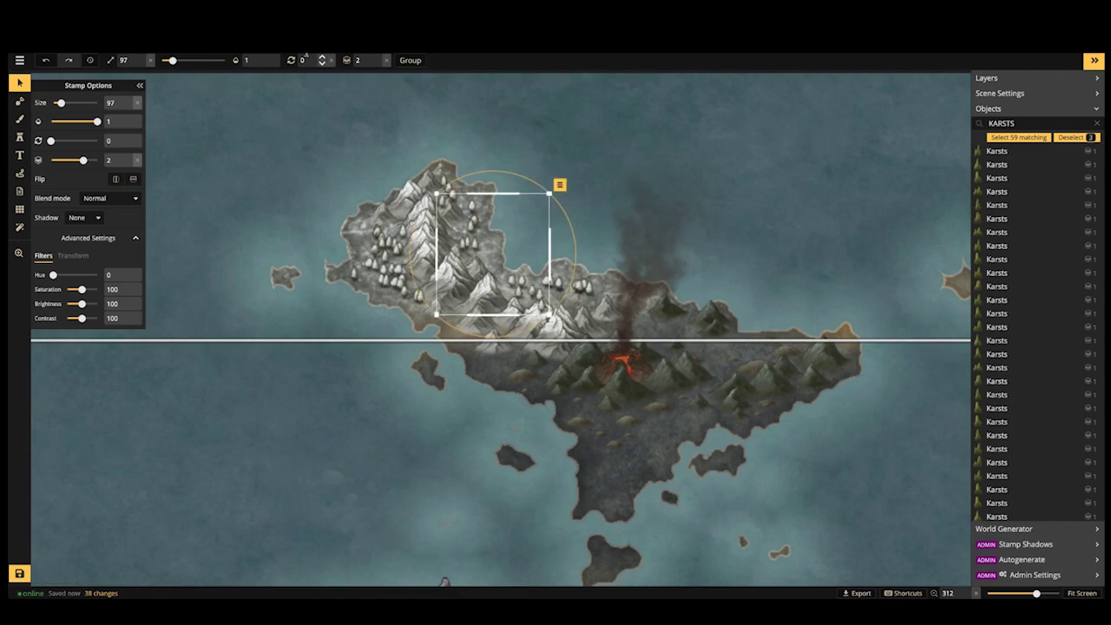
{"action": "left_click", "coordinate": [378, 63]}
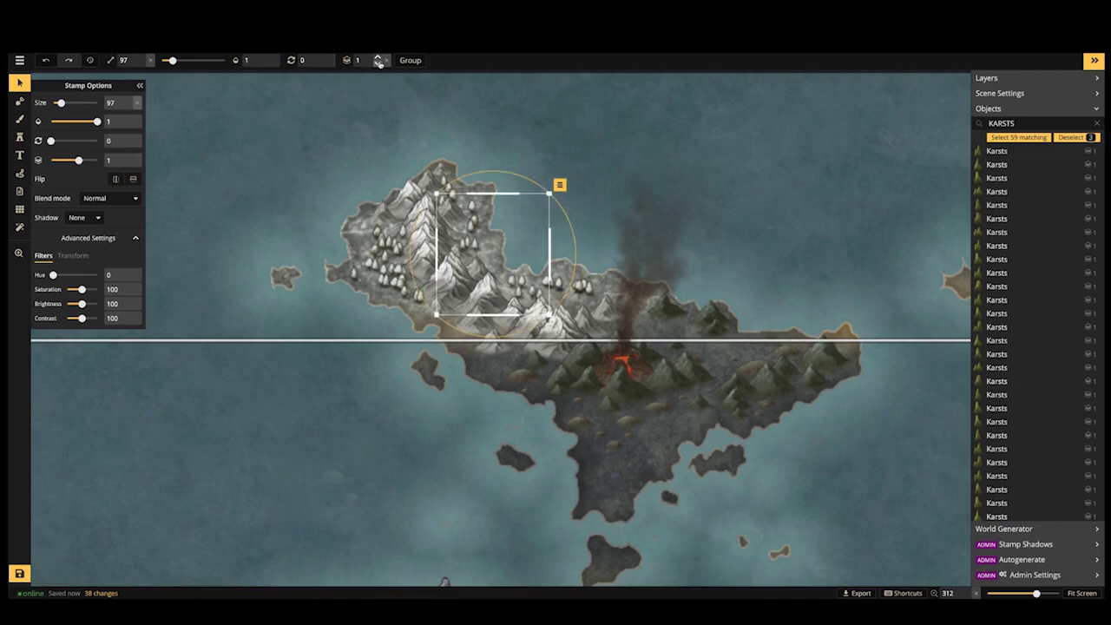
{"action": "left_click", "coordinate": [393, 137]}
{"action": "scroll", "coordinate": [393, 218], "scroll_direction": "down", "scroll_amount": 5}
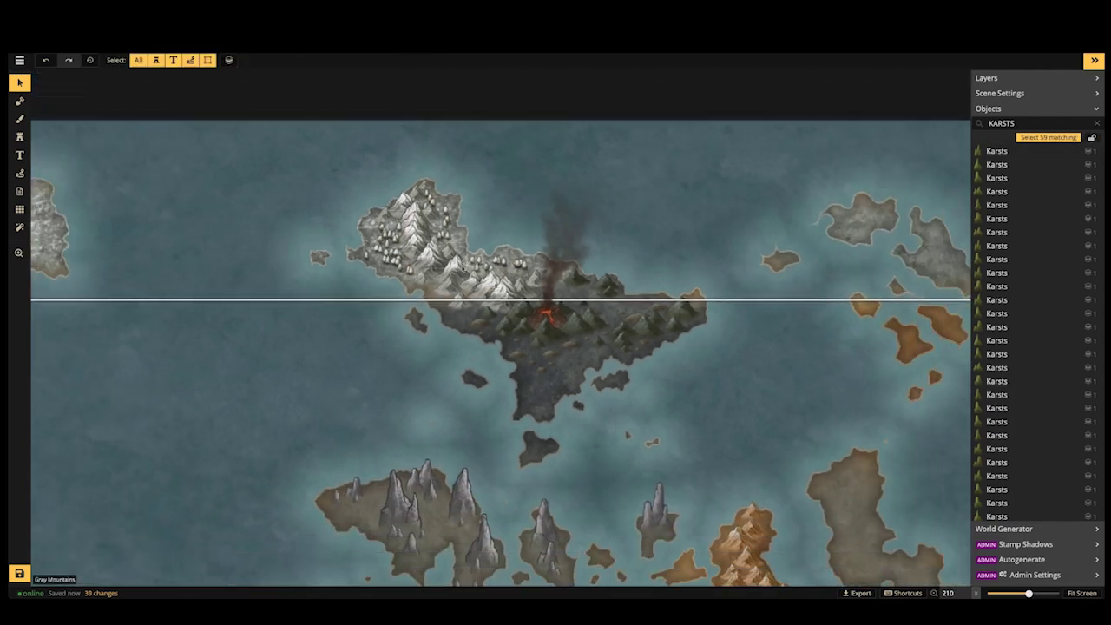
{"action": "scroll", "coordinate": [464, 272], "scroll_direction": "down", "scroll_amount": 4}
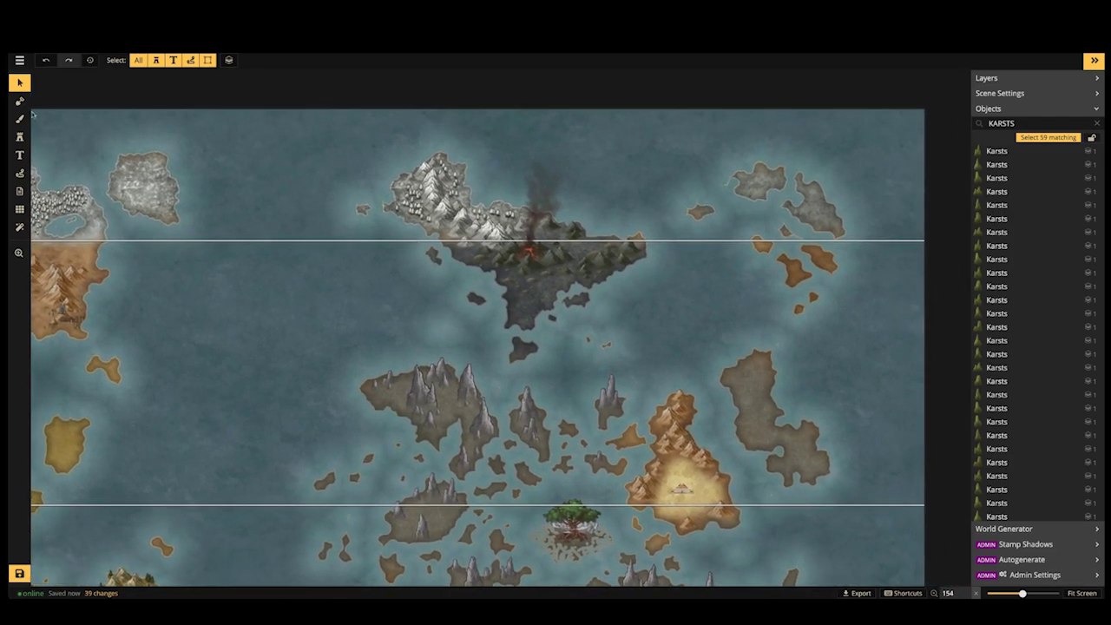
Add size 57 snowy trees on layer 1 around the clusters between the snowy mountains and the northern coast
{"action": "left_click", "coordinate": [387, 205]}
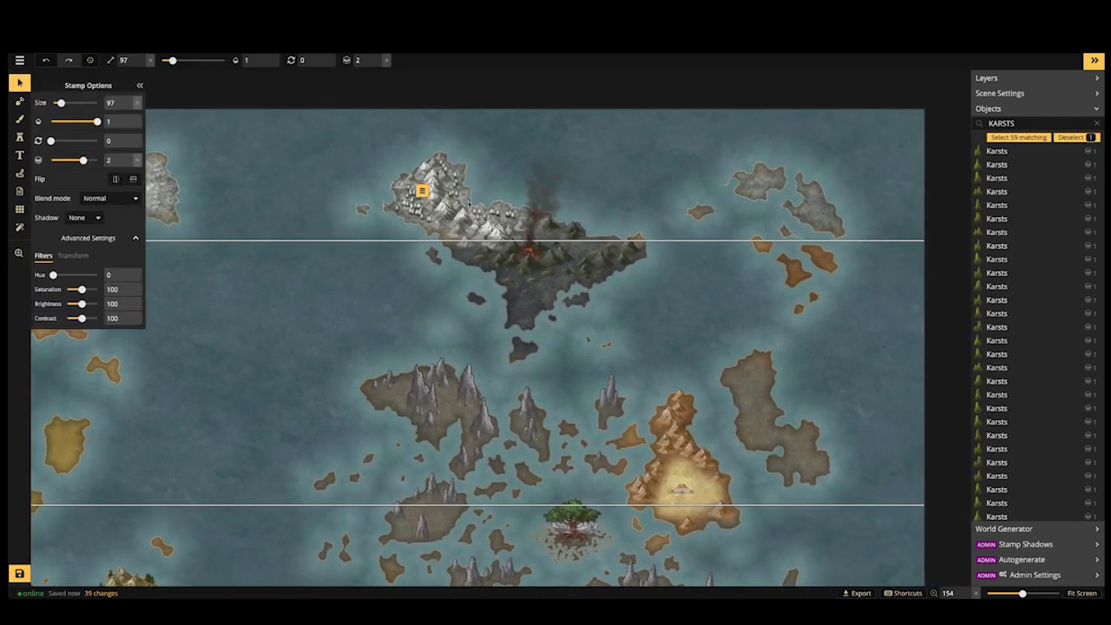
{"action": "left_click", "coordinate": [19, 136]}
{"action": "scroll", "coordinate": [491, 213], "scroll_direction": "up", "scroll_amount": 3}
{"action": "scroll", "coordinate": [490, 212], "scroll_direction": "up", "scroll_amount": 3}
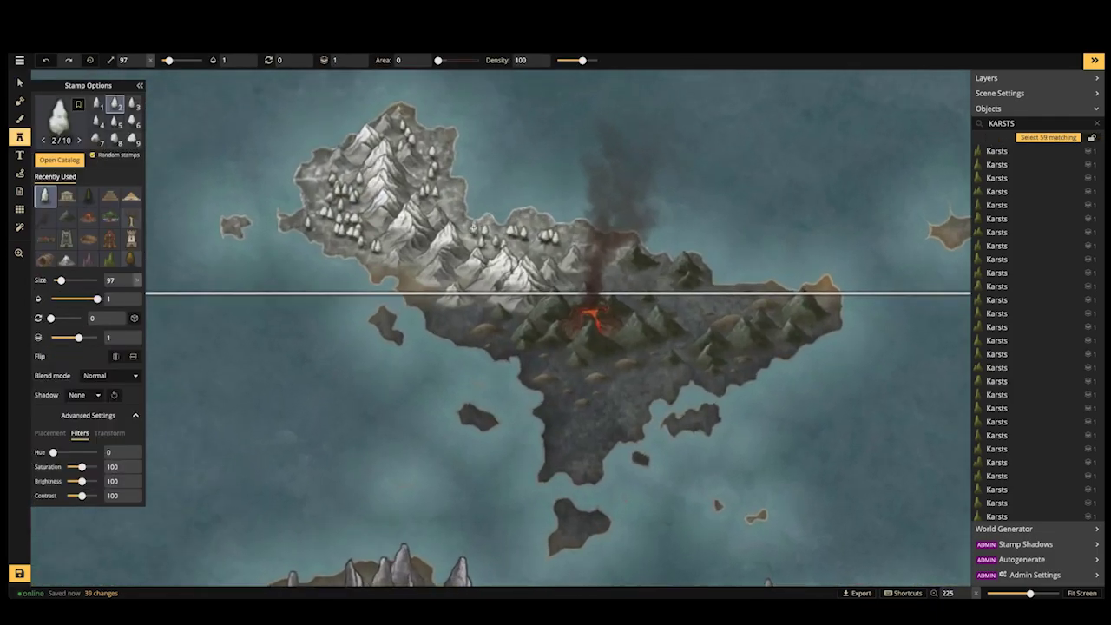
{"action": "scroll", "coordinate": [474, 231], "scroll_direction": "up", "scroll_amount": 3}
{"action": "scroll", "coordinate": [473, 242], "scroll_direction": "up", "scroll_amount": 2}
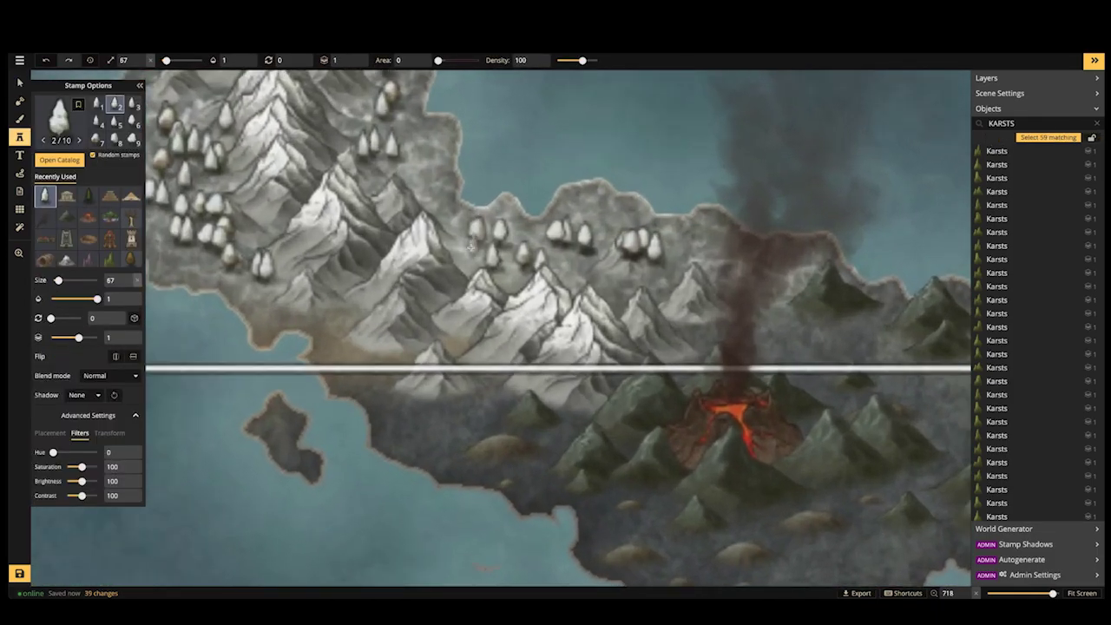
{"action": "left_click", "coordinate": [470, 246]}
{"action": "left_click", "coordinate": [527, 235]}
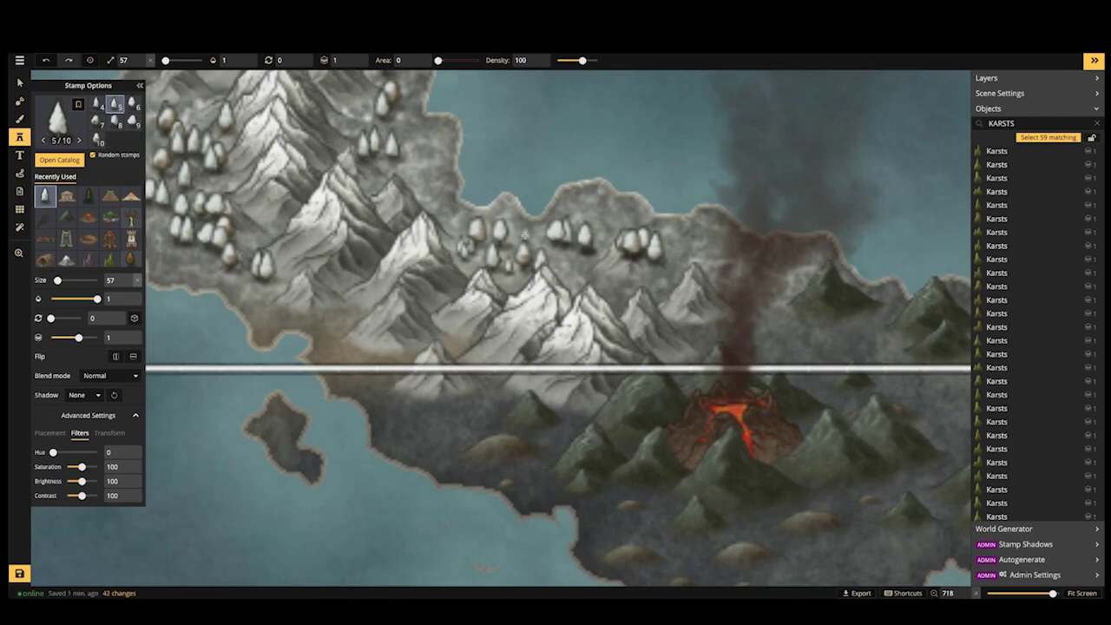
{"action": "left_click", "coordinate": [585, 203]}
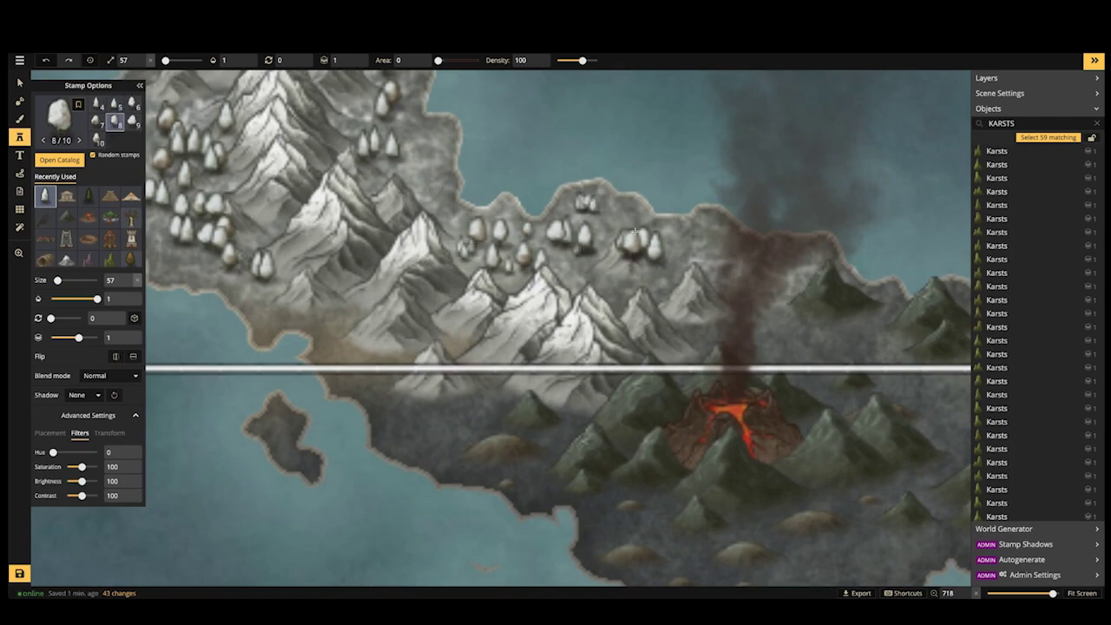
{"action": "left_click", "coordinate": [636, 235]}
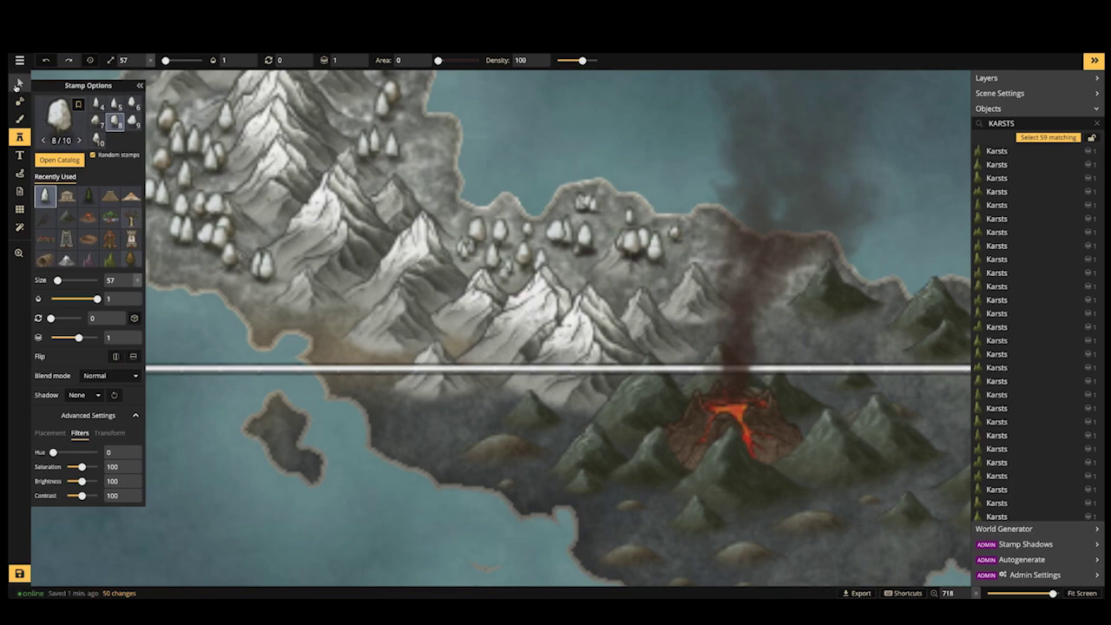
Raise the small gray mountain below the northern coast's tree clusters to layer 2
{"action": "key", "text": "Escape"}
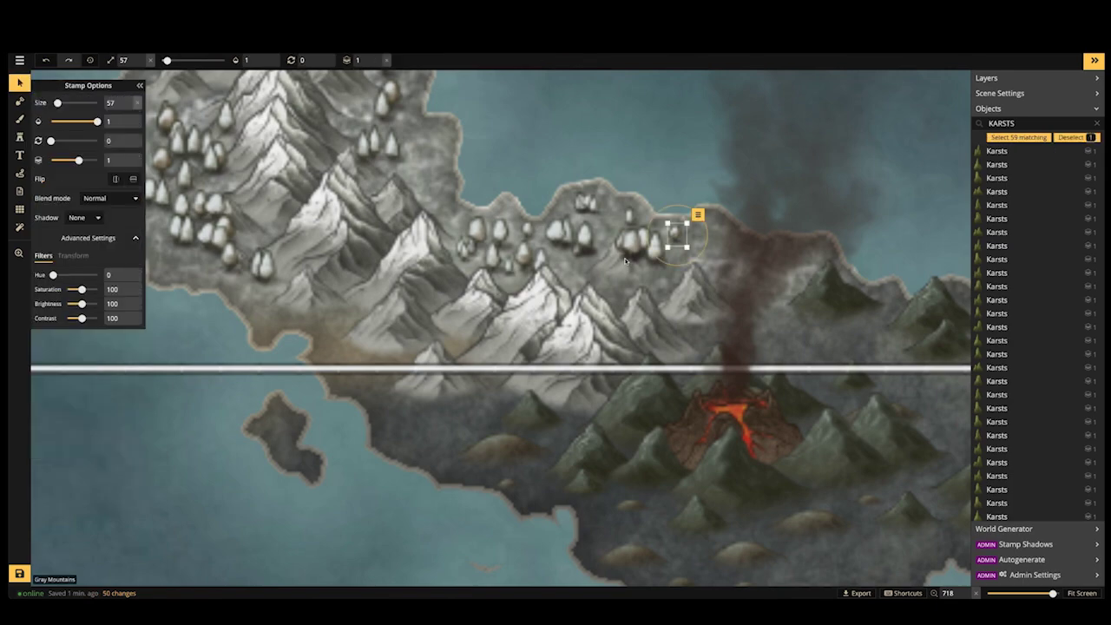
{"action": "left_click", "coordinate": [625, 261]}
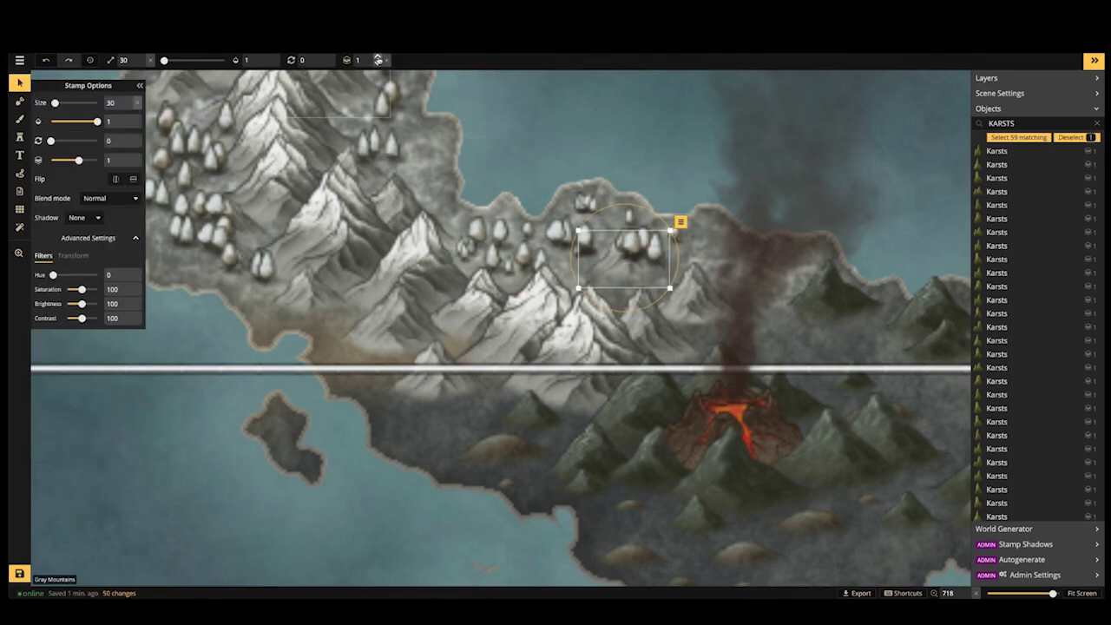
{"action": "left_click", "coordinate": [378, 60]}
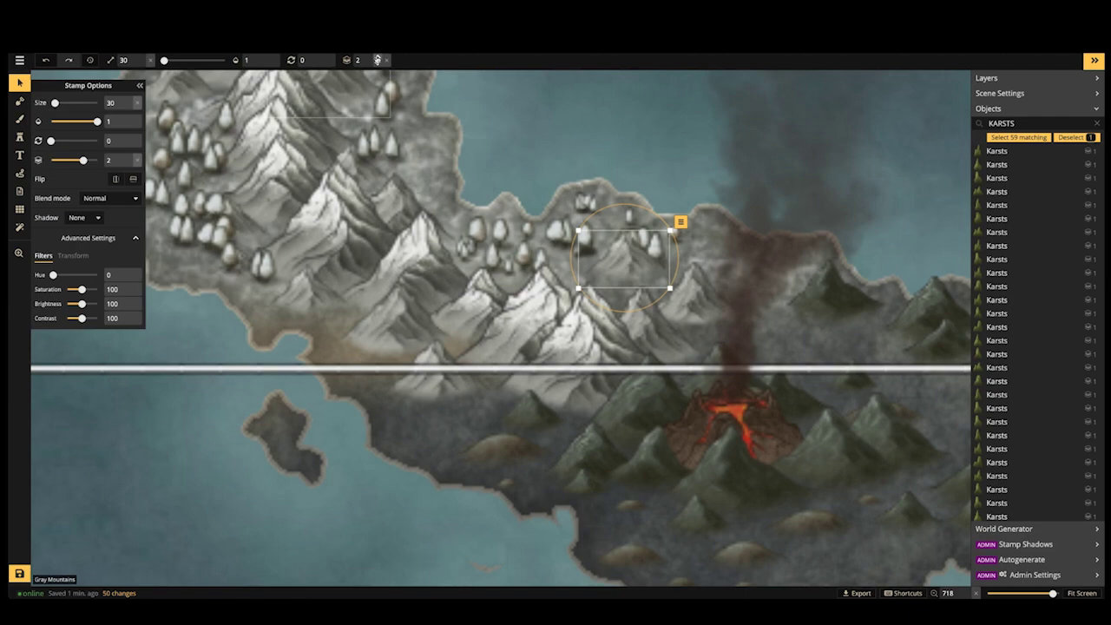
{"action": "left_click", "coordinate": [632, 217]}
{"action": "left_click", "coordinate": [19, 137]}
{"action": "scroll", "coordinate": [308, 158], "scroll_direction": "down", "scroll_amount": 4}
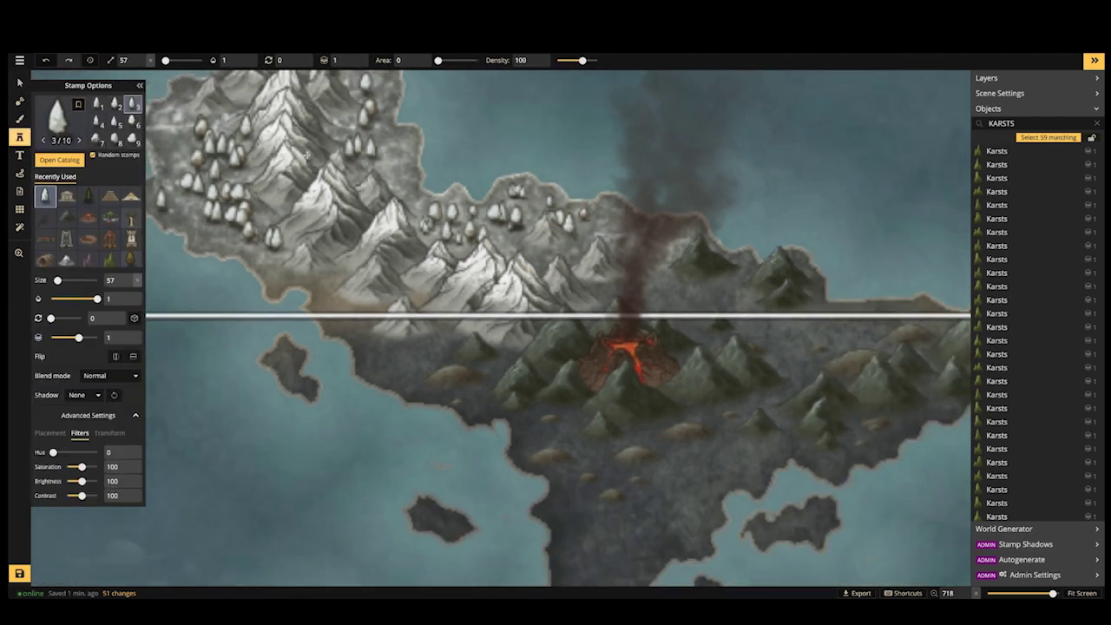
Stamp size 57 snowy trees on layer 1 along the eastern side of the volcanic continent's northern mountain range
{"action": "left_click", "coordinate": [352, 164]}
{"action": "left_click", "coordinate": [382, 160]}
{"action": "left_click", "coordinate": [378, 139]}
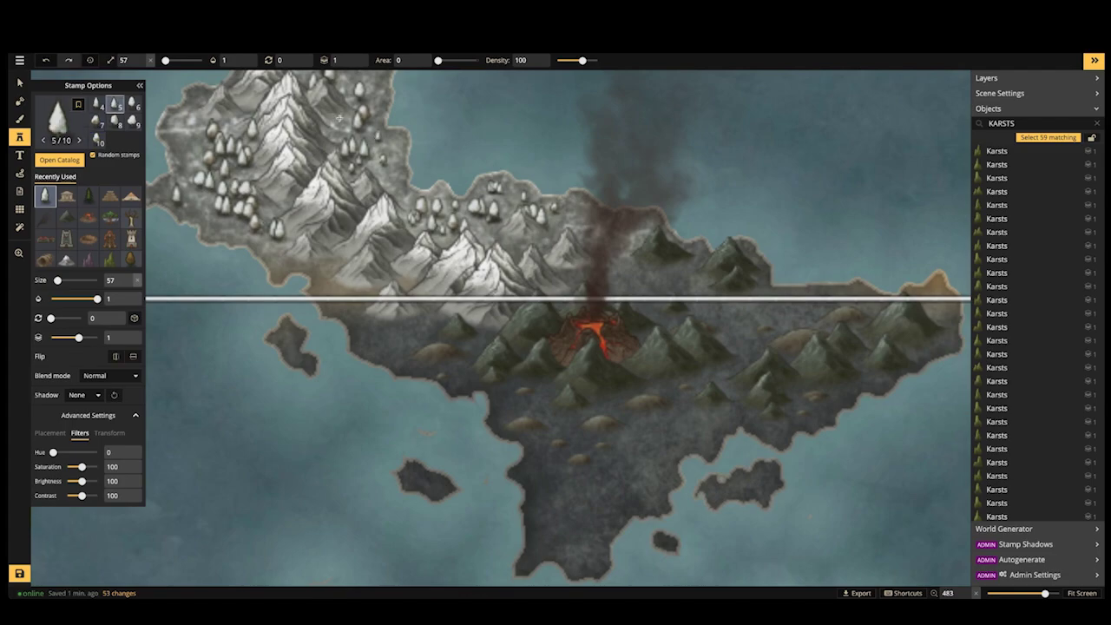
{"action": "left_click", "coordinate": [341, 119]}
{"action": "left_click", "coordinate": [335, 128]}
Fill the western and southwestern slopes of the volcanic continent's snowy mountain range with more size 57 snowy trees
{"action": "left_click", "coordinate": [243, 216]}
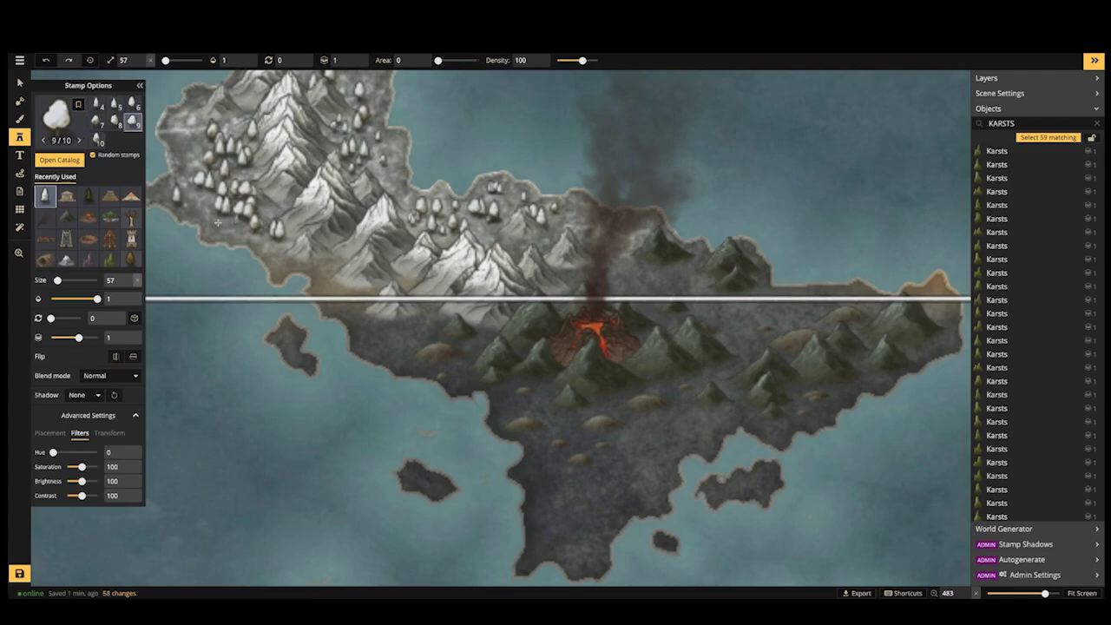
{"action": "left_click", "coordinate": [263, 238]}
{"action": "left_click", "coordinate": [282, 248]}
{"action": "left_click", "coordinate": [224, 223]}
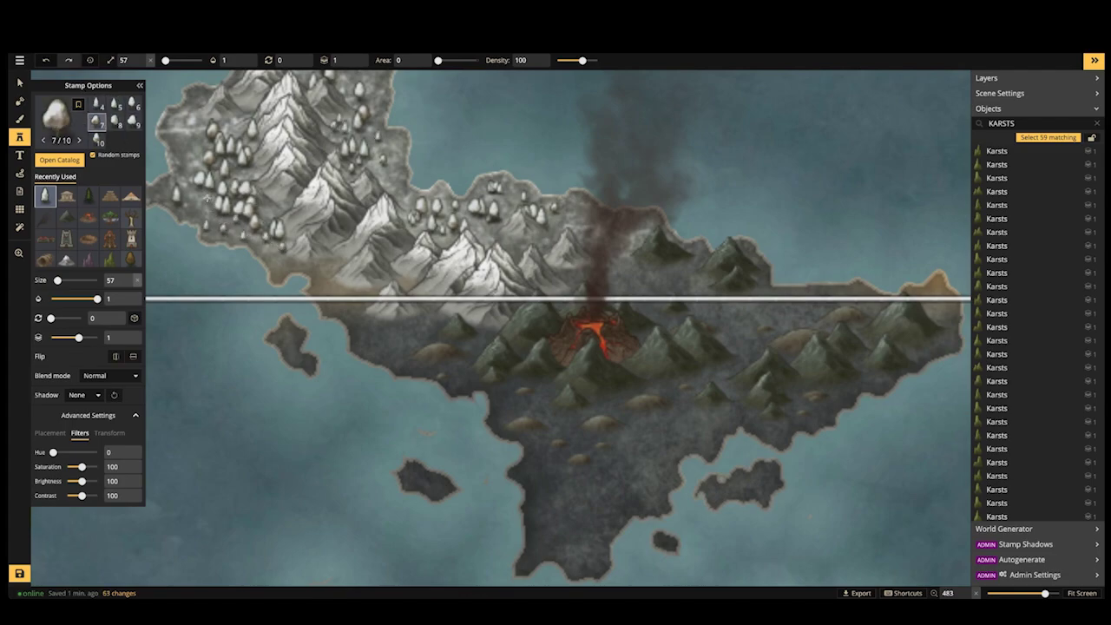
{"action": "left_click", "coordinate": [232, 164]}
{"action": "left_click", "coordinate": [196, 158]}
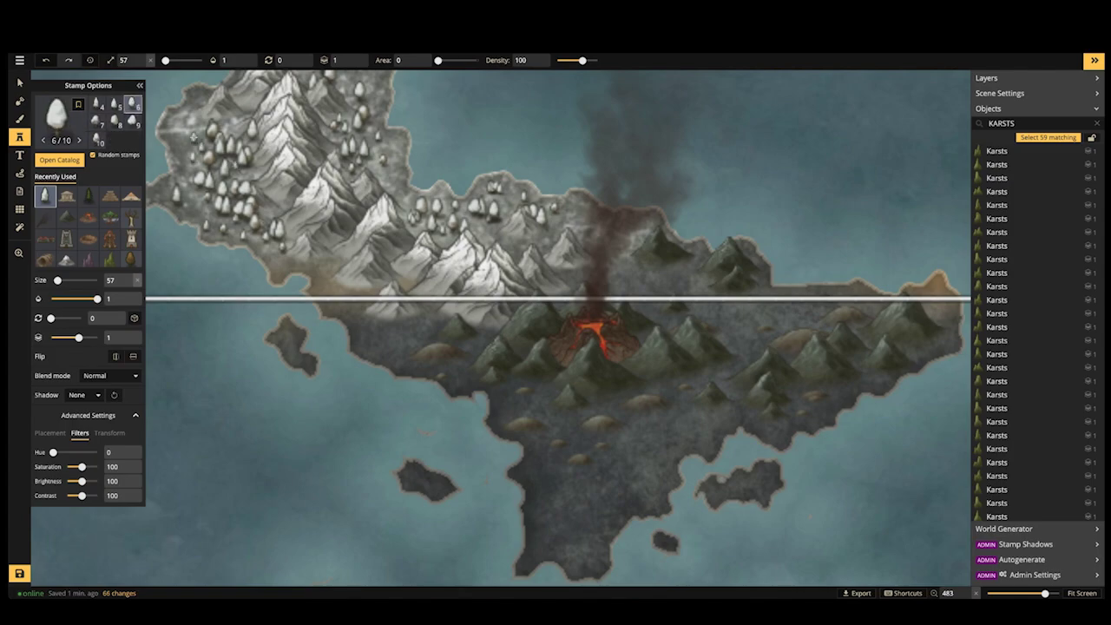
{"action": "left_click", "coordinate": [211, 117]}
Add size 57 snowy trees beside the mountains at the northernmost tip of the volcanic continent
{"action": "key", "text": "space"}
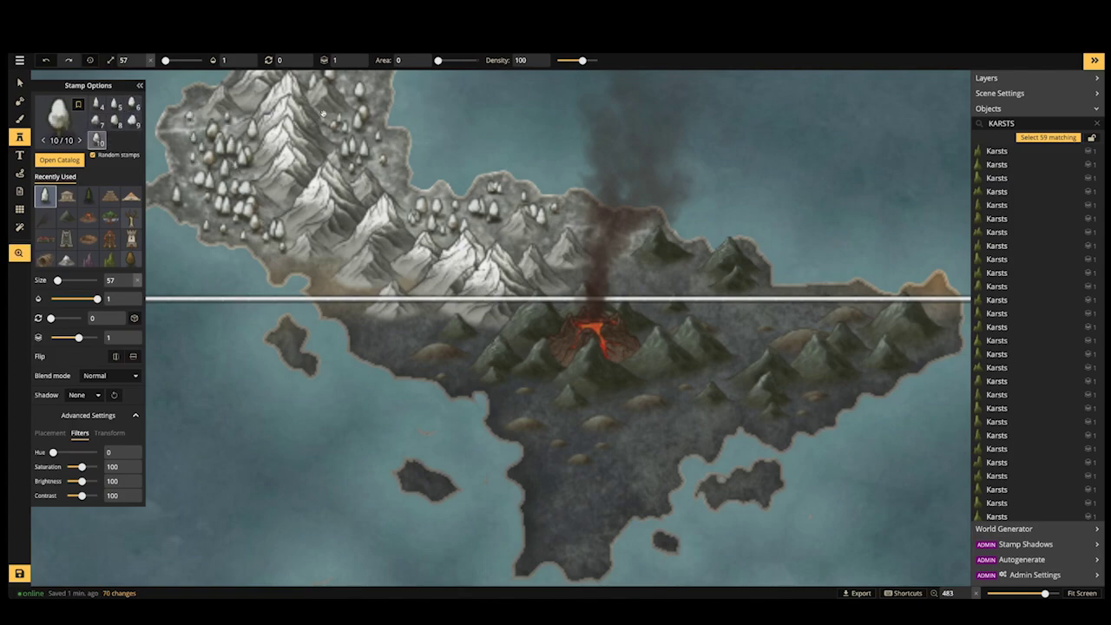
{"action": "left_click_drag", "start_coordinate": [321, 118], "coordinate": [329, 266]}
{"action": "left_click", "coordinate": [332, 213]}
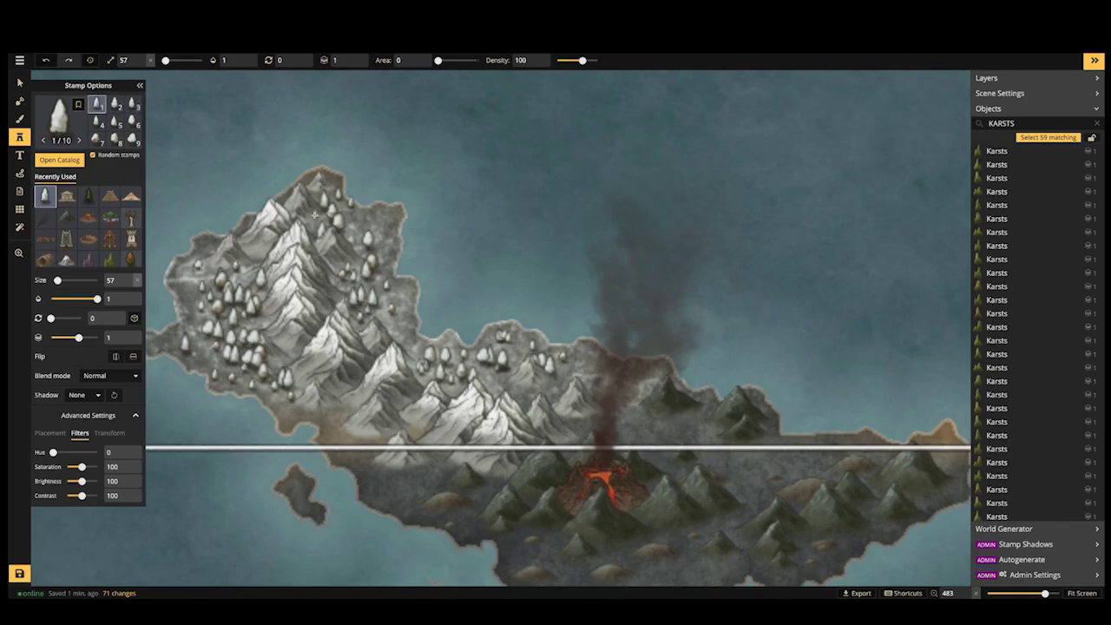
{"action": "left_click", "coordinate": [345, 214]}
Place the walled castle stamp from Human Settlements at size 47 in the open sea west of the southwestern continent
{"action": "scroll", "coordinate": [225, 195], "scroll_direction": "down", "scroll_amount": 3}
{"action": "scroll", "coordinate": [226, 193], "scroll_direction": "down", "scroll_amount": 5}
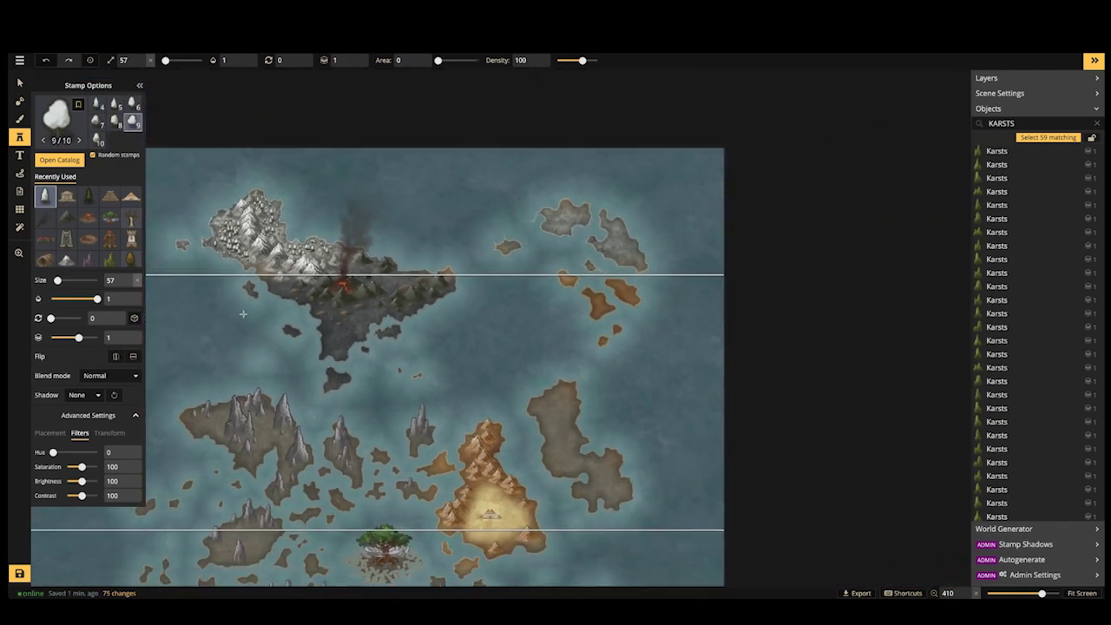
{"action": "key", "text": "space"}
{"action": "left_click_drag", "start_coordinate": [243, 314], "coordinate": [534, 255]}
{"action": "scroll", "coordinate": [515, 278], "scroll_direction": "down", "scroll_amount": 2}
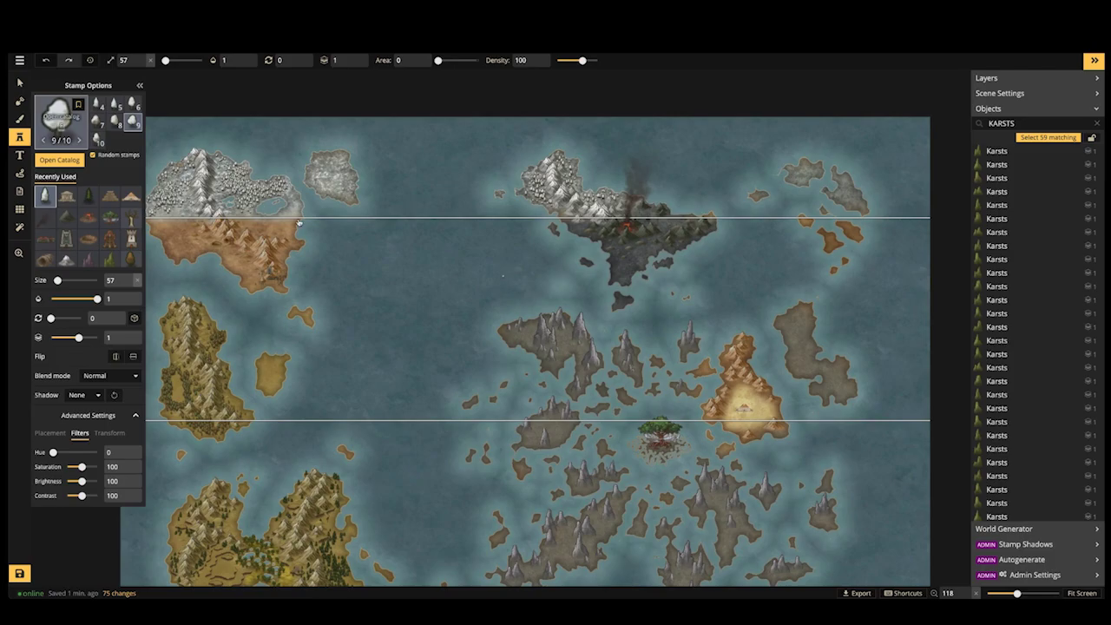
{"action": "scroll", "coordinate": [314, 320], "scroll_direction": "down", "scroll_amount": 11}
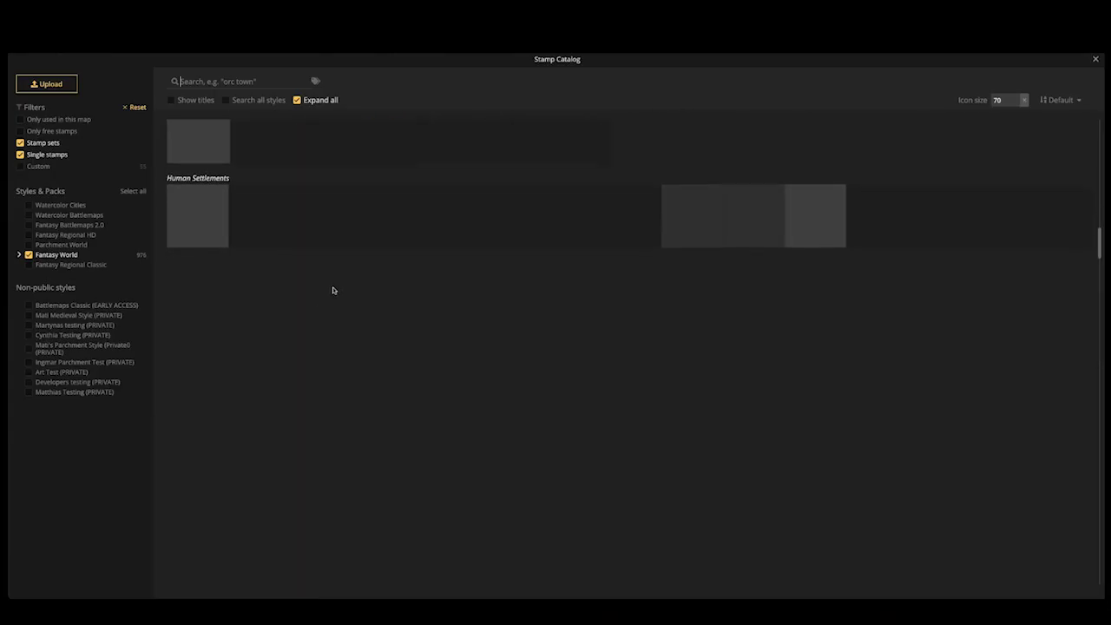
{"action": "scroll", "coordinate": [333, 291], "scroll_direction": "up", "scroll_amount": 1}
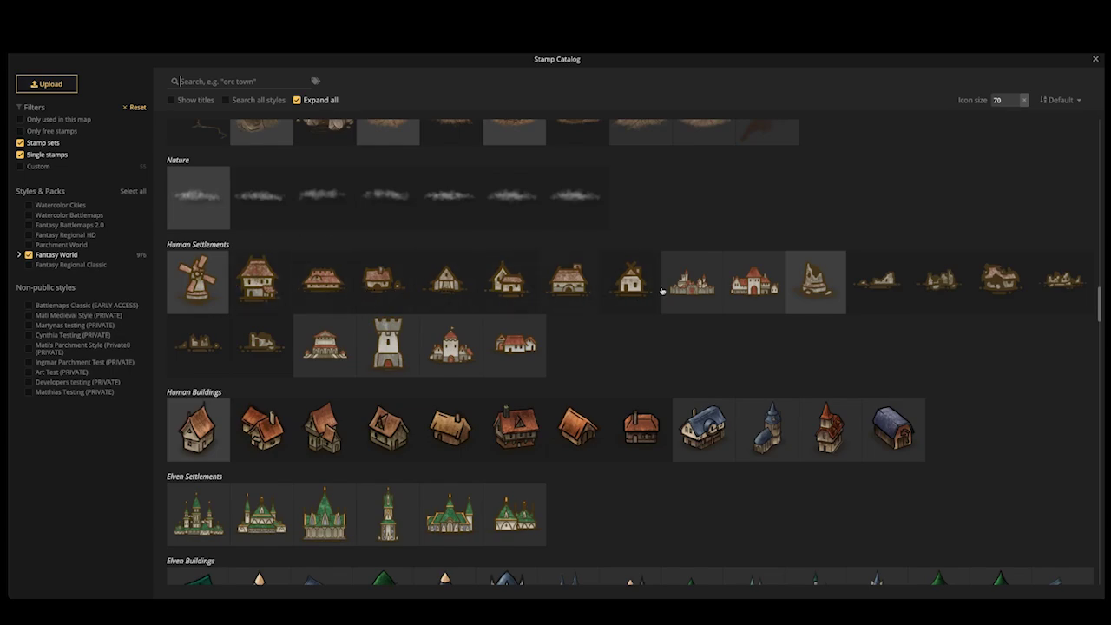
{"action": "left_click", "coordinate": [412, 329]}
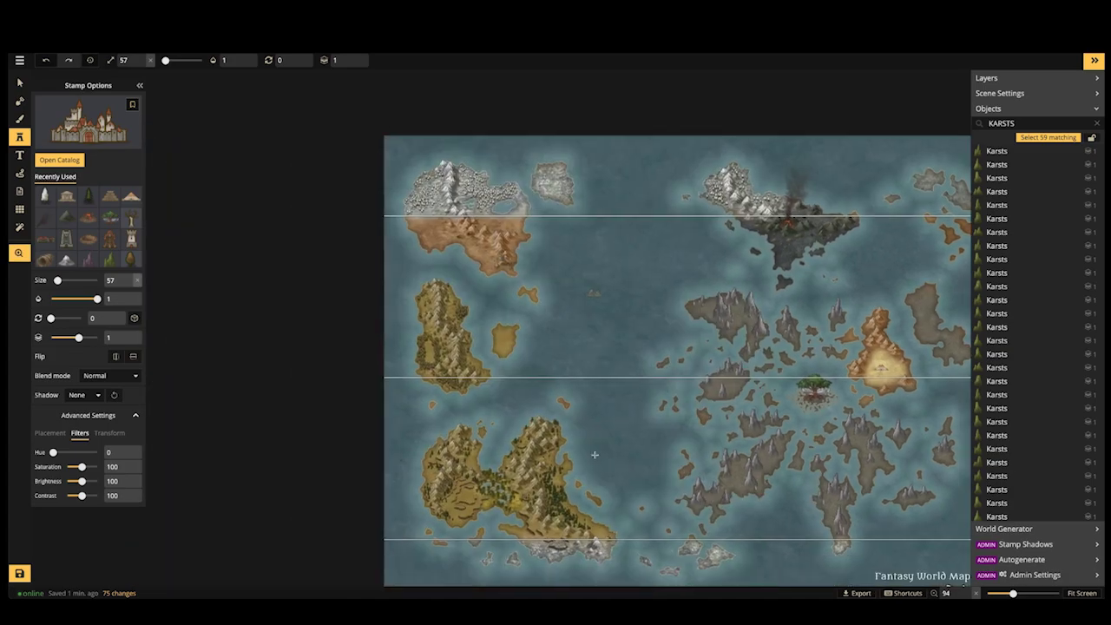
{"action": "scroll", "coordinate": [565, 313], "scroll_direction": "up", "scroll_amount": 3}
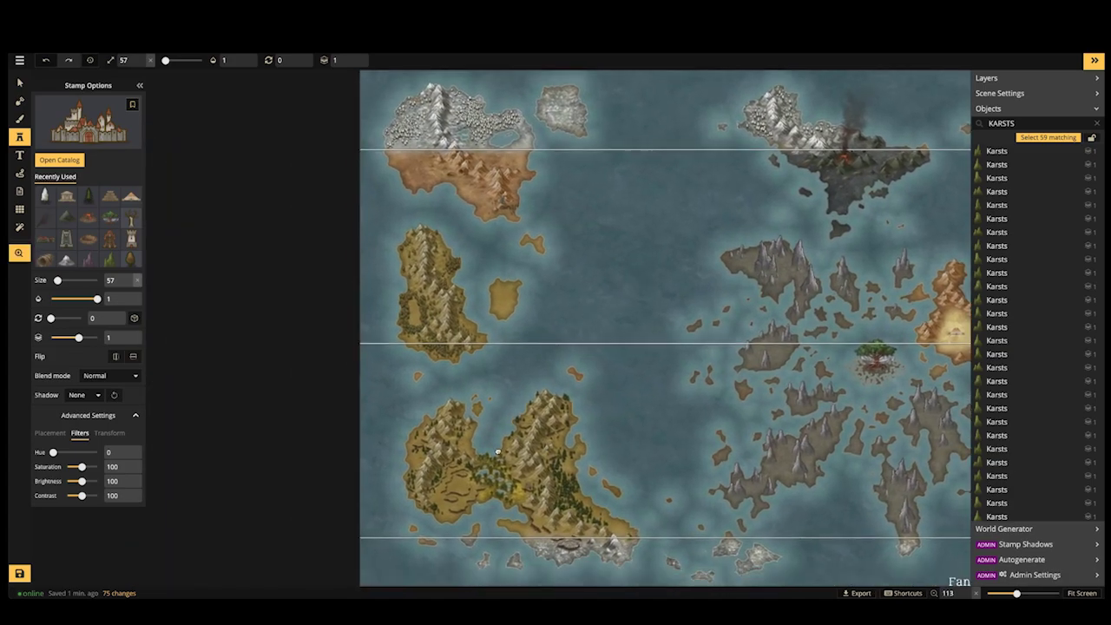
{"action": "scroll", "coordinate": [497, 452], "scroll_direction": "up", "scroll_amount": 5}
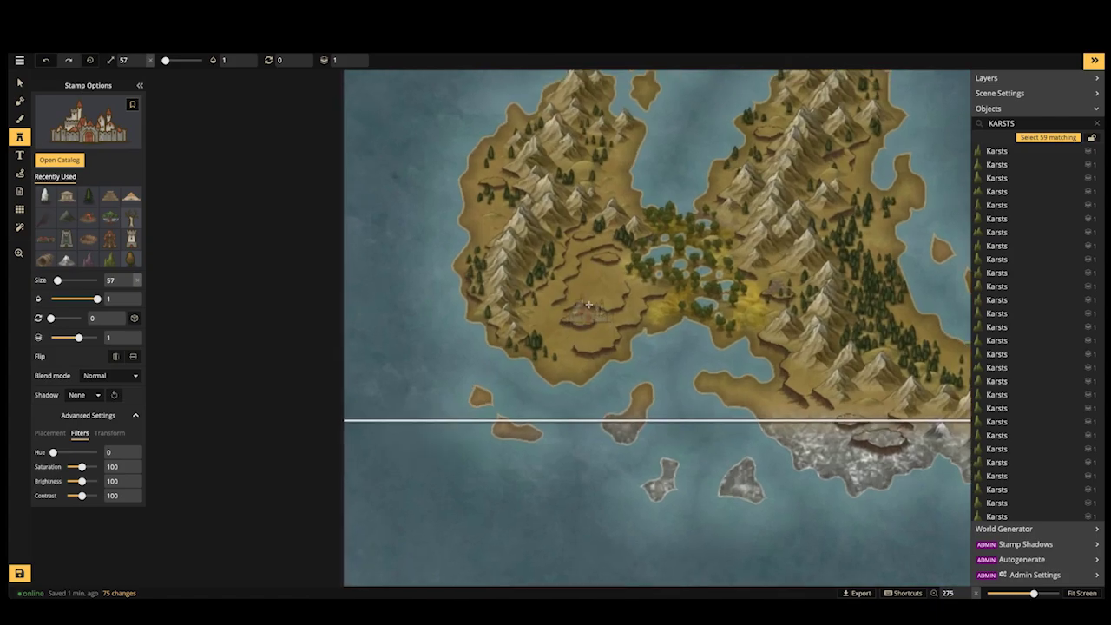
{"action": "scroll", "coordinate": [589, 304], "scroll_direction": "up", "scroll_amount": 4}
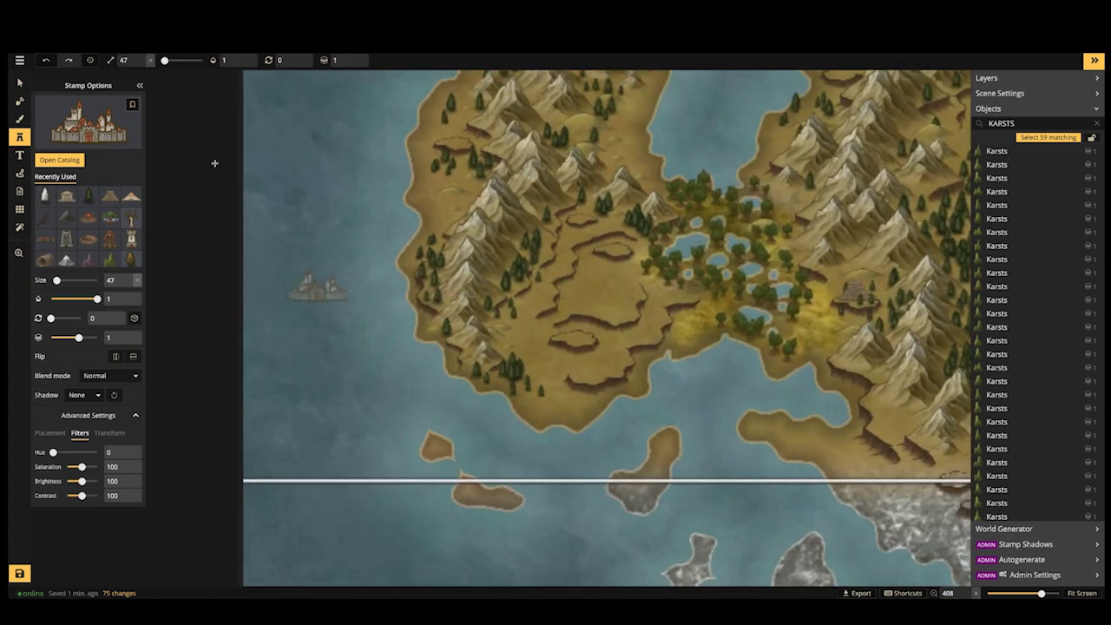
{"action": "left_click", "coordinate": [317, 289]}
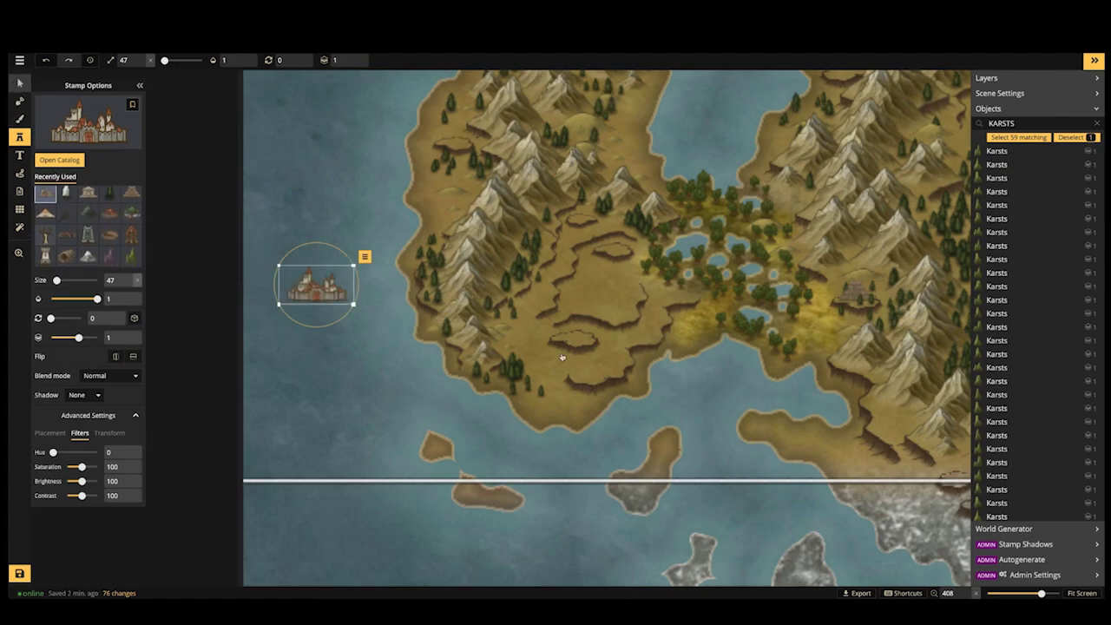
Pick up the Green Hills stamp from the southwestern continent's existing hills and choose its fourth variant
{"action": "key", "text": "v"}
{"action": "left_click", "coordinate": [493, 335]}
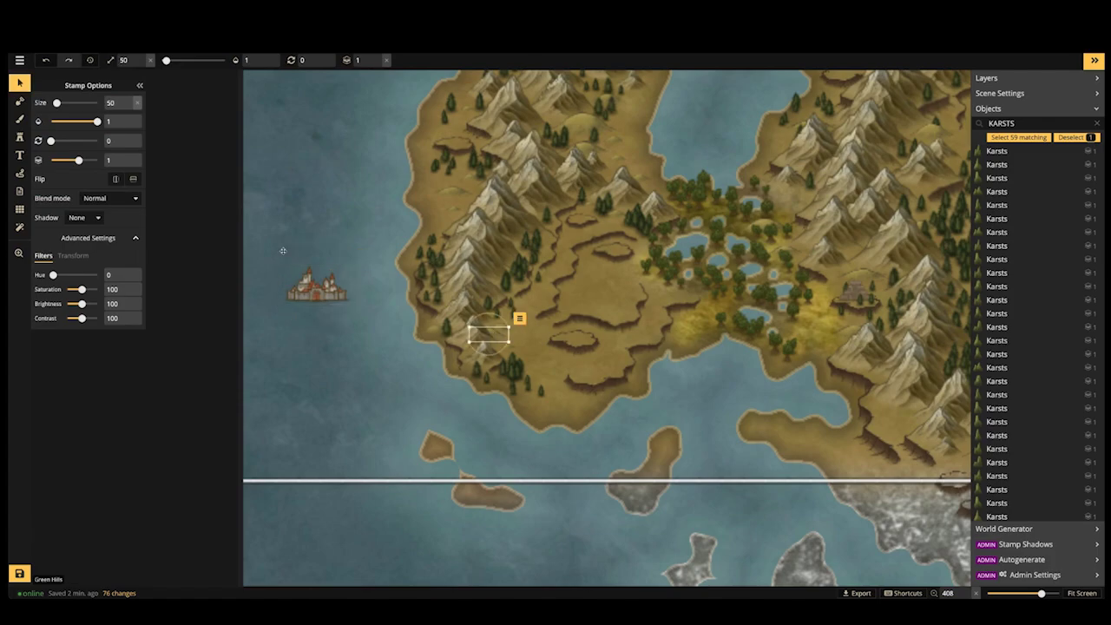
{"action": "key", "text": "s"}
{"action": "scroll", "coordinate": [300, 333], "scroll_direction": "up", "scroll_amount": 10}
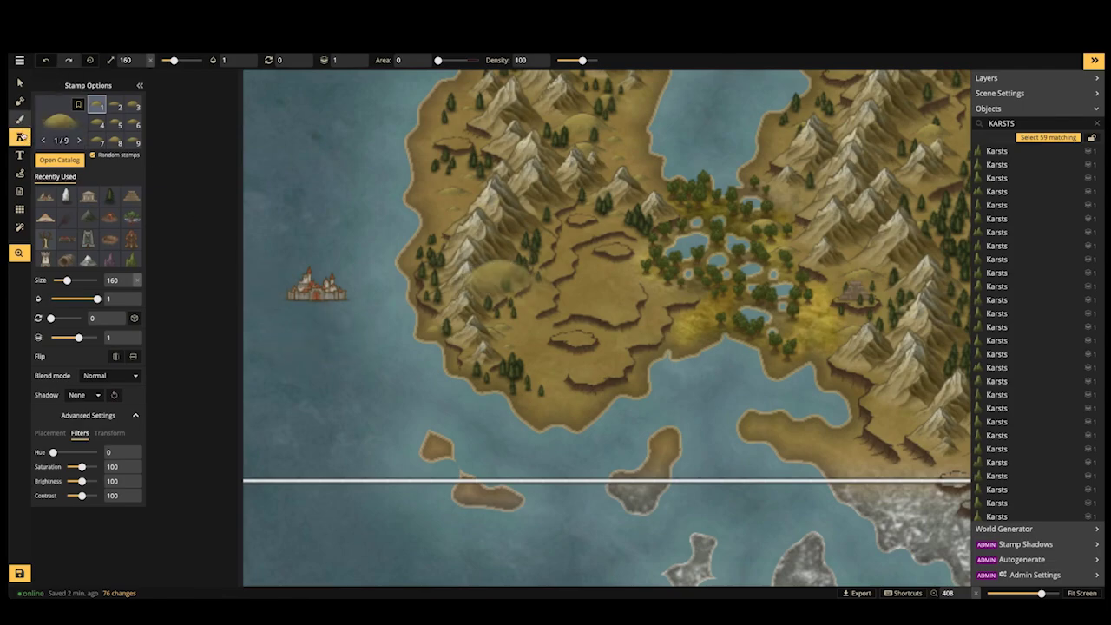
{"action": "left_click_drag", "start_coordinate": [327, 326], "coordinate": [364, 307]}
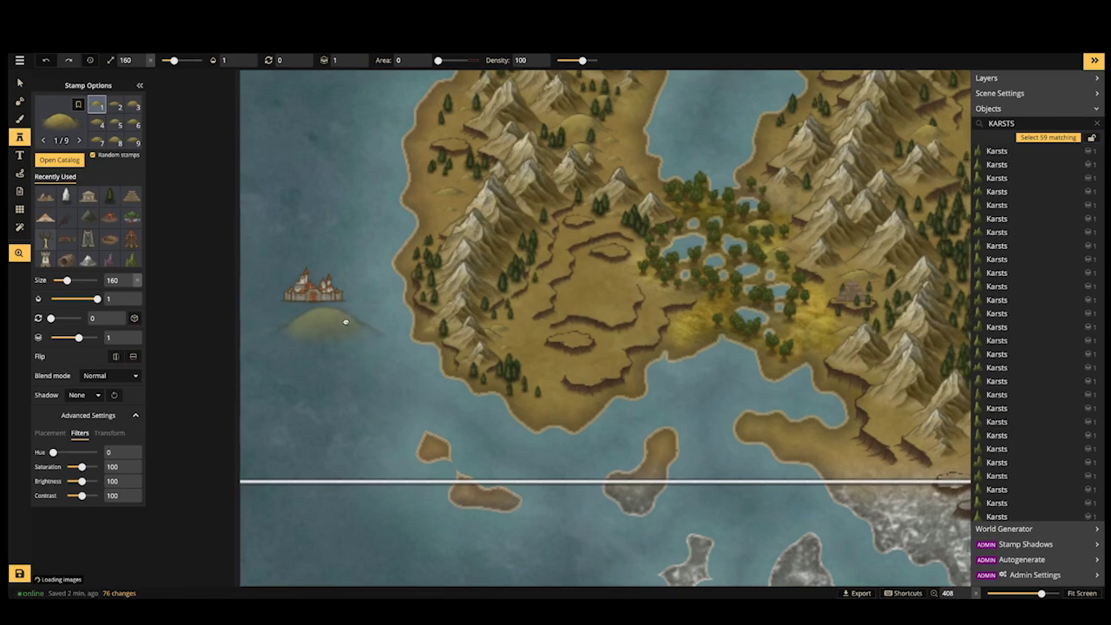
{"action": "key", "text": "Right"}
{"action": "key", "text": "Right"}
{"action": "key", "text": "Right"}
{"action": "key", "text": "Right"}
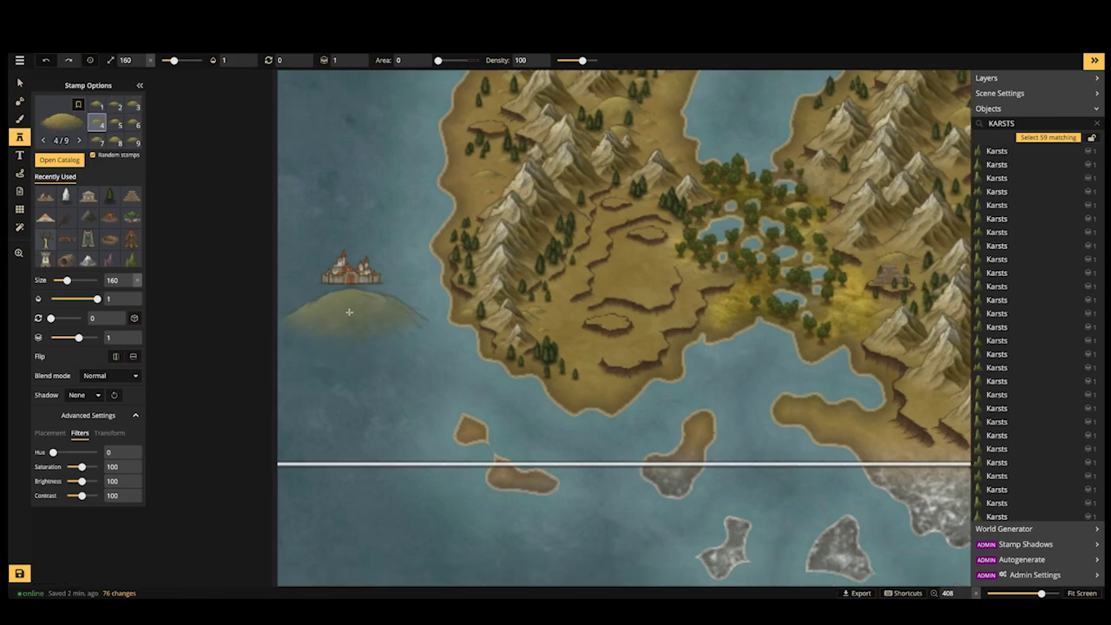
{"action": "key", "text": "Left"}
Stamp a size 80 green hill over the castle's base and lower the hill to layer 0
{"action": "key", "text": "bracketleft"}
{"action": "key", "text": "bracketleft"}
{"action": "key", "text": "bracketleft"}
{"action": "key", "text": "bracketleft"}
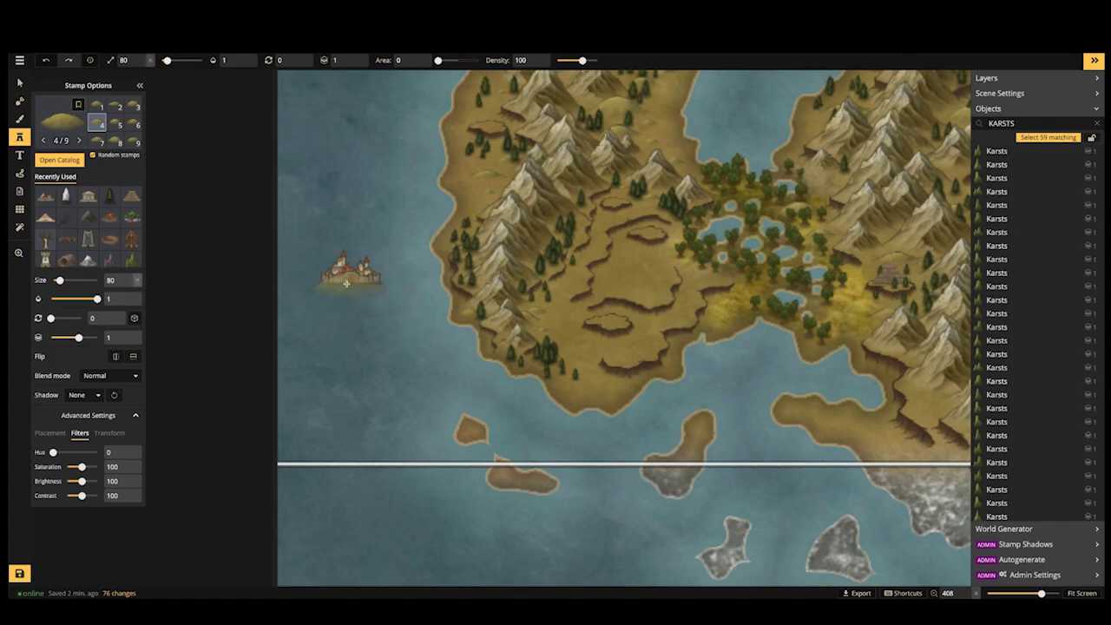
{"action": "left_click", "coordinate": [347, 283]}
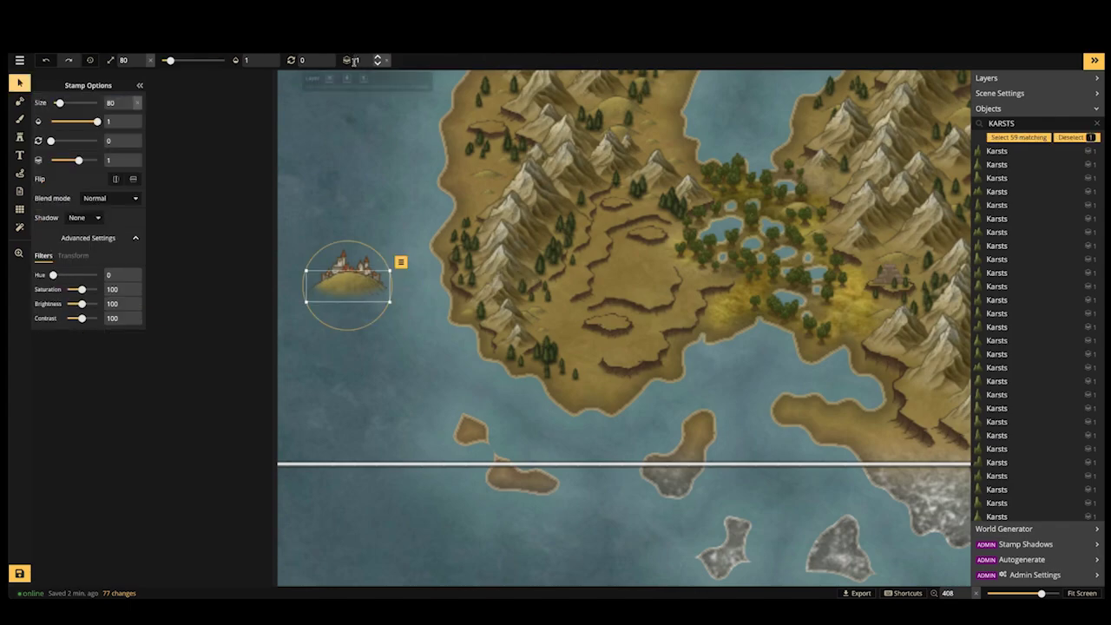
{"action": "left_click", "coordinate": [377, 63]}
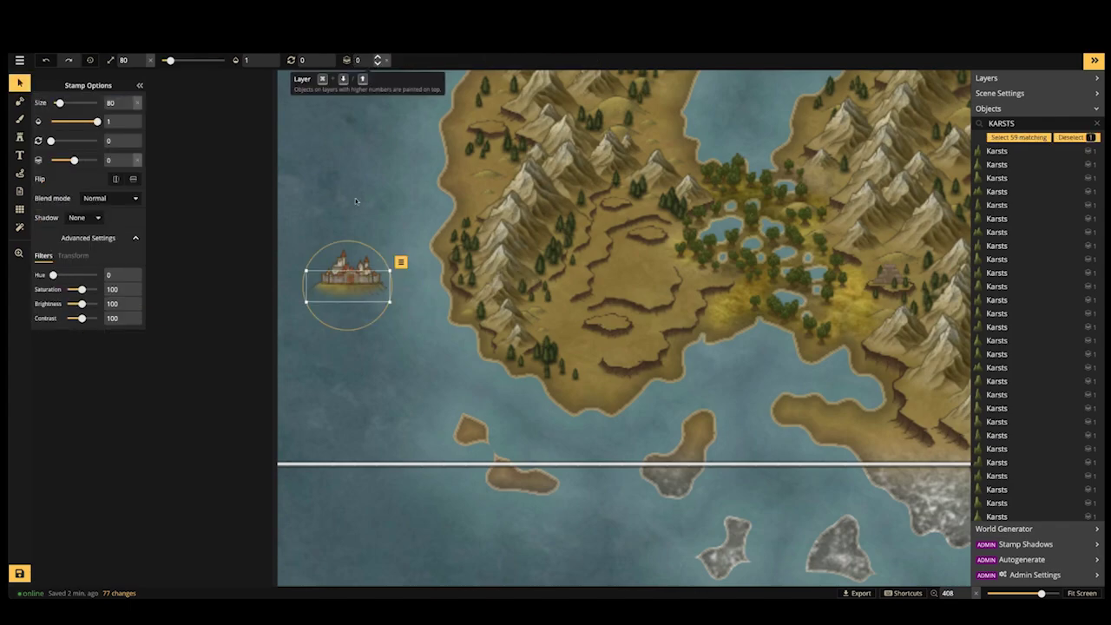
Select the castle together with its hill, scale them to size 59 and move them onto the southwestern continent's central plateau
{"action": "left_click", "coordinate": [314, 224]}
{"action": "left_click", "coordinate": [371, 284]}
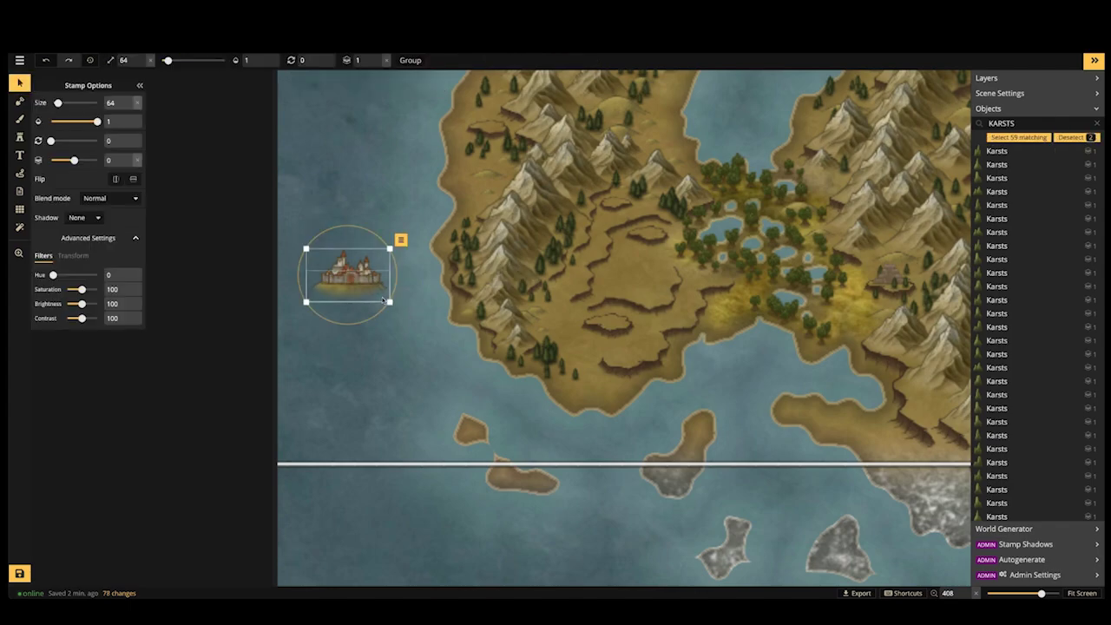
{"action": "left_click_drag", "start_coordinate": [389, 302], "coordinate": [631, 269]}
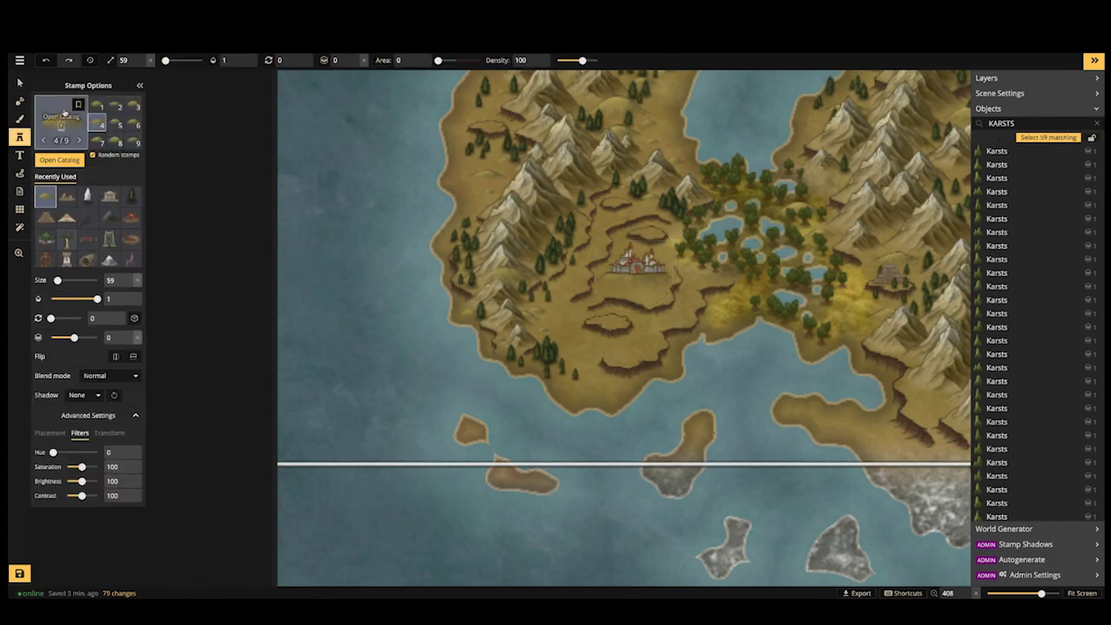
Stamp size 59 Human Settlements houses on layer 0 below the castle and on the small plateau north of it
{"action": "left_click", "coordinate": [59, 160]}
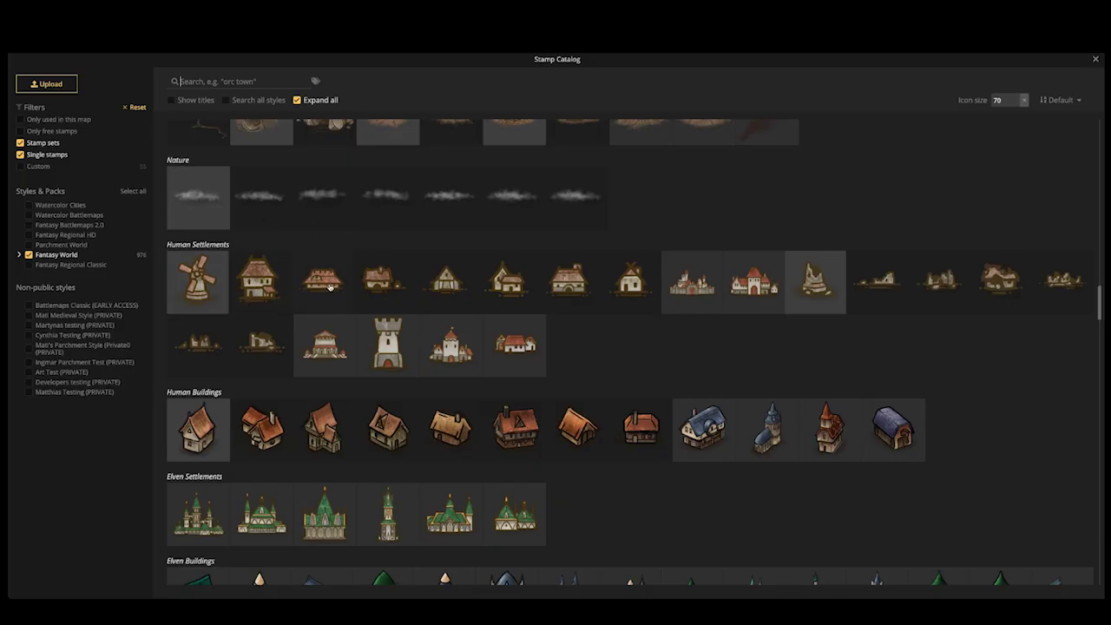
{"action": "left_click", "coordinate": [387, 286]}
{"action": "scroll", "coordinate": [596, 338], "scroll_direction": "up", "scroll_amount": 2}
{"action": "scroll", "coordinate": [635, 303], "scroll_direction": "up", "scroll_amount": 1}
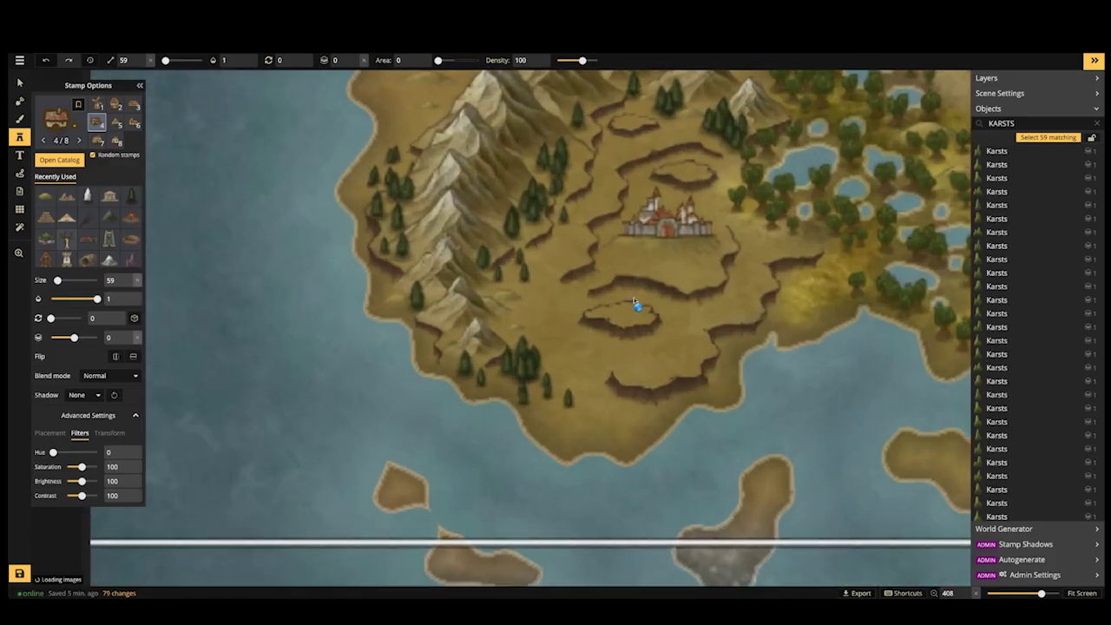
{"action": "left_click", "coordinate": [691, 255]}
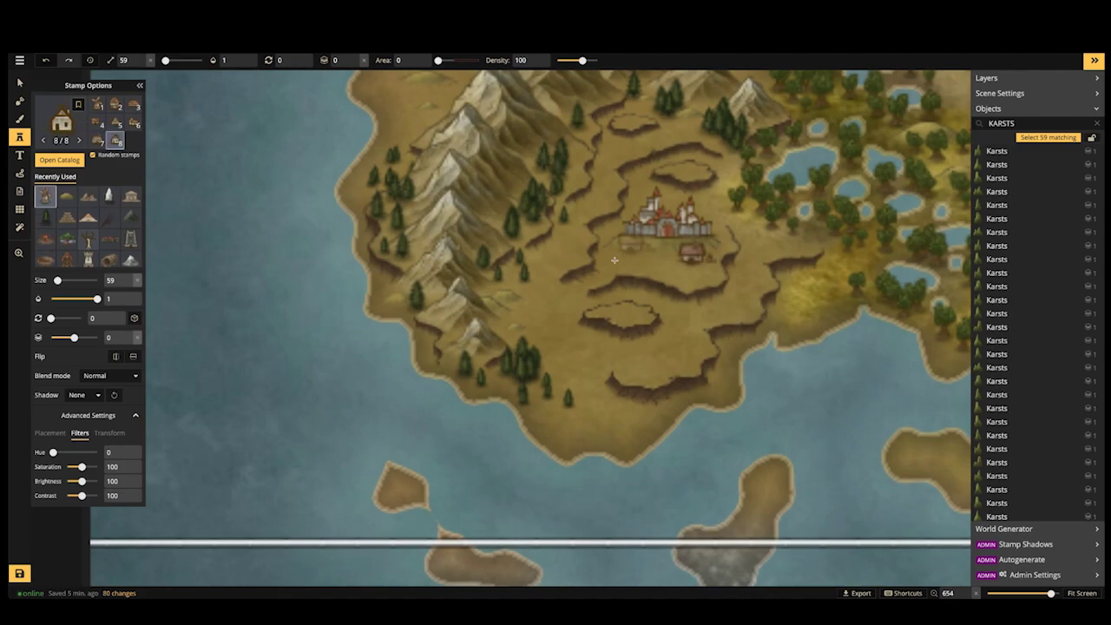
{"action": "left_click", "coordinate": [615, 259]}
{"action": "left_click", "coordinate": [677, 197]}
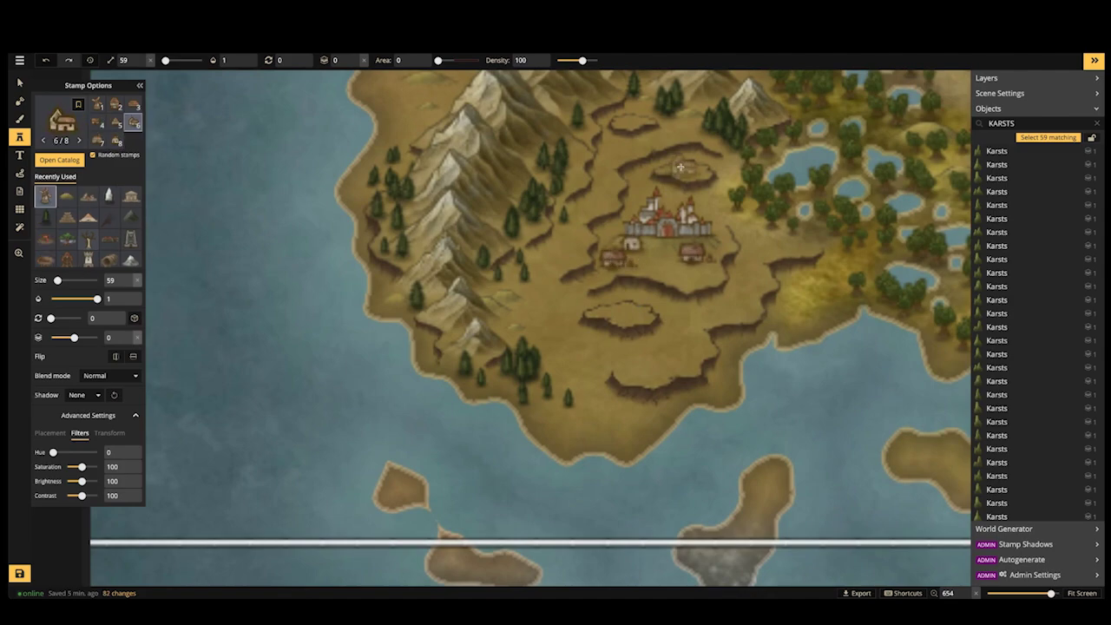
{"action": "left_click", "coordinate": [684, 167]}
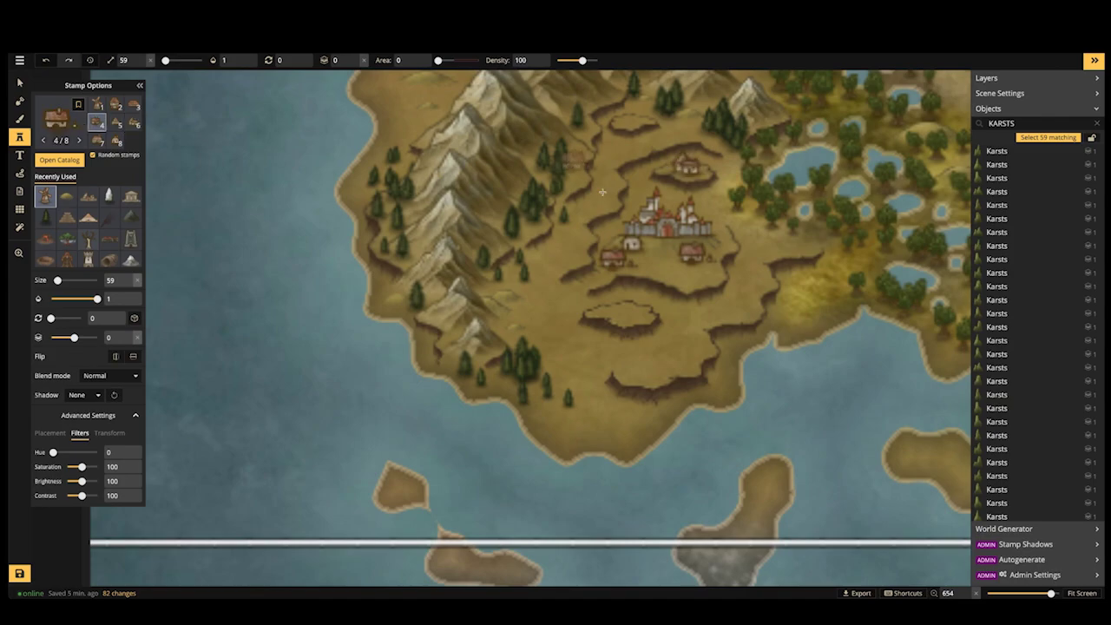
Place a size 59 windmill from the same settlement set on the small plateau south of the castle
{"action": "scroll", "coordinate": [659, 207], "scroll_direction": "down", "scroll_amount": 3}
{"action": "scroll", "coordinate": [657, 202], "scroll_direction": "down", "scroll_amount": 1}
{"action": "left_click_drag", "start_coordinate": [714, 168], "coordinate": [522, 253]}
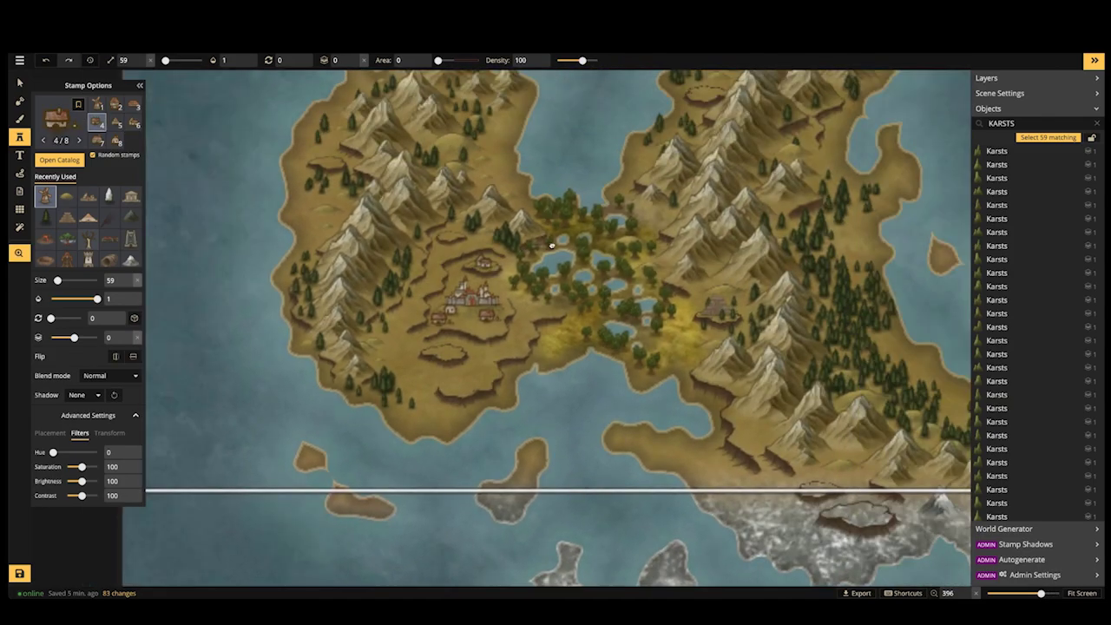
{"action": "scroll", "coordinate": [449, 383], "scroll_direction": "up", "scroll_amount": 2}
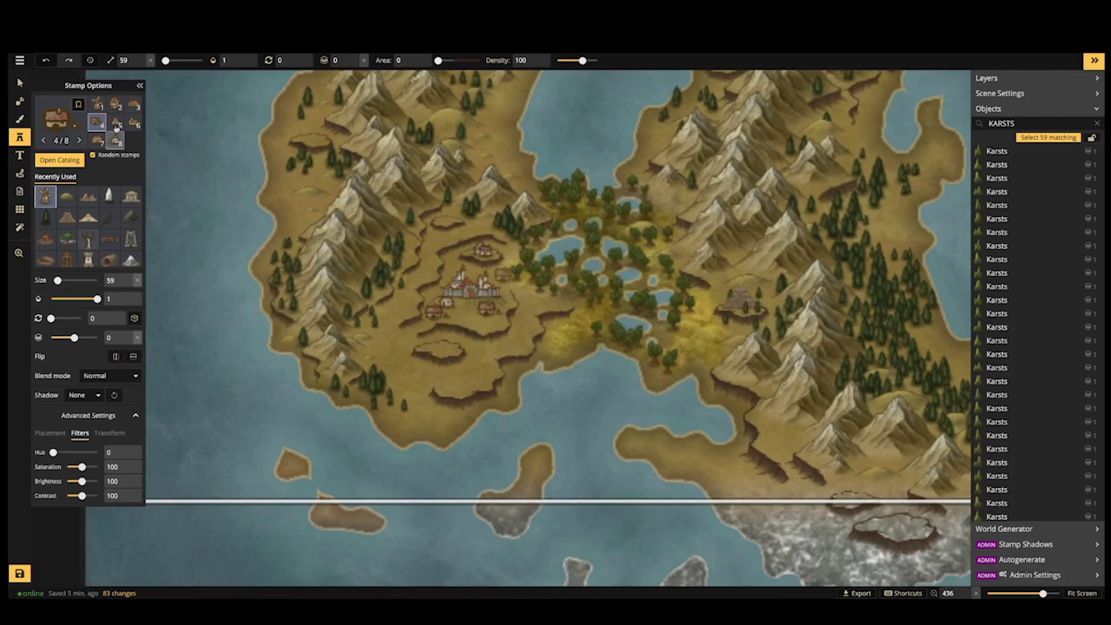
{"action": "left_click", "coordinate": [99, 103]}
{"action": "left_click", "coordinate": [441, 345]}
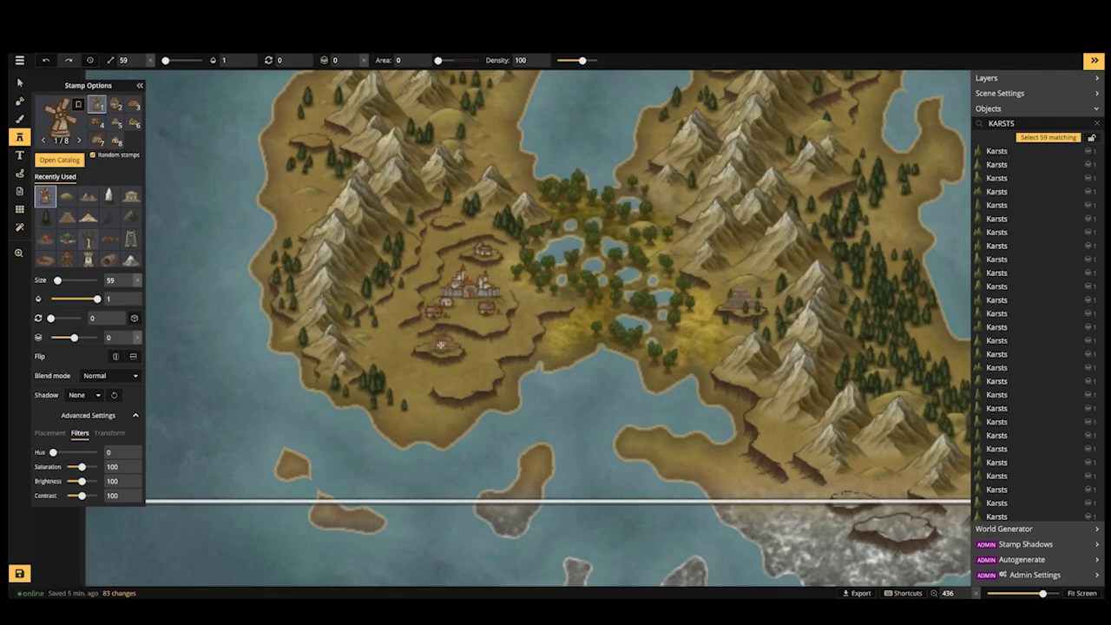
Select the windmill on the small plateau south of the castle and delete it
{"action": "scroll", "coordinate": [256, 279], "scroll_direction": "down", "scroll_amount": 2}
{"action": "scroll", "coordinate": [260, 278], "scroll_direction": "down", "scroll_amount": 4}
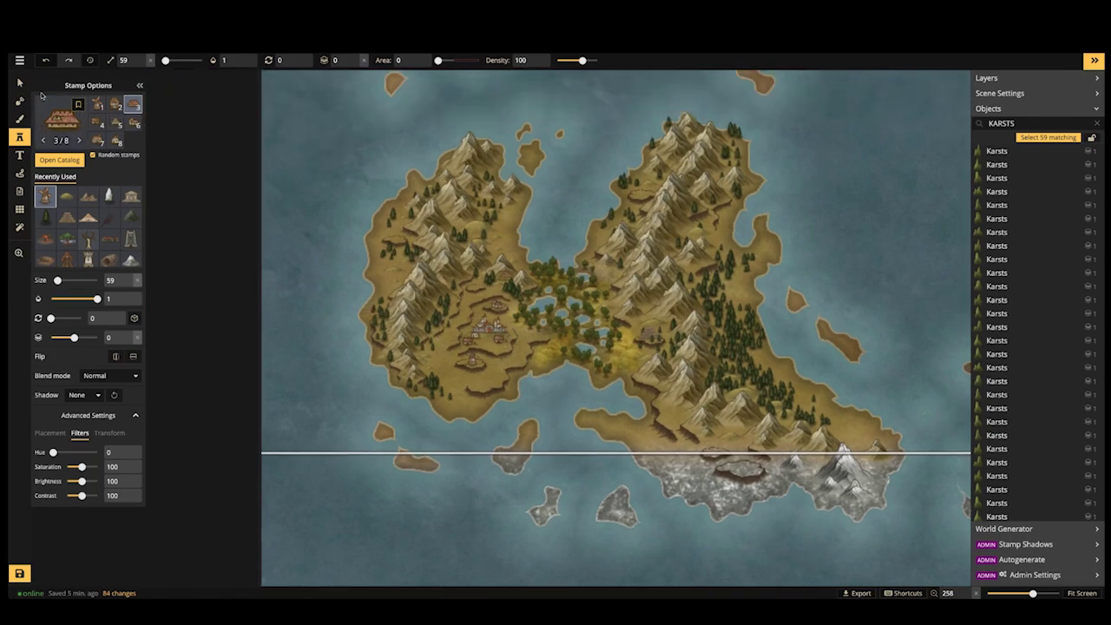
{"action": "scroll", "coordinate": [480, 361], "scroll_direction": "up", "scroll_amount": 4}
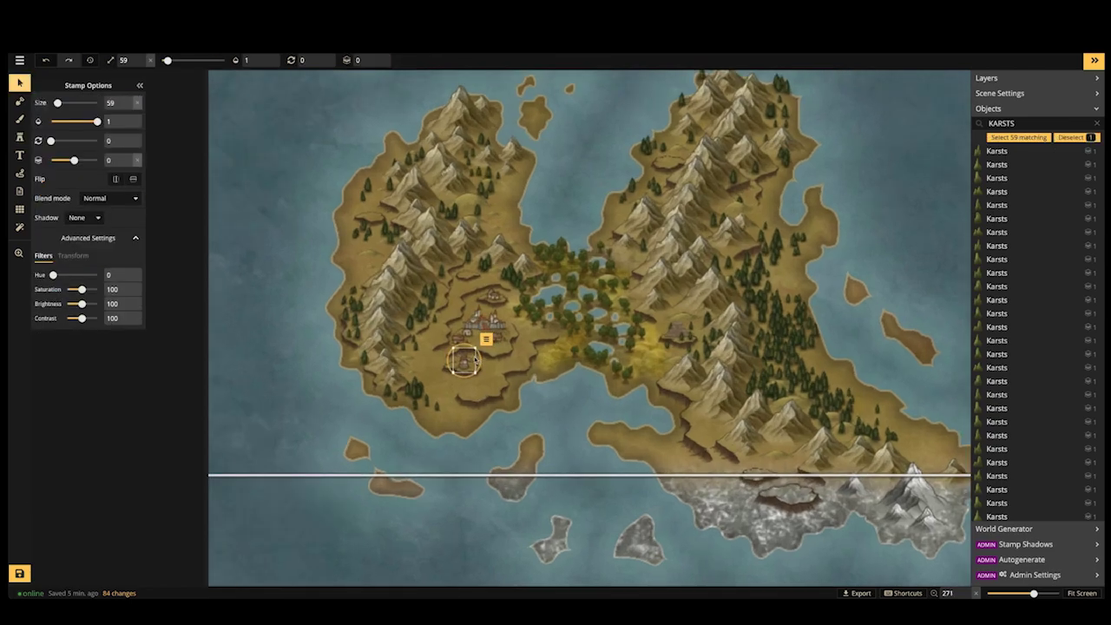
{"action": "key", "text": "v"}
{"action": "scroll", "coordinate": [498, 287], "scroll_direction": "up", "scroll_amount": 1}
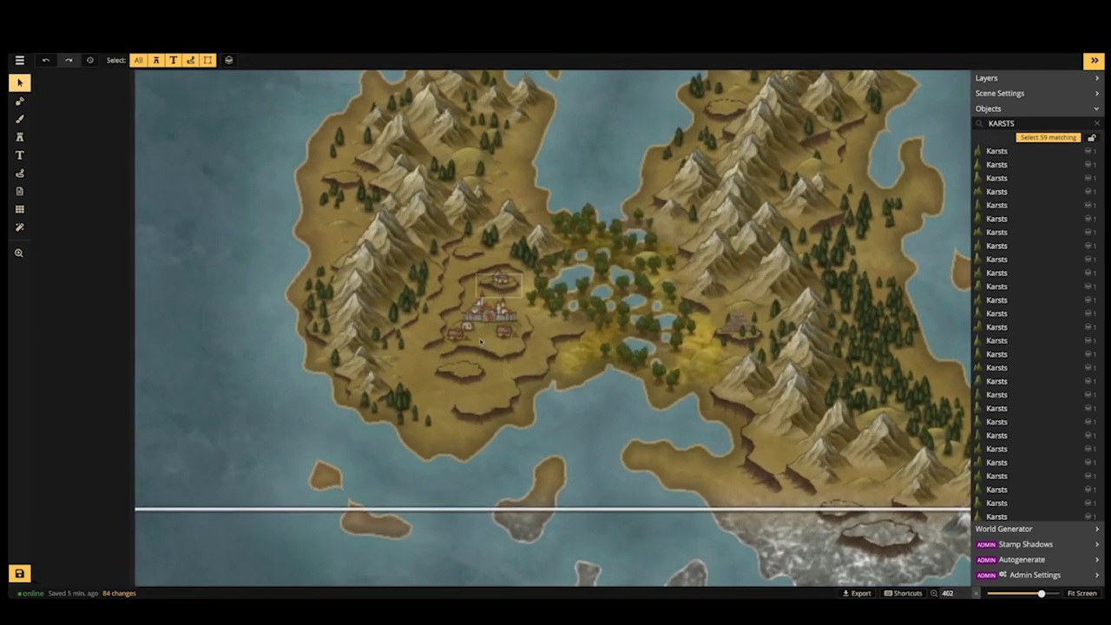
Nudge the small house southwest of the castle up against the castle's western wall and raise it to layer 1
{"action": "left_click", "coordinate": [457, 335]}
{"action": "scroll", "coordinate": [458, 335], "scroll_direction": "up", "scroll_amount": 1}
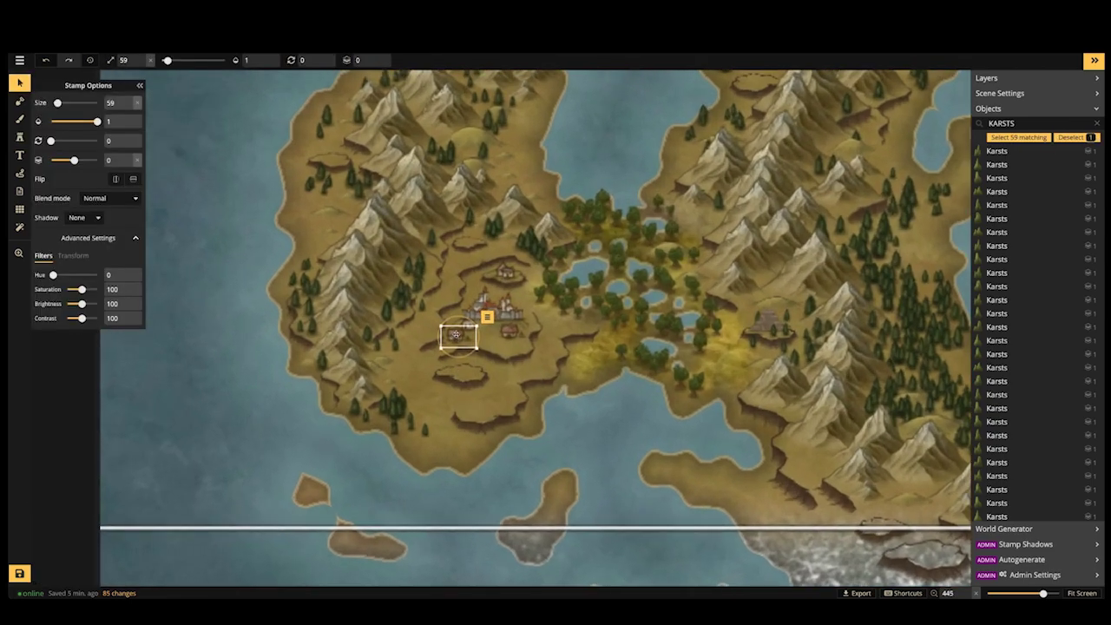
{"action": "mouse_move", "coordinate": [456, 337]}
{"action": "left_mouse_down"}
{"action": "mouse_move", "coordinate": [486, 330]}
{"action": "mouse_move", "coordinate": [460, 337]}
{"action": "left_mouse_up"}
{"action": "scroll", "coordinate": [500, 334], "scroll_direction": "up", "scroll_amount": 1}
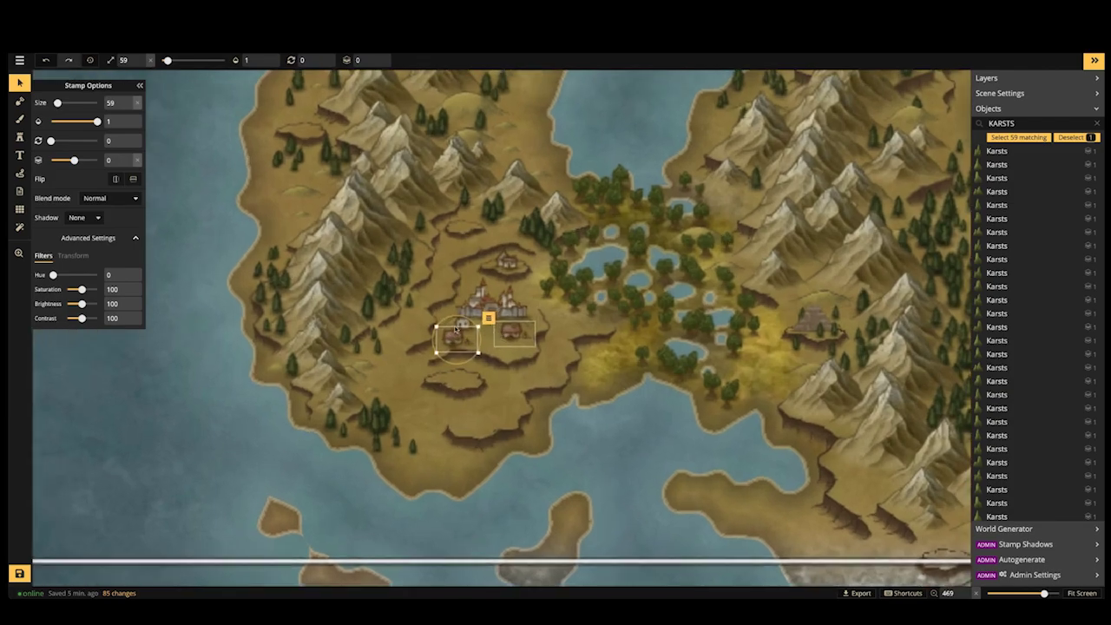
{"action": "scroll", "coordinate": [462, 323], "scroll_direction": "up", "scroll_amount": 2}
{"action": "left_click", "coordinate": [378, 60]}
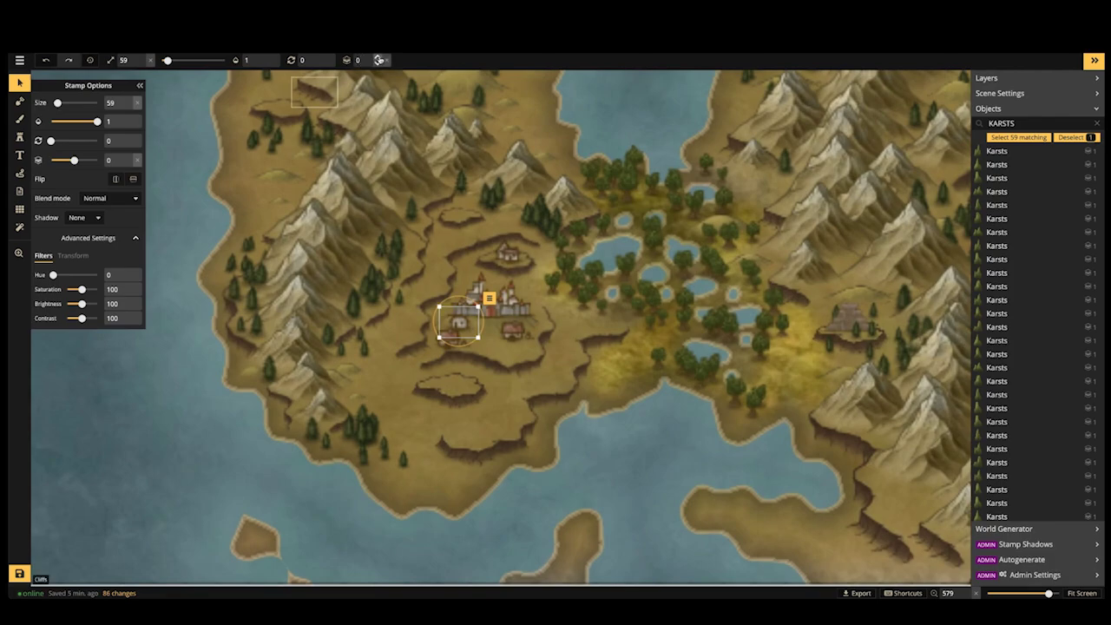
{"action": "key", "text": "Escape"}
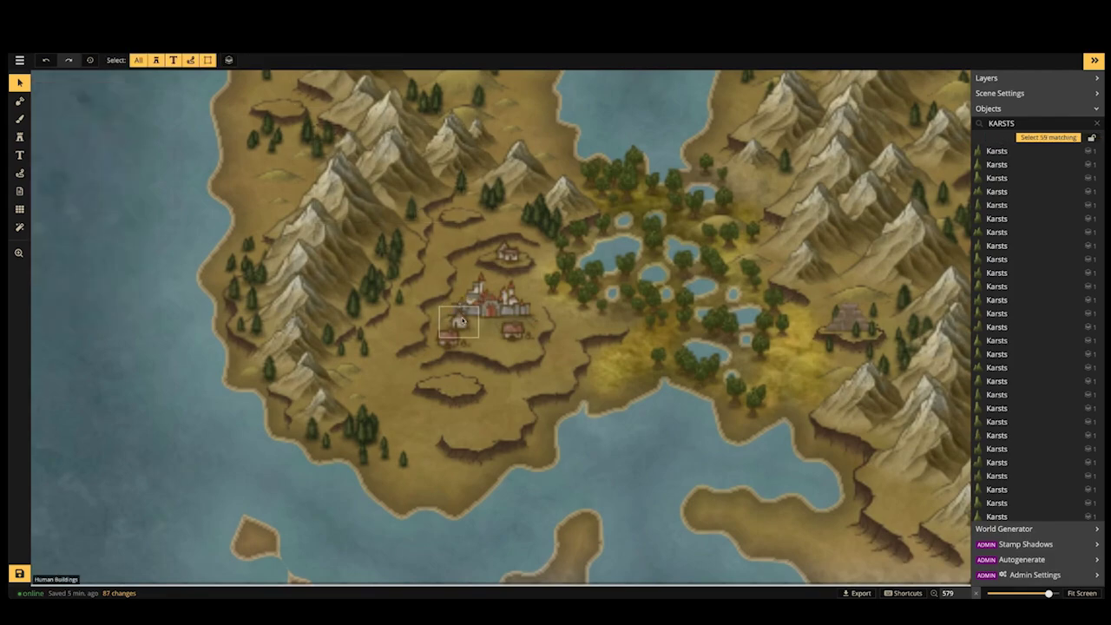
{"action": "left_click", "coordinate": [465, 321]}
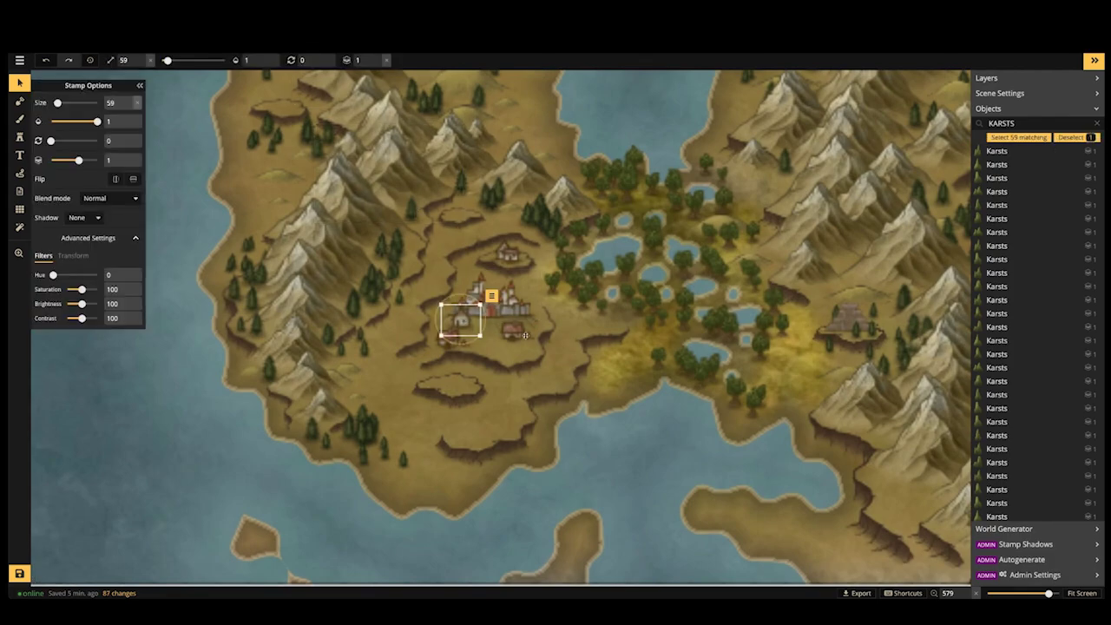
Move the southeastern house against the castle wall on layer 1, and delete the leftover house to the castle's southwest
{"action": "left_click_drag", "start_coordinate": [512, 331], "coordinate": [500, 305]}
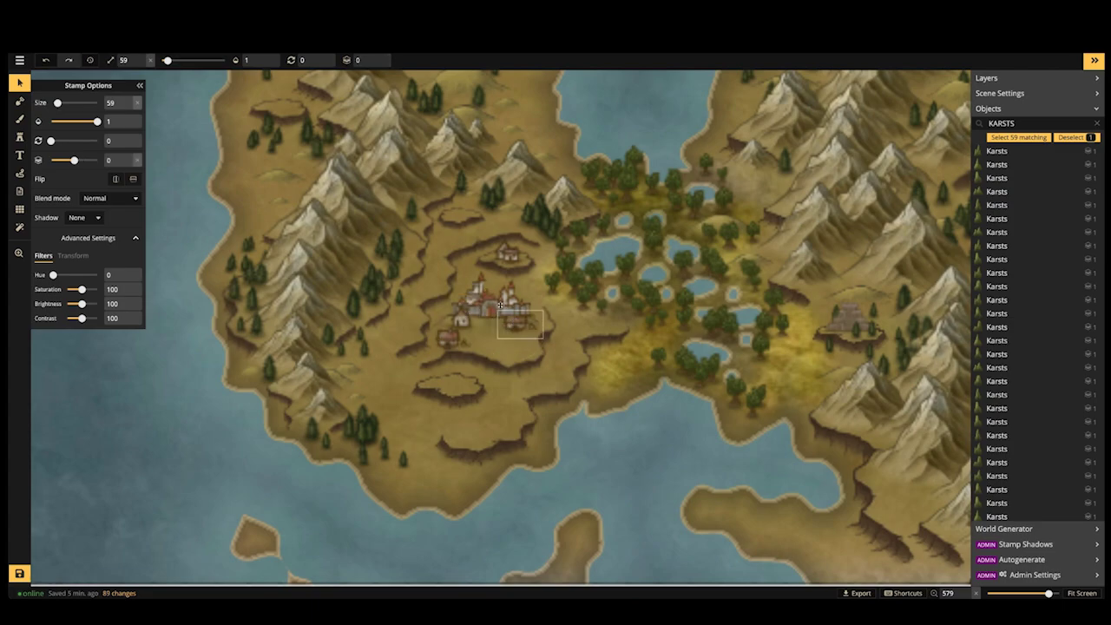
{"action": "left_click", "coordinate": [377, 57]}
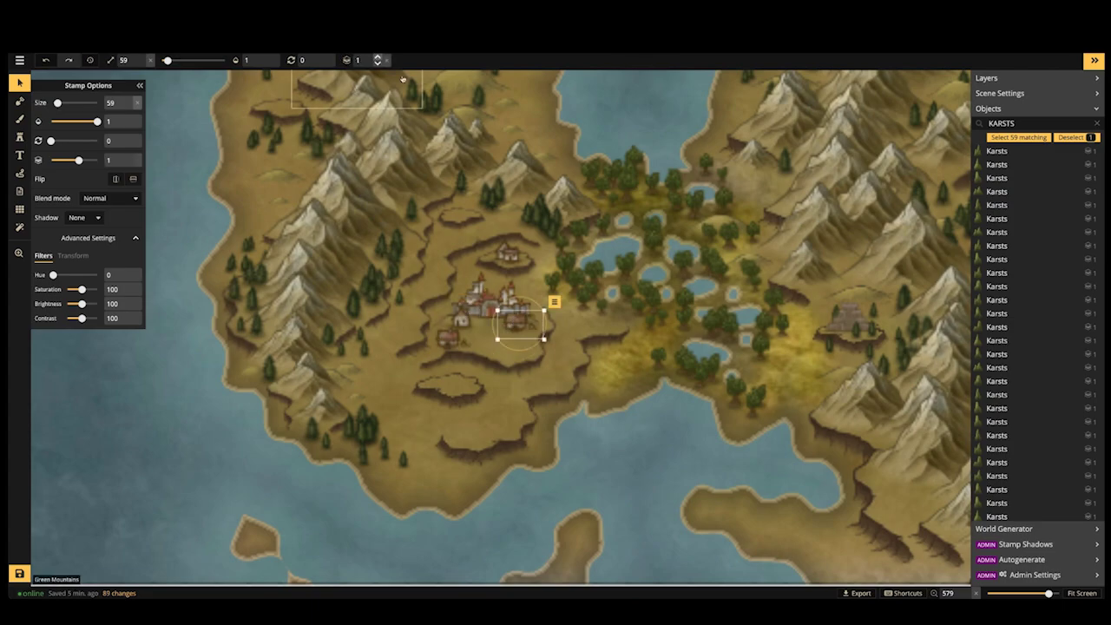
{"action": "left_click", "coordinate": [451, 340]}
{"action": "key", "text": "Delete"}
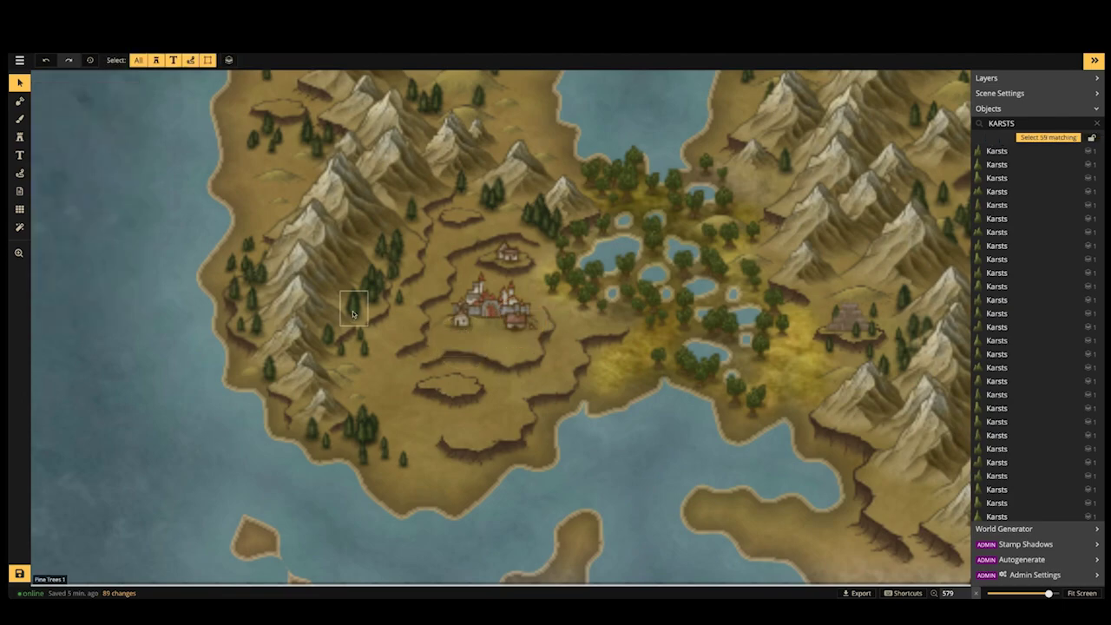
Sample a pine tree from the nearby forest and stamp size 100 pines around the sides and south of the castle
{"action": "left_click", "coordinate": [353, 311]}
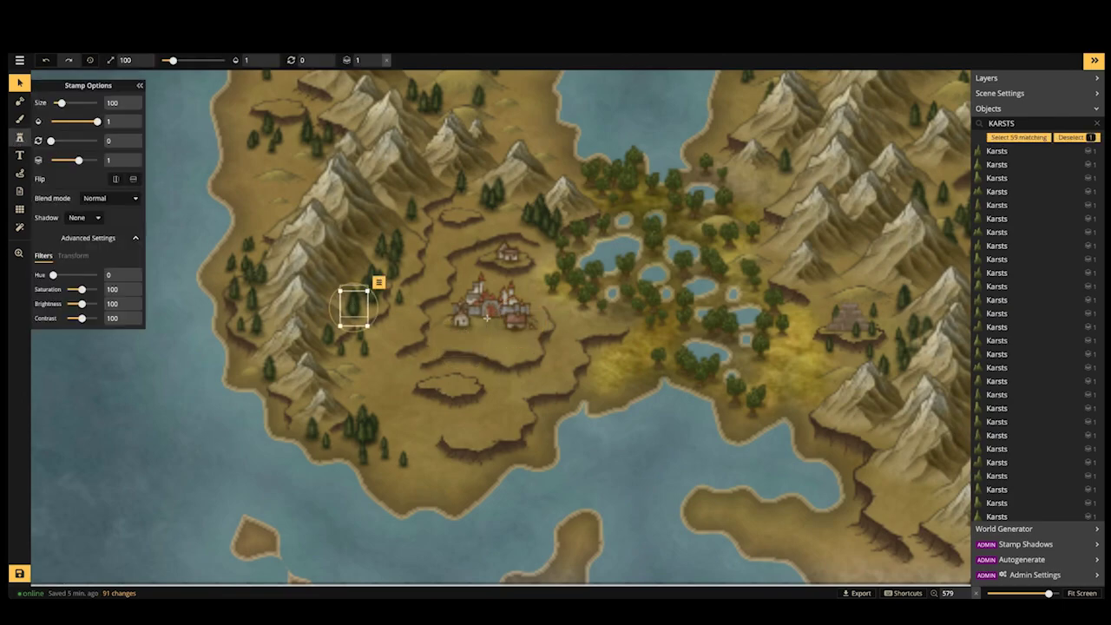
{"action": "left_click", "coordinate": [19, 137]}
{"action": "left_click", "coordinate": [524, 330]}
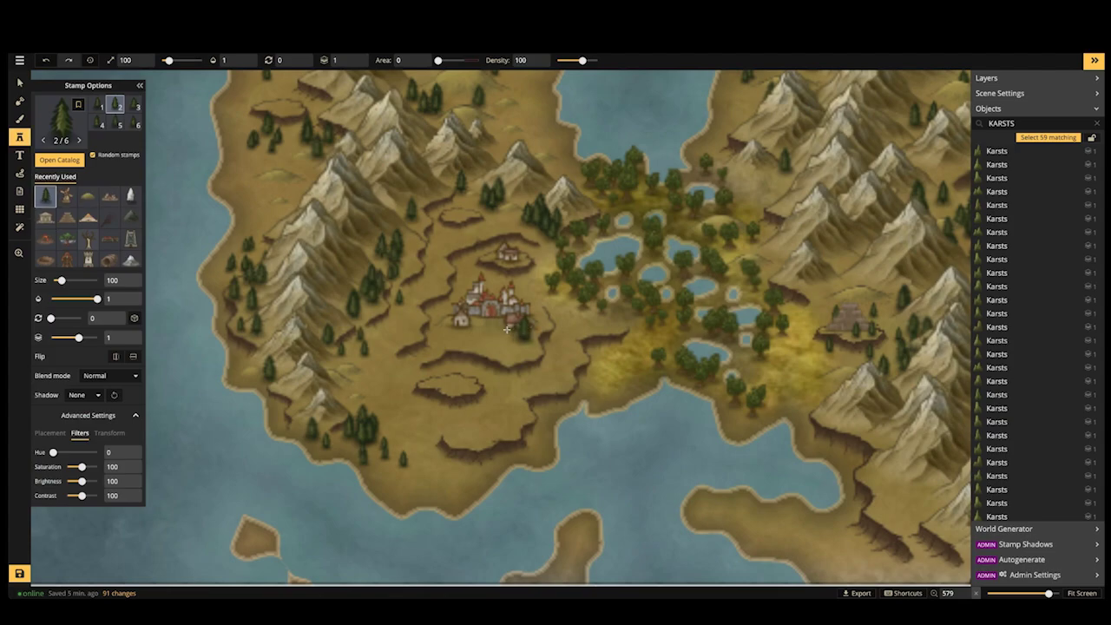
{"action": "left_click", "coordinate": [444, 321]}
{"action": "left_click", "coordinate": [536, 306]}
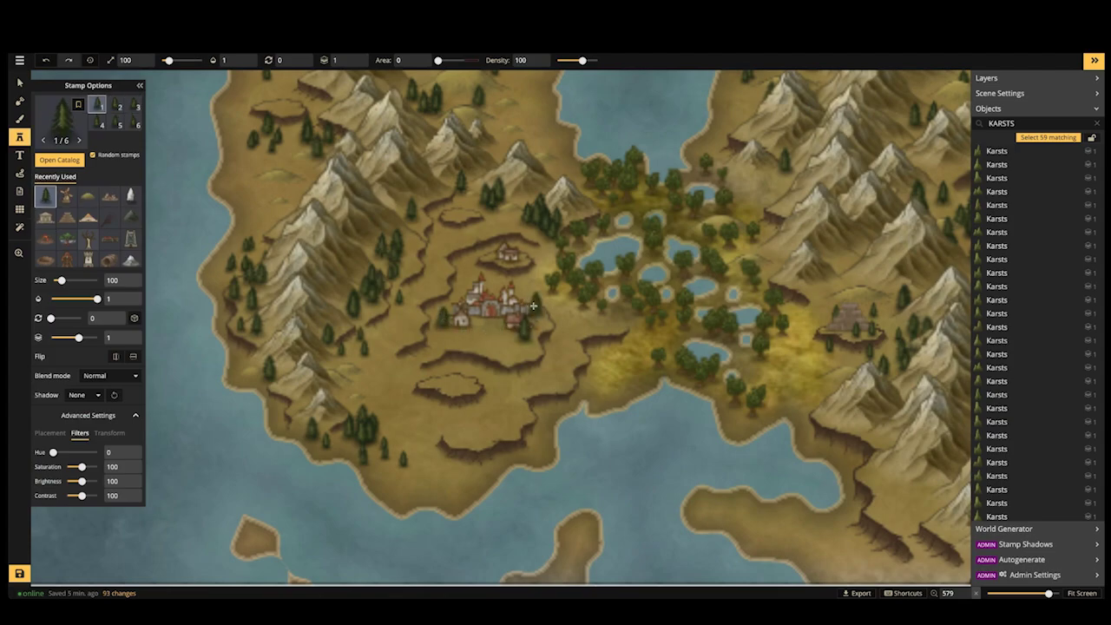
{"action": "left_click", "coordinate": [503, 348]}
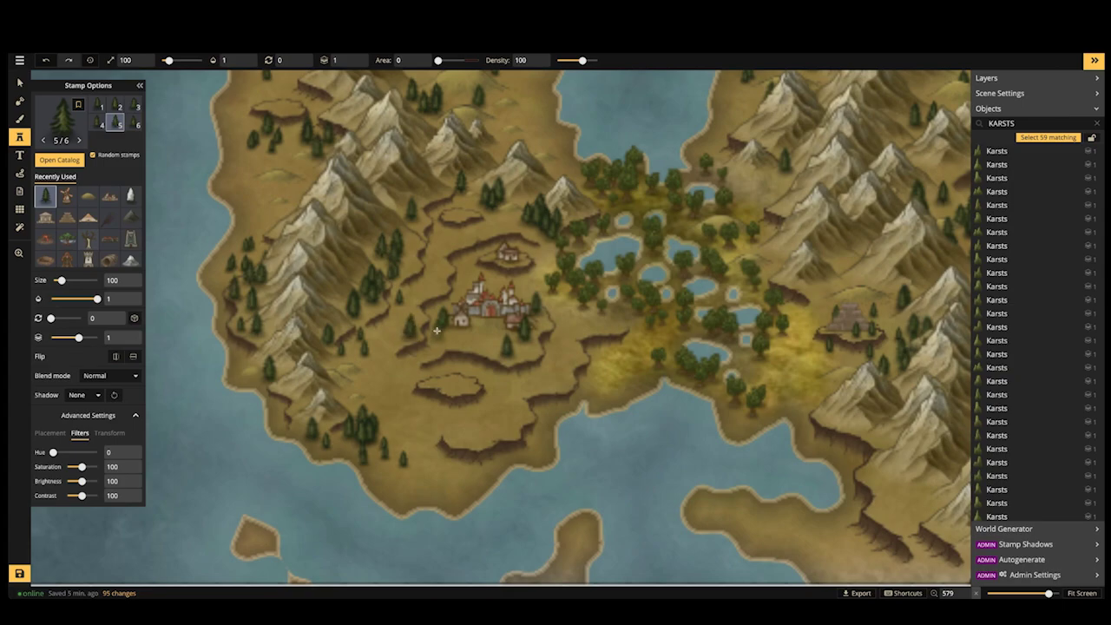
Reduce the pine stamp to size 60 and scatter smaller pines around the castle and the small plateau north of it
{"action": "key", "text": "bracketleft"}
{"action": "key", "text": "bracketleft"}
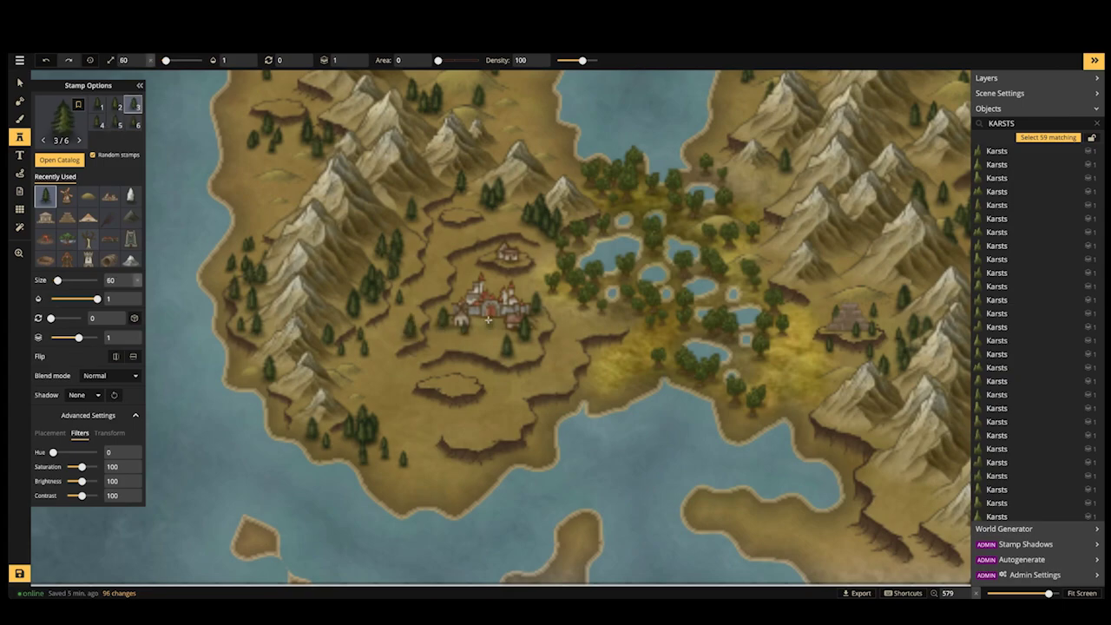
{"action": "left_click", "coordinate": [481, 319]}
{"action": "left_click", "coordinate": [444, 334]}
{"action": "left_click", "coordinate": [456, 283]}
{"action": "left_click", "coordinate": [441, 282]}
{"action": "left_click", "coordinate": [545, 319]}
{"action": "left_click", "coordinate": [552, 302]}
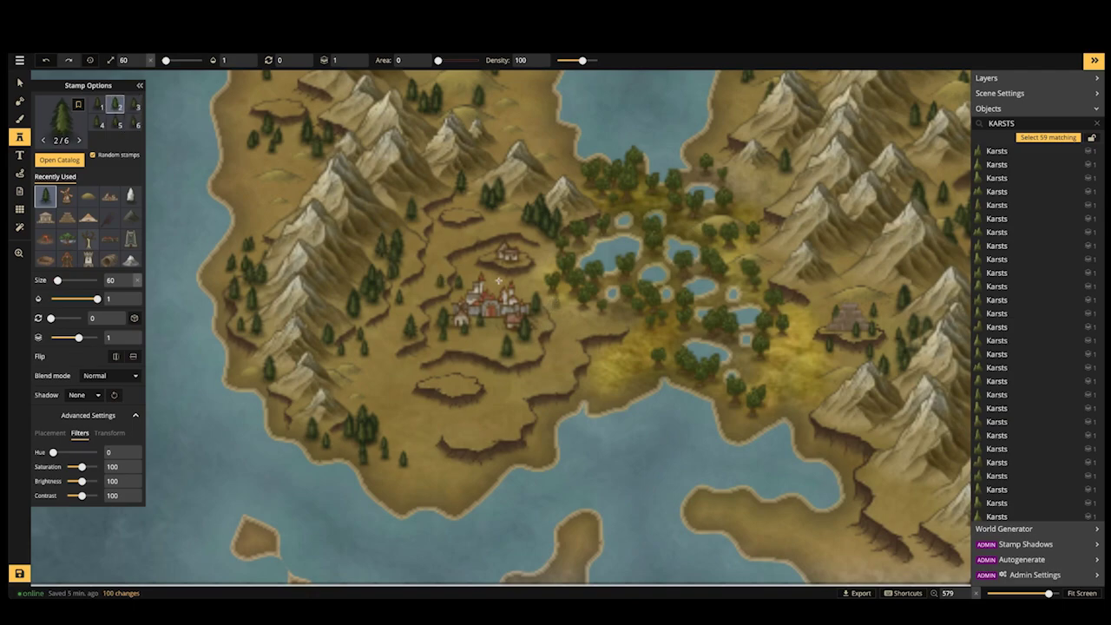
{"action": "left_click", "coordinate": [497, 276]}
{"action": "left_click", "coordinate": [549, 275]}
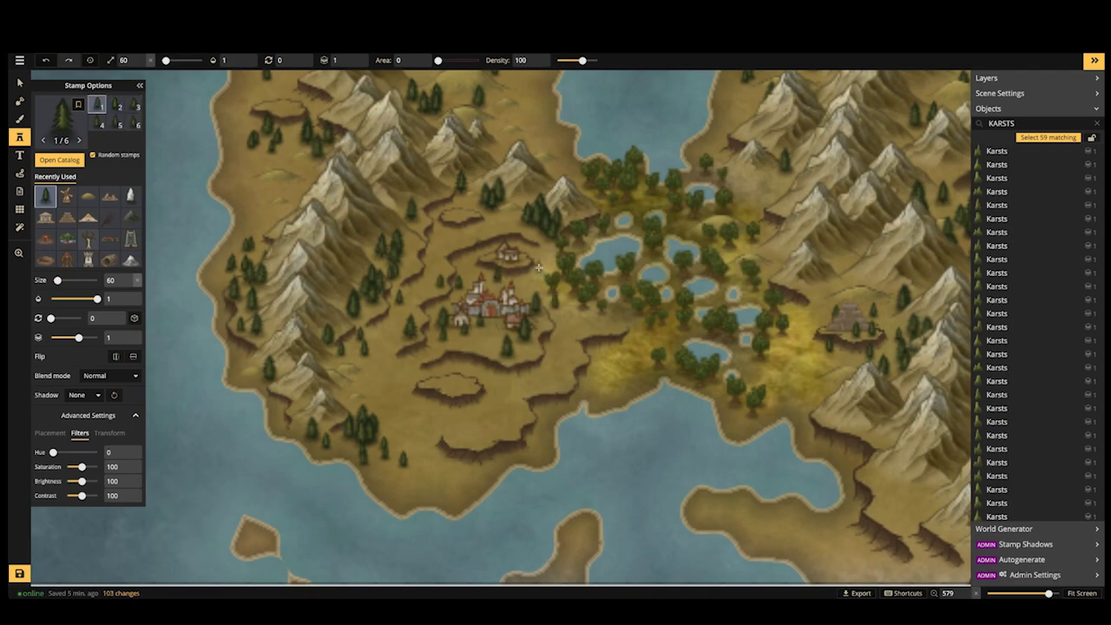
{"action": "left_click", "coordinate": [471, 258]}
{"action": "left_click", "coordinate": [461, 259]}
{"action": "scroll", "coordinate": [422, 261], "scroll_direction": "down", "scroll_amount": 2}
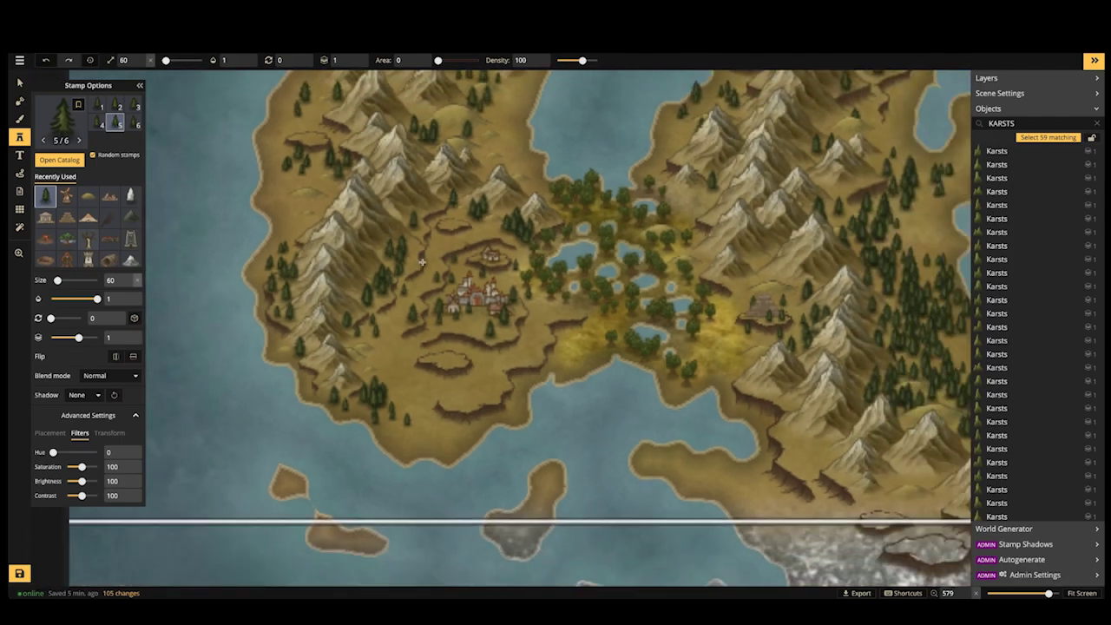
{"action": "scroll", "coordinate": [422, 261], "scroll_direction": "down", "scroll_amount": 3}
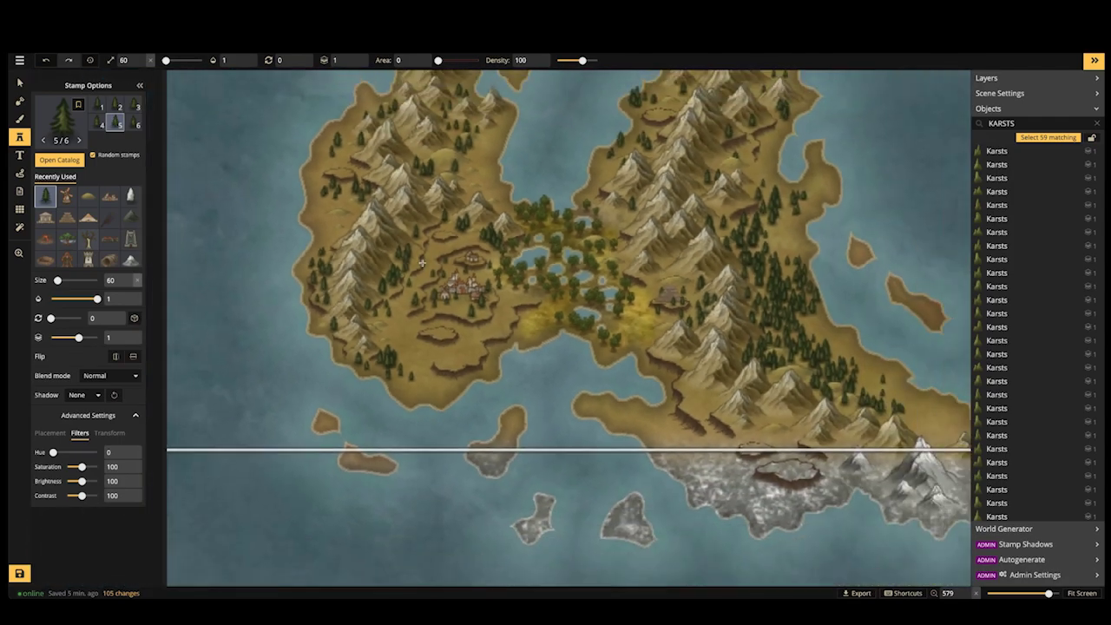
Place the Human Settlements tower at size 30 on the grassy hill among the mountains north of the castle and put it on layer 2
{"action": "left_click", "coordinate": [60, 122]}
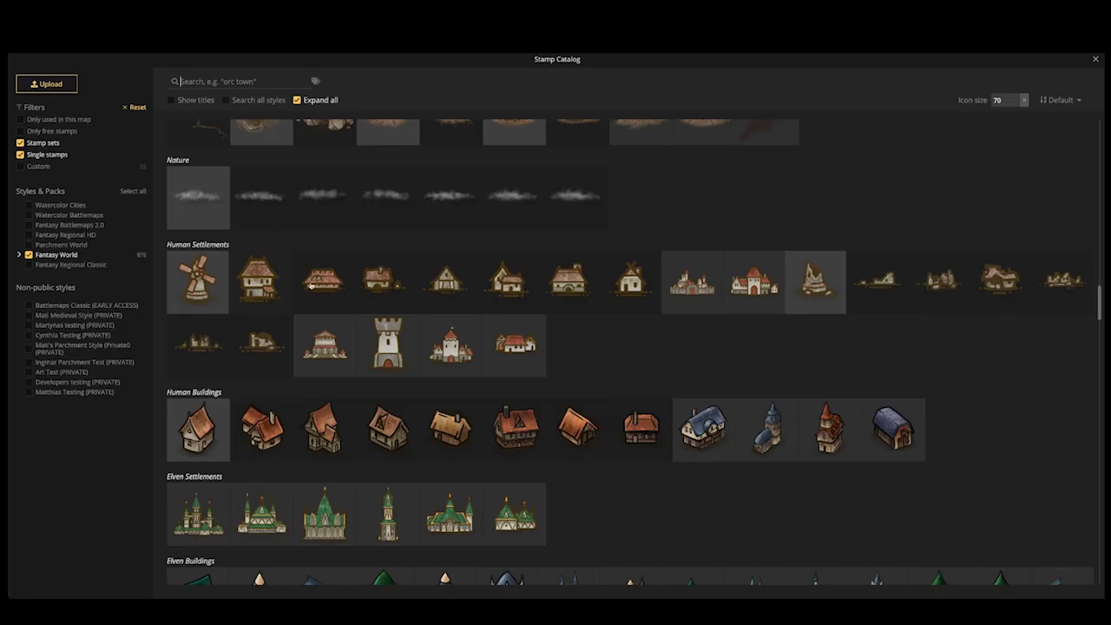
{"action": "left_click", "coordinate": [422, 327]}
{"action": "scroll", "coordinate": [427, 321], "scroll_direction": "up", "scroll_amount": 1}
{"action": "key", "text": "bracketleft"}
{"action": "key", "text": "bracketleft"}
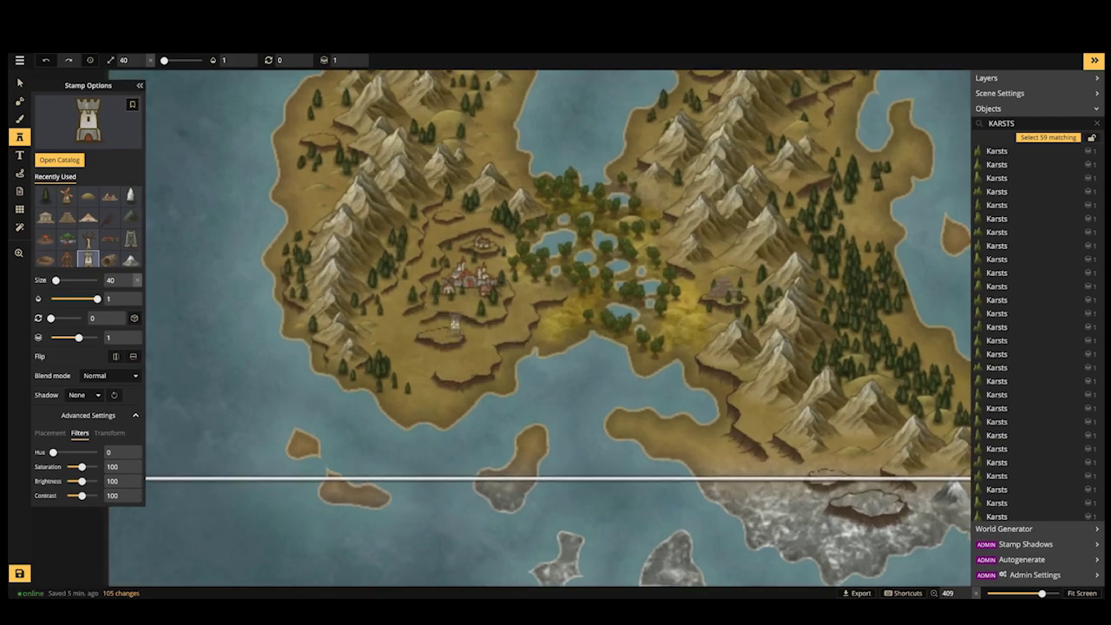
{"action": "key", "text": "space"}
{"action": "left_click_drag", "start_coordinate": [550, 286], "coordinate": [474, 356]}
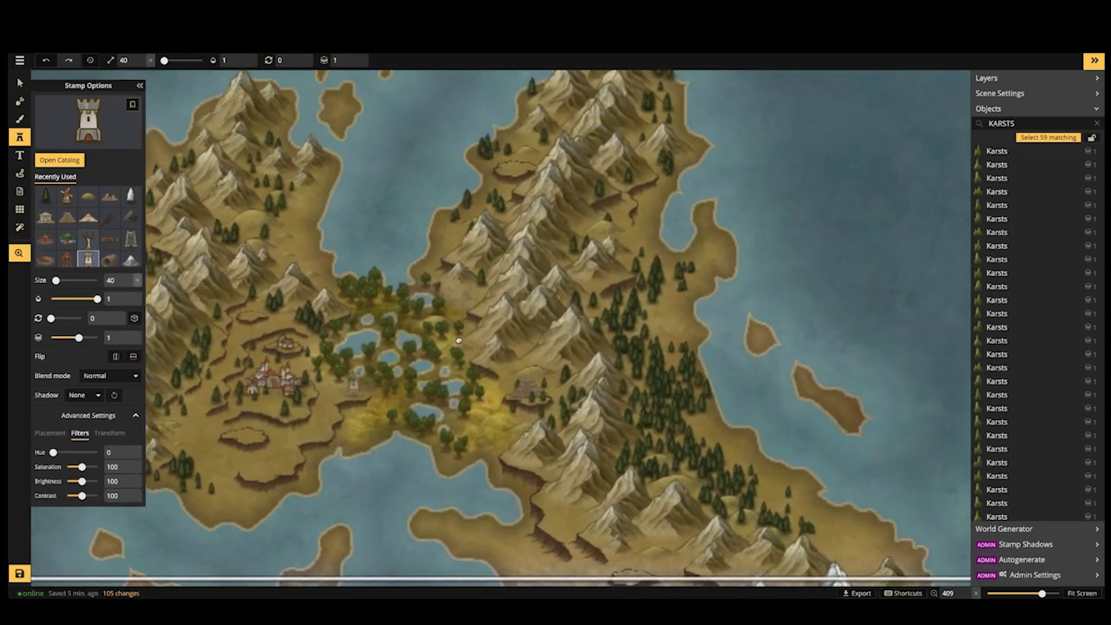
{"action": "scroll", "coordinate": [495, 334], "scroll_direction": "up", "scroll_amount": 3}
{"action": "scroll", "coordinate": [498, 331], "scroll_direction": "up", "scroll_amount": 5}
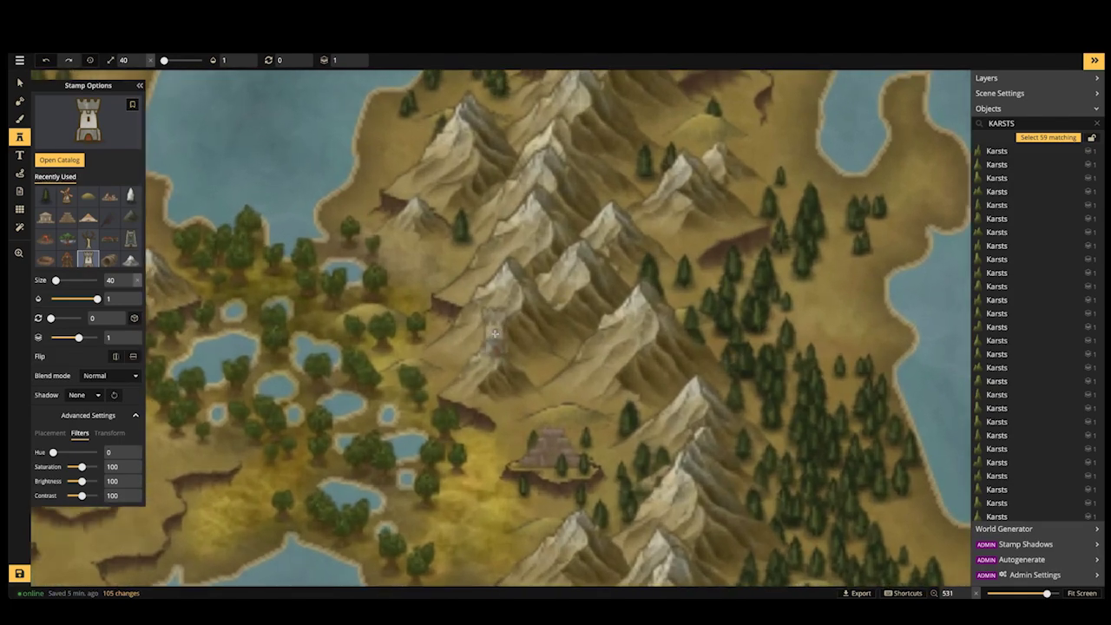
{"action": "key", "text": "bracketleft"}
{"action": "key", "text": "space"}
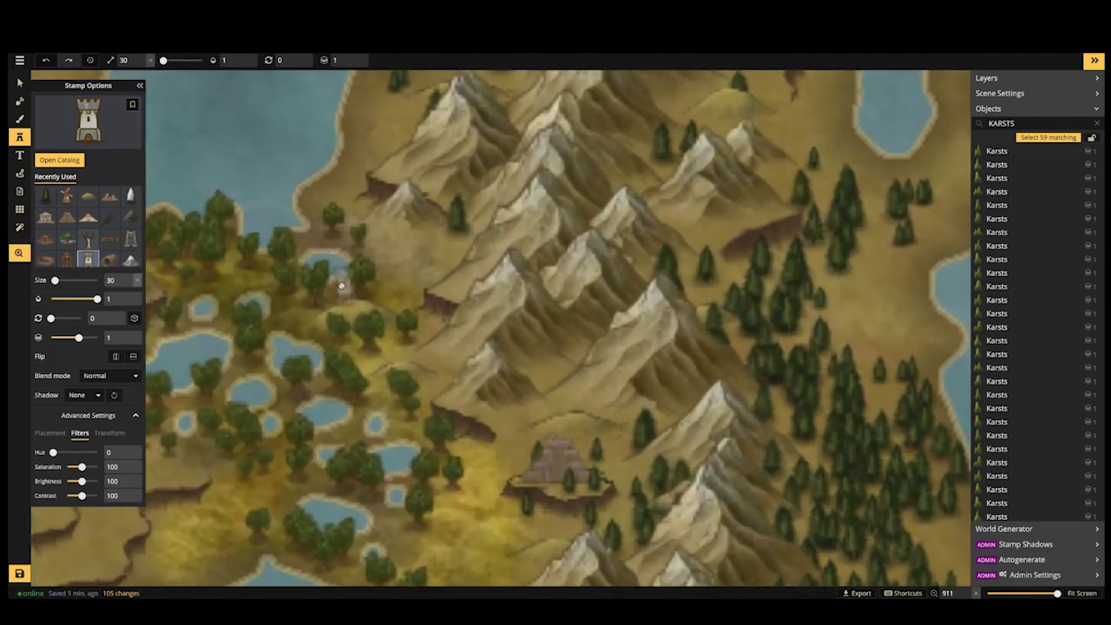
{"action": "left_click_drag", "start_coordinate": [341, 287], "coordinate": [568, 365]}
{"action": "left_click_drag", "start_coordinate": [290, 282], "coordinate": [448, 348]}
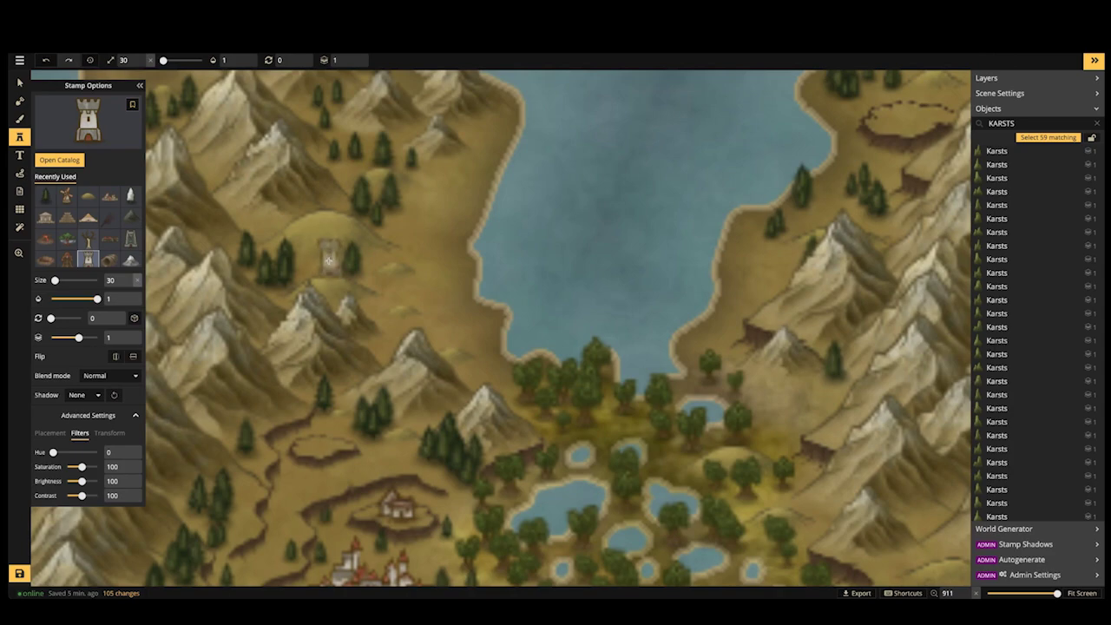
{"action": "left_click", "coordinate": [329, 259]}
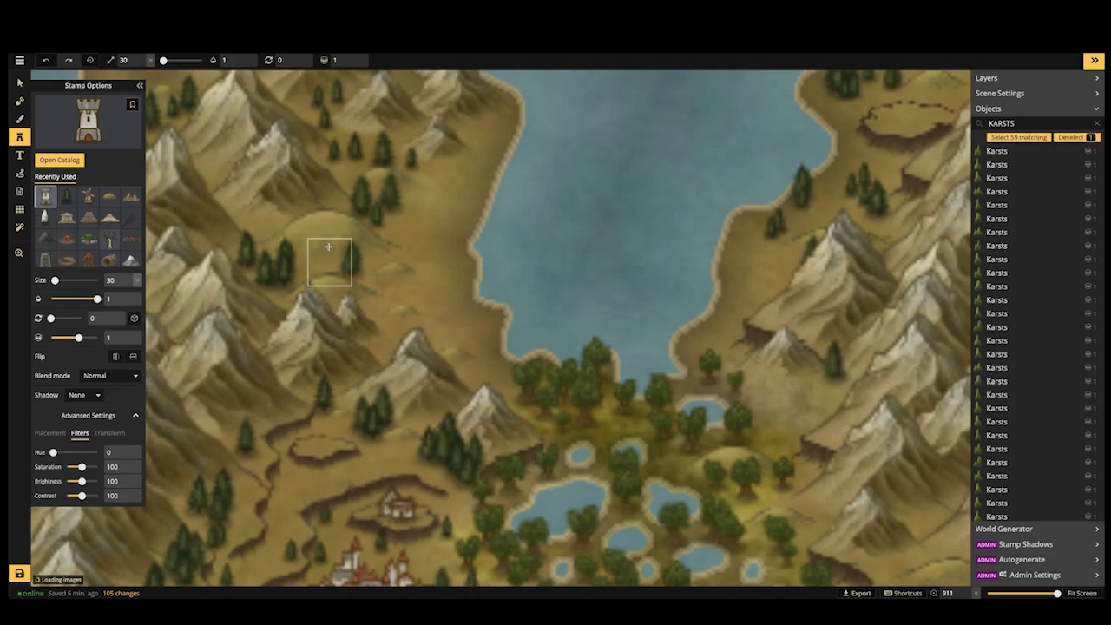
{"action": "left_click", "coordinate": [354, 57]}
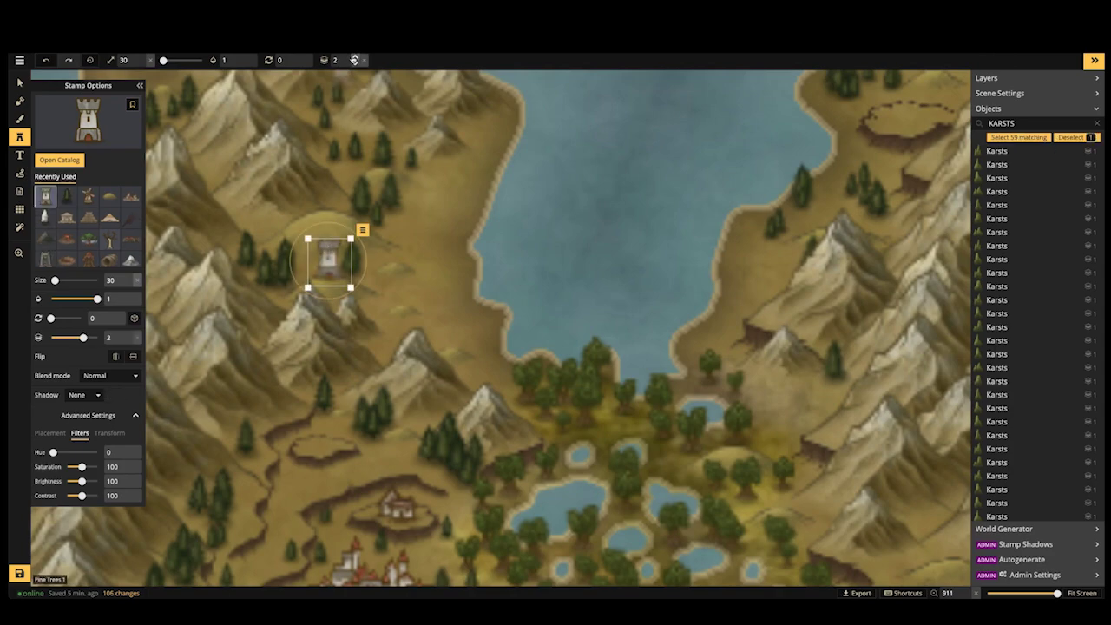
{"action": "left_click", "coordinate": [343, 203]}
Place a size 30 tower on layer 2 on the small hill east of the eastern mountain range, west of the narrow bay
{"action": "scroll", "coordinate": [344, 183], "scroll_direction": "down", "scroll_amount": 2}
{"action": "scroll", "coordinate": [352, 371], "scroll_direction": "down", "scroll_amount": 1}
{"action": "left_click_drag", "start_coordinate": [352, 371], "coordinate": [348, 188]}
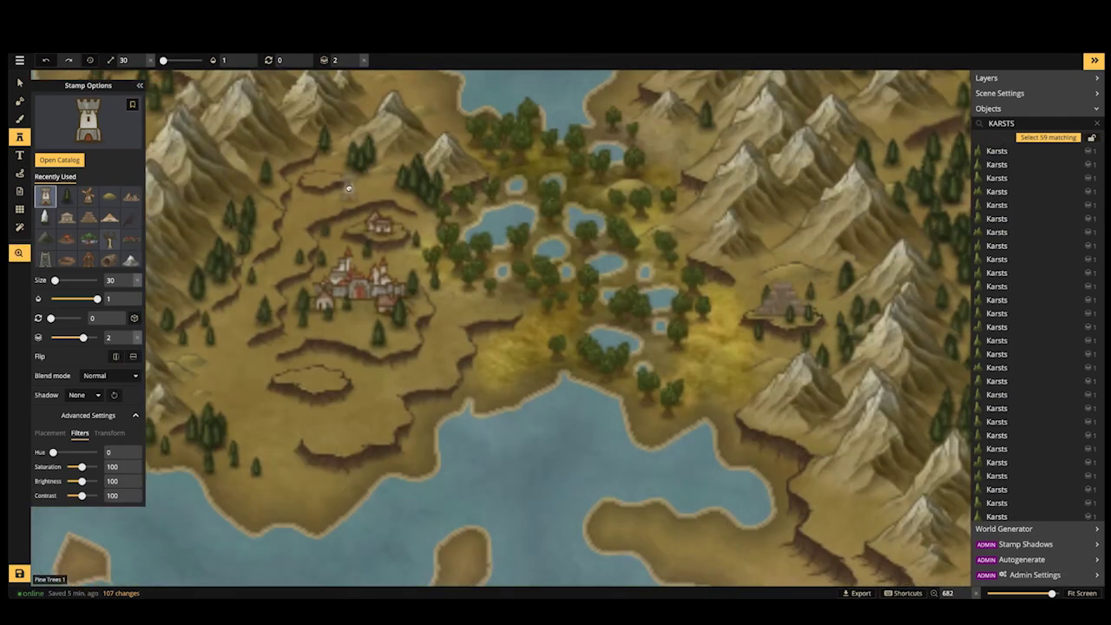
{"action": "left_click_drag", "start_coordinate": [393, 250], "coordinate": [490, 146]}
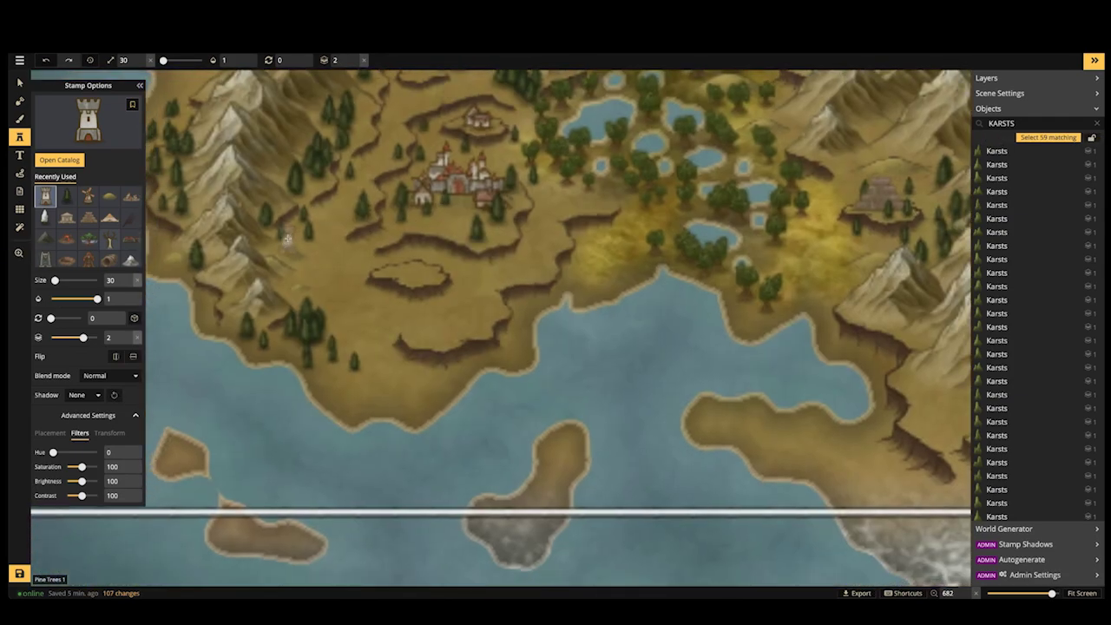
{"action": "scroll", "coordinate": [287, 238], "scroll_direction": "down", "scroll_amount": 4}
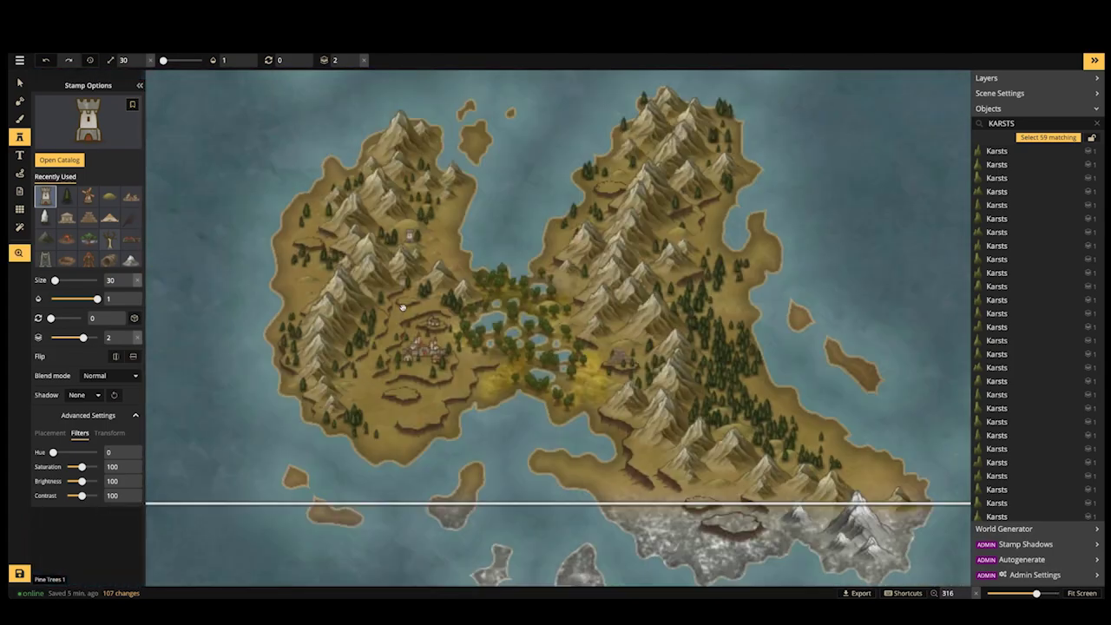
{"action": "left_click_drag", "start_coordinate": [403, 308], "coordinate": [404, 319]}
{"action": "left_click_drag", "start_coordinate": [406, 180], "coordinate": [268, 224]}
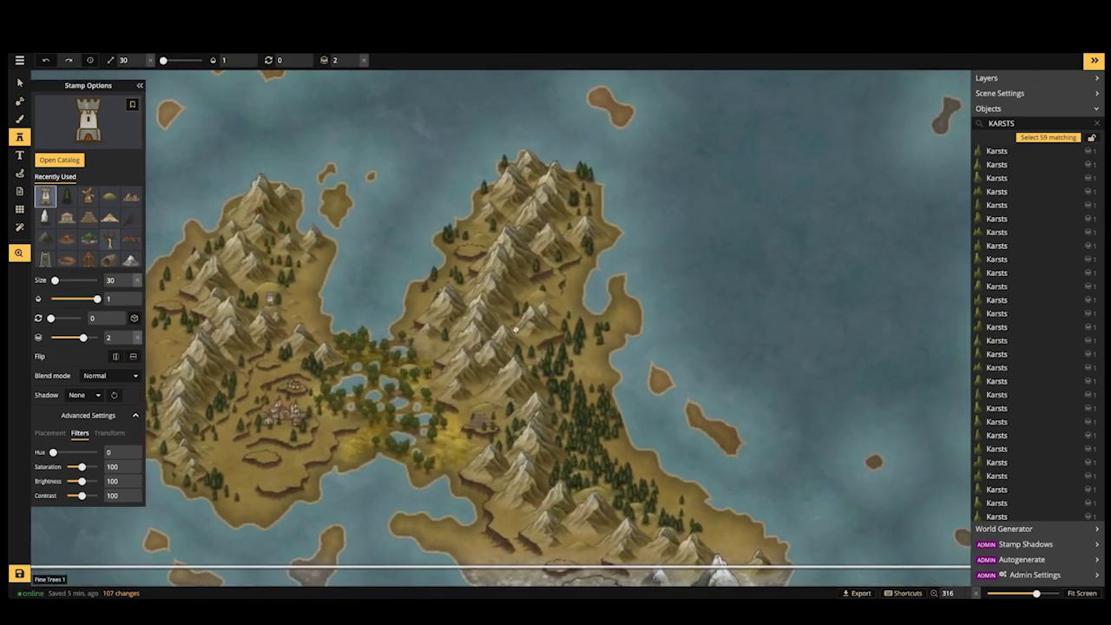
{"action": "key", "text": "Down"}
{"action": "scroll", "coordinate": [483, 209], "scroll_direction": "up", "scroll_amount": 2}
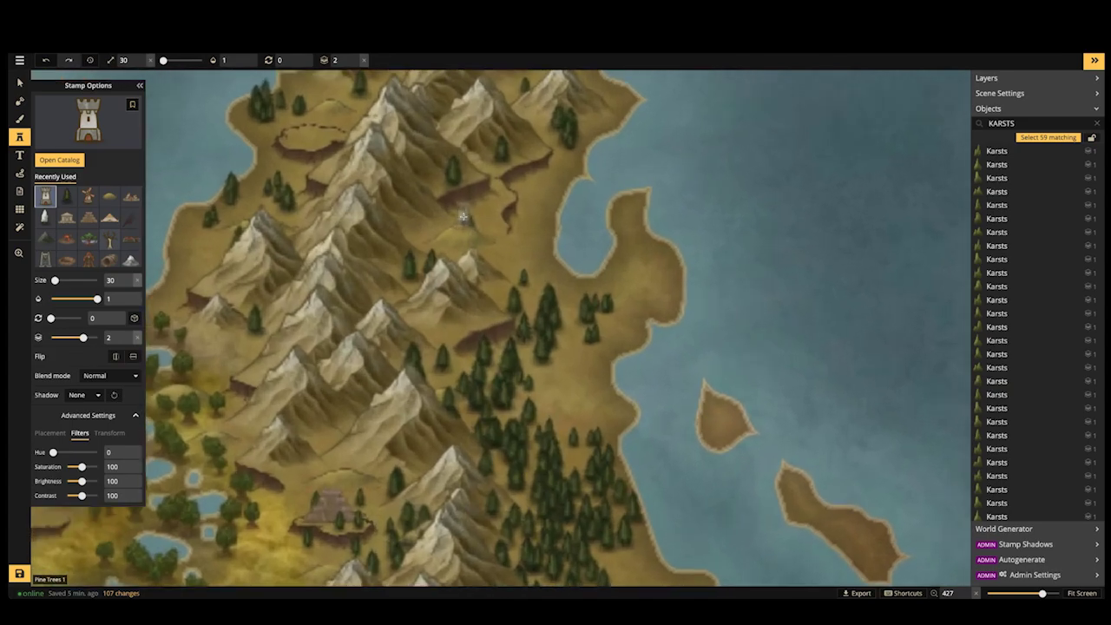
{"action": "scroll", "coordinate": [464, 216], "scroll_direction": "up", "scroll_amount": 1}
{"action": "left_click", "coordinate": [462, 214]}
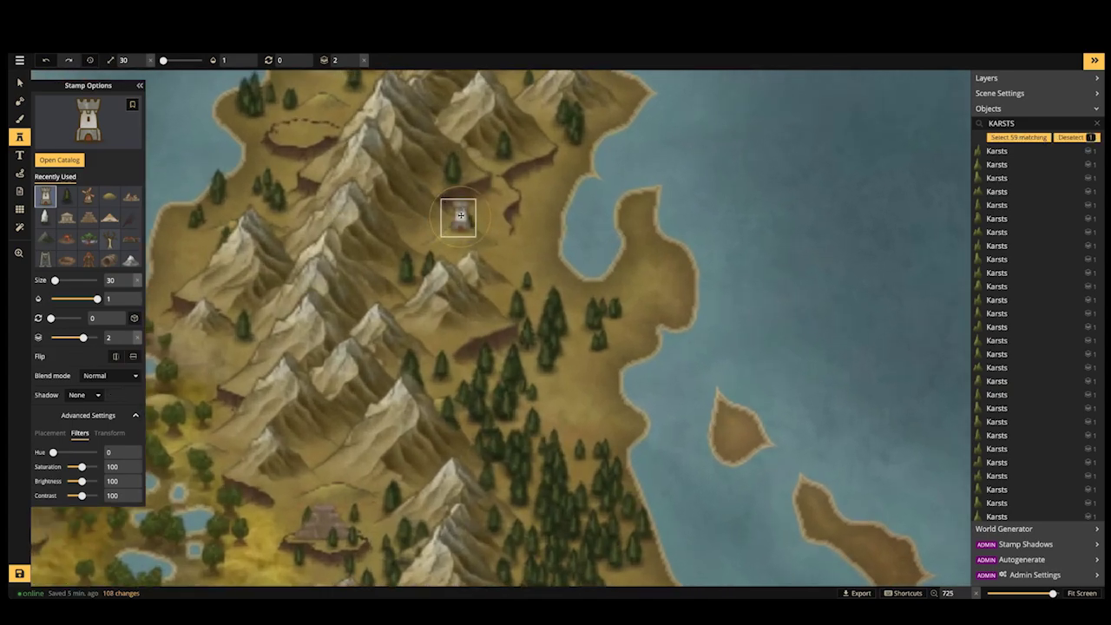
{"action": "key", "text": "Delete"}
Place another size 30 tower on layer 2 on the low hill between the southern mountains, just north of the snowy region
{"action": "scroll", "coordinate": [533, 299], "scroll_direction": "down", "scroll_amount": 3}
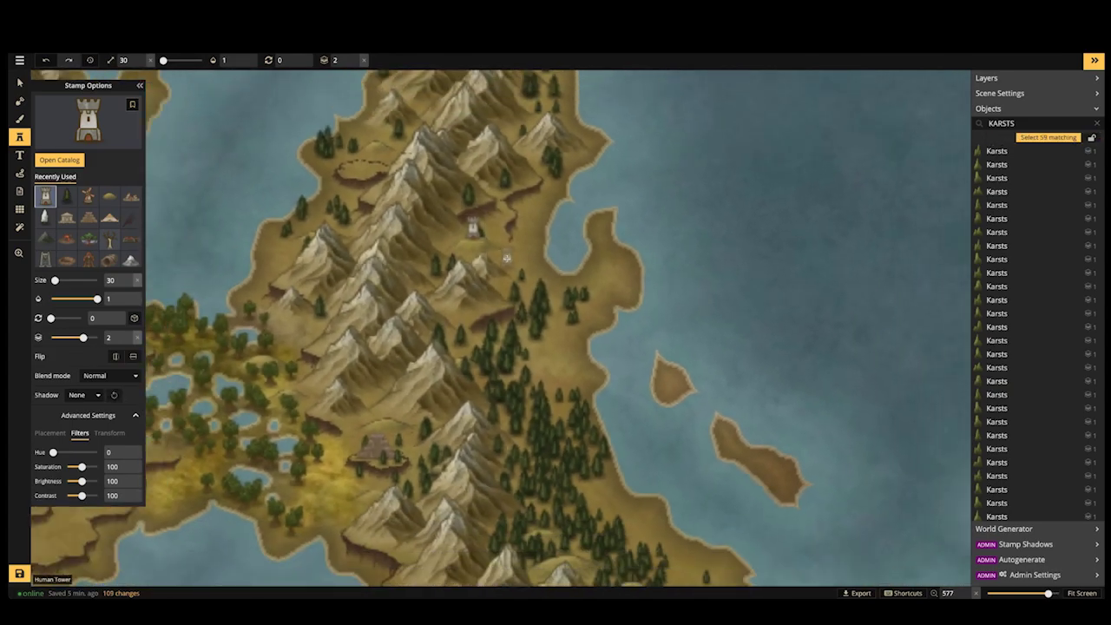
{"action": "left_click_drag", "start_coordinate": [525, 278], "coordinate": [509, 90]}
{"action": "key", "text": "Down"}
{"action": "scroll", "coordinate": [496, 348], "scroll_direction": "up", "scroll_amount": 3}
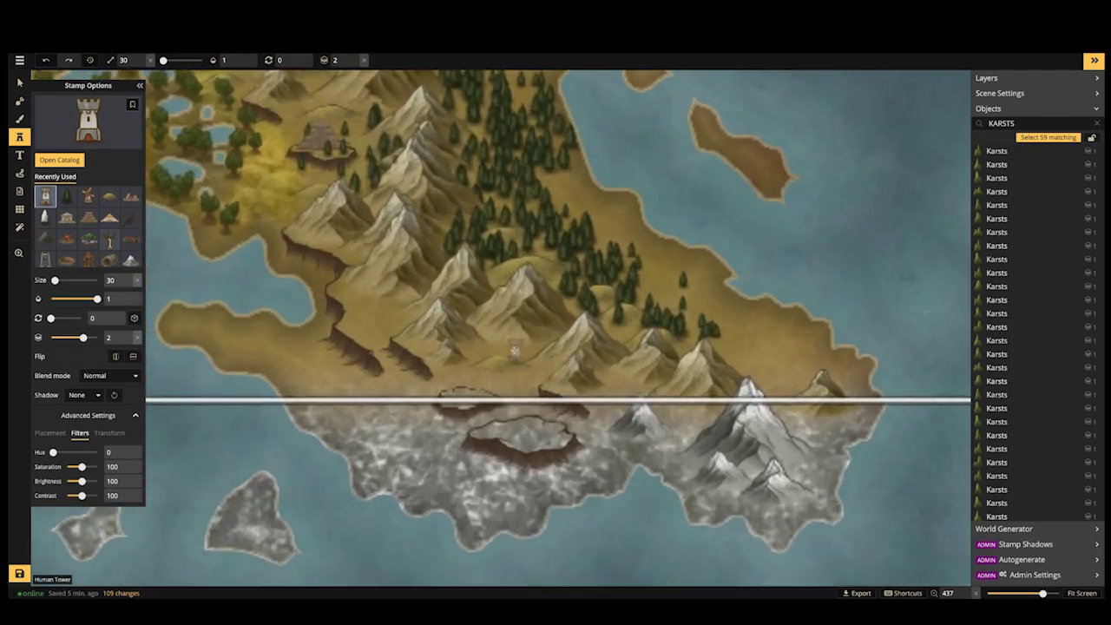
{"action": "left_click", "coordinate": [495, 348]}
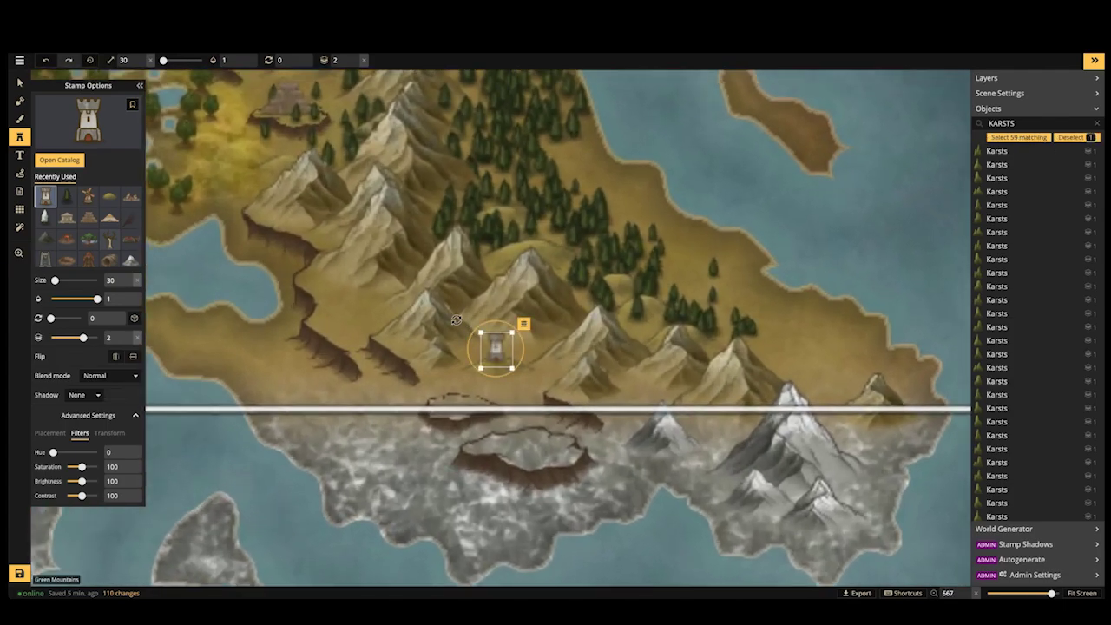
{"action": "scroll", "coordinate": [417, 287], "scroll_direction": "down", "scroll_amount": 2}
{"action": "scroll", "coordinate": [335, 221], "scroll_direction": "down", "scroll_amount": 5}
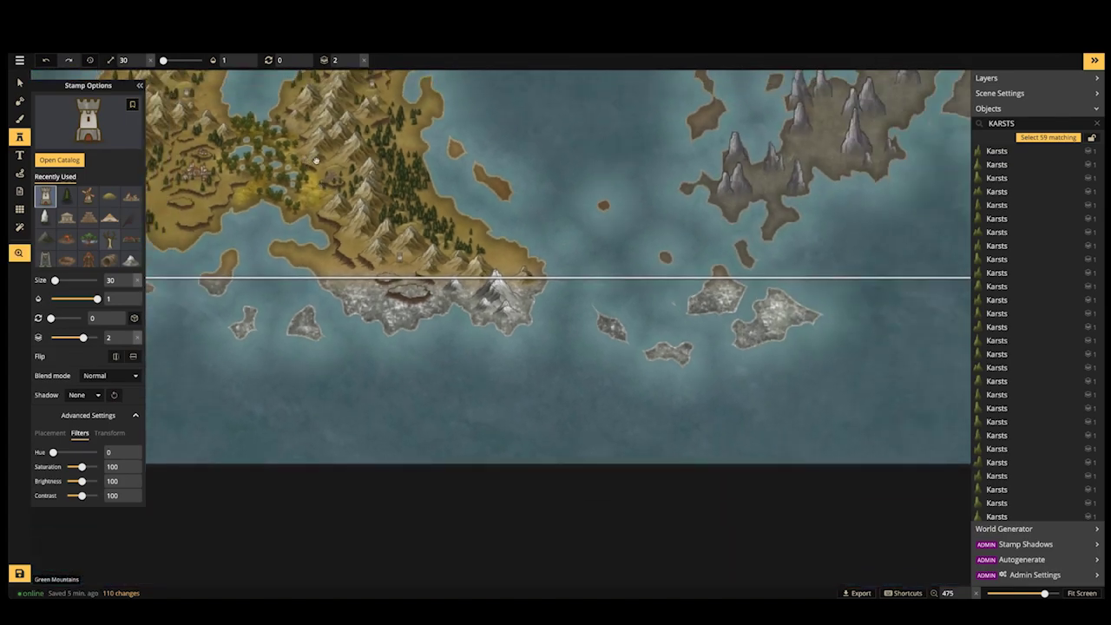
Place the Human Temple stamp at size 30 on layer 2 beside the mountains, west of the wooded headland on the northern green continent
{"action": "left_click_drag", "start_coordinate": [317, 162], "coordinate": [483, 296]}
{"action": "scroll", "coordinate": [484, 296], "scroll_direction": "down", "scroll_amount": 2}
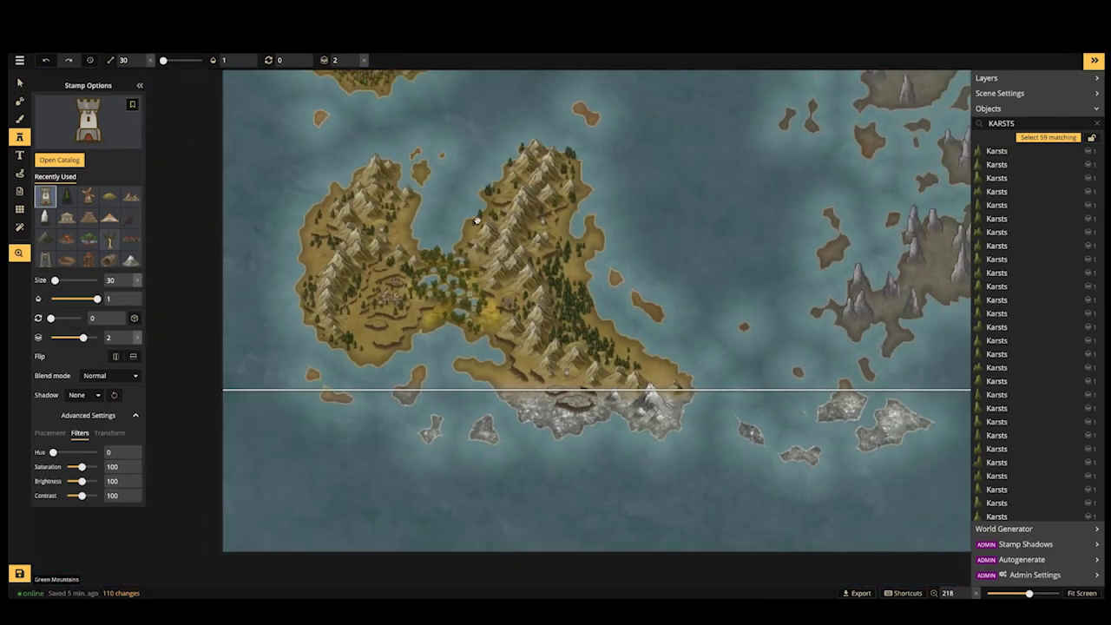
{"action": "scroll", "coordinate": [525, 349], "scroll_direction": "down", "scroll_amount": 2}
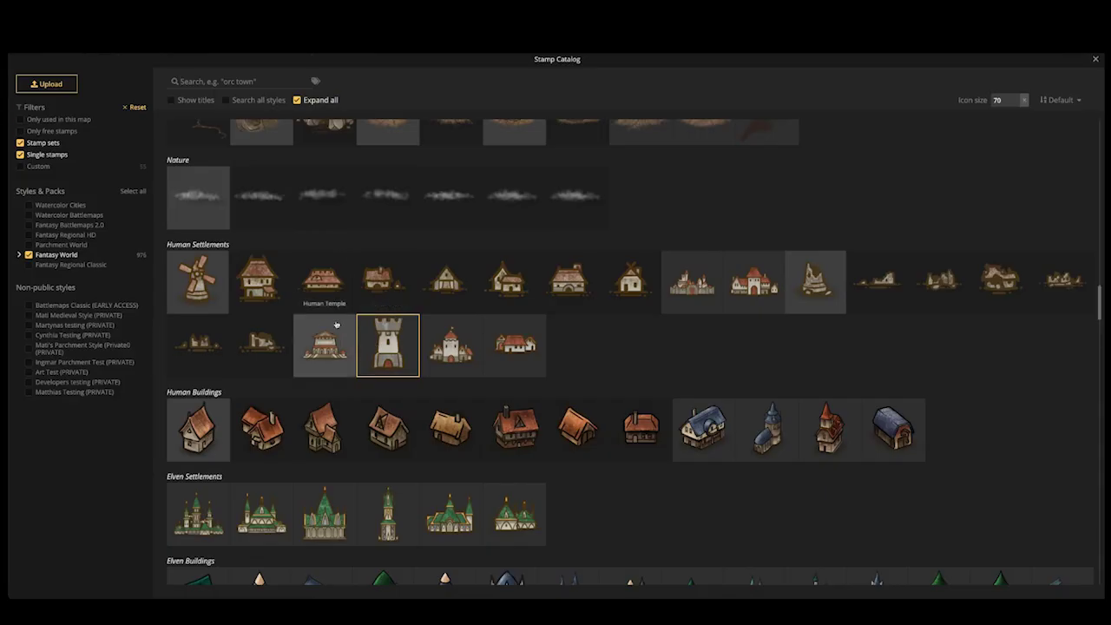
{"action": "key", "text": "Escape"}
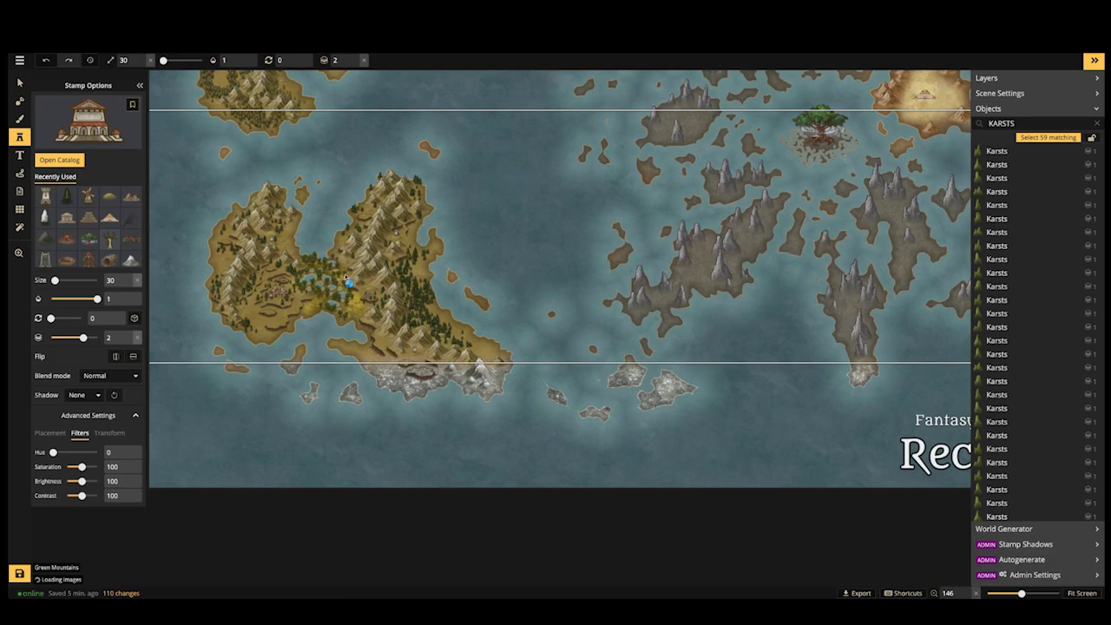
{"action": "scroll", "coordinate": [345, 278], "scroll_direction": "up", "scroll_amount": 5}
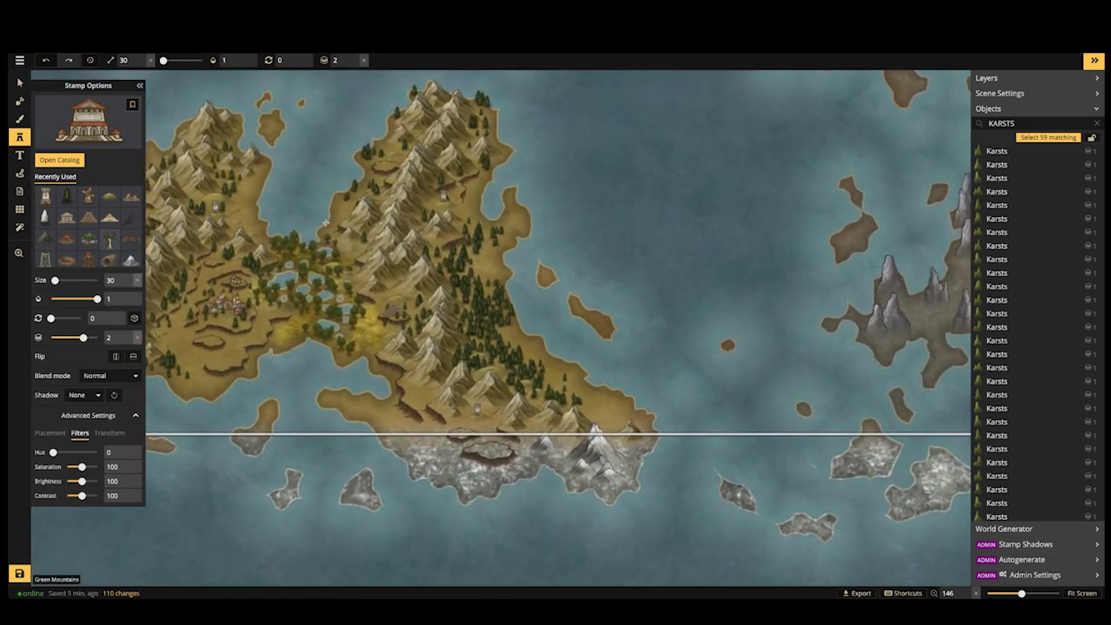
{"action": "key", "text": "space"}
{"action": "left_click_drag", "start_coordinate": [242, 175], "coordinate": [395, 317]}
{"action": "left_click_drag", "start_coordinate": [400, 161], "coordinate": [383, 326]}
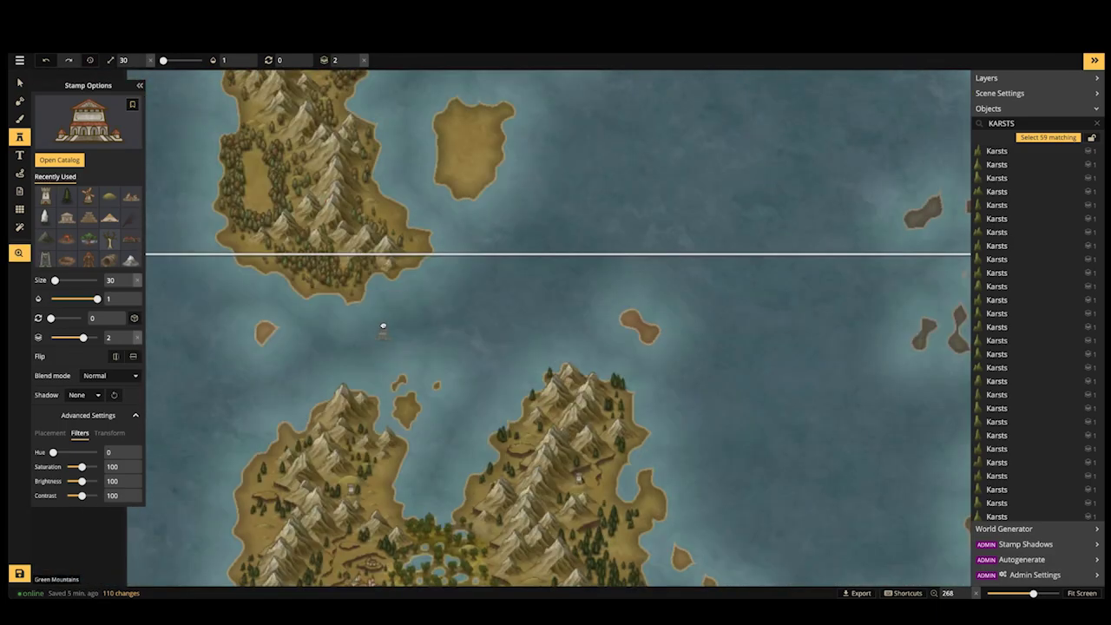
{"action": "left_click_drag", "start_coordinate": [310, 202], "coordinate": [385, 397]}
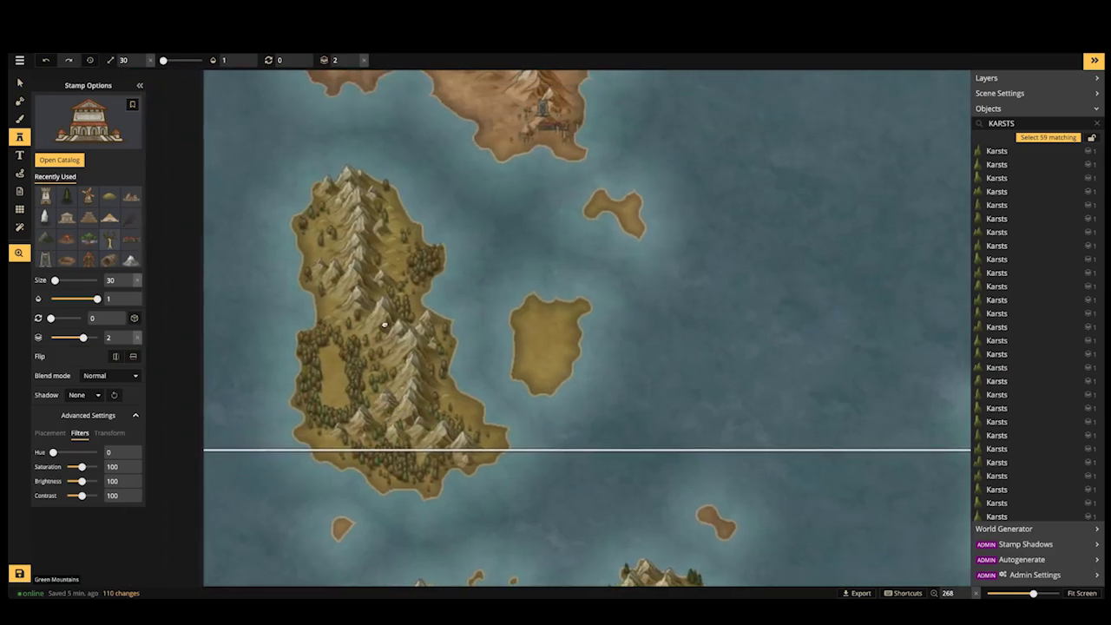
{"action": "scroll", "coordinate": [384, 299], "scroll_direction": "up", "scroll_amount": 1}
{"action": "scroll", "coordinate": [383, 296], "scroll_direction": "up", "scroll_amount": 4}
{"action": "scroll", "coordinate": [392, 231], "scroll_direction": "up", "scroll_amount": 3}
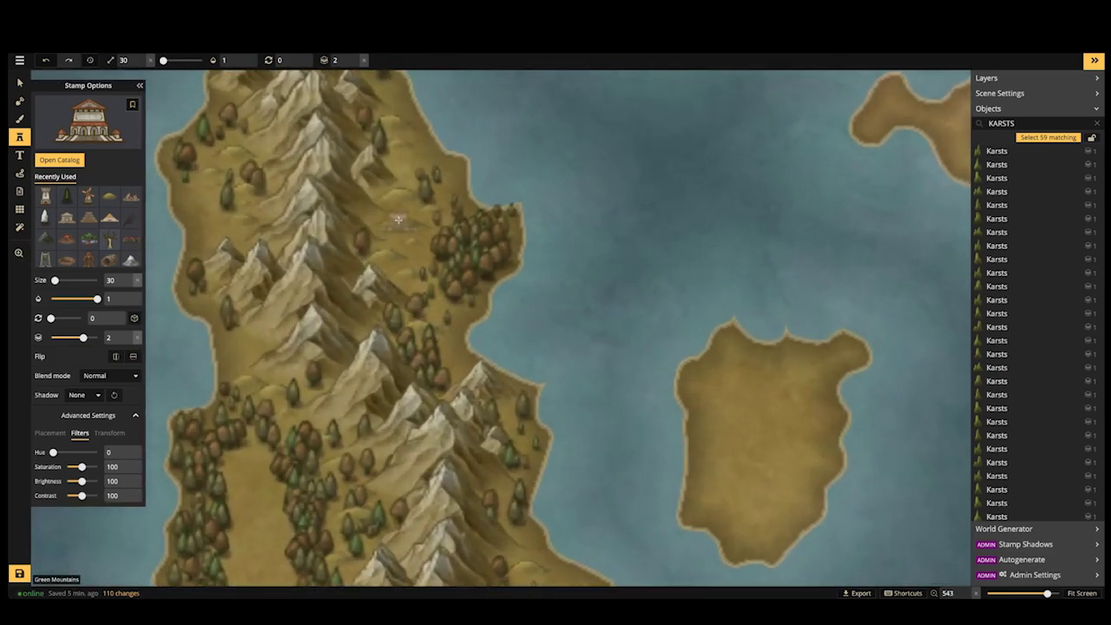
{"action": "key", "text": "space"}
{"action": "left_click_drag", "start_coordinate": [325, 283], "coordinate": [466, 405]}
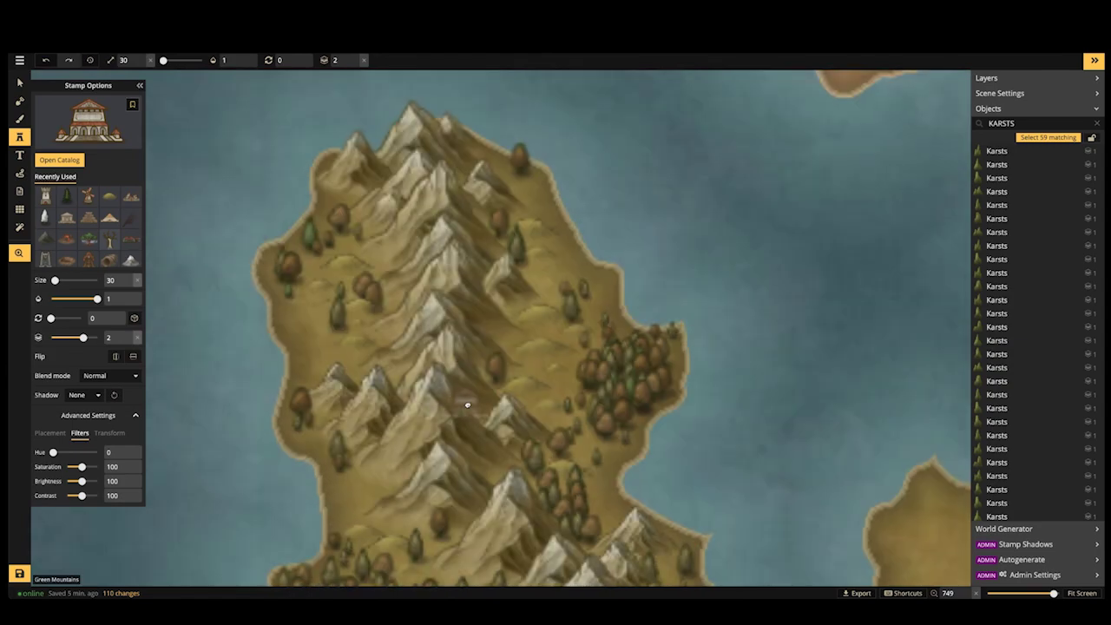
{"action": "left_click_drag", "start_coordinate": [422, 347], "coordinate": [319, 227]}
{"action": "left_click_drag", "start_coordinate": [370, 457], "coordinate": [387, 205]}
{"action": "mouse_move", "coordinate": [392, 417]}
{"action": "left_mouse_down"}
{"action": "mouse_move", "coordinate": [422, 317]}
{"action": "mouse_move", "coordinate": [403, 431]}
{"action": "left_mouse_up"}
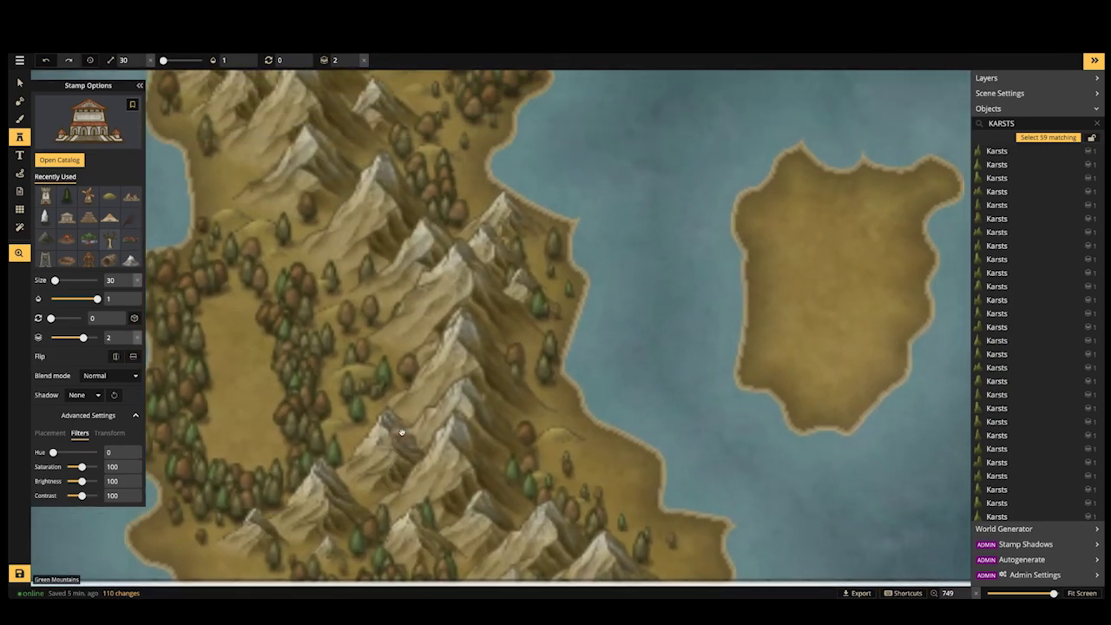
{"action": "left_click_drag", "start_coordinate": [447, 339], "coordinate": [465, 562]}
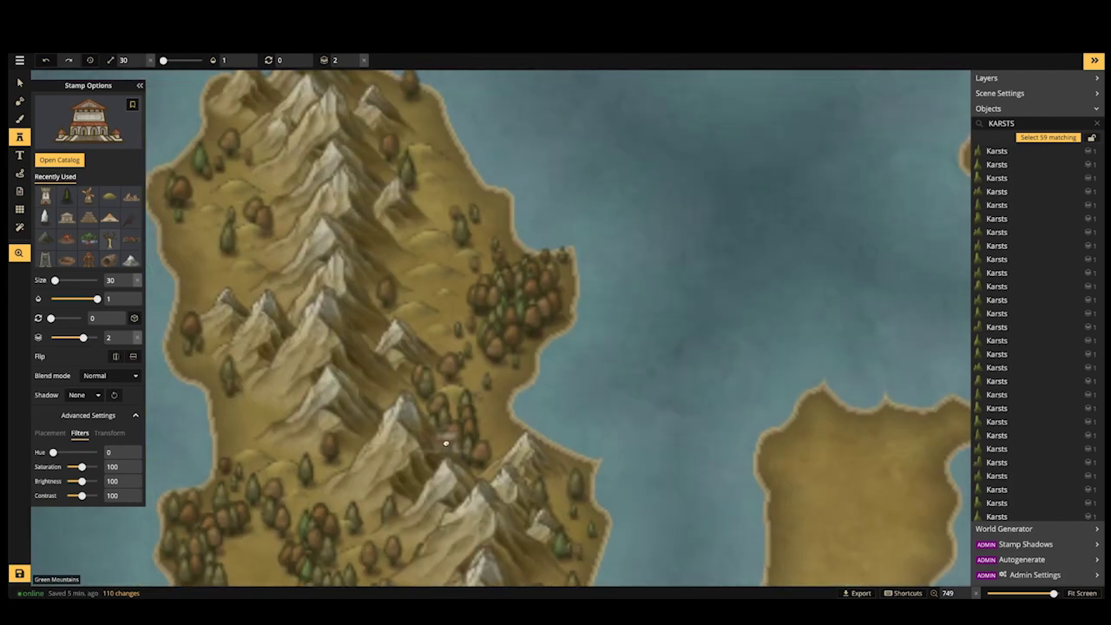
{"action": "left_click", "coordinate": [401, 330]}
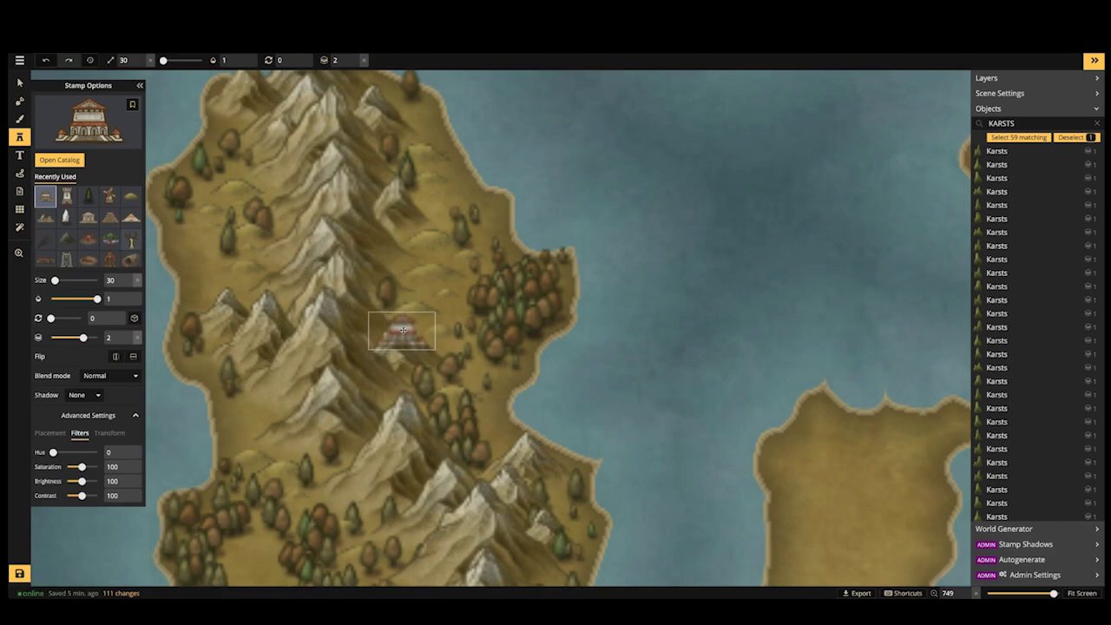
{"action": "scroll", "coordinate": [307, 258], "scroll_direction": "down", "scroll_amount": 2}
{"action": "scroll", "coordinate": [307, 259], "scroll_direction": "down", "scroll_amount": 1}
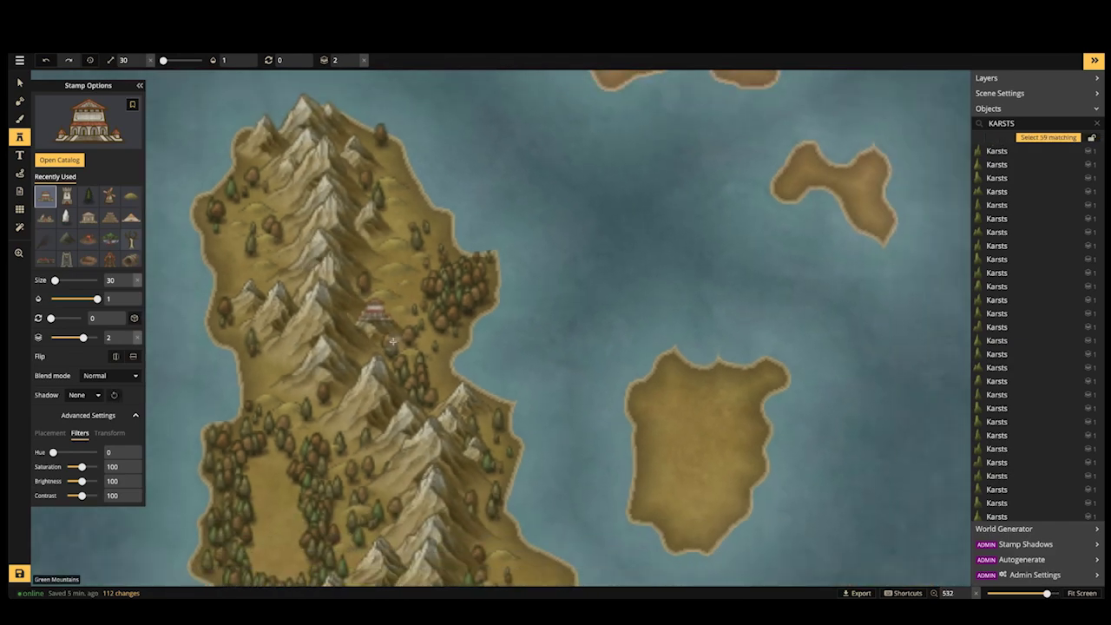
Move the deciduous tree south of the headland forest beside the temple, reduce it to size 80 and put it on layer 2
{"action": "scroll", "coordinate": [396, 347], "scroll_direction": "up", "scroll_amount": 2}
{"action": "left_click", "coordinate": [19, 83]}
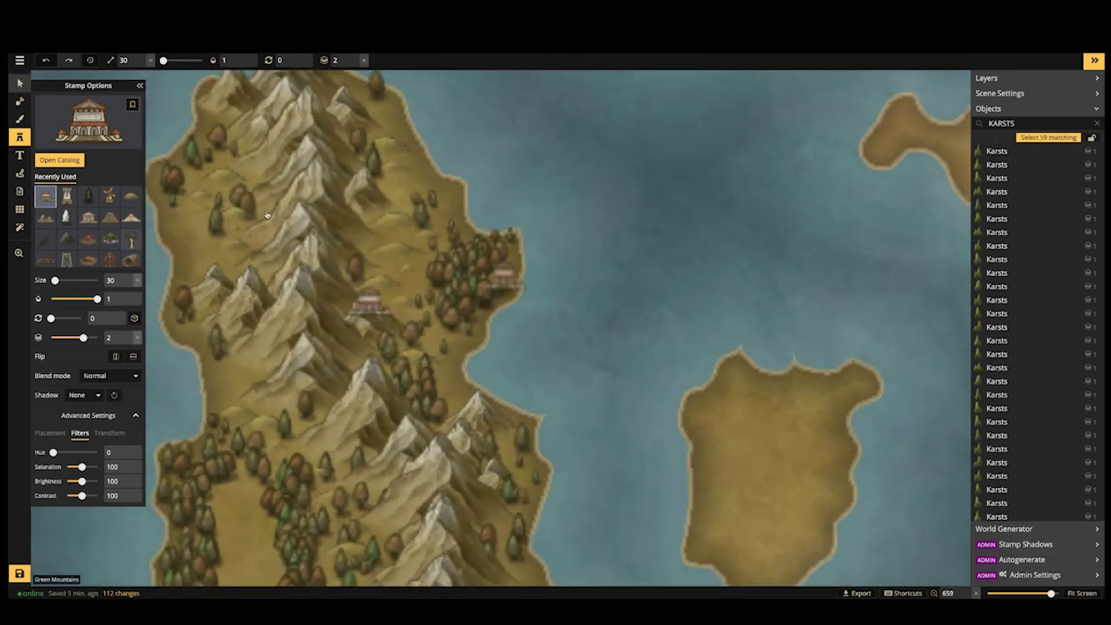
{"action": "key", "text": "v"}
{"action": "left_click", "coordinate": [455, 320]}
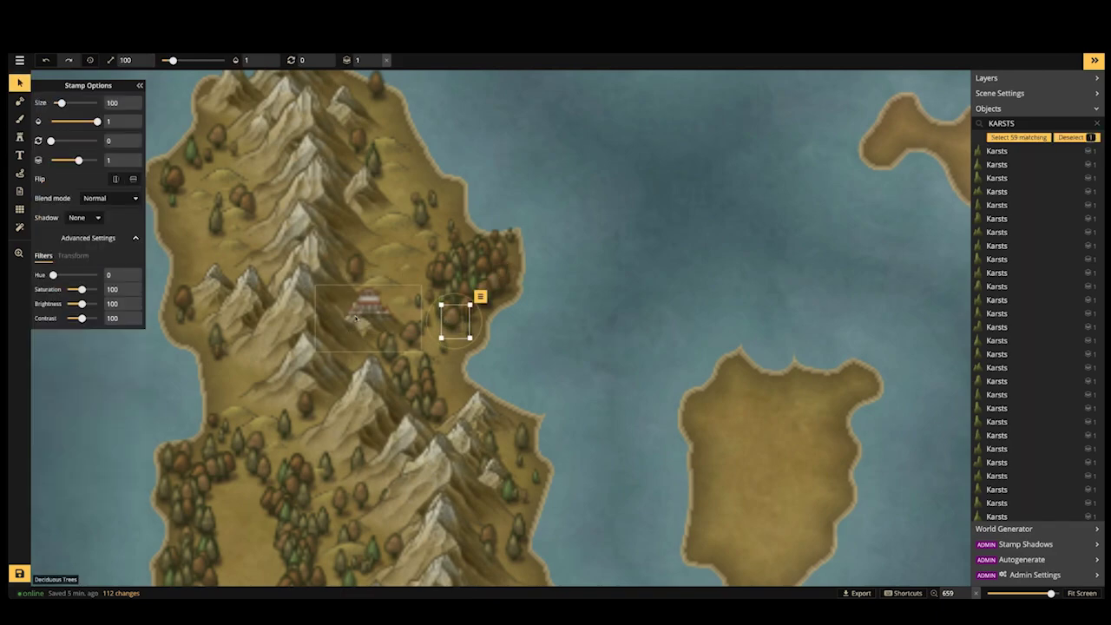
{"action": "left_click_drag", "start_coordinate": [455, 320], "coordinate": [362, 320]}
{"action": "key", "text": "["}
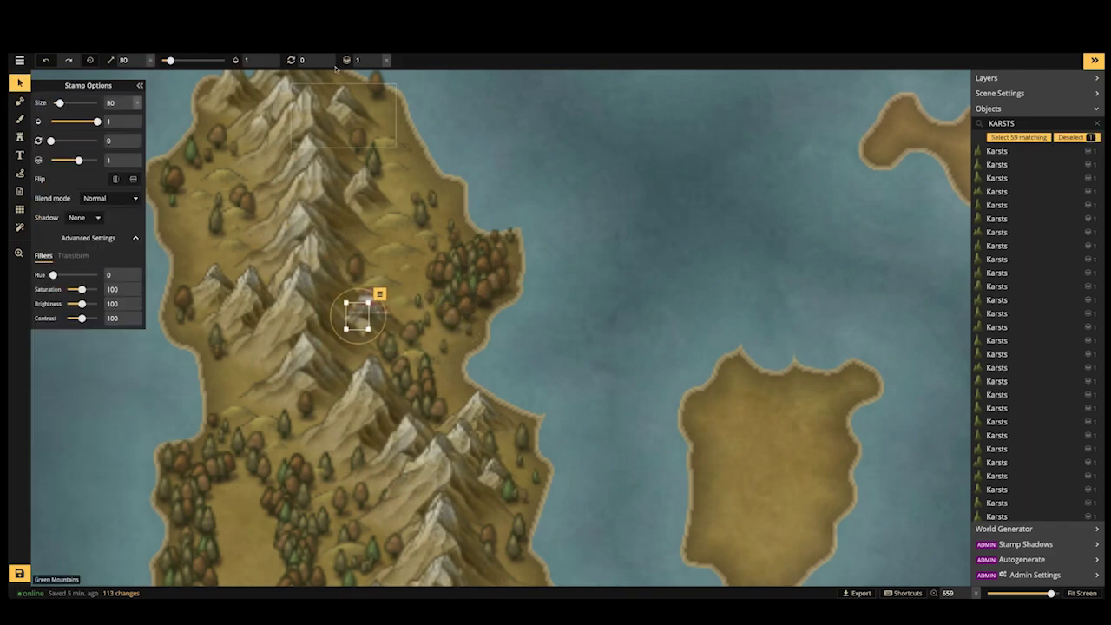
{"action": "left_click", "coordinate": [386, 57]}
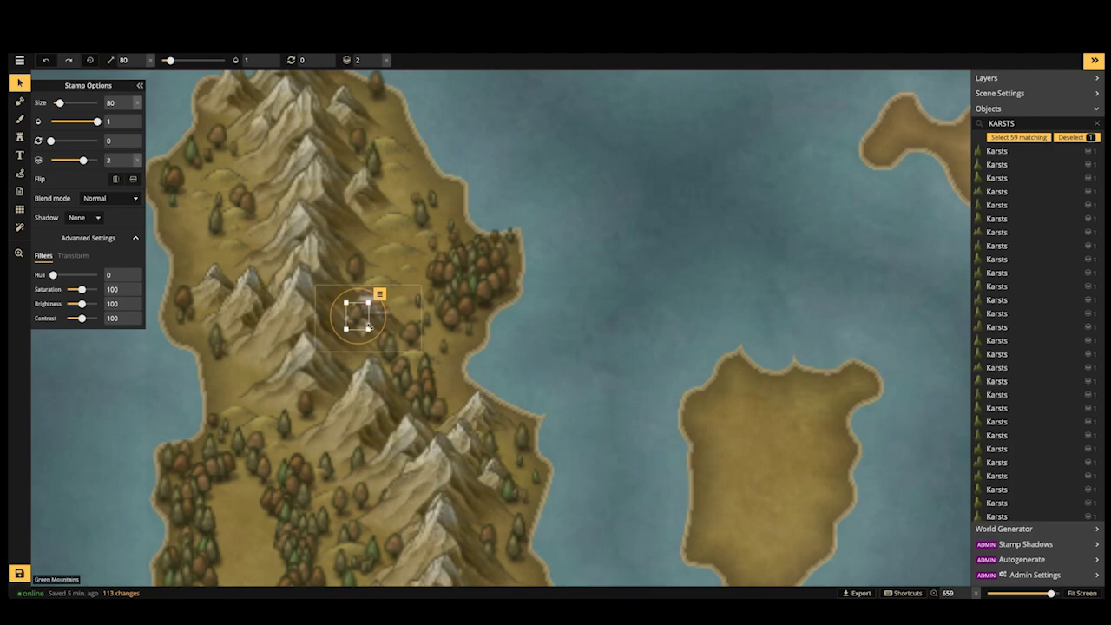
{"action": "left_click_drag", "start_coordinate": [356, 316], "coordinate": [358, 319]}
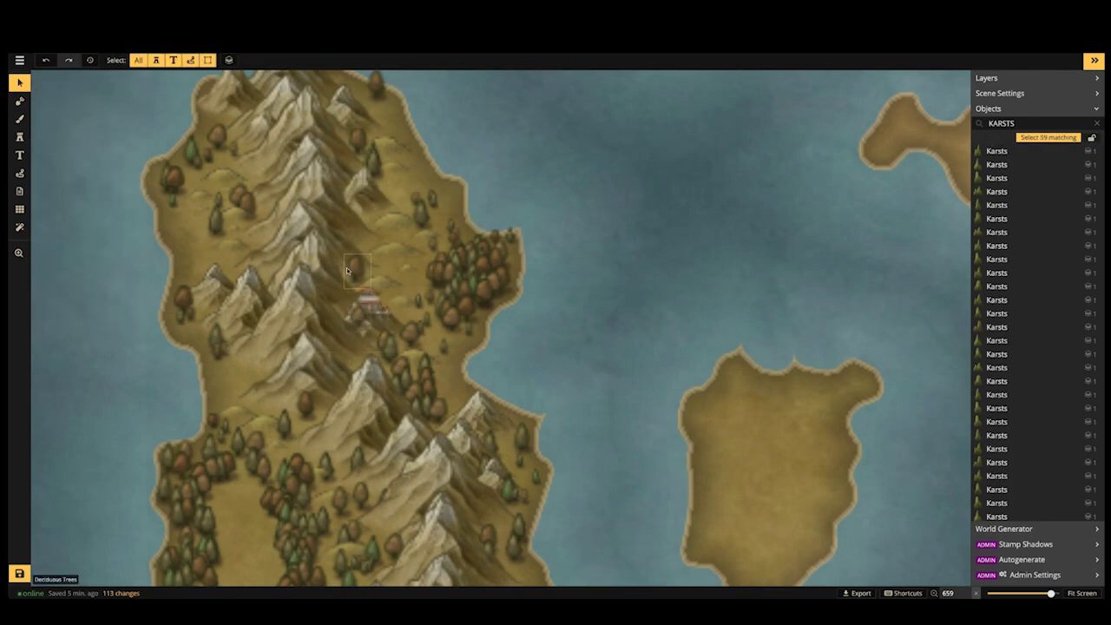
{"action": "key", "text": "Escape"}
Save the map
{"action": "scroll", "coordinate": [346, 267], "scroll_direction": "down", "scroll_amount": 5}
{"action": "scroll", "coordinate": [335, 261], "scroll_direction": "down", "scroll_amount": 3}
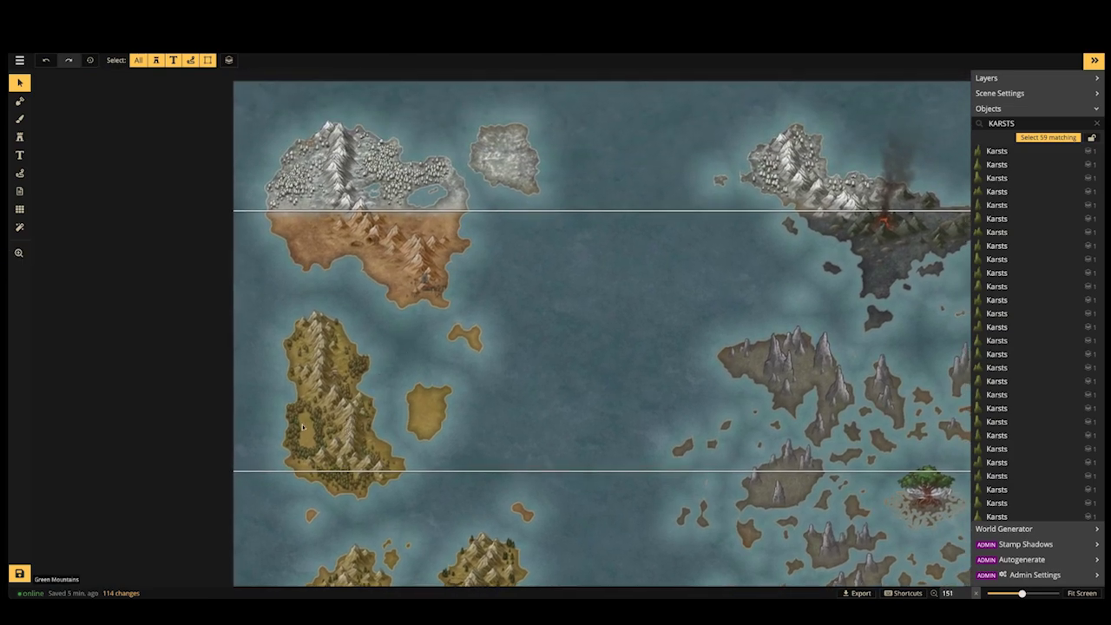
{"action": "key", "text": "space"}
{"action": "left_click_drag", "start_coordinate": [448, 393], "coordinate": [409, 372]}
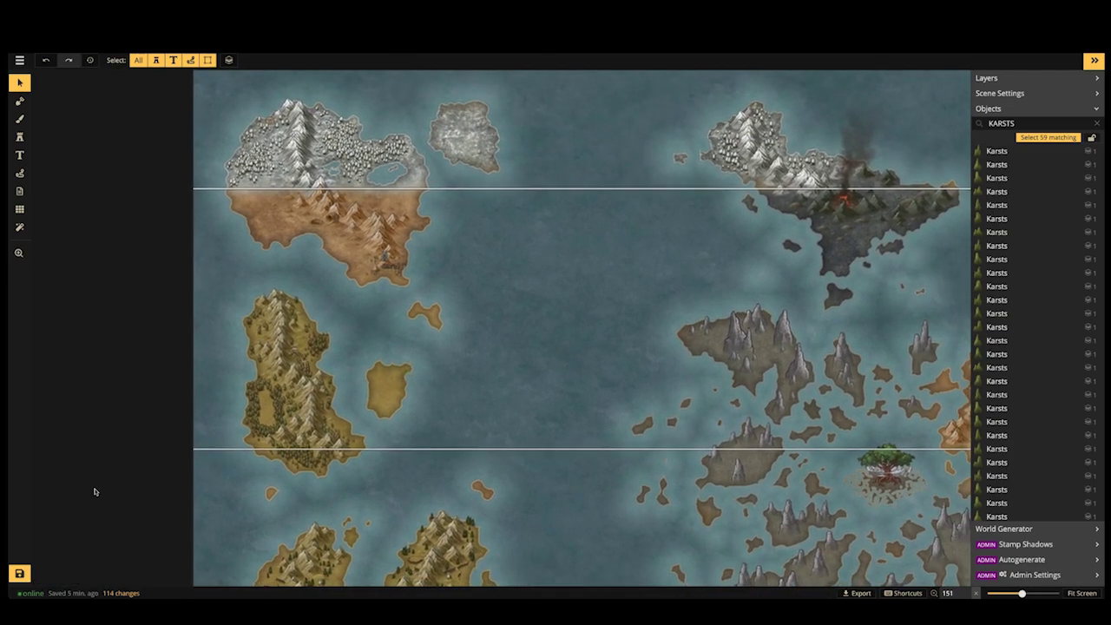
{"action": "left_click", "coordinate": [19, 573]}
Switch to Discord to check the stream chat, and return to the map in Inkarnate
{"action": "mouse_move", "coordinate": [518, 607]}
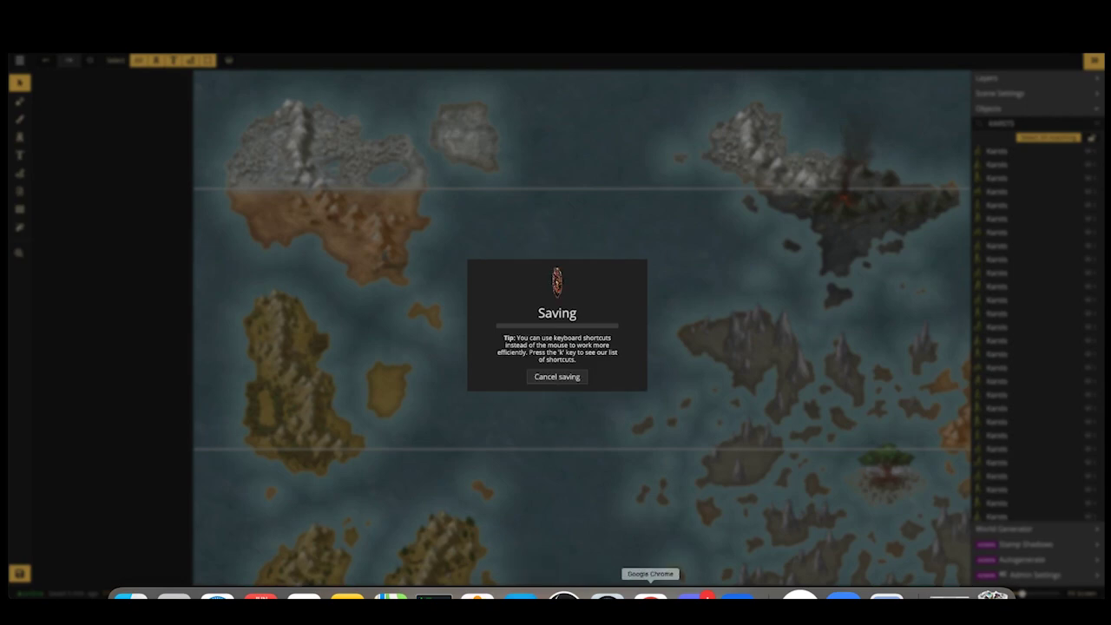
{"action": "left_click", "coordinate": [690, 599]}
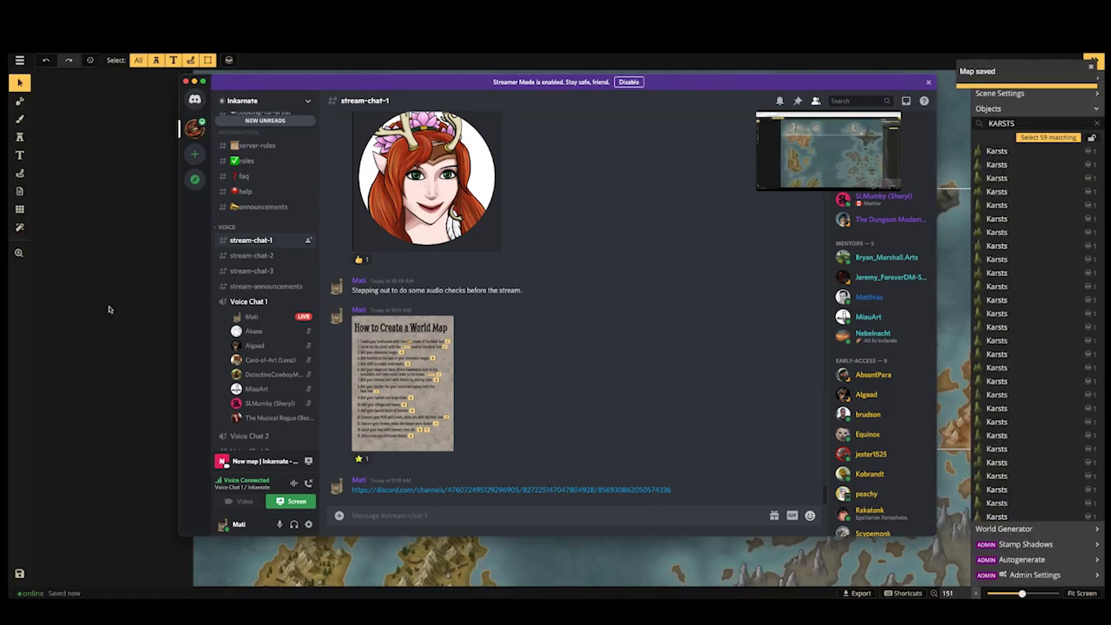
{"action": "left_click", "coordinate": [118, 304]}
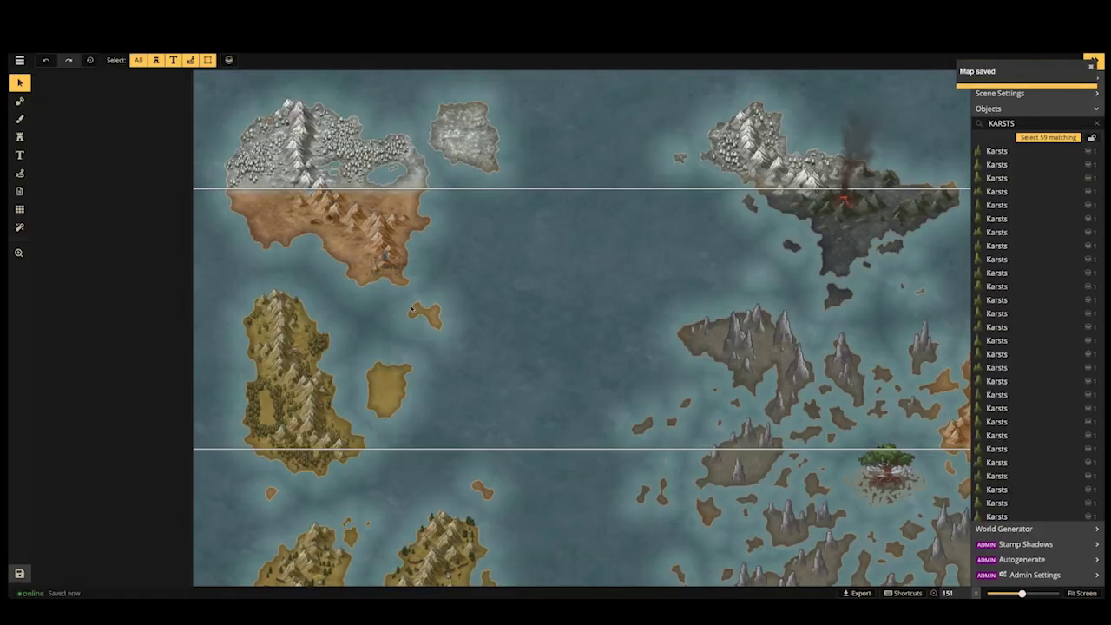
Log back in to Inkarnate with the prefilled credentials and open the most recently edited world map for editing
{"action": "scroll", "coordinate": [375, 280], "scroll_direction": "up", "scroll_amount": 4}
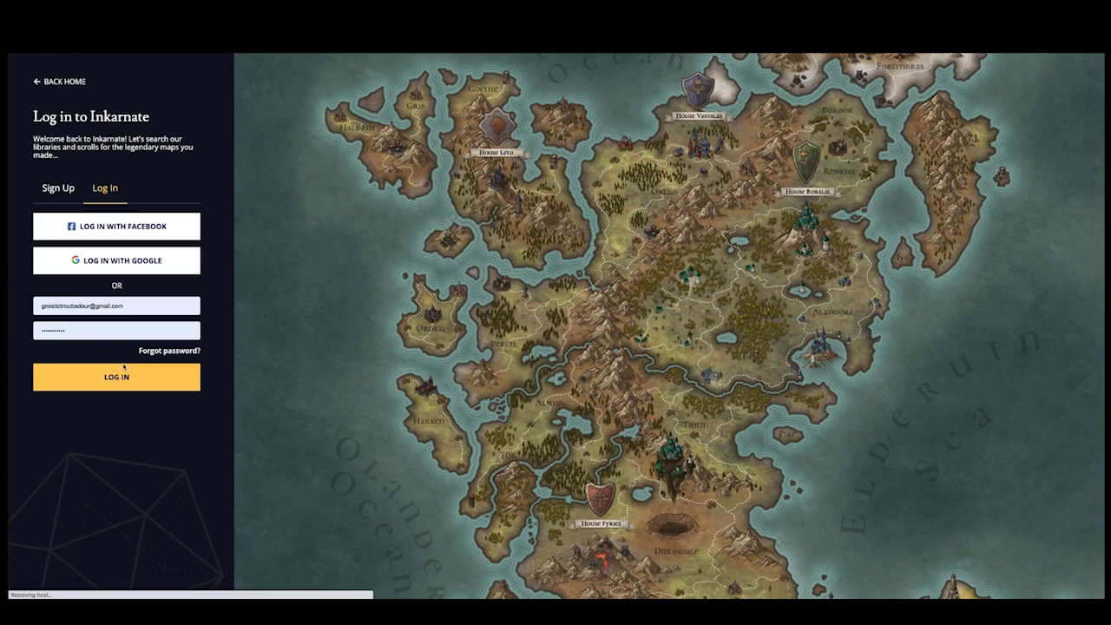
{"action": "left_click", "coordinate": [114, 381]}
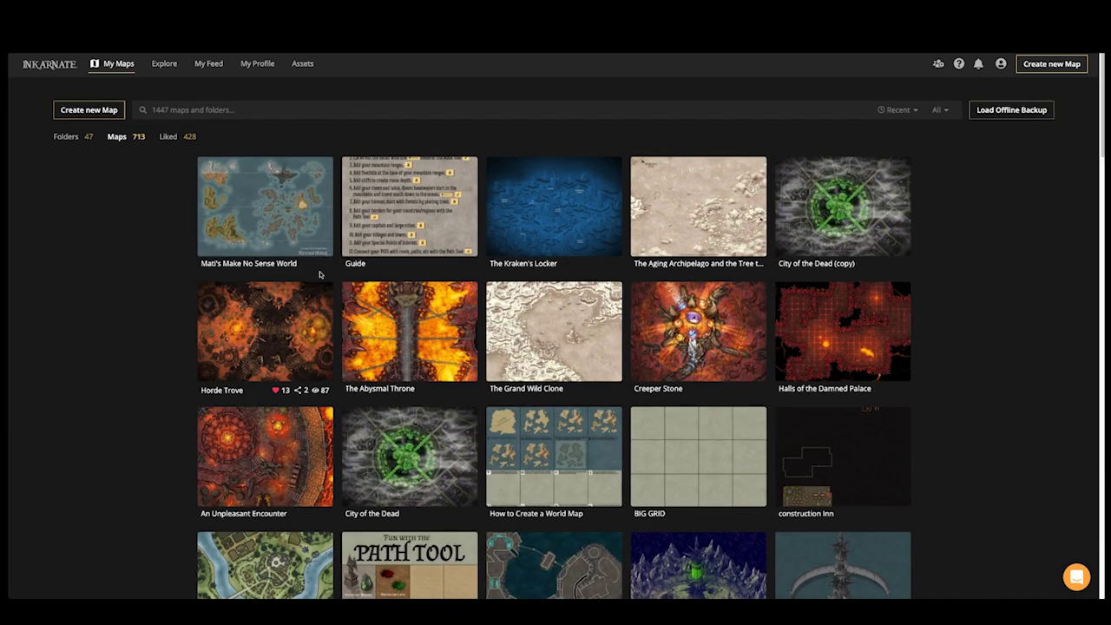
{"action": "mouse_move", "coordinate": [247, 237]}
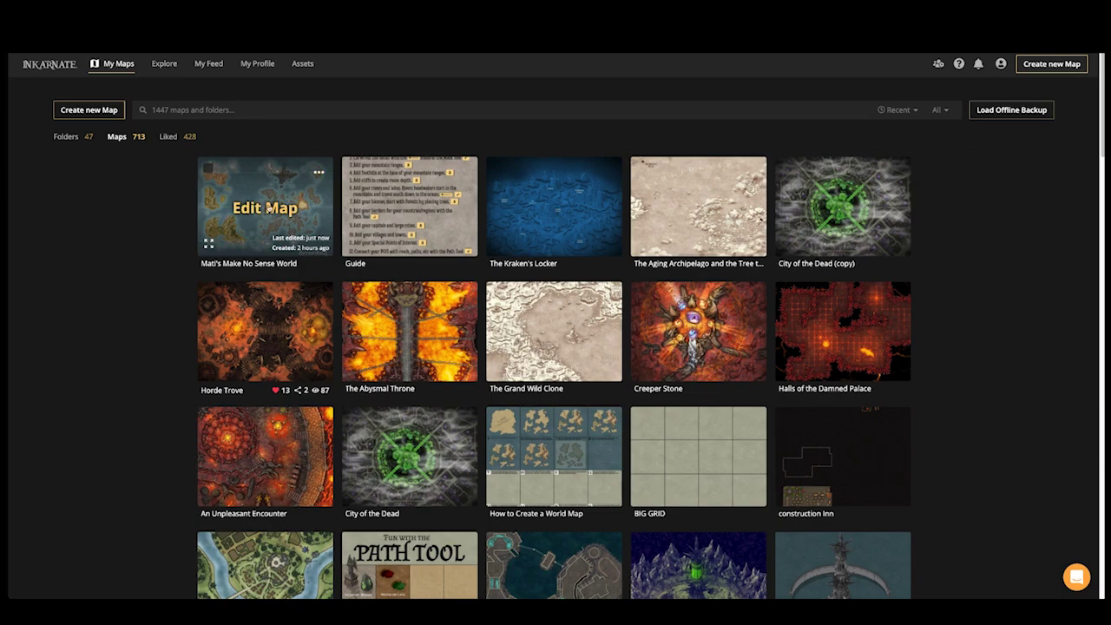
{"action": "left_click", "coordinate": [267, 209]}
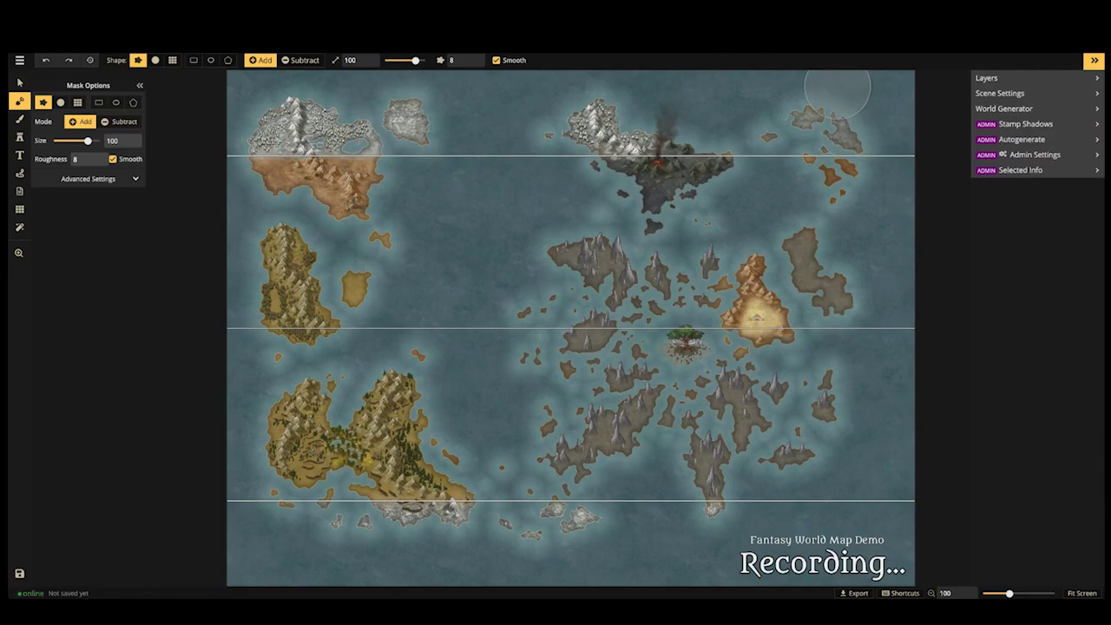
Activate the Select tool and inspect the western continents from the desert region down to the southern green continent
{"action": "scroll", "coordinate": [799, 119], "scroll_direction": "up", "scroll_amount": 1}
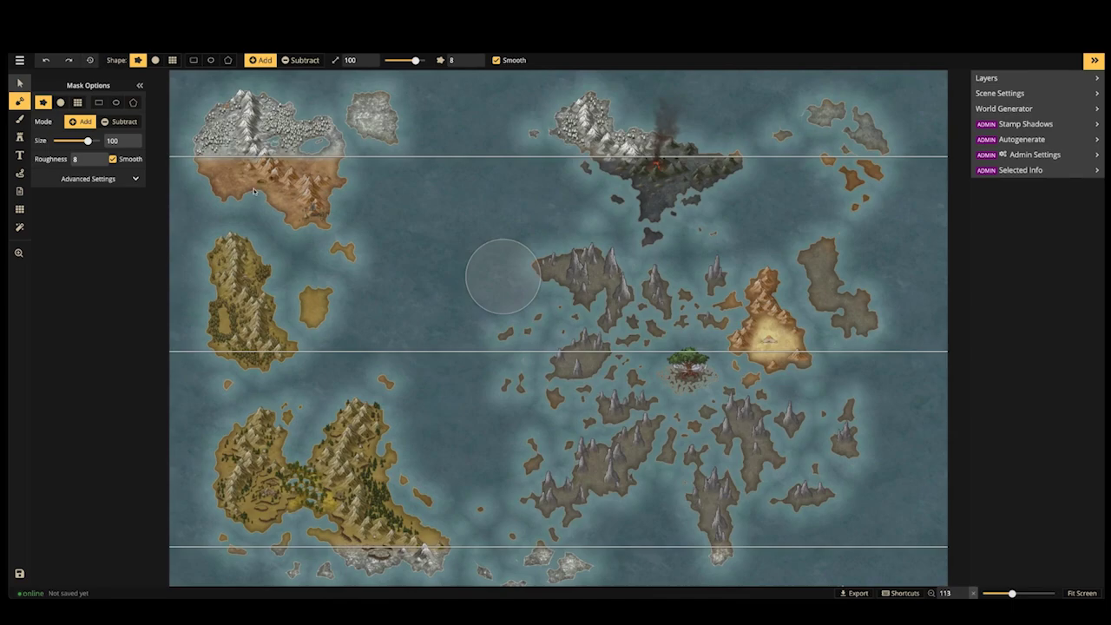
{"action": "key", "text": "v"}
{"action": "scroll", "coordinate": [254, 191], "scroll_direction": "up", "scroll_amount": 3}
{"action": "key", "text": "space"}
{"action": "left_click_drag", "start_coordinate": [254, 275], "coordinate": [343, 309]}
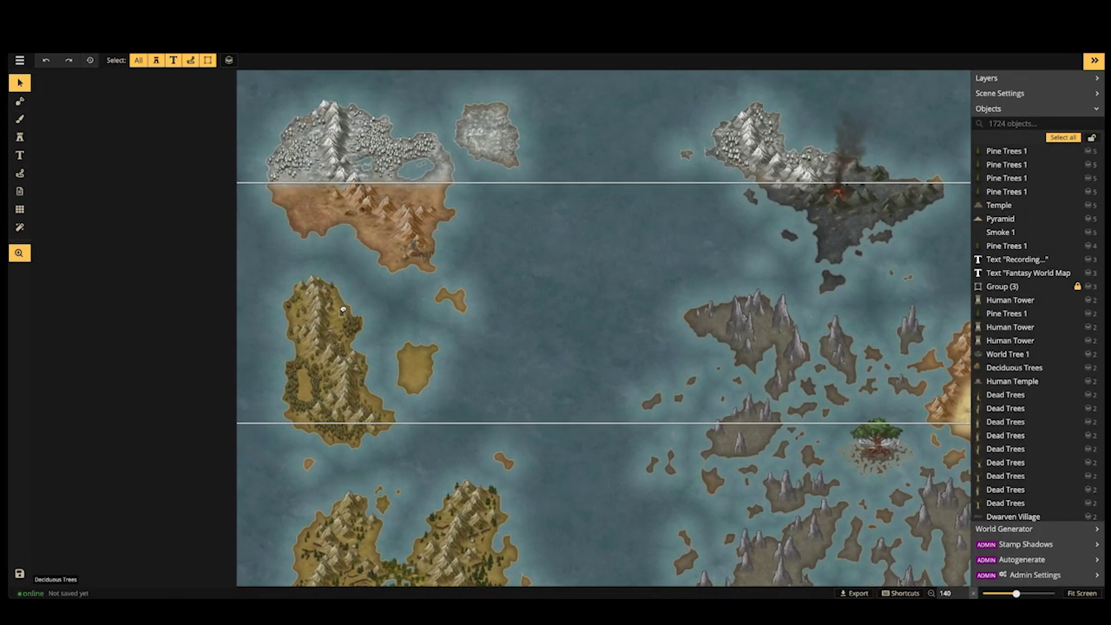
{"action": "scroll", "coordinate": [343, 309], "scroll_direction": "up", "scroll_amount": 2}
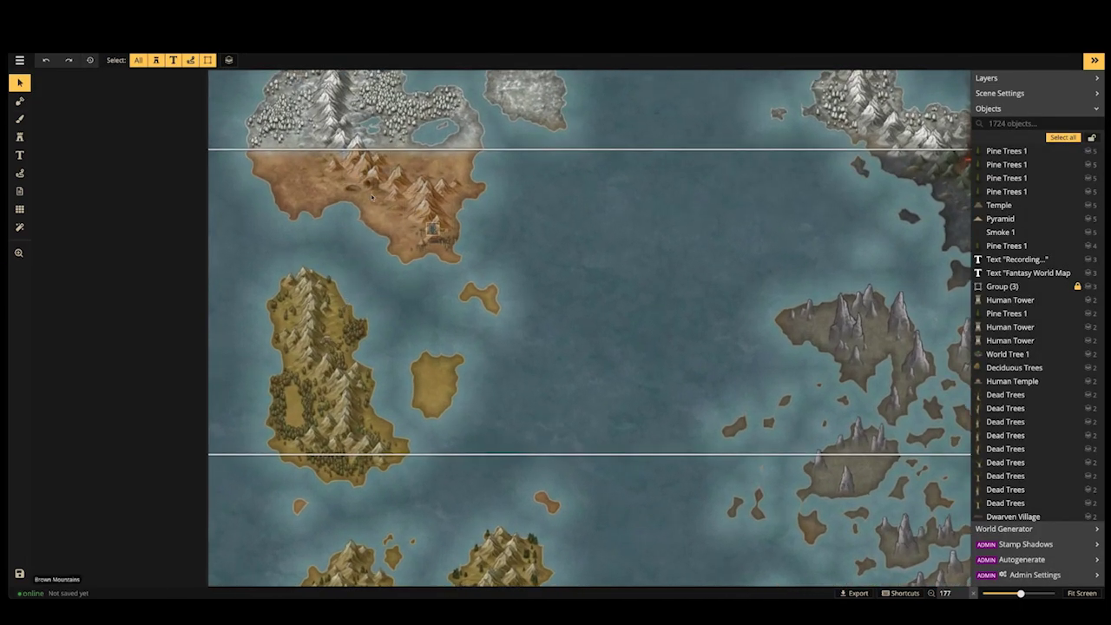
{"action": "key", "text": "space"}
{"action": "left_click_drag", "start_coordinate": [372, 198], "coordinate": [331, 142]}
{"action": "scroll", "coordinate": [330, 272], "scroll_direction": "up", "scroll_amount": 6}
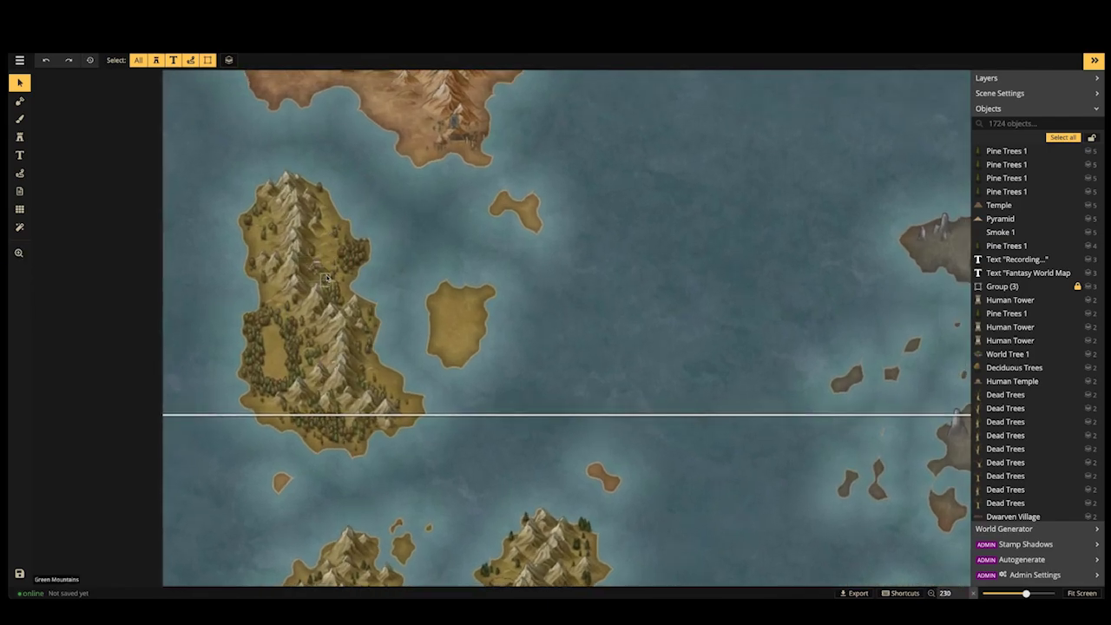
{"action": "key", "text": "space"}
{"action": "left_click_drag", "start_coordinate": [324, 351], "coordinate": [322, 251]}
{"action": "key", "text": "space"}
{"action": "left_click_drag", "start_coordinate": [408, 434], "coordinate": [351, 237]}
{"action": "left_click_drag", "start_coordinate": [348, 293], "coordinate": [347, 218]}
{"action": "left_click_drag", "start_coordinate": [311, 339], "coordinate": [309, 255]}
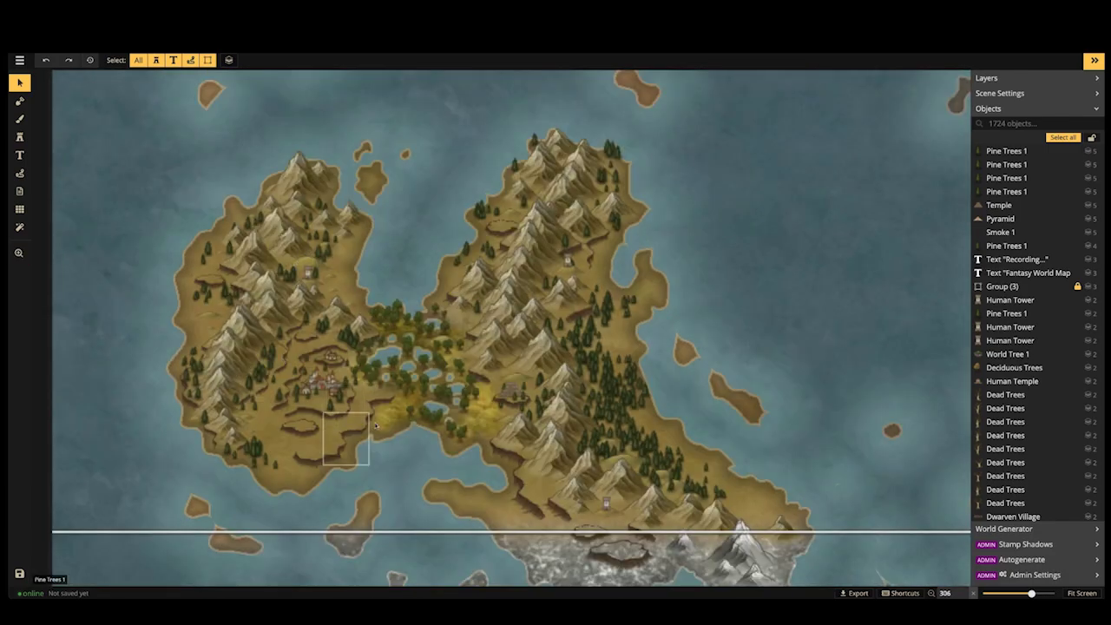
Examine the southern green continent, the eastern spire islands, the World Tree and the desert island up to the volcanic continent
{"action": "key", "text": "space"}
{"action": "left_click_drag", "start_coordinate": [487, 397], "coordinate": [328, 386]}
{"action": "left_click_drag", "start_coordinate": [433, 525], "coordinate": [325, 408]}
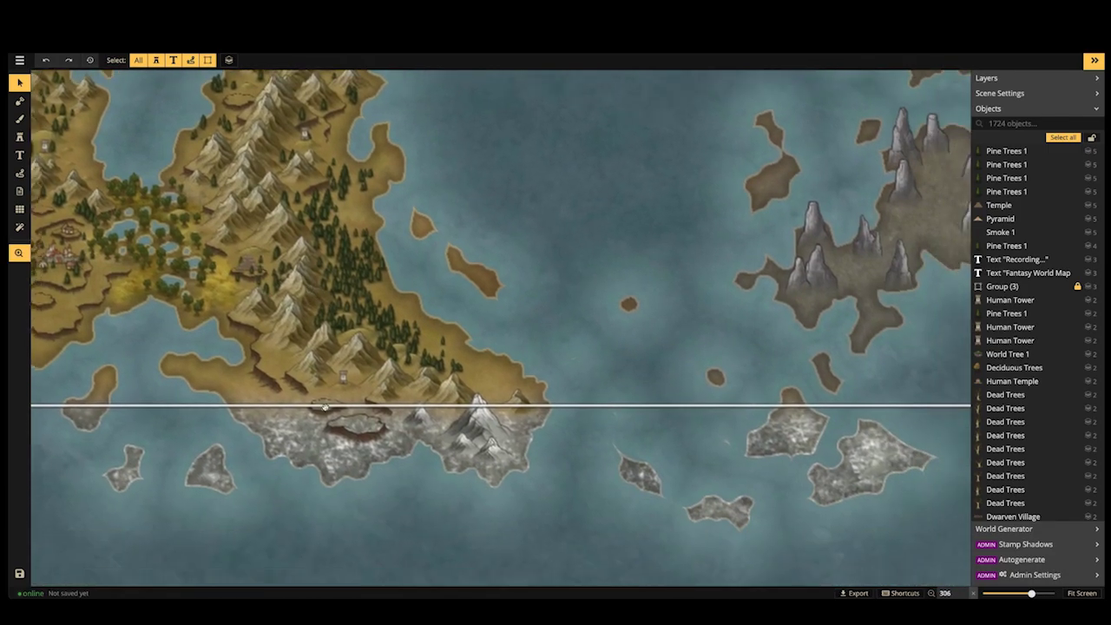
{"action": "left_click_drag", "start_coordinate": [223, 497], "coordinate": [319, 351]}
{"action": "left_click_drag", "start_coordinate": [515, 392], "coordinate": [231, 422]}
{"action": "left_click_drag", "start_coordinate": [469, 307], "coordinate": [191, 347]}
{"action": "left_click_drag", "start_coordinate": [457, 275], "coordinate": [211, 370]}
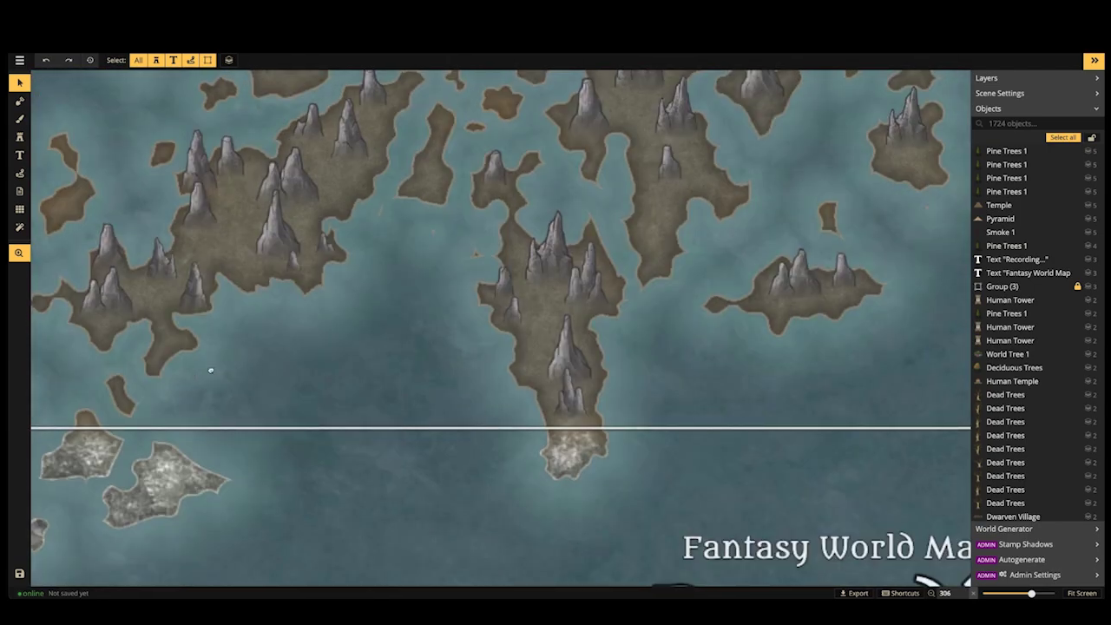
{"action": "left_click_drag", "start_coordinate": [420, 286], "coordinate": [233, 309]}
{"action": "scroll", "coordinate": [402, 220], "scroll_direction": "up", "scroll_amount": 2}
{"action": "left_click_drag", "start_coordinate": [402, 221], "coordinate": [393, 403]}
{"action": "scroll", "coordinate": [382, 203], "scroll_direction": "down", "scroll_amount": 3}
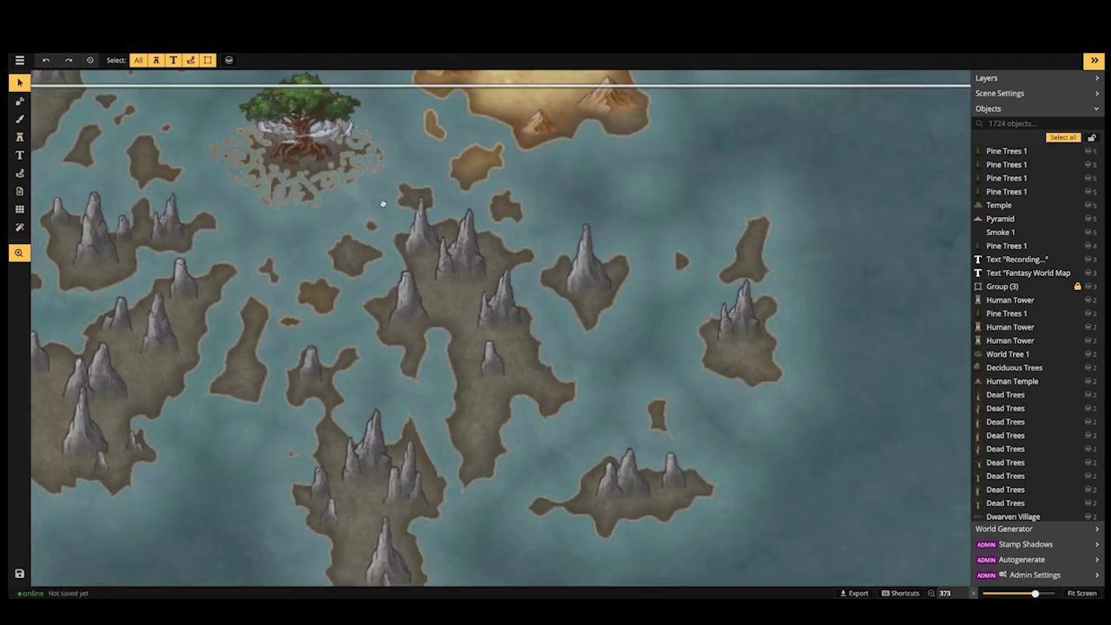
{"action": "scroll", "coordinate": [329, 142], "scroll_direction": "down", "scroll_amount": 1}
{"action": "left_click_drag", "start_coordinate": [329, 142], "coordinate": [397, 289]}
{"action": "left_click_drag", "start_coordinate": [373, 157], "coordinate": [374, 328]}
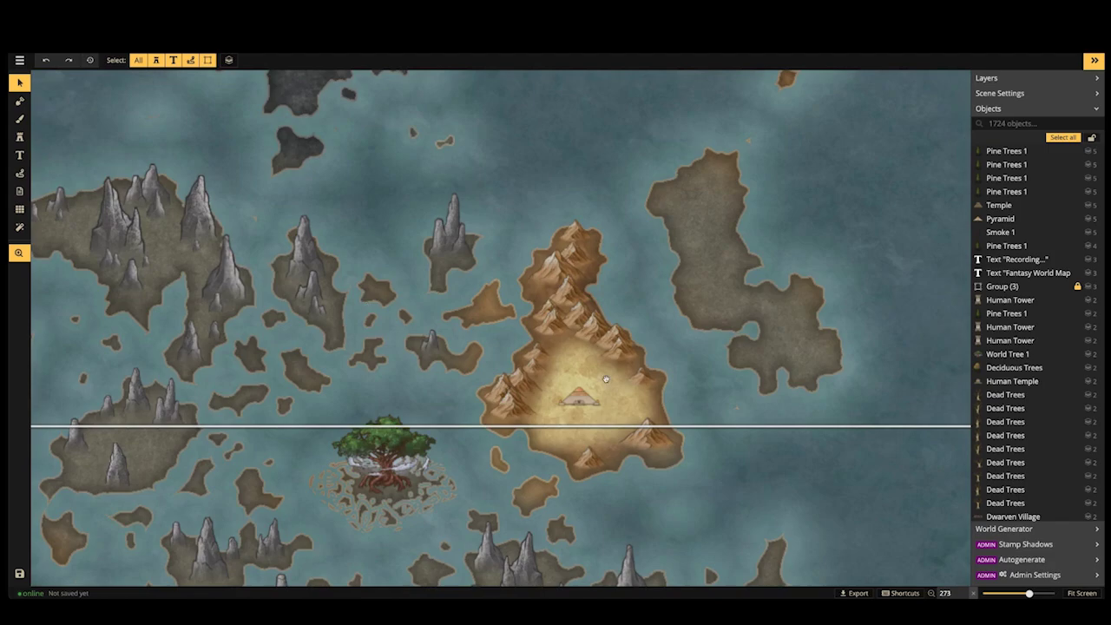
{"action": "left_click_drag", "start_coordinate": [362, 212], "coordinate": [480, 352]}
{"action": "scroll", "coordinate": [447, 362], "scroll_direction": "down", "scroll_amount": 1}
{"action": "left_click_drag", "start_coordinate": [420, 214], "coordinate": [516, 364]}
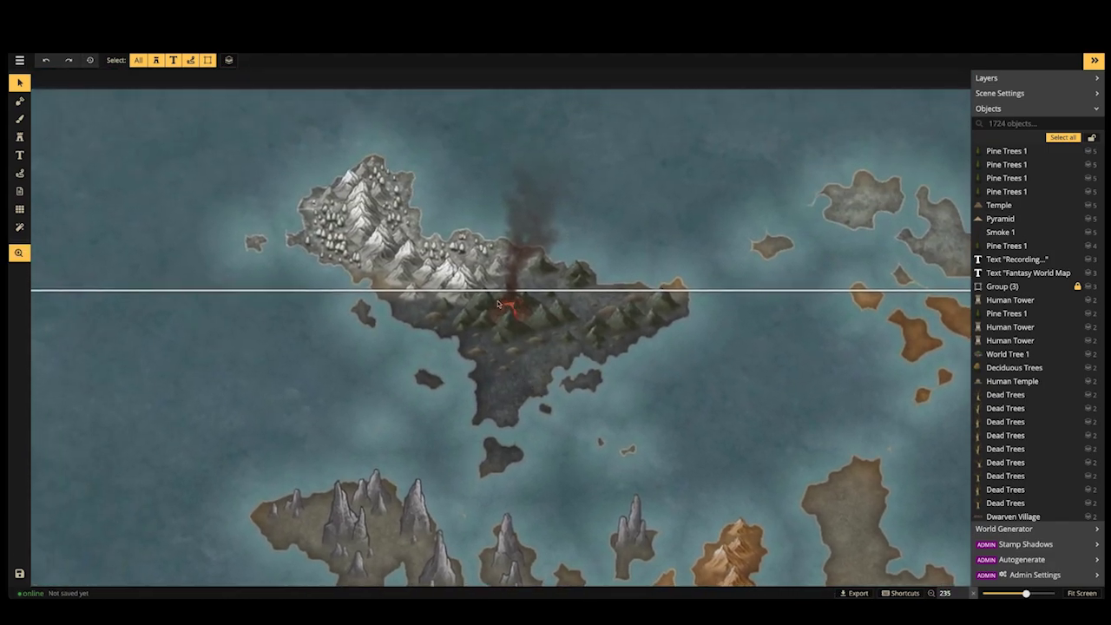
Pick the Dark Tower stamp from the Front POI category of the stamp catalog
{"action": "scroll", "coordinate": [499, 304], "scroll_direction": "up", "scroll_amount": 2}
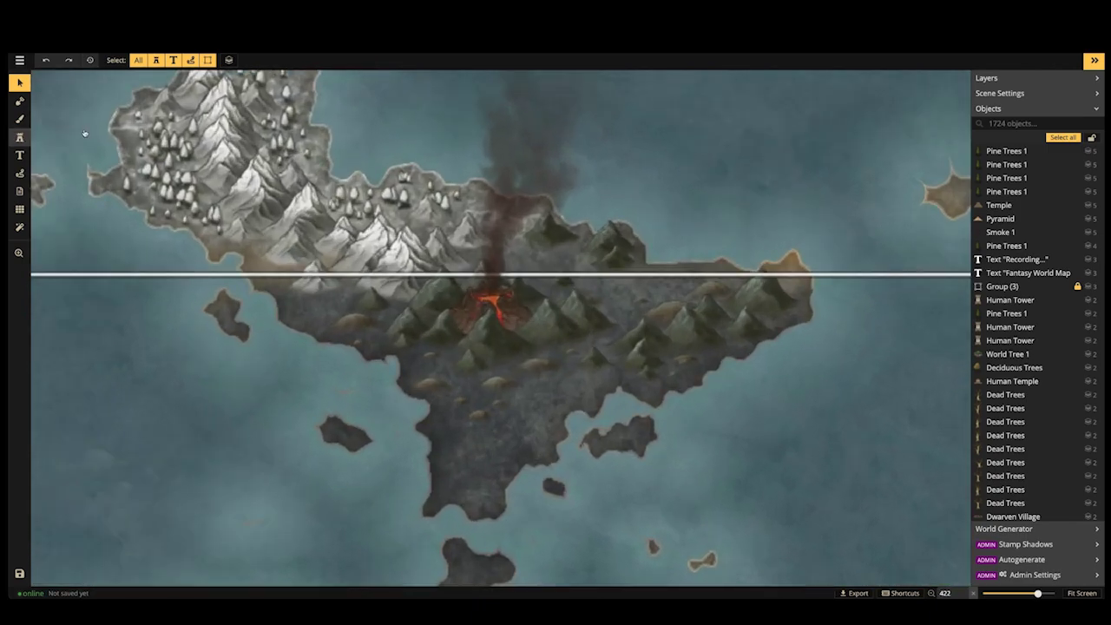
{"action": "key", "text": "s"}
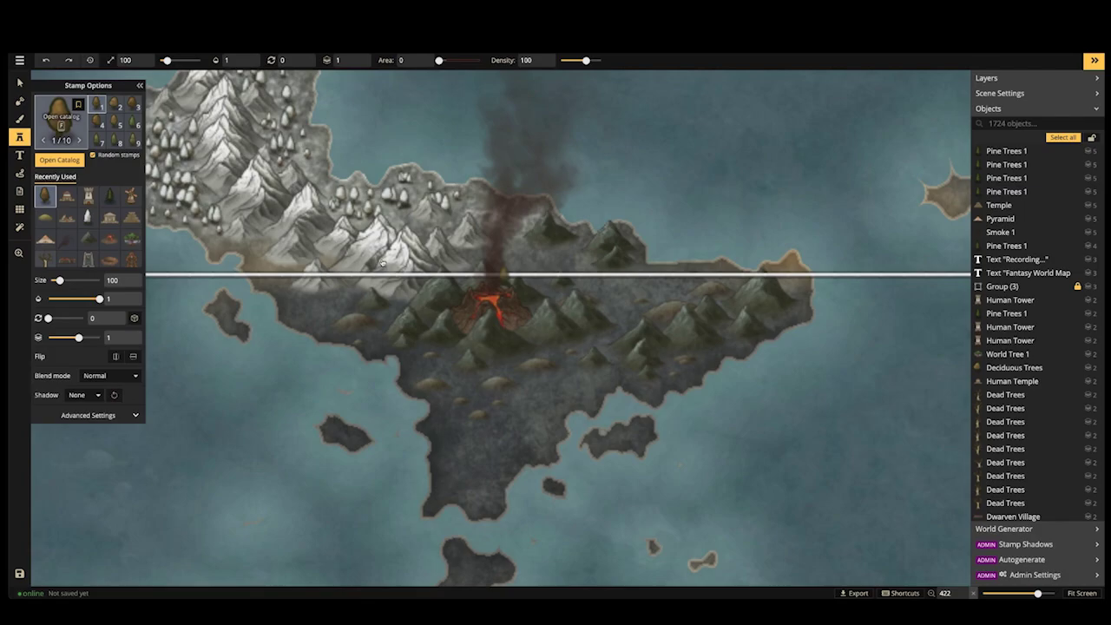
{"action": "key", "text": "f"}
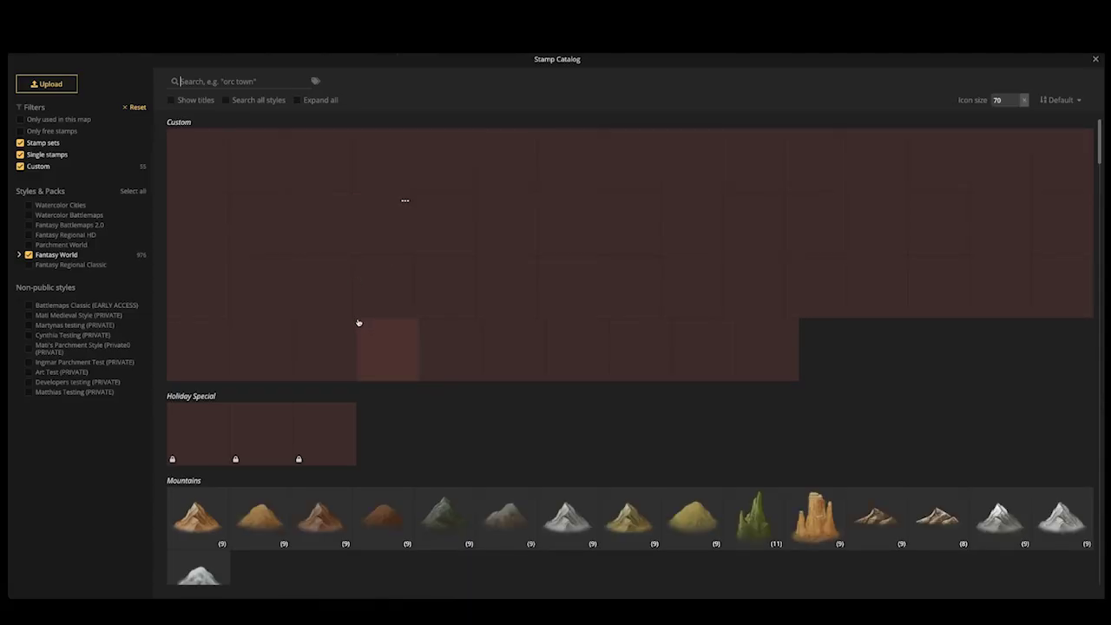
{"action": "scroll", "coordinate": [342, 322], "scroll_direction": "down", "scroll_amount": 8}
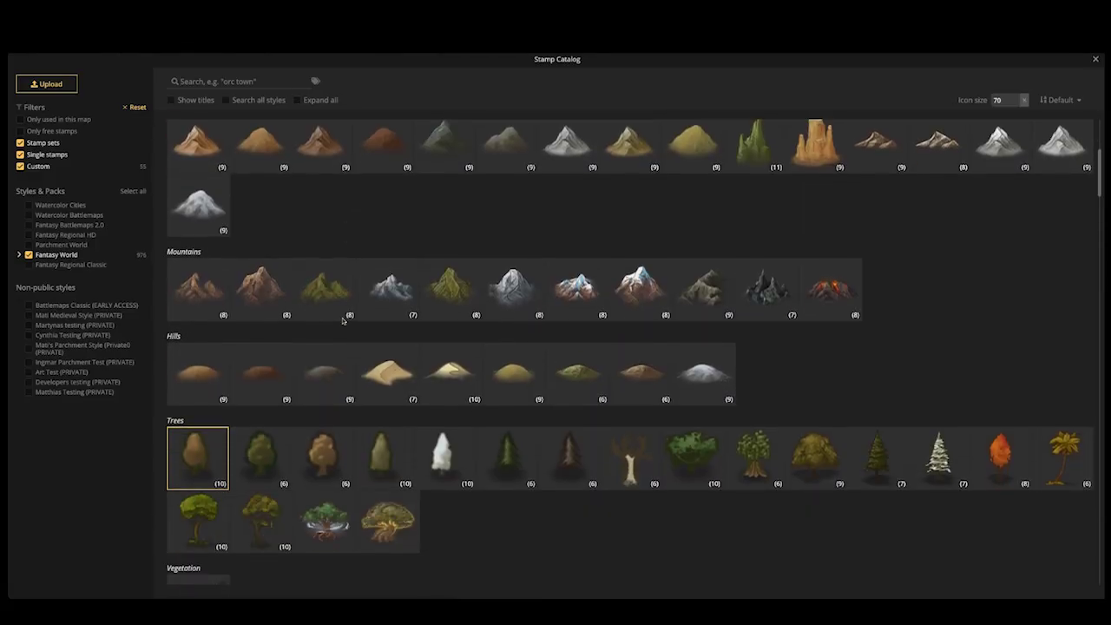
{"action": "scroll", "coordinate": [409, 323], "scroll_direction": "down", "scroll_amount": 9}
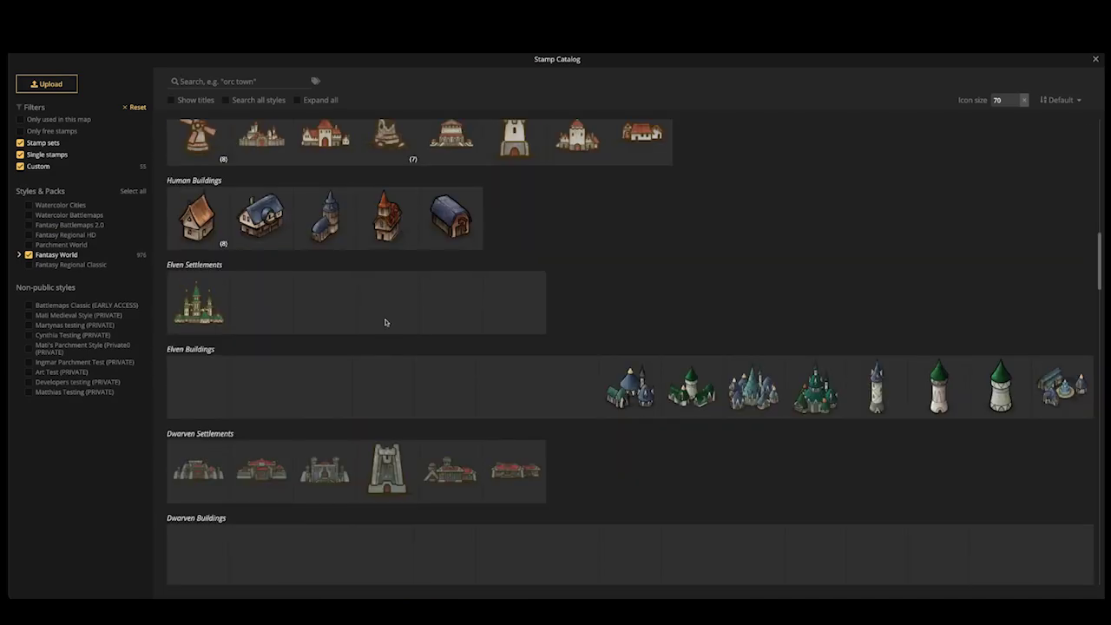
{"action": "scroll", "coordinate": [369, 323], "scroll_direction": "down", "scroll_amount": 5}
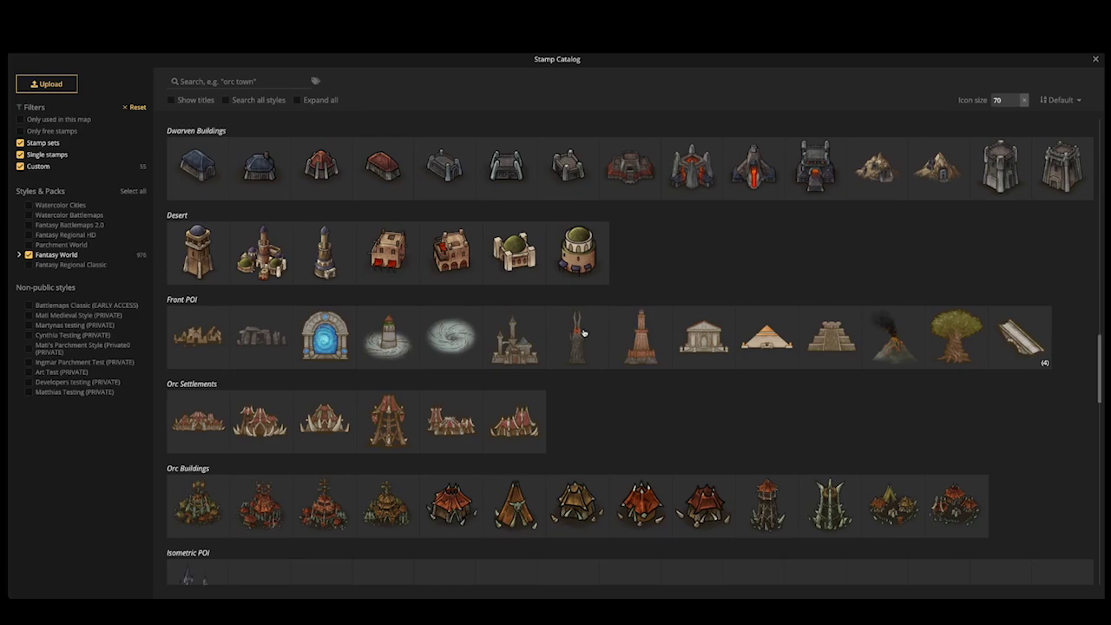
{"action": "left_click", "coordinate": [573, 323]}
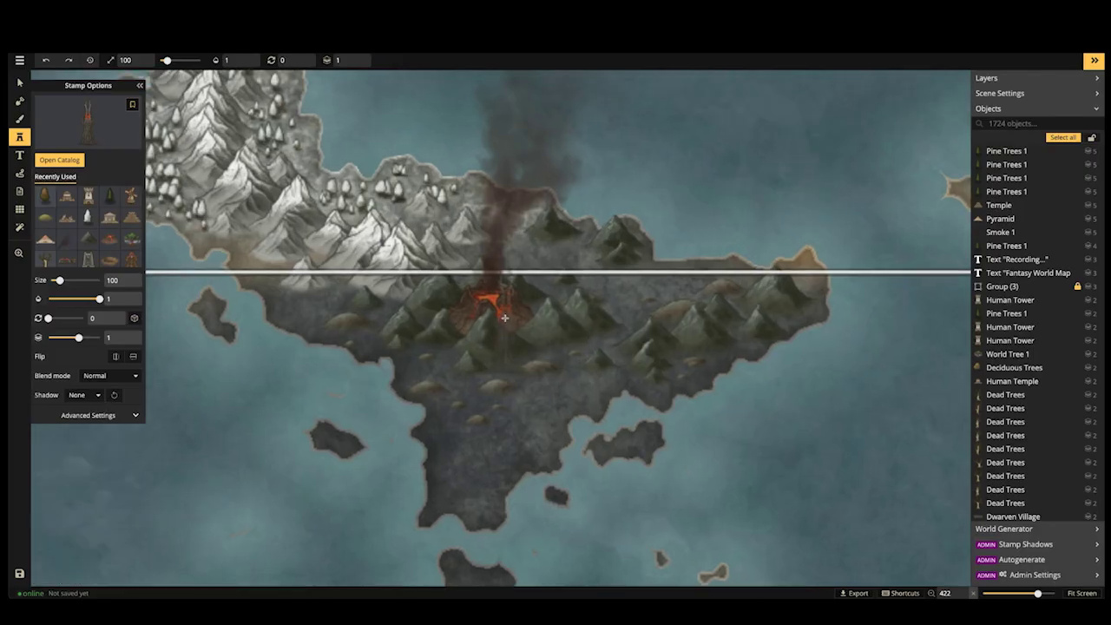
Reduce the Dark Tower stamp to size 50 and place it among the dark mountains just east of the volcano
{"action": "scroll", "coordinate": [501, 328], "scroll_direction": "up", "scroll_amount": 4}
{"action": "key", "text": "bracketleft"}
{"action": "key", "text": "bracketleft"}
{"action": "key", "text": "bracketleft"}
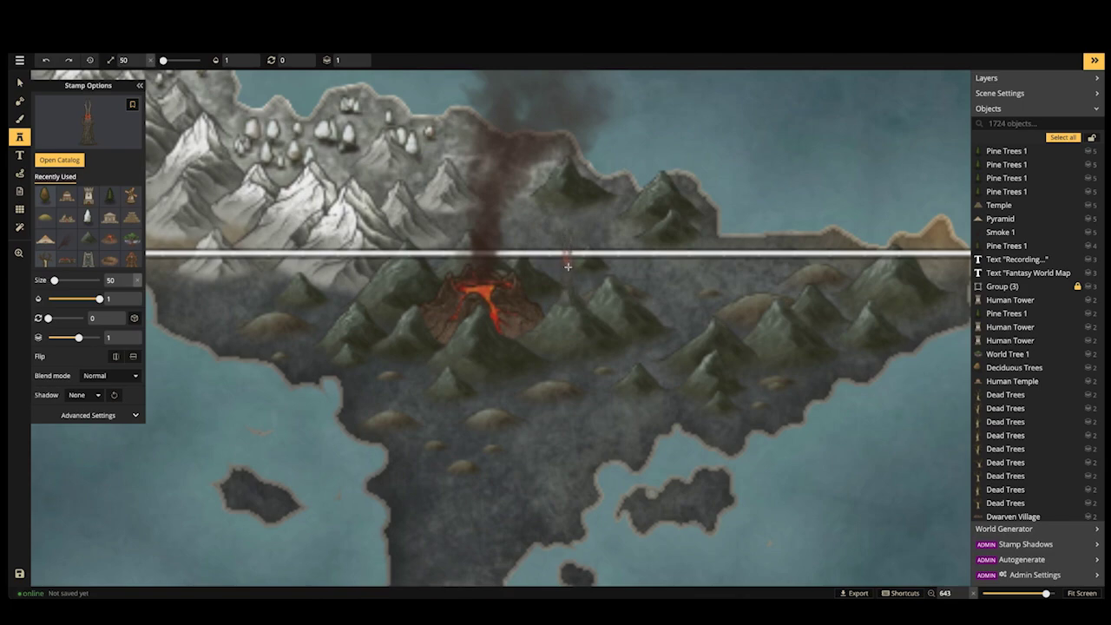
{"action": "left_click", "coordinate": [567, 266]}
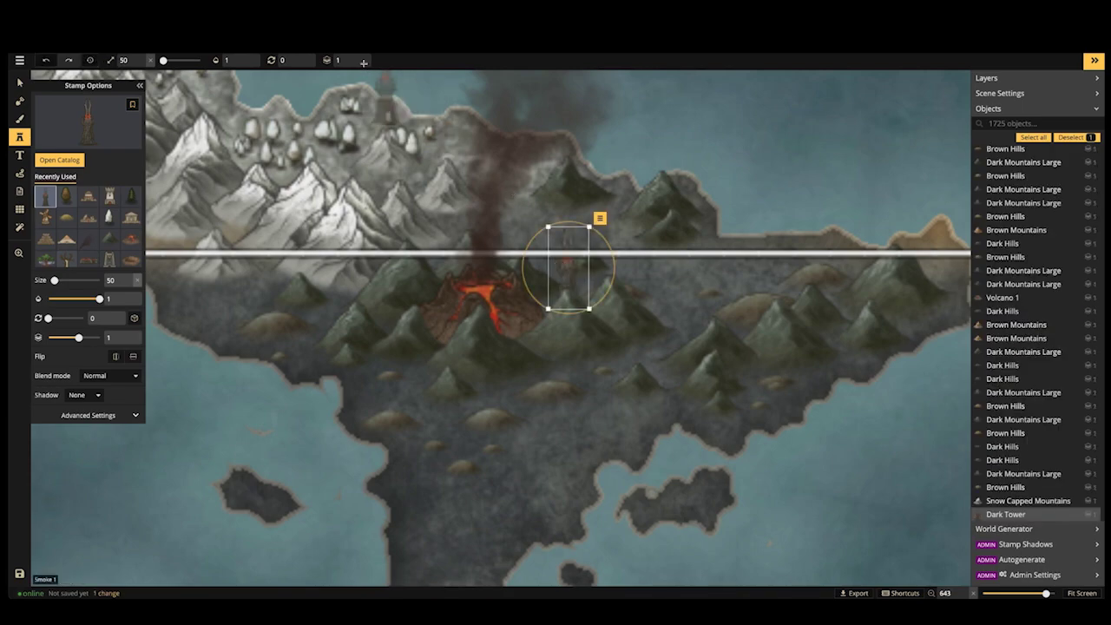
Move the Dark Tower to layer 2, enlarge it to size 60 and deselect it
{"action": "left_click", "coordinate": [357, 60]}
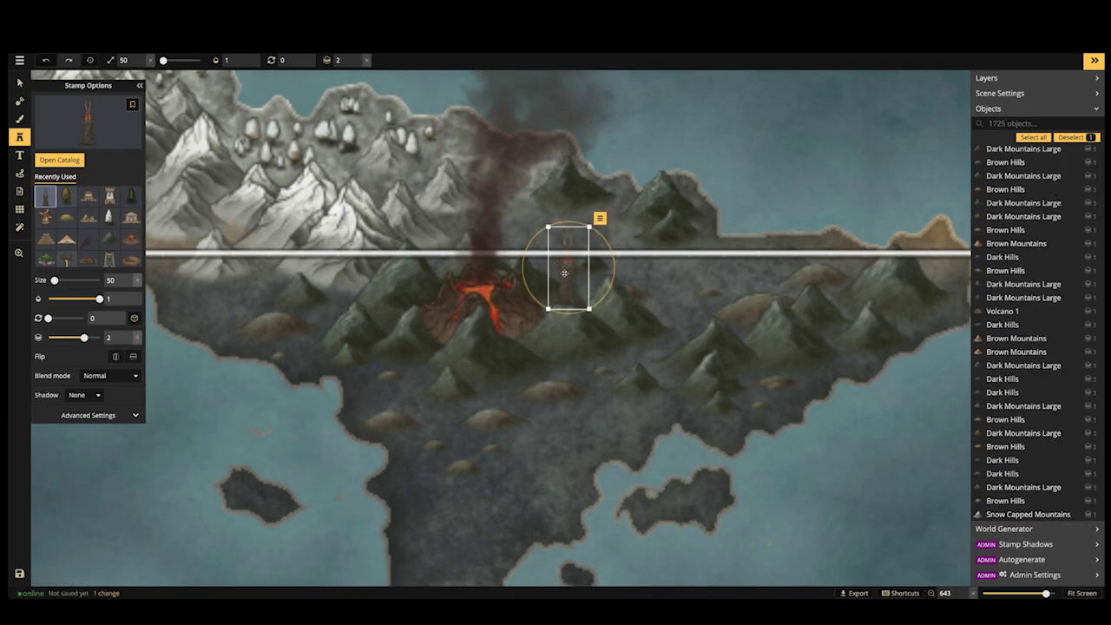
{"action": "scroll", "coordinate": [564, 273], "scroll_direction": "up", "scroll_amount": 1}
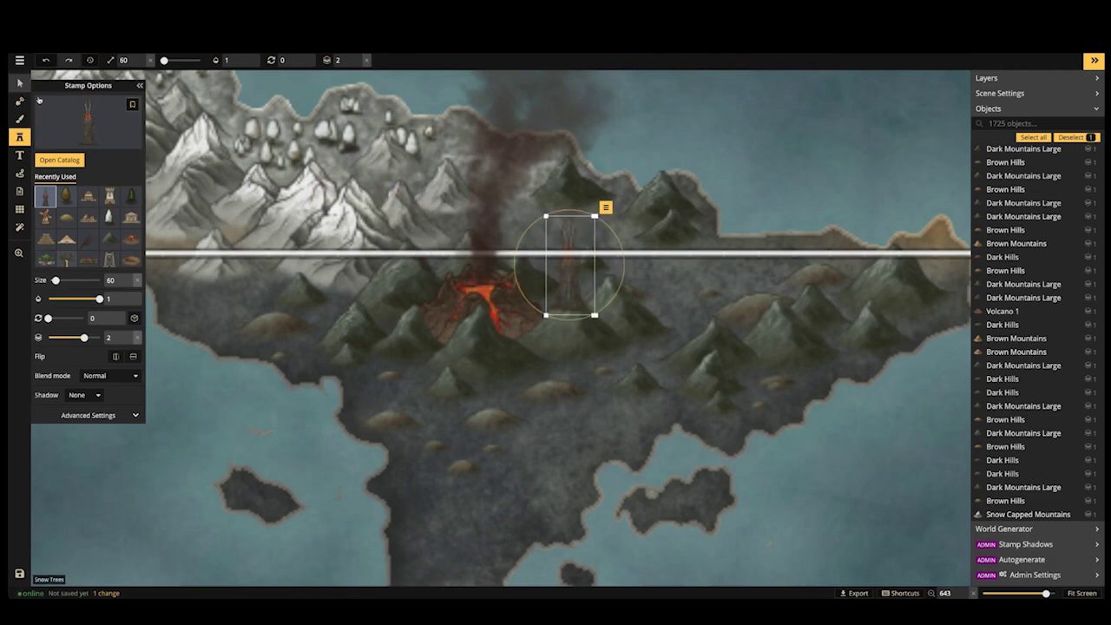
{"action": "key", "text": "Escape"}
{"action": "scroll", "coordinate": [208, 250], "scroll_direction": "down", "scroll_amount": 2}
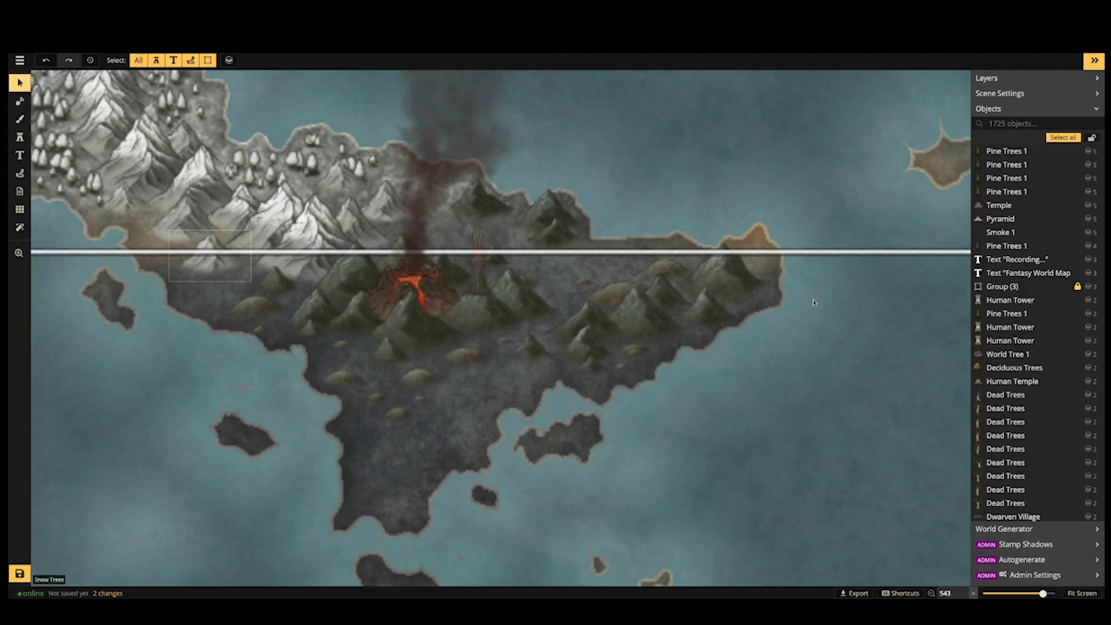
Filter the object list by "gr" and select the locked Group (3) holding the horizontal guide lines
{"action": "scroll", "coordinate": [1025, 339], "scroll_direction": "down", "scroll_amount": 4}
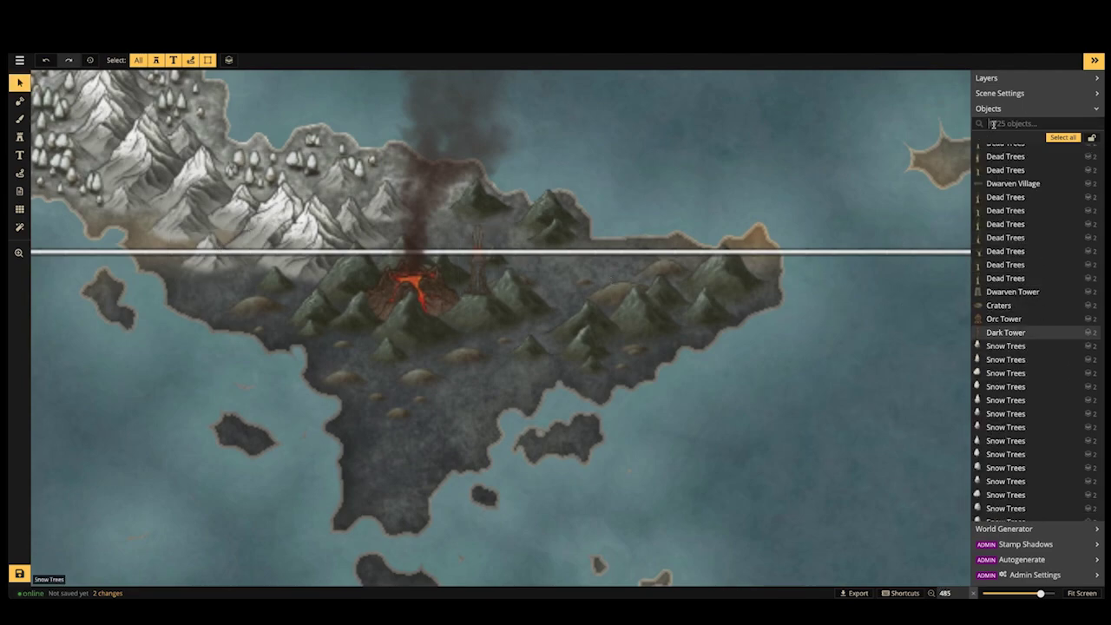
{"action": "type", "text": "r"}
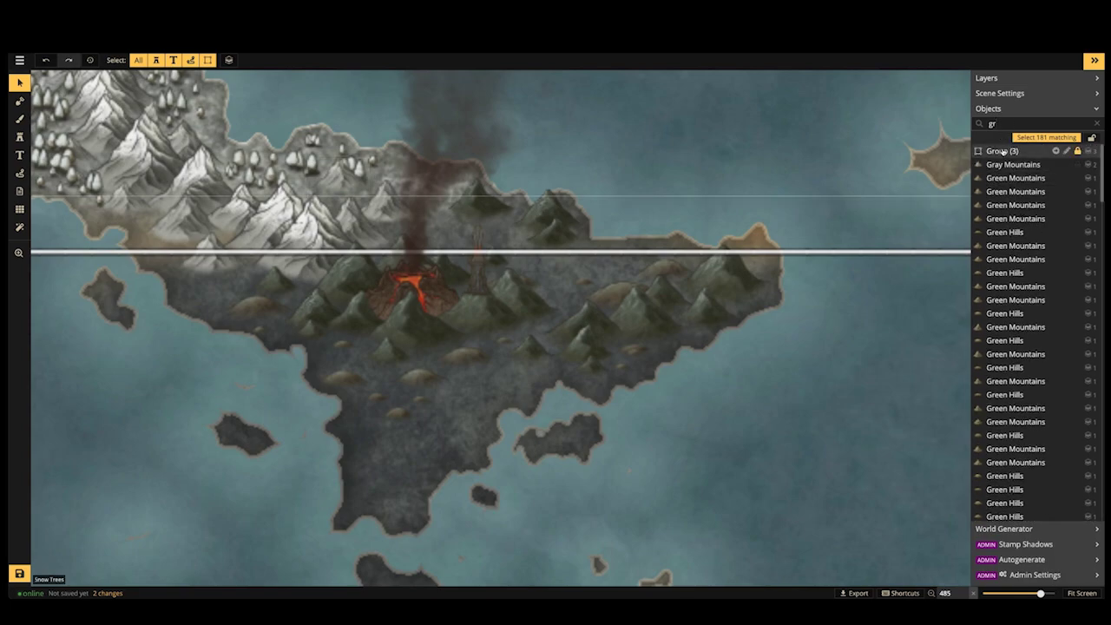
{"action": "left_click", "coordinate": [1002, 152]}
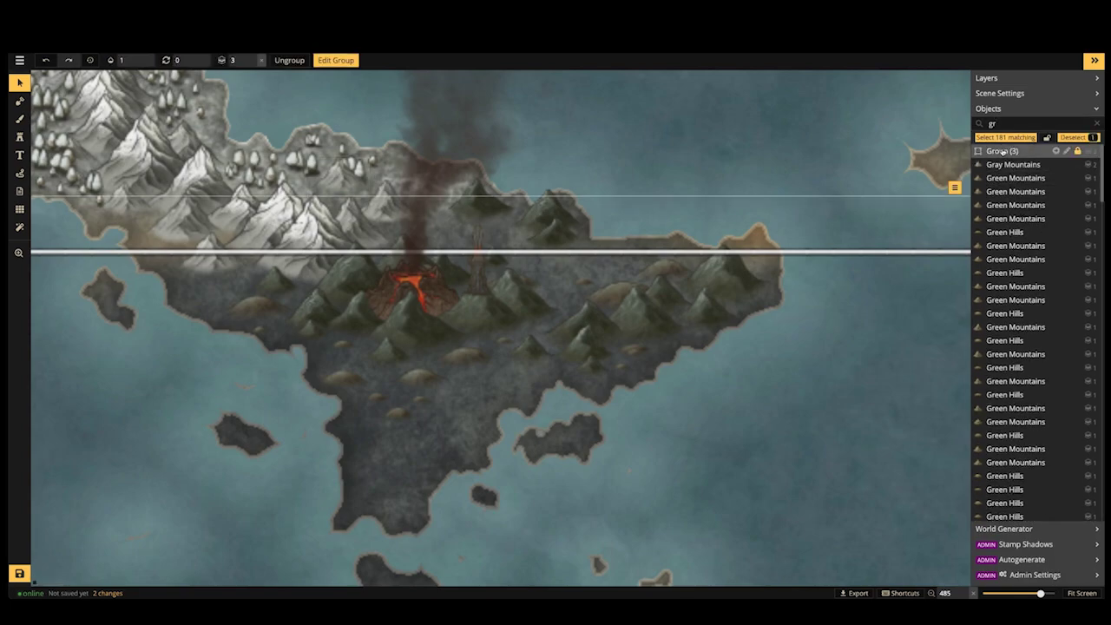
{"action": "left_click", "coordinate": [876, 261]}
{"action": "scroll", "coordinate": [876, 260], "scroll_direction": "down", "scroll_amount": 3}
{"action": "scroll", "coordinate": [882, 246], "scroll_direction": "down", "scroll_amount": 3}
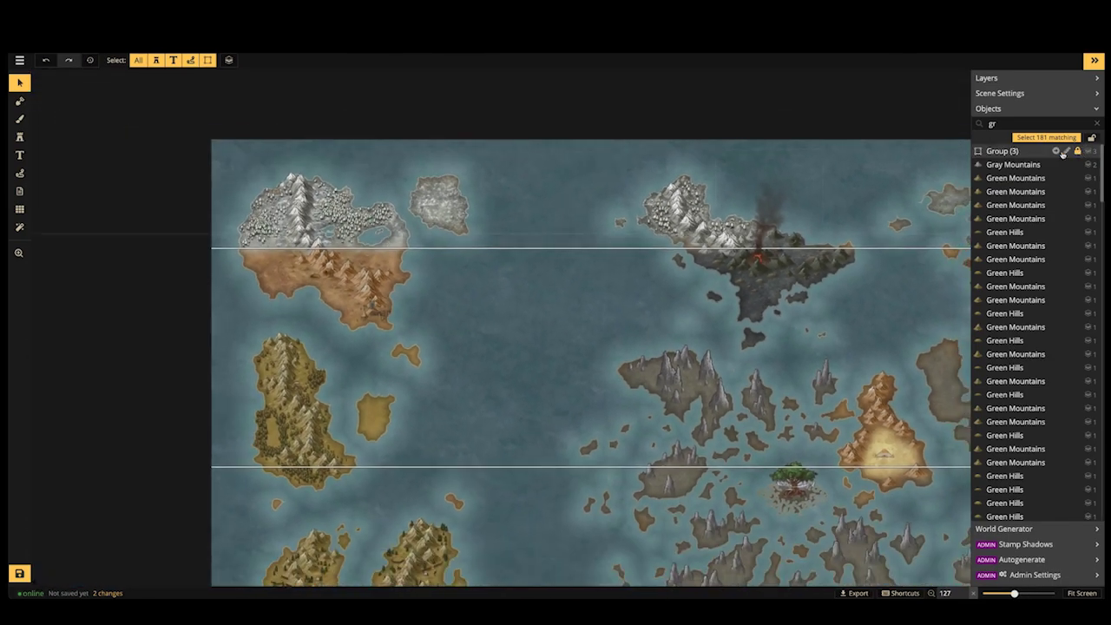
Unlock Group (3) and delete its horizontal guide lines from the map
{"action": "left_click", "coordinate": [1077, 151]}
{"action": "left_click", "coordinate": [995, 152]}
{"action": "left_click", "coordinate": [619, 242]}
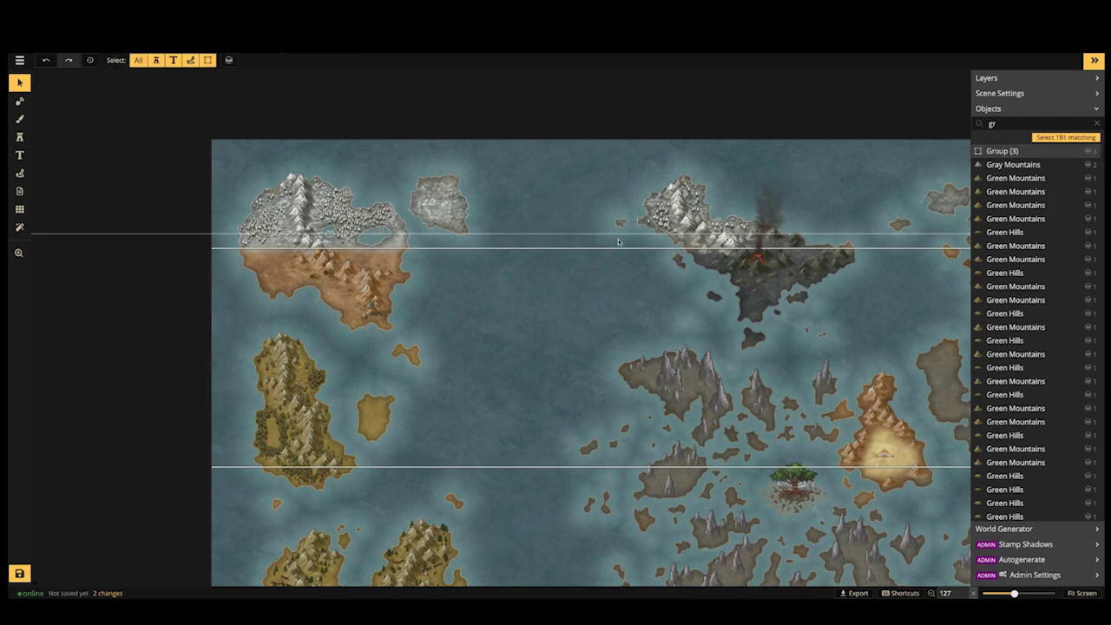
{"action": "key", "text": "Delete"}
{"action": "scroll", "coordinate": [608, 244], "scroll_direction": "down", "scroll_amount": 5}
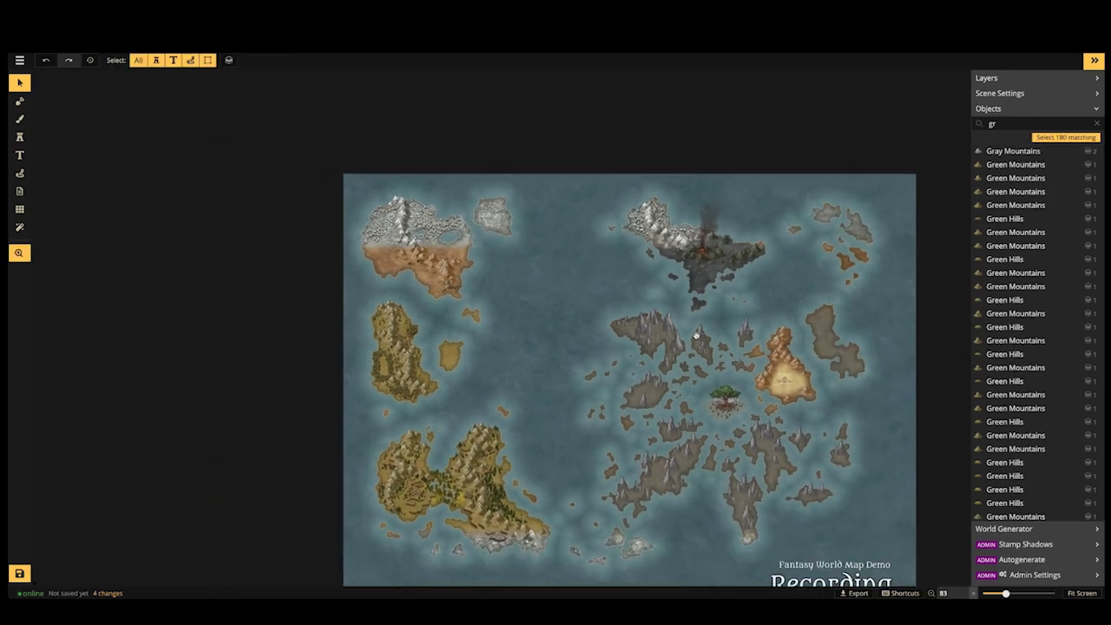
{"action": "left_click_drag", "start_coordinate": [696, 335], "coordinate": [560, 287]}
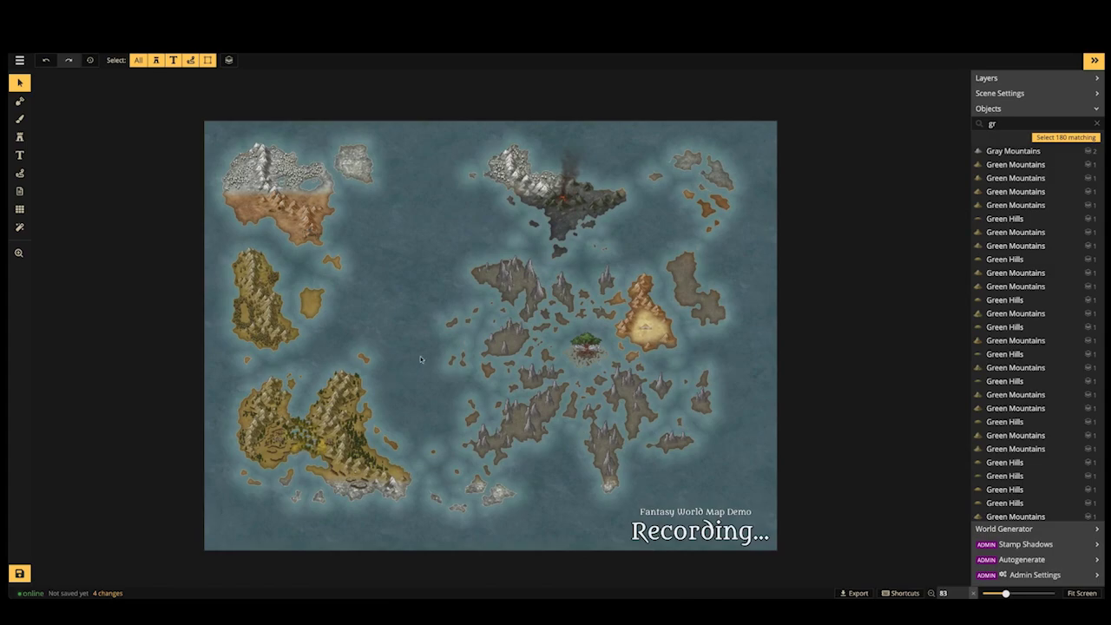
Choose the red-roofed tent from the Orc Buildings group of the stamp catalog for the dark volcanic continent
{"action": "scroll", "coordinate": [420, 337], "scroll_direction": "up", "scroll_amount": 5}
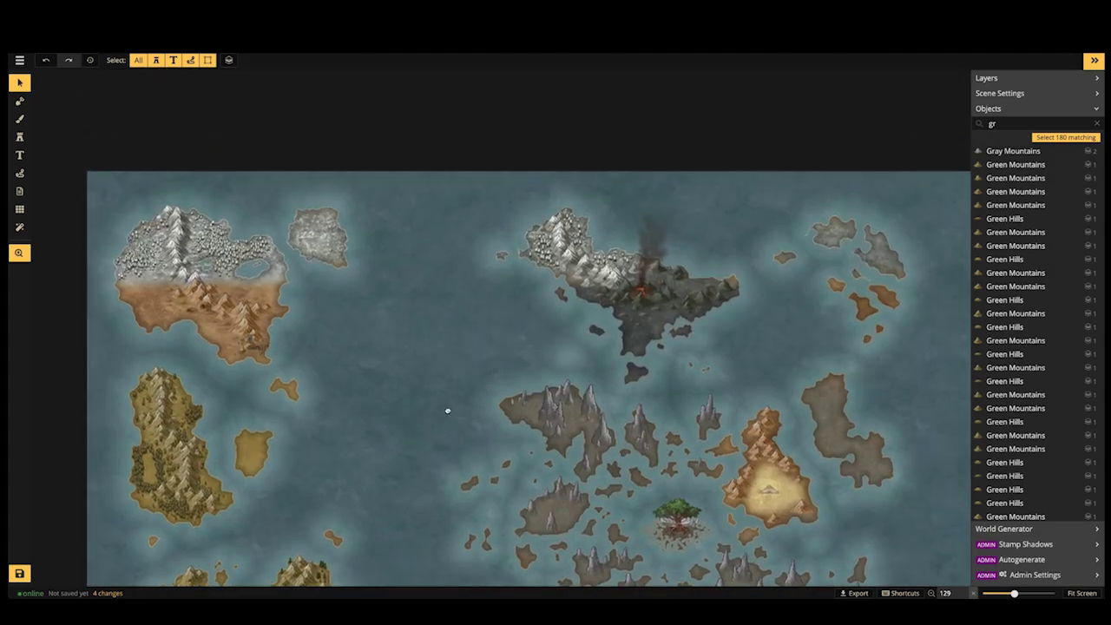
{"action": "left_click_drag", "start_coordinate": [448, 411], "coordinate": [330, 353]}
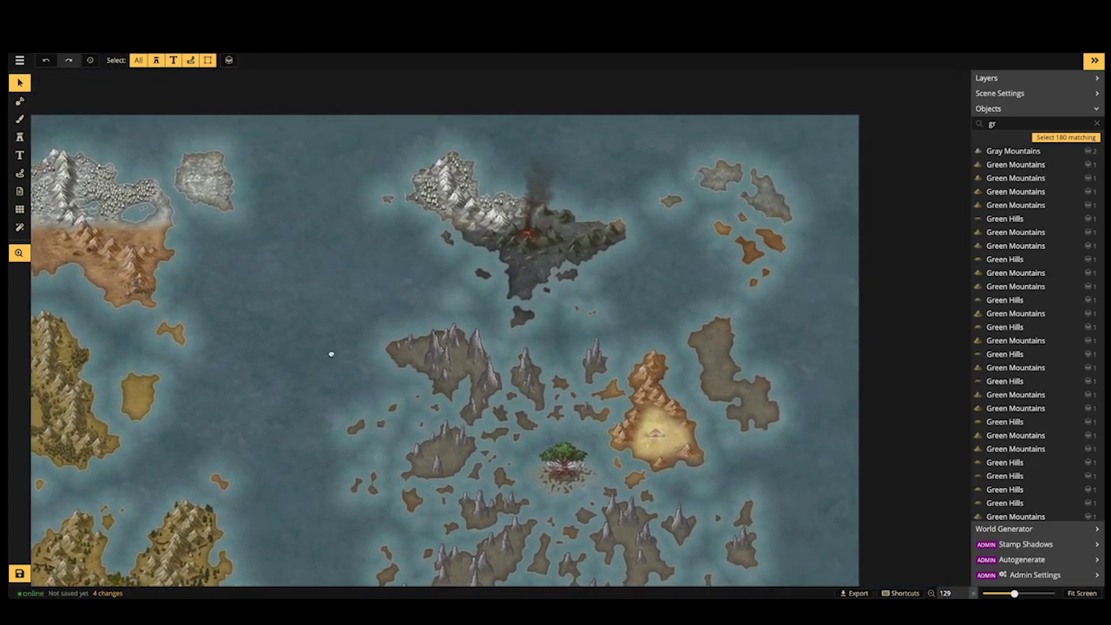
{"action": "scroll", "coordinate": [519, 345], "scroll_direction": "up", "scroll_amount": 6}
{"action": "left_click_drag", "start_coordinate": [530, 198], "coordinate": [428, 328]}
{"action": "scroll", "coordinate": [429, 317], "scroll_direction": "up", "scroll_amount": 3}
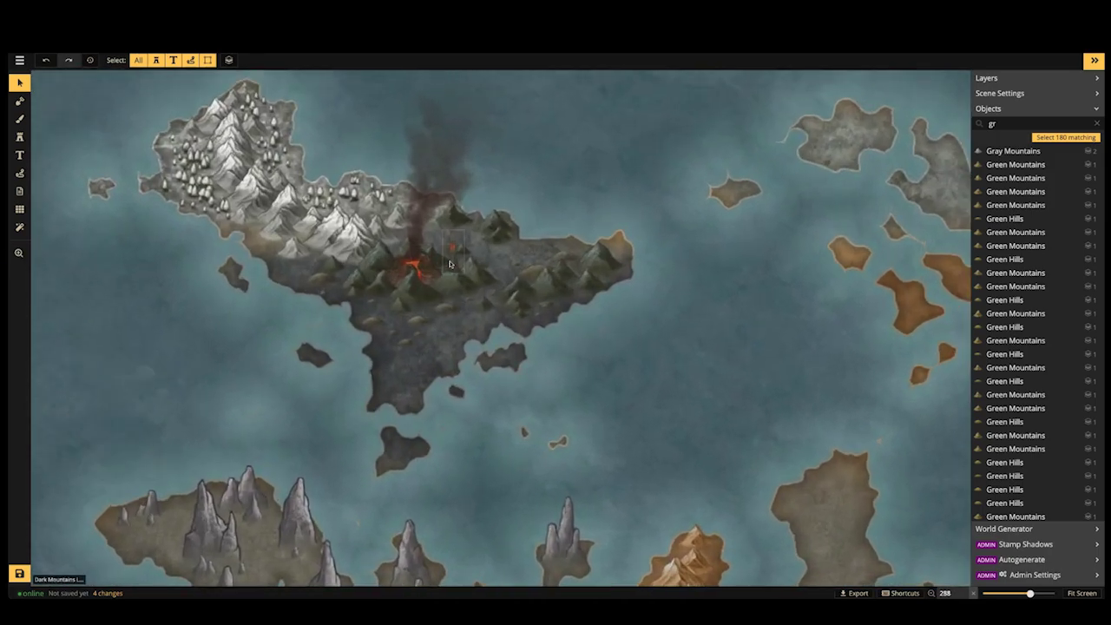
{"action": "left_click_drag", "start_coordinate": [401, 265], "coordinate": [408, 294]}
{"action": "scroll", "coordinate": [415, 347], "scroll_direction": "up", "scroll_amount": 4}
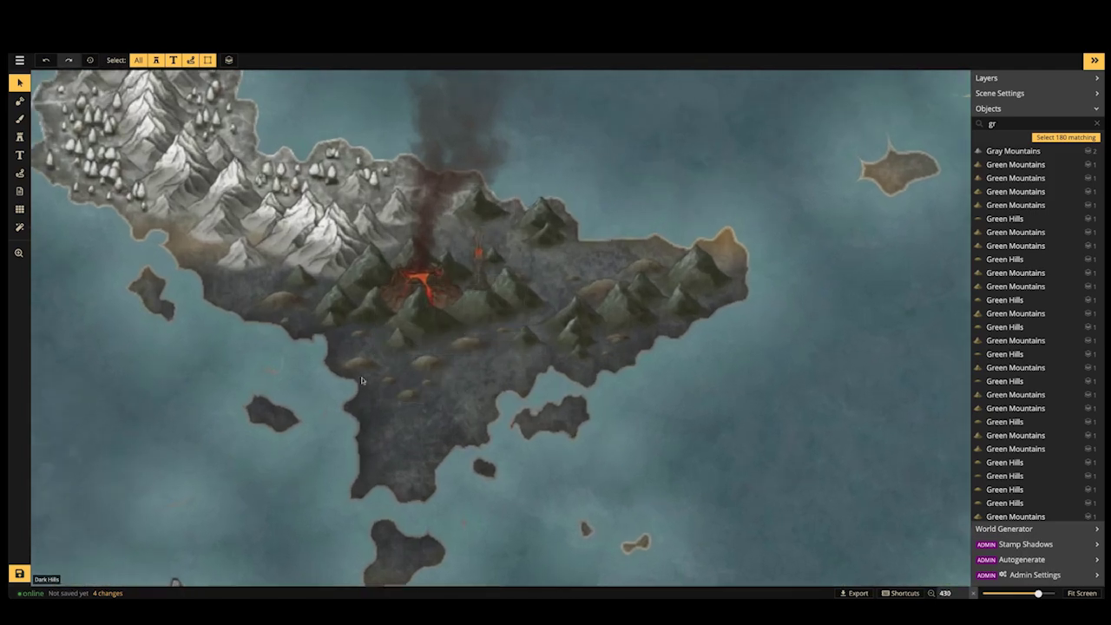
{"action": "left_click", "coordinate": [19, 136]}
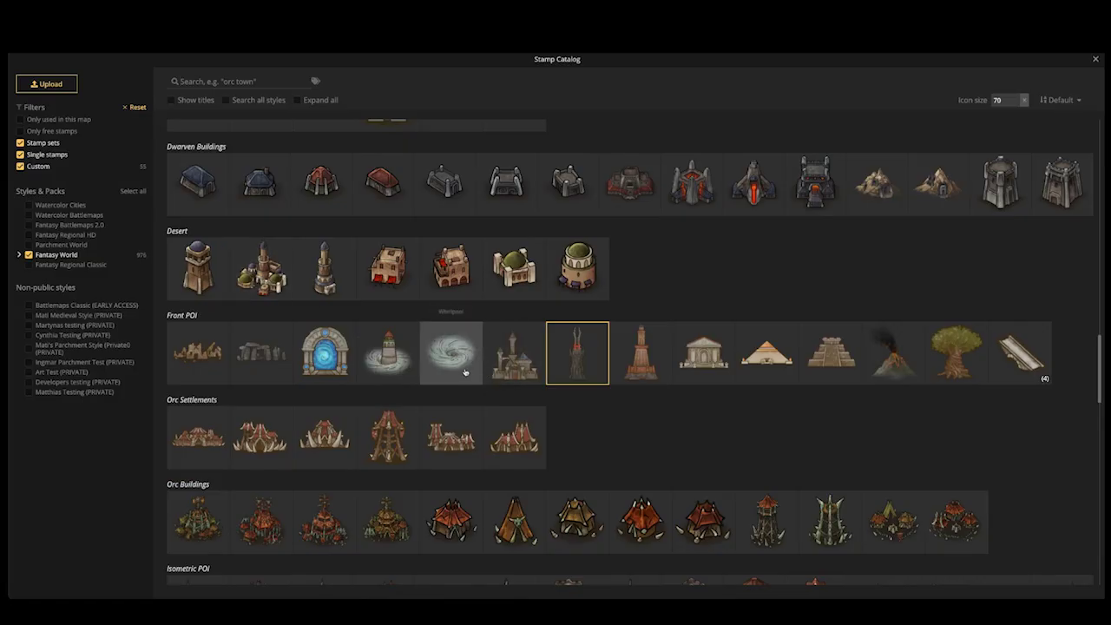
{"action": "scroll", "coordinate": [462, 372], "scroll_direction": "up", "scroll_amount": 5}
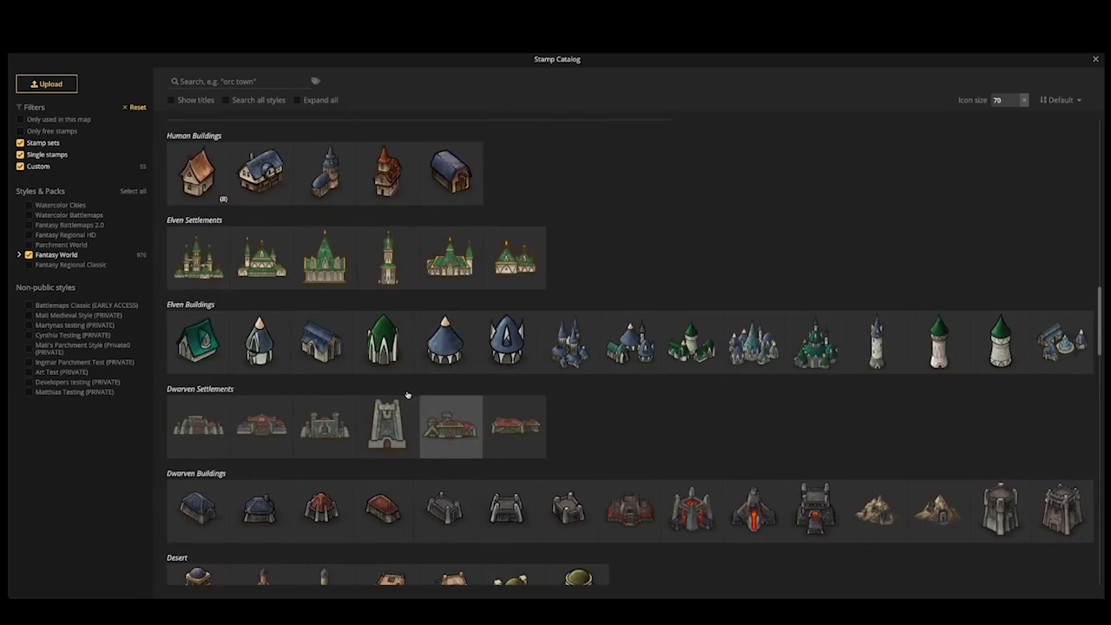
{"action": "scroll", "coordinate": [668, 395], "scroll_direction": "down", "scroll_amount": 9}
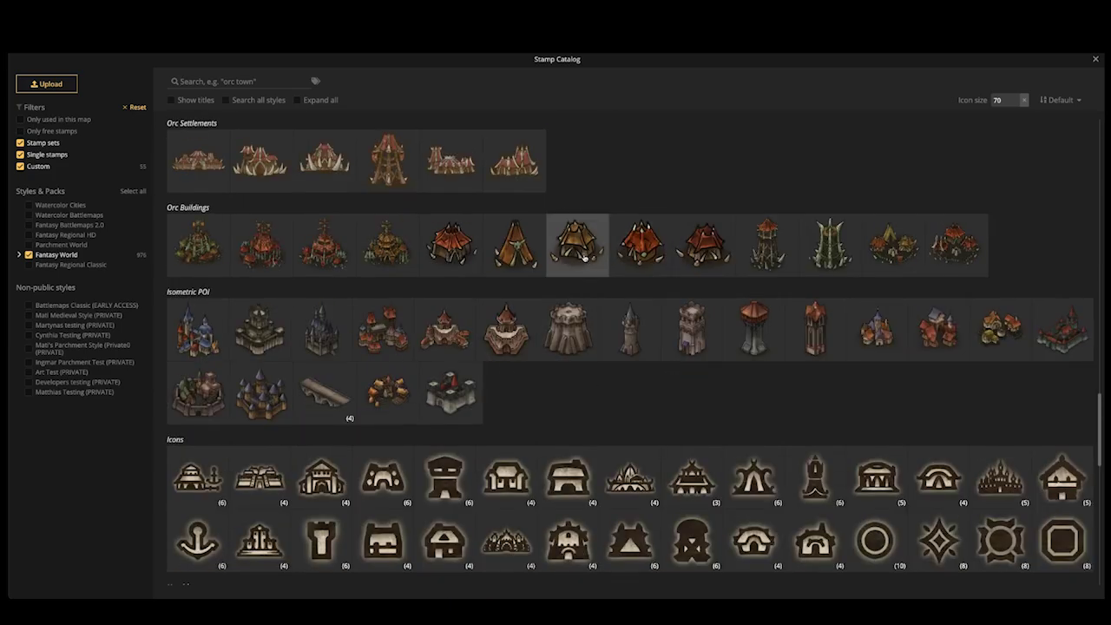
{"action": "left_click", "coordinate": [464, 247]}
Place the orc tent stamp at size 60 on the southern tip of the volcanic continent and deselect it
{"action": "scroll", "coordinate": [396, 431], "scroll_direction": "up", "scroll_amount": 2}
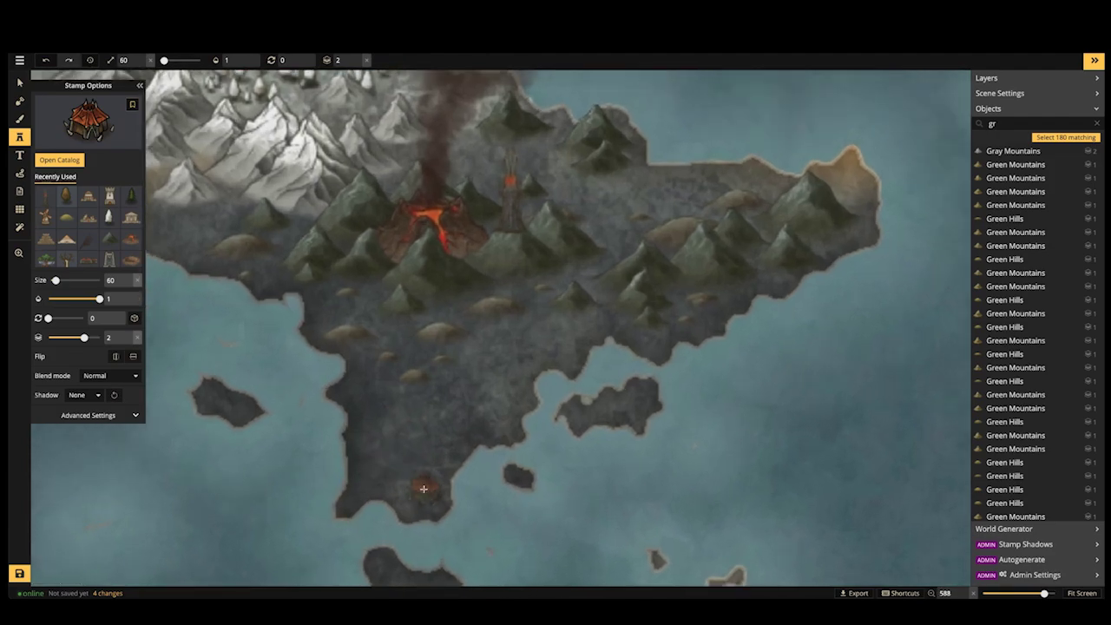
{"action": "left_click", "coordinate": [379, 389]}
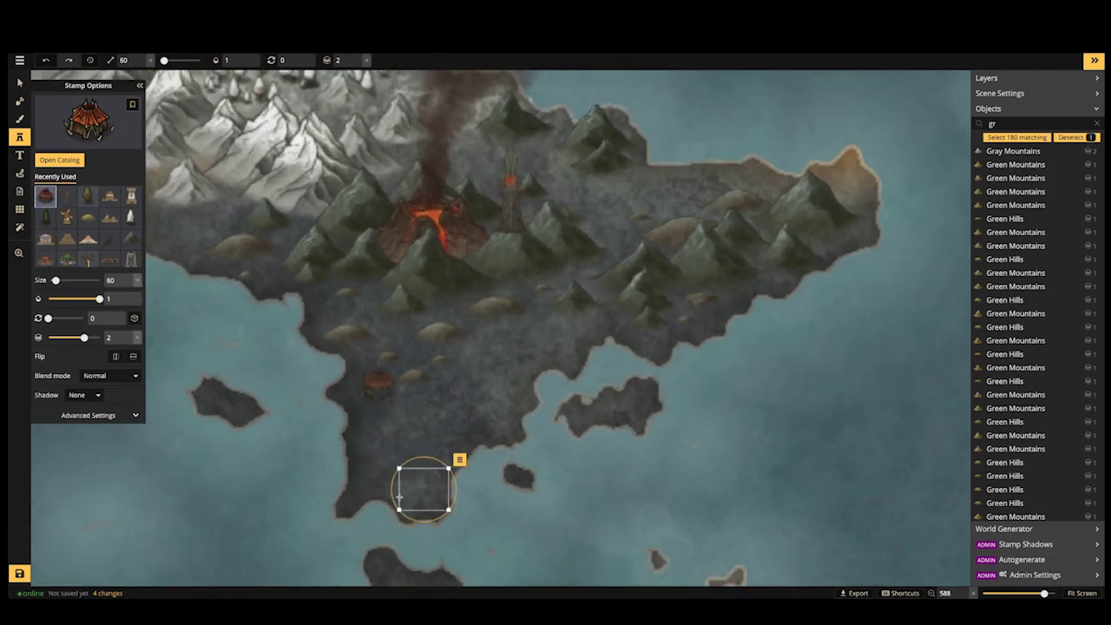
{"action": "key", "text": "Escape"}
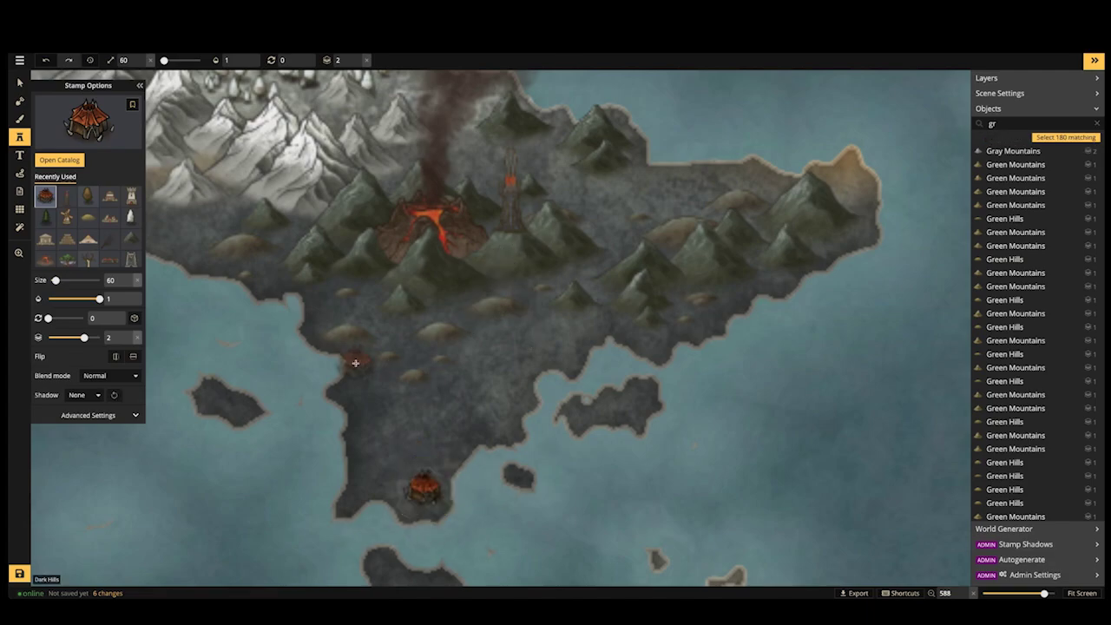
Look over the central islands and the western continents for further places that need settlements
{"action": "scroll", "coordinate": [356, 361], "scroll_direction": "down", "scroll_amount": 2}
{"action": "left_click_drag", "start_coordinate": [278, 383], "coordinate": [520, 262]}
{"action": "left_click_drag", "start_coordinate": [377, 472], "coordinate": [495, 285]}
{"action": "scroll", "coordinate": [360, 350], "scroll_direction": "down", "scroll_amount": 2}
{"action": "scroll", "coordinate": [360, 350], "scroll_direction": "down", "scroll_amount": 2}
{"action": "left_click_drag", "start_coordinate": [514, 375], "coordinate": [491, 252]}
{"action": "scroll", "coordinate": [491, 252], "scroll_direction": "down", "scroll_amount": 1}
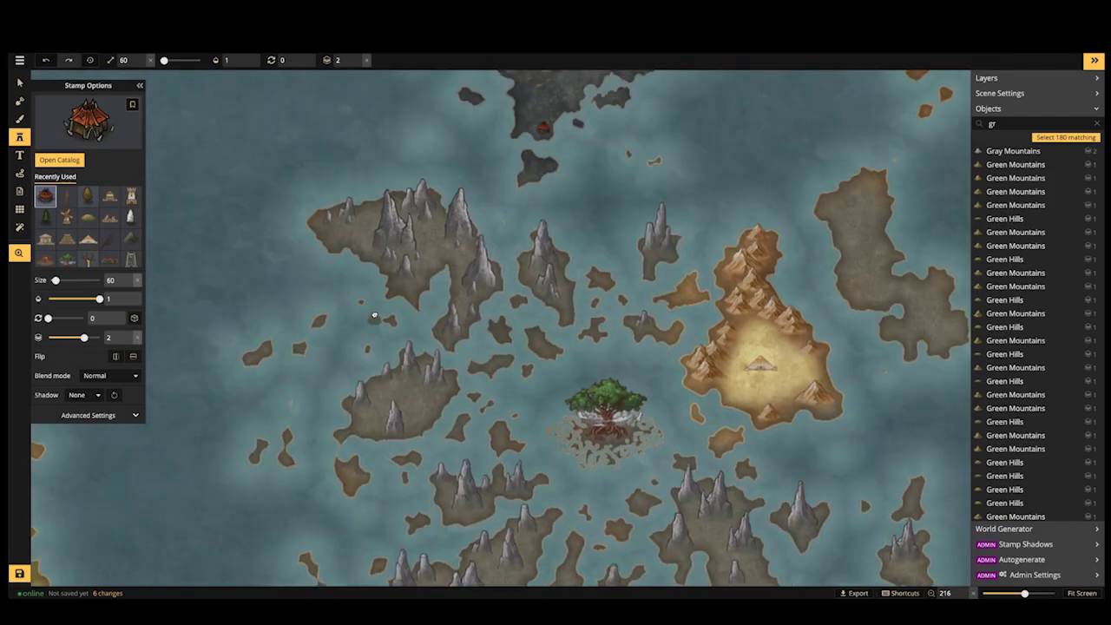
{"action": "left_click_drag", "start_coordinate": [511, 409], "coordinate": [445, 284]}
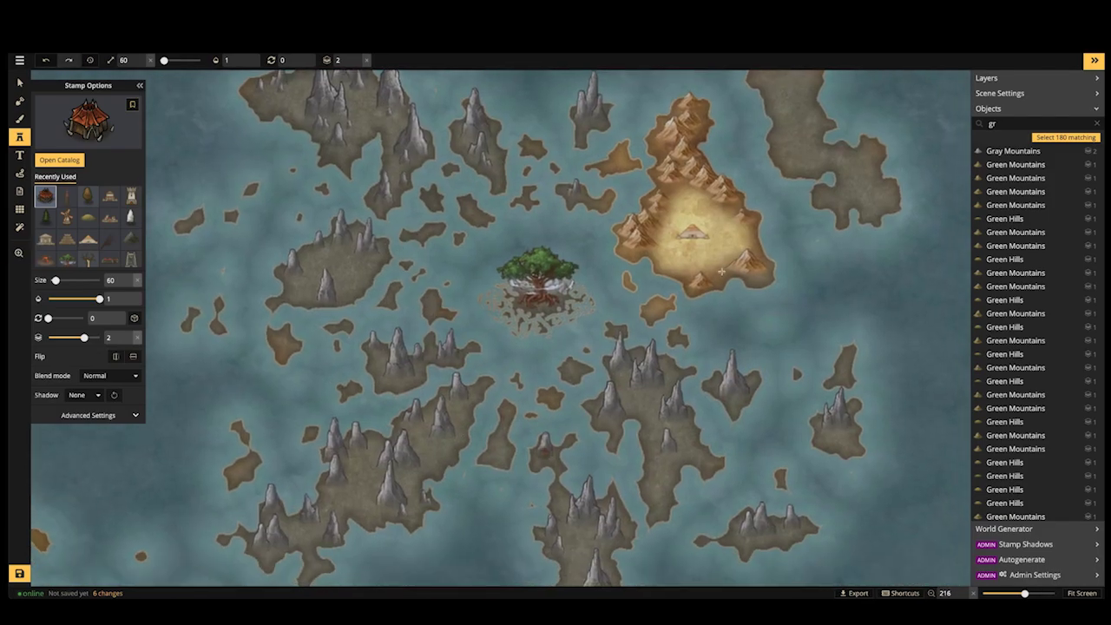
{"action": "scroll", "coordinate": [557, 296], "scroll_direction": "down", "scroll_amount": 2}
{"action": "left_click_drag", "start_coordinate": [234, 283], "coordinate": [460, 329]}
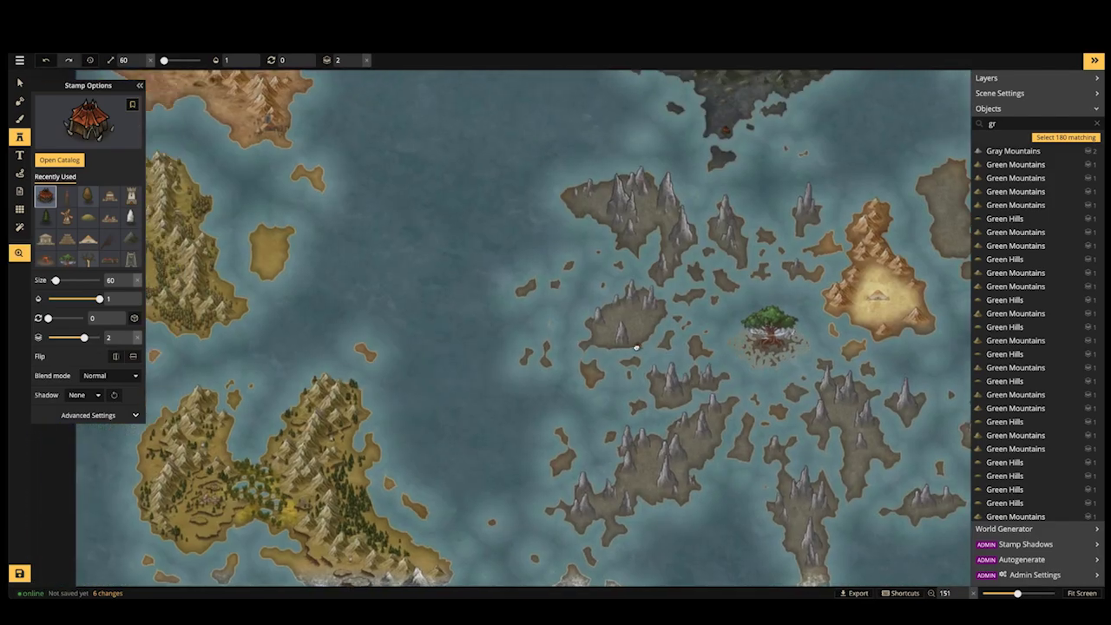
{"action": "left_click_drag", "start_coordinate": [291, 491], "coordinate": [284, 335]}
{"action": "left_click_drag", "start_coordinate": [240, 90], "coordinate": [404, 325]}
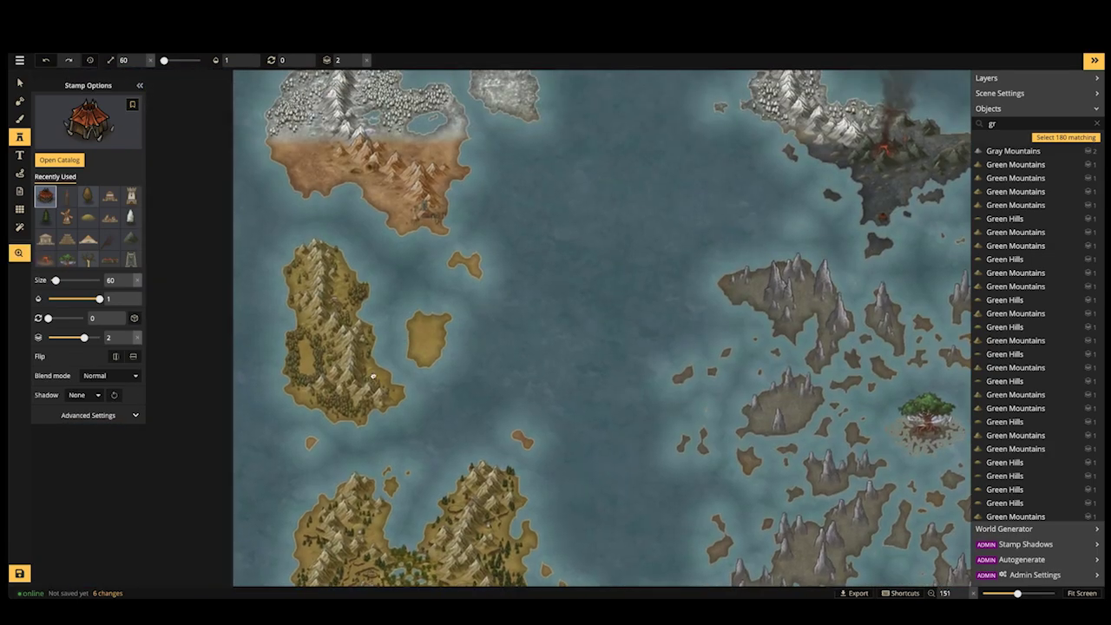
{"action": "scroll", "coordinate": [372, 369], "scroll_direction": "up", "scroll_amount": 3}
{"action": "scroll", "coordinate": [372, 368], "scroll_direction": "up", "scroll_amount": 6}
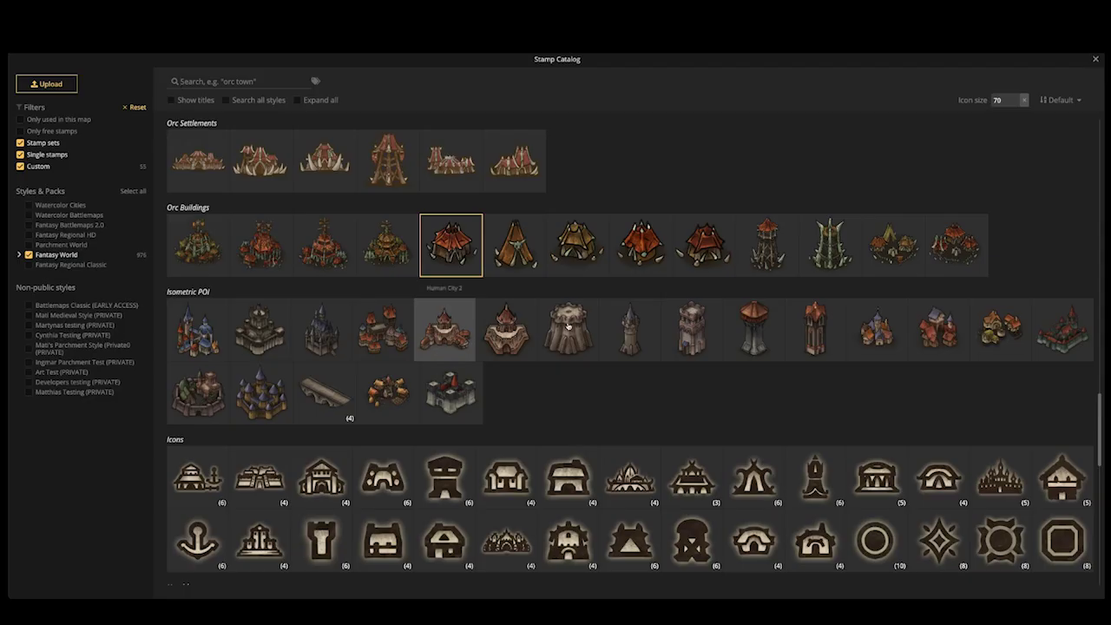
Browse the catalog's orc, desert and dwarven building stamps and close the catalog
{"action": "scroll", "coordinate": [348, 320], "scroll_direction": "up", "scroll_amount": 2}
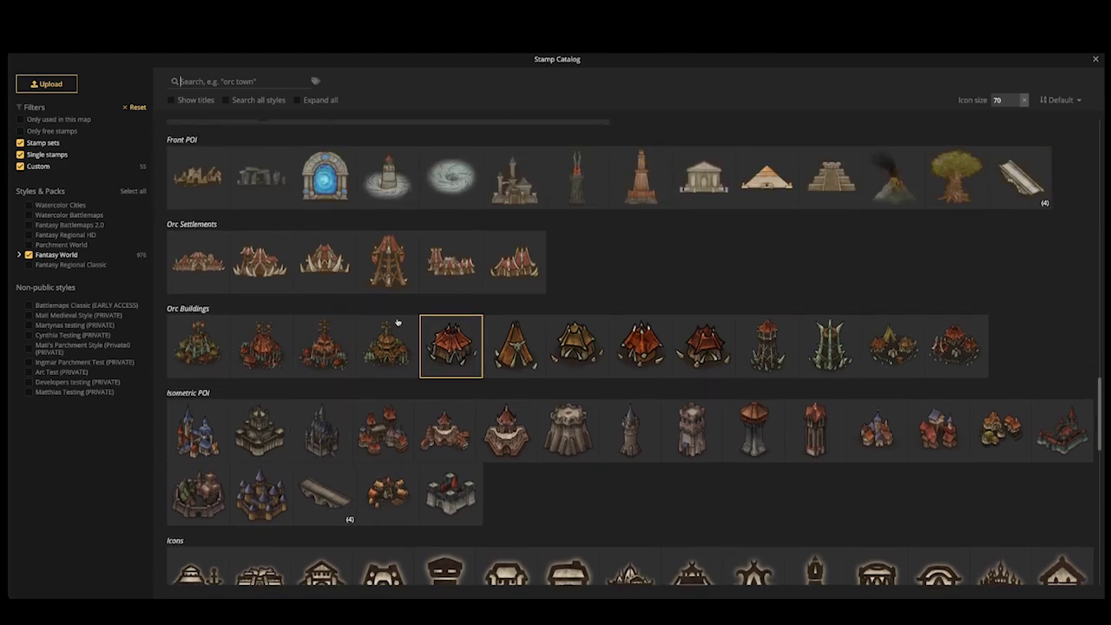
{"action": "scroll", "coordinate": [395, 353], "scroll_direction": "up", "scroll_amount": 3}
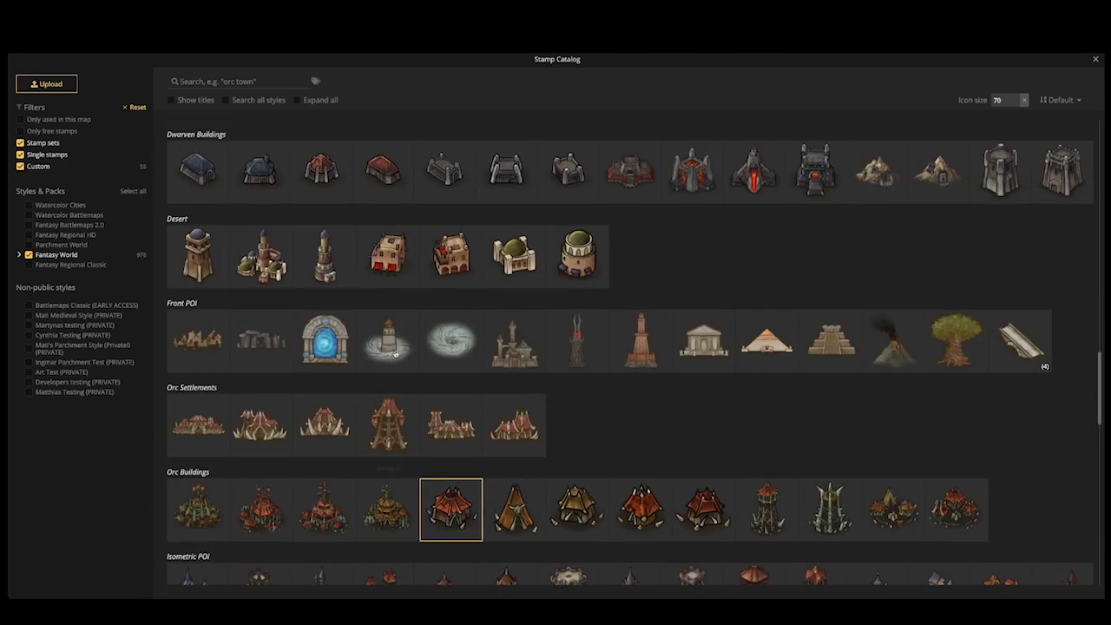
{"action": "key", "text": "Escape"}
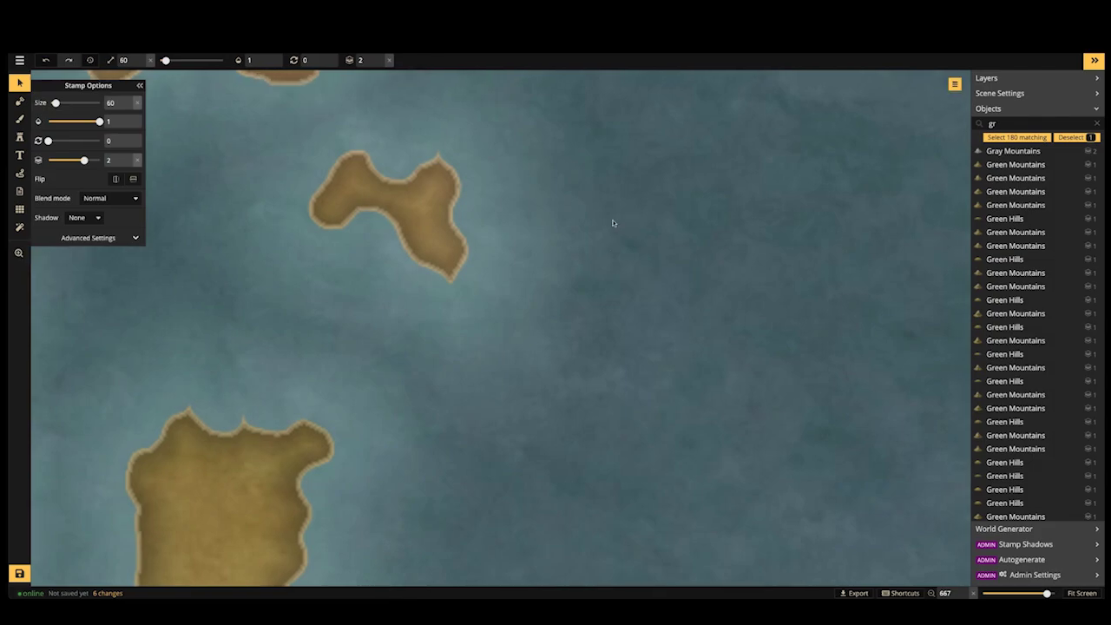
Delete the orc tent stamp from the southern tip of the volcanic continent
{"action": "left_click_drag", "start_coordinate": [613, 223], "coordinate": [601, 408]}
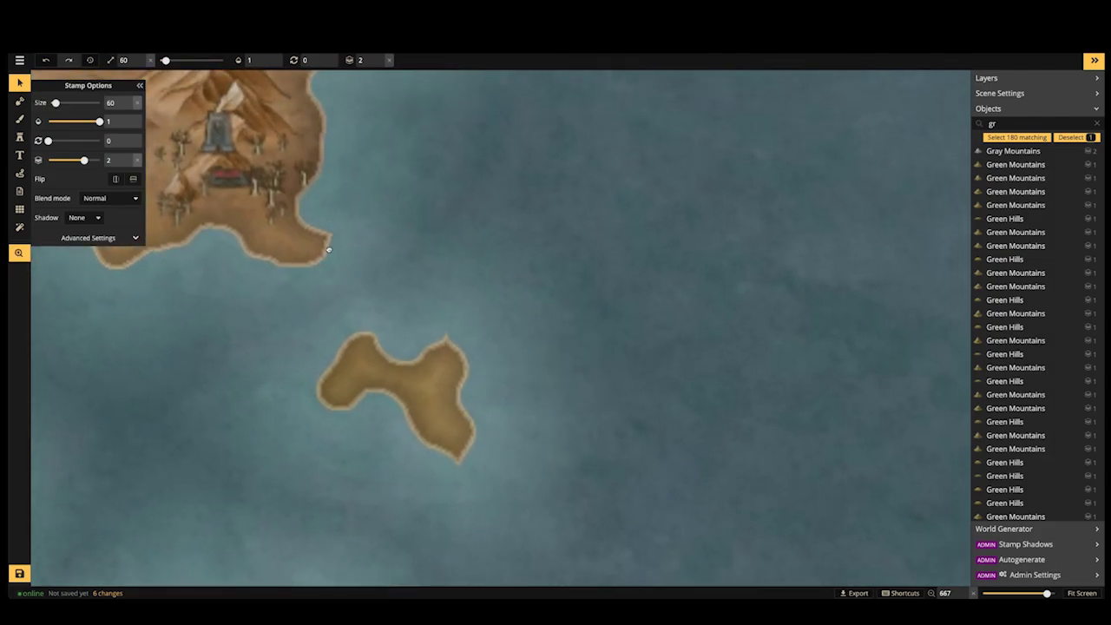
{"action": "left_click_drag", "start_coordinate": [328, 249], "coordinate": [459, 194]}
{"action": "scroll", "coordinate": [472, 281], "scroll_direction": "down", "scroll_amount": 2}
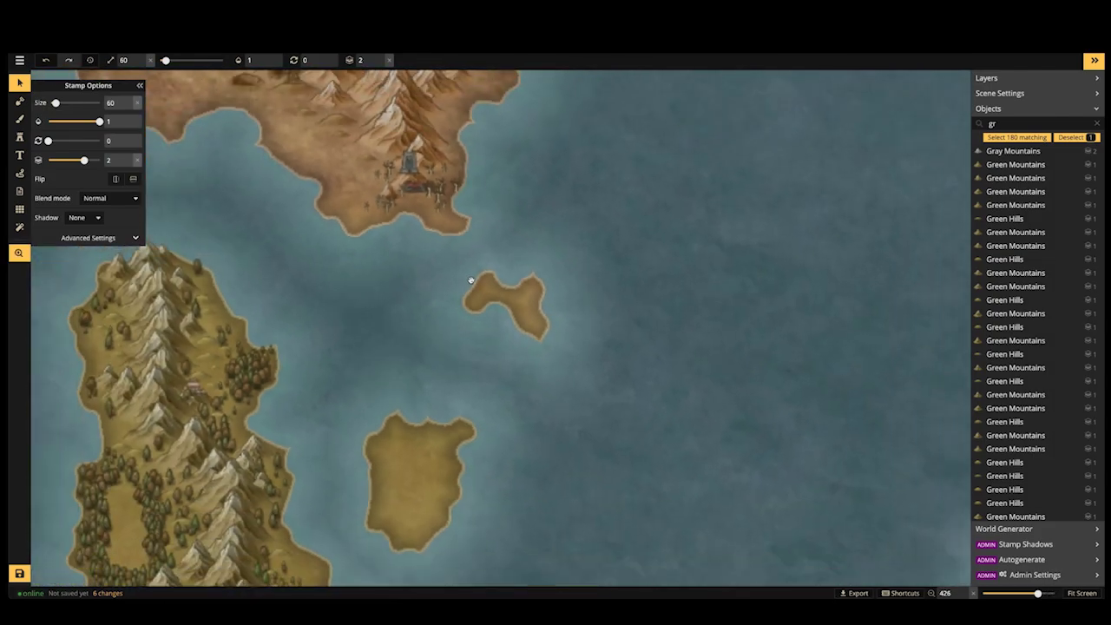
{"action": "left_click_drag", "start_coordinate": [472, 281], "coordinate": [281, 357]}
{"action": "left_click_drag", "start_coordinate": [647, 267], "coordinate": [269, 303]}
{"action": "left_click_drag", "start_coordinate": [556, 262], "coordinate": [243, 385]}
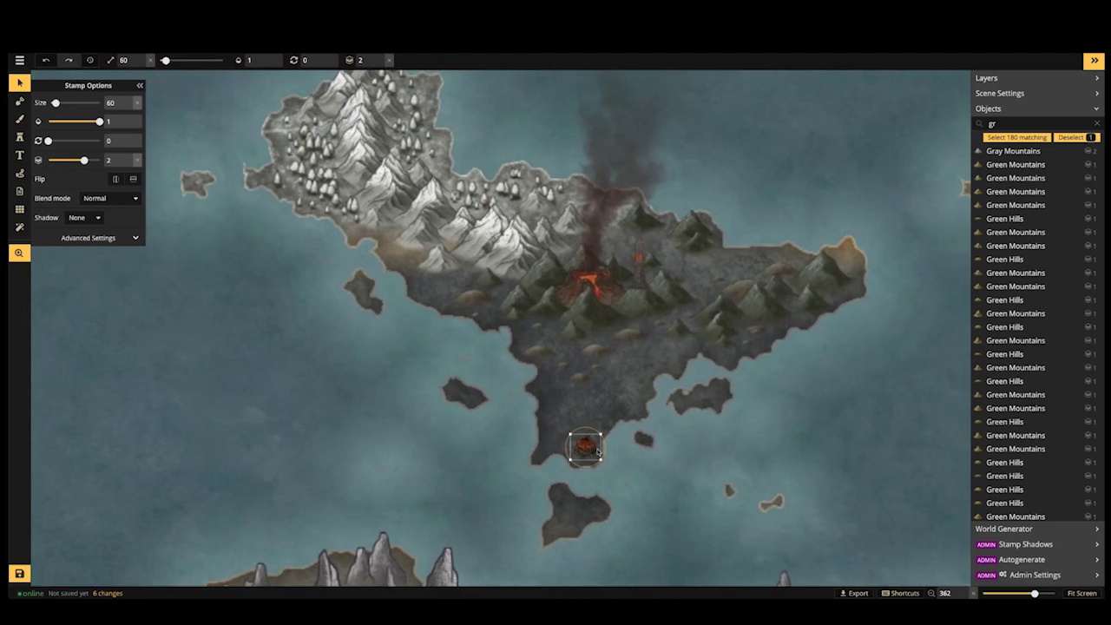
{"action": "left_click", "coordinate": [319, 320]}
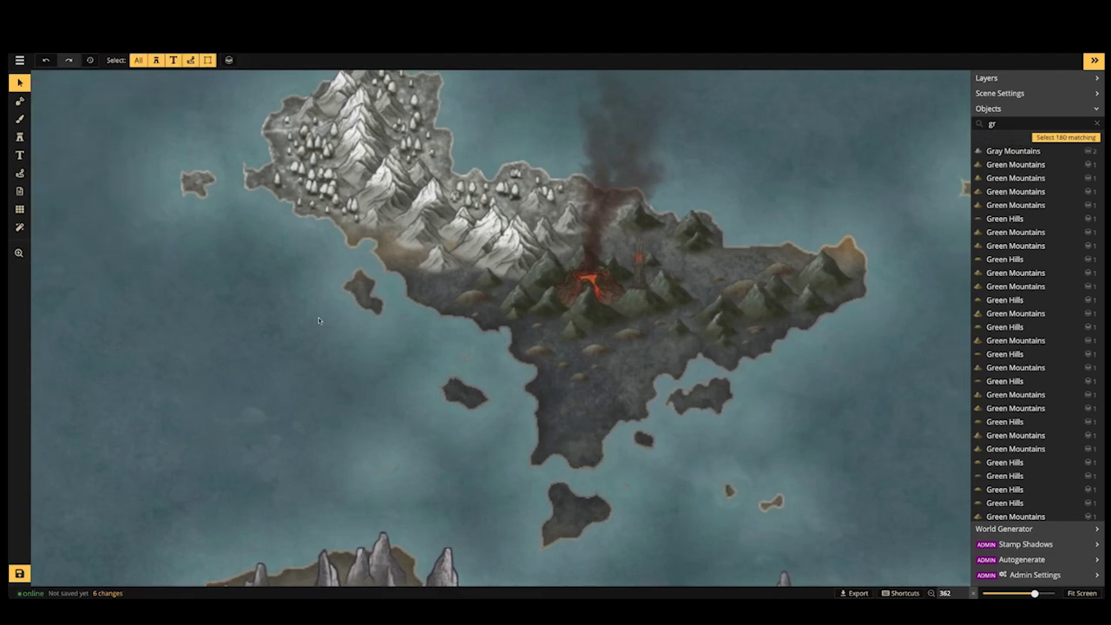
Place the Orc Village from the Orc Settlements stamps at size 40 on the volcanic continent's southern tip
{"action": "left_click", "coordinate": [20, 137]}
{"action": "key", "text": "i"}
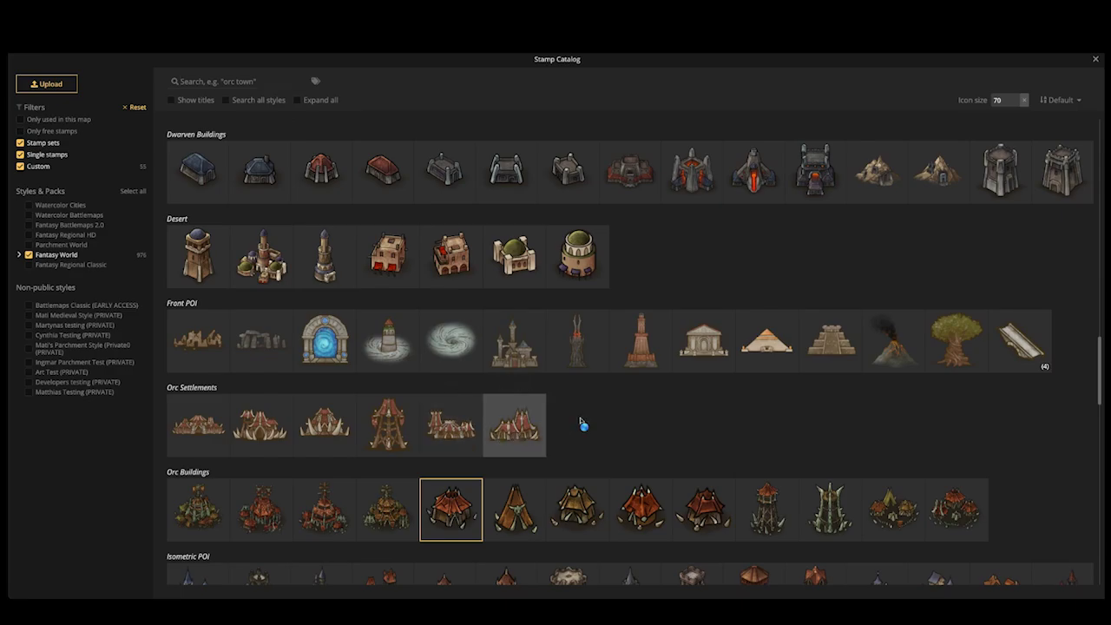
{"action": "left_click", "coordinate": [514, 426]}
{"action": "scroll", "coordinate": [577, 438], "scroll_direction": "up", "scroll_amount": 4}
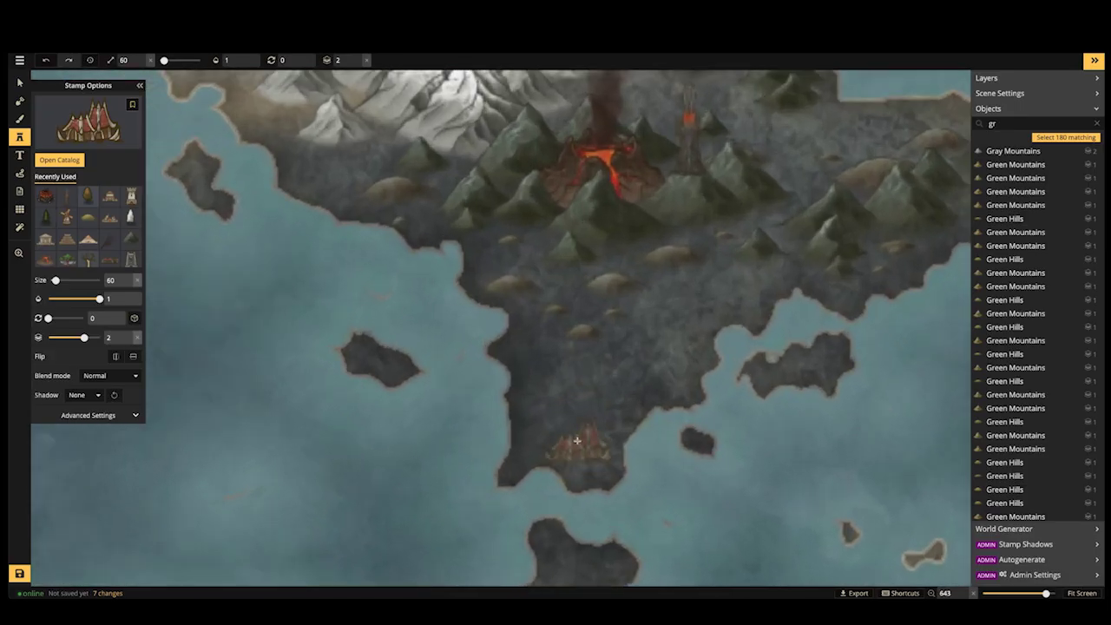
{"action": "scroll", "coordinate": [577, 440], "scroll_direction": "up", "scroll_amount": 1}
{"action": "key", "text": "["}
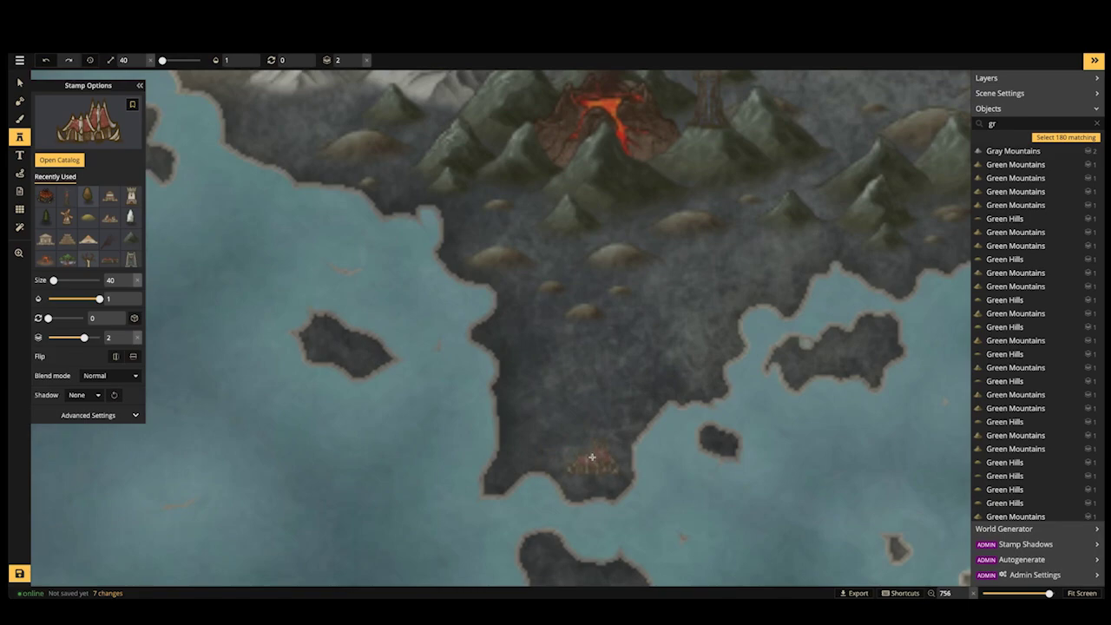
{"action": "left_click", "coordinate": [470, 319]}
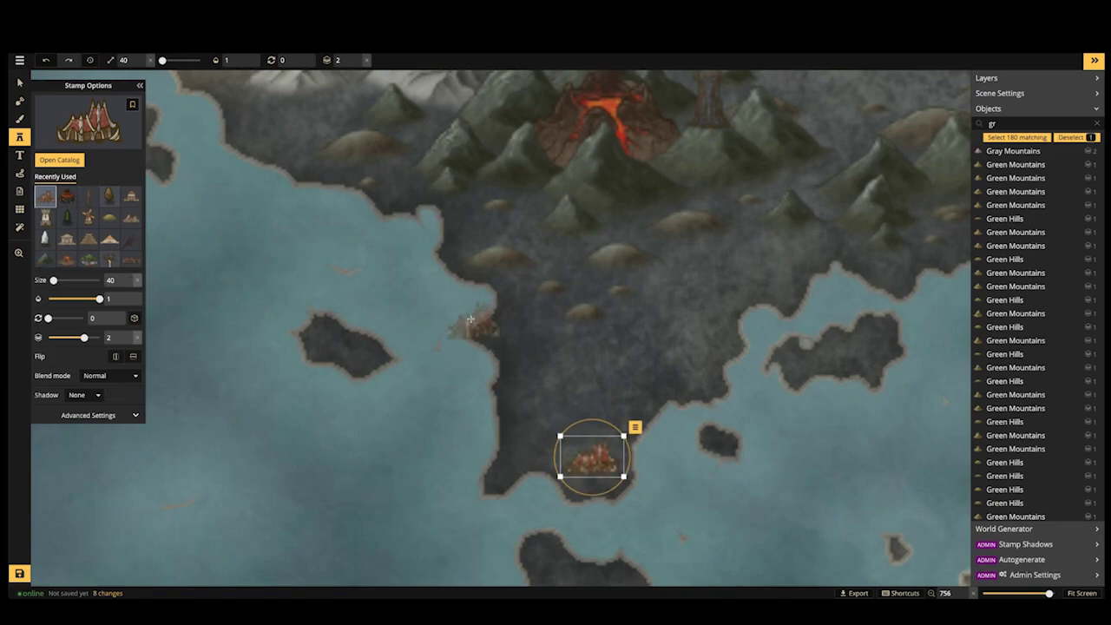
Deselect the orc village and clear the "gr" search filter from the object list
{"action": "scroll", "coordinate": [471, 320], "scroll_direction": "down", "scroll_amount": 2}
{"action": "scroll", "coordinate": [470, 319], "scroll_direction": "down", "scroll_amount": 5}
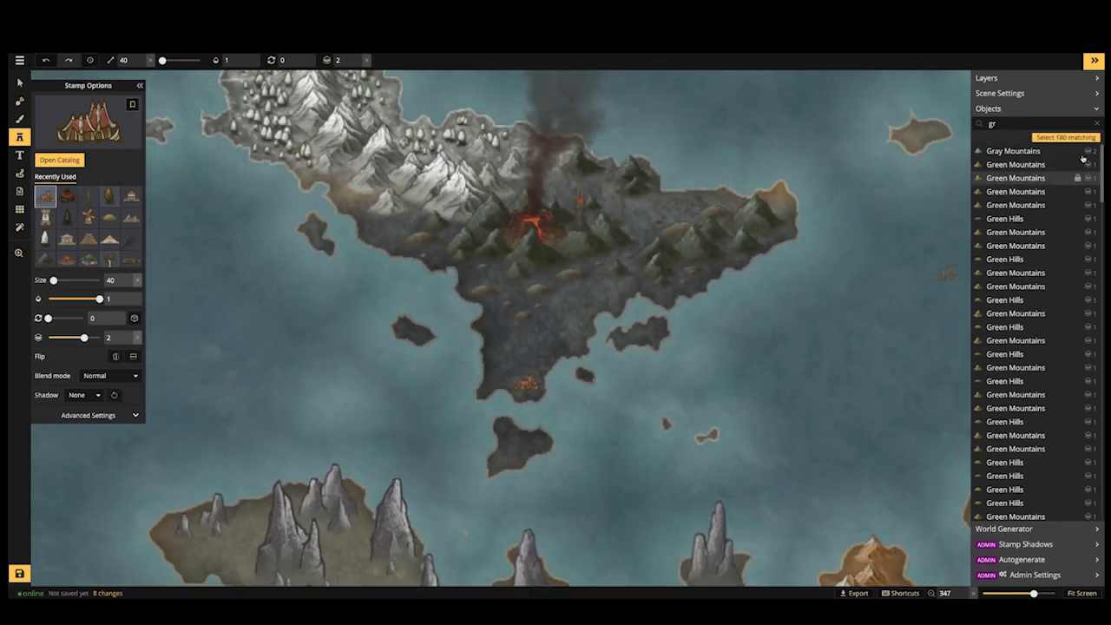
{"action": "key", "text": "BackSpace"}
{"action": "key", "text": "BackSpace"}
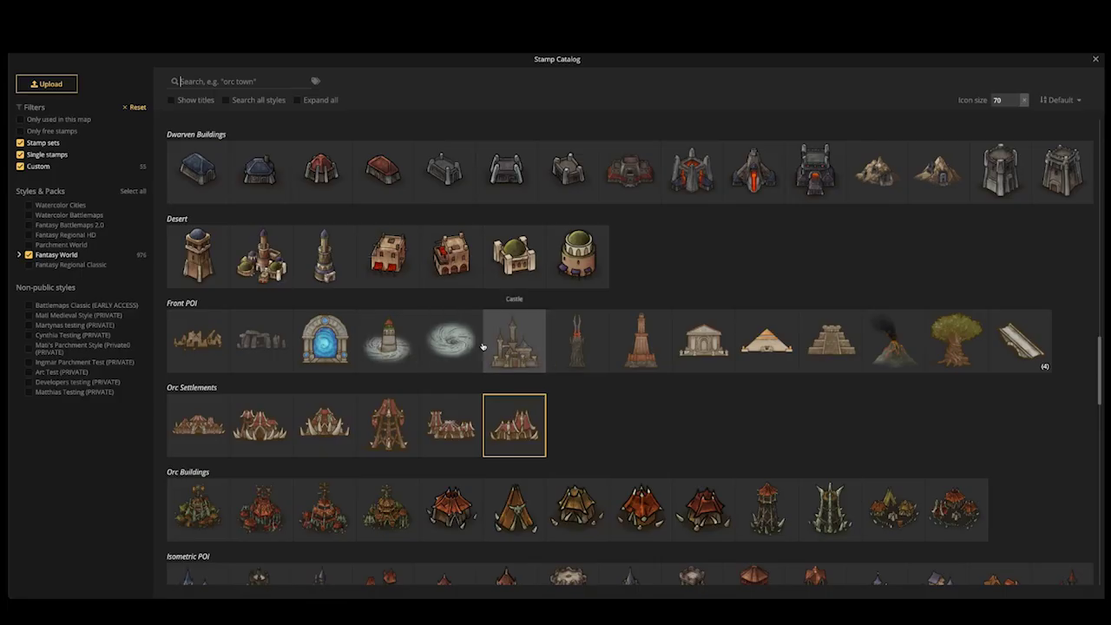
Place the red-roofed Human Village from the Human Settlements stamps at size 40 on the western mountain island's southeastern coast
{"action": "scroll", "coordinate": [485, 343], "scroll_direction": "up", "scroll_amount": 5}
{"action": "scroll", "coordinate": [483, 344], "scroll_direction": "up", "scroll_amount": 1}
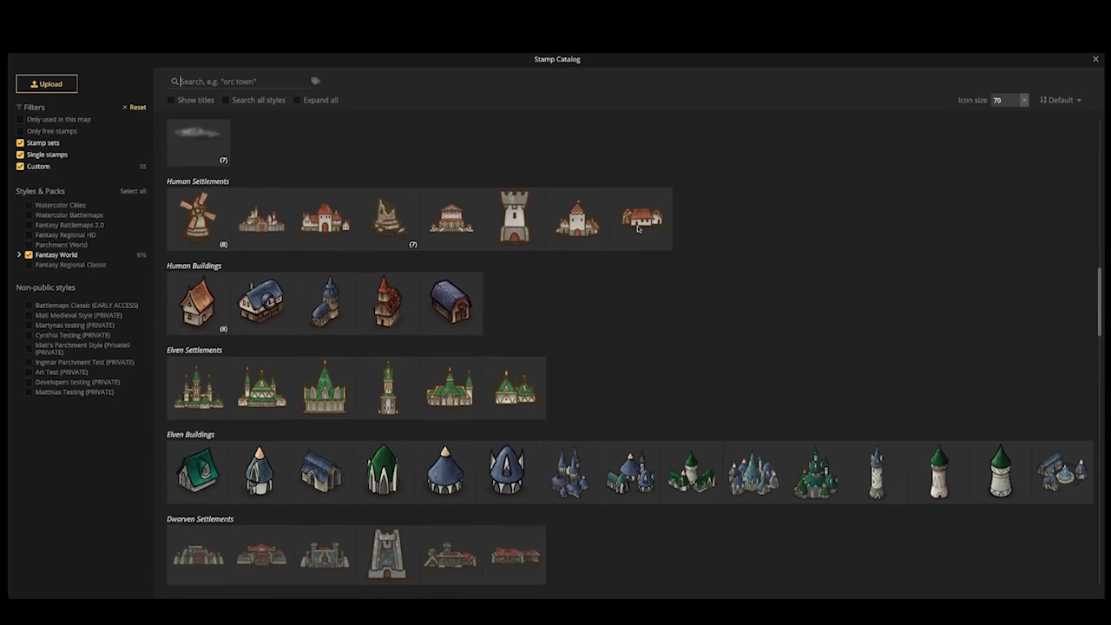
{"action": "key", "text": "space"}
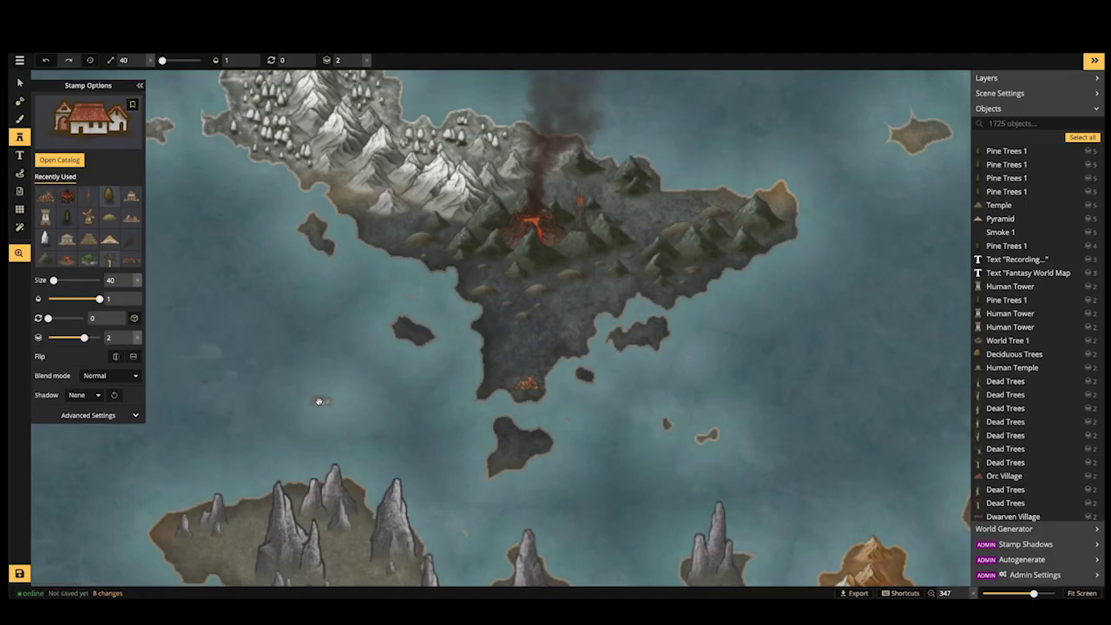
{"action": "left_click_drag", "start_coordinate": [318, 399], "coordinate": [475, 358]}
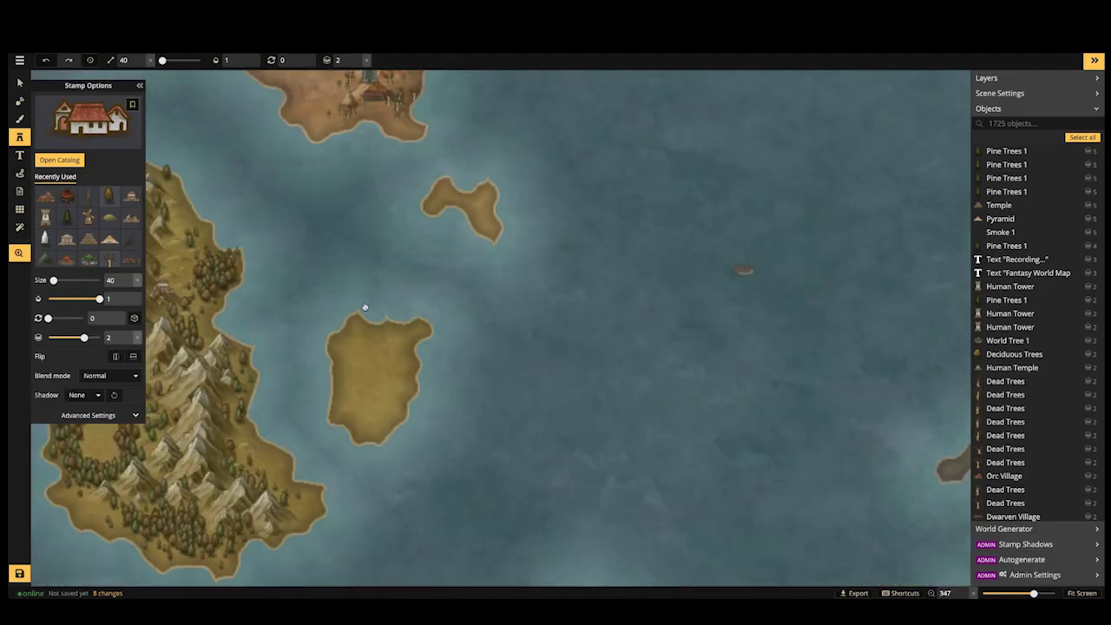
{"action": "scroll", "coordinate": [272, 460], "scroll_direction": "up", "scroll_amount": 5}
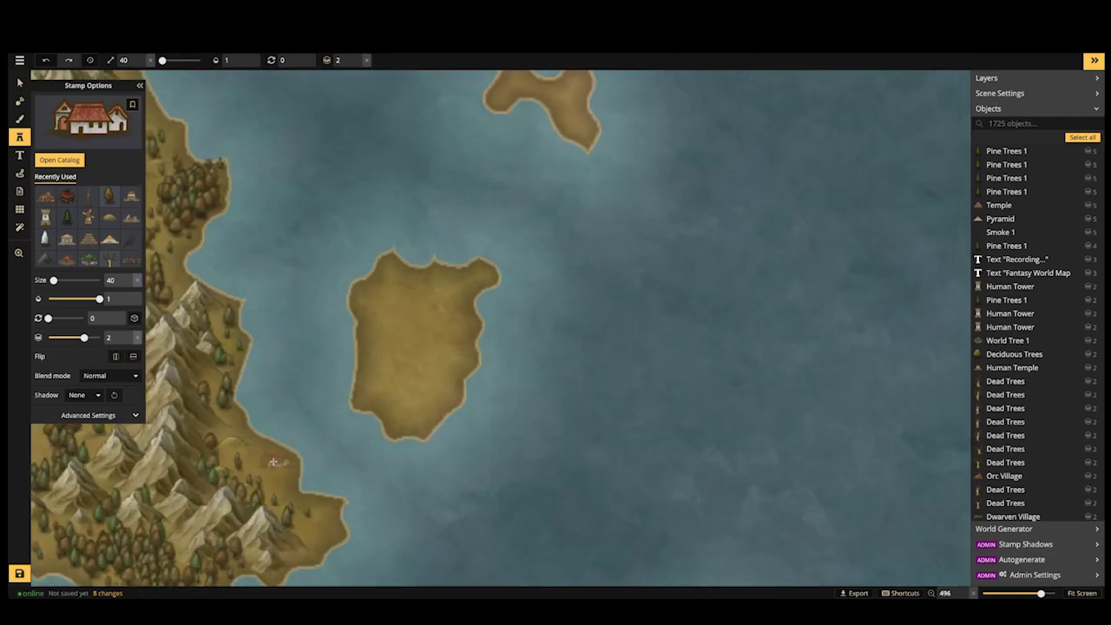
{"action": "left_click", "coordinate": [273, 460]}
Place a Human Village stamp at size 30 on the western mountain island, just north of the human temple beside the forest
{"action": "left_click_drag", "start_coordinate": [225, 355], "coordinate": [542, 357]}
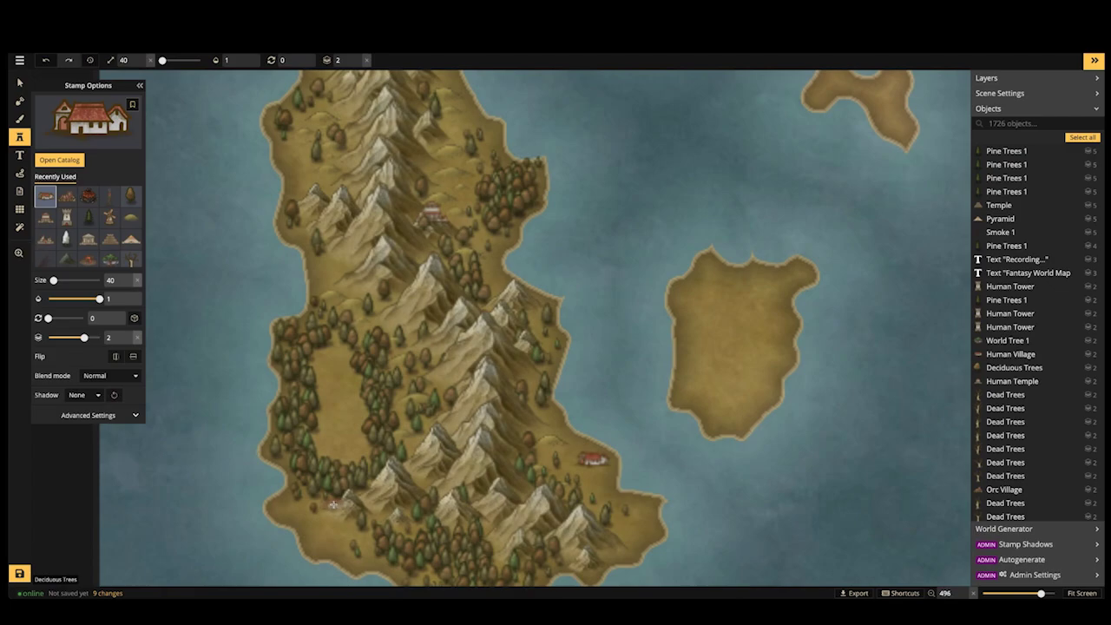
{"action": "left_click_drag", "start_coordinate": [368, 243], "coordinate": [324, 444]}
{"action": "scroll", "coordinate": [362, 380], "scroll_direction": "up", "scroll_amount": 3}
{"action": "scroll", "coordinate": [411, 401], "scroll_direction": "up", "scroll_amount": 3}
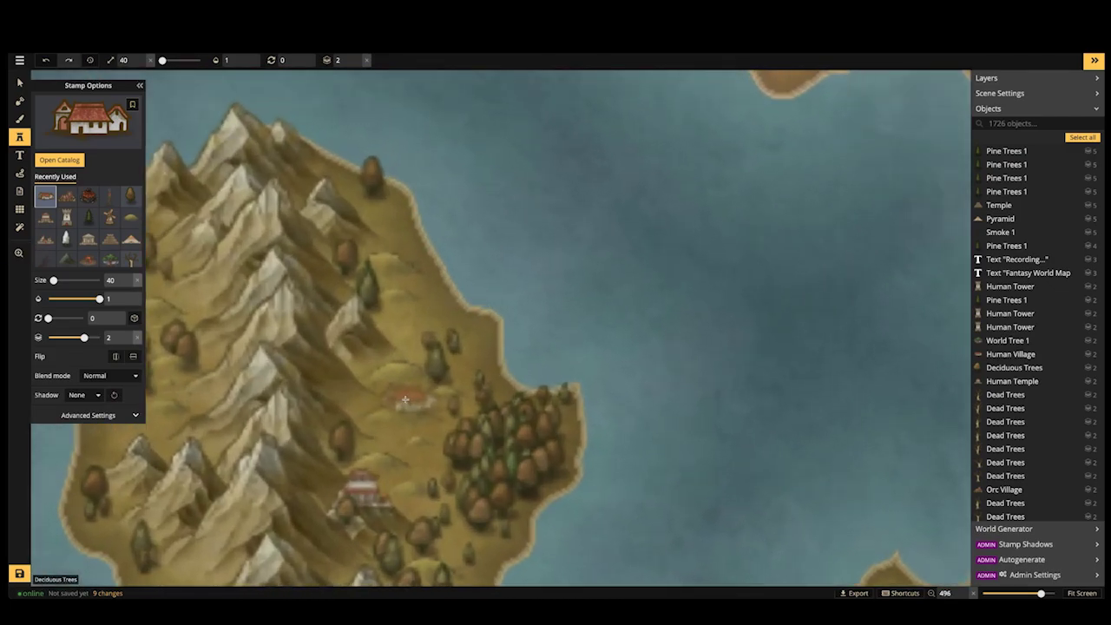
{"action": "key", "text": "["}
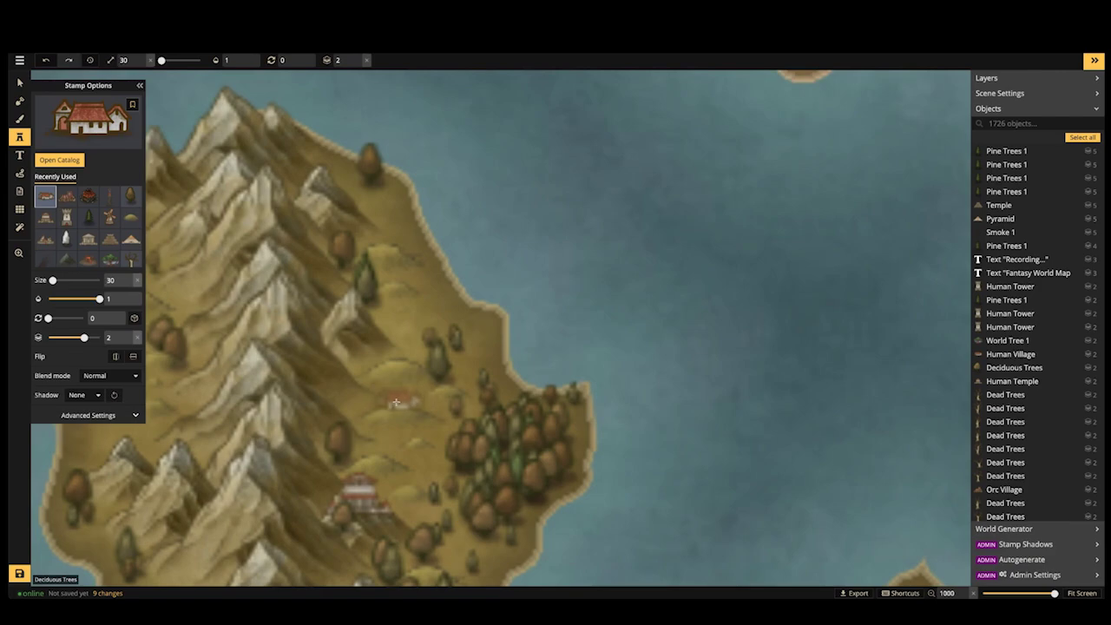
{"action": "left_click", "coordinate": [395, 404]}
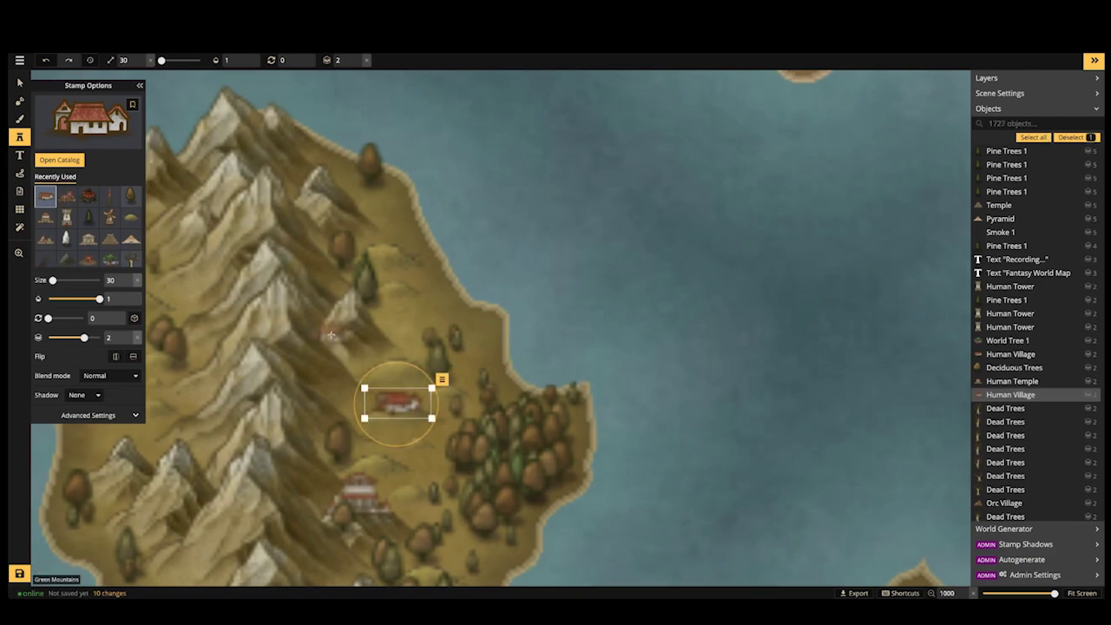
Examine the western mountain island and the surrounding islands and coasts for further village sites
{"action": "scroll", "coordinate": [333, 330], "scroll_direction": "down", "scroll_amount": 3}
{"action": "key", "text": "space"}
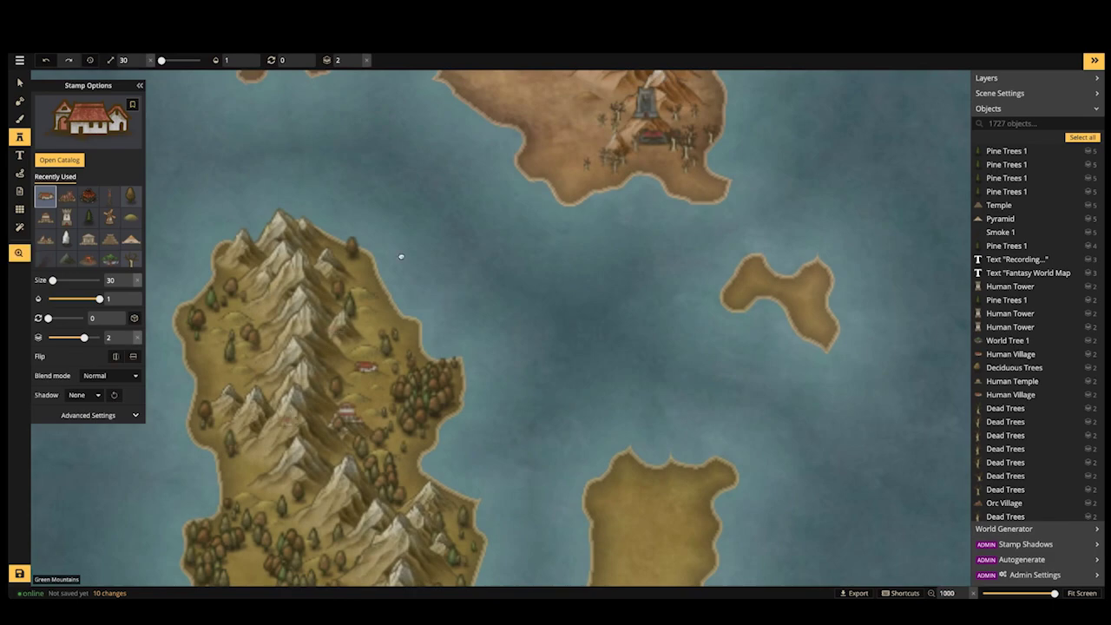
{"action": "left_click_drag", "start_coordinate": [278, 530], "coordinate": [395, 246]}
{"action": "left_click_drag", "start_coordinate": [553, 295], "coordinate": [461, 401]}
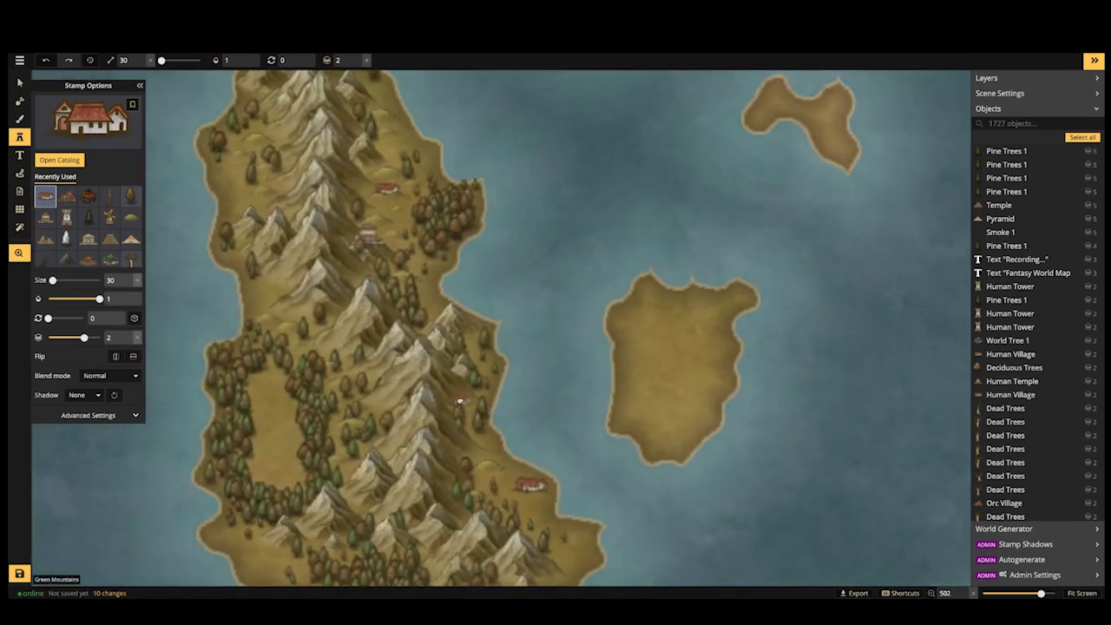
{"action": "key", "text": "z"}
{"action": "key", "text": "Left"}
{"action": "key", "text": "Down"}
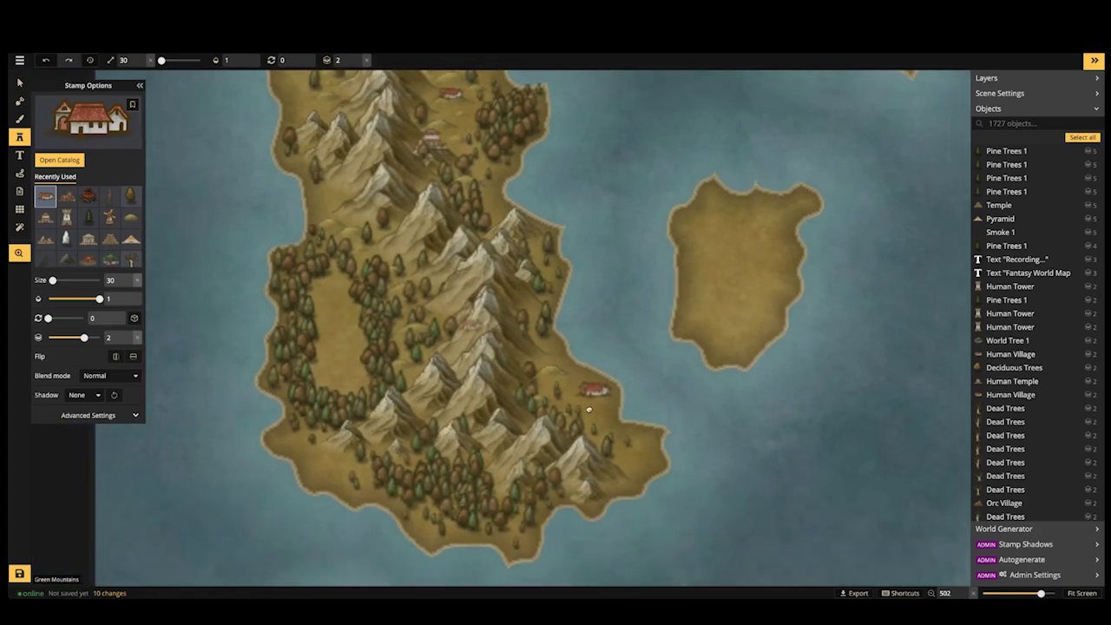
{"action": "key", "text": "space"}
{"action": "left_click_drag", "start_coordinate": [470, 333], "coordinate": [334, 364]}
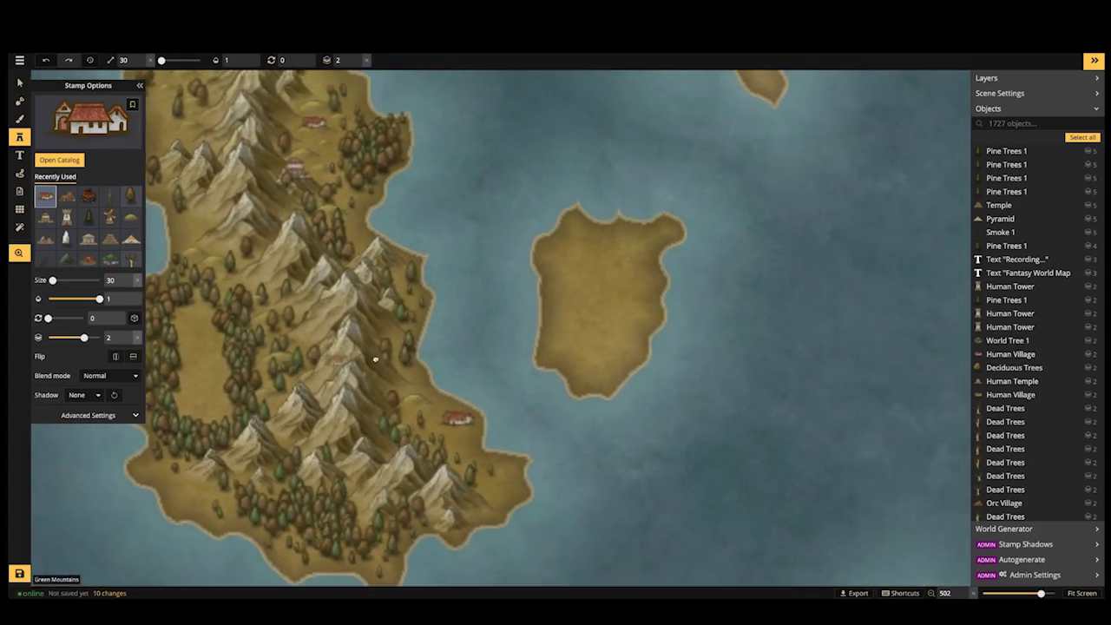
{"action": "left_click_drag", "start_coordinate": [679, 352], "coordinate": [485, 398]}
{"action": "scroll", "coordinate": [622, 333], "scroll_direction": "down", "scroll_amount": 2}
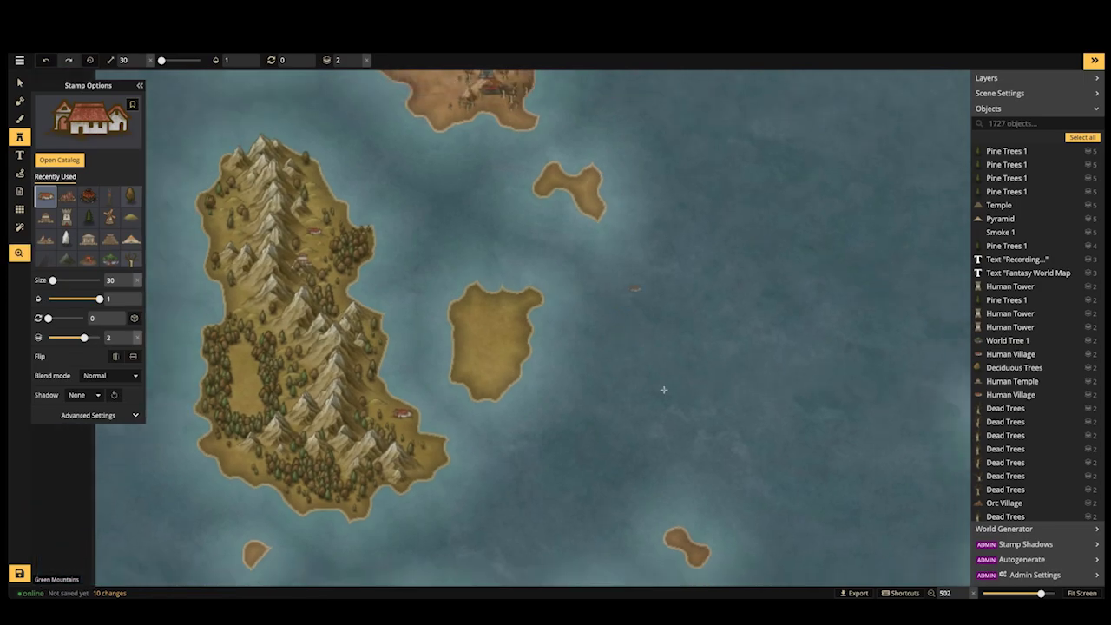
{"action": "left_click_drag", "start_coordinate": [610, 148], "coordinate": [610, 387]}
{"action": "left_click_drag", "start_coordinate": [540, 314], "coordinate": [295, 82]}
{"action": "left_click_drag", "start_coordinate": [401, 235], "coordinate": [383, 53]}
{"action": "left_click_drag", "start_coordinate": [260, 246], "coordinate": [629, 215]}
Place a size 30 Human Village on the southwestern continent's western coastal plain, south of the small plateau and pine trees
{"action": "scroll", "coordinate": [447, 397], "scroll_direction": "up", "scroll_amount": 2}
{"action": "scroll", "coordinate": [447, 397], "scroll_direction": "up", "scroll_amount": 3}
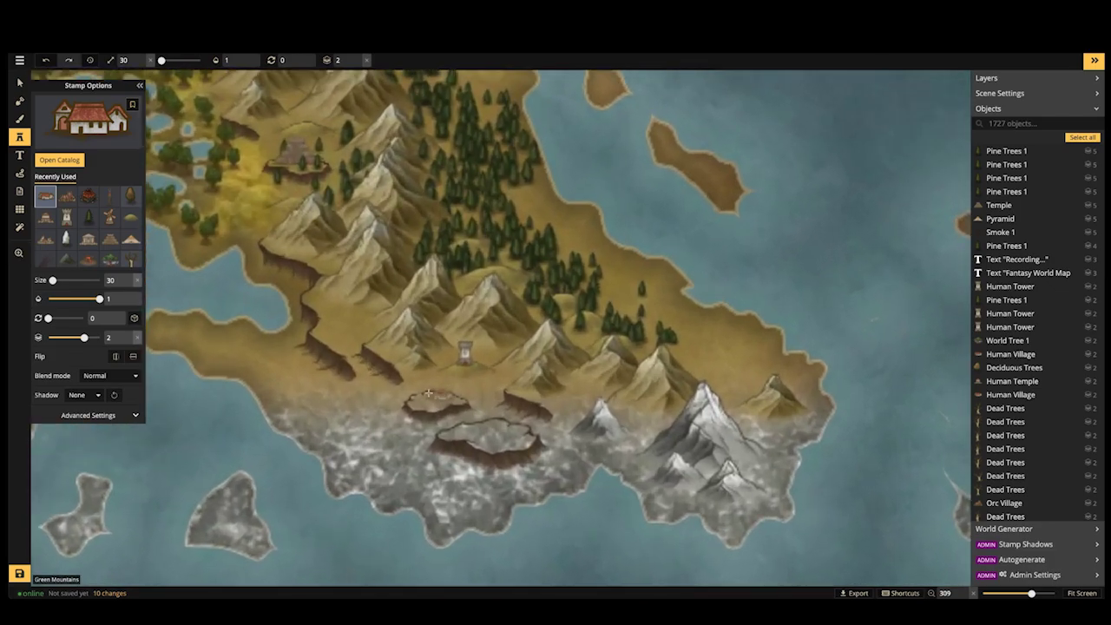
{"action": "left_click_drag", "start_coordinate": [343, 299], "coordinate": [551, 353]}
{"action": "scroll", "coordinate": [551, 353], "scroll_direction": "down", "scroll_amount": 2}
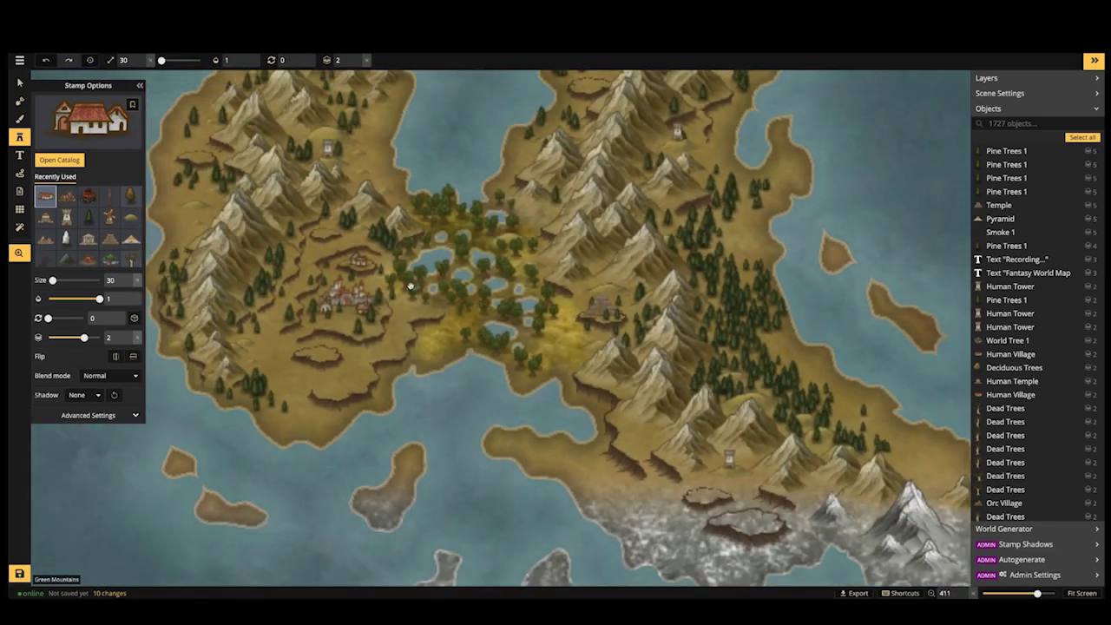
{"action": "left_click_drag", "start_coordinate": [364, 382], "coordinate": [434, 425]}
{"action": "scroll", "coordinate": [447, 404], "scroll_direction": "up", "scroll_amount": 2}
{"action": "left_click_drag", "start_coordinate": [455, 389], "coordinate": [423, 422]}
{"action": "scroll", "coordinate": [423, 422], "scroll_direction": "down", "scroll_amount": 2}
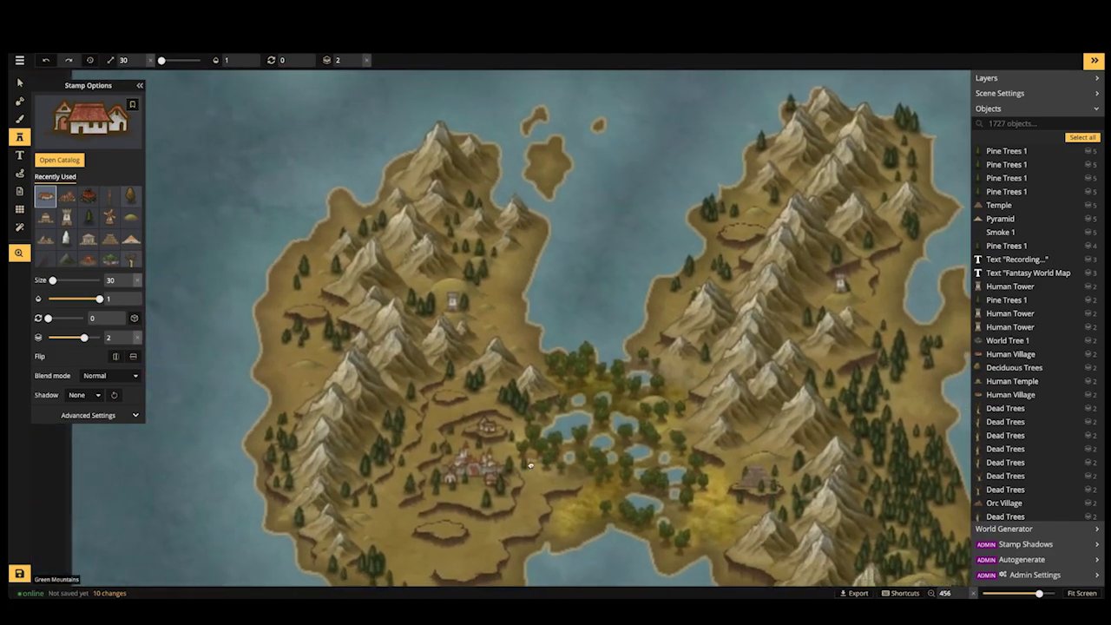
{"action": "scroll", "coordinate": [311, 358], "scroll_direction": "up", "scroll_amount": 4}
{"action": "scroll", "coordinate": [311, 359], "scroll_direction": "up", "scroll_amount": 1}
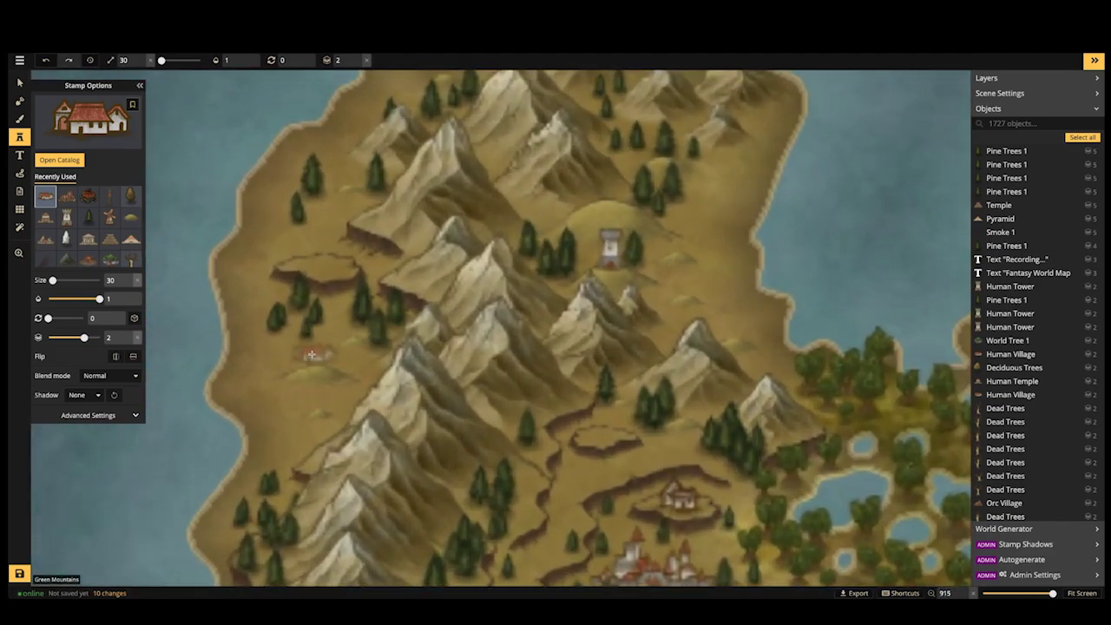
{"action": "left_click", "coordinate": [313, 359]}
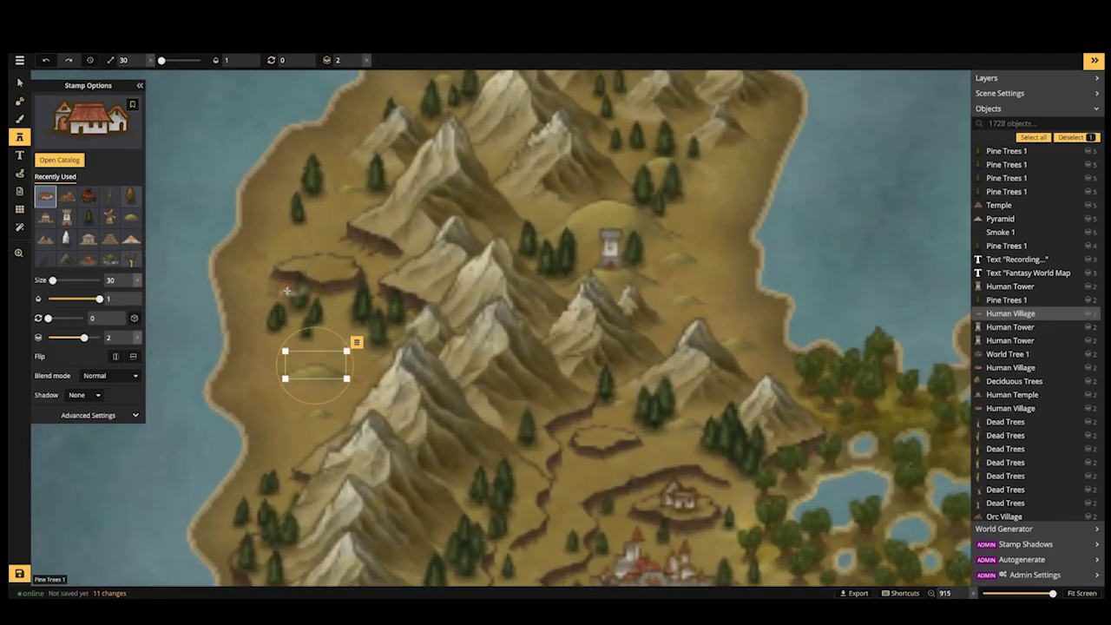
Place another size 30 Human Village on the northwestern plateau of the southwestern continent's eastern half and deselect it
{"action": "scroll", "coordinate": [655, 300], "scroll_direction": "down", "scroll_amount": 3}
{"action": "left_click_drag", "start_coordinate": [679, 268], "coordinate": [545, 298]}
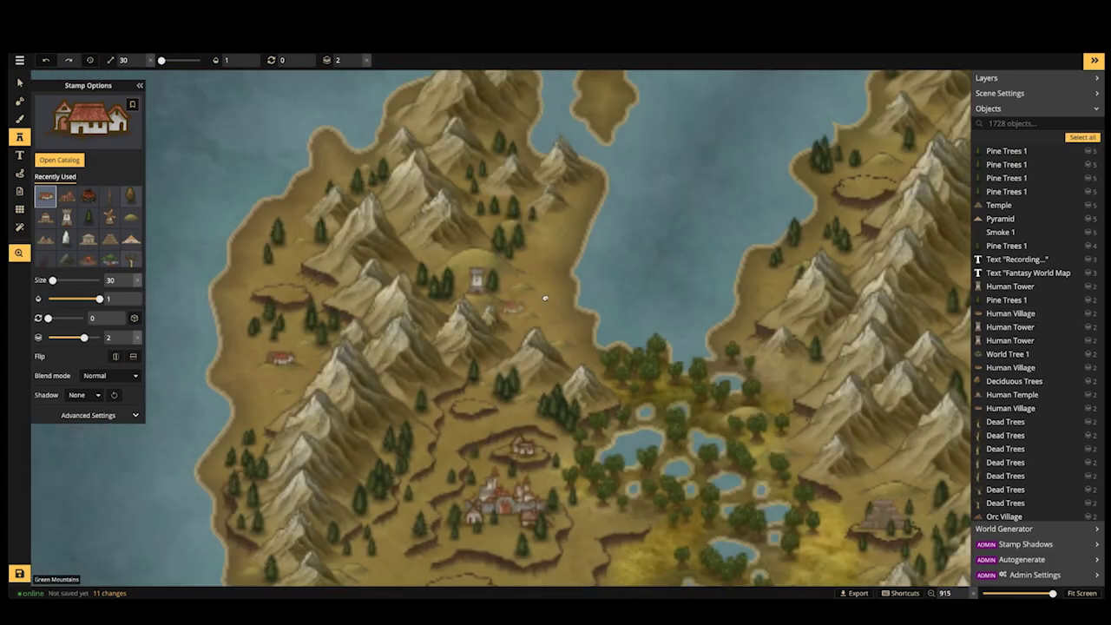
{"action": "left_click_drag", "start_coordinate": [826, 311], "coordinate": [549, 299]}
{"action": "left_click_drag", "start_coordinate": [749, 293], "coordinate": [439, 307]}
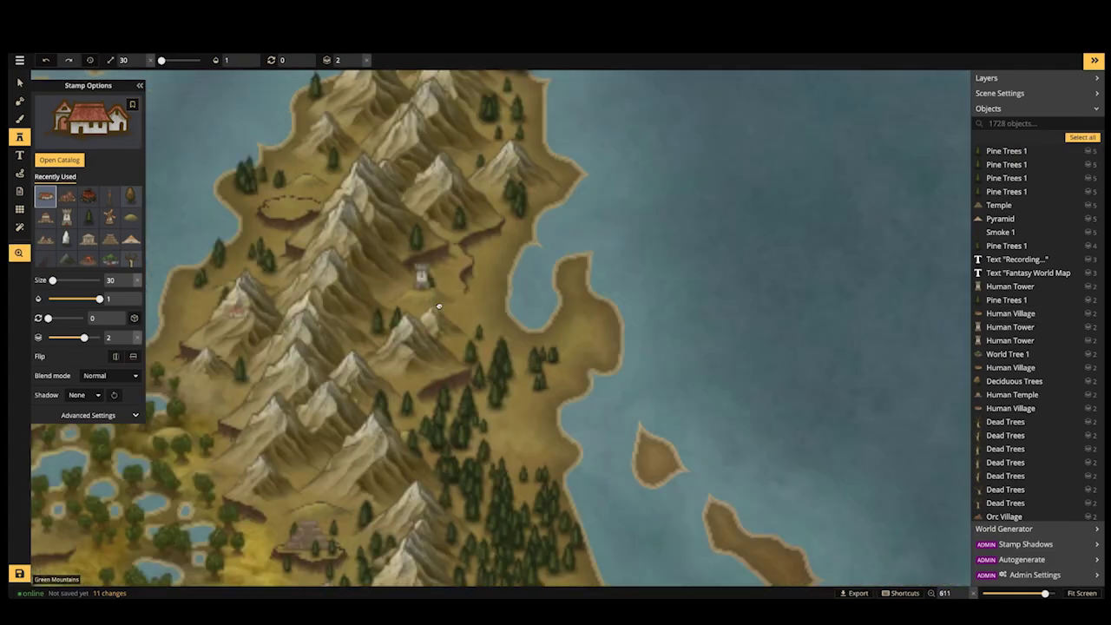
{"action": "left_click", "coordinate": [292, 205]}
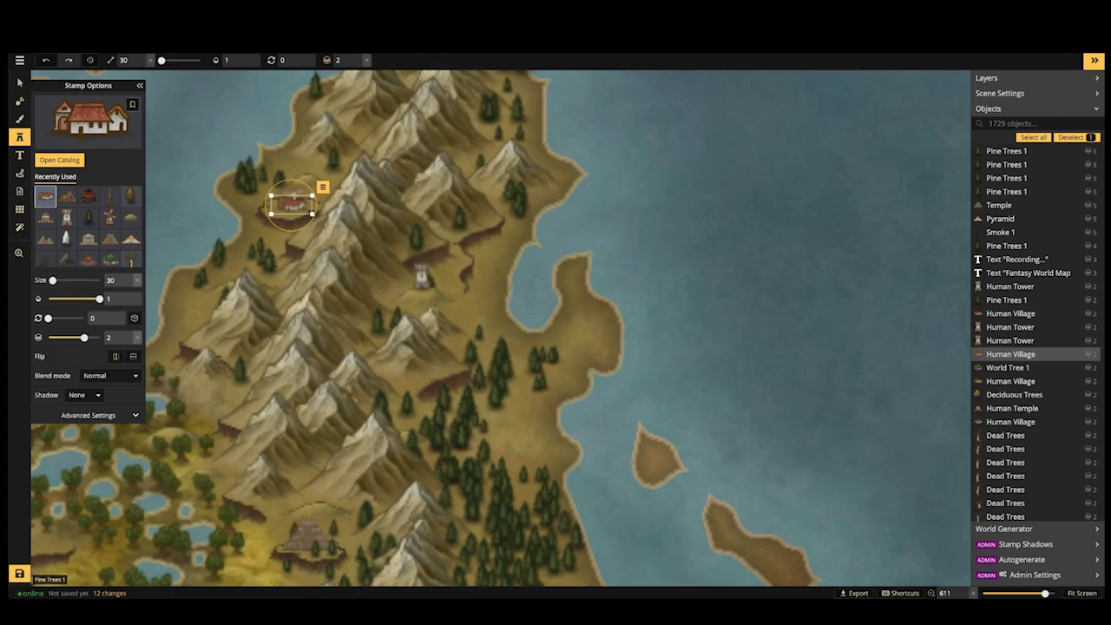
{"action": "key", "text": "Escape"}
Survey the whole world map to review its continents and the settlements placed on them
{"action": "scroll", "coordinate": [193, 149], "scroll_direction": "down", "scroll_amount": 3}
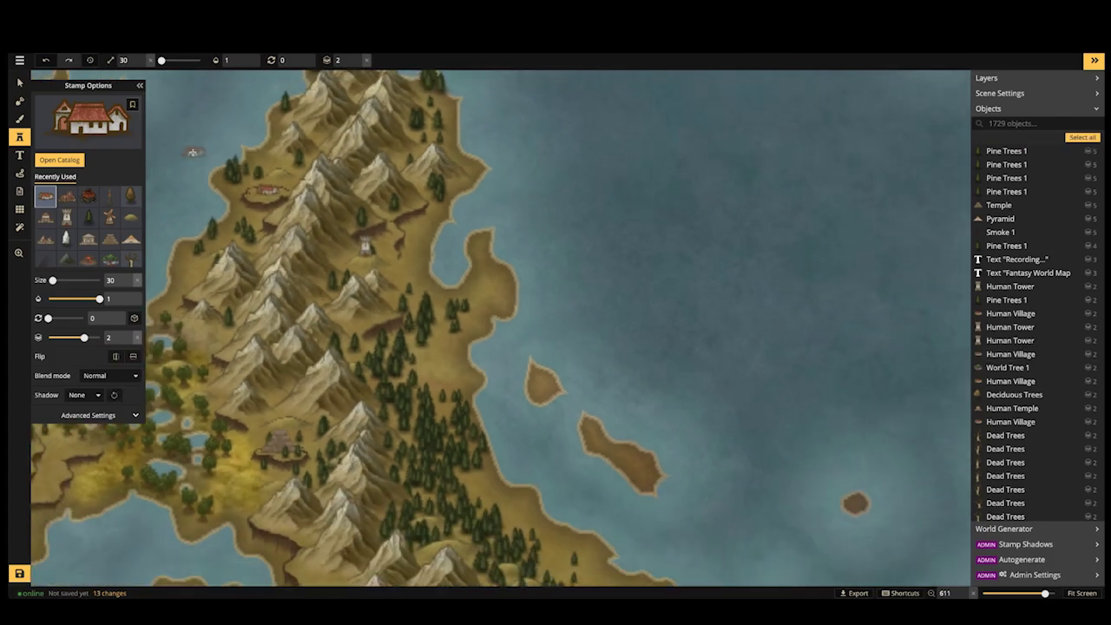
{"action": "scroll", "coordinate": [192, 152], "scroll_direction": "down", "scroll_amount": 3}
{"action": "left_click_drag", "start_coordinate": [840, 241], "coordinate": [570, 343]}
{"action": "scroll", "coordinate": [613, 247], "scroll_direction": "down", "scroll_amount": 3}
{"action": "left_click_drag", "start_coordinate": [584, 267], "coordinate": [446, 417]}
{"action": "left_click_drag", "start_coordinate": [514, 274], "coordinate": [460, 355]}
{"action": "left_click_drag", "start_coordinate": [455, 227], "coordinate": [448, 337]}
{"action": "scroll", "coordinate": [448, 336], "scroll_direction": "down", "scroll_amount": 3}
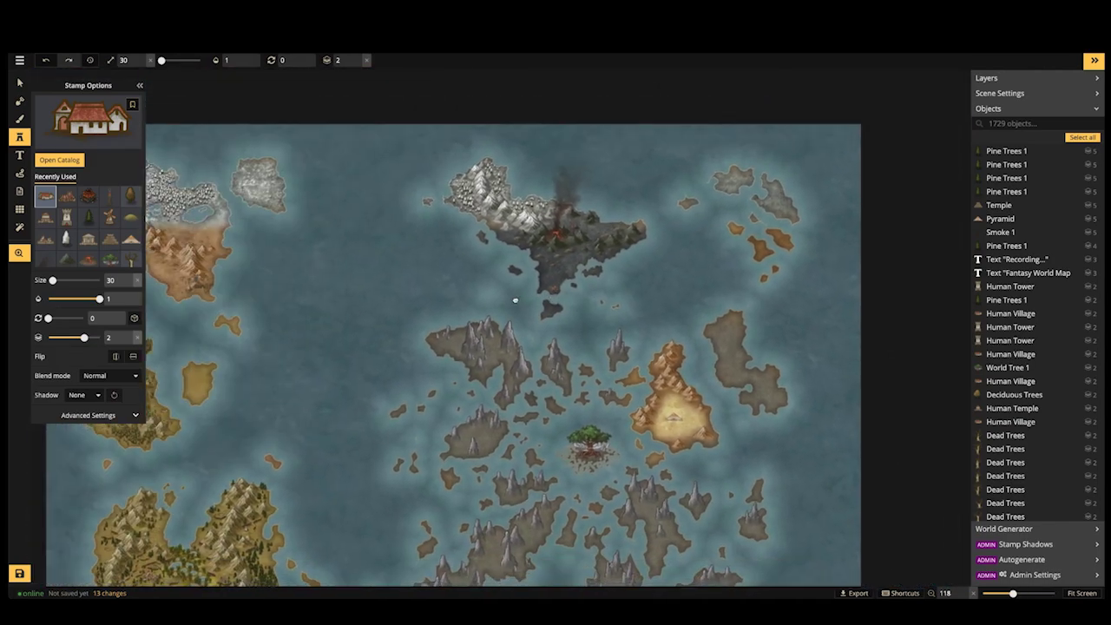
{"action": "left_click_drag", "start_coordinate": [412, 371], "coordinate": [527, 331]}
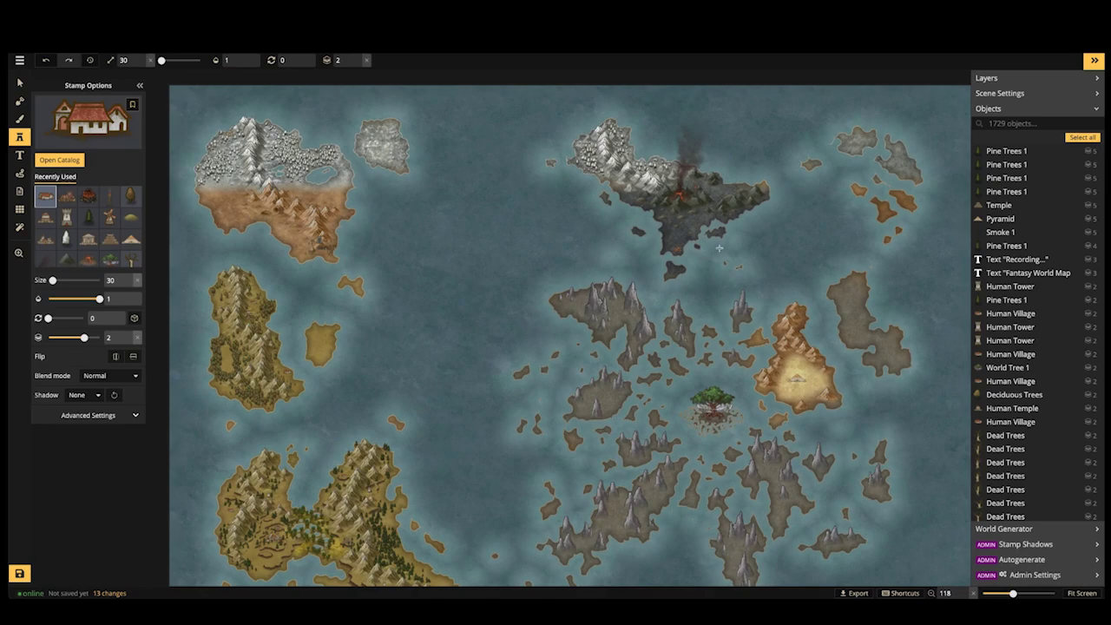
Check the area around the volcanic continent's orc village and look through the settlement and building stamps in the stamp catalog
{"action": "scroll", "coordinate": [682, 239], "scroll_direction": "up", "scroll_amount": 1}
{"action": "scroll", "coordinate": [673, 250], "scroll_direction": "up", "scroll_amount": 4}
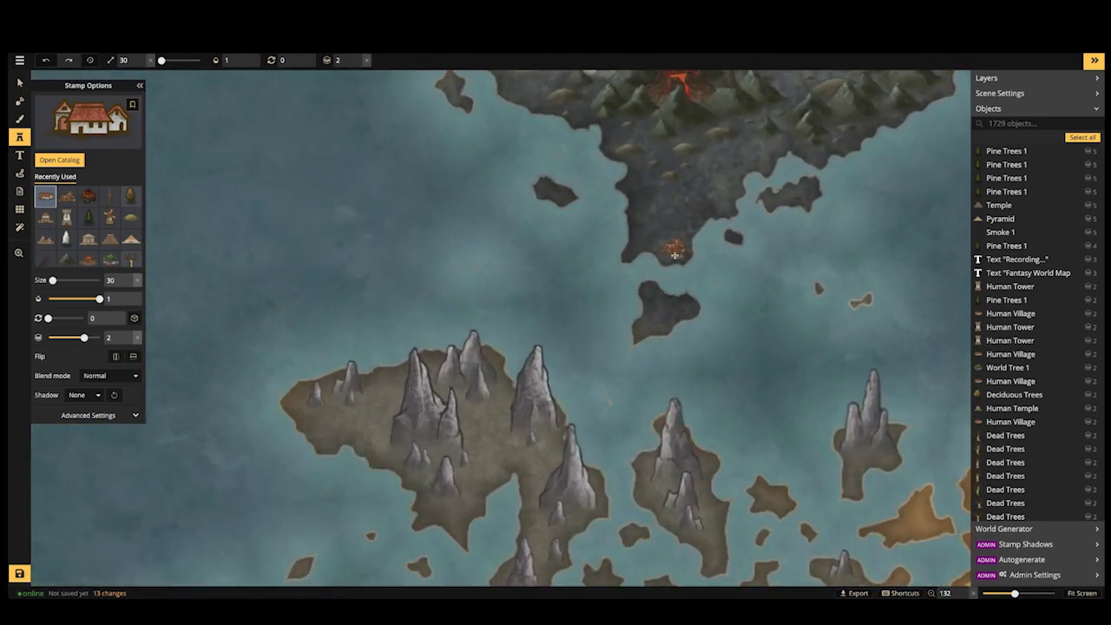
{"action": "scroll", "coordinate": [675, 254], "scroll_direction": "up", "scroll_amount": 1}
{"action": "left_click", "coordinate": [97, 129]}
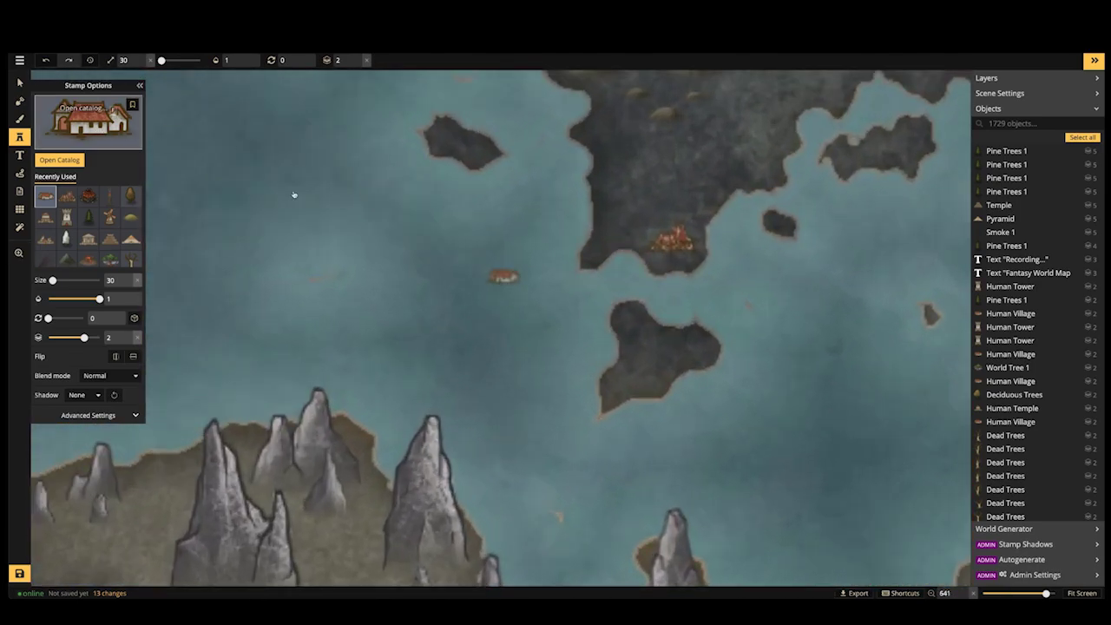
{"action": "key", "text": "c"}
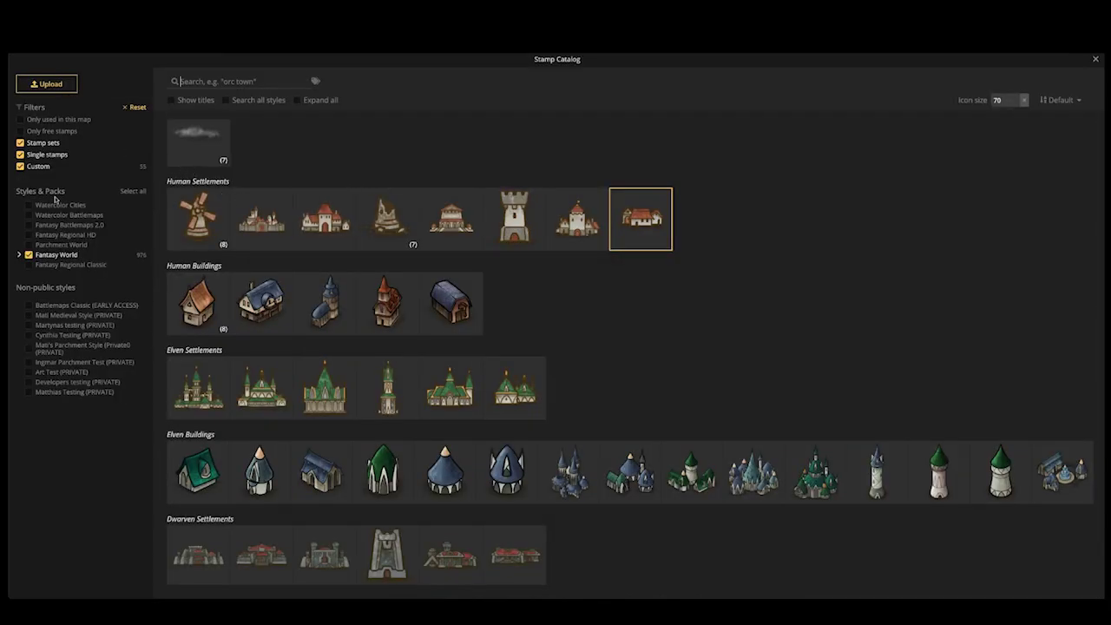
{"action": "left_click", "coordinate": [198, 304]}
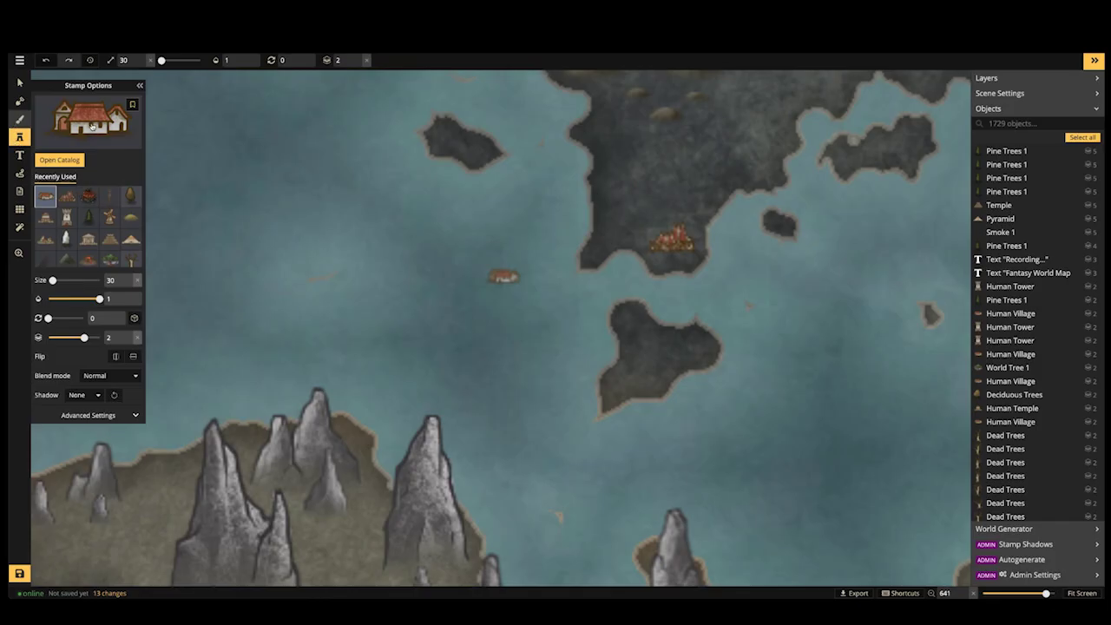
Set up the terrain brush with the light reddish-brown Wasteland texture at size 10 and opacity 0.52
{"action": "key", "text": "b"}
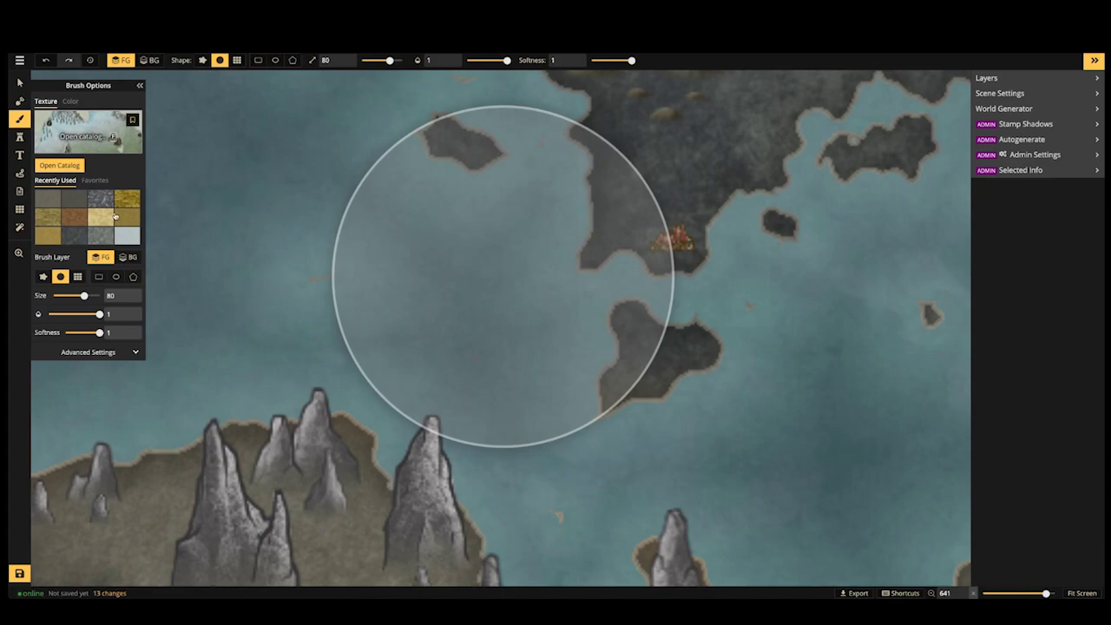
{"action": "key", "text": "f"}
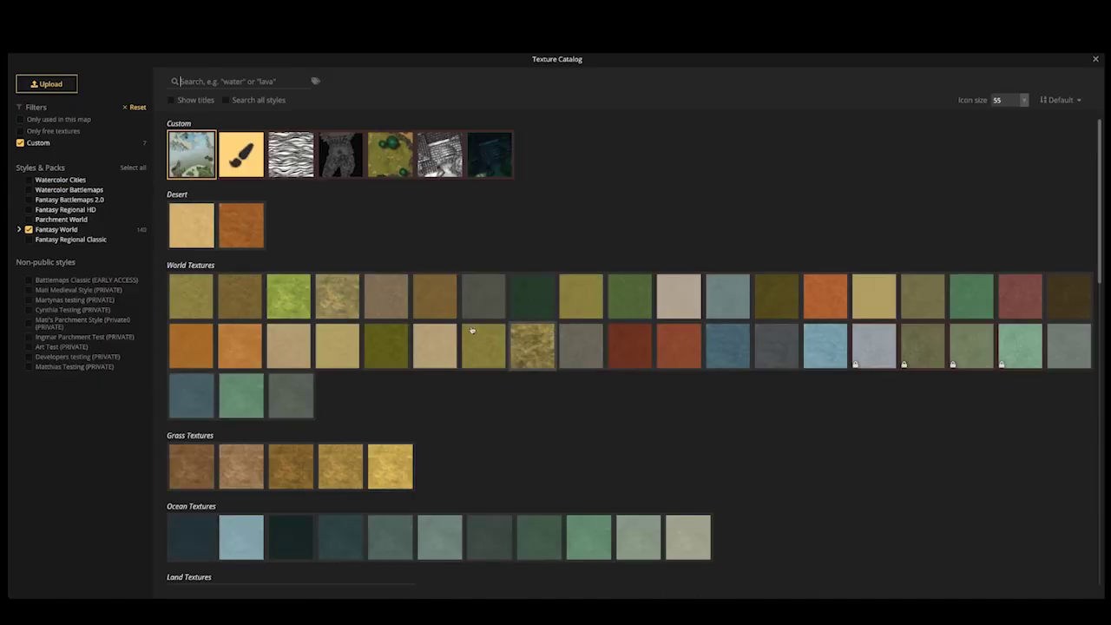
{"action": "scroll", "coordinate": [351, 385], "scroll_direction": "down", "scroll_amount": 5}
{"action": "scroll", "coordinate": [351, 385], "scroll_direction": "down", "scroll_amount": 3}
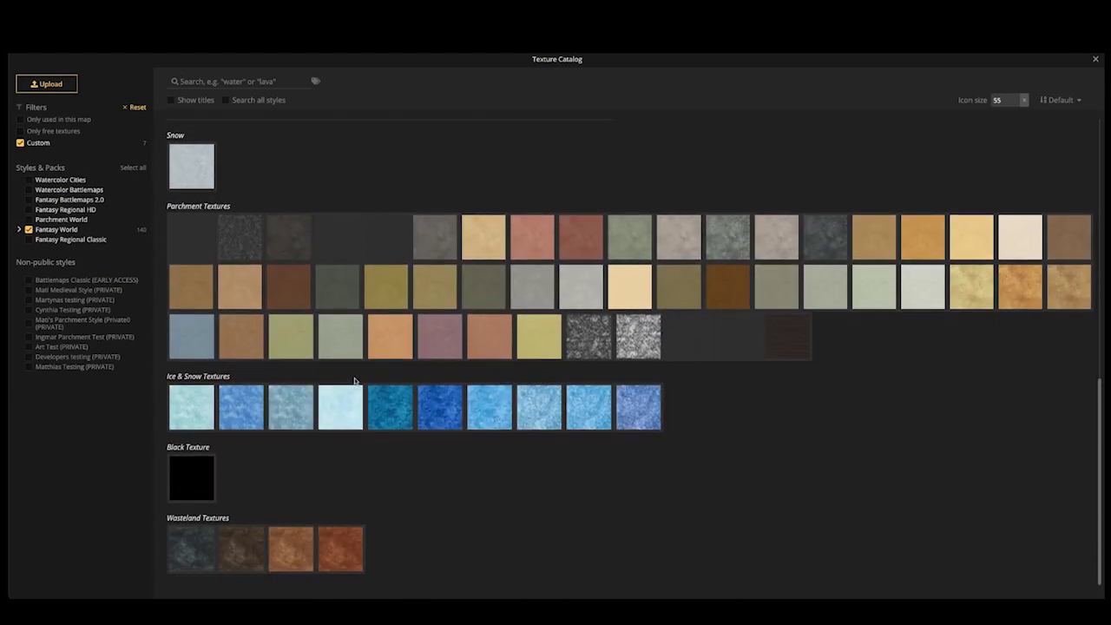
{"action": "left_click", "coordinate": [283, 553]}
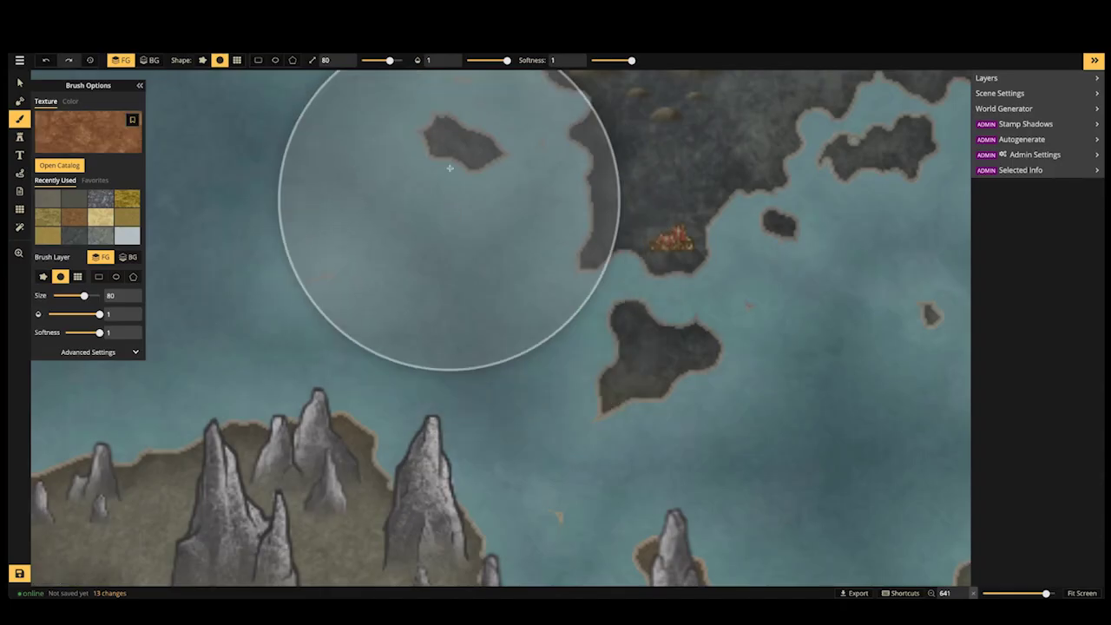
{"action": "left_click_drag", "start_coordinate": [371, 59], "coordinate": [368, 60]}
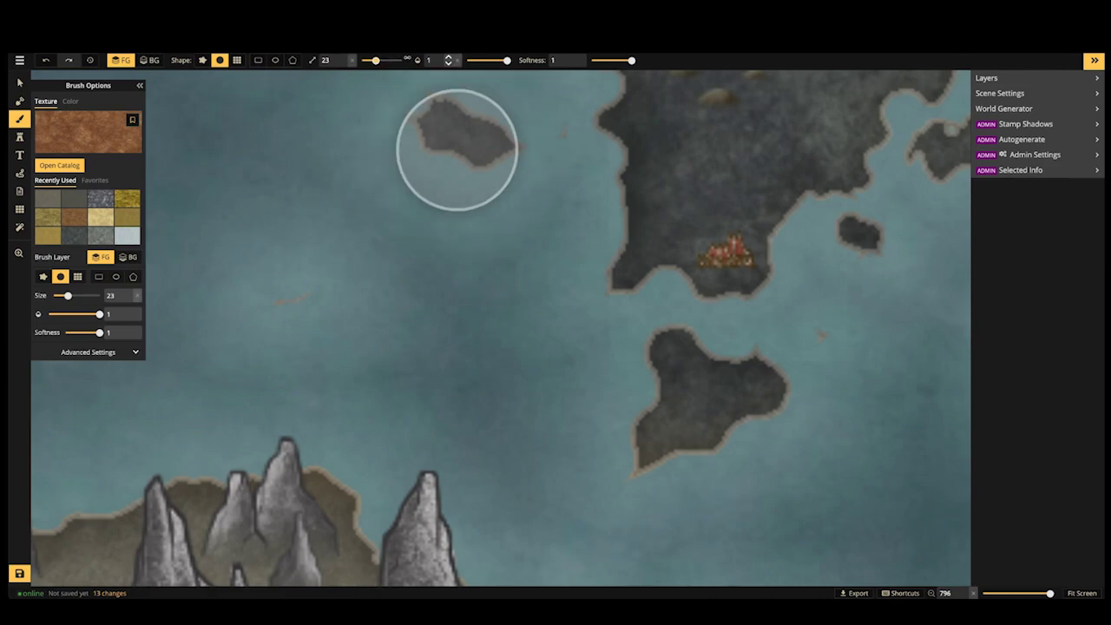
{"action": "left_click", "coordinate": [490, 60]}
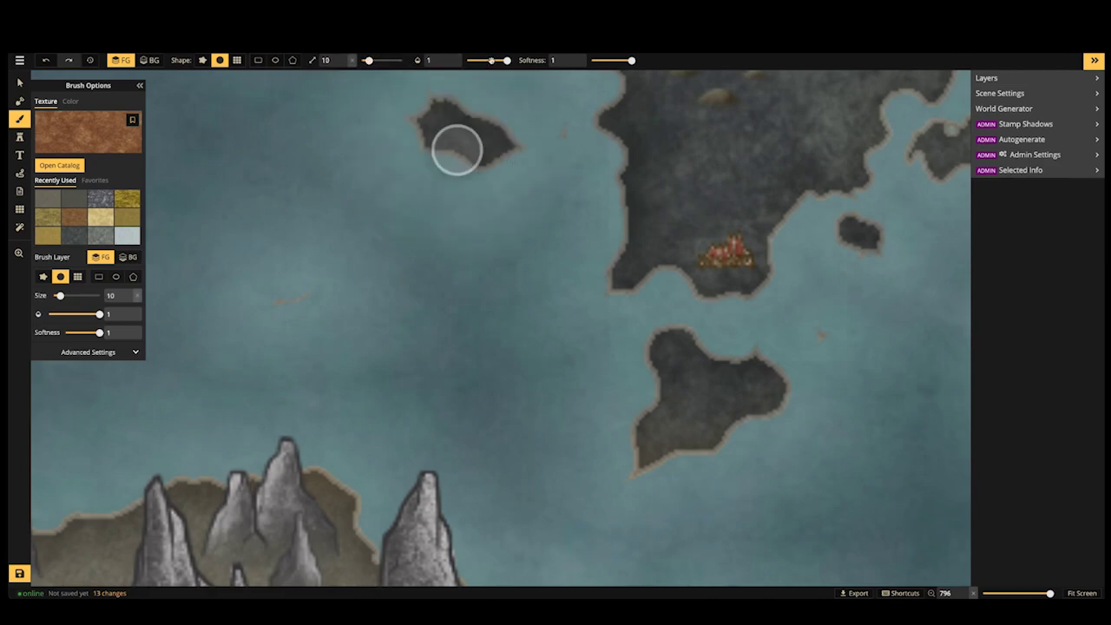
Paint the reddish-brown wasteland texture around the orc village on the volcanic continent's southern tip
{"action": "left_click_drag", "start_coordinate": [619, 230], "coordinate": [432, 235]}
{"action": "mouse_move", "coordinate": [541, 245]}
{"action": "left_mouse_down"}
{"action": "mouse_move", "coordinate": [512, 266]}
{"action": "mouse_move", "coordinate": [561, 254]}
{"action": "mouse_move", "coordinate": [579, 269]}
{"action": "mouse_move", "coordinate": [549, 226]}
{"action": "mouse_move", "coordinate": [531, 222]}
{"action": "mouse_move", "coordinate": [580, 200]}
{"action": "mouse_move", "coordinate": [529, 237]}
{"action": "mouse_move", "coordinate": [492, 222]}
{"action": "mouse_move", "coordinate": [504, 206]}
{"action": "mouse_move", "coordinate": [516, 172]}
{"action": "left_mouse_up"}
{"action": "scroll", "coordinate": [514, 178], "scroll_direction": "down", "scroll_amount": 3}
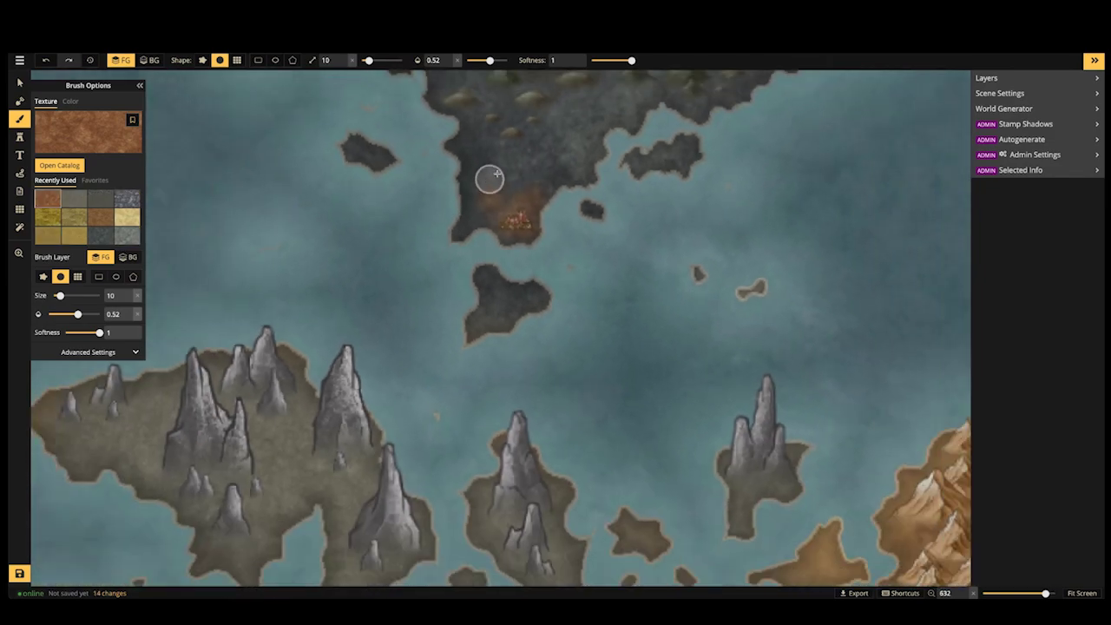
Paint scattered reddish-brown wasteland patches across the volcanic continent, north of the orc village and among the eastern mountains
{"action": "mouse_move", "coordinate": [528, 227]}
{"action": "left_mouse_down"}
{"action": "mouse_move", "coordinate": [560, 190]}
{"action": "mouse_move", "coordinate": [575, 184]}
{"action": "mouse_move", "coordinate": [494, 242]}
{"action": "mouse_move", "coordinate": [432, 239]}
{"action": "mouse_move", "coordinate": [474, 240]}
{"action": "mouse_move", "coordinate": [466, 217]}
{"action": "mouse_move", "coordinate": [454, 228]}
{"action": "mouse_move", "coordinate": [491, 246]}
{"action": "left_mouse_up"}
{"action": "left_click_drag", "start_coordinate": [561, 132], "coordinate": [447, 310]}
{"action": "mouse_move", "coordinate": [538, 258]}
{"action": "left_mouse_down"}
{"action": "mouse_move", "coordinate": [516, 251]}
{"action": "mouse_move", "coordinate": [591, 251]}
{"action": "mouse_move", "coordinate": [516, 255]}
{"action": "mouse_move", "coordinate": [427, 229]}
{"action": "left_mouse_up"}
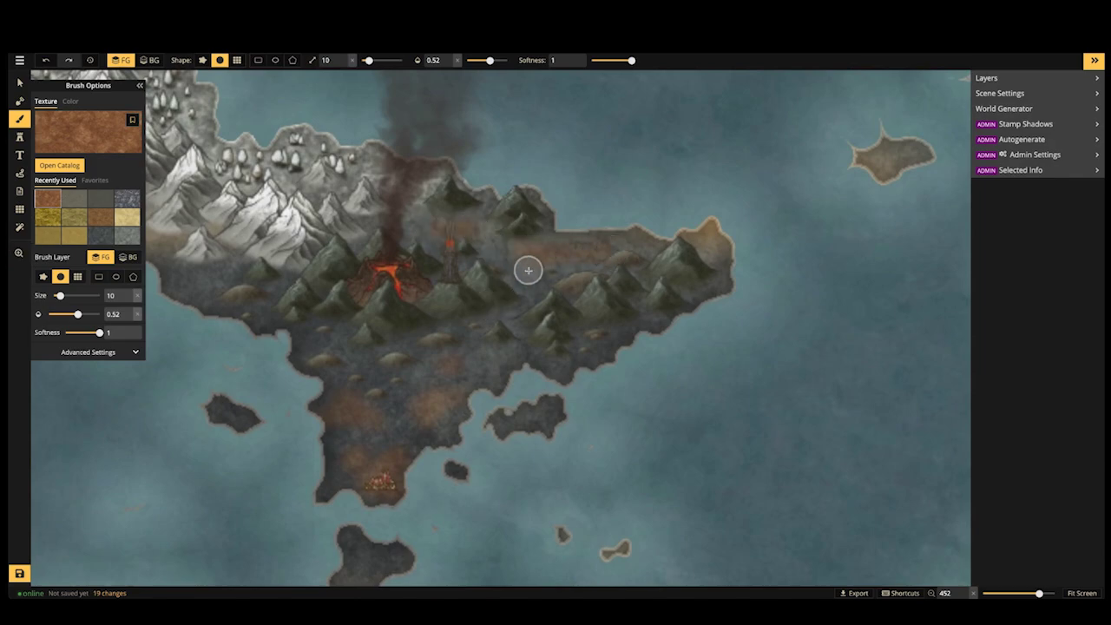
{"action": "scroll", "coordinate": [666, 279], "scroll_direction": "down", "scroll_amount": 5}
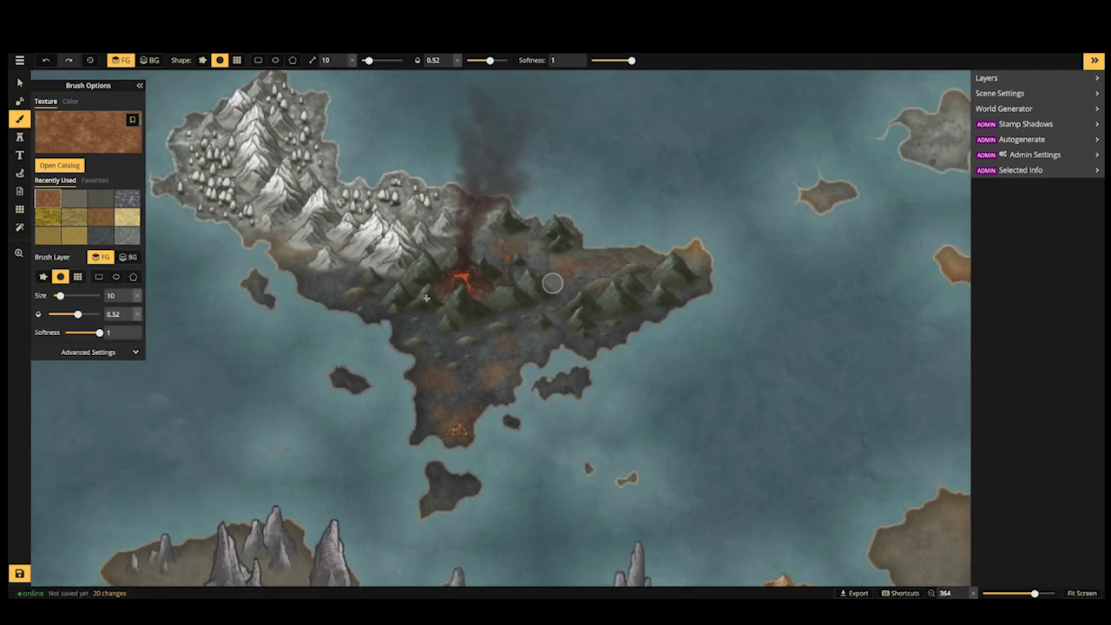
Set up the Path tool with the dotted style and width 0.6 using a short test path on the desert, and delete the test path
{"action": "scroll", "coordinate": [513, 261], "scroll_direction": "down", "scroll_amount": 10}
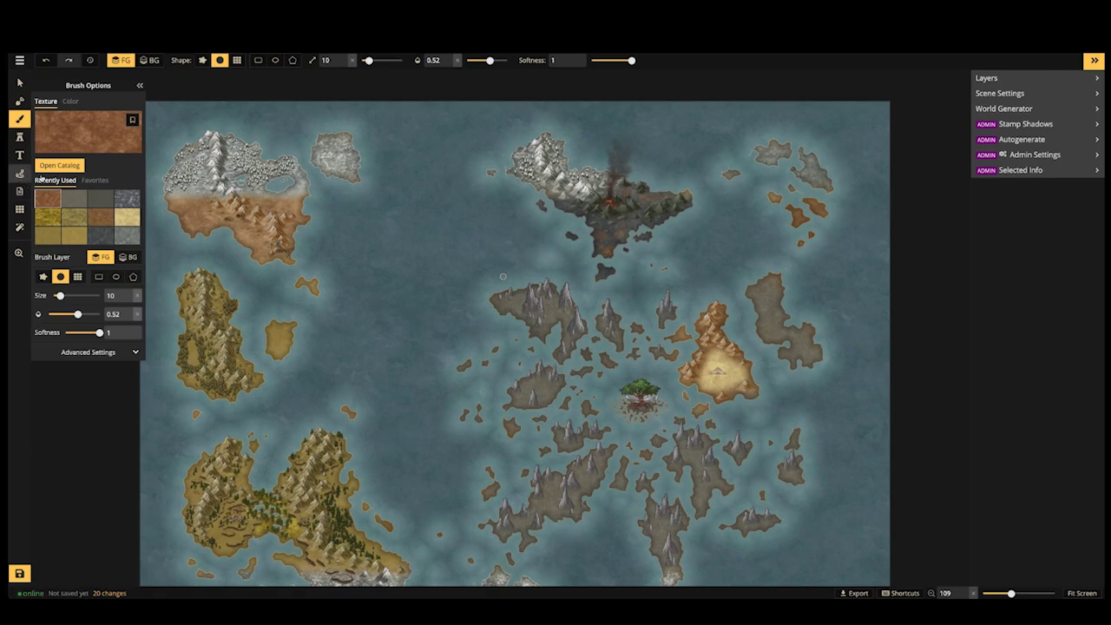
{"action": "left_click", "coordinate": [20, 173]}
{"action": "scroll", "coordinate": [212, 202], "scroll_direction": "up", "scroll_amount": 3}
{"action": "scroll", "coordinate": [251, 223], "scroll_direction": "up", "scroll_amount": 5}
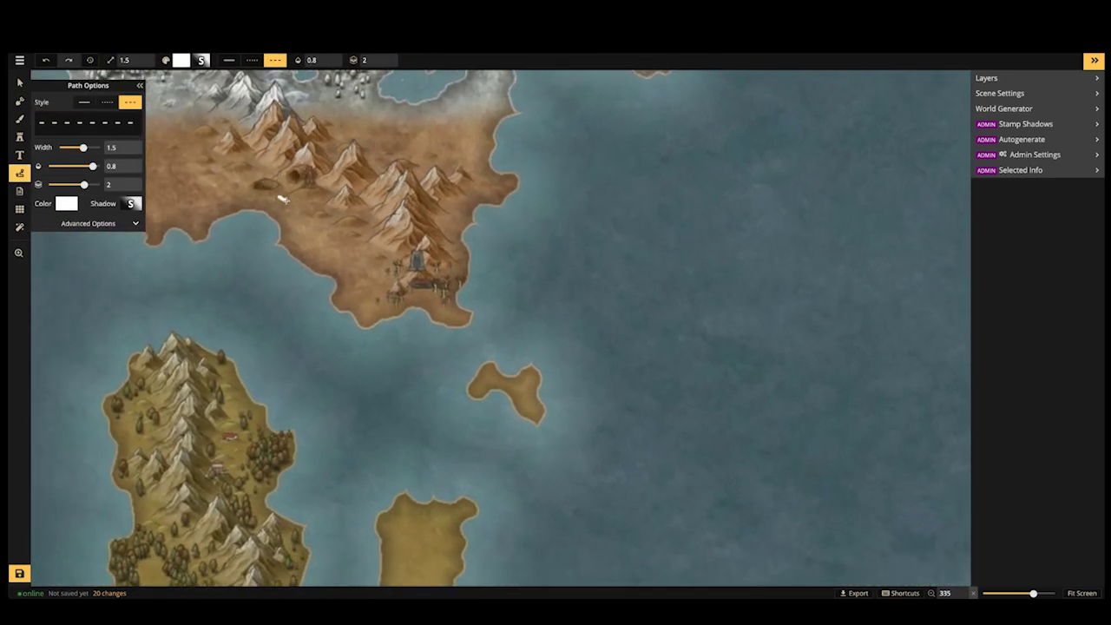
{"action": "left_click_drag", "start_coordinate": [294, 211], "coordinate": [309, 230]}
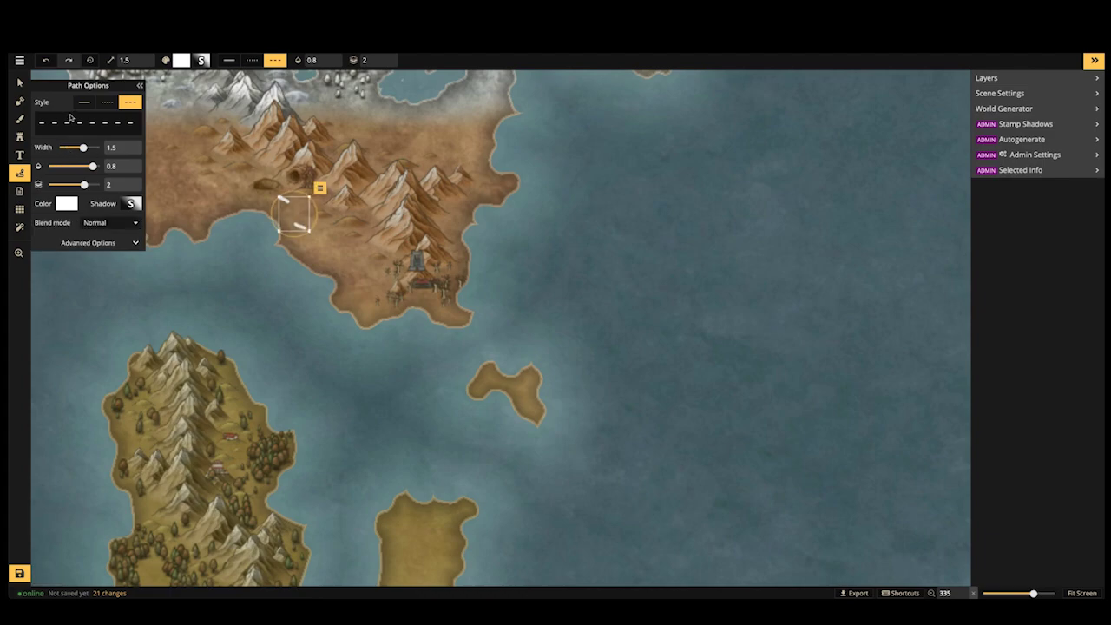
{"action": "left_click", "coordinate": [106, 104]}
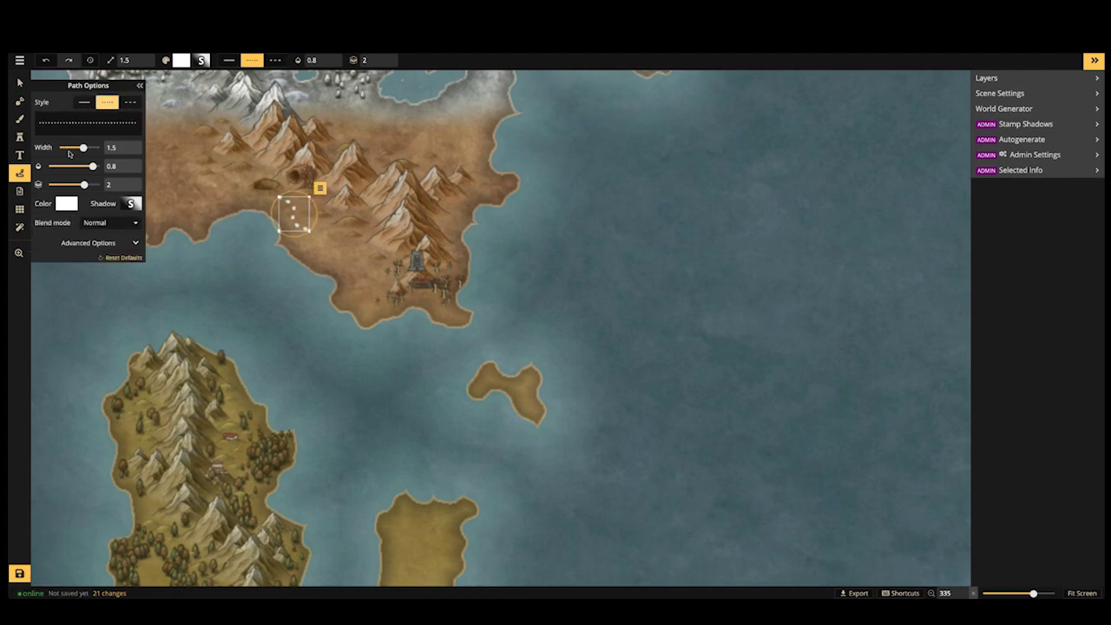
{"action": "left_click_drag", "start_coordinate": [82, 148], "coordinate": [69, 148]}
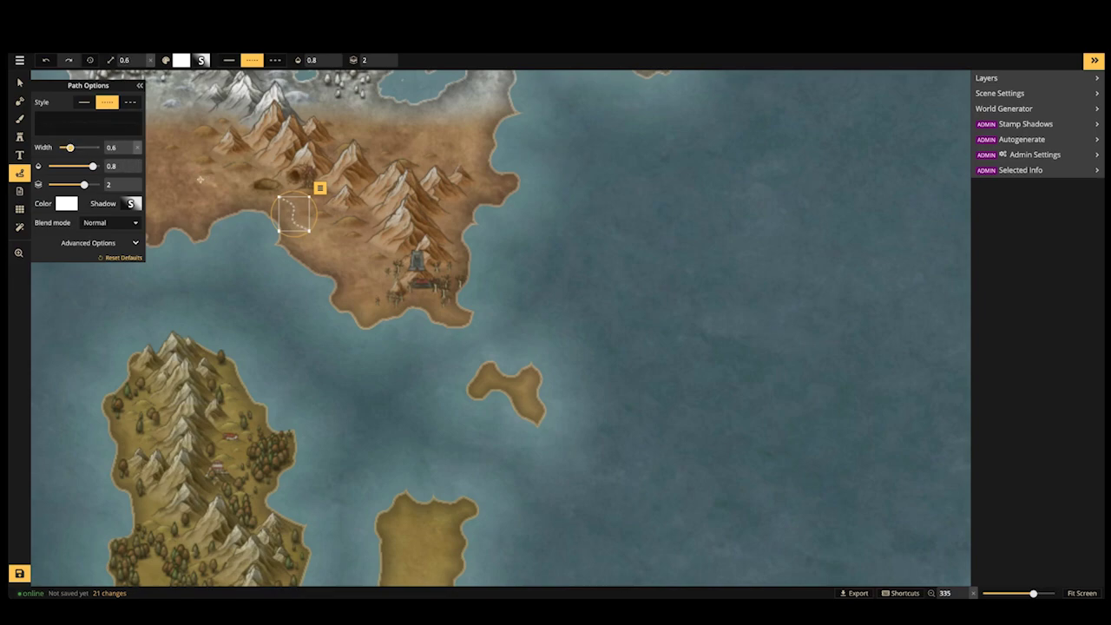
{"action": "key", "text": "Delete"}
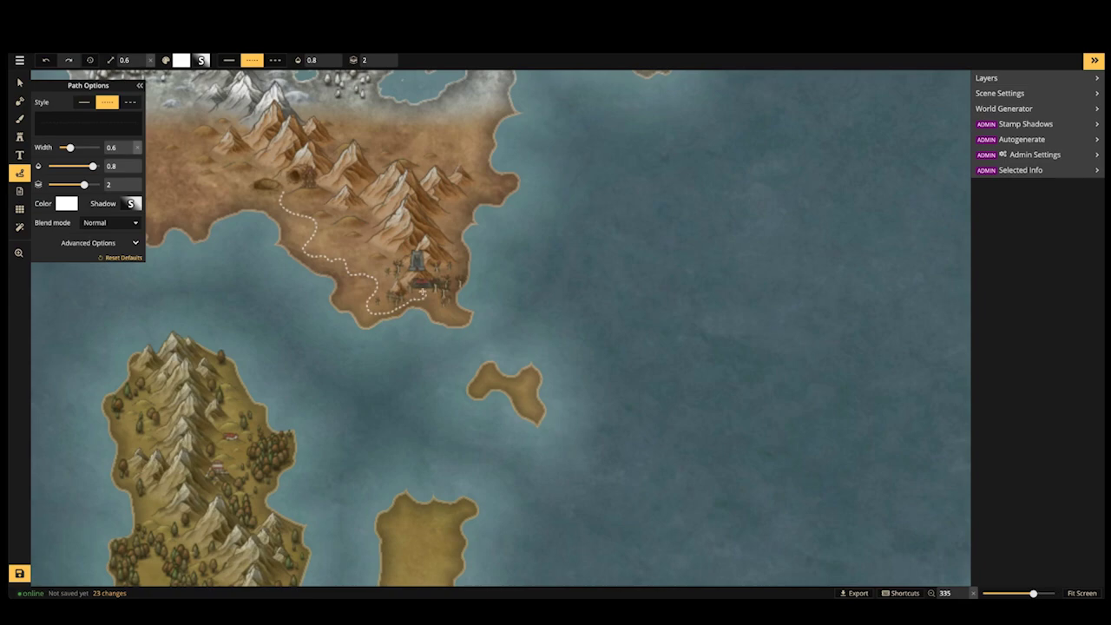
Draw dotted paths on the northwestern continent from the desert cave to the southern settlement and from the snow border to the cave
{"action": "left_click_drag", "start_coordinate": [418, 283], "coordinate": [417, 283]}
{"action": "key", "text": "Escape"}
{"action": "scroll", "coordinate": [416, 283], "scroll_direction": "down", "scroll_amount": 5}
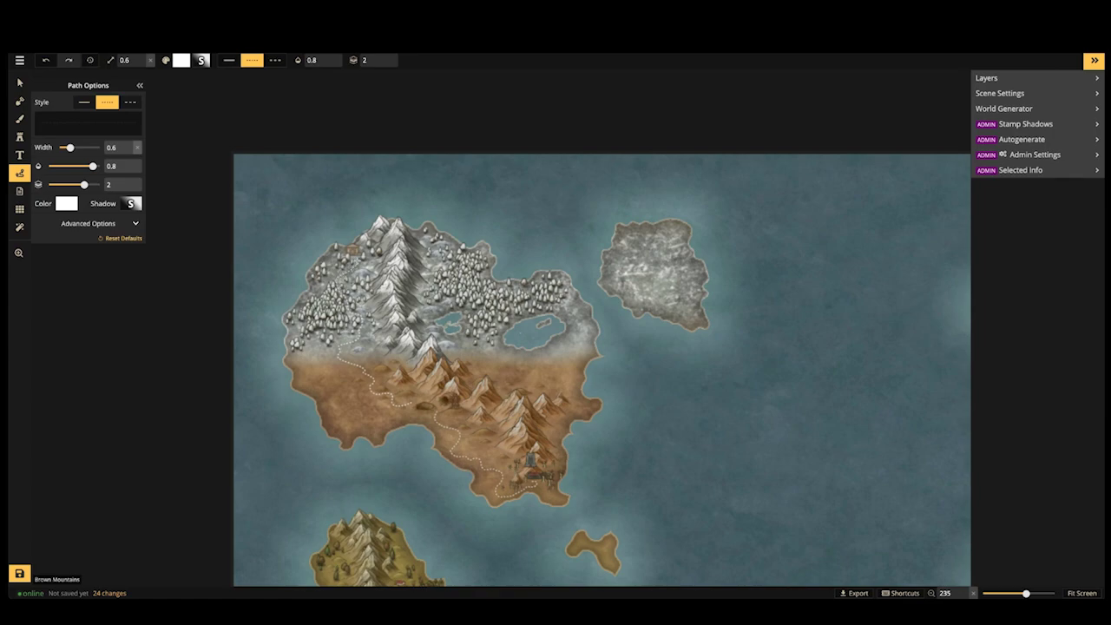
{"action": "left_click_drag", "start_coordinate": [409, 404], "coordinate": [412, 405]}
{"action": "key", "text": "Escape"}
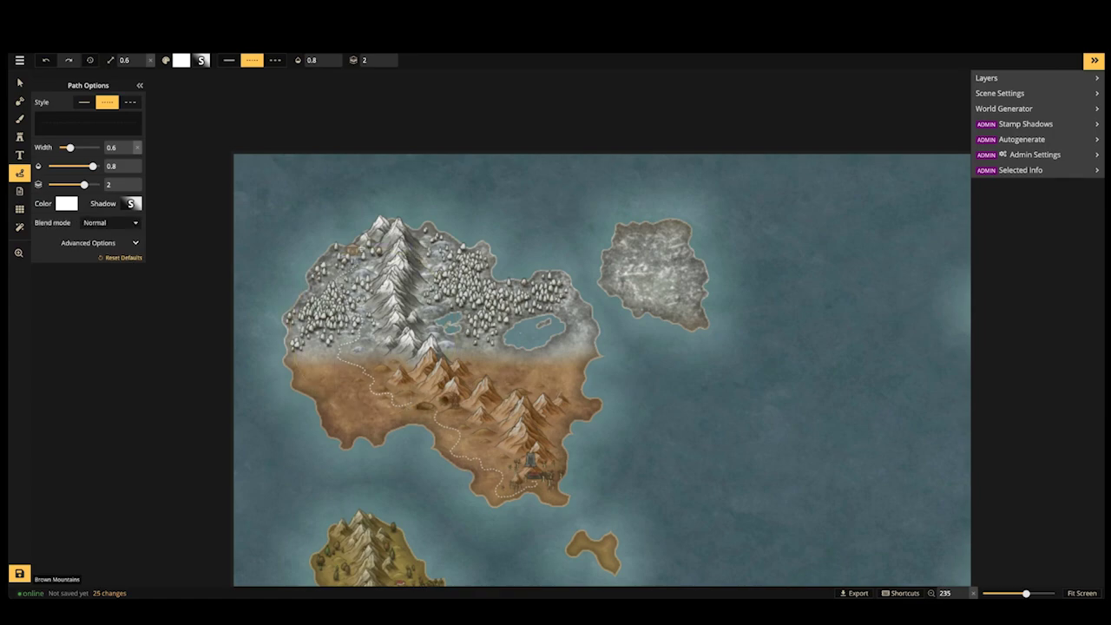
Draw a dotted path on the green western island, linking the two northern villages along the east coast to the southeastern village
{"action": "scroll", "coordinate": [445, 280], "scroll_direction": "down", "scroll_amount": 4}
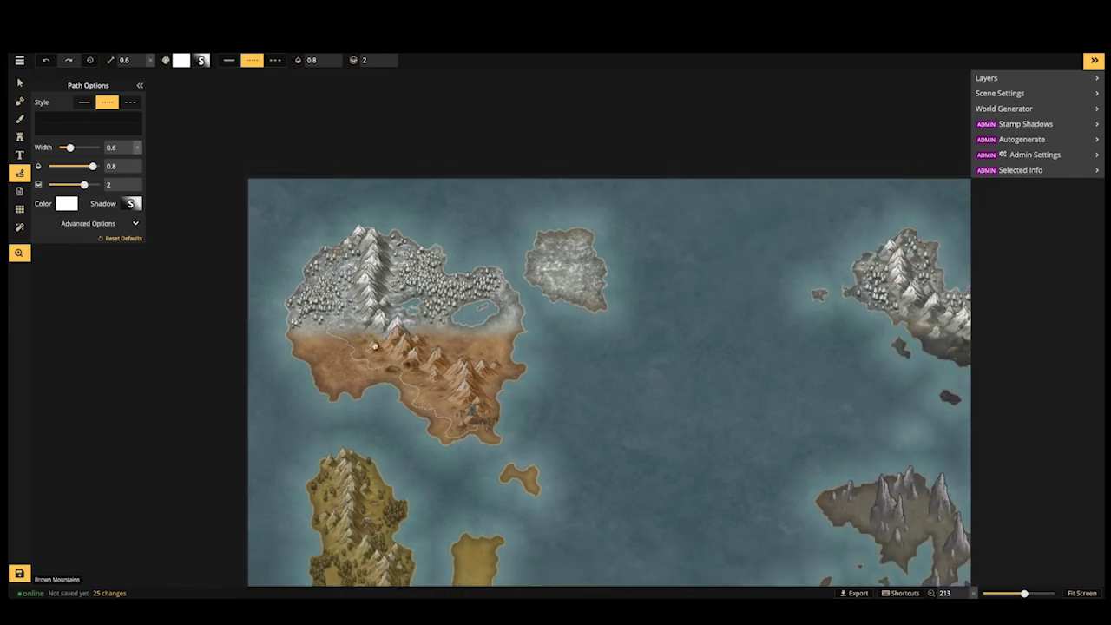
{"action": "scroll", "coordinate": [444, 280], "scroll_direction": "down", "scroll_amount": 4}
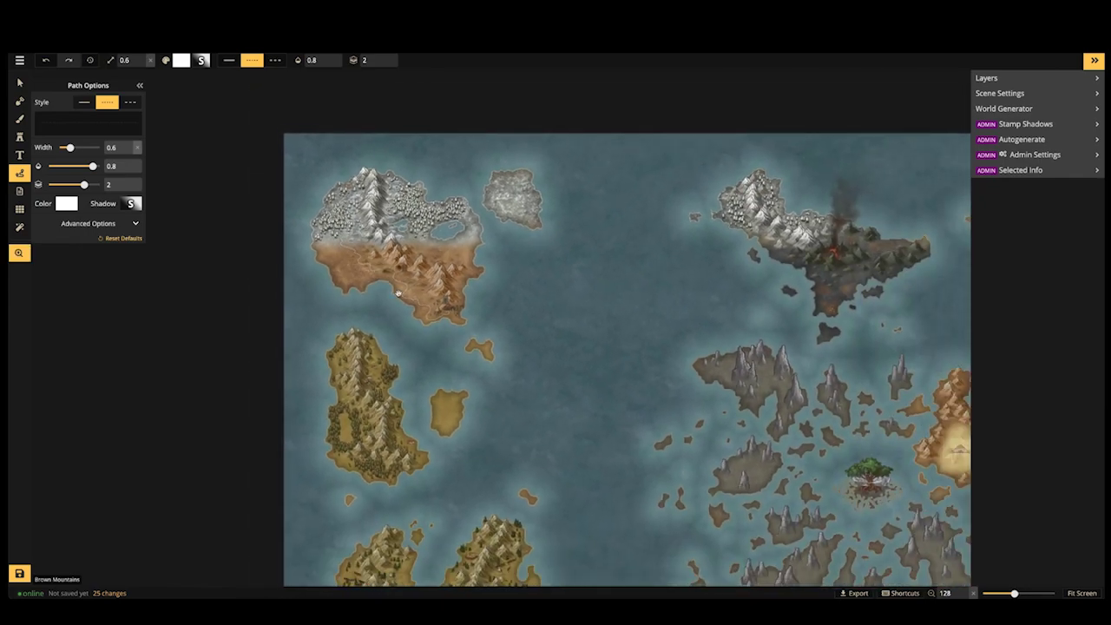
{"action": "scroll", "coordinate": [325, 264], "scroll_direction": "up", "scroll_amount": 10}
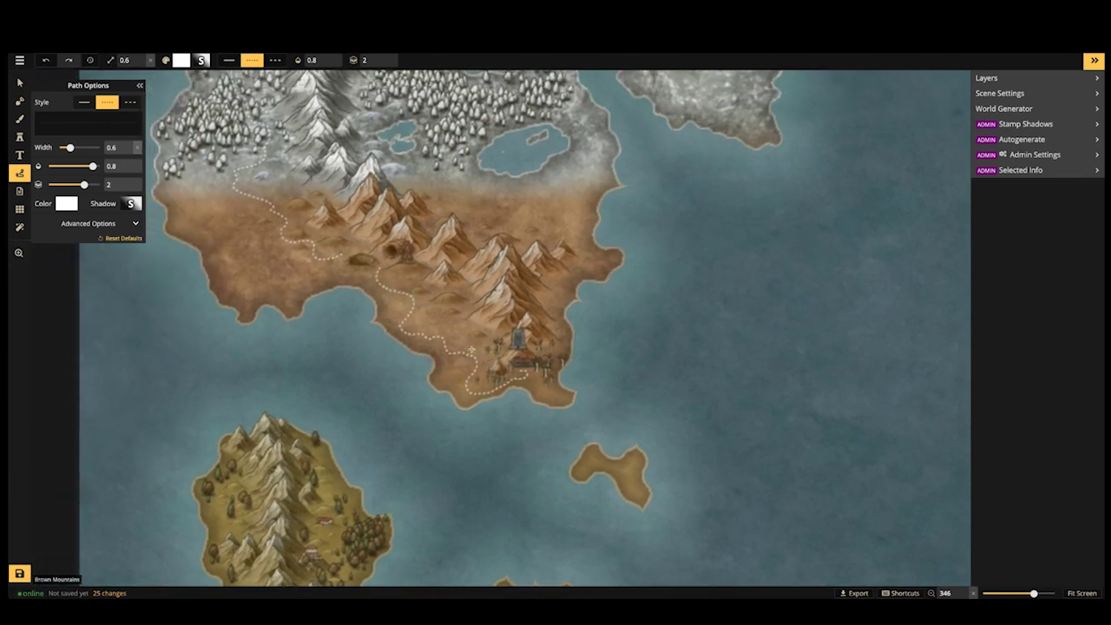
{"action": "left_click_drag", "start_coordinate": [347, 249], "coordinate": [368, 191]}
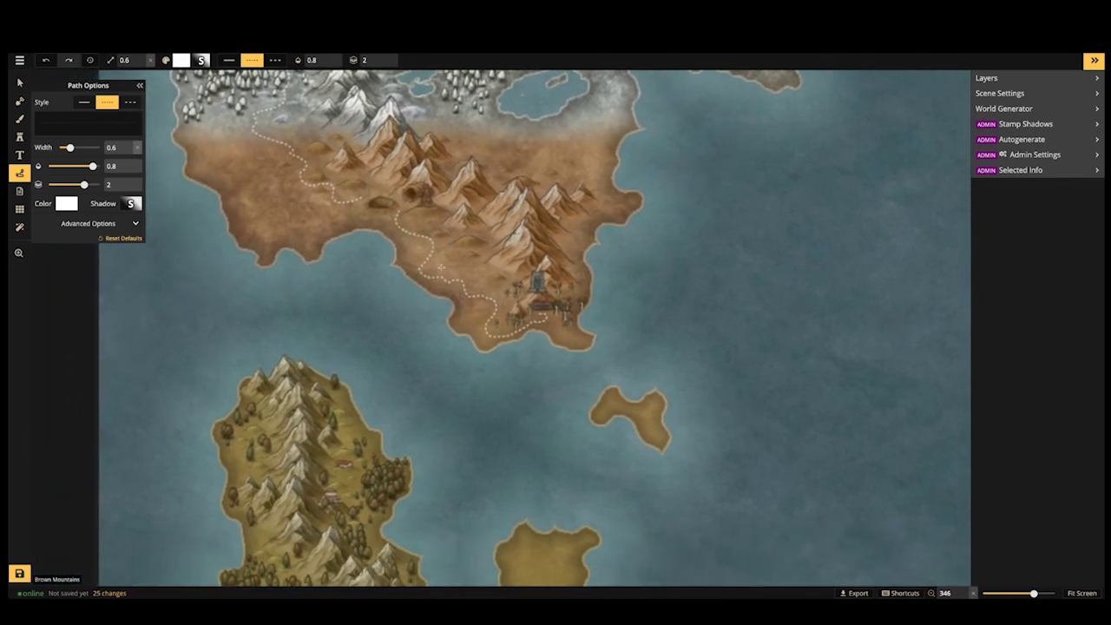
{"action": "left_click_drag", "start_coordinate": [433, 316], "coordinate": [459, 186]}
{"action": "scroll", "coordinate": [392, 245], "scroll_direction": "up", "scroll_amount": 5}
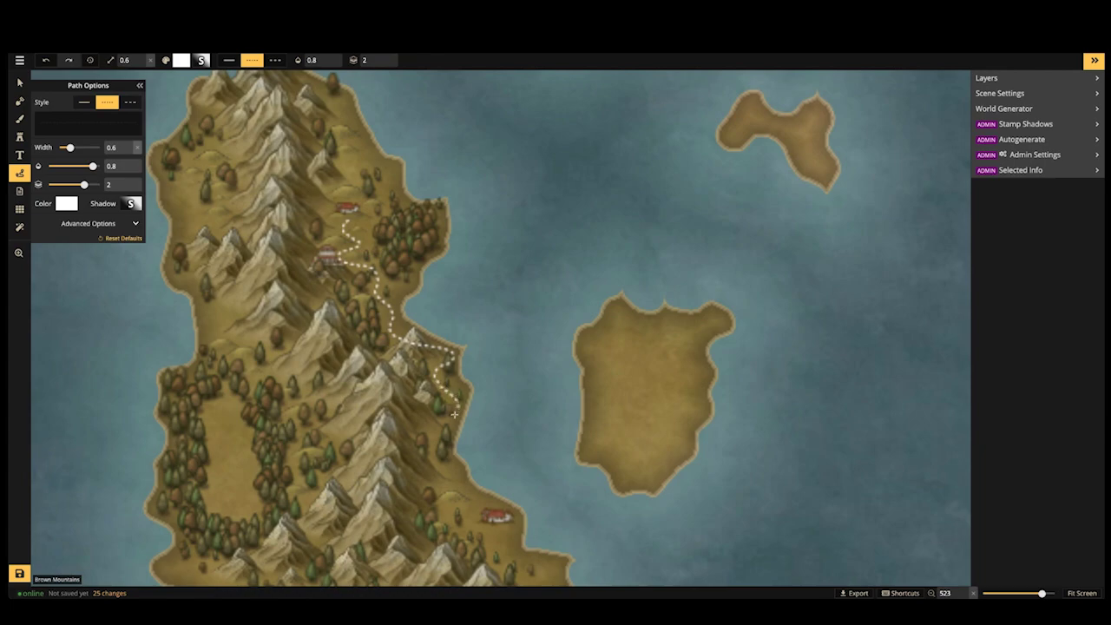
{"action": "left_click_drag", "start_coordinate": [429, 450], "coordinate": [459, 478]}
{"action": "double_click", "coordinate": [468, 492]}
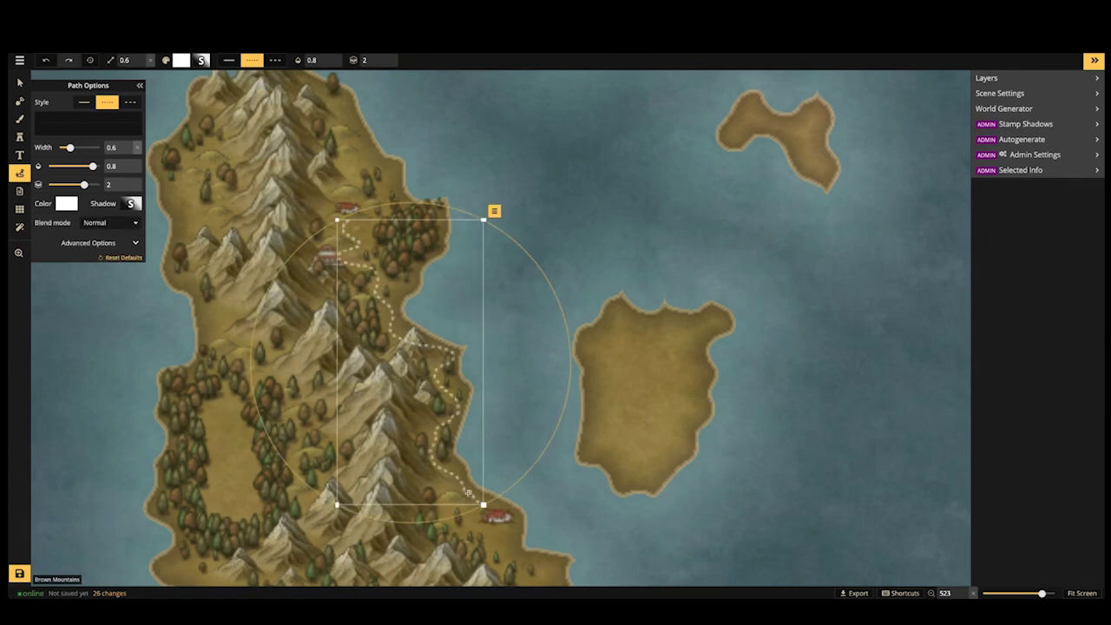
Set the new east coast path's layer to -5 and deselect it
{"action": "left_click", "coordinate": [385, 63]}
{"action": "left_click", "coordinate": [385, 63]}
{"action": "left_click", "coordinate": [385, 64]}
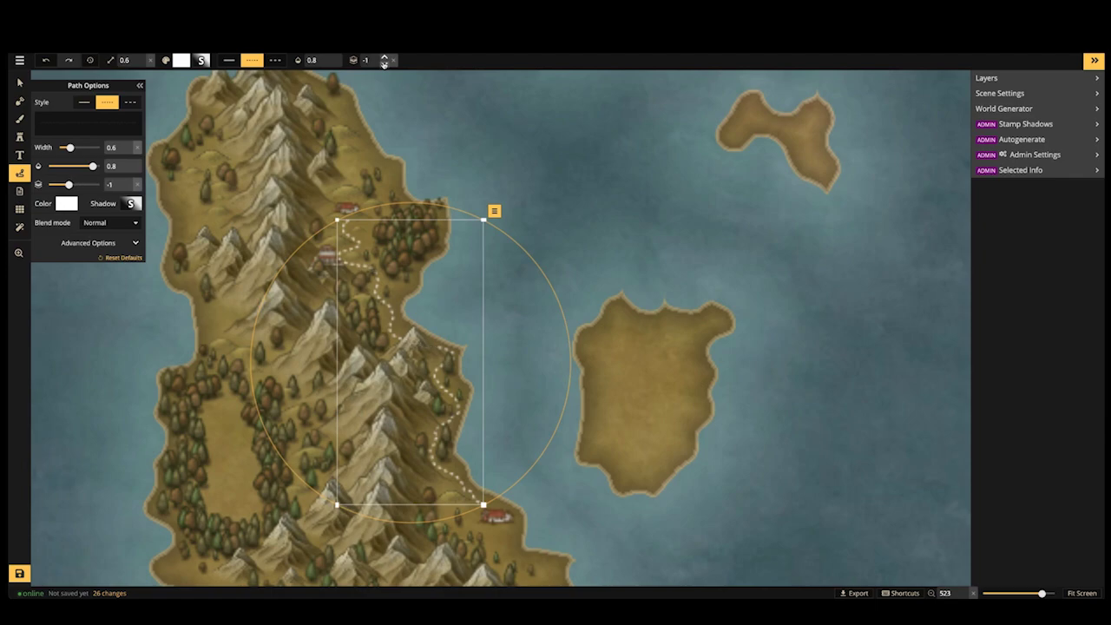
{"action": "left_click", "coordinate": [385, 63]}
{"action": "left_click", "coordinate": [385, 63]}
{"action": "left_click", "coordinate": [384, 63]}
{"action": "left_click", "coordinate": [384, 63]}
{"action": "left_click", "coordinate": [415, 293]}
Draw dotted paths on the green island across the central mountains to the western forest, and from the southeastern village around the south coast
{"action": "scroll", "coordinate": [415, 294], "scroll_direction": "down", "scroll_amount": 3}
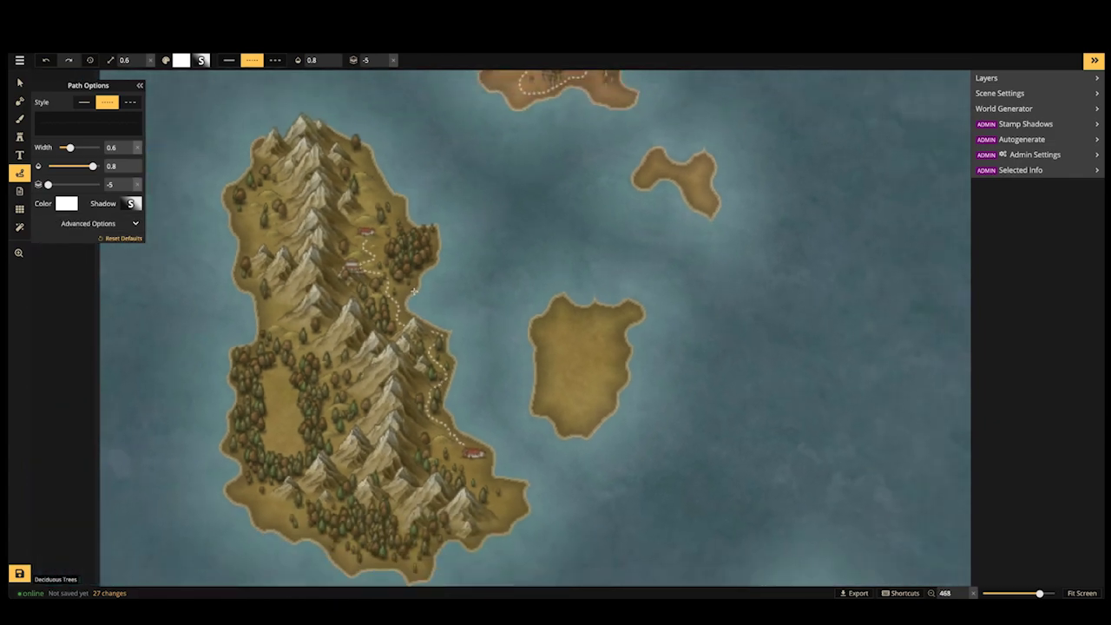
{"action": "key", "text": "space"}
{"action": "left_click_drag", "start_coordinate": [415, 295], "coordinate": [414, 176]}
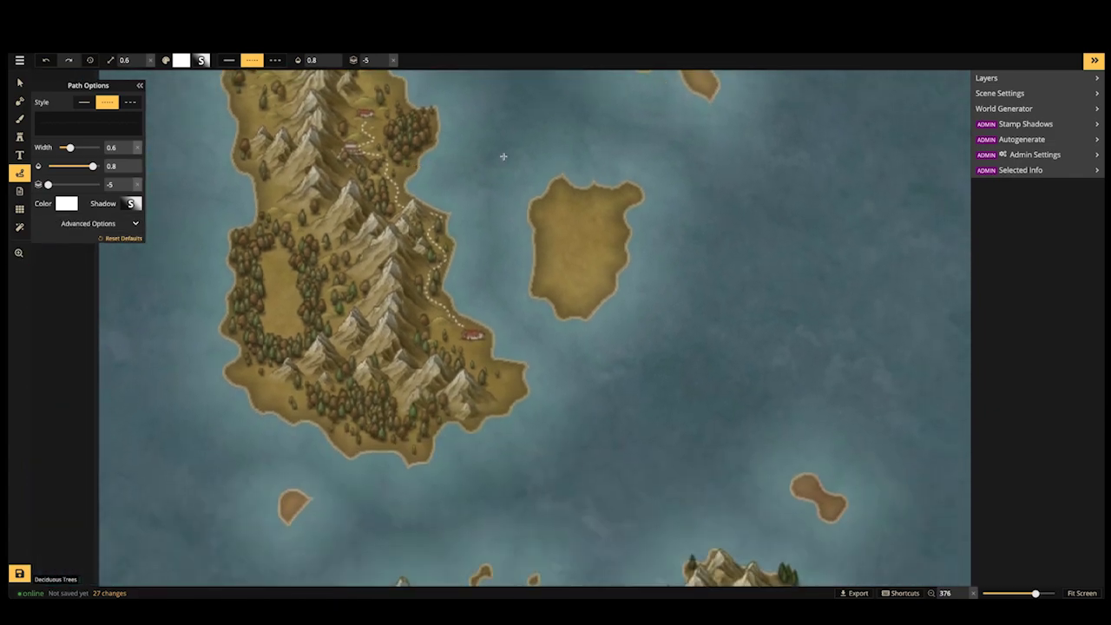
{"action": "key", "text": "space"}
{"action": "left_click_drag", "start_coordinate": [398, 195], "coordinate": [437, 289]}
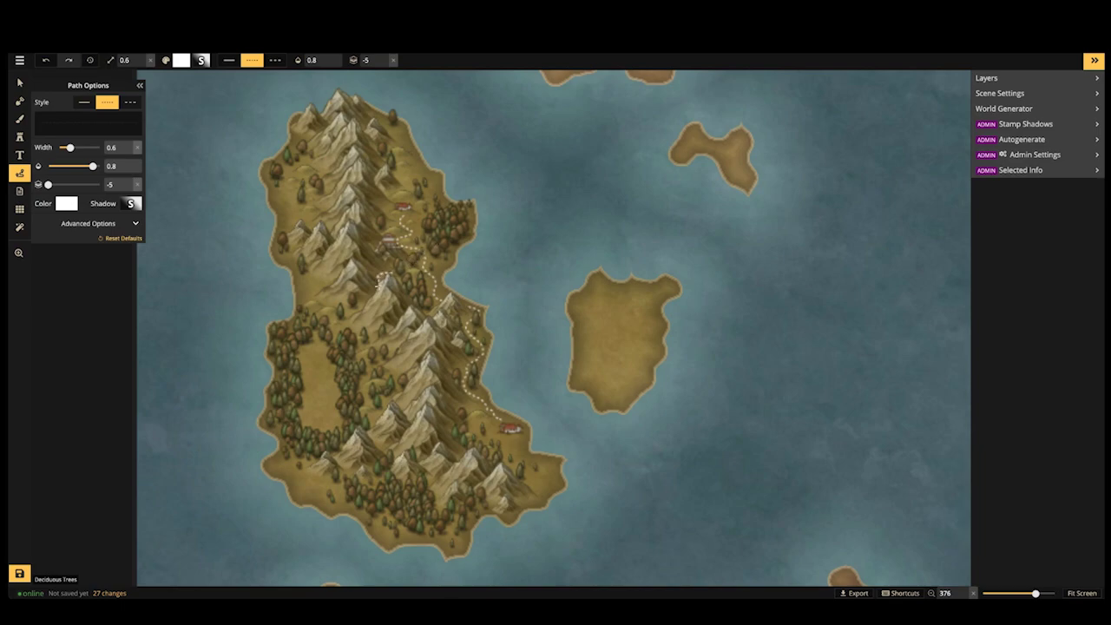
{"action": "double_click", "coordinate": [323, 341]}
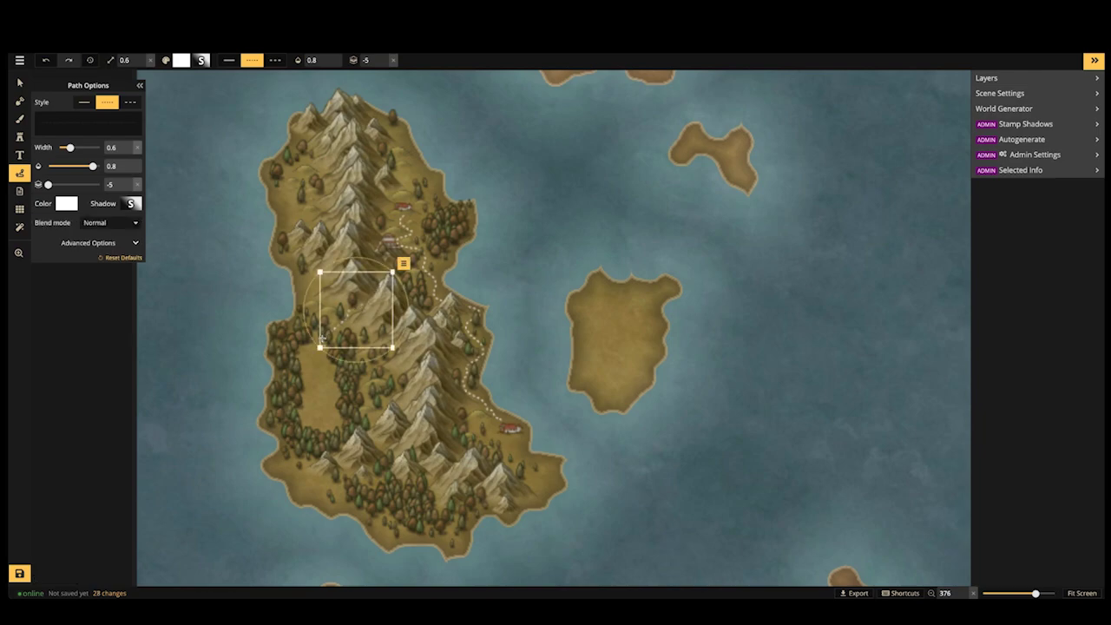
{"action": "key", "text": "Escape"}
{"action": "scroll", "coordinate": [322, 339], "scroll_direction": "down", "scroll_amount": 2}
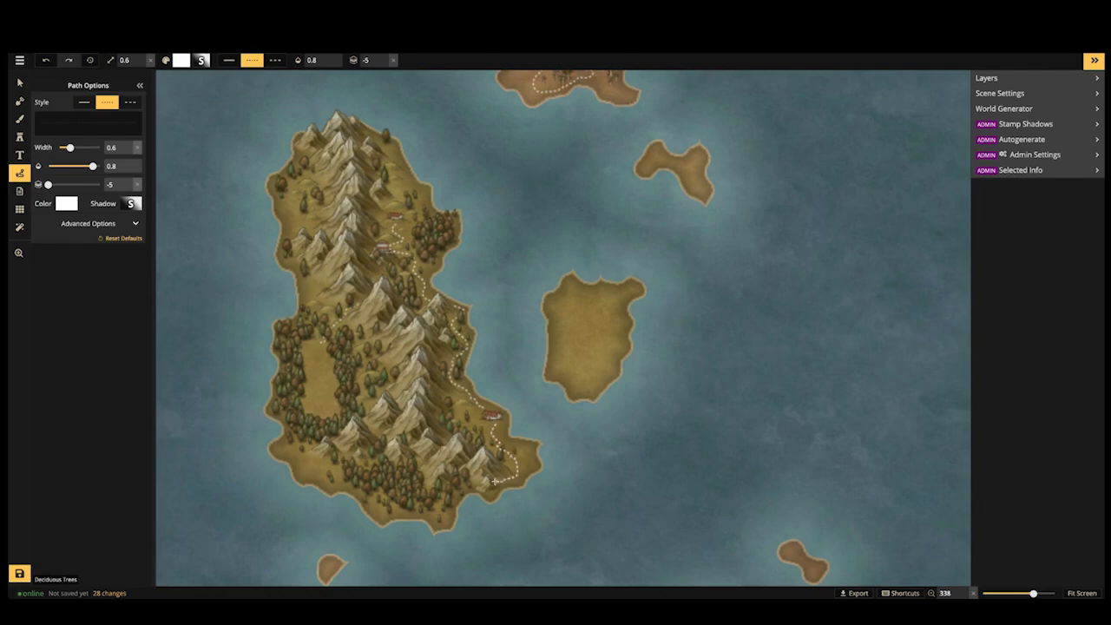
{"action": "mouse_move", "coordinate": [495, 480]}
{"action": "left_mouse_down"}
{"action": "mouse_move", "coordinate": [469, 483]}
{"action": "mouse_move", "coordinate": [425, 514]}
{"action": "mouse_move", "coordinate": [393, 509]}
{"action": "mouse_move", "coordinate": [308, 460]}
{"action": "mouse_move", "coordinate": [310, 436]}
{"action": "left_mouse_up"}
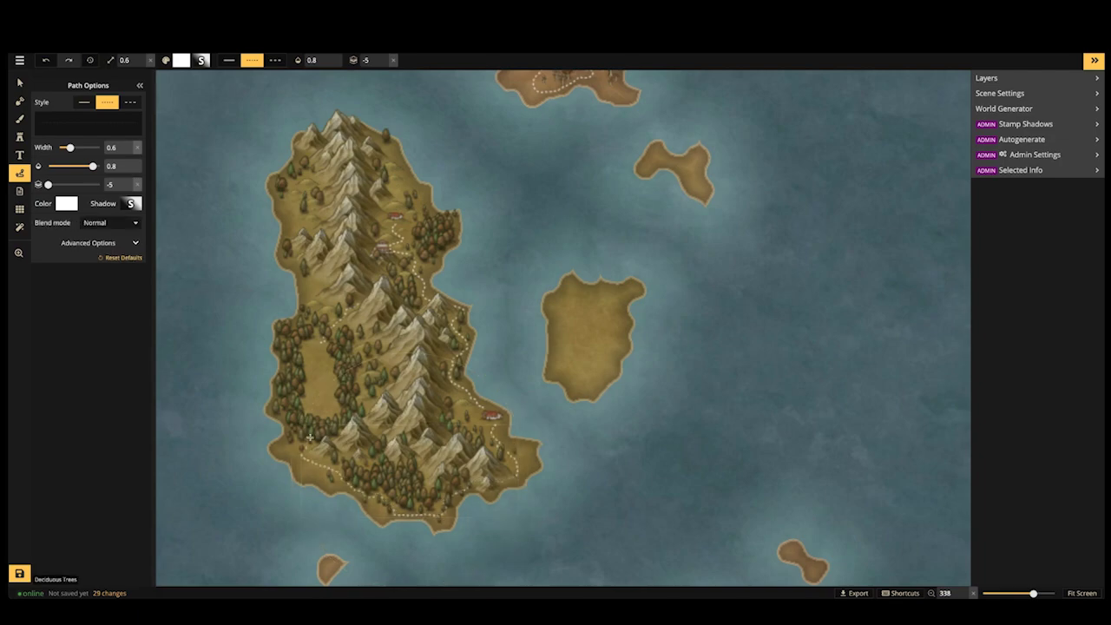
Draw a dotted path on the southwestern continent's western half, from the walled city past the hills to the northern tower
{"action": "scroll", "coordinate": [310, 438], "scroll_direction": "down", "scroll_amount": 2}
{"action": "left_click_drag", "start_coordinate": [344, 370], "coordinate": [337, 510]}
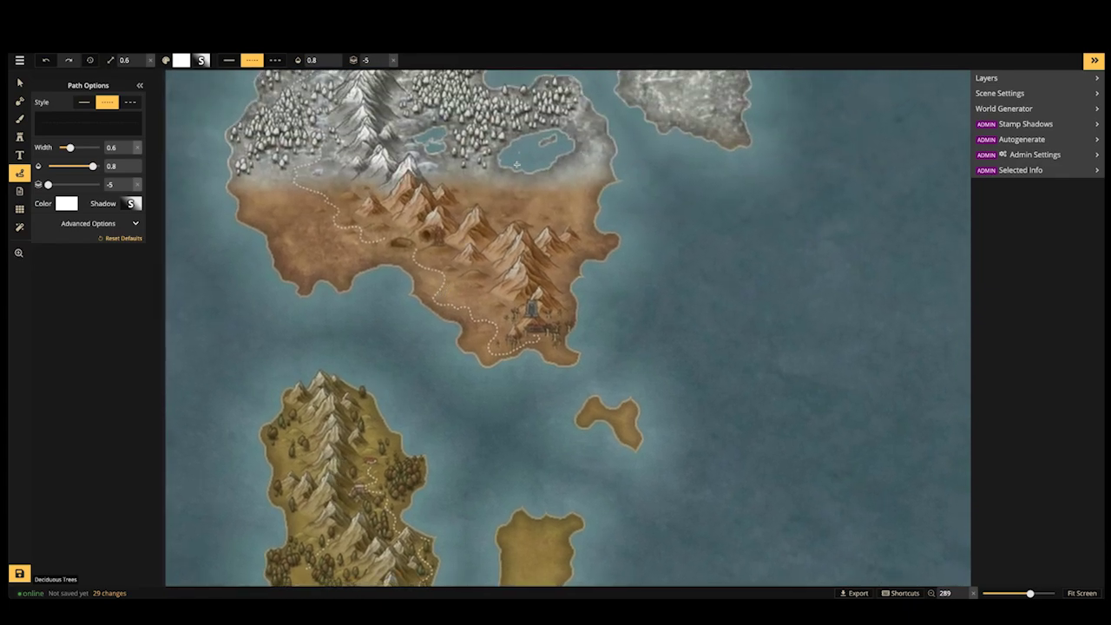
{"action": "left_click_drag", "start_coordinate": [498, 326], "coordinate": [498, 152]}
{"action": "left_click_drag", "start_coordinate": [496, 332], "coordinate": [488, 122]}
{"action": "left_click_drag", "start_coordinate": [469, 451], "coordinate": [469, 161]}
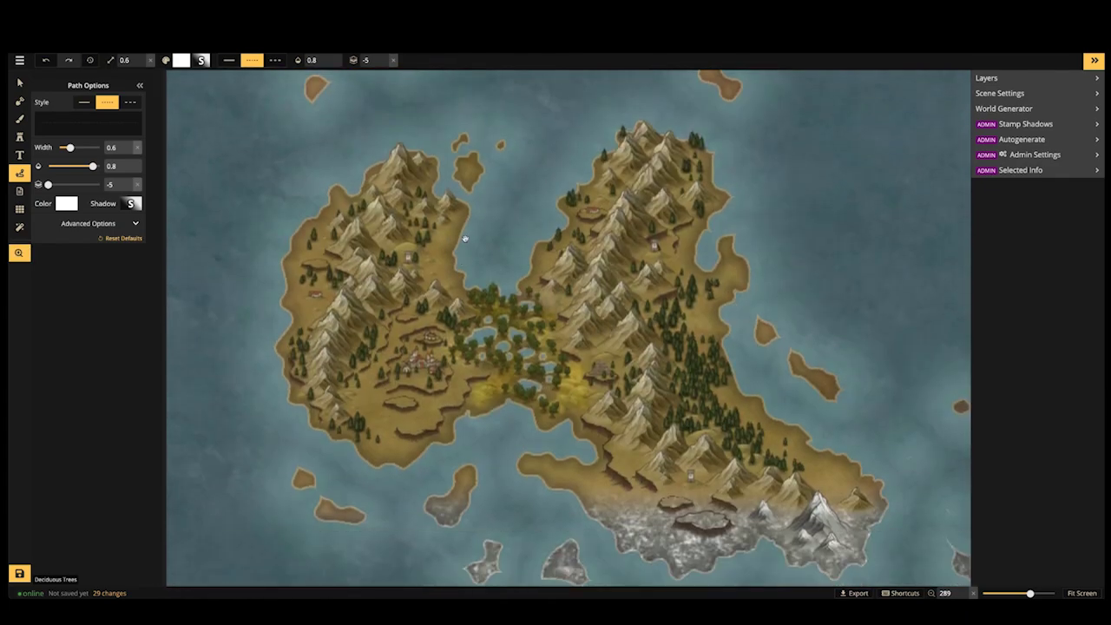
{"action": "scroll", "coordinate": [464, 238], "scroll_direction": "up", "scroll_amount": 3}
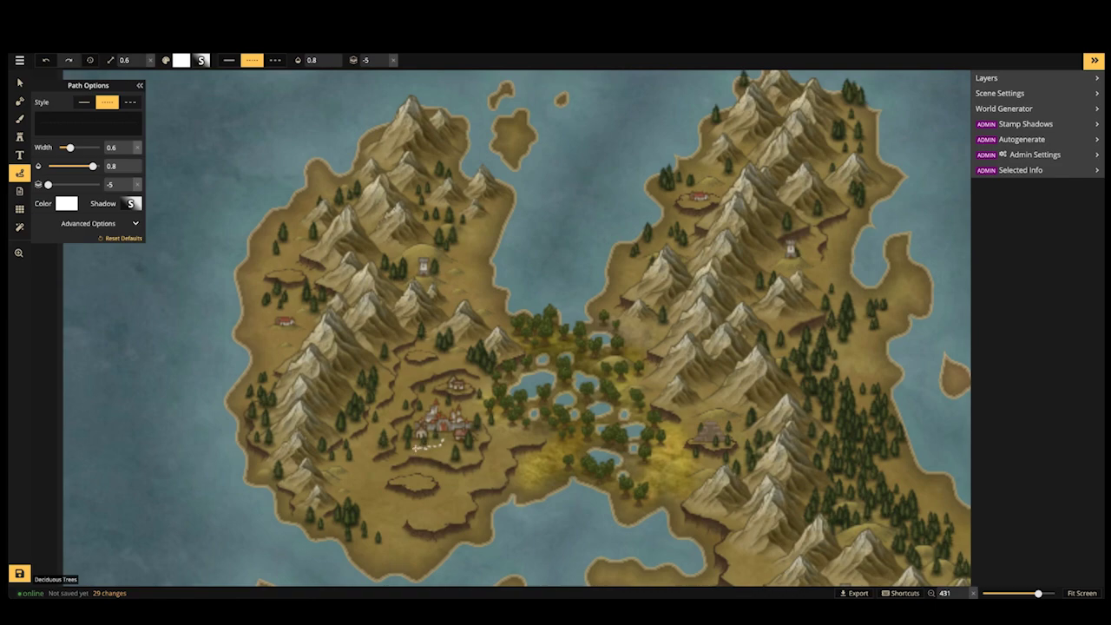
{"action": "mouse_move", "coordinate": [416, 448]}
{"action": "left_mouse_down"}
{"action": "mouse_move", "coordinate": [362, 460]}
{"action": "mouse_move", "coordinate": [382, 415]}
{"action": "mouse_move", "coordinate": [406, 403]}
{"action": "mouse_move", "coordinate": [405, 378]}
{"action": "mouse_move", "coordinate": [452, 359]}
{"action": "mouse_move", "coordinate": [429, 346]}
{"action": "mouse_move", "coordinate": [427, 331]}
{"action": "mouse_move", "coordinate": [449, 316]}
{"action": "left_mouse_up"}
{"action": "key", "text": "Escape"}
{"action": "key", "text": "Escape"}
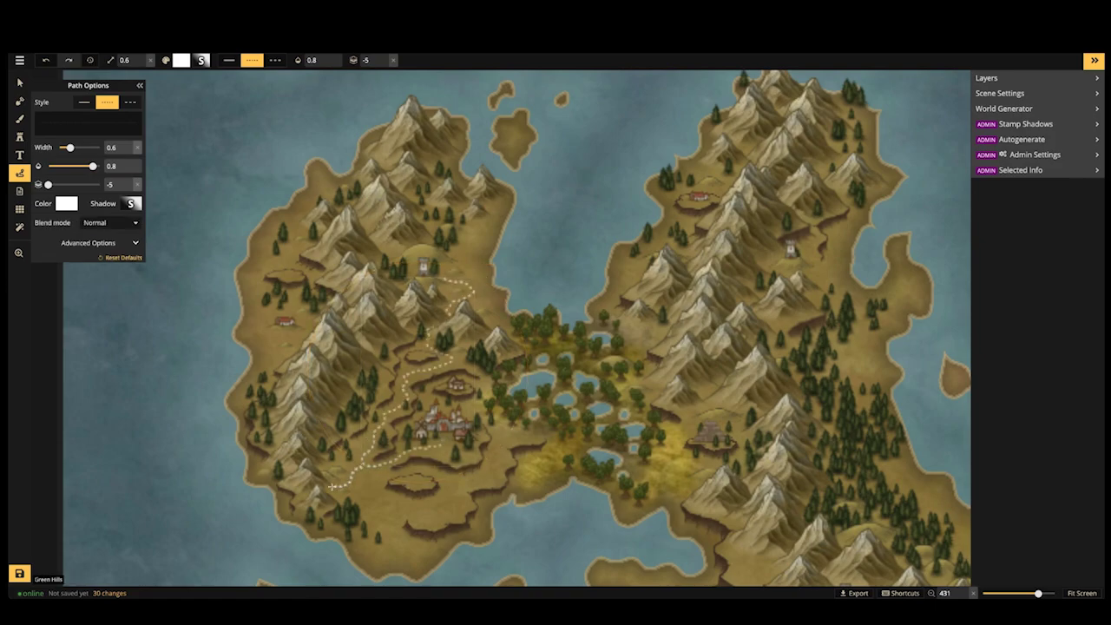
Undo the last path edit and draw dotted branches around the west coast to the western village and east to the swamp's edge
{"action": "double_click", "coordinate": [332, 487]}
{"action": "key", "text": "ctrl+z"}
{"action": "mouse_move", "coordinate": [244, 426]}
{"action": "left_mouse_down"}
{"action": "mouse_move", "coordinate": [277, 357]}
{"action": "mouse_move", "coordinate": [264, 345]}
{"action": "mouse_move", "coordinate": [286, 326]}
{"action": "left_mouse_up"}
{"action": "left_click_drag", "start_coordinate": [461, 362], "coordinate": [490, 389]}
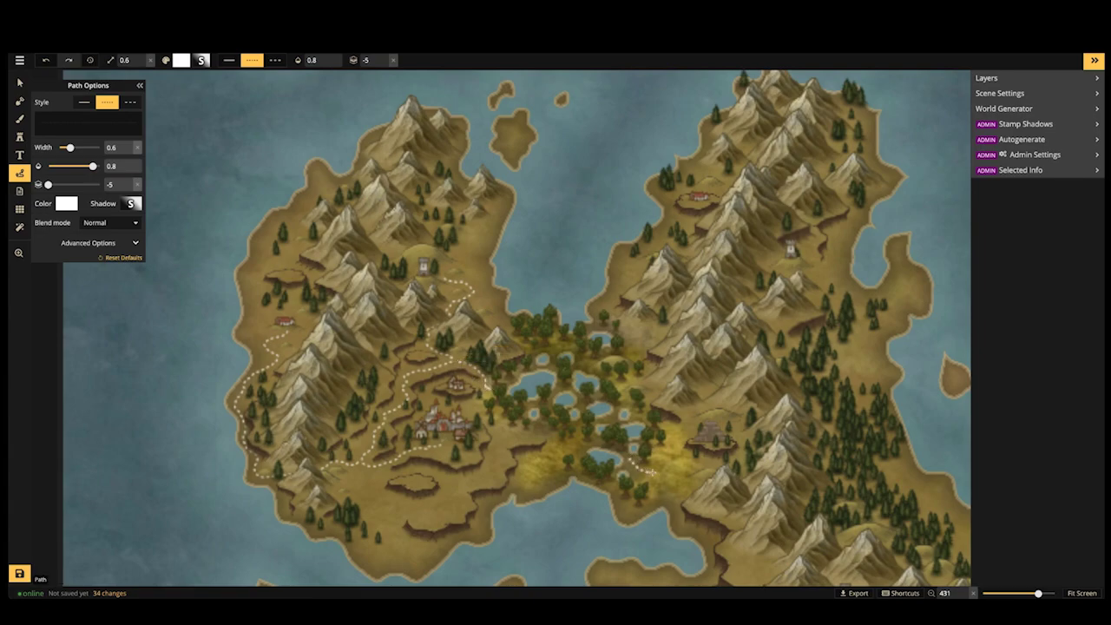
Draw dotted paths from the swamp's eastern side to the stone ruins and north along the inner coast to the mountain village
{"action": "mouse_move", "coordinate": [682, 463]}
{"action": "left_mouse_down"}
{"action": "mouse_move", "coordinate": [709, 461]}
{"action": "mouse_move", "coordinate": [718, 444]}
{"action": "left_mouse_up"}
{"action": "scroll", "coordinate": [717, 445], "scroll_direction": "down", "scroll_amount": 4}
{"action": "key", "text": "space"}
{"action": "left_click_drag", "start_coordinate": [766, 425], "coordinate": [587, 433]}
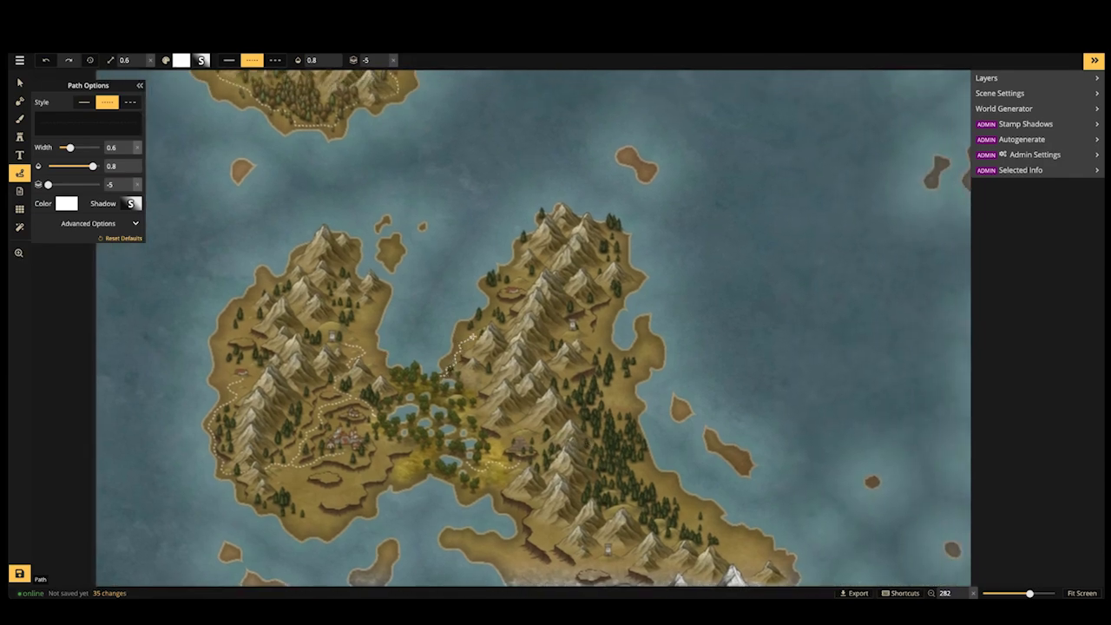
{"action": "left_click_drag", "start_coordinate": [473, 334], "coordinate": [511, 291]}
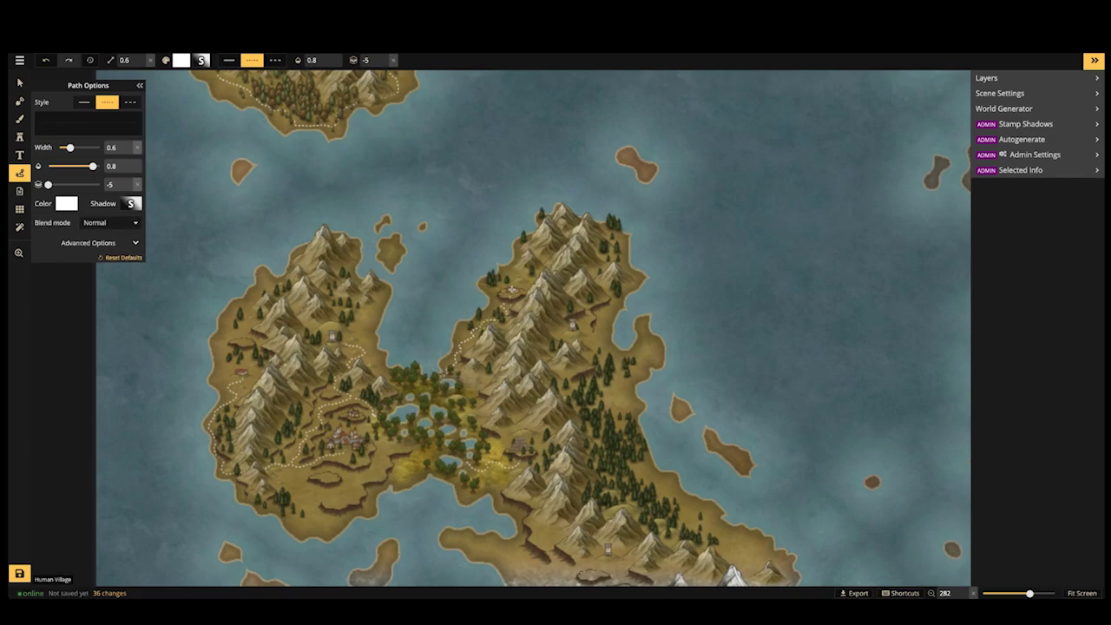
Draw a dotted path from the stone ruins across the mountains and through the eastern forest to the northeastern tower
{"action": "scroll", "coordinate": [512, 289], "scroll_direction": "up", "scroll_amount": 4}
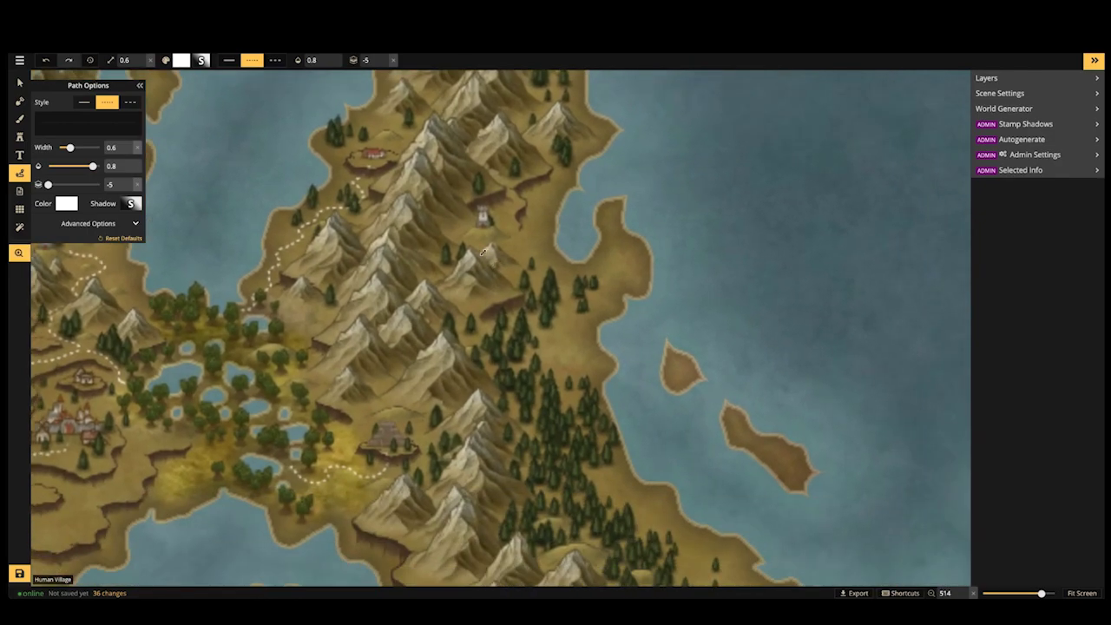
{"action": "left_click_drag", "start_coordinate": [483, 253], "coordinate": [432, 248]}
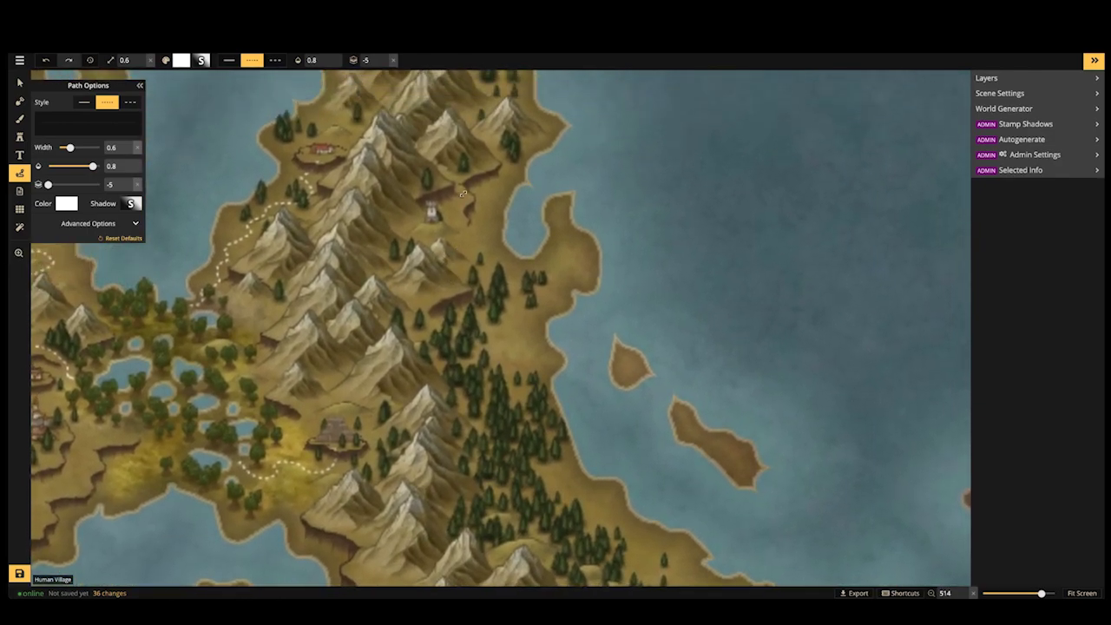
{"action": "mouse_move", "coordinate": [373, 425]}
{"action": "left_mouse_down"}
{"action": "mouse_move", "coordinate": [510, 365]}
{"action": "mouse_move", "coordinate": [511, 337]}
{"action": "mouse_move", "coordinate": [498, 328]}
{"action": "mouse_move", "coordinate": [524, 285]}
{"action": "mouse_move", "coordinate": [486, 267]}
{"action": "mouse_move", "coordinate": [480, 244]}
{"action": "mouse_move", "coordinate": [432, 228]}
{"action": "left_mouse_up"}
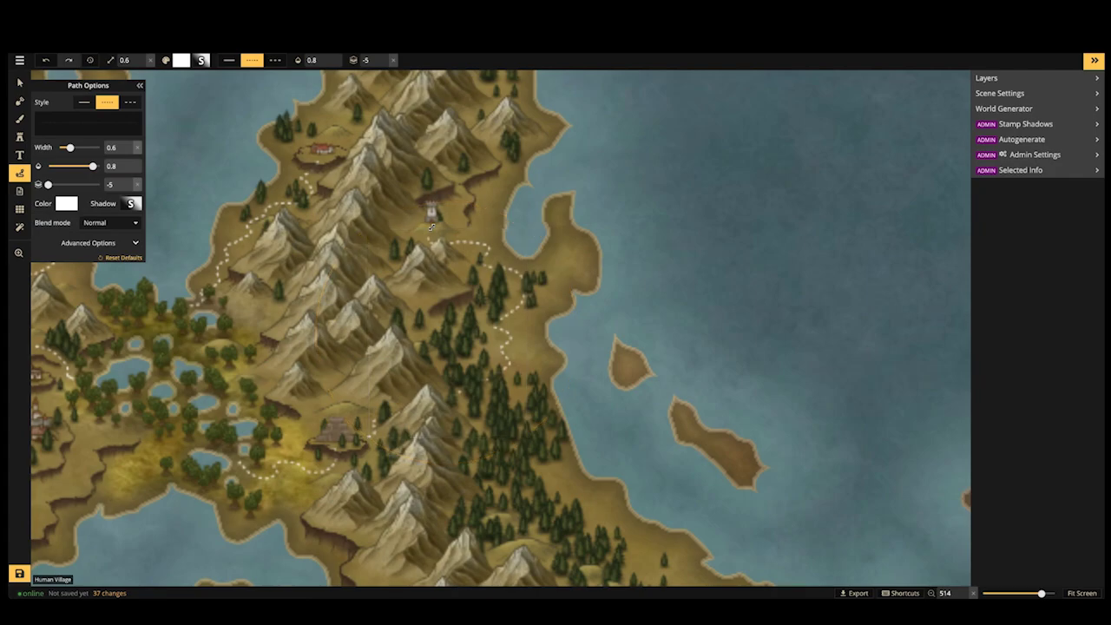
Draw a dotted path from the road near the stone ruins south along the coast to the tower by the snowy region
{"action": "scroll", "coordinate": [432, 204], "scroll_direction": "down", "scroll_amount": 6}
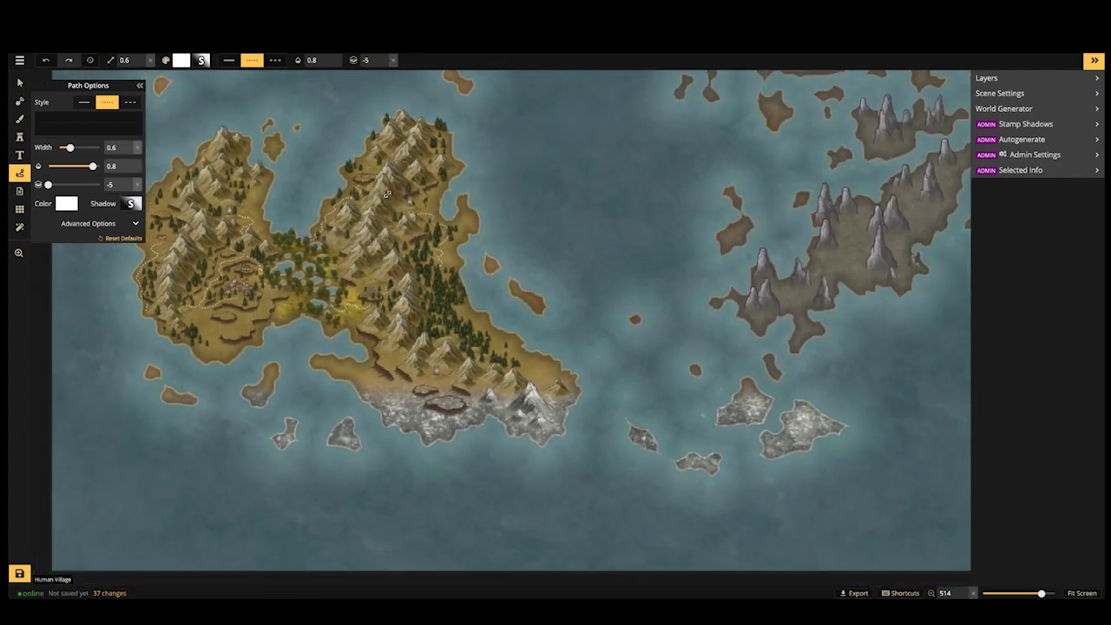
{"action": "scroll", "coordinate": [400, 360], "scroll_direction": "up", "scroll_amount": 3}
{"action": "scroll", "coordinate": [399, 359], "scroll_direction": "up", "scroll_amount": 2}
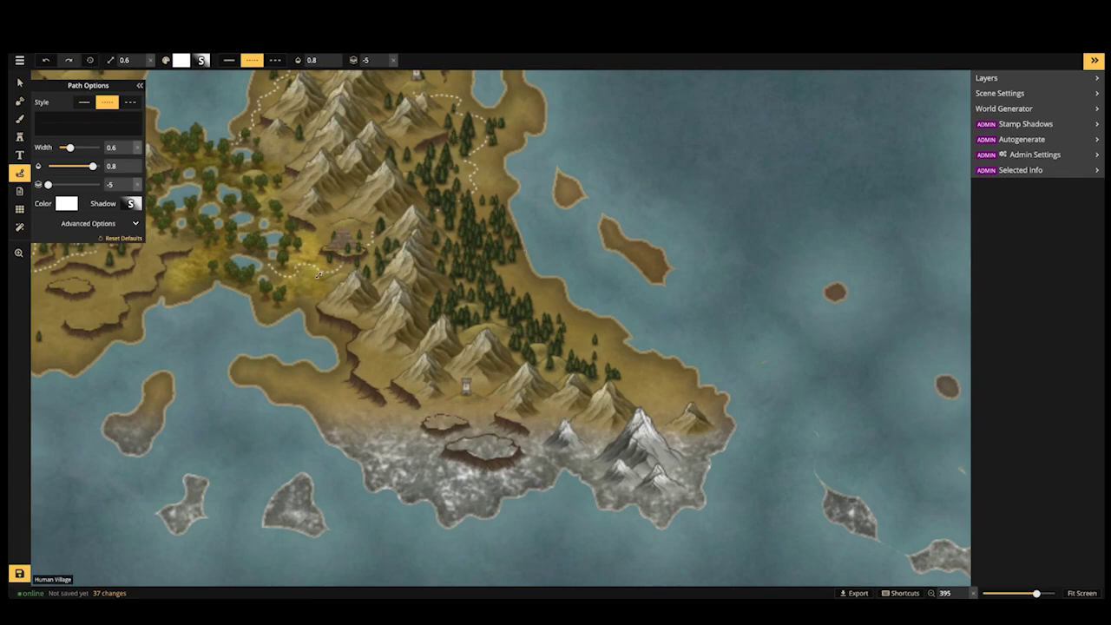
{"action": "mouse_move", "coordinate": [311, 301]}
{"action": "left_mouse_down"}
{"action": "mouse_move", "coordinate": [315, 323]}
{"action": "mouse_move", "coordinate": [341, 347]}
{"action": "left_mouse_up"}
{"action": "left_click_drag", "start_coordinate": [350, 406], "coordinate": [387, 417]}
{"action": "left_click_drag", "start_coordinate": [465, 398], "coordinate": [465, 398]}
{"action": "scroll", "coordinate": [341, 362], "scroll_direction": "down", "scroll_amount": 8}
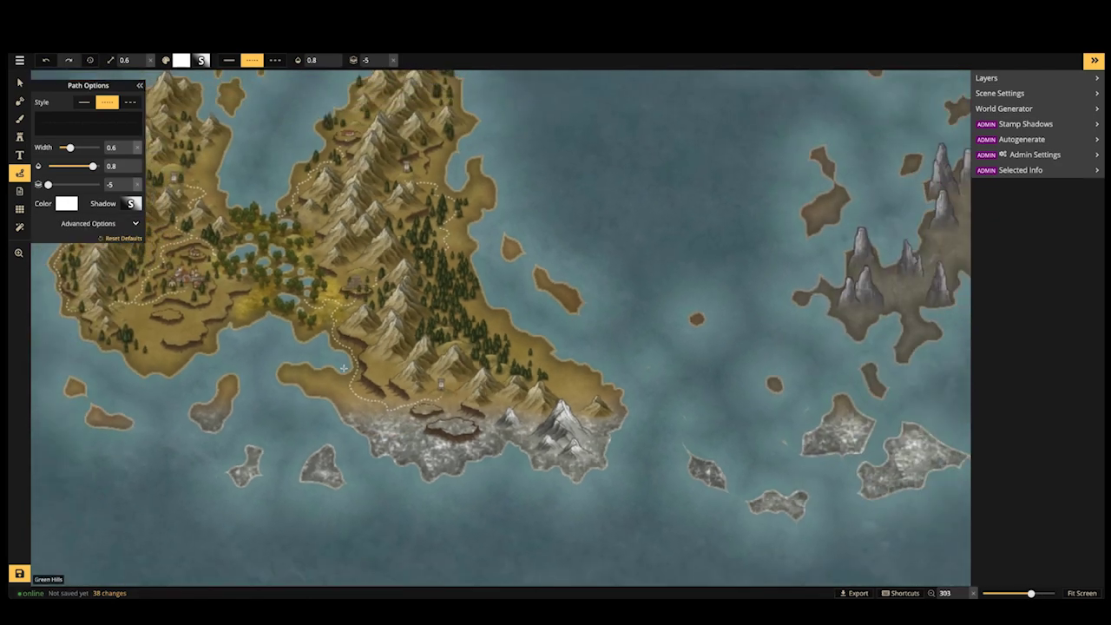
{"action": "key", "text": "space"}
{"action": "left_click_drag", "start_coordinate": [325, 355], "coordinate": [335, 440]}
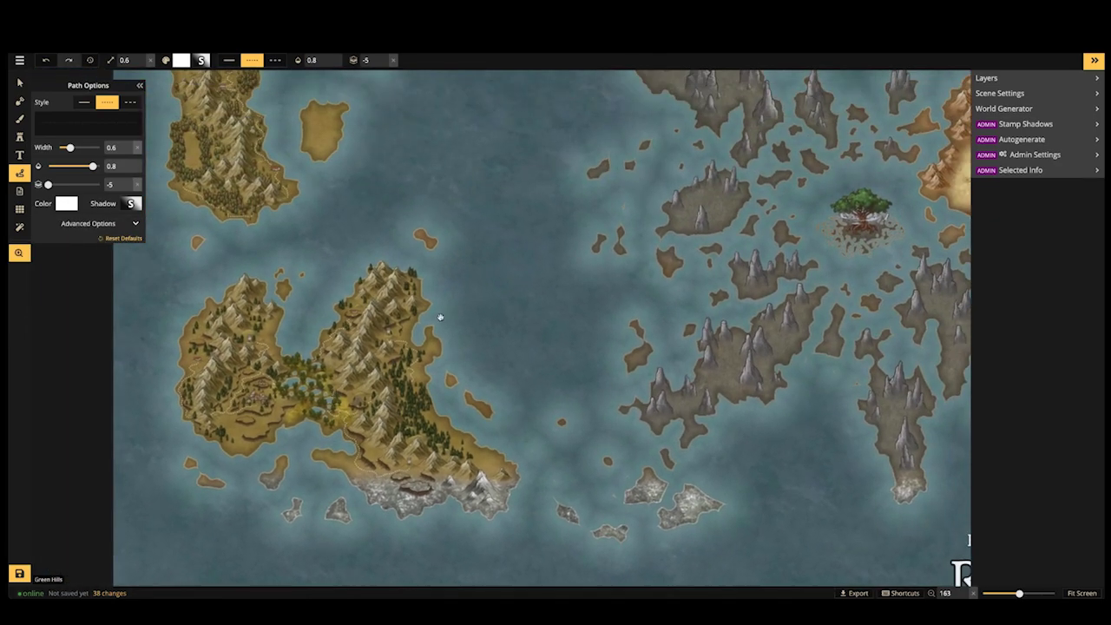
Draw a dotted path from the settlement at the volcanic continent's southern tip north to the mountains beside the volcano
{"action": "left_click_drag", "start_coordinate": [439, 318], "coordinate": [317, 408]}
{"action": "left_click_drag", "start_coordinate": [474, 330], "coordinate": [264, 381]}
{"action": "left_click_drag", "start_coordinate": [517, 251], "coordinate": [435, 416]}
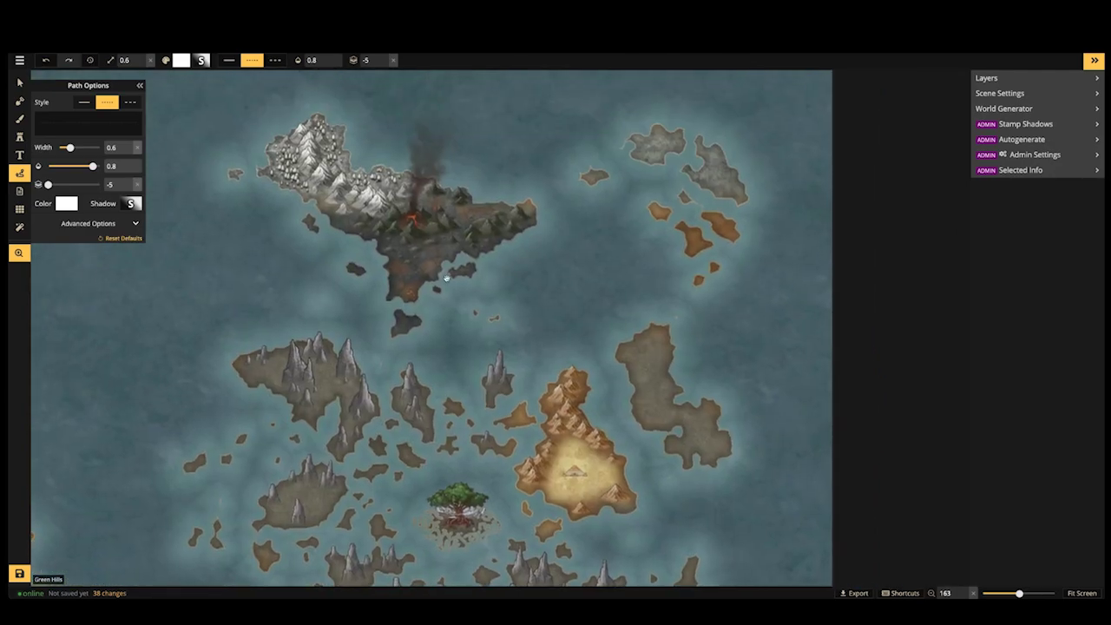
{"action": "scroll", "coordinate": [400, 278], "scroll_direction": "up", "scroll_amount": 6}
{"action": "scroll", "coordinate": [381, 265], "scroll_direction": "up", "scroll_amount": 8}
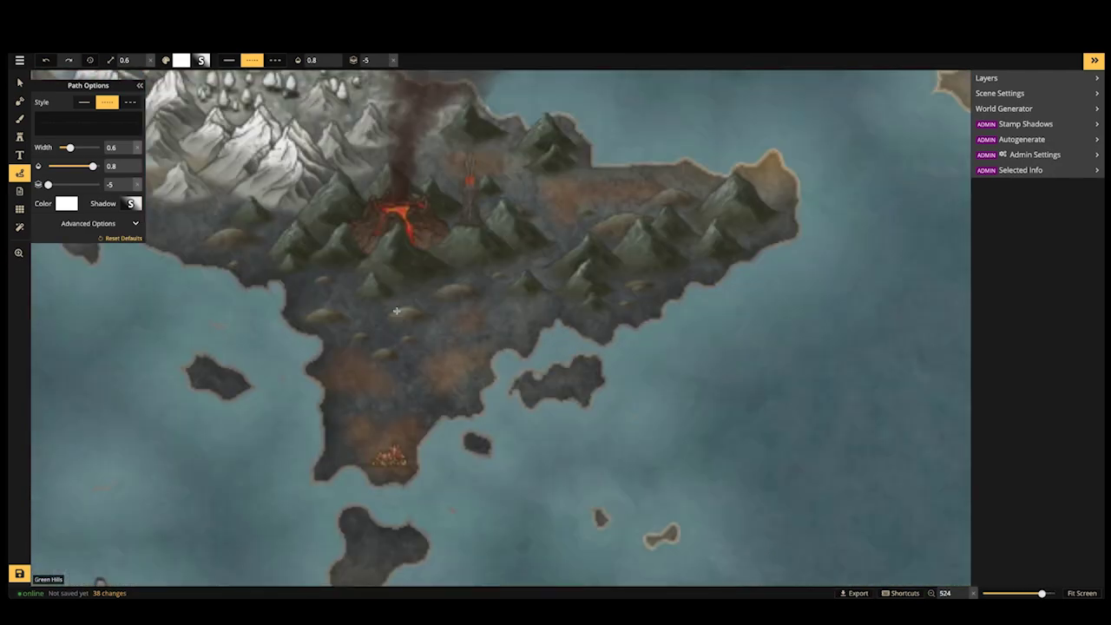
{"action": "mouse_move", "coordinate": [415, 417]}
{"action": "left_mouse_down"}
{"action": "mouse_move", "coordinate": [379, 387]}
{"action": "mouse_move", "coordinate": [488, 301]}
{"action": "mouse_move", "coordinate": [474, 268]}
{"action": "left_mouse_up"}
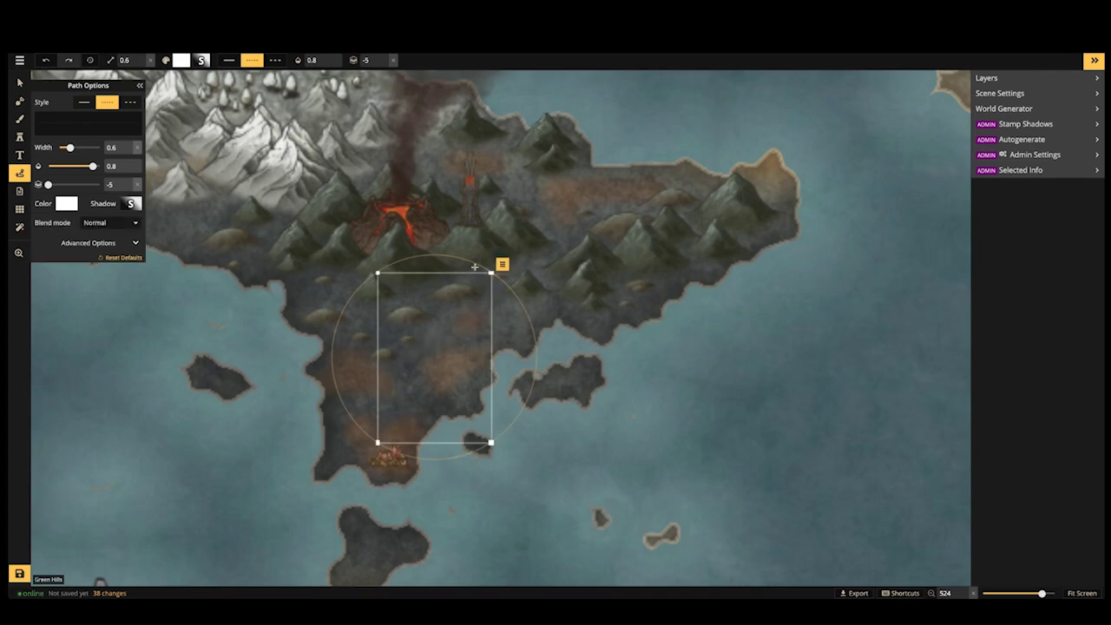
{"action": "scroll", "coordinate": [475, 264], "scroll_direction": "down", "scroll_amount": 5}
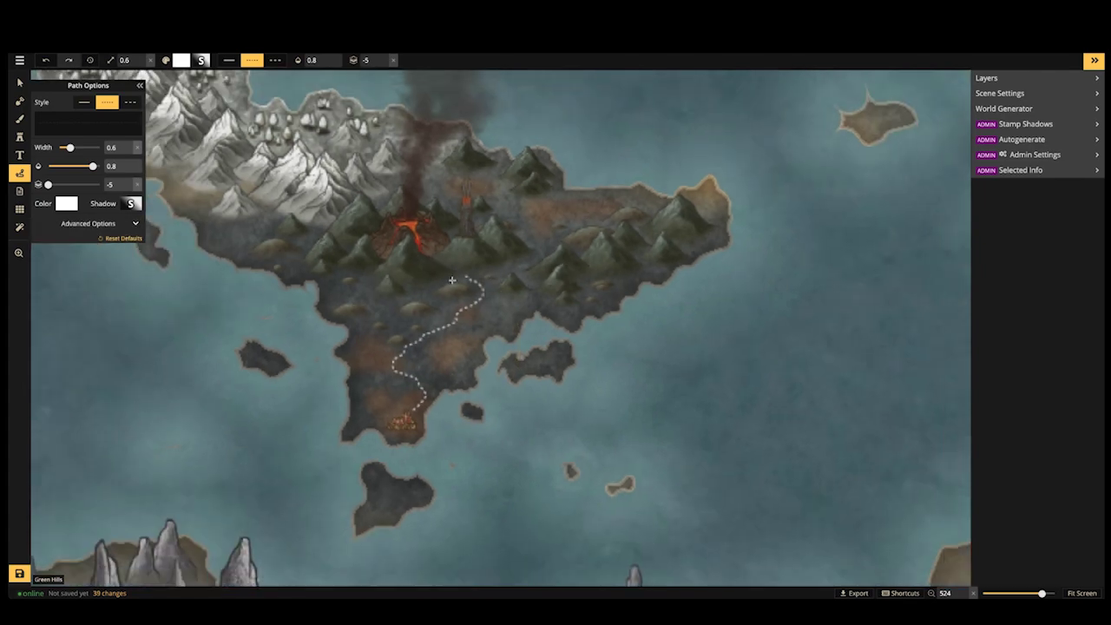
Survey the volcanic continent and the northwestern snow-and-desert continent for areas that still lack settlements or paths
{"action": "scroll", "coordinate": [609, 290], "scroll_direction": "down", "scroll_amount": 4}
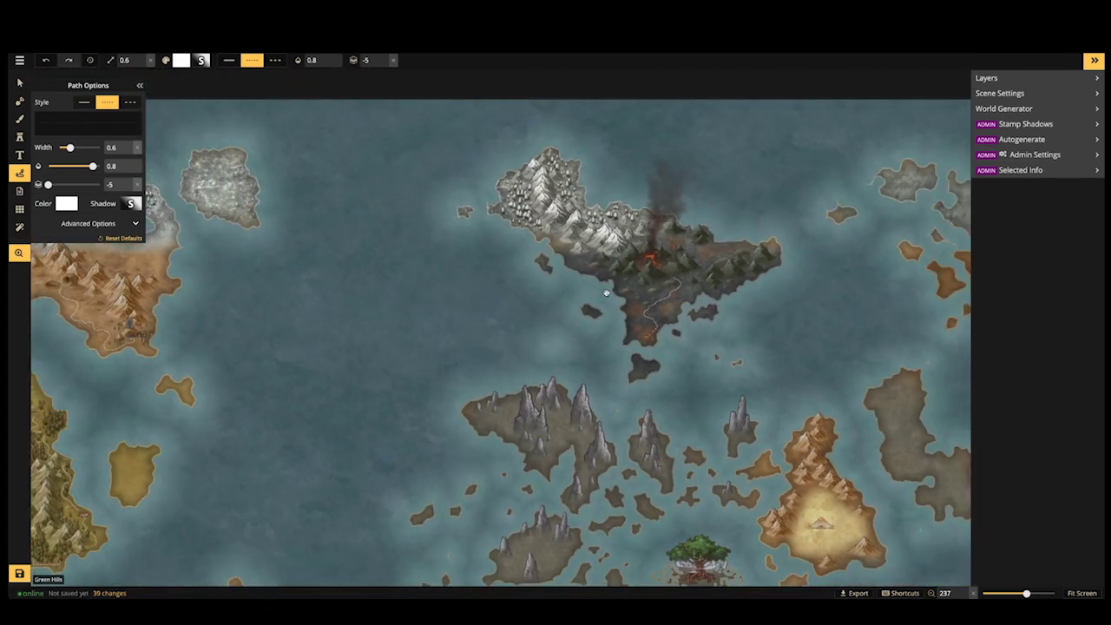
{"action": "scroll", "coordinate": [544, 314], "scroll_direction": "down", "scroll_amount": 5}
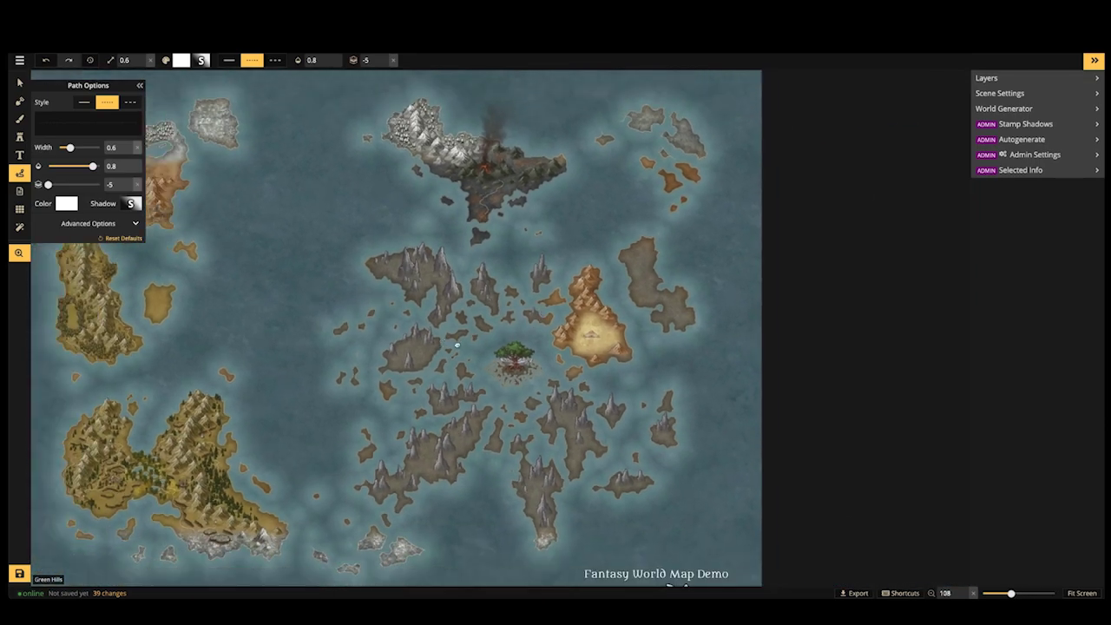
{"action": "scroll", "coordinate": [372, 223], "scroll_direction": "up", "scroll_amount": 5}
{"action": "scroll", "coordinate": [372, 223], "scroll_direction": "up", "scroll_amount": 5}
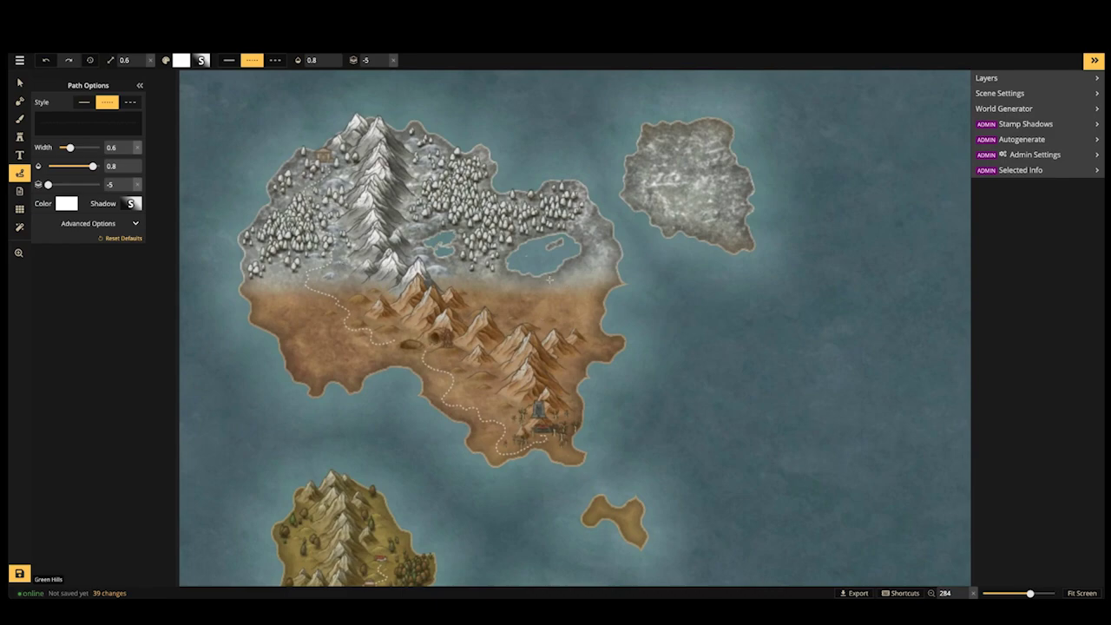
{"action": "key", "text": "space"}
{"action": "left_click_drag", "start_coordinate": [436, 429], "coordinate": [446, 302]}
{"action": "left_click_drag", "start_coordinate": [391, 518], "coordinate": [392, 359]}
{"action": "key", "text": "space"}
{"action": "left_click_drag", "start_coordinate": [525, 218], "coordinate": [444, 347]}
{"action": "left_click_drag", "start_coordinate": [358, 217], "coordinate": [431, 330]}
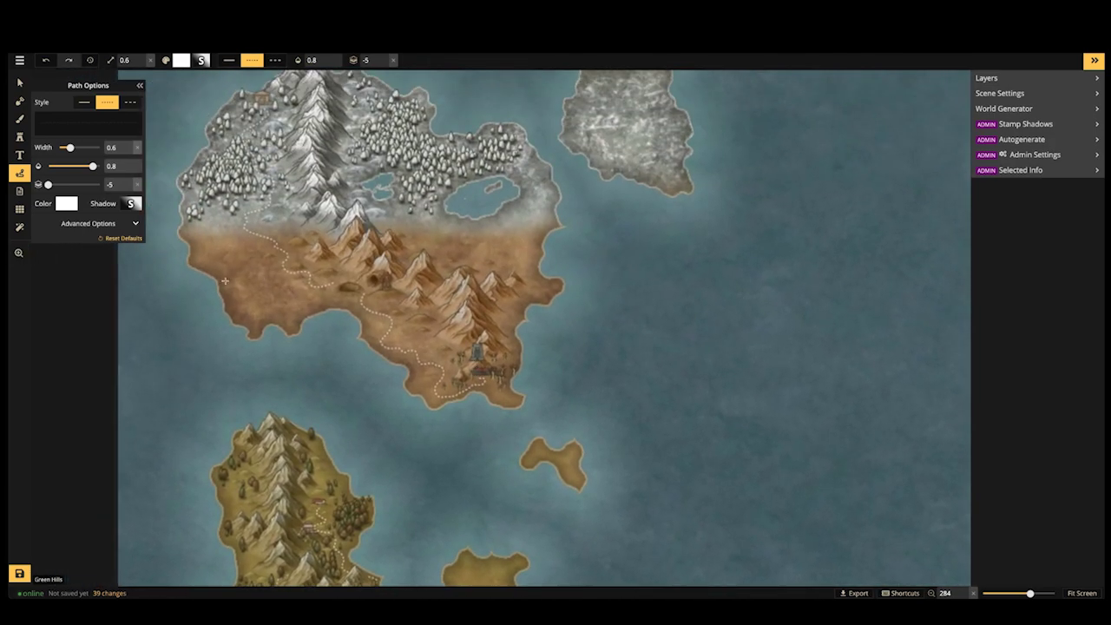
{"action": "scroll", "coordinate": [494, 352], "scroll_direction": "right", "scroll_amount": 10}
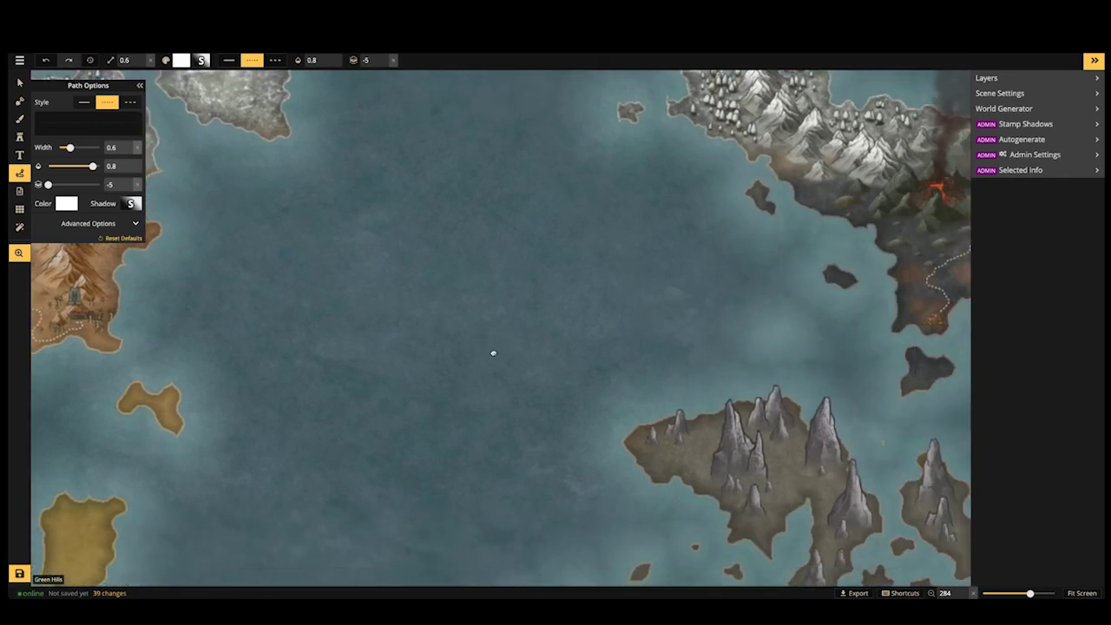
{"action": "scroll", "coordinate": [430, 293], "scroll_direction": "up", "scroll_amount": 5}
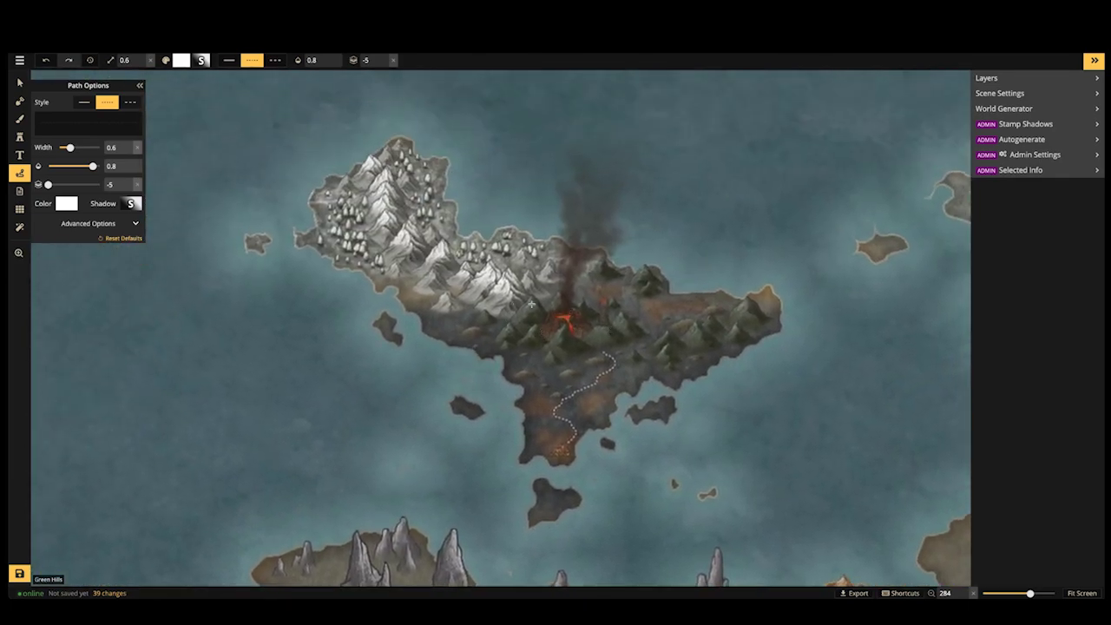
{"action": "scroll", "coordinate": [538, 416], "scroll_direction": "up", "scroll_amount": 3}
{"action": "scroll", "coordinate": [538, 416], "scroll_direction": "right", "scroll_amount": 3}
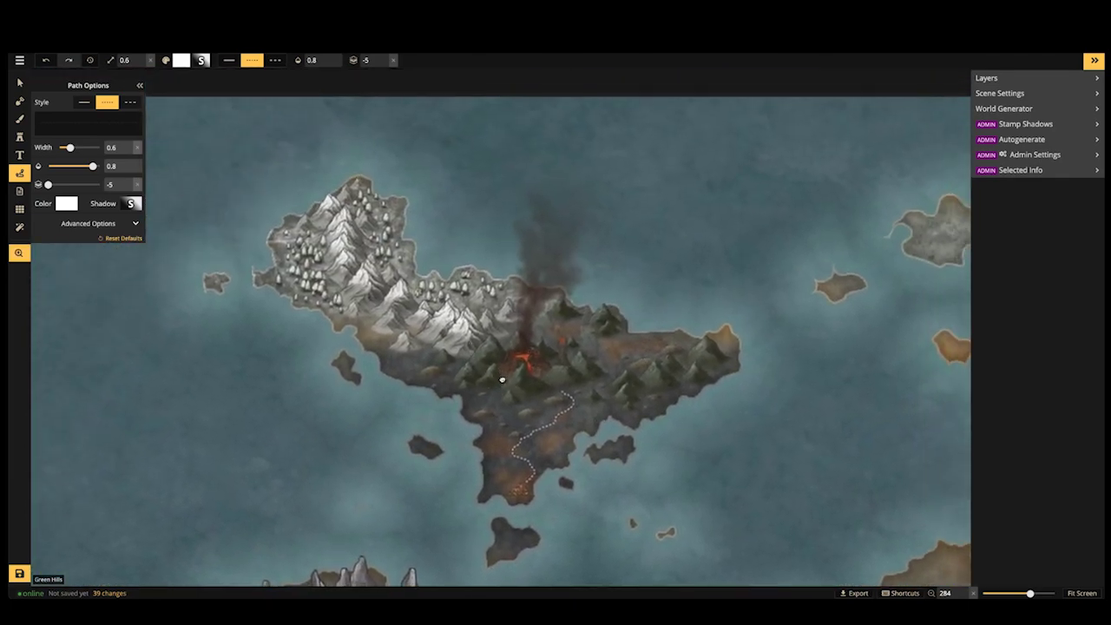
{"action": "left_click_drag", "start_coordinate": [293, 340], "coordinate": [611, 356]}
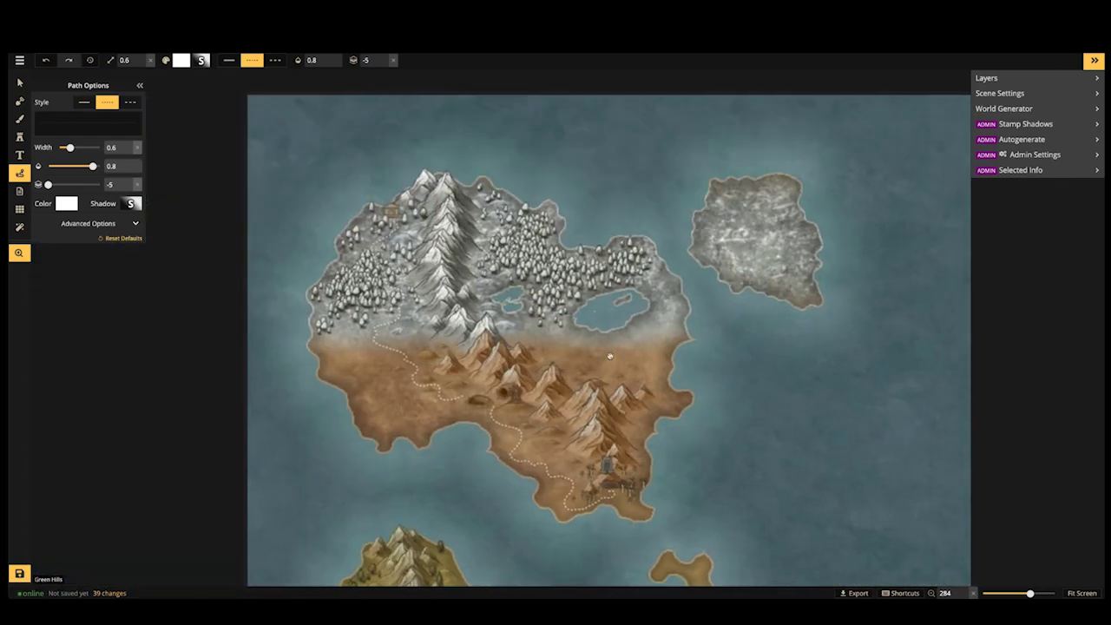
Place a red-roofed Human City stamp on the southern shore of the large lake in the northwestern continent
{"action": "scroll", "coordinate": [553, 359], "scroll_direction": "up", "scroll_amount": 3}
{"action": "scroll", "coordinate": [581, 369], "scroll_direction": "up", "scroll_amount": 4}
{"action": "scroll", "coordinate": [521, 338], "scroll_direction": "right", "scroll_amount": 5}
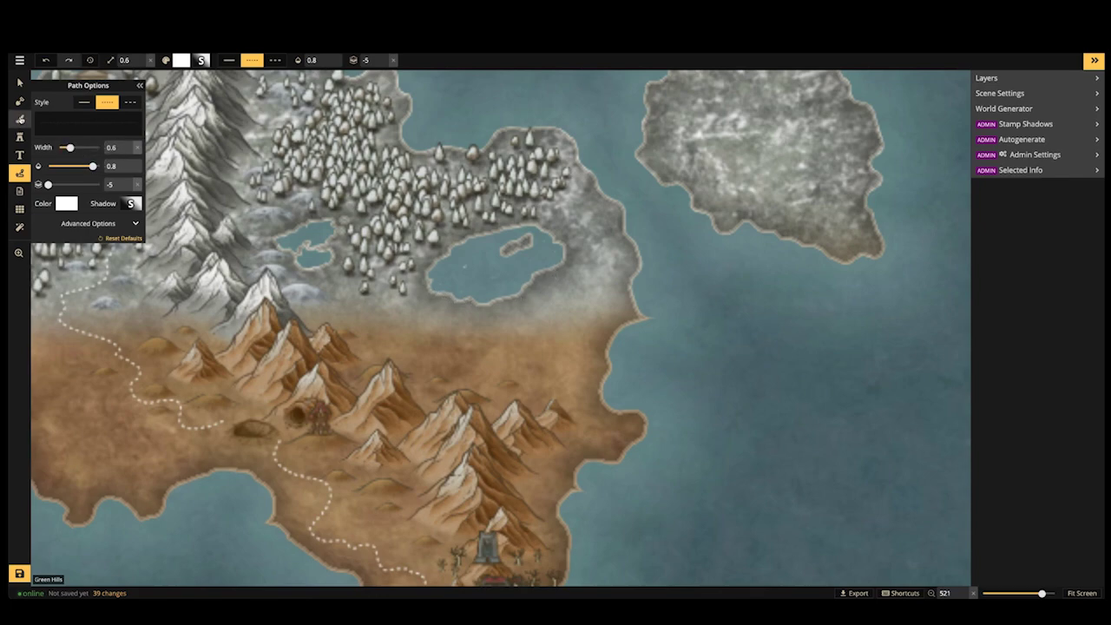
{"action": "left_click", "coordinate": [20, 137]}
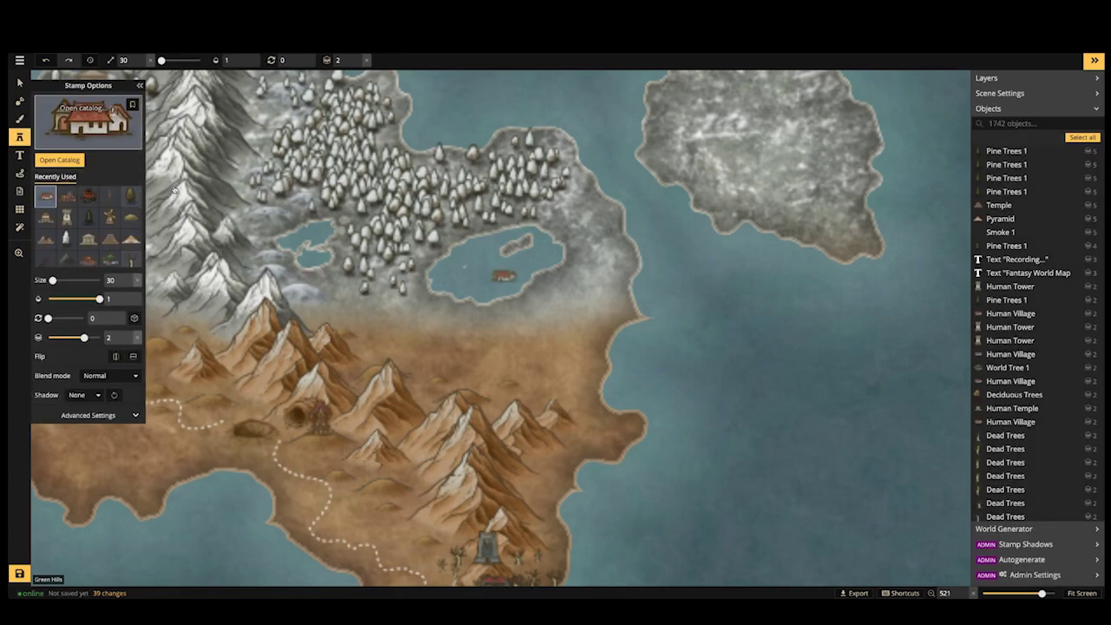
{"action": "left_click", "coordinate": [111, 115]}
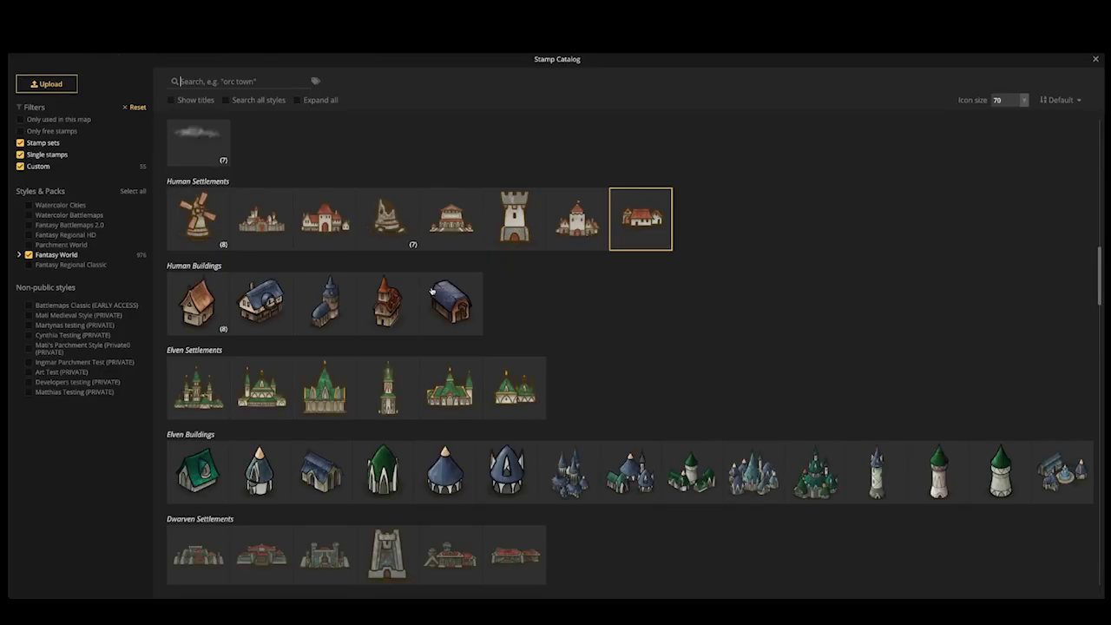
{"action": "left_click", "coordinate": [323, 219]}
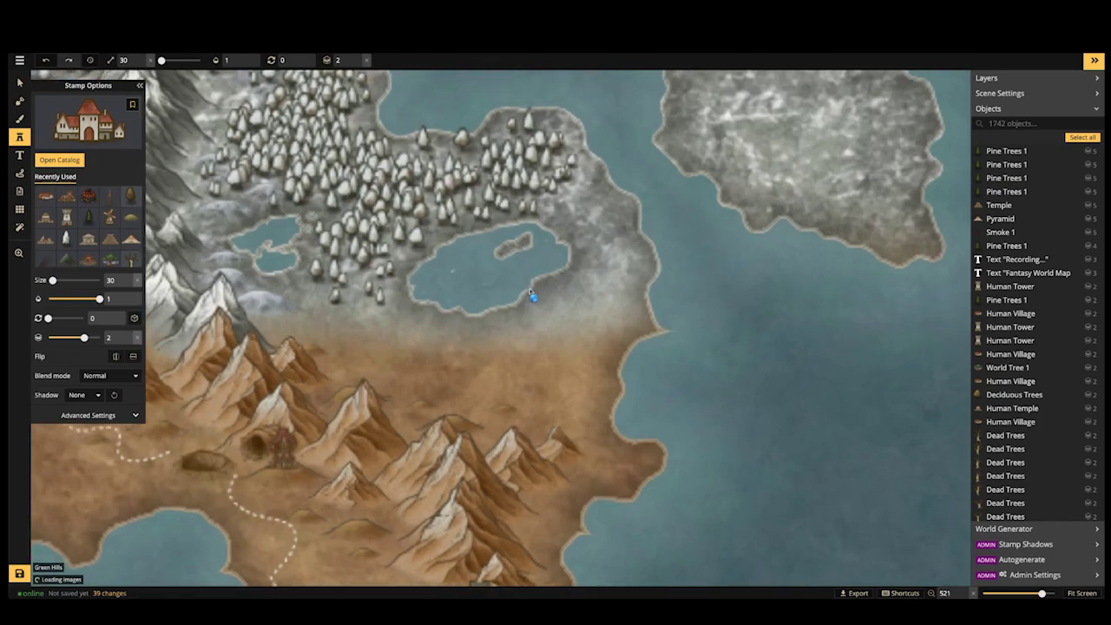
{"action": "scroll", "coordinate": [527, 301], "scroll_direction": "up", "scroll_amount": 3}
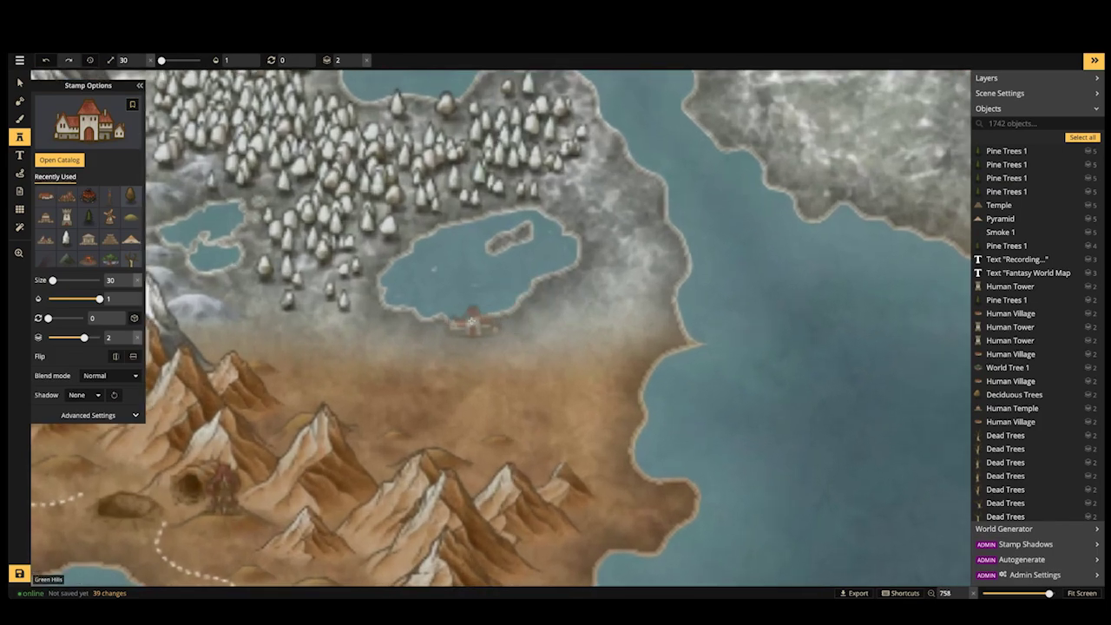
{"action": "left_click", "coordinate": [469, 321]}
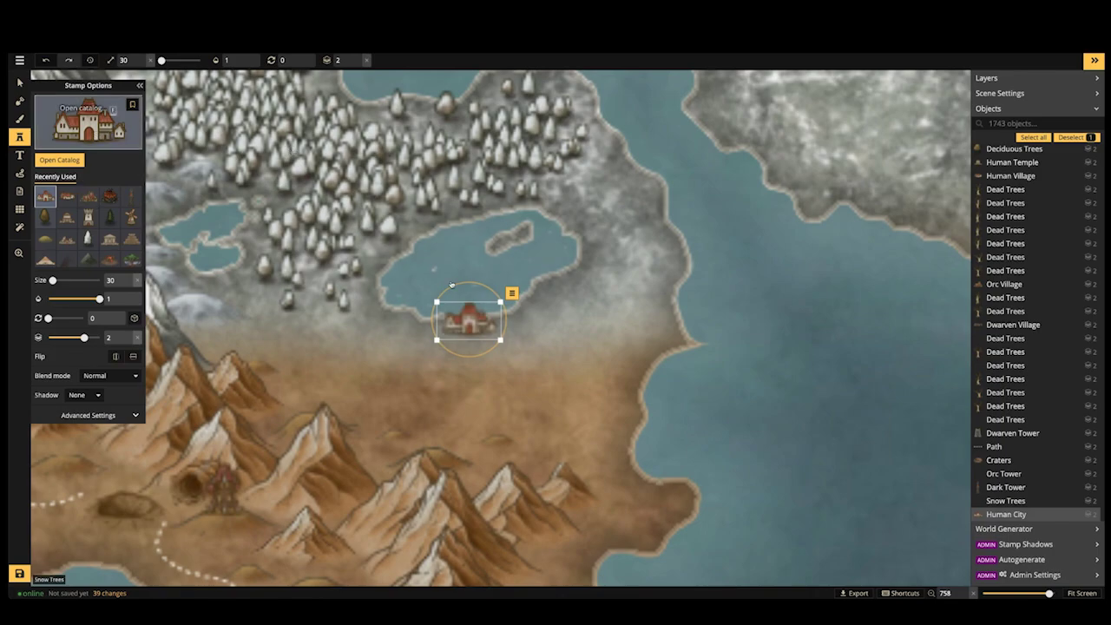
Expand all variants in the stamp catalog and choose the small house from the Human Settlements windmill set
{"action": "key", "text": "i"}
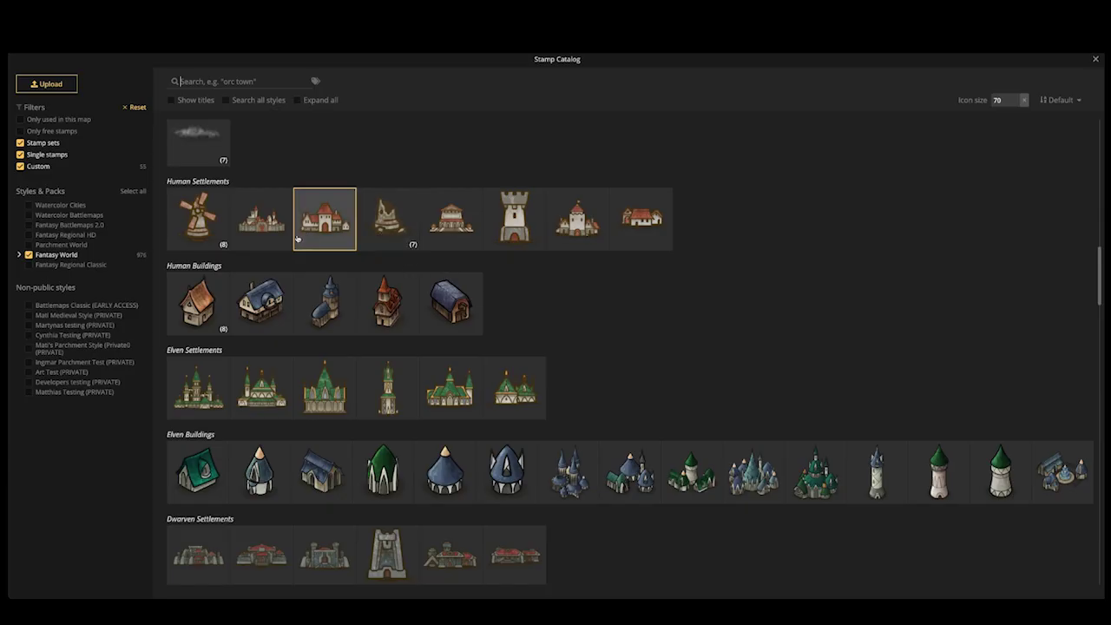
{"action": "scroll", "coordinate": [299, 246], "scroll_direction": "up", "scroll_amount": 4}
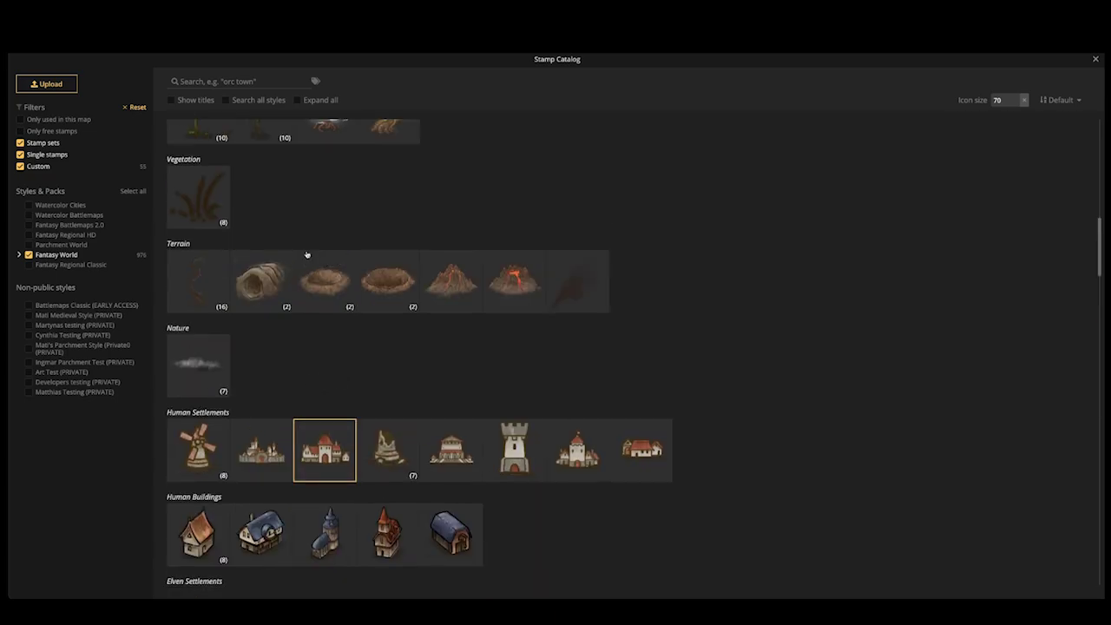
{"action": "scroll", "coordinate": [306, 253], "scroll_direction": "up", "scroll_amount": 2}
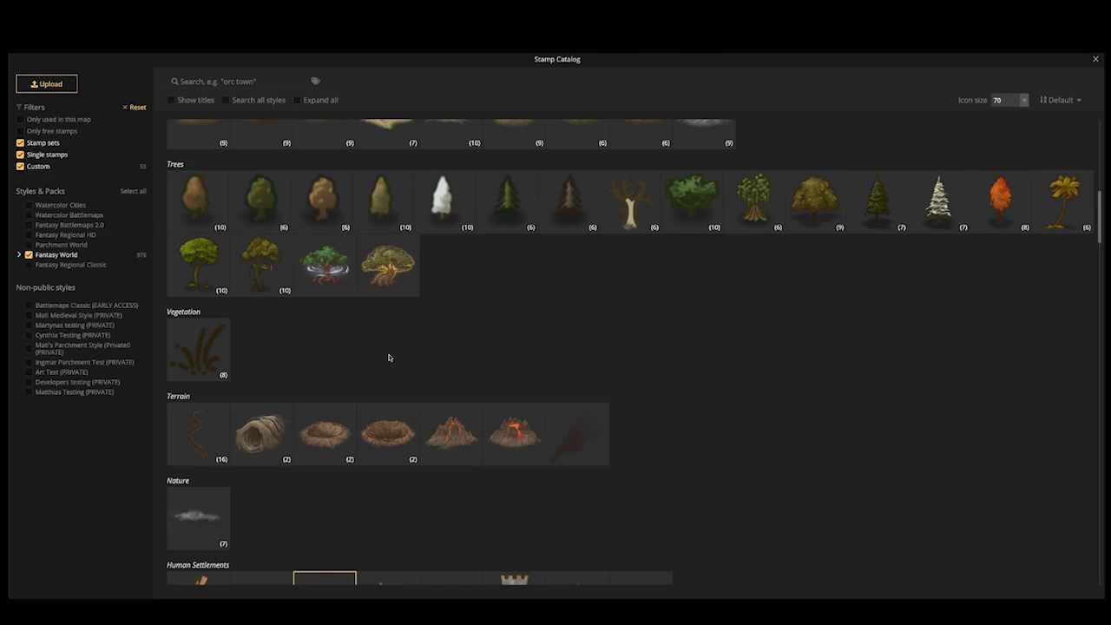
{"action": "left_click", "coordinate": [298, 99]}
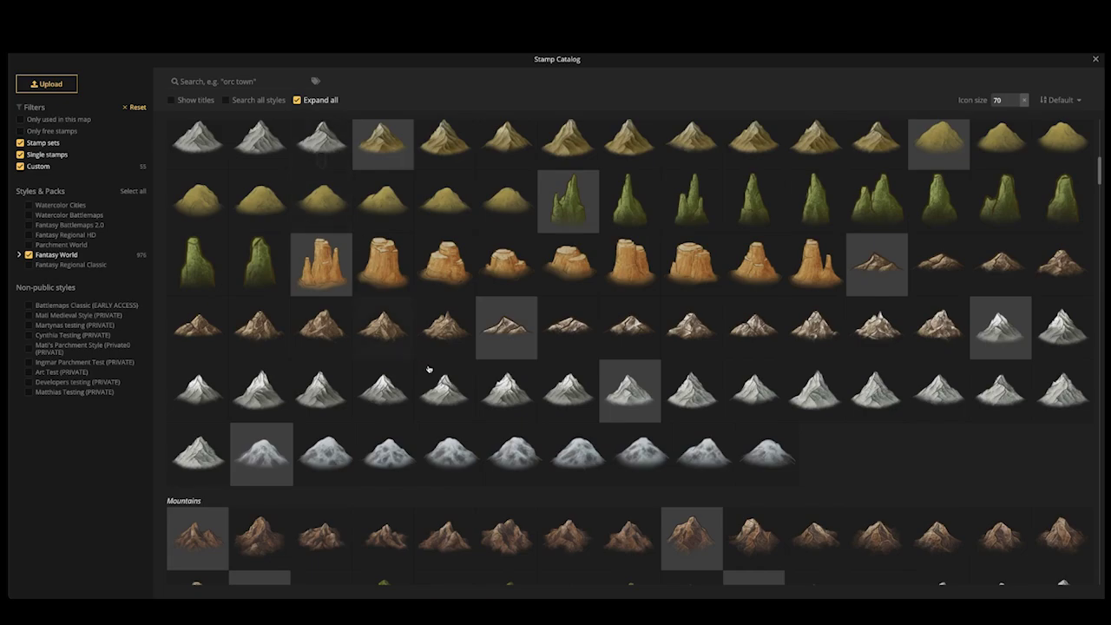
{"action": "scroll", "coordinate": [428, 369], "scroll_direction": "down", "scroll_amount": 10}
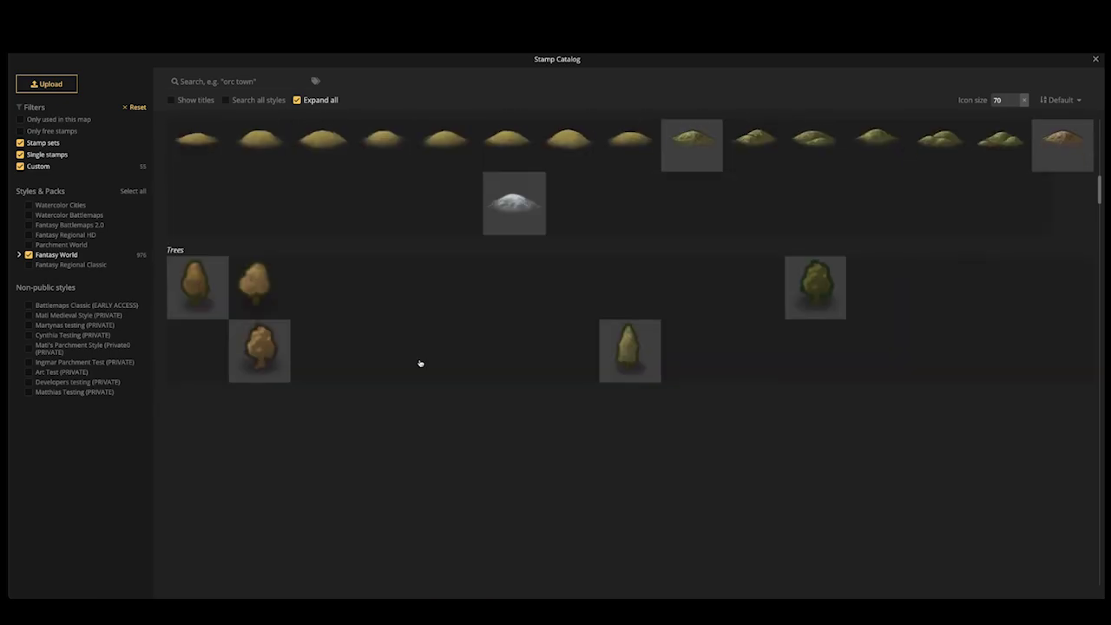
{"action": "scroll", "coordinate": [421, 362], "scroll_direction": "down", "scroll_amount": 2}
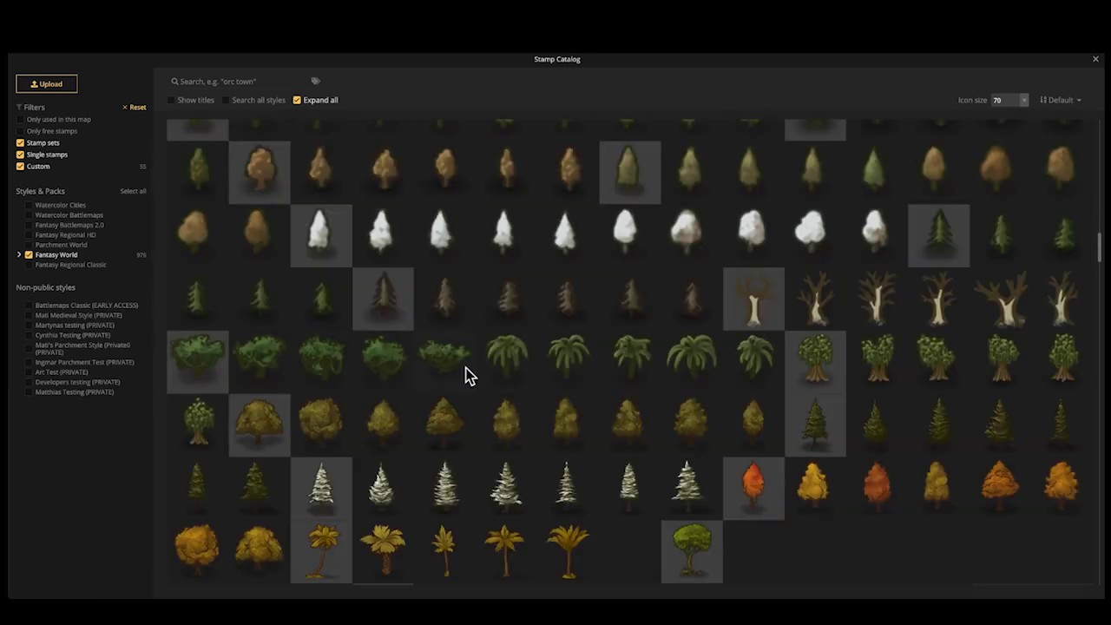
{"action": "scroll", "coordinate": [466, 375], "scroll_direction": "down", "scroll_amount": 2}
{"action": "scroll", "coordinate": [466, 371], "scroll_direction": "down", "scroll_amount": 10}
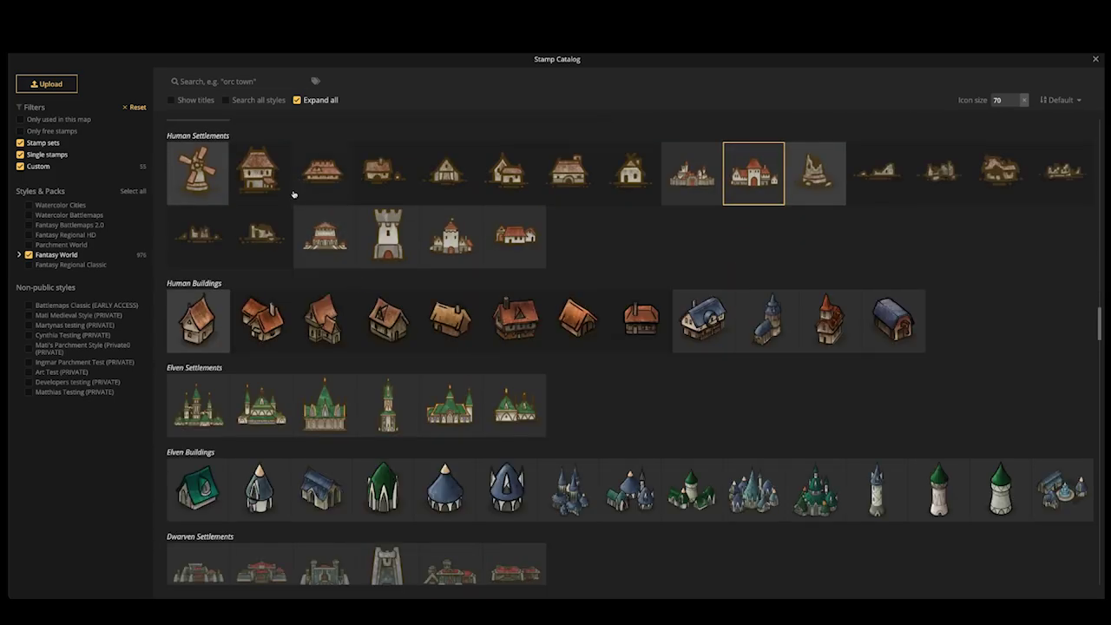
{"action": "left_click", "coordinate": [277, 185]}
Deselect the city and place small human houses along the lake's southern and eastern shores around it
{"action": "scroll", "coordinate": [491, 219], "scroll_direction": "up", "scroll_amount": 2}
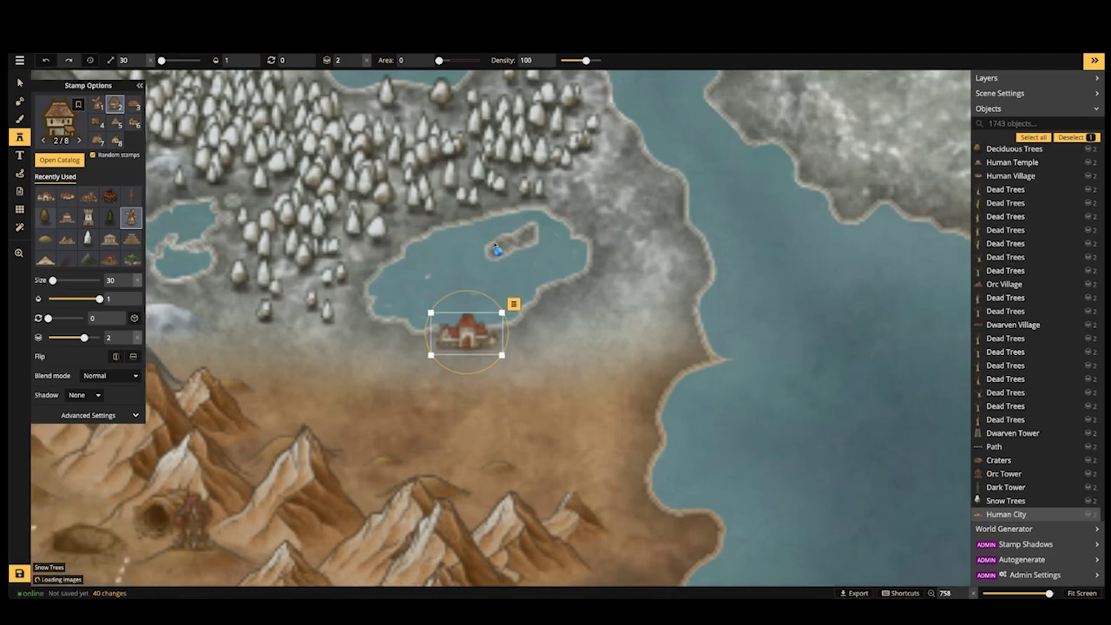
{"action": "key", "text": "Escape"}
{"action": "left_click", "coordinate": [371, 344]}
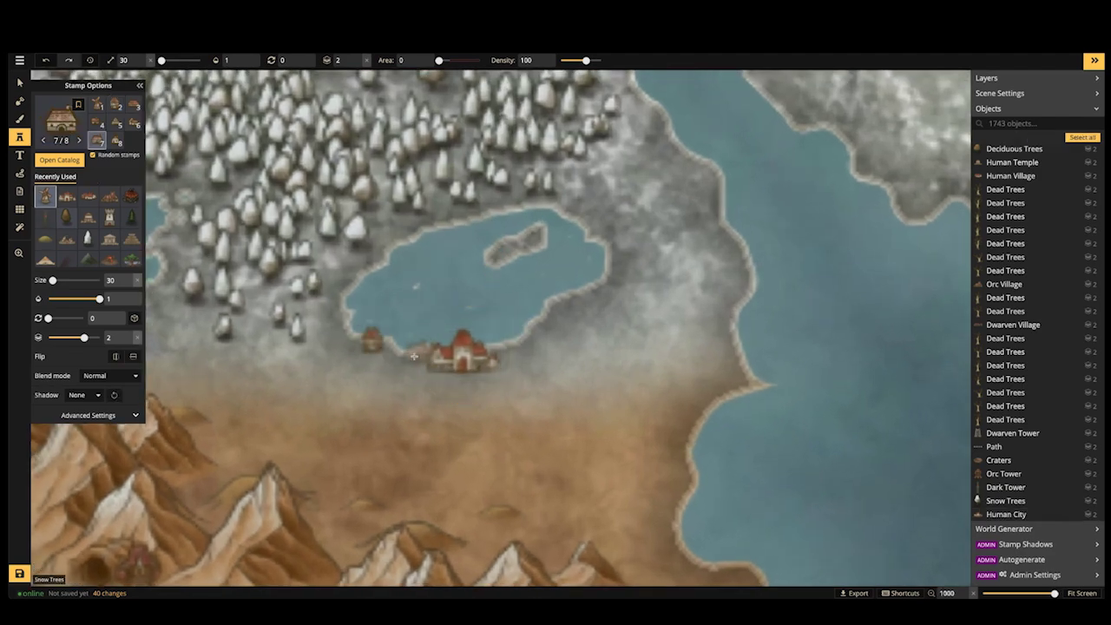
{"action": "left_click", "coordinate": [393, 355]}
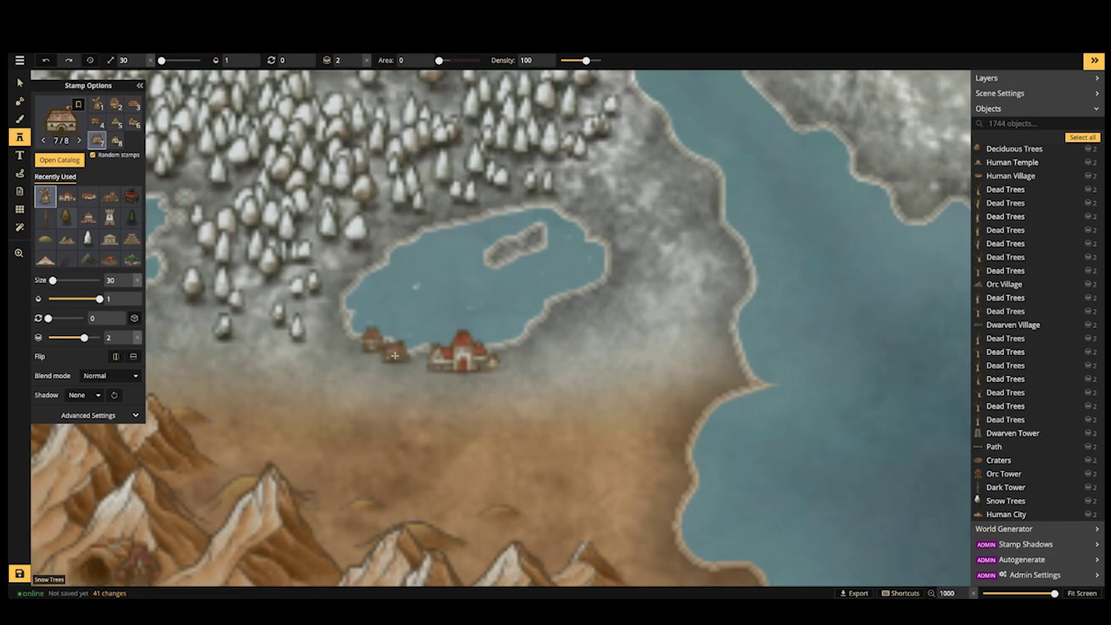
{"action": "left_click", "coordinate": [521, 346]}
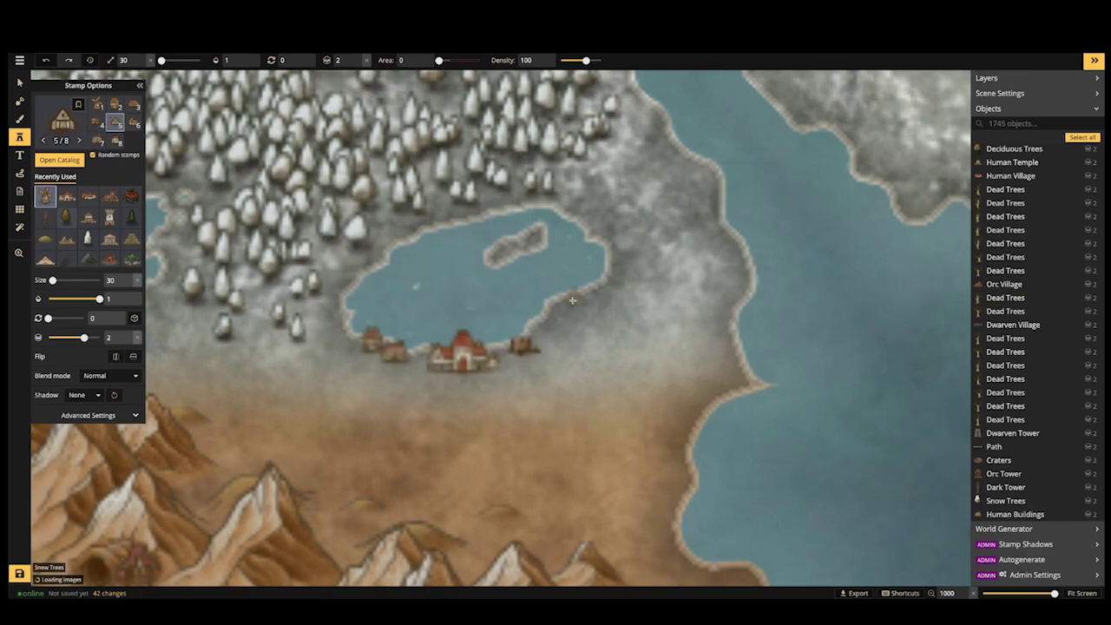
{"action": "left_click", "coordinate": [570, 301]}
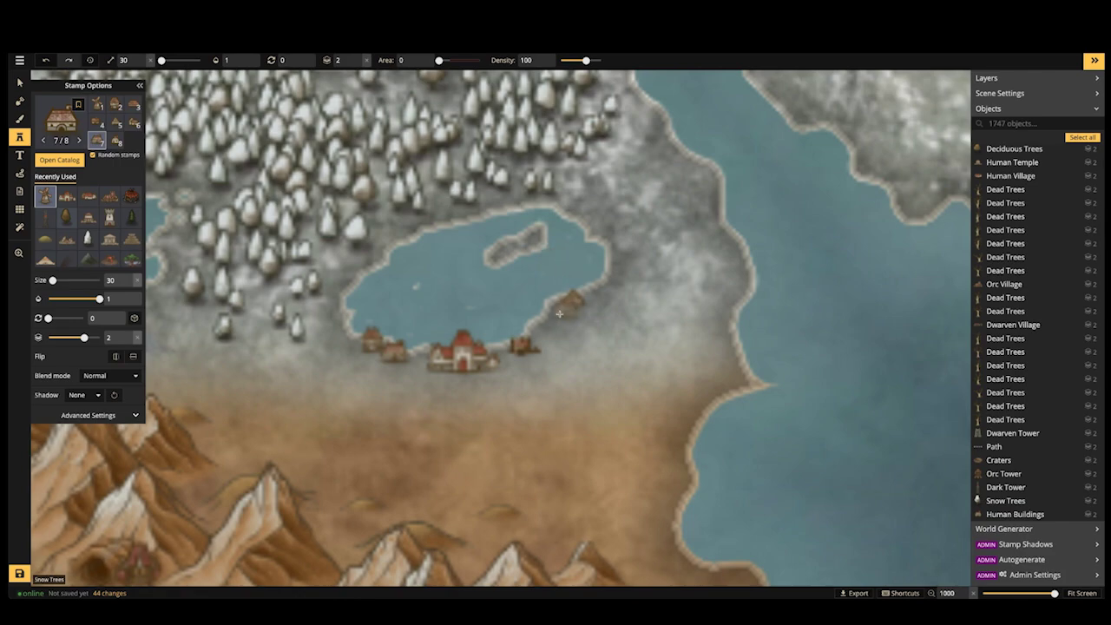
{"action": "left_click", "coordinate": [550, 324]}
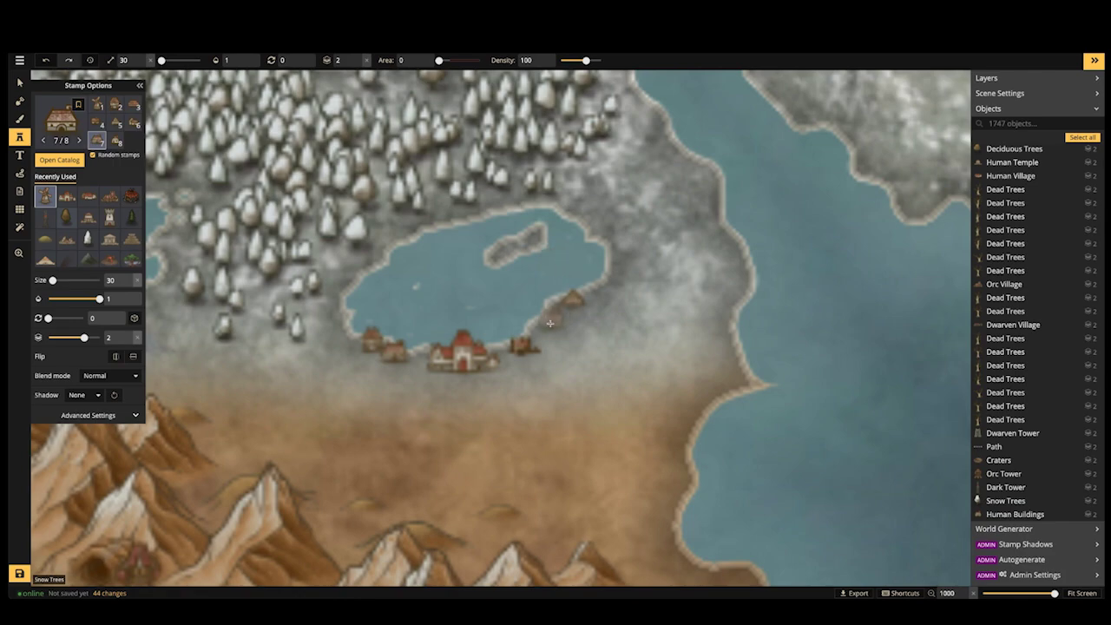
{"action": "left_click", "coordinate": [603, 224]}
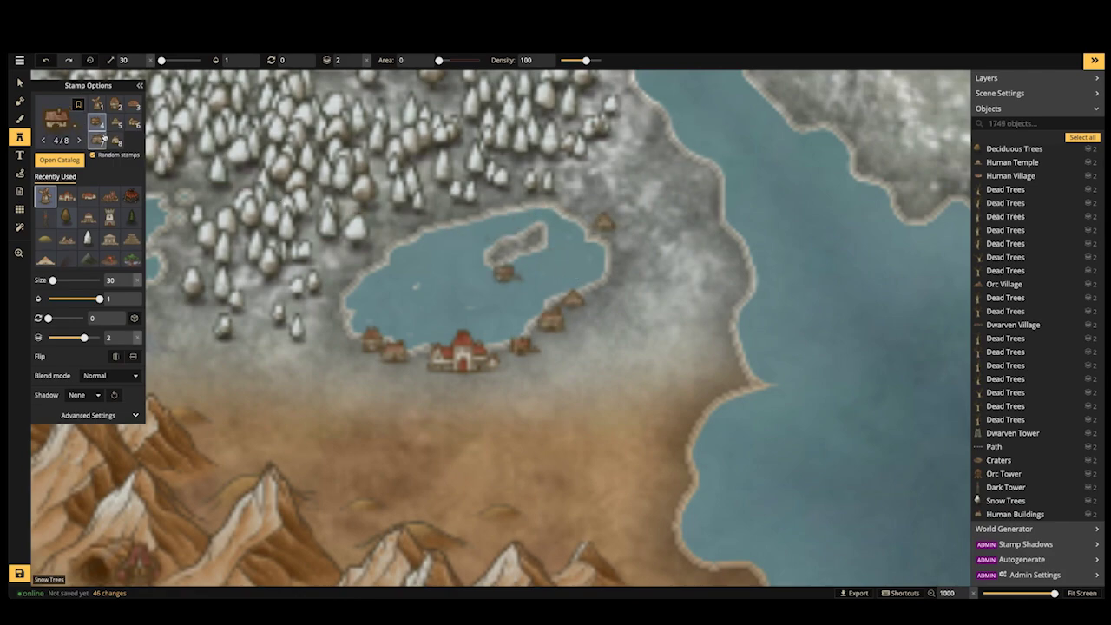
Add one more small building from the Human Settlements windmill set just southwest of the lakeside city
{"action": "left_click", "coordinate": [96, 104]}
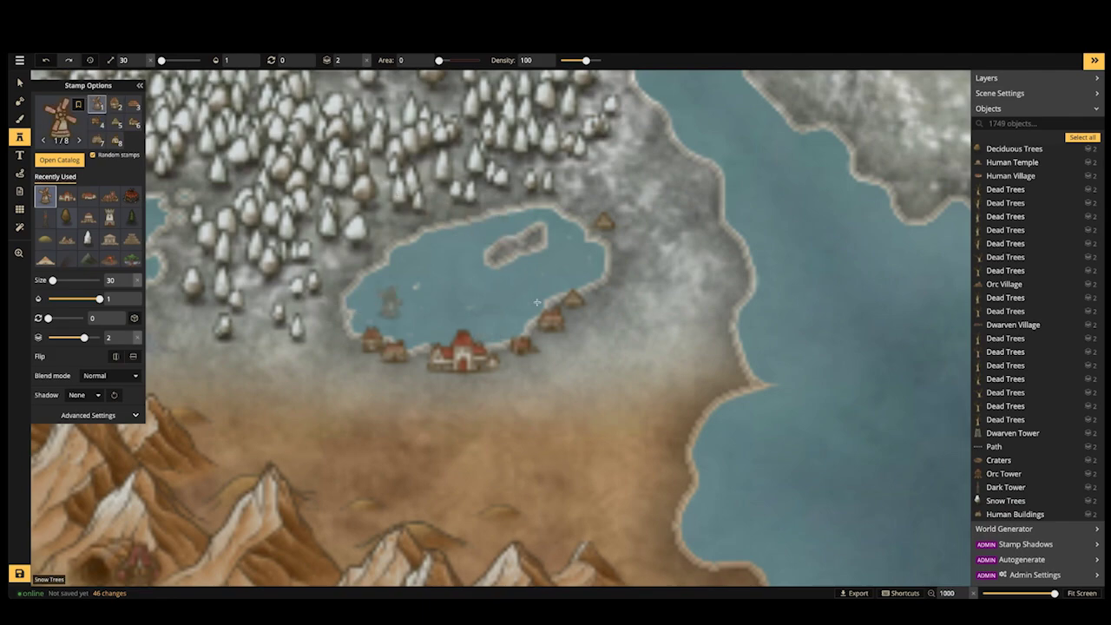
{"action": "left_click", "coordinate": [441, 376]}
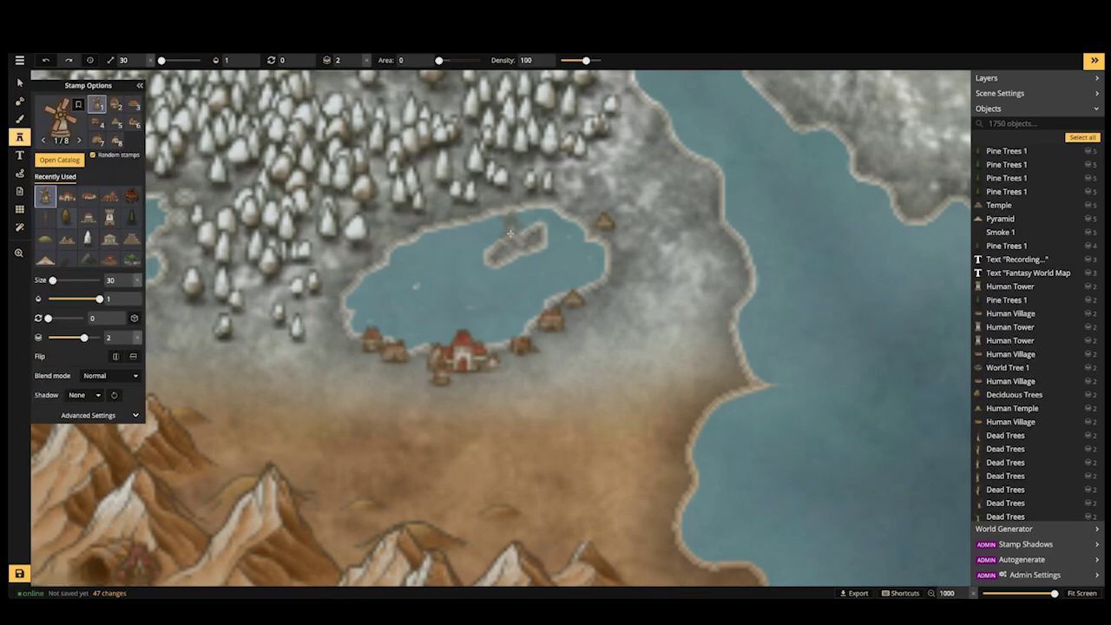
{"action": "key", "text": "2"}
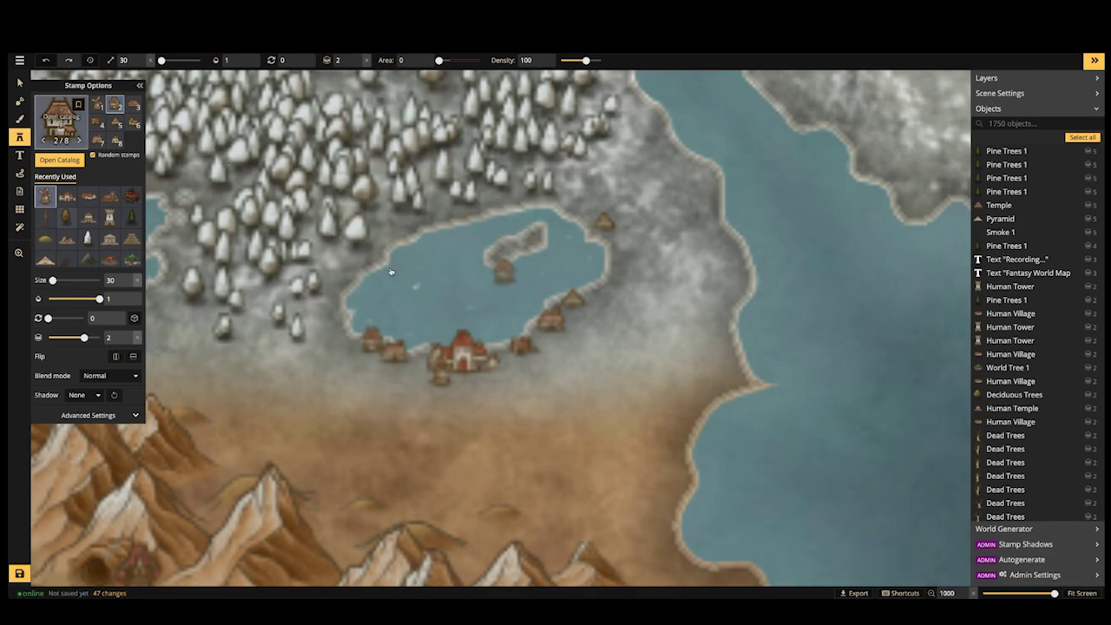
Choose the stone circle ruins from the Front POI stamps and place it on the small island in the lake
{"action": "scroll", "coordinate": [393, 279], "scroll_direction": "down", "scroll_amount": 5}
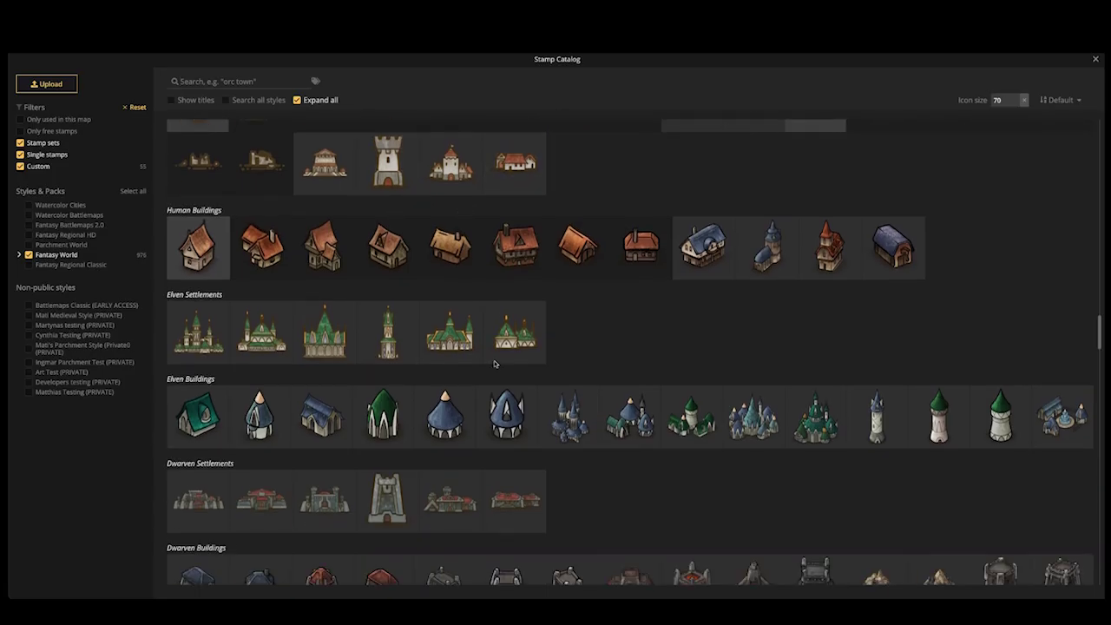
{"action": "scroll", "coordinate": [513, 351], "scroll_direction": "up", "scroll_amount": 8}
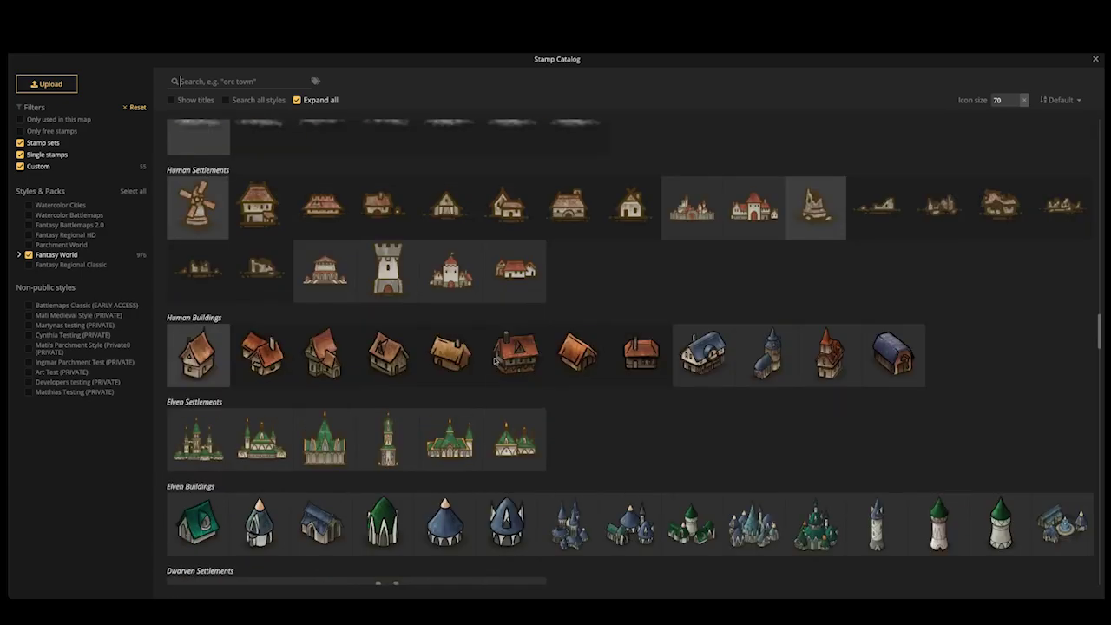
{"action": "scroll", "coordinate": [531, 340], "scroll_direction": "up", "scroll_amount": 3}
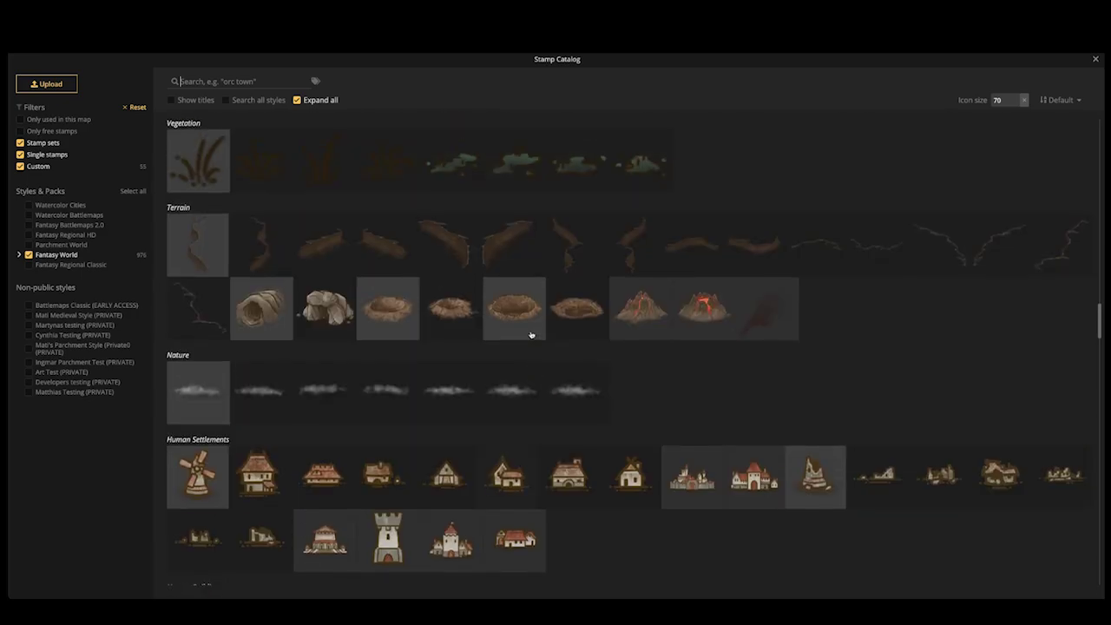
{"action": "scroll", "coordinate": [525, 335], "scroll_direction": "down", "scroll_amount": 4}
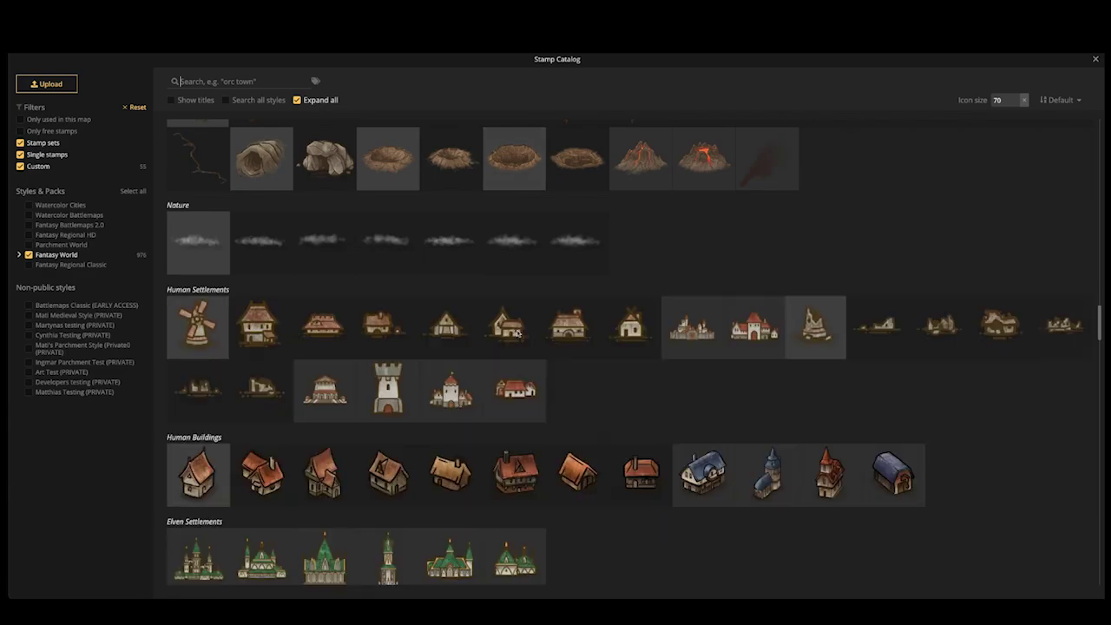
{"action": "scroll", "coordinate": [518, 334], "scroll_direction": "down", "scroll_amount": 16}
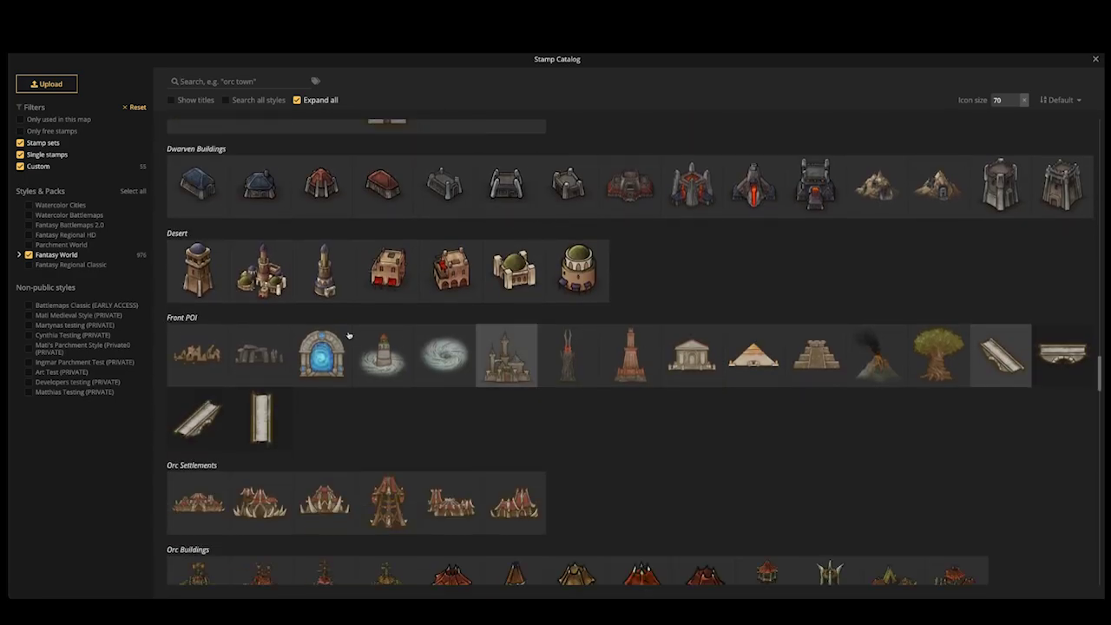
{"action": "left_click", "coordinate": [269, 361]}
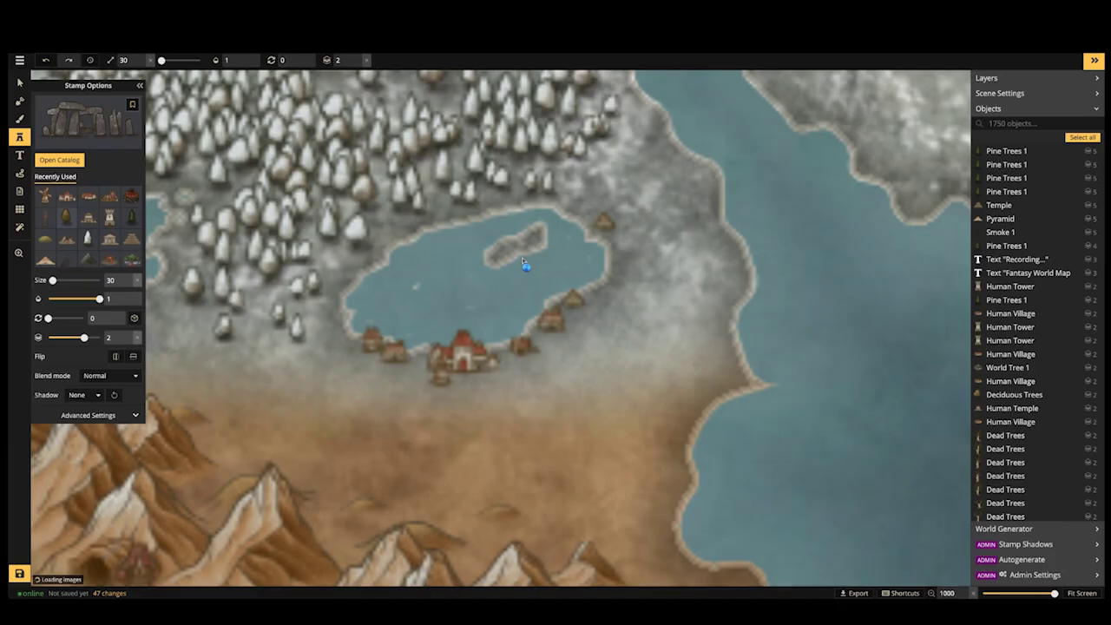
{"action": "left_click", "coordinate": [514, 243]}
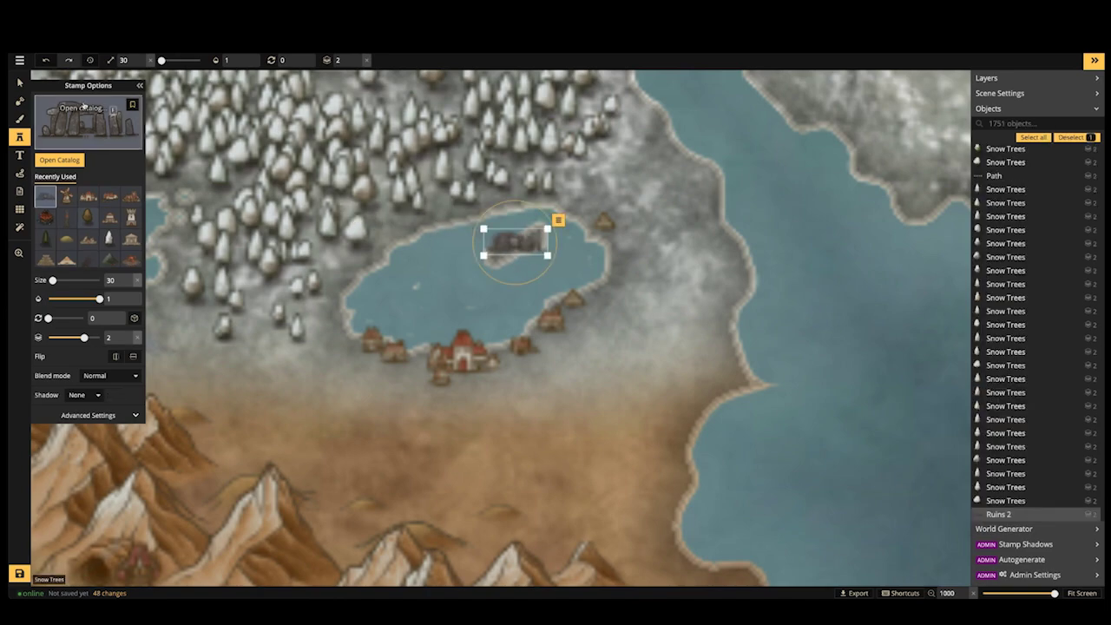
Enlarge the lake island around the ruins by adding land with a circular mask brush of size 3
{"action": "key", "text": "m"}
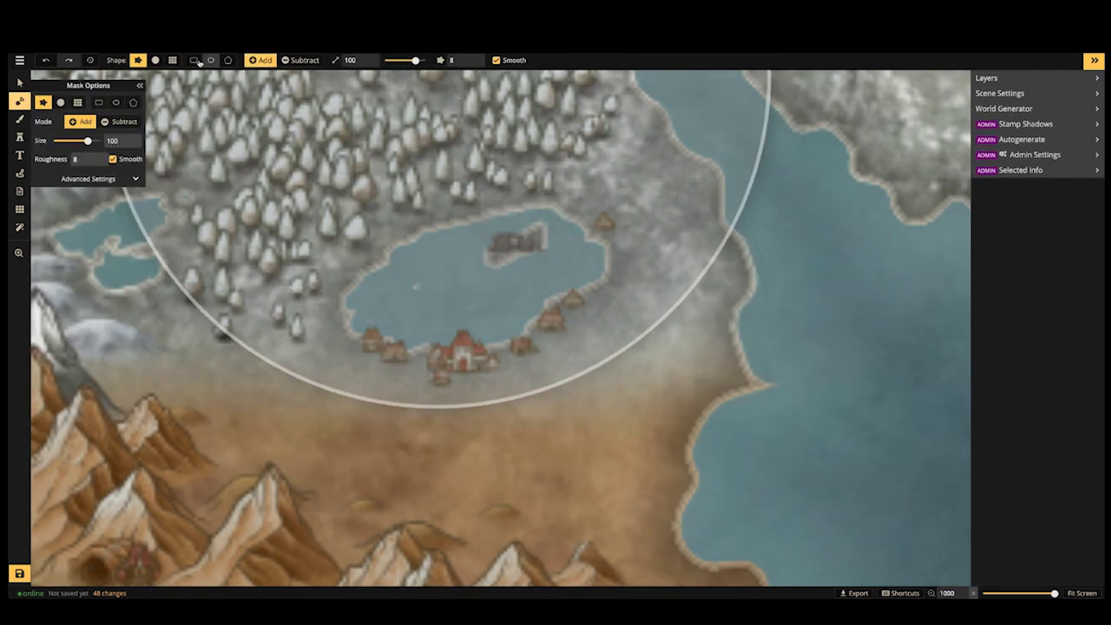
{"action": "left_click", "coordinate": [157, 60]}
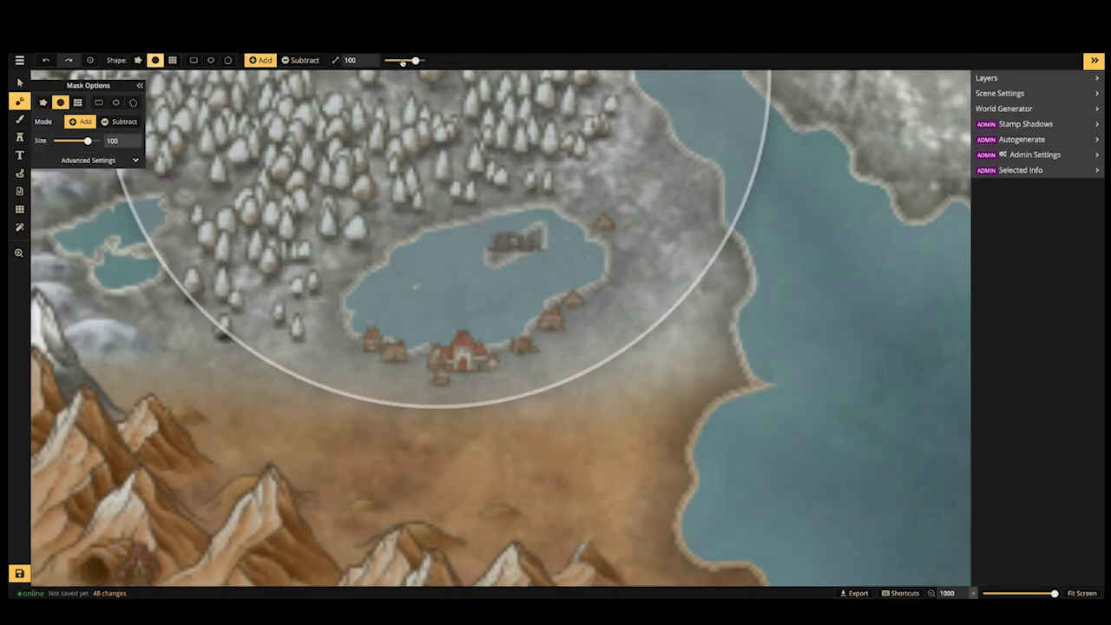
{"action": "left_click_drag", "start_coordinate": [415, 60], "coordinate": [386, 60]}
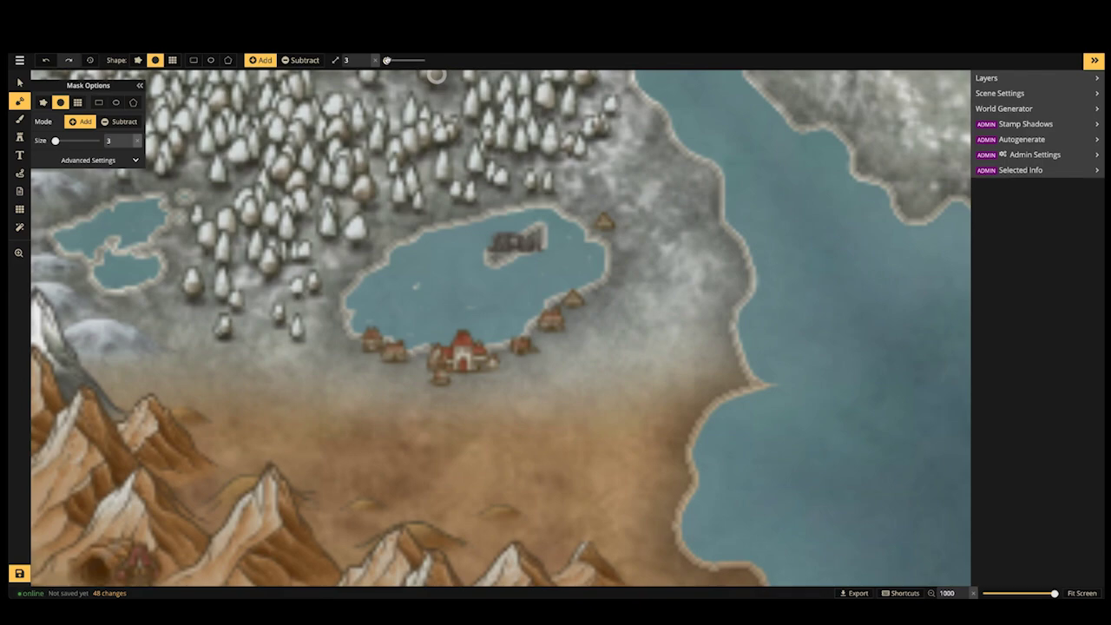
{"action": "mouse_move", "coordinate": [521, 238]}
{"action": "left_mouse_down"}
{"action": "mouse_move", "coordinate": [484, 249]}
{"action": "mouse_move", "coordinate": [545, 252]}
{"action": "mouse_move", "coordinate": [477, 249]}
{"action": "mouse_move", "coordinate": [537, 238]}
{"action": "left_mouse_up"}
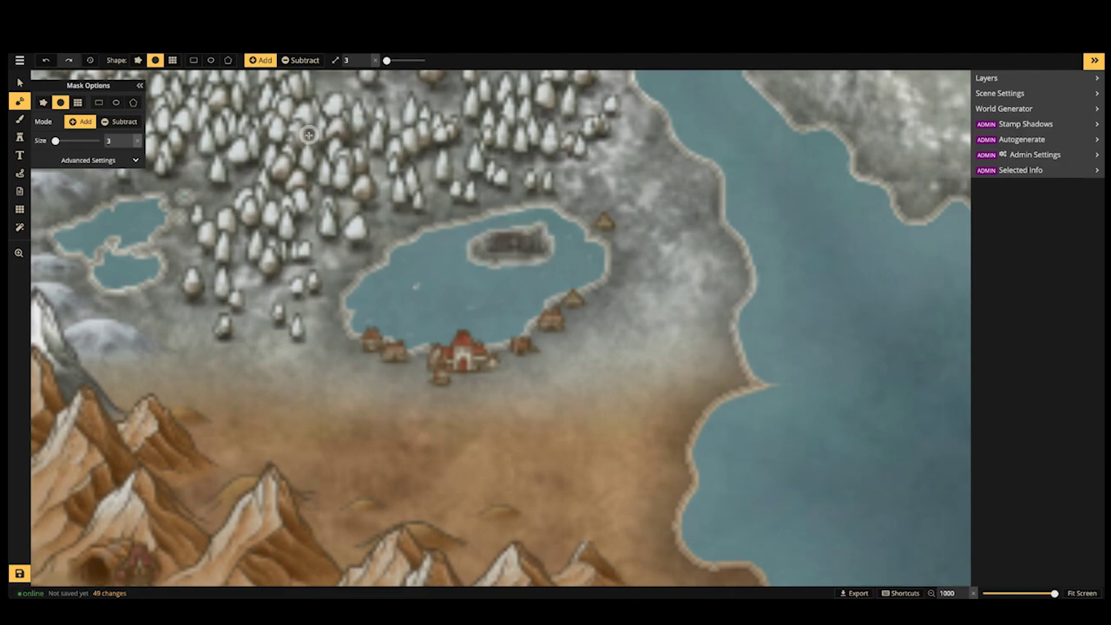
Draw dotted paths linking the lakeside city to the southern settlement along the east coast and to the cave settlement through the mountains
{"action": "scroll", "coordinate": [311, 135], "scroll_direction": "down", "scroll_amount": 5}
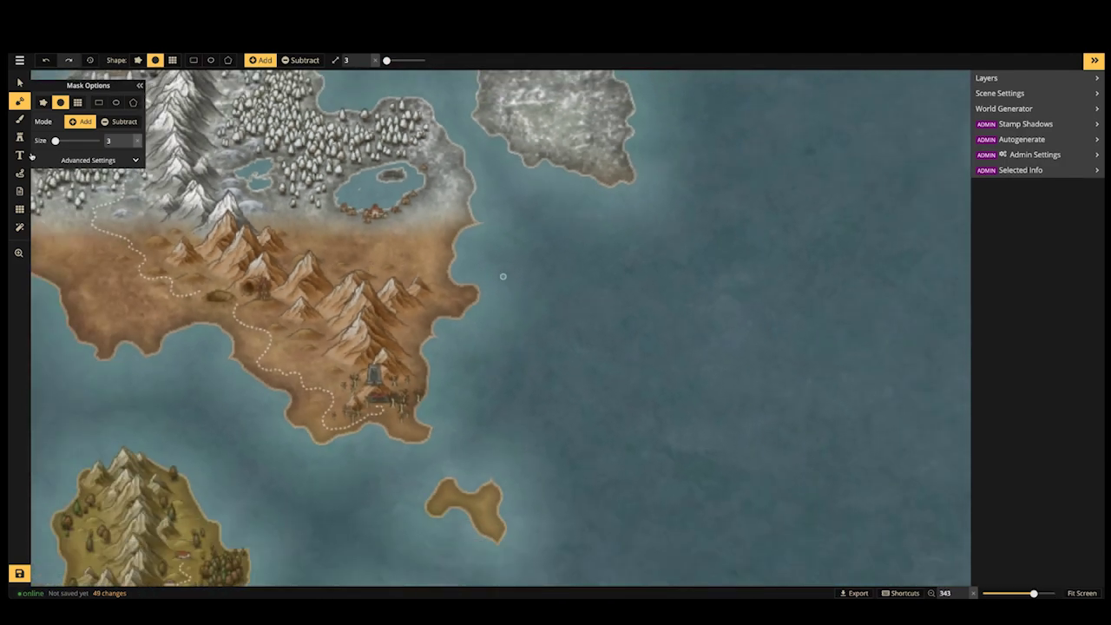
{"action": "left_click", "coordinate": [20, 172]}
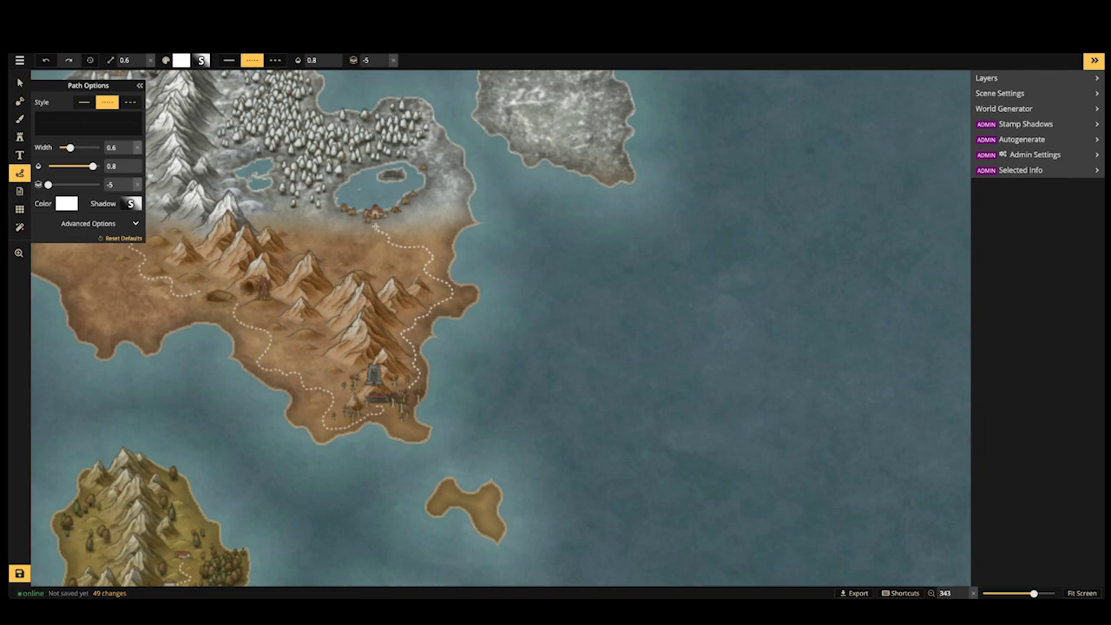
{"action": "left_click_drag", "start_coordinate": [381, 211], "coordinate": [381, 210]}
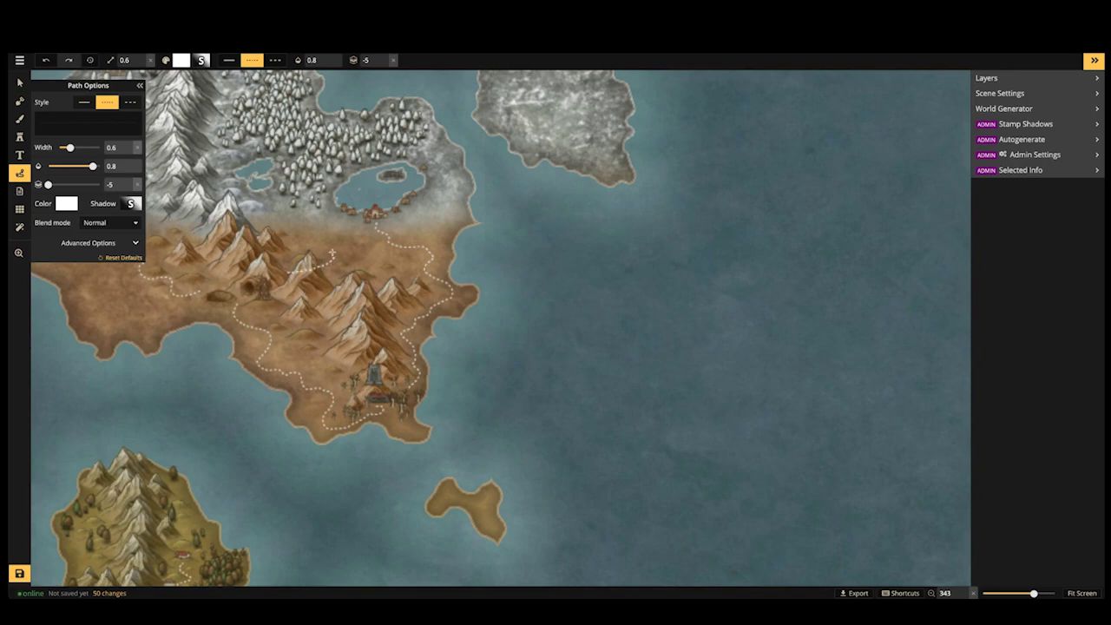
{"action": "left_click_drag", "start_coordinate": [356, 224], "coordinate": [361, 210]}
Inspect the northwestern continent's paths and survey the wider map for areas that still need settlements
{"action": "scroll", "coordinate": [367, 217], "scroll_direction": "down", "scroll_amount": 3}
{"action": "left_click_drag", "start_coordinate": [371, 224], "coordinate": [500, 268]}
{"action": "scroll", "coordinate": [500, 268], "scroll_direction": "up", "scroll_amount": 1}
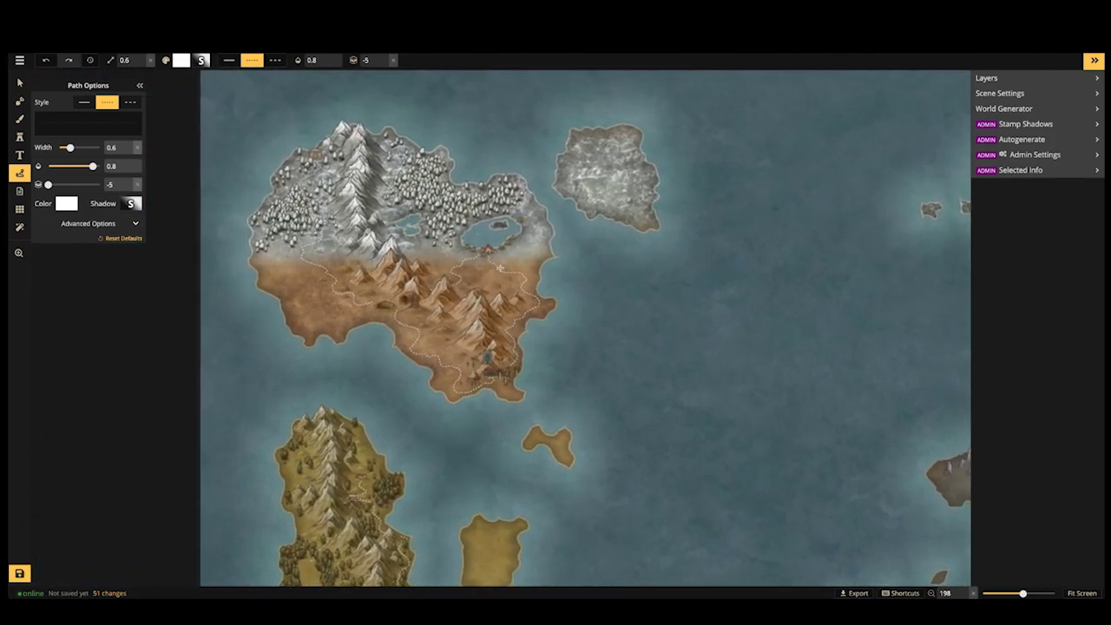
{"action": "scroll", "coordinate": [500, 267], "scroll_direction": "up", "scroll_amount": 1}
{"action": "scroll", "coordinate": [497, 205], "scroll_direction": "up", "scroll_amount": 3}
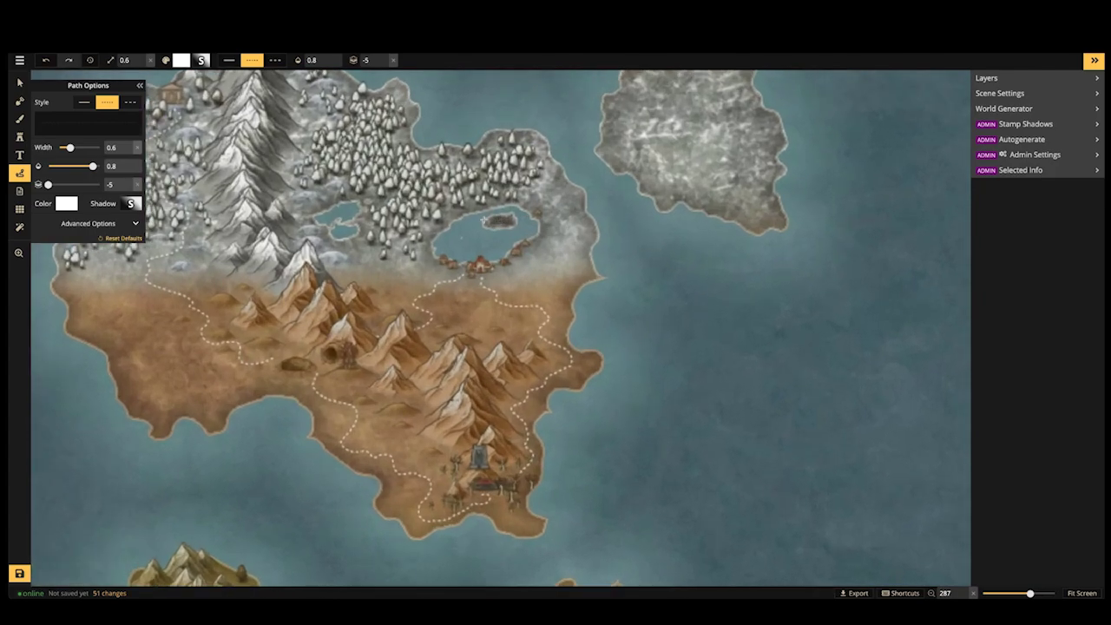
{"action": "scroll", "coordinate": [489, 242], "scroll_direction": "up", "scroll_amount": 1}
{"action": "key", "text": "space"}
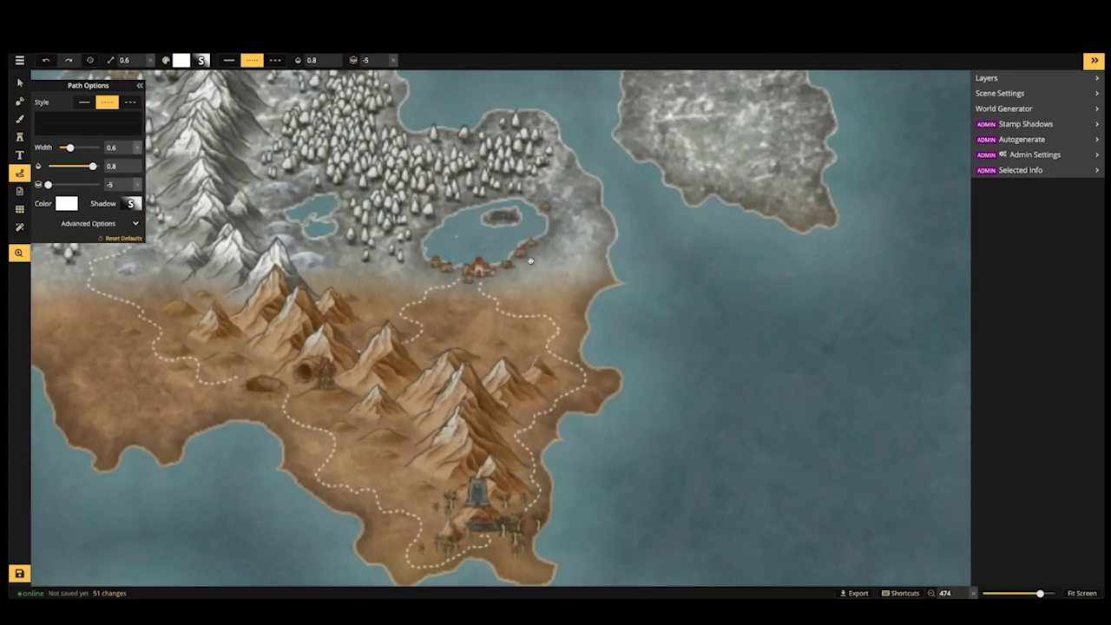
{"action": "left_click_drag", "start_coordinate": [531, 261], "coordinate": [415, 217]}
{"action": "scroll", "coordinate": [414, 217], "scroll_direction": "down", "scroll_amount": 3}
{"action": "scroll", "coordinate": [414, 217], "scroll_direction": "down", "scroll_amount": 6}
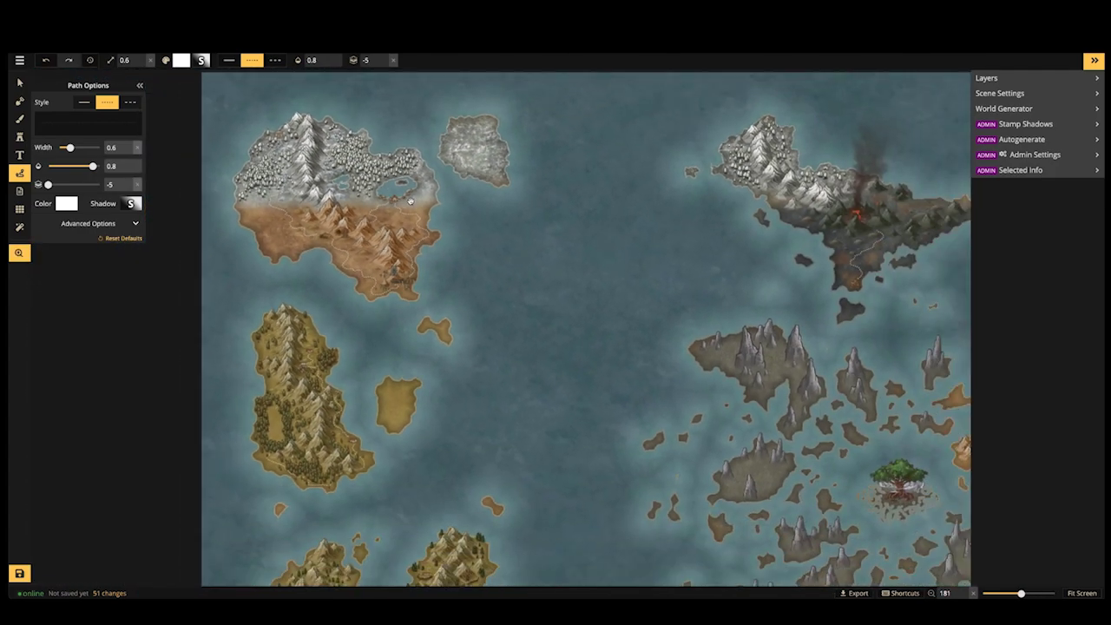
Place a red-roofed Human City stamp on the southeastern coast of the green southwestern continent, above the snowy mountains
{"action": "scroll", "coordinate": [432, 374], "scroll_direction": "up", "scroll_amount": 3}
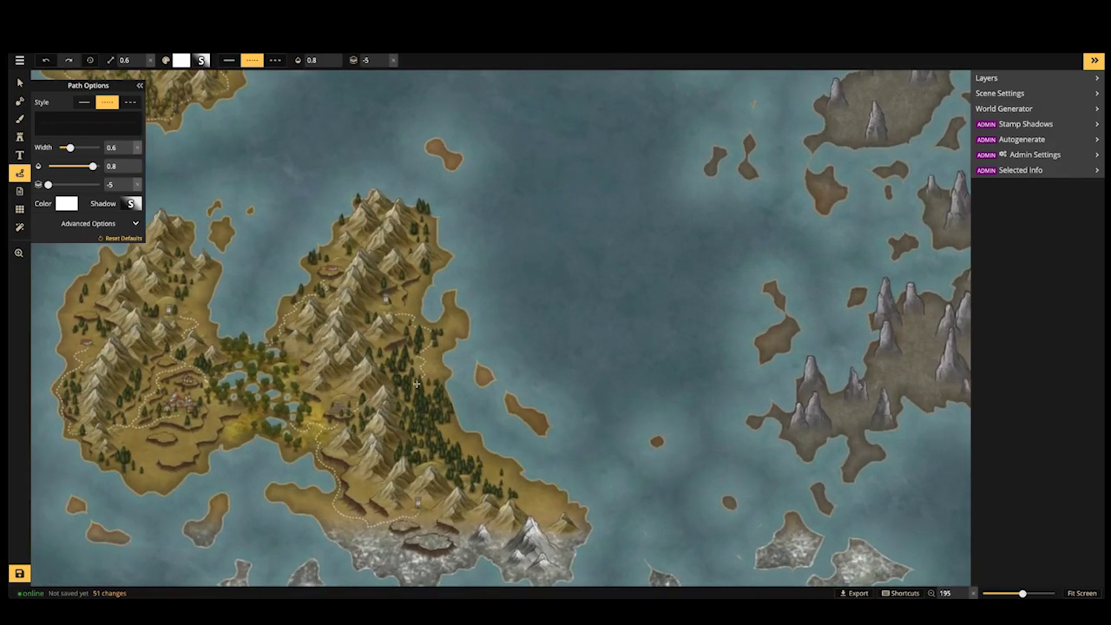
{"action": "scroll", "coordinate": [431, 374], "scroll_direction": "up", "scroll_amount": 4}
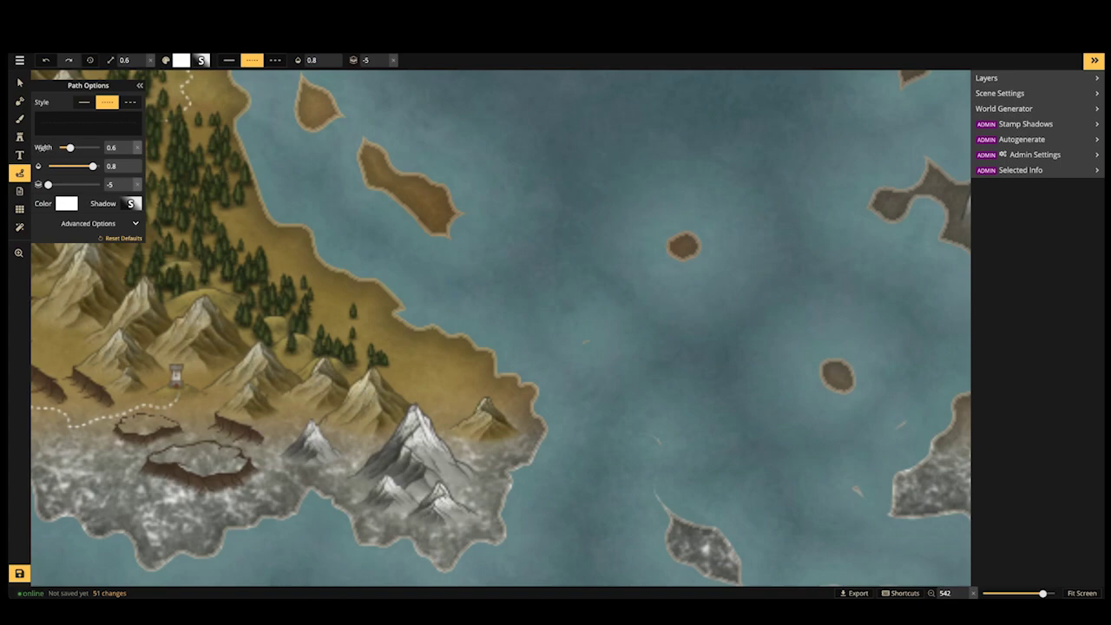
{"action": "left_click", "coordinate": [19, 136]}
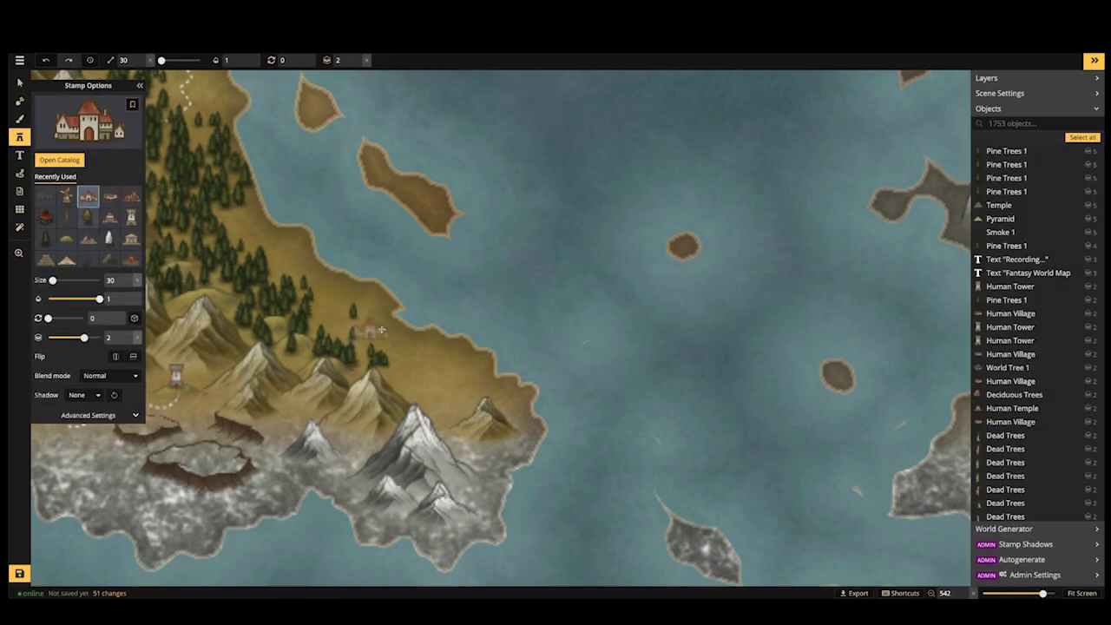
{"action": "left_click", "coordinate": [434, 358]}
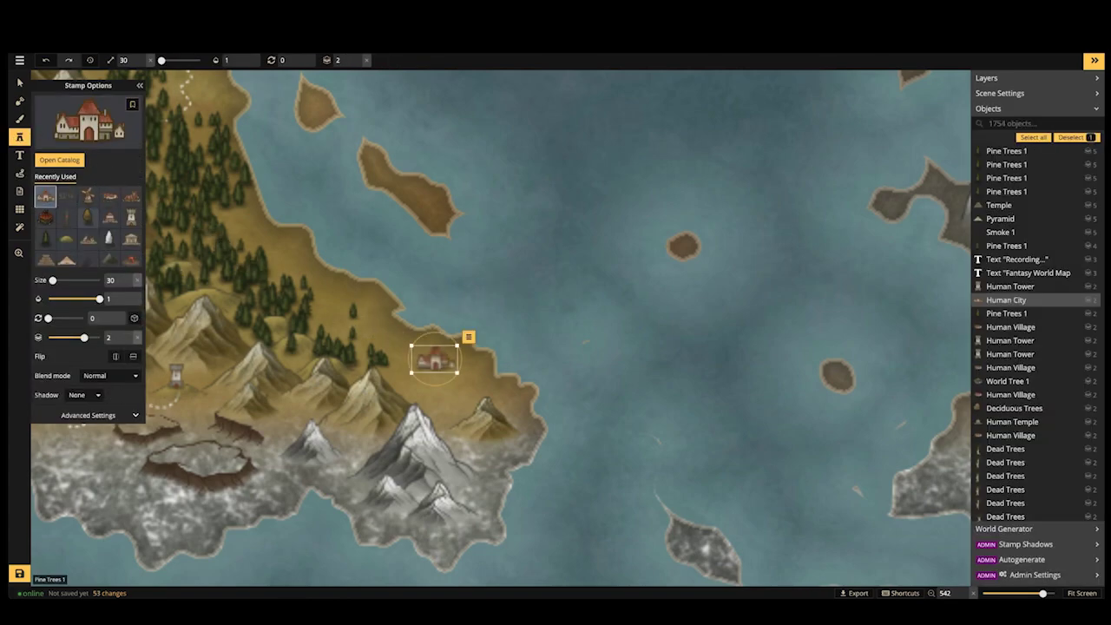
Duplicate the nearby green hill stamp, put the copy beneath the new coastal city and set its size to 40
{"action": "key", "text": "v"}
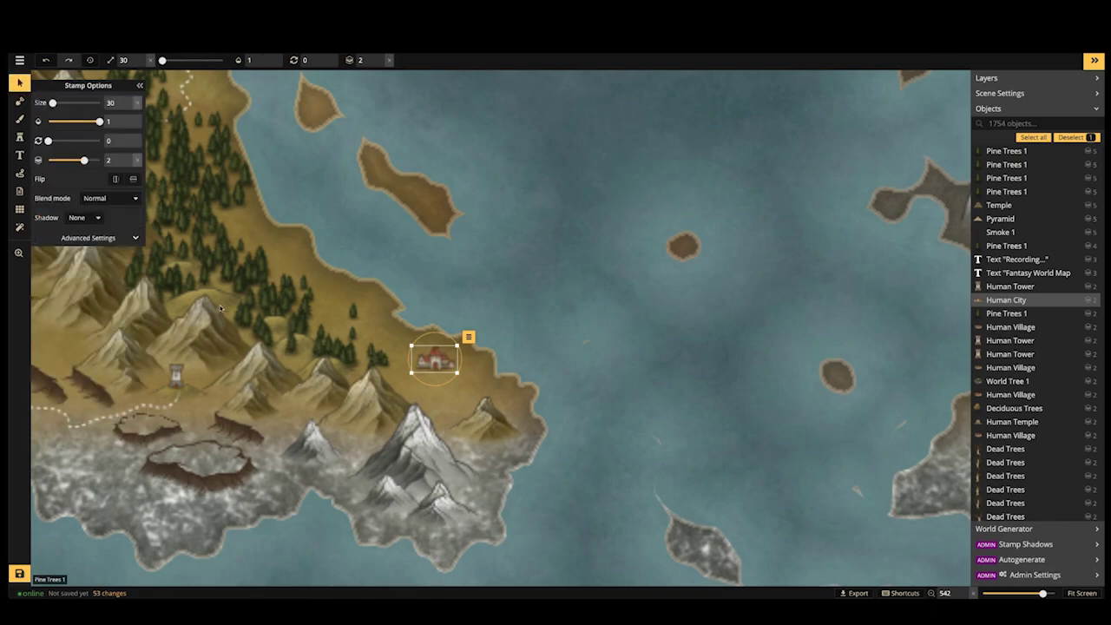
{"action": "left_click", "coordinate": [293, 346]}
{"action": "left_click", "coordinate": [217, 300]}
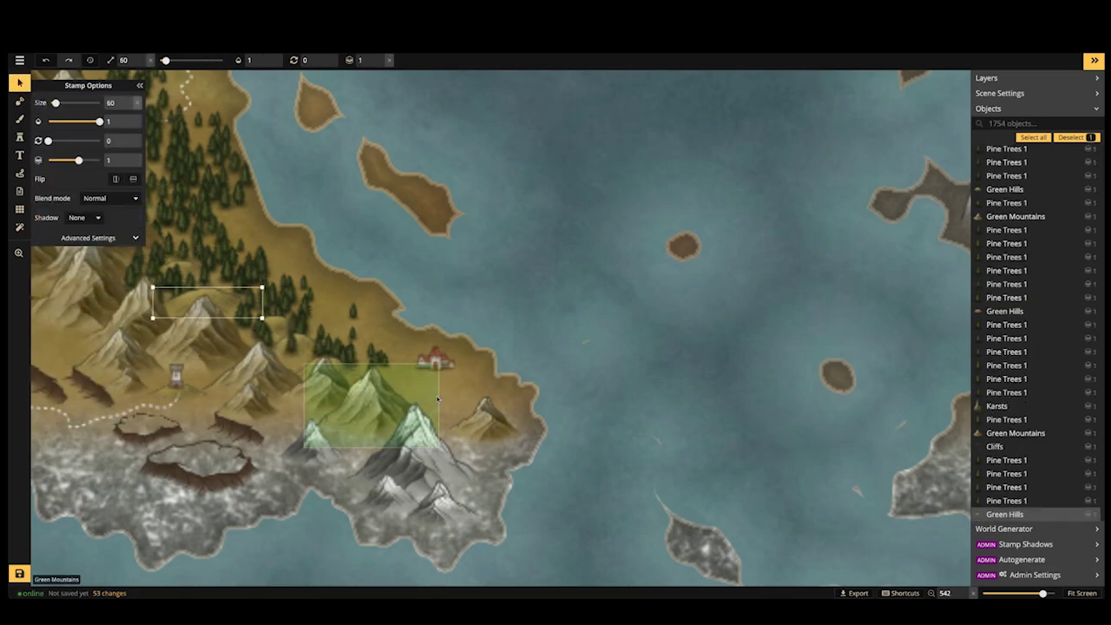
{"action": "key", "text": "ctrl+v"}
{"action": "left_click_drag", "start_coordinate": [436, 396], "coordinate": [432, 377]}
{"action": "key", "text": "["}
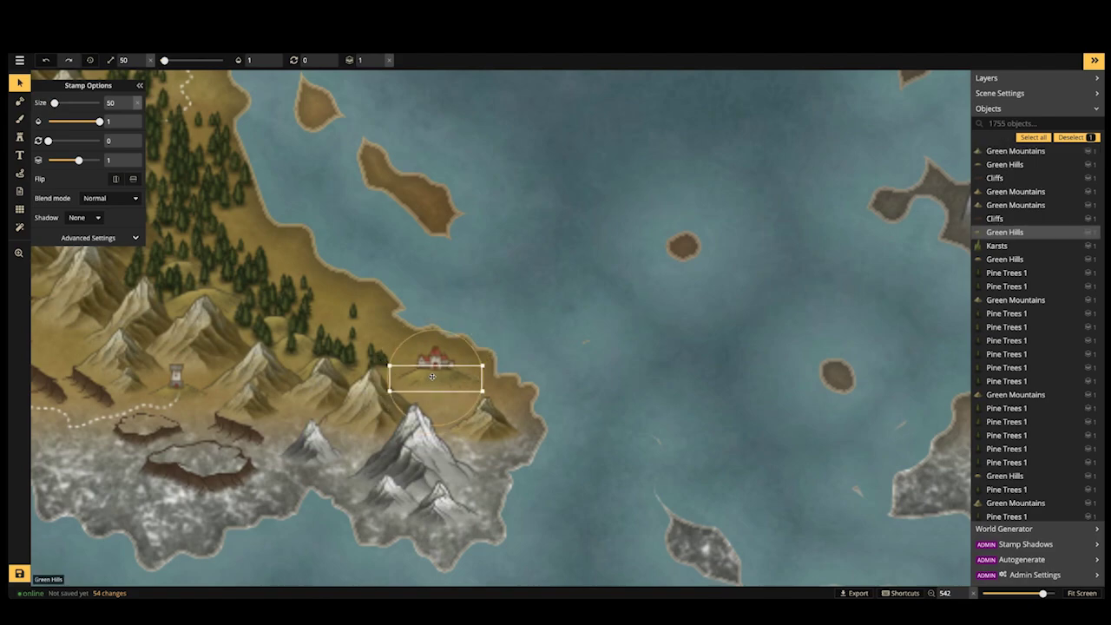
{"action": "scroll", "coordinate": [432, 376], "scroll_direction": "down", "scroll_amount": 2}
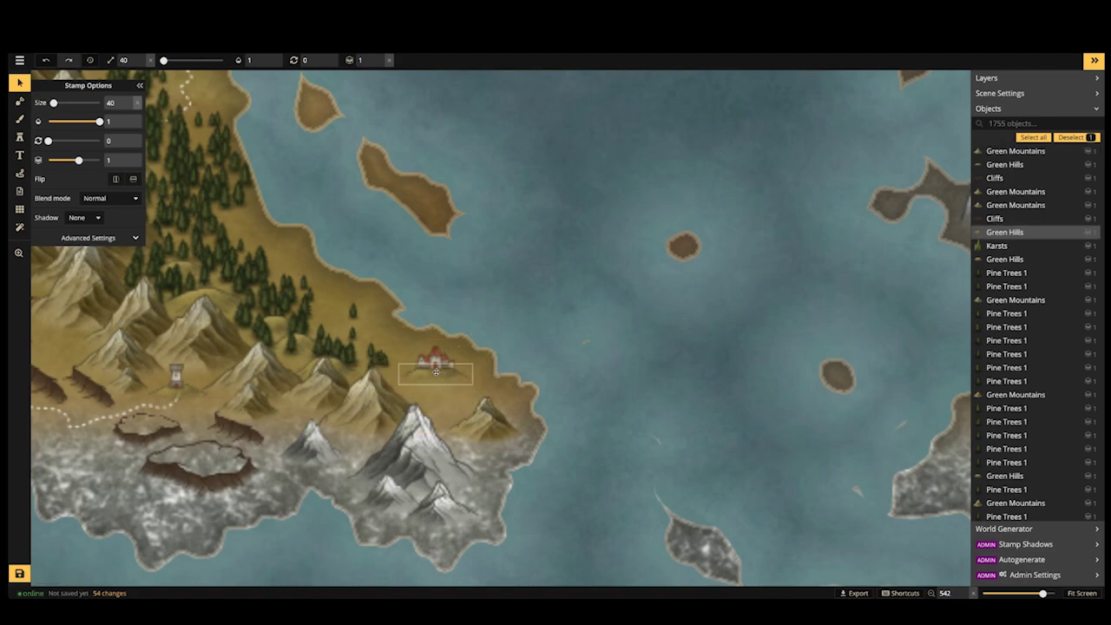
{"action": "key", "text": "Escape"}
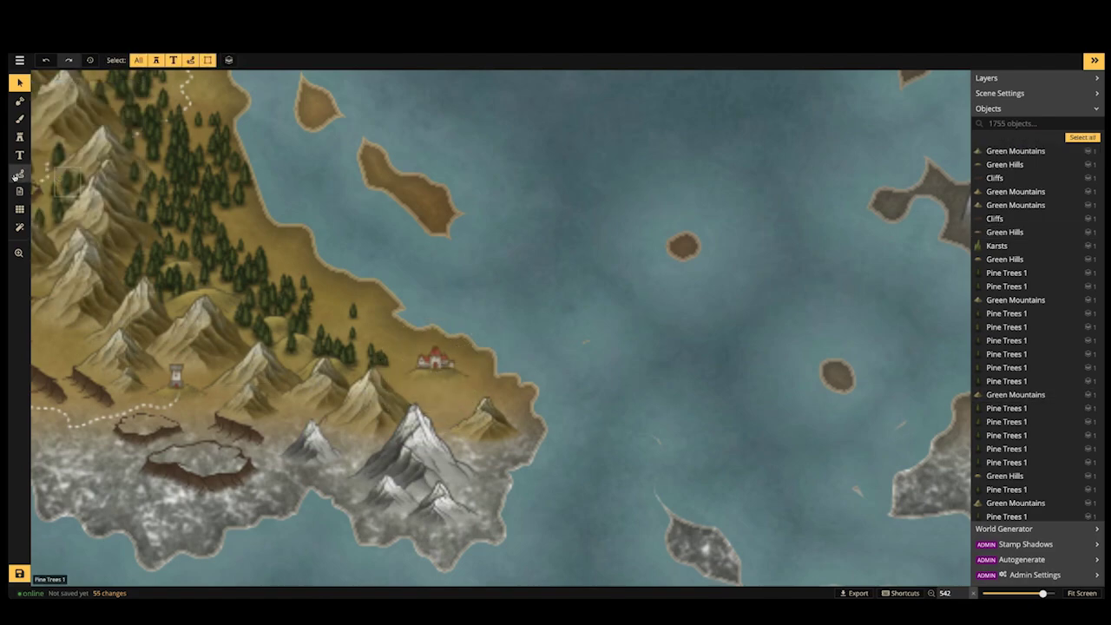
Draw dotted paths from the new coastal city, one west around the snowy mountains to the tower road, one northwest to the forest's coastal path
{"action": "left_click", "coordinate": [18, 174]}
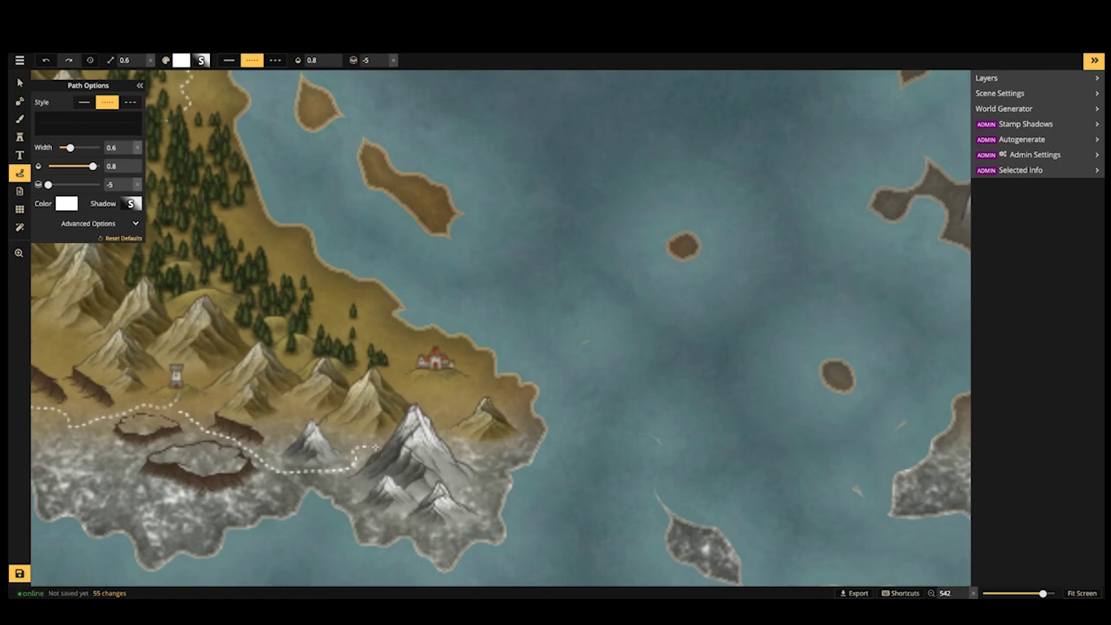
{"action": "left_click", "coordinate": [442, 363]}
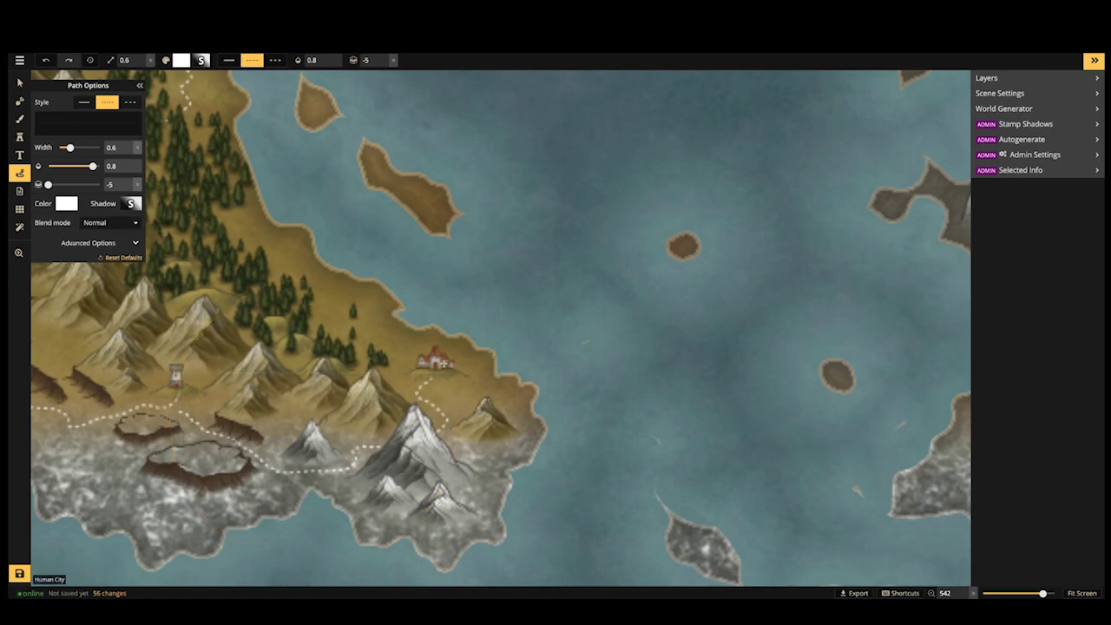
{"action": "scroll", "coordinate": [442, 364], "scroll_direction": "down", "scroll_amount": 5}
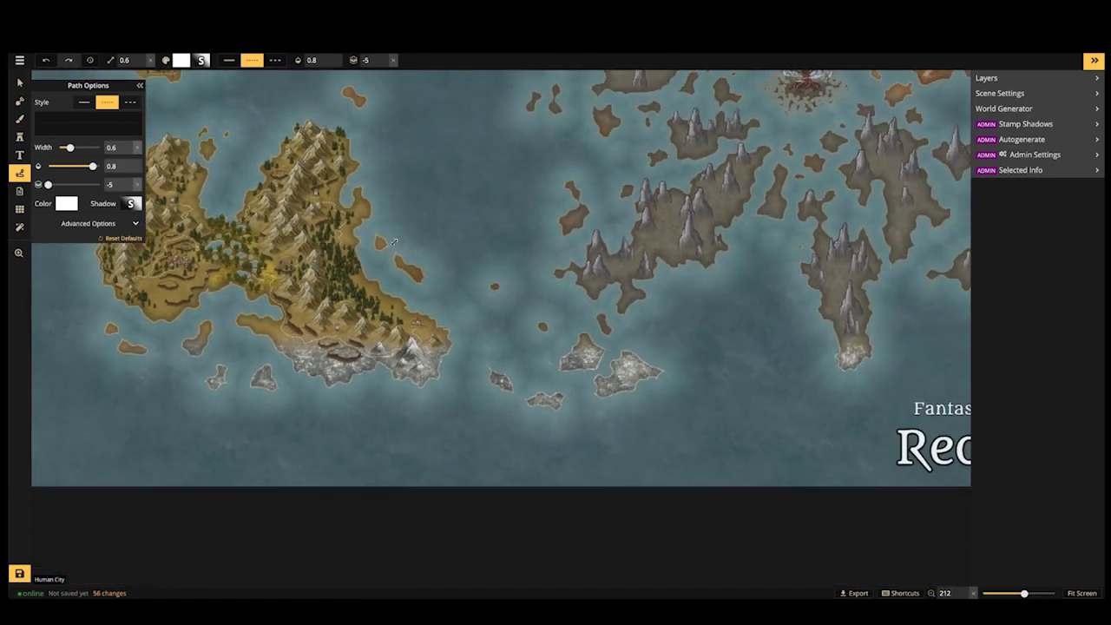
{"action": "key", "text": "space"}
{"action": "left_click_drag", "start_coordinate": [439, 144], "coordinate": [530, 364]}
{"action": "left_click_drag", "start_coordinate": [567, 430], "coordinate": [428, 286]}
{"action": "scroll", "coordinate": [354, 340], "scroll_direction": "up", "scroll_amount": 2}
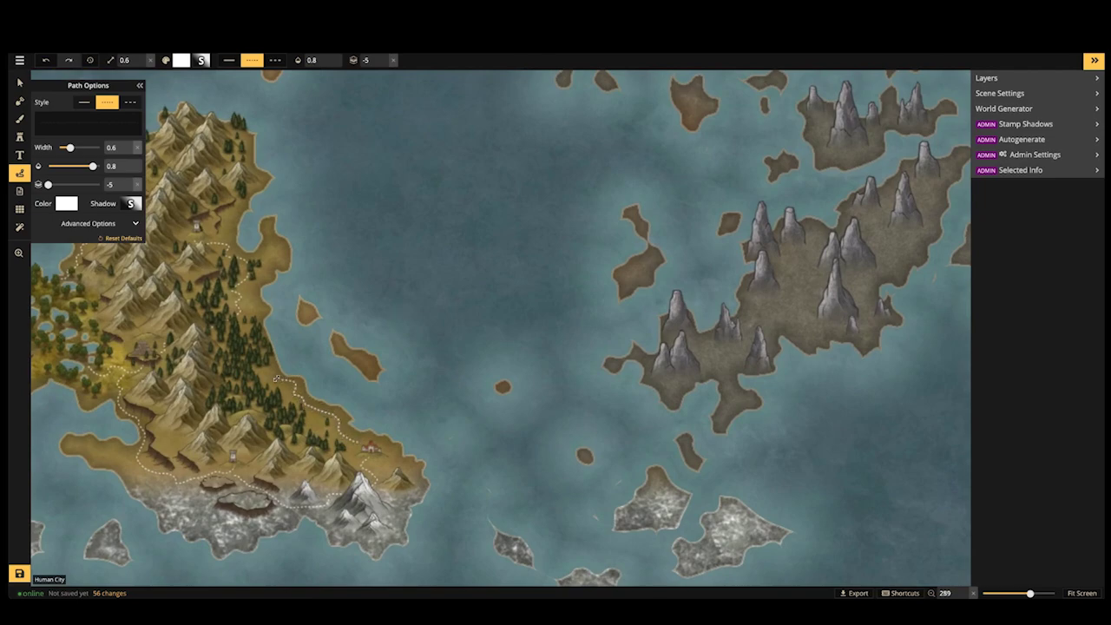
{"action": "double_click", "coordinate": [239, 318]}
{"action": "key", "text": "Escape"}
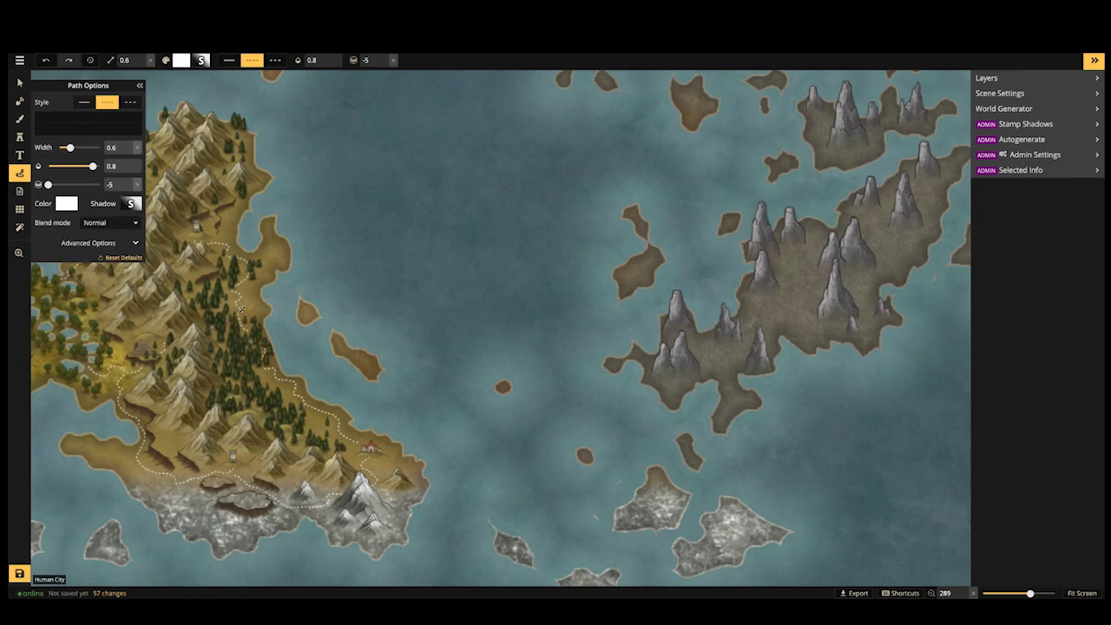
Delete the stamp on the orange-brown ground east of the dark tower on the volcanic continent
{"action": "scroll", "coordinate": [242, 310], "scroll_direction": "down", "scroll_amount": 2}
{"action": "left_click_drag", "start_coordinate": [499, 240], "coordinate": [283, 547]}
{"action": "left_click_drag", "start_coordinate": [615, 95], "coordinate": [435, 278]}
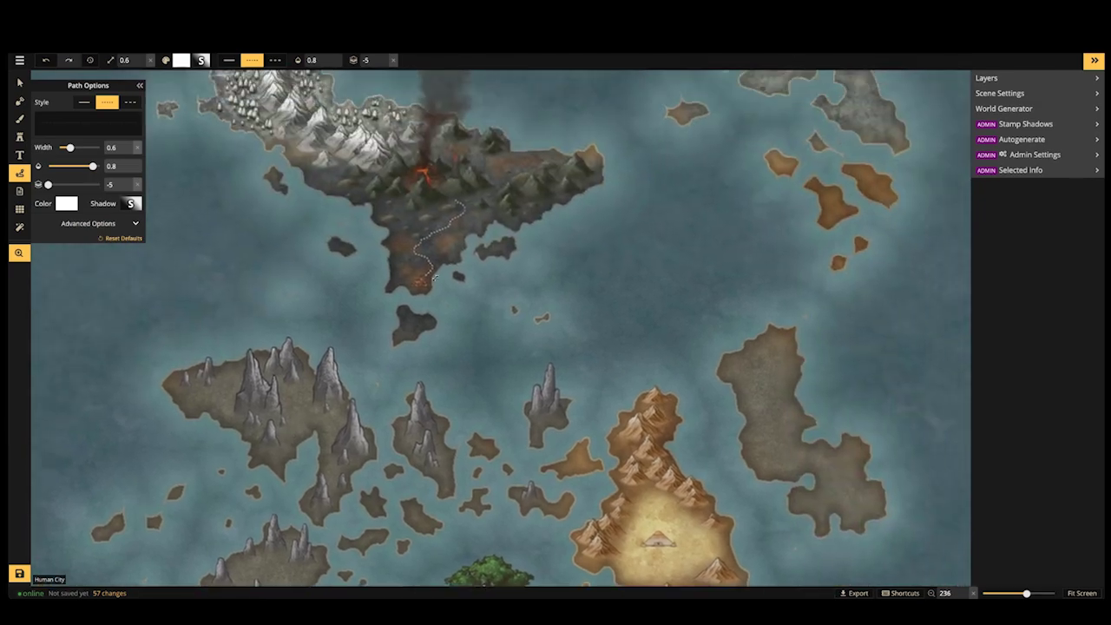
{"action": "scroll", "coordinate": [435, 277], "scroll_direction": "up", "scroll_amount": 5}
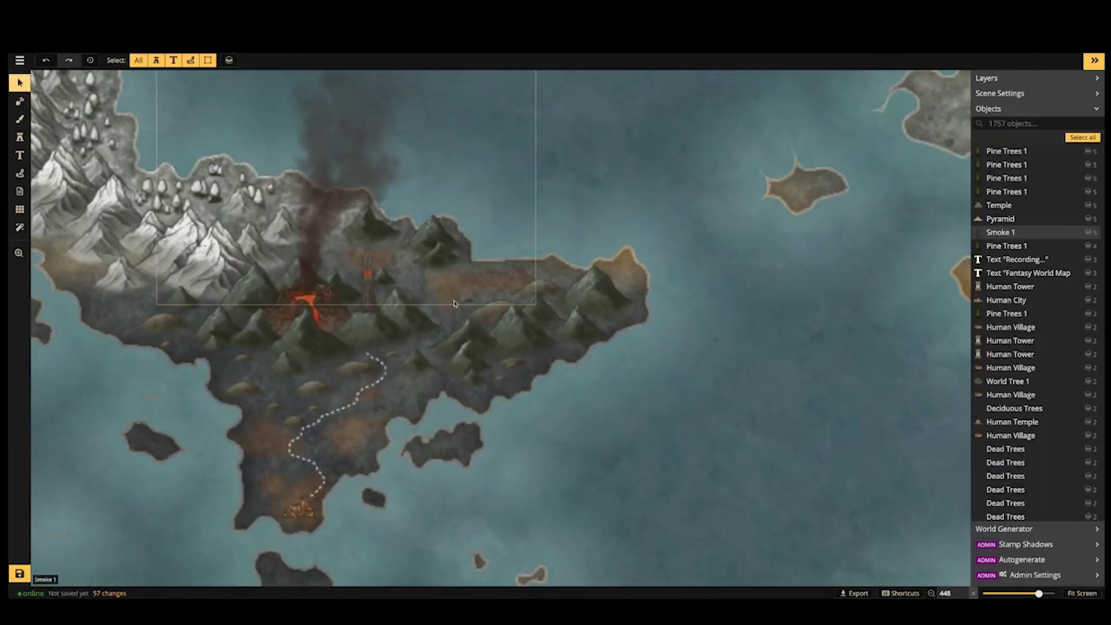
{"action": "left_click", "coordinate": [464, 300]}
{"action": "key", "text": "Escape"}
{"action": "key", "text": "Delete"}
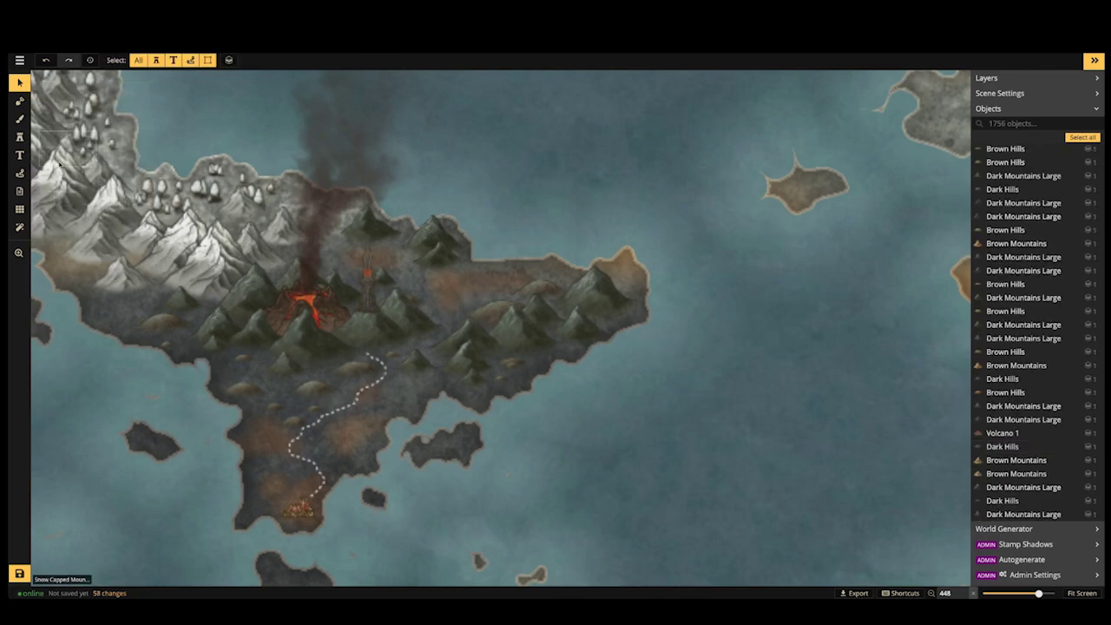
Place a Pits stamp at size 60 on the orange-brown ground east of the dark tower
{"action": "left_click", "coordinate": [16, 139]}
{"action": "left_click", "coordinate": [59, 158]}
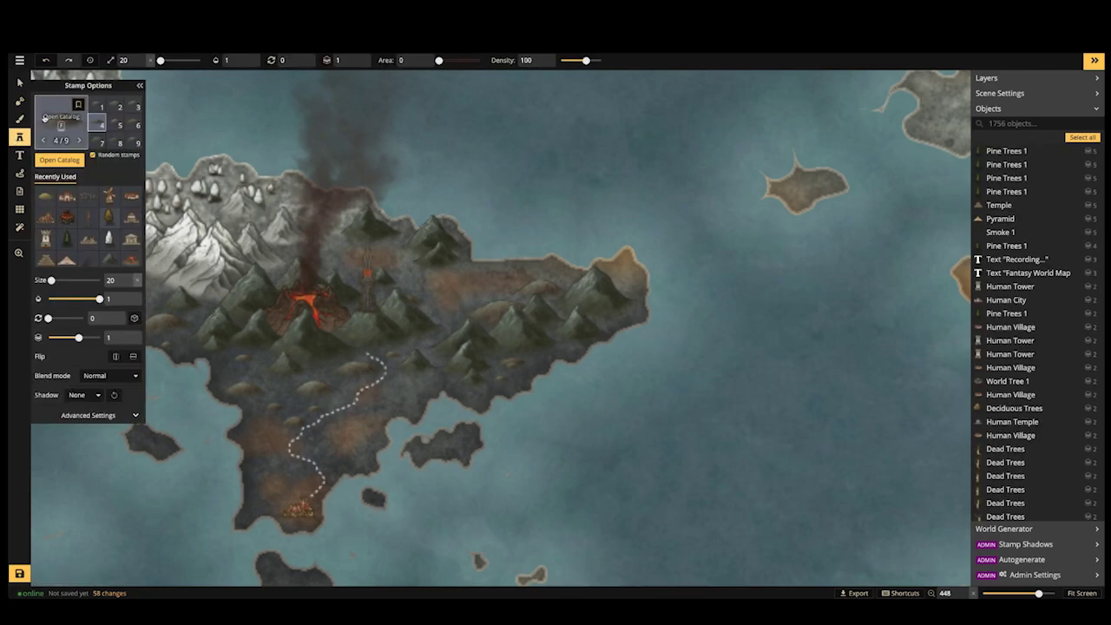
{"action": "scroll", "coordinate": [432, 326], "scroll_direction": "down", "scroll_amount": 5}
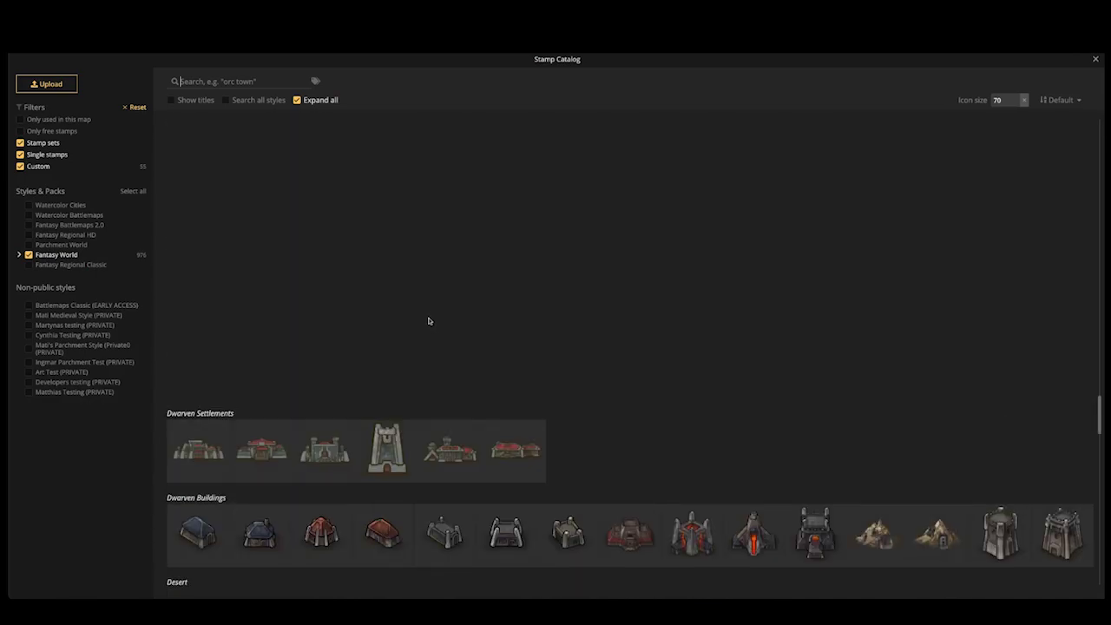
{"action": "scroll", "coordinate": [428, 321], "scroll_direction": "up", "scroll_amount": 5}
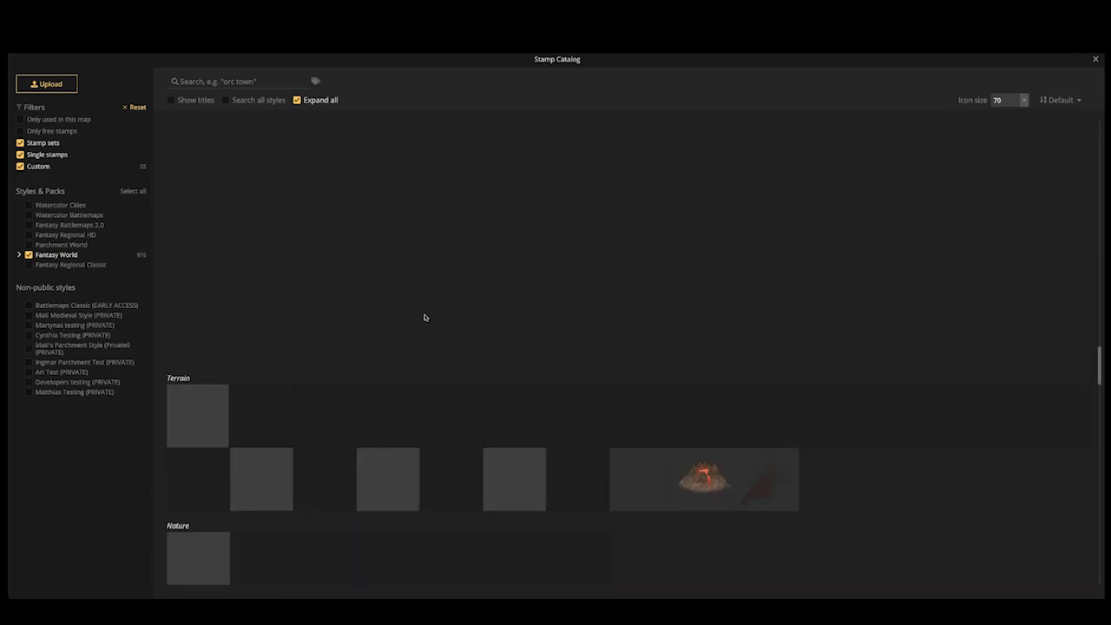
{"action": "scroll", "coordinate": [408, 292], "scroll_direction": "up", "scroll_amount": 1}
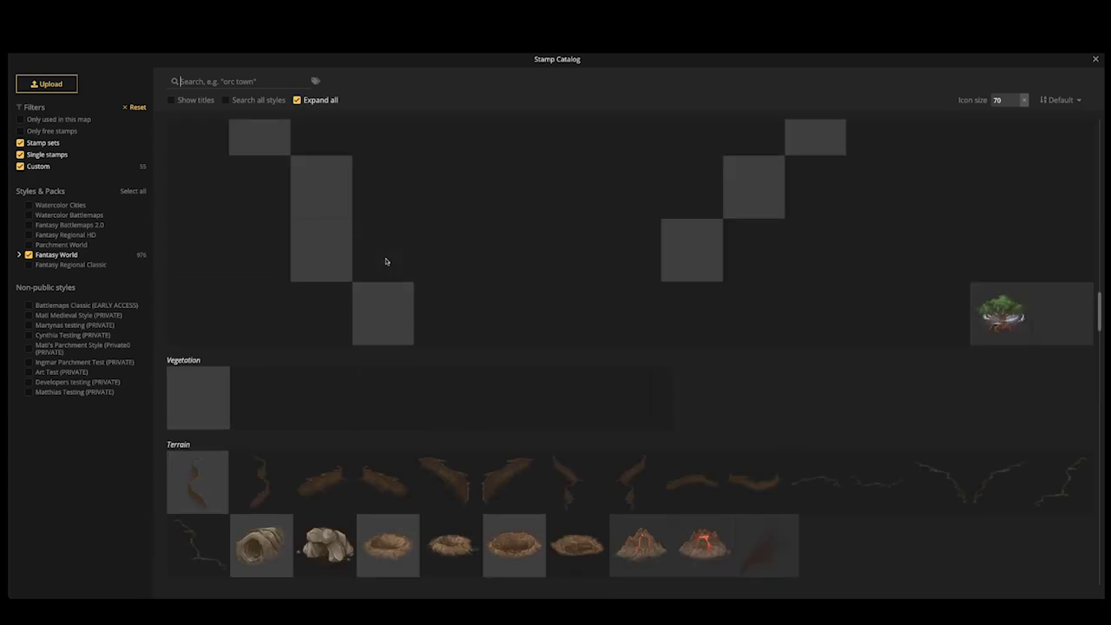
{"action": "left_click", "coordinate": [511, 543]}
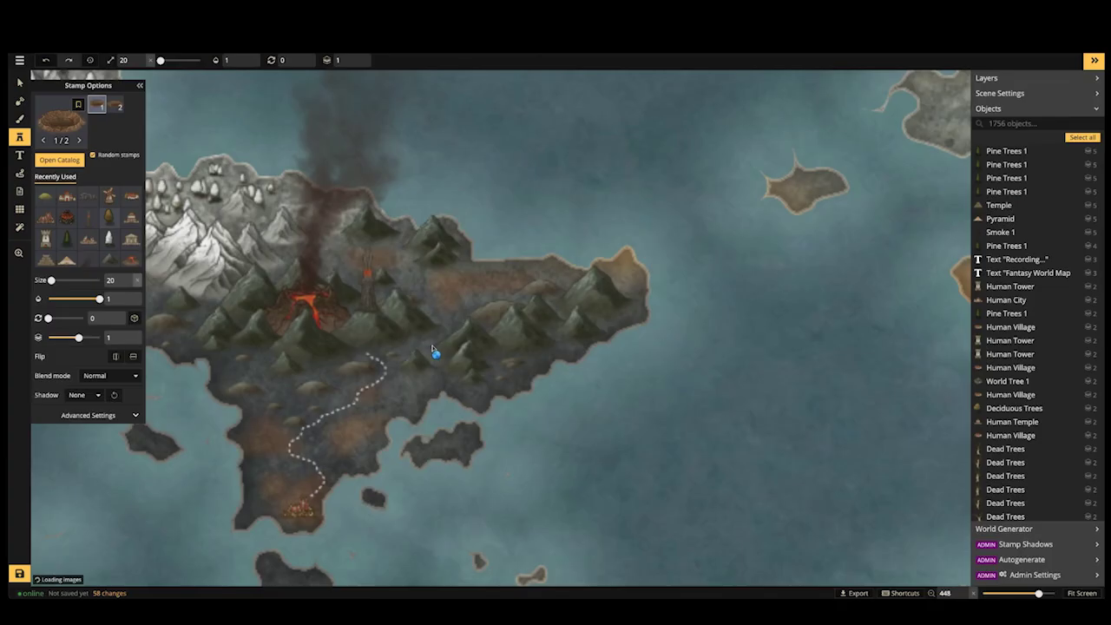
{"action": "scroll", "coordinate": [452, 291], "scroll_direction": "up", "scroll_amount": 2}
{"action": "key", "text": "bracketright"}
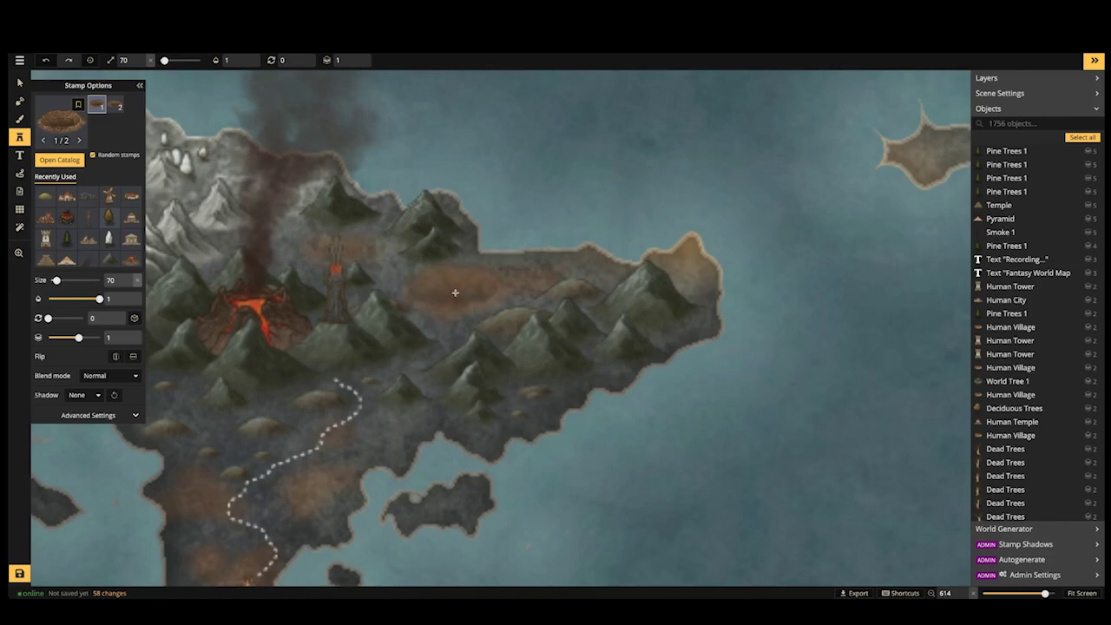
{"action": "left_click", "coordinate": [457, 295]}
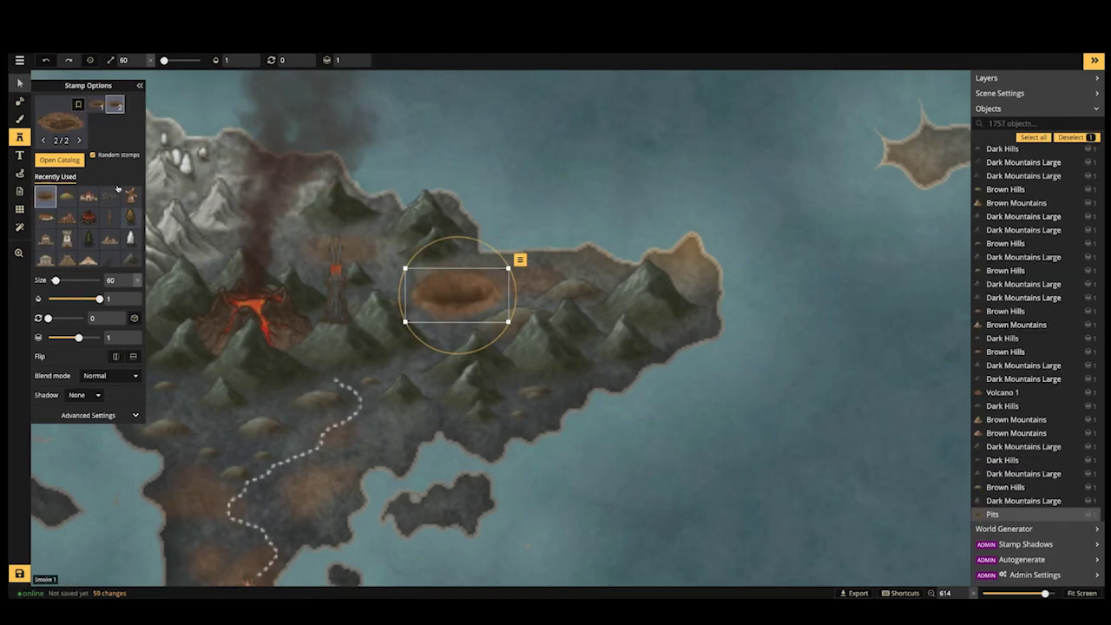
Set the new pit stamp's blend mode to Luminosity
{"action": "key", "text": "v"}
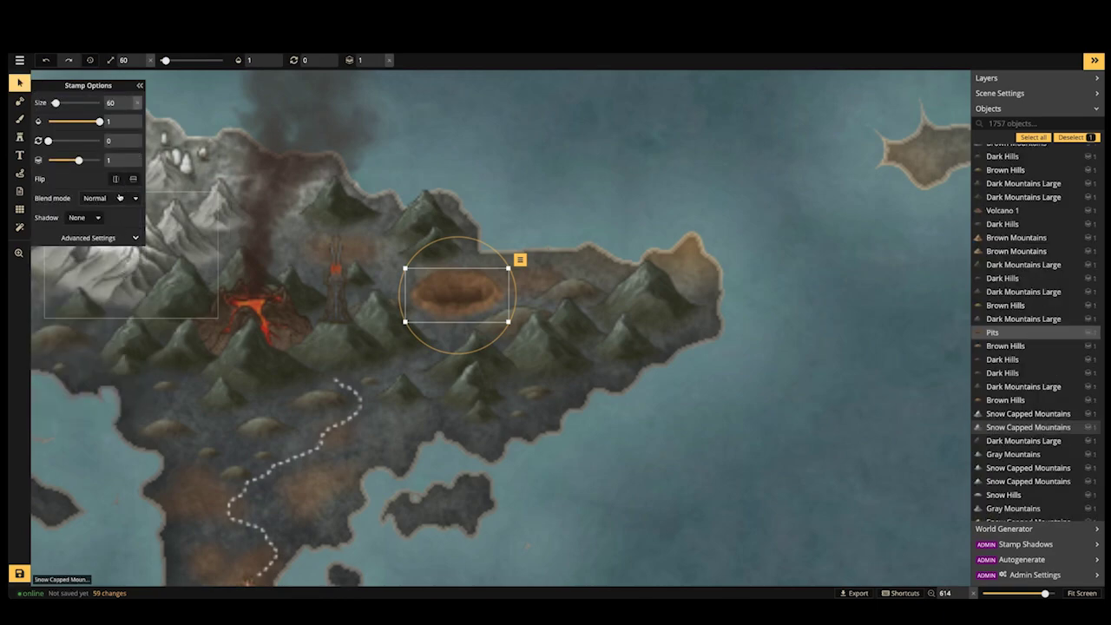
{"action": "left_click", "coordinate": [108, 198]}
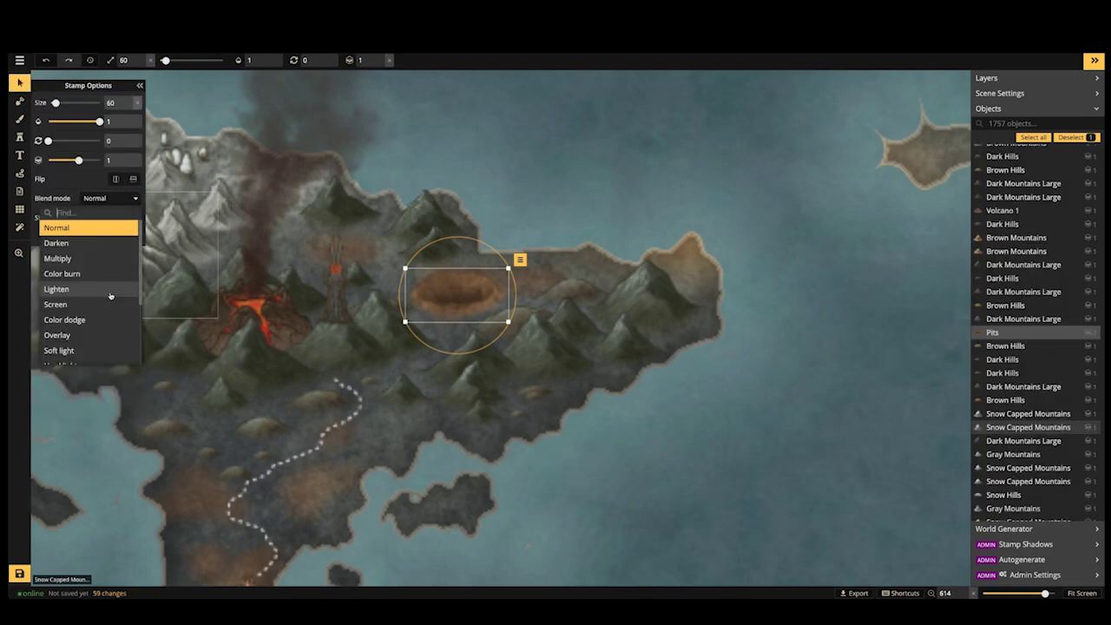
{"action": "scroll", "coordinate": [87, 338], "scroll_direction": "down", "scroll_amount": 2}
{"action": "left_click", "coordinate": [87, 356]}
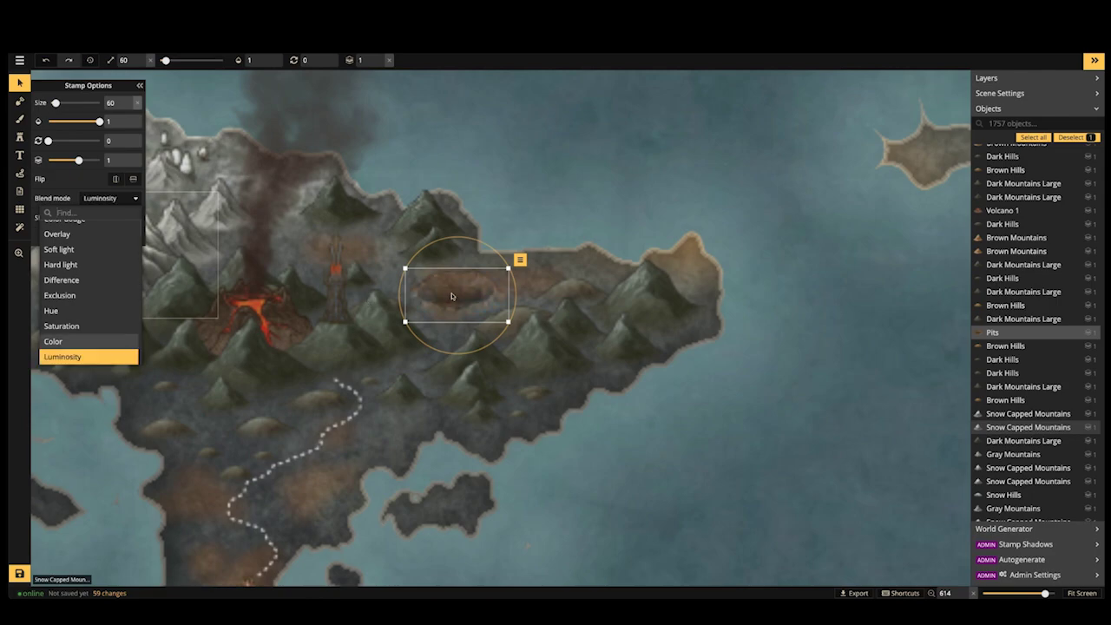
{"action": "left_click", "coordinate": [461, 287]}
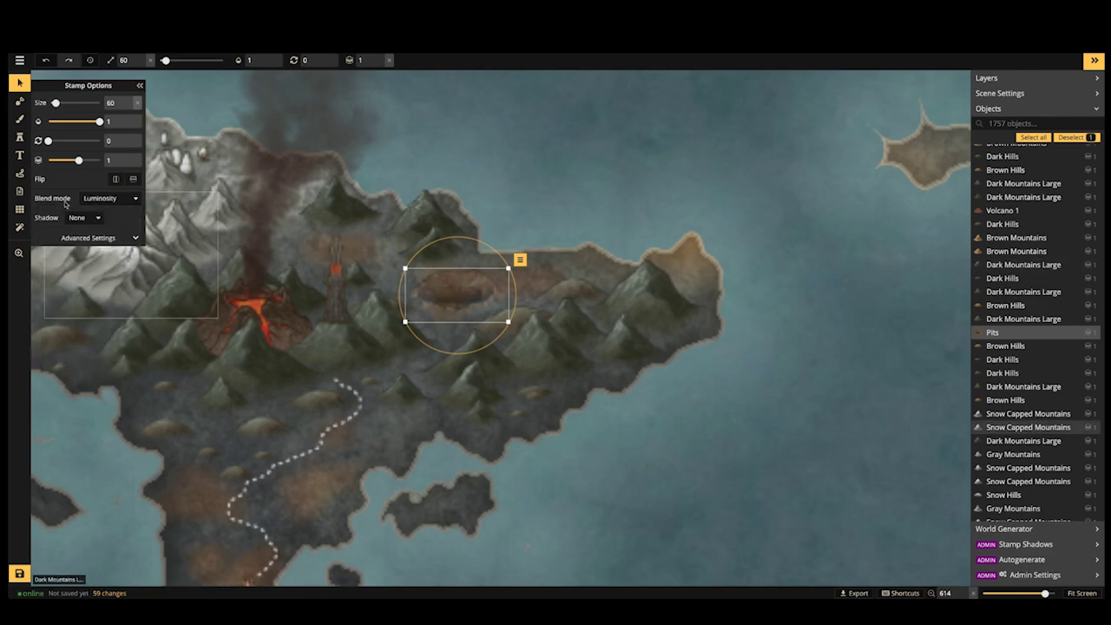
Draw a dotted path branching off the northern end of the volcanic continent's path and leading northeast between the dark mountains to the pit
{"action": "left_click", "coordinate": [20, 173]}
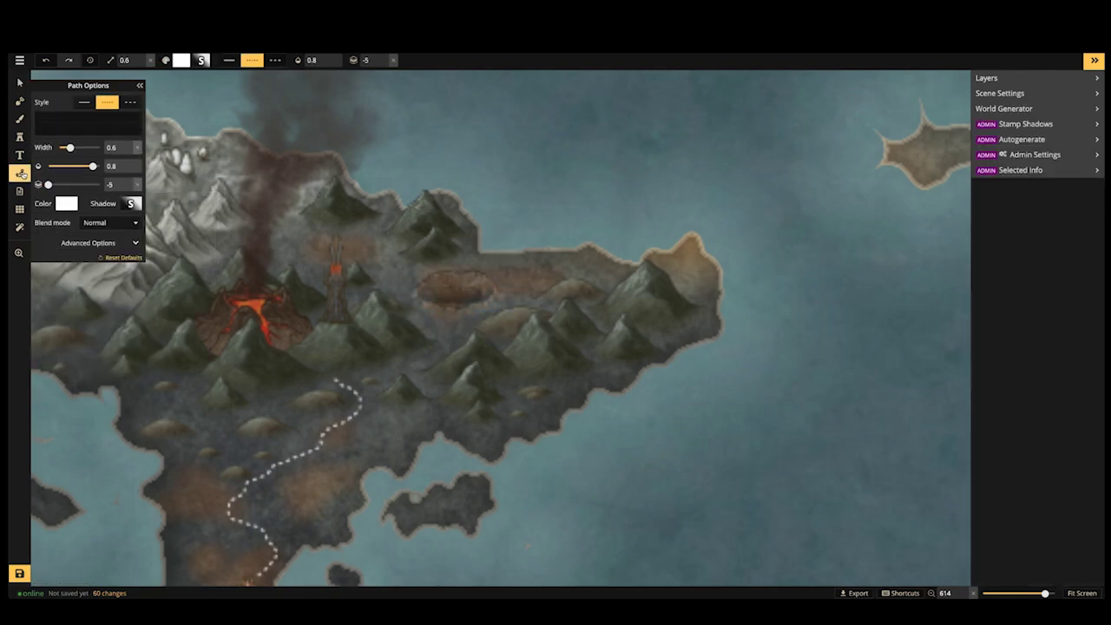
{"action": "left_click", "coordinate": [367, 392]}
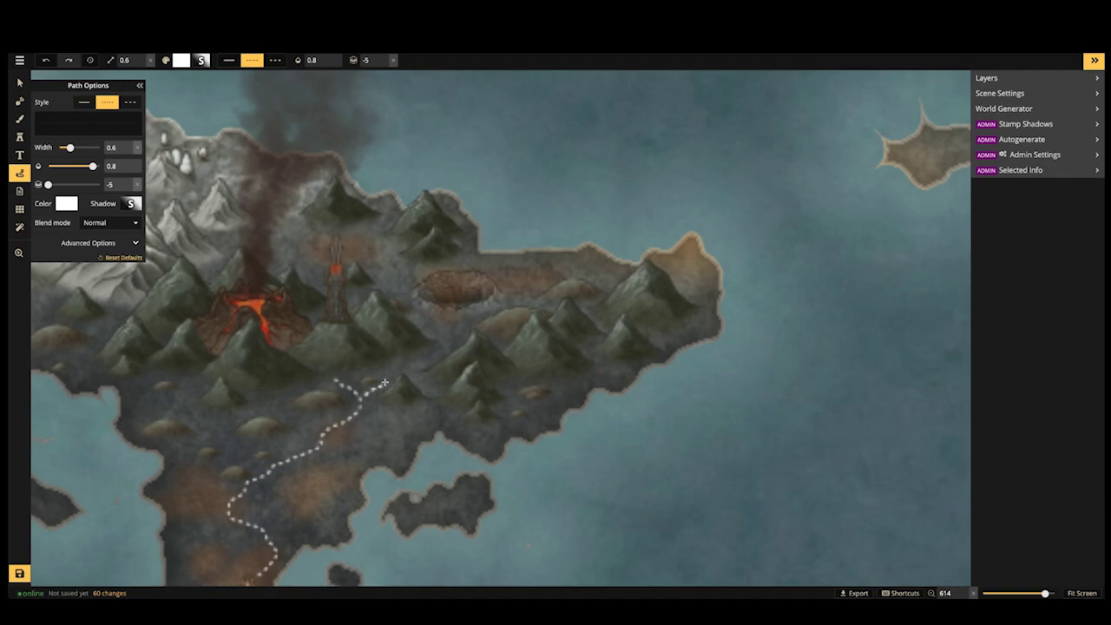
{"action": "double_click", "coordinate": [452, 313]}
{"action": "key", "text": "Escape"}
Survey the whole map and the southern coast of the green southwestern continent for areas that still need settlements
{"action": "scroll", "coordinate": [451, 312], "scroll_direction": "down", "scroll_amount": 5}
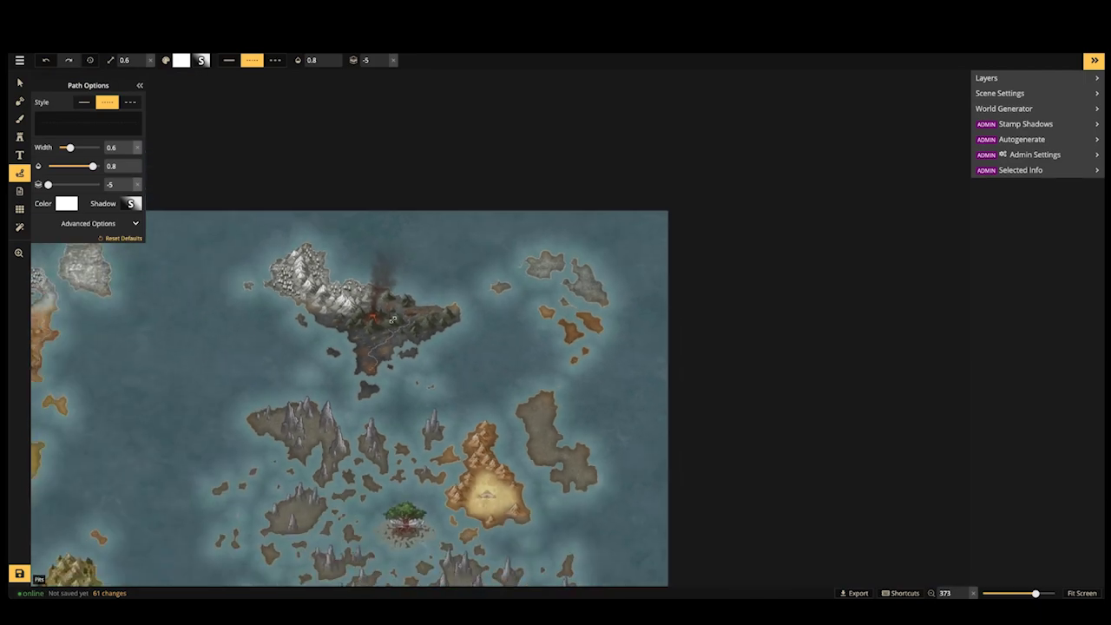
{"action": "scroll", "coordinate": [392, 320], "scroll_direction": "down", "scroll_amount": 2}
{"action": "key", "text": "space"}
{"action": "left_click_drag", "start_coordinate": [394, 391], "coordinate": [489, 309]}
{"action": "scroll", "coordinate": [489, 309], "scroll_direction": "down", "scroll_amount": 3}
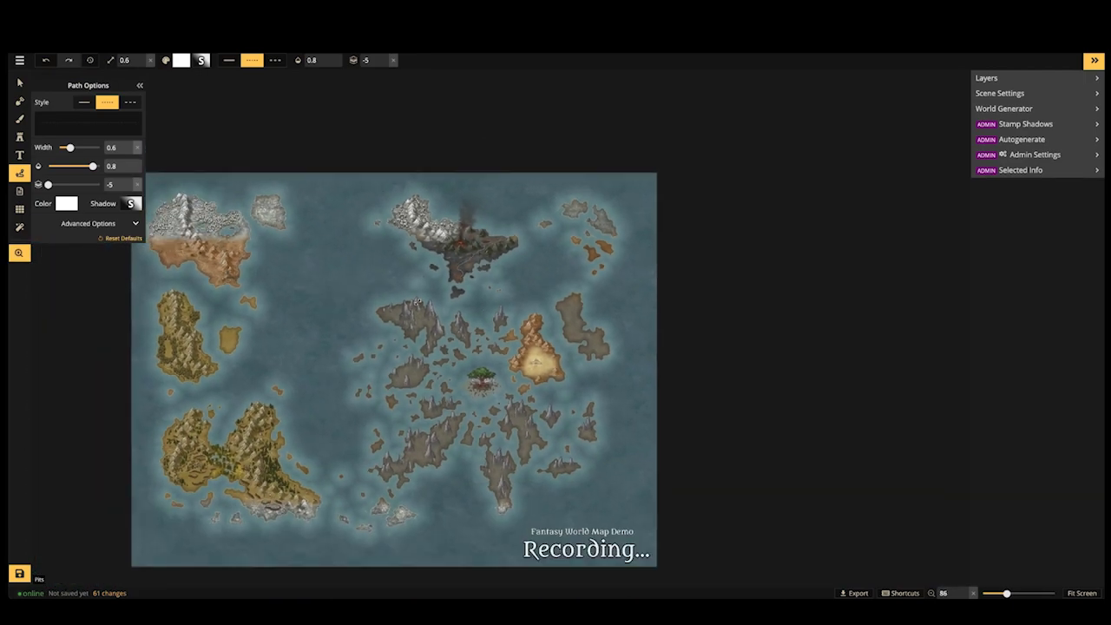
{"action": "left_click_drag", "start_coordinate": [418, 303], "coordinate": [502, 250]}
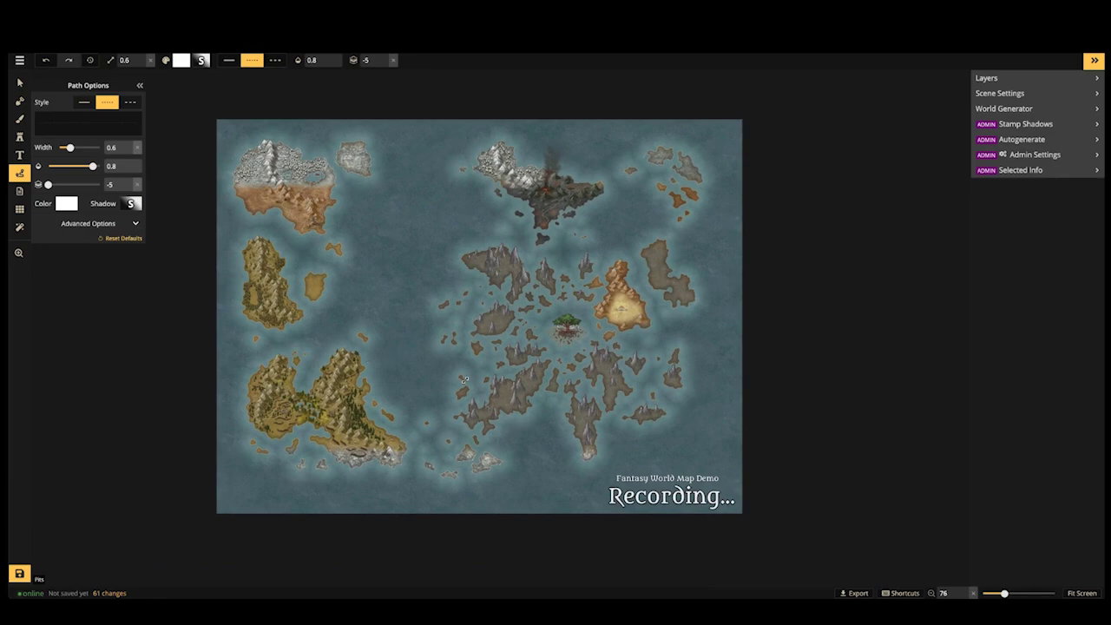
{"action": "scroll", "coordinate": [343, 444], "scroll_direction": "up", "scroll_amount": 5}
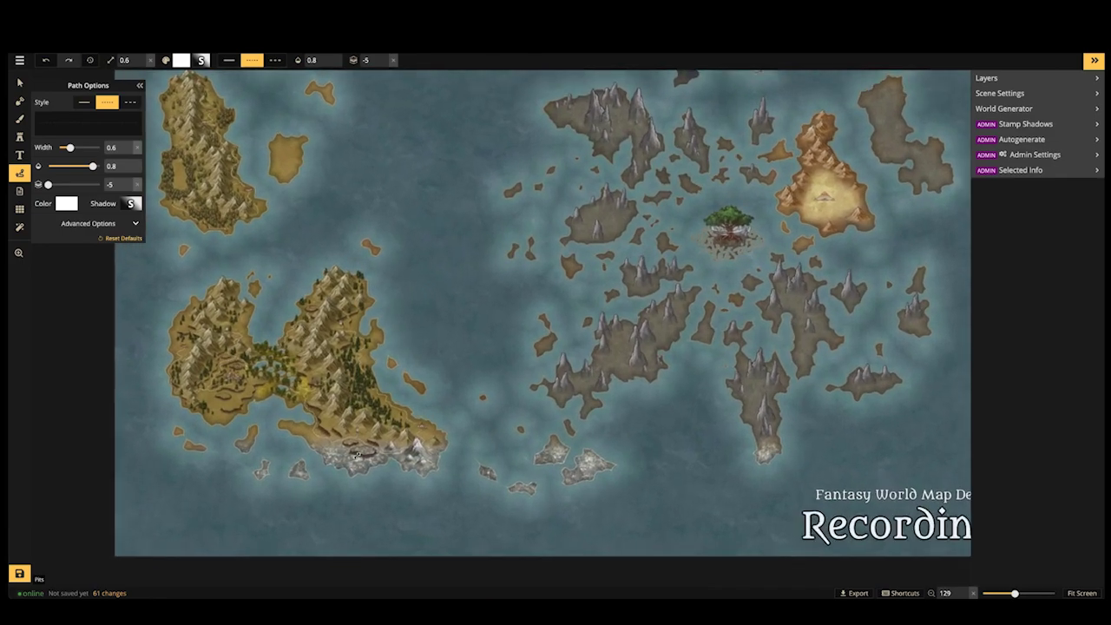
{"action": "scroll", "coordinate": [364, 449], "scroll_direction": "up", "scroll_amount": 2}
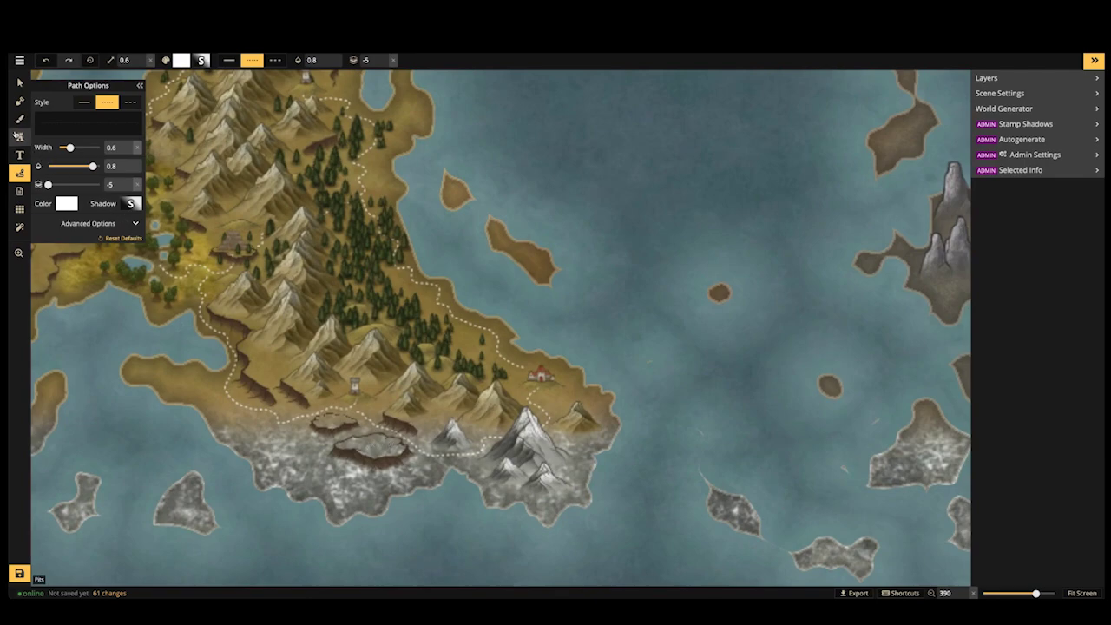
{"action": "left_click", "coordinate": [19, 137]}
{"action": "left_click", "coordinate": [79, 139]}
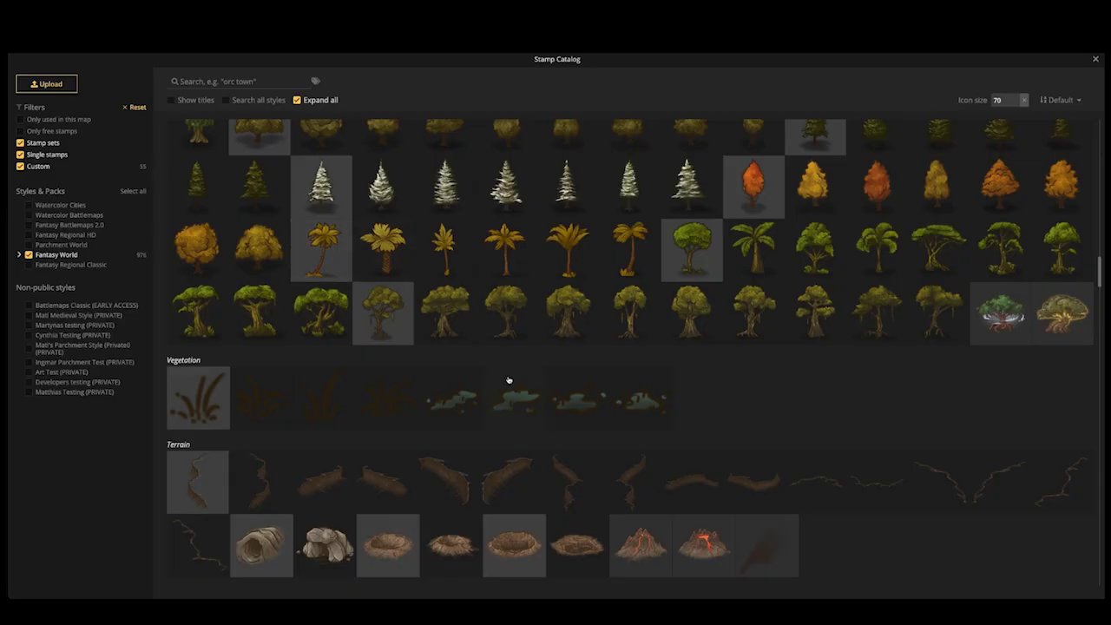
{"action": "scroll", "coordinate": [509, 376], "scroll_direction": "up", "scroll_amount": 3}
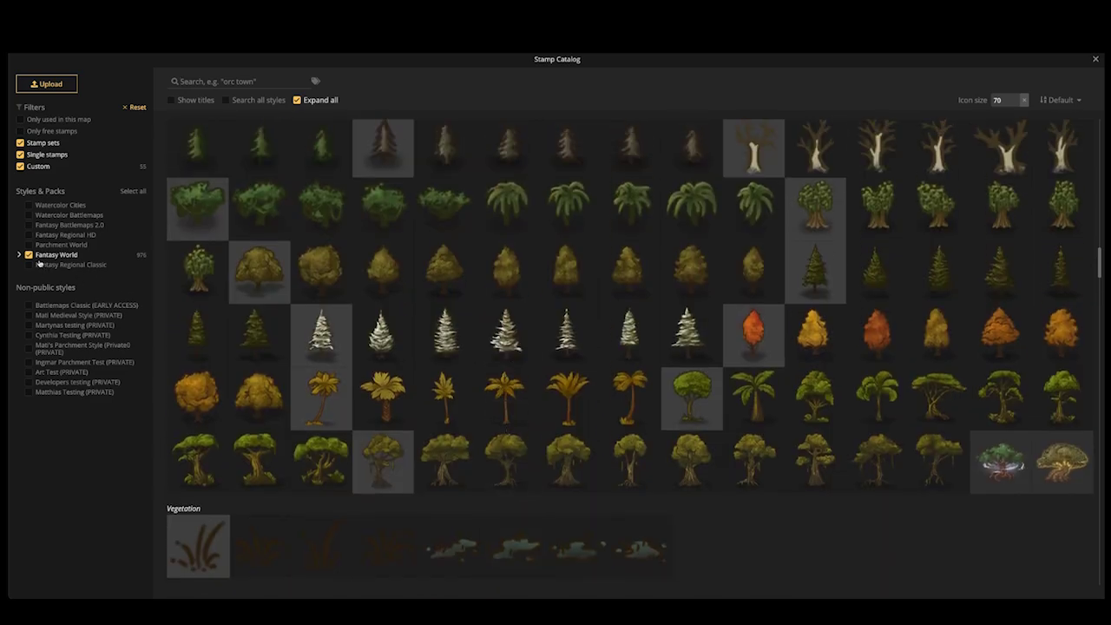
{"action": "scroll", "coordinate": [326, 343], "scroll_direction": "up", "scroll_amount": 6}
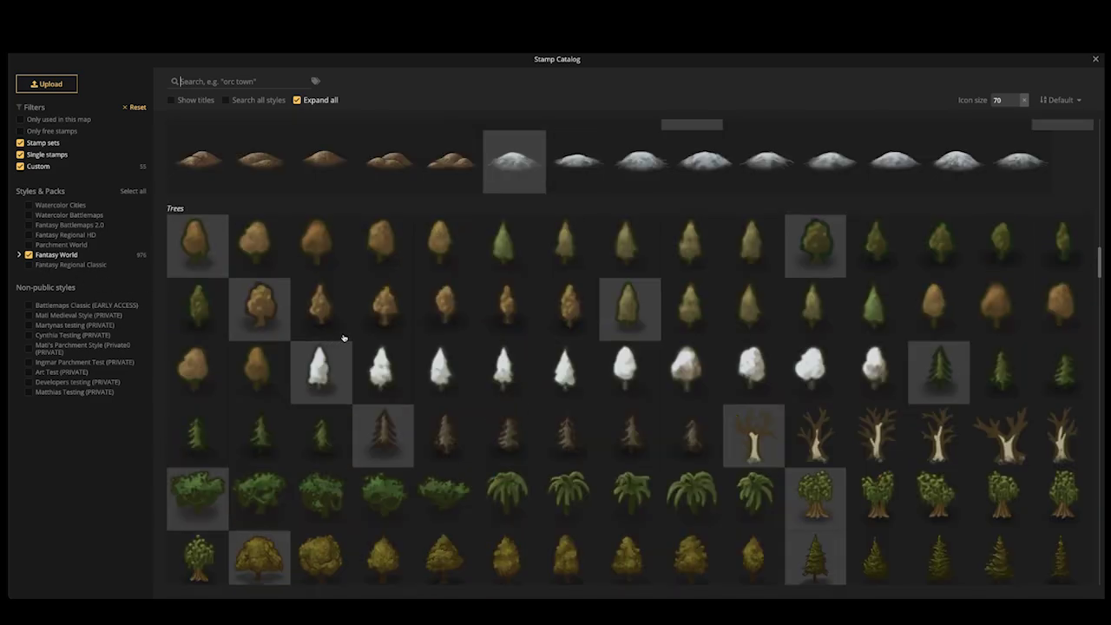
{"action": "scroll", "coordinate": [427, 350], "scroll_direction": "down", "scroll_amount": 15}
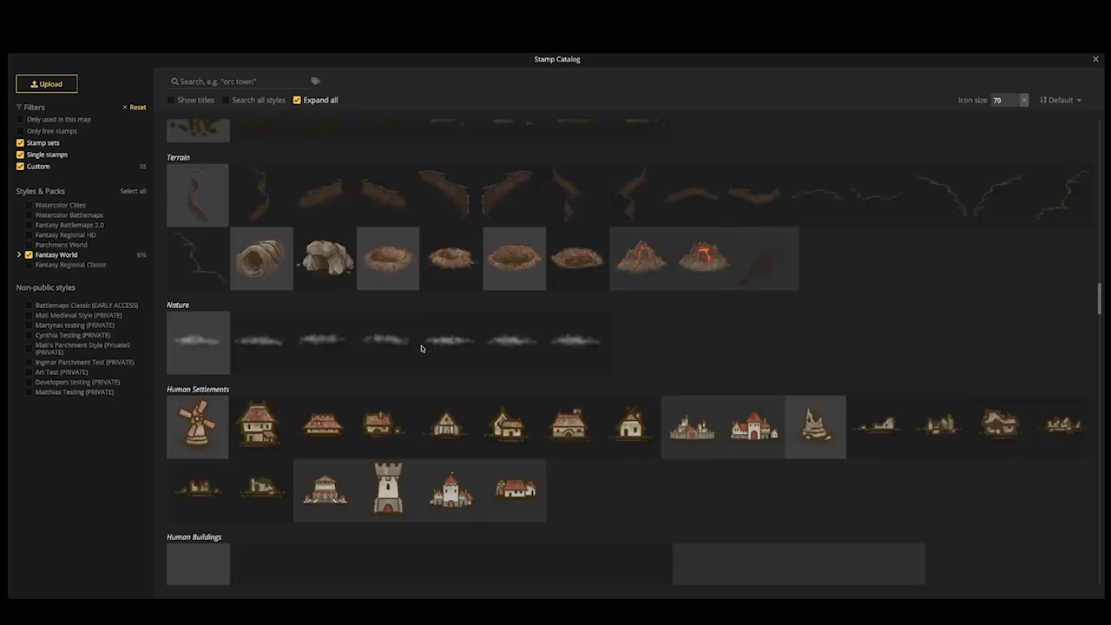
{"action": "scroll", "coordinate": [422, 349], "scroll_direction": "down", "scroll_amount": 4}
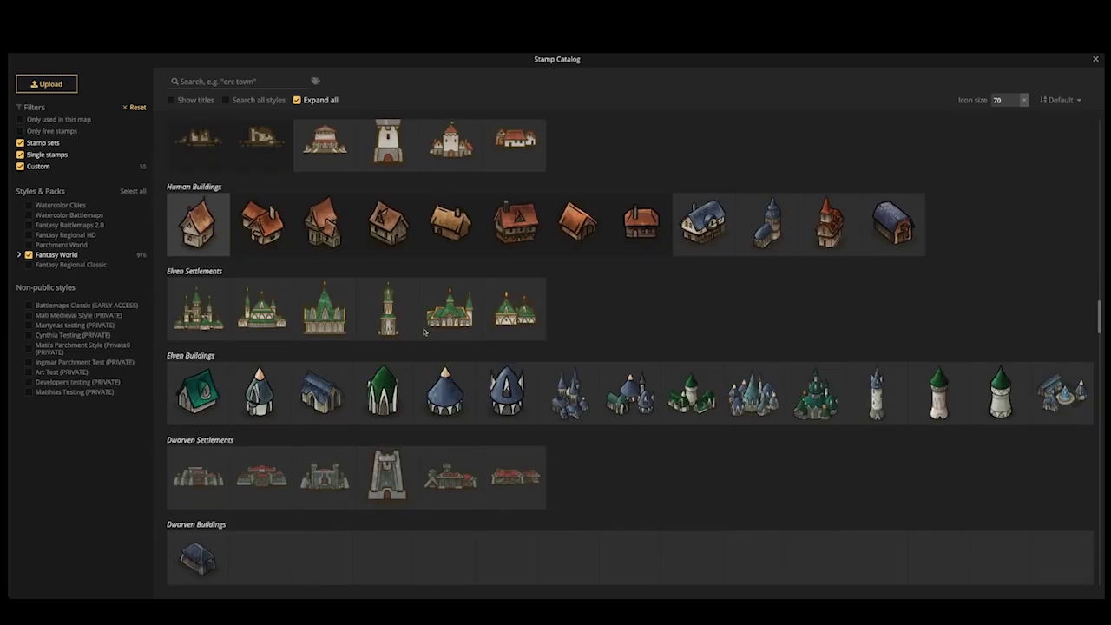
{"action": "left_click", "coordinate": [198, 310]}
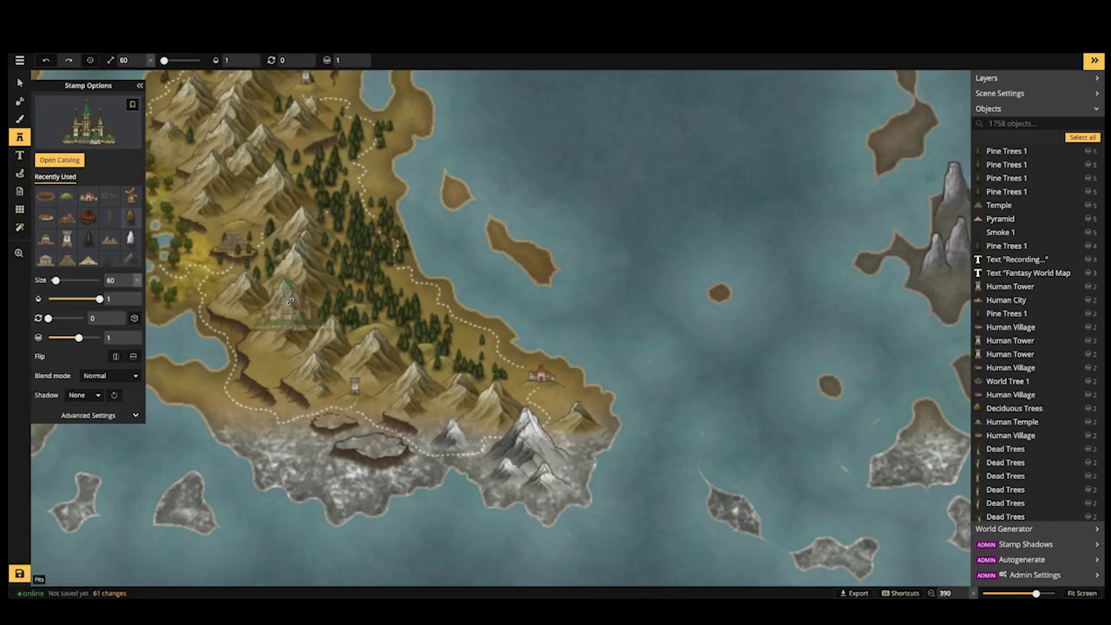
{"action": "scroll", "coordinate": [290, 300], "scroll_direction": "down", "scroll_amount": 3}
{"action": "left_click_drag", "start_coordinate": [290, 300], "coordinate": [382, 565]}
{"action": "left_click_drag", "start_coordinate": [364, 271], "coordinate": [509, 467]}
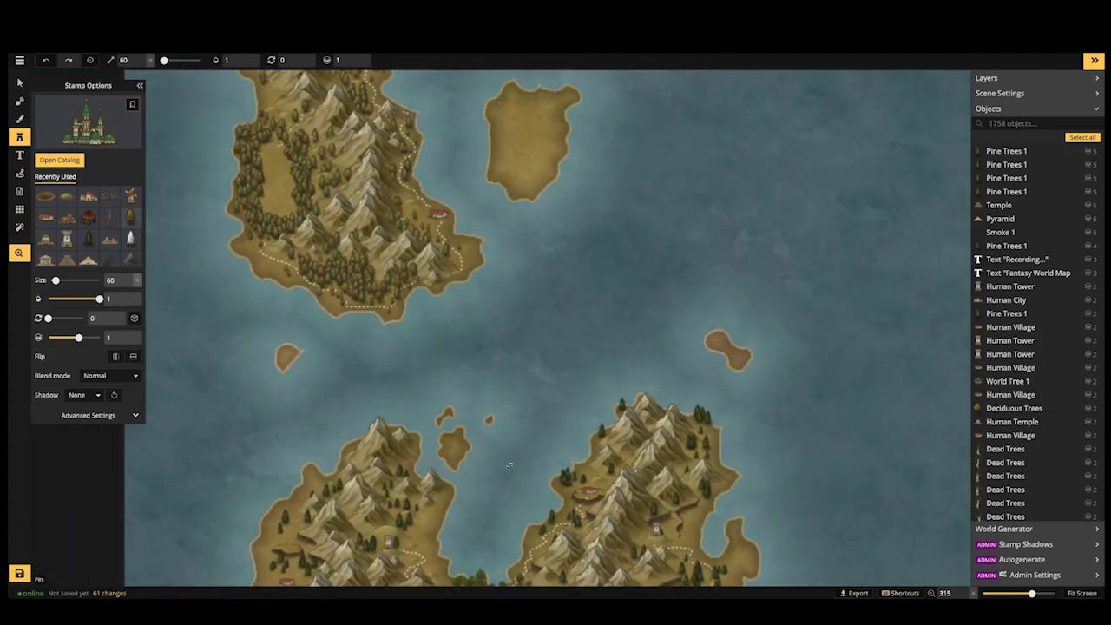
{"action": "left_click_drag", "start_coordinate": [597, 512], "coordinate": [349, 268]}
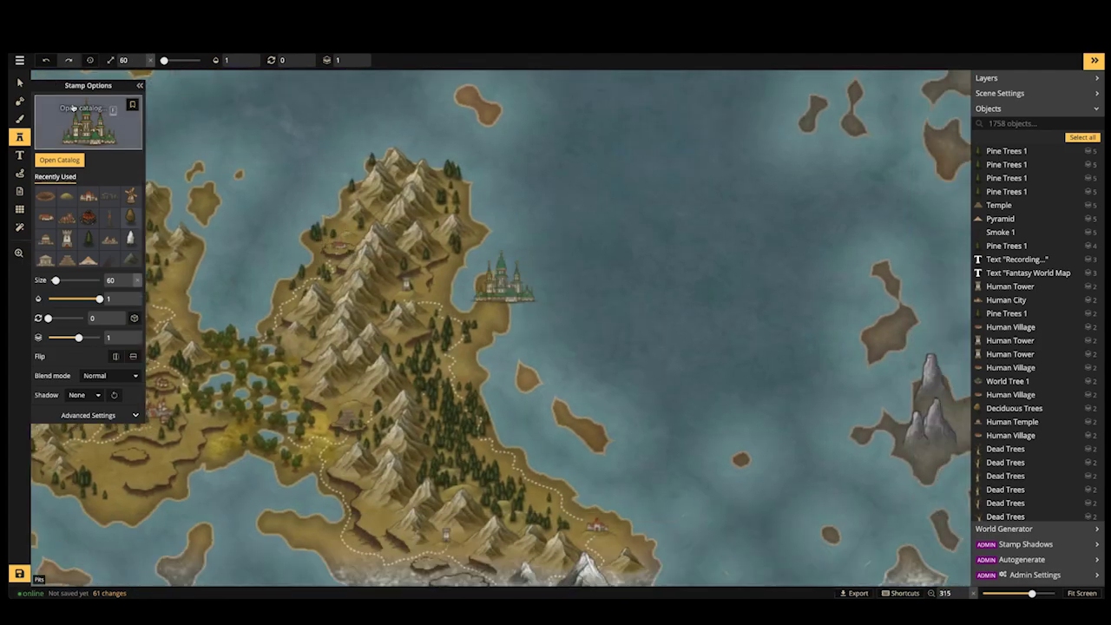
Place a Dwarven Temple stamp at size 60 on the larger cliff-ringed plateau along the southwestern continent's snowy southern coast
{"action": "key", "text": "c"}
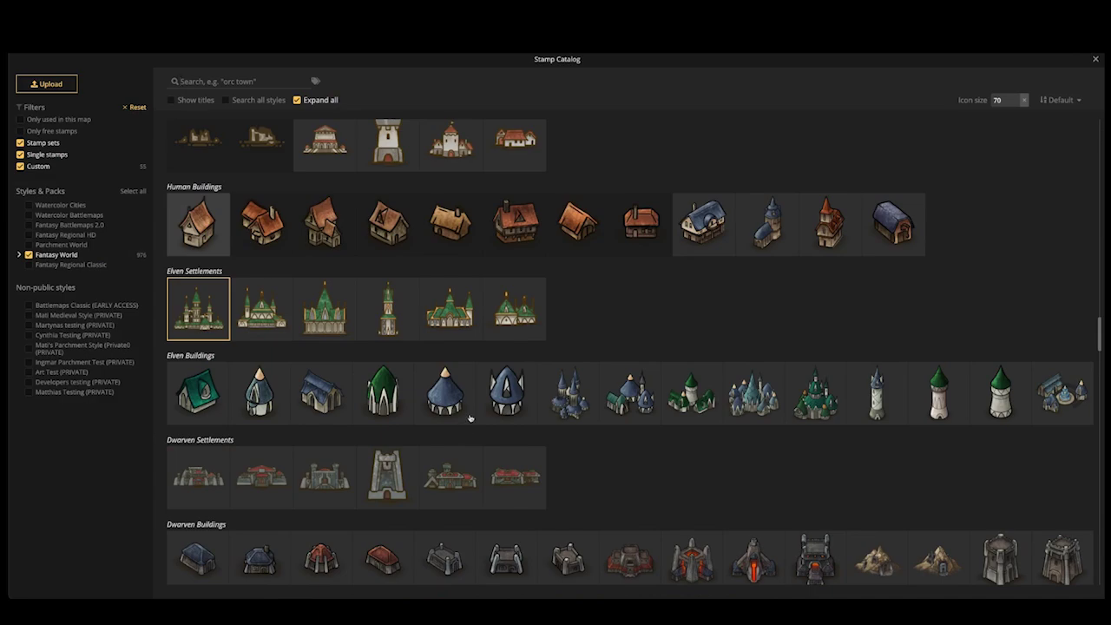
{"action": "scroll", "coordinate": [537, 379], "scroll_direction": "down", "scroll_amount": 3}
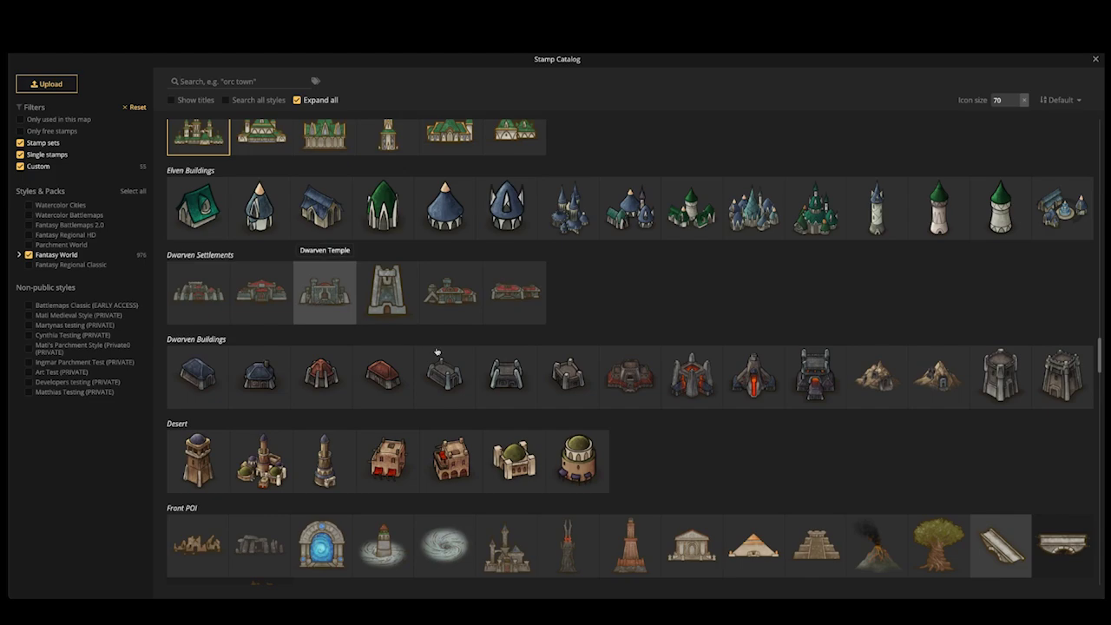
{"action": "scroll", "coordinate": [502, 483], "scroll_direction": "up", "scroll_amount": 3}
{"action": "left_click_drag", "start_coordinate": [491, 469], "coordinate": [495, 187]}
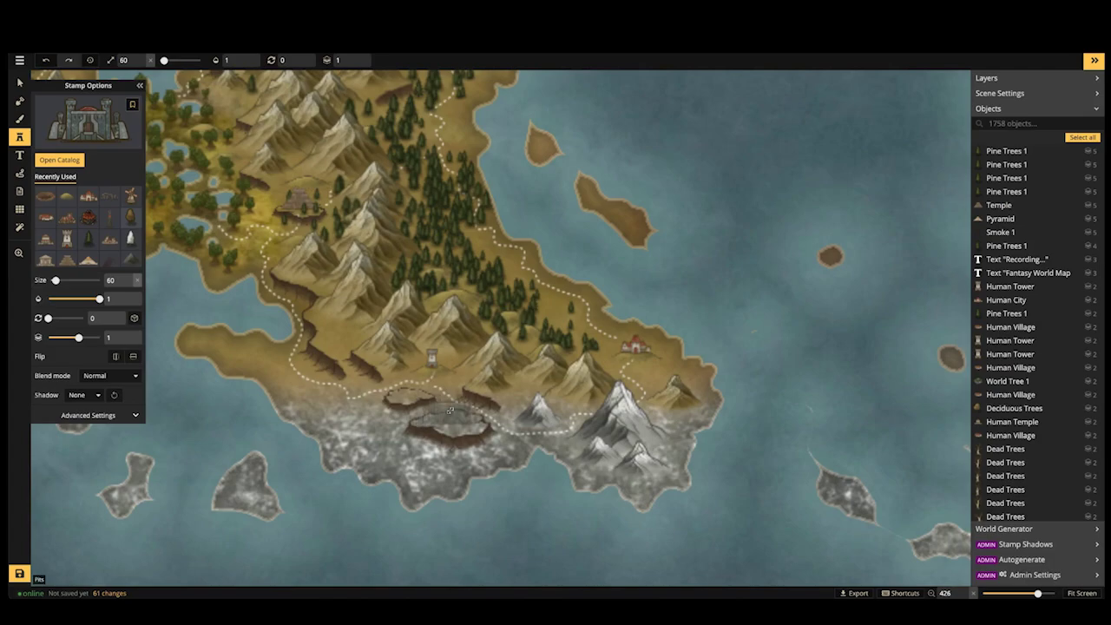
{"action": "left_click", "coordinate": [449, 411]}
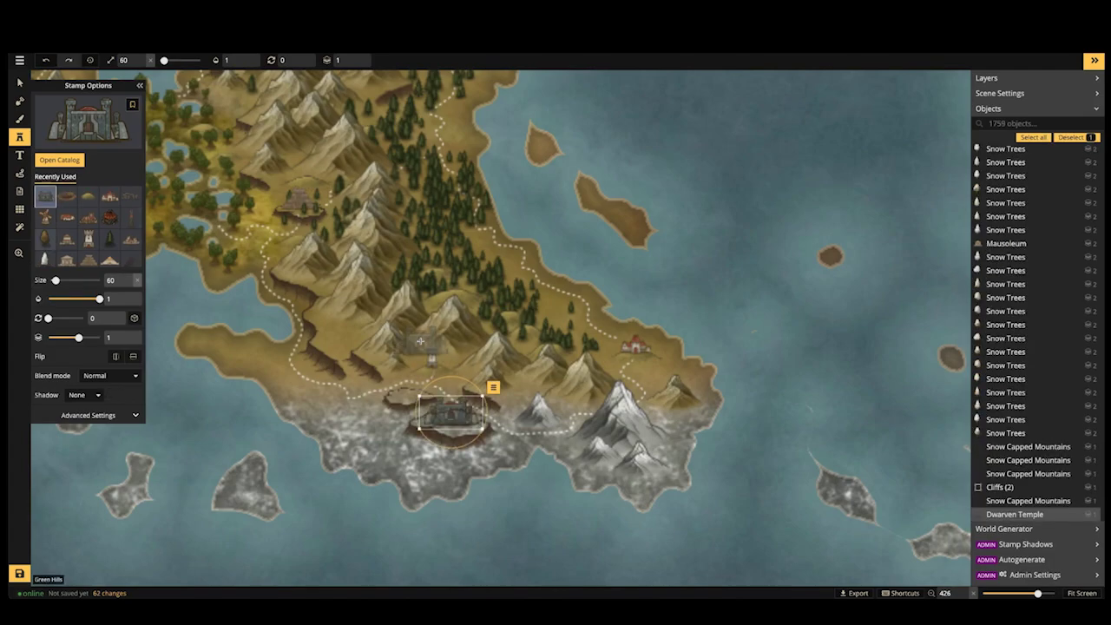
{"action": "key", "text": "Escape"}
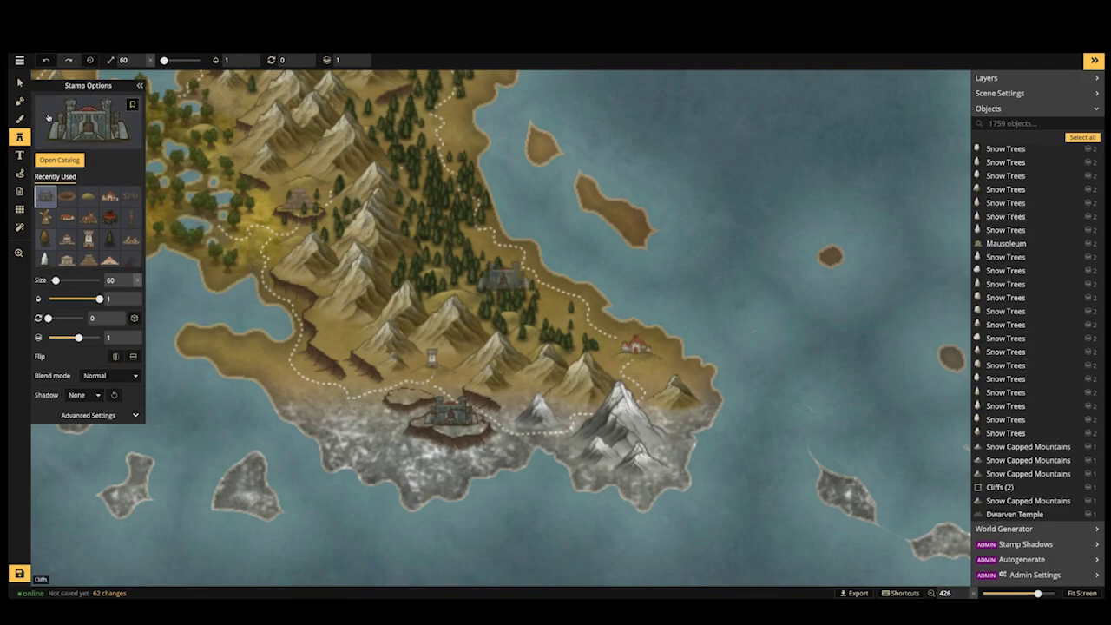
Place a Ruins 1 stamp at size 60 on the desert island, at the foot of the mountains north of the pyramid
{"action": "left_click", "coordinate": [87, 119]}
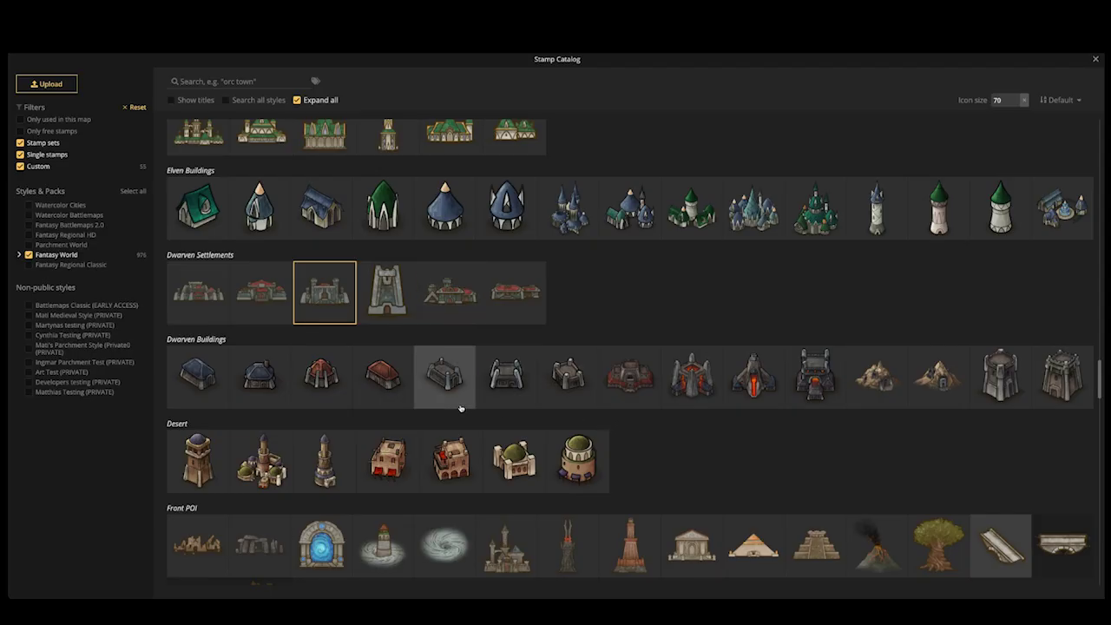
{"action": "scroll", "coordinate": [461, 369], "scroll_direction": "down", "scroll_amount": 3}
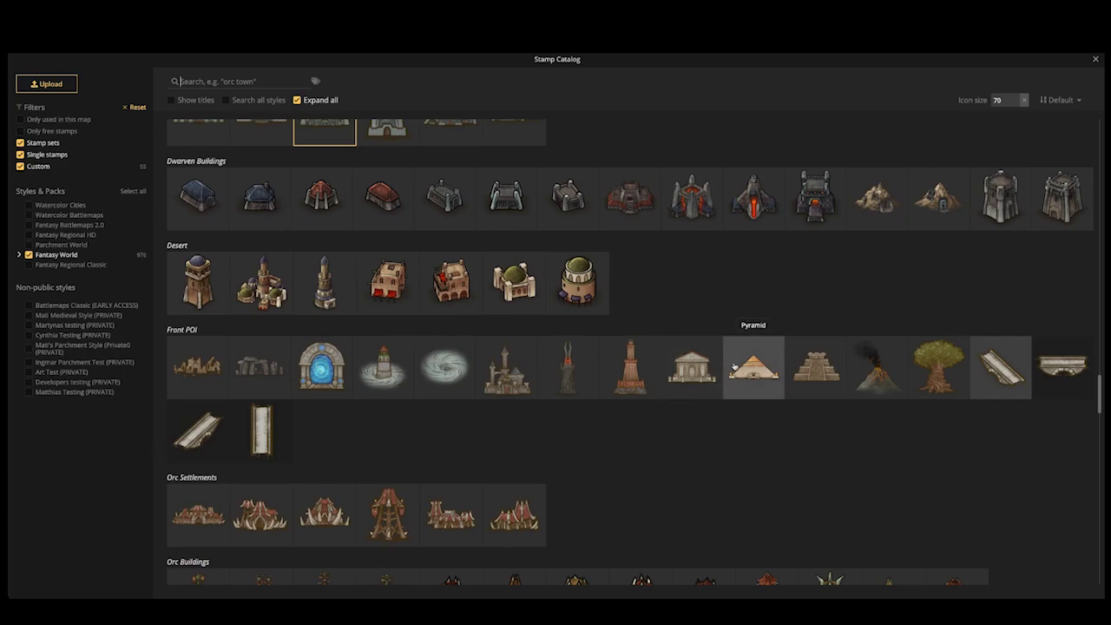
{"action": "left_click", "coordinate": [198, 367]}
{"action": "key", "text": "space"}
{"action": "left_click_drag", "start_coordinate": [713, 217], "coordinate": [466, 390]}
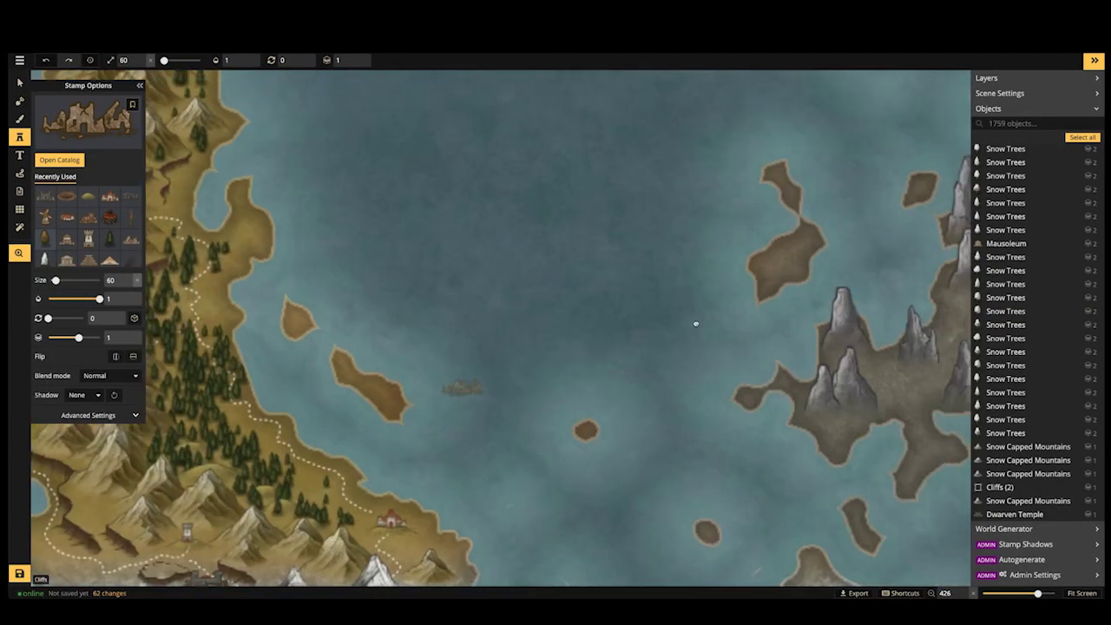
{"action": "left_click_drag", "start_coordinate": [724, 283], "coordinate": [533, 487]}
{"action": "left_click_drag", "start_coordinate": [634, 286], "coordinate": [493, 477]}
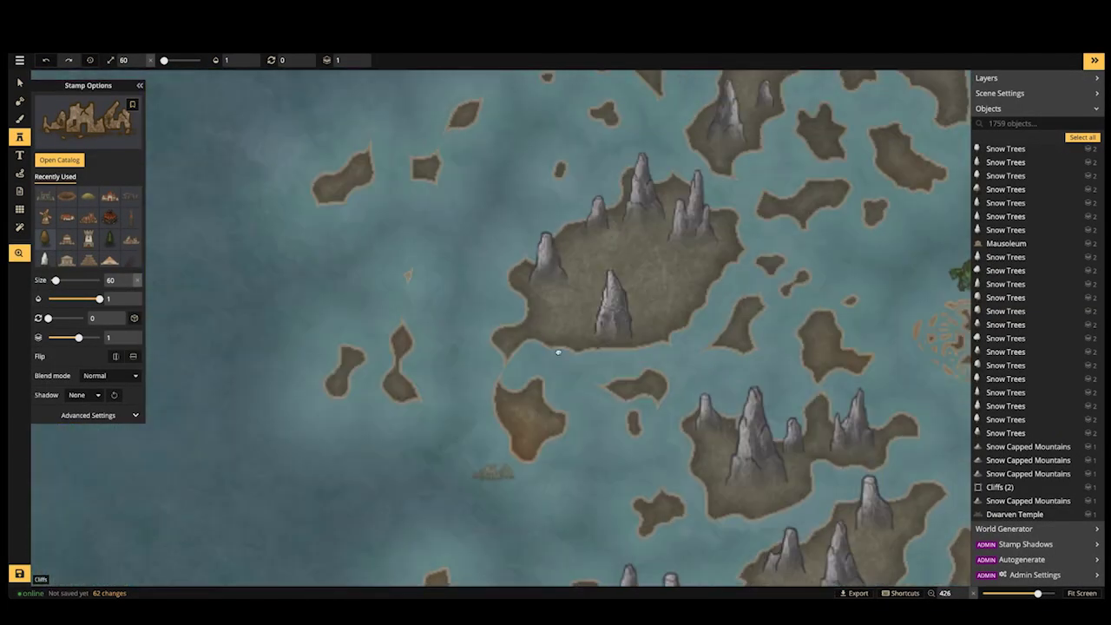
{"action": "left_click_drag", "start_coordinate": [558, 353], "coordinate": [553, 486]}
{"action": "scroll", "coordinate": [561, 189], "scroll_direction": "down", "scroll_amount": 3}
{"action": "left_click_drag", "start_coordinate": [568, 181], "coordinate": [562, 348]}
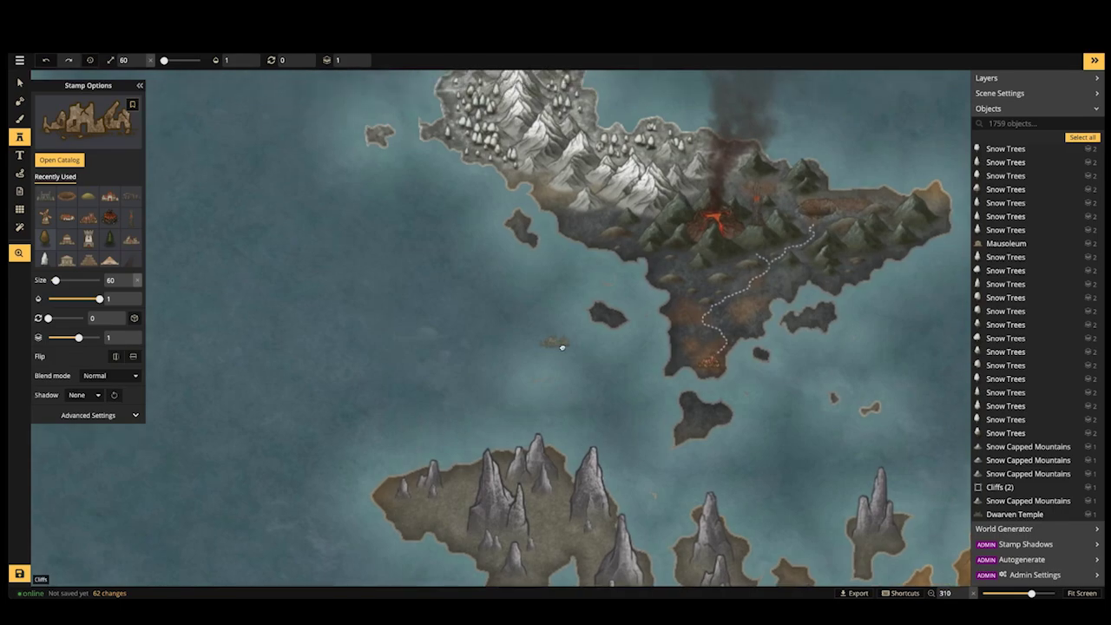
{"action": "left_click_drag", "start_coordinate": [566, 225], "coordinate": [428, 110]}
{"action": "scroll", "coordinate": [687, 424], "scroll_direction": "down", "scroll_amount": 2}
{"action": "left_click_drag", "start_coordinate": [864, 495], "coordinate": [573, 235]}
{"action": "left_click_drag", "start_coordinate": [671, 317], "coordinate": [593, 290]}
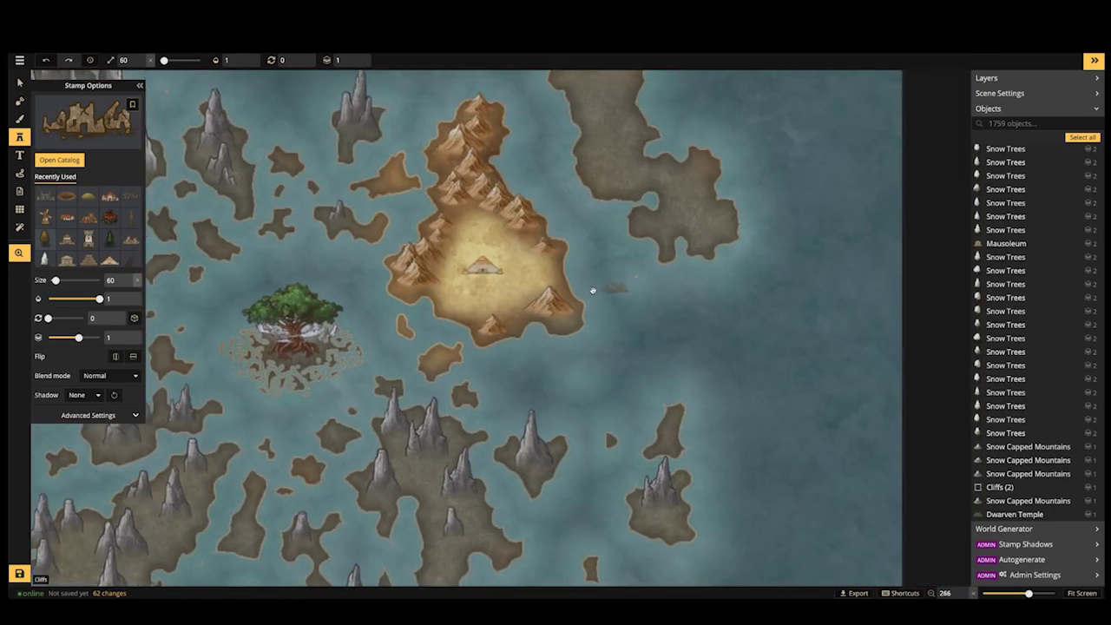
{"action": "scroll", "coordinate": [593, 291], "scroll_direction": "up", "scroll_amount": 3}
{"action": "scroll", "coordinate": [444, 165], "scroll_direction": "up", "scroll_amount": 2}
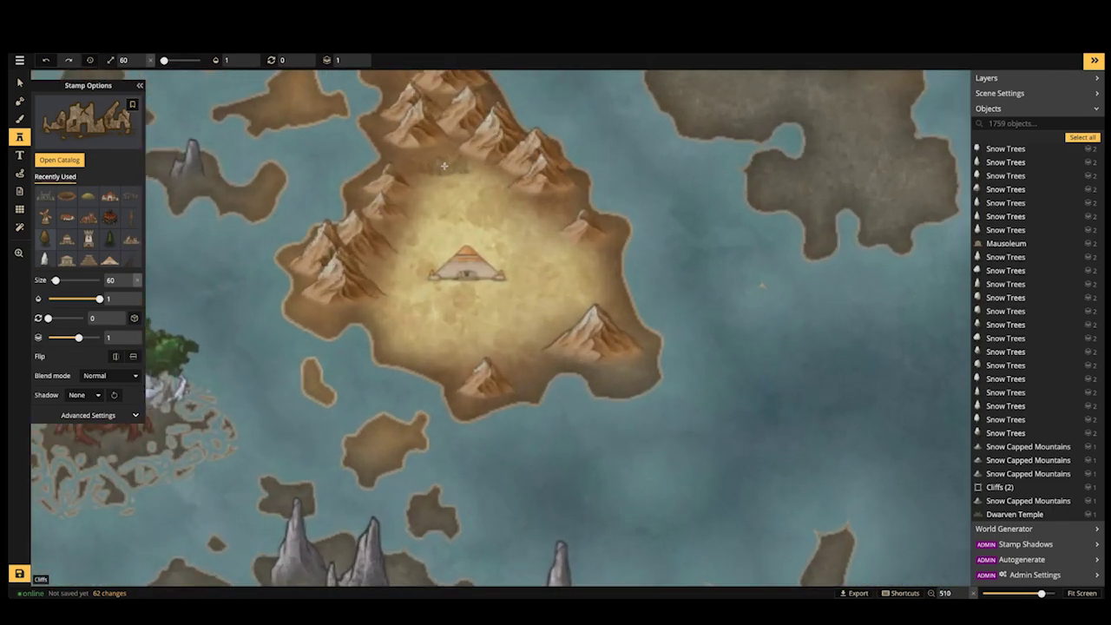
{"action": "left_click", "coordinate": [431, 163]}
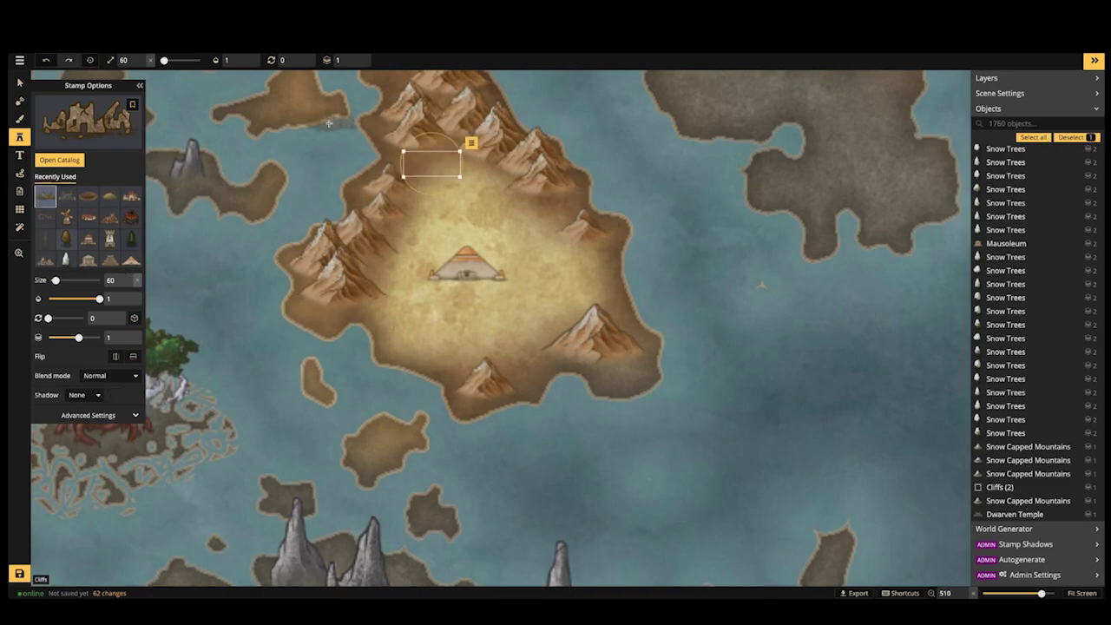
Place a Human Village stamp at size 60 on the desert island's southeastern tip
{"action": "left_click", "coordinate": [88, 216]}
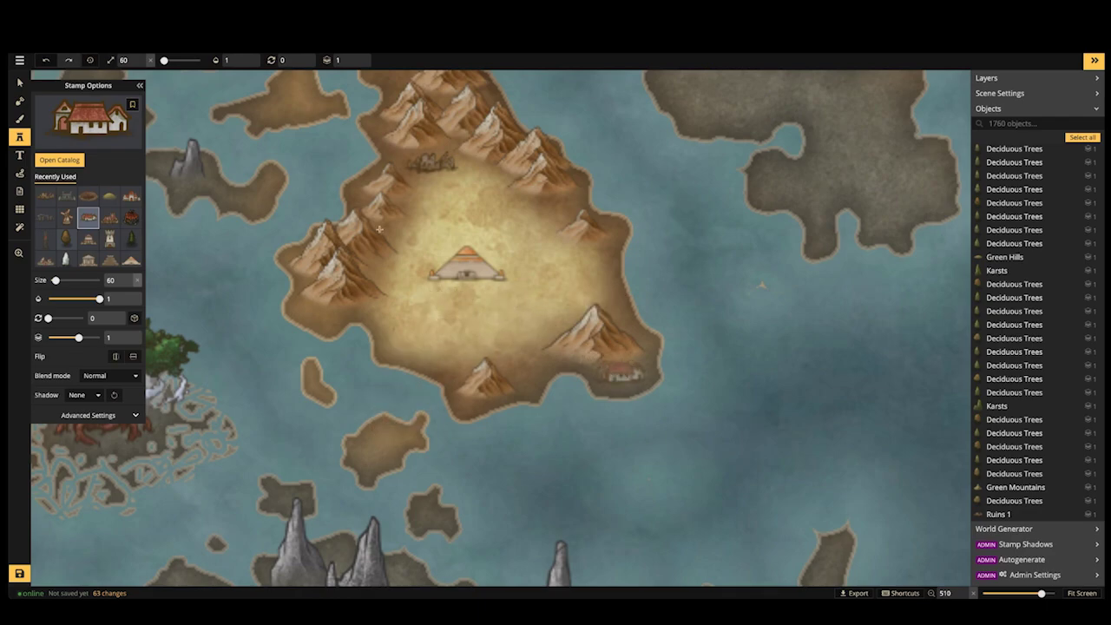
{"action": "left_click", "coordinate": [620, 374]}
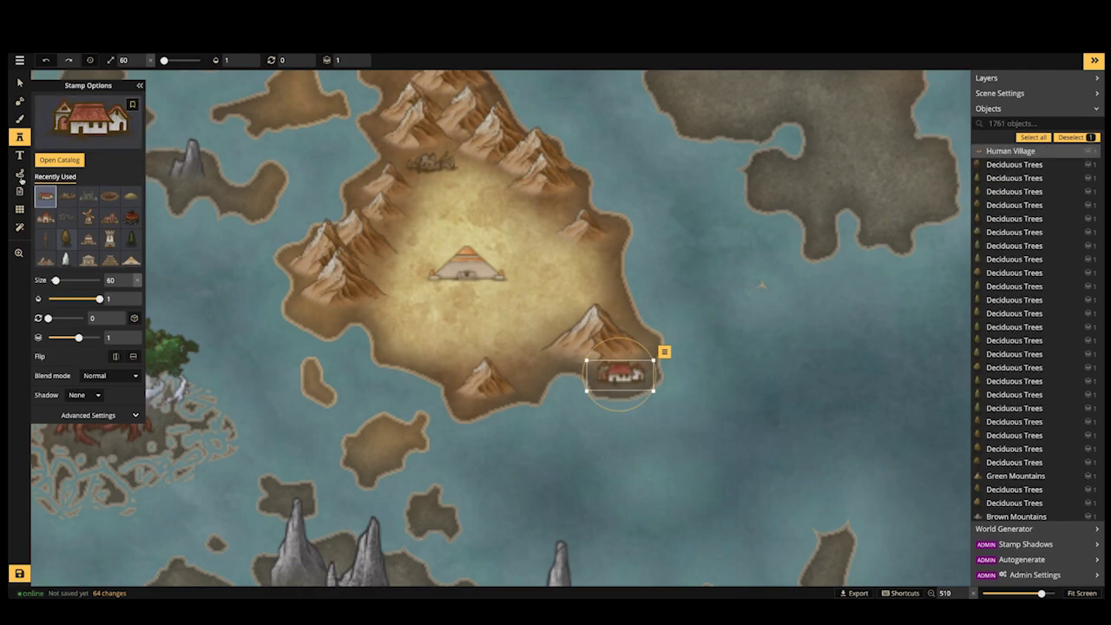
Draw dotted paths on the desert island connecting the pyramid north to the ruins and southeast past the mountain to the village
{"action": "left_click", "coordinate": [20, 174]}
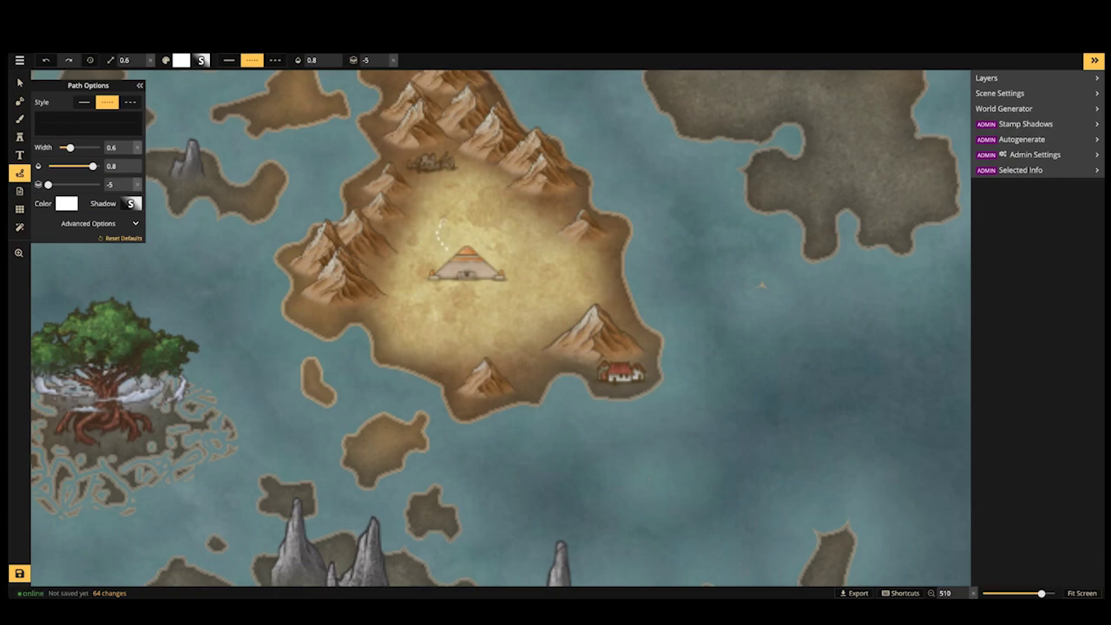
{"action": "double_click", "coordinate": [429, 173]}
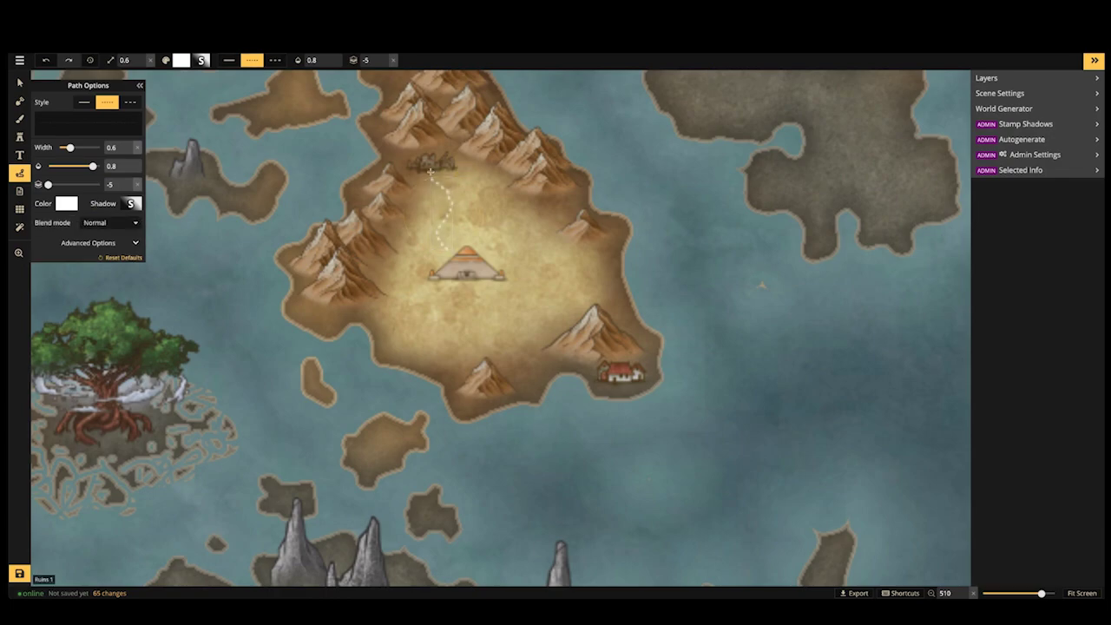
{"action": "double_click", "coordinate": [483, 342]}
{"action": "key", "text": "Delete"}
{"action": "mouse_move", "coordinate": [507, 345]}
{"action": "left_mouse_down"}
{"action": "mouse_move", "coordinate": [524, 366]}
{"action": "mouse_move", "coordinate": [569, 365]}
{"action": "left_mouse_up"}
{"action": "left_click", "coordinate": [580, 363]}
Survey the whole map and the green western continent for areas that still need settlements
{"action": "scroll", "coordinate": [580, 363], "scroll_direction": "down", "scroll_amount": 8}
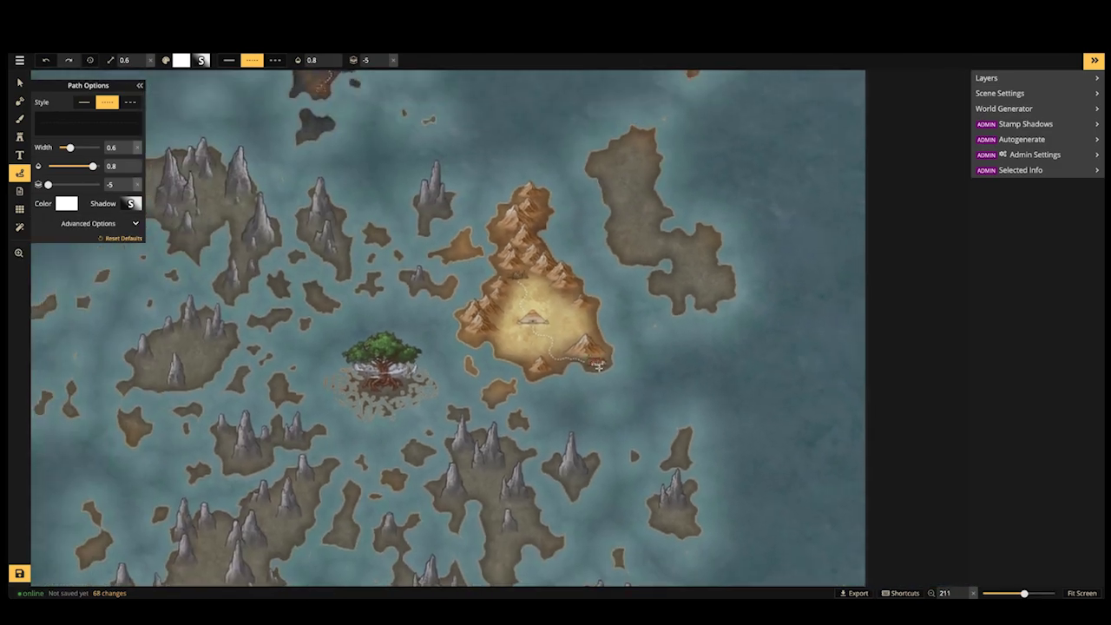
{"action": "scroll", "coordinate": [611, 351], "scroll_direction": "down", "scroll_amount": 4}
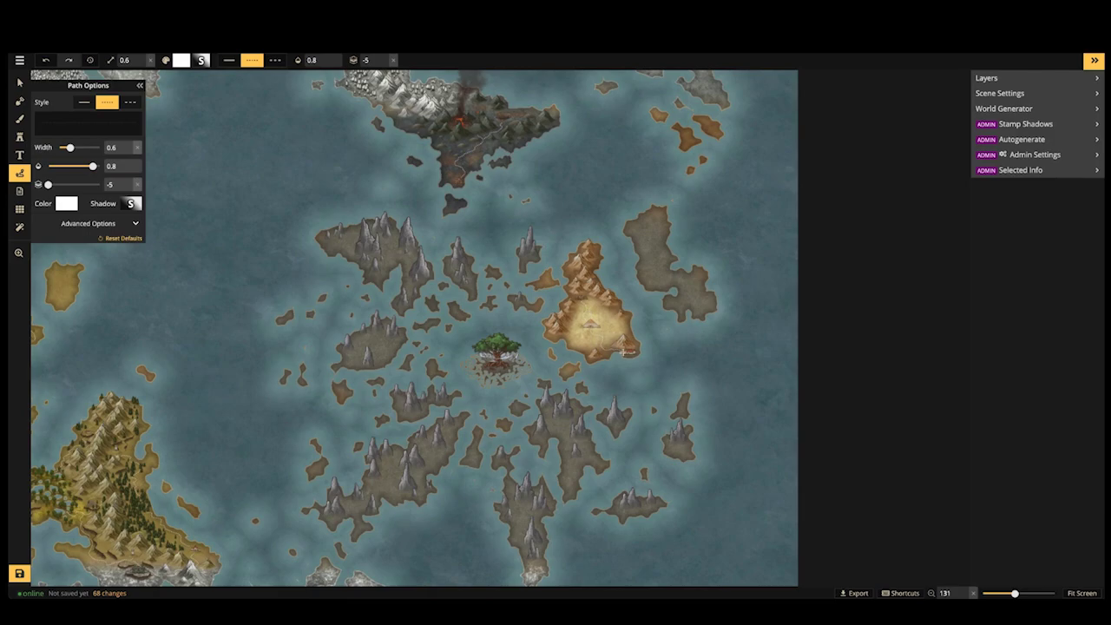
{"action": "scroll", "coordinate": [385, 365], "scroll_direction": "down", "scroll_amount": 2}
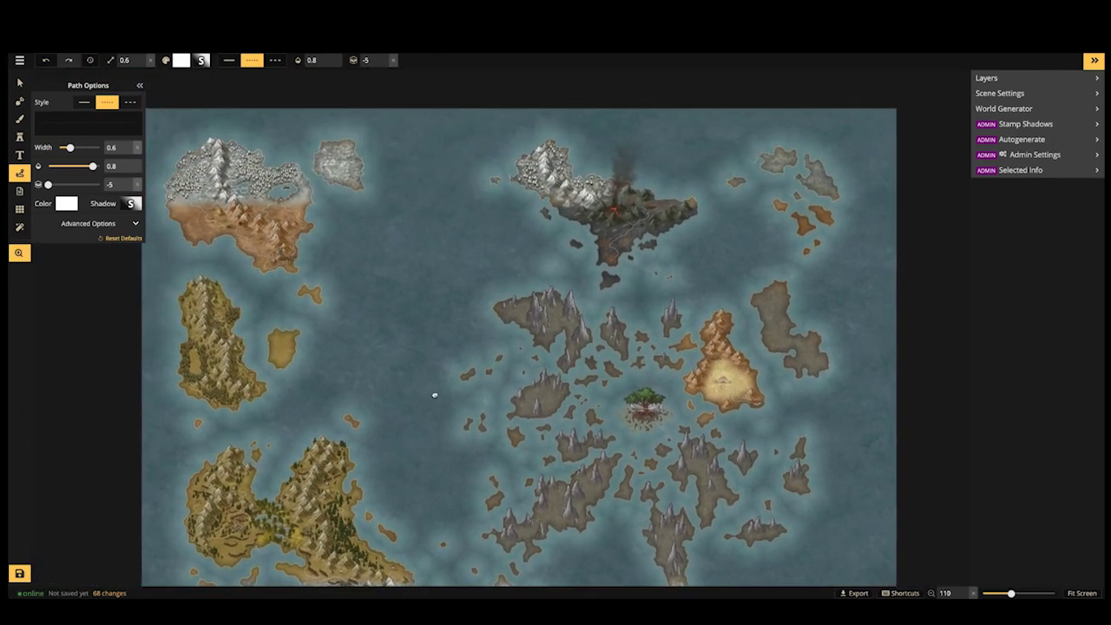
{"action": "left_click_drag", "start_coordinate": [246, 310], "coordinate": [461, 330]}
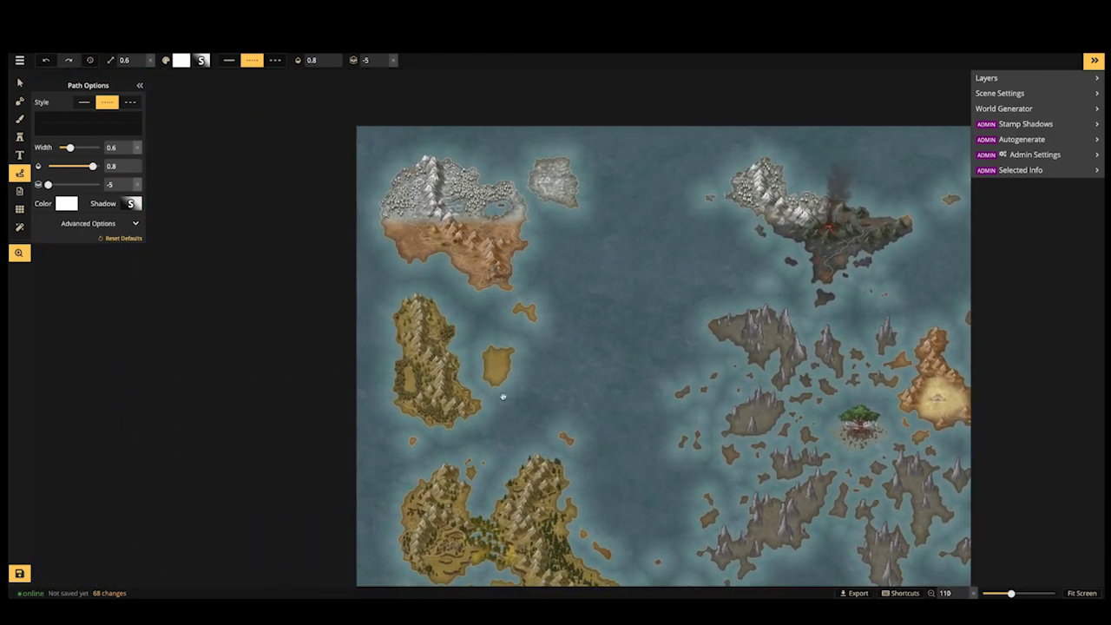
{"action": "left_click_drag", "start_coordinate": [556, 454], "coordinate": [511, 326]}
{"action": "scroll", "coordinate": [408, 293], "scroll_direction": "up", "scroll_amount": 1}
{"action": "scroll", "coordinate": [408, 293], "scroll_direction": "up", "scroll_amount": 1}
{"action": "scroll", "coordinate": [366, 208], "scroll_direction": "up", "scroll_amount": 10}
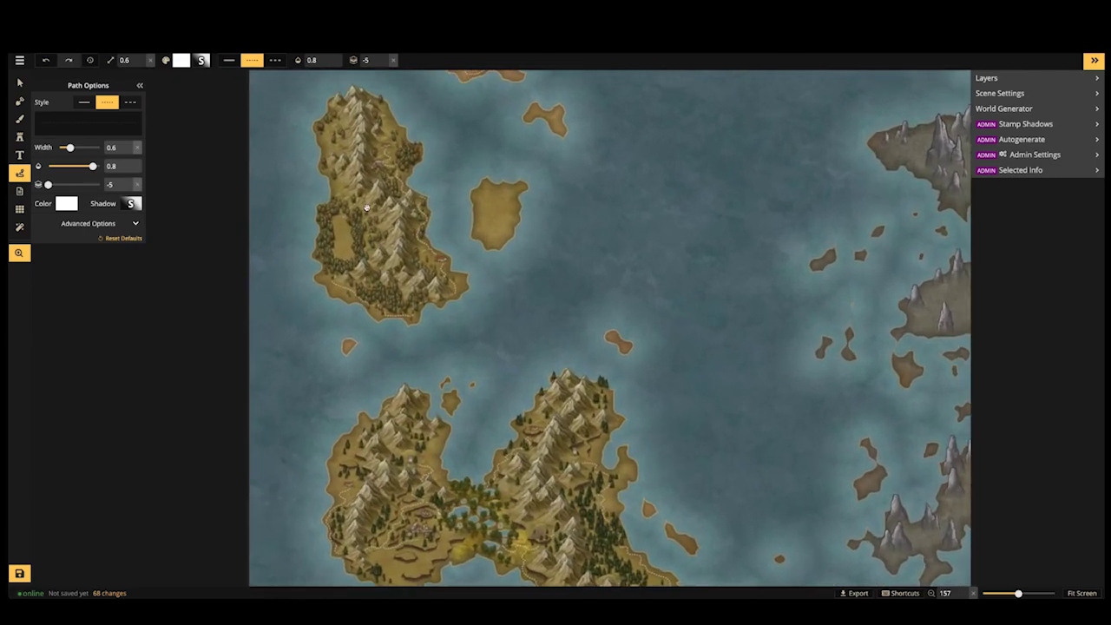
{"action": "scroll", "coordinate": [366, 209], "scroll_direction": "up", "scroll_amount": 2}
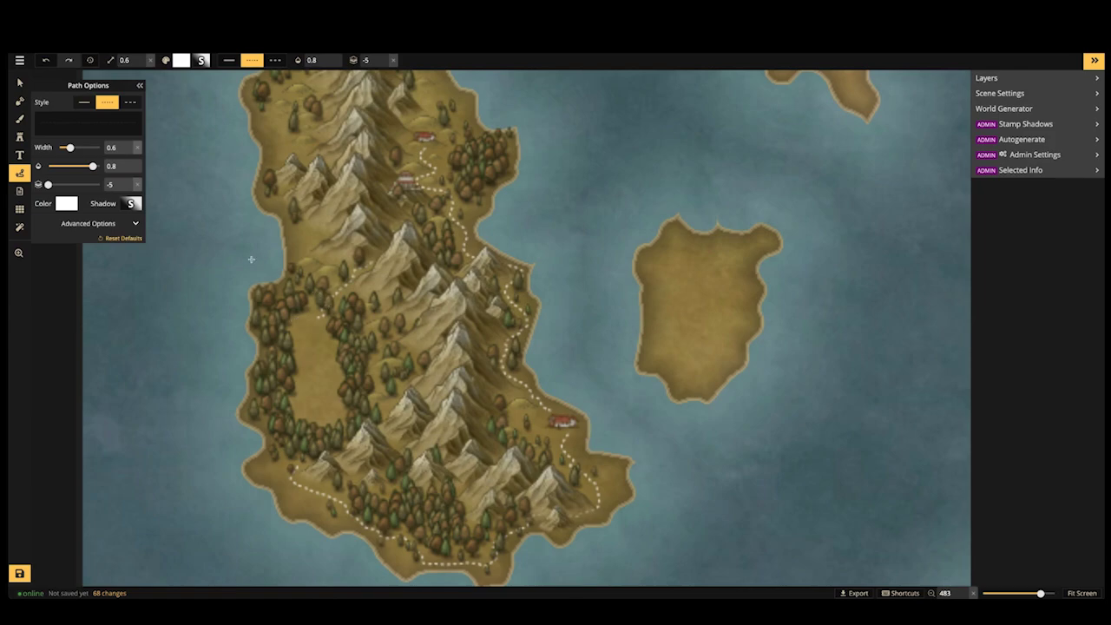
Place an Elven Capital stamp at size 50 in the forest clearing on the western side of the green western continent
{"action": "left_click", "coordinate": [19, 136]}
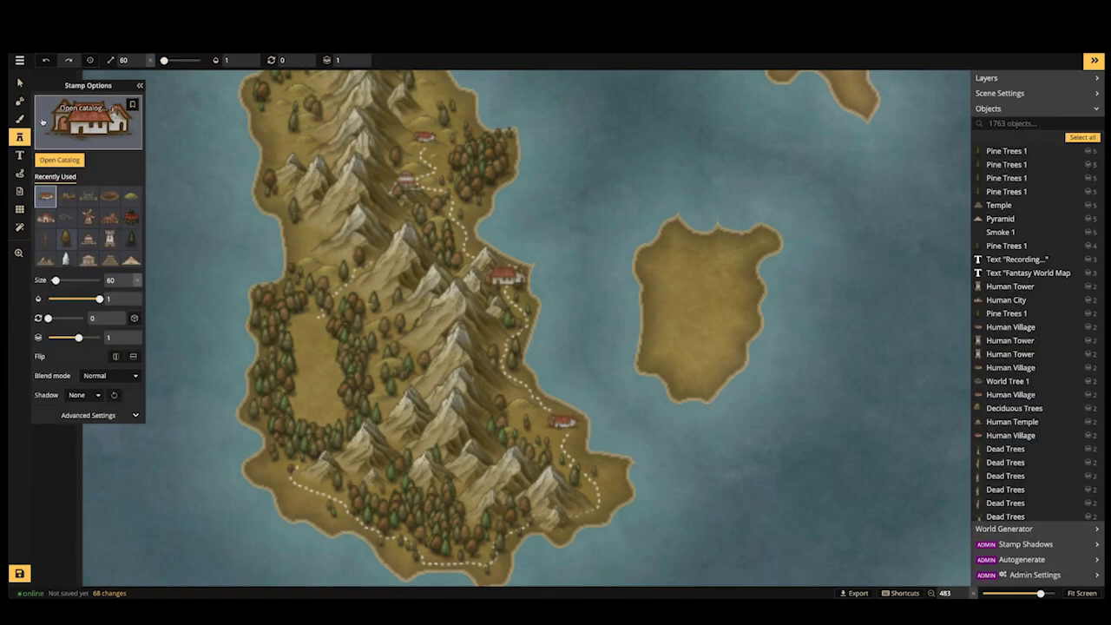
{"action": "left_click", "coordinate": [42, 122]}
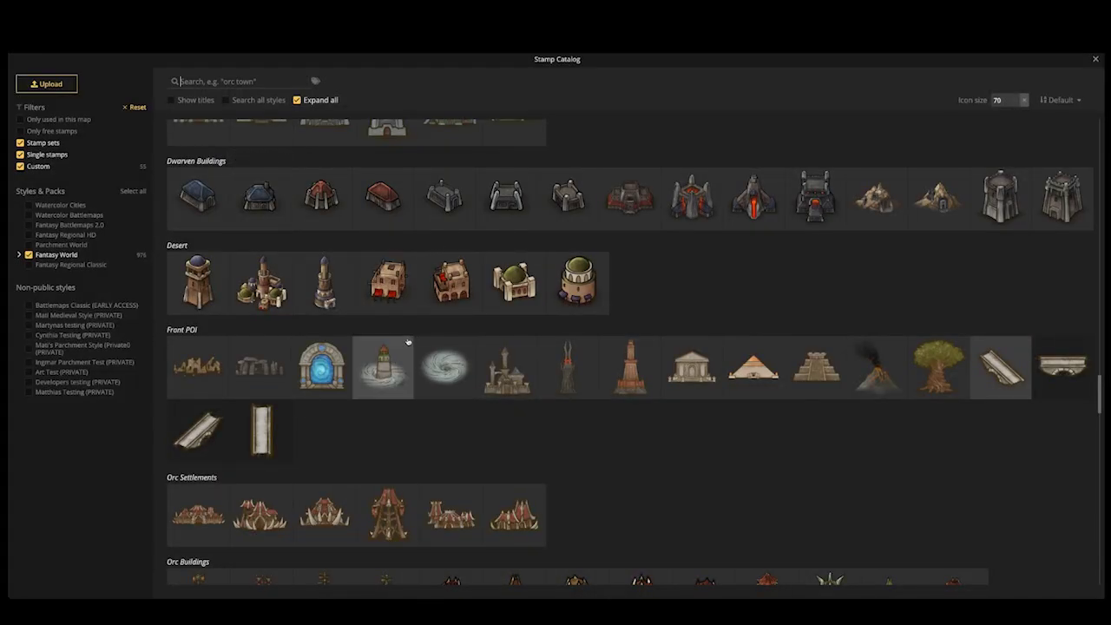
{"action": "scroll", "coordinate": [408, 339], "scroll_direction": "up", "scroll_amount": 1}
{"action": "scroll", "coordinate": [411, 330], "scroll_direction": "down", "scroll_amount": 5}
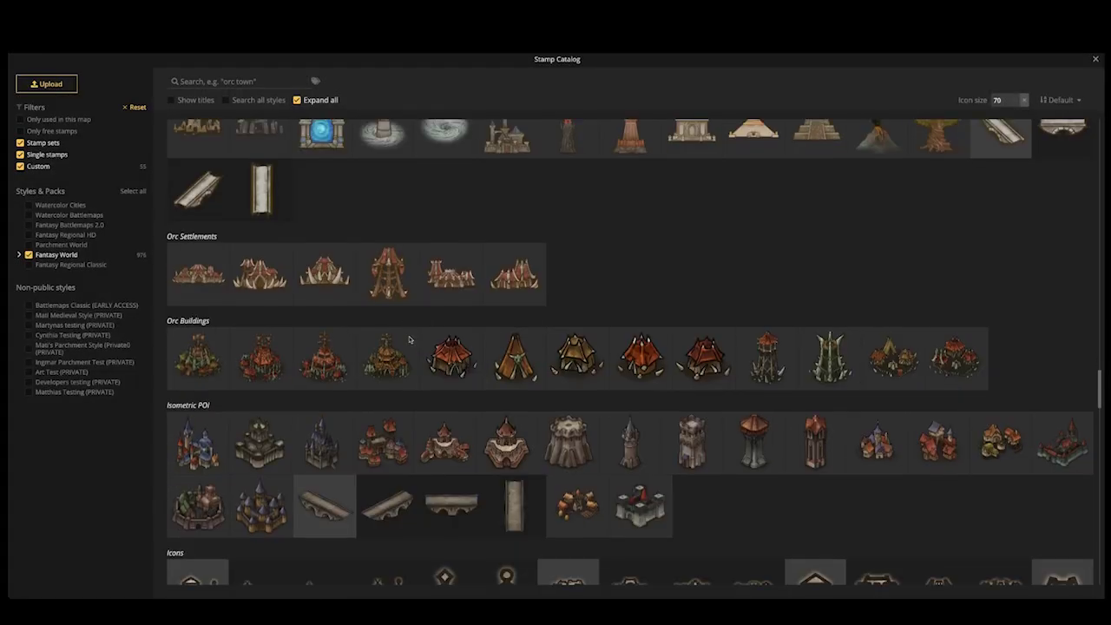
{"action": "scroll", "coordinate": [372, 314], "scroll_direction": "up", "scroll_amount": 5}
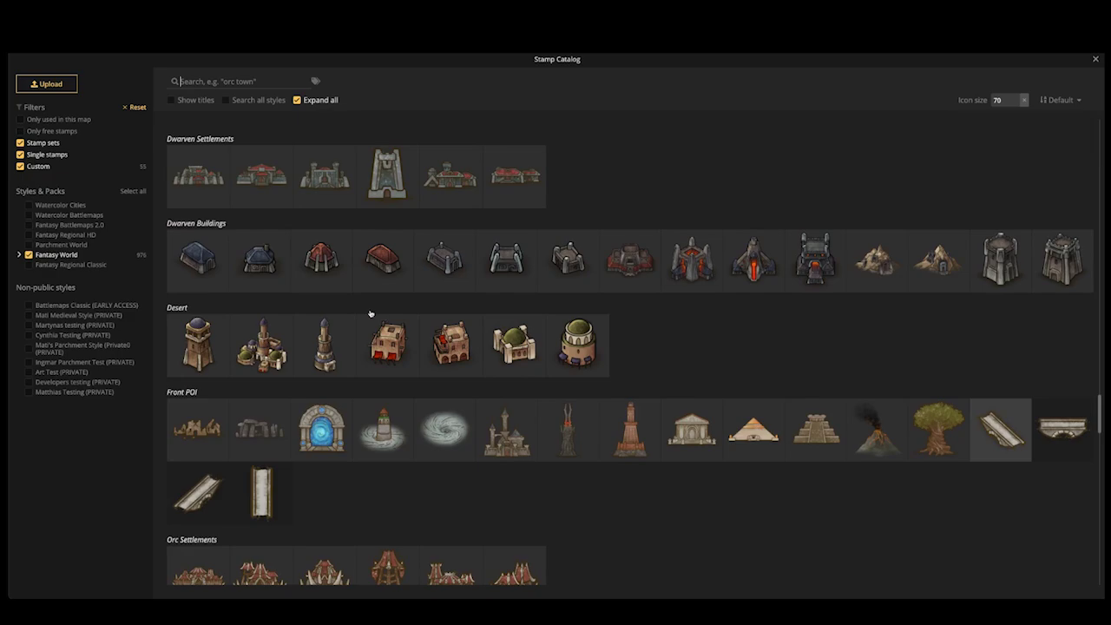
{"action": "scroll", "coordinate": [372, 311], "scroll_direction": "up", "scroll_amount": 4}
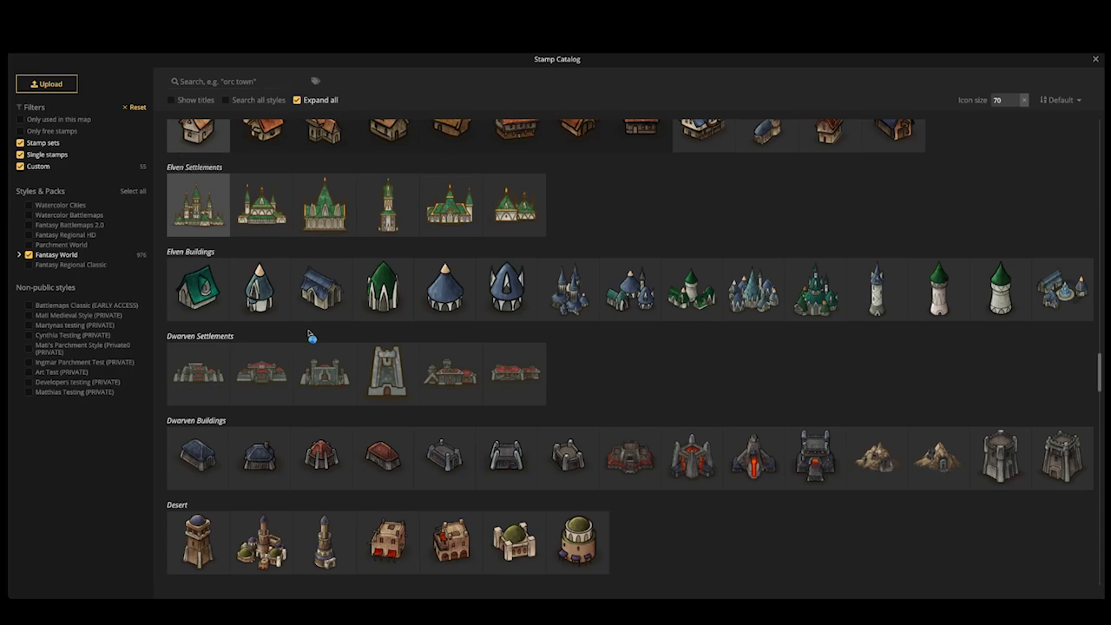
{"action": "scroll", "coordinate": [314, 342], "scroll_direction": "up", "scroll_amount": 2}
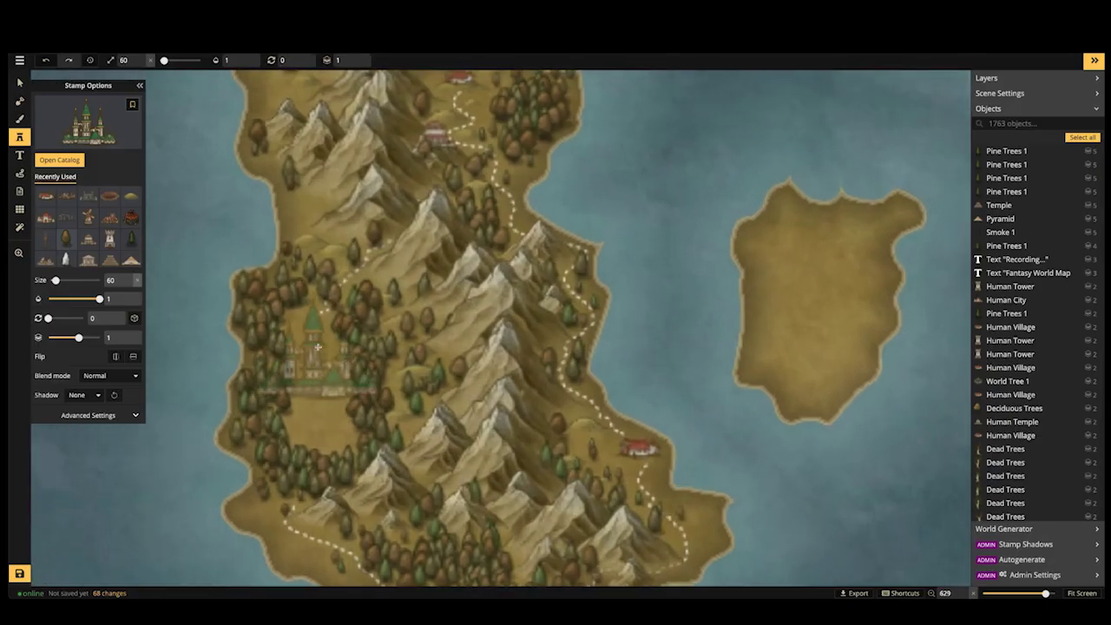
{"action": "key", "text": "["}
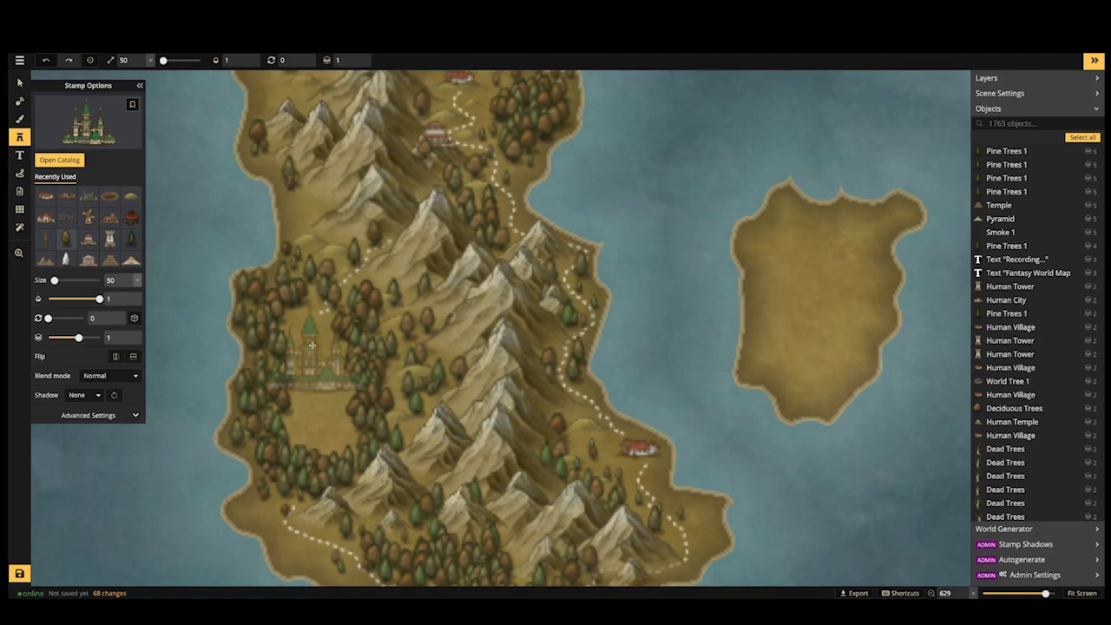
{"action": "left_click", "coordinate": [312, 344]}
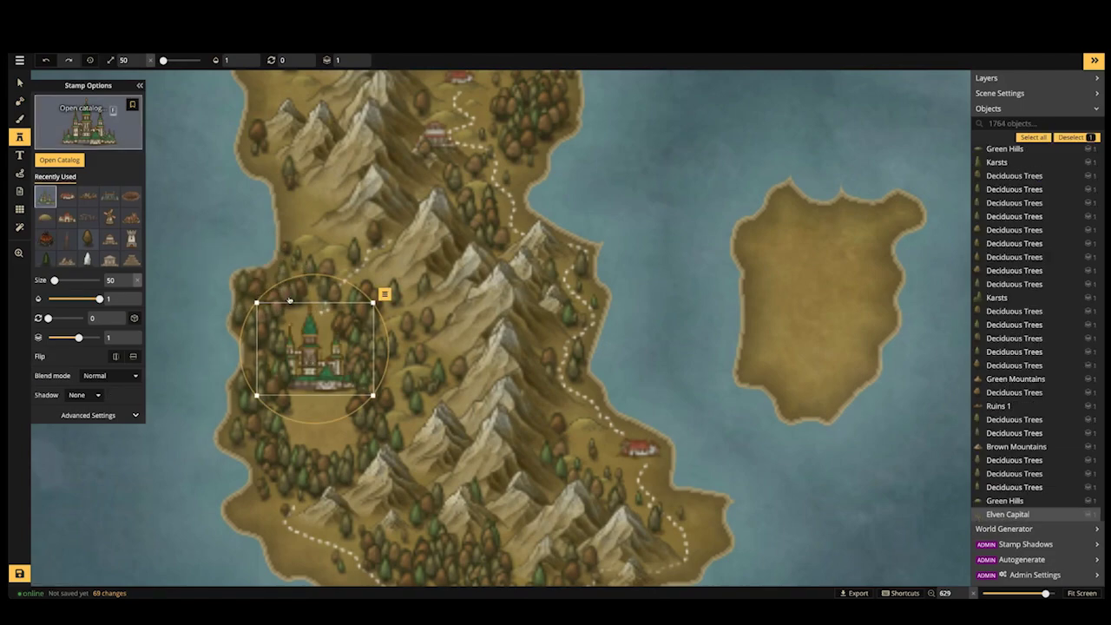
Place an Elven Town stamp at size 50 in the forest clearing just south of the Elven Capital
{"action": "key", "text": "f"}
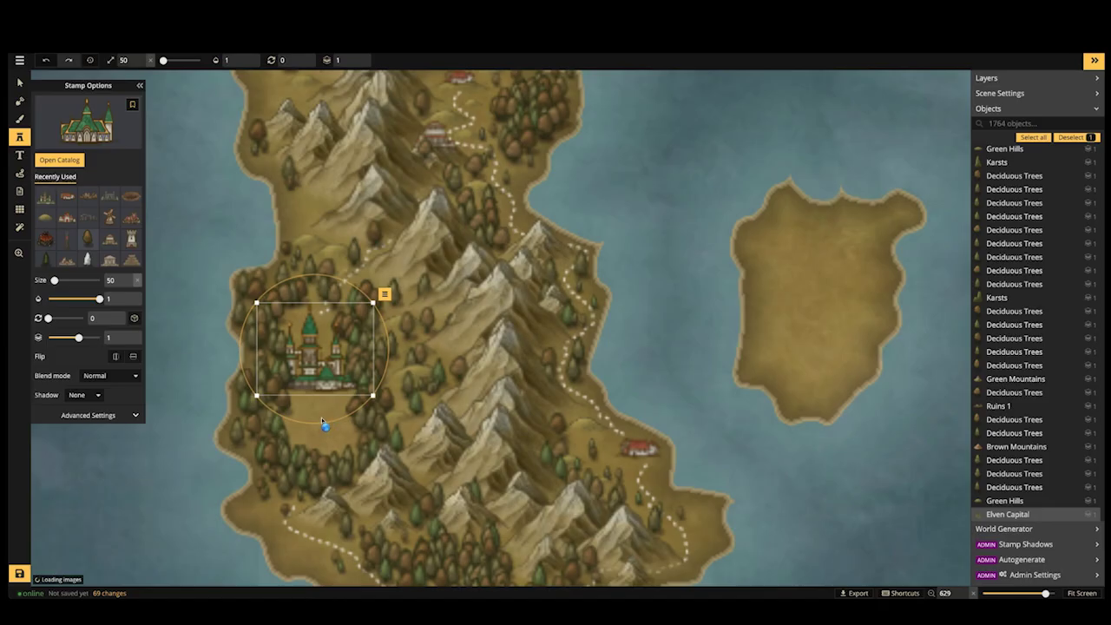
{"action": "left_click", "coordinate": [322, 418]}
{"action": "left_click", "coordinate": [316, 388]}
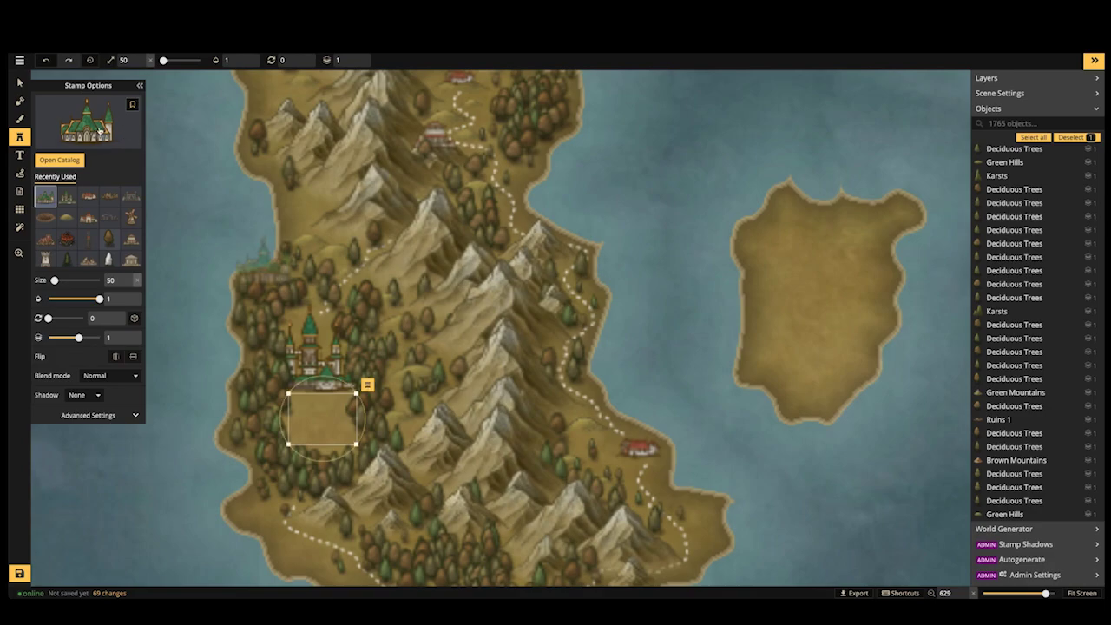
Place Elven Village stamps at size 50 at the clearing's northern edge above the capital and just south of the Elven Town
{"action": "key", "text": "f"}
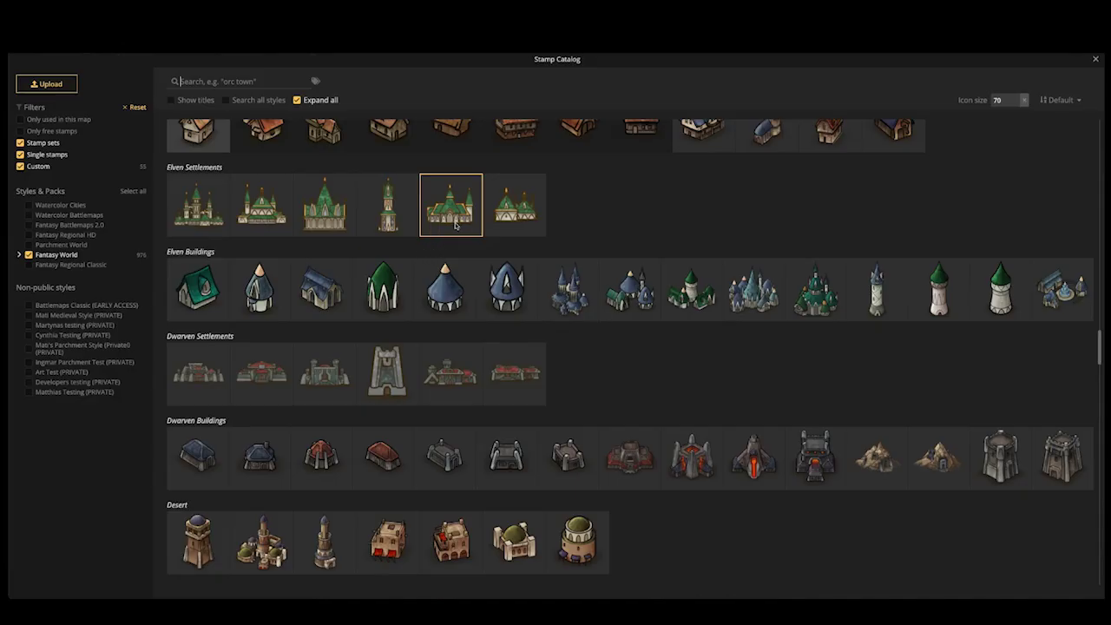
{"action": "left_click", "coordinate": [513, 208]}
{"action": "left_click", "coordinate": [309, 321]}
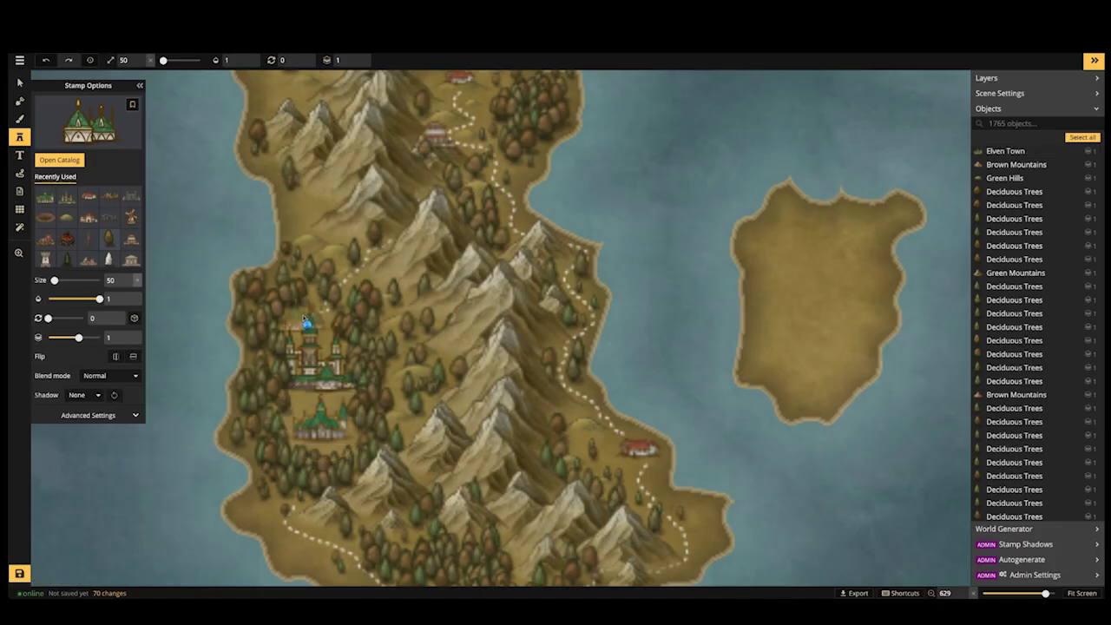
{"action": "left_click", "coordinate": [317, 336]}
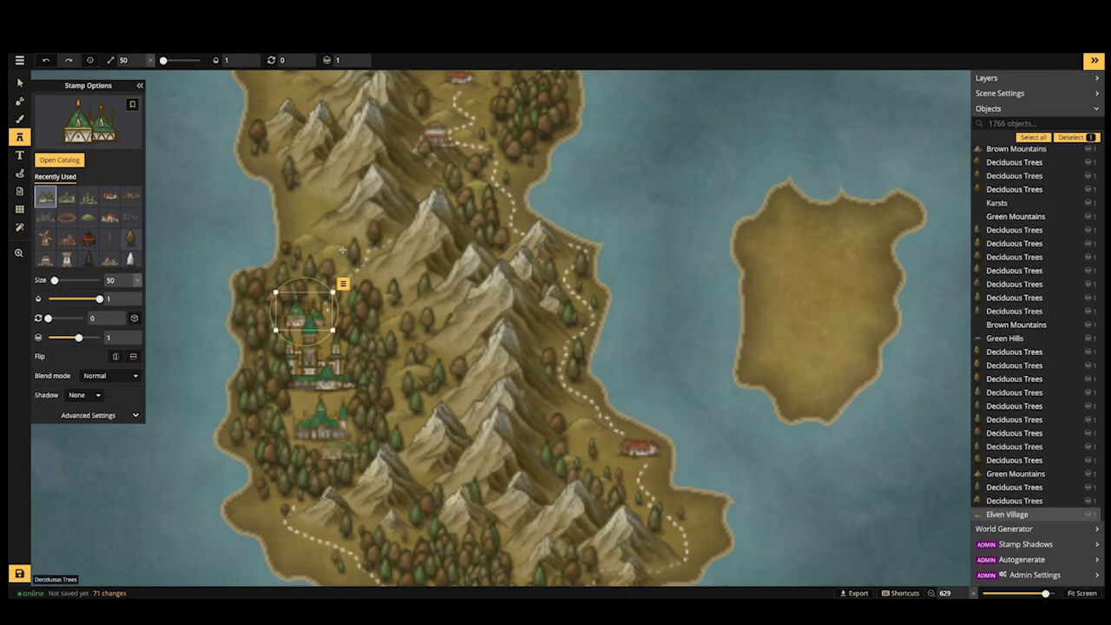
Place an Elven Tower stamp at size 50 on the central mountain ridge of the green western continent
{"action": "left_click", "coordinate": [94, 122]}
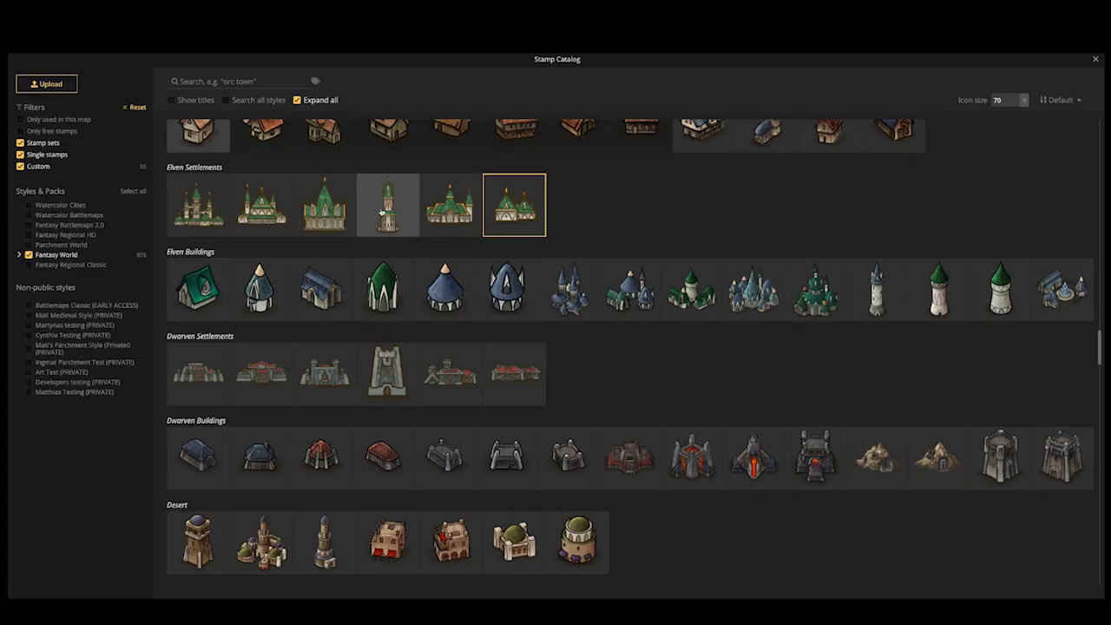
{"action": "left_click", "coordinate": [385, 204]}
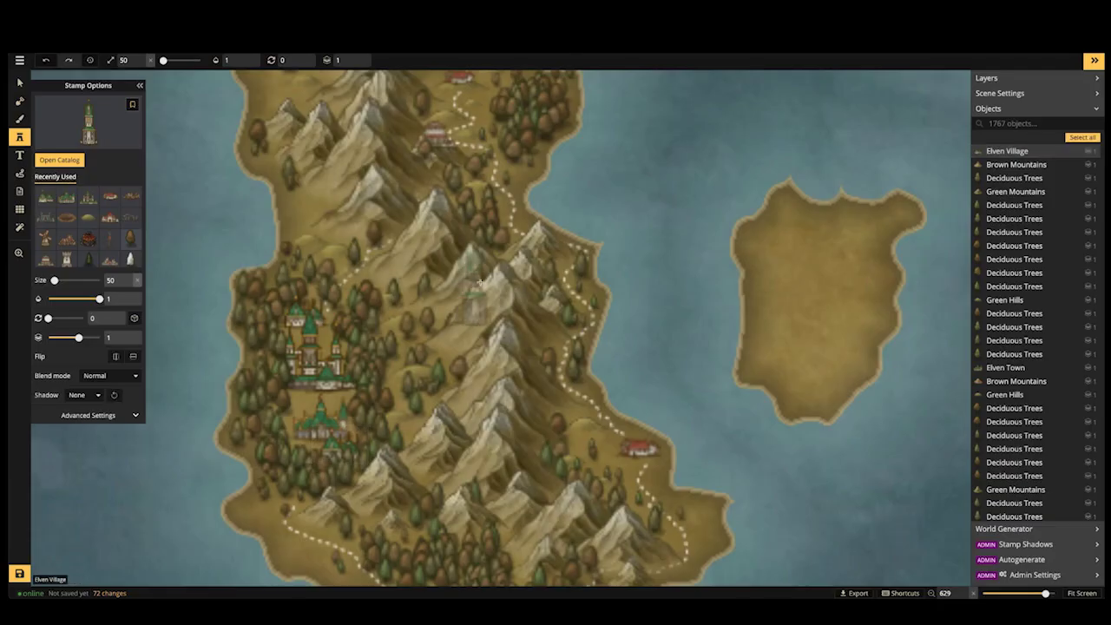
{"action": "key", "text": "space"}
{"action": "left_click_drag", "start_coordinate": [492, 298], "coordinate": [444, 324]}
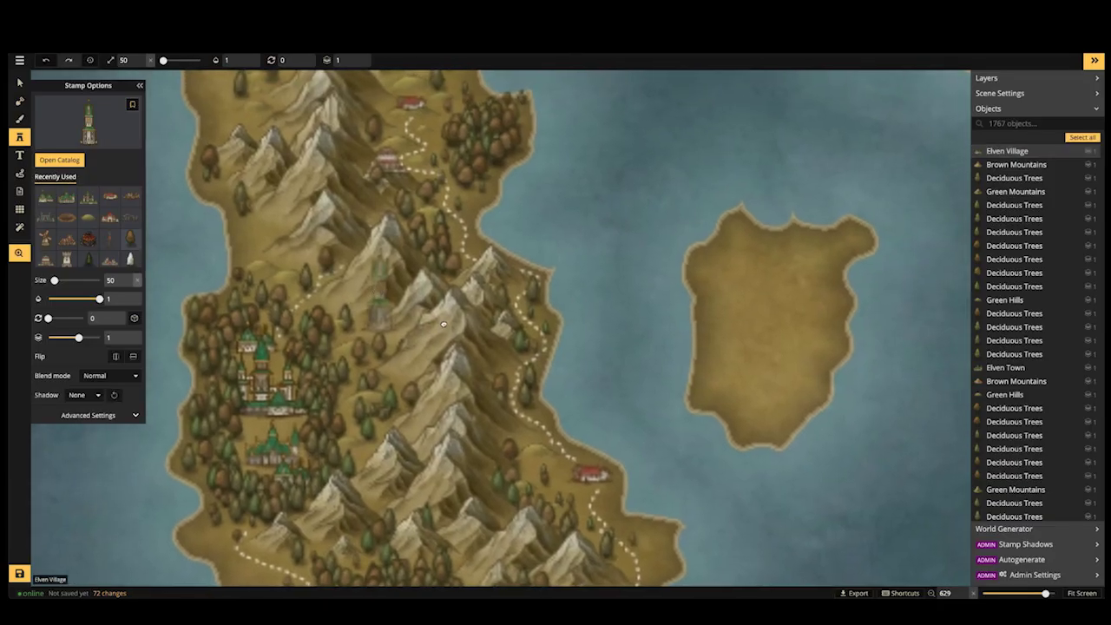
{"action": "key", "text": "space"}
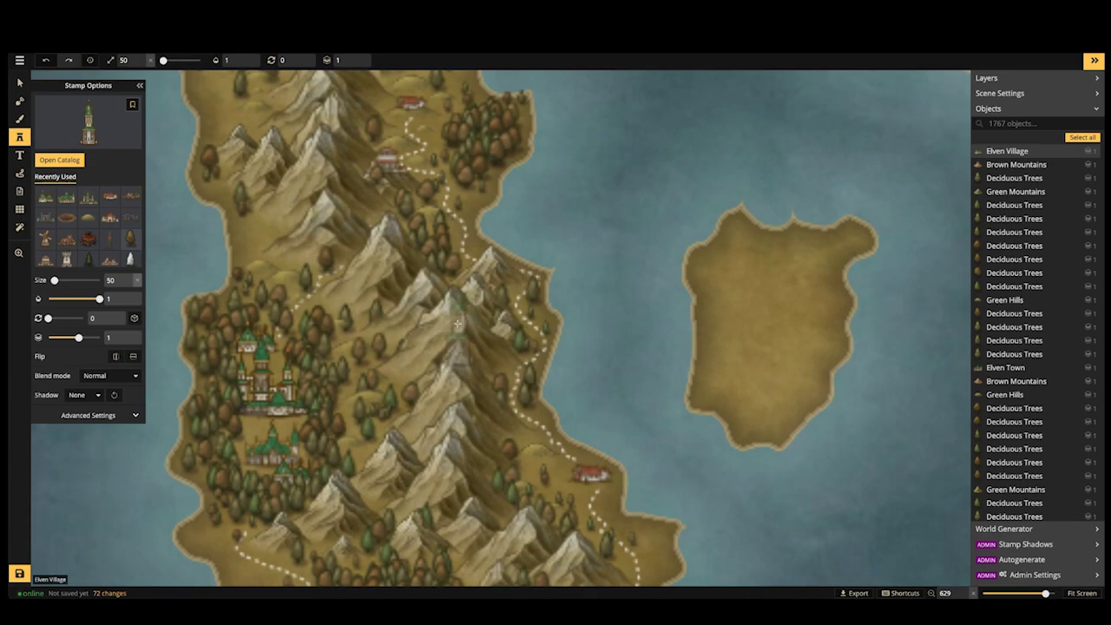
{"action": "left_click", "coordinate": [433, 280]}
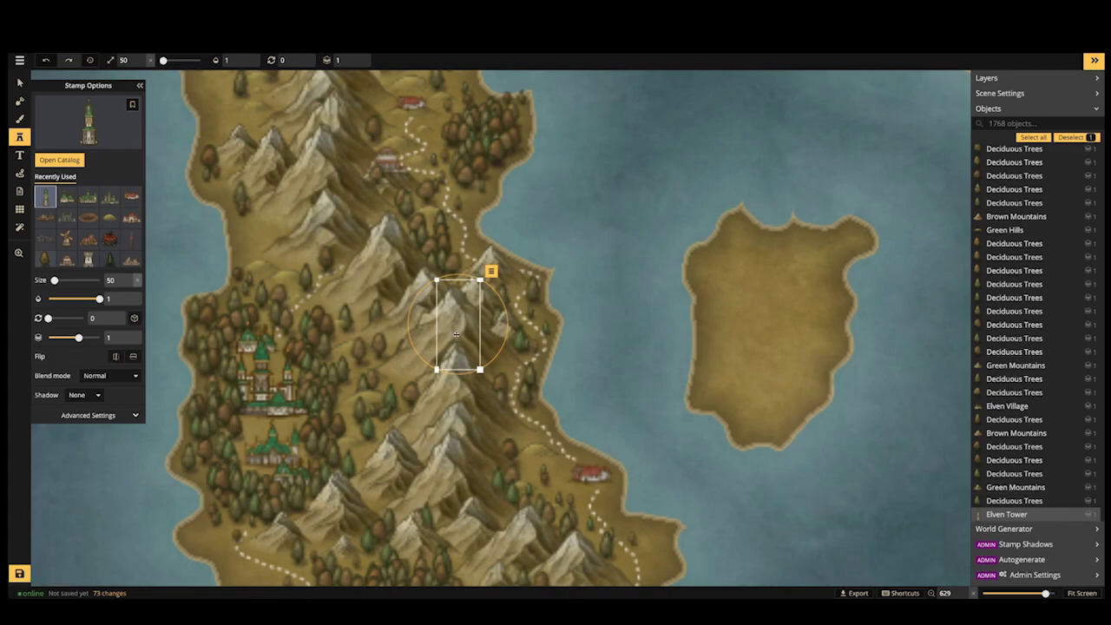
Put the Elven Tower on layer 2, shrink it to size 40, and move it to the mountains' western foot beside the elven forest
{"action": "left_click", "coordinate": [343, 63]}
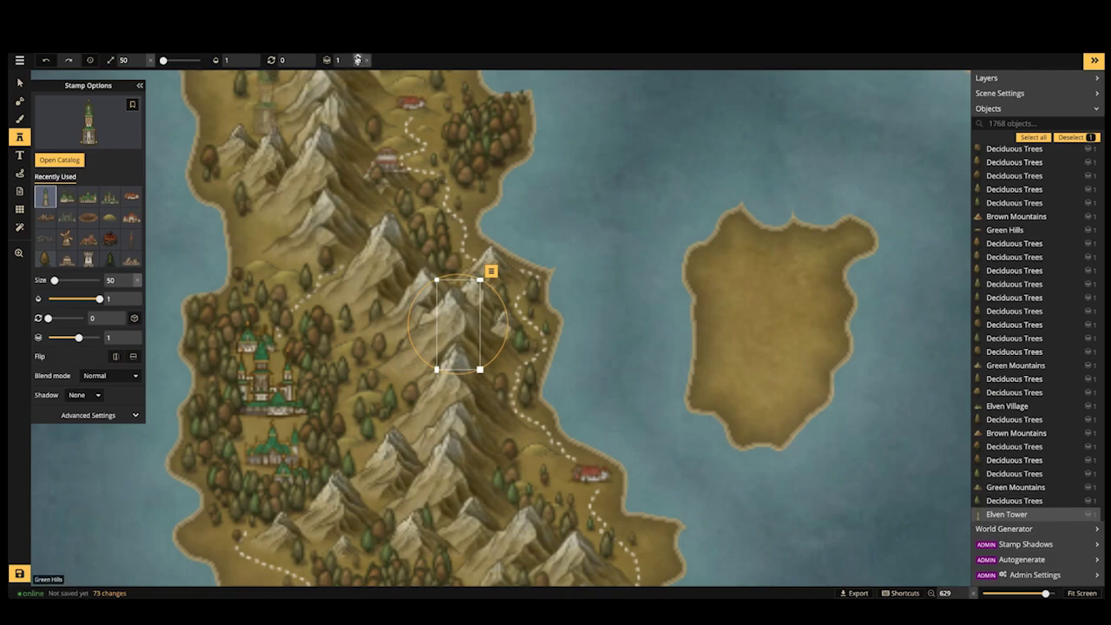
{"action": "type", "text": "2"}
{"action": "left_click_drag", "start_coordinate": [438, 334], "coordinate": [370, 454]}
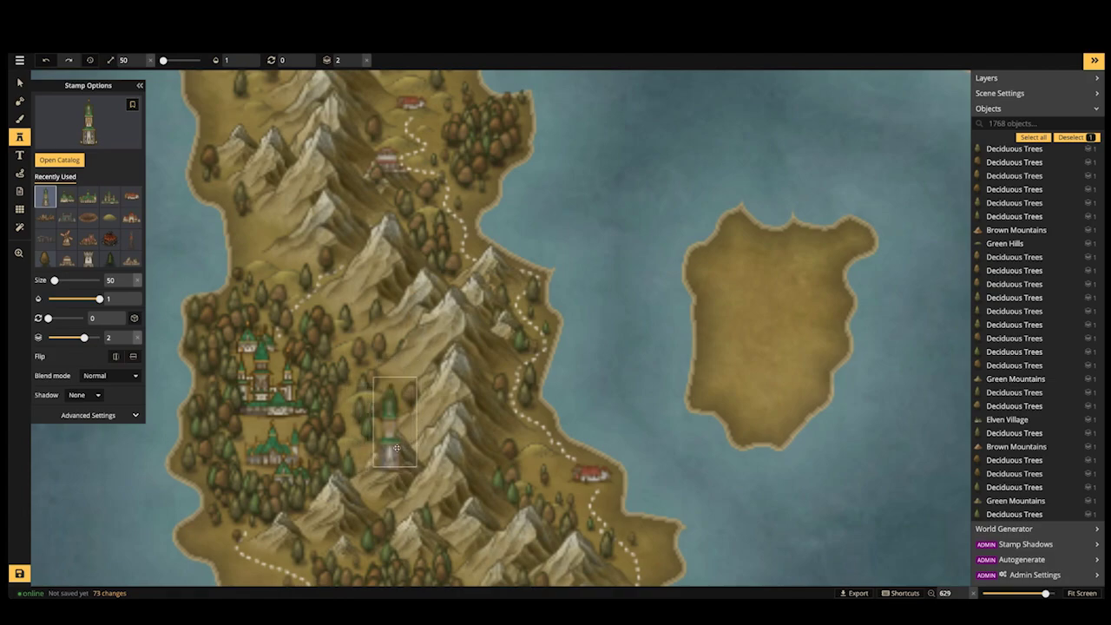
{"action": "key", "text": "bracketleft"}
{"action": "key", "text": "bracketleft"}
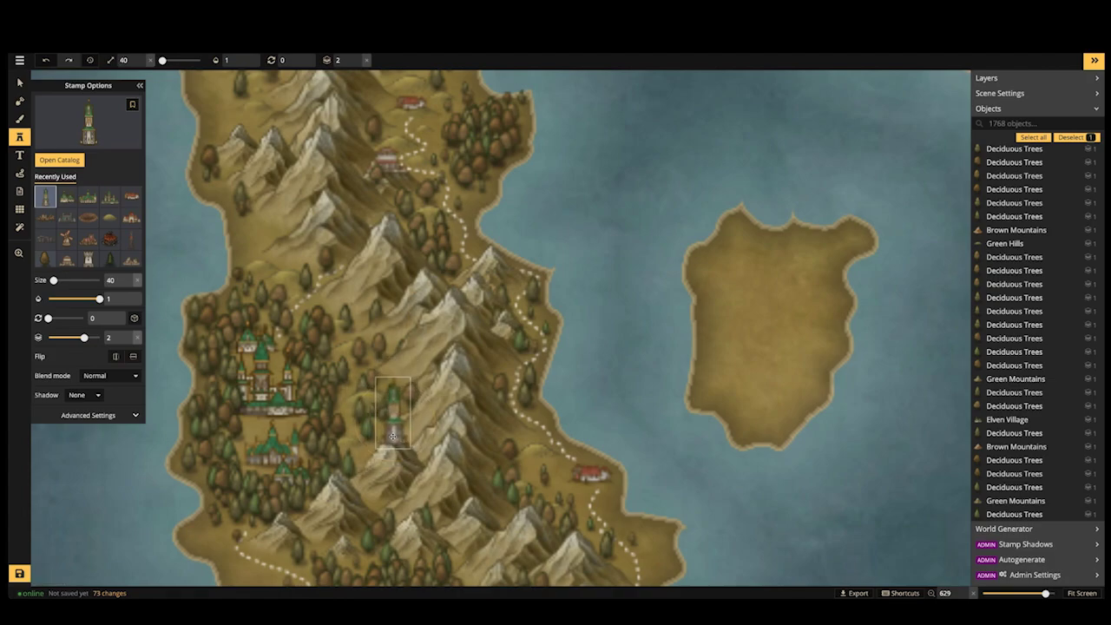
{"action": "left_click", "coordinate": [393, 435]}
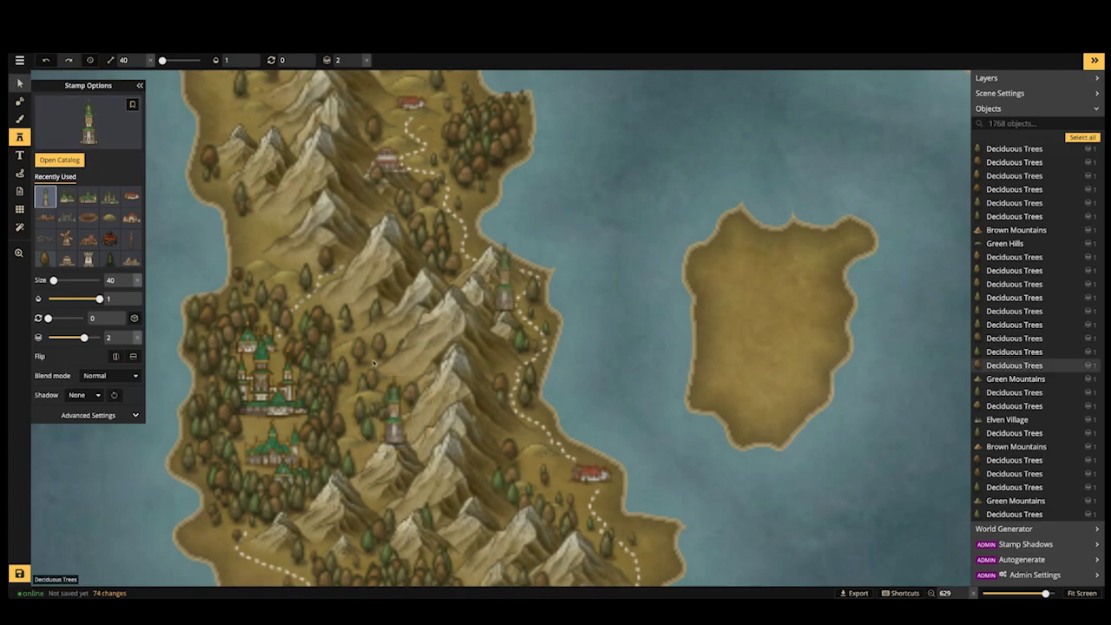
{"action": "scroll", "coordinate": [372, 359], "scroll_direction": "down", "scroll_amount": 3}
{"action": "key", "text": "Escape"}
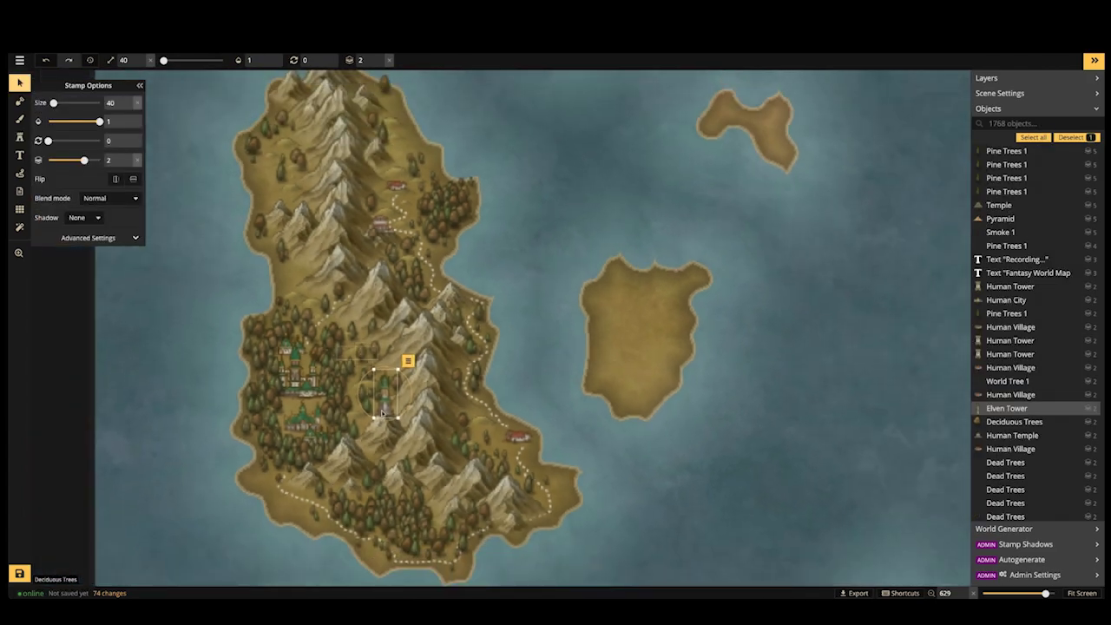
{"action": "scroll", "coordinate": [383, 413], "scroll_direction": "down", "scroll_amount": 2}
{"action": "left_click", "coordinate": [174, 280]}
Survey the southern continent, the rocky archipelago and the volcanic continent, and check the stream chat in Discord
{"action": "scroll", "coordinate": [175, 280], "scroll_direction": "down", "scroll_amount": 2}
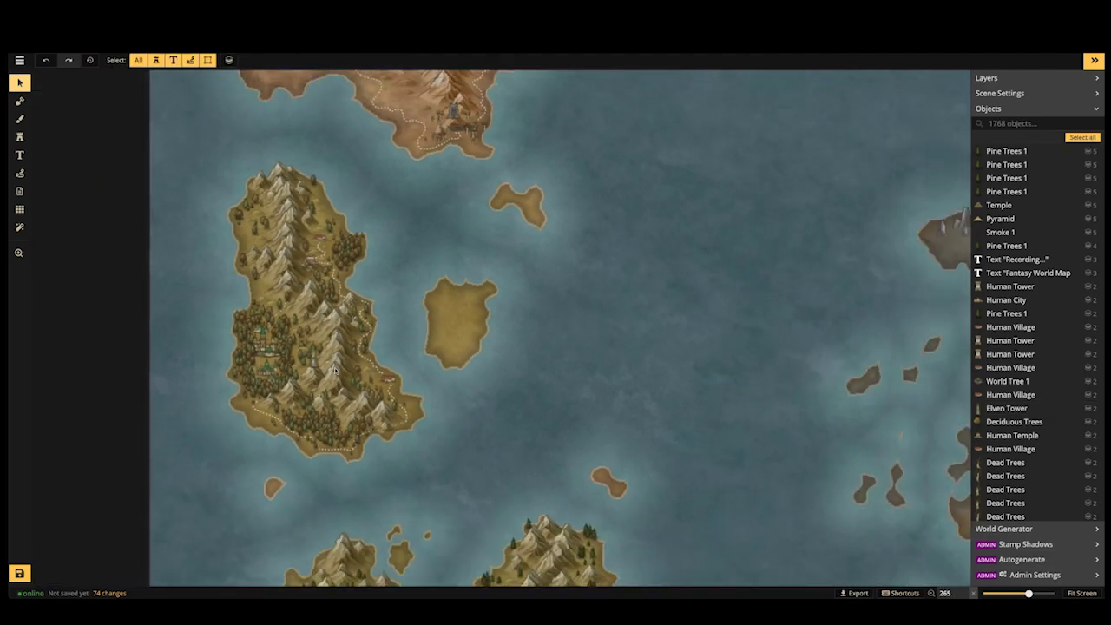
{"action": "left_click_drag", "start_coordinate": [337, 371], "coordinate": [338, 250]}
{"action": "left_click_drag", "start_coordinate": [443, 402], "coordinate": [351, 308]}
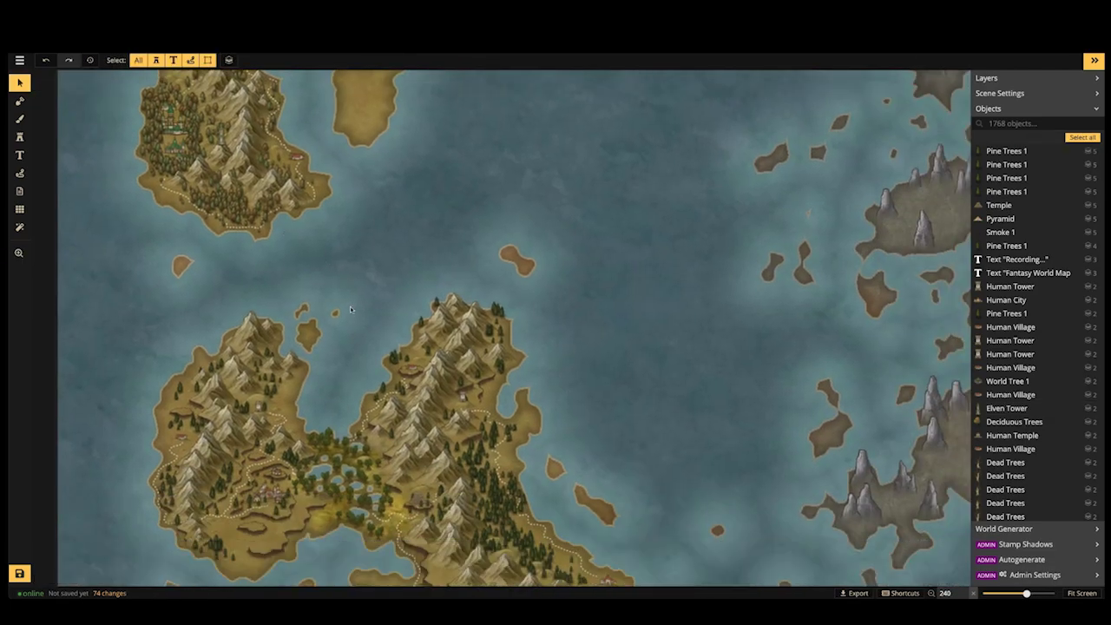
{"action": "scroll", "coordinate": [352, 308], "scroll_direction": "down", "scroll_amount": 1}
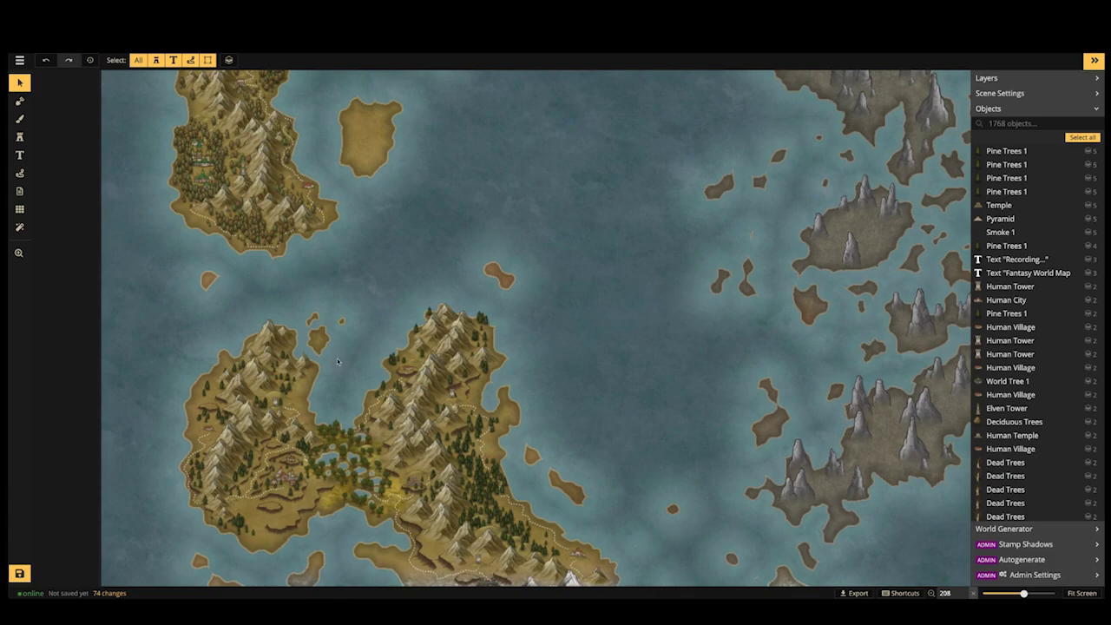
{"action": "scroll", "coordinate": [340, 356], "scroll_direction": "down", "scroll_amount": 2}
{"action": "left_click_drag", "start_coordinate": [581, 367], "coordinate": [398, 319]}
{"action": "left_click_drag", "start_coordinate": [528, 303], "coordinate": [427, 310]}
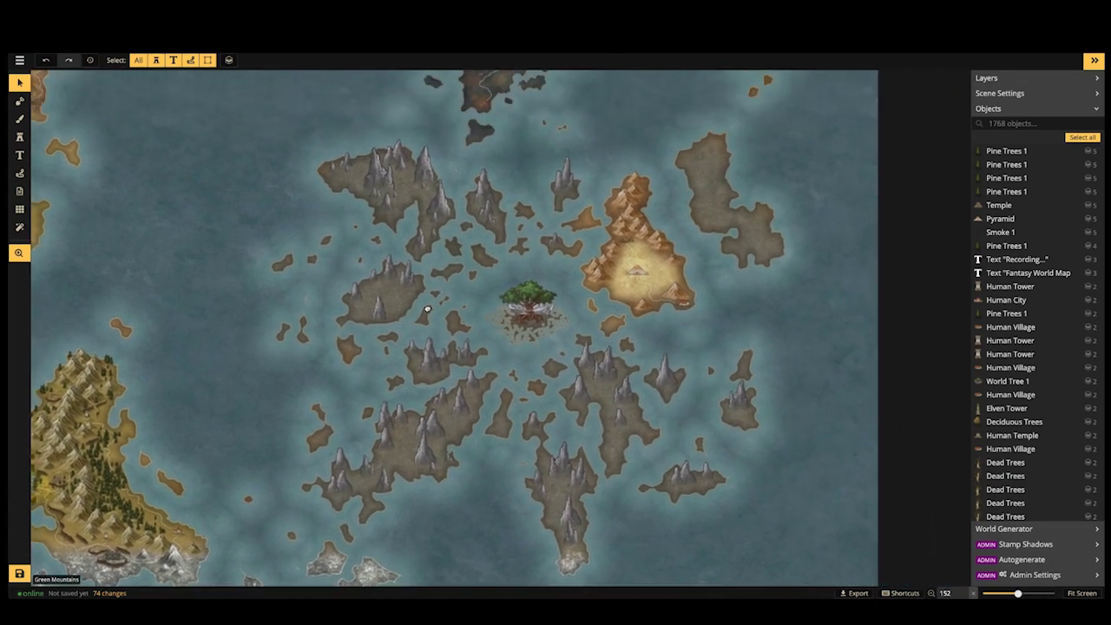
{"action": "left_click_drag", "start_coordinate": [428, 246], "coordinate": [489, 354]}
{"action": "mouse_move", "coordinate": [736, 595]}
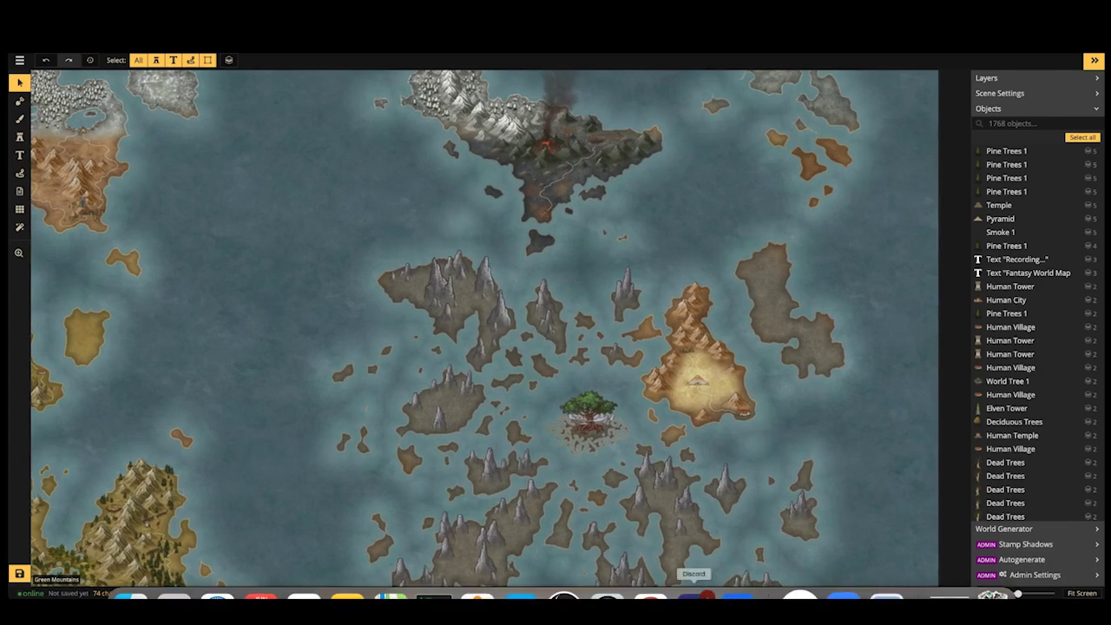
{"action": "left_click", "coordinate": [693, 598]}
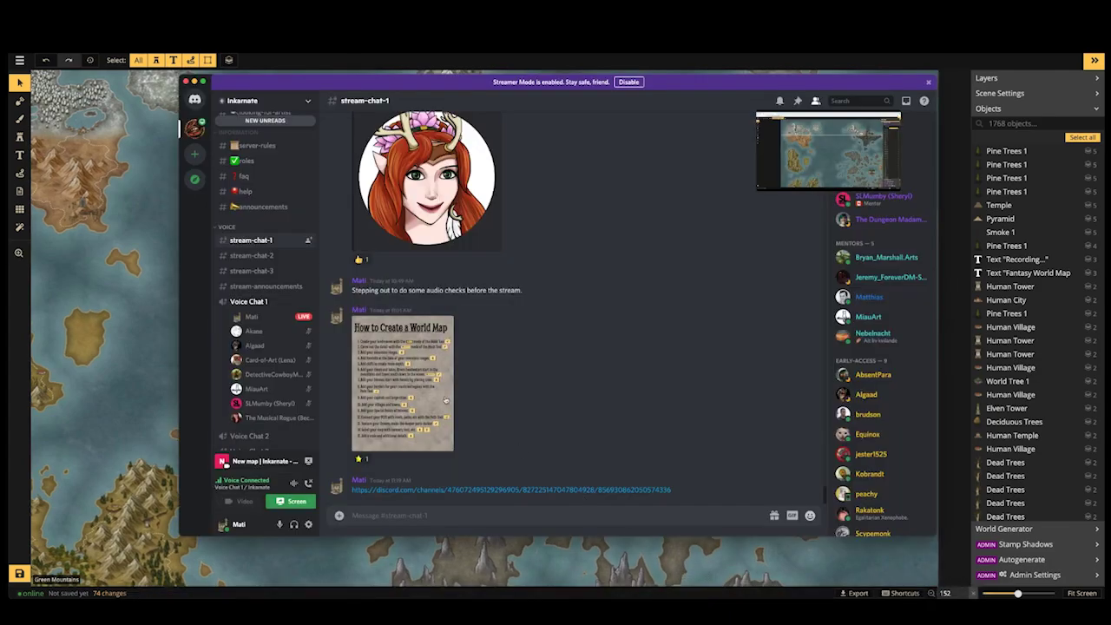
{"action": "left_click", "coordinate": [128, 360]}
Bring the whole world map into view, save it, and check the Discord stream chat again
{"action": "scroll", "coordinate": [189, 326], "scroll_direction": "down", "scroll_amount": 5}
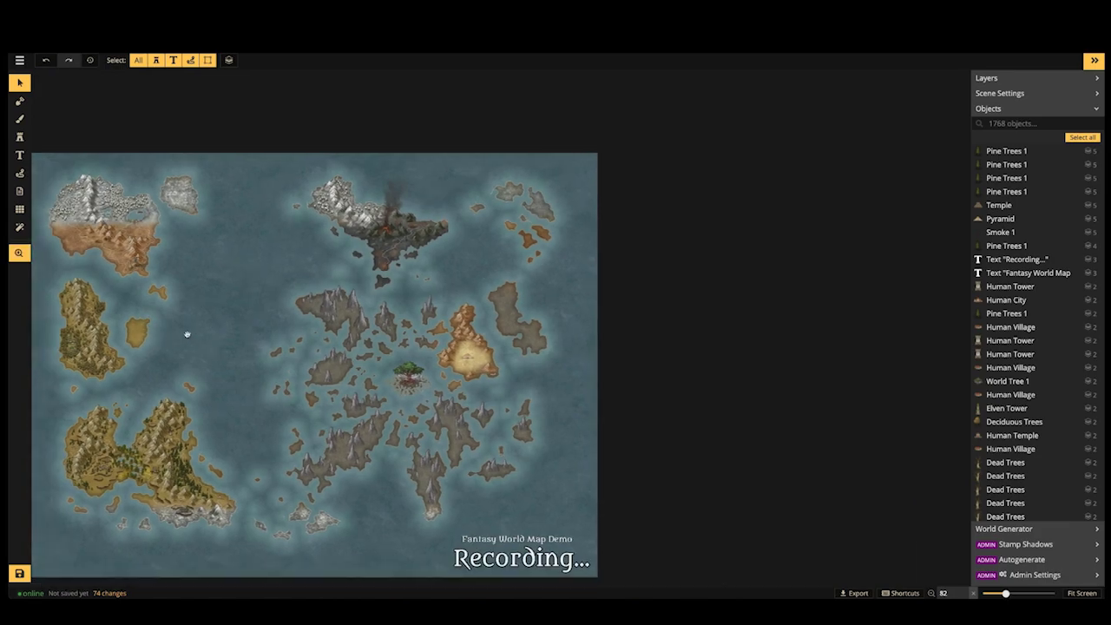
{"action": "left_click_drag", "start_coordinate": [187, 335], "coordinate": [292, 298]}
{"action": "scroll", "coordinate": [293, 298], "scroll_direction": "up", "scroll_amount": 1}
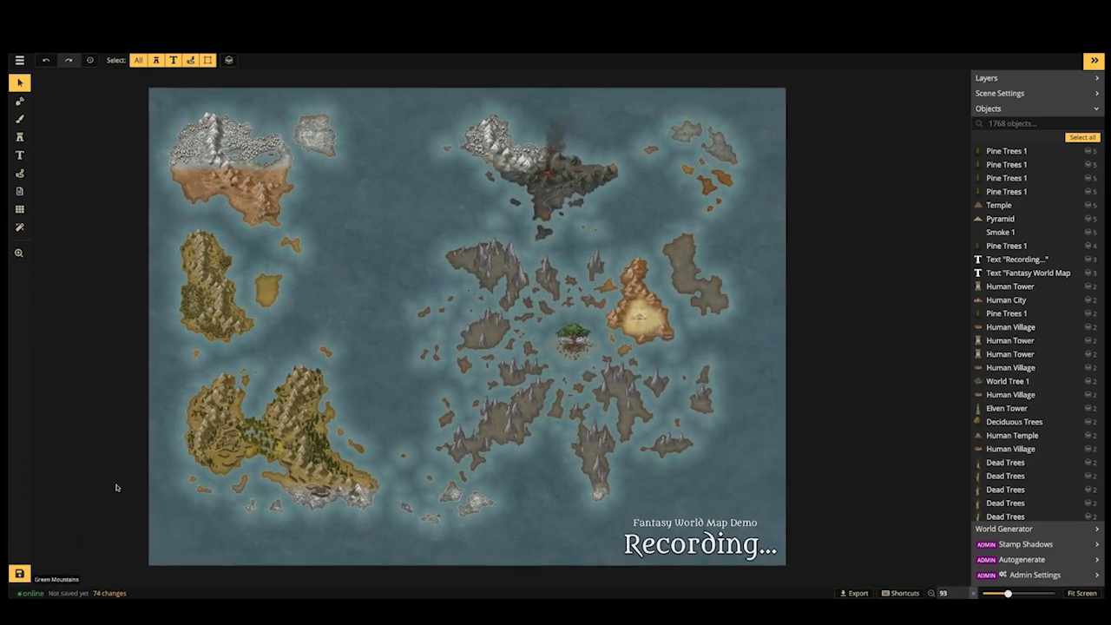
{"action": "left_click", "coordinate": [19, 574]}
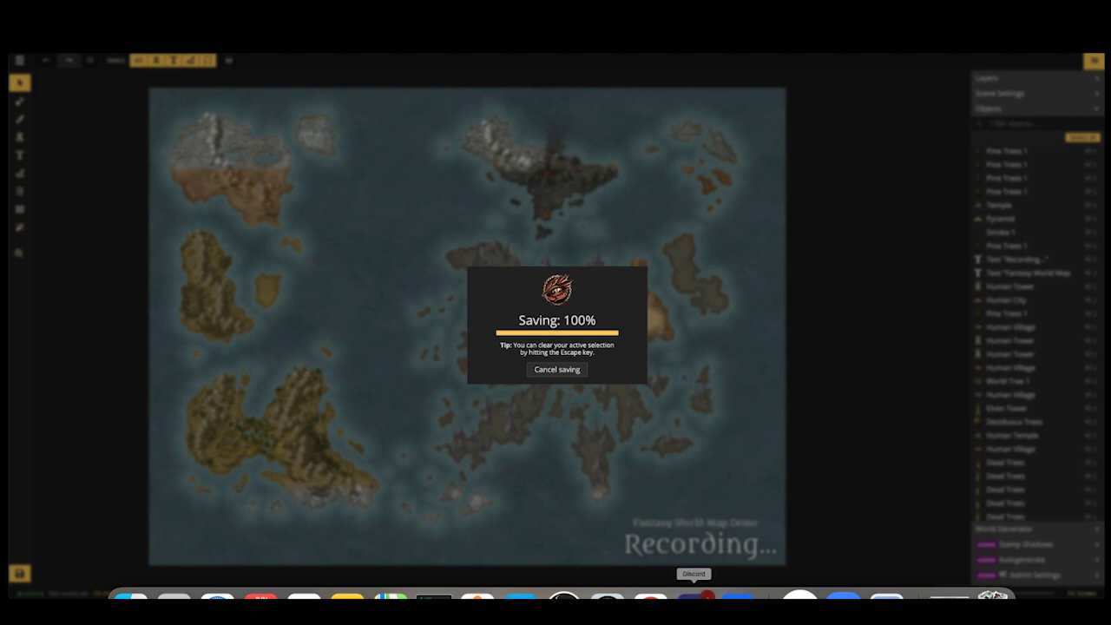
{"action": "left_click", "coordinate": [694, 597]}
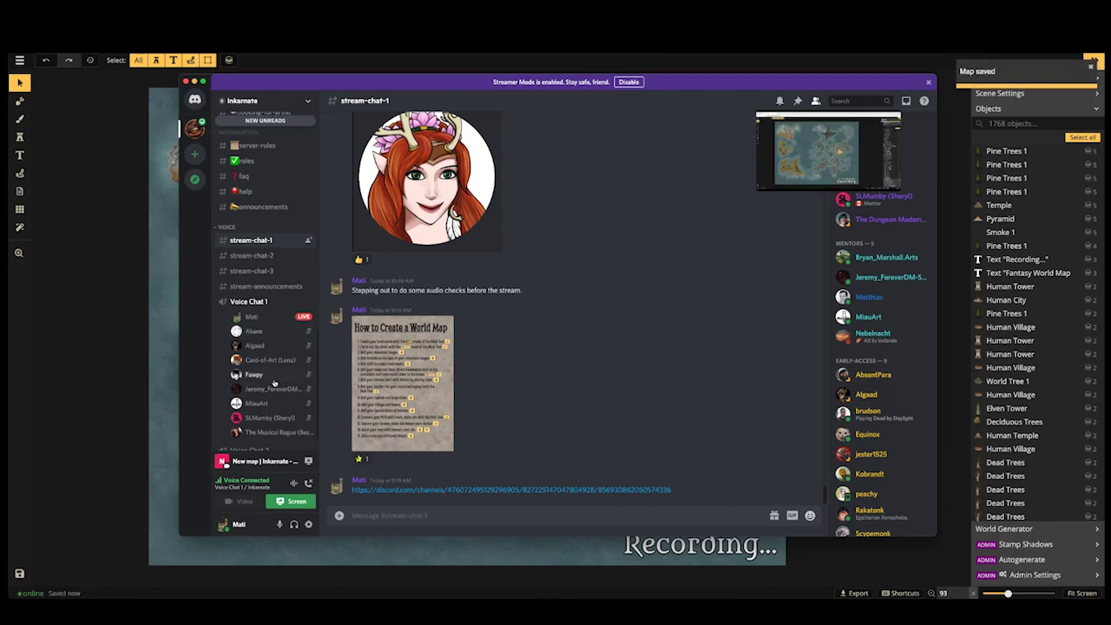
{"action": "left_click", "coordinate": [163, 369]}
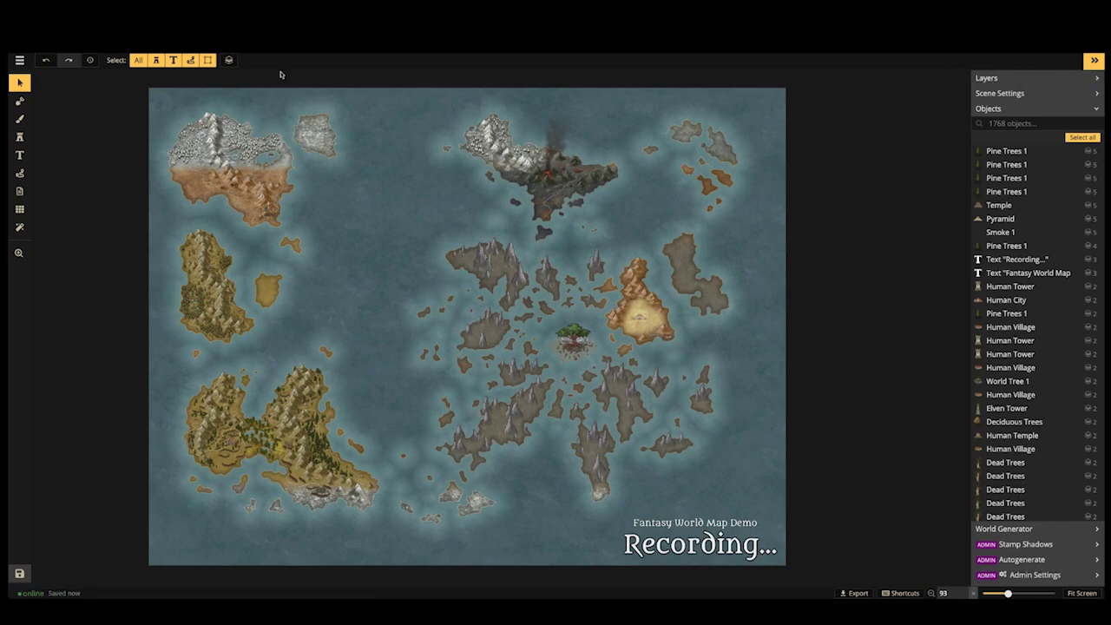
Reload the page and reopen the saved Make No Sense World map from the map collection
{"action": "key", "text": "super+r"}
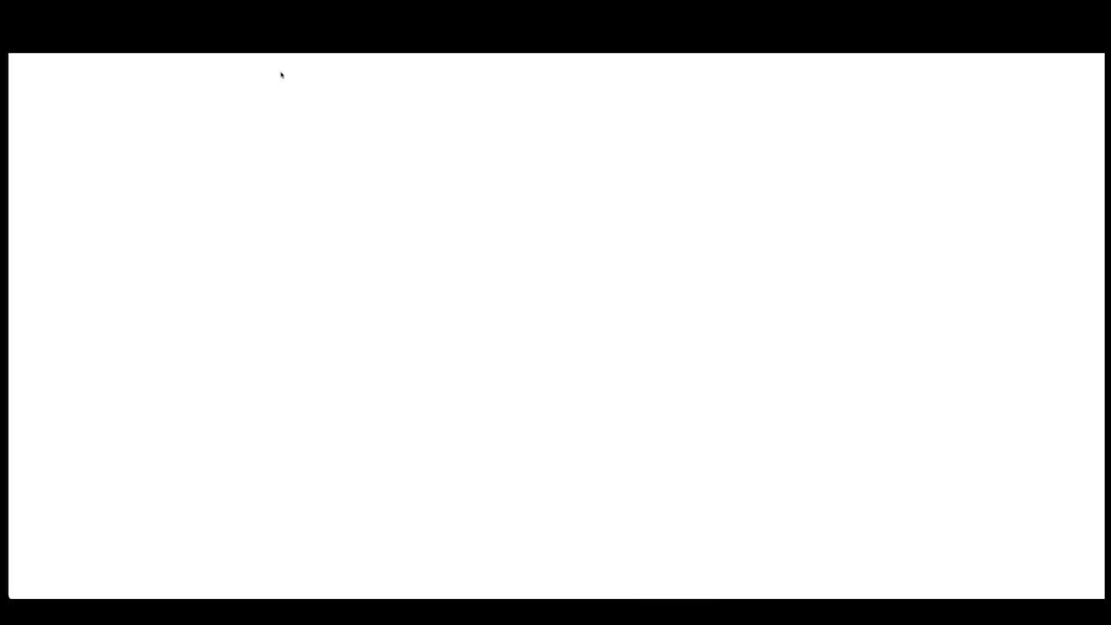
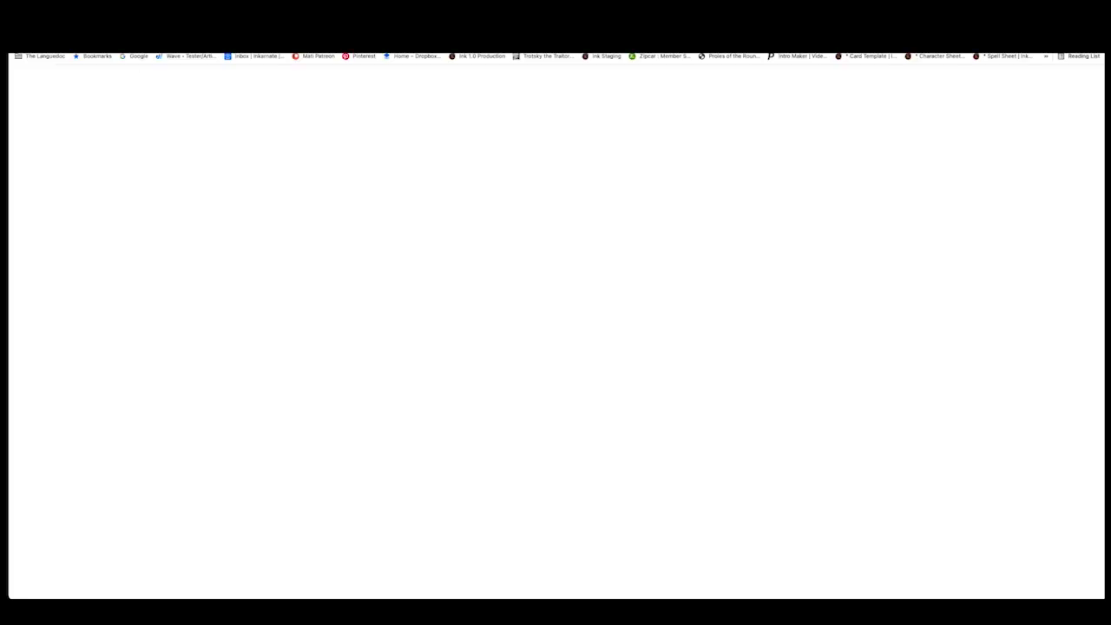
{"action": "left_click", "coordinate": [601, 303]}
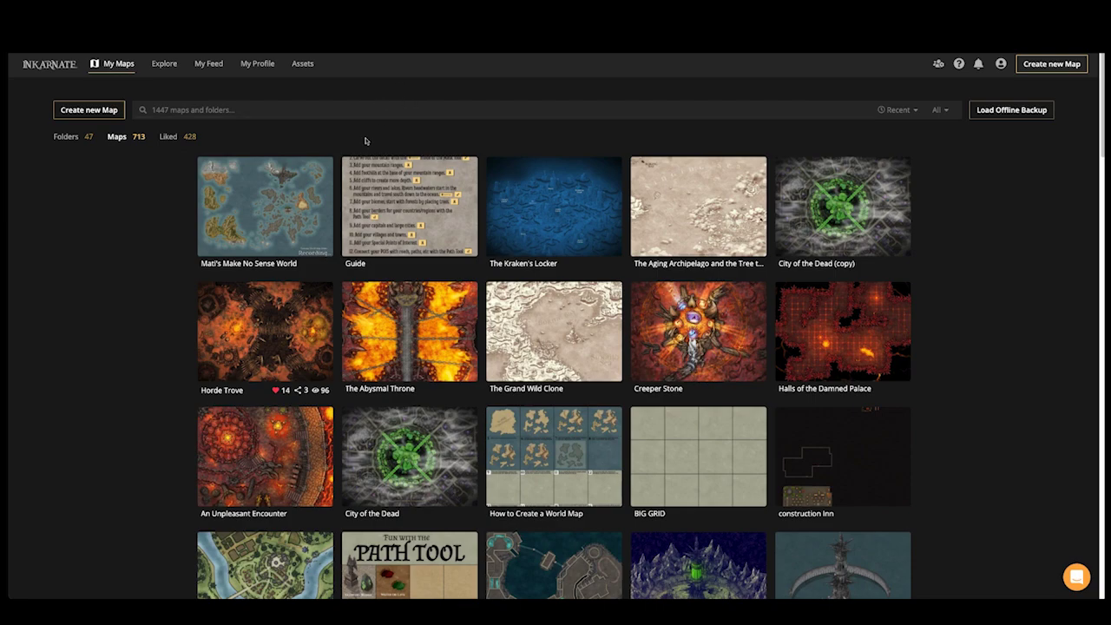
{"action": "left_click", "coordinate": [260, 214]}
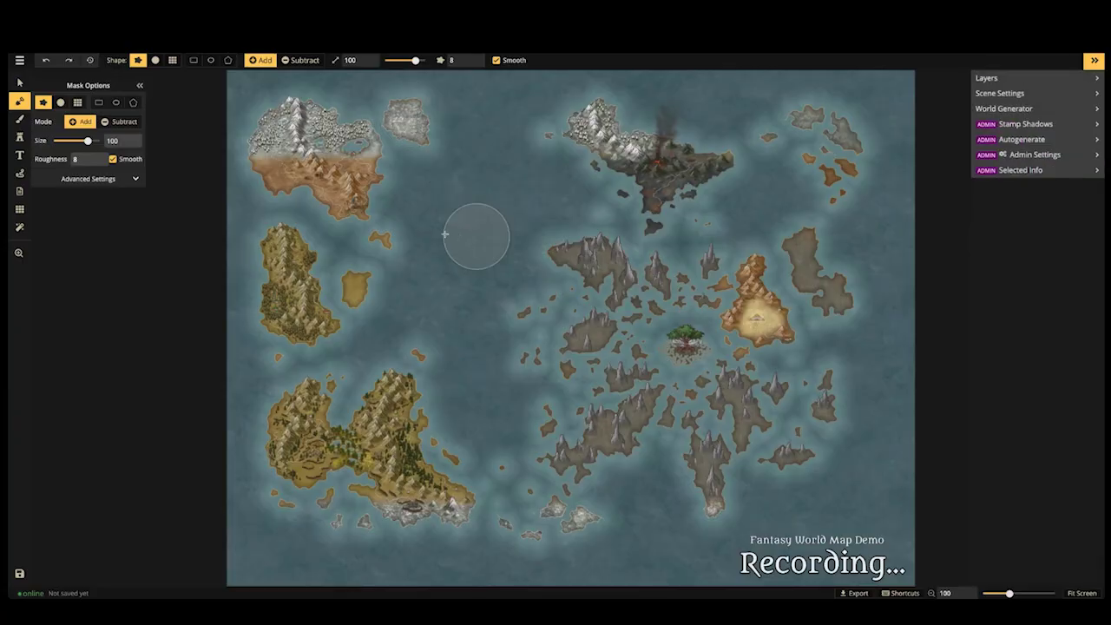
Look over the reopened map's western and southern continents and the eastern archipelago for places still lacking settlements
{"action": "left_click", "coordinate": [20, 82]}
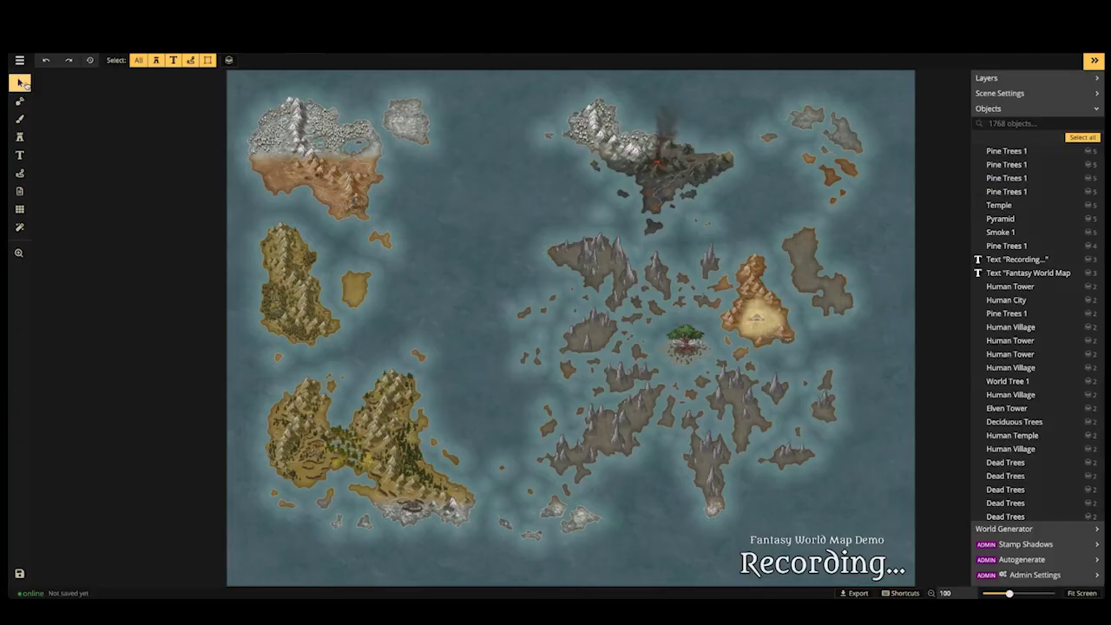
{"action": "scroll", "coordinate": [354, 319], "scroll_direction": "up", "scroll_amount": 1}
{"action": "scroll", "coordinate": [354, 319], "scroll_direction": "up", "scroll_amount": 3}
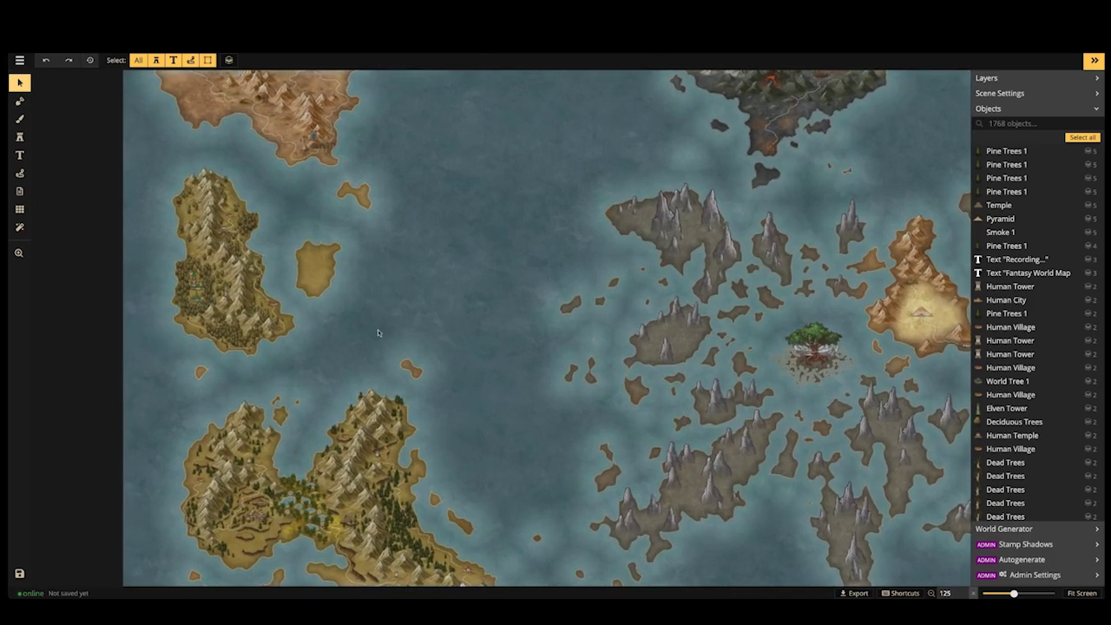
{"action": "scroll", "coordinate": [551, 302], "scroll_direction": "up", "scroll_amount": 2}
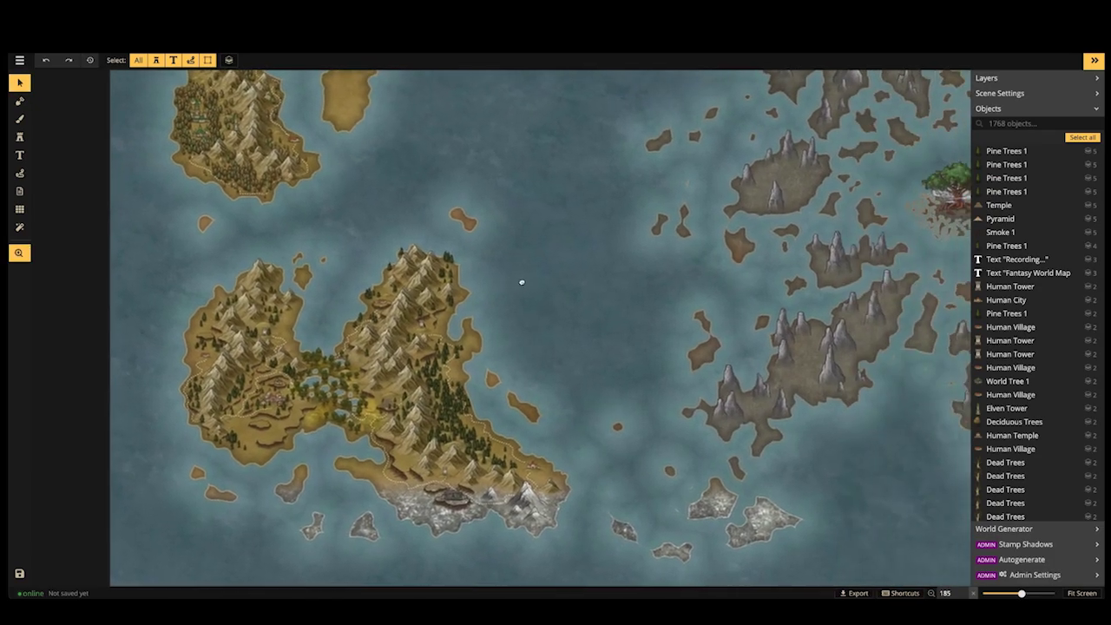
{"action": "scroll", "coordinate": [585, 282], "scroll_direction": "down", "scroll_amount": 2}
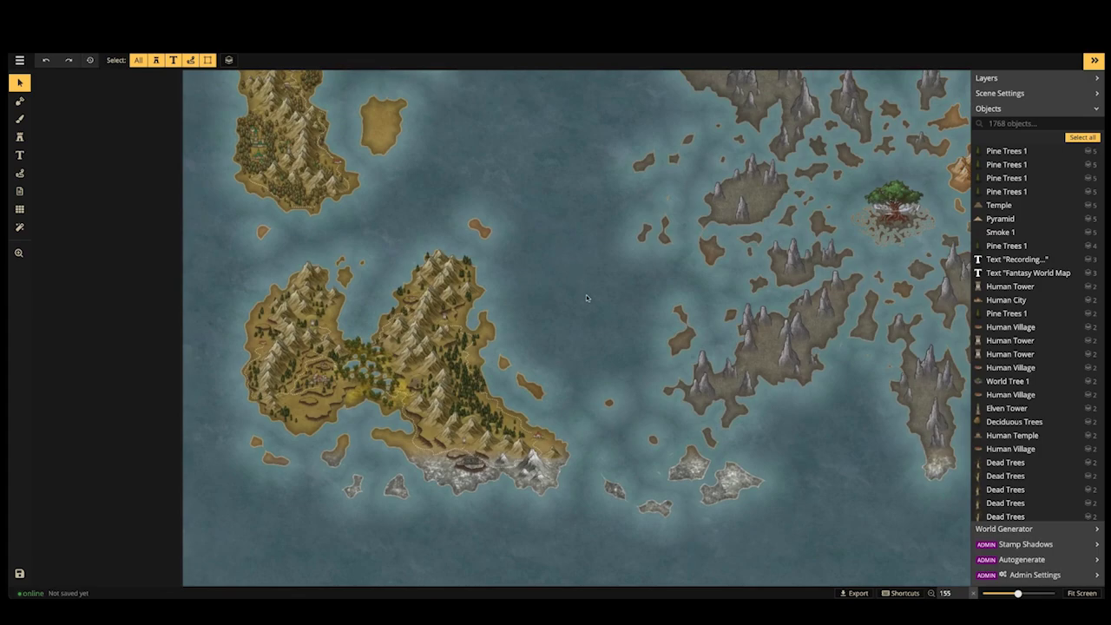
{"action": "scroll", "coordinate": [586, 298], "scroll_direction": "down", "scroll_amount": 2}
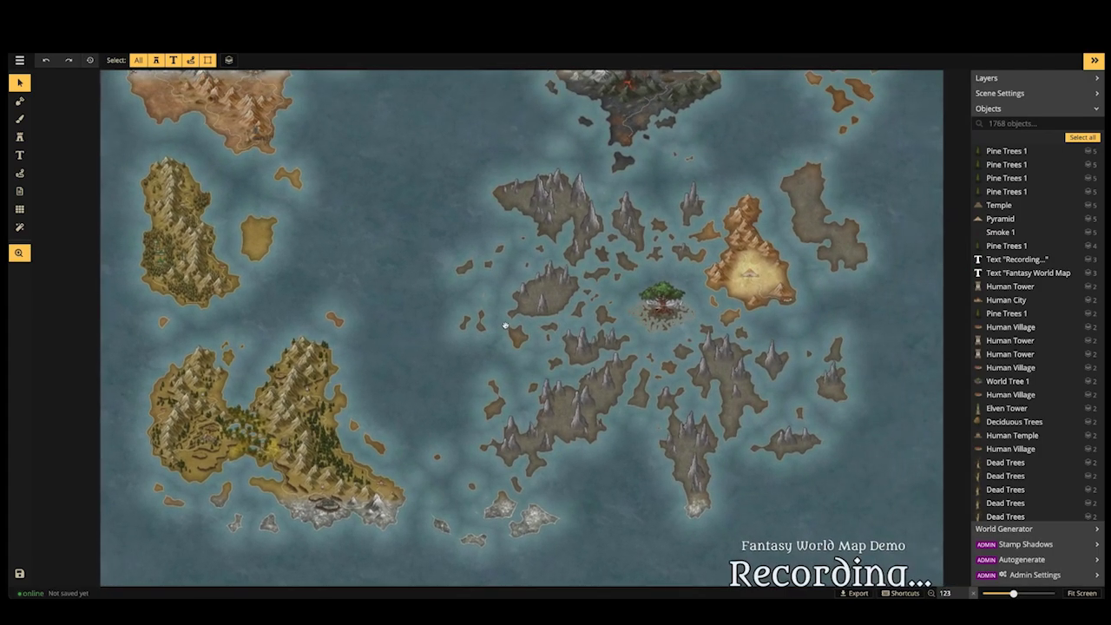
{"action": "scroll", "coordinate": [506, 325], "scroll_direction": "down", "scroll_amount": 2}
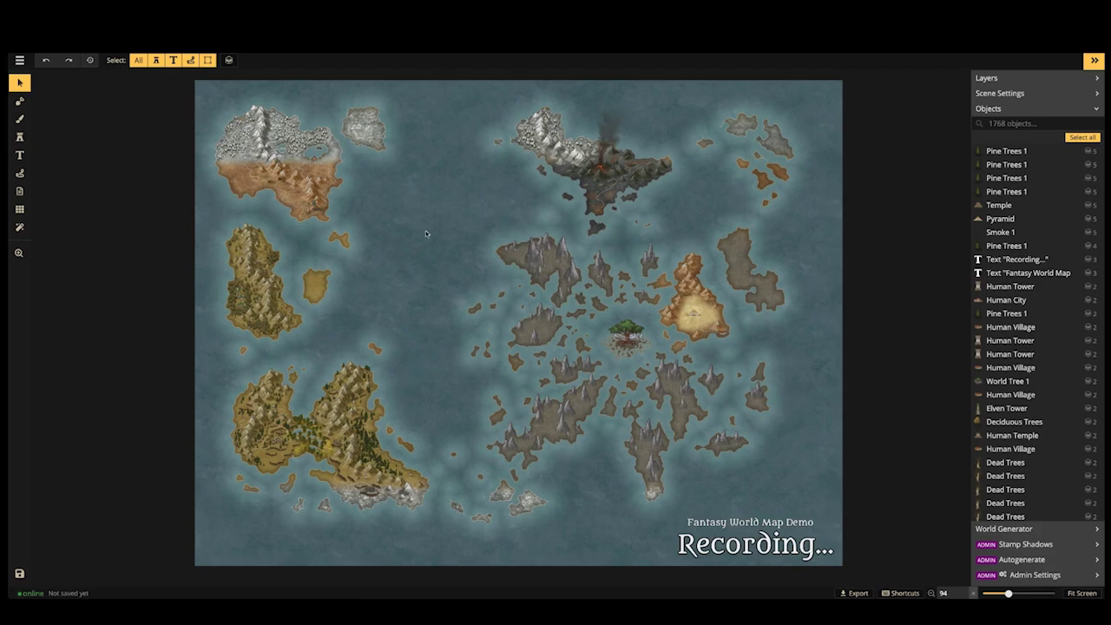
Hide custom stamps in the stamp catalog and choose the portal stamp from the Front POI group
{"action": "scroll", "coordinate": [587, 237], "scroll_direction": "up", "scroll_amount": 5}
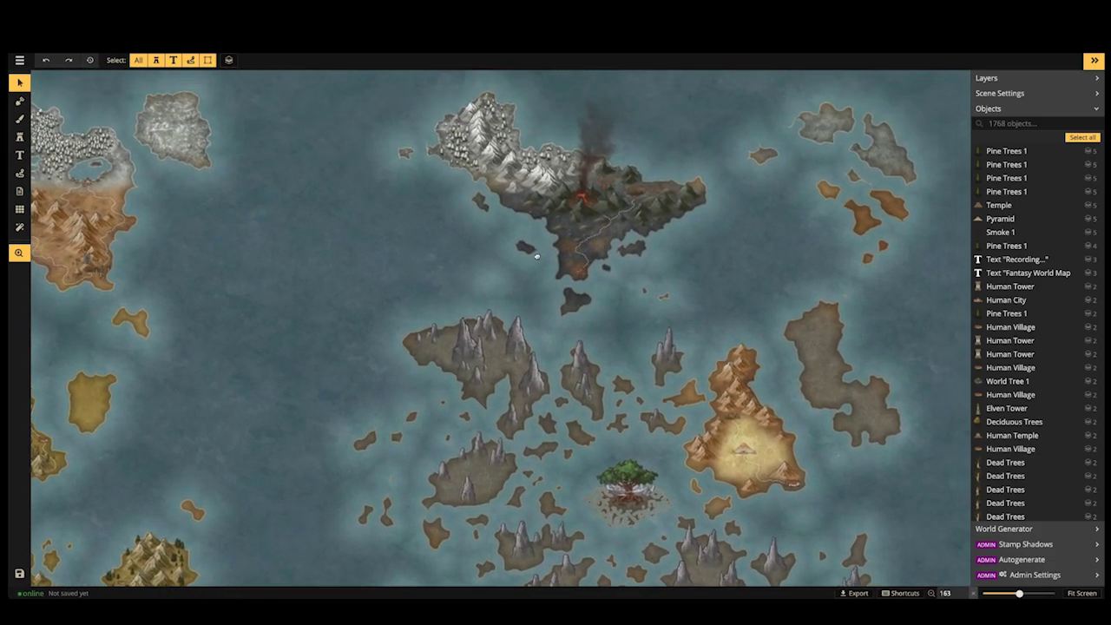
{"action": "scroll", "coordinate": [566, 272], "scroll_direction": "up", "scroll_amount": 5}
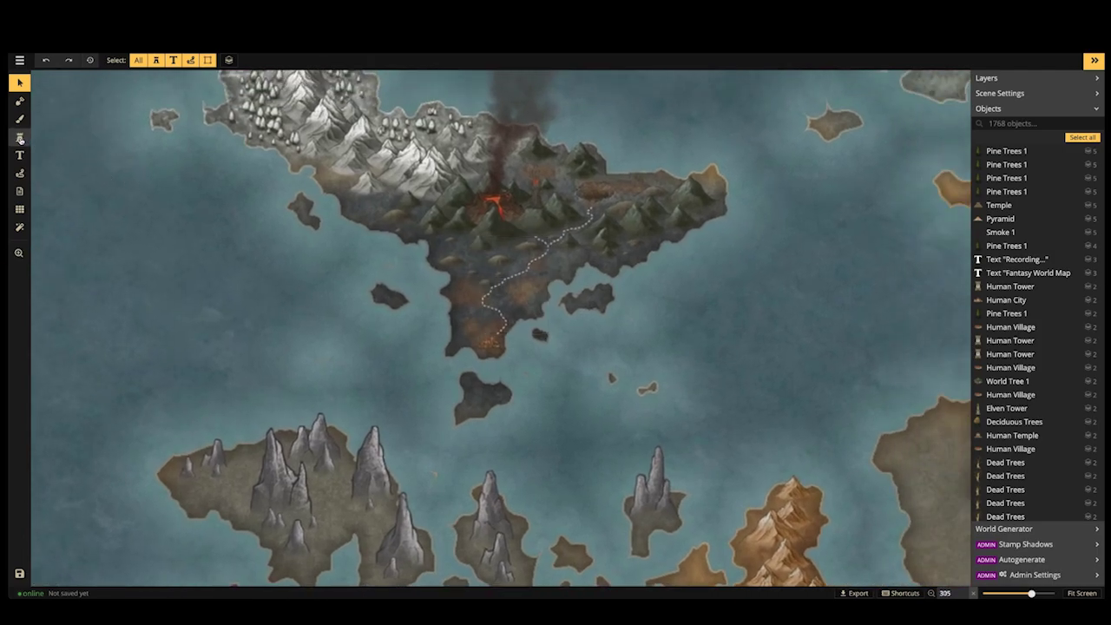
{"action": "left_click", "coordinate": [21, 138]}
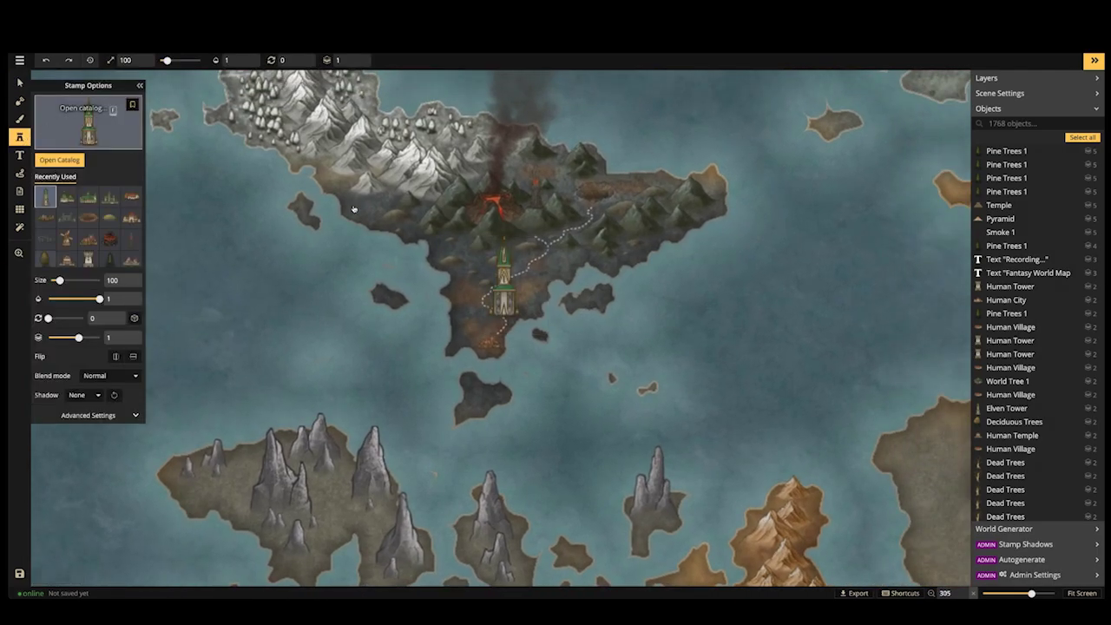
{"action": "key", "text": "f"}
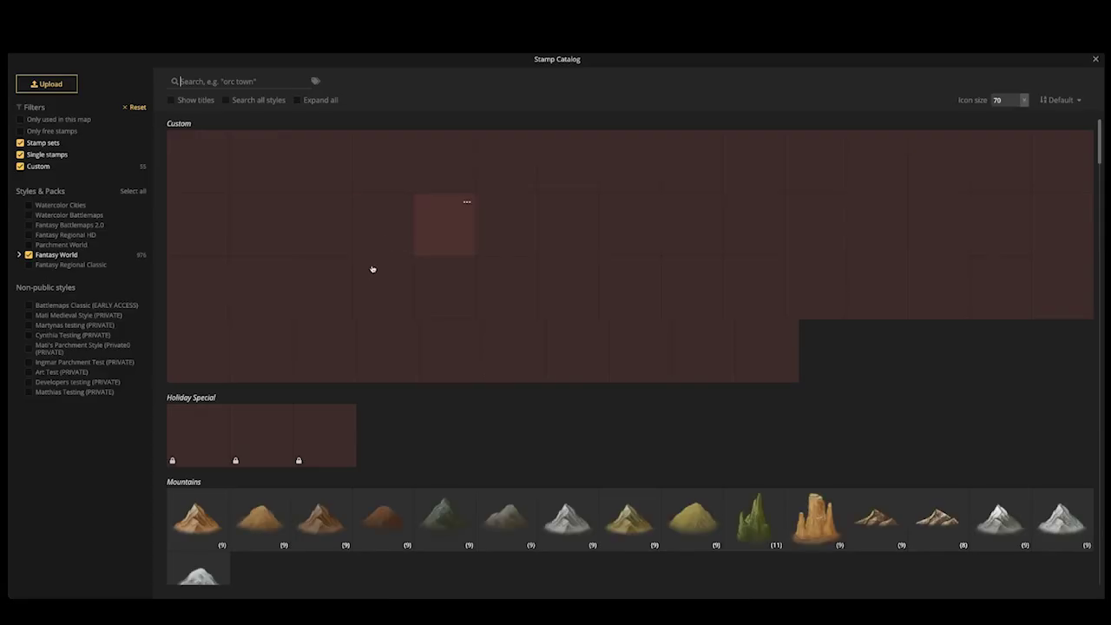
{"action": "scroll", "coordinate": [362, 272], "scroll_direction": "down", "scroll_amount": 1}
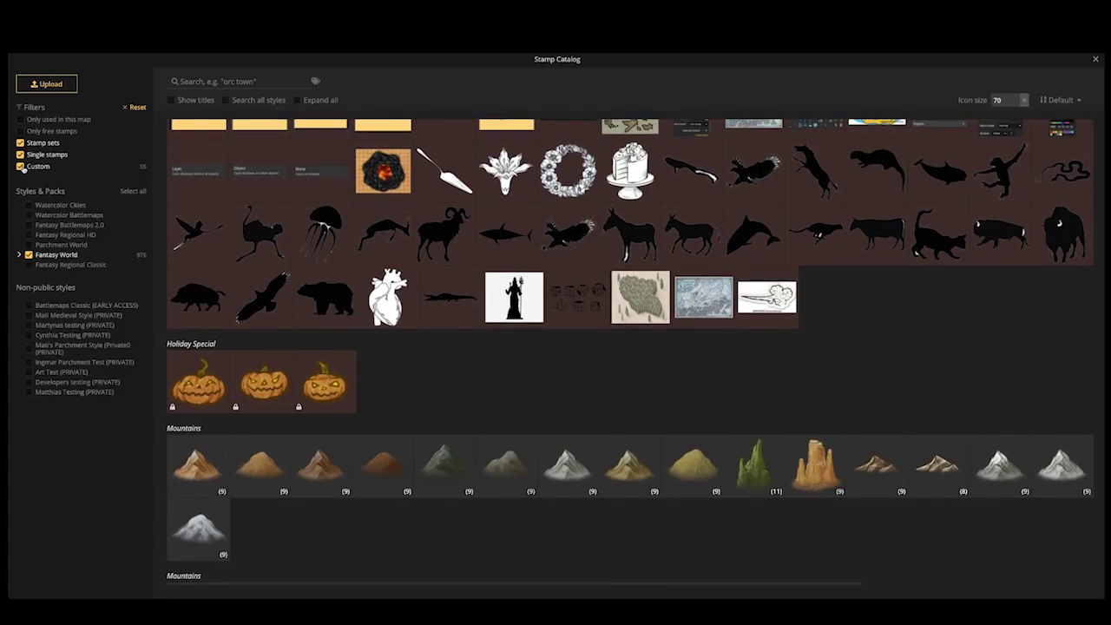
{"action": "scroll", "coordinate": [543, 338], "scroll_direction": "down", "scroll_amount": 5}
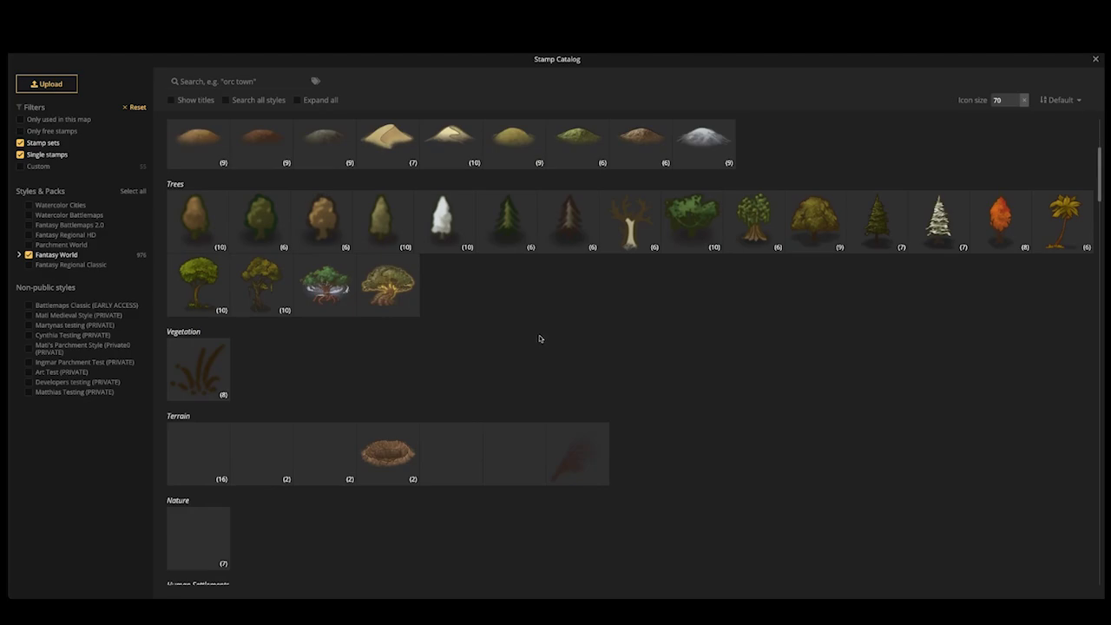
{"action": "scroll", "coordinate": [497, 335], "scroll_direction": "down", "scroll_amount": 2}
{"action": "scroll", "coordinate": [444, 385], "scroll_direction": "down", "scroll_amount": 6}
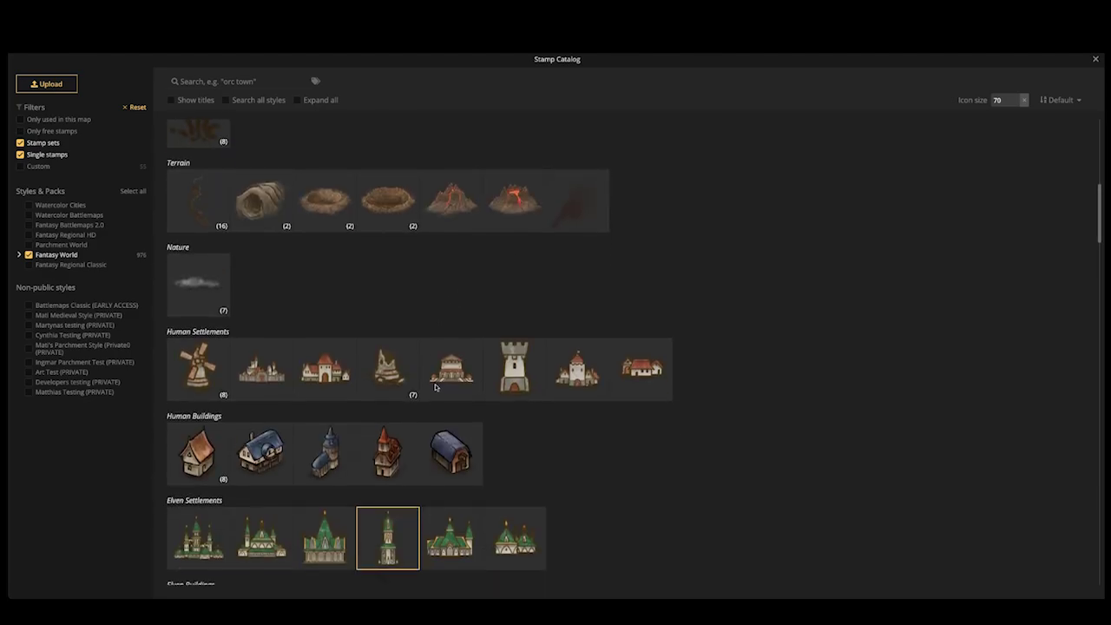
{"action": "scroll", "coordinate": [434, 388], "scroll_direction": "down", "scroll_amount": 2}
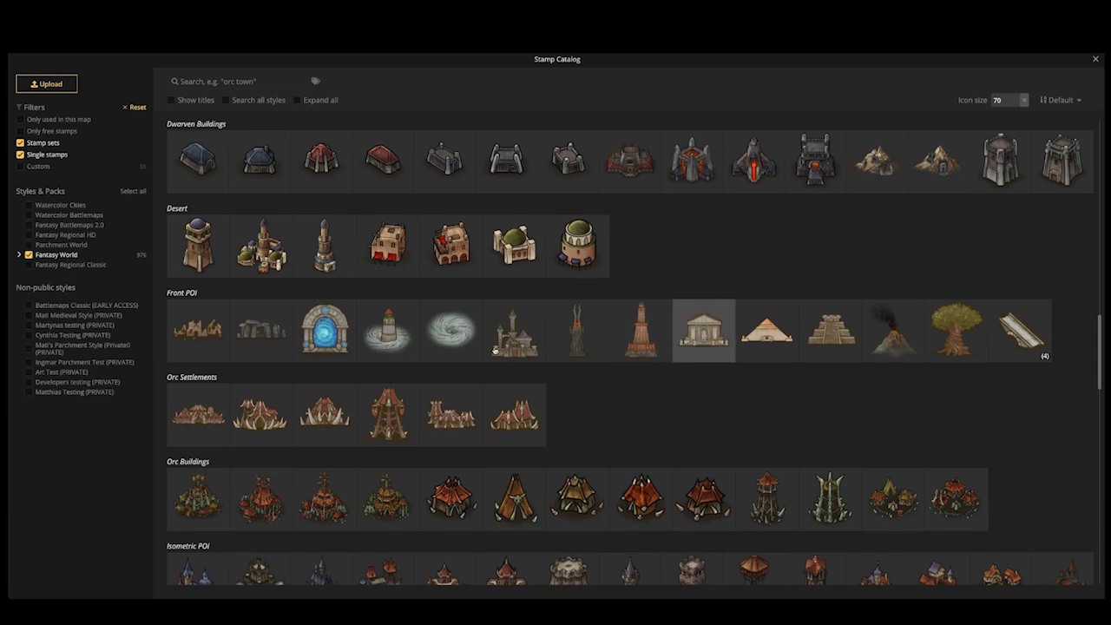
{"action": "left_click", "coordinate": [299, 332]}
Look over the eastern archipelago and the western continents for a suitable spot for the portal
{"action": "left_click_drag", "start_coordinate": [399, 366], "coordinate": [438, 235]}
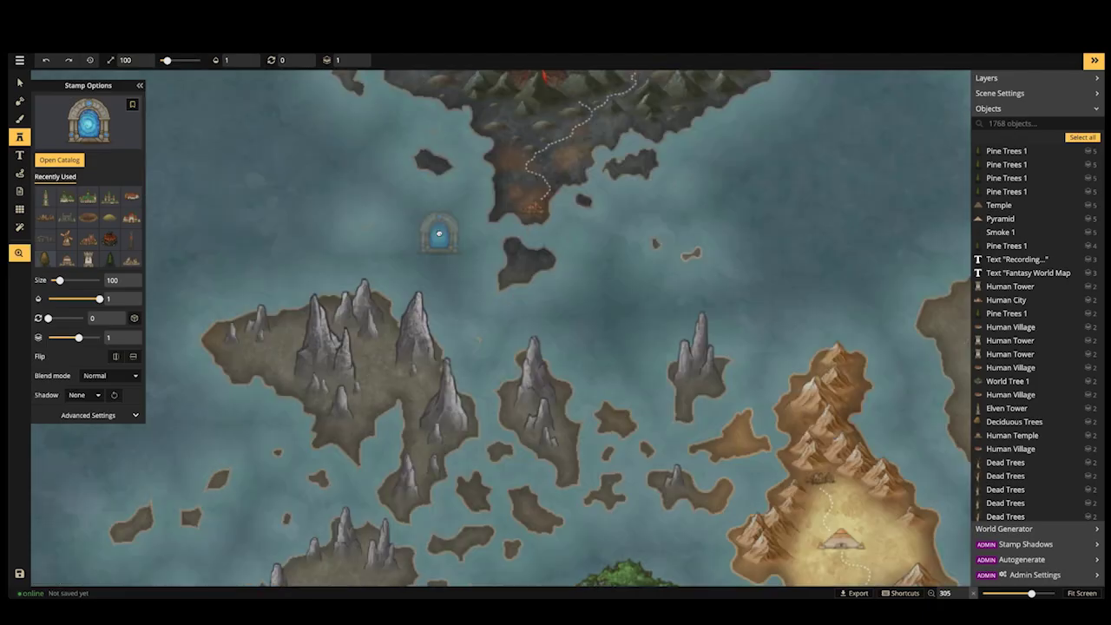
{"action": "left_click_drag", "start_coordinate": [561, 389], "coordinate": [420, 279]}
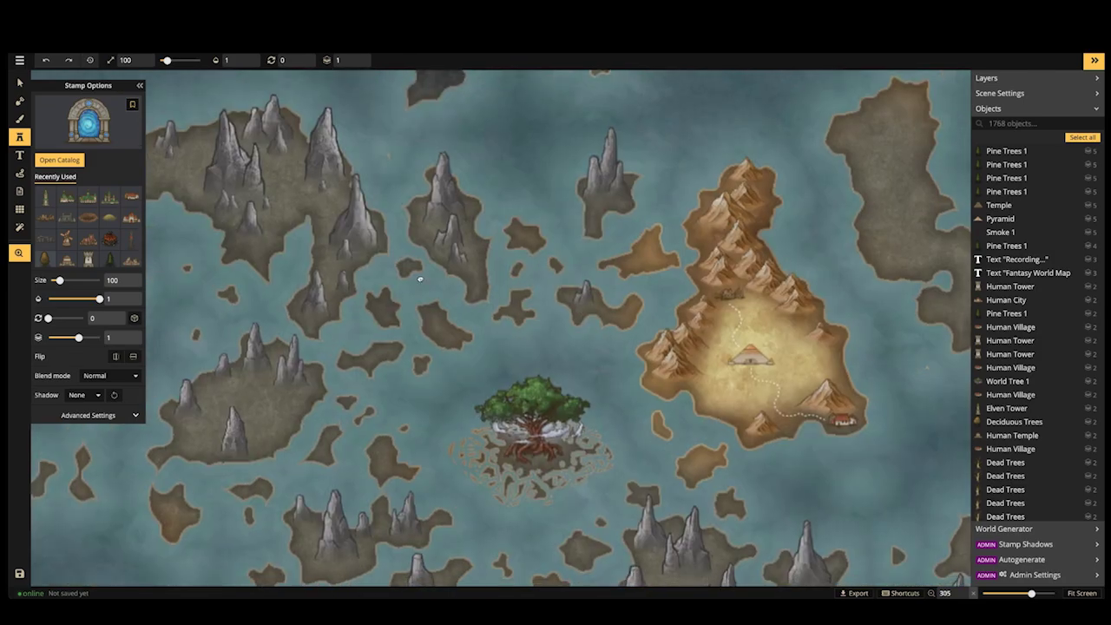
{"action": "scroll", "coordinate": [420, 279], "scroll_direction": "down", "scroll_amount": 5}
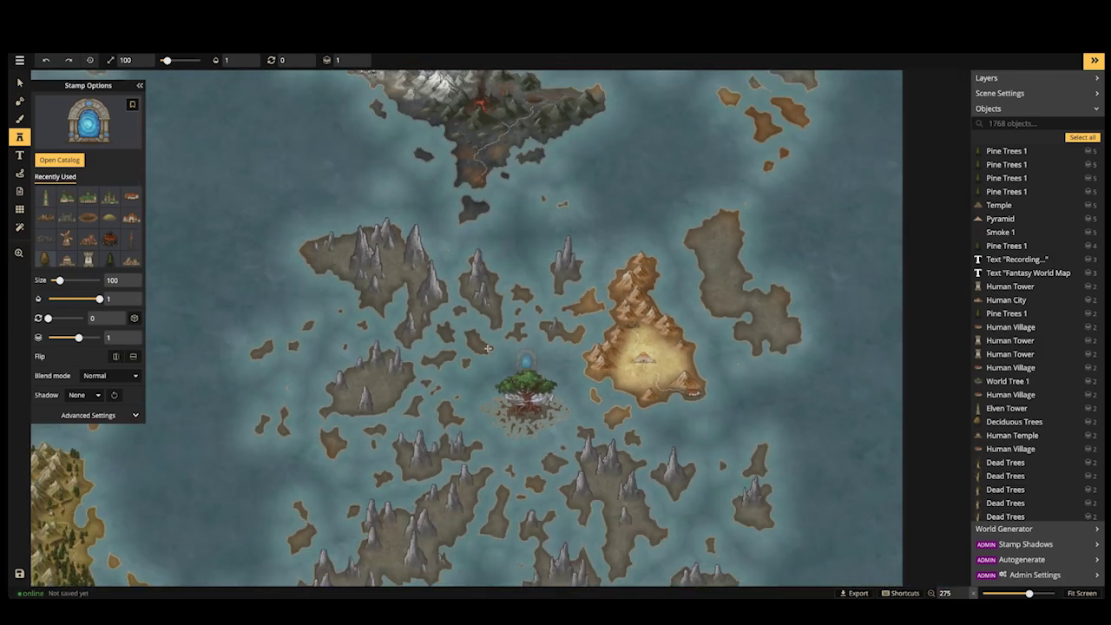
{"action": "left_click_drag", "start_coordinate": [462, 346], "coordinate": [665, 335]}
{"action": "left_click_drag", "start_coordinate": [417, 408], "coordinate": [531, 314]}
{"action": "left_click_drag", "start_coordinate": [395, 345], "coordinate": [475, 397]}
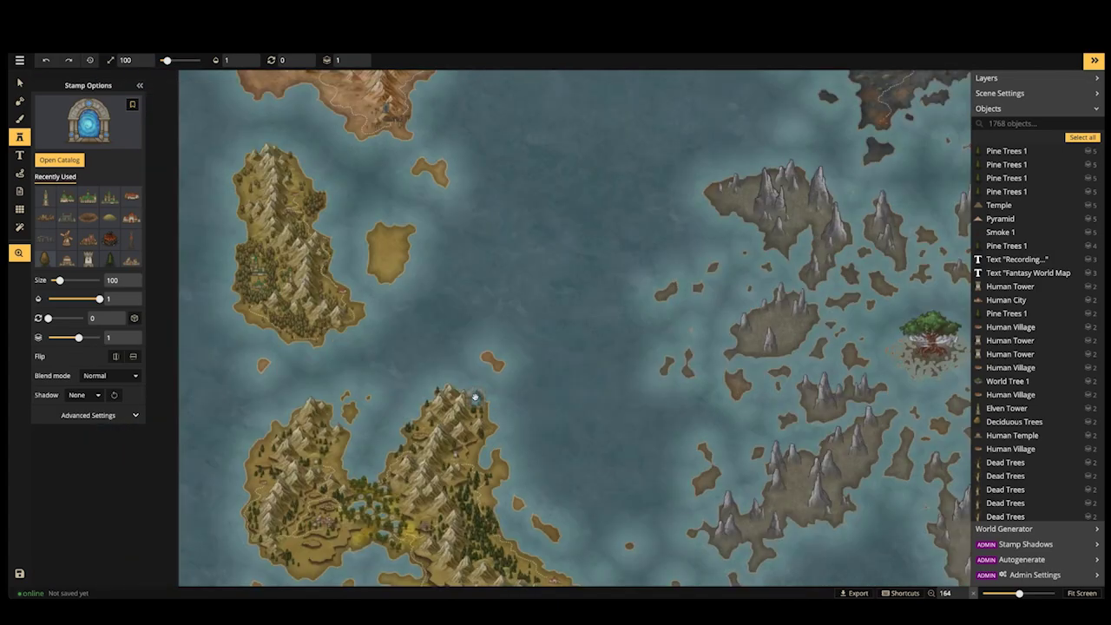
{"action": "left_click_drag", "start_coordinate": [426, 260], "coordinate": [421, 363]}
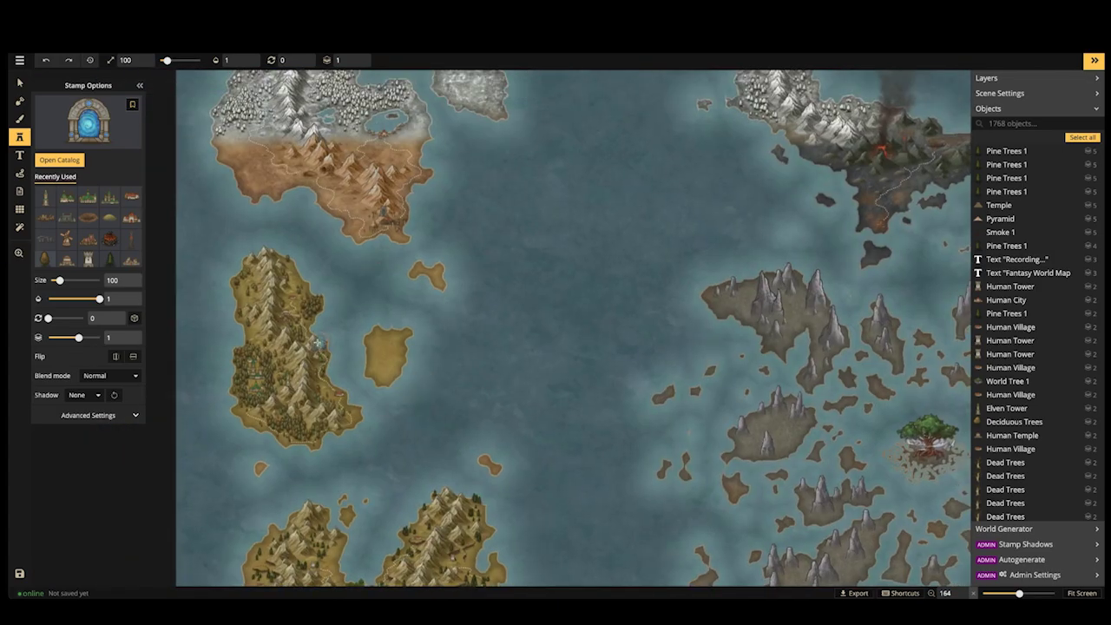
Place a size 20 portal just north of the elven forest on the middle western continent and set its layer to 2
{"action": "scroll", "coordinate": [318, 340], "scroll_direction": "up", "scroll_amount": 3}
{"action": "scroll", "coordinate": [318, 340], "scroll_direction": "up", "scroll_amount": 3}
{"action": "scroll", "coordinate": [254, 349], "scroll_direction": "up", "scroll_amount": 2}
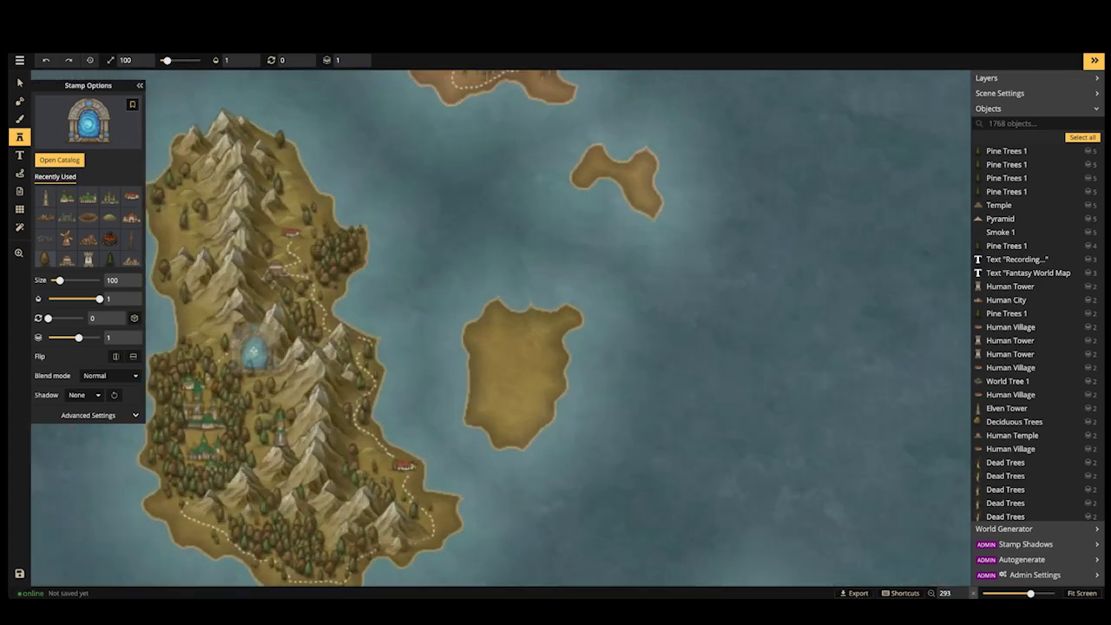
{"action": "scroll", "coordinate": [254, 350], "scroll_direction": "up", "scroll_amount": 4}
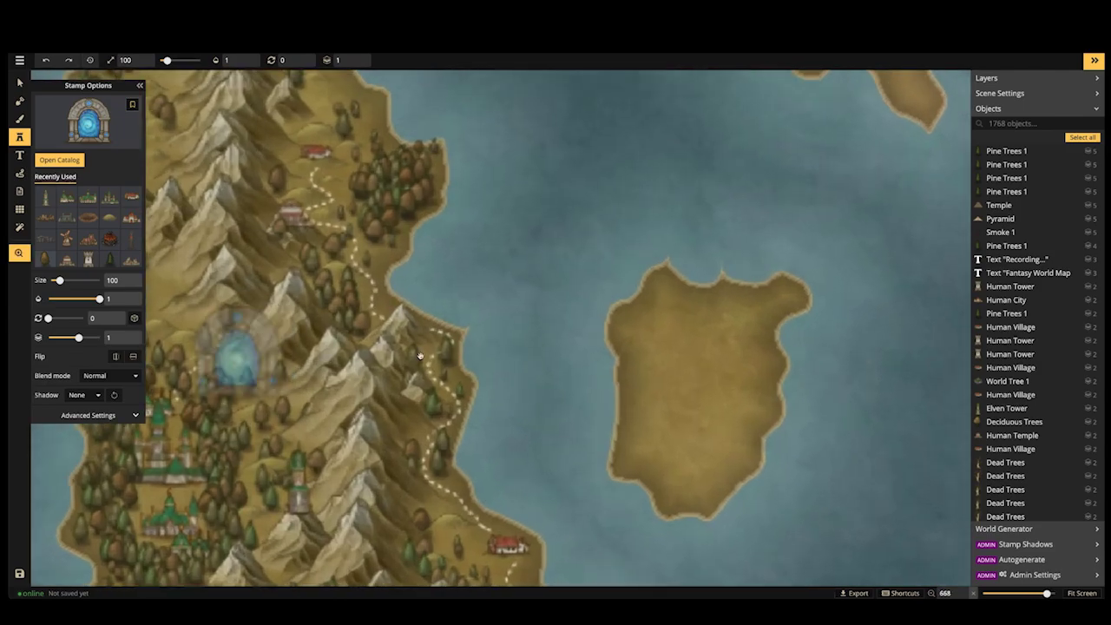
{"action": "left_click_drag", "start_coordinate": [240, 360], "coordinate": [456, 371]}
{"action": "scroll", "coordinate": [399, 304], "scroll_direction": "up", "scroll_amount": 3}
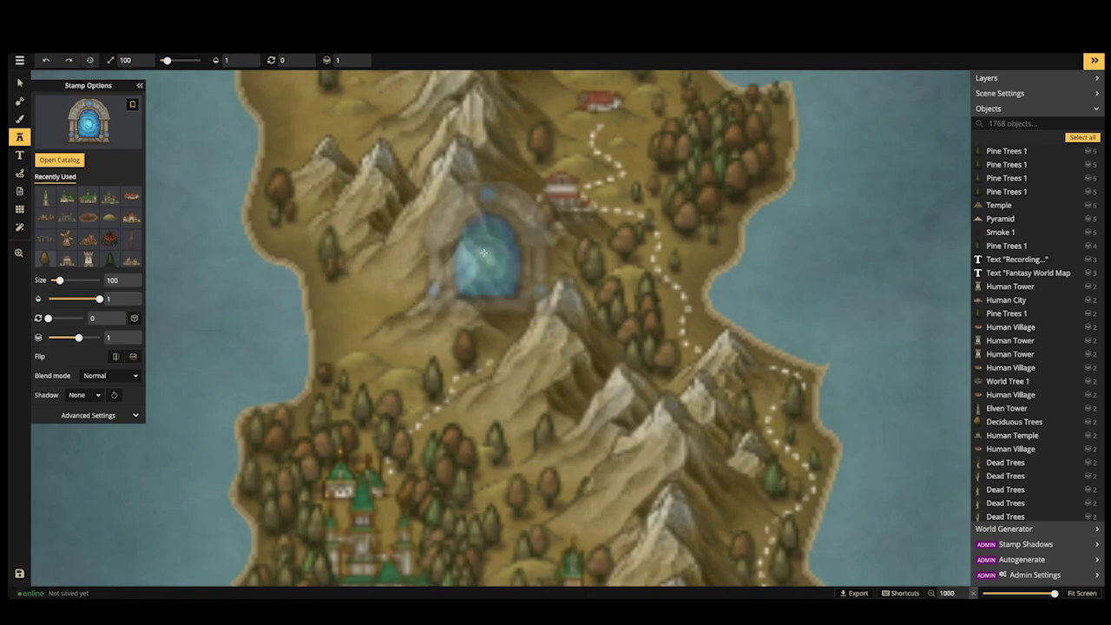
{"action": "scroll", "coordinate": [483, 254], "scroll_direction": "down", "scroll_amount": 3}
{"action": "scroll", "coordinate": [483, 253], "scroll_direction": "down", "scroll_amount": 5}
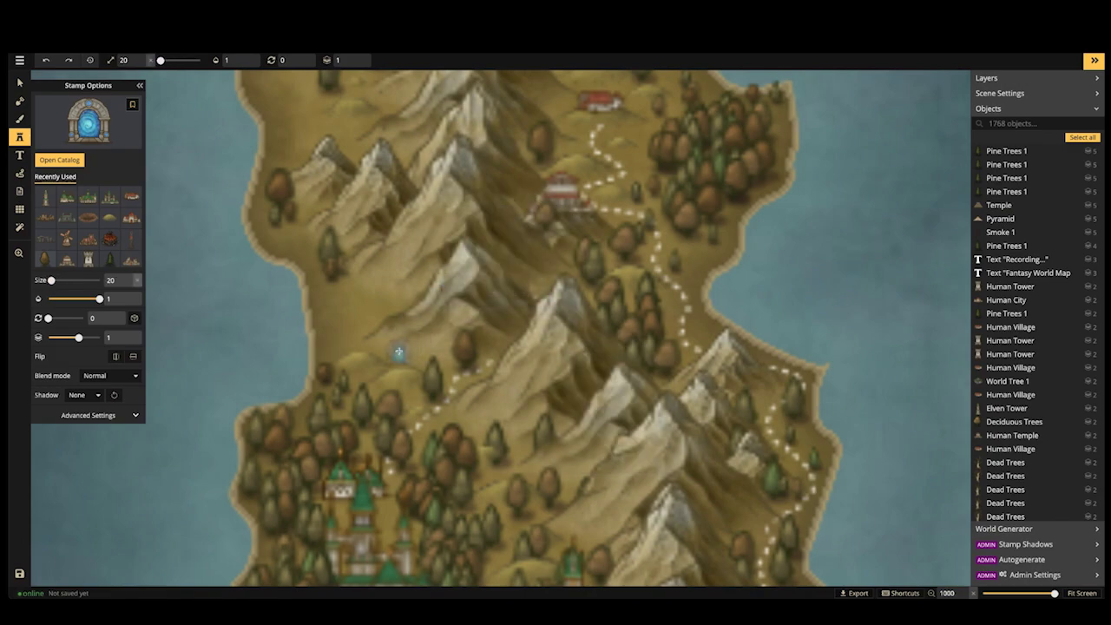
{"action": "left_click", "coordinate": [402, 355]}
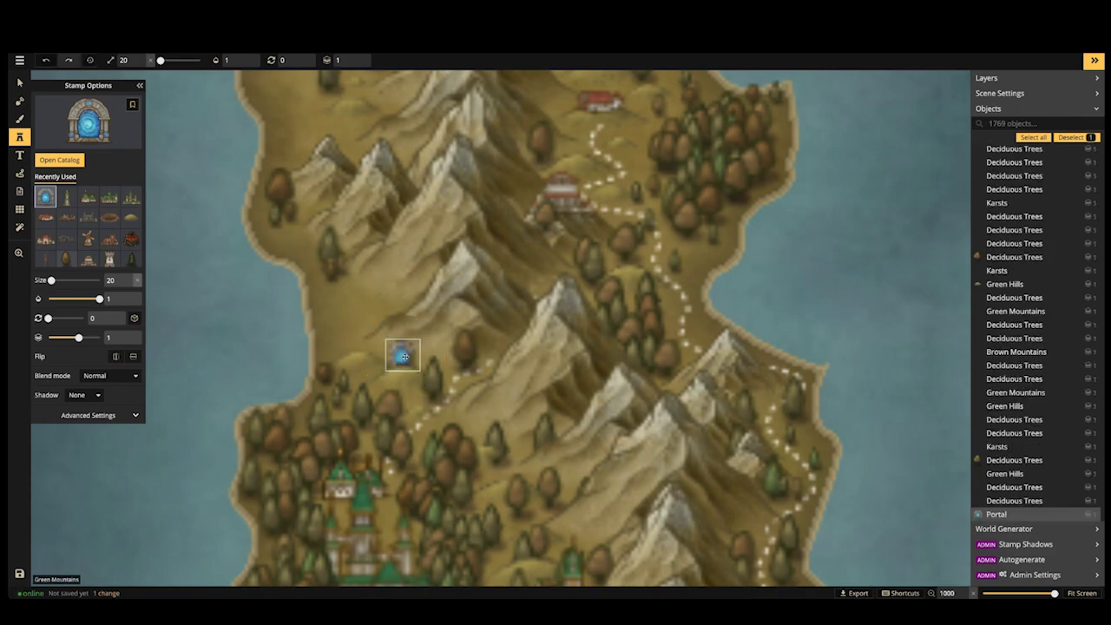
{"action": "left_click", "coordinate": [359, 58]}
{"action": "key", "text": "Escape"}
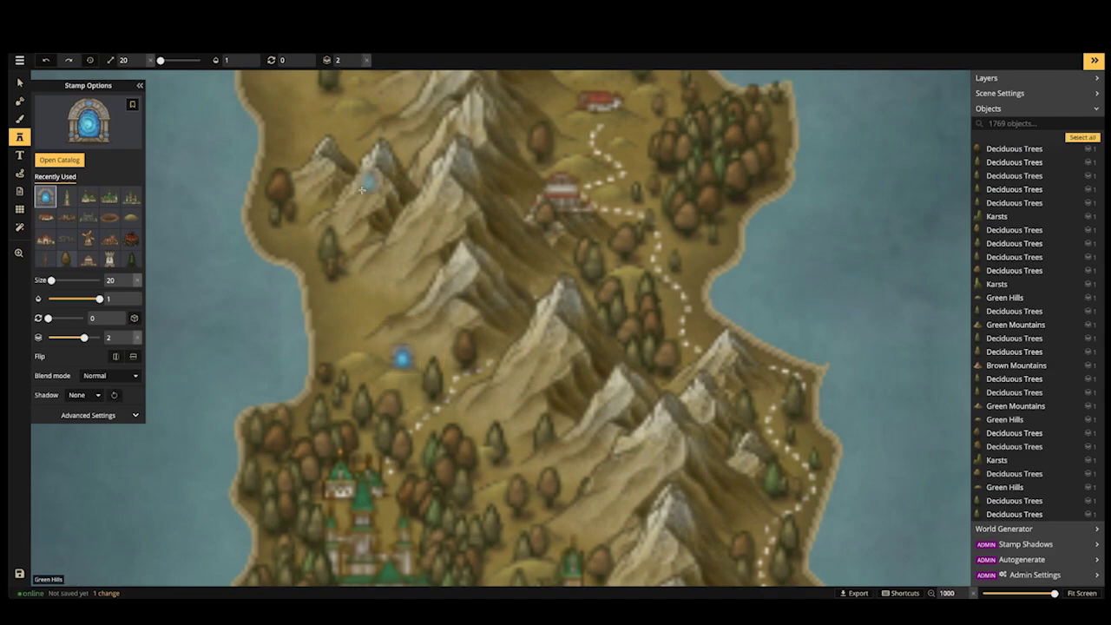
Choose the Whirlpool Tower stamp and place it at size 50 in the bay off the middle western continent's east coast
{"action": "scroll", "coordinate": [365, 199], "scroll_direction": "down", "scroll_amount": 5}
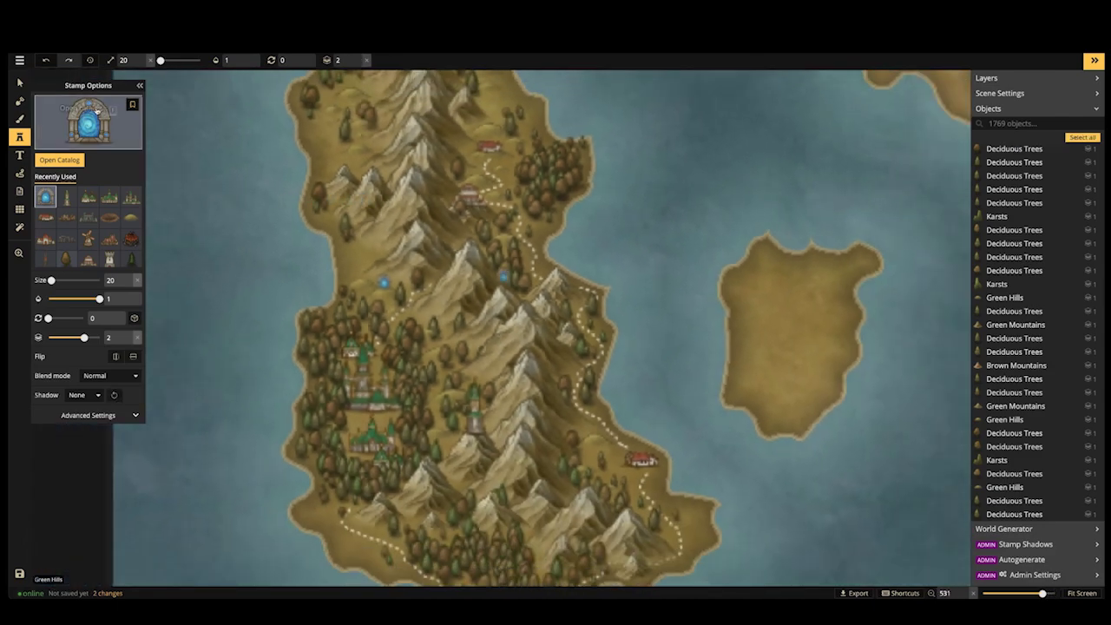
{"action": "key", "text": "f"}
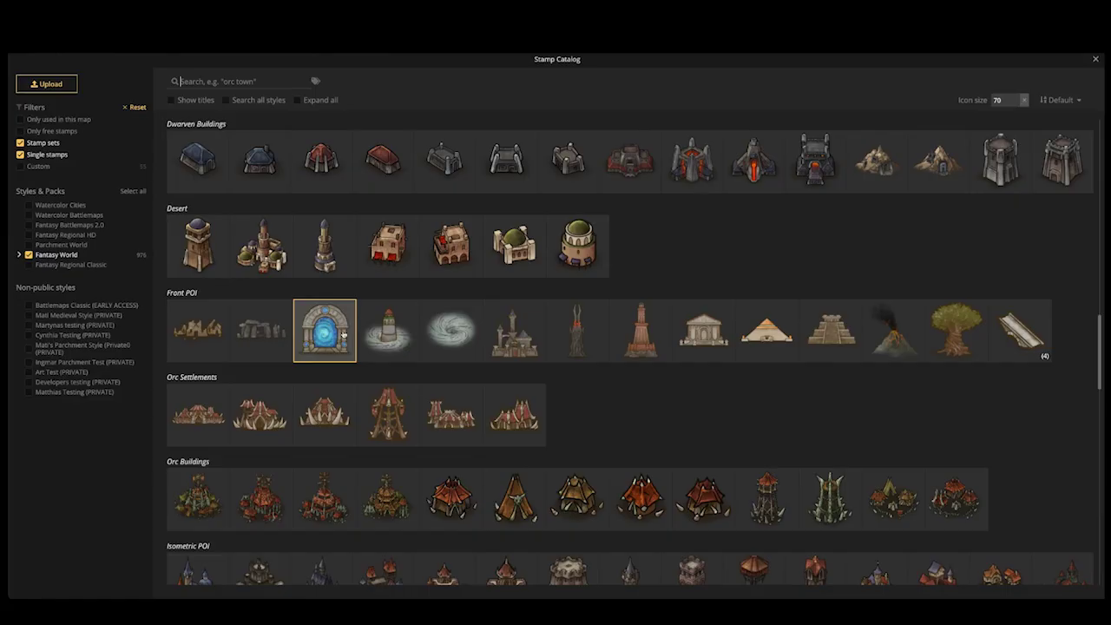
{"action": "left_click", "coordinate": [451, 330]}
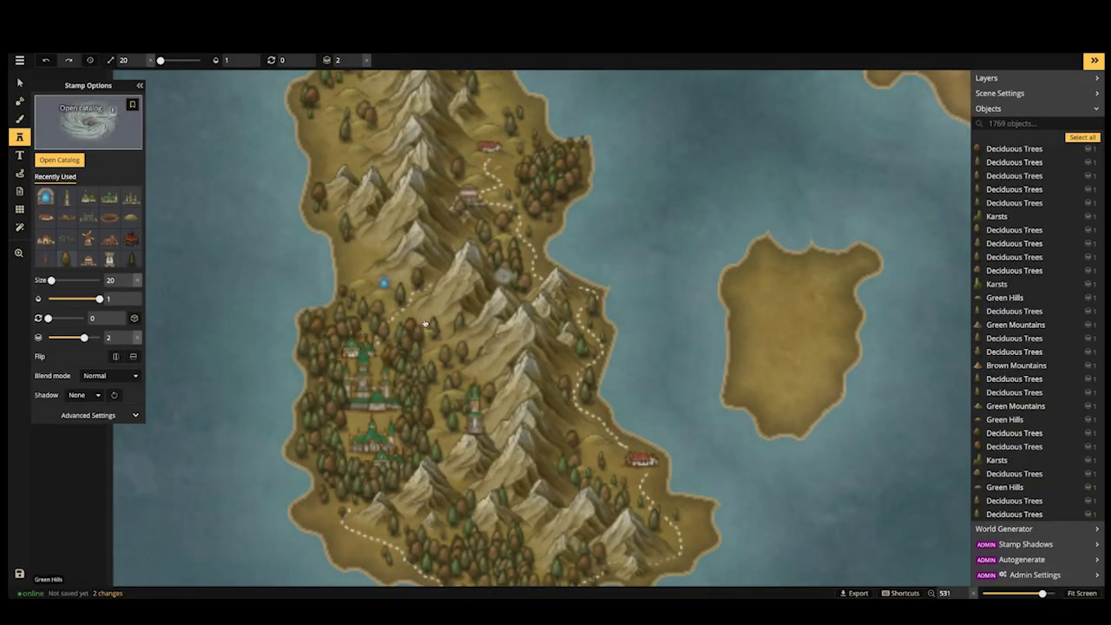
{"action": "key", "text": "c"}
{"action": "left_click", "coordinate": [388, 330]}
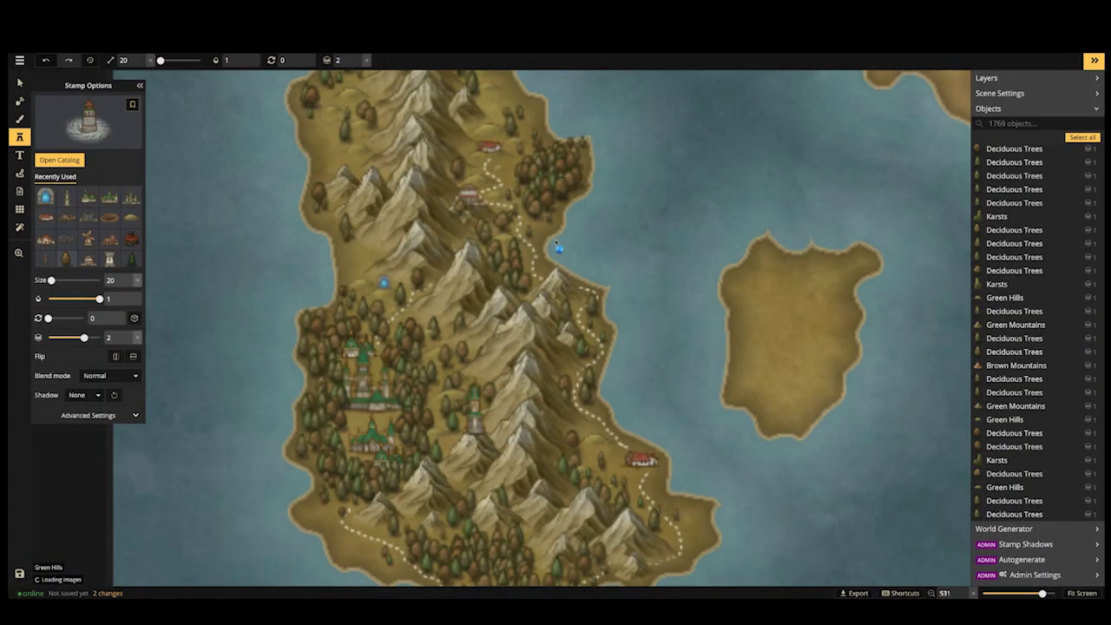
{"action": "scroll", "coordinate": [585, 243], "scroll_direction": "up", "scroll_amount": 3}
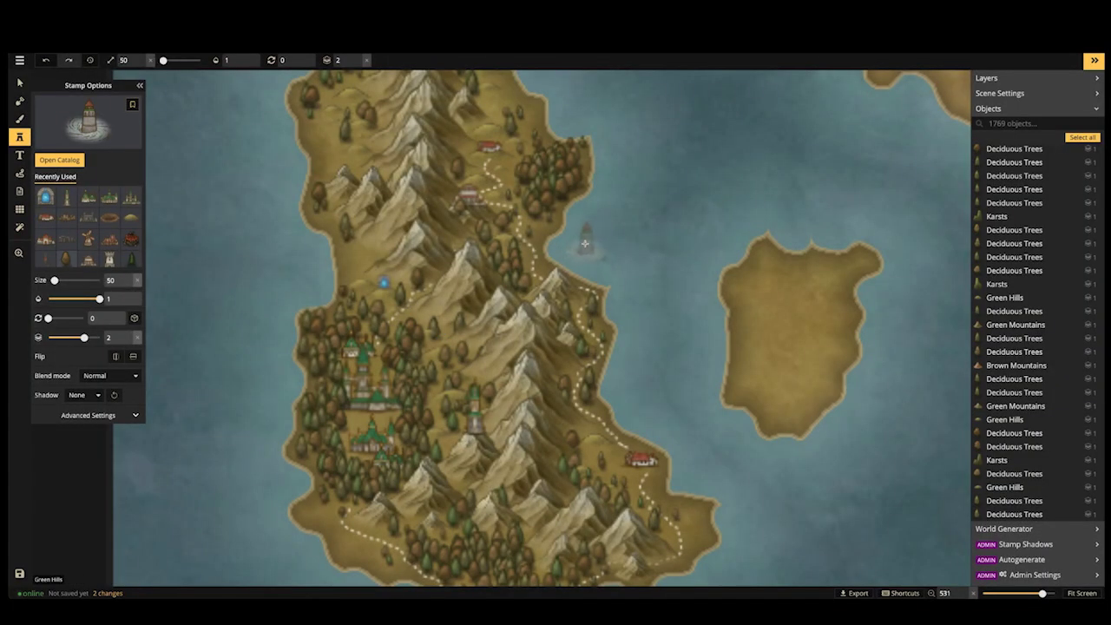
{"action": "left_click", "coordinate": [583, 241]}
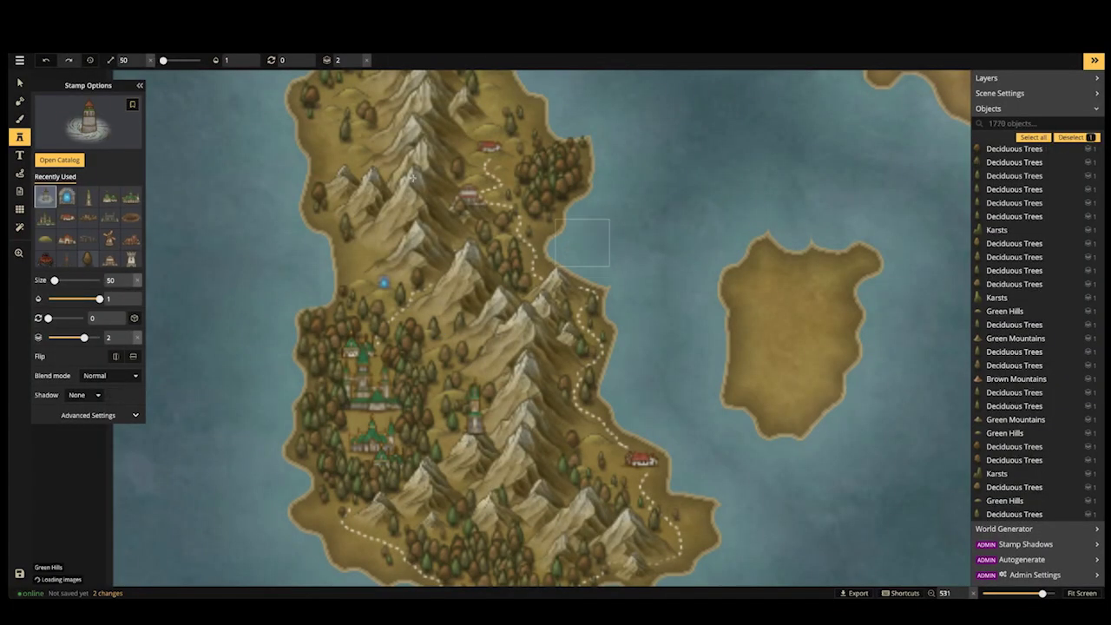
Move the Whirlpool Tower into the narrow strait between two rocky islands southwest of the World Tree and deselect it
{"action": "scroll", "coordinate": [540, 250], "scroll_direction": "down", "scroll_amount": 2}
{"action": "scroll", "coordinate": [540, 249], "scroll_direction": "down", "scroll_amount": 2}
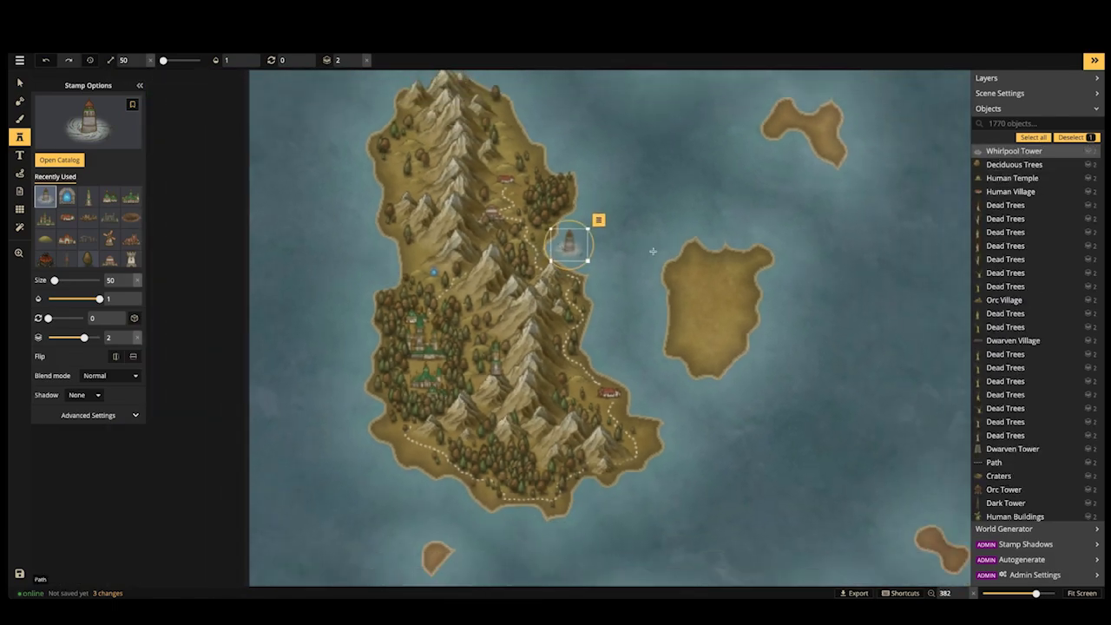
{"action": "left_click_drag", "start_coordinate": [420, 204], "coordinate": [231, 159]}
{"action": "scroll", "coordinate": [231, 160], "scroll_direction": "down", "scroll_amount": 2}
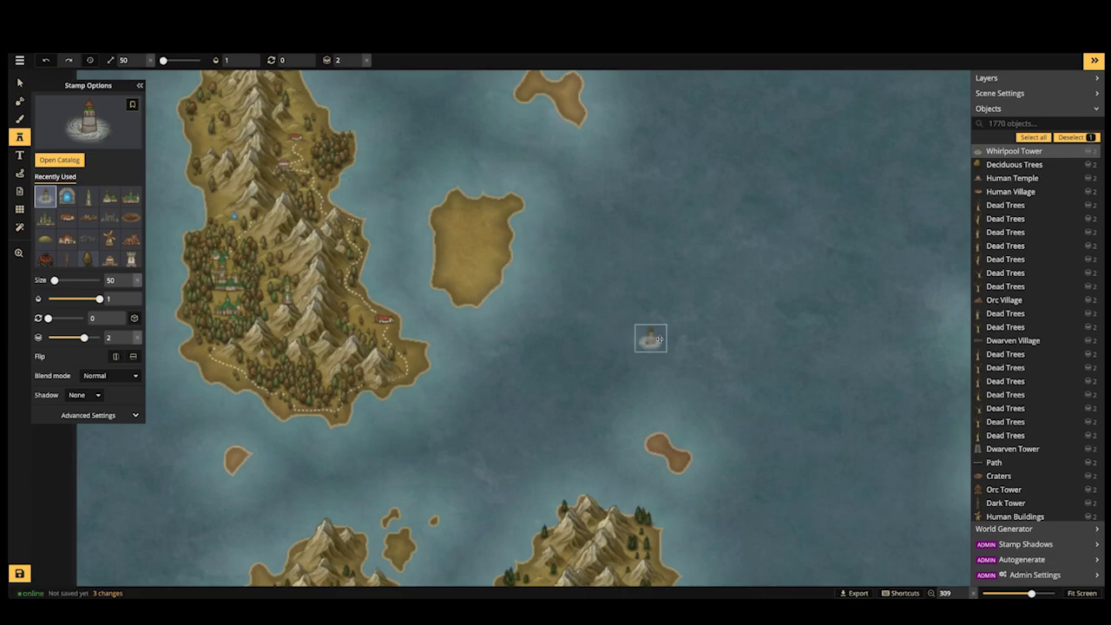
{"action": "left_click_drag", "start_coordinate": [756, 434], "coordinate": [499, 215]}
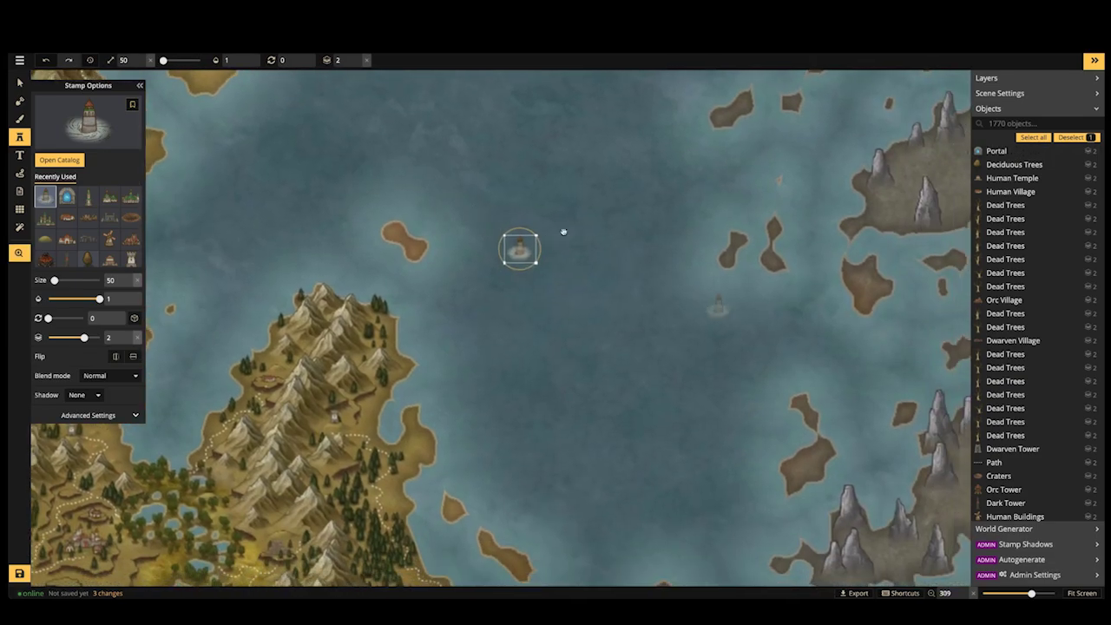
{"action": "left_click_drag", "start_coordinate": [564, 232], "coordinate": [481, 194]}
{"action": "left_click", "coordinate": [22, 82]}
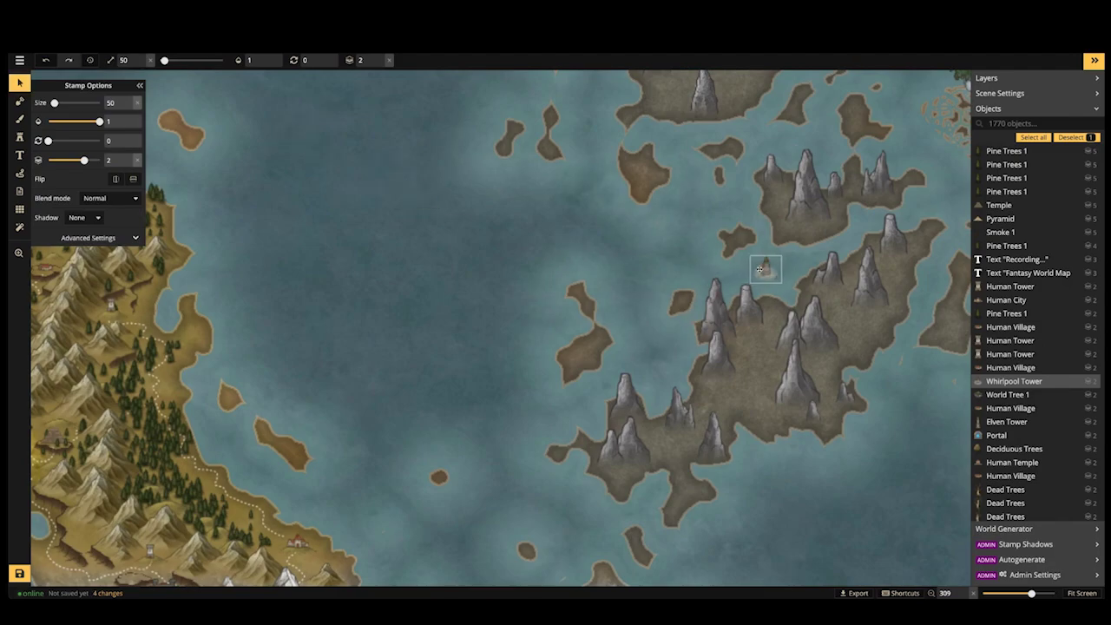
{"action": "left_click", "coordinate": [761, 265]}
{"action": "scroll", "coordinate": [763, 264], "scroll_direction": "down", "scroll_amount": 1}
{"action": "left_click_drag", "start_coordinate": [609, 342], "coordinate": [567, 365]}
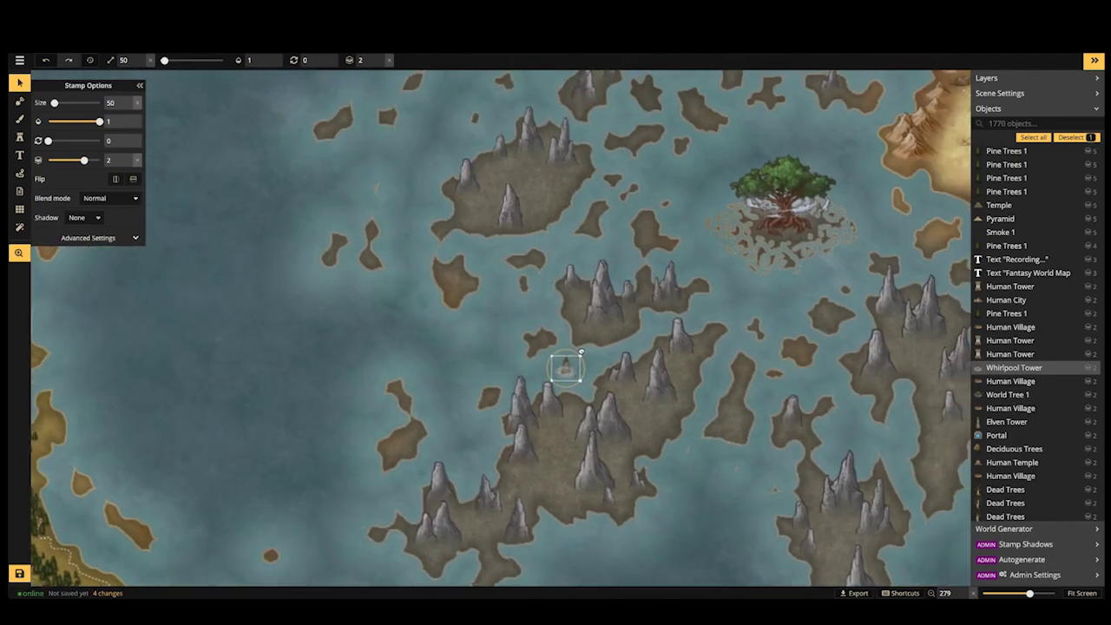
{"action": "scroll", "coordinate": [580, 351], "scroll_direction": "up", "scroll_amount": 2}
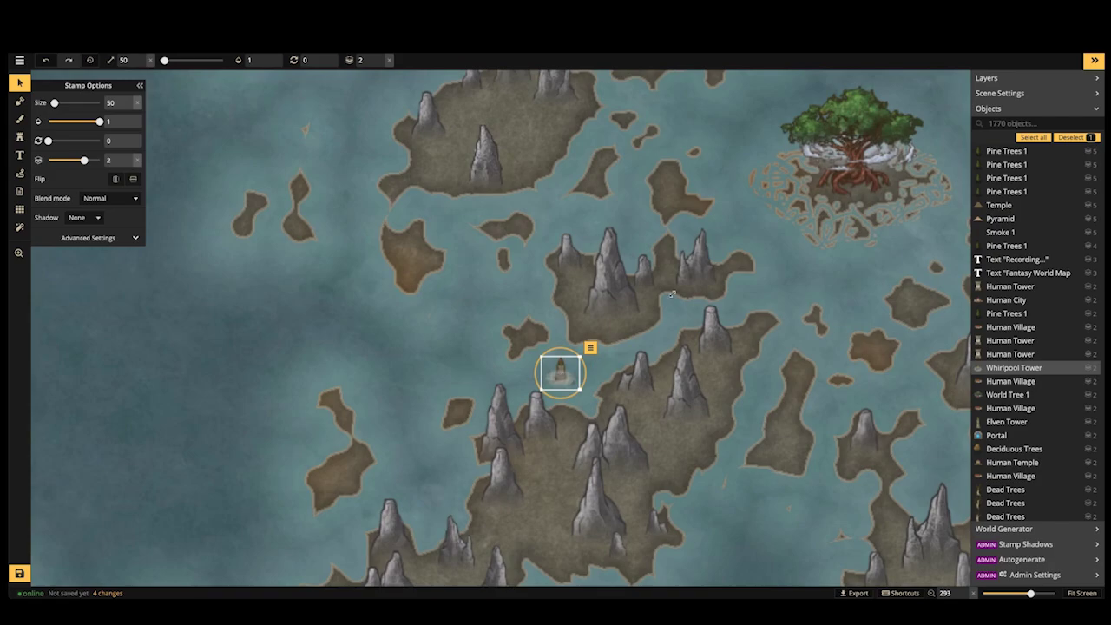
{"action": "left_click_drag", "start_coordinate": [560, 373], "coordinate": [683, 308]}
{"action": "scroll", "coordinate": [569, 231], "scroll_direction": "up", "scroll_amount": 2}
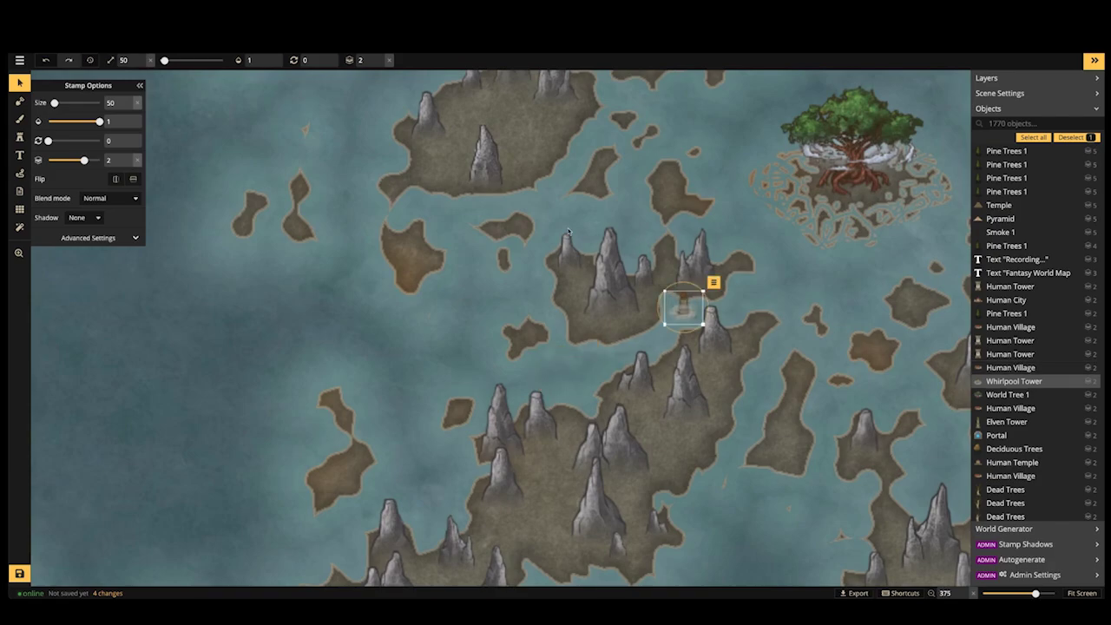
{"action": "left_click", "coordinate": [651, 268]}
Switch to Discord and check the stream chat and the voice channel list
{"action": "scroll", "coordinate": [649, 267], "scroll_direction": "down", "scroll_amount": 4}
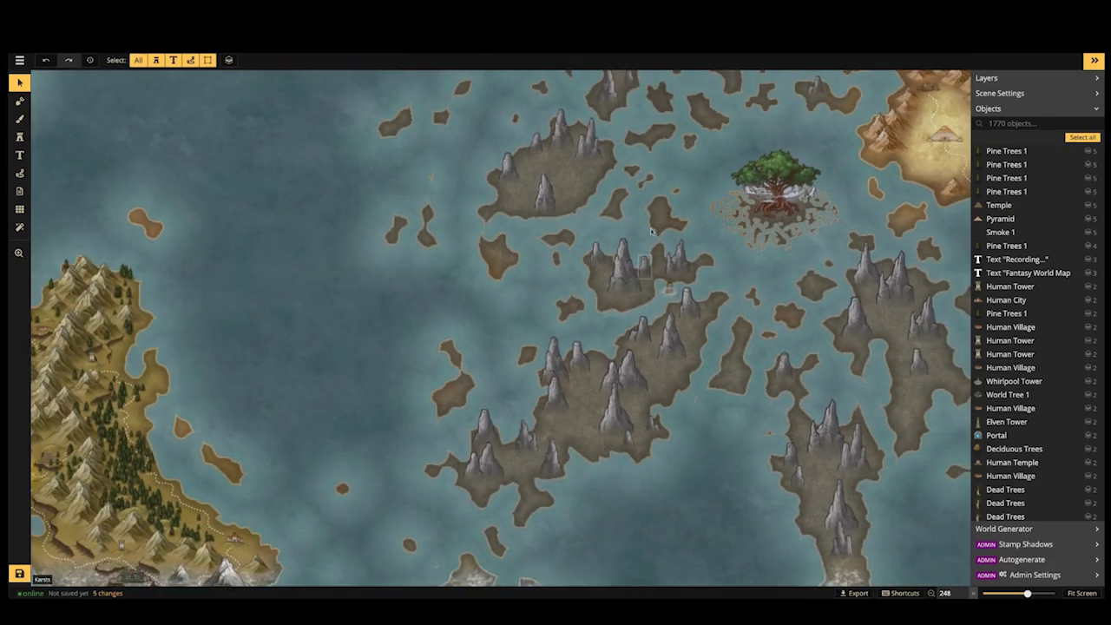
{"action": "left_click_drag", "start_coordinate": [561, 221], "coordinate": [563, 229]}
{"action": "left_click", "coordinate": [694, 594]}
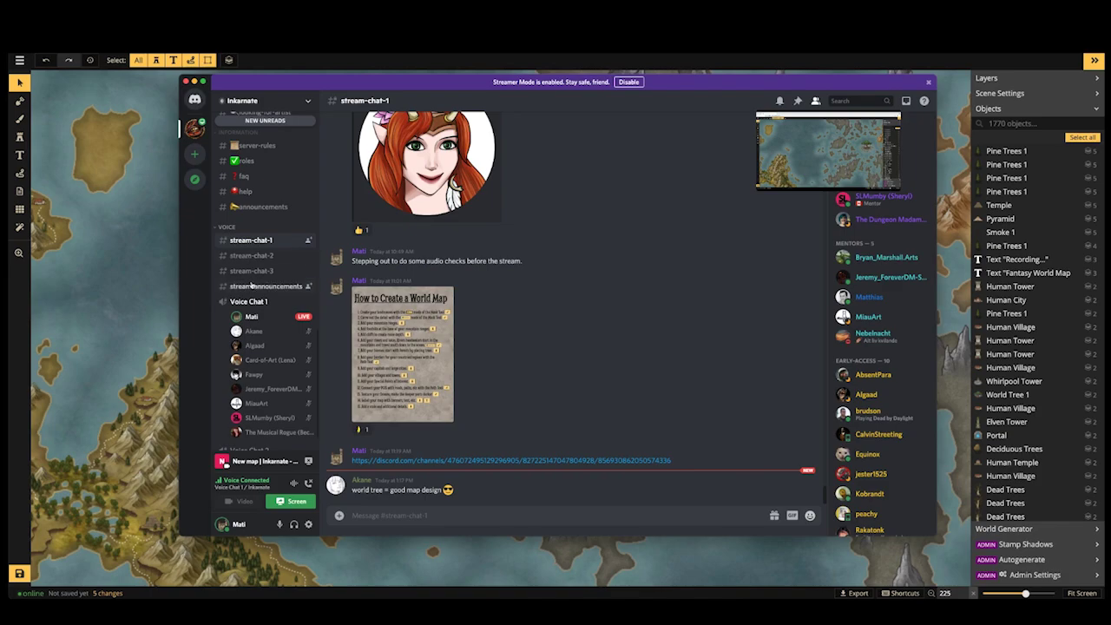
{"action": "scroll", "coordinate": [254, 286], "scroll_direction": "up", "scroll_amount": 5}
{"action": "scroll", "coordinate": [251, 309], "scroll_direction": "down", "scroll_amount": 5}
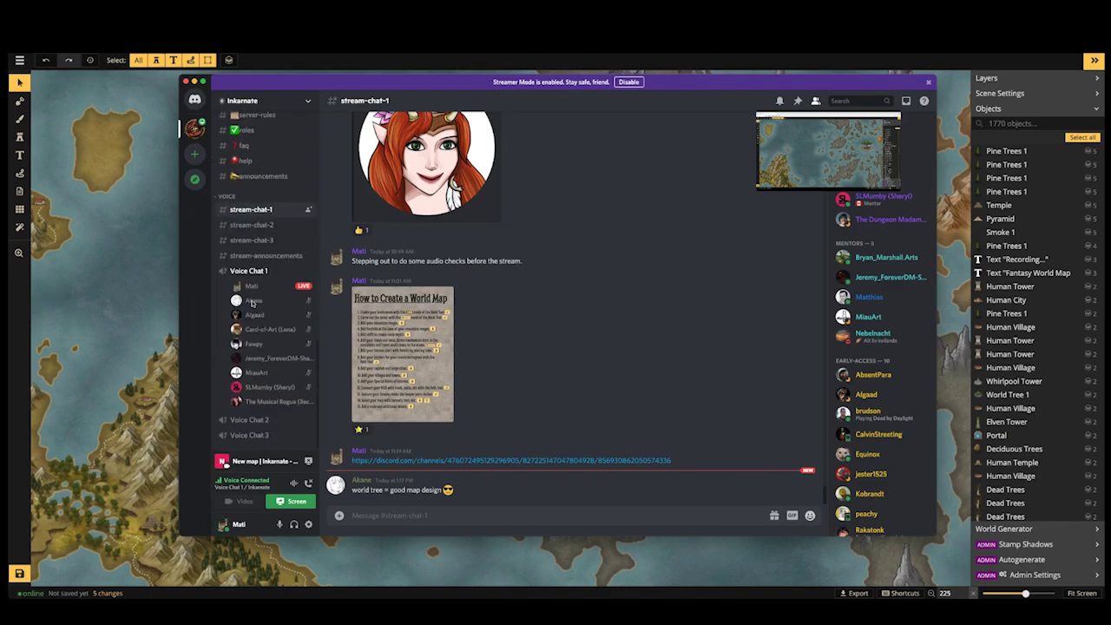
Return to the map and look over the western, northern and central continents, ending with the whole map in view
{"action": "left_click", "coordinate": [122, 288]}
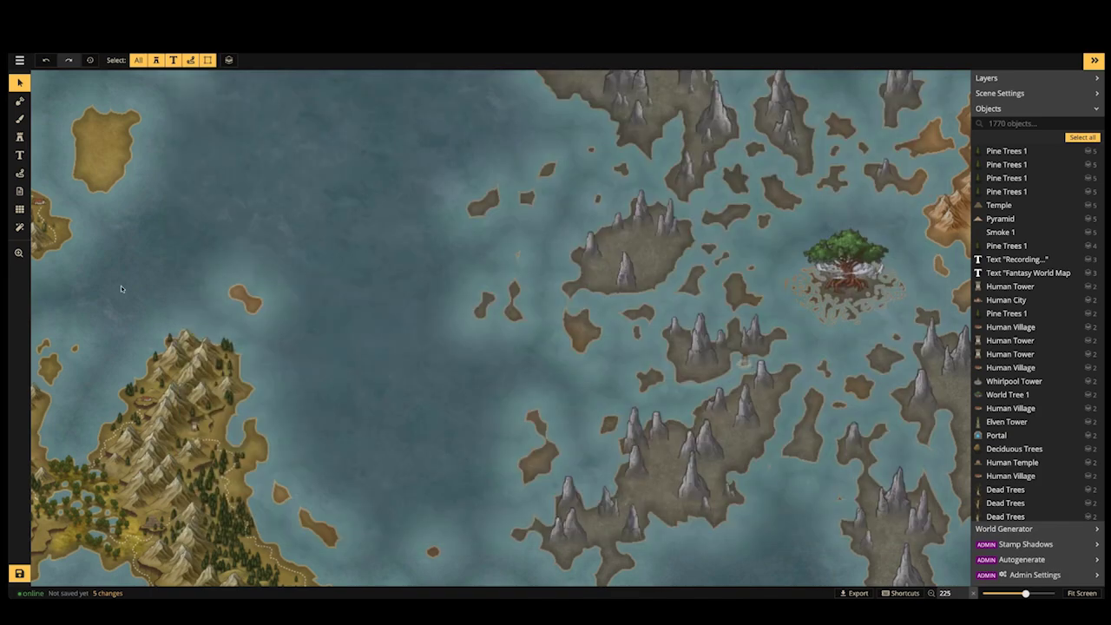
{"action": "scroll", "coordinate": [277, 372], "scroll_direction": "down", "scroll_amount": 4}
{"action": "key", "text": "space"}
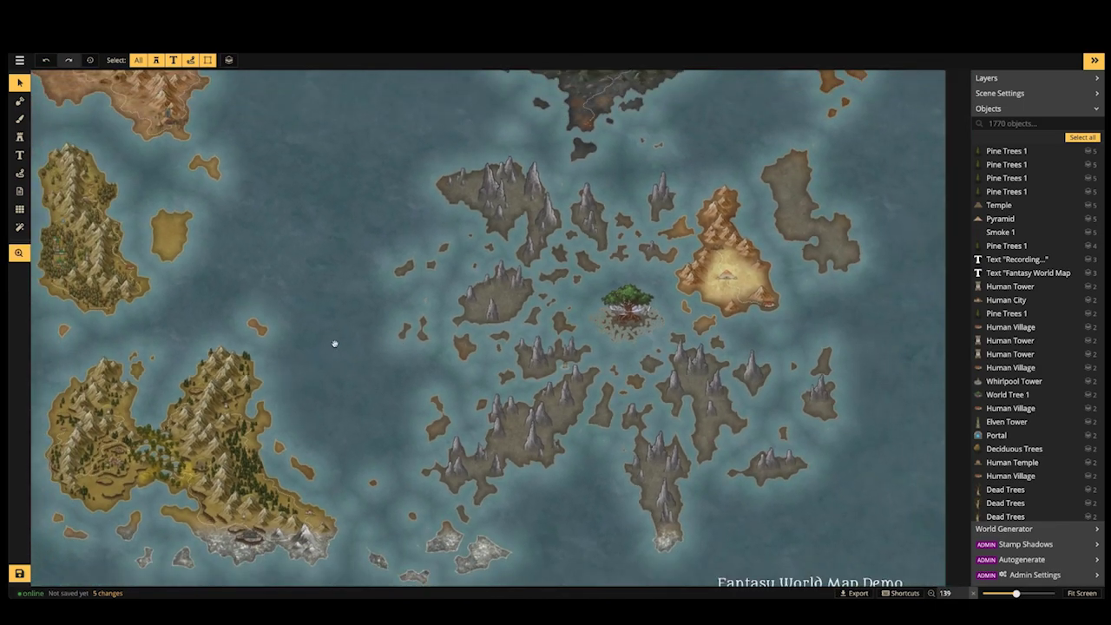
{"action": "left_click_drag", "start_coordinate": [331, 356], "coordinate": [312, 257]}
{"action": "left_click_drag", "start_coordinate": [246, 320], "coordinate": [407, 322]}
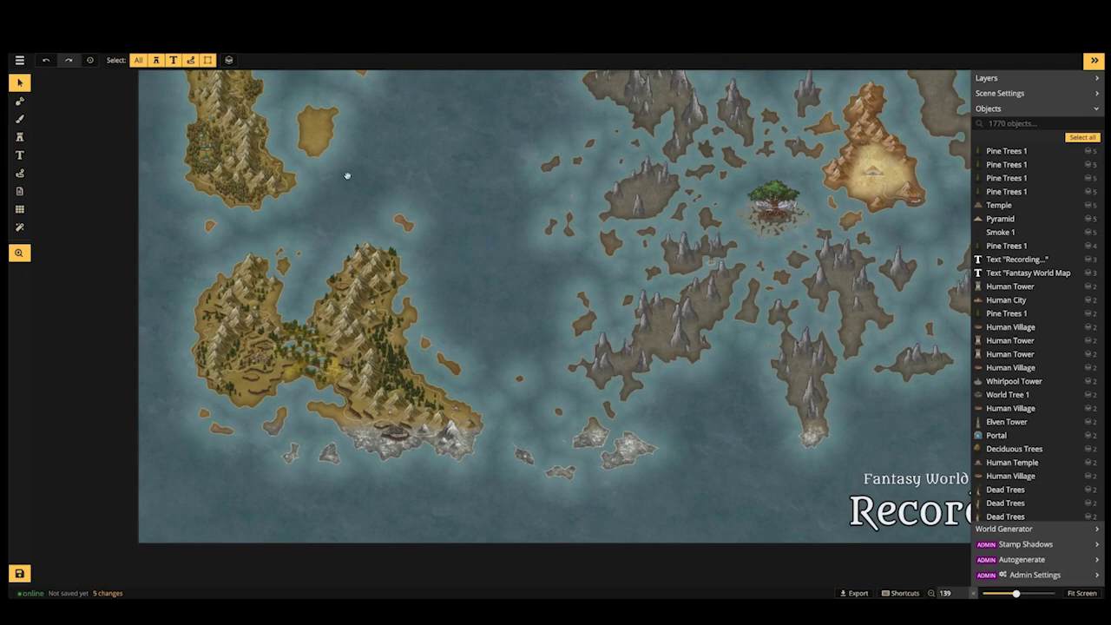
{"action": "left_click_drag", "start_coordinate": [347, 176], "coordinate": [392, 463]}
{"action": "key", "text": "space"}
{"action": "left_click_drag", "start_coordinate": [410, 210], "coordinate": [324, 201]}
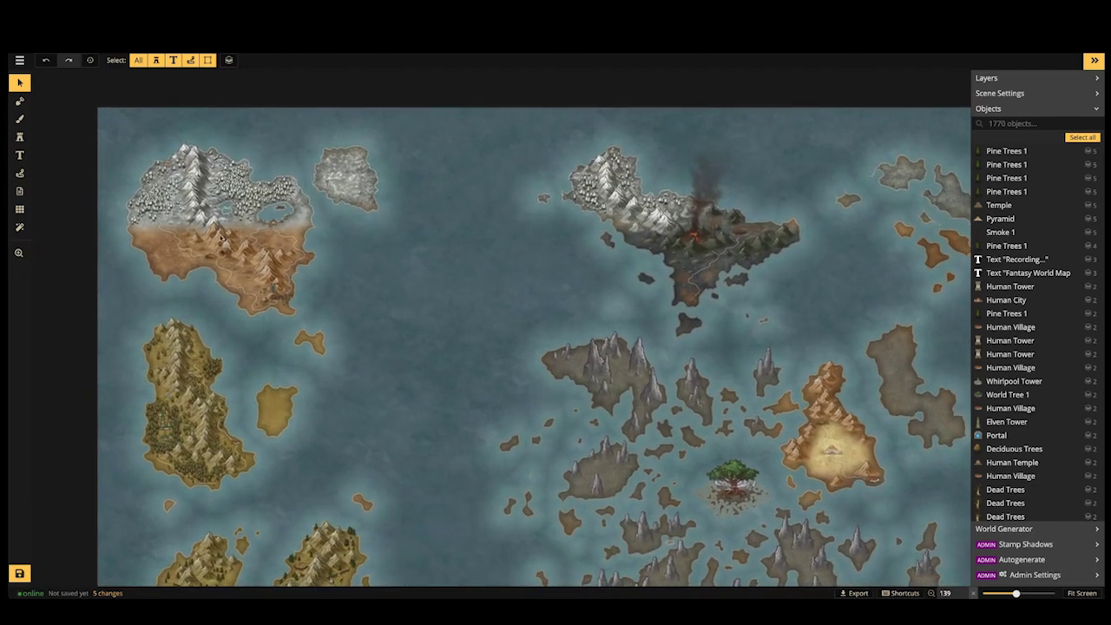
{"action": "scroll", "coordinate": [452, 334], "scroll_direction": "down", "scroll_amount": 2}
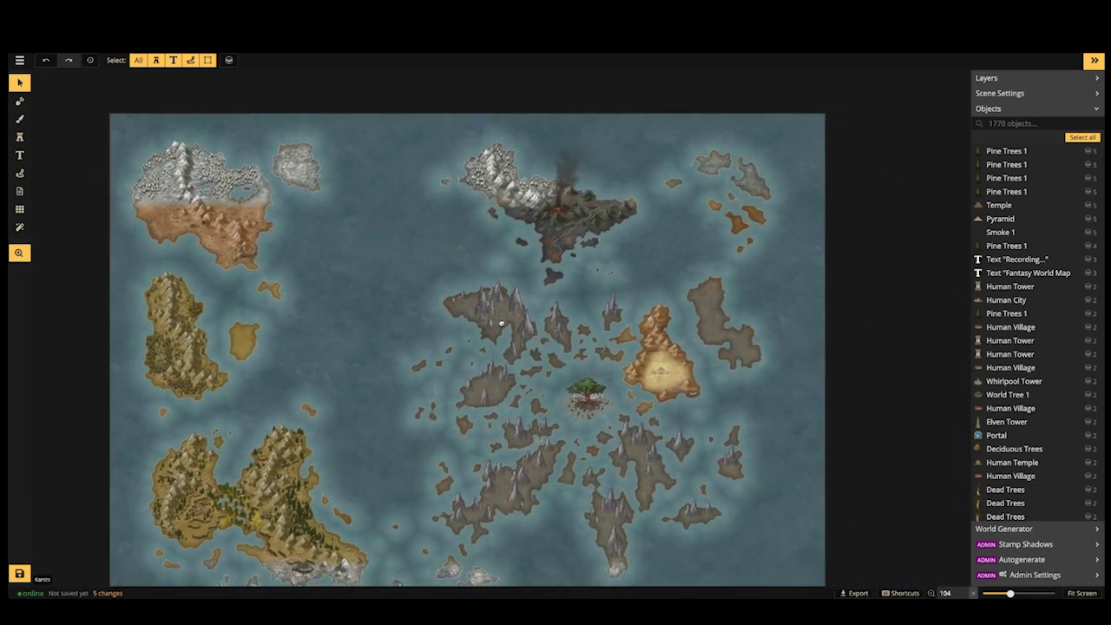
{"action": "left_click_drag", "start_coordinate": [502, 324], "coordinate": [552, 274]}
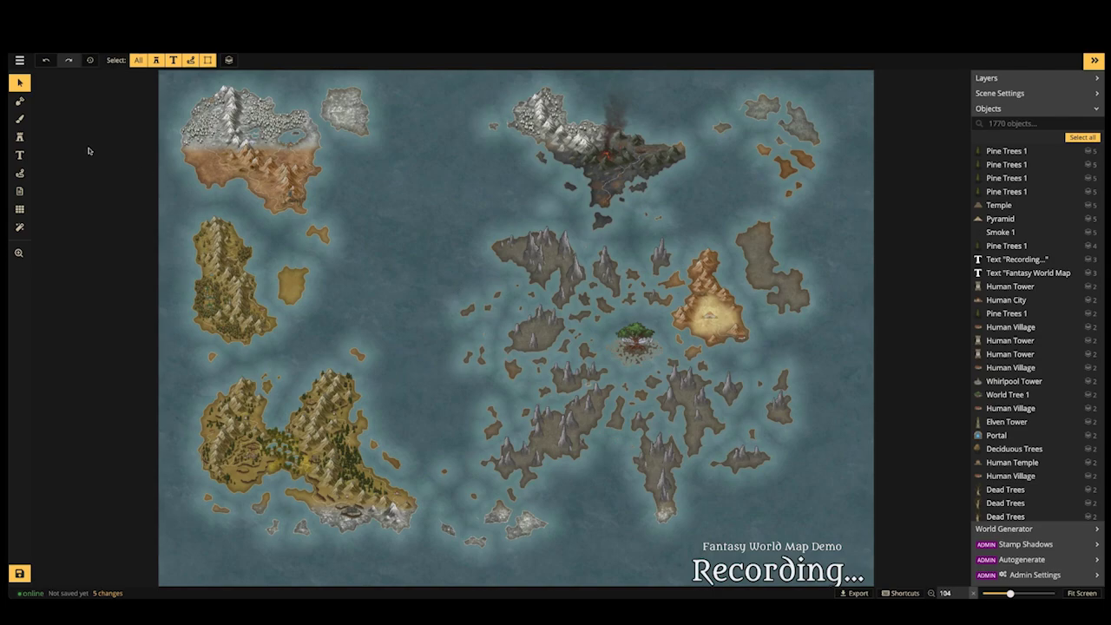
Filter the stamp catalog to the Parchment World style and choose the Jagged Rocks set from its mountains
{"action": "left_click", "coordinate": [19, 136]}
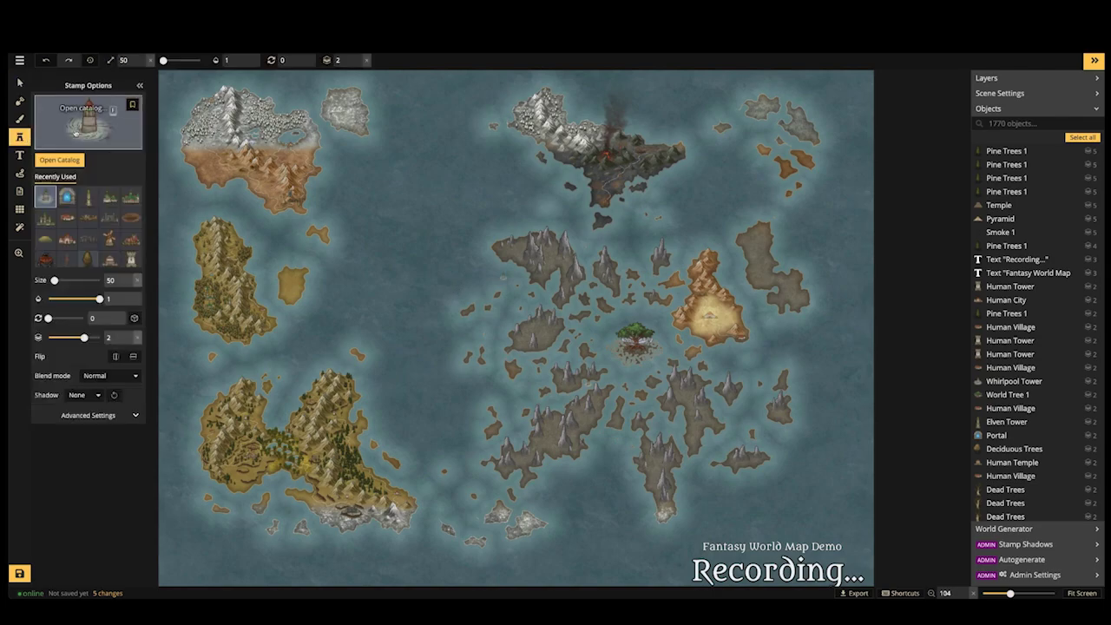
{"action": "left_click", "coordinate": [75, 132]}
{"action": "left_click", "coordinate": [29, 252]}
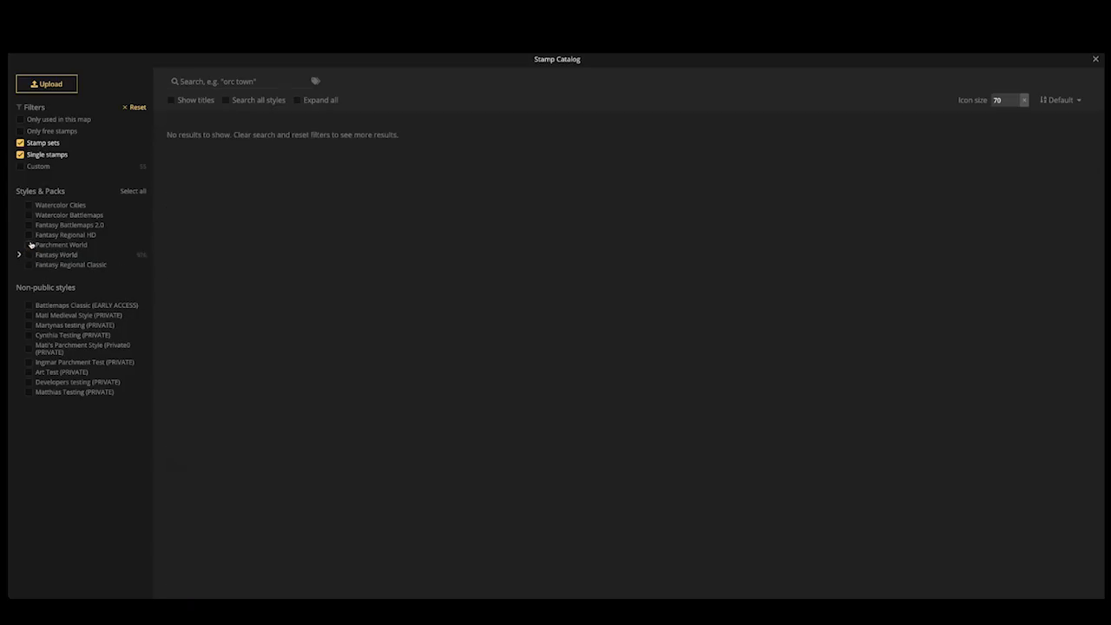
{"action": "left_click", "coordinate": [30, 244]}
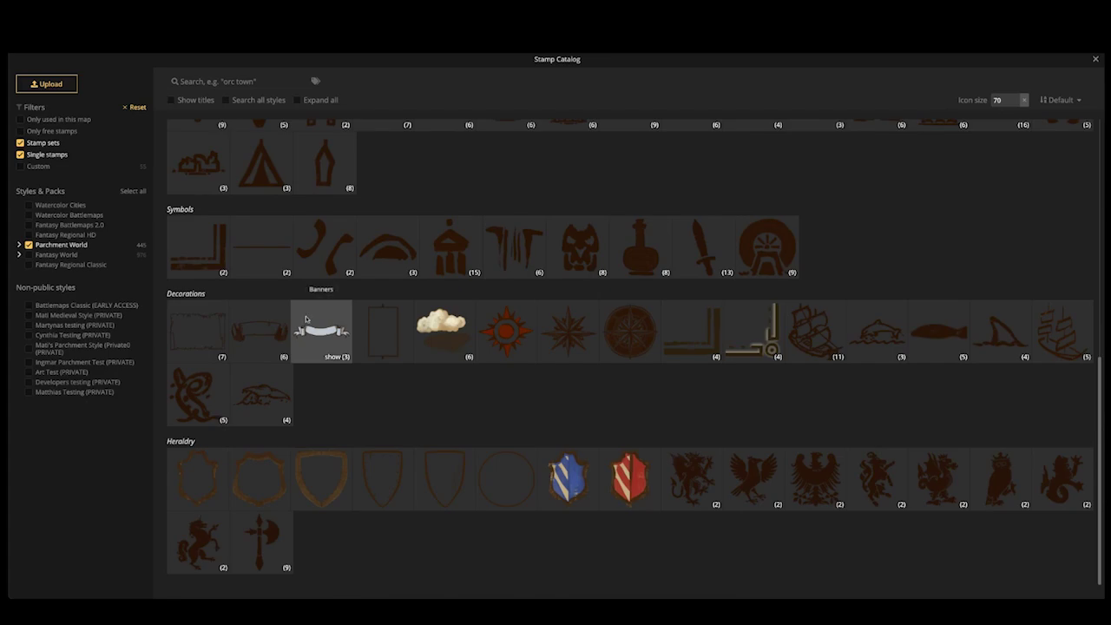
{"action": "scroll", "coordinate": [308, 317], "scroll_direction": "up", "scroll_amount": 10}
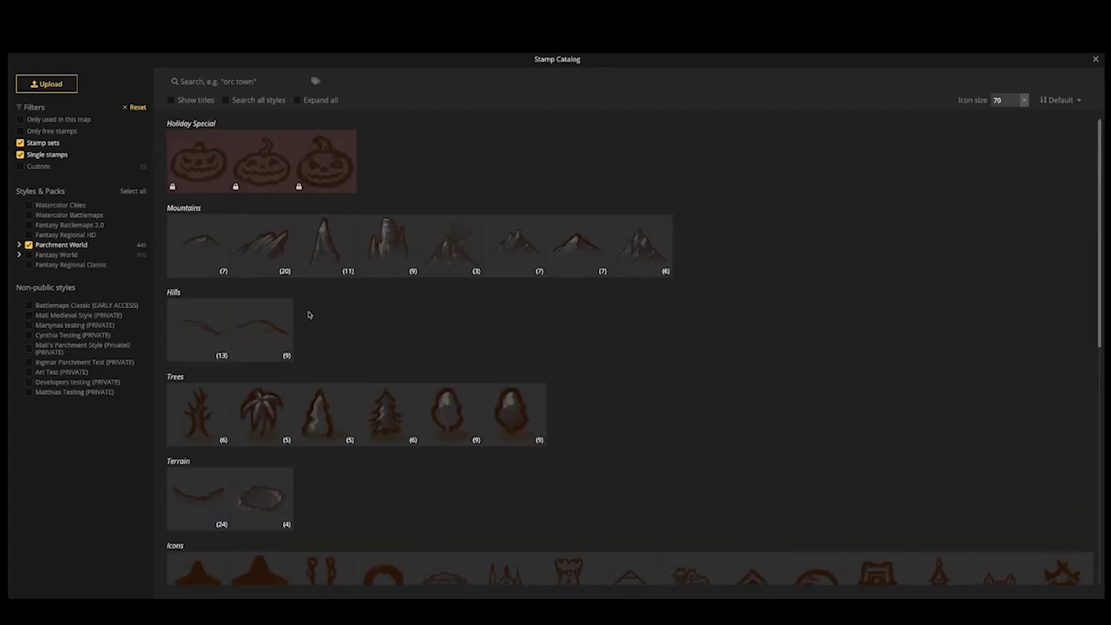
{"action": "left_click", "coordinate": [261, 248]}
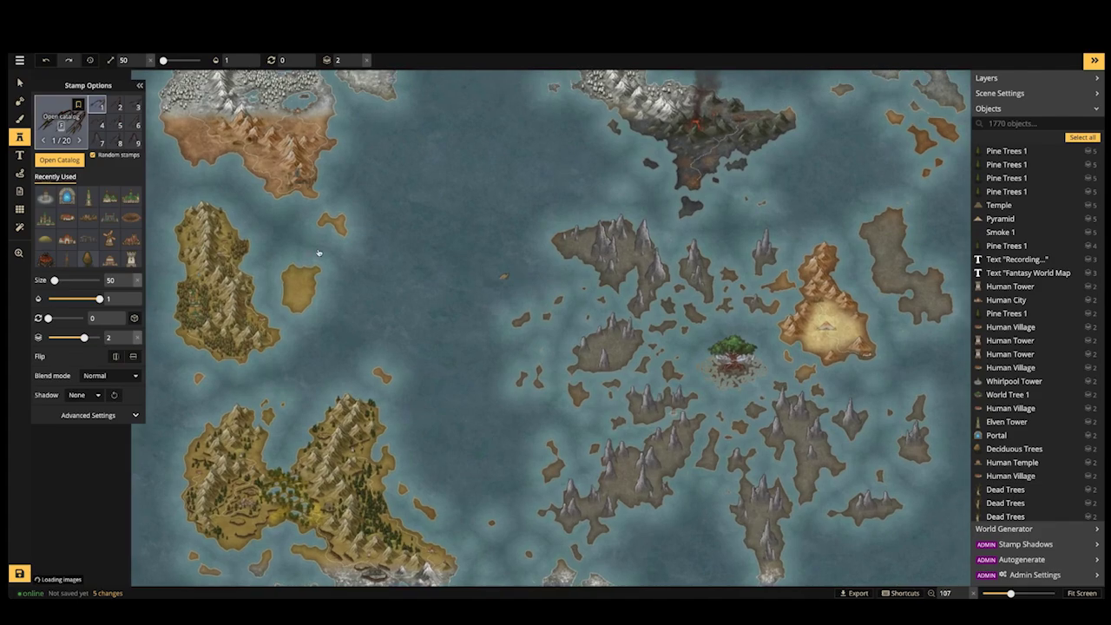
{"action": "key", "text": "f"}
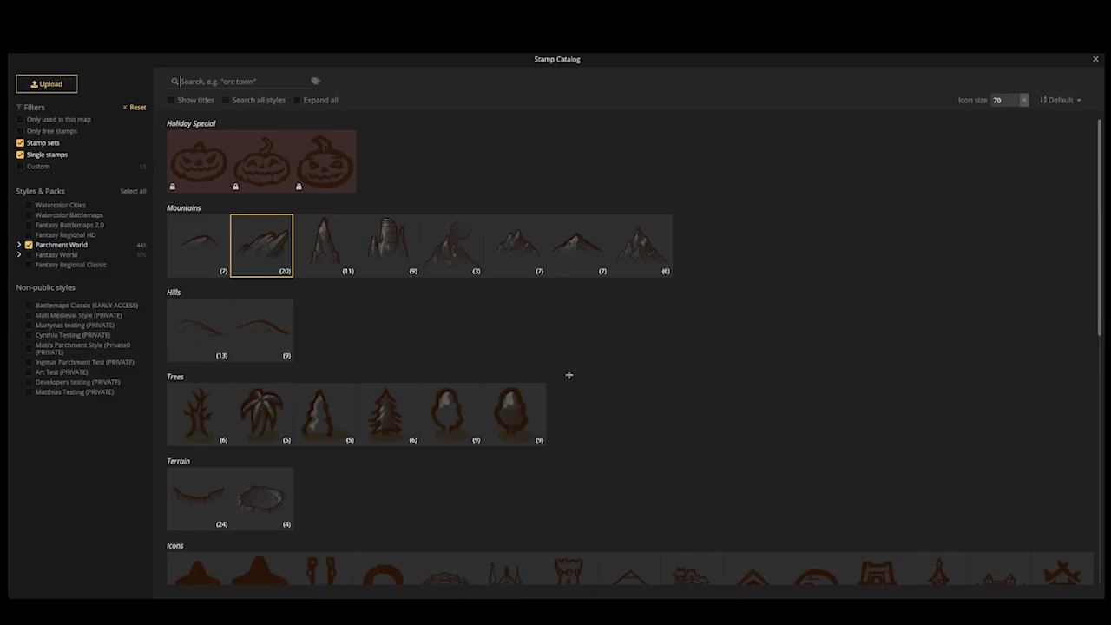
{"action": "key", "text": "Escape"}
{"action": "scroll", "coordinate": [586, 361], "scroll_direction": "up", "scroll_amount": 3}
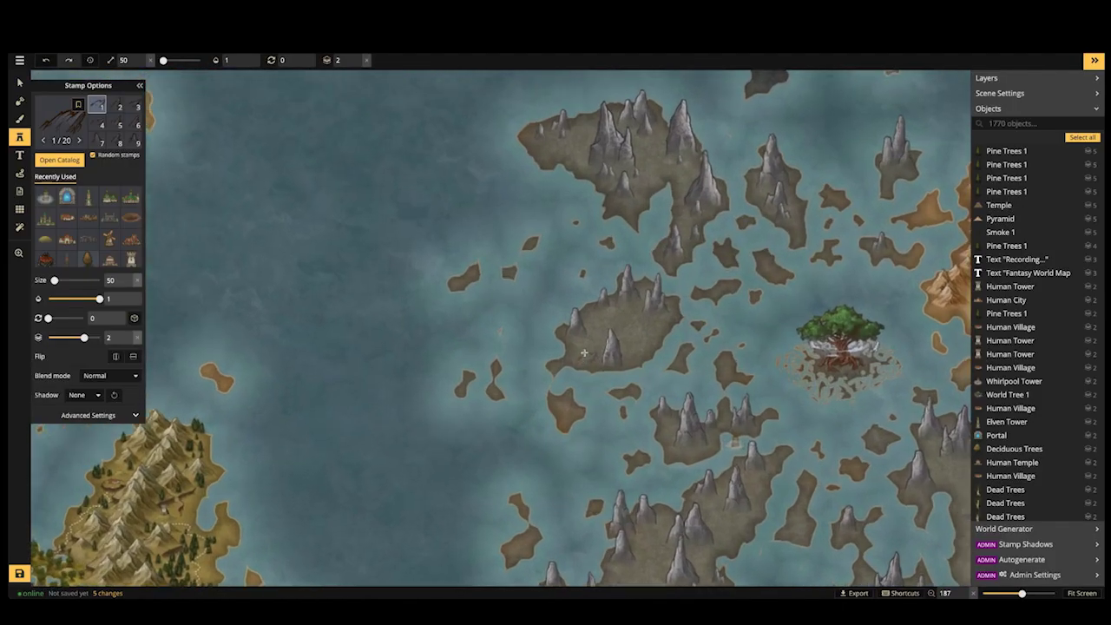
Place a horizontally flipped, size 80 jagged rock on the north coast of the rocky island northwest of the World Tree and set it to layer 1
{"action": "left_click", "coordinate": [115, 356]}
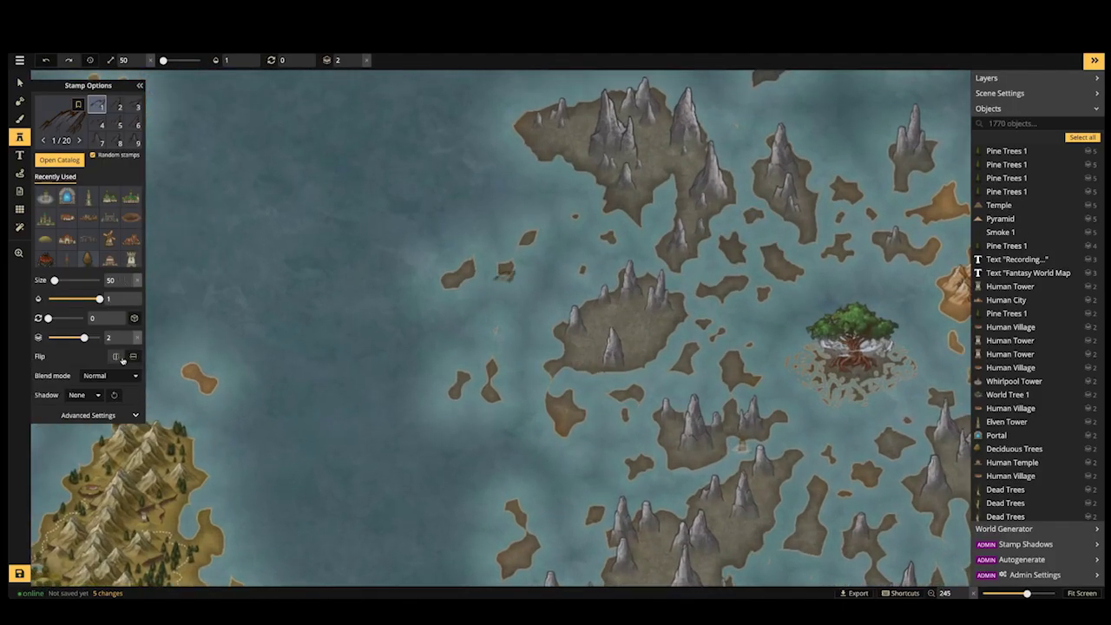
{"action": "scroll", "coordinate": [583, 338], "scroll_direction": "up", "scroll_amount": 1}
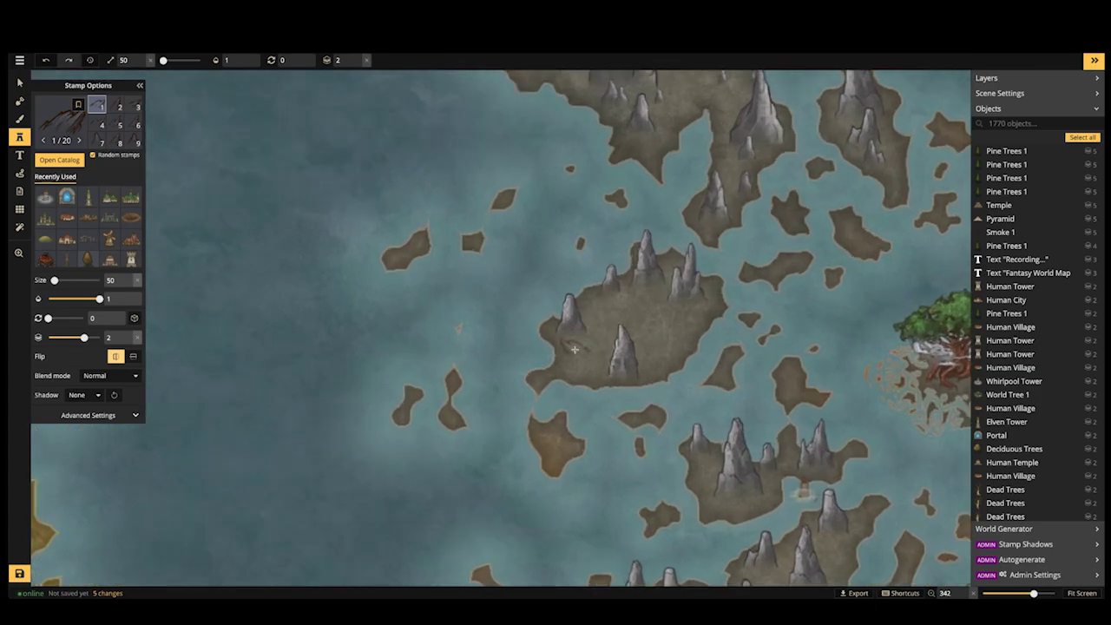
{"action": "key", "text": "bracketright"}
{"action": "key", "text": "bracketright"}
{"action": "key", "text": "bracketright"}
{"action": "key", "text": "space"}
{"action": "left_click_drag", "start_coordinate": [671, 325], "coordinate": [422, 318]}
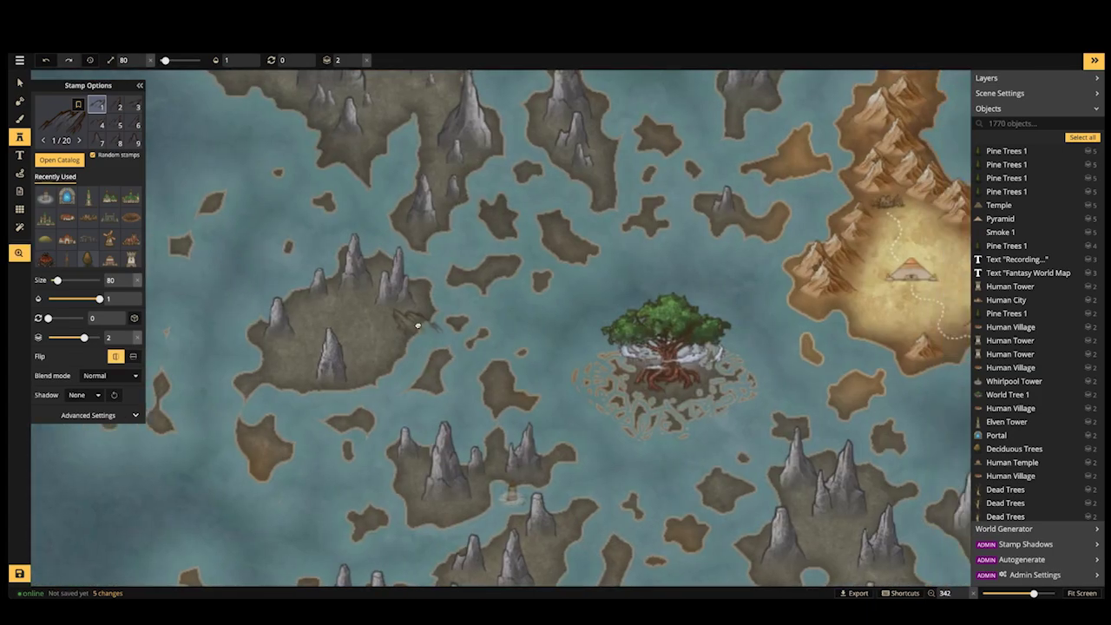
{"action": "scroll", "coordinate": [387, 207], "scroll_direction": "up", "scroll_amount": 3}
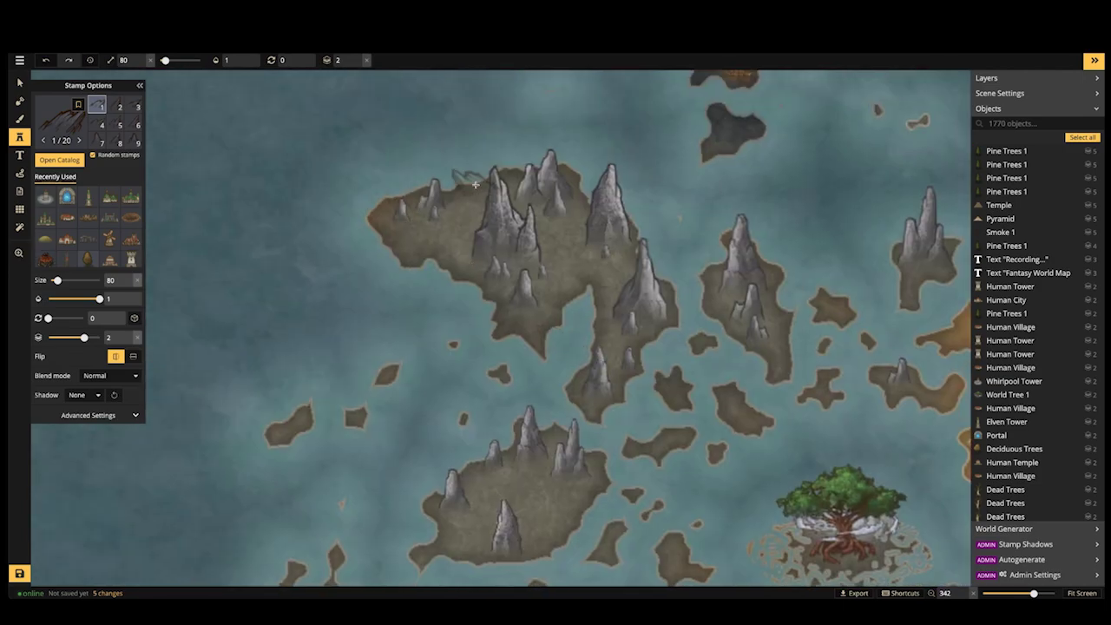
{"action": "left_click", "coordinate": [469, 179]}
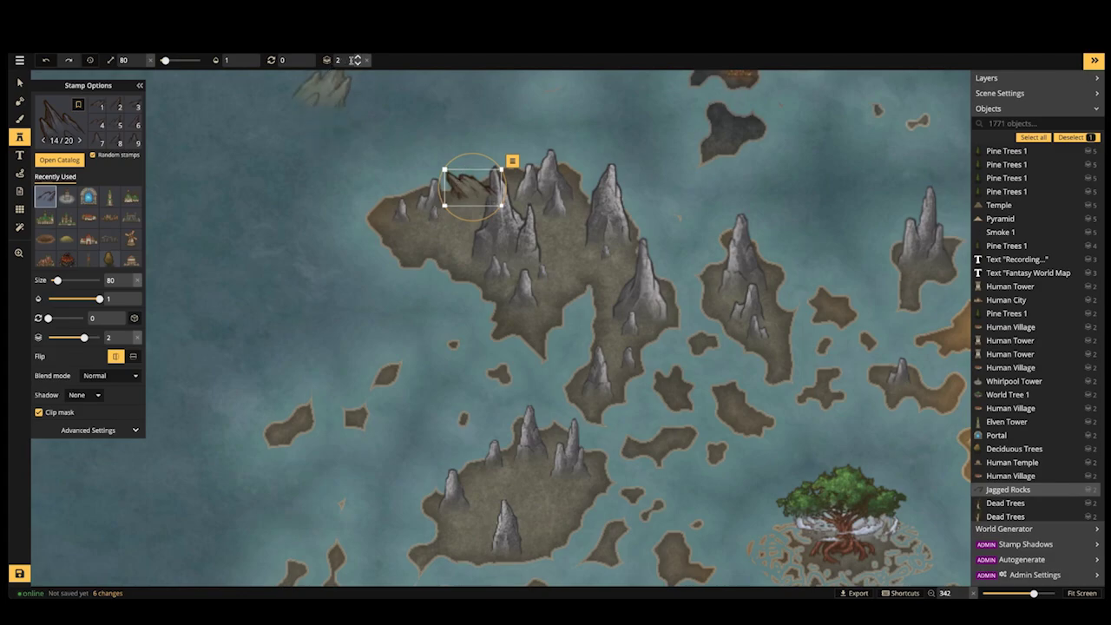
{"action": "left_click", "coordinate": [358, 64]}
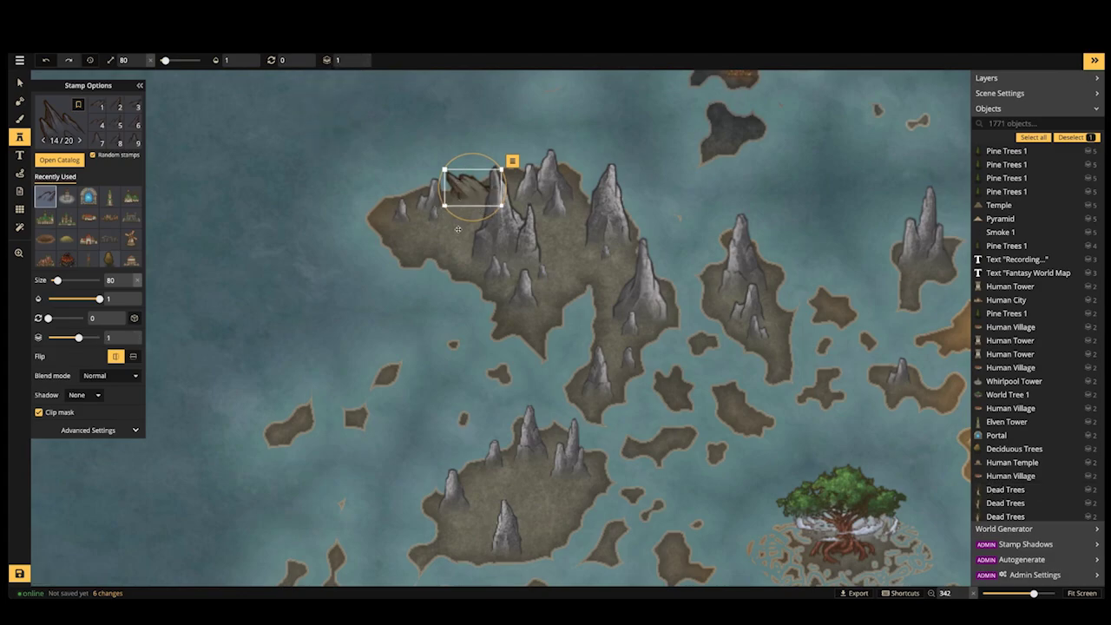
{"action": "left_click", "coordinate": [430, 228]}
Try a jagged rock rotated to 345 on the rocky island west of the World Tree and undo the placement
{"action": "key", "text": "Right"}
{"action": "key", "text": "Right"}
{"action": "key", "text": "Right"}
{"action": "key", "text": "Right"}
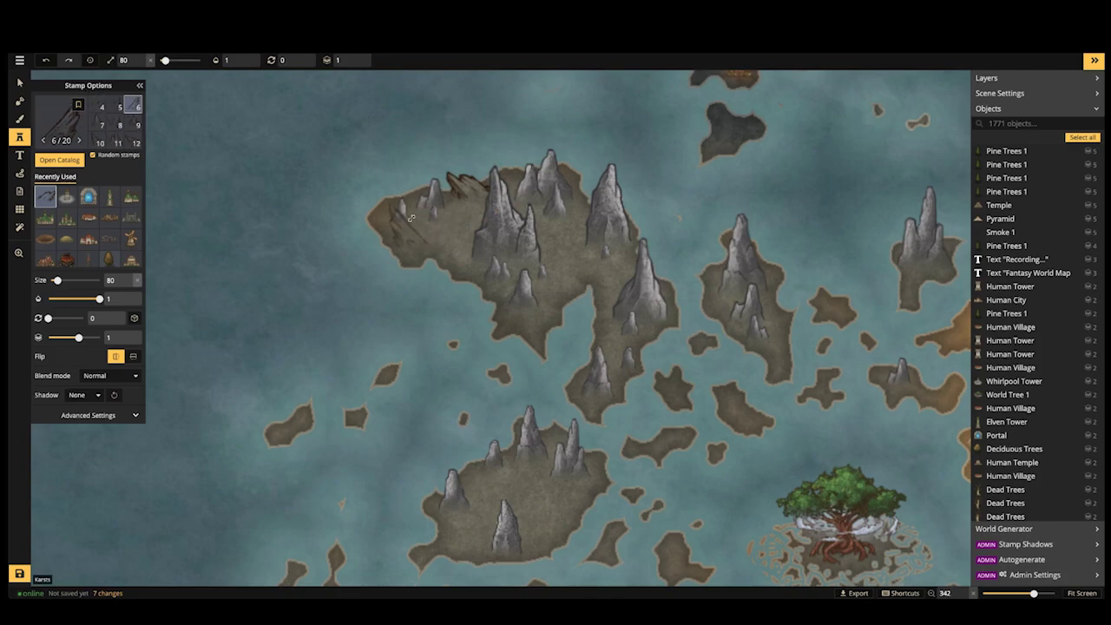
{"action": "scroll", "coordinate": [412, 217], "scroll_direction": "down", "scroll_amount": 1}
{"action": "left_click_drag", "start_coordinate": [500, 424], "coordinate": [449, 330]}
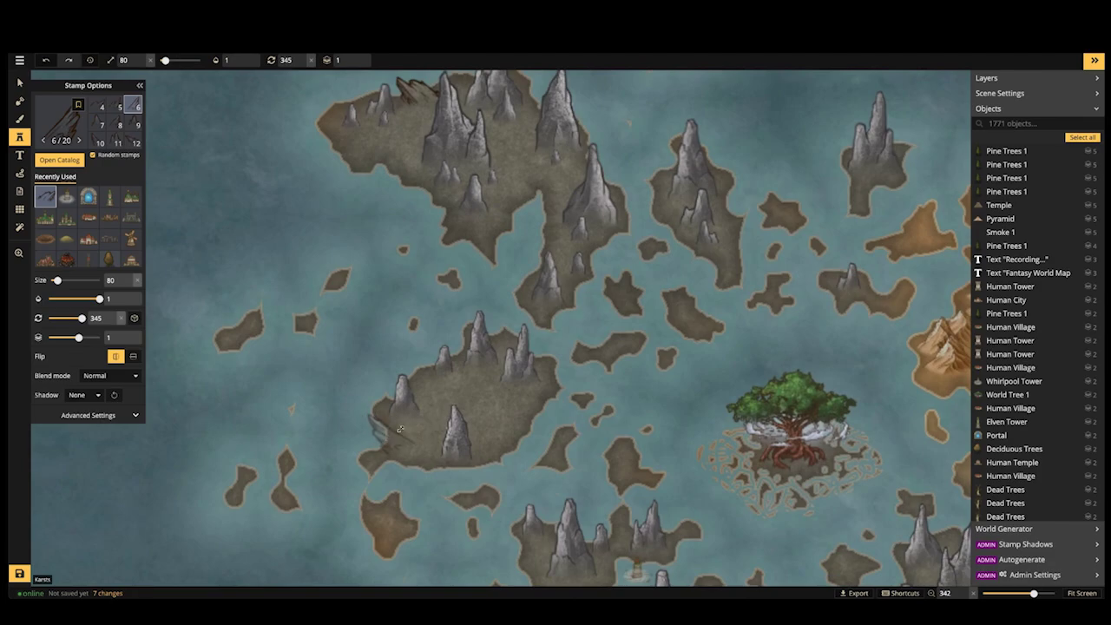
{"action": "left_click", "coordinate": [409, 338]}
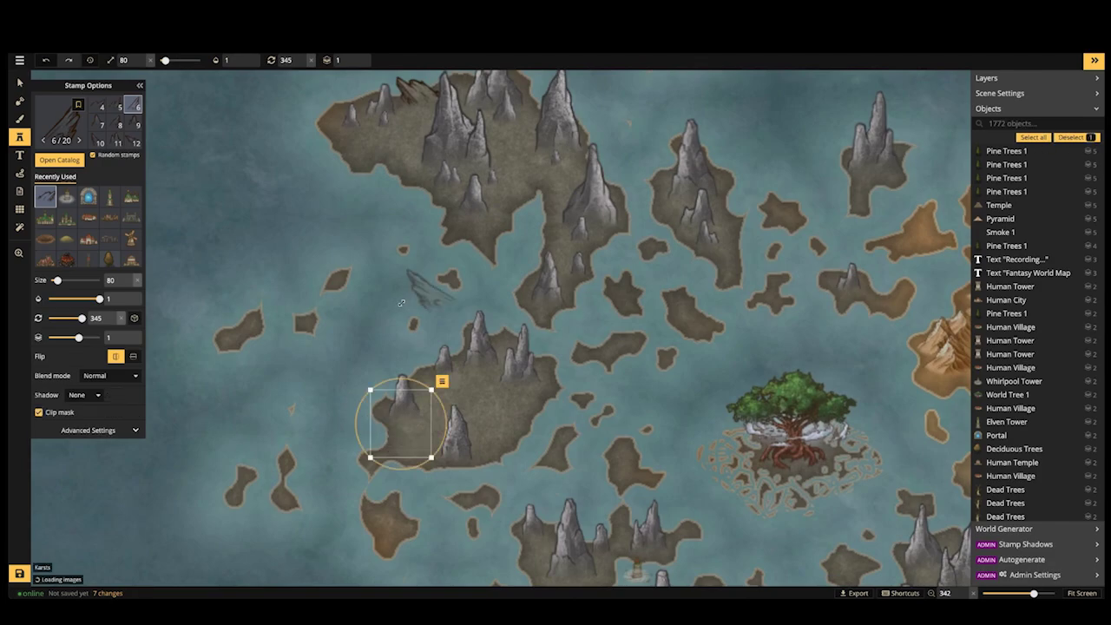
{"action": "left_click", "coordinate": [401, 424]}
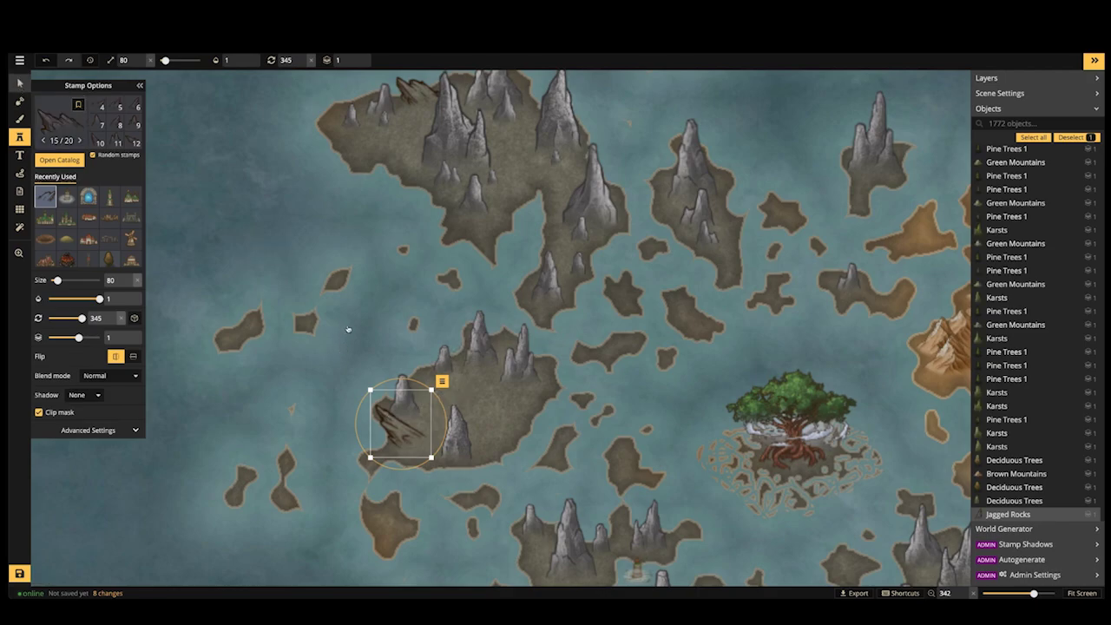
{"action": "key", "text": "Escape"}
{"action": "key", "text": "ctrl+z"}
Delete the jagged rock from the north coast of the rocky island northwest of the World Tree
{"action": "left_click", "coordinate": [420, 92]}
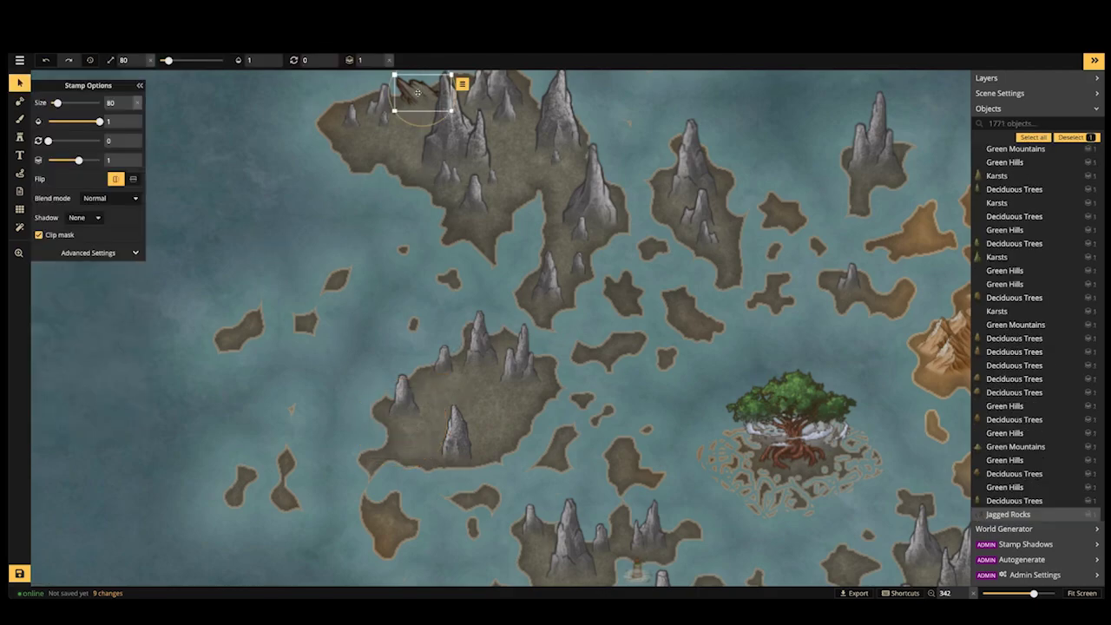
{"action": "key", "text": "Delete"}
{"action": "scroll", "coordinate": [437, 150], "scroll_direction": "down", "scroll_amount": 5}
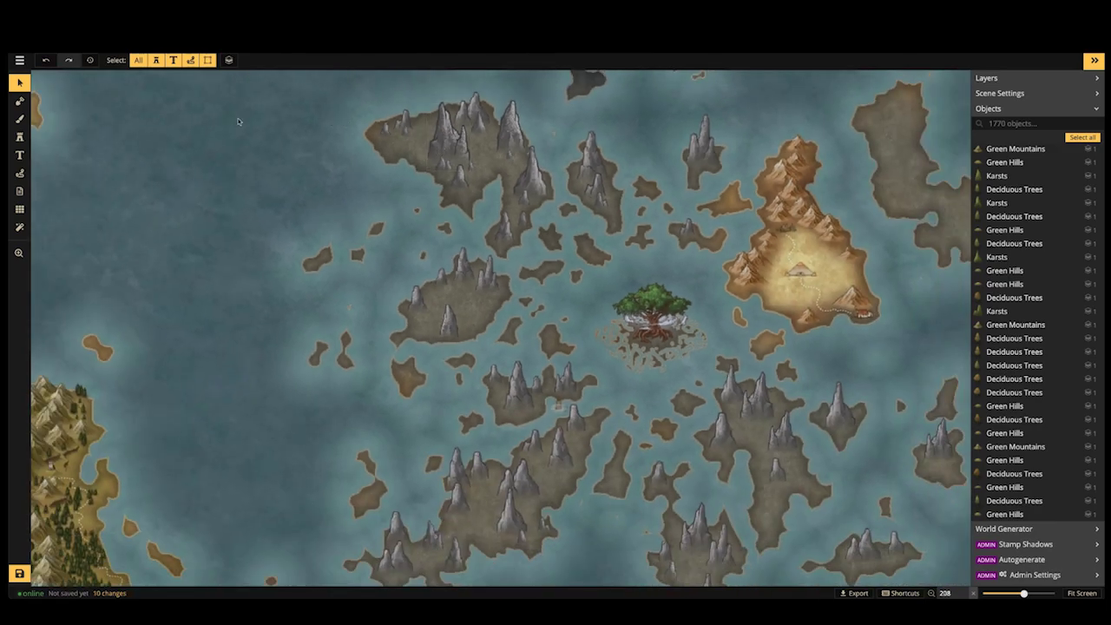
Switch the stamp catalog from Parchment World to the Fantasy World style and choose the low grey-green mountain set
{"action": "left_click", "coordinate": [22, 137]}
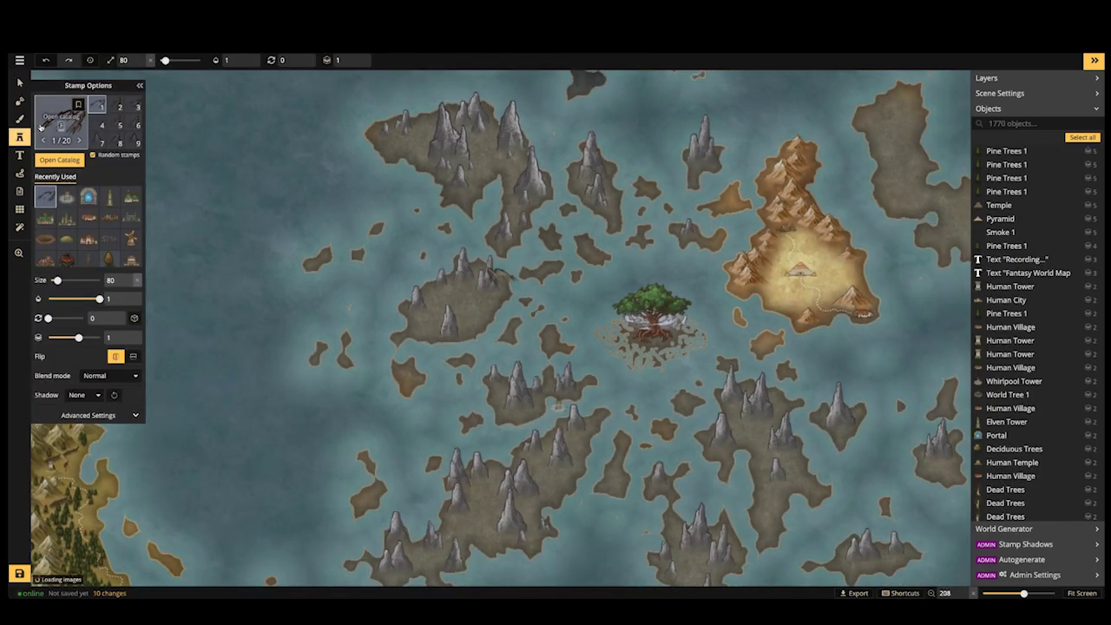
{"action": "left_click", "coordinate": [41, 123]}
{"action": "scroll", "coordinate": [317, 356], "scroll_direction": "down", "scroll_amount": 1}
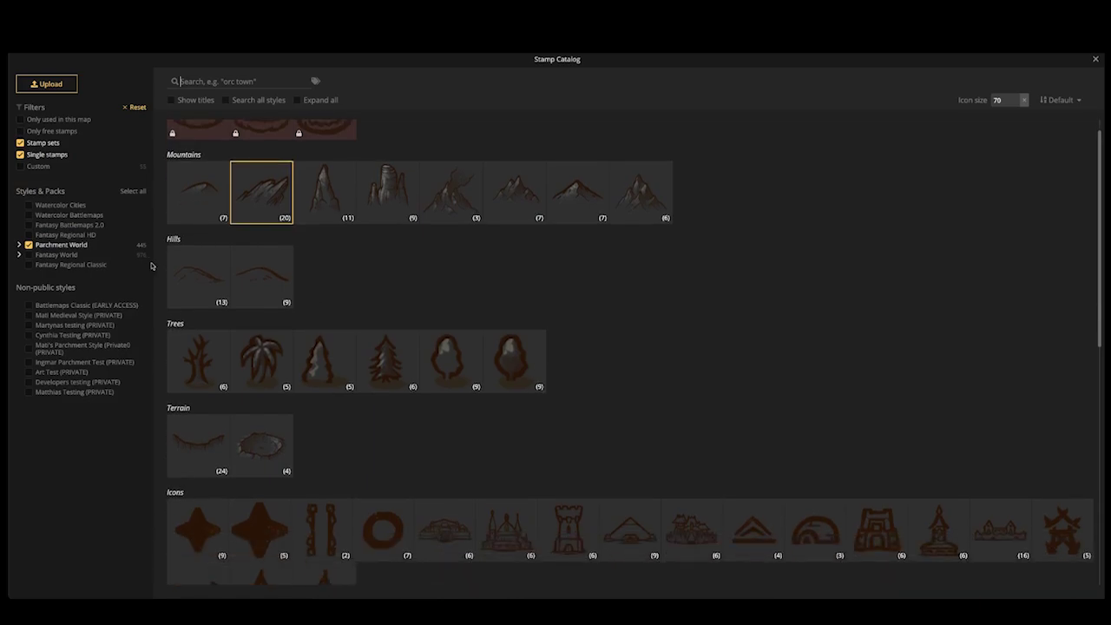
{"action": "left_click", "coordinate": [27, 246]}
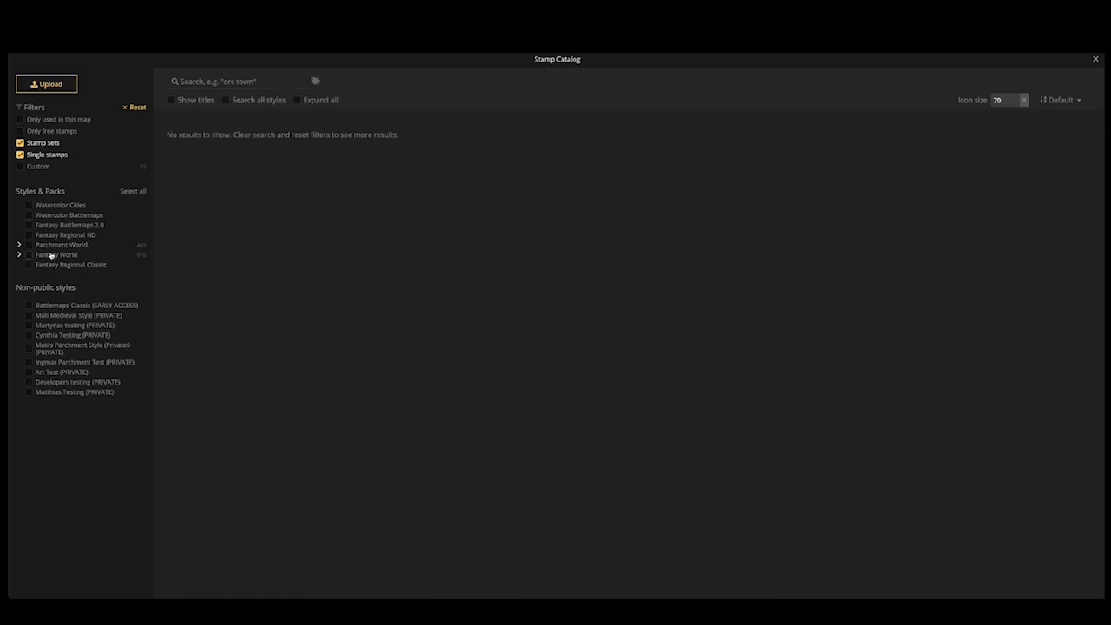
{"action": "left_click", "coordinate": [126, 252]}
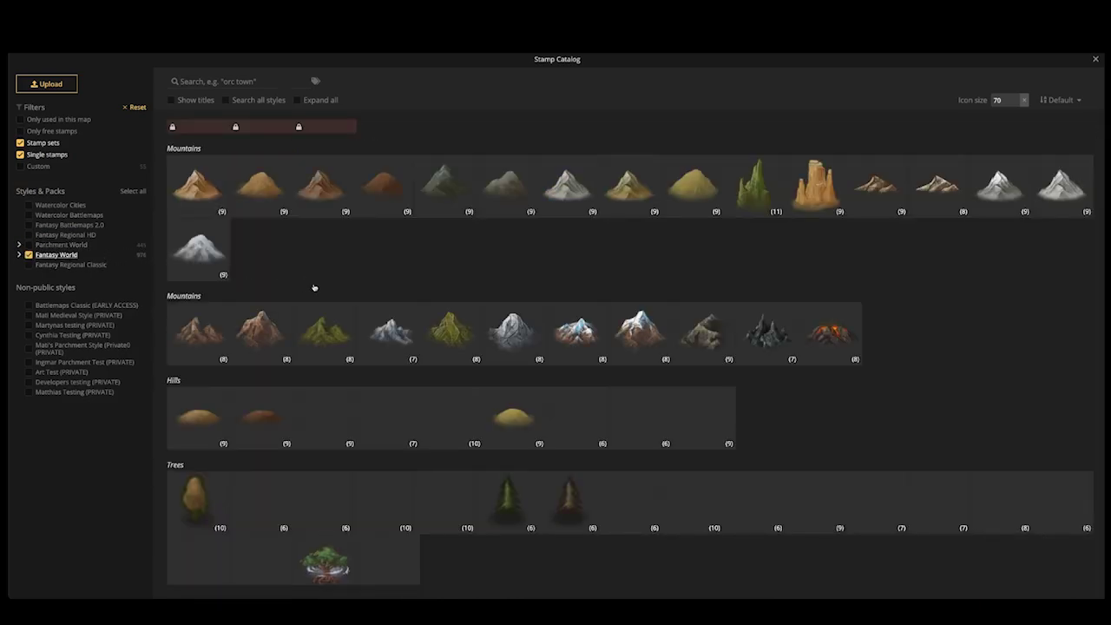
{"action": "left_click", "coordinate": [509, 198]}
Place three low grey-green mountains between the tall rock spires of the island northwest of the World Tree
{"action": "scroll", "coordinate": [476, 141], "scroll_direction": "up", "scroll_amount": 5}
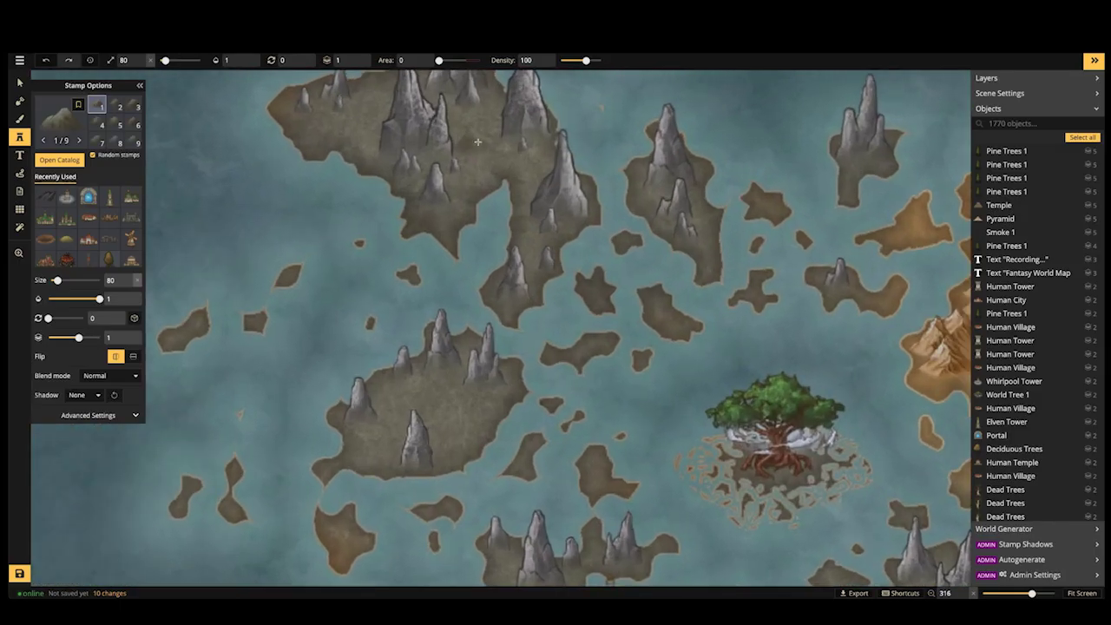
{"action": "scroll", "coordinate": [478, 141], "scroll_direction": "up", "scroll_amount": 1}
{"action": "left_click", "coordinate": [486, 146]}
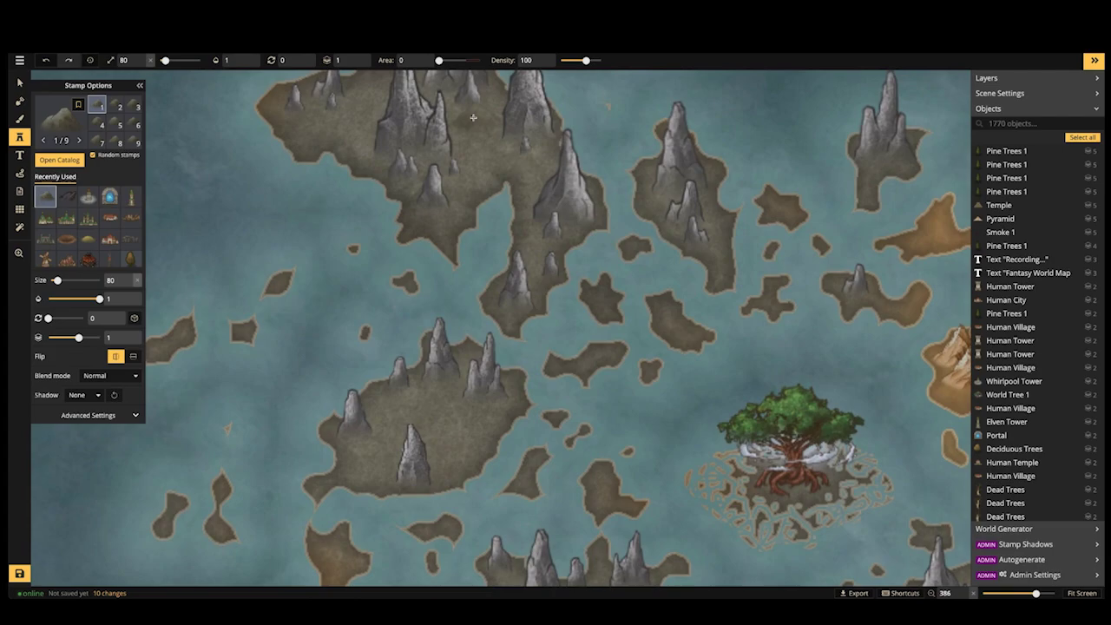
{"action": "left_click", "coordinate": [365, 111]}
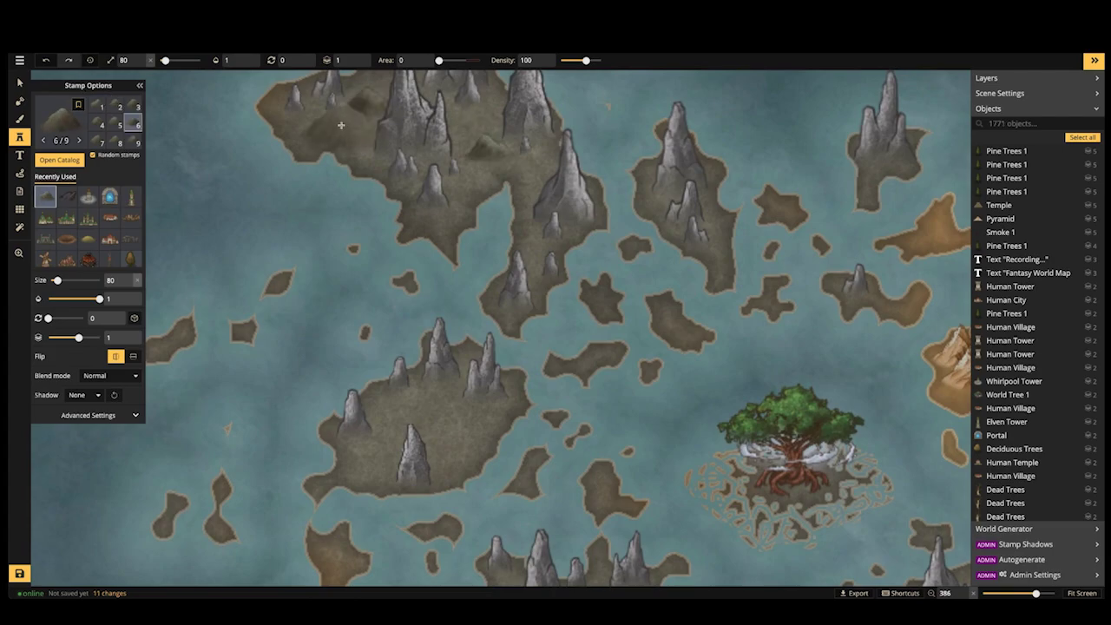
{"action": "left_click", "coordinate": [333, 125]}
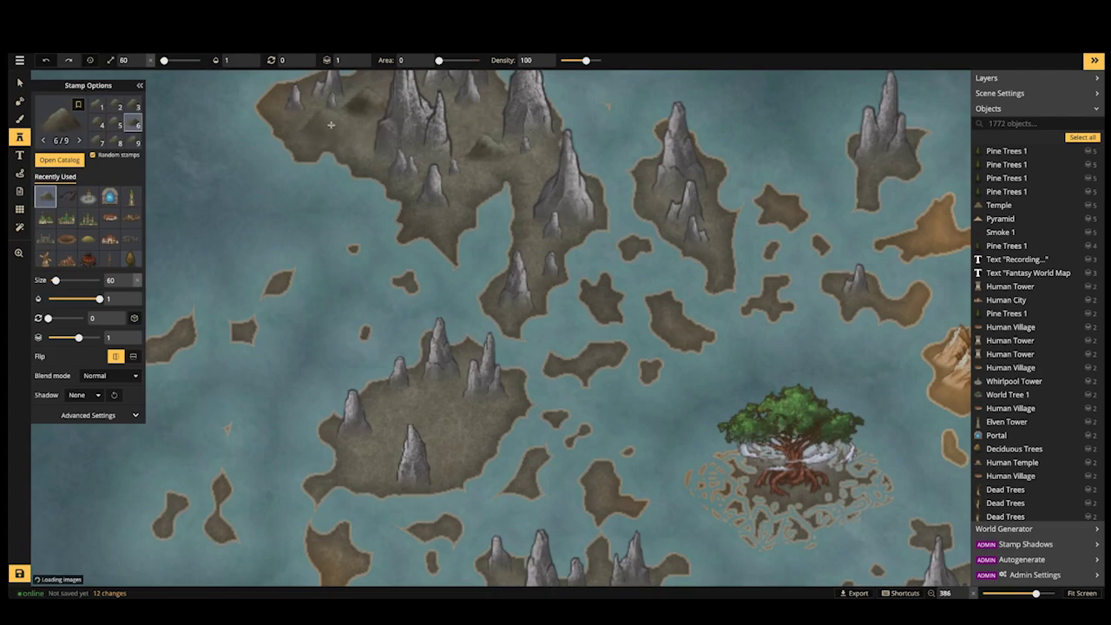
Place three size 60 grey-green mountains among the spires of the rocky island west of the World Tree
{"action": "left_click", "coordinate": [451, 402]}
{"action": "left_click", "coordinate": [393, 457]}
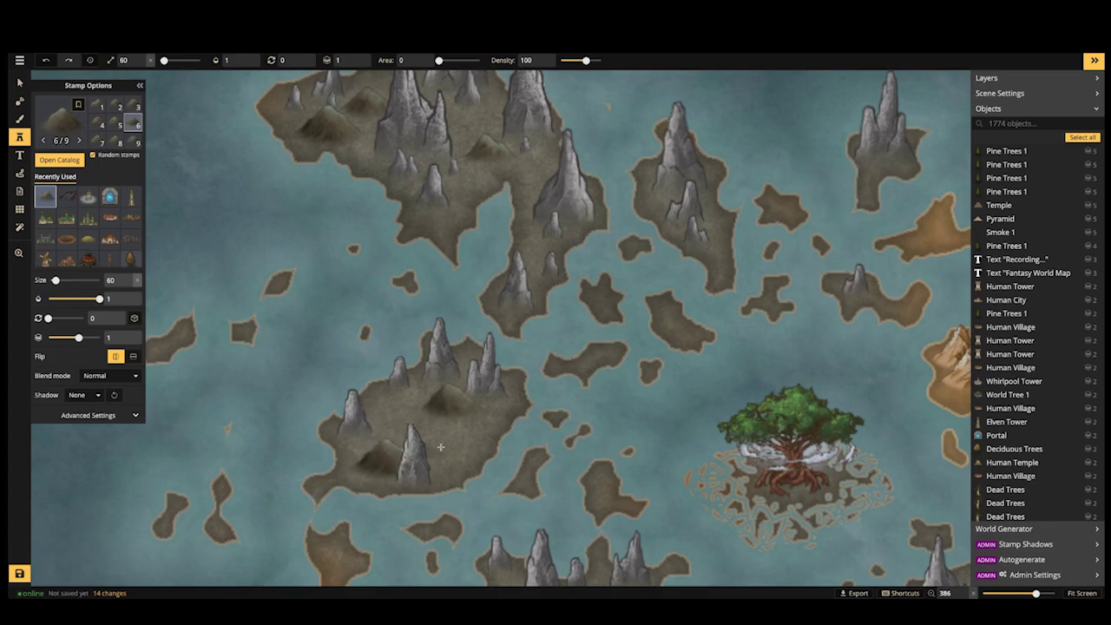
{"action": "left_click", "coordinate": [454, 440]}
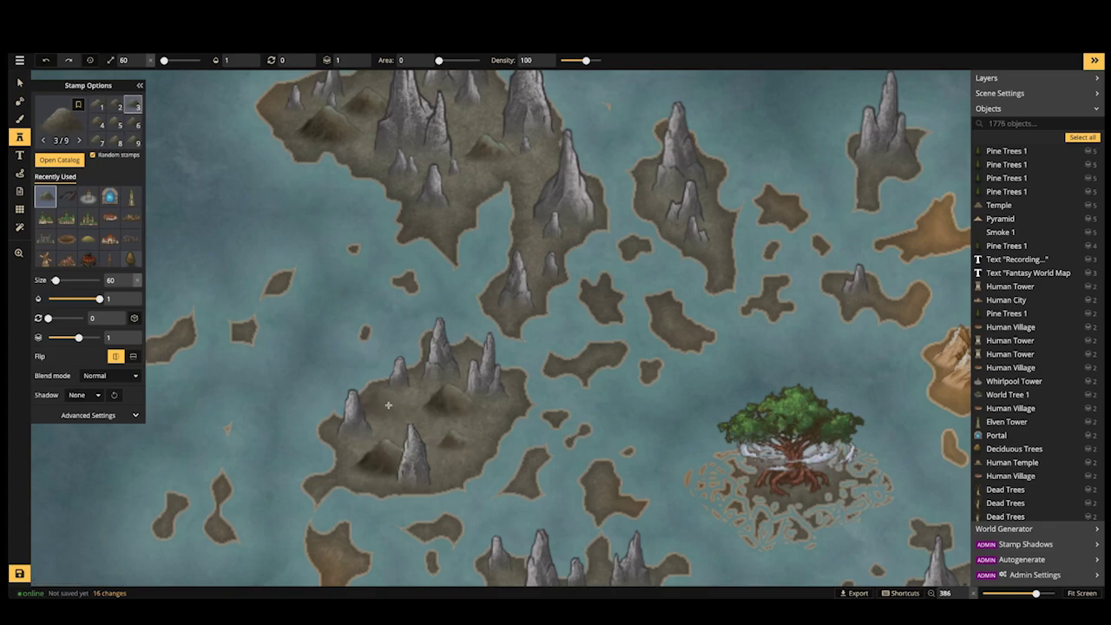
Place a size 60 grey-green mountain on the island west of the World Tree and several among the central spires of the large southwestern island
{"action": "left_click", "coordinate": [389, 406]}
{"action": "left_click_drag", "start_coordinate": [573, 403], "coordinate": [388, 253]}
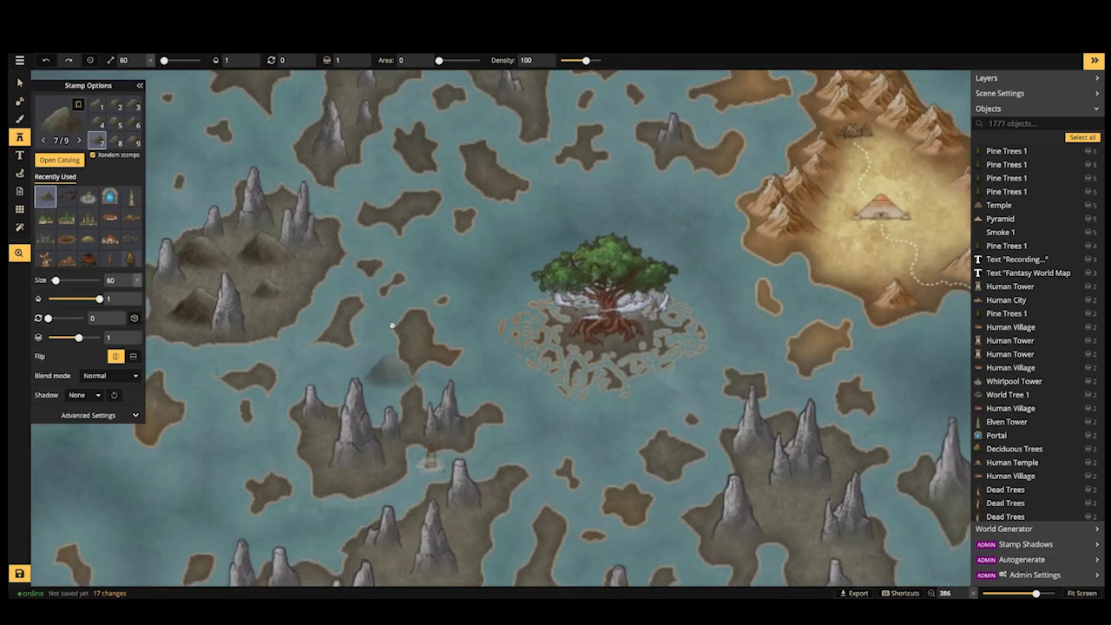
{"action": "left_click_drag", "start_coordinate": [393, 325], "coordinate": [391, 215]}
{"action": "left_click_drag", "start_coordinate": [410, 417], "coordinate": [407, 299]}
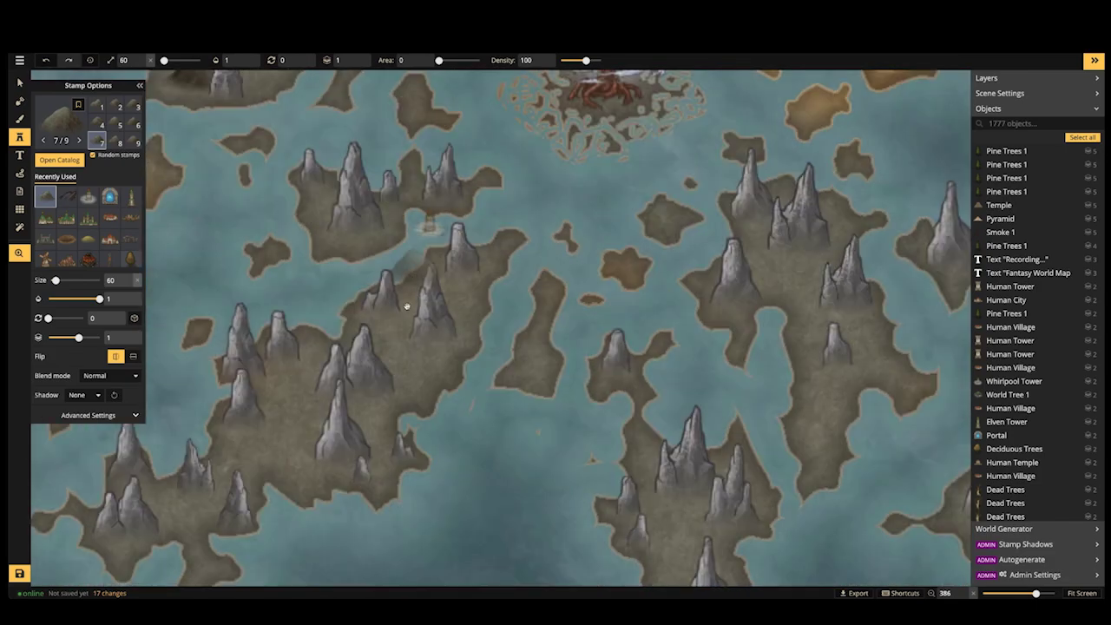
{"action": "left_click", "coordinate": [321, 368]}
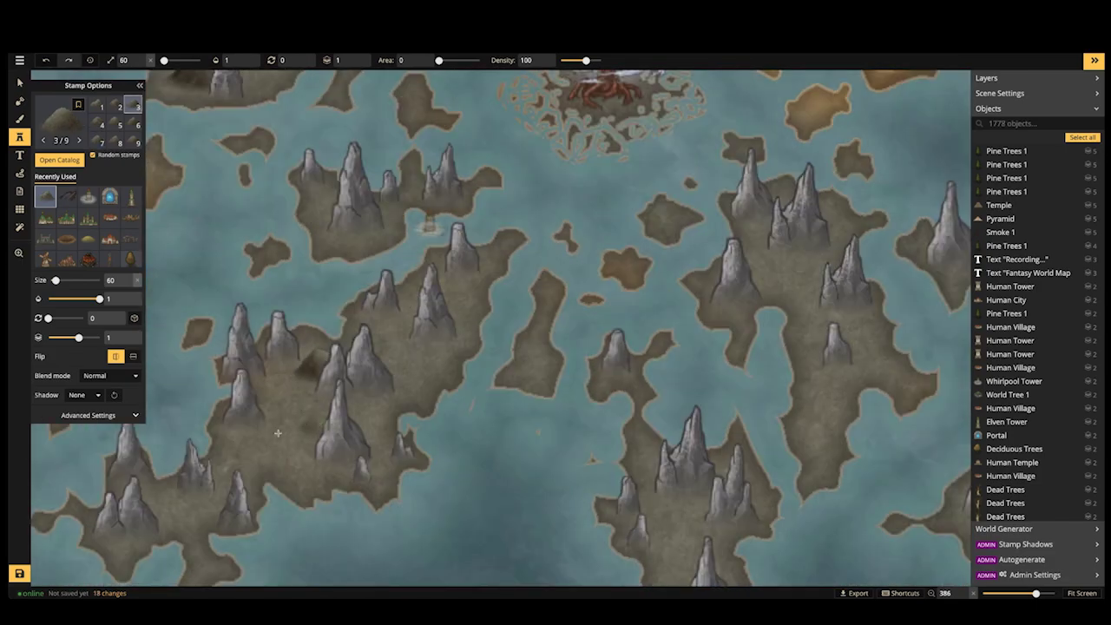
{"action": "left_click", "coordinate": [312, 426]}
{"action": "left_click", "coordinate": [286, 398]}
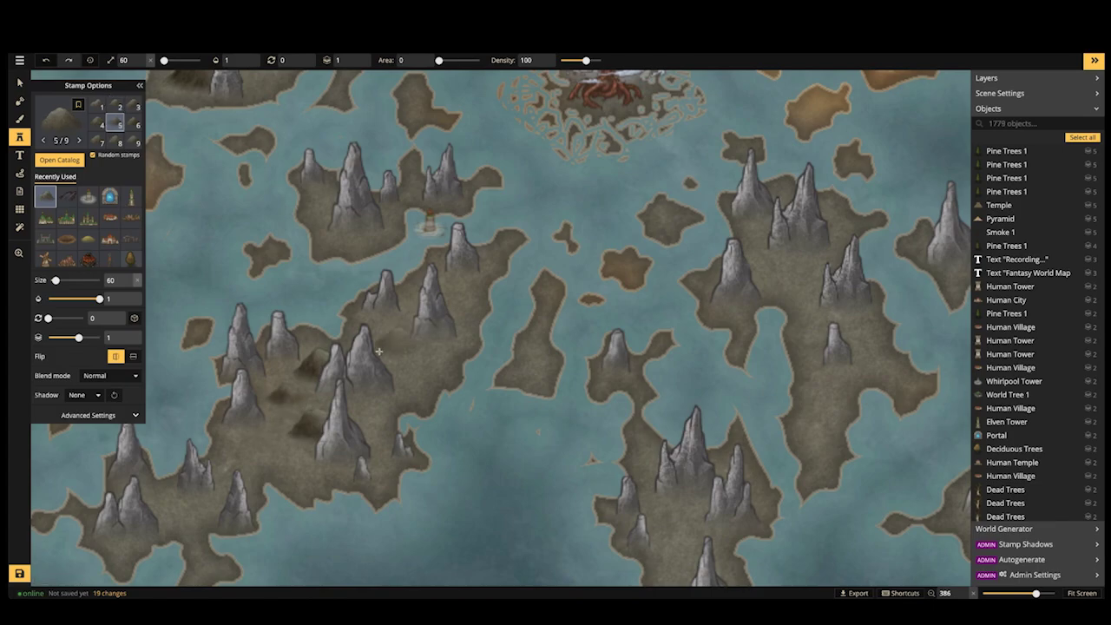
{"action": "left_click", "coordinate": [251, 456]}
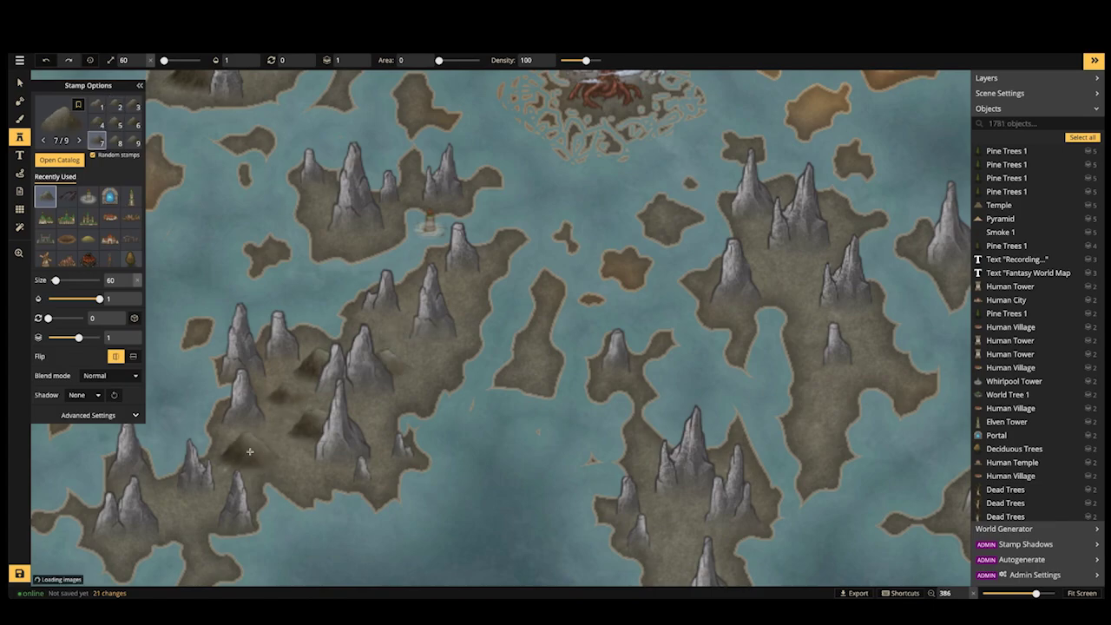
Add size 60 grey-green mountains beside the northeastern spires and on the southwestern peninsula of the large southwestern island
{"action": "left_click", "coordinate": [436, 312]}
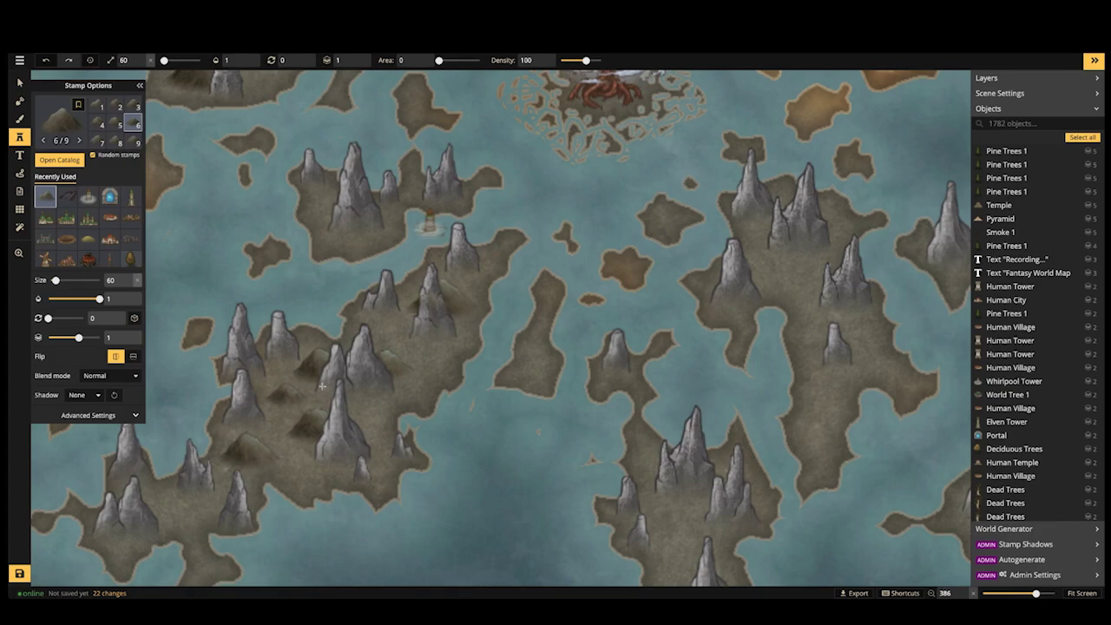
{"action": "left_click", "coordinate": [445, 298]}
{"action": "key", "text": "space"}
{"action": "left_click_drag", "start_coordinate": [185, 488], "coordinate": [350, 363]}
{"action": "left_click", "coordinate": [328, 386]}
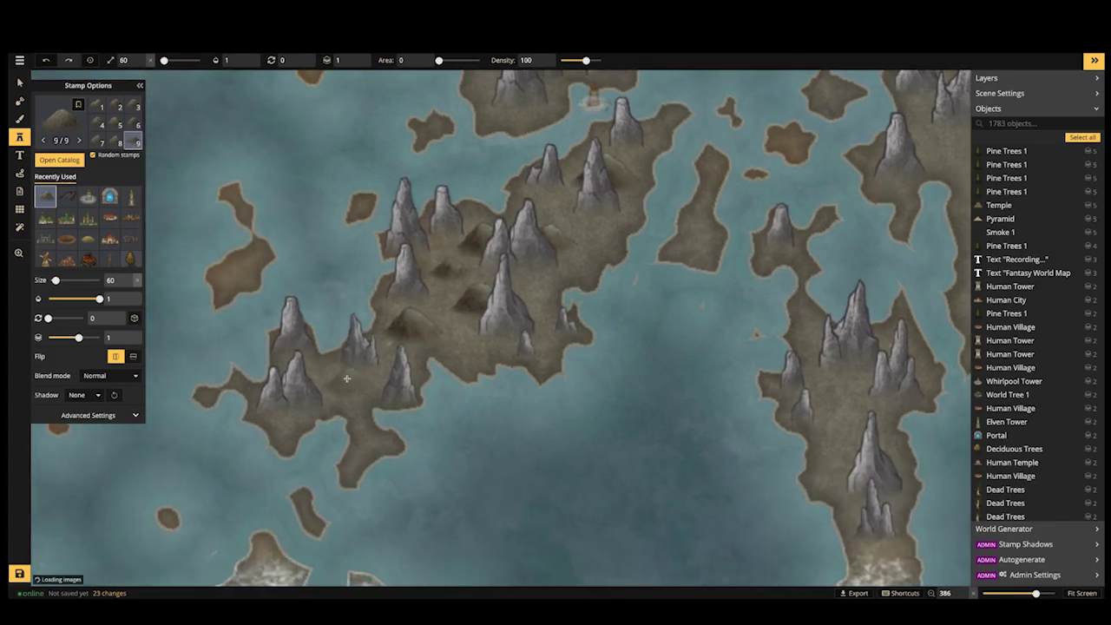
{"action": "scroll", "coordinate": [327, 388], "scroll_direction": "down", "scroll_amount": 2}
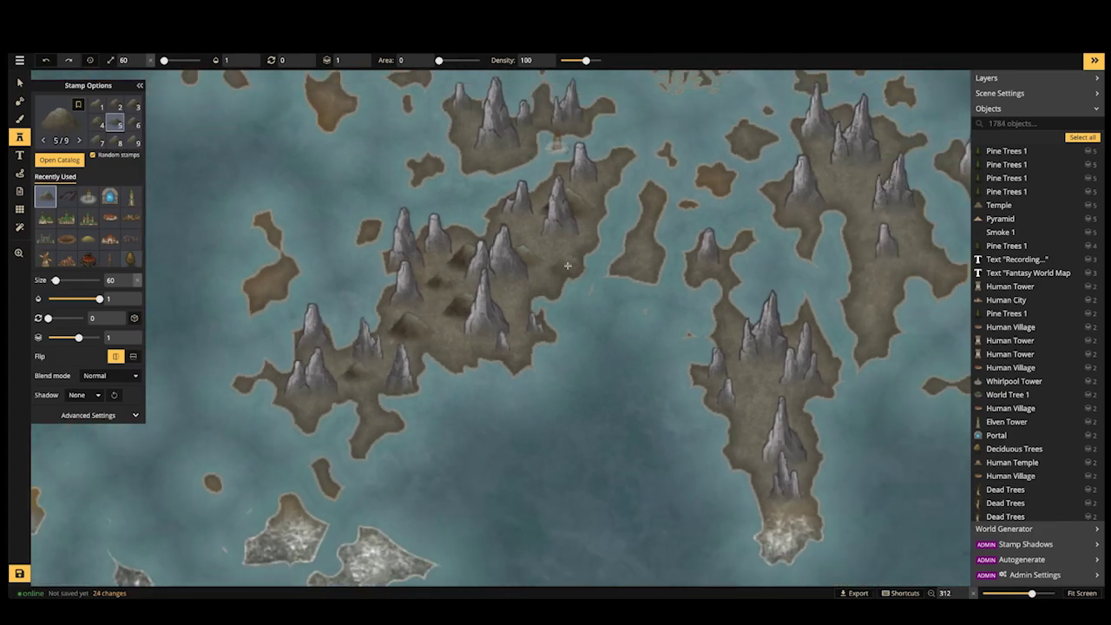
Place two size 60 grey-green mountains between the spires of the narrow rocky island south of the World Tree
{"action": "key", "text": "space"}
{"action": "left_click_drag", "start_coordinate": [697, 282], "coordinate": [430, 374]}
{"action": "scroll", "coordinate": [531, 477], "scroll_direction": "down", "scroll_amount": 4}
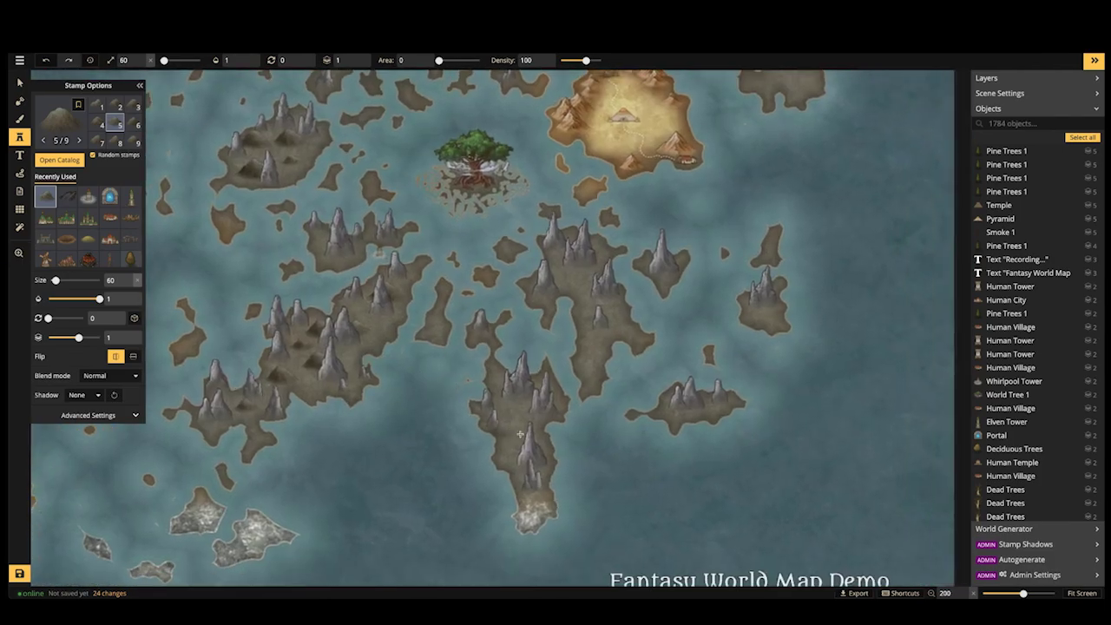
{"action": "scroll", "coordinate": [509, 400], "scroll_direction": "up", "scroll_amount": 4}
{"action": "left_click", "coordinate": [506, 401]}
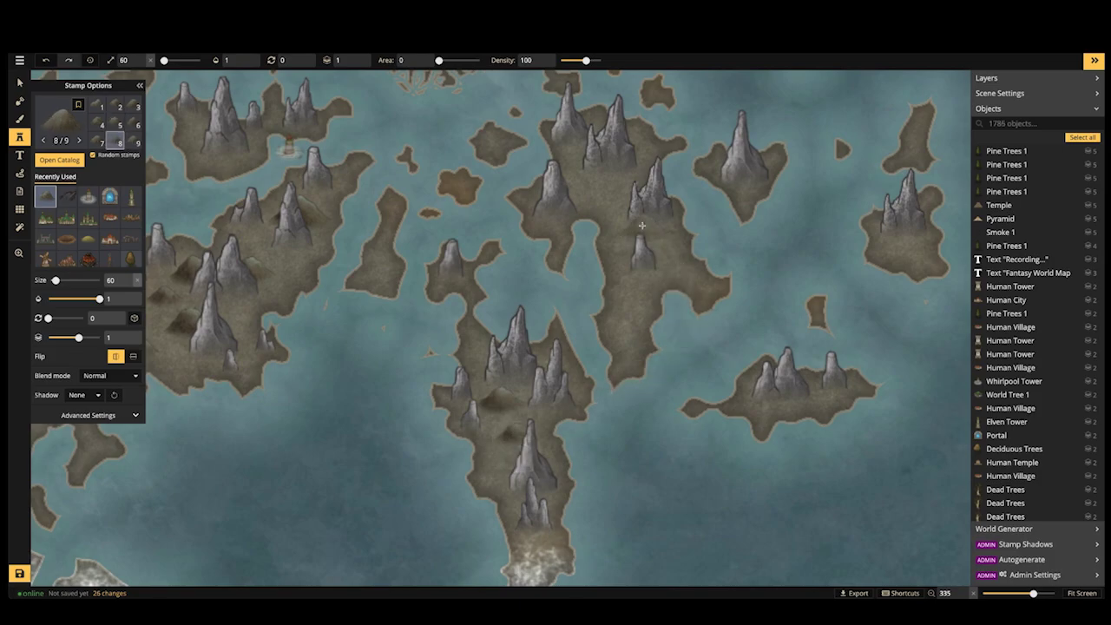
Place four size 60 grey-green mountains among the spires of the rocky island southeast of the World Tree
{"action": "left_click", "coordinate": [620, 179]}
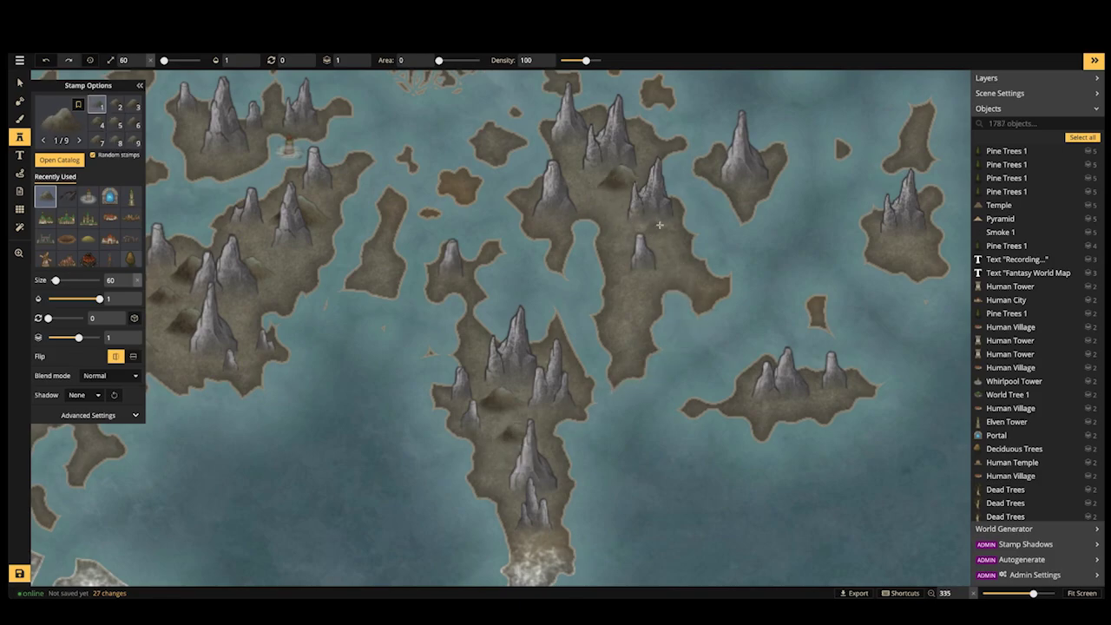
{"action": "left_click", "coordinate": [573, 175]}
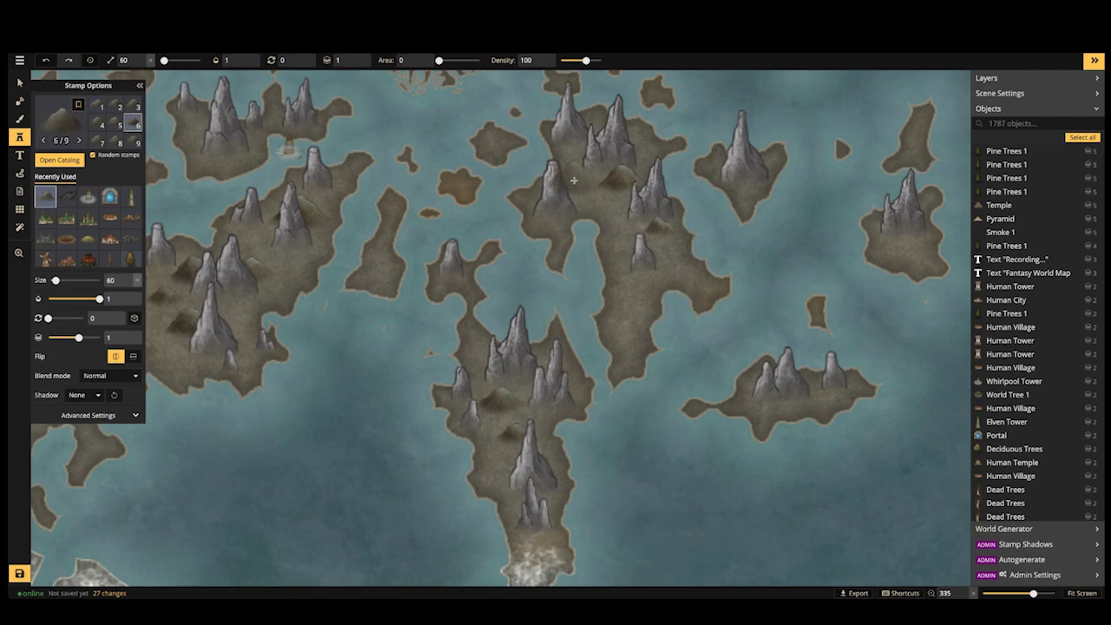
{"action": "left_click", "coordinate": [614, 204]}
{"action": "left_click", "coordinate": [632, 283]}
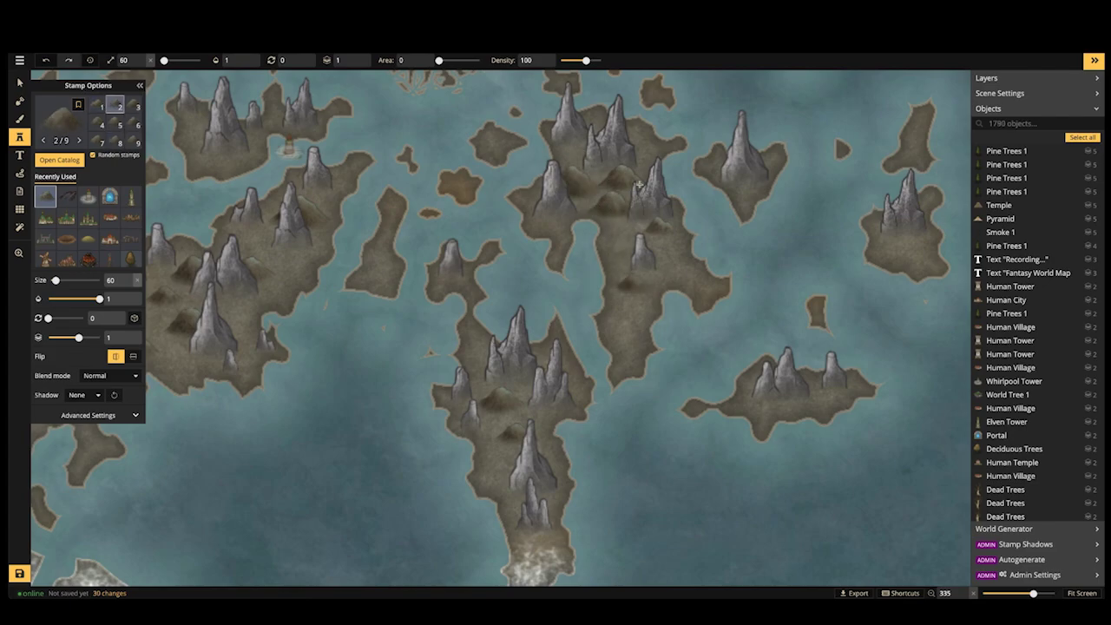
Select a grey-green mountain on the northwestern rocky island, filter the objects by "dark mountain med" and select all matching ones
{"action": "left_click_drag", "start_coordinate": [637, 113], "coordinate": [592, 283]}
{"action": "left_click_drag", "start_coordinate": [382, 106], "coordinate": [598, 339]}
{"action": "left_click_drag", "start_coordinate": [323, 128], "coordinate": [322, 175]}
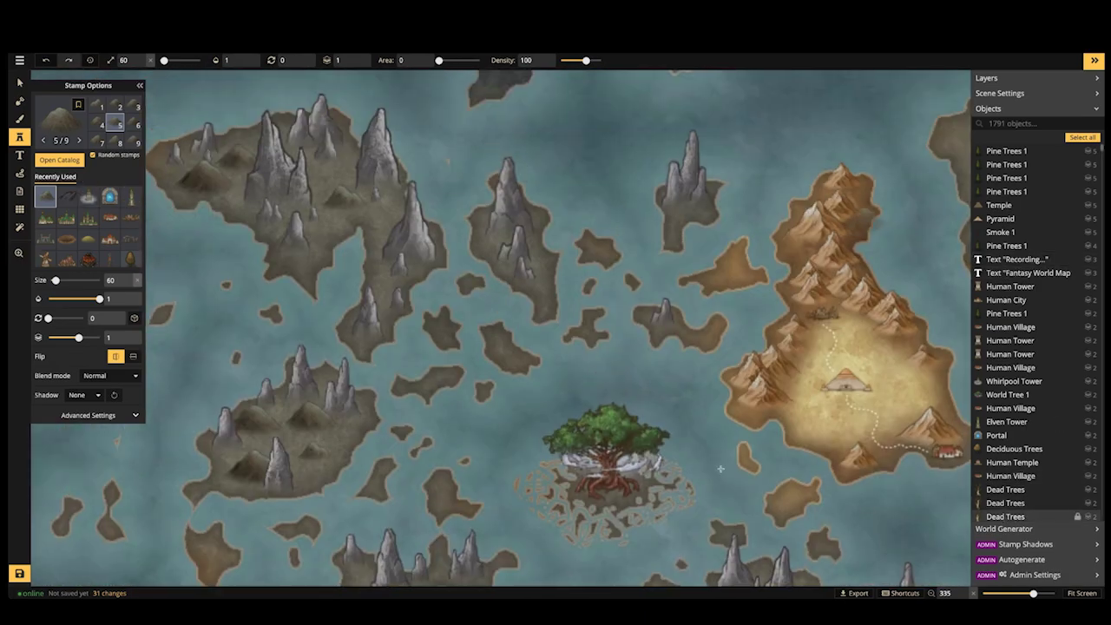
{"action": "key", "text": "v"}
{"action": "left_click", "coordinate": [239, 157]}
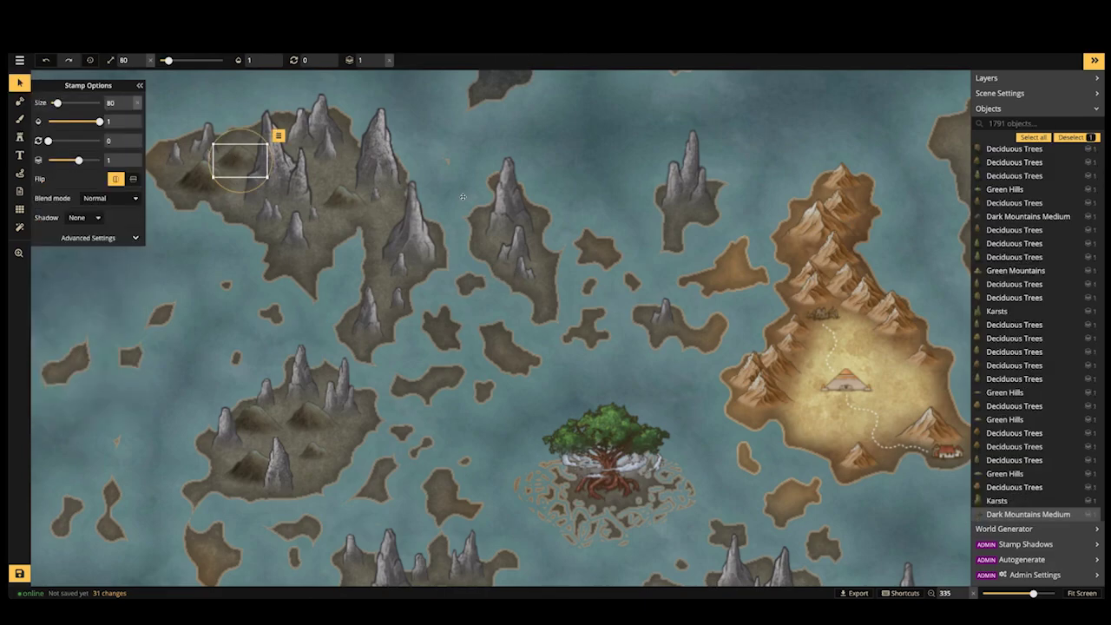
{"action": "left_click", "coordinate": [1028, 122]}
{"action": "type", "text": "dark"}
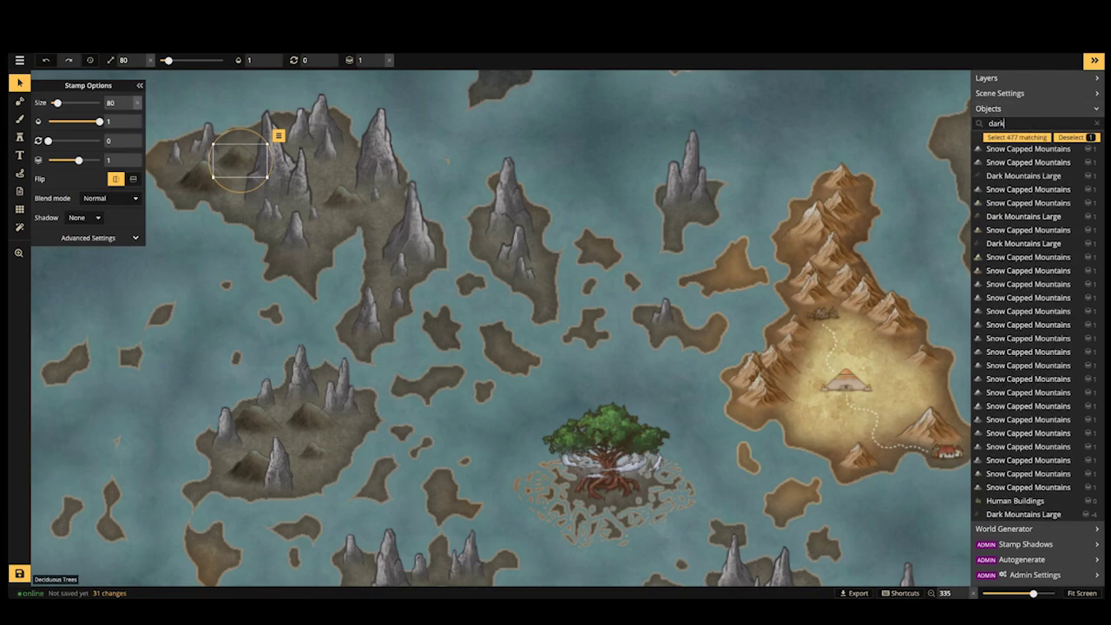
{"action": "type", "text": " mountain med"}
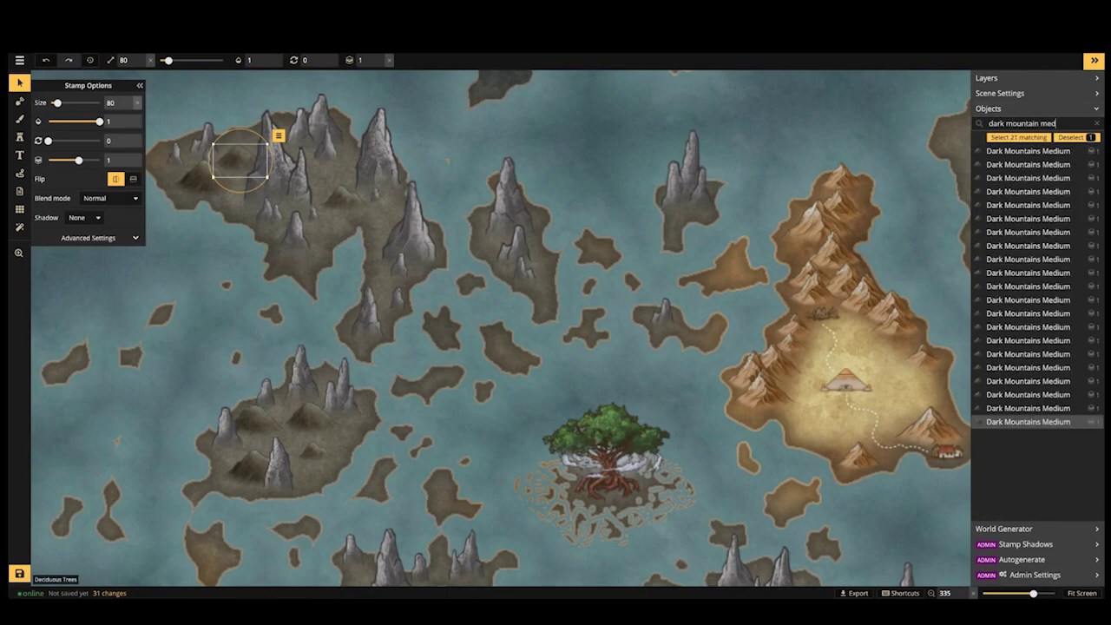
{"action": "left_click", "coordinate": [1015, 137]}
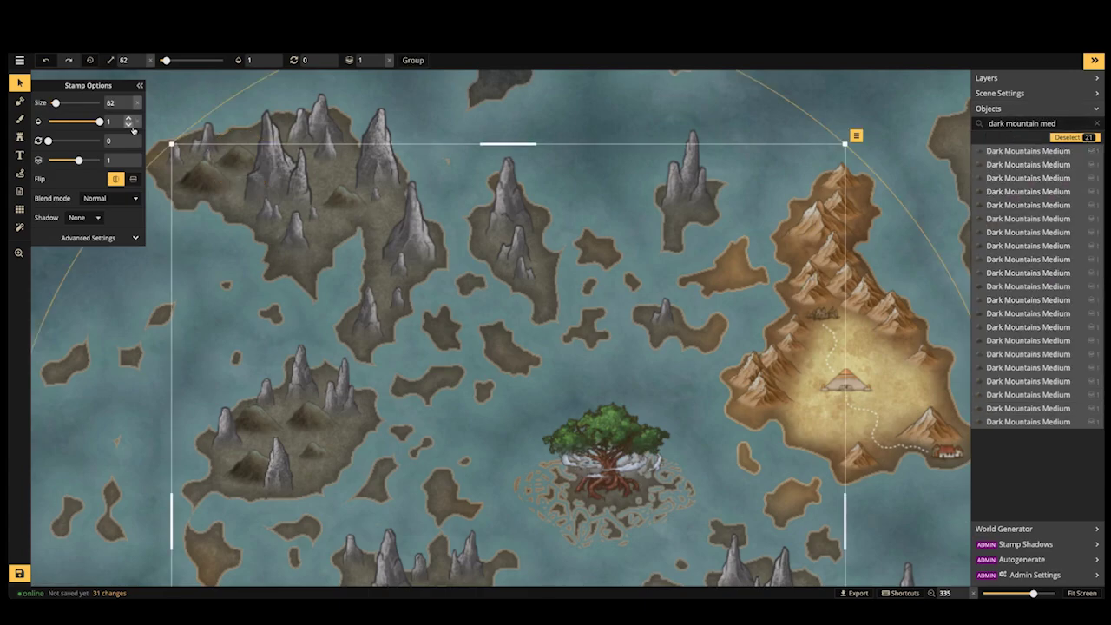
Set the brightness of the selected Dark Mountains Medium stamps to 115 and their contrast to 69, and deselect them
{"action": "left_click", "coordinate": [73, 236]}
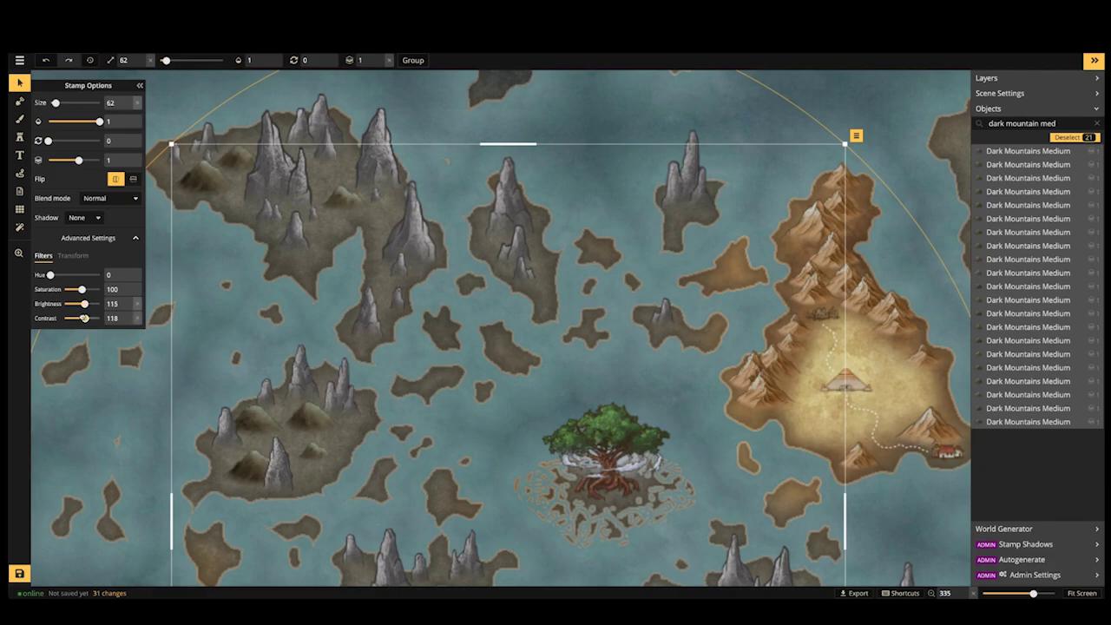
{"action": "left_click_drag", "start_coordinate": [78, 318], "coordinate": [75, 317]}
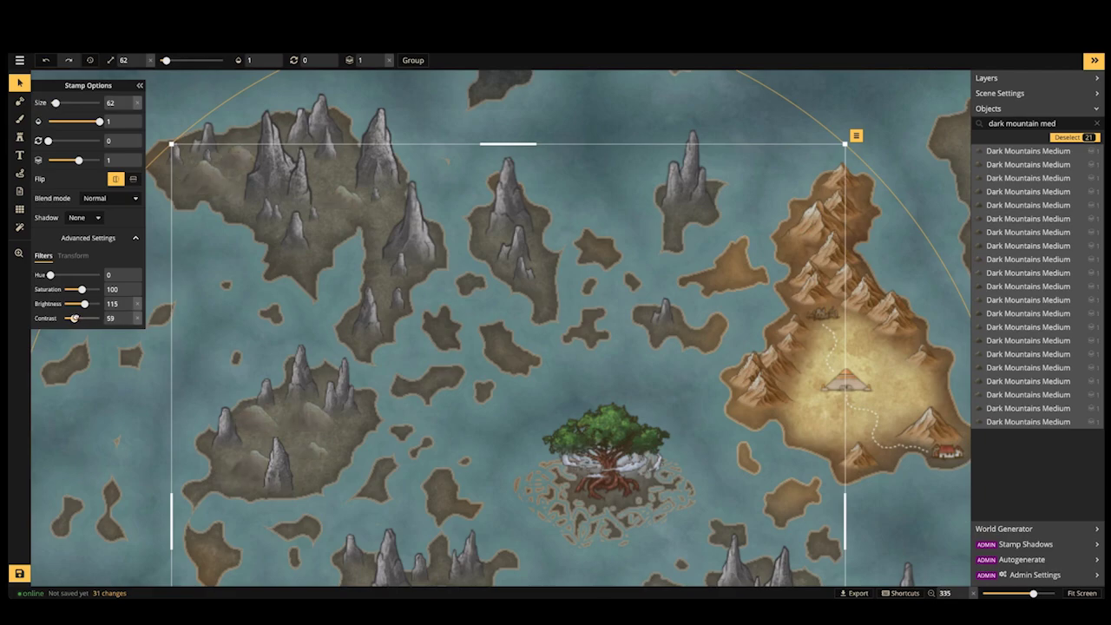
{"action": "scroll", "coordinate": [259, 285], "scroll_direction": "down", "scroll_amount": 3}
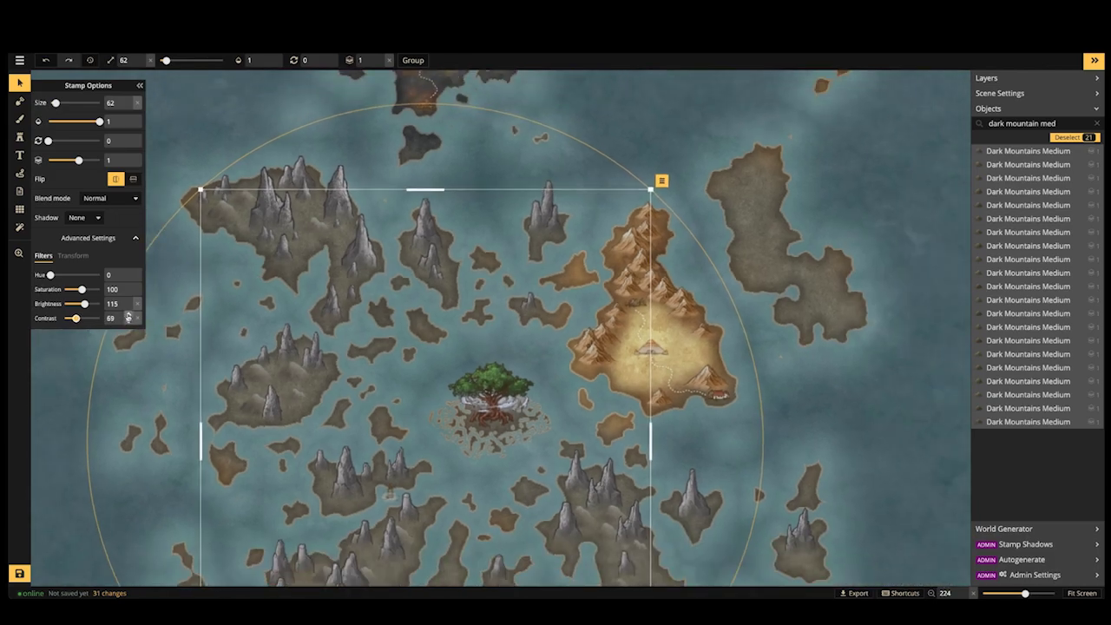
{"action": "left_click", "coordinate": [264, 290]}
Choose the olive-green mountain set from the Fantasy World stamps for the bare island east of the western forest continent
{"action": "scroll", "coordinate": [283, 293], "scroll_direction": "down", "scroll_amount": 2}
{"action": "key", "text": "space"}
{"action": "left_click_drag", "start_coordinate": [302, 334], "coordinate": [296, 244]}
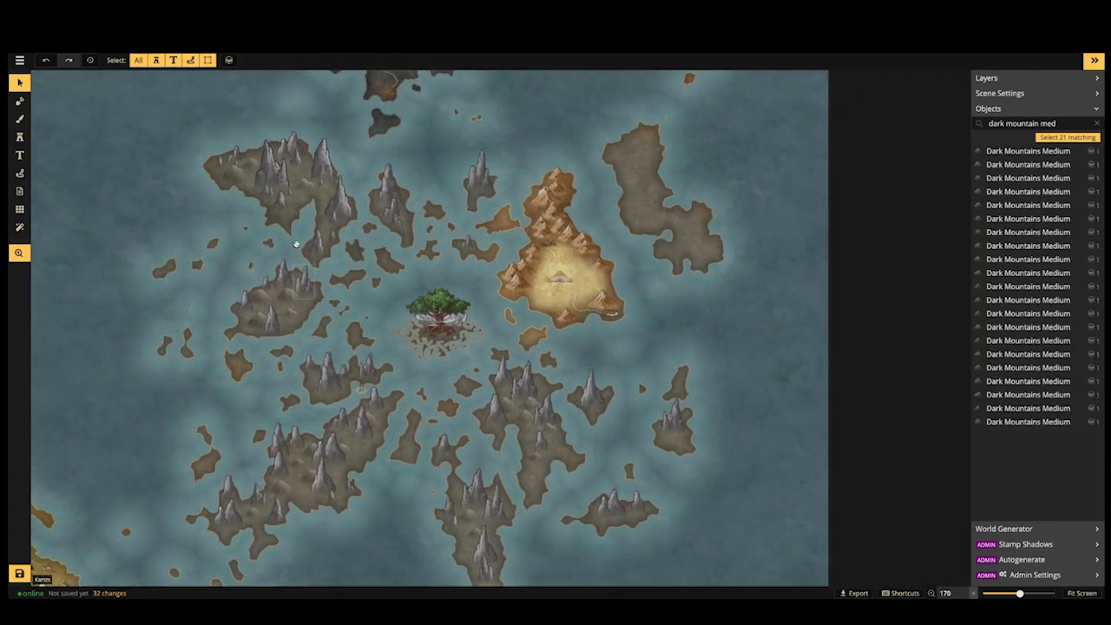
{"action": "scroll", "coordinate": [296, 276], "scroll_direction": "down", "scroll_amount": 3}
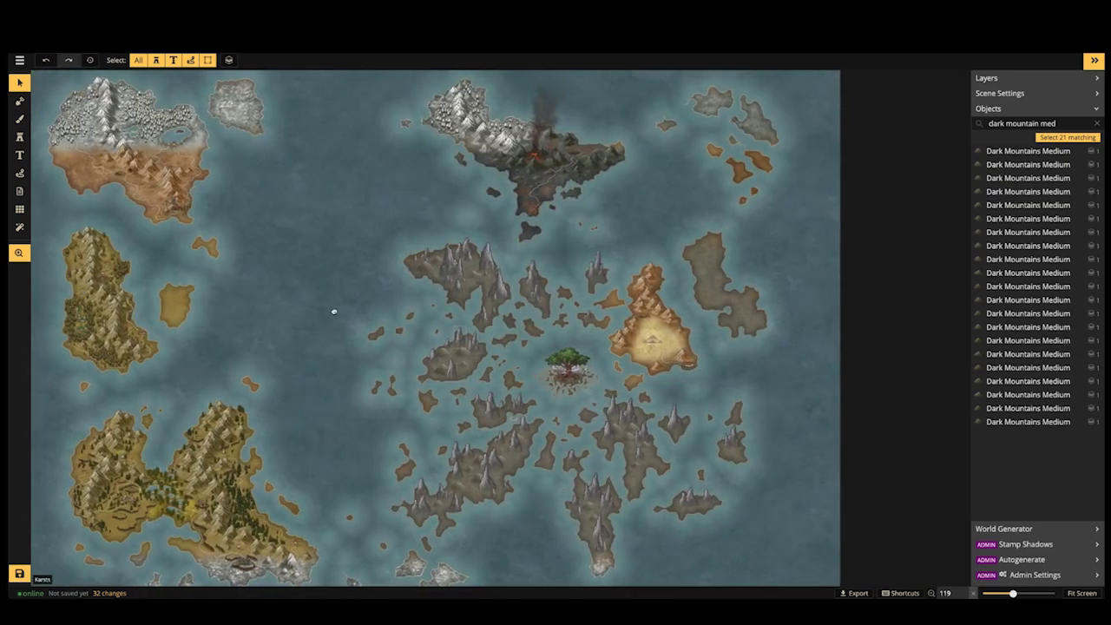
{"action": "scroll", "coordinate": [185, 304], "scroll_direction": "up", "scroll_amount": 2}
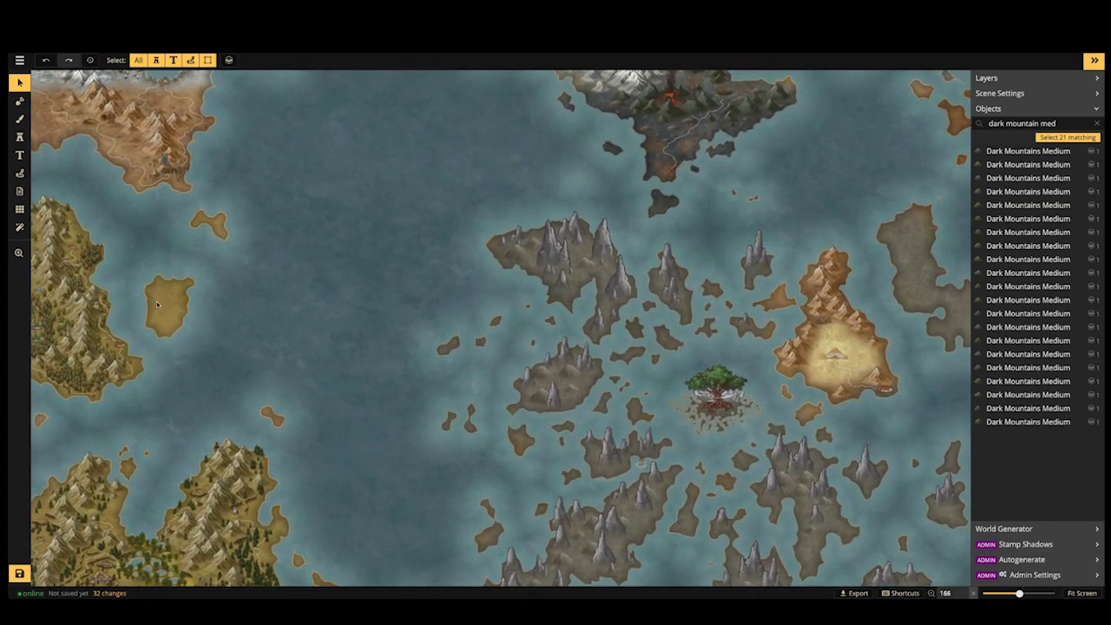
{"action": "scroll", "coordinate": [153, 299], "scroll_direction": "up", "scroll_amount": 4}
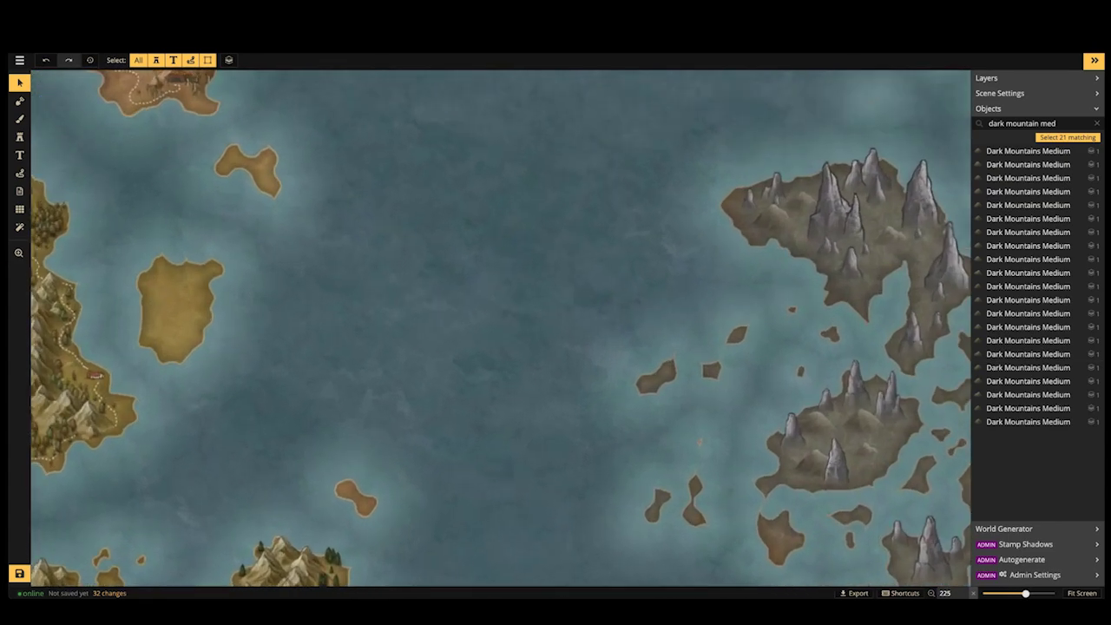
{"action": "left_click", "coordinate": [19, 137]}
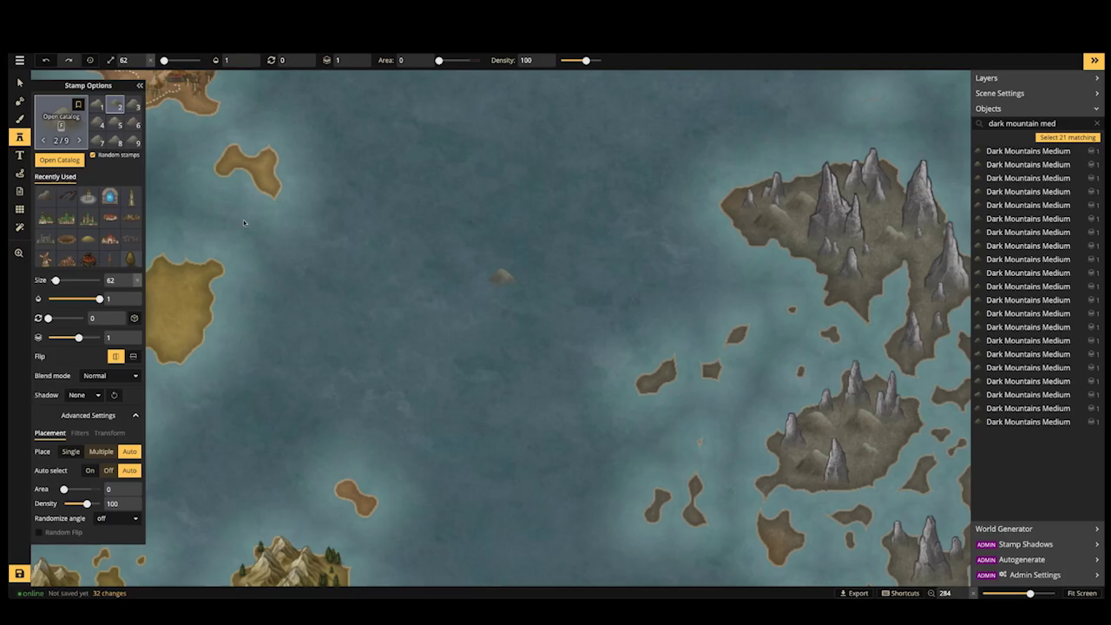
{"action": "key", "text": "f"}
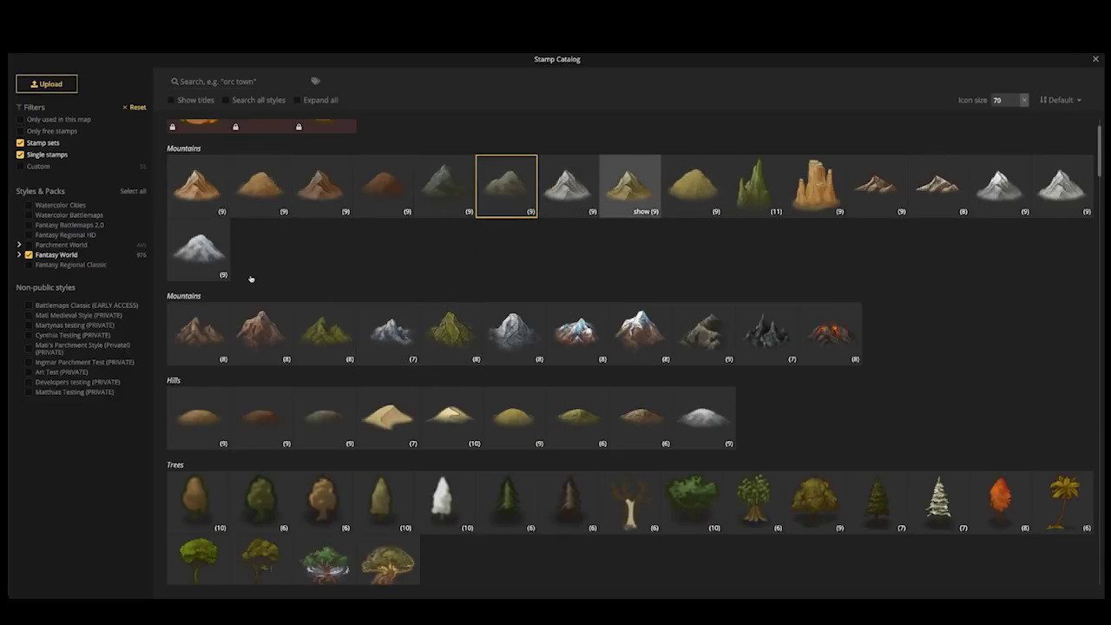
{"action": "left_click", "coordinate": [630, 185]}
Place an olive-green mountain on the north end of the small bare western island and set its size to 62
{"action": "key", "text": "space"}
{"action": "left_click_drag", "start_coordinate": [251, 278], "coordinate": [452, 284]}
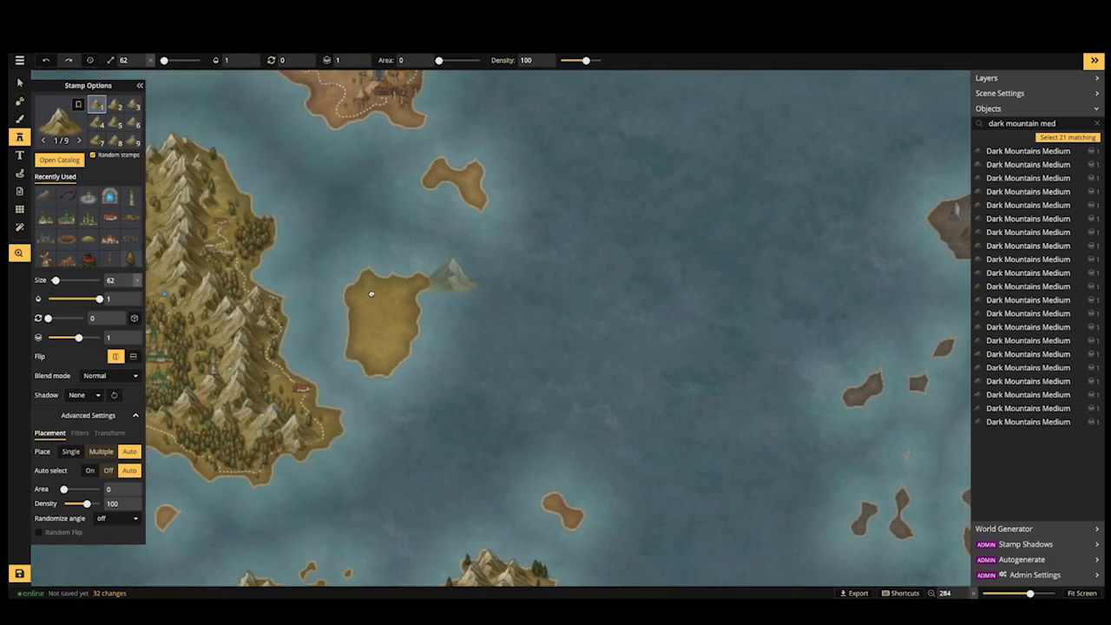
{"action": "scroll", "coordinate": [372, 293], "scroll_direction": "up", "scroll_amount": 3}
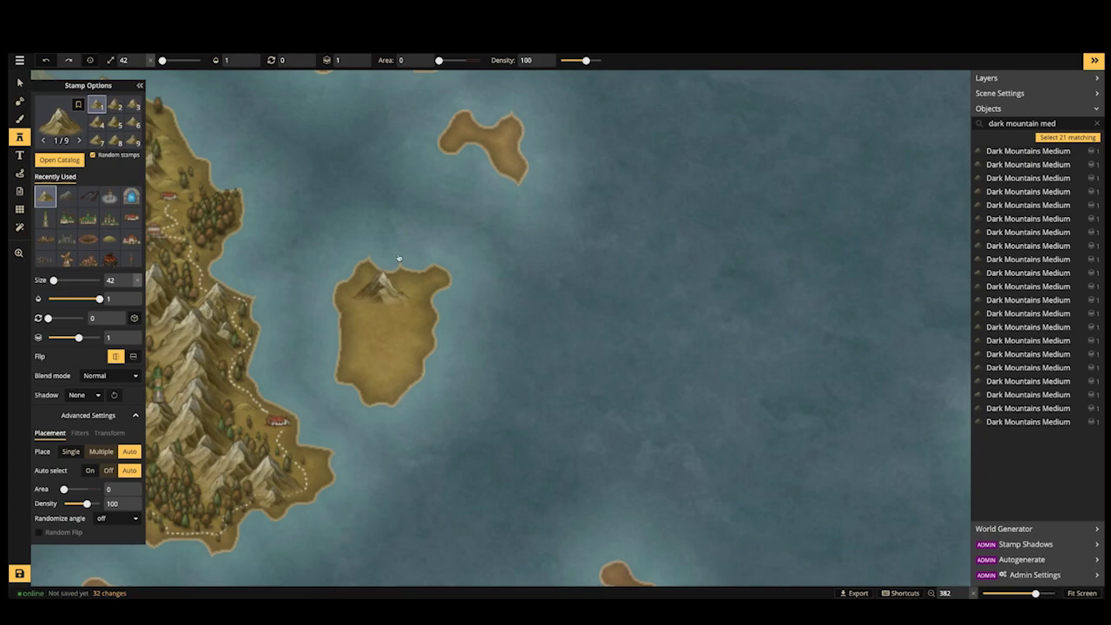
{"action": "key", "text": "v"}
{"action": "left_click", "coordinate": [382, 293]}
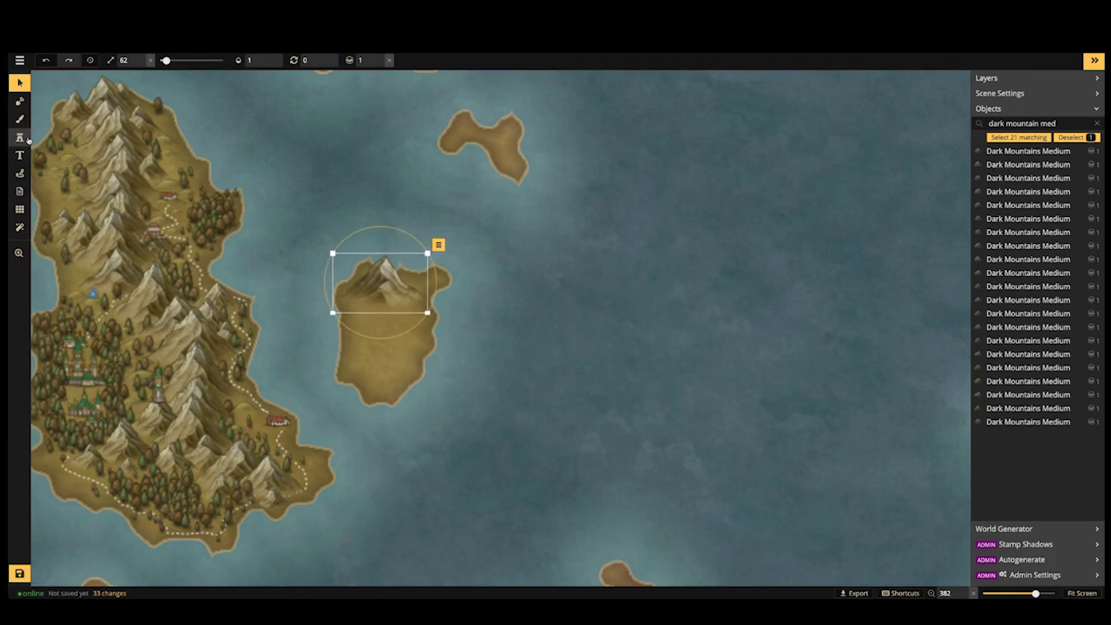
{"action": "key", "text": "s"}
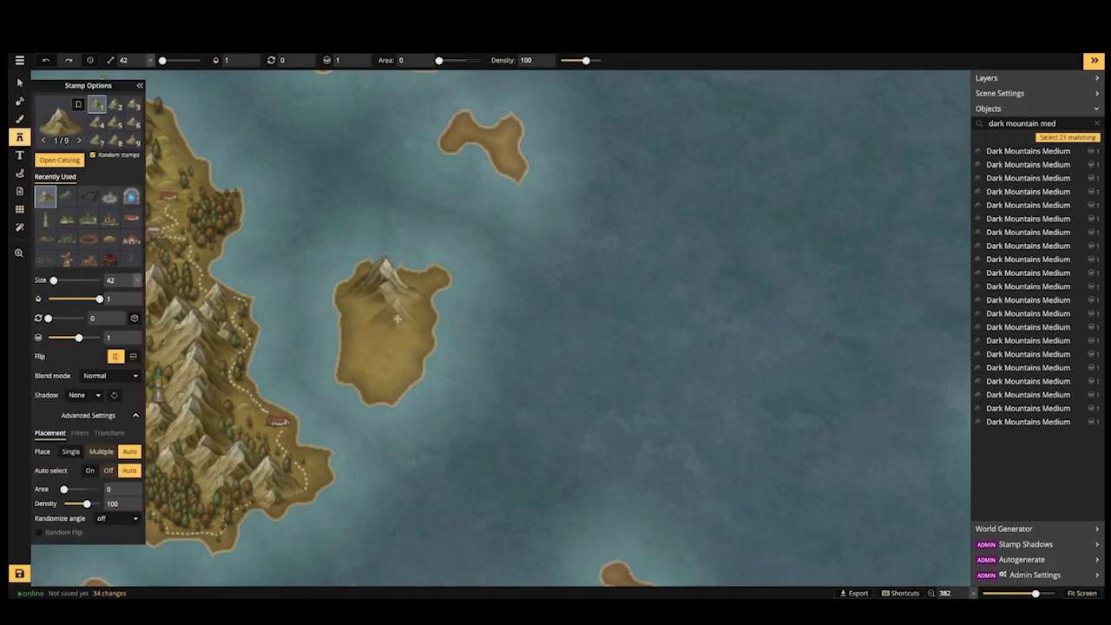
Place three more green mountain stamps at size 42, running down the island's east side to its southern part
{"action": "left_click", "coordinate": [398, 341]}
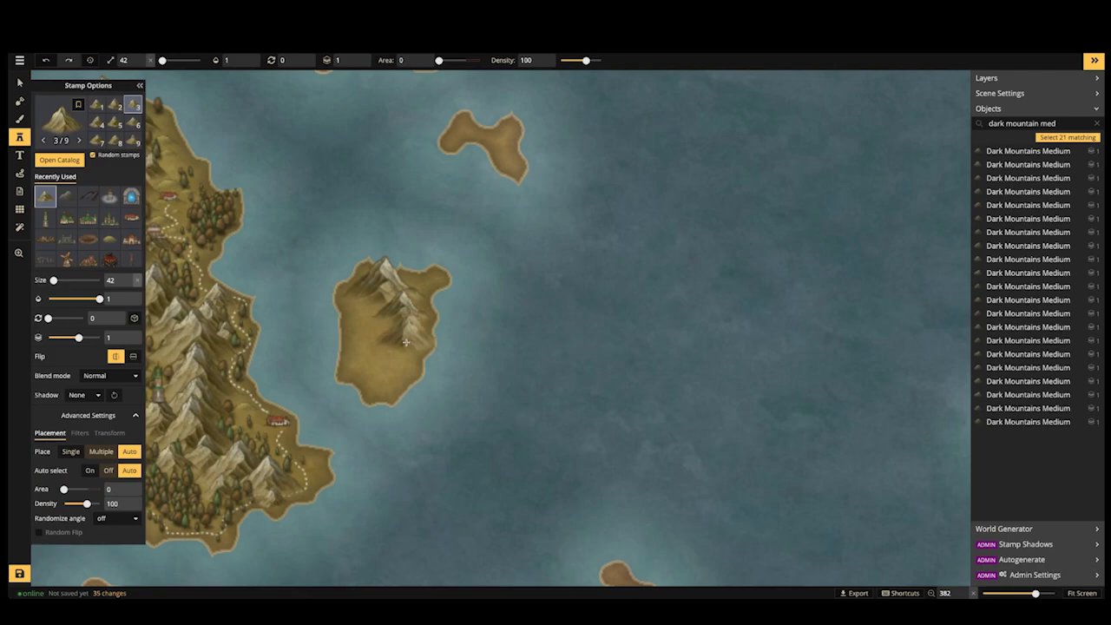
{"action": "left_click", "coordinate": [405, 354]}
{"action": "left_click", "coordinate": [379, 363]}
{"action": "left_click", "coordinate": [379, 363]}
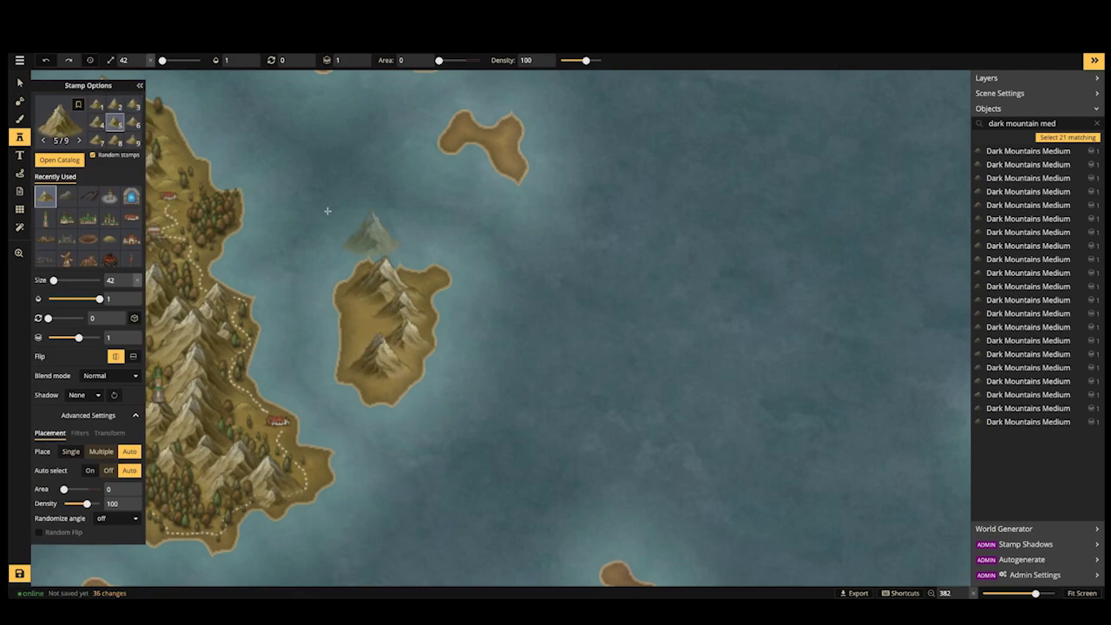
Examine the new mountains in relation to the surrounding islands and continents on the map
{"action": "scroll", "coordinate": [362, 177], "scroll_direction": "down", "scroll_amount": 3}
{"action": "left_click_drag", "start_coordinate": [365, 179], "coordinate": [349, 101]}
{"action": "left_click_drag", "start_coordinate": [629, 293], "coordinate": [495, 152]}
{"action": "scroll", "coordinate": [443, 154], "scroll_direction": "down", "scroll_amount": 3}
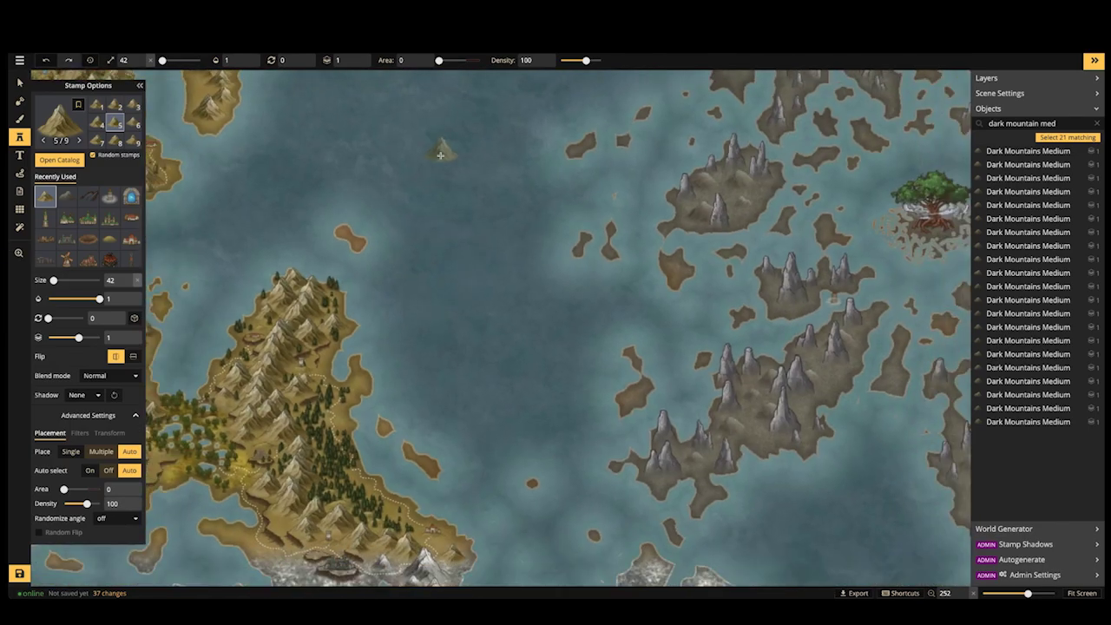
{"action": "scroll", "coordinate": [440, 154], "scroll_direction": "down", "scroll_amount": 1}
{"action": "left_click_drag", "start_coordinate": [328, 112], "coordinate": [426, 254]}
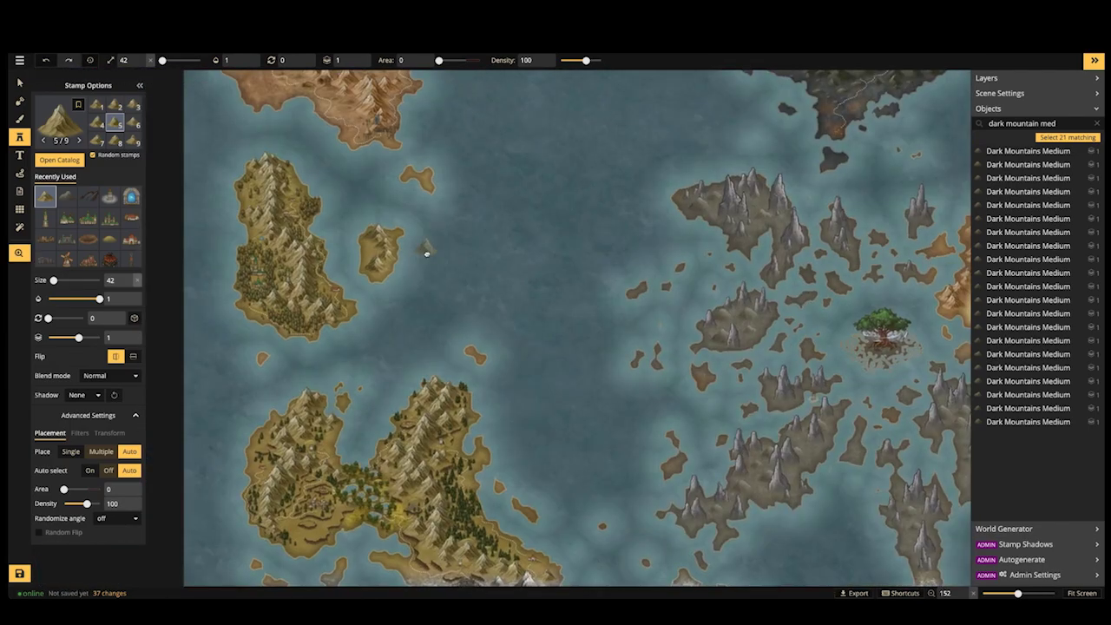
{"action": "scroll", "coordinate": [373, 260], "scroll_direction": "up", "scroll_amount": 1}
{"action": "scroll", "coordinate": [373, 259], "scroll_direction": "up", "scroll_amount": 2}
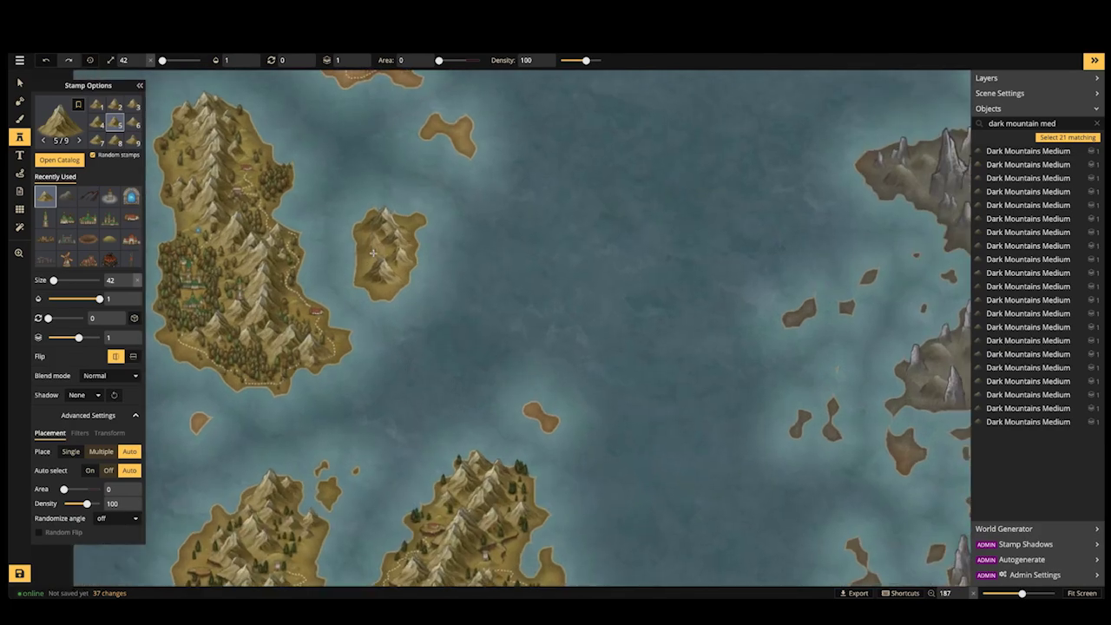
{"action": "scroll", "coordinate": [373, 253], "scroll_direction": "up", "scroll_amount": 3}
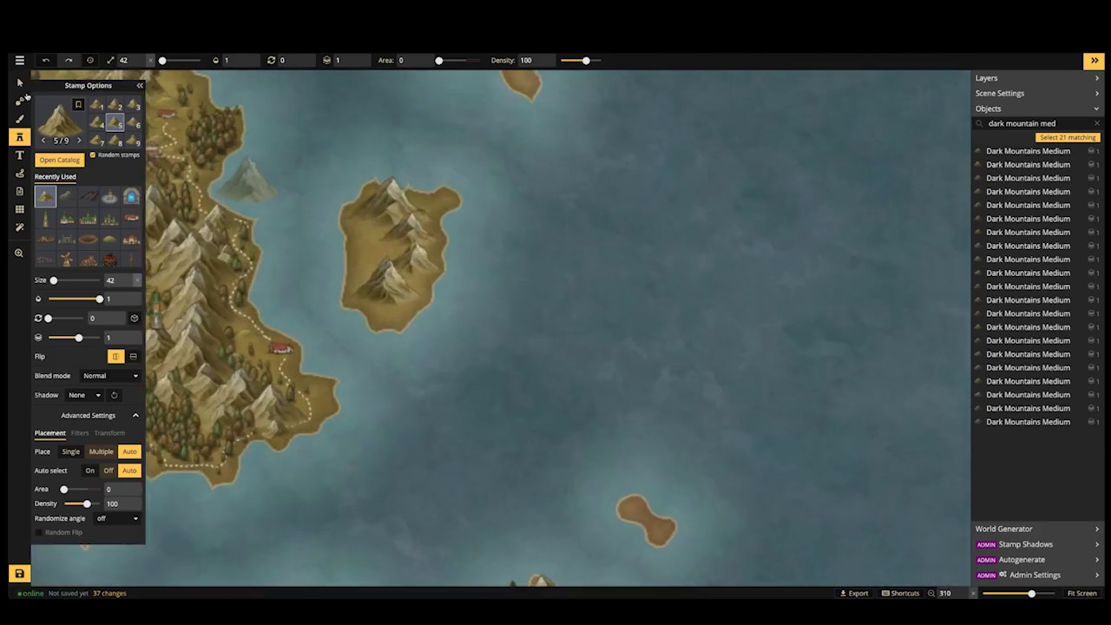
Choose the Green Hills stamp set from the Hills category and place one hill at size 42 west of the island's mountains
{"action": "left_click", "coordinate": [59, 160]}
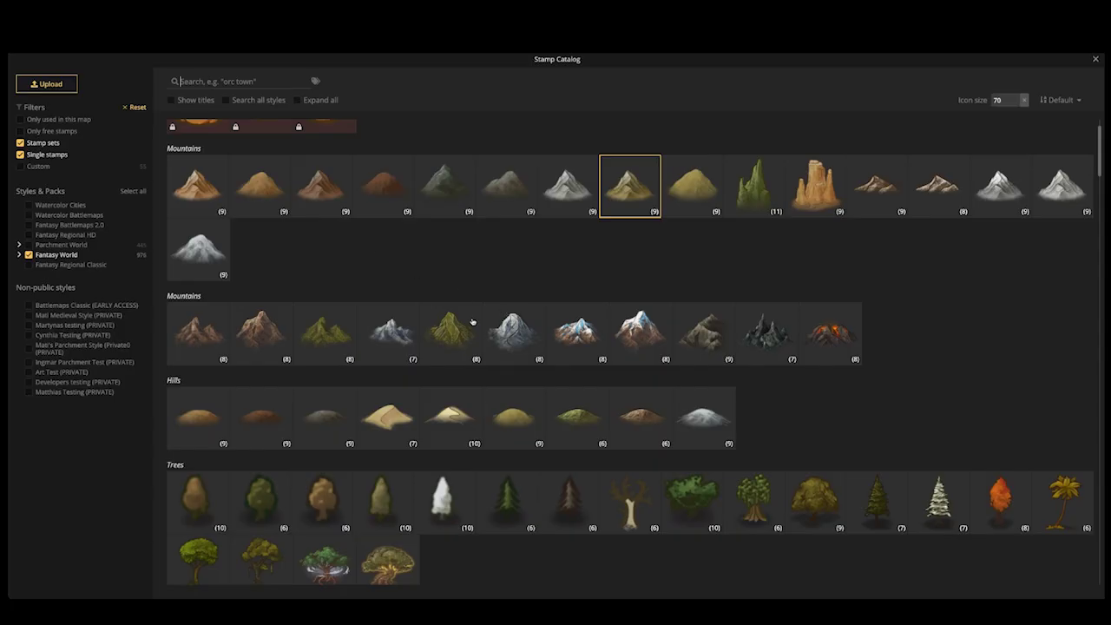
{"action": "scroll", "coordinate": [452, 328], "scroll_direction": "down", "scroll_amount": 3}
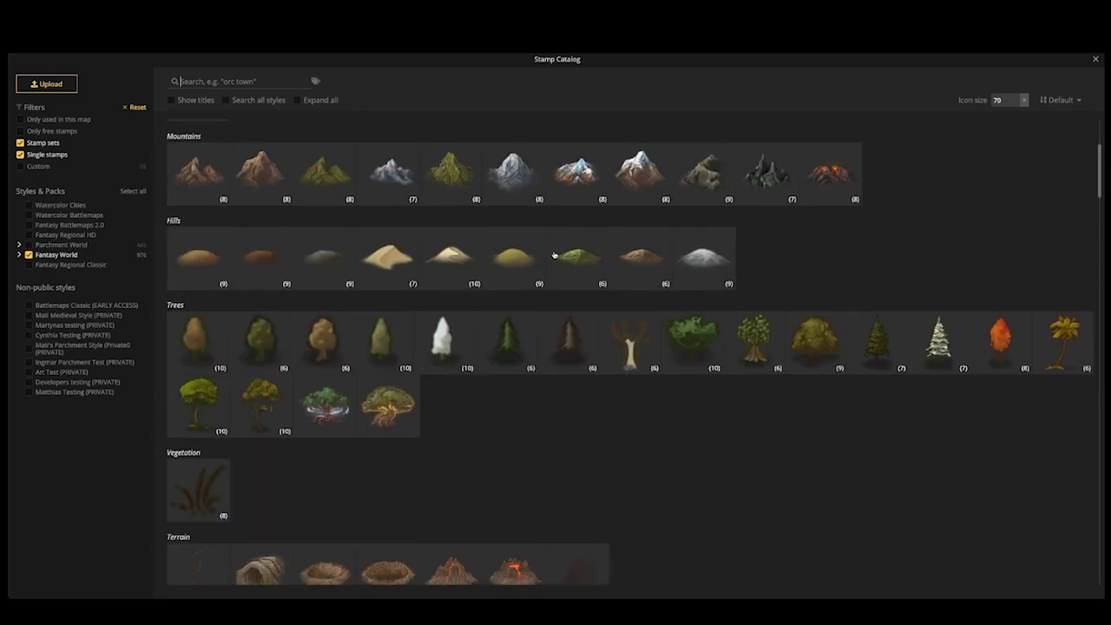
{"action": "left_click", "coordinate": [514, 257]}
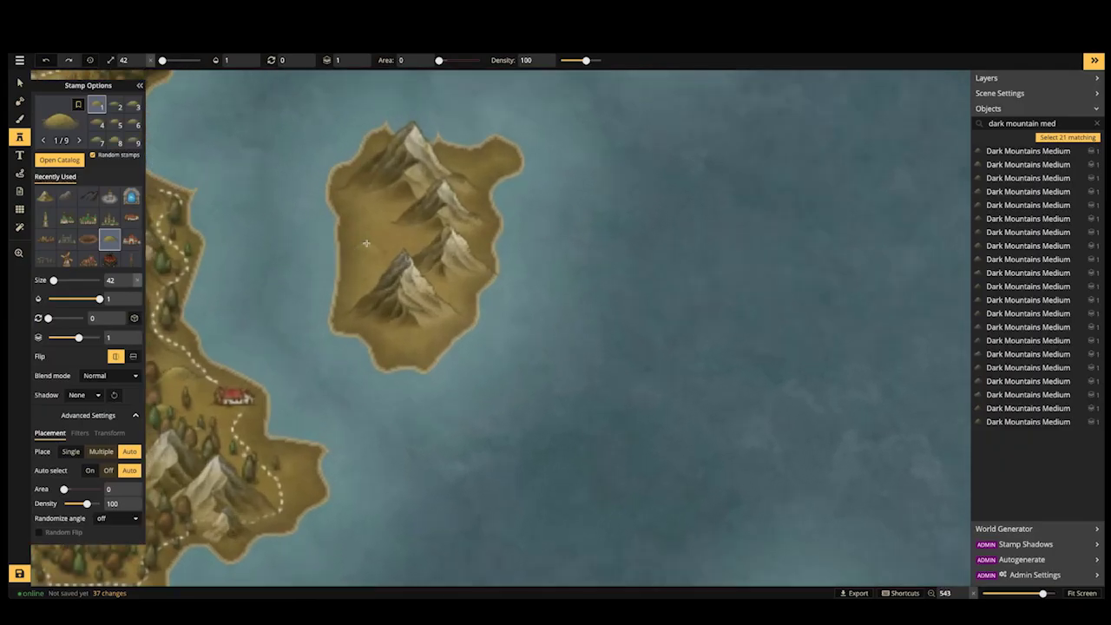
{"action": "left_click", "coordinate": [230, 149]}
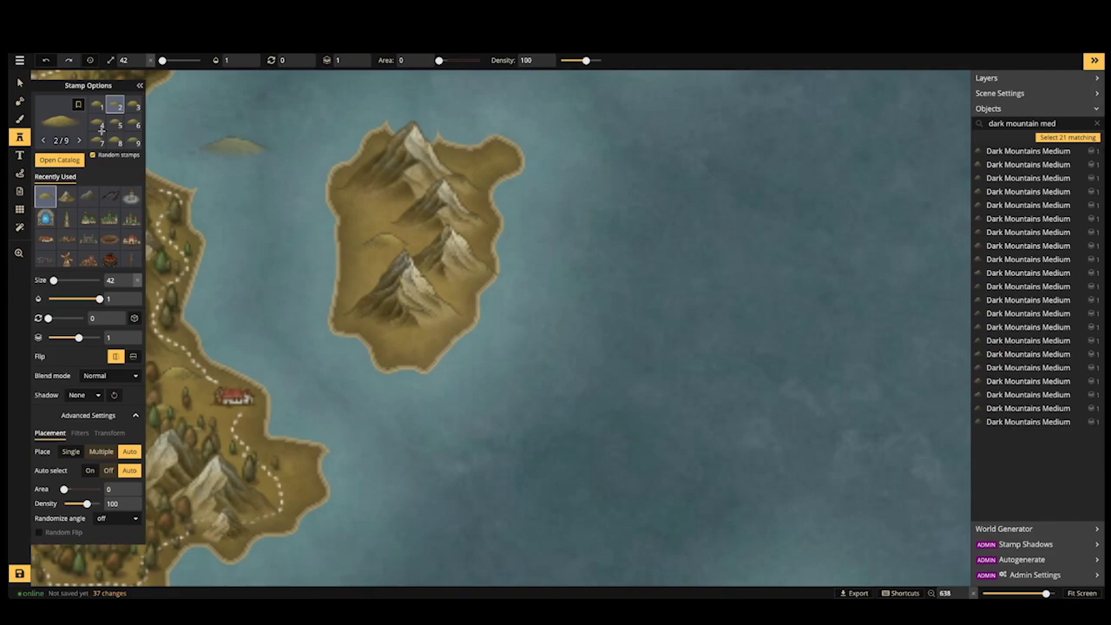
{"action": "left_click", "coordinate": [514, 275]}
Choose the Lighthouse stamp from the Front POI category and place it at size 42 in the sea west of the island
{"action": "left_click", "coordinate": [61, 121]}
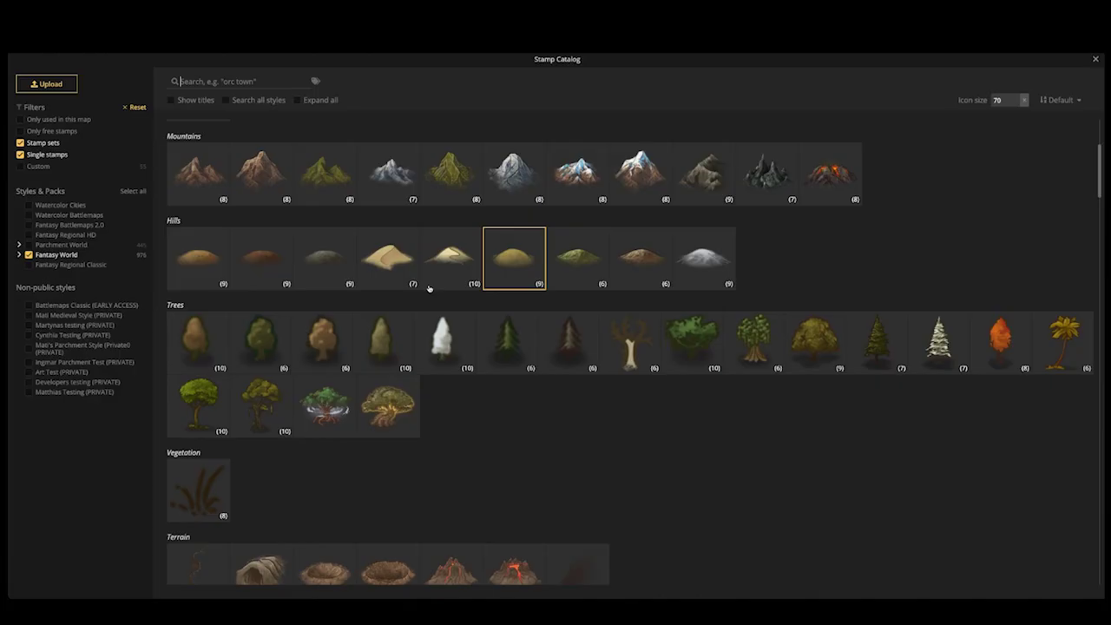
{"action": "scroll", "coordinate": [432, 293], "scroll_direction": "down", "scroll_amount": 9}
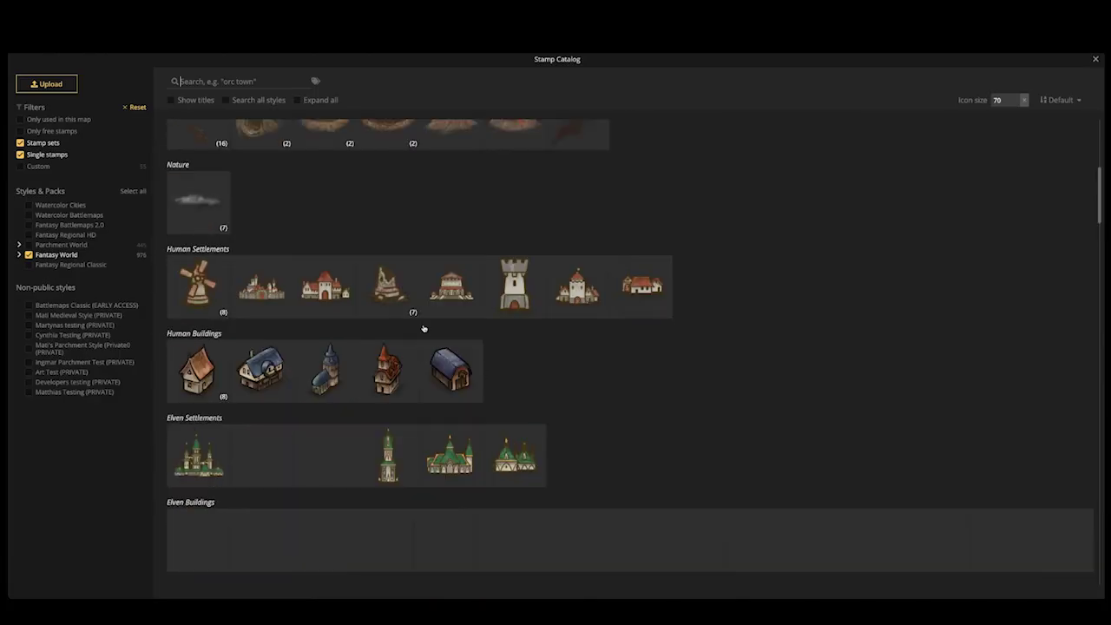
{"action": "scroll", "coordinate": [424, 328], "scroll_direction": "down", "scroll_amount": 1}
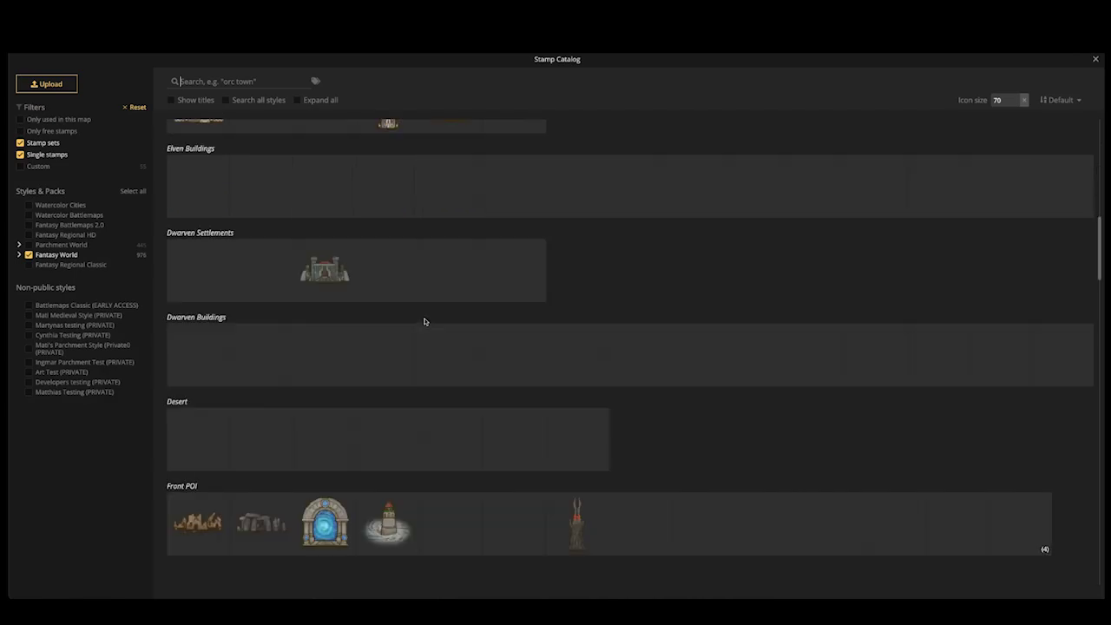
{"action": "scroll", "coordinate": [567, 489], "scroll_direction": "down", "scroll_amount": 2}
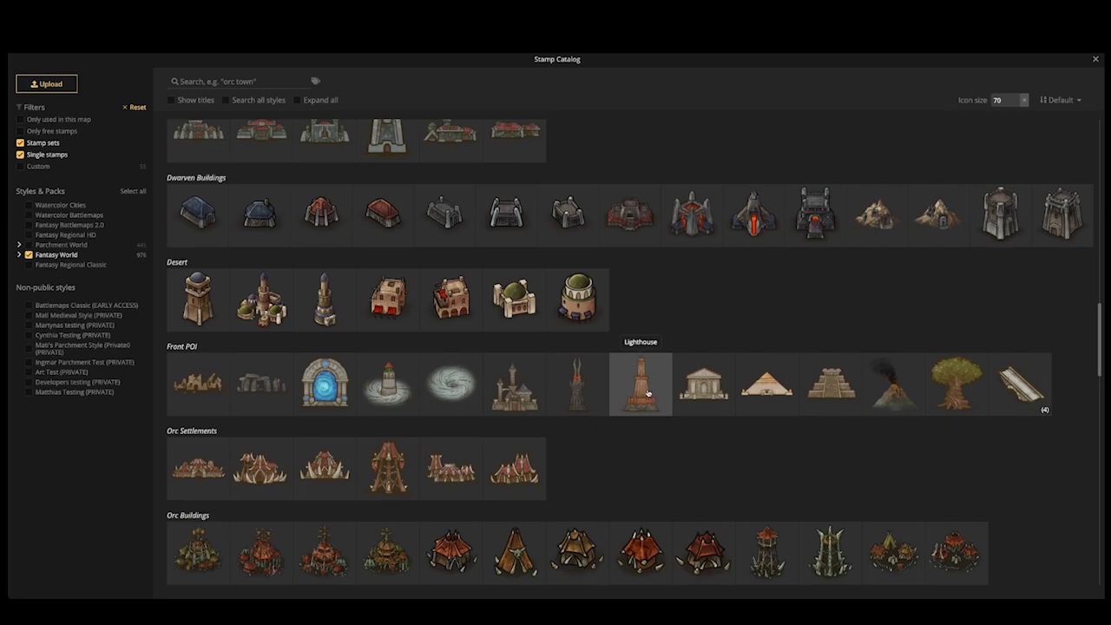
{"action": "scroll", "coordinate": [399, 236], "scroll_direction": "up", "scroll_amount": 3}
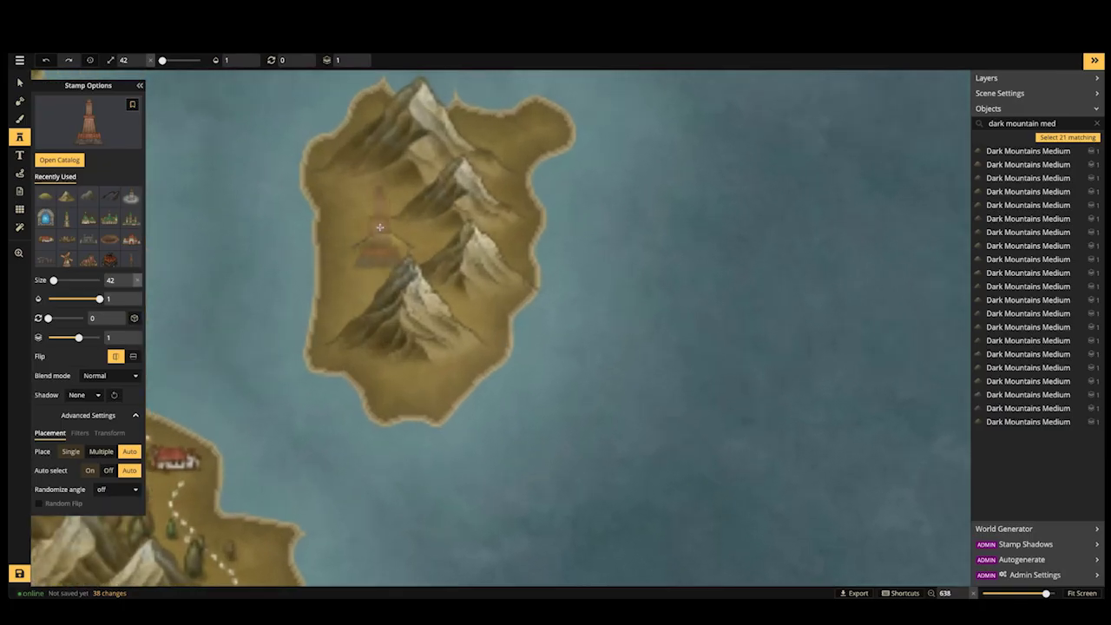
{"action": "left_click", "coordinate": [242, 183]}
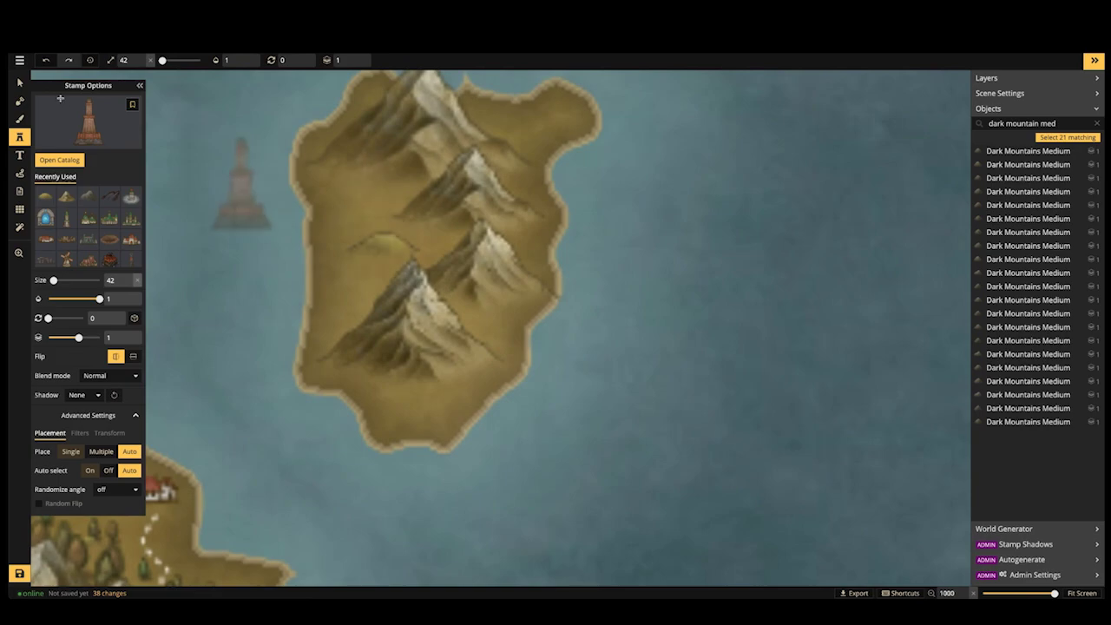
Enlarge the hill beside the island's mountains to size 62
{"action": "left_click", "coordinate": [380, 239]}
{"action": "scroll", "coordinate": [382, 241], "scroll_direction": "up", "scroll_amount": 2}
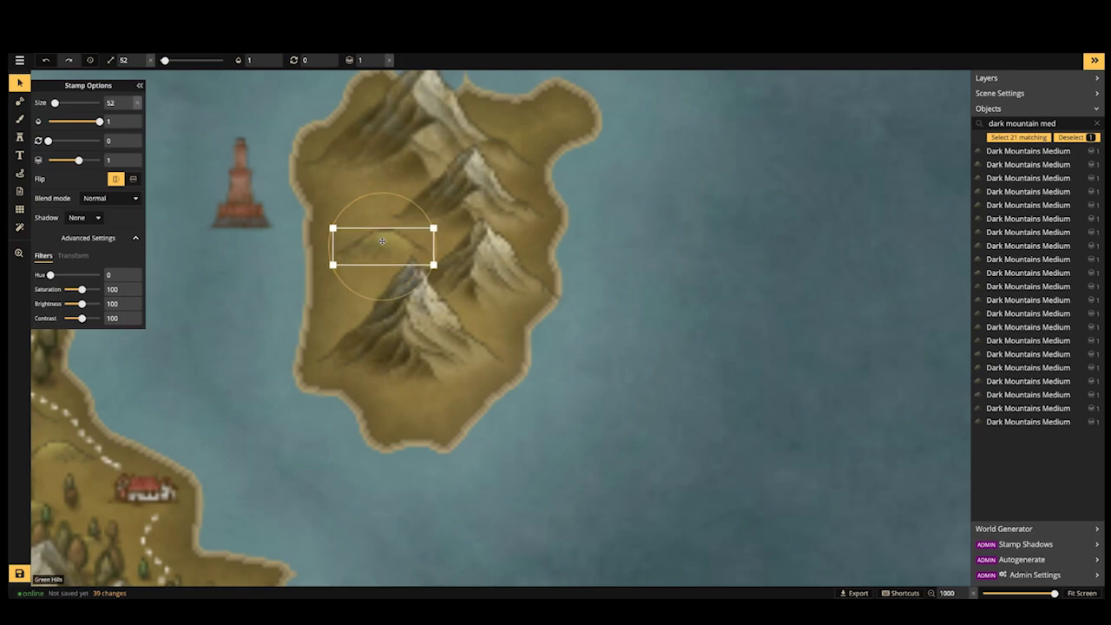
Move the lighthouse onto the peak of the island's northernmost mountain and set its layer to 2
{"action": "left_click", "coordinate": [249, 196]}
{"action": "key", "text": "space"}
{"action": "left_click_drag", "start_coordinate": [255, 183], "coordinate": [405, 204]}
{"action": "left_click", "coordinate": [380, 58]}
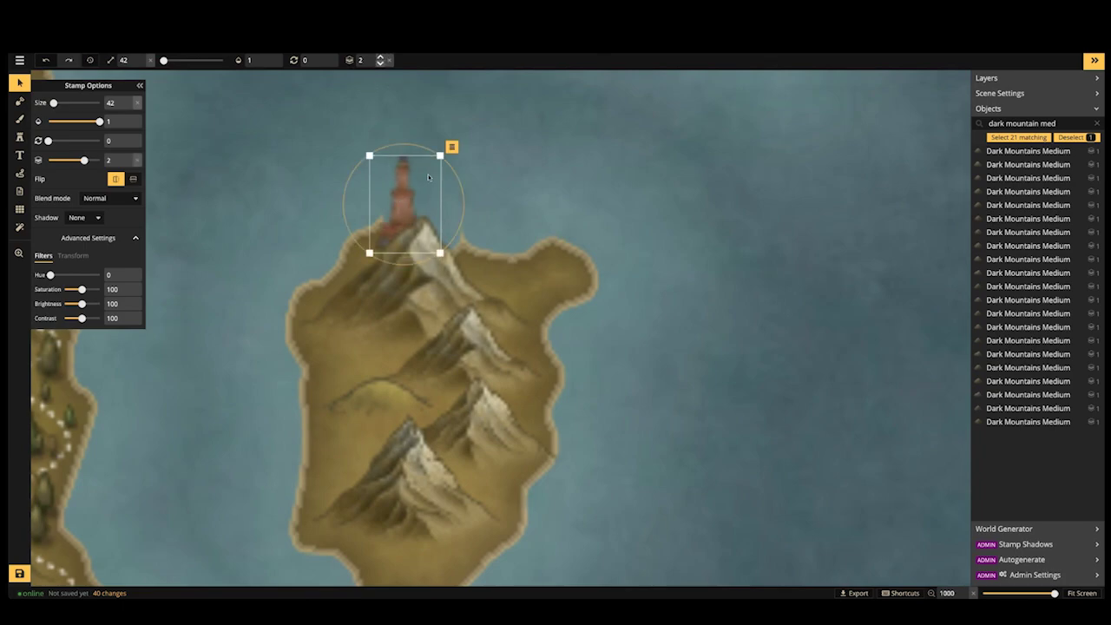
{"action": "left_click", "coordinate": [417, 219]}
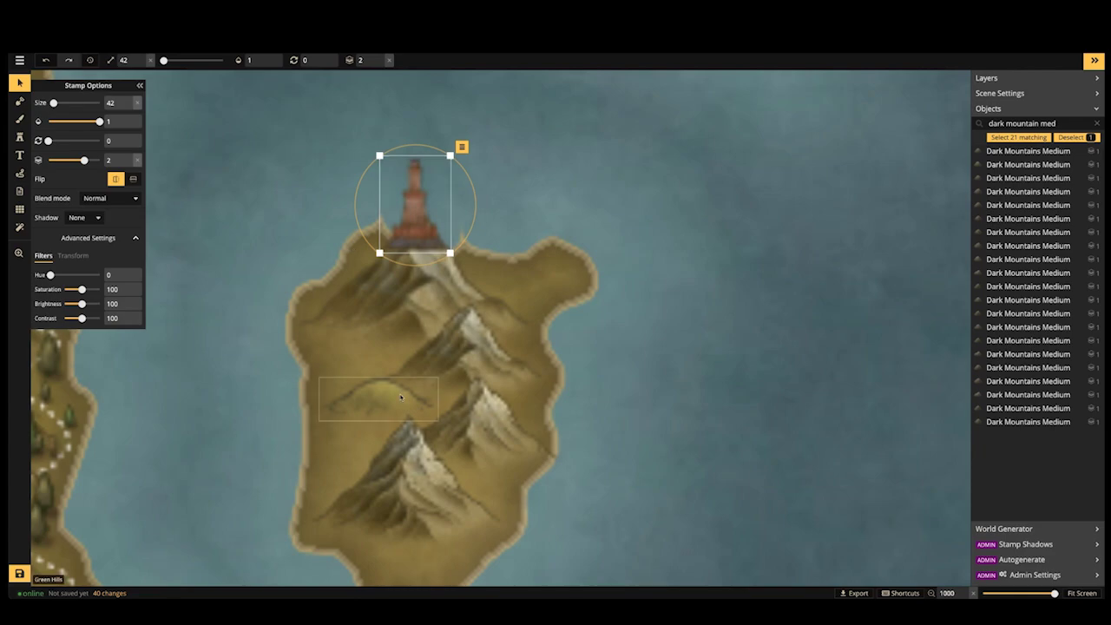
Place the red-roofed village stamp at size 42 on the island's hill and adjust the layering so the village sits in front of the hill
{"action": "left_click", "coordinate": [343, 378]}
{"action": "key", "text": "s"}
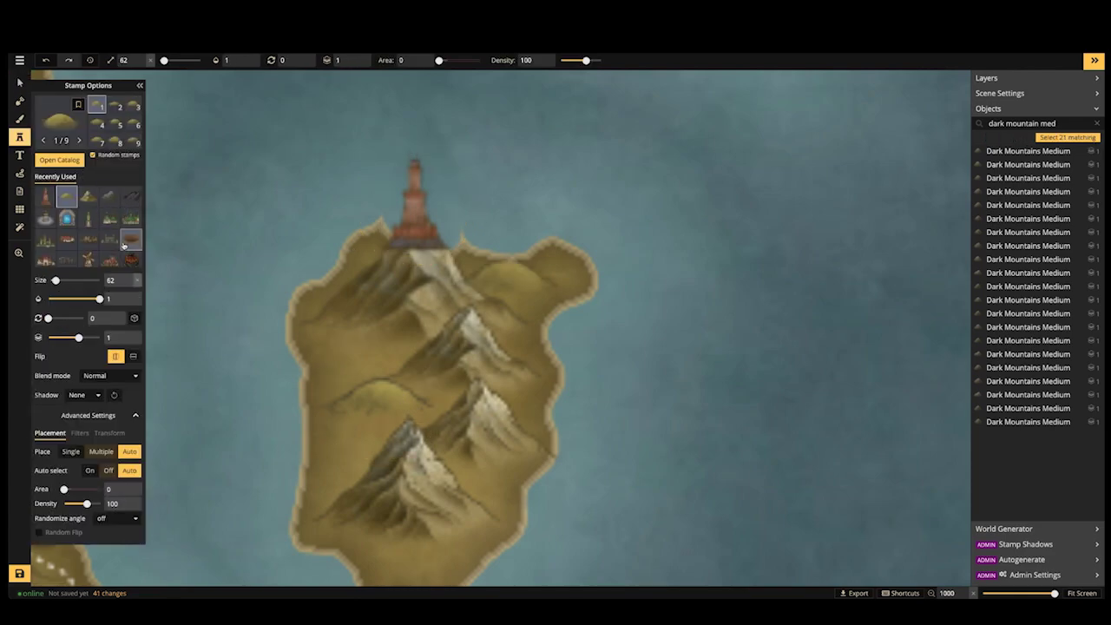
{"action": "left_click", "coordinate": [70, 240]}
{"action": "scroll", "coordinate": [369, 373], "scroll_direction": "down", "scroll_amount": 3}
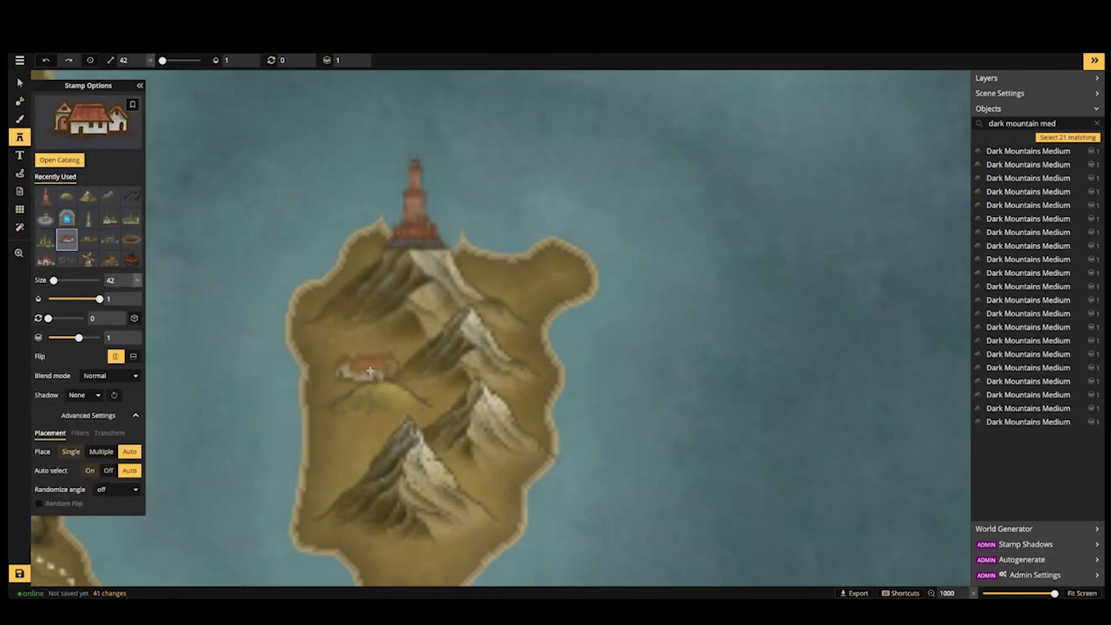
{"action": "key", "text": "space"}
{"action": "left_click_drag", "start_coordinate": [259, 370], "coordinate": [563, 260]}
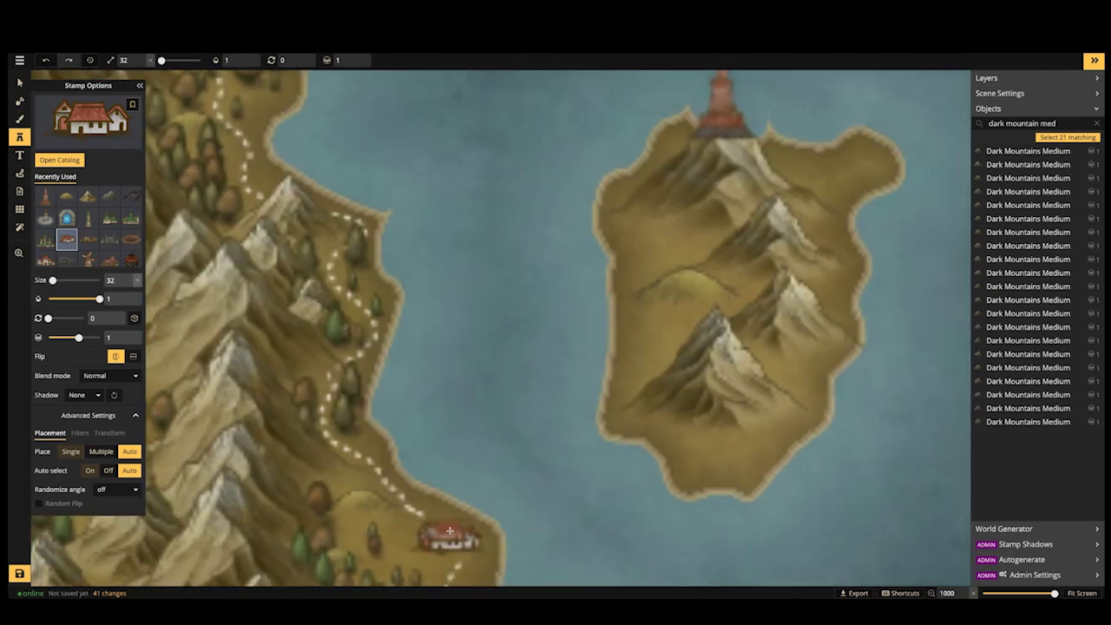
{"action": "scroll", "coordinate": [449, 531], "scroll_direction": "up", "scroll_amount": 1}
{"action": "key", "text": "space"}
{"action": "left_click_drag", "start_coordinate": [581, 325], "coordinate": [513, 394]}
{"action": "left_click_drag", "start_coordinate": [572, 360], "coordinate": [546, 386]}
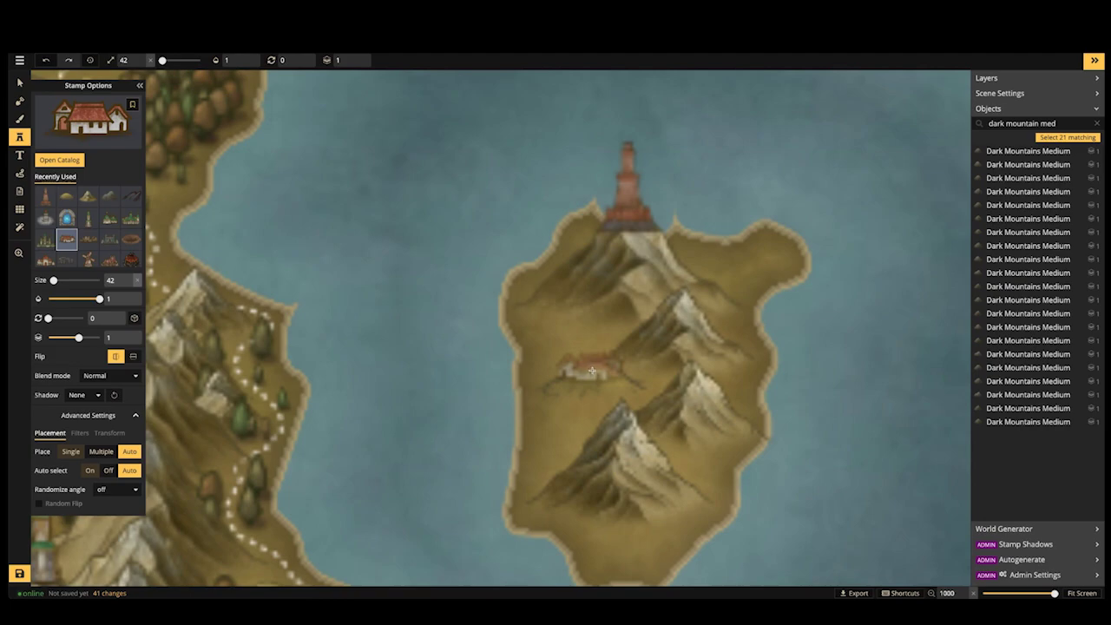
{"action": "left_click", "coordinate": [586, 366]}
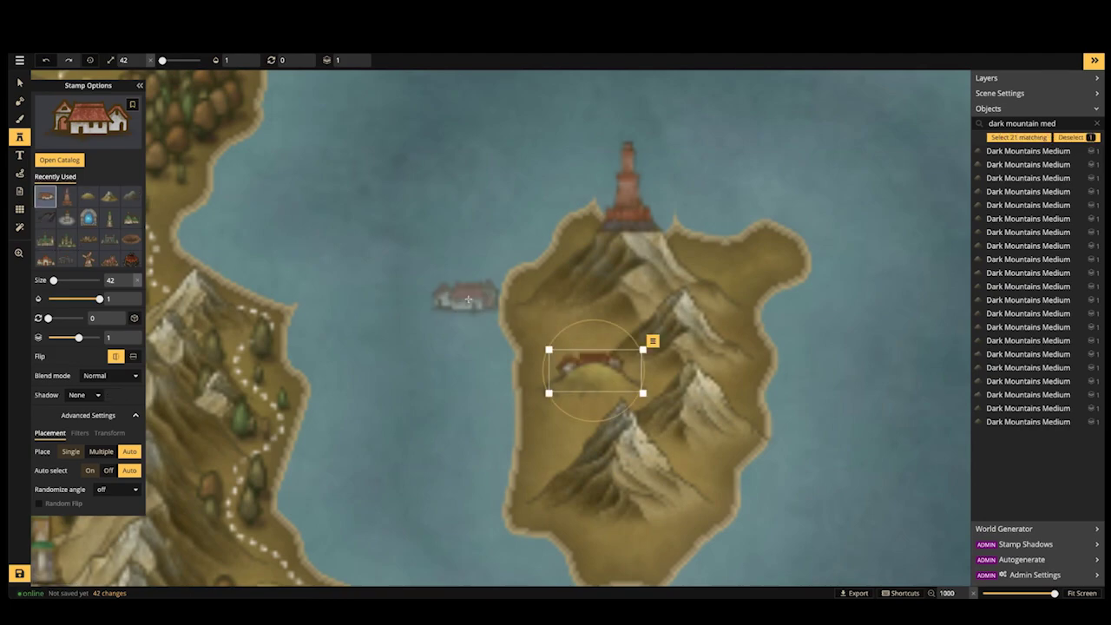
{"action": "left_click", "coordinate": [346, 60]}
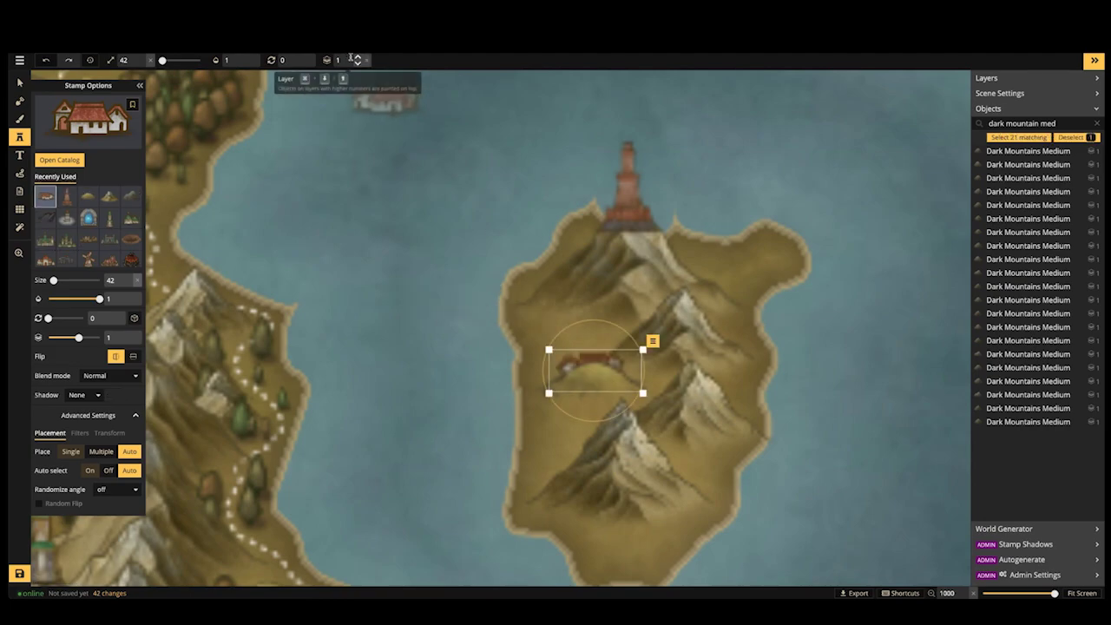
{"action": "left_click", "coordinate": [355, 94]}
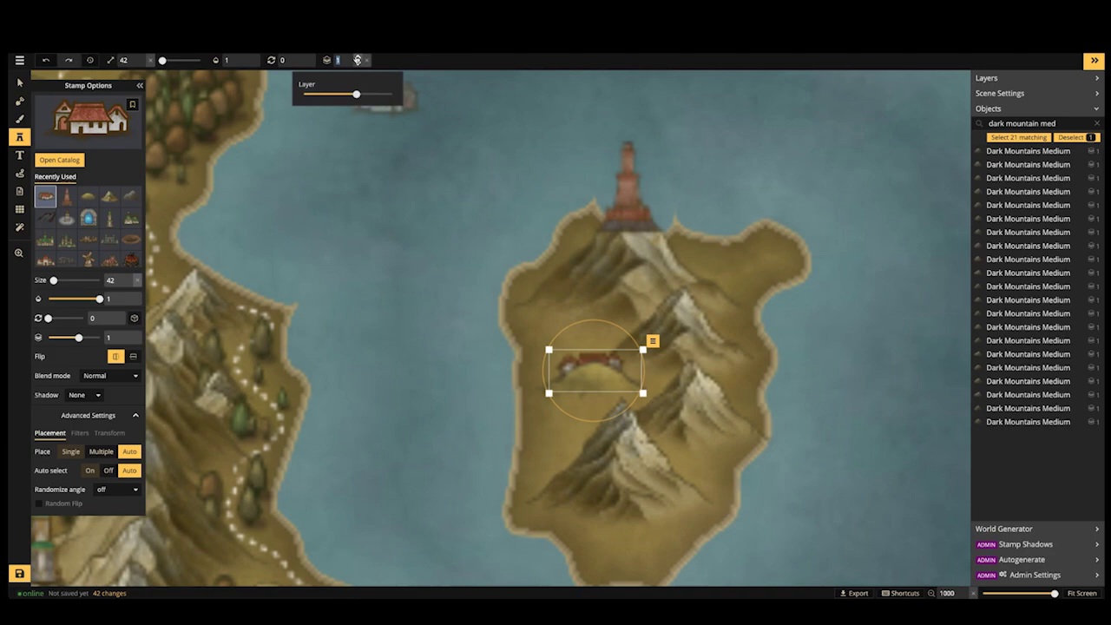
{"action": "left_click", "coordinate": [18, 173]}
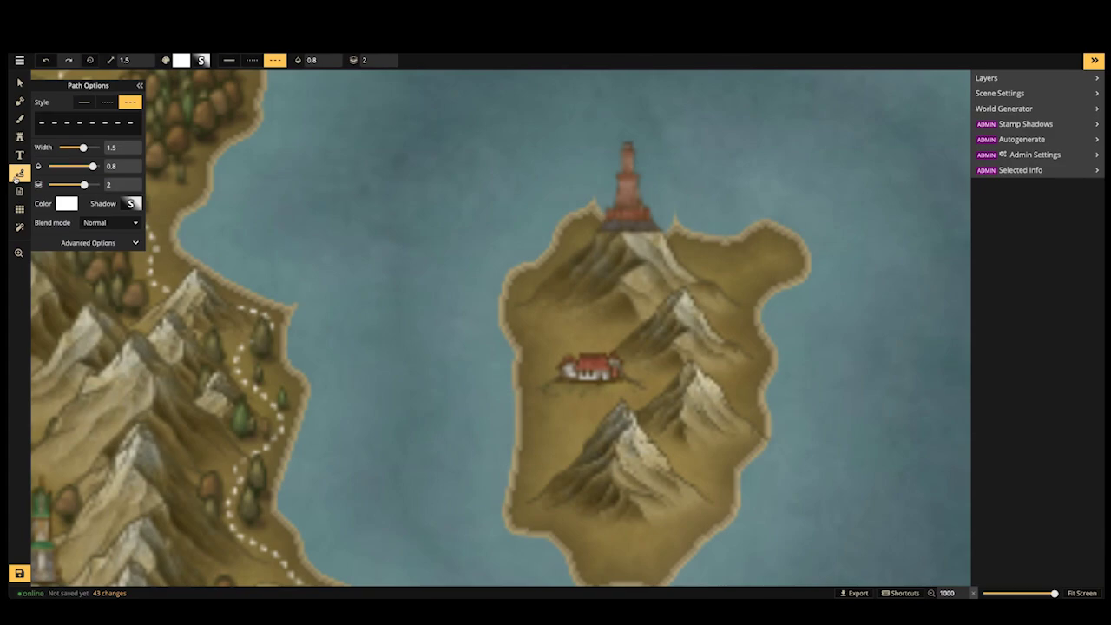
{"action": "left_click_drag", "start_coordinate": [592, 346], "coordinate": [602, 318]}
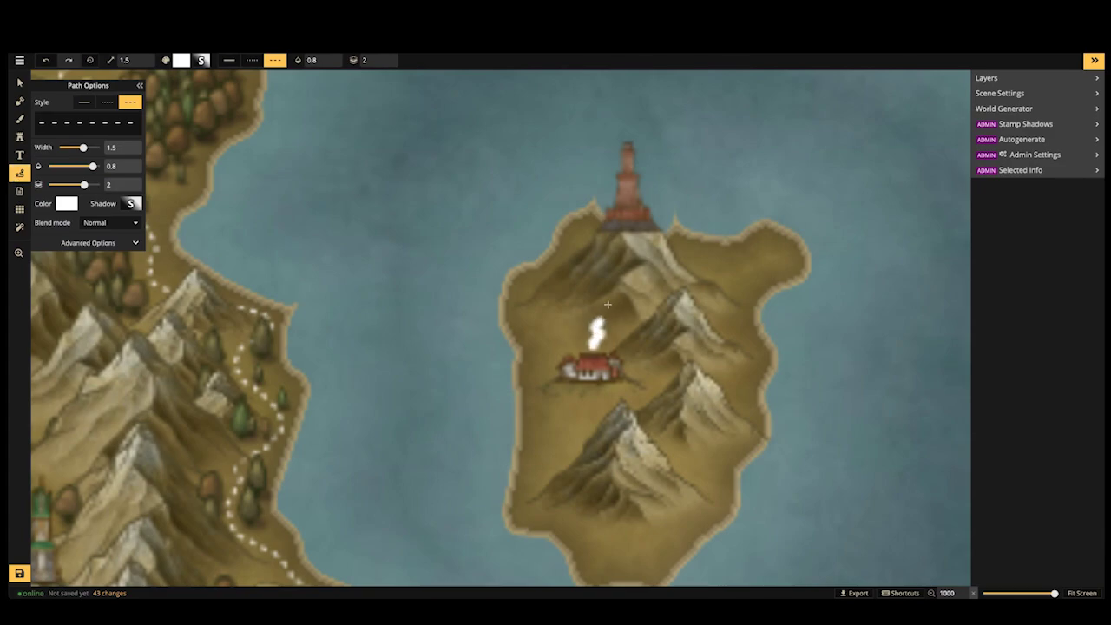
{"action": "key", "text": "Delete"}
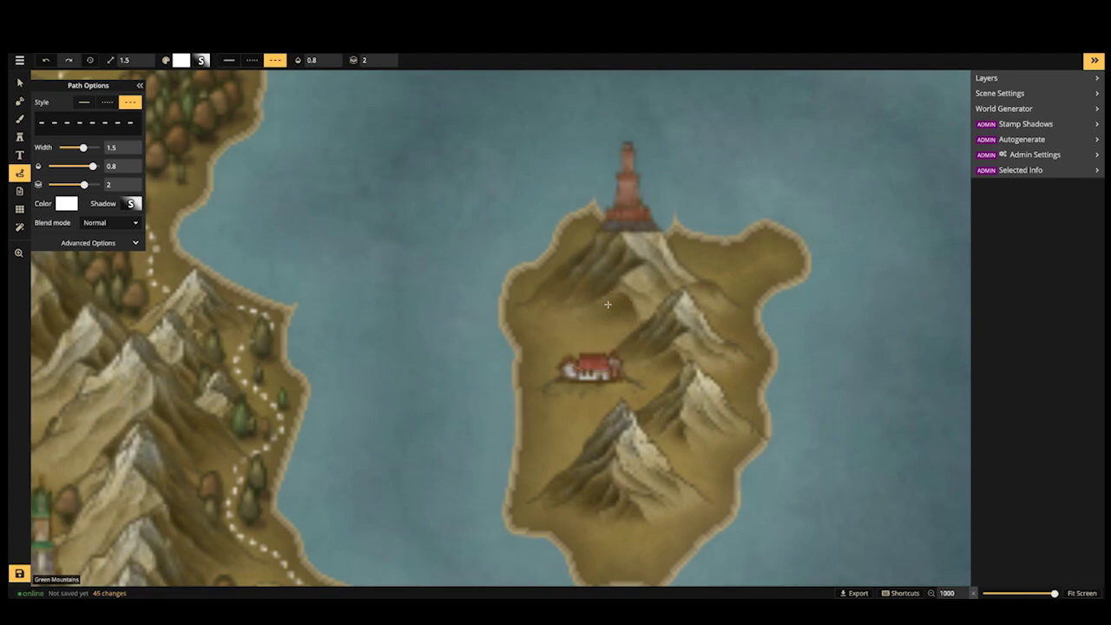
Reuse the mainland route's dotted white style at width 0.6 to draw paths from the village southwest toward the coast and northeast to the lighthouse
{"action": "left_click", "coordinate": [21, 83]}
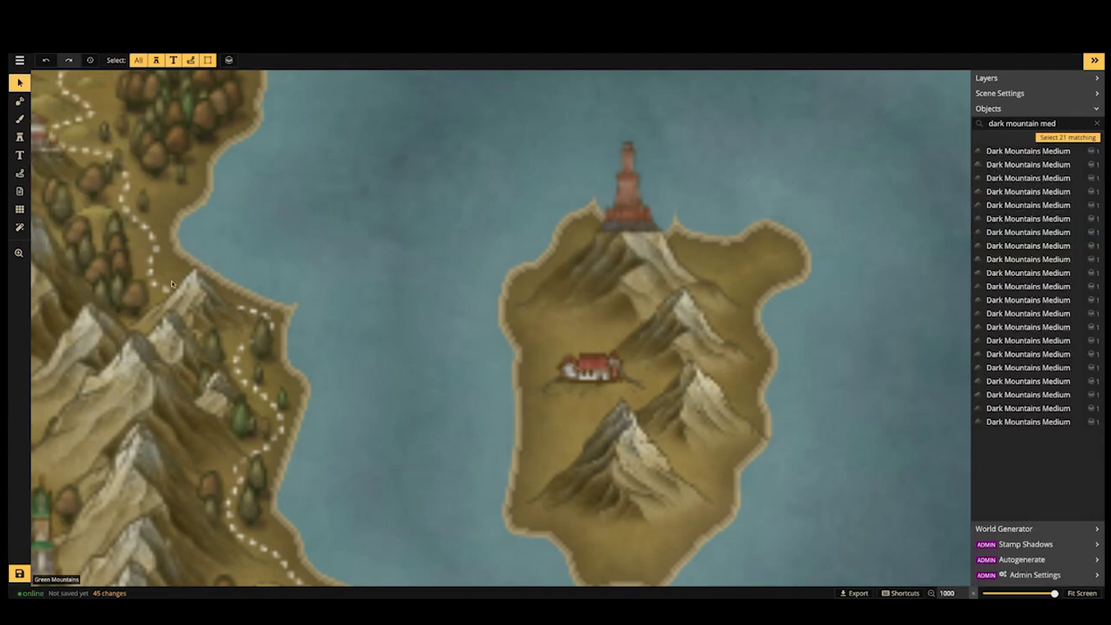
{"action": "left_click", "coordinate": [243, 370]}
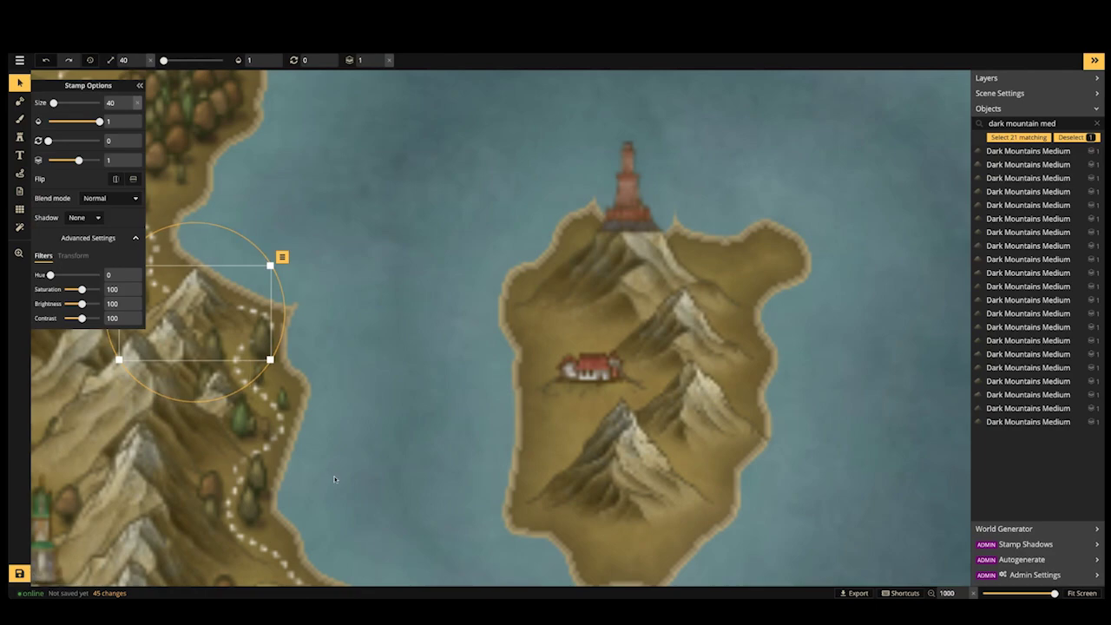
{"action": "left_click", "coordinate": [295, 481]}
{"action": "left_click", "coordinate": [286, 477]}
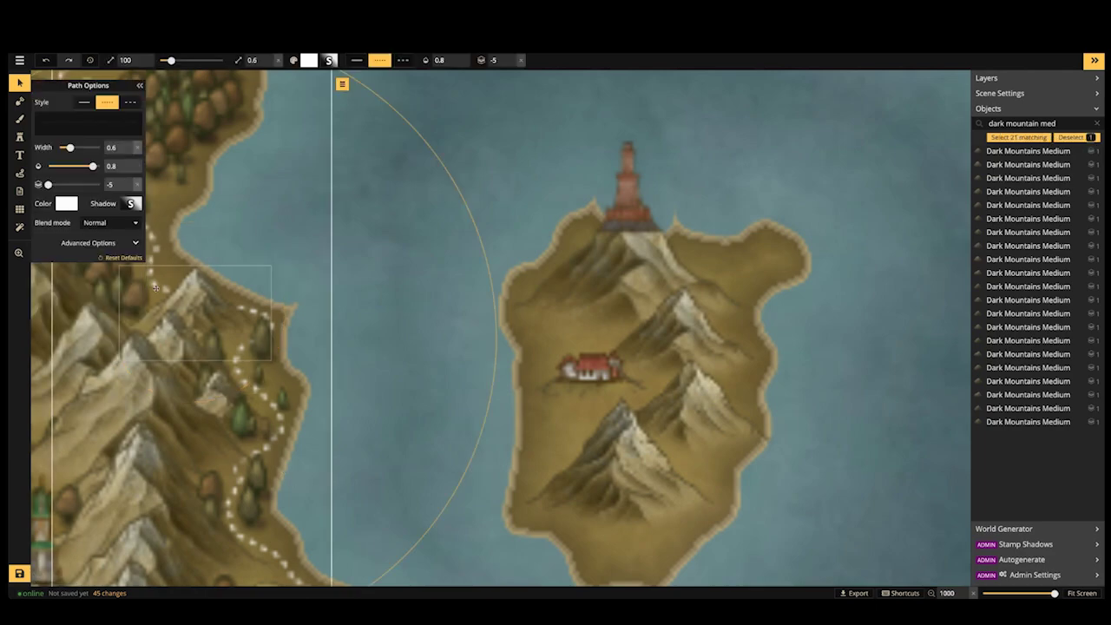
{"action": "left_click", "coordinate": [20, 173]}
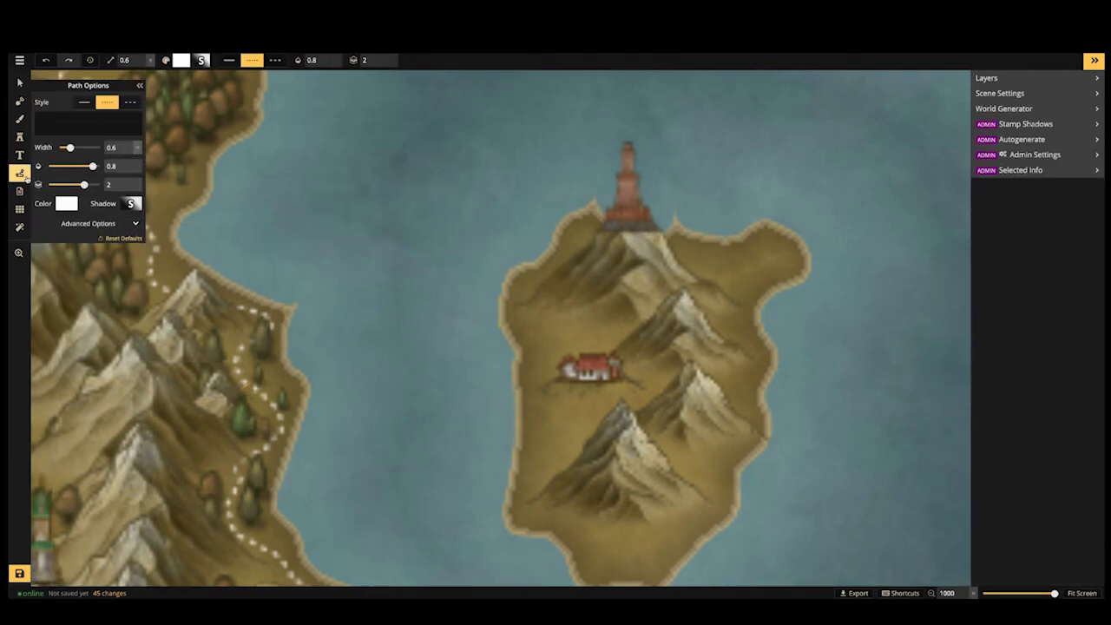
{"action": "mouse_move", "coordinate": [584, 398]}
{"action": "left_mouse_down"}
{"action": "mouse_move", "coordinate": [562, 437]}
{"action": "mouse_move", "coordinate": [528, 456]}
{"action": "left_mouse_up"}
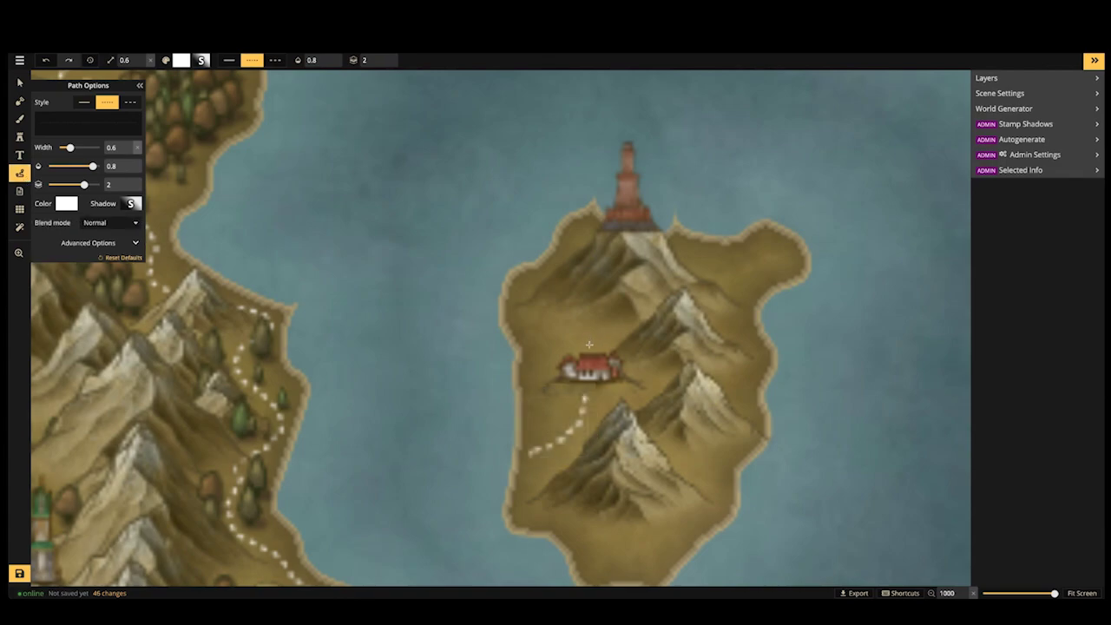
{"action": "mouse_move", "coordinate": [589, 343]}
{"action": "left_mouse_down"}
{"action": "mouse_move", "coordinate": [641, 303]}
{"action": "mouse_move", "coordinate": [637, 283]}
{"action": "mouse_move", "coordinate": [658, 263]}
{"action": "mouse_move", "coordinate": [648, 235]}
{"action": "left_mouse_up"}
{"action": "left_click", "coordinate": [596, 156]}
{"action": "scroll", "coordinate": [596, 156], "scroll_direction": "down", "scroll_amount": 6}
{"action": "scroll", "coordinate": [624, 162], "scroll_direction": "down", "scroll_amount": 2}
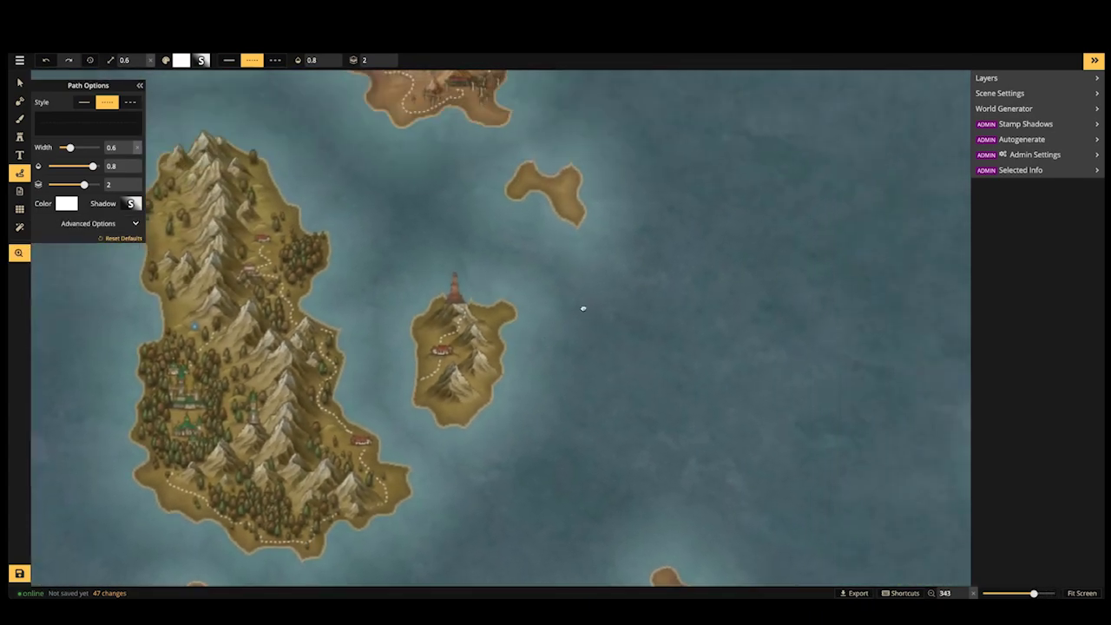
Survey the map east of the finished island up to the bare grey island beyond the desert island
{"action": "scroll", "coordinate": [650, 231], "scroll_direction": "down", "scroll_amount": 3}
{"action": "scroll", "coordinate": [648, 225], "scroll_direction": "down", "scroll_amount": 3}
{"action": "left_click_drag", "start_coordinate": [660, 228], "coordinate": [481, 231]}
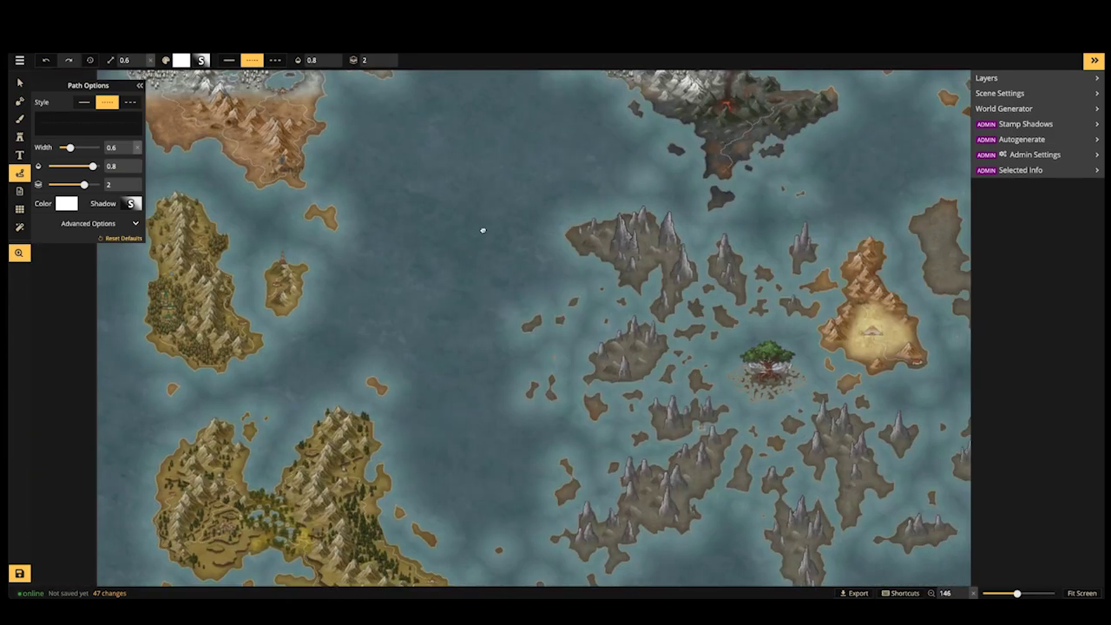
{"action": "left_click_drag", "start_coordinate": [644, 232], "coordinate": [466, 233]}
{"action": "scroll", "coordinate": [593, 228], "scroll_direction": "up", "scroll_amount": 1}
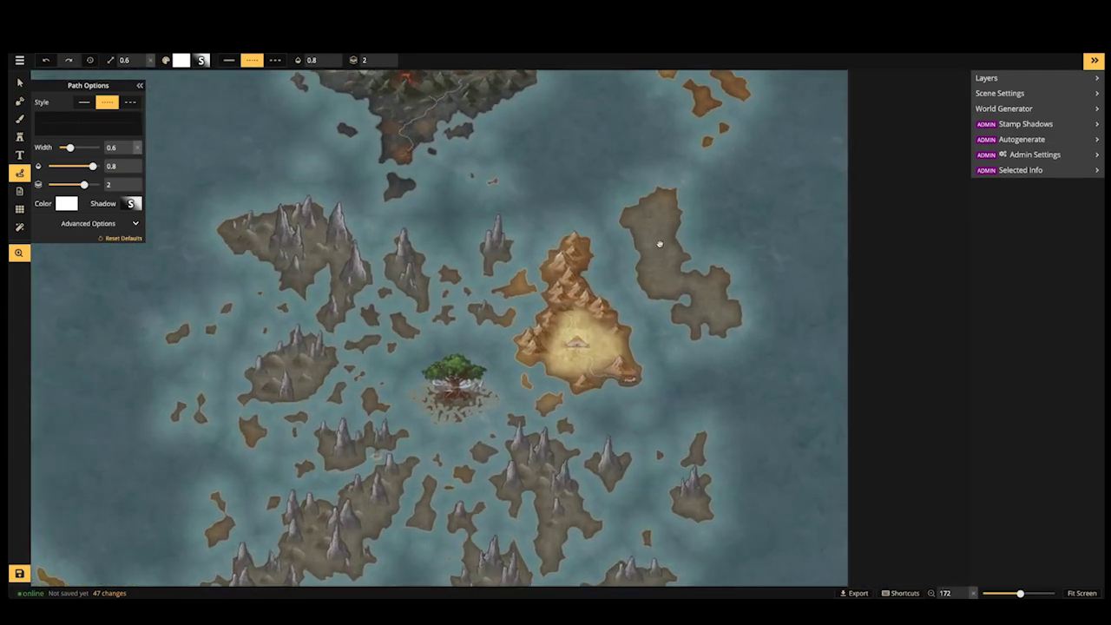
{"action": "scroll", "coordinate": [666, 241], "scroll_direction": "up", "scroll_amount": 2}
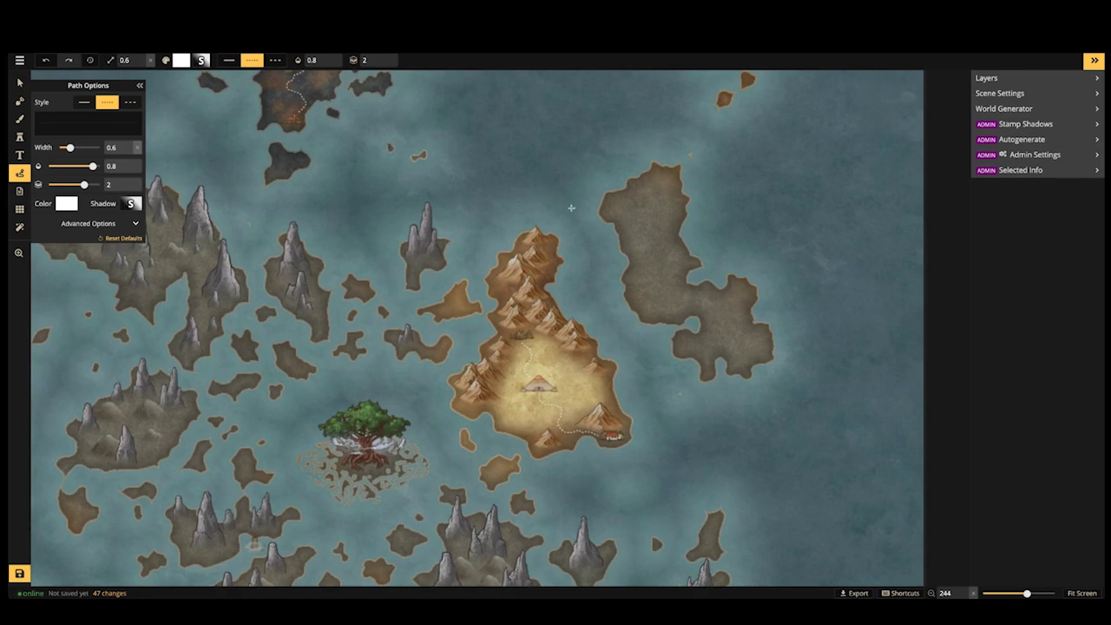
{"action": "left_click_drag", "start_coordinate": [635, 215], "coordinate": [411, 236]}
{"action": "scroll", "coordinate": [342, 262], "scroll_direction": "up", "scroll_amount": 3}
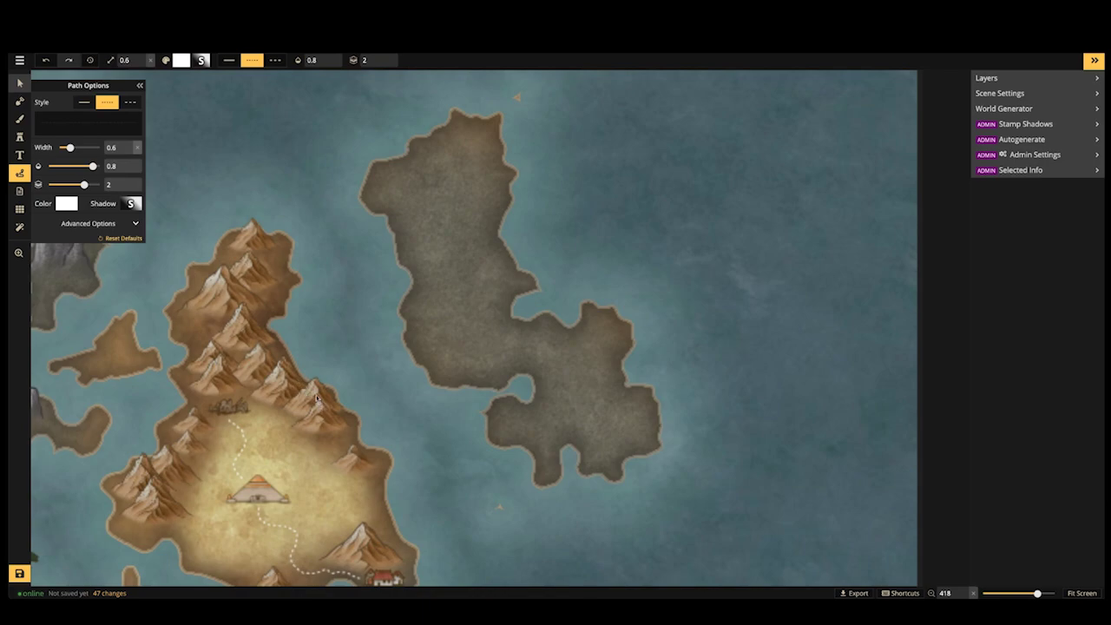
Pick up the dark mountain stamp for reuse from the low hill on the large island of grey rock spires
{"action": "left_click_drag", "start_coordinate": [323, 397], "coordinate": [306, 397]}
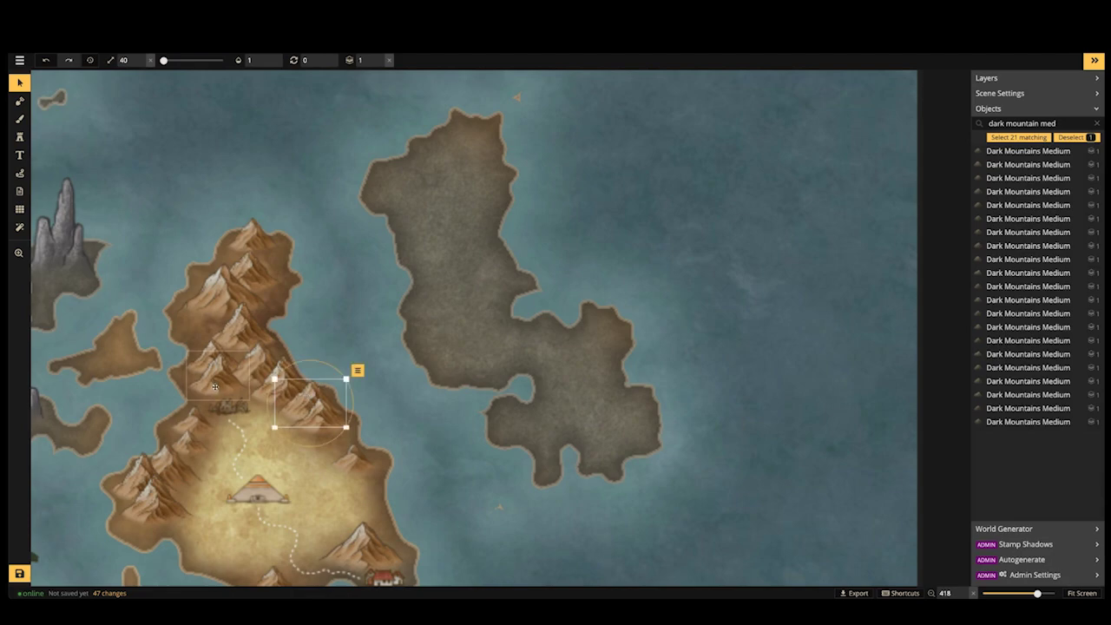
{"action": "left_click", "coordinate": [216, 388]}
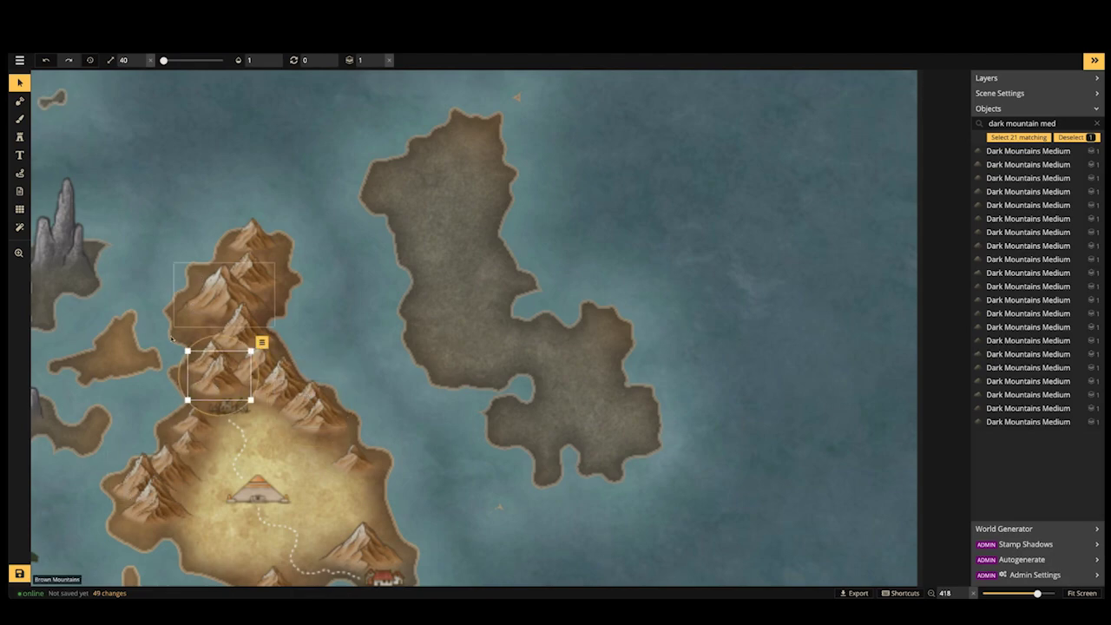
{"action": "scroll", "coordinate": [299, 391], "scroll_direction": "down", "scroll_amount": 2}
{"action": "left_click_drag", "start_coordinate": [258, 393], "coordinate": [331, 454]}
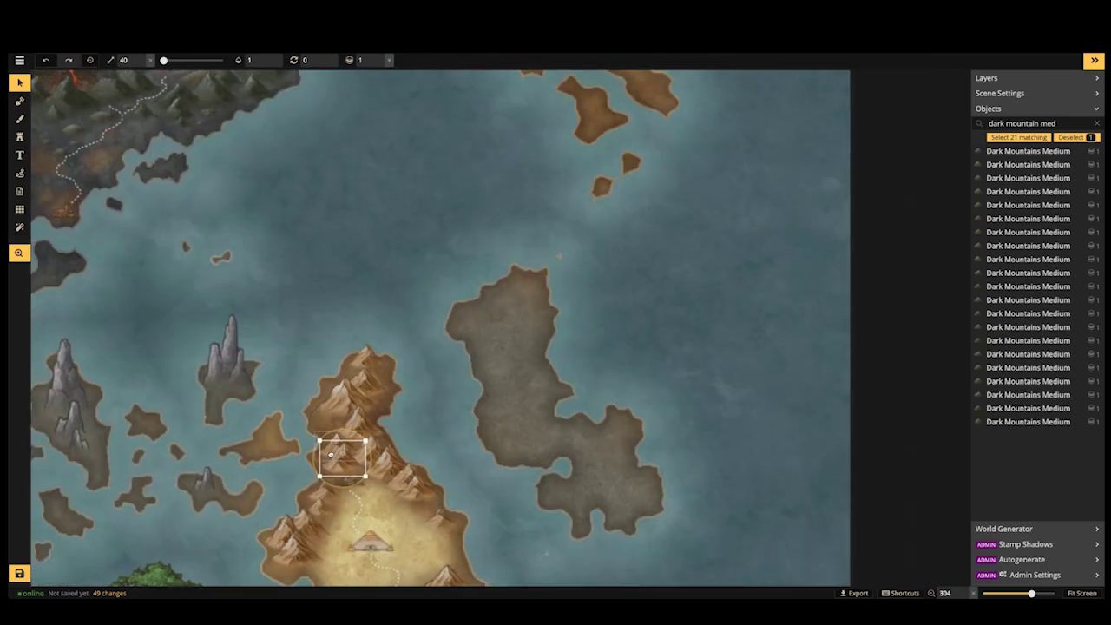
{"action": "left_click_drag", "start_coordinate": [375, 361], "coordinate": [286, 383]}
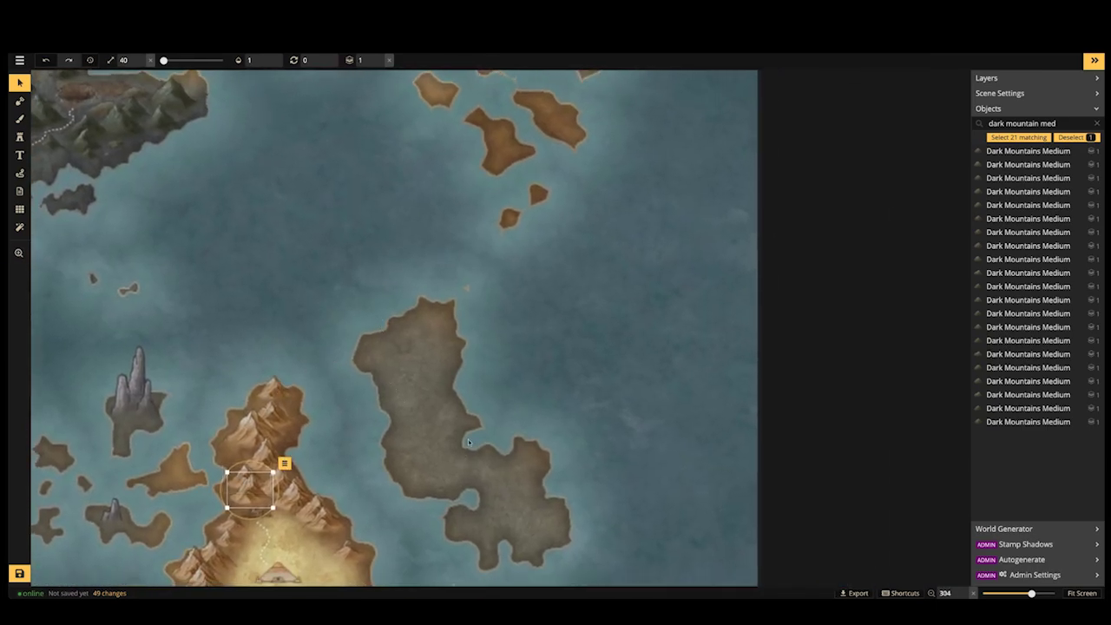
{"action": "left_click_drag", "start_coordinate": [183, 353], "coordinate": [311, 217]}
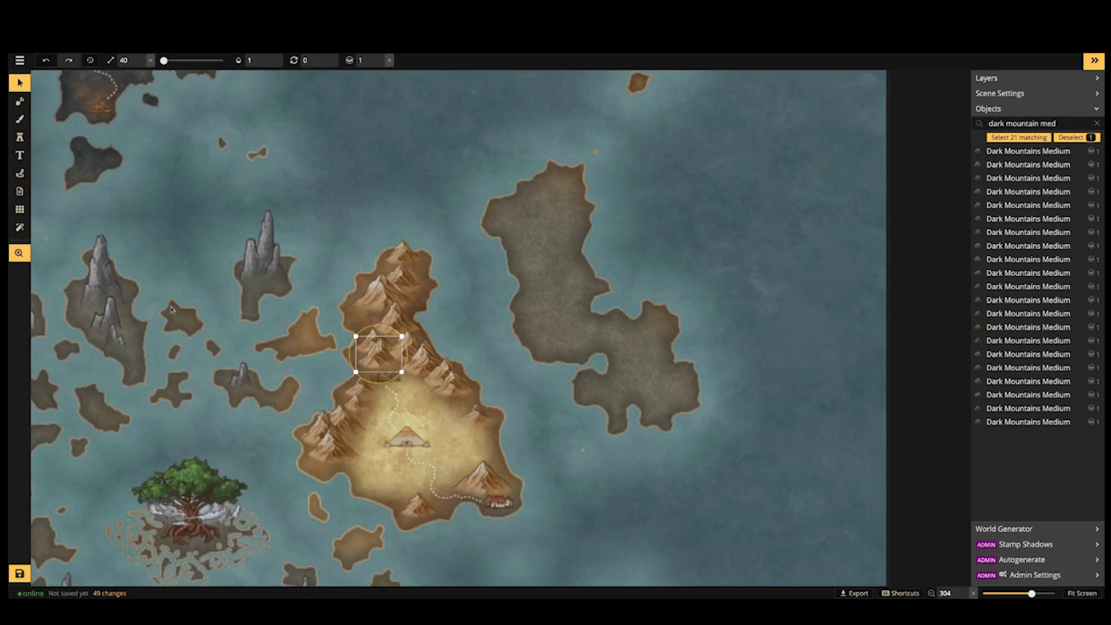
{"action": "scroll", "coordinate": [171, 309], "scroll_direction": "down", "scroll_amount": 1}
{"action": "left_click_drag", "start_coordinate": [171, 309], "coordinate": [381, 285]}
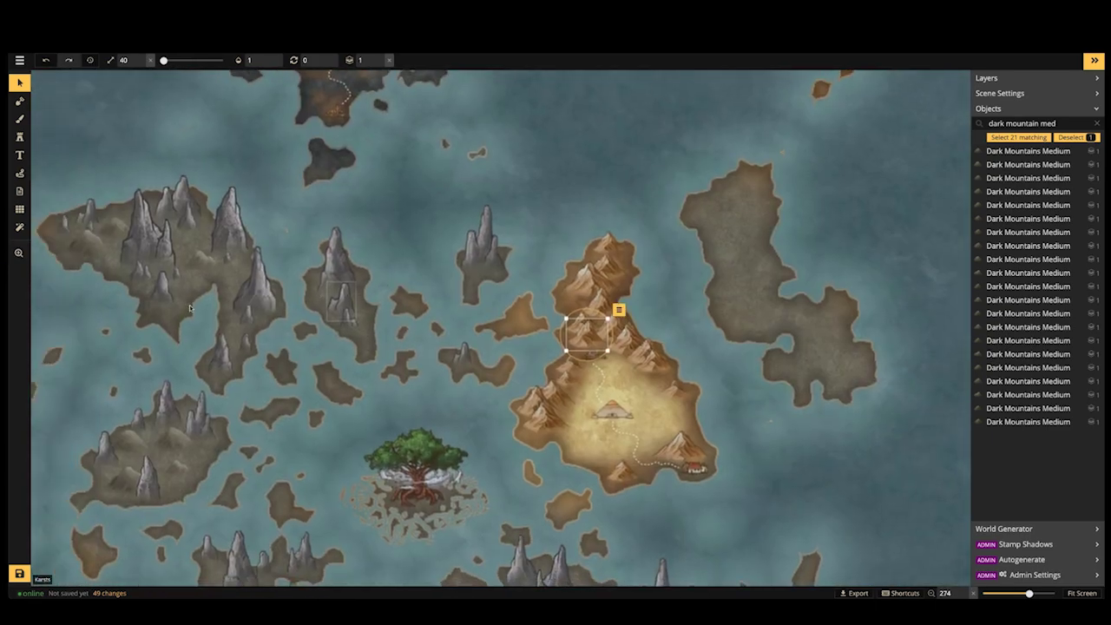
{"action": "left_click", "coordinate": [207, 263]}
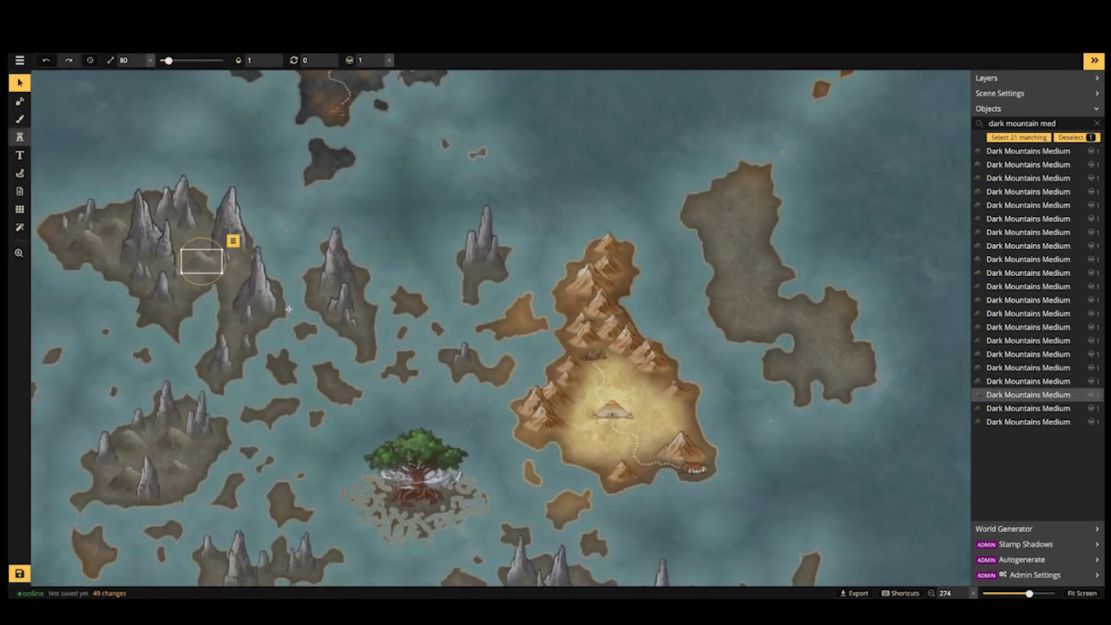
{"action": "key", "text": "s"}
{"action": "key", "text": "space"}
Place an enlarged dark mountain near the northern tip of the bare grey island east of the desert island
{"action": "left_click_drag", "start_coordinate": [878, 279], "coordinate": [680, 258]}
{"action": "scroll", "coordinate": [538, 191], "scroll_direction": "up", "scroll_amount": 3}
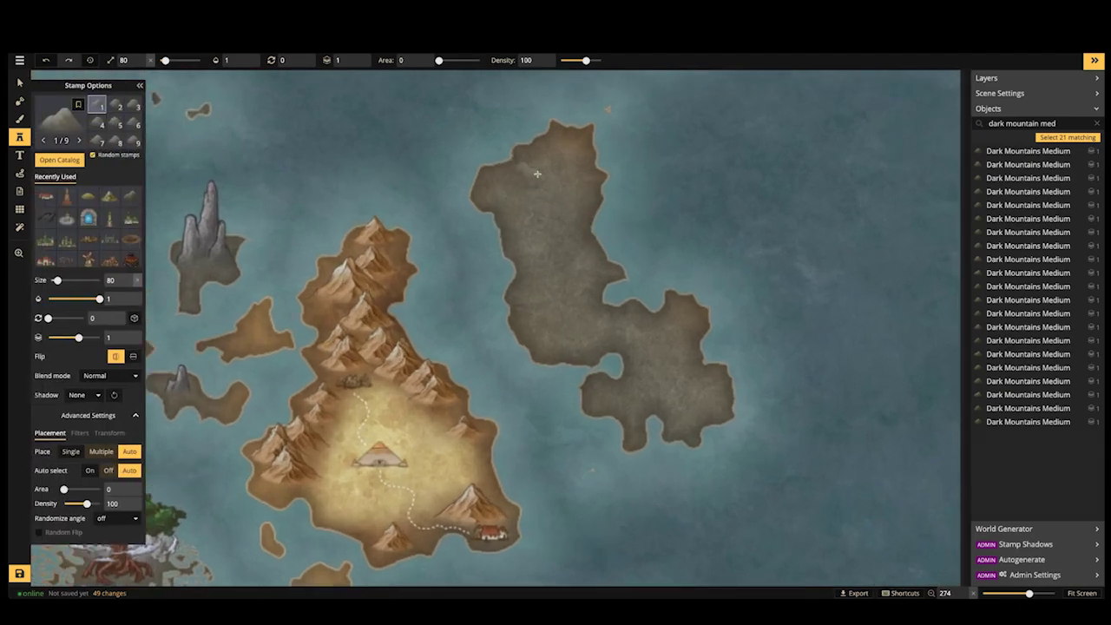
{"action": "scroll", "coordinate": [541, 169], "scroll_direction": "up", "scroll_amount": 4}
{"action": "key", "text": "bracketright"}
{"action": "key", "text": "bracketright"}
{"action": "left_click", "coordinate": [549, 177]}
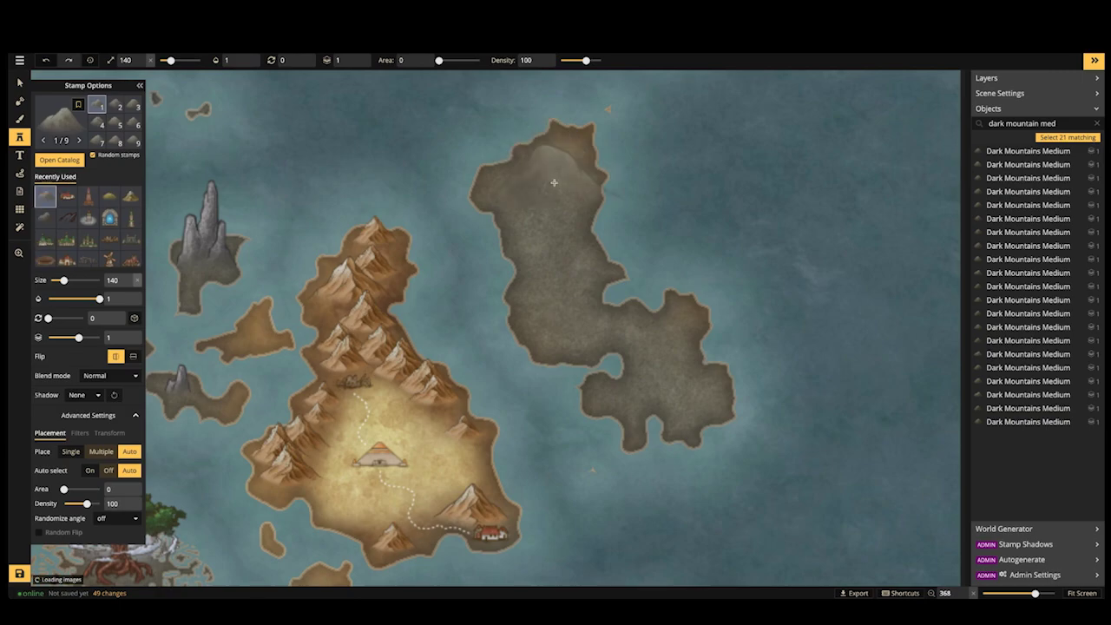
{"action": "left_click", "coordinate": [538, 190]}
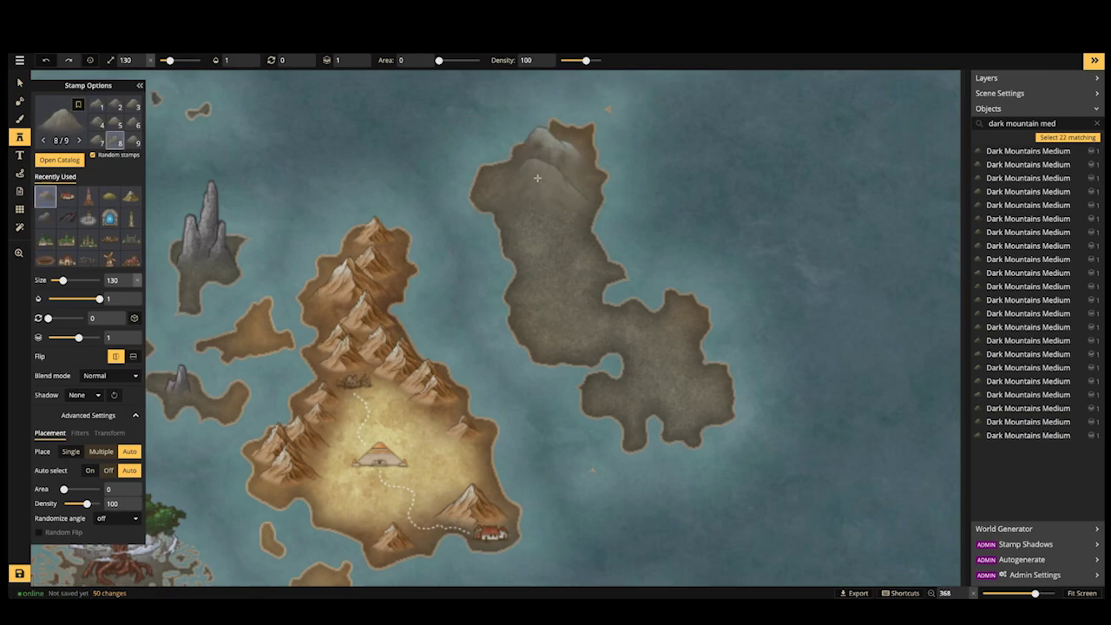
Place dark mountains at size 80 down the grey island from its northern peak to its southeastern part
{"action": "key", "text": "bracketleft"}
{"action": "key", "text": "bracketleft"}
{"action": "key", "text": "bracketleft"}
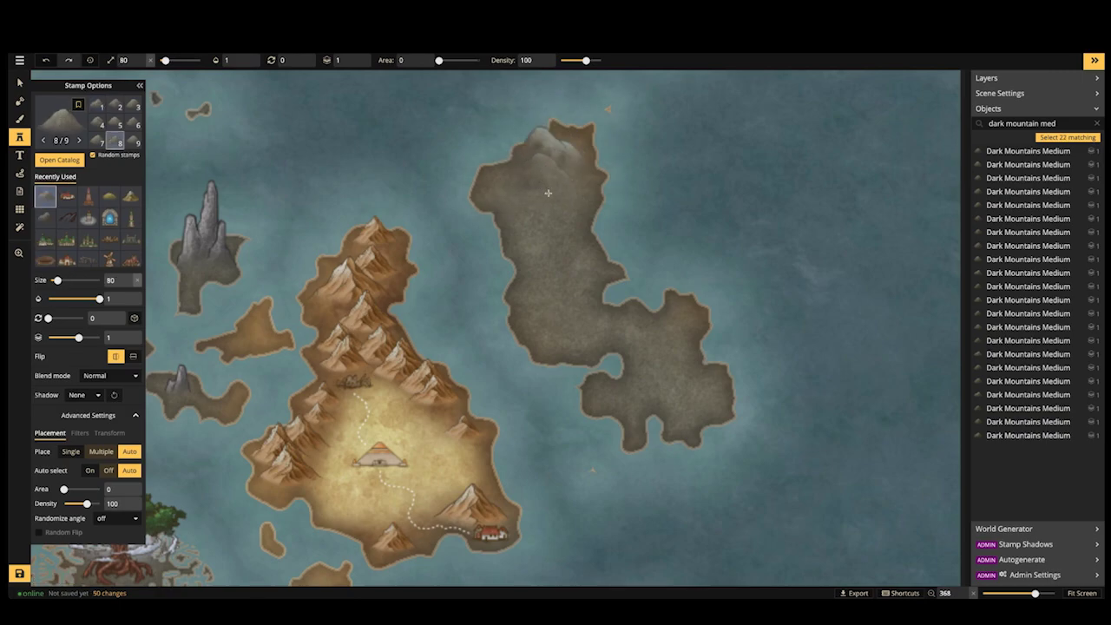
{"action": "left_click", "coordinate": [554, 201]}
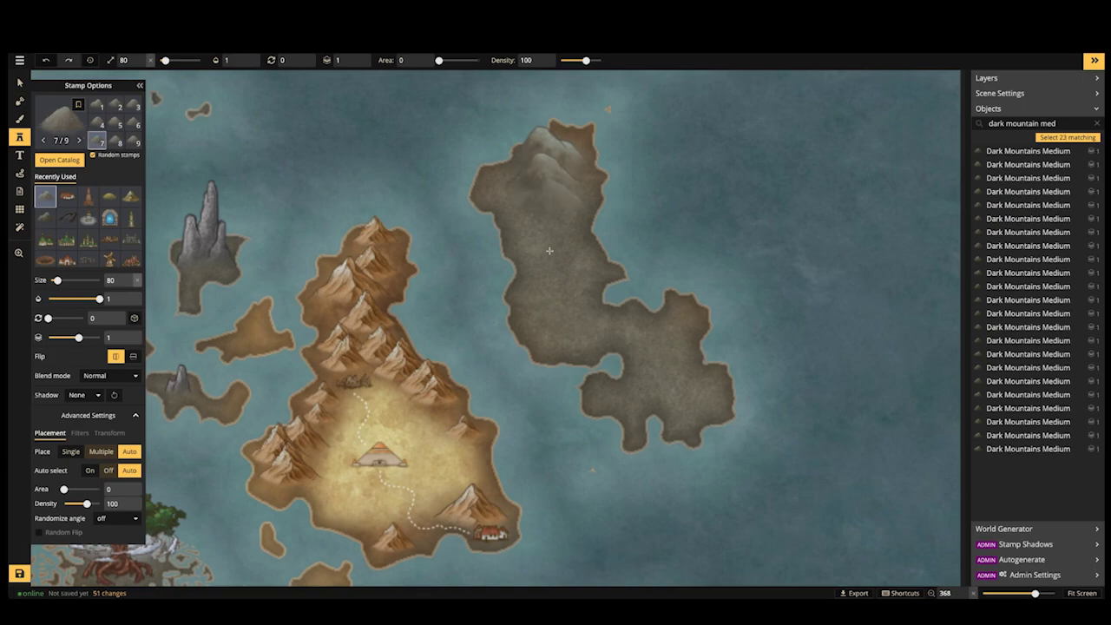
{"action": "left_click", "coordinate": [542, 202]}
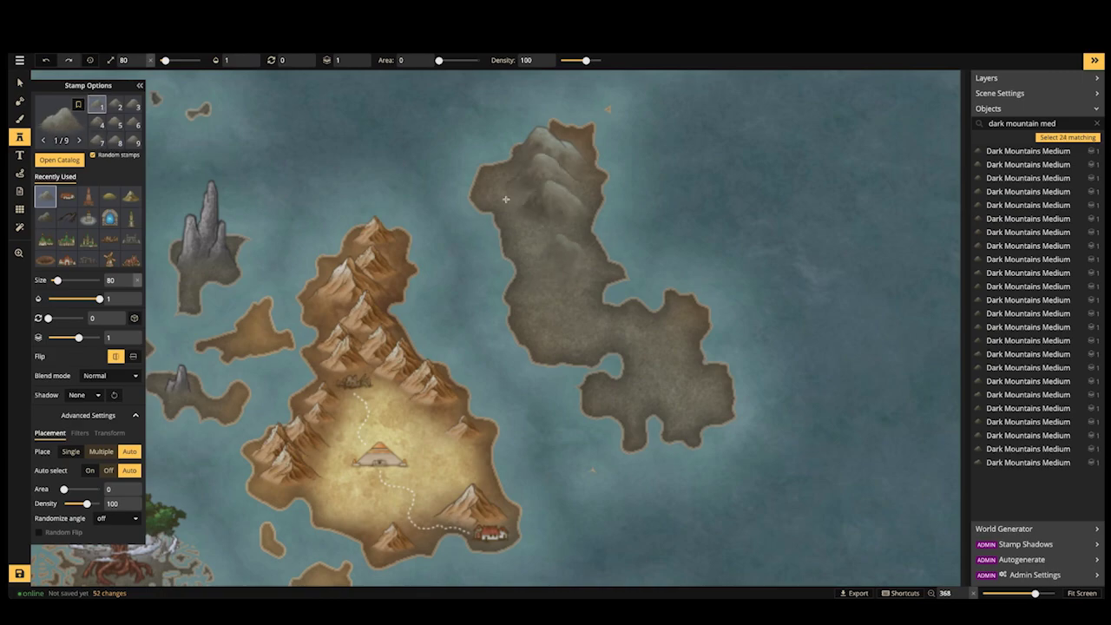
{"action": "left_click", "coordinate": [537, 237]}
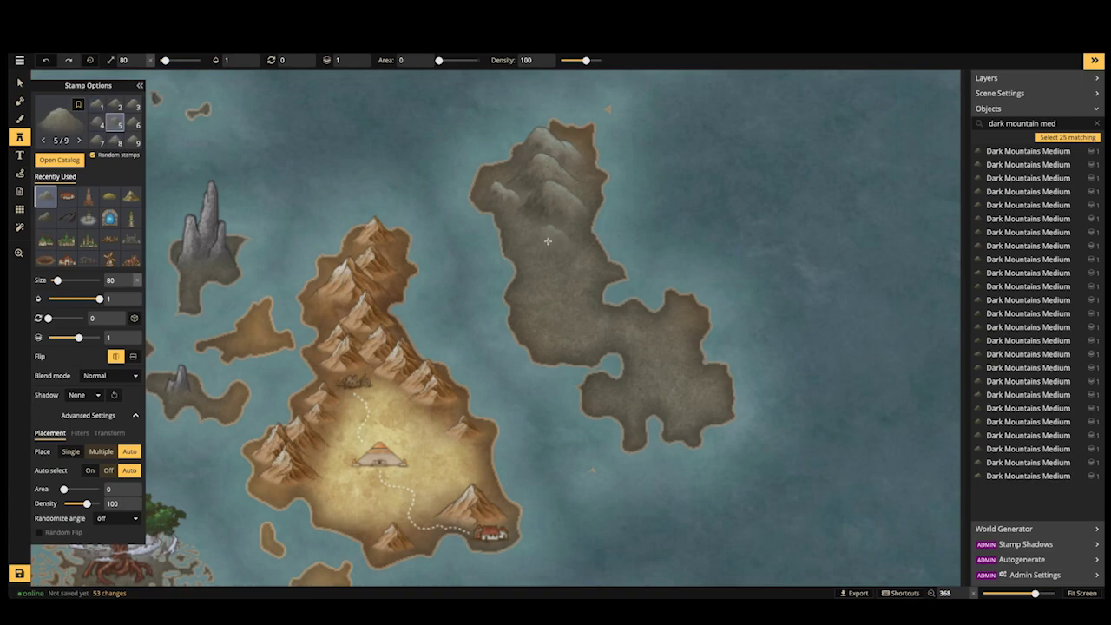
{"action": "left_click", "coordinate": [599, 339]}
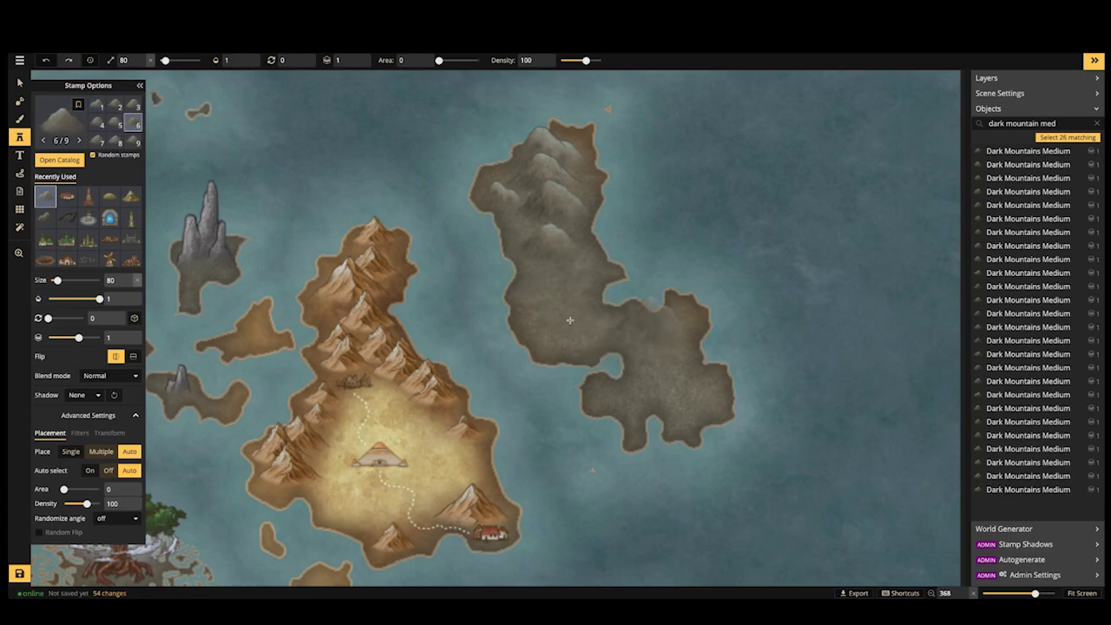
{"action": "left_click", "coordinate": [685, 389]}
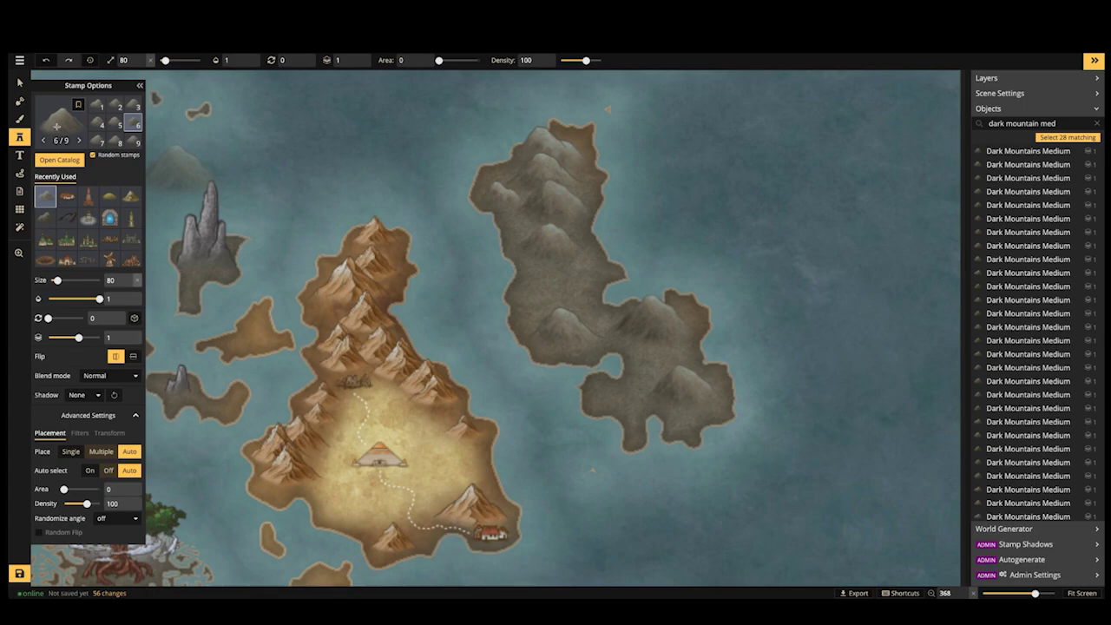
Place the standing-stones stamp at size 70 among the grey island's northern mountains and set its layer to 3
{"action": "left_click", "coordinate": [57, 124]}
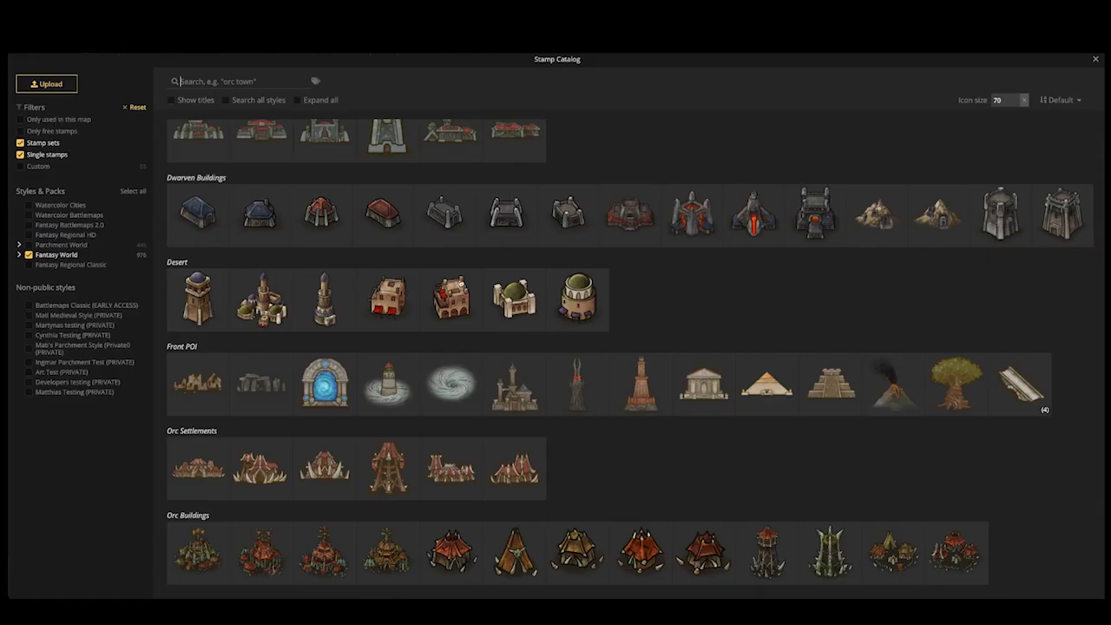
{"action": "left_click", "coordinate": [58, 119]}
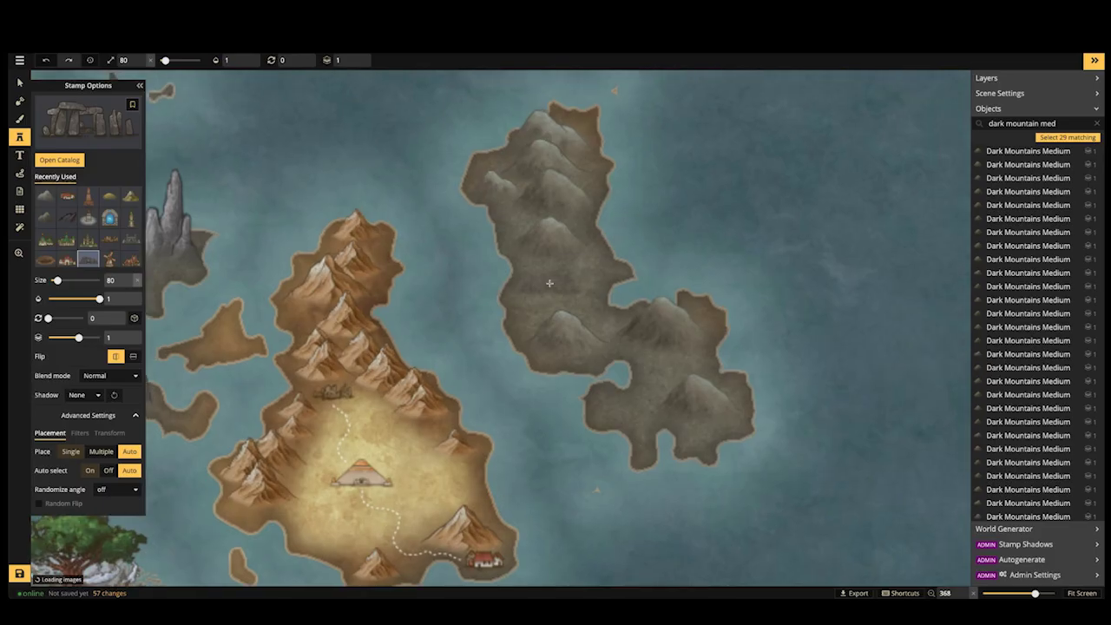
{"action": "scroll", "coordinate": [550, 284], "scroll_direction": "up", "scroll_amount": 4}
{"action": "scroll", "coordinate": [562, 249], "scroll_direction": "up", "scroll_amount": 5}
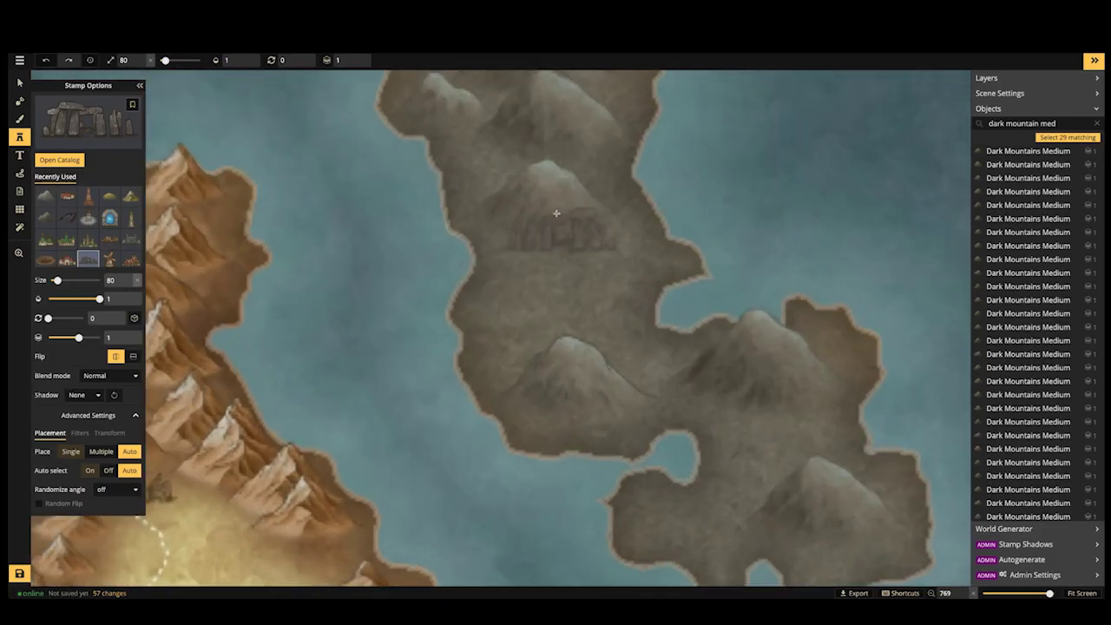
{"action": "left_click_drag", "start_coordinate": [575, 224], "coordinate": [580, 344]}
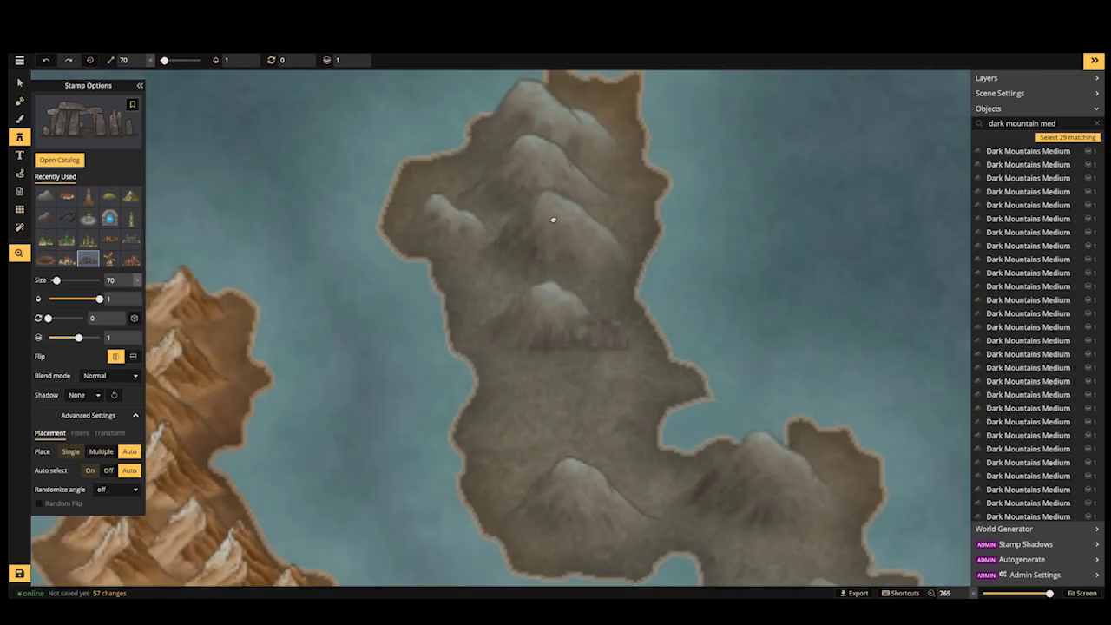
{"action": "key", "text": "ctrl+z"}
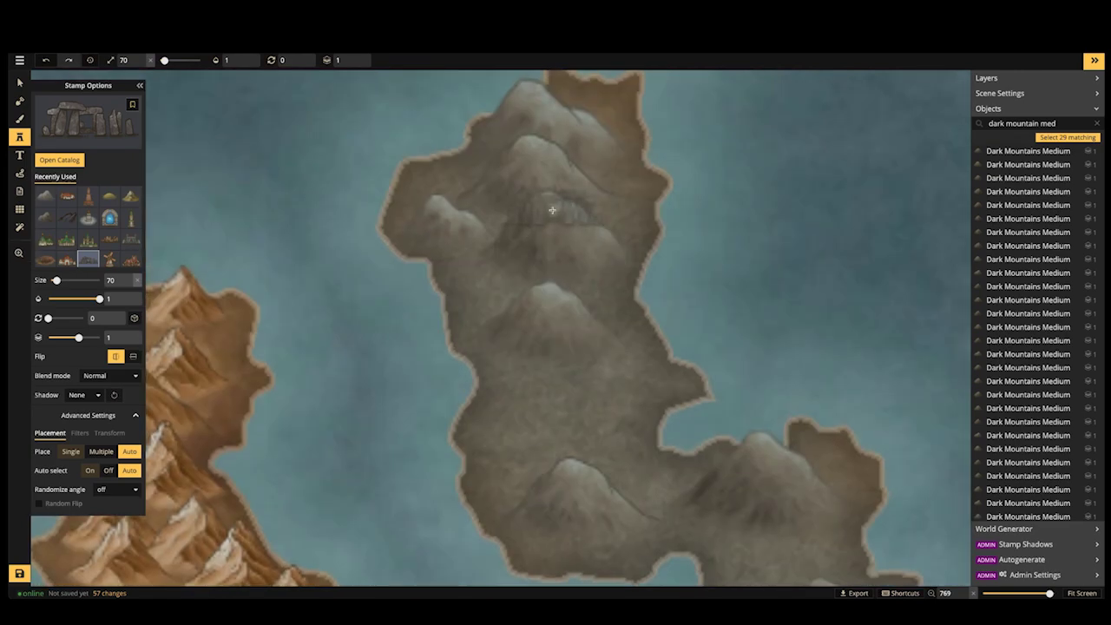
{"action": "left_click", "coordinate": [550, 208]}
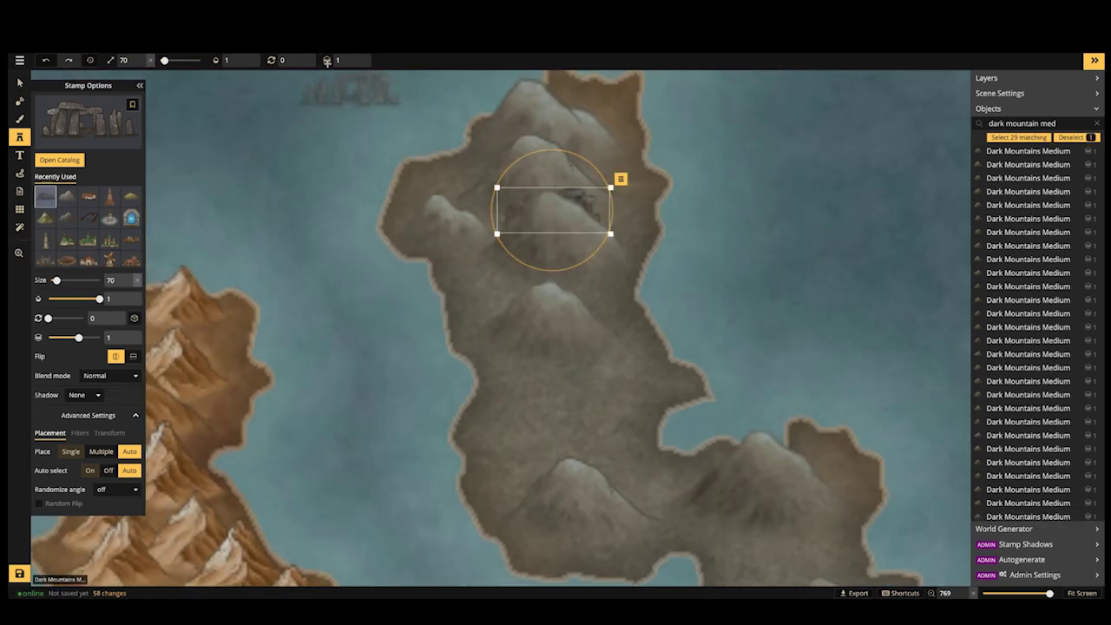
{"action": "scroll", "coordinate": [356, 60], "scroll_direction": "up", "scroll_amount": 2}
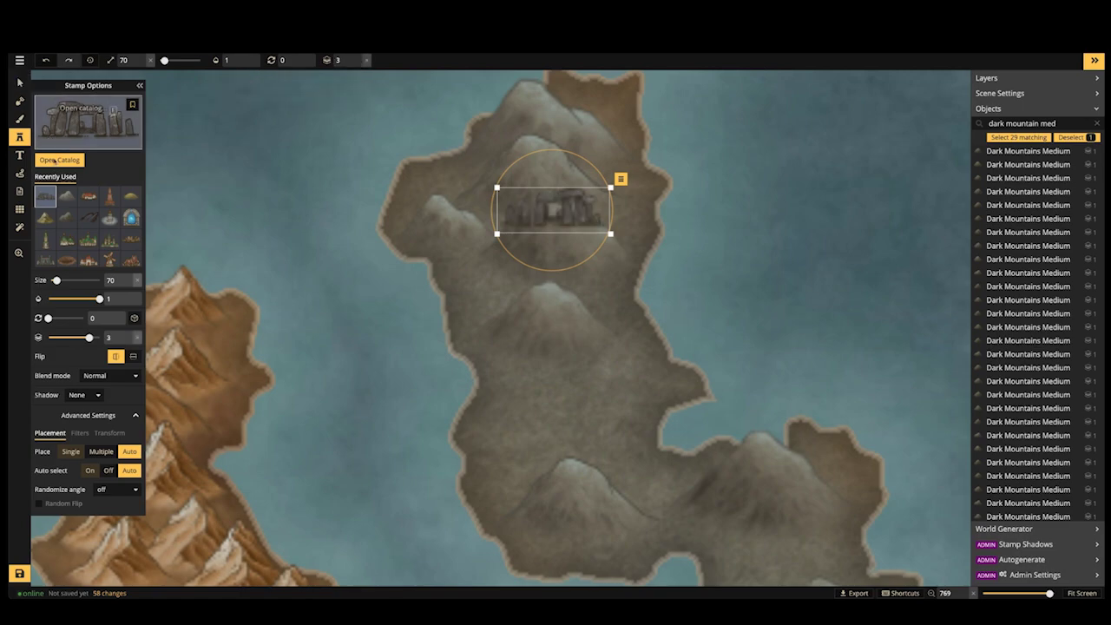
Scatter small dark mountains at size 40 on layer 3 around the larger peaks in the island's northern and central parts
{"action": "left_click", "coordinate": [576, 369]}
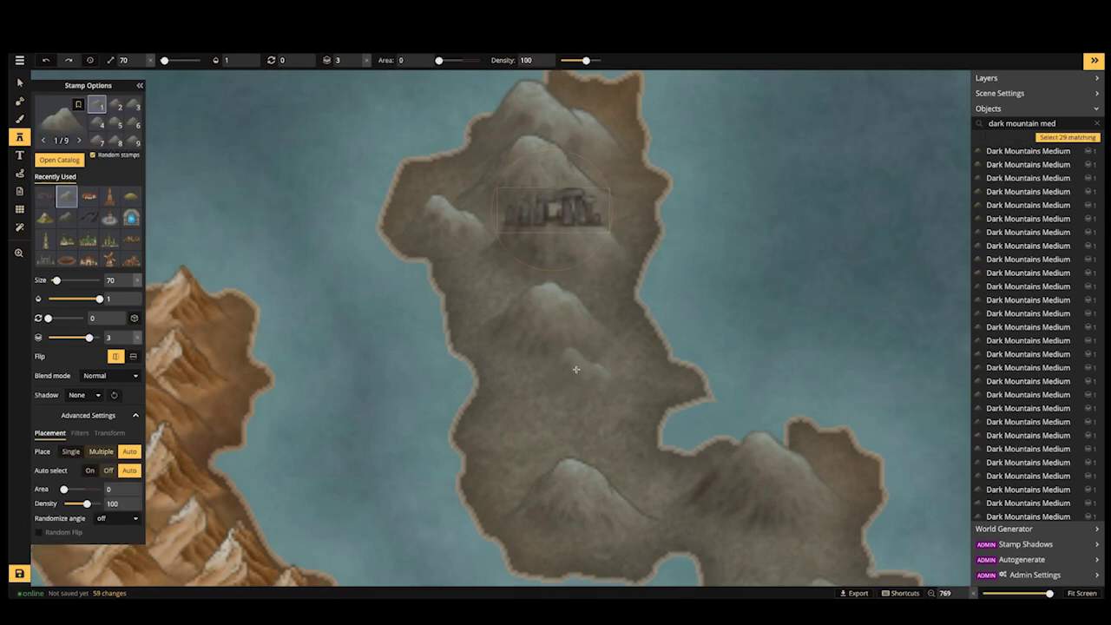
{"action": "key", "text": "["}
{"action": "key", "text": "["}
{"action": "key", "text": "["}
{"action": "key", "text": "["}
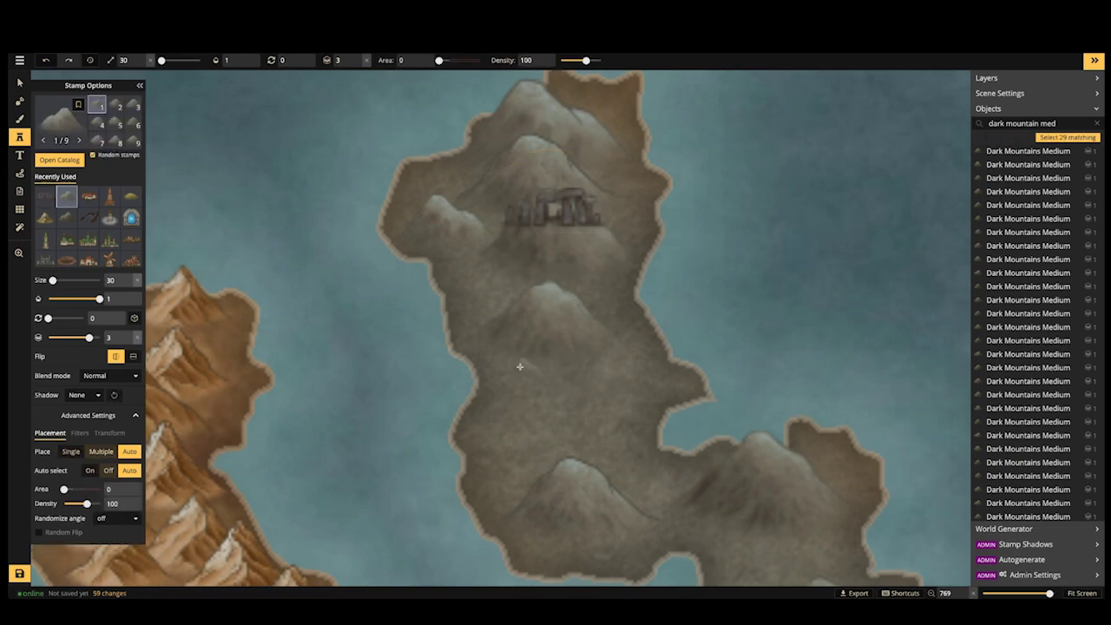
{"action": "scroll", "coordinate": [521, 365], "scroll_direction": "up", "scroll_amount": 1}
{"action": "left_click", "coordinate": [518, 365]}
{"action": "left_click", "coordinate": [603, 367]}
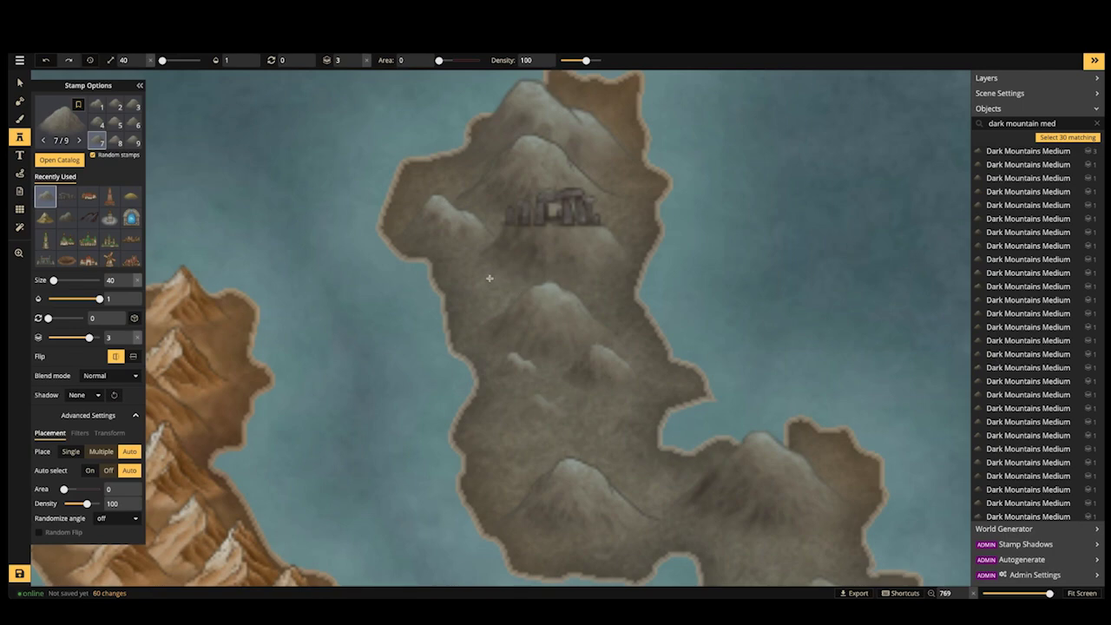
{"action": "left_click", "coordinate": [604, 104]}
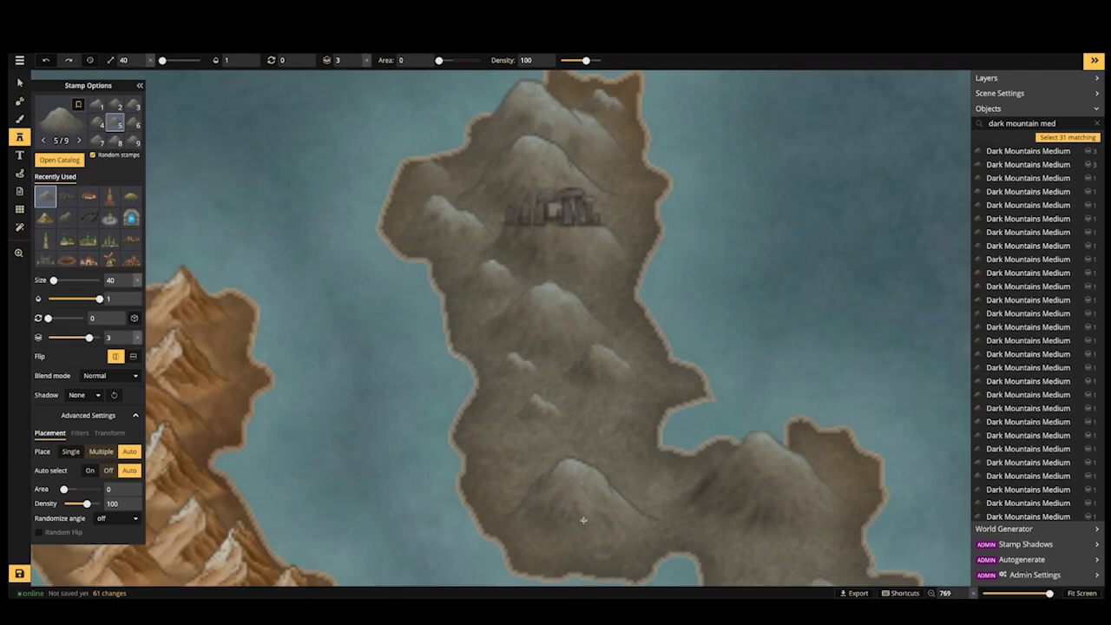
{"action": "left_click", "coordinate": [548, 534]}
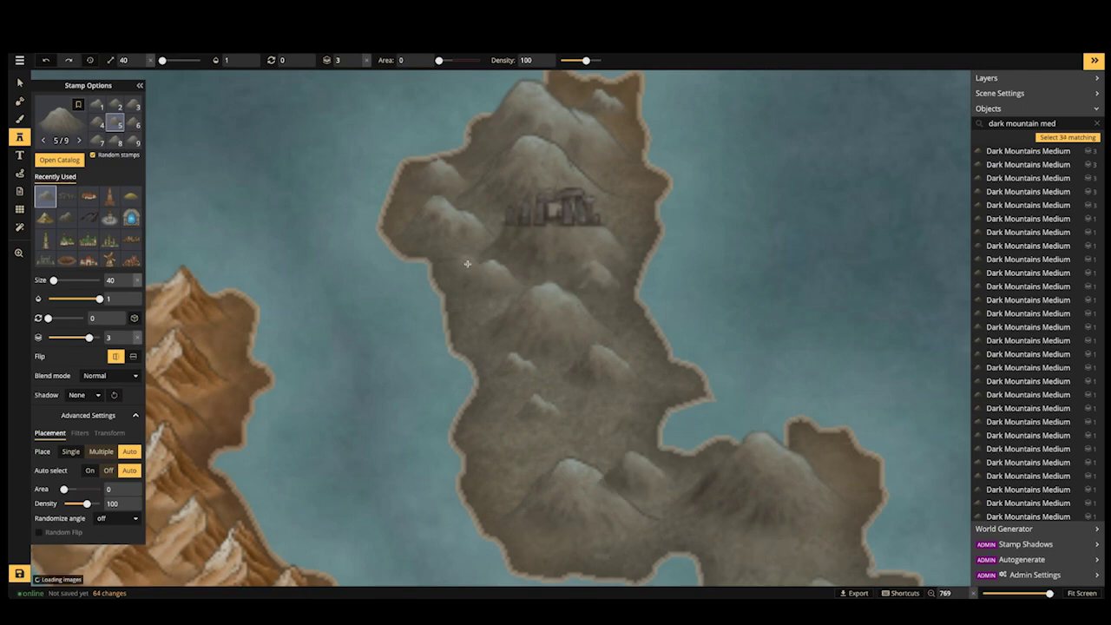
Add more size 40 dark mountains across the grey island's southeastern part, including its southern lobe
{"action": "scroll", "coordinate": [468, 259], "scroll_direction": "down", "scroll_amount": 2}
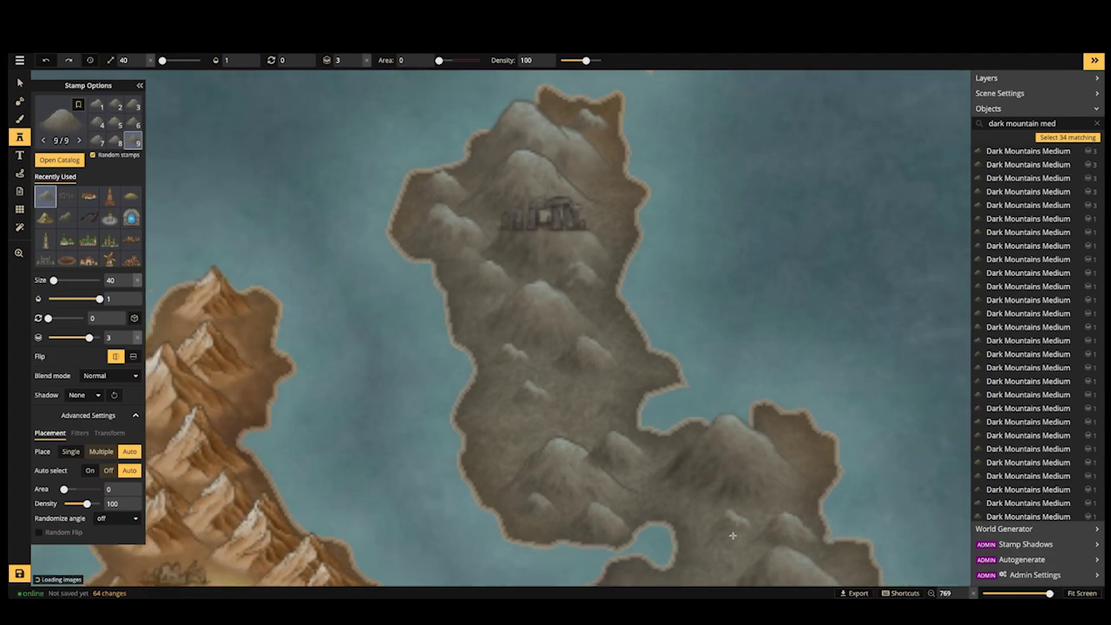
{"action": "scroll", "coordinate": [732, 536], "scroll_direction": "down", "scroll_amount": 2}
{"action": "left_click_drag", "start_coordinate": [733, 536], "coordinate": [702, 412]}
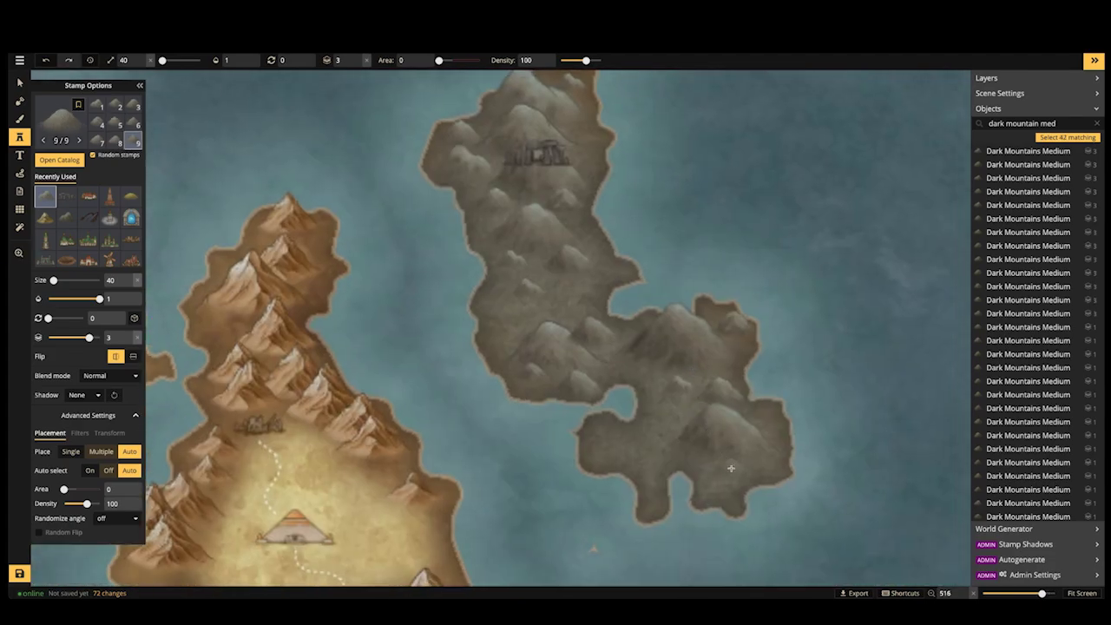
{"action": "left_click", "coordinate": [659, 452]}
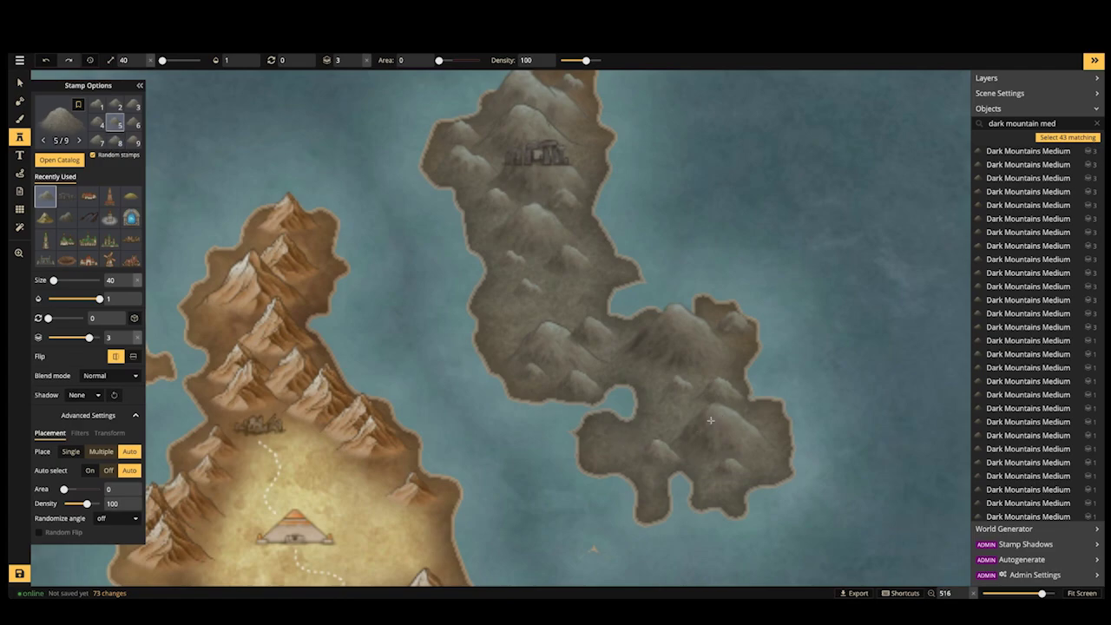
Finish filling the eastern grey island with size 40 dark mountains, including one on its southwestern shore
{"action": "left_click", "coordinate": [566, 397]}
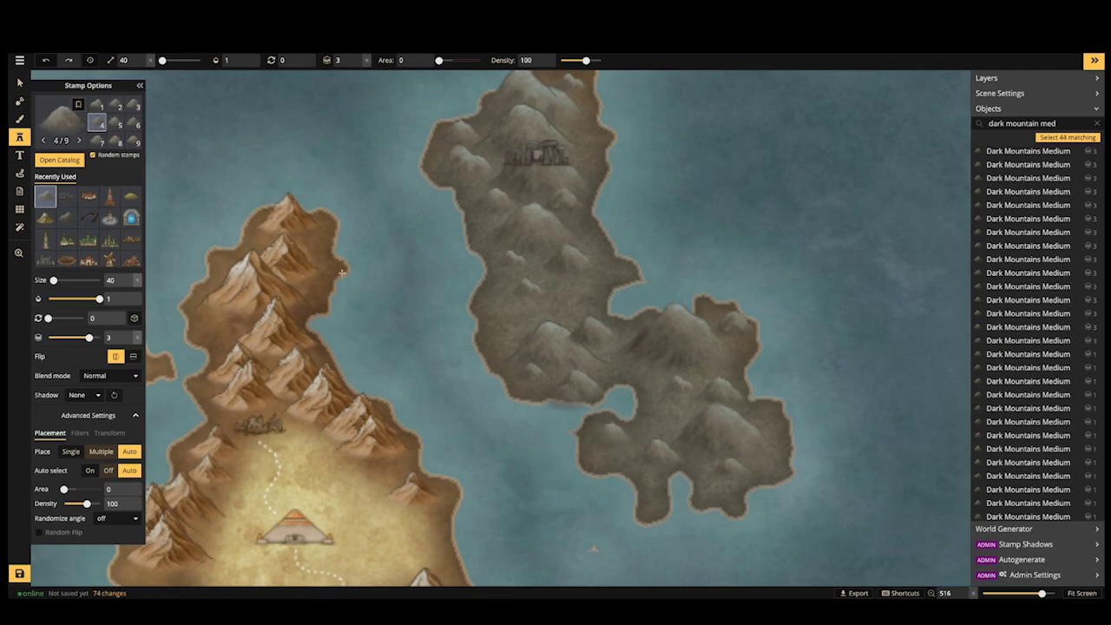
{"action": "left_click", "coordinate": [342, 273]}
{"action": "scroll", "coordinate": [342, 273], "scroll_direction": "down", "scroll_amount": 4}
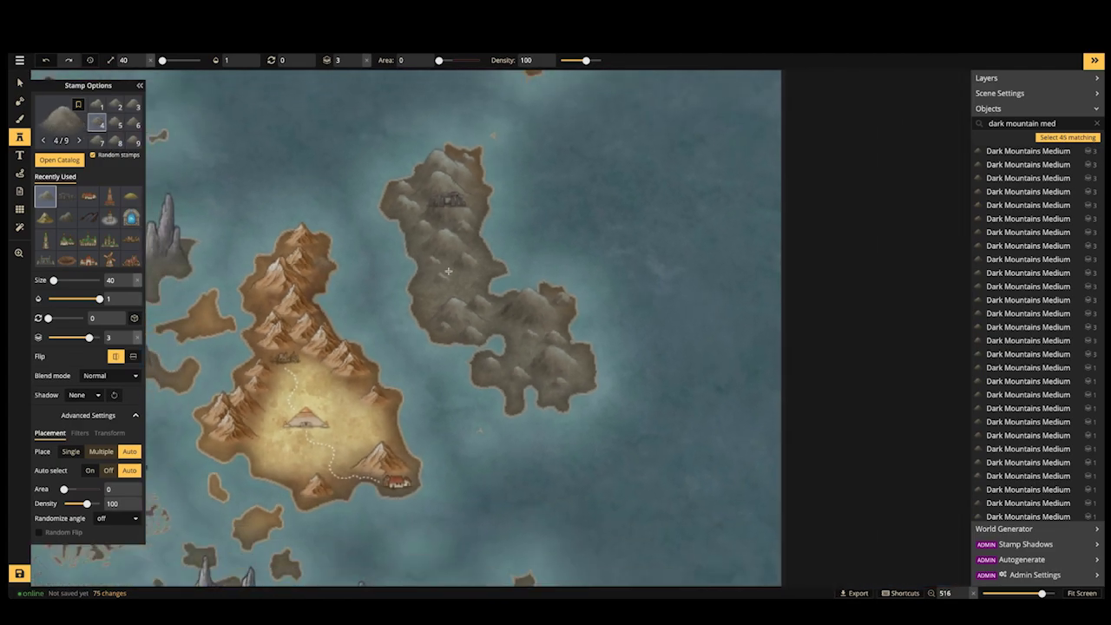
{"action": "scroll", "coordinate": [448, 271], "scroll_direction": "up", "scroll_amount": 4}
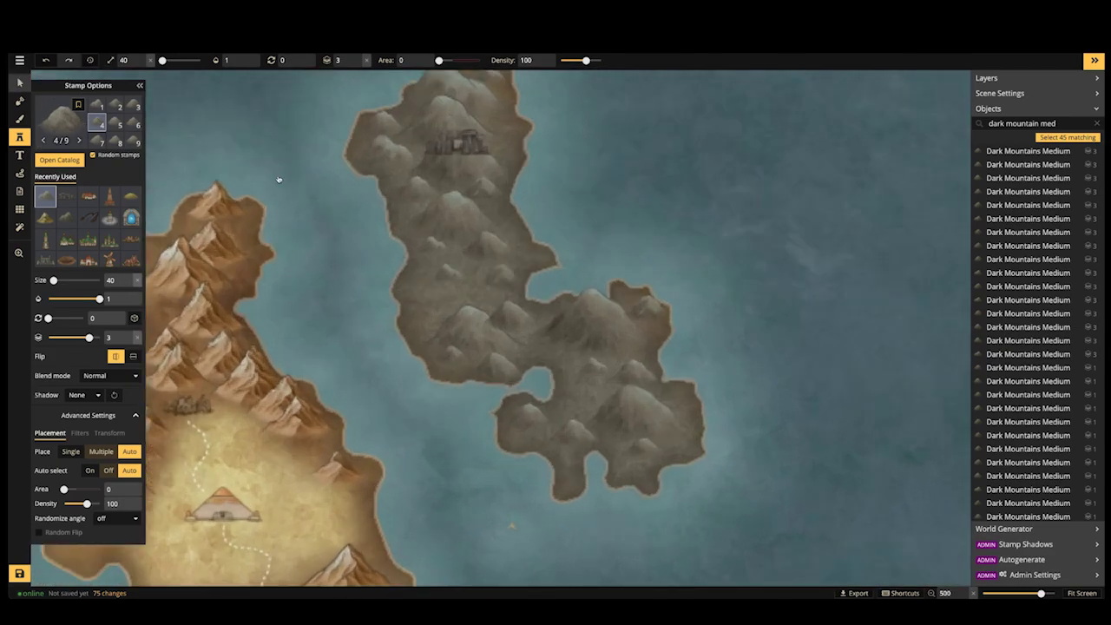
Draw a white dotted path of width 0.6 from the standing stones south through the grey island to its southwestern mountains
{"action": "left_click", "coordinate": [19, 82]}
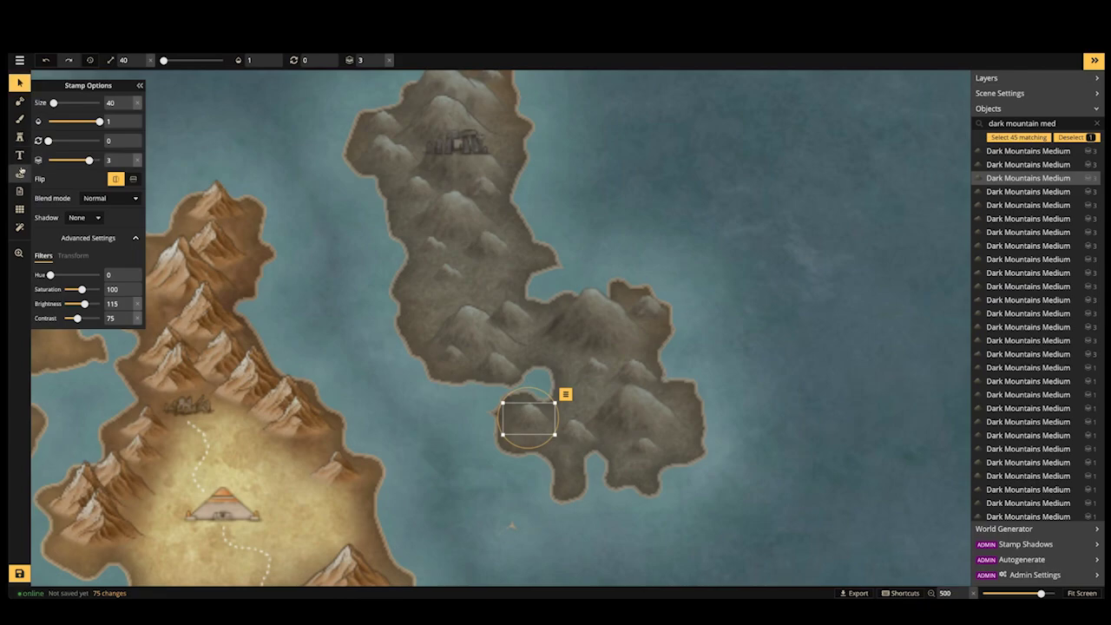
{"action": "left_click", "coordinate": [20, 172]}
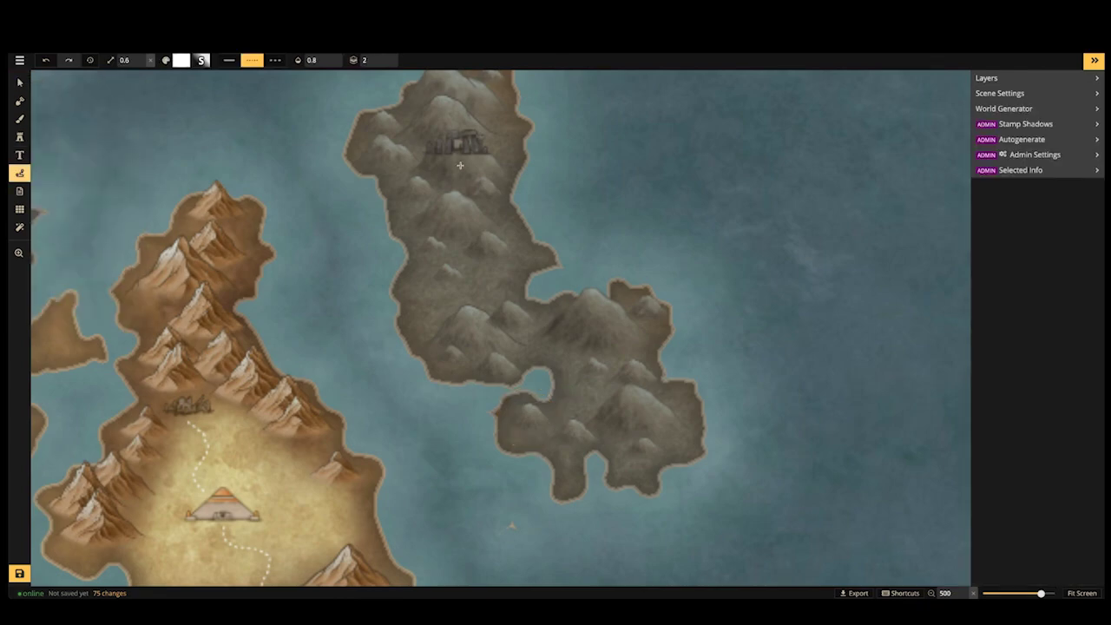
{"action": "mouse_move", "coordinate": [460, 165]}
{"action": "left_mouse_down"}
{"action": "mouse_move", "coordinate": [461, 189]}
{"action": "mouse_move", "coordinate": [497, 218]}
{"action": "mouse_move", "coordinate": [464, 260]}
{"action": "mouse_move", "coordinate": [473, 290]}
{"action": "mouse_move", "coordinate": [408, 319]}
{"action": "left_mouse_up"}
{"action": "scroll", "coordinate": [367, 224], "scroll_direction": "down", "scroll_amount": 8}
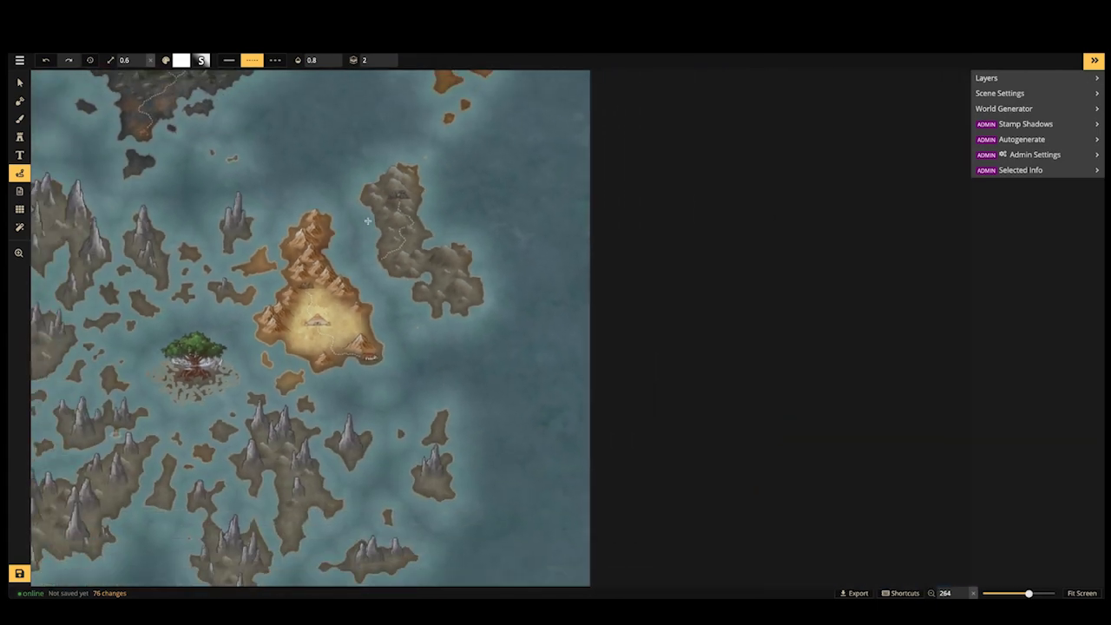
{"action": "key", "text": "space"}
{"action": "left_click_drag", "start_coordinate": [324, 291], "coordinate": [591, 288]}
{"action": "scroll", "coordinate": [591, 288], "scroll_direction": "down", "scroll_amount": 4}
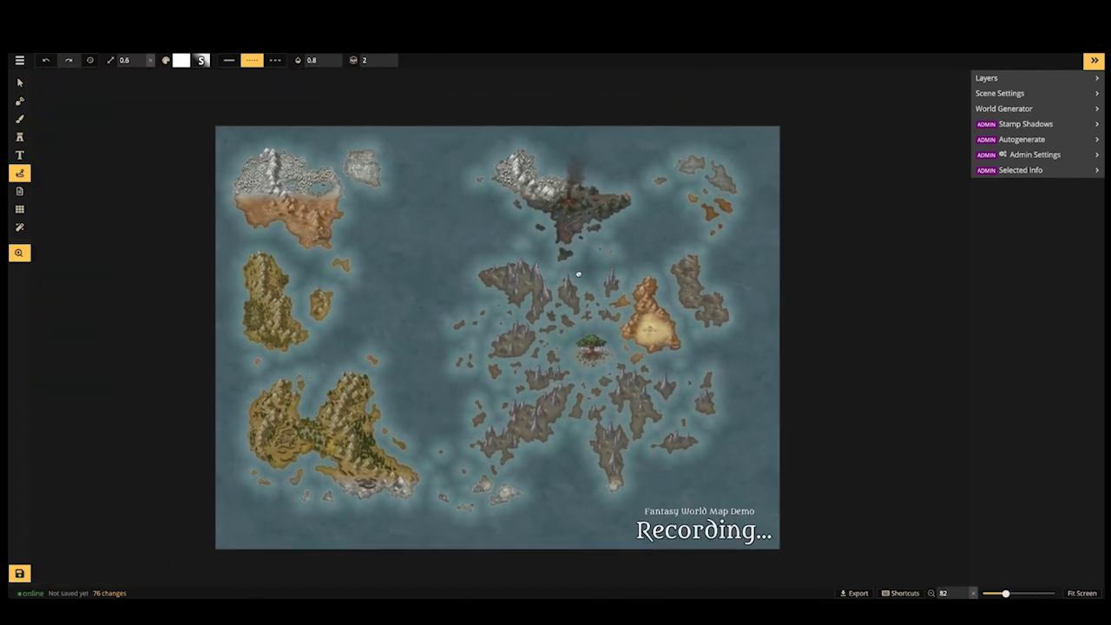
Load the dark navy ocean texture from the catalog into the brush and target the background layer
{"action": "left_click", "coordinate": [22, 83]}
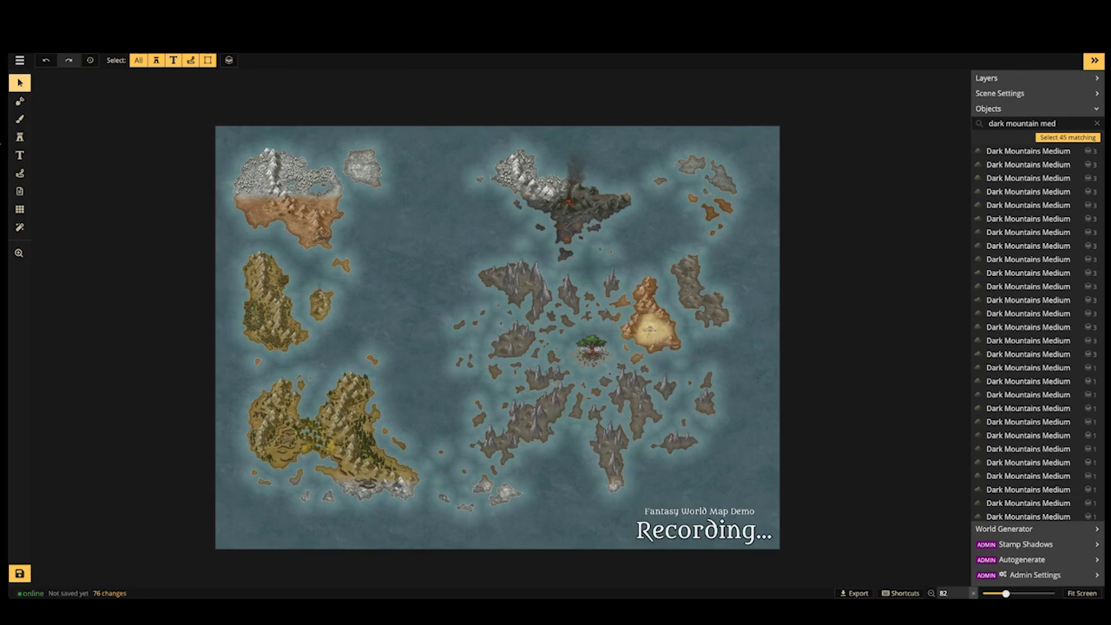
{"action": "left_click", "coordinate": [19, 119]}
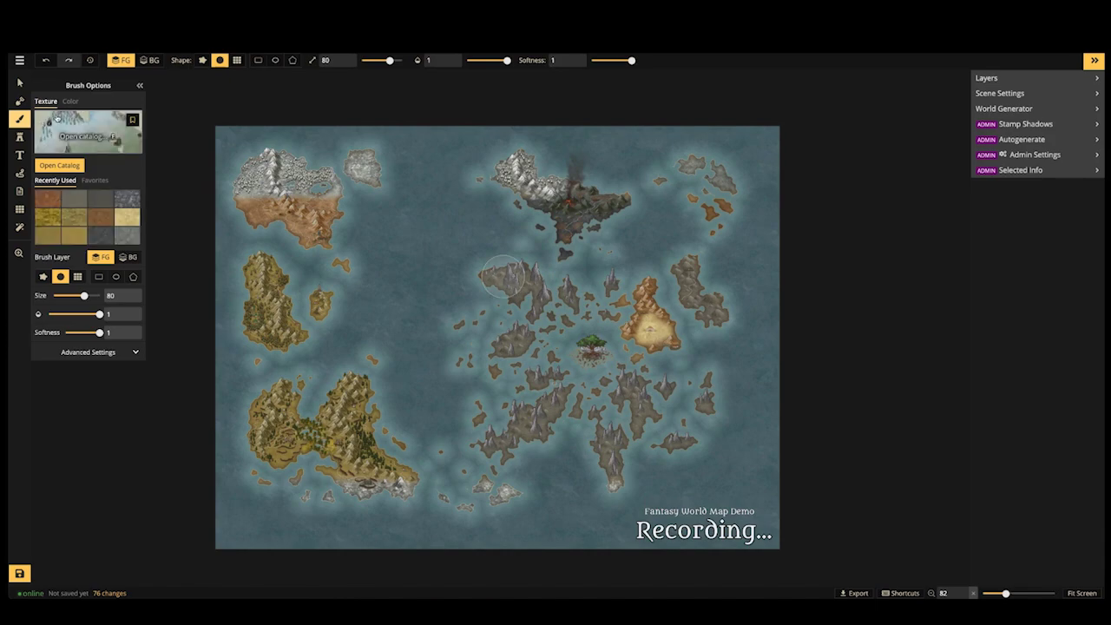
{"action": "left_click", "coordinate": [70, 101]}
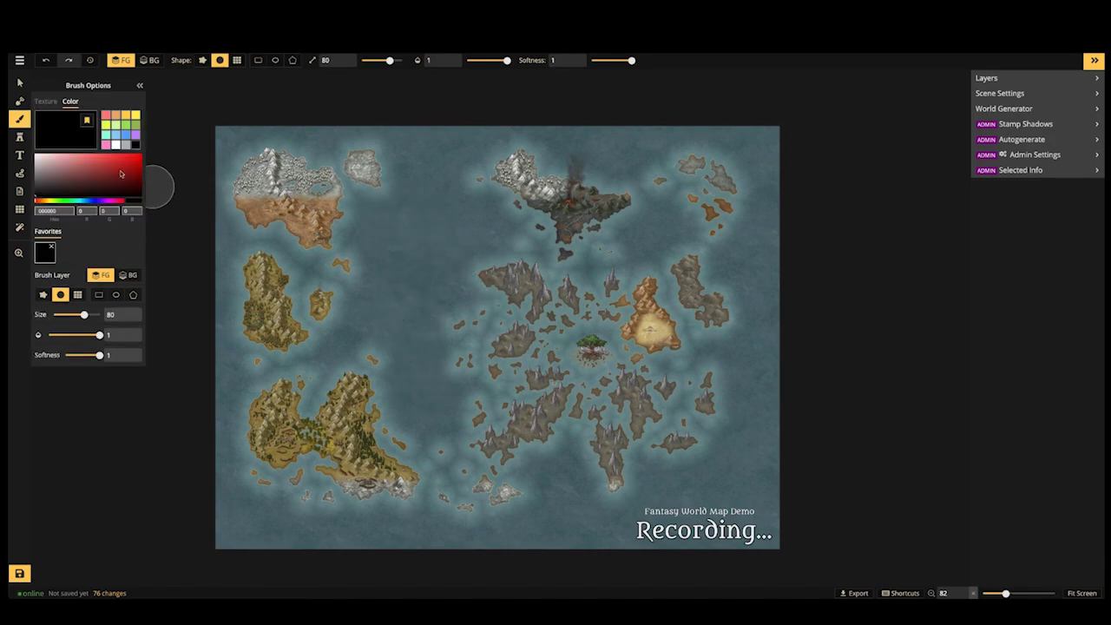
{"action": "left_click", "coordinate": [44, 101]}
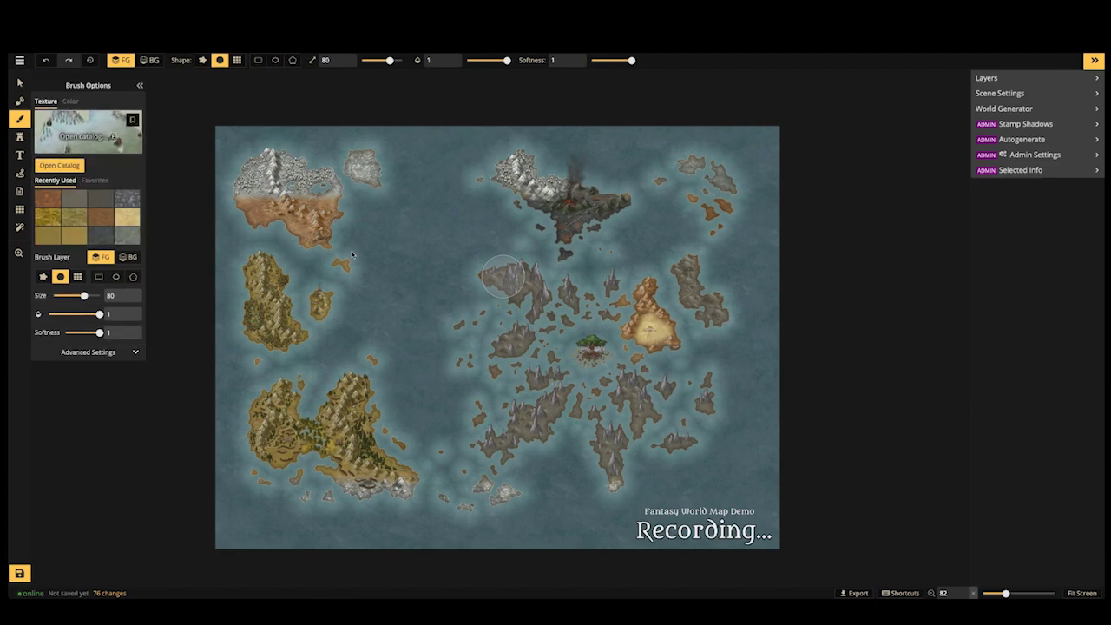
{"action": "key", "text": "f"}
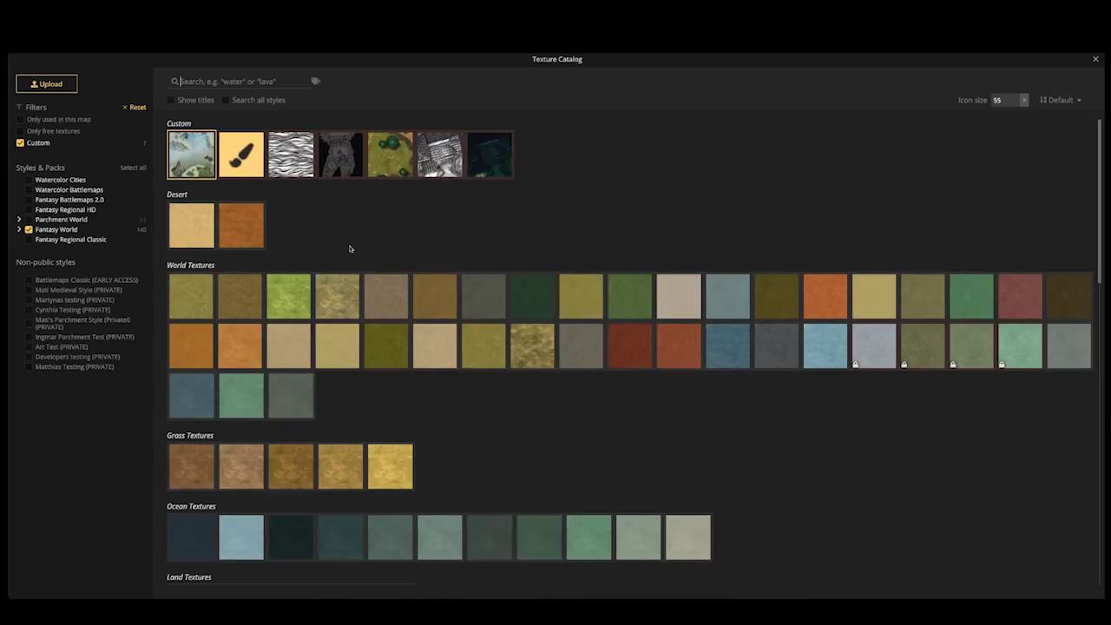
{"action": "scroll", "coordinate": [391, 364], "scroll_direction": "down", "scroll_amount": 1}
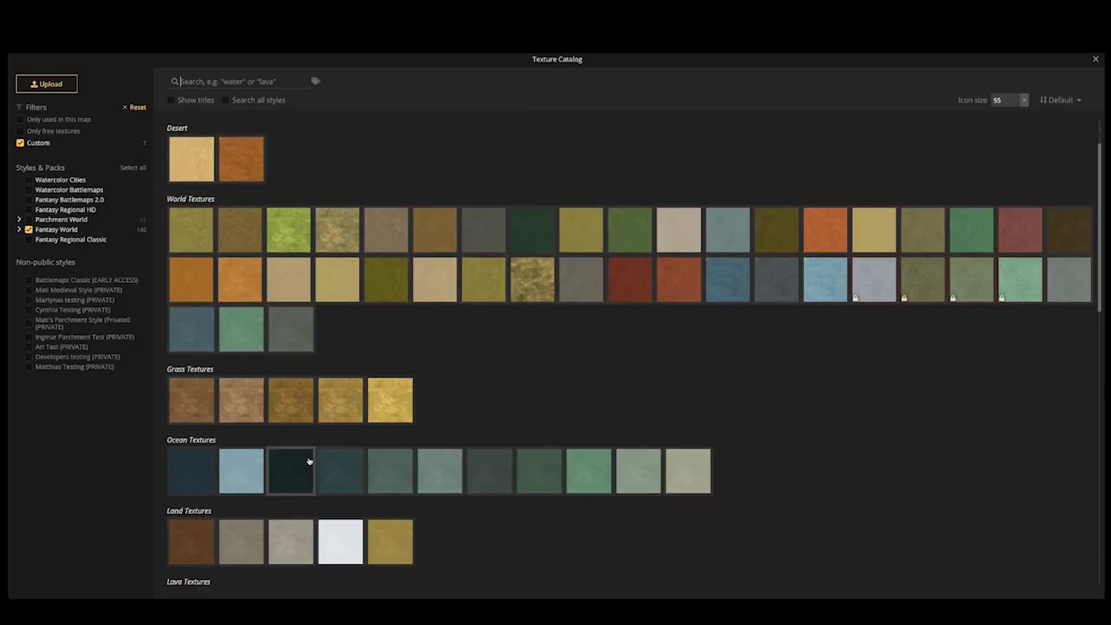
{"action": "left_click", "coordinate": [192, 470]}
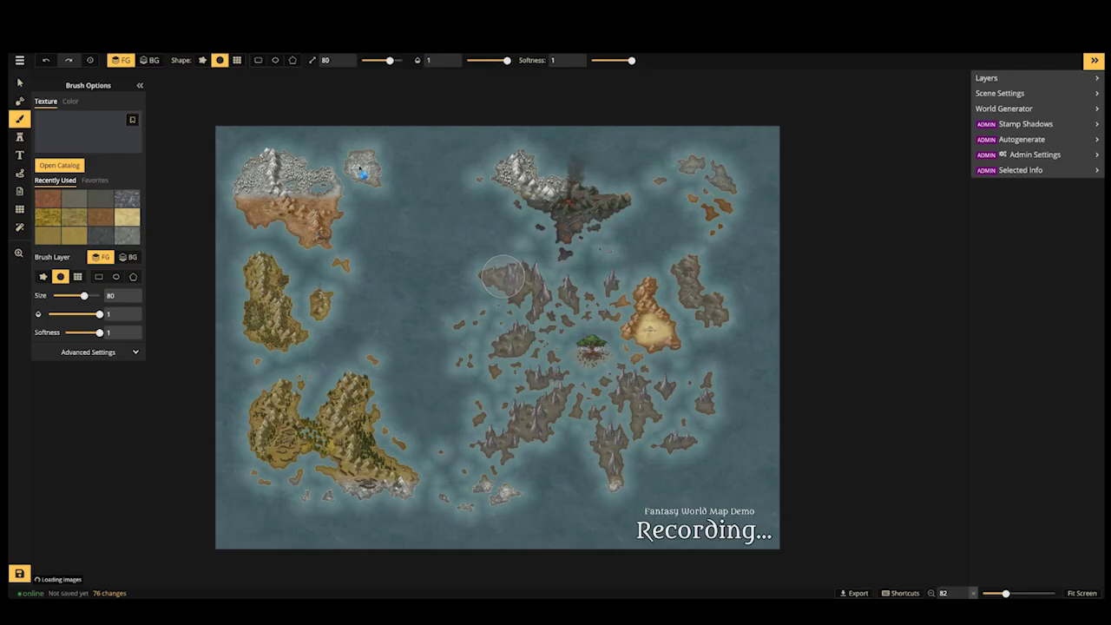
{"action": "left_click", "coordinate": [149, 60]}
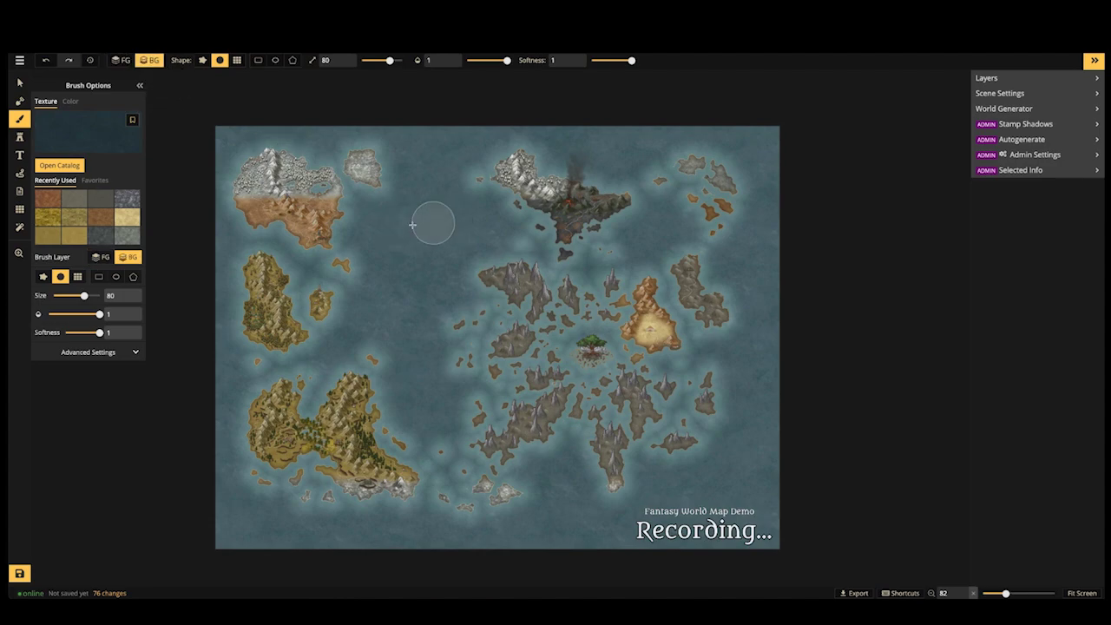
Undo a trial stroke of dark water in the open sea and set the brush to size 44 and opacity 0.59
{"action": "left_click_drag", "start_coordinate": [399, 229], "coordinate": [434, 260]}
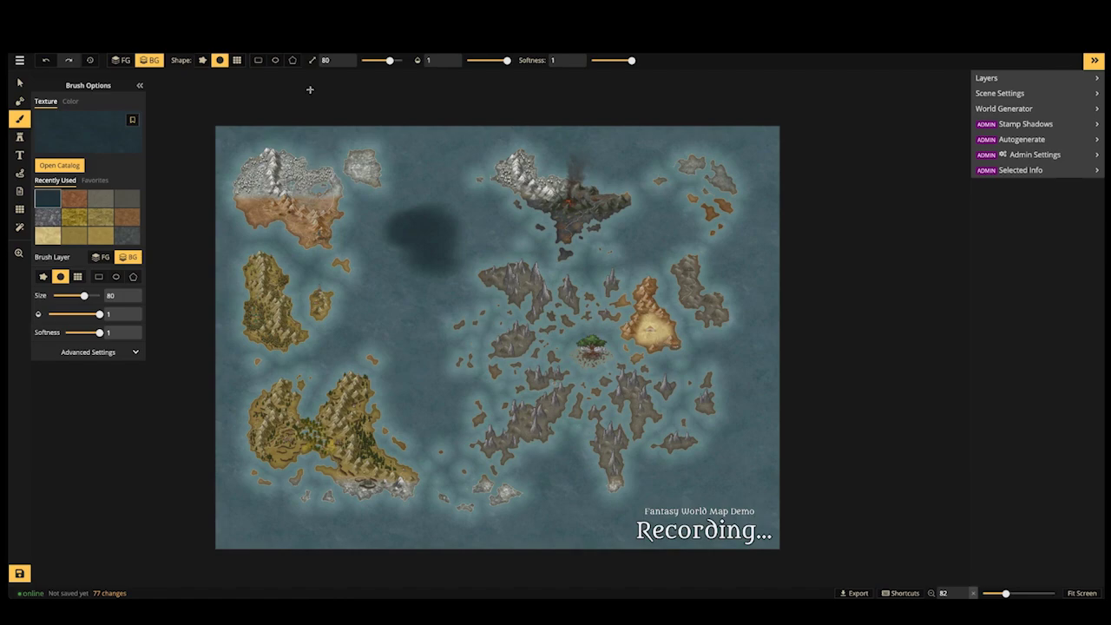
{"action": "key", "text": "ctrl+z"}
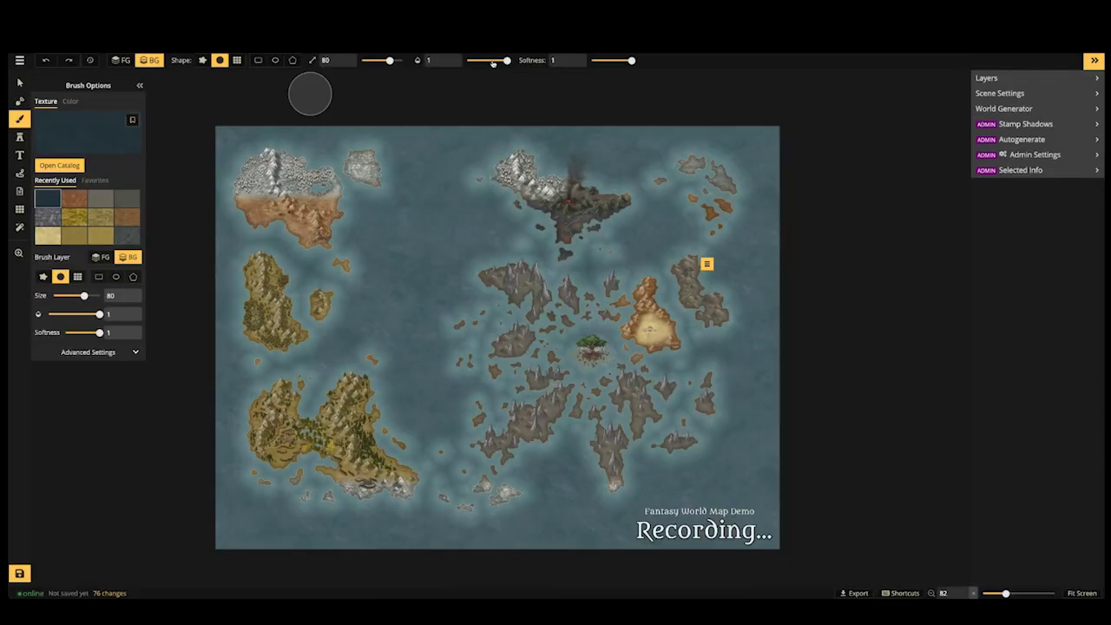
{"action": "left_click_drag", "start_coordinate": [390, 60], "coordinate": [379, 62]}
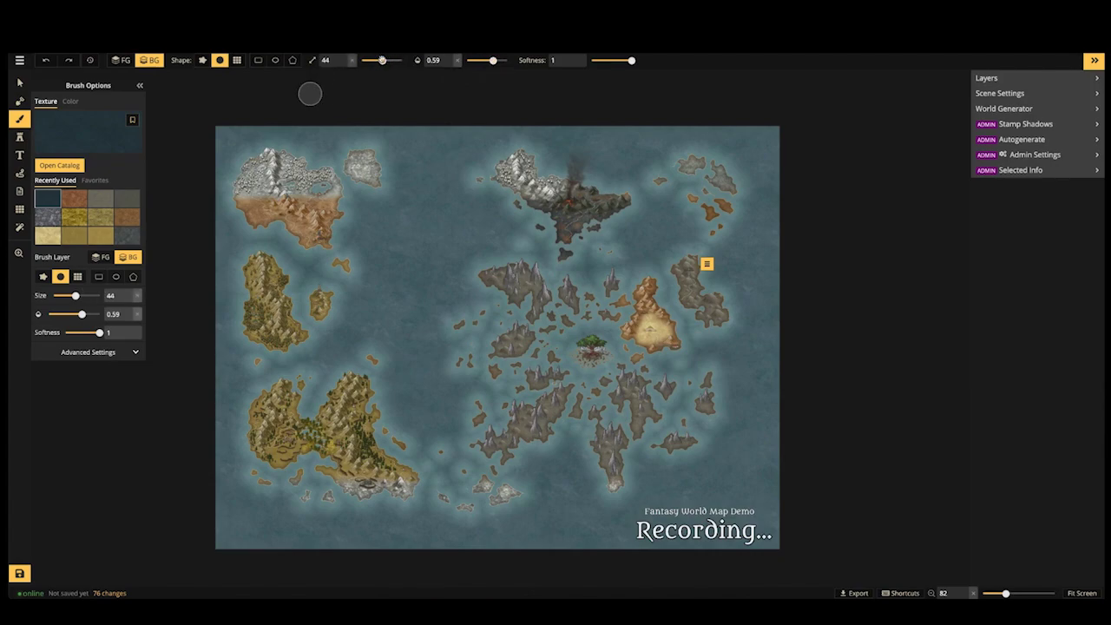
Paint darker deep water down the central sea, in open patches between the islands and along the map's edges
{"action": "mouse_move", "coordinate": [431, 212]}
{"action": "left_mouse_down"}
{"action": "mouse_move", "coordinate": [401, 219]}
{"action": "mouse_move", "coordinate": [440, 215]}
{"action": "mouse_move", "coordinate": [389, 223]}
{"action": "mouse_move", "coordinate": [394, 239]}
{"action": "mouse_move", "coordinate": [417, 253]}
{"action": "mouse_move", "coordinate": [451, 220]}
{"action": "mouse_move", "coordinate": [438, 221]}
{"action": "mouse_move", "coordinate": [477, 226]}
{"action": "mouse_move", "coordinate": [423, 229]}
{"action": "mouse_move", "coordinate": [453, 238]}
{"action": "mouse_move", "coordinate": [414, 216]}
{"action": "mouse_move", "coordinate": [436, 193]}
{"action": "left_mouse_up"}
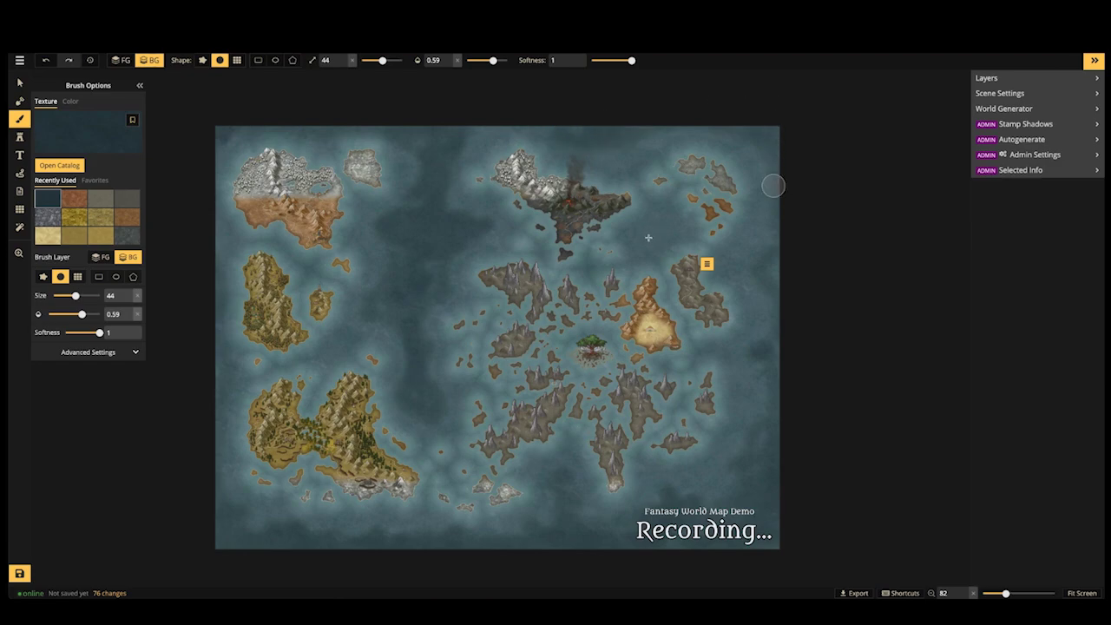
{"action": "left_click_drag", "start_coordinate": [649, 238], "coordinate": [666, 231]}
{"action": "left_click", "coordinate": [683, 217]}
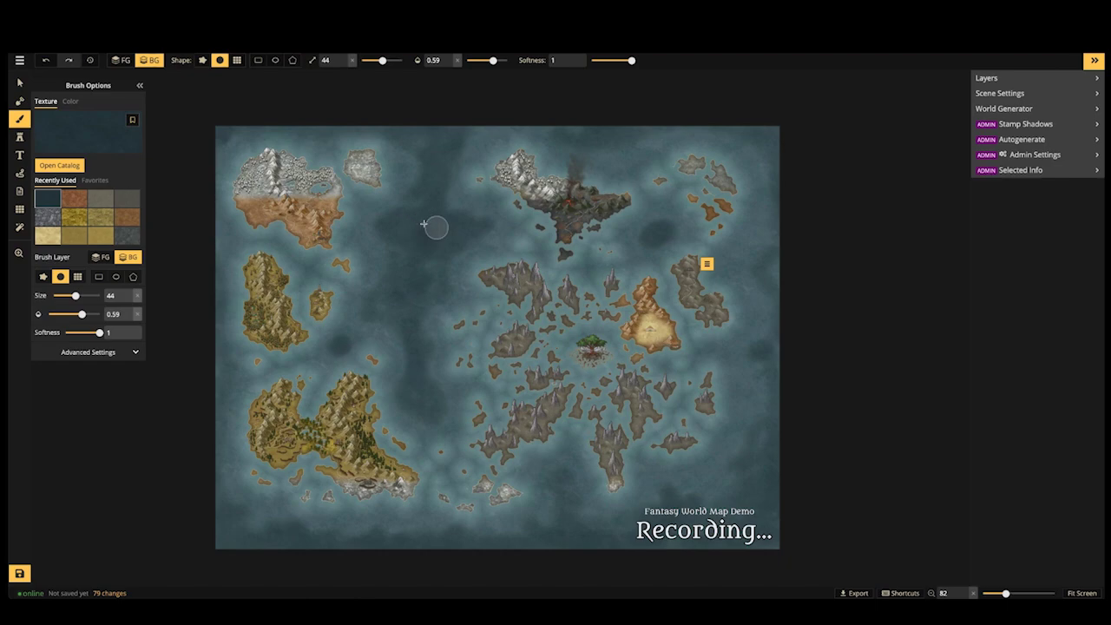
{"action": "mouse_move", "coordinate": [445, 236]}
{"action": "left_mouse_down"}
{"action": "mouse_move", "coordinate": [418, 250]}
{"action": "mouse_move", "coordinate": [450, 233]}
{"action": "mouse_move", "coordinate": [439, 225]}
{"action": "mouse_move", "coordinate": [411, 289]}
{"action": "left_mouse_up"}
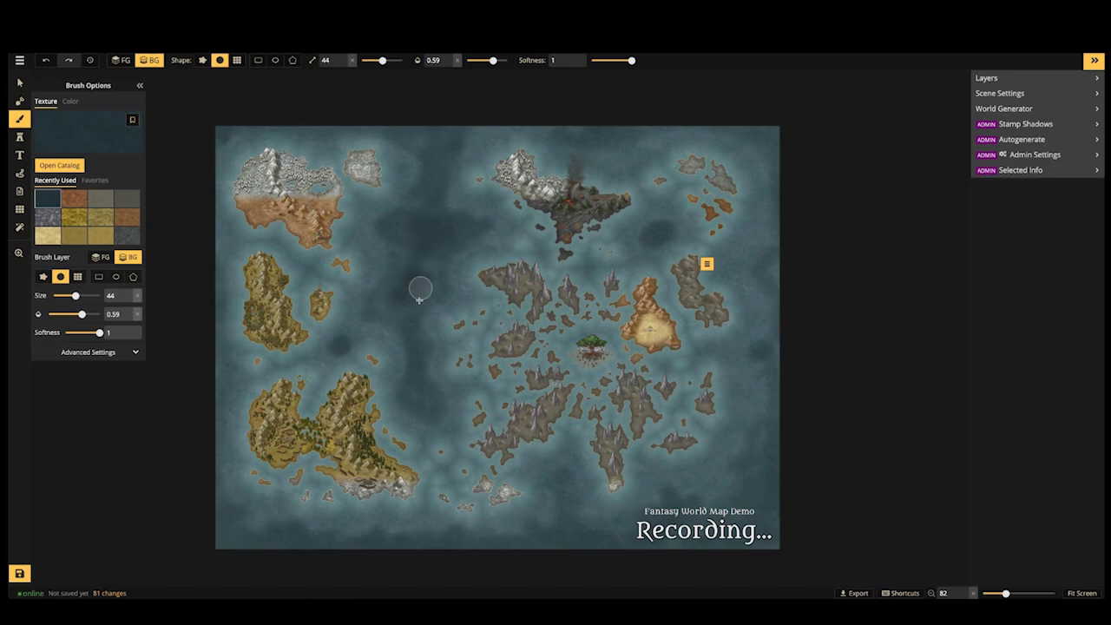
{"action": "left_click_drag", "start_coordinate": [422, 401], "coordinate": [417, 382]}
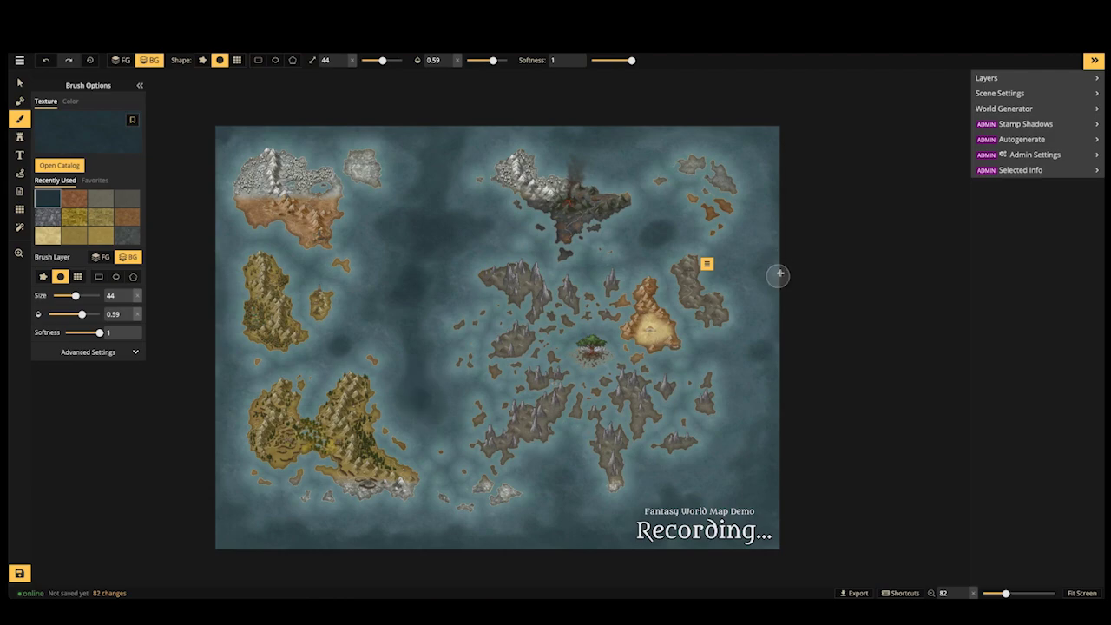
{"action": "left_click_drag", "start_coordinate": [745, 120], "coordinate": [786, 148]}
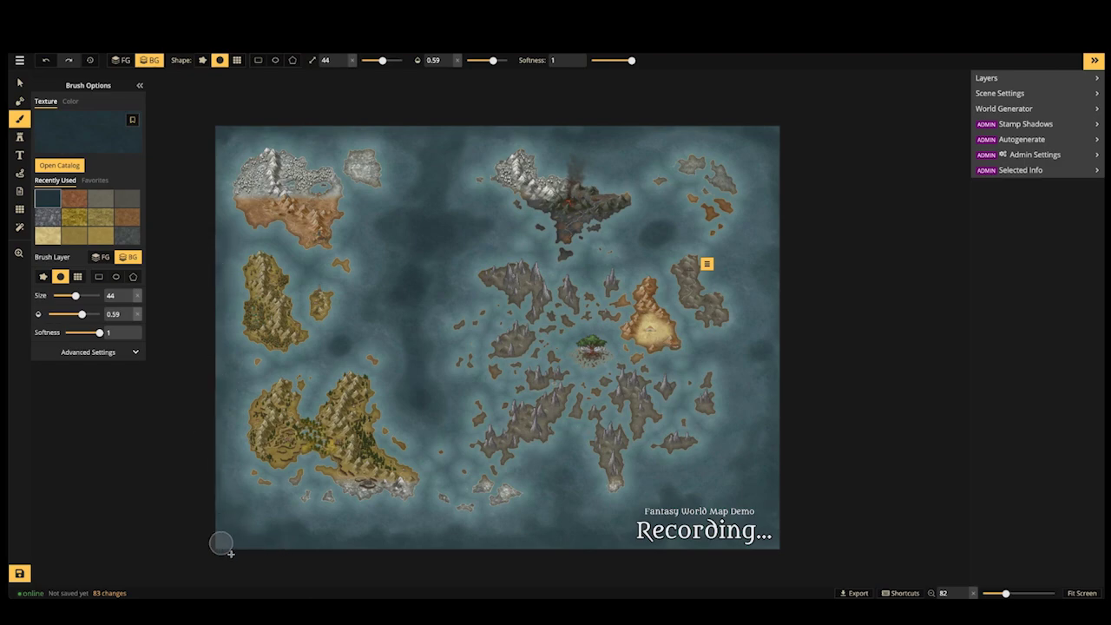
{"action": "left_click", "coordinate": [352, 583]}
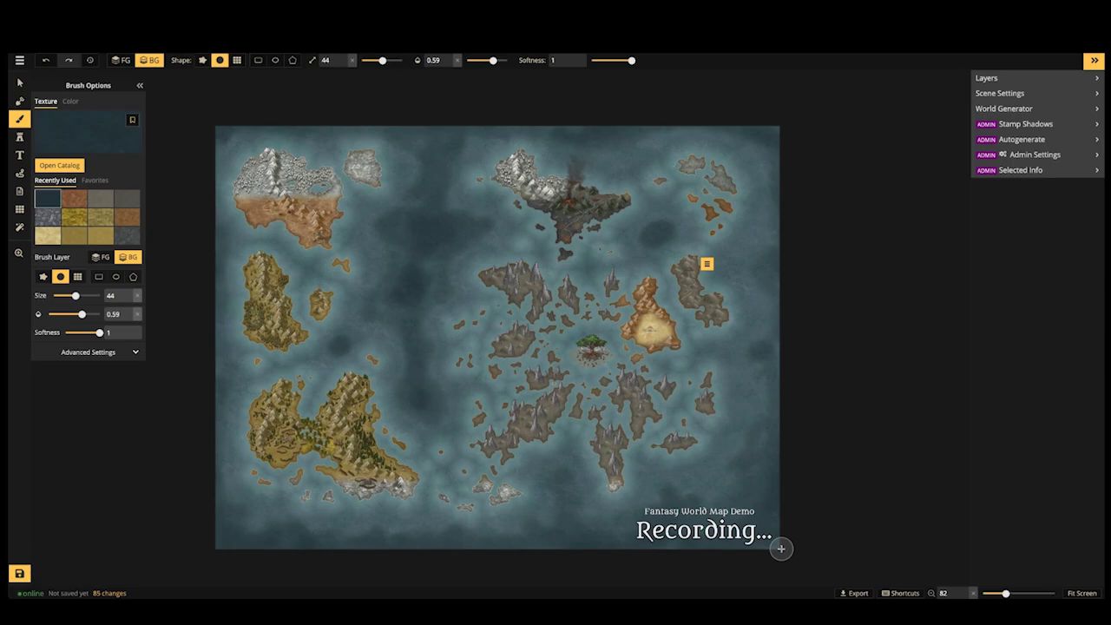
Brush the mottled grey texture along the snow-desert boundary of the northwestern continent, switching from the background to the foreground layer
{"action": "scroll", "coordinate": [210, 218], "scroll_direction": "up", "scroll_amount": 3}
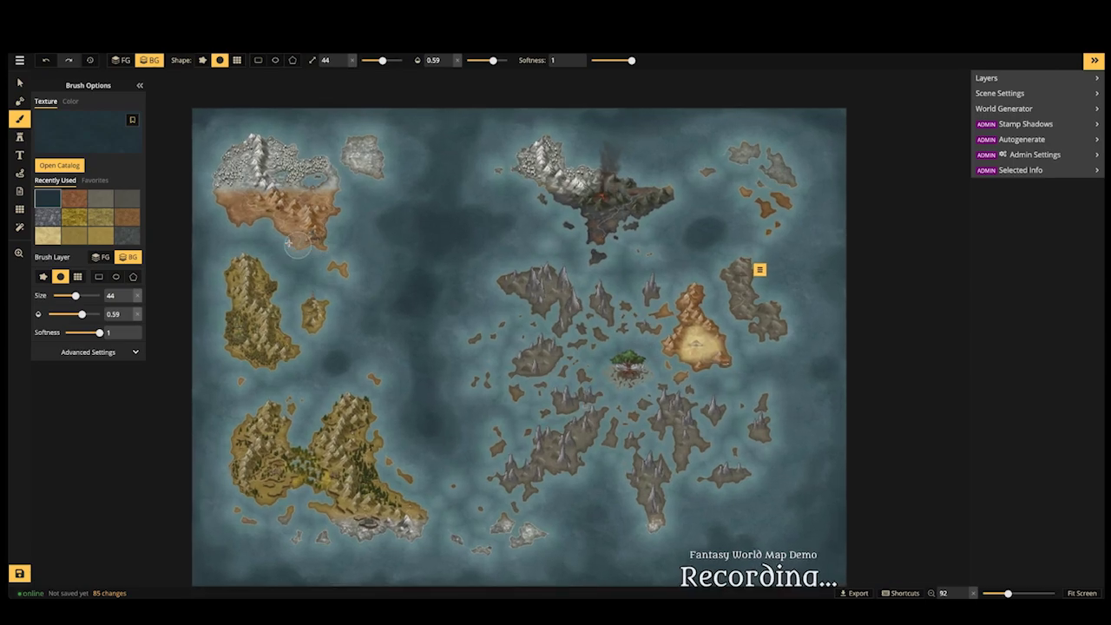
{"action": "scroll", "coordinate": [209, 218], "scroll_direction": "up", "scroll_amount": 10}
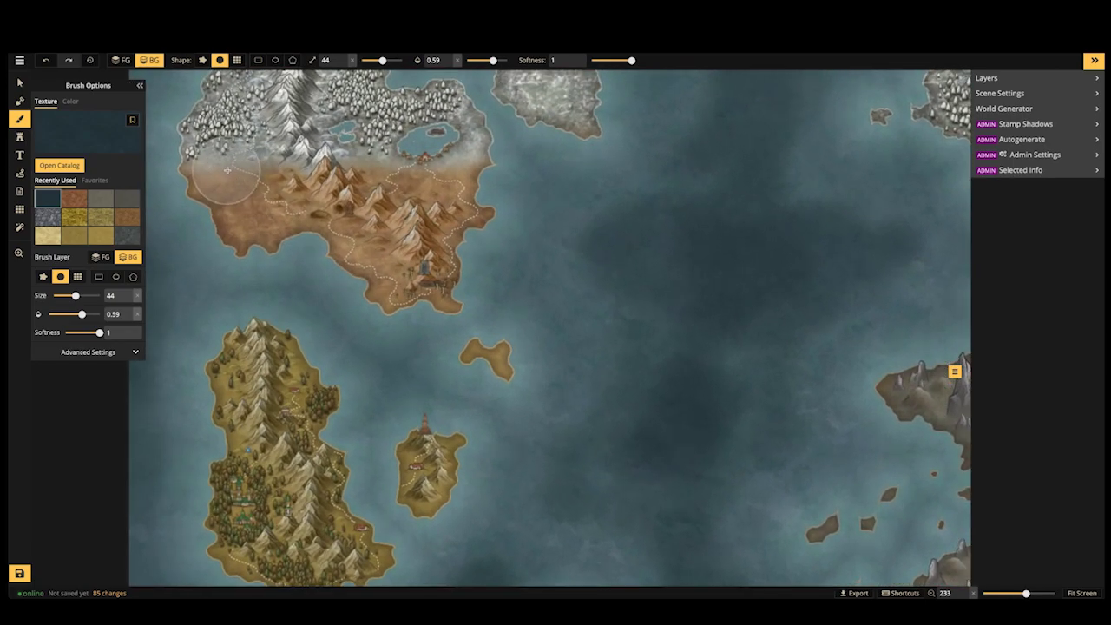
{"action": "left_click", "coordinate": [48, 217]}
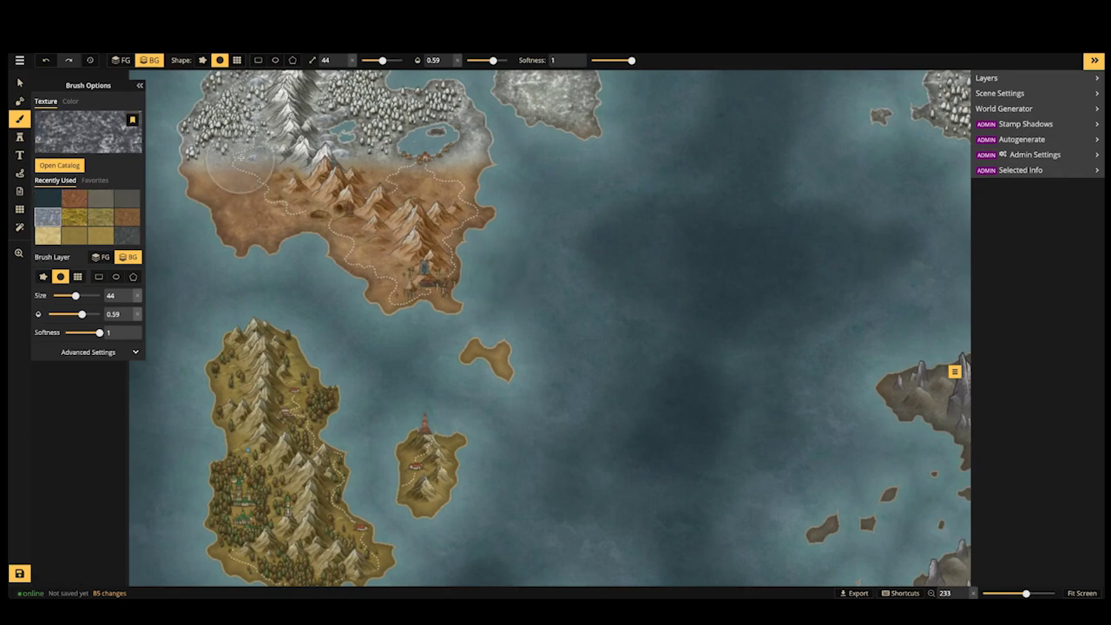
{"action": "mouse_move", "coordinate": [245, 158]}
{"action": "left_mouse_down"}
{"action": "mouse_move", "coordinate": [238, 165]}
{"action": "mouse_move", "coordinate": [259, 163]}
{"action": "left_mouse_up"}
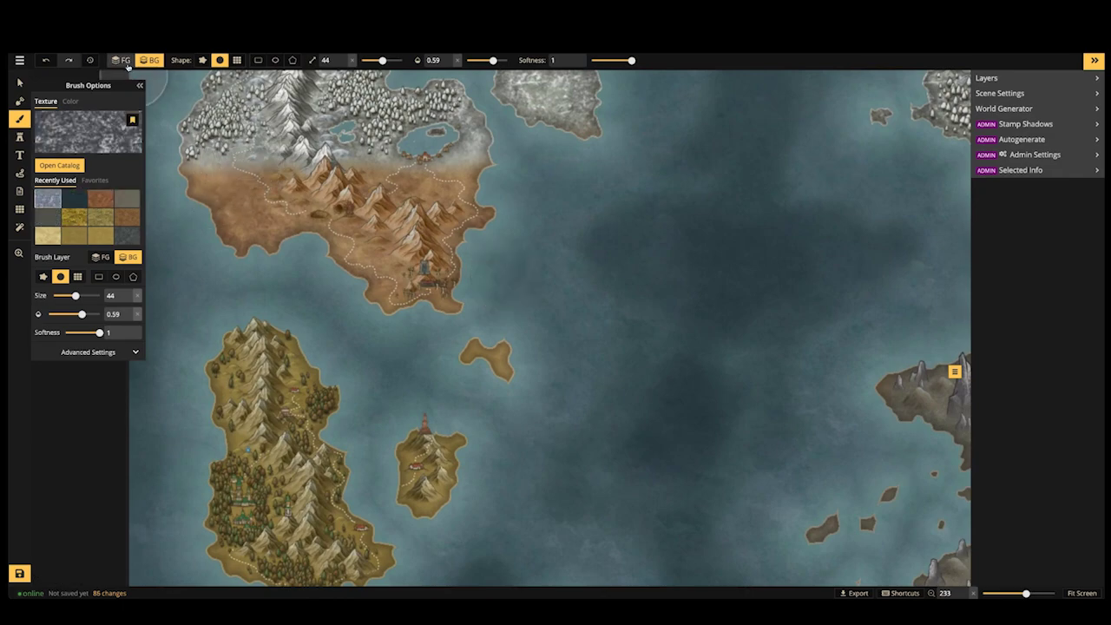
{"action": "left_click", "coordinate": [121, 60]}
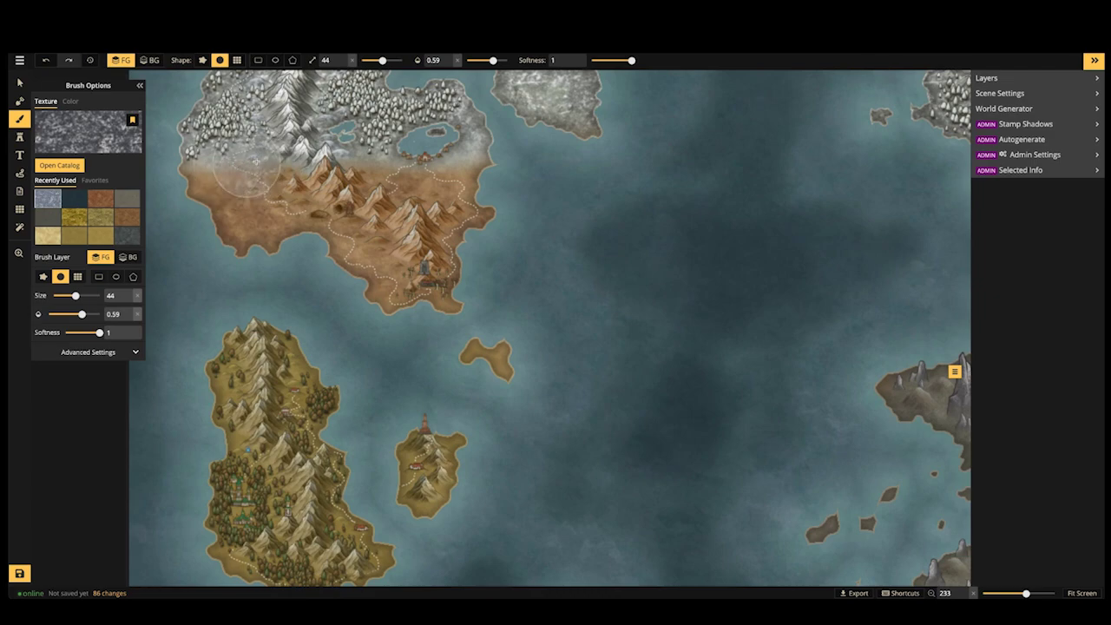
{"action": "mouse_move", "coordinate": [353, 162]}
{"action": "left_mouse_down"}
{"action": "mouse_move", "coordinate": [497, 168]}
{"action": "mouse_move", "coordinate": [355, 163]}
{"action": "left_mouse_up"}
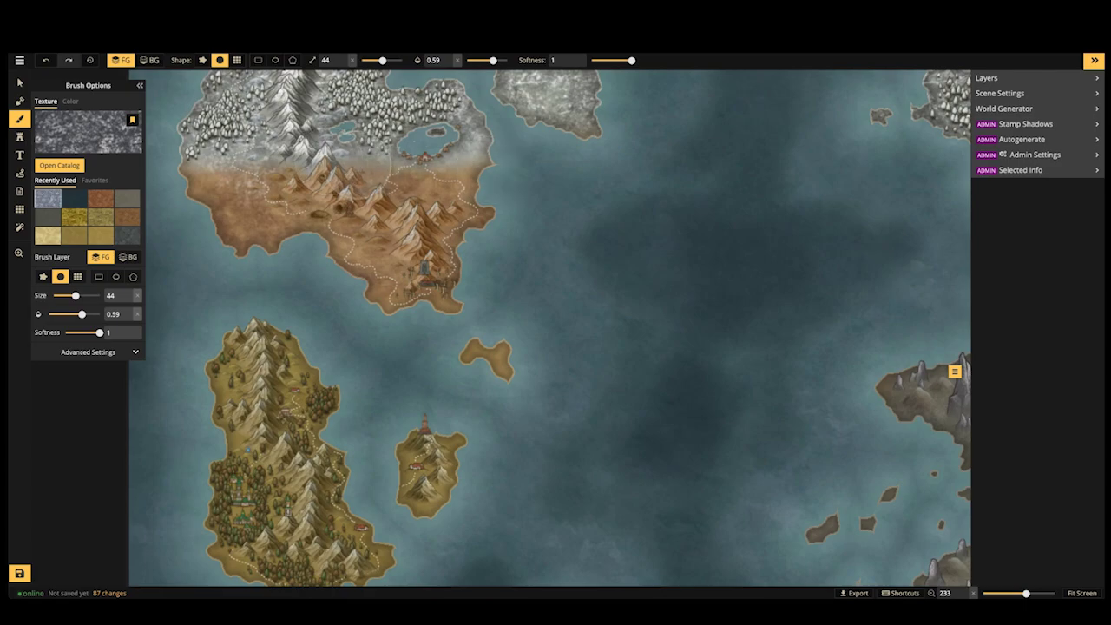
Refine the snow-desert boundary with finer grey strokes, using brush size 12 and opacity 1
{"action": "scroll", "coordinate": [353, 163], "scroll_direction": "down", "scroll_amount": 5}
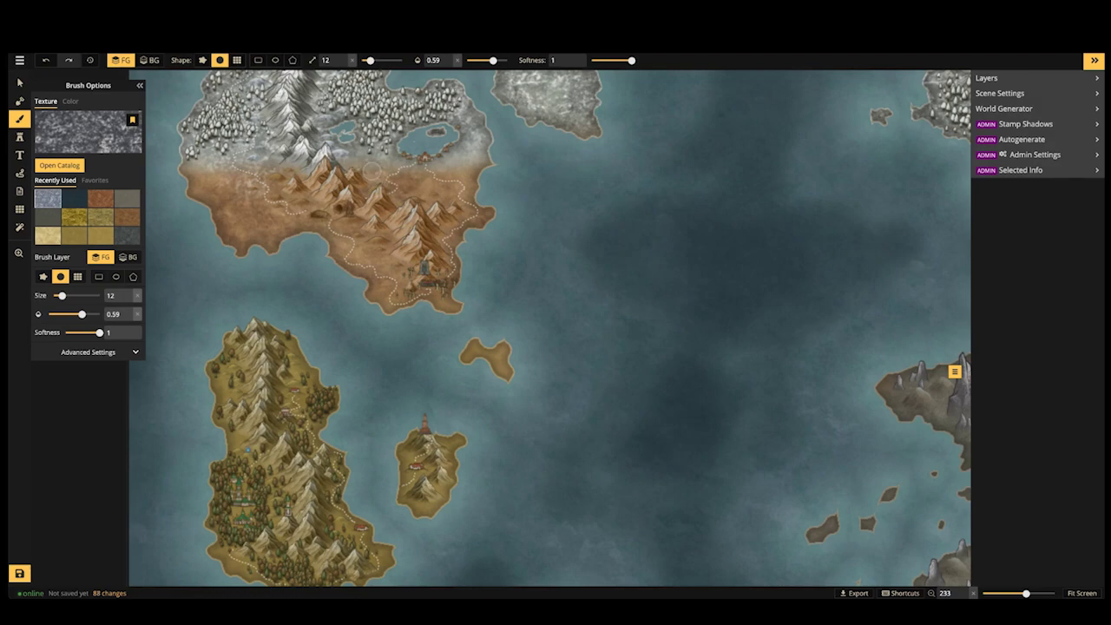
{"action": "left_click_drag", "start_coordinate": [496, 60], "coordinate": [514, 60]}
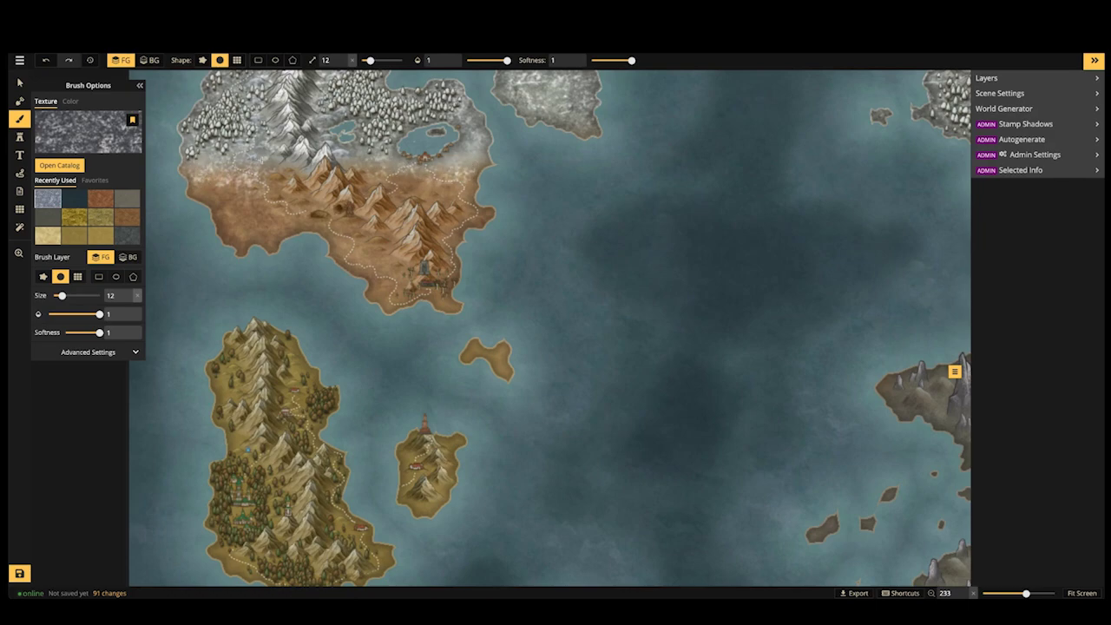
{"action": "scroll", "coordinate": [286, 165], "scroll_direction": "down", "scroll_amount": 4}
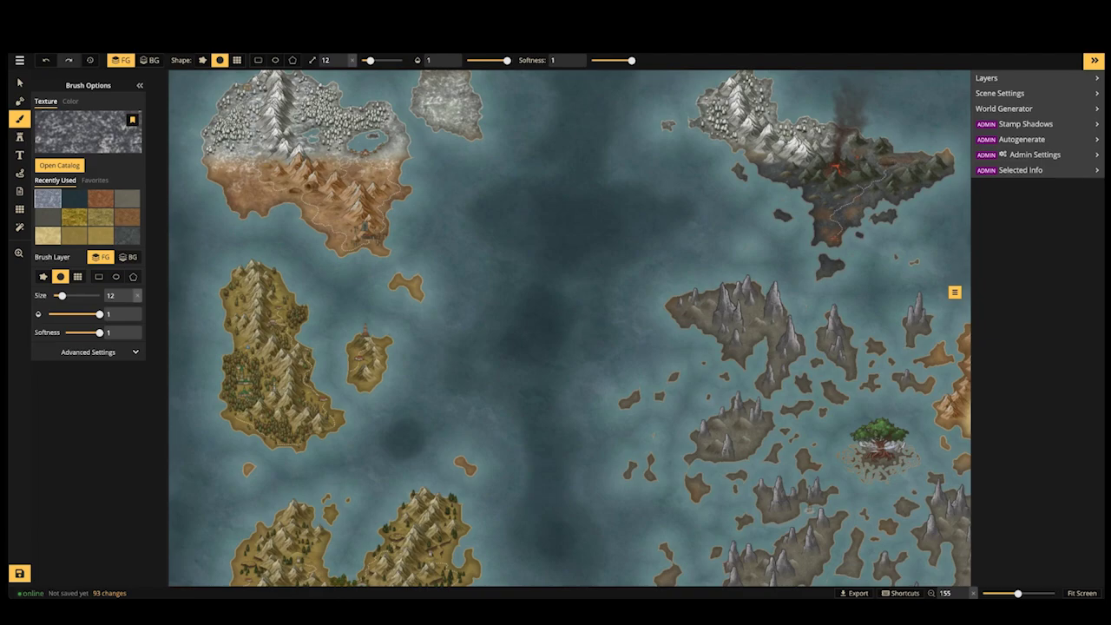
{"action": "scroll", "coordinate": [425, 181], "scroll_direction": "down", "scroll_amount": 3}
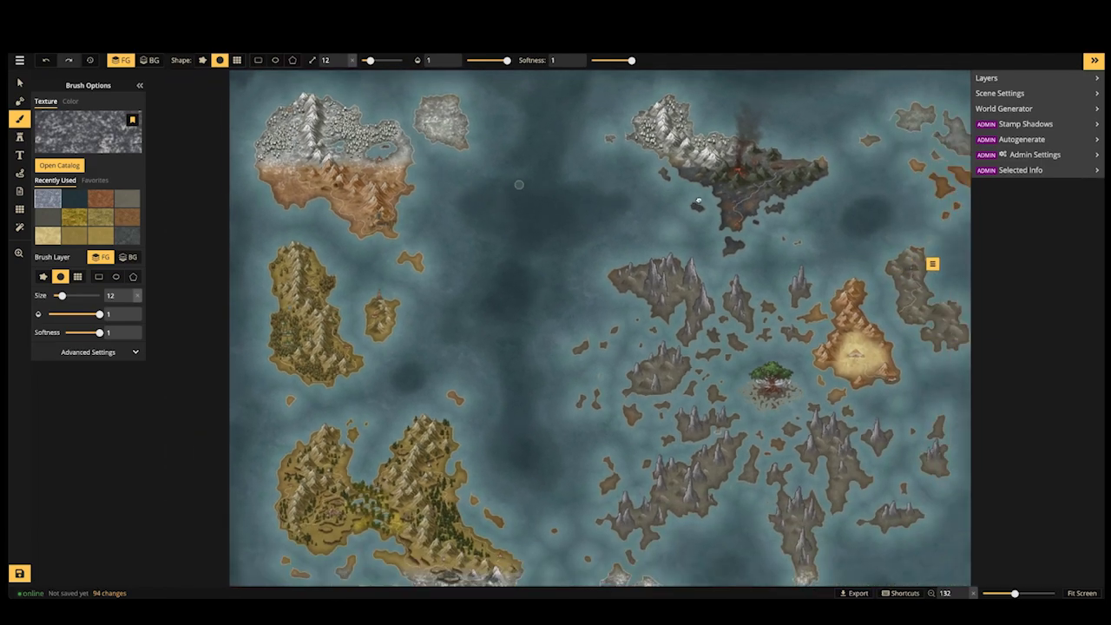
{"action": "left_click_drag", "start_coordinate": [847, 153], "coordinate": [695, 158]}
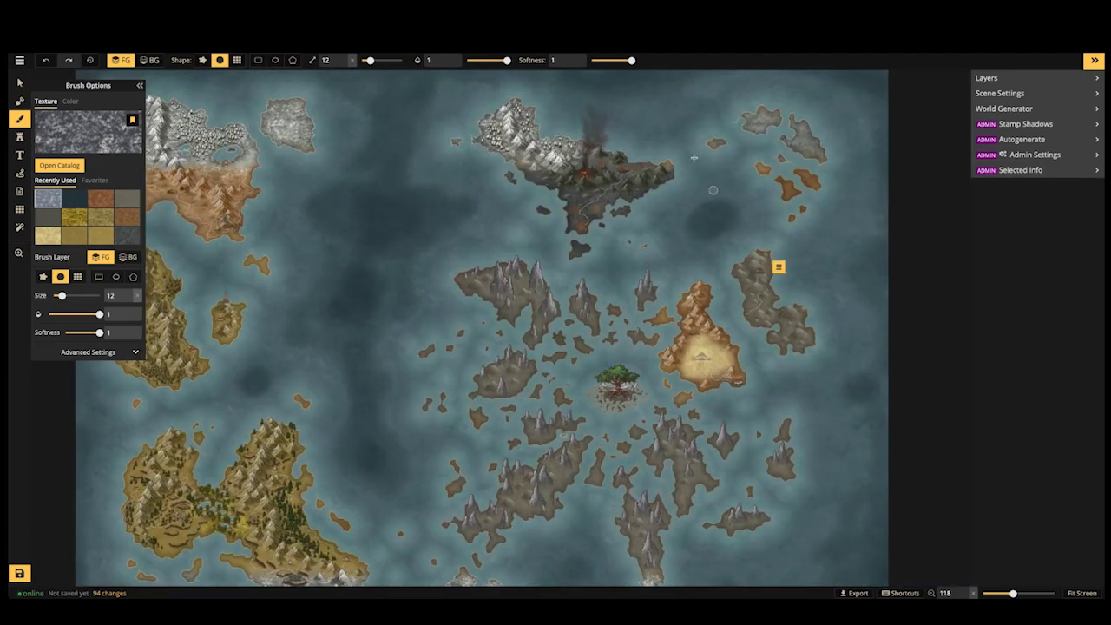
Brush the mottled grey texture along the transition between snowy and volcanic terrain on the northeastern volcanic continent
{"action": "scroll", "coordinate": [553, 167], "scroll_direction": "up", "scroll_amount": 3}
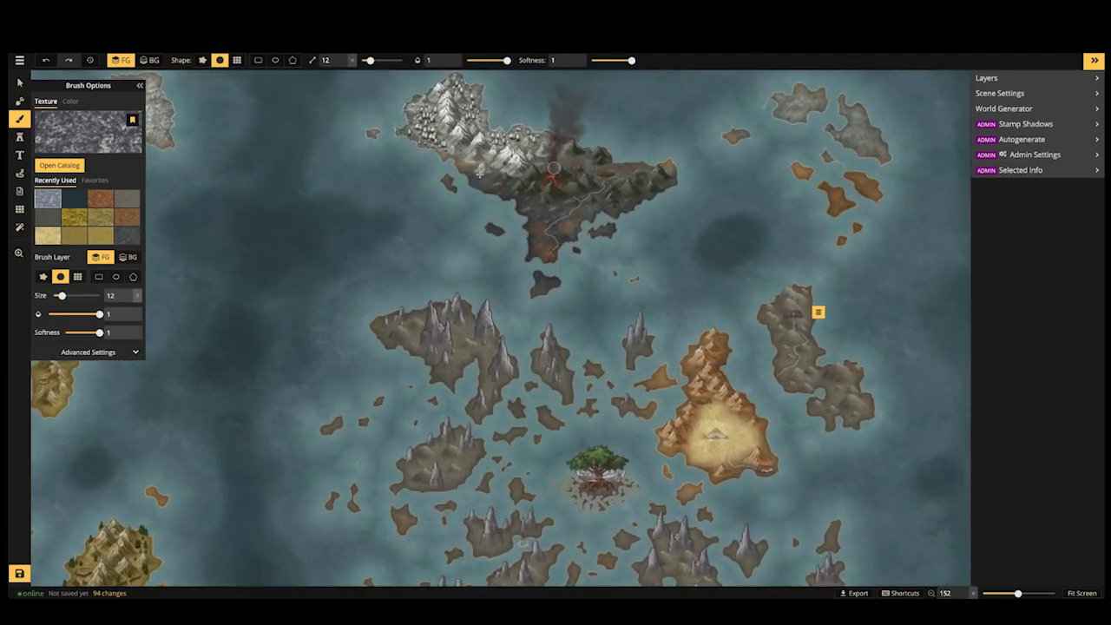
{"action": "scroll", "coordinate": [479, 173], "scroll_direction": "up", "scroll_amount": 6}
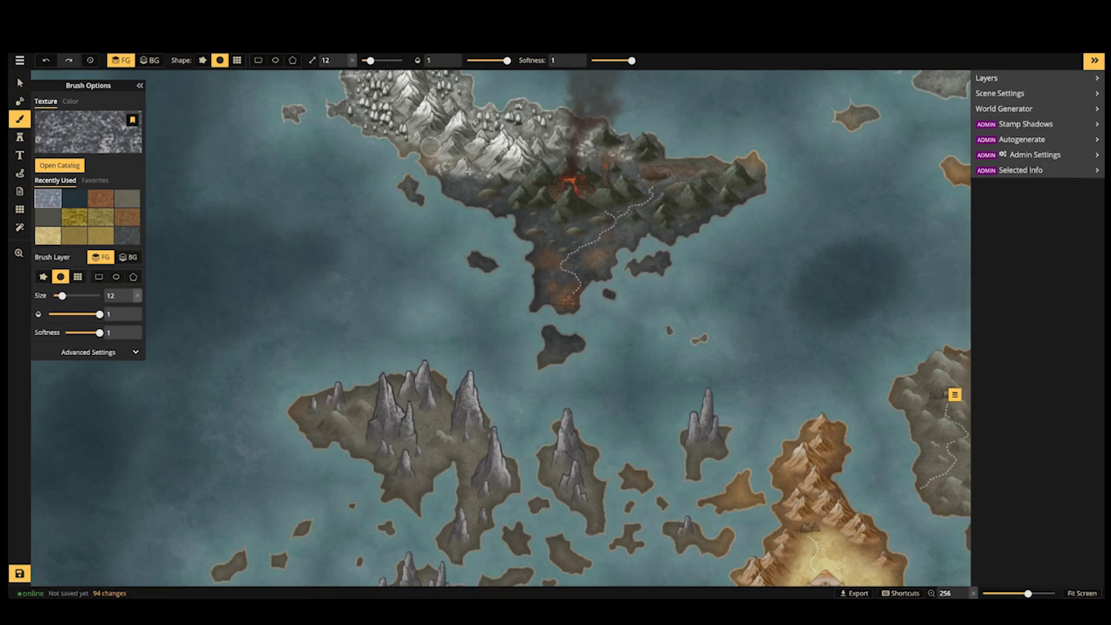
{"action": "left_click", "coordinate": [456, 183]}
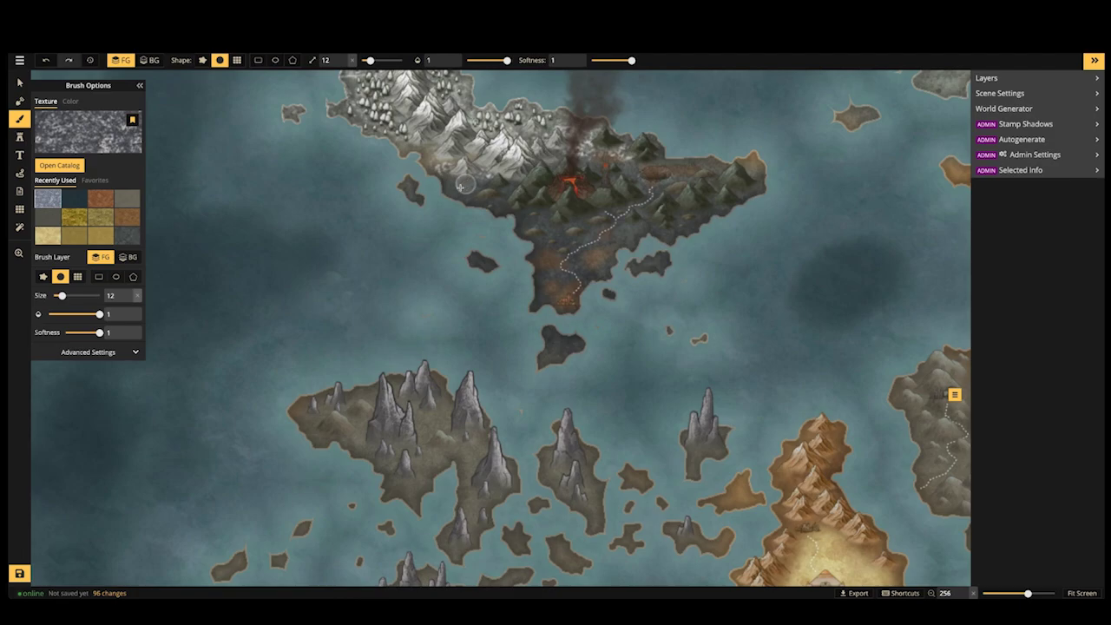
{"action": "left_click_drag", "start_coordinate": [665, 170], "coordinate": [685, 169]}
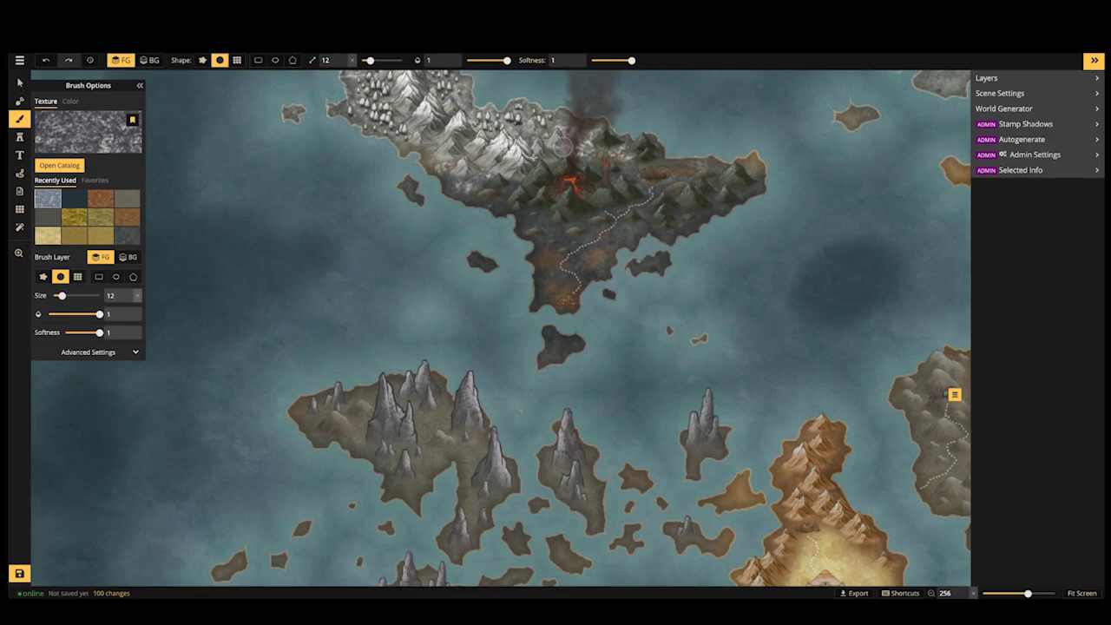
{"action": "scroll", "coordinate": [519, 195], "scroll_direction": "down", "scroll_amount": 5}
{"action": "scroll", "coordinate": [614, 157], "scroll_direction": "down", "scroll_amount": 3}
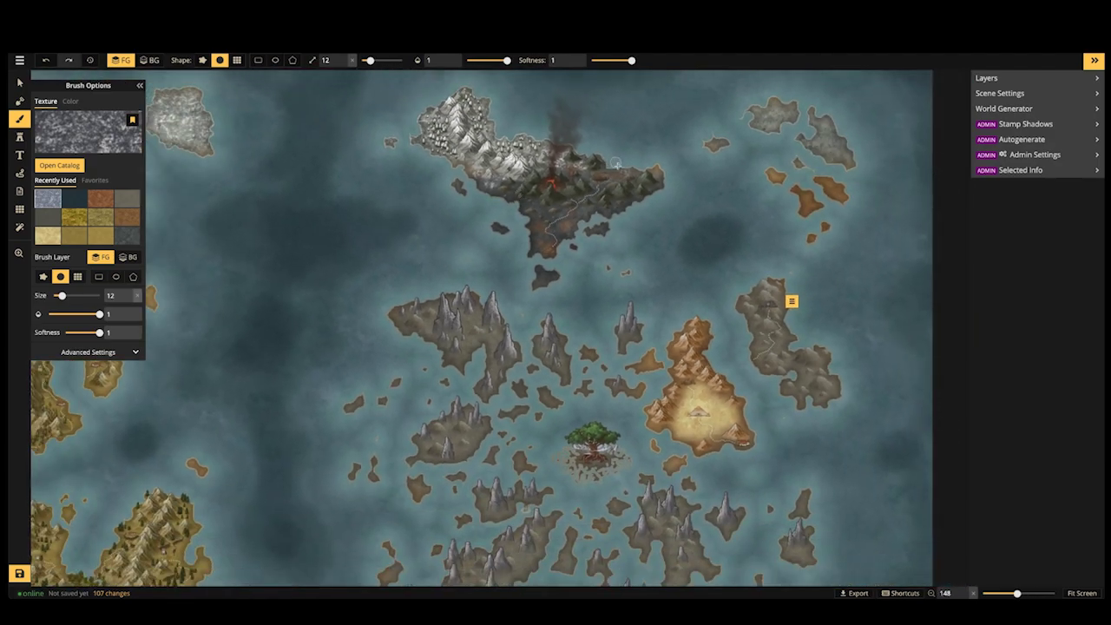
{"action": "scroll", "coordinate": [405, 217], "scroll_direction": "down", "scroll_amount": 2}
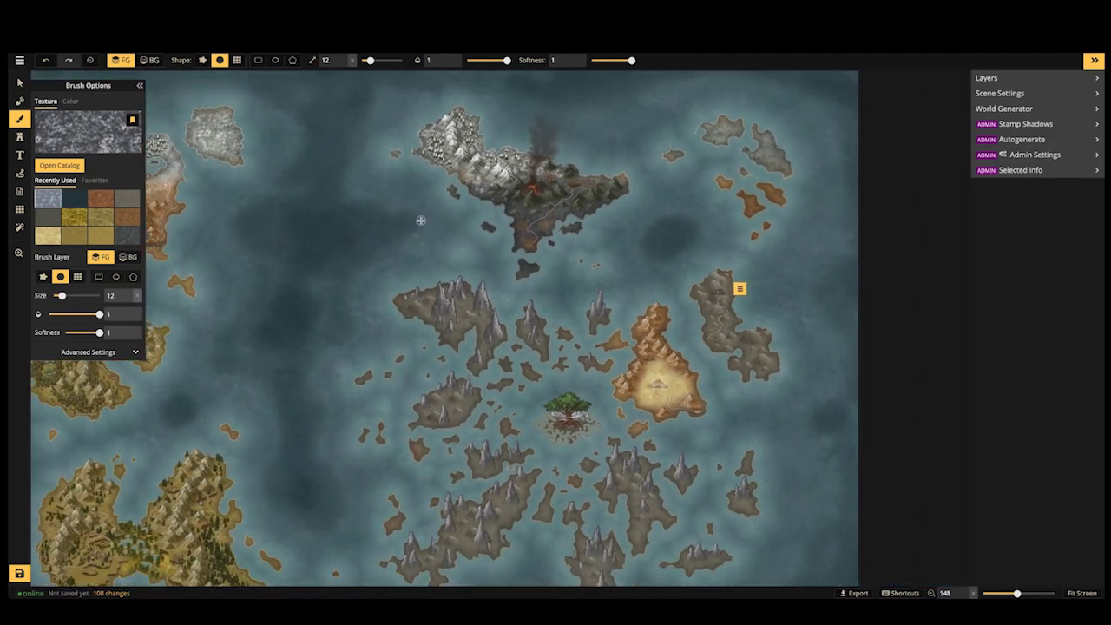
Brush the same grey texture along the snowy southern coast of the southwestern continent and the southern edges of the southeastern grey islands
{"action": "scroll", "coordinate": [537, 153], "scroll_direction": "down", "scroll_amount": 1}
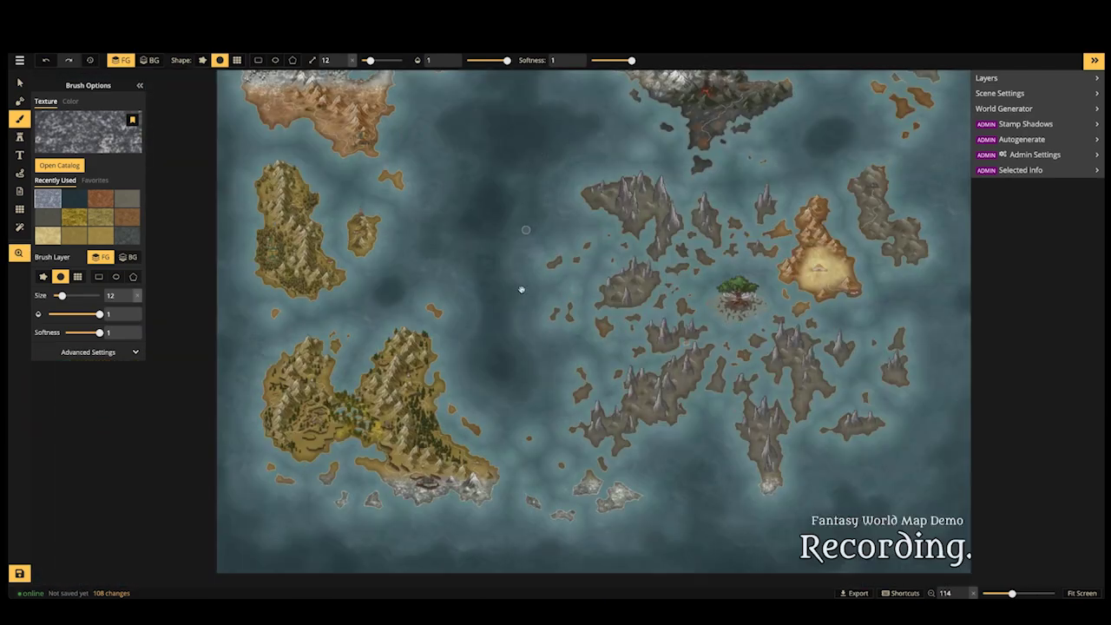
{"action": "scroll", "coordinate": [443, 451], "scroll_direction": "up", "scroll_amount": 3}
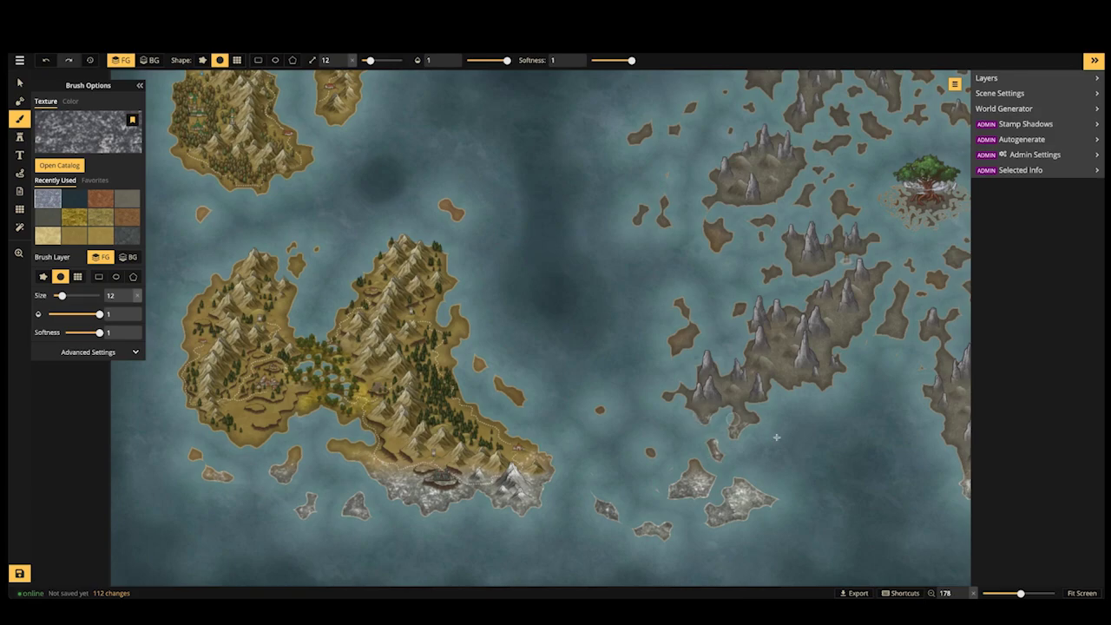
{"action": "left_click_drag", "start_coordinate": [819, 446], "coordinate": [589, 421]}
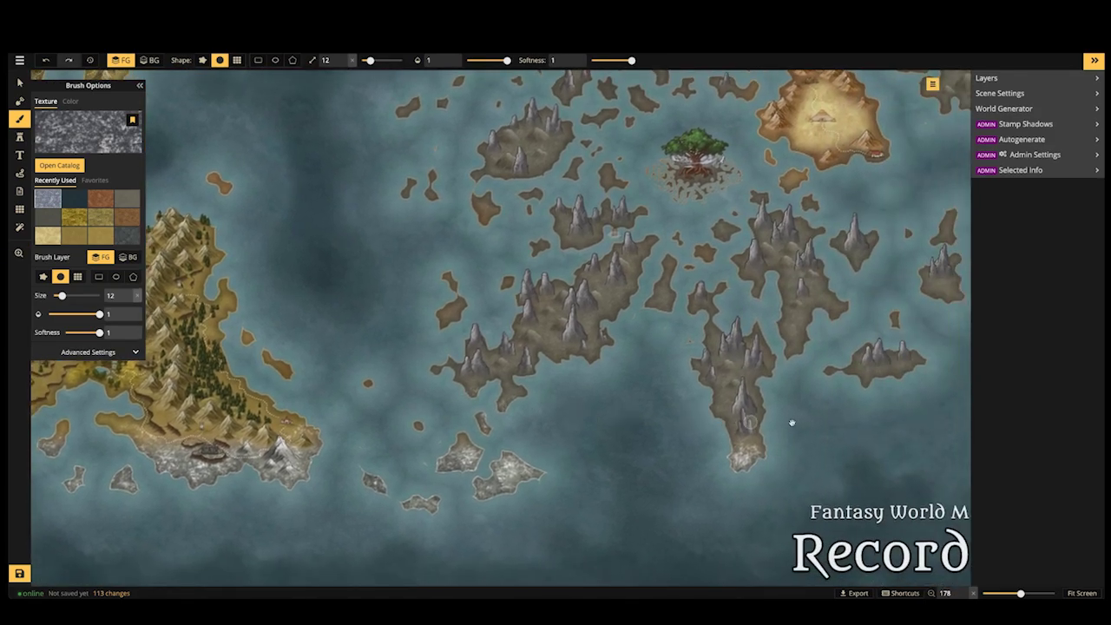
{"action": "left_click_drag", "start_coordinate": [867, 397], "coordinate": [731, 410]}
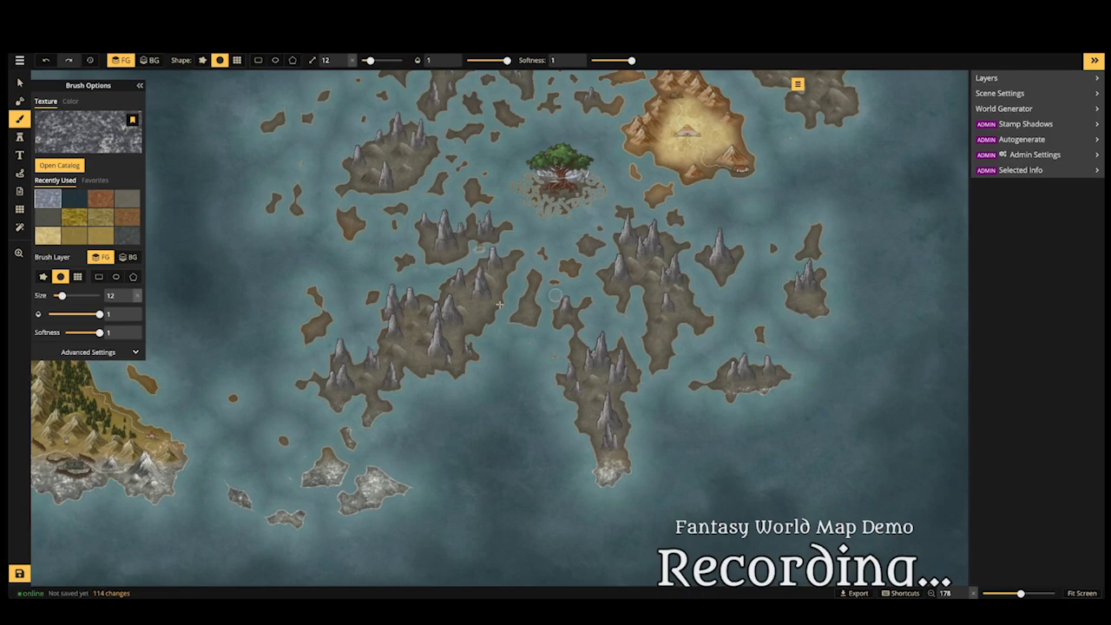
{"action": "scroll", "coordinate": [461, 331], "scroll_direction": "down", "scroll_amount": 5}
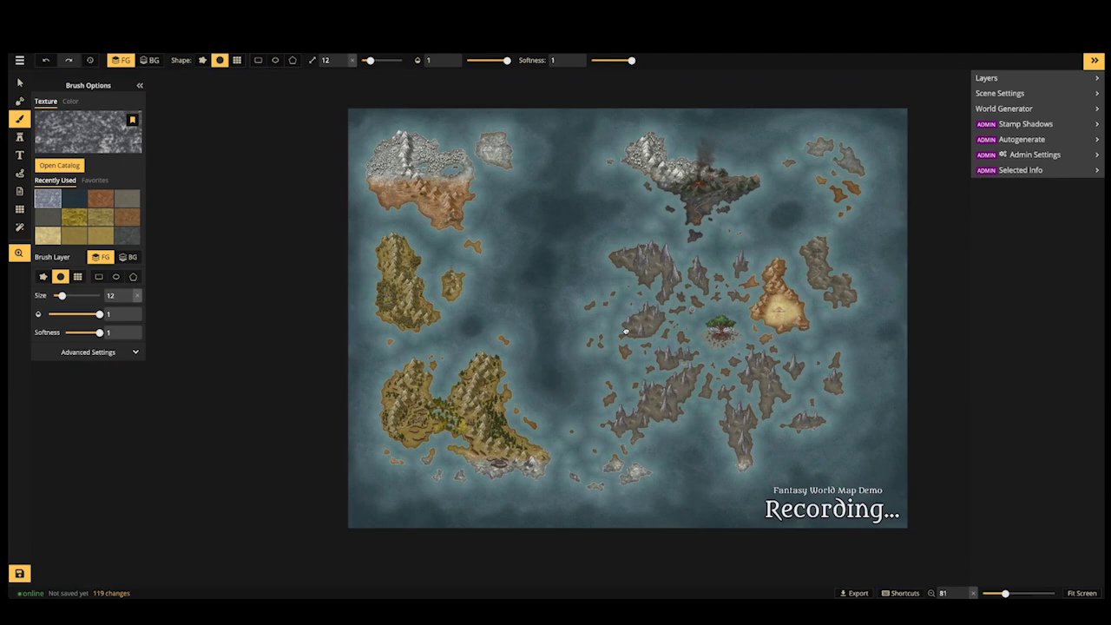
Add a size 9 text label reading "Dwarve's Place" on two lines in the sea beside the northwestern continent's southern peninsula
{"action": "left_click_drag", "start_coordinate": [626, 331], "coordinate": [562, 354]}
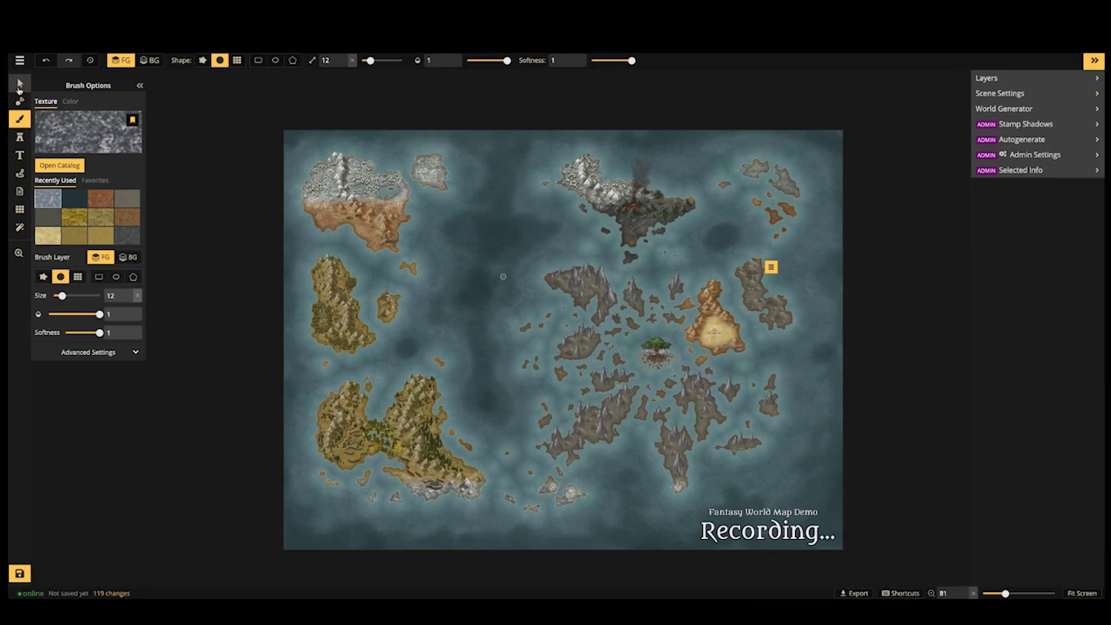
{"action": "left_click", "coordinate": [19, 87]}
{"action": "left_click", "coordinate": [19, 154]}
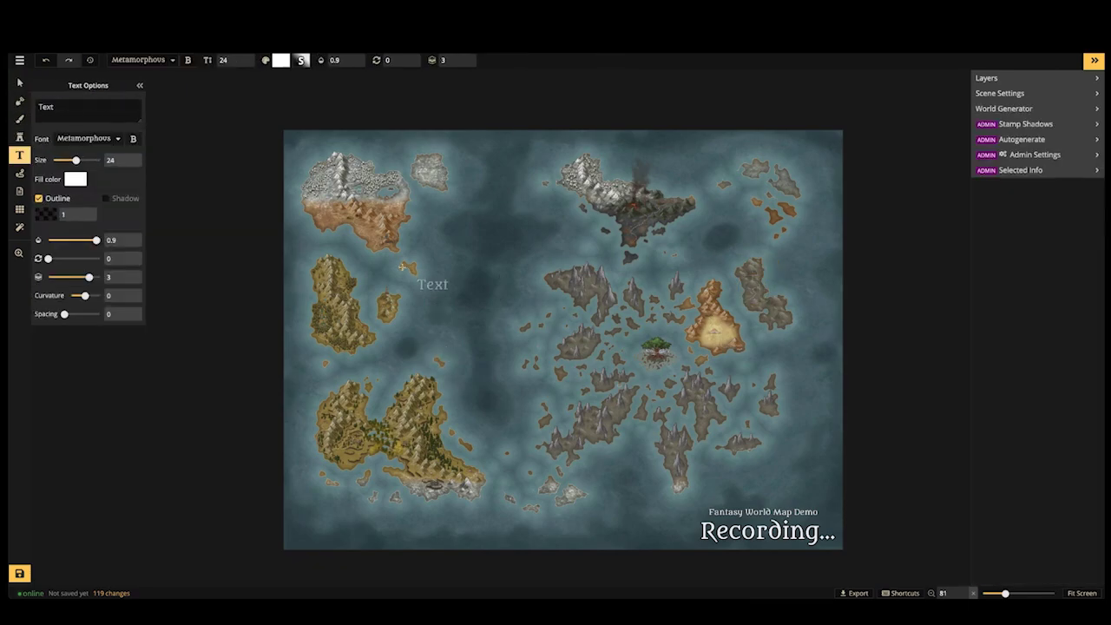
{"action": "scroll", "coordinate": [384, 225], "scroll_direction": "up", "scroll_amount": 3}
{"action": "scroll", "coordinate": [385, 228], "scroll_direction": "up", "scroll_amount": 2}
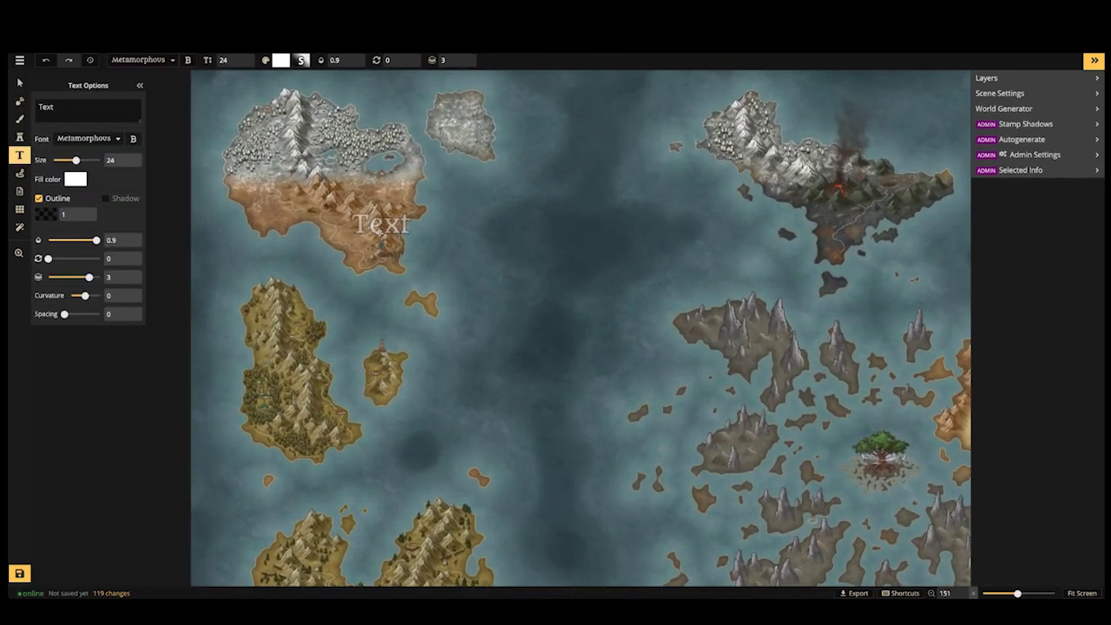
{"action": "scroll", "coordinate": [380, 230], "scroll_direction": "up", "scroll_amount": 3}
{"action": "scroll", "coordinate": [380, 229], "scroll_direction": "up", "scroll_amount": 8}
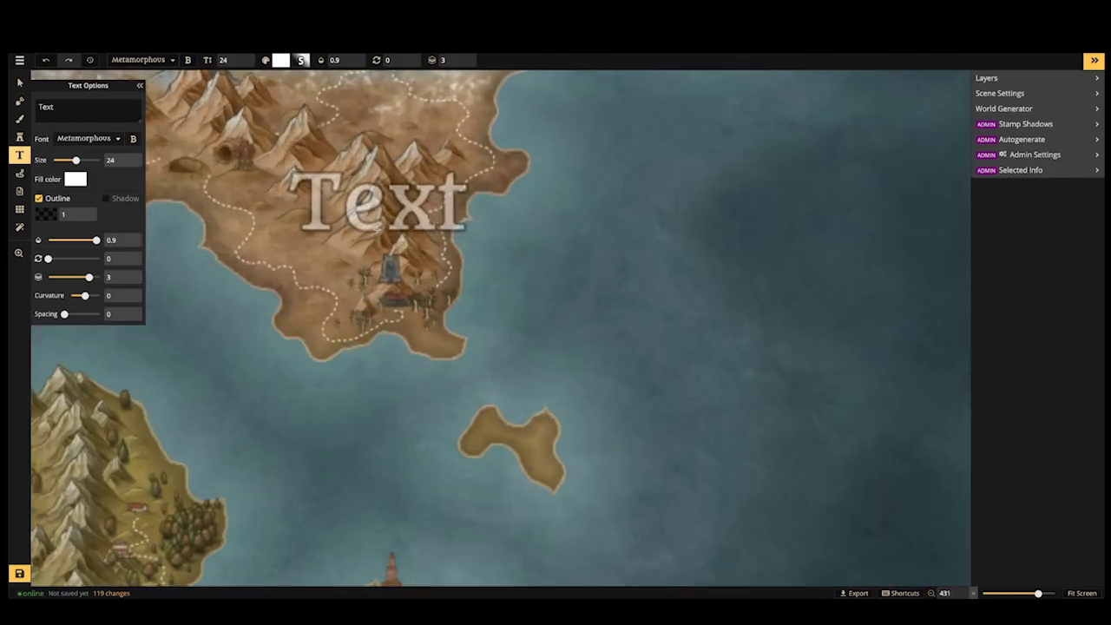
{"action": "left_click", "coordinate": [579, 303]}
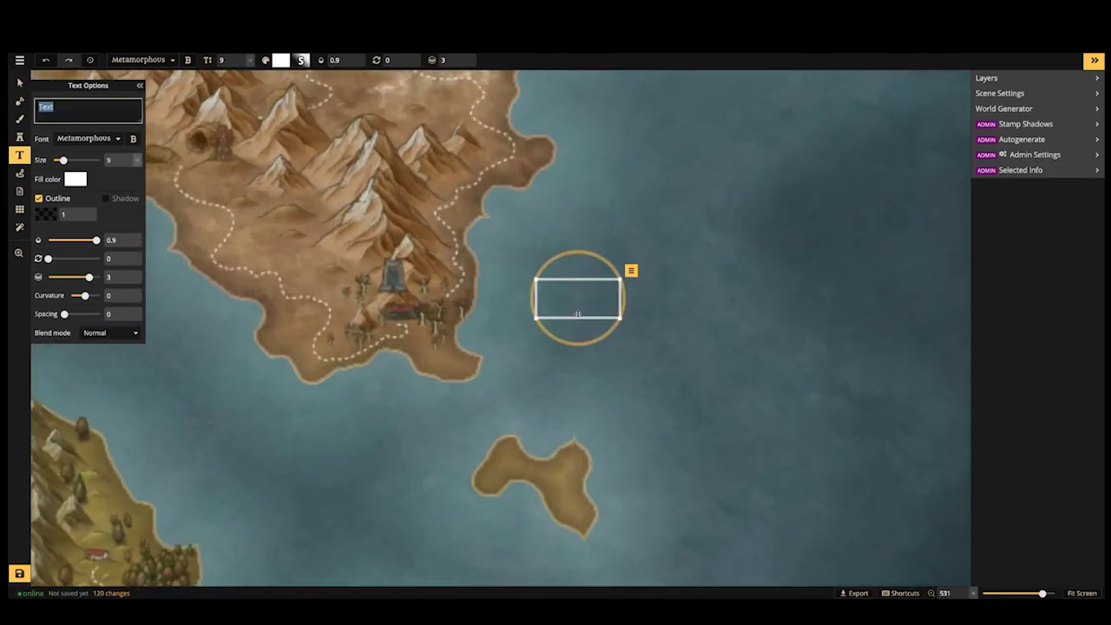
{"action": "type", "text": "Dwar"}
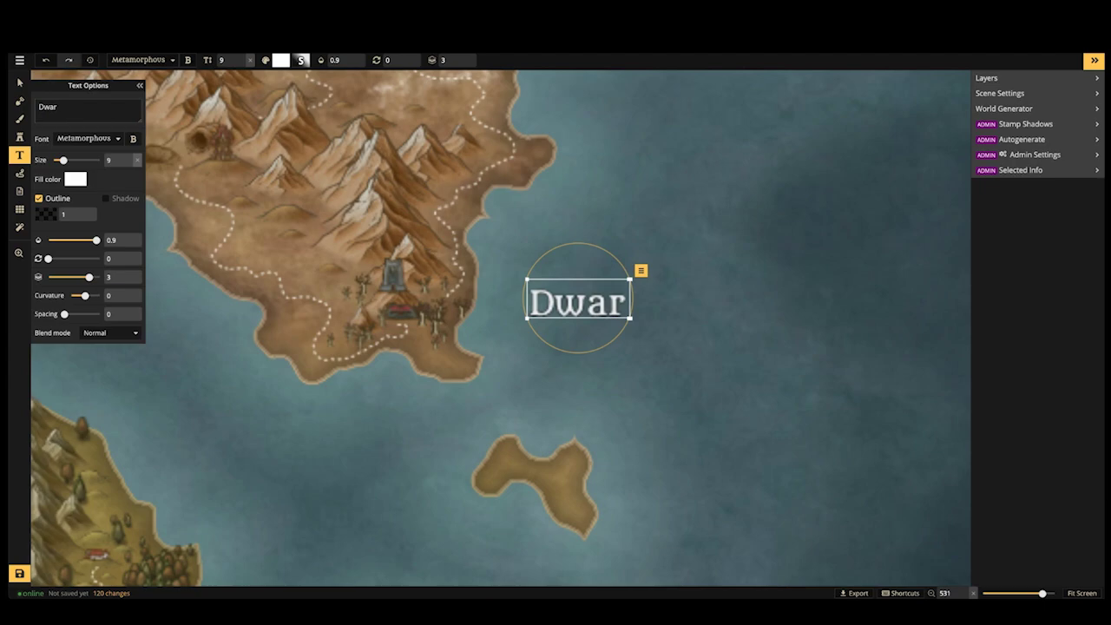
{"action": "type", "text": "ve's"}
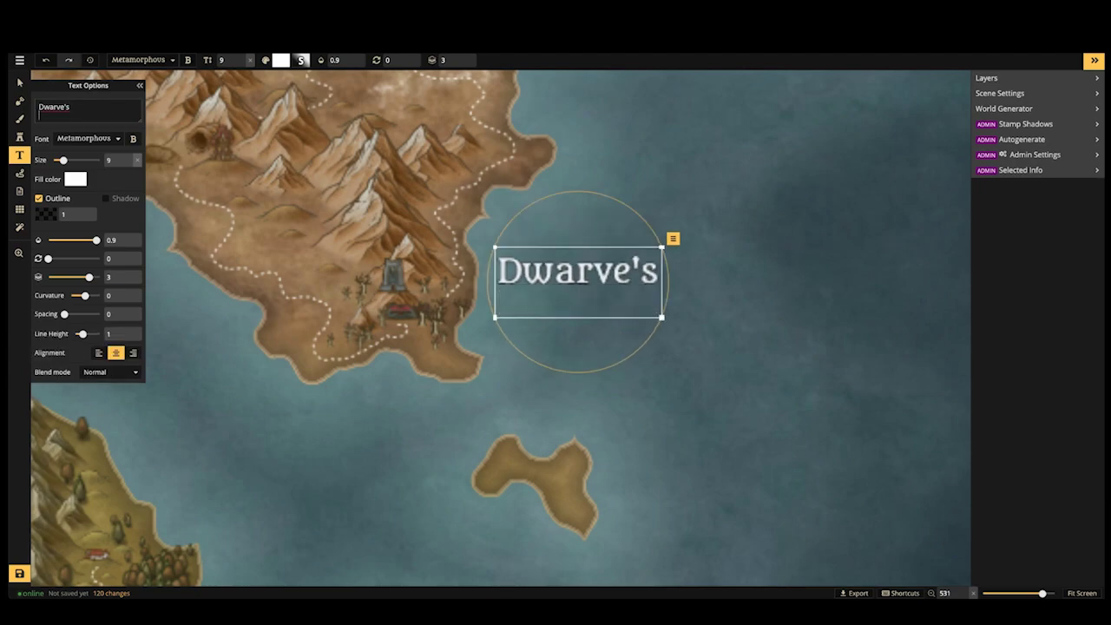
{"action": "key", "text": "Return"}
{"action": "type", "text": "Pla"}
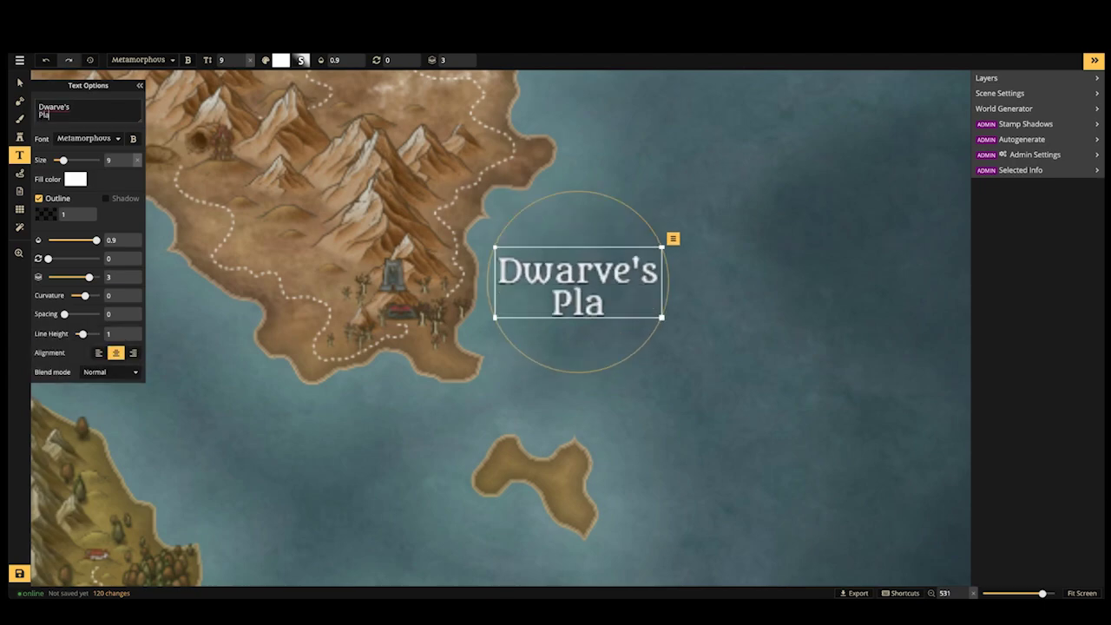
{"action": "type", "text": "ce"}
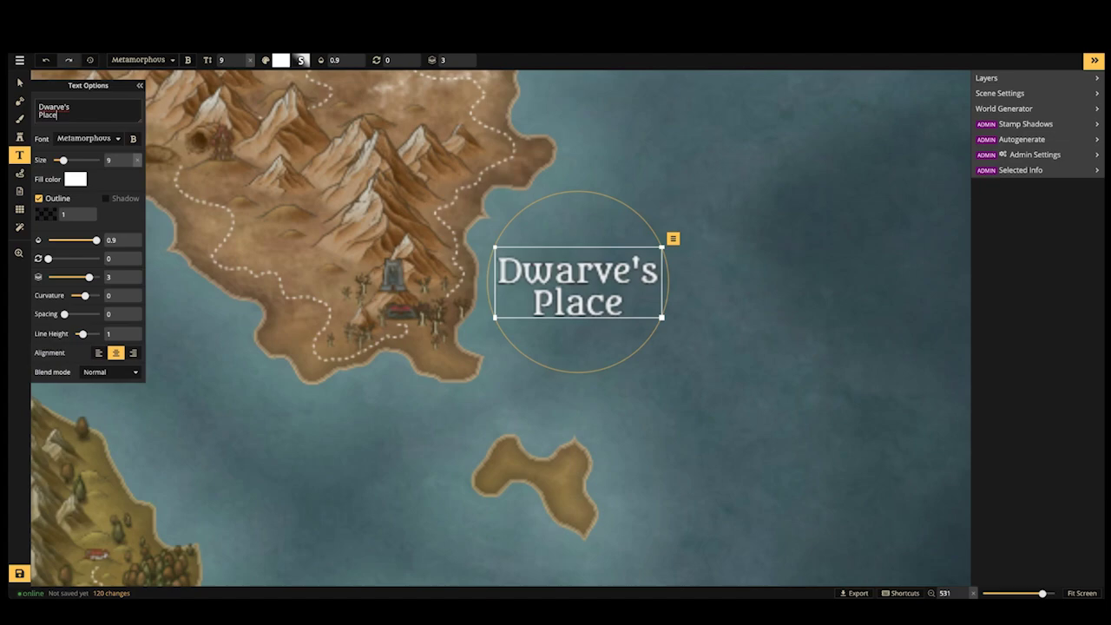
Style the "Dwarve's Place" label with the bold Cormorant Unicase font and a line height of 0.8
{"action": "left_click", "coordinate": [69, 140]}
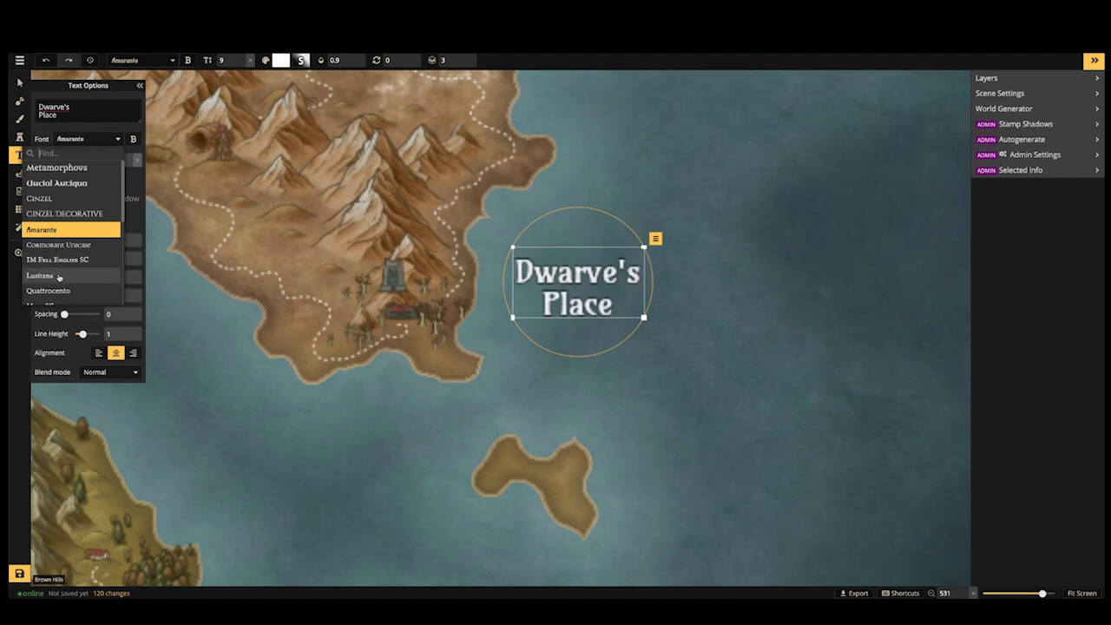
{"action": "left_click", "coordinate": [57, 250]}
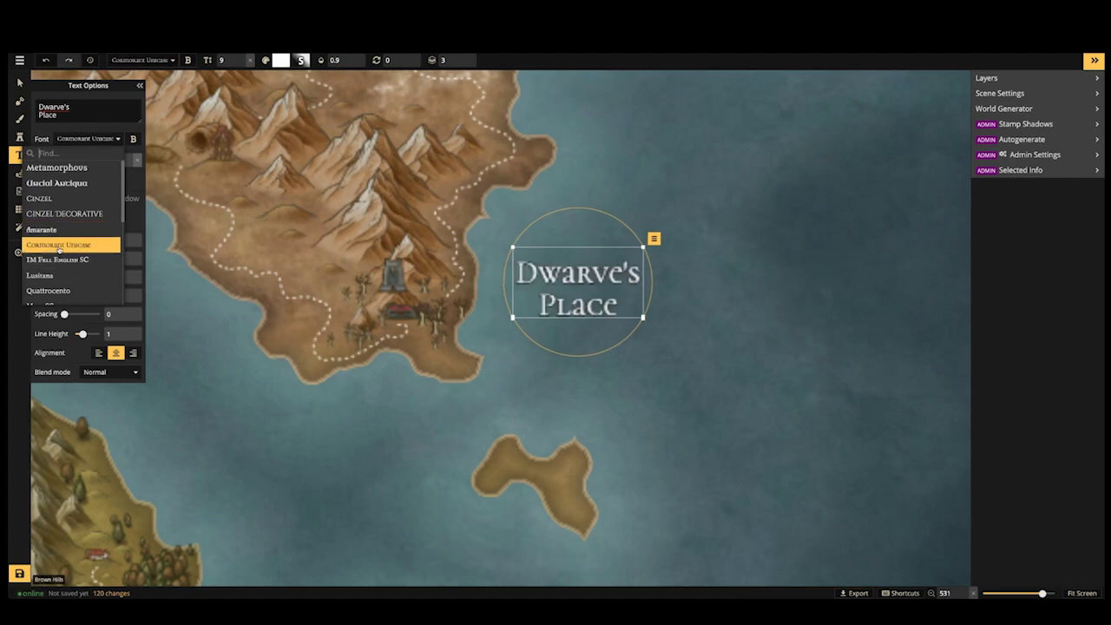
{"action": "left_click", "coordinate": [133, 138]}
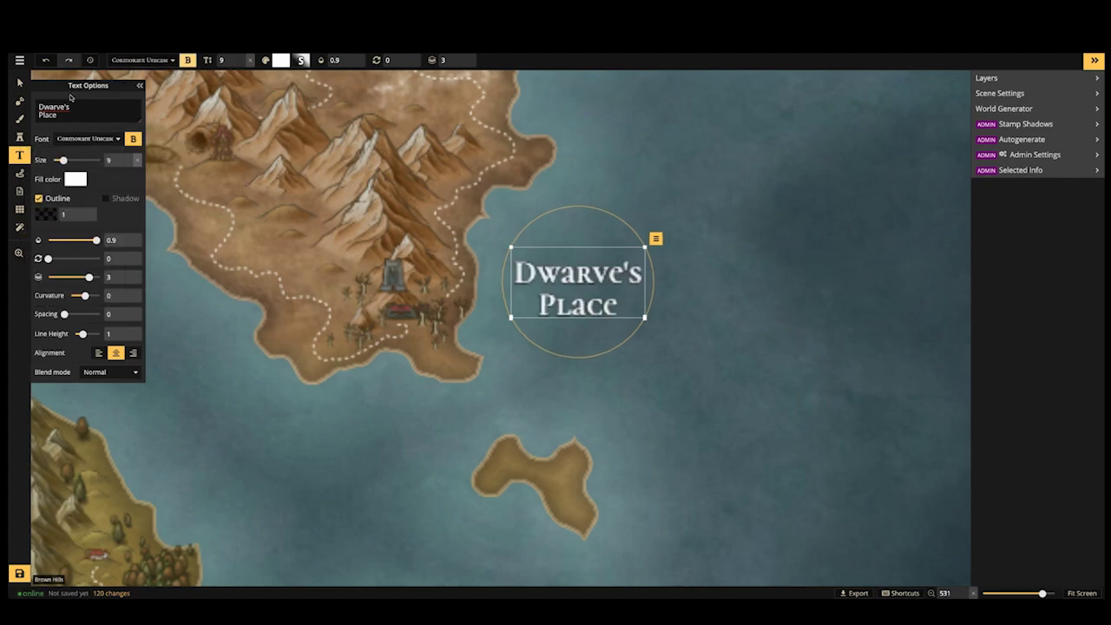
{"action": "left_click", "coordinate": [128, 337]}
{"action": "left_click", "coordinate": [128, 337]}
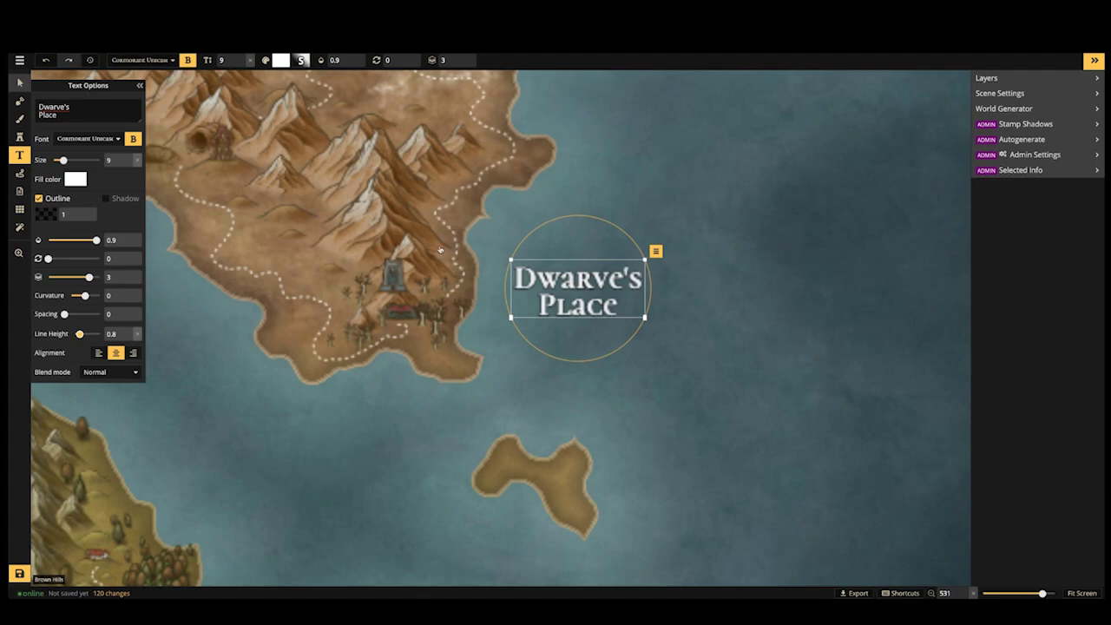
Move the "Dwarve's Place" label onto the desert peninsula, just above the southern settlement
{"action": "key", "text": "s"}
{"action": "left_click_drag", "start_coordinate": [591, 300], "coordinate": [384, 236]}
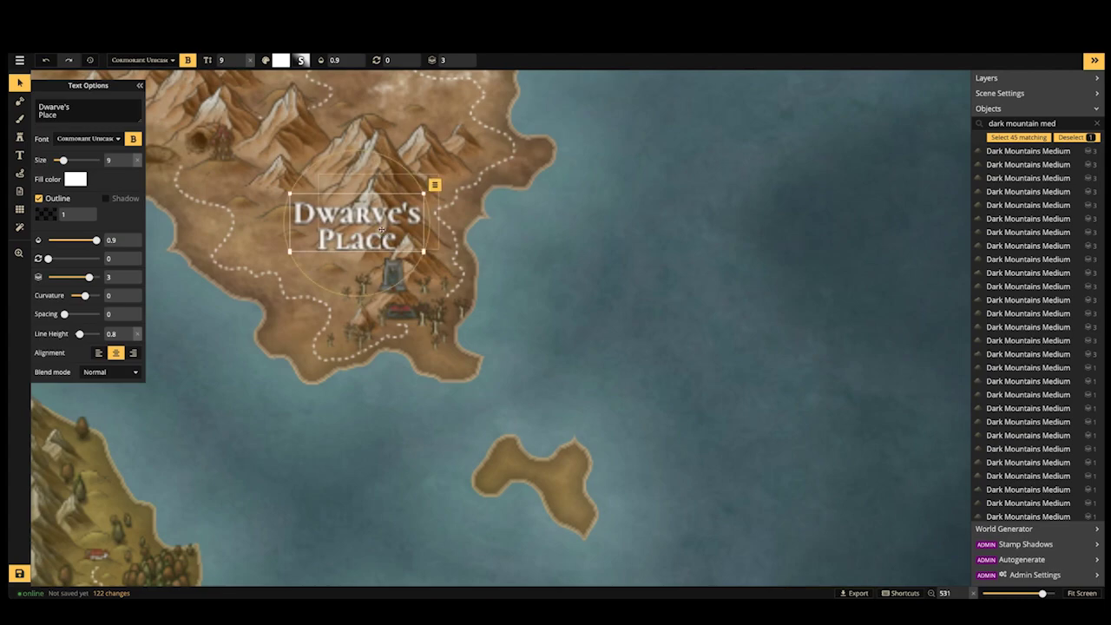
{"action": "key", "text": "Escape"}
{"action": "scroll", "coordinate": [553, 334], "scroll_direction": "down", "scroll_amount": 3}
{"action": "left_click_drag", "start_coordinate": [501, 283], "coordinate": [531, 300]}
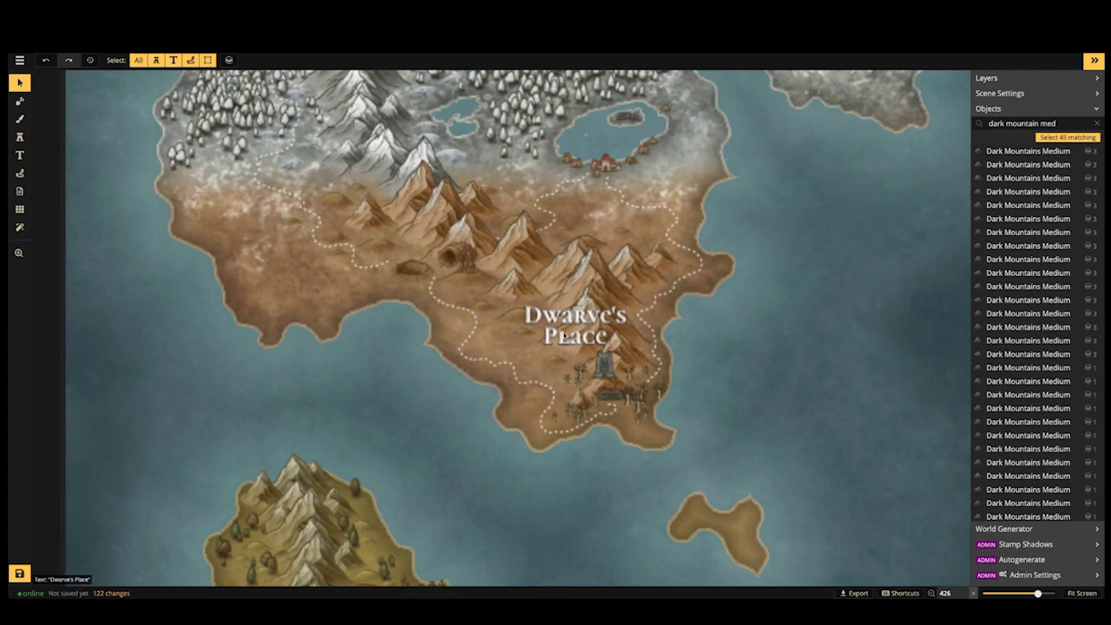
{"action": "left_click_drag", "start_coordinate": [565, 336], "coordinate": [517, 365]}
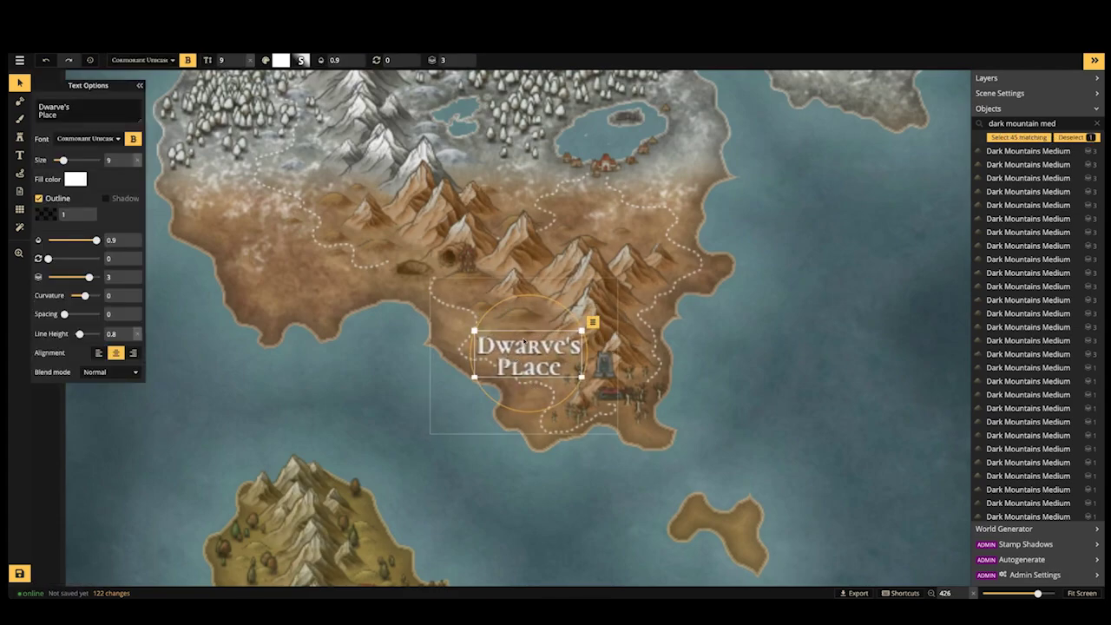
{"action": "left_click_drag", "start_coordinate": [531, 351], "coordinate": [558, 334]}
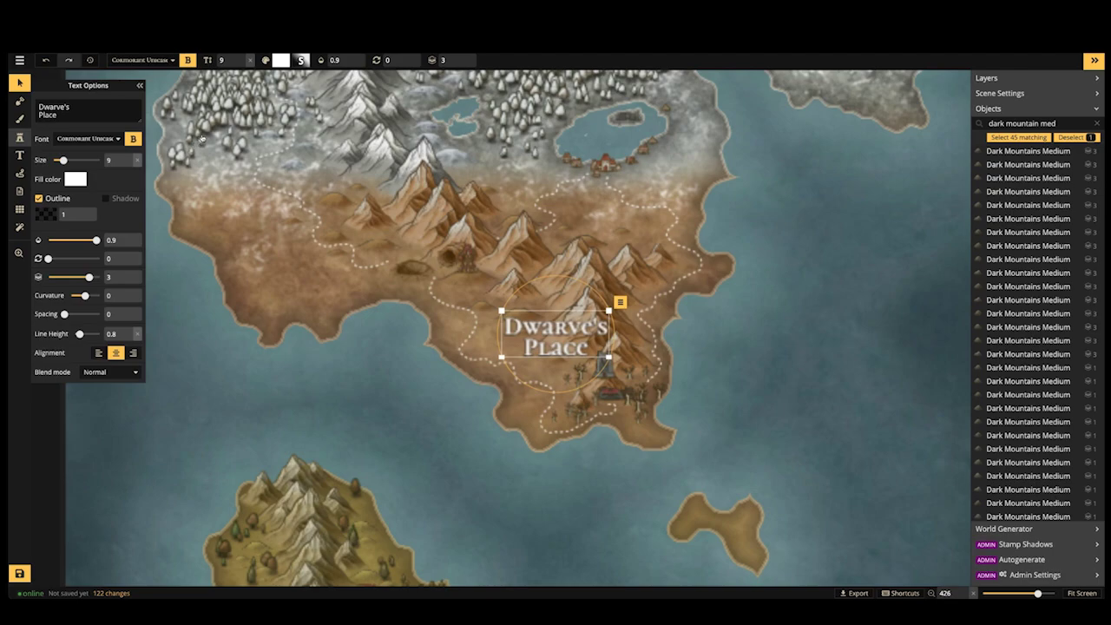
Place a new text label on the northwestern continent's east coast, southeast of the large lake, with the same style as "Dwarve's Place"
{"action": "key", "text": "s"}
{"action": "left_click_drag", "start_coordinate": [247, 251], "coordinate": [246, 291]}
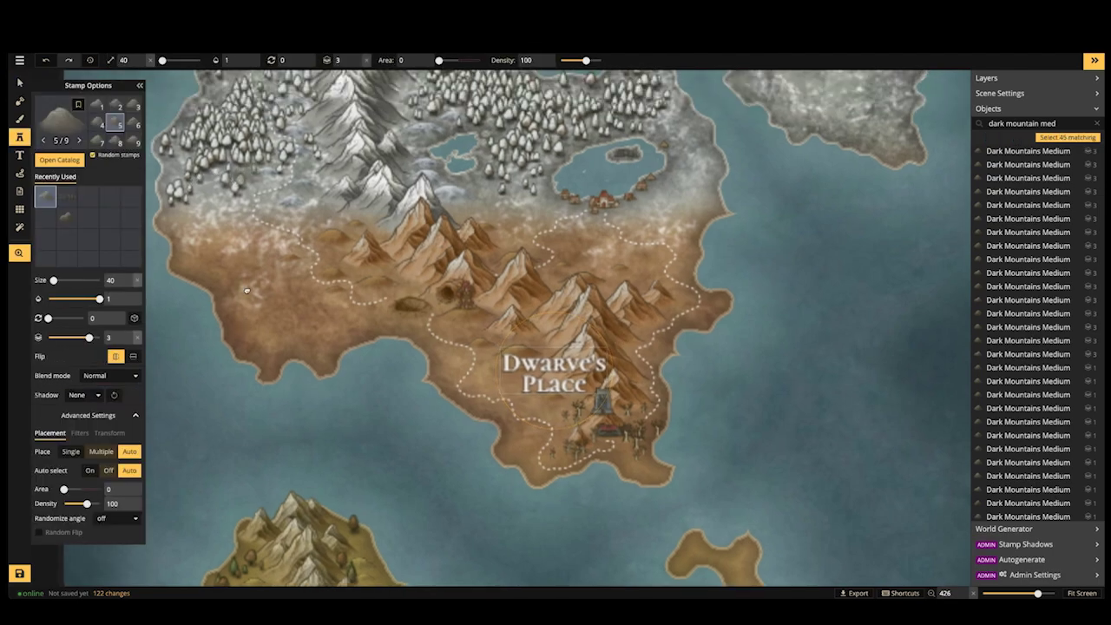
{"action": "left_click_drag", "start_coordinate": [276, 243], "coordinate": [276, 361]}
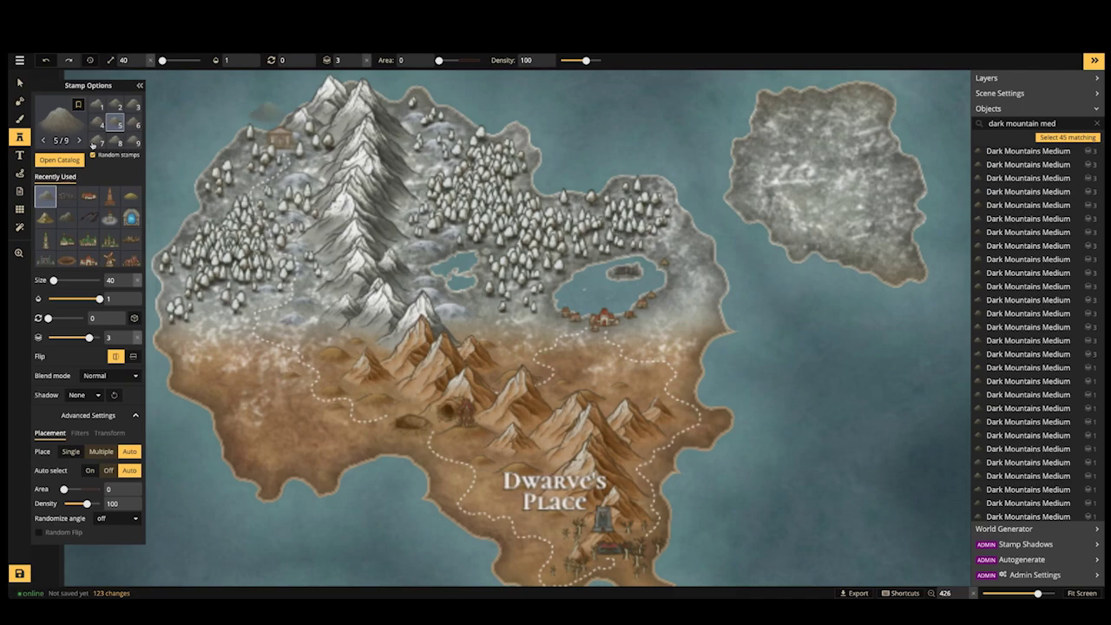
{"action": "left_click", "coordinate": [19, 154]}
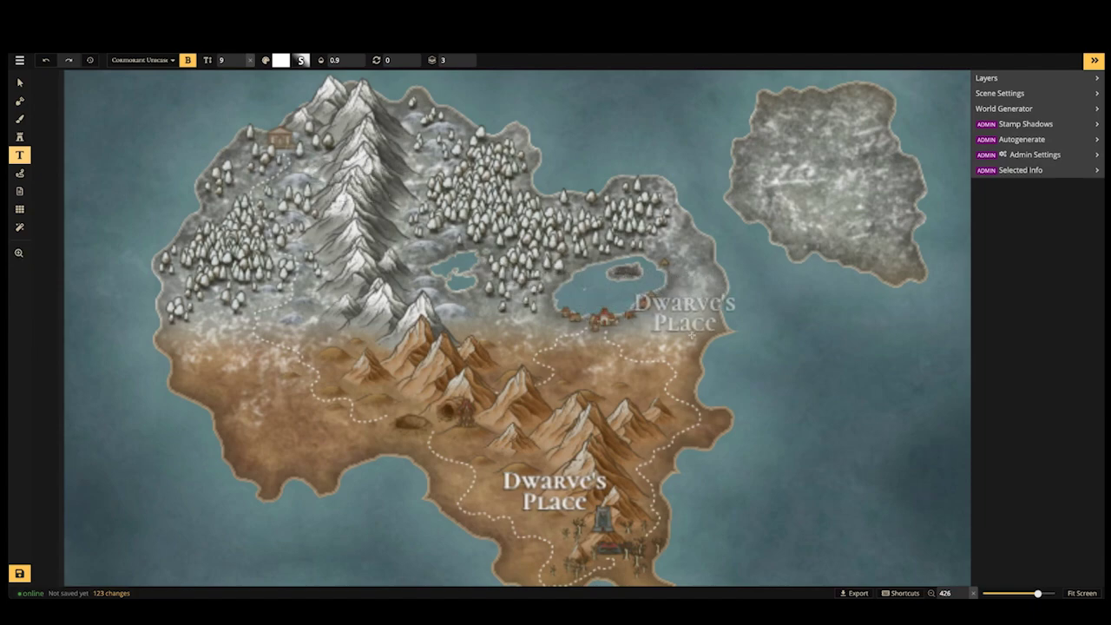
{"action": "left_click", "coordinate": [707, 330]}
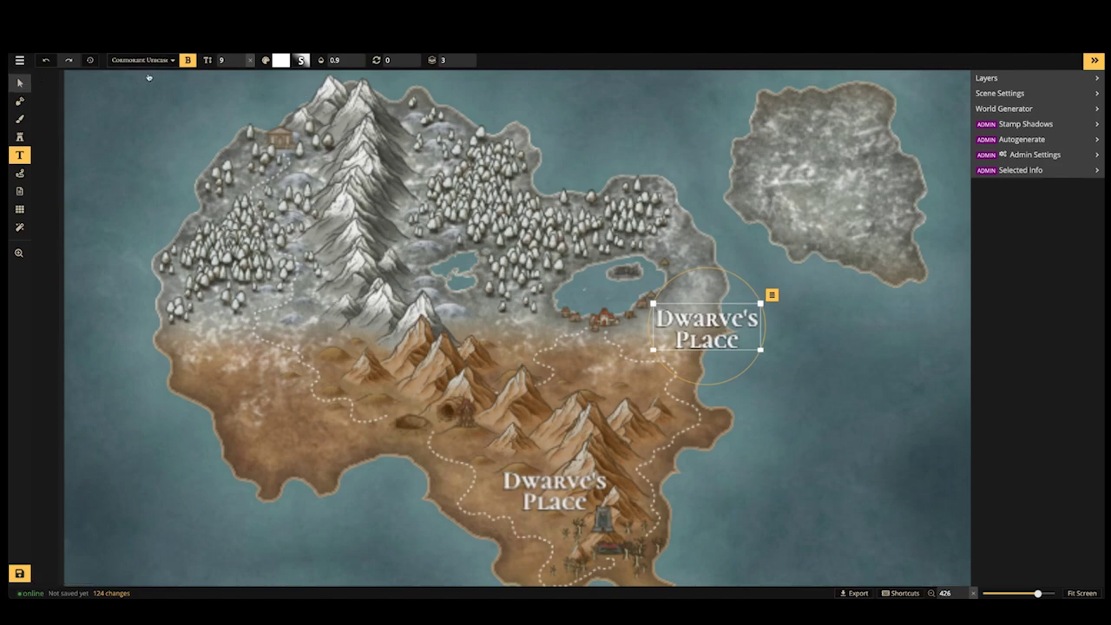
Change the new label's text to "Laketown" and move it closer to the settlement on the lake's southern shore
{"action": "left_click", "coordinate": [20, 81]}
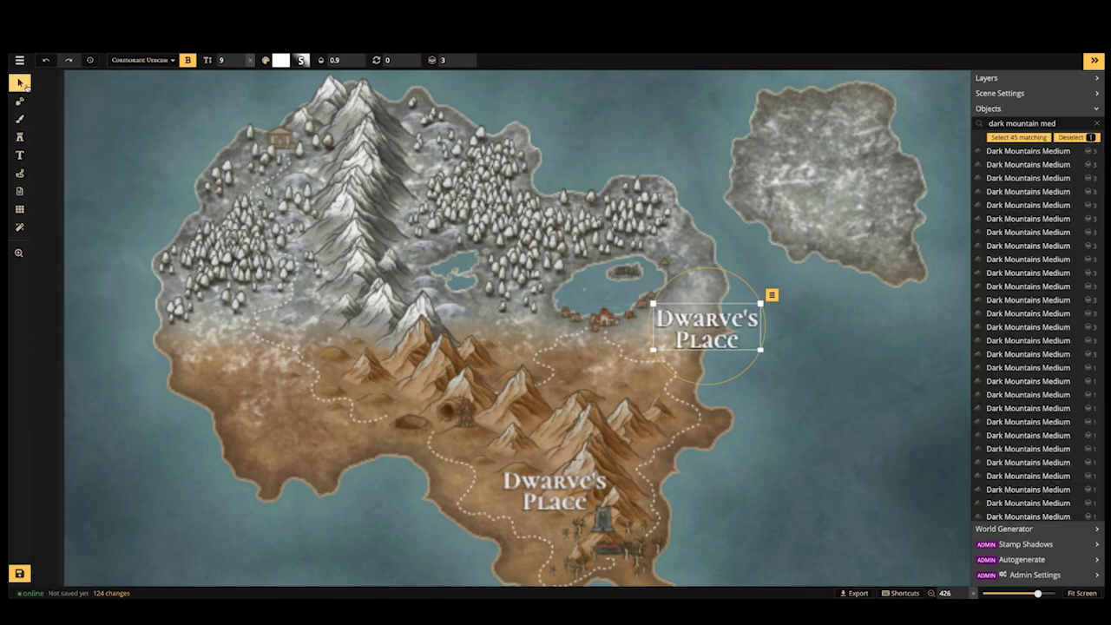
{"action": "mouse_move", "coordinate": [25, 109]}
{"action": "left_click_drag", "start_coordinate": [61, 113], "coordinate": [27, 109]}
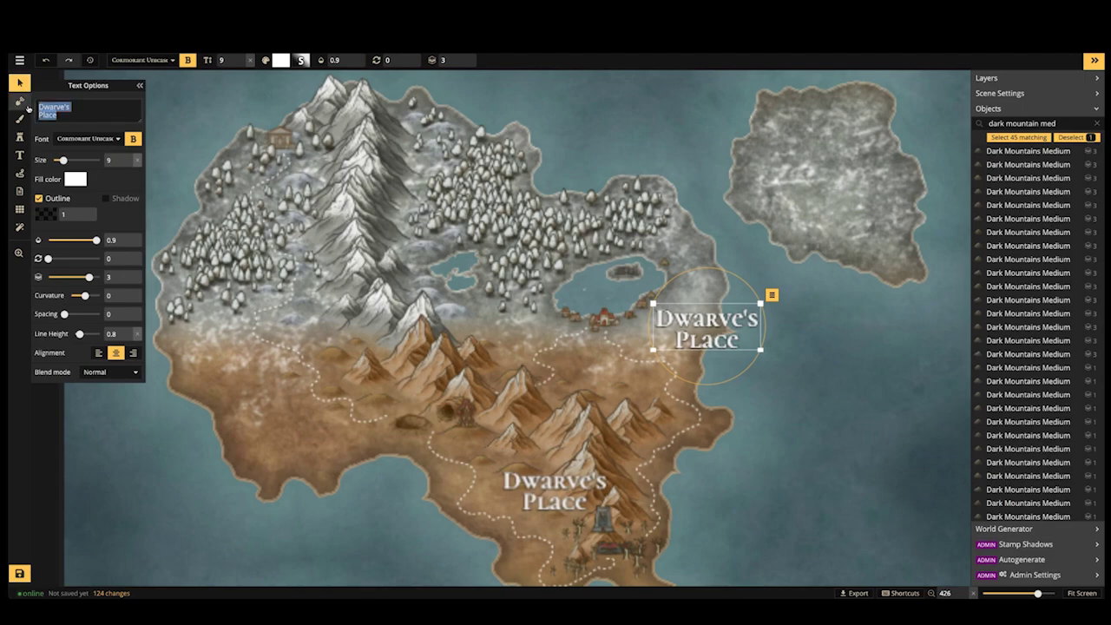
{"action": "type", "text": "La"}
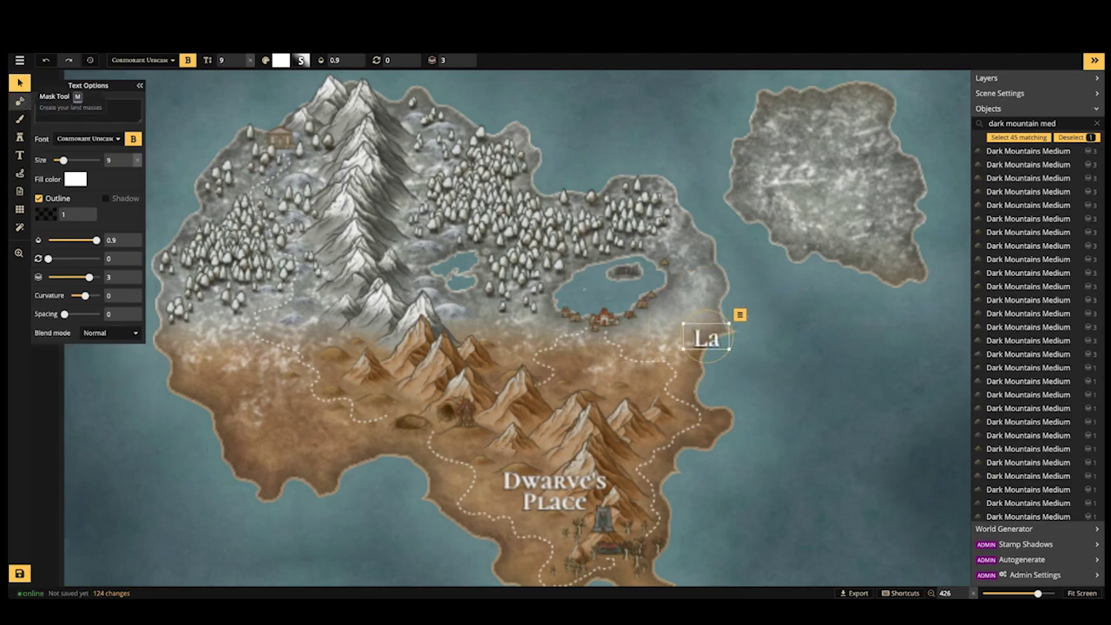
{"action": "type", "text": "keto"}
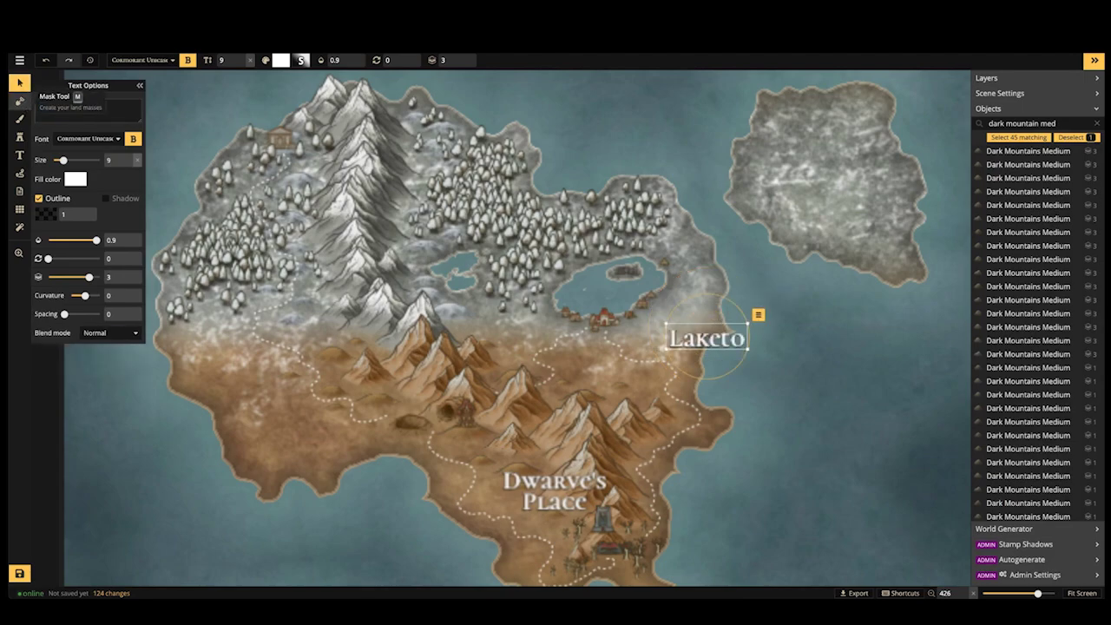
{"action": "type", "text": "wn"}
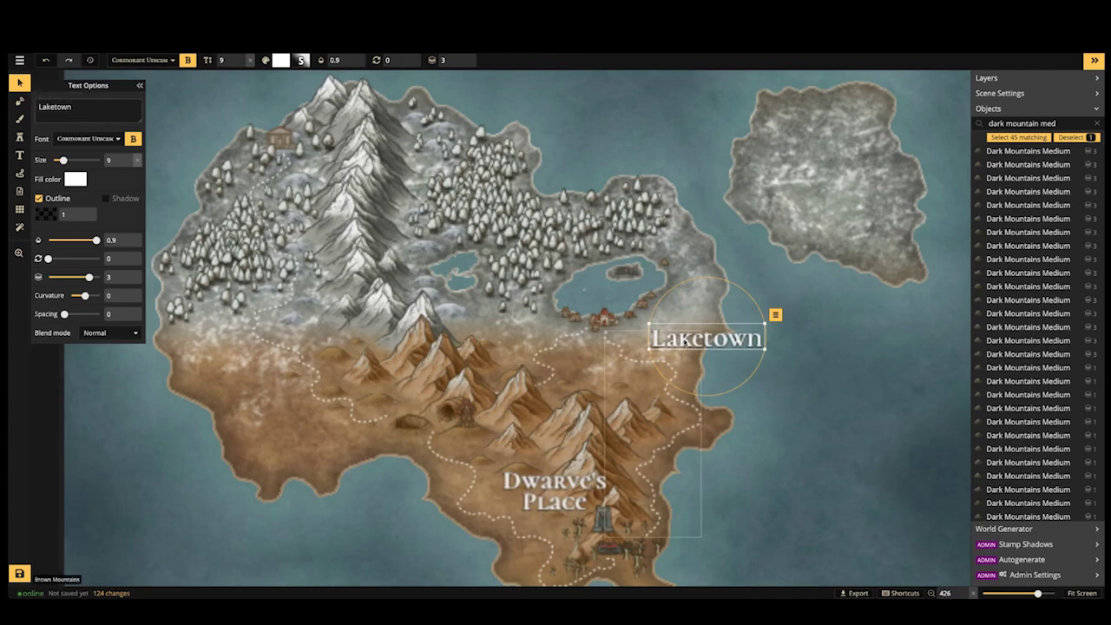
{"action": "mouse_move", "coordinate": [684, 339]}
{"action": "left_mouse_down"}
{"action": "mouse_move", "coordinate": [532, 238]}
{"action": "mouse_move", "coordinate": [680, 328]}
{"action": "mouse_move", "coordinate": [666, 333]}
{"action": "left_mouse_up"}
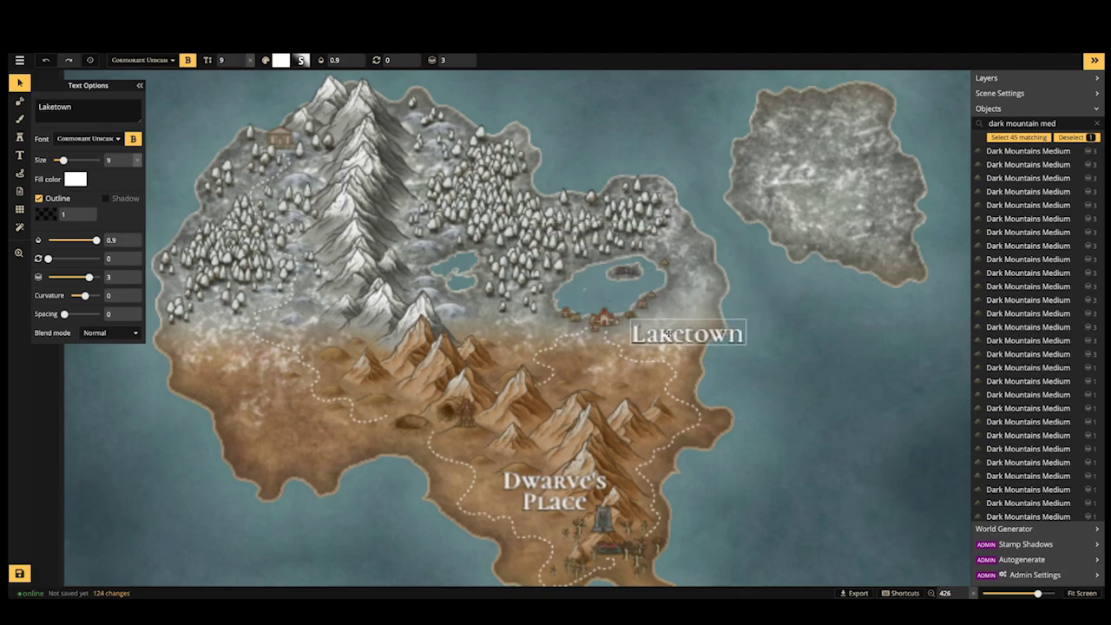
Place another text label in the same style above the wooden building on the snowy northwestern coast
{"action": "left_click", "coordinate": [451, 261]}
{"action": "scroll", "coordinate": [452, 261], "scroll_direction": "down", "scroll_amount": 2}
{"action": "left_click_drag", "start_coordinate": [532, 253], "coordinate": [745, 336]}
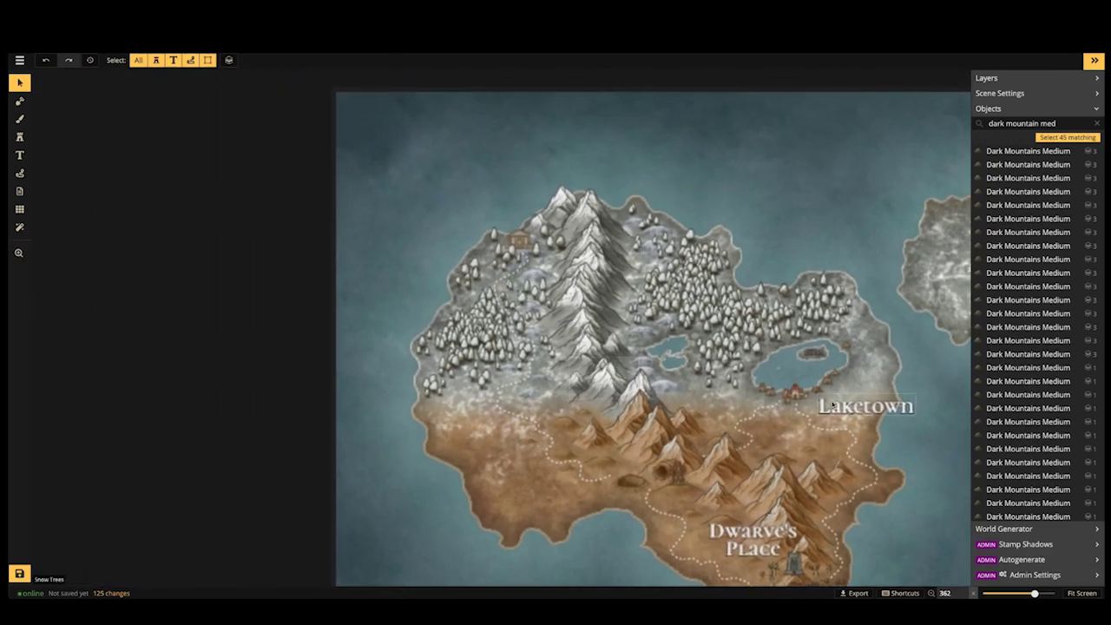
{"action": "left_click", "coordinate": [830, 405]}
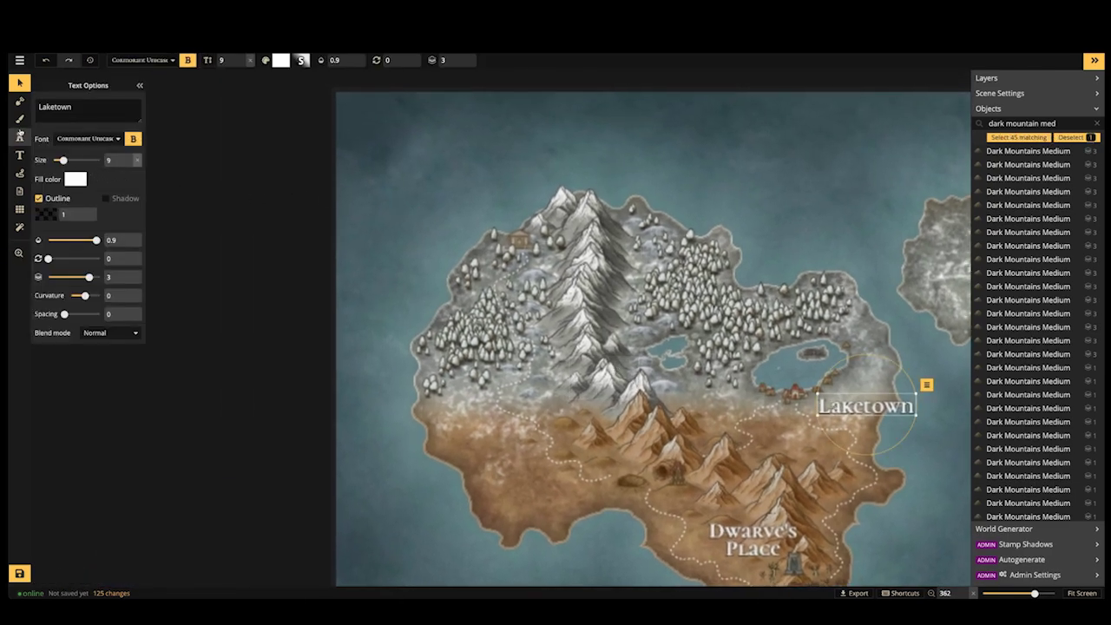
{"action": "left_click", "coordinate": [19, 139]}
{"action": "key", "text": "t"}
{"action": "scroll", "coordinate": [504, 221], "scroll_direction": "up", "scroll_amount": 4}
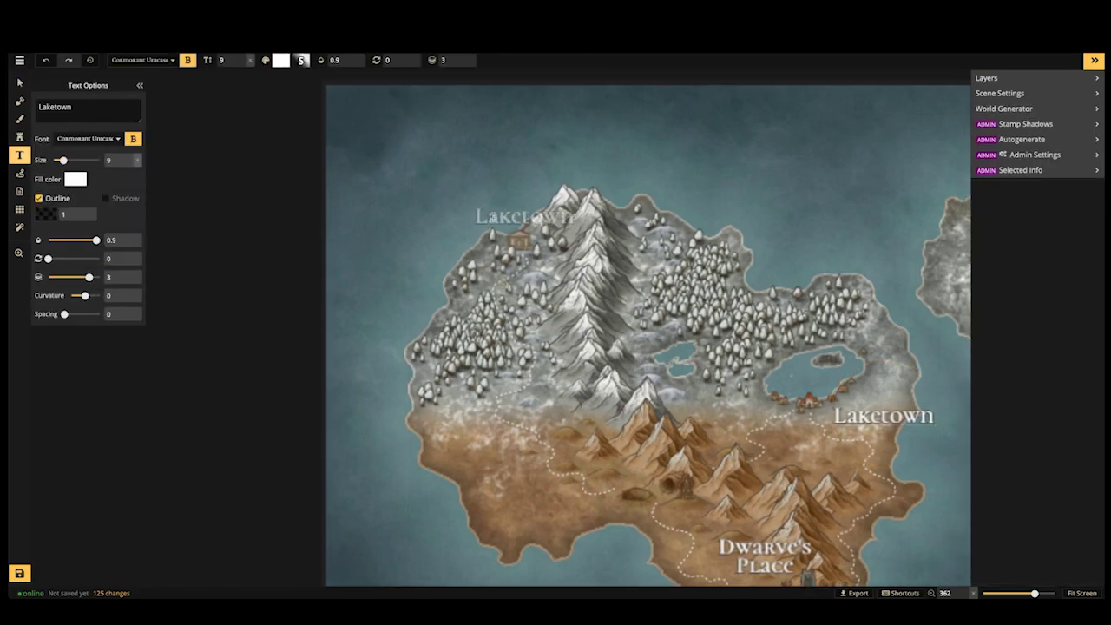
{"action": "left_click", "coordinate": [499, 217]}
Set this label's text to "Snow Temple" on two lines and shift it west over the sea, clear of the mountain peaks
{"action": "key", "text": "BackSpace"}
{"action": "key", "text": "BackSpace"}
{"action": "key", "text": "BackSpace"}
{"action": "key", "text": "BackSpace"}
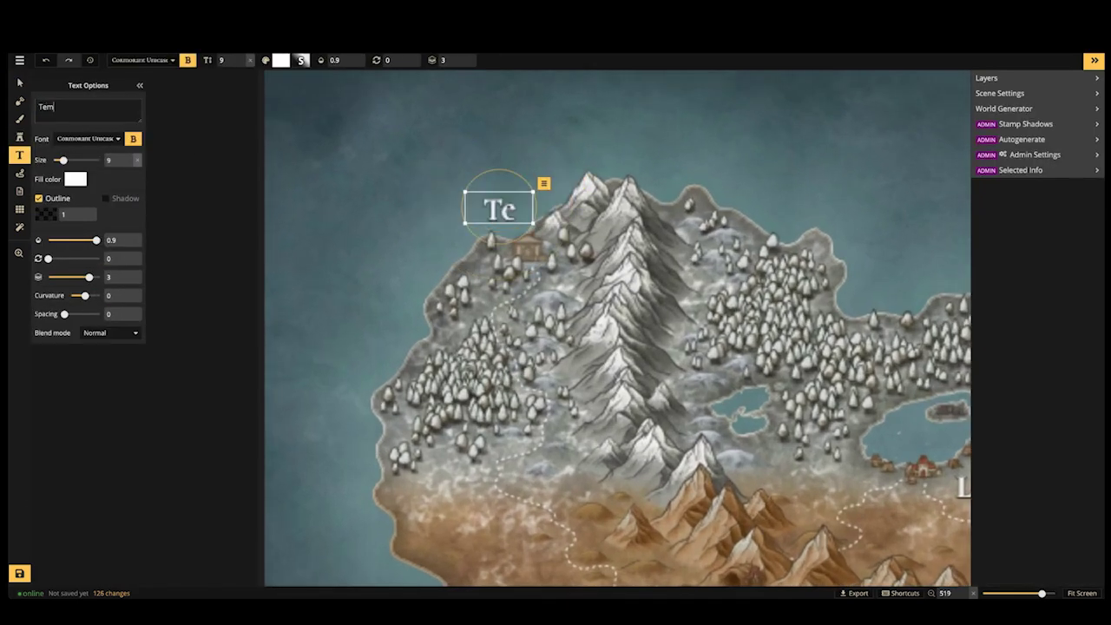
{"action": "type", "text": "Snow"}
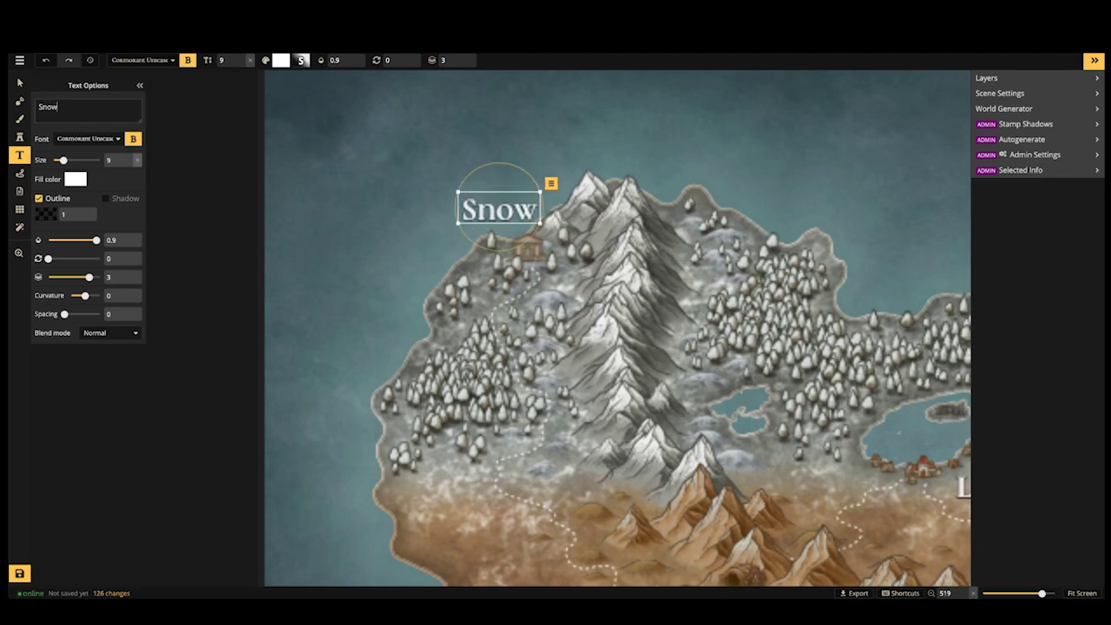
{"action": "key", "text": "Return"}
{"action": "type", "text": "Temple"}
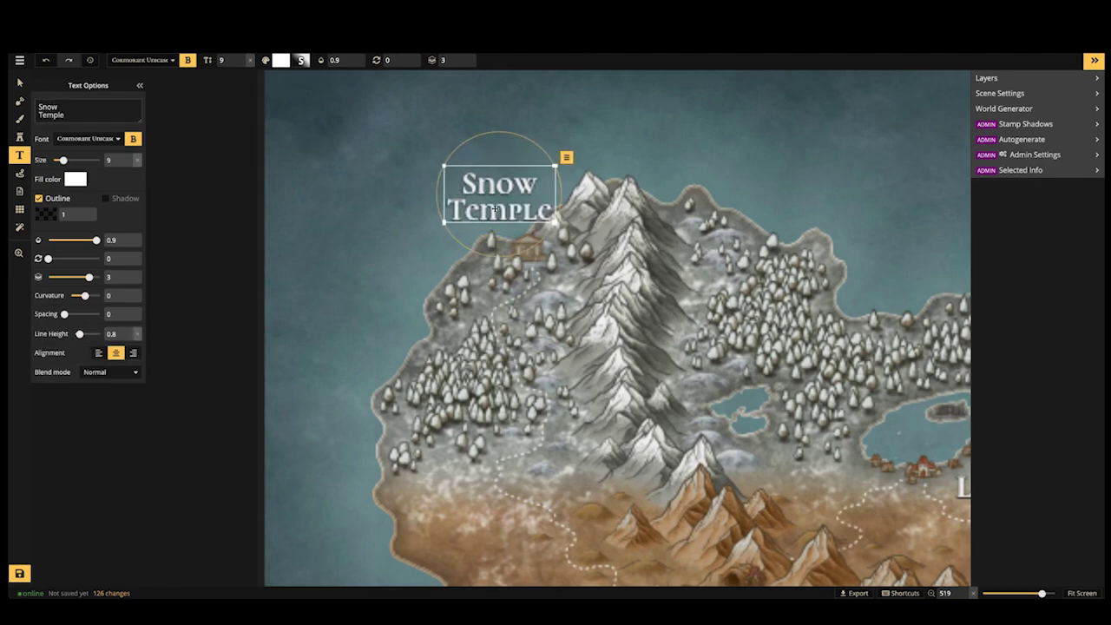
{"action": "left_click_drag", "start_coordinate": [490, 205], "coordinate": [459, 207]}
{"action": "scroll", "coordinate": [427, 195], "scroll_direction": "down", "scroll_amount": 1}
{"action": "key", "text": "Escape"}
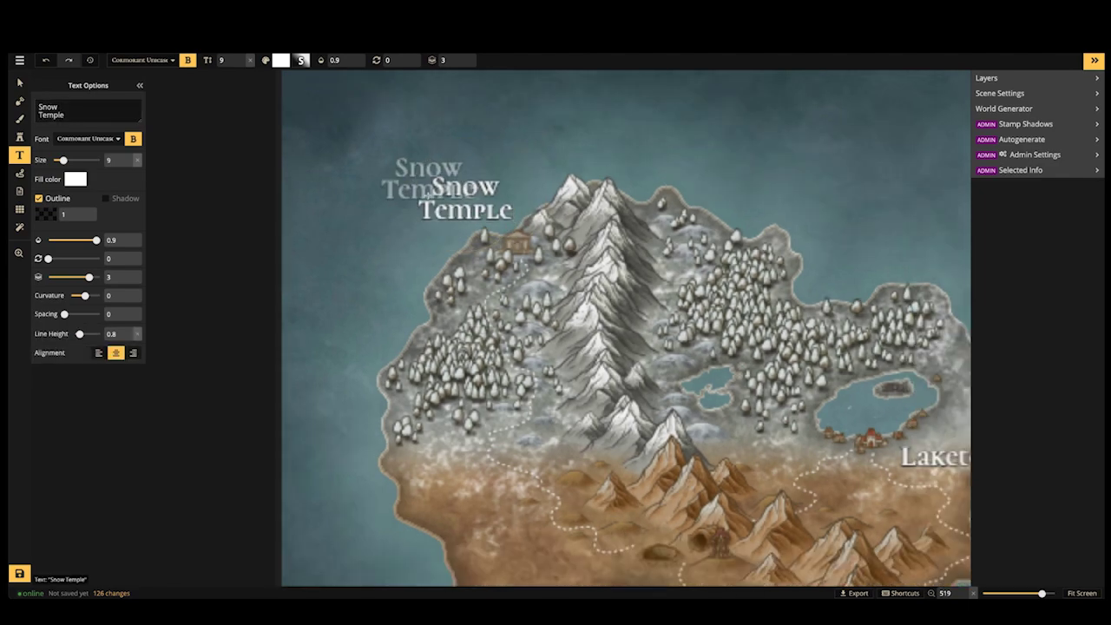
Add a two-line text label reading "Gob Cavern" over the desert mountains, just above the cave entrance
{"action": "scroll", "coordinate": [427, 197], "scroll_direction": "down", "scroll_amount": 3}
{"action": "left_click_drag", "start_coordinate": [584, 419], "coordinate": [544, 228]}
{"action": "scroll", "coordinate": [544, 228], "scroll_direction": "up", "scroll_amount": 4}
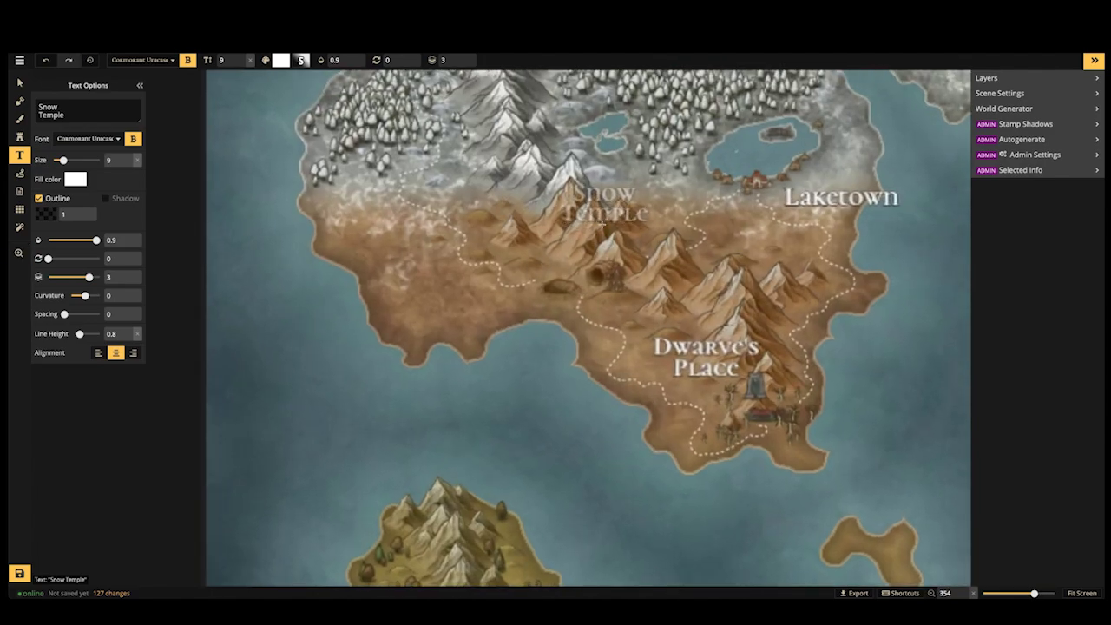
{"action": "left_click", "coordinate": [585, 251]}
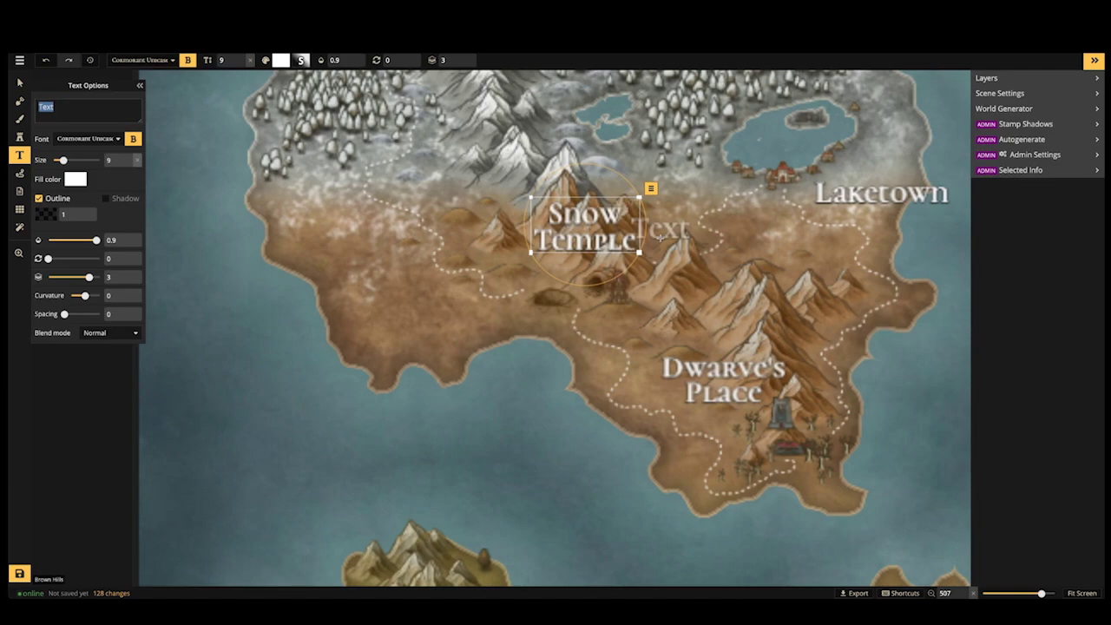
{"action": "type", "text": "Gob"}
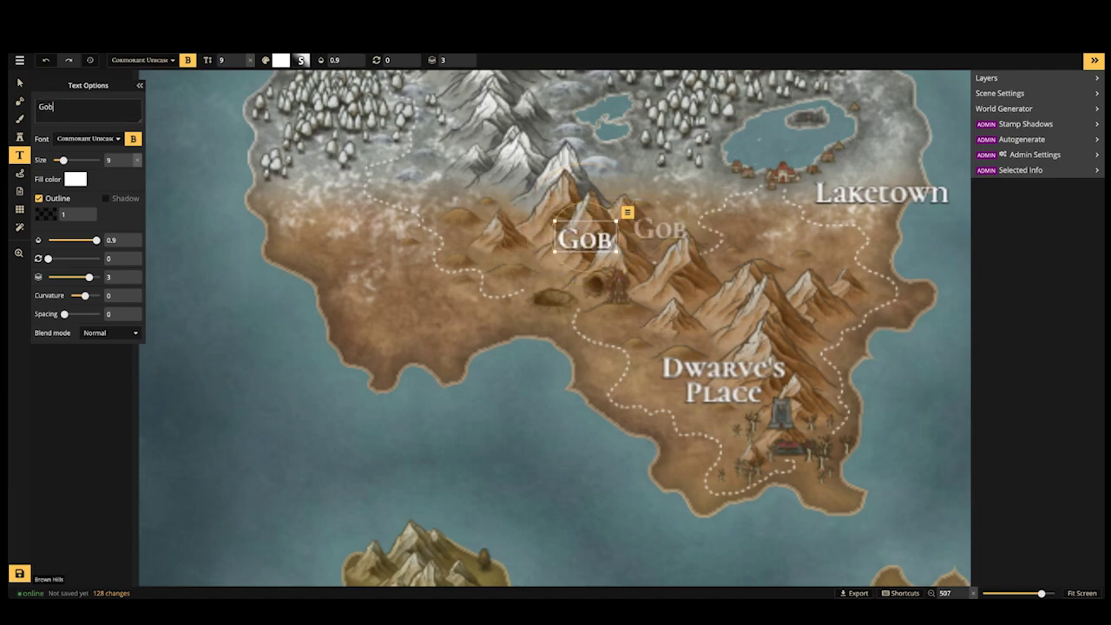
{"action": "key", "text": "Return"}
{"action": "type", "text": "Cavern"}
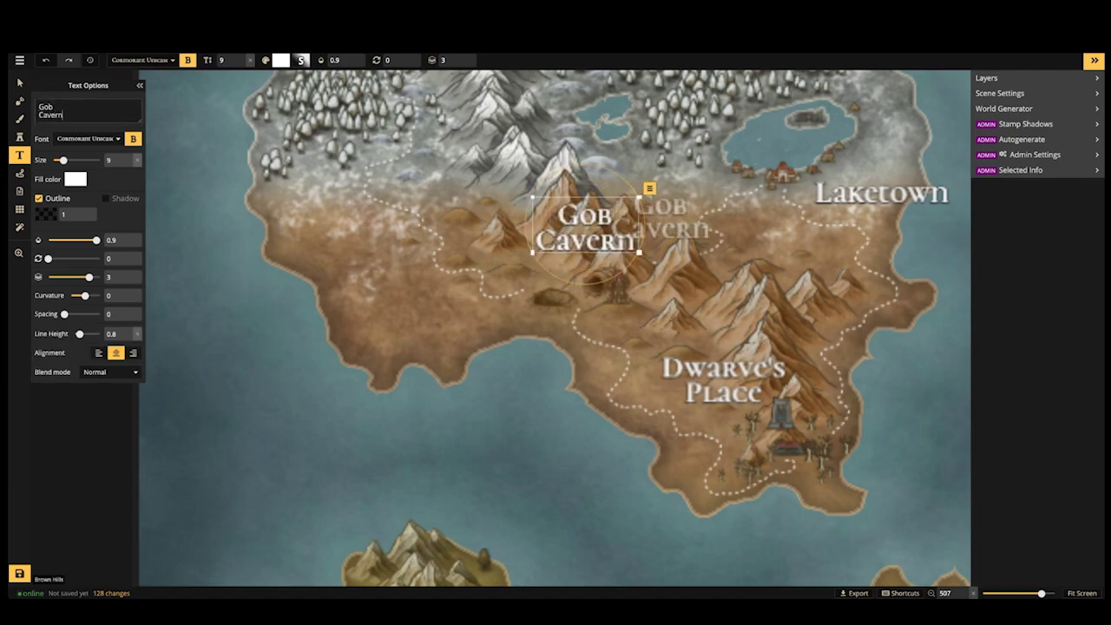
{"action": "left_click_drag", "start_coordinate": [603, 234], "coordinate": [603, 240]}
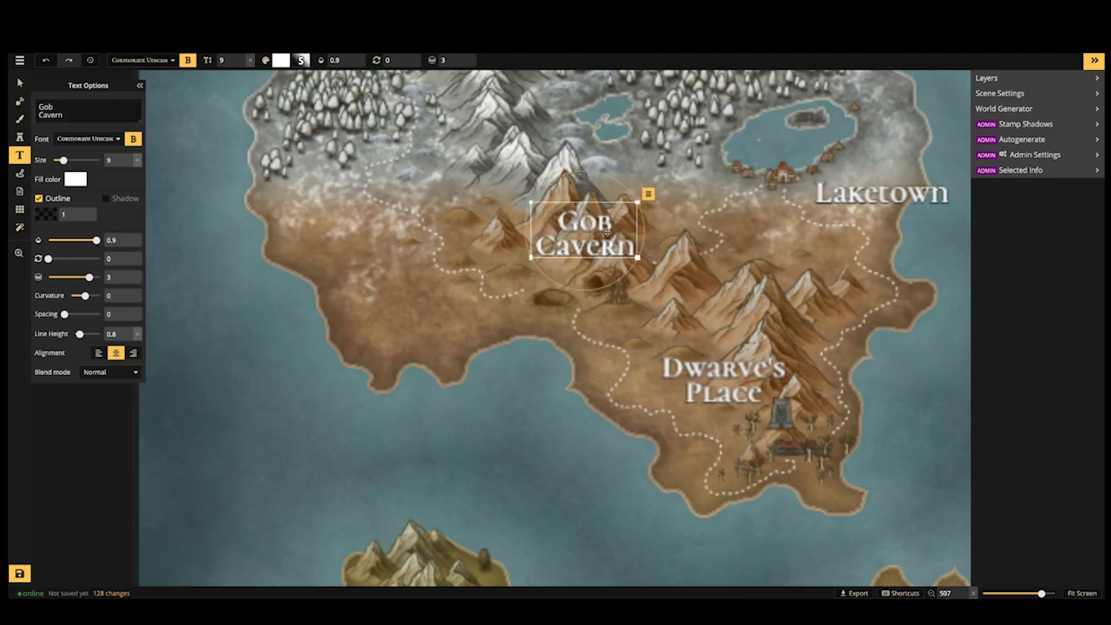
{"action": "key", "text": "Escape"}
{"action": "left_click", "coordinate": [482, 271]}
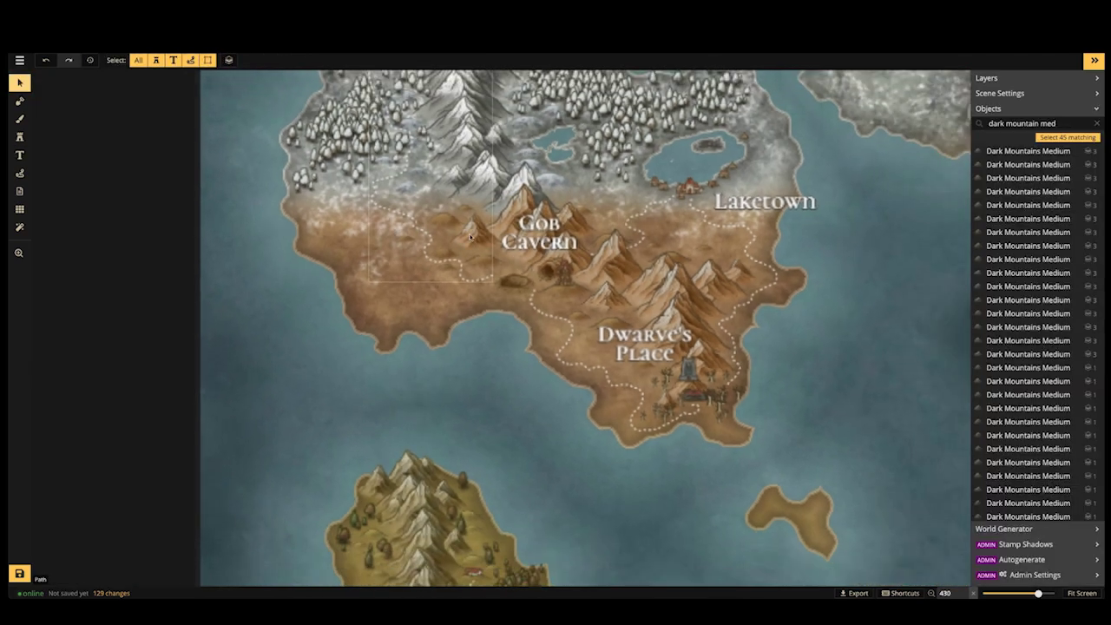
Add a two-line text label reading "Small Town" on the green continent's northeast coast, just above the northernmost red-roofed settlement
{"action": "scroll", "coordinate": [473, 180], "scroll_direction": "down", "scroll_amount": 5}
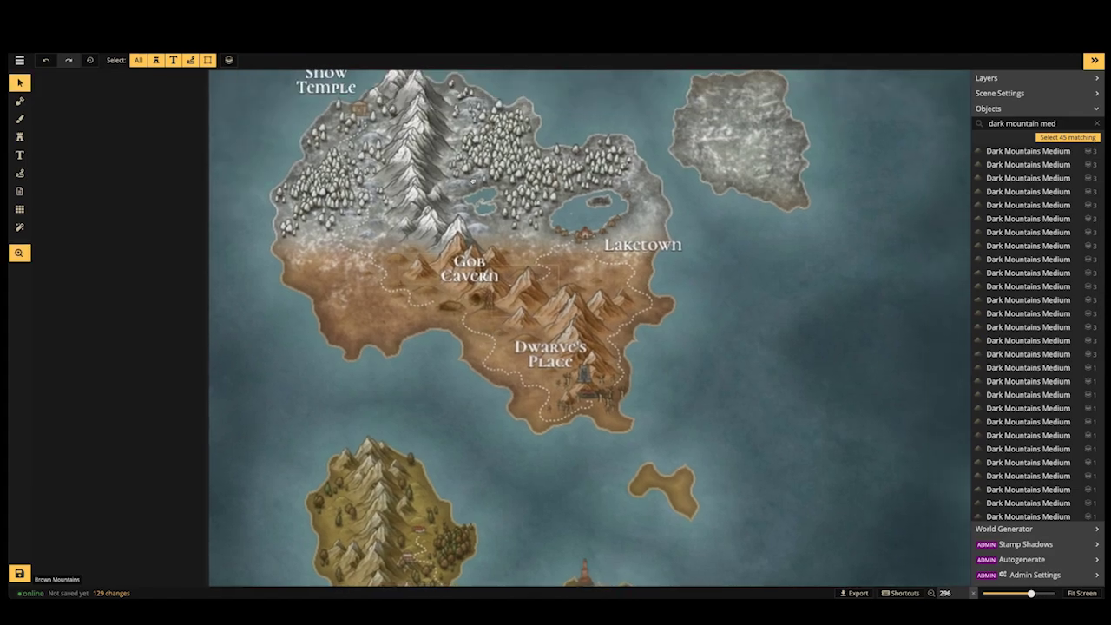
{"action": "scroll", "coordinate": [366, 174], "scroll_direction": "down", "scroll_amount": 3}
{"action": "left_click_drag", "start_coordinate": [366, 268], "coordinate": [515, 128]}
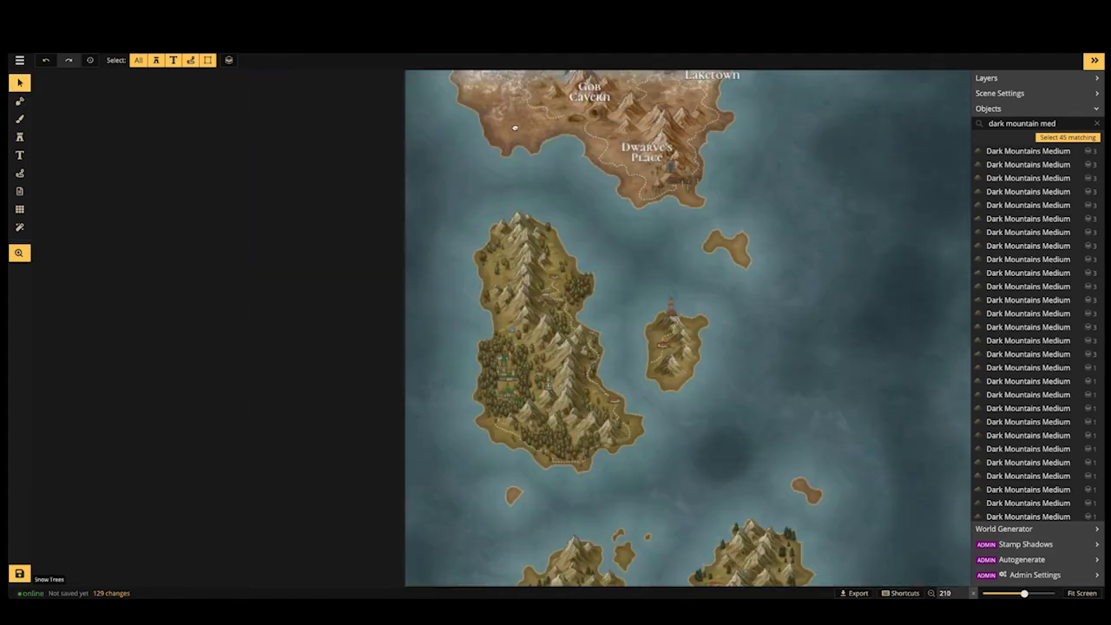
{"action": "left_click", "coordinate": [21, 155]}
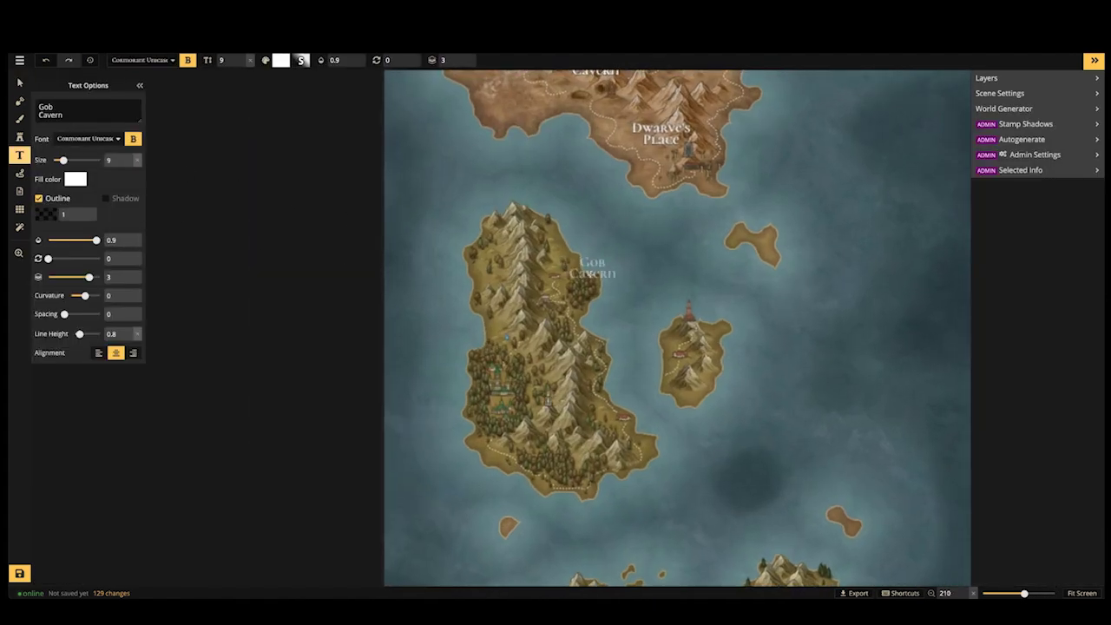
{"action": "scroll", "coordinate": [573, 269], "scroll_direction": "up", "scroll_amount": 7}
{"action": "scroll", "coordinate": [578, 265], "scroll_direction": "up", "scroll_amount": 4}
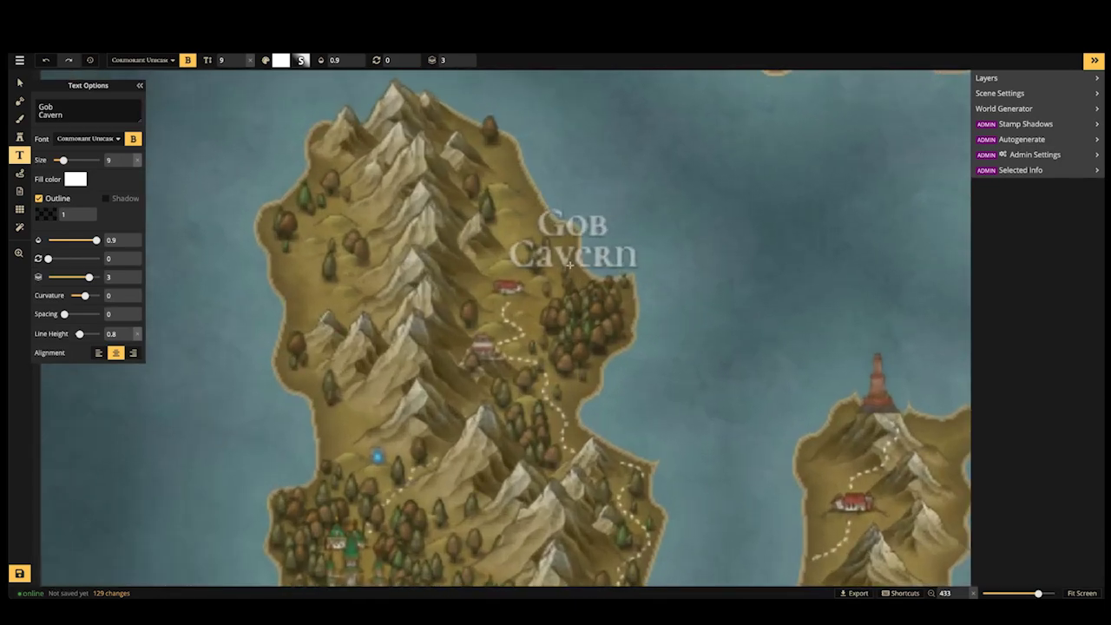
{"action": "left_click", "coordinate": [570, 252]}
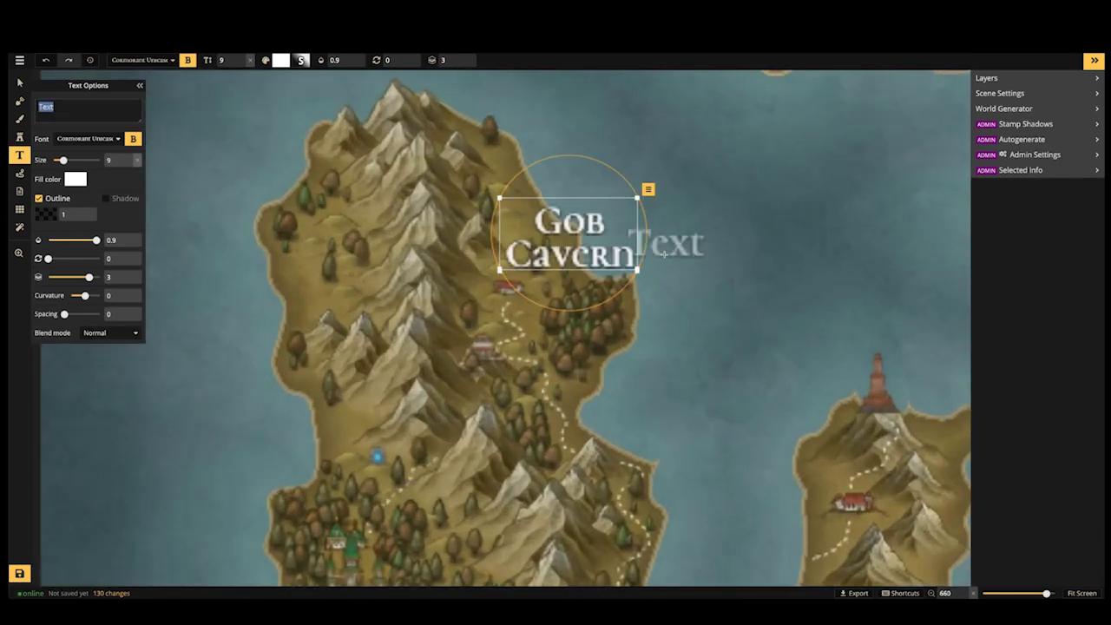
{"action": "type", "text": "Small"}
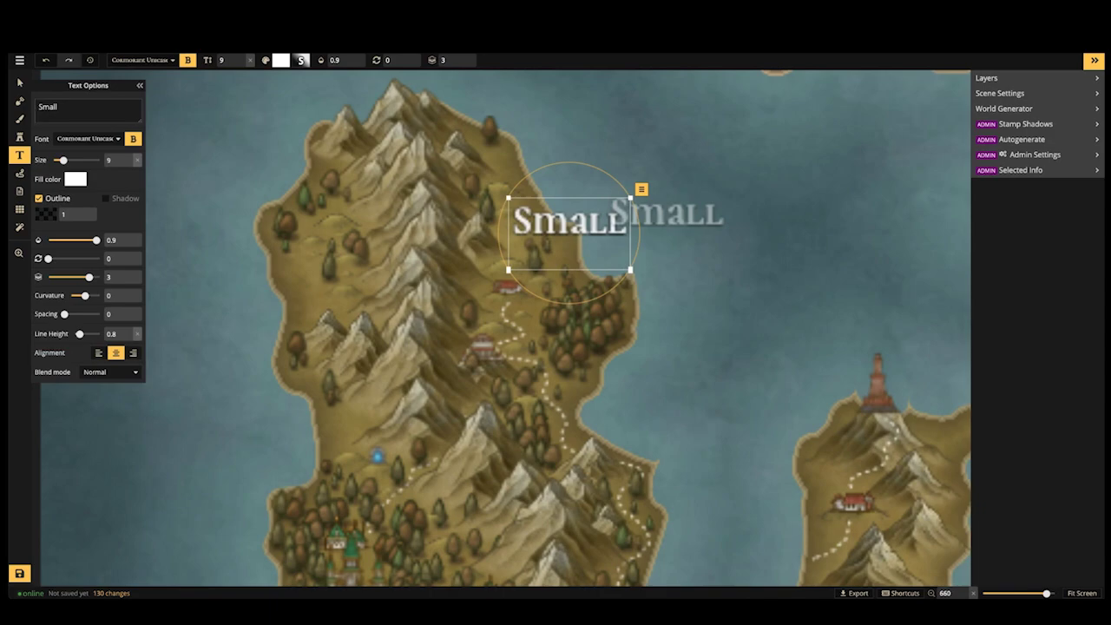
{"action": "key", "text": "Return"}
{"action": "type", "text": "Town"}
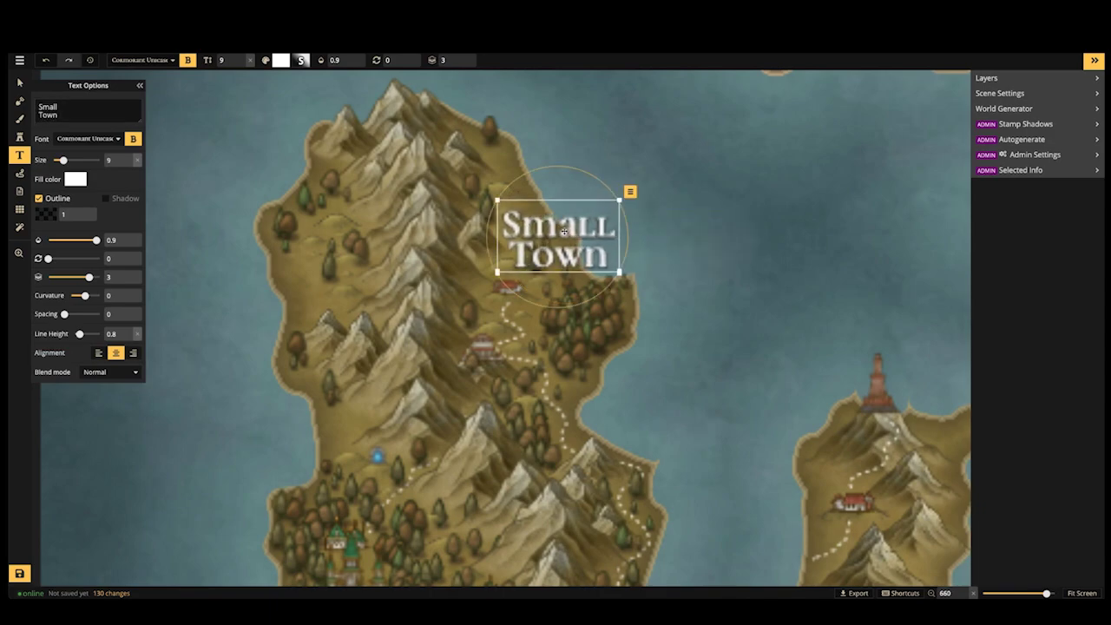
{"action": "left_click", "coordinate": [565, 229]}
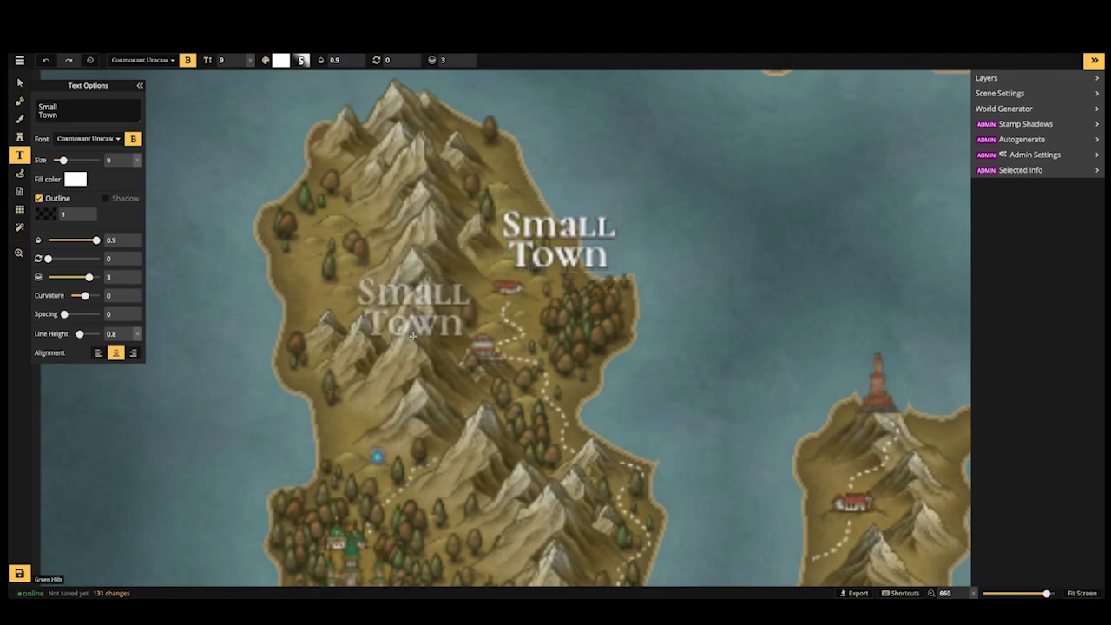
Add a text label reading "Shrine" over the green mountains, just northwest of the shrine building
{"action": "left_click", "coordinate": [414, 337]}
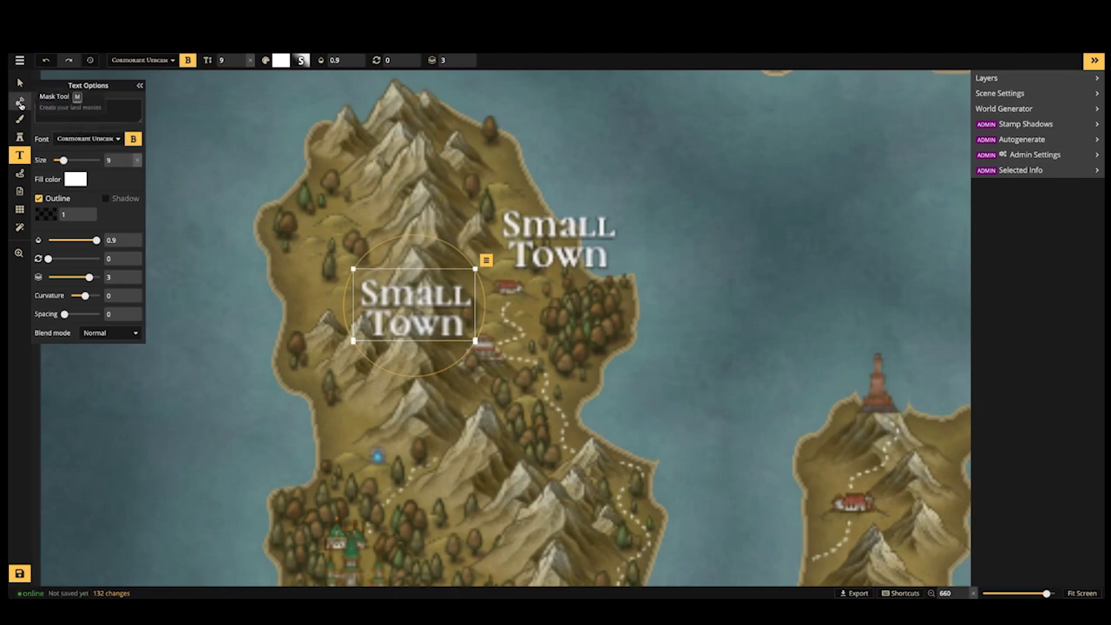
{"action": "type", "text": "Shrine"}
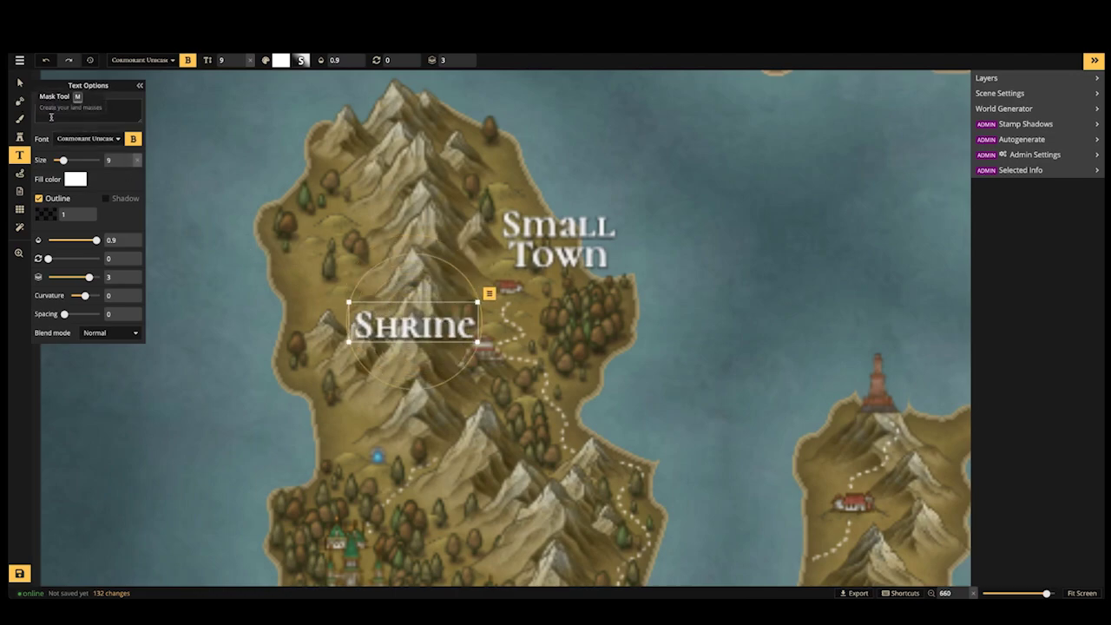
{"action": "left_click_drag", "start_coordinate": [405, 322], "coordinate": [416, 311]}
Add a text label reading "Gate" just above the blue portal on the green continent
{"action": "left_click", "coordinate": [373, 417]}
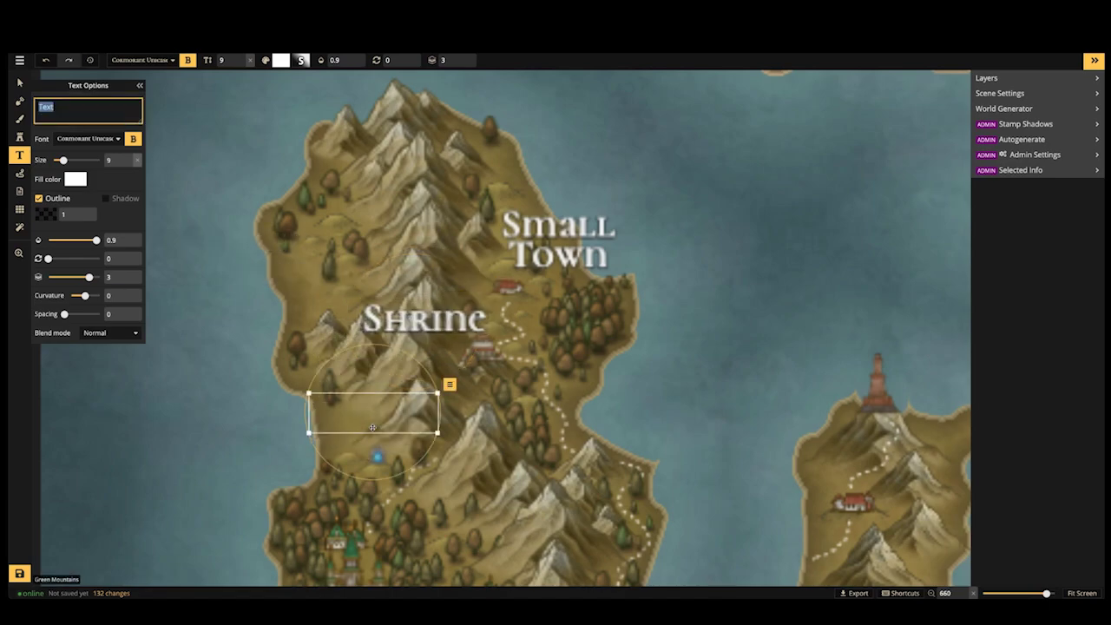
{"action": "type", "text": "Gate"}
{"action": "left_click_drag", "start_coordinate": [370, 430], "coordinate": [374, 436]}
{"action": "left_click", "coordinate": [342, 457]}
Add a two-line text label reading "Elven City" on the green continent, just northeast of the green-roofed settlement in the forest
{"action": "left_click_drag", "start_coordinate": [370, 387], "coordinate": [439, 230]}
{"action": "left_click", "coordinate": [495, 361]}
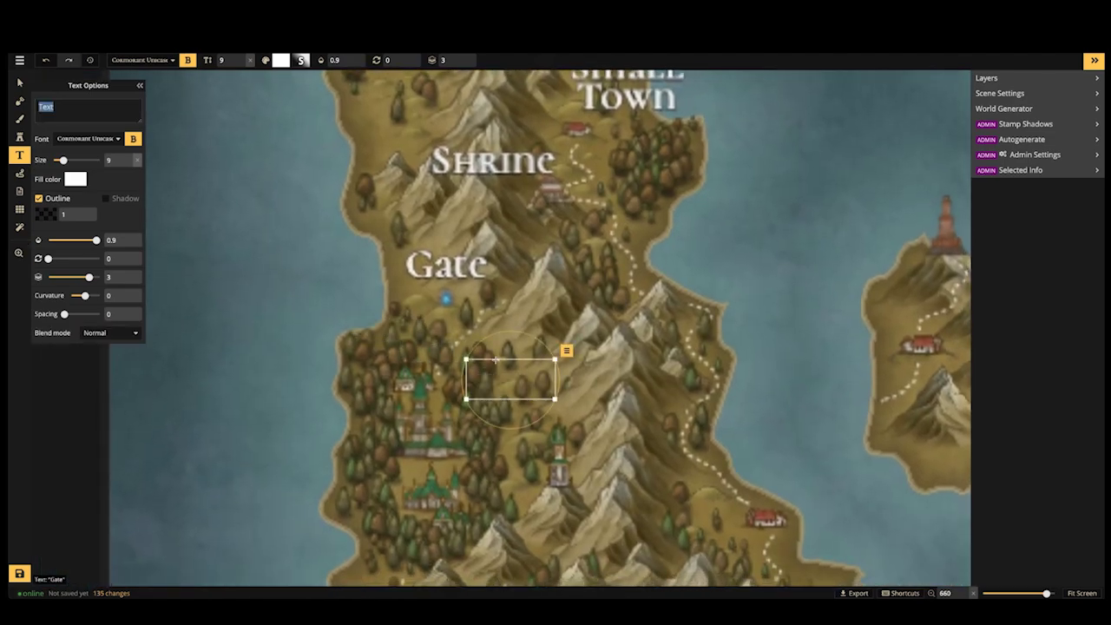
{"action": "type", "text": "Elven"}
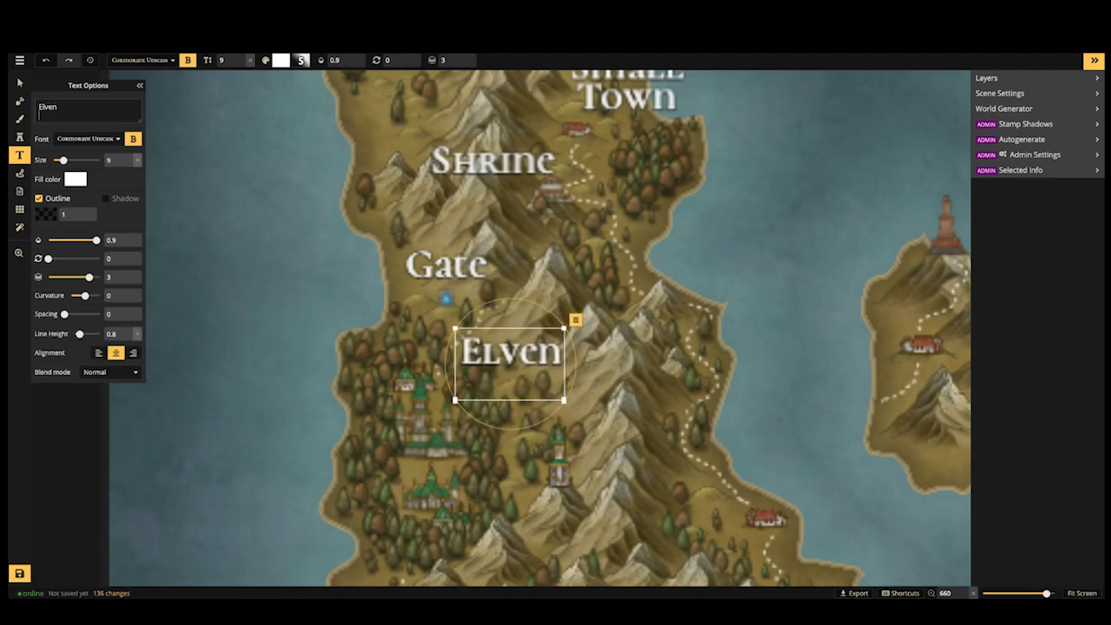
{"action": "key", "text": "Return"}
{"action": "type", "text": "Ciuty"}
{"action": "key", "text": "BackSpace"}
{"action": "key", "text": "BackSpace"}
{"action": "key", "text": "BackSpace"}
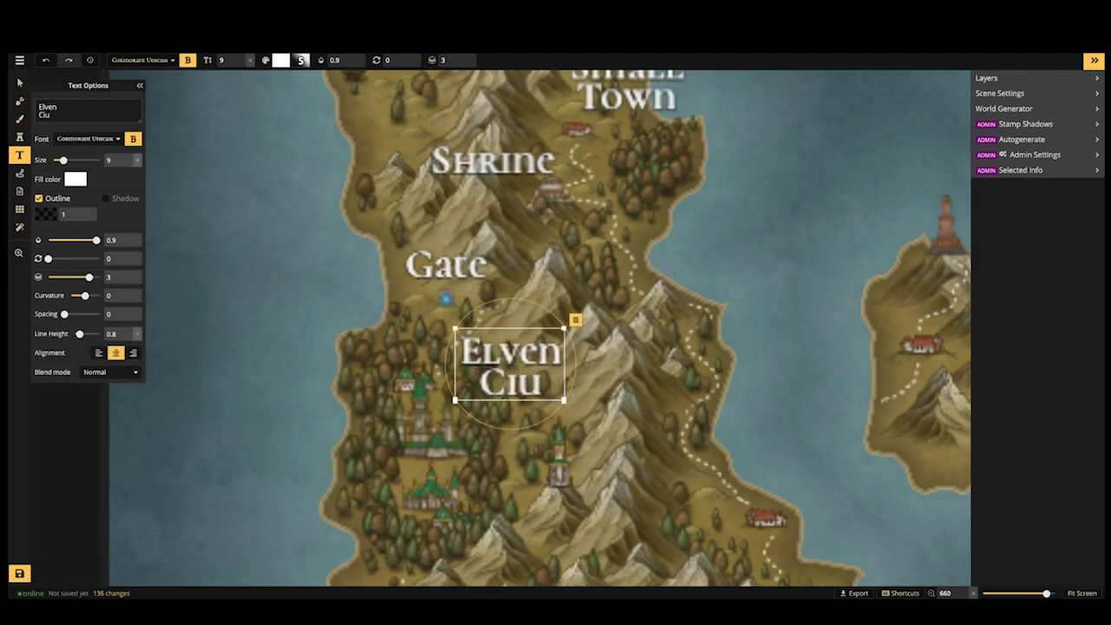
{"action": "type", "text": "ty"}
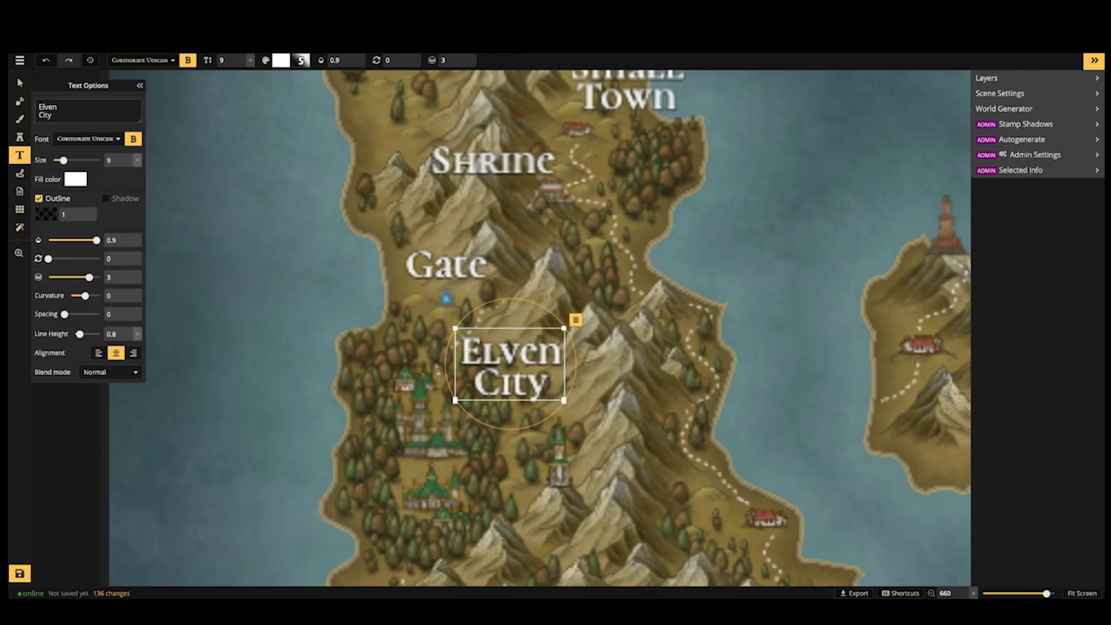
{"action": "left_click", "coordinate": [496, 371]}
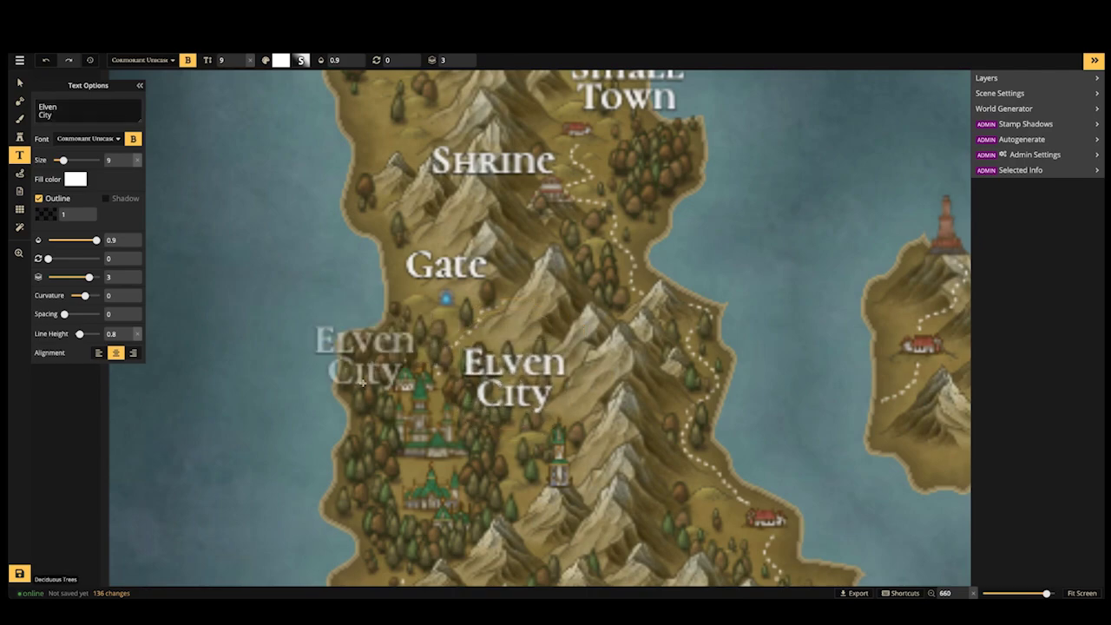
Add a two-line text label reading "Odd Place" just above the red-roofed settlement on the green continent's southeast coast
{"action": "scroll", "coordinate": [363, 380], "scroll_direction": "down", "scroll_amount": 2}
{"action": "scroll", "coordinate": [364, 379], "scroll_direction": "down", "scroll_amount": 2}
{"action": "left_click_drag", "start_coordinate": [516, 460], "coordinate": [481, 368]}
{"action": "scroll", "coordinate": [521, 402], "scroll_direction": "up", "scroll_amount": 3}
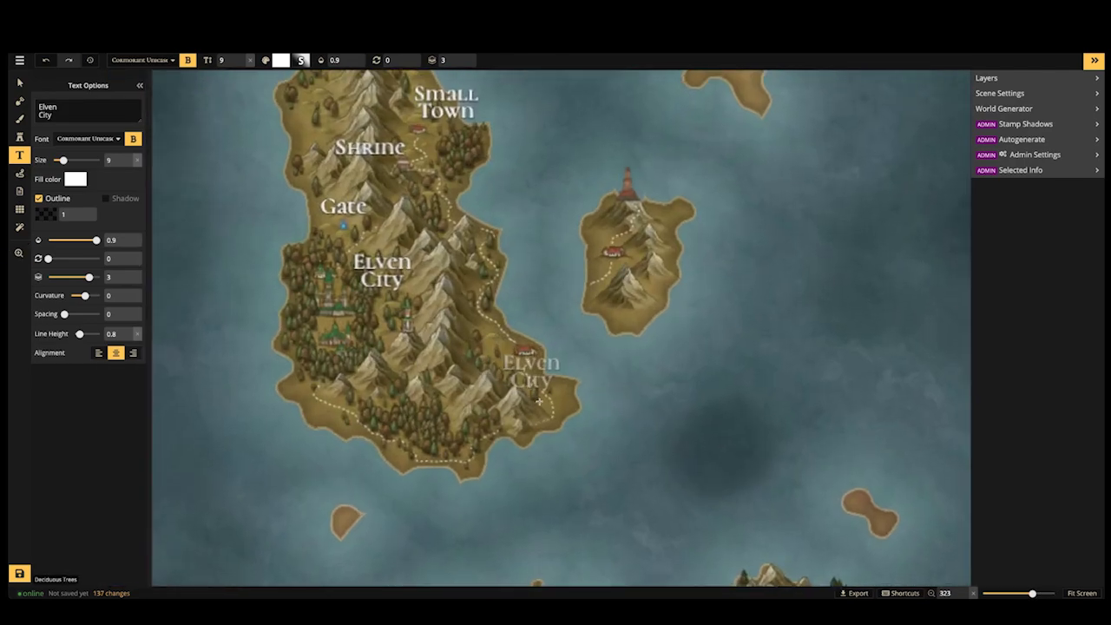
{"action": "scroll", "coordinate": [512, 395], "scroll_direction": "up", "scroll_amount": 2}
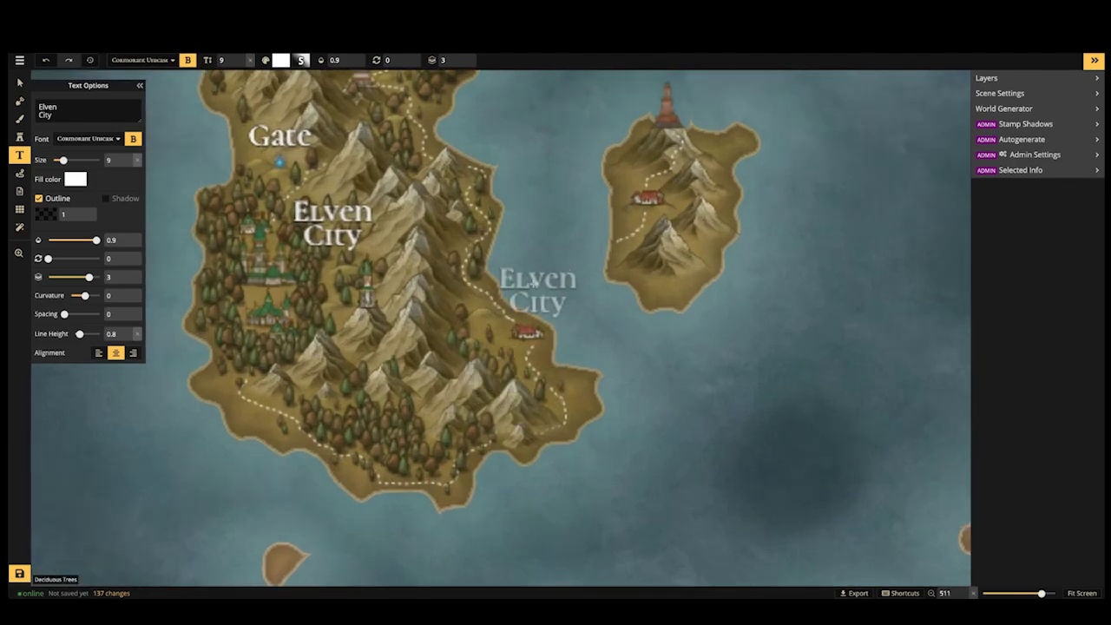
{"action": "left_click", "coordinate": [538, 266]}
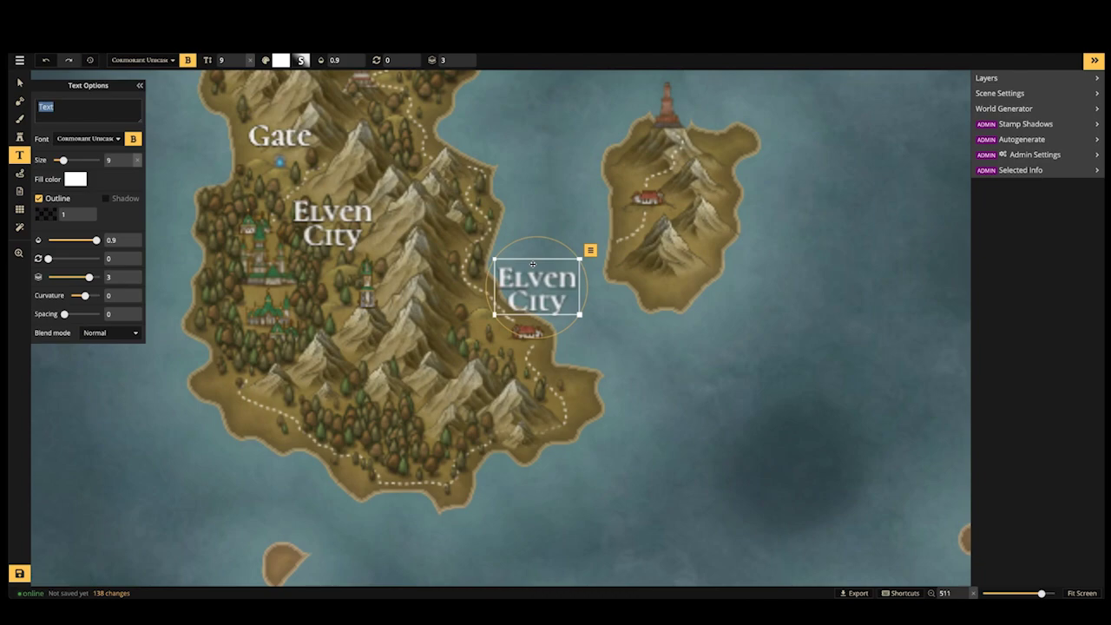
{"action": "type", "text": "Odd"}
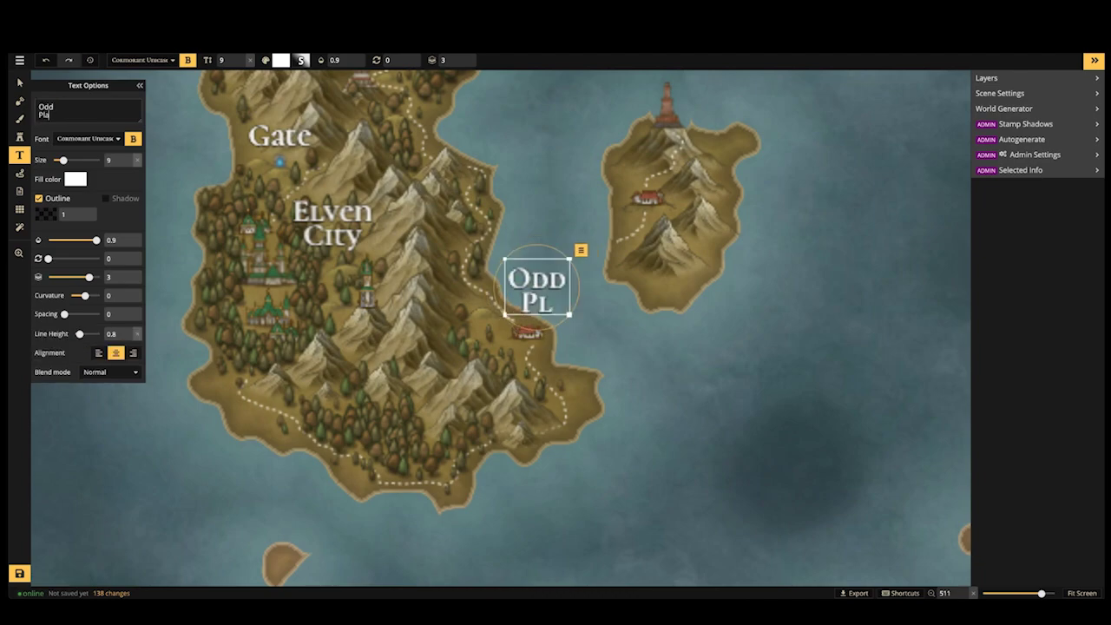
{"action": "key", "text": "Return"}
{"action": "type", "text": "Place"}
{"action": "left_click_drag", "start_coordinate": [551, 267], "coordinate": [551, 273]}
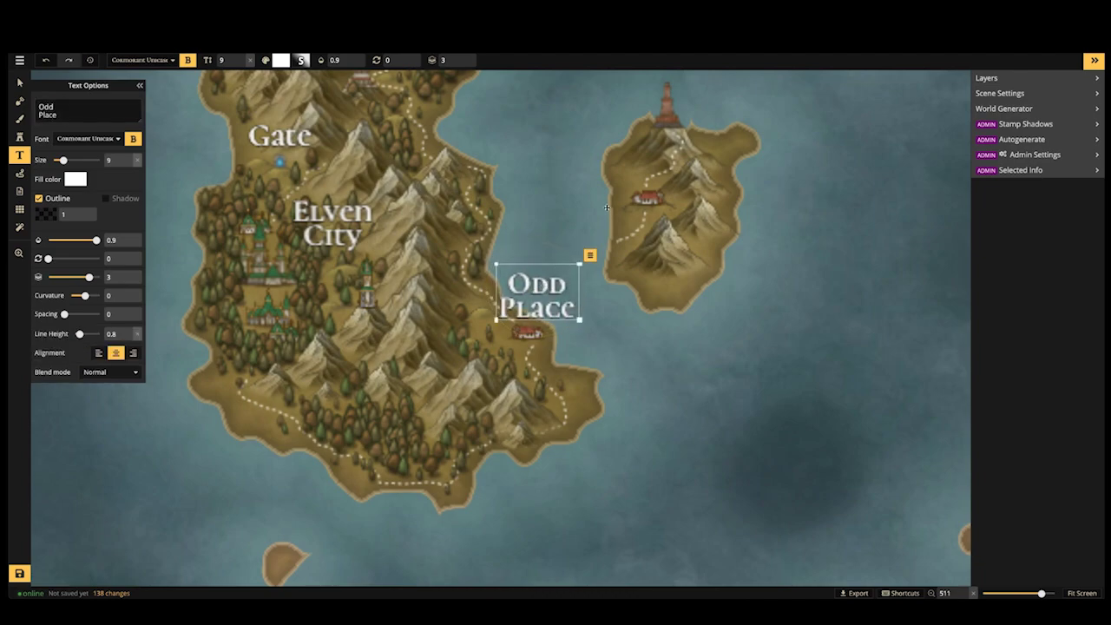
Add a text label reading "Idk" at the northwest edge of the small island east of the green continent, southwest of its red tower
{"action": "left_click_drag", "start_coordinate": [611, 153], "coordinate": [629, 218]}
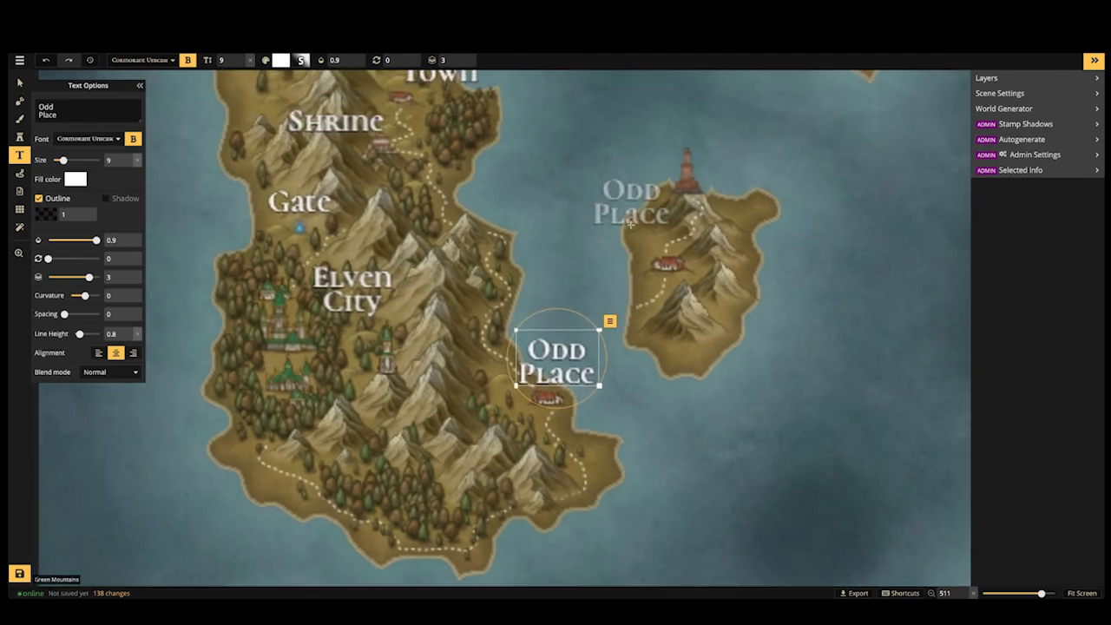
{"action": "left_click", "coordinate": [569, 121]}
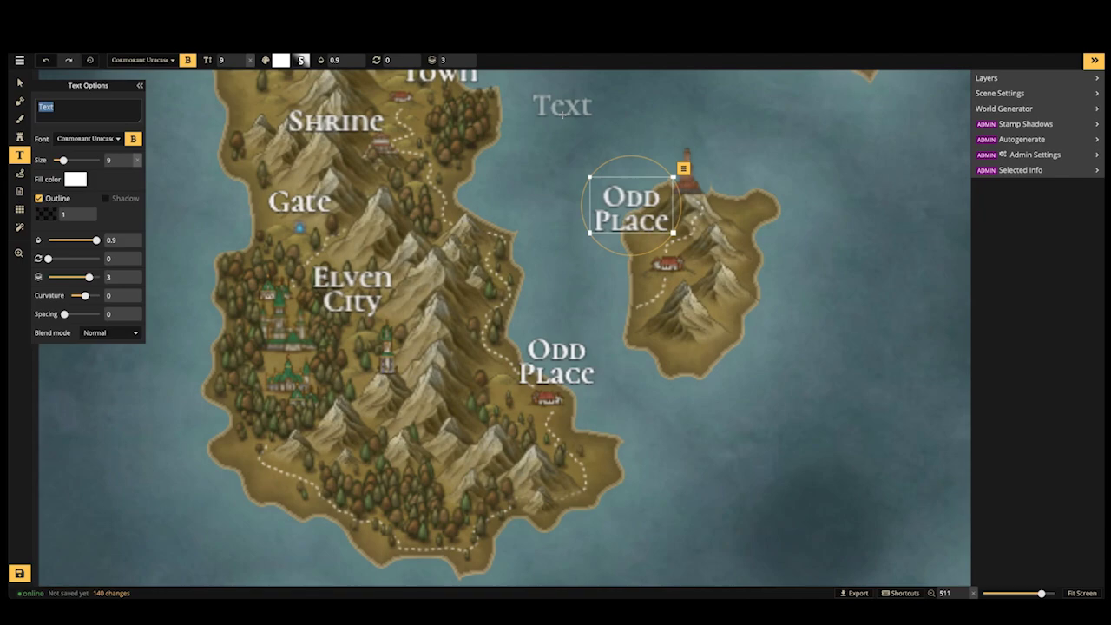
{"action": "type", "text": "I"}
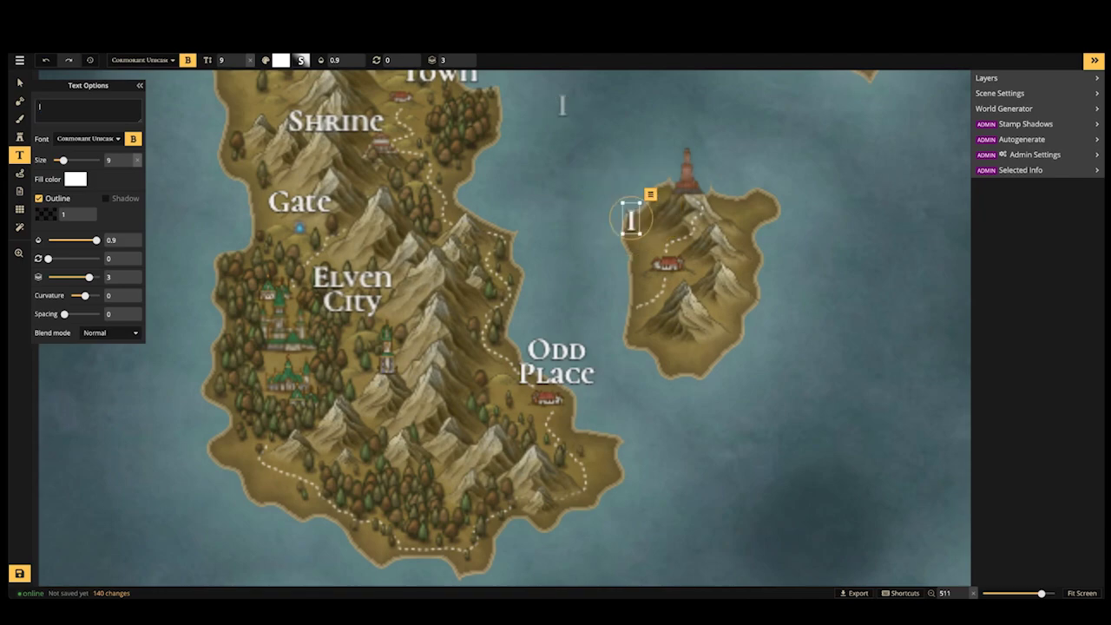
{"action": "type", "text": "dk"}
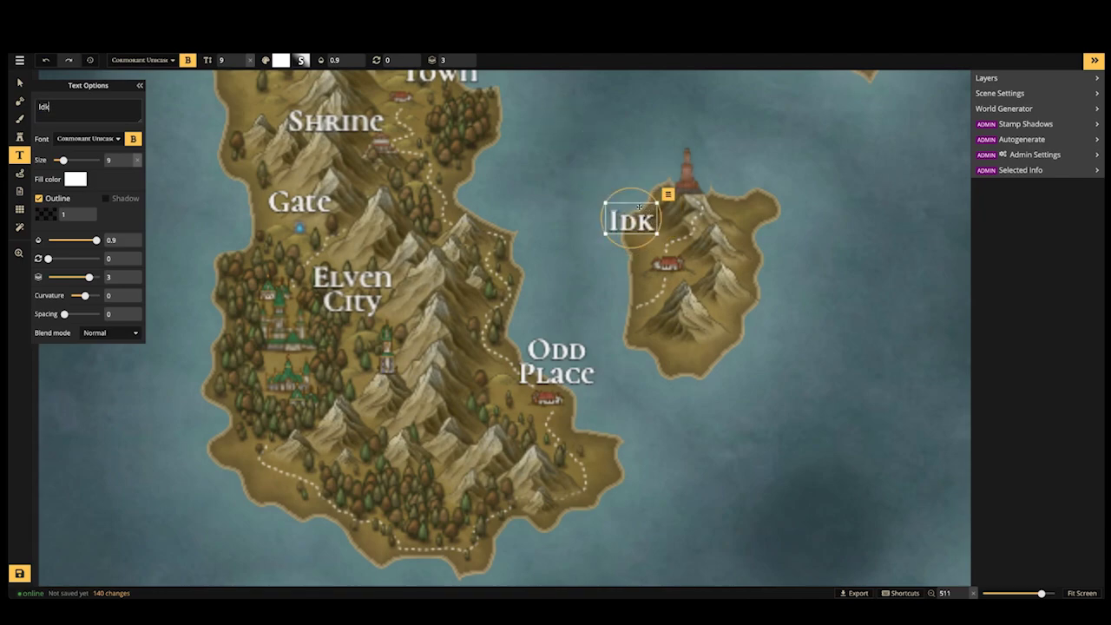
Add a two-line text label reading "Bigger City" just below the large red-roofed city on the southern continent's western half
{"action": "scroll", "coordinate": [639, 207], "scroll_direction": "down", "scroll_amount": 5}
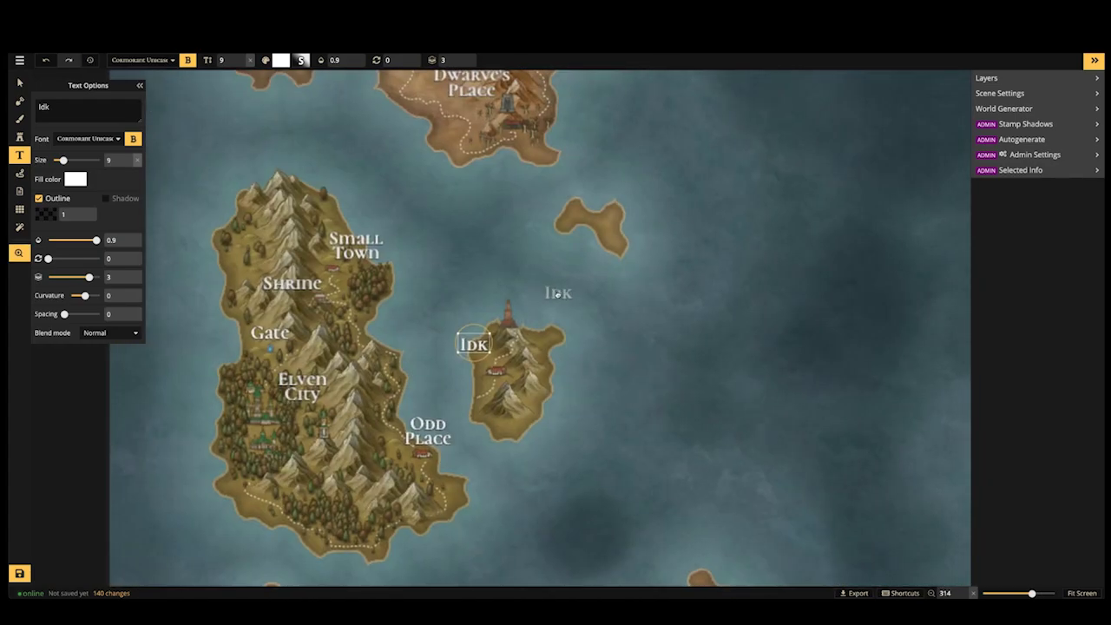
{"action": "scroll", "coordinate": [557, 294], "scroll_direction": "down", "scroll_amount": 8}
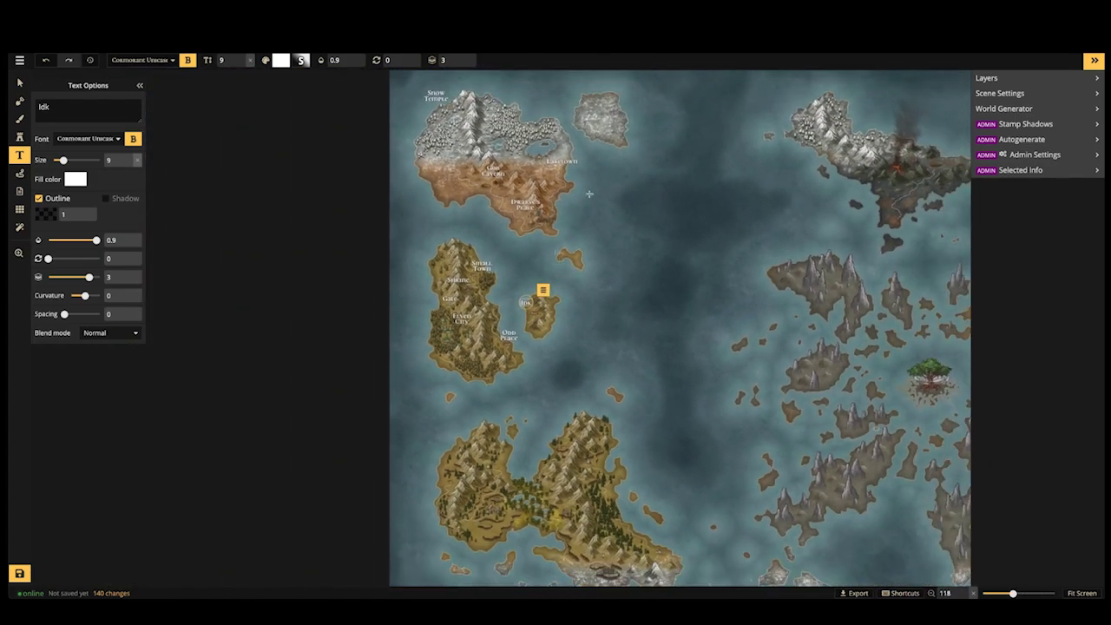
{"action": "left_click_drag", "start_coordinate": [589, 193], "coordinate": [430, 230]}
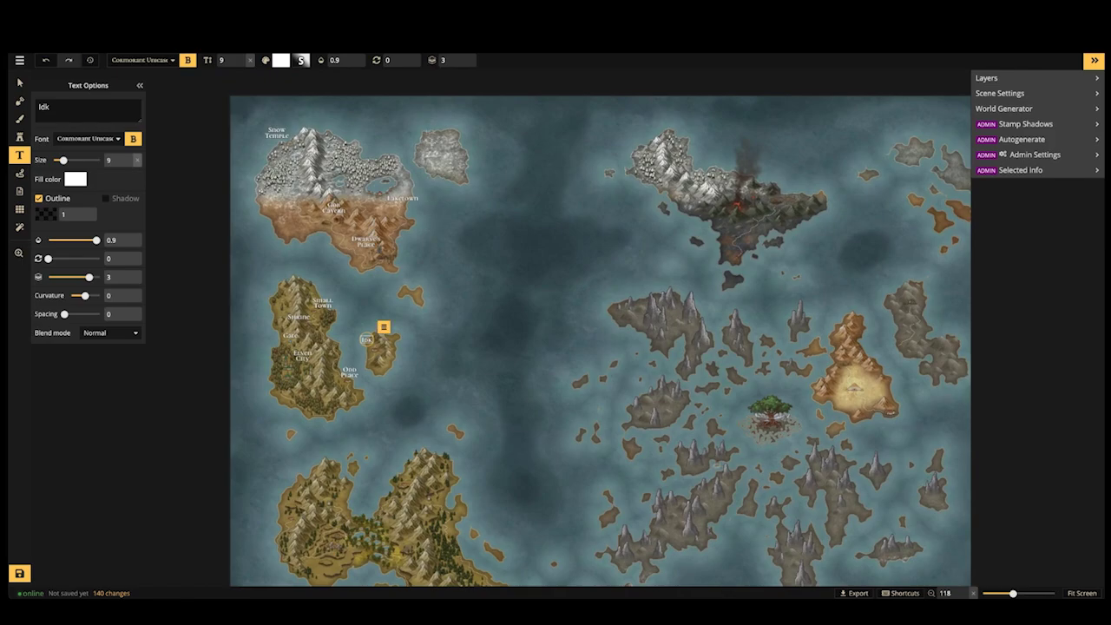
{"action": "key", "text": "space"}
{"action": "left_click_drag", "start_coordinate": [493, 428], "coordinate": [527, 276]}
{"action": "scroll", "coordinate": [372, 408], "scroll_direction": "up", "scroll_amount": 3}
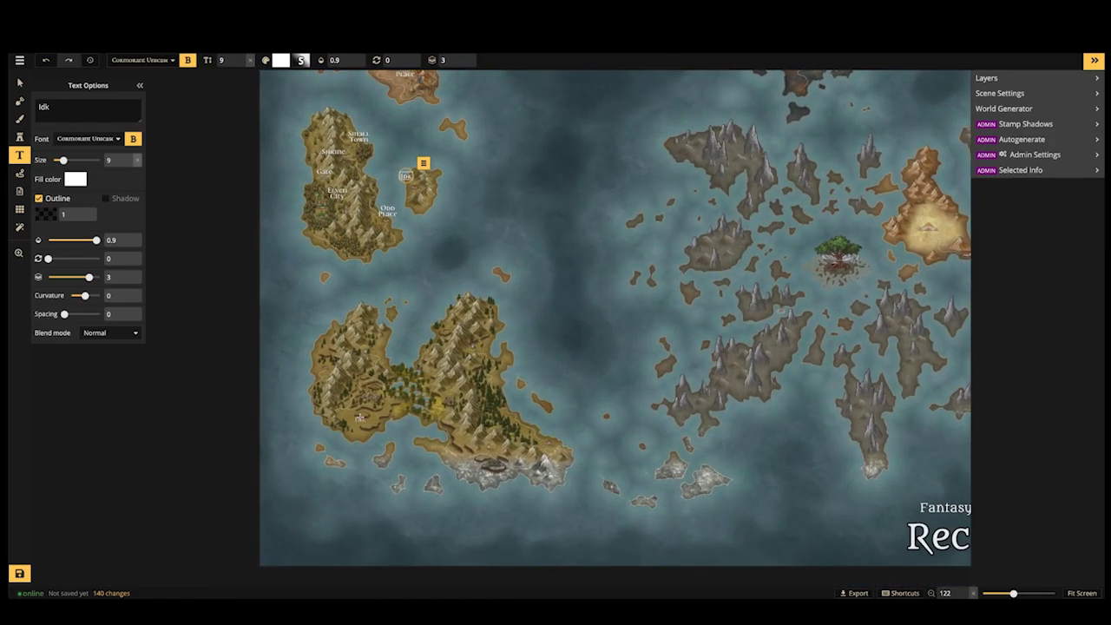
{"action": "scroll", "coordinate": [373, 407], "scroll_direction": "up", "scroll_amount": 5}
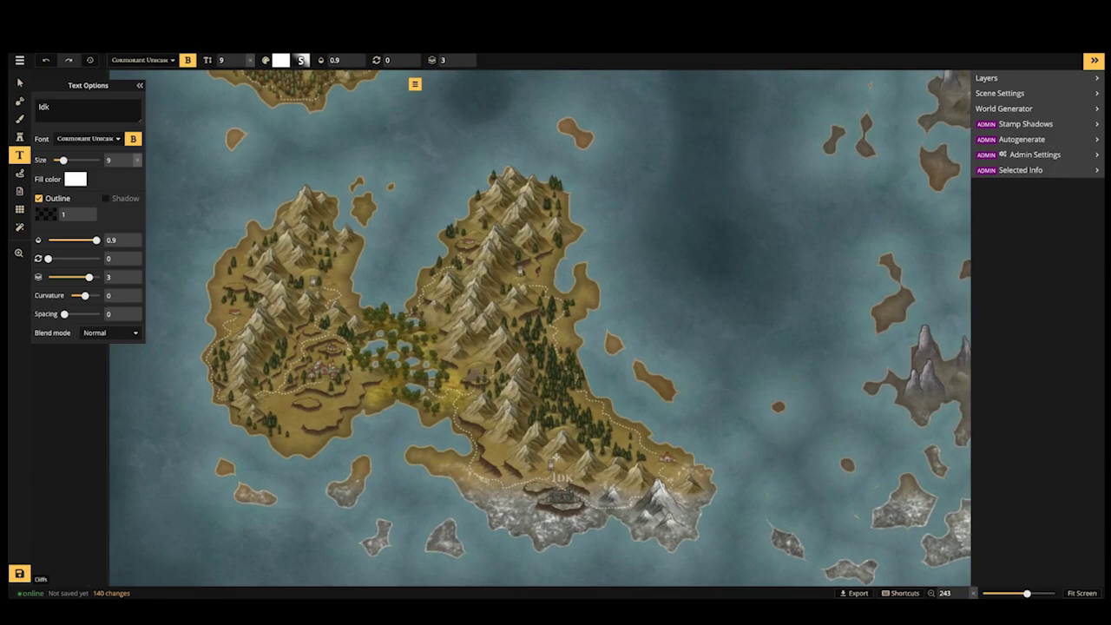
{"action": "scroll", "coordinate": [556, 457], "scroll_direction": "up", "scroll_amount": 1}
{"action": "key", "text": "space"}
{"action": "left_click_drag", "start_coordinate": [229, 336], "coordinate": [387, 377]}
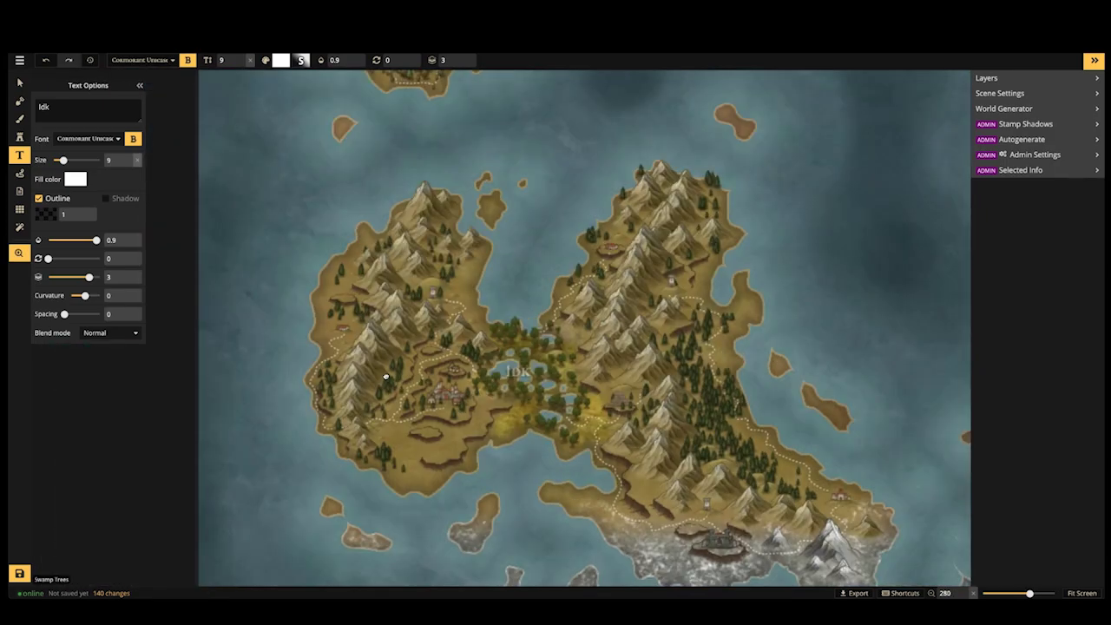
{"action": "scroll", "coordinate": [386, 376], "scroll_direction": "up", "scroll_amount": 1}
{"action": "scroll", "coordinate": [444, 378], "scroll_direction": "up", "scroll_amount": 3}
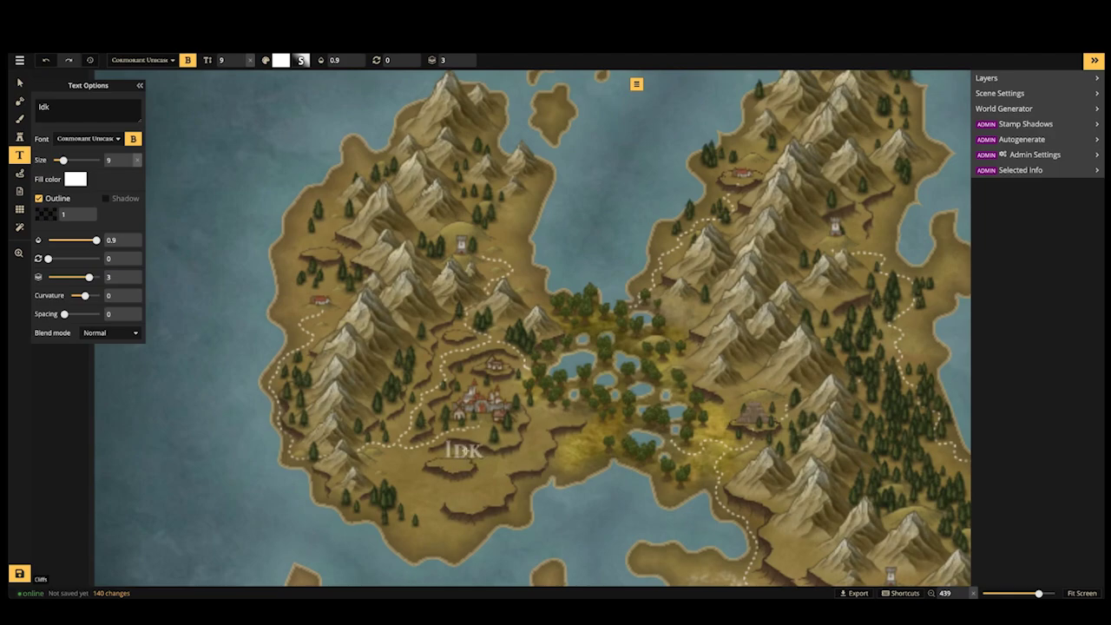
{"action": "left_click", "coordinate": [464, 449]}
{"action": "type", "text": "Big"}
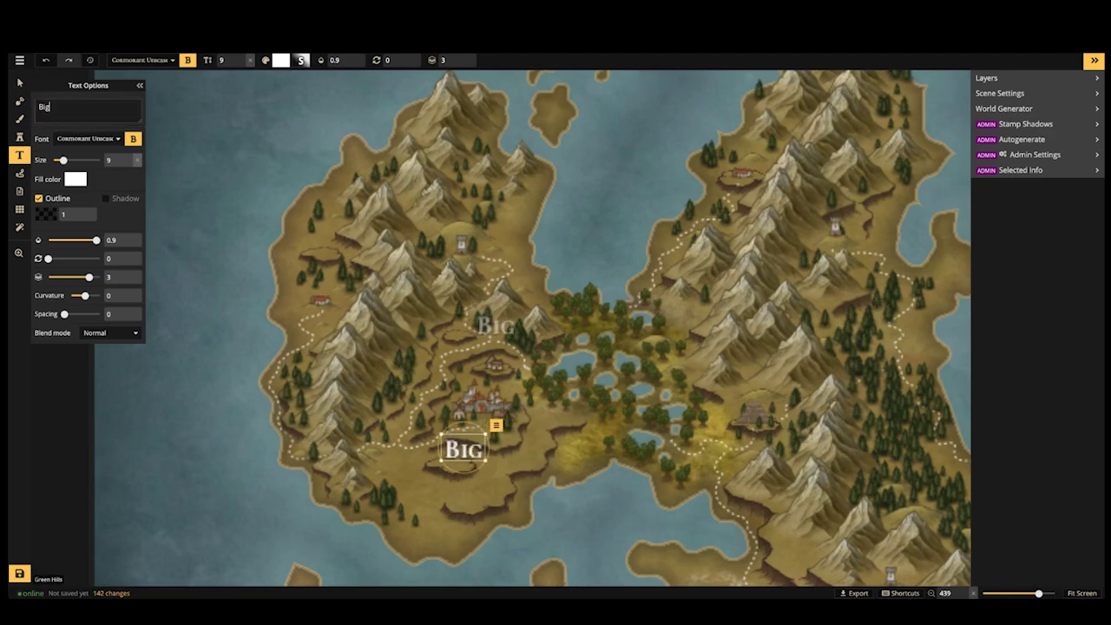
{"action": "type", "text": "ger"}
{"action": "key", "text": "Return"}
{"action": "type", "text": "Ci"}
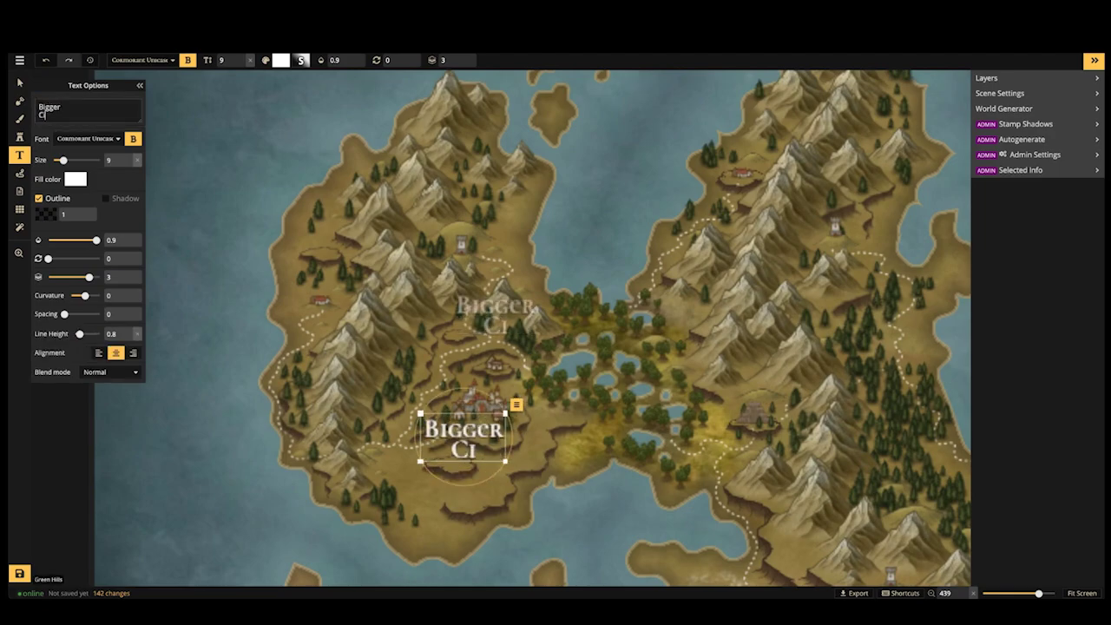
{"action": "type", "text": "ty"}
{"action": "left_click_drag", "start_coordinate": [449, 394], "coordinate": [499, 401]}
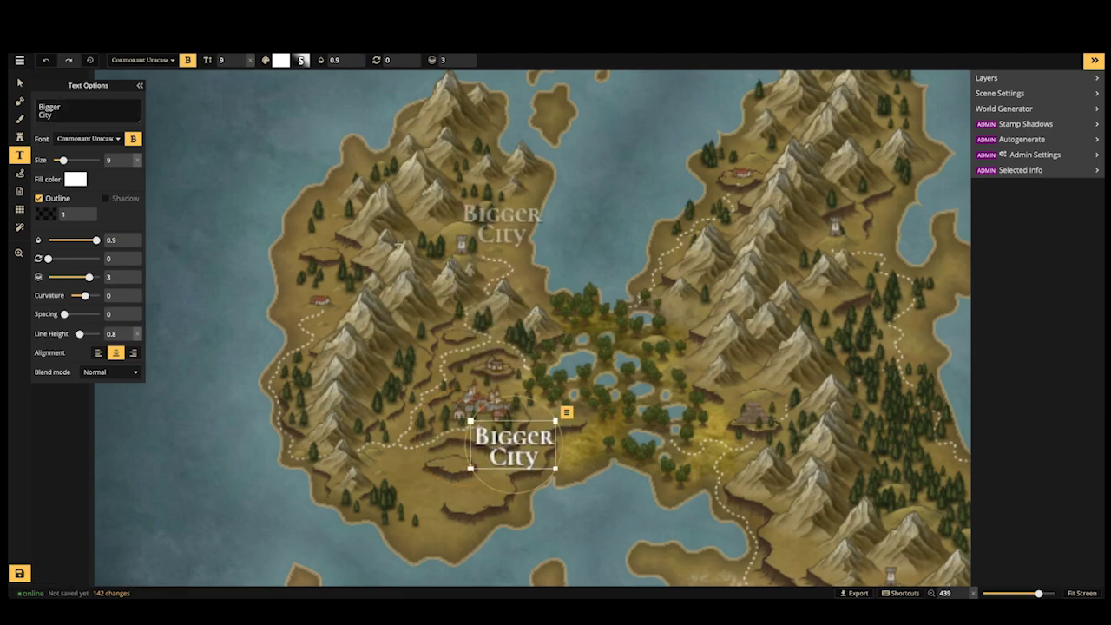
Add a two-line text label reading "Strange Village" just above the small red-roofed settlement on the southern continent's west coast
{"action": "left_click", "coordinate": [283, 280]}
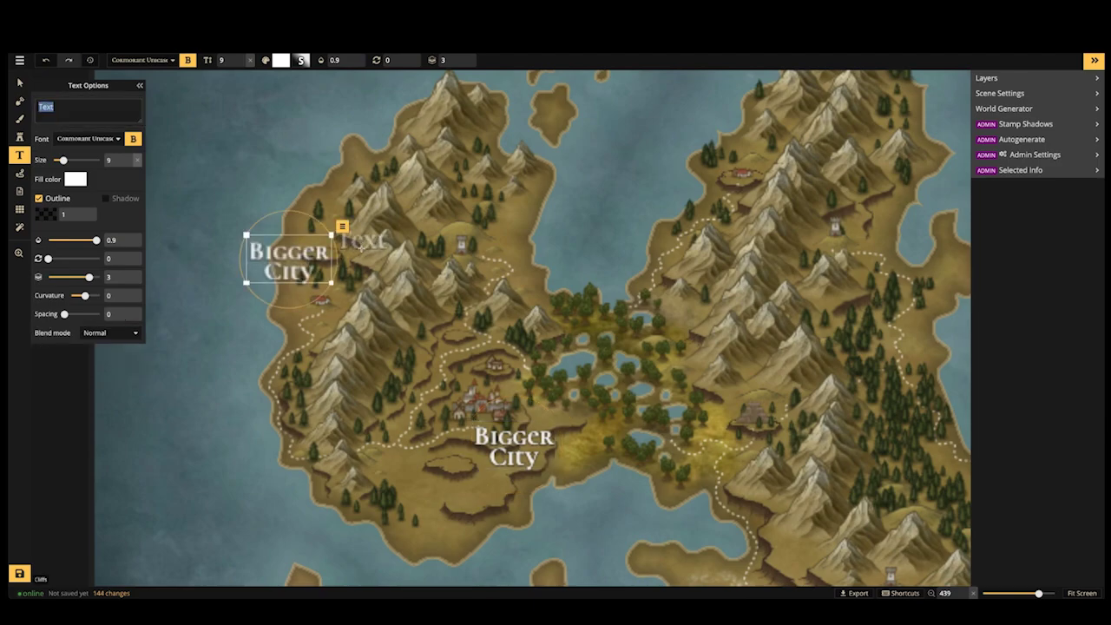
{"action": "type", "text": "Strange"}
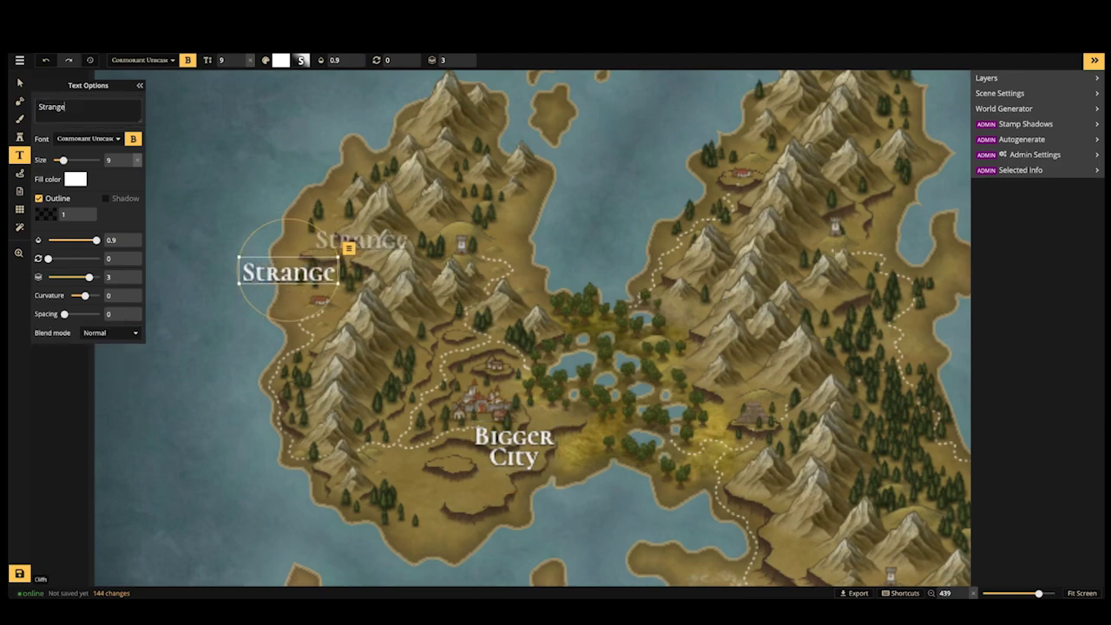
{"action": "key", "text": "Return"}
{"action": "type", "text": "Village"}
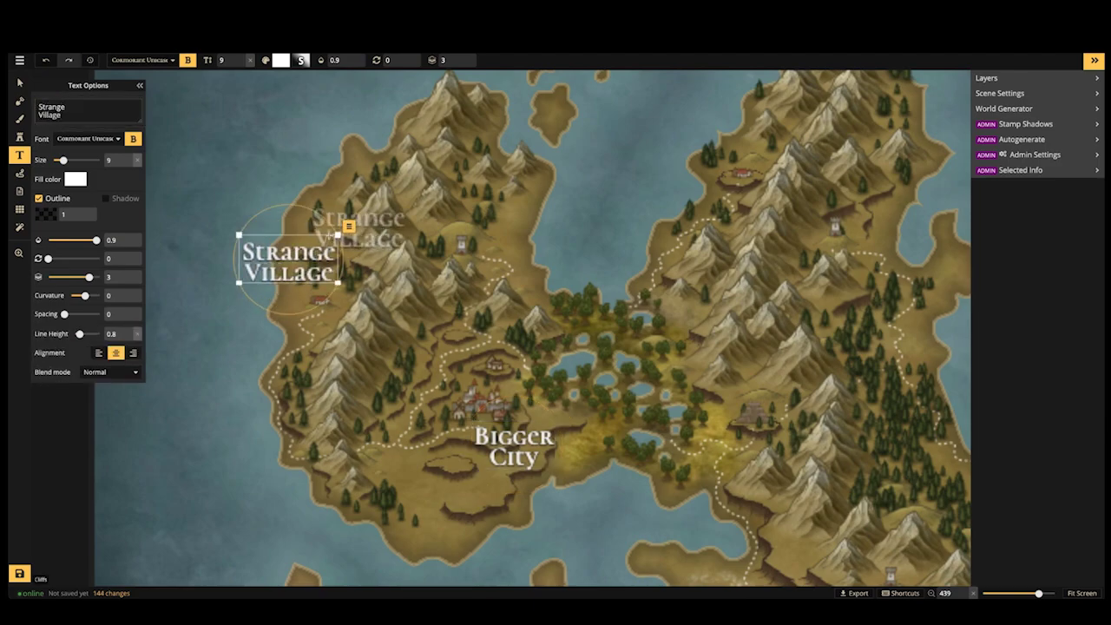
{"action": "left_click_drag", "start_coordinate": [293, 257], "coordinate": [292, 263]}
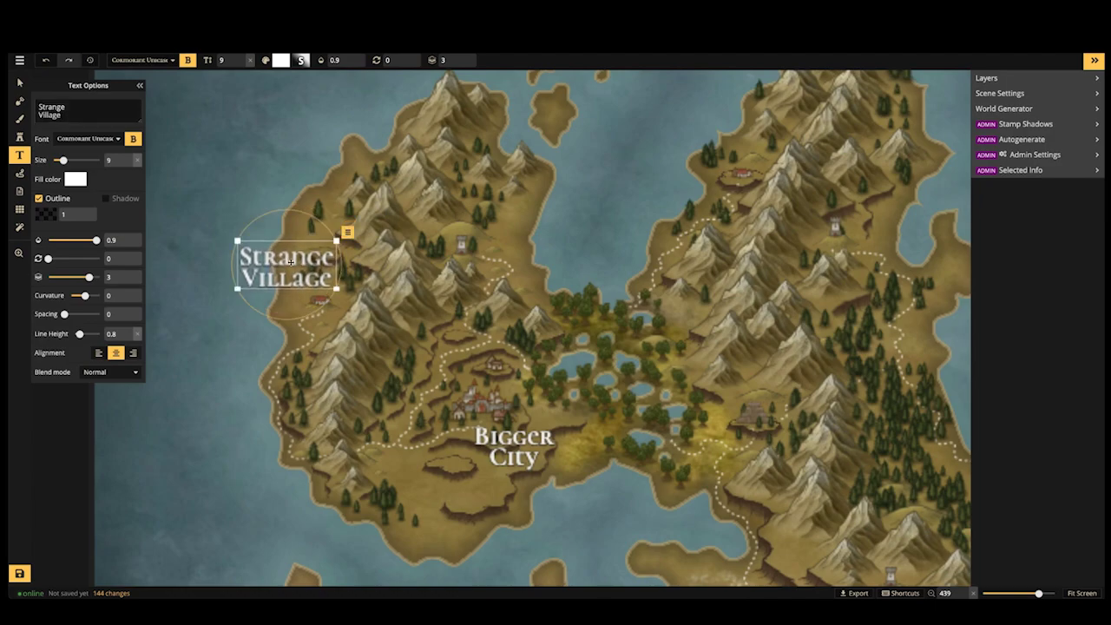
Add a text label reading "Hamlet" just above the red-roofed settlement on the northwest coast of the southern continent's eastern half
{"action": "key", "text": "space"}
{"action": "left_click_drag", "start_coordinate": [443, 340], "coordinate": [281, 340]}
{"action": "left_click_drag", "start_coordinate": [494, 339], "coordinate": [407, 338]}
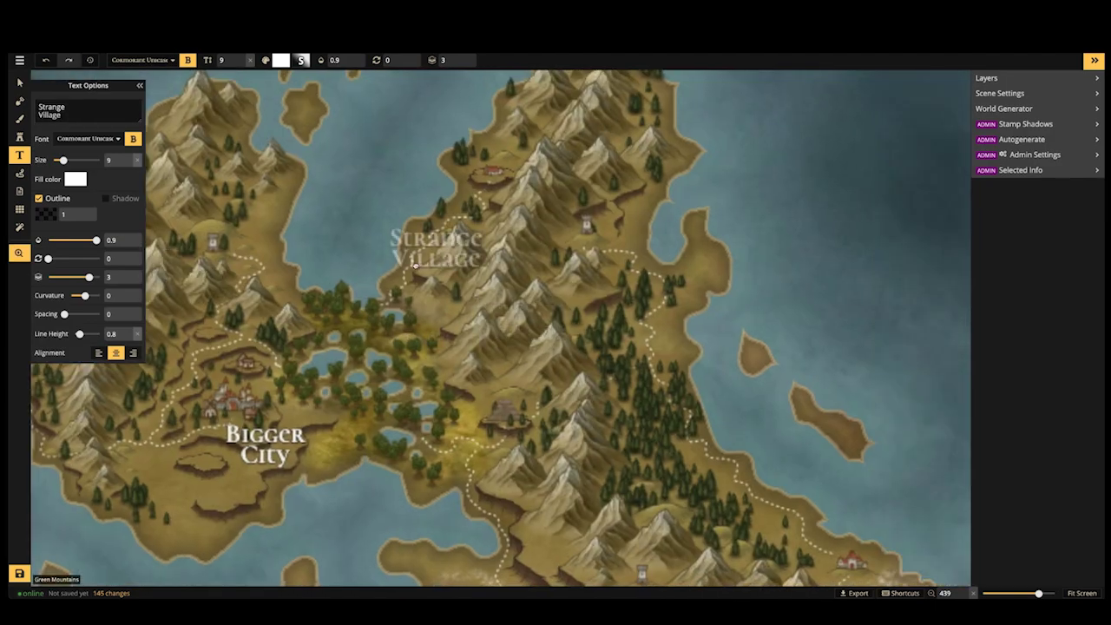
{"action": "left_click_drag", "start_coordinate": [416, 268], "coordinate": [558, 362]}
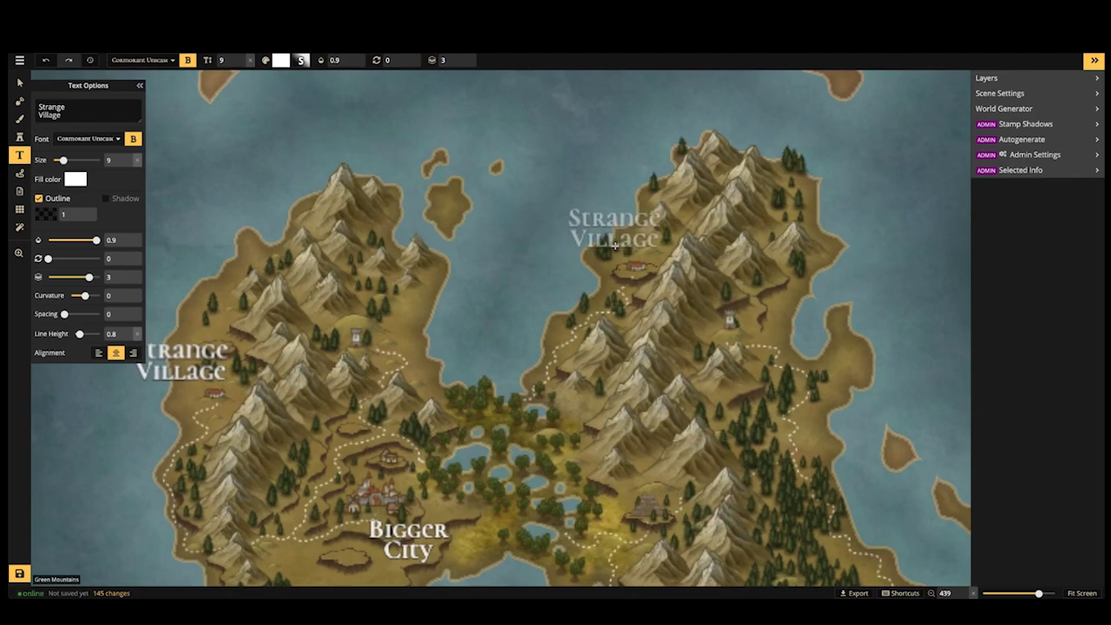
{"action": "left_click", "coordinate": [617, 244]}
{"action": "type", "text": "Hamlet"}
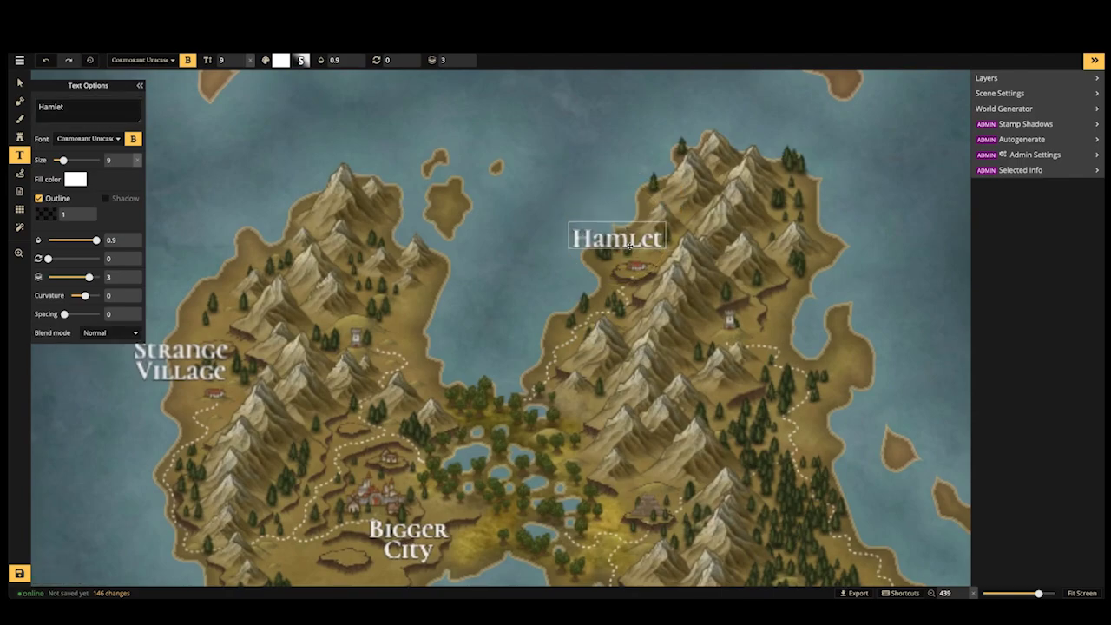
{"action": "left_click", "coordinate": [556, 374]}
Add a two-line text label reading "Temple Doom" just above the temple east of the swamp on the southern continent
{"action": "left_click_drag", "start_coordinate": [553, 415], "coordinate": [543, 271]}
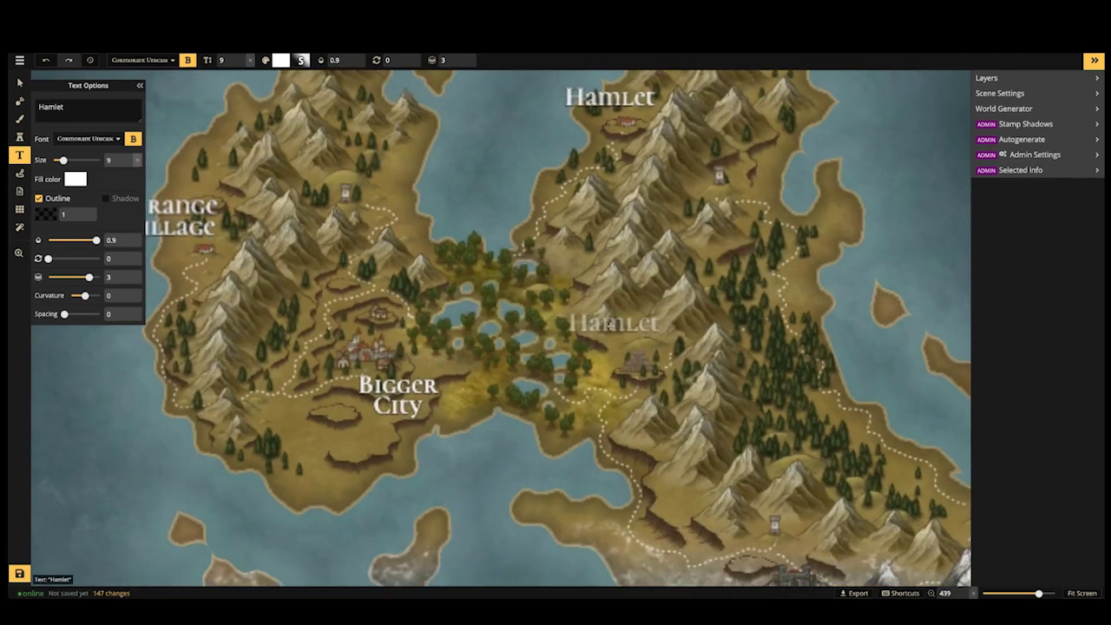
{"action": "left_click", "coordinate": [612, 319]}
{"action": "type", "text": "Temple"}
{"action": "key", "text": "Return"}
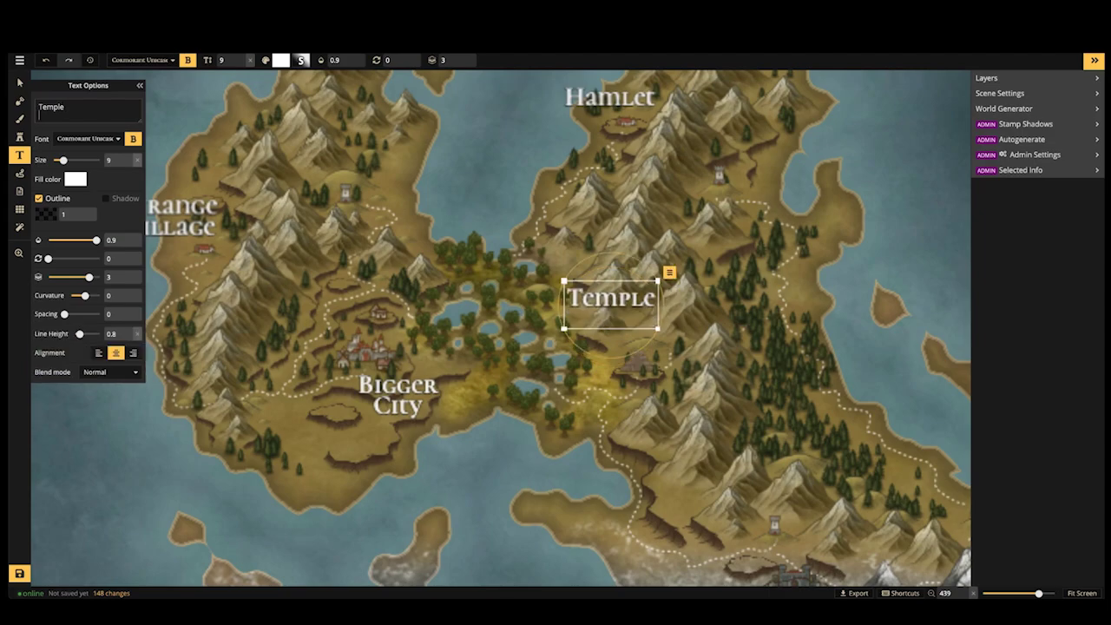
{"action": "type", "text": "Doom"}
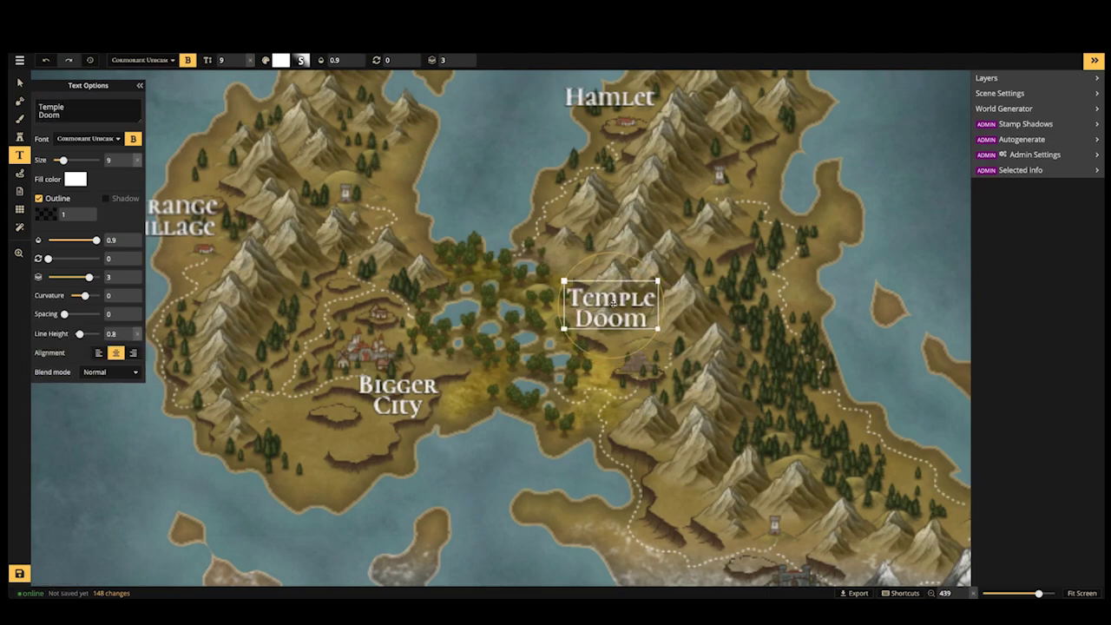
{"action": "left_click_drag", "start_coordinate": [611, 299], "coordinate": [622, 316]}
{"action": "left_click", "coordinate": [570, 250]}
{"action": "scroll", "coordinate": [546, 246], "scroll_direction": "down", "scroll_amount": 6}
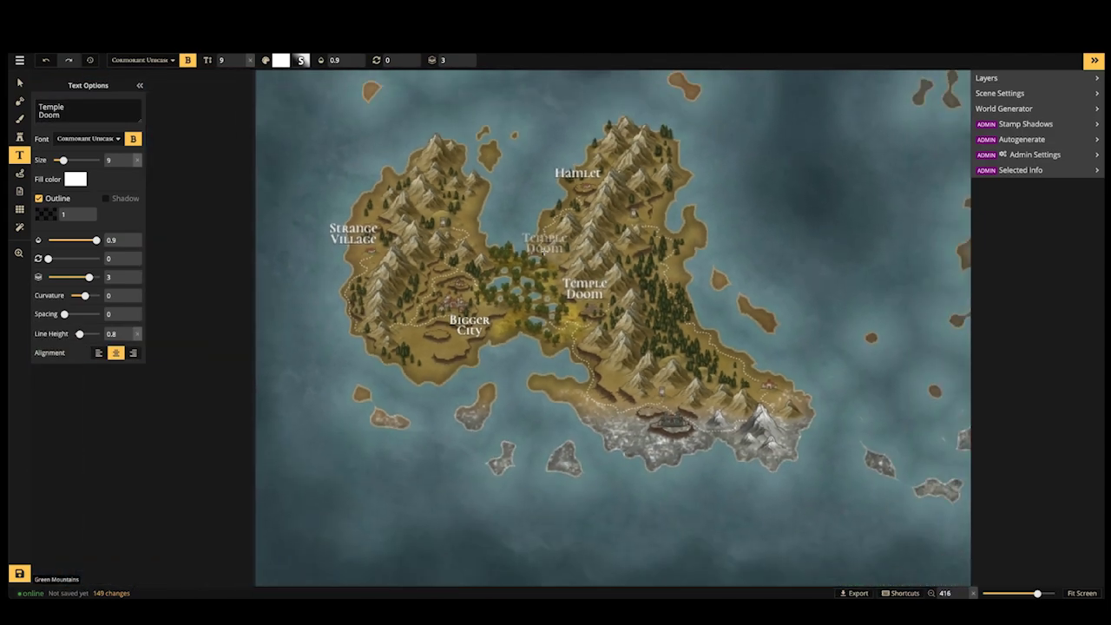
Add a text label reading "Dwarhold" just above the mountain fortress on the southern continent's snowy south coast
{"action": "key", "text": "space"}
{"action": "left_click_drag", "start_coordinate": [791, 390], "coordinate": [614, 319]}
{"action": "scroll", "coordinate": [519, 336], "scroll_direction": "up", "scroll_amount": 4}
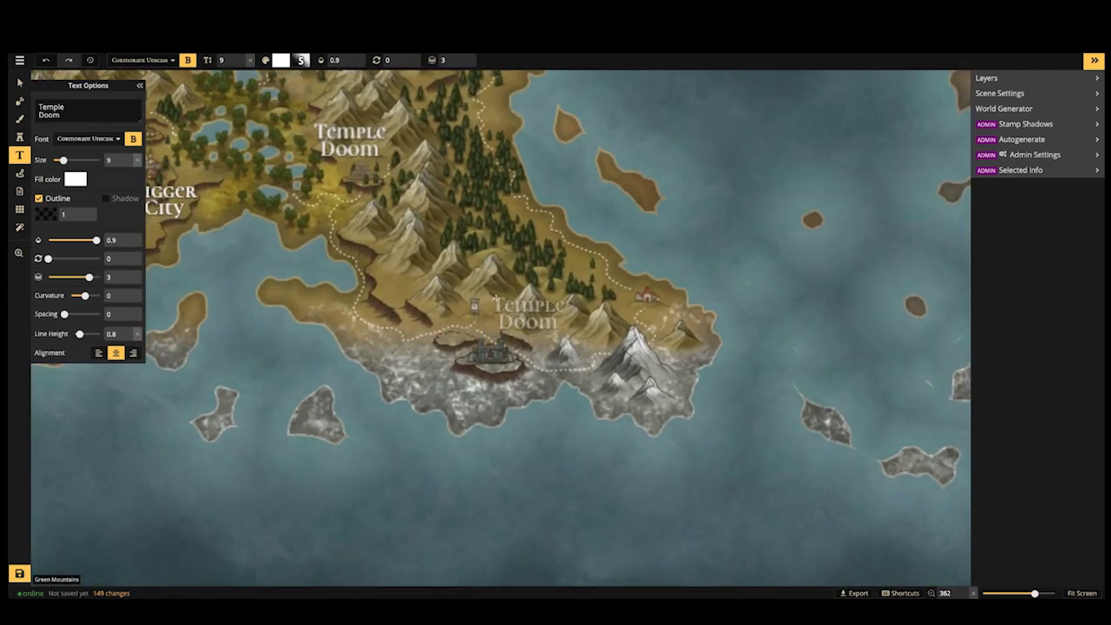
{"action": "left_click", "coordinate": [496, 299]}
{"action": "type", "text": "Dwarhold"}
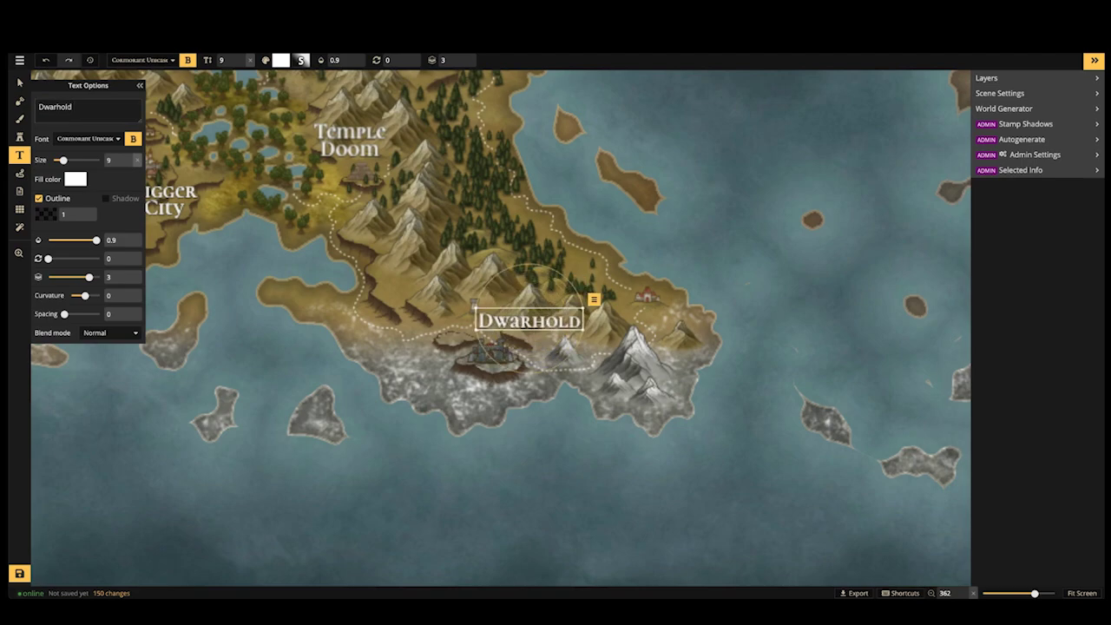
{"action": "left_click_drag", "start_coordinate": [503, 320], "coordinate": [516, 315]}
Add a two-line text label reading "Some Place" just above the red-roofed settlement on the southern continent's southeast coast
{"action": "scroll", "coordinate": [521, 315], "scroll_direction": "down", "scroll_amount": 1}
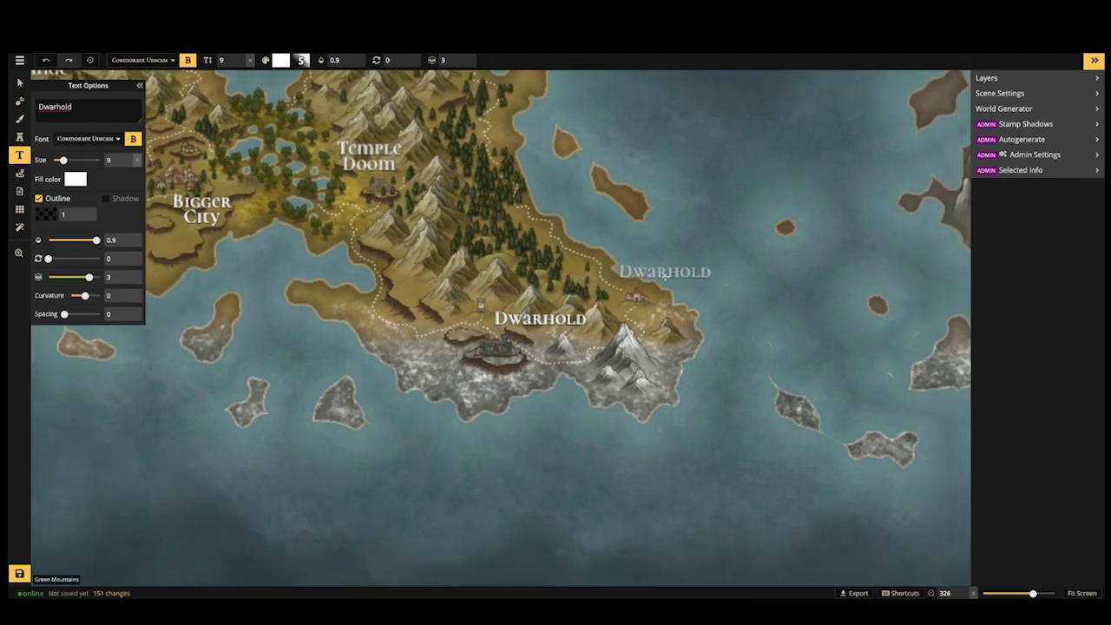
{"action": "left_click", "coordinate": [673, 272]}
{"action": "type", "text": "Some Place"}
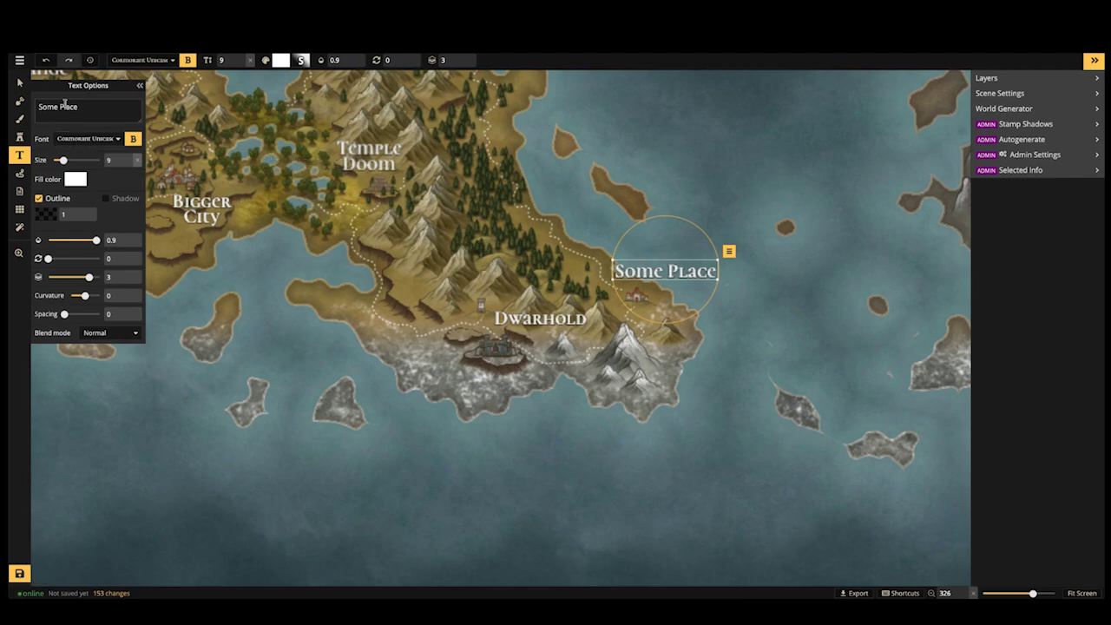
{"action": "left_click", "coordinate": [59, 106]}
{"action": "type", "text": "\\"}
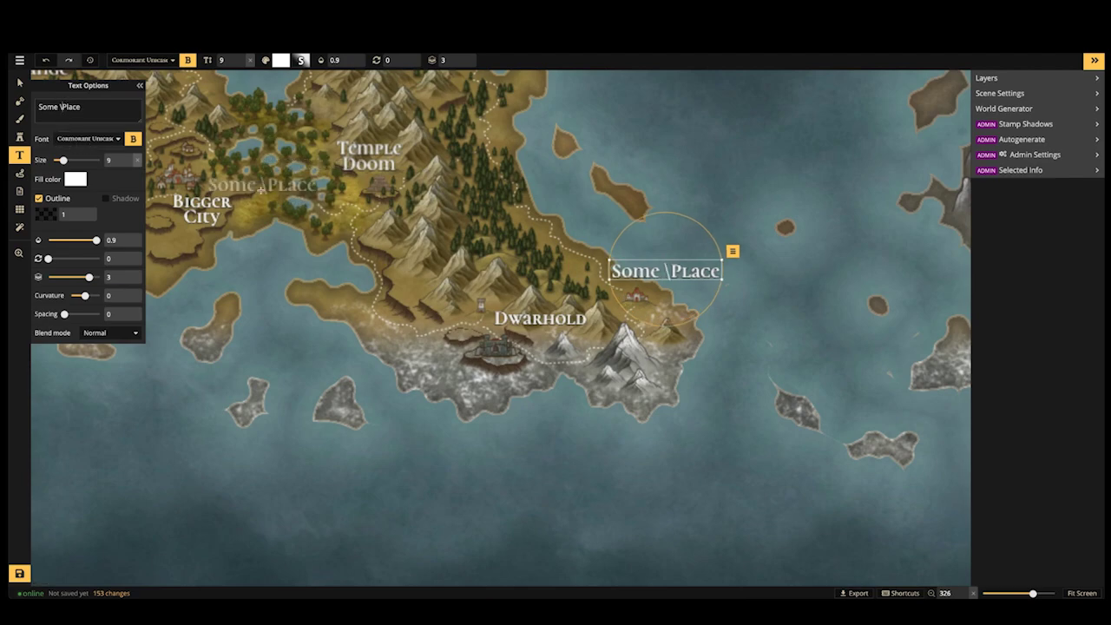
{"action": "type", "text": "n"}
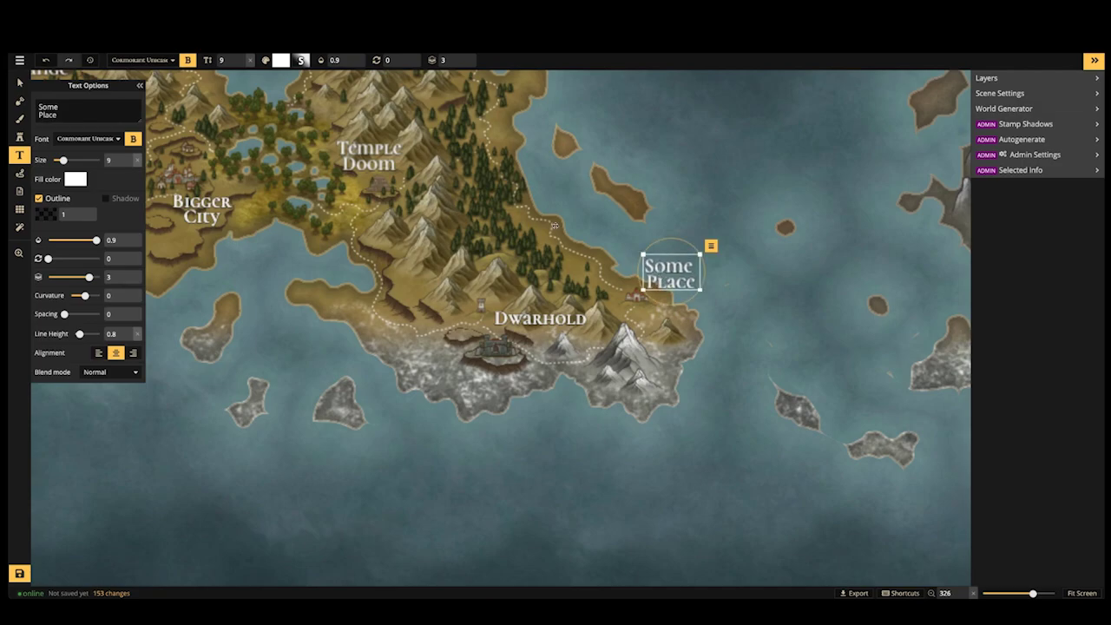
{"action": "left_click", "coordinate": [555, 226]}
Add a text label reading "Really Big Tree" above the giant tree island and curve it into an arch over the treetop
{"action": "scroll", "coordinate": [555, 226], "scroll_direction": "down", "scroll_amount": 5}
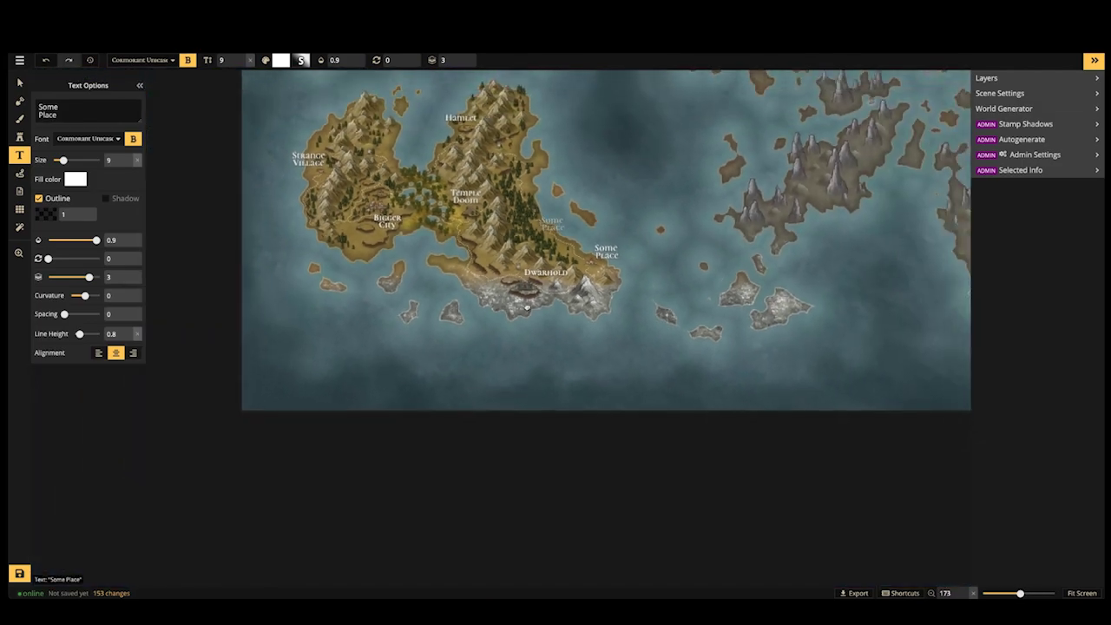
{"action": "left_click_drag", "start_coordinate": [764, 199], "coordinate": [576, 279]}
{"action": "left_click_drag", "start_coordinate": [663, 207], "coordinate": [461, 258]}
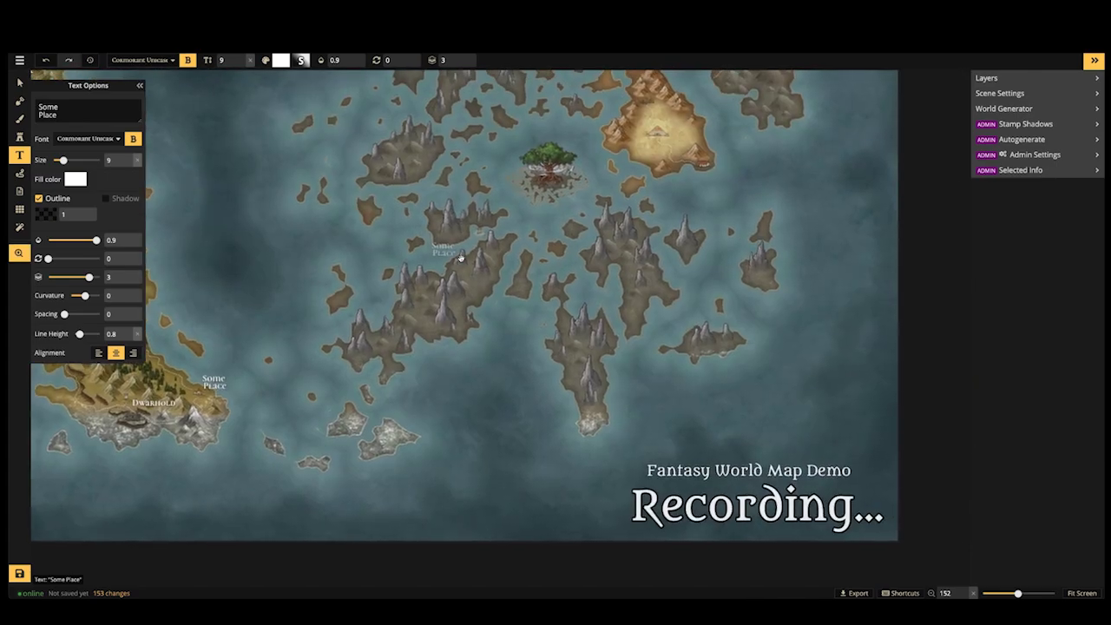
{"action": "left_click_drag", "start_coordinate": [557, 258], "coordinate": [562, 364]}
{"action": "scroll", "coordinate": [556, 251], "scroll_direction": "up", "scroll_amount": 2}
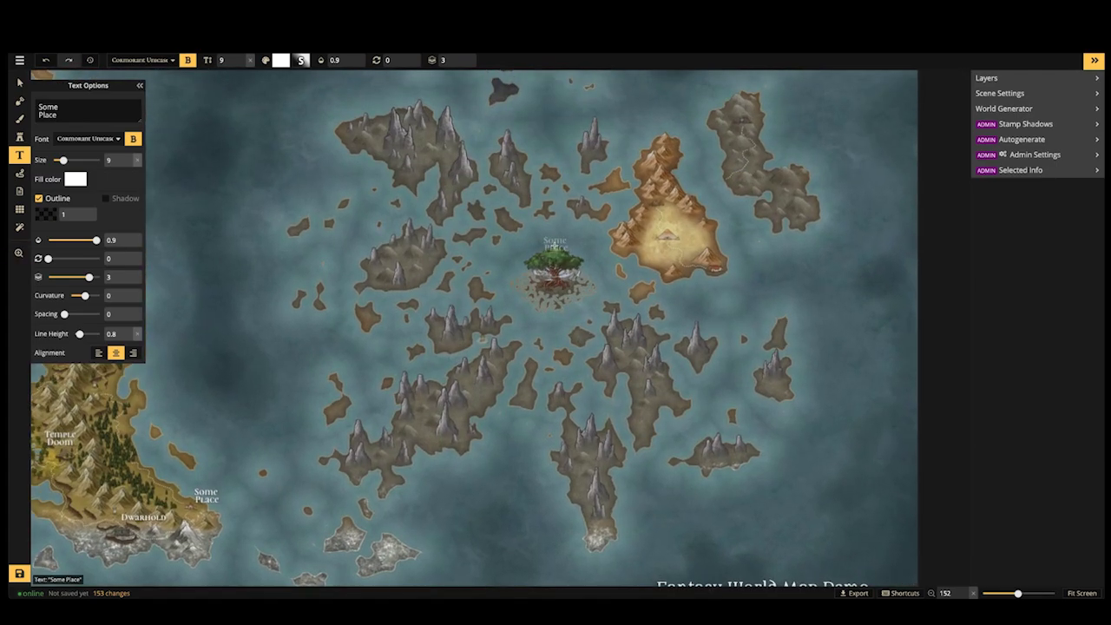
{"action": "left_click", "coordinate": [556, 240]}
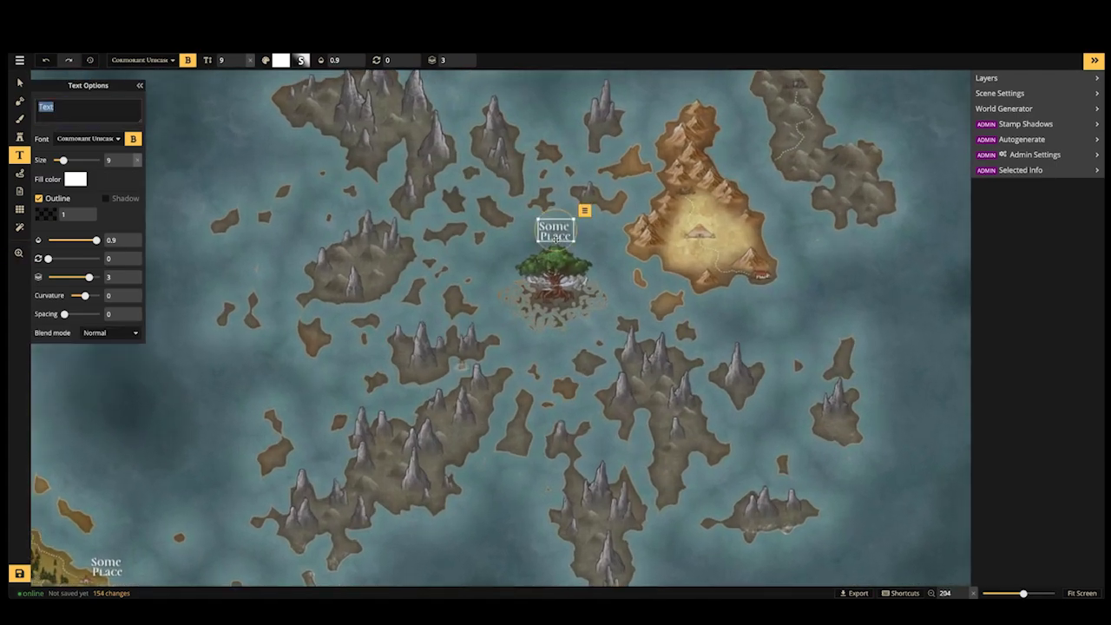
{"action": "type", "text": "Big A"}
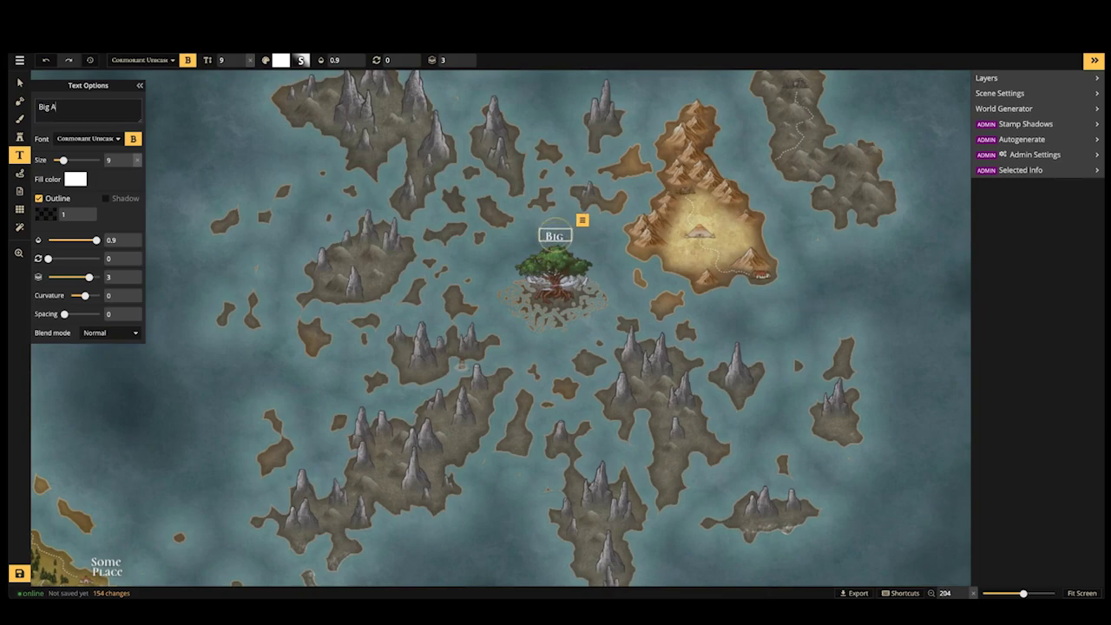
{"action": "key", "text": "BackSpace"}
{"action": "key", "text": "BackSpace"}
{"action": "type", "text": "Re"}
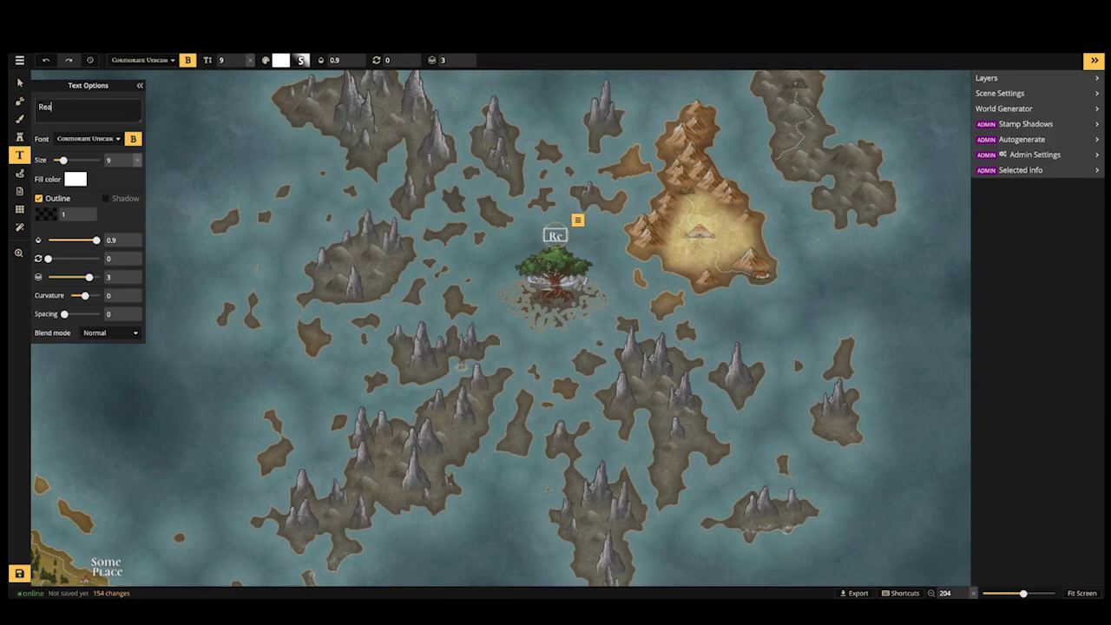
{"action": "type", "text": "ally Big Tree"}
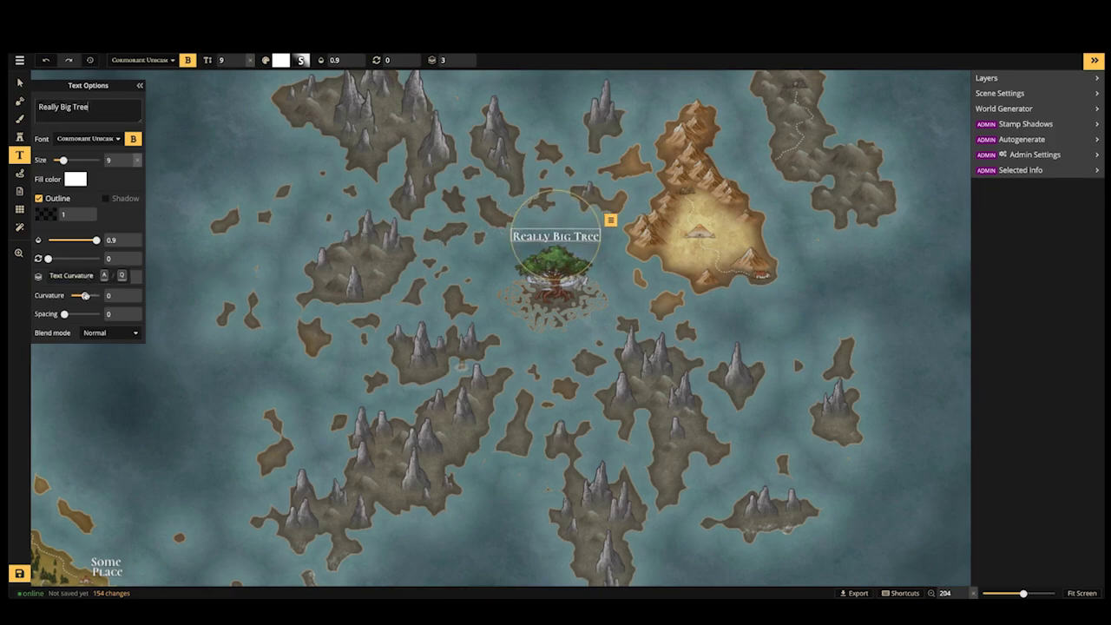
{"action": "left_click_drag", "start_coordinate": [85, 296], "coordinate": [85, 294]}
{"action": "left_click", "coordinate": [267, 264]}
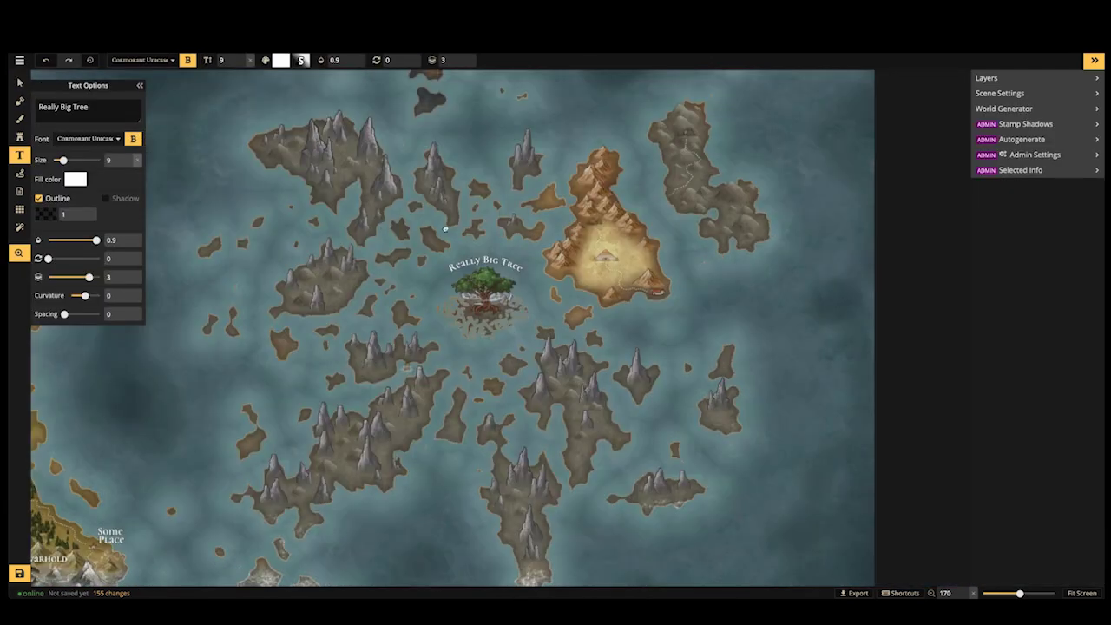
Add a two-line text label reading "Hot Place" just east of the pyramid in the middle of the desert island
{"action": "scroll", "coordinate": [683, 250], "scroll_direction": "up", "scroll_amount": 6}
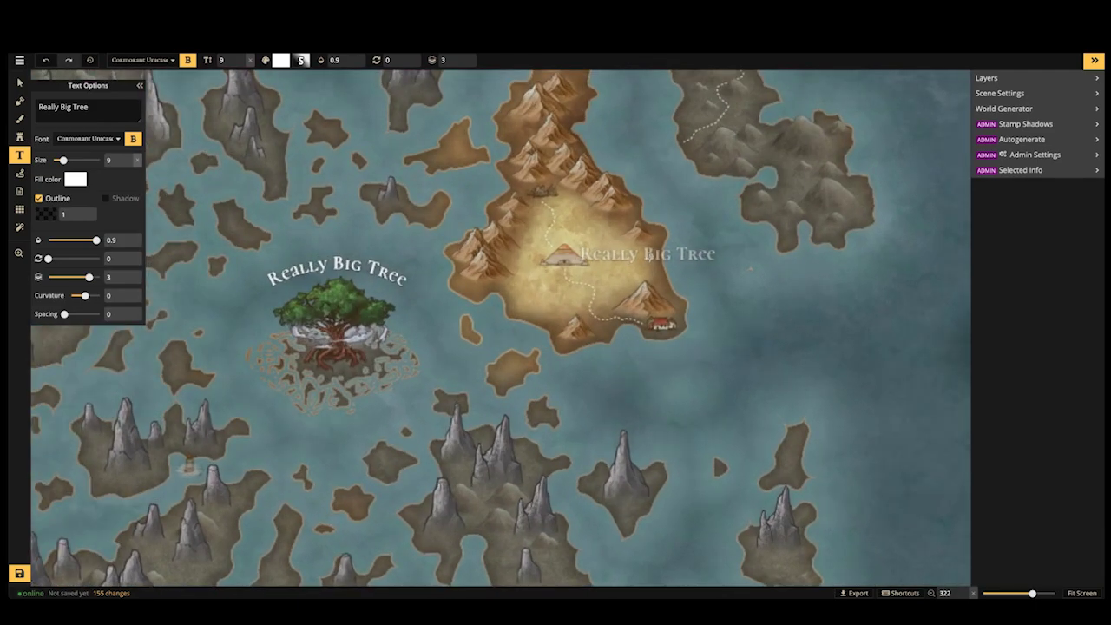
{"action": "left_click", "coordinate": [650, 257]}
{"action": "type", "text": "Hot"}
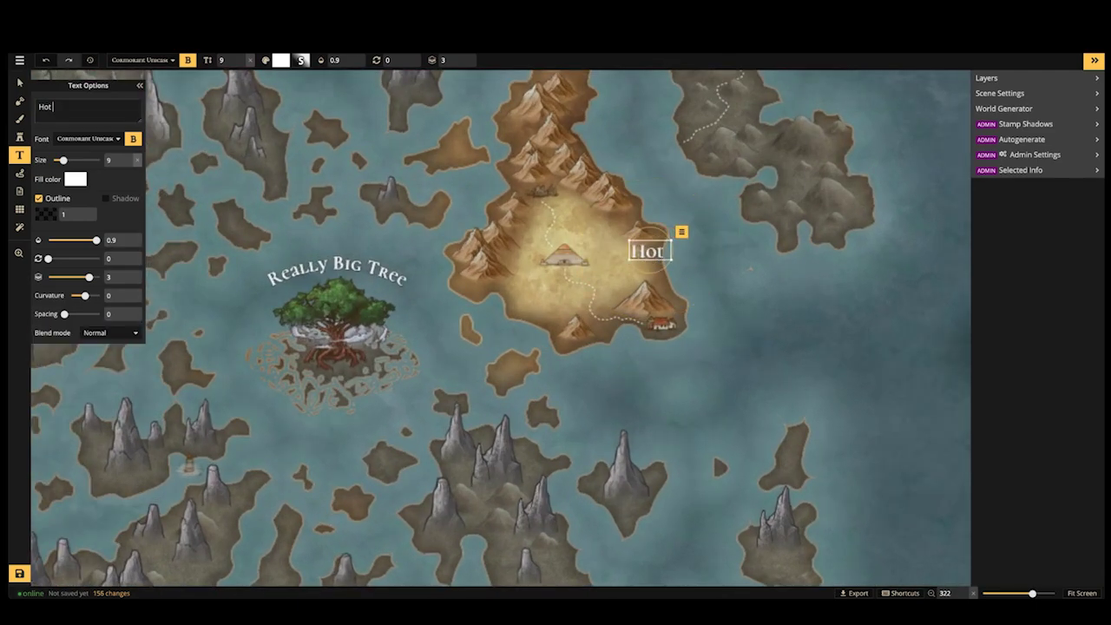
{"action": "type", "text": " Place"}
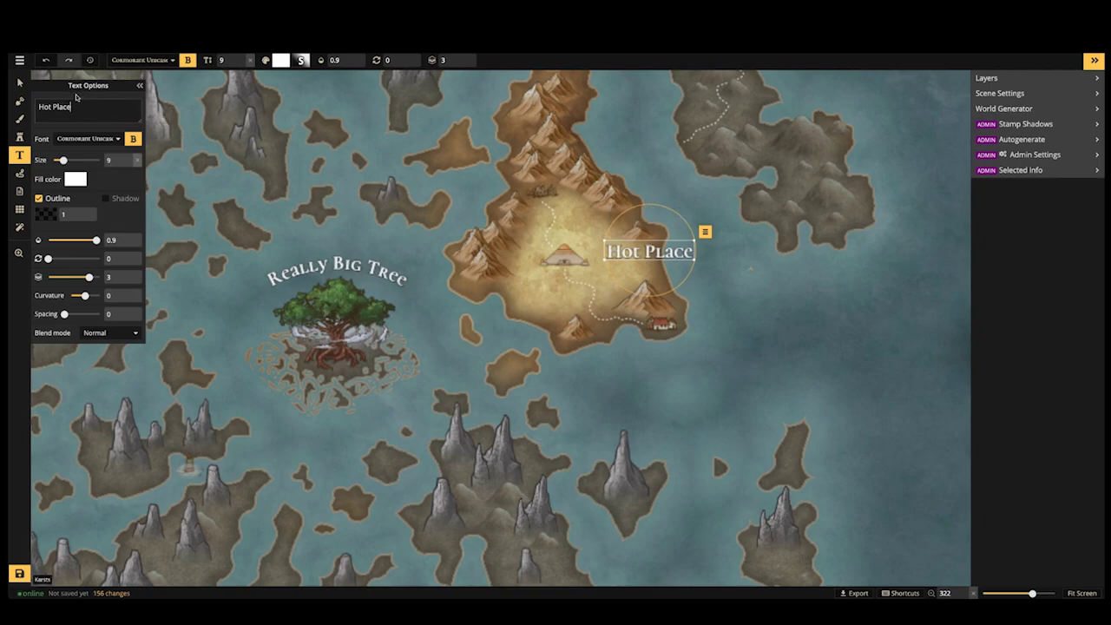
{"action": "key", "text": "Return"}
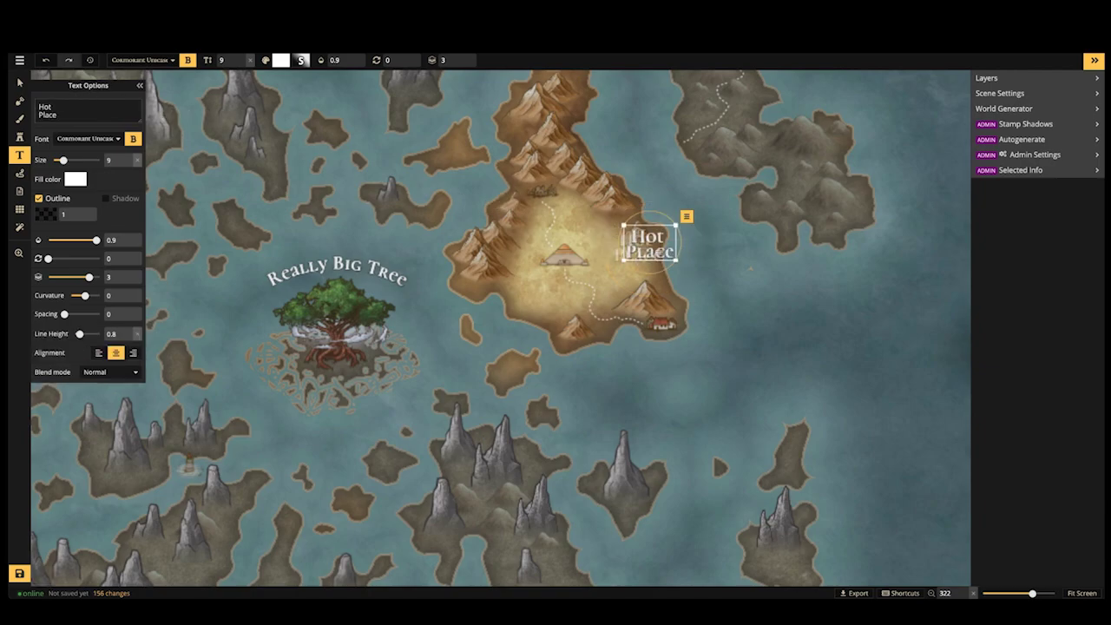
{"action": "left_click_drag", "start_coordinate": [652, 251], "coordinate": [628, 269]}
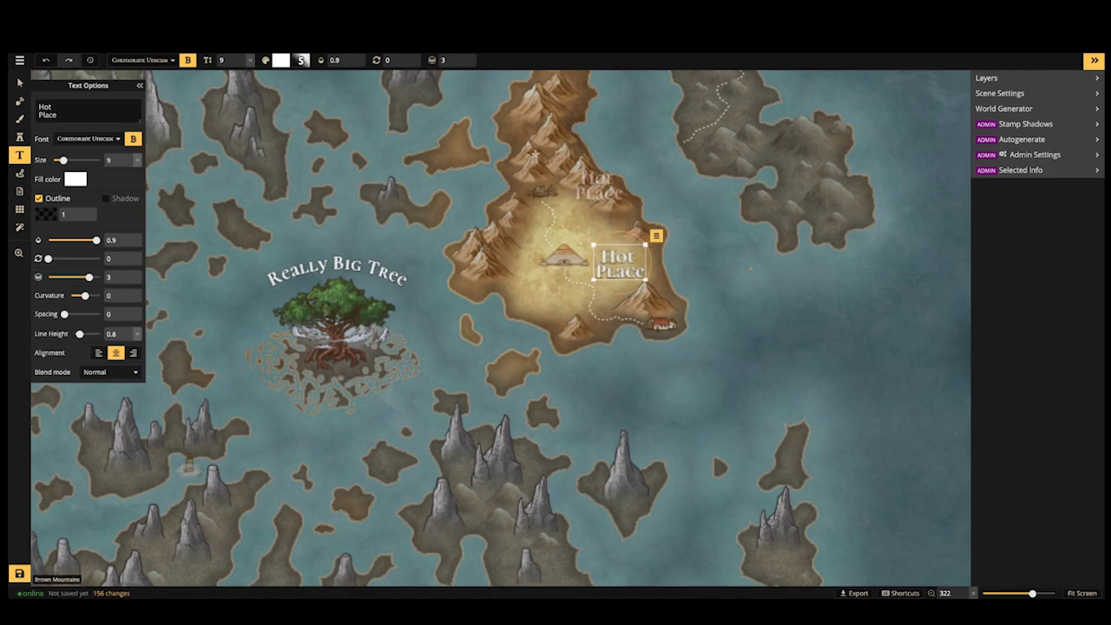
Add a two-line text label reading "Dredge Ruins" just above the ruins in the desert island's northern mountains
{"action": "key", "text": "space"}
{"action": "left_click_drag", "start_coordinate": [539, 152], "coordinate": [560, 237]}
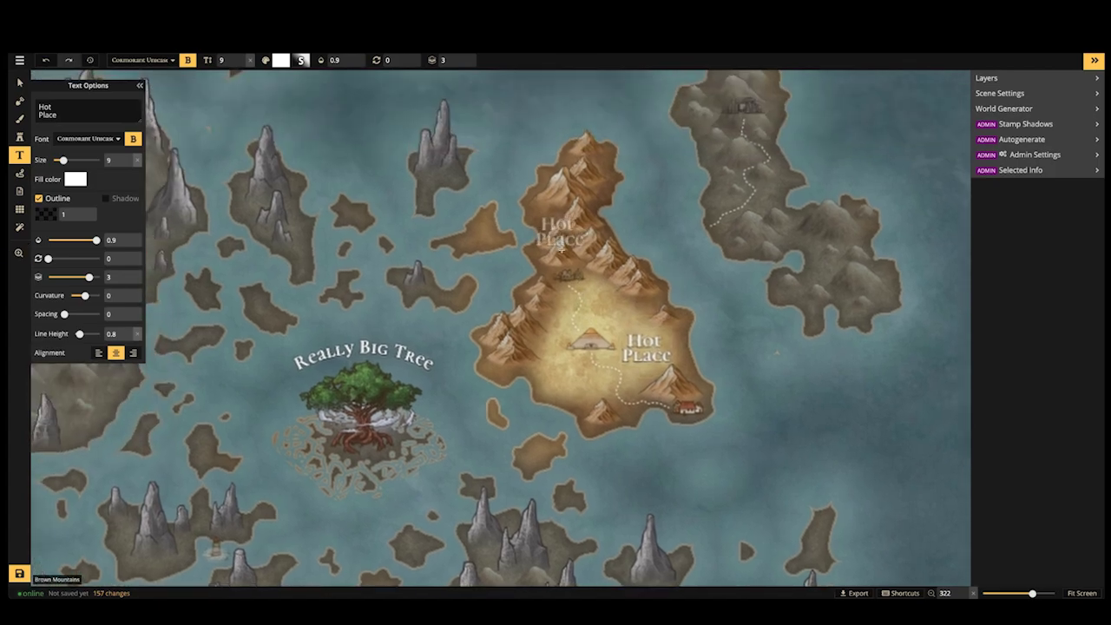
{"action": "left_click", "coordinate": [563, 238]}
{"action": "type", "text": "De"}
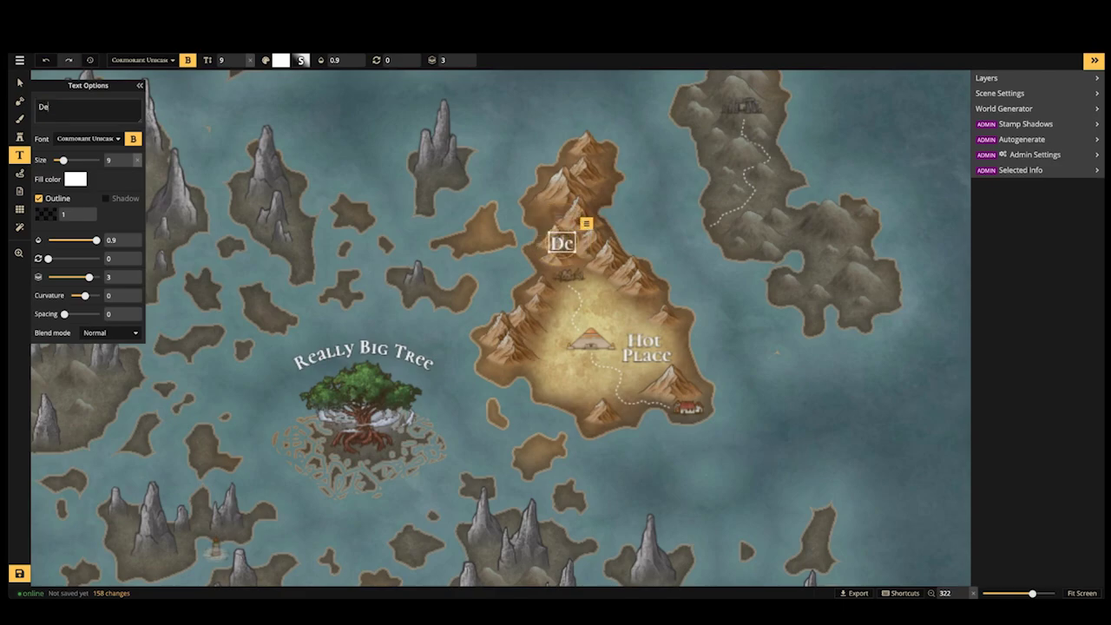
{"action": "type", "text": "redge"}
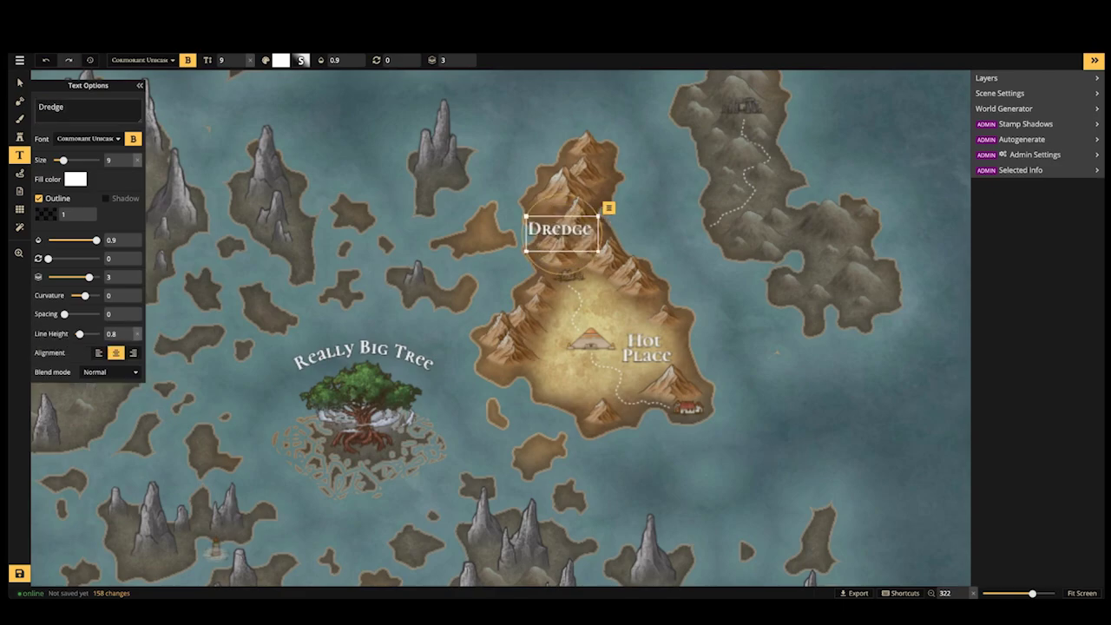
{"action": "left_click_drag", "start_coordinate": [577, 228], "coordinate": [585, 236]}
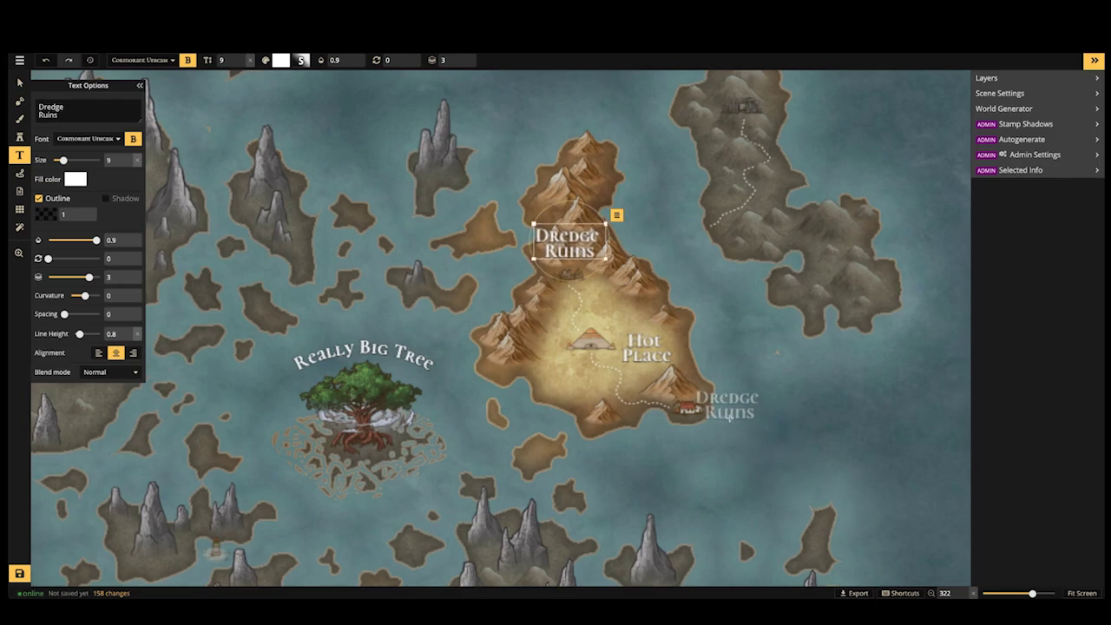
Add a two-line text label reading "Port Town" just below the red-roofed port on the desert island's southeast coast
{"action": "left_click", "coordinate": [735, 411]}
{"action": "type", "text": "Port "}
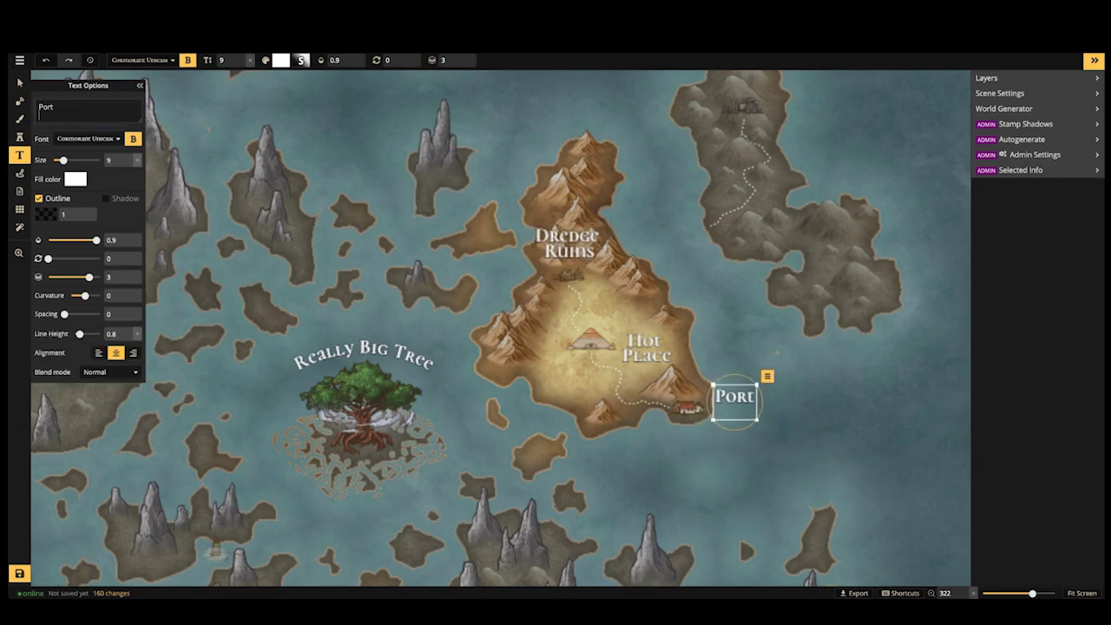
{"action": "type", "text": "Town"}
{"action": "left_click_drag", "start_coordinate": [736, 401], "coordinate": [694, 432]}
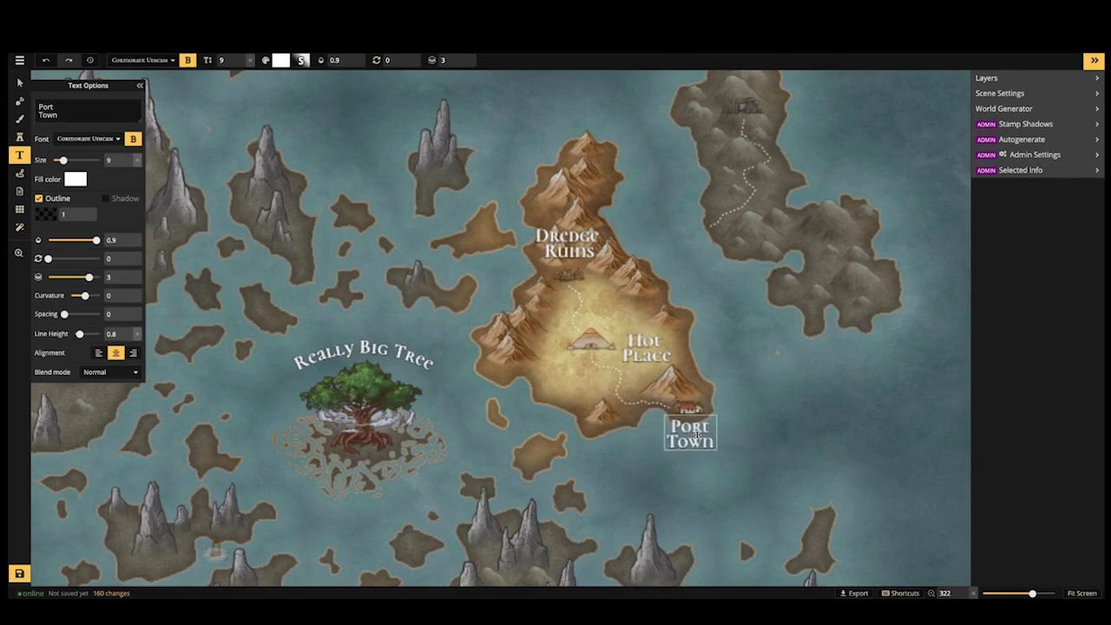
{"action": "left_click", "coordinate": [715, 139]}
Add a two-line text label reading "Fell Apart" just northeast of the ruins on the grey island northeast of the desert island
{"action": "key", "text": "space"}
{"action": "left_click_drag", "start_coordinate": [714, 134], "coordinate": [692, 318]}
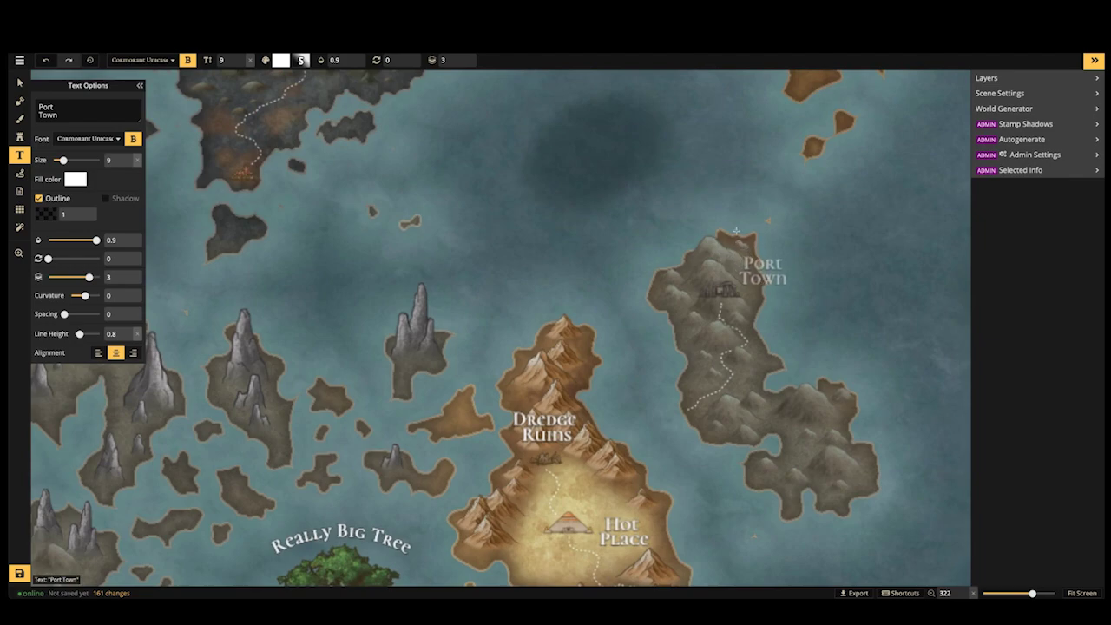
{"action": "left_click", "coordinate": [763, 283]}
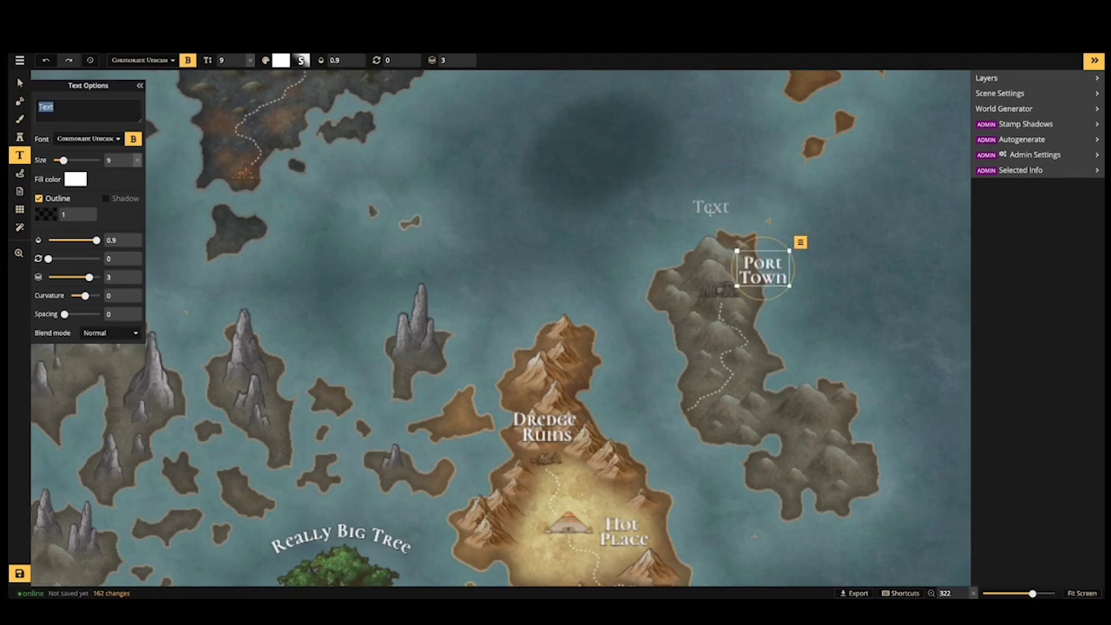
{"action": "type", "text": "Fell"}
{"action": "type", "text": " Ap"}
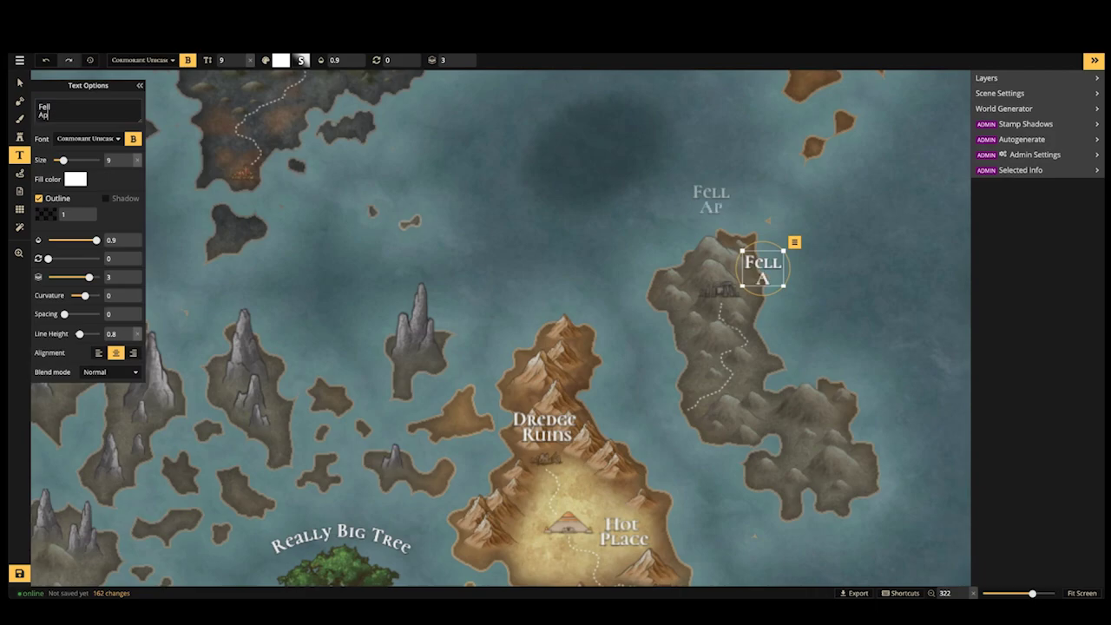
{"action": "type", "text": "art"}
{"action": "left_click_drag", "start_coordinate": [763, 270], "coordinate": [761, 267]}
{"action": "key", "text": "Escape"}
Add a two-line text label reading "Orc Home" just northwest of the settlement at the volcanic continent's southern tip
{"action": "scroll", "coordinate": [539, 146], "scroll_direction": "down", "scroll_amount": 3}
{"action": "left_click_drag", "start_coordinate": [533, 148], "coordinate": [652, 327]}
{"action": "scroll", "coordinate": [451, 369], "scroll_direction": "up", "scroll_amount": 1}
{"action": "scroll", "coordinate": [455, 365], "scroll_direction": "up", "scroll_amount": 2}
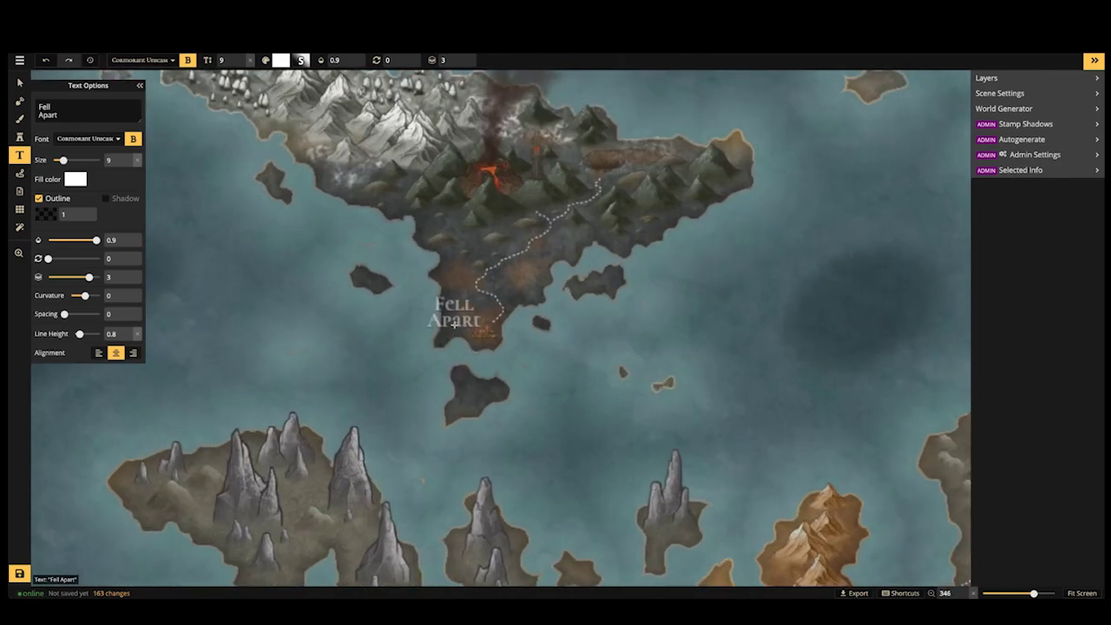
{"action": "left_click", "coordinate": [456, 320]}
{"action": "type", "text": "Orc"}
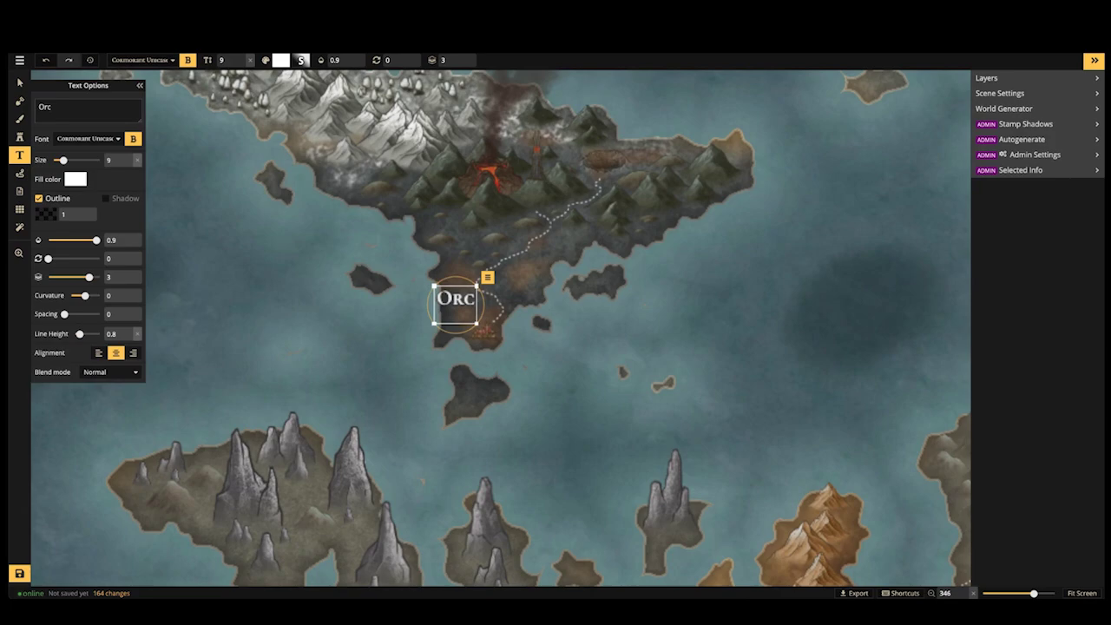
{"action": "key", "text": "Return"}
{"action": "type", "text": "Home"}
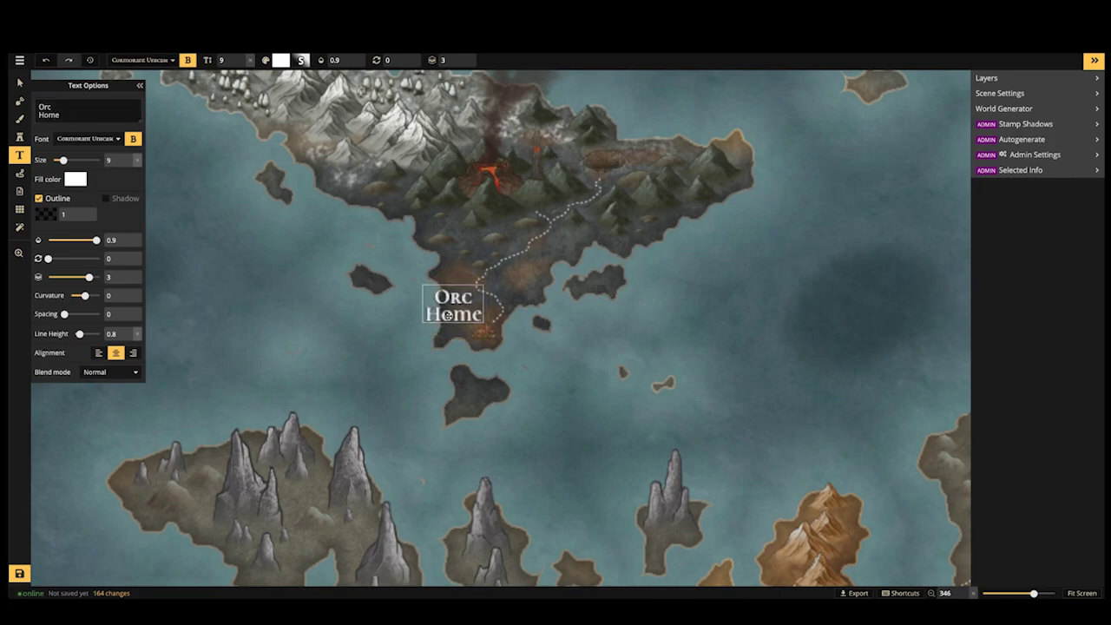
Add a three-line text label reading "A Very Unhappy Place" just above the scorched area on the volcanic continent's northeast coast
{"action": "left_click_drag", "start_coordinate": [504, 153], "coordinate": [545, 282]}
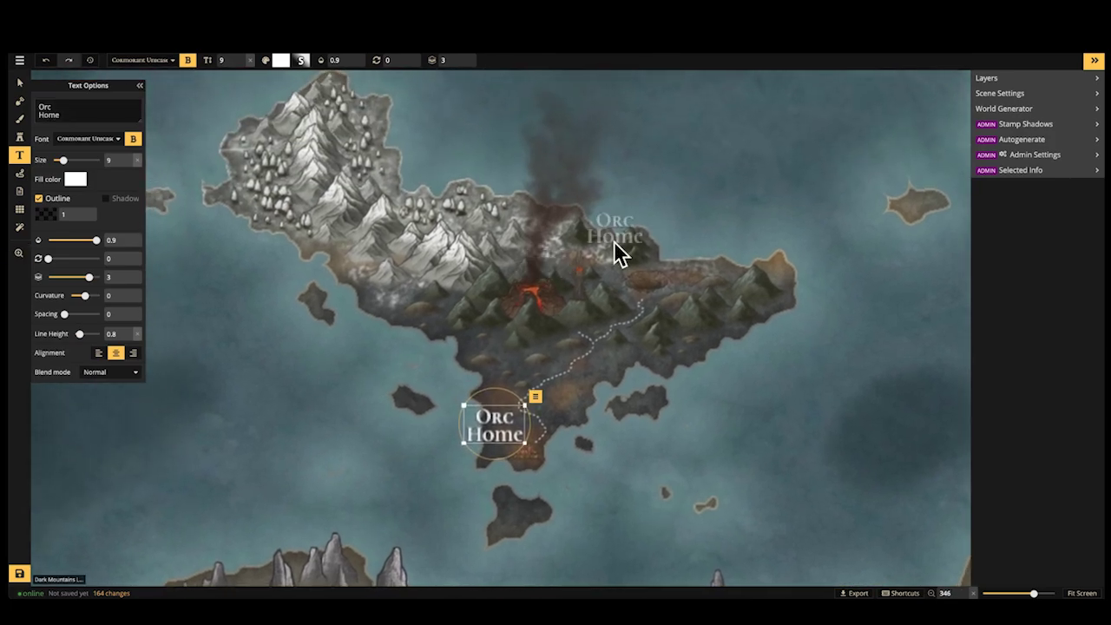
{"action": "left_click", "coordinate": [631, 239]}
{"action": "type", "text": "A Ve"}
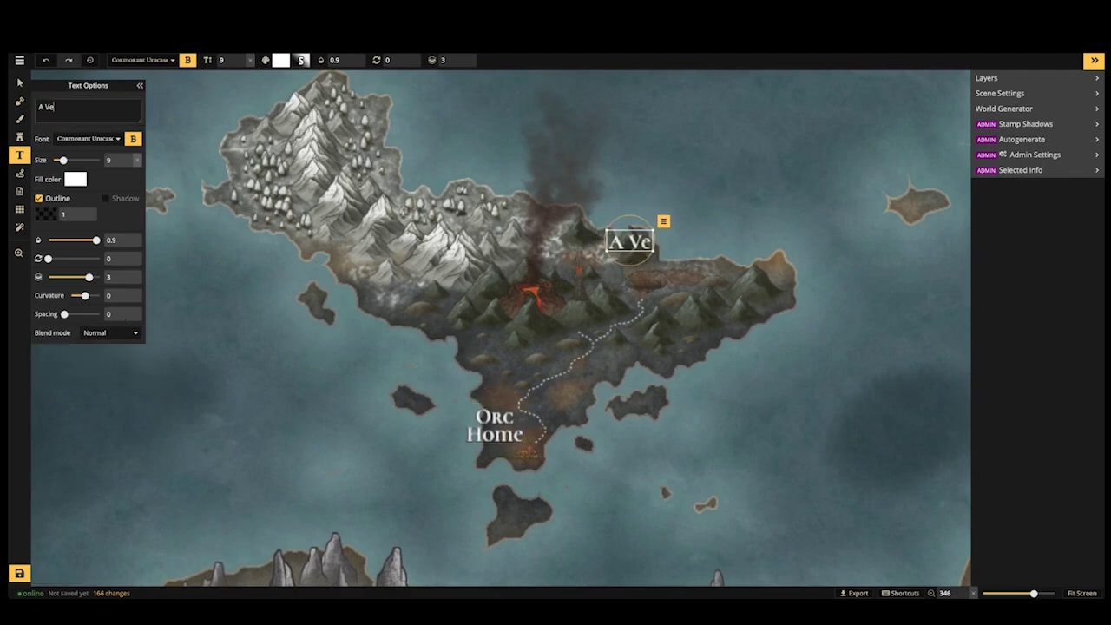
{"action": "type", "text": "ry Umple"}
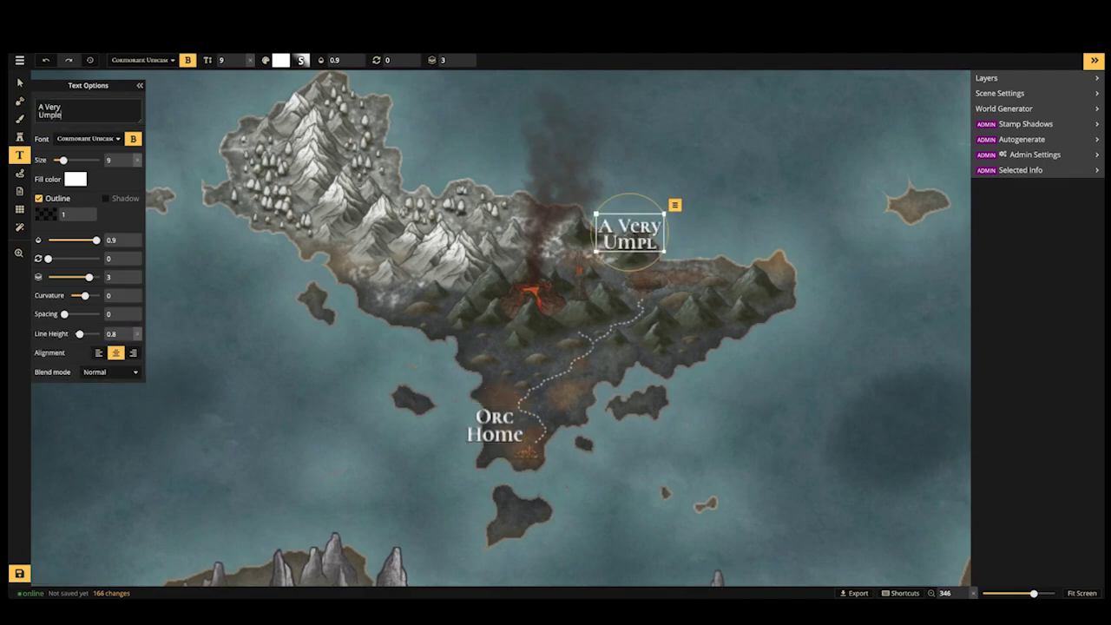
{"action": "type", "text": "asent"}
{"action": "key", "text": "BackSpace"}
{"action": "key", "text": "BackSpace"}
{"action": "key", "text": "BackSpace"}
{"action": "key", "text": "BackSpace"}
{"action": "key", "text": "BackSpace"}
{"action": "key", "text": "BackSpace"}
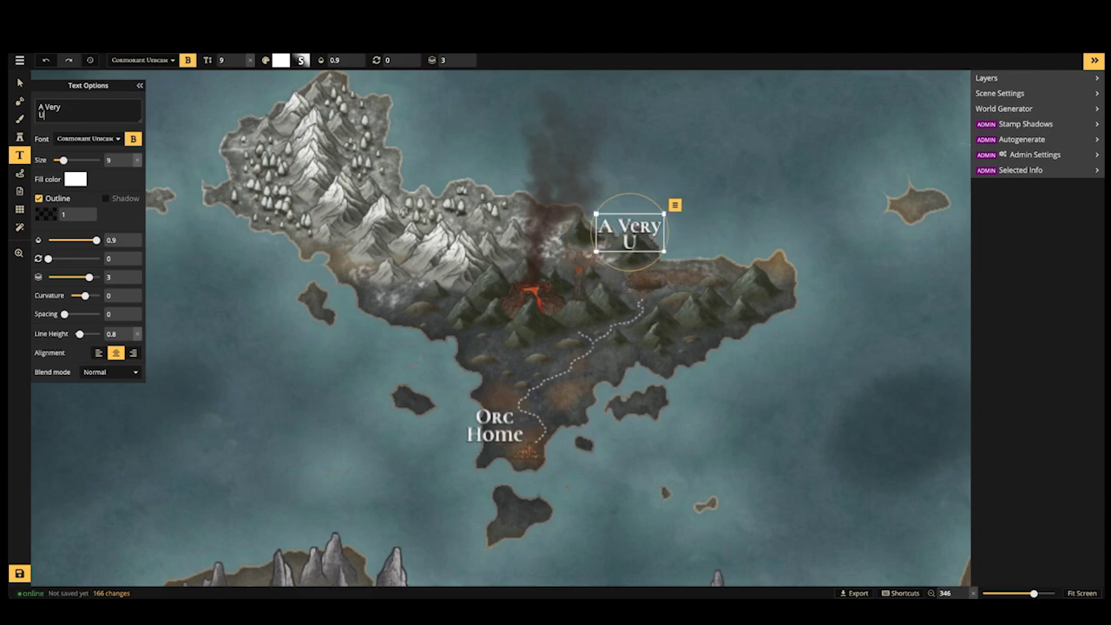
{"action": "type", "text": "npleassent"}
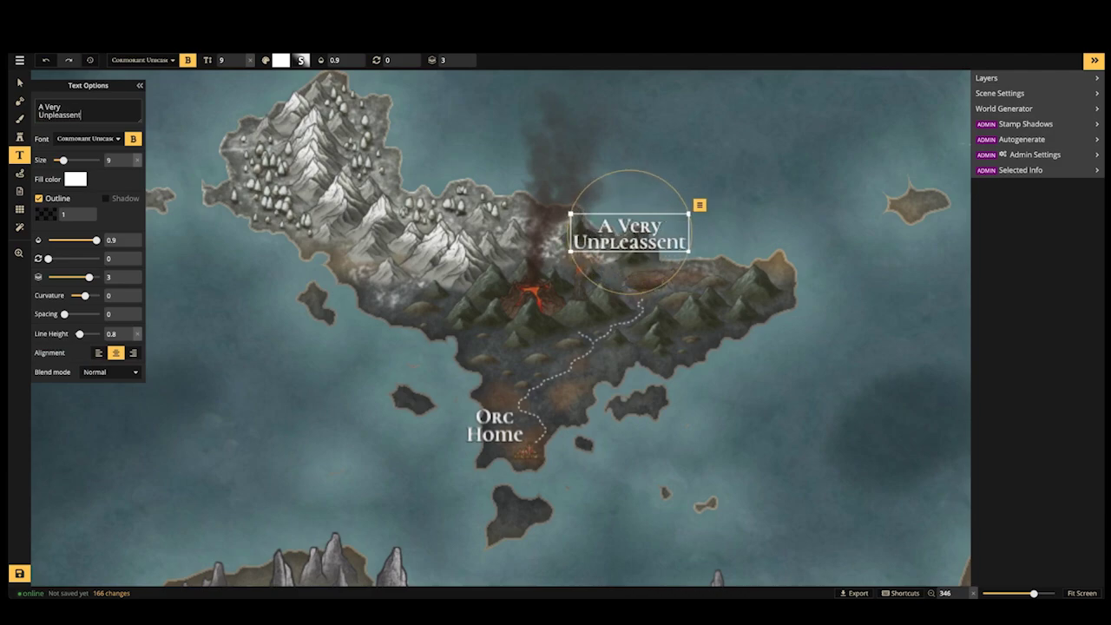
{"action": "key", "text": "BackSpace"}
{"action": "key", "text": "BackSpace"}
{"action": "key", "text": "BackSpace"}
{"action": "key", "text": "BackSpace"}
{"action": "type", "text": "ent"}
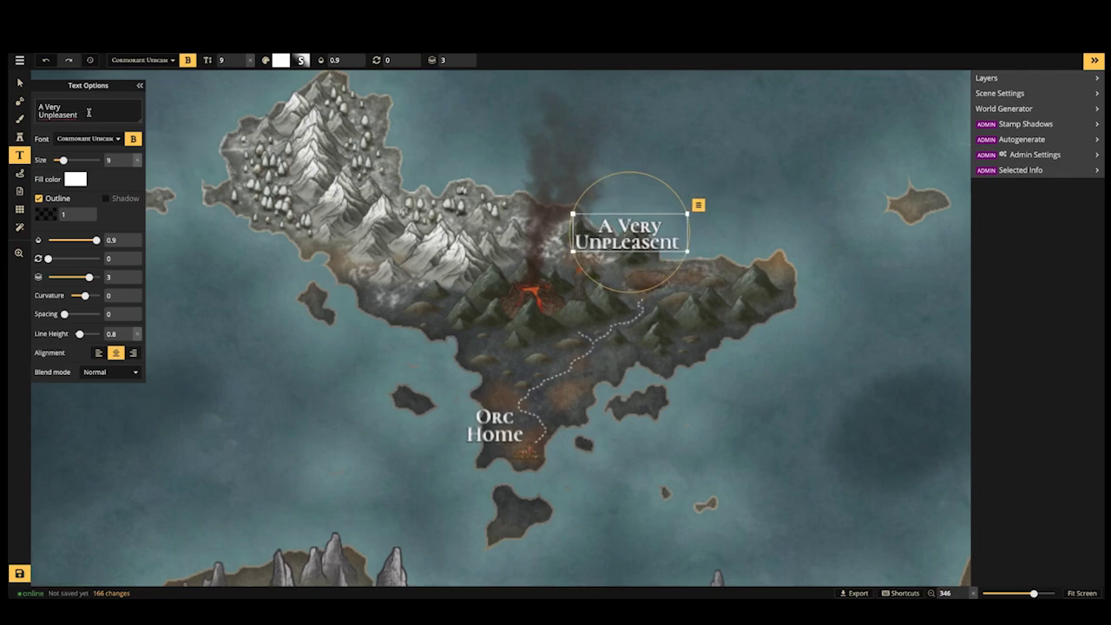
{"action": "key", "text": "BackSpace"}
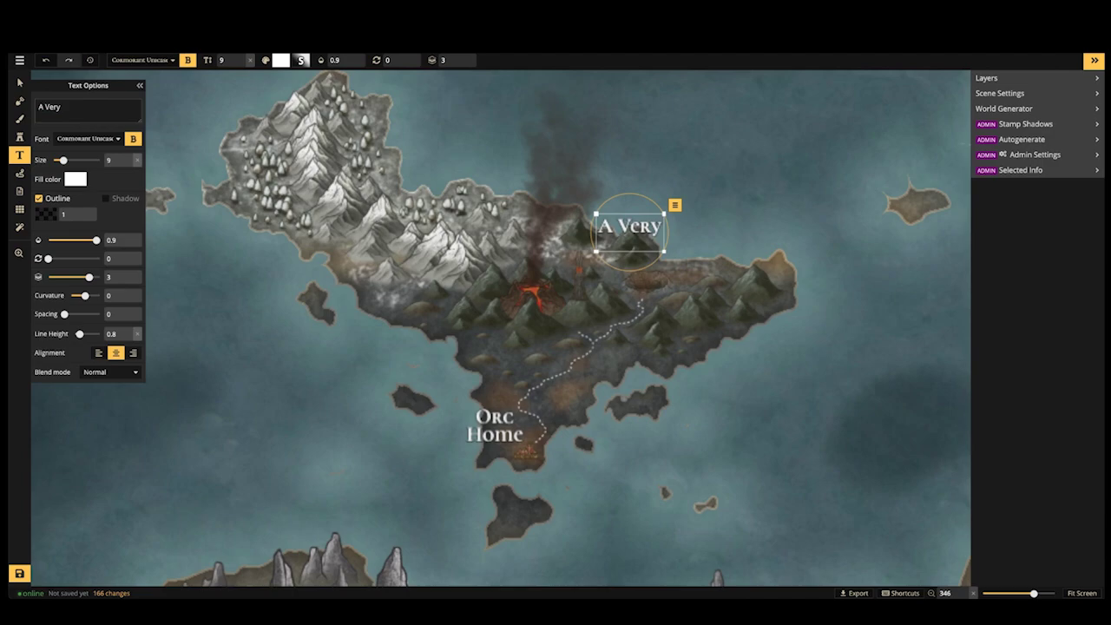
{"action": "type", "text": "Unhappy"}
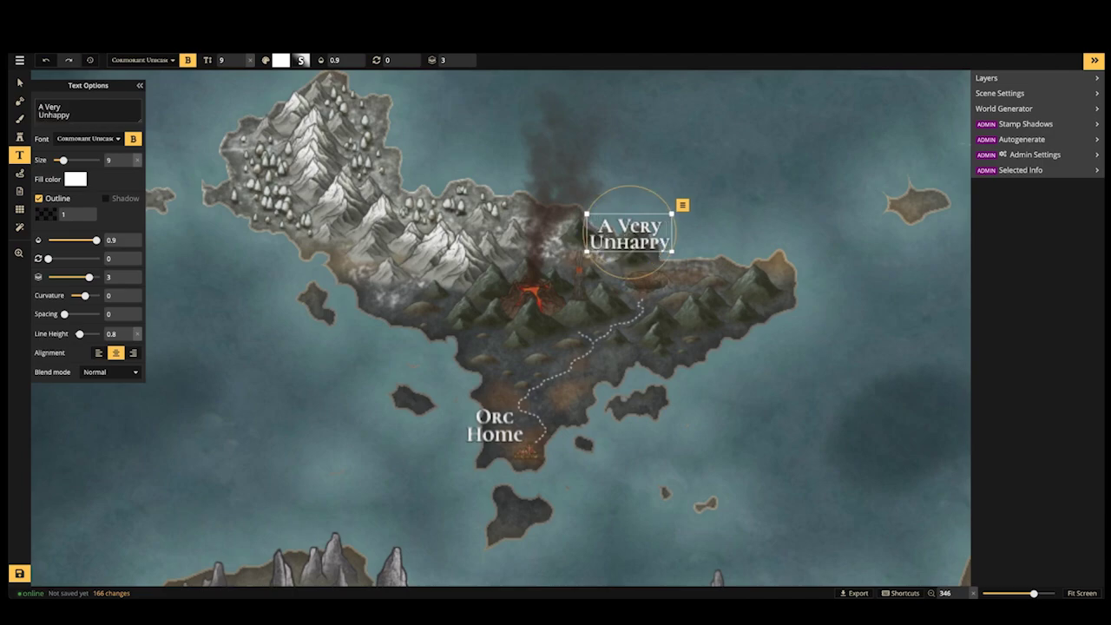
{"action": "key", "text": "Return"}
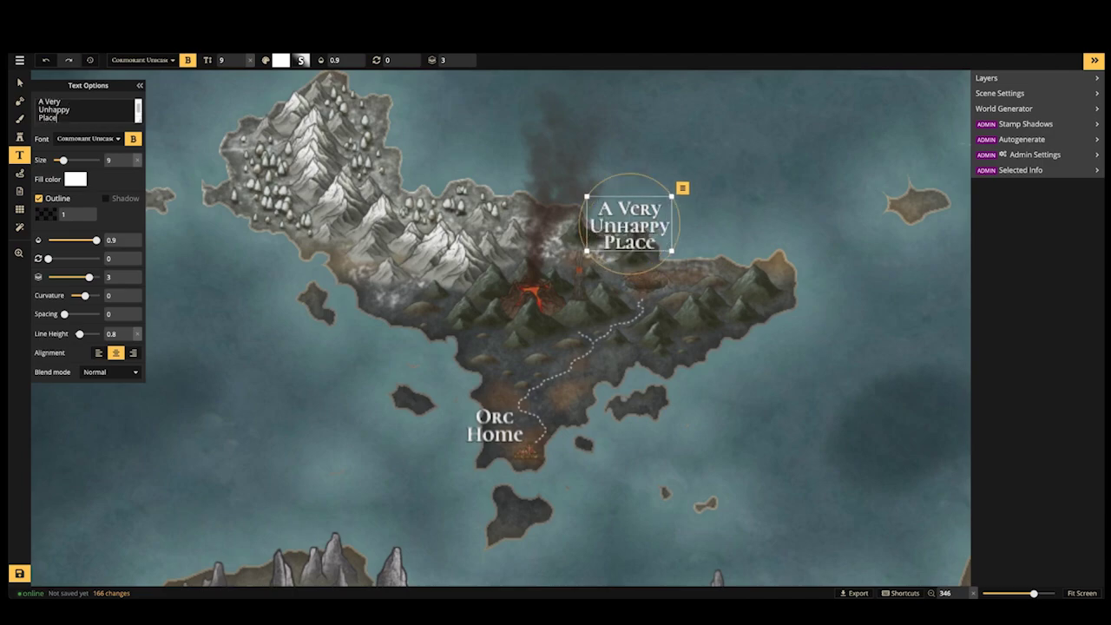
{"action": "left_click_drag", "start_coordinate": [626, 233], "coordinate": [694, 250]}
{"action": "left_click", "coordinate": [628, 253]}
{"action": "scroll", "coordinate": [627, 253], "scroll_direction": "down", "scroll_amount": 1}
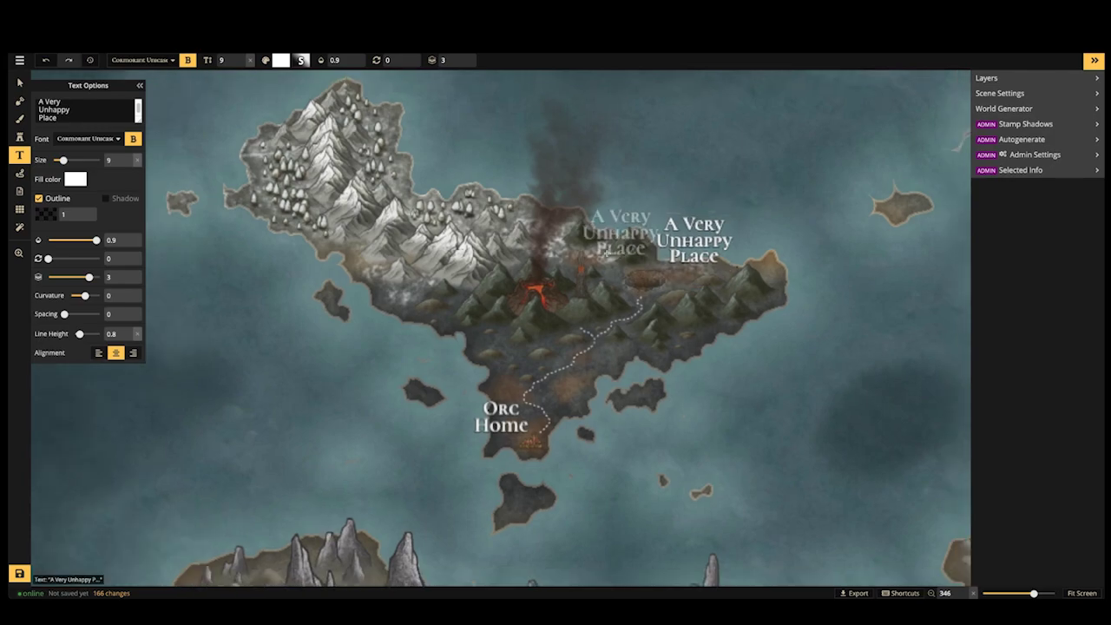
Place a size 29 text label in the open ocean between the northern continents, without outline and at 0.22 opacity
{"action": "scroll", "coordinate": [607, 250], "scroll_direction": "down", "scroll_amount": 6}
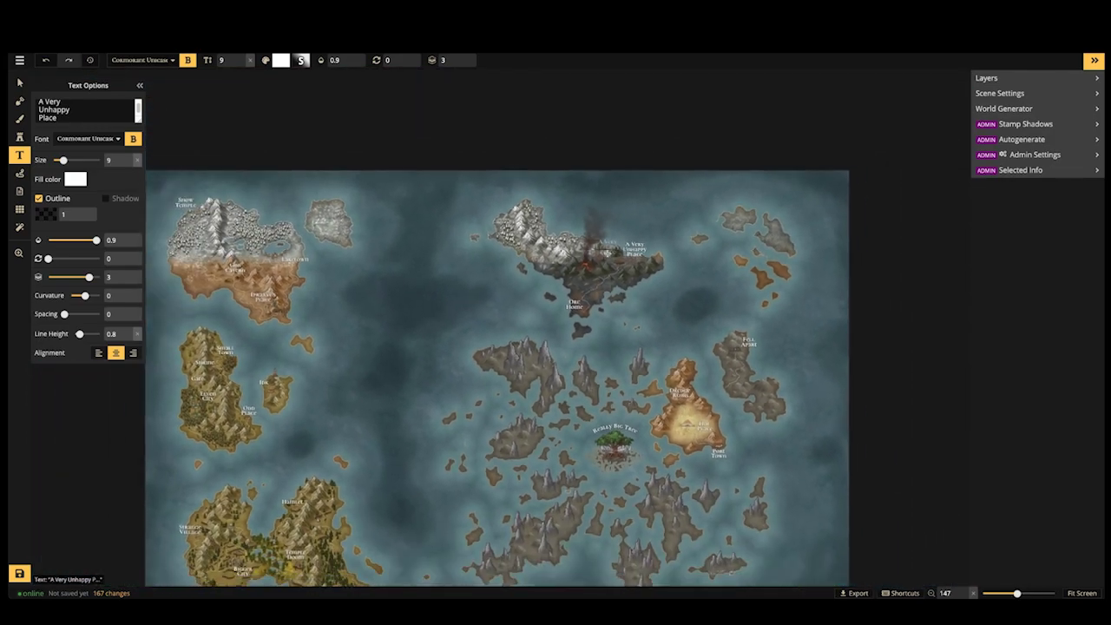
{"action": "scroll", "coordinate": [608, 252], "scroll_direction": "down", "scroll_amount": 5}
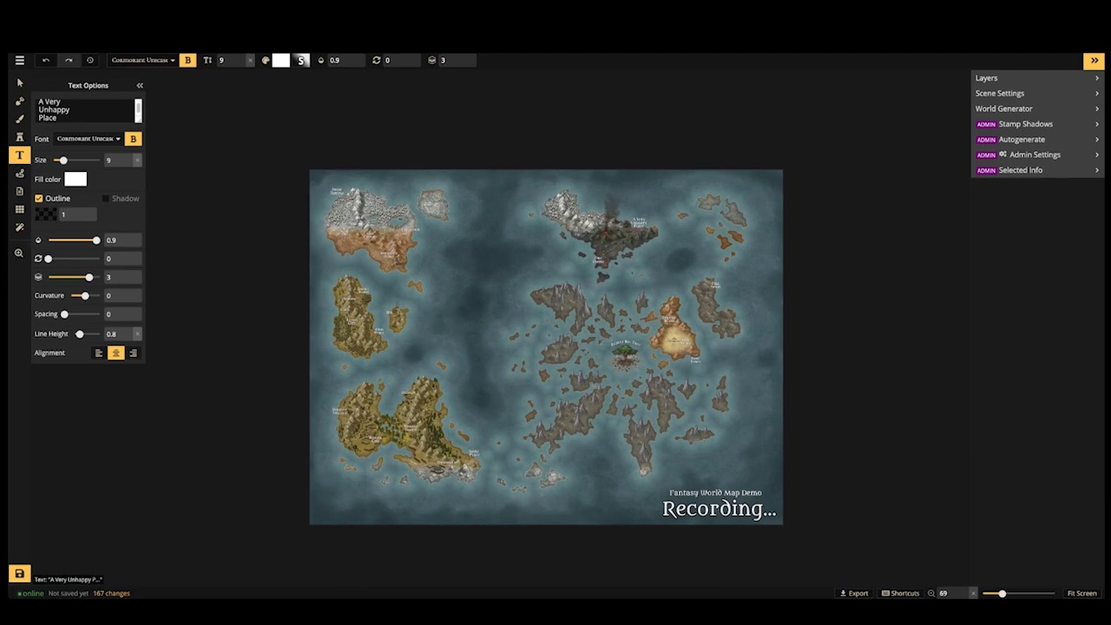
{"action": "scroll", "coordinate": [490, 271], "scroll_direction": "up", "scroll_amount": 6}
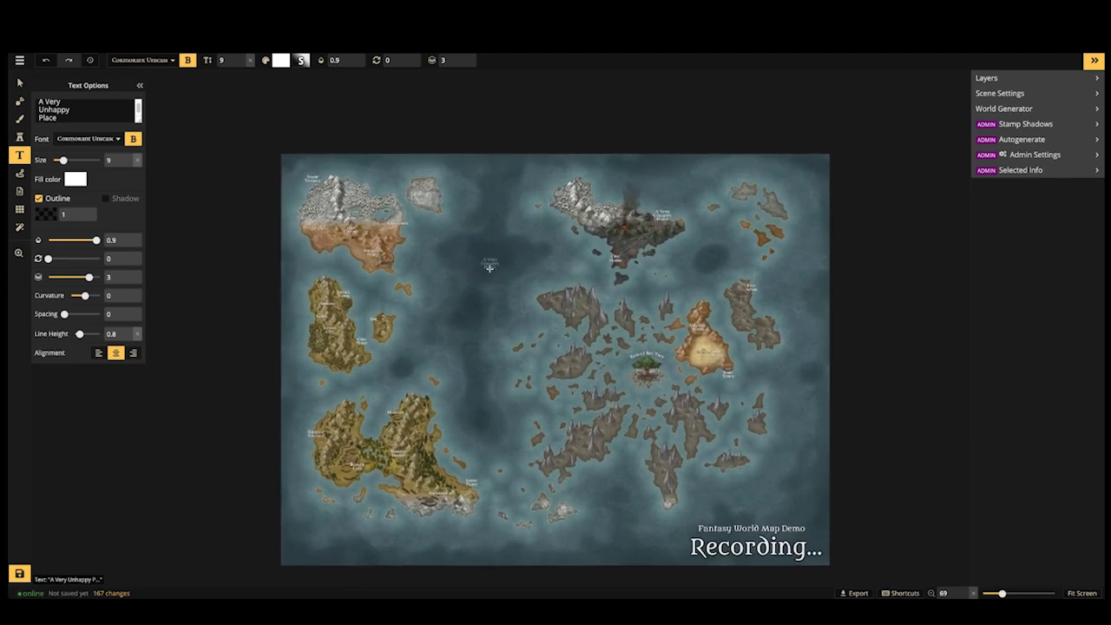
{"action": "scroll", "coordinate": [489, 269], "scroll_direction": "up", "scroll_amount": 5}
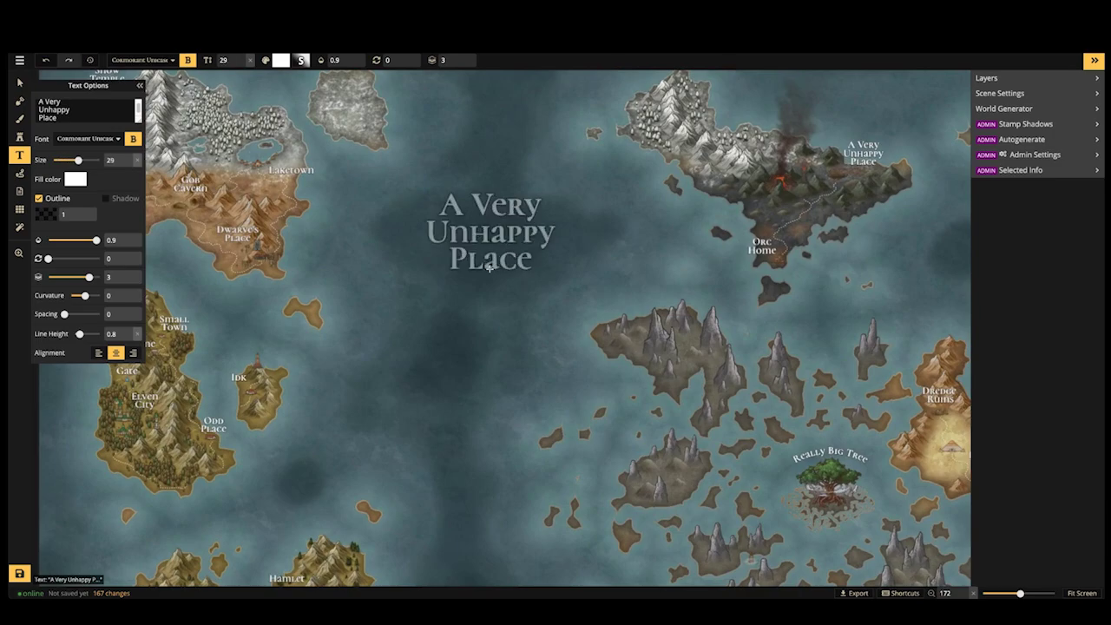
{"action": "left_click", "coordinate": [470, 281]}
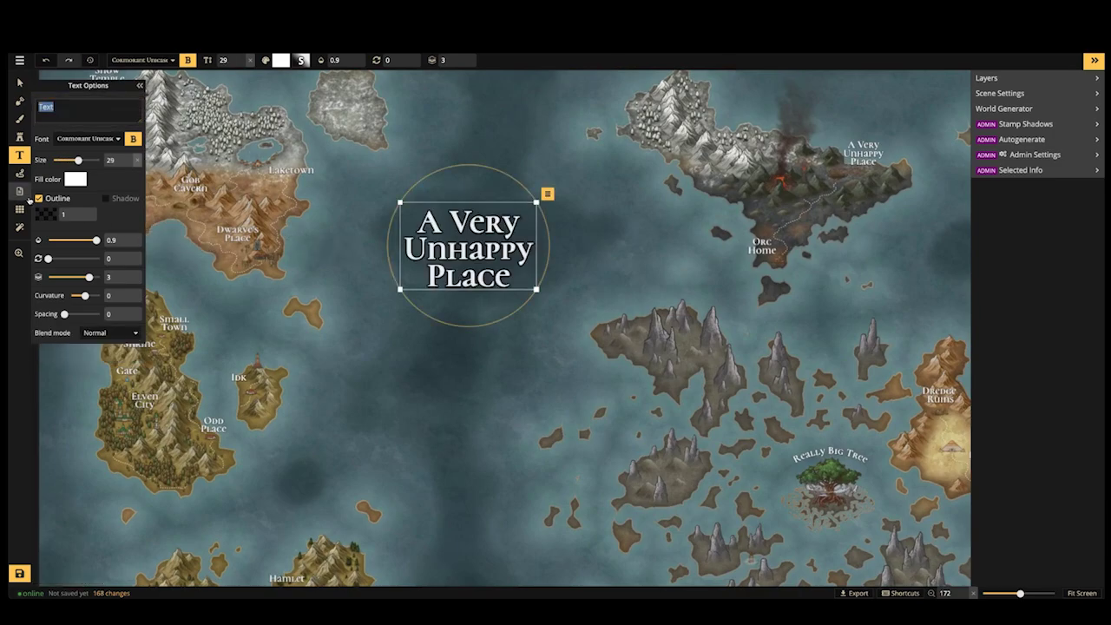
{"action": "left_click", "coordinate": [79, 201]}
{"action": "left_click", "coordinate": [72, 220]}
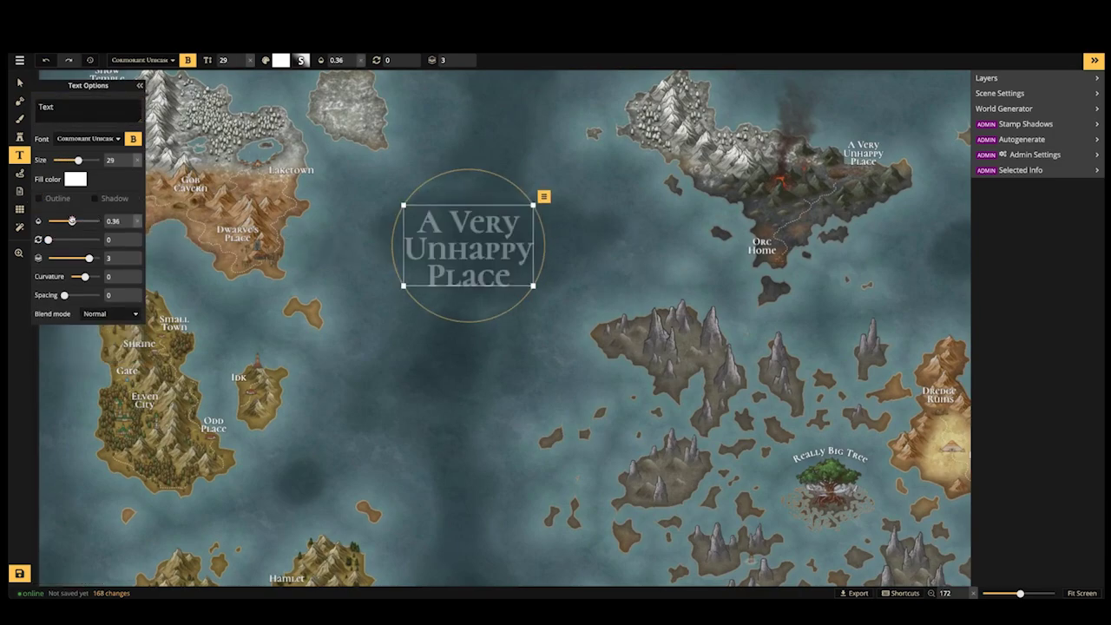
{"action": "left_click_drag", "start_coordinate": [458, 242], "coordinate": [483, 237]}
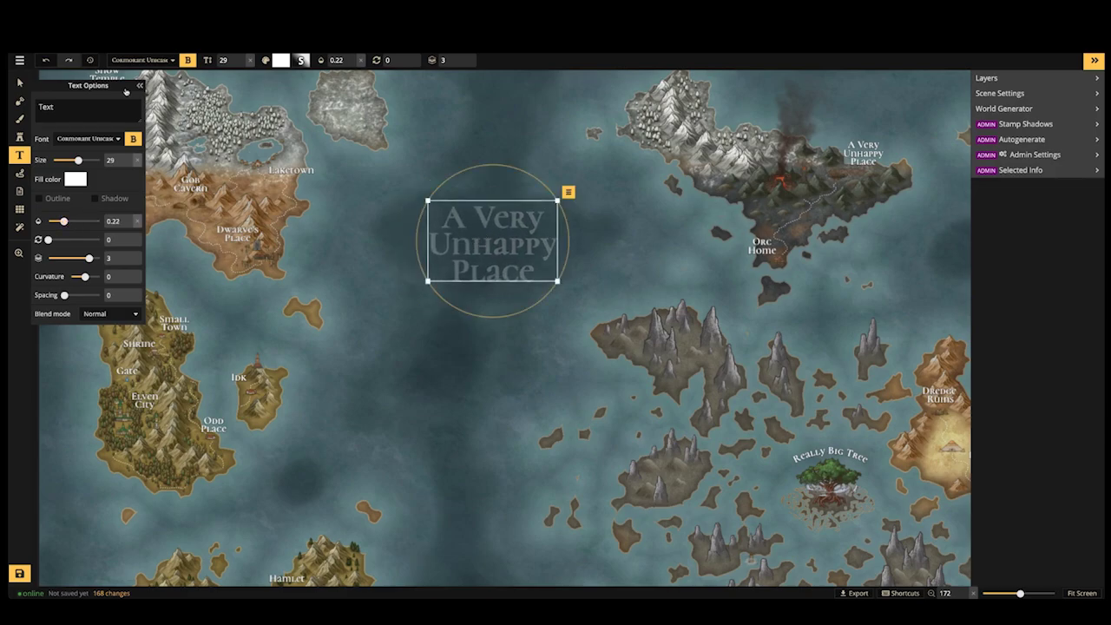
Replace the ocean label's text with "Sea of Seven" on a single line
{"action": "left_click", "coordinate": [75, 105]}
{"action": "key", "text": "ctrl+a"}
{"action": "key", "text": "BackSpace"}
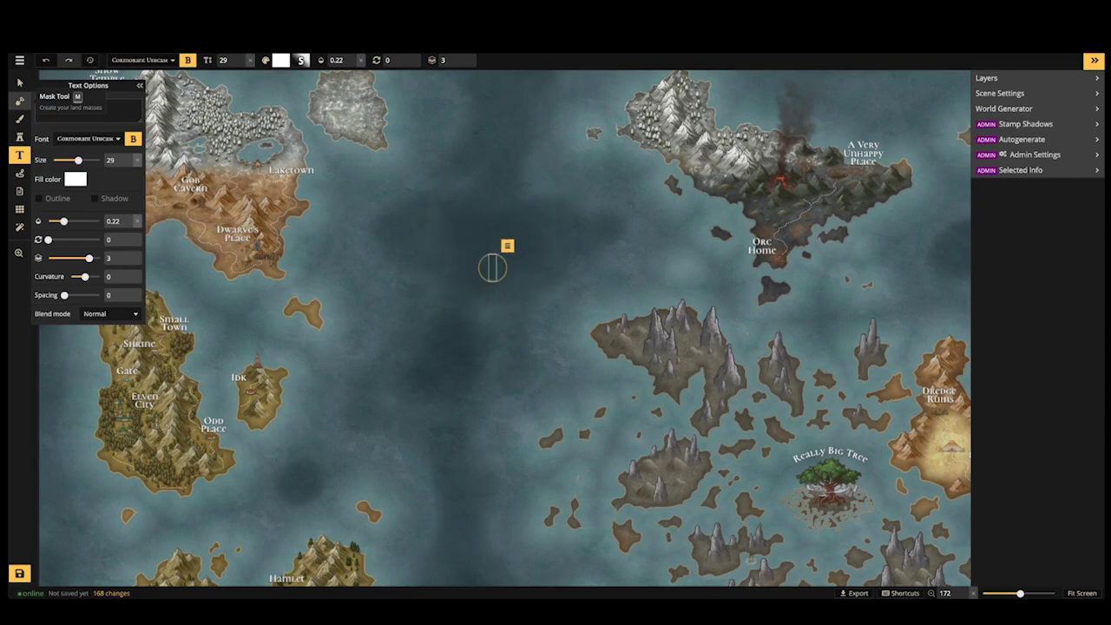
{"action": "type", "text": "Sea"}
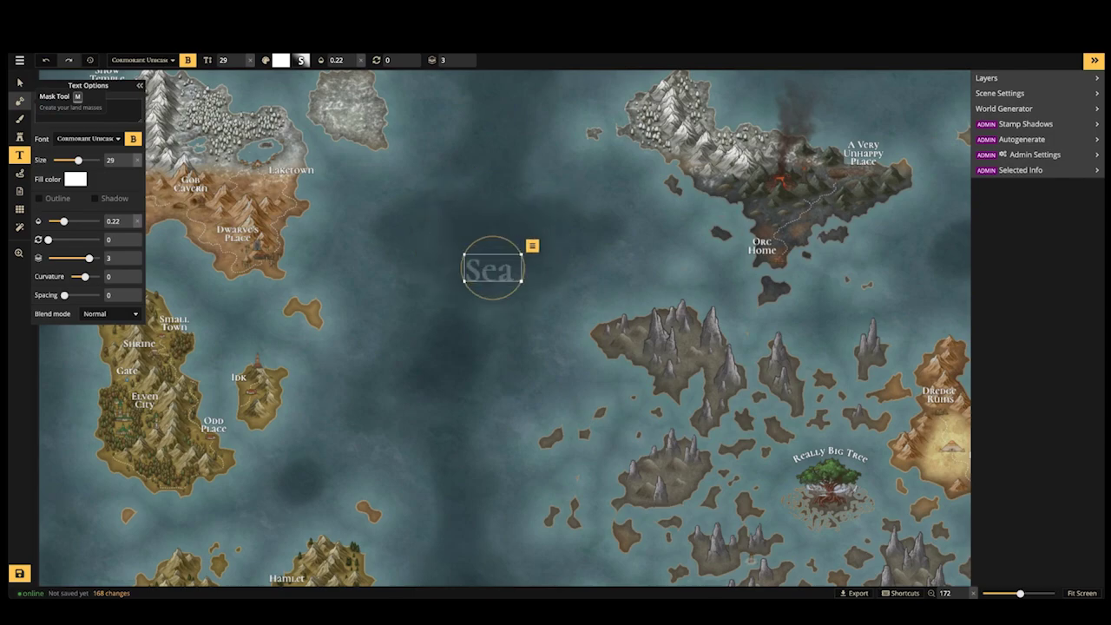
{"action": "type", "text": " of Seven"}
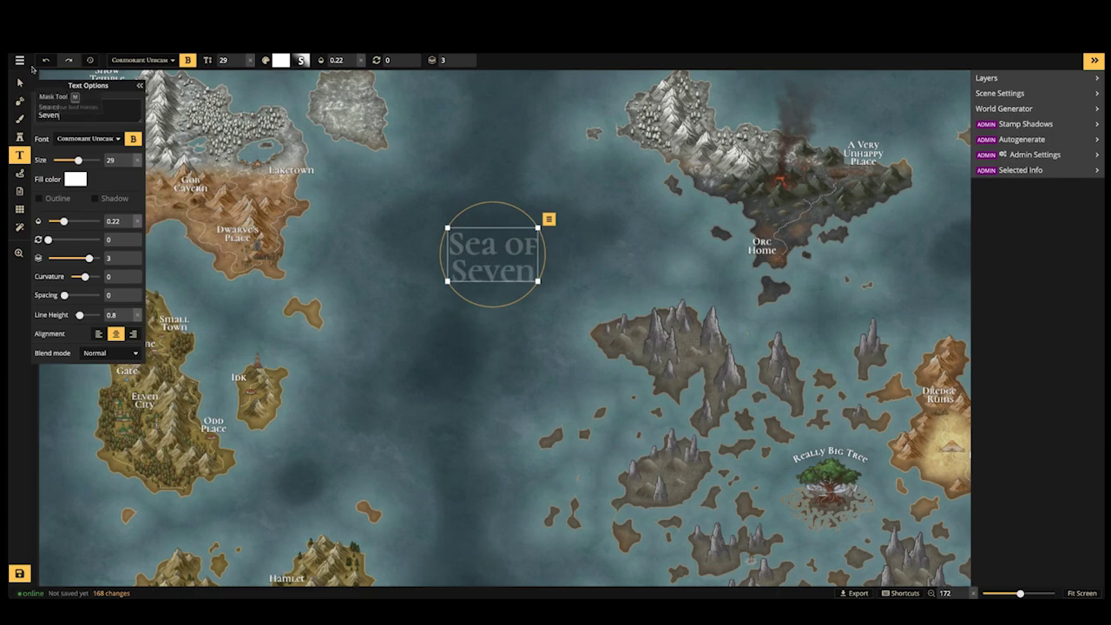
{"action": "scroll", "coordinate": [442, 162], "scroll_direction": "down", "scroll_amount": 3}
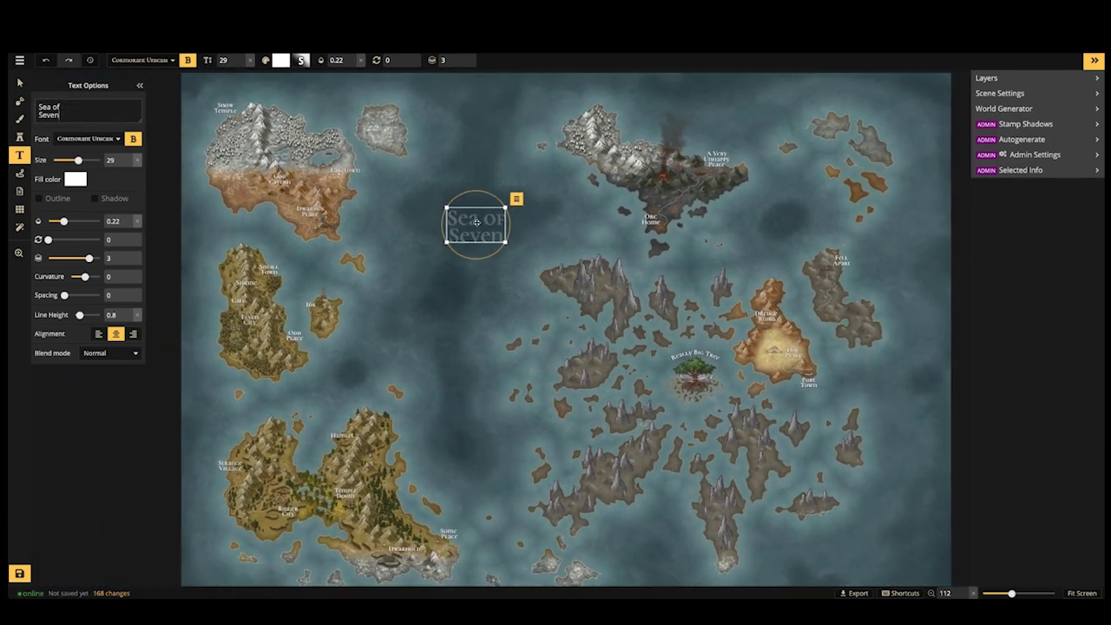
{"action": "left_click_drag", "start_coordinate": [475, 218], "coordinate": [474, 213]}
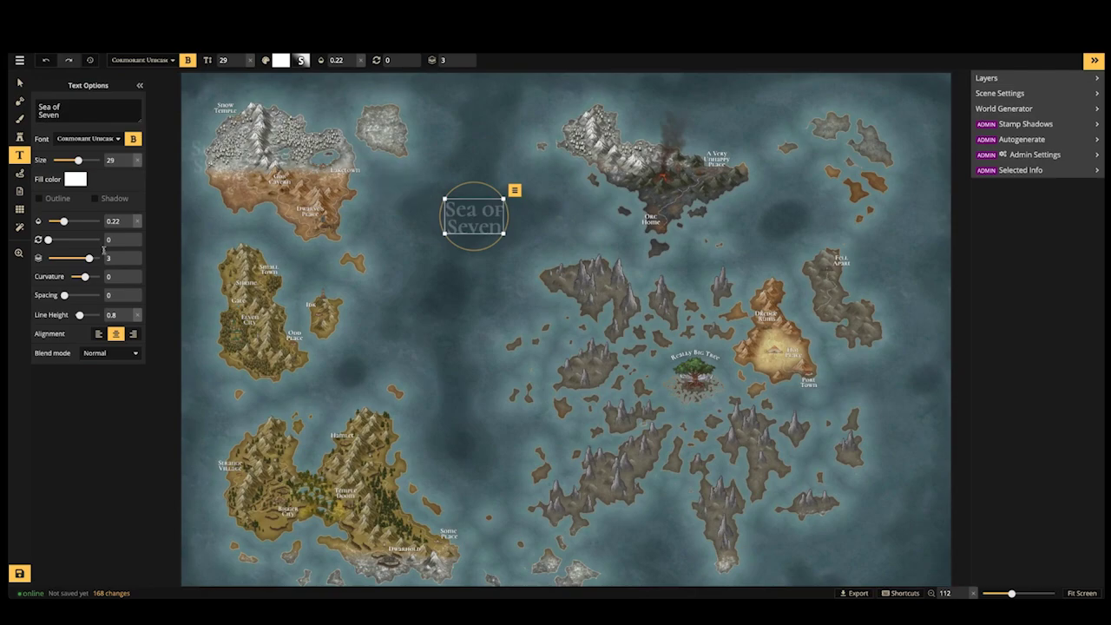
{"action": "left_click", "coordinate": [39, 114]}
{"action": "key", "text": "BackSpace"}
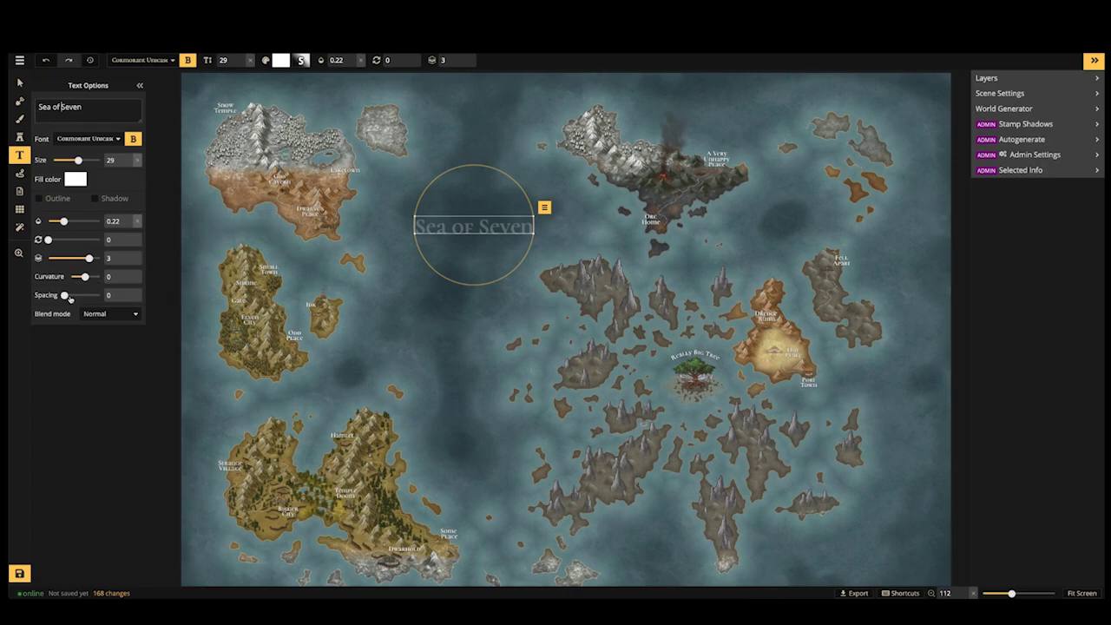
Set the "Sea of Seven" label's letter spacing to 2 and rotate it to 270 degrees
{"action": "left_click_drag", "start_coordinate": [64, 295], "coordinate": [75, 295]}
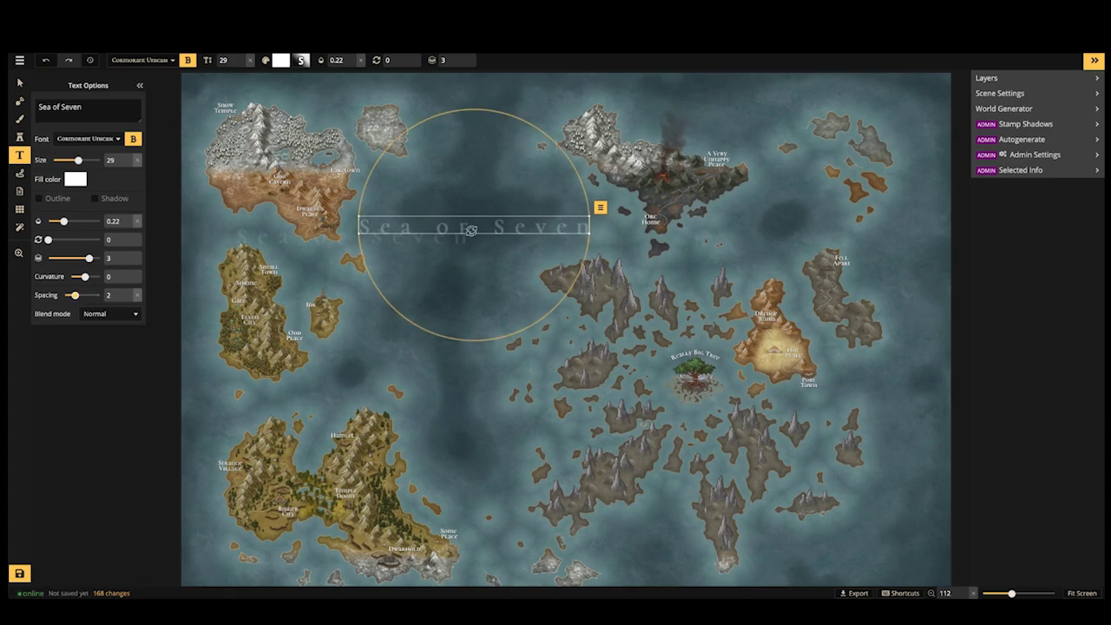
{"action": "scroll", "coordinate": [471, 226], "scroll_direction": "down", "scroll_amount": 3}
{"action": "scroll", "coordinate": [470, 227], "scroll_direction": "down", "scroll_amount": 3}
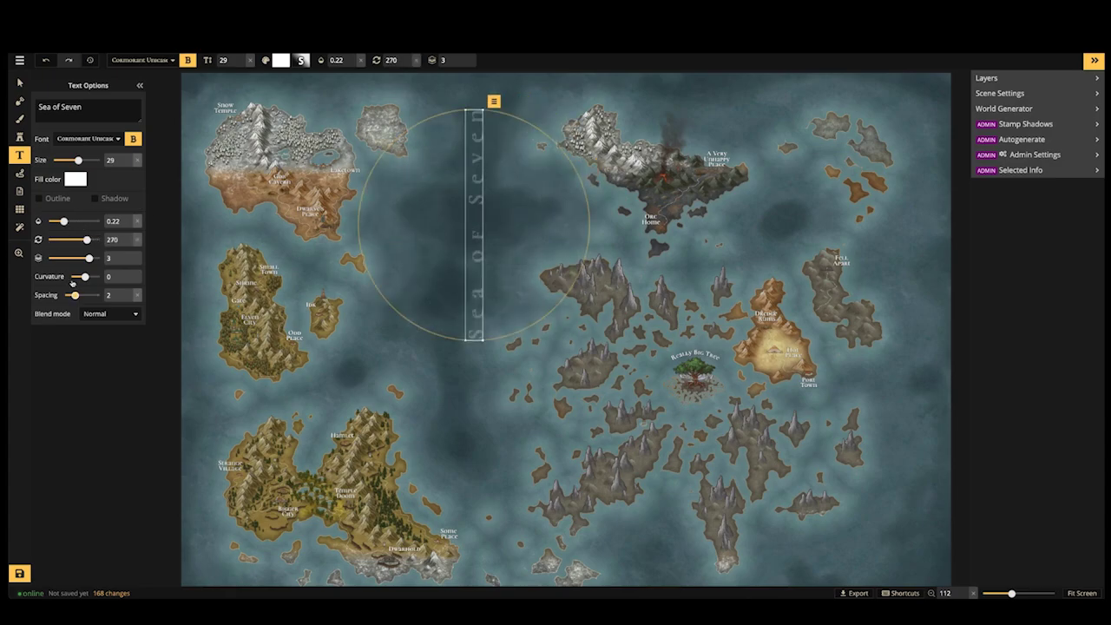
Curve the "Sea of Seven" label by 10 and fit it along the central ocean channel, rotated to 272 degrees
{"action": "left_click_drag", "start_coordinate": [84, 277], "coordinate": [85, 276]}
{"action": "left_click_drag", "start_coordinate": [482, 229], "coordinate": [455, 315]}
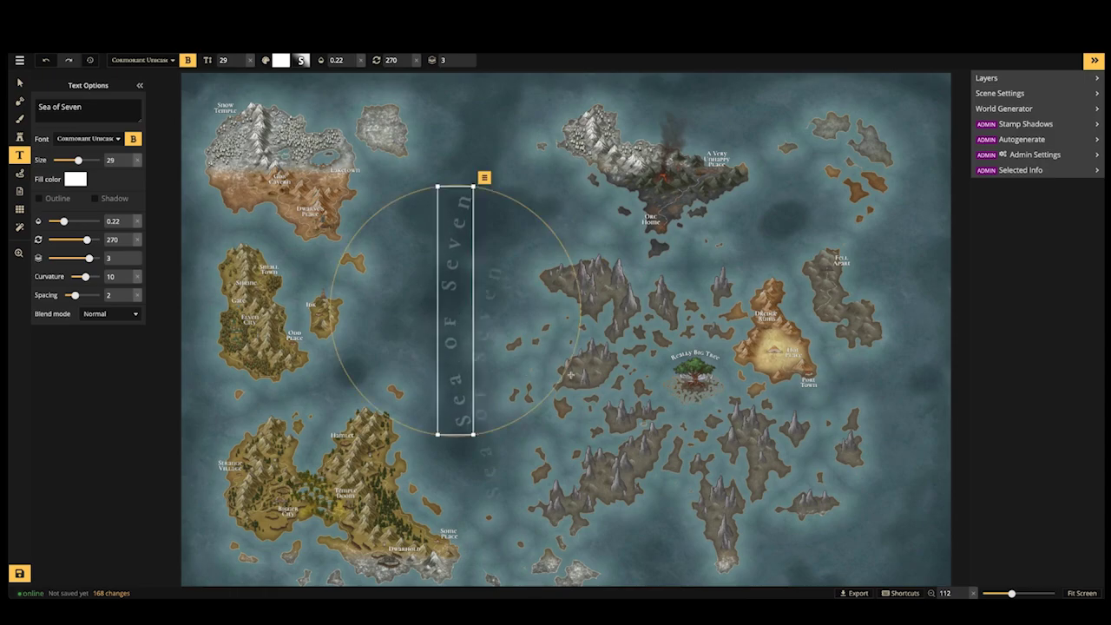
{"action": "left_click_drag", "start_coordinate": [565, 378], "coordinate": [556, 380]}
{"action": "left_click", "coordinate": [319, 221]}
Leave text editing and save the map
{"action": "scroll", "coordinate": [318, 221], "scroll_direction": "down", "scroll_amount": 1}
{"action": "scroll", "coordinate": [319, 221], "scroll_direction": "down", "scroll_amount": 4}
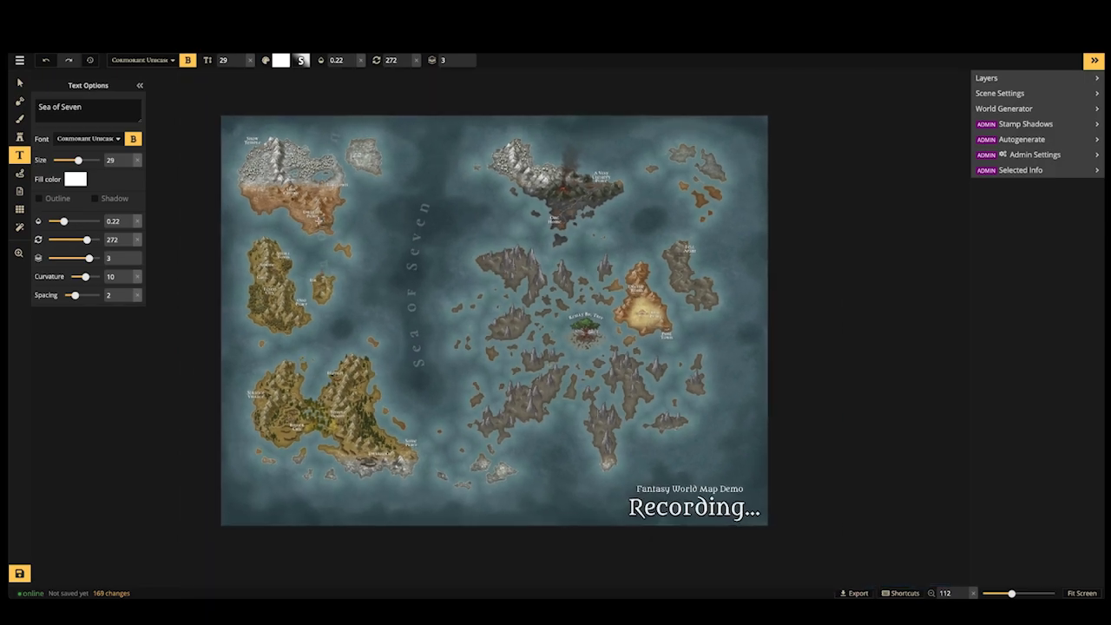
{"action": "left_click_drag", "start_coordinate": [319, 222], "coordinate": [317, 181]}
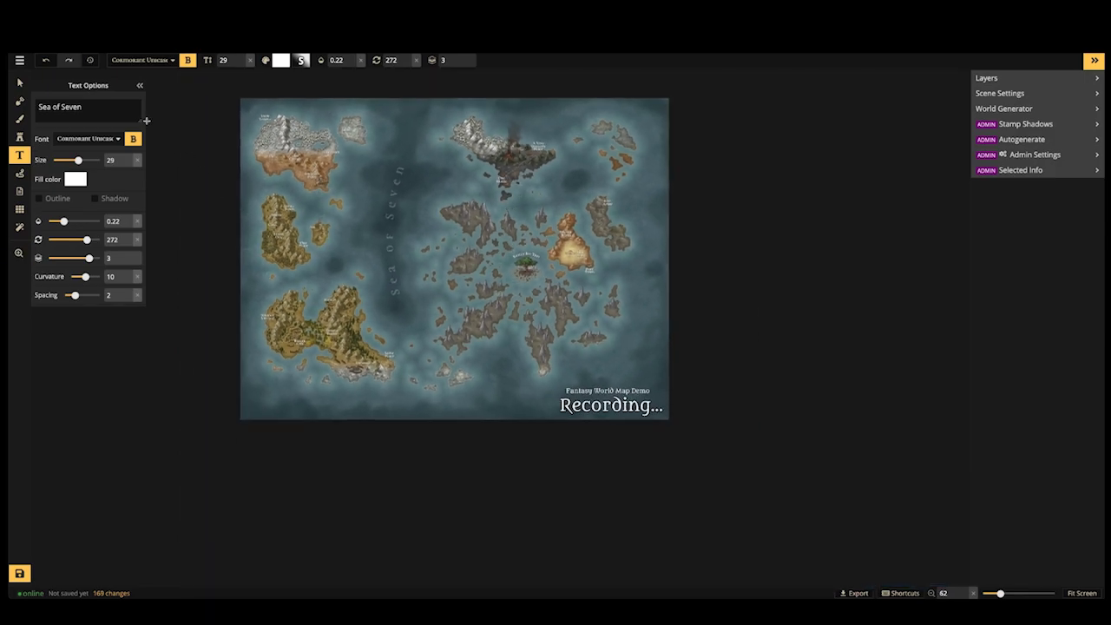
{"action": "key", "text": "s"}
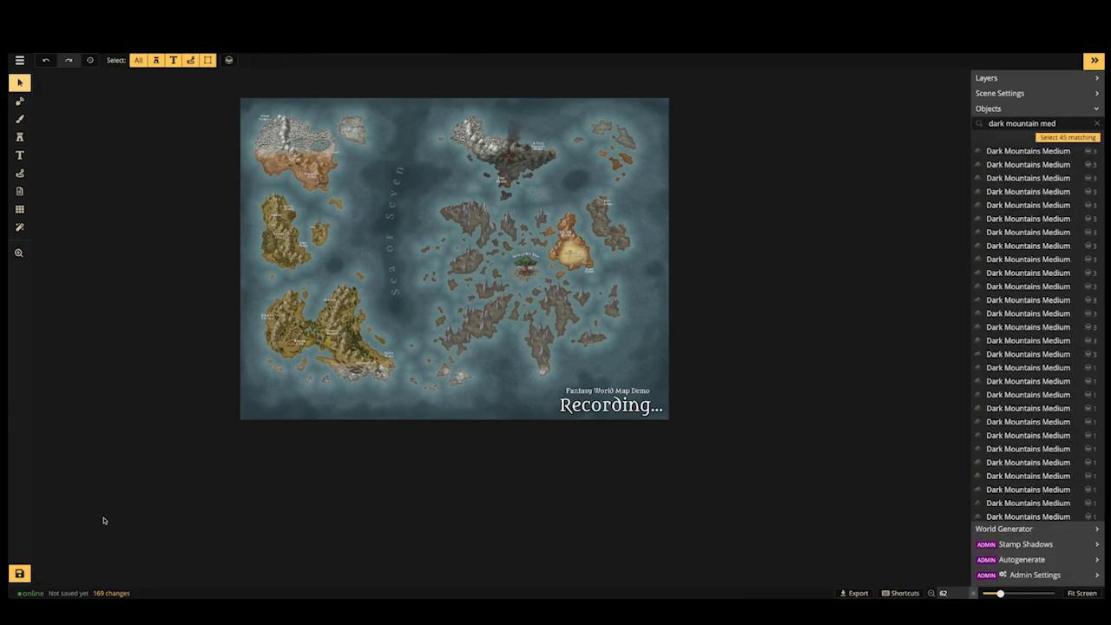
{"action": "left_click", "coordinate": [19, 573]}
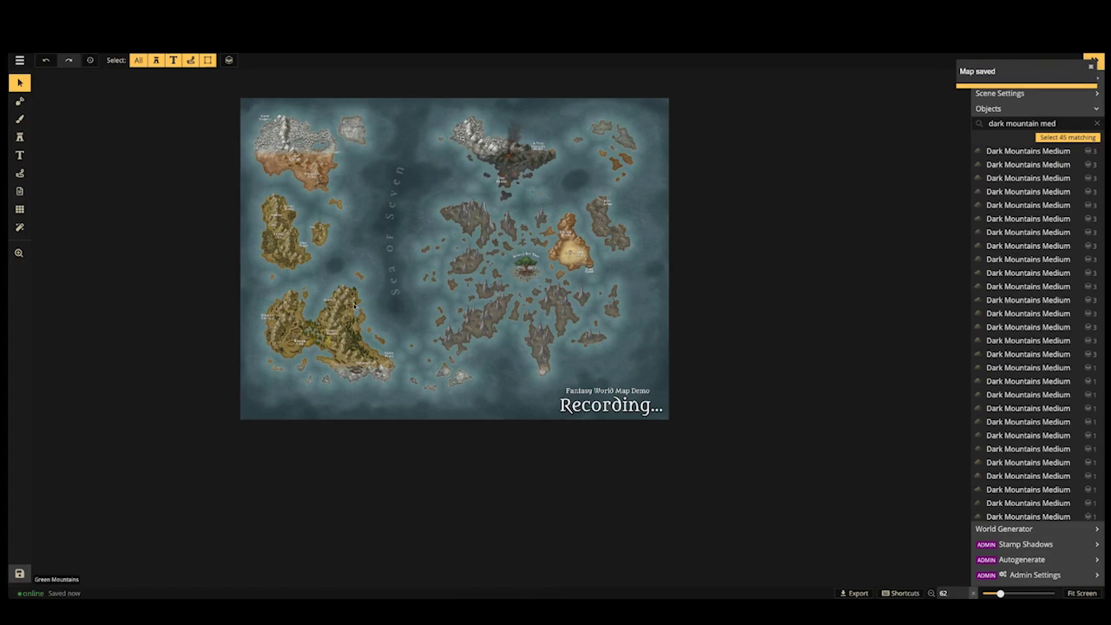
Start a custom texture filter for the map and open the filter texture catalog
{"action": "scroll", "coordinate": [268, 185], "scroll_direction": "up", "scroll_amount": 5}
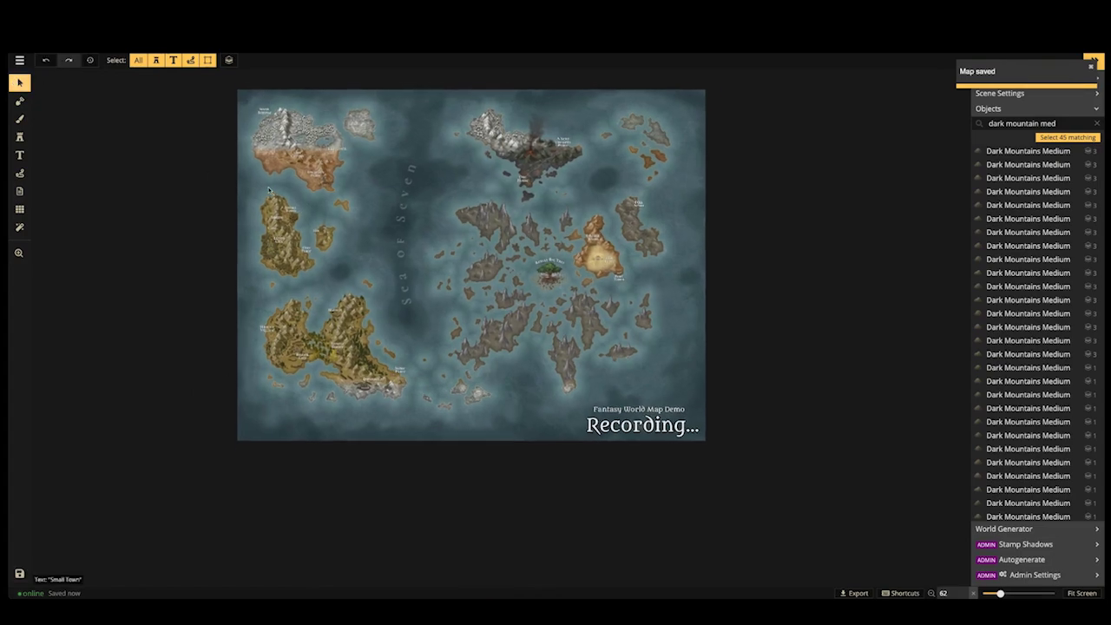
{"action": "key", "text": "space"}
{"action": "left_click_drag", "start_coordinate": [355, 171], "coordinate": [317, 208]}
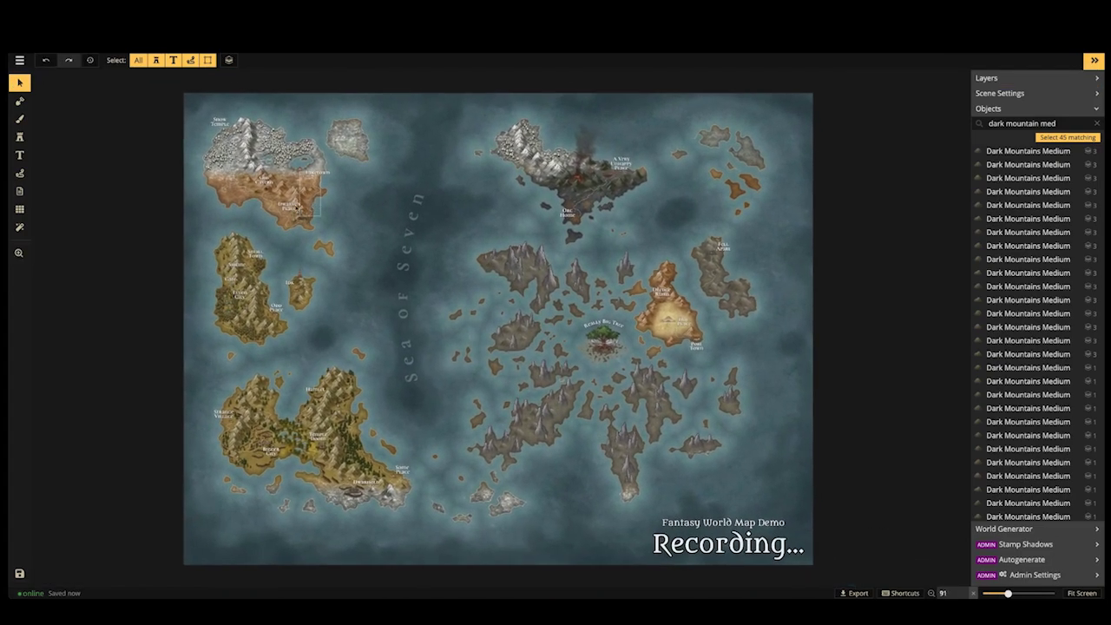
{"action": "left_click", "coordinate": [20, 227]}
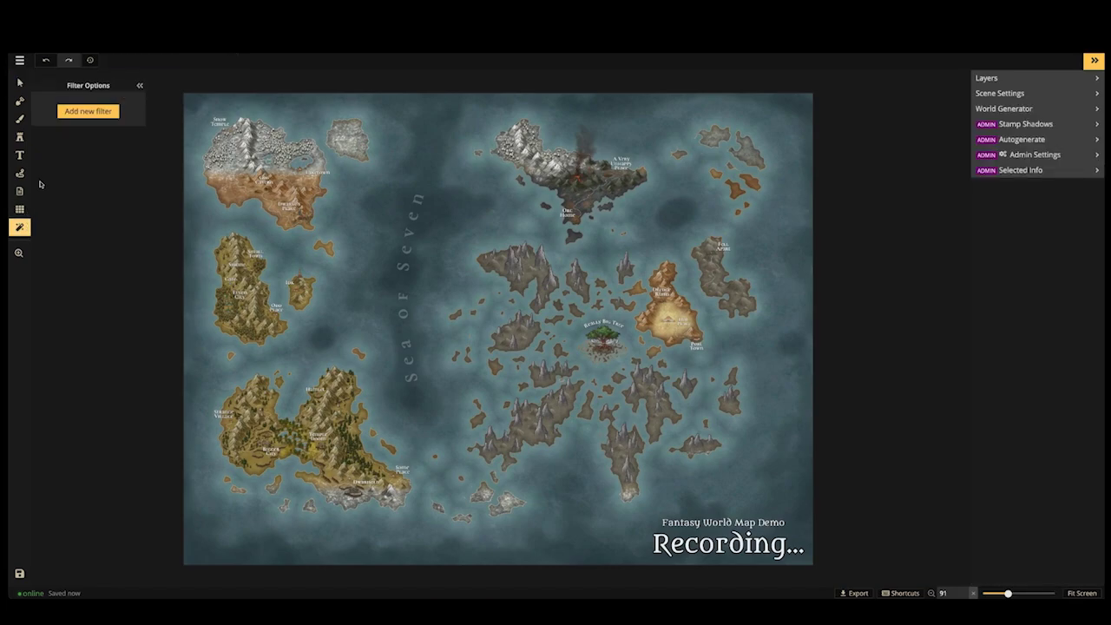
{"action": "left_click", "coordinate": [88, 112]}
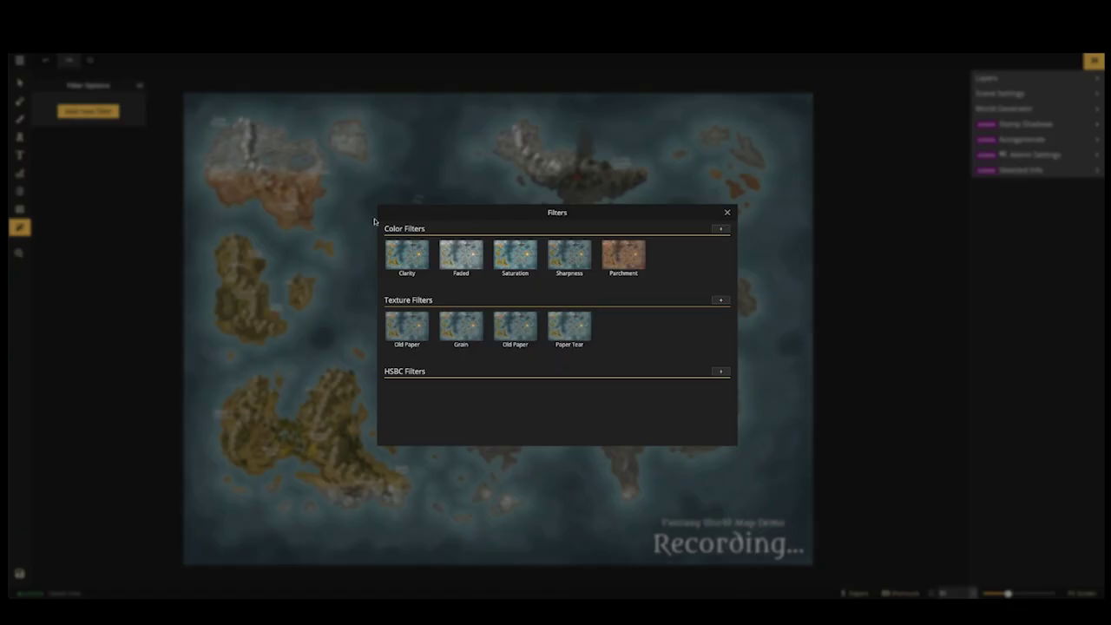
{"action": "left_click", "coordinate": [532, 304]}
{"action": "left_click", "coordinate": [107, 144]}
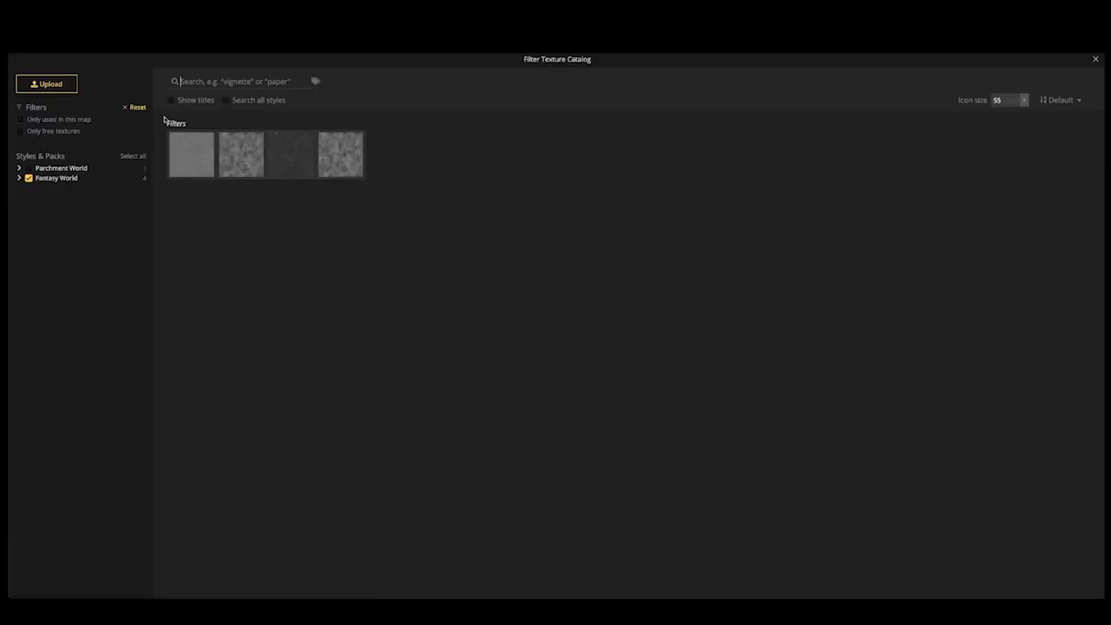
Apply a dark circular vignette texture from the catalog of all styles and packs to the custom filter at intensity 1
{"action": "left_click", "coordinate": [248, 101]}
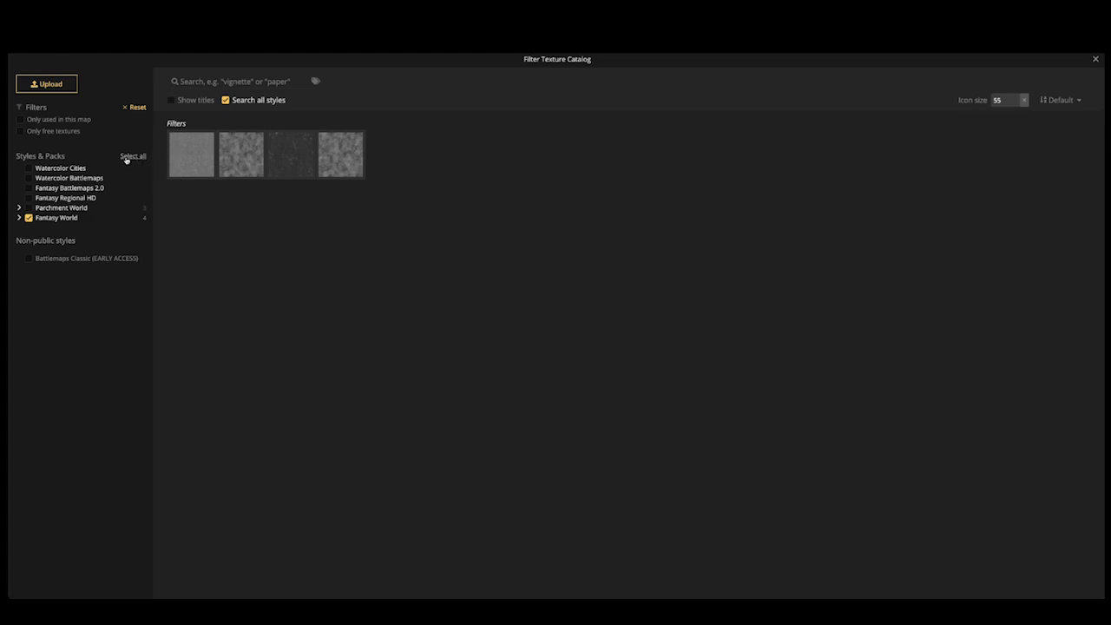
{"action": "left_click", "coordinate": [115, 157]}
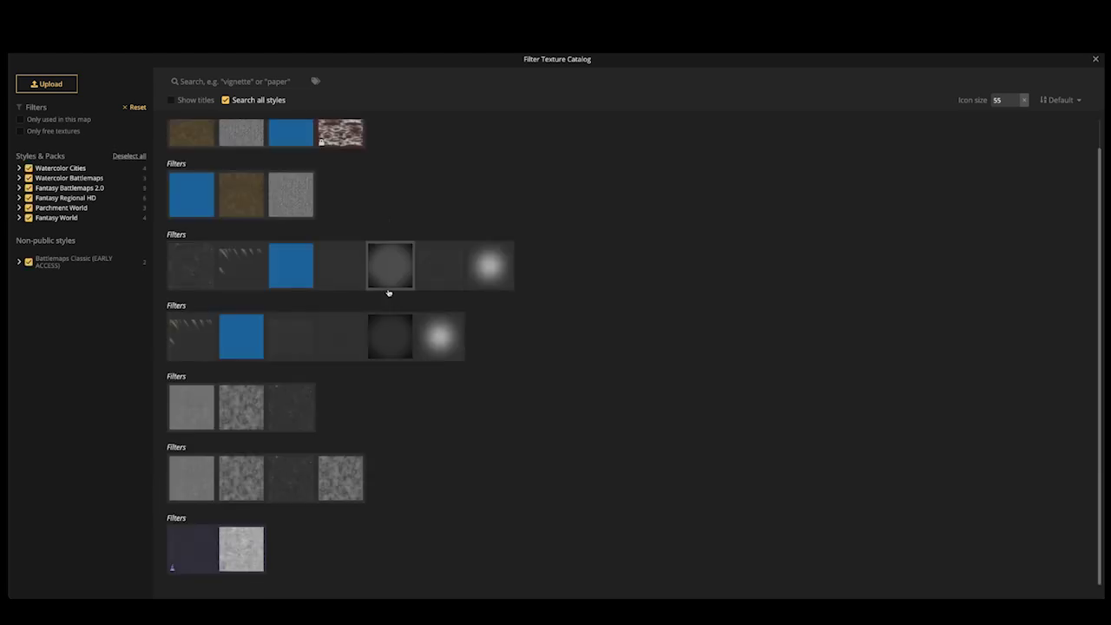
{"action": "left_click", "coordinate": [390, 276]}
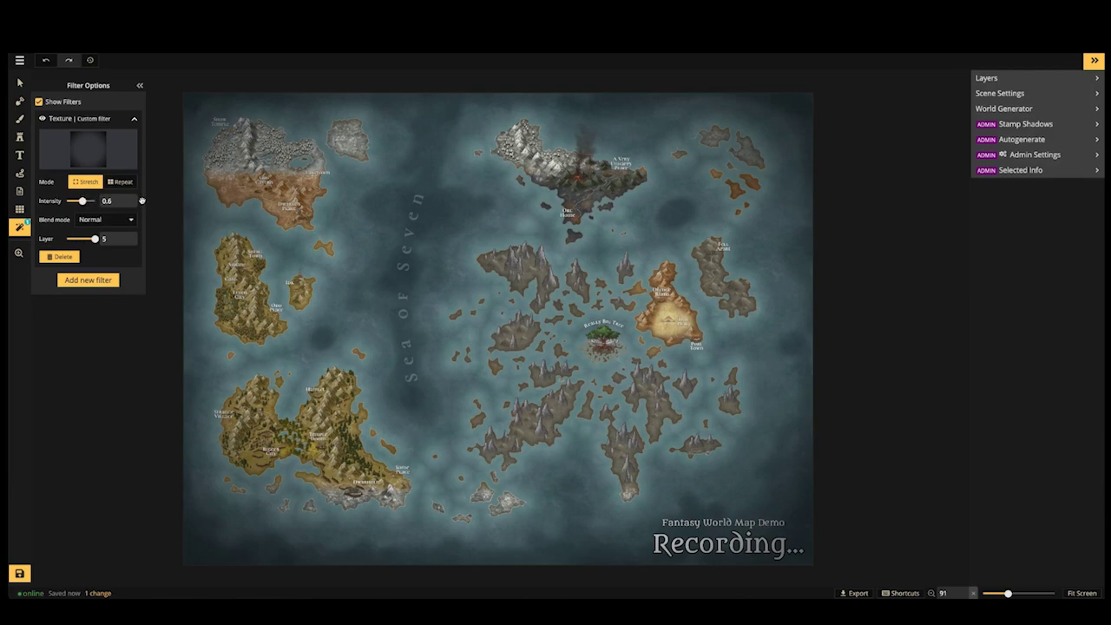
{"action": "left_click_drag", "start_coordinate": [82, 201], "coordinate": [130, 201]}
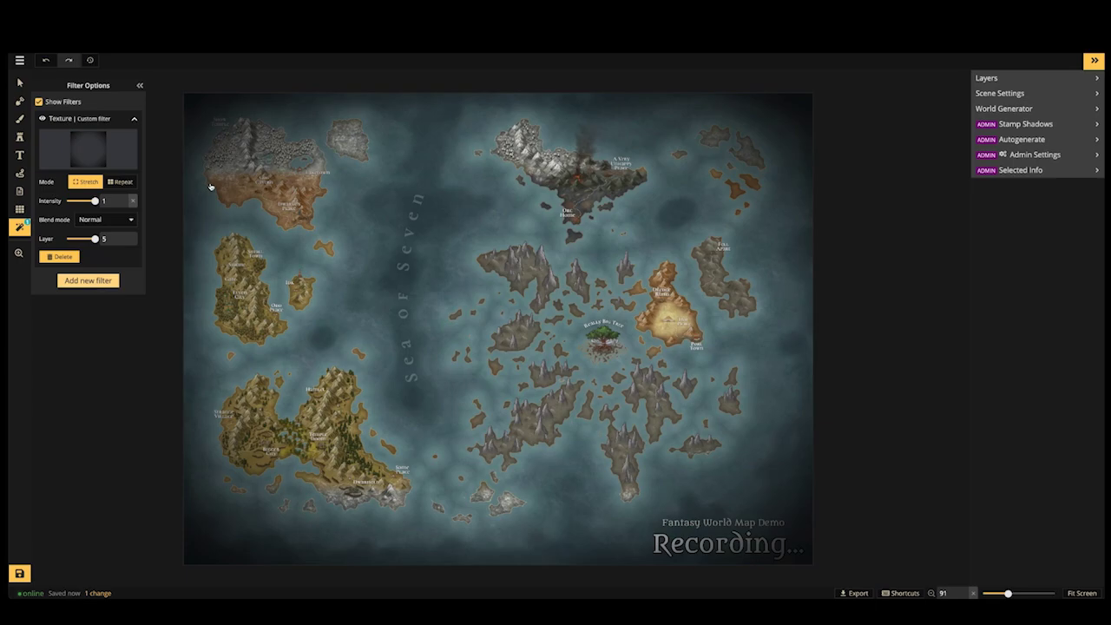
Add the Old Paper texture filter to the map and set its intensity to 0.66
{"action": "left_click", "coordinate": [127, 165]}
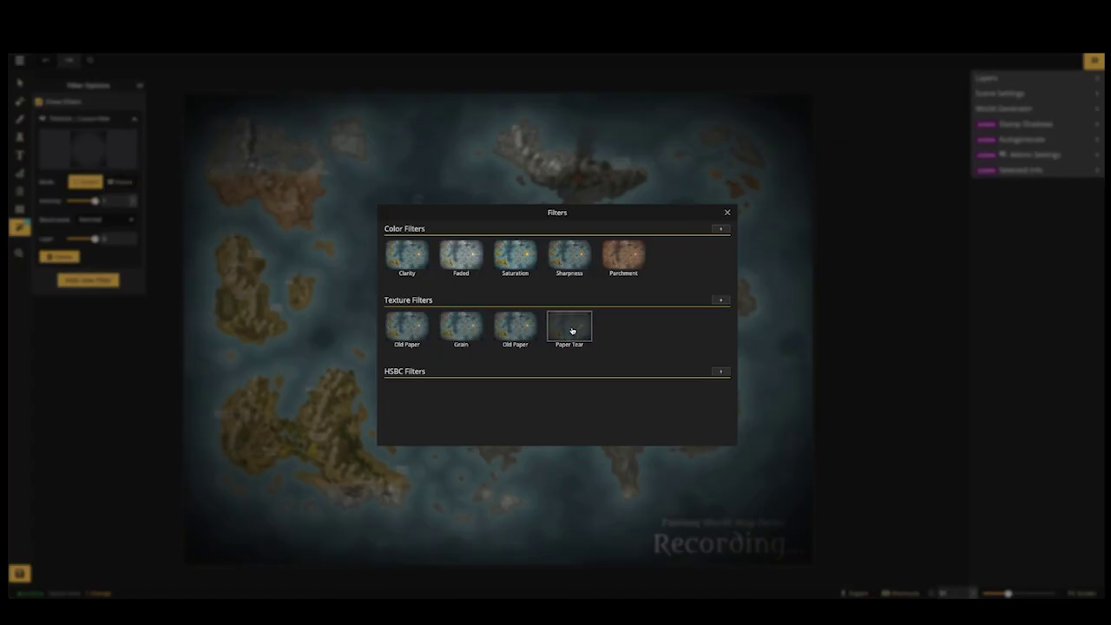
{"action": "left_click", "coordinate": [231, 175]}
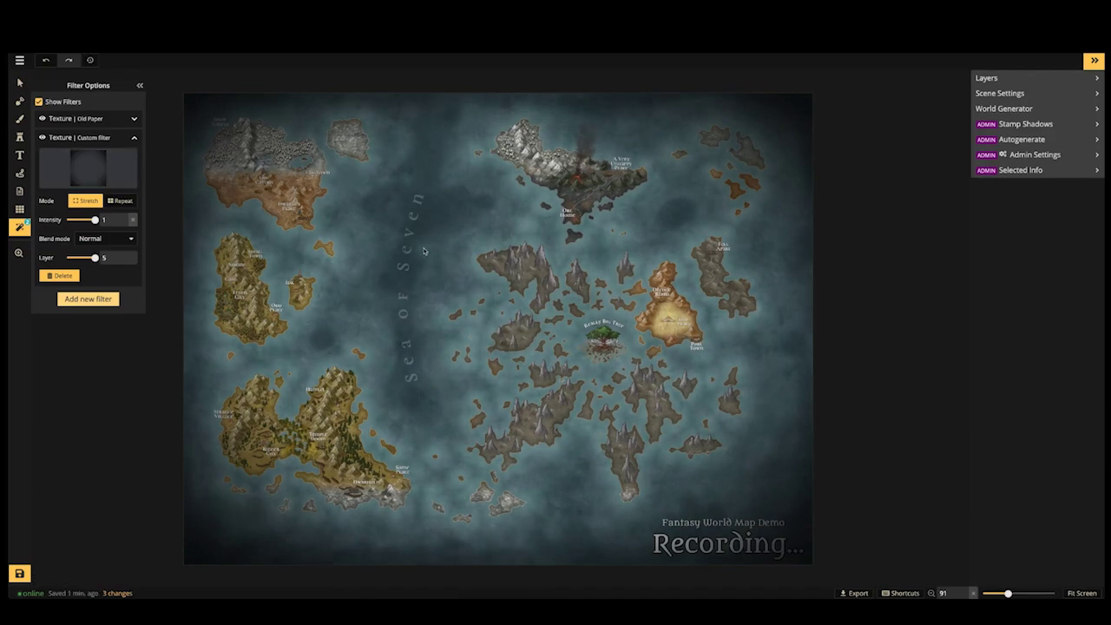
{"action": "left_click", "coordinate": [89, 118]}
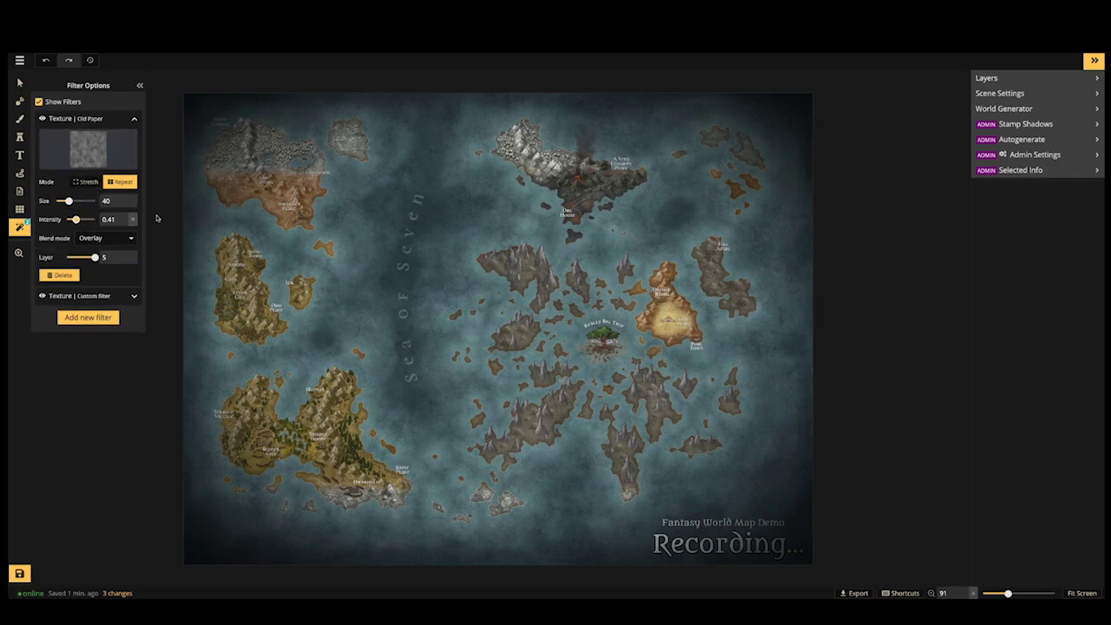
{"action": "left_click_drag", "start_coordinate": [336, 246], "coordinate": [374, 255]}
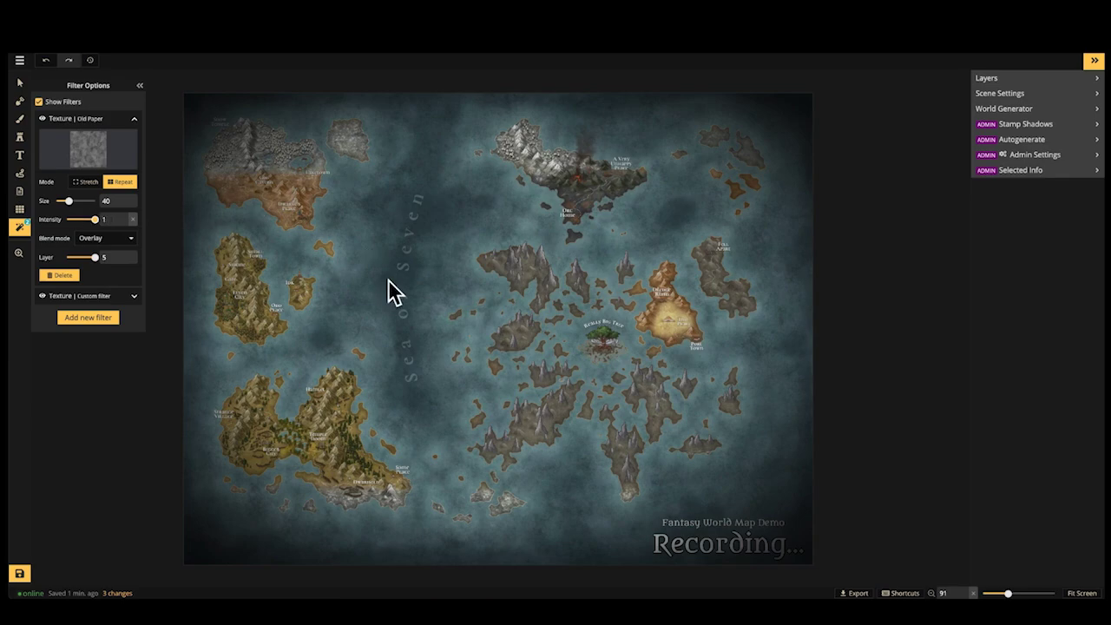
{"action": "scroll", "coordinate": [379, 283], "scroll_direction": "up", "scroll_amount": 3}
{"action": "key", "text": "space"}
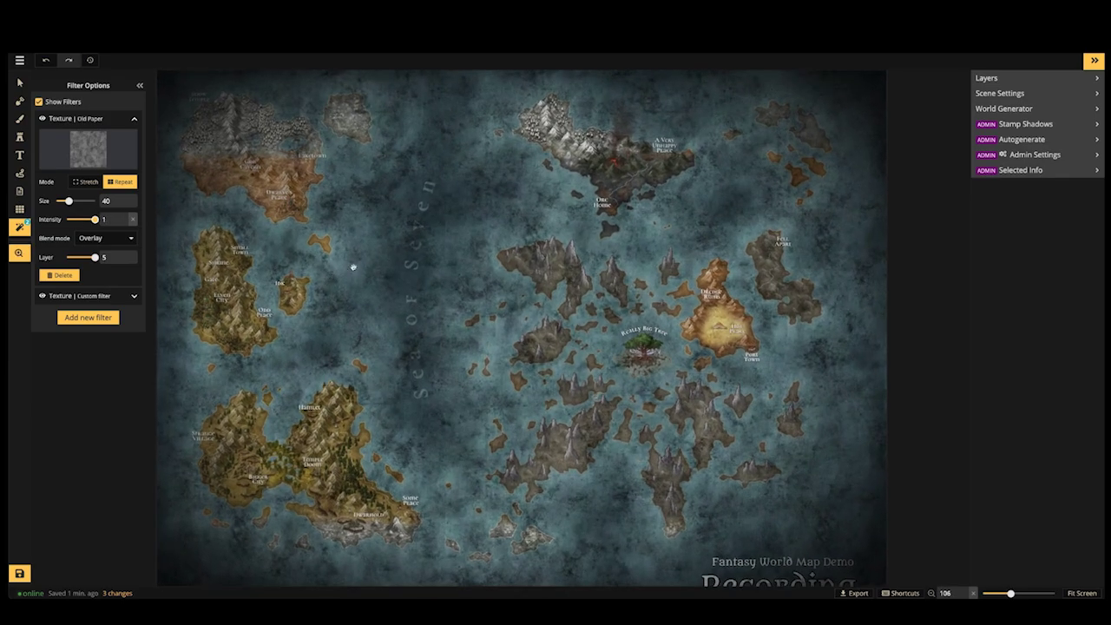
{"action": "left_click_drag", "start_coordinate": [330, 272], "coordinate": [361, 308]}
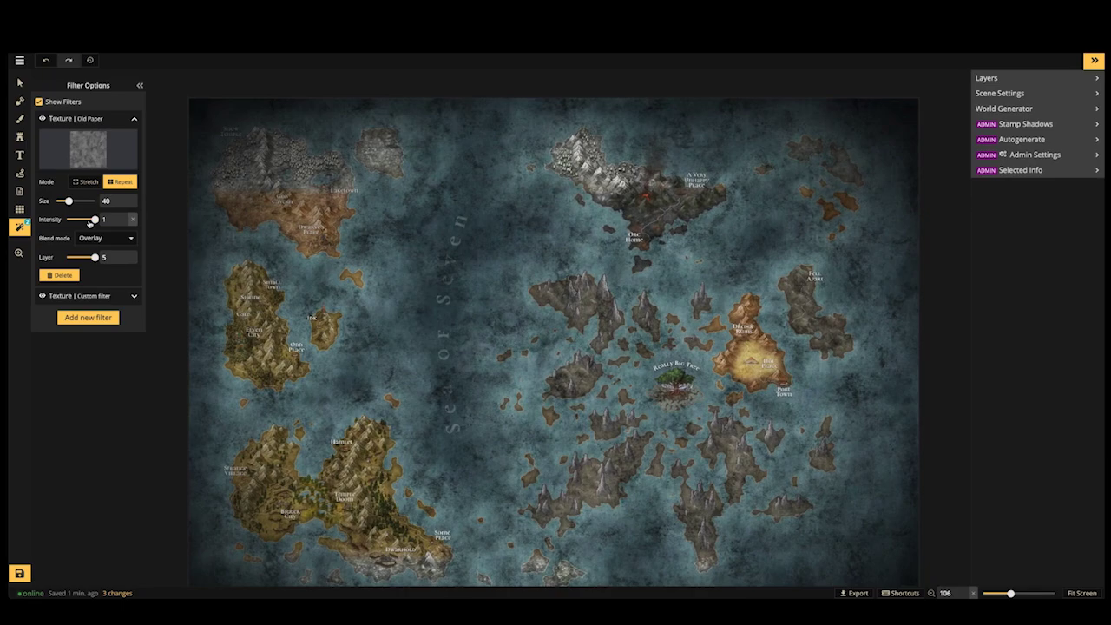
{"action": "left_click", "coordinate": [84, 219]}
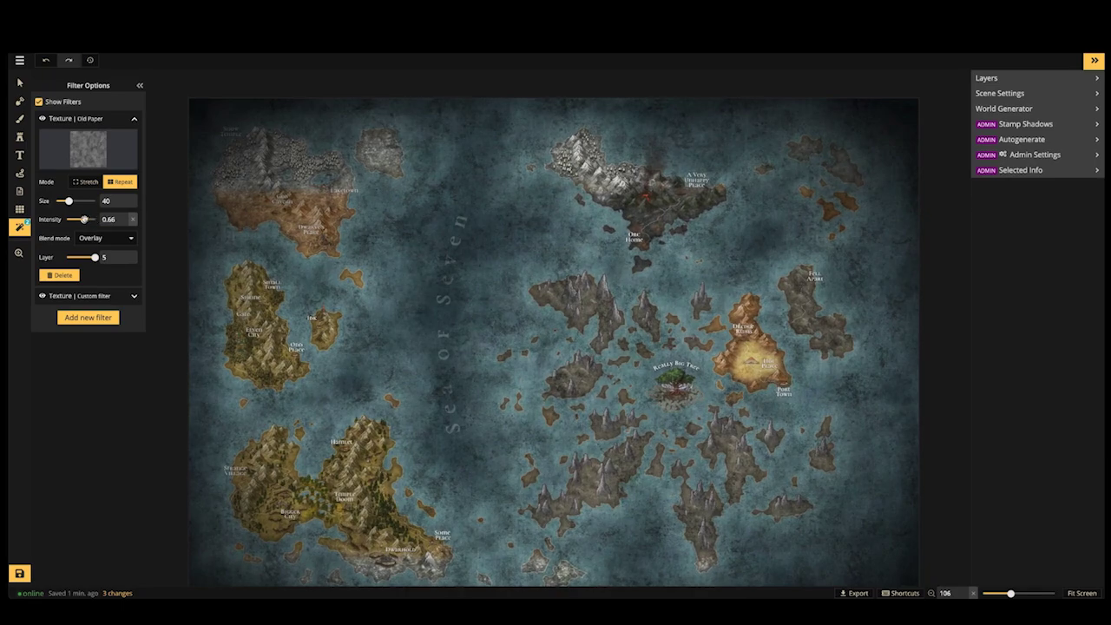
{"action": "scroll", "coordinate": [369, 240], "scroll_direction": "down", "scroll_amount": 5}
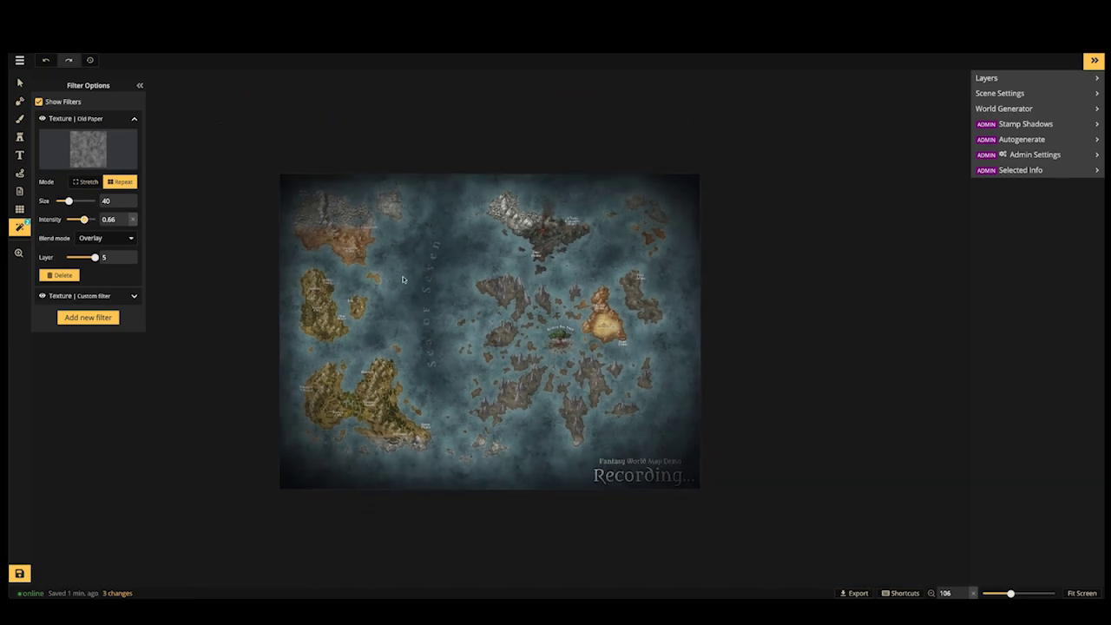
Add a custom color filter to the map and set its type to Saturation
{"action": "left_click", "coordinate": [98, 320]}
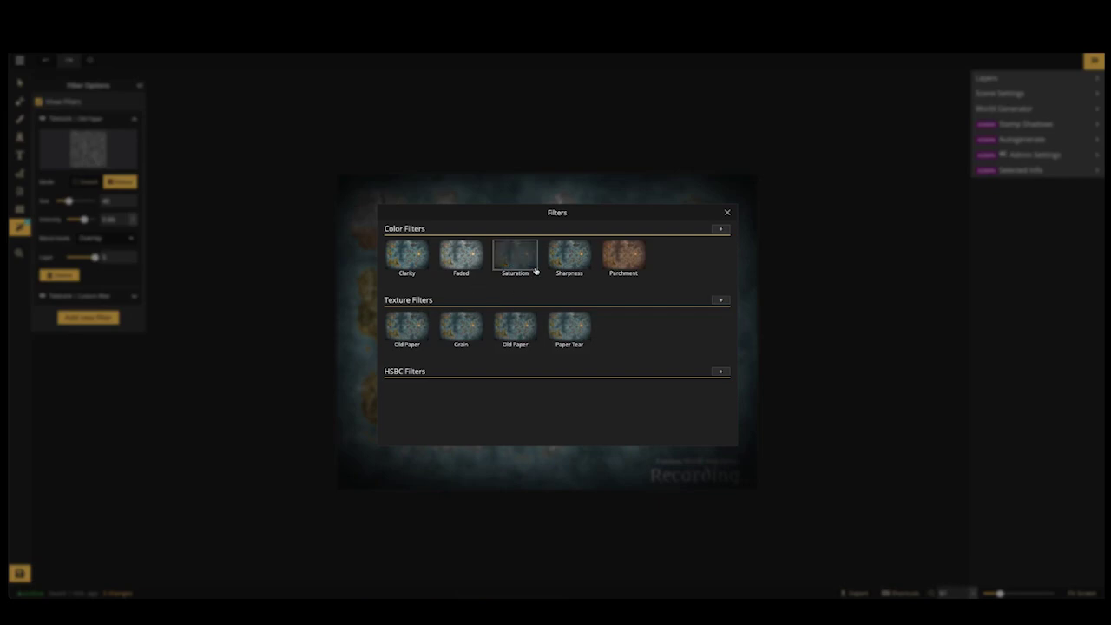
{"action": "left_click", "coordinate": [721, 230]}
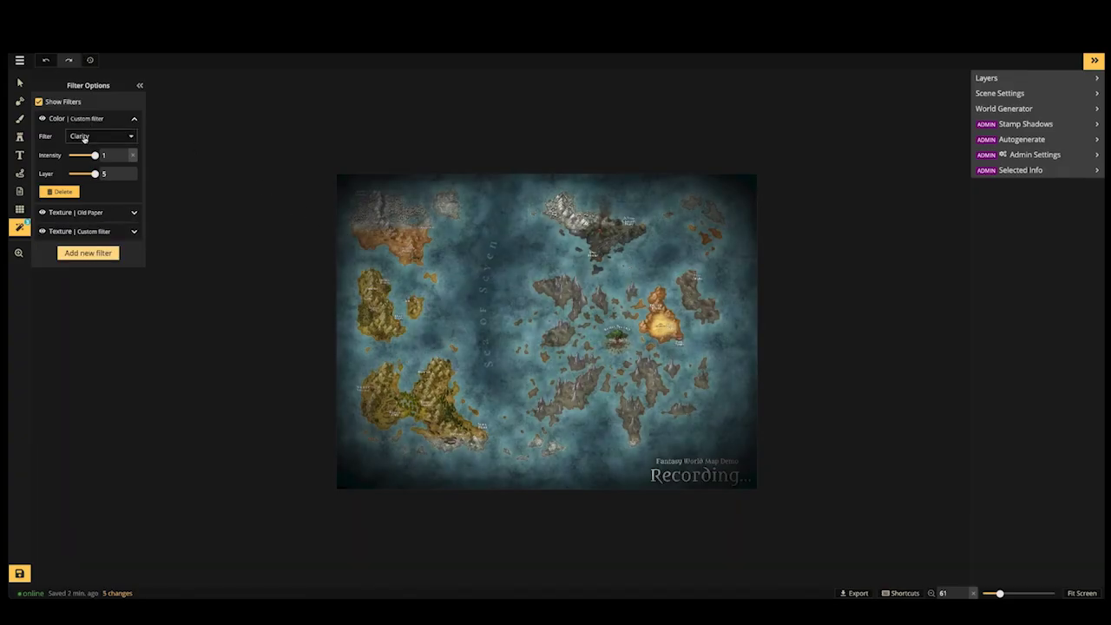
{"action": "left_click", "coordinate": [84, 137]}
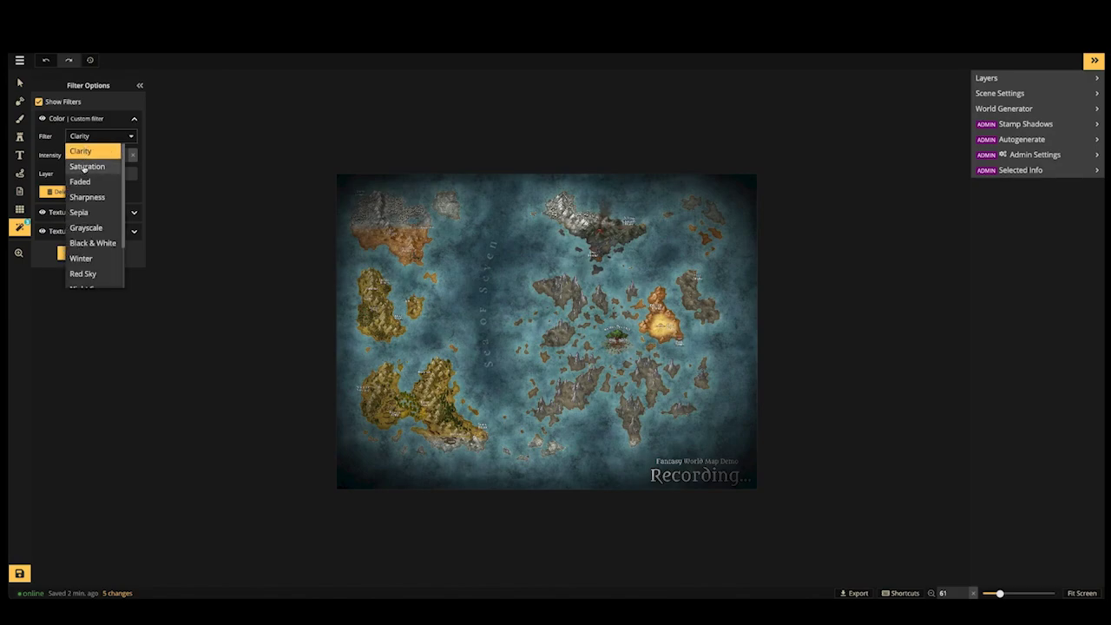
{"action": "left_click", "coordinate": [86, 166]}
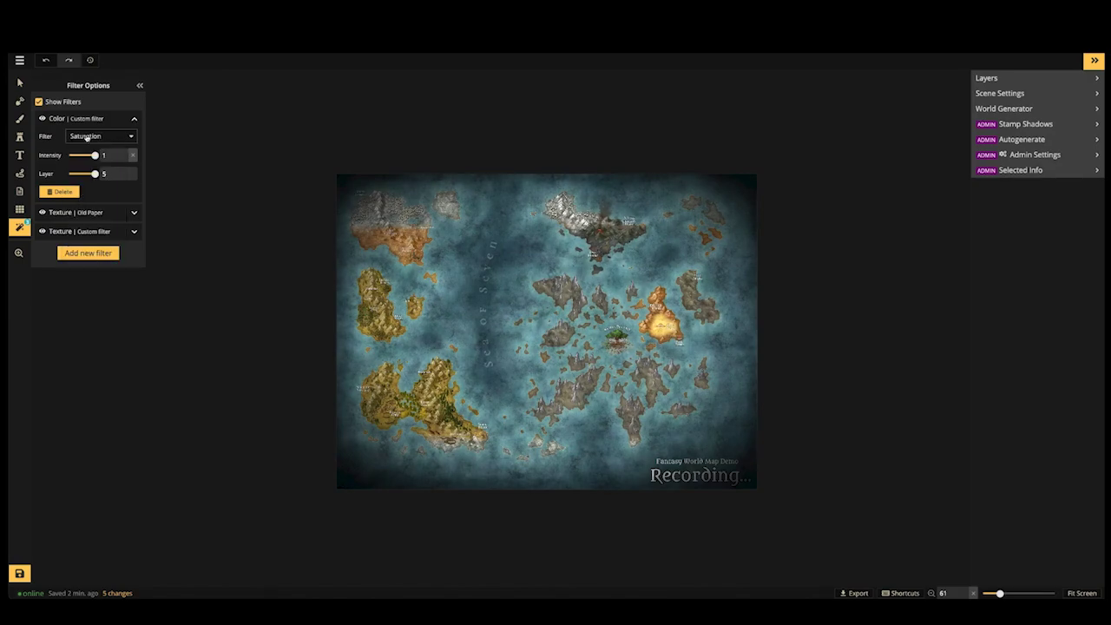
Try the Faded and Sharpness types on the custom color filter
{"action": "left_click", "coordinate": [95, 136]}
{"action": "left_click", "coordinate": [93, 182]}
{"action": "left_click", "coordinate": [96, 138]}
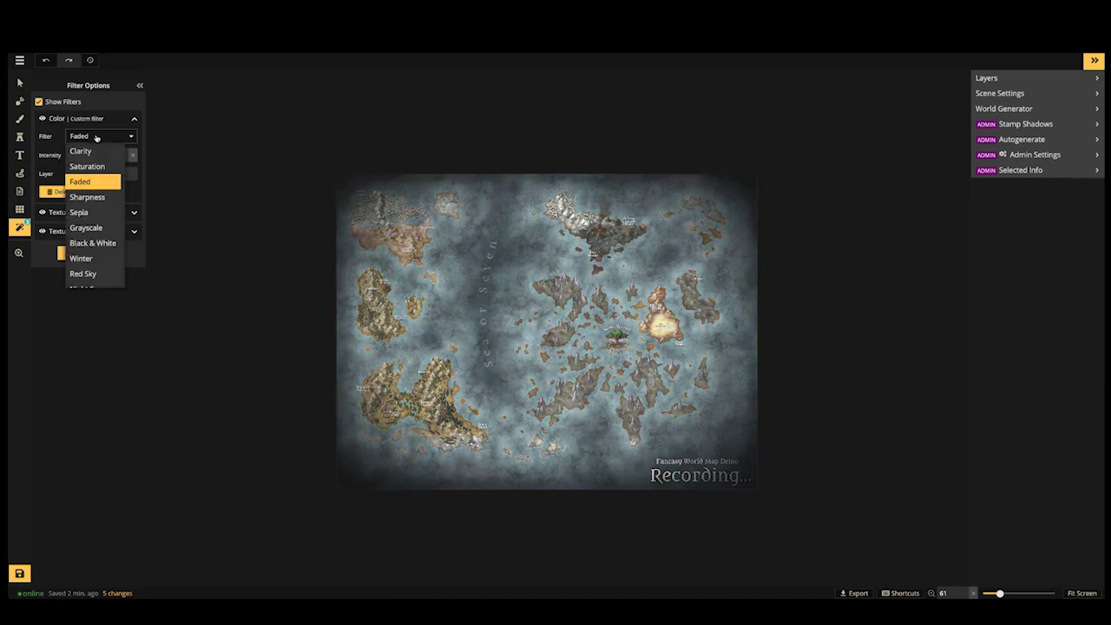
{"action": "key", "text": "Down"}
{"action": "key", "text": "Return"}
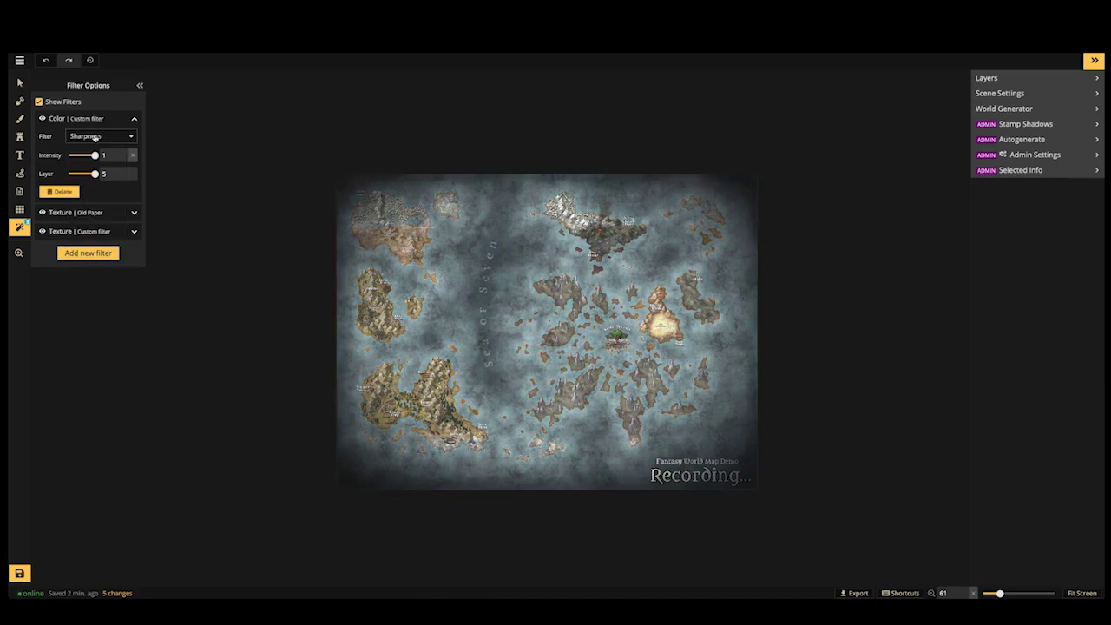
Try the Sepia and Grayscale types on the custom color filter
{"action": "left_click", "coordinate": [95, 139]}
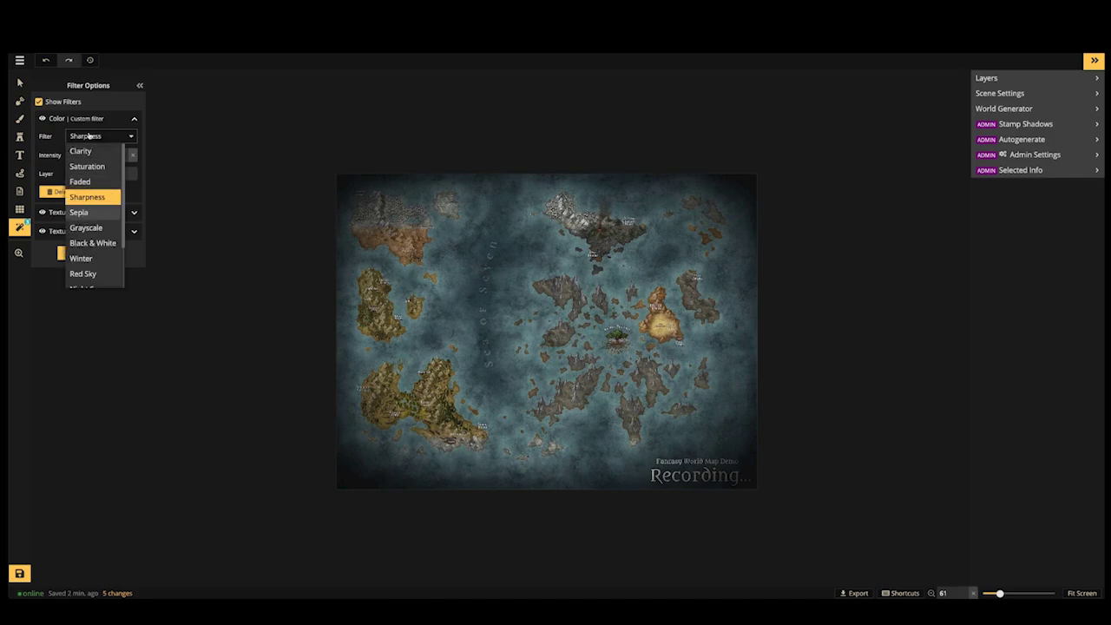
{"action": "key", "text": "Down"}
{"action": "key", "text": "Return"}
{"action": "left_click", "coordinate": [88, 135]}
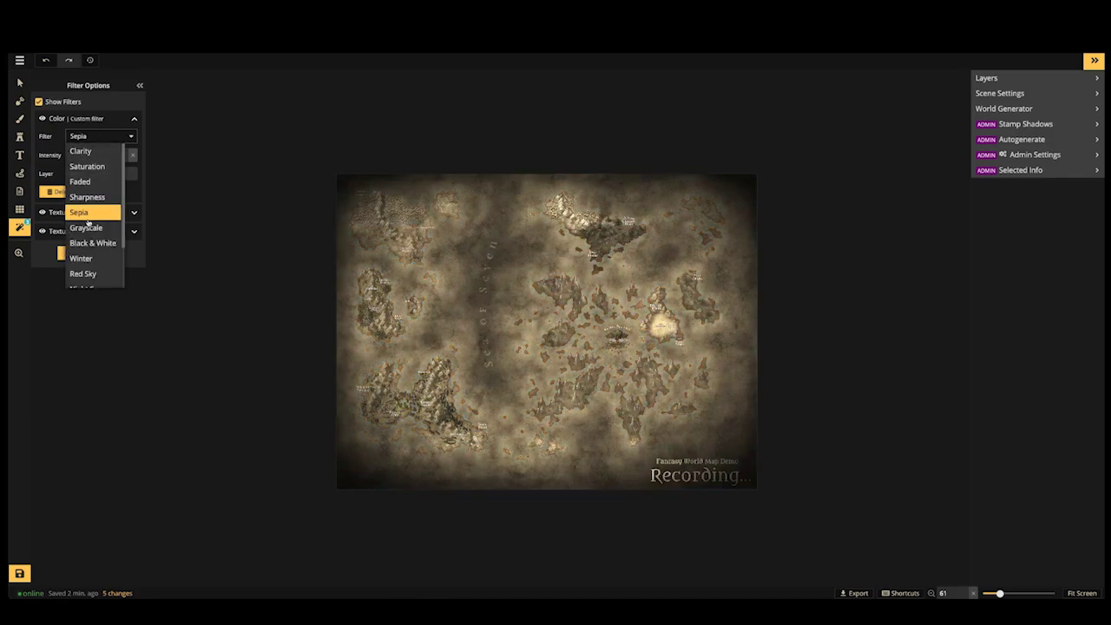
{"action": "key", "text": "Down"}
{"action": "key", "text": "Return"}
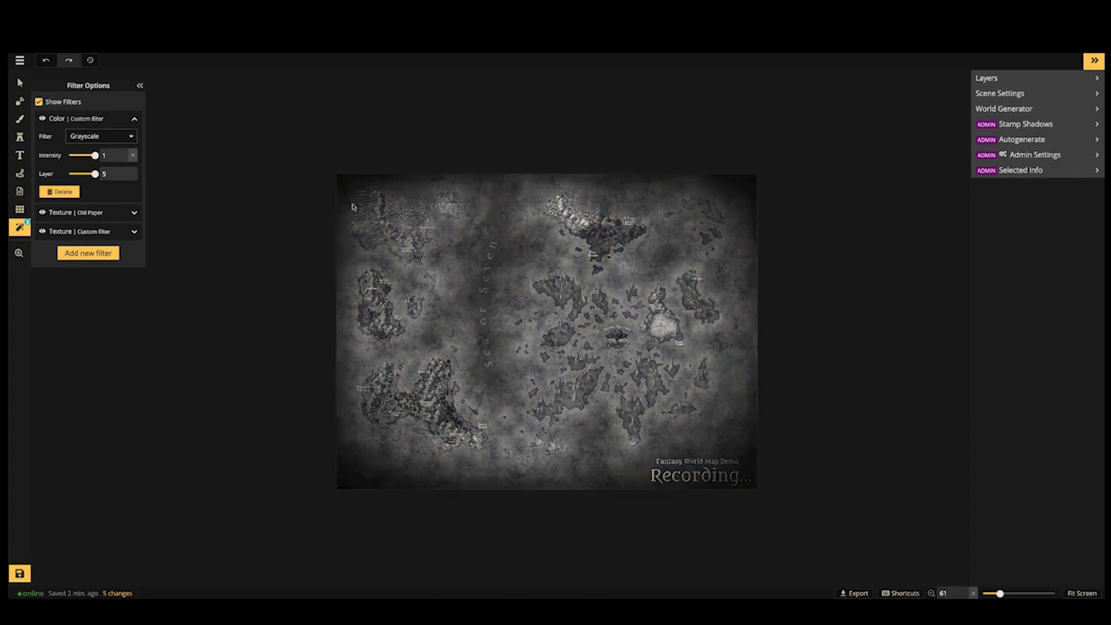
Try the Black & White and Winter types on the custom color filter
{"action": "left_click", "coordinate": [94, 135]}
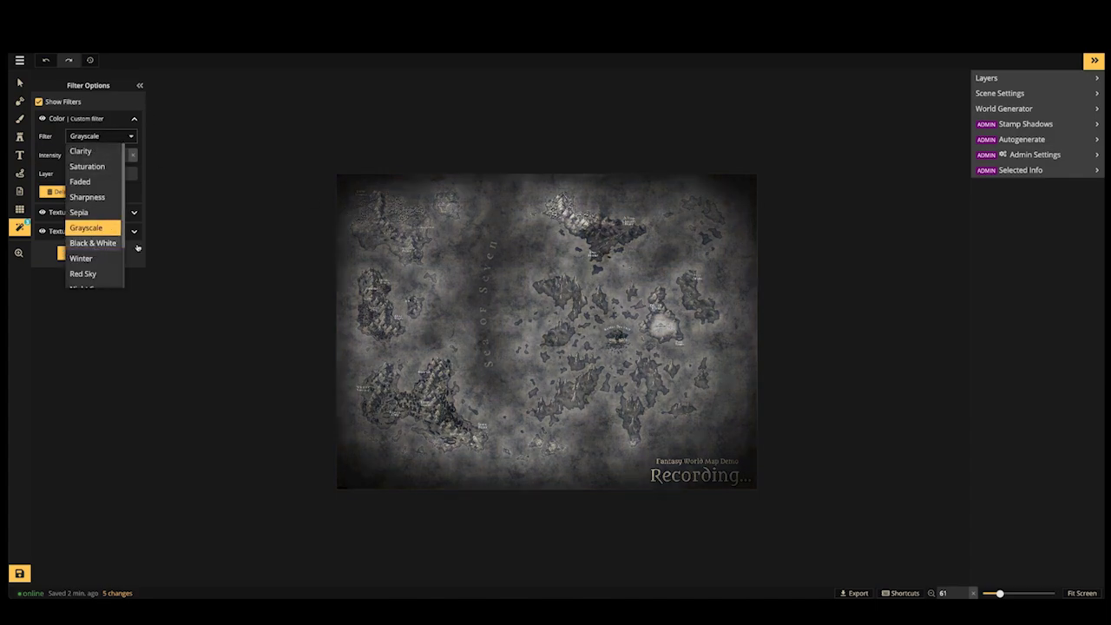
{"action": "key", "text": "Down"}
{"action": "key", "text": "Return"}
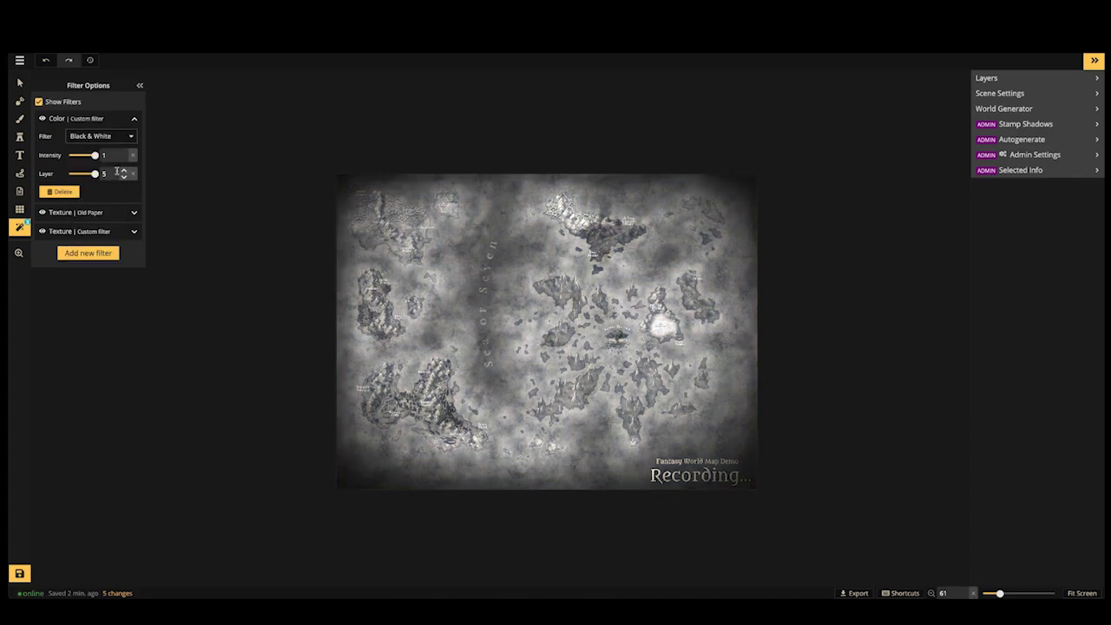
{"action": "left_click", "coordinate": [93, 137]}
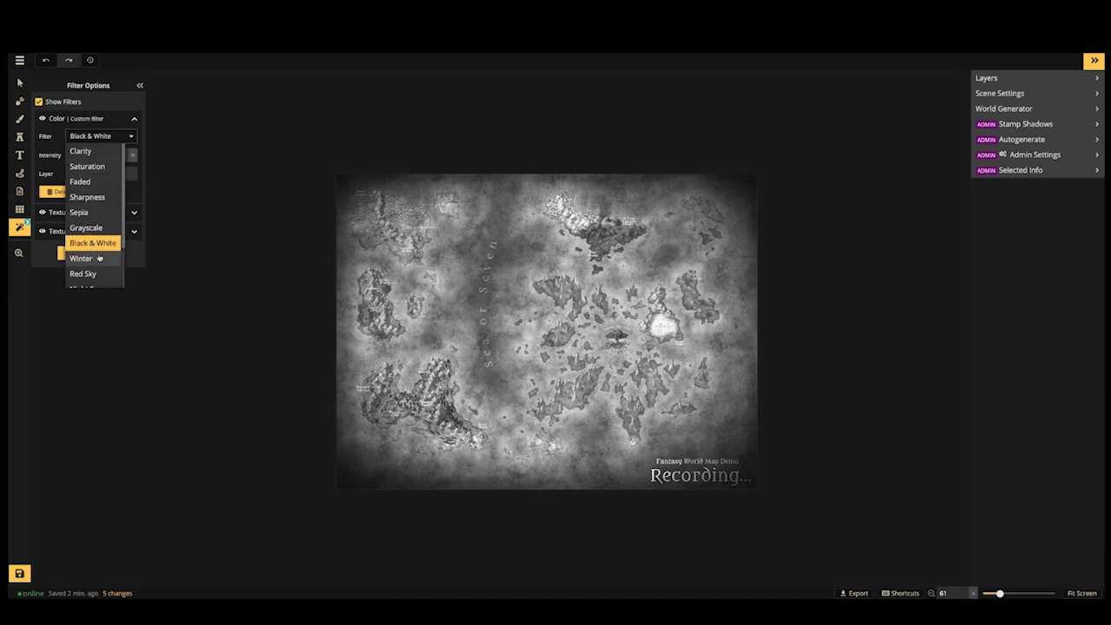
{"action": "key", "text": "Down"}
{"action": "key", "text": "Return"}
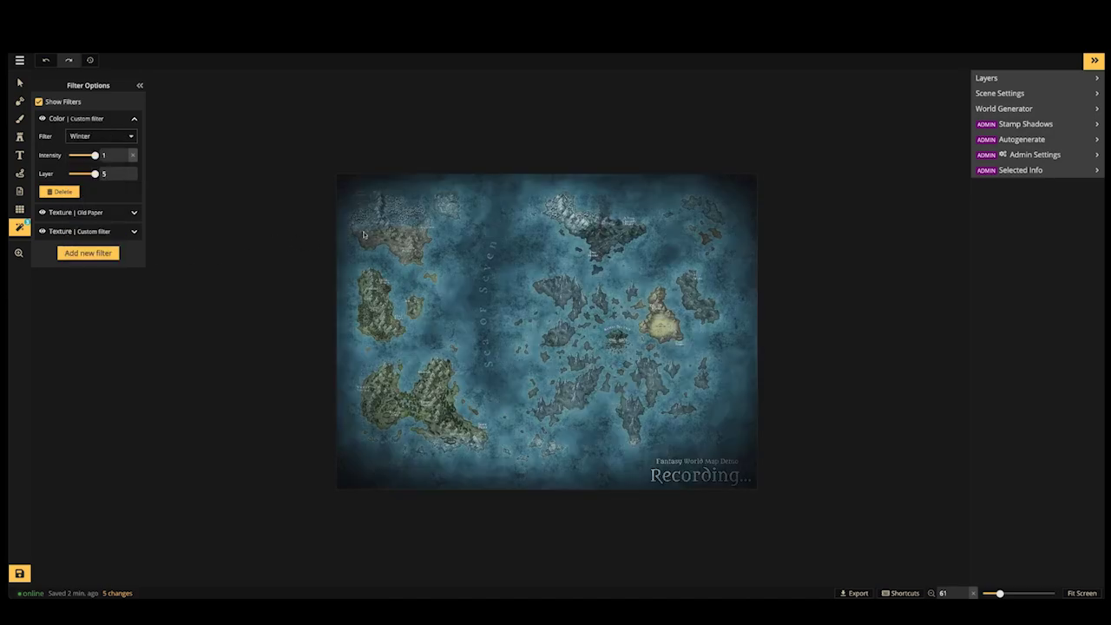
Try the Red Sky type on the custom color filter and switch it to Night Scene
{"action": "left_click", "coordinate": [108, 138]}
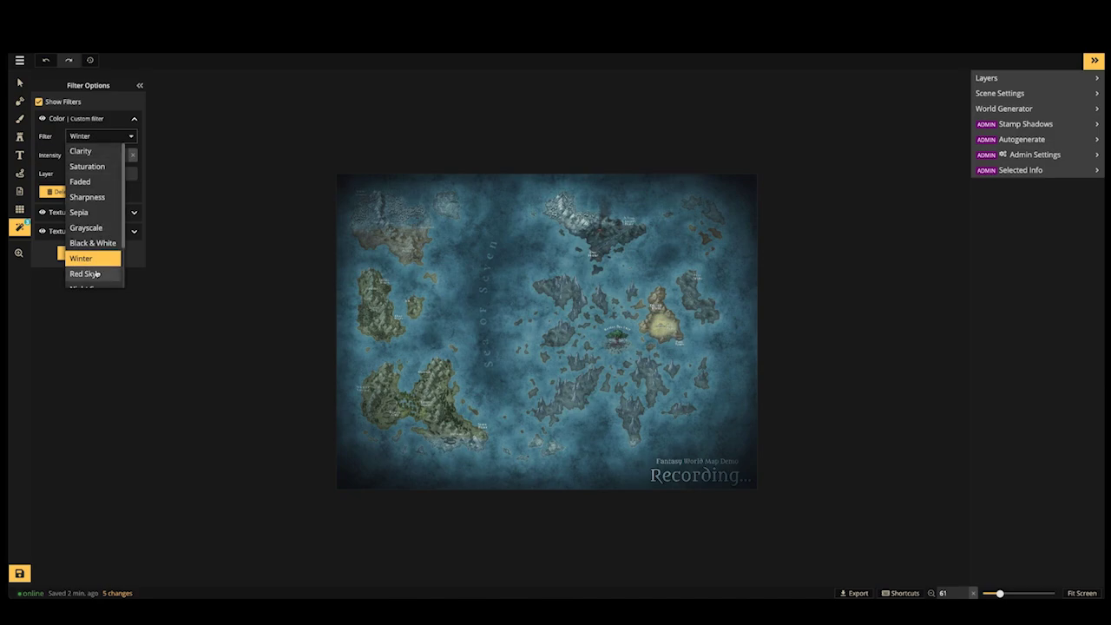
{"action": "key", "text": "Down"}
{"action": "key", "text": "Return"}
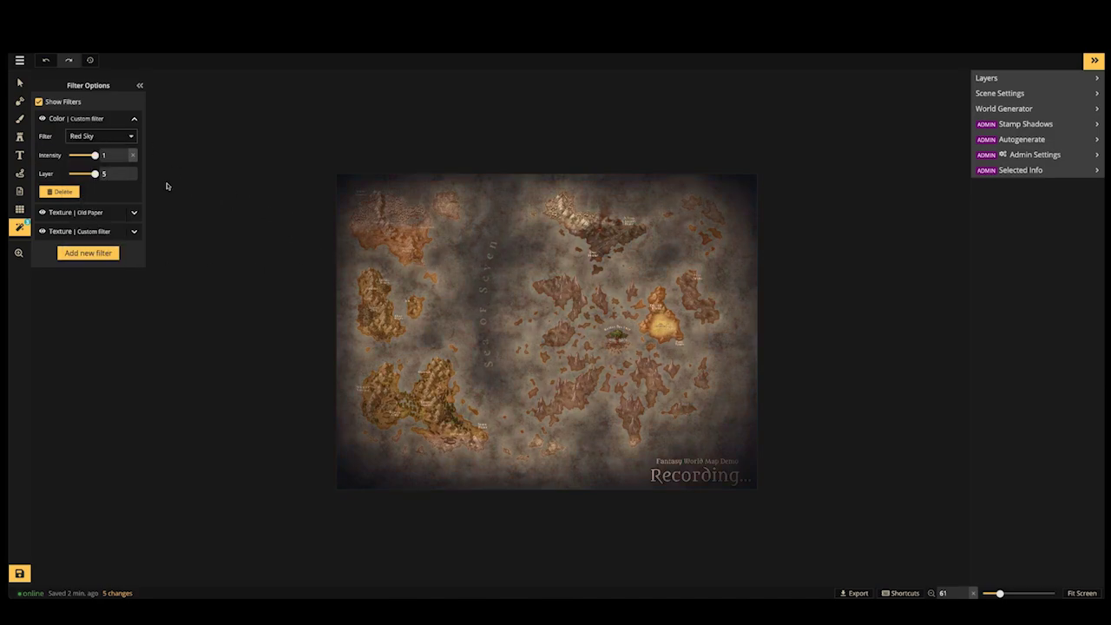
{"action": "left_click", "coordinate": [89, 139]}
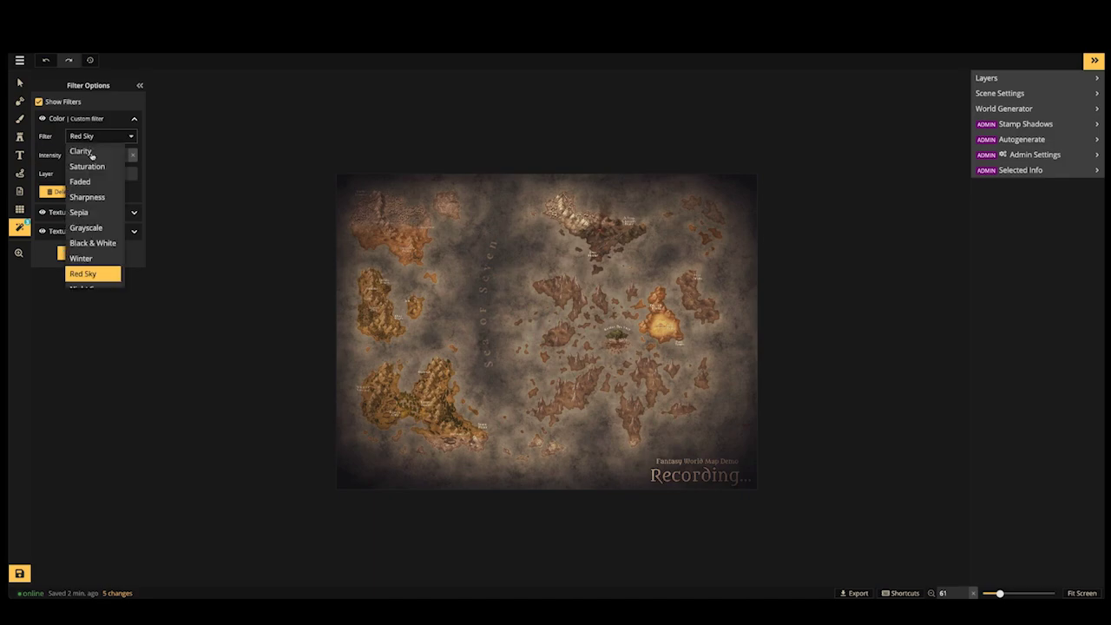
{"action": "scroll", "coordinate": [87, 235], "scroll_direction": "down", "scroll_amount": 2}
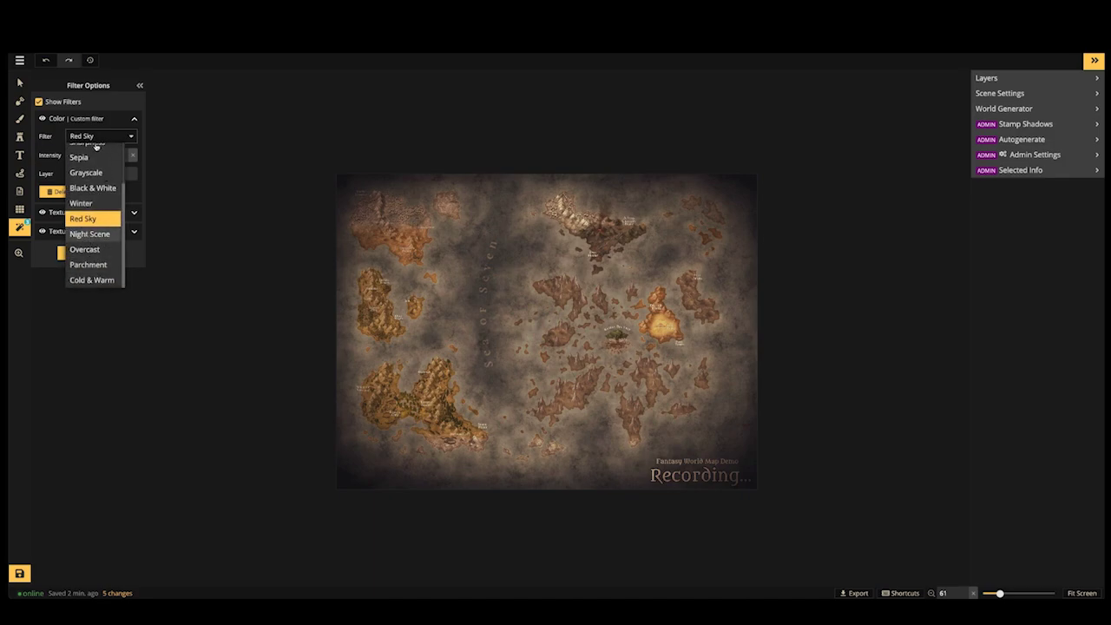
{"action": "key", "text": "Down"}
{"action": "key", "text": "Return"}
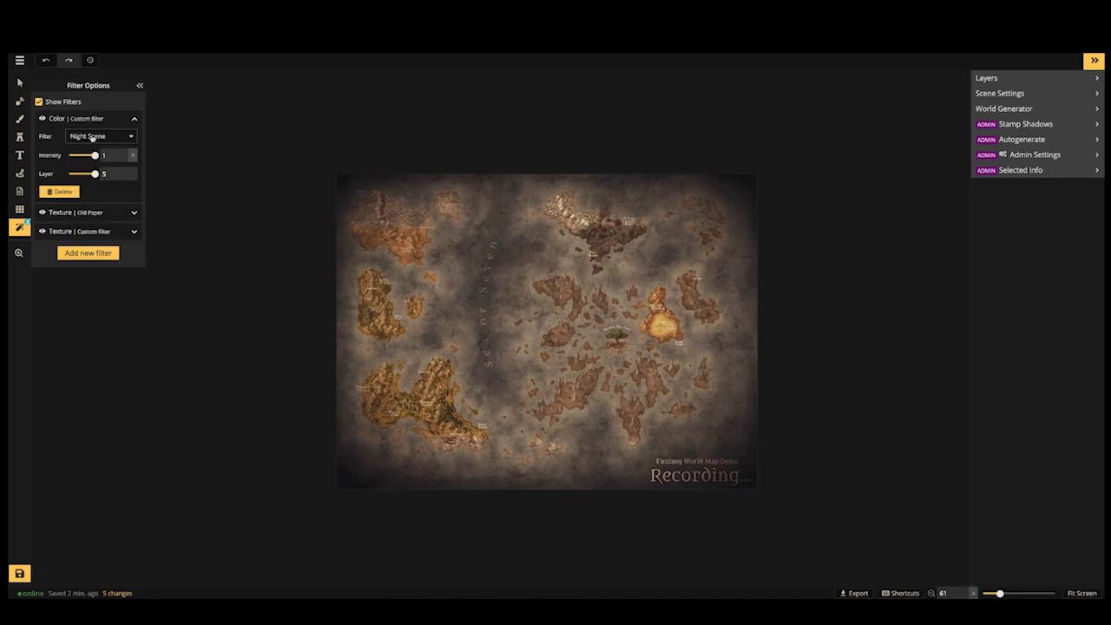
Try the Overcast and Parchment types on the custom color filter
{"action": "left_click", "coordinate": [91, 138]}
{"action": "scroll", "coordinate": [85, 260], "scroll_direction": "down", "scroll_amount": 2}
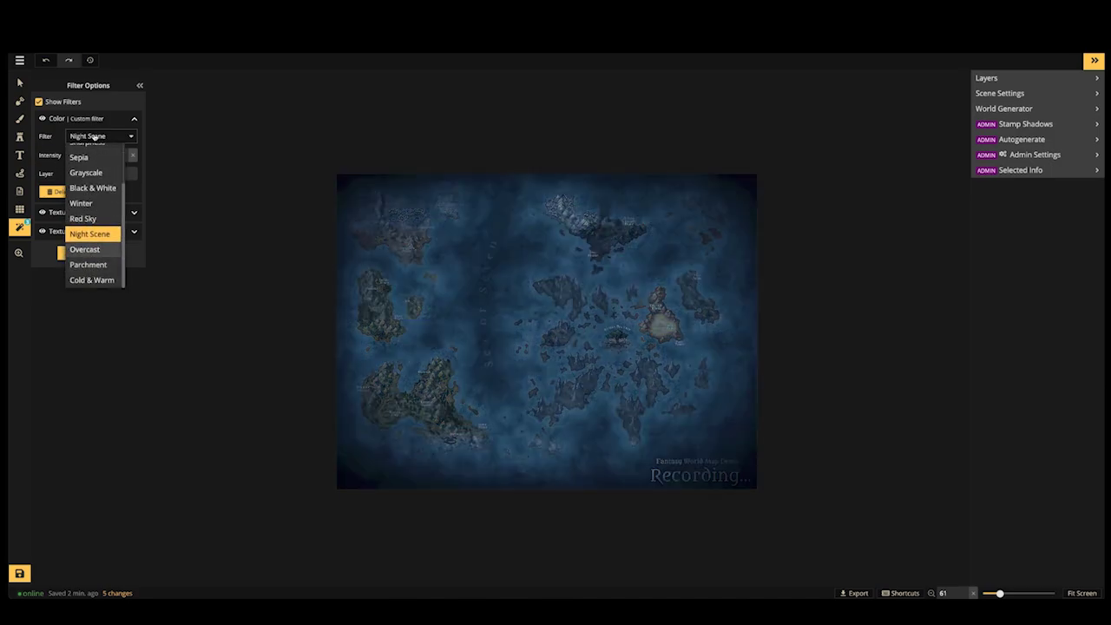
{"action": "key", "text": "Down"}
{"action": "key", "text": "Return"}
{"action": "left_click", "coordinate": [94, 137]}
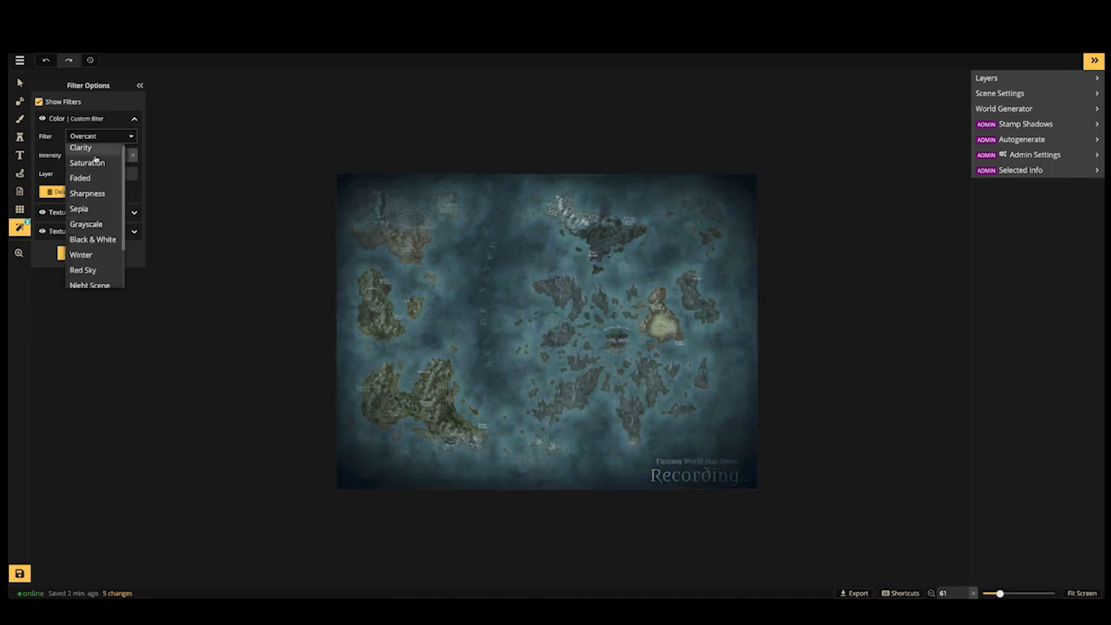
{"action": "scroll", "coordinate": [90, 260], "scroll_direction": "down", "scroll_amount": 3}
{"action": "key", "text": "Down"}
{"action": "key", "text": "Return"}
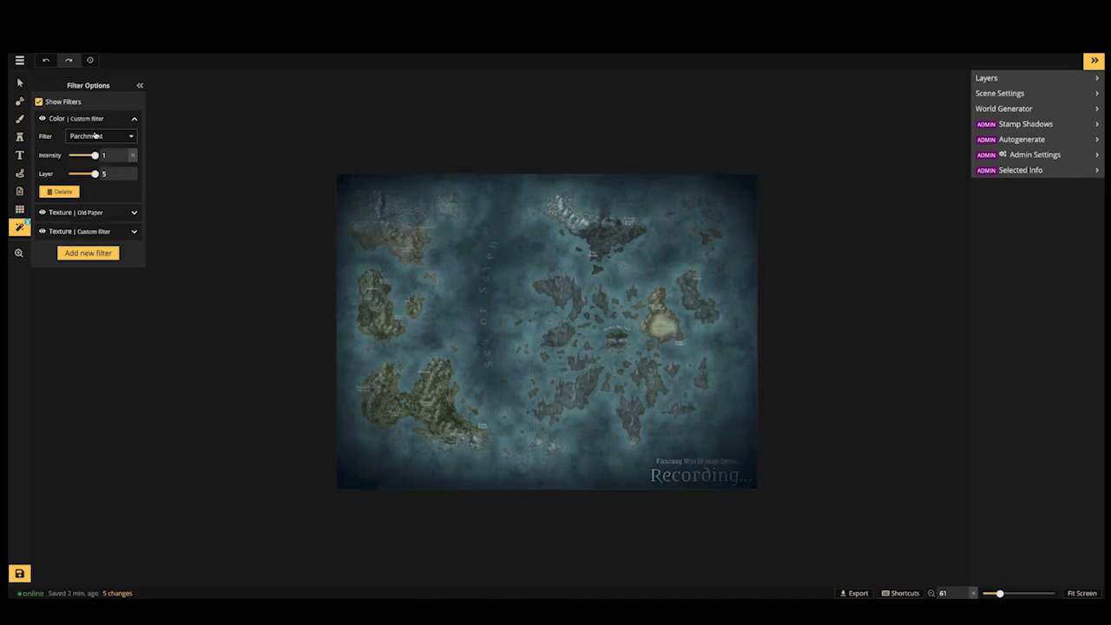
Set the custom color filter's type to Cold & Warm
{"action": "left_click", "coordinate": [95, 136]}
{"action": "scroll", "coordinate": [96, 224], "scroll_direction": "down", "scroll_amount": 3}
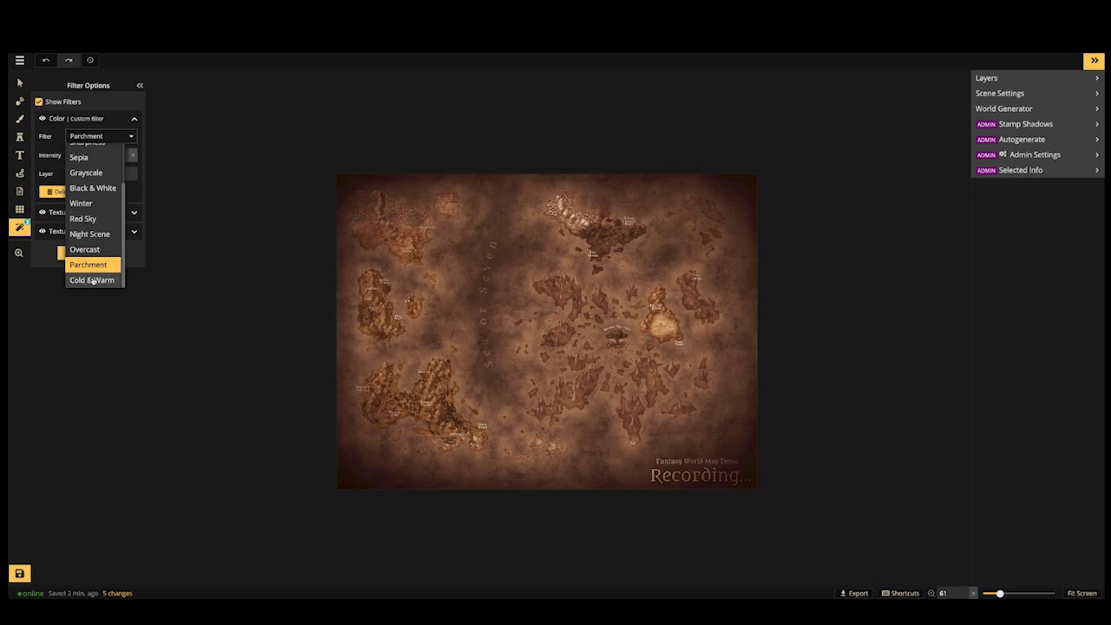
{"action": "key", "text": "Down"}
{"action": "key", "text": "Return"}
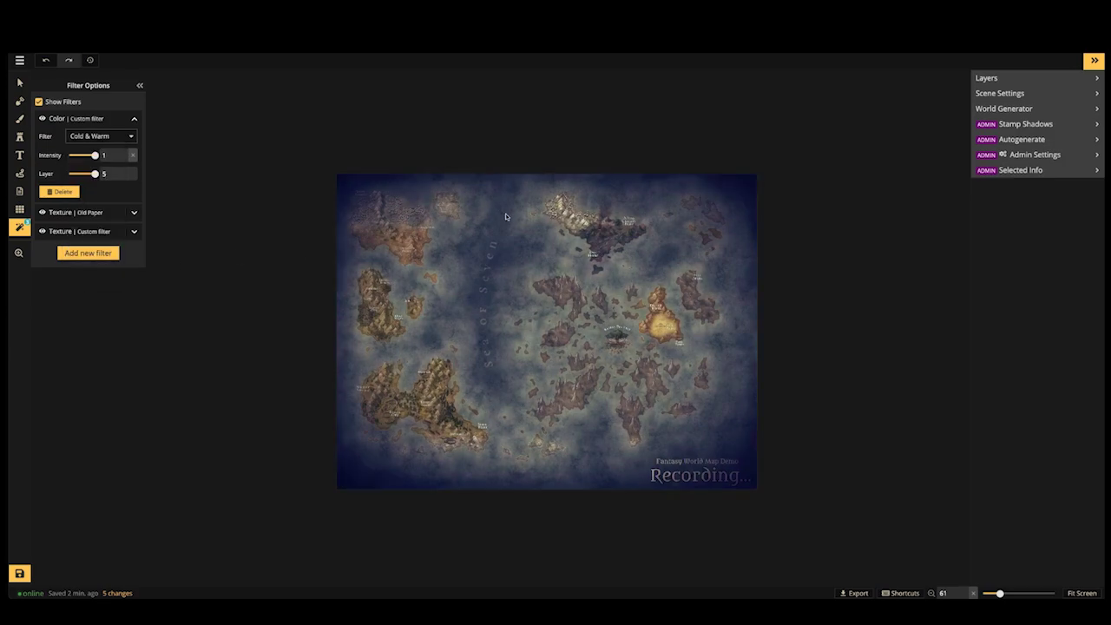
Examine the whole map up close and from afar to judge the combined filters on the continents, sea and labels
{"action": "scroll", "coordinate": [516, 316], "scroll_direction": "up", "scroll_amount": 5}
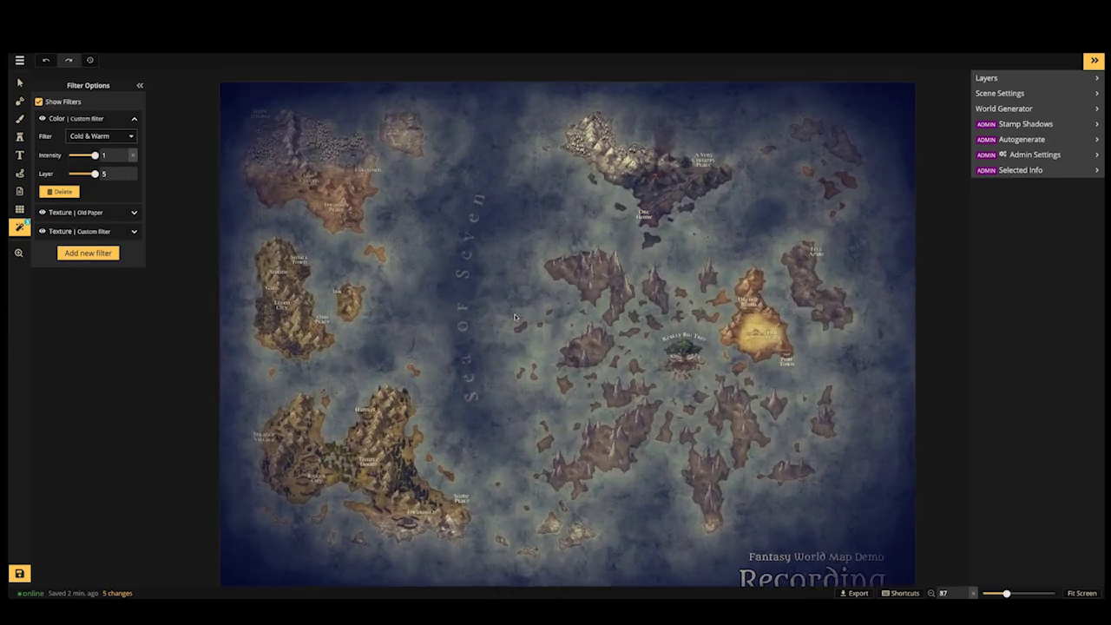
{"action": "key", "text": "Down"}
{"action": "key", "text": "Escape"}
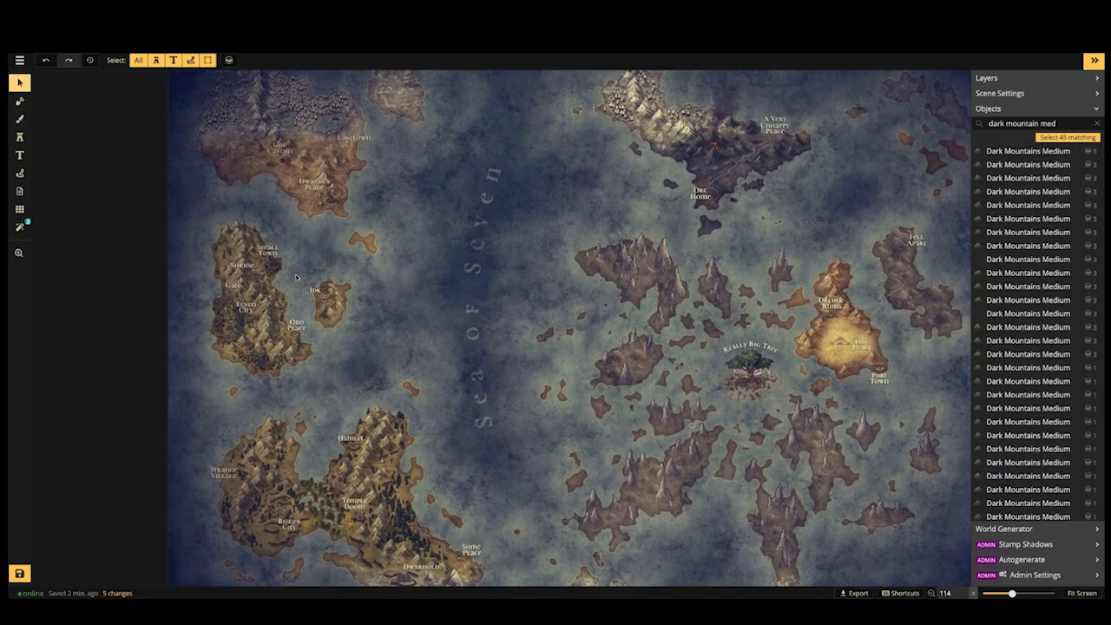
{"action": "scroll", "coordinate": [429, 318], "scroll_direction": "up", "scroll_amount": 1}
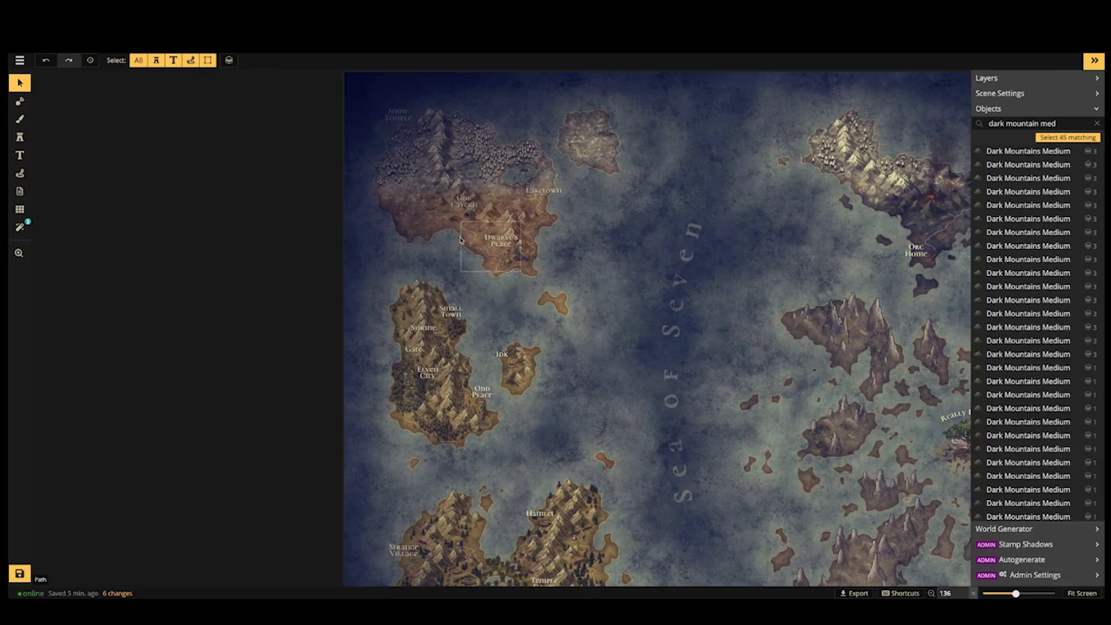
{"action": "scroll", "coordinate": [465, 224], "scroll_direction": "up", "scroll_amount": 2}
{"action": "scroll", "coordinate": [441, 261], "scroll_direction": "down", "scroll_amount": 3}
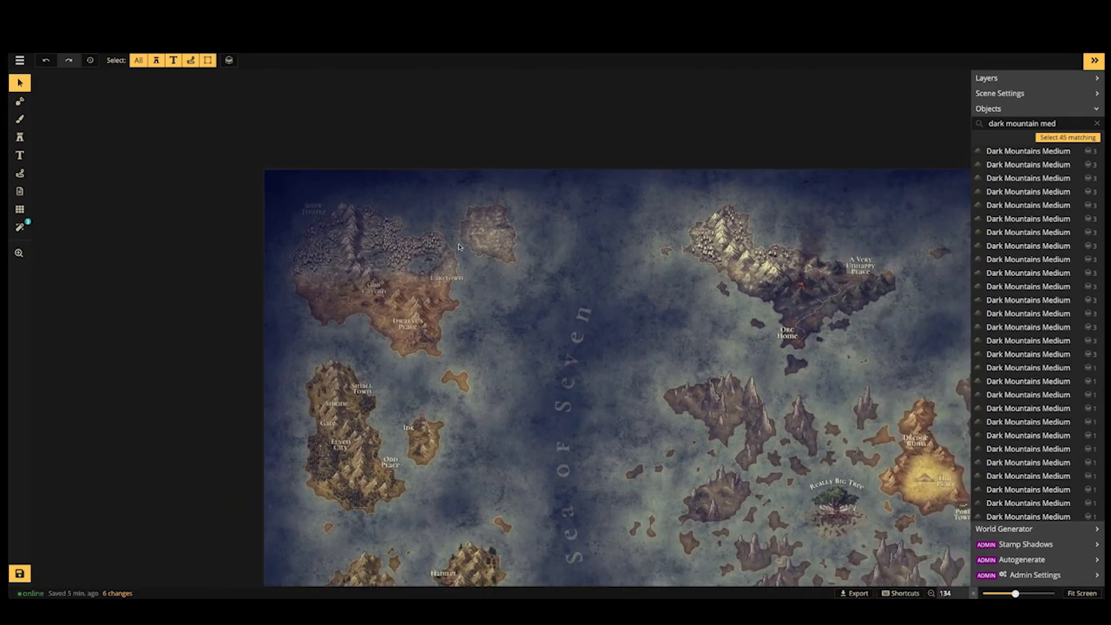
{"action": "key", "text": "space"}
{"action": "left_click_drag", "start_coordinate": [650, 260], "coordinate": [447, 226]}
{"action": "left_click_drag", "start_coordinate": [626, 469], "coordinate": [650, 344]}
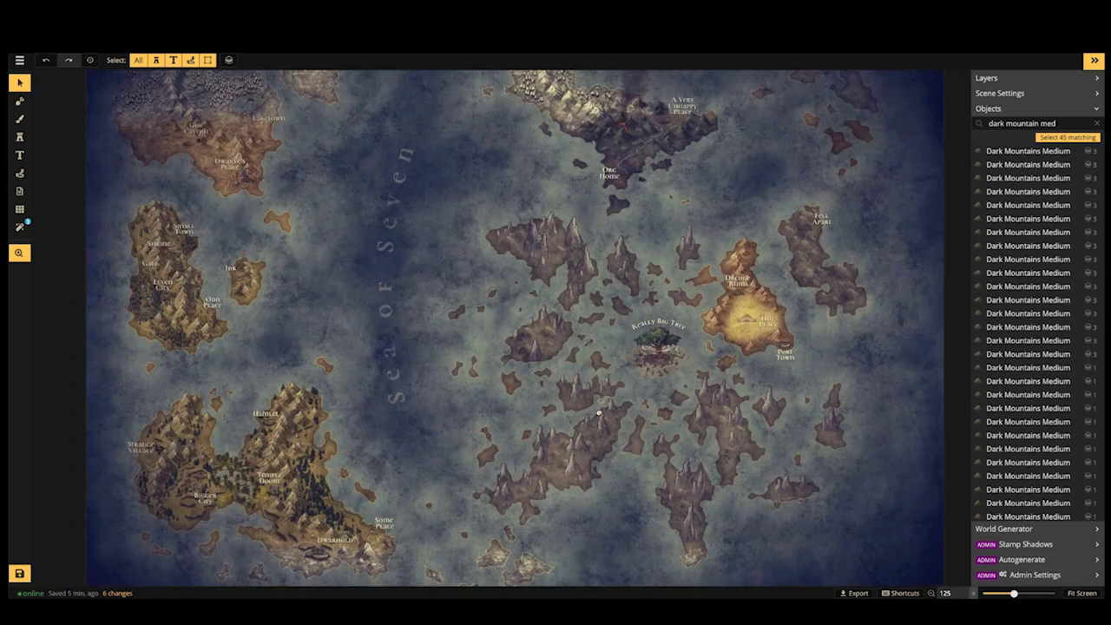
{"action": "scroll", "coordinate": [599, 413], "scroll_direction": "down", "scroll_amount": 2}
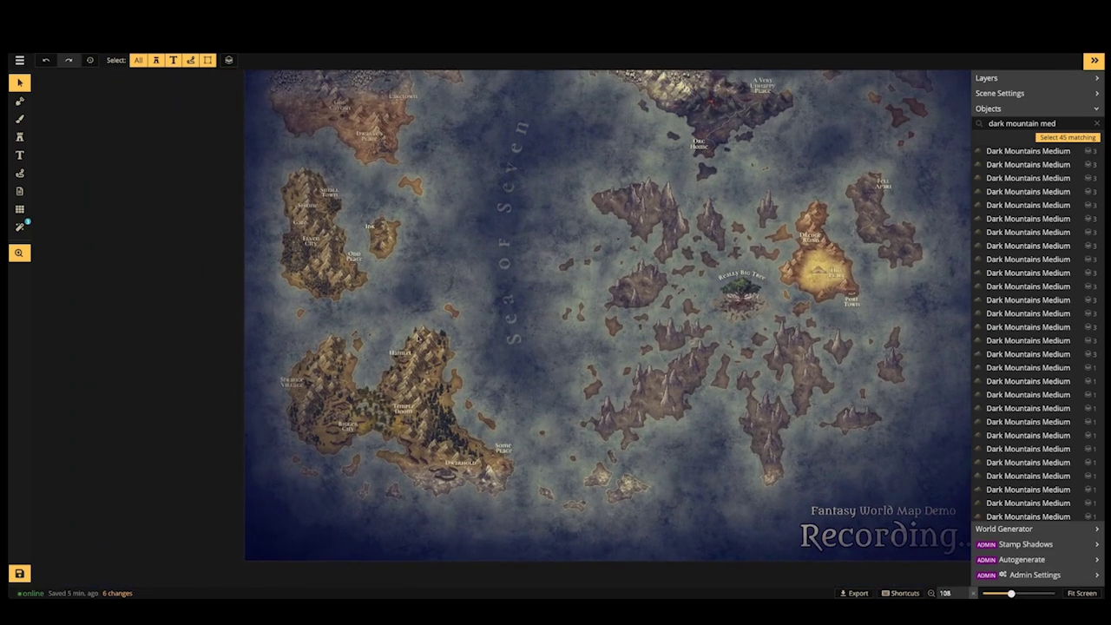
{"action": "key", "text": "space"}
{"action": "left_click_drag", "start_coordinate": [766, 420], "coordinate": [637, 430]}
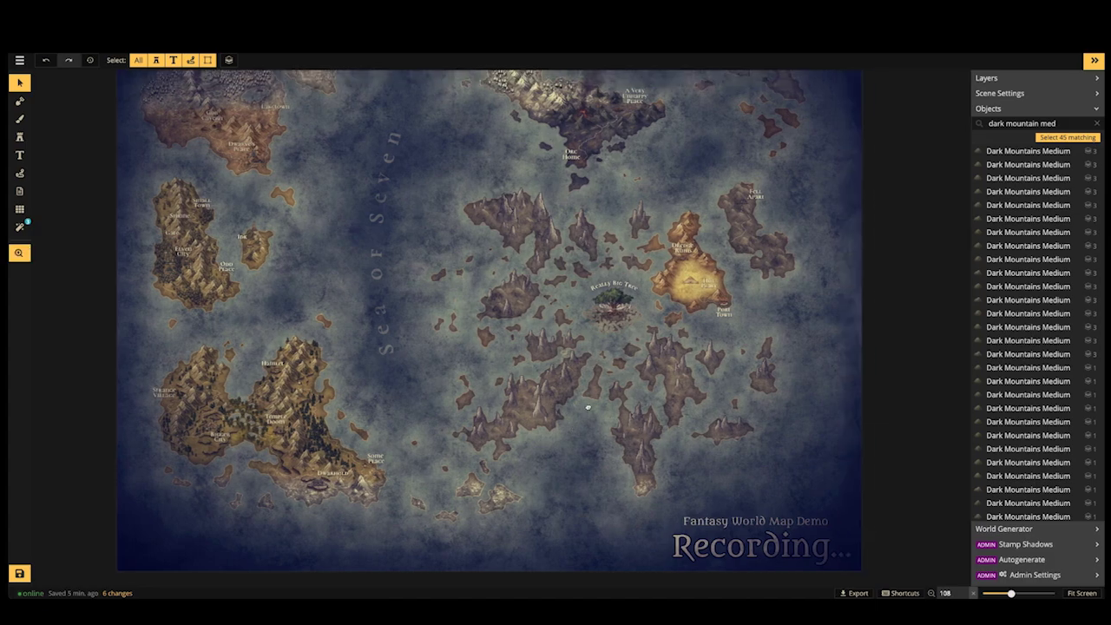
{"action": "left_click_drag", "start_coordinate": [753, 237], "coordinate": [708, 242]}
{"action": "key", "text": "space"}
{"action": "left_click_drag", "start_coordinate": [477, 323], "coordinate": [488, 343]}
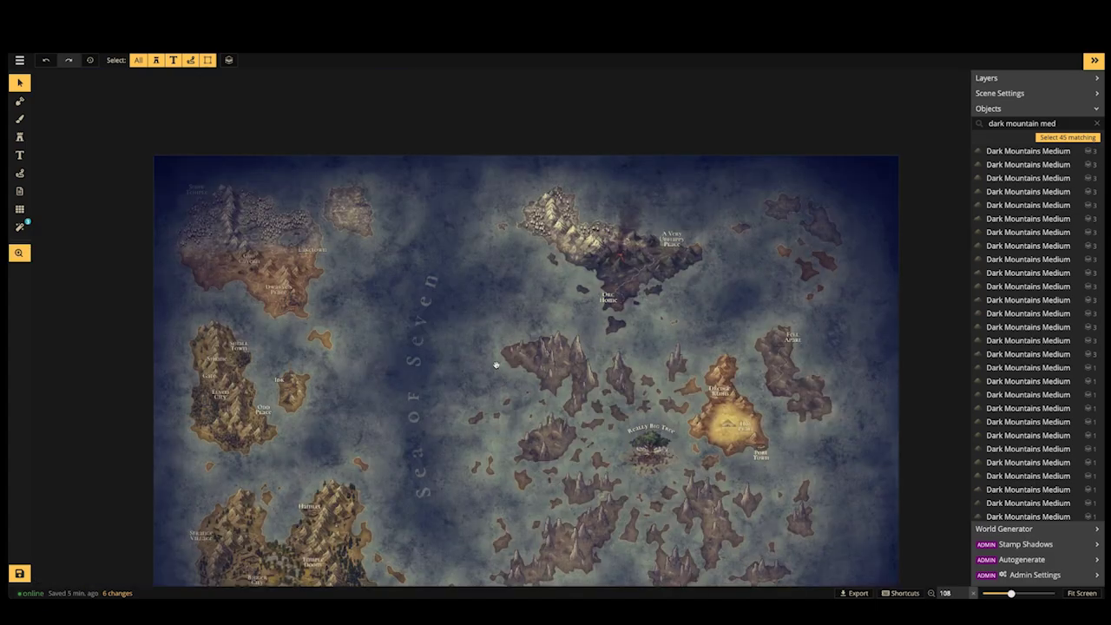
{"action": "scroll", "coordinate": [497, 366], "scroll_direction": "down", "scroll_amount": 2}
{"action": "scroll", "coordinate": [465, 366], "scroll_direction": "down", "scroll_amount": 1}
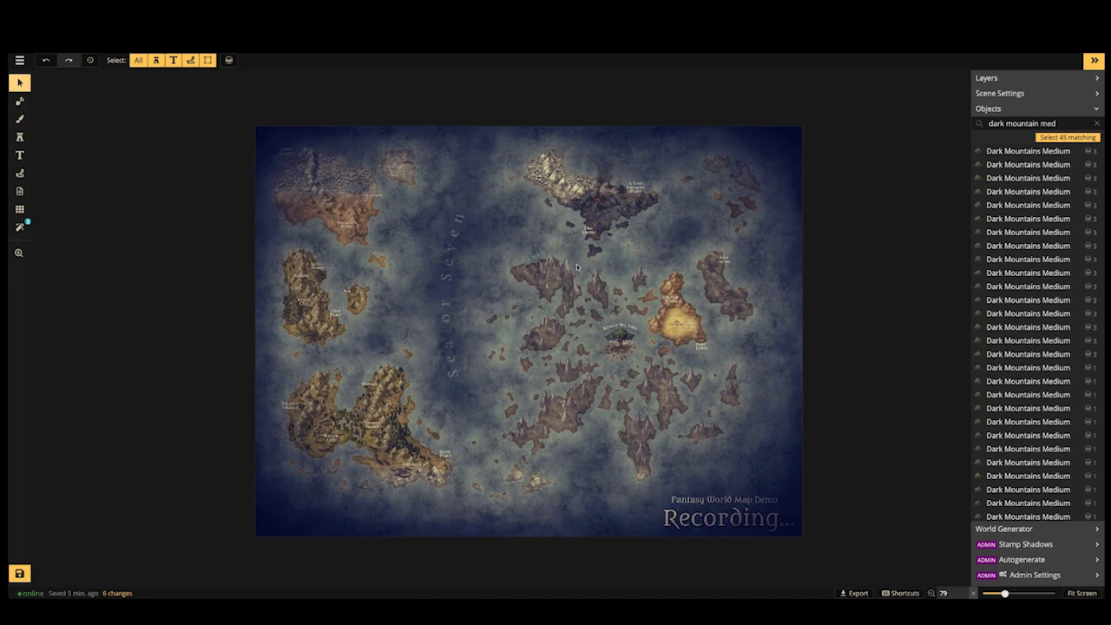
{"action": "scroll", "coordinate": [569, 270], "scroll_direction": "up", "scroll_amount": 1}
{"action": "left_click_drag", "start_coordinate": [544, 288], "coordinate": [524, 281]}
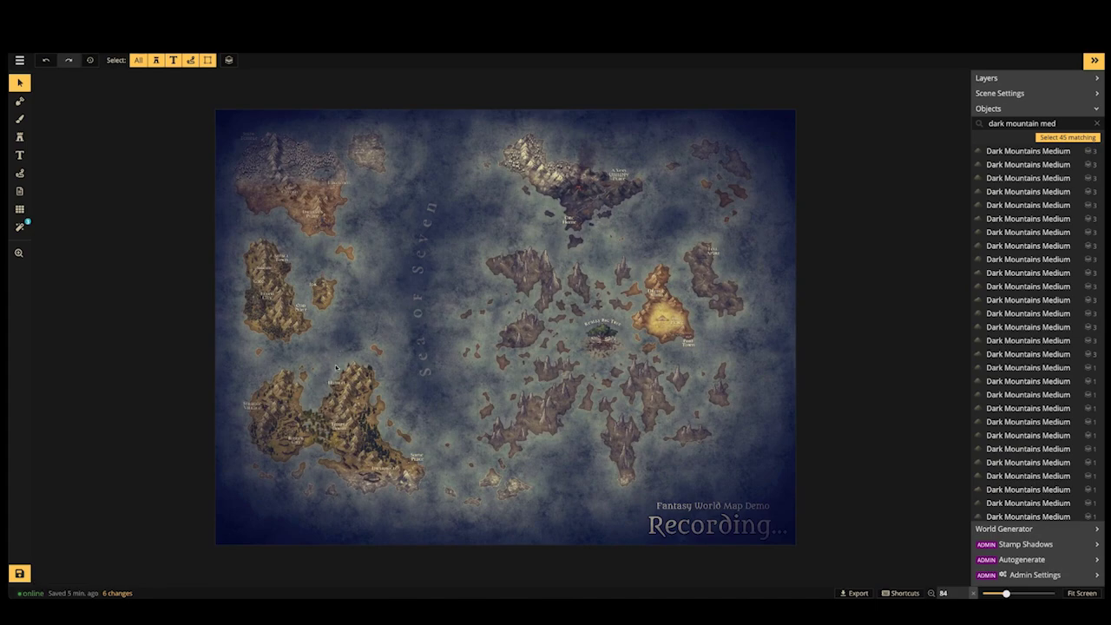
Save the map and reopen it at the Ultra (4K) editing resolution
{"action": "left_click", "coordinate": [19, 573]}
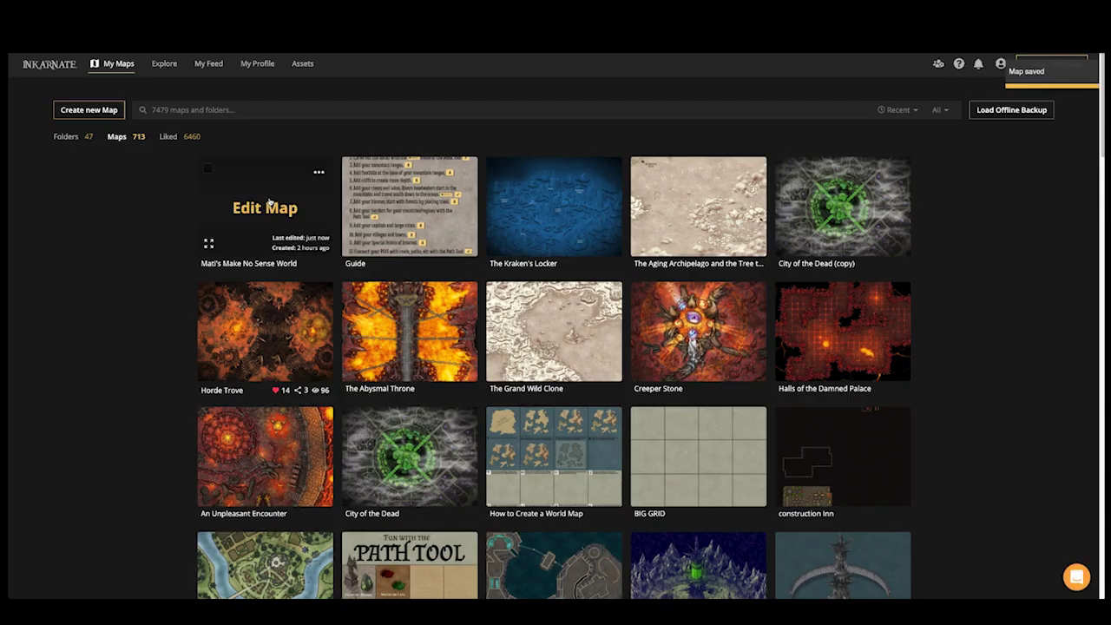
{"action": "left_click", "coordinate": [319, 173]}
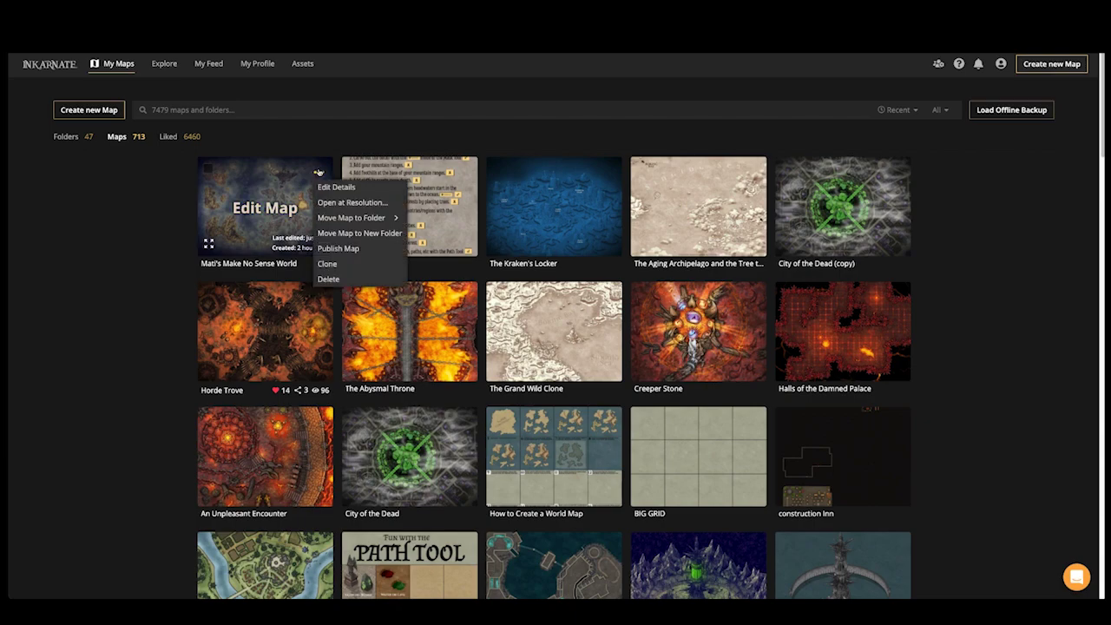
{"action": "left_click", "coordinate": [362, 202]}
{"action": "left_click", "coordinate": [499, 285]}
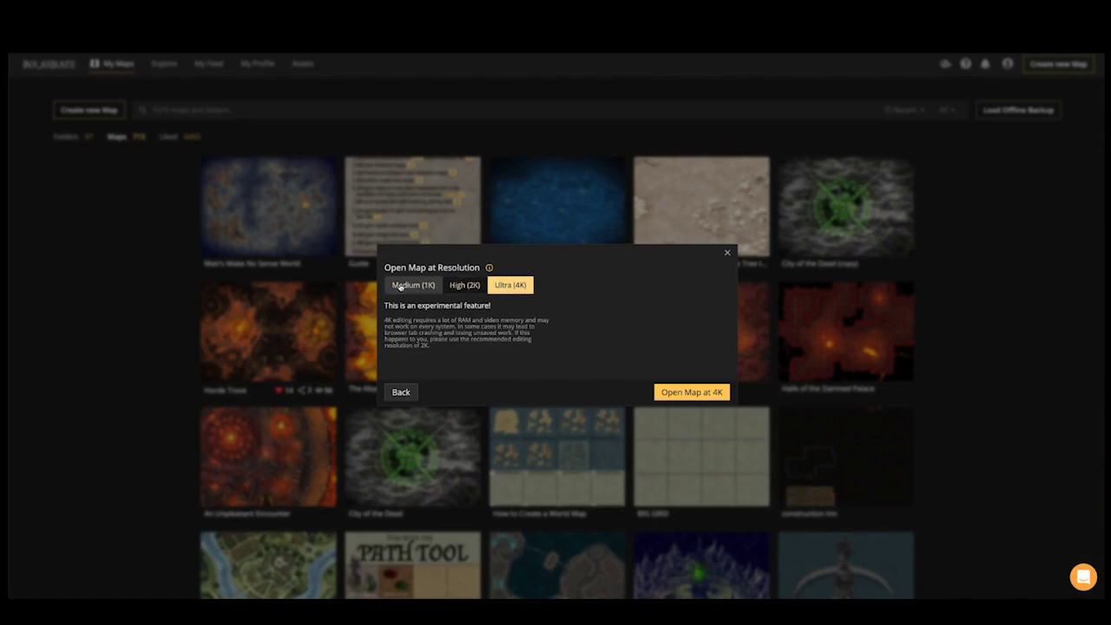
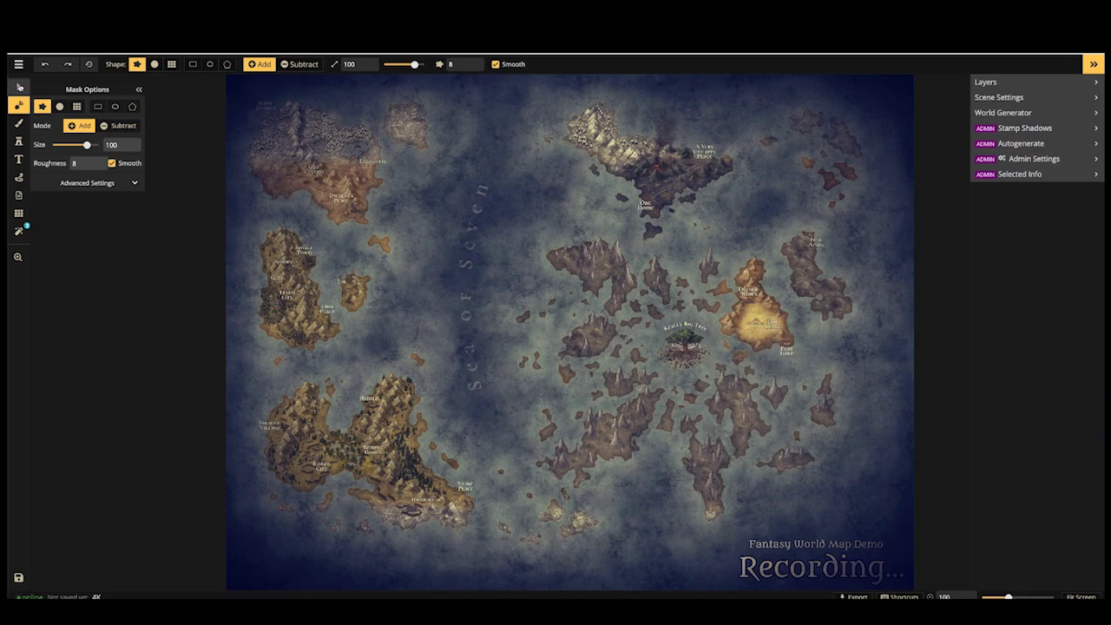
Inspect the detail of the Snow Temple, Laketown and Dwarve's Place continent and the Small Town island at 4K
{"action": "left_click", "coordinate": [19, 88]}
{"action": "scroll", "coordinate": [466, 268], "scroll_direction": "up", "scroll_amount": 1}
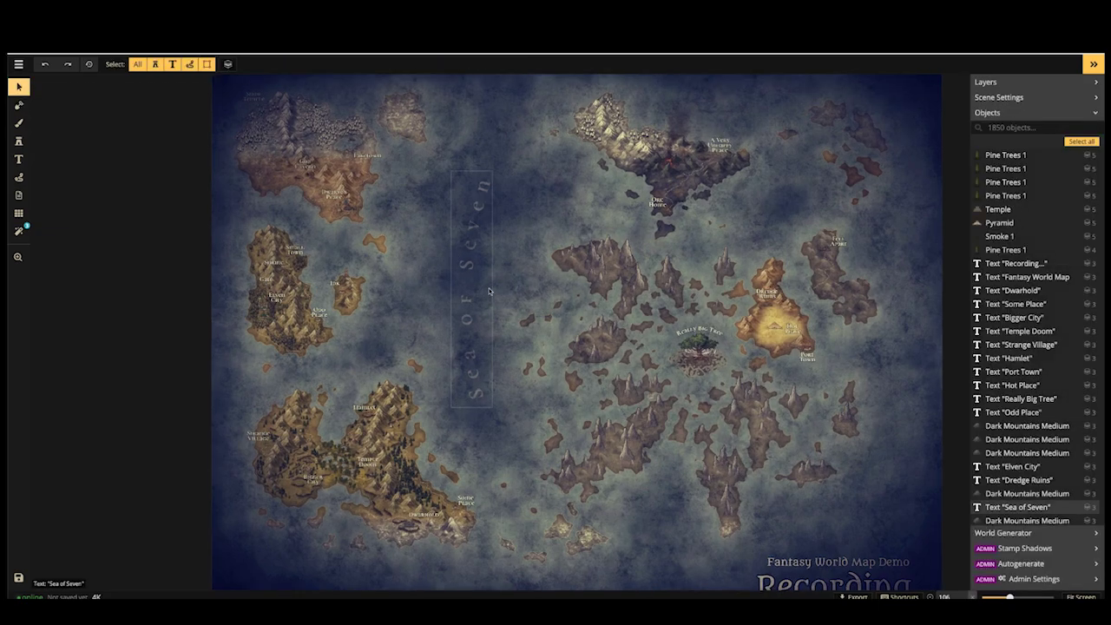
{"action": "scroll", "coordinate": [489, 291], "scroll_direction": "up", "scroll_amount": 2}
{"action": "key", "text": "space"}
{"action": "left_click_drag", "start_coordinate": [370, 233], "coordinate": [547, 341]}
{"action": "scroll", "coordinate": [546, 341], "scroll_direction": "up", "scroll_amount": 5}
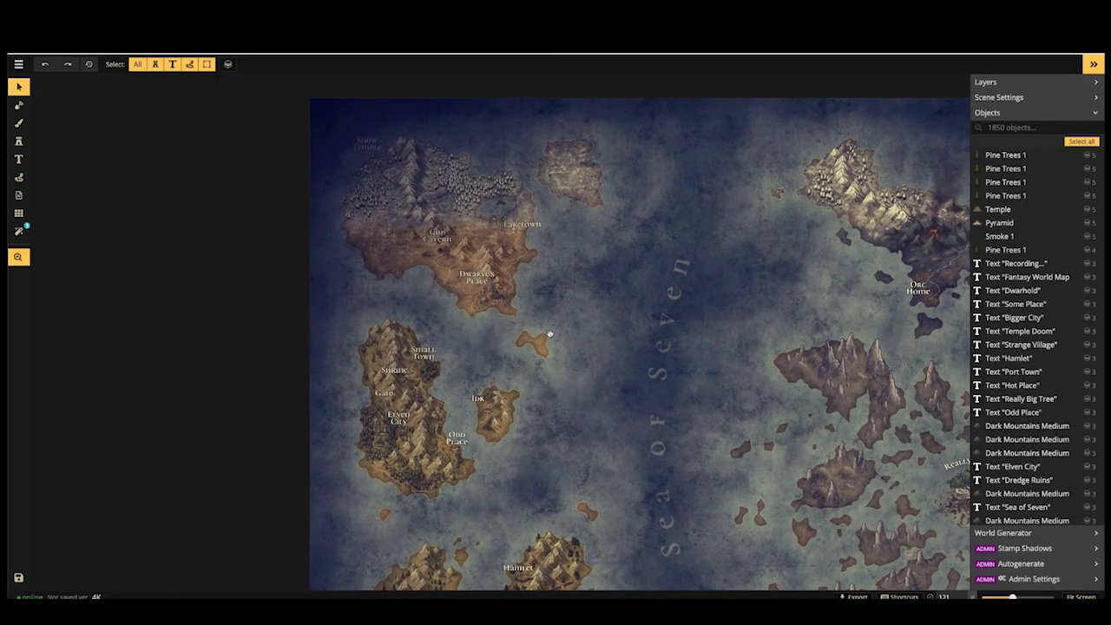
{"action": "scroll", "coordinate": [521, 348], "scroll_direction": "up", "scroll_amount": 1}
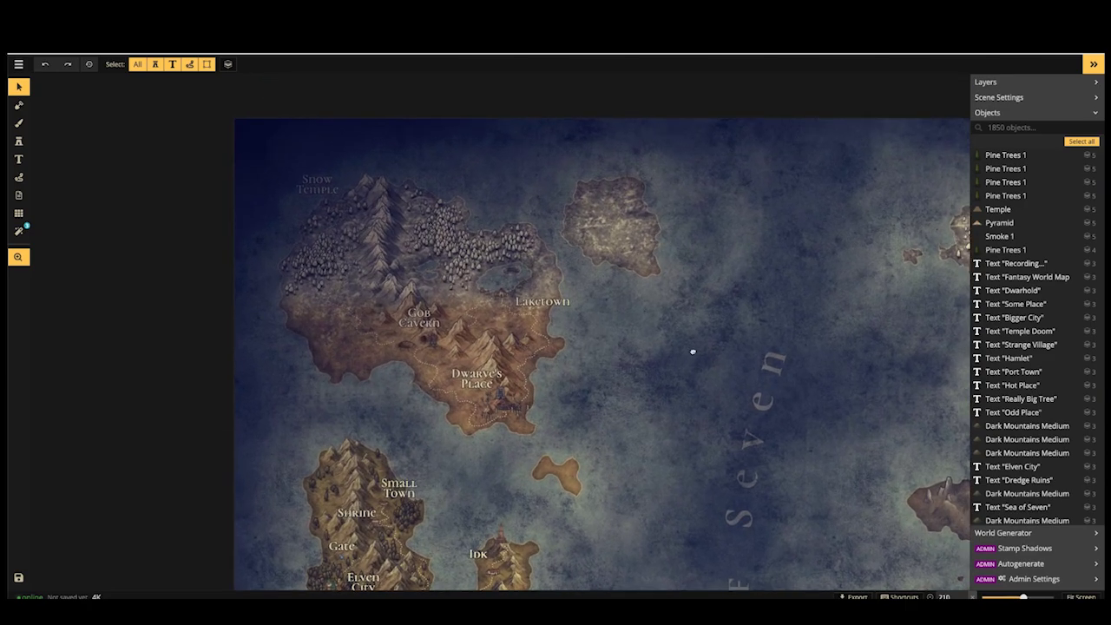
{"action": "left_click_drag", "start_coordinate": [693, 350], "coordinate": [428, 247]}
{"action": "left_click_drag", "start_coordinate": [712, 270], "coordinate": [387, 270]}
{"action": "left_click_drag", "start_coordinate": [565, 241], "coordinate": [408, 346]}
{"action": "left_click_drag", "start_coordinate": [280, 326], "coordinate": [520, 319]}
{"action": "scroll", "coordinate": [312, 313], "scroll_direction": "up", "scroll_amount": 1}
{"action": "left_click_drag", "start_coordinate": [309, 314], "coordinate": [497, 323]}
{"action": "scroll", "coordinate": [469, 335], "scroll_direction": "up", "scroll_amount": 4}
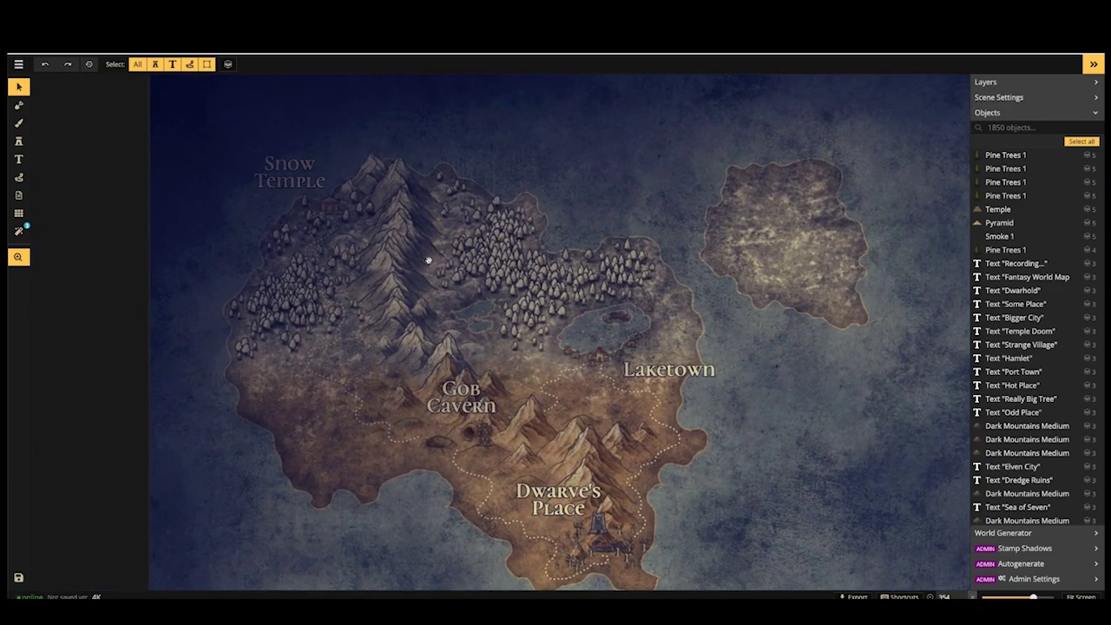
{"action": "scroll", "coordinate": [588, 270], "scroll_direction": "up", "scroll_amount": 2}
{"action": "left_click_drag", "start_coordinate": [562, 267], "coordinate": [475, 237]}
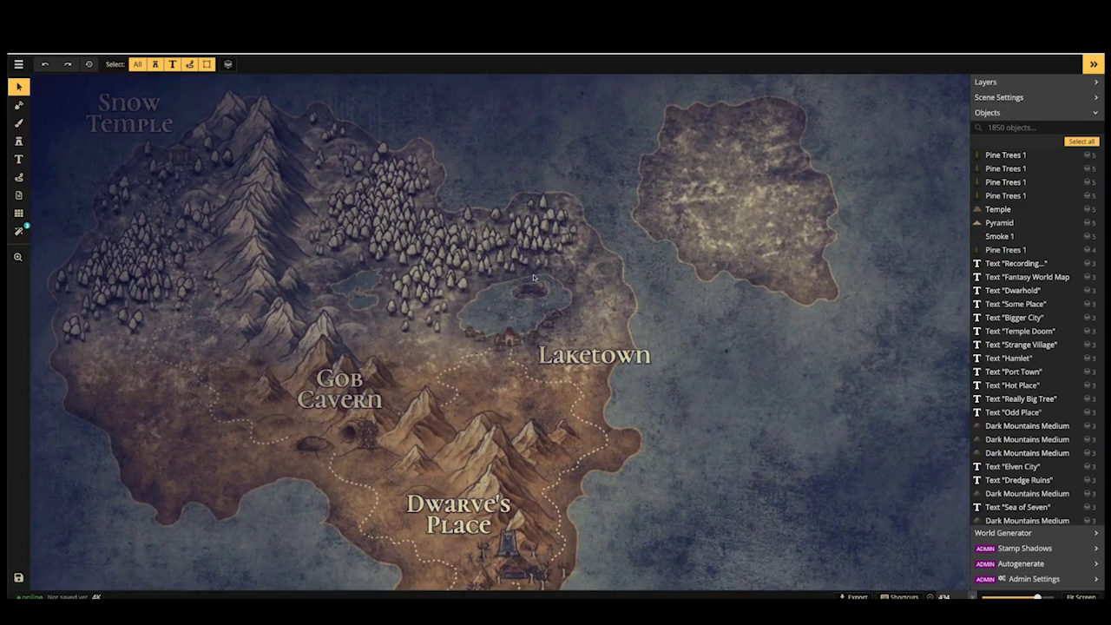
{"action": "scroll", "coordinate": [556, 314], "scroll_direction": "down", "scroll_amount": 2}
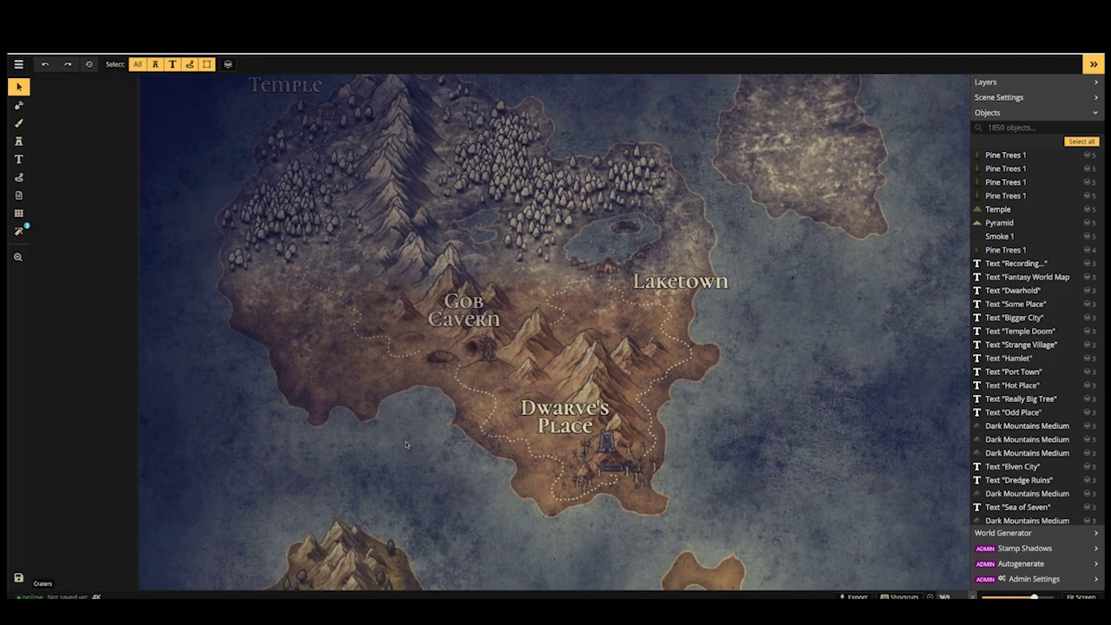
{"action": "left_click_drag", "start_coordinate": [455, 468], "coordinate": [457, 376]}
{"action": "scroll", "coordinate": [417, 422], "scroll_direction": "down", "scroll_amount": 2}
{"action": "scroll", "coordinate": [417, 422], "scroll_direction": "left", "scroll_amount": 2}
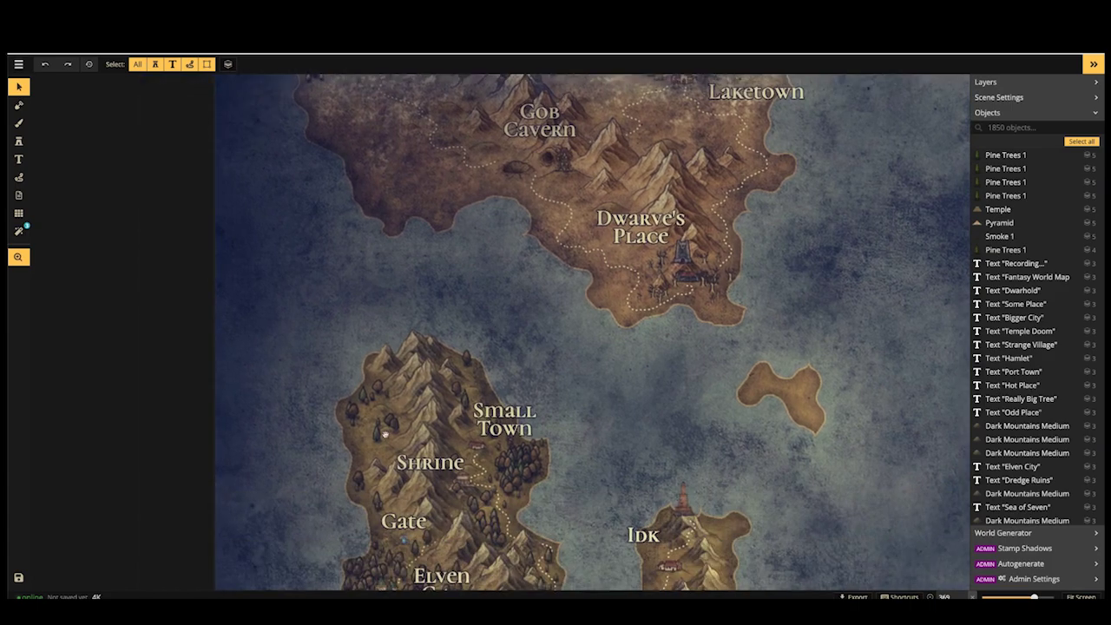
{"action": "scroll", "coordinate": [448, 526], "scroll_direction": "up", "scroll_amount": 3}
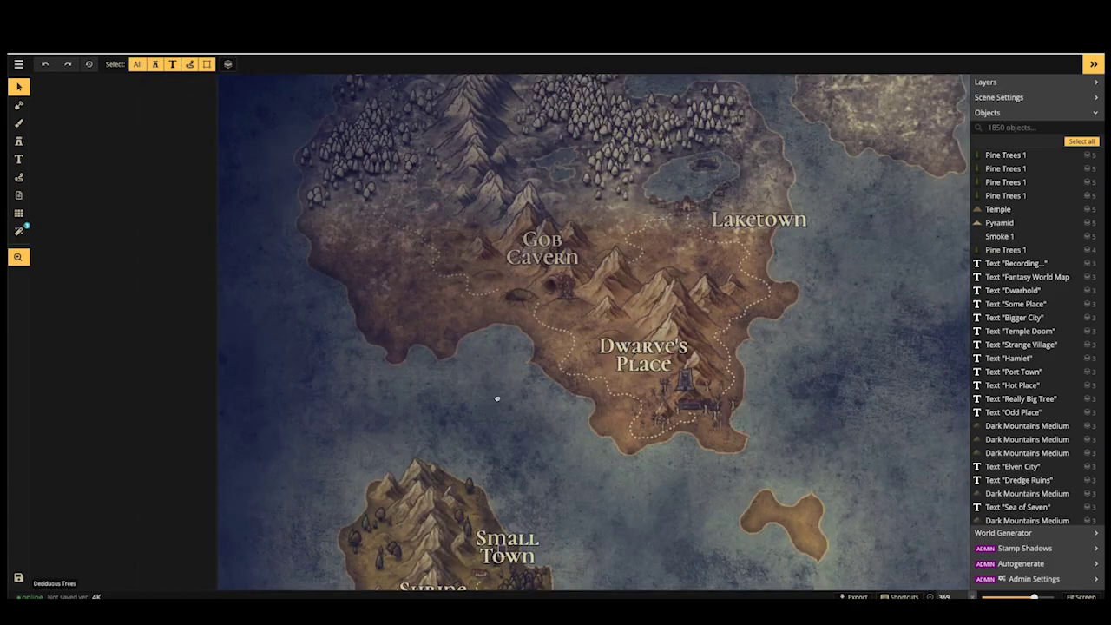
Hide all filters on the map and switch to the Mask tool for editing the coastline
{"action": "left_click", "coordinate": [19, 105]}
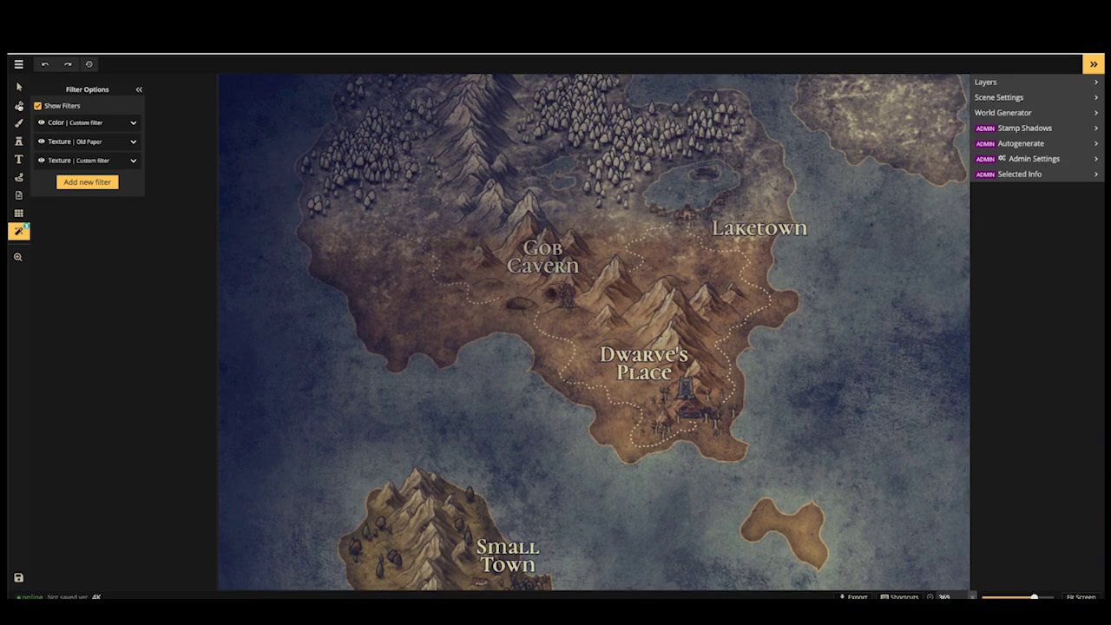
{"action": "left_click", "coordinate": [19, 106]}
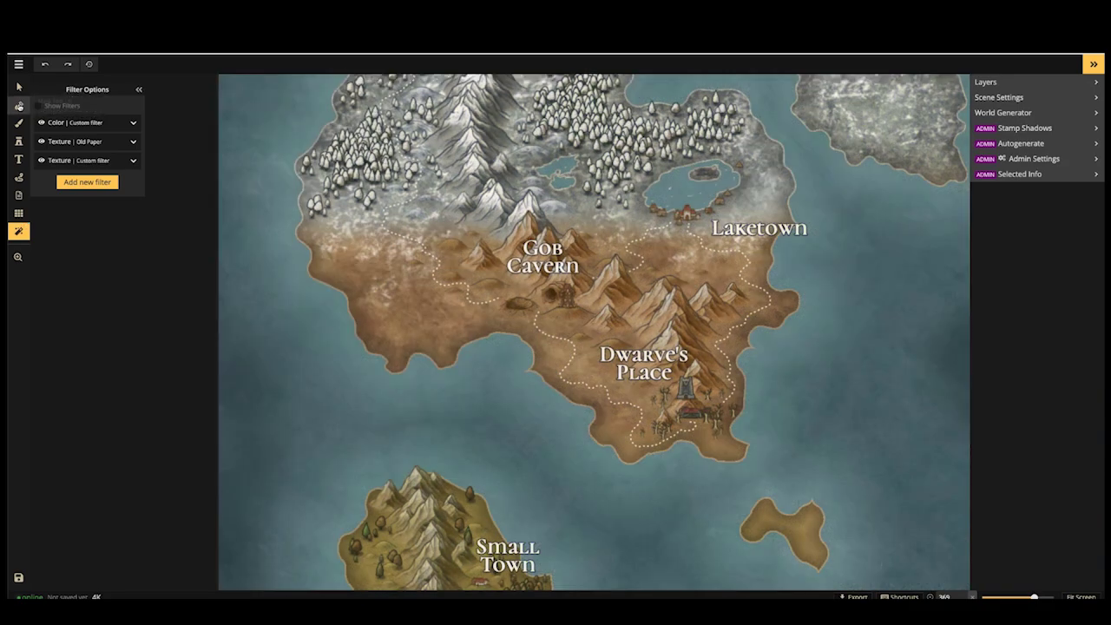
{"action": "left_click", "coordinate": [20, 105]}
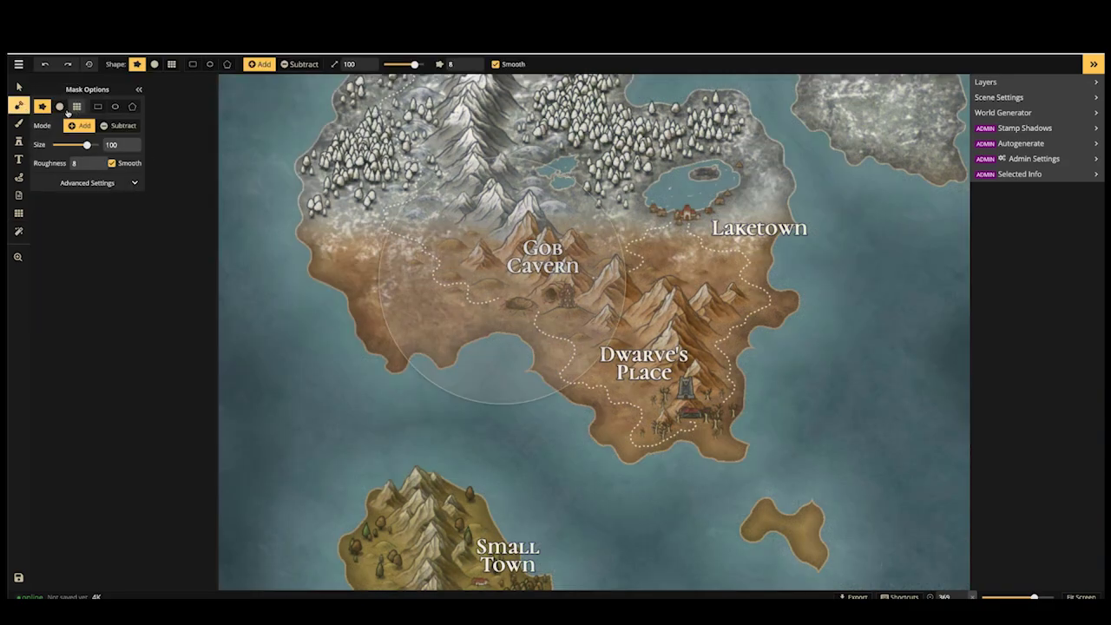
Subtract a finer, more irregular southern coastline below Dwarve's Place and Gob Cavern with the mask brush at roughness 3 and size 3
{"action": "left_click", "coordinate": [471, 67]}
{"action": "left_click", "coordinate": [471, 68]}
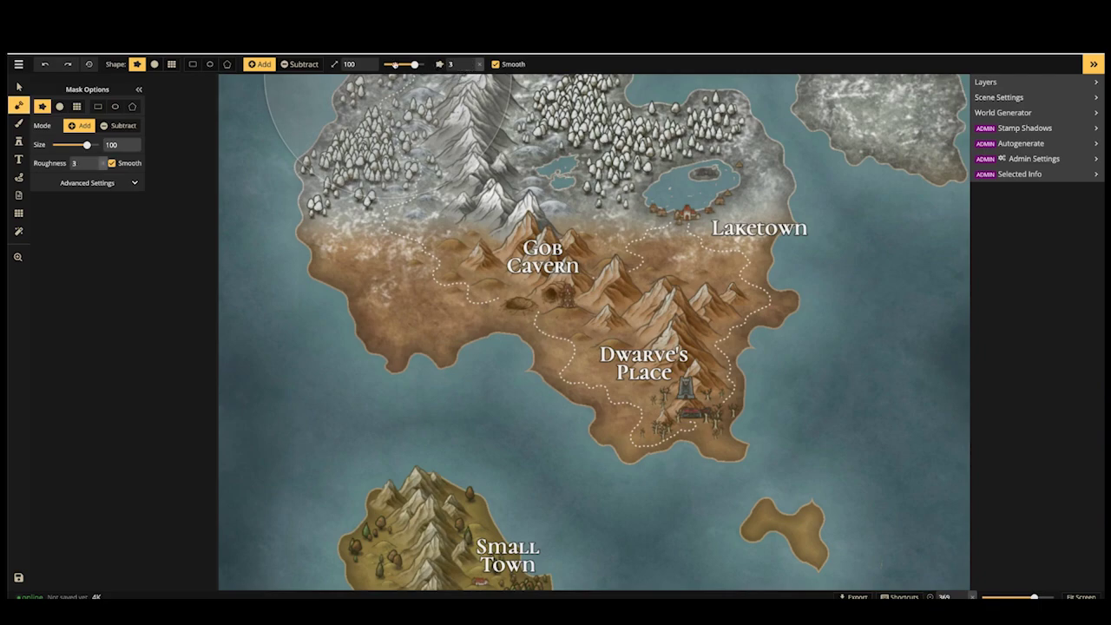
{"action": "left_click", "coordinate": [300, 65]}
{"action": "scroll", "coordinate": [359, 65], "scroll_direction": "down", "scroll_amount": 7}
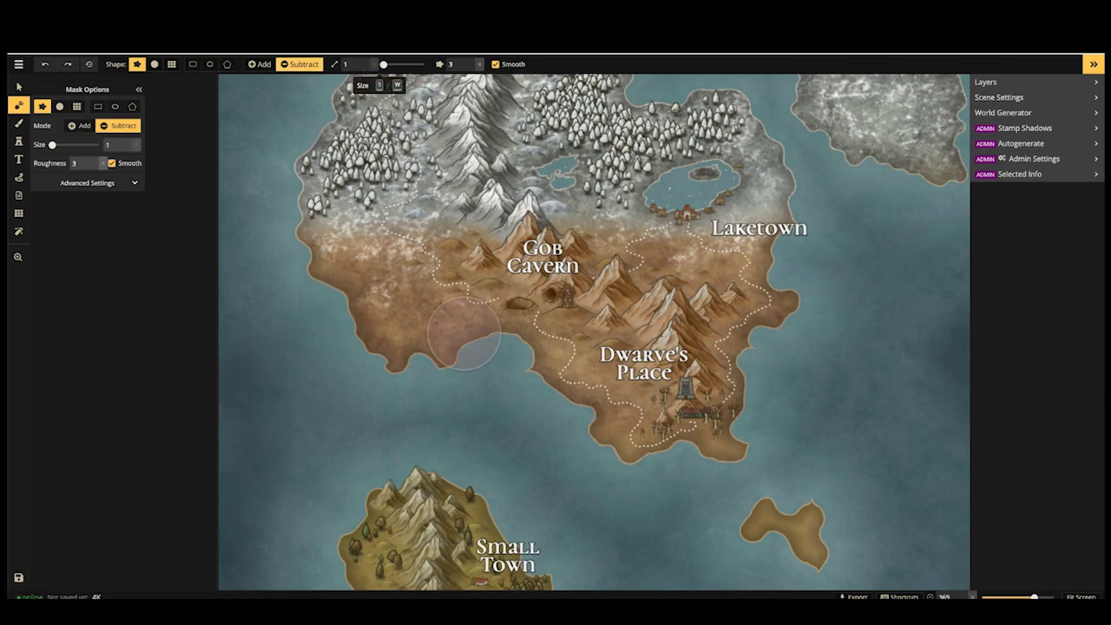
{"action": "key", "text": "bracketright"}
{"action": "key", "text": "bracketright"}
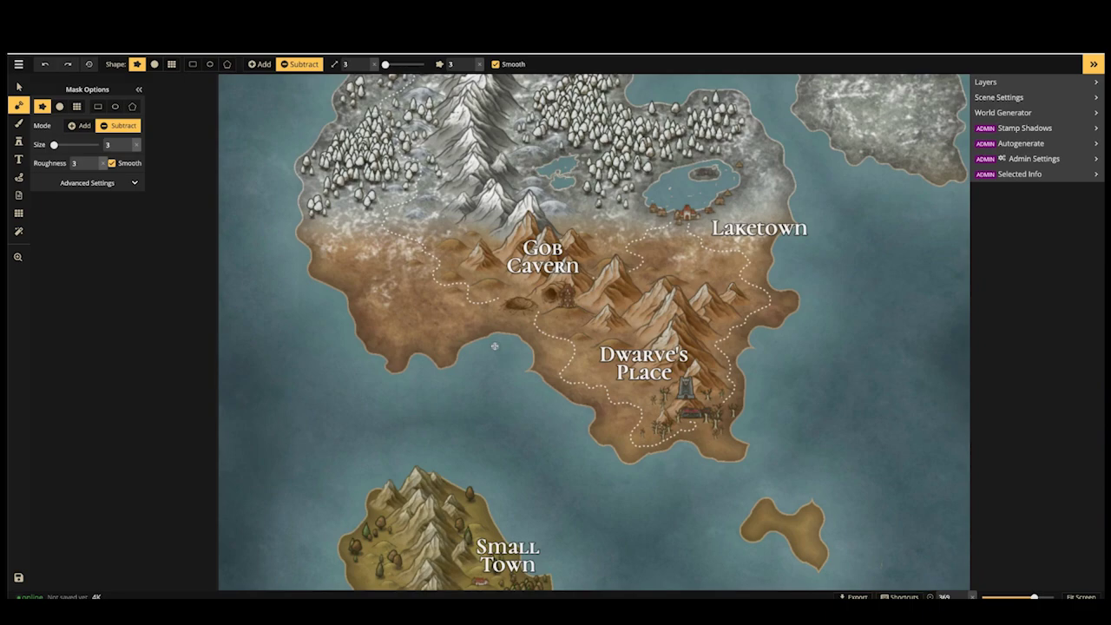
{"action": "mouse_move", "coordinate": [738, 434]}
{"action": "left_mouse_down"}
{"action": "mouse_move", "coordinate": [731, 460]}
{"action": "mouse_move", "coordinate": [637, 458]}
{"action": "mouse_move", "coordinate": [584, 408]}
{"action": "left_mouse_up"}
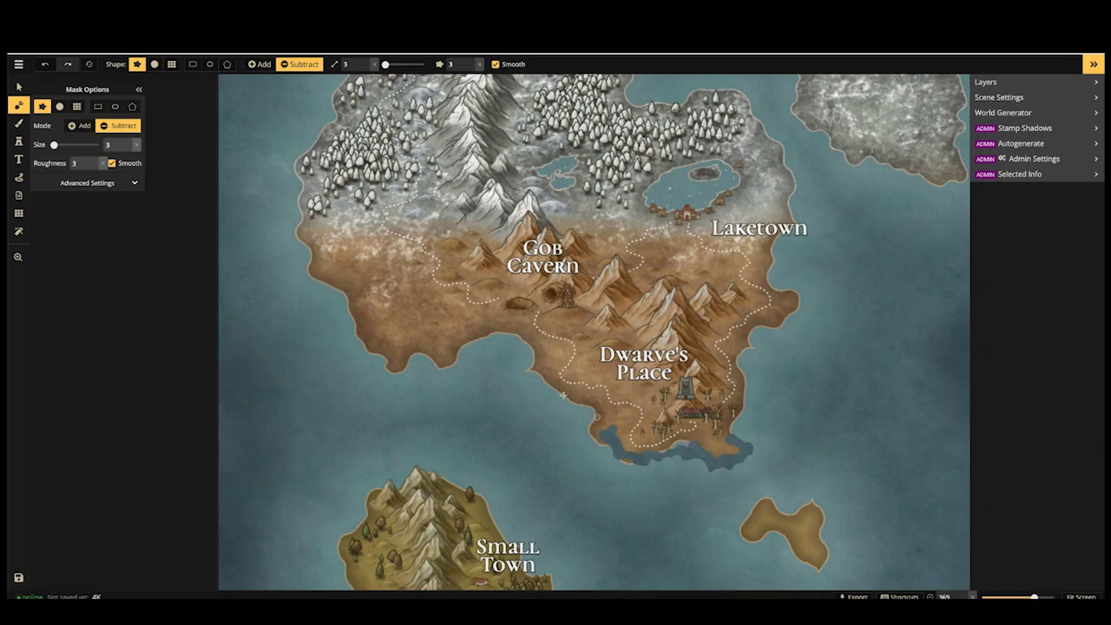
{"action": "mouse_move", "coordinate": [514, 343]}
{"action": "left_mouse_down"}
{"action": "mouse_move", "coordinate": [451, 364]}
{"action": "mouse_move", "coordinate": [419, 355]}
{"action": "mouse_move", "coordinate": [380, 362]}
{"action": "left_mouse_up"}
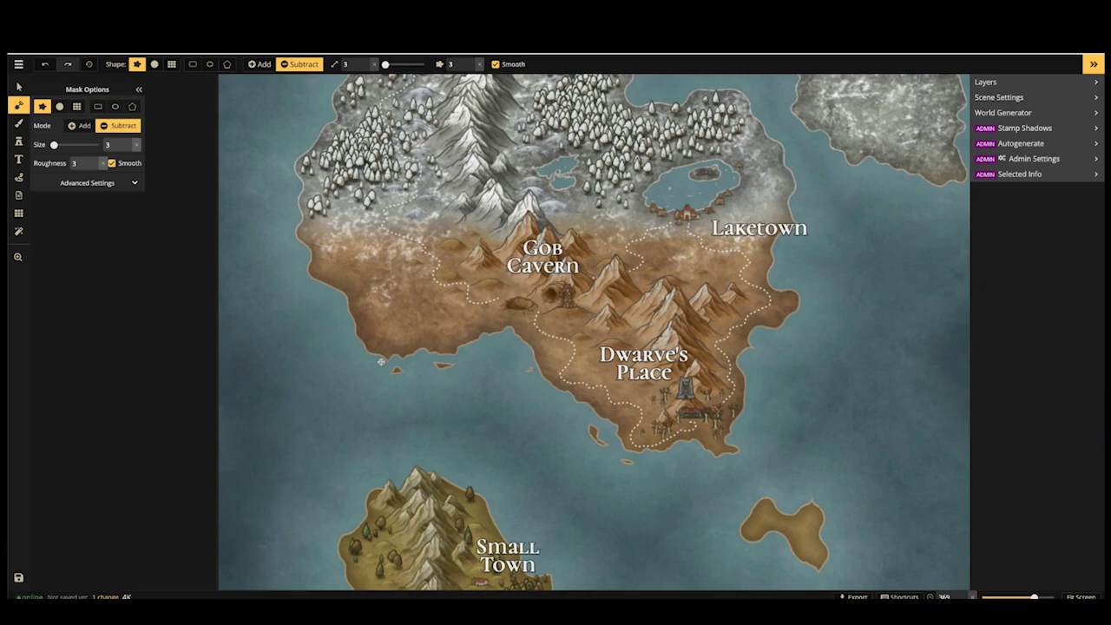
Carve small islets off the continent's coast around Dwarve's Place and clear the specks inside the Laketown lake with the circle brush at size 3
{"action": "left_click", "coordinate": [596, 432]}
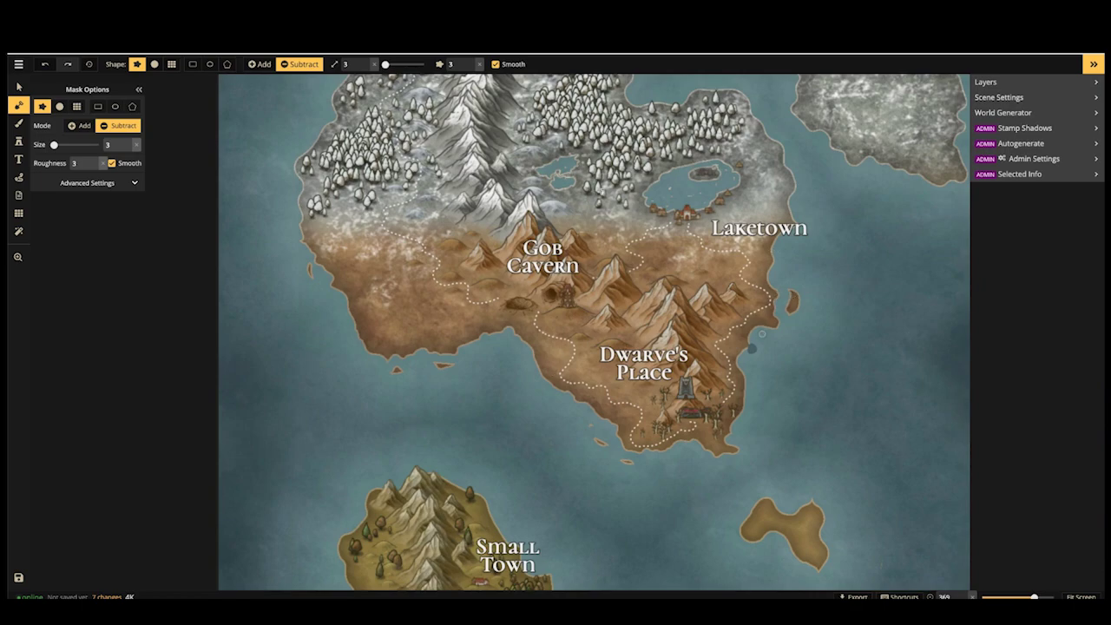
{"action": "scroll", "coordinate": [691, 184], "scroll_direction": "down", "scroll_amount": 1}
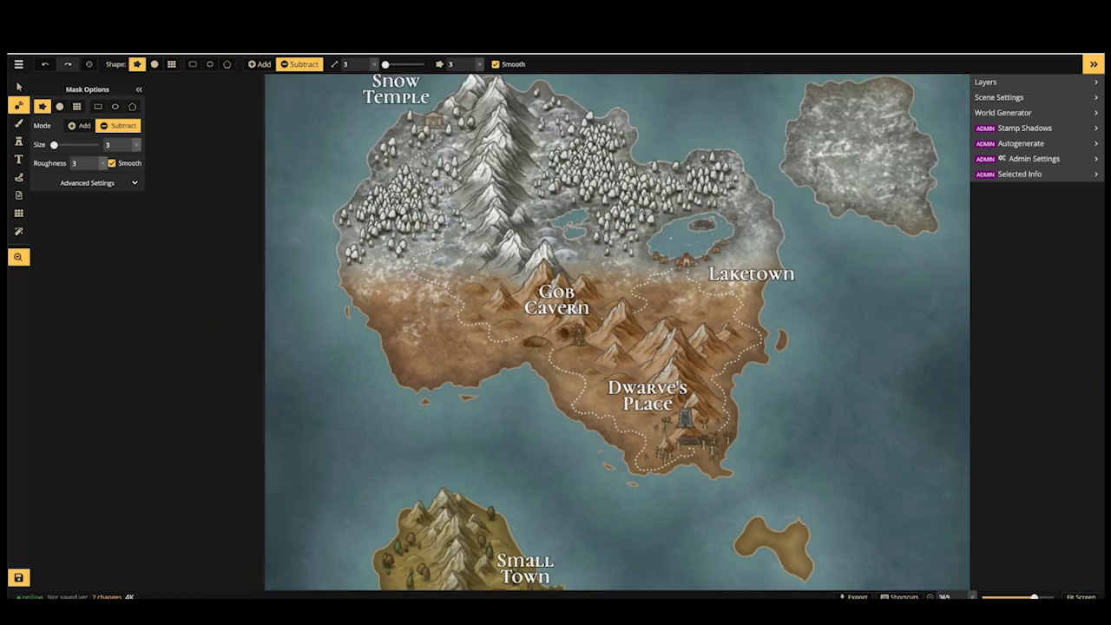
{"action": "scroll", "coordinate": [686, 226], "scroll_direction": "up", "scroll_amount": 3}
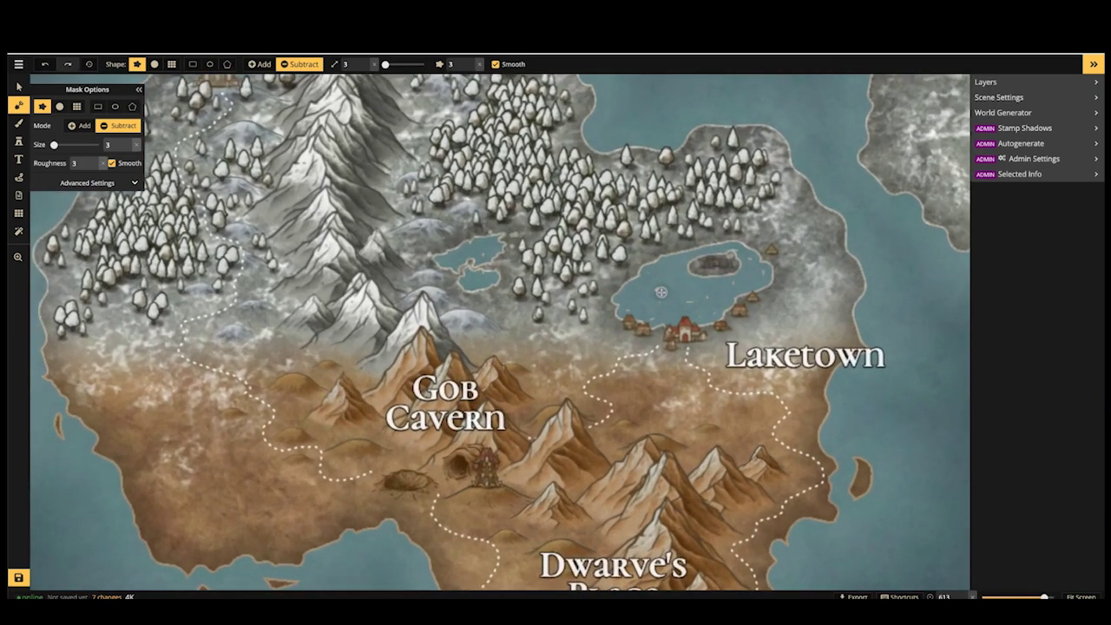
{"action": "mouse_move", "coordinate": [662, 291]}
{"action": "left_mouse_down"}
{"action": "mouse_move", "coordinate": [653, 314]}
{"action": "mouse_move", "coordinate": [624, 311]}
{"action": "mouse_move", "coordinate": [634, 300]}
{"action": "left_mouse_up"}
{"action": "left_click", "coordinate": [155, 64]}
{"action": "mouse_move", "coordinate": [686, 304]}
{"action": "left_mouse_down"}
{"action": "mouse_move", "coordinate": [710, 295]}
{"action": "mouse_move", "coordinate": [712, 312]}
{"action": "mouse_move", "coordinate": [766, 253]}
{"action": "left_mouse_up"}
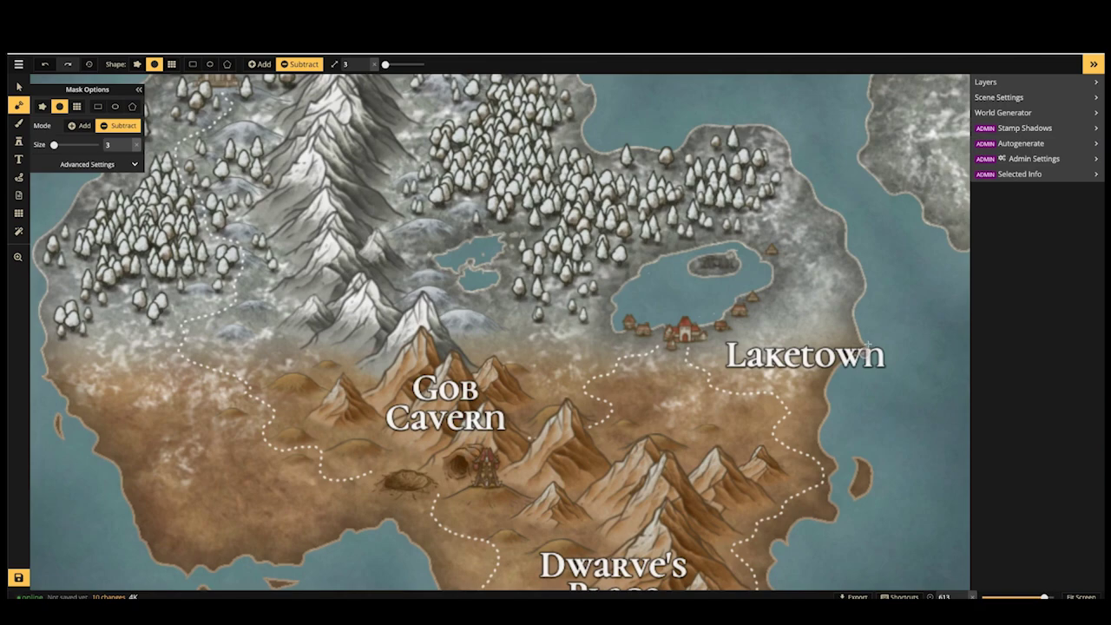
Trim the continent's eastern and northern coastline from Laketown to the Snow Temple mountains with the size 3 circle brush, and undo the last stroke
{"action": "left_click", "coordinate": [866, 343]}
{"action": "left_click_drag", "start_coordinate": [549, 78], "coordinate": [657, 223]}
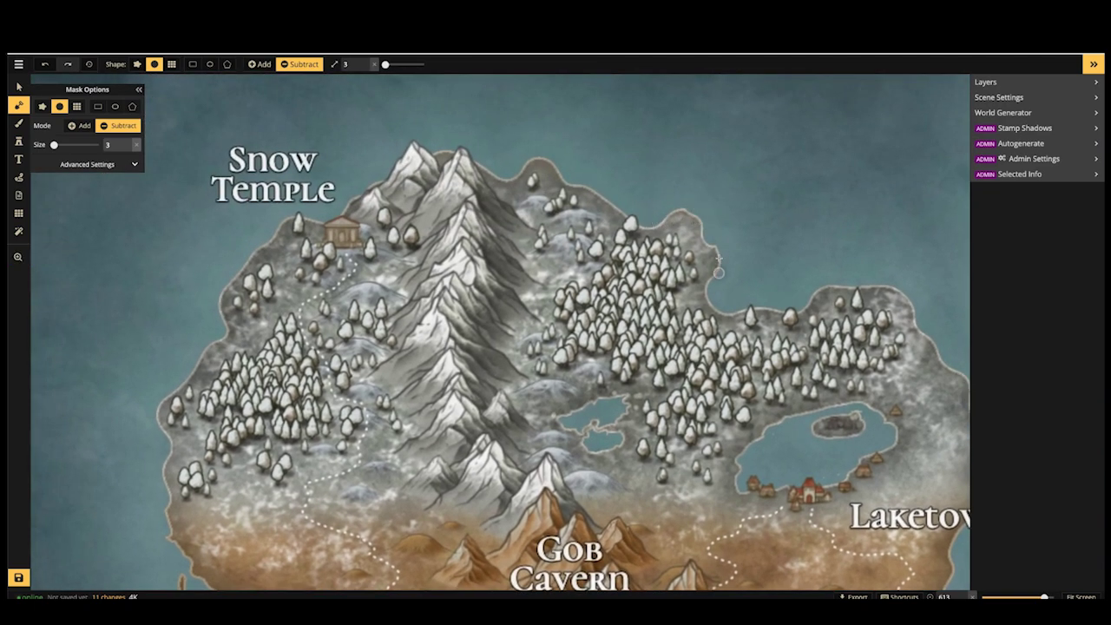
{"action": "mouse_move", "coordinate": [719, 274]}
{"action": "left_mouse_down"}
{"action": "mouse_move", "coordinate": [711, 234]}
{"action": "mouse_move", "coordinate": [670, 212]}
{"action": "left_mouse_up"}
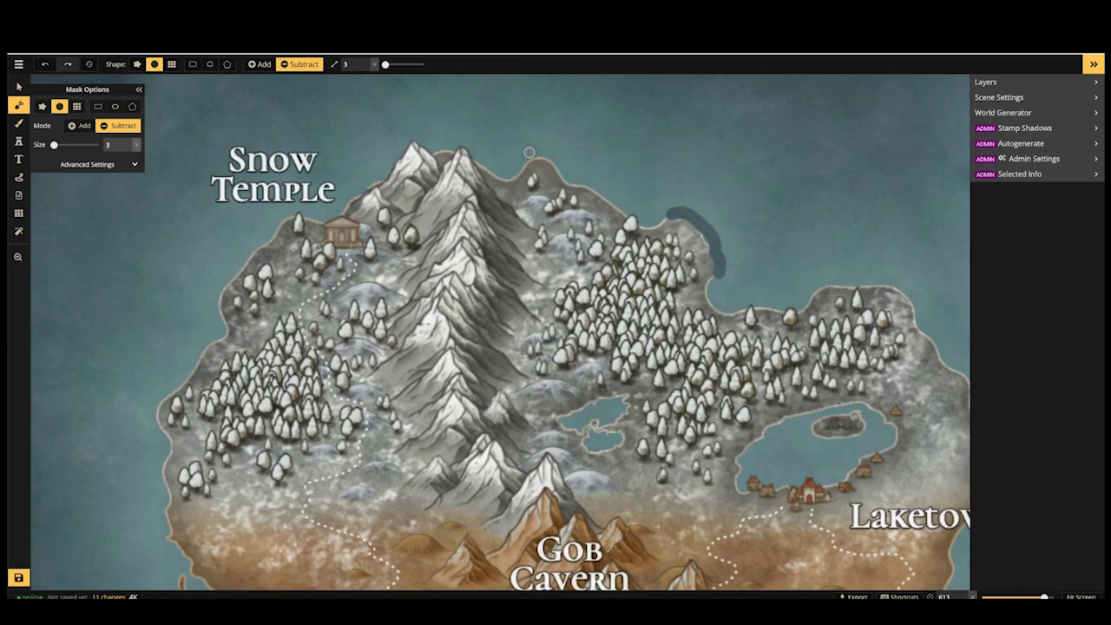
{"action": "left_click_drag", "start_coordinate": [525, 166], "coordinate": [494, 166]}
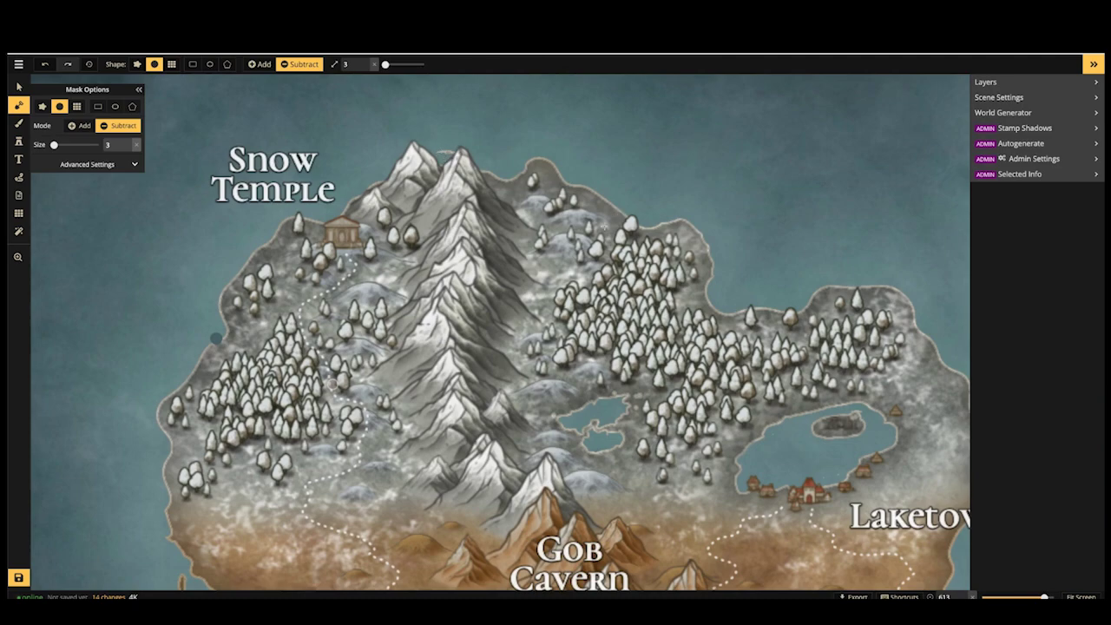
{"action": "scroll", "coordinate": [613, 282], "scroll_direction": "down", "scroll_amount": 1}
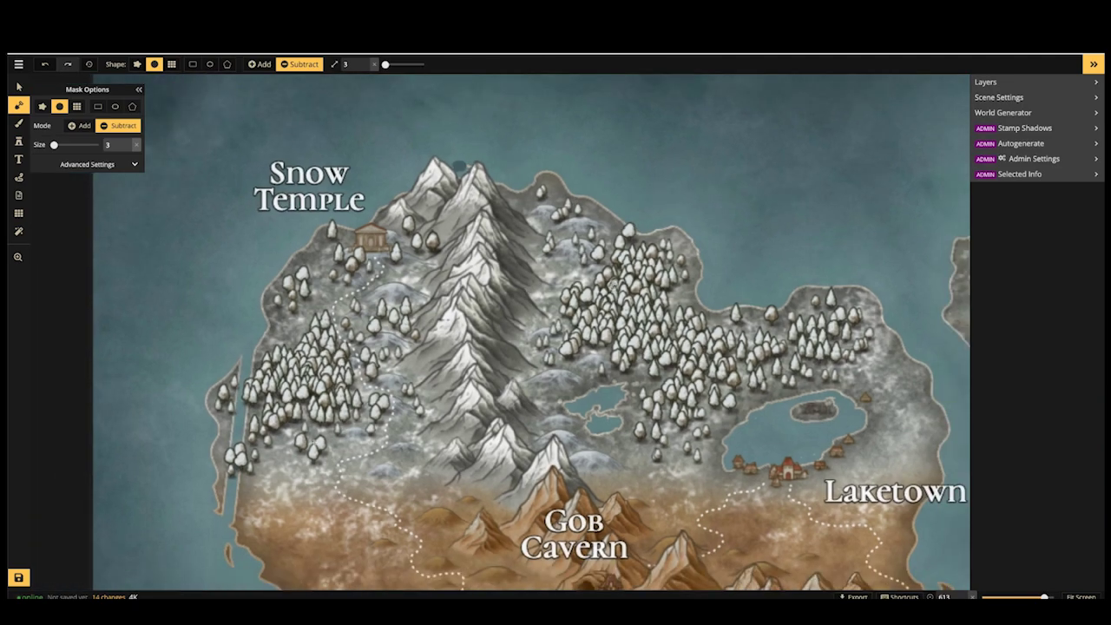
{"action": "scroll", "coordinate": [266, 354], "scroll_direction": "down", "scroll_amount": 1}
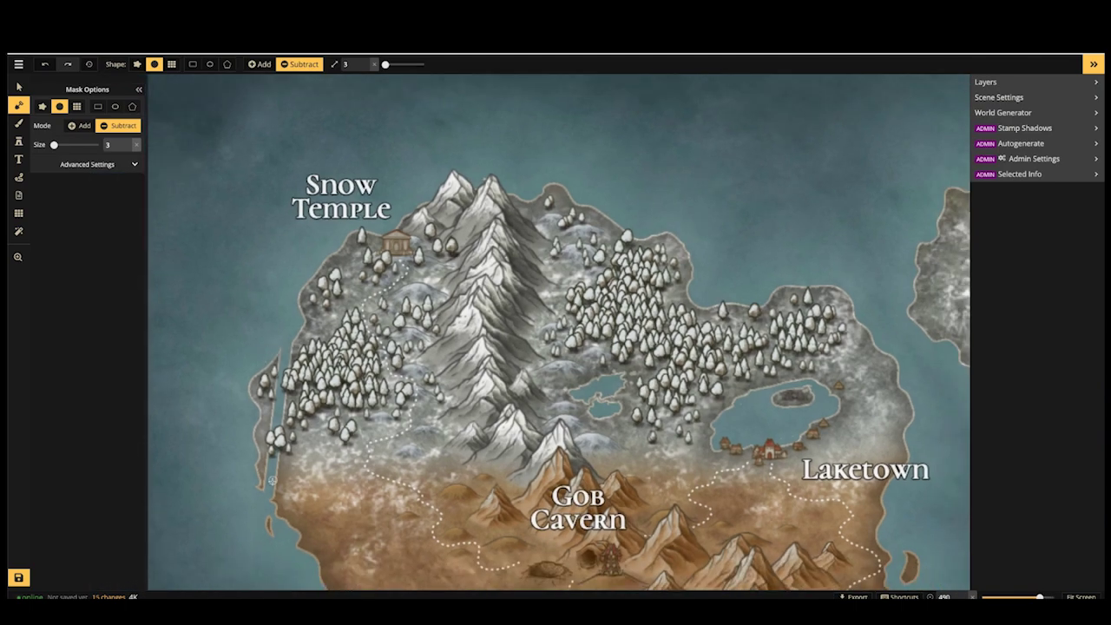
{"action": "key", "text": "ctrl+z"}
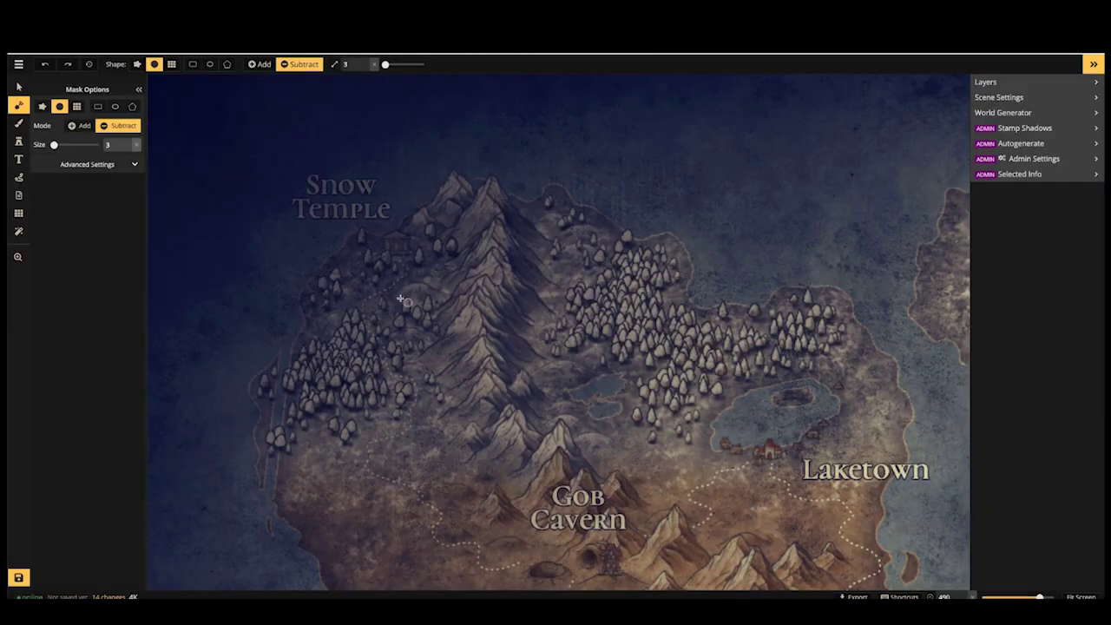
Add land with the circle brush at size 6 to close the cut along the continent's western coast beside the snowy forest
{"action": "scroll", "coordinate": [366, 333], "scroll_direction": "down", "scroll_amount": 2}
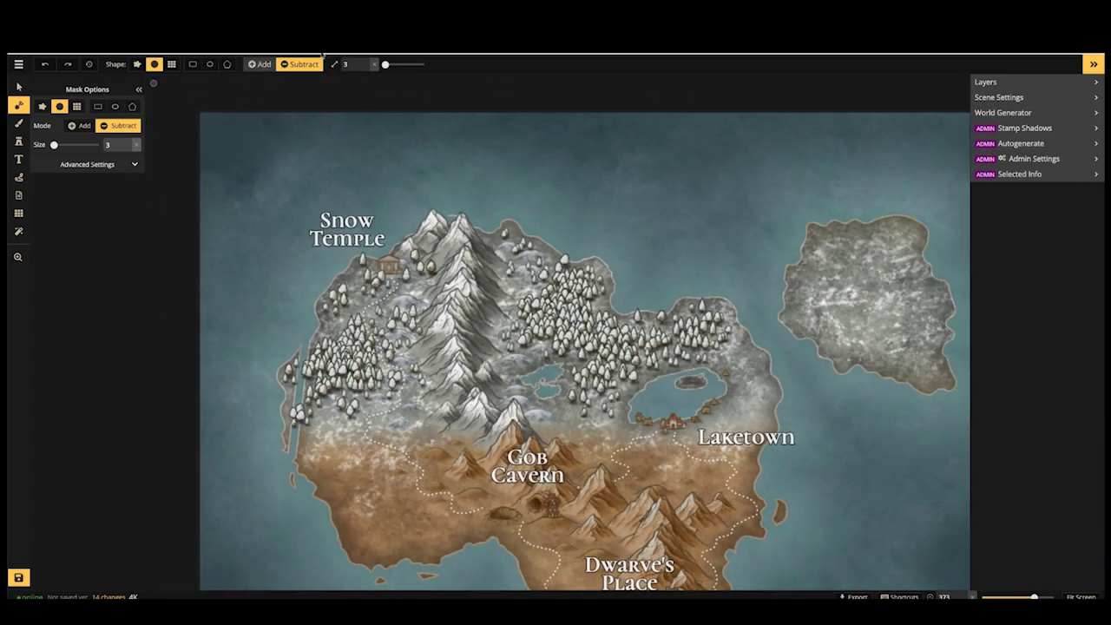
{"action": "left_click", "coordinate": [263, 64]}
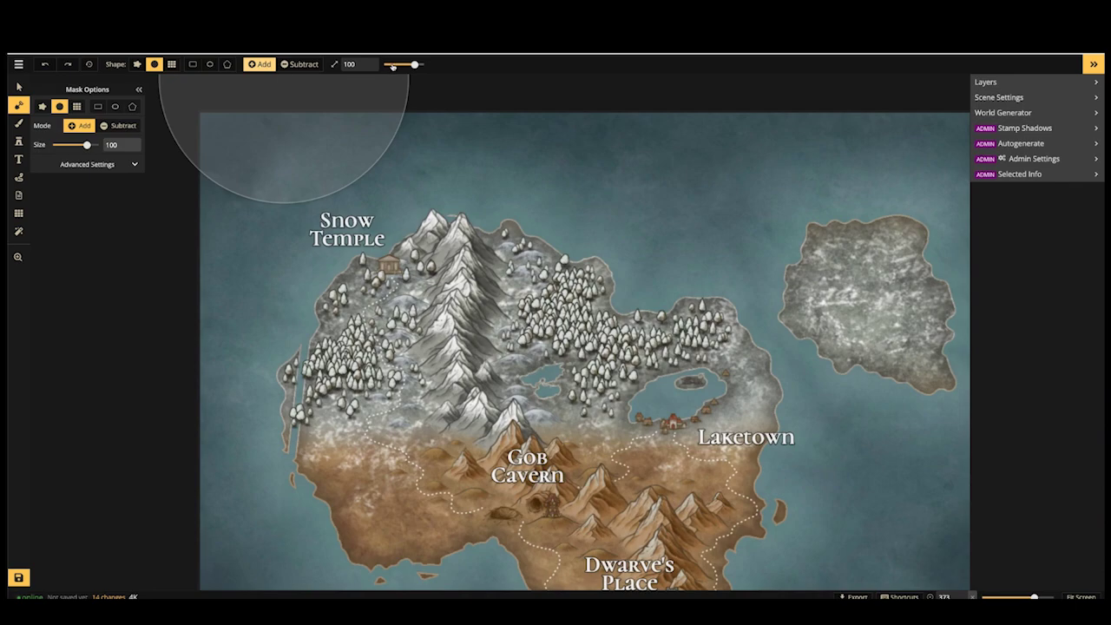
{"action": "left_click_drag", "start_coordinate": [394, 66], "coordinate": [387, 64]}
{"action": "mouse_move", "coordinate": [302, 368]}
{"action": "left_mouse_down"}
{"action": "mouse_move", "coordinate": [314, 350]}
{"action": "mouse_move", "coordinate": [295, 449]}
{"action": "mouse_move", "coordinate": [313, 357]}
{"action": "left_mouse_up"}
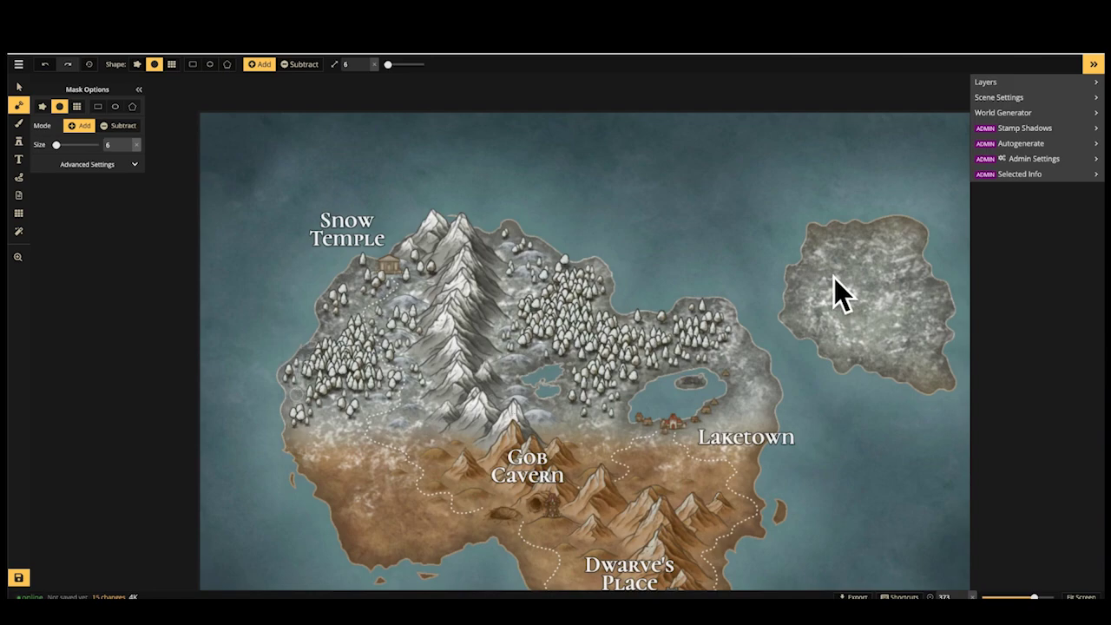
Add a narrow islet in the sea just east of Some Place and Dwarhold with the size 6 circle brush
{"action": "scroll", "coordinate": [834, 278], "scroll_direction": "down", "scroll_amount": 3}
{"action": "left_click_drag", "start_coordinate": [838, 268], "coordinate": [582, 305]}
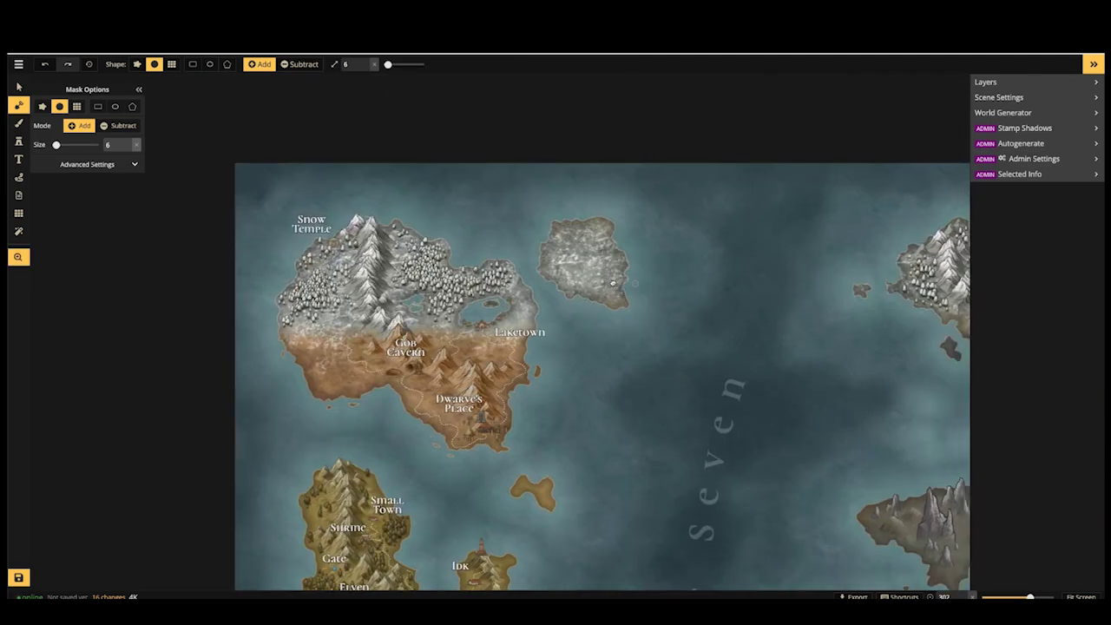
{"action": "scroll", "coordinate": [582, 303], "scroll_direction": "up", "scroll_amount": 1}
{"action": "left_click_drag", "start_coordinate": [427, 484], "coordinate": [543, 206]}
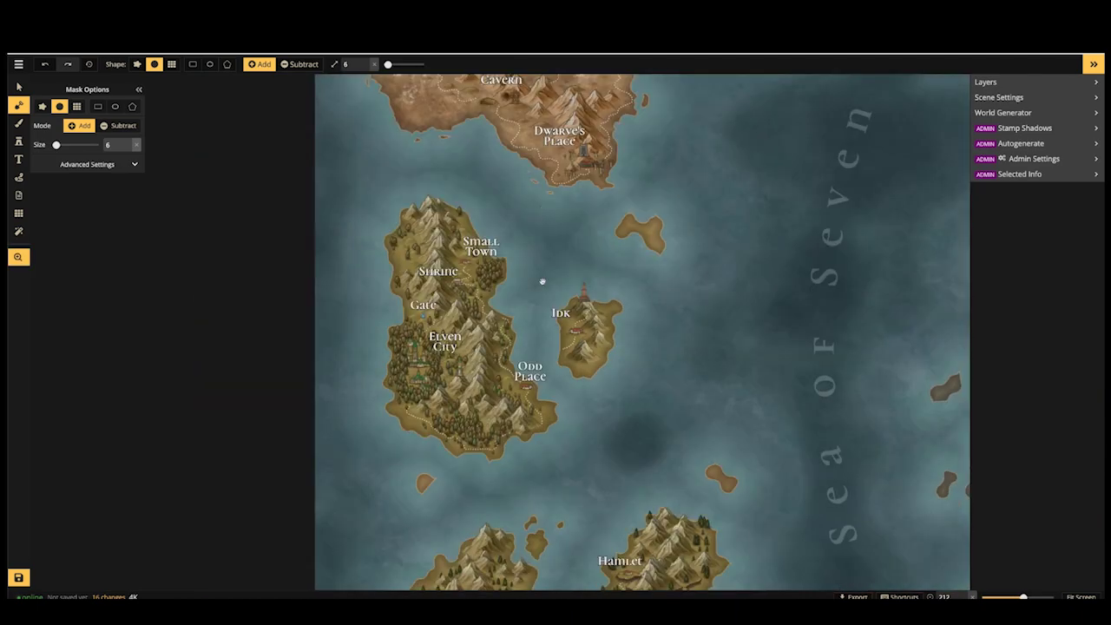
{"action": "left_click_drag", "start_coordinate": [537, 332], "coordinate": [506, 229]}
{"action": "left_click_drag", "start_coordinate": [572, 345], "coordinate": [563, 310]}
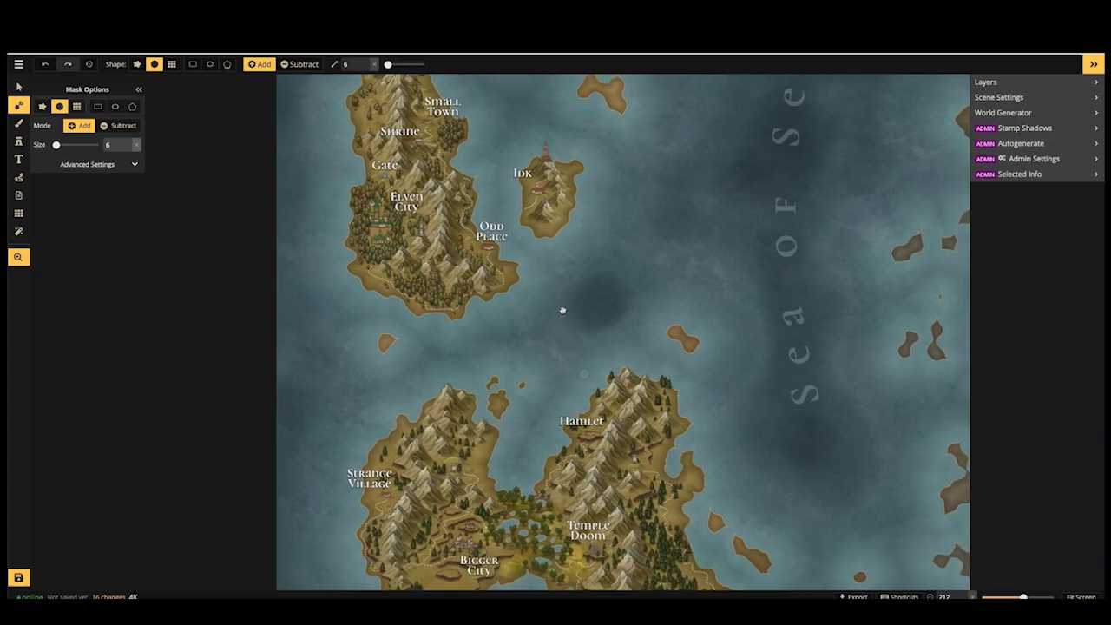
{"action": "mouse_move", "coordinate": [618, 399]}
{"action": "left_mouse_down"}
{"action": "mouse_move", "coordinate": [581, 308]}
{"action": "mouse_move", "coordinate": [538, 260]}
{"action": "left_mouse_up"}
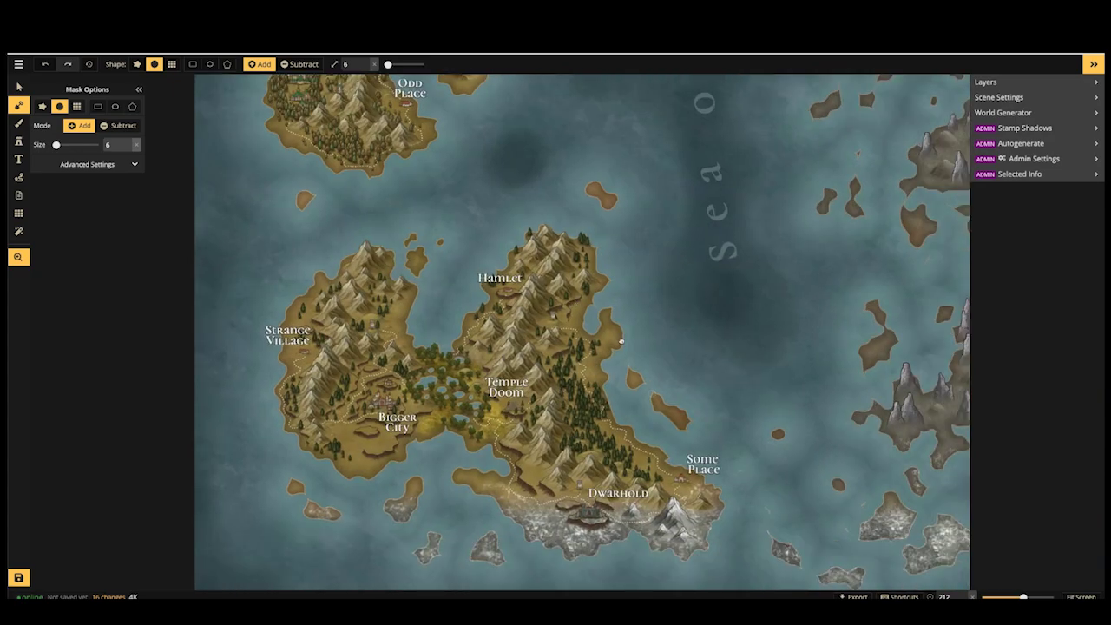
{"action": "scroll", "coordinate": [621, 342], "scroll_direction": "down", "scroll_amount": 1}
{"action": "scroll", "coordinate": [692, 364], "scroll_direction": "right", "scroll_amount": 4}
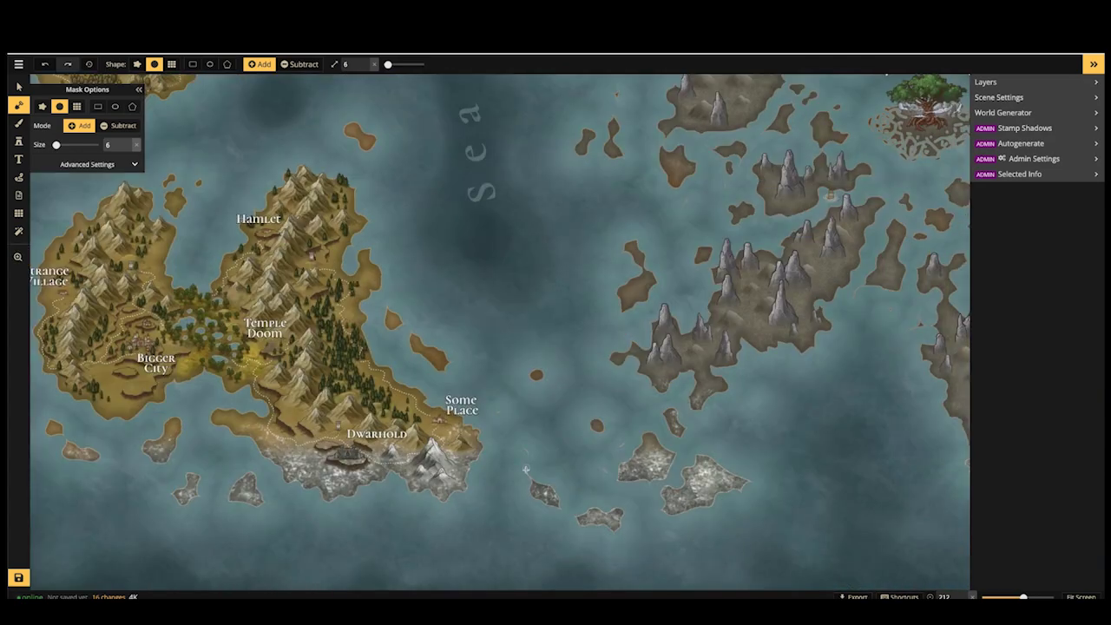
{"action": "left_click_drag", "start_coordinate": [526, 470], "coordinate": [524, 450]}
Set the circle mask brush to subtract at size 5 and trim the coasts around the islets east of Some Place
{"action": "left_click", "coordinate": [299, 67]}
{"action": "left_click_drag", "start_coordinate": [388, 64], "coordinate": [385, 65]}
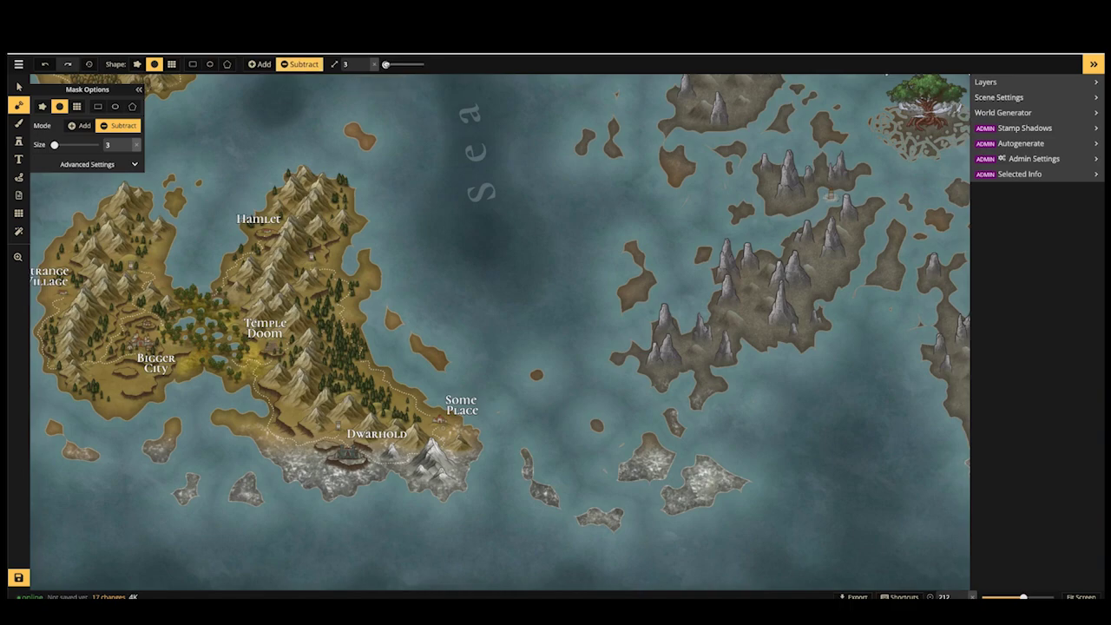
{"action": "key", "text": "w"}
{"action": "key", "text": "w"}
{"action": "left_click", "coordinate": [606, 471]}
Subtract a channel that separates the southern tip of the large rocky-spire landmass into its own island
{"action": "scroll", "coordinate": [855, 294], "scroll_direction": "up", "scroll_amount": 1}
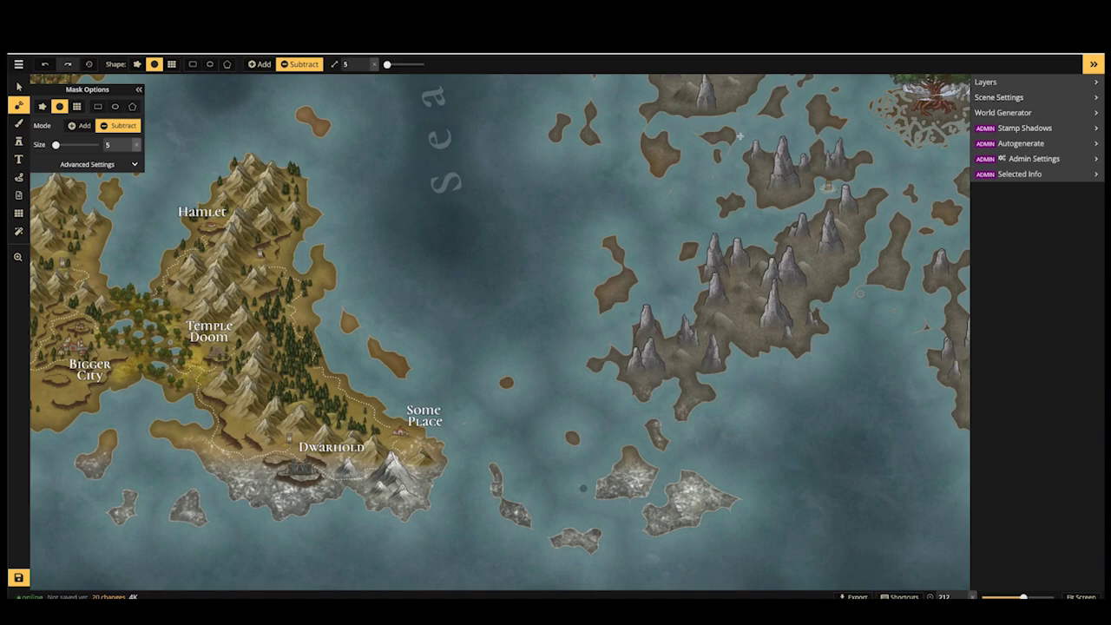
{"action": "scroll", "coordinate": [732, 149], "scroll_direction": "up", "scroll_amount": 1}
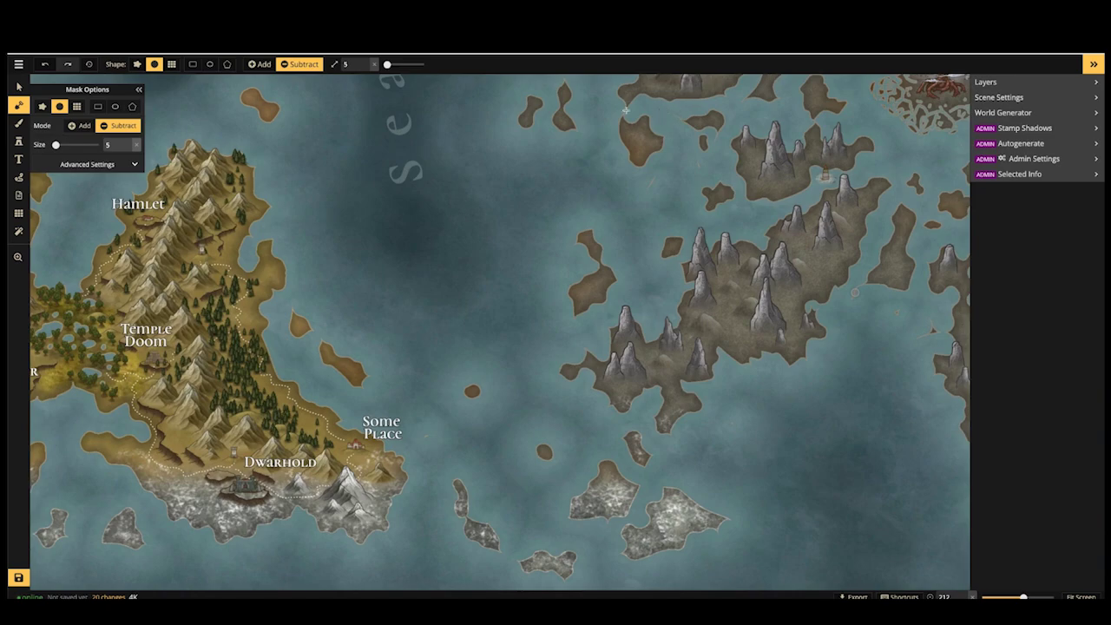
{"action": "left_click", "coordinate": [649, 176]}
{"action": "left_click", "coordinate": [651, 178]}
{"action": "left_click", "coordinate": [645, 186]}
{"action": "left_click", "coordinate": [652, 179]}
{"action": "left_click", "coordinate": [852, 297]}
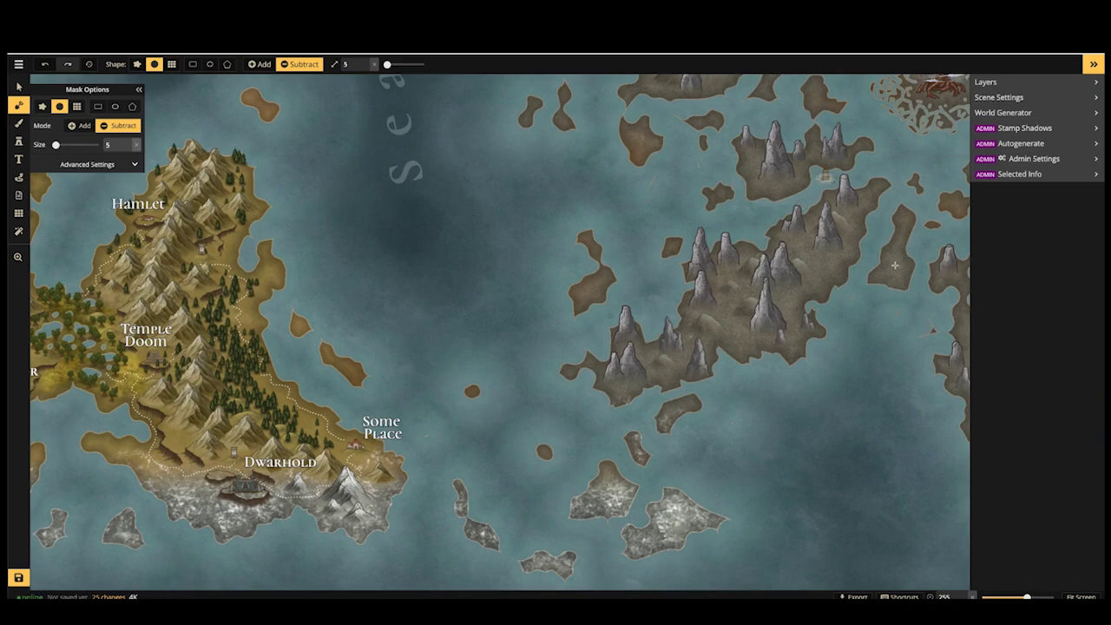
Save the map with the refined coastlines
{"action": "scroll", "coordinate": [895, 264], "scroll_direction": "down", "scroll_amount": 2}
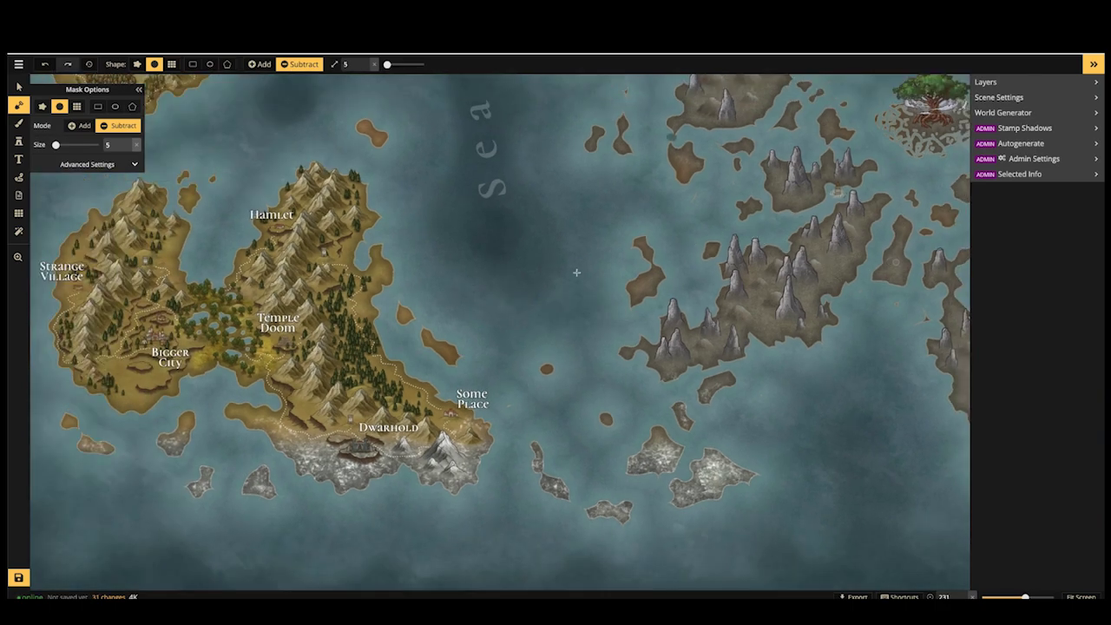
{"action": "scroll", "coordinate": [576, 272], "scroll_direction": "down", "scroll_amount": 1}
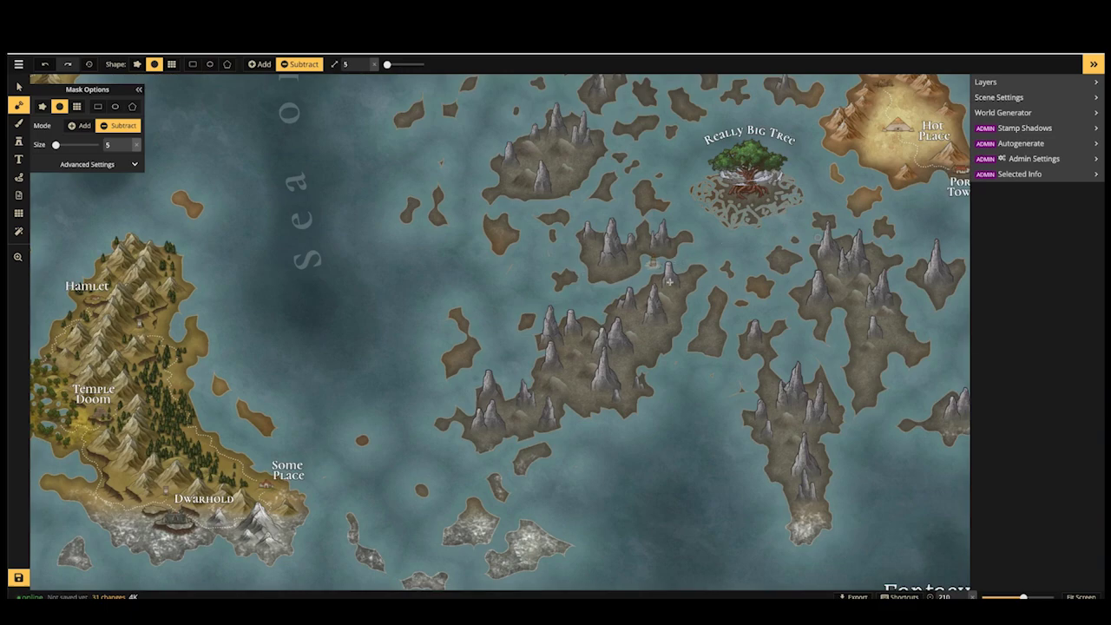
{"action": "scroll", "coordinate": [680, 257], "scroll_direction": "down", "scroll_amount": 1}
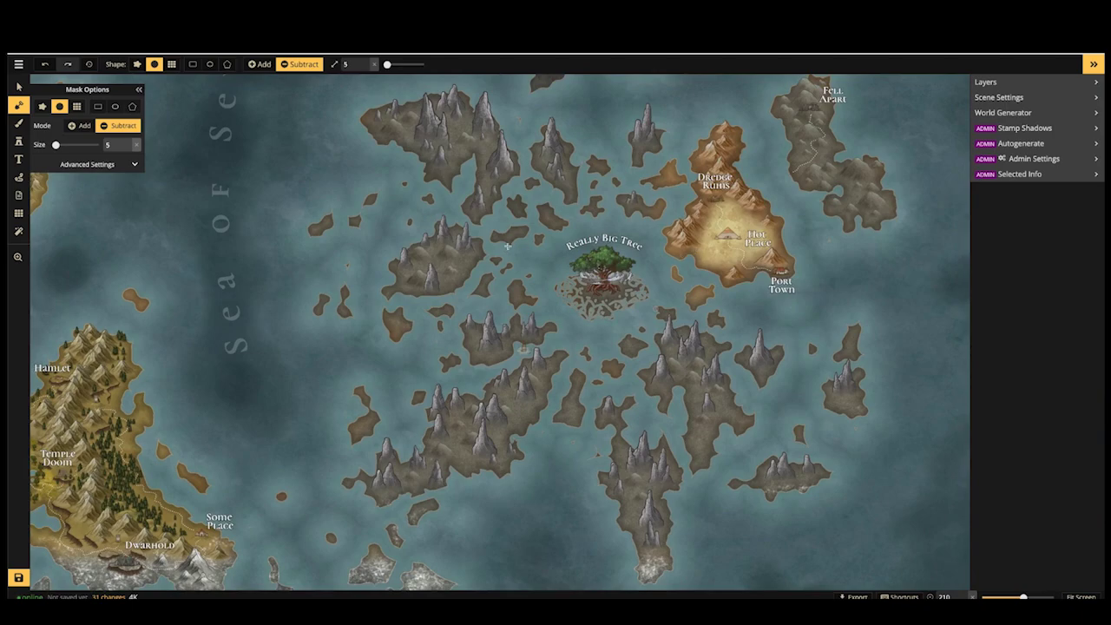
{"action": "scroll", "coordinate": [507, 248], "scroll_direction": "down", "scroll_amount": 2}
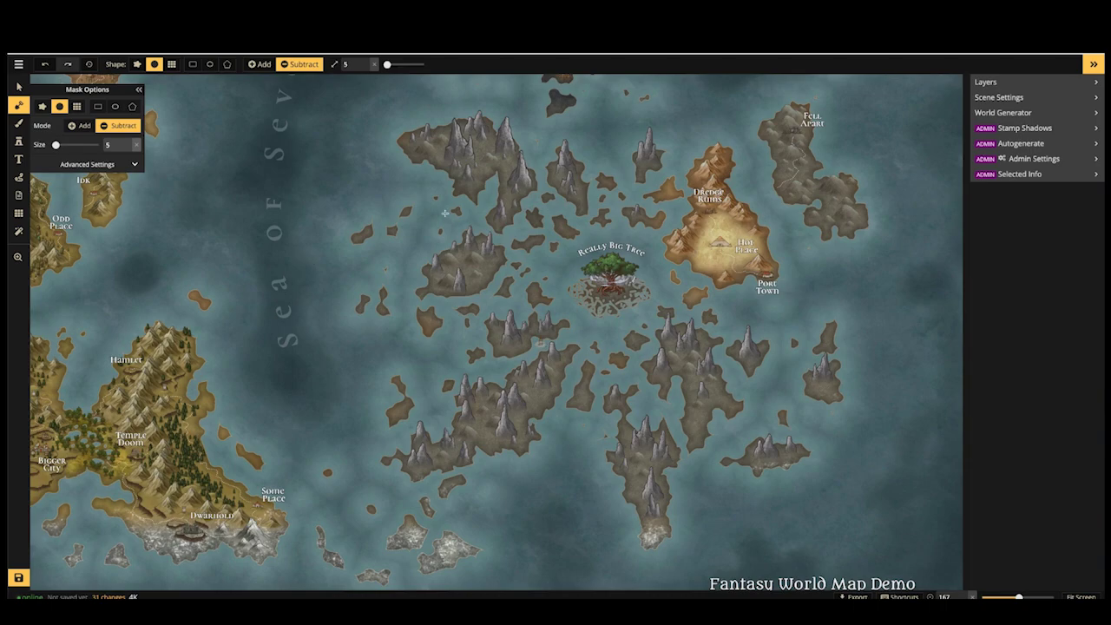
{"action": "scroll", "coordinate": [435, 190], "scroll_direction": "down", "scroll_amount": 1}
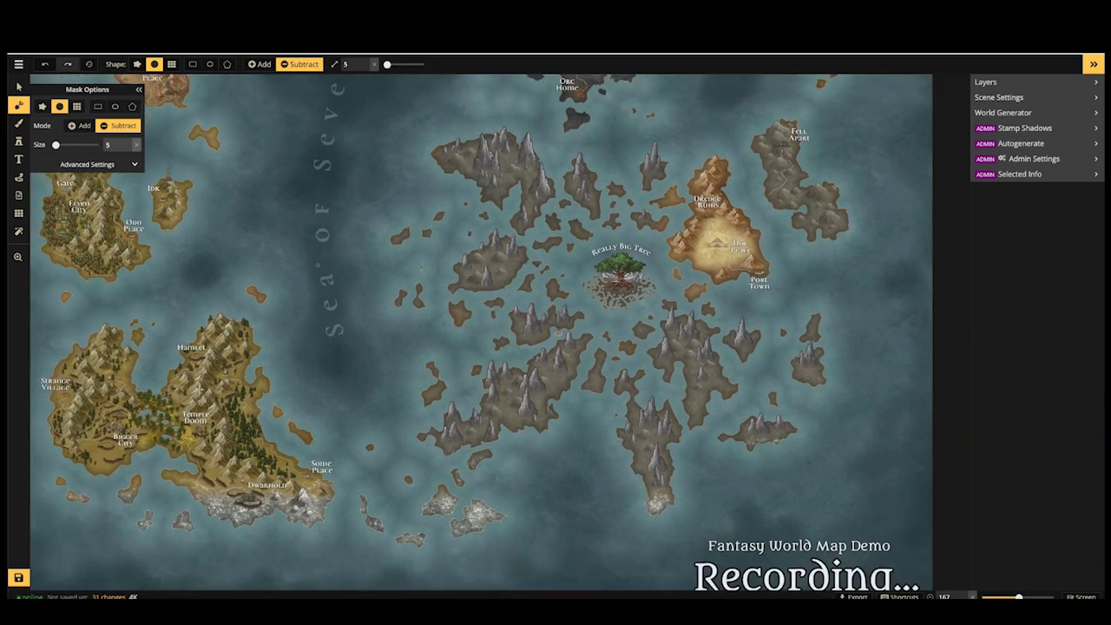
{"action": "scroll", "coordinate": [177, 383], "scroll_direction": "down", "scroll_amount": 2}
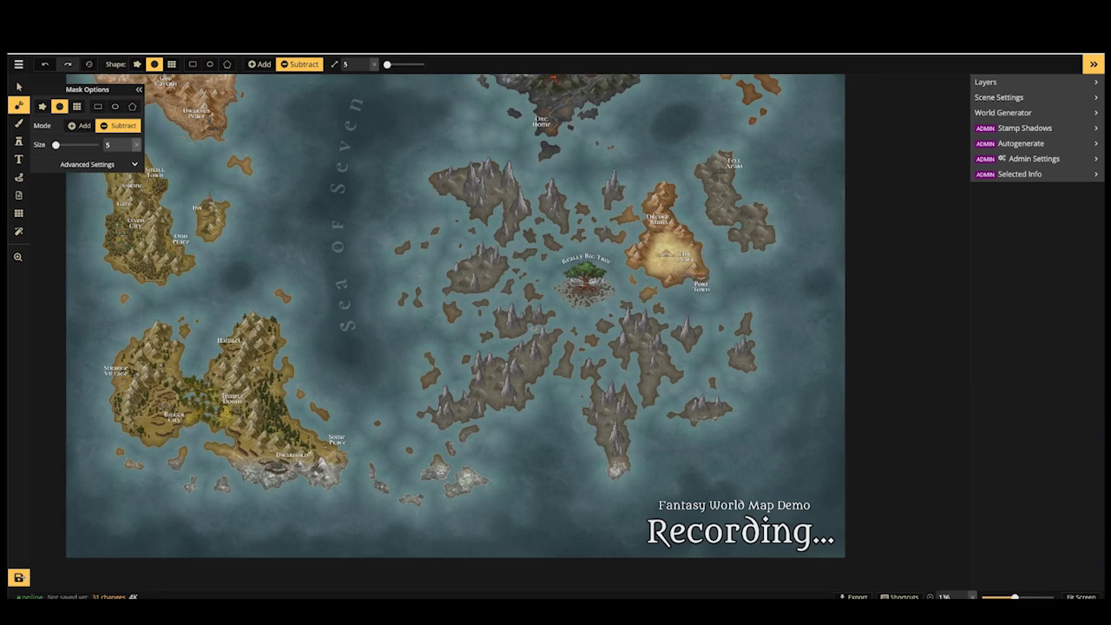
{"action": "left_click", "coordinate": [20, 577]}
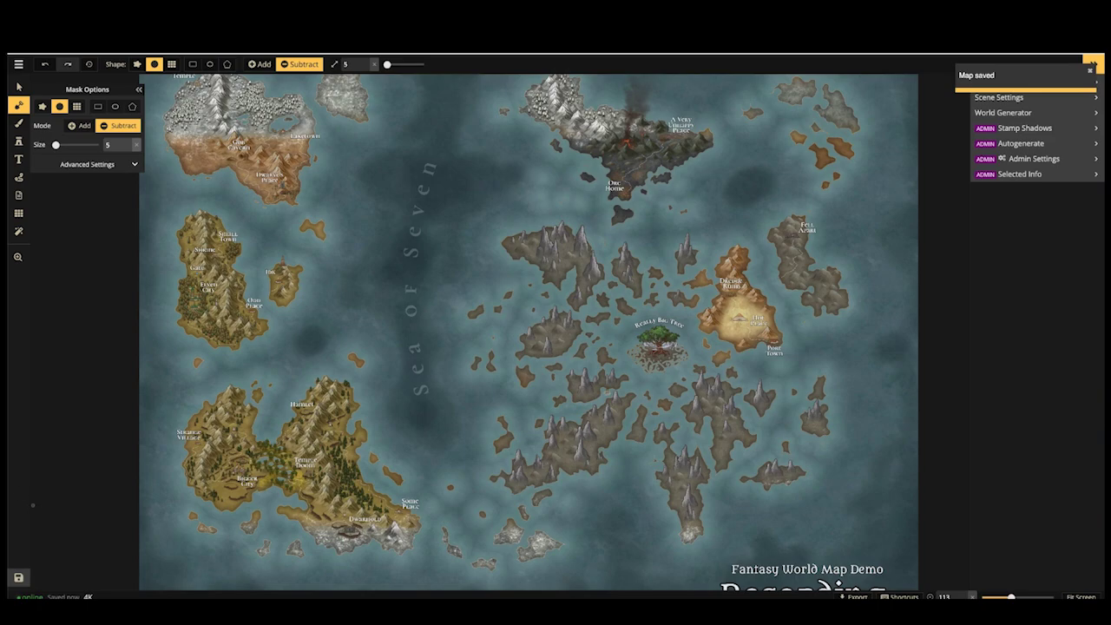
Activate the Select tool, review the whole map and switch to the stream-chat-1 channel in Discord
{"action": "left_click", "coordinate": [20, 88]}
{"action": "scroll", "coordinate": [365, 338], "scroll_direction": "down", "scroll_amount": 3}
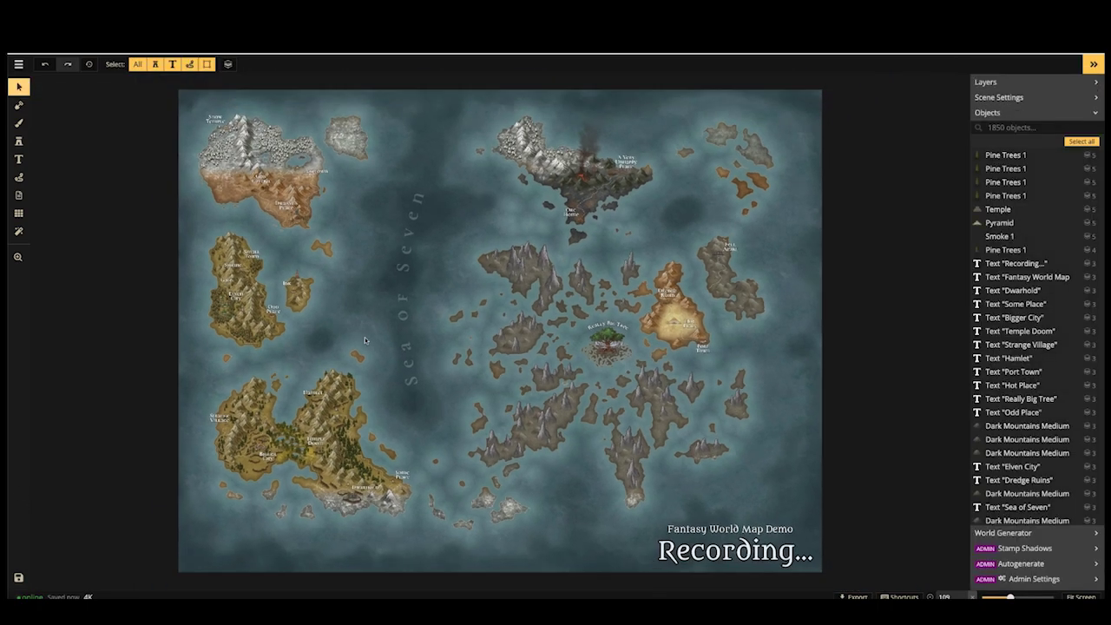
{"action": "key", "text": "space"}
{"action": "left_click_drag", "start_coordinate": [439, 298], "coordinate": [543, 305]}
{"action": "scroll", "coordinate": [517, 294], "scroll_direction": "up", "scroll_amount": 2}
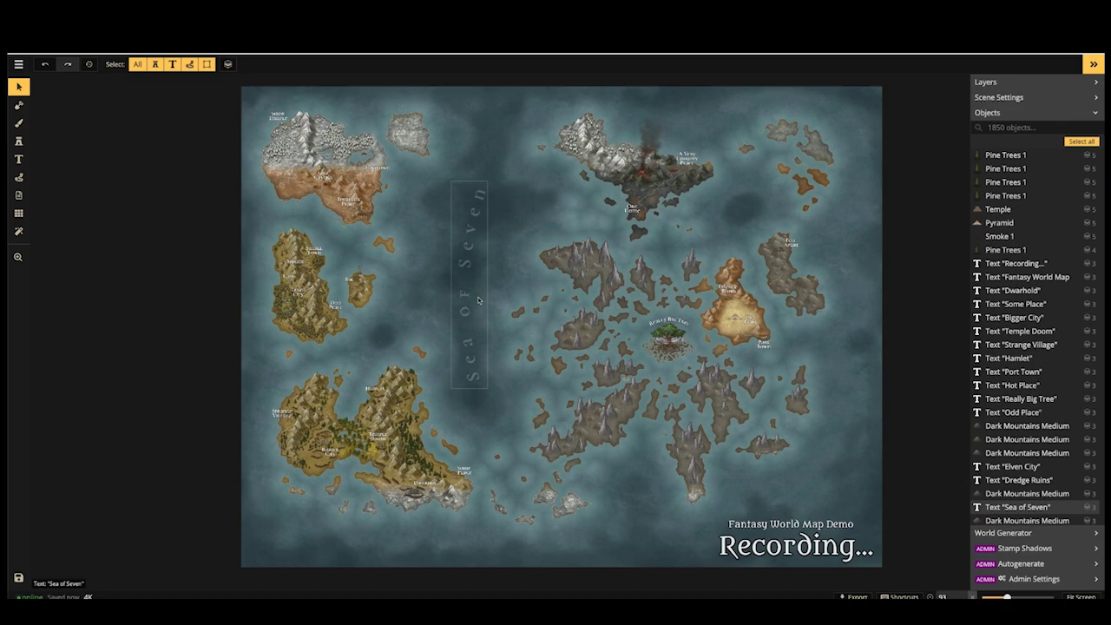
{"action": "left_click", "coordinate": [695, 608]}
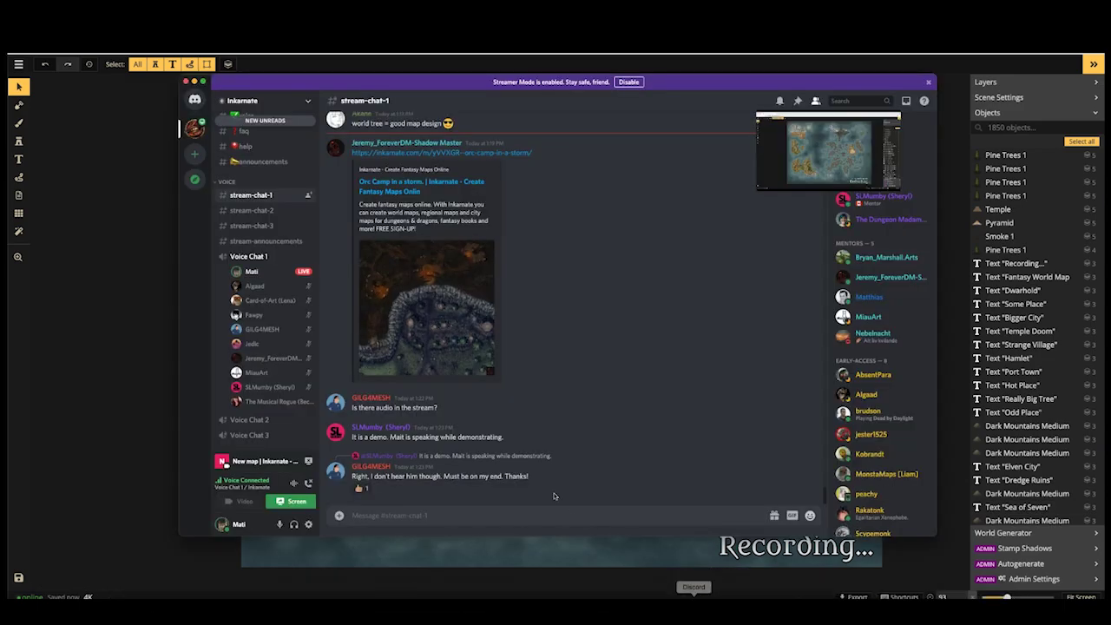